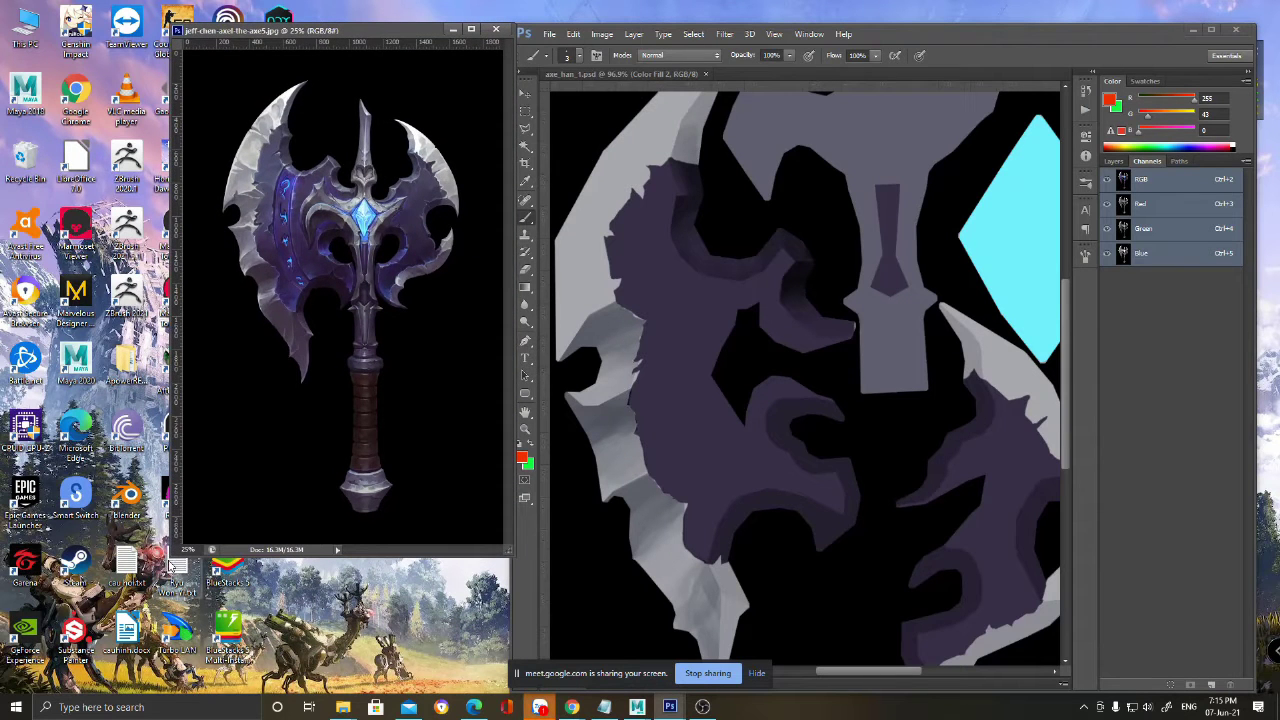
# - Enlarge the axe reference image window and show the layer list in place of the channels
pyautogui.moveTo(172, 562); pyautogui.dragTo(103, 691)
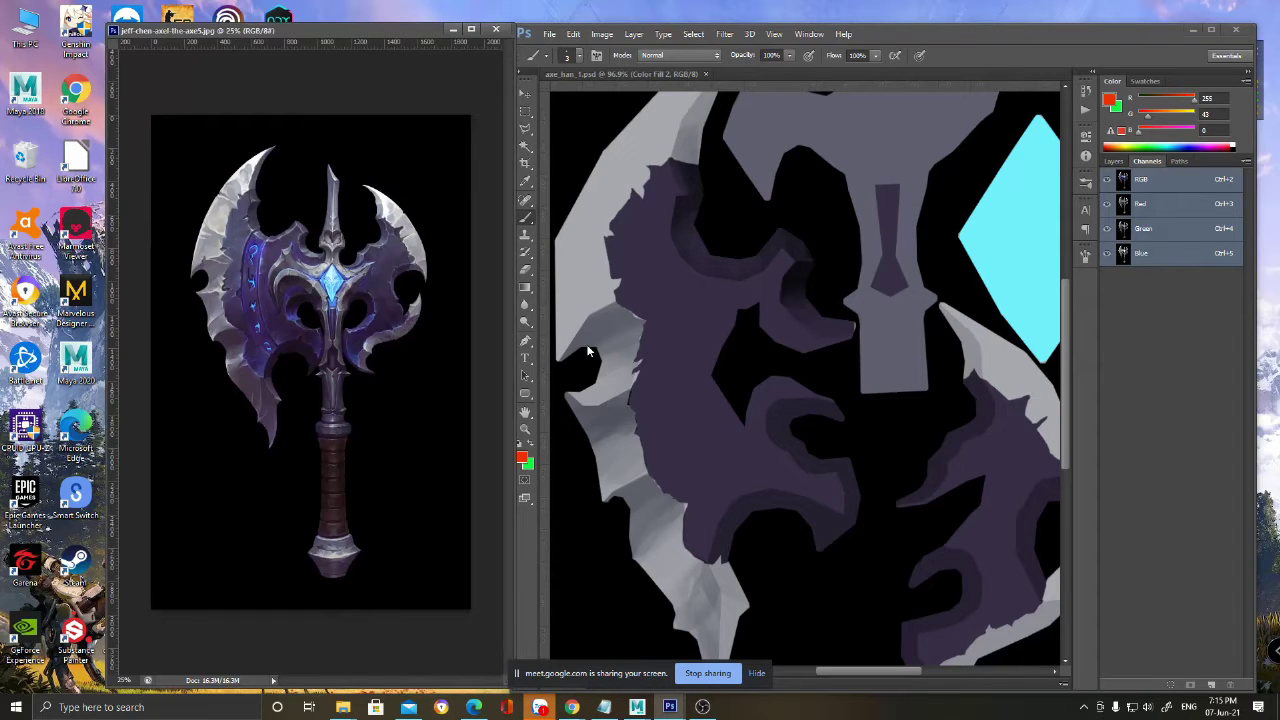
pyautogui.rightClick(489, 325)
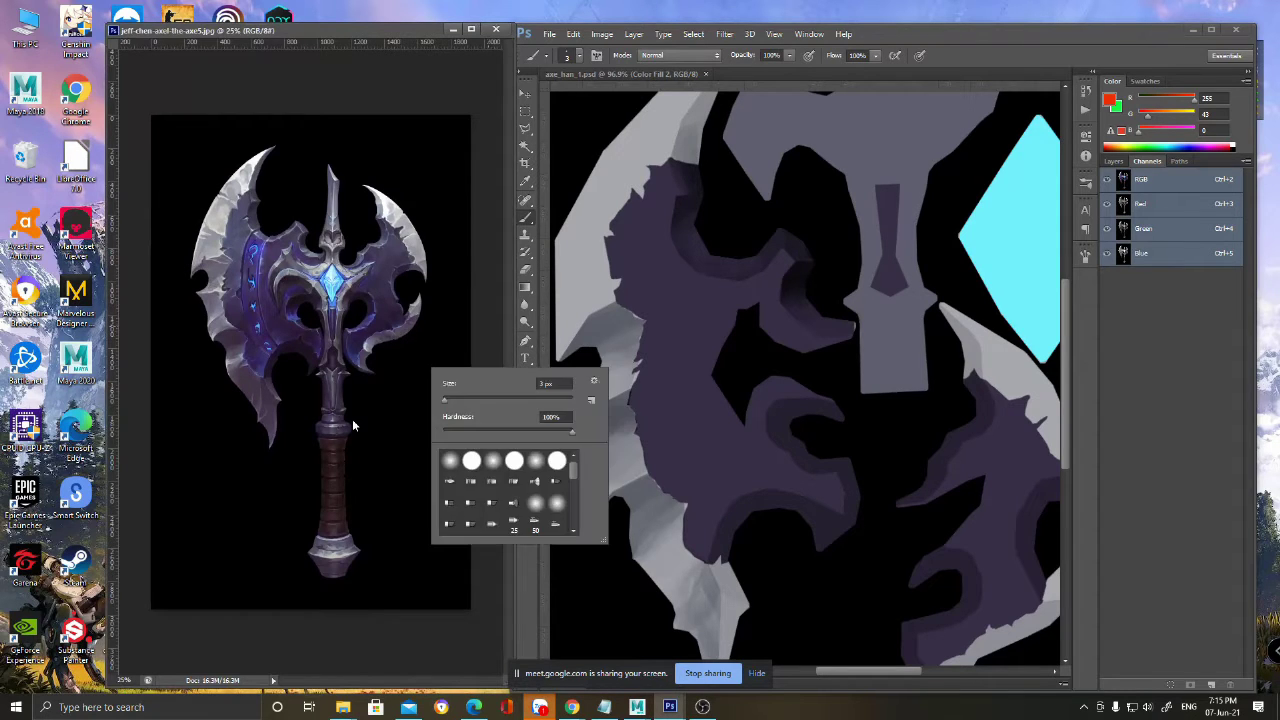
pyautogui.click(1114, 166)
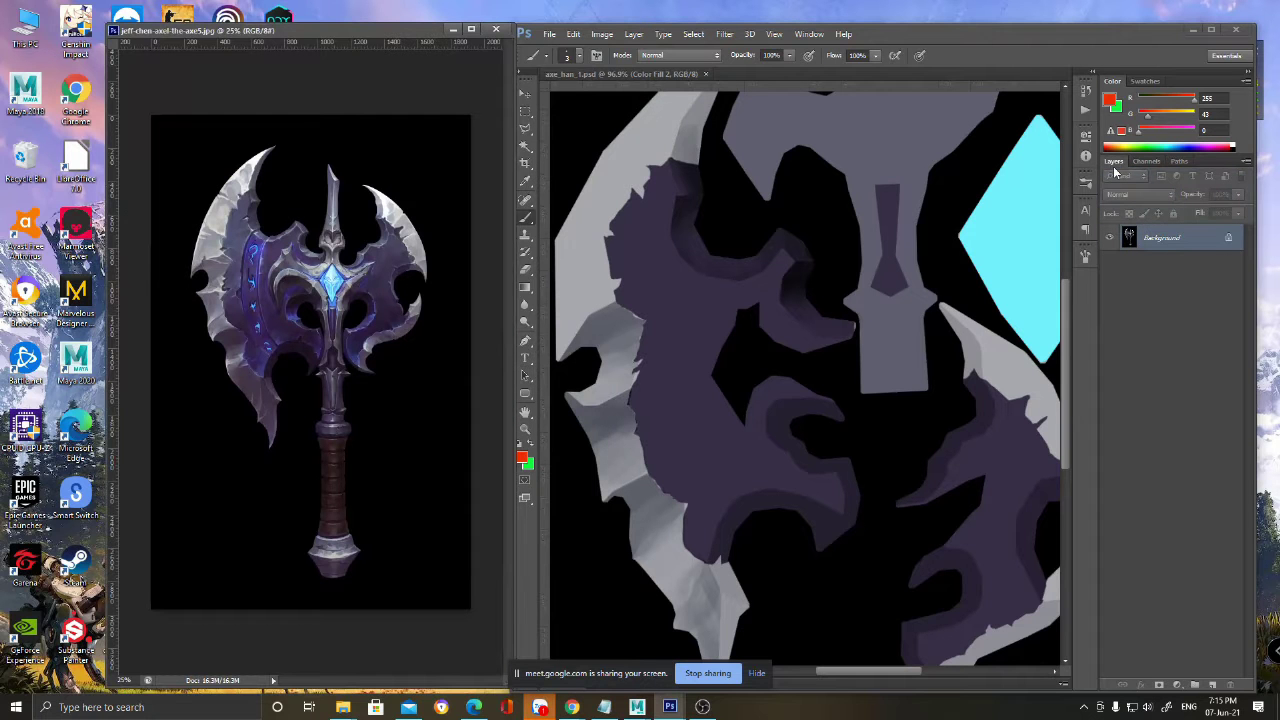
# - Switch to Zalo, open the unread chat containing the received .mb file, and return to Photoshop
pyautogui.click(540, 707)
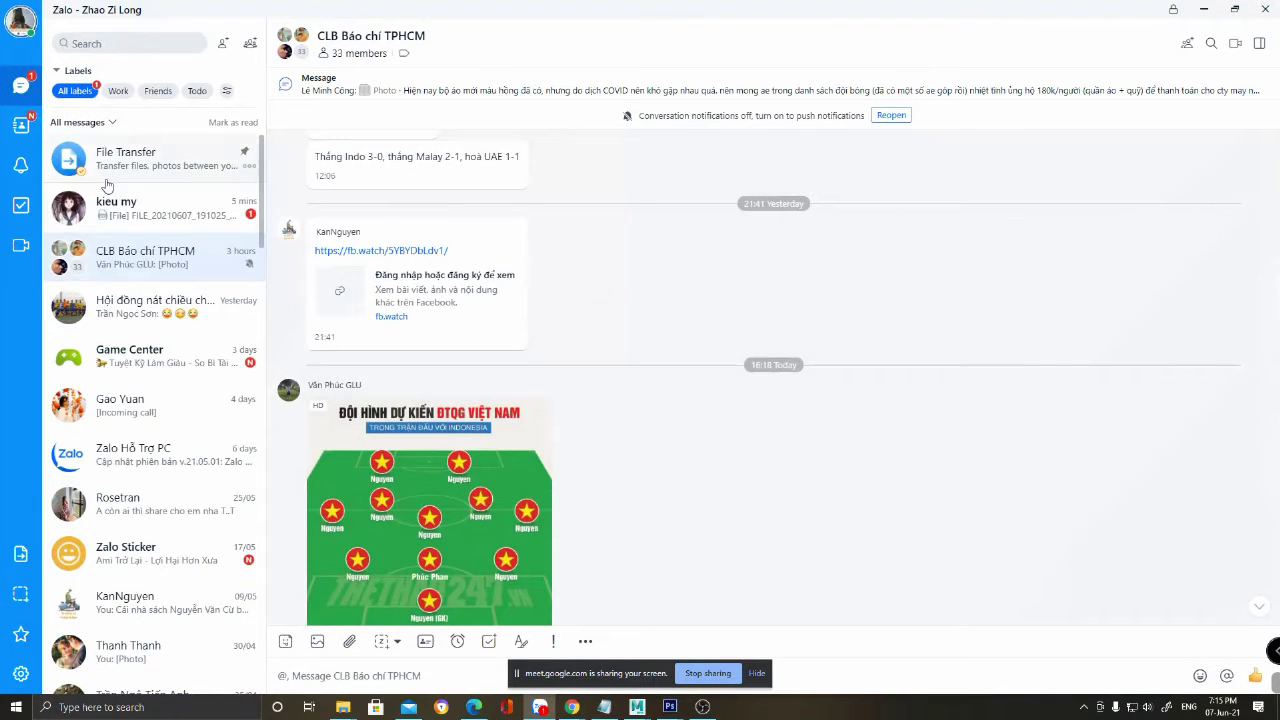
pyautogui.click(95, 205)
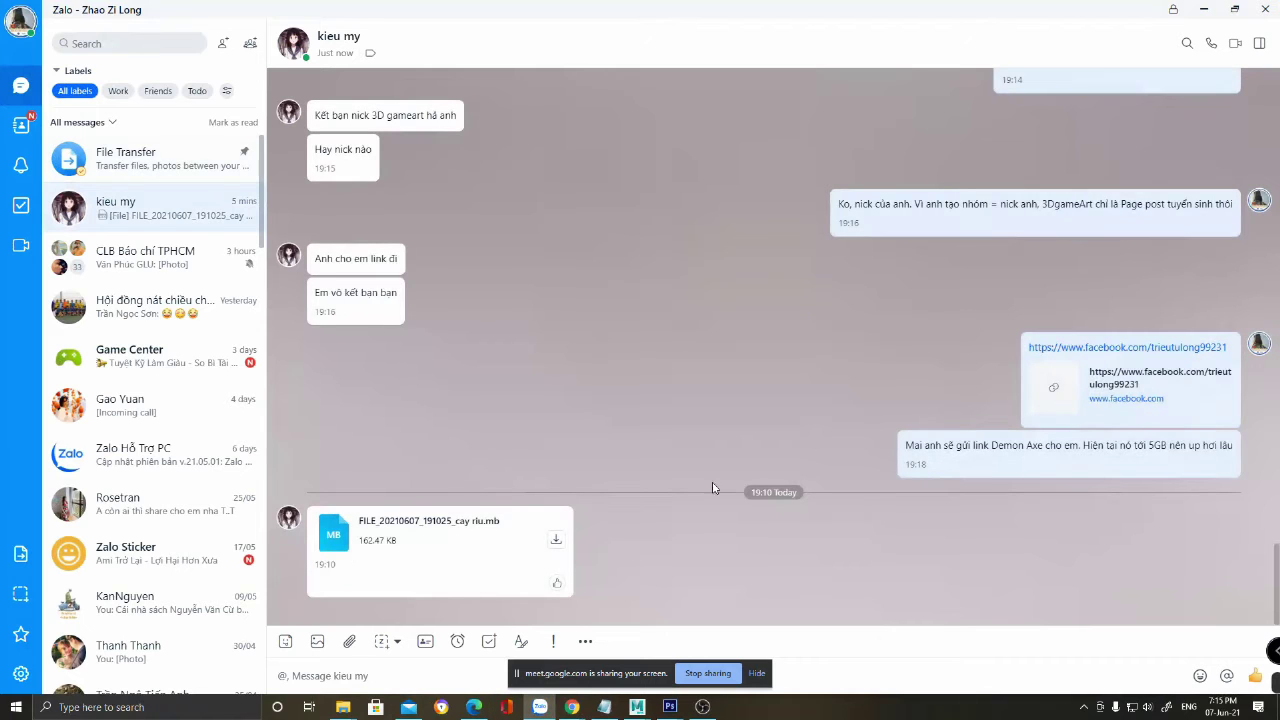
pyautogui.click(1204, 9)
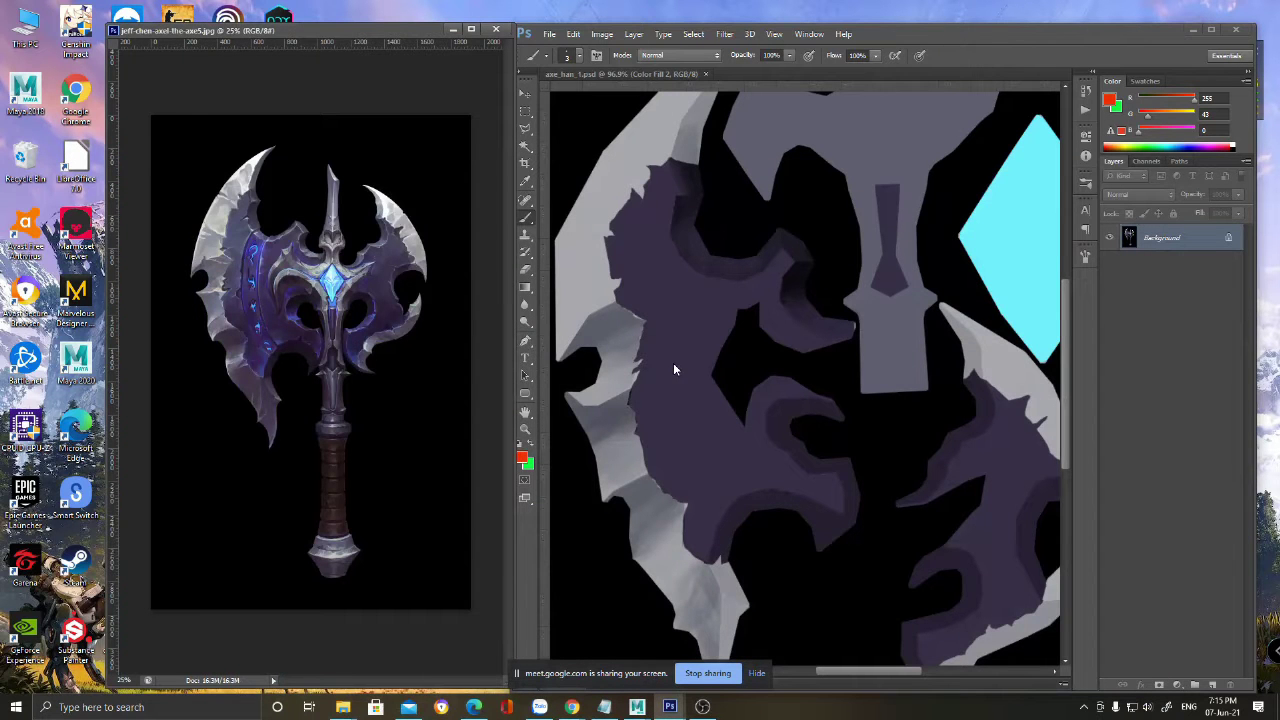
# - Fit the whole axe reference in its window, move the main Photoshop window clear of it, and activate the axe texture document
pyautogui.keyDown('alt'); pyautogui.scroll(-2, 684, 376); pyautogui.keyUp('alt')
pyautogui.keyDown('alt'); pyautogui.scroll(1, 684, 376); pyautogui.keyUp('alt')
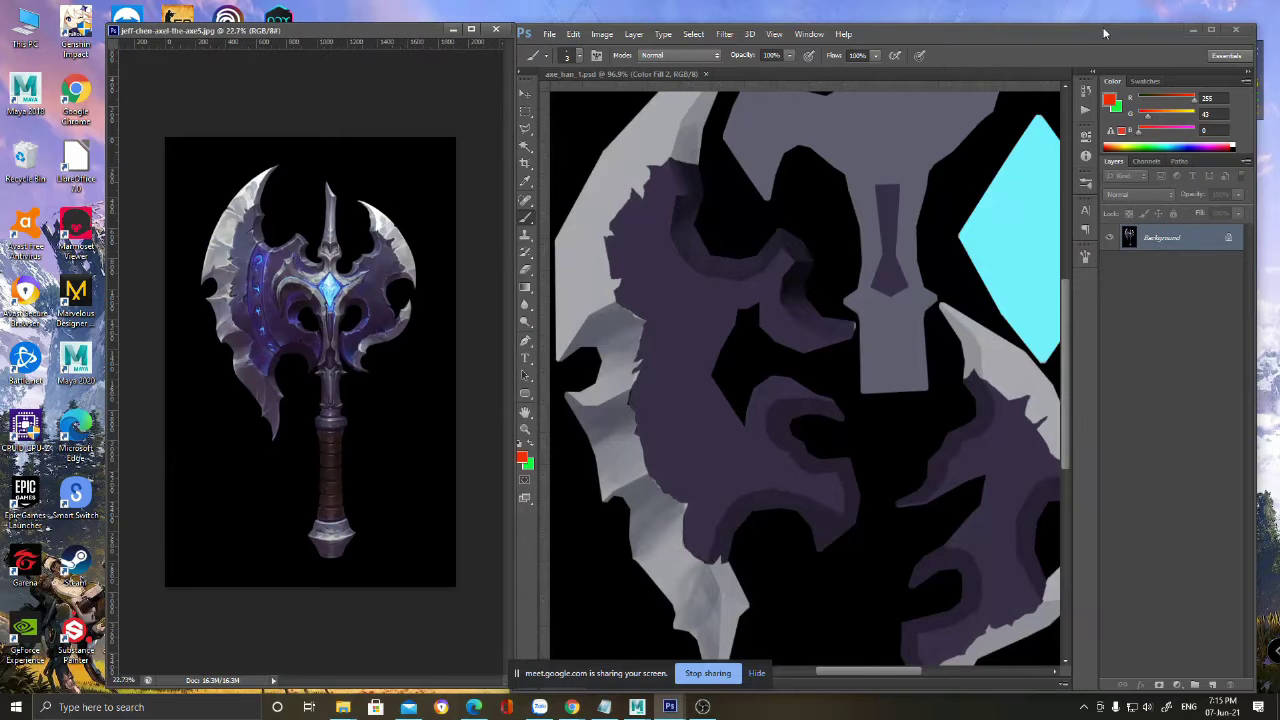
pyautogui.moveTo(1104, 34); pyautogui.dragTo(1127, 14)
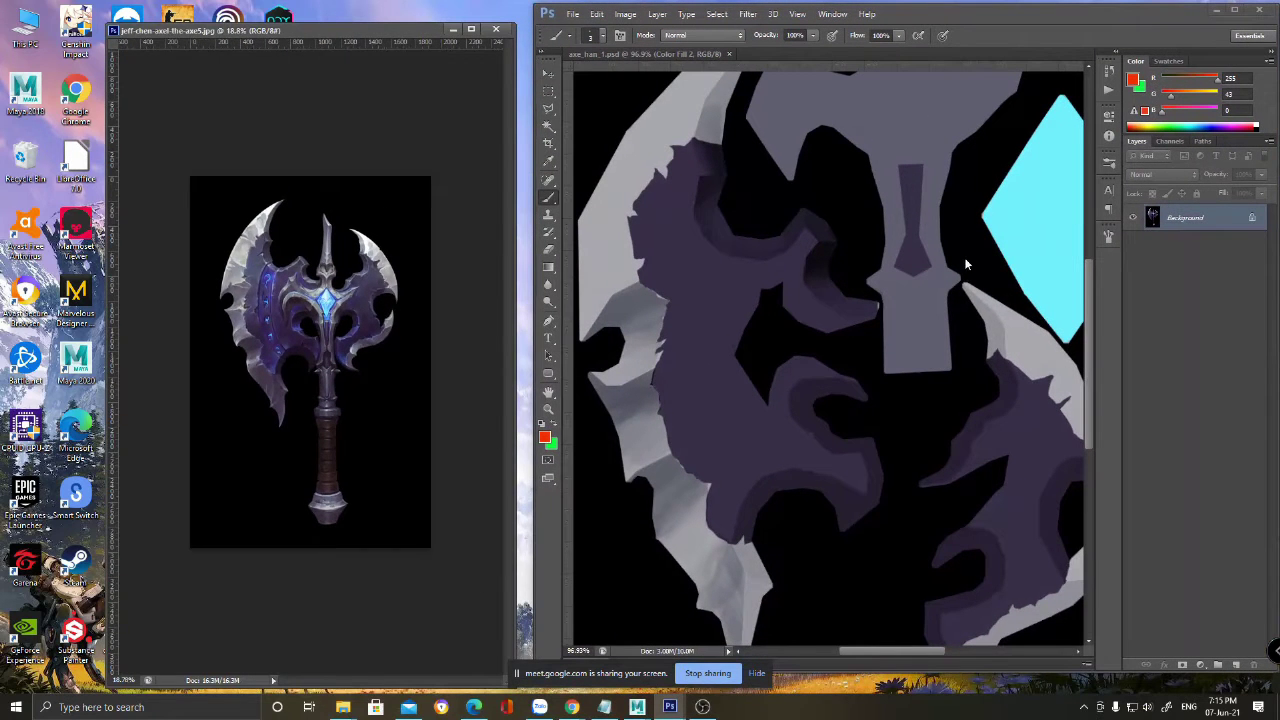
pyautogui.click(922, 249)
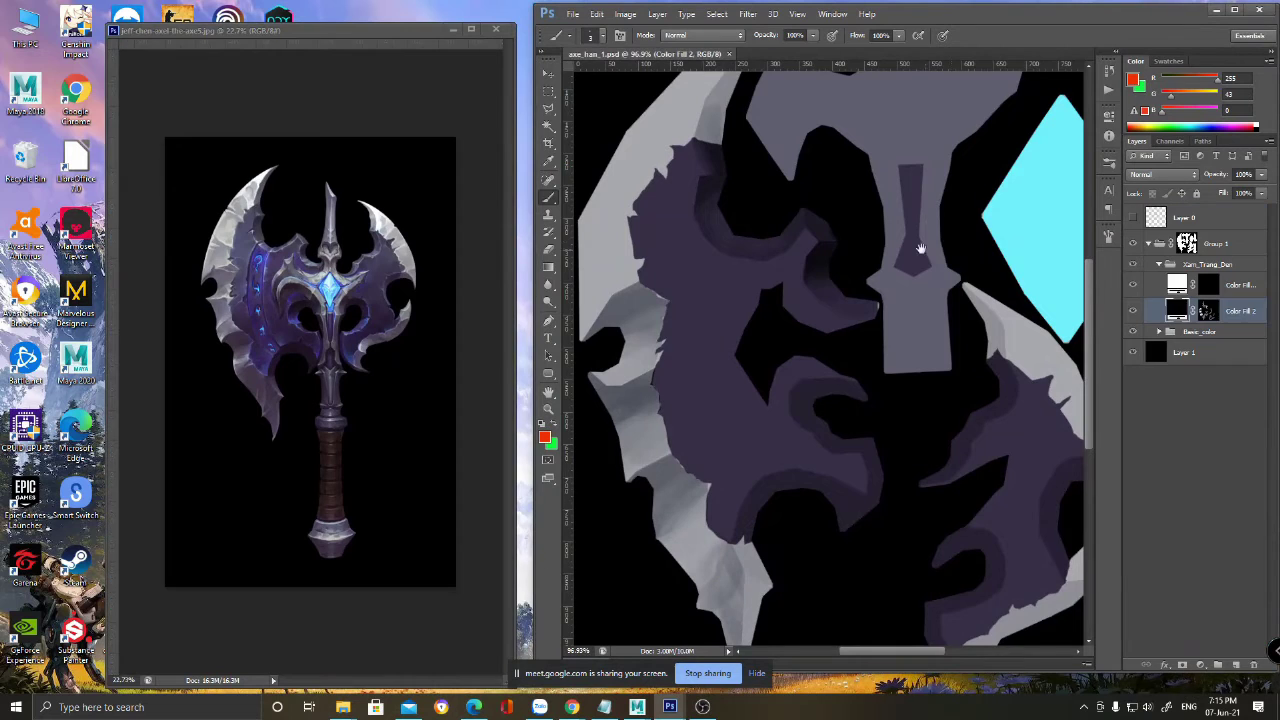
# - Recolour the diamond gem's solid fill in the Basic_color group to a sky blue with a hue of 202°
pyautogui.moveTo(987, 228); pyautogui.dragTo(877, 273)
pyautogui.press('z')
pyautogui.click(949, 254)
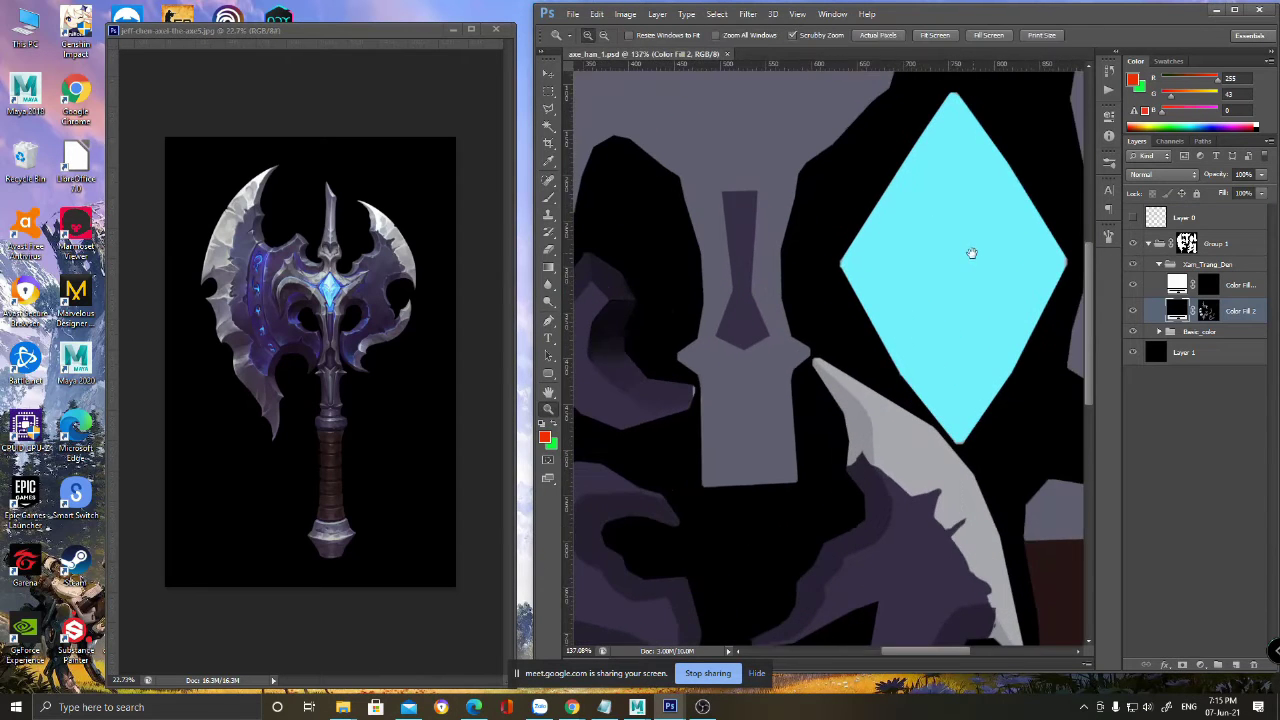
pyautogui.moveTo(965, 252); pyautogui.dragTo(882, 284)
pyautogui.click(850, 290)
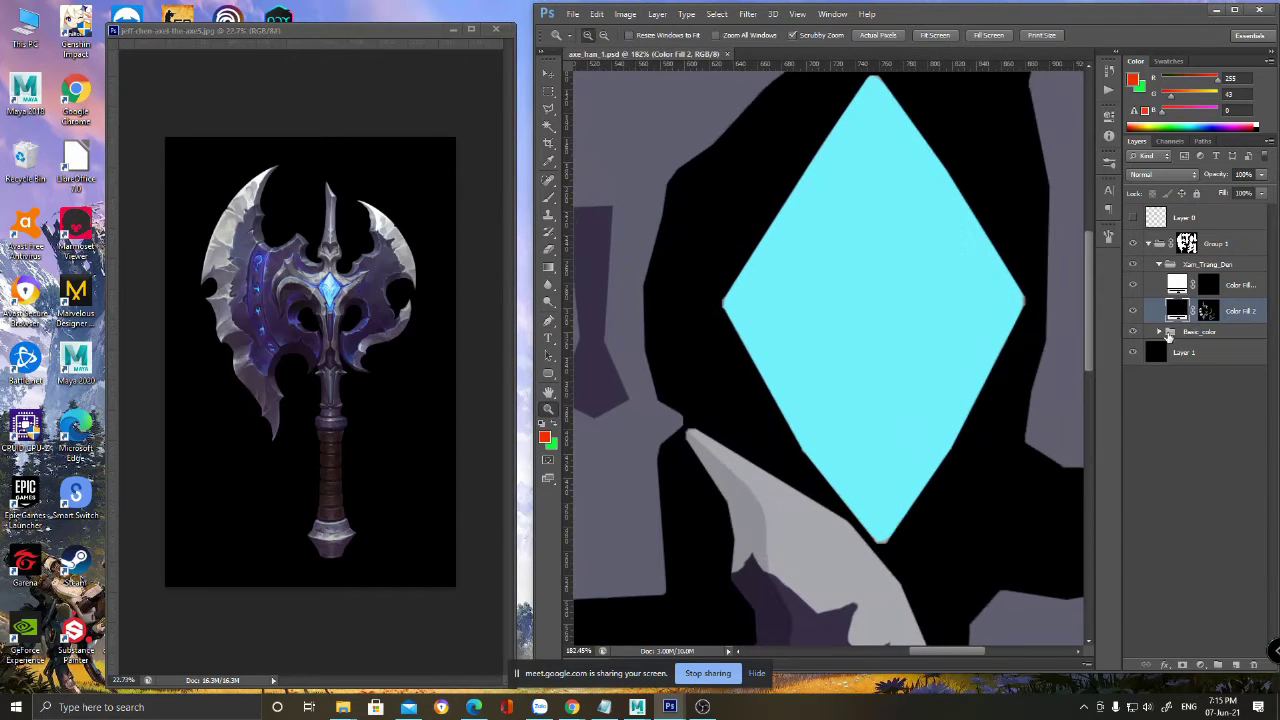
pyautogui.click(1157, 332)
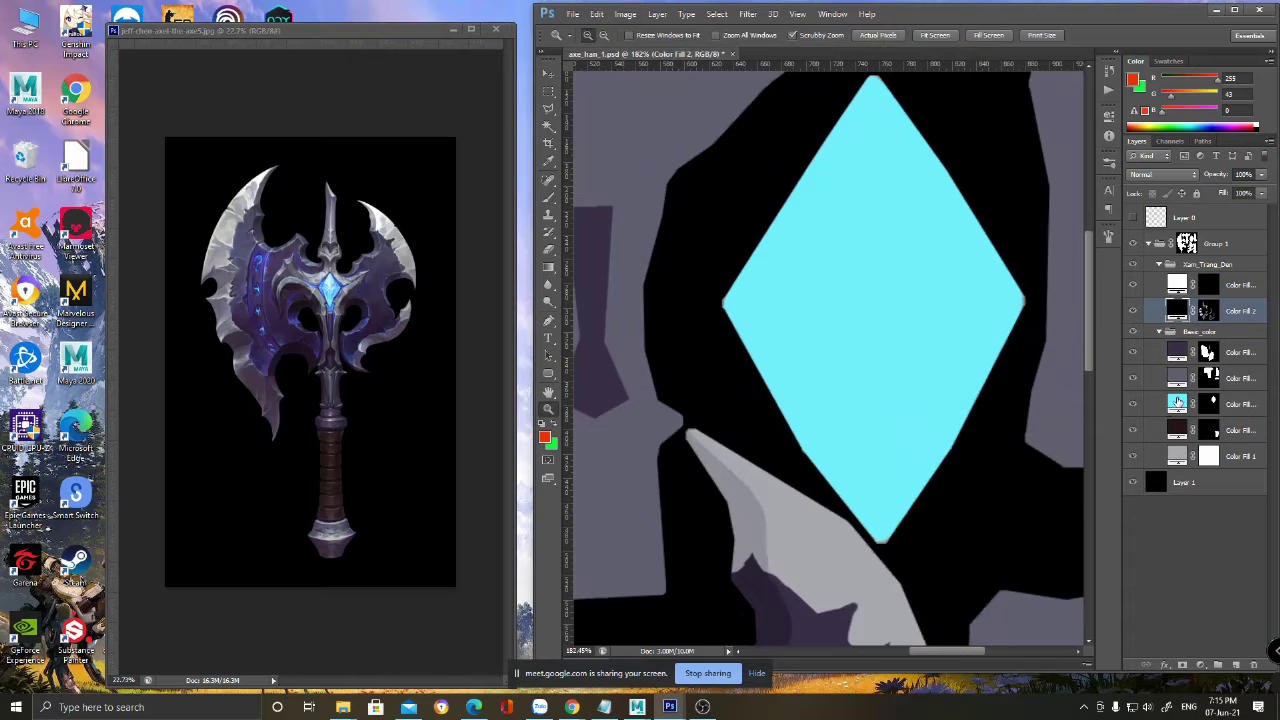
pyautogui.doubleClick(1178, 402)
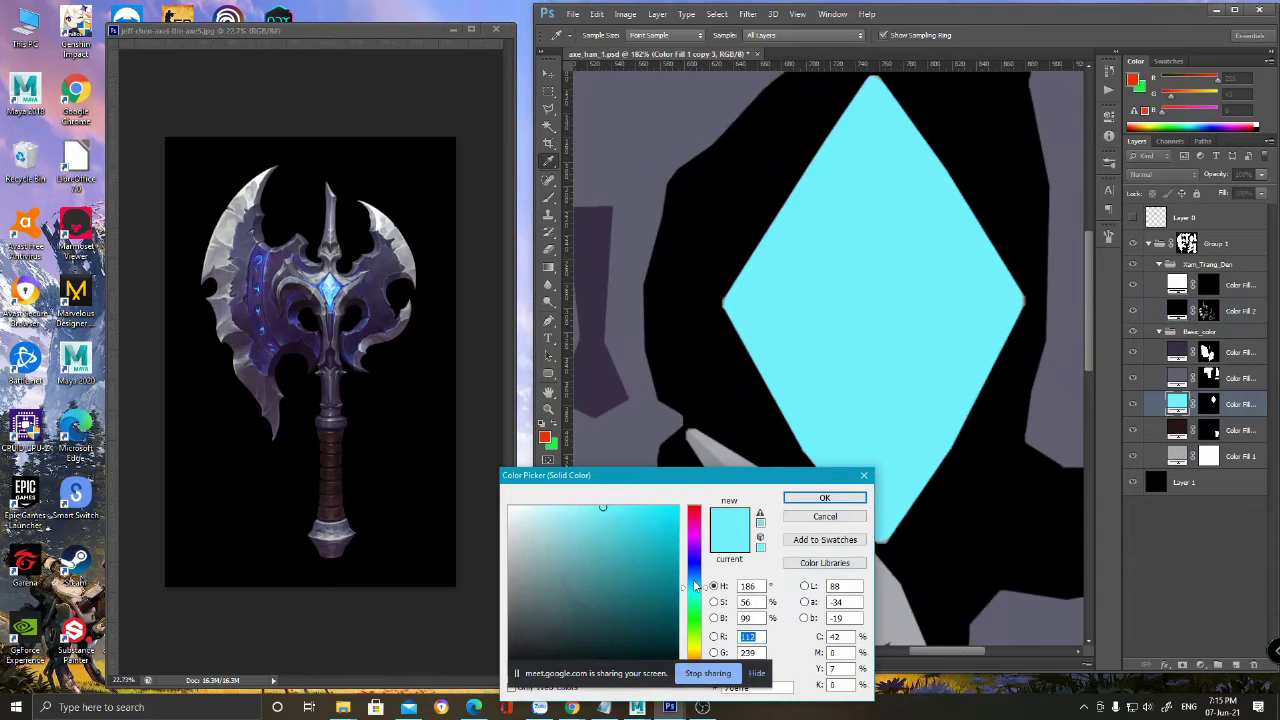
pyautogui.moveTo(694, 587); pyautogui.dragTo(694, 582)
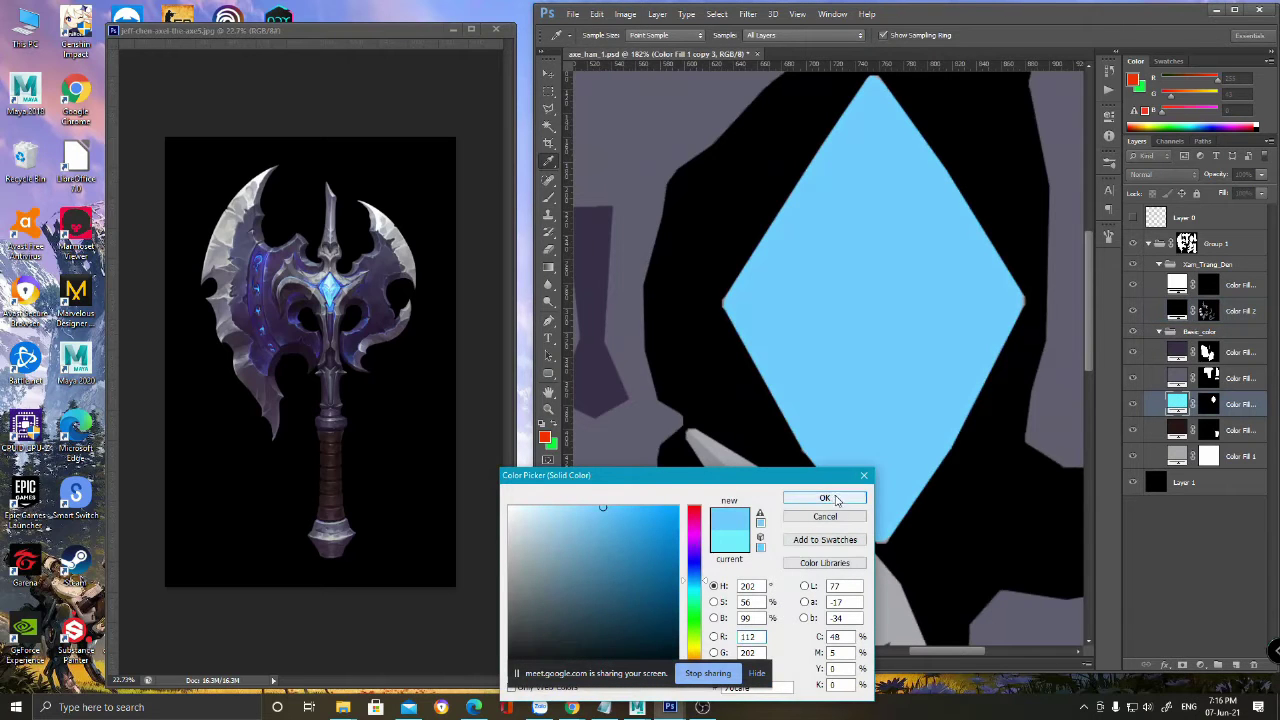
pyautogui.click(824, 497)
# - Make Layer 0 visible to overlay the UV wireframe on the texture pieces
pyautogui.press('z')
pyautogui.keyDown('alt'); pyautogui.scroll(-1, 815, 326); pyautogui.keyUp('alt')
pyautogui.hotkey('ctrl', '0')
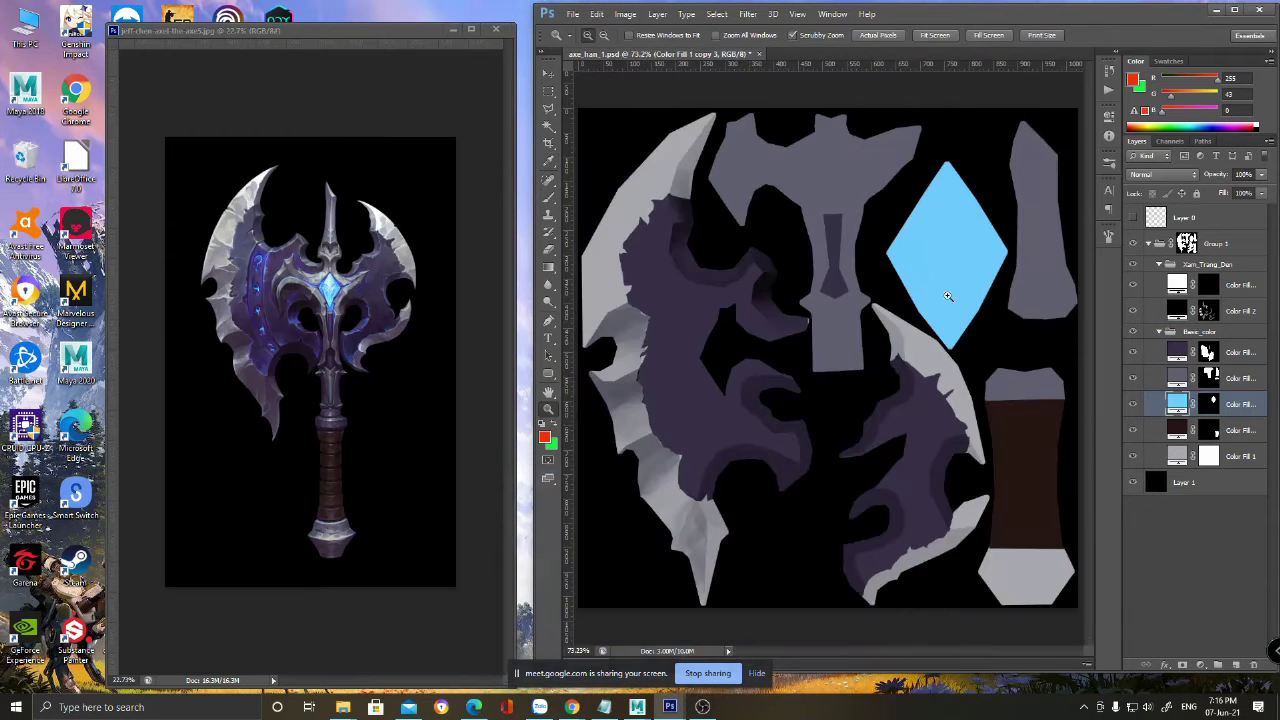
pyautogui.keyDown('alt'); pyautogui.scroll(4, 837, 323); pyautogui.keyUp('alt')
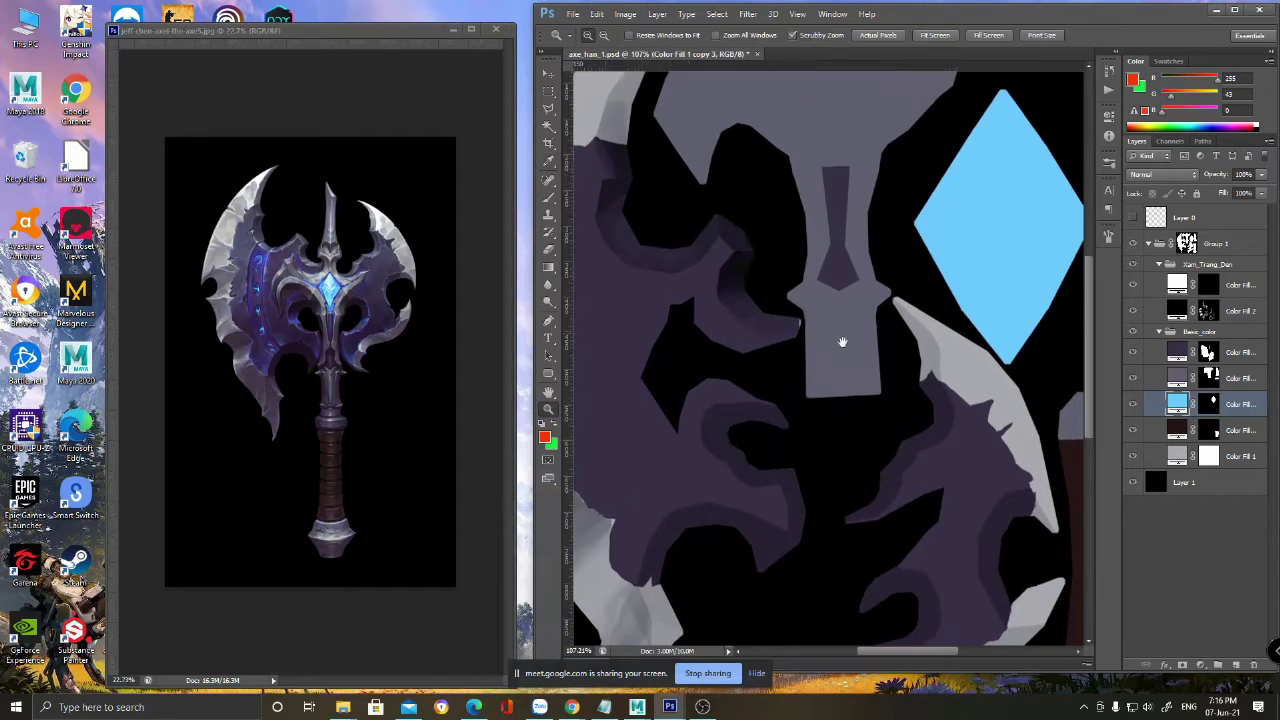
pyautogui.moveTo(843, 340); pyautogui.dragTo(614, 397)
pyautogui.keyDown('alt'); pyautogui.scroll(3, 640, 400); pyautogui.keyUp('alt')
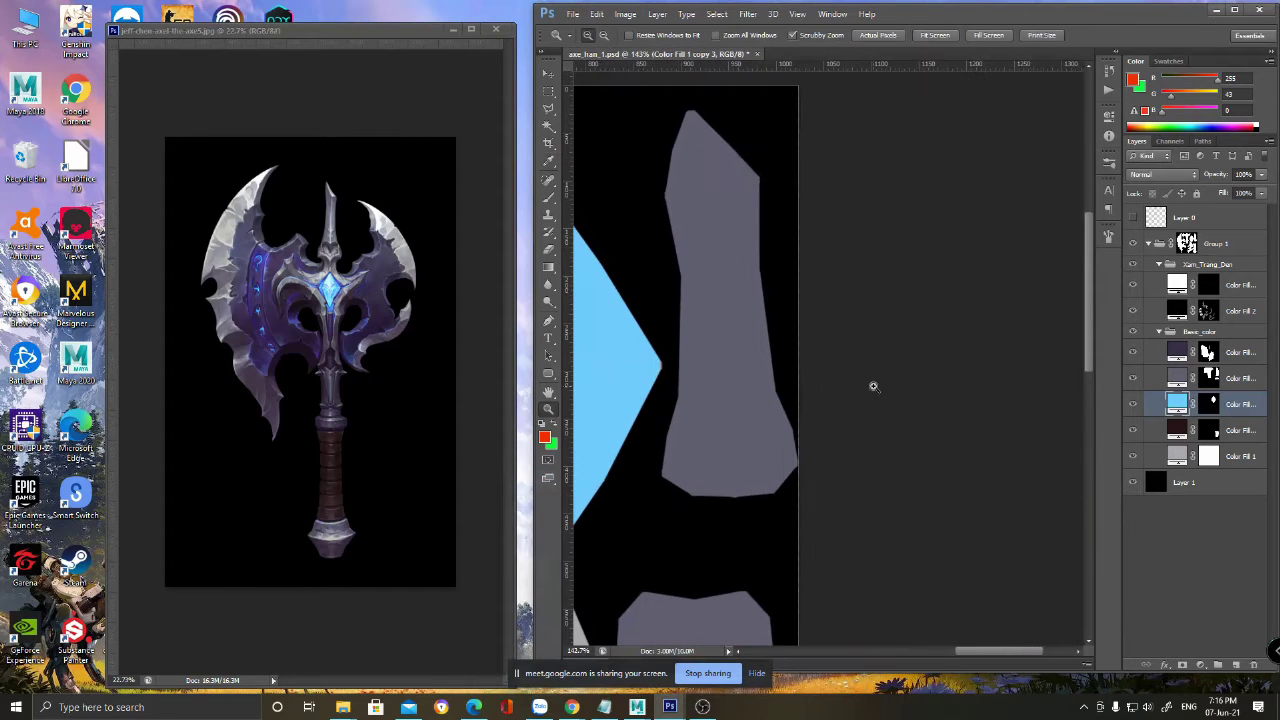
pyautogui.moveTo(764, 387); pyautogui.dragTo(1008, 323)
pyautogui.moveTo(734, 323); pyautogui.dragTo(752, 353)
pyautogui.keyDown('alt'); pyautogui.scroll(-1, 867, 323); pyautogui.keyUp('alt')
pyautogui.keyDown('alt'); pyautogui.scroll(-1, 866, 323); pyautogui.keyUp('alt')
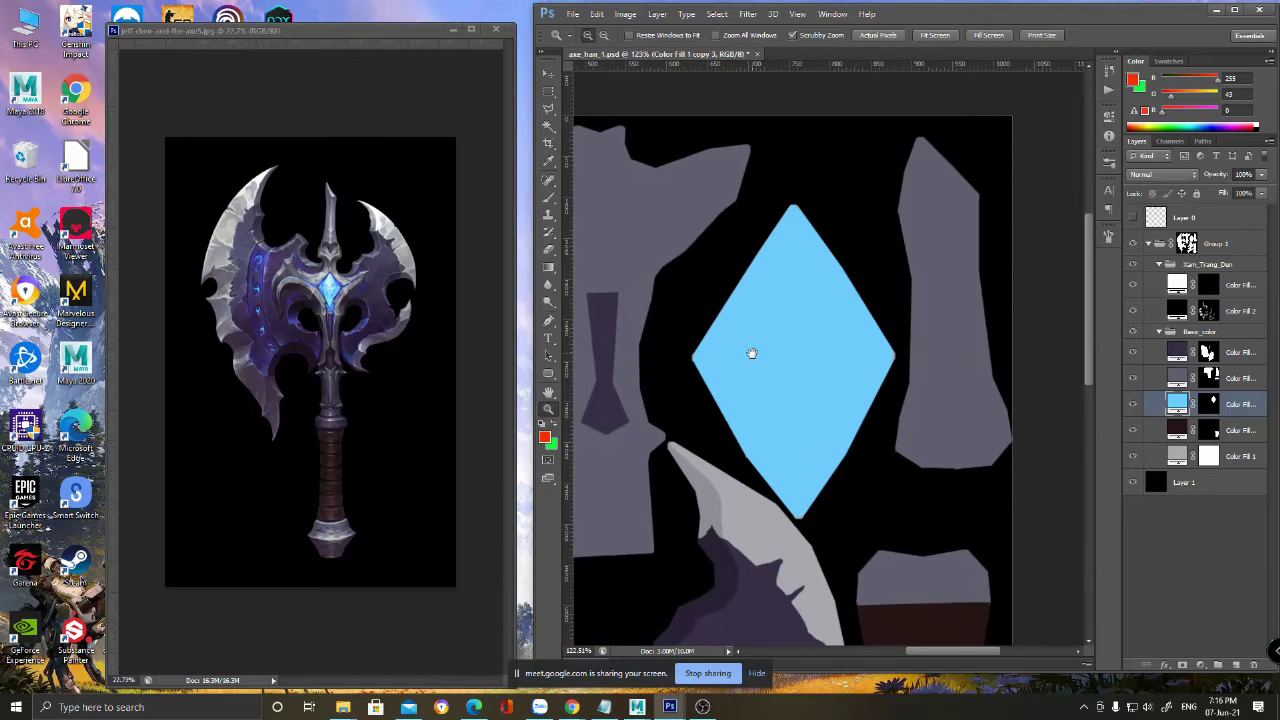
pyautogui.click(1133, 219)
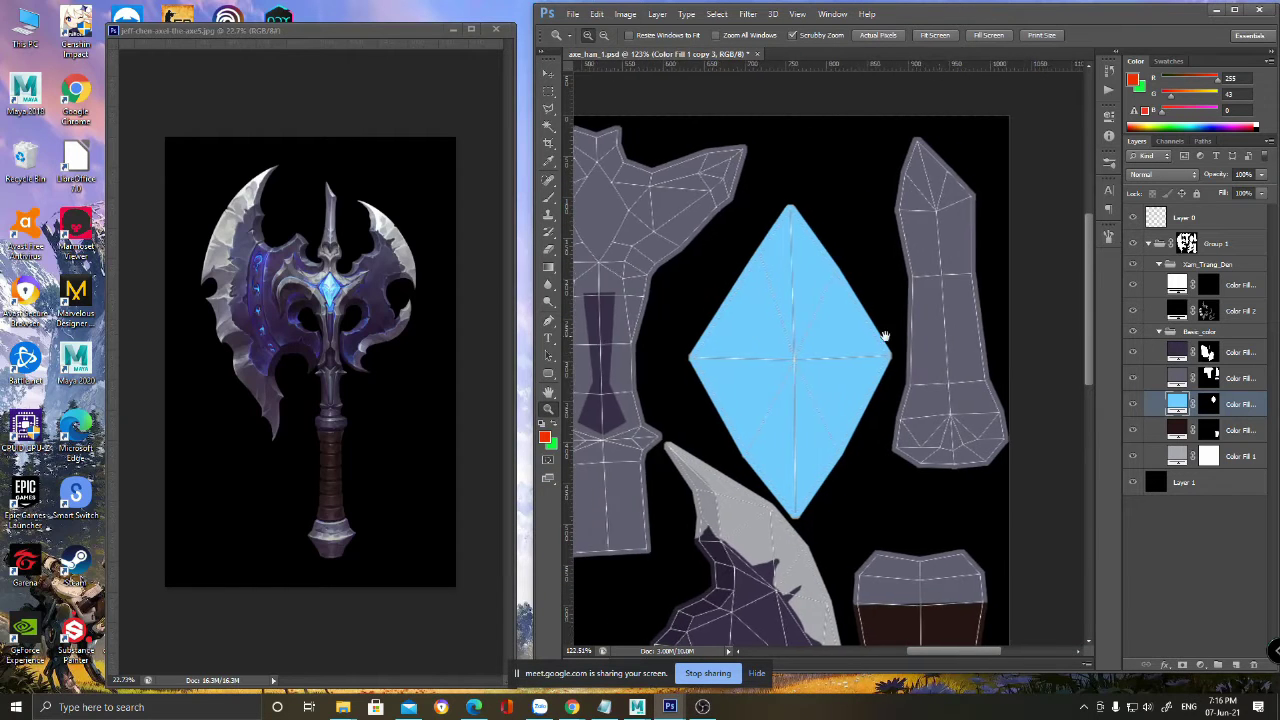
# - Toggle the grey-purple fill layer in the Basic_color group to compare the metal parts, and leave it hidden
pyautogui.moveTo(945, 334); pyautogui.dragTo(849, 334)
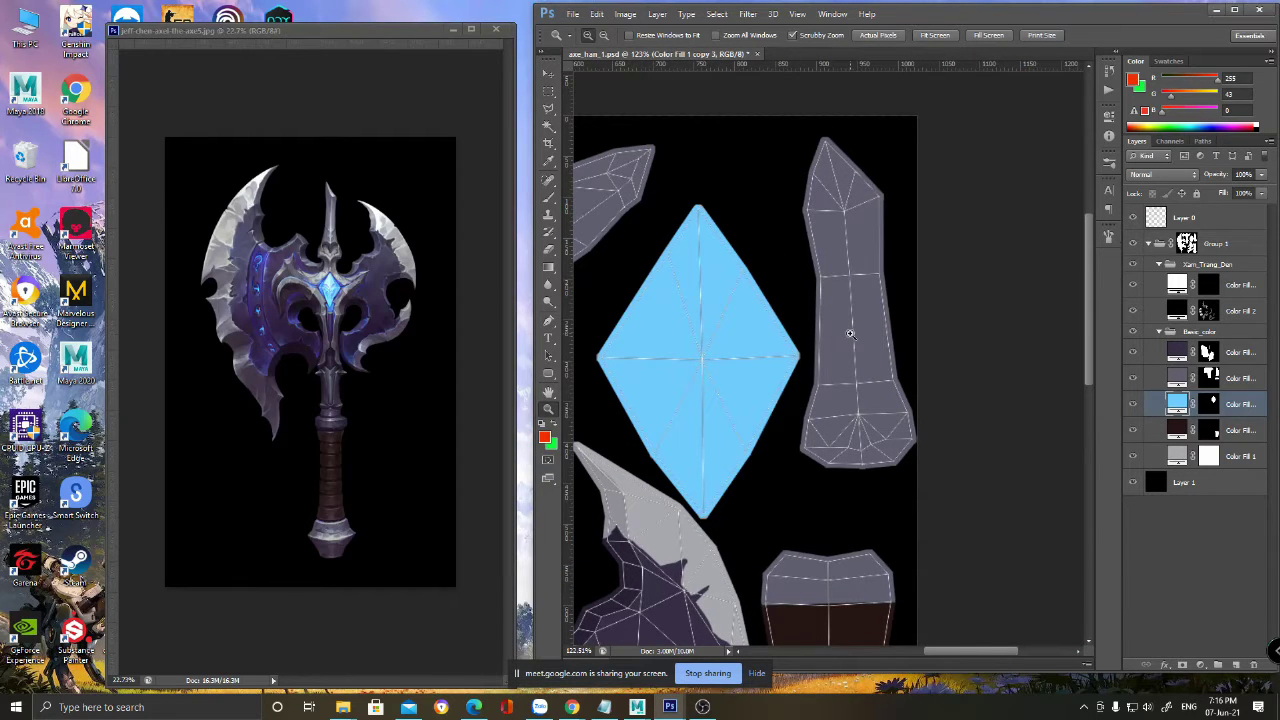
pyautogui.keyDown('alt'); pyautogui.scroll(-10, 874, 335); pyautogui.keyUp('alt')
pyautogui.keyDown('alt'); pyautogui.scroll(4, 874, 335); pyautogui.keyUp('alt')
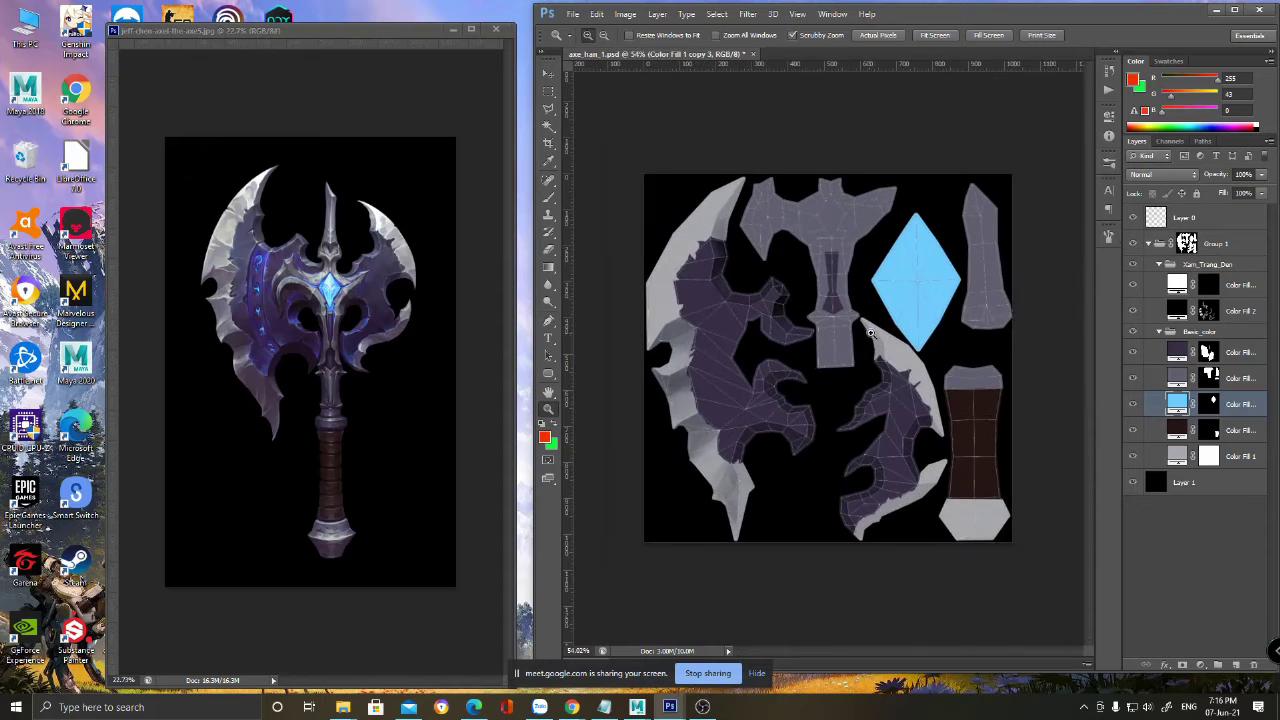
pyautogui.click(1133, 378)
pyautogui.click(1133, 378)
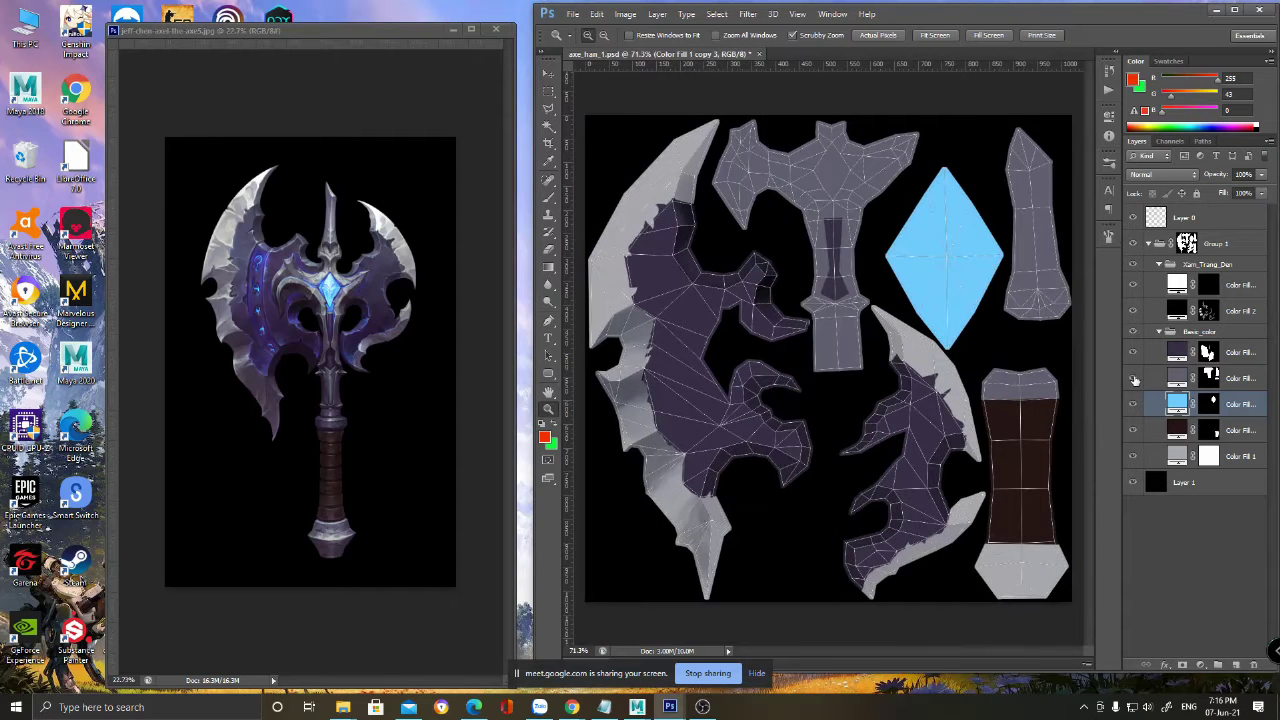
pyautogui.click(1133, 378)
pyautogui.click(1133, 378)
pyautogui.click(1134, 378)
pyautogui.click(1134, 378)
pyautogui.click(1134, 378)
pyautogui.click(1134, 378)
pyautogui.click(1134, 378)
pyautogui.click(1134, 378)
pyautogui.click(1134, 378)
pyautogui.click(1134, 378)
pyautogui.click(1134, 378)
pyautogui.click(1134, 378)
pyautogui.click(1134, 378)
pyautogui.click(1133, 377)
pyautogui.click(1133, 377)
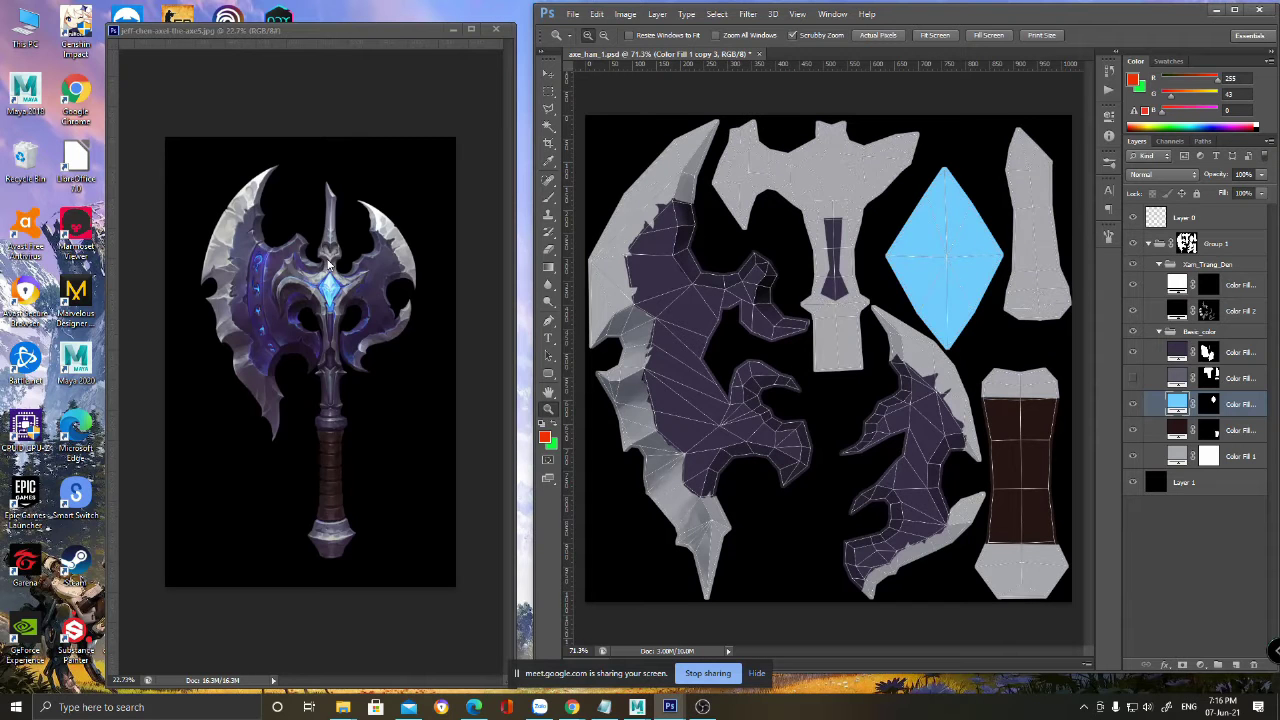
# - Examine the axe reference up close, from the blue gem and handle to the top spike
pyautogui.keyDown('alt'); pyautogui.scroll(4, 327, 264); pyautogui.keyUp('alt')
pyautogui.click(383, 62)
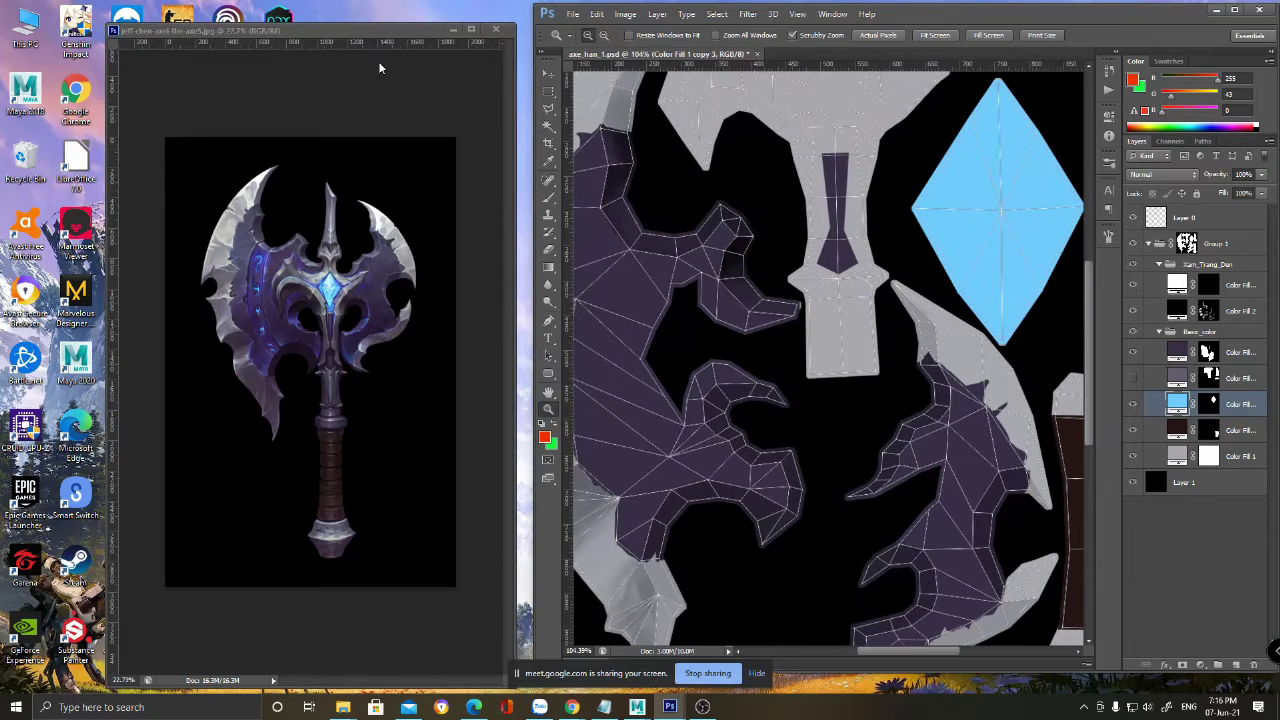
pyautogui.hotkey('ctrl', '+')
pyautogui.hotkey('ctrl', '+')
pyautogui.hotkey('ctrl', '+')
pyautogui.hotkey('ctrl', '+')
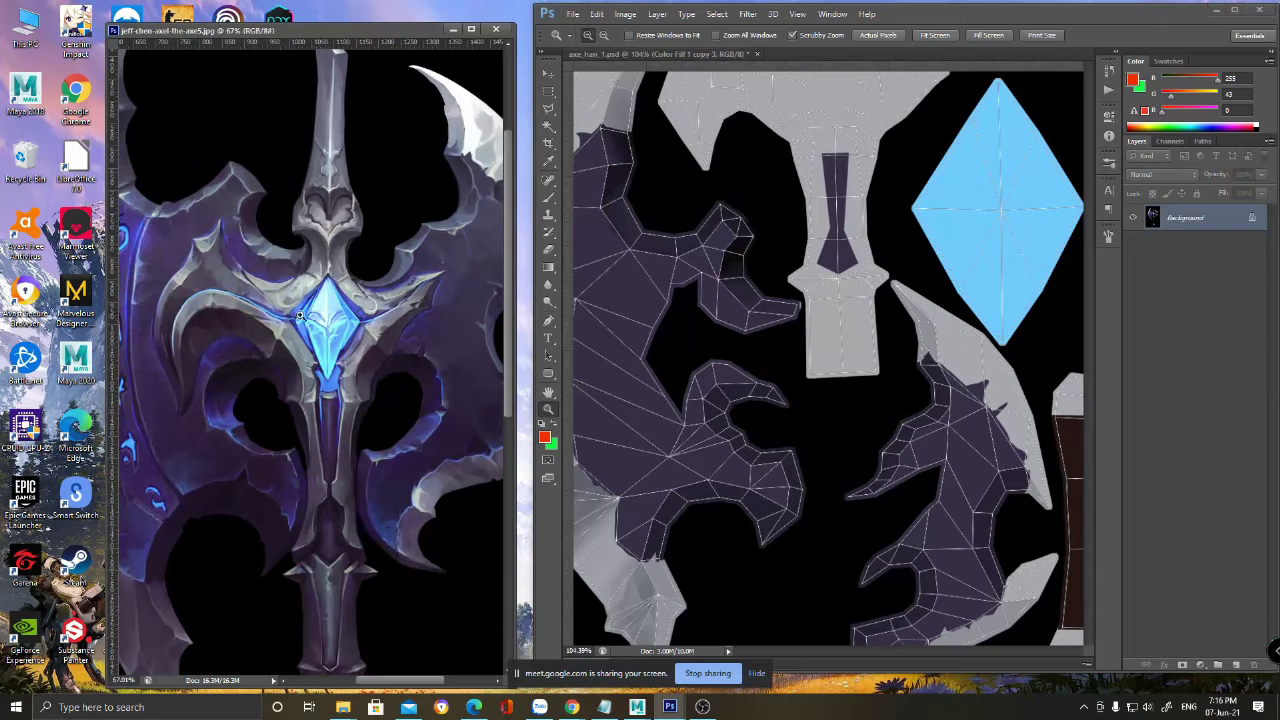
pyautogui.moveTo(315, 592); pyautogui.dragTo(246, 428)
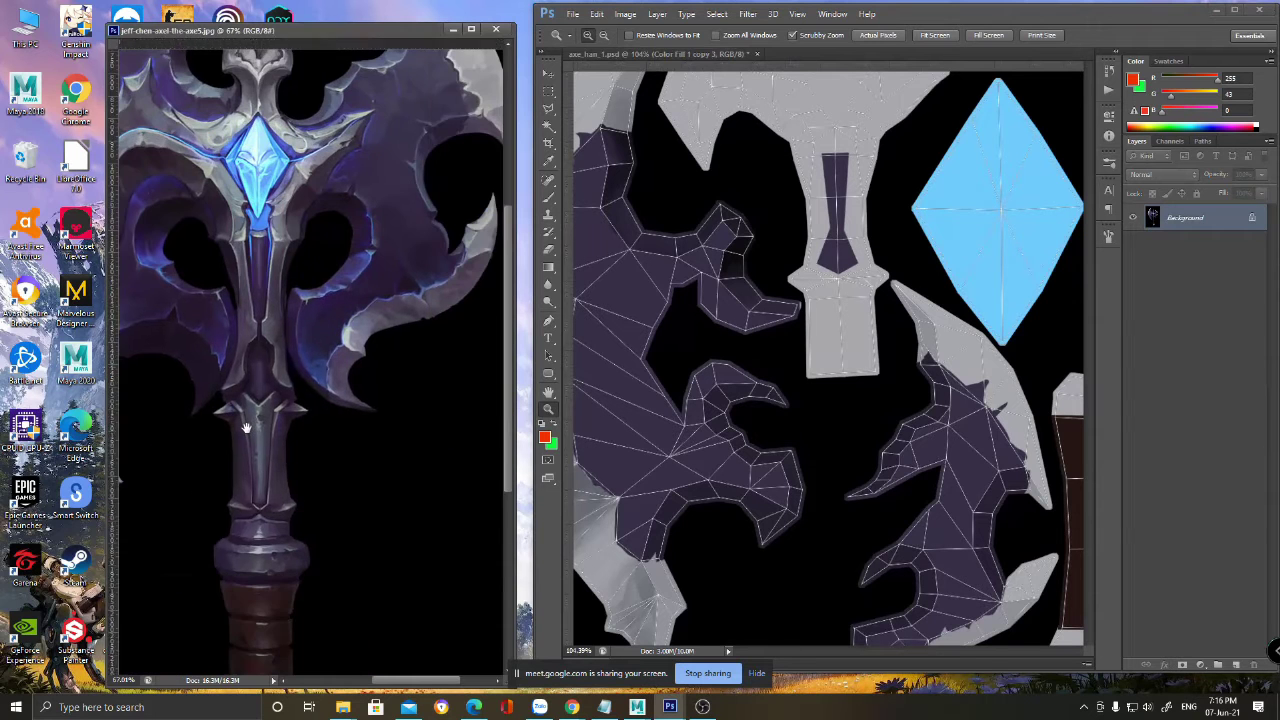
pyautogui.moveTo(305, 338)
pyautogui.mouseDown()
pyautogui.moveTo(259, 622)
pyautogui.moveTo(328, 348)
pyautogui.mouseUp()
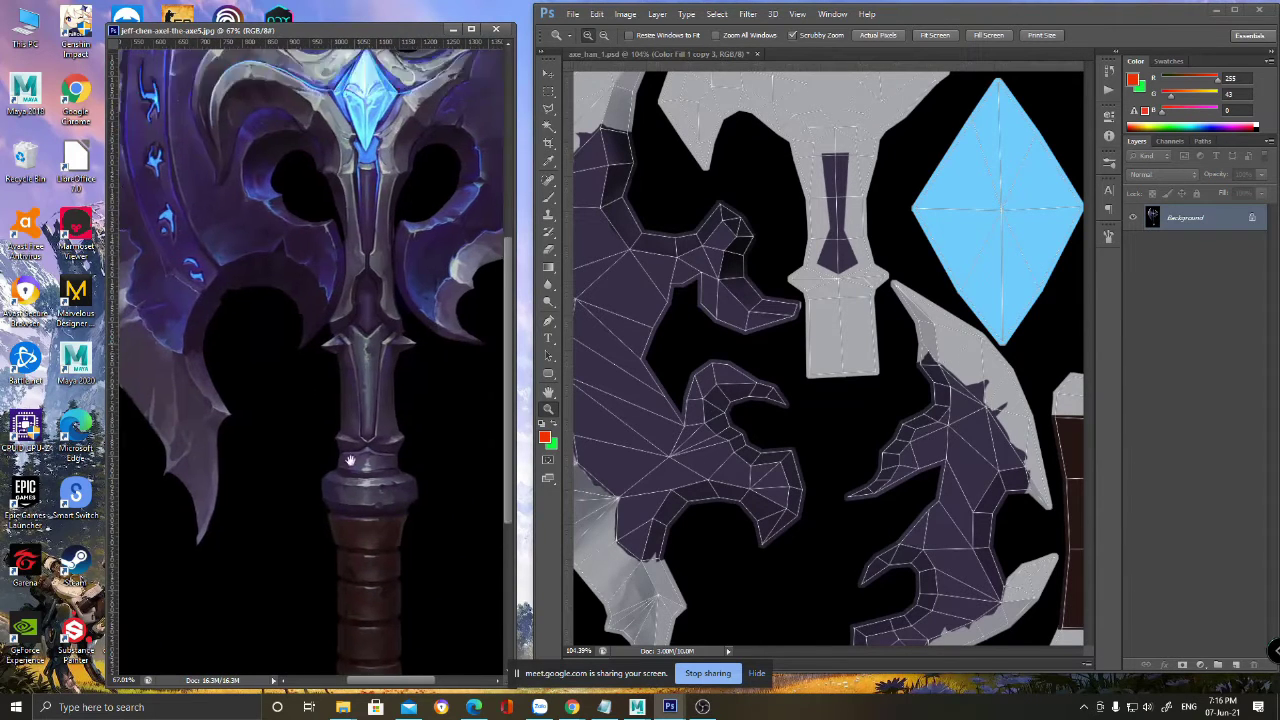
pyautogui.scroll(5, 362, 330)
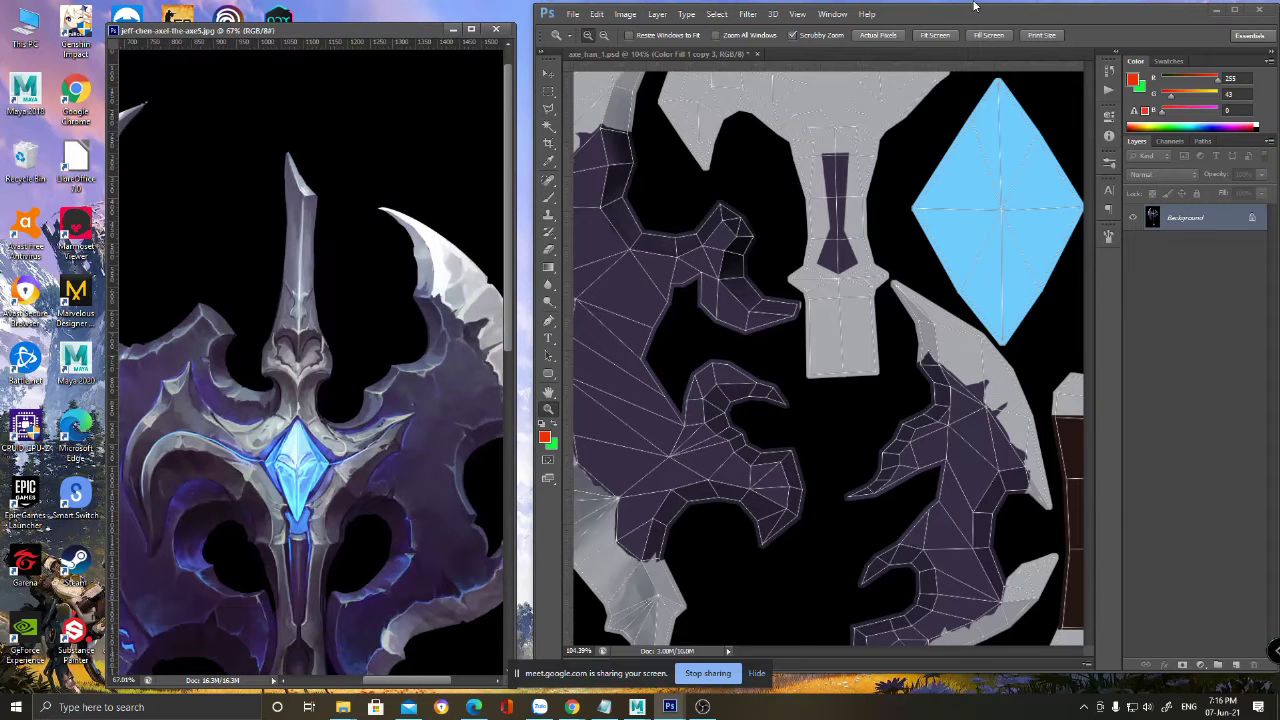
# - In axe_han_1.psd, select the mask of the black Color Fill 2 layer in the Xam_Trang_Den group for work on the grey spike piece
pyautogui.click(867, 65)
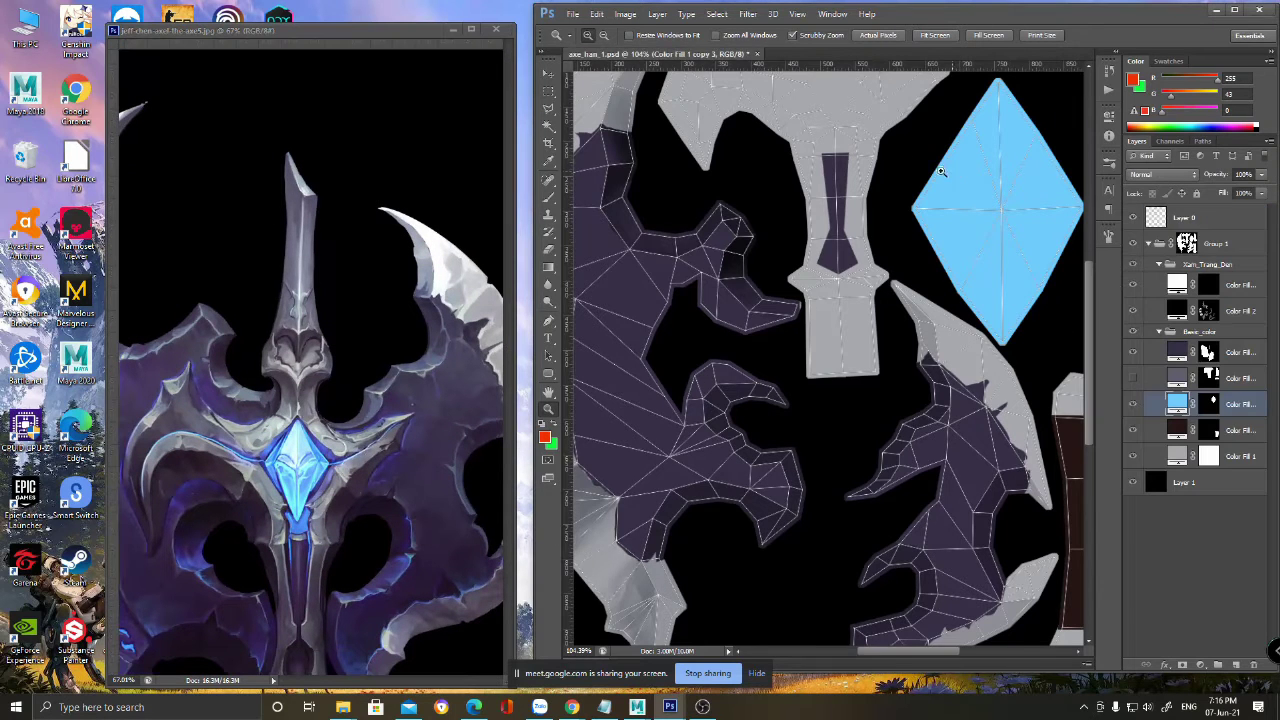
pyautogui.moveTo(943, 171); pyautogui.dragTo(851, 260)
pyautogui.moveTo(918, 238); pyautogui.dragTo(1100, 150)
pyautogui.moveTo(1100, 150); pyautogui.dragTo(782, 256)
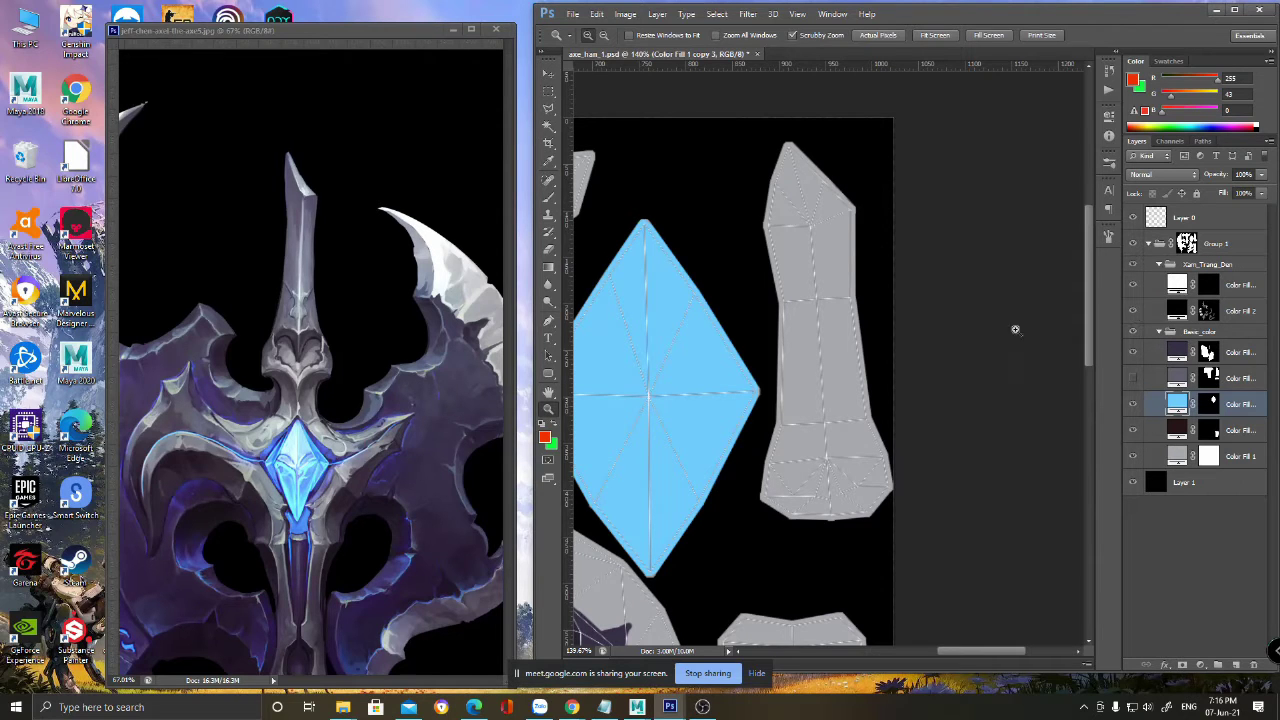
pyautogui.keyDown('alt'); pyautogui.scroll(1, 772, 430); pyautogui.keyUp('alt')
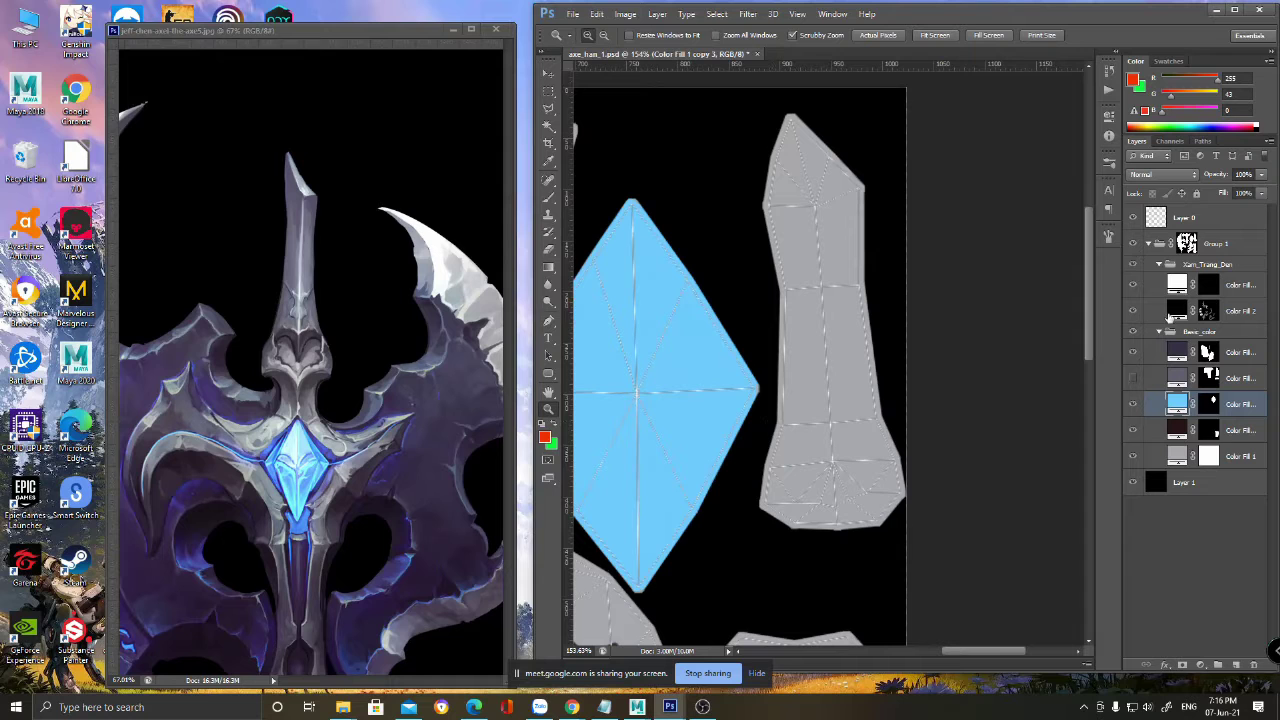
pyautogui.click(1206, 311)
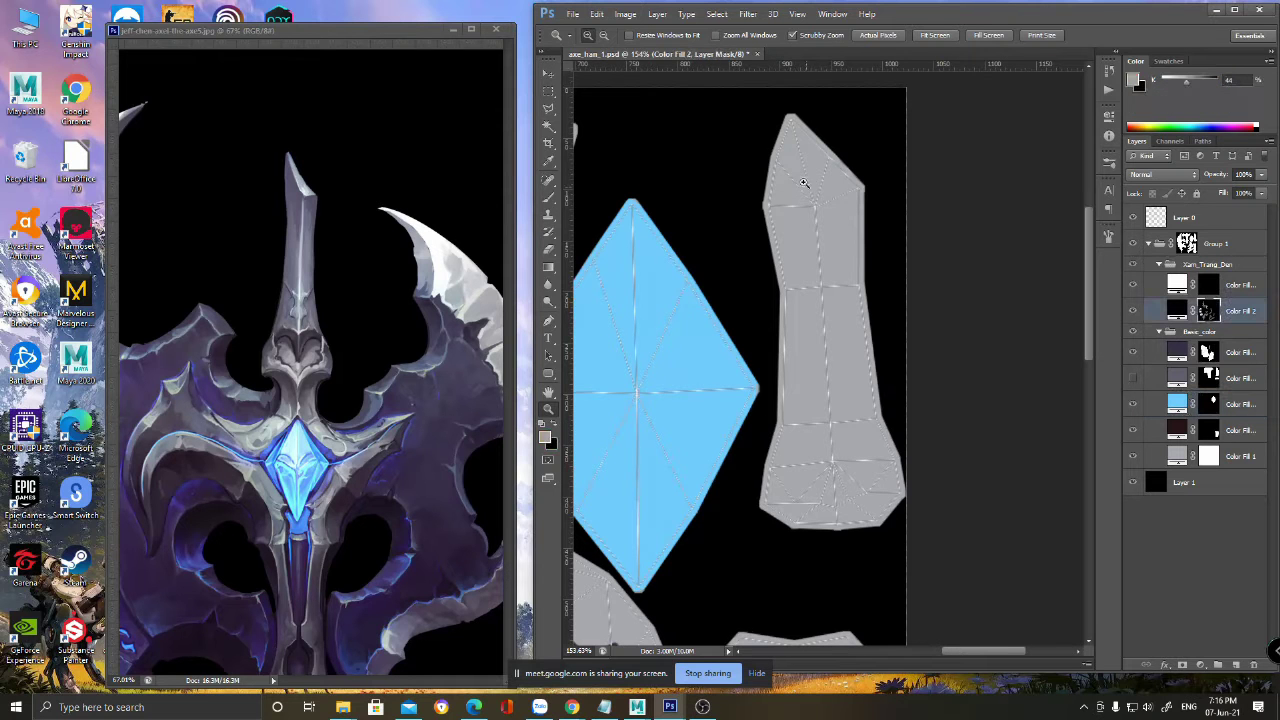
pyautogui.keyDown('alt'); pyautogui.scroll(2, 806, 178); pyautogui.keyUp('alt')
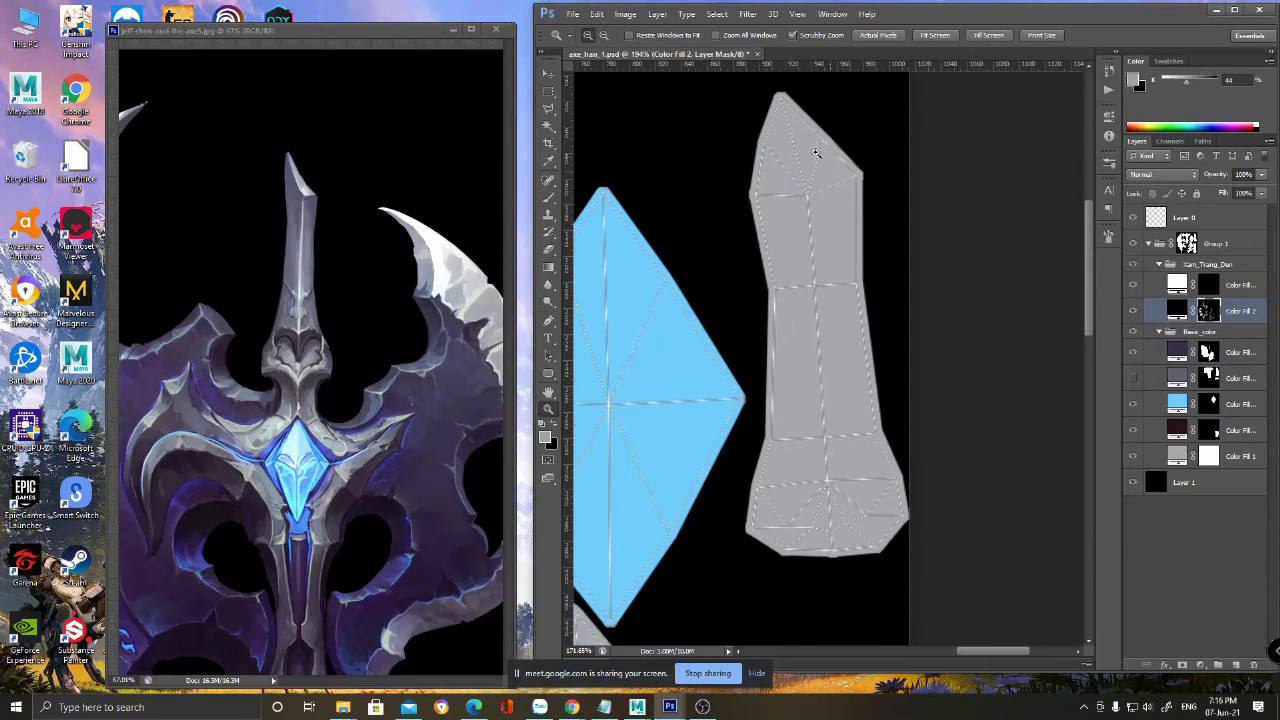
pyautogui.keyDown('alt'); pyautogui.scroll(-1, 812, 146); pyautogui.keyUp('alt')
# - Outline the left half of the grey spike piece with the Polygonal Lasso, shade it by painting 44% grey on the mask, and deselect
pyautogui.press('l')
pyautogui.click(779, 93)
pyautogui.click(808, 191)
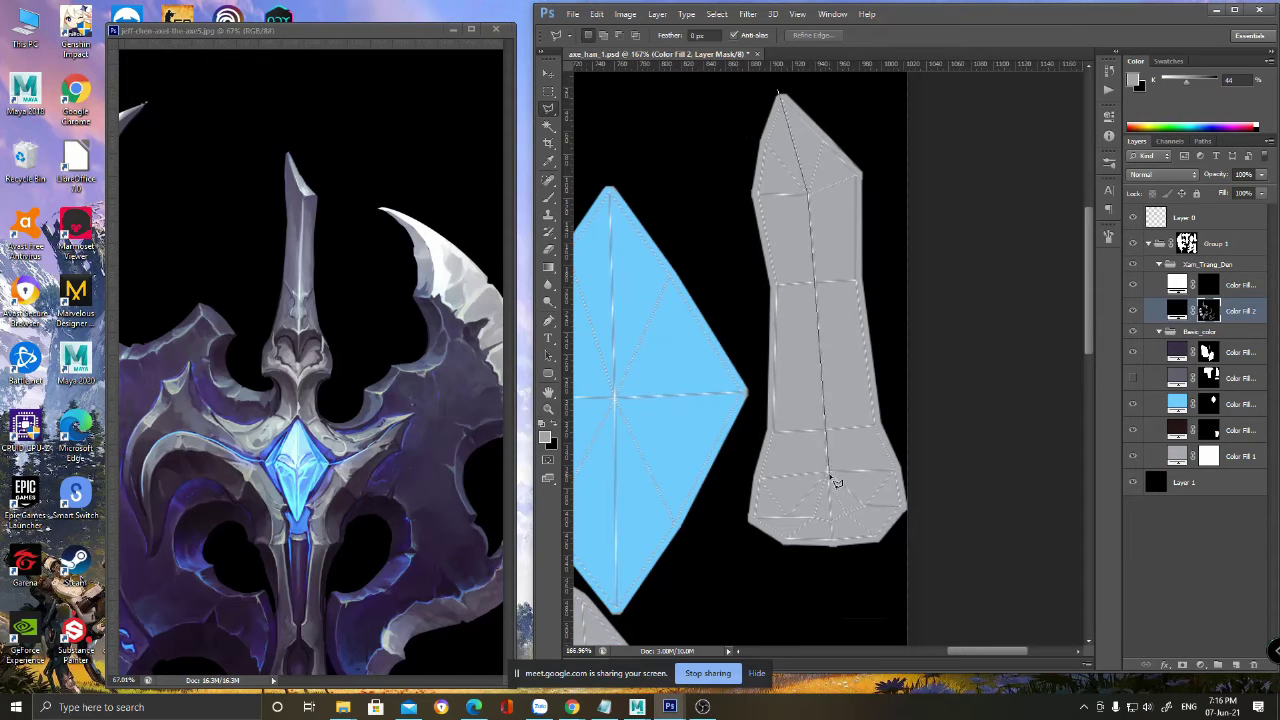
pyautogui.click(749, 545)
pyautogui.click(735, 530)
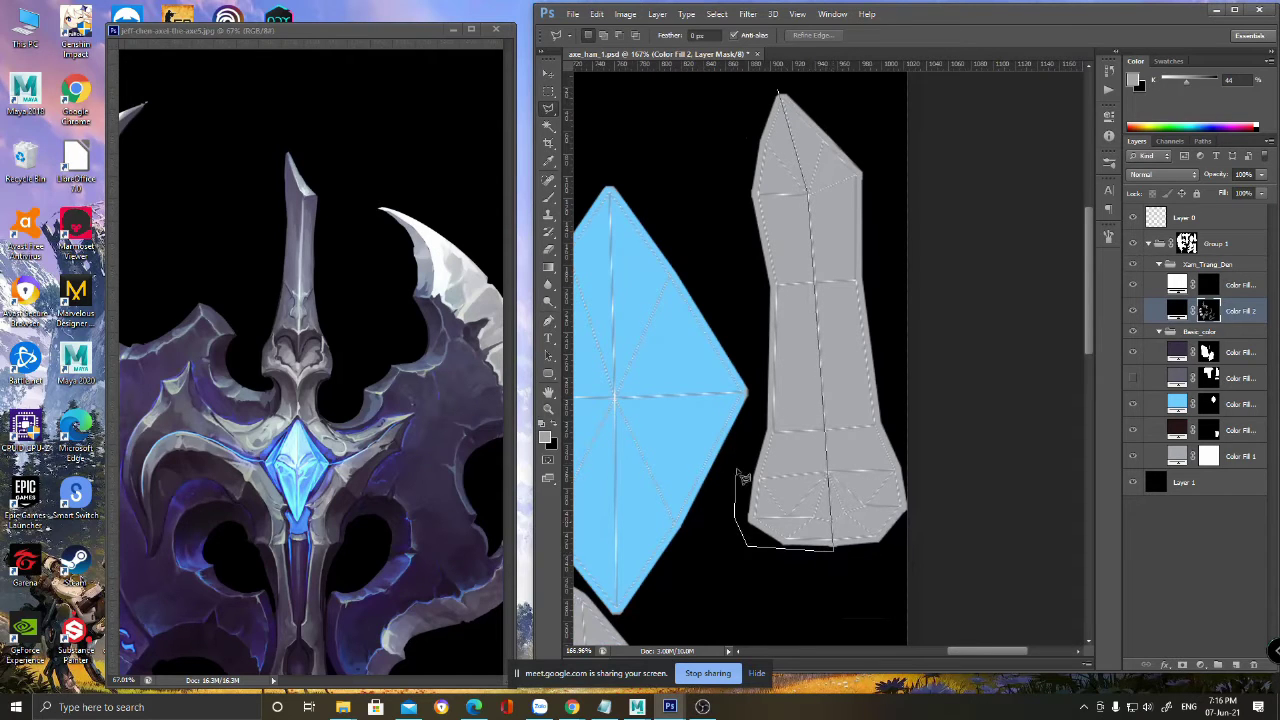
pyautogui.click(756, 400)
pyautogui.click(751, 308)
pyautogui.click(722, 193)
pyautogui.click(736, 141)
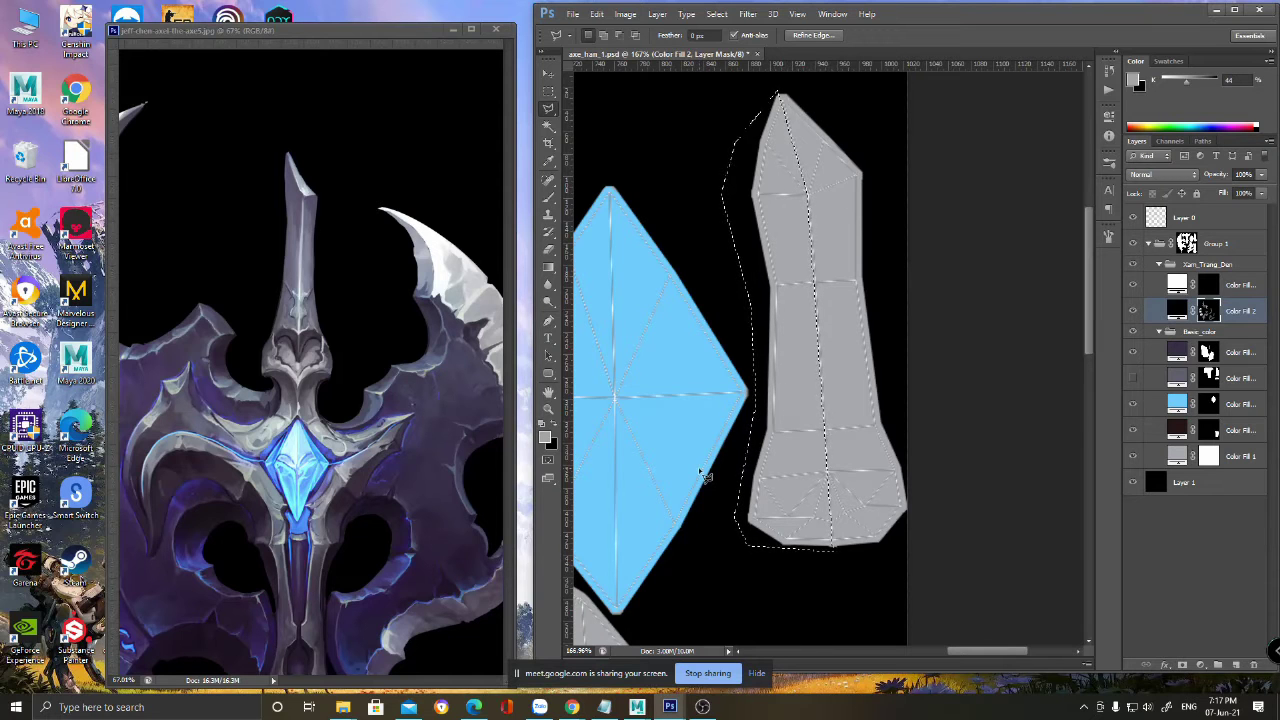
pyautogui.press('b')
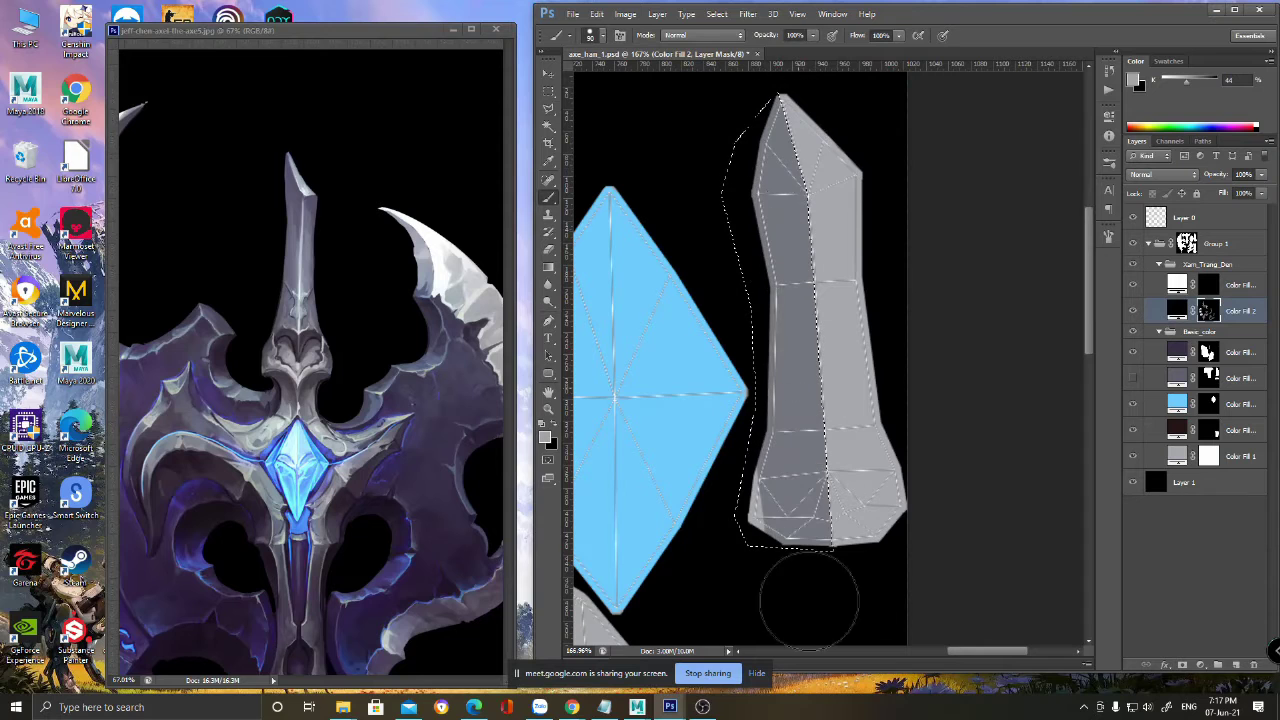
pyautogui.hotkey('ctrl', 'd')
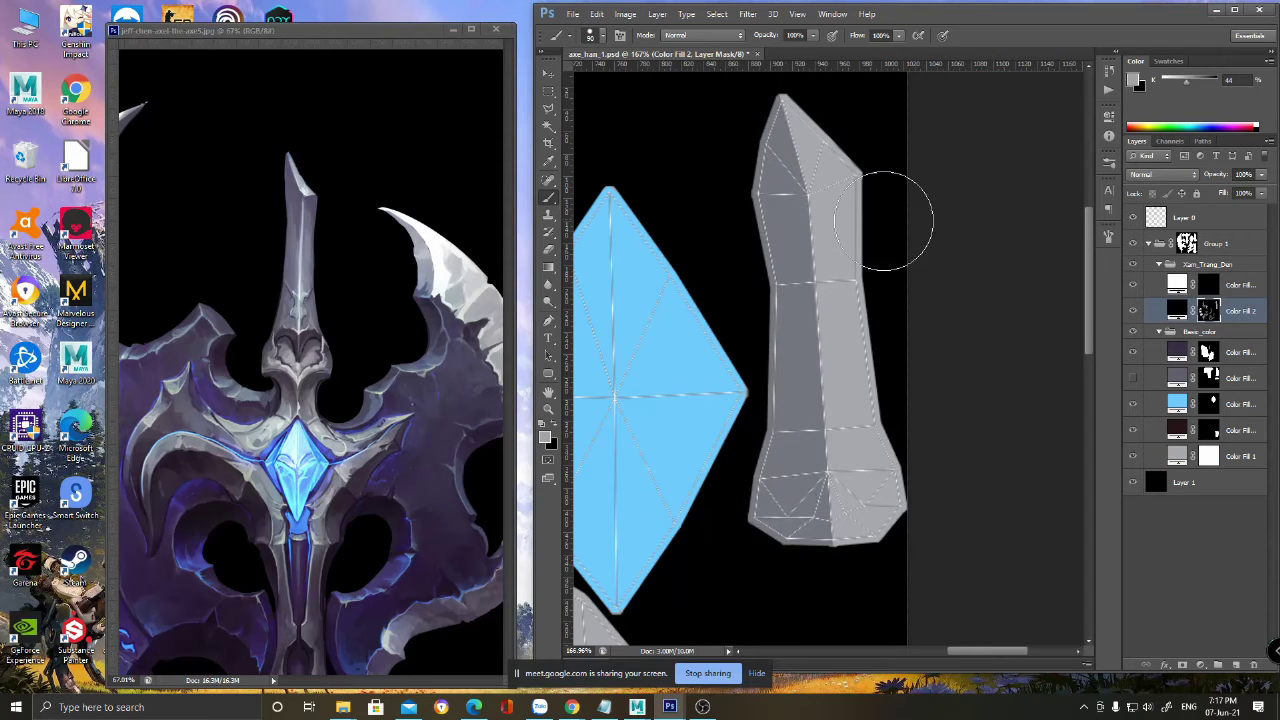
# - Select the right half of the spike piece below its tip facet with the Polygonal Lasso, following the centre ridge
pyautogui.press('l')
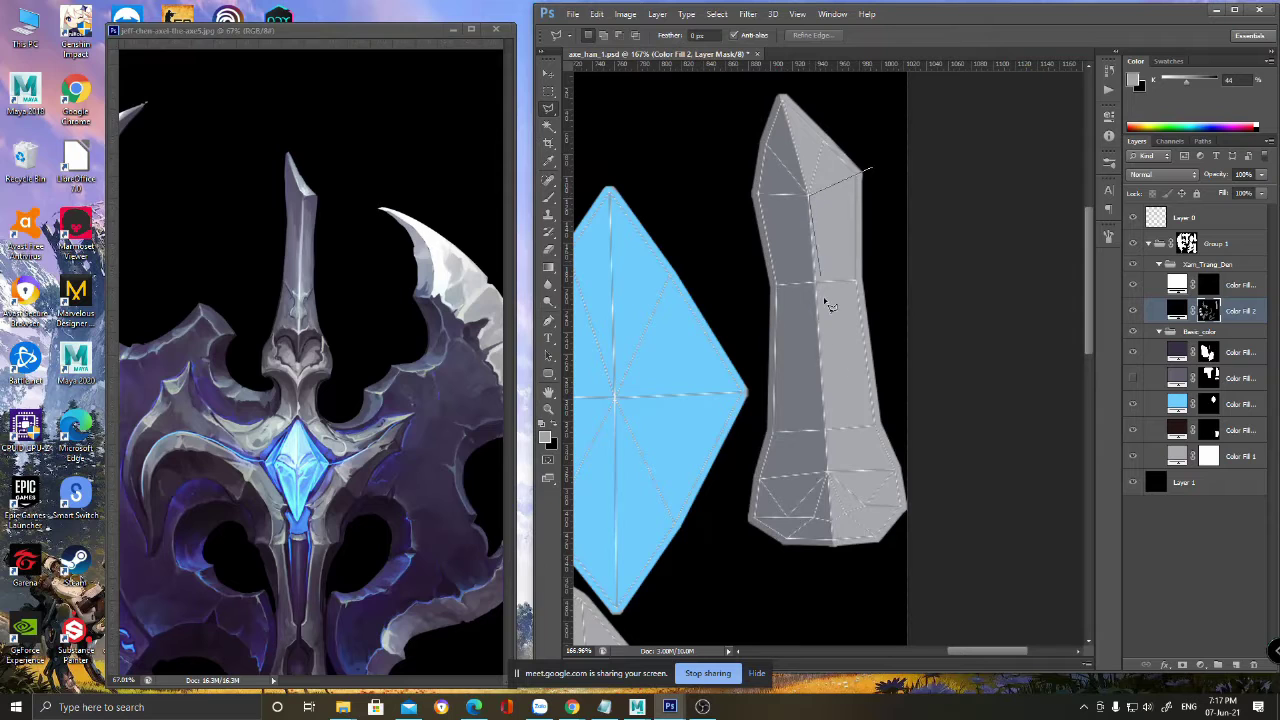
pyautogui.click(837, 557)
pyautogui.click(918, 547)
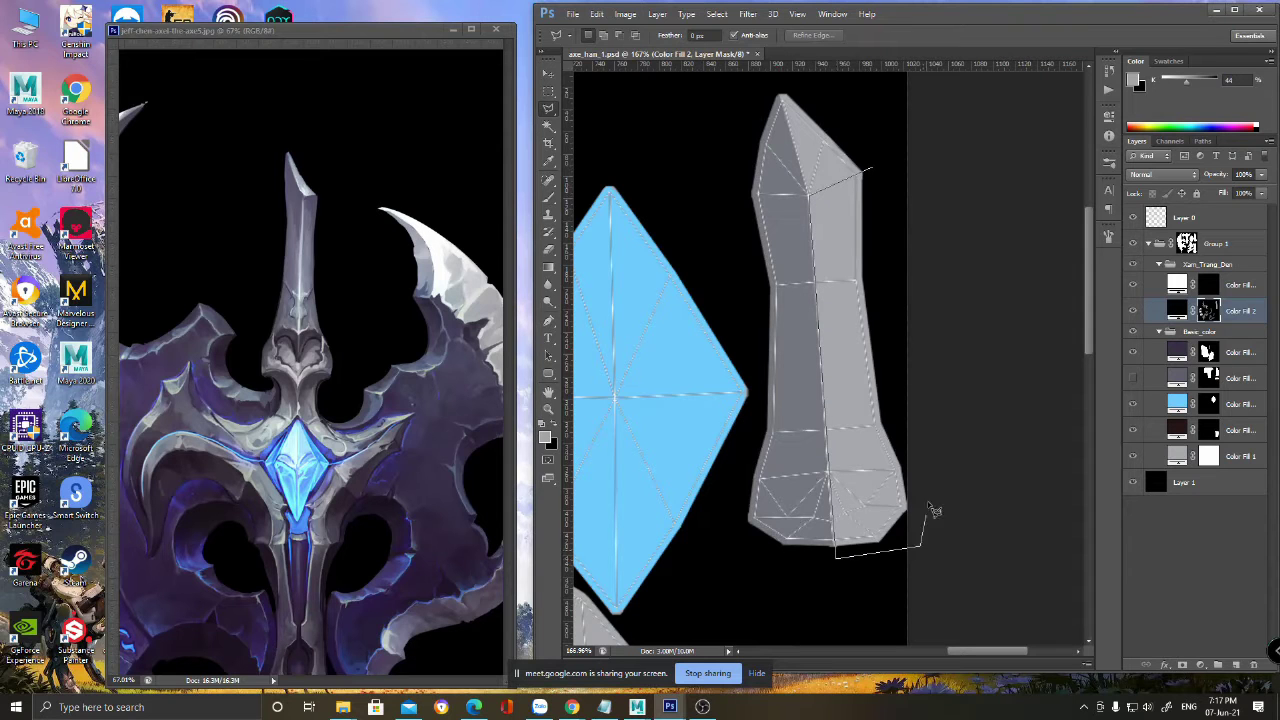
pyautogui.click(905, 318)
pyautogui.click(870, 168)
pyautogui.doubleClick(808, 192)
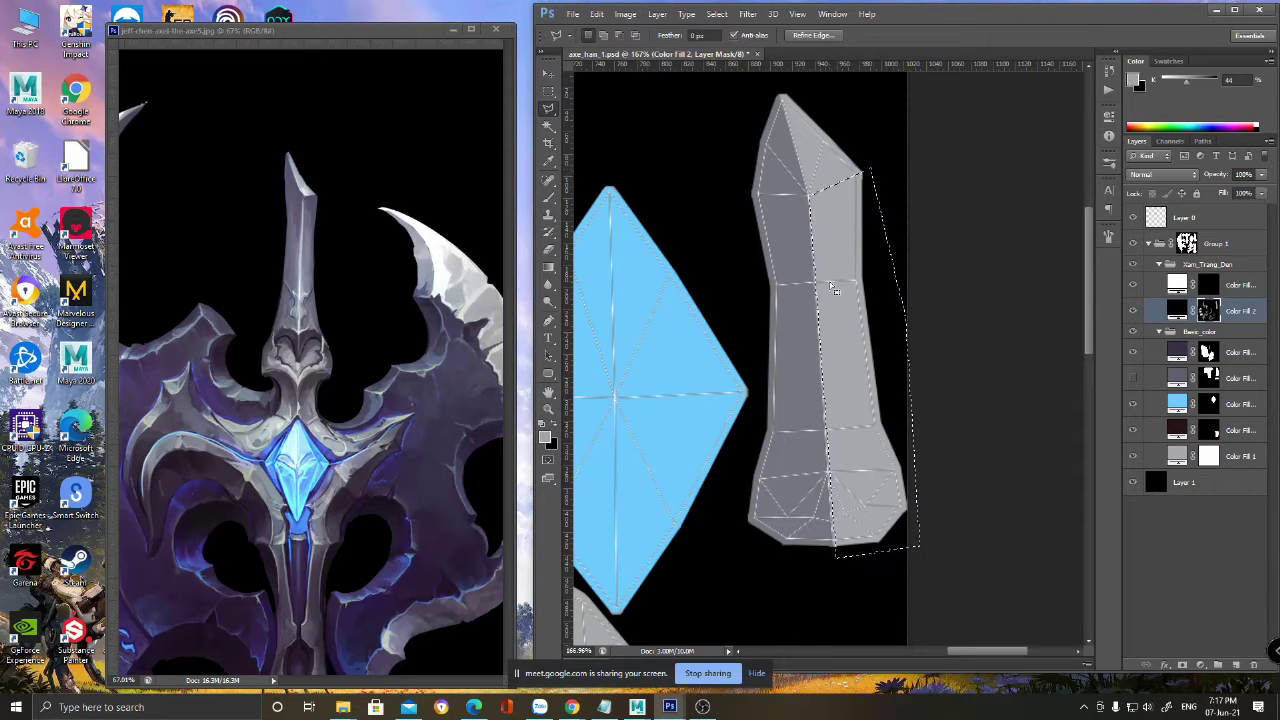
# - Set the foreground colour to a 56% grey and paint the selected right half of the spike on the mask
pyautogui.press('b')
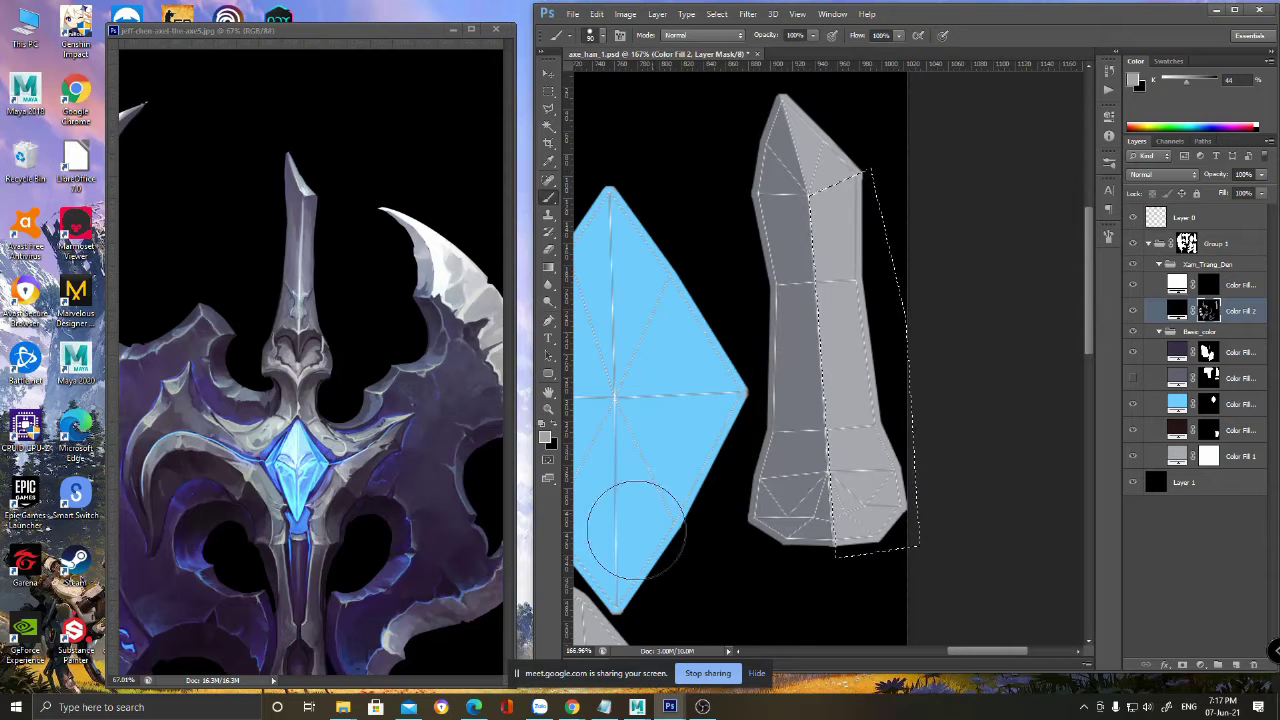
pyautogui.click(545, 437)
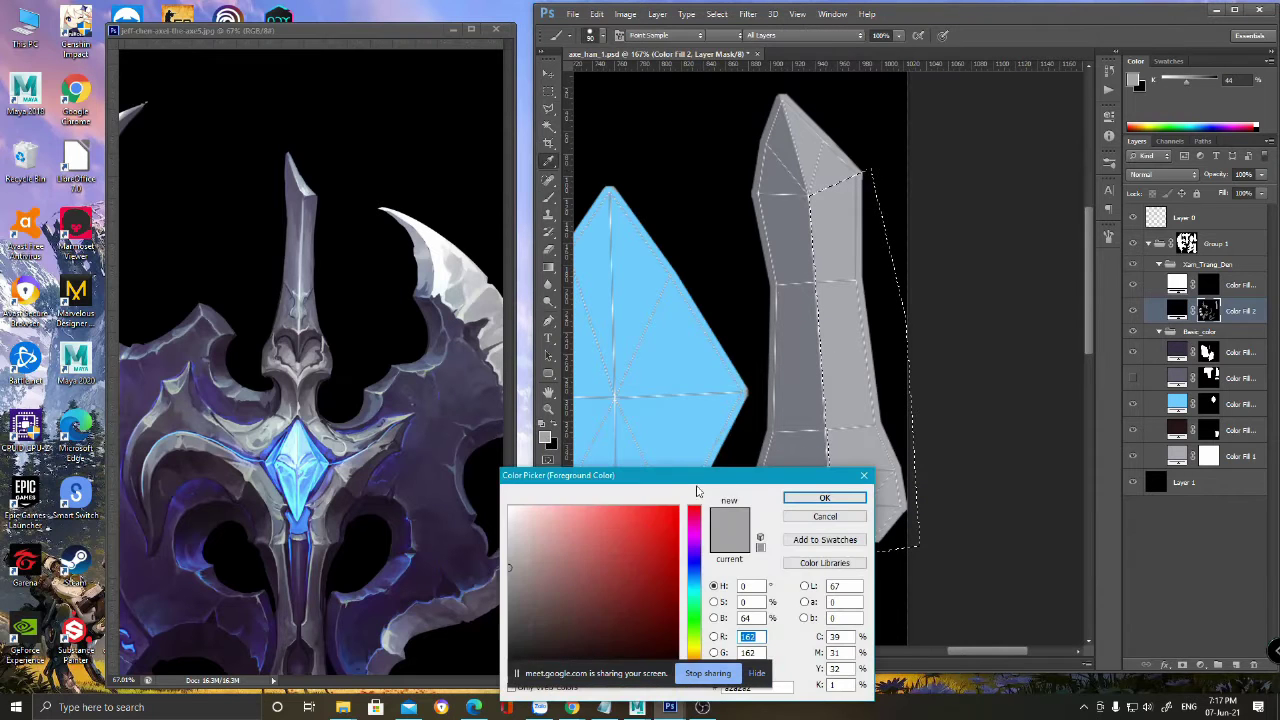
pyautogui.click(509, 587)
pyautogui.click(825, 498)
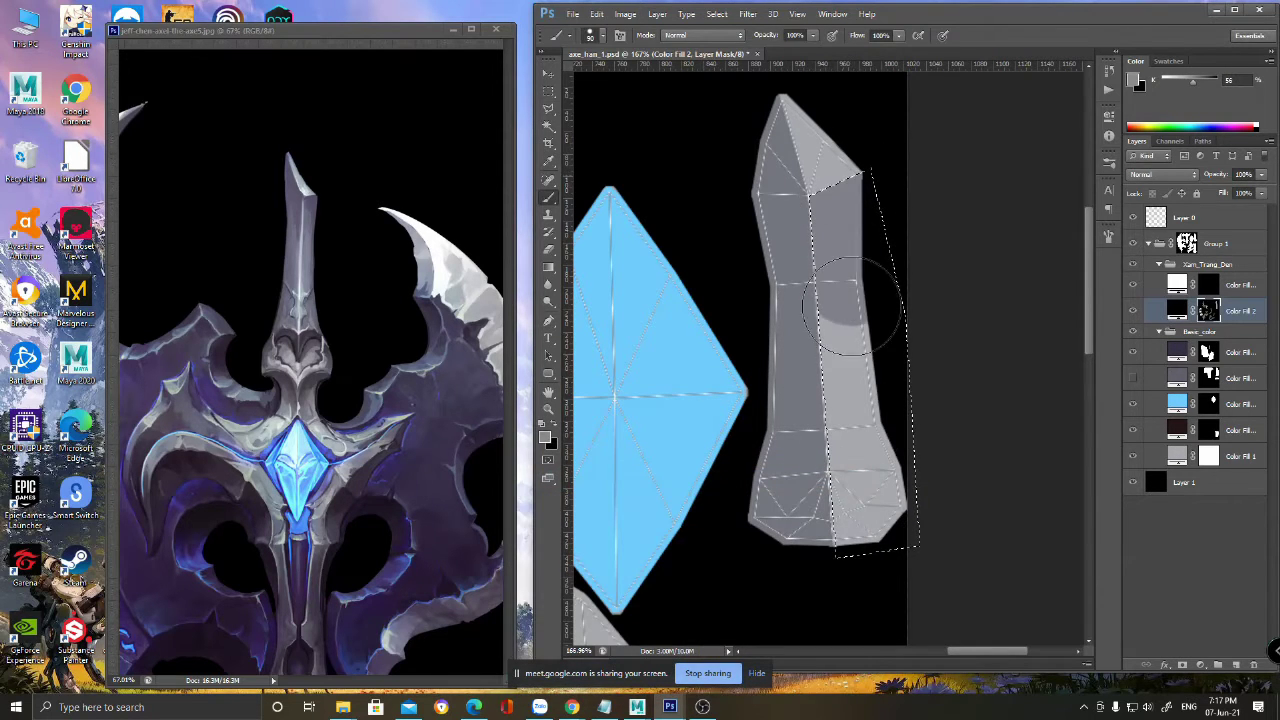
pyautogui.moveTo(850, 270); pyautogui.dragTo(877, 609)
# - Hide the Layer 0 wireframe, repaint the spike's selected right half on the mask with a darker 65% grey, and deselect
pyautogui.click(1134, 218)
pyautogui.press('z')
pyautogui.moveTo(830, 316)
pyautogui.mouseDown()
pyautogui.moveTo(849, 331)
pyautogui.moveTo(874, 326)
pyautogui.moveTo(824, 363)
pyautogui.mouseUp()
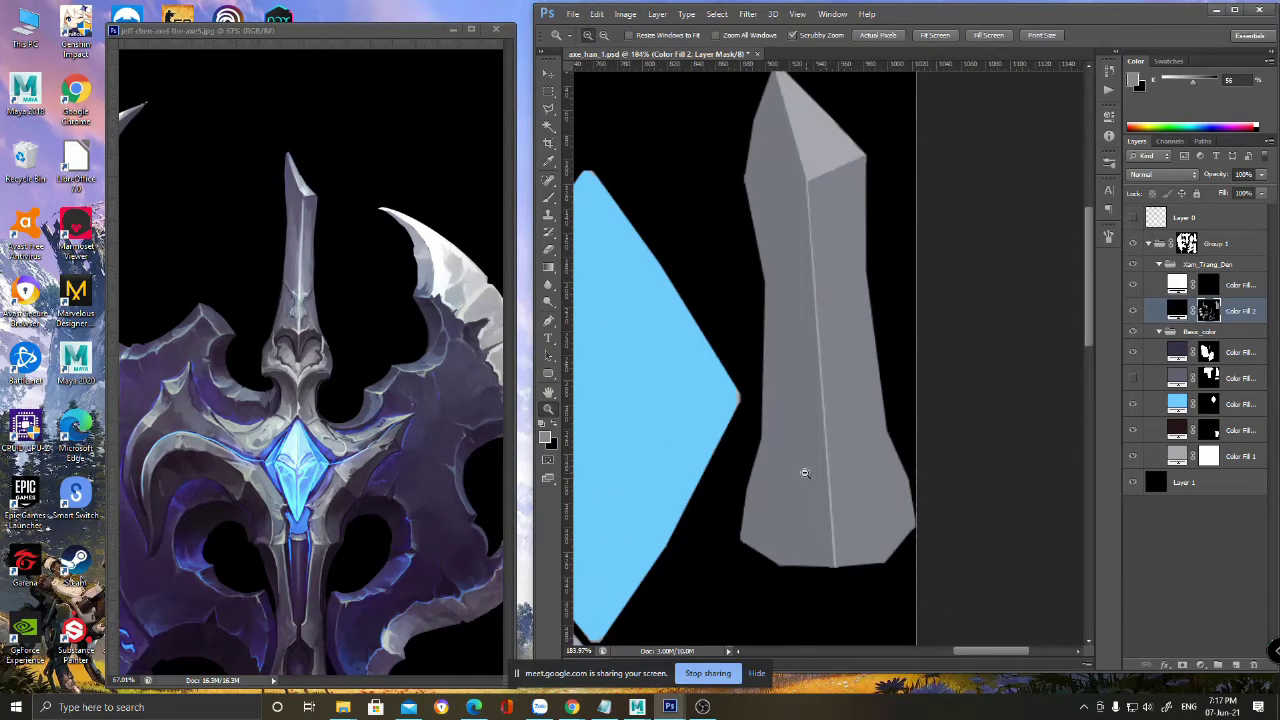
pyautogui.click(545, 436)
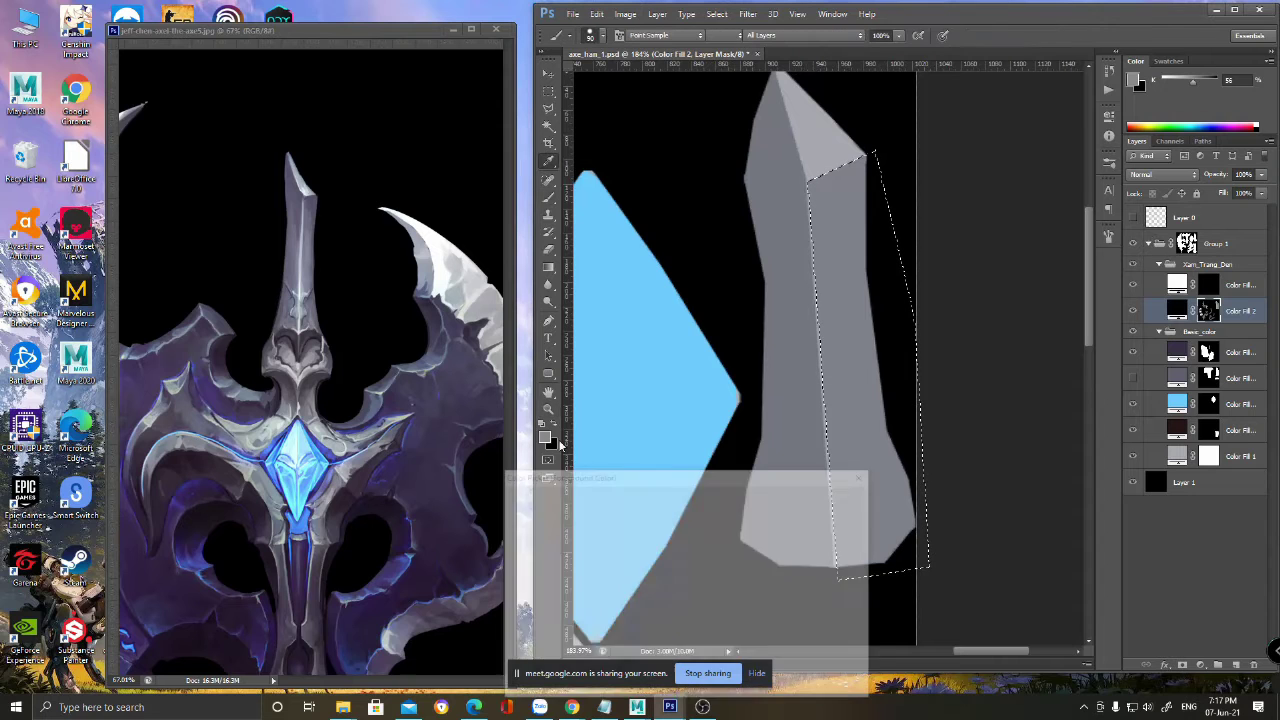
pyautogui.click(824, 497)
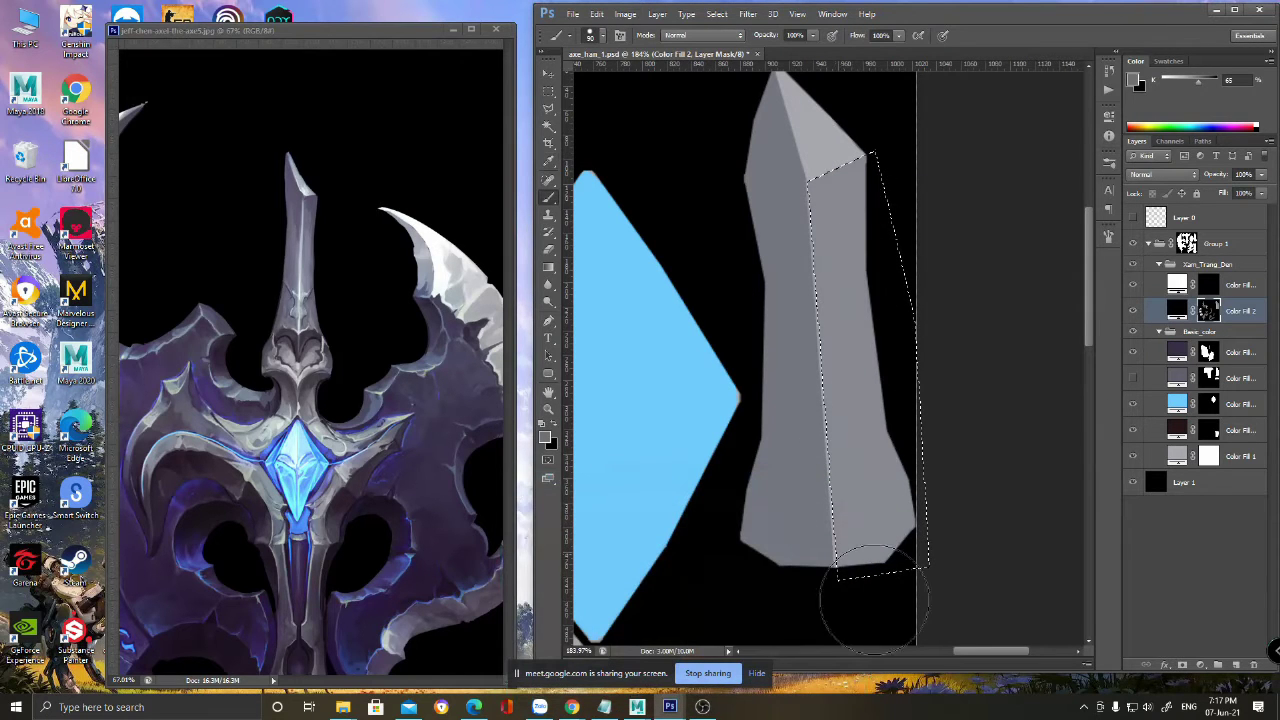
pyautogui.hotkey('ctrl', 'd')
pyautogui.press('z')
pyautogui.moveTo(863, 504); pyautogui.dragTo(846, 507)
pyautogui.keyDown('alt'); pyautogui.scroll(3, 857, 502); pyautogui.keyUp('alt')
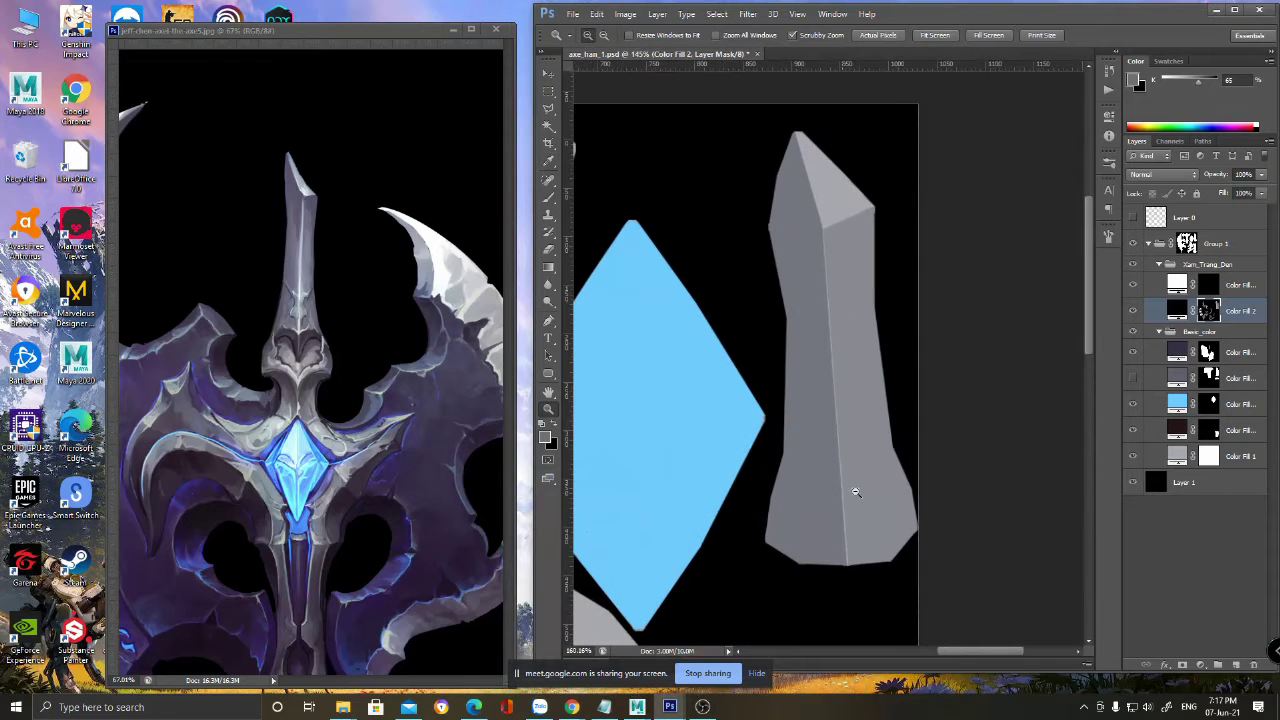
# - Switch to Maya, bring up the axe project folder in File Explorer and copy its folder path
pyautogui.moveTo(637, 707)
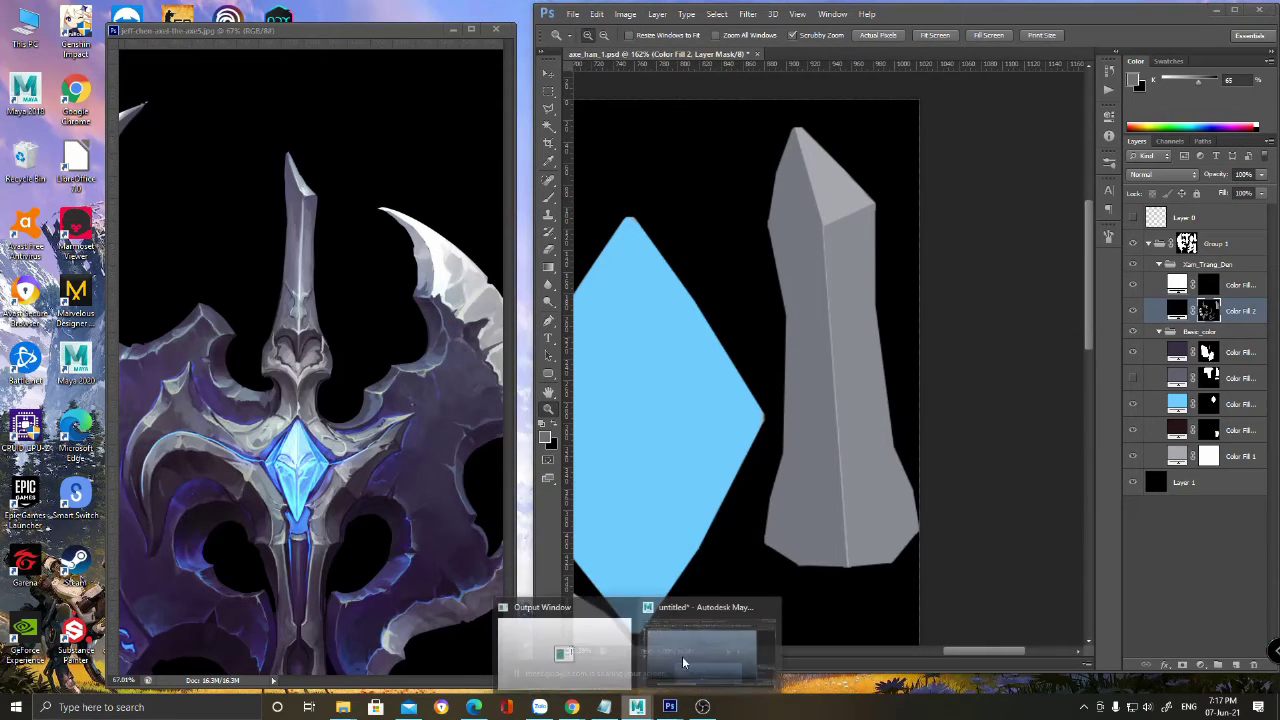
pyautogui.click(710, 640)
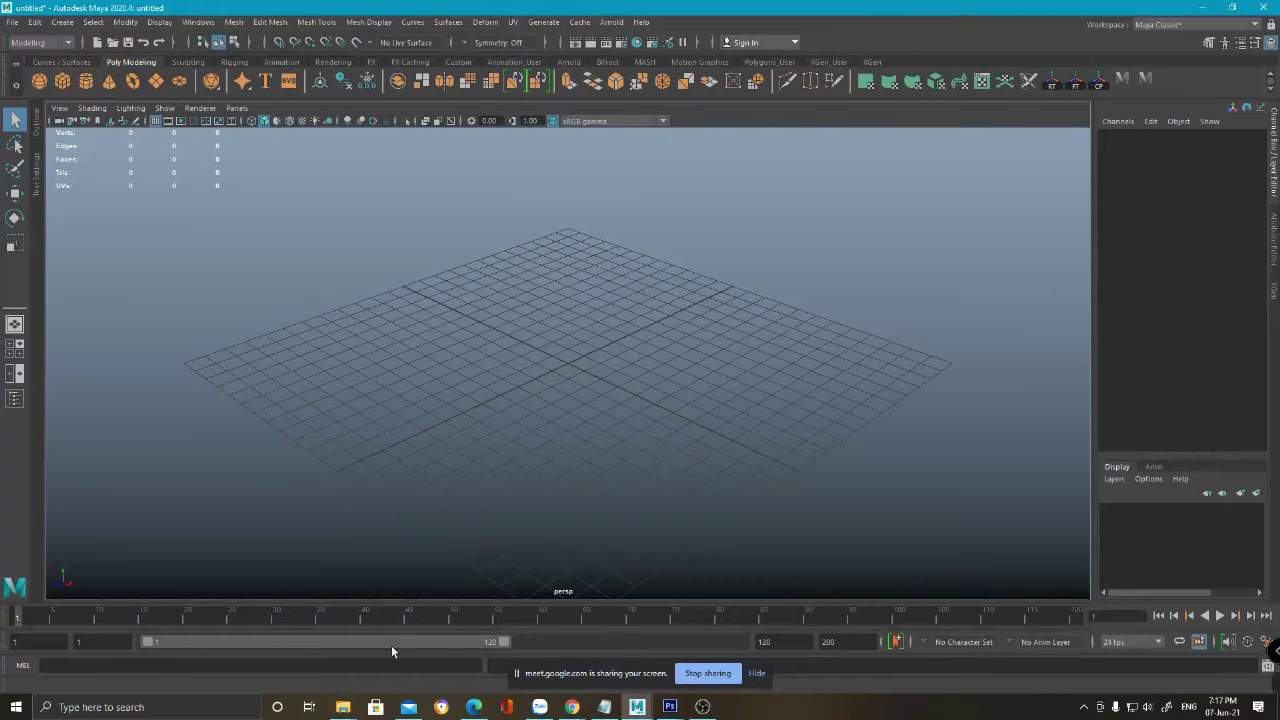
pyautogui.moveTo(343, 707)
pyautogui.click(321, 655)
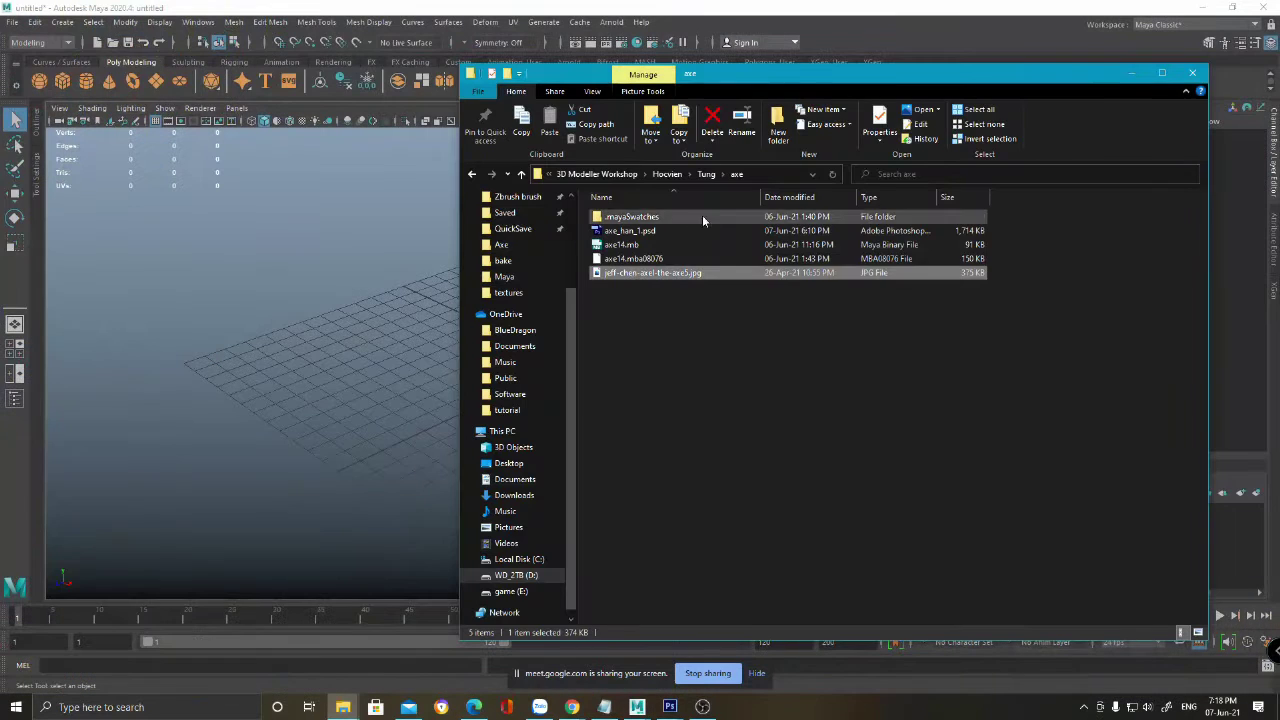
pyautogui.click(768, 175)
pyautogui.hotkey('ctrl', 'c')
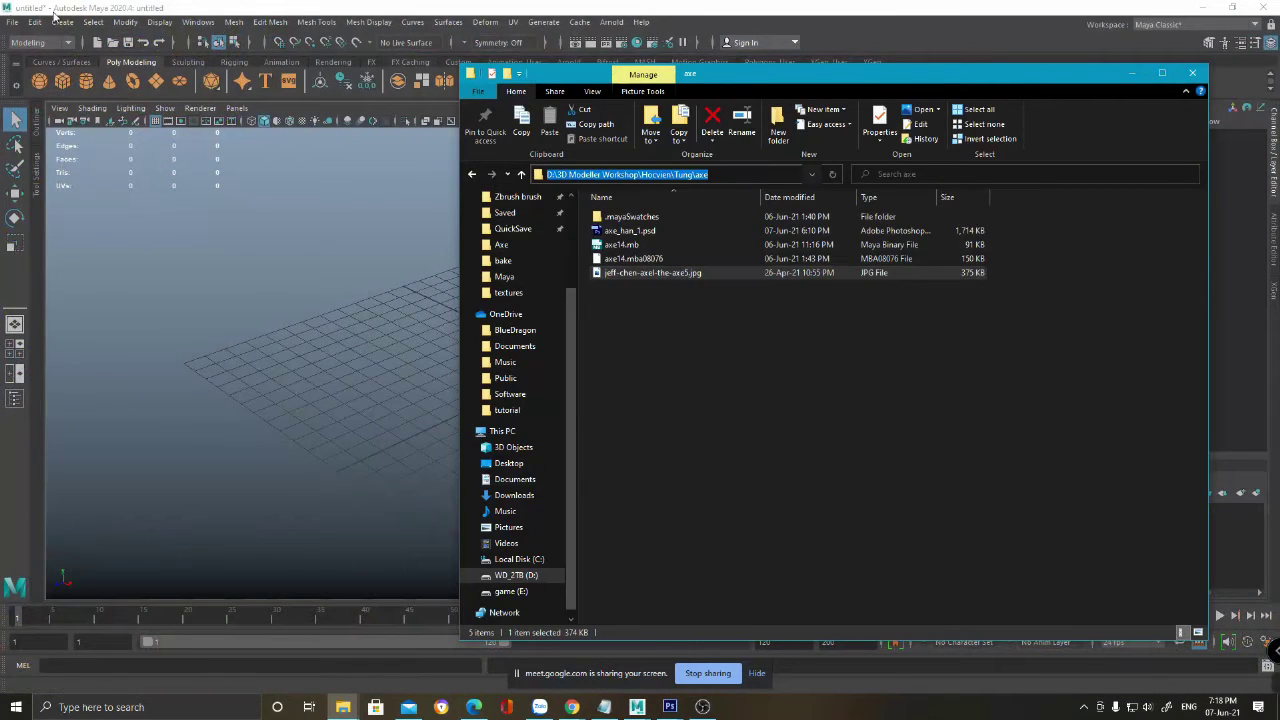
# - Open the scene axe14.mb in Maya from the copied axe folder path
pyautogui.click(14, 21)
pyautogui.click(14, 21)
pyautogui.click(40, 62)
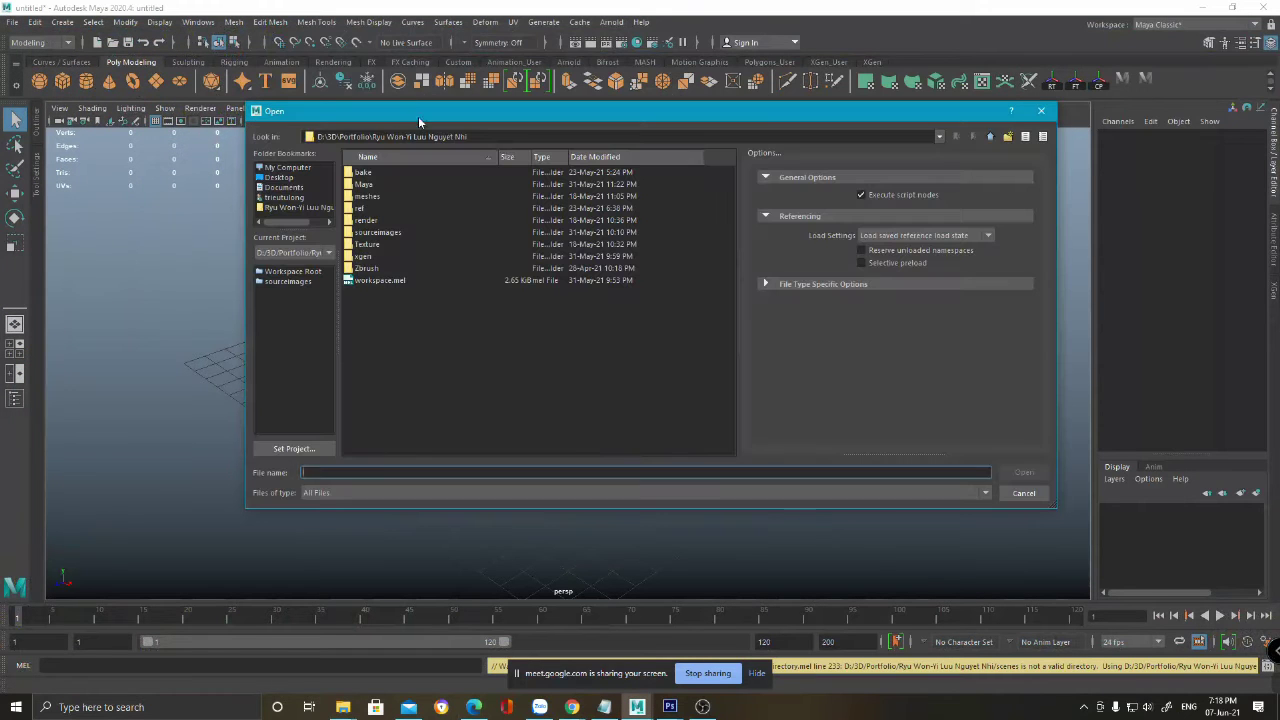
pyautogui.click(497, 137)
pyautogui.hotkey('ctrl', 'a')
pyautogui.hotkey('ctrl', 'v')
pyautogui.press('Return')
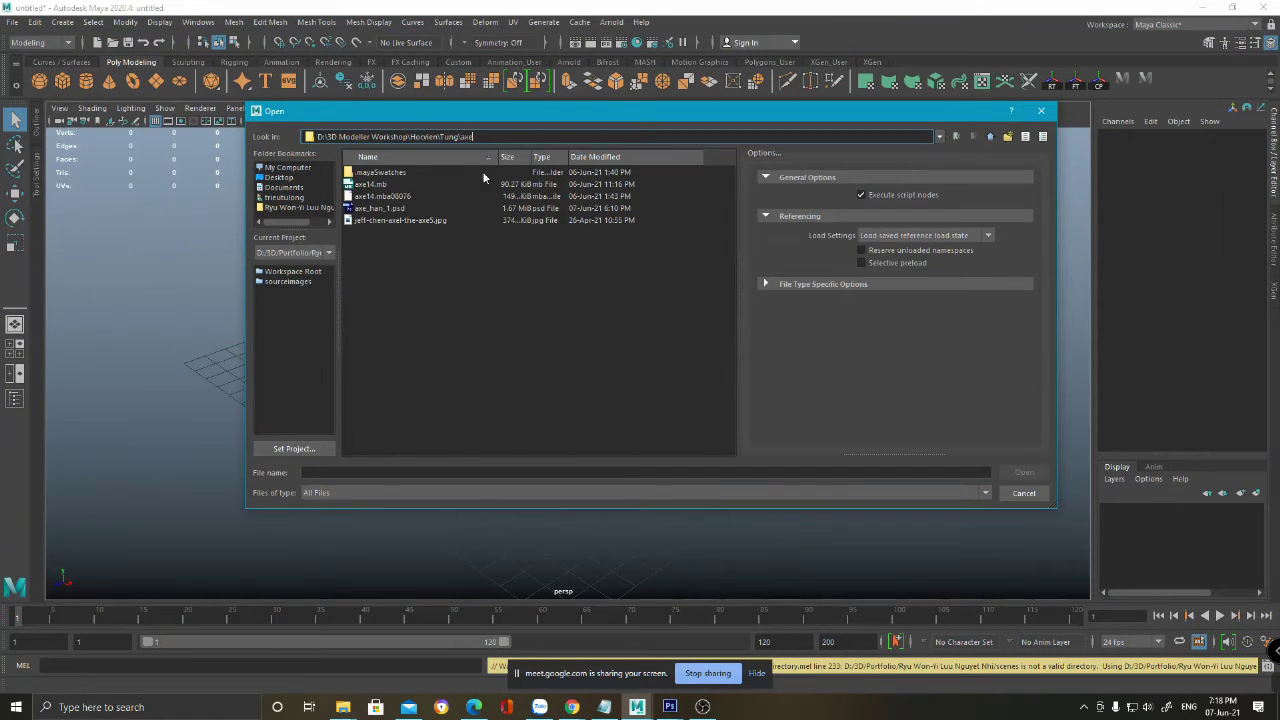
pyautogui.doubleClick(389, 186)
pyautogui.click(641, 355)
# - Select the axe mesh and load axe_han_1.psd as the image of the file texture on its lambert1 material's colour
pyautogui.click(612, 332)
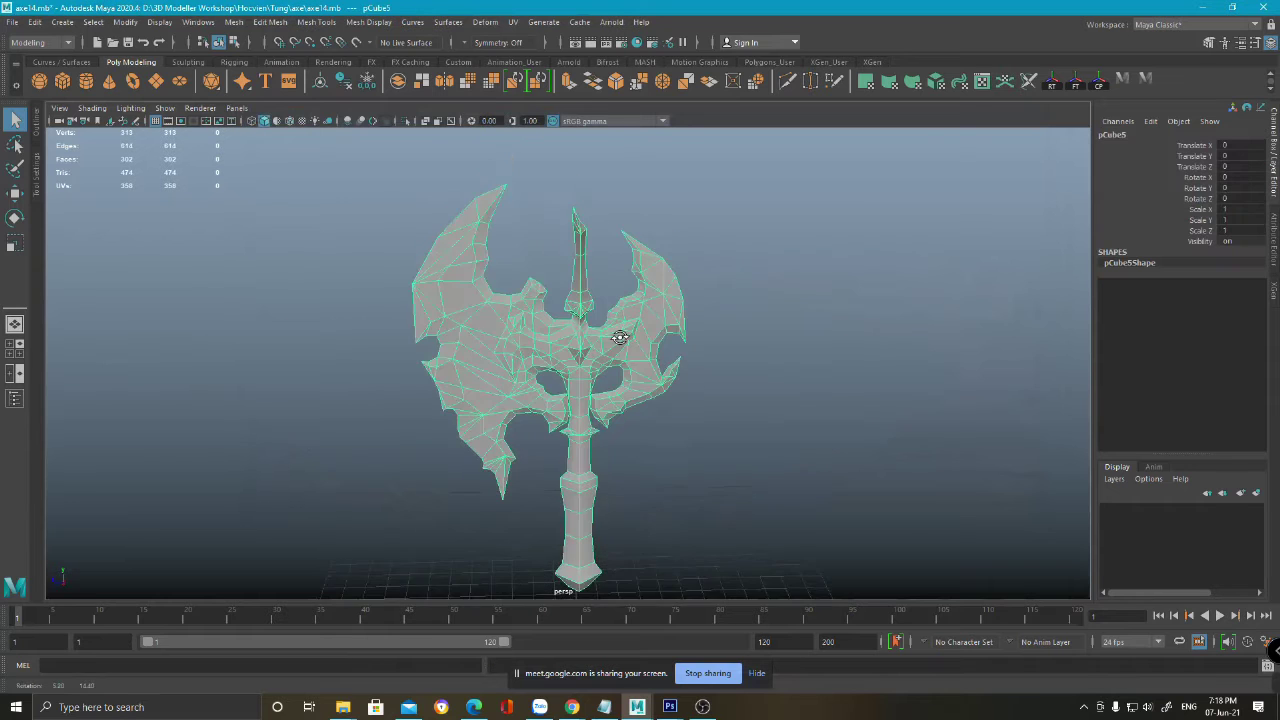
pyautogui.moveTo(553, 358); pyautogui.dragTo(556, 665, button='right')
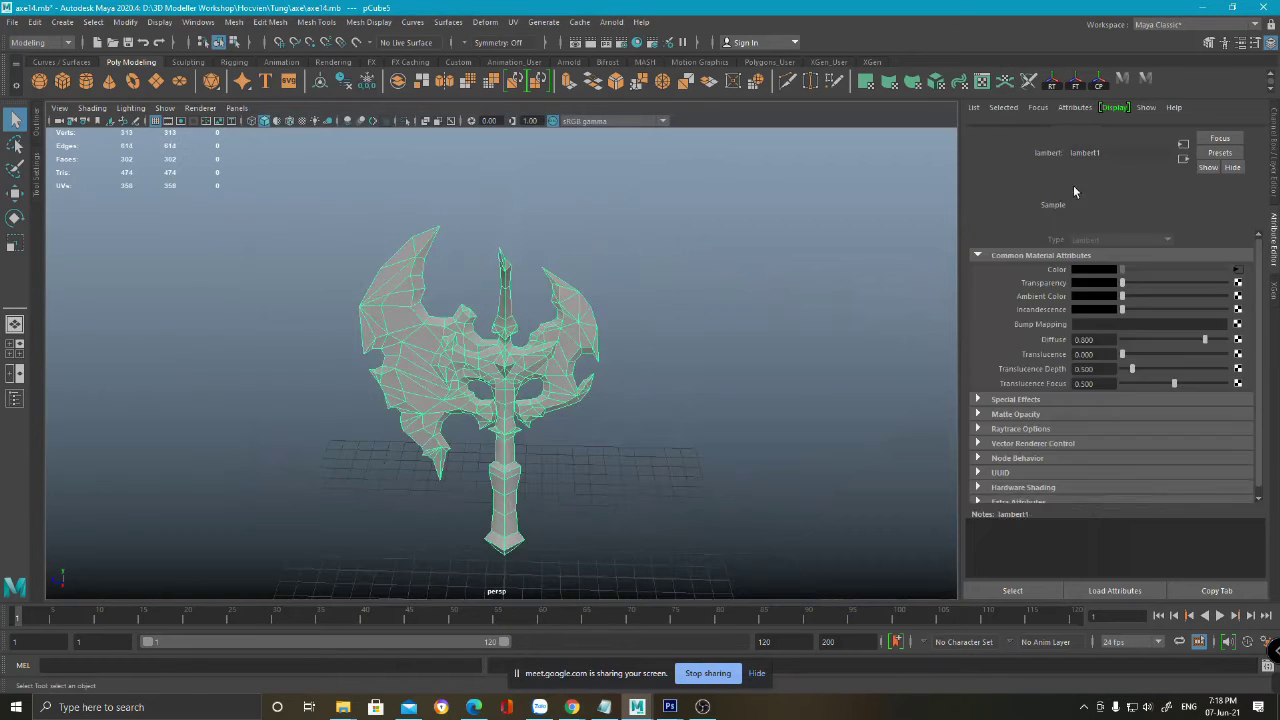
pyautogui.click(1182, 131)
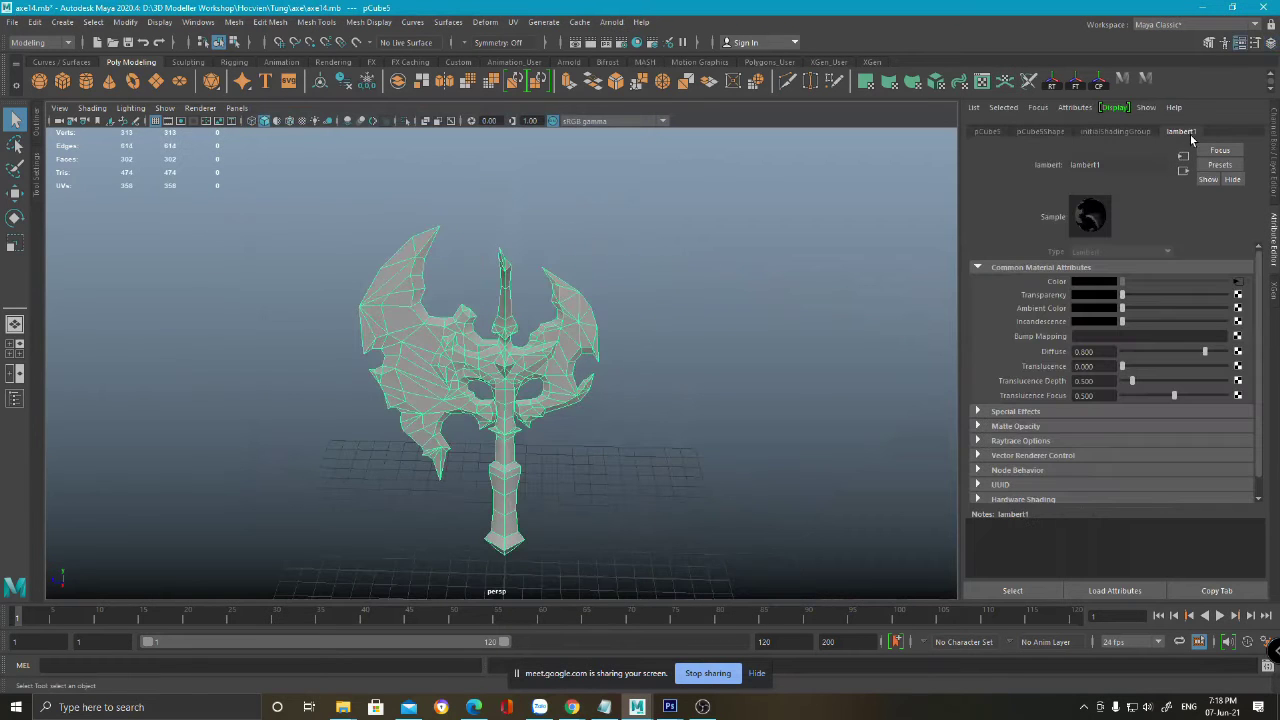
pyautogui.click(1238, 283)
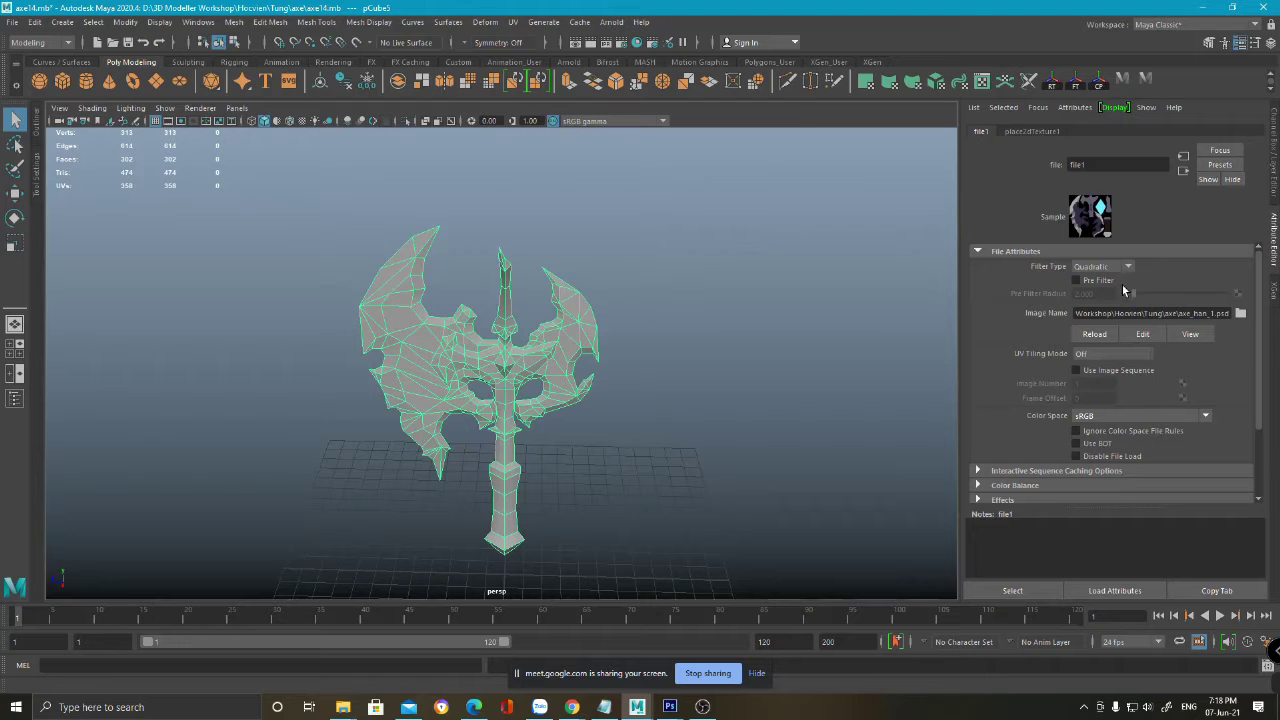
pyautogui.click(1240, 313)
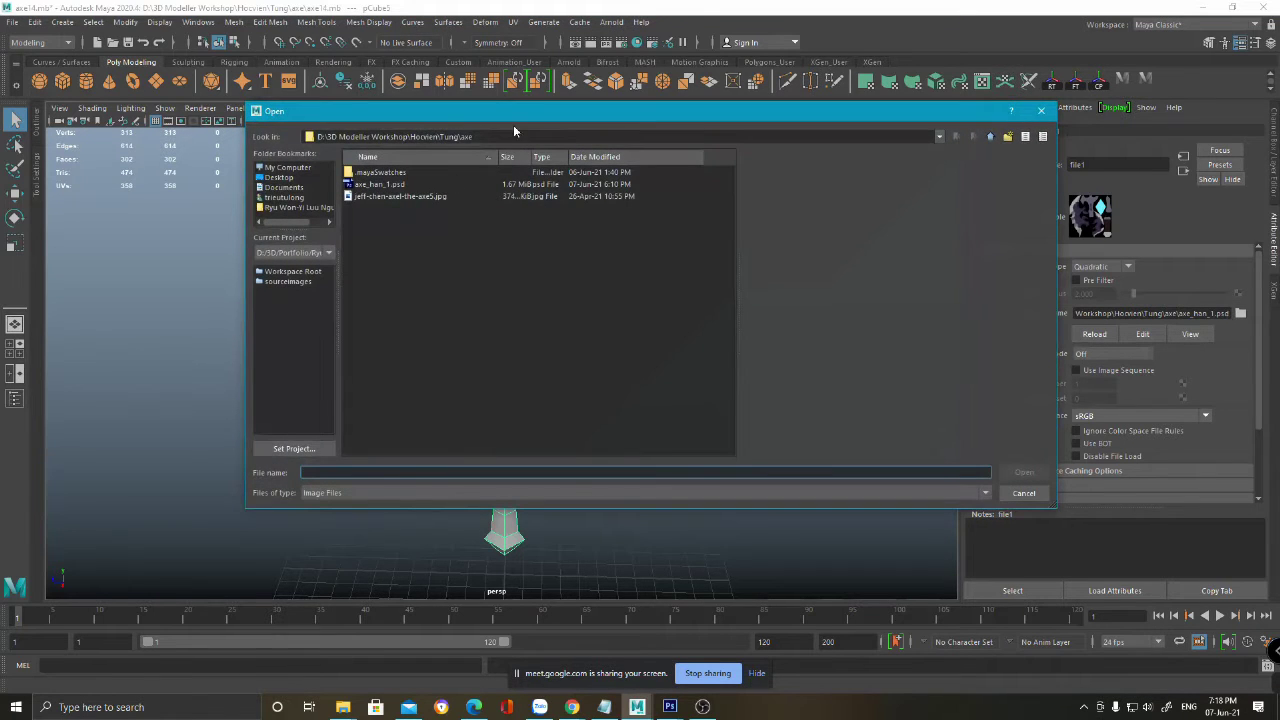
pyautogui.click(399, 185)
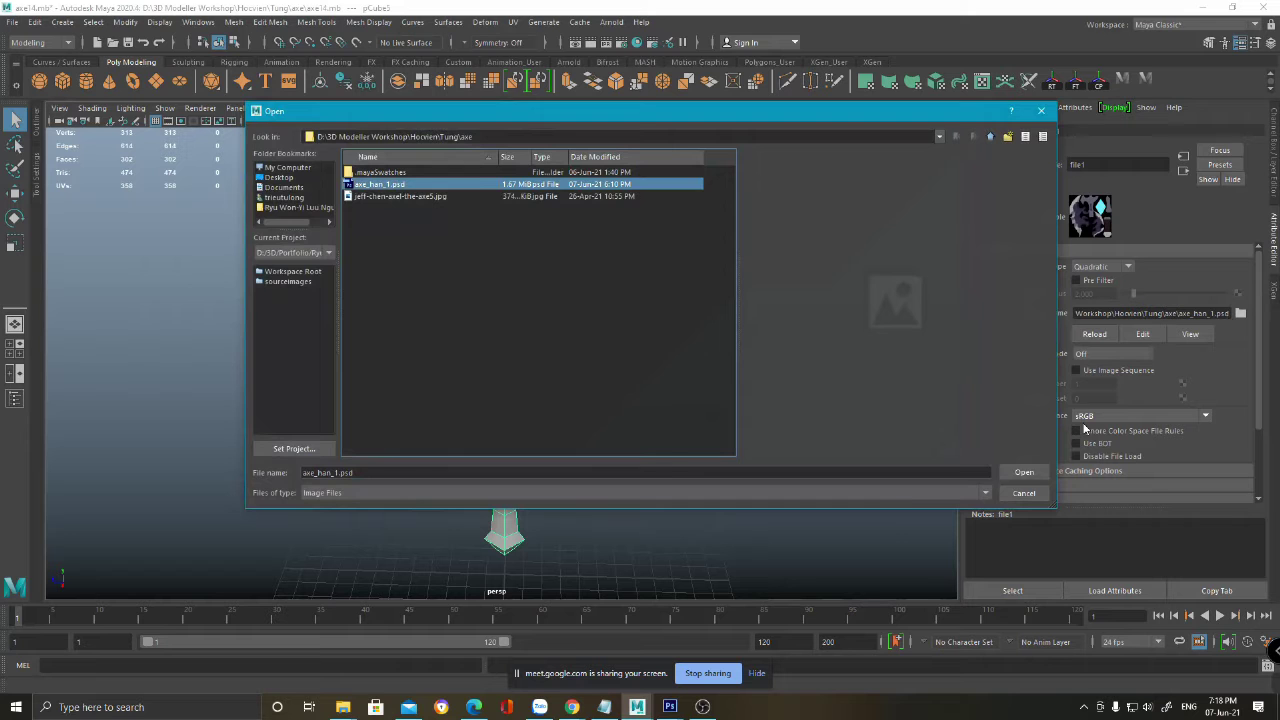
pyautogui.click(1019, 474)
# - Display the axe with its texture maps, deselect it, and restore the Maya window to a smaller size beside Photoshop
pyautogui.scroll(4, 622, 336)
pyautogui.press('6')
pyautogui.keyDown('alt'); pyautogui.moveTo(590, 313); pyautogui.dragTo(598, 278); pyautogui.keyUp('alt')
pyautogui.click(657, 307)
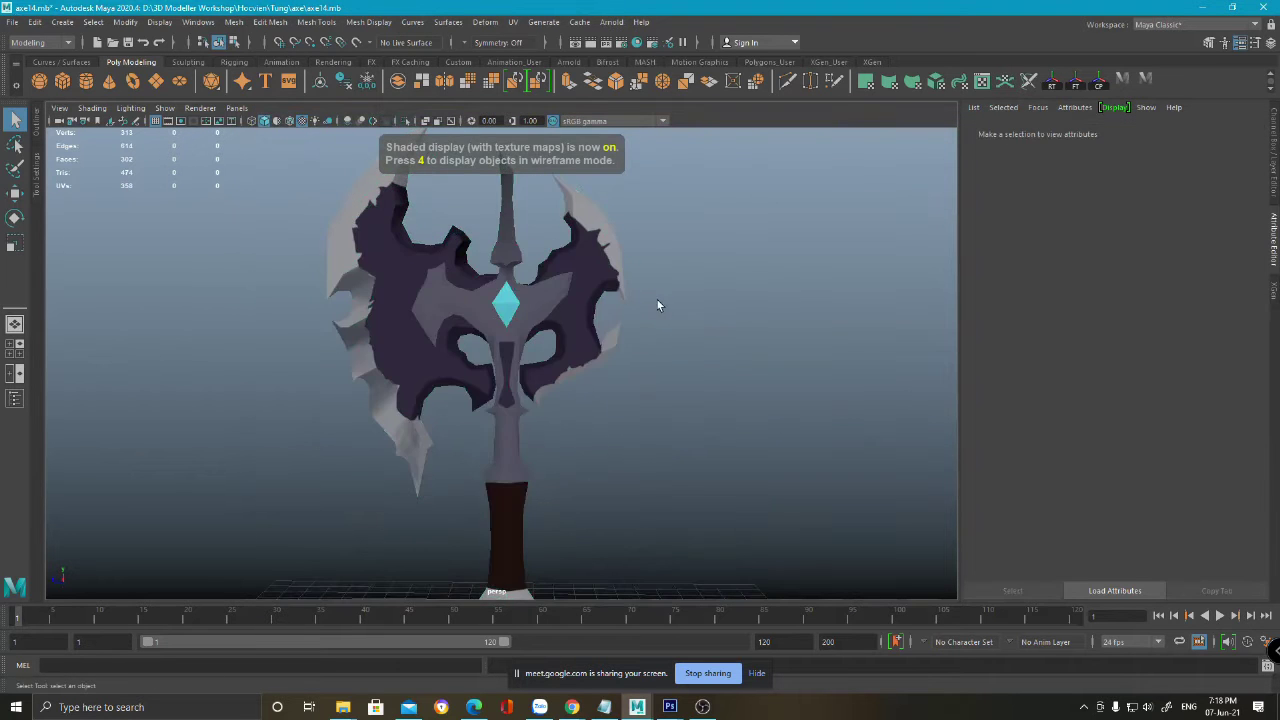
pyautogui.keyDown('alt'); pyautogui.moveTo(658, 304); pyautogui.dragTo(650, 343, button='middle'); pyautogui.keyUp('alt')
pyautogui.click(671, 707)
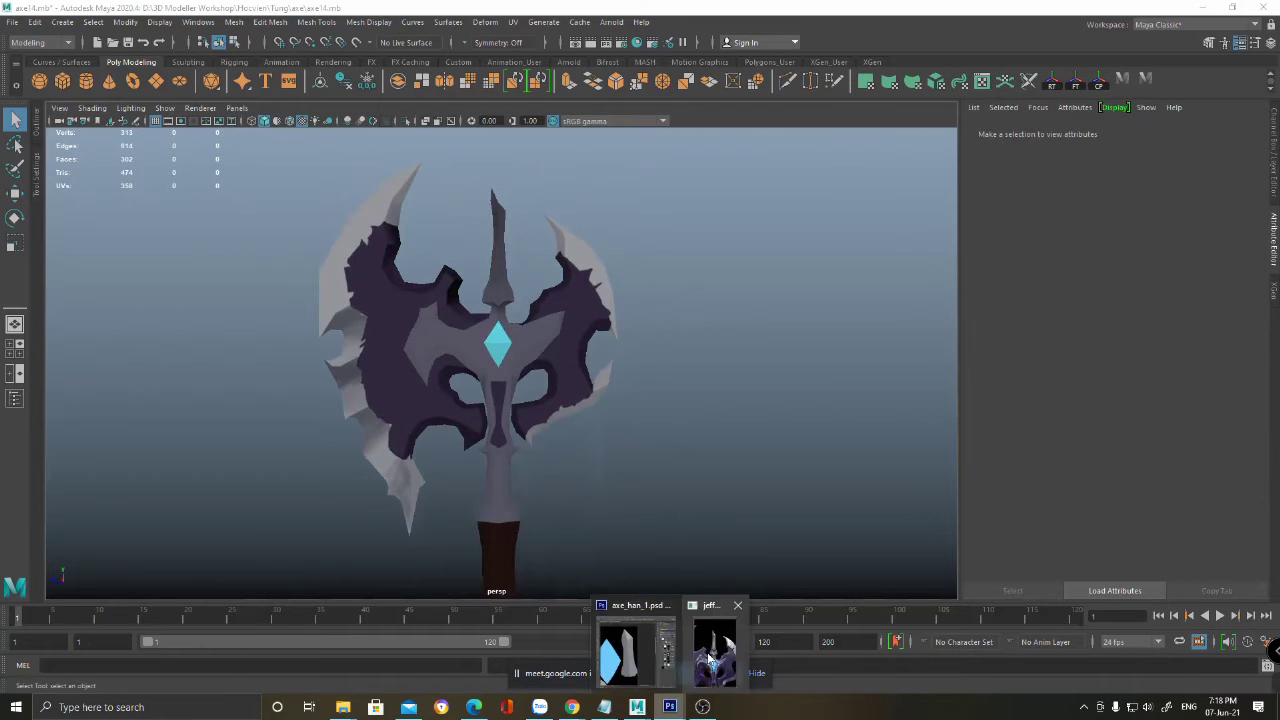
pyautogui.click(1231, 7)
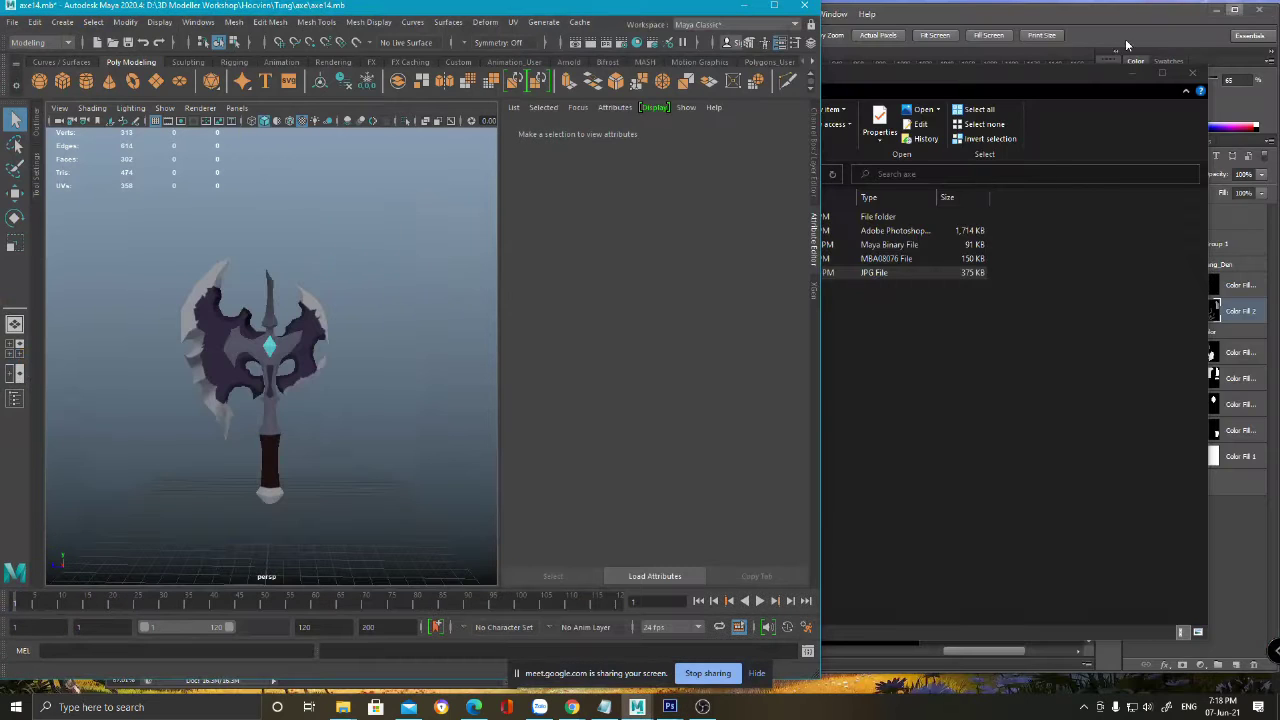
# - Narrow the Maya window to a slim column, maximise its viewport to full-screen view and frame the whole axe
pyautogui.click(815, 253)
pyautogui.moveTo(820, 260); pyautogui.dragTo(393, 265)
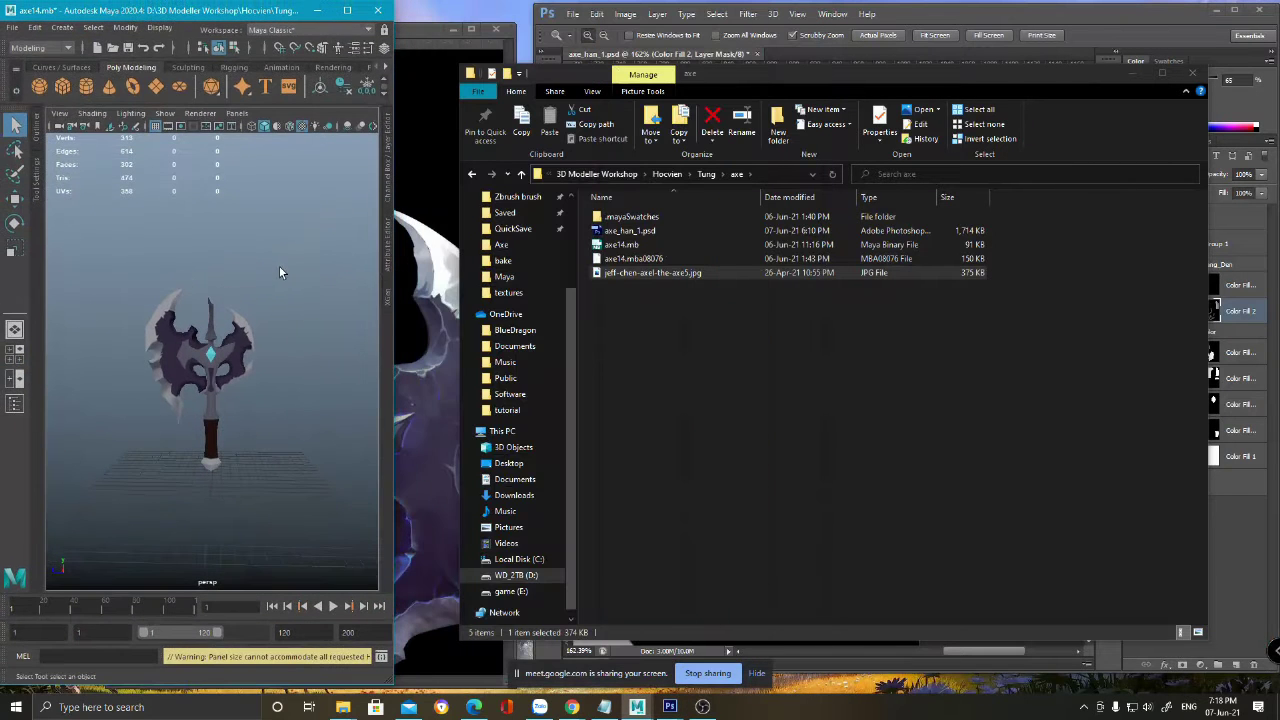
pyautogui.hotkey('ctrl', 'space')
pyautogui.scroll(5, 189, 300)
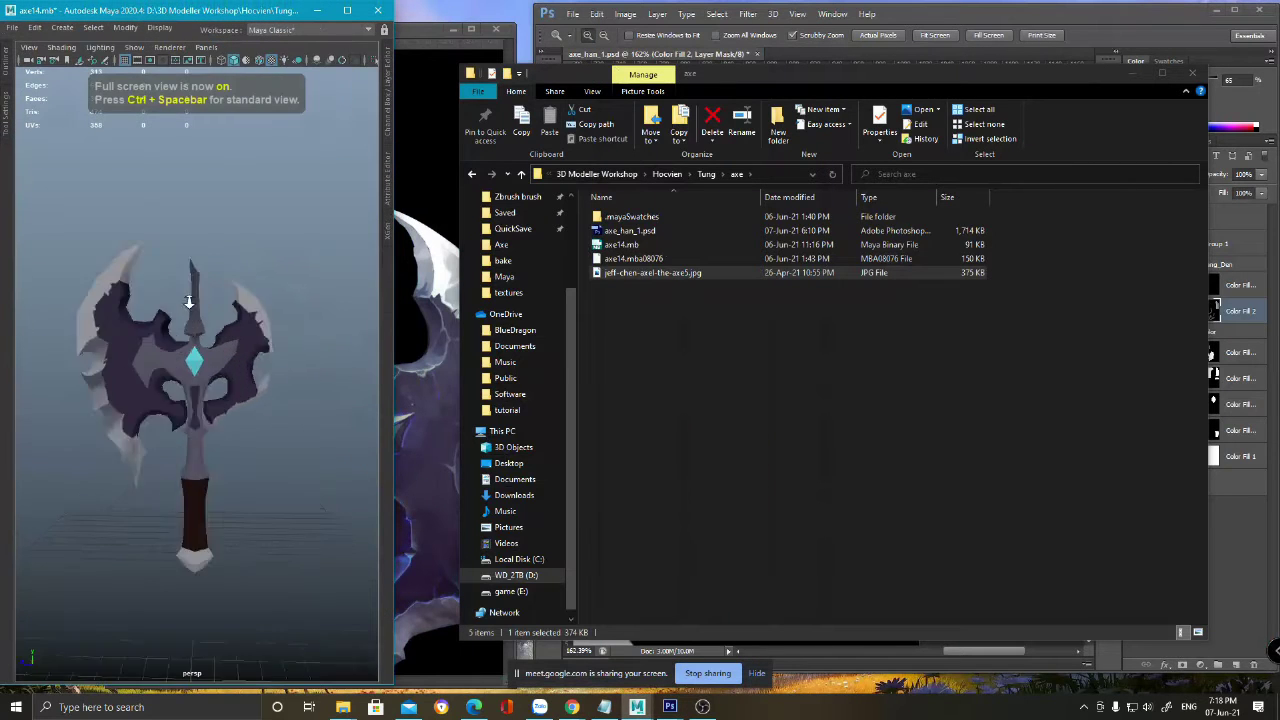
pyautogui.scroll(-3, 189, 300)
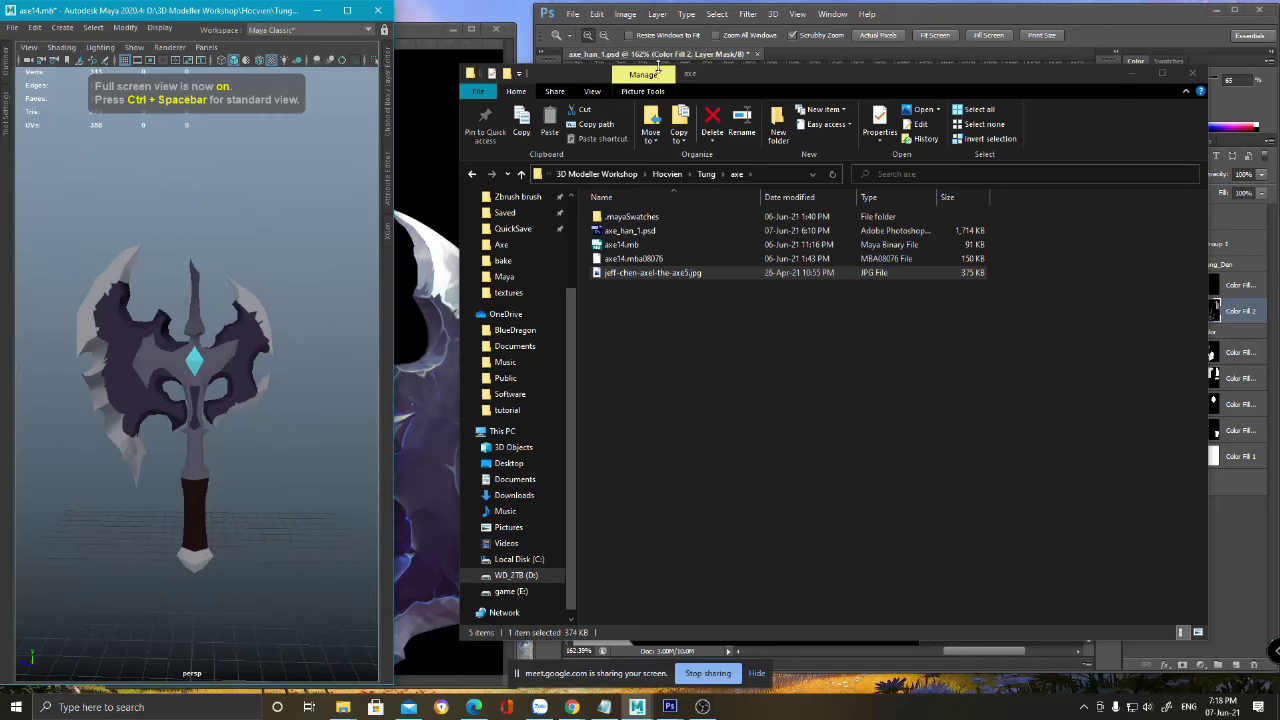
# - Minimise File Explorer and fit the axe reference image in a smaller window between the Maya viewport and the texture document
pyautogui.click(1132, 74)
pyautogui.moveTo(497, 24); pyautogui.dragTo(643, 5)
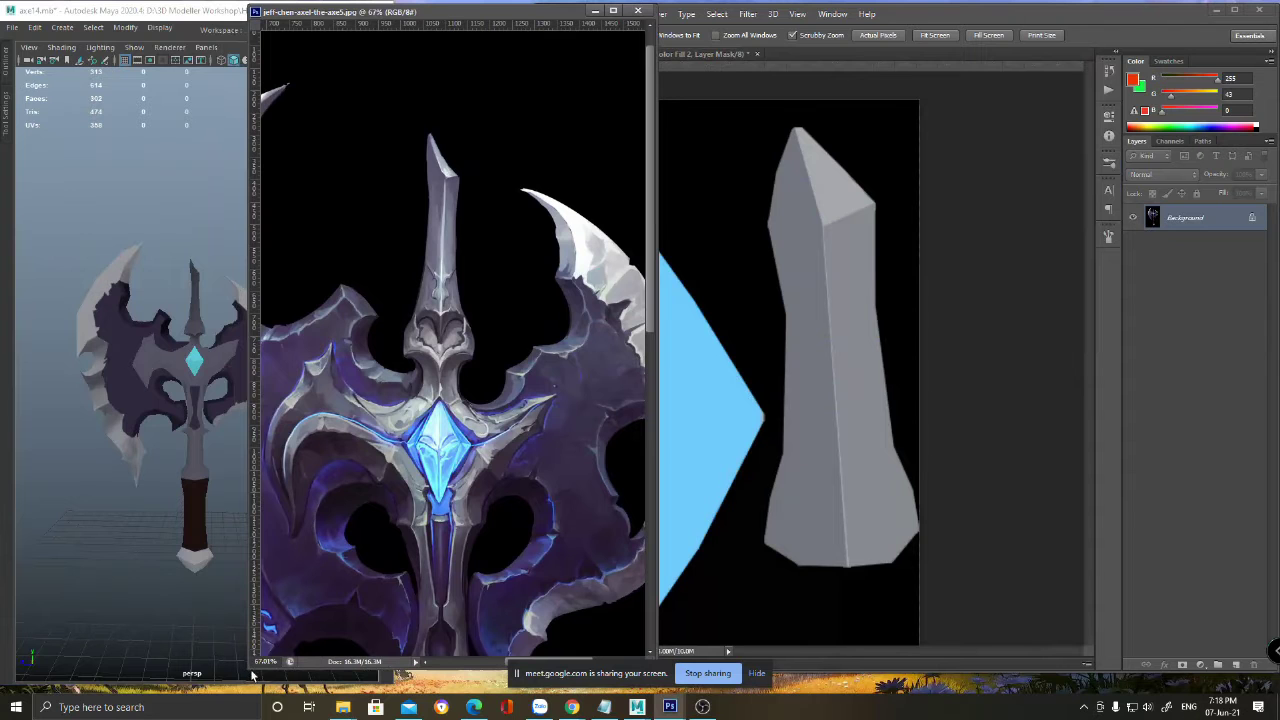
pyautogui.moveTo(246, 668); pyautogui.dragTo(276, 416)
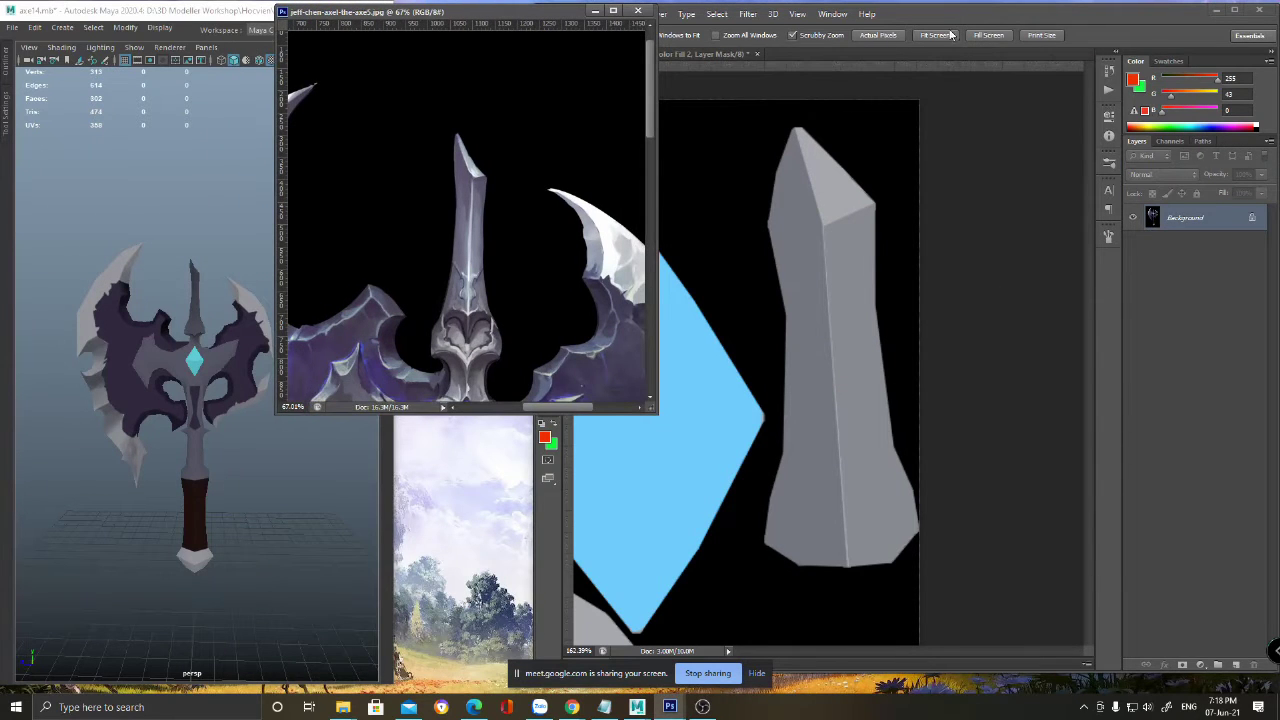
# - Save the texture in Photoshop and inspect the axe's top spike up close on the Maya model
pyautogui.click(955, 113)
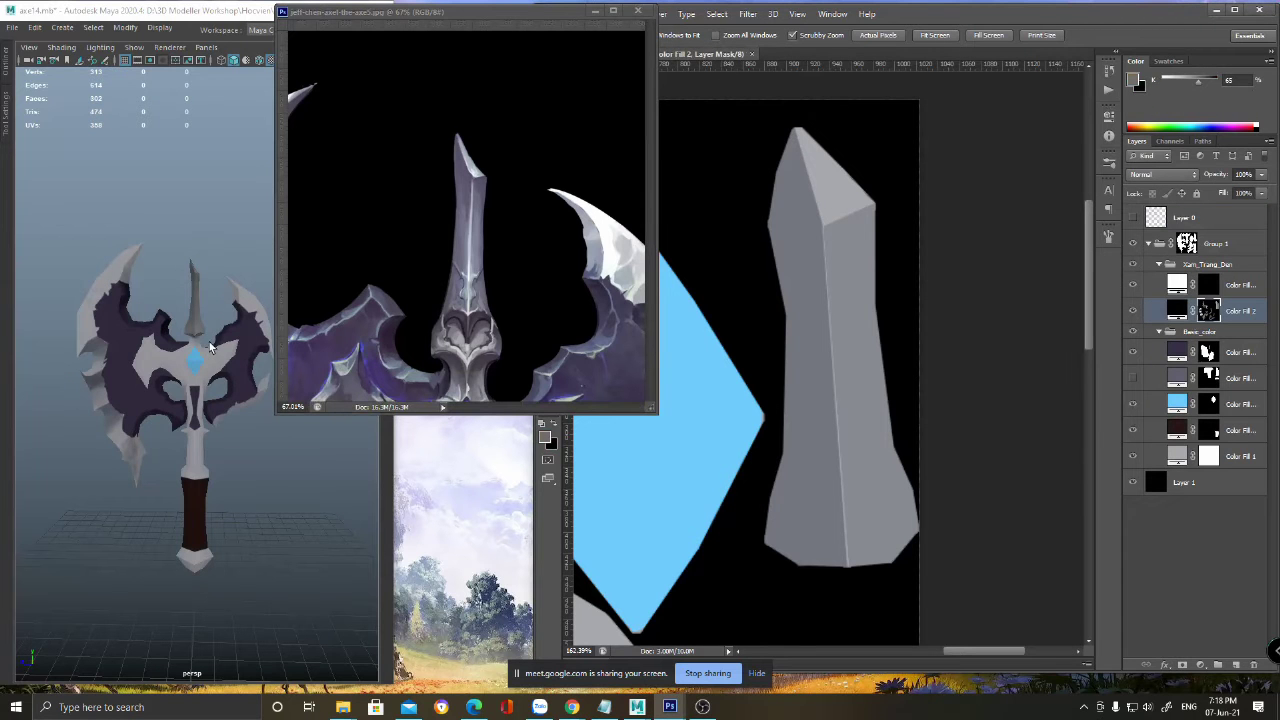
pyautogui.scroll(5, 195, 277)
pyautogui.keyDown('alt'); pyautogui.moveTo(194, 269); pyautogui.dragTo(168, 403, button='middle'); pyautogui.keyUp('alt')
pyautogui.scroll(2, 154, 351)
pyautogui.keyDown('alt'); pyautogui.moveTo(156, 352); pyautogui.dragTo(175, 360); pyautogui.keyUp('alt')
pyautogui.scroll(5, 174, 359)
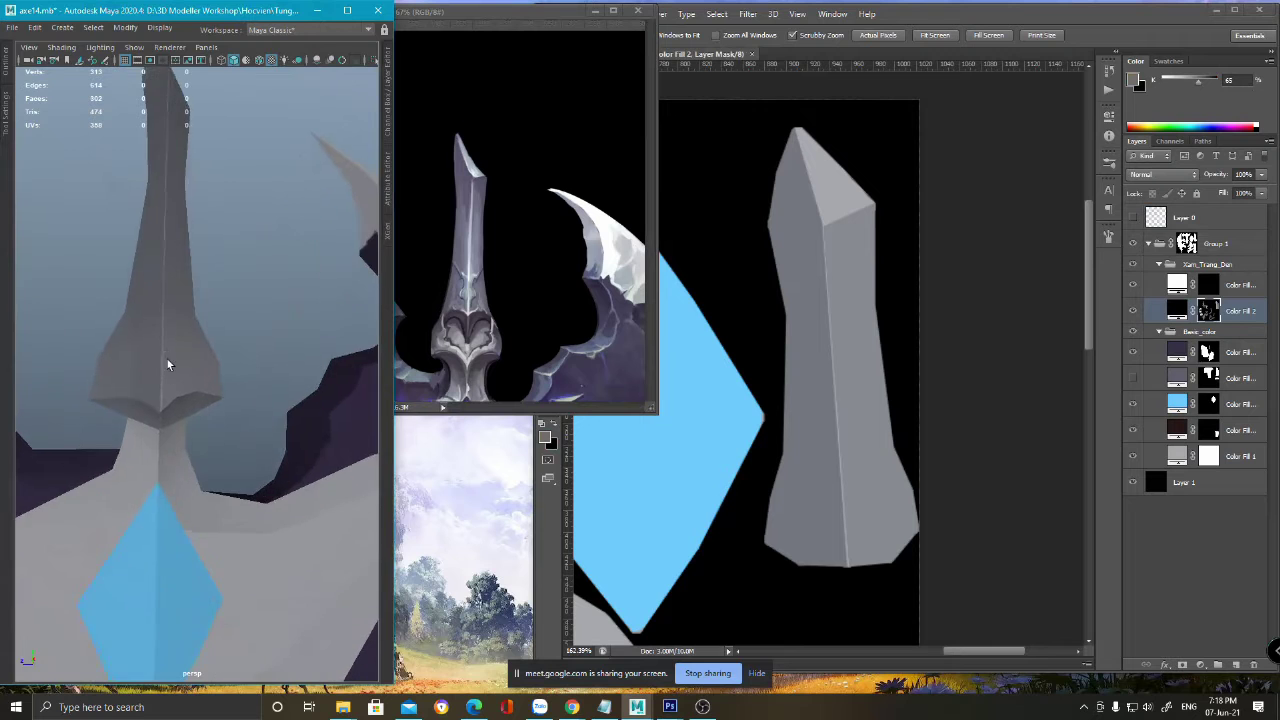
pyautogui.scroll(2, 168, 368)
# - Switch the Maya viewport to flat lighting, deselect the axe and look over the top spike
pyautogui.click(167, 392)
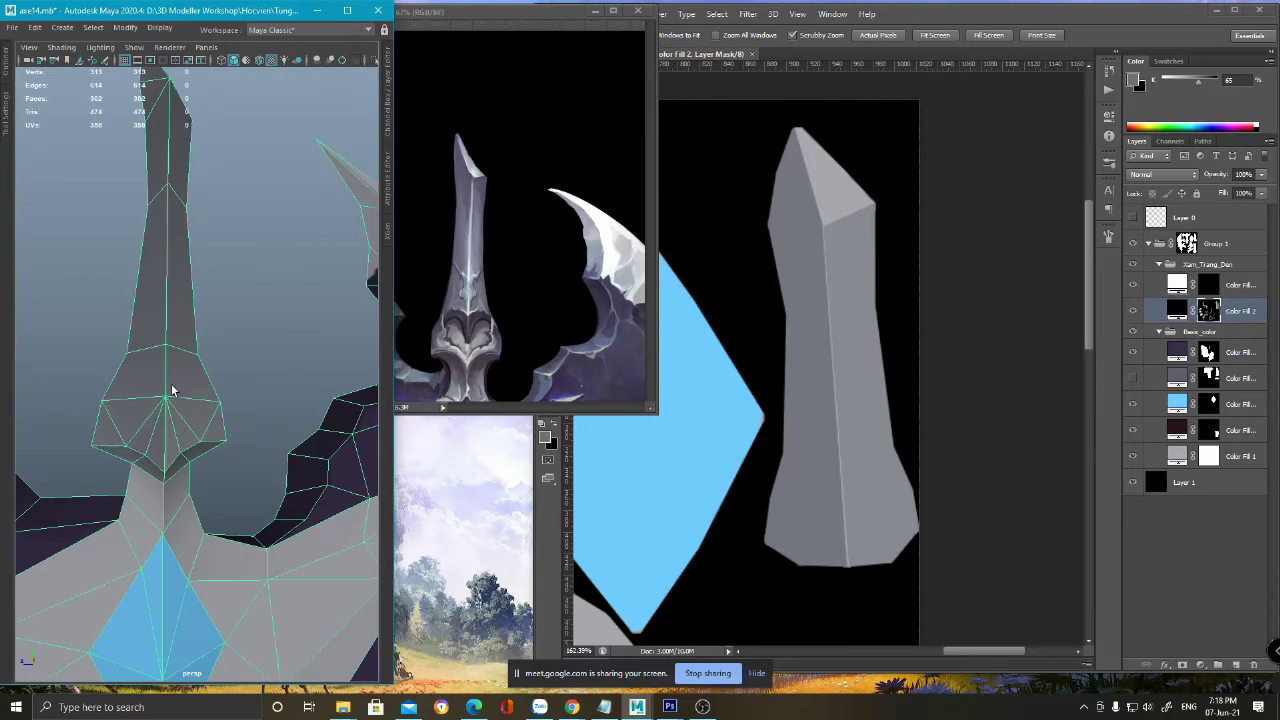
pyautogui.click(104, 48)
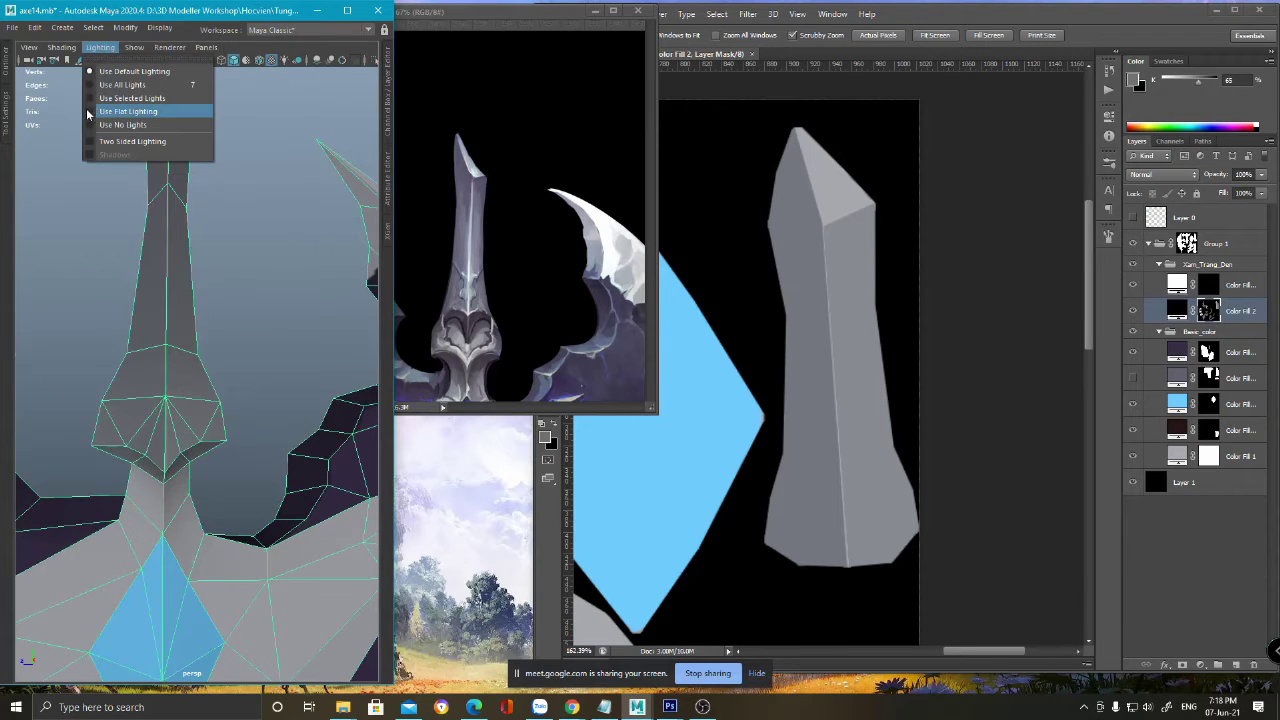
pyautogui.click(90, 112)
pyautogui.click(240, 240)
pyautogui.moveTo(240, 240)
pyautogui.keyDown('alt'); pyautogui.mouseDown()
pyautogui.moveTo(223, 234)
pyautogui.moveTo(214, 272)
pyautogui.moveTo(234, 286)
pyautogui.moveTo(171, 317)
pyautogui.moveTo(157, 294)
pyautogui.moveTo(186, 286)
pyautogui.moveTo(172, 282)
pyautogui.mouseUp(); pyautogui.keyUp('alt')
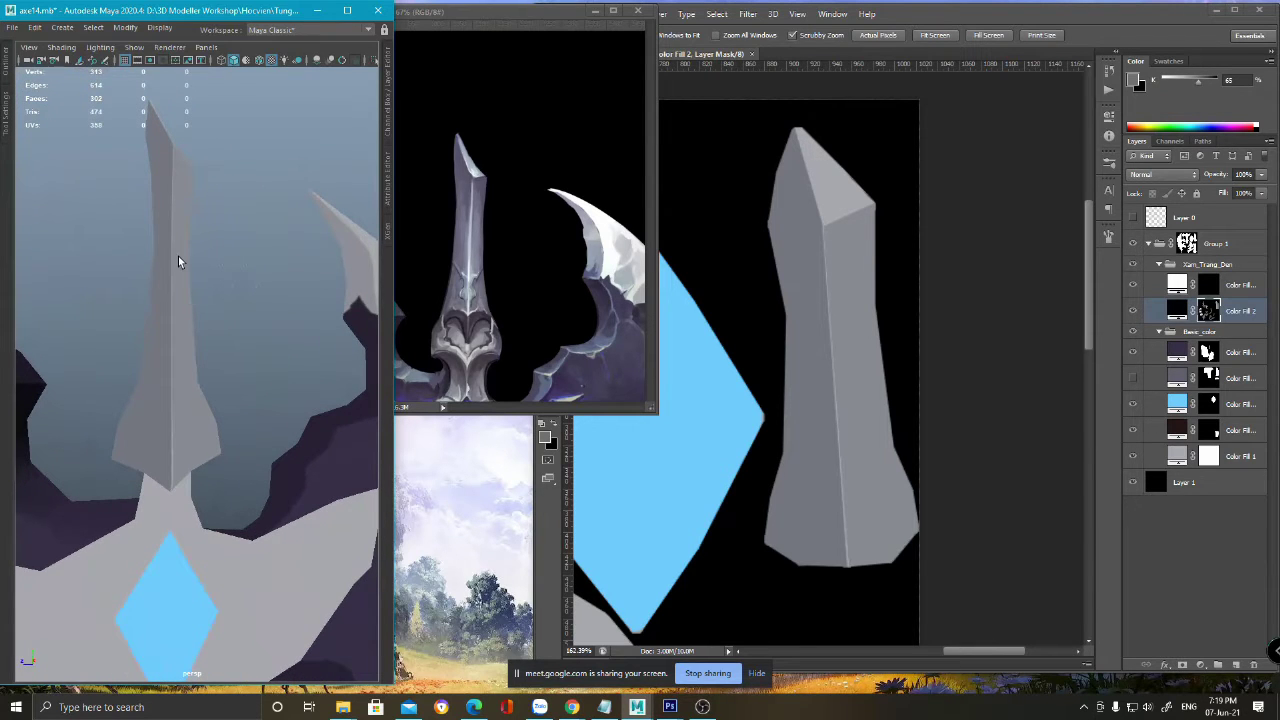
pyautogui.scroll(-4, 190, 308)
# - Select the axe mesh and examine the wireframe around the top spike from below
pyautogui.click(152, 340)
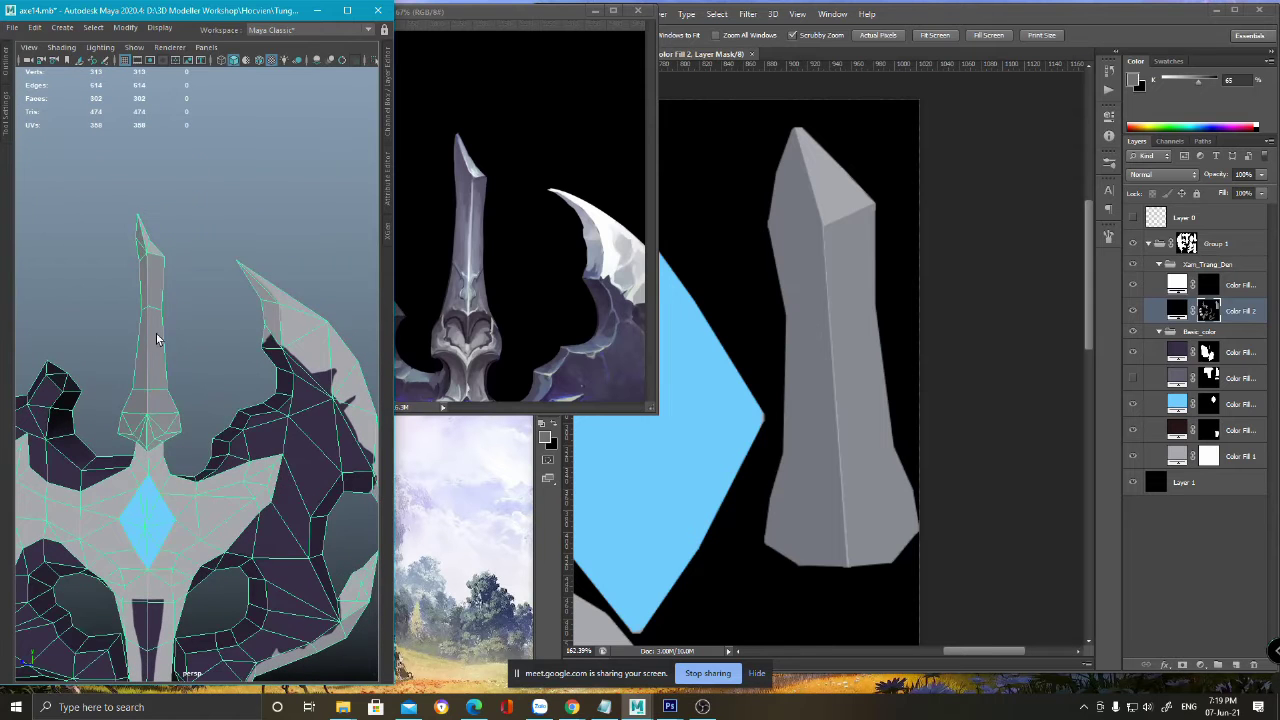
pyautogui.scroll(3, 172, 330)
pyautogui.scroll(2, 161, 365)
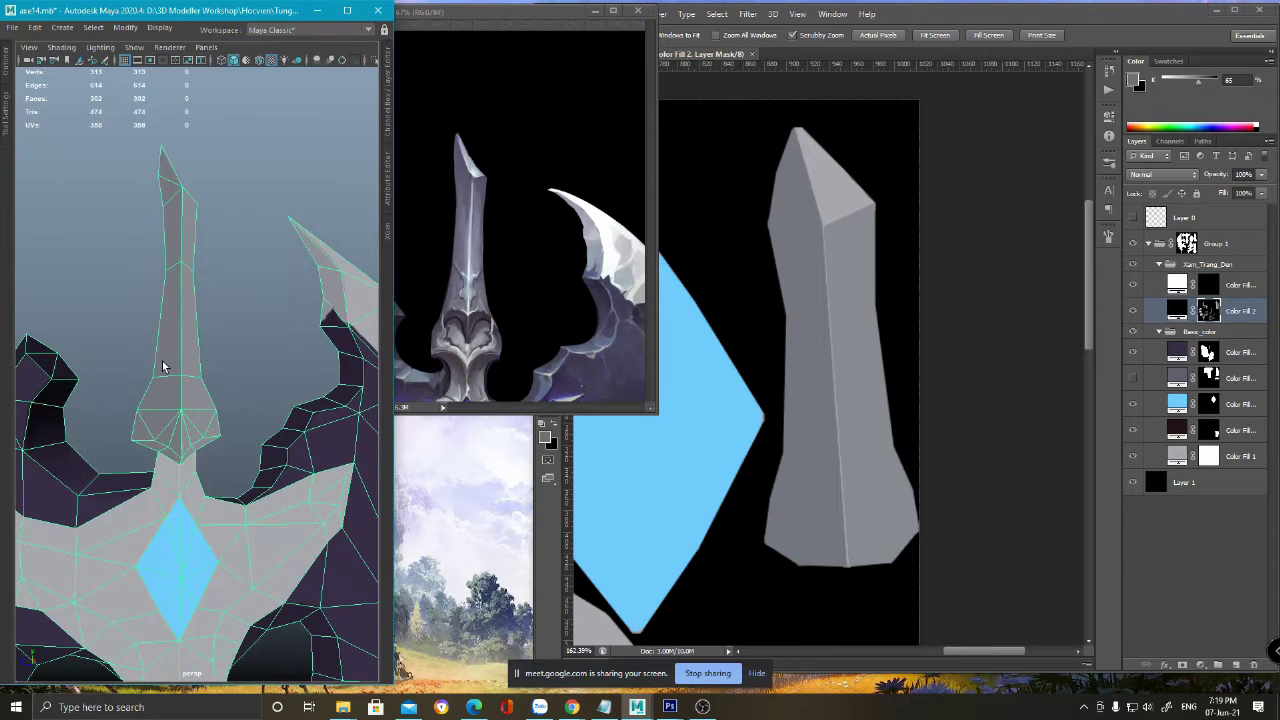
pyautogui.keyDown('alt'); pyautogui.moveTo(104, 257); pyautogui.dragTo(158, 262); pyautogui.keyUp('alt')
pyautogui.keyDown('alt'); pyautogui.moveTo(158, 262); pyautogui.dragTo(171, 331, button='right'); pyautogui.keyUp('alt')
pyautogui.keyDown('alt'); pyautogui.moveTo(171, 331); pyautogui.dragTo(163, 332); pyautogui.keyUp('alt')
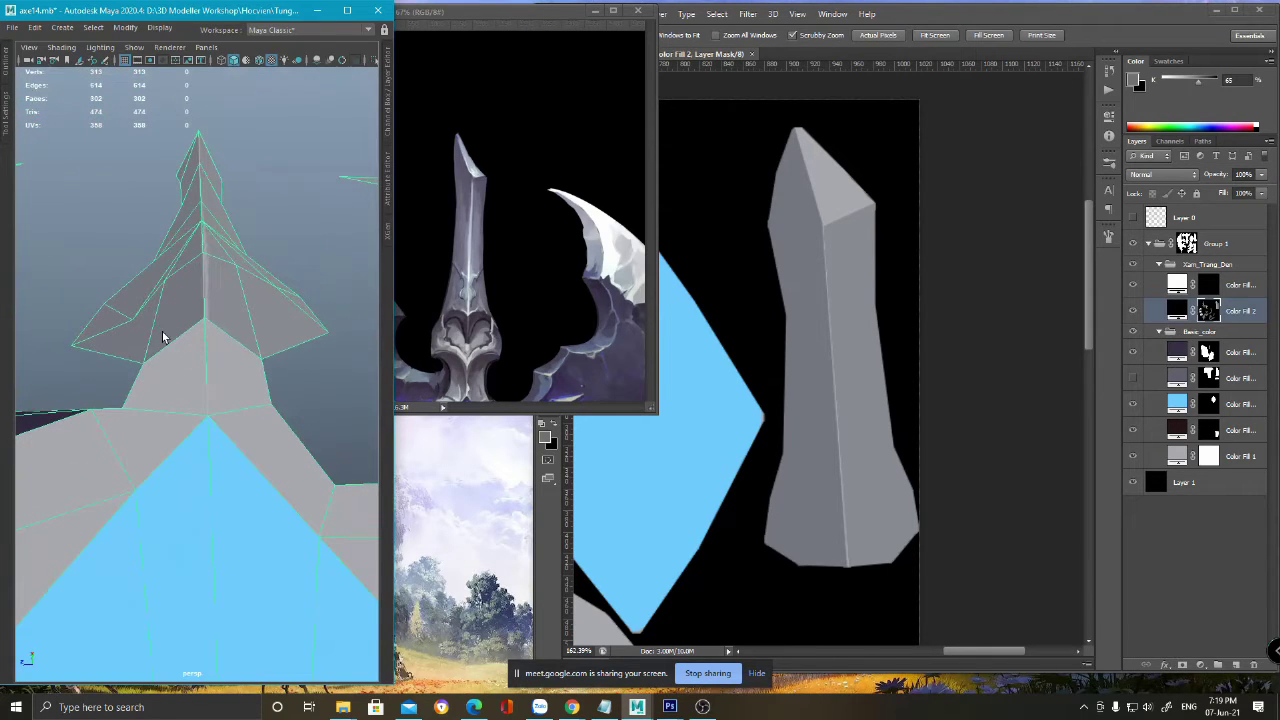
# - Switch the axe to vertex selection and examine the vertices on the spike's flared base, selecting one there
pyautogui.press('F9')
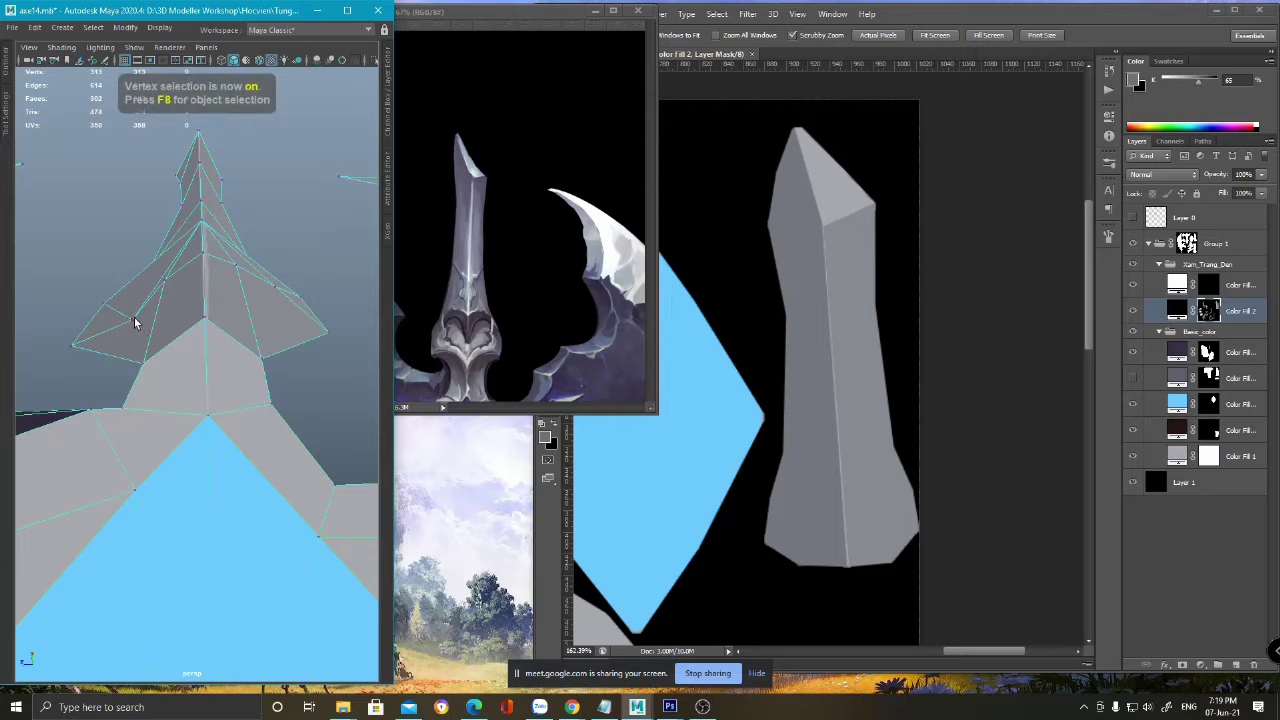
pyautogui.press('f')
pyautogui.keyDown('alt'); pyautogui.moveTo(163, 269); pyautogui.dragTo(272, 440, button='right'); pyautogui.keyUp('alt')
pyautogui.keyDown('alt'); pyautogui.moveTo(209, 306); pyautogui.dragTo(297, 453, button='right'); pyautogui.keyUp('alt')
pyautogui.scroll(4, 297, 452)
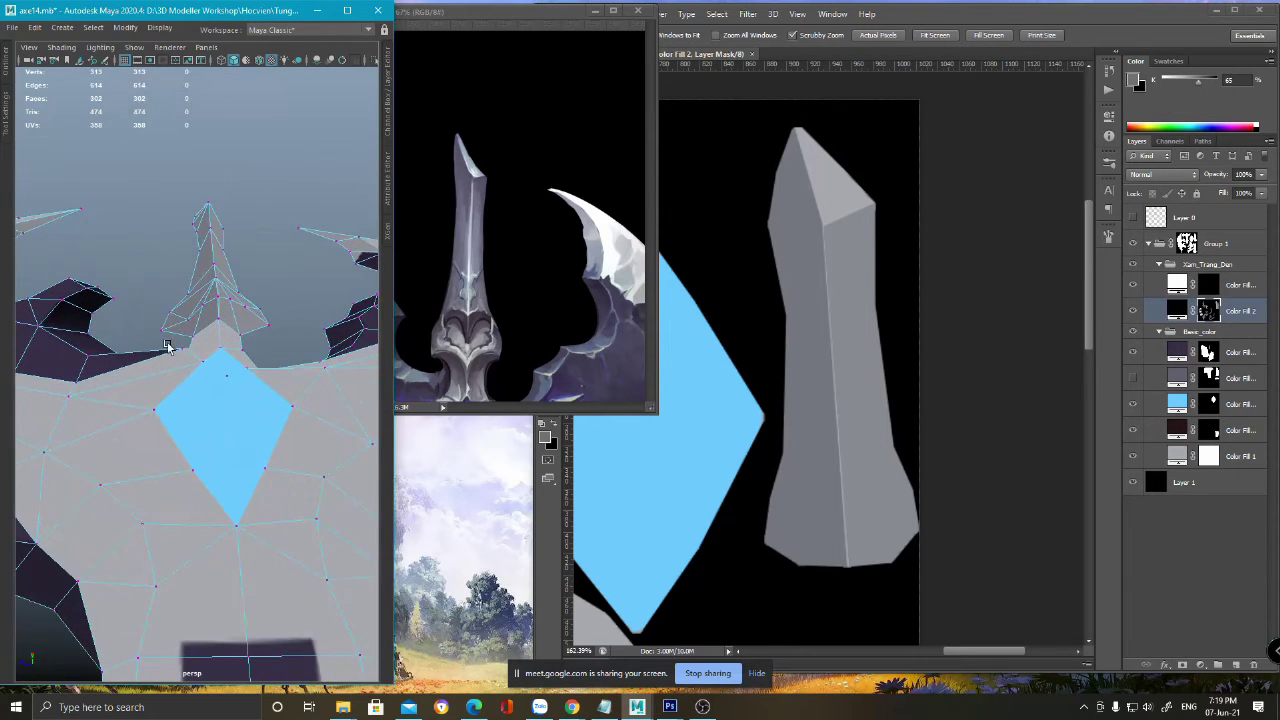
pyautogui.click(187, 322)
pyautogui.press('f')
pyautogui.moveTo(187, 322)
pyautogui.keyDown('alt'); pyautogui.mouseDown()
pyautogui.moveTo(226, 306)
pyautogui.moveTo(178, 315)
pyautogui.moveTo(209, 289)
pyautogui.moveTo(217, 363)
pyautogui.moveTo(234, 329)
pyautogui.moveTo(229, 291)
pyautogui.moveTo(214, 400)
pyautogui.moveTo(206, 337)
pyautogui.moveTo(169, 333)
pyautogui.mouseUp(); pyautogui.keyUp('alt')
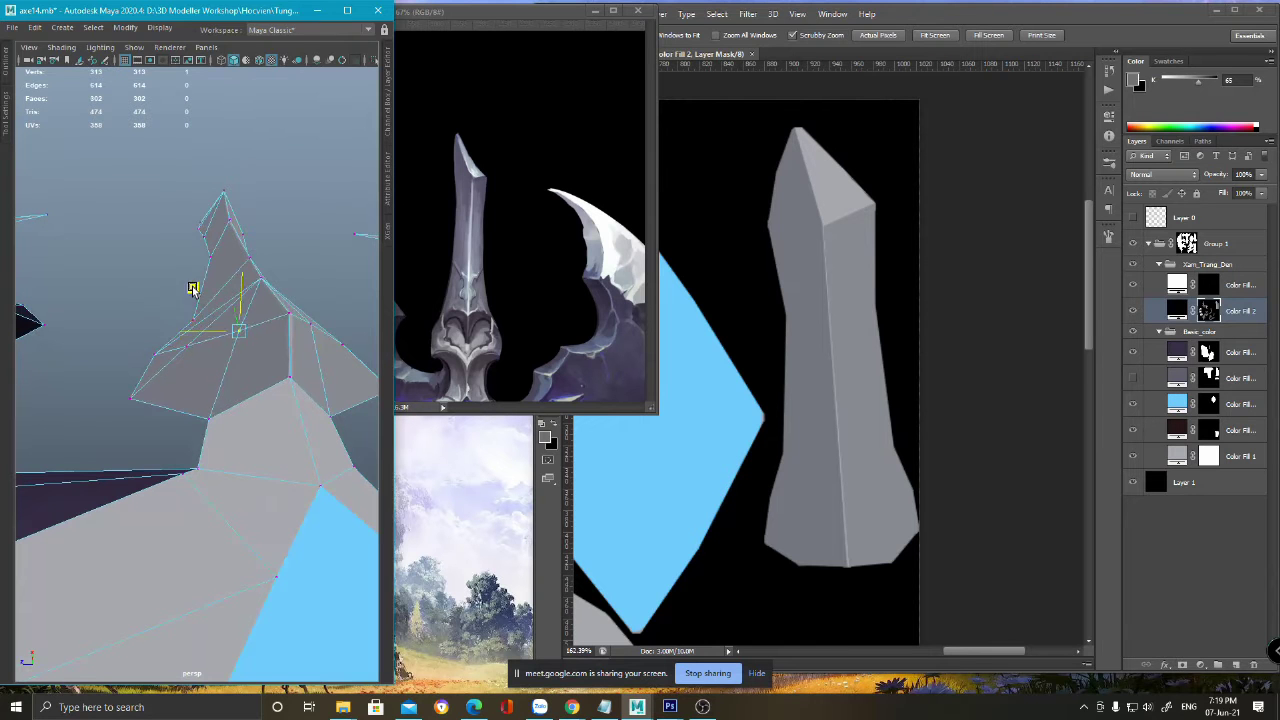
pyautogui.keyDown('alt'); pyautogui.moveTo(193, 293); pyautogui.dragTo(209, 319); pyautogui.keyUp('alt')
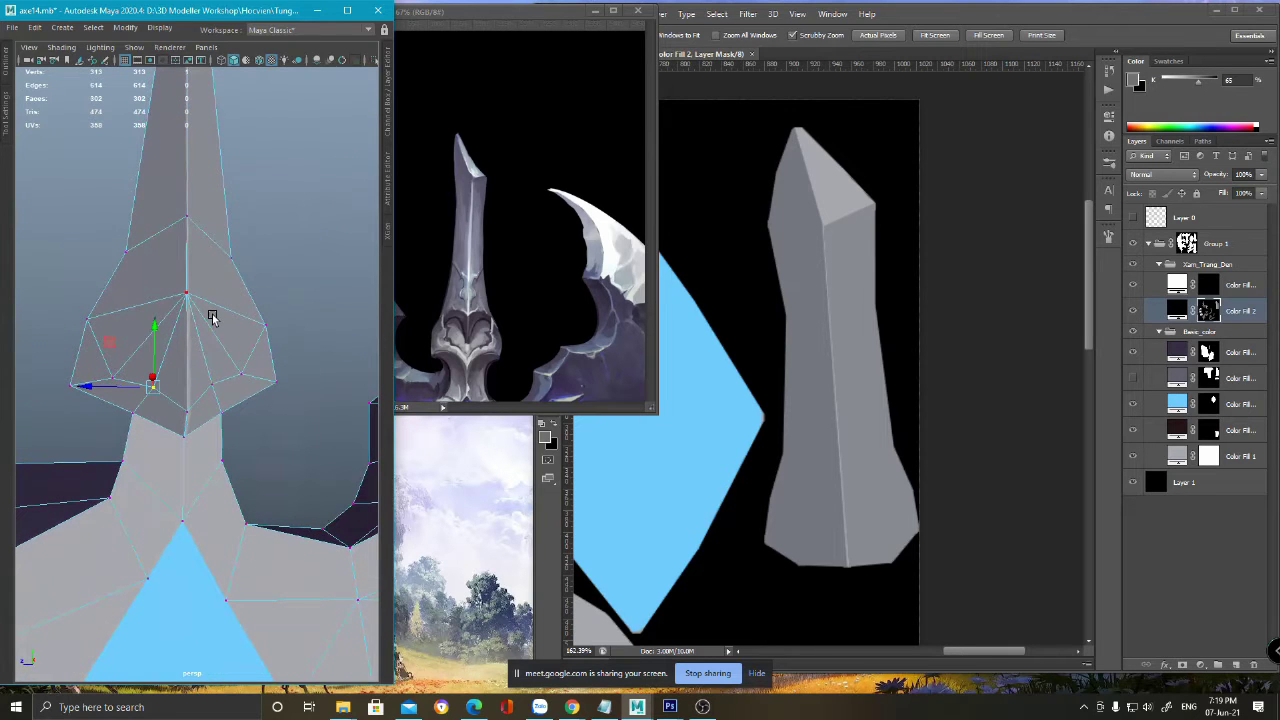
# - In Photoshop, add one empty layer at the top of the Xam_Trang_Den group and show the UV wireframe layer
pyautogui.moveTo(1029, 21); pyautogui.dragTo(1025, 27)
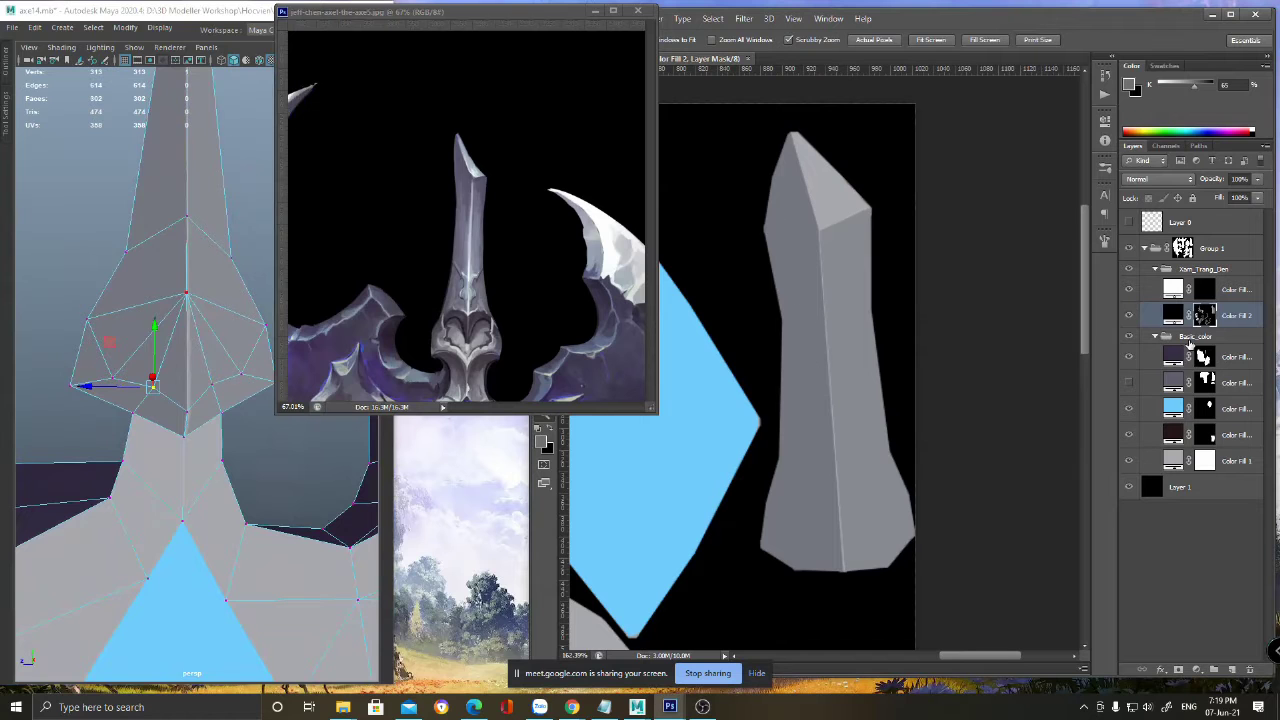
pyautogui.click(1234, 271)
pyautogui.click(1231, 670)
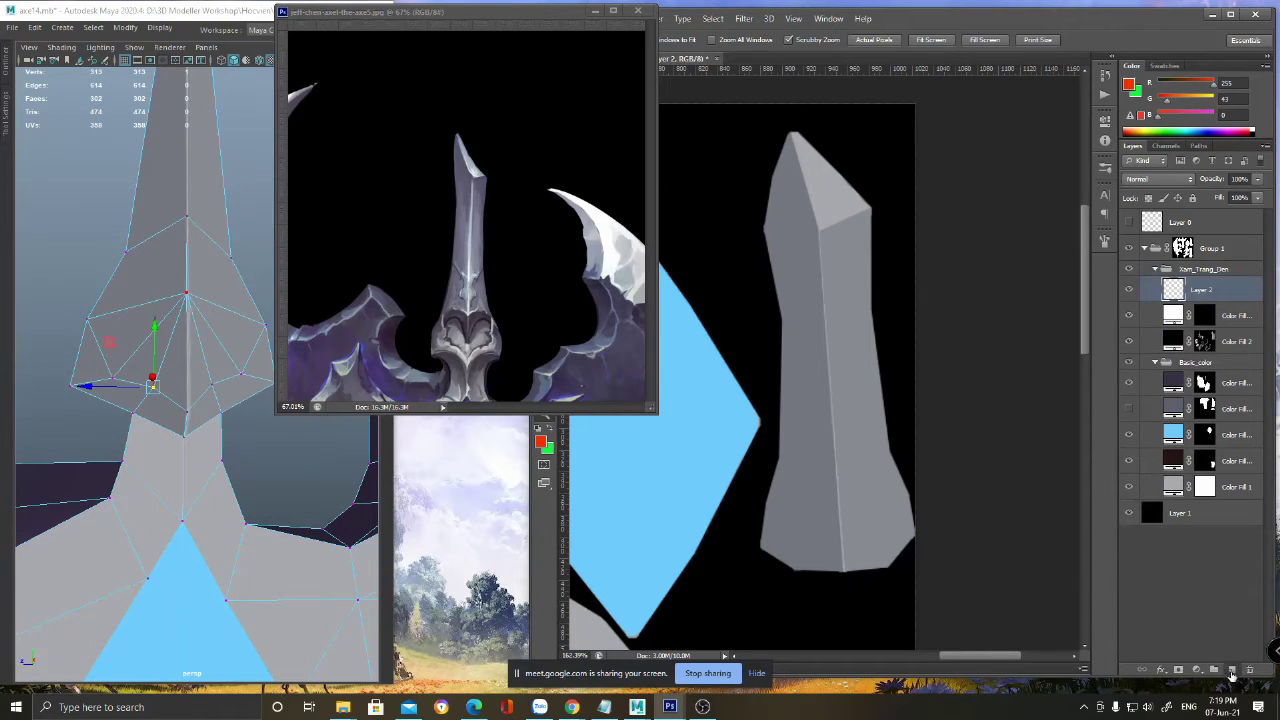
pyautogui.click(1231, 670)
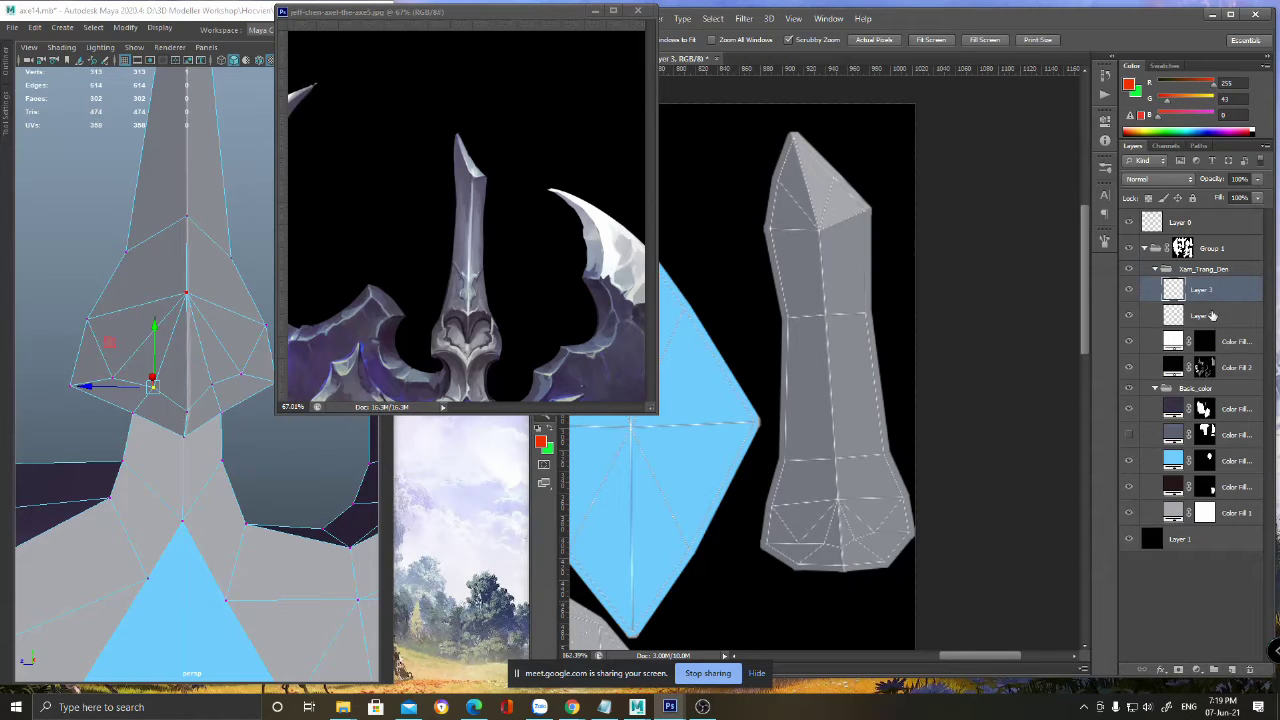
pyautogui.hotkey('ctrl', 'e')
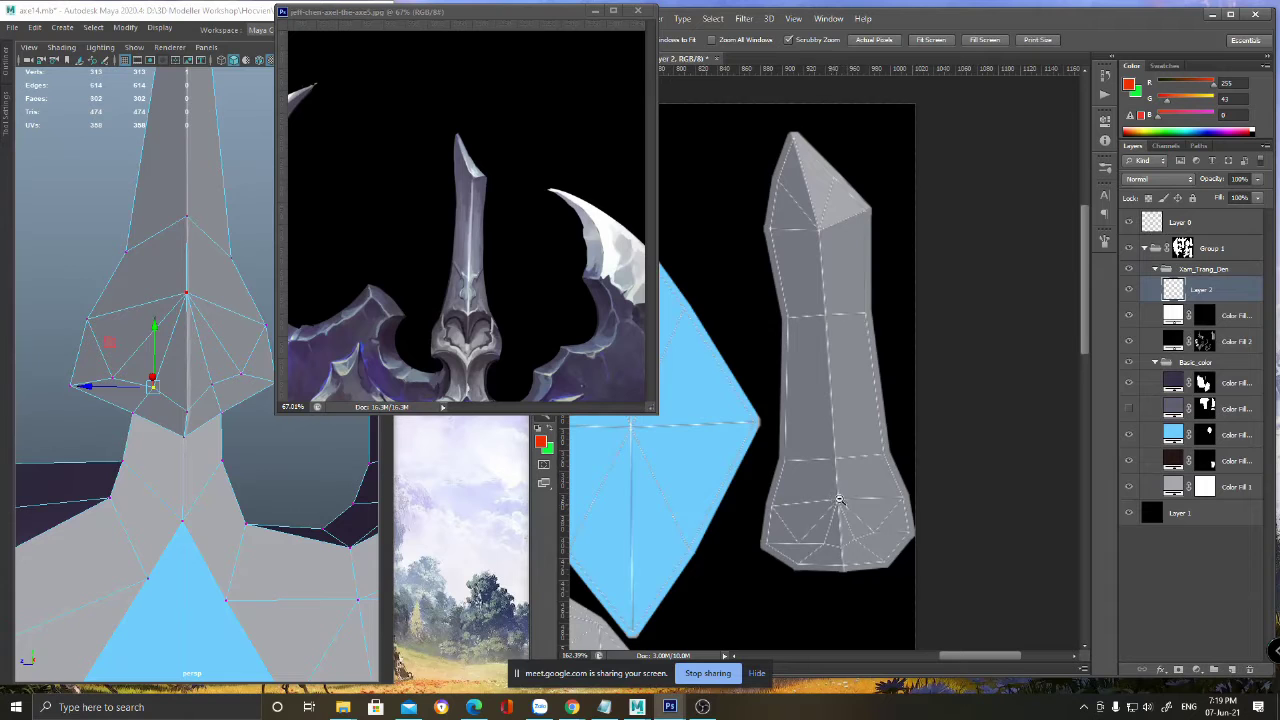
# - Set up a small black brush with pressure-controlled opacity for painting the spike's base
pyautogui.click(838, 500)
pyautogui.press('b')
pyautogui.press('[')
pyautogui.press('[')
pyautogui.press('[')
pyautogui.press('[')
pyautogui.press('[')
pyautogui.press('[')
pyautogui.press('[')
pyautogui.press('[')
pyautogui.press('[')
pyautogui.press('[')
pyautogui.keyDown('alt'); pyautogui.click(702, 528); pyautogui.keyUp('alt')
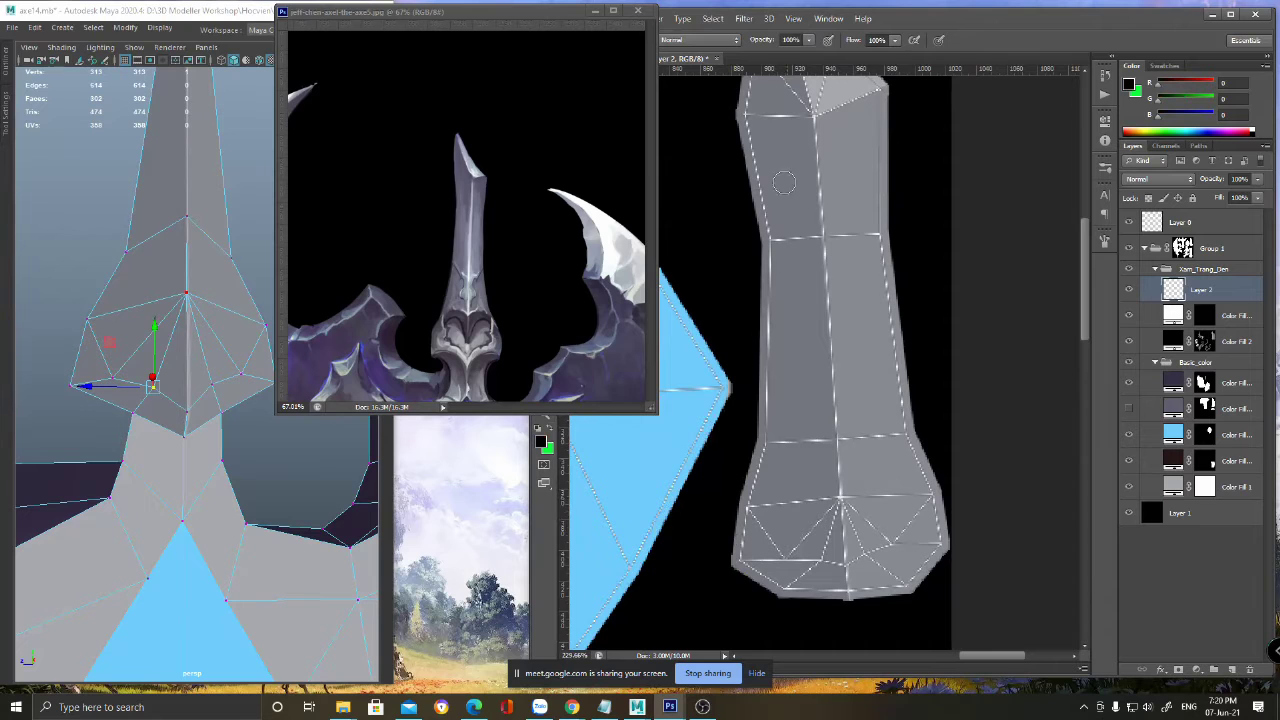
pyautogui.click(829, 40)
# - Sketch a heart-shaped ornament outline on the lower end of the spike's UV piece, following the reference
pyautogui.moveTo(796, 410); pyautogui.dragTo(818, 412)
pyautogui.click(938, 42)
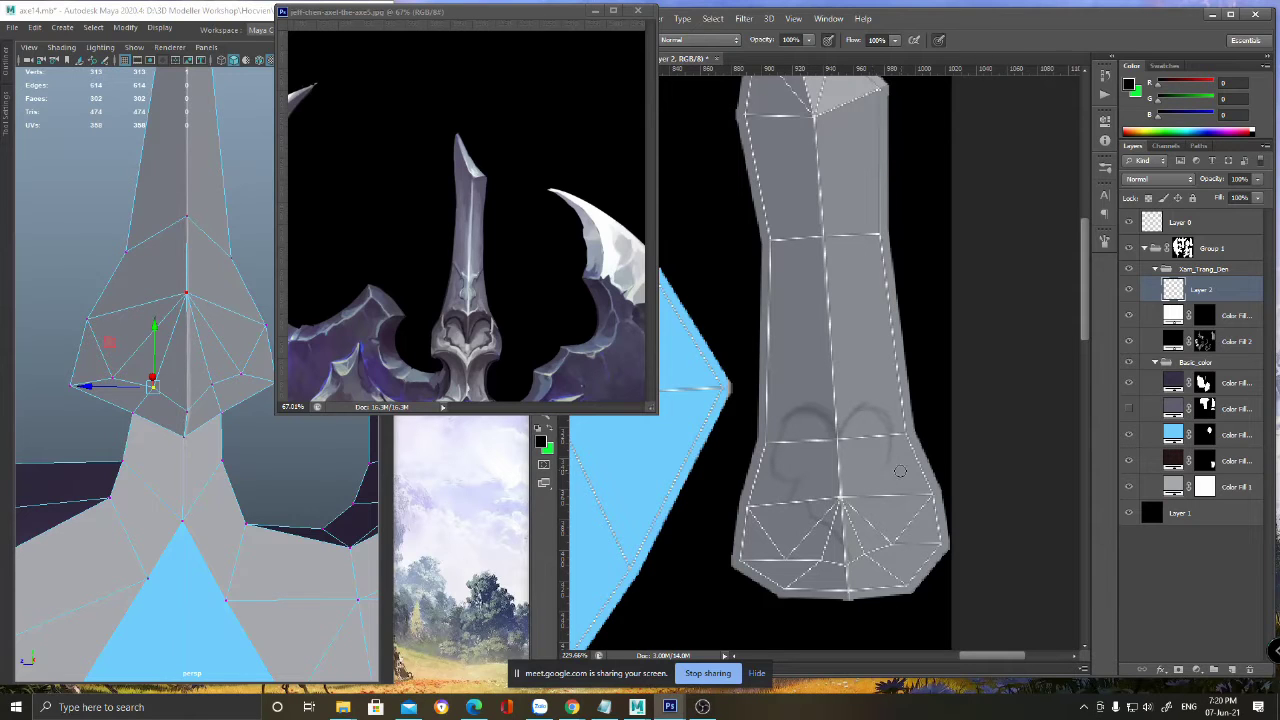
pyautogui.moveTo(904, 488); pyautogui.dragTo(845, 552)
pyautogui.moveTo(898, 493)
pyautogui.mouseDown()
pyautogui.moveTo(880, 408)
pyautogui.moveTo(807, 472)
pyautogui.mouseUp()
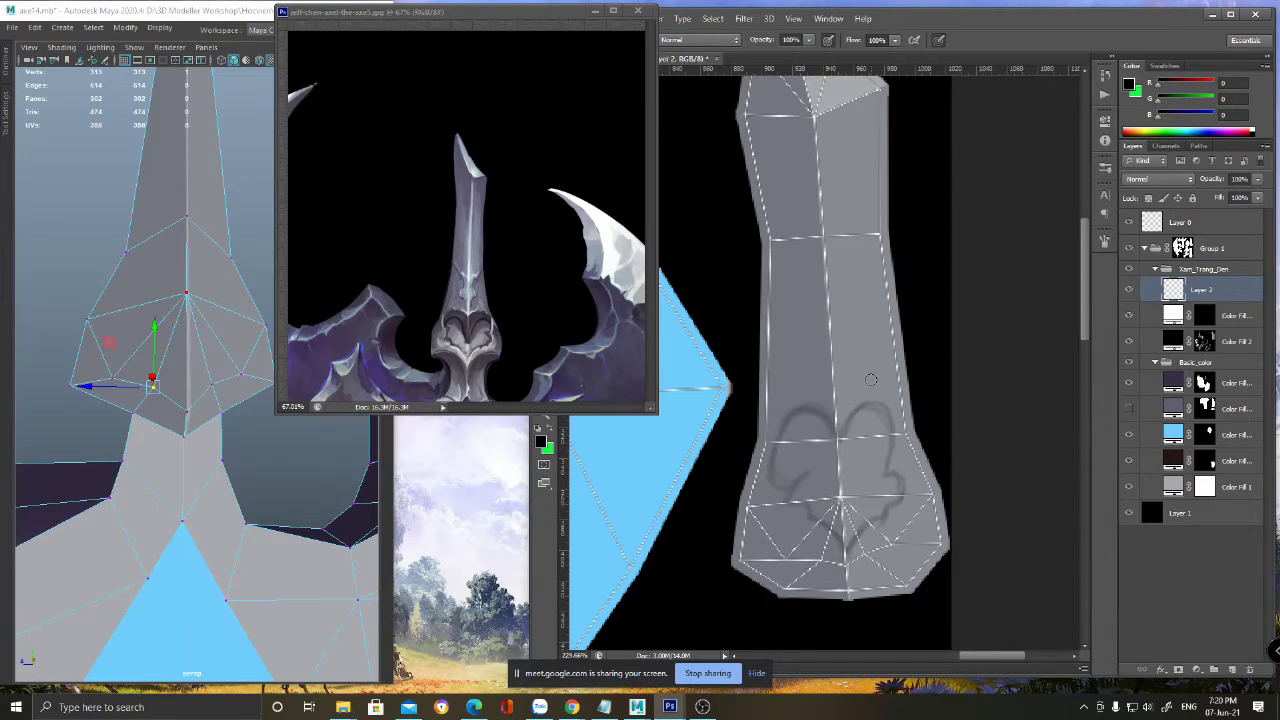
# - Hide the UV wireframe layer, save the texture and check the heart sketch on the spike in Maya
pyautogui.click(1129, 221)
pyautogui.keyDown('alt'); pyautogui.moveTo(235, 483); pyautogui.dragTo(240, 489); pyautogui.keyUp('alt')
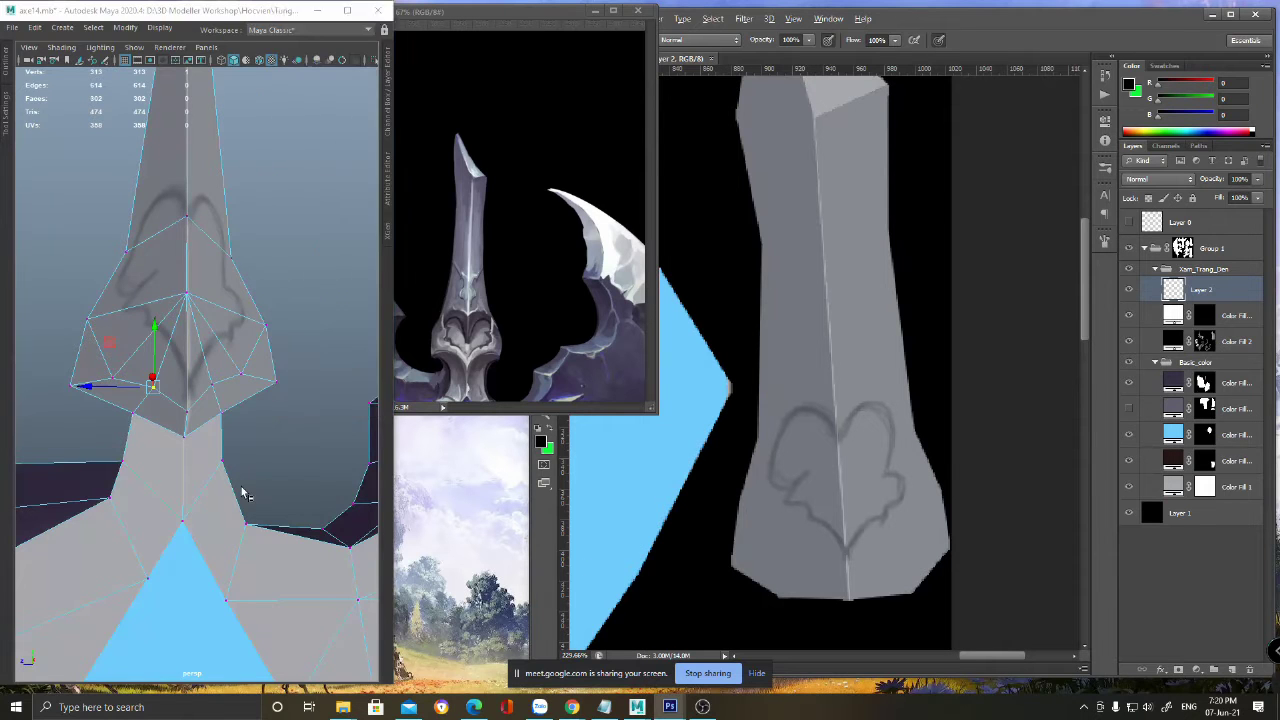
pyautogui.keyDown('alt'); pyautogui.moveTo(252, 394); pyautogui.dragTo(263, 457, button='middle'); pyautogui.keyUp('alt')
pyautogui.keyDown('alt'); pyautogui.moveTo(263, 457); pyautogui.dragTo(234, 465, button='right'); pyautogui.keyUp('alt')
pyautogui.keyDown('alt'); pyautogui.moveTo(234, 465); pyautogui.dragTo(255, 406); pyautogui.keyUp('alt')
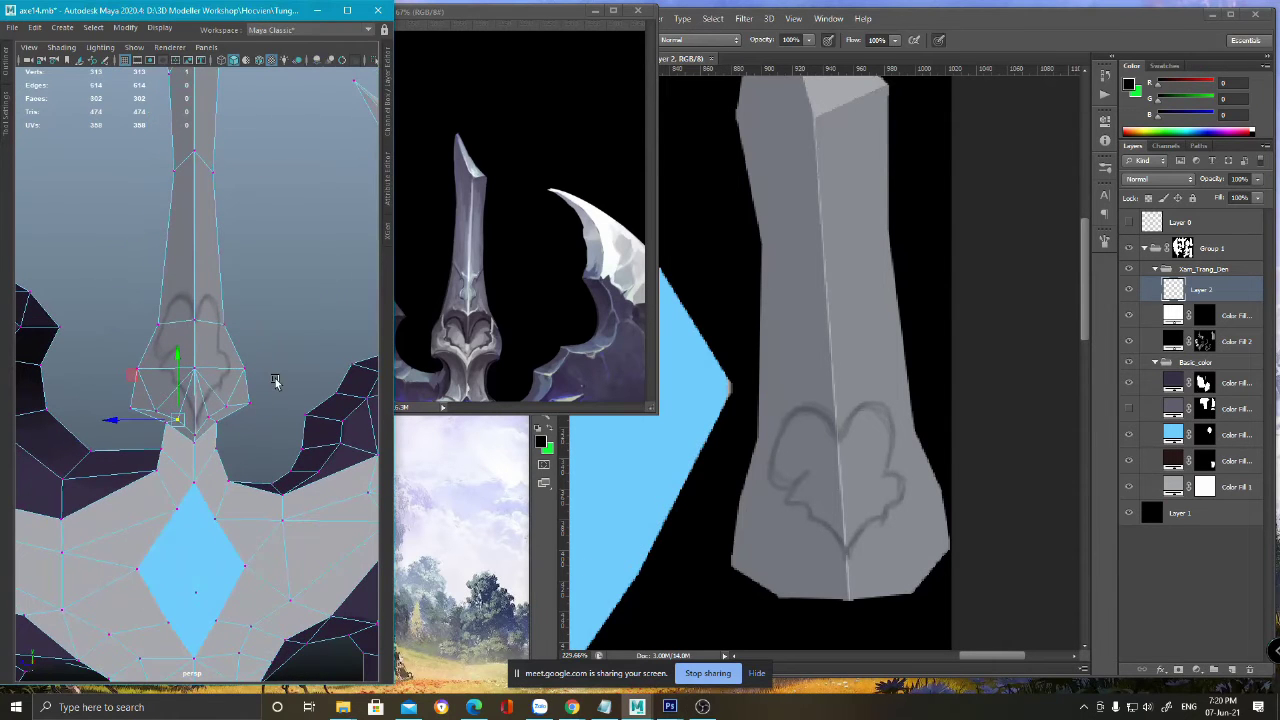
# - Show the UV wireframe layer again in Photoshop and erase the heart's upper lobes
pyautogui.click(1021, 37)
pyautogui.click(1128, 222)
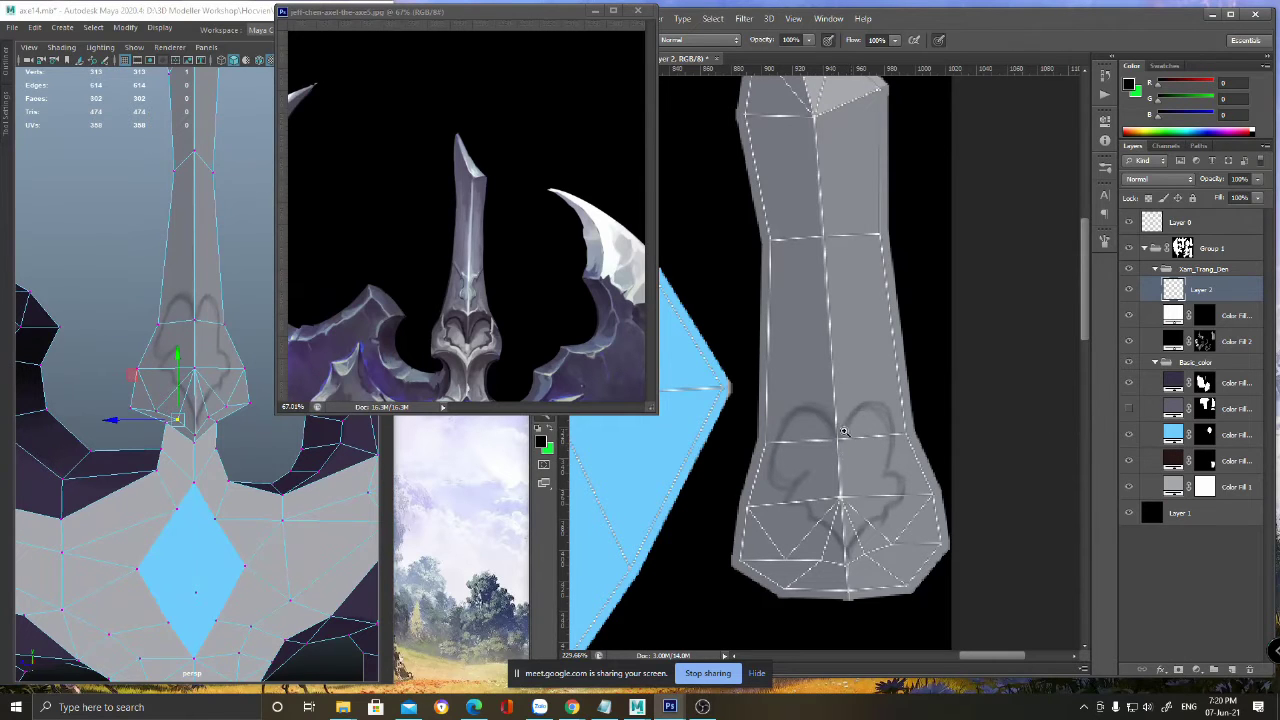
pyautogui.press('e')
pyautogui.moveTo(838, 448)
pyautogui.keyDown('ctrl'); pyautogui.mouseDown()
pyautogui.moveTo(820, 402)
pyautogui.moveTo(842, 428)
pyautogui.moveTo(886, 420)
pyautogui.moveTo(794, 496)
pyautogui.moveTo(887, 420)
pyautogui.mouseUp(); pyautogui.keyUp('ctrl')
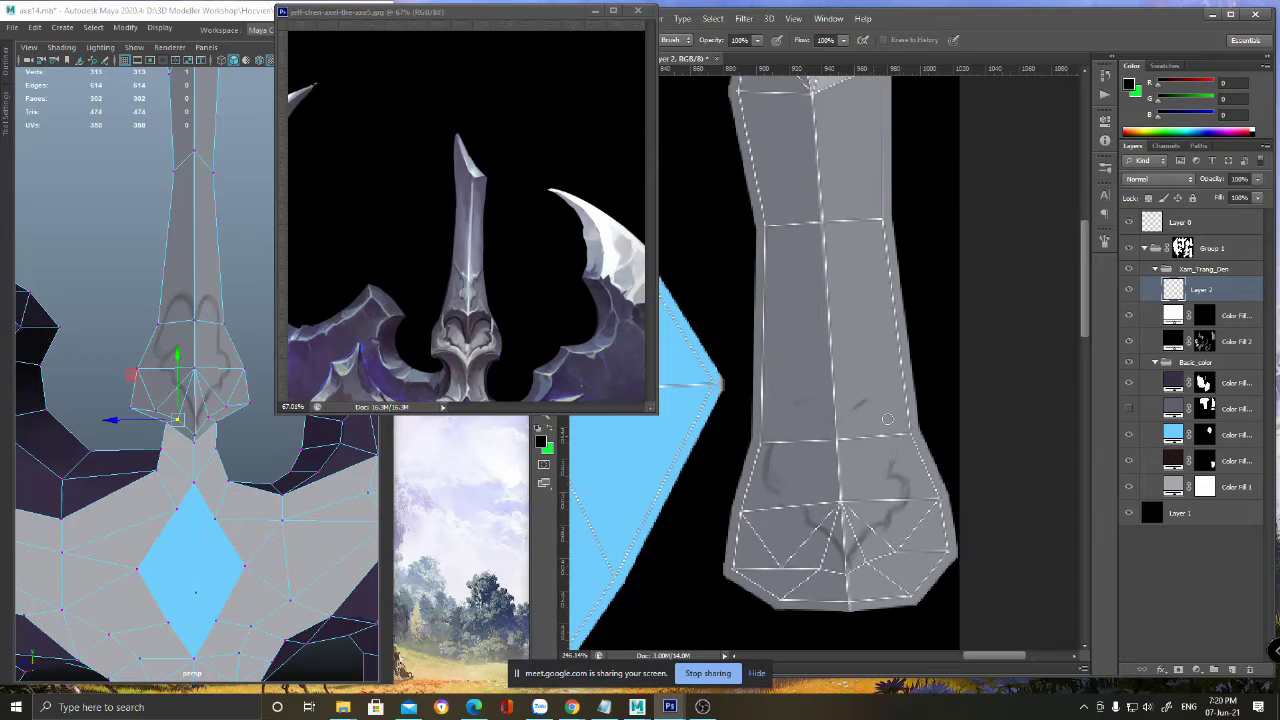
# - Redraw the heart's lobes lower within the spike's flared base, save the texture and check it in Maya
pyautogui.press('b')
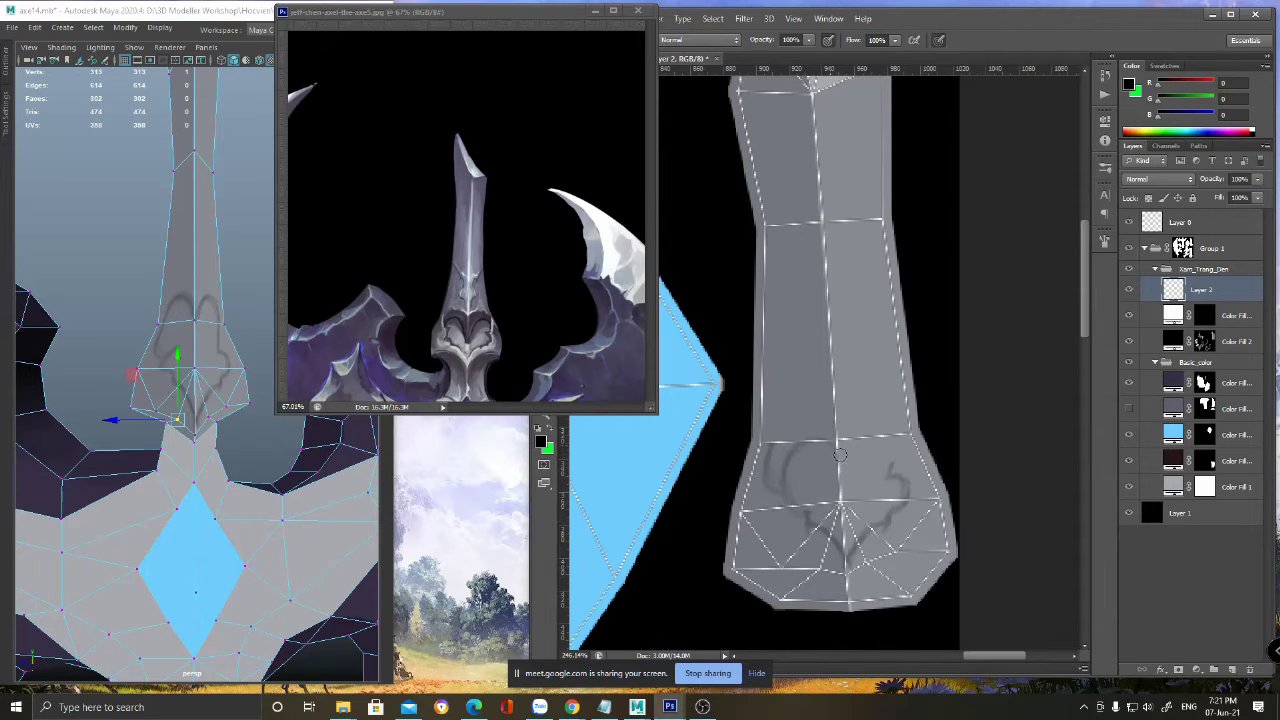
pyautogui.moveTo(849, 459)
pyautogui.mouseDown()
pyautogui.moveTo(856, 442)
pyautogui.moveTo(885, 450)
pyautogui.moveTo(901, 488)
pyautogui.moveTo(866, 549)
pyautogui.mouseUp()
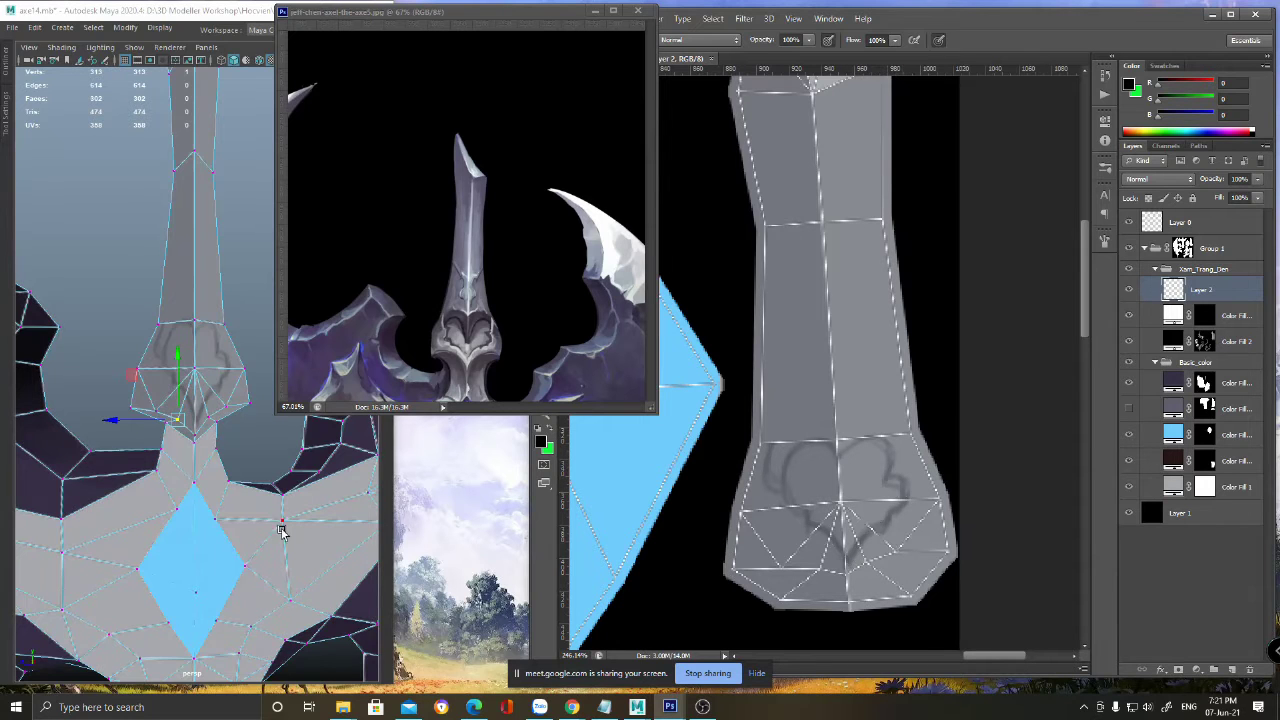
pyautogui.keyDown('alt'); pyautogui.moveTo(272, 505); pyautogui.dragTo(268, 526, button='middle'); pyautogui.keyUp('alt')
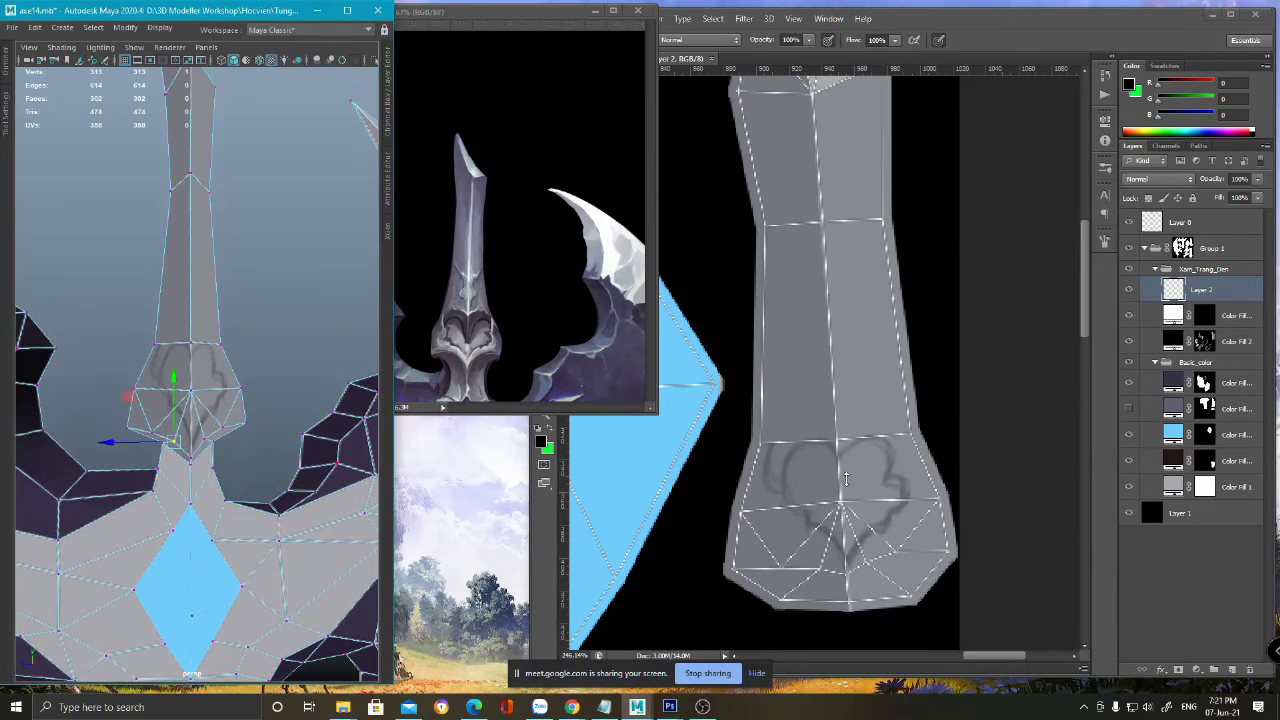
# - Darken and thicken the heart's outer outline on both sides, save the texture and view it on the Maya model
pyautogui.click(815, 450)
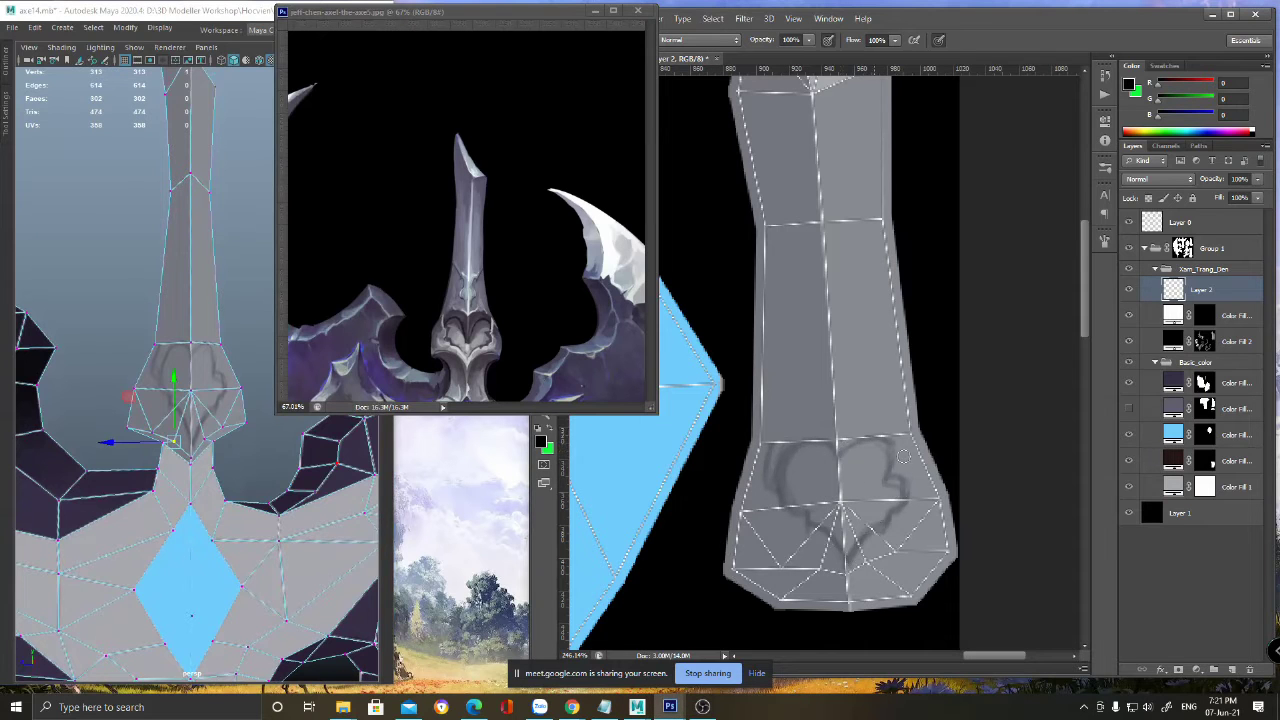
pyautogui.moveTo(900, 460); pyautogui.dragTo(901, 513)
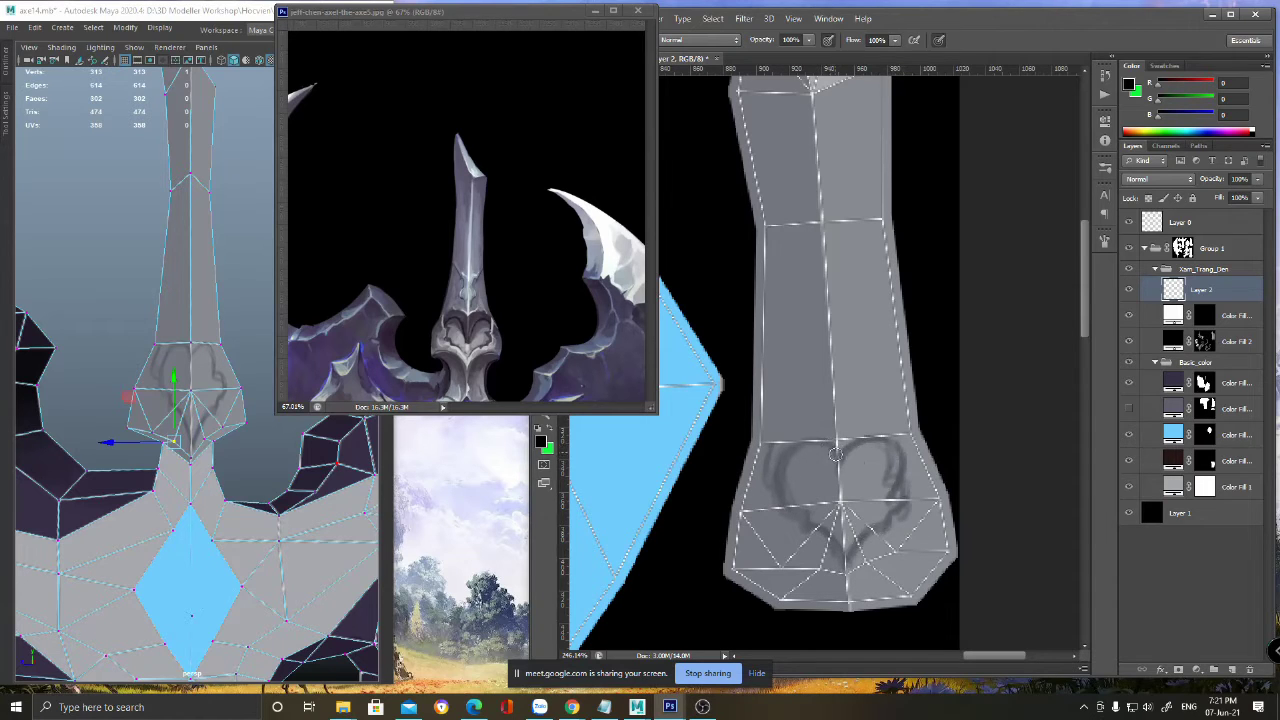
pyautogui.click(200, 410)
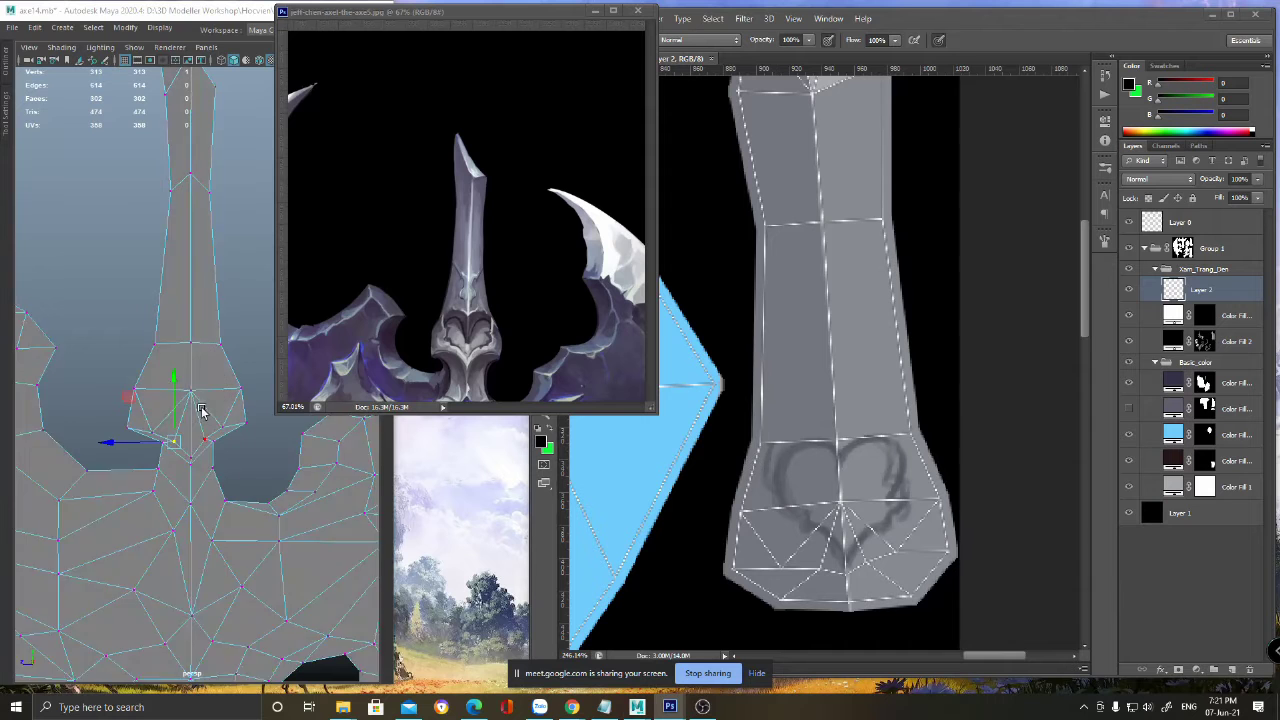
pyautogui.keyDown('alt'); pyautogui.moveTo(238, 432); pyautogui.dragTo(278, 597); pyautogui.keyUp('alt')
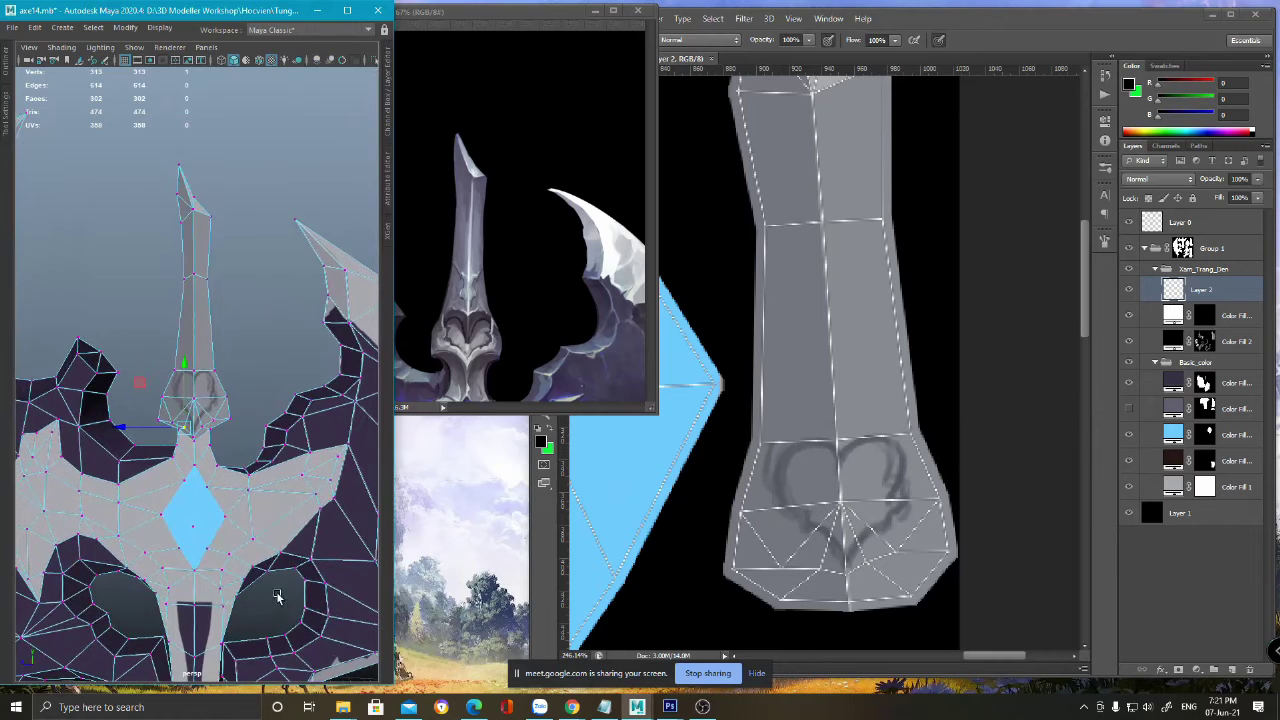
# - Scale the vertices at the spike's flared base and across the middle of its blade slightly outward to widen the spike
pyautogui.press('f')
pyautogui.keyDown('shift'); pyautogui.click(240, 372); pyautogui.keyUp('shift')
pyautogui.press('r')
pyautogui.moveTo(132, 367); pyautogui.dragTo(122, 367)
pyautogui.moveTo(152, 206); pyautogui.dragTo(235, 240)
pyautogui.keyDown('alt'); pyautogui.moveTo(272, 184); pyautogui.dragTo(278, 222); pyautogui.keyUp('alt')
pyautogui.moveTo(134, 212); pyautogui.dragTo(117, 211)
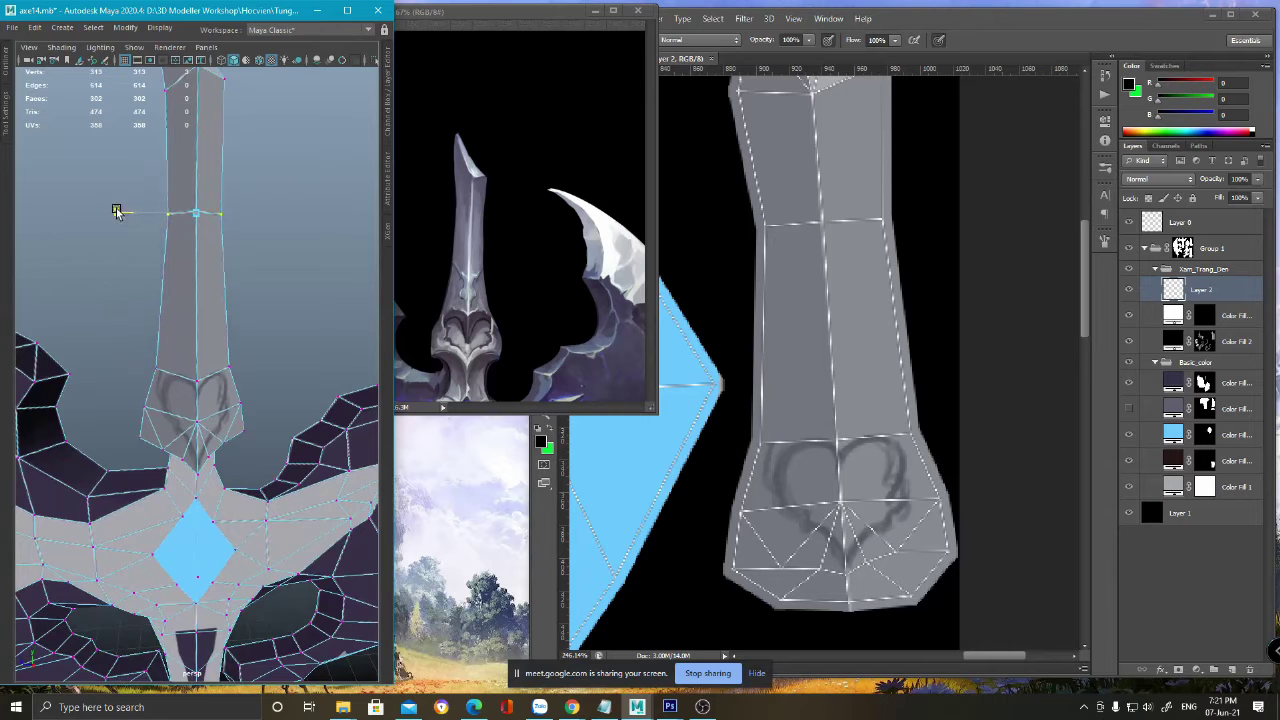
# - Adjust the width of the lower corner vertices of the spike's flared base
pyautogui.keyDown('alt'); pyautogui.moveTo(277, 386); pyautogui.dragTo(254, 489); pyautogui.keyUp('alt')
pyautogui.keyDown('shift'); pyautogui.moveTo(93, 470); pyautogui.dragTo(129, 487); pyautogui.keyUp('shift')
pyautogui.keyDown('alt'); pyautogui.moveTo(214, 427); pyautogui.dragTo(222, 380); pyautogui.keyUp('alt')
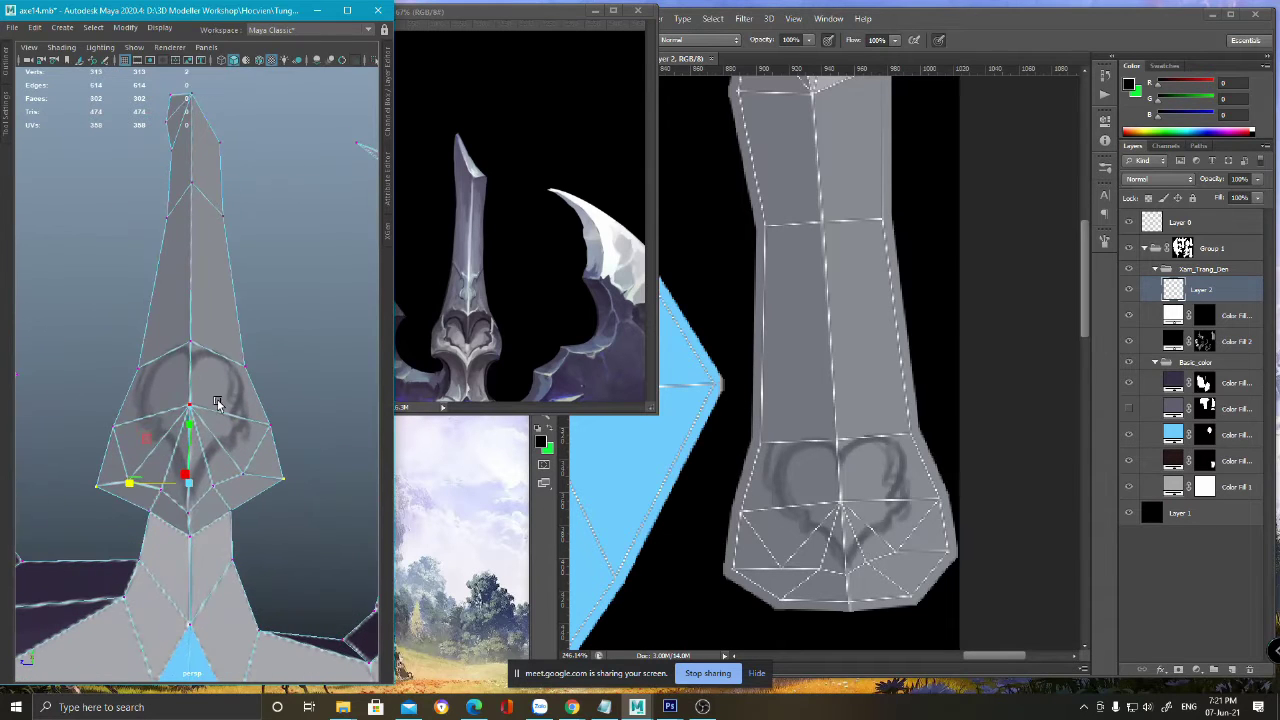
pyautogui.press('b')
pyautogui.moveTo(230, 448); pyautogui.dragTo(123, 485)
pyautogui.moveTo(248, 446)
pyautogui.keyDown('alt'); pyautogui.mouseDown()
pyautogui.moveTo(277, 485)
pyautogui.moveTo(252, 432)
pyautogui.mouseUp(); pyautogui.keyUp('alt')
# - Widen the spike where the blade meets the flared base, select the base's outer side vertices, and return to object mode
pyautogui.moveTo(122, 357); pyautogui.dragTo(150, 379)
pyautogui.keyDown('shift'); pyautogui.moveTo(238, 355); pyautogui.dragTo(260, 374); pyautogui.keyUp('shift')
pyautogui.moveTo(134, 364); pyautogui.dragTo(122, 363)
pyautogui.keyDown('alt'); pyautogui.moveTo(206, 350); pyautogui.dragTo(214, 377); pyautogui.keyUp('alt')
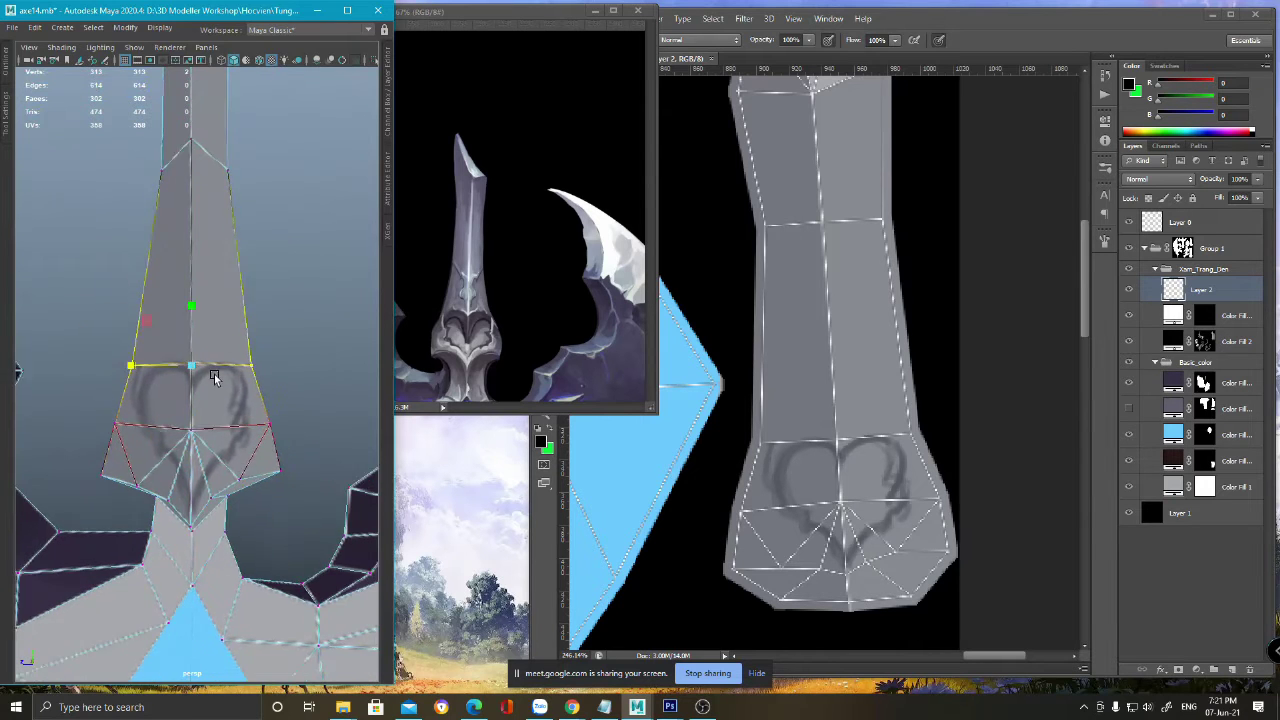
pyautogui.keyDown('alt'); pyautogui.moveTo(276, 420); pyautogui.dragTo(237, 394, button='right'); pyautogui.keyUp('alt')
pyautogui.keyDown('alt'); pyautogui.moveTo(141, 400); pyautogui.dragTo(214, 545, button='right'); pyautogui.keyUp('alt')
pyautogui.moveTo(67, 435); pyautogui.dragTo(97, 457)
pyautogui.keyDown('shift'); pyautogui.moveTo(281, 434); pyautogui.dragTo(331, 455); pyautogui.keyUp('shift')
pyautogui.keyDown('alt'); pyautogui.moveTo(130, 446); pyautogui.dragTo(237, 378, button='right'); pyautogui.keyUp('alt')
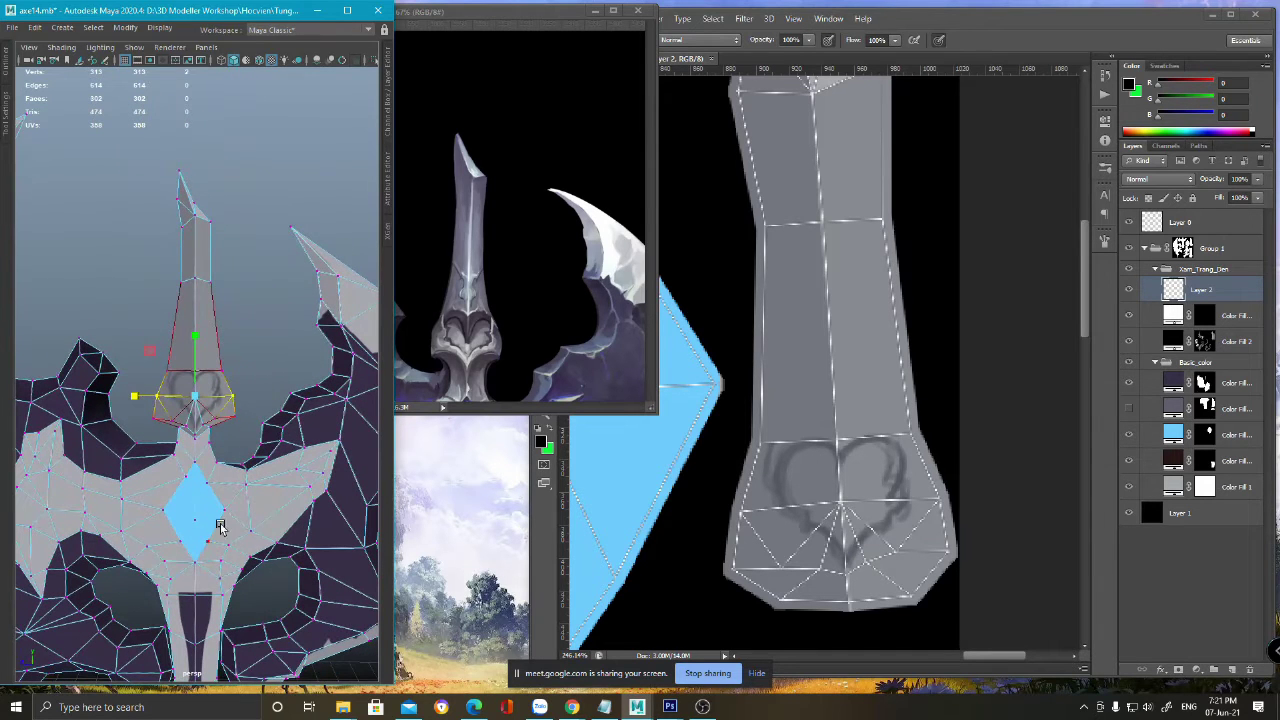
pyautogui.press('F8')
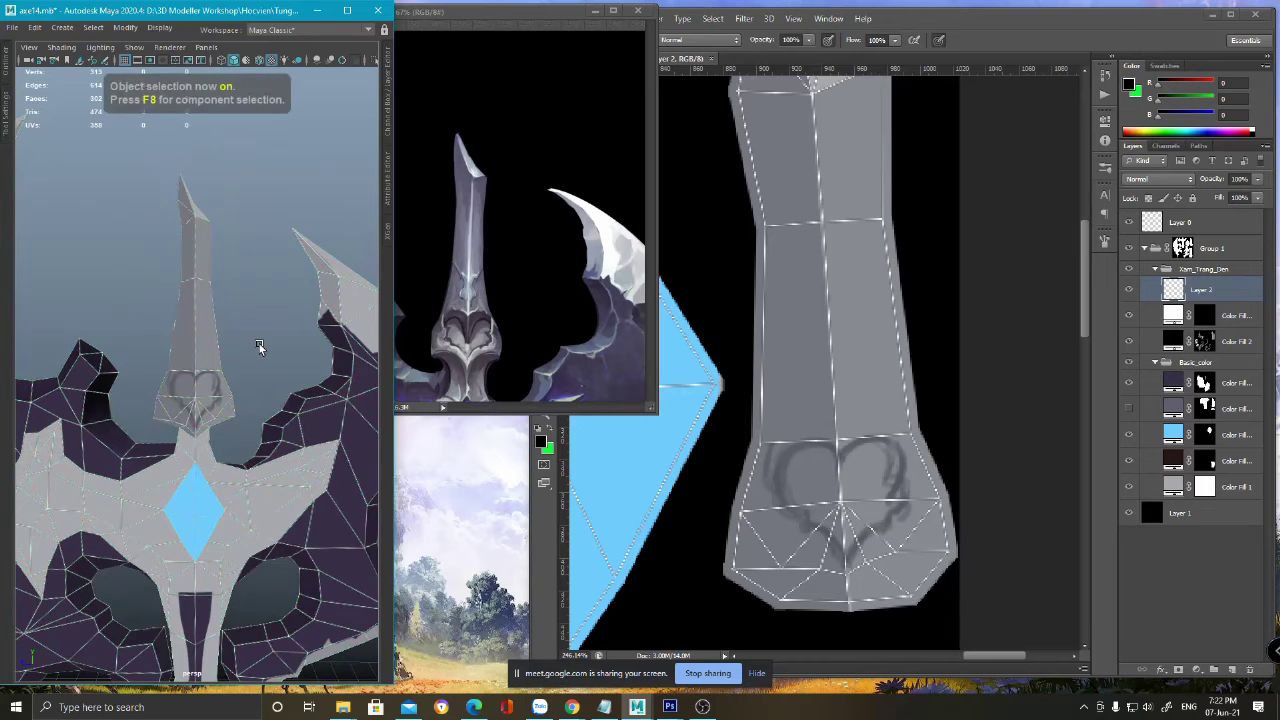
# - Switch to Photoshop, hide the UV wireframe layer, target the Color Fill 2 mask and set the foreground to a 75% brightness grey
pyautogui.click(1130, 224)
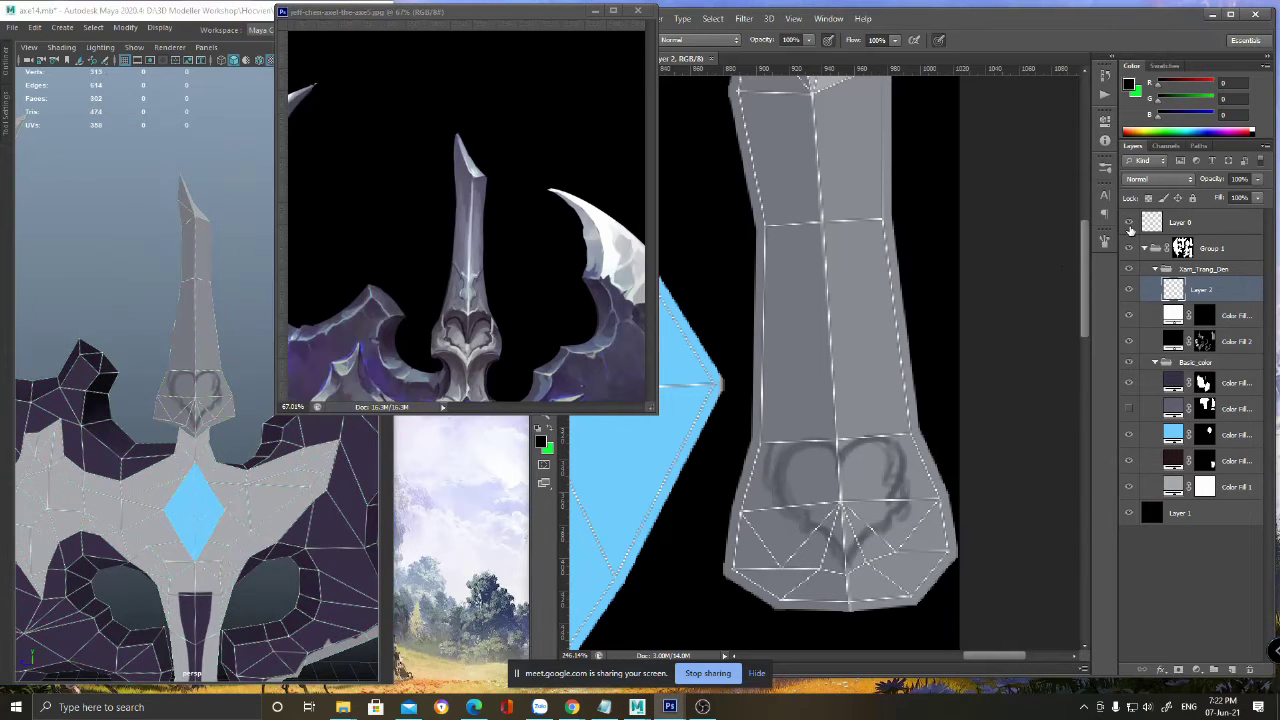
pyautogui.click(1129, 222)
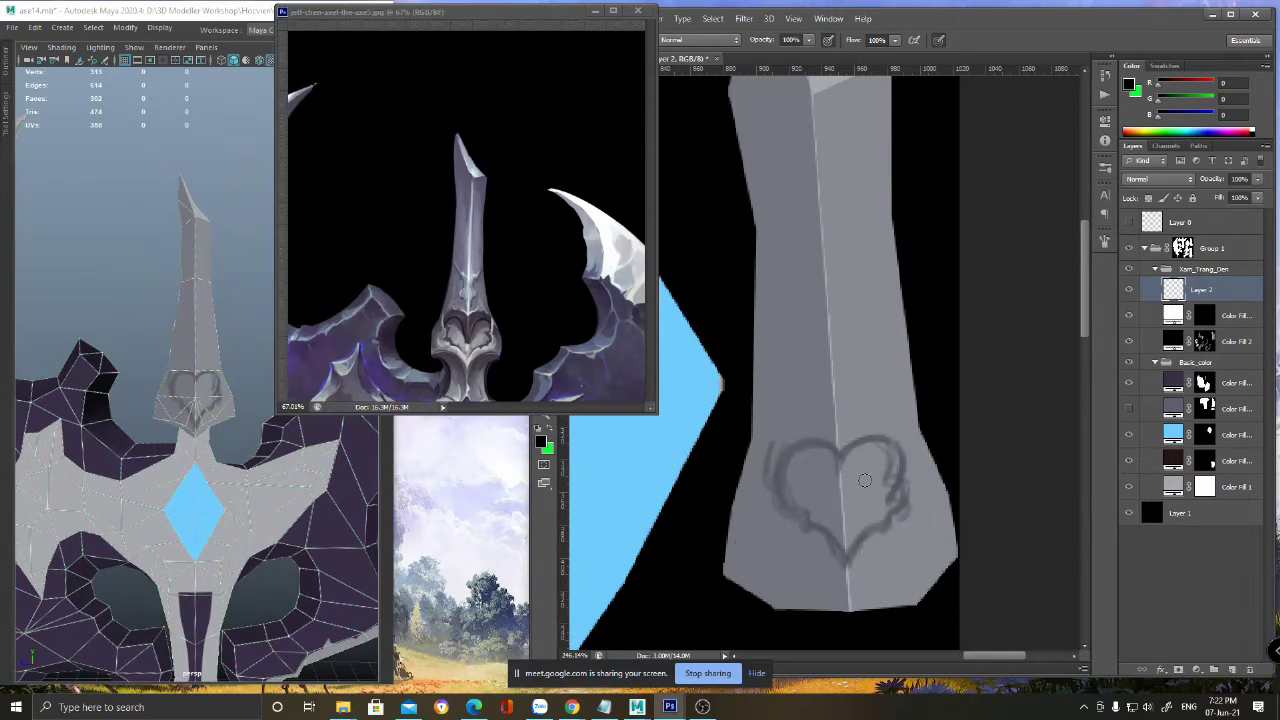
pyautogui.click(1203, 342)
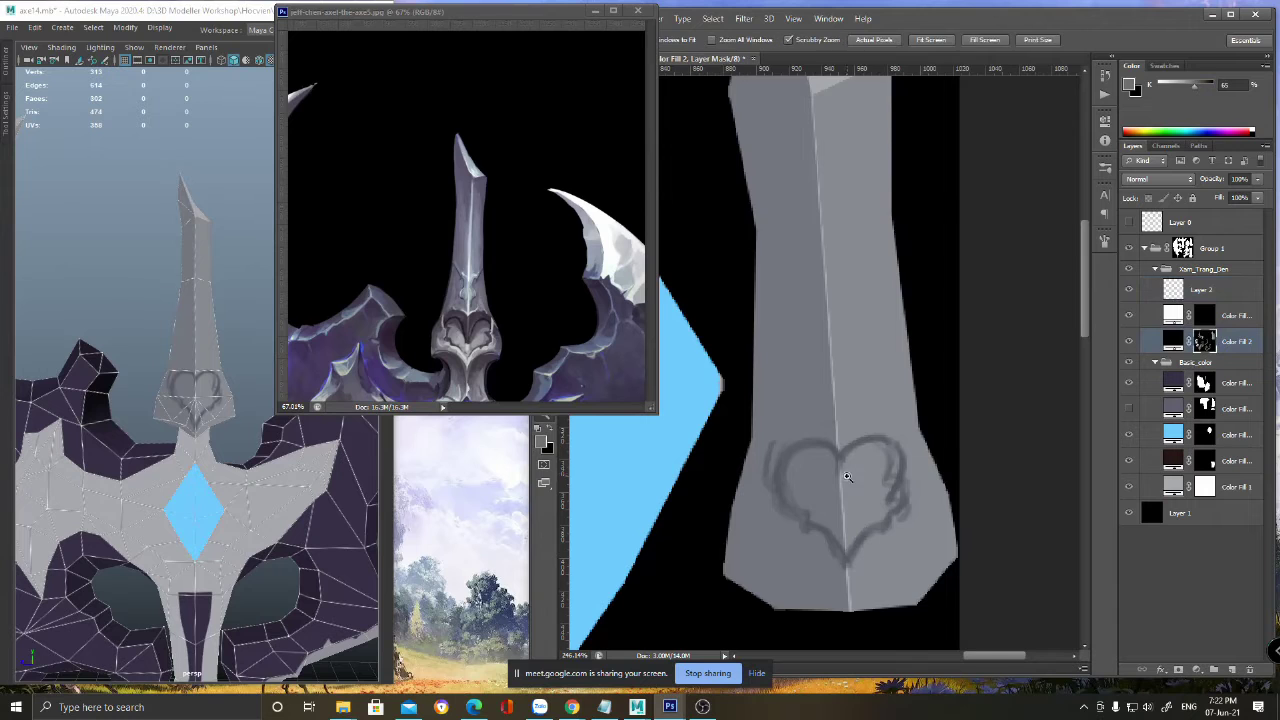
pyautogui.keyDown('alt'); pyautogui.scroll(2, 819, 499); pyautogui.keyUp('alt')
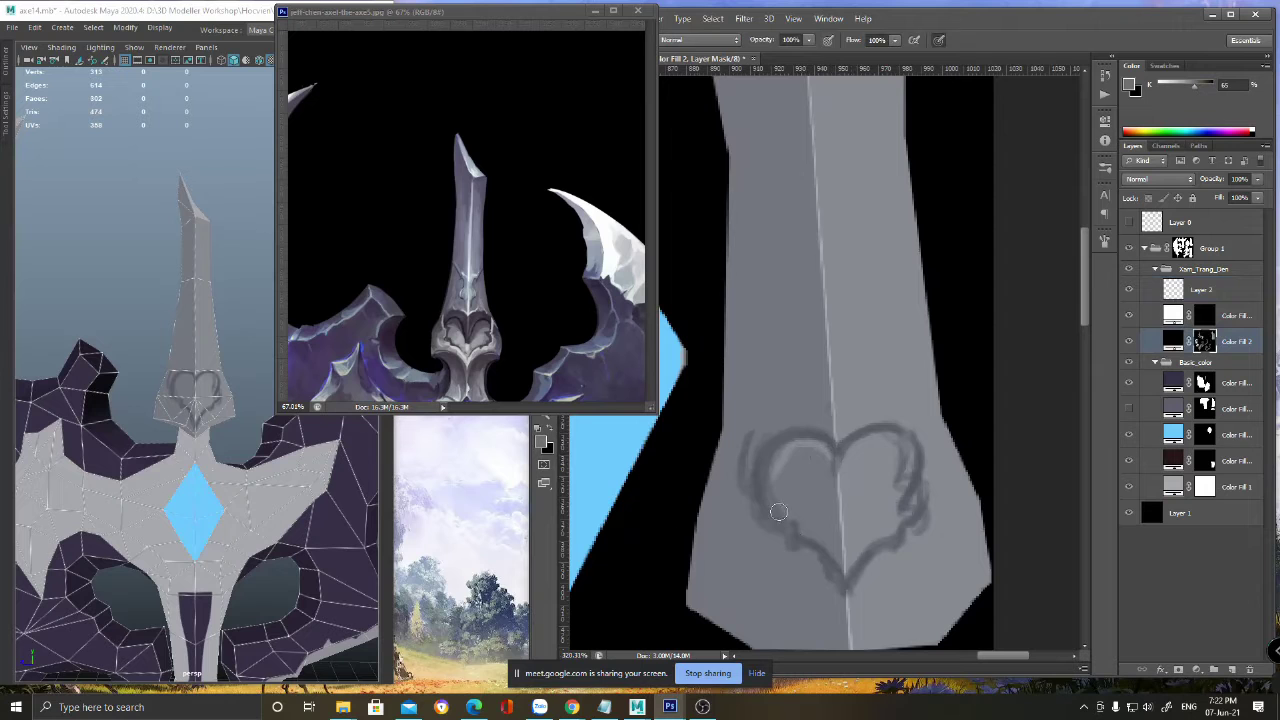
pyautogui.click(1195, 289)
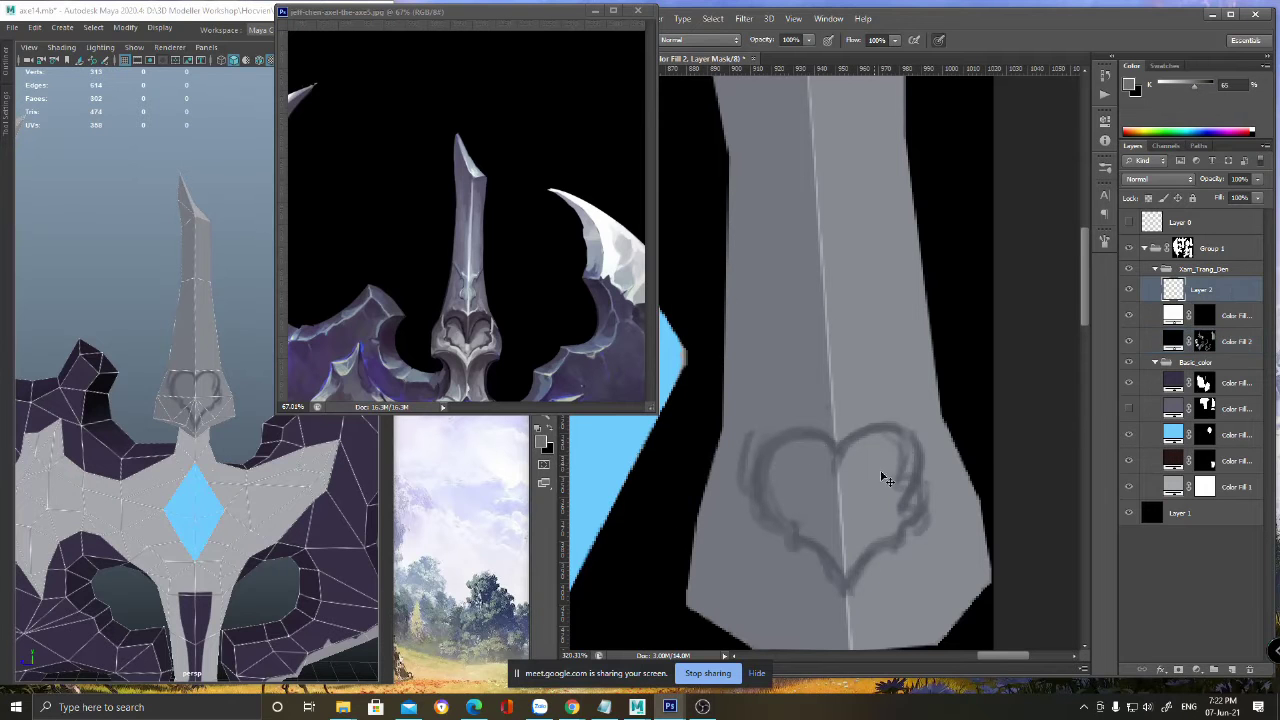
pyautogui.click(1203, 342)
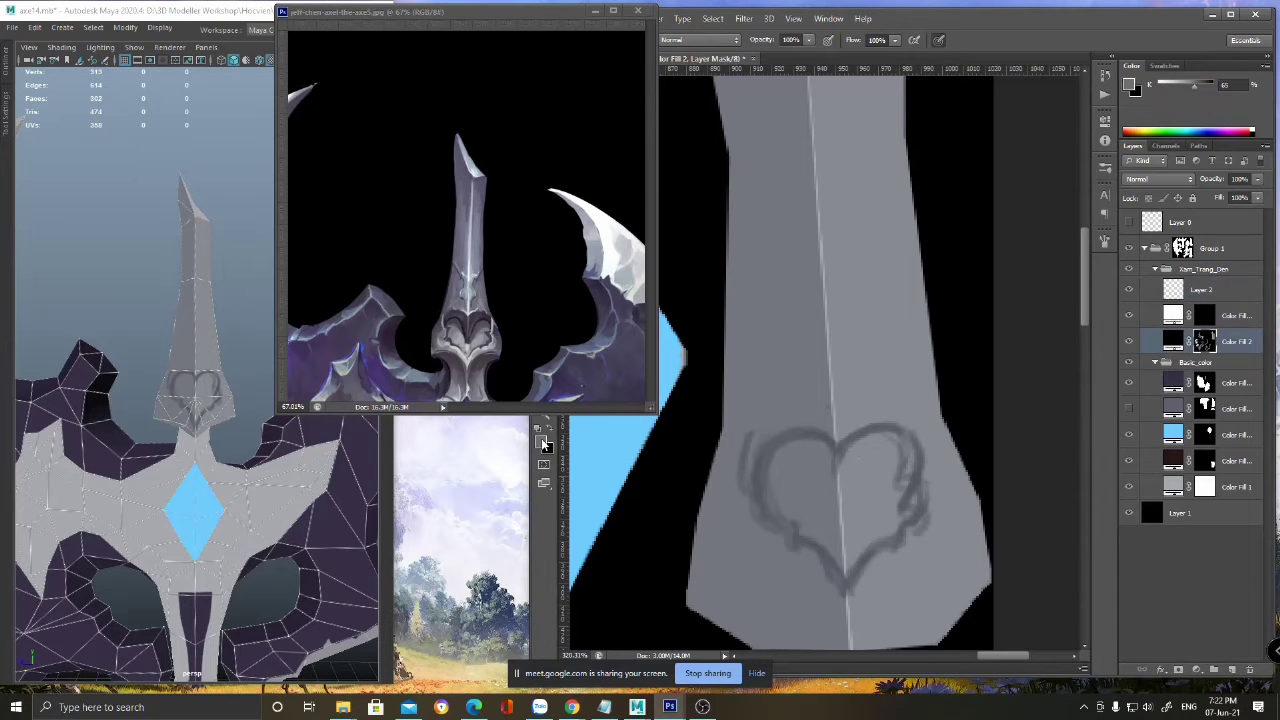
pyautogui.click(541, 442)
pyautogui.click(738, 393)
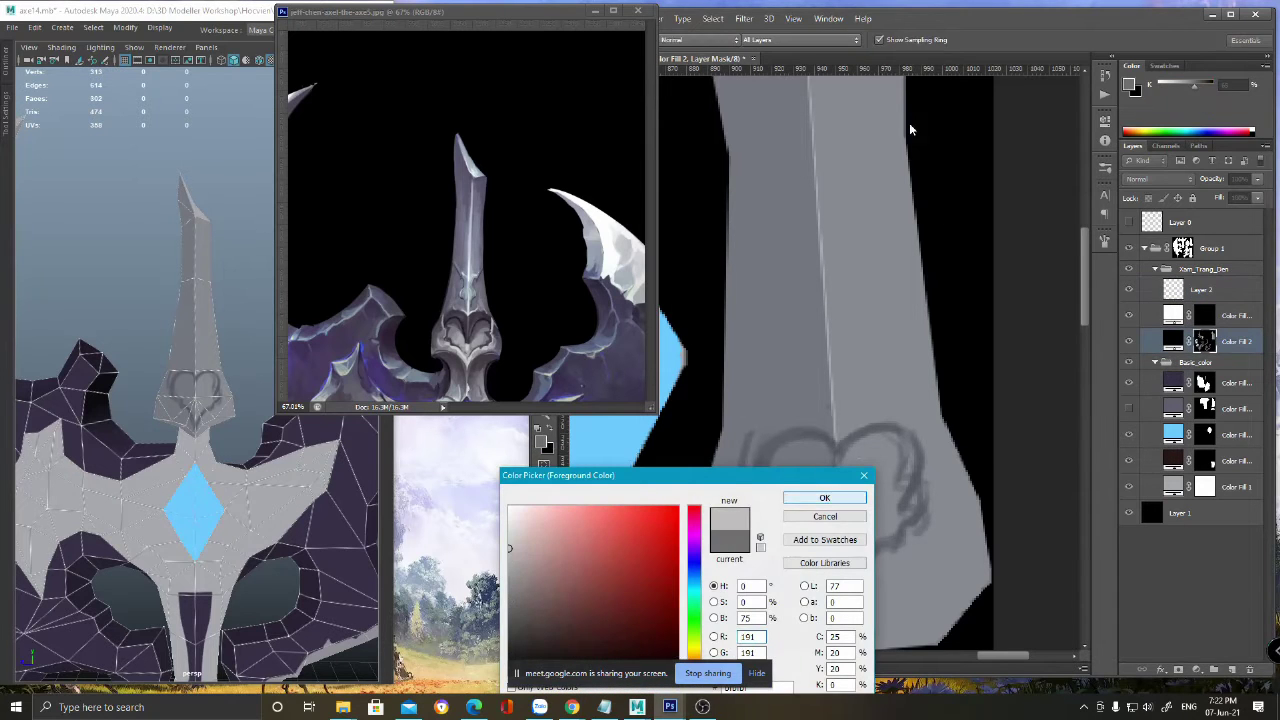
pyautogui.click(858, 496)
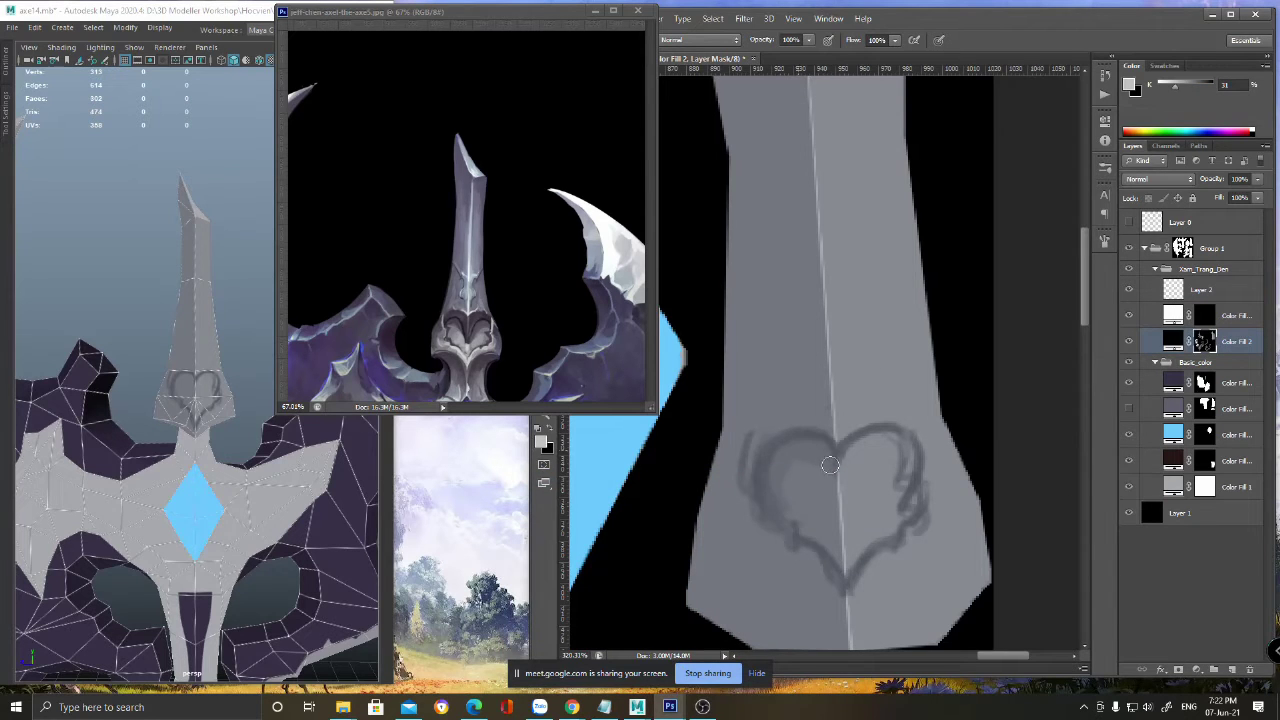
# - Paint a shadow band inside the heart's two upper lobes on the Color Fill 2 mask and save the texture
pyautogui.moveTo(842, 474); pyautogui.dragTo(878, 440)
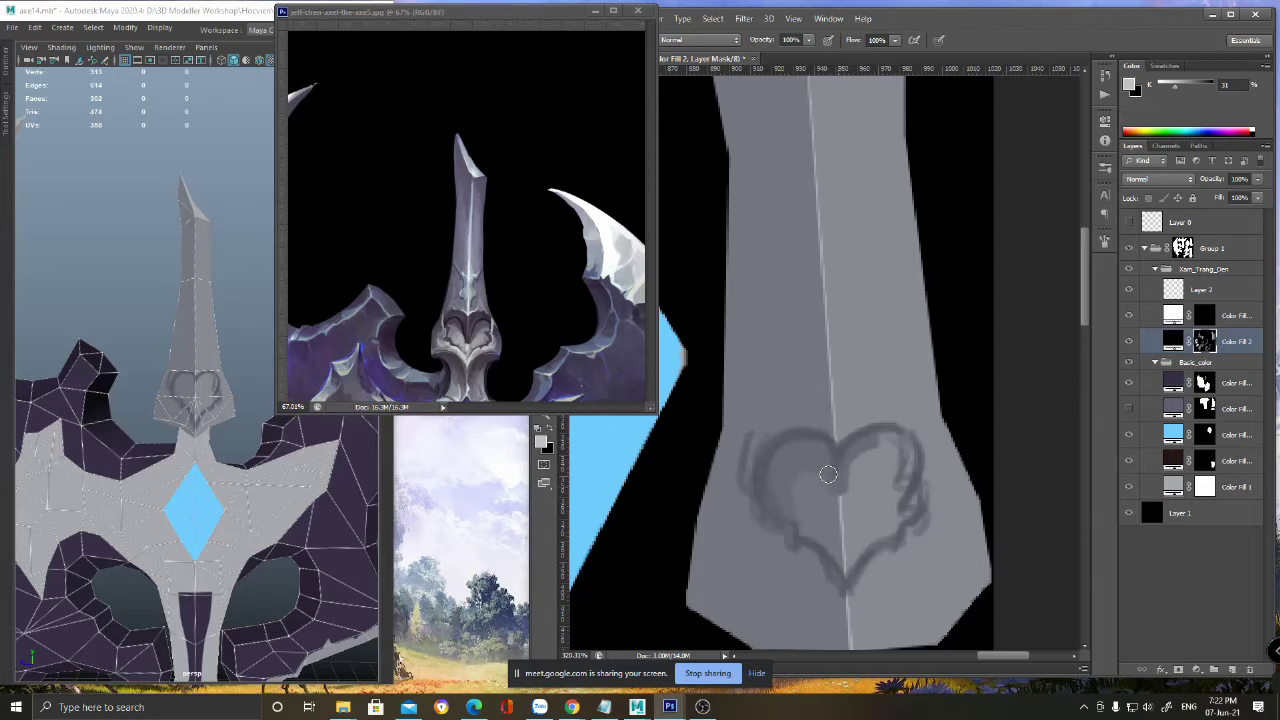
pyautogui.moveTo(853, 476)
pyautogui.mouseDown()
pyautogui.moveTo(906, 436)
pyautogui.moveTo(861, 485)
pyautogui.moveTo(895, 441)
pyautogui.mouseUp()
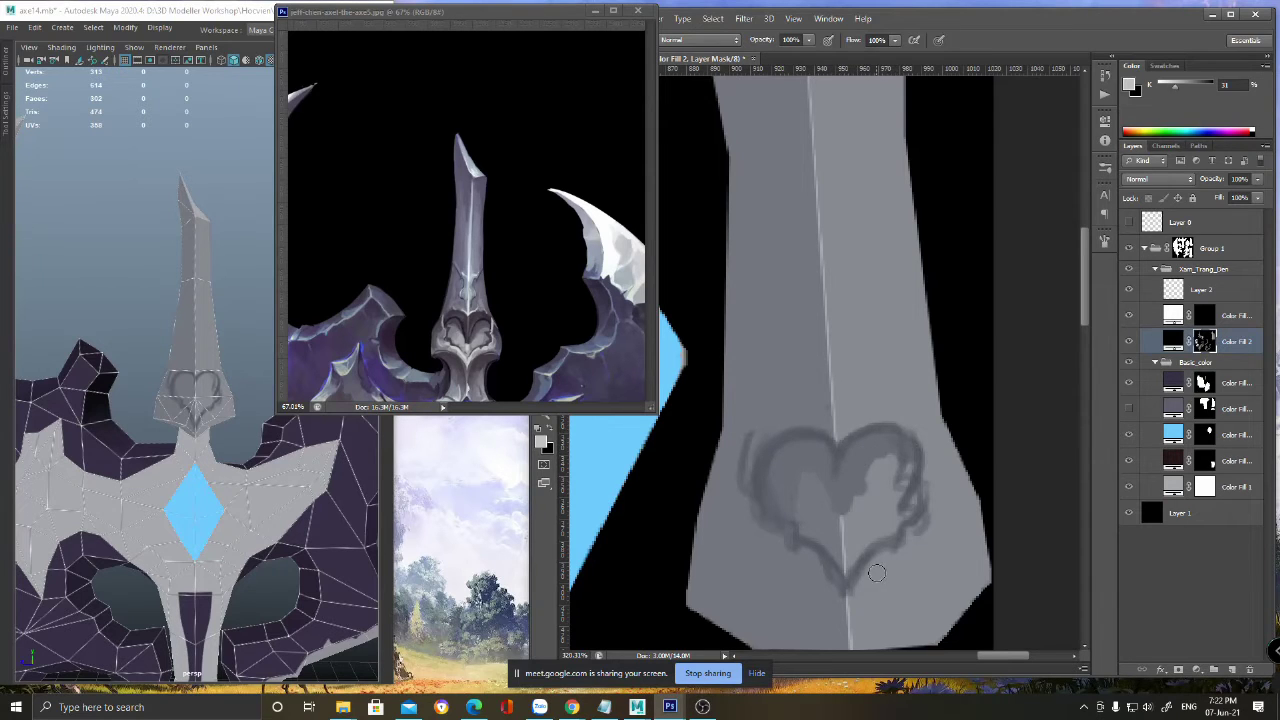
pyautogui.keyDown('alt'); pyautogui.click(885, 480); pyautogui.keyUp('alt')
pyautogui.keyDown('alt'); pyautogui.click(808, 498); pyautogui.keyUp('alt')
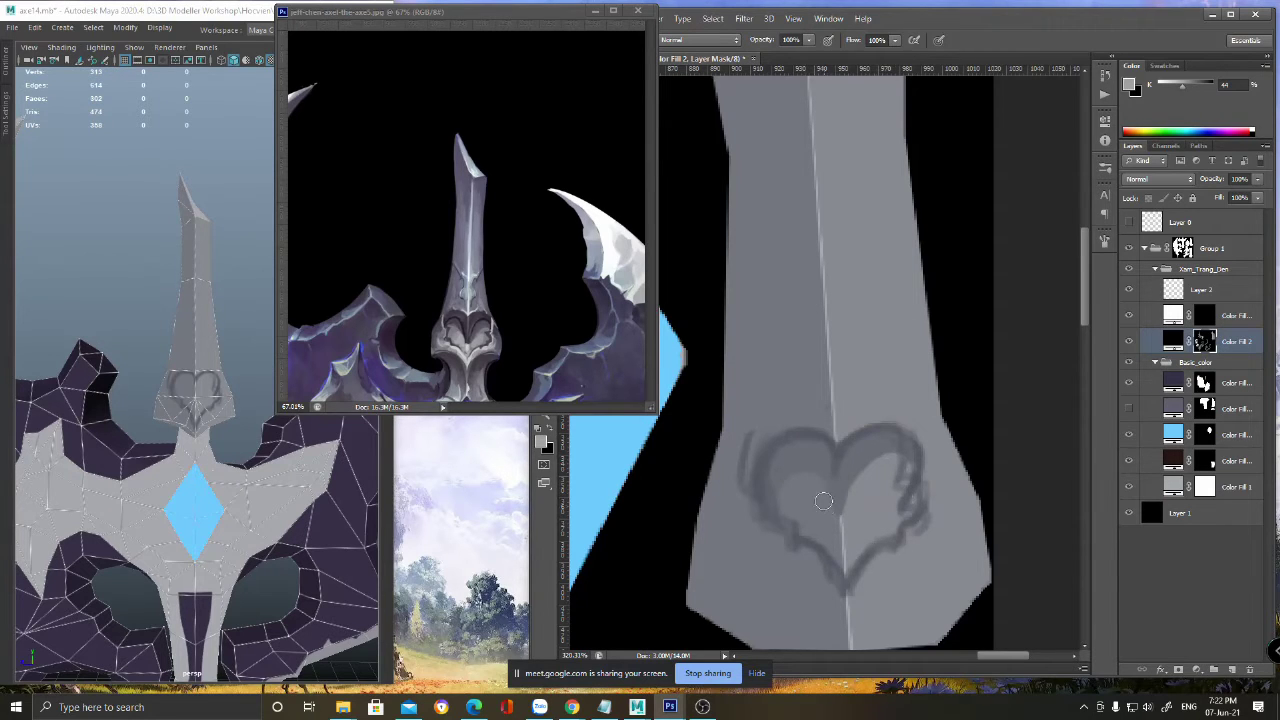
pyautogui.hotkey('ctrl', 's')
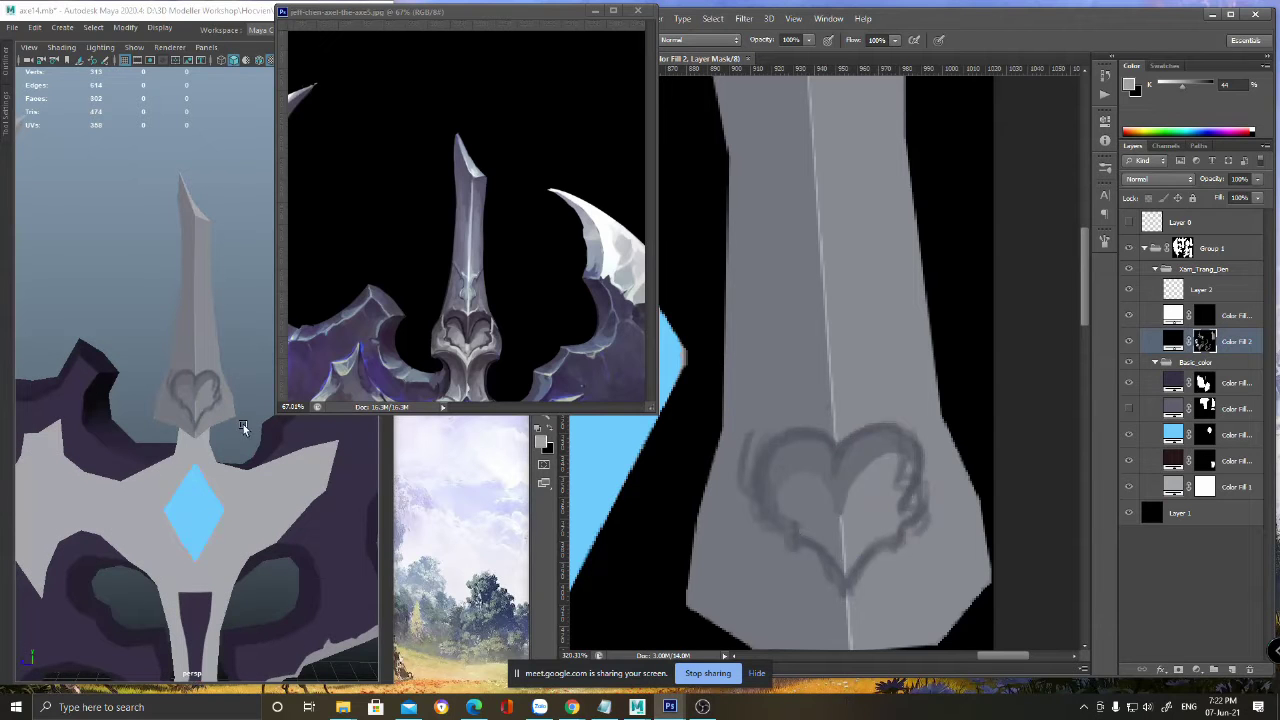
# - Refine the shadow around the inner heart and paint its outline down both sides to the bottom point
pyautogui.keyDown('alt'); pyautogui.click(859, 460); pyautogui.keyUp('alt')
pyautogui.moveTo(849, 481)
pyautogui.mouseDown()
pyautogui.moveTo(896, 455)
pyautogui.moveTo(900, 494)
pyautogui.moveTo(869, 488)
pyautogui.moveTo(884, 490)
pyautogui.mouseUp()
pyautogui.keyDown('alt'); pyautogui.click(866, 497); pyautogui.keyUp('alt')
pyautogui.keyDown('alt'); pyautogui.click(822, 498); pyautogui.keyUp('alt')
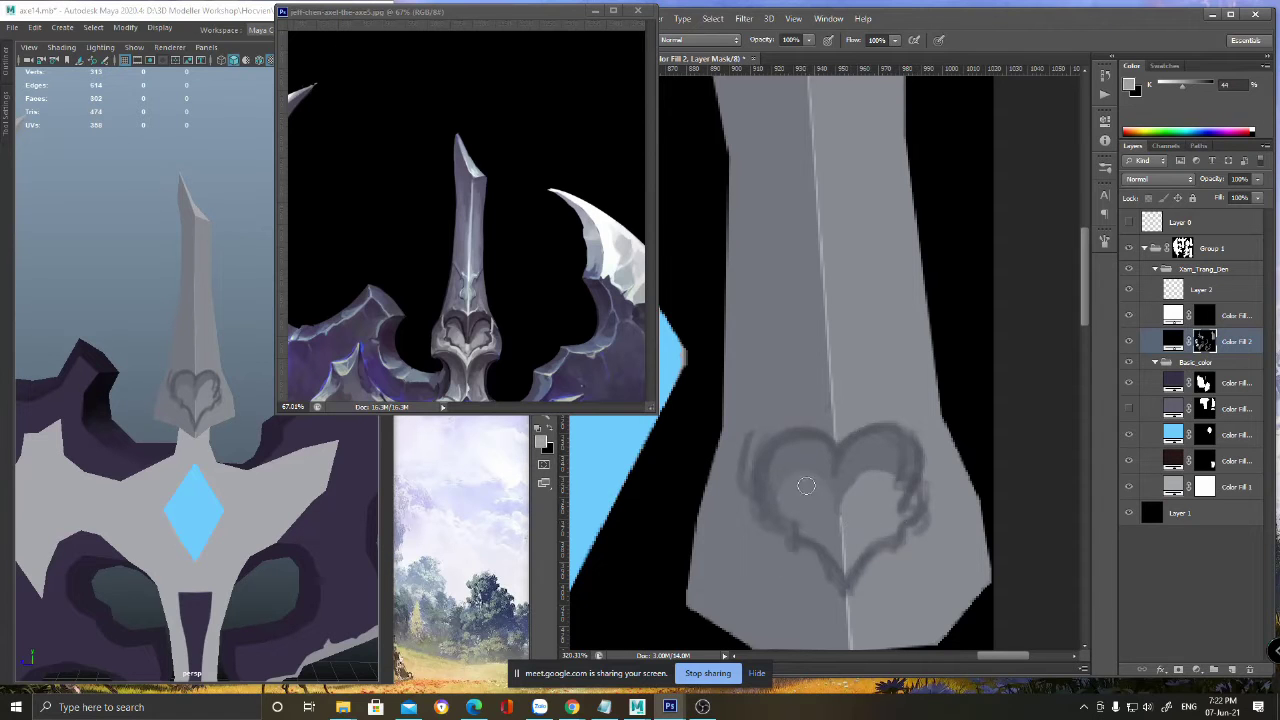
pyautogui.keyDown('alt'); pyautogui.click(854, 508); pyautogui.keyUp('alt')
pyautogui.keyDown('ctrl'); pyautogui.moveTo(801, 491); pyautogui.dragTo(796, 414); pyautogui.keyUp('ctrl')
pyautogui.keyDown('alt'); pyautogui.click(737, 368); pyautogui.keyUp('alt')
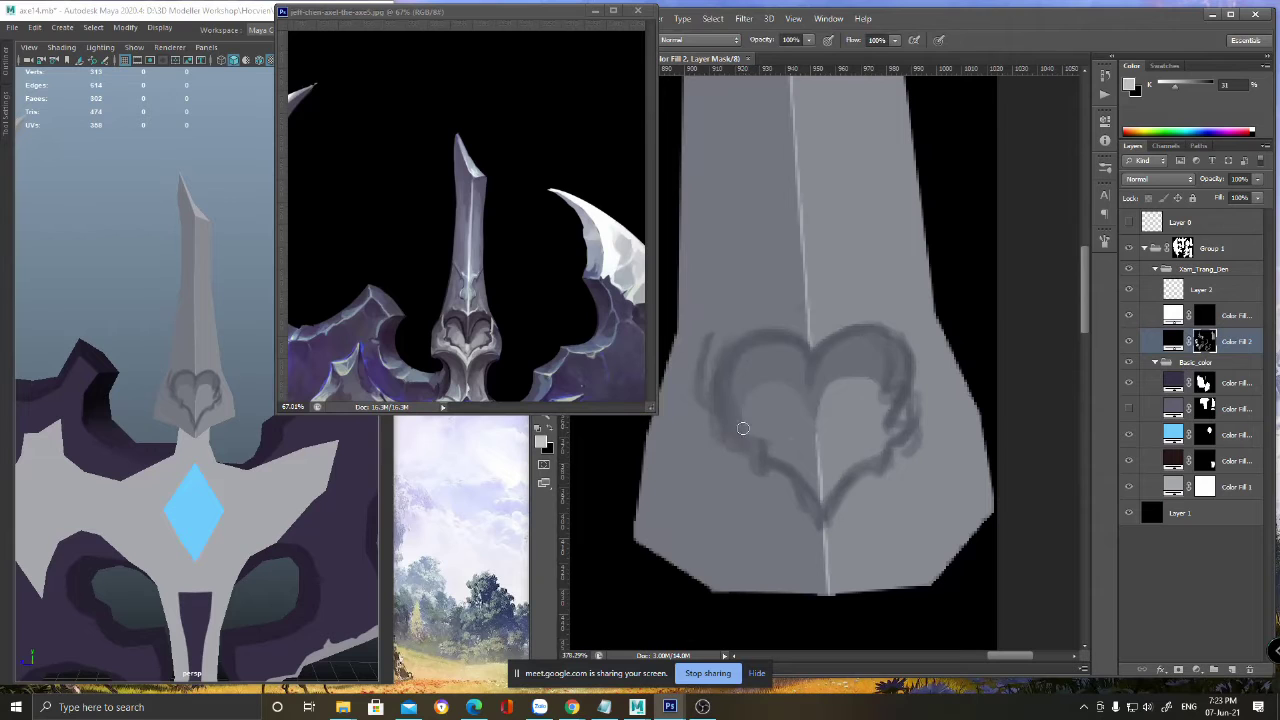
pyautogui.moveTo(724, 411)
pyautogui.mouseDown()
pyautogui.moveTo(824, 514)
pyautogui.moveTo(888, 444)
pyautogui.moveTo(917, 380)
pyautogui.mouseUp()
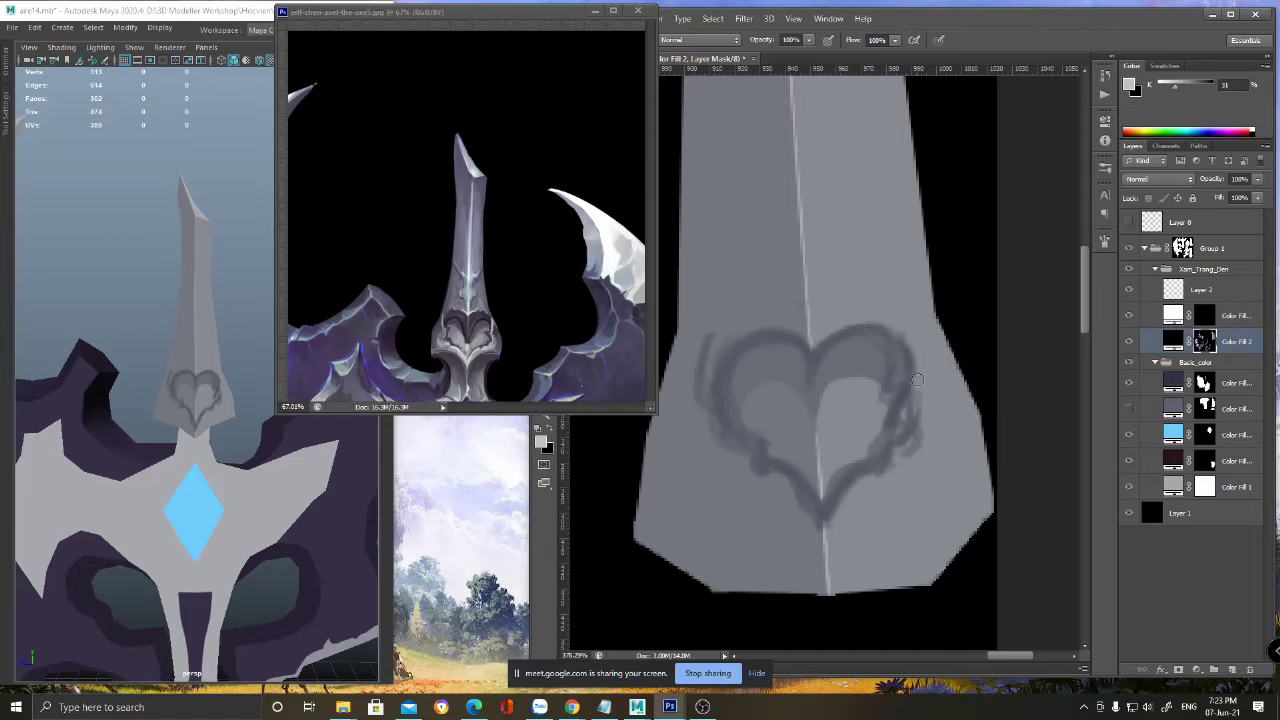
# - Hide the Layer 2 heart sketch and round out the shadow of the heart's right lobe
pyautogui.click(1124, 302)
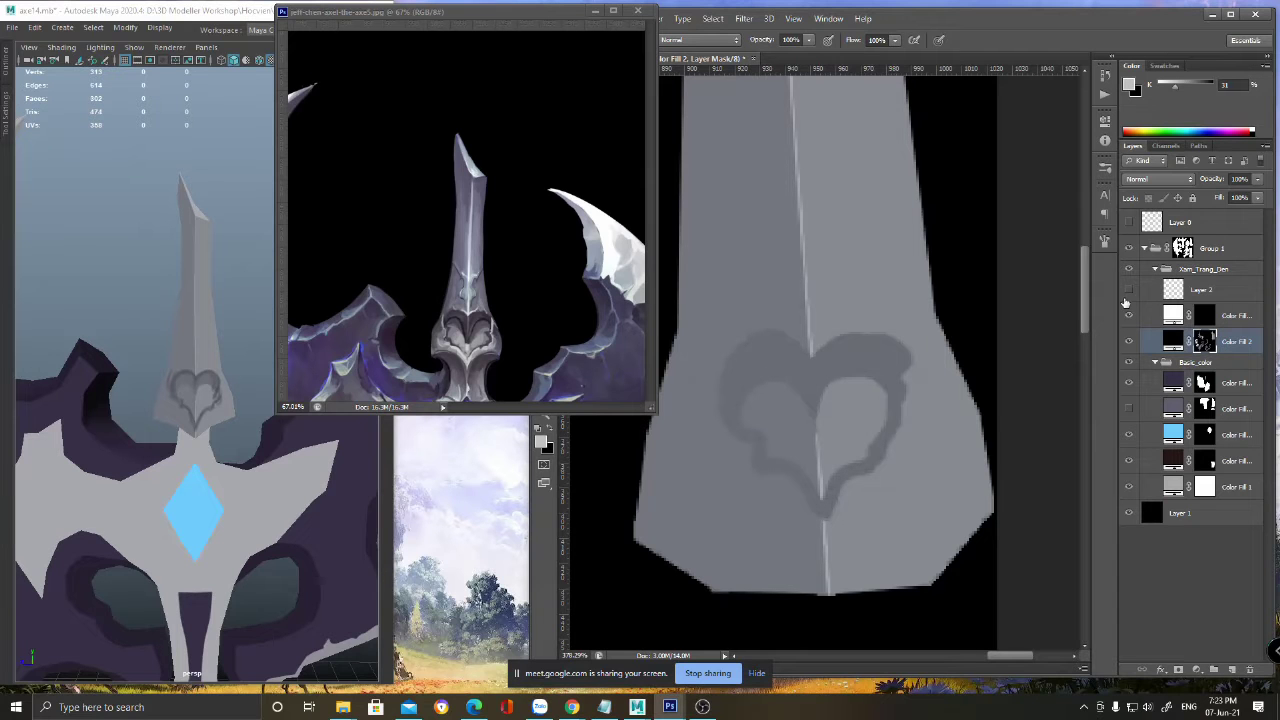
pyautogui.keyDown('alt'); pyautogui.scroll(-6, 886, 442); pyautogui.keyUp('alt')
pyautogui.moveTo(937, 430); pyautogui.dragTo(855, 397)
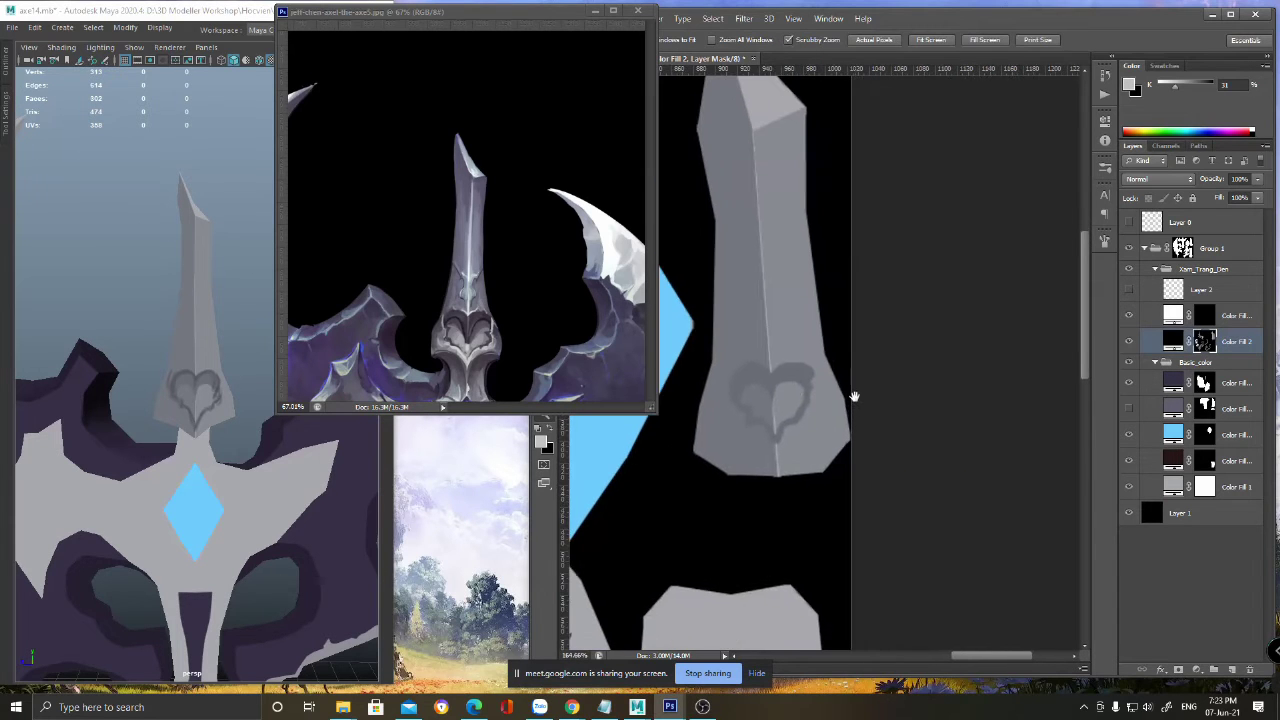
pyautogui.keyDown('alt'); pyautogui.scroll(2, 830, 388); pyautogui.keyUp('alt')
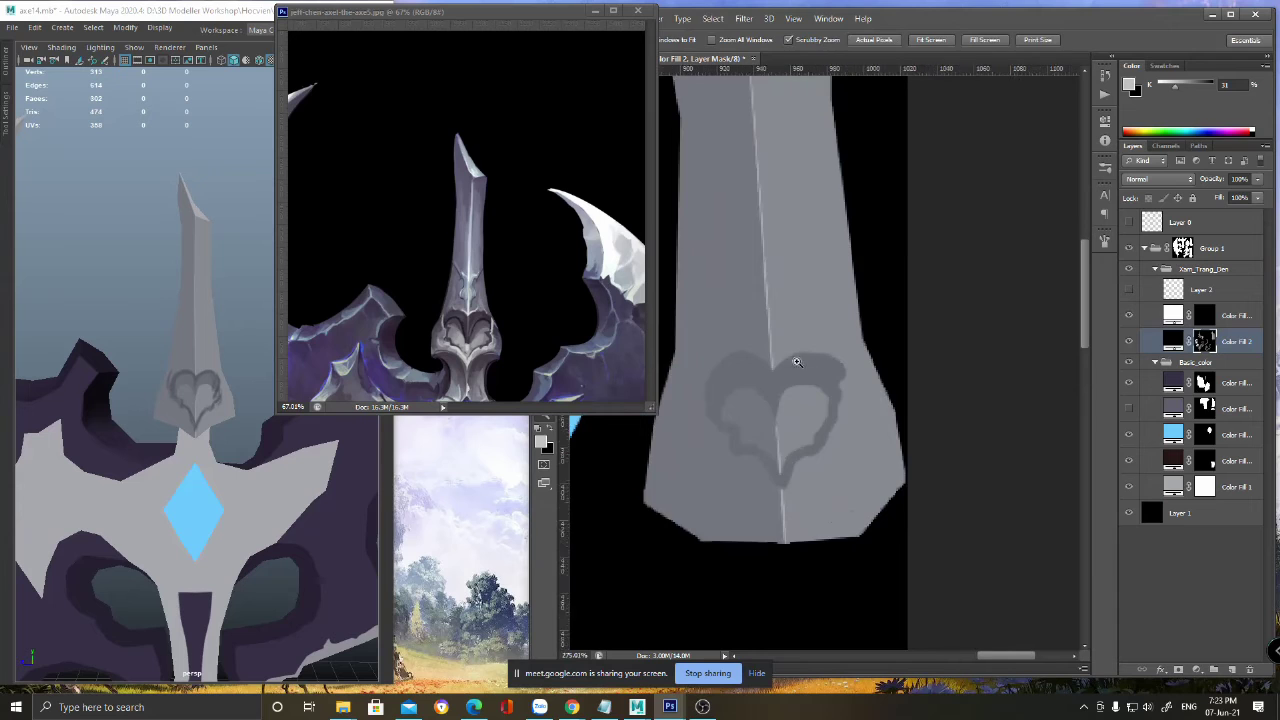
pyautogui.press('b')
pyautogui.moveTo(785, 363)
pyautogui.mouseDown()
pyautogui.moveTo(820, 352)
pyautogui.moveTo(843, 380)
pyautogui.mouseUp()
pyautogui.keyDown('alt'); pyautogui.click(837, 328); pyautogui.keyUp('alt')
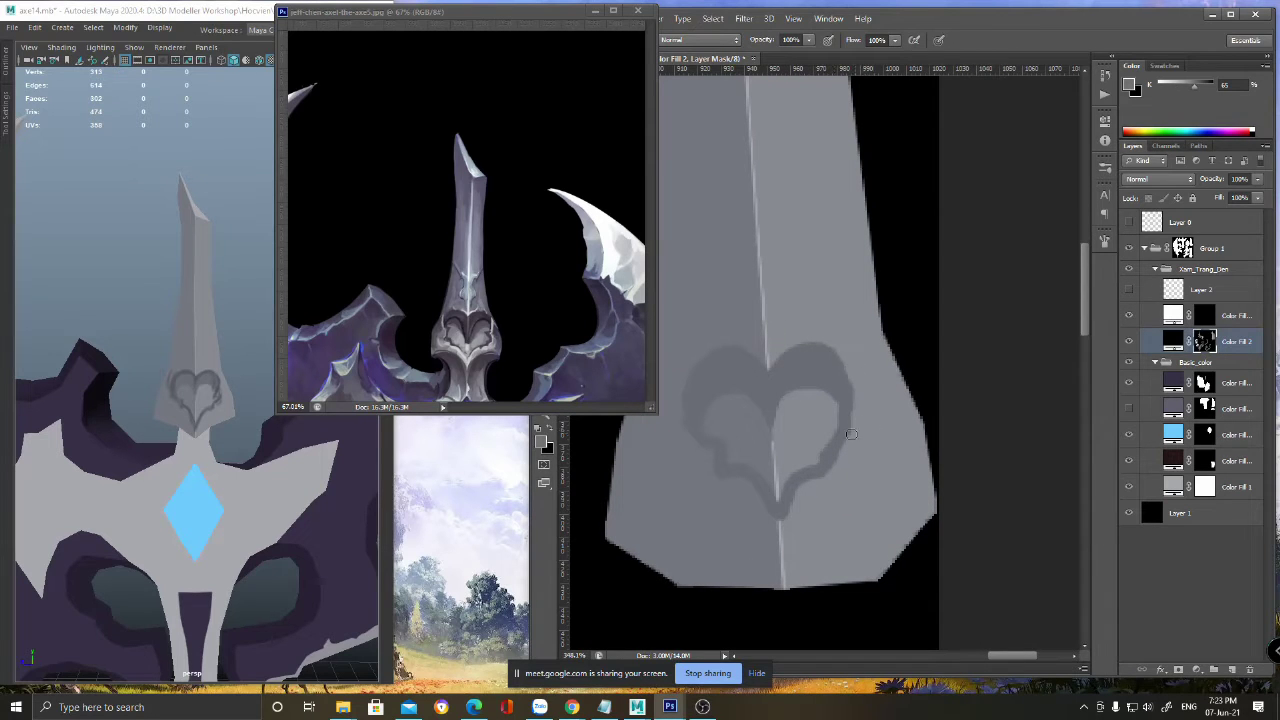
# - Reshape the heart's lower right edge into a stepped notch with a thinner outline running to the bottom point
pyautogui.keyDown('alt'); pyautogui.click(825, 355); pyautogui.keyUp('alt')
pyautogui.keyDown('alt'); pyautogui.click(826, 417); pyautogui.keyUp('alt')
pyautogui.moveTo(816, 461); pyautogui.dragTo(783, 492)
pyautogui.keyDown('alt'); pyautogui.click(849, 440); pyautogui.keyUp('alt')
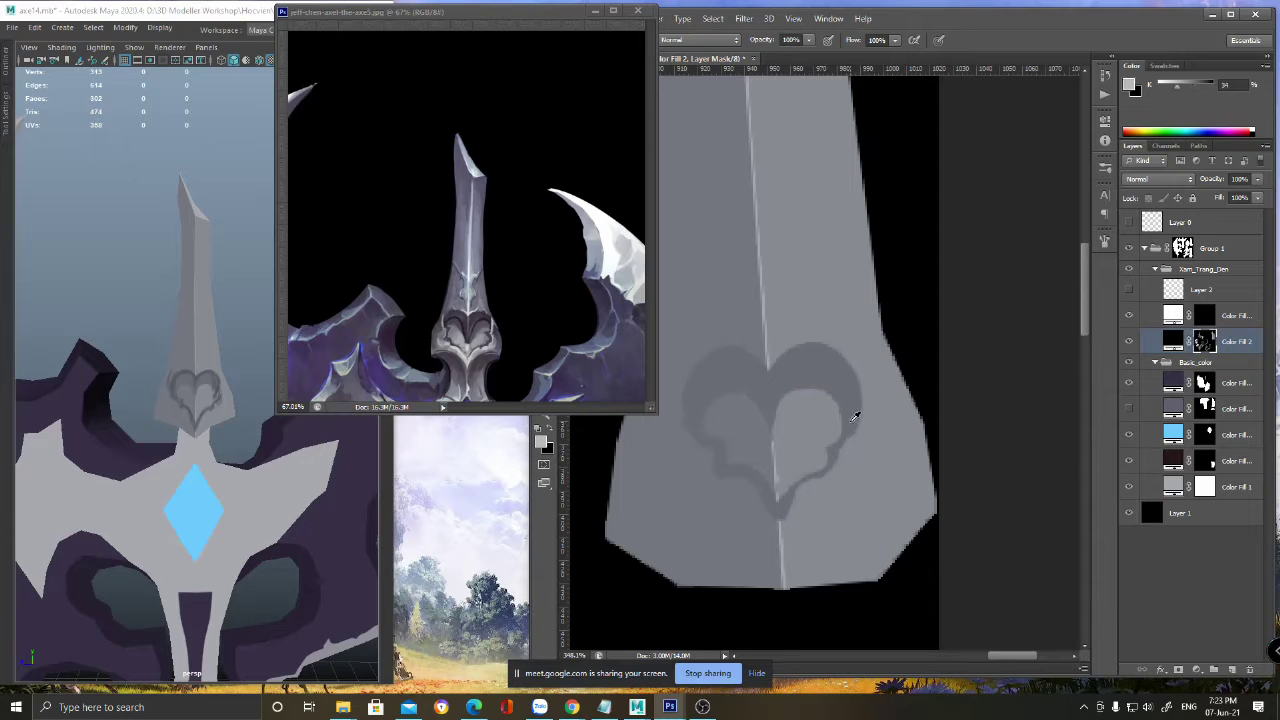
pyautogui.moveTo(838, 464); pyautogui.dragTo(811, 480)
pyautogui.keyDown('alt'); pyautogui.click(836, 487); pyautogui.keyUp('alt')
# - Refine the heart's left lobe and lower left notch with sampled mask greys, then save the texture
pyautogui.keyDown('alt'); pyautogui.click(704, 456); pyautogui.keyUp('alt')
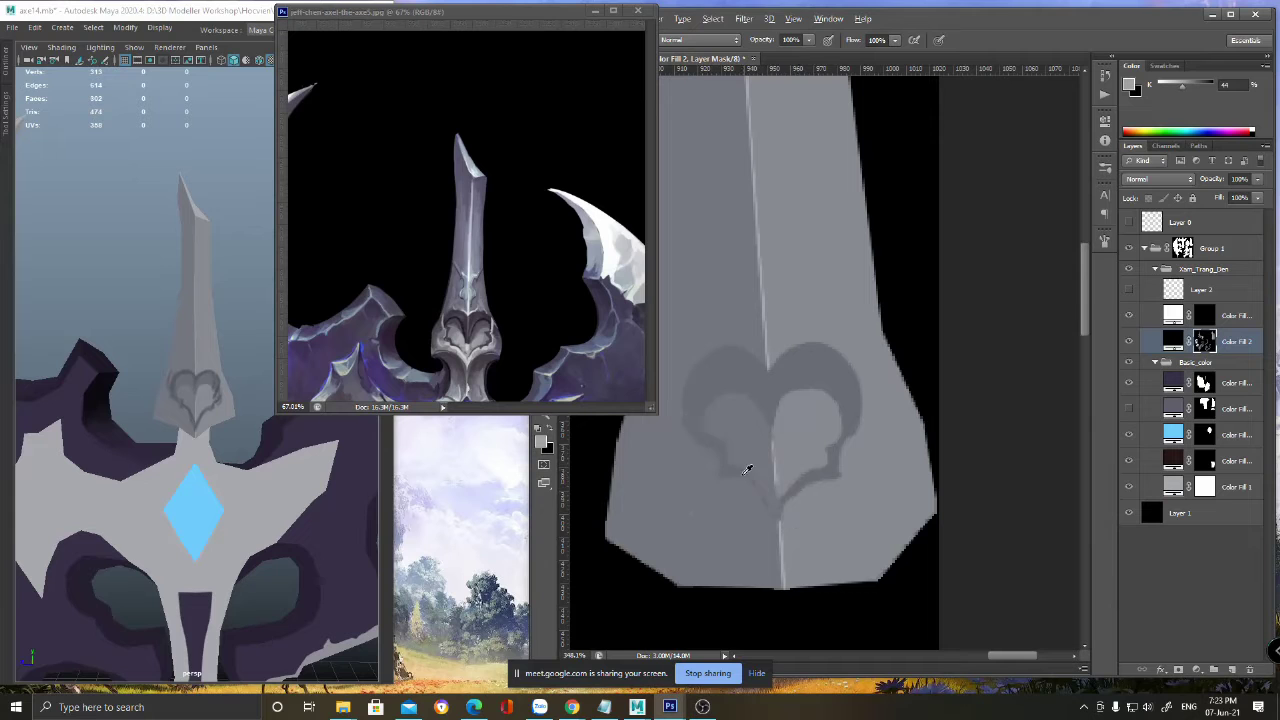
pyautogui.keyDown('alt'); pyautogui.click(702, 388); pyautogui.keyUp('alt')
pyautogui.moveTo(729, 426); pyautogui.dragTo(774, 454)
pyautogui.hotkey('ctrl', 's')
pyautogui.keyDown('ctrl'); pyautogui.moveTo(845, 415); pyautogui.dragTo(794, 477); pyautogui.keyUp('ctrl')
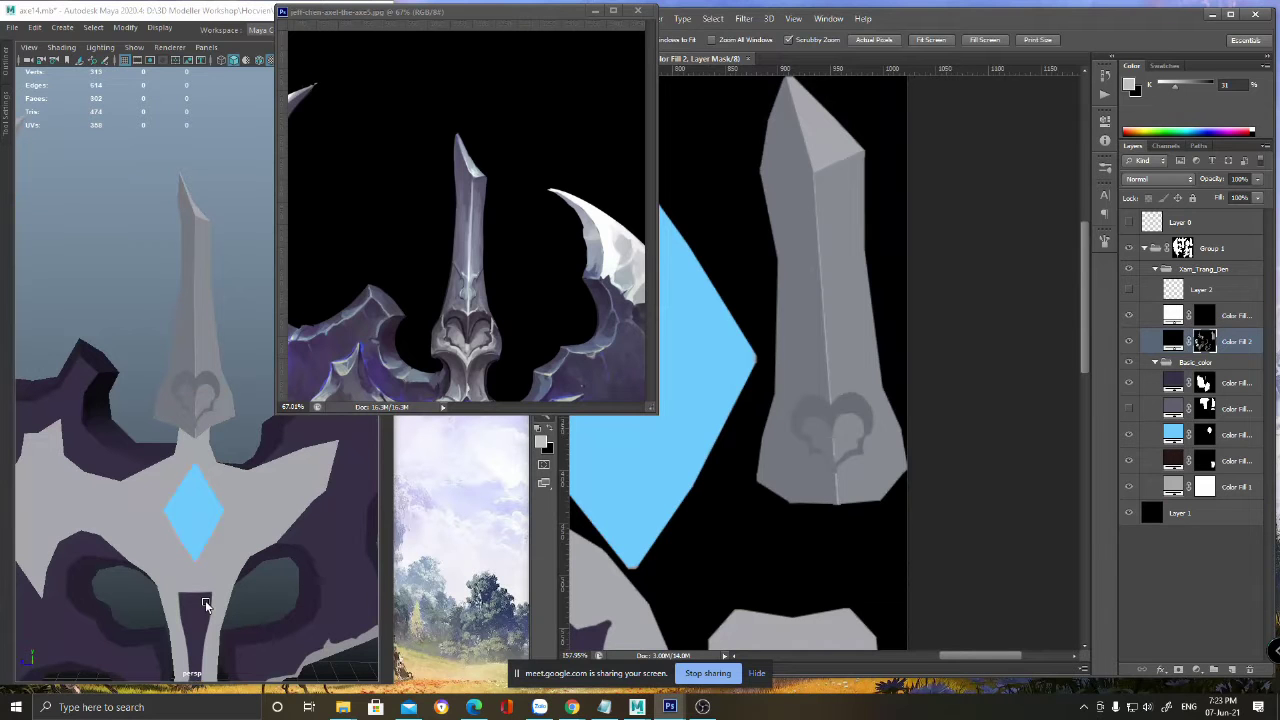
# - Switch to Maya and examine the repainted heart on the spike up close and from a distance
pyautogui.click(201, 388)
pyautogui.scroll(6, 205, 390)
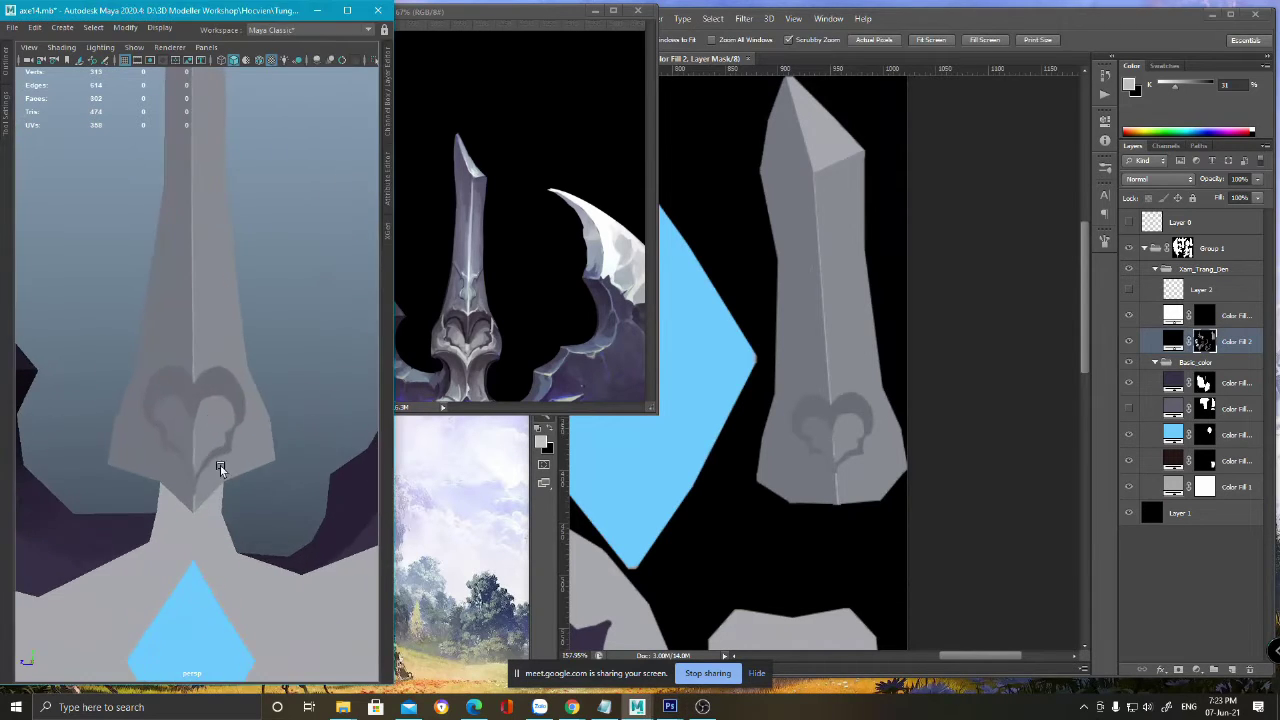
pyautogui.scroll(-3, 210, 410)
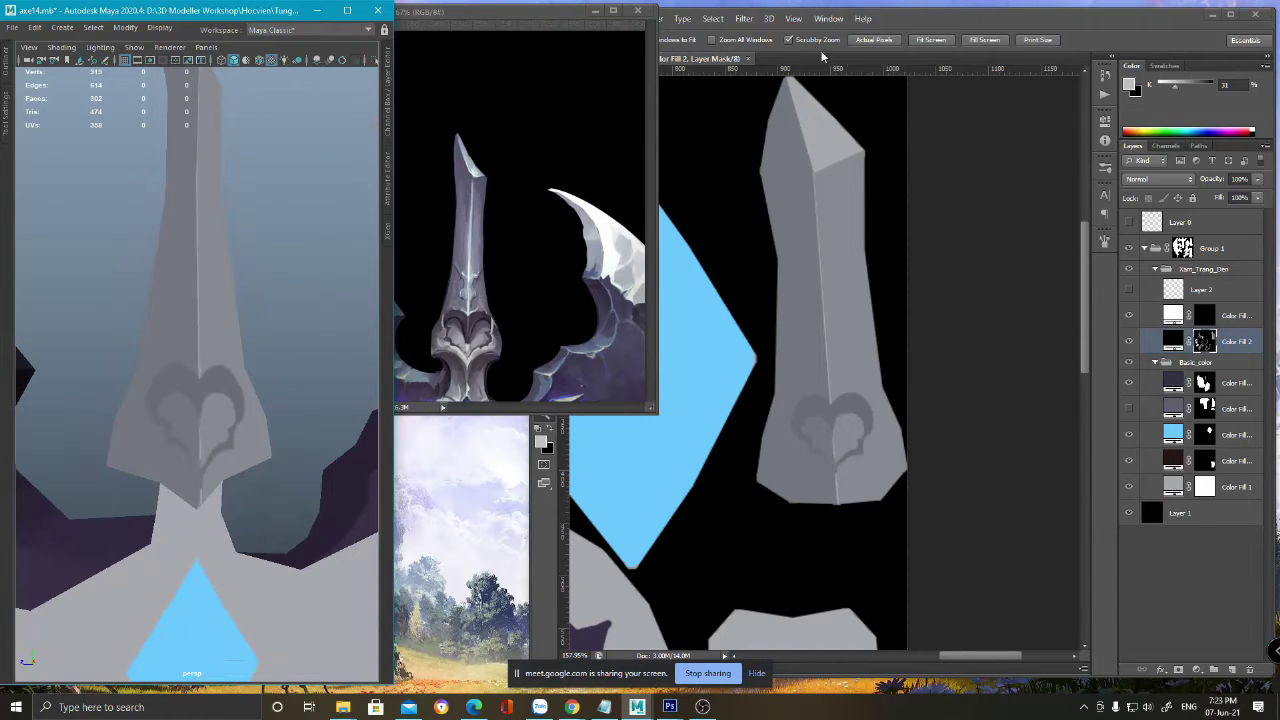
pyautogui.keyDown('alt'); pyautogui.moveTo(216, 388); pyautogui.dragTo(198, 424); pyautogui.keyUp('alt')
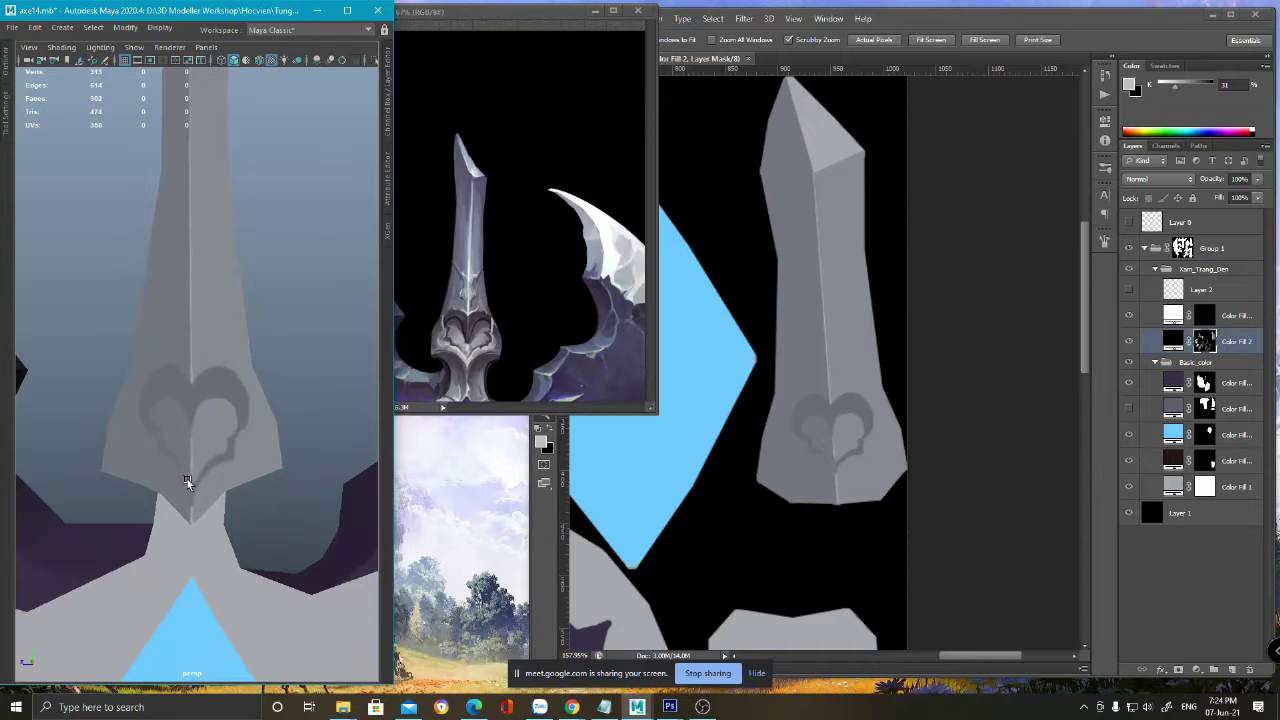
pyautogui.keyDown('alt'); pyautogui.moveTo(245, 462); pyautogui.dragTo(187, 411); pyautogui.keyUp('alt')
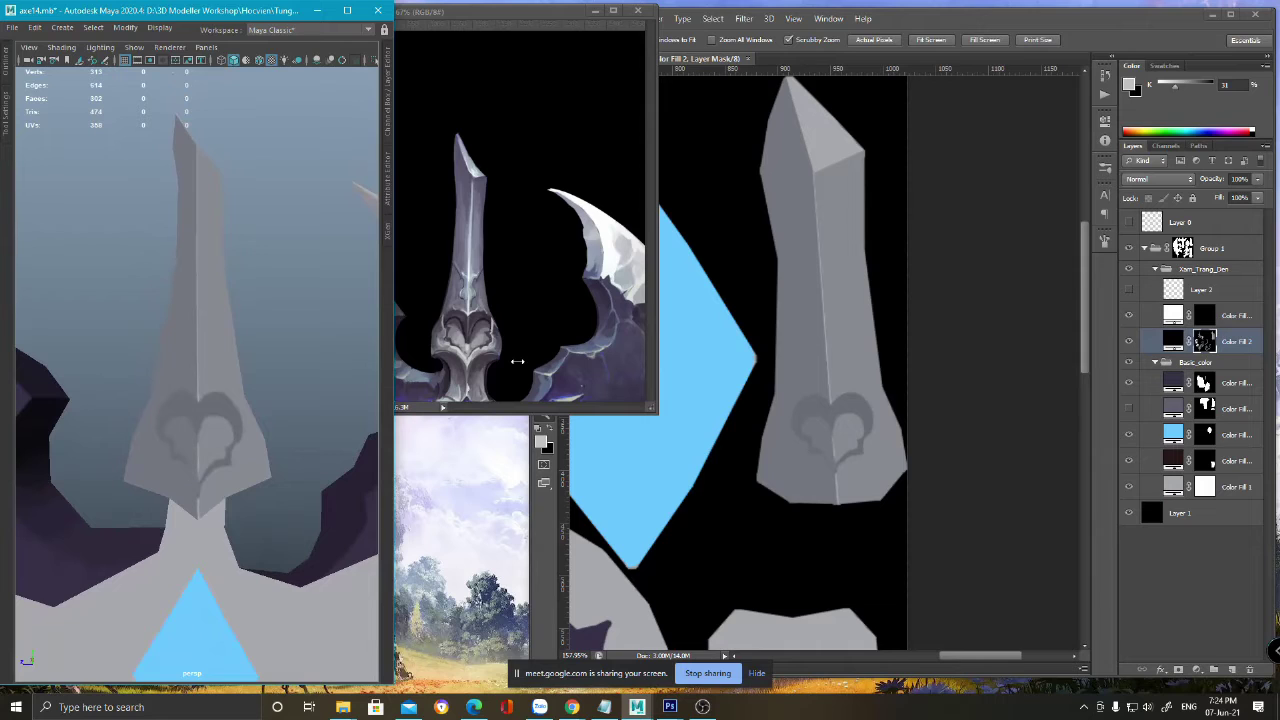
pyautogui.keyDown('alt'); pyautogui.moveTo(255, 315); pyautogui.dragTo(194, 246); pyautogui.keyUp('alt')
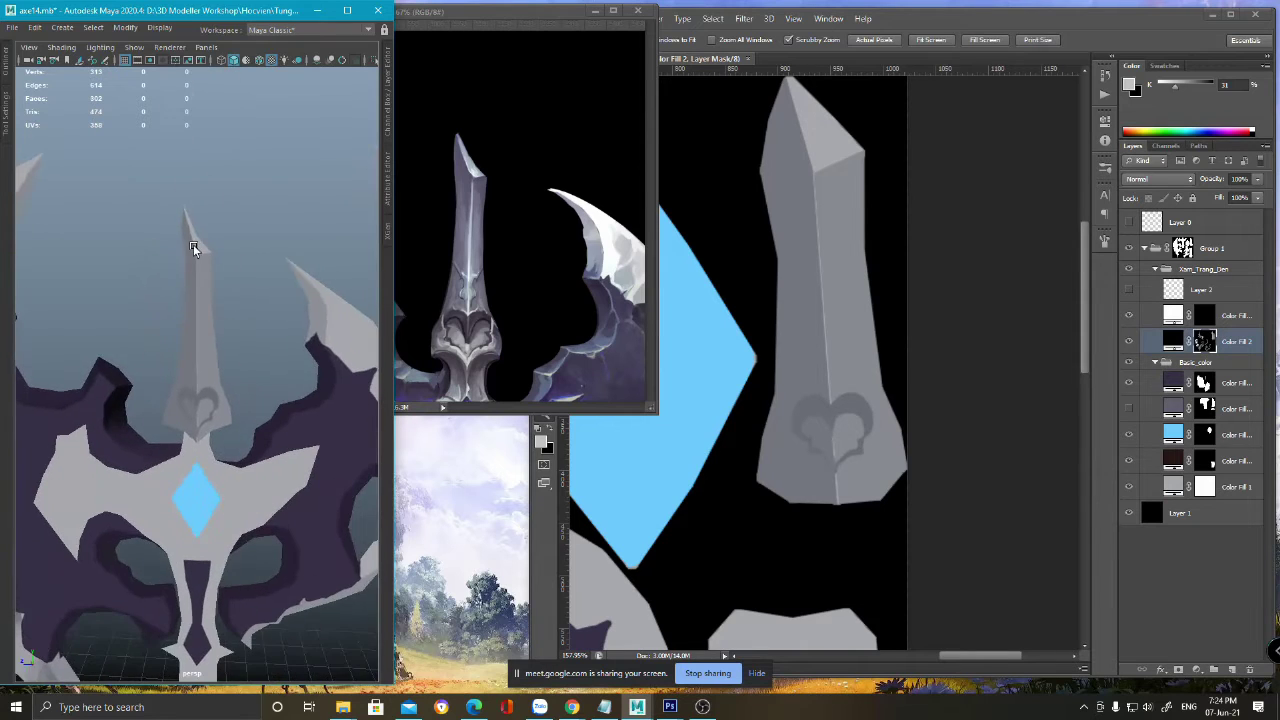
# - Move the spike's front ridge vertices near the tip, mid-blade and heart back toward the blade to flatten its side profile
pyautogui.click(240, 300)
pyautogui.keyDown('alt'); pyautogui.moveTo(240, 298); pyautogui.dragTo(203, 257); pyautogui.keyUp('alt')
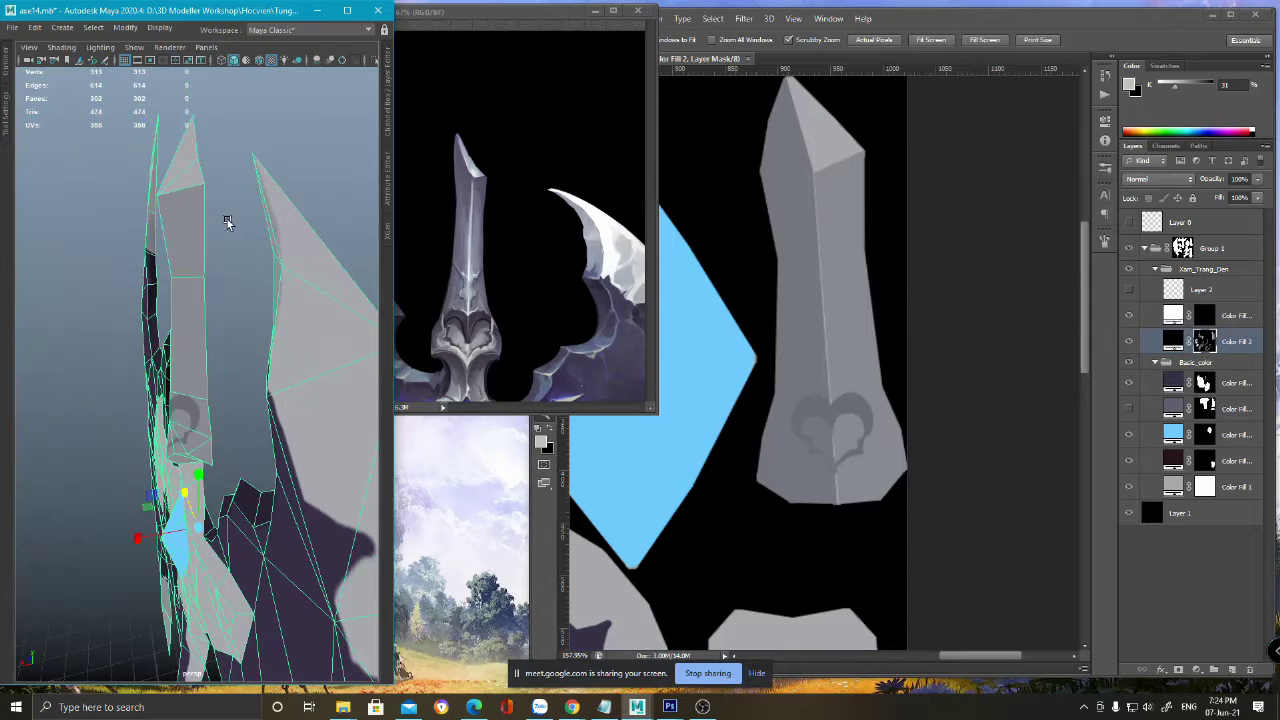
pyautogui.press('F8')
pyautogui.click(161, 194)
pyautogui.keyDown('alt'); pyautogui.moveTo(217, 304); pyautogui.dragTo(190, 461); pyautogui.keyUp('alt')
pyautogui.press('w')
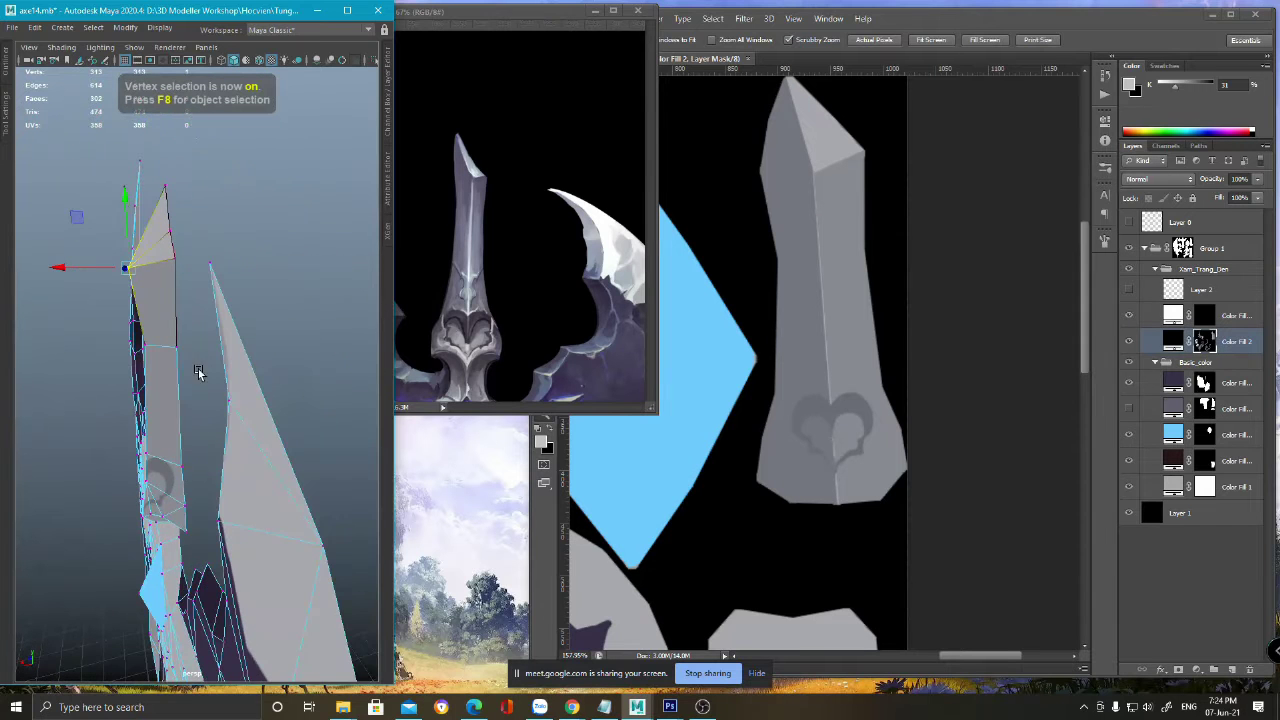
pyautogui.keyDown('alt'); pyautogui.moveTo(163, 240); pyautogui.dragTo(100, 257); pyautogui.keyUp('alt')
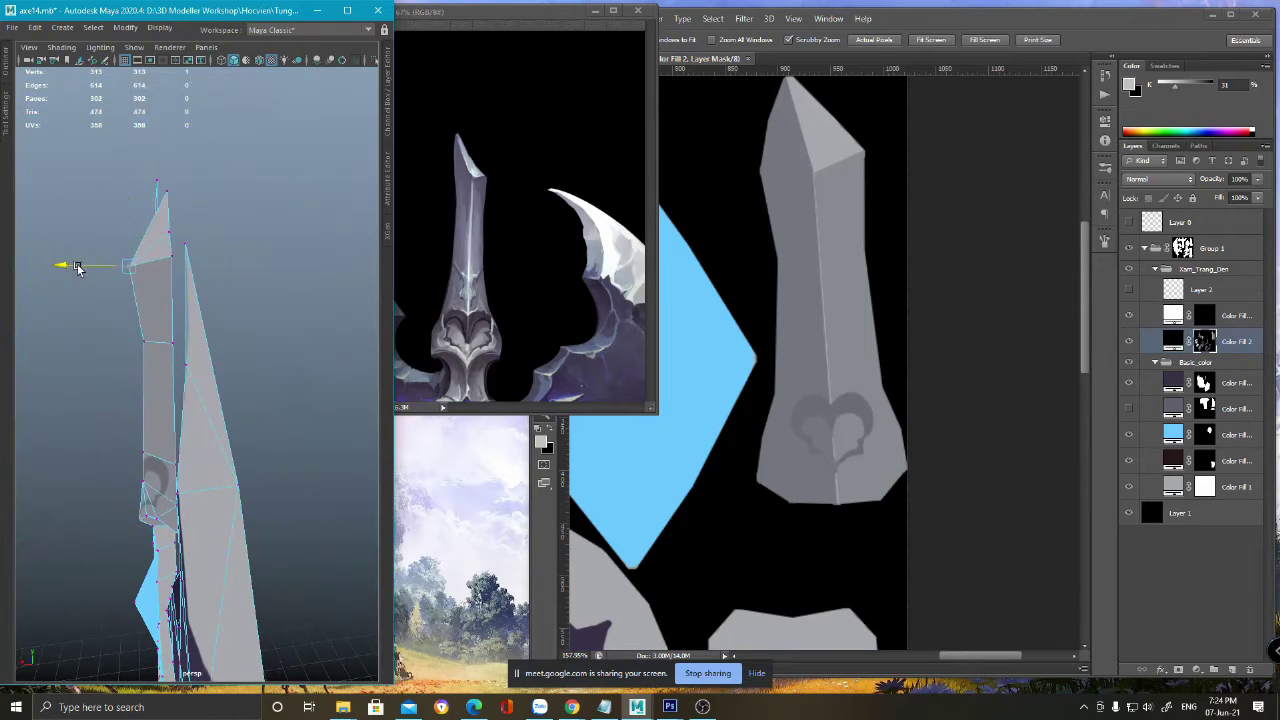
pyautogui.click(150, 342)
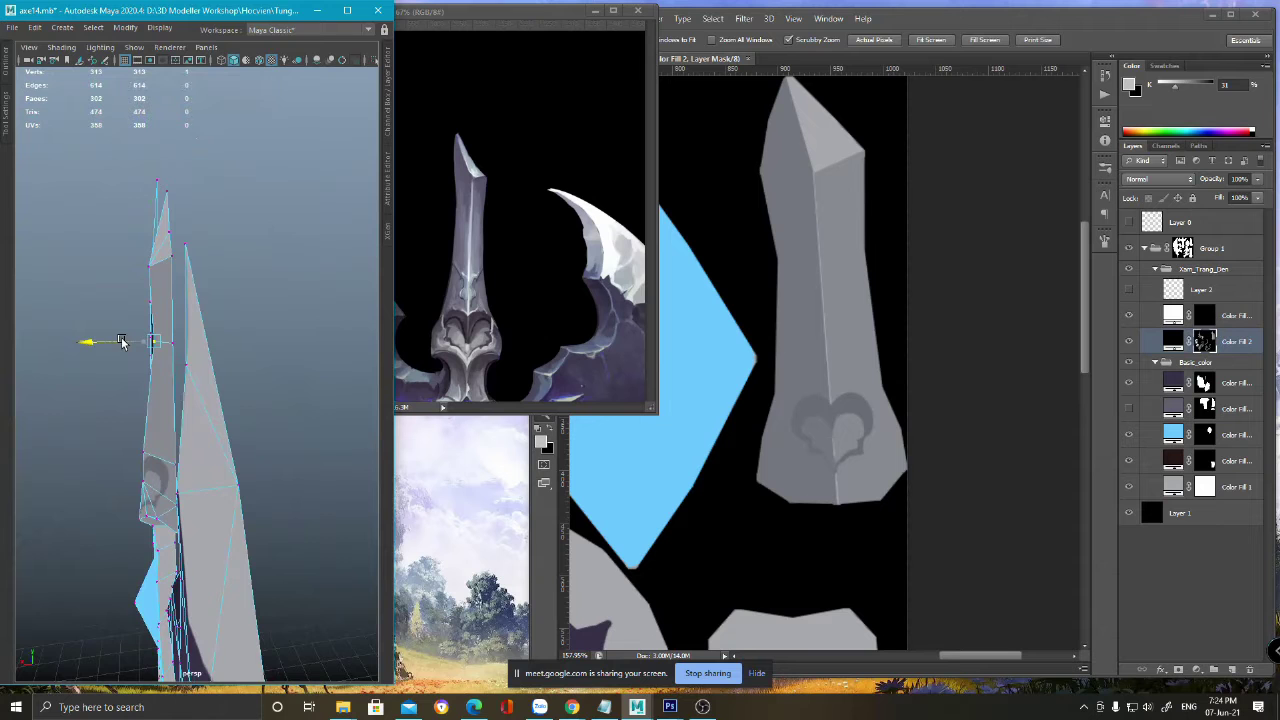
pyautogui.keyDown('alt'); pyautogui.moveTo(172, 409); pyautogui.dragTo(251, 427); pyautogui.keyUp('alt')
pyautogui.click(136, 432)
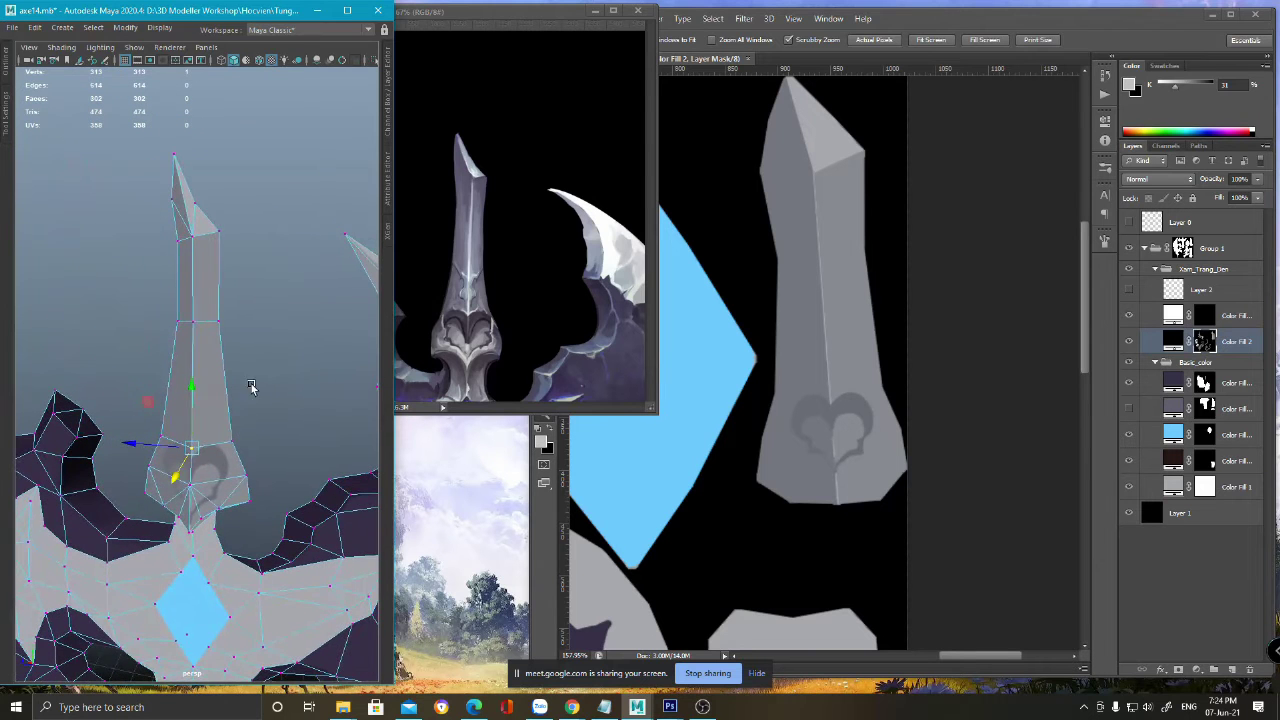
pyautogui.click(268, 376)
# - Examine the reshaped spike and its heart ornament on the model from the front and slightly below
pyautogui.scroll(-8, 219, 452)
pyautogui.keyDown('alt'); pyautogui.moveTo(221, 475); pyautogui.dragTo(257, 479); pyautogui.keyUp('alt')
pyautogui.scroll(3, 257, 479)
pyautogui.scroll(5, 257, 479)
pyautogui.moveTo(249, 529)
pyautogui.keyDown('alt'); pyautogui.mouseDown()
pyautogui.moveTo(171, 540)
pyautogui.moveTo(244, 528)
pyautogui.mouseUp(); pyautogui.keyUp('alt')
pyautogui.keyDown('alt'); pyautogui.moveTo(207, 468); pyautogui.dragTo(227, 559, button='right'); pyautogui.keyUp('alt')
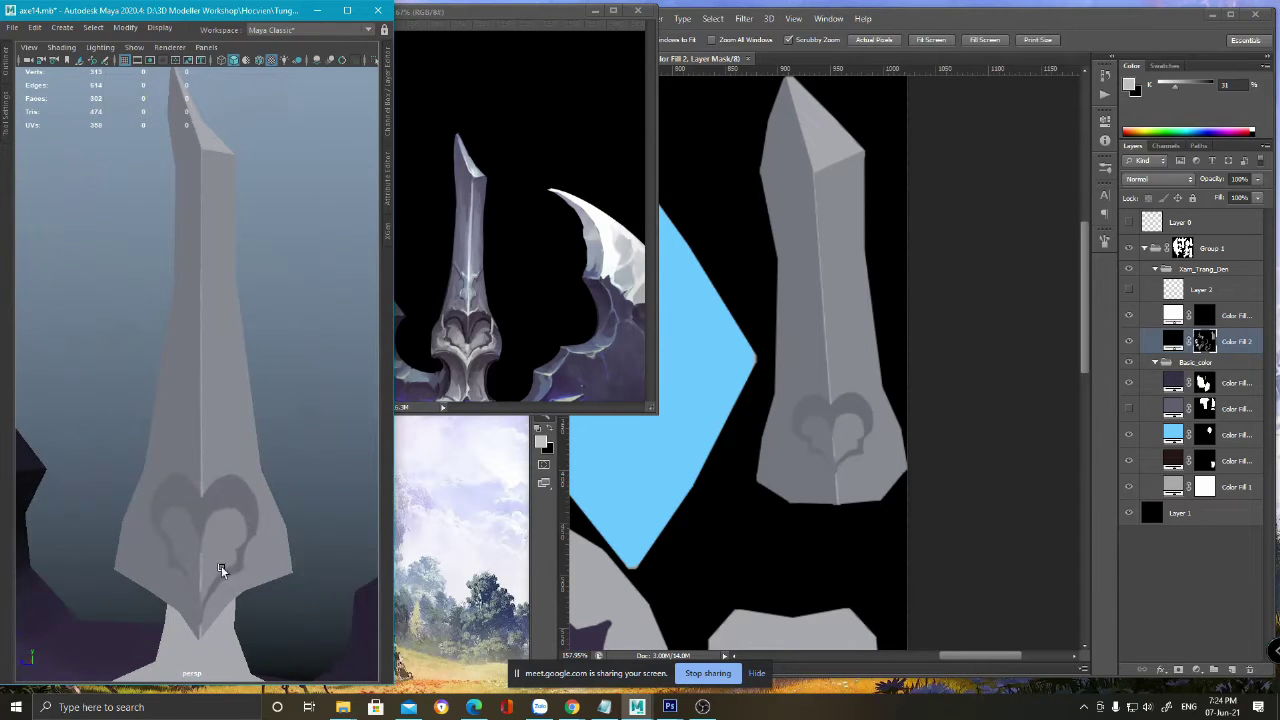
pyautogui.keyDown('alt'); pyautogui.moveTo(221, 565); pyautogui.dragTo(239, 503, button='middle'); pyautogui.keyUp('alt')
pyautogui.keyDown('alt'); pyautogui.moveTo(239, 503); pyautogui.dragTo(221, 551); pyautogui.keyUp('alt')
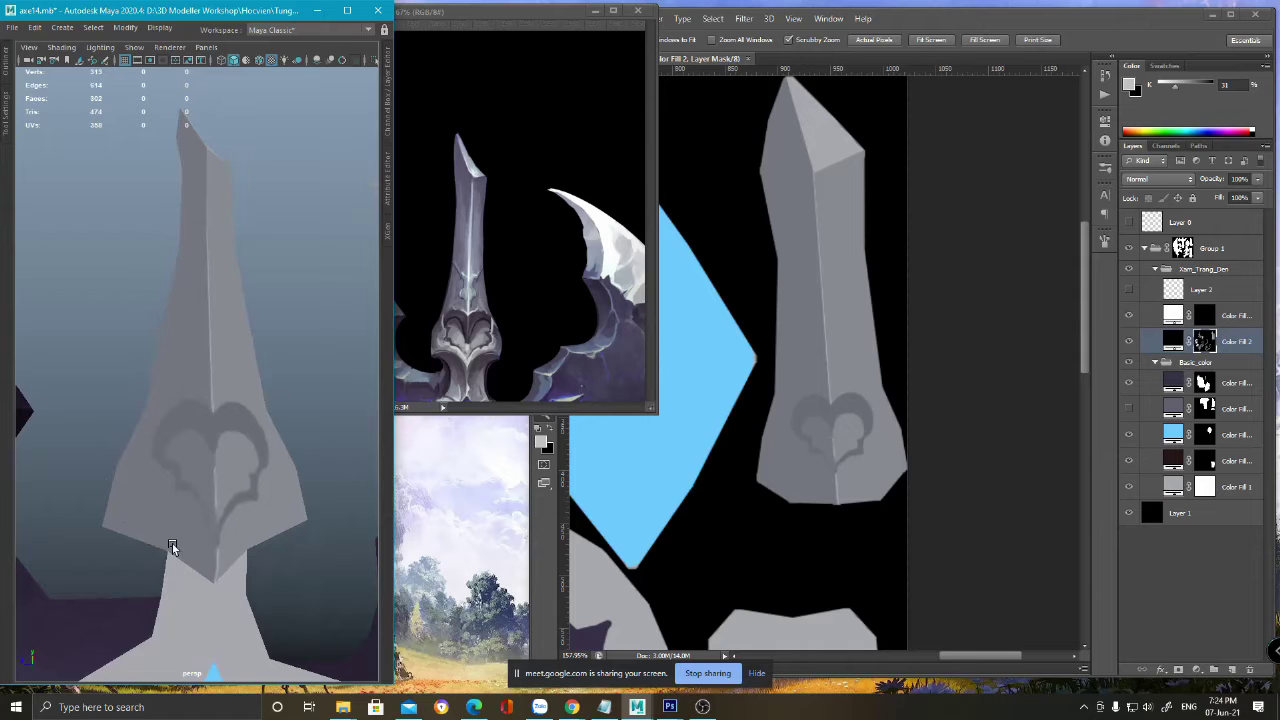
# - Switch to Photoshop and paint a darker curved band across the spike's base using the UV wireframe as a guide, then save the texture
pyautogui.click(1199, 342)
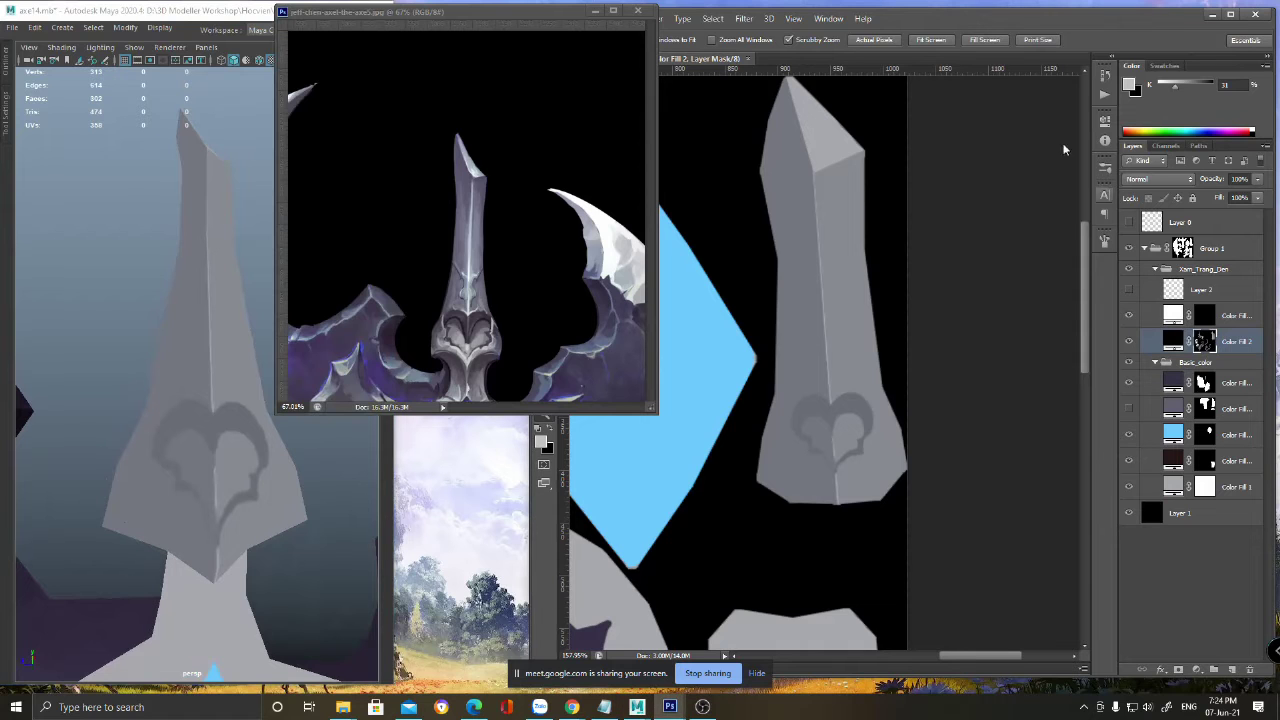
pyautogui.click(858, 426)
pyautogui.press('b')
pyautogui.click(1129, 223)
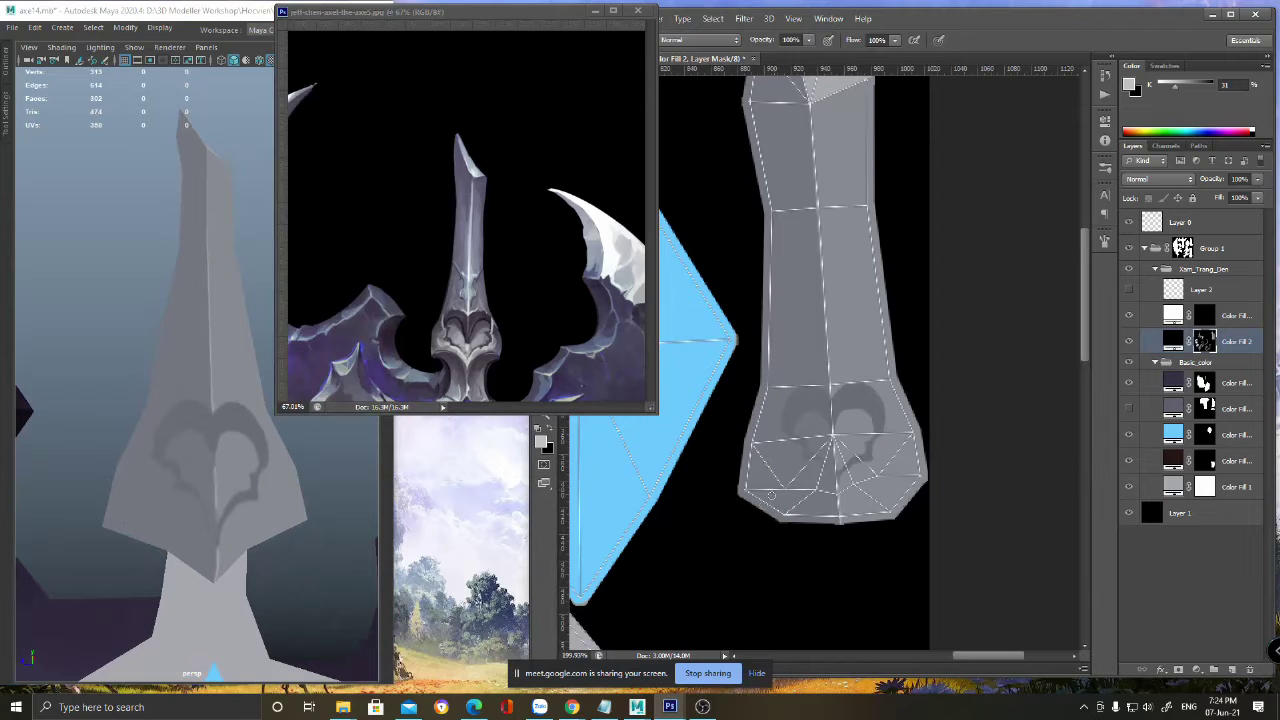
pyautogui.press(']')
pyautogui.press(']')
pyautogui.moveTo(742, 513); pyautogui.dragTo(816, 520)
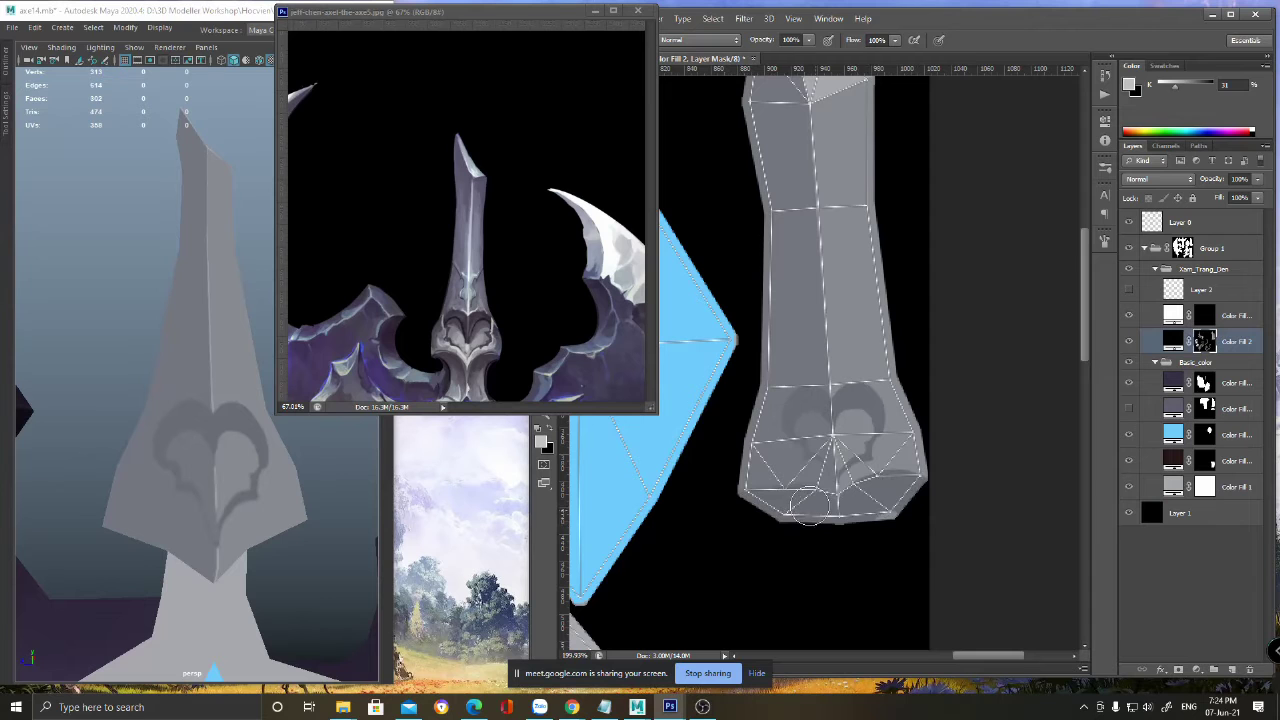
pyautogui.click(1129, 221)
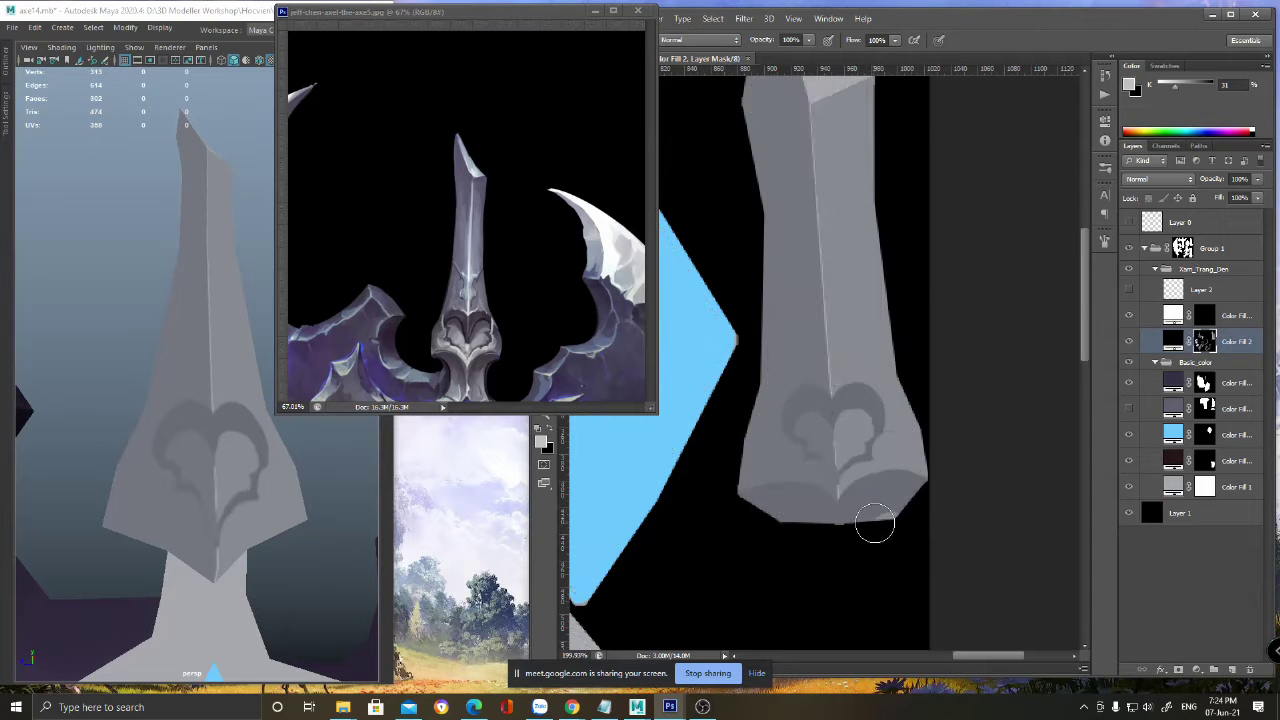
# - Switch to Maya and check the spike's newly shaded base against the whole axe head
pyautogui.keyDown('alt'); pyautogui.moveTo(266, 509); pyautogui.dragTo(241, 541, button='right'); pyautogui.keyUp('alt')
pyautogui.moveTo(241, 541)
pyautogui.keyDown('alt'); pyautogui.mouseDown()
pyautogui.moveTo(212, 547)
pyautogui.moveTo(230, 533)
pyautogui.mouseUp(); pyautogui.keyUp('alt')
pyautogui.scroll(5, 212, 547)
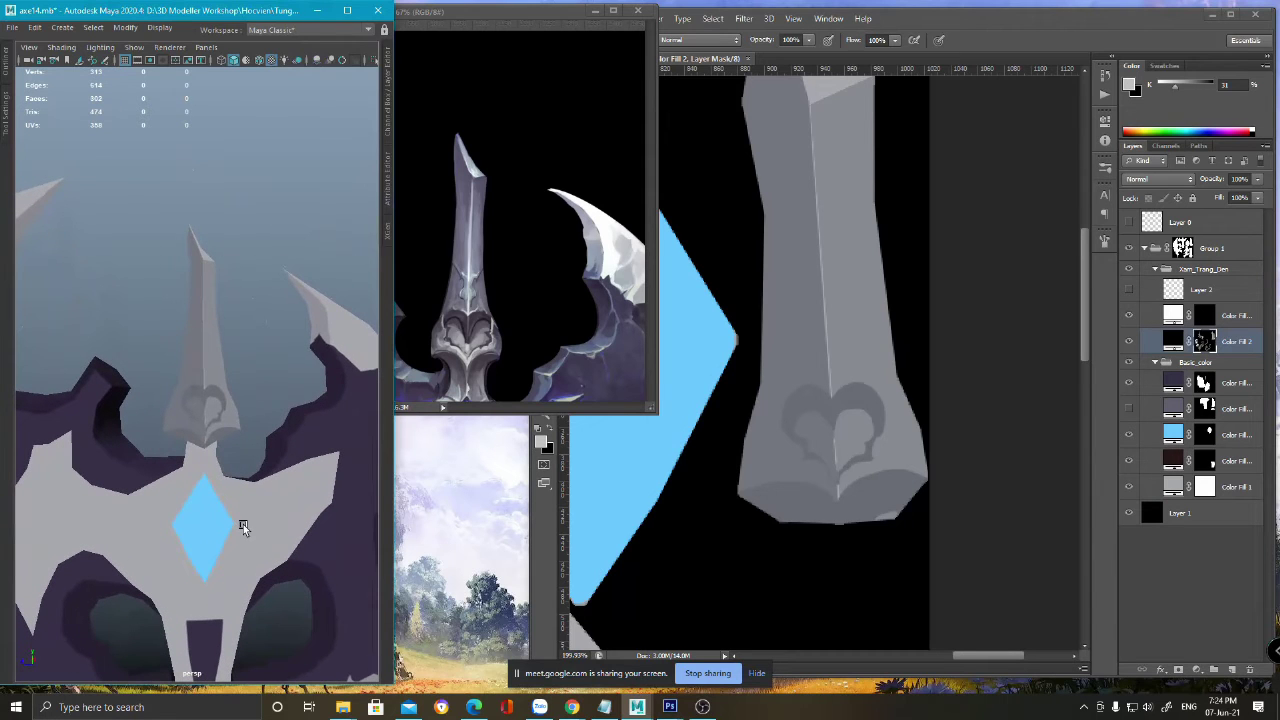
pyautogui.moveTo(974, 26); pyautogui.dragTo(967, 30)
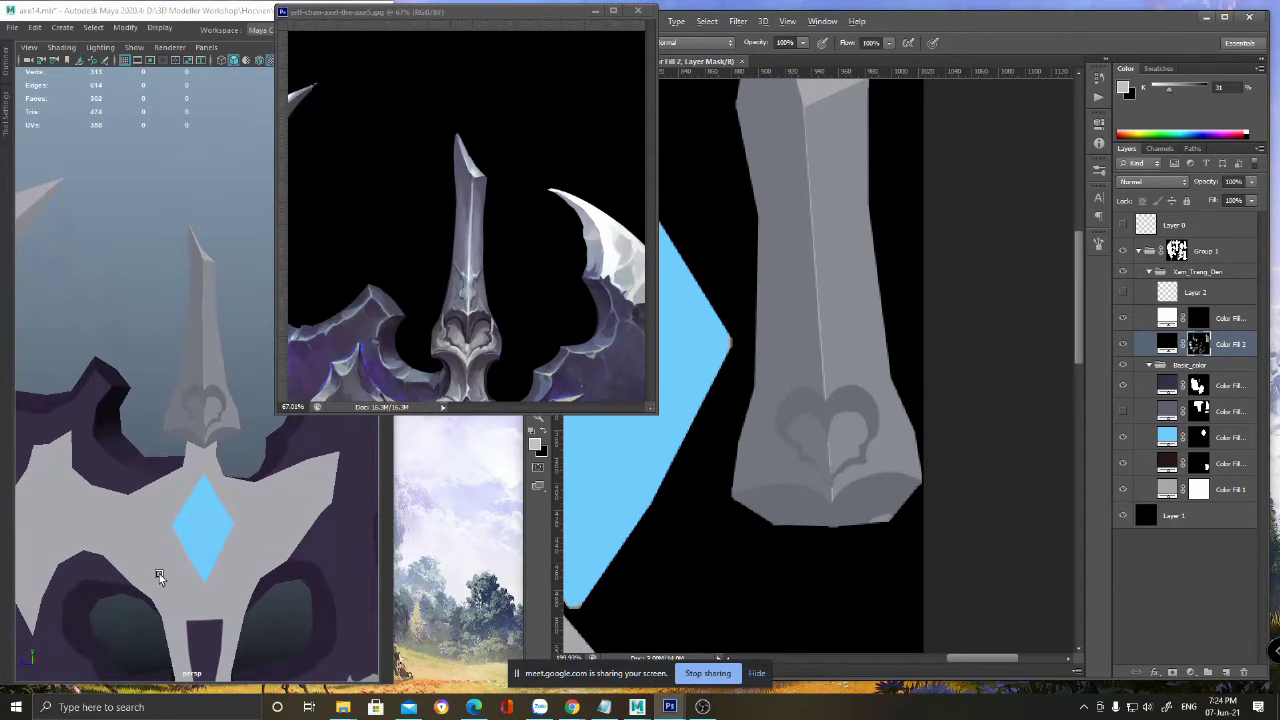
pyautogui.keyDown('alt'); pyautogui.moveTo(180, 517); pyautogui.dragTo(214, 493, button='middle'); pyautogui.keyUp('alt')
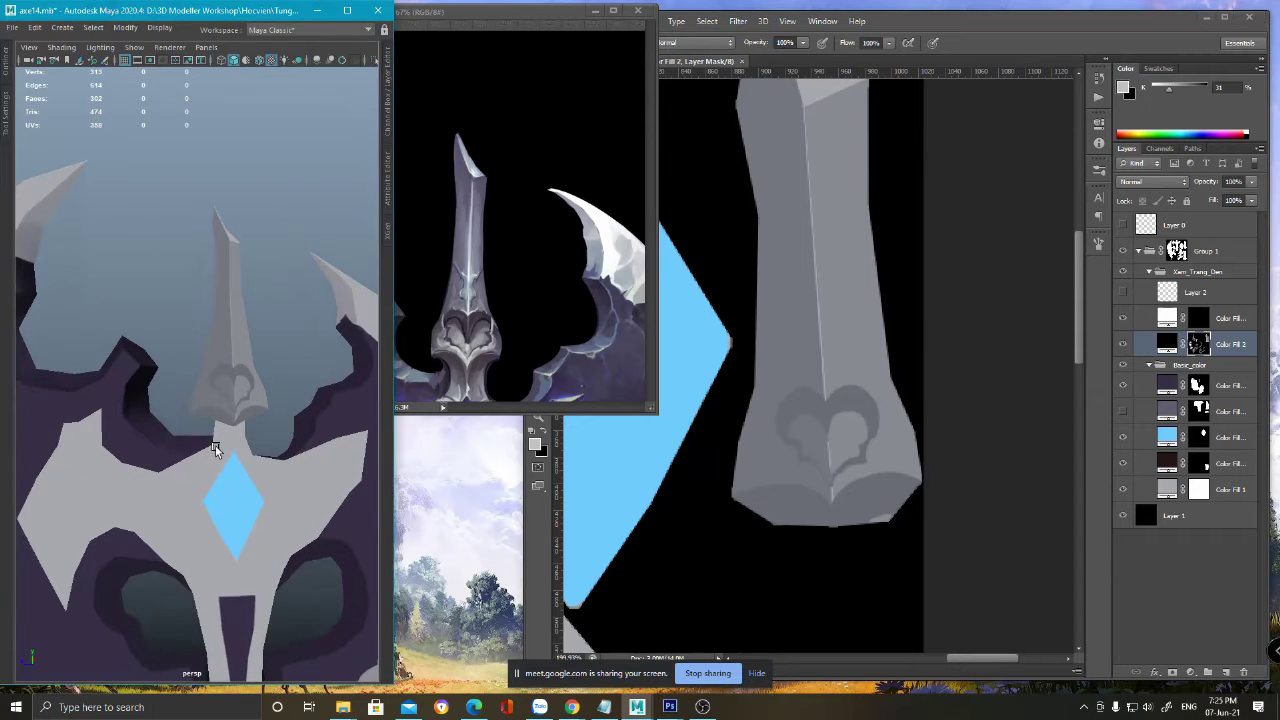
pyautogui.keyDown('alt'); pyautogui.moveTo(215, 445); pyautogui.dragTo(211, 452); pyautogui.keyUp('alt')
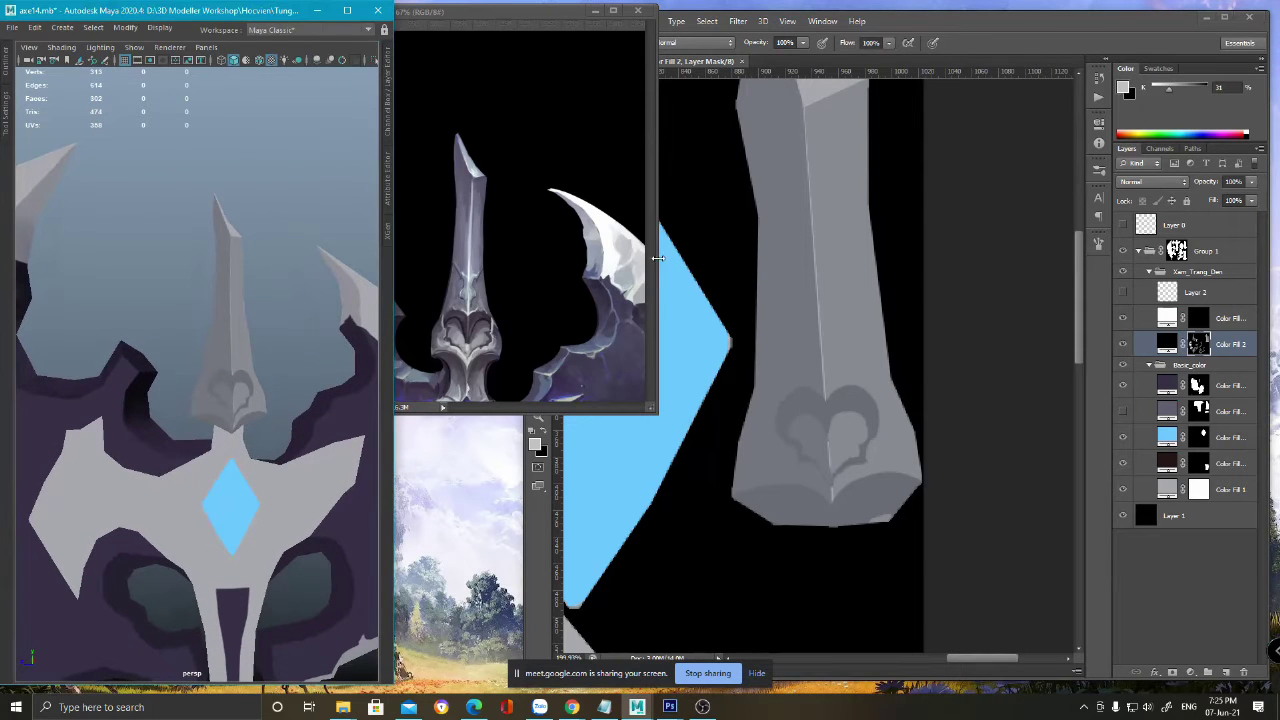
# - With the Layer 0 UV wireframe shown, paint a dark shadow band along the grey crest's upper left edge and the left side of its neck
pyautogui.moveTo(971, 32); pyautogui.dragTo(966, 34)
pyautogui.keyDown('alt'); pyautogui.click(837, 463); pyautogui.keyUp('alt')
pyautogui.keyDown('alt'); pyautogui.click(873, 528); pyautogui.keyUp('alt')
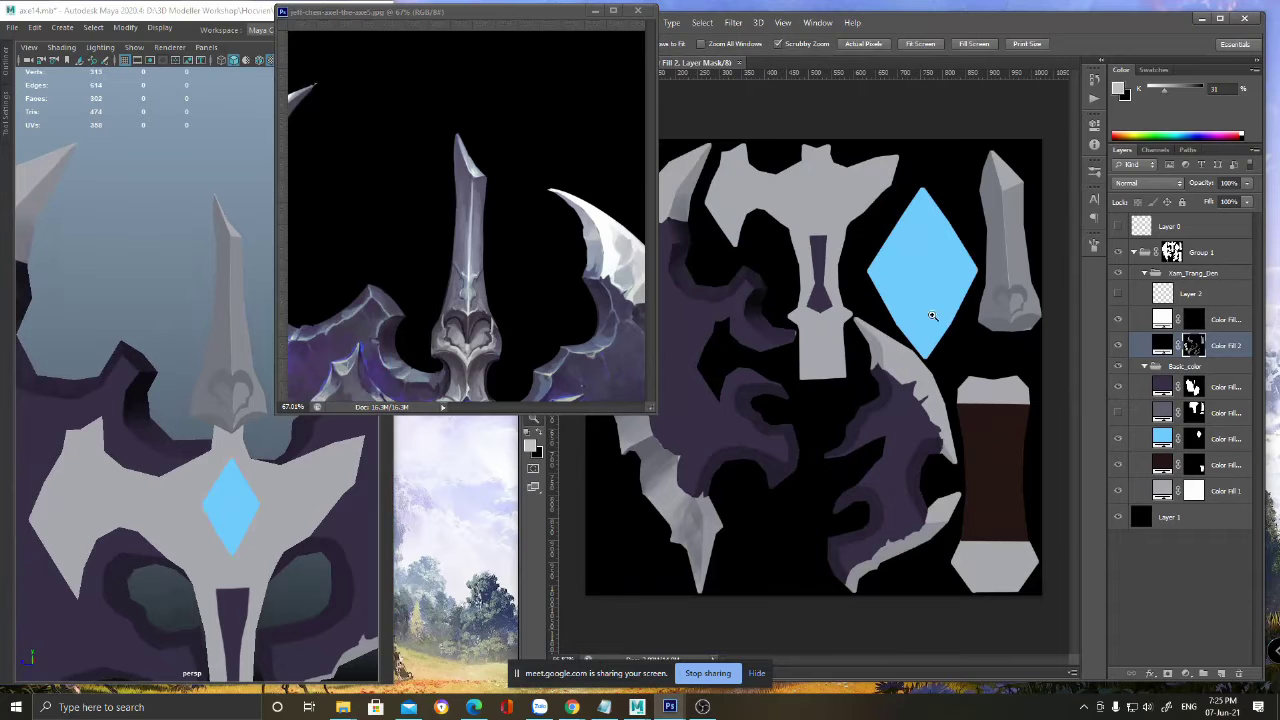
pyautogui.moveTo(803, 283); pyautogui.dragTo(827, 258)
pyautogui.moveTo(830, 168); pyautogui.dragTo(831, 413)
pyautogui.hotkey('ctrl', 'r')
pyautogui.click(1119, 229)
pyautogui.moveTo(809, 359); pyautogui.dragTo(971, 260)
pyautogui.moveTo(876, 257)
pyautogui.mouseDown()
pyautogui.moveTo(774, 293)
pyautogui.moveTo(757, 263)
pyautogui.moveTo(755, 305)
pyautogui.moveTo(791, 330)
pyautogui.moveTo(843, 337)
pyautogui.moveTo(892, 300)
pyautogui.moveTo(902, 250)
pyautogui.moveTo(906, 285)
pyautogui.mouseUp()
pyautogui.moveTo(893, 313)
pyautogui.mouseDown()
pyautogui.moveTo(825, 333)
pyautogui.moveTo(765, 305)
pyautogui.moveTo(751, 265)
pyautogui.mouseUp()
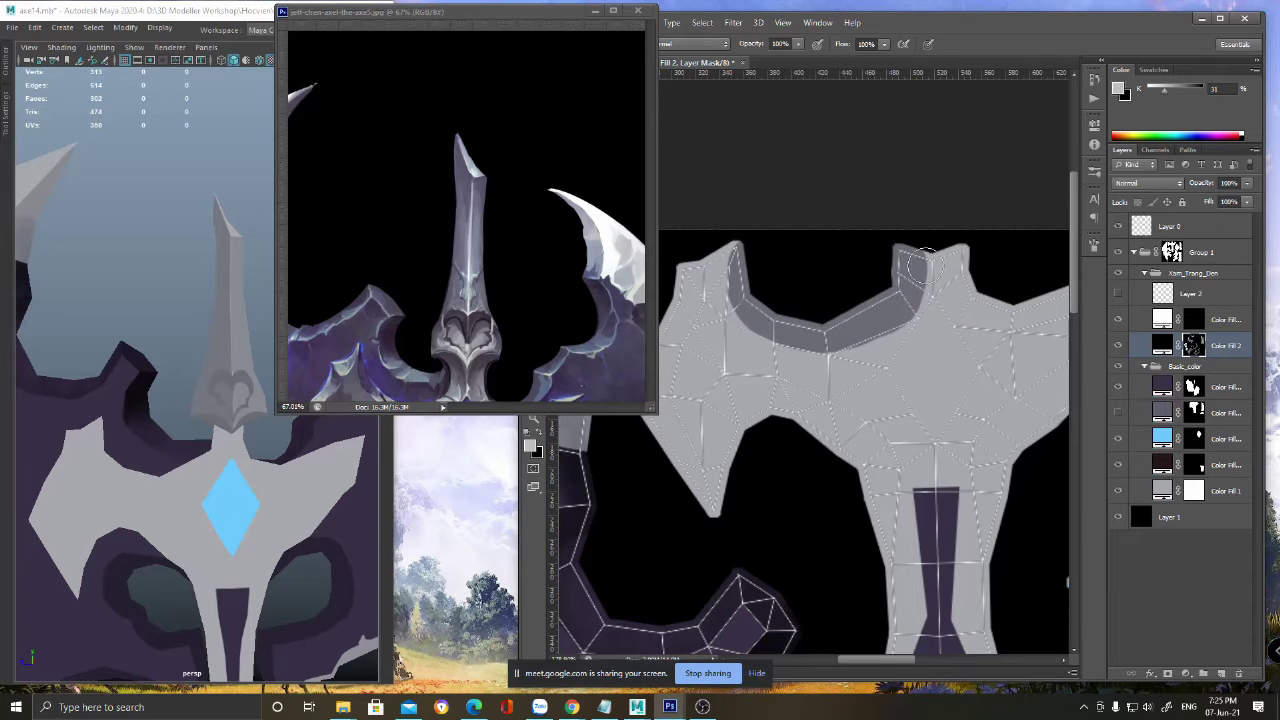
pyautogui.moveTo(894, 316); pyautogui.dragTo(905, 323)
pyautogui.moveTo(907, 258); pyautogui.dragTo(824, 268)
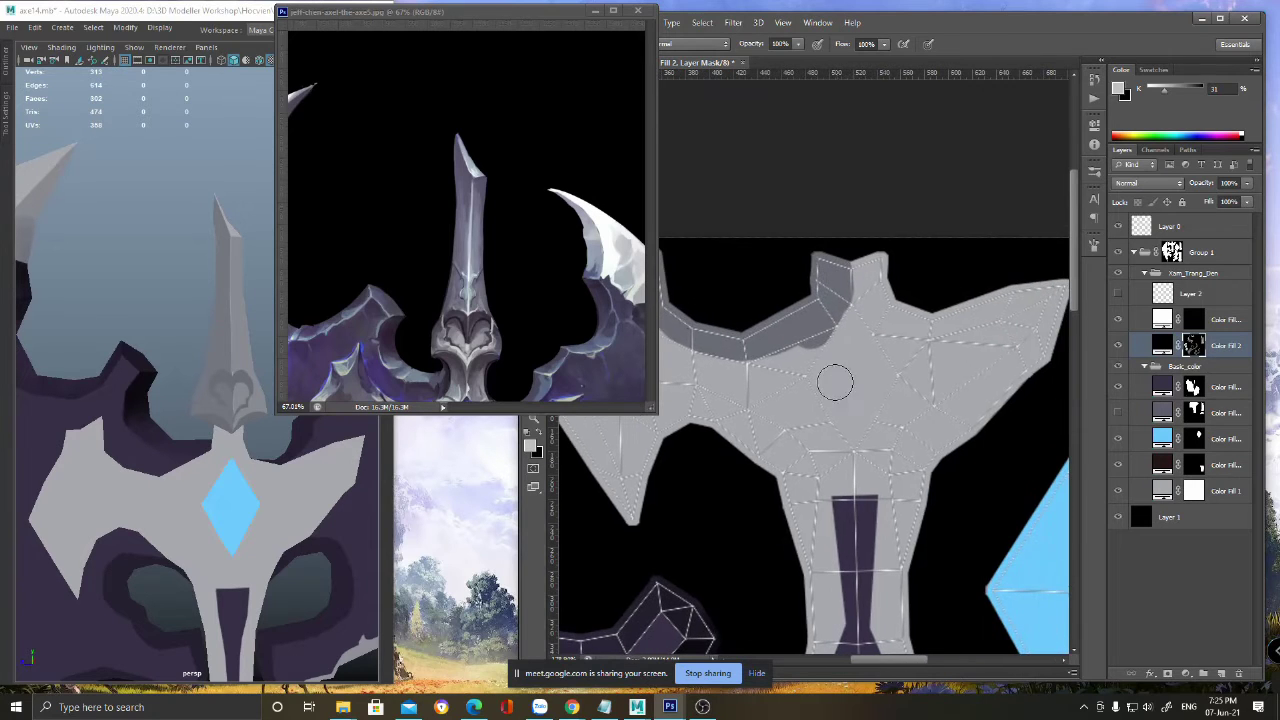
# - Continue the dark shadow band along the right side of the crest's neck and the right wing's upper edge
pyautogui.press('x')
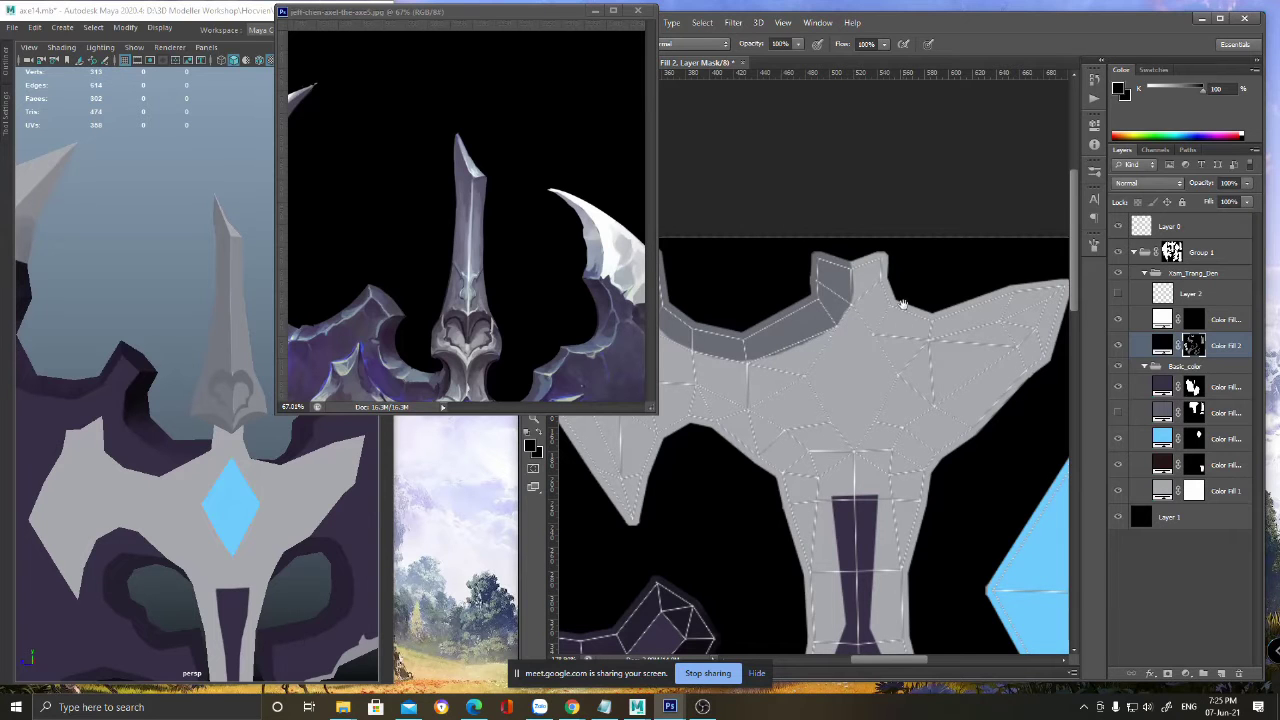
pyautogui.press('x')
pyautogui.moveTo(911, 269)
pyautogui.mouseDown()
pyautogui.moveTo(818, 269)
pyautogui.moveTo(795, 300)
pyautogui.moveTo(845, 318)
pyautogui.moveTo(966, 283)
pyautogui.mouseUp()
# - Hide the Layer 0 UV wireframe, save the texture and check the crest's edge shading on the Maya model
pyautogui.click(263, 528)
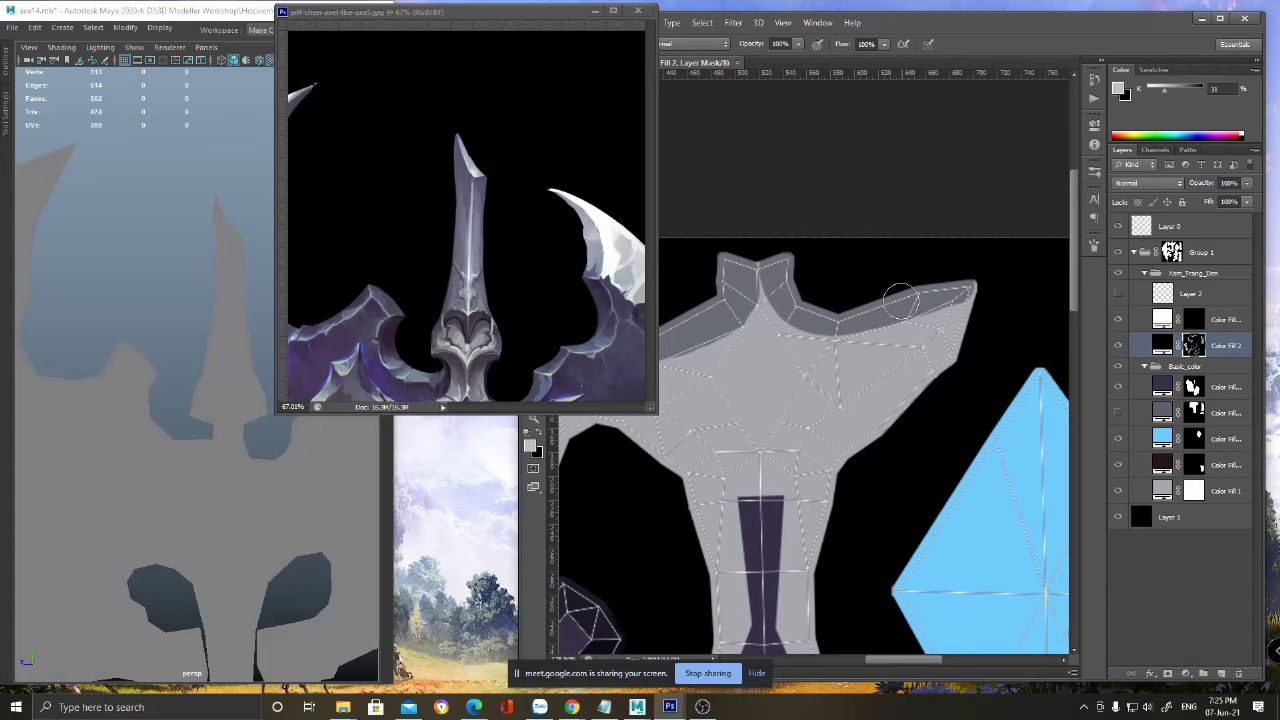
pyautogui.scroll(2, 263, 528)
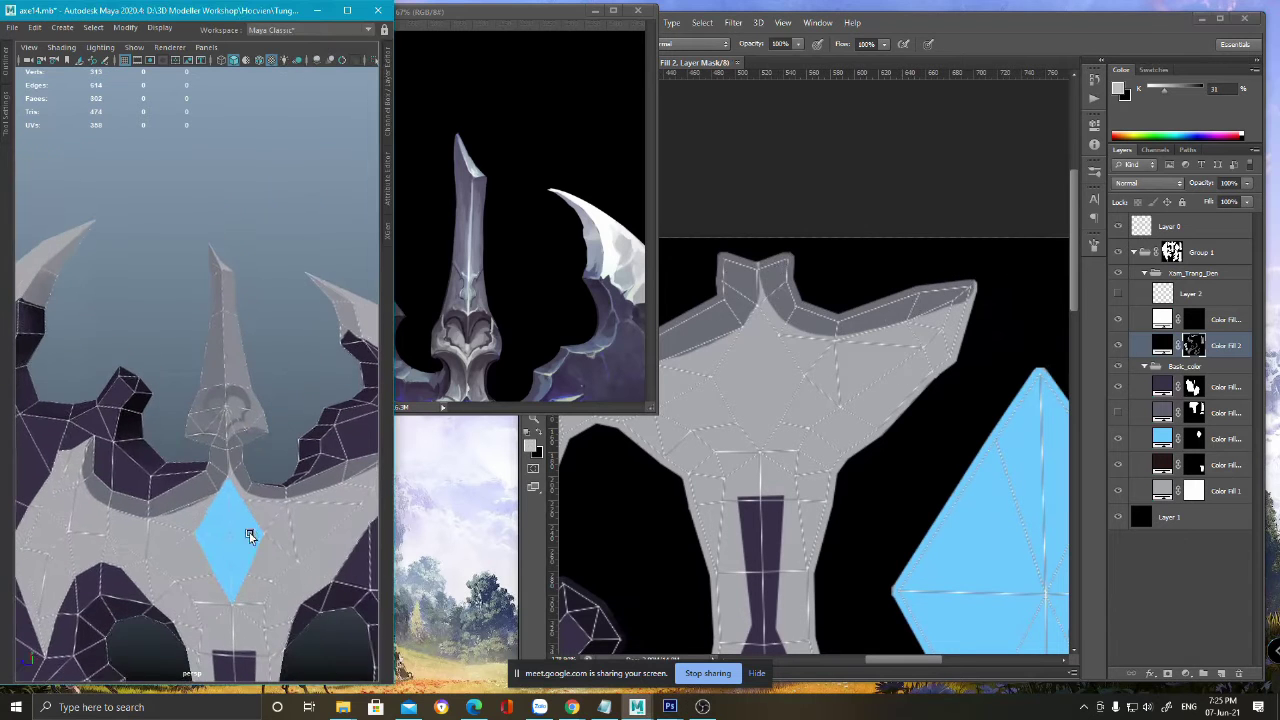
pyautogui.click(1120, 228)
pyautogui.click(1120, 228)
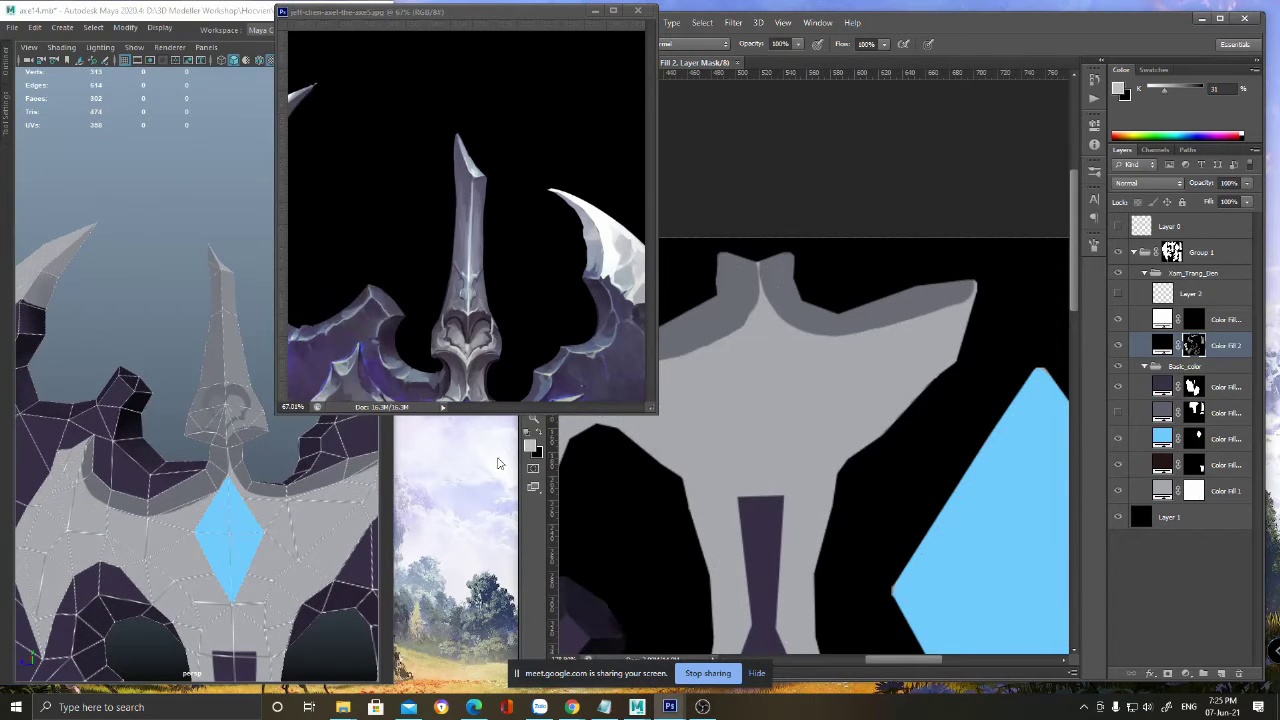
pyautogui.keyDown('alt'); pyautogui.moveTo(256, 515); pyautogui.dragTo(179, 507, button='right'); pyautogui.keyUp('alt')
pyautogui.keyDown('alt'); pyautogui.moveTo(179, 507); pyautogui.dragTo(225, 503); pyautogui.keyUp('alt')
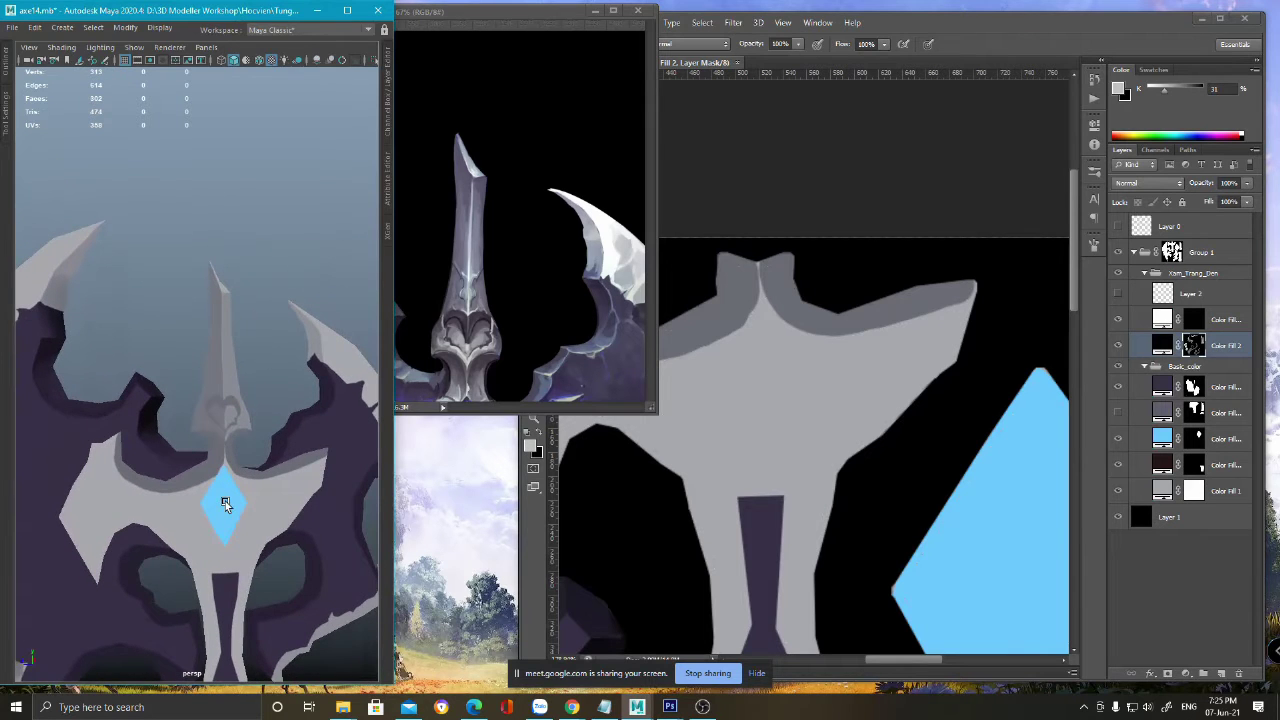
# - Set the brush to a 40% K grey and, with the UV wireframe and a smaller brush, lightly shade the crest's upper left horn
pyautogui.click(977, 42)
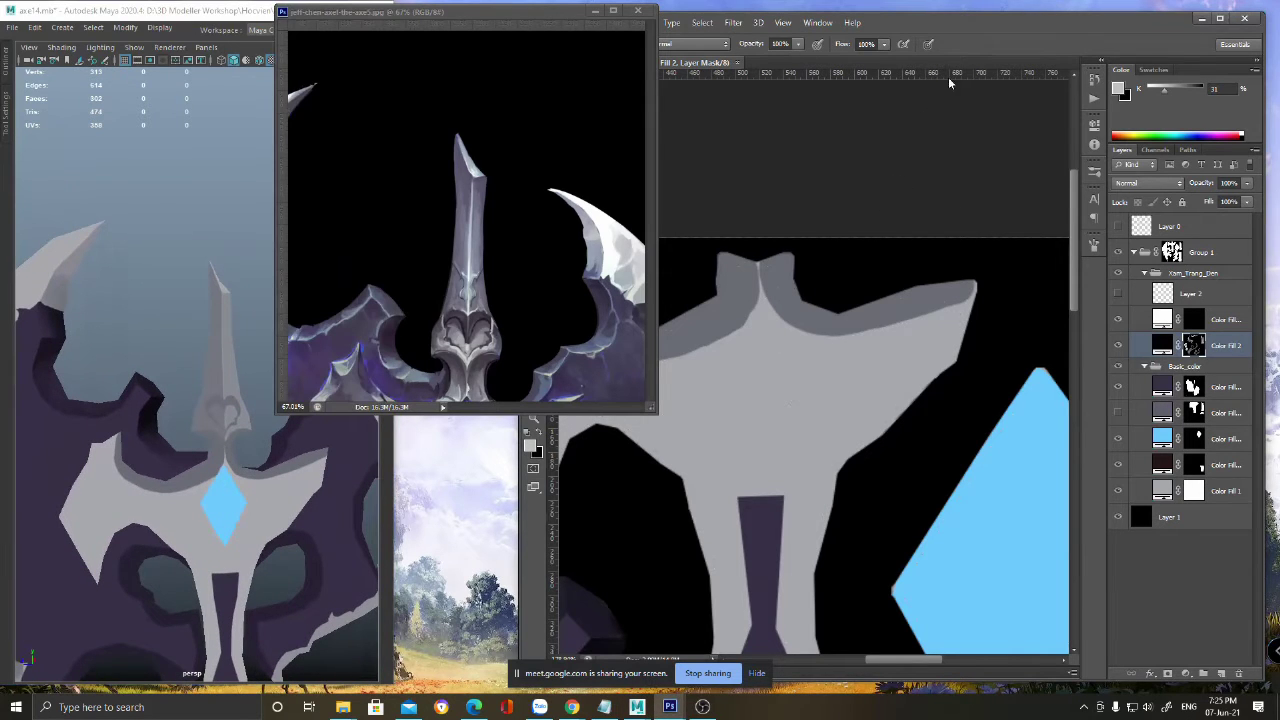
pyautogui.moveTo(768, 365); pyautogui.dragTo(1057, 414)
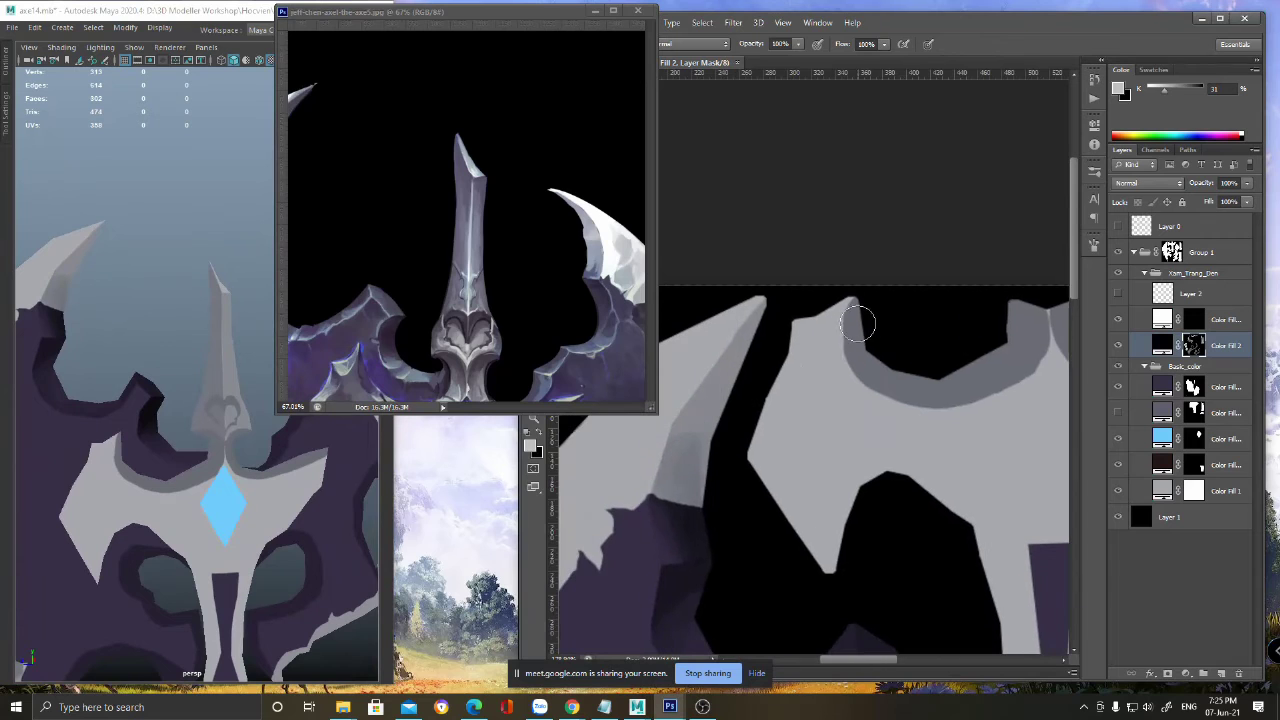
pyautogui.click(530, 448)
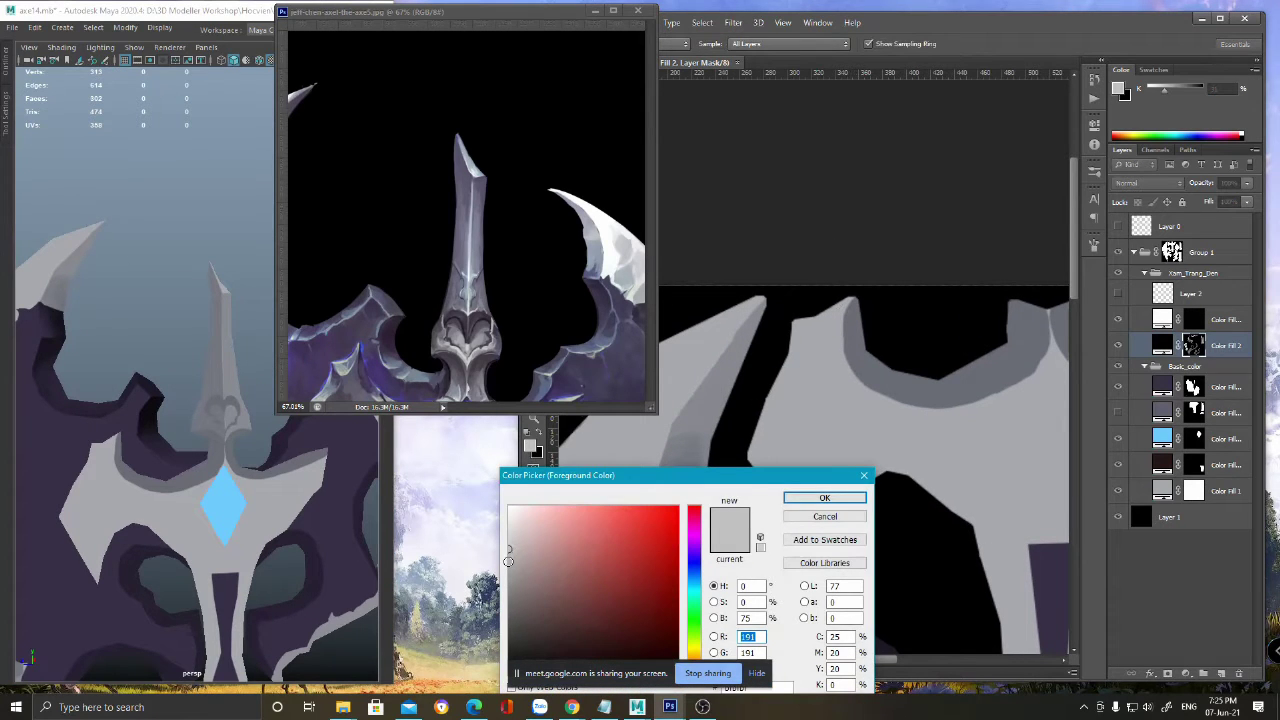
pyautogui.click(824, 498)
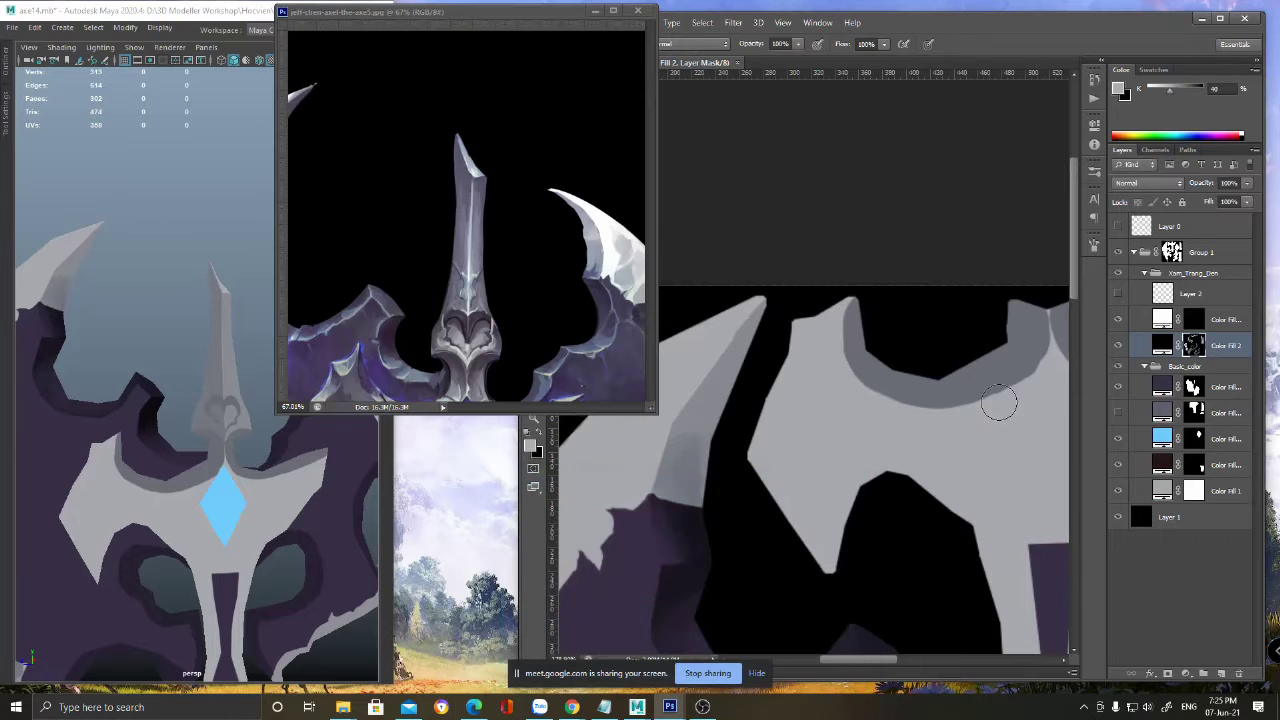
pyautogui.click(1118, 226)
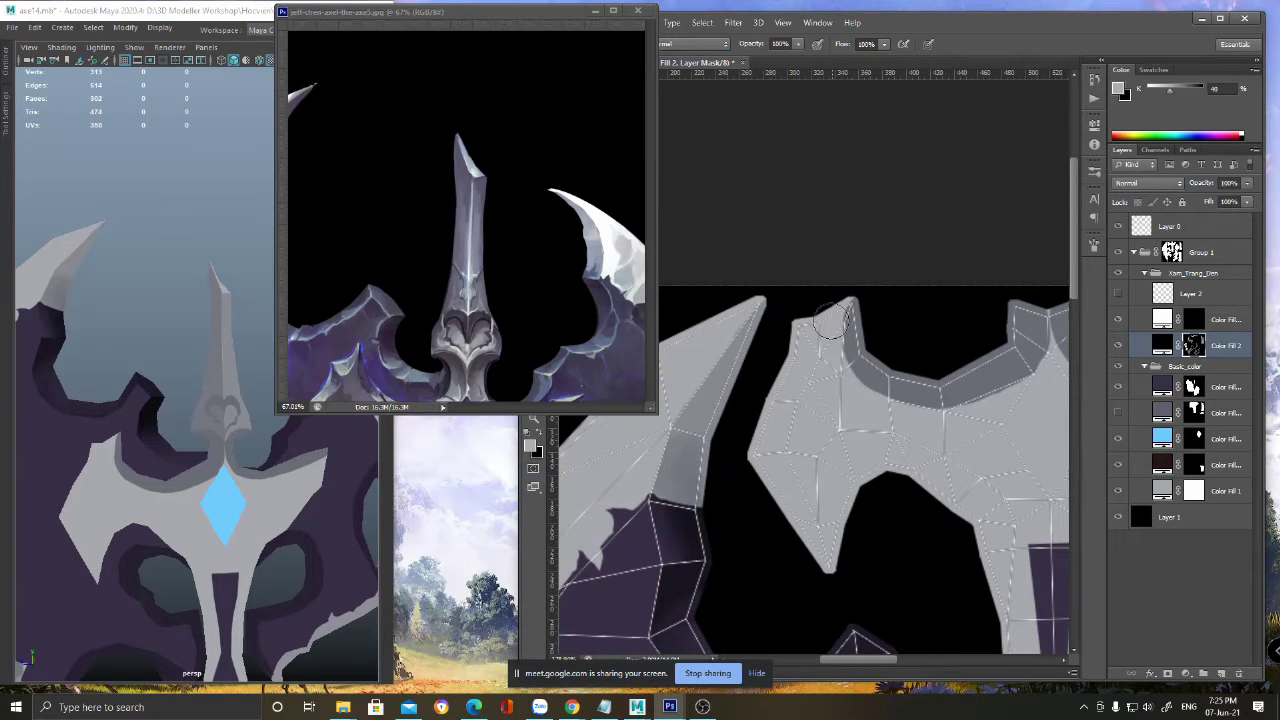
pyautogui.press('[')
pyautogui.press('[')
pyautogui.press('[')
pyautogui.press('[')
pyautogui.moveTo(835, 320)
pyautogui.mouseDown()
pyautogui.moveTo(841, 307)
pyautogui.moveTo(808, 332)
pyautogui.moveTo(821, 320)
pyautogui.mouseUp()
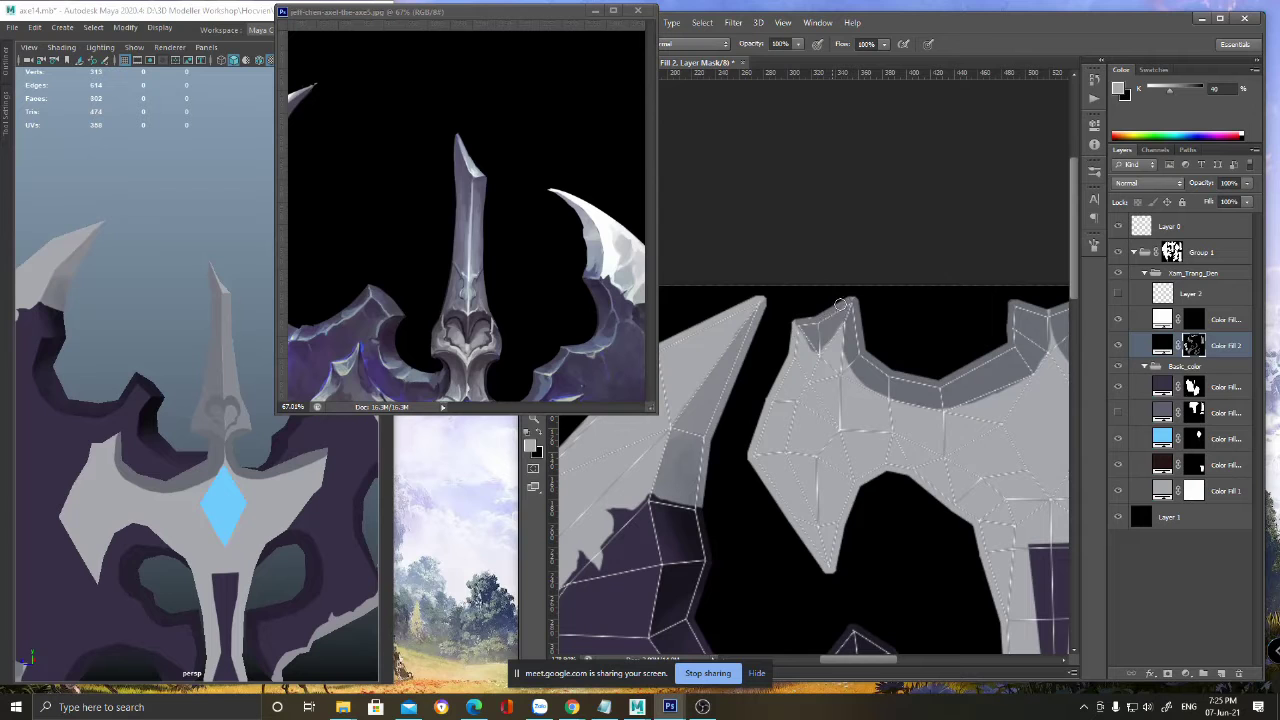
# - Set the brush to a neutral grey of 80% brightness and shade the crest's outer left edge down to its lower point
pyautogui.click(530, 446)
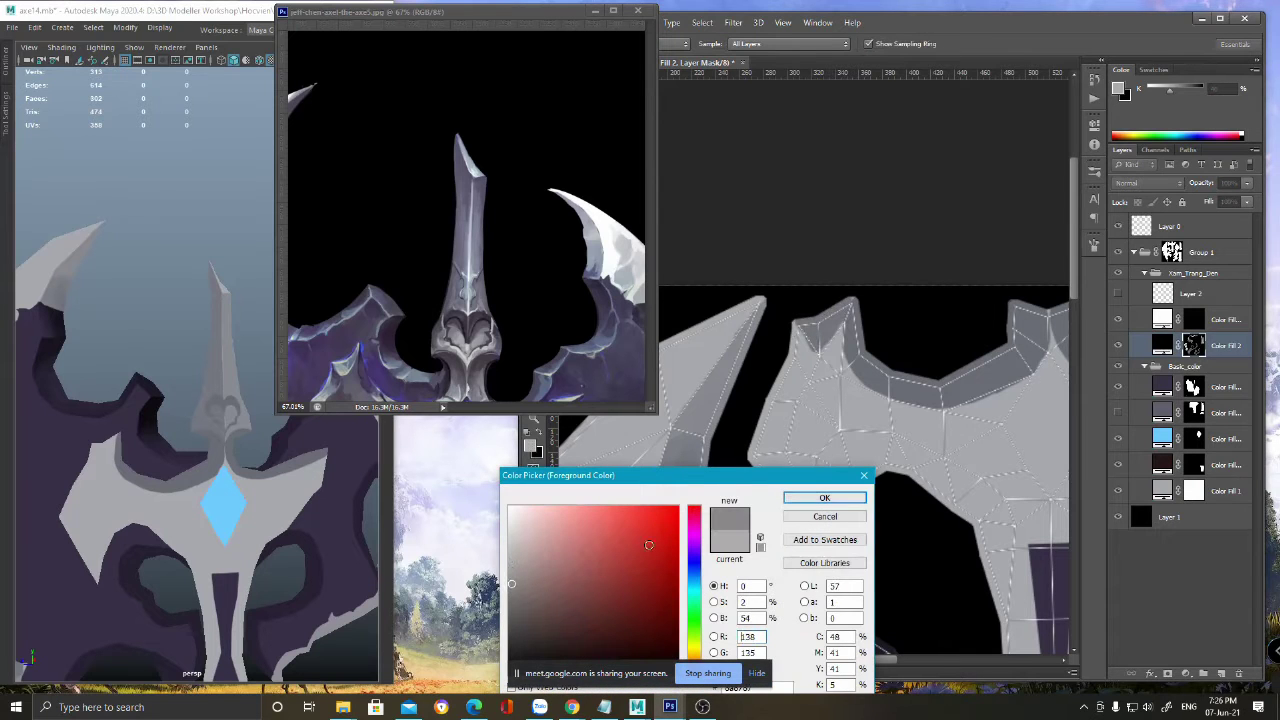
pyautogui.moveTo(511, 582); pyautogui.dragTo(504, 540)
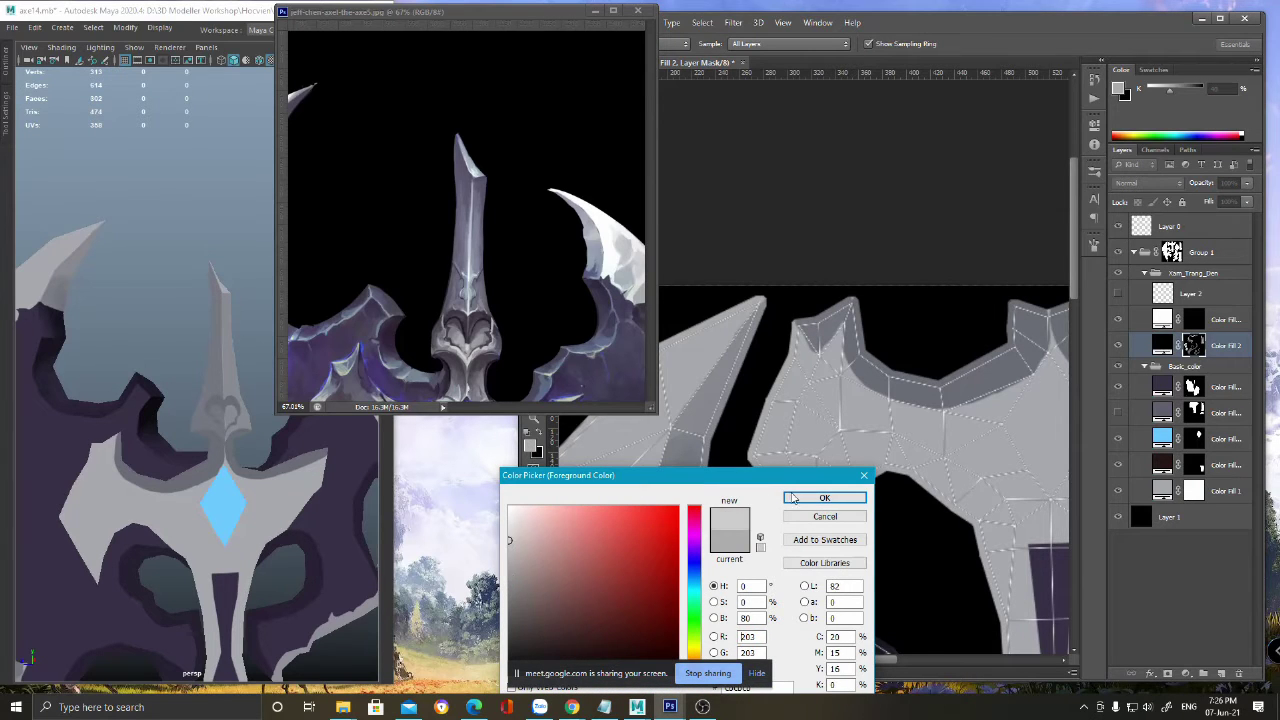
pyautogui.click(826, 497)
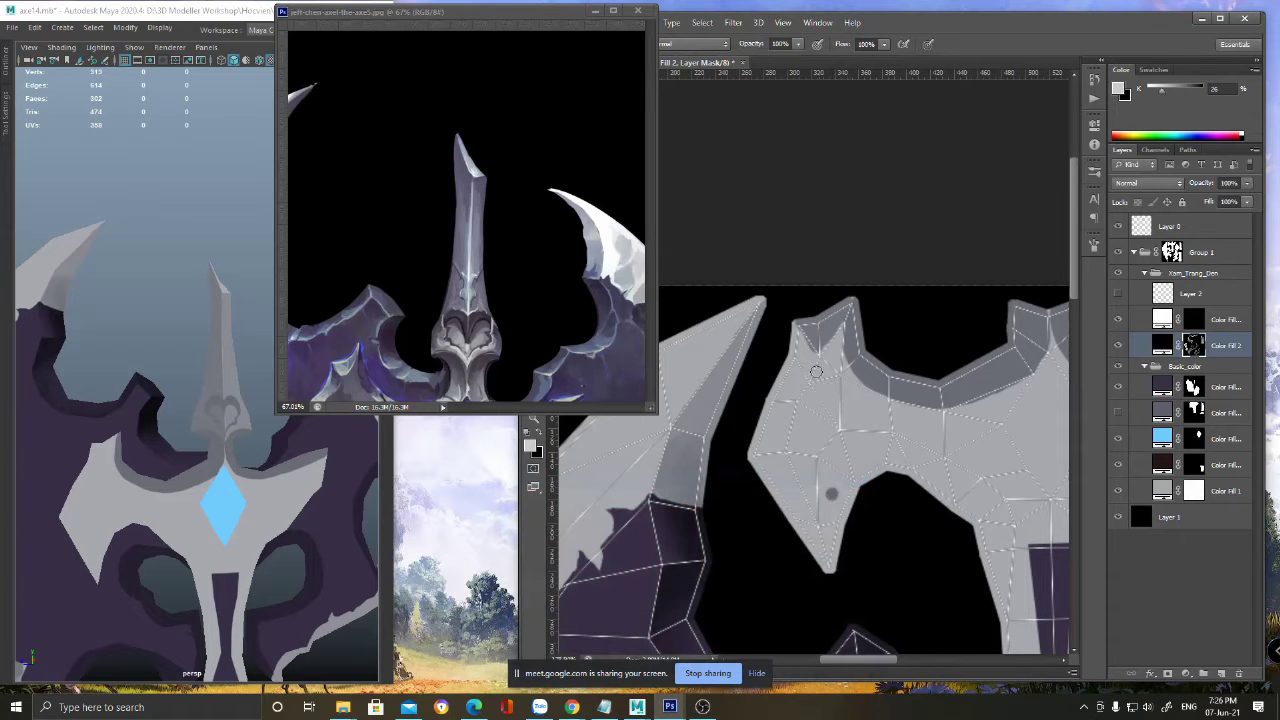
pyautogui.moveTo(788, 331)
pyautogui.mouseDown()
pyautogui.moveTo(808, 352)
pyautogui.moveTo(786, 446)
pyautogui.moveTo(815, 558)
pyautogui.moveTo(789, 482)
pyautogui.moveTo(788, 337)
pyautogui.moveTo(768, 478)
pyautogui.moveTo(820, 586)
pyautogui.moveTo(809, 505)
pyautogui.mouseUp()
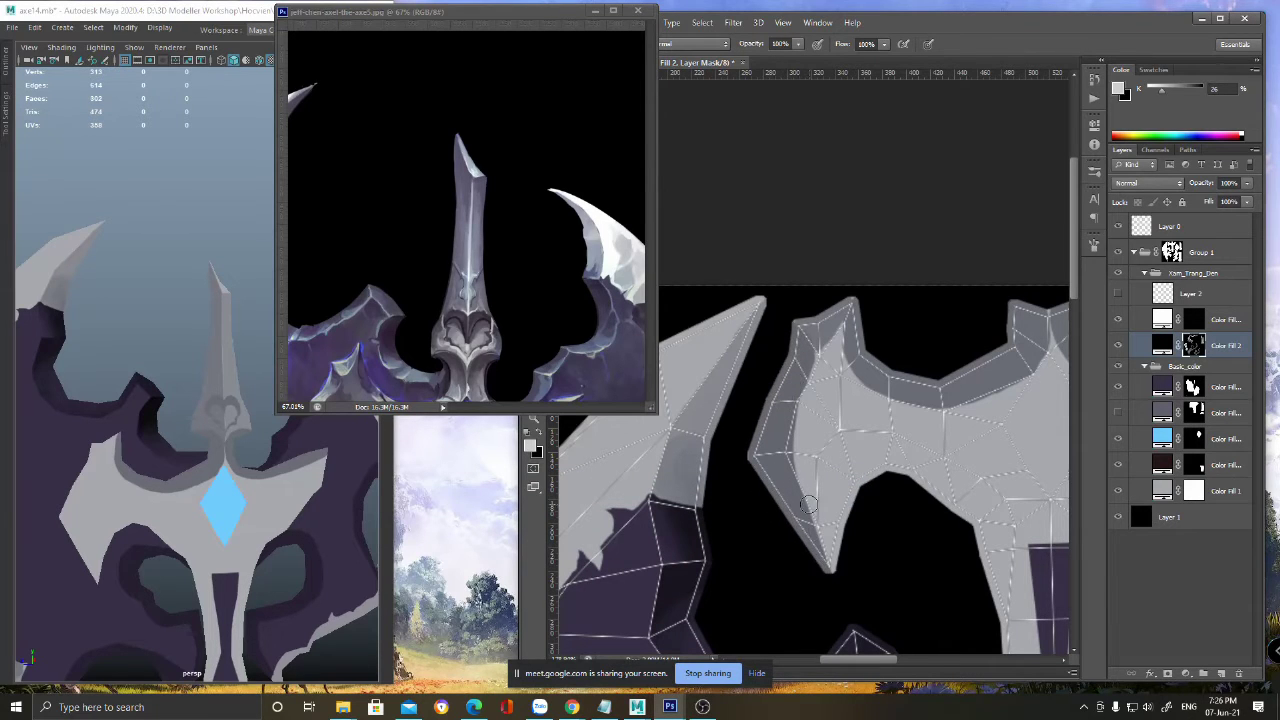
# - Examine the crest and blue gem in the reference image, then return to the texture document
pyautogui.click(436, 312)
pyautogui.moveTo(430, 375); pyautogui.dragTo(472, 253)
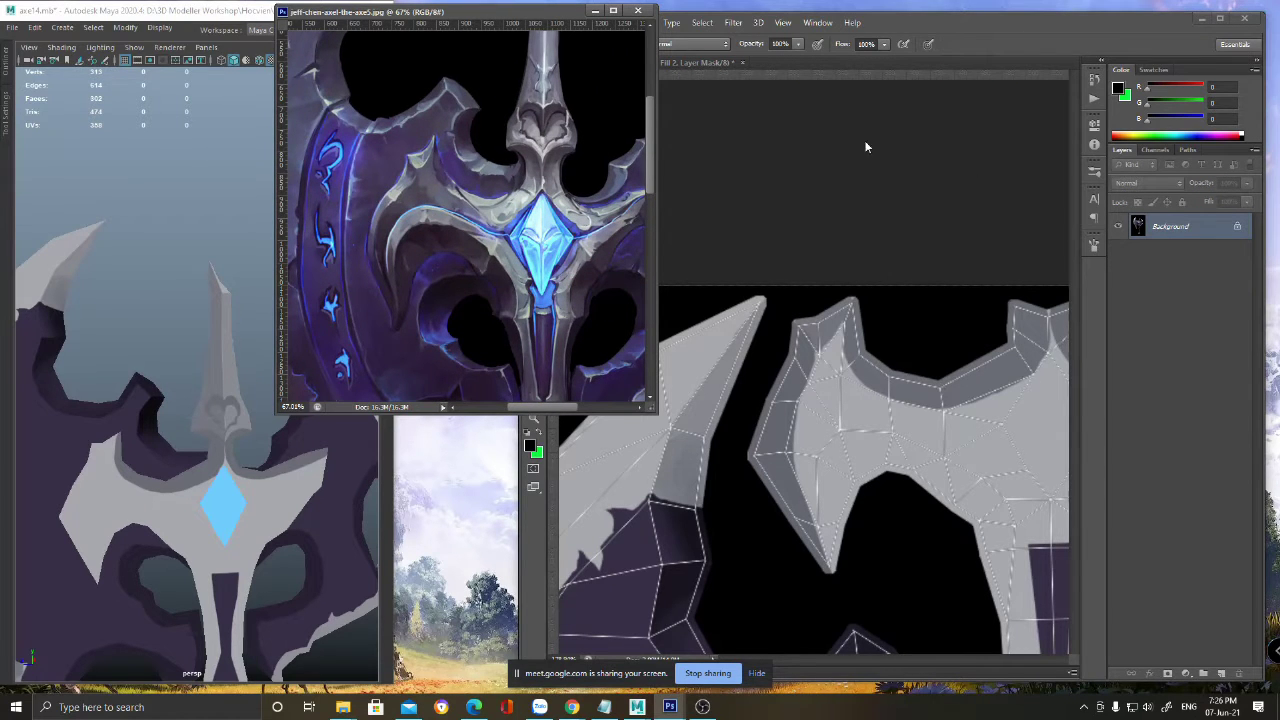
pyautogui.click(809, 143)
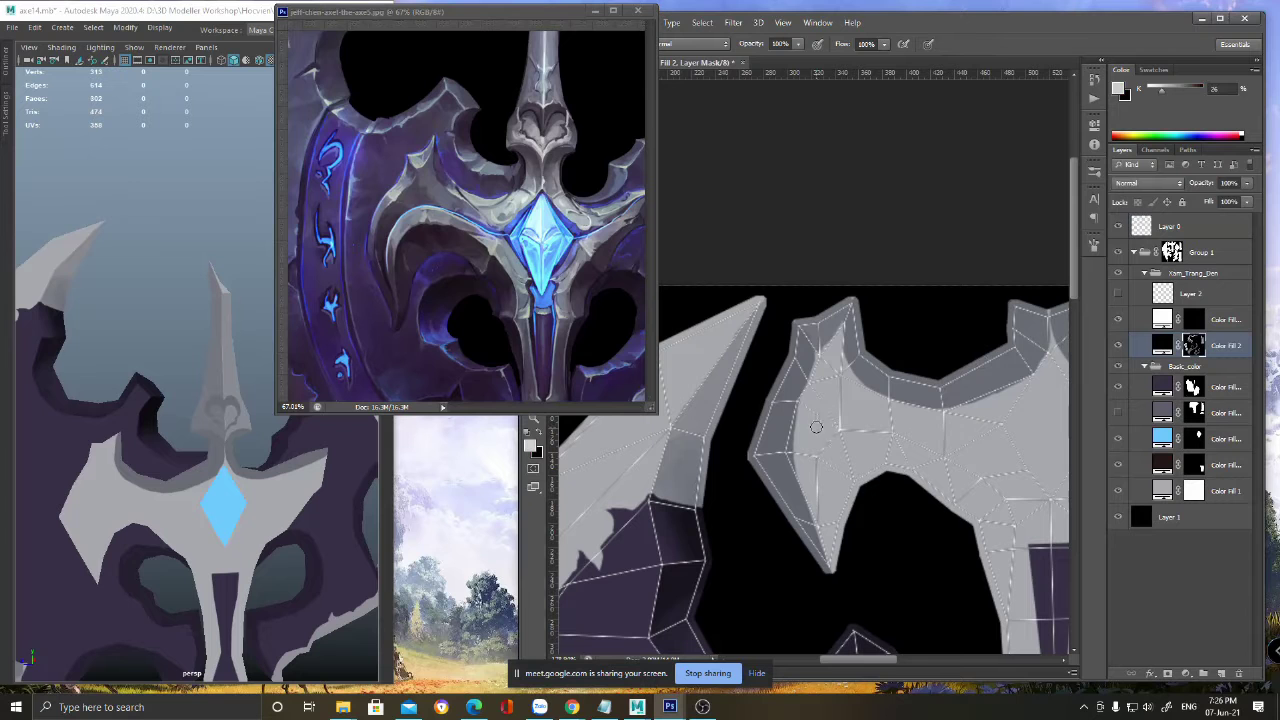
# - Hide the Layer 0 UV wireframe in the texture and check the crest's left edge shading on the Maya model
pyautogui.press('x')
pyautogui.moveTo(845, 517); pyautogui.dragTo(815, 550)
pyautogui.click(1118, 226)
pyautogui.keyDown('alt'); pyautogui.moveTo(195, 508); pyautogui.dragTo(277, 520, button='middle'); pyautogui.keyUp('alt')
pyautogui.keyDown('alt'); pyautogui.moveTo(177, 468); pyautogui.dragTo(201, 518, button='right'); pyautogui.keyUp('alt')
pyautogui.keyDown('alt'); pyautogui.moveTo(200, 518); pyautogui.dragTo(207, 477); pyautogui.keyUp('alt')
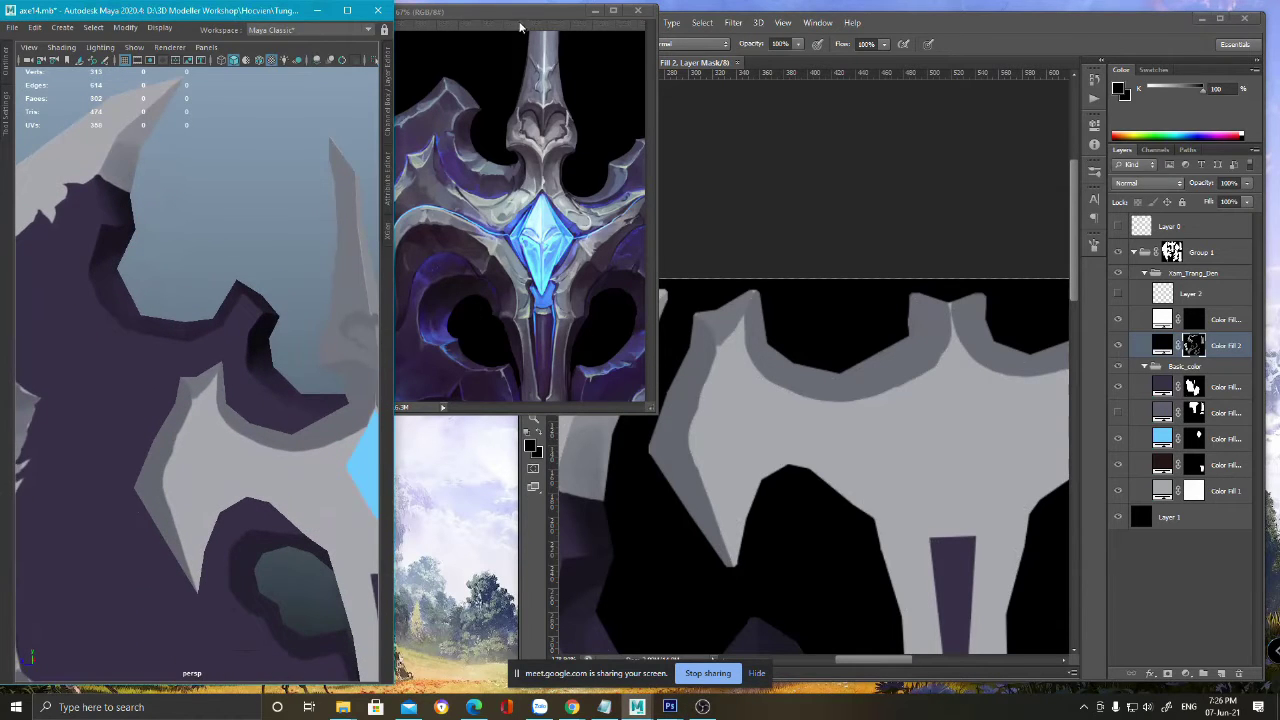
pyautogui.keyDown('alt'); pyautogui.moveTo(212, 342); pyautogui.dragTo(163, 256); pyautogui.keyUp('alt')
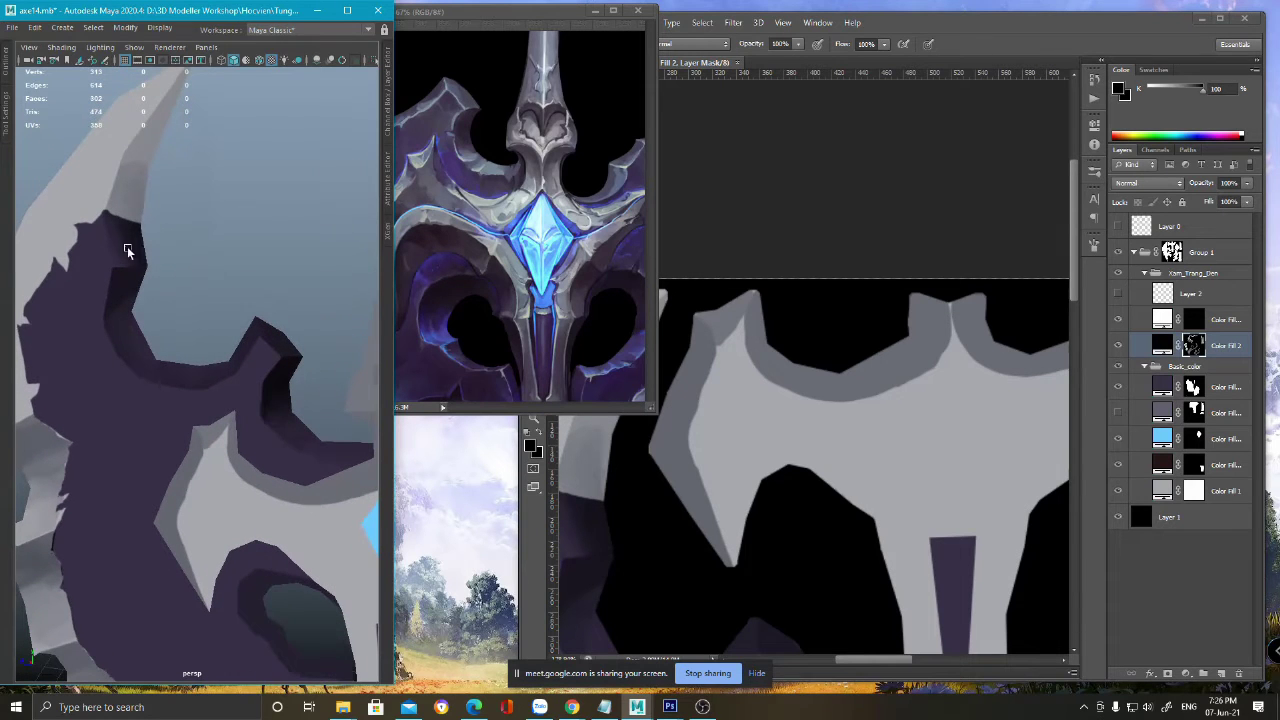
pyautogui.keyDown('alt'); pyautogui.moveTo(137, 251); pyautogui.dragTo(207, 267, button='middle'); pyautogui.keyUp('alt')
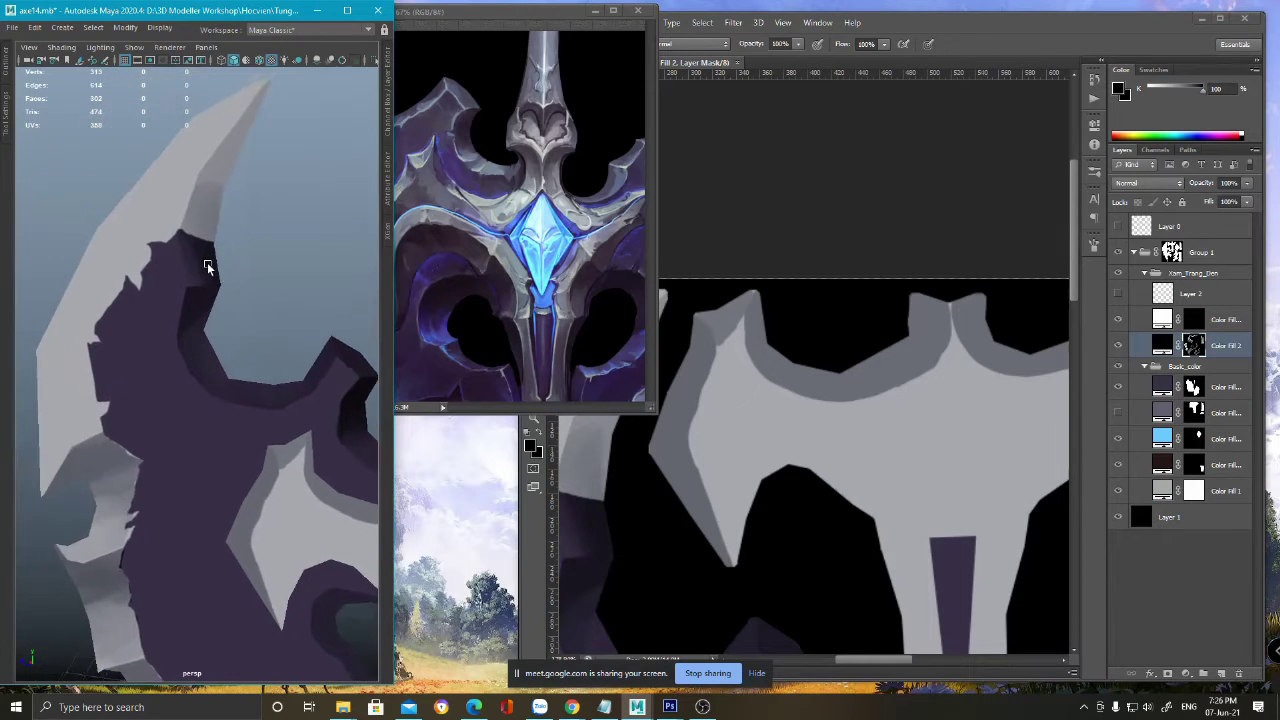
# - Examine the purple blade's shaded inner notch, the jagged outer edge and the upper blade tip on the Maya model
pyautogui.scroll(5, 209, 269)
pyautogui.keyDown('alt'); pyautogui.moveTo(210, 272); pyautogui.dragTo(204, 278); pyautogui.keyUp('alt')
pyautogui.keyDown('alt'); pyautogui.moveTo(208, 243); pyautogui.dragTo(138, 338, button='middle'); pyautogui.keyUp('alt')
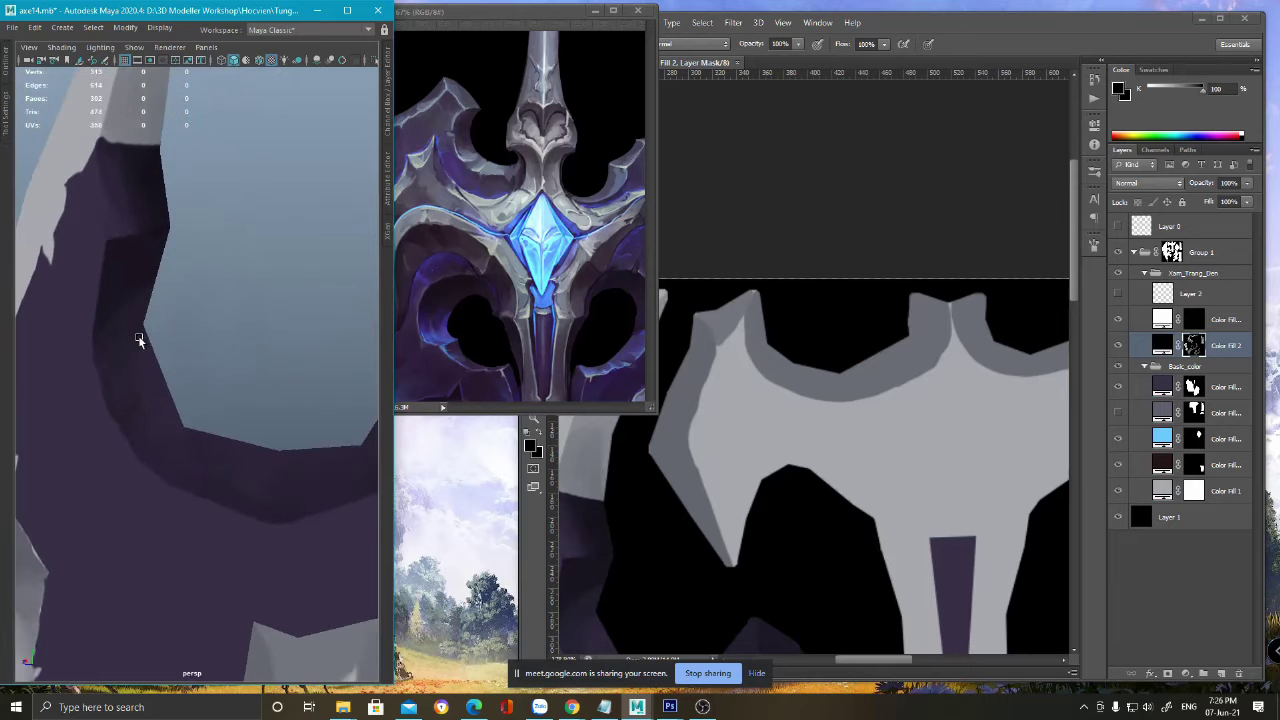
pyautogui.keyDown('alt'); pyautogui.moveTo(139, 338); pyautogui.dragTo(170, 325); pyautogui.keyUp('alt')
pyautogui.keyDown('alt'); pyautogui.moveTo(164, 218); pyautogui.dragTo(188, 266, button='middle'); pyautogui.keyUp('alt')
pyautogui.scroll(-8, 174, 302)
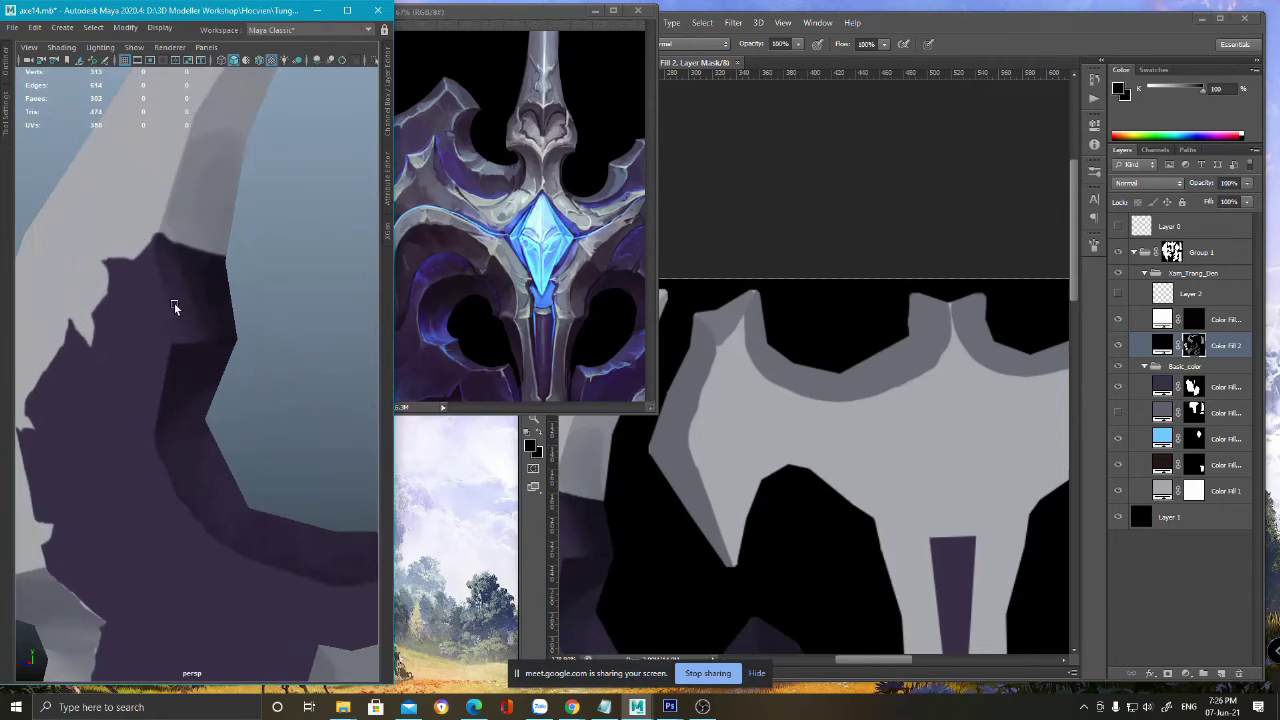
pyautogui.scroll(5, 200, 349)
pyautogui.keyDown('alt'); pyautogui.moveTo(211, 349); pyautogui.dragTo(183, 366); pyautogui.keyUp('alt')
pyautogui.keyDown('alt'); pyautogui.moveTo(118, 444); pyautogui.dragTo(202, 362, button='middle'); pyautogui.keyUp('alt')
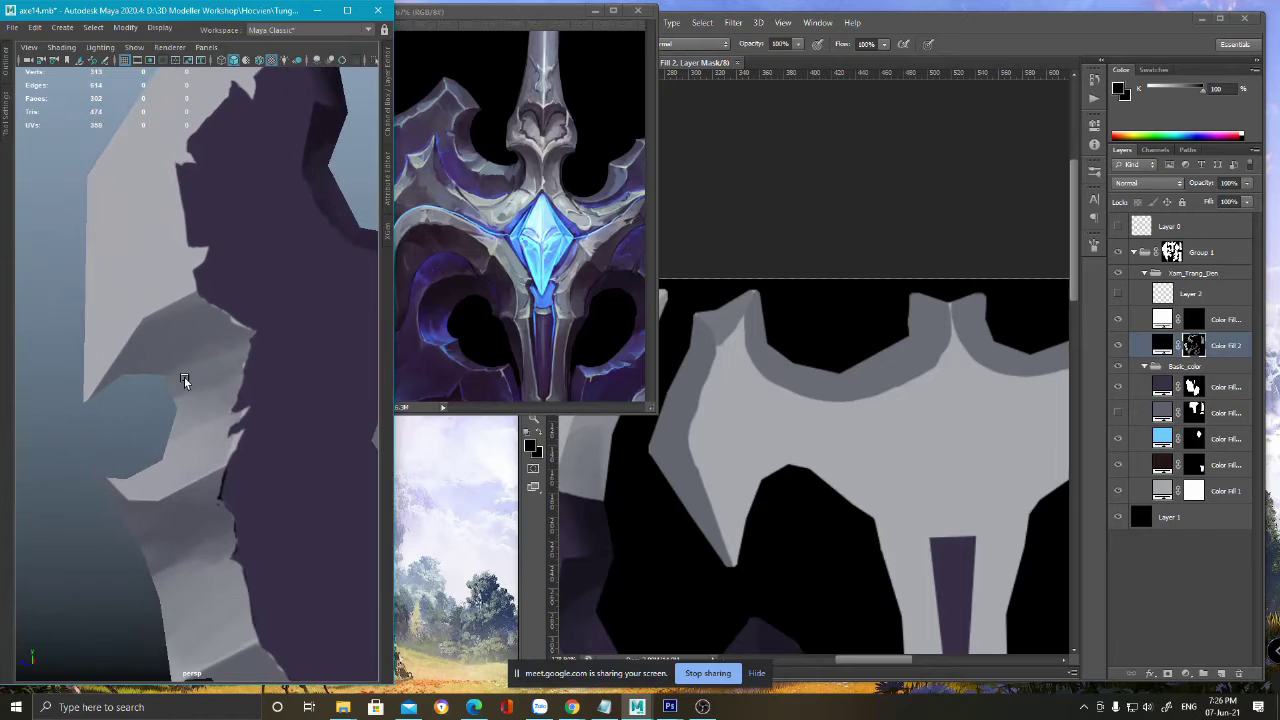
pyautogui.keyDown('alt'); pyautogui.moveTo(282, 228); pyautogui.dragTo(200, 346, button='middle'); pyautogui.keyUp('alt')
pyautogui.keyDown('alt'); pyautogui.moveTo(200, 346); pyautogui.dragTo(225, 282); pyautogui.keyUp('alt')
pyautogui.keyDown('alt'); pyautogui.moveTo(225, 282); pyautogui.dragTo(202, 372, button='middle'); pyautogui.keyUp('alt')
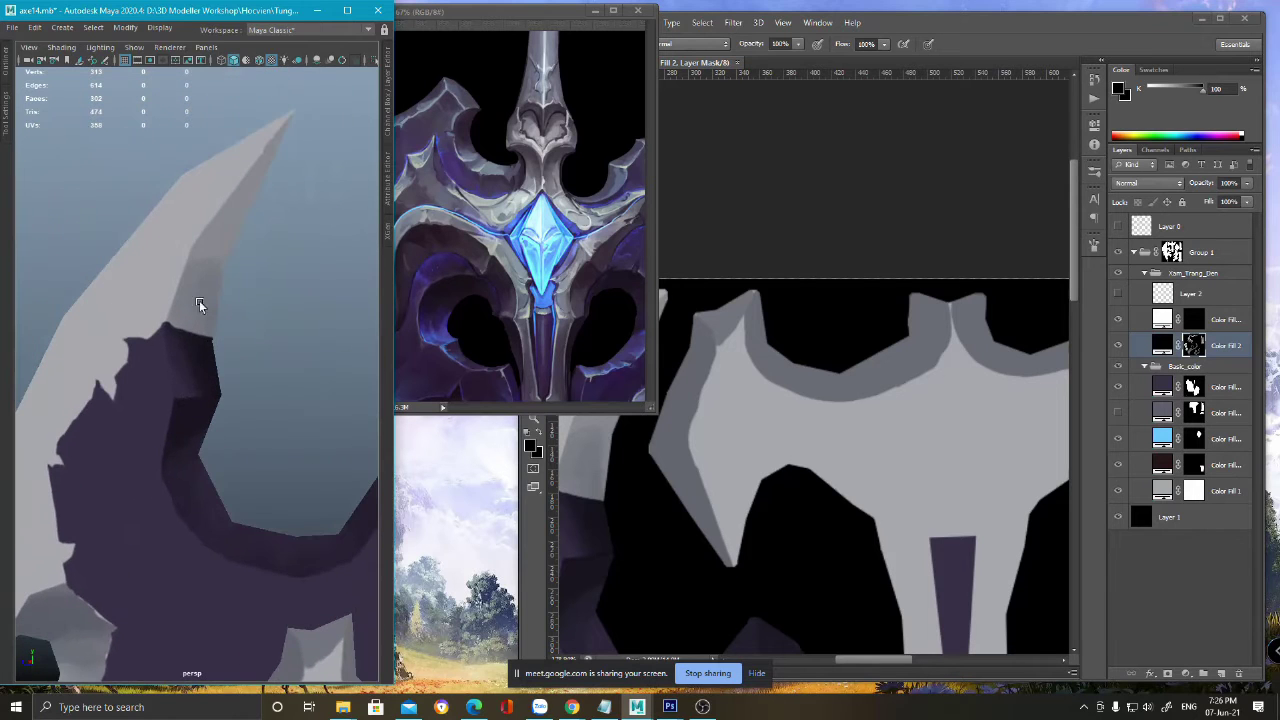
# - Examine the crest's left horn and the curved edge around the blue gem in the reference image
pyautogui.click(516, 22)
pyautogui.moveTo(386, 157); pyautogui.dragTo(430, 264)
pyautogui.moveTo(491, 321); pyautogui.dragTo(435, 231)
pyautogui.moveTo(446, 326); pyautogui.dragTo(431, 227)
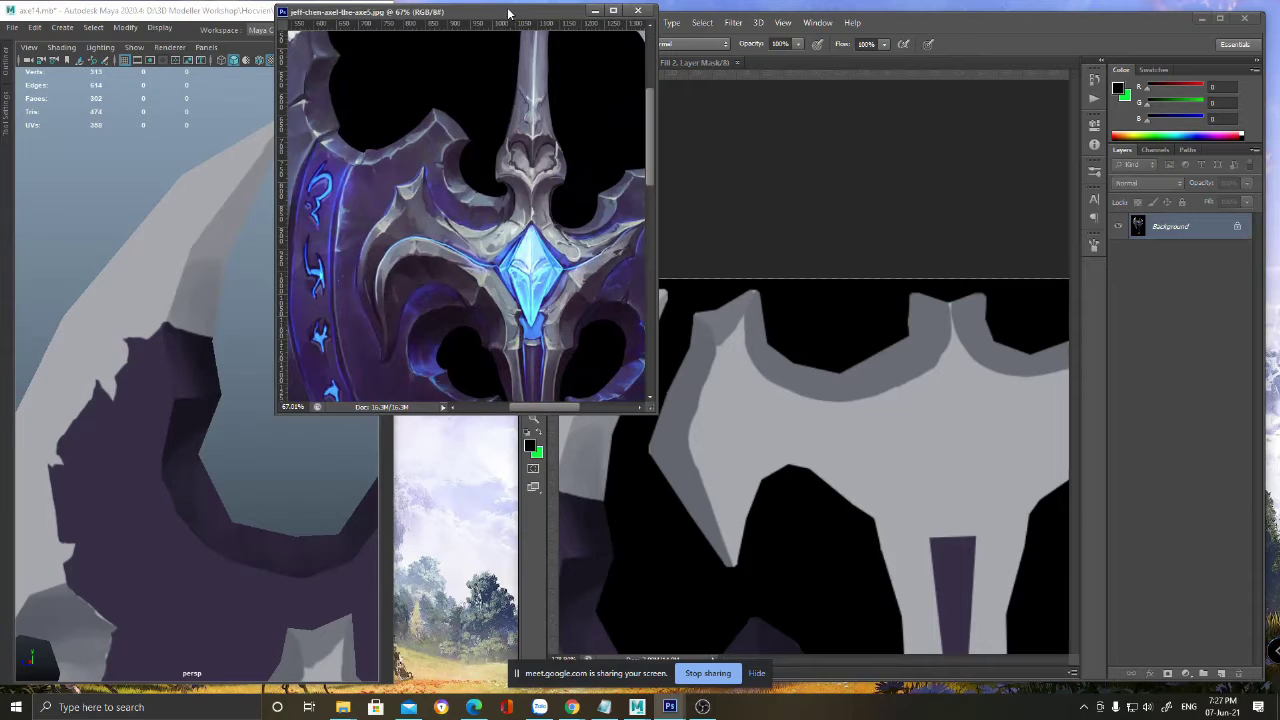
pyautogui.moveTo(508, 12); pyautogui.dragTo(510, 13)
# - In the texture document, lasso the curved upper band of the crest from the left horn to the central horn
pyautogui.click(939, 92)
pyautogui.moveTo(866, 406)
pyautogui.mouseDown()
pyautogui.moveTo(837, 412)
pyautogui.moveTo(814, 455)
pyautogui.mouseUp()
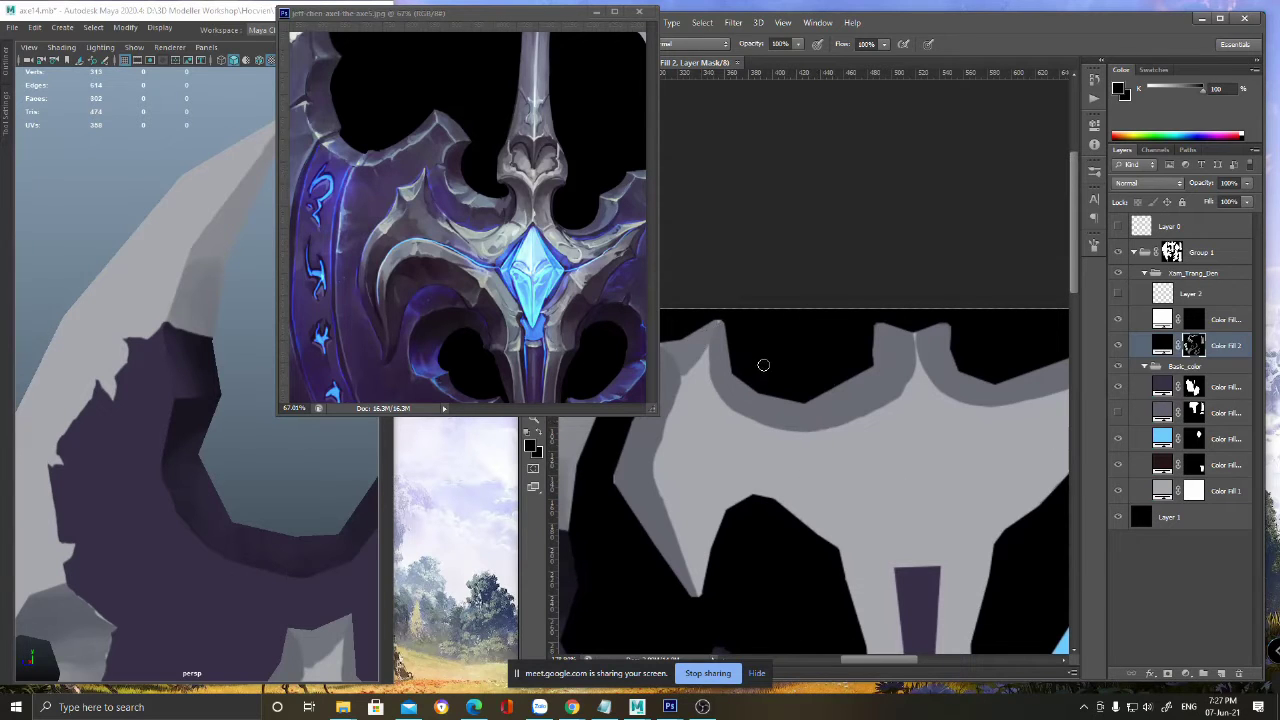
pyautogui.press('l')
pyautogui.moveTo(726, 319); pyautogui.dragTo(714, 358)
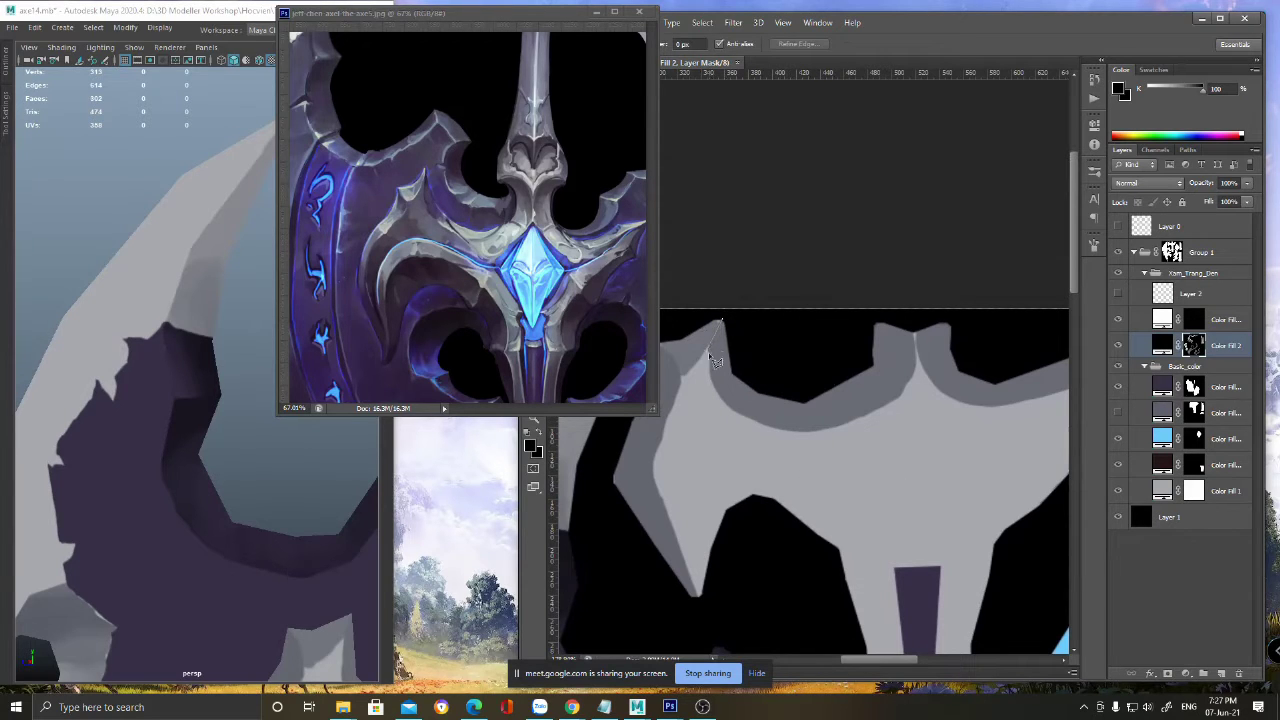
pyautogui.moveTo(731, 413)
pyautogui.mouseDown()
pyautogui.moveTo(838, 437)
pyautogui.moveTo(920, 381)
pyautogui.mouseUp()
pyautogui.moveTo(920, 335)
pyautogui.mouseDown()
pyautogui.moveTo(857, 327)
pyautogui.moveTo(840, 372)
pyautogui.moveTo(765, 368)
pyautogui.moveTo(738, 326)
pyautogui.mouseUp()
# - Brush the selected upper band on the Color Fill 2 mask, alternating white for shadow and black for a lighter middle
pyautogui.press('b')
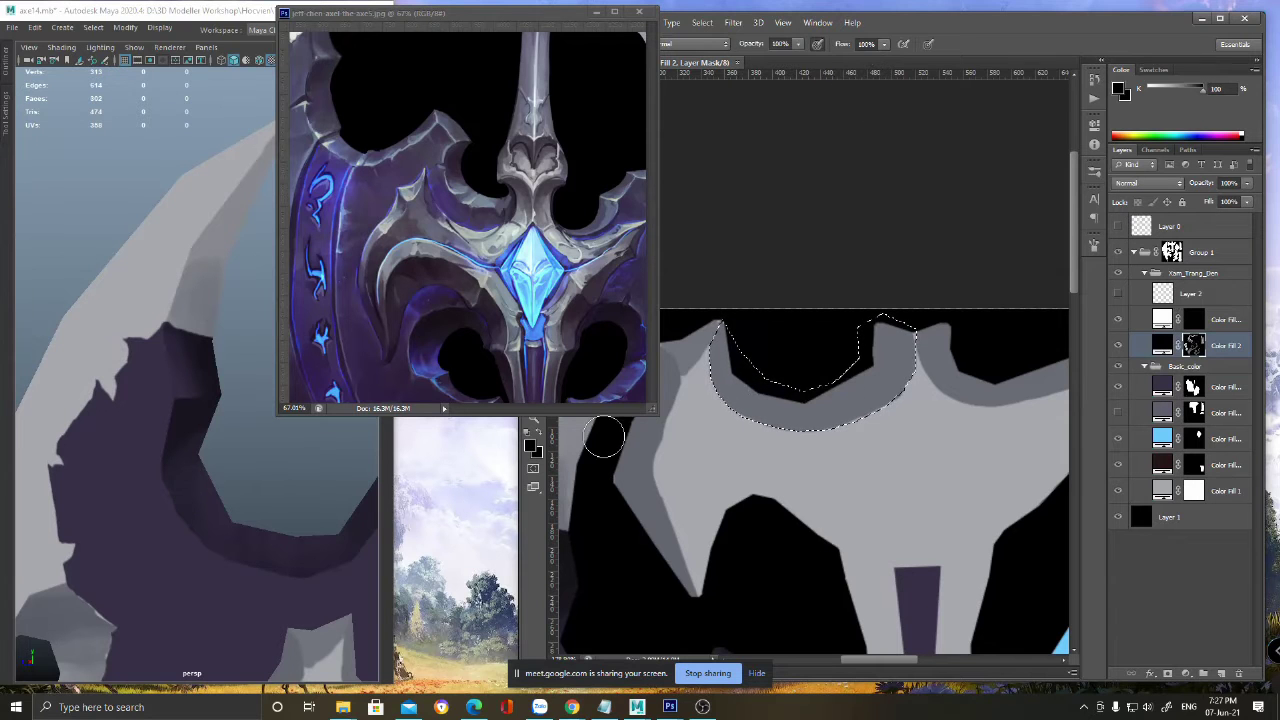
pyautogui.press('x')
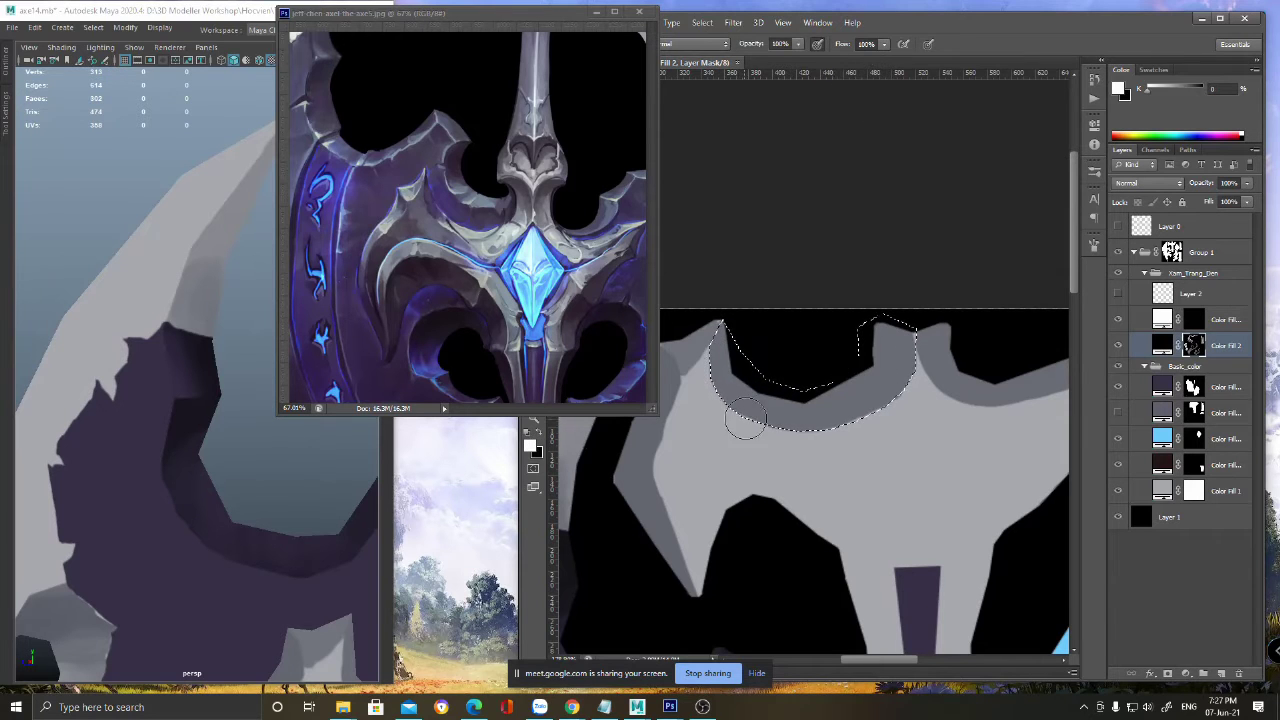
pyautogui.moveTo(760, 385)
pyautogui.mouseDown()
pyautogui.moveTo(823, 374)
pyautogui.moveTo(766, 366)
pyautogui.moveTo(823, 374)
pyautogui.moveTo(812, 405)
pyautogui.mouseUp()
pyautogui.press('x')
pyautogui.press('x')
pyautogui.press('x')
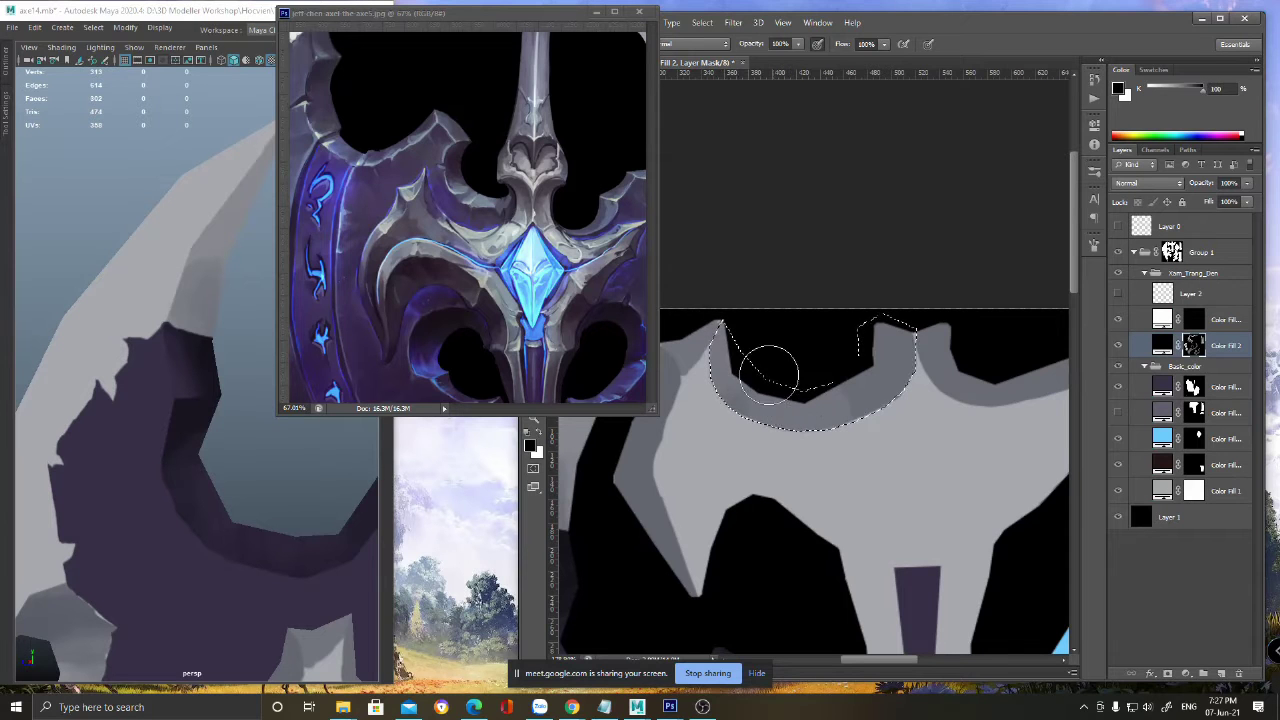
pyautogui.press('x')
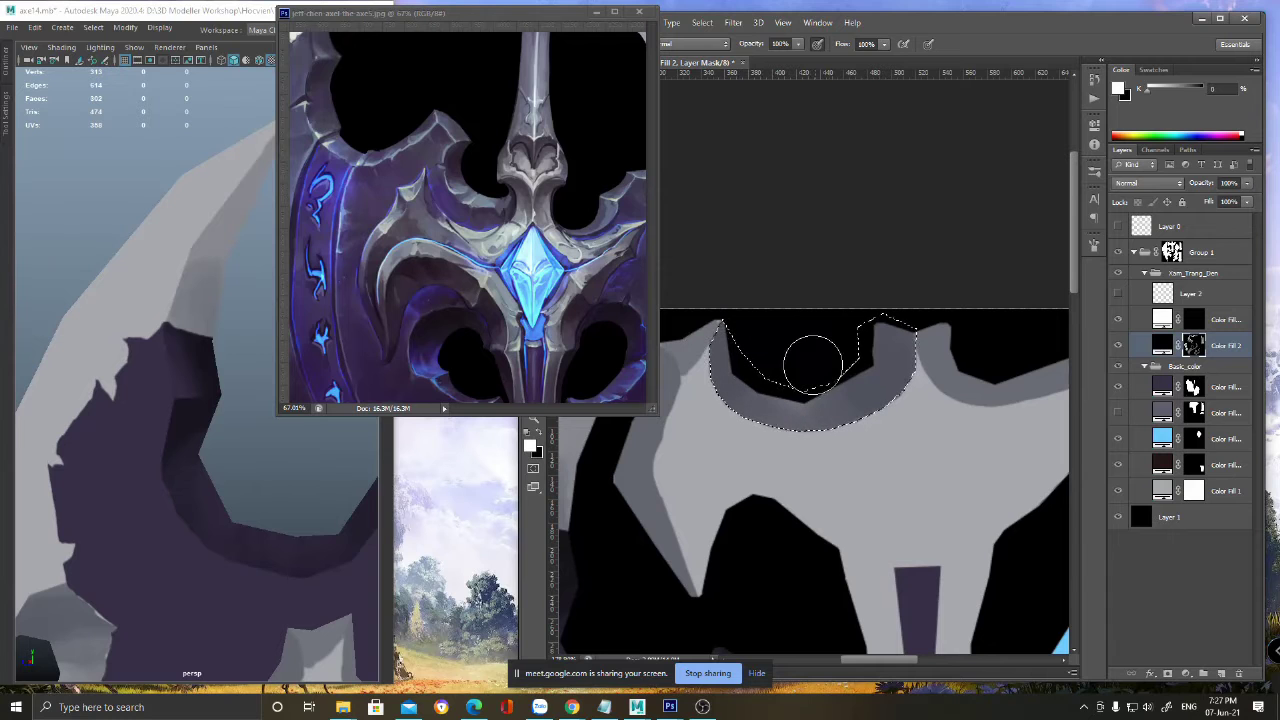
pyautogui.press('x')
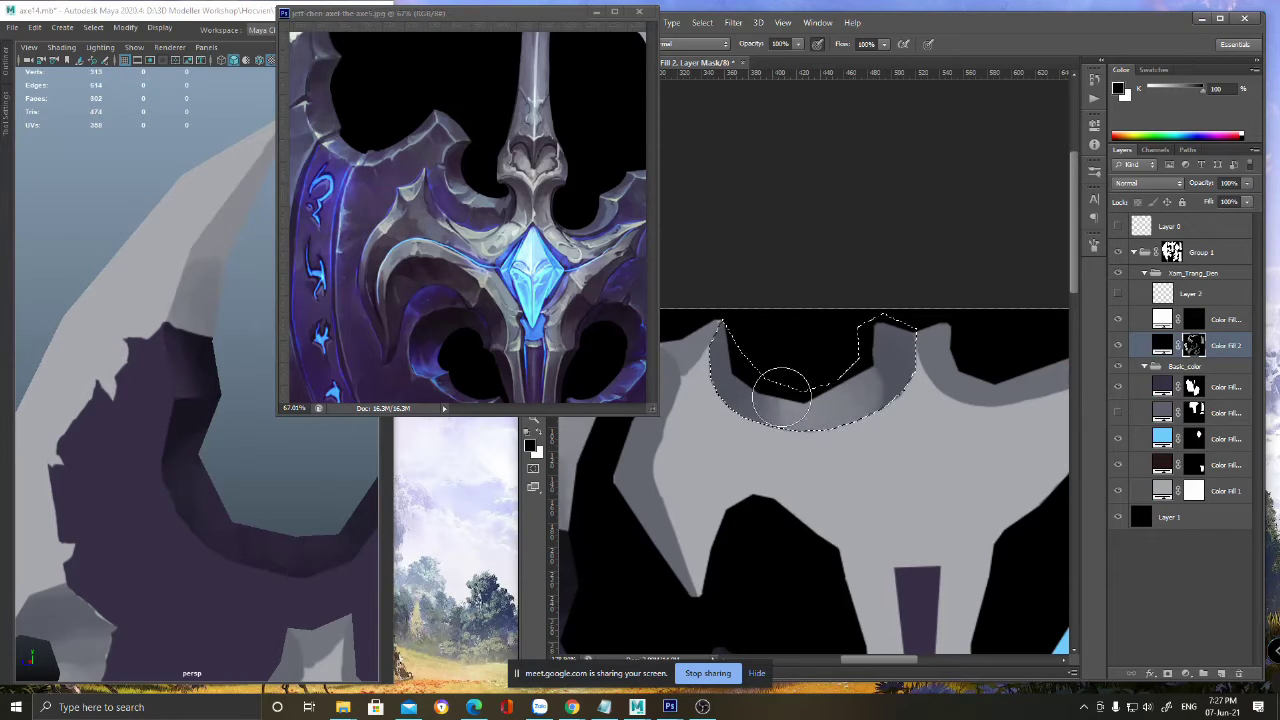
pyautogui.press('x')
# - Blend the light and dark areas of the selected upper band using greys sampled from it
pyautogui.keyDown('alt'); pyautogui.click(836, 401); pyautogui.keyUp('alt')
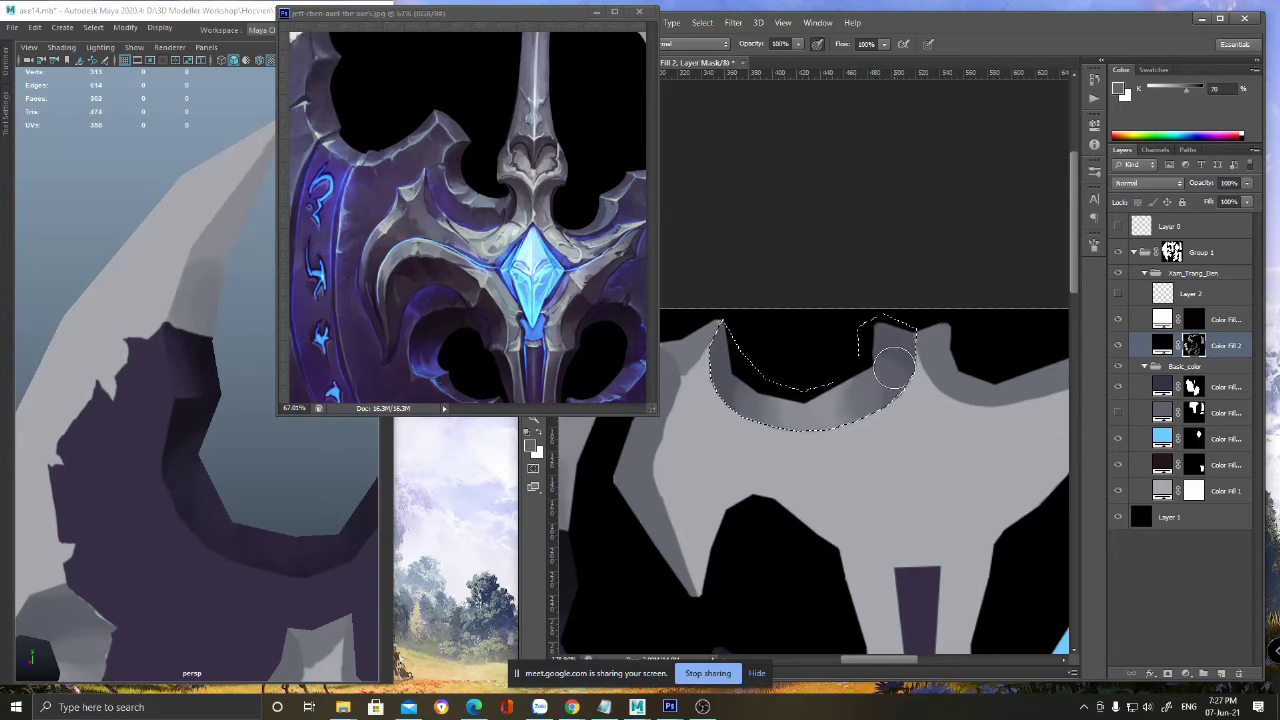
pyautogui.keyDown('alt'); pyautogui.click(869, 387); pyautogui.keyUp('alt')
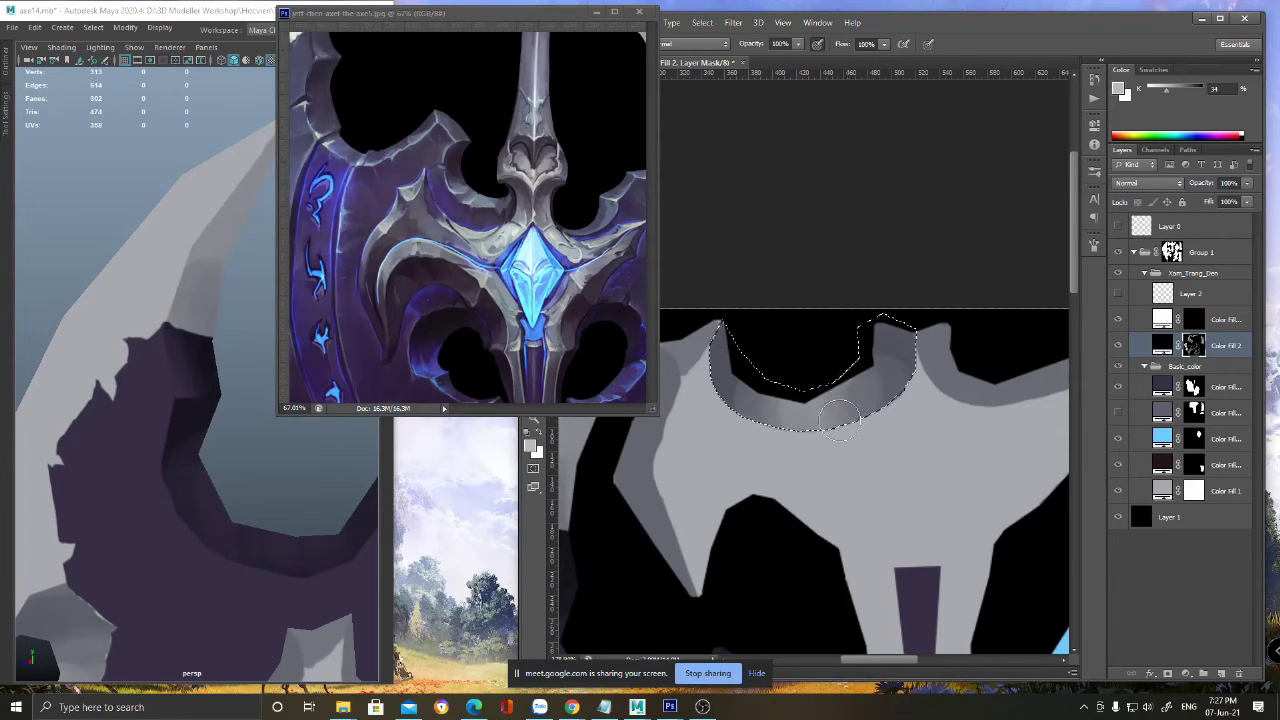
pyautogui.keyDown('alt'); pyautogui.click(895, 343); pyautogui.keyUp('alt')
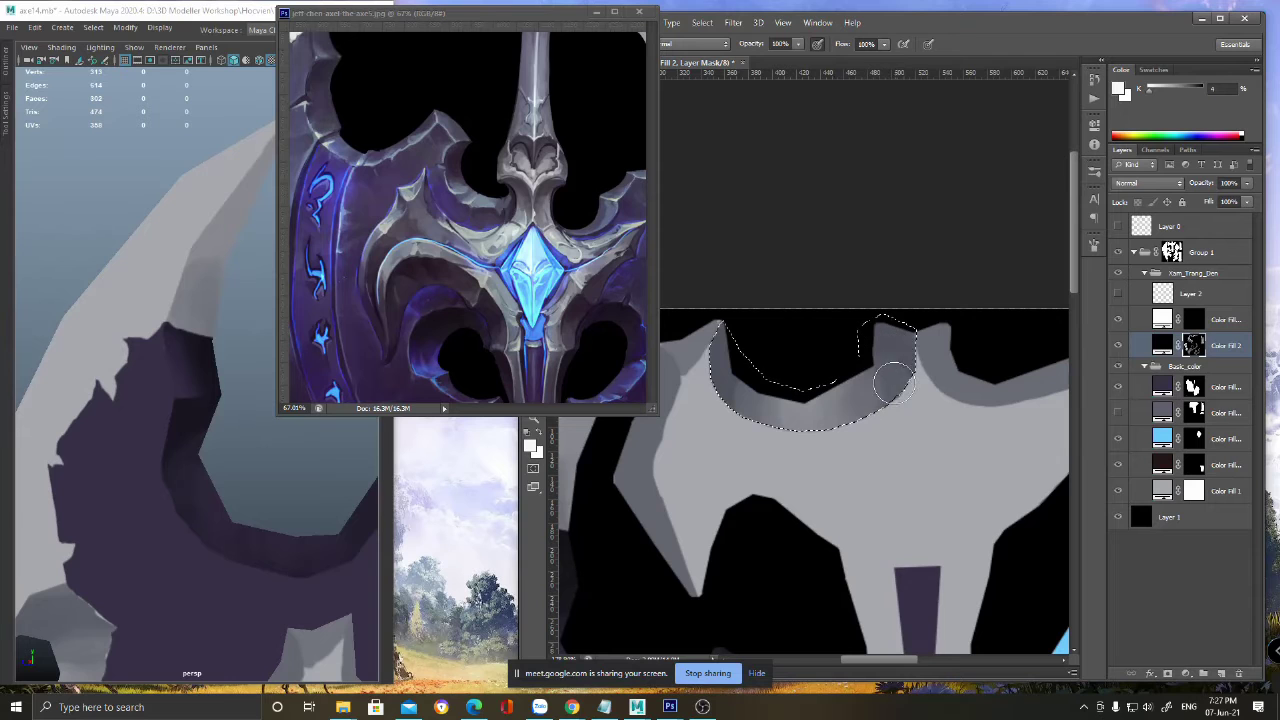
pyautogui.keyDown('alt'); pyautogui.click(765, 392); pyautogui.keyUp('alt')
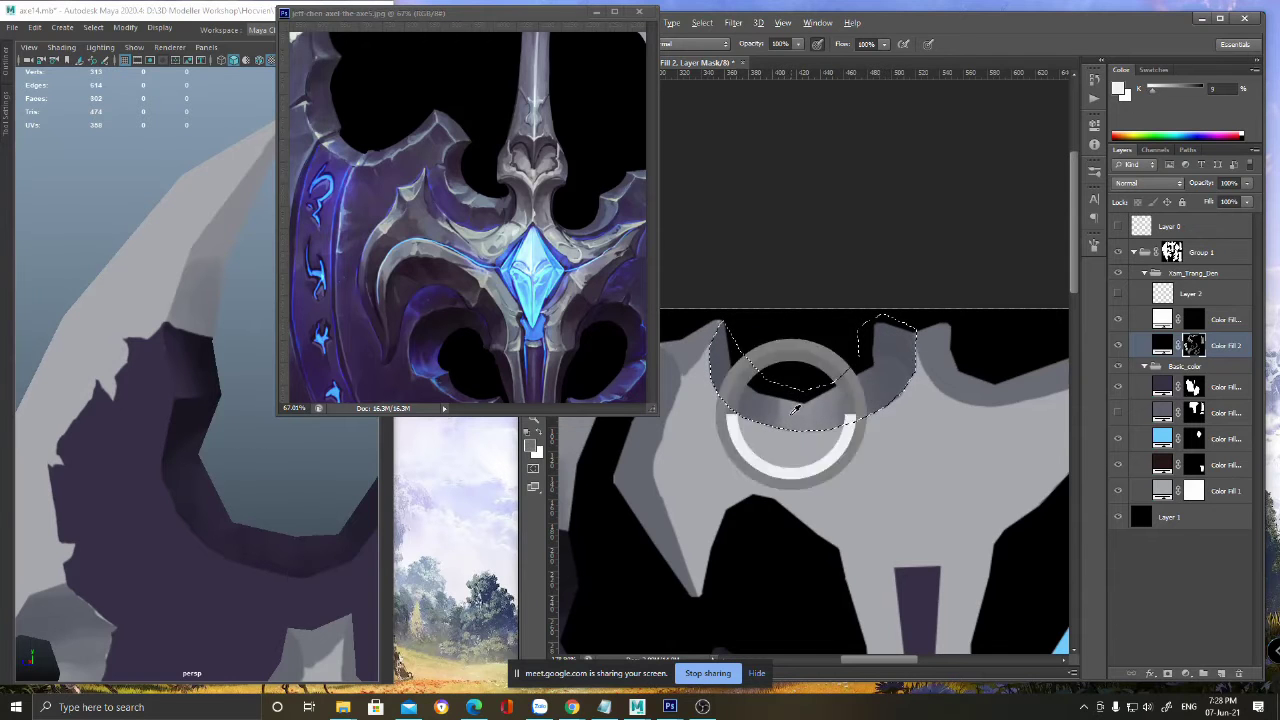
pyautogui.keyDown('alt'); pyautogui.click(796, 418); pyautogui.keyUp('alt')
pyautogui.moveTo(794, 417); pyautogui.dragTo(788, 420)
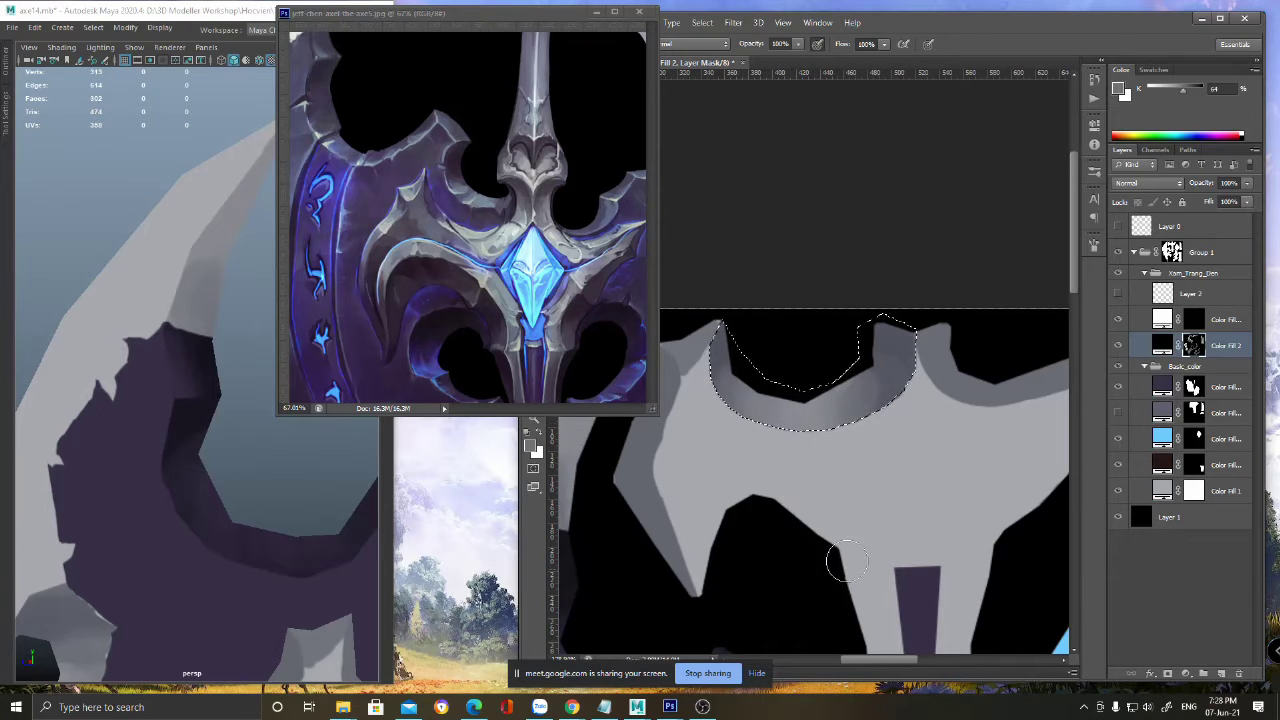
pyautogui.keyDown('alt'); pyautogui.click(889, 377); pyautogui.keyUp('alt')
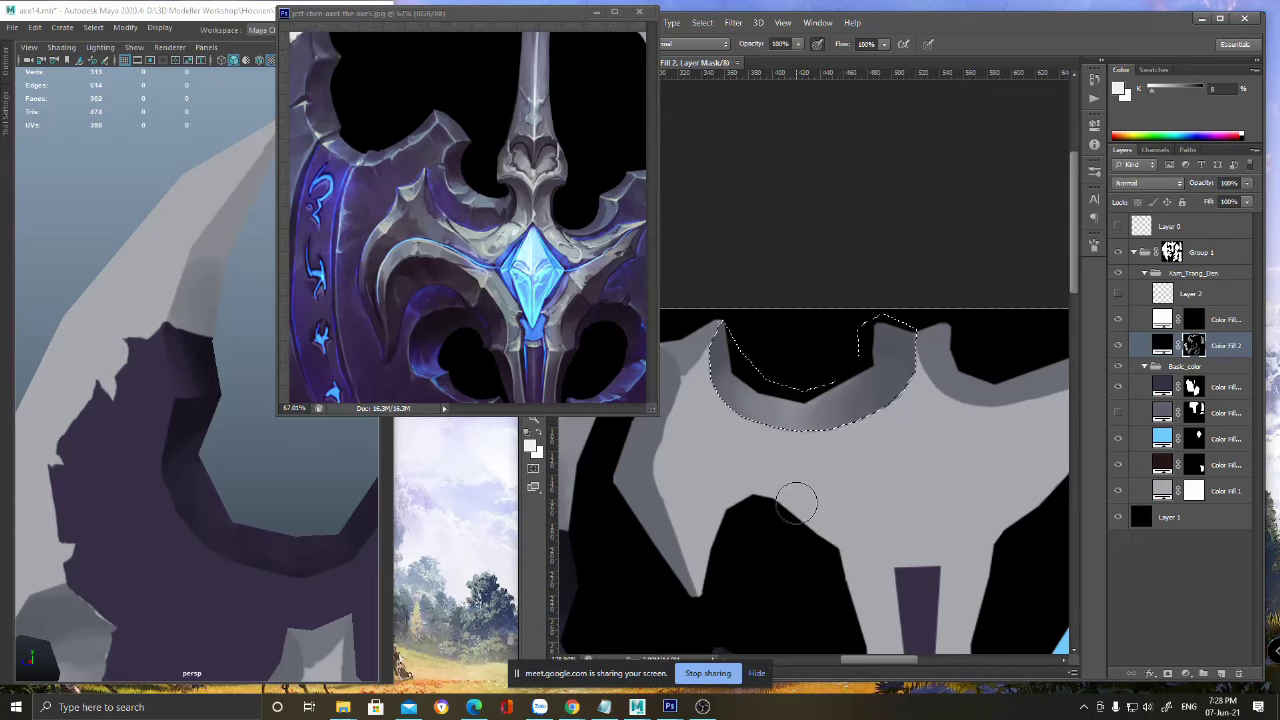
# - Check the shading of the crest's upper band around the horns and gem on the Maya model
pyautogui.keyDown('alt'); pyautogui.moveTo(267, 535); pyautogui.dragTo(173, 391, button='middle'); pyautogui.keyUp('alt')
pyautogui.keyDown('alt'); pyautogui.moveTo(173, 391); pyautogui.dragTo(134, 312, button='right'); pyautogui.keyUp('alt')
pyautogui.keyDown('alt'); pyautogui.moveTo(257, 365); pyautogui.dragTo(287, 434, button='right'); pyautogui.keyUp('alt')
pyautogui.moveTo(287, 432)
pyautogui.keyDown('alt'); pyautogui.mouseDown()
pyautogui.moveTo(255, 461)
pyautogui.moveTo(200, 455)
pyautogui.mouseUp(); pyautogui.keyUp('alt')
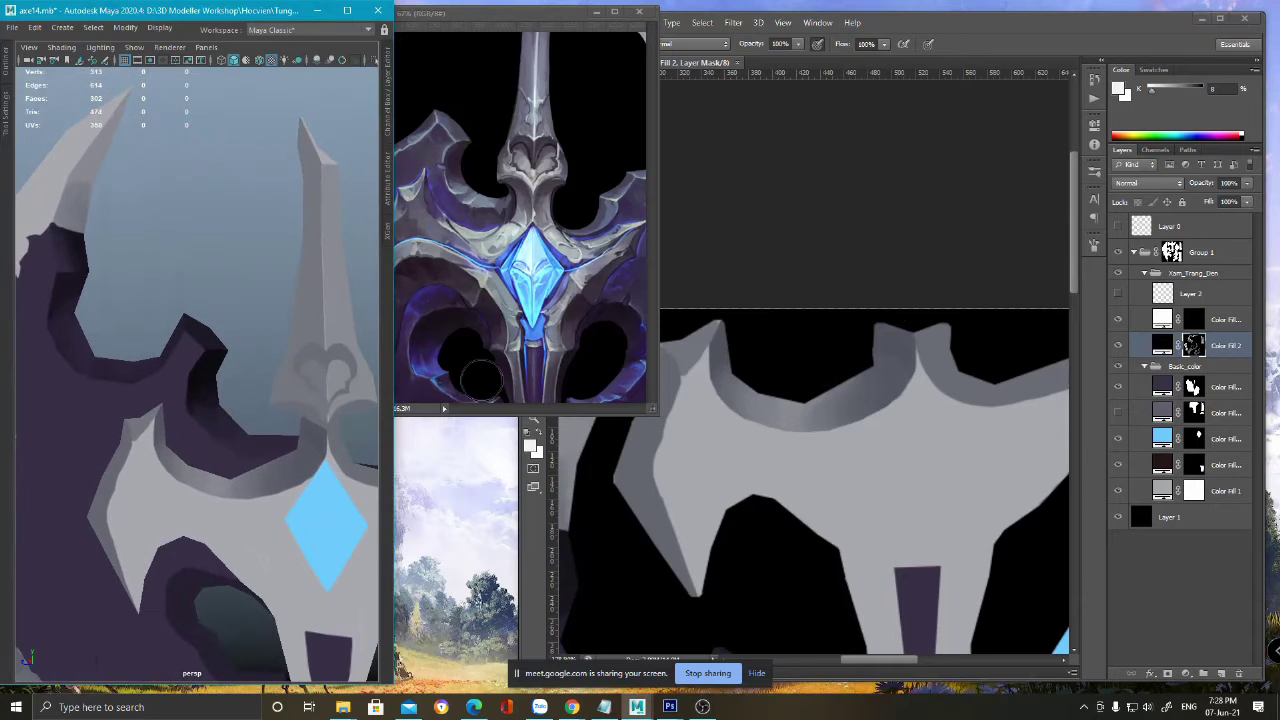
# - Back in the texture, keep the upper band selected and shade its left curve with a smaller brush and sampled grey
pyautogui.click(962, 46)
pyautogui.keyDown('ctrl'); pyautogui.moveTo(804, 403); pyautogui.dragTo(794, 438); pyautogui.keyUp('ctrl')
pyautogui.hotkey('ctrl', 'd')
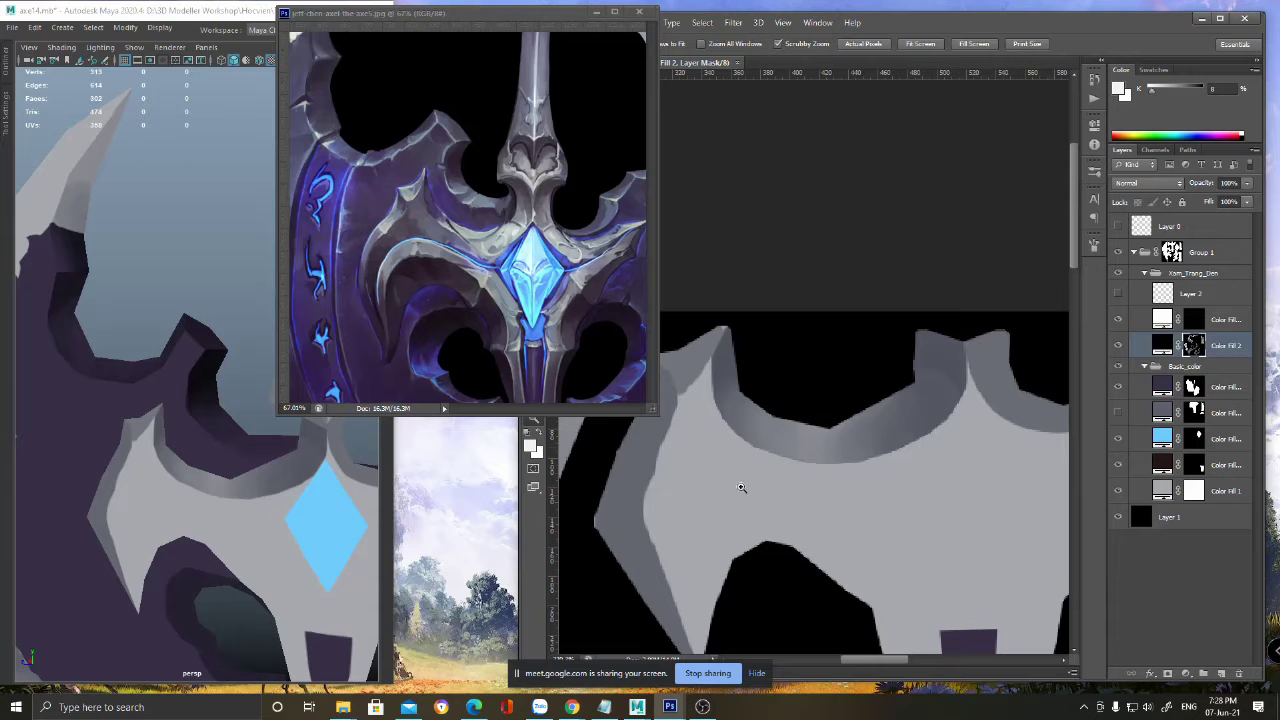
pyautogui.press('b')
pyautogui.keyDown('alt'); pyautogui.click(786, 430); pyautogui.keyUp('alt')
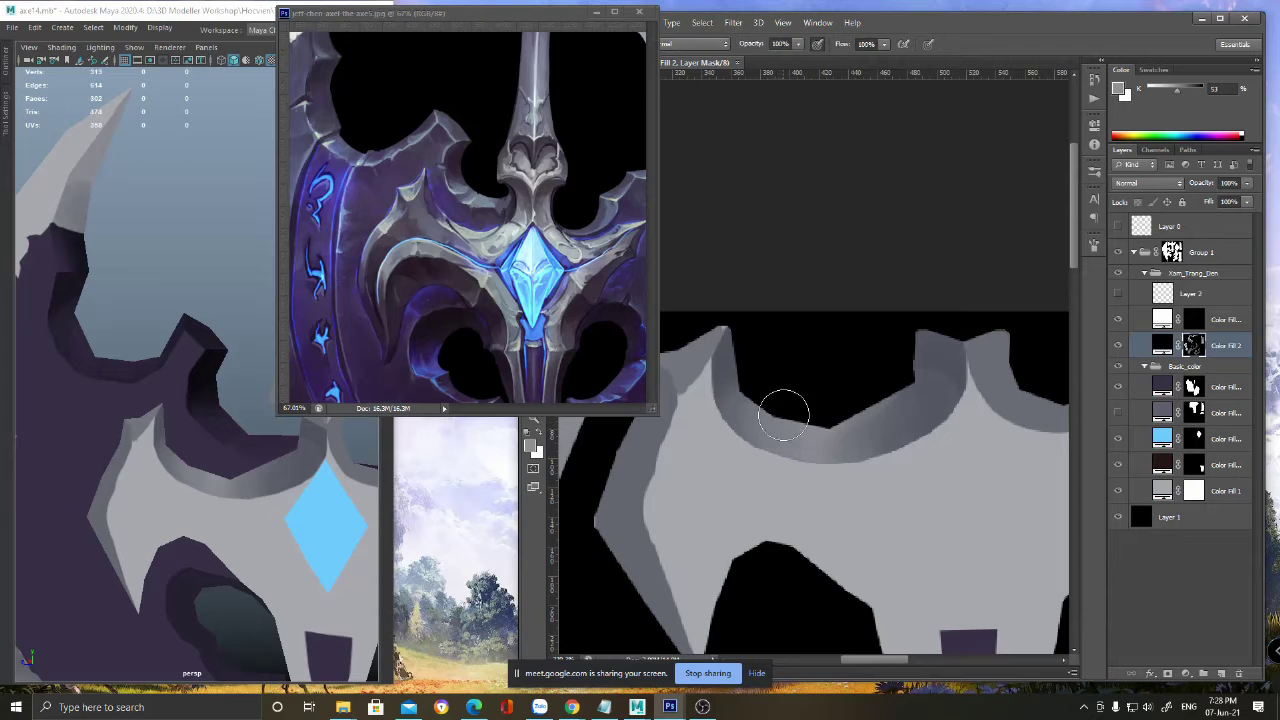
pyautogui.hotkey('ctrl', 'z')
pyautogui.press('[')
pyautogui.press('[')
pyautogui.press('[')
pyautogui.keyDown('alt'); pyautogui.click(744, 413); pyautogui.keyUp('alt')
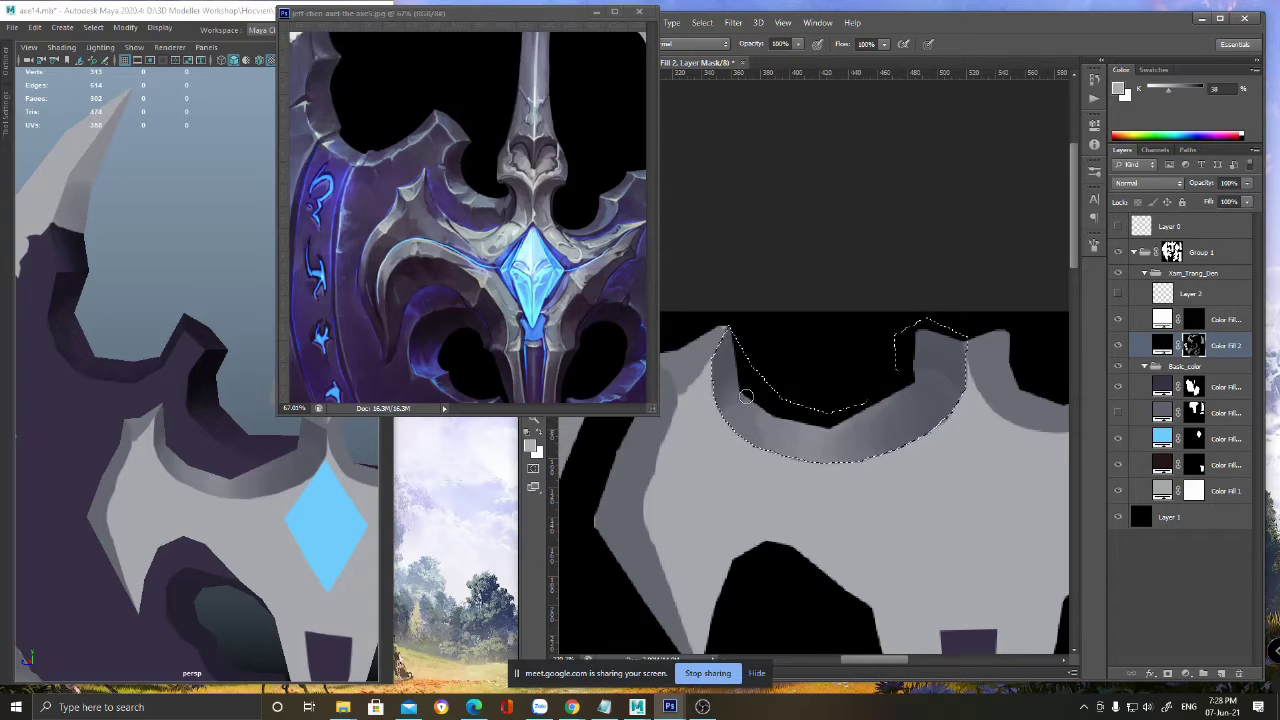
# - Turn on pen-pressure opacity and soften the tones in the left curve of the upper band with a 38% K grey
pyautogui.keyDown('alt'); pyautogui.click(779, 416); pyautogui.keyUp('alt')
pyautogui.click(817, 45)
pyautogui.keyDown('alt'); pyautogui.click(754, 408); pyautogui.keyUp('alt')
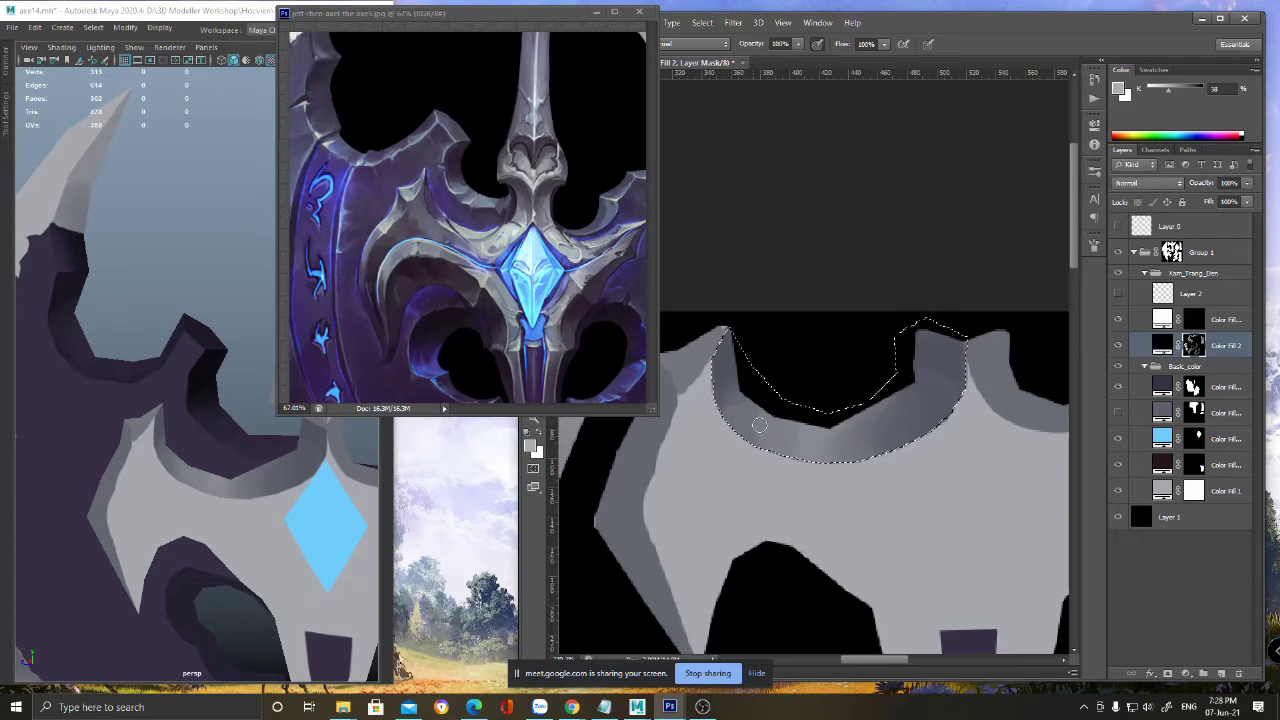
pyautogui.rightClick(820, 428)
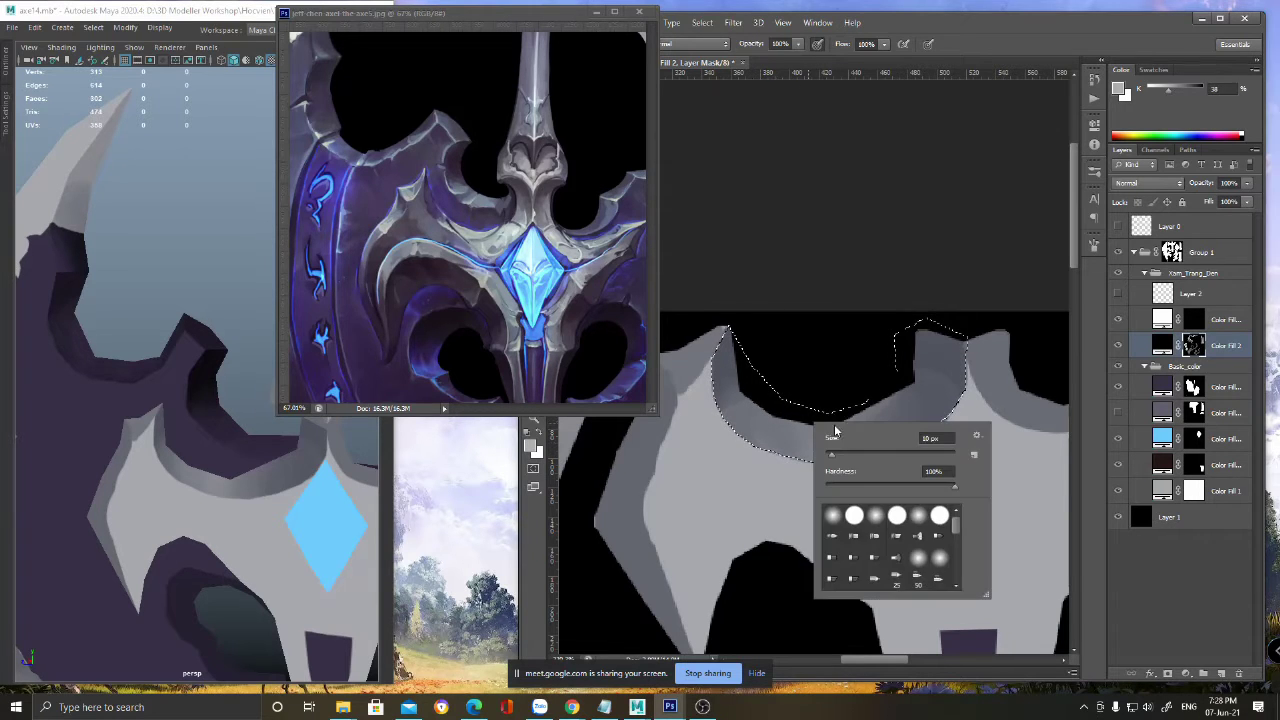
pyautogui.click(971, 44)
pyautogui.keyDown('alt'); pyautogui.click(737, 411); pyautogui.keyUp('alt')
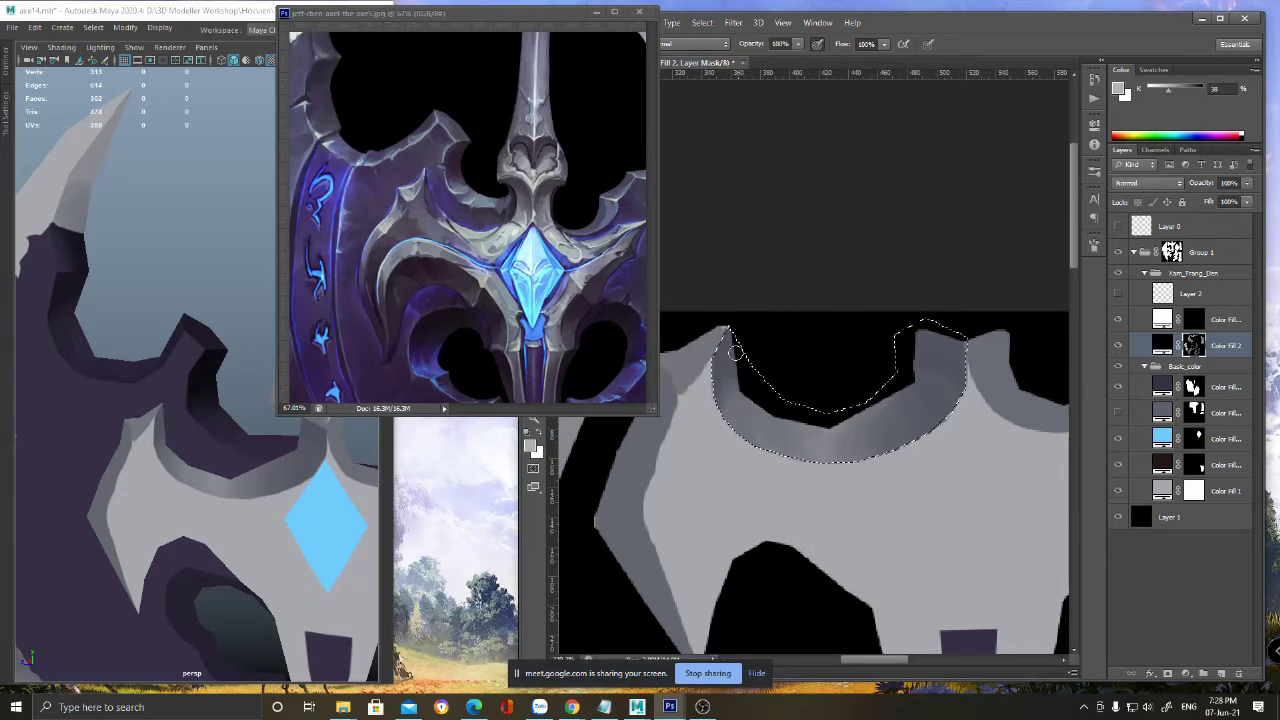
# - Blend the upper band's shading beneath the left horn with sampled greys and clear the selection
pyautogui.click(819, 45)
pyautogui.keyDown('alt'); pyautogui.click(722, 357); pyautogui.keyUp('alt')
pyautogui.keyDown('alt'); pyautogui.click(738, 385); pyautogui.keyUp('alt')
pyautogui.keyDown('alt'); pyautogui.click(731, 402); pyautogui.keyUp('alt')
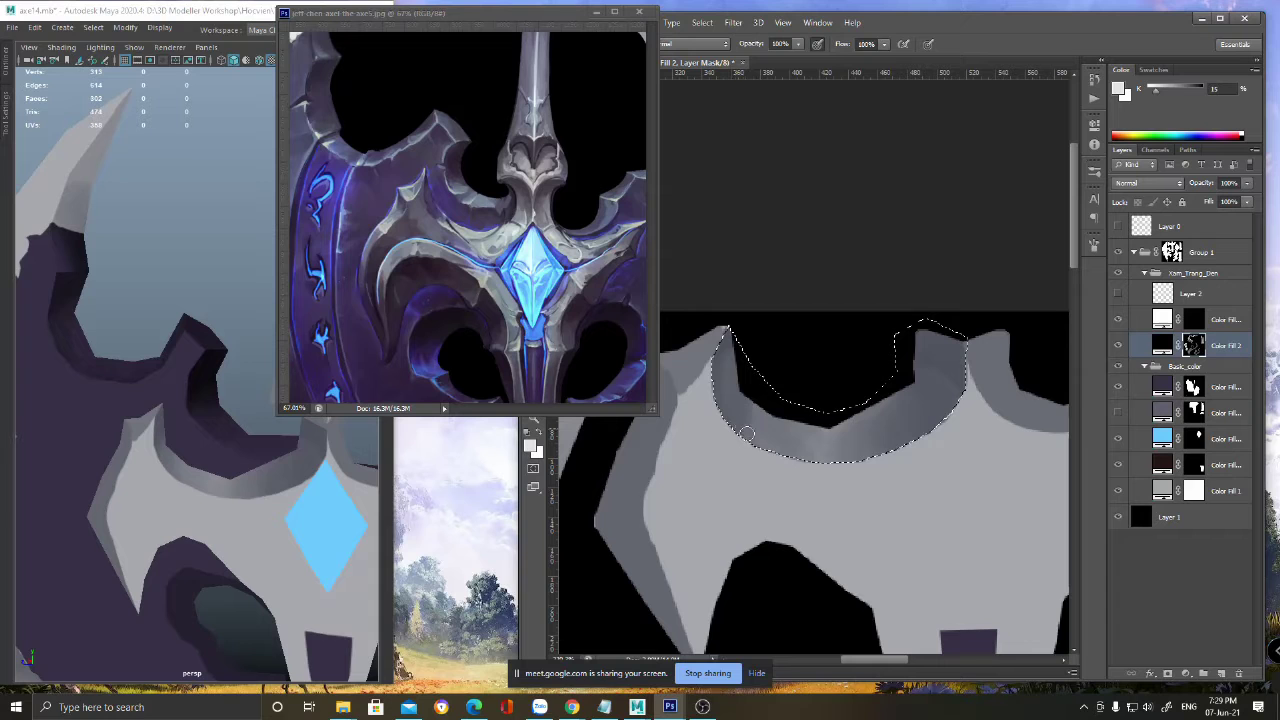
pyautogui.keyDown('alt'); pyautogui.click(770, 414); pyautogui.keyUp('alt')
pyautogui.hotkey('ctrl', 'd')
# - Lasso a narrow sliver along the upper band's lower left edge, darken it with an 18% K grey and deselect
pyautogui.hotkey('ctrl', 'space')
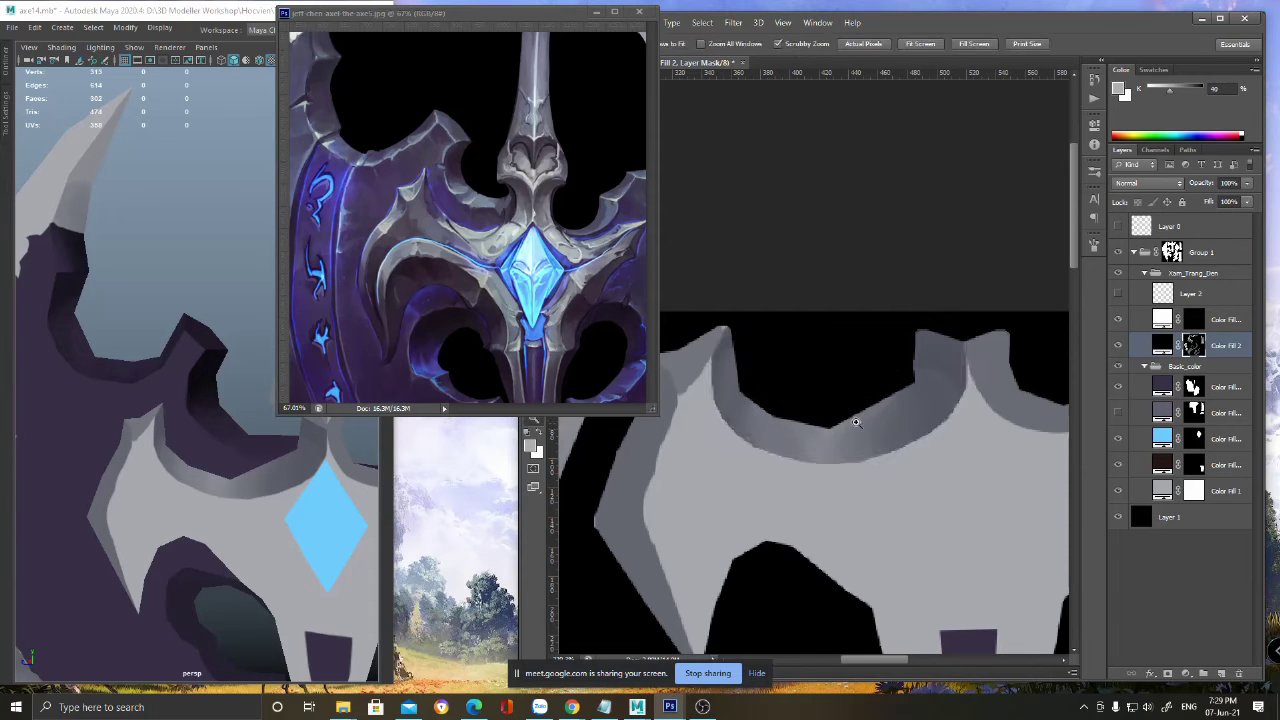
pyautogui.keyDown('ctrl'); pyautogui.moveTo(856, 421); pyautogui.dragTo(807, 413); pyautogui.keyUp('ctrl')
pyautogui.click(807, 413)
pyautogui.press('l')
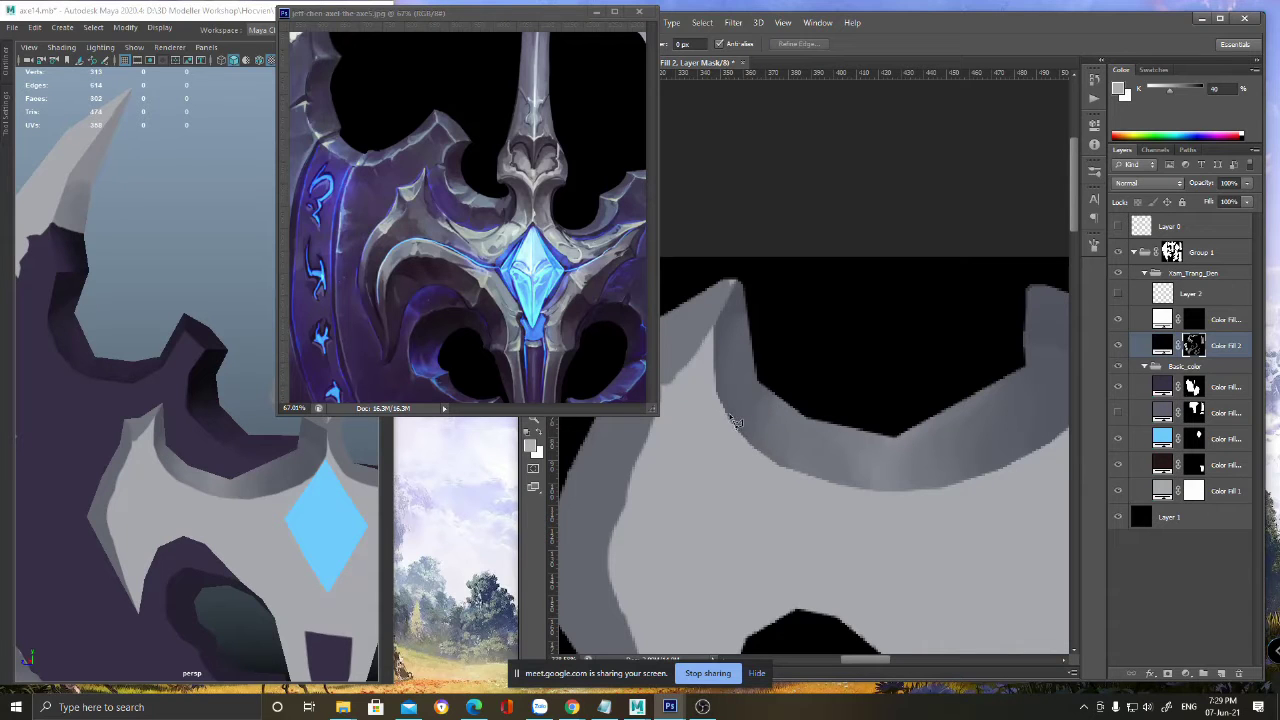
pyautogui.moveTo(743, 427)
pyautogui.mouseDown()
pyautogui.moveTo(800, 475)
pyautogui.moveTo(858, 483)
pyautogui.moveTo(812, 459)
pyautogui.mouseUp()
pyautogui.moveTo(748, 420); pyautogui.dragTo(732, 416)
pyautogui.press('b')
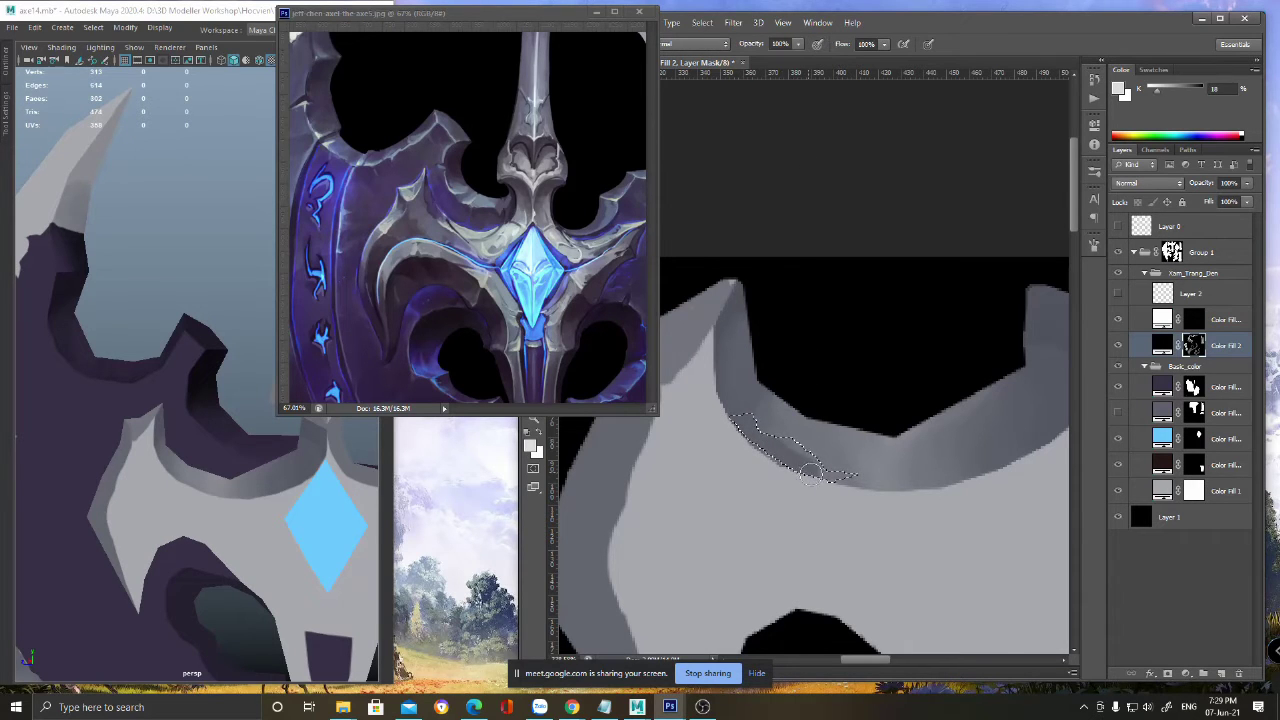
pyautogui.hotkey('ctrl', 'd')
# - Blend the darkened sliver into the surrounding upper band of the crest using sampled mid greys
pyautogui.press('z')
pyautogui.moveTo(904, 413)
pyautogui.mouseDown()
pyautogui.moveTo(861, 370)
pyautogui.moveTo(900, 368)
pyautogui.mouseUp()
pyautogui.click(899, 367)
pyautogui.press('b')
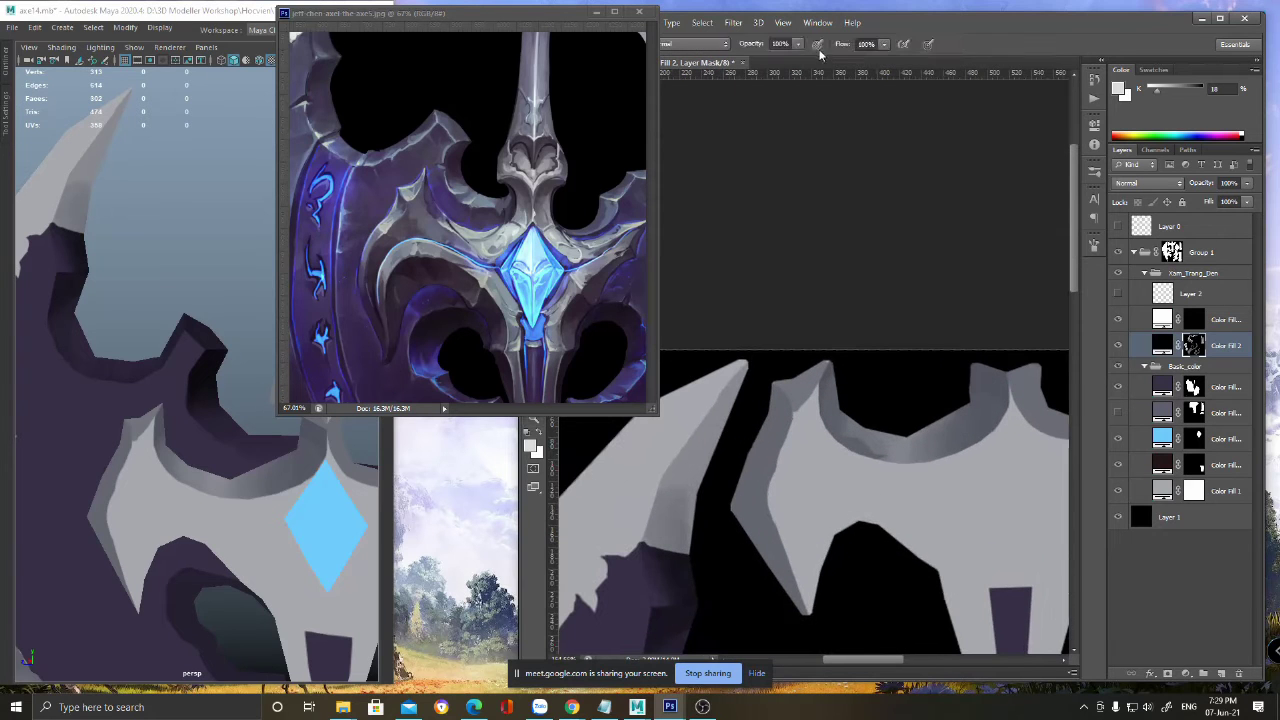
pyautogui.press('z')
pyautogui.moveTo(887, 457); pyautogui.dragTo(910, 457)
pyautogui.press('b')
pyautogui.keyDown('alt'); pyautogui.click(843, 419); pyautogui.keyUp('alt')
pyautogui.keyDown('alt'); pyautogui.click(888, 432); pyautogui.keyUp('alt')
pyautogui.keyDown('alt'); pyautogui.click(863, 449); pyautogui.keyUp('alt')
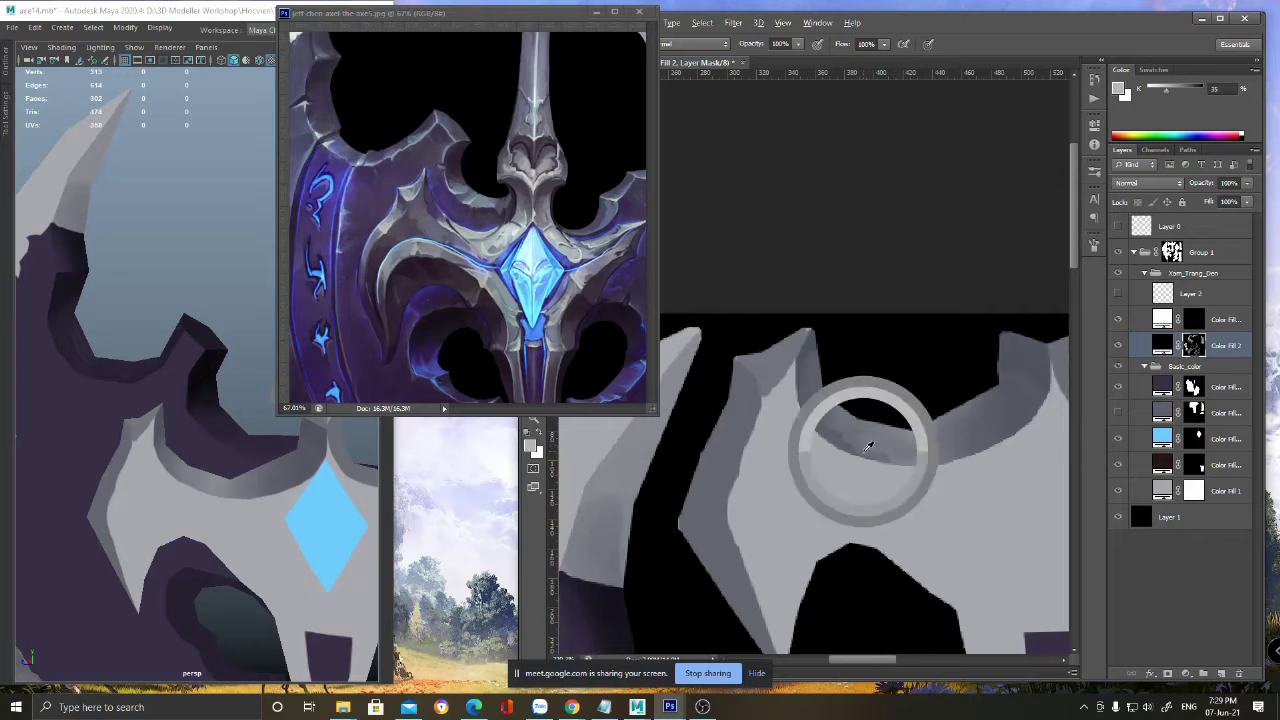
pyautogui.keyDown('alt'); pyautogui.click(918, 444); pyautogui.keyUp('alt')
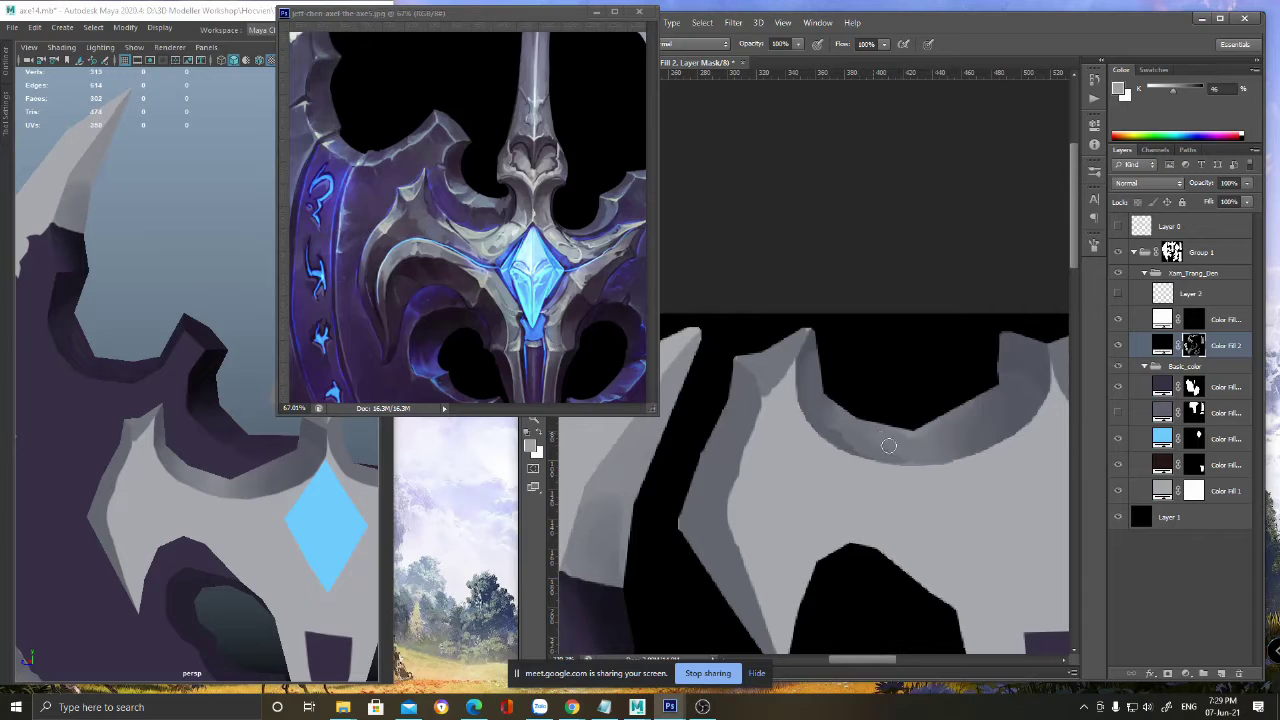
# - Blend the shading in the left and middle stretch of the crest's upper band with sampled greys
pyautogui.keyDown('alt'); pyautogui.click(868, 435); pyautogui.keyUp('alt')
pyautogui.keyDown('alt'); pyautogui.click(868, 441); pyautogui.keyUp('alt')
pyautogui.keyDown('alt'); pyautogui.click(840, 431); pyautogui.keyUp('alt')
pyautogui.keyDown('alt'); pyautogui.click(840, 421); pyautogui.keyUp('alt')
pyautogui.keyDown('alt'); pyautogui.click(826, 427); pyautogui.keyUp('alt')
# - Soften the tones in the right curve of the upper band beside the centre notch with sampled 45% and 40% K greys
pyautogui.press('z')
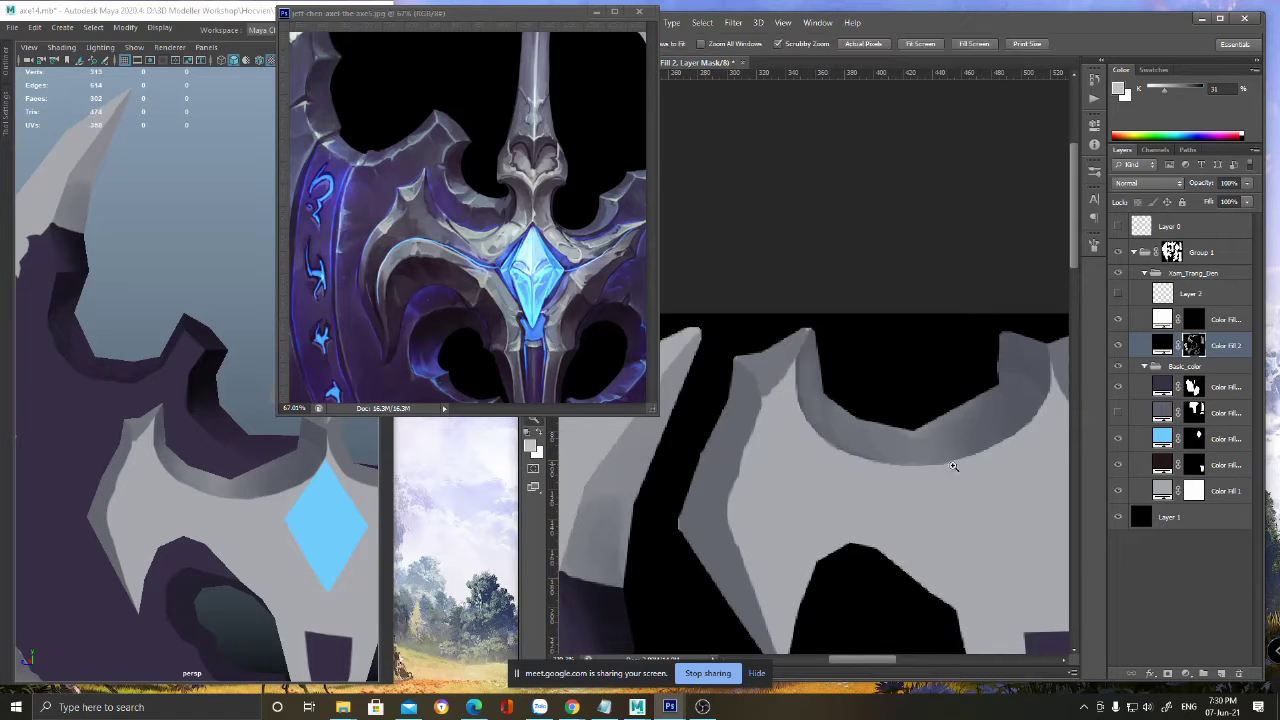
pyautogui.keyDown('alt'); pyautogui.click(881, 459); pyautogui.keyUp('alt')
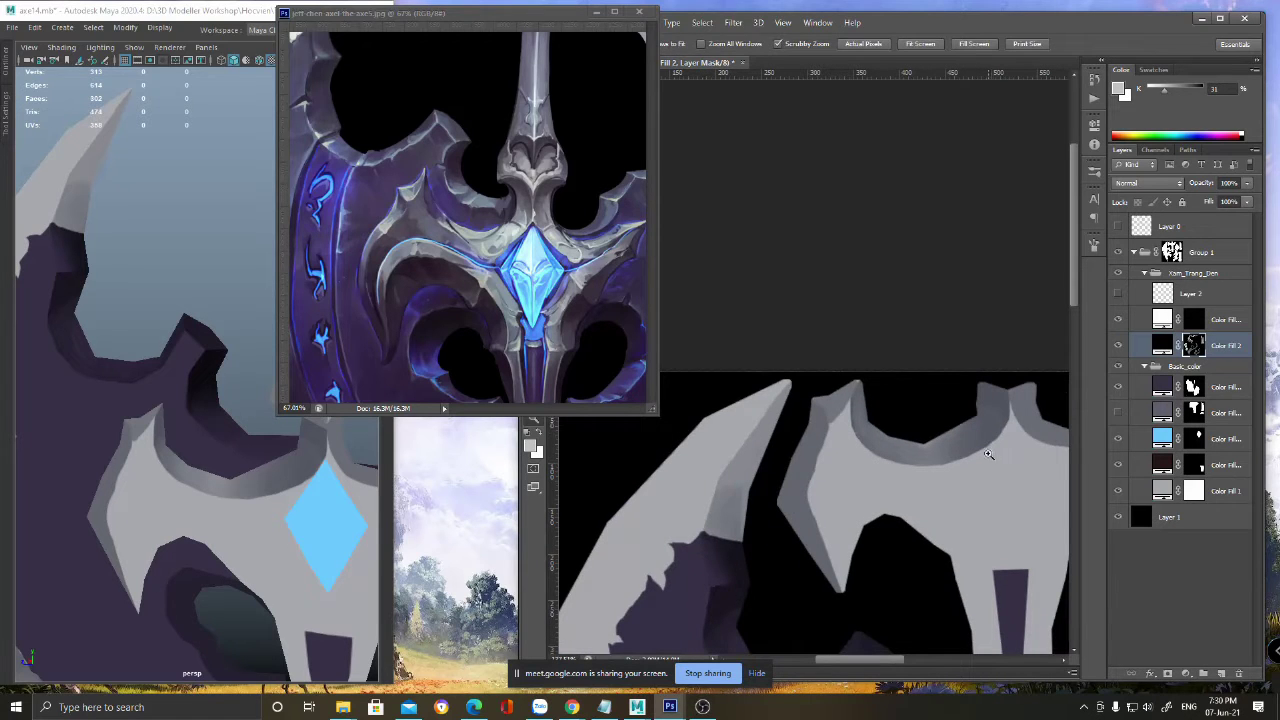
pyautogui.moveTo(961, 454); pyautogui.dragTo(970, 455)
pyautogui.moveTo(970, 455)
pyautogui.mouseDown()
pyautogui.moveTo(842, 456)
pyautogui.moveTo(855, 435)
pyautogui.mouseUp()
pyautogui.press('b')
pyautogui.keyDown('alt'); pyautogui.click(814, 448); pyautogui.keyUp('alt')
pyautogui.hotkey('ctrl', 'z')
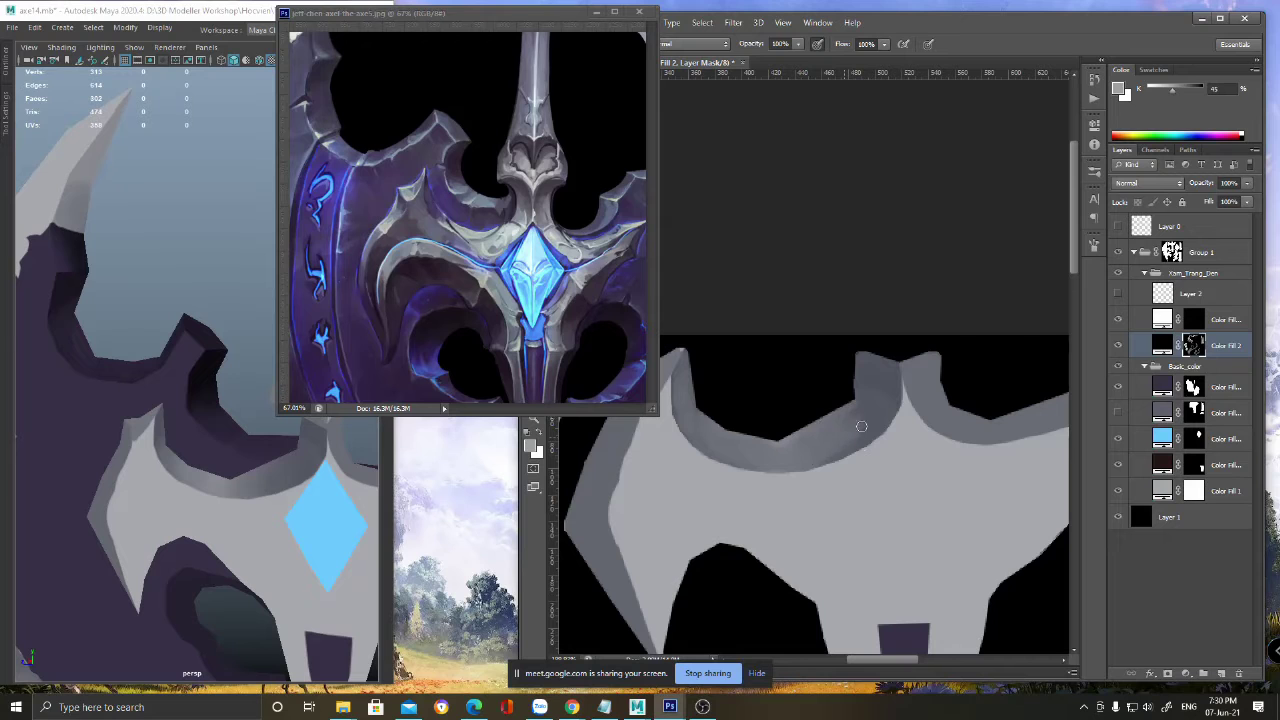
pyautogui.keyDown('alt'); pyautogui.click(872, 365); pyautogui.keyUp('alt')
pyautogui.keyDown('alt'); pyautogui.click(814, 430); pyautogui.keyUp('alt')
# - Turn off pen-pressure opacity and paint chipped notches along the upper band's lower left edge with black and sampled greys
pyautogui.keyDown('ctrl'); pyautogui.moveTo(944, 425); pyautogui.dragTo(868, 438); pyautogui.keyUp('ctrl')
pyautogui.keyDown('ctrl'); pyautogui.moveTo(909, 497); pyautogui.dragTo(898, 495); pyautogui.keyUp('ctrl')
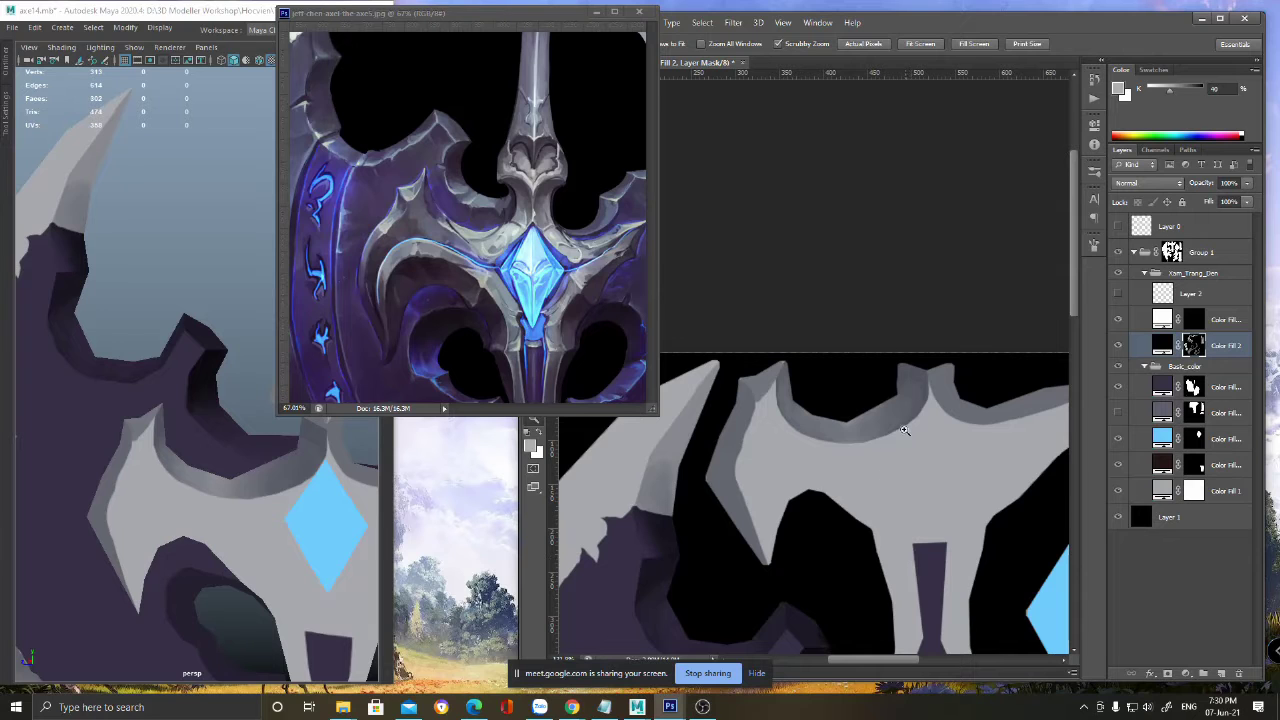
pyautogui.keyDown('ctrl'); pyautogui.moveTo(892, 440); pyautogui.dragTo(912, 434); pyautogui.keyUp('ctrl')
pyautogui.press('b')
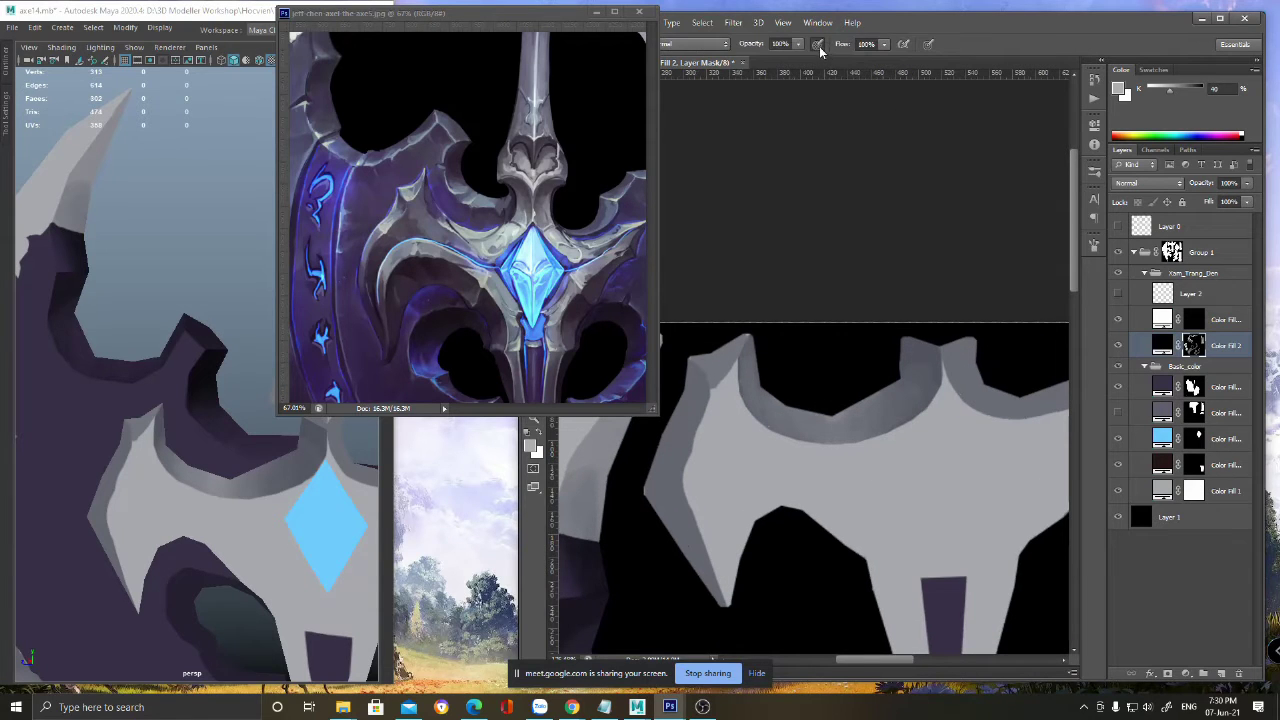
pyautogui.press('d')
pyautogui.keyDown('alt'); pyautogui.click(750, 395); pyautogui.keyUp('alt')
pyautogui.press('d')
pyautogui.keyDown('alt'); pyautogui.click(752, 409); pyautogui.keyUp('alt')
pyautogui.moveTo(806, 439); pyautogui.dragTo(838, 445)
pyautogui.keyDown('alt'); pyautogui.click(851, 449); pyautogui.keyUp('alt')
# - Hide the white colour fill layer, save the texture and review the chipped band on the crest
pyautogui.press('z')
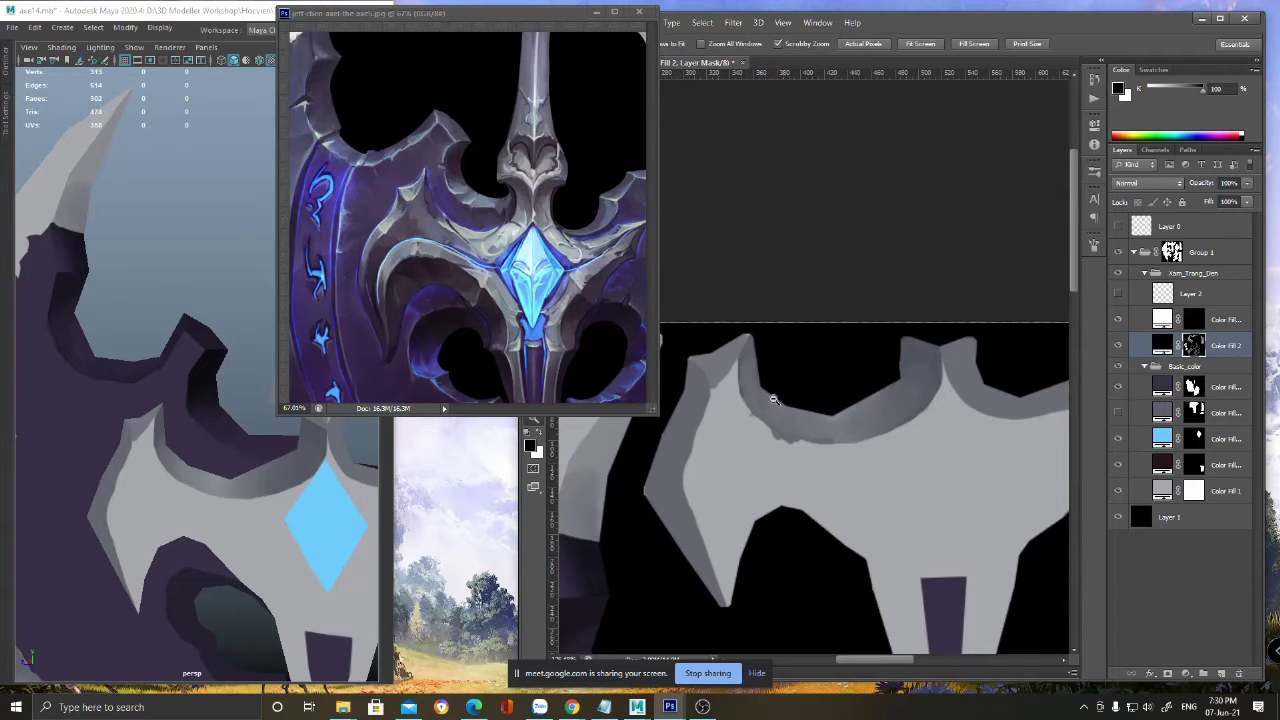
pyautogui.keyDown('alt'); pyautogui.click(775, 400); pyautogui.keyUp('alt')
pyautogui.keyDown('alt'); pyautogui.click(870, 487); pyautogui.keyUp('alt')
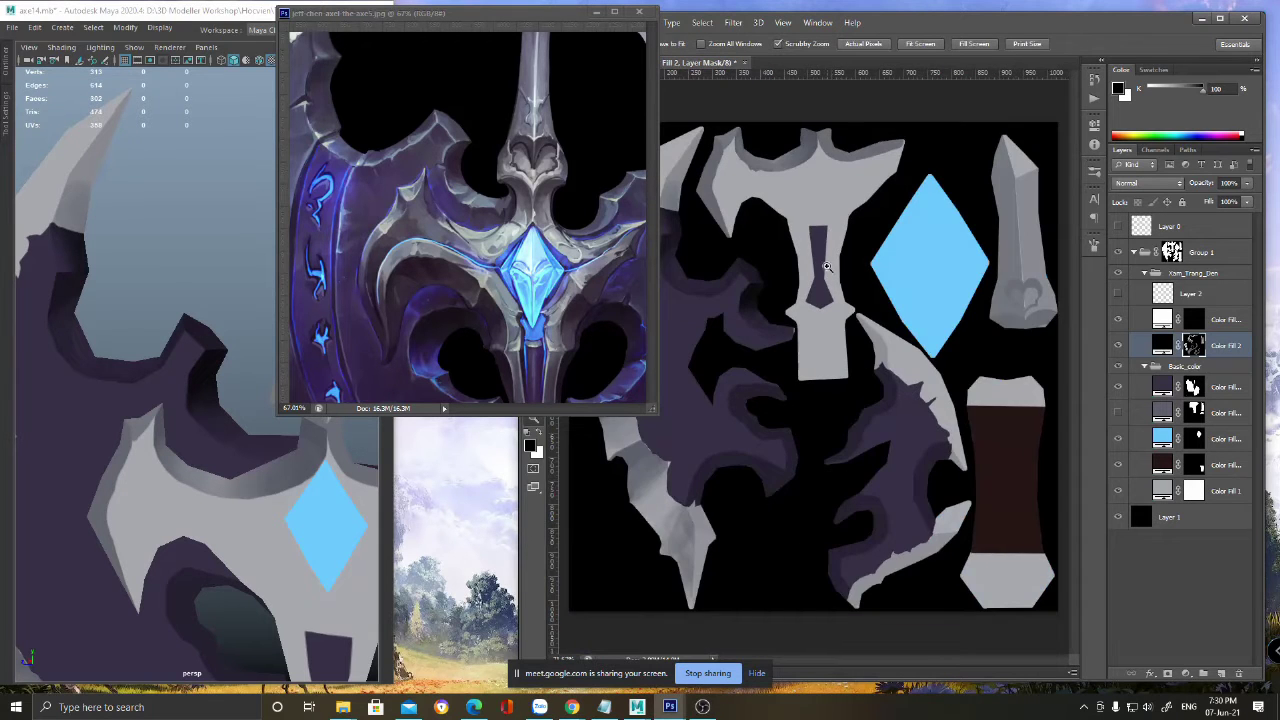
pyautogui.click(804, 222)
pyautogui.moveTo(812, 270); pyautogui.dragTo(845, 465)
pyautogui.click(841, 356)
pyautogui.moveTo(841, 356); pyautogui.dragTo(890, 455)
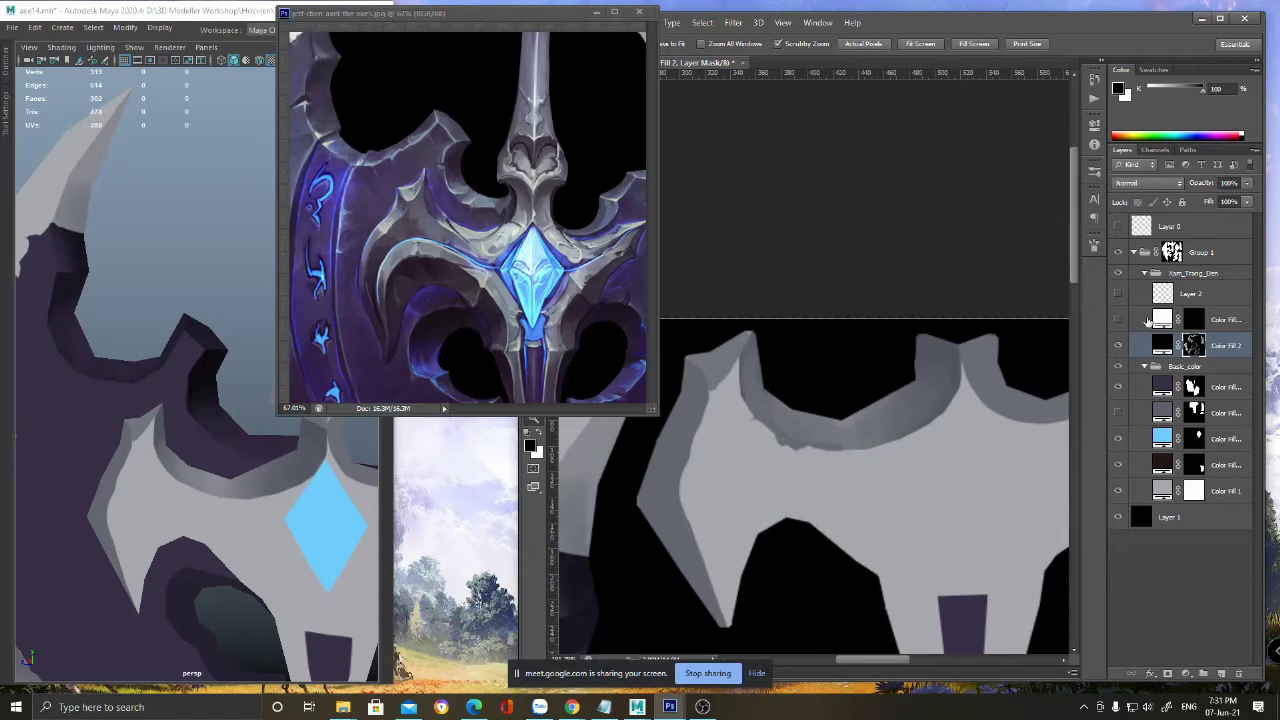
pyautogui.moveTo(868, 483); pyautogui.dragTo(903, 469)
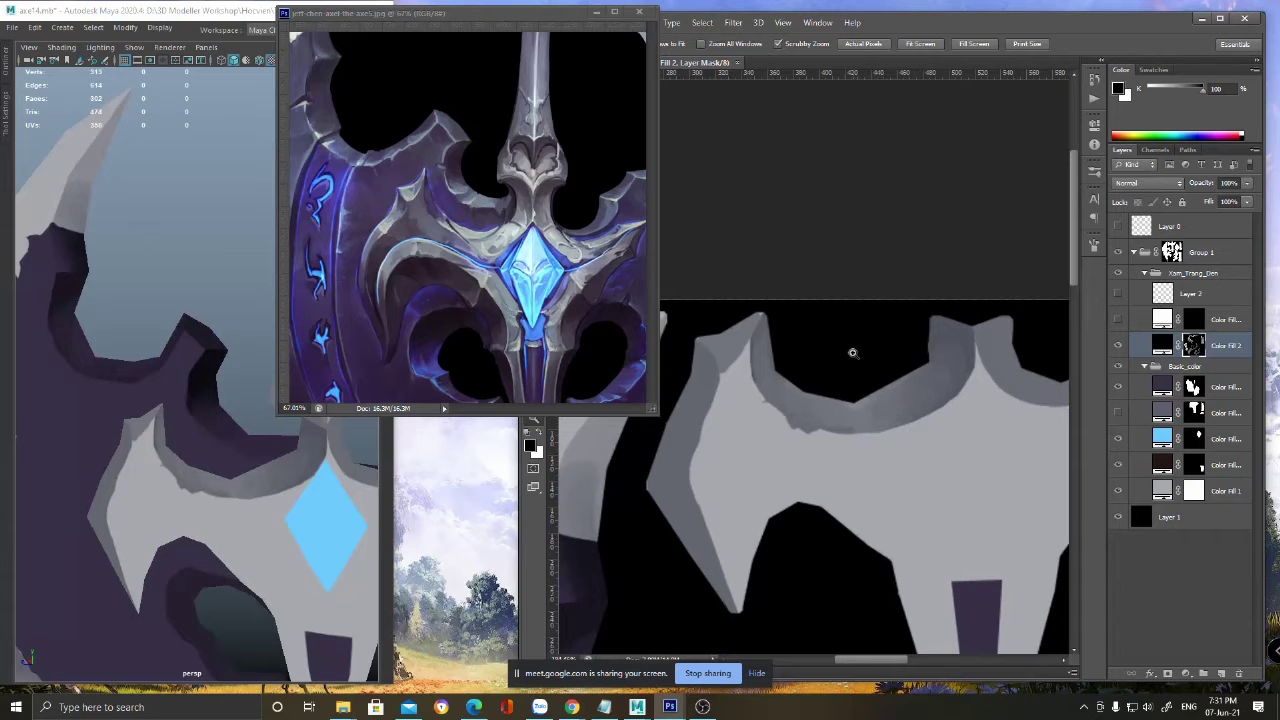
# - Reshape the inner edge of the crest's left dark facet with black and sampled grey, save, and check it on the Maya model
pyautogui.moveTo(743, 385)
pyautogui.mouseDown()
pyautogui.moveTo(751, 366)
pyautogui.moveTo(730, 394)
pyautogui.moveTo(765, 385)
pyautogui.mouseUp()
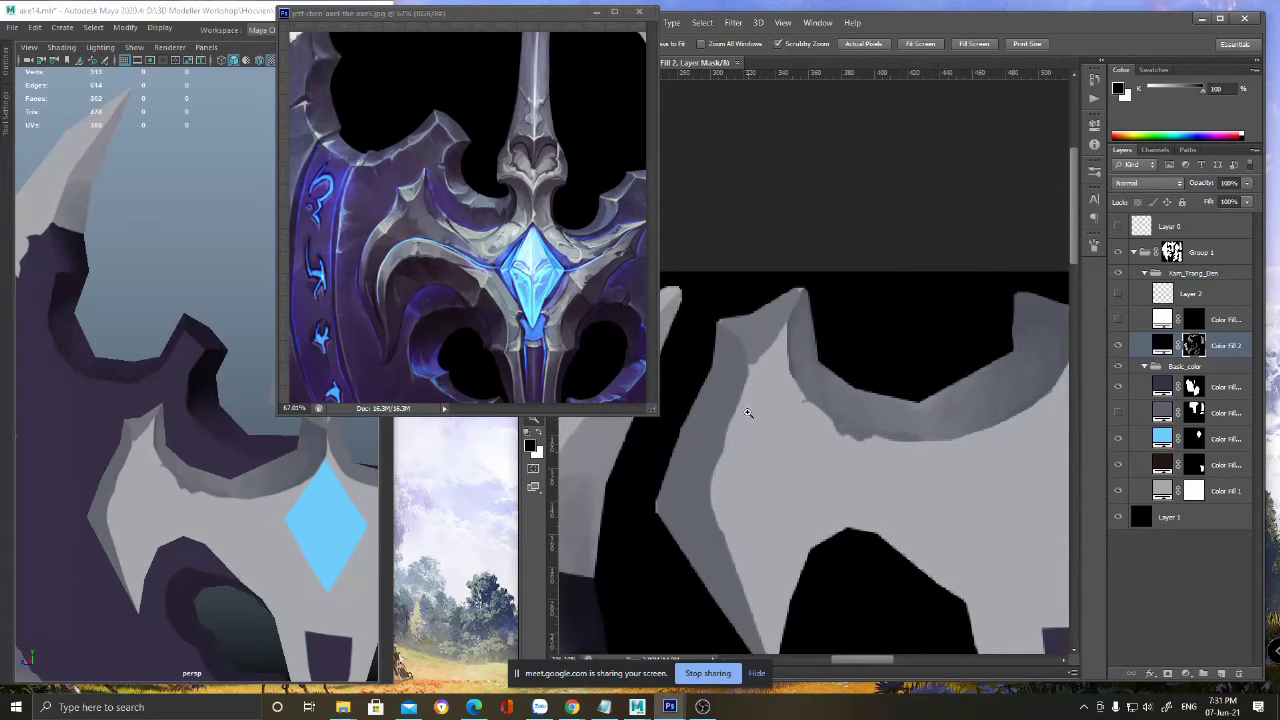
pyautogui.moveTo(768, 447); pyautogui.dragTo(719, 404)
pyautogui.moveTo(923, 532); pyautogui.dragTo(902, 516)
pyautogui.moveTo(837, 447); pyautogui.dragTo(897, 461)
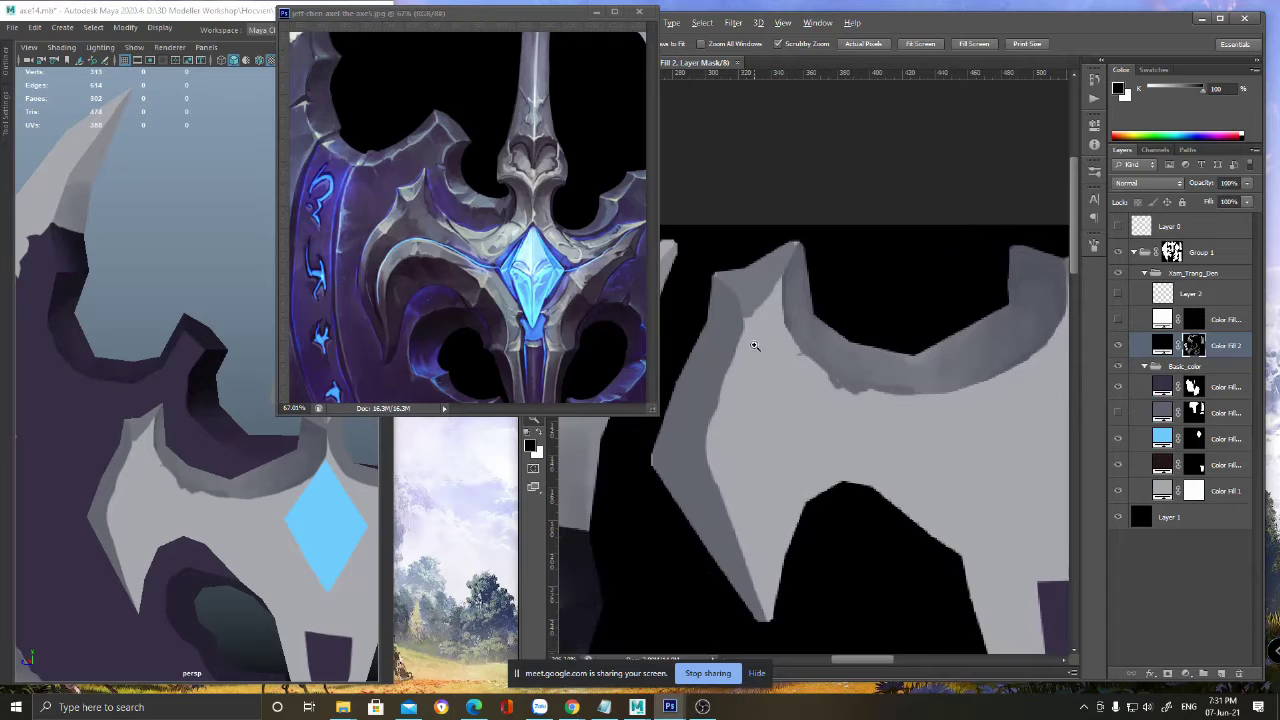
pyautogui.press('b')
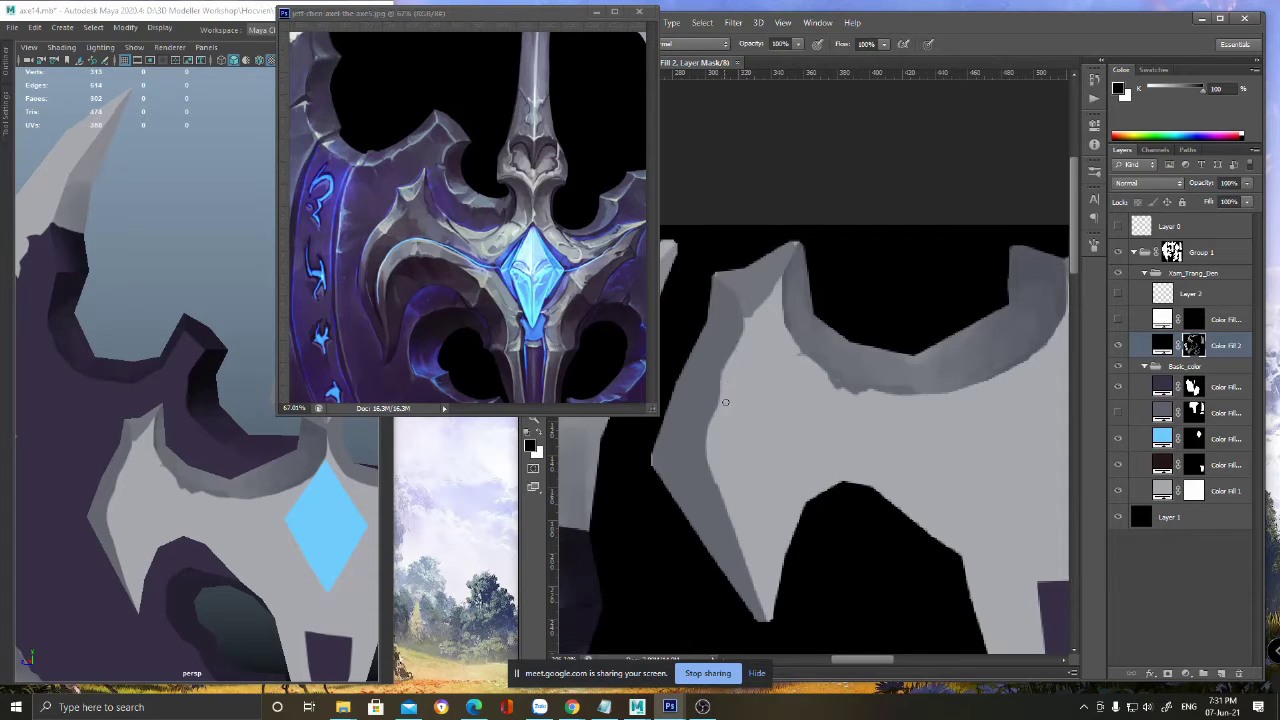
pyautogui.moveTo(709, 407)
pyautogui.mouseDown()
pyautogui.moveTo(712, 390)
pyautogui.moveTo(720, 498)
pyautogui.mouseUp()
pyautogui.moveTo(705, 427)
pyautogui.mouseDown()
pyautogui.moveTo(712, 500)
pyautogui.moveTo(755, 598)
pyautogui.moveTo(722, 498)
pyautogui.mouseUp()
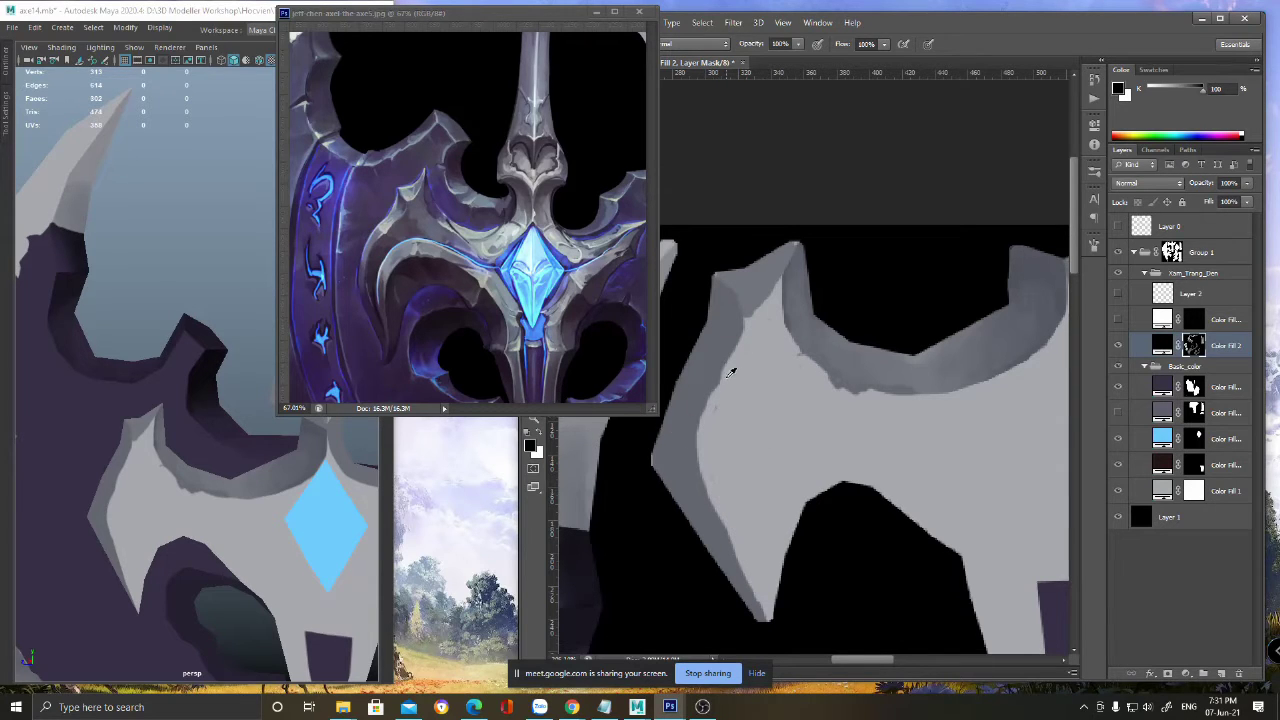
pyautogui.keyDown('alt'); pyautogui.click(730, 330); pyautogui.keyUp('alt')
pyautogui.keyDown('alt'); pyautogui.moveTo(185, 501); pyautogui.dragTo(214, 491); pyautogui.keyUp('alt')
pyautogui.click(979, 44)
pyautogui.press('d')
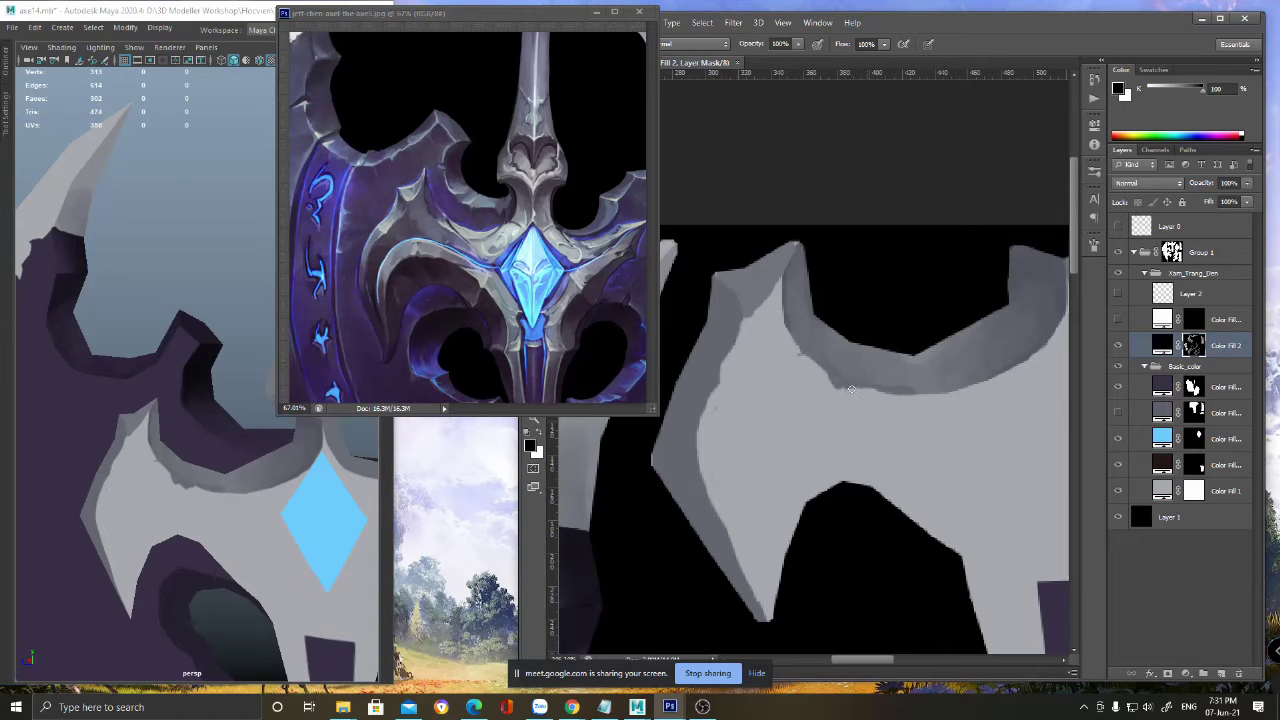
# - Refine the chipped notch on the upper band's lower edge with a sampled grey and save the texture
pyautogui.keyDown('alt'); pyautogui.click(872, 386); pyautogui.keyUp('alt')
pyautogui.press('d')
pyautogui.press('z')
pyautogui.moveTo(751, 331); pyautogui.dragTo(800, 354)
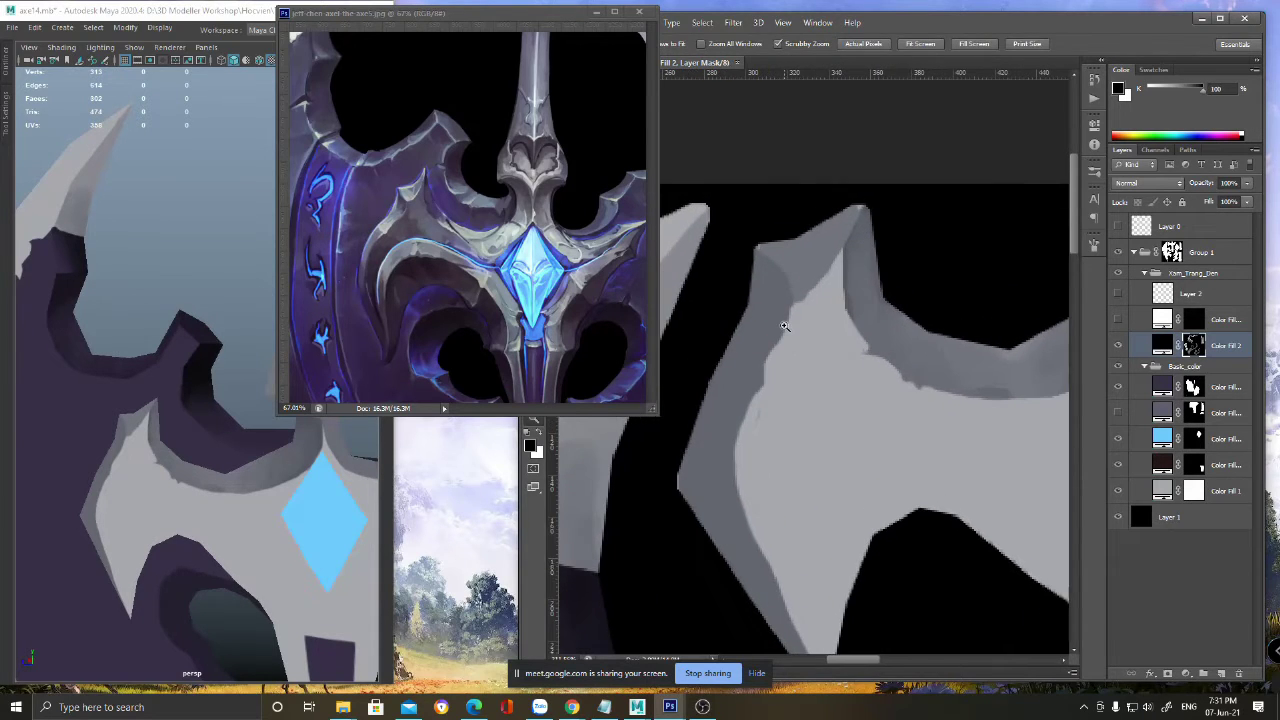
# - Lasso the left facet's upper section, shade it from dark at the top to light at the bottom with pen-pressure opacity, and deselect
pyautogui.press('l')
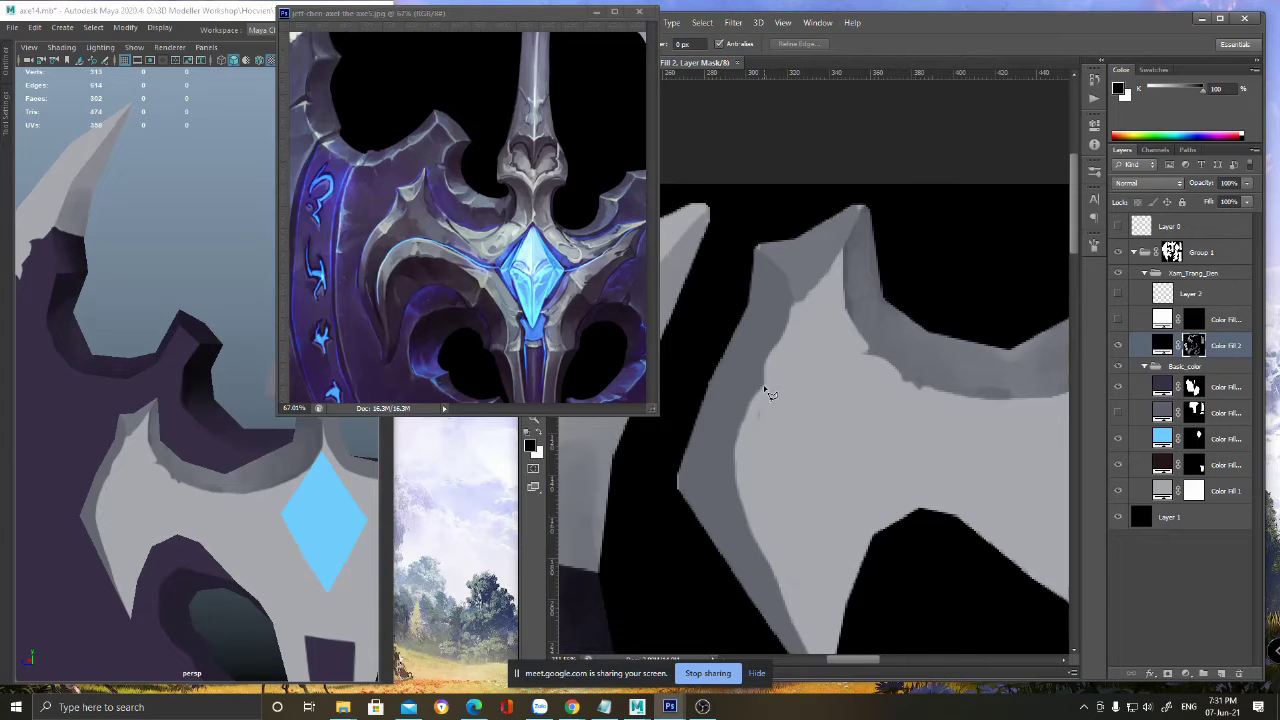
pyautogui.moveTo(774, 356)
pyautogui.mouseDown()
pyautogui.moveTo(798, 310)
pyautogui.moveTo(757, 247)
pyautogui.moveTo(720, 360)
pyautogui.moveTo(770, 395)
pyautogui.mouseUp()
pyautogui.press('b')
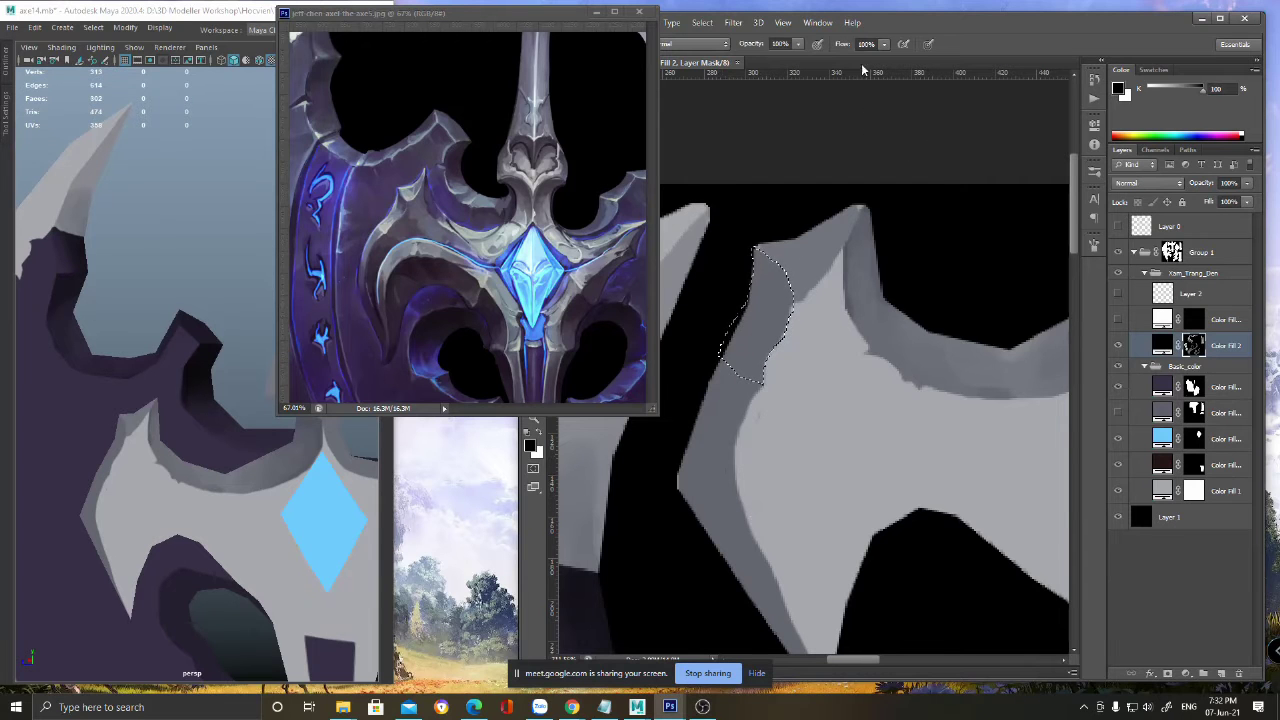
pyautogui.press('x')
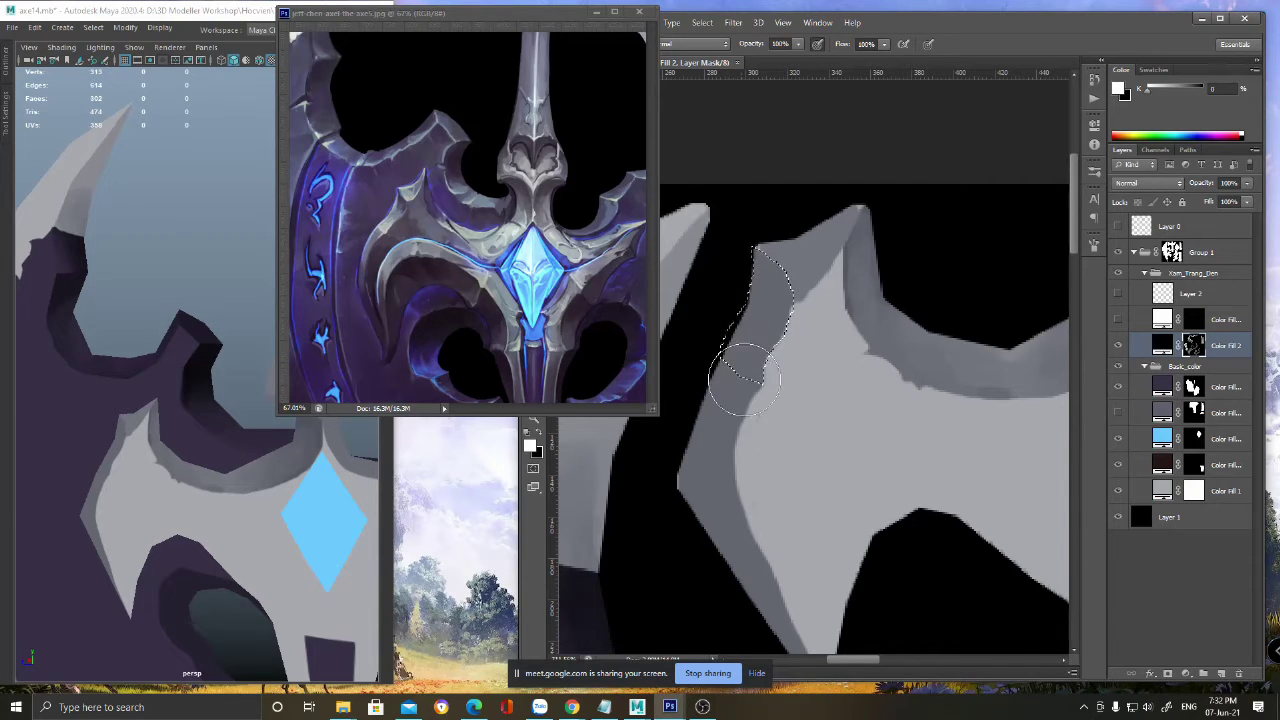
pyautogui.press('x')
pyautogui.moveTo(740, 396)
pyautogui.mouseDown()
pyautogui.moveTo(722, 357)
pyautogui.moveTo(746, 341)
pyautogui.moveTo(731, 292)
pyautogui.moveTo(751, 327)
pyautogui.moveTo(735, 295)
pyautogui.moveTo(768, 281)
pyautogui.moveTo(775, 295)
pyautogui.moveTo(792, 256)
pyautogui.moveTo(740, 360)
pyautogui.moveTo(749, 286)
pyautogui.moveTo(752, 340)
pyautogui.mouseUp()
pyautogui.press('x')
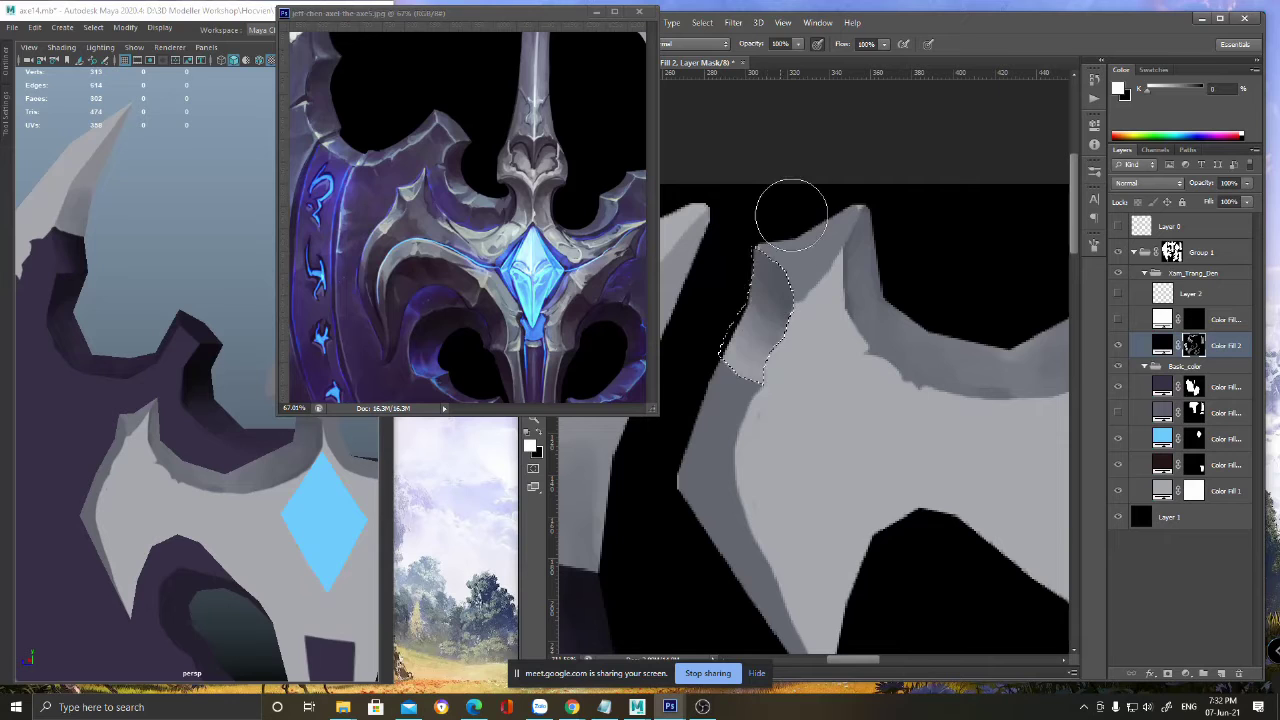
pyautogui.press('x')
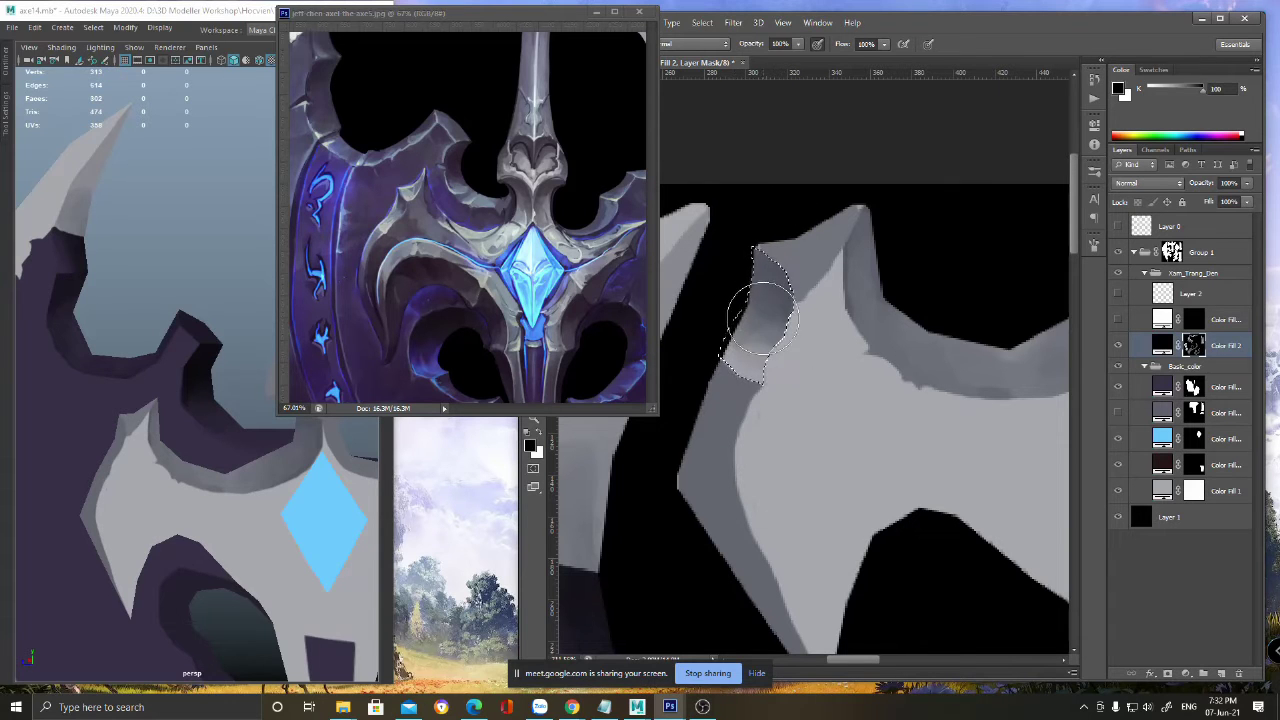
pyautogui.hotkey('ctrl', 'd')
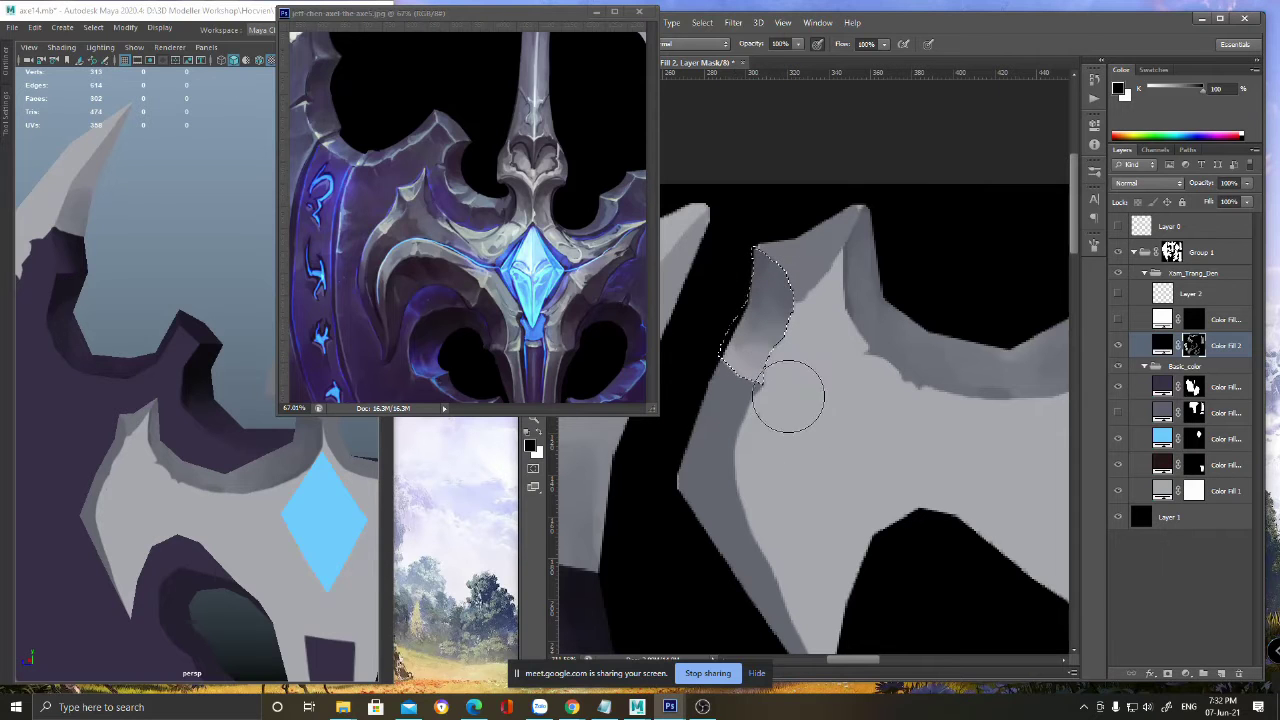
# - Shrink the brush and repaint the boundary between the left horn's top facet and the shaded section with a 40% K grey
pyautogui.moveTo(846, 417)
pyautogui.keyDown('ctrl'); pyautogui.mouseDown()
pyautogui.moveTo(829, 384)
pyautogui.moveTo(828, 420)
pyautogui.mouseUp(); pyautogui.keyUp('ctrl')
pyautogui.click(828, 420)
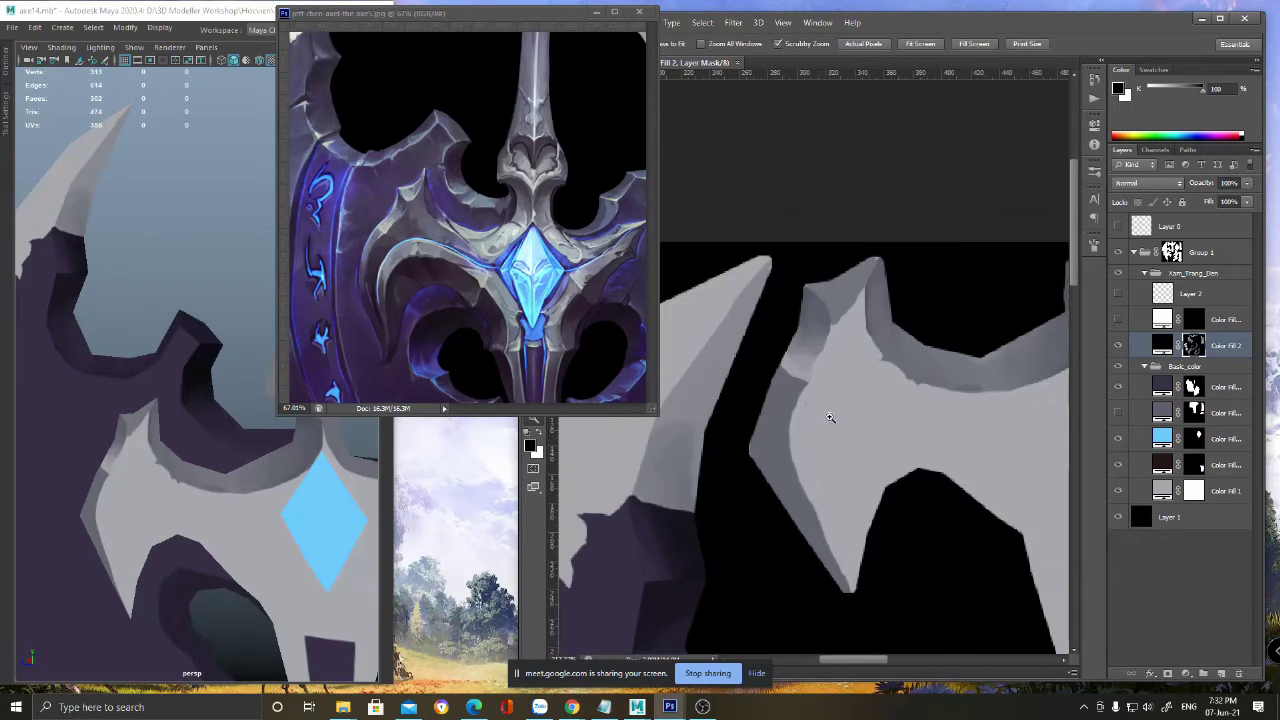
pyautogui.click(816, 418)
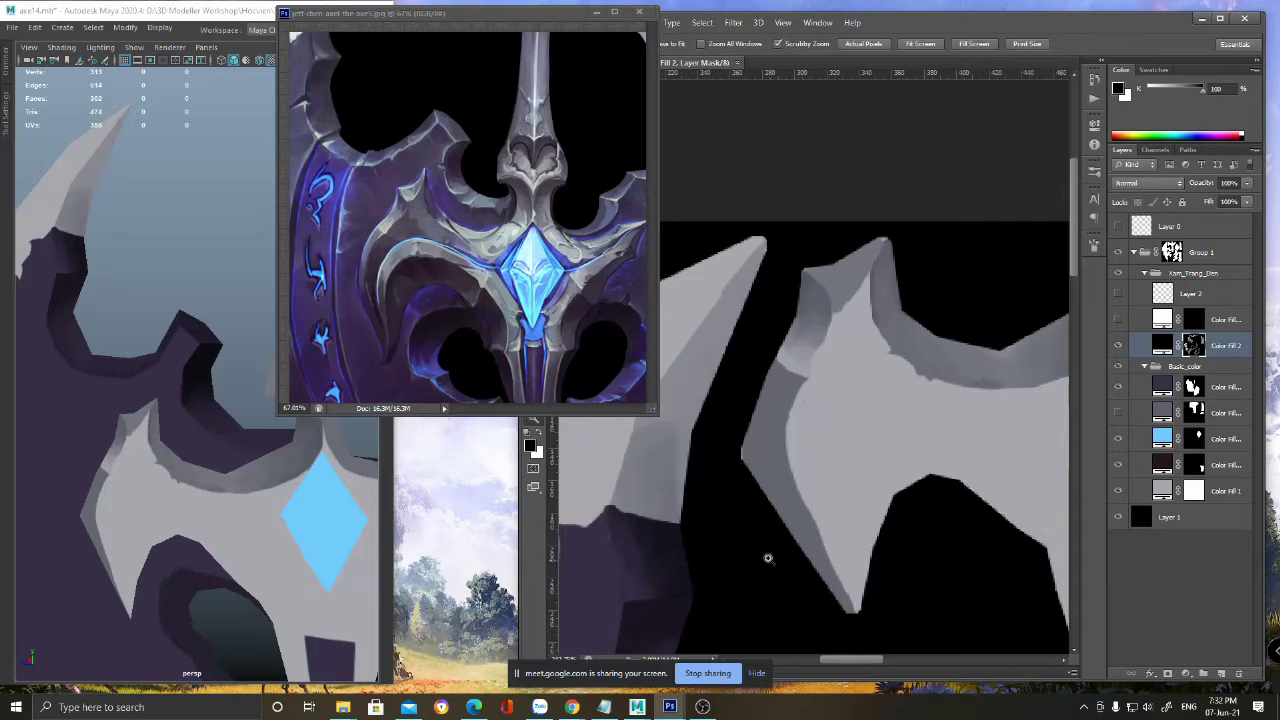
pyautogui.moveTo(851, 341); pyautogui.dragTo(837, 328)
pyautogui.keyDown('alt'); pyautogui.moveTo(826, 258); pyautogui.dragTo(833, 264); pyautogui.keyUp('alt')
pyautogui.click(833, 264)
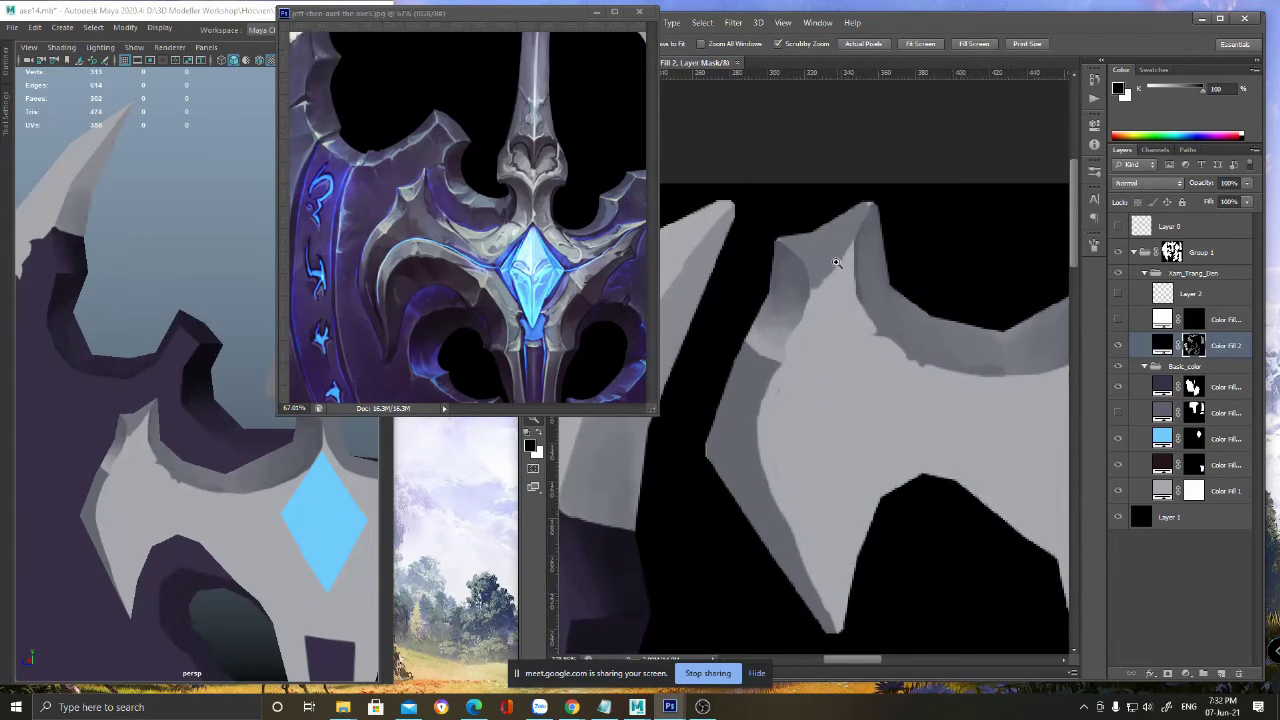
pyautogui.click(834, 258)
pyautogui.press('b')
pyautogui.press('[')
pyautogui.press('[')
pyautogui.press('[')
pyautogui.press('[')
pyautogui.press('[')
pyautogui.press('[')
pyautogui.press('[')
pyautogui.press('[')
pyautogui.press('[')
pyautogui.press('[')
pyautogui.press('[')
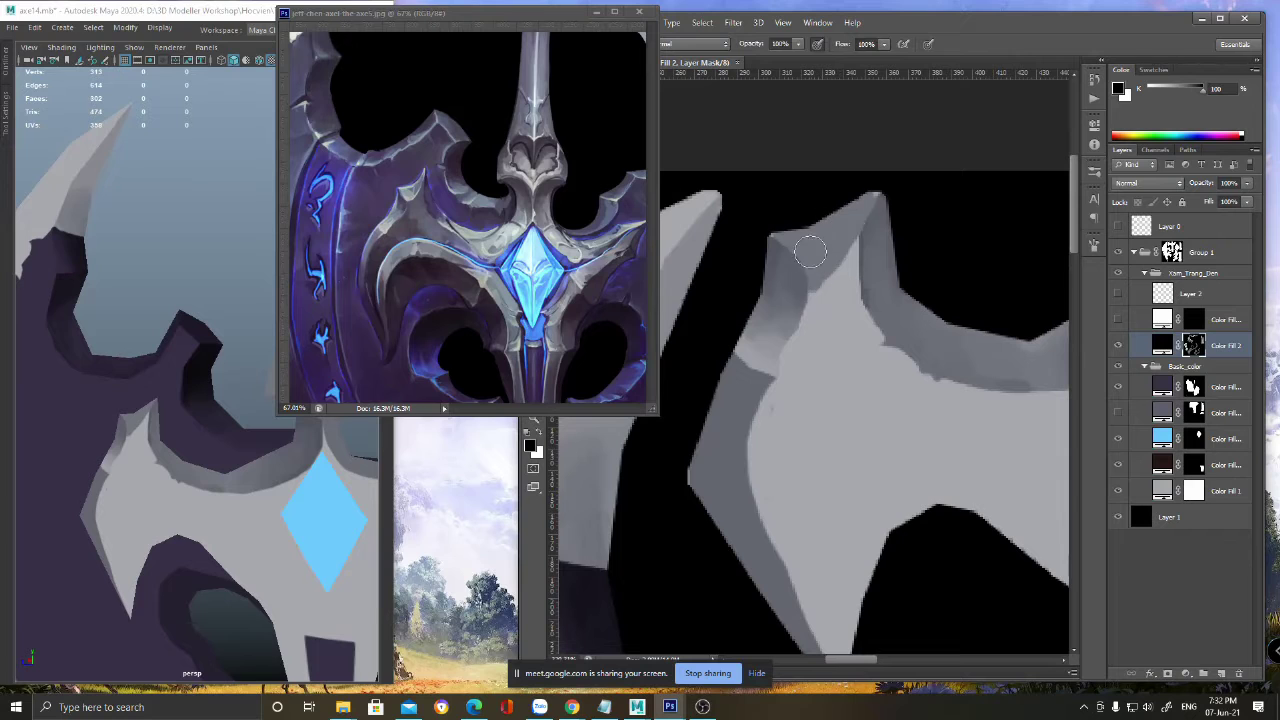
pyautogui.keyDown('alt'); pyautogui.click(800, 243); pyautogui.keyUp('alt')
pyautogui.moveTo(776, 238); pyautogui.dragTo(808, 286)
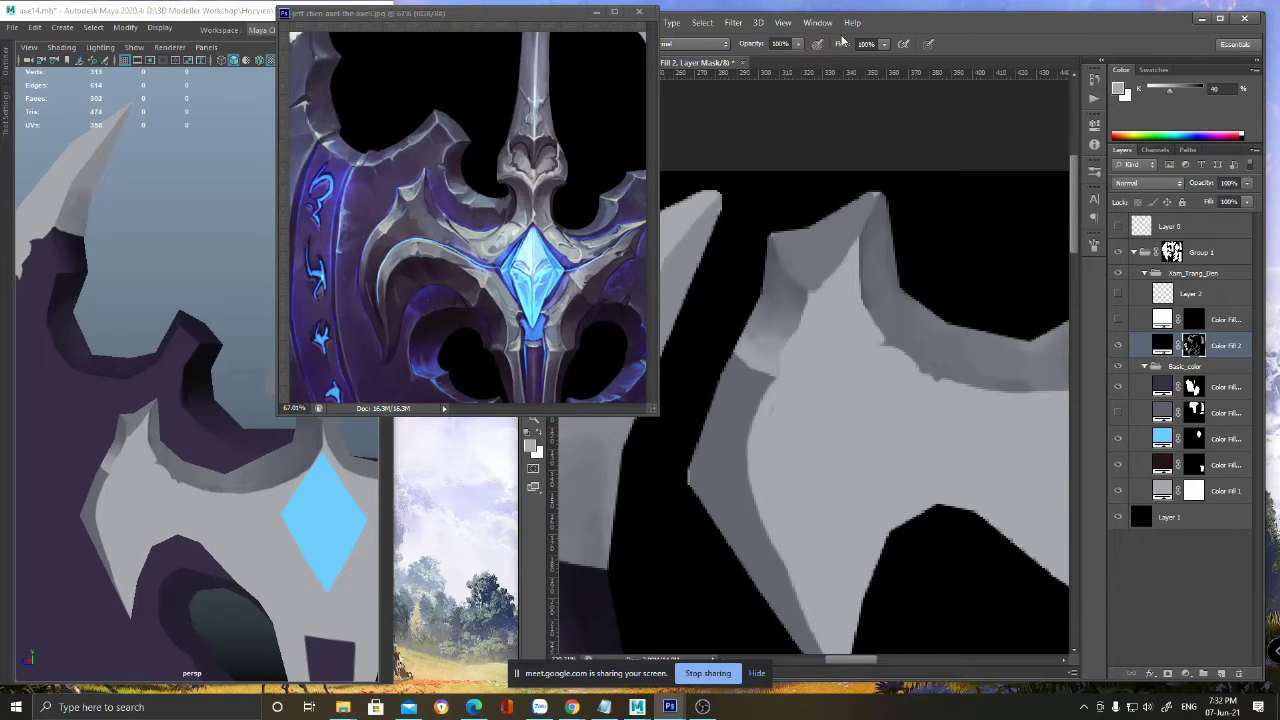
pyautogui.press('d')
# - Make Layer 2 visible and active for sketching in black, and show the UV wireframe on Layer 0
pyautogui.keyDown('ctrl'); pyautogui.moveTo(857, 423); pyautogui.dragTo(840, 400); pyautogui.keyUp('ctrl')
pyautogui.moveTo(858, 443); pyautogui.dragTo(828, 294)
pyautogui.moveTo(1066, 465); pyautogui.dragTo(972, 460)
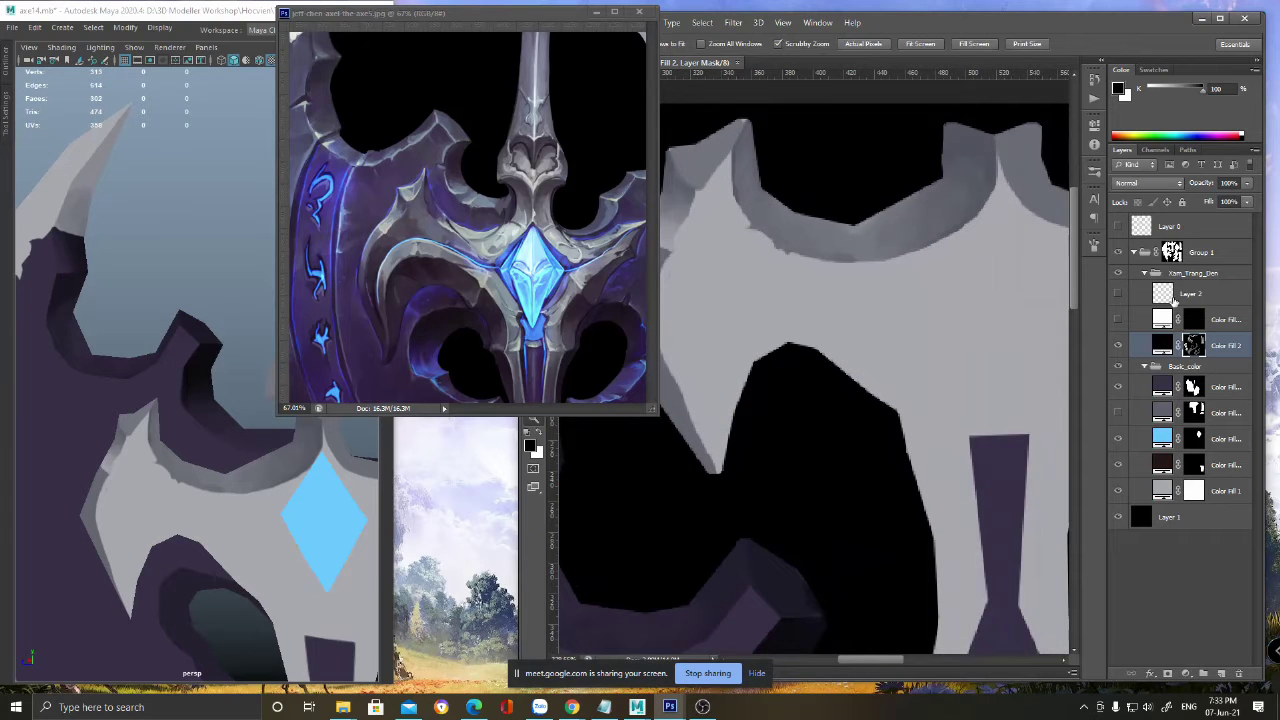
pyautogui.click(1155, 300)
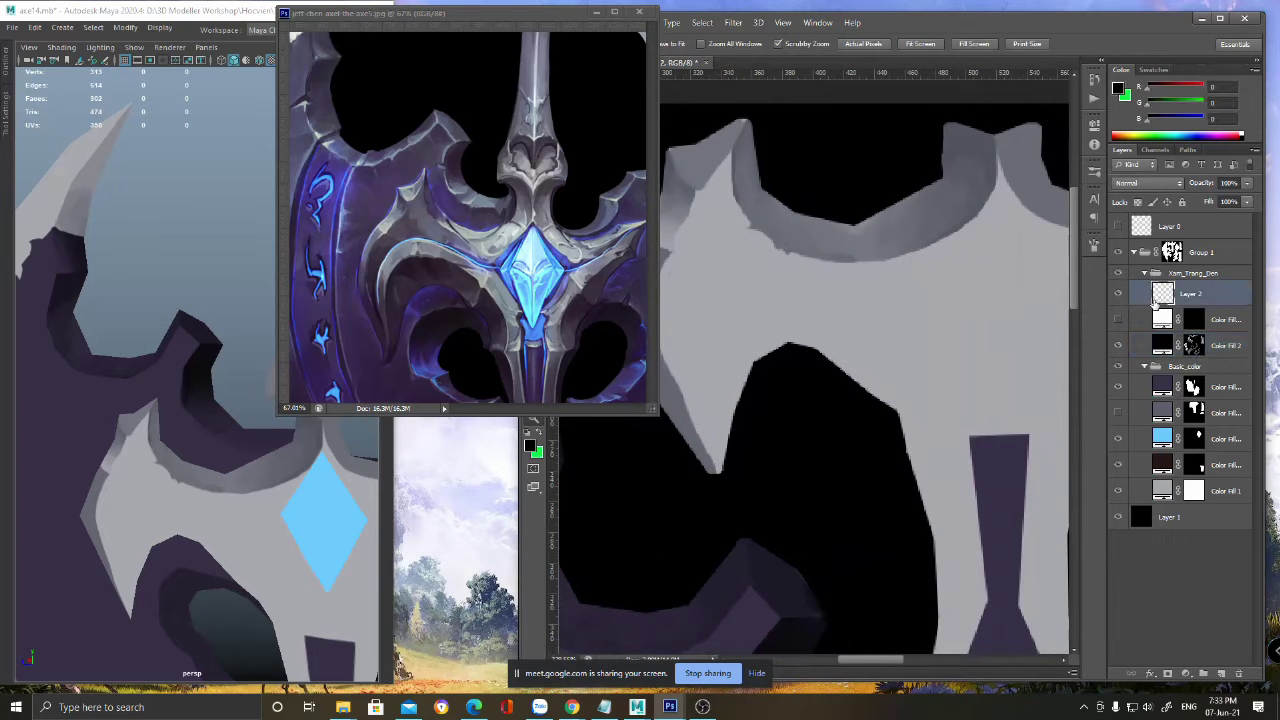
pyautogui.press('b')
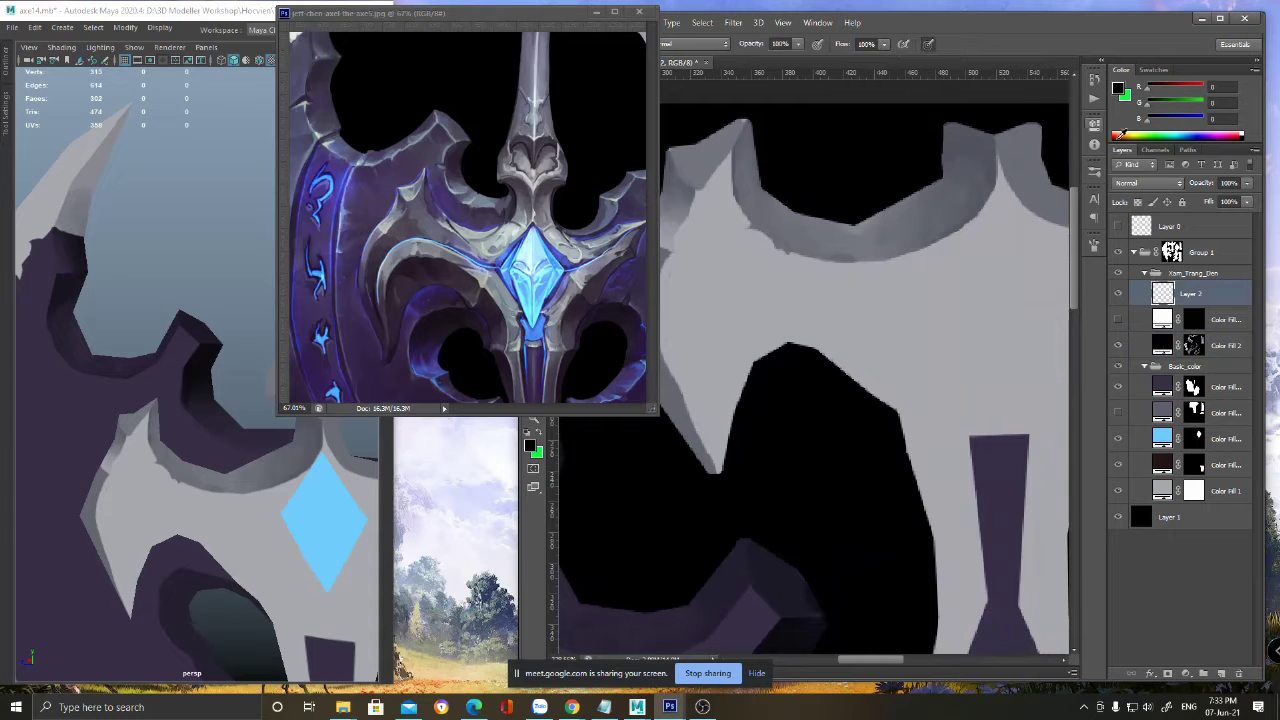
pyautogui.click(1117, 228)
# - Sketch a black diamond outline at the crest's centre with crease lines along its sides, following the UV wireframe
pyautogui.moveTo(969, 296); pyautogui.dragTo(868, 334)
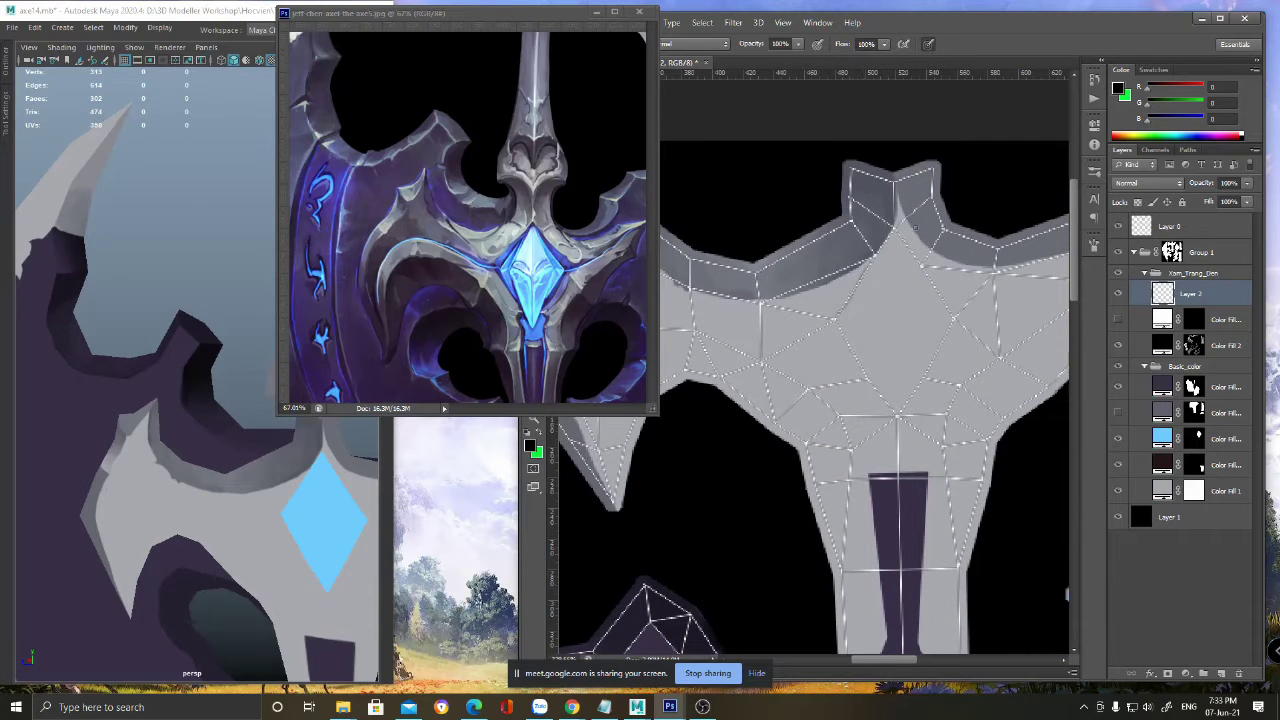
pyautogui.moveTo(870, 383); pyautogui.dragTo(888, 418)
pyautogui.moveTo(933, 360); pyautogui.dragTo(904, 414)
pyautogui.moveTo(902, 235); pyautogui.dragTo(956, 323)
pyautogui.moveTo(906, 246); pyautogui.dragTo(932, 286)
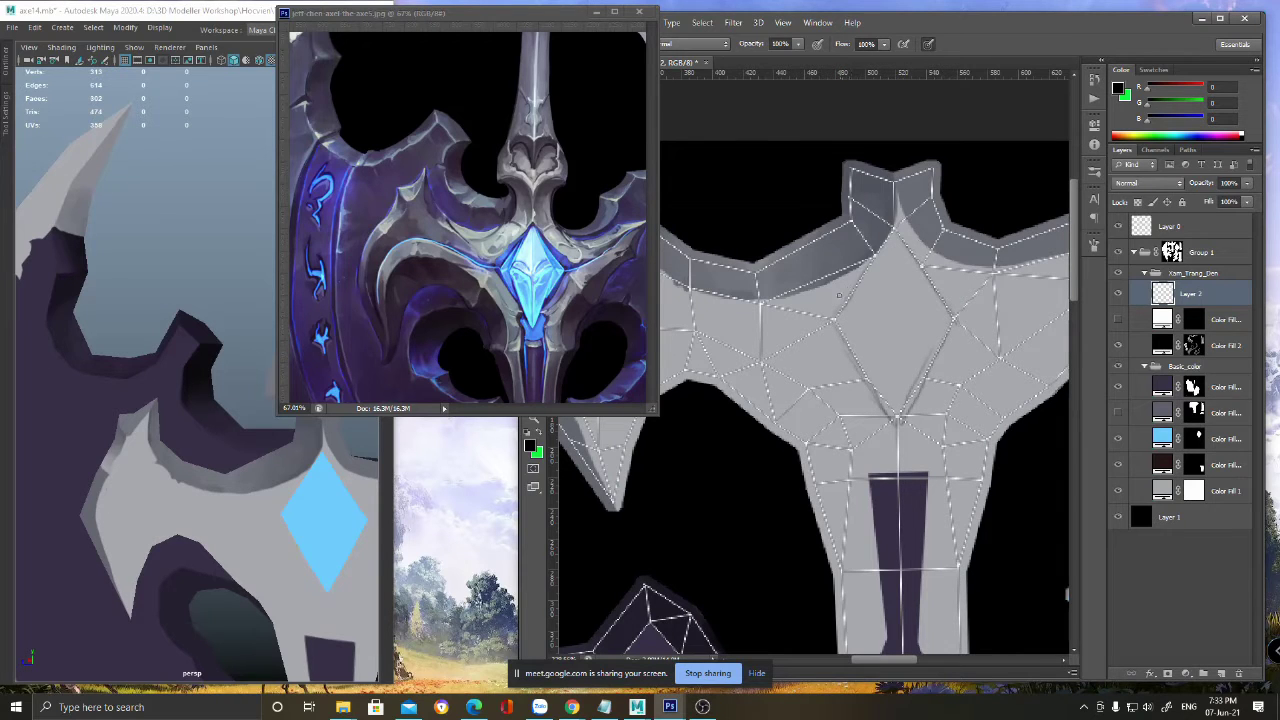
pyautogui.moveTo(821, 293)
pyautogui.mouseDown()
pyautogui.moveTo(854, 270)
pyautogui.moveTo(838, 316)
pyautogui.mouseUp()
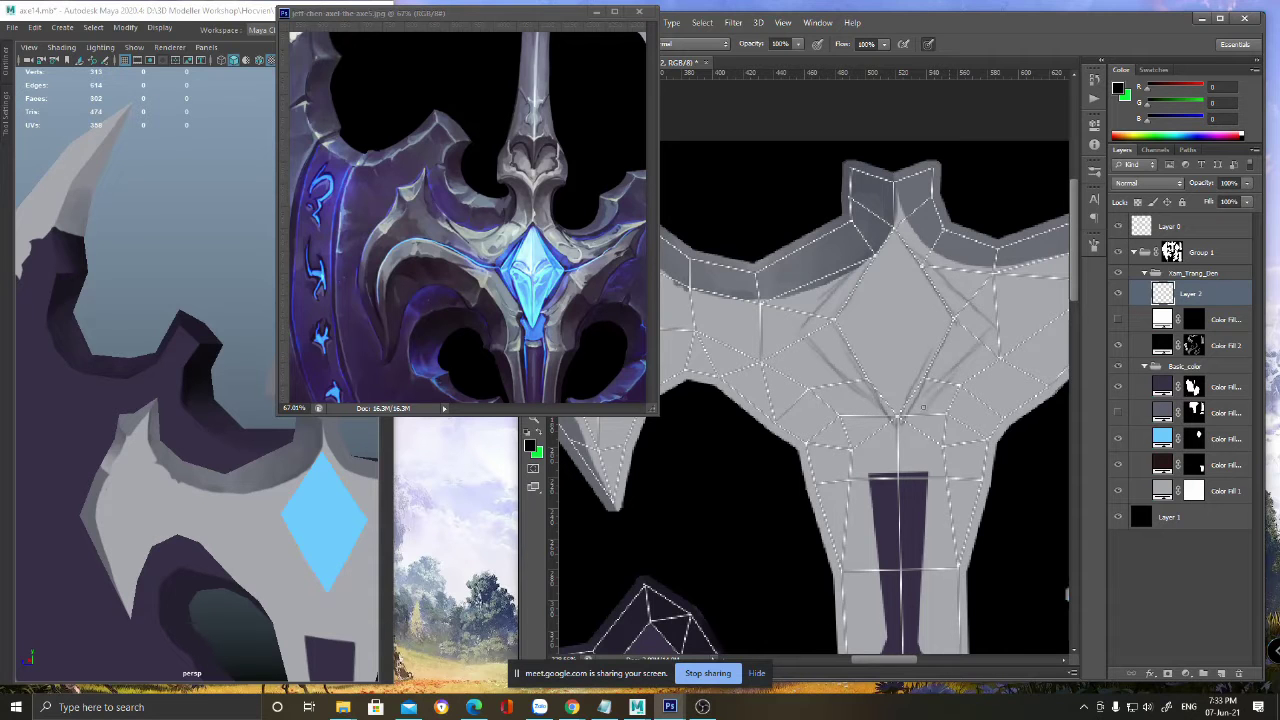
# - Sketch a curved contour below the central diamond on the shaft's left side, following the UV wireframe
pyautogui.moveTo(888, 437); pyautogui.dragTo(857, 268)
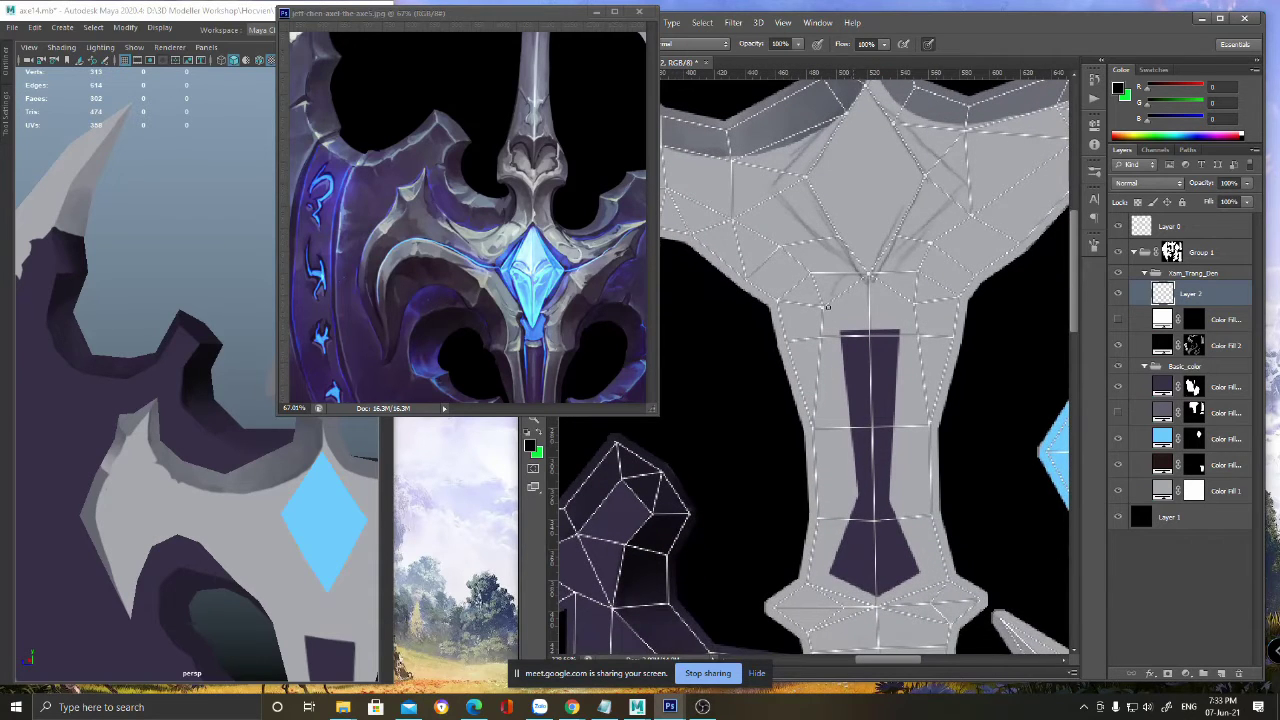
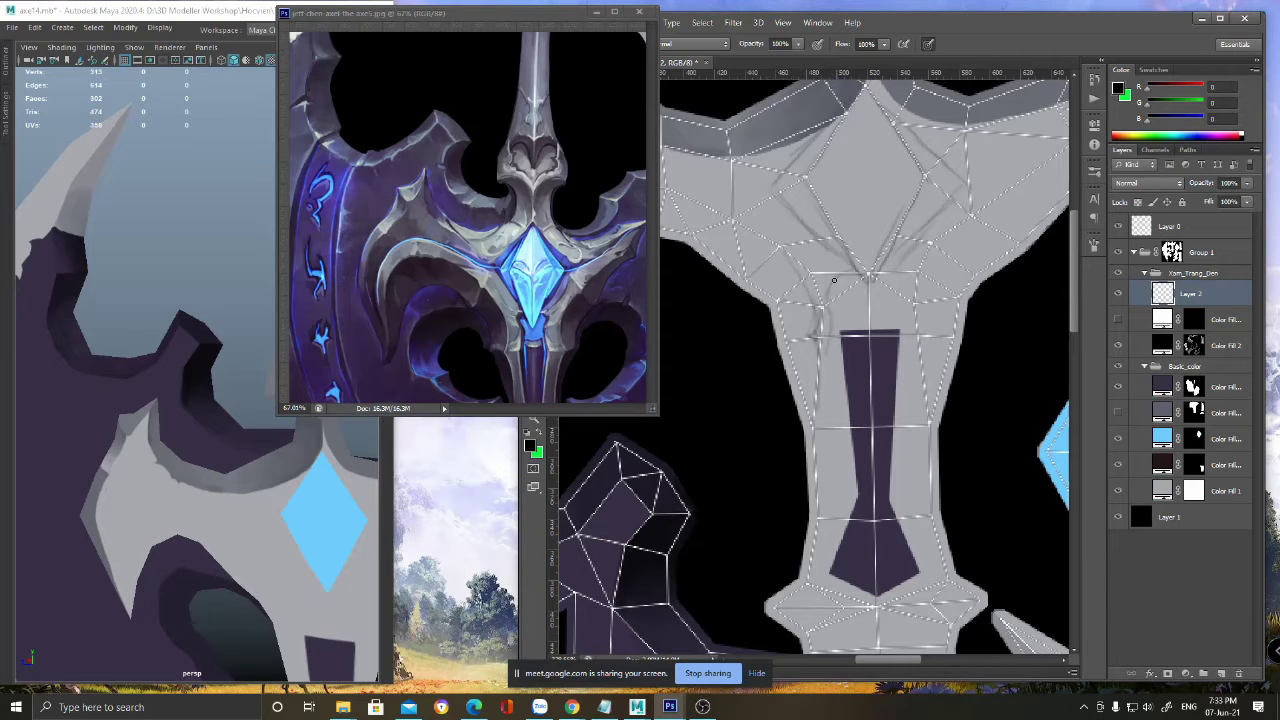
pyautogui.moveTo(828, 308); pyautogui.dragTo(830, 337)
pyautogui.hotkey('ctrl', 'z')
pyautogui.moveTo(836, 268); pyautogui.dragTo(838, 306)
# - Bring the reference image's shaft into view and continue the sketch down the shaft's left side, beside the purple inlay
pyautogui.click(532, 15)
pyautogui.moveTo(554, 358); pyautogui.dragTo(468, 241)
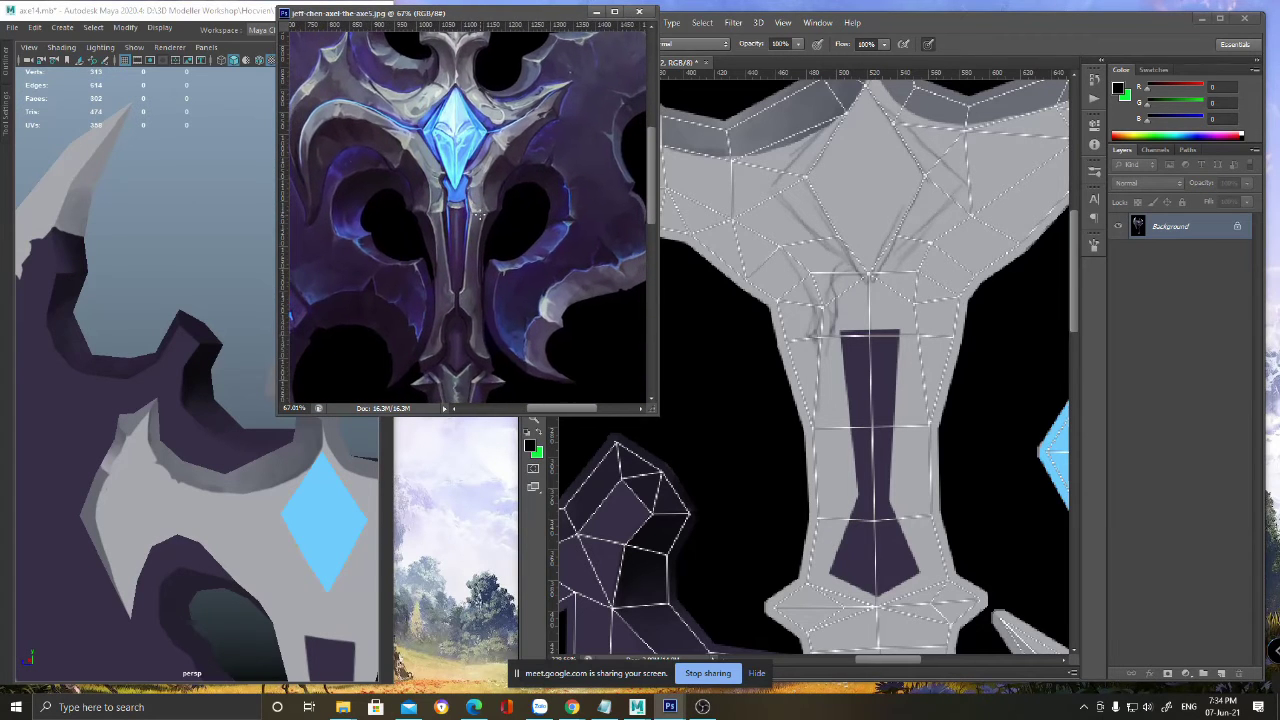
pyautogui.click(857, 365)
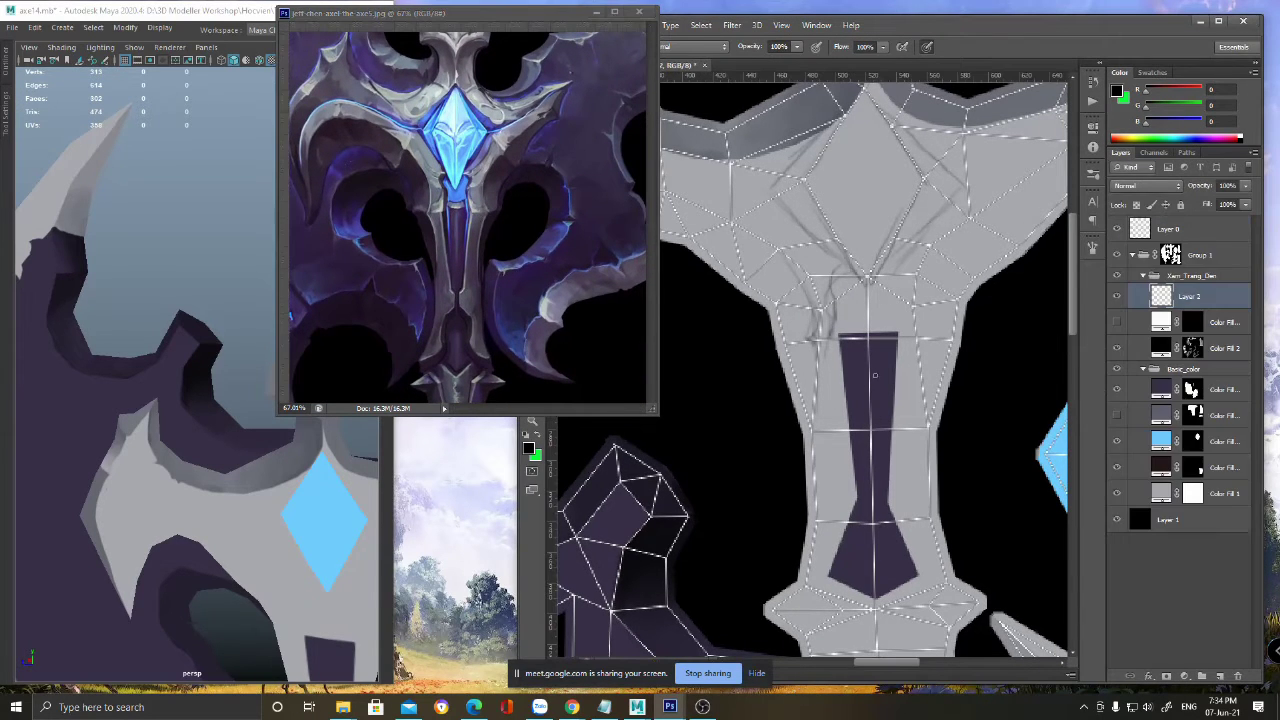
pyautogui.moveTo(929, 415); pyautogui.dragTo(876, 347)
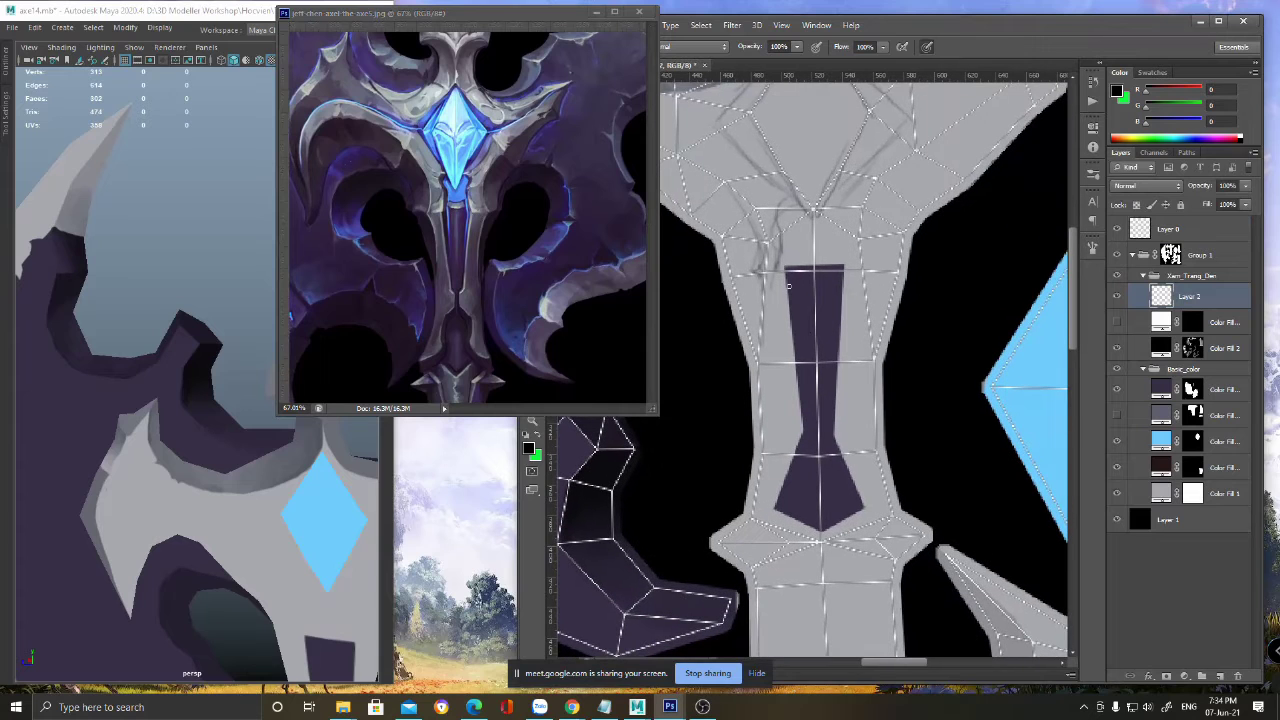
pyautogui.moveTo(774, 268)
pyautogui.mouseDown()
pyautogui.moveTo(801, 400)
pyautogui.moveTo(791, 446)
pyautogui.mouseUp()
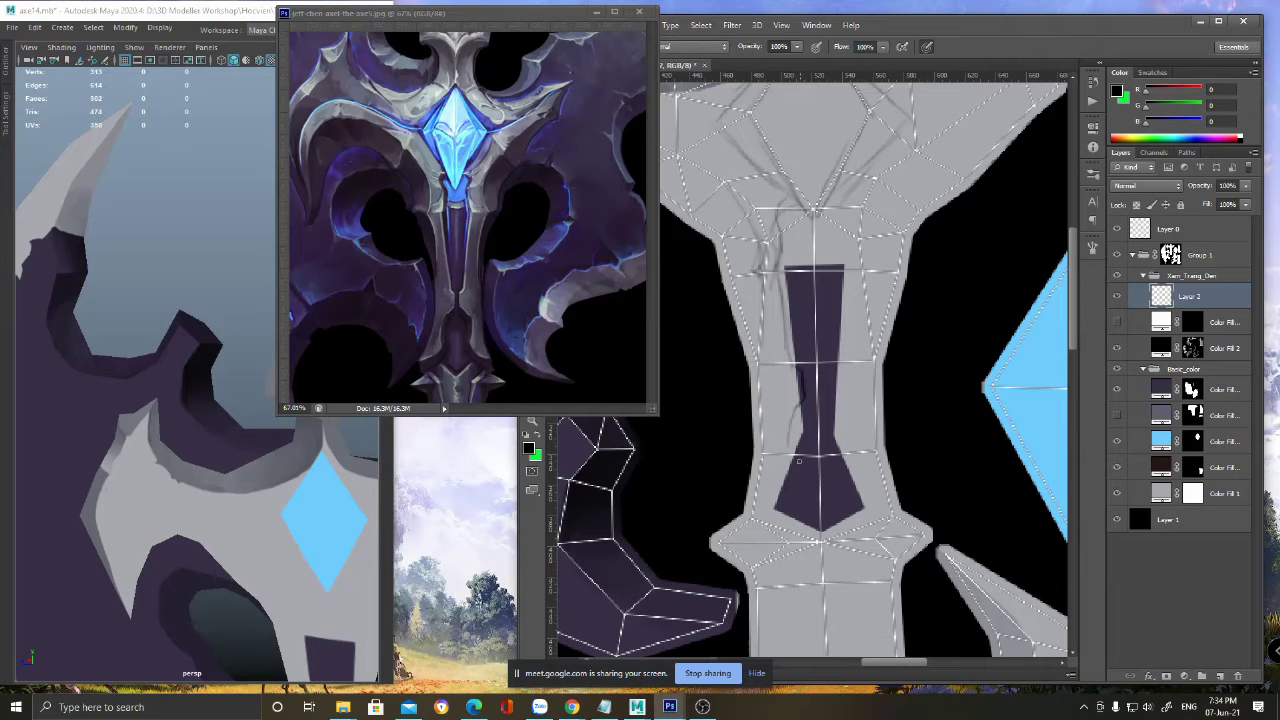
# - Rename Layer 2 as "sketch"
pyautogui.doubleClick(1189, 297)
pyautogui.write('sketch')
pyautogui.press('Return')
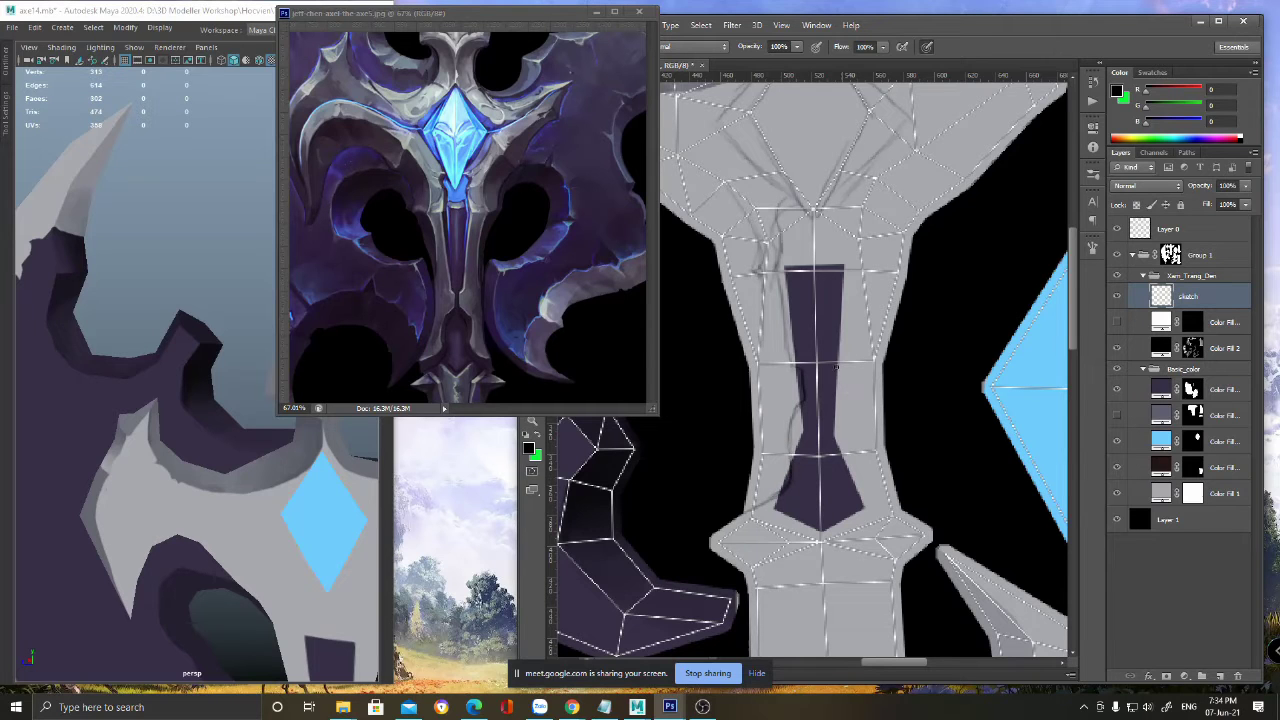
# - Sketch the matching contour on the shaft's right side and outline the narrow waist and flared base of the purple inlay
pyautogui.moveTo(828, 387); pyautogui.dragTo(830, 408)
pyautogui.moveTo(811, 409); pyautogui.dragTo(788, 458)
pyautogui.moveTo(824, 377)
pyautogui.mouseDown()
pyautogui.moveTo(847, 454)
pyautogui.moveTo(839, 423)
pyautogui.mouseUp()
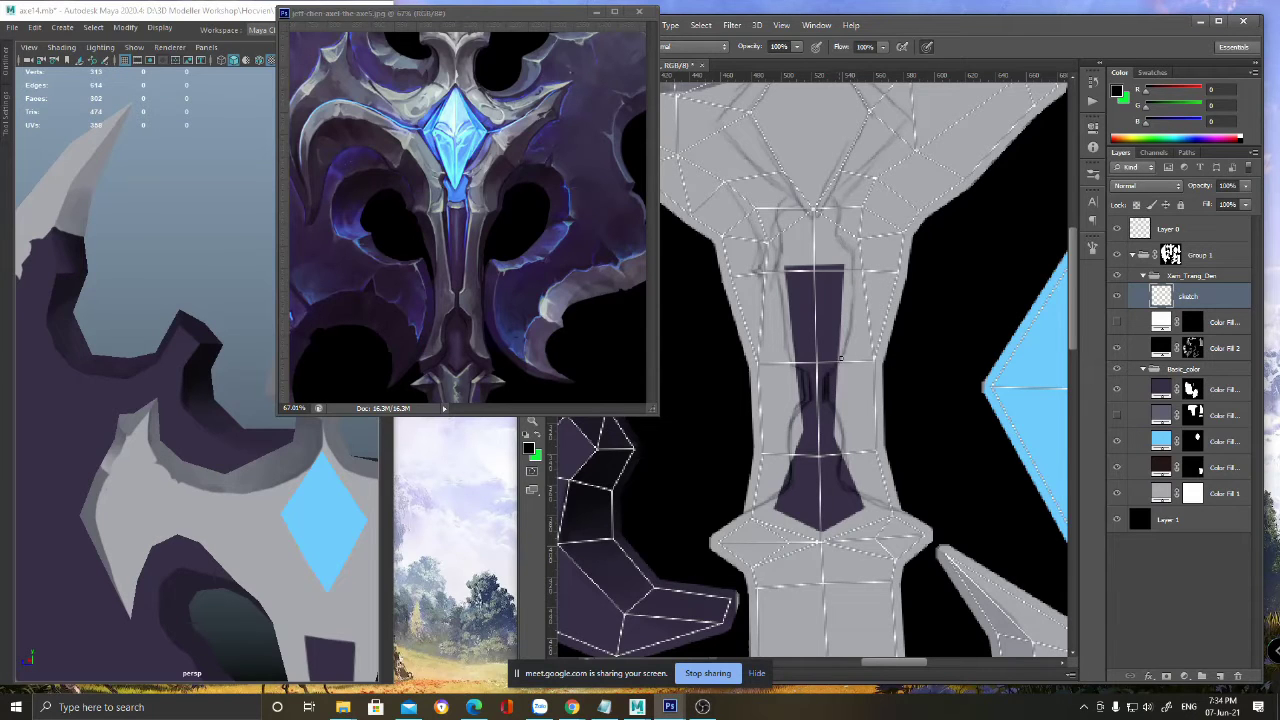
# - Hide the UV wireframe and check the crest and shaft sketch on the axe model in Maya
pyautogui.moveTo(933, 309); pyautogui.dragTo(930, 450)
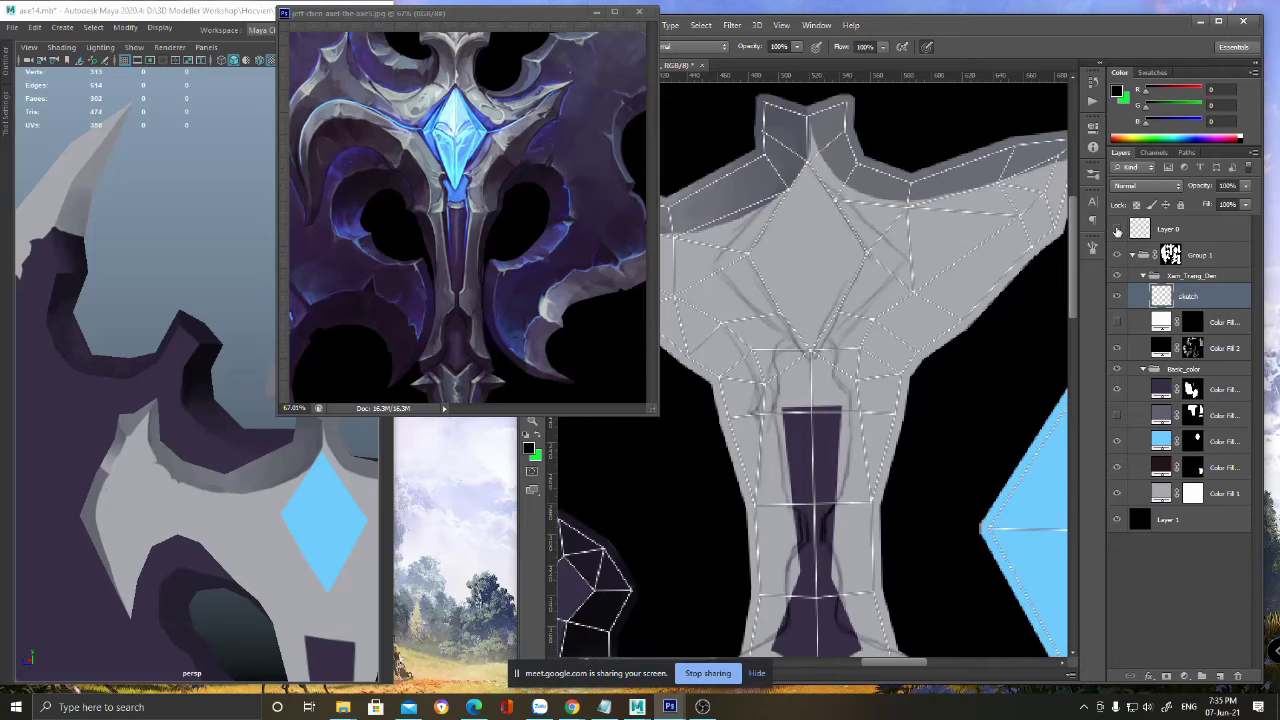
pyautogui.click(1117, 229)
pyautogui.moveTo(190, 530)
pyautogui.keyDown('alt'); pyautogui.mouseDown()
pyautogui.moveTo(281, 541)
pyautogui.moveTo(283, 496)
pyautogui.moveTo(311, 497)
pyautogui.mouseUp(); pyautogui.keyUp('alt')
pyautogui.click(960, 39)
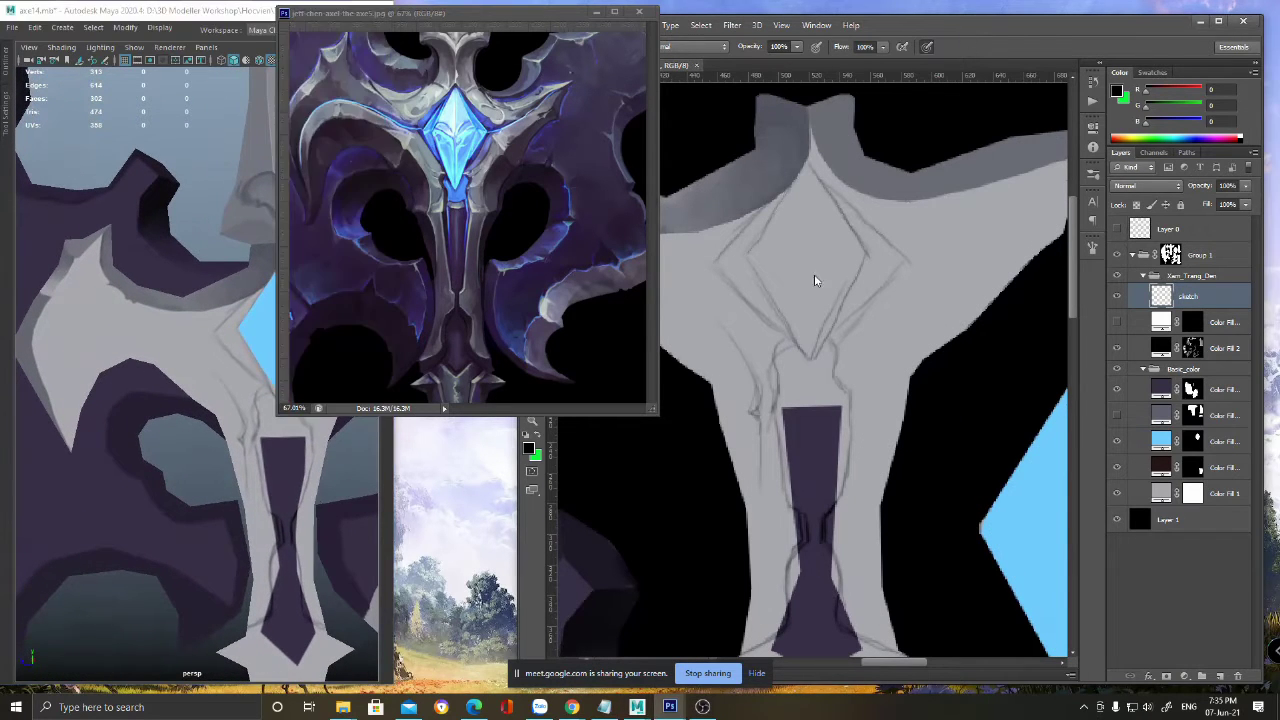
# - Sketch a long curve from the central diamond along the left wing into the horn, using the UV wireframe on Layer 0 as a guide
pyautogui.click(1117, 229)
pyautogui.moveTo(784, 322); pyautogui.dragTo(940, 382)
pyautogui.keyDown('alt'); pyautogui.scroll(-2, 940, 381); pyautogui.keyUp('alt')
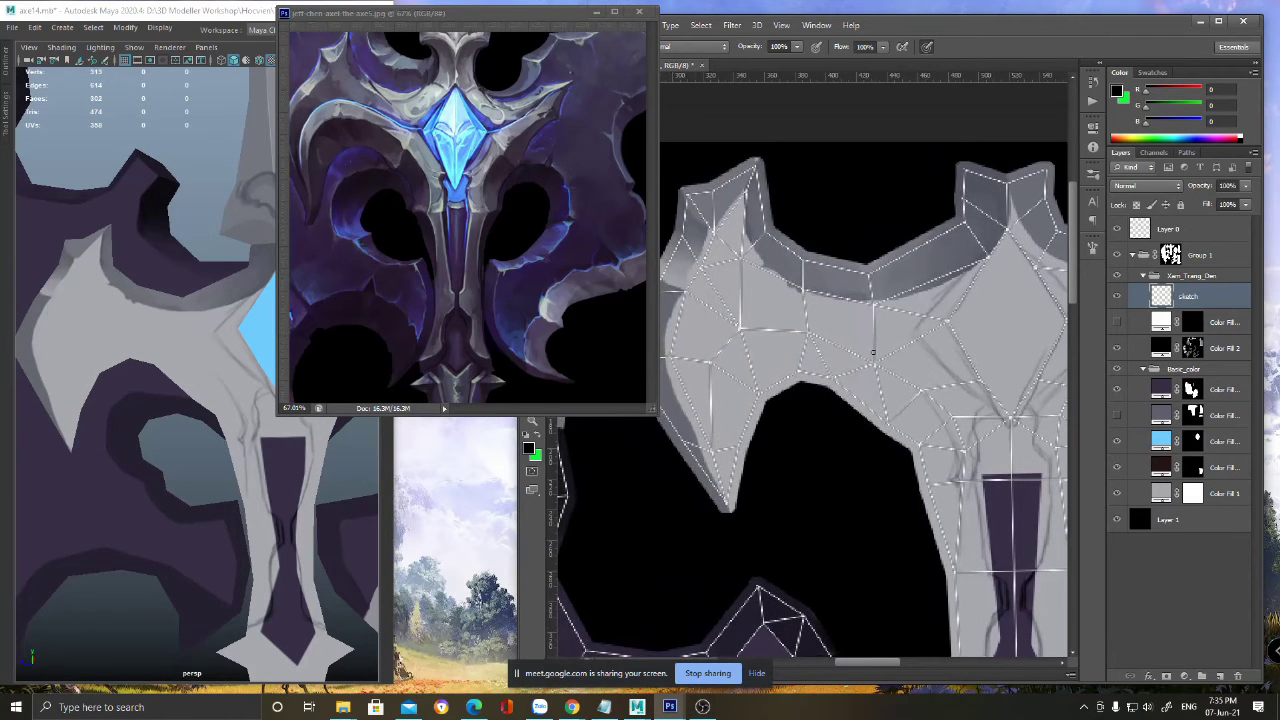
pyautogui.moveTo(912, 337)
pyautogui.mouseDown()
pyautogui.moveTo(758, 296)
pyautogui.moveTo(698, 355)
pyautogui.mouseUp()
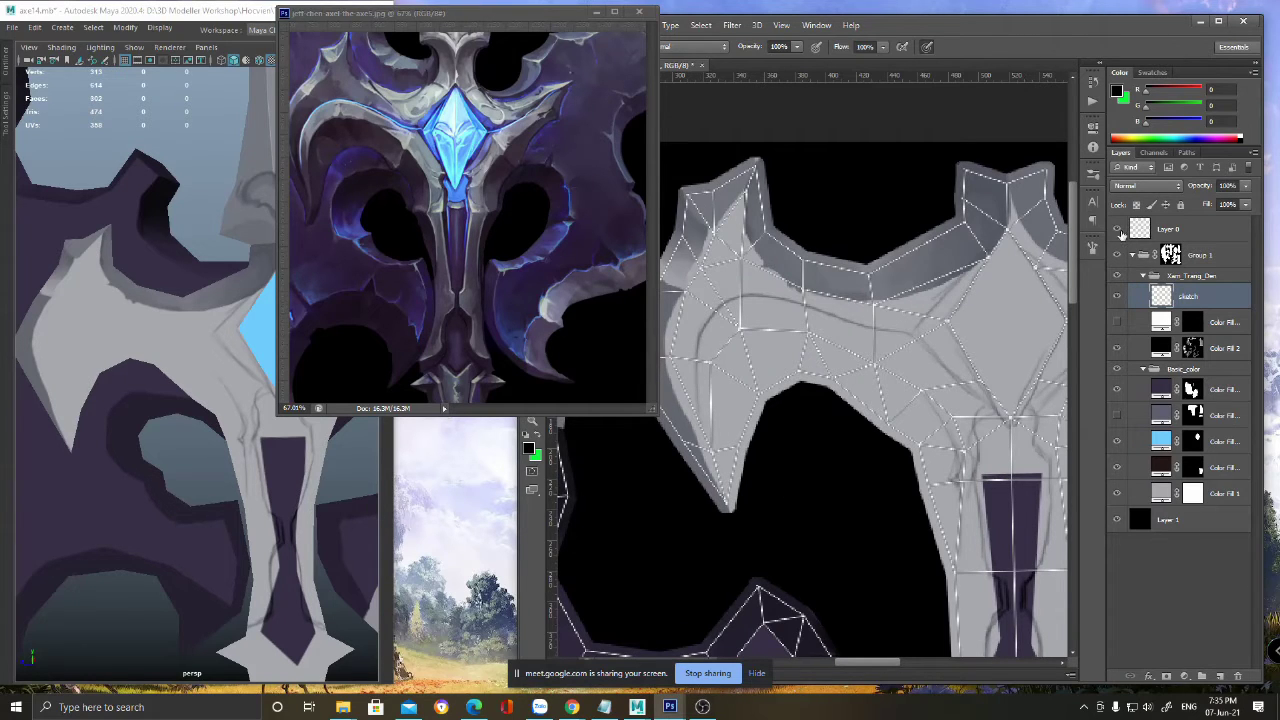
pyautogui.moveTo(873, 445); pyautogui.dragTo(915, 457)
pyautogui.click(1117, 229)
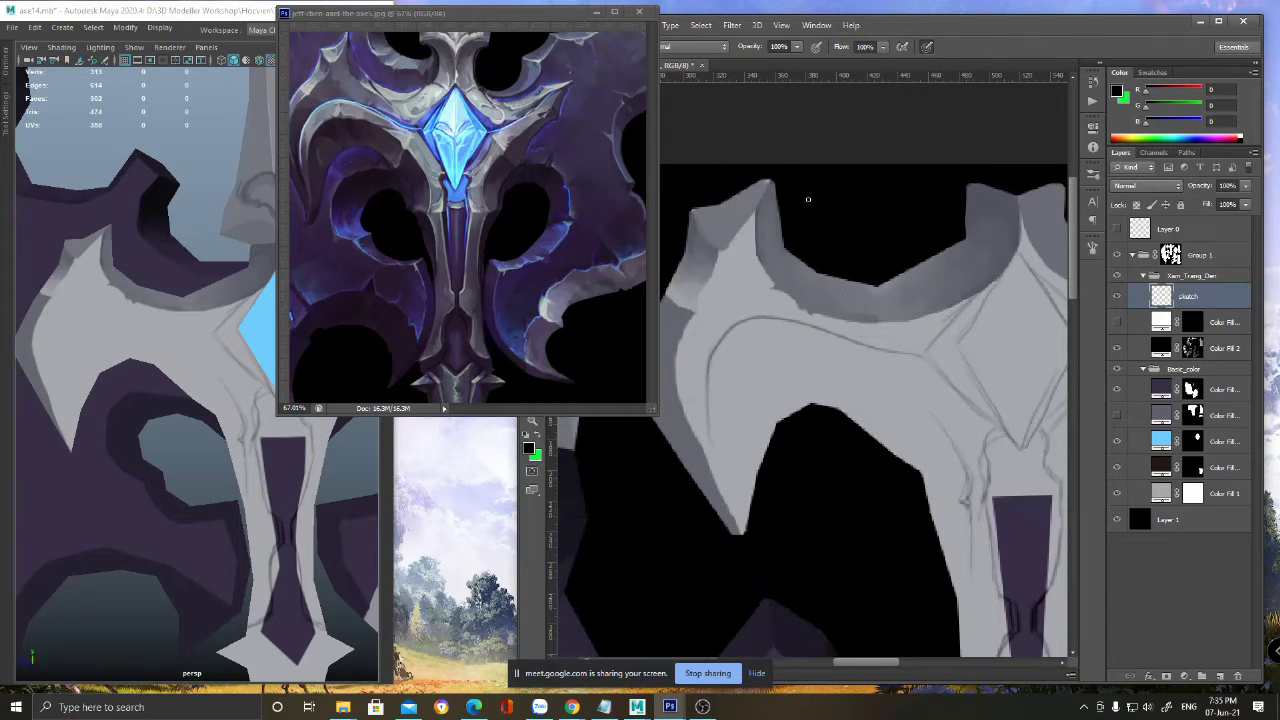
# - Paint white on the Color Fill 2 mask to darken the left horn's inner edge from its tip to the arch
pyautogui.click(1192, 347)
pyautogui.click(1117, 229)
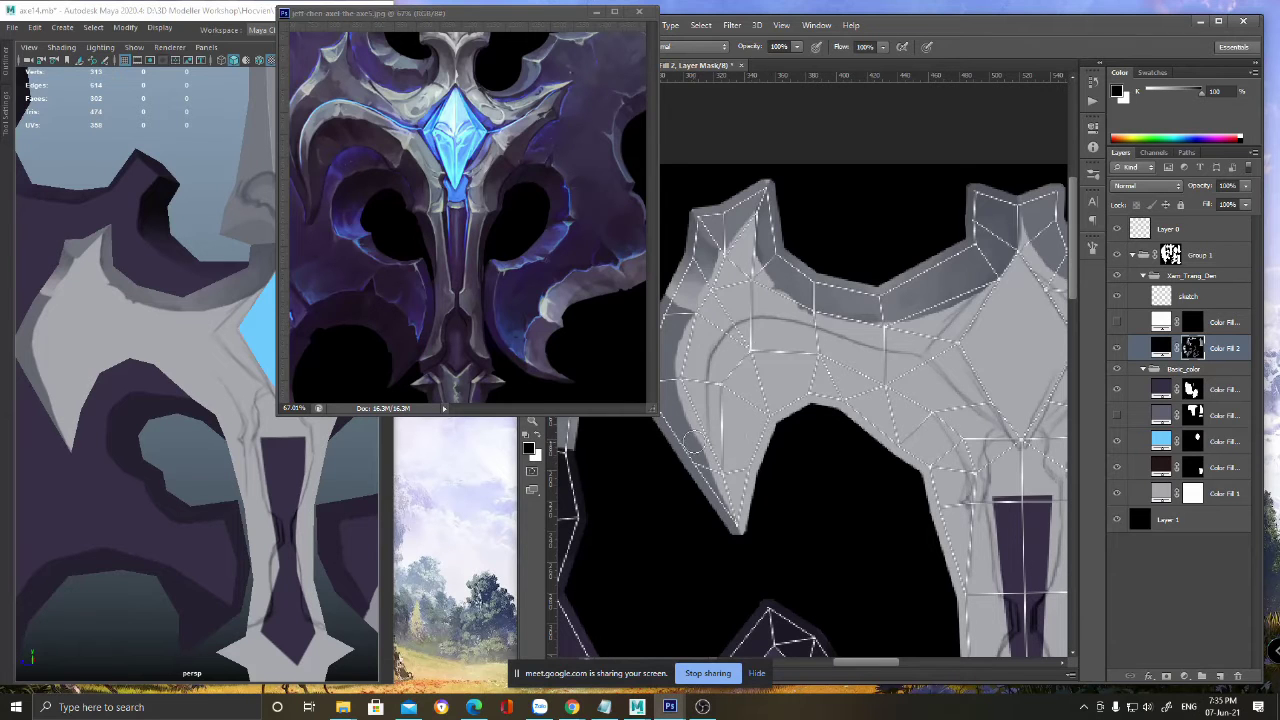
pyautogui.keyDown('alt'); pyautogui.click(736, 220); pyautogui.keyUp('alt')
pyautogui.keyDown('alt'); pyautogui.click(692, 302); pyautogui.keyUp('alt')
pyautogui.hotkey('alt', ']')
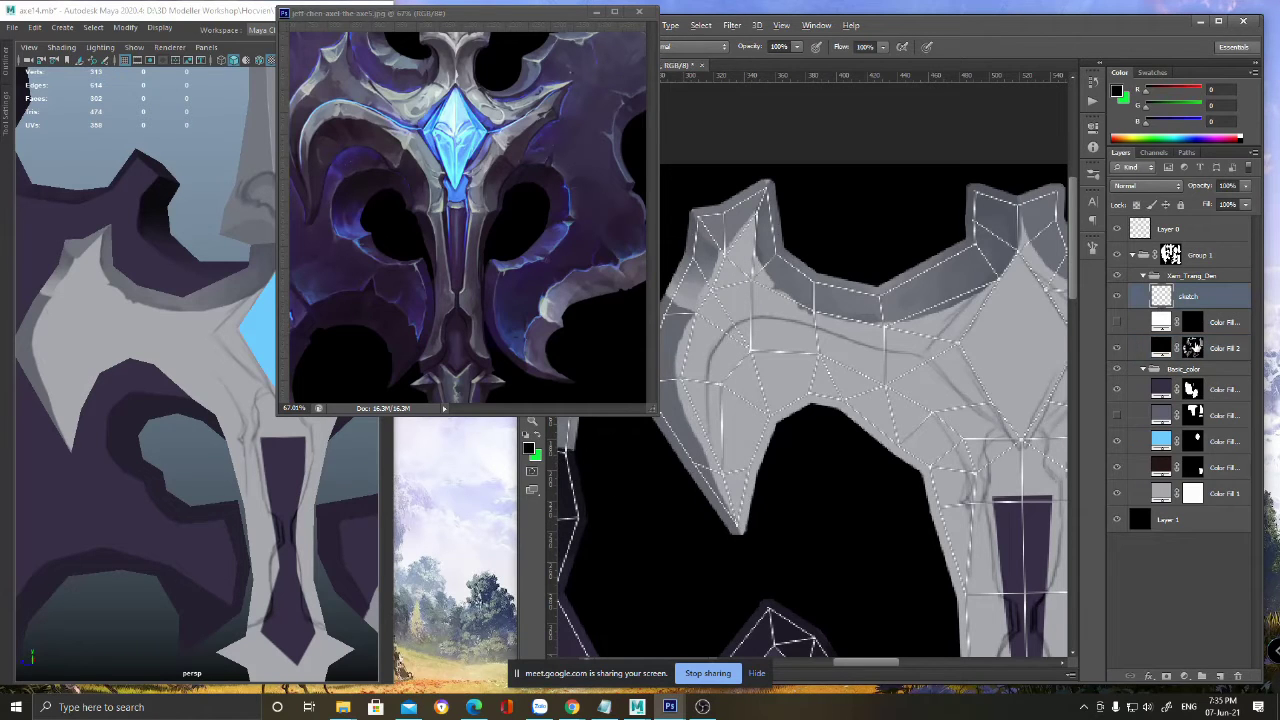
pyautogui.keyDown('ctrl'); pyautogui.click(582, 428); pyautogui.keyUp('ctrl')
pyautogui.press('x')
pyautogui.moveTo(745, 525)
pyautogui.mouseDown()
pyautogui.moveTo(740, 440)
pyautogui.moveTo(758, 385)
pyautogui.moveTo(803, 371)
pyautogui.mouseUp()
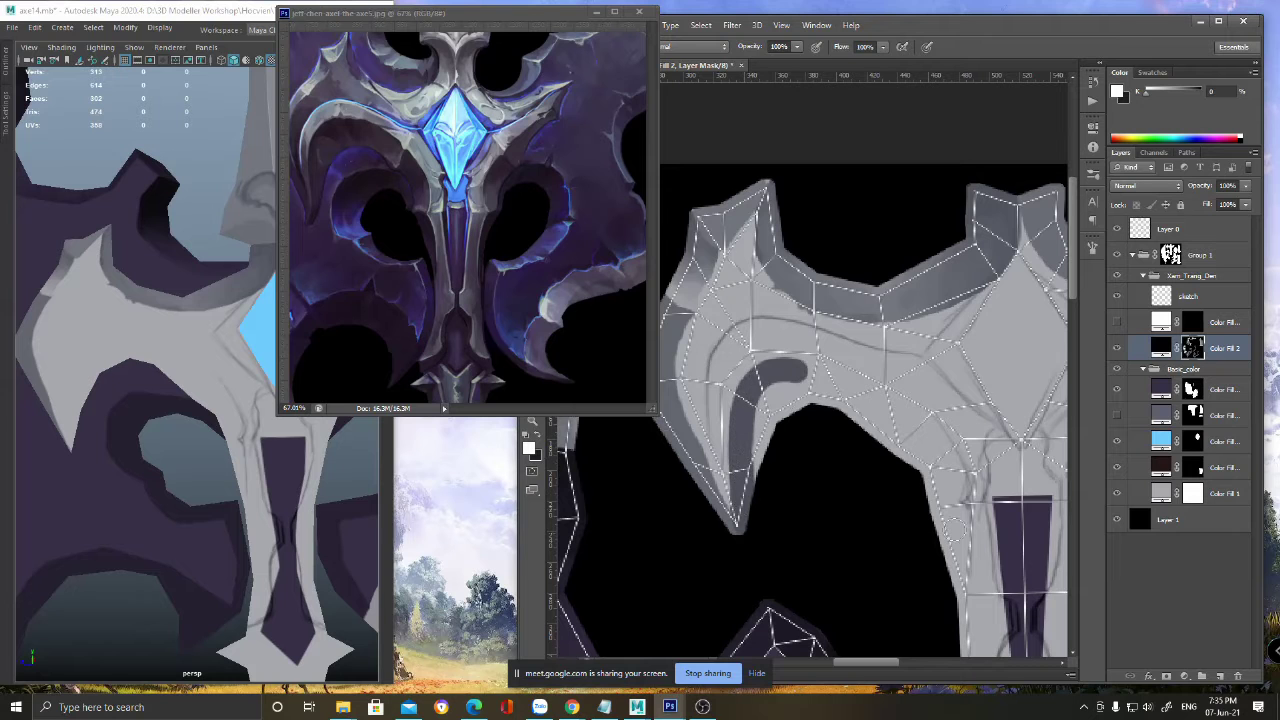
# - Extend the dark shading along the underside of the left wing towards the shaft and fill the band down to the edge
pyautogui.moveTo(755, 470)
pyautogui.mouseDown()
pyautogui.moveTo(790, 382)
pyautogui.moveTo(840, 378)
pyautogui.moveTo(837, 316)
pyautogui.moveTo(815, 276)
pyautogui.mouseUp()
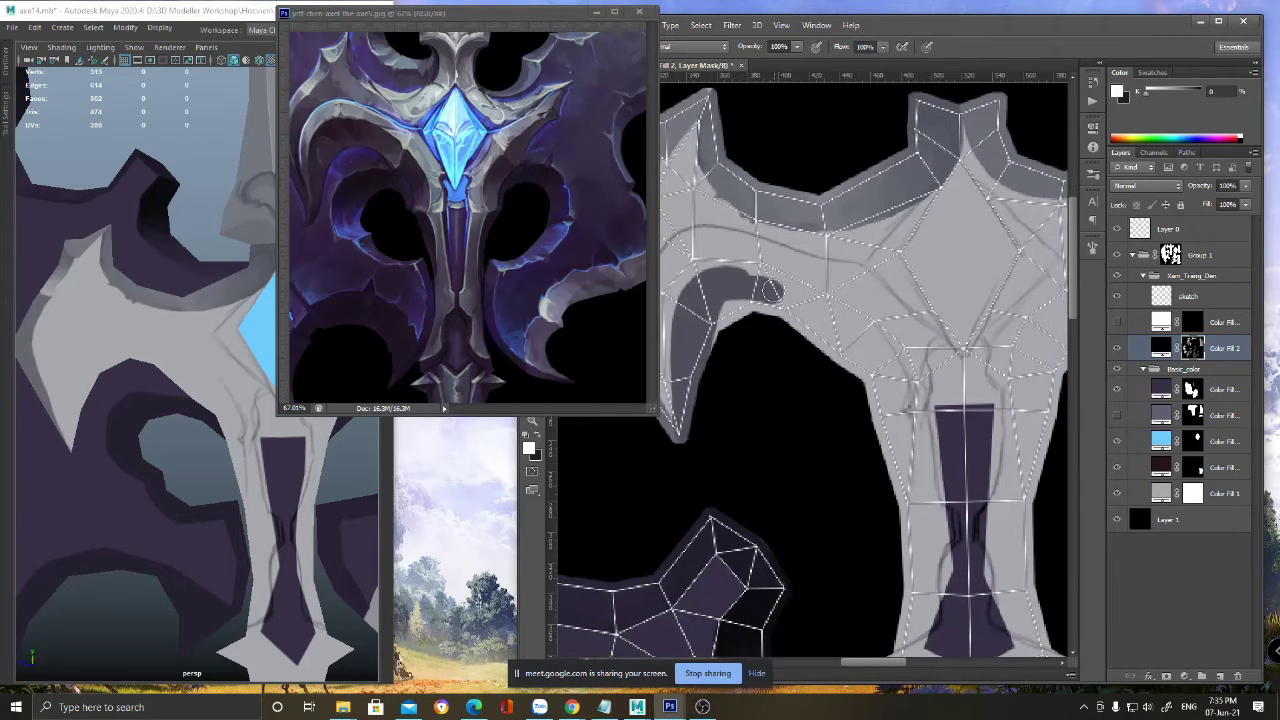
pyautogui.moveTo(738, 277)
pyautogui.mouseDown()
pyautogui.moveTo(800, 287)
pyautogui.moveTo(832, 318)
pyautogui.moveTo(848, 367)
pyautogui.moveTo(778, 295)
pyautogui.moveTo(748, 302)
pyautogui.moveTo(843, 330)
pyautogui.mouseUp()
pyautogui.moveTo(838, 336)
pyautogui.mouseDown()
pyautogui.moveTo(790, 346)
pyautogui.moveTo(773, 317)
pyautogui.moveTo(745, 355)
pyautogui.moveTo(766, 423)
pyautogui.moveTo(757, 367)
pyautogui.mouseUp()
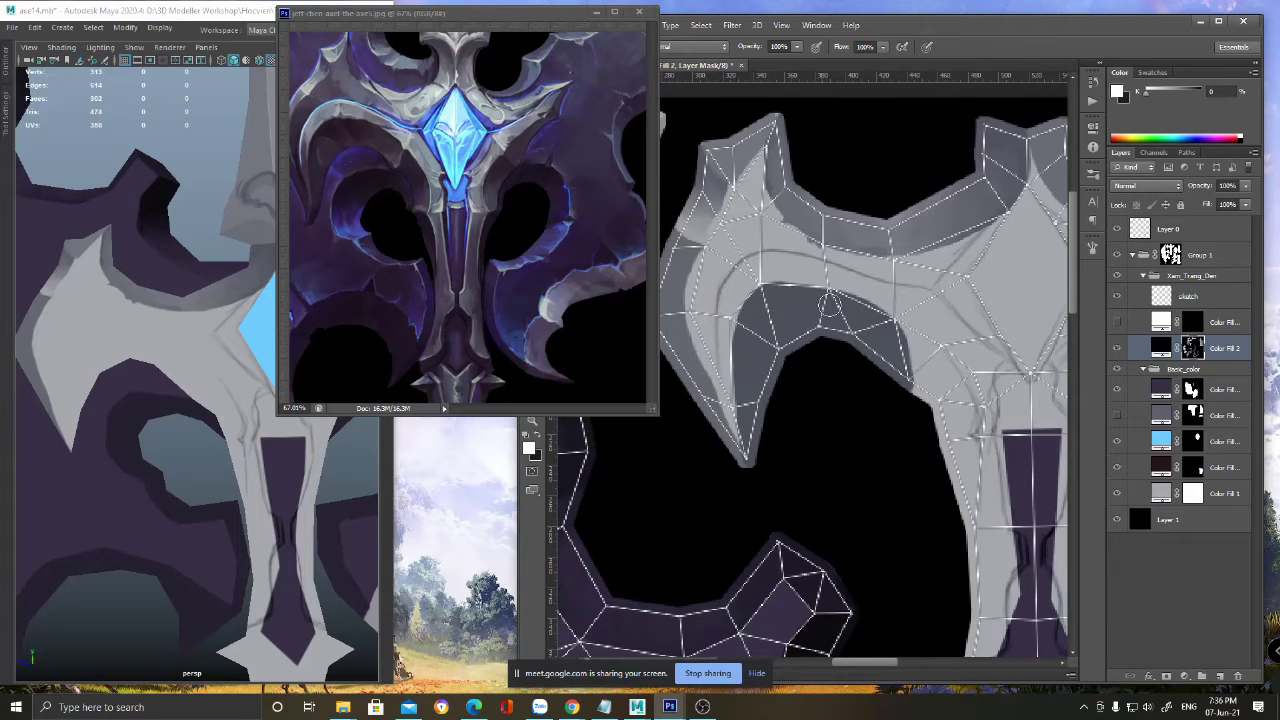
# - Hide the UV wireframe and check the left wing's underside shading on the axe model in Maya
pyautogui.click(1118, 228)
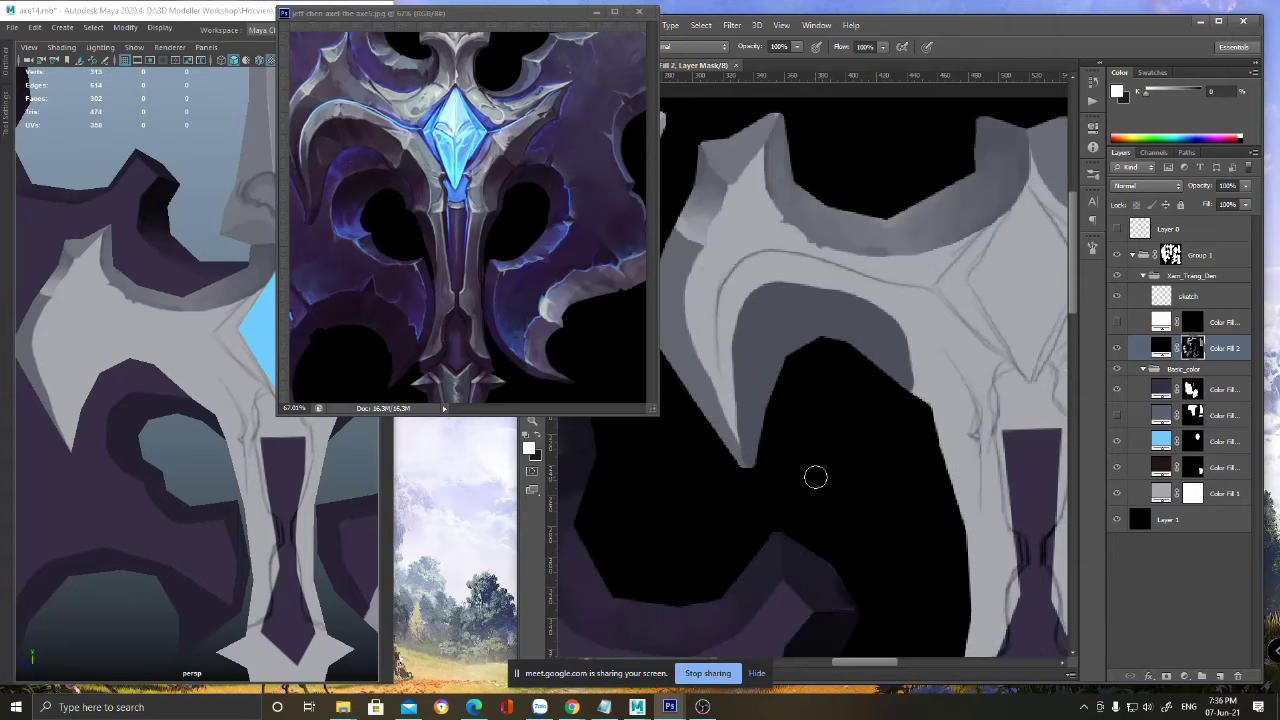
pyautogui.scroll(-5, 225, 392)
pyautogui.scroll(5, 216, 370)
pyautogui.keyDown('alt'); pyautogui.moveTo(213, 357); pyautogui.dragTo(235, 364); pyautogui.keyUp('alt')
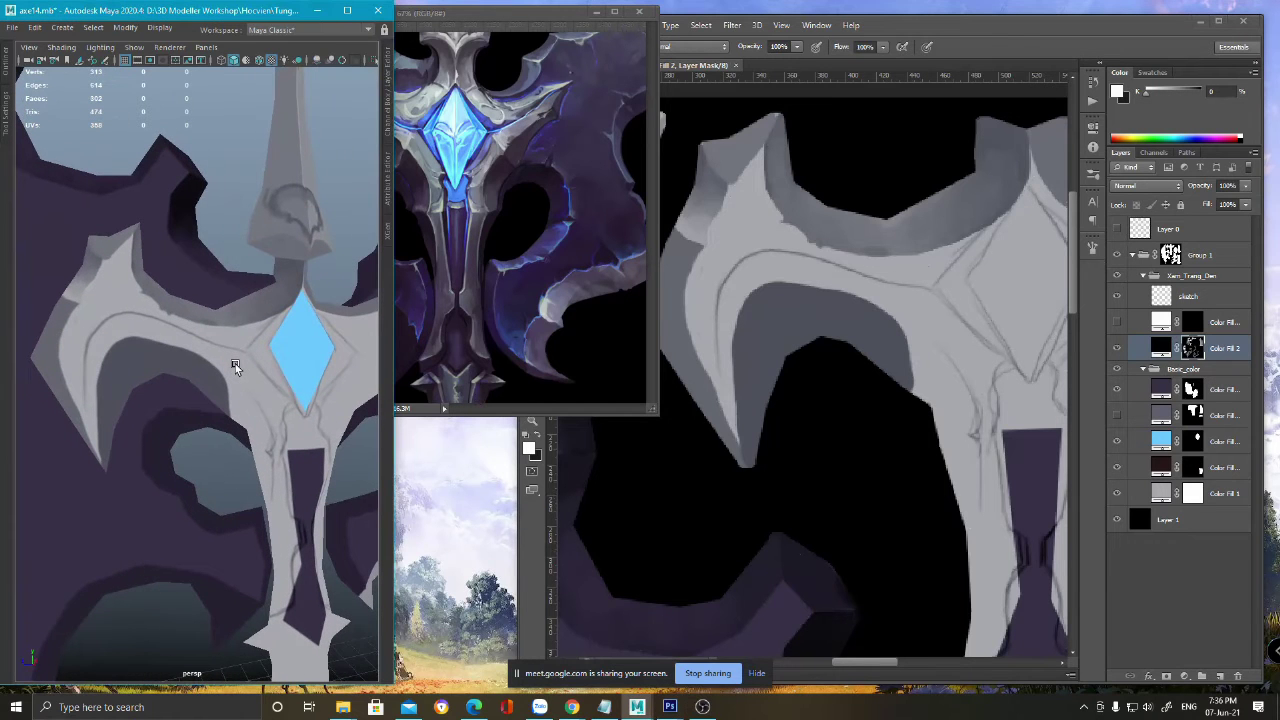
# - Show the UV wireframe, paint a rounded dark patch where the left wing meets the shaft, and save the texture
pyautogui.click(1118, 228)
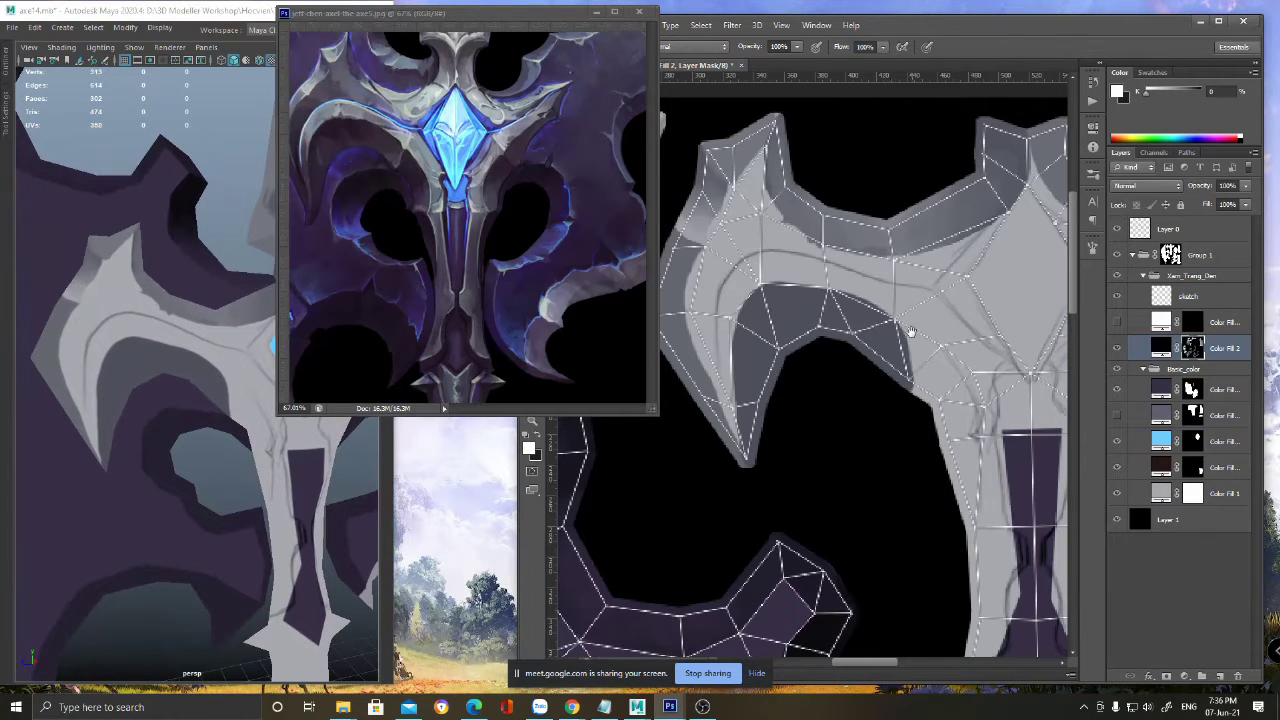
pyautogui.moveTo(910, 332); pyautogui.dragTo(878, 300)
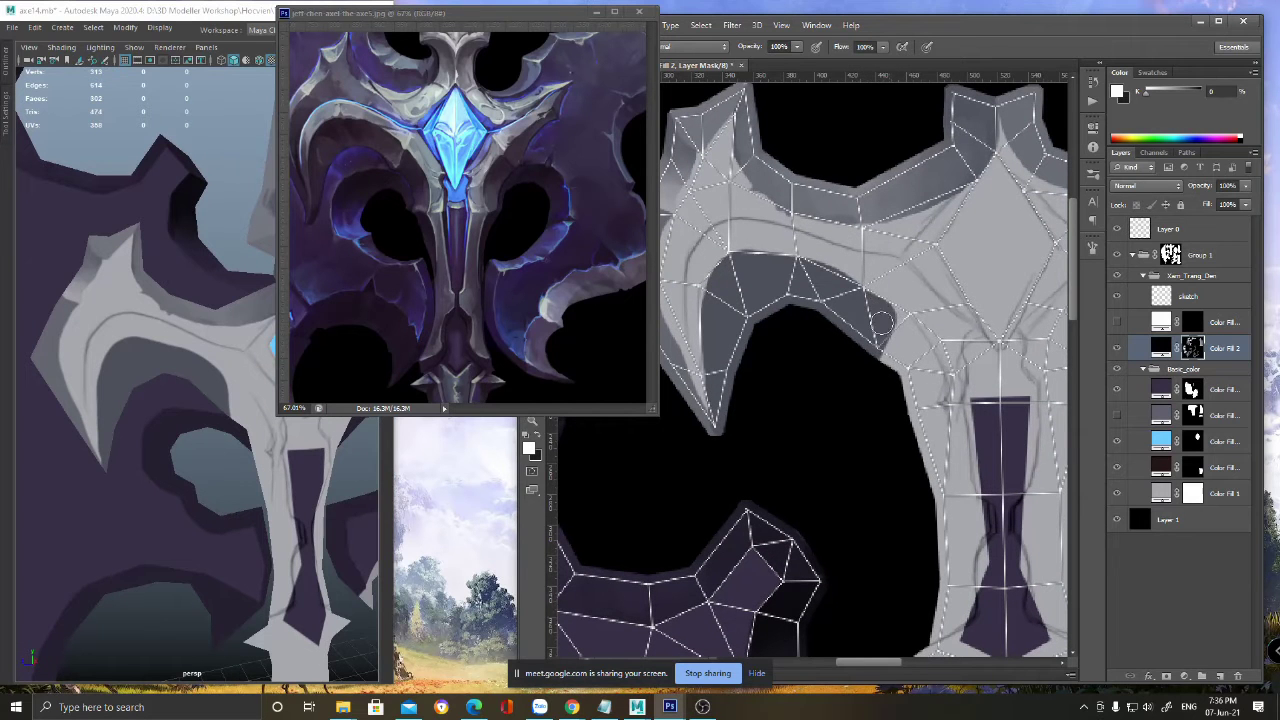
pyautogui.moveTo(888, 368)
pyautogui.mouseDown()
pyautogui.moveTo(914, 336)
pyautogui.moveTo(931, 391)
pyautogui.mouseUp()
pyautogui.moveTo(930, 330)
pyautogui.mouseDown()
pyautogui.moveTo(898, 286)
pyautogui.moveTo(905, 340)
pyautogui.moveTo(912, 300)
pyautogui.moveTo(909, 341)
pyautogui.moveTo(874, 322)
pyautogui.moveTo(865, 357)
pyautogui.mouseUp()
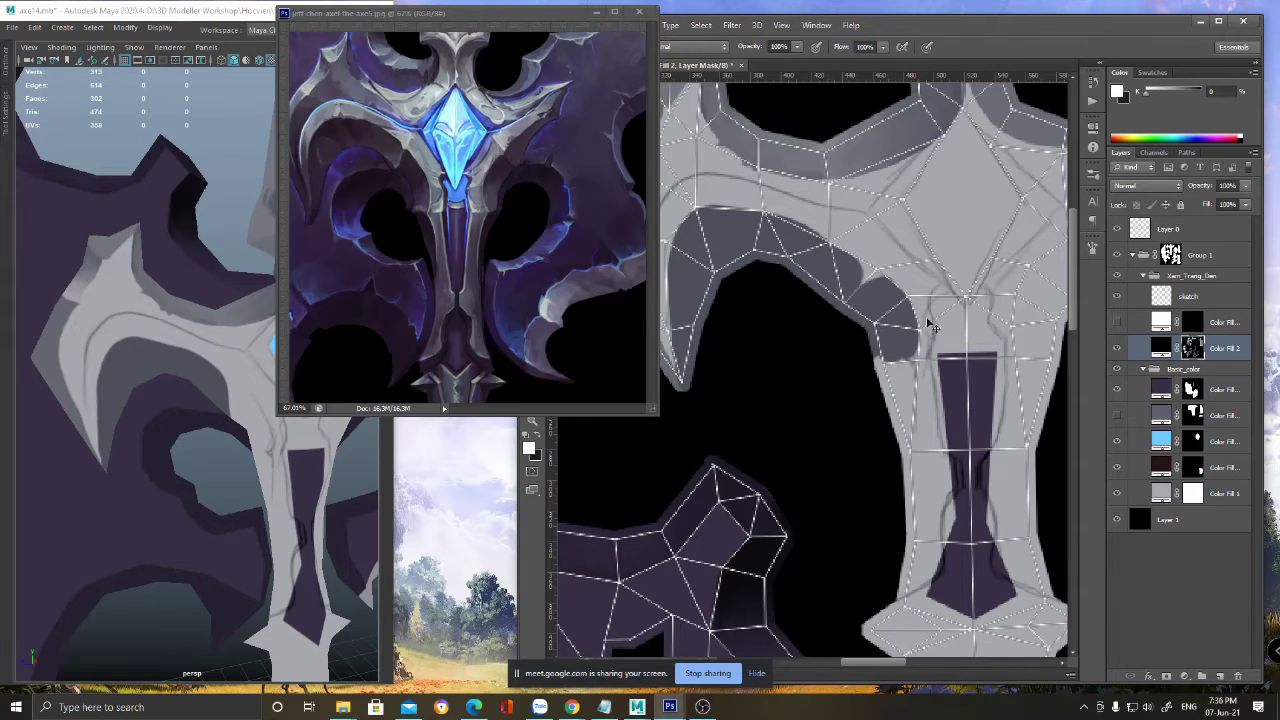
pyautogui.hotkey('ctrl', 's')
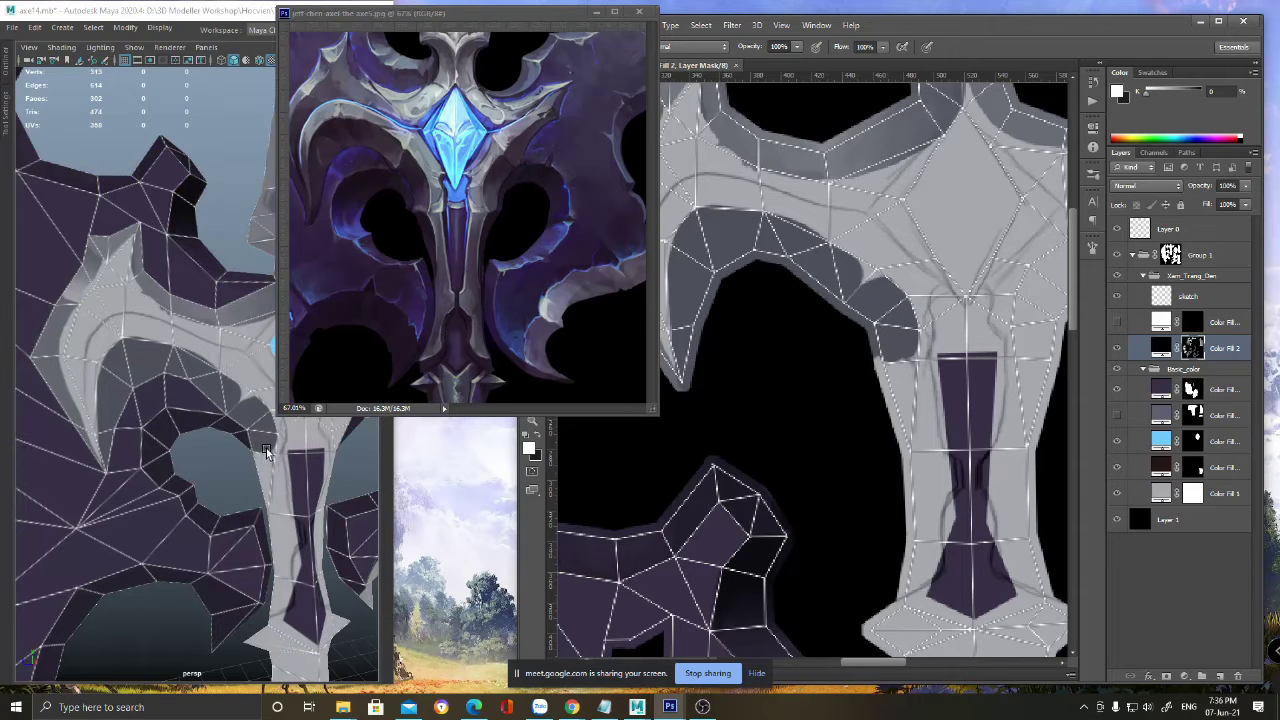
# - Paint a dark strip down the upper part of the shaft's left edge, hide the UV wireframe and save the texture
pyautogui.moveTo(900, 355)
pyautogui.mouseDown()
pyautogui.moveTo(885, 376)
pyautogui.moveTo(900, 372)
pyautogui.moveTo(895, 400)
pyautogui.moveTo(939, 347)
pyautogui.mouseUp()
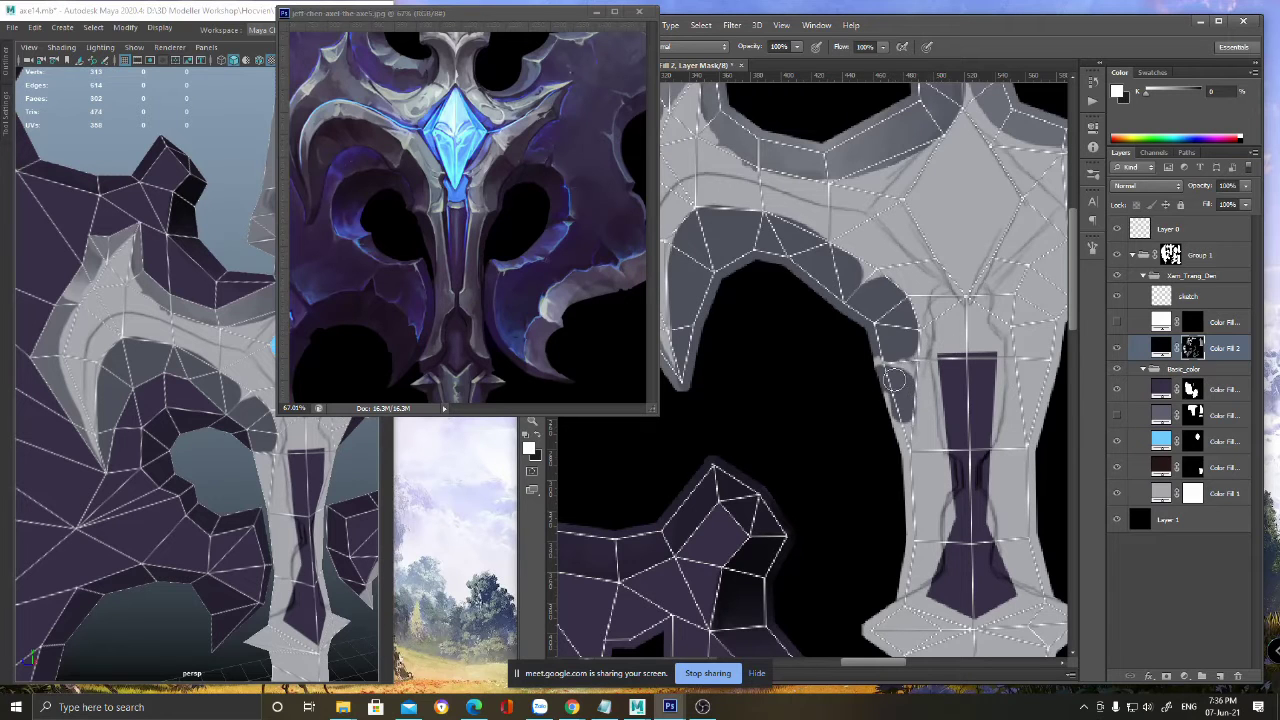
pyautogui.moveTo(890, 377)
pyautogui.mouseDown()
pyautogui.moveTo(901, 409)
pyautogui.moveTo(882, 387)
pyautogui.moveTo(914, 450)
pyautogui.mouseUp()
pyautogui.click(1118, 231)
pyautogui.hotkey('ctrl', 's')
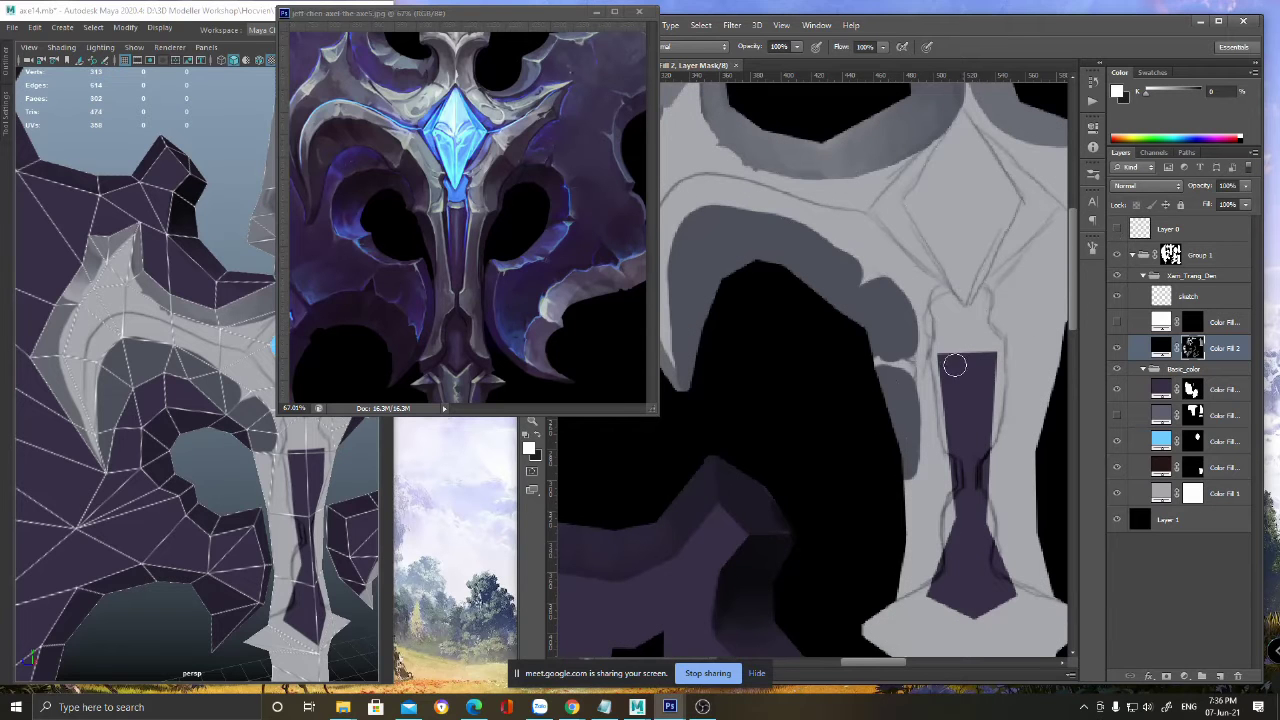
# - Examine the whole axe and the crest's new shading on the Maya model, from far and near
pyautogui.keyDown('alt'); pyautogui.moveTo(316, 536); pyautogui.dragTo(283, 507, button='middle'); pyautogui.keyUp('alt')
pyautogui.scroll(-6, 283, 507)
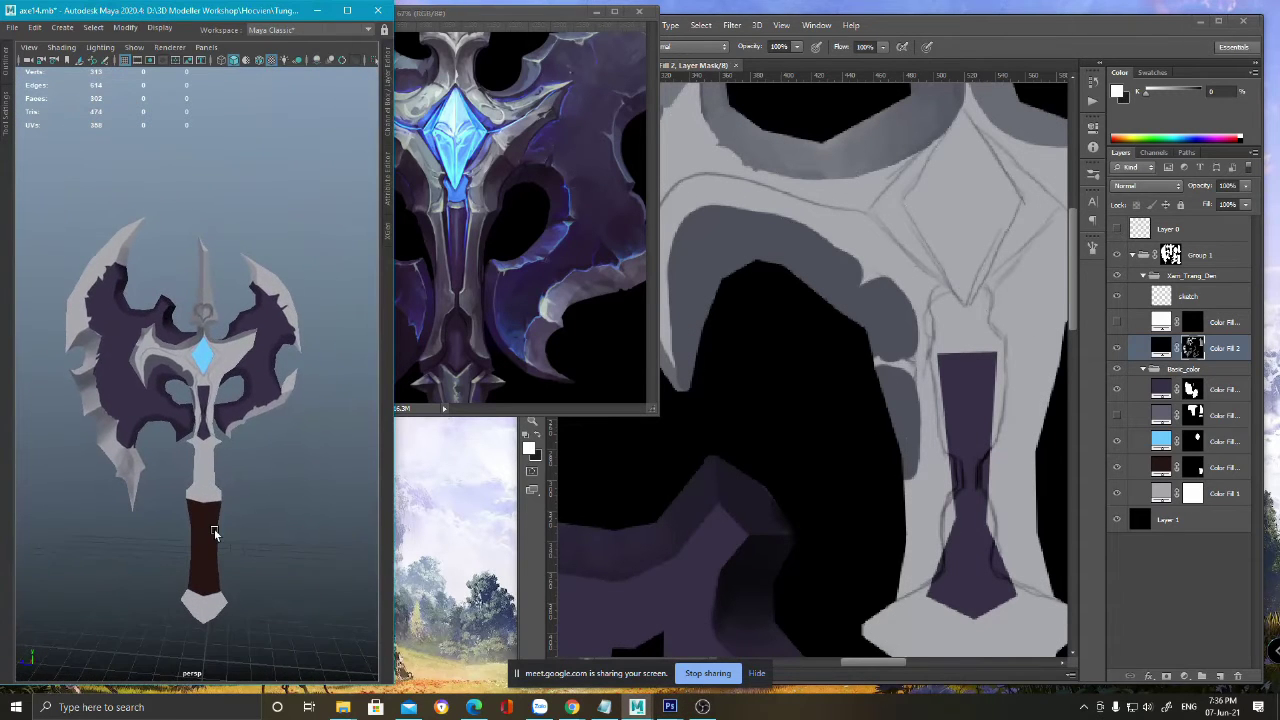
pyautogui.scroll(3, 196, 412)
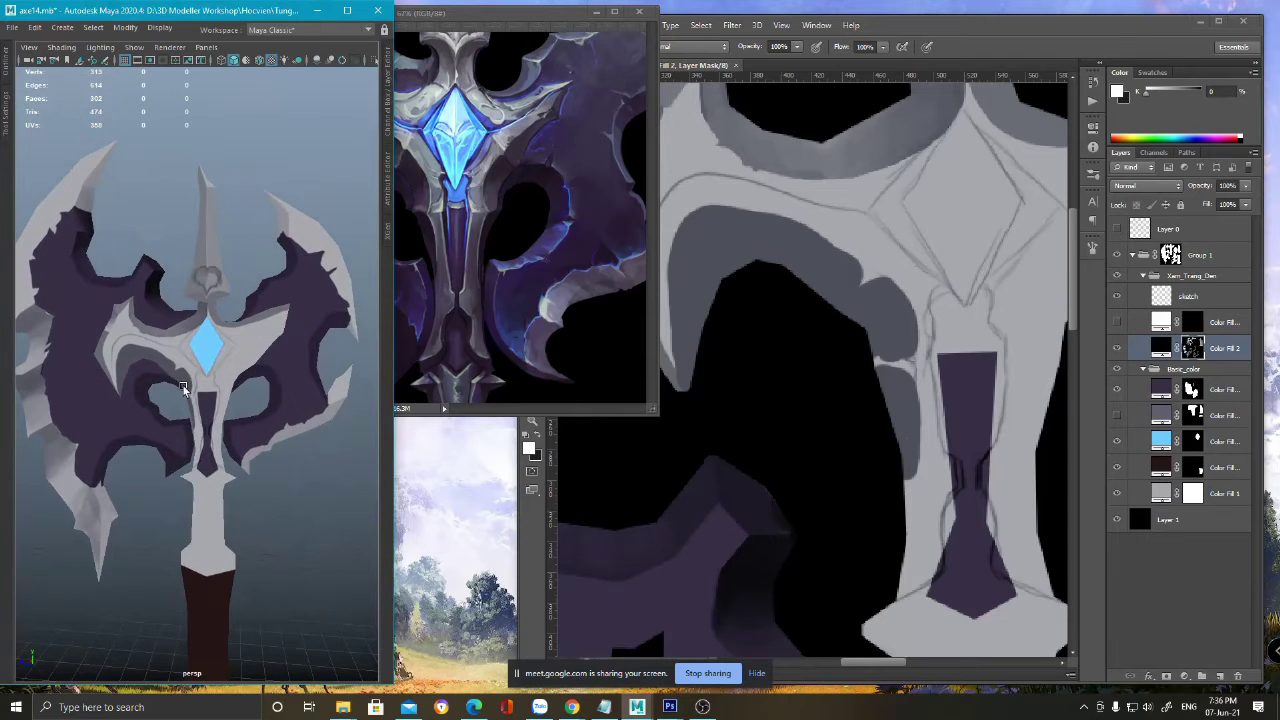
pyautogui.scroll(4, 183, 388)
pyautogui.scroll(-2, 183, 388)
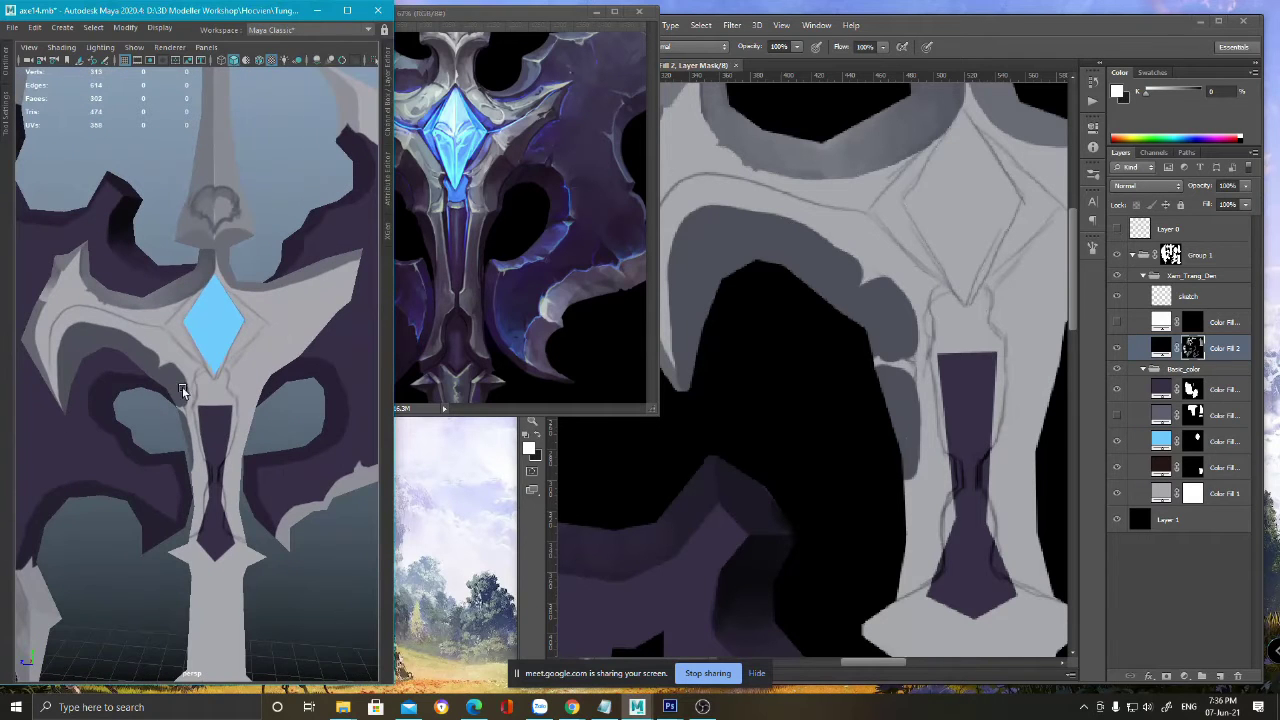
pyautogui.scroll(-5, 203, 505)
pyautogui.scroll(5, 207, 500)
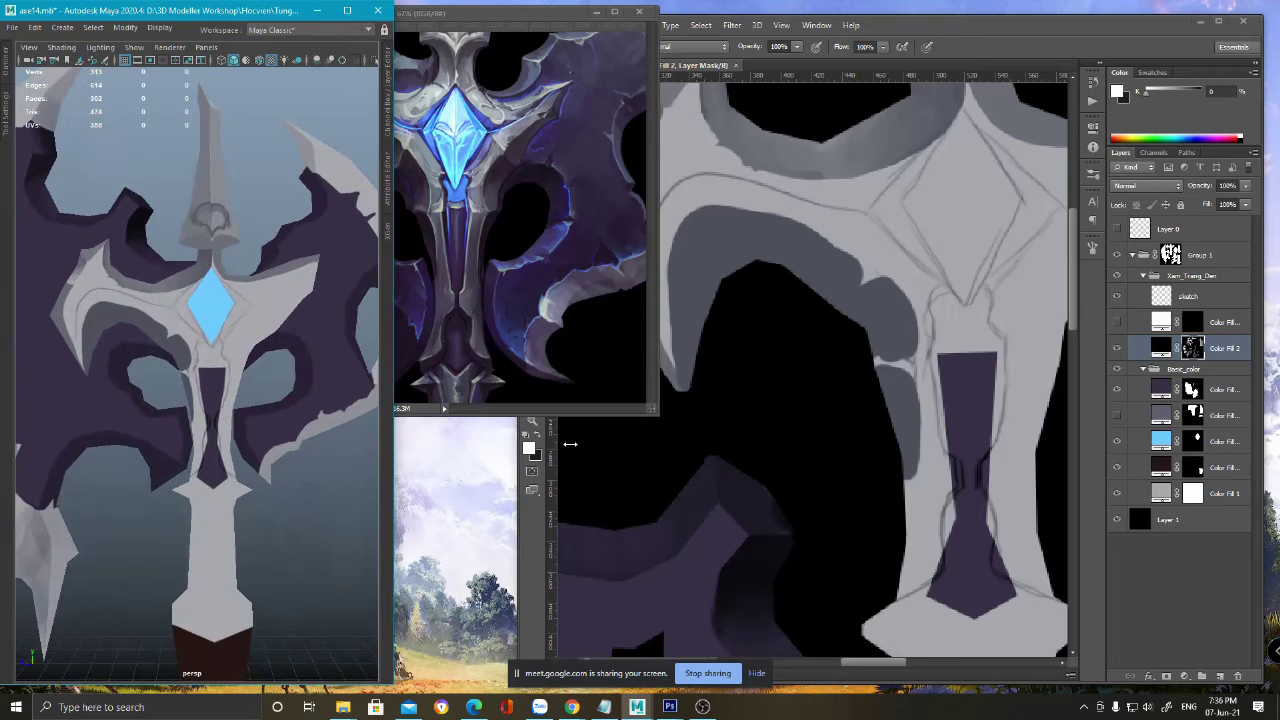
# - Return to Photoshop, show the UV wireframe and refine the dark patch beside the shaft's top with black and white on the Color Fill 2 mask
pyautogui.click(1015, 45)
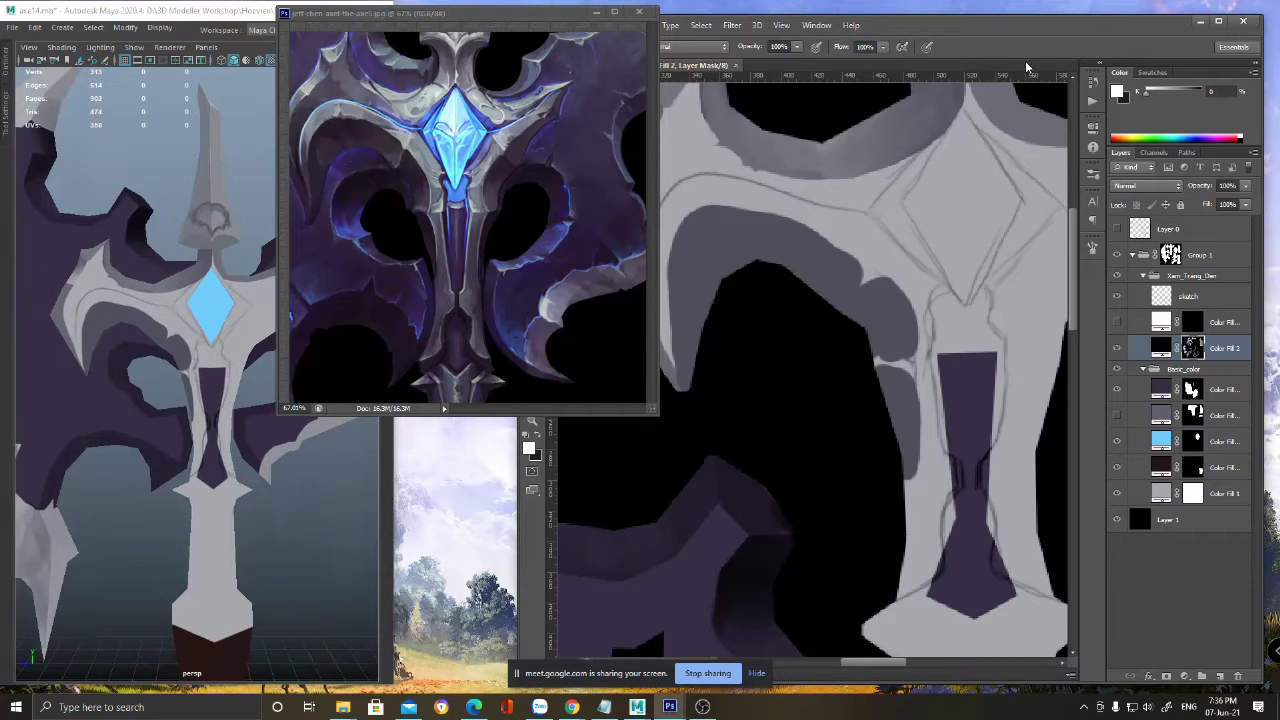
pyautogui.click(1118, 232)
pyautogui.click(1118, 232)
pyautogui.moveTo(1040, 435)
pyautogui.mouseDown()
pyautogui.moveTo(860, 383)
pyautogui.moveTo(873, 383)
pyautogui.mouseUp()
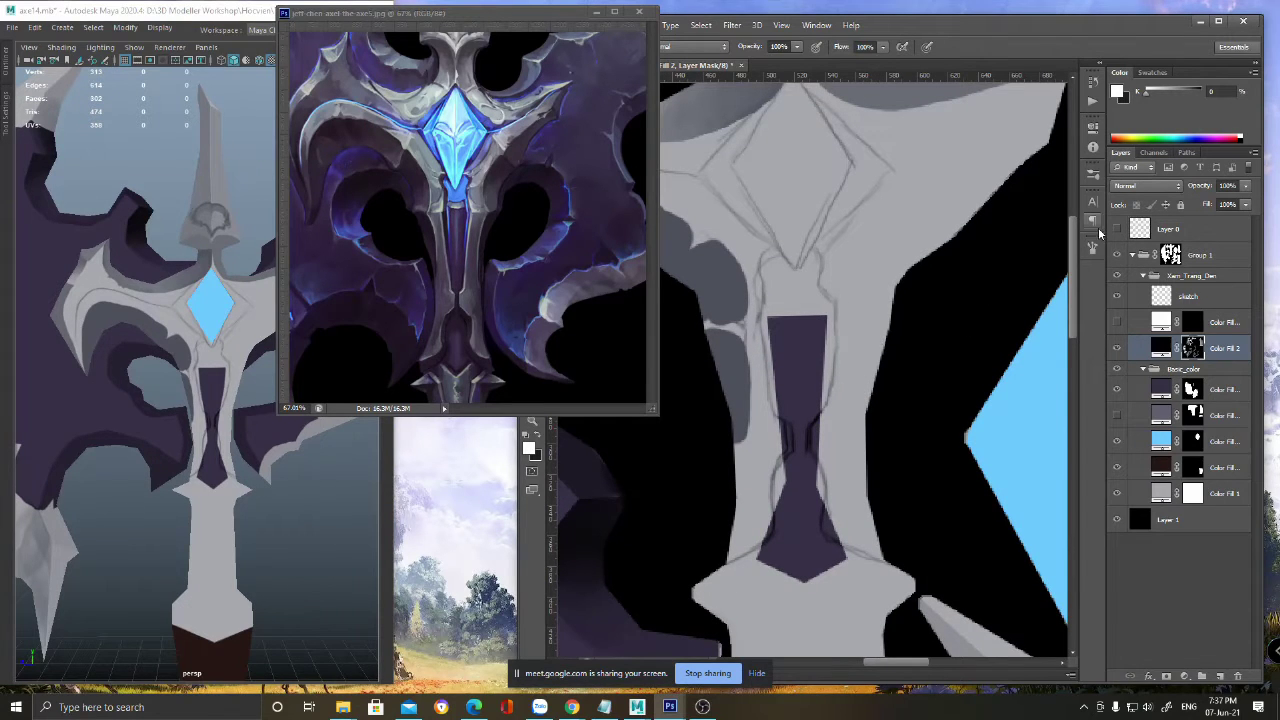
pyautogui.click(1118, 229)
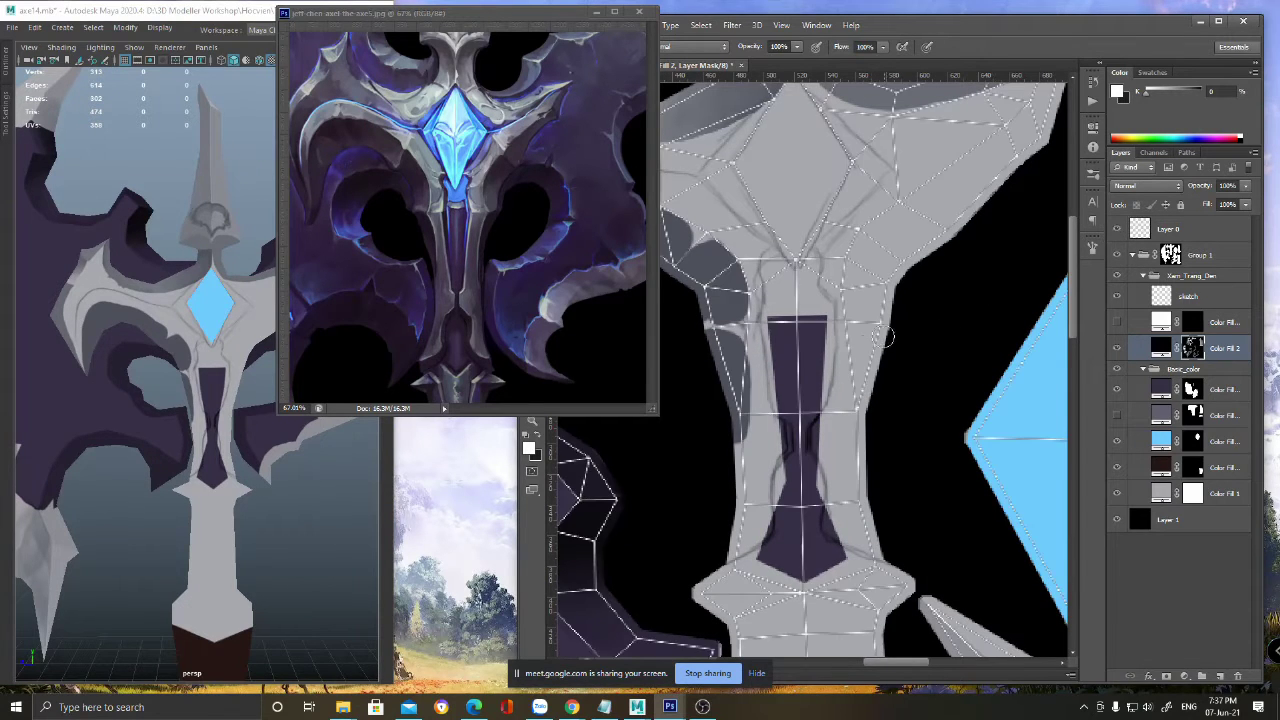
pyautogui.keyDown('alt'); pyautogui.click(733, 247); pyautogui.keyUp('alt')
pyautogui.moveTo(716, 243); pyautogui.dragTo(749, 316)
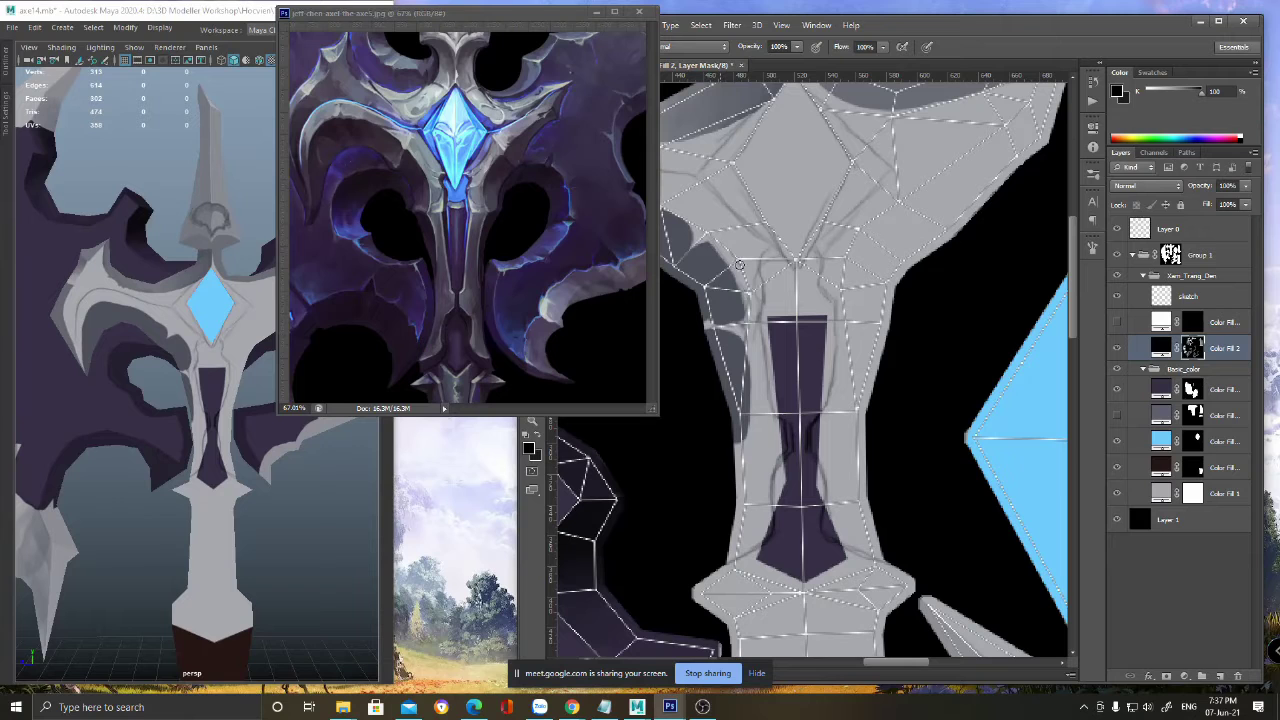
pyautogui.press('x')
pyautogui.moveTo(704, 250); pyautogui.dragTo(727, 275)
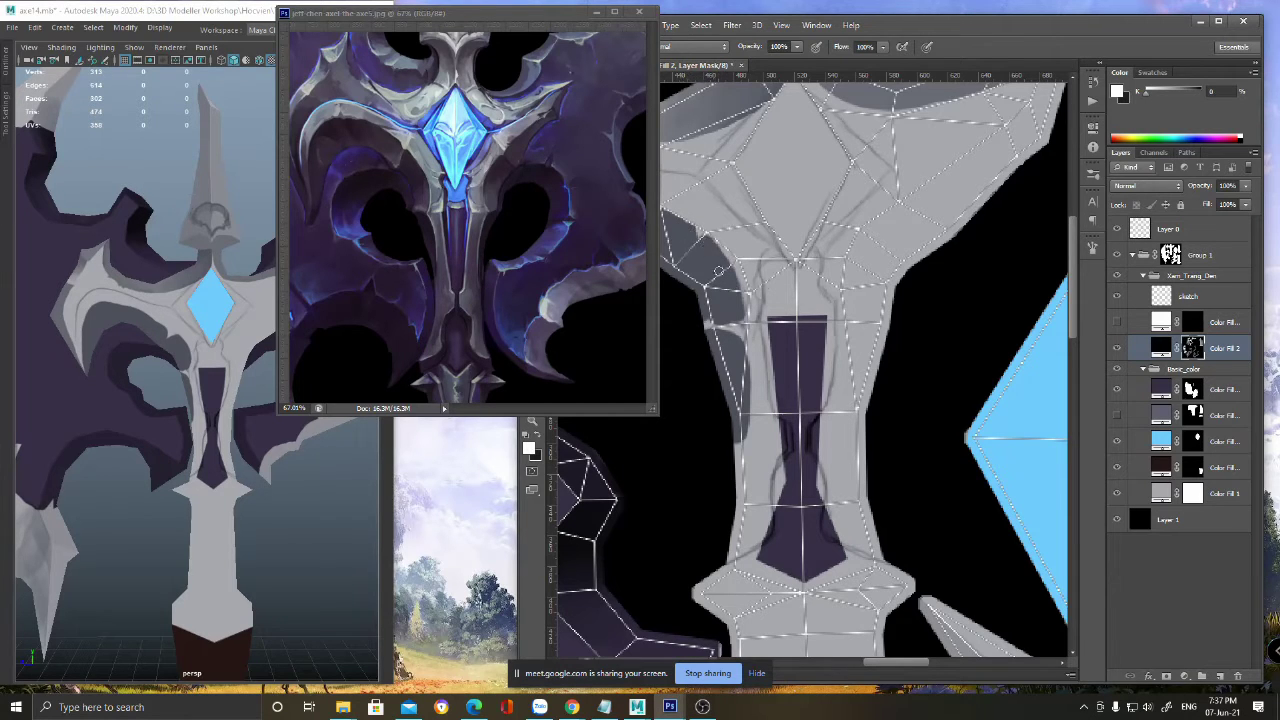
# - Refine the light cracks dividing the dark patches beside the shaft's top, hide the UV wireframe and save the texture
pyautogui.moveTo(743, 280); pyautogui.dragTo(766, 275)
pyautogui.press('x')
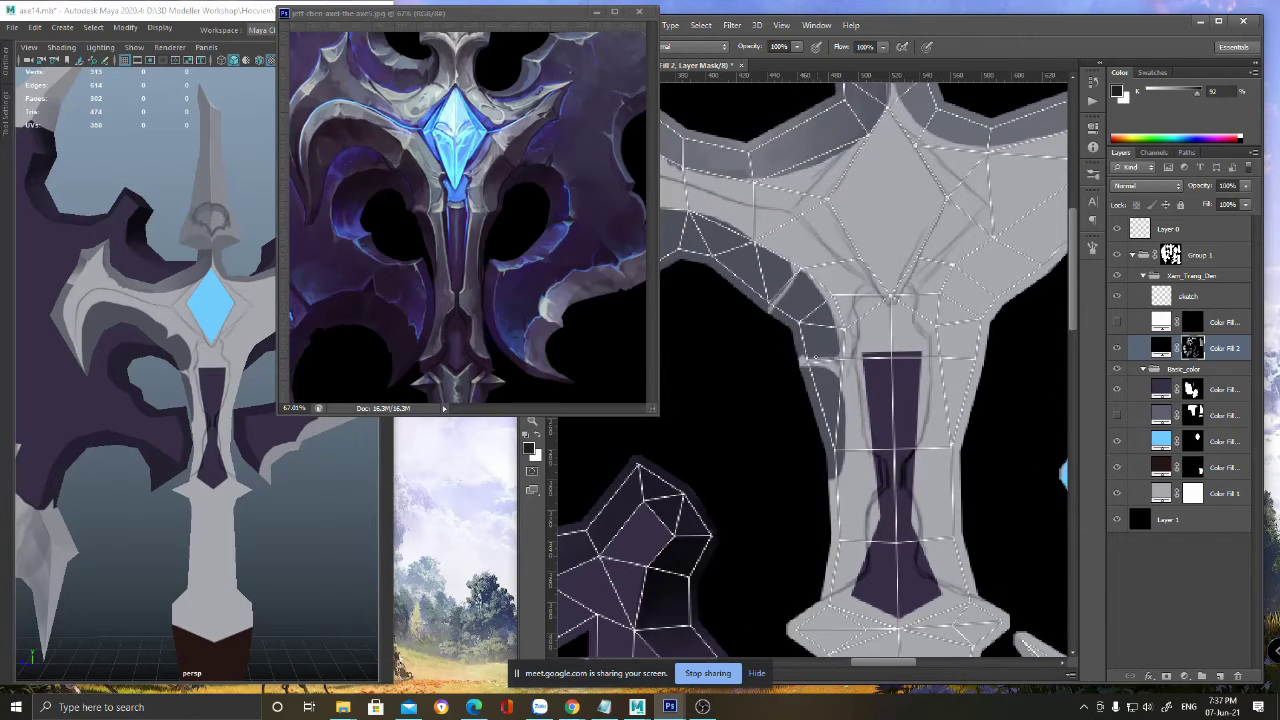
pyautogui.press('x')
pyautogui.press('x')
pyautogui.press('x')
pyautogui.click(1117, 231)
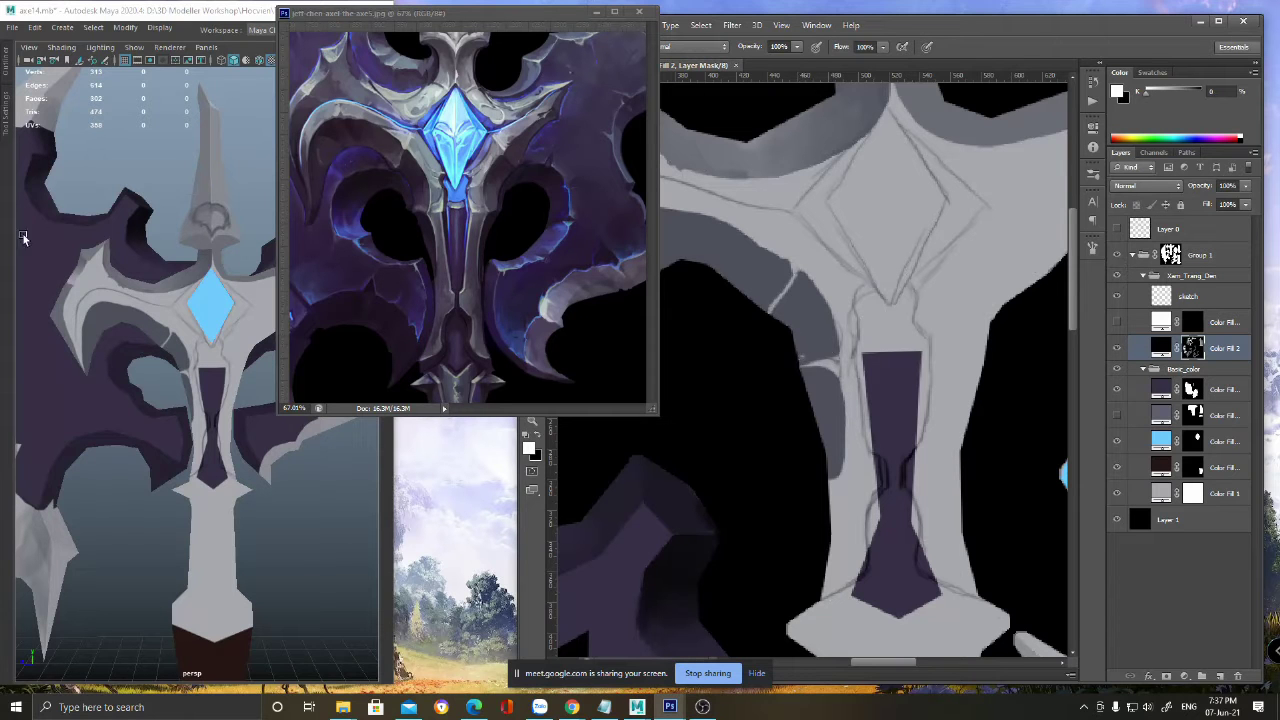
# - Examine the crest, shaft and left blade on the Maya model, and compare them with the blade edge and whole axe in the reference image
pyautogui.keyDown('alt'); pyautogui.moveTo(127, 303); pyautogui.dragTo(208, 370, button='middle'); pyautogui.keyUp('alt')
pyautogui.keyDown('alt'); pyautogui.moveTo(200, 327); pyautogui.dragTo(217, 337); pyautogui.keyUp('alt')
pyautogui.keyDown('alt'); pyautogui.moveTo(217, 337); pyautogui.dragTo(197, 329, button='middle'); pyautogui.keyUp('alt')
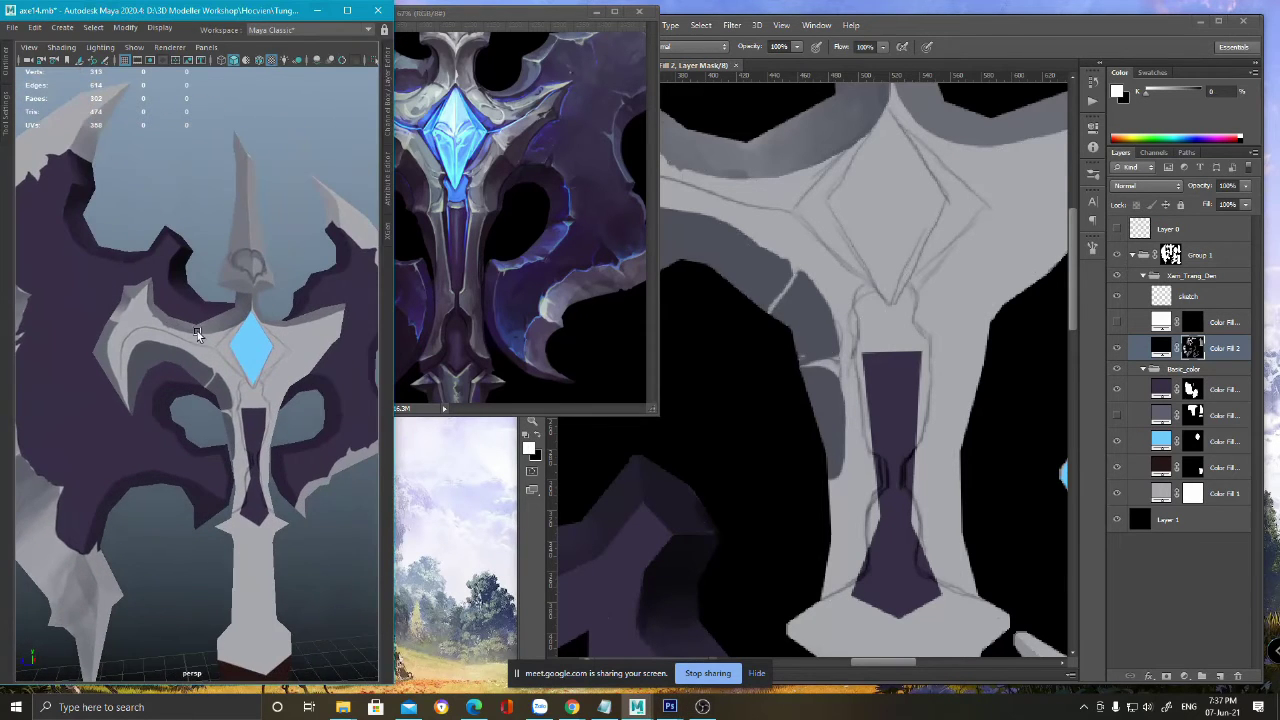
pyautogui.keyDown('alt'); pyautogui.moveTo(228, 355); pyautogui.dragTo(194, 297); pyautogui.keyUp('alt')
pyautogui.keyDown('alt'); pyautogui.moveTo(194, 297); pyautogui.dragTo(209, 329, button='right'); pyautogui.keyUp('alt')
pyautogui.keyDown('alt'); pyautogui.moveTo(209, 329); pyautogui.dragTo(256, 251); pyautogui.keyUp('alt')
pyautogui.keyDown('alt'); pyautogui.moveTo(145, 312); pyautogui.dragTo(145, 266); pyautogui.keyUp('alt')
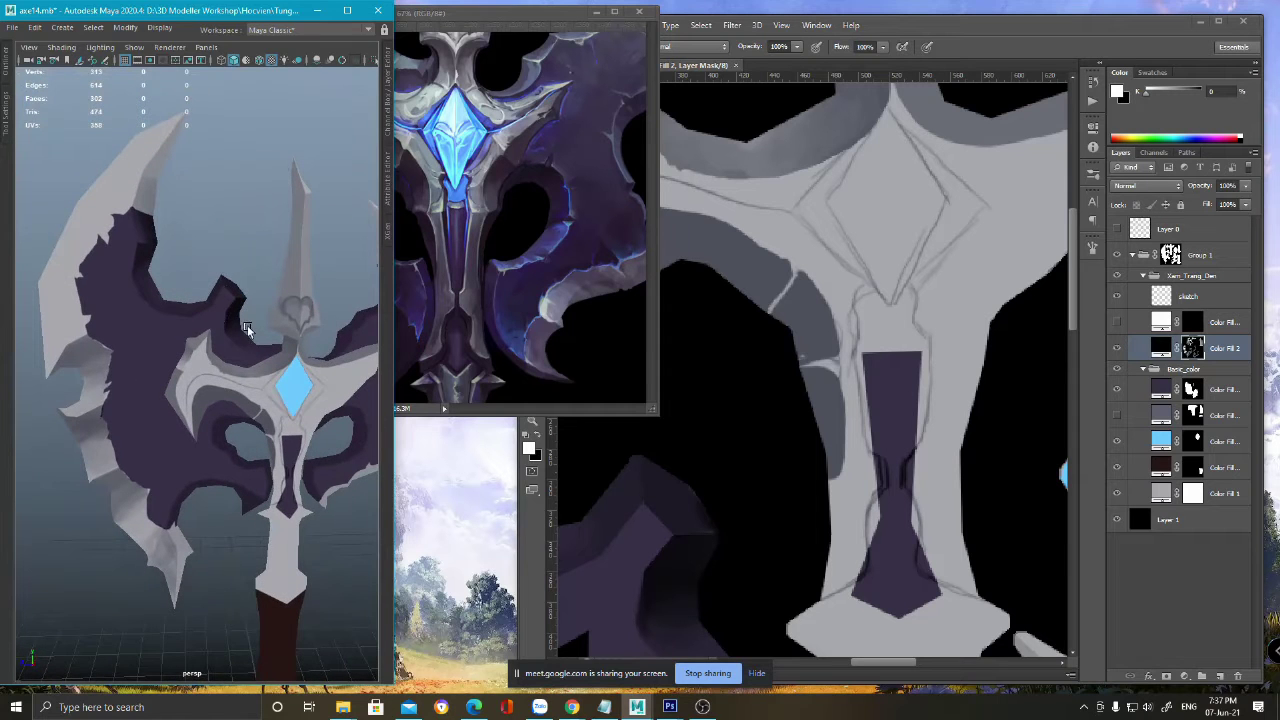
pyautogui.keyDown('alt'); pyautogui.moveTo(244, 316); pyautogui.dragTo(181, 303, button='middle'); pyautogui.keyUp('alt')
pyautogui.scroll(8, 160, 330)
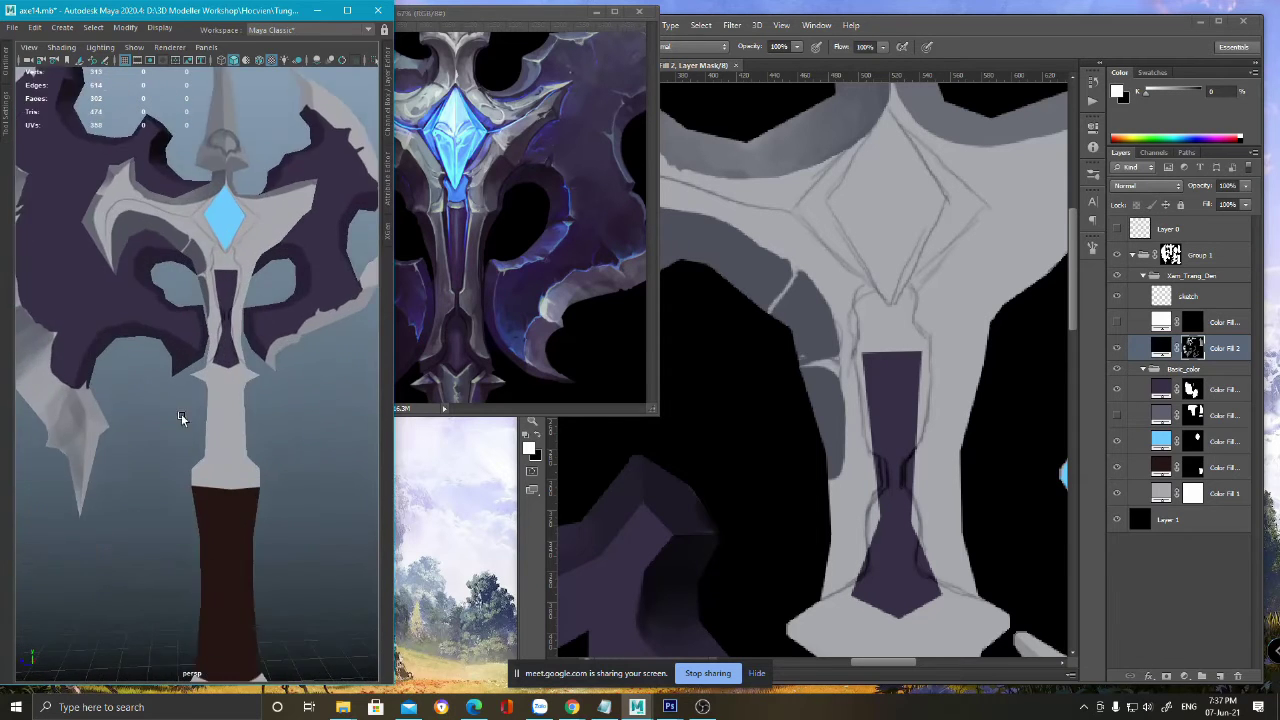
pyautogui.keyDown('alt'); pyautogui.moveTo(187, 354); pyautogui.dragTo(193, 283); pyautogui.keyUp('alt')
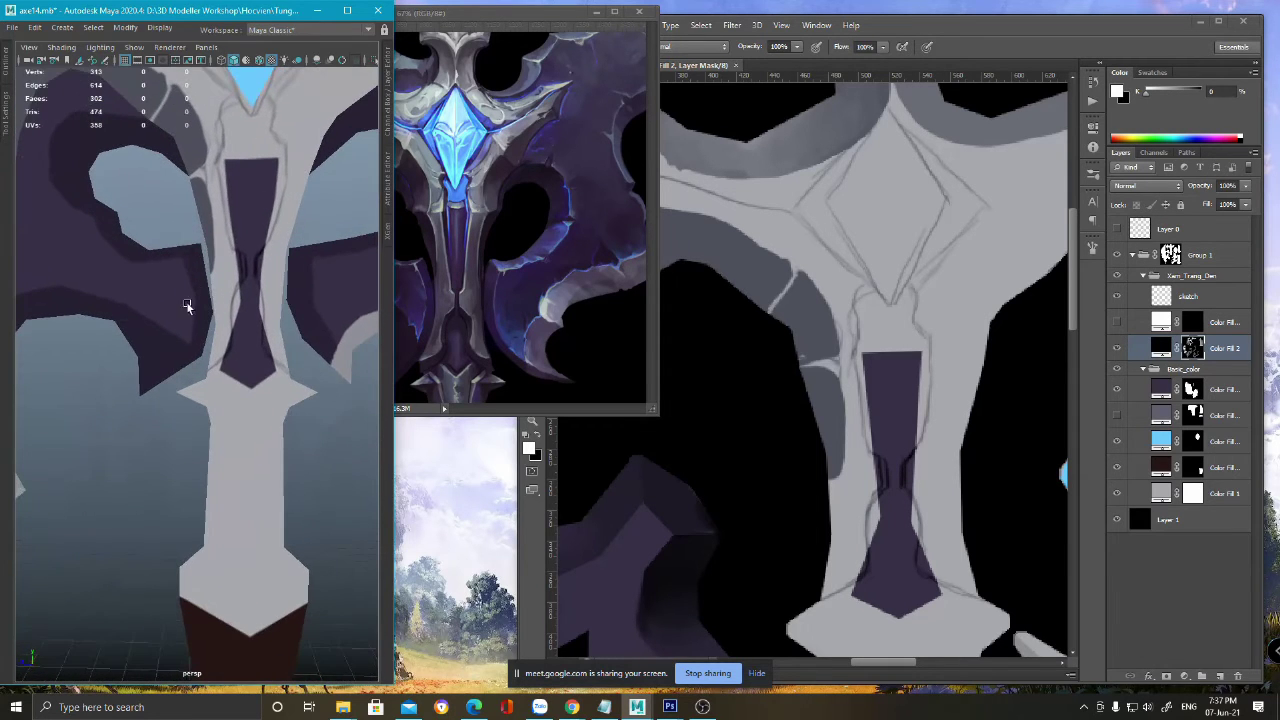
pyautogui.keyDown('alt'); pyautogui.moveTo(137, 353); pyautogui.dragTo(42, 248); pyautogui.keyUp('alt')
pyautogui.keyDown('alt'); pyautogui.moveTo(42, 248); pyautogui.dragTo(94, 343, button='right'); pyautogui.keyUp('alt')
pyautogui.keyDown('alt'); pyautogui.moveTo(94, 343); pyautogui.dragTo(190, 361, button='middle'); pyautogui.keyUp('alt')
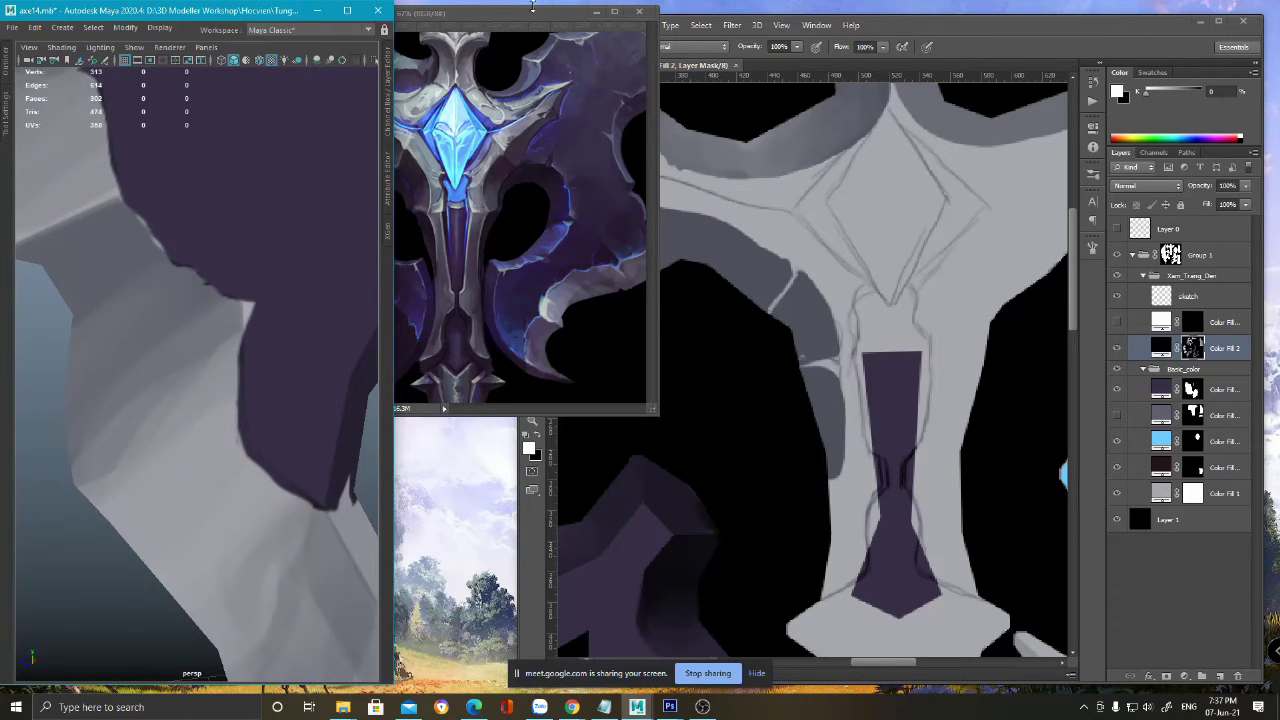
pyautogui.click(529, 16)
pyautogui.moveTo(394, 274); pyautogui.dragTo(620, 274)
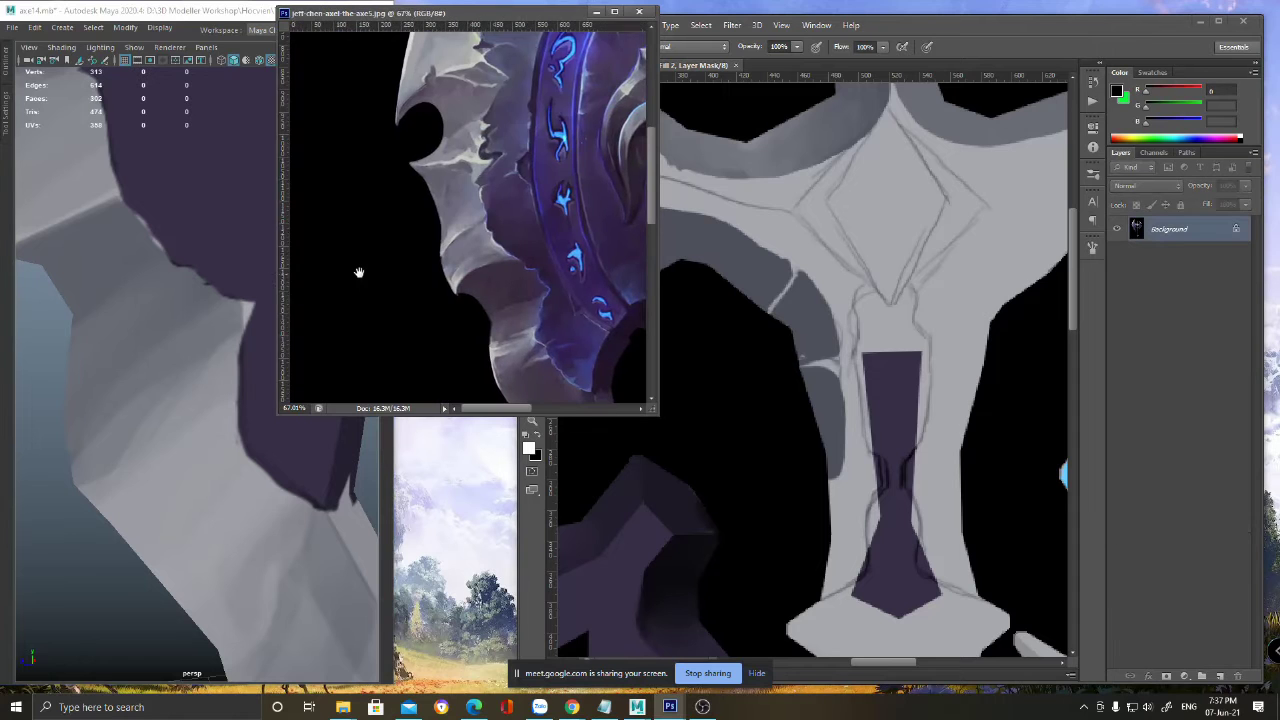
pyautogui.moveTo(359, 272); pyautogui.dragTo(352, 270)
pyautogui.scroll(-5, 454, 254)
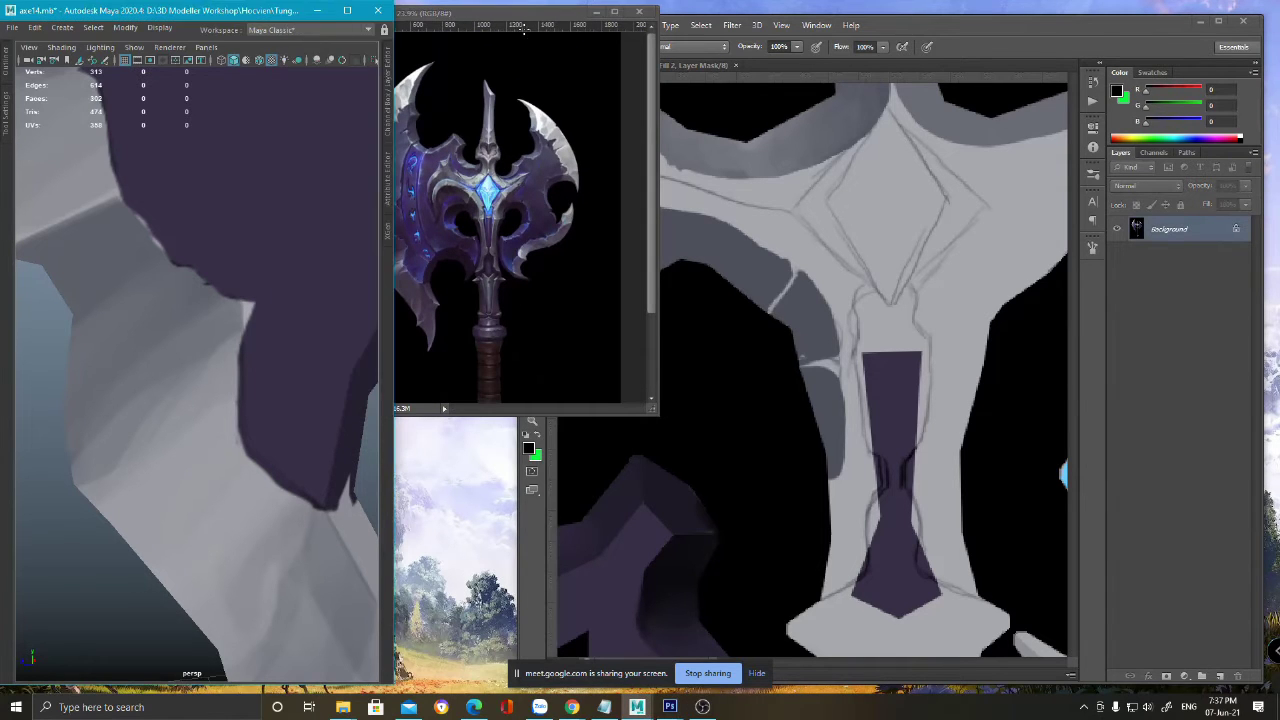
# - Return to the Photoshop texture, show the UV wireframe and paint dark shading along the right wing's underside and the shaft's upper right edge
pyautogui.press('z')
pyautogui.click(910, 341)
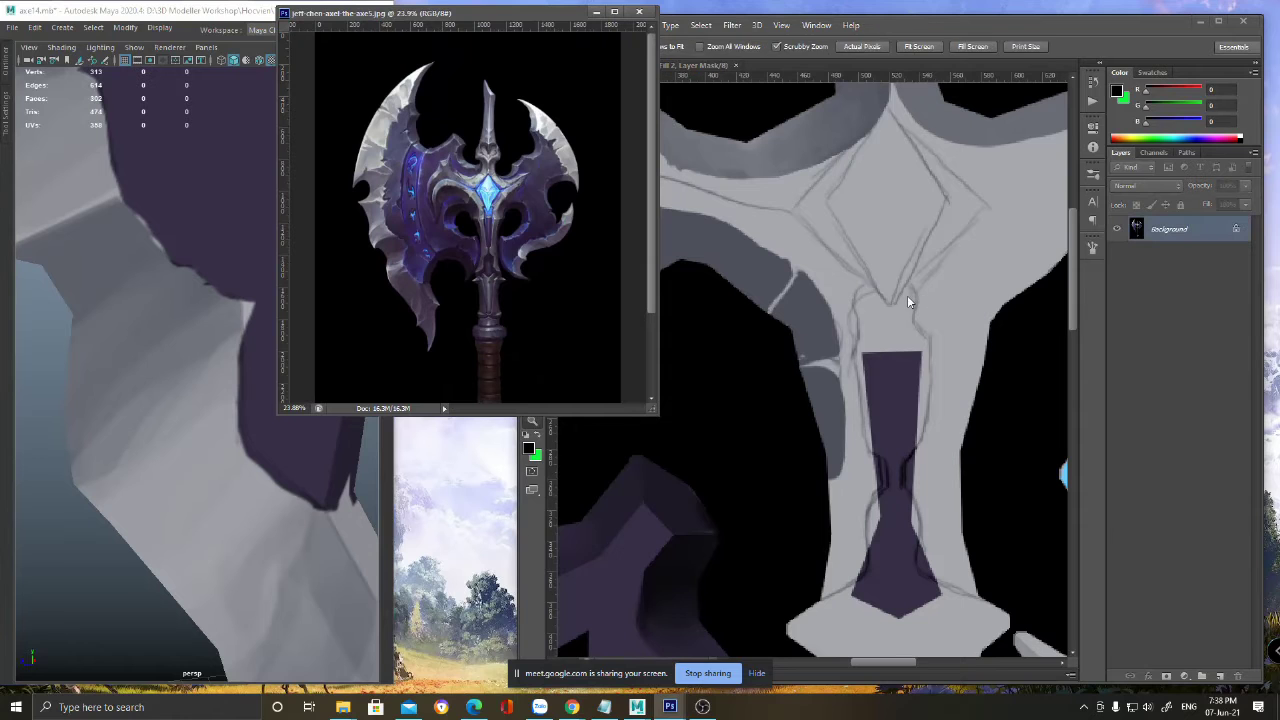
pyautogui.keyDown('alt'); pyautogui.scroll(-2, 922, 311); pyautogui.keyUp('alt')
pyautogui.moveTo(922, 321); pyautogui.dragTo(808, 280)
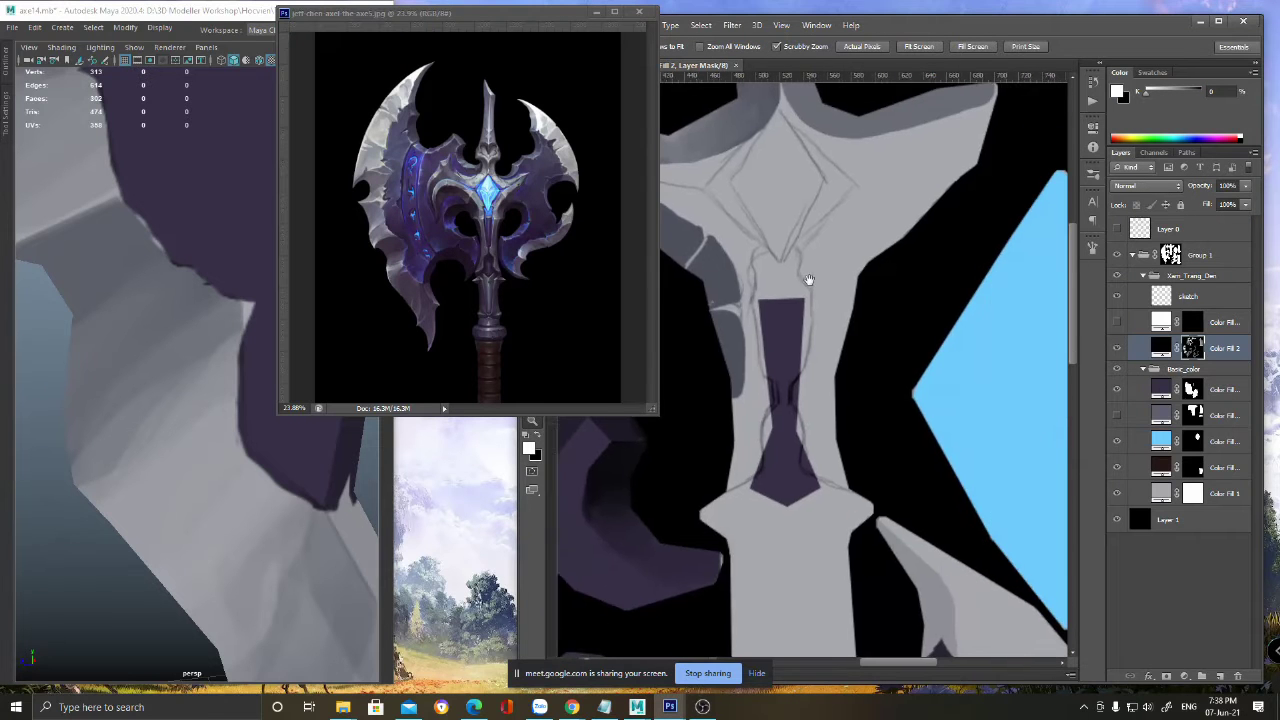
pyautogui.click(1117, 228)
pyautogui.click(783, 381)
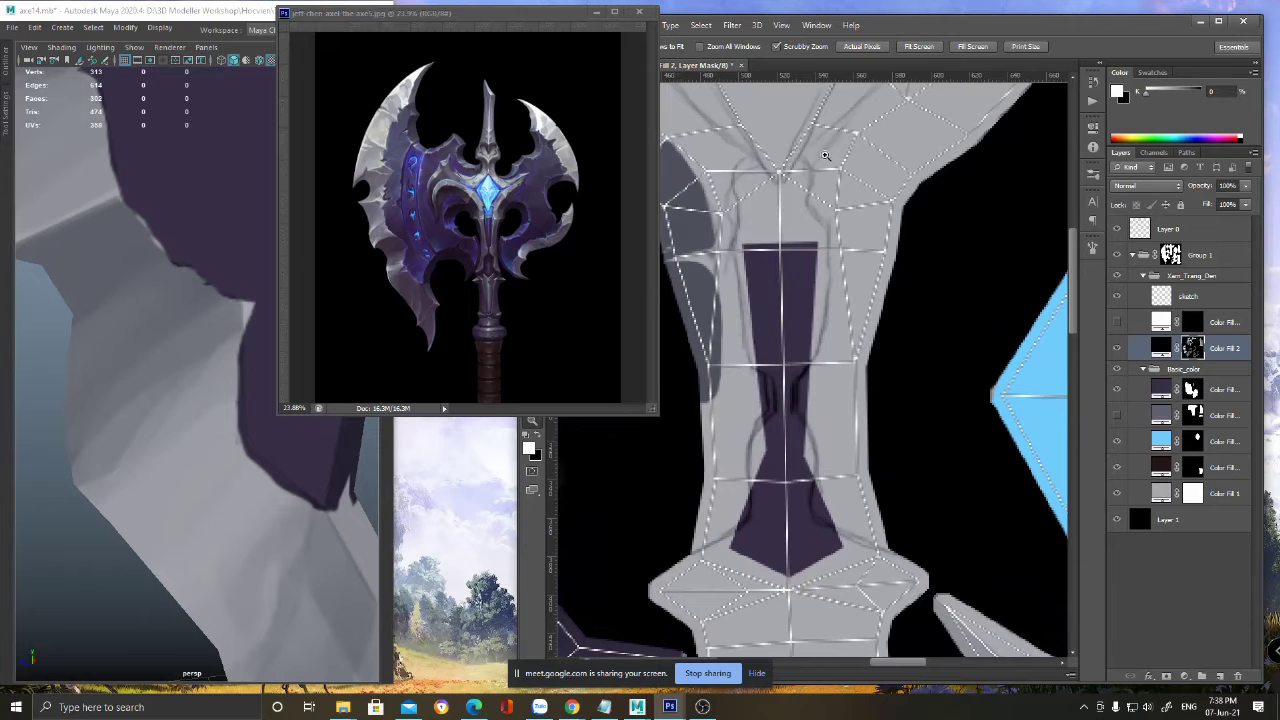
pyautogui.moveTo(925, 27); pyautogui.dragTo(922, 30)
pyautogui.press('b')
pyautogui.press('x')
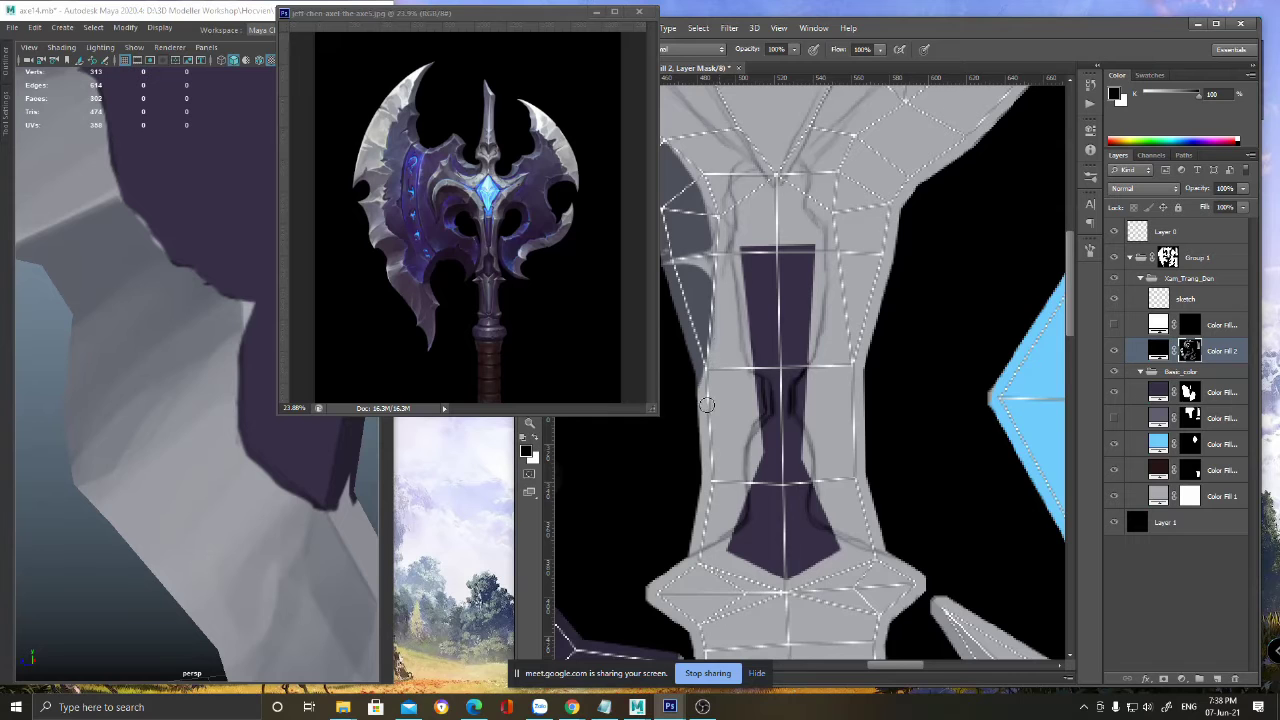
pyautogui.moveTo(853, 291)
pyautogui.mouseDown()
pyautogui.moveTo(841, 413)
pyautogui.moveTo(804, 469)
pyautogui.moveTo(791, 467)
pyautogui.mouseUp()
pyautogui.press('x')
pyautogui.moveTo(796, 530)
pyautogui.mouseDown()
pyautogui.moveTo(780, 370)
pyautogui.moveTo(798, 315)
pyautogui.moveTo(918, 241)
pyautogui.moveTo(1012, 152)
pyautogui.mouseUp()
pyautogui.moveTo(963, 237); pyautogui.dragTo(935, 256)
pyautogui.moveTo(976, 198)
pyautogui.mouseDown()
pyautogui.moveTo(902, 290)
pyautogui.moveTo(778, 402)
pyautogui.moveTo(791, 543)
pyautogui.moveTo(782, 398)
pyautogui.moveTo(915, 278)
pyautogui.moveTo(815, 410)
pyautogui.mouseUp()
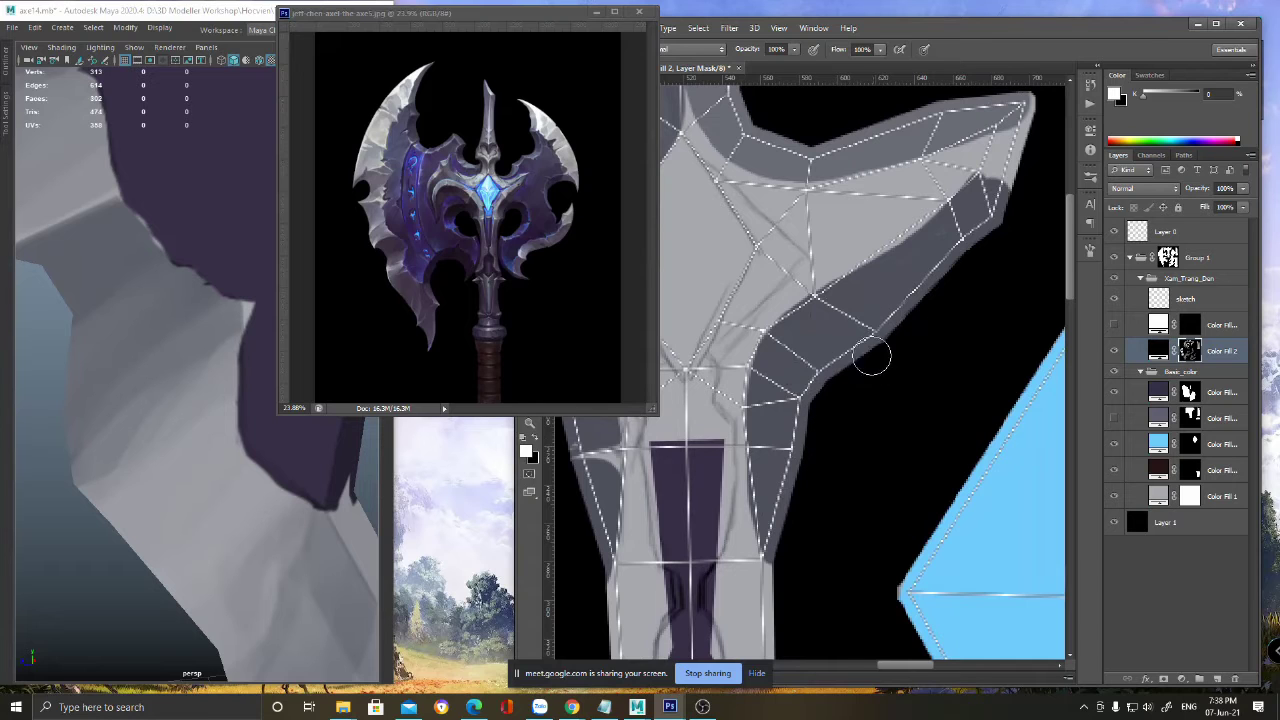
# - Paint thin light cracks across the right side's dark shading in black, hide the UV wireframe, save the texture and check it in Maya
pyautogui.press('x')
pyautogui.moveTo(855, 405); pyautogui.dragTo(957, 471)
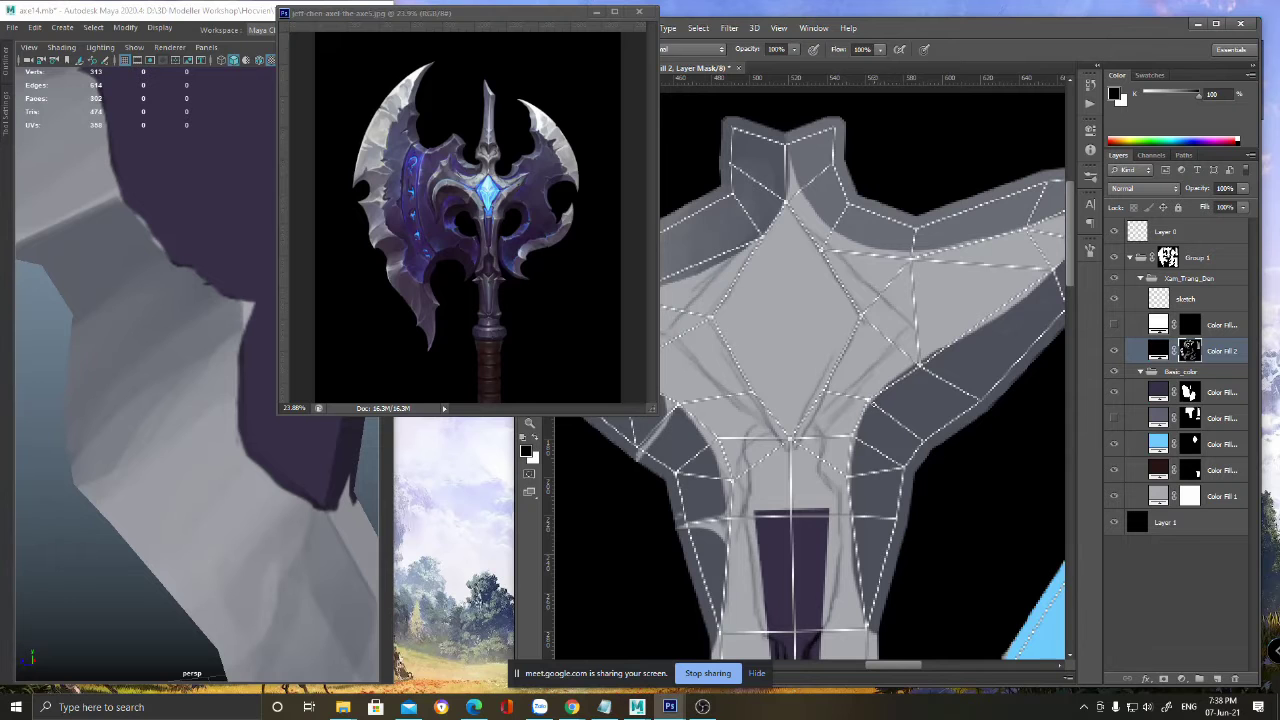
pyautogui.moveTo(937, 450)
pyautogui.mouseDown()
pyautogui.moveTo(908, 449)
pyautogui.moveTo(928, 426)
pyautogui.moveTo(944, 433)
pyautogui.mouseUp()
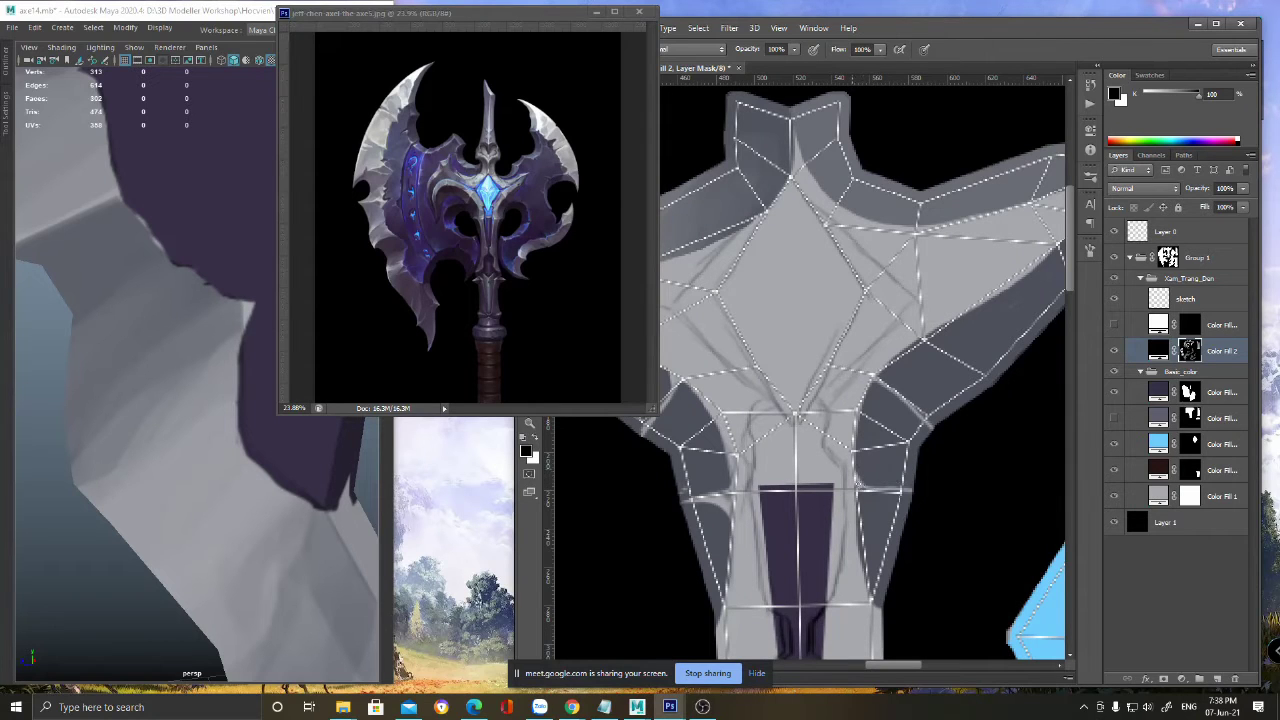
pyautogui.click(1115, 231)
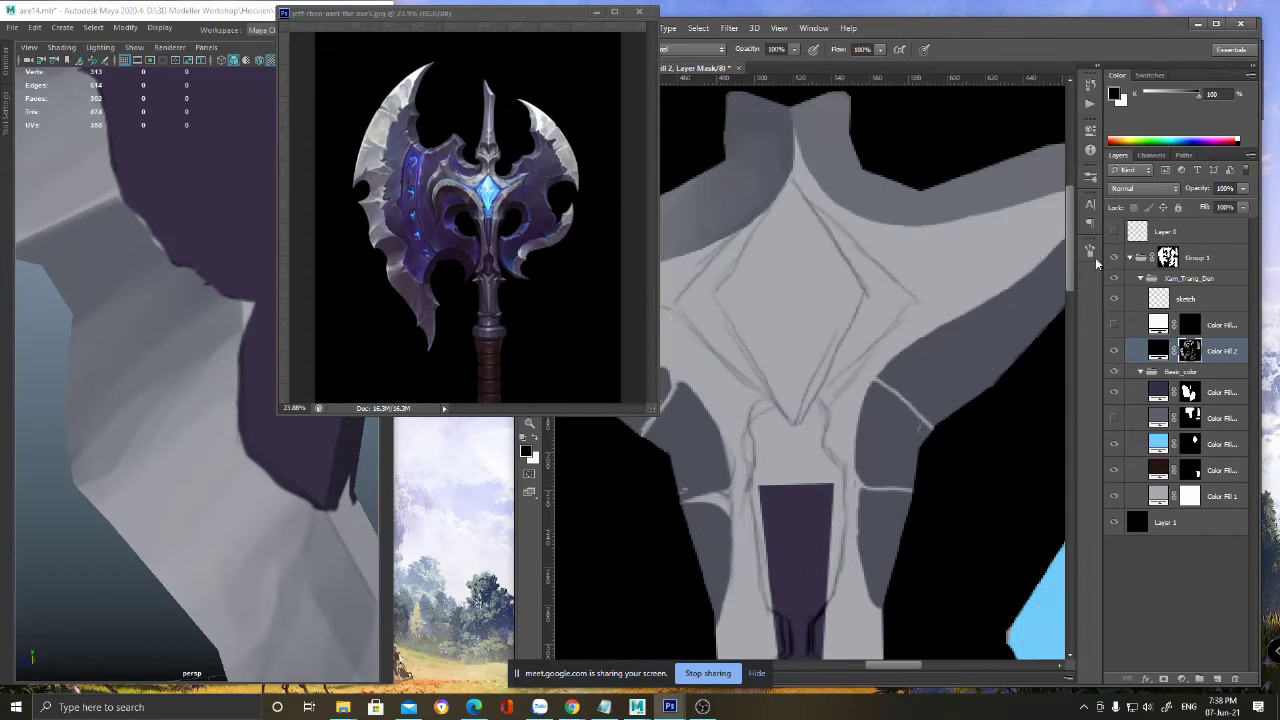
pyautogui.keyDown('alt'); pyautogui.moveTo(268, 474); pyautogui.dragTo(174, 506, button='right'); pyautogui.keyUp('alt')
pyautogui.keyDown('alt'); pyautogui.moveTo(174, 506); pyautogui.dragTo(134, 540, button='middle'); pyautogui.keyUp('alt')
pyautogui.scroll(8, 215, 528)
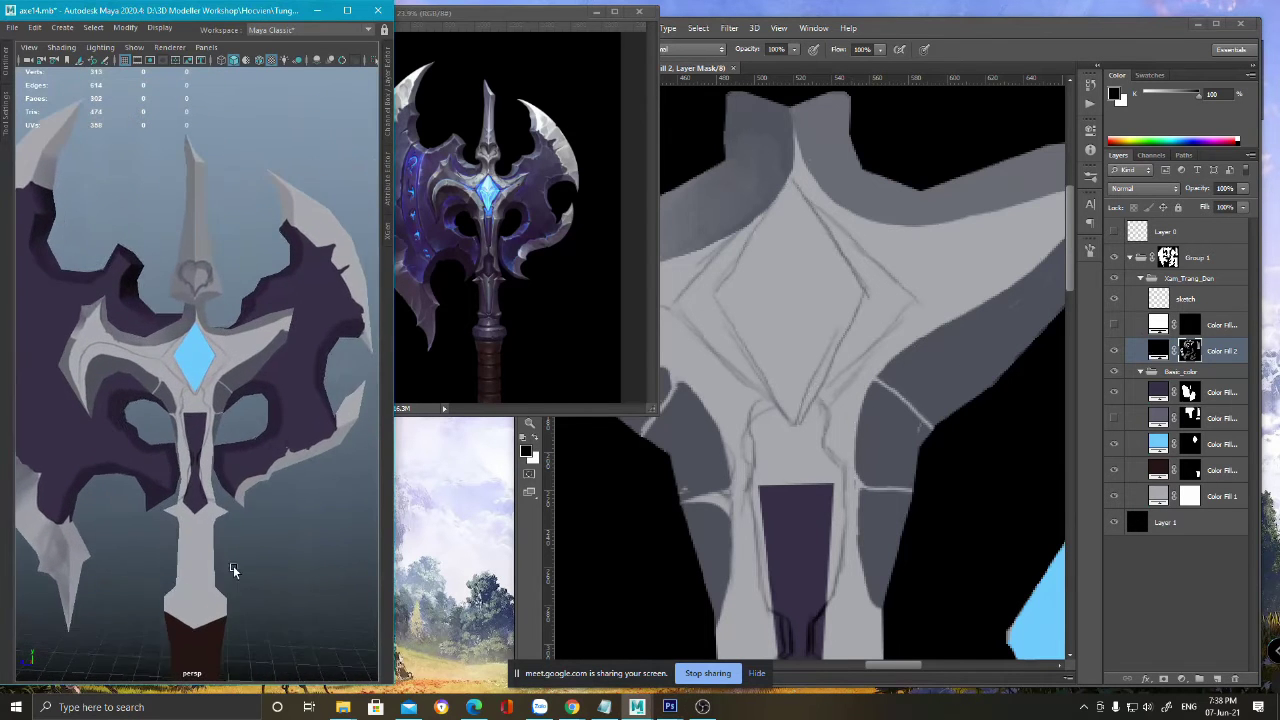
pyautogui.keyDown('alt'); pyautogui.moveTo(259, 534); pyautogui.dragTo(263, 543); pyautogui.keyUp('alt')
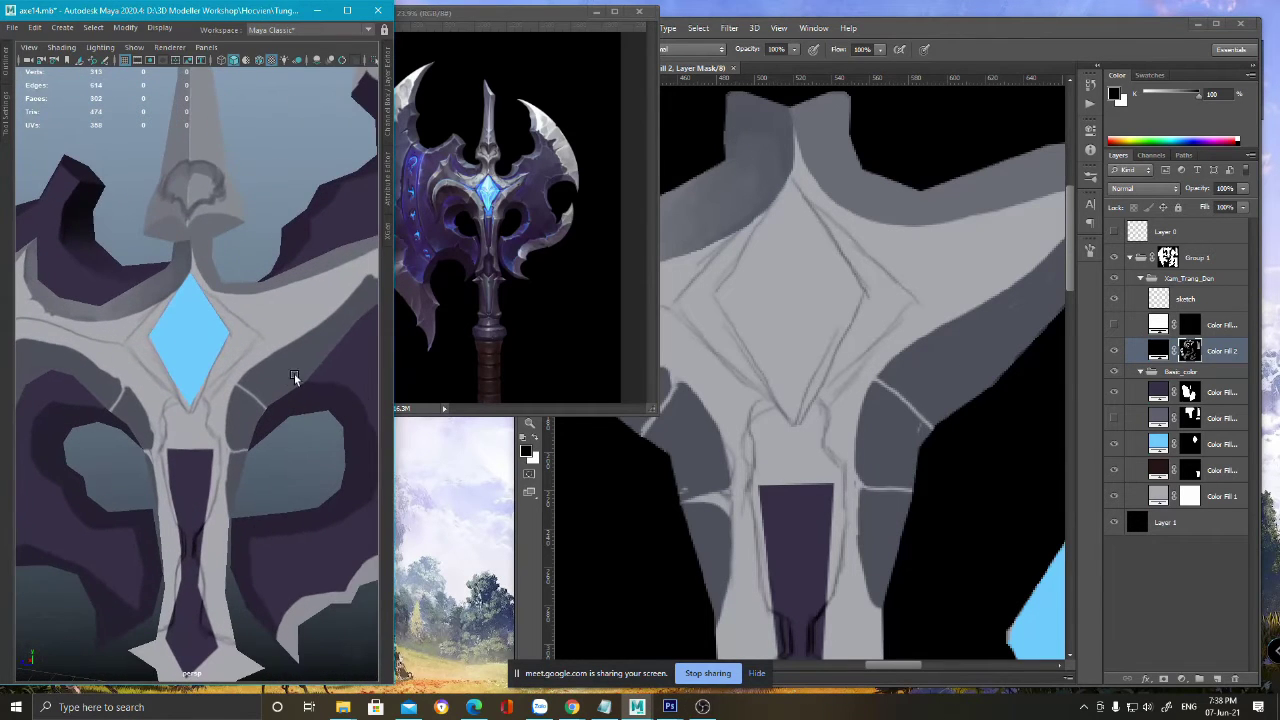
# - Paint out the crack under the right wing in white, repaint it farther out along the wing in black and save the texture
pyautogui.click(979, 43)
pyautogui.press('x')
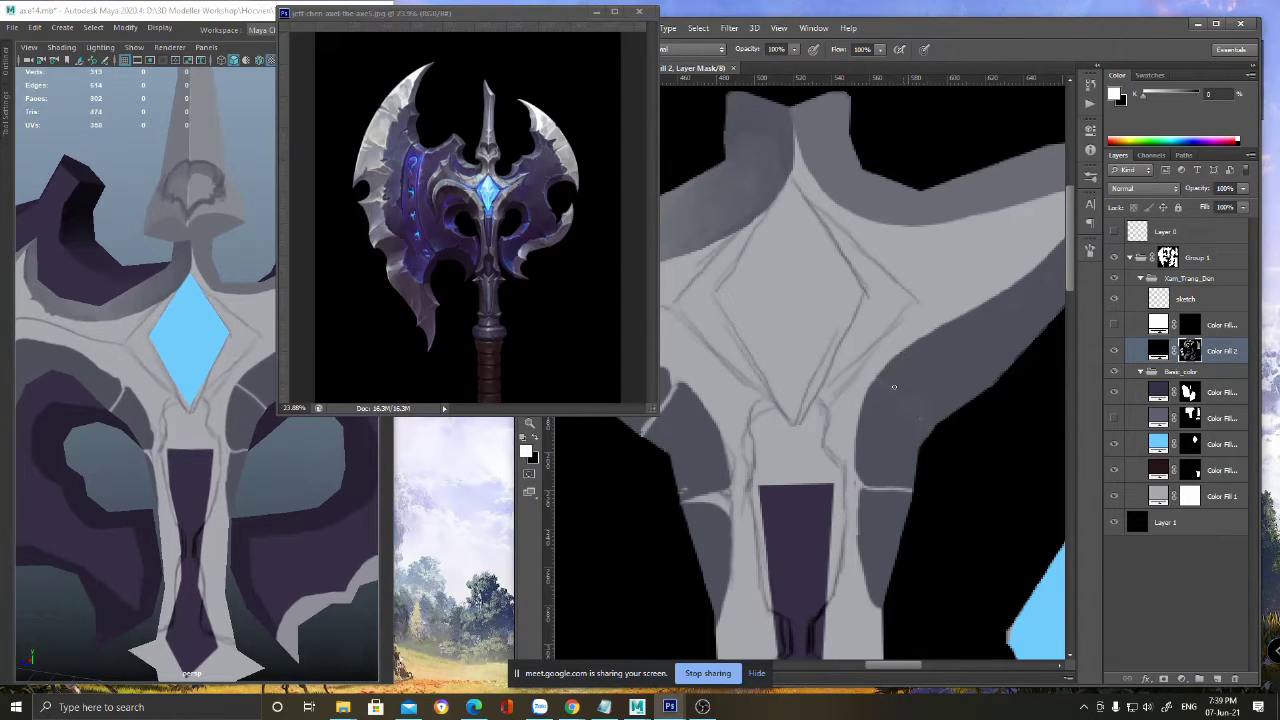
pyautogui.click(1116, 232)
pyautogui.press('x')
pyautogui.click(1116, 232)
pyautogui.keyDown('alt'); pyautogui.moveTo(268, 460); pyautogui.dragTo(240, 470); pyautogui.keyUp('alt')
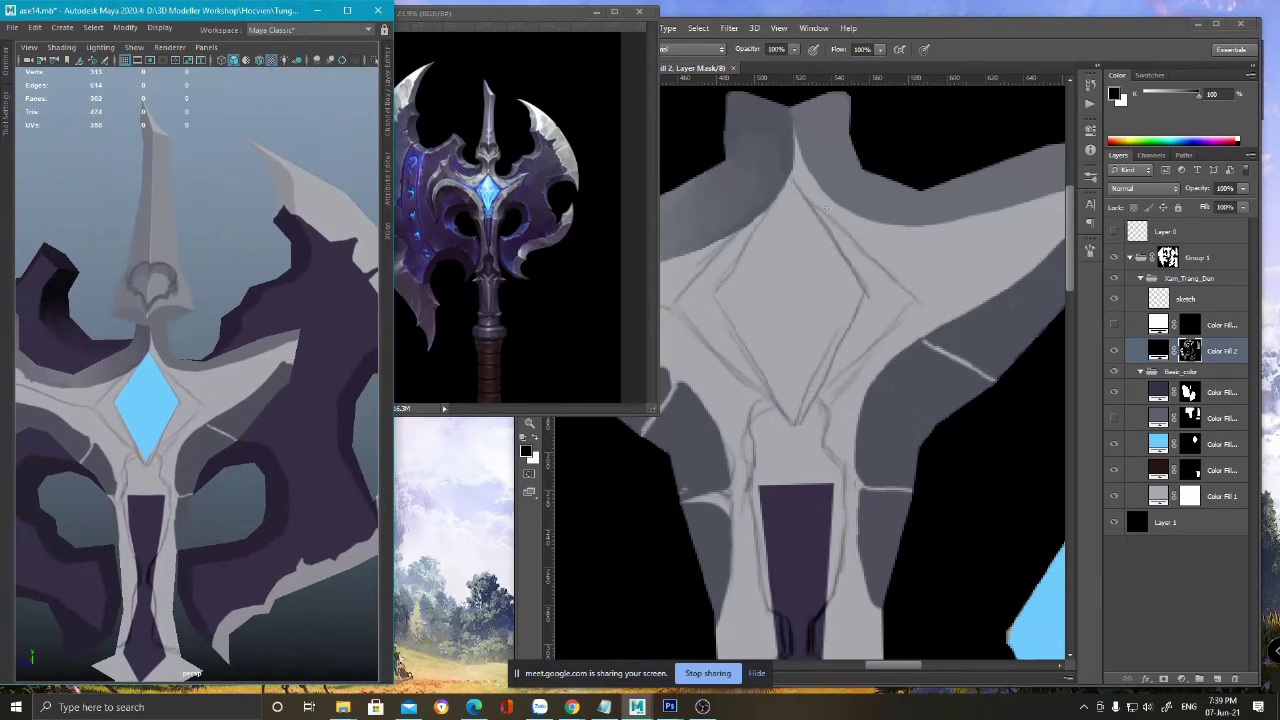
# - Show the UV wireframe, touch up the right wing's tip with a sampled 31% grey, hide the wireframe and save the texture
pyautogui.click(978, 44)
pyautogui.keyDown('ctrl'); pyautogui.moveTo(874, 405); pyautogui.dragTo(850, 400); pyautogui.keyUp('ctrl')
pyautogui.moveTo(954, 372); pyautogui.dragTo(785, 460)
pyautogui.click(1114, 231)
pyautogui.click(902, 315)
pyautogui.press('b')
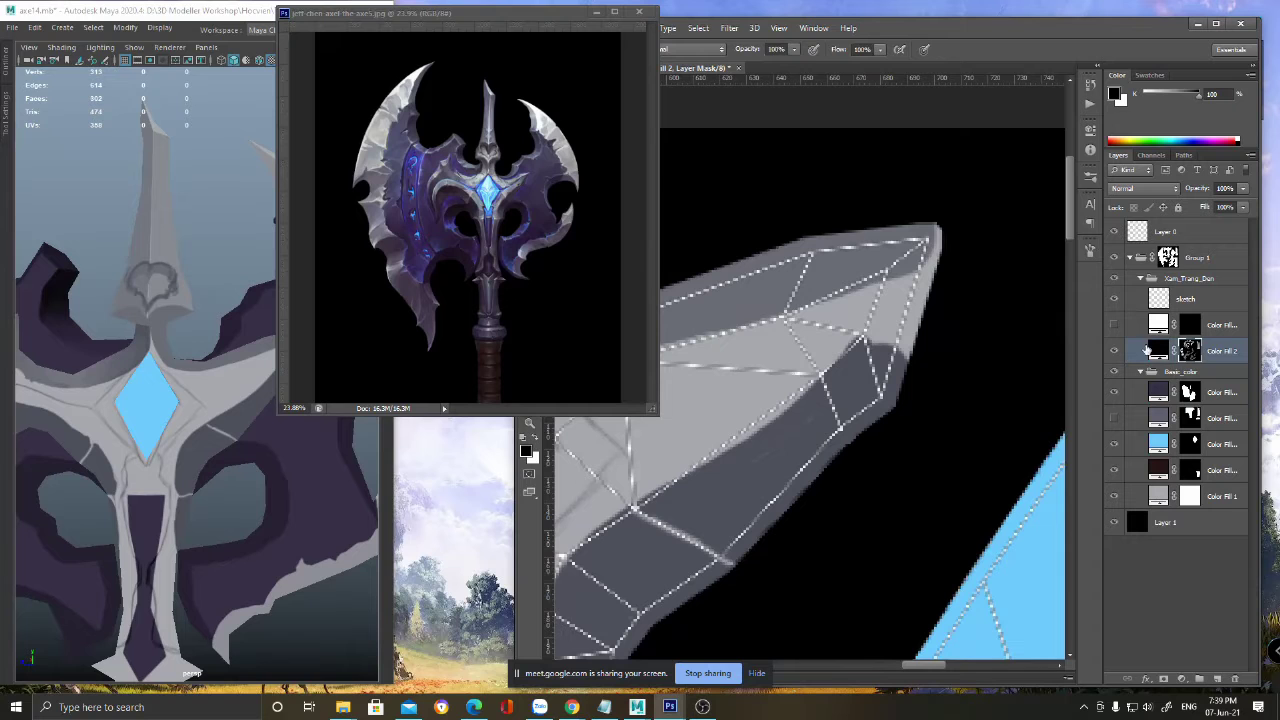
pyautogui.keyDown('alt'); pyautogui.click(877, 271); pyautogui.keyUp('alt')
pyautogui.moveTo(923, 260)
pyautogui.mouseDown()
pyautogui.moveTo(888, 296)
pyautogui.moveTo(886, 392)
pyautogui.moveTo(932, 257)
pyautogui.mouseUp()
pyautogui.moveTo(872, 430); pyautogui.dragTo(1091, 456)
pyautogui.click(1115, 231)
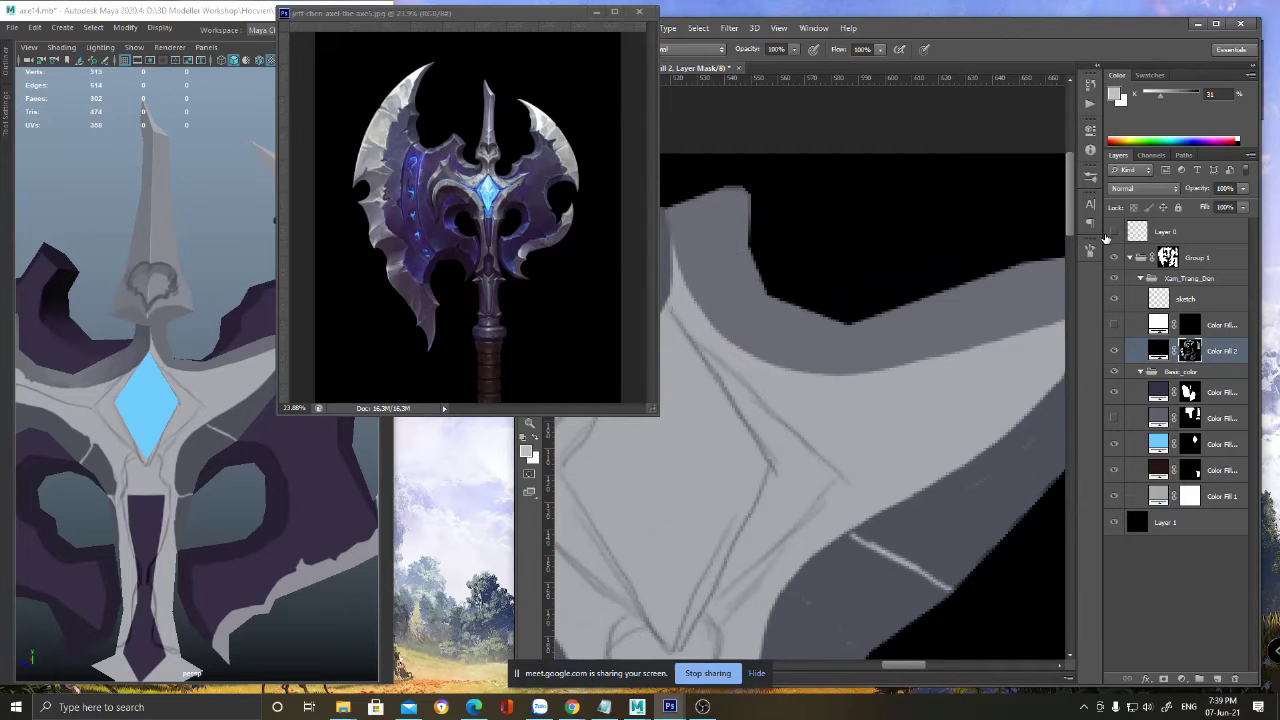
pyautogui.moveTo(702, 462); pyautogui.dragTo(820, 390)
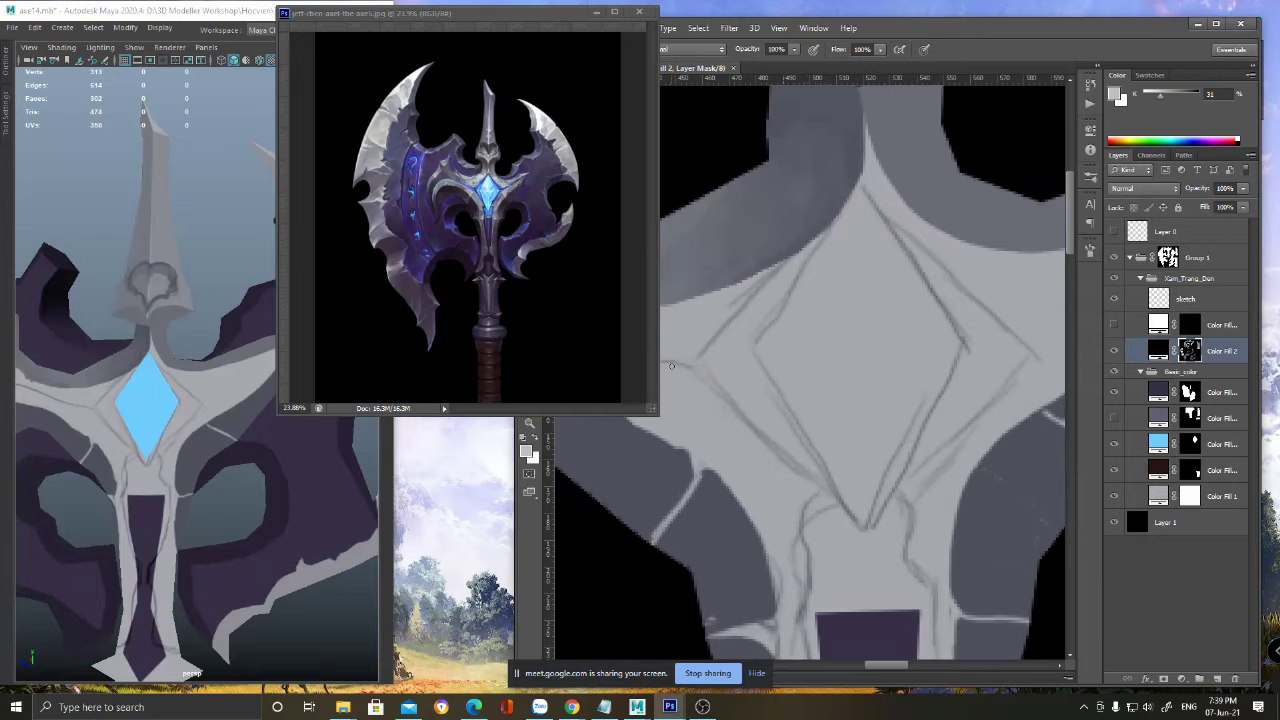
# - Examine the handle and pommel on the Maya model and in the reference image
pyautogui.click(200, 582)
pyautogui.scroll(-6, 210, 505)
pyautogui.keyDown('alt'); pyautogui.moveTo(202, 502); pyautogui.dragTo(228, 557); pyautogui.keyUp('alt')
pyautogui.scroll(6, 230, 560)
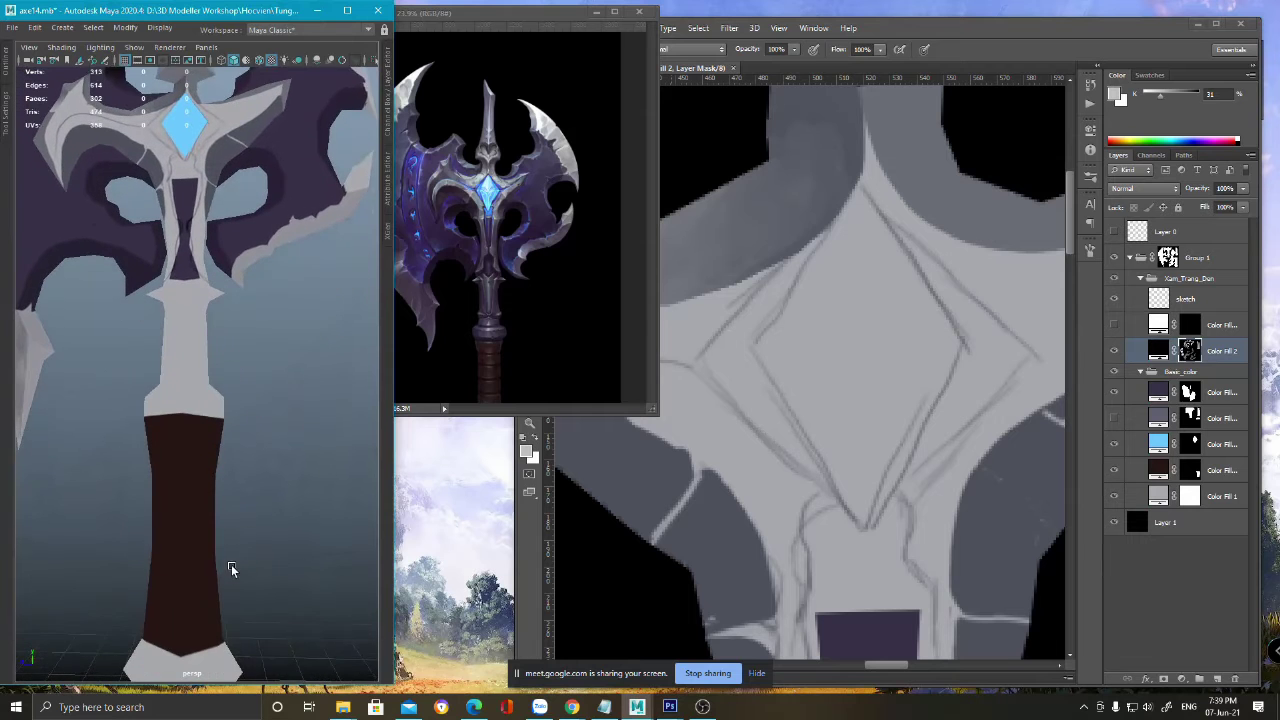
pyautogui.keyDown('alt'); pyautogui.moveTo(245, 607); pyautogui.dragTo(255, 566); pyautogui.keyUp('alt')
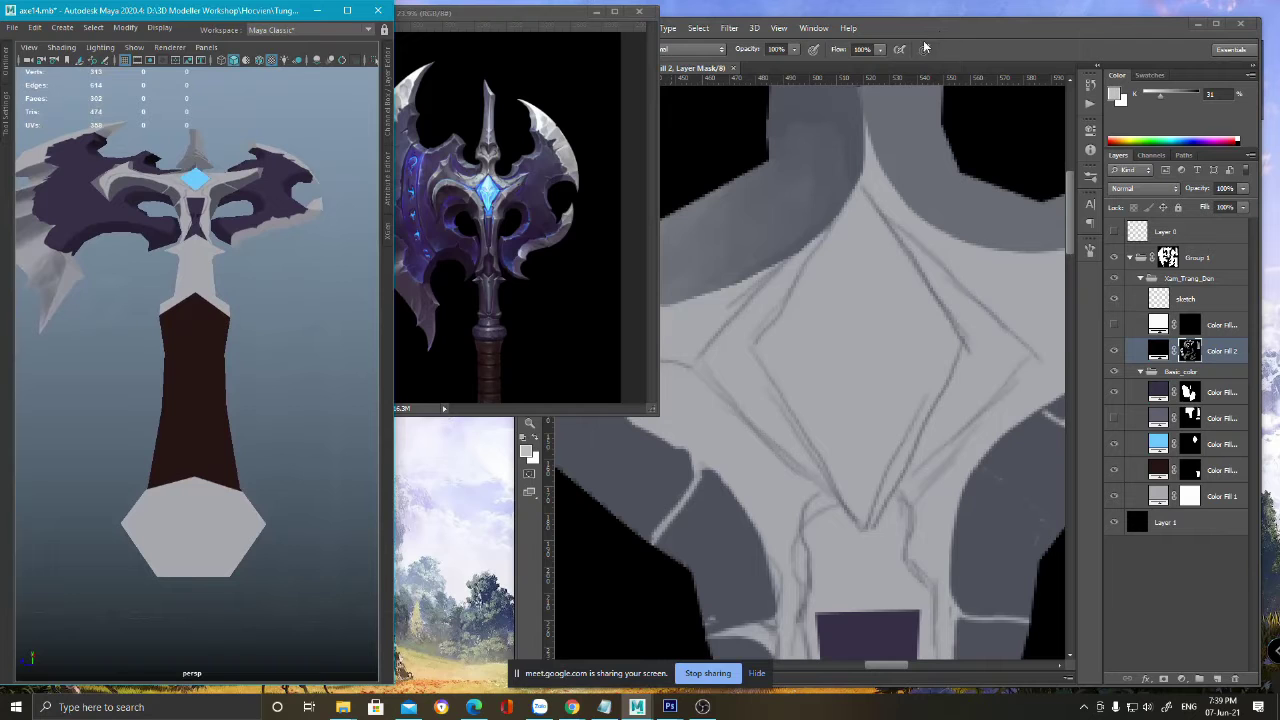
pyautogui.click(590, 268)
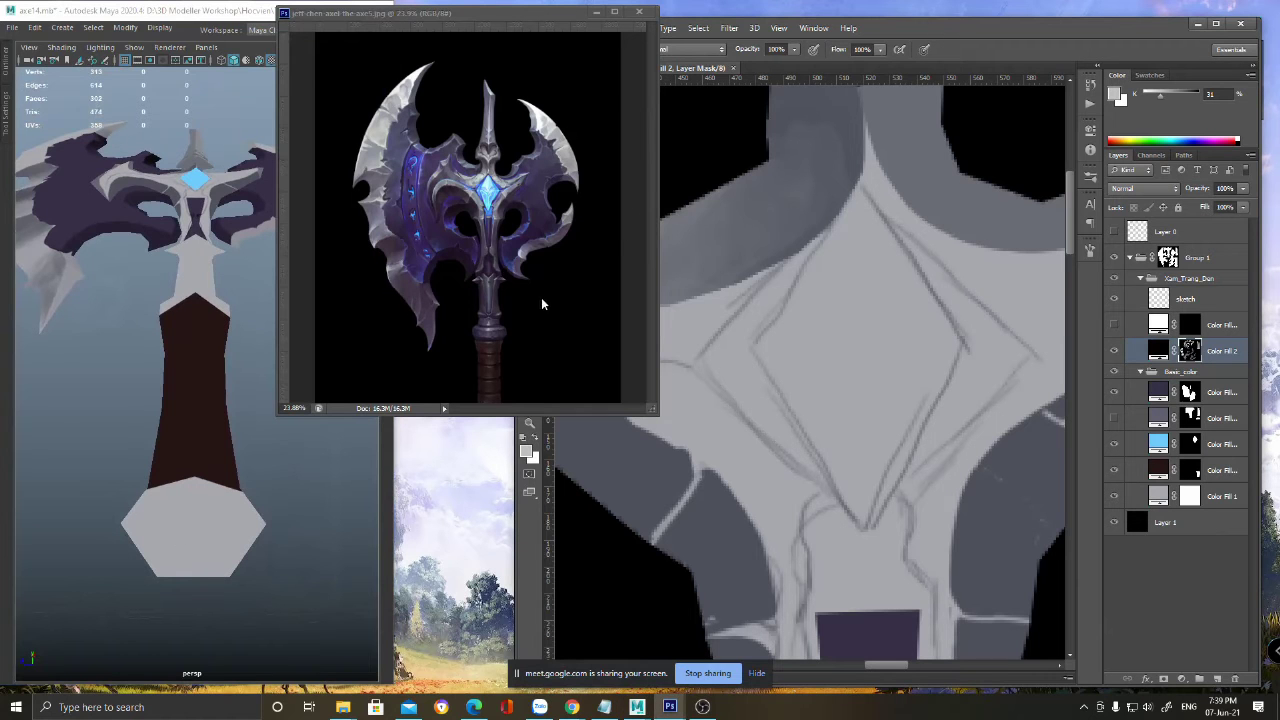
pyautogui.moveTo(494, 329); pyautogui.dragTo(481, 264)
pyautogui.press('z')
pyautogui.moveTo(500, 358); pyautogui.dragTo(527, 345)
# - Bring the texture's handle and pommel into view and show the UV wireframe over them
pyautogui.click(845, 430)
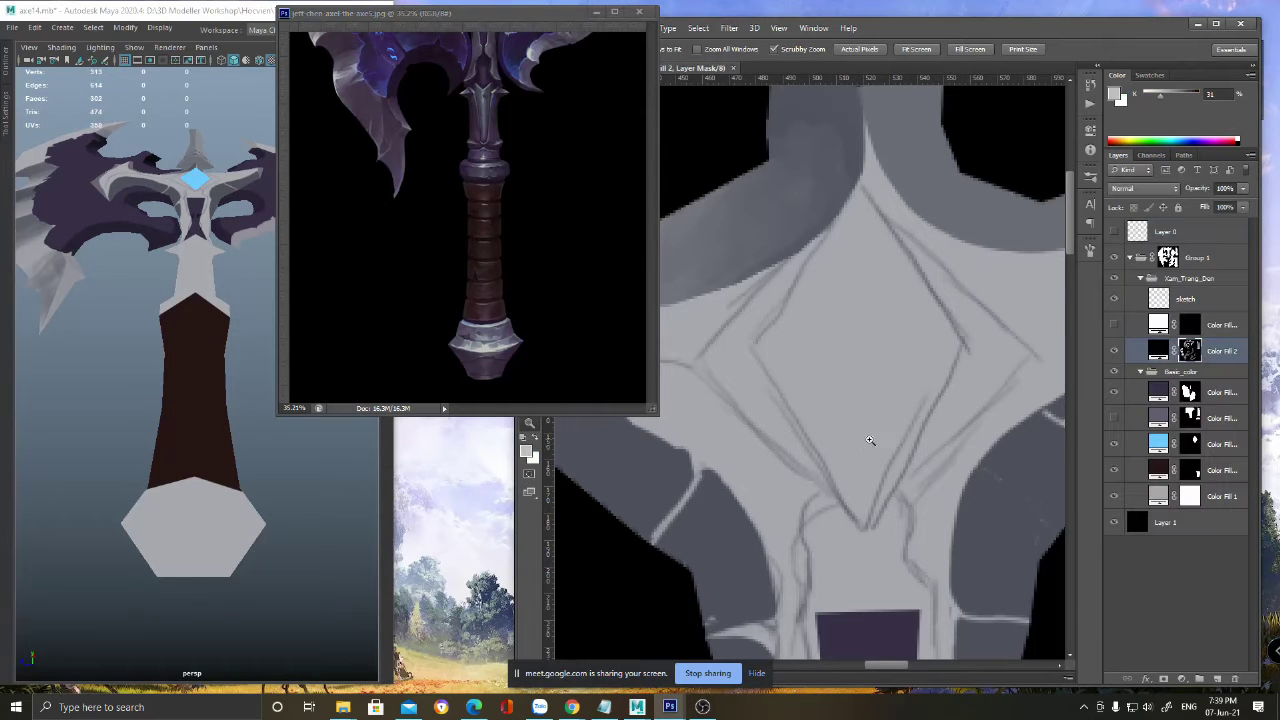
pyautogui.keyDown('alt'); pyautogui.click(866, 445); pyautogui.keyUp('alt')
pyautogui.moveTo(940, 645)
pyautogui.mouseDown()
pyautogui.moveTo(834, 417)
pyautogui.moveTo(830, 365)
pyautogui.mouseUp()
pyautogui.moveTo(814, 625); pyautogui.dragTo(814, 426)
pyautogui.moveTo(820, 488); pyautogui.dragTo(814, 210)
pyautogui.moveTo(814, 640); pyautogui.dragTo(803, 284)
pyautogui.moveTo(835, 618); pyautogui.dragTo(829, 457)
pyautogui.moveTo(876, 312); pyautogui.dragTo(790, 575)
pyautogui.moveTo(900, 348); pyautogui.dragTo(807, 478)
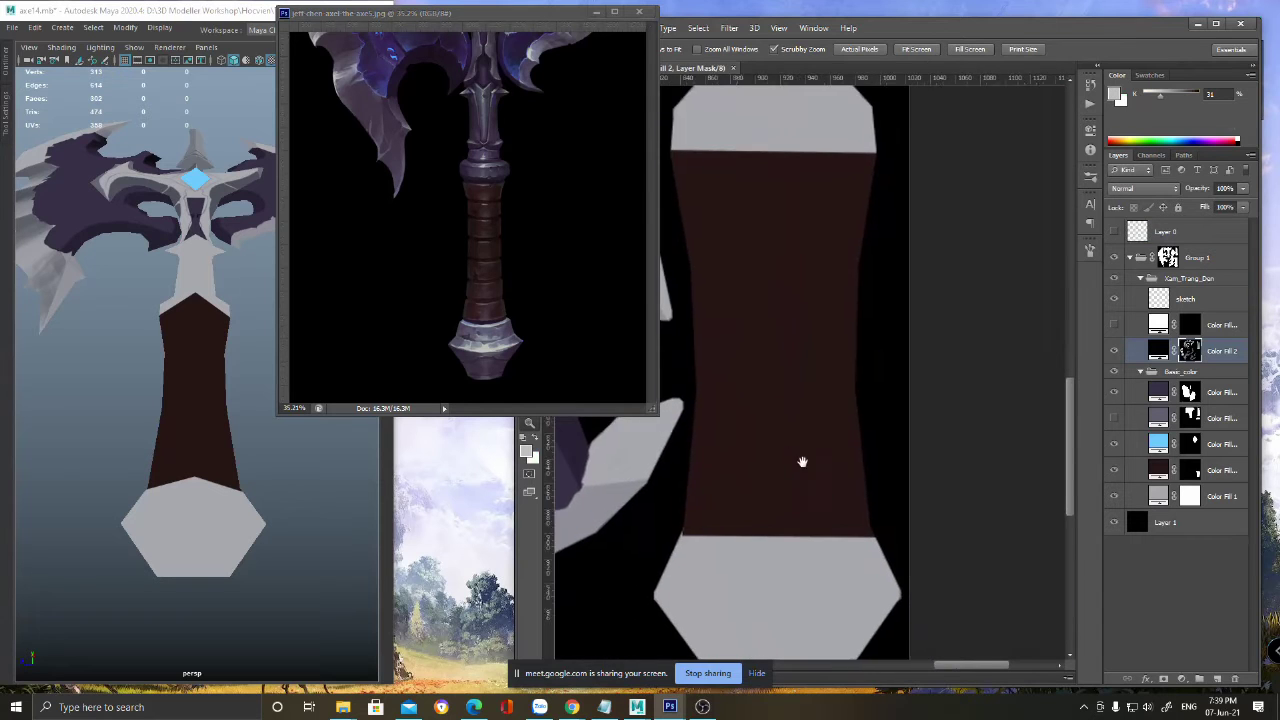
pyautogui.click(1113, 231)
pyautogui.scroll(-1, 786, 520)
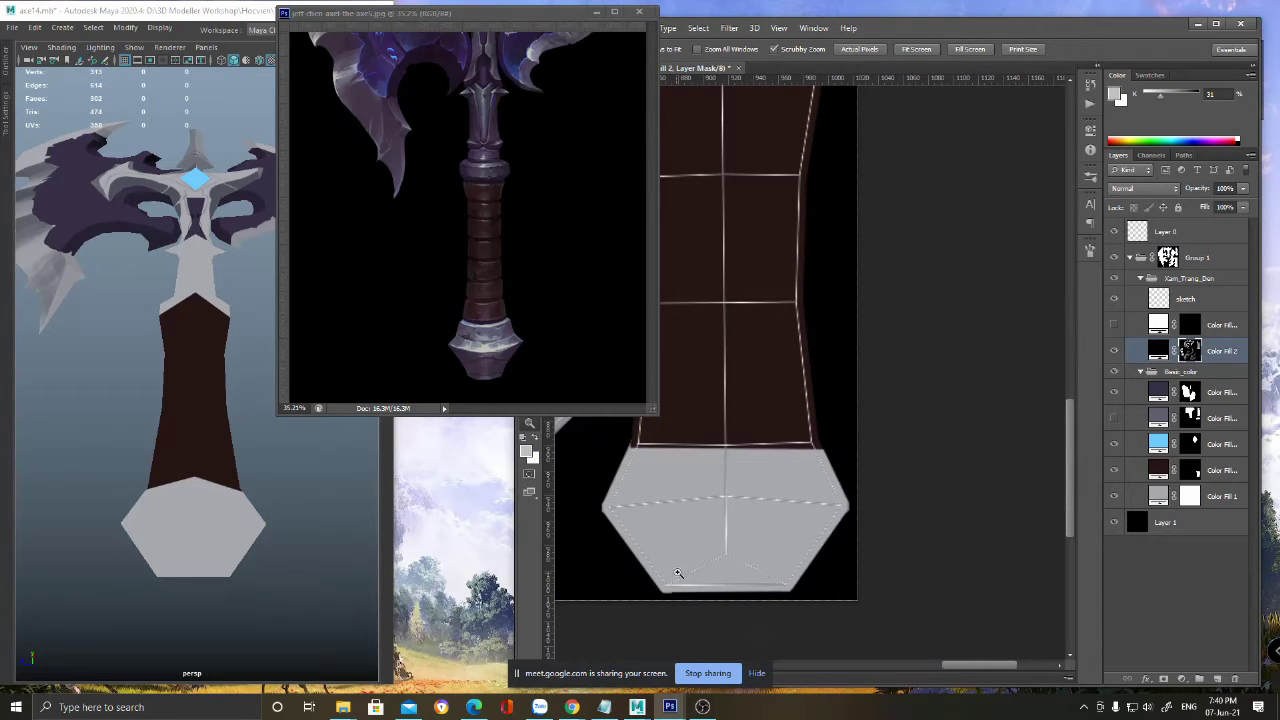
pyautogui.press('l')
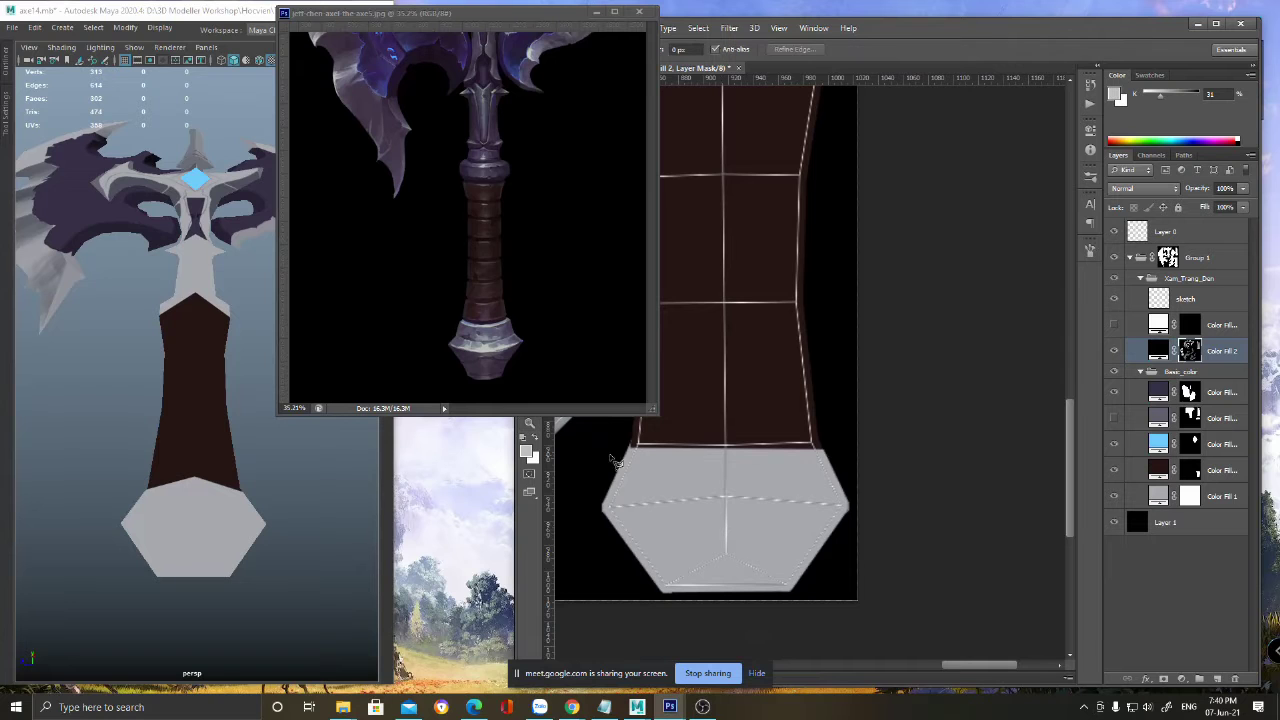
pyautogui.click(615, 446)
pyautogui.click(829, 444)
pyautogui.click(849, 503)
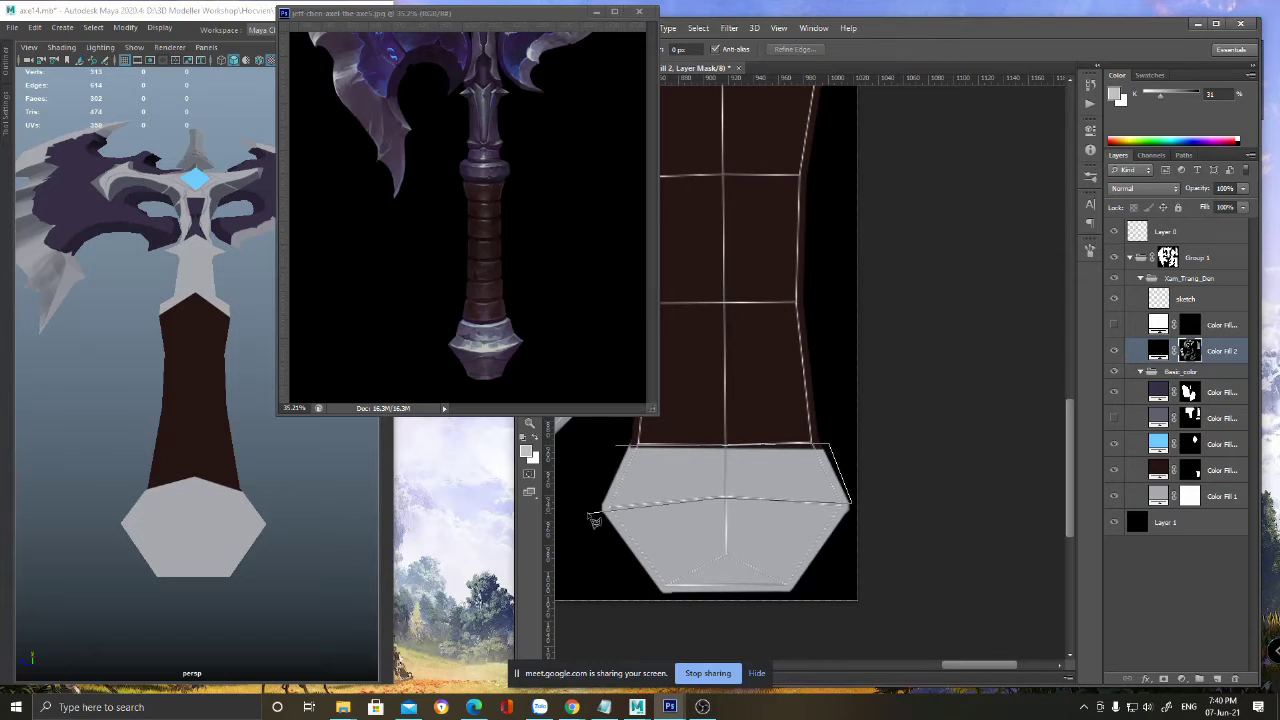
pyautogui.press('Delete')
pyautogui.press('Delete')
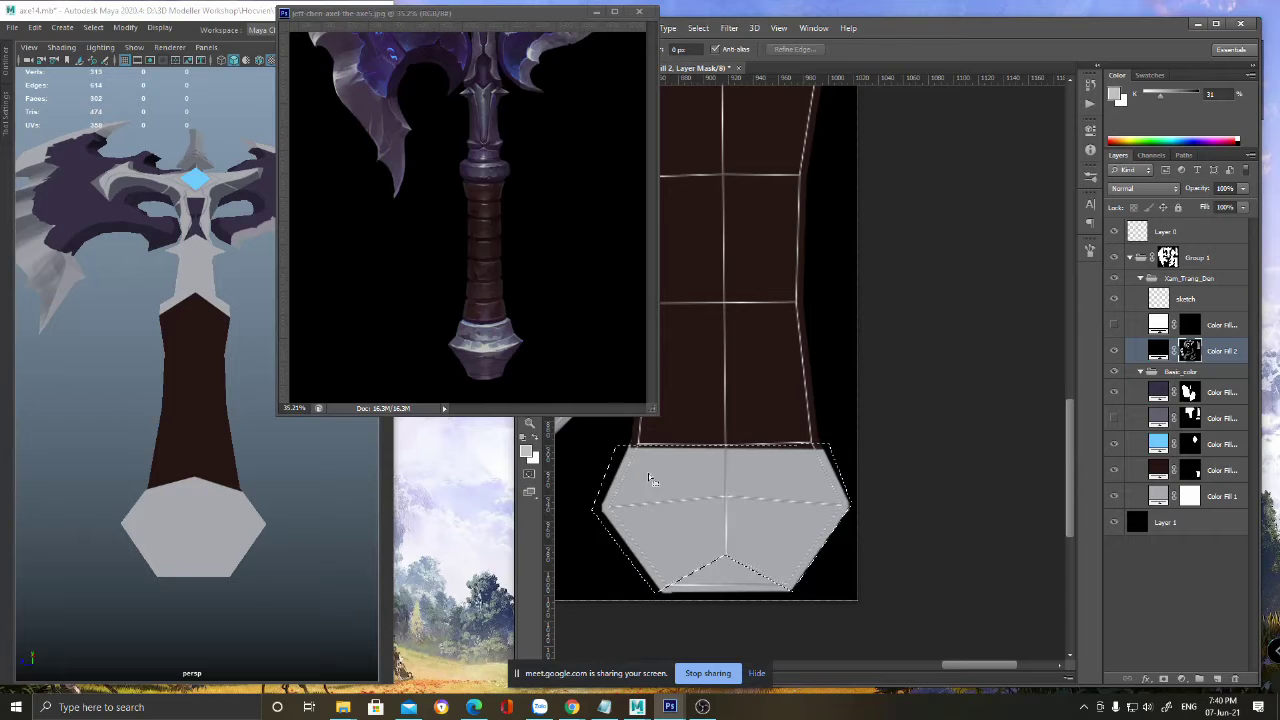
pyautogui.press('b')
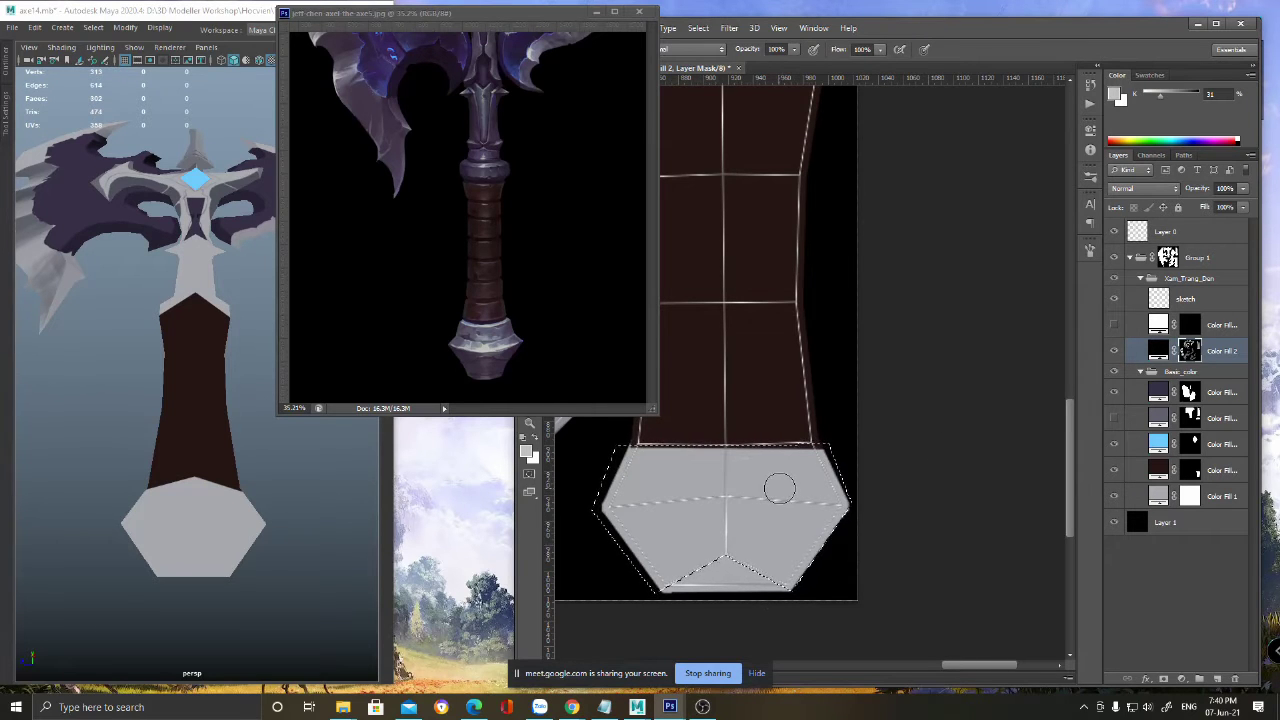
pyautogui.hotkey('ctrl', 'd')
pyautogui.press('l')
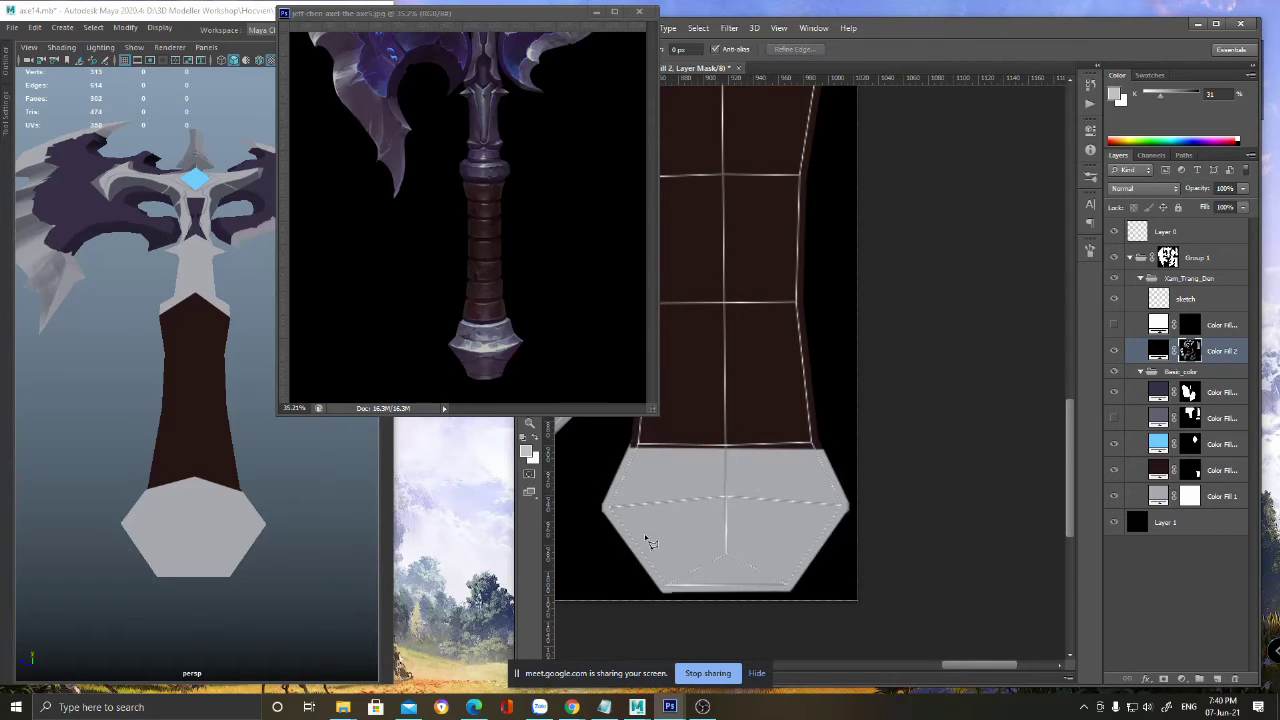
pyautogui.click(591, 514)
pyautogui.click(728, 497)
pyautogui.click(726, 476)
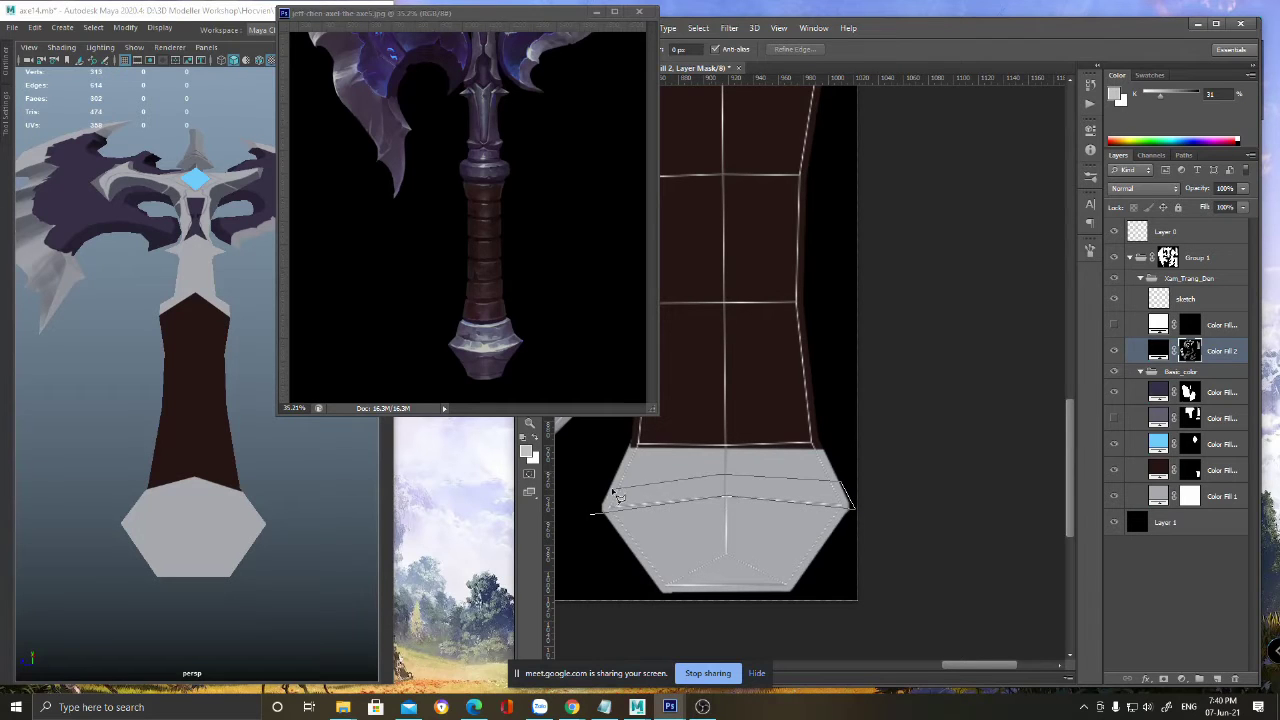
pyautogui.click(593, 515)
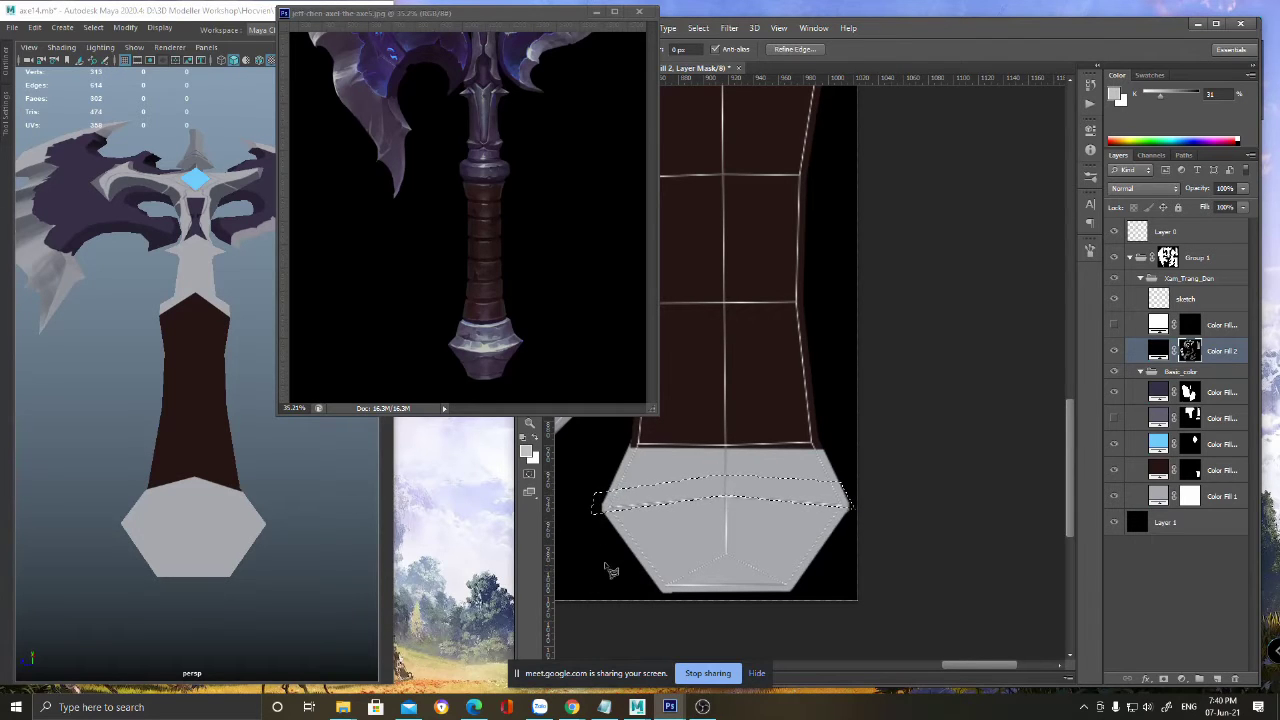
pyautogui.hotkey('ctrl', 'd')
# - Lasso the whole pommel except its bottom triangle and shade it on the mask with the 31% grey brush
pyautogui.click(599, 444)
pyautogui.click(828, 441)
pyautogui.click(856, 505)
pyautogui.click(792, 596)
pyautogui.click(727, 556)
pyautogui.click(653, 596)
pyautogui.click(602, 451)
pyautogui.press('b')
pyautogui.moveTo(640, 470)
pyautogui.mouseDown()
pyautogui.moveTo(650, 540)
pyautogui.moveTo(677, 588)
pyautogui.moveTo(780, 520)
pyautogui.moveTo(825, 470)
pyautogui.moveTo(840, 585)
pyautogui.mouseUp()
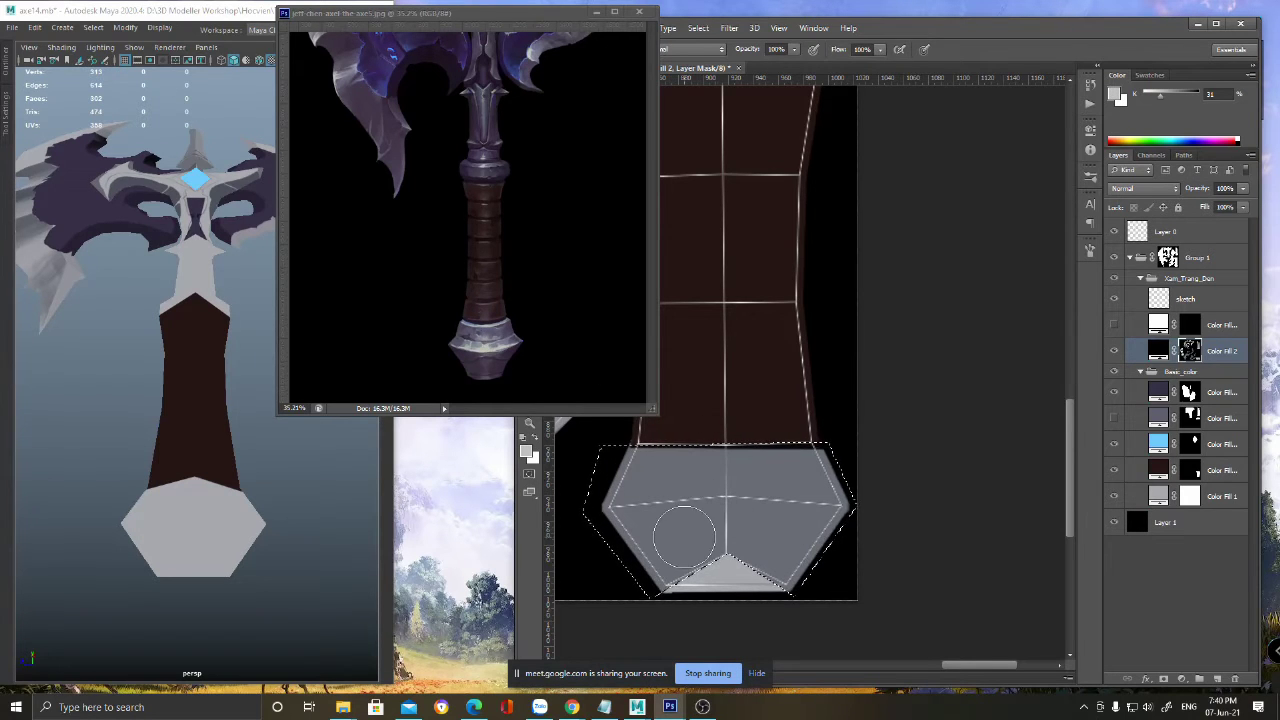
# - Subtract the pommel's upper band from the selection and darken the remaining lower faces with white on the mask
pyautogui.press('l')
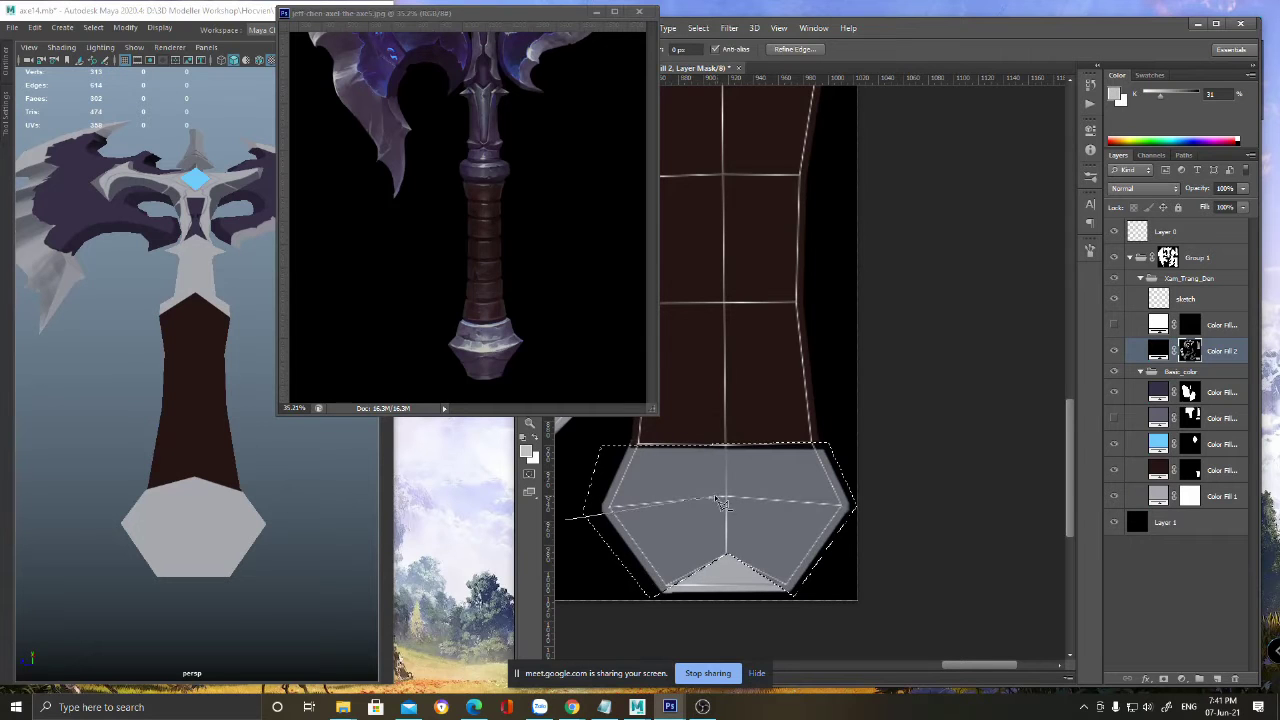
pyautogui.click(726, 497)
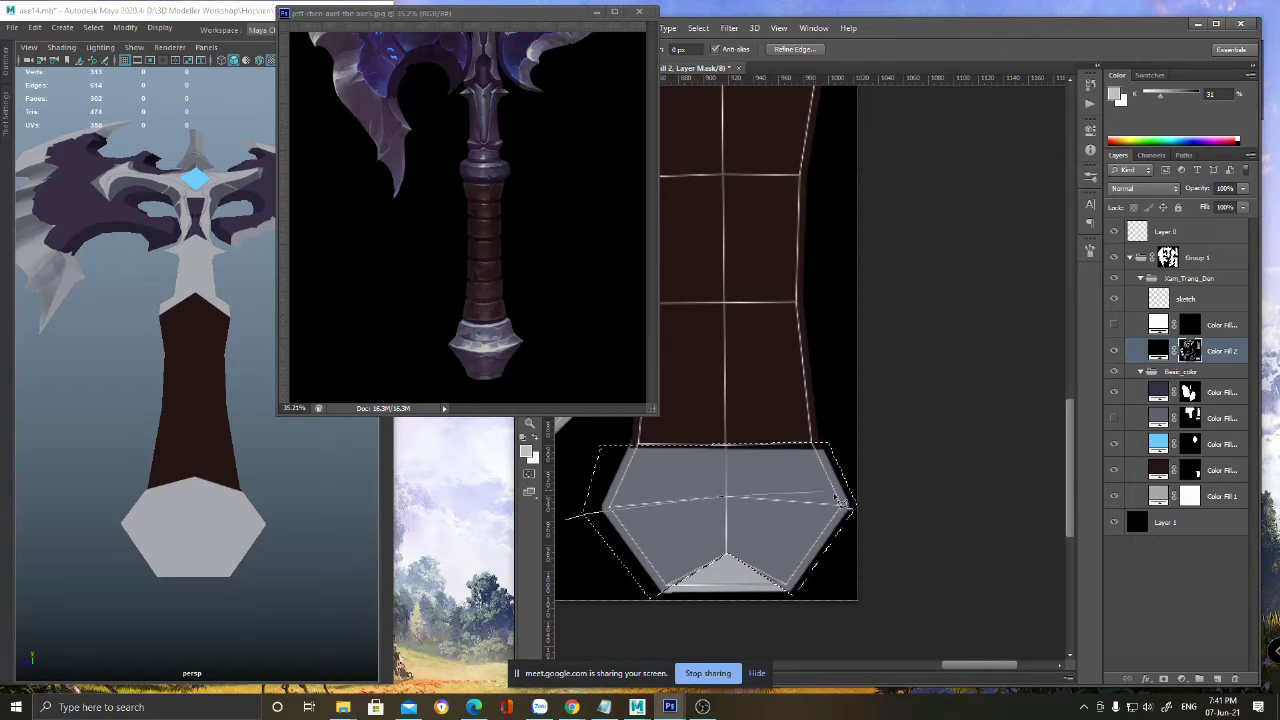
pyautogui.click(838, 420)
pyautogui.click(572, 438)
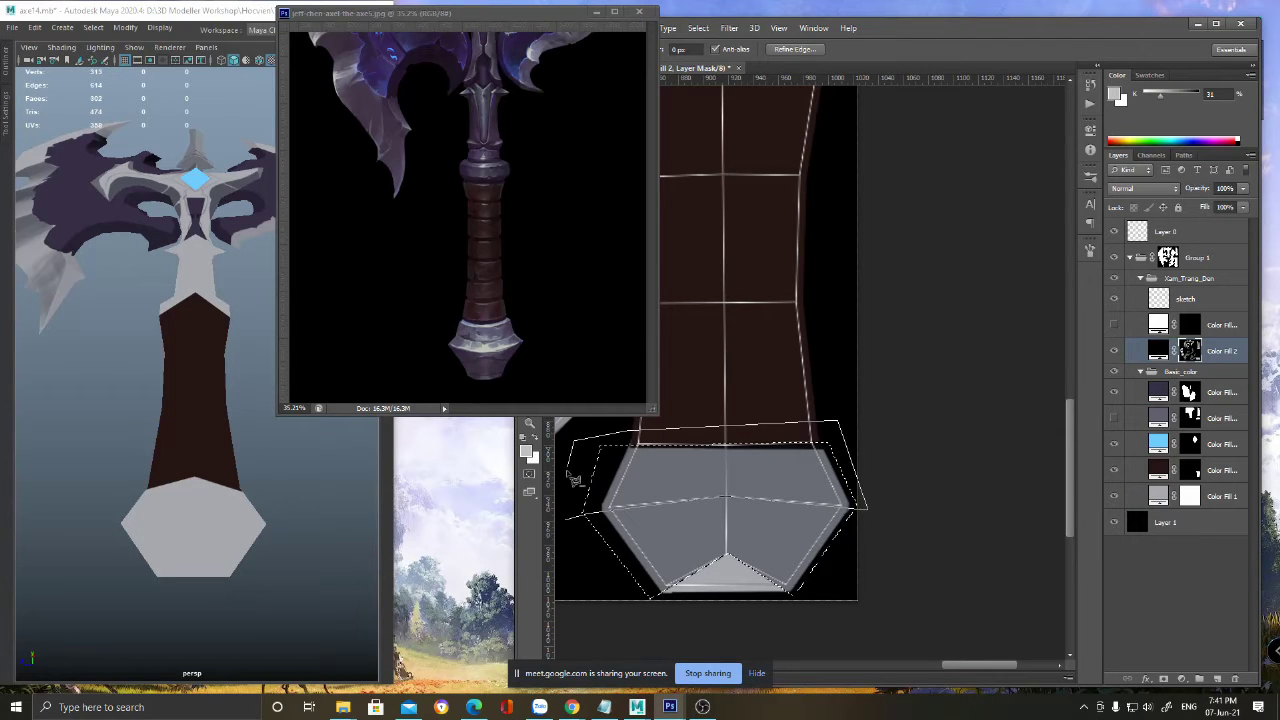
pyautogui.click(572, 530)
pyautogui.press('b')
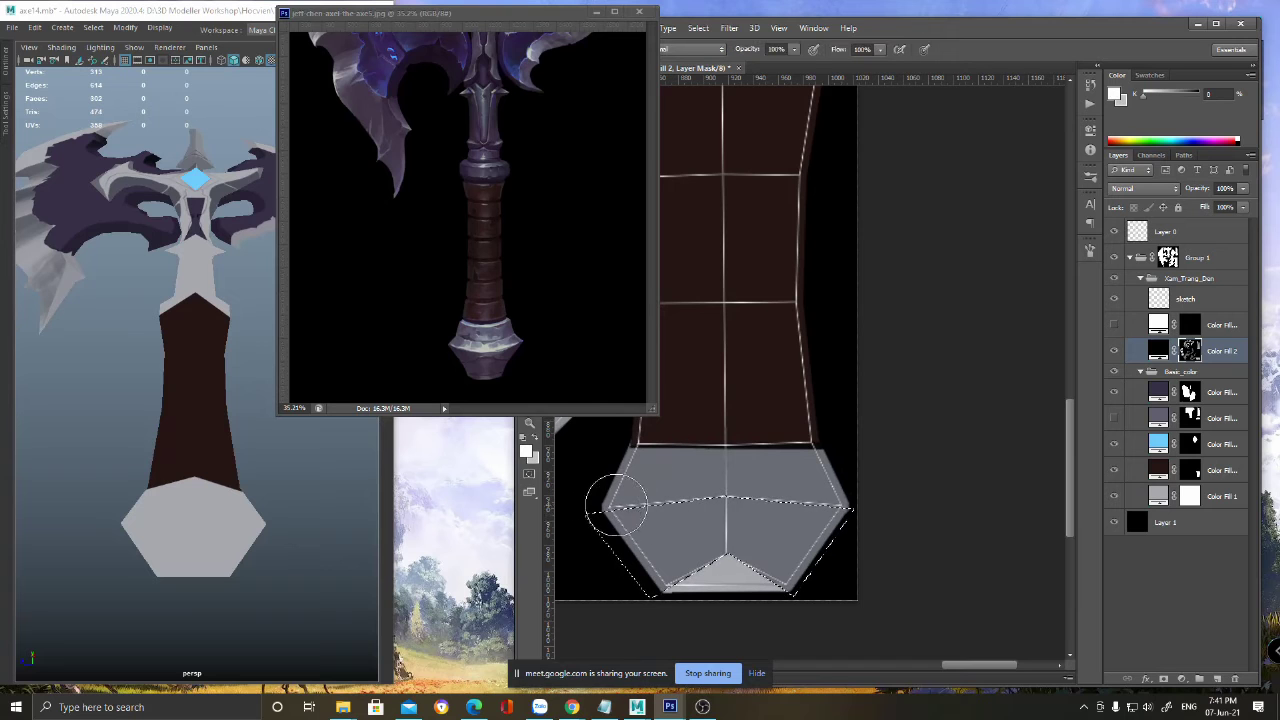
pyautogui.moveTo(650, 562)
pyautogui.mouseDown()
pyautogui.moveTo(686, 520)
pyautogui.moveTo(778, 535)
pyautogui.mouseUp()
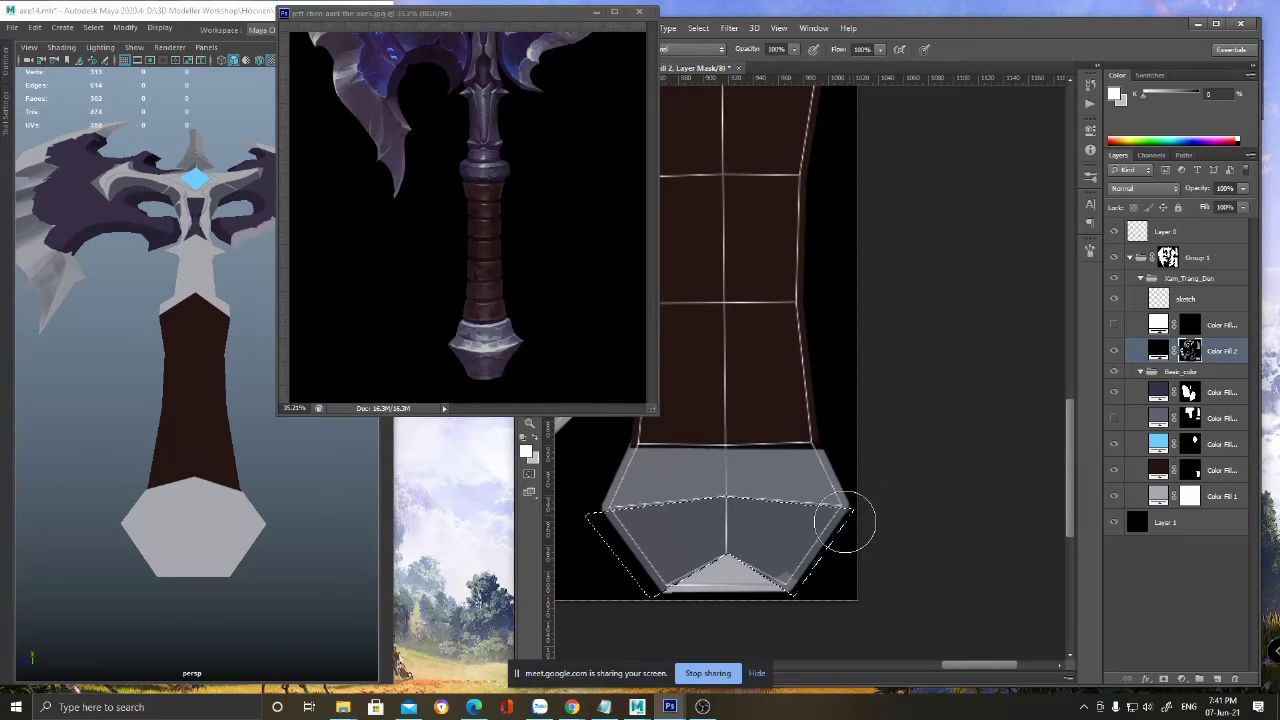
# - Set the brush colour to a light grey of 90% brightness, repaint the pommel's lower faces with it and clear the selection
pyautogui.click(526, 451)
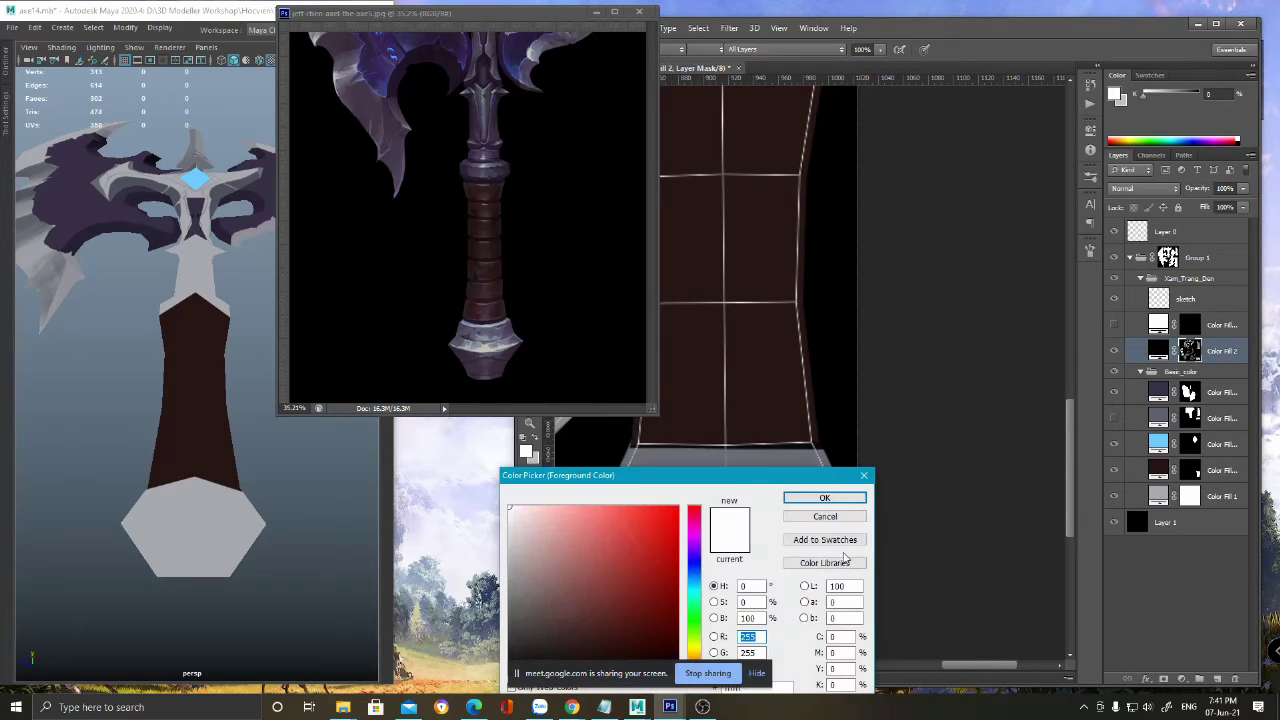
pyautogui.click(825, 517)
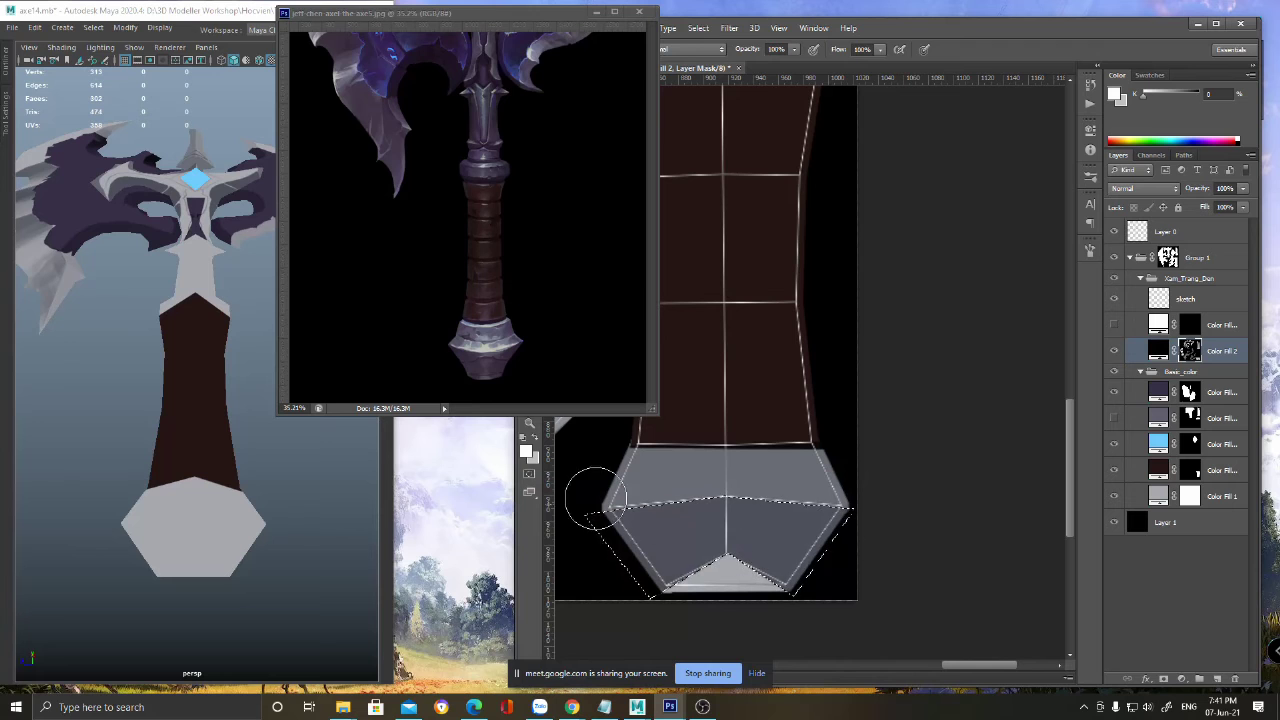
pyautogui.click(530, 453)
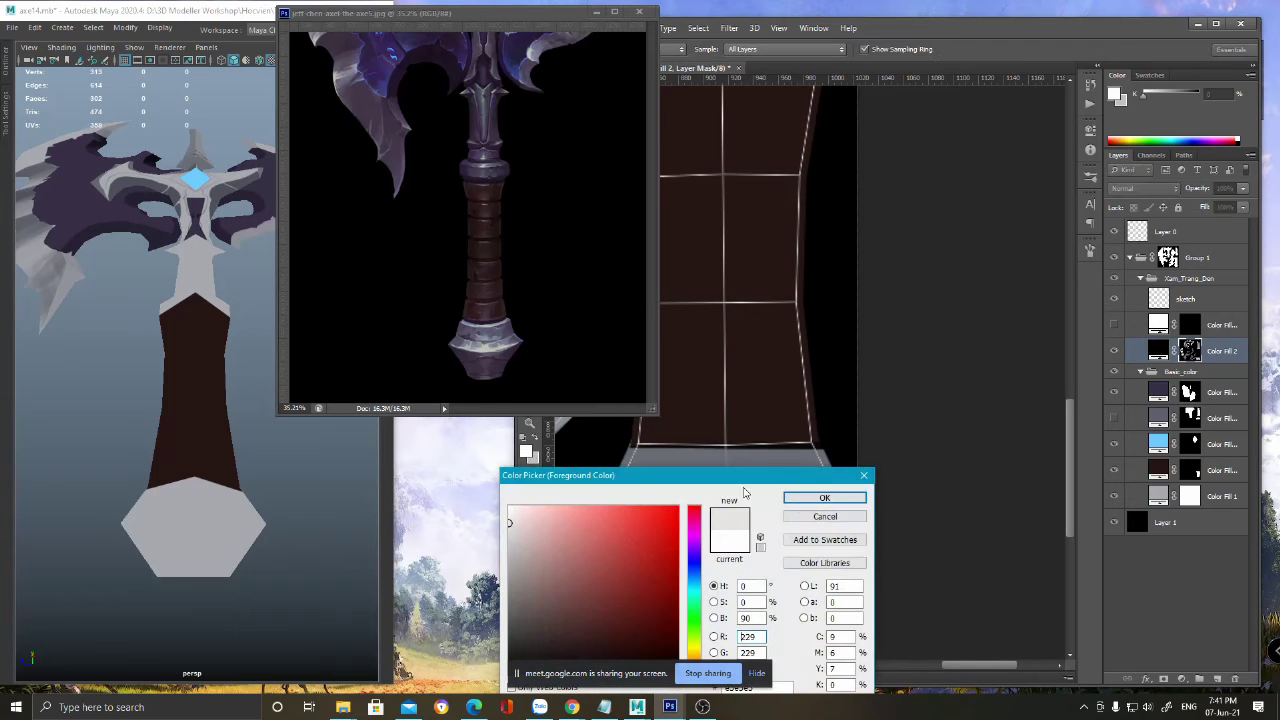
pyautogui.click(822, 498)
pyautogui.moveTo(614, 553)
pyautogui.mouseDown()
pyautogui.moveTo(673, 572)
pyautogui.moveTo(836, 520)
pyautogui.mouseUp()
pyautogui.hotkey('ctrl', 'd')
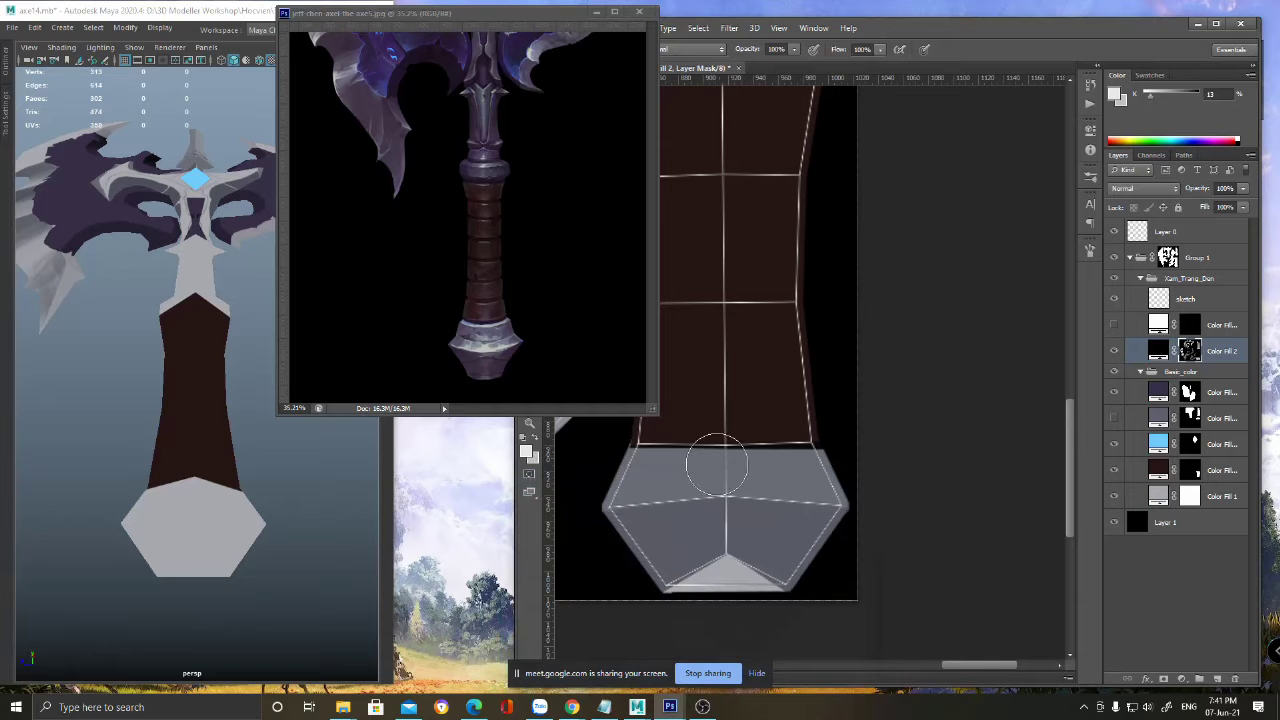
# - Hide the UV wireframe, save the texture and switch to Maya to check the pommel's shading on the axe model
pyautogui.click(1116, 232)
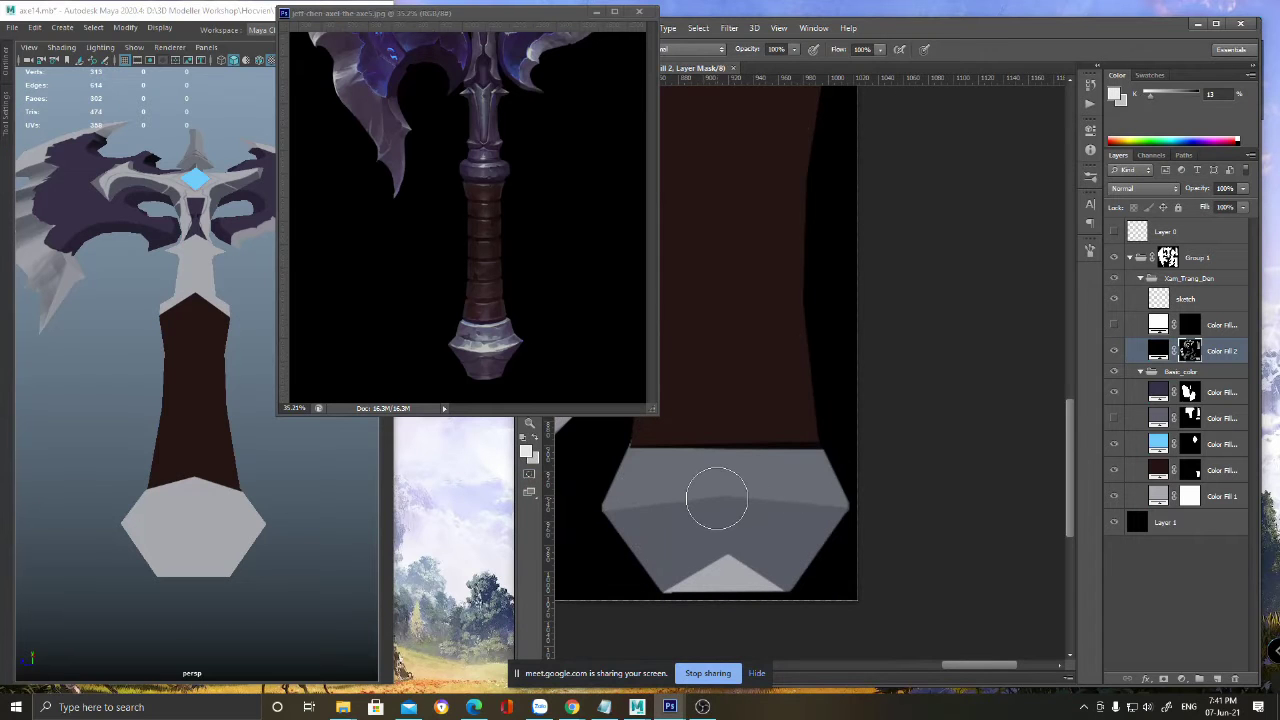
pyautogui.click(218, 593)
pyautogui.scroll(2, 218, 593)
pyautogui.scroll(-4, 218, 589)
pyautogui.scroll(4, 225, 567)
pyautogui.moveTo(202, 520)
pyautogui.keyDown('alt'); pyautogui.mouseDown()
pyautogui.moveTo(215, 553)
pyautogui.moveTo(204, 497)
pyautogui.mouseUp(); pyautogui.keyUp('alt')
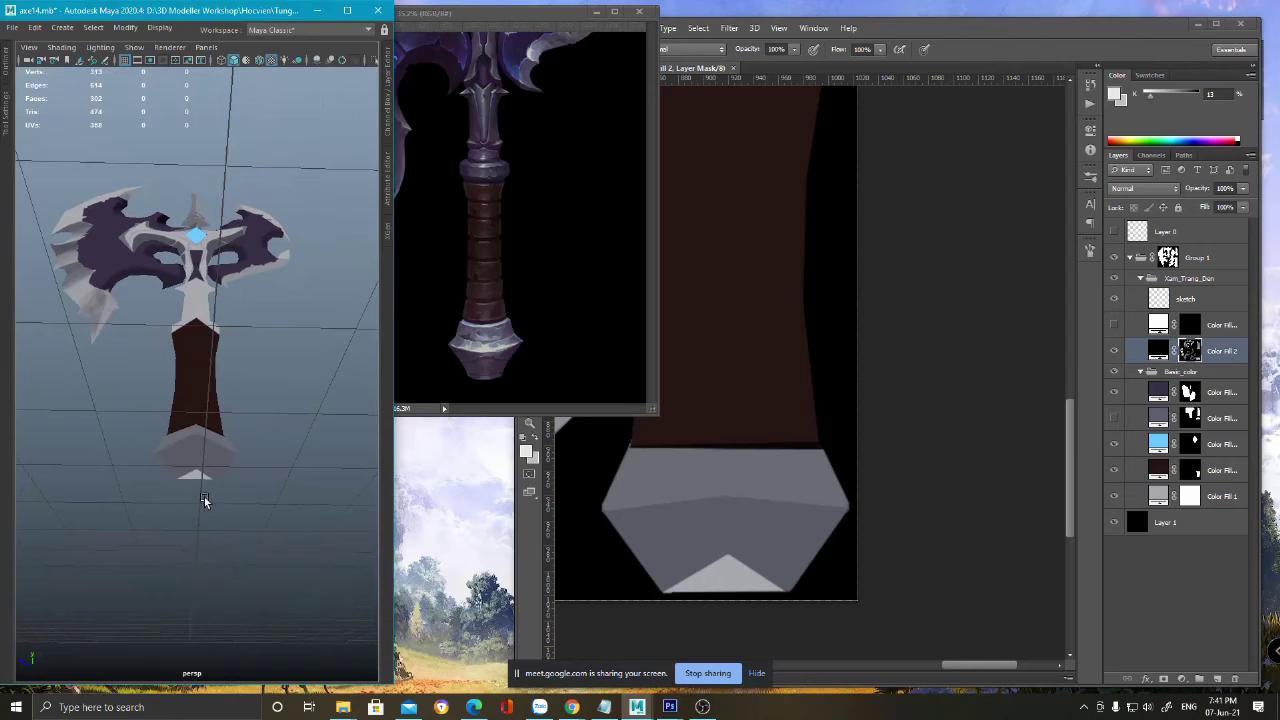
# - Show the Layer 0 UV wireframe and lasso the light triangular facet at the pommel's lower tip
pyautogui.click(1115, 231)
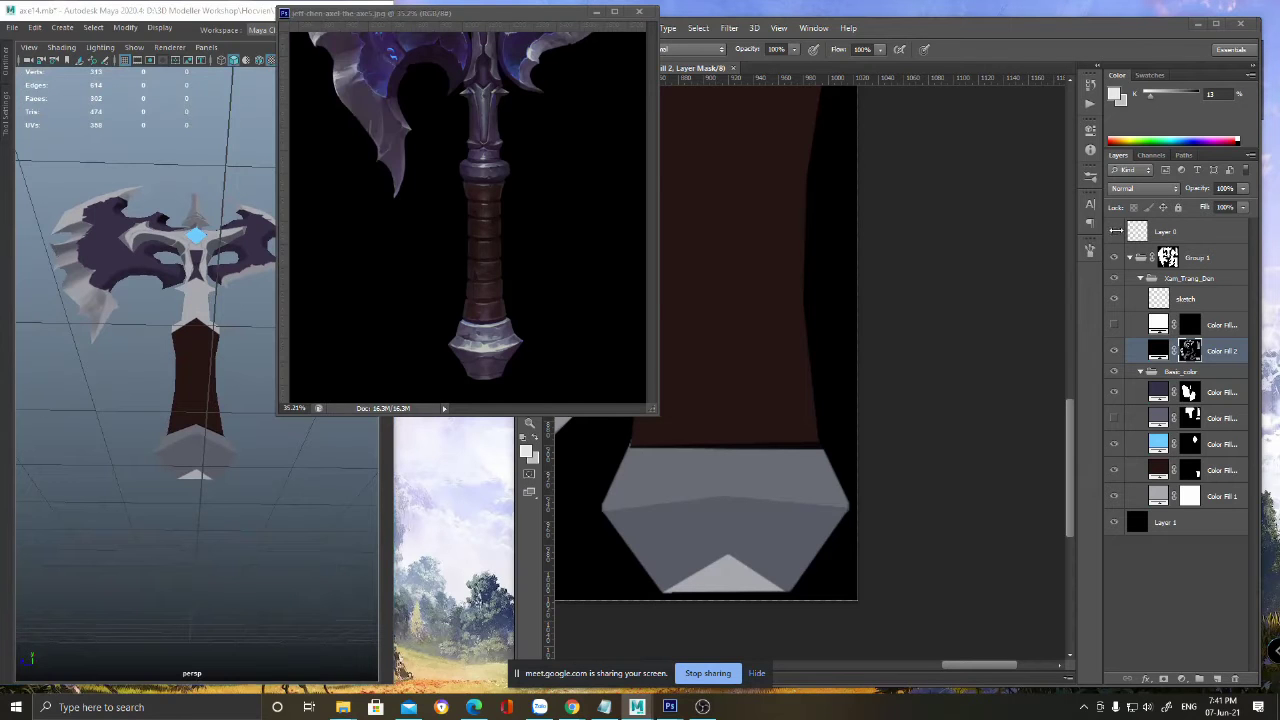
pyautogui.click(1115, 231)
pyautogui.press('l')
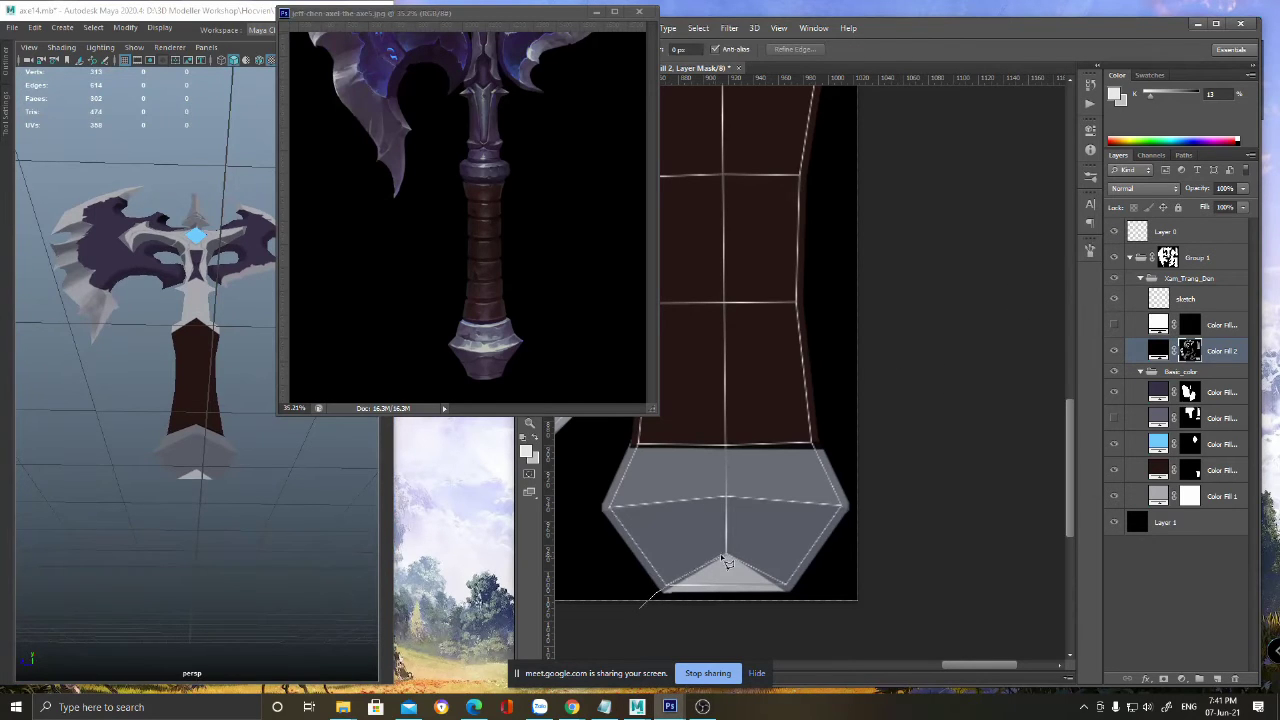
pyautogui.moveTo(795, 608); pyautogui.dragTo(648, 606)
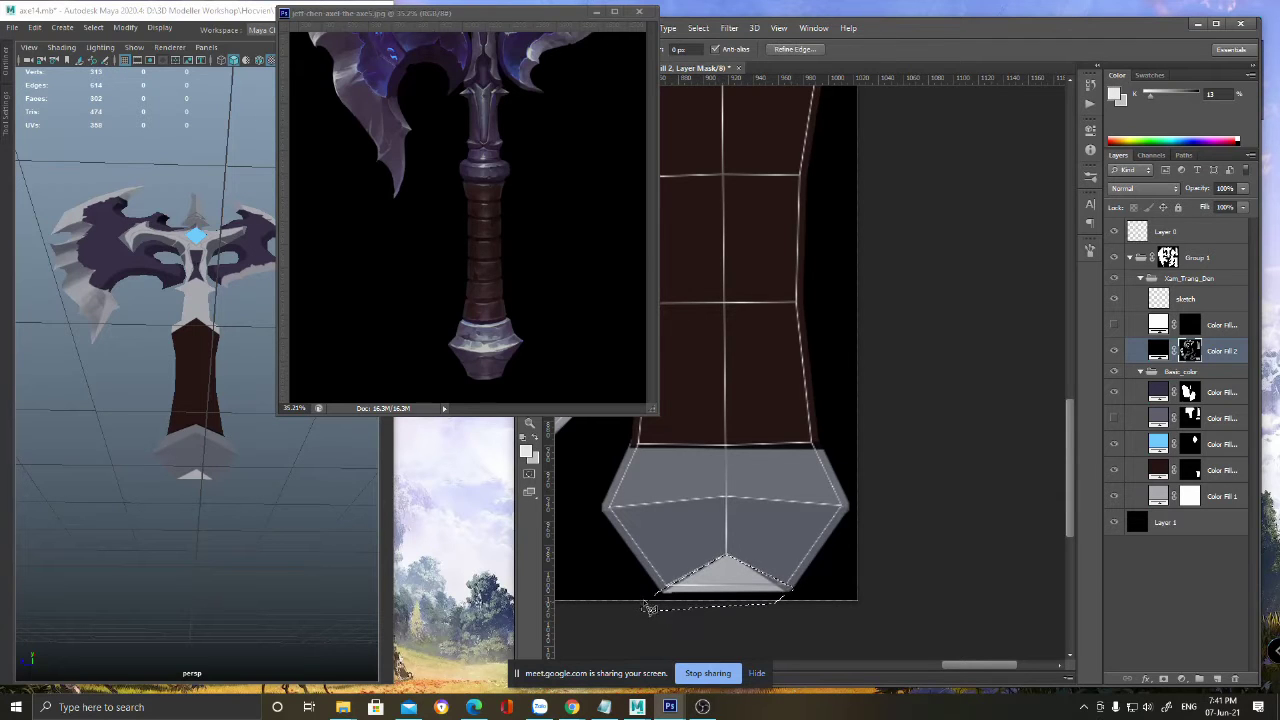
# - Using a white foreground on the Color Fill 2 mask, darken the selected pommel facet, then deselect it and hide Layer 0
pyautogui.click(528, 453)
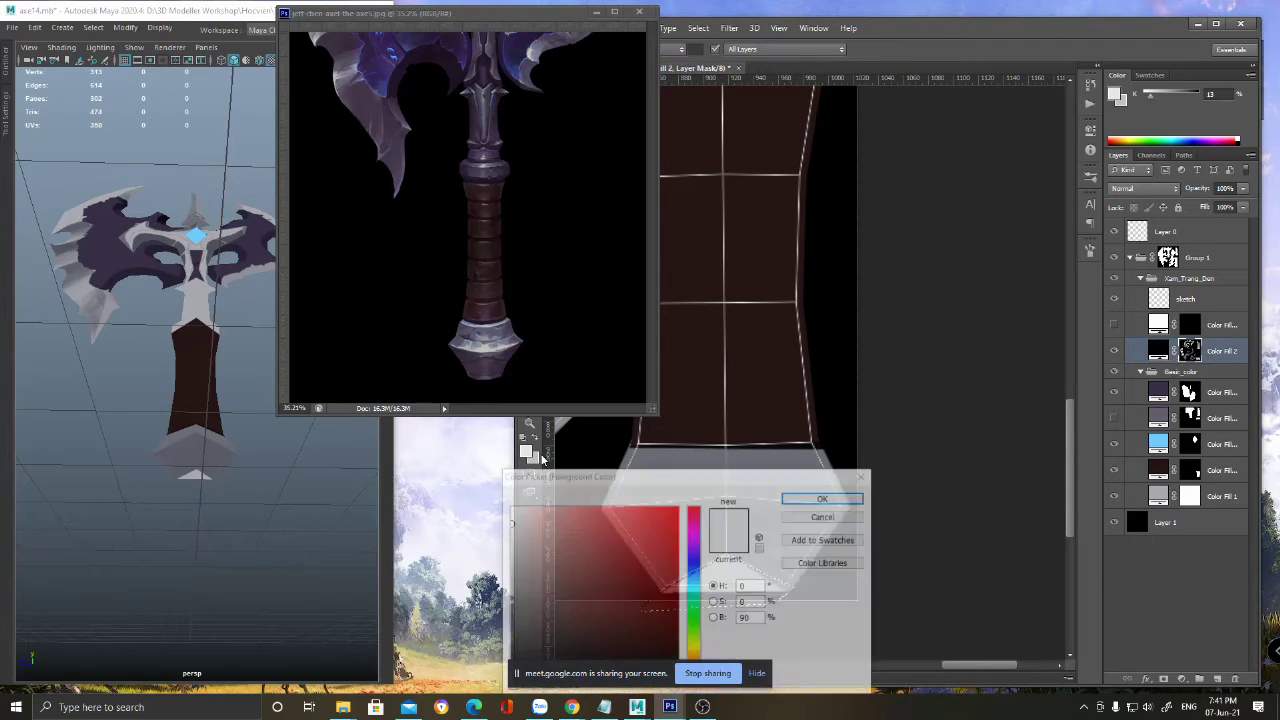
pyautogui.click(820, 515)
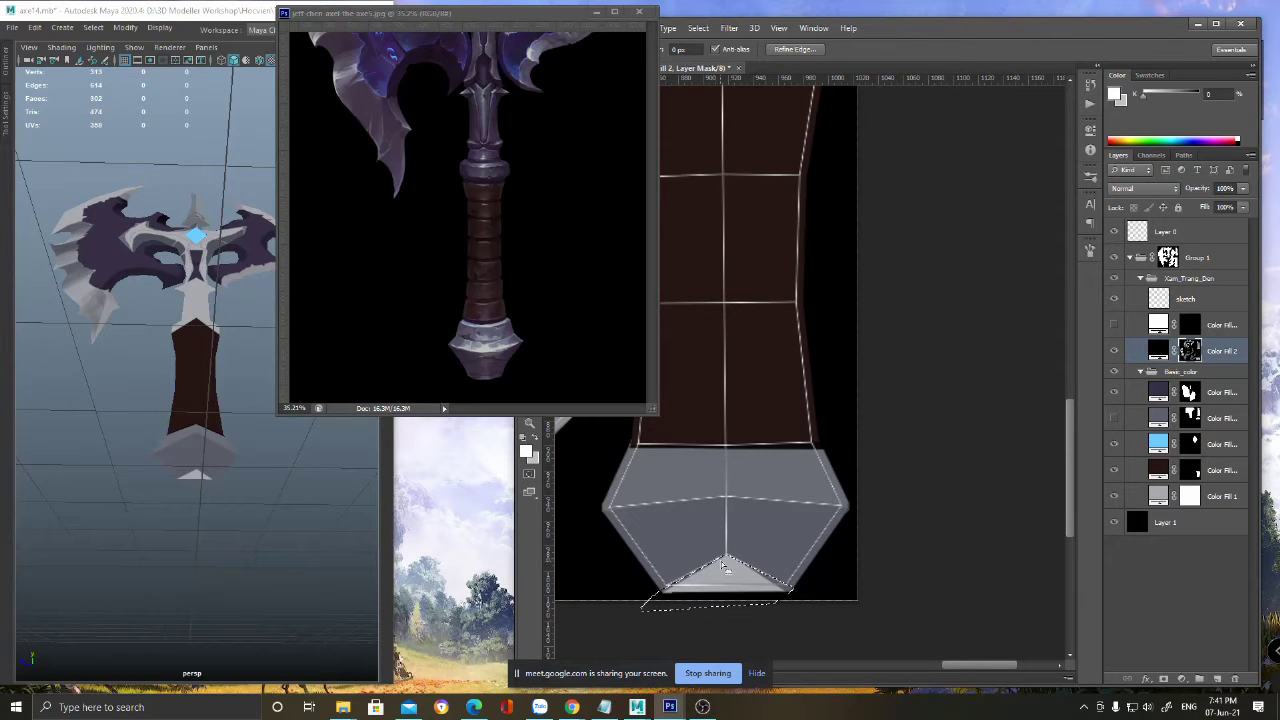
pyautogui.press('b')
pyautogui.hotkey('ctrl', 'd')
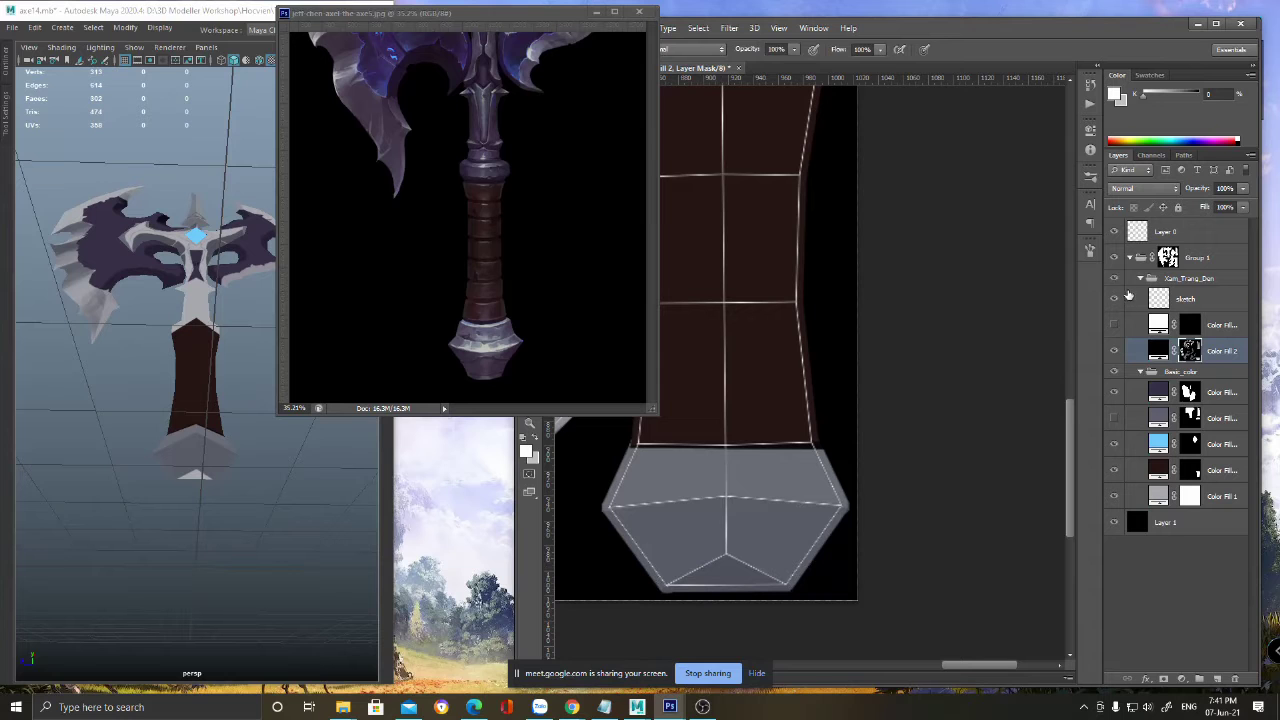
pyautogui.click(1113, 233)
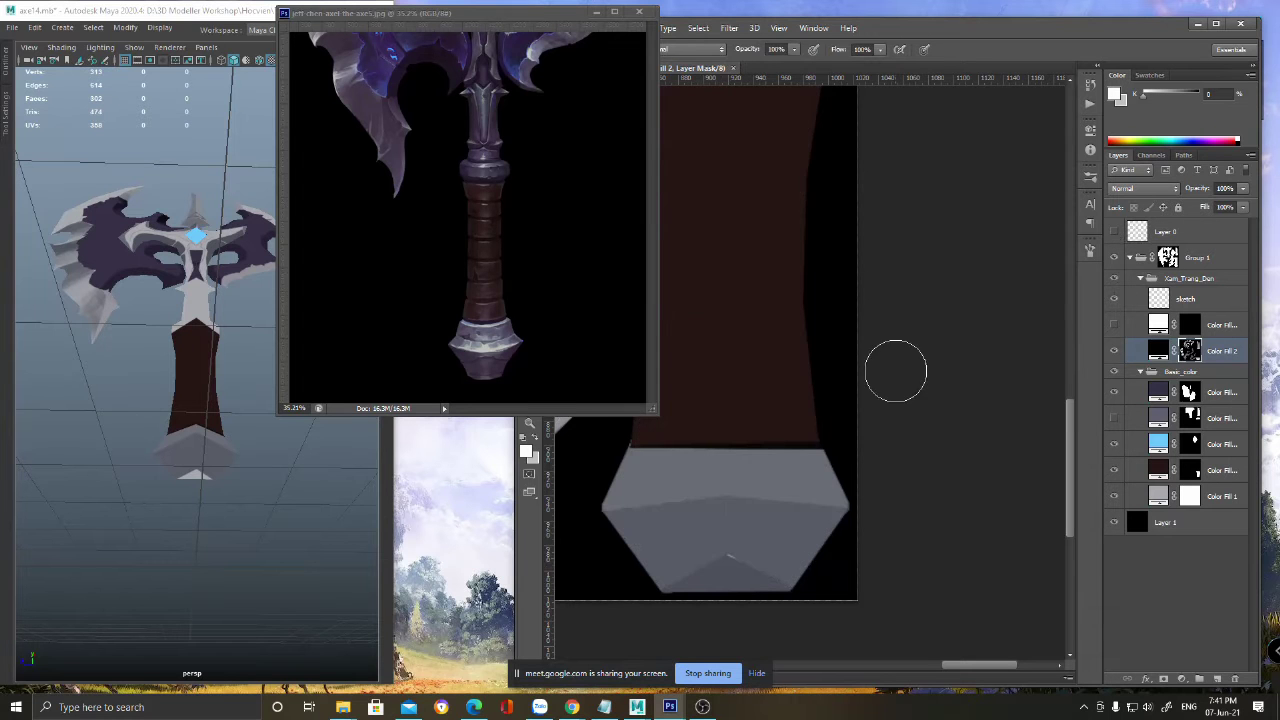
# - Switch to Maya and inspect the shaded pommel, handle and axe head on the model
pyautogui.click(230, 532)
pyautogui.moveTo(227, 547)
pyautogui.keyDown('alt'); pyautogui.mouseDown(button='right')
pyautogui.moveTo(177, 474)
pyautogui.moveTo(216, 526)
pyautogui.moveTo(216, 558)
pyautogui.moveTo(220, 541)
pyautogui.mouseUp(button='right'); pyautogui.keyUp('alt')
pyautogui.click(987, 27)
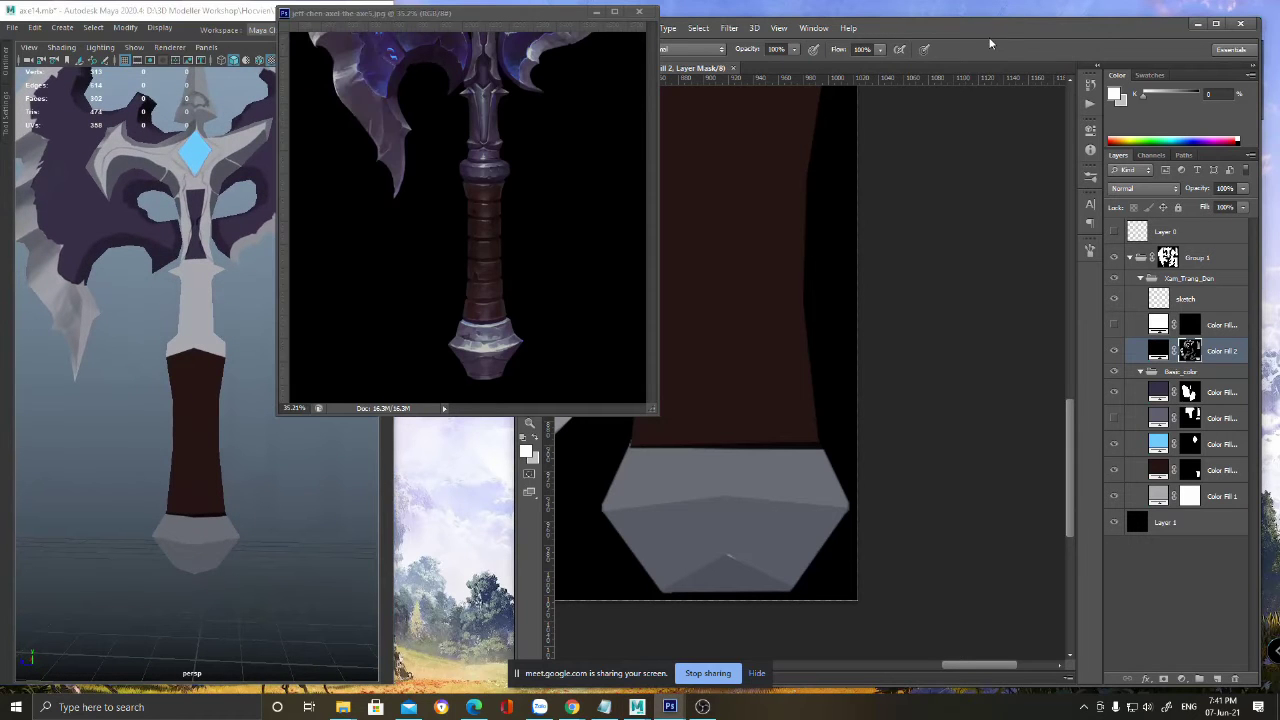
pyautogui.moveTo(216, 490)
pyautogui.keyDown('alt'); pyautogui.mouseDown()
pyautogui.moveTo(229, 537)
pyautogui.moveTo(240, 503)
pyautogui.moveTo(230, 488)
pyautogui.mouseUp(); pyautogui.keyUp('alt')
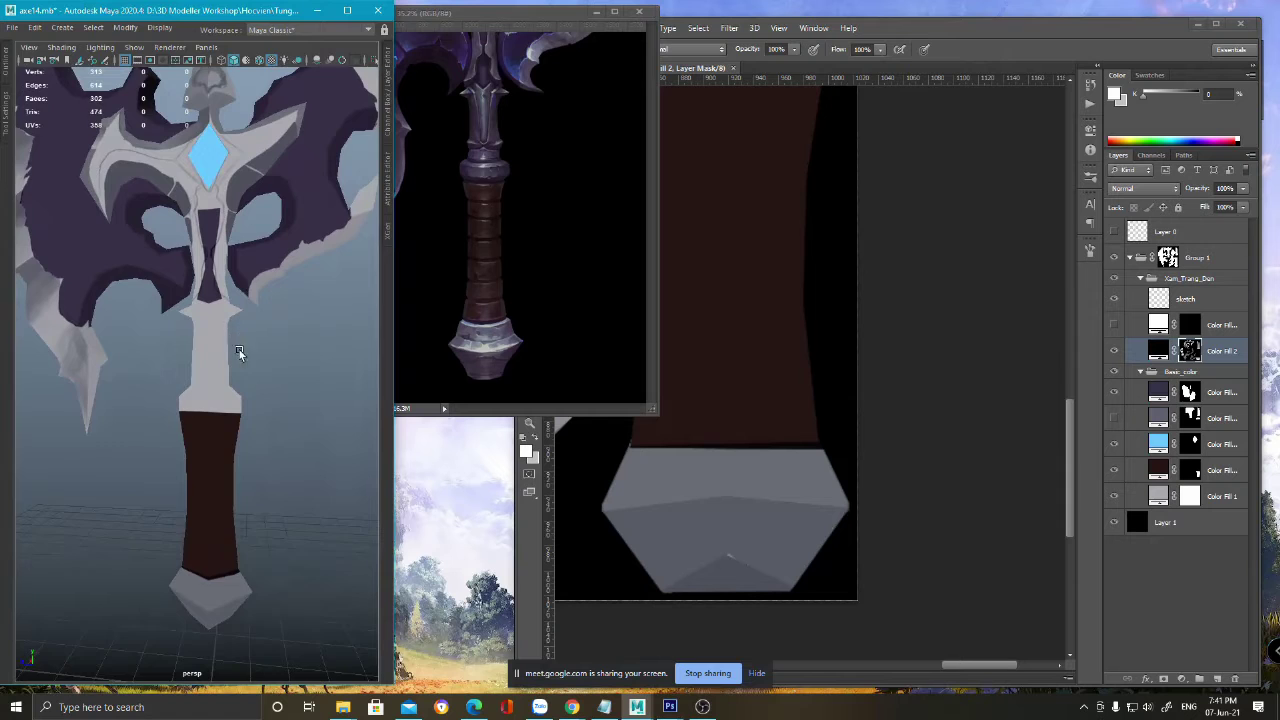
pyautogui.keyDown('alt'); pyautogui.moveTo(238, 350); pyautogui.dragTo(225, 436, button='middle'); pyautogui.keyUp('alt')
pyautogui.keyDown('alt'); pyautogui.moveTo(225, 436); pyautogui.dragTo(267, 407); pyautogui.keyUp('alt')
pyautogui.scroll(4, 241, 475)
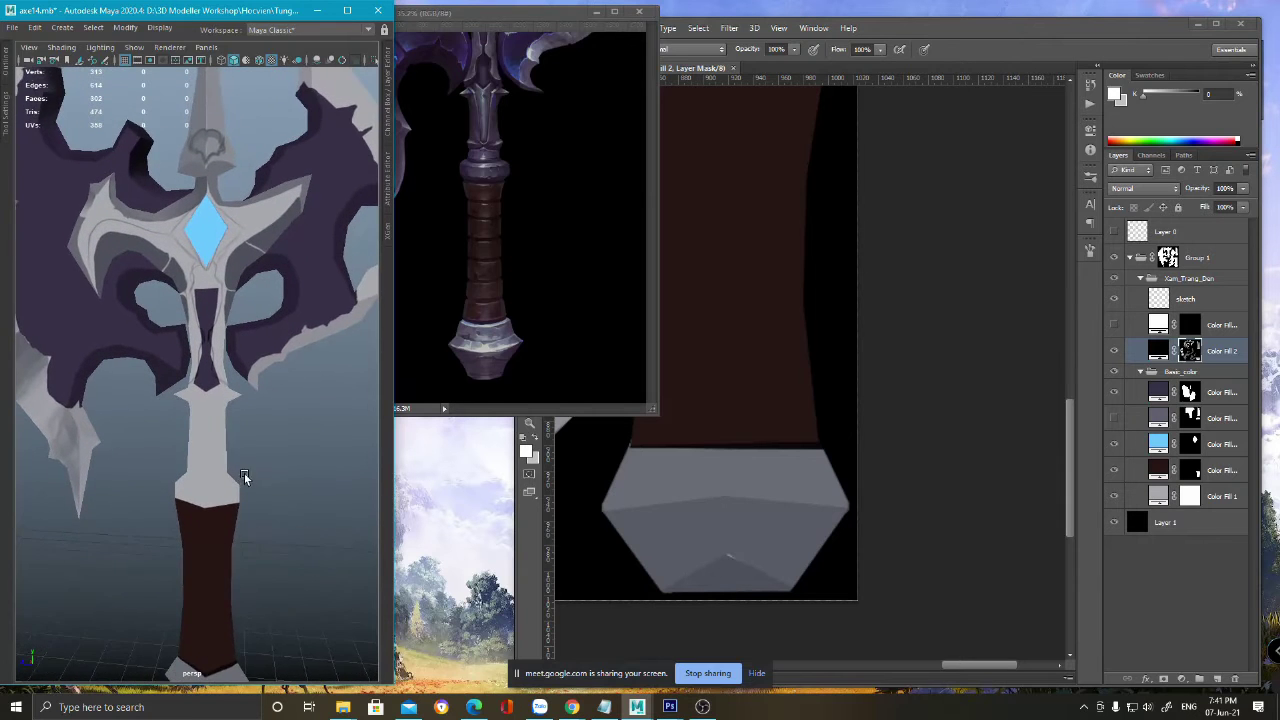
pyautogui.click(974, 42)
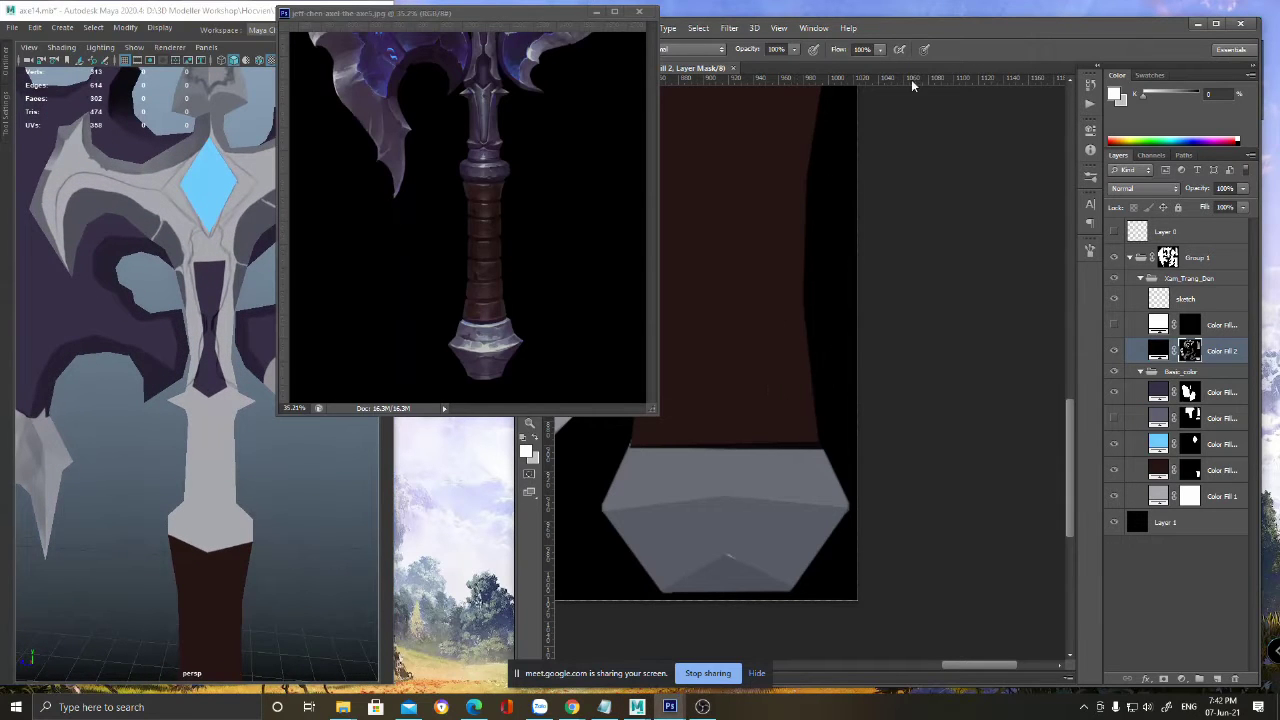
# - Examine the full axe texture layout in Photoshop, ending on the handle and pommel island
pyautogui.press('z')
pyautogui.moveTo(766, 388); pyautogui.dragTo(791, 523)
pyautogui.moveTo(731, 240)
pyautogui.mouseDown()
pyautogui.moveTo(770, 464)
pyautogui.moveTo(783, 471)
pyautogui.moveTo(774, 534)
pyautogui.moveTo(775, 500)
pyautogui.moveTo(761, 520)
pyautogui.moveTo(769, 552)
pyautogui.mouseUp()
pyautogui.moveTo(770, 556); pyautogui.dragTo(743, 522)
pyautogui.moveTo(763, 620); pyautogui.dragTo(758, 498)
pyautogui.moveTo(850, 433); pyautogui.dragTo(860, 429)
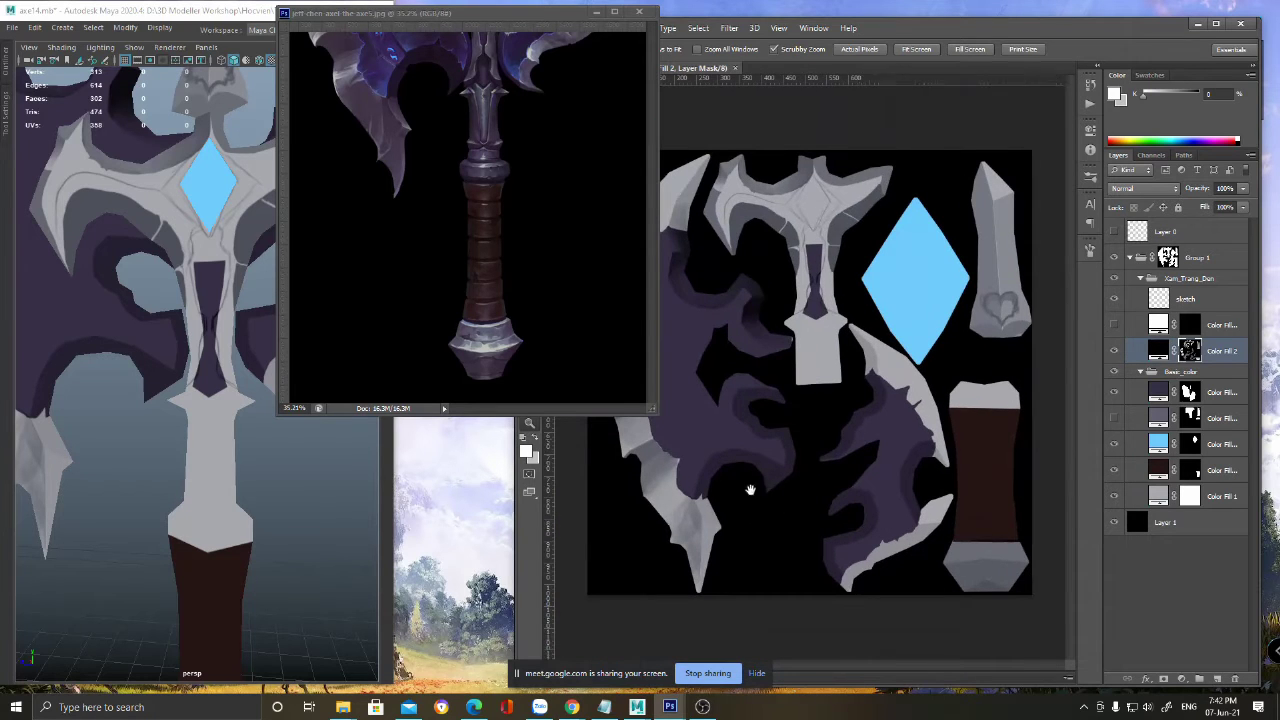
pyautogui.moveTo(886, 488); pyautogui.dragTo(798, 474)
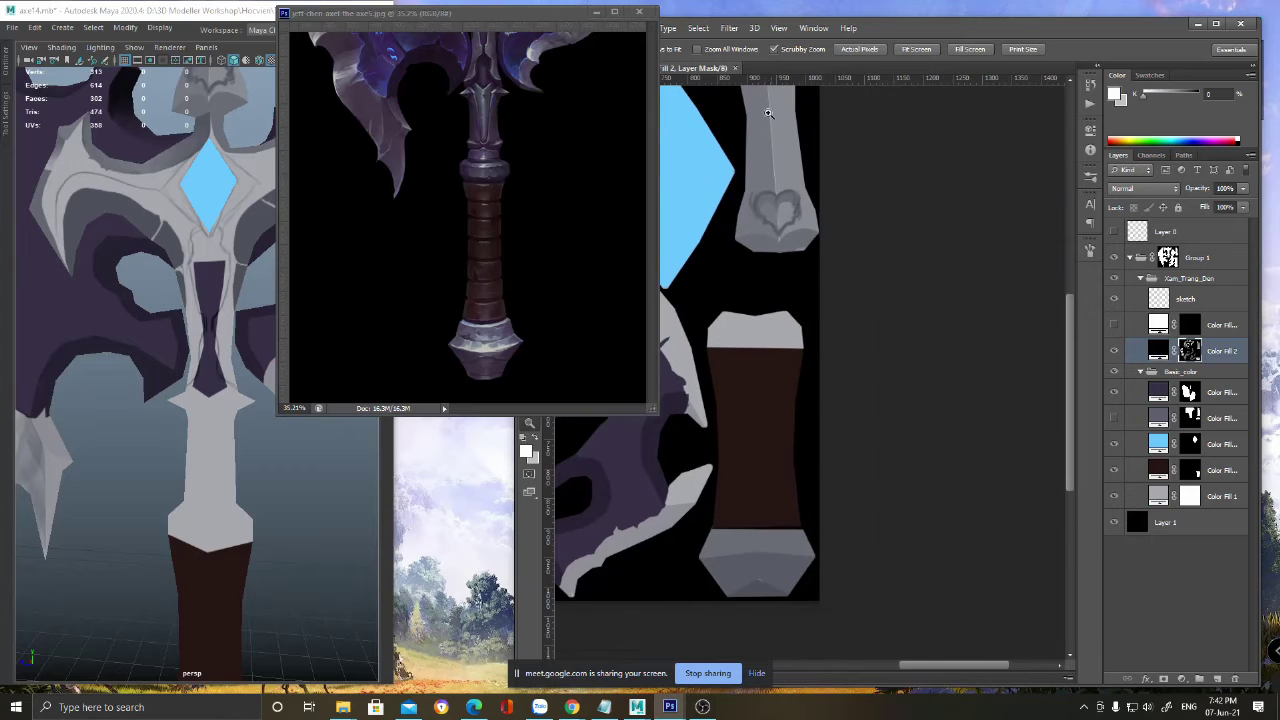
# - Inspect the textured axe in Maya from several angles, checking the blades, the heart-marked spike, the grip and the pommel
pyautogui.click(179, 343)
pyautogui.scroll(-5, 190, 335)
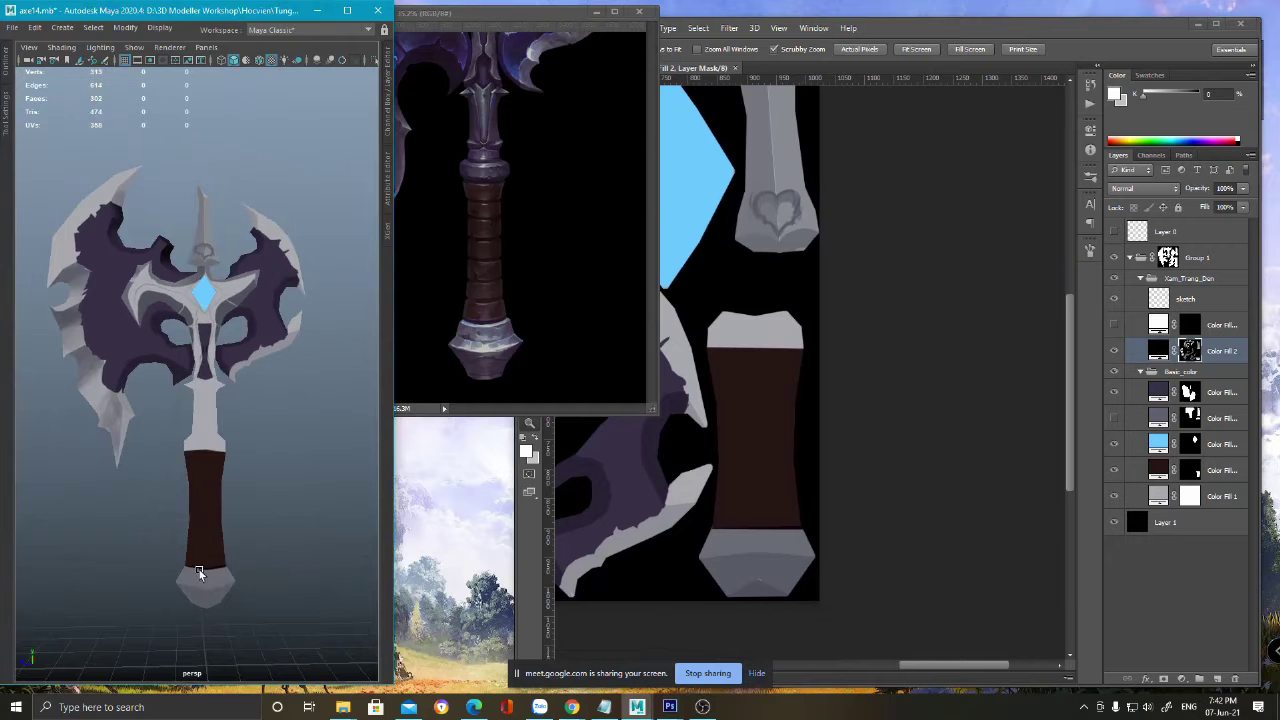
pyautogui.keyDown('alt'); pyautogui.moveTo(186, 455); pyautogui.dragTo(189, 543); pyautogui.keyUp('alt')
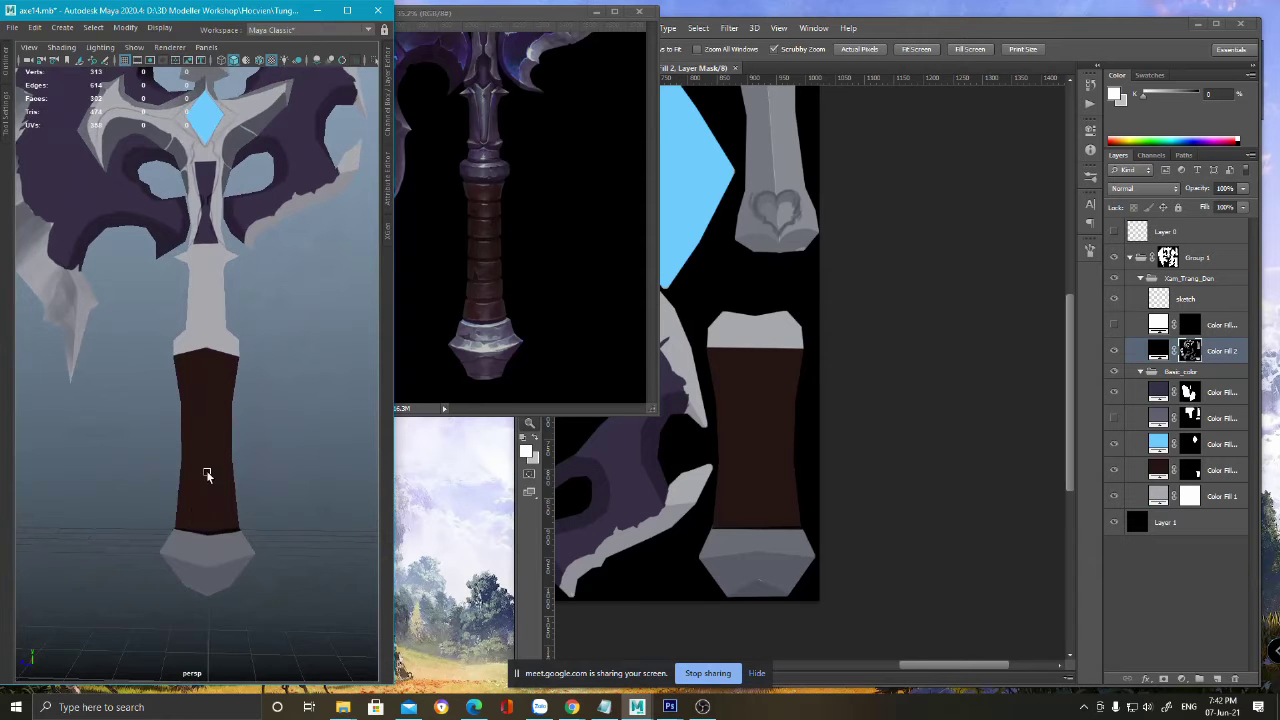
pyautogui.keyDown('alt'); pyautogui.moveTo(207, 473); pyautogui.dragTo(232, 572, button='middle'); pyautogui.keyUp('alt')
pyautogui.keyDown('alt'); pyautogui.moveTo(239, 314); pyautogui.dragTo(247, 579, button='middle'); pyautogui.keyUp('alt')
pyautogui.keyDown('alt'); pyautogui.moveTo(236, 252); pyautogui.dragTo(271, 327, button='right'); pyautogui.keyUp('alt')
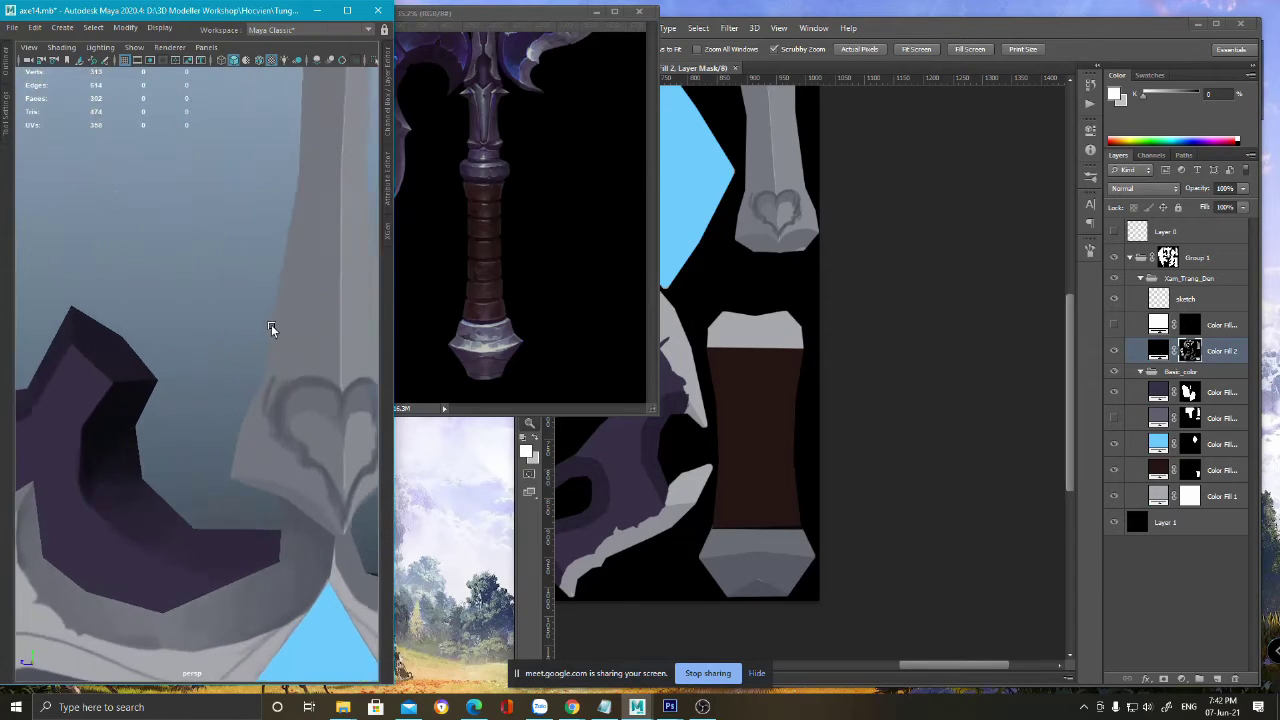
pyautogui.keyDown('alt'); pyautogui.moveTo(271, 324); pyautogui.dragTo(319, 125); pyautogui.keyUp('alt')
pyautogui.keyDown('alt'); pyautogui.moveTo(297, 594); pyautogui.dragTo(229, 560, button='right'); pyautogui.keyUp('alt')
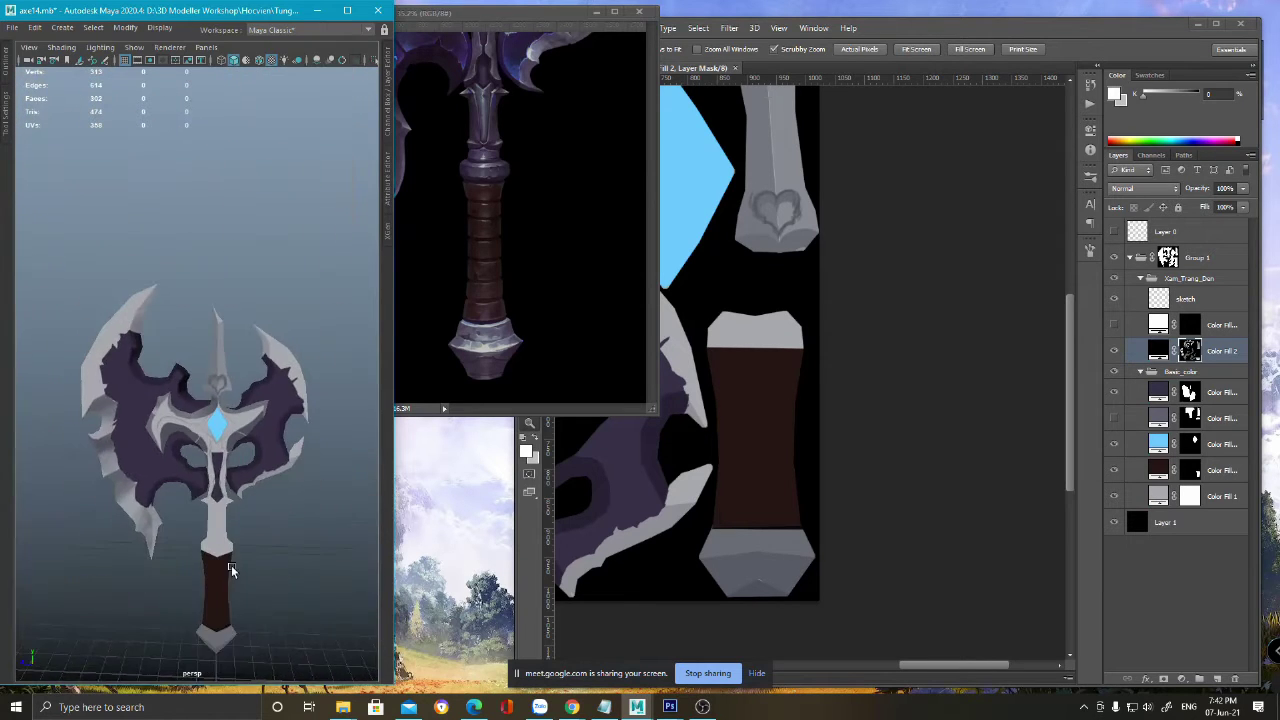
pyautogui.keyDown('alt'); pyautogui.moveTo(229, 560); pyautogui.dragTo(215, 499, button='middle'); pyautogui.keyUp('alt')
pyautogui.keyDown('alt'); pyautogui.moveTo(144, 399); pyautogui.dragTo(188, 392); pyautogui.keyUp('alt')
pyautogui.keyDown('alt'); pyautogui.moveTo(50, 180); pyautogui.dragTo(68, 204, button='right'); pyautogui.keyUp('alt')
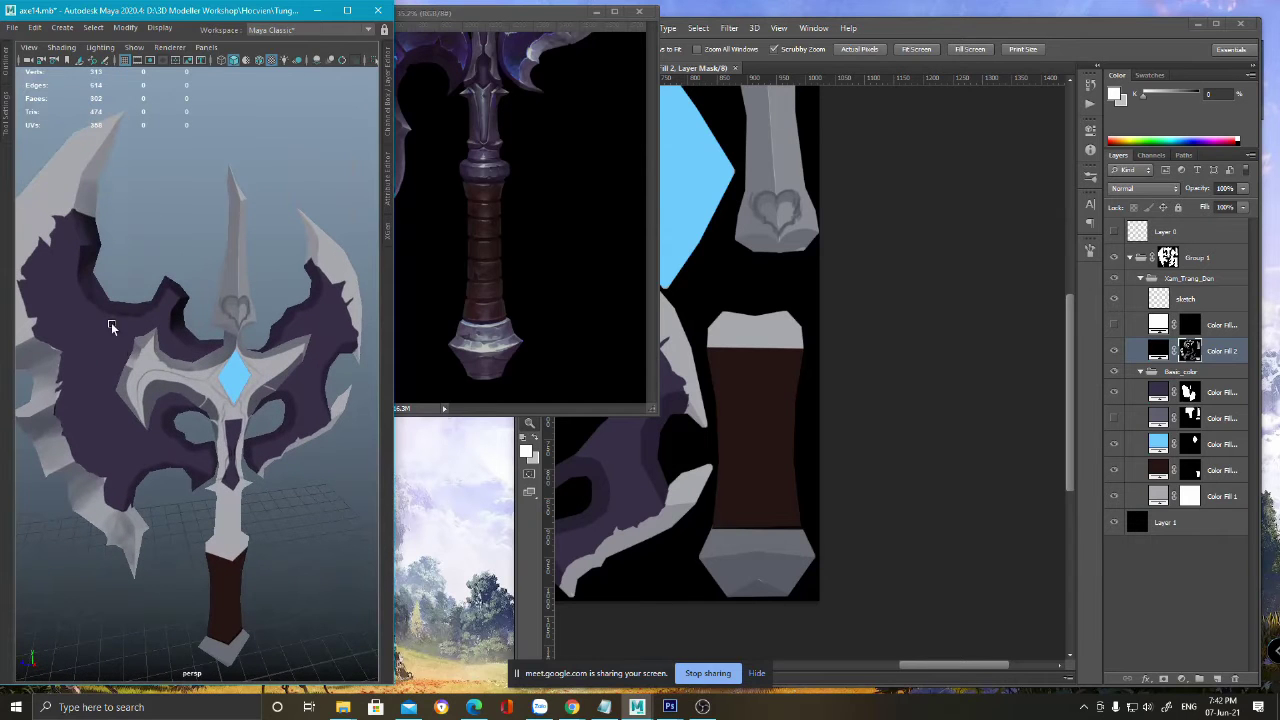
pyautogui.keyDown('alt'); pyautogui.moveTo(251, 501); pyautogui.dragTo(212, 497); pyautogui.keyUp('alt')
pyautogui.keyDown('alt'); pyautogui.moveTo(208, 500); pyautogui.dragTo(244, 591, button='right'); pyautogui.keyUp('alt')
pyautogui.keyDown('alt'); pyautogui.moveTo(244, 591); pyautogui.dragTo(236, 400, button='middle'); pyautogui.keyUp('alt')
pyautogui.keyDown('alt'); pyautogui.moveTo(256, 530); pyautogui.dragTo(206, 483, button='right'); pyautogui.keyUp('alt')
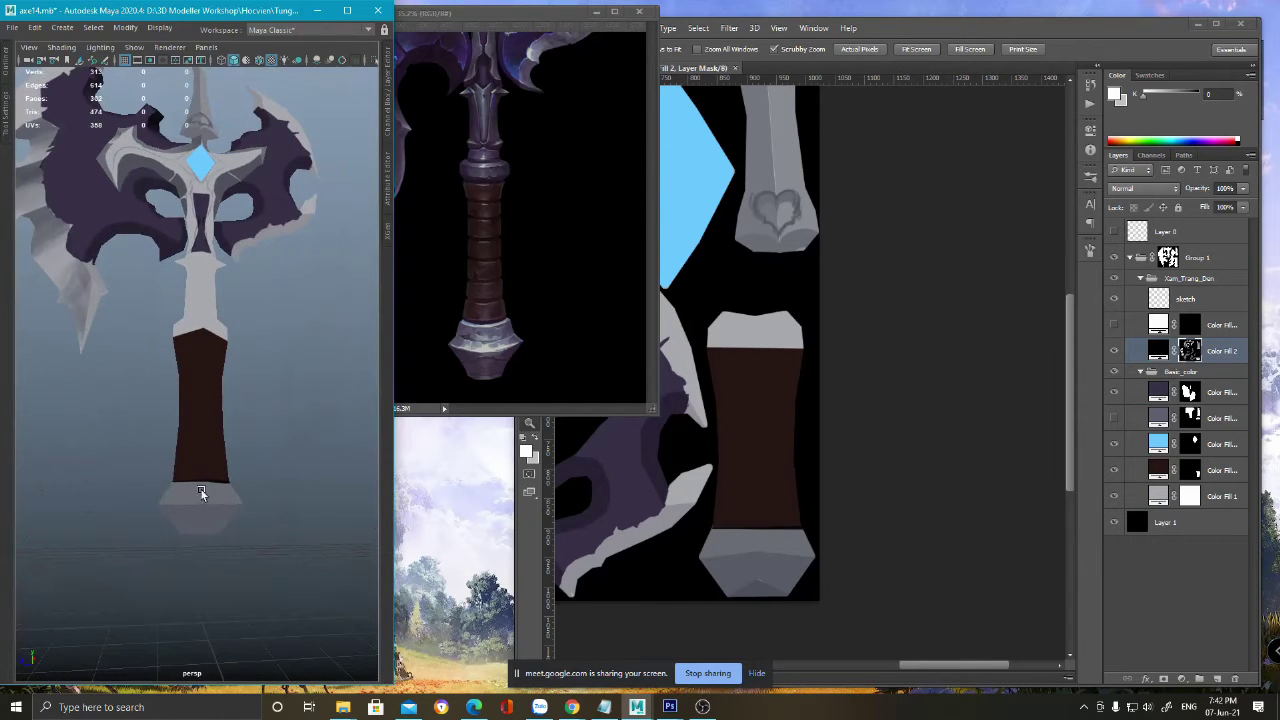
pyautogui.keyDown('alt'); pyautogui.moveTo(220, 380); pyautogui.dragTo(181, 631); pyautogui.keyUp('alt')
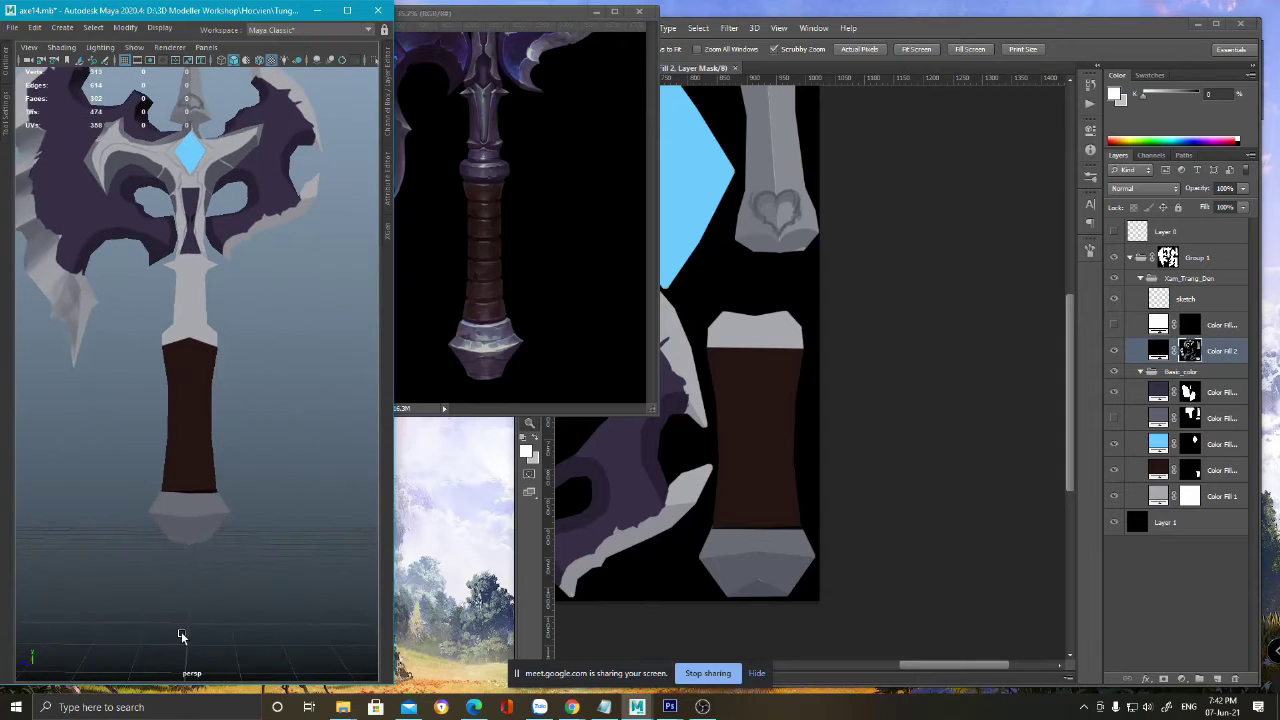
# - Return to Photoshop and show the Layer 0 wireframe over the handle island
pyautogui.click(966, 35)
pyautogui.moveTo(764, 545)
pyautogui.mouseDown()
pyautogui.moveTo(757, 530)
pyautogui.moveTo(769, 557)
pyautogui.moveTo(788, 555)
pyautogui.moveTo(778, 532)
pyautogui.mouseUp()
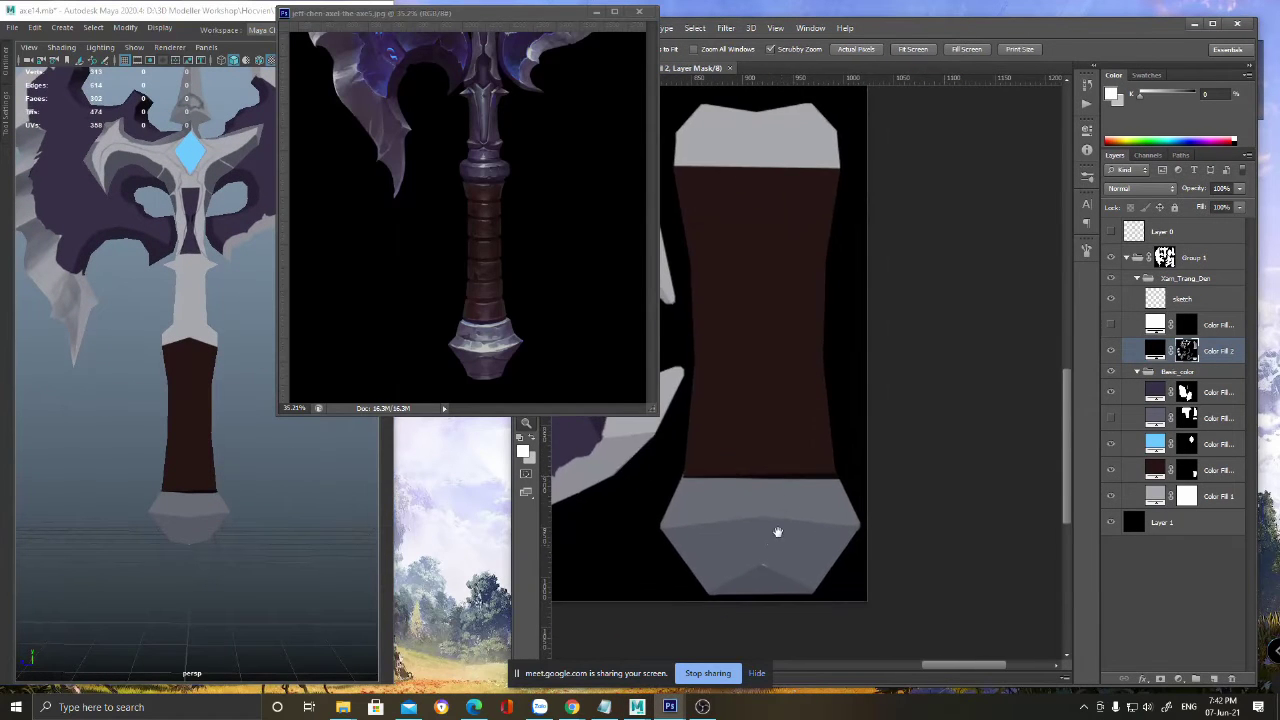
pyautogui.click(1113, 323)
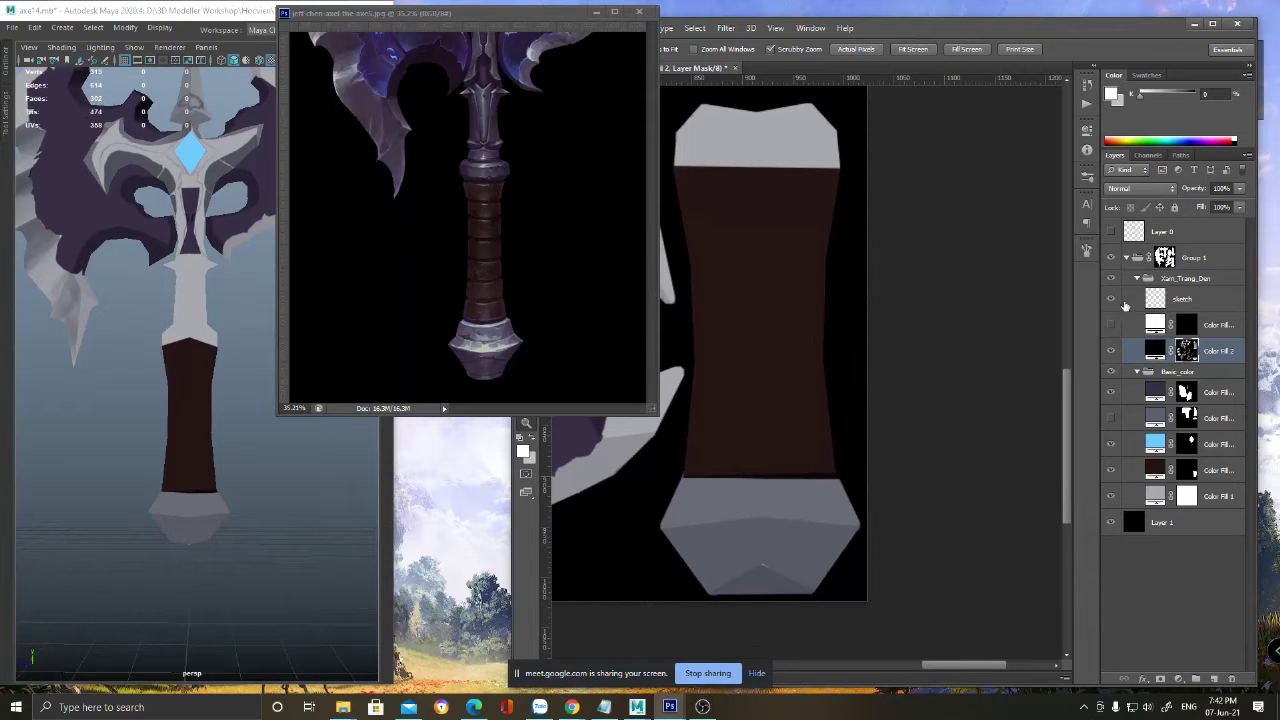
pyautogui.click(1111, 231)
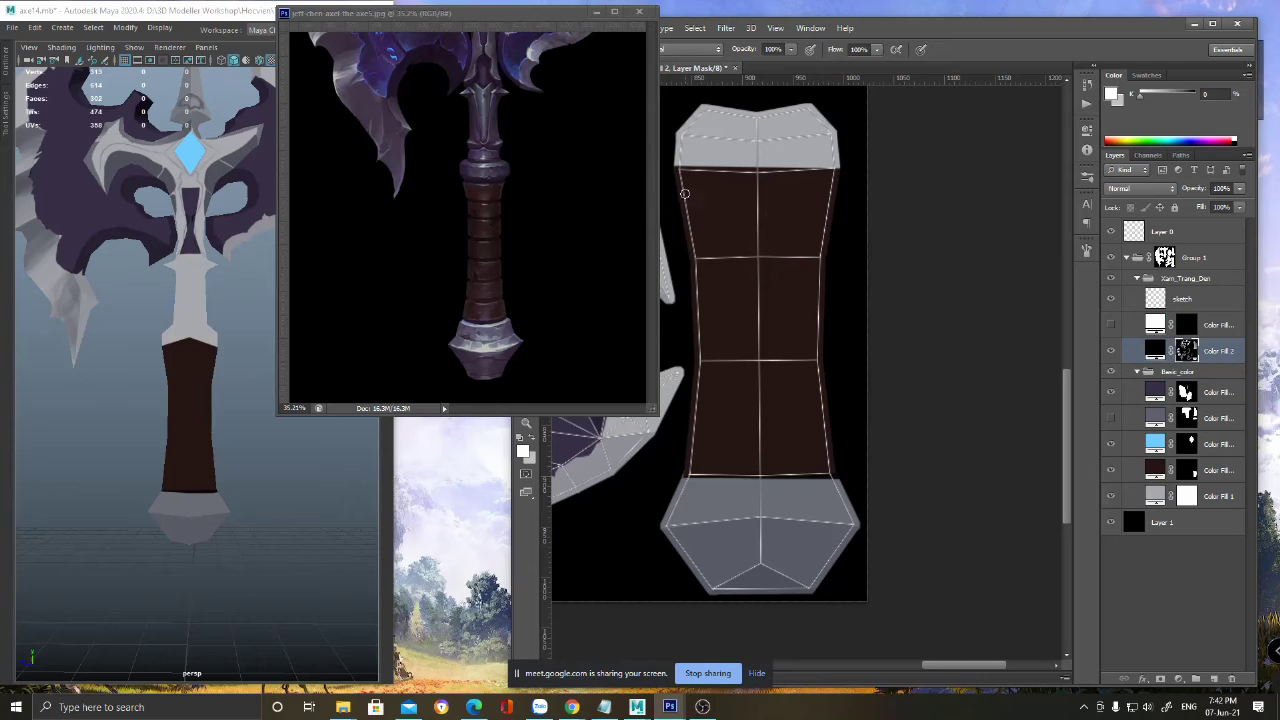
# - Paint seven roughly evenly spaced dark horizontal bands across the brown grip on the Color Fill 2 mask
pyautogui.moveTo(668, 188); pyautogui.dragTo(878, 187)
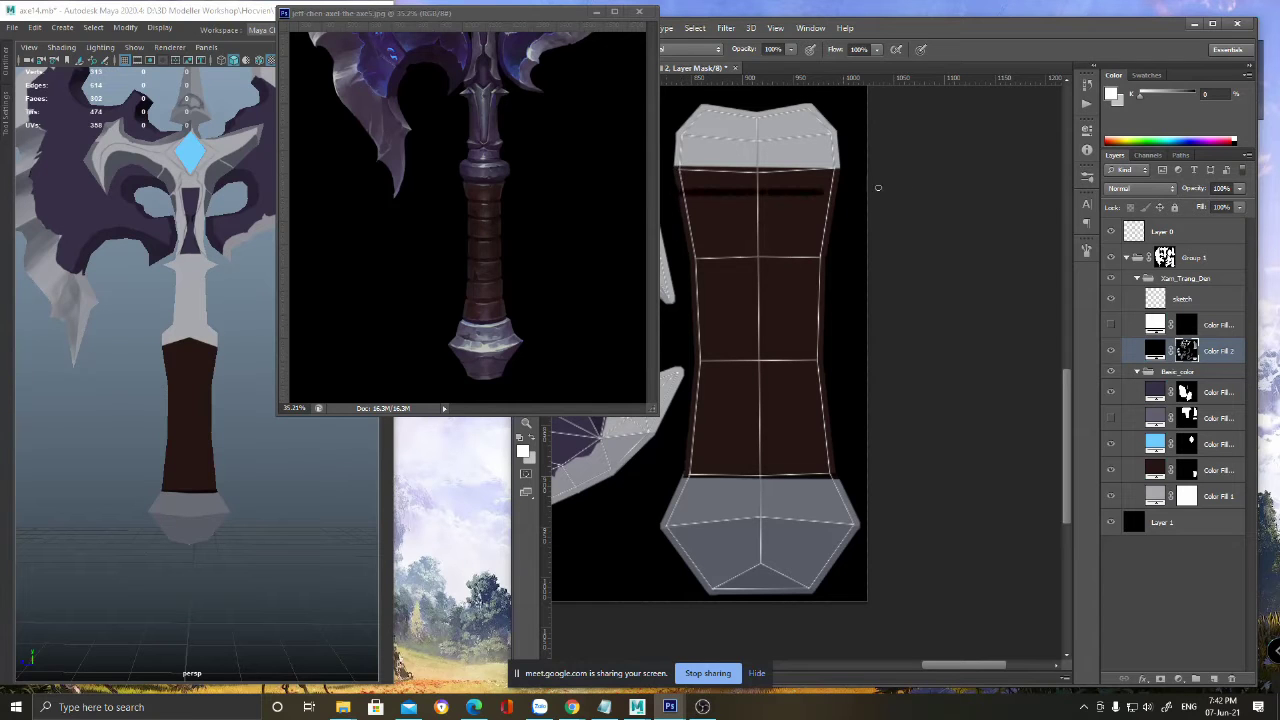
pyautogui.hotkey('ctrl', 'z')
pyautogui.moveTo(719, 204); pyautogui.dragTo(836, 200)
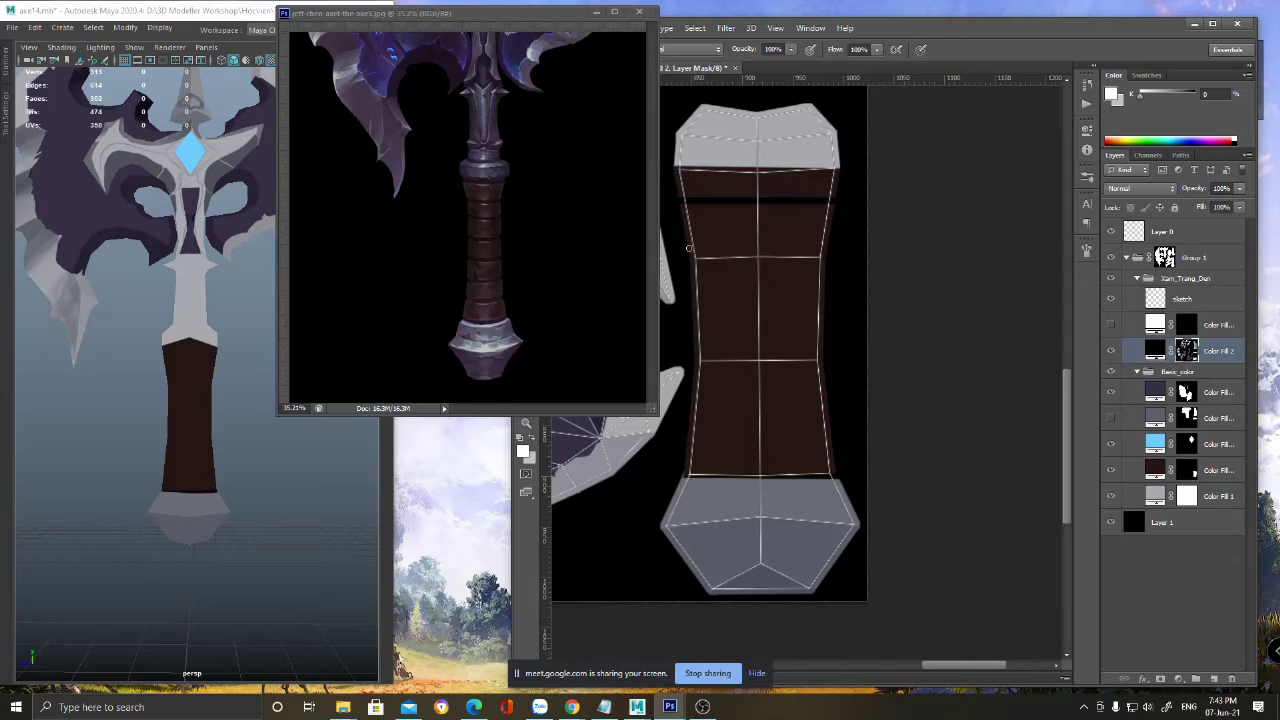
pyautogui.moveTo(687, 242); pyautogui.dragTo(830, 242)
pyautogui.moveTo(691, 285); pyautogui.dragTo(826, 284)
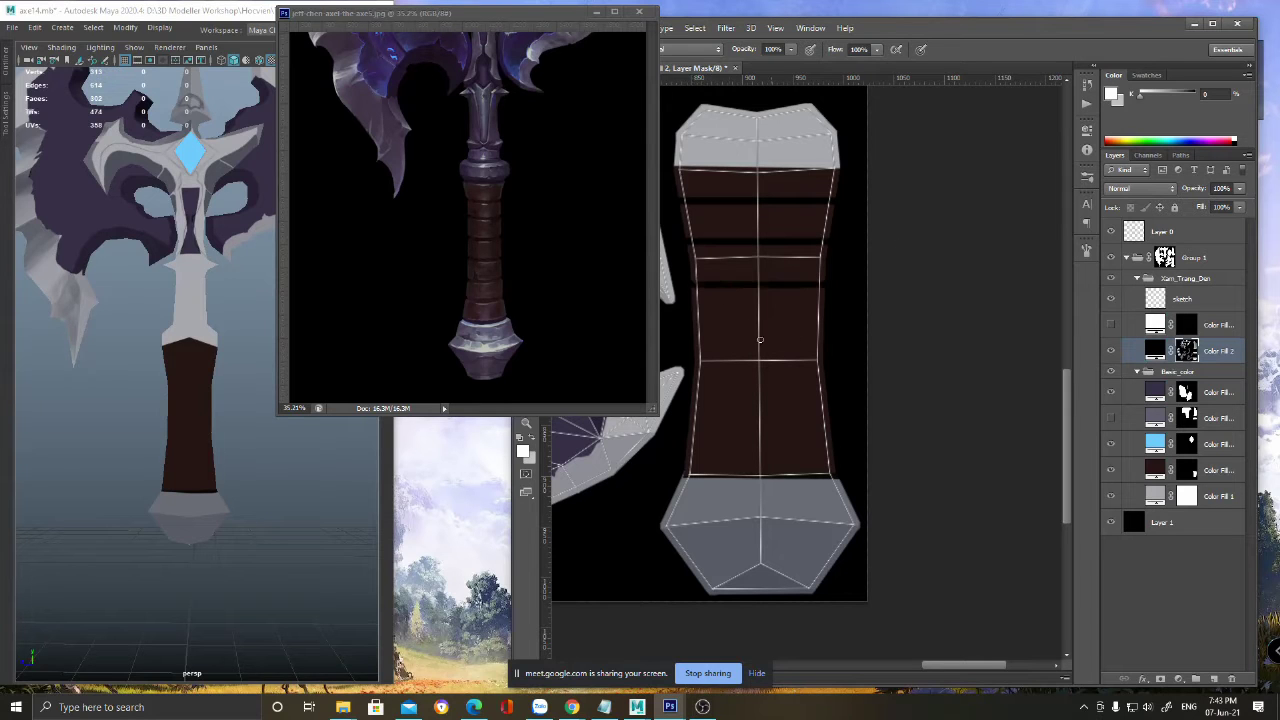
pyautogui.moveTo(689, 318); pyautogui.dragTo(824, 318)
pyautogui.moveTo(690, 356); pyautogui.dragTo(830, 356)
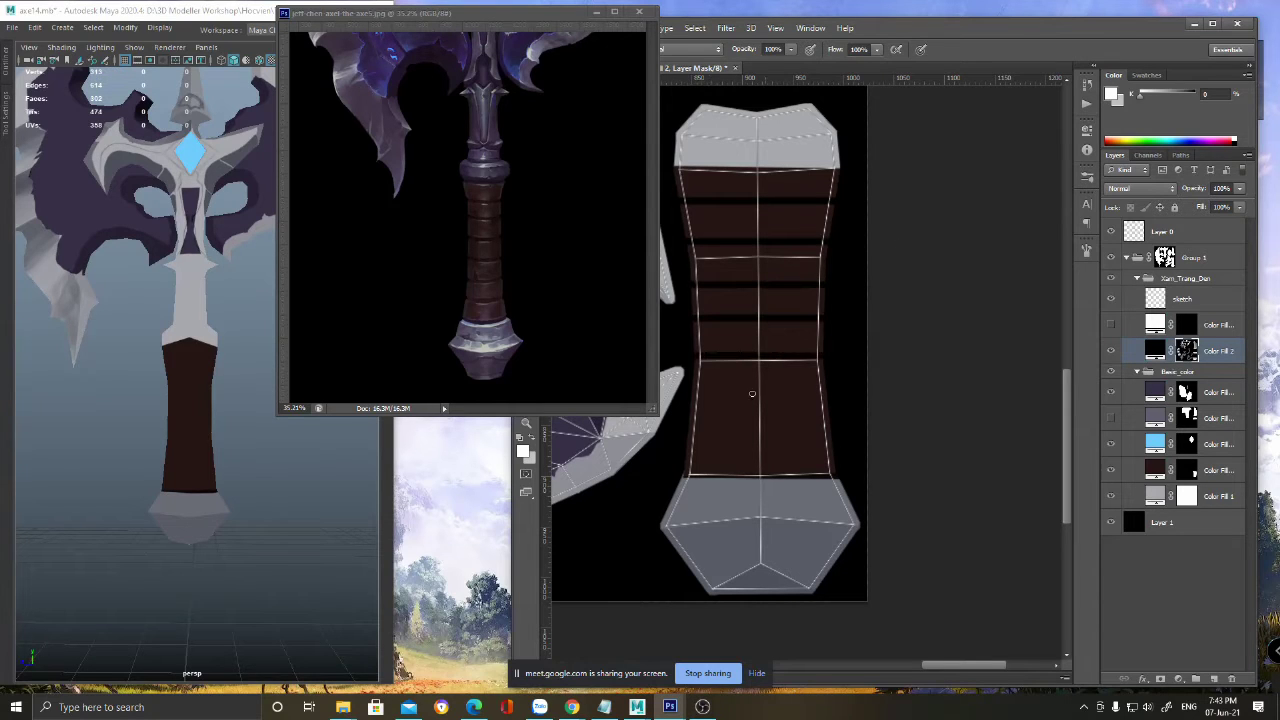
pyautogui.moveTo(690, 396); pyautogui.dragTo(828, 396)
pyautogui.moveTo(702, 436); pyautogui.dragTo(830, 436)
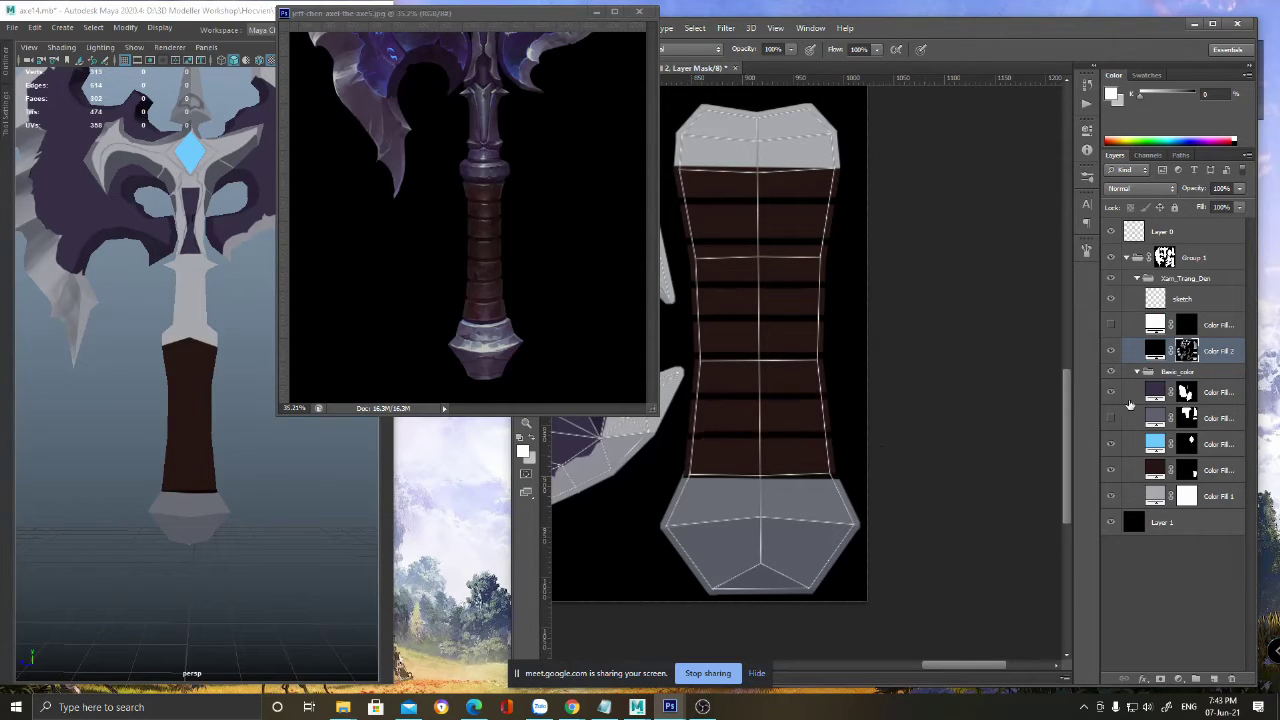
# - Hide Layer 0, save the texture and check the banded grip on the axe model in Maya
pyautogui.click(1110, 232)
pyautogui.hotkey('ctrl', 's')
pyautogui.keyDown('alt'); pyautogui.moveTo(230, 472); pyautogui.dragTo(220, 569, button='middle'); pyautogui.keyUp('alt')
pyautogui.keyDown('alt'); pyautogui.moveTo(220, 569); pyautogui.dragTo(248, 516); pyautogui.keyUp('alt')
pyautogui.click(1020, 44)
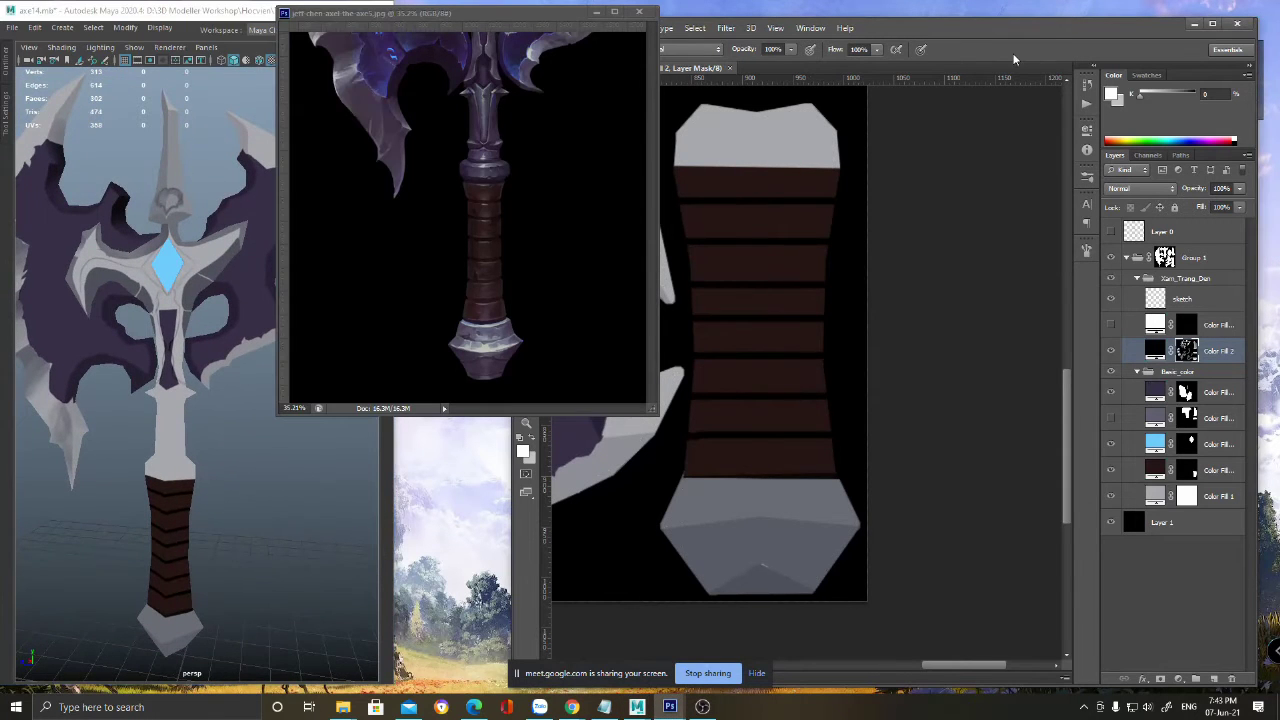
pyautogui.click(214, 536)
pyautogui.keyDown('alt'); pyautogui.moveTo(214, 536); pyautogui.dragTo(251, 507); pyautogui.keyUp('alt')
pyautogui.scroll(5, 255, 551)
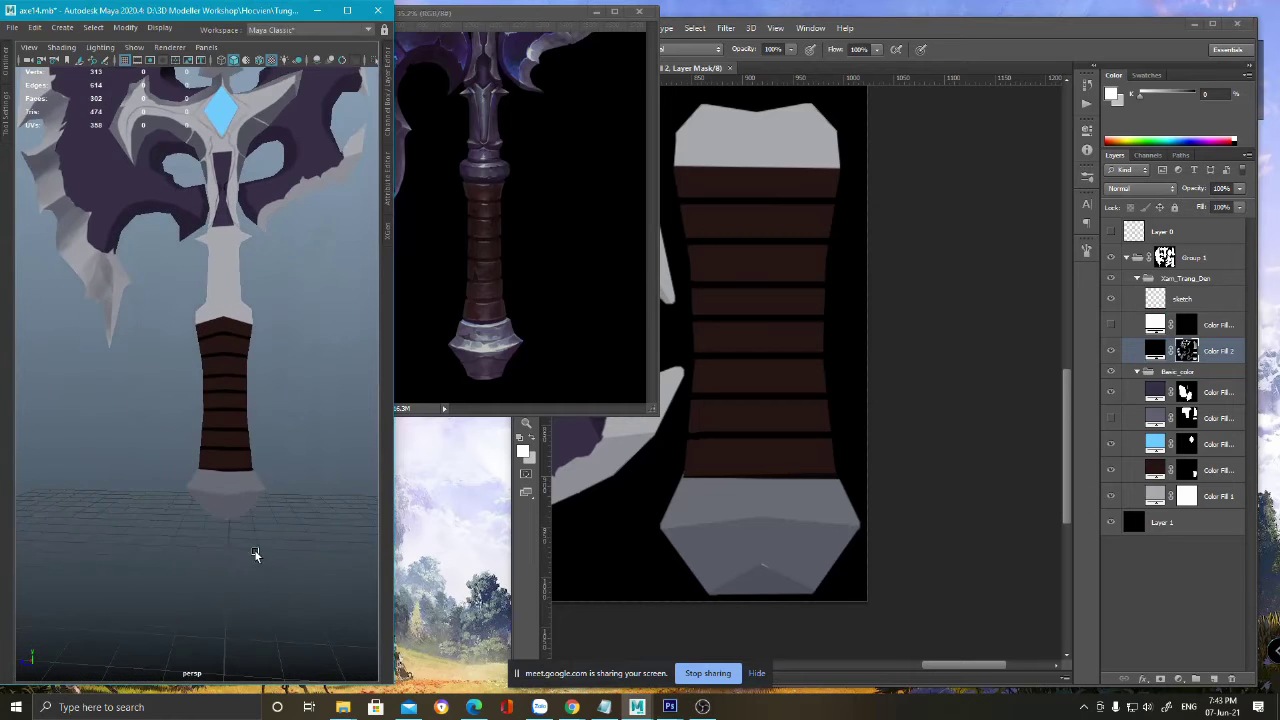
# - Back in Photoshop, paint a straight white highlight along the pommel's upper edge on the mask of the white Color Fill 2 copy layer
pyautogui.click(967, 31)
pyautogui.keyDown('ctrl'); pyautogui.moveTo(766, 522); pyautogui.dragTo(791, 505); pyautogui.keyUp('ctrl')
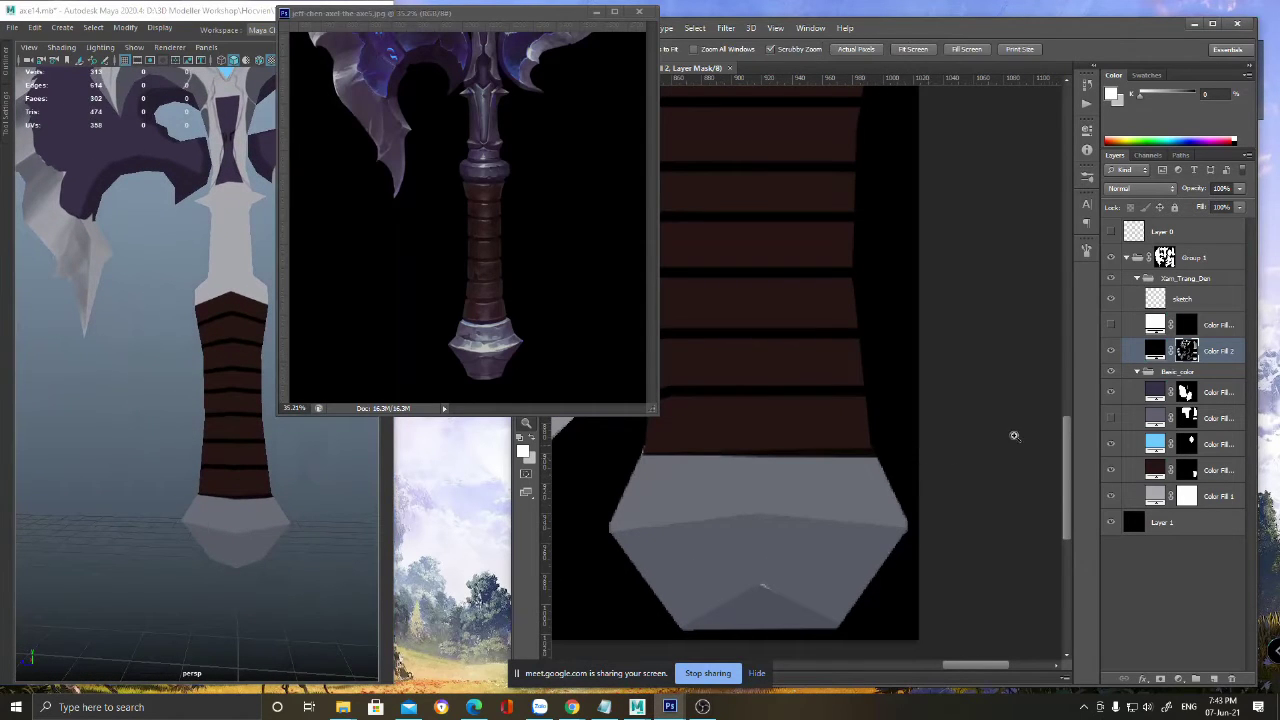
pyautogui.click(1110, 231)
pyautogui.press('b')
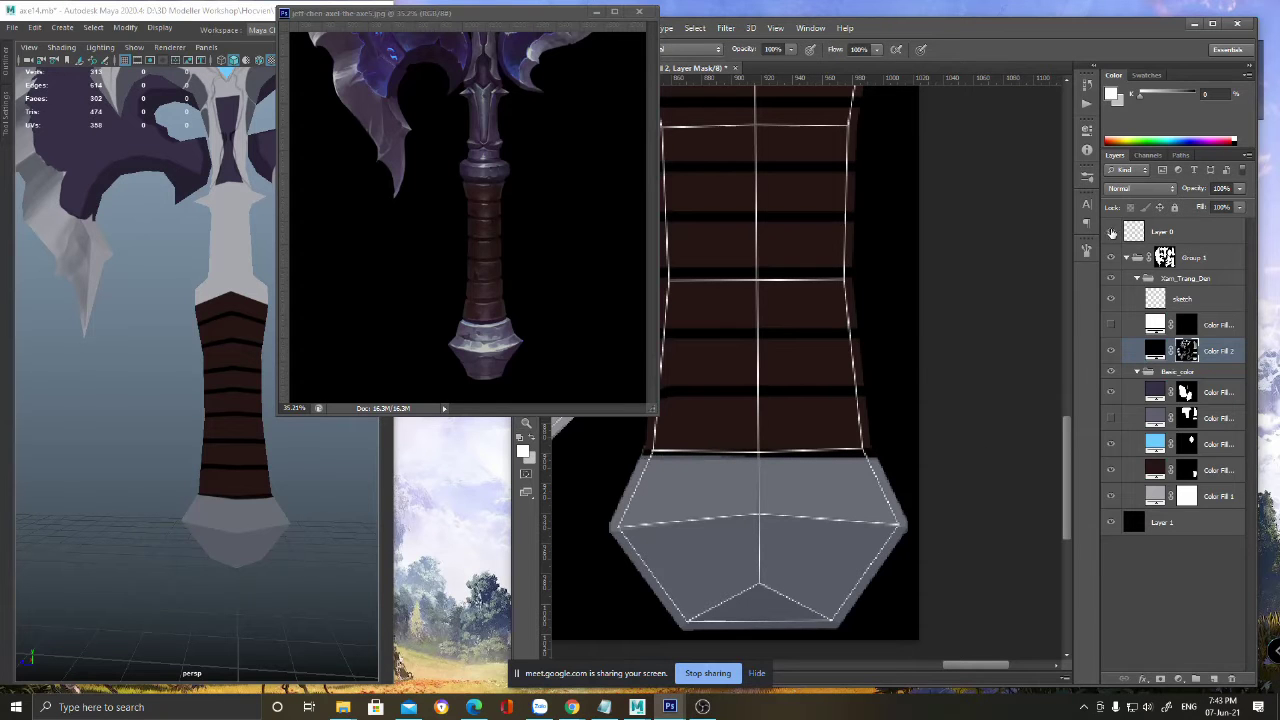
pyautogui.click(1111, 232)
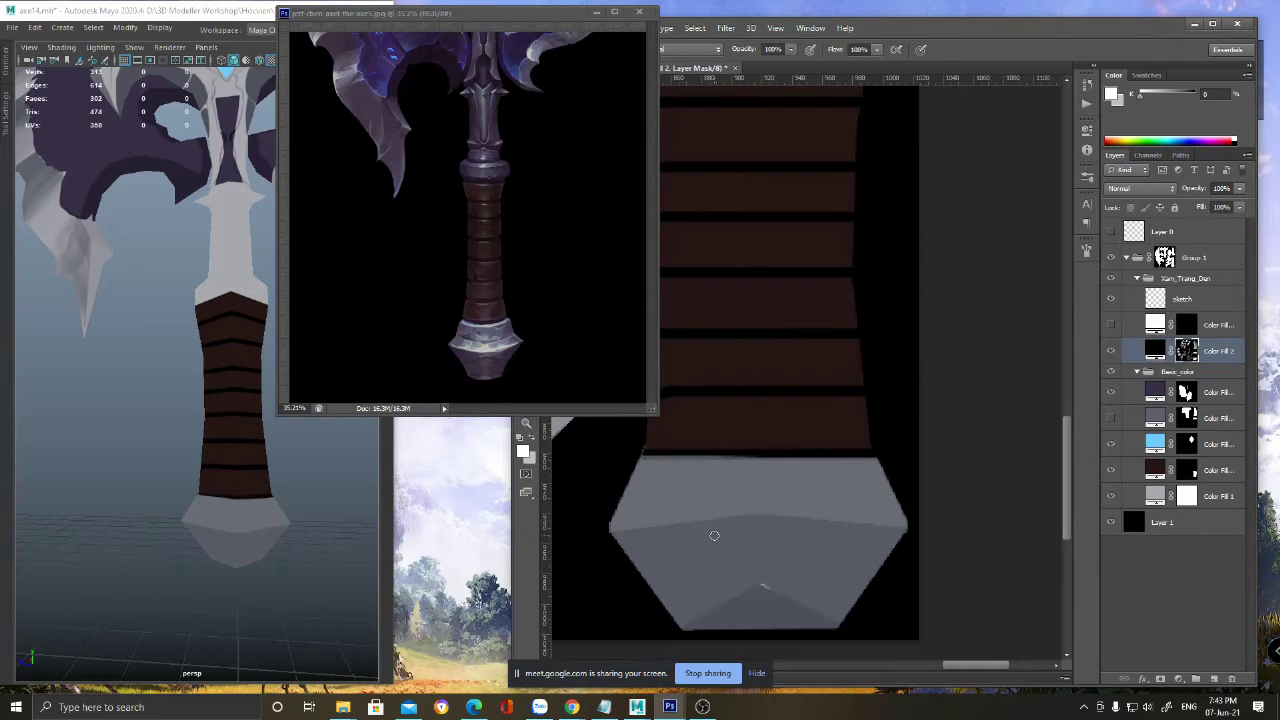
pyautogui.click(1185, 326)
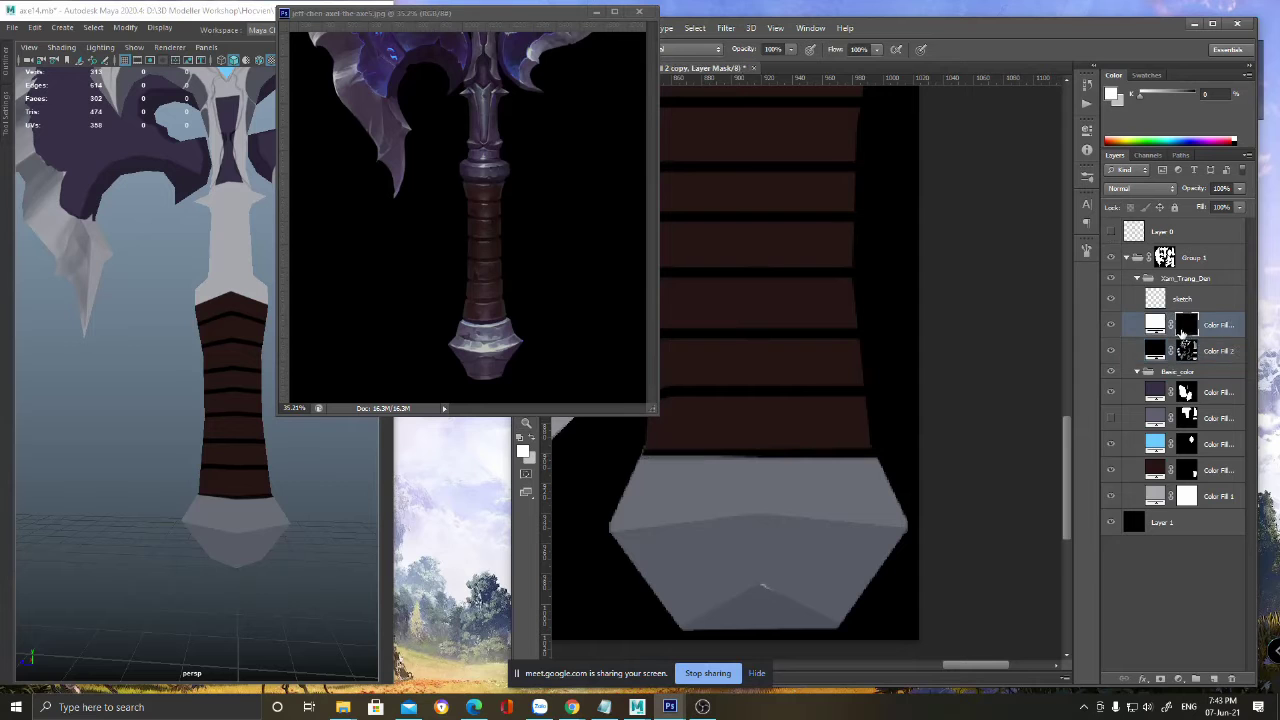
pyautogui.keyDown('shift'); pyautogui.moveTo(639, 464); pyautogui.dragTo(969, 450); pyautogui.keyUp('shift')
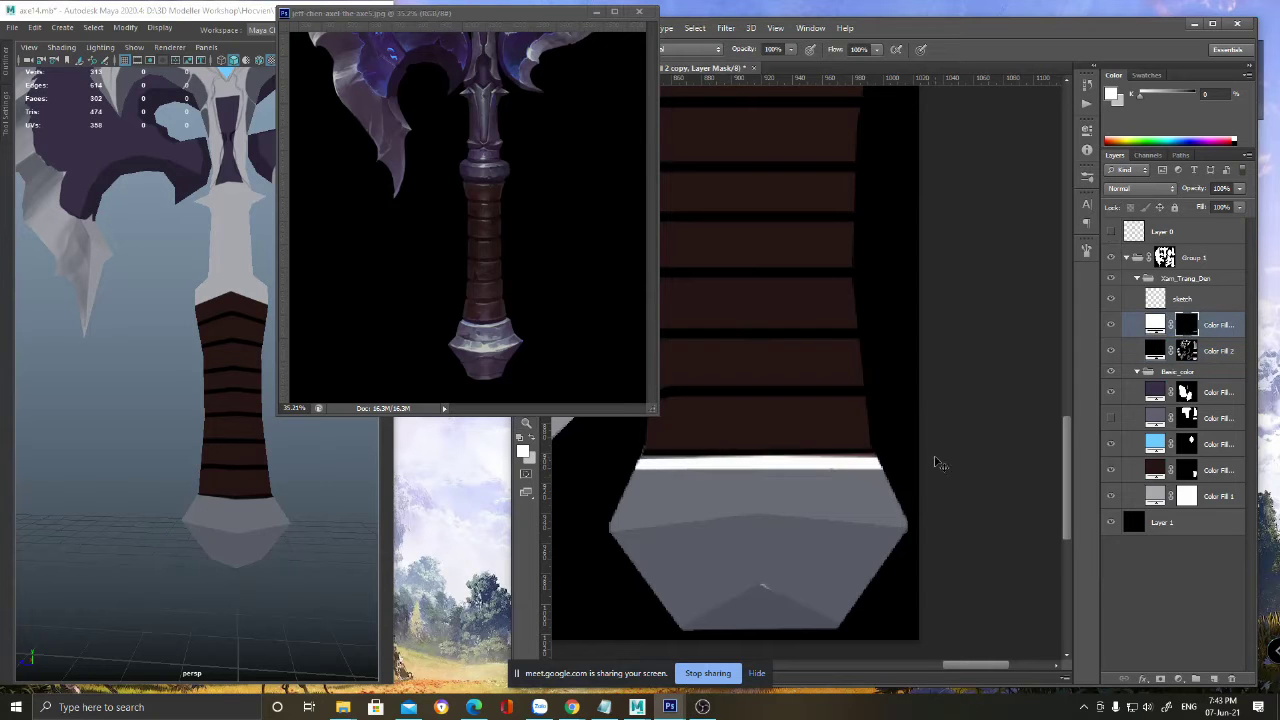
# - Undo the pure white pommel highlight and choose a 39% grey for painting on the white Color Fill 2 copy mask
pyautogui.hotkey('ctrl', 'z')
pyautogui.click(1185, 325)
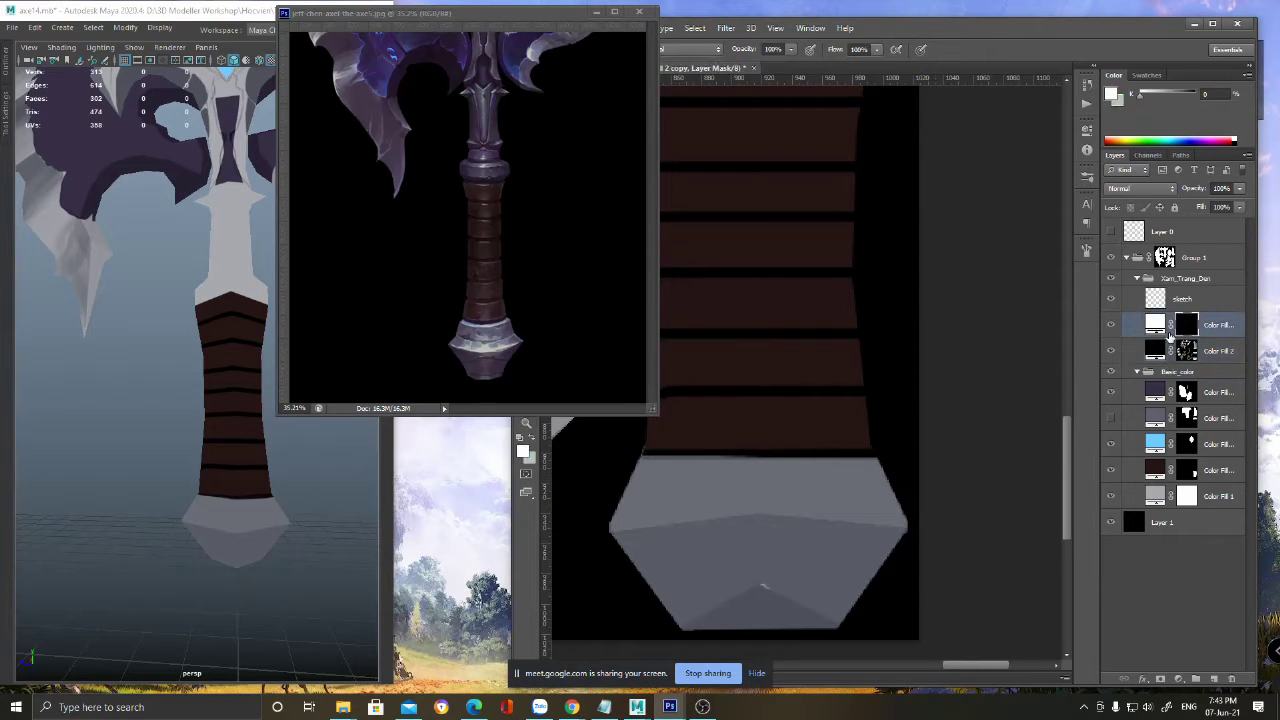
pyautogui.click(522, 450)
pyautogui.click(510, 520)
pyautogui.moveTo(513, 578)
pyautogui.mouseDown()
pyautogui.moveTo(496, 585)
pyautogui.moveTo(495, 559)
pyautogui.mouseUp()
pyautogui.click(840, 496)
pyautogui.click(824, 497)
# - Repaint the highlight along the pommel's upper edge in 39% grey with pressure-controlled brush opacity, undoing the first overly solid stroke
pyautogui.moveTo(630, 466); pyautogui.dragTo(880, 464)
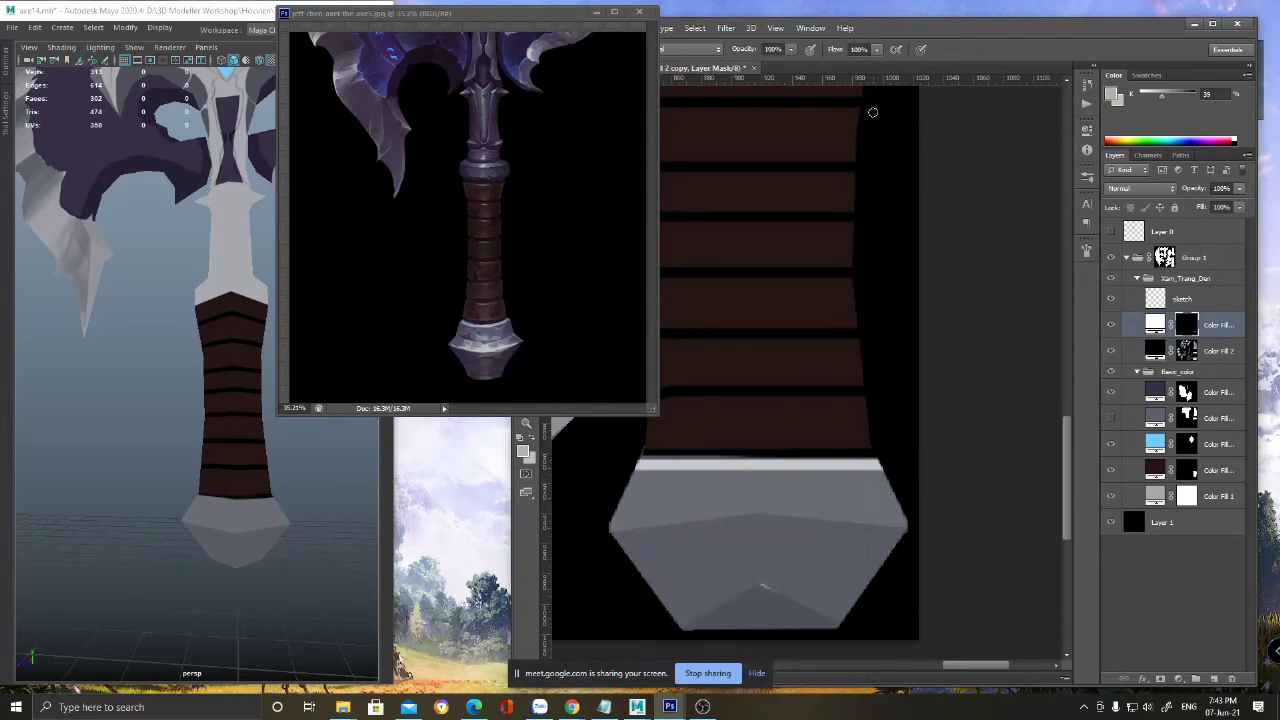
pyautogui.hotkey('ctrl', 'z')
pyautogui.click(1170, 354)
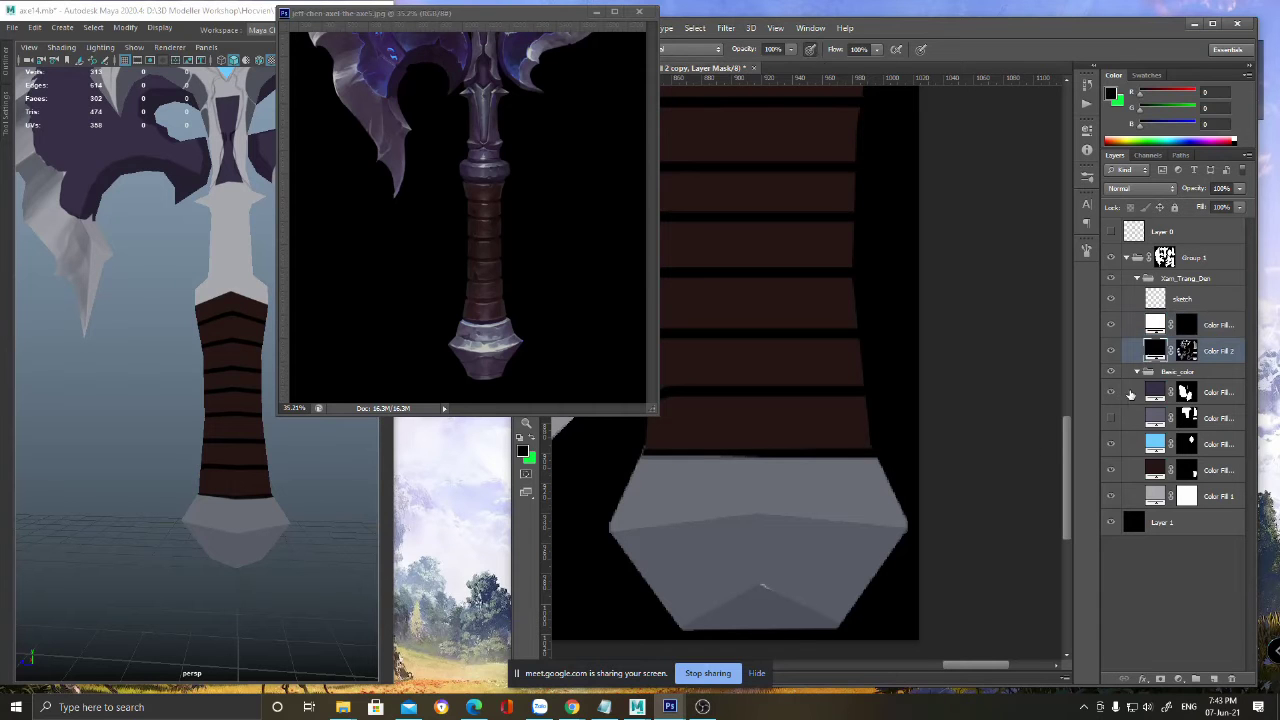
pyautogui.click(1185, 330)
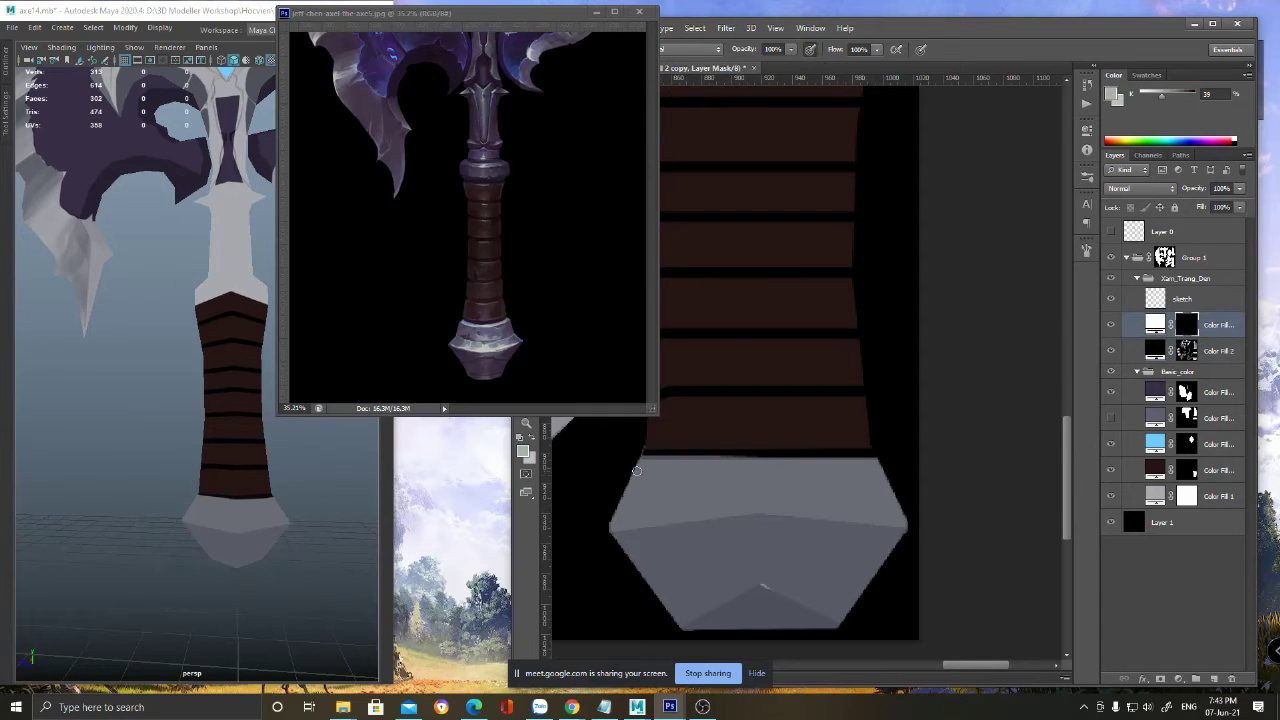
pyautogui.moveTo(640, 468); pyautogui.dragTo(878, 458)
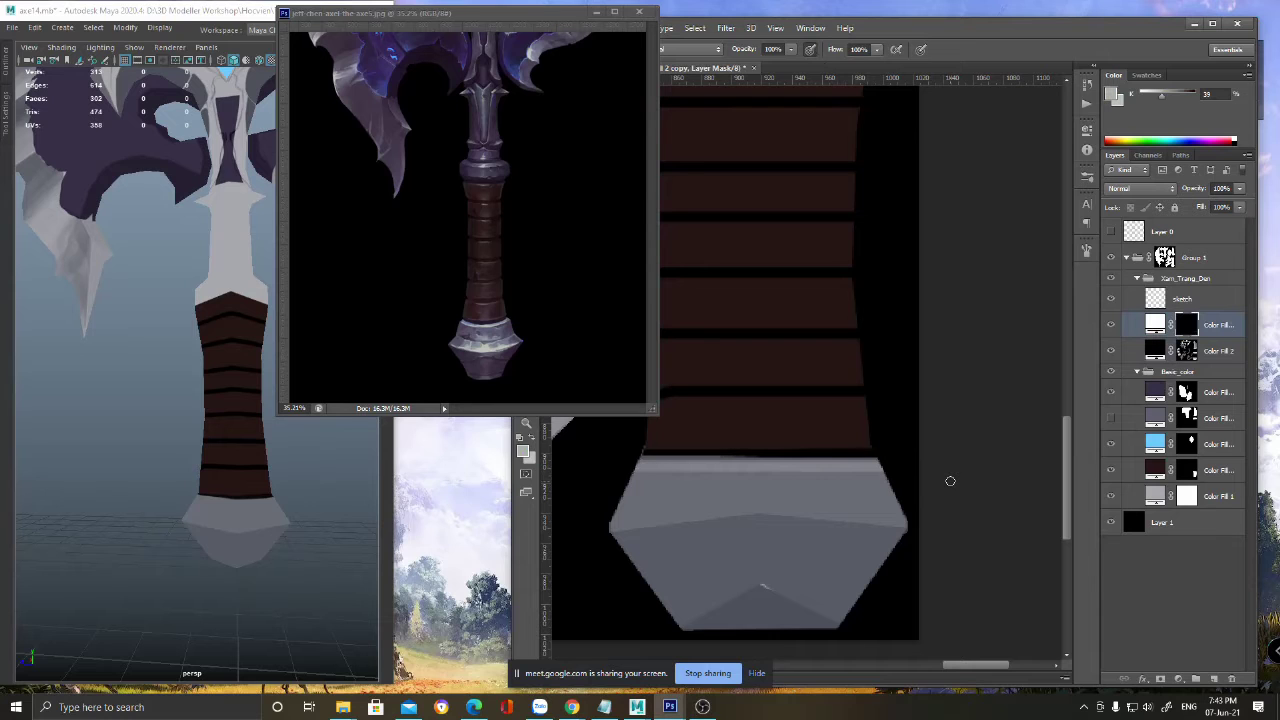
# - Thin and soften the pommel highlight by painting black along its lower edge on the layer mask
pyautogui.keyDown('alt'); pyautogui.click(646, 490); pyautogui.keyUp('alt')
pyautogui.click(520, 438)
pyautogui.moveTo(626, 475); pyautogui.dragTo(993, 458)
pyautogui.moveTo(650, 472); pyautogui.dragTo(942, 484)
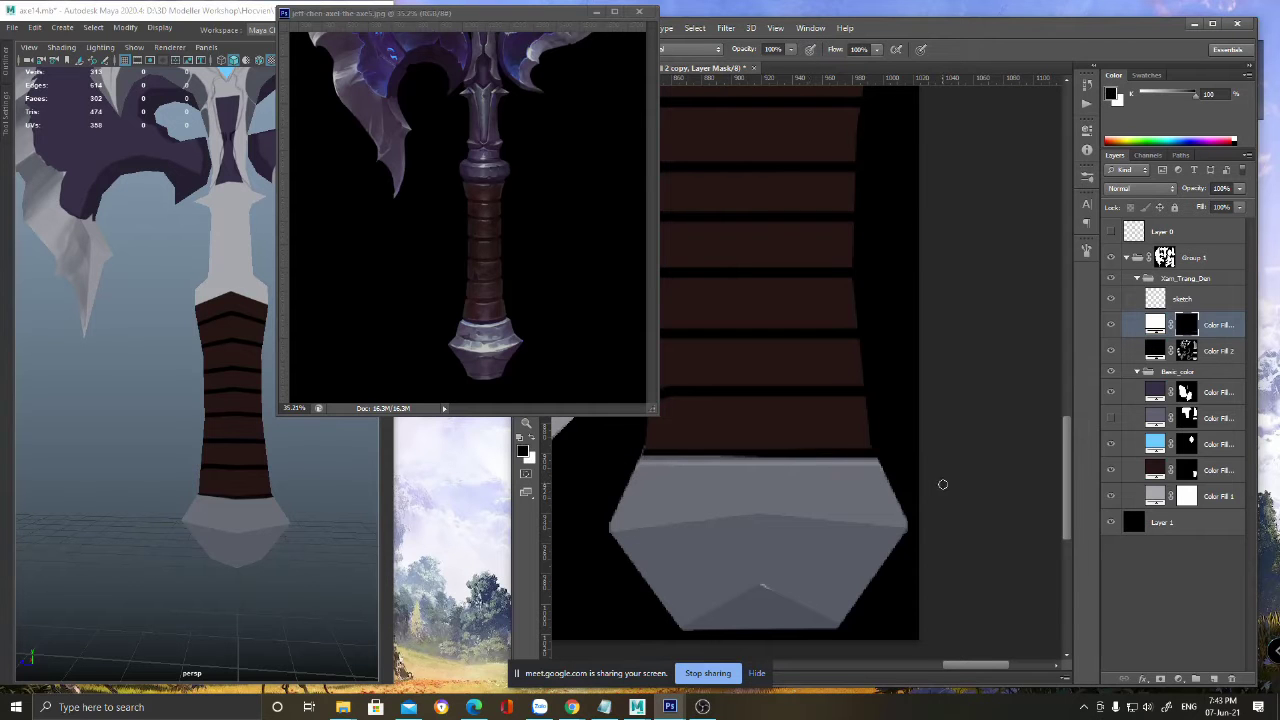
# - Switch to Maya and check the thin pommel highlight on the axe model from several angles
pyautogui.keyDown('alt'); pyautogui.moveTo(264, 544); pyautogui.dragTo(288, 539); pyautogui.keyUp('alt')
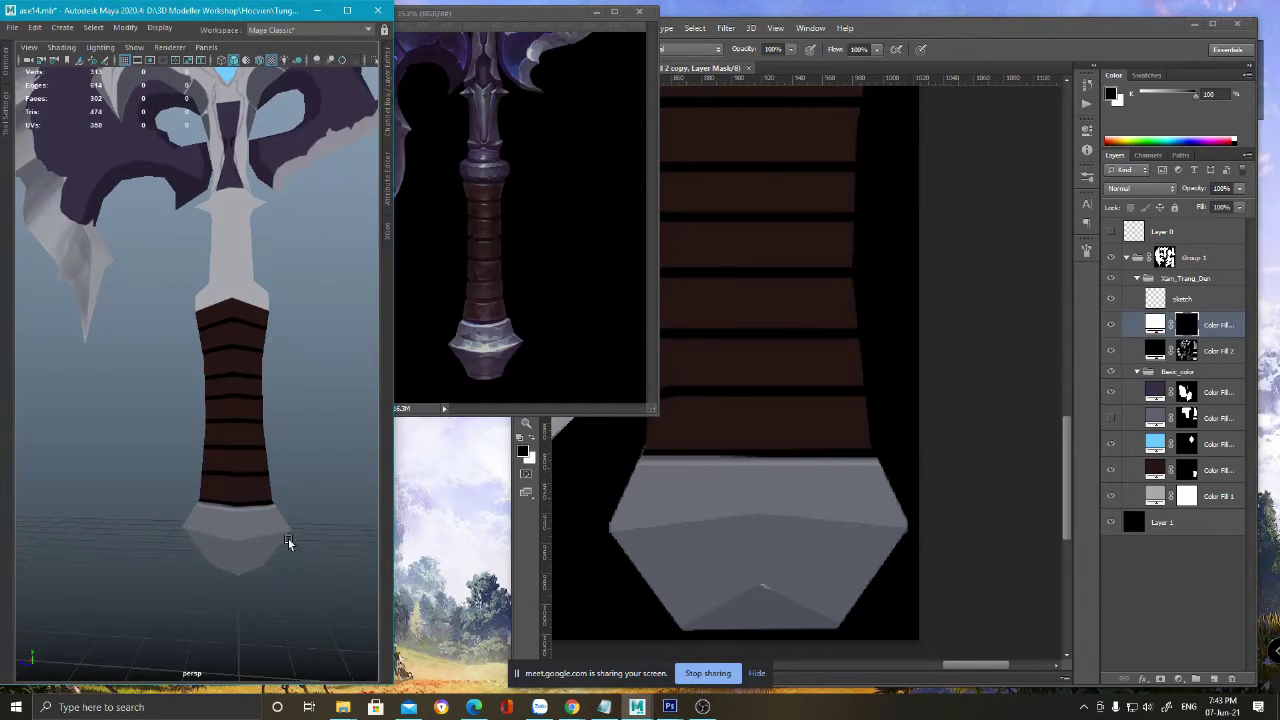
pyautogui.scroll(5, 290, 570)
pyautogui.scroll(-6, 288, 581)
pyautogui.keyDown('alt'); pyautogui.moveTo(280, 583); pyautogui.dragTo(282, 562); pyautogui.keyUp('alt')
pyautogui.scroll(3, 284, 570)
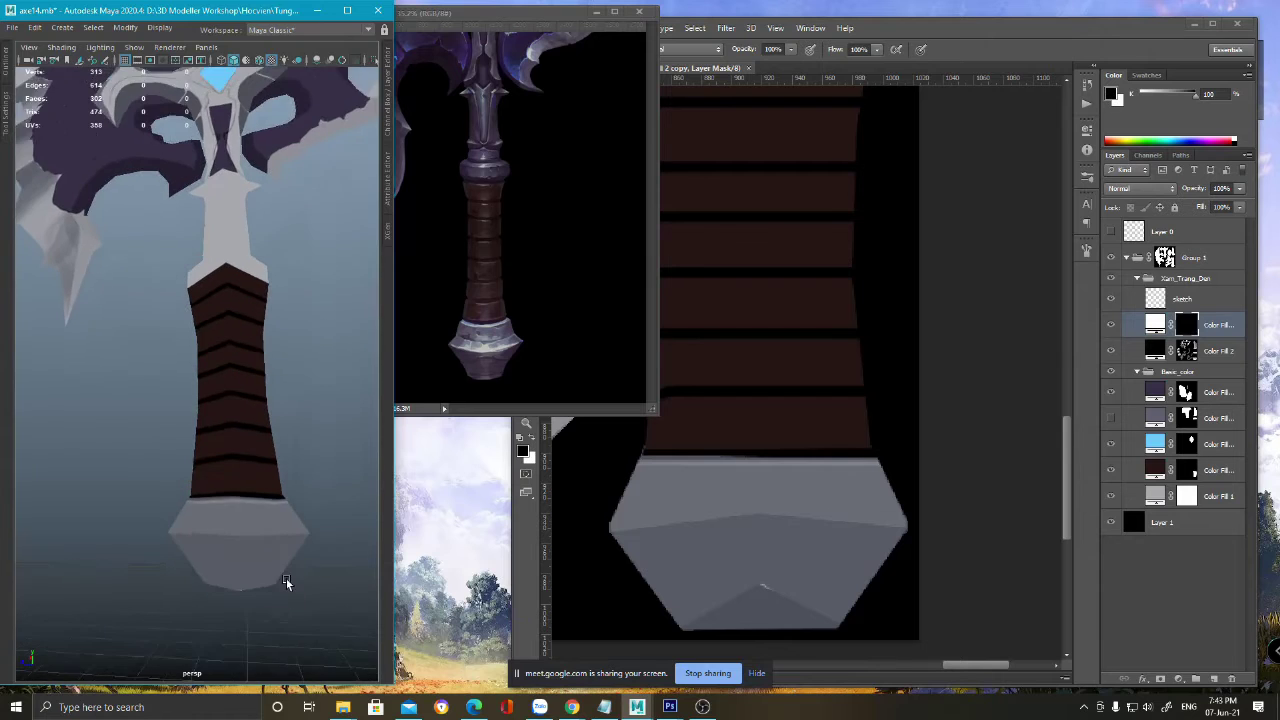
# - Back in Photoshop, draw a faint dark wavy crease across the pommel's upper facet on the sketch layer and save the texture
pyautogui.click(1155, 321)
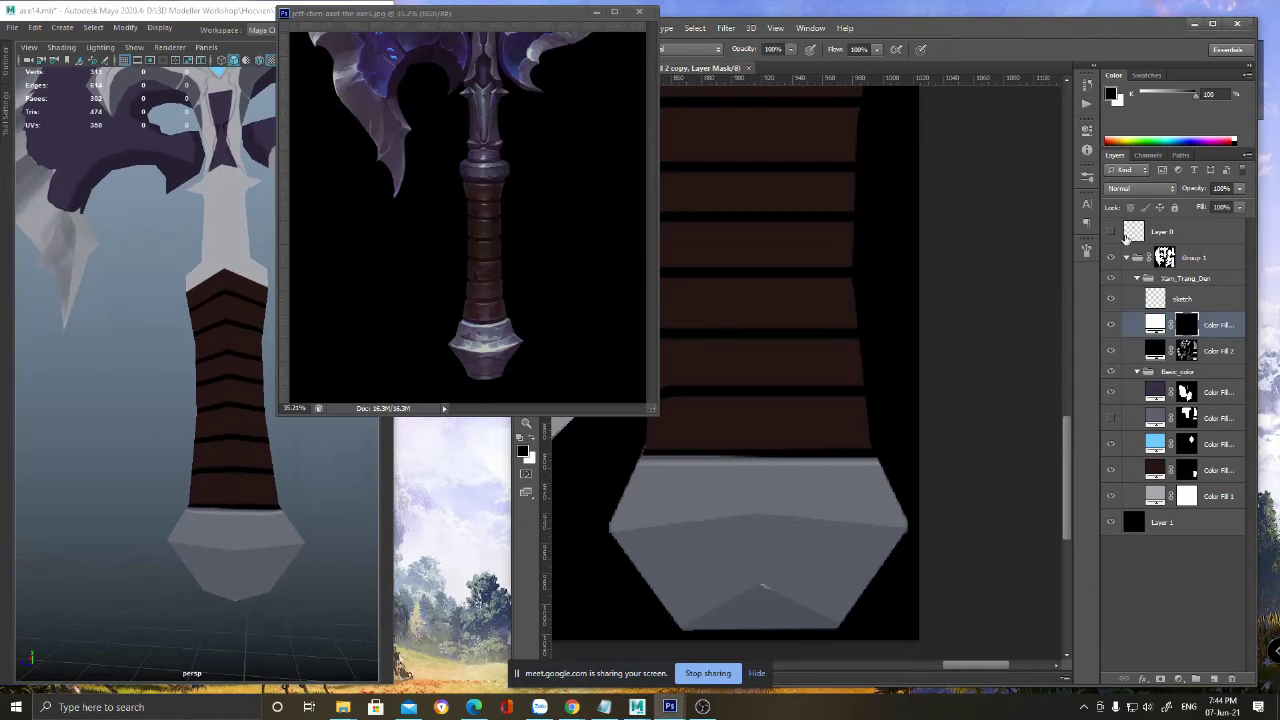
pyautogui.click(1153, 300)
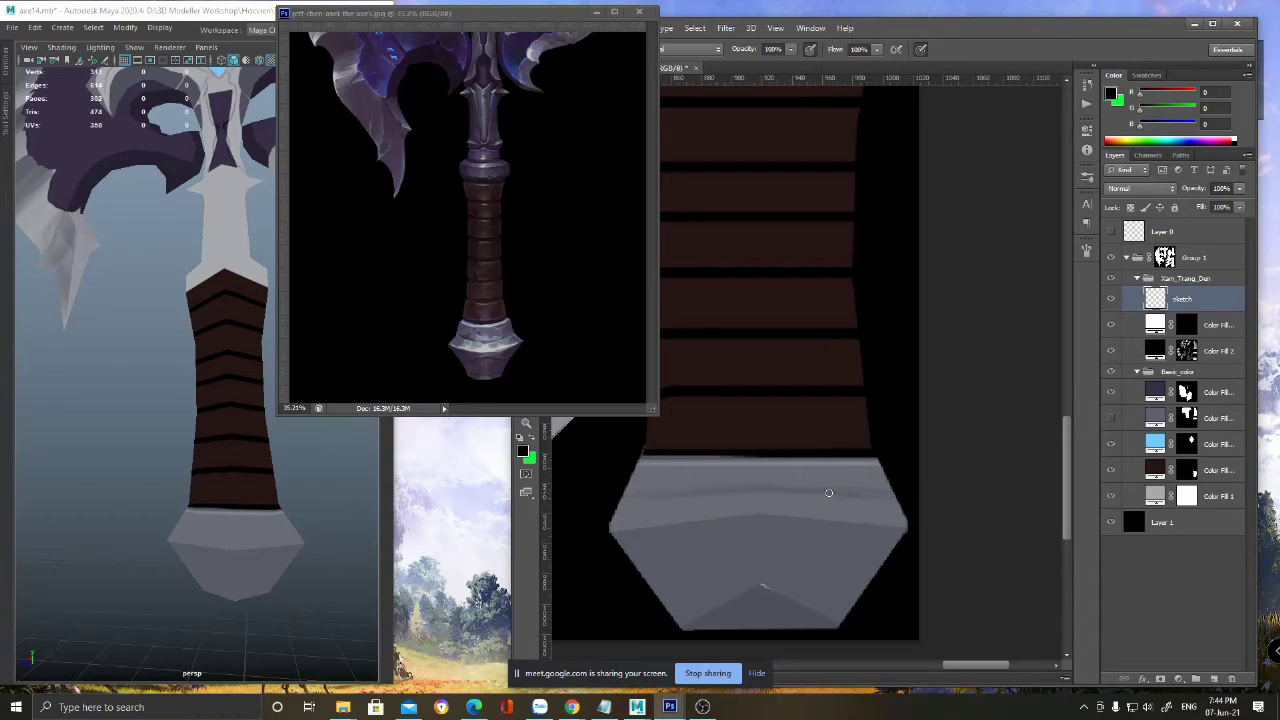
pyautogui.hotkey('ctrl', 's')
# - Examine the creased pommel in Maya, comparing the mesh edges with the painted line and the reference image
pyautogui.keyDown('alt'); pyautogui.moveTo(283, 561); pyautogui.dragTo(281, 582); pyautogui.keyUp('alt')
pyautogui.scroll(4, 281, 582)
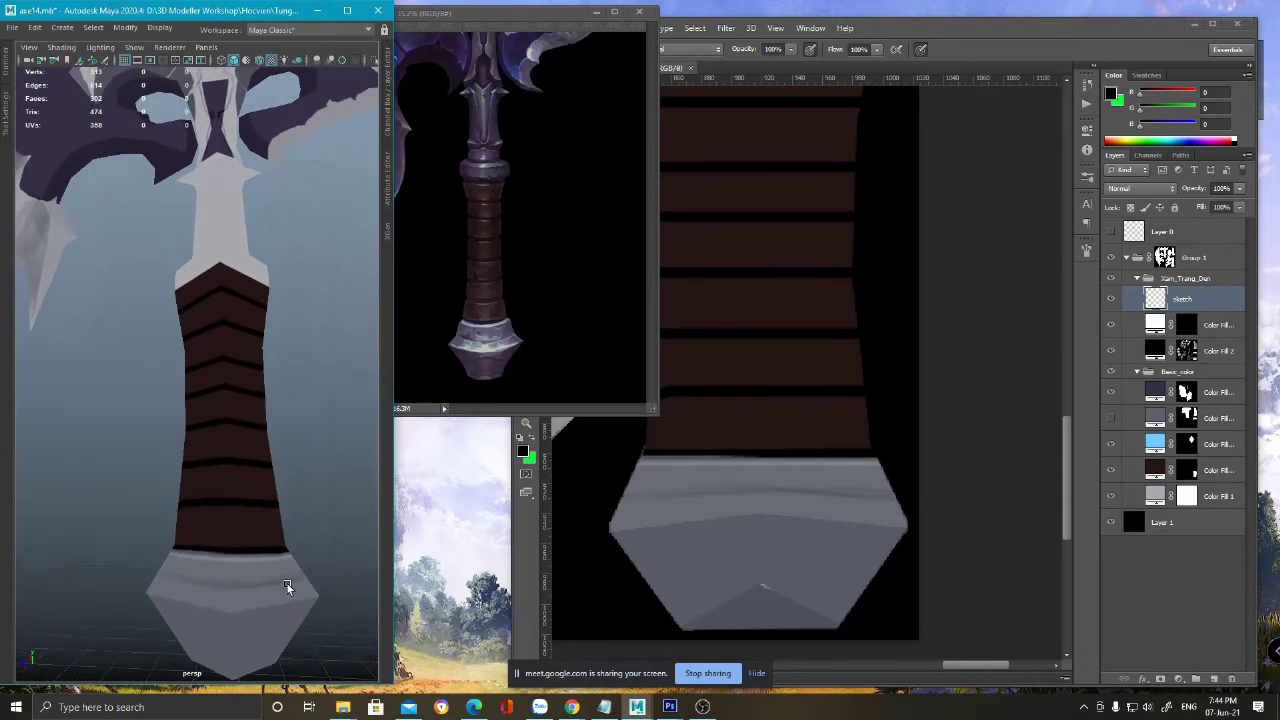
pyautogui.click(240, 586)
pyautogui.scroll(1, 300, 588)
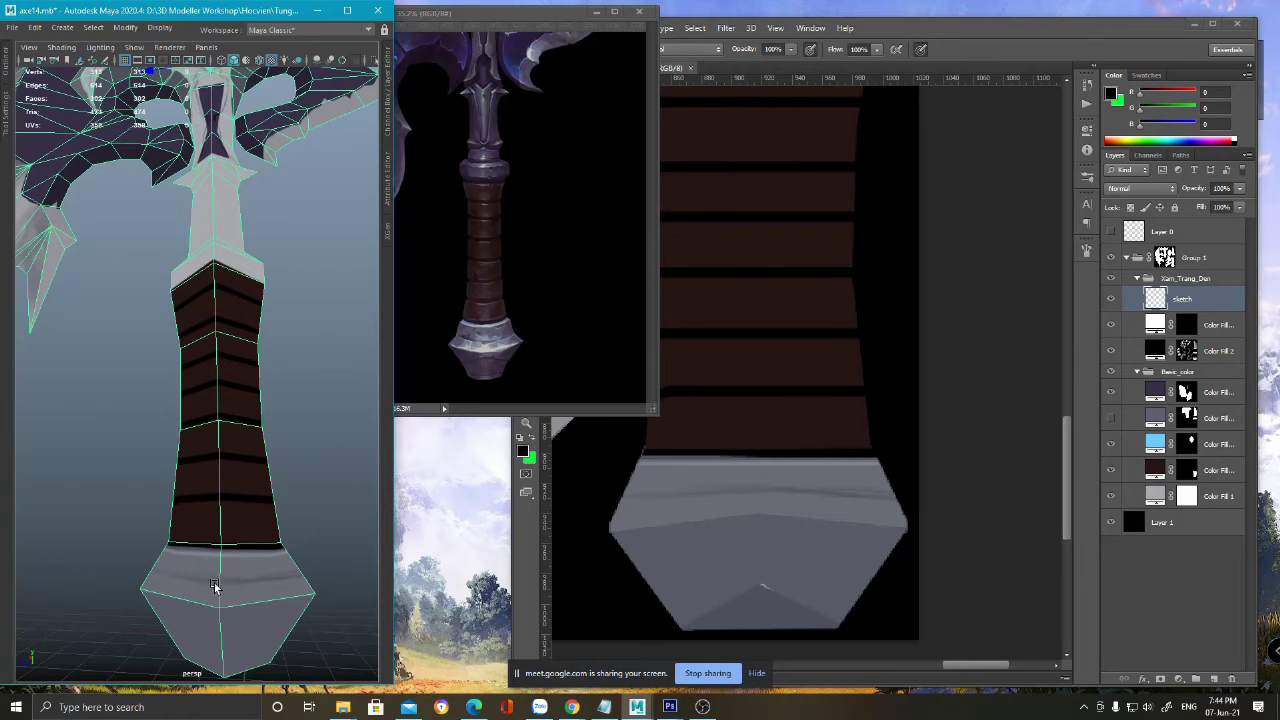
pyautogui.click(963, 48)
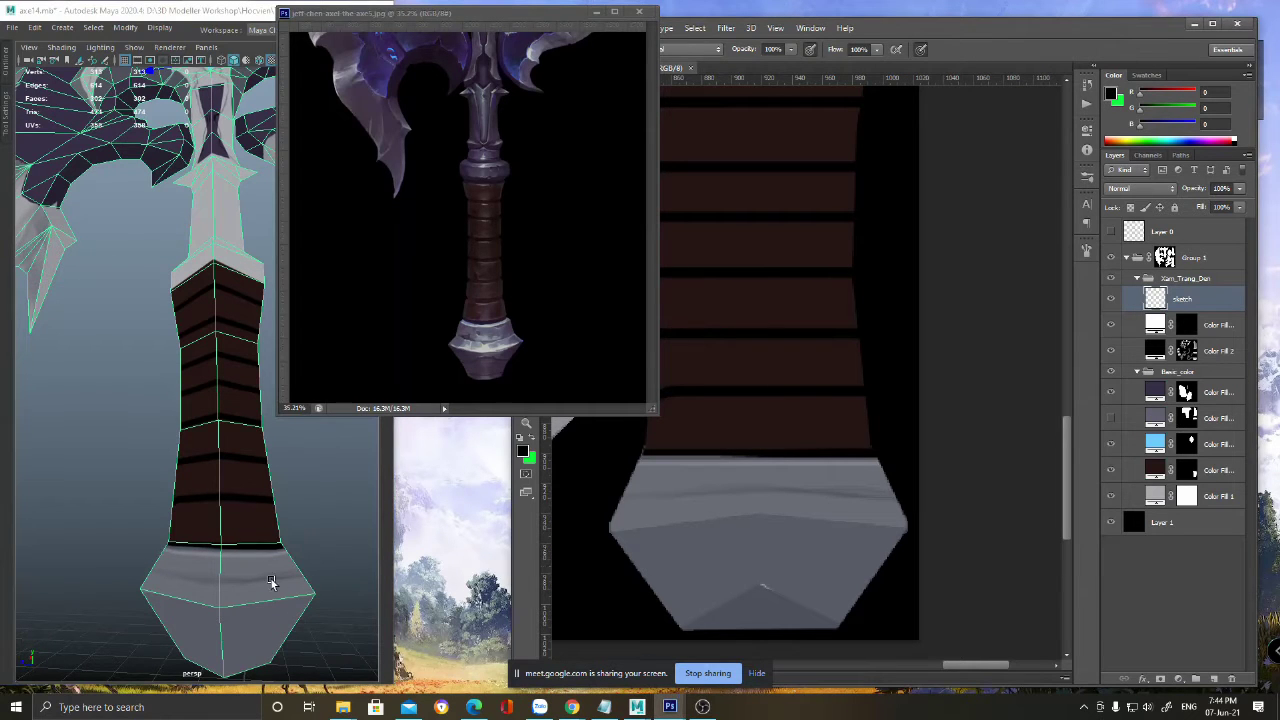
pyautogui.click(305, 551)
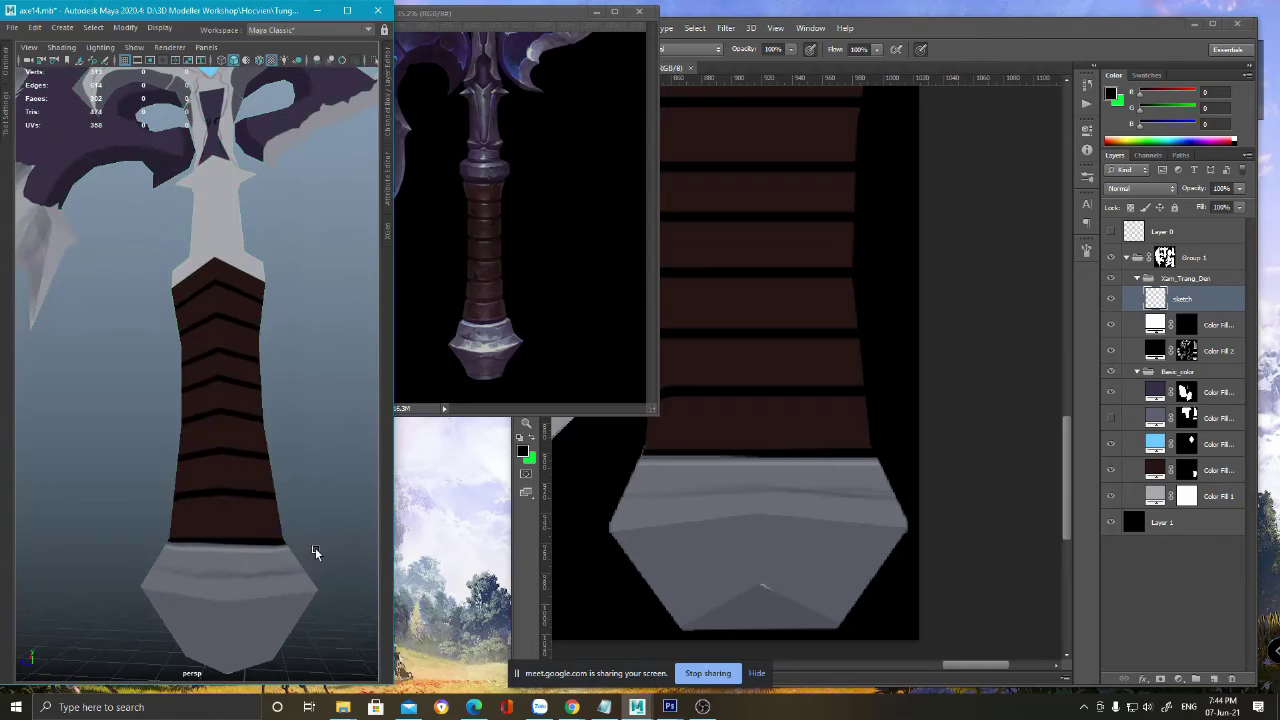
# - In Photoshop, activate the Color Fill 2 mask and outline the pommel's upper facet with a Polygonal Lasso selection
pyautogui.click(965, 58)
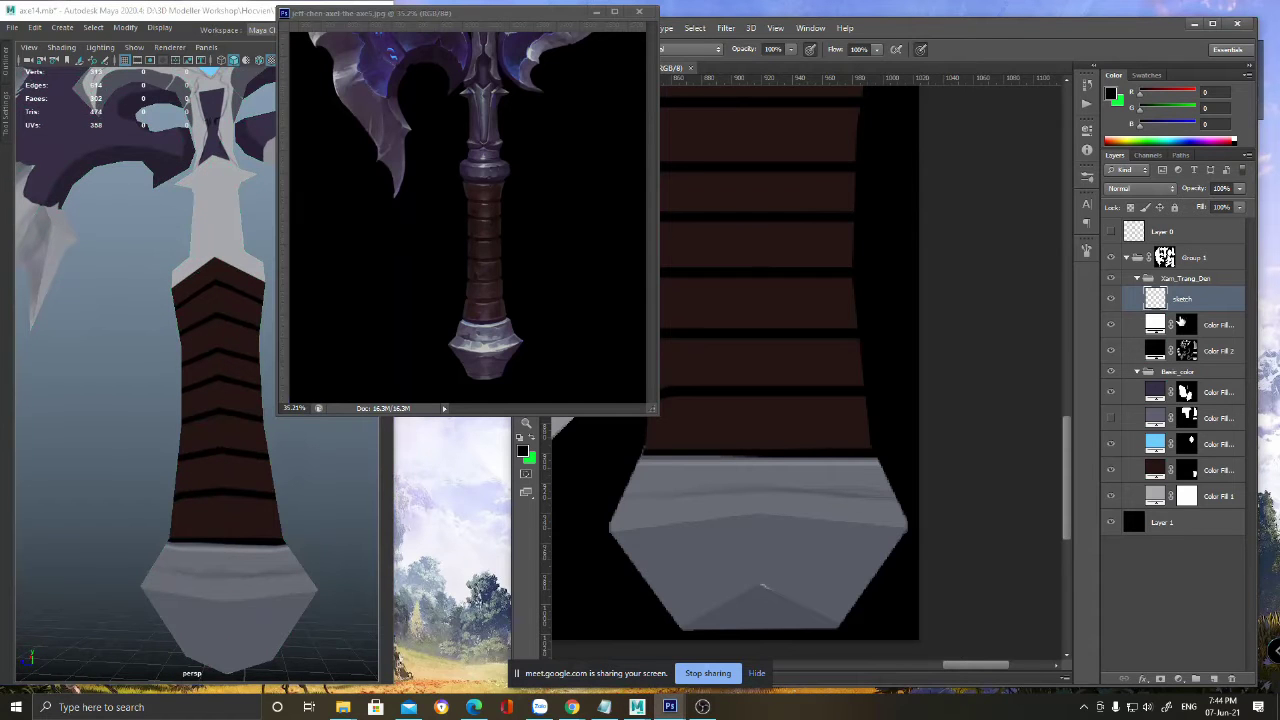
pyautogui.click(1187, 353)
pyautogui.press('z')
pyautogui.moveTo(758, 512); pyautogui.dragTo(800, 507)
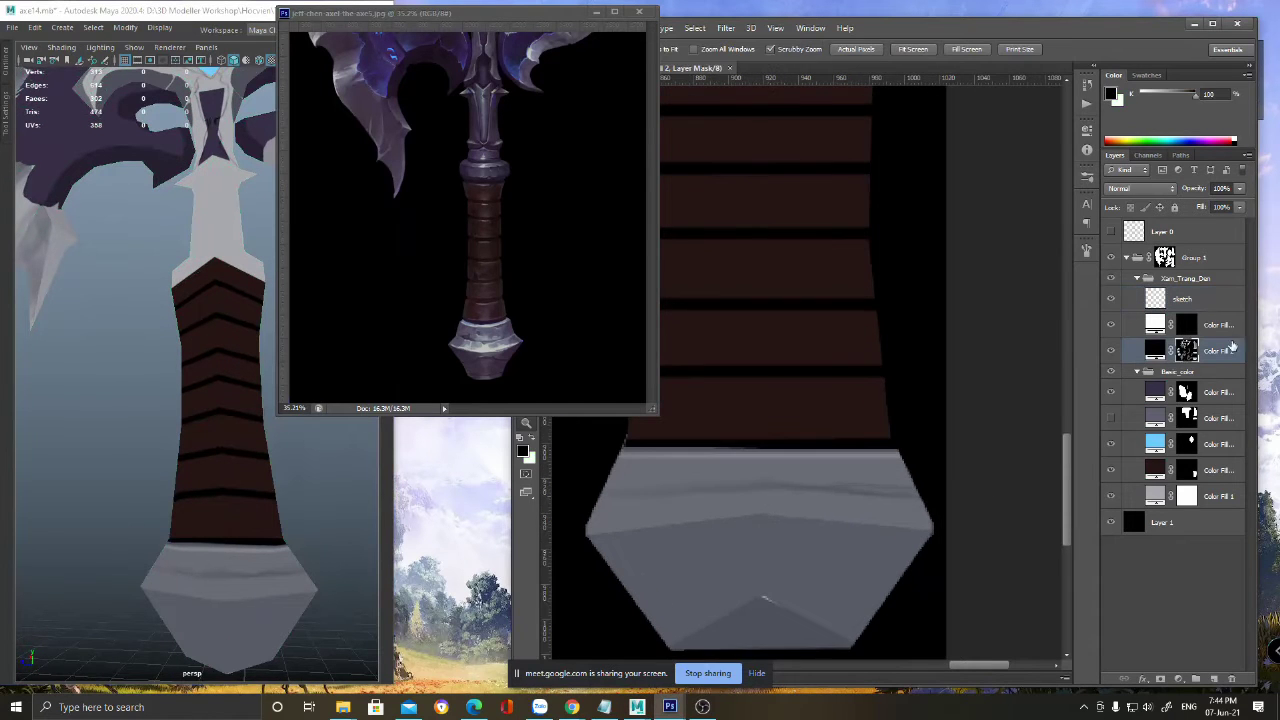
pyautogui.press('b')
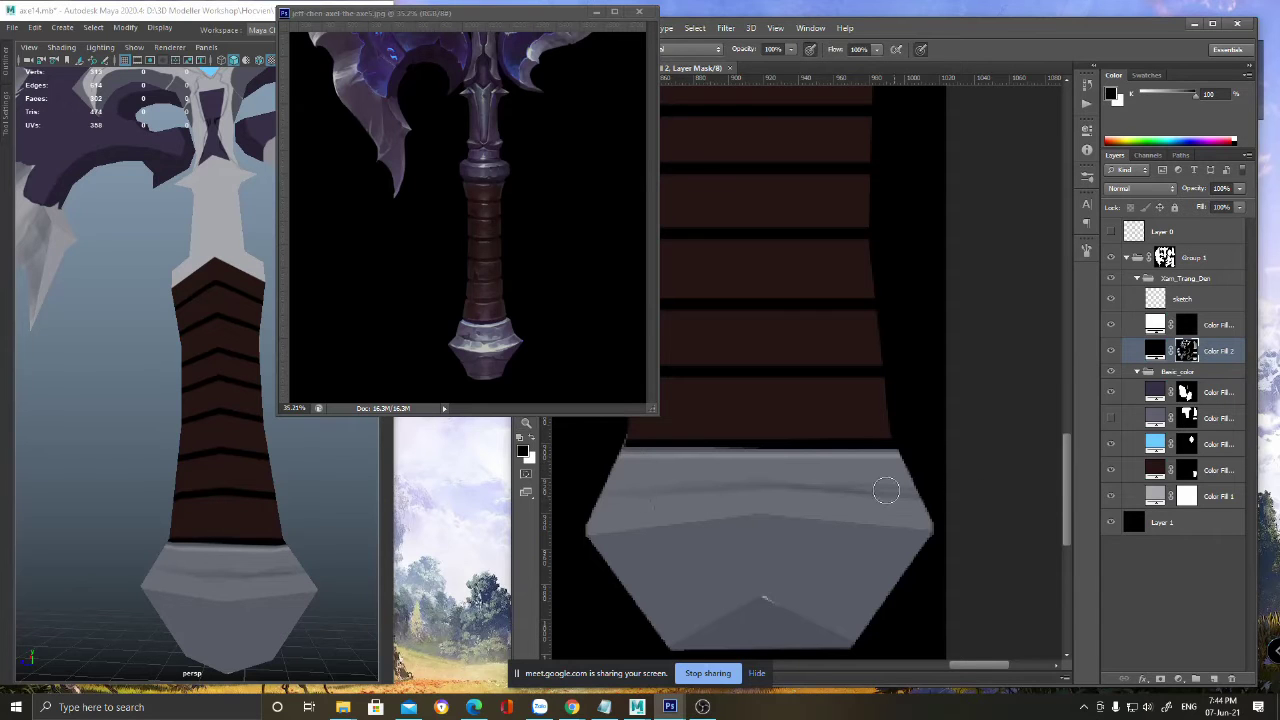
pyautogui.press('l')
pyautogui.click(572, 541)
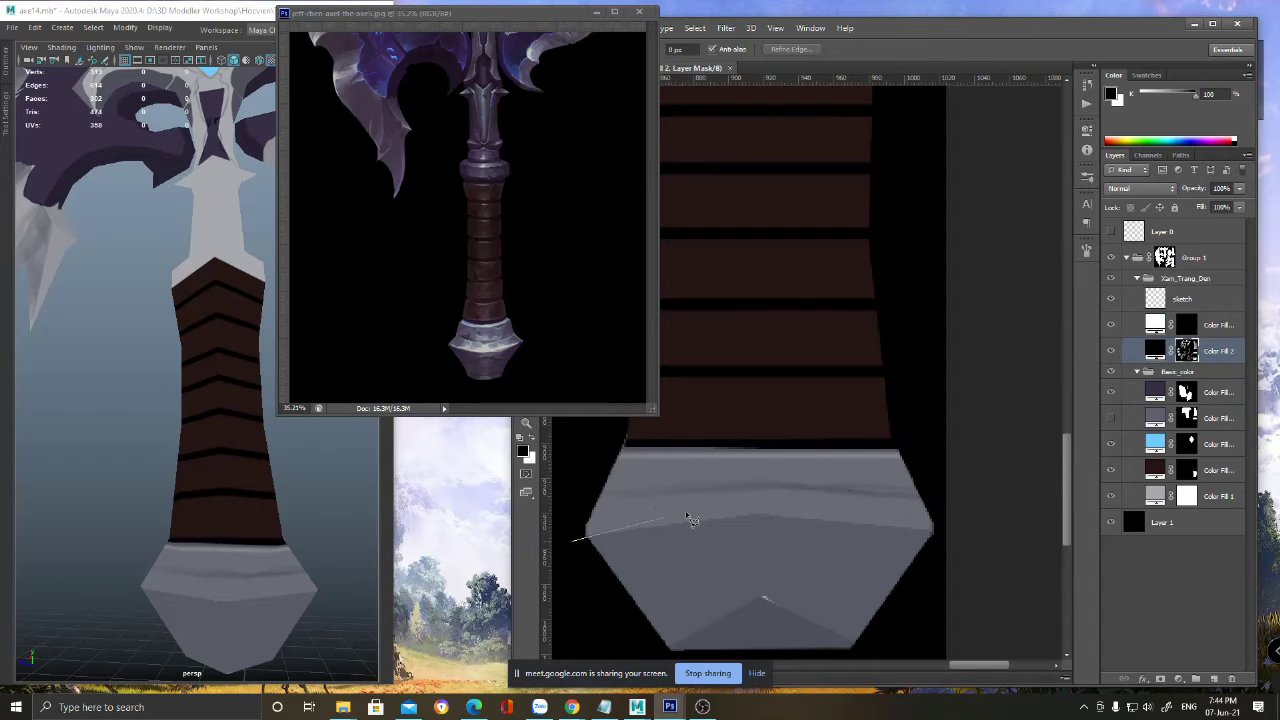
pyautogui.click(759, 518)
pyautogui.click(938, 532)
pyautogui.click(908, 459)
pyautogui.click(610, 457)
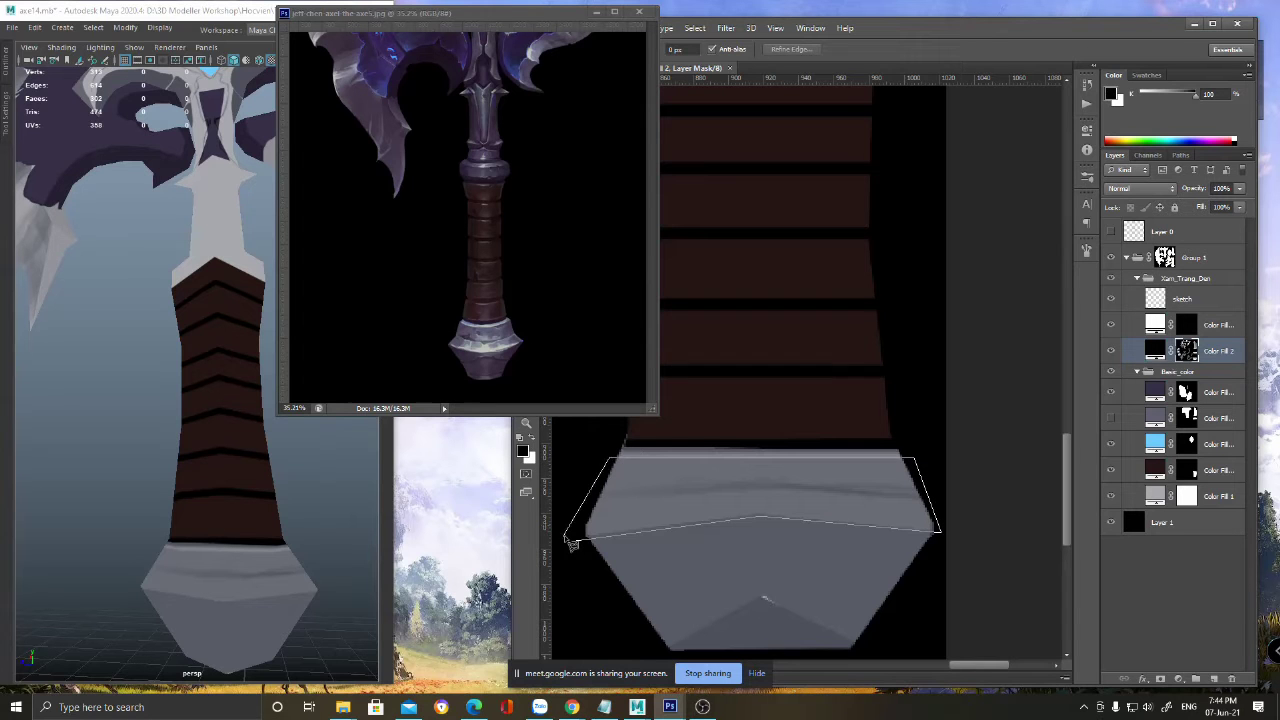
pyautogui.click(573, 540)
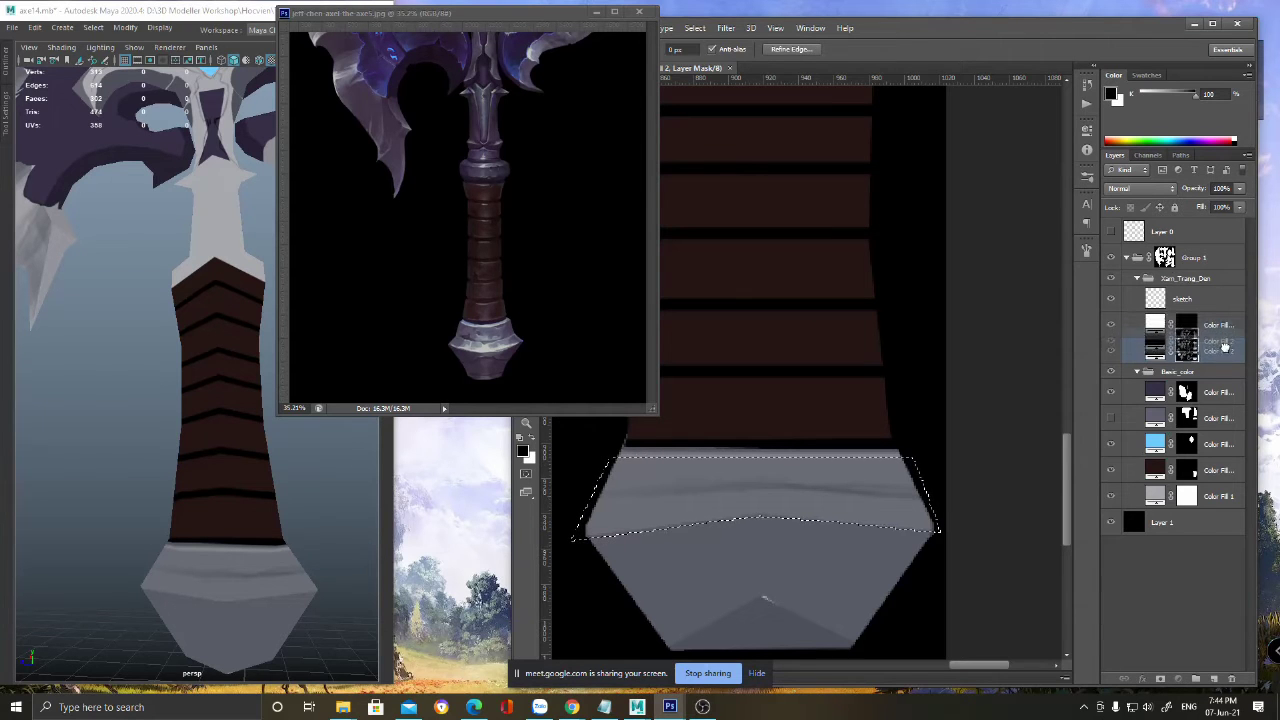
# - Duplicate the black Color Fill 2 layer and clear the copy's mask inside the selected upper facet
pyautogui.hotkey('ctrl', 'j')
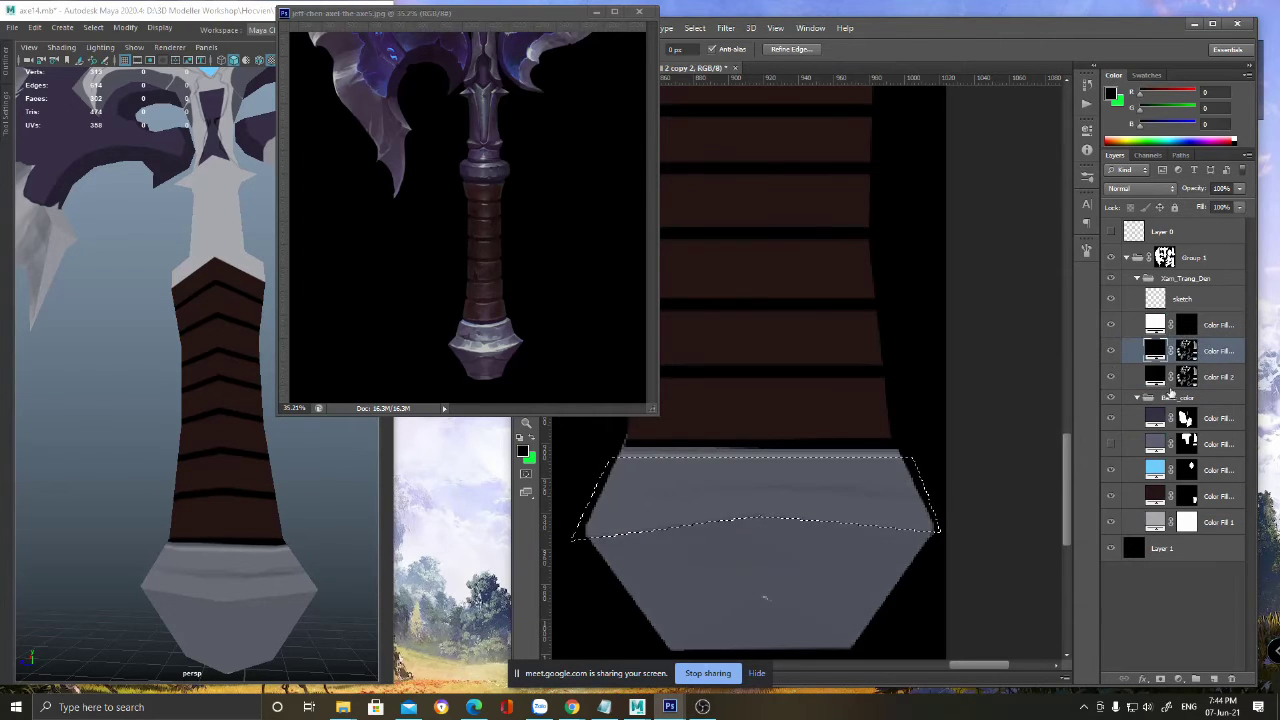
pyautogui.click(1185, 352)
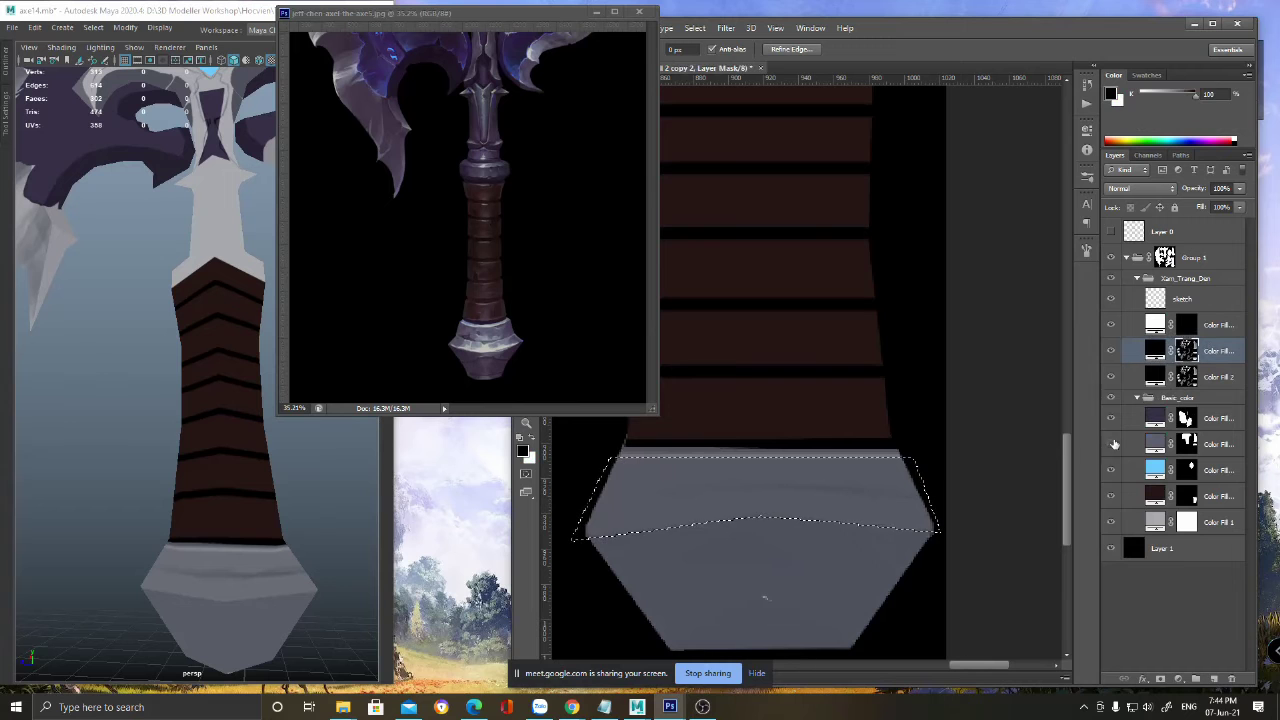
pyautogui.rightClick(1172, 469)
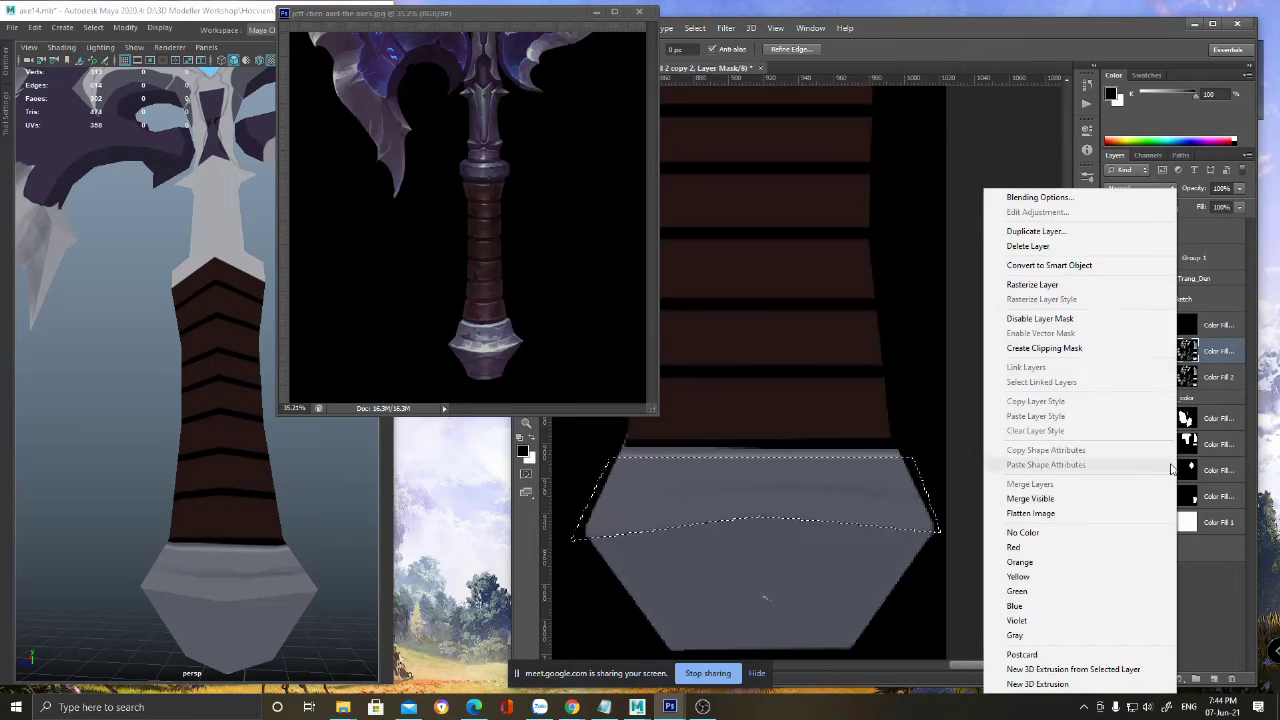
pyautogui.click(1190, 351)
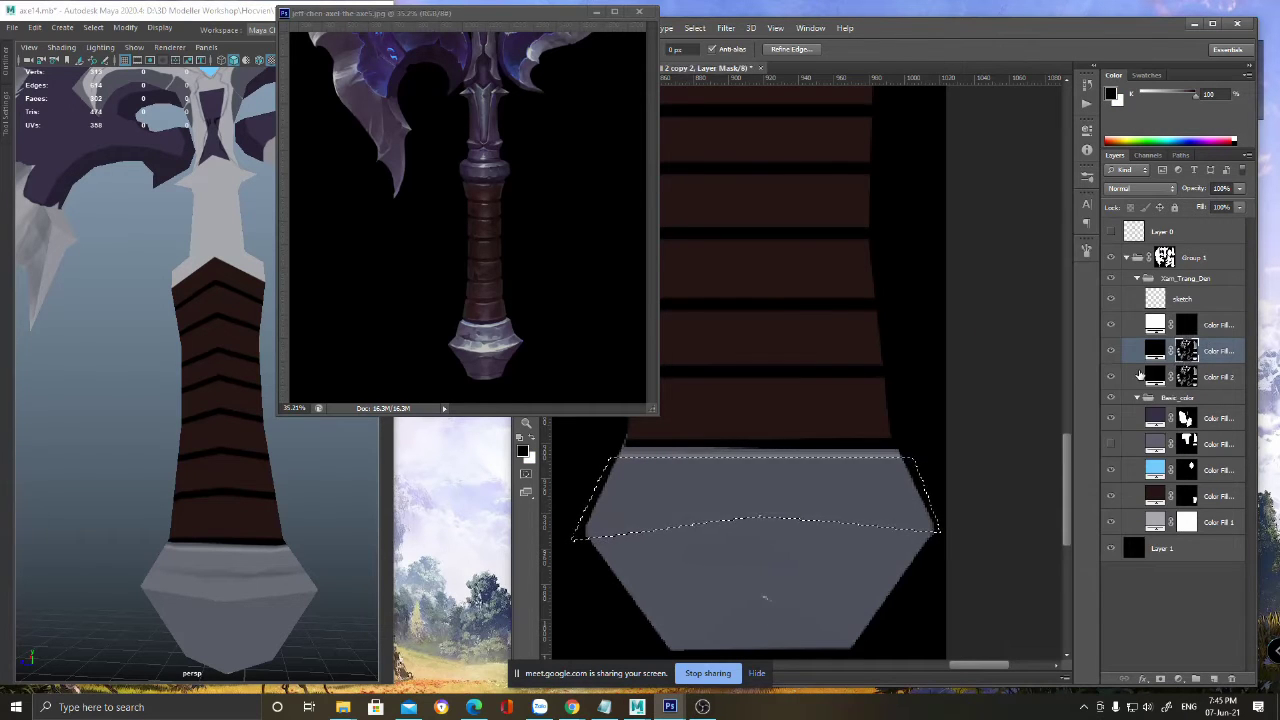
pyautogui.hotkey('ctrl', 'z')
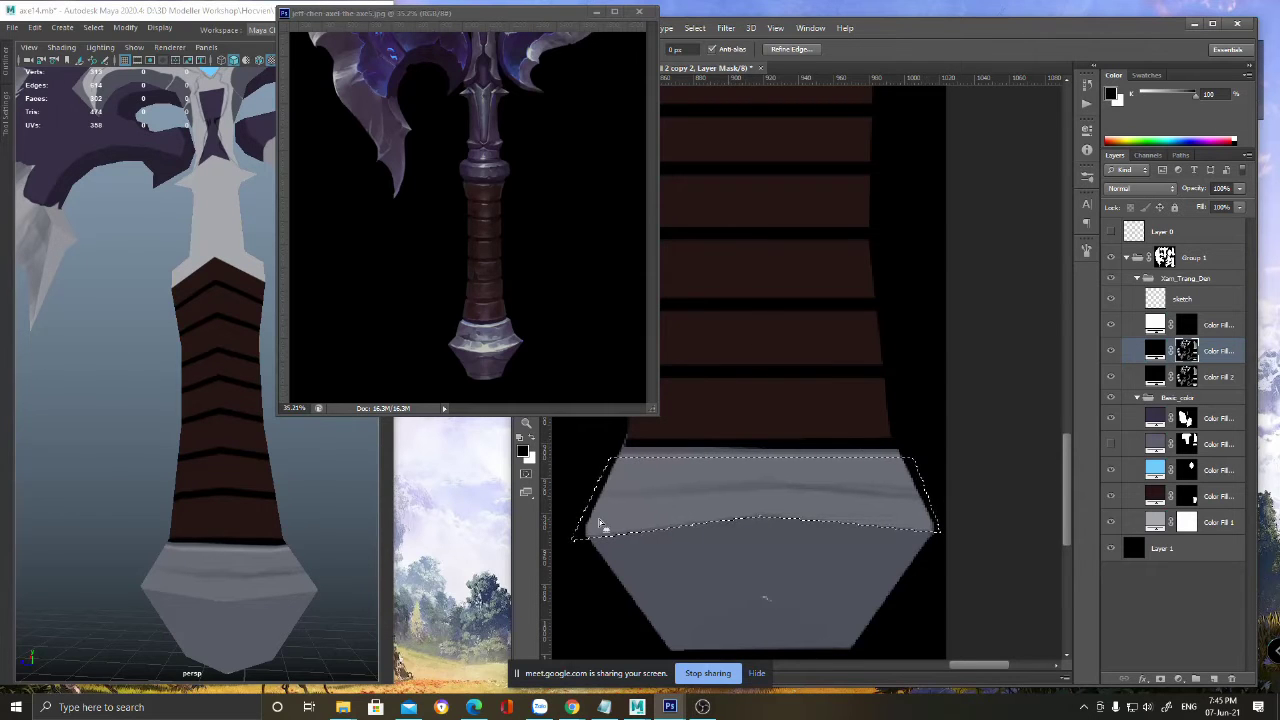
# - Brush soft vertical shading into the selected facet on the duplicate's mask with pressure opacity, alternating white and black
pyautogui.press('b')
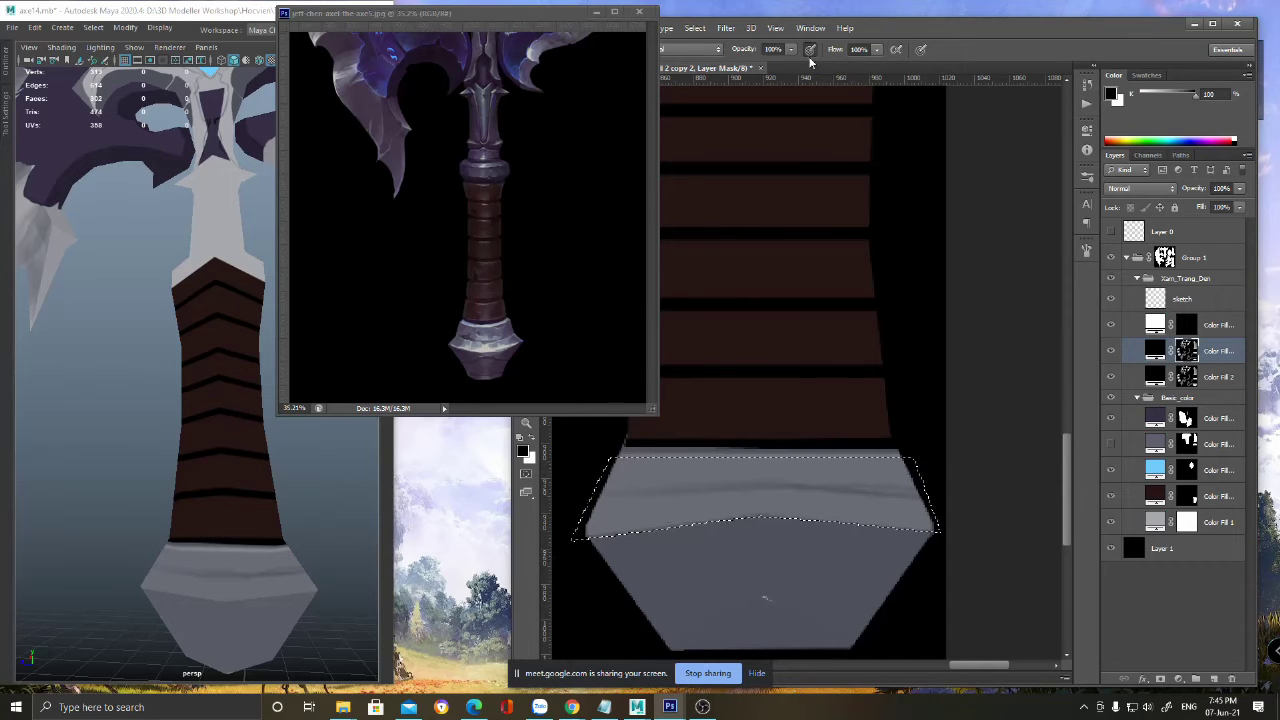
pyautogui.rightClick(732, 448)
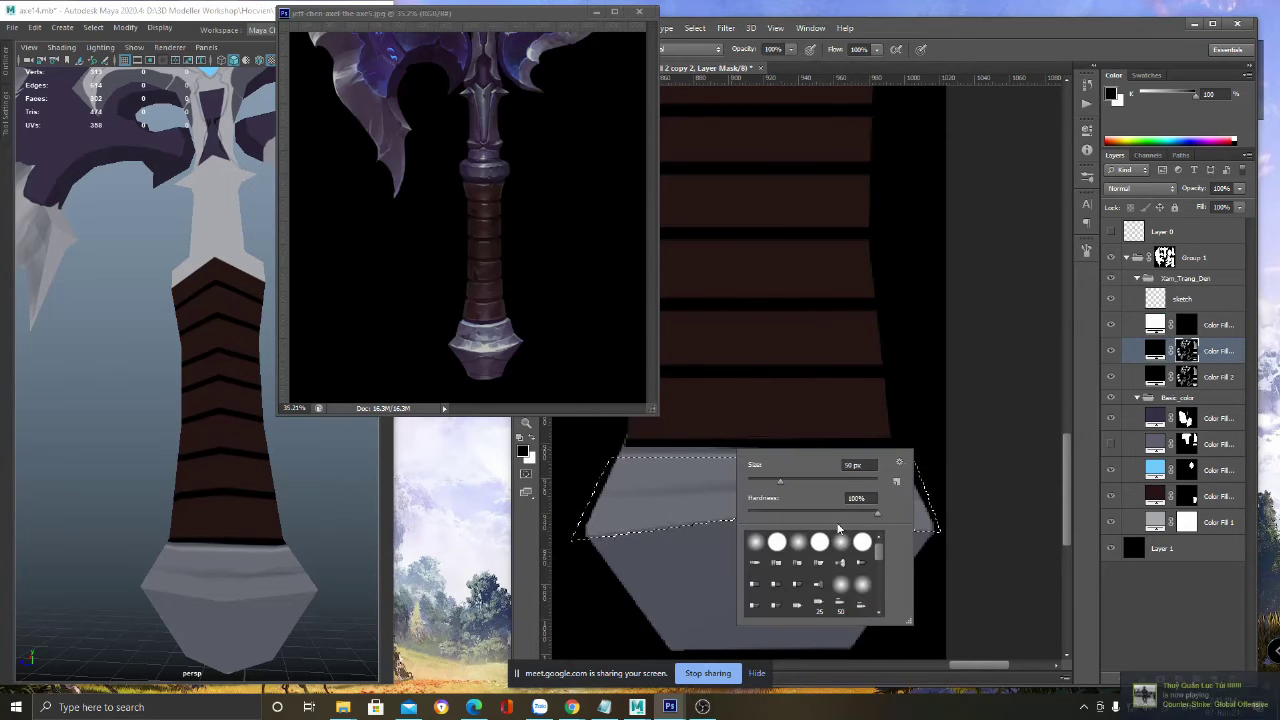
pyautogui.click(810, 50)
pyautogui.press('x')
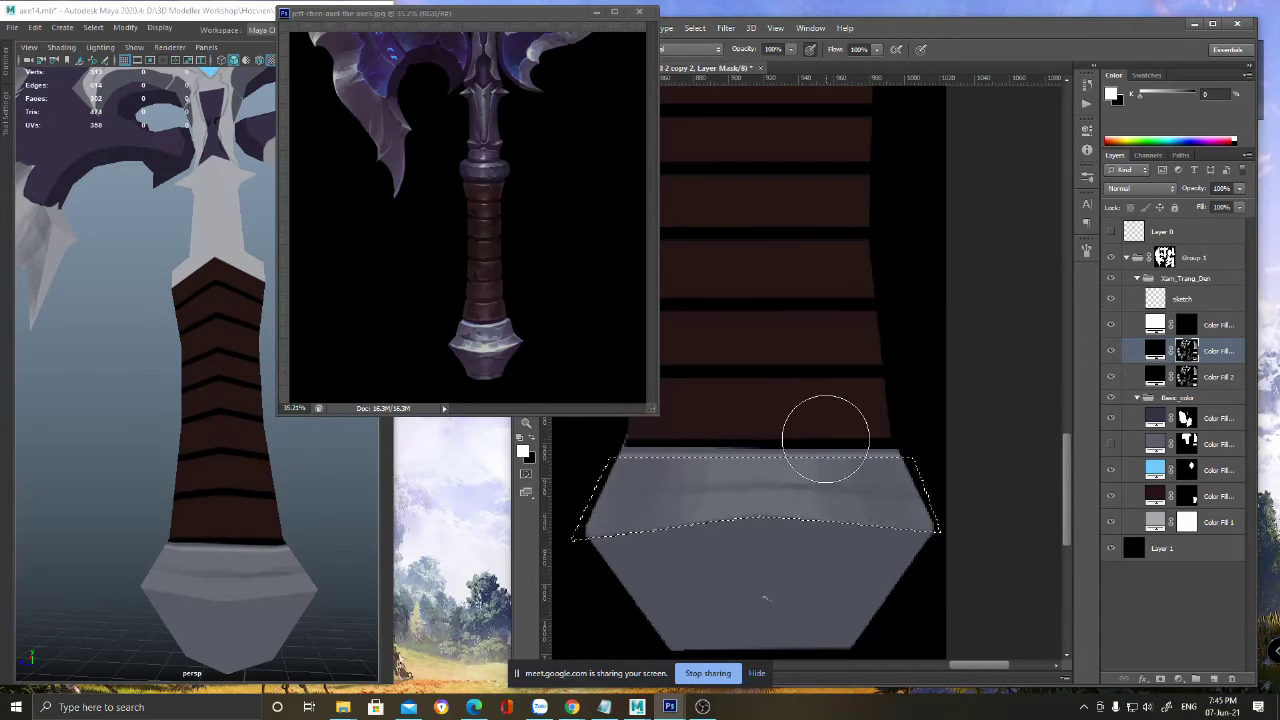
pyautogui.press('x')
pyautogui.moveTo(657, 515)
pyautogui.mouseDown()
pyautogui.moveTo(751, 491)
pyautogui.moveTo(837, 491)
pyautogui.moveTo(666, 514)
pyautogui.moveTo(697, 503)
pyautogui.mouseUp()
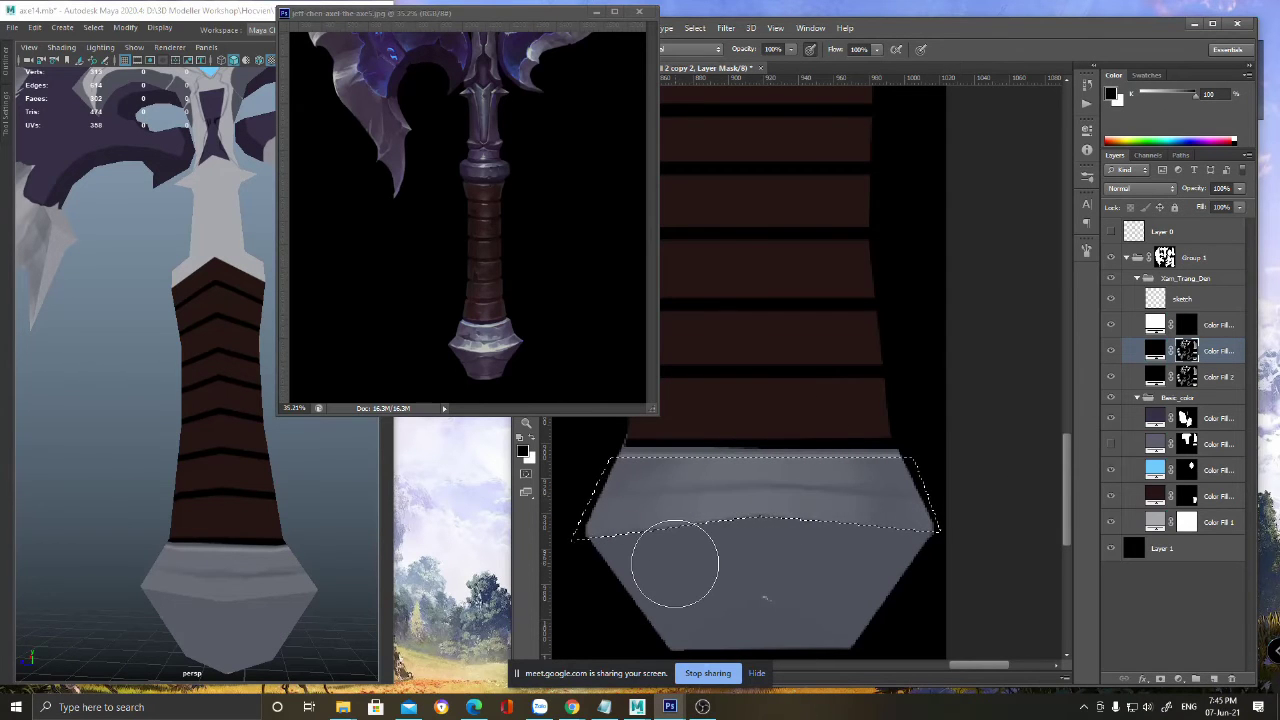
pyautogui.press('x')
pyautogui.moveTo(610, 460); pyautogui.dragTo(909, 471)
# - Deselect the facet, save the texture and check the shaded pommel on the Maya model
pyautogui.hotkey('ctrl', 'd')
pyautogui.press('z')
pyautogui.keyDown('alt'); pyautogui.click(857, 545); pyautogui.keyUp('alt')
pyautogui.hotkey('ctrl', 's')
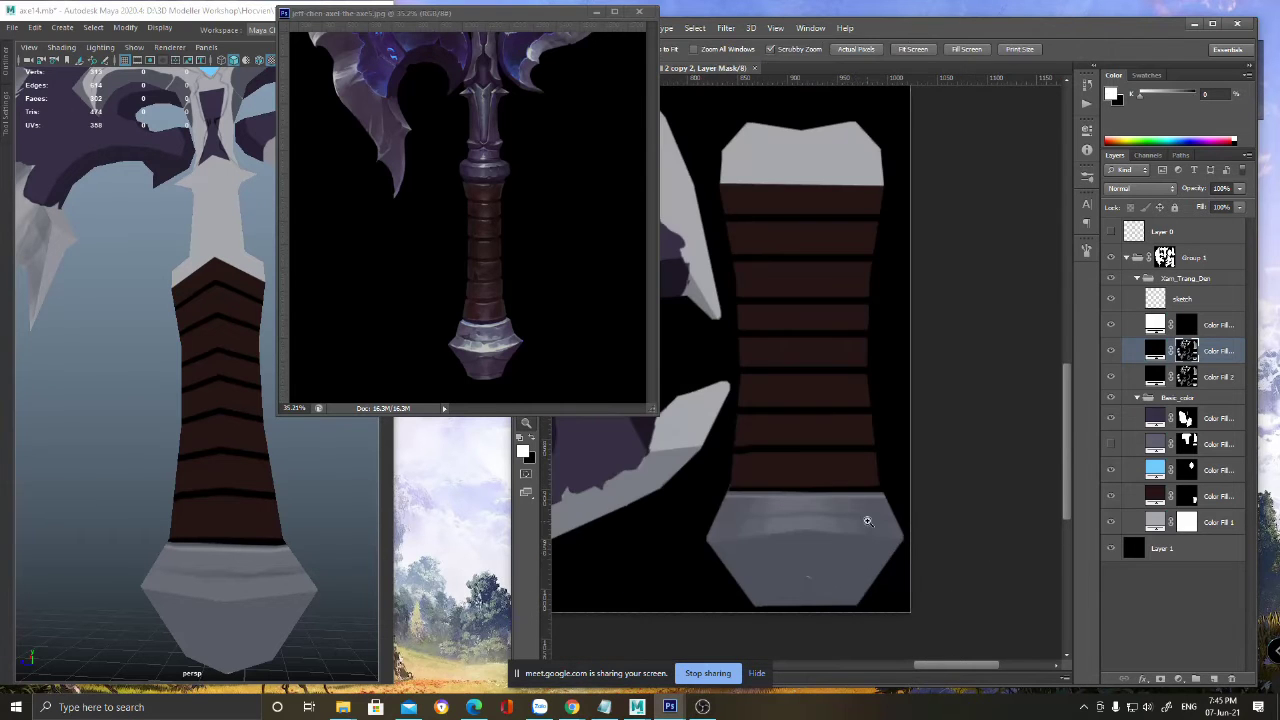
pyautogui.click(232, 560)
pyautogui.moveTo(237, 551)
pyautogui.keyDown('alt'); pyautogui.mouseDown()
pyautogui.moveTo(238, 535)
pyautogui.moveTo(231, 550)
pyautogui.mouseUp(); pyautogui.keyUp('alt')
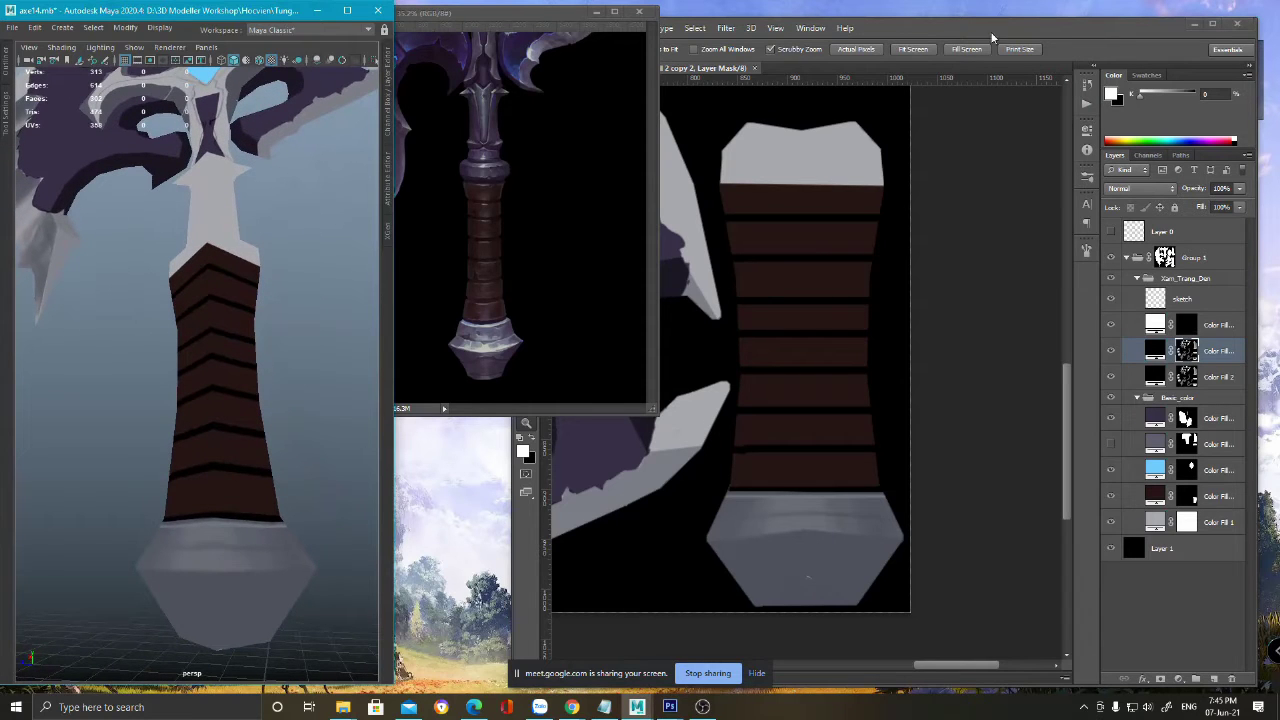
# - Return to Photoshop and blend the upper facet's shading with a smaller brush, using tones sampled from the duplicate's mask
pyautogui.moveTo(1012, 32); pyautogui.dragTo(1010, 36)
pyautogui.moveTo(817, 500); pyautogui.dragTo(866, 503)
pyautogui.press('[')
pyautogui.press('[')
pyautogui.press('[')
pyautogui.press('[')
pyautogui.press('[')
pyautogui.press('[')
pyautogui.press('[')
pyautogui.press('[')
pyautogui.keyDown('alt'); pyautogui.click(680, 517); pyautogui.keyUp('alt')
pyautogui.moveTo(673, 513); pyautogui.dragTo(603, 541)
pyautogui.keyDown('alt'); pyautogui.click(824, 501); pyautogui.keyUp('alt')
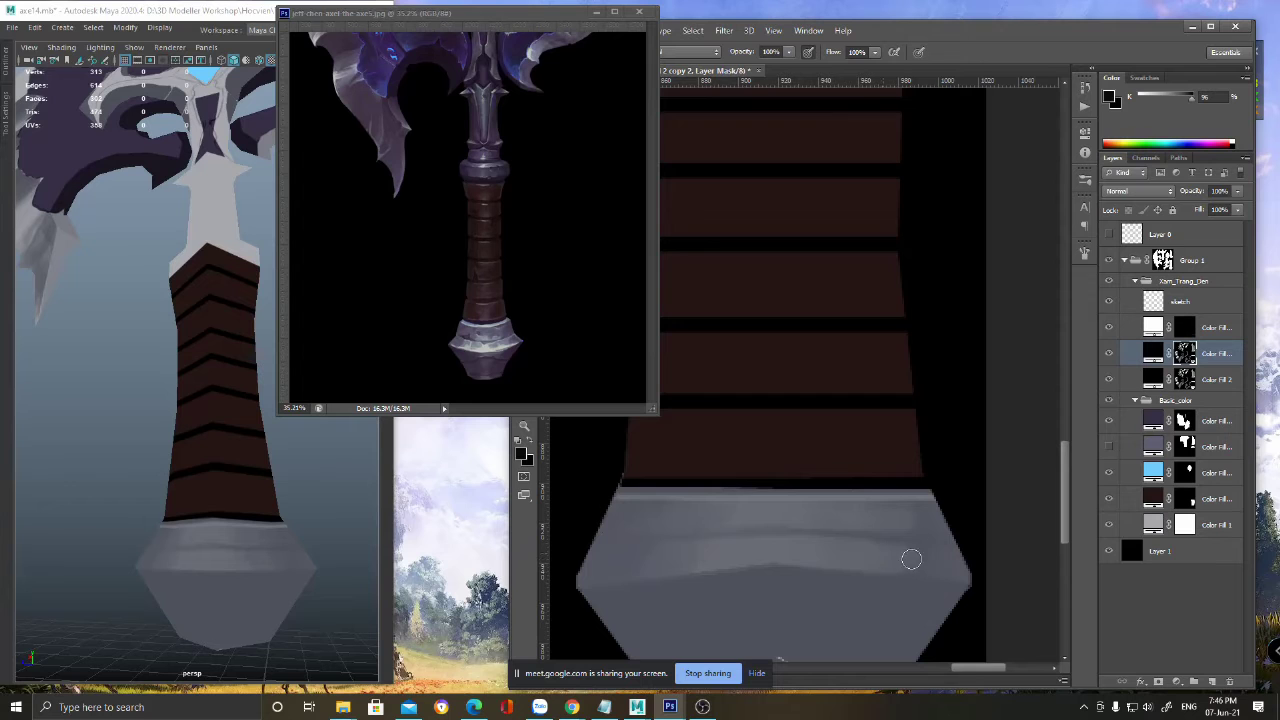
# - Even out the pommel's upper facet with sampled mask tones and brush the thin dark crease in white on the Color Fill 2 duplicate's mask
pyautogui.keyDown('alt'); pyautogui.click(945, 558); pyautogui.keyUp('alt')
pyautogui.keyDown('alt'); pyautogui.click(628, 555); pyautogui.keyUp('alt')
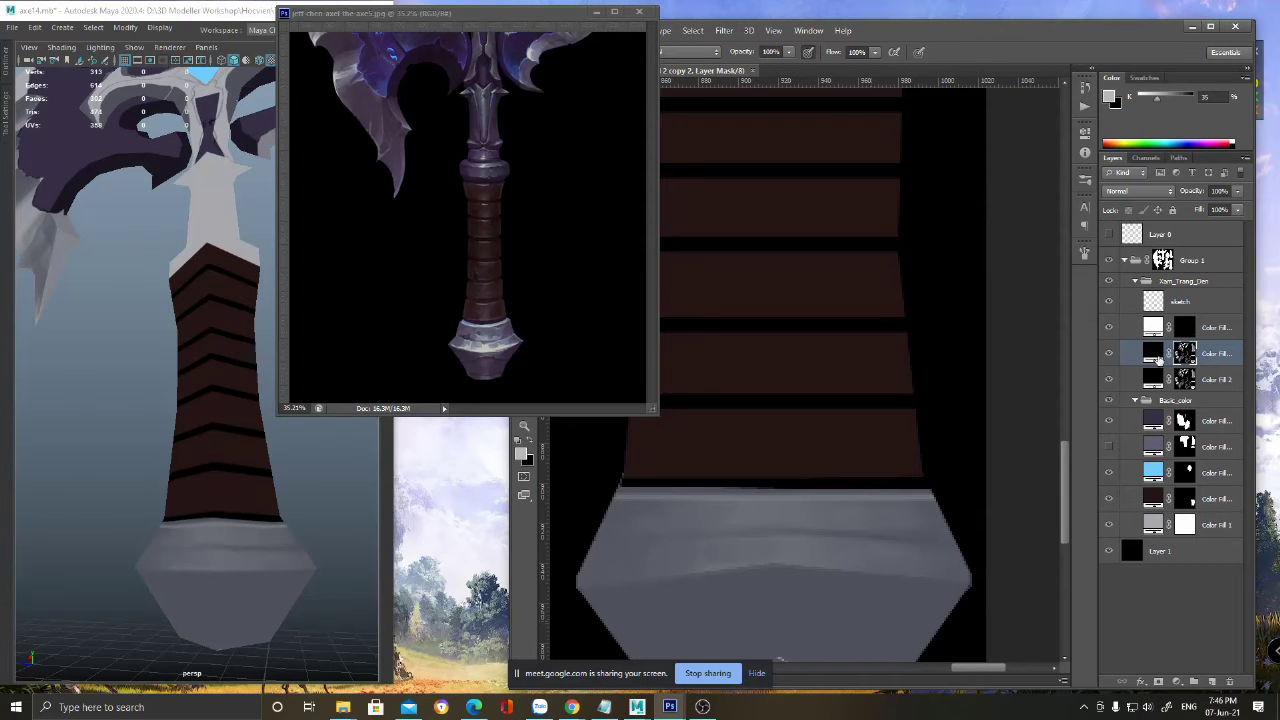
pyautogui.click(1185, 380)
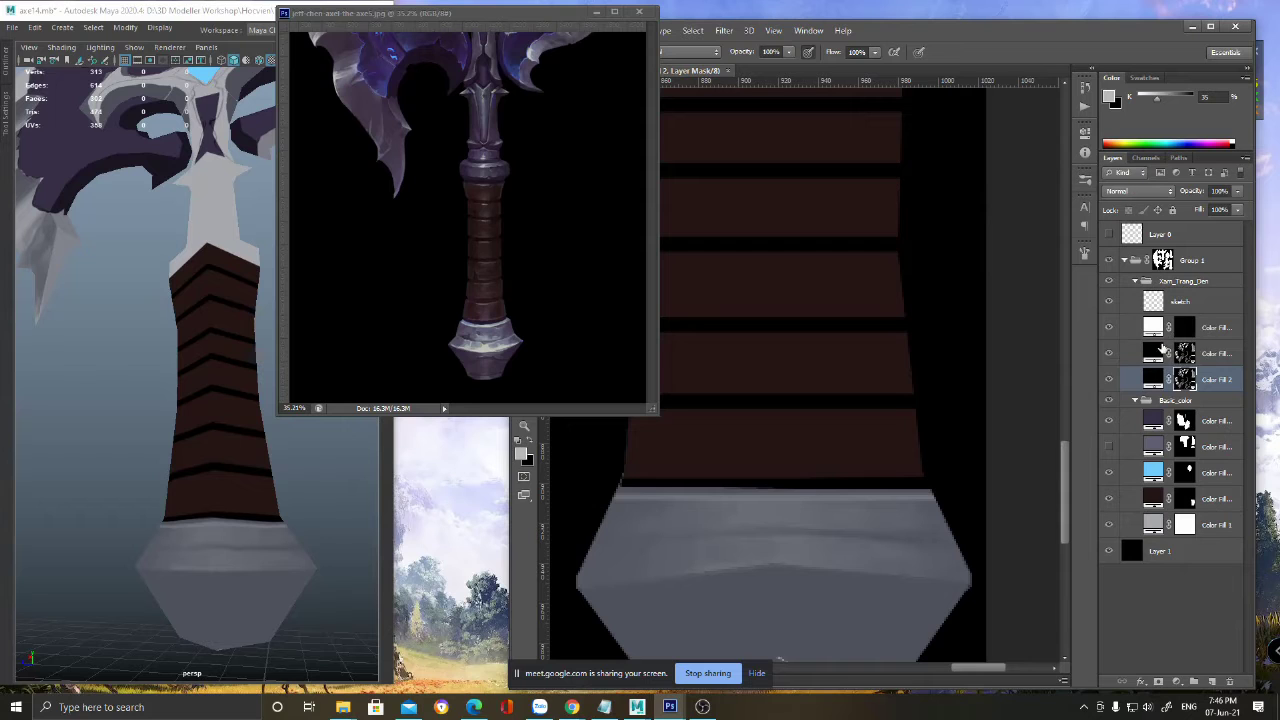
pyautogui.click(1184, 354)
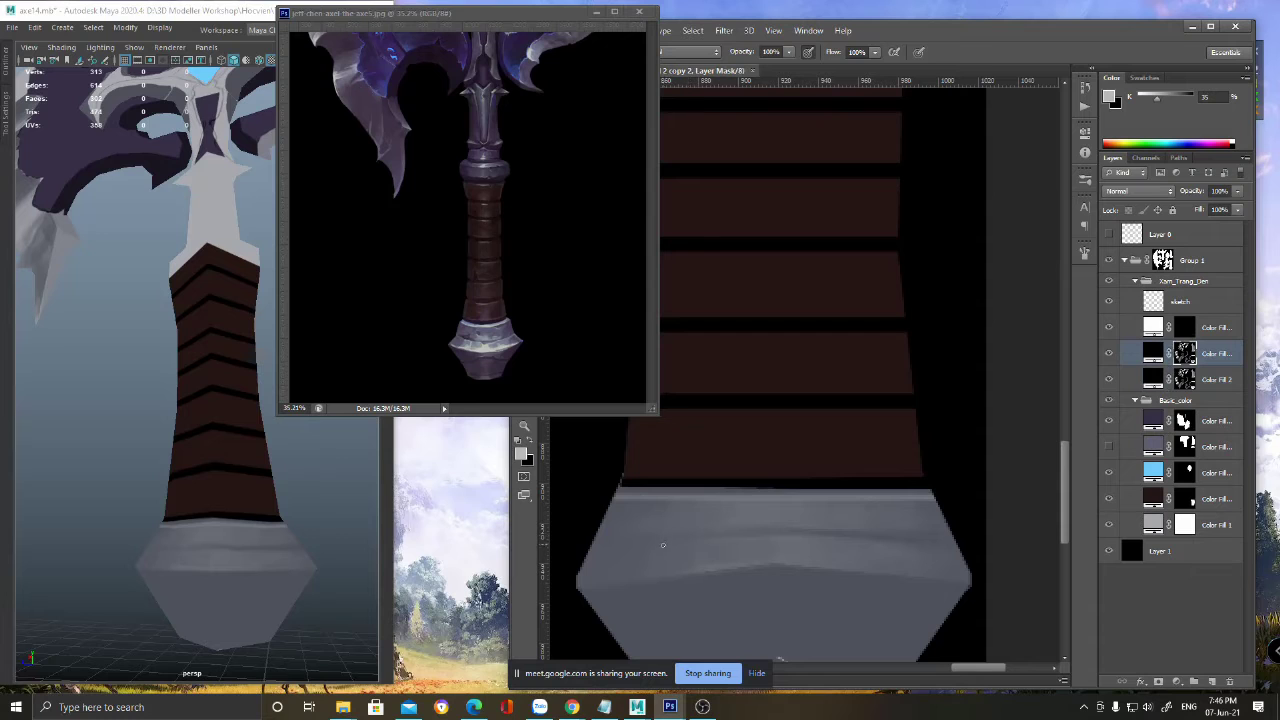
pyautogui.press('x')
pyautogui.press('x')
pyautogui.click(519, 442)
pyautogui.moveTo(616, 548); pyautogui.dragTo(642, 540)
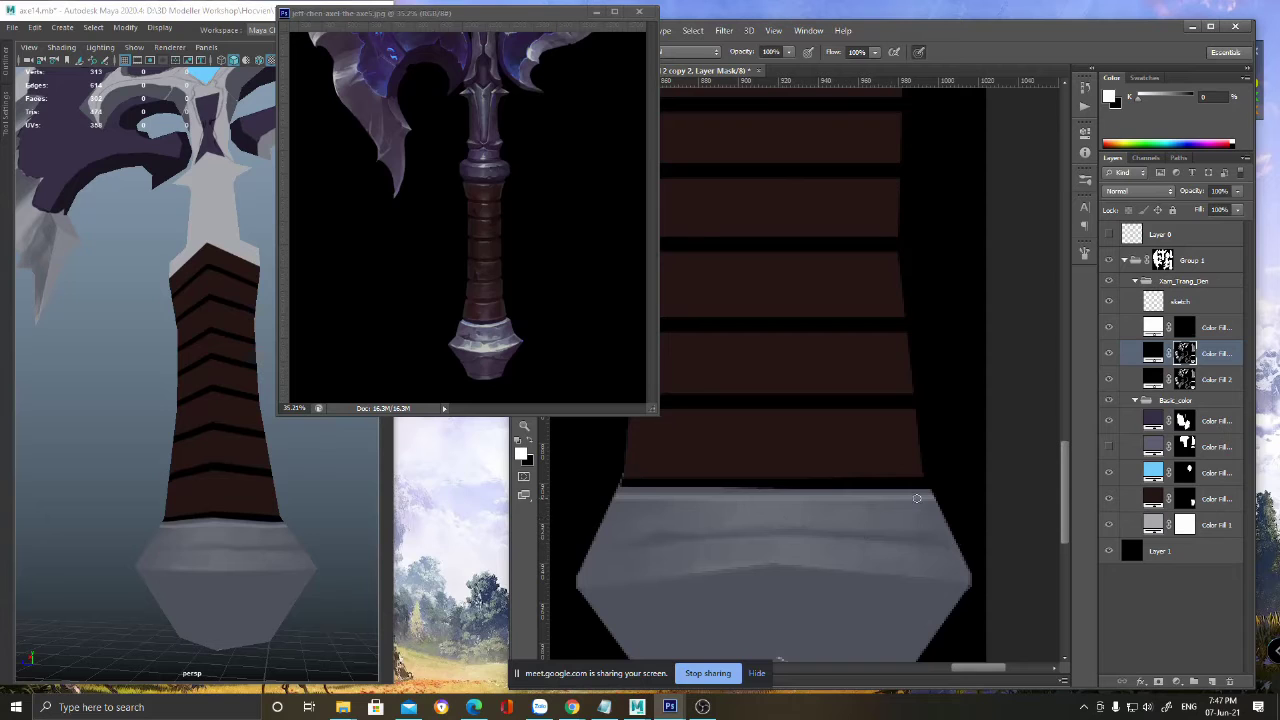
# - Toggle the visibility of Color Fill 2 and its black duplicate to compare how each one shades the pommel
pyautogui.press('x')
pyautogui.click(1110, 355)
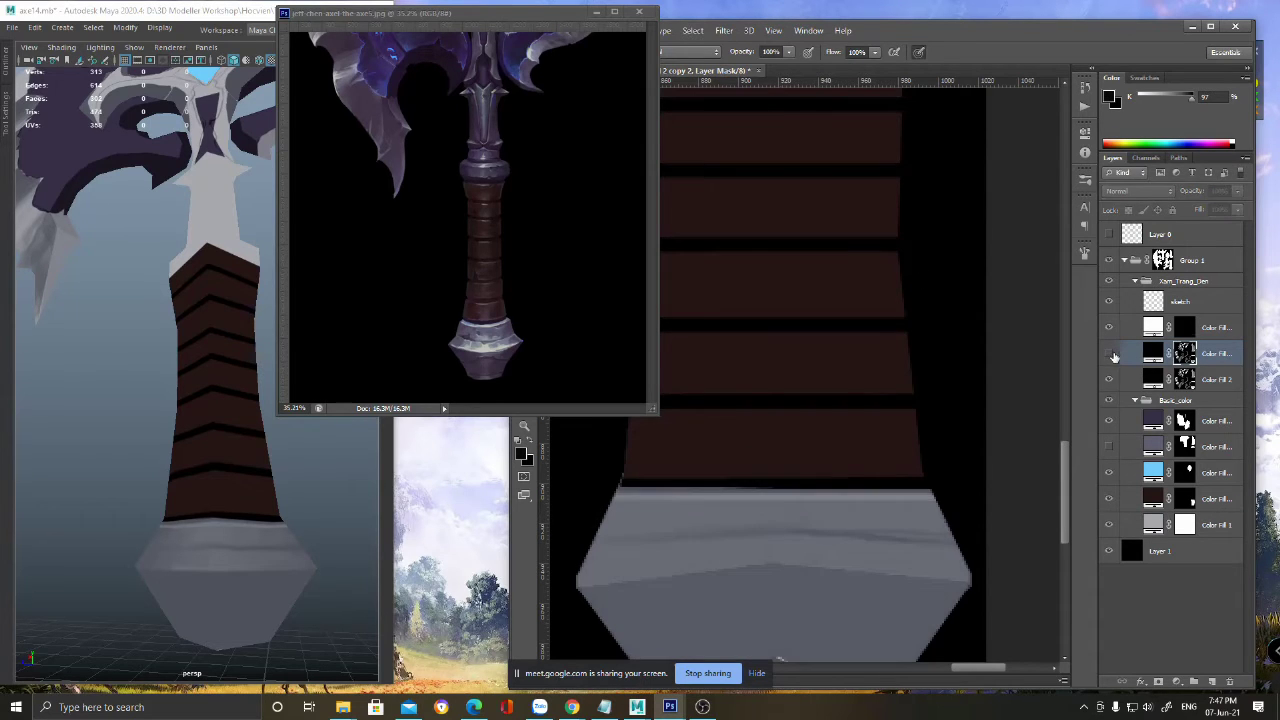
pyautogui.click(1110, 356)
pyautogui.click(1110, 383)
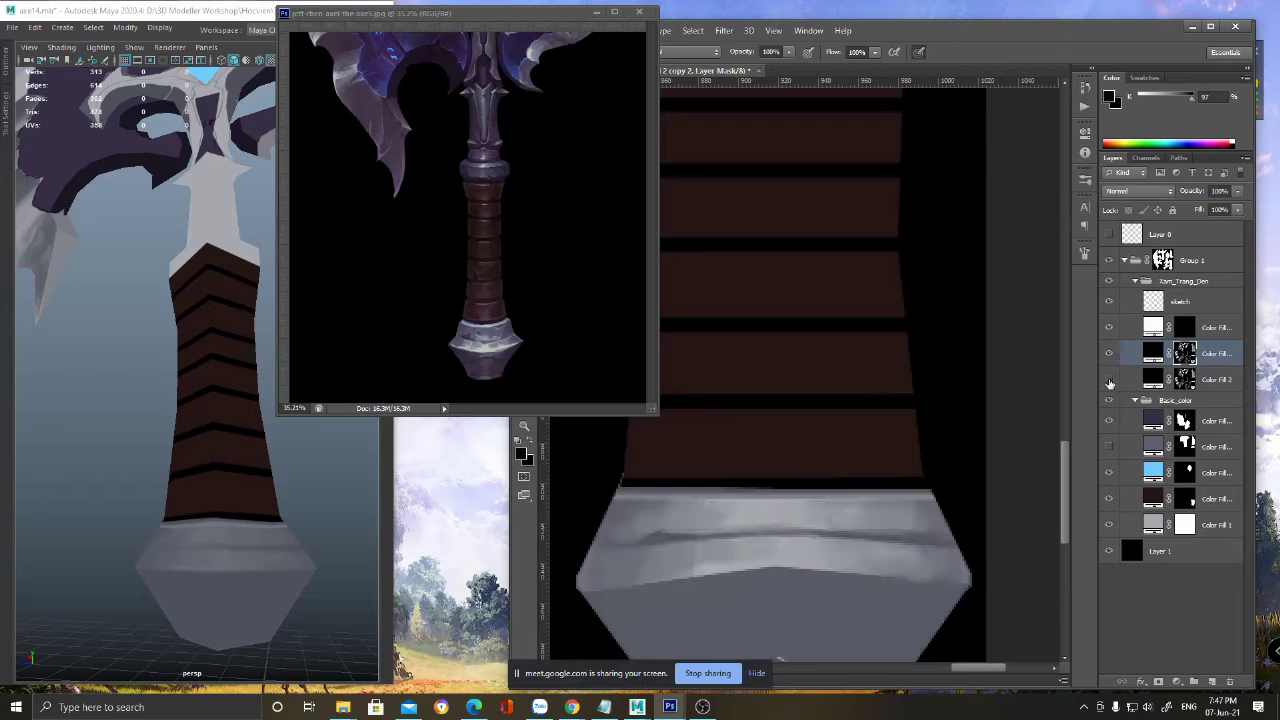
pyautogui.click(1110, 382)
pyautogui.click(1112, 356)
pyautogui.click(1110, 355)
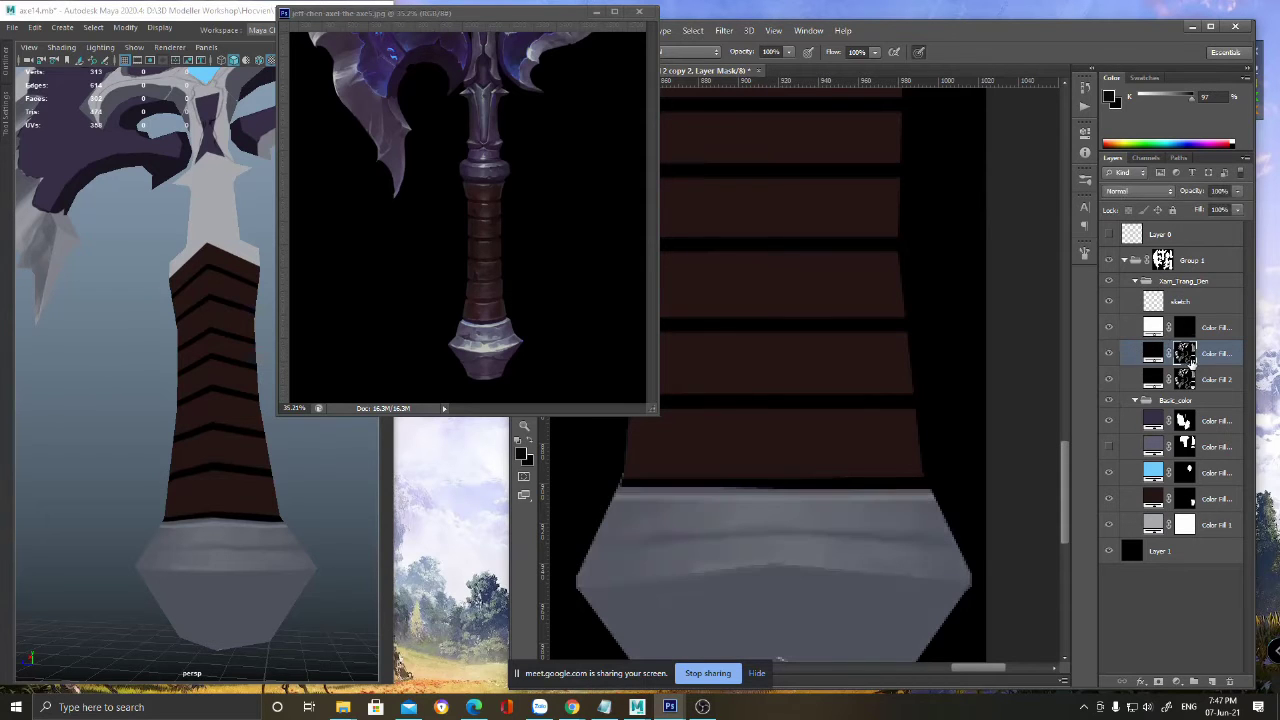
pyautogui.click(1109, 356)
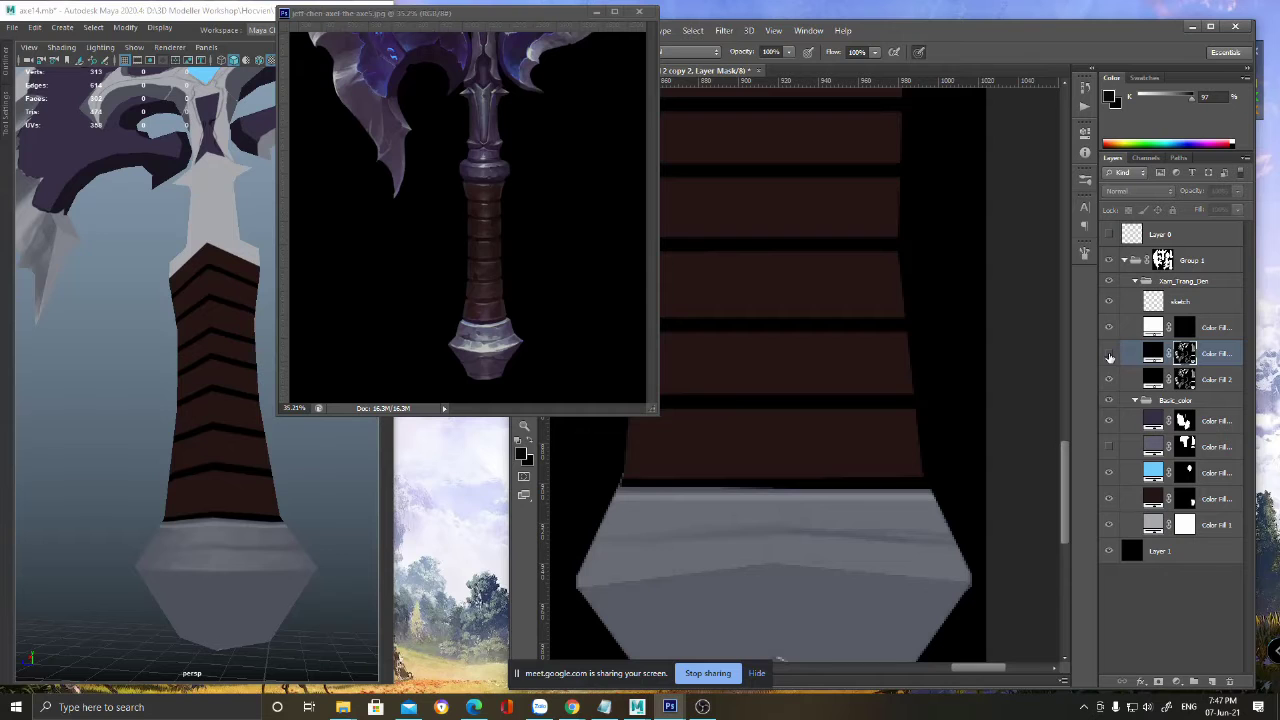
pyautogui.click(1109, 357)
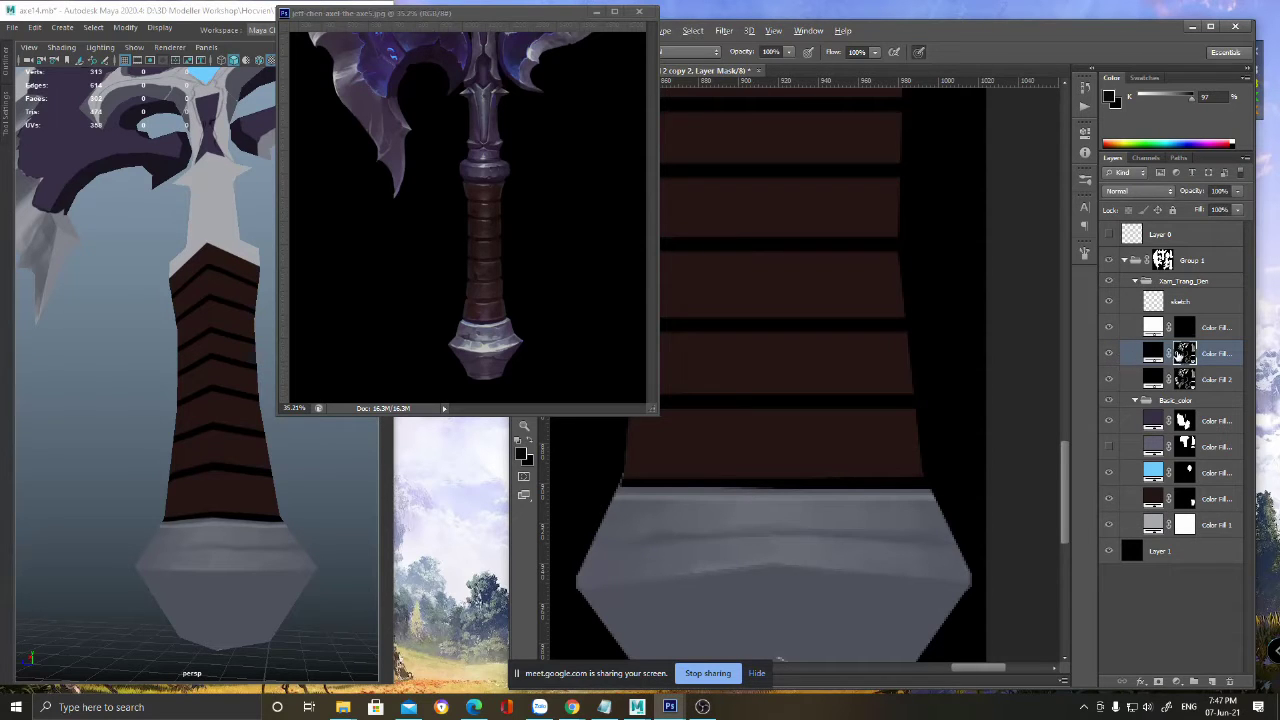
# - Inspect the duplicate's mask on its own and blend the upper facet's patches along the crease with grey tones sampled from the mask
pyautogui.keyDown('alt'); pyautogui.click(1183, 355); pyautogui.keyUp('alt')
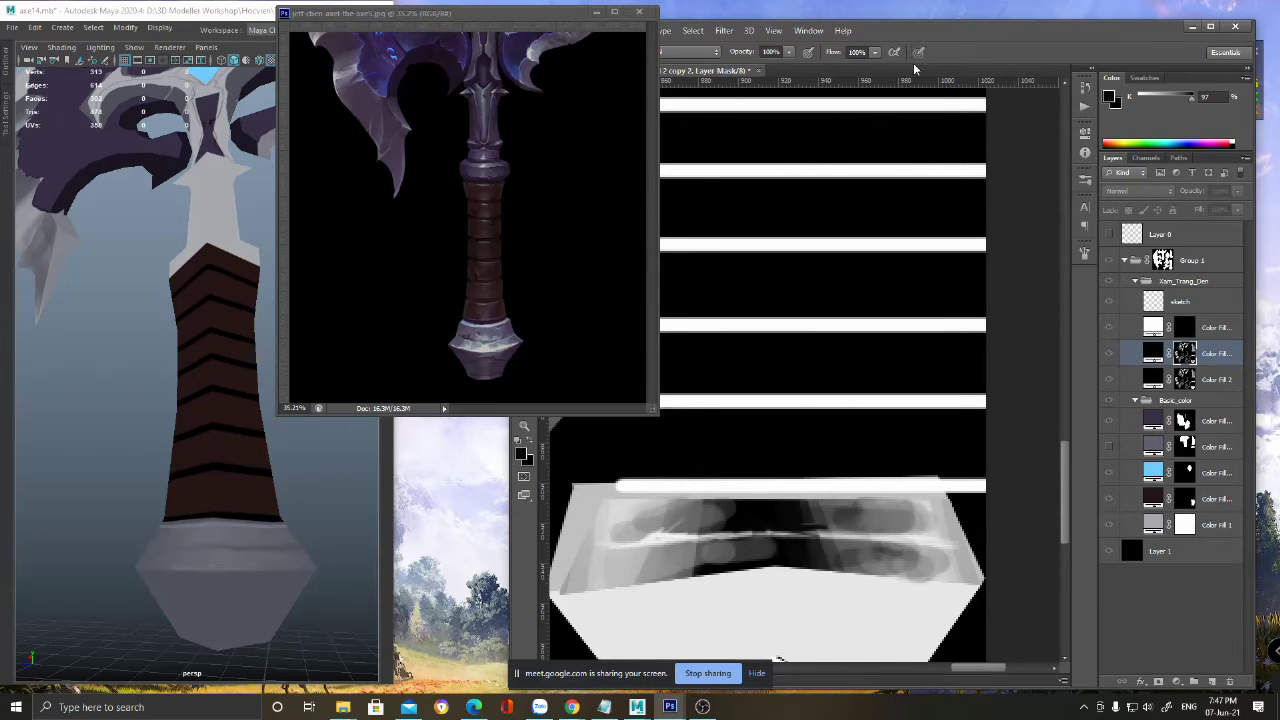
pyautogui.keyDown('alt'); pyautogui.click(760, 521); pyautogui.keyUp('alt')
pyautogui.moveTo(785, 531)
pyautogui.mouseDown()
pyautogui.moveTo(712, 532)
pyautogui.moveTo(708, 556)
pyautogui.moveTo(729, 514)
pyautogui.moveTo(740, 552)
pyautogui.moveTo(754, 543)
pyautogui.moveTo(672, 548)
pyautogui.moveTo(697, 534)
pyautogui.moveTo(640, 548)
pyautogui.mouseUp()
pyautogui.keyDown('alt'); pyautogui.click(714, 505); pyautogui.keyUp('alt')
pyautogui.keyDown('alt'); pyautogui.click(747, 527); pyautogui.keyUp('alt')
pyautogui.moveTo(795, 530)
pyautogui.mouseDown()
pyautogui.moveTo(912, 543)
pyautogui.moveTo(853, 507)
pyautogui.moveTo(908, 542)
pyautogui.mouseUp()
pyautogui.keyDown('alt'); pyautogui.click(837, 515); pyautogui.keyUp('alt')
pyautogui.keyDown('alt'); pyautogui.click(656, 523); pyautogui.keyUp('alt')
pyautogui.moveTo(656, 523)
pyautogui.mouseDown()
pyautogui.moveTo(688, 545)
pyautogui.moveTo(698, 528)
pyautogui.moveTo(674, 565)
pyautogui.mouseUp()
pyautogui.keyDown('alt'); pyautogui.click(1184, 353); pyautogui.keyUp('alt')
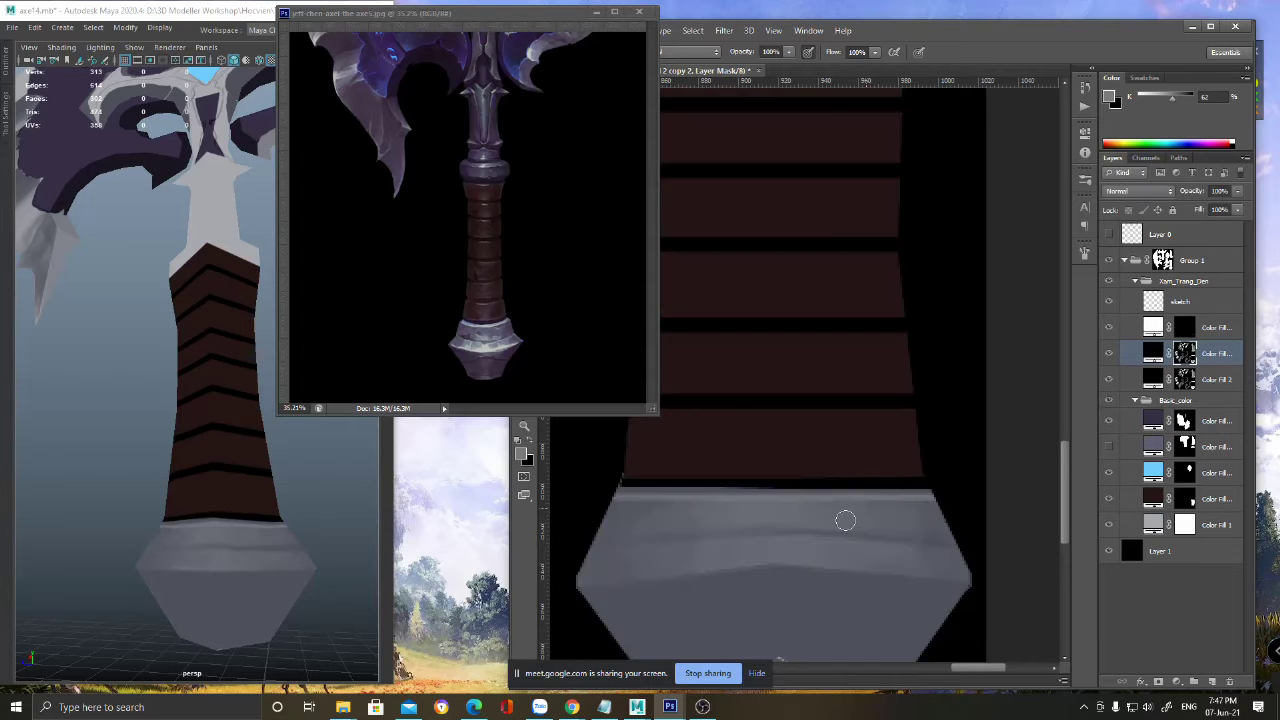
# - Brush a thicker, irregular dark crack along the upper facet's crease in white on the Color Fill 2 mask
pyautogui.press('z')
pyautogui.keyDown('alt'); pyautogui.click(870, 489); pyautogui.keyUp('alt')
pyautogui.click(869, 492)
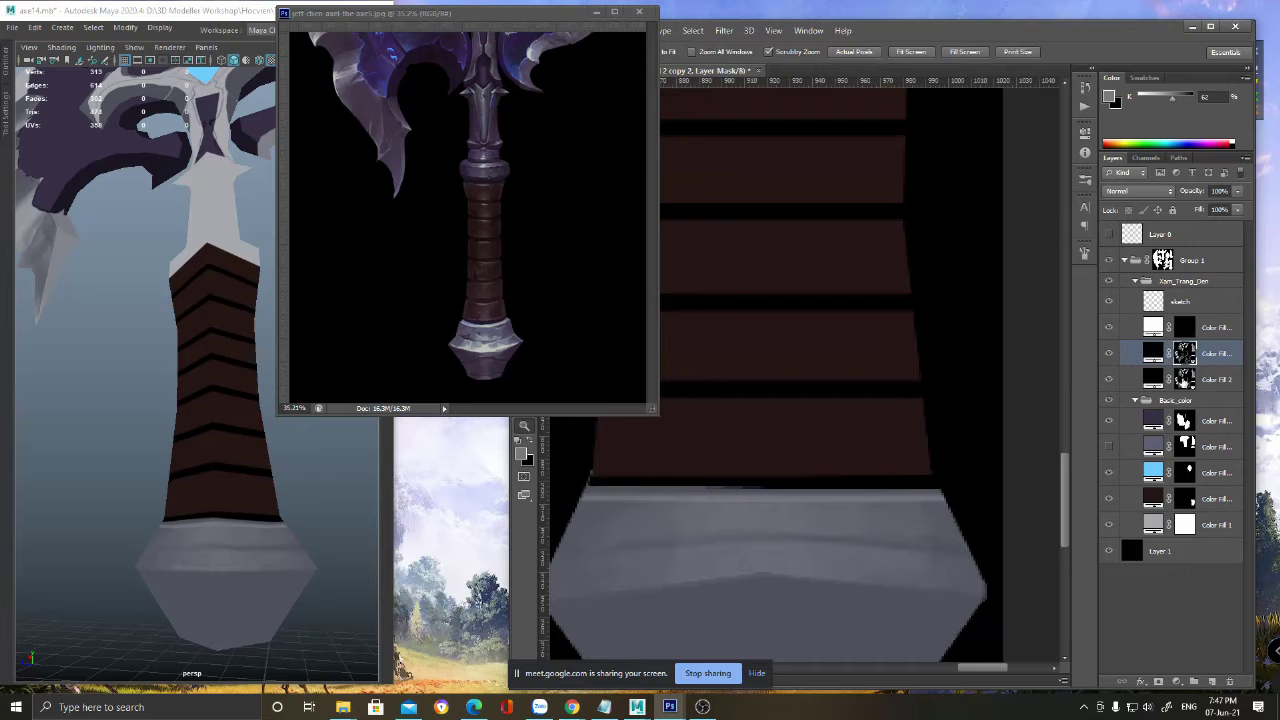
pyautogui.click(1184, 379)
pyautogui.press('b')
pyautogui.click(517, 441)
pyautogui.press('x')
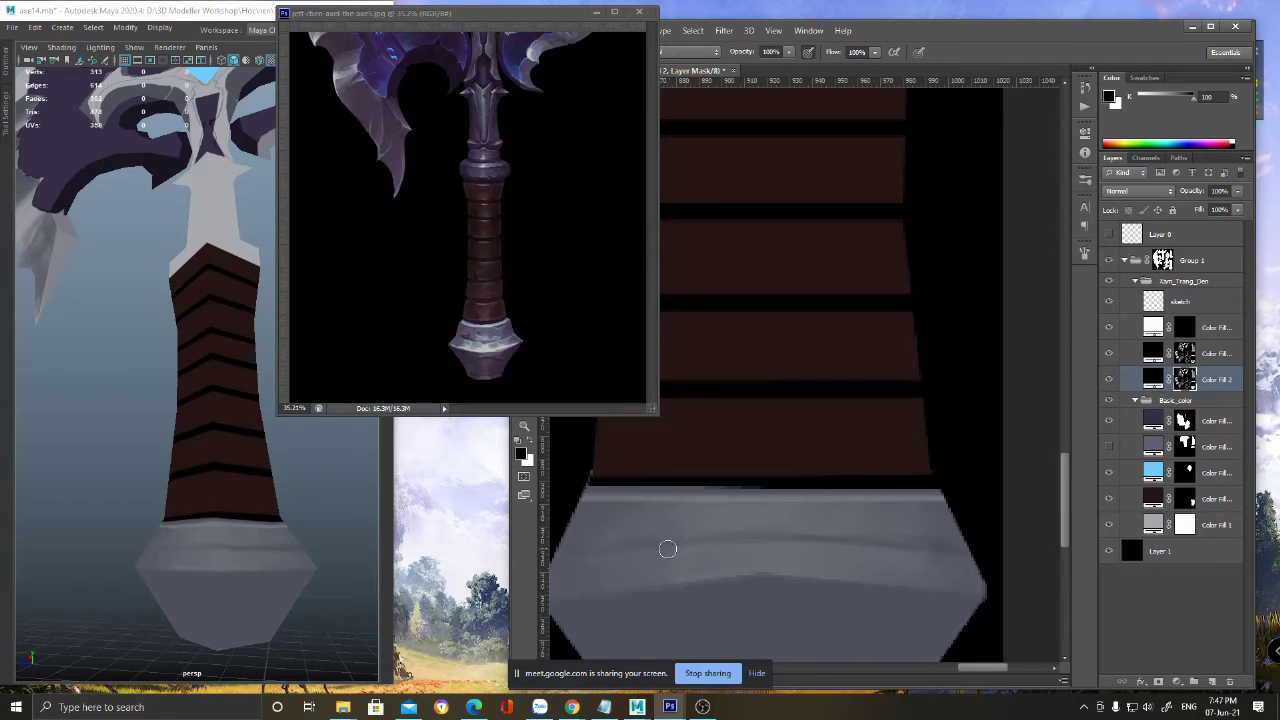
pyautogui.press('x')
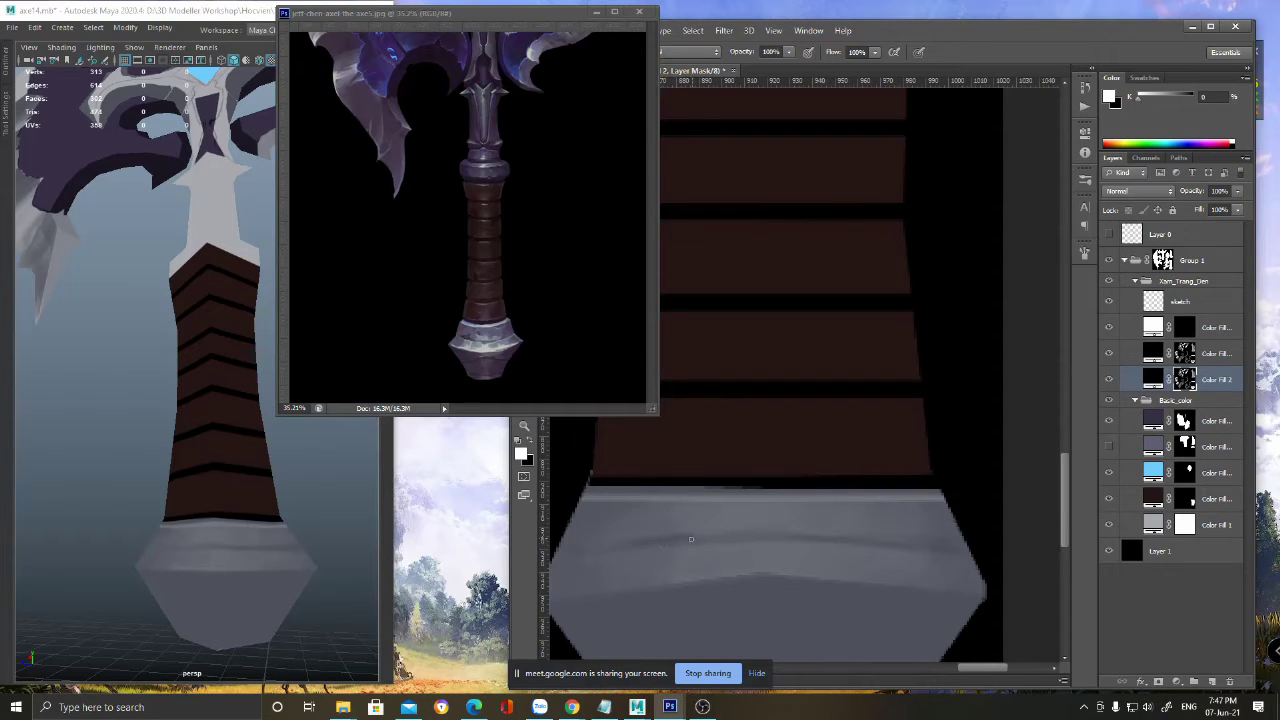
pyautogui.moveTo(710, 533); pyautogui.dragTo(712, 540)
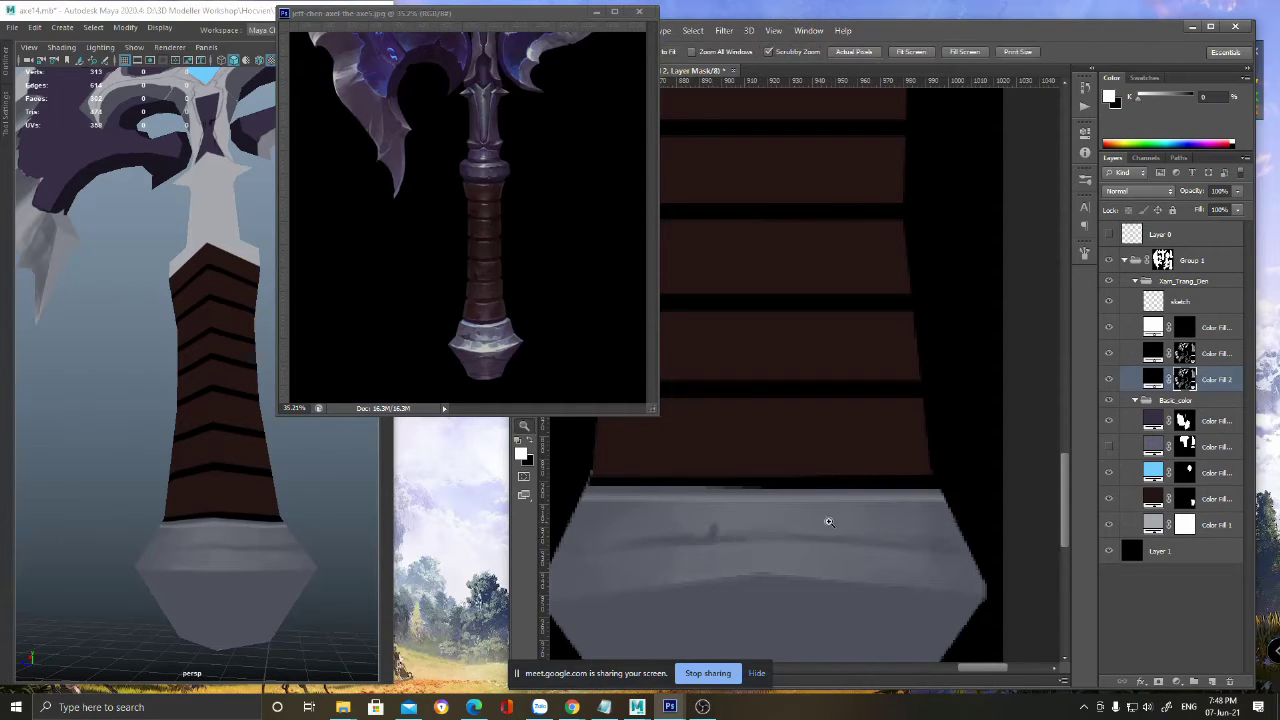
pyautogui.keyDown('alt'); pyautogui.scroll(-2, 829, 523); pyautogui.keyUp('alt')
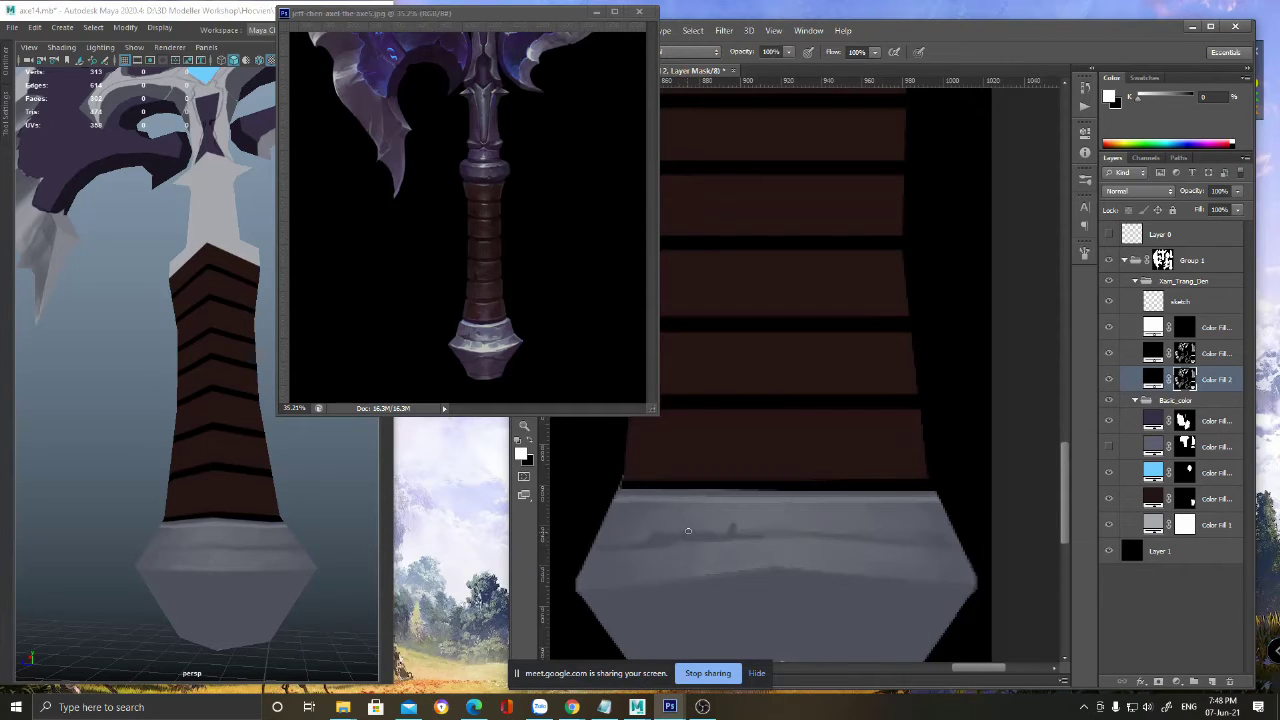
pyautogui.moveTo(741, 536); pyautogui.dragTo(803, 538)
# - Clean up stray marks above the crack with the facet's sampled grey and extend the crack in white, checking the Color Fill 2 mask on its own
pyautogui.keyDown('alt'); pyautogui.click(745, 520); pyautogui.keyUp('alt')
pyautogui.keyDown('alt'); pyautogui.click(1184, 379); pyautogui.keyUp('alt')
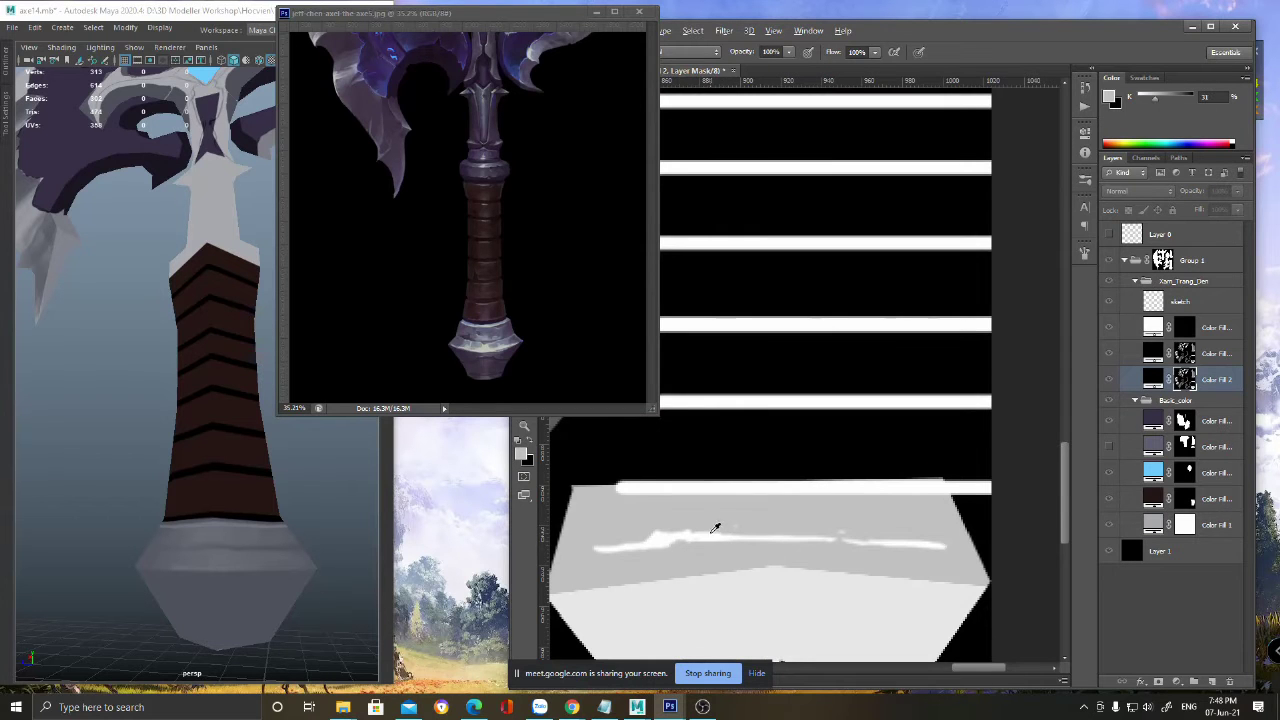
pyautogui.keyDown('alt'); pyautogui.click(1182, 379); pyautogui.keyUp('alt')
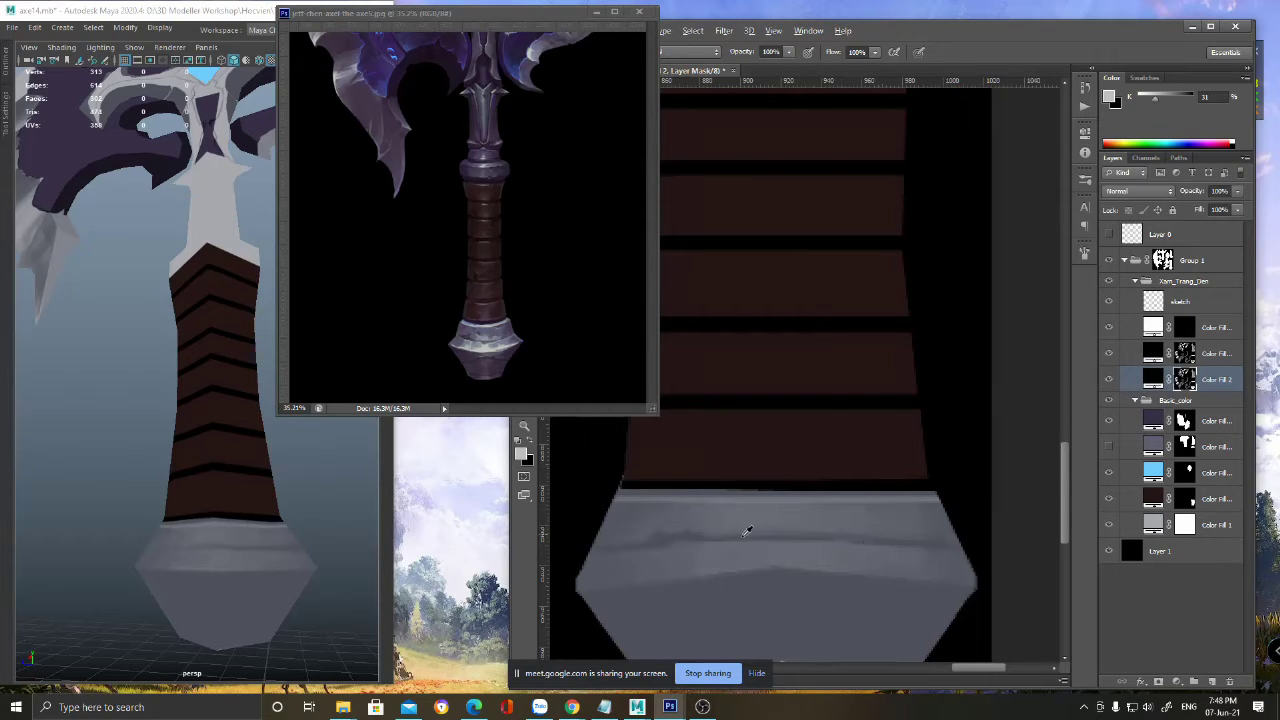
pyautogui.keyDown('alt'); pyautogui.click(1184, 380); pyautogui.keyUp('alt')
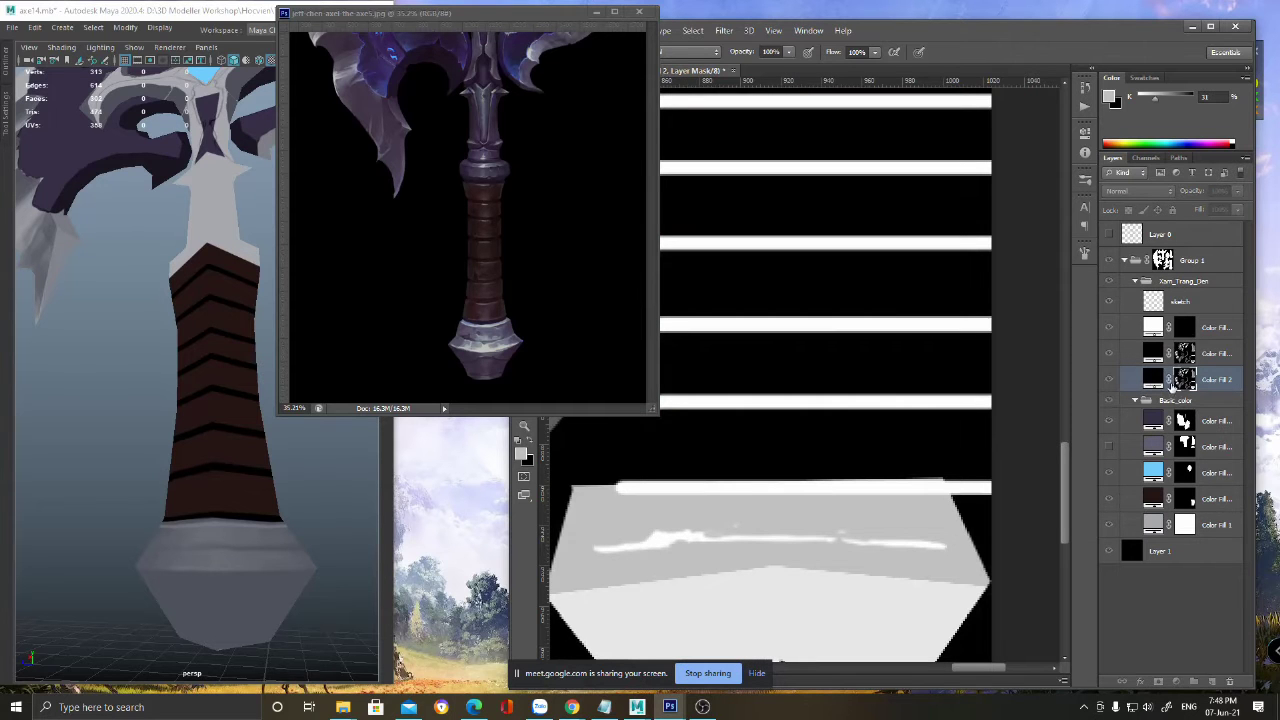
pyautogui.keyDown('alt'); pyautogui.click(1178, 384); pyautogui.keyUp('alt')
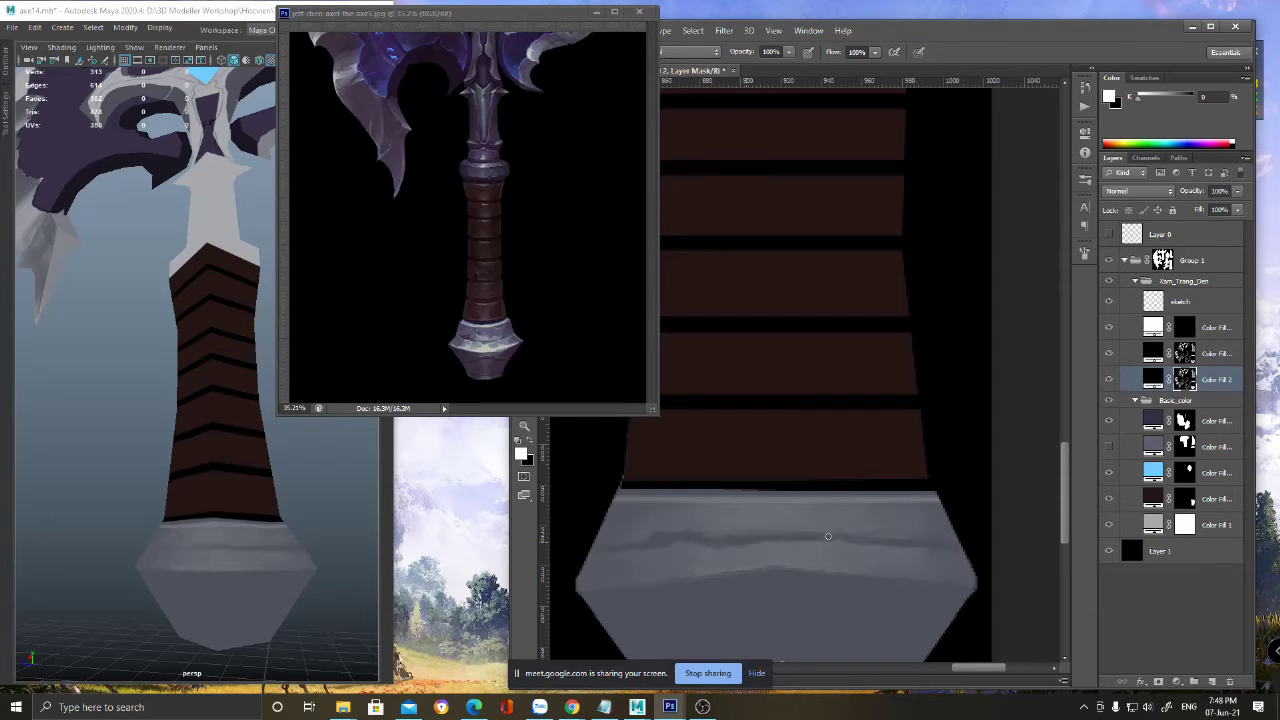
pyautogui.click(1176, 301)
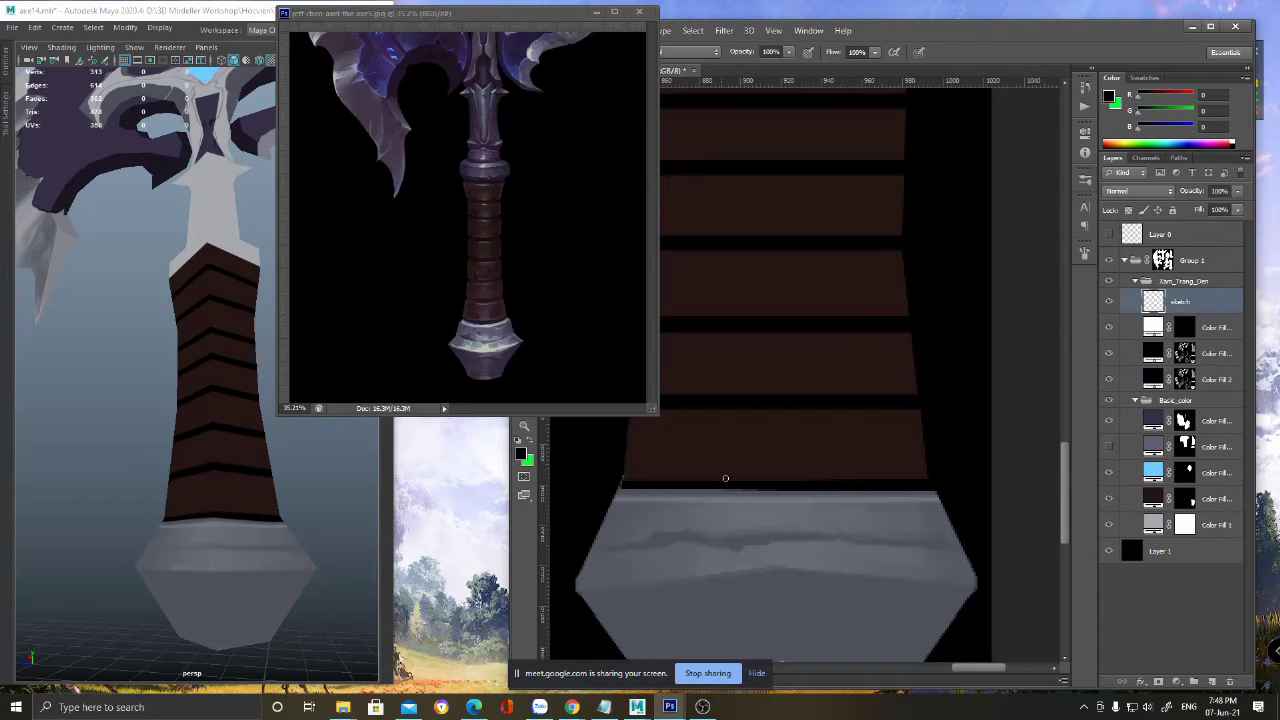
pyautogui.click(760, 436)
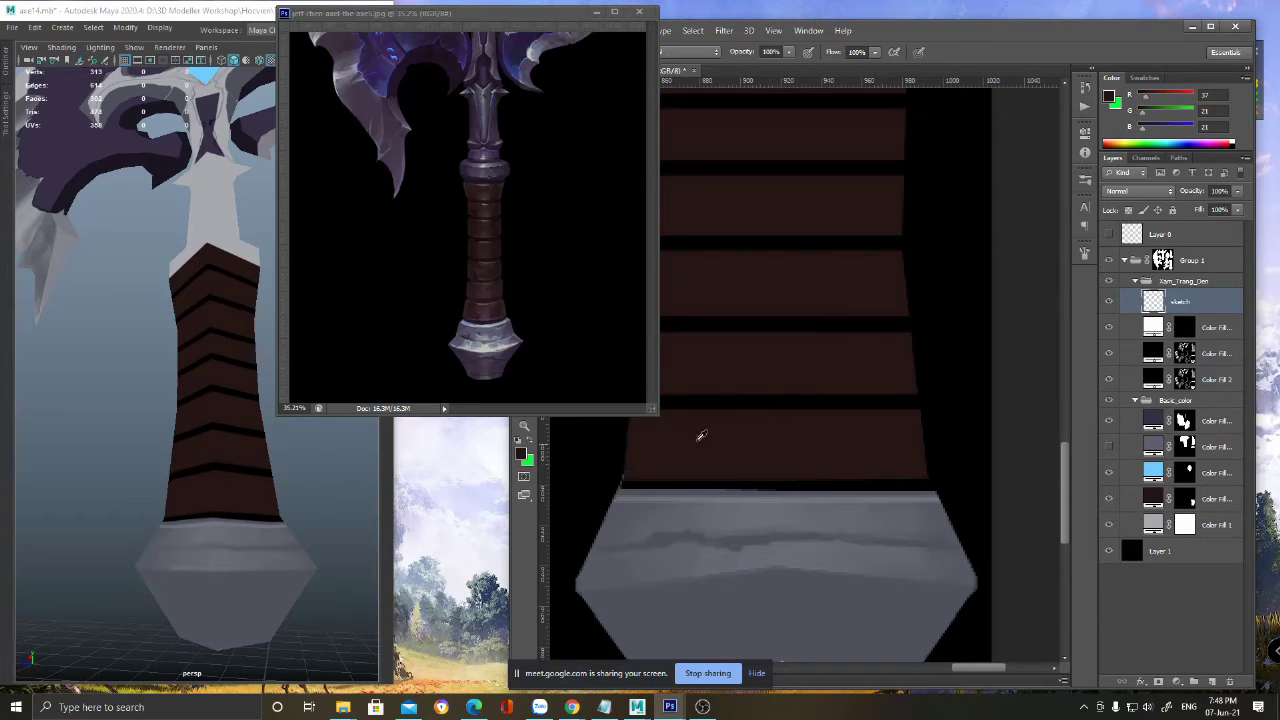
pyautogui.click(1186, 379)
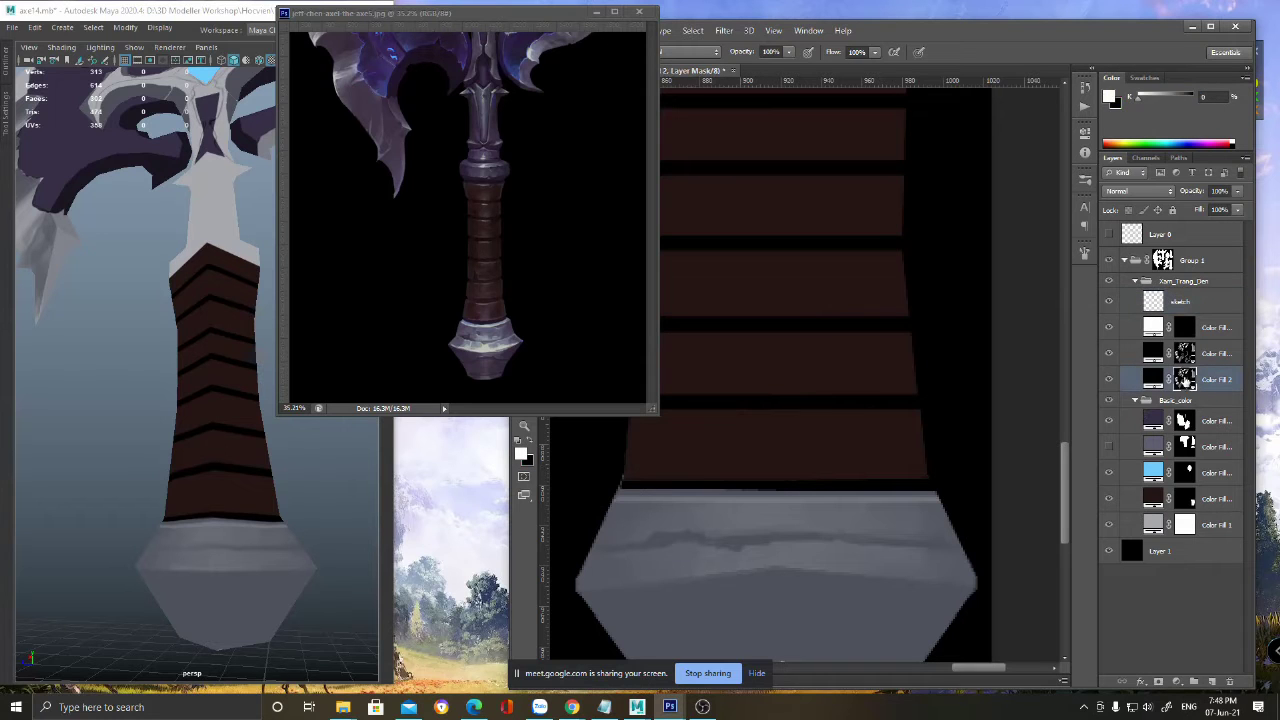
# - Trim the lower edge of the crack on the Color Fill 2 mask with the facet's sampled grey and undo the last stroke
pyautogui.keyDown('alt'); pyautogui.click(749, 552); pyautogui.keyUp('alt')
pyautogui.moveTo(757, 545); pyautogui.dragTo(803, 542)
pyautogui.hotkey('ctrl', 'z')
pyautogui.keyDown('ctrl'); pyautogui.moveTo(859, 525); pyautogui.dragTo(815, 510); pyautogui.keyUp('ctrl')
pyautogui.moveTo(897, 562); pyautogui.dragTo(864, 485)
pyautogui.keyDown('ctrl'); pyautogui.moveTo(790, 456); pyautogui.dragTo(794, 490); pyautogui.keyUp('ctrl')
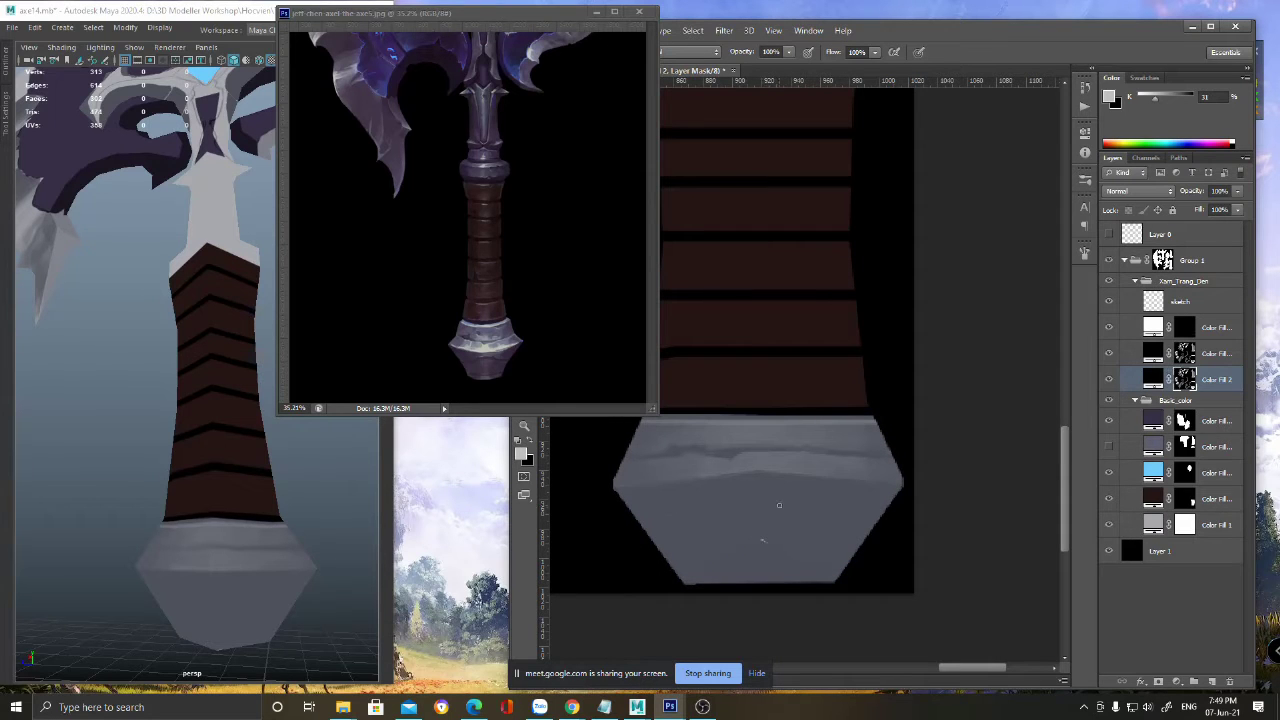
# - Add a small dark chip above the crack on the upper facet, using the black Color Fill layers' masks
pyautogui.click(1184, 327)
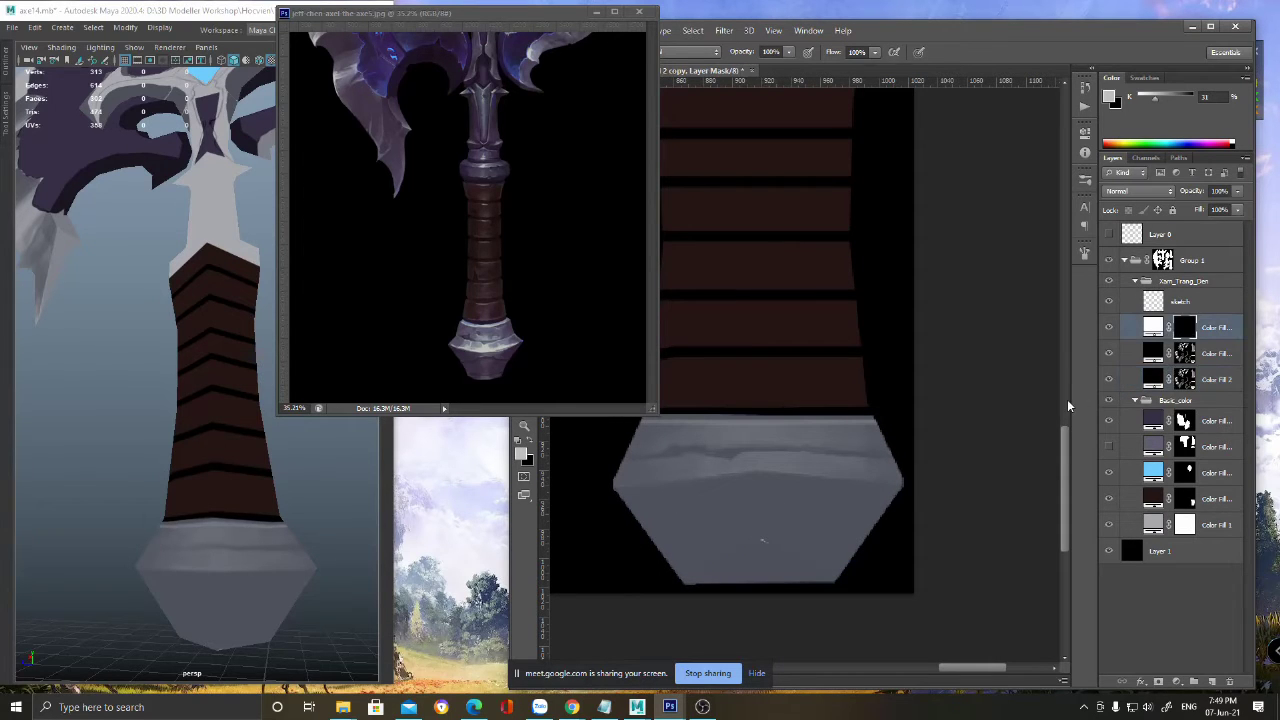
pyautogui.keyDown('ctrl'); pyautogui.moveTo(780, 505); pyautogui.dragTo(789, 497); pyautogui.keyUp('ctrl')
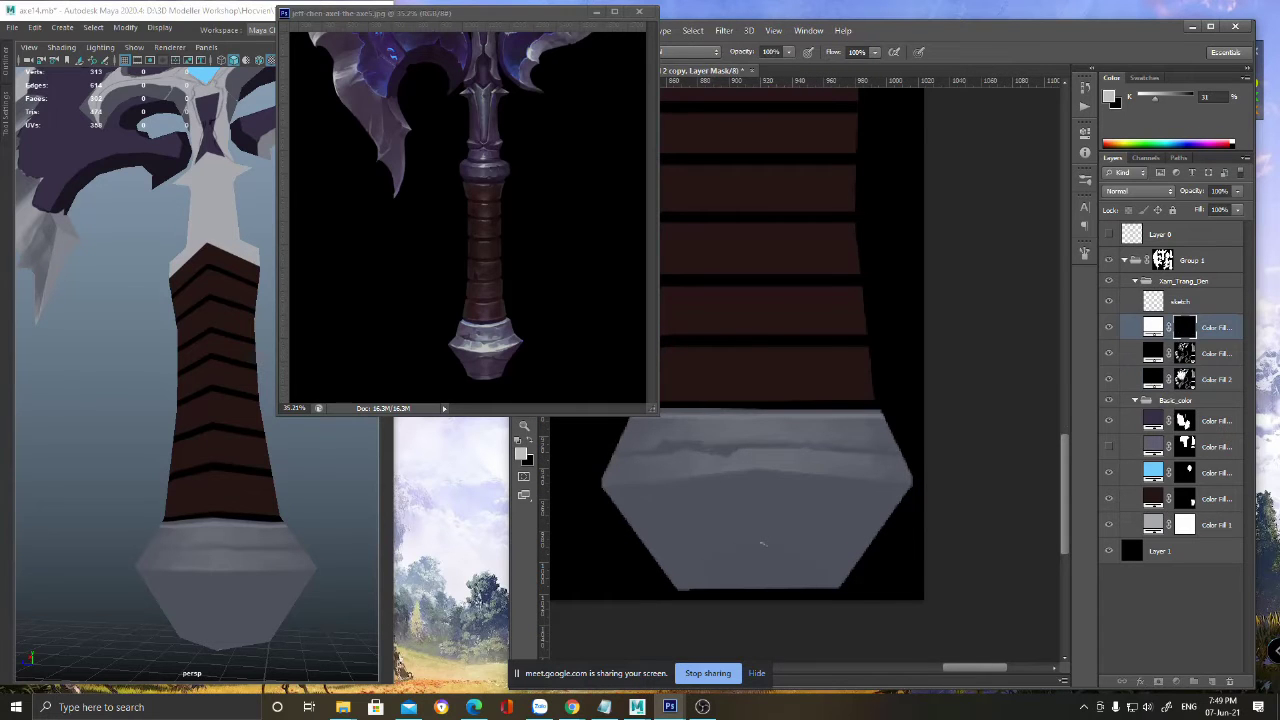
pyautogui.click(1184, 379)
pyautogui.keyDown('ctrl'); pyautogui.moveTo(743, 443); pyautogui.dragTo(719, 409); pyautogui.keyUp('ctrl')
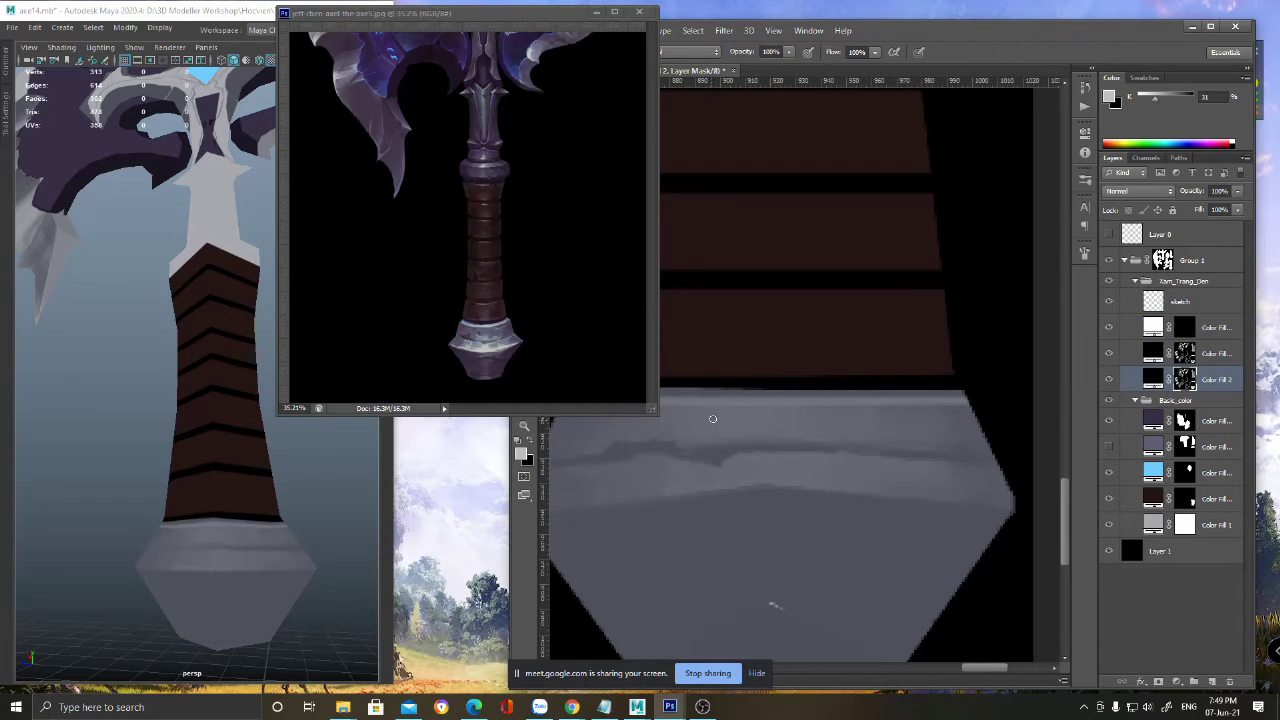
pyautogui.press('d')
pyautogui.press('x')
pyautogui.click(1183, 356)
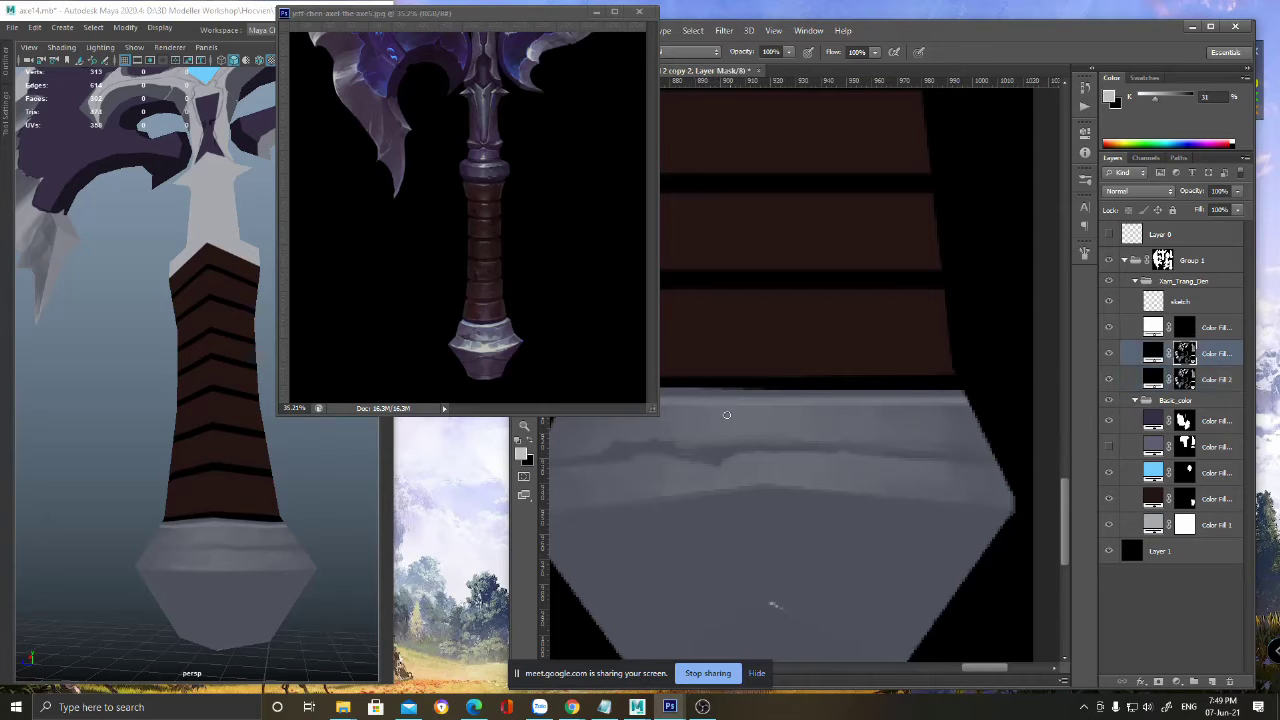
pyautogui.press('d')
# - Examine the cracked pommel shading against the whole handle and the neighbouring blade texture
pyautogui.press('z')
pyautogui.moveTo(846, 410)
pyautogui.mouseDown()
pyautogui.moveTo(820, 406)
pyautogui.moveTo(846, 426)
pyautogui.mouseUp()
pyautogui.moveTo(810, 276); pyautogui.dragTo(826, 365)
pyautogui.moveTo(768, 281); pyautogui.dragTo(873, 239)
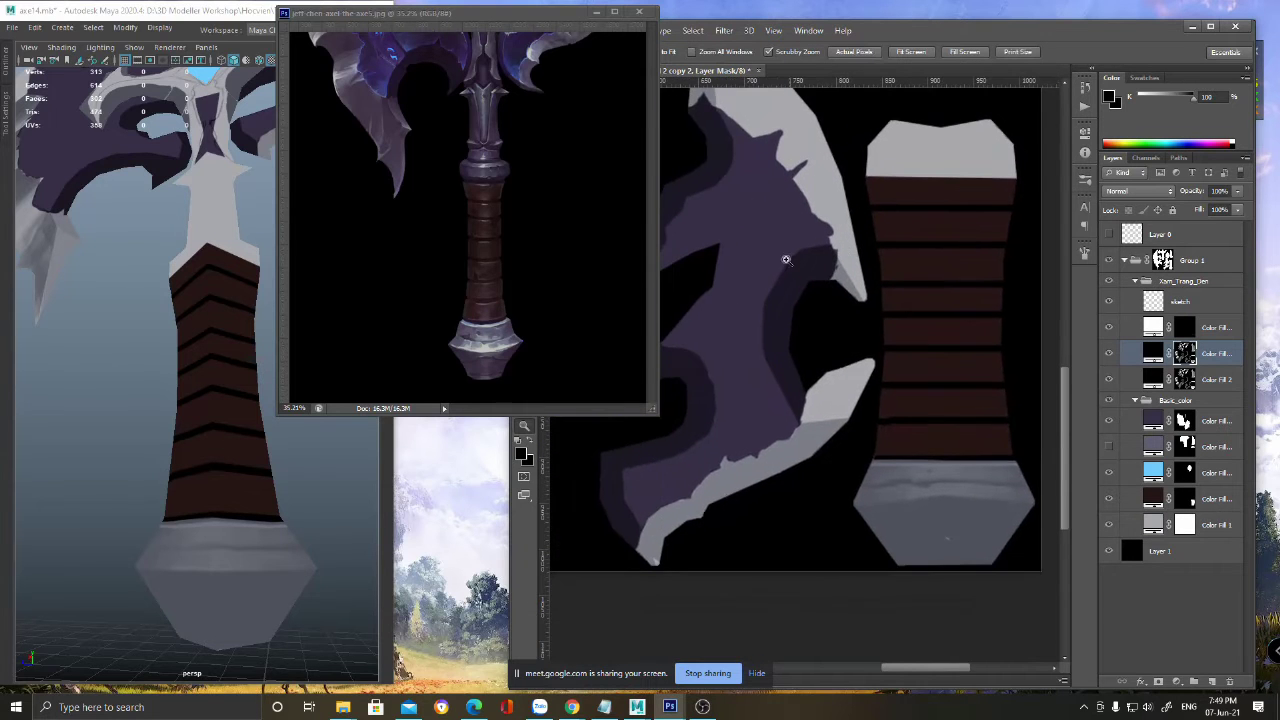
pyautogui.moveTo(917, 450); pyautogui.dragTo(855, 390)
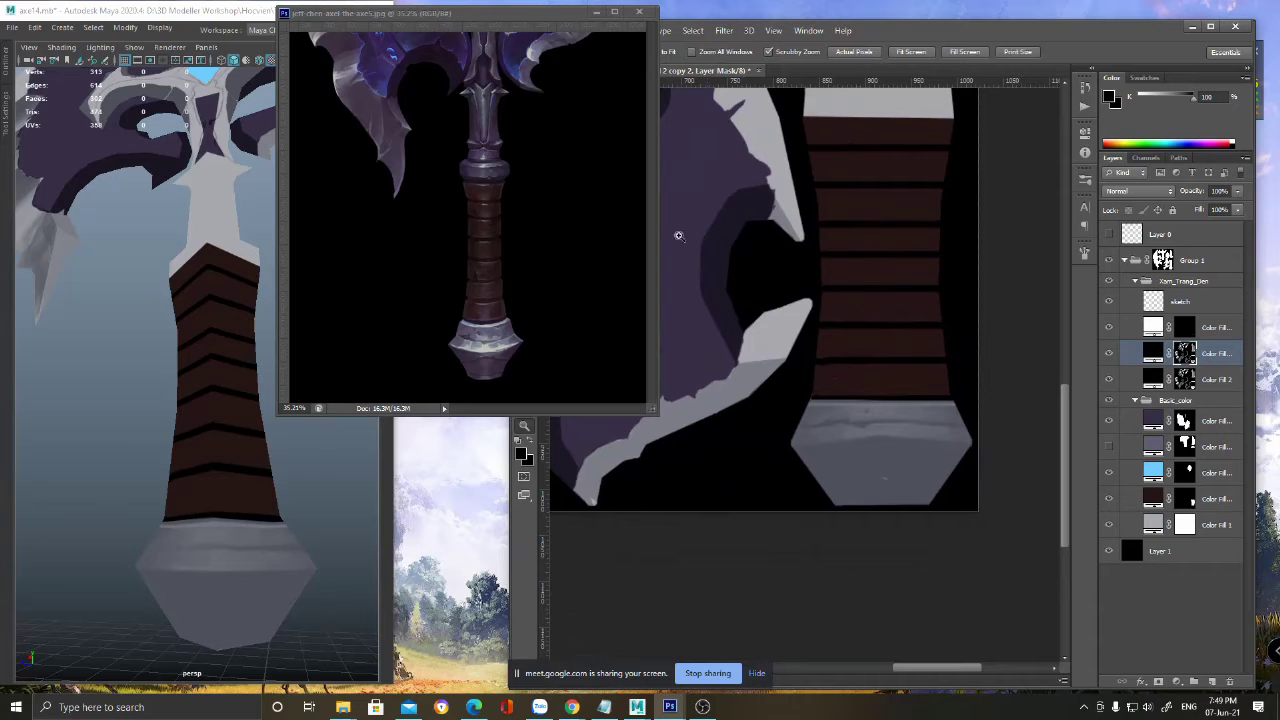
pyautogui.moveTo(894, 446); pyautogui.dragTo(928, 358)
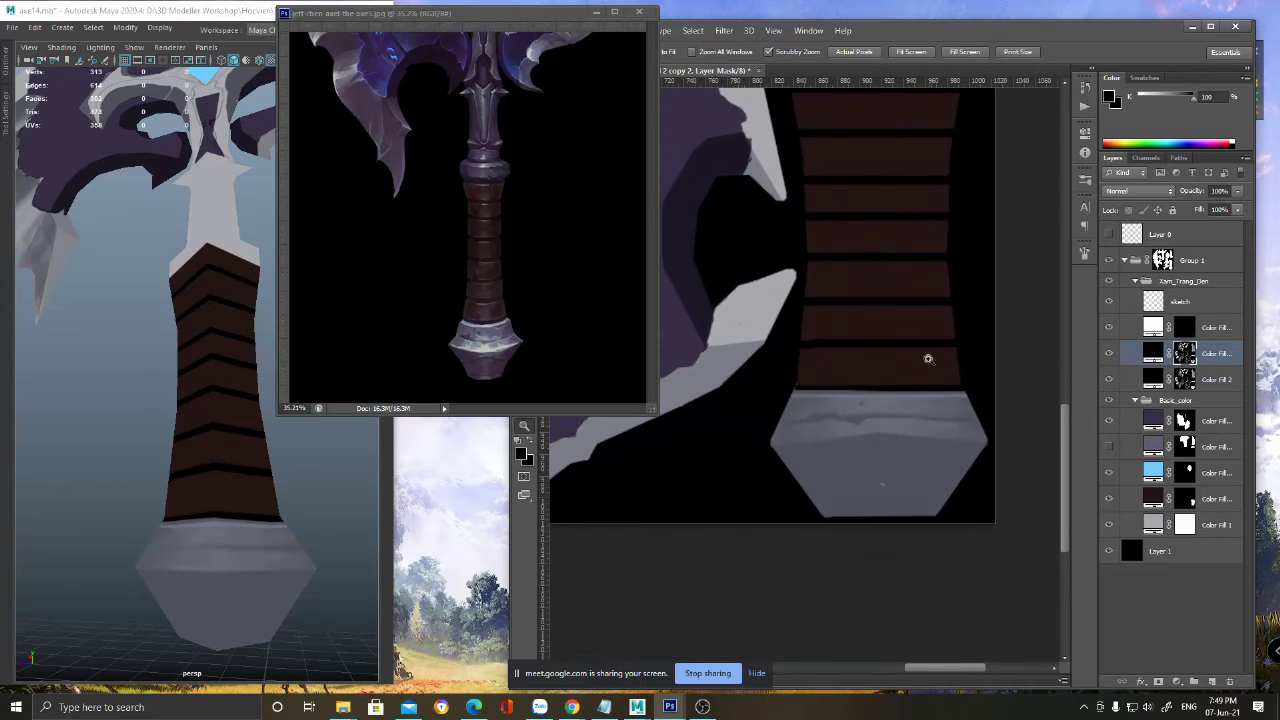
pyautogui.click(905, 470)
pyautogui.moveTo(881, 479); pyautogui.dragTo(817, 506)
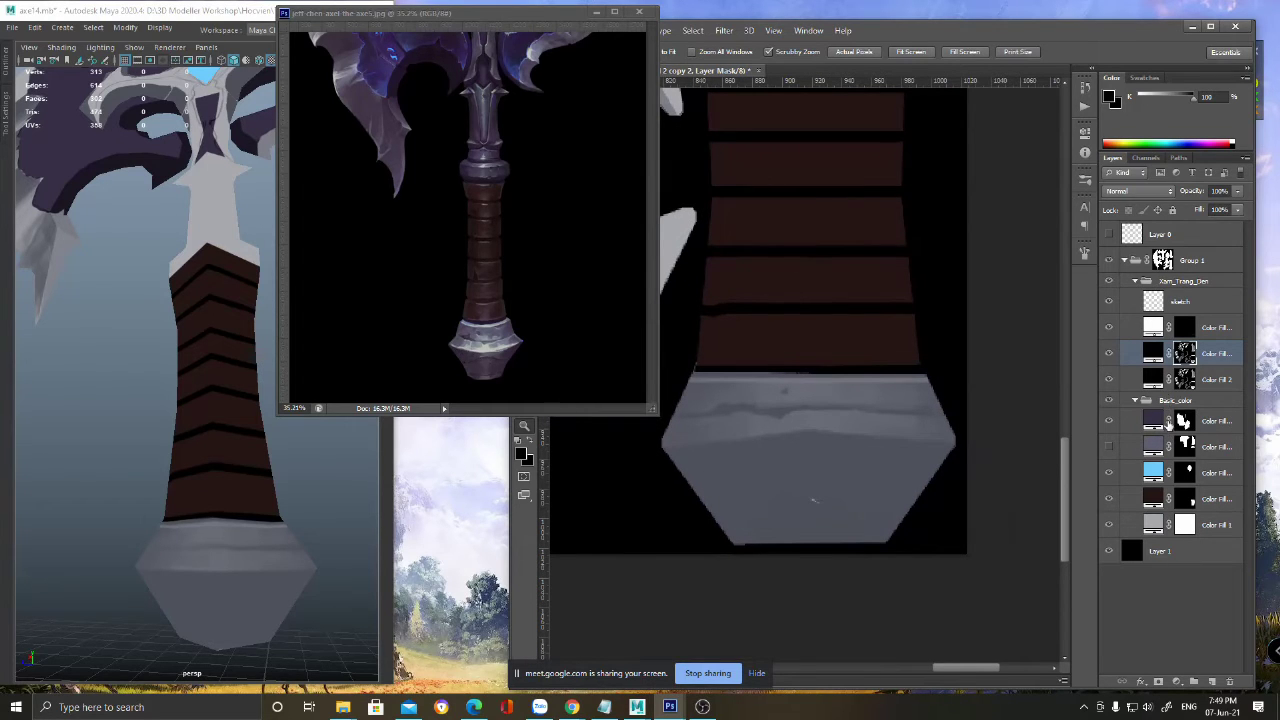
# - Outline the pommel's middle facet with the Polygonal Lasso, checking its edges against the Layer 0 UV wireframe and hiding the wireframe
pyautogui.click(1109, 235)
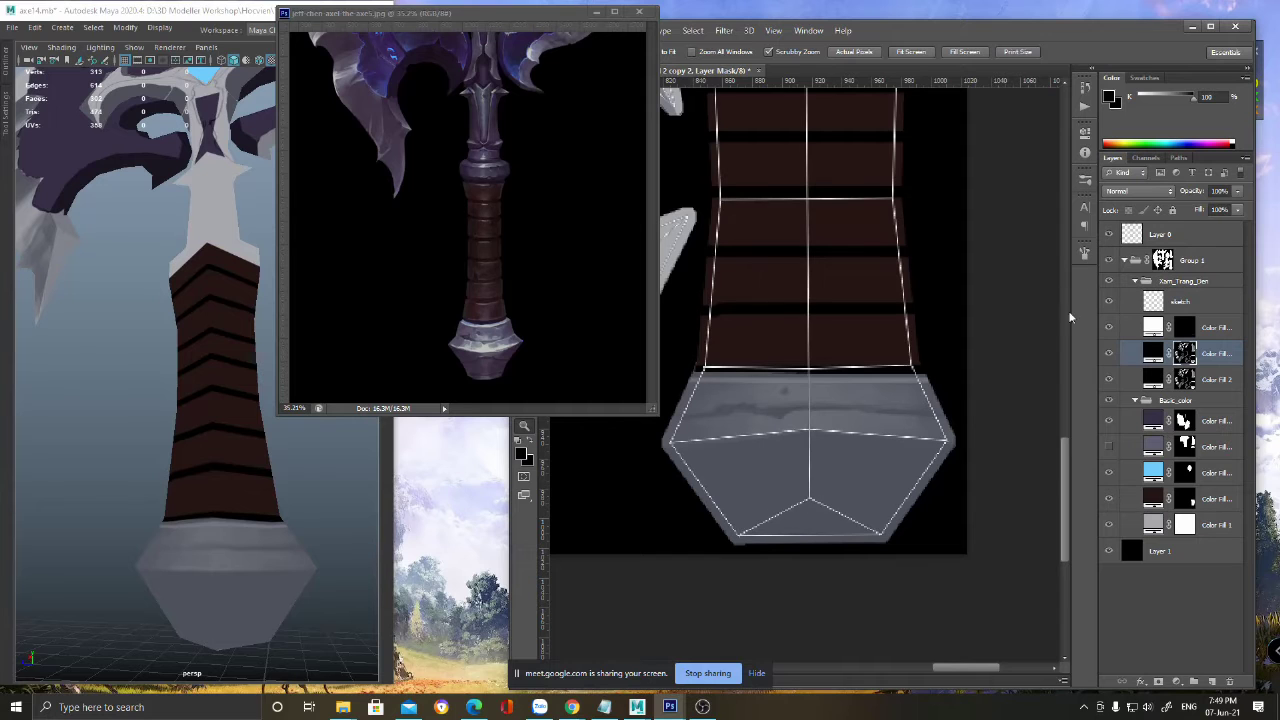
pyautogui.click(1109, 235)
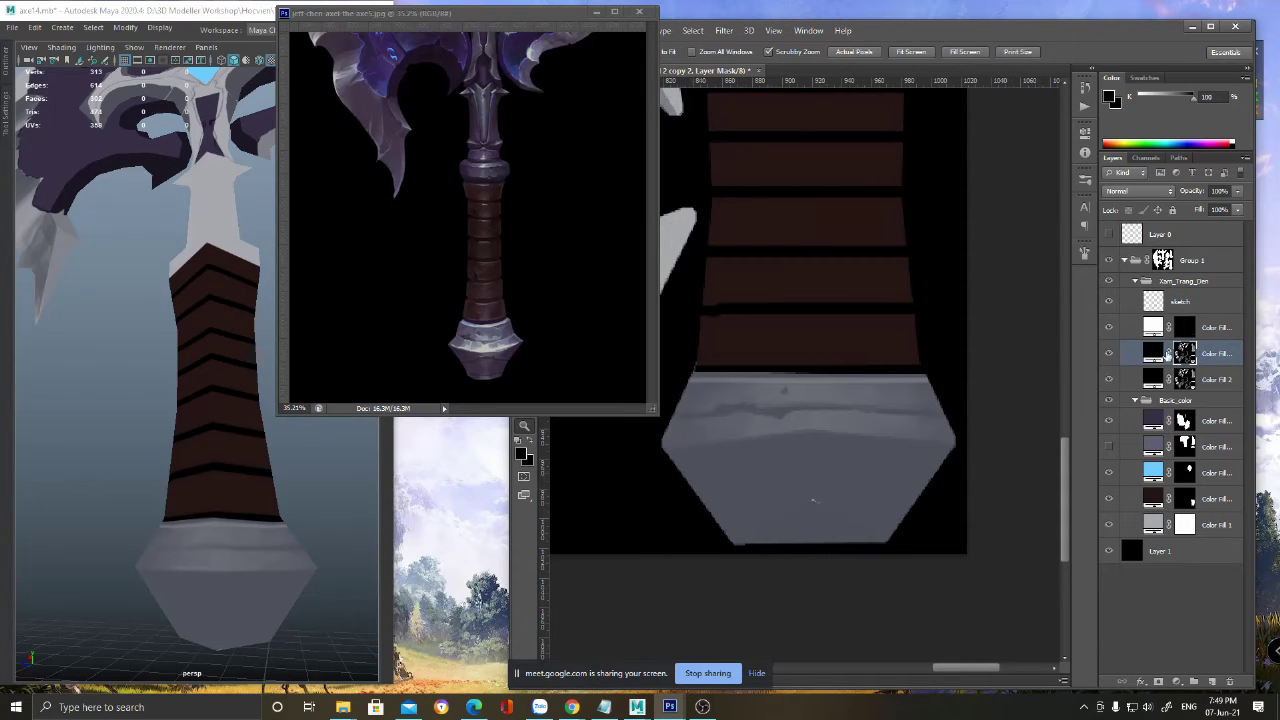
pyautogui.press('l')
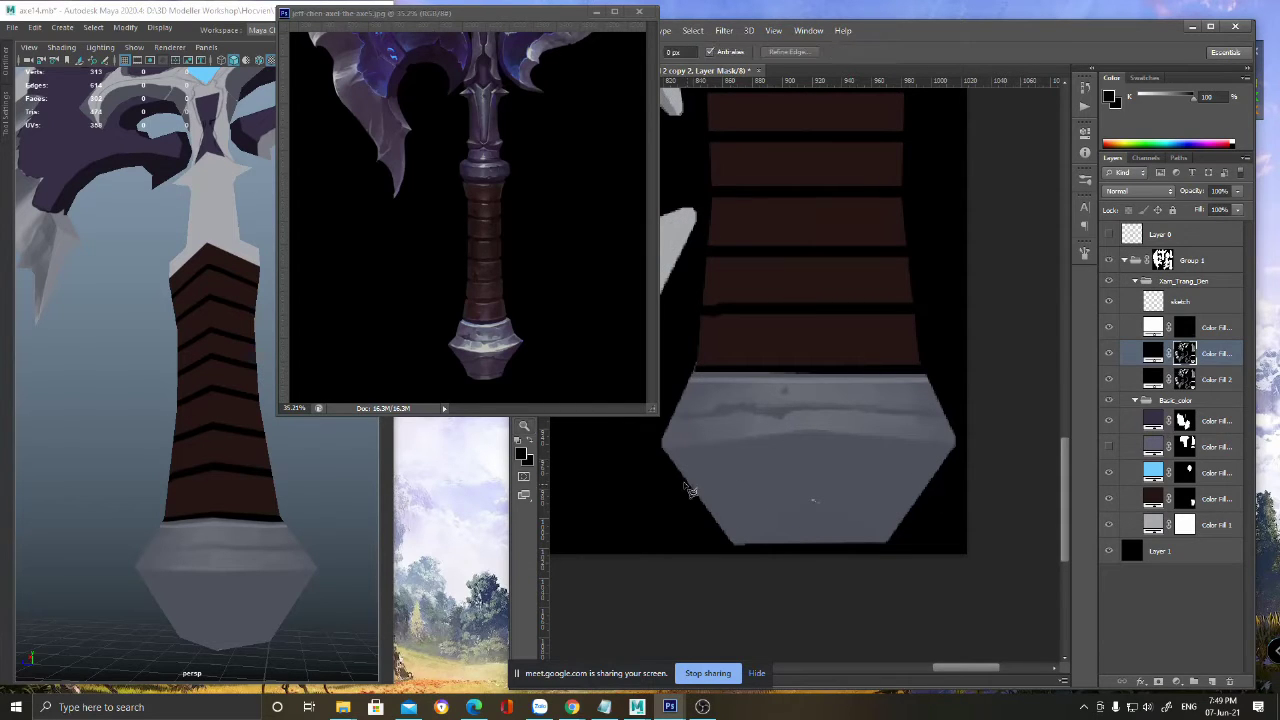
pyautogui.click(647, 450)
pyautogui.moveTo(730, 439)
pyautogui.mouseDown()
pyautogui.moveTo(958, 445)
pyautogui.moveTo(900, 548)
pyautogui.moveTo(740, 558)
pyautogui.moveTo(903, 528)
pyautogui.mouseUp()
pyautogui.click(890, 545)
pyautogui.click(649, 457)
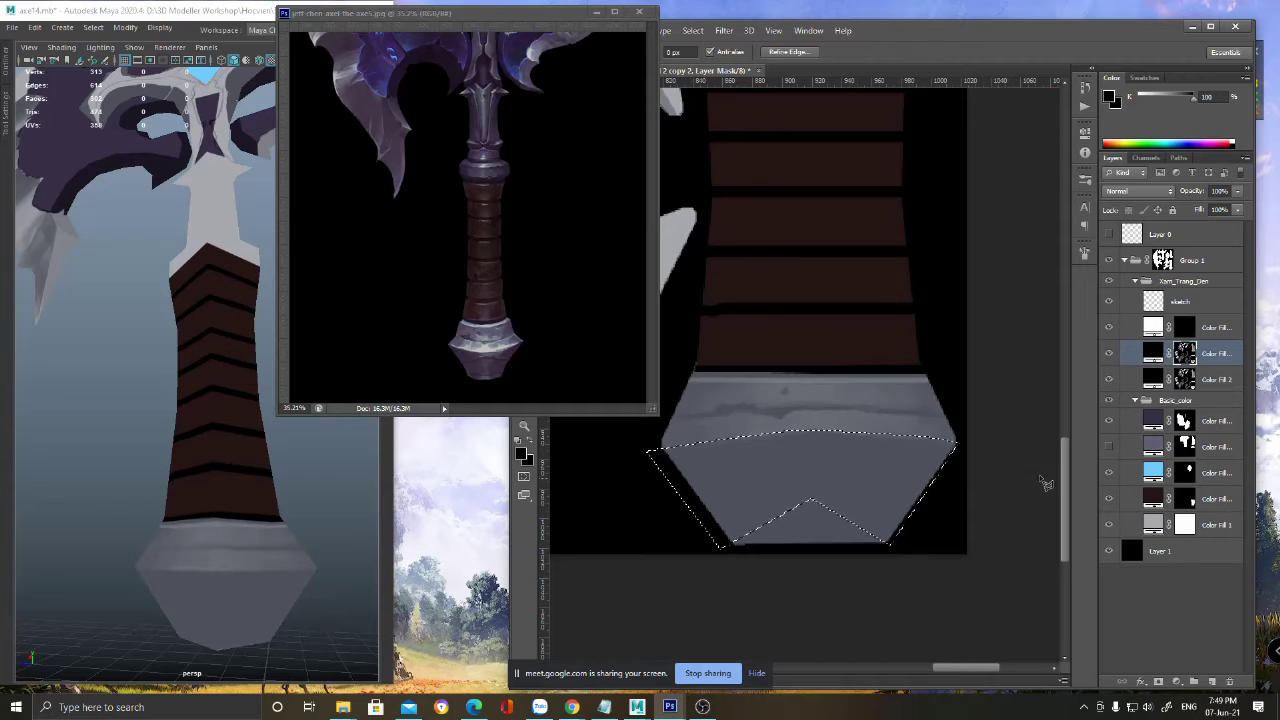
# - Prepare a much larger black brush and show the upper black Color Fill layer's mask on its own
pyautogui.press('b')
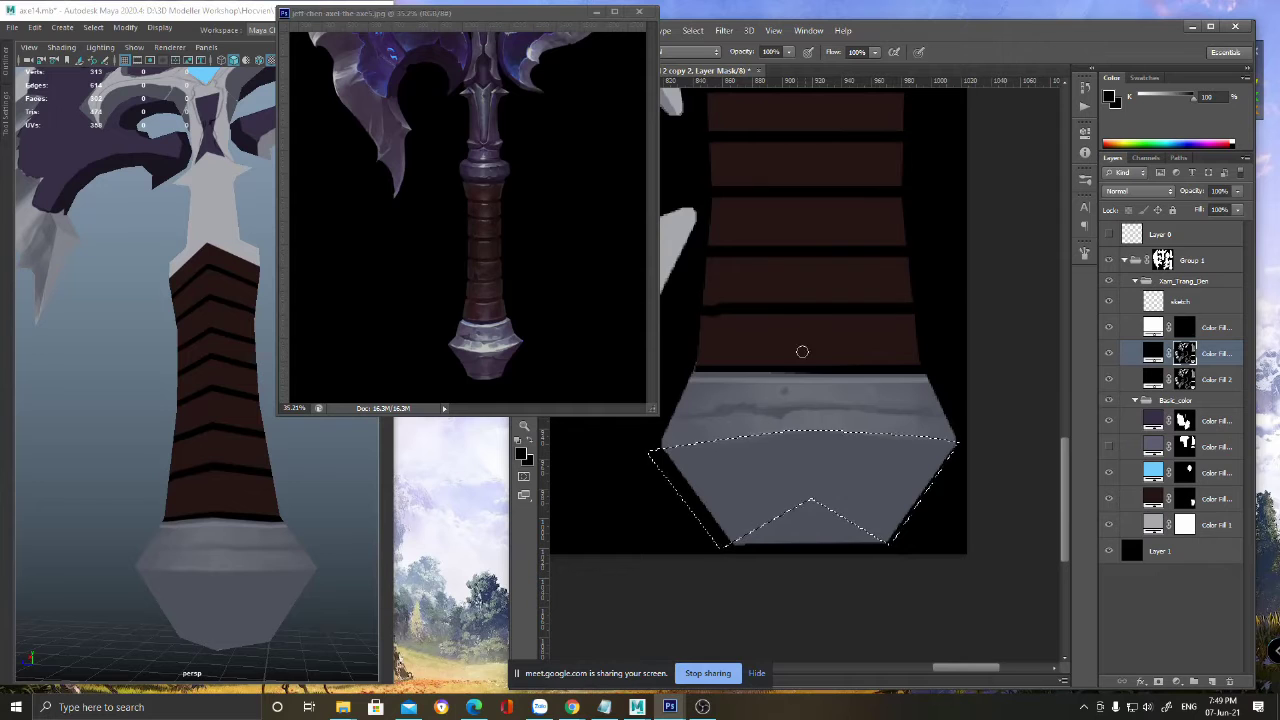
pyautogui.press(']')
pyautogui.press(']')
pyautogui.press(']')
pyautogui.press(']')
pyautogui.press(']')
pyautogui.click(518, 440)
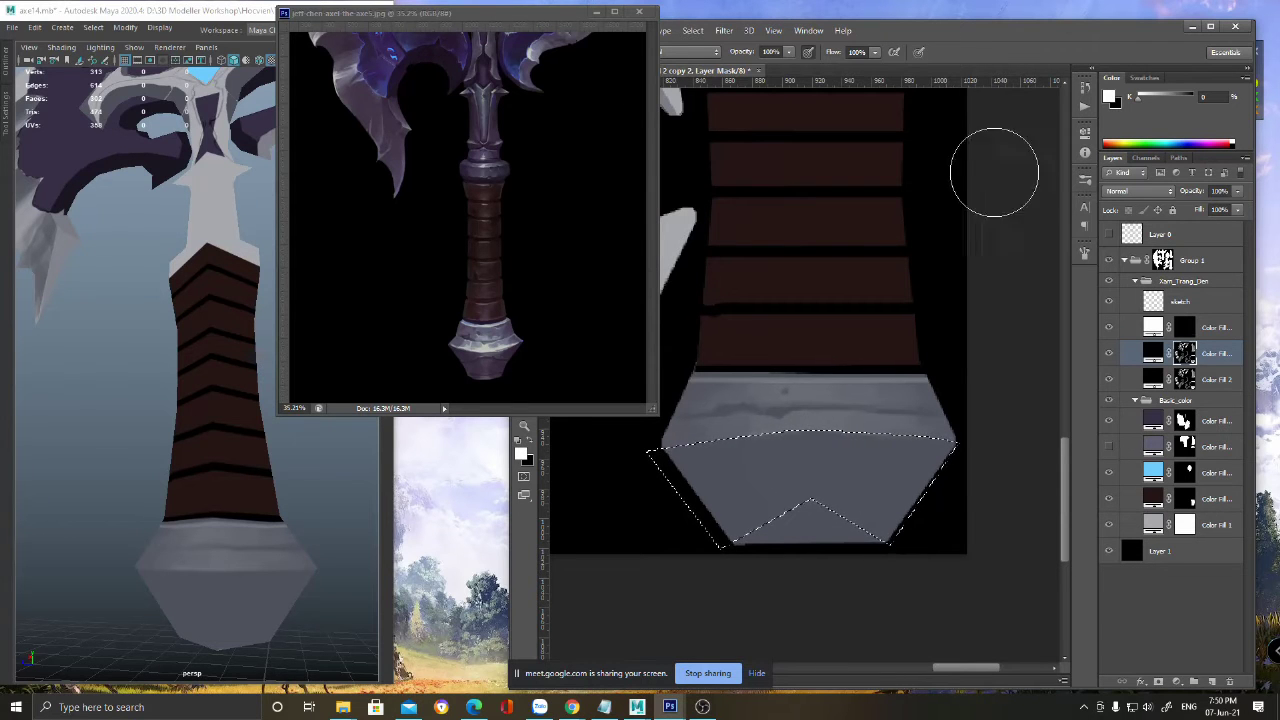
pyautogui.keyDown('alt'); pyautogui.click(1182, 357); pyautogui.keyUp('alt')
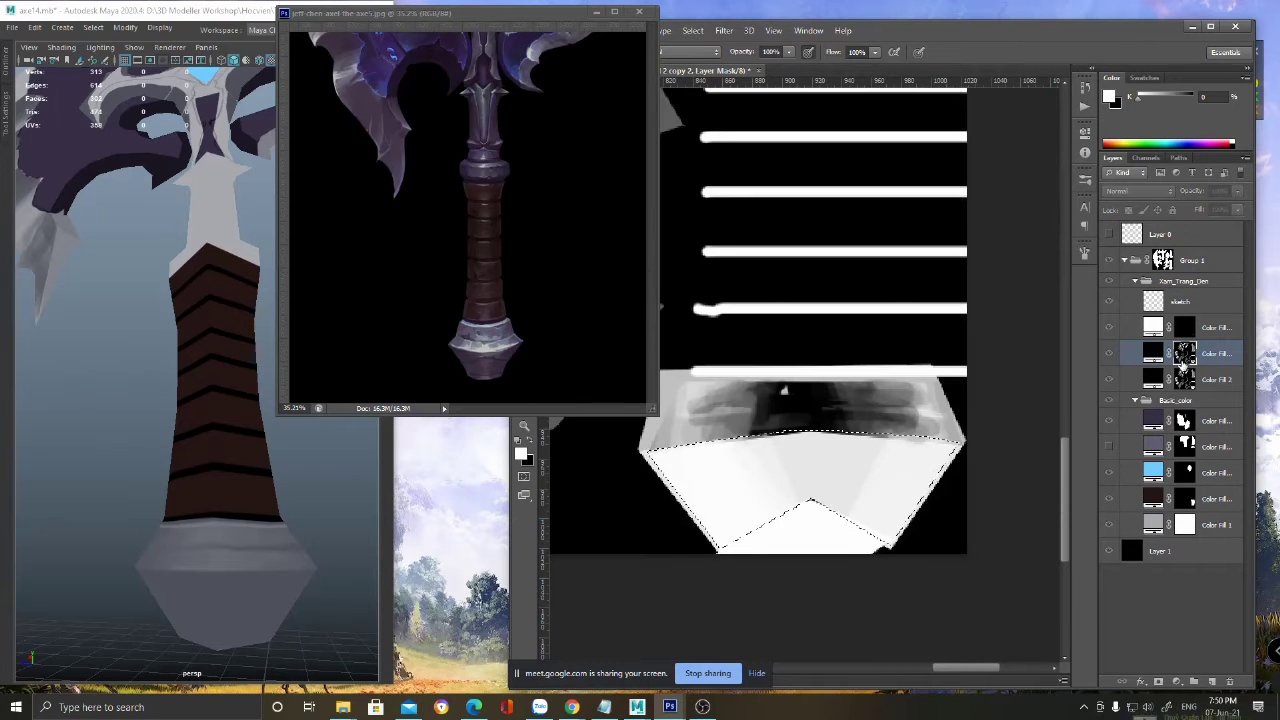
pyautogui.press('x')
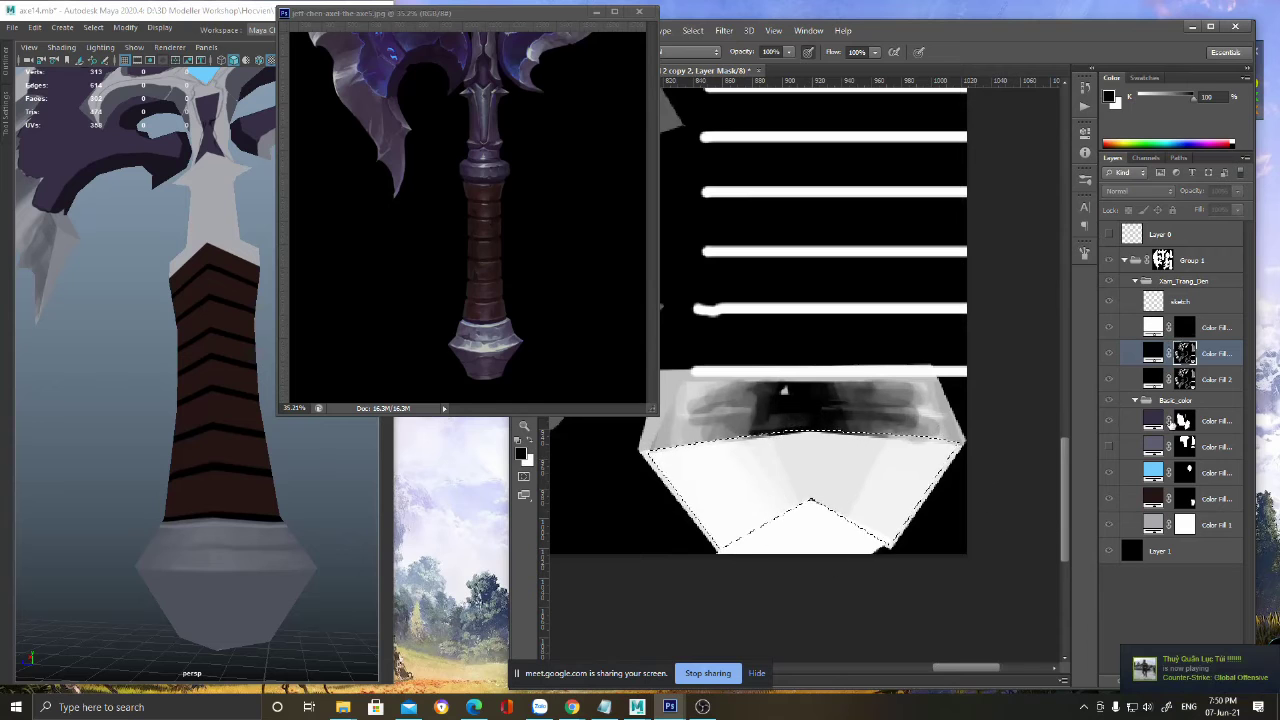
# - Compare the selected facet's shading on the two black Color Fill masks, including with the upper layer hidden
pyautogui.click(1108, 353)
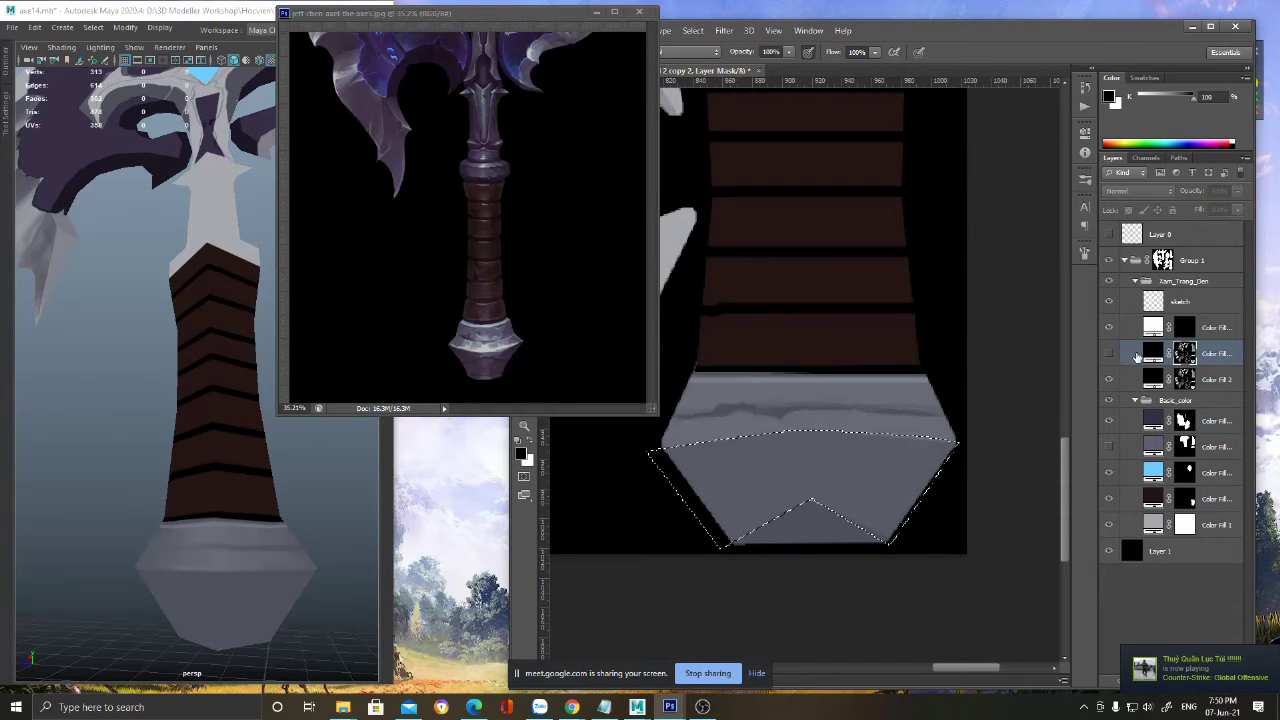
pyautogui.click(1108, 353)
pyautogui.keyDown('alt'); pyautogui.click(1184, 354); pyautogui.keyUp('alt')
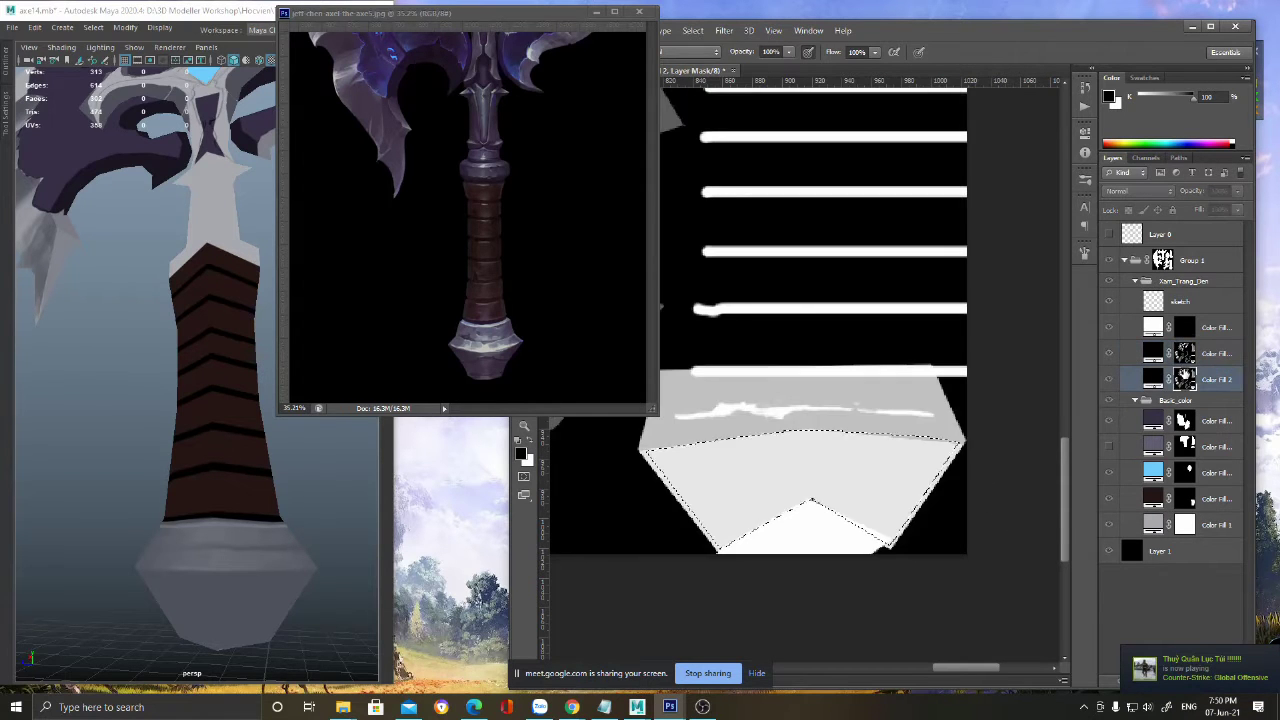
pyautogui.keyDown('alt'); pyautogui.click(1184, 355); pyautogui.keyUp('alt')
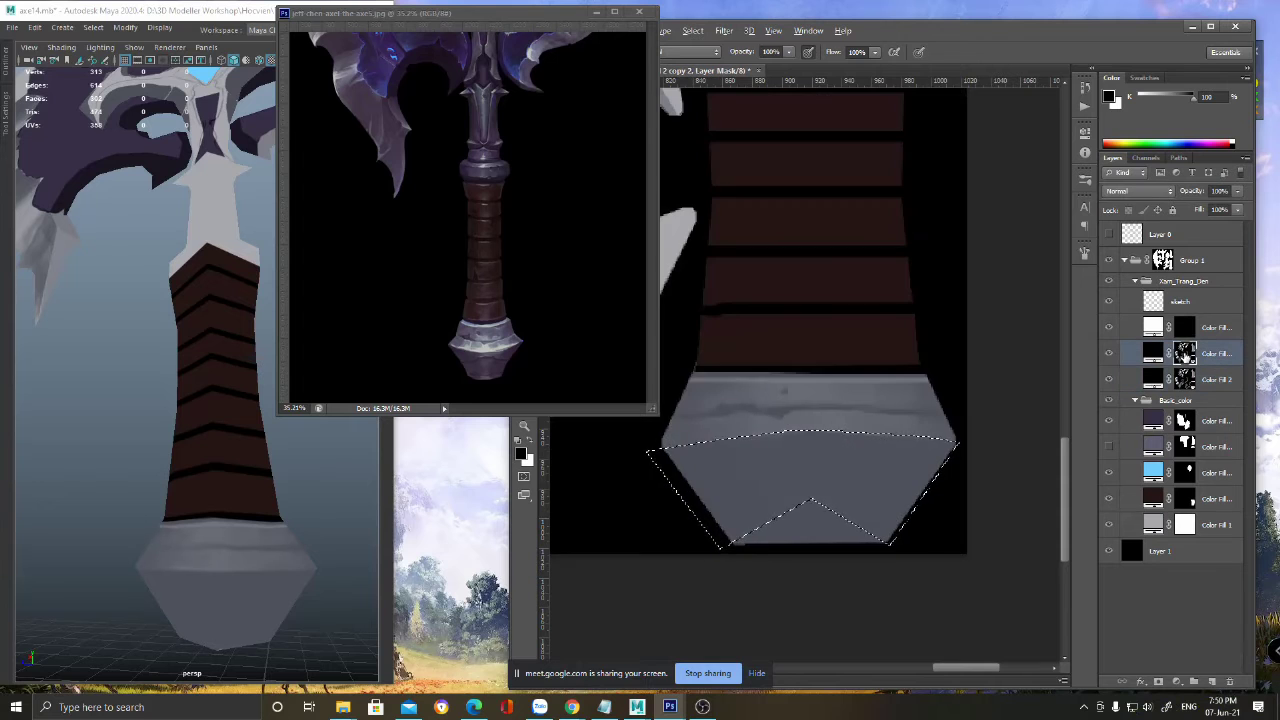
pyautogui.keyDown('alt'); pyautogui.click(1185, 355); pyautogui.keyUp('alt')
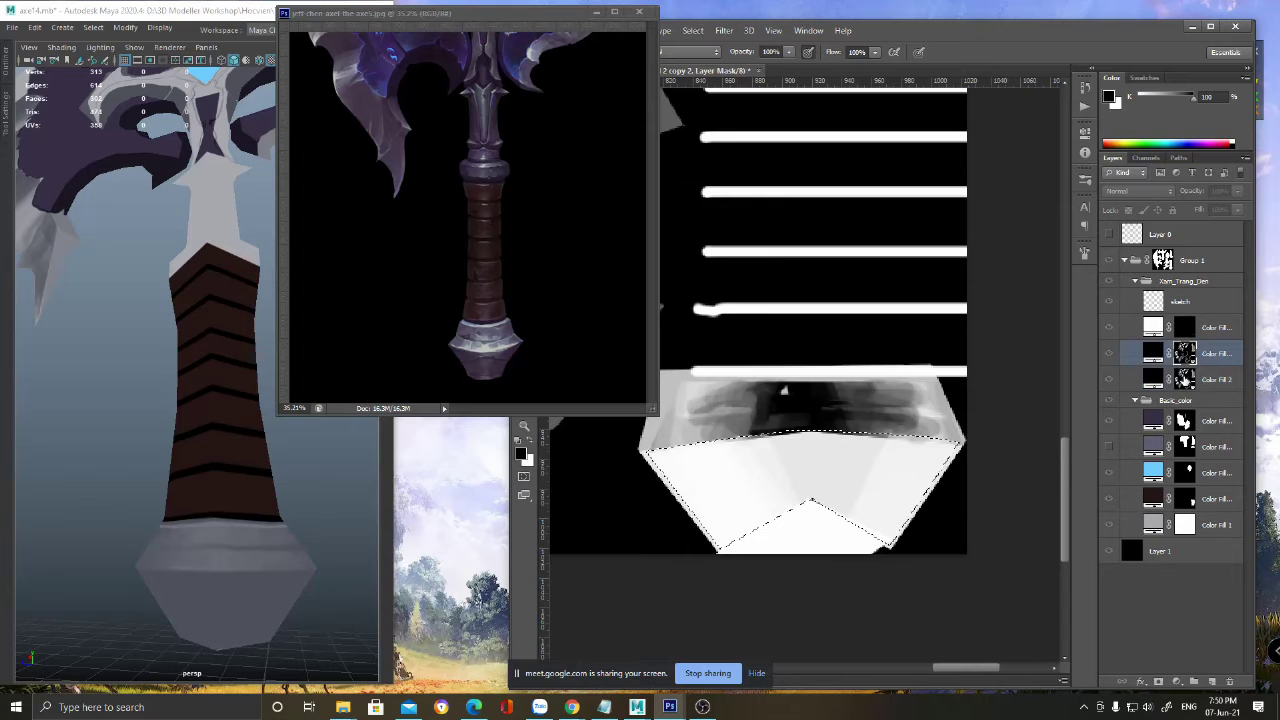
pyautogui.keyDown('alt'); pyautogui.click(1185, 379); pyautogui.keyUp('alt')
pyautogui.keyDown('alt'); pyautogui.click(1182, 359); pyautogui.keyUp('alt')
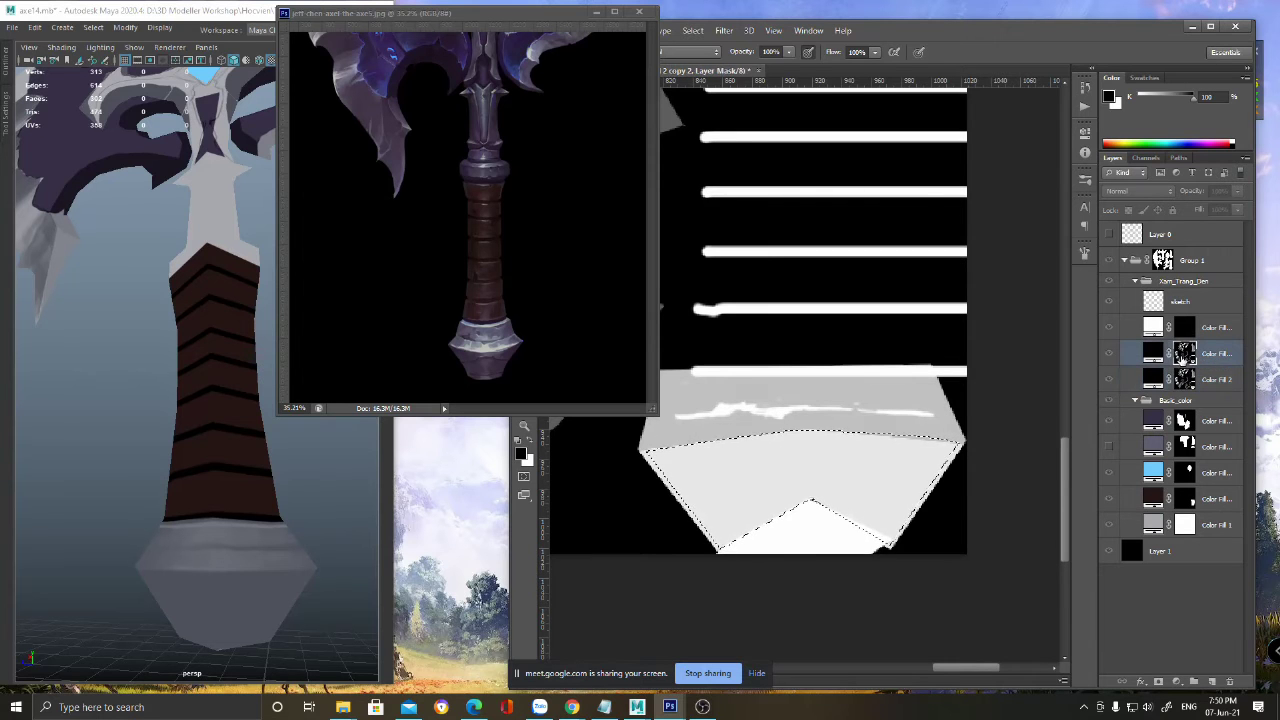
# - Paint the selected middle facet black on the upper black Color Fill layer's mask
pyautogui.keyDown('alt'); pyautogui.click(1184, 380); pyautogui.keyUp('alt')
pyautogui.keyDown('alt'); pyautogui.click(1184, 354); pyautogui.keyUp('alt')
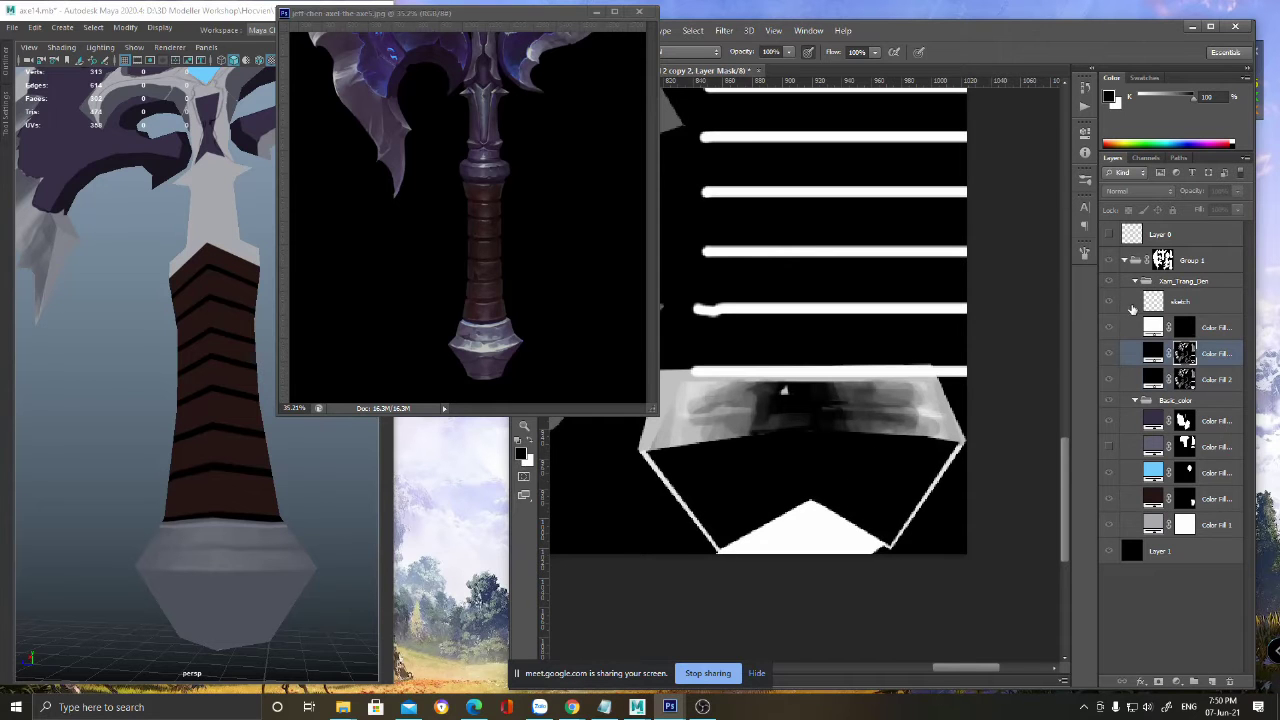
pyautogui.keyDown('alt'); pyautogui.click(1182, 356); pyautogui.keyUp('alt')
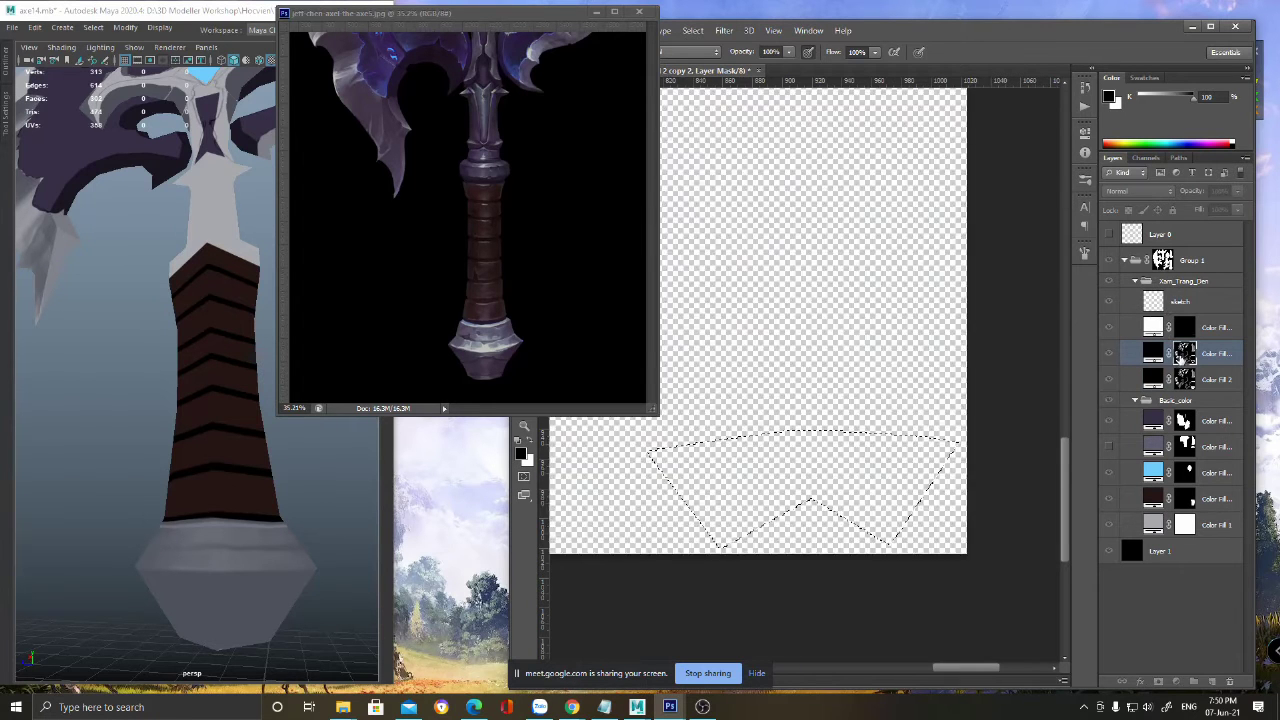
# - Paint graded white strokes on both sides of the selected facet on the upper black Color Fill mask, comparing with the layer off
pyautogui.press('x')
pyautogui.press('c')
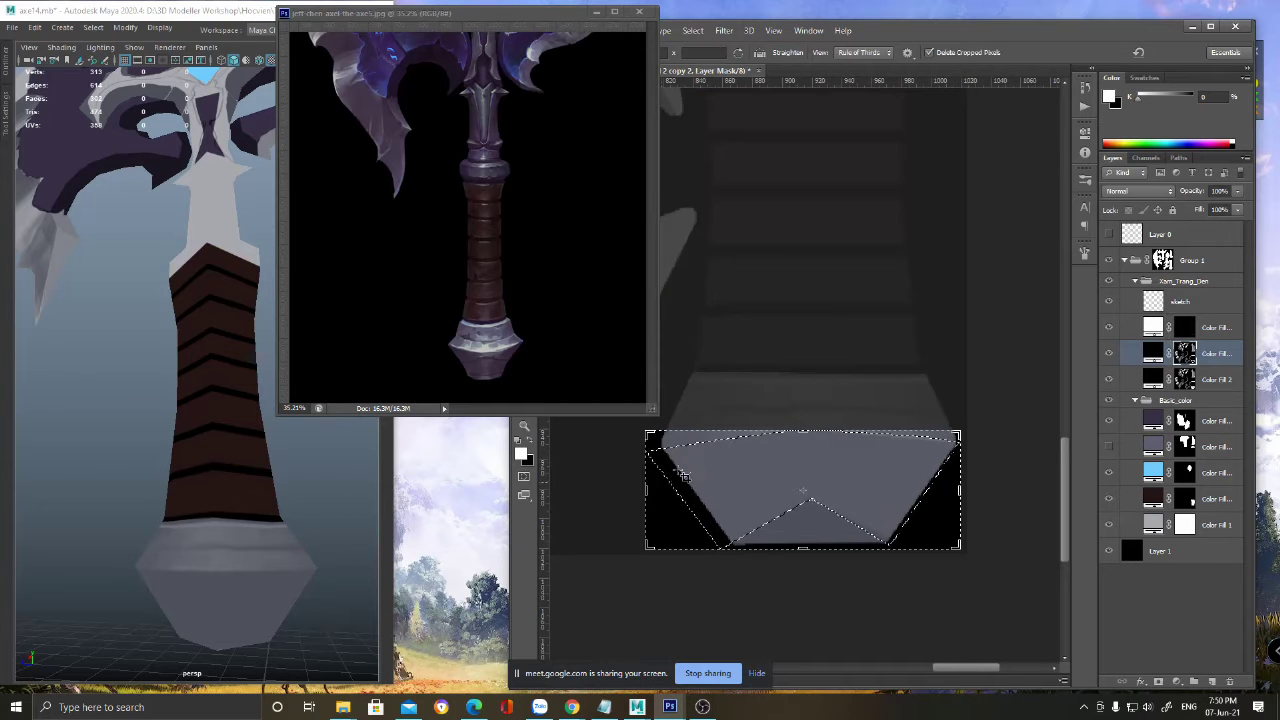
pyautogui.press('b')
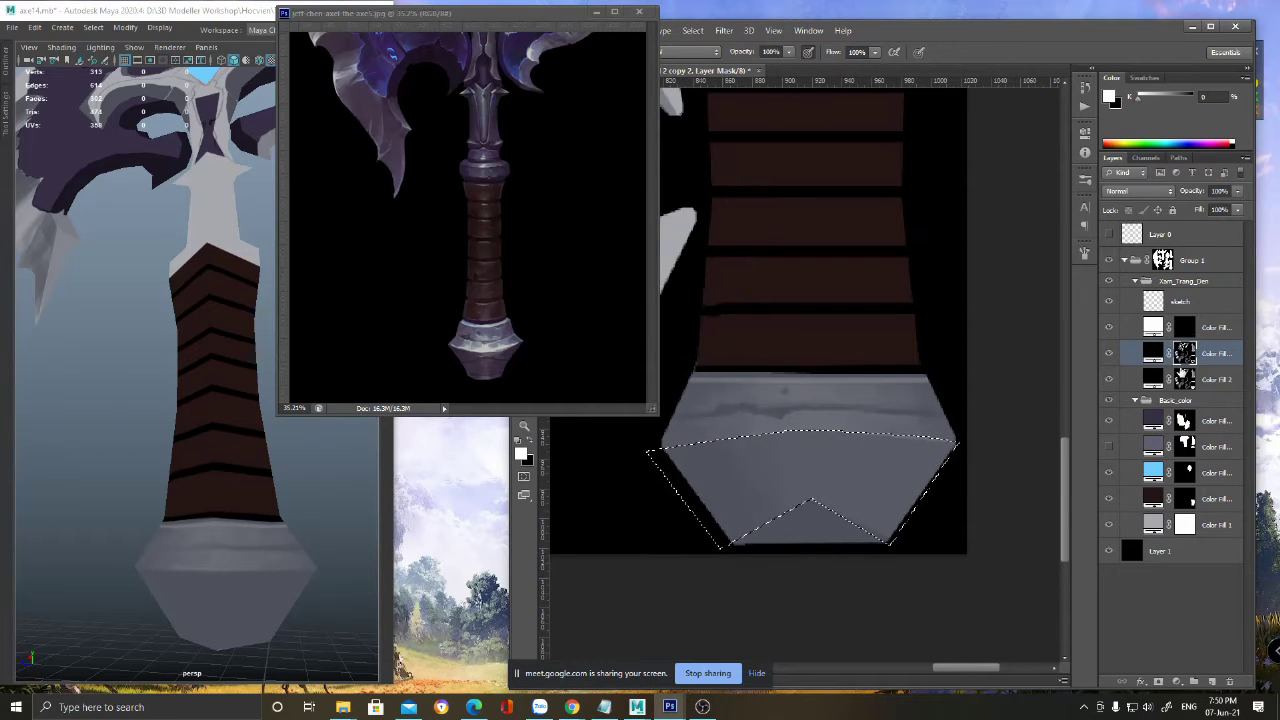
pyautogui.keyDown('alt'); pyautogui.click(1184, 360); pyautogui.keyUp('alt')
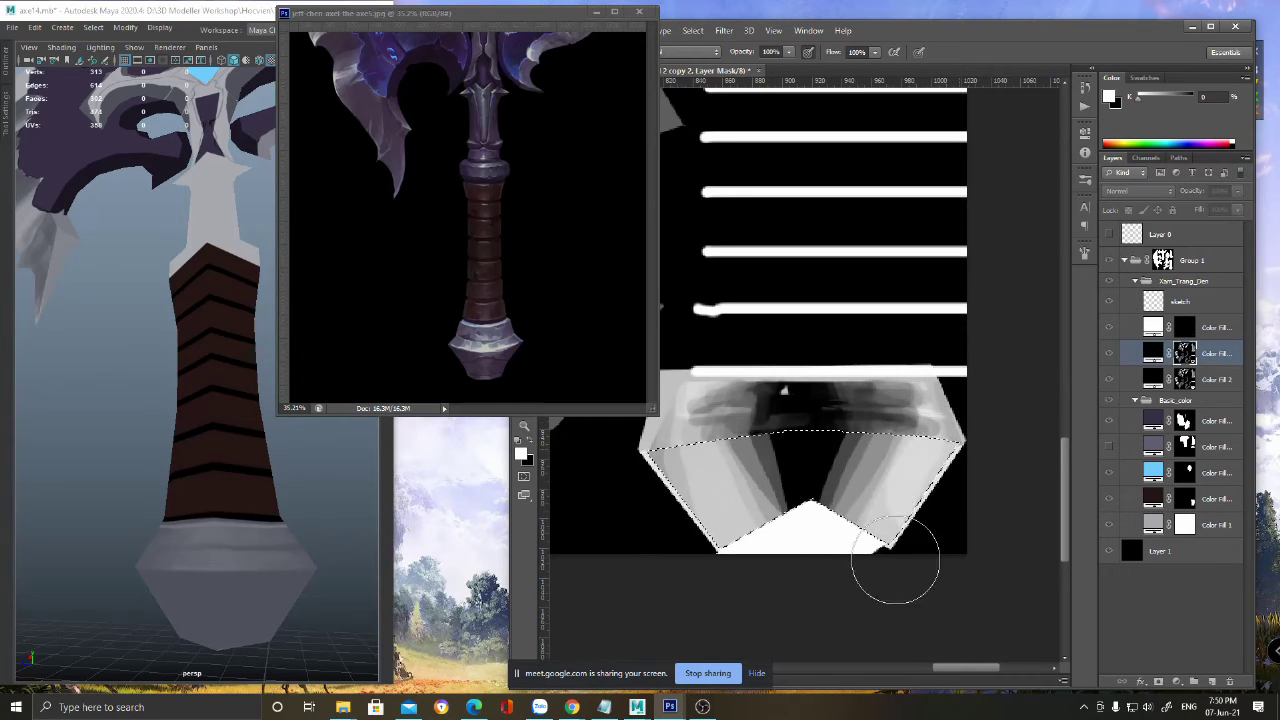
pyautogui.keyDown('alt'); pyautogui.click(1184, 358); pyautogui.keyUp('alt')
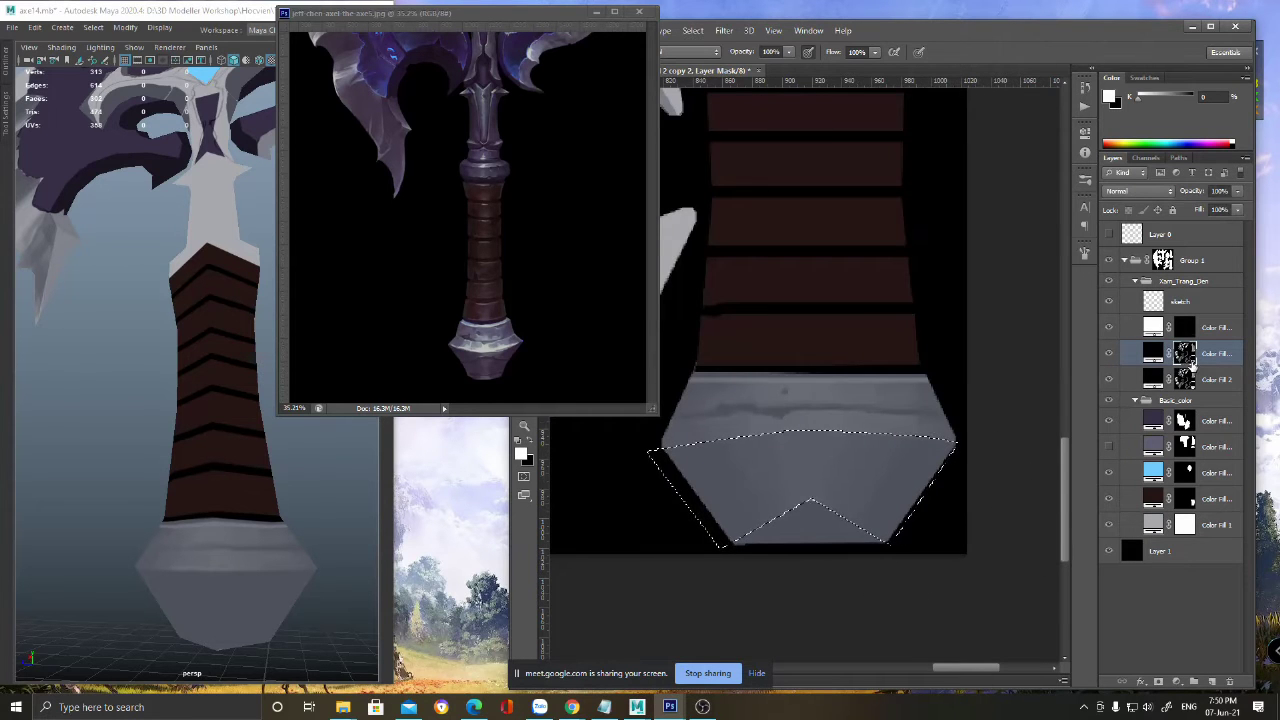
pyautogui.click(1107, 355)
pyautogui.click(1107, 356)
pyautogui.click(1107, 355)
pyautogui.click(1107, 355)
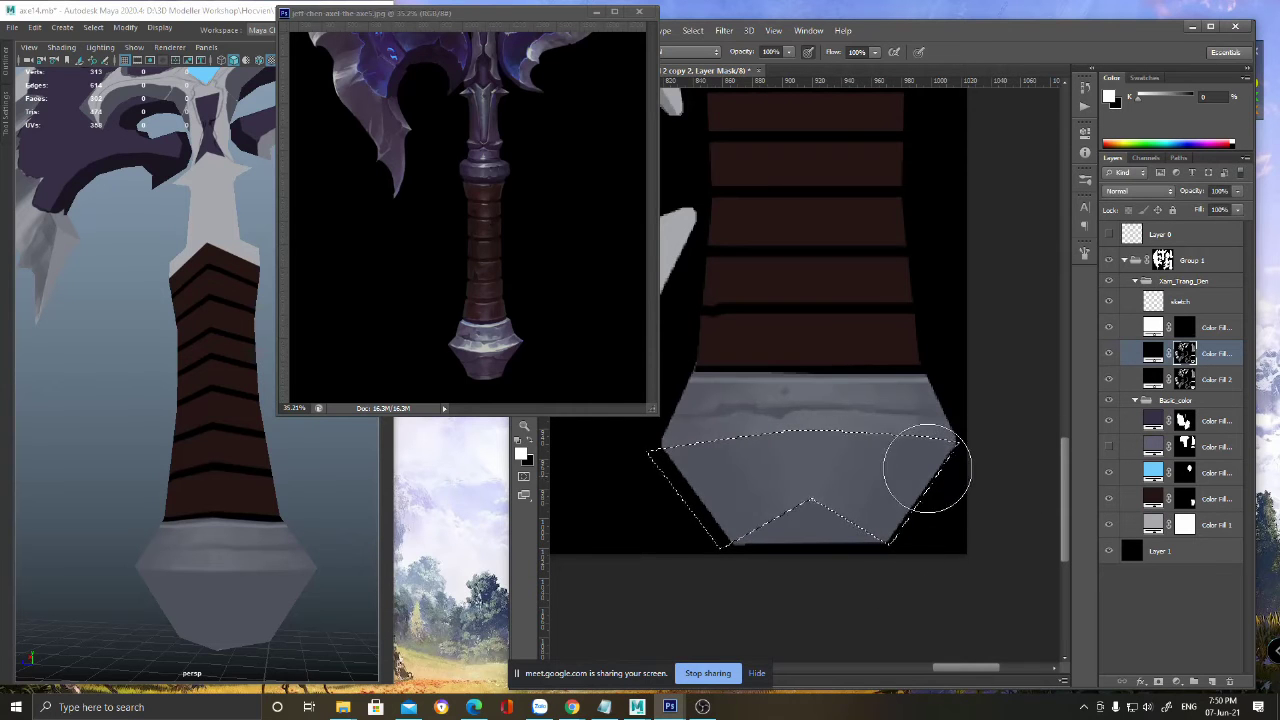
# - Deselect the facet, save the texture and inspect the new pommel shading on the whole axe in Maya
pyautogui.hotkey('ctrl', 'd')
pyautogui.keyDown('ctrl'); pyautogui.moveTo(930, 496); pyautogui.dragTo(893, 487); pyautogui.keyUp('ctrl')
pyautogui.hotkey('ctrl', 's')
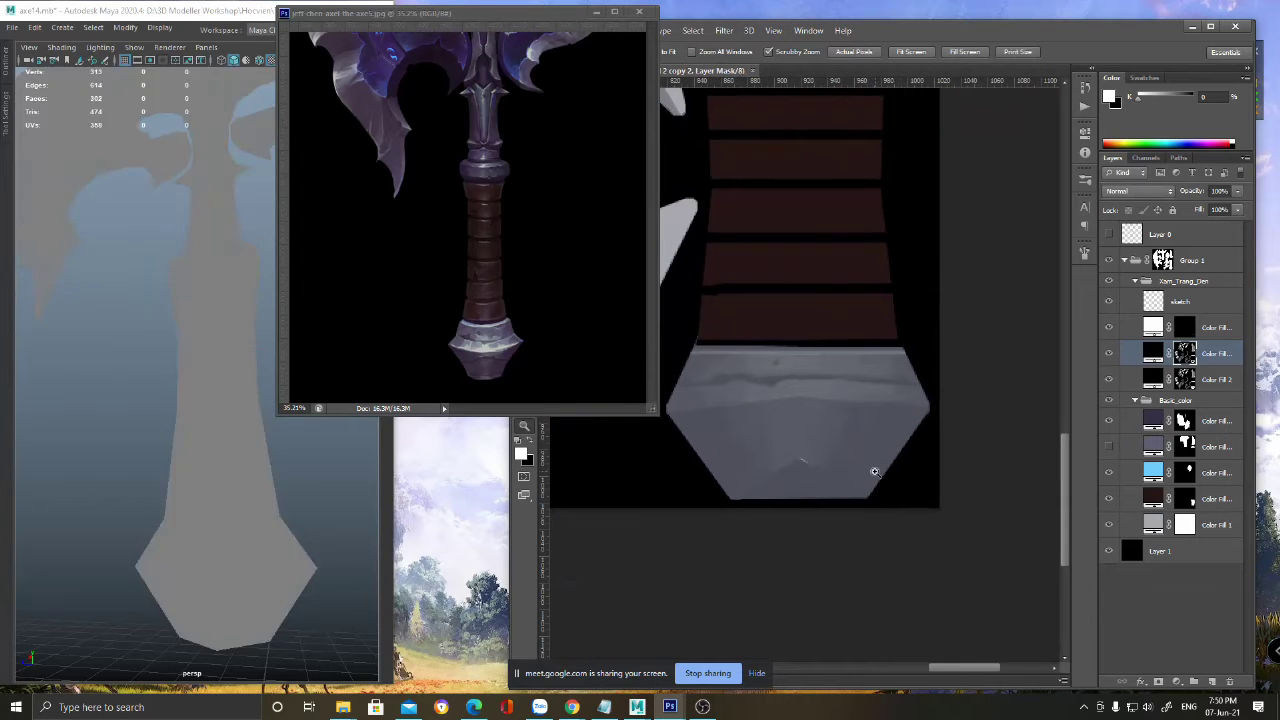
pyautogui.keyDown('alt'); pyautogui.moveTo(184, 549); pyautogui.dragTo(263, 537); pyautogui.keyUp('alt')
pyautogui.keyDown('alt'); pyautogui.moveTo(263, 537); pyautogui.dragTo(228, 471, button='right'); pyautogui.keyUp('alt')
pyautogui.keyDown('alt'); pyautogui.moveTo(228, 471); pyautogui.dragTo(250, 485); pyautogui.keyUp('alt')
pyautogui.keyDown('alt'); pyautogui.moveTo(250, 485); pyautogui.dragTo(246, 477, button='right'); pyautogui.keyUp('alt')
pyautogui.keyDown('alt'); pyautogui.moveTo(246, 477); pyautogui.dragTo(249, 478); pyautogui.keyUp('alt')
pyautogui.keyDown('alt'); pyautogui.moveTo(249, 478); pyautogui.dragTo(249, 491, button='right'); pyautogui.keyUp('alt')
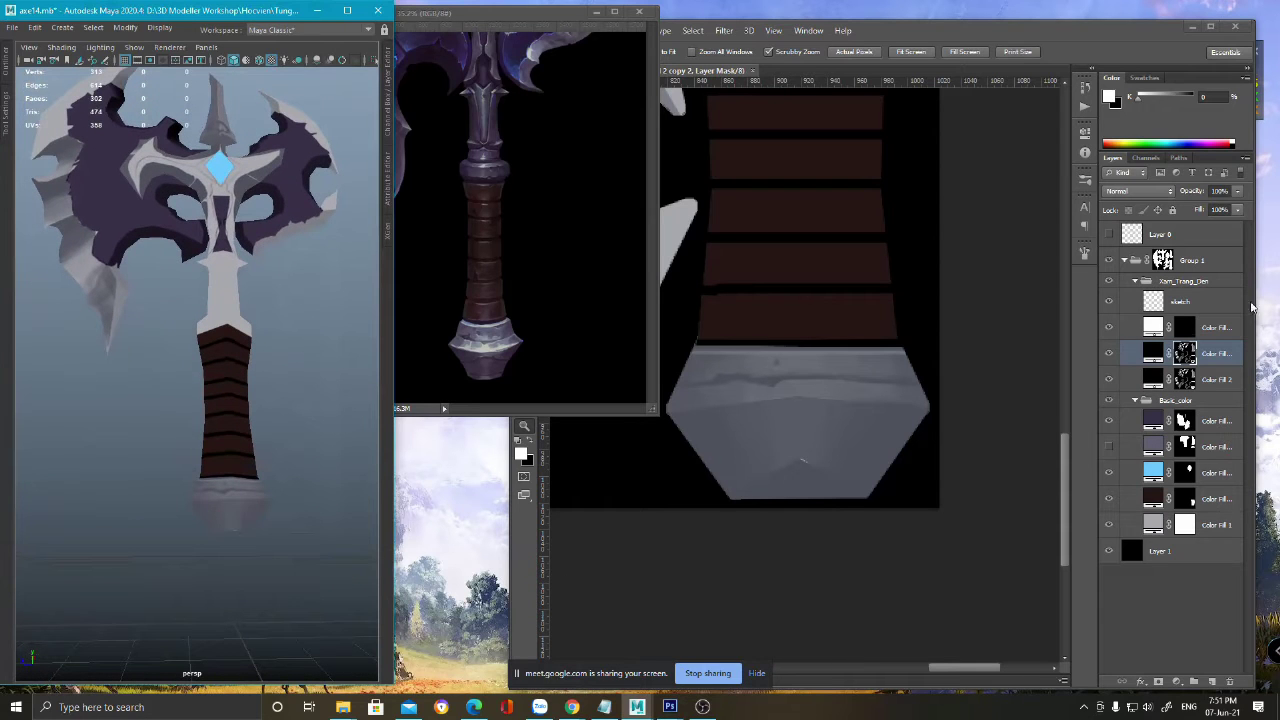
# - Paint a thin light highlight along the ridge below the crack on the white Color Fill layer's mask and hide that layer
pyautogui.click(1155, 329)
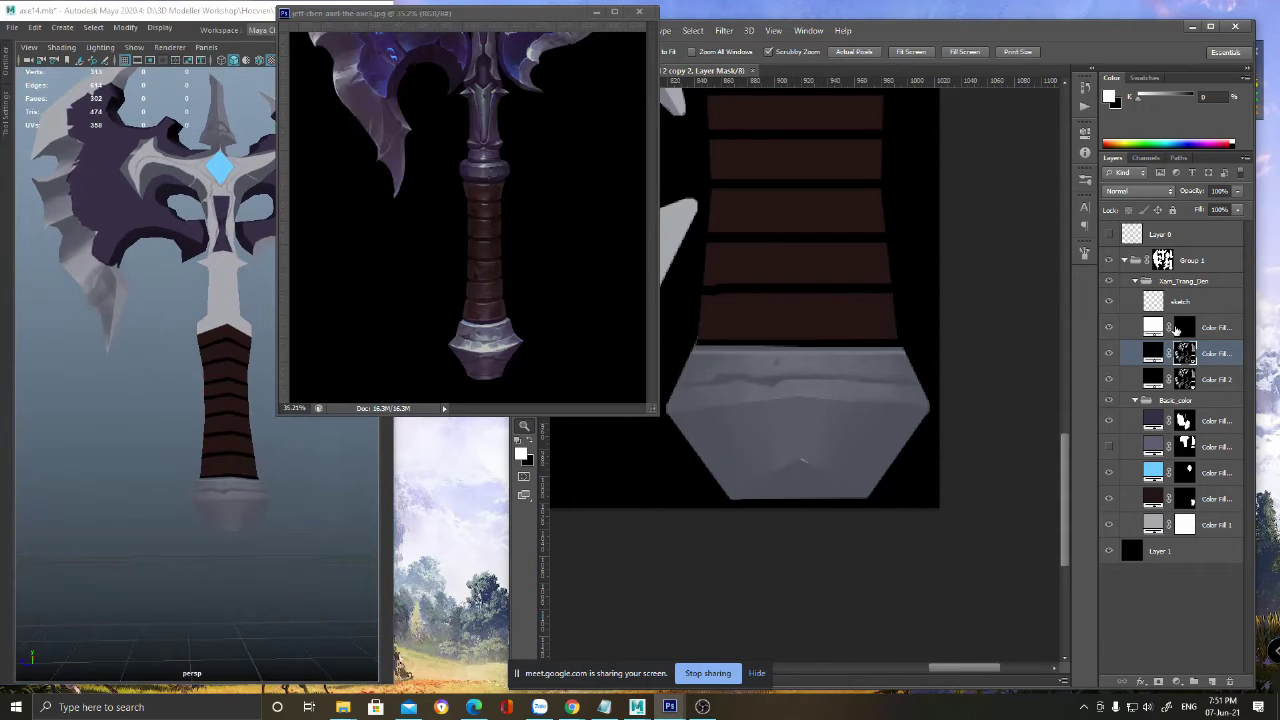
pyautogui.click(1177, 330)
pyautogui.press('b')
pyautogui.press('[')
pyautogui.press('[')
pyautogui.press('[')
pyautogui.press('[')
pyautogui.press('[')
pyautogui.press('[')
pyautogui.press('[')
pyautogui.press('[')
pyautogui.press('[')
pyautogui.press('[')
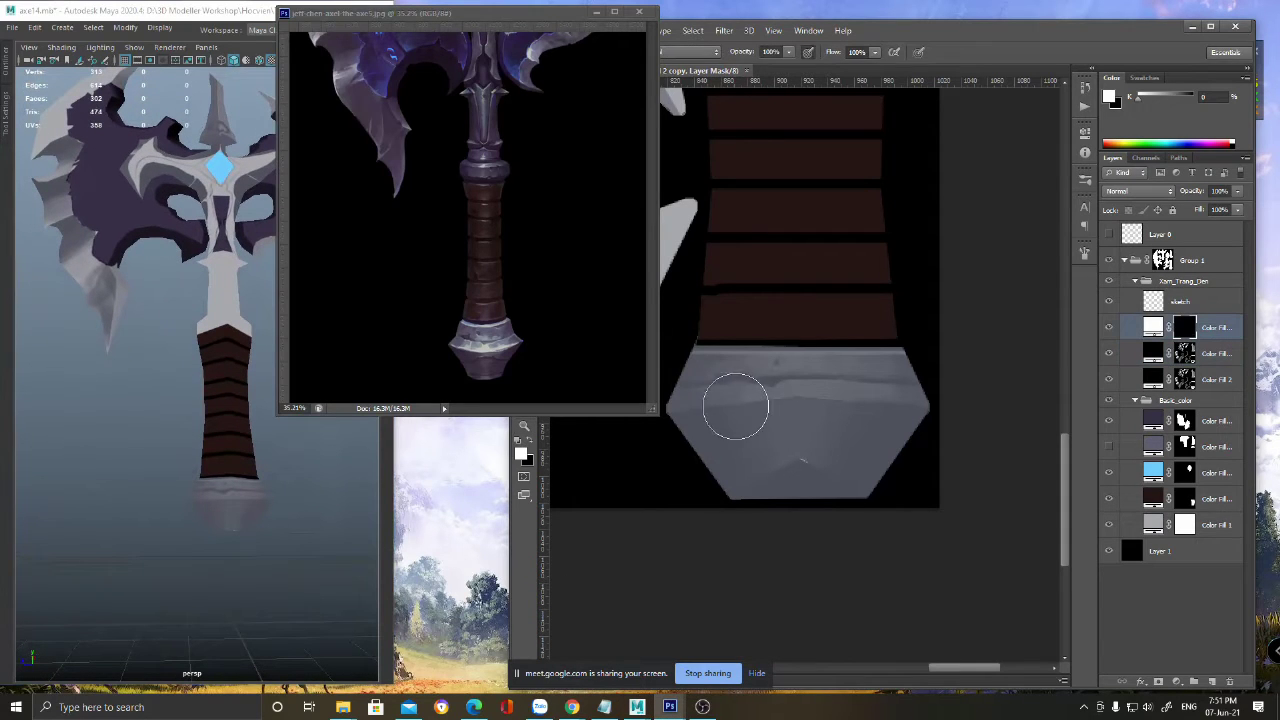
pyautogui.moveTo(722, 403); pyautogui.dragTo(910, 407)
pyautogui.press('x')
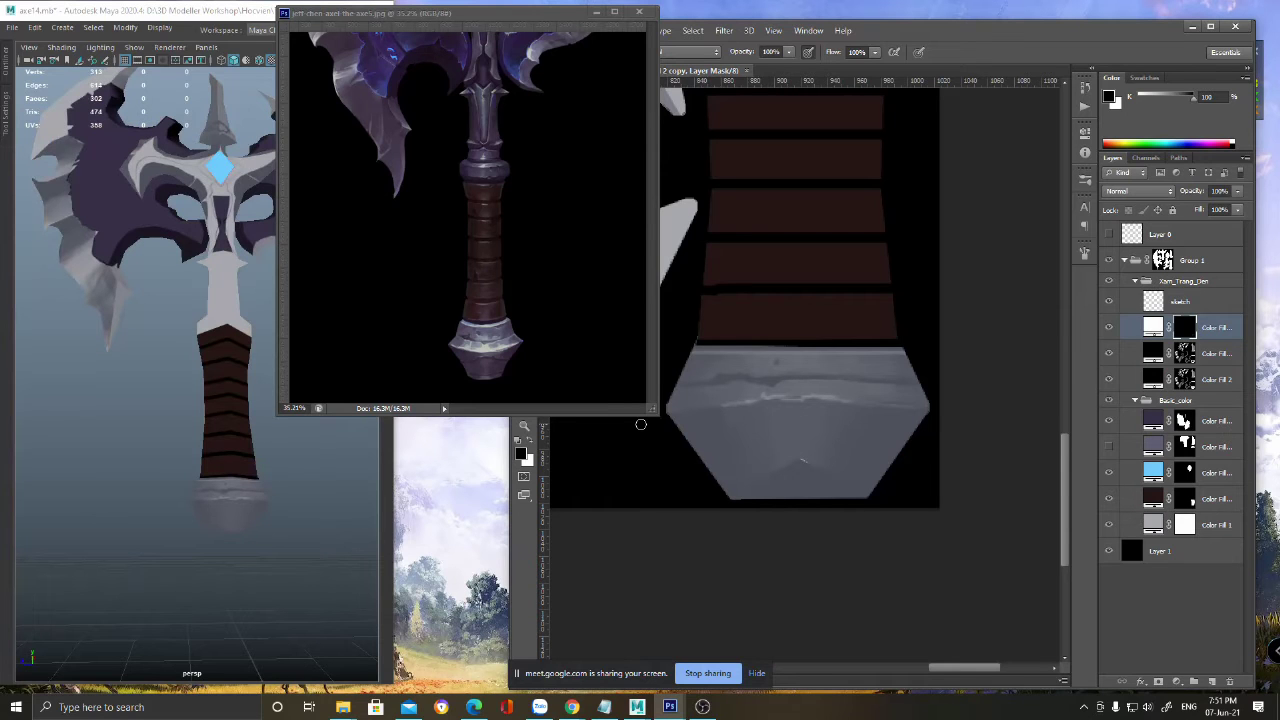
pyautogui.click(1108, 327)
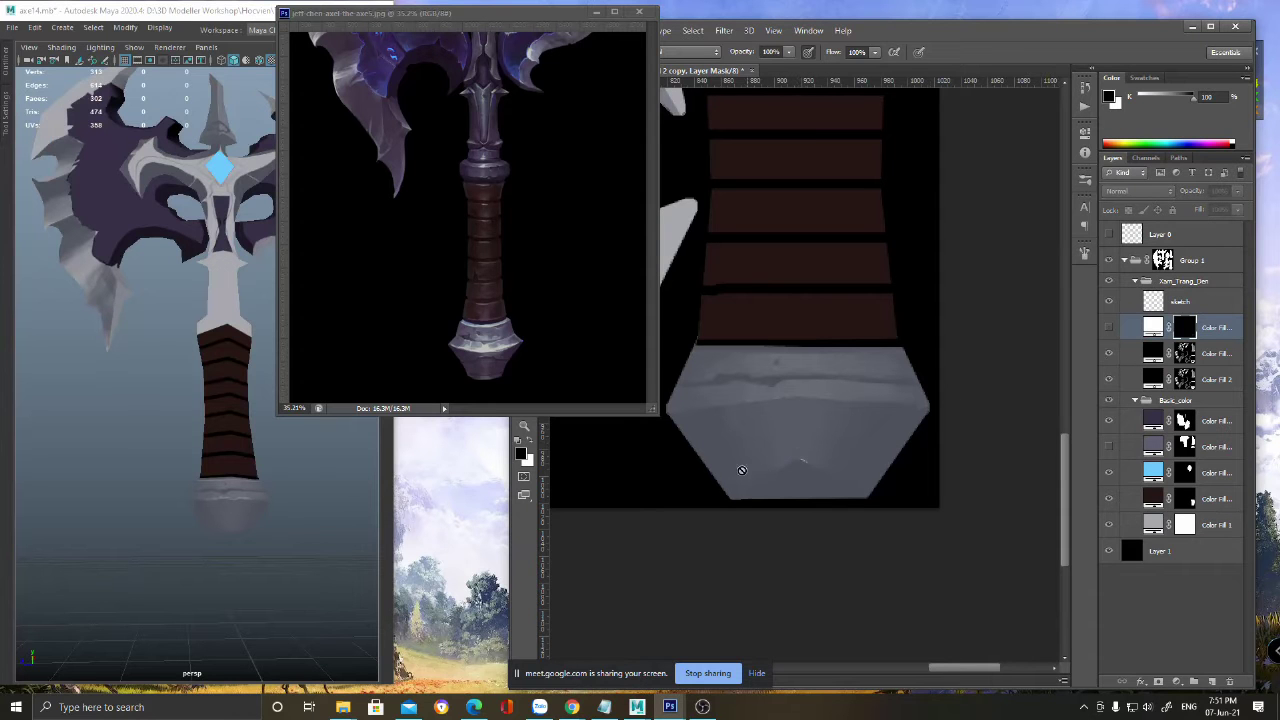
# - Show the Color Fill 2 mask on its own and select the pommel's middle facet with the Polygonal Lasso
pyautogui.keyDown('alt'); pyautogui.click(1183, 353); pyautogui.keyUp('alt')
pyautogui.click(1185, 378)
pyautogui.keyDown('alt'); pyautogui.click(1185, 379); pyautogui.keyUp('alt')
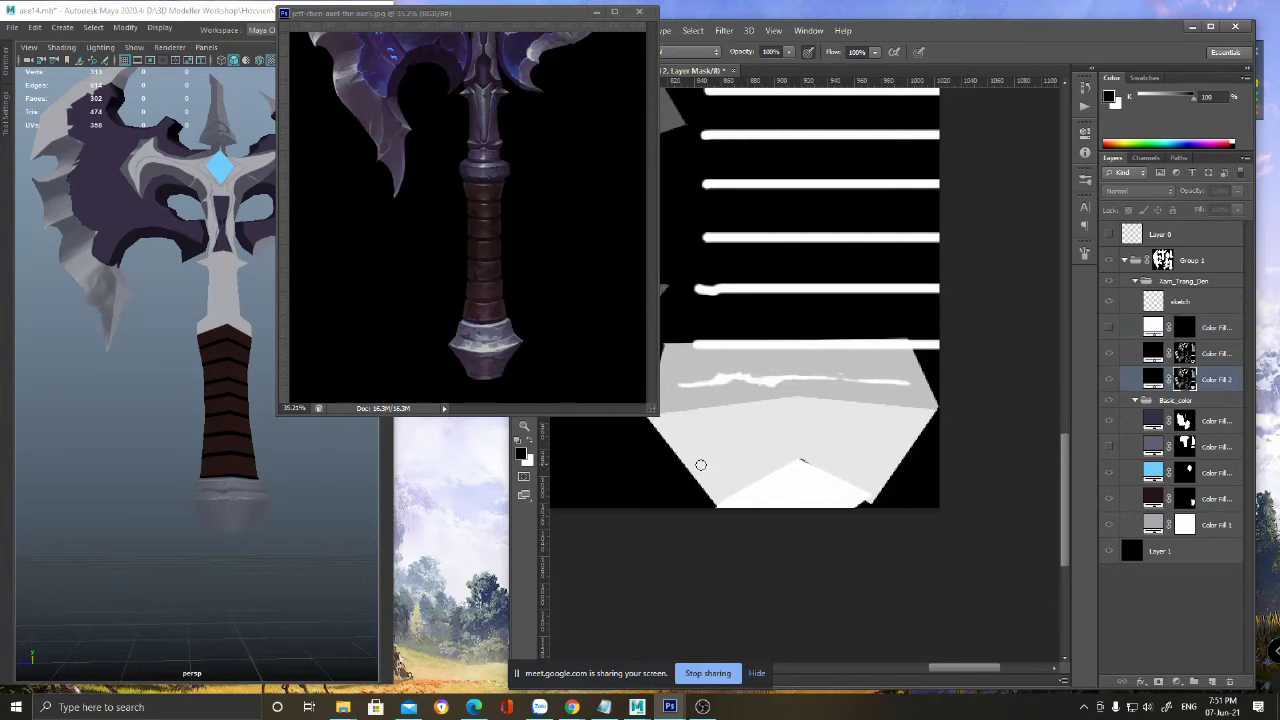
pyautogui.press('l')
pyautogui.scroll(2, 730, 495)
pyautogui.click(649, 472)
pyautogui.click(718, 559)
pyautogui.click(805, 510)
pyautogui.click(885, 549)
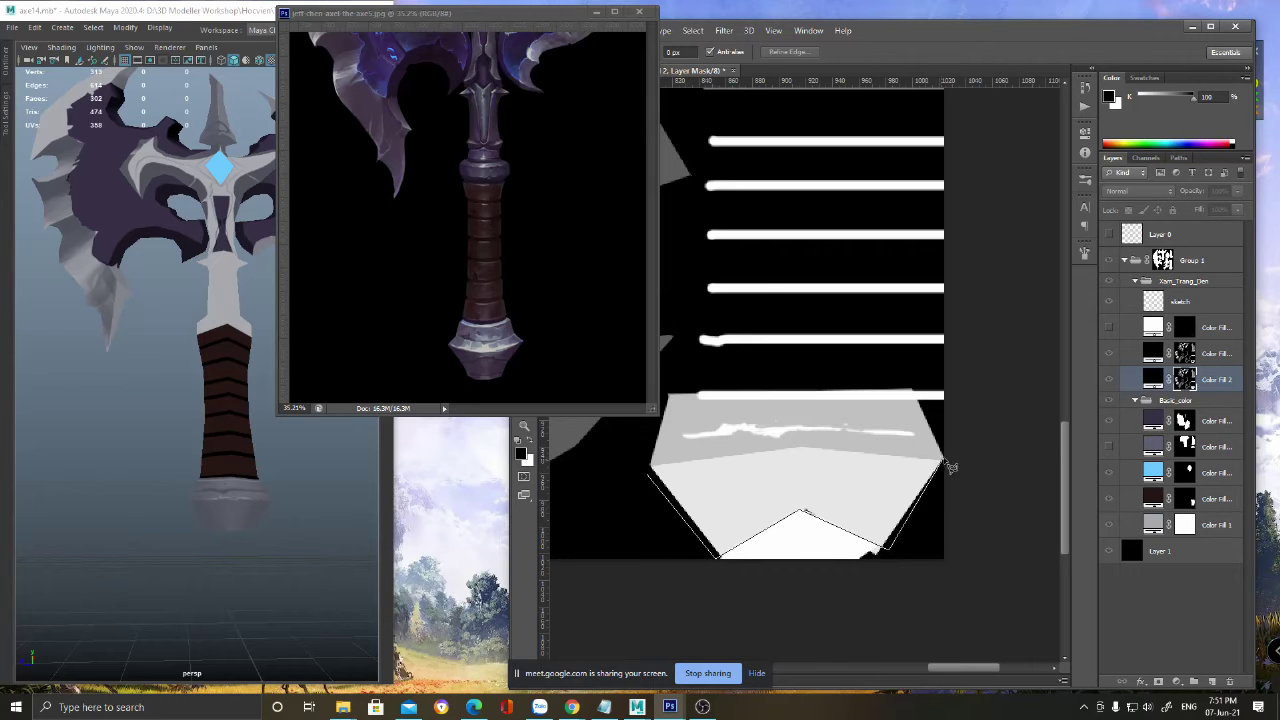
pyautogui.click(652, 476)
pyautogui.press('b')
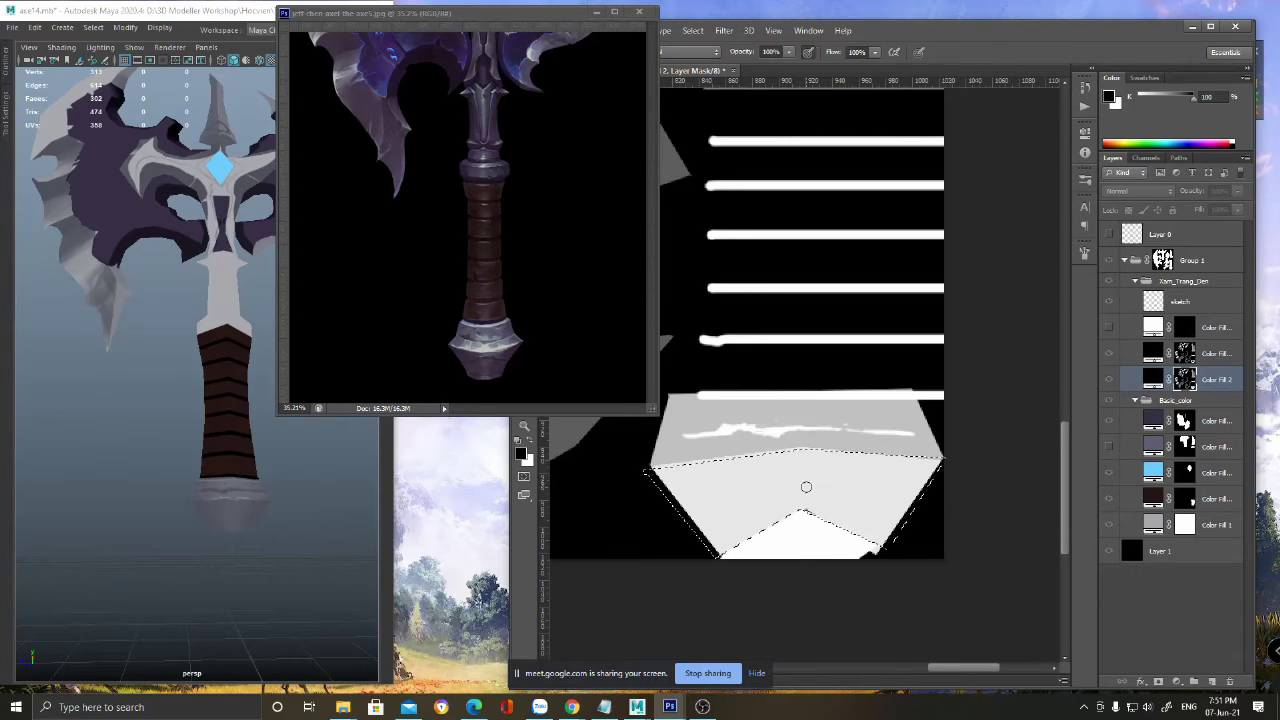
# - Strengthen the white strokes on both sides of the selected facet on the upper black Color Fill layer's mask
pyautogui.keyDown('alt'); pyautogui.click(1184, 356); pyautogui.keyUp('alt')
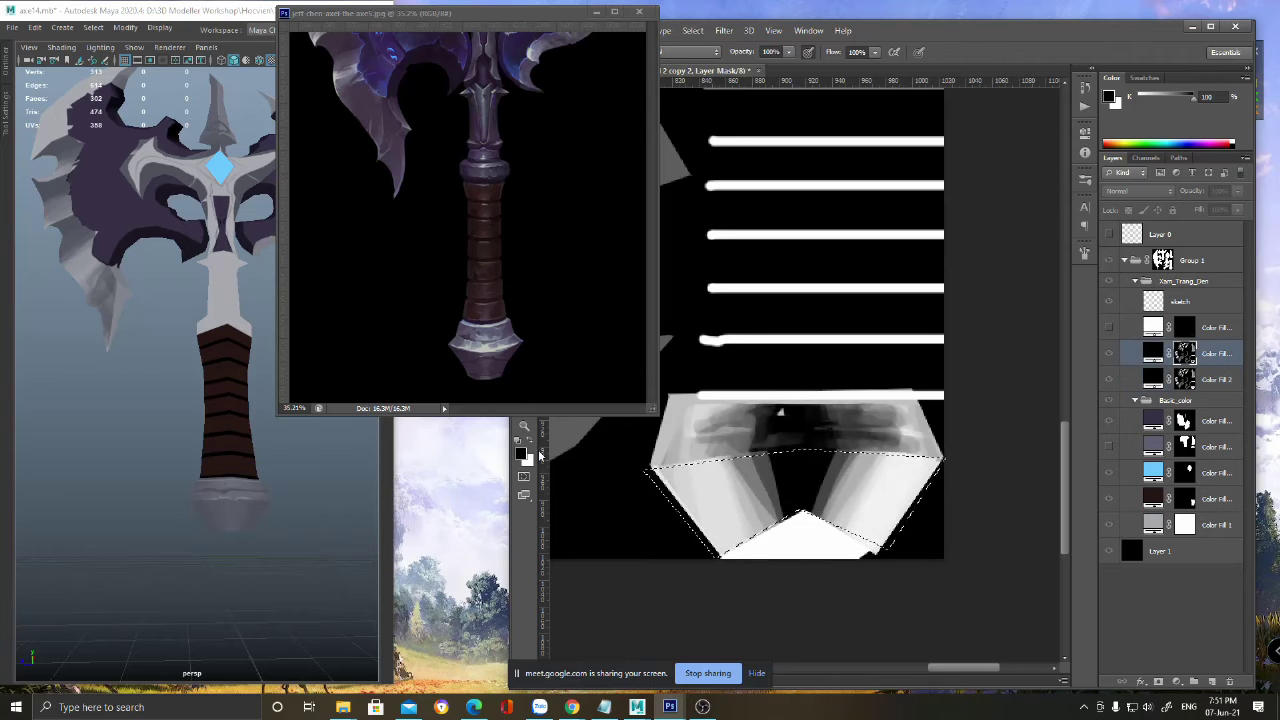
pyautogui.press('x')
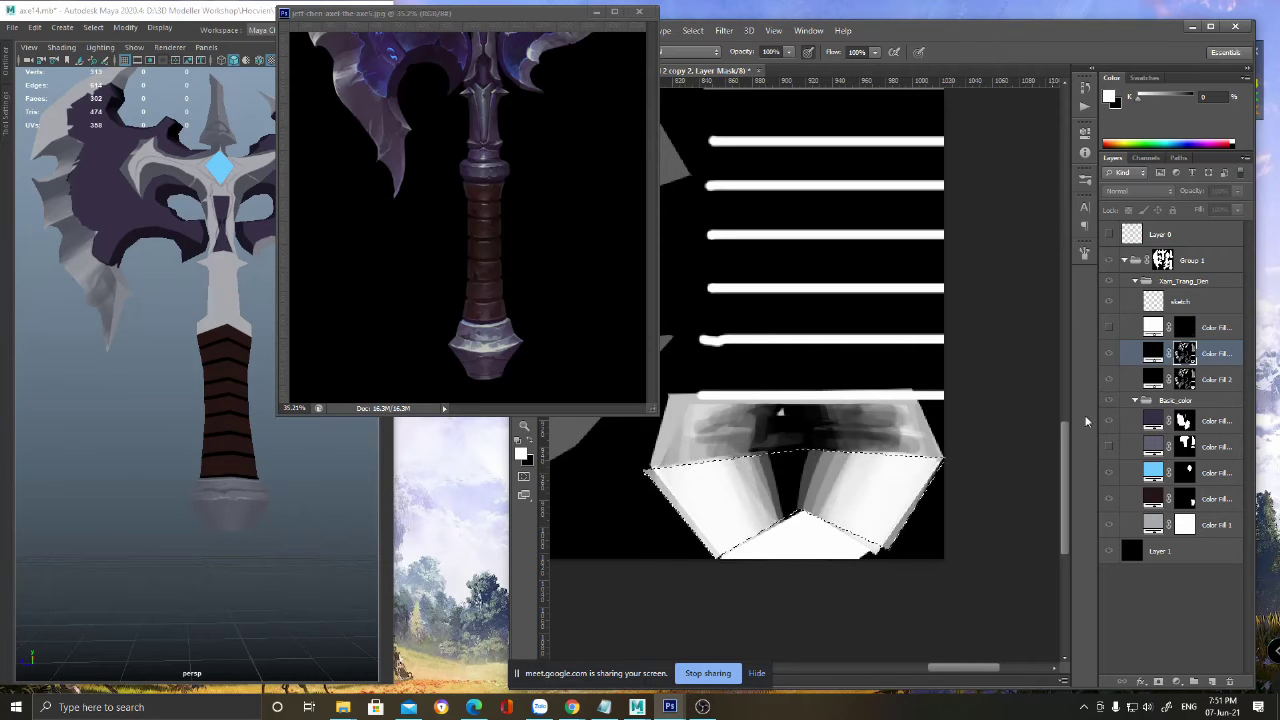
pyautogui.click(1155, 361)
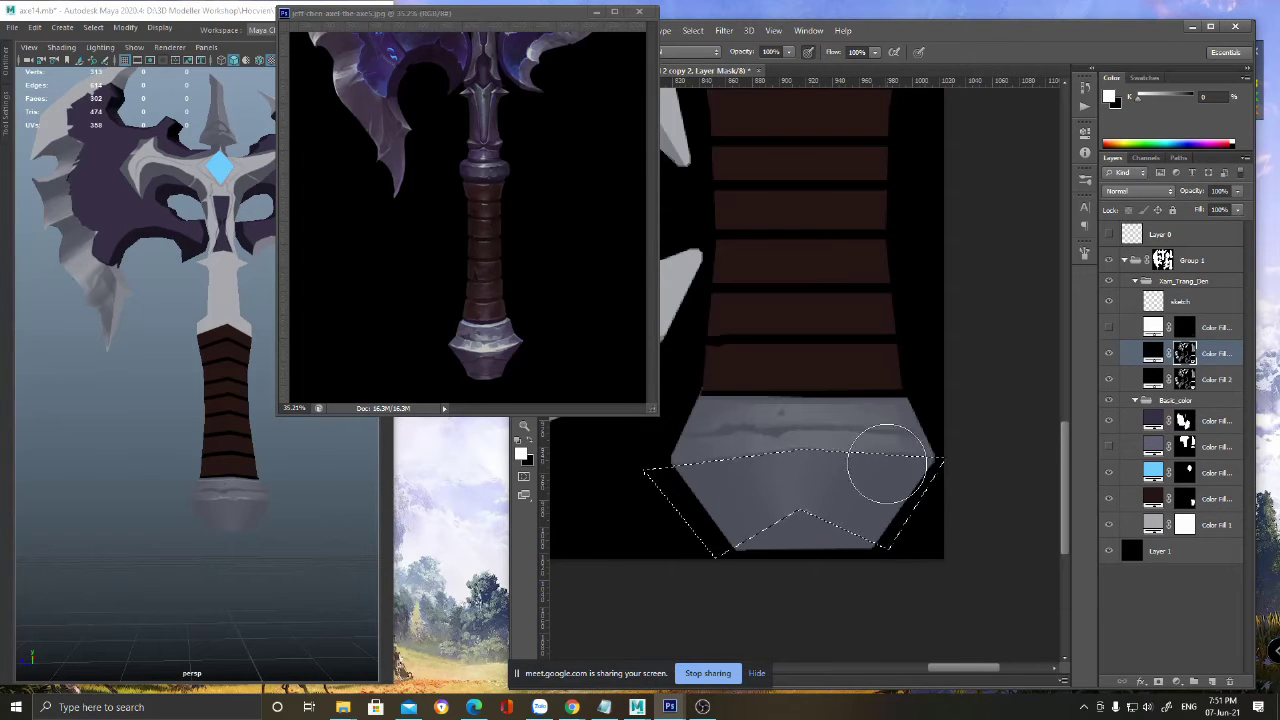
# - Paint a bright highlight down the facet's centre with black on the Color Fill 2 mask, save, and check it on the Maya model
pyautogui.press('x')
pyautogui.moveTo(780, 457)
pyautogui.mouseDown()
pyautogui.moveTo(794, 486)
pyautogui.moveTo(816, 478)
pyautogui.moveTo(777, 517)
pyautogui.mouseUp()
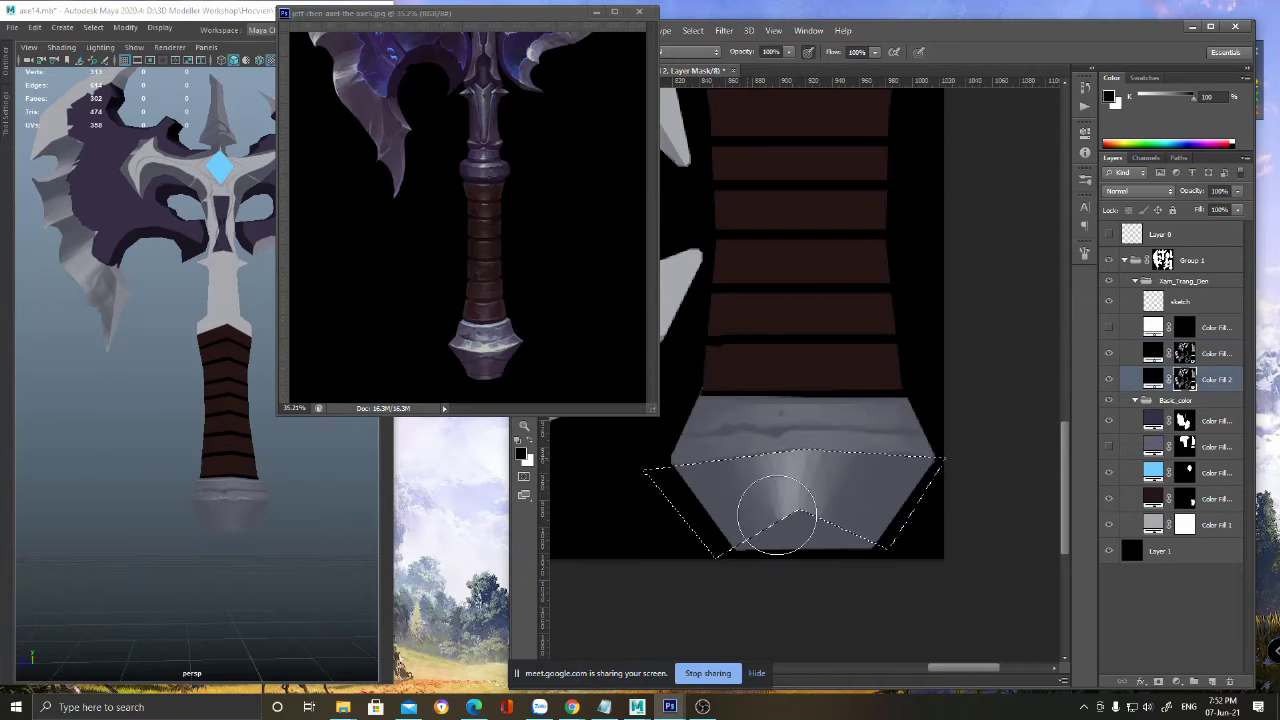
pyautogui.hotkey('ctrl', 's')
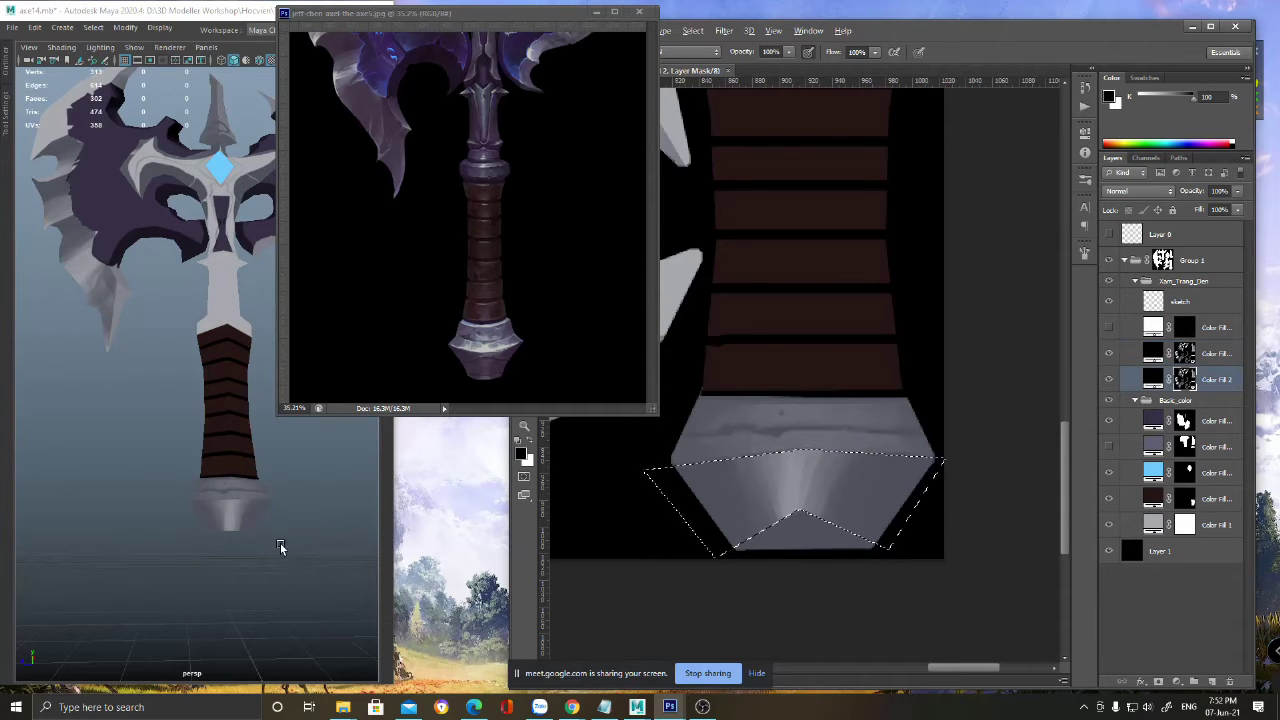
pyautogui.keyDown('alt'); pyautogui.moveTo(281, 546); pyautogui.dragTo(284, 557); pyautogui.keyUp('alt')
pyautogui.keyDown('alt'); pyautogui.moveTo(284, 557); pyautogui.dragTo(250, 583, button='right'); pyautogui.keyUp('alt')
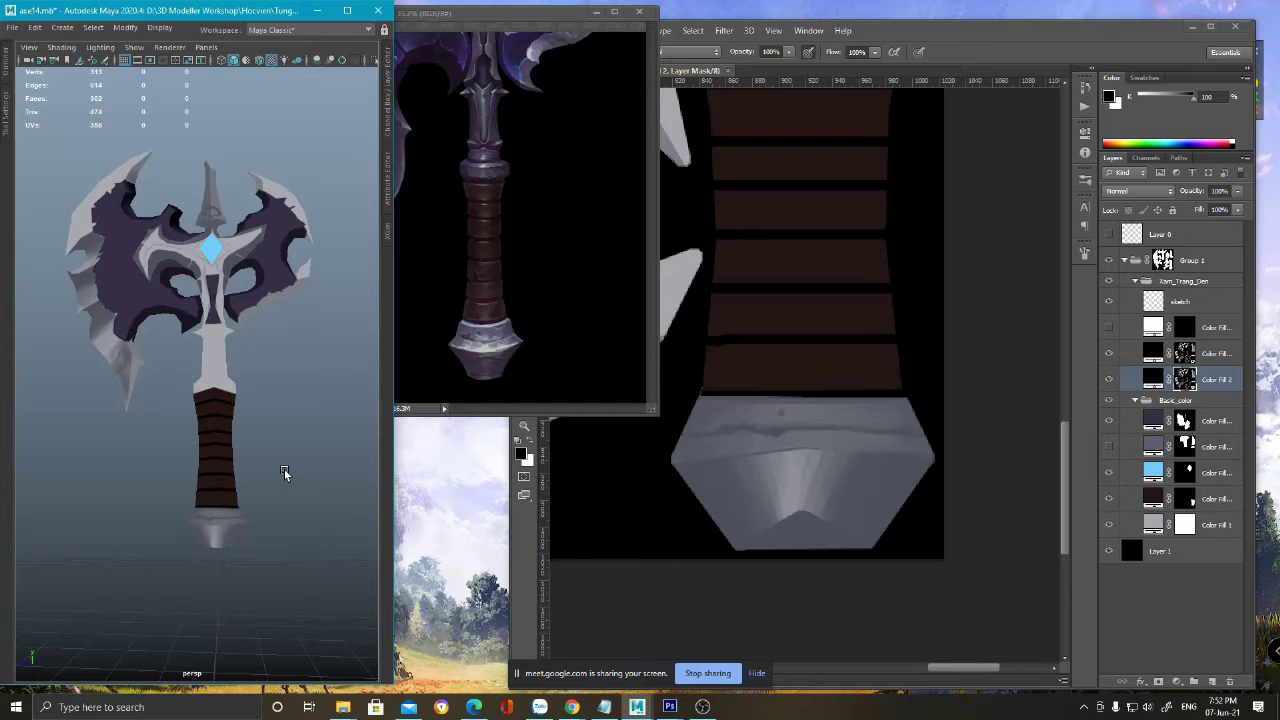
# - Select the whole handle silhouette with the Magic Wand on the Group 1 mask, then return to the normal view
pyautogui.click(1012, 65)
pyautogui.press('x')
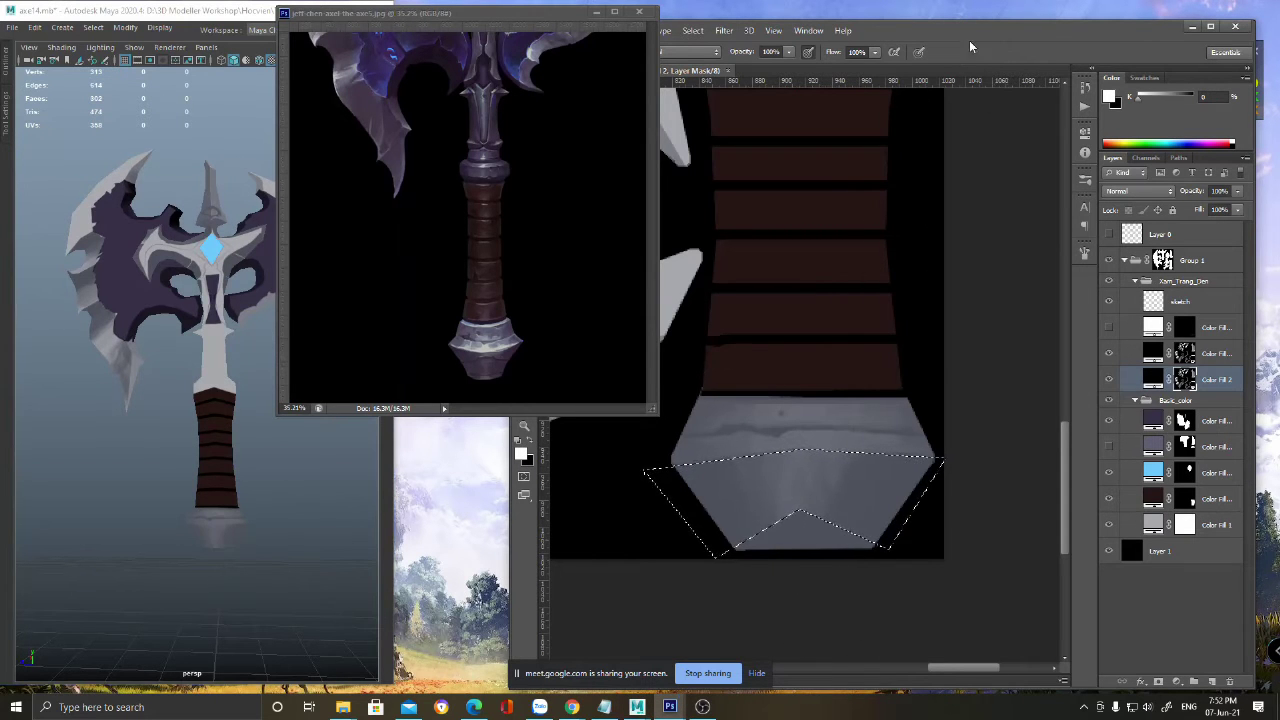
pyautogui.moveTo(822, 288); pyautogui.dragTo(825, 499)
pyautogui.keyDown('ctrl'); pyautogui.moveTo(832, 443); pyautogui.dragTo(827, 338); pyautogui.keyUp('ctrl')
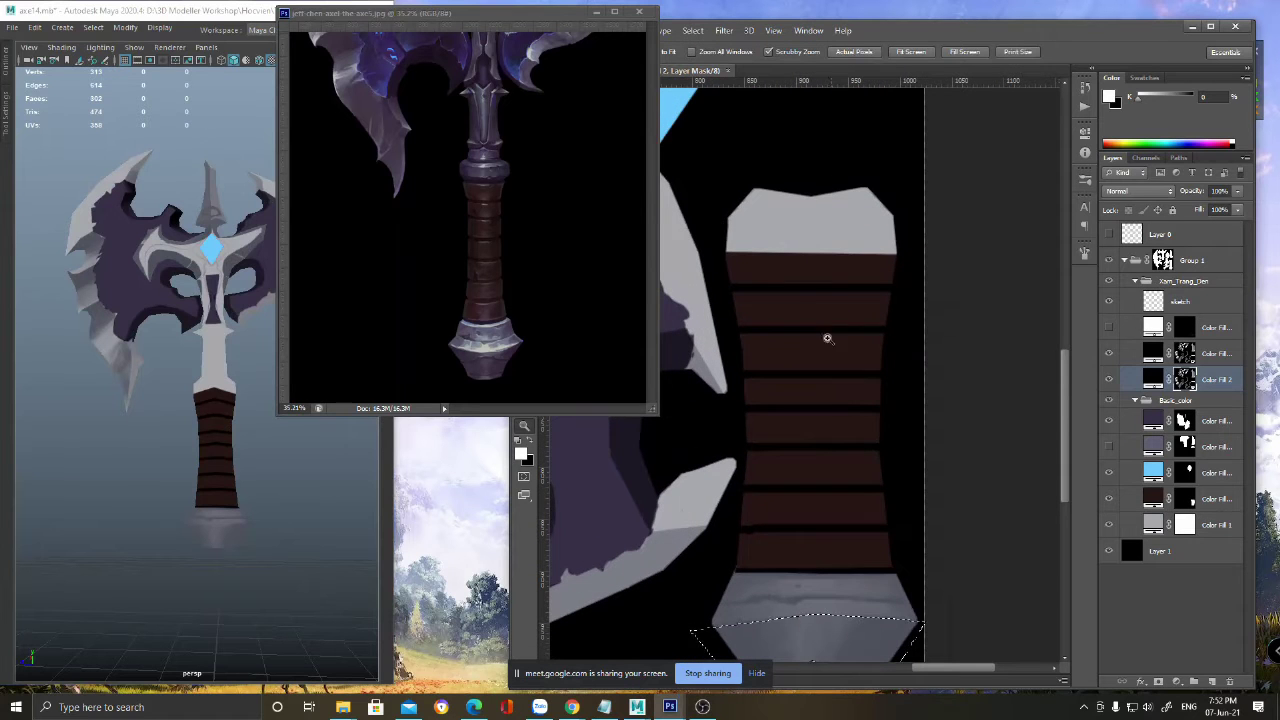
pyautogui.press('l')
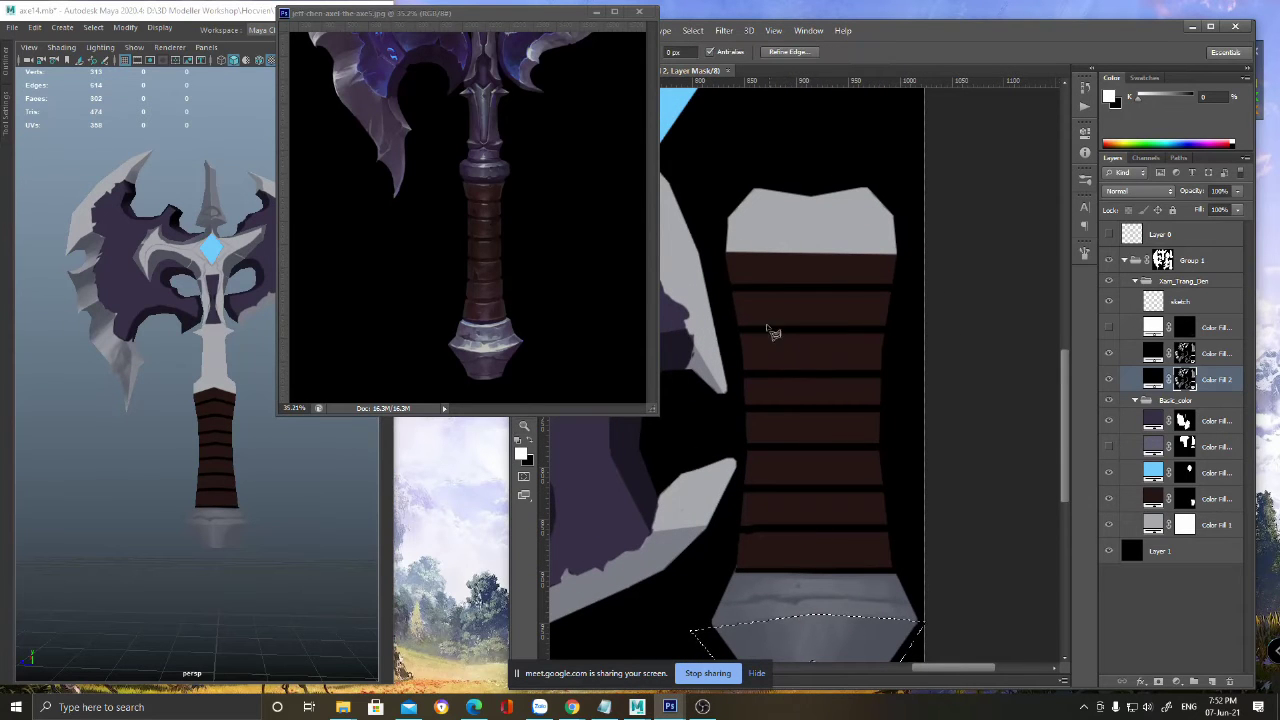
pyautogui.keyDown('alt'); pyautogui.click(1160, 263); pyautogui.keyUp('alt')
pyautogui.press('w')
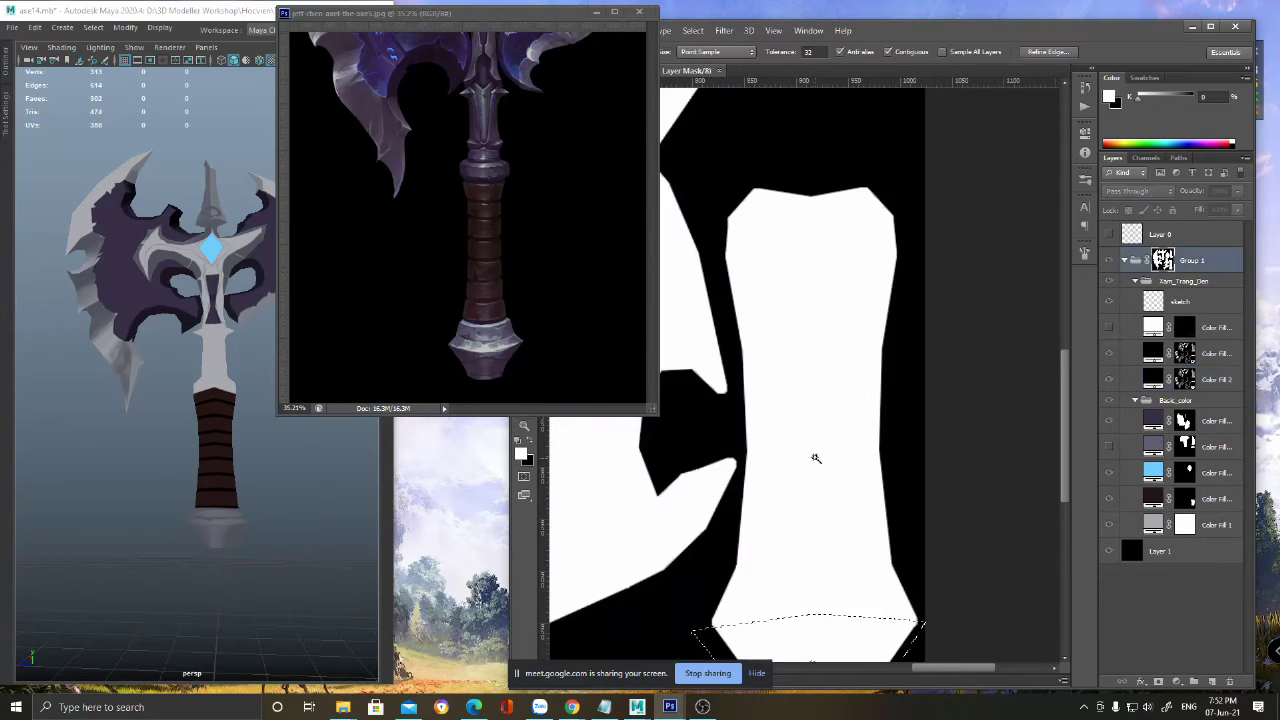
pyautogui.hotkey('ctrl', 'd')
pyautogui.keyDown('alt'); pyautogui.click(1163, 263); pyautogui.keyUp('alt')
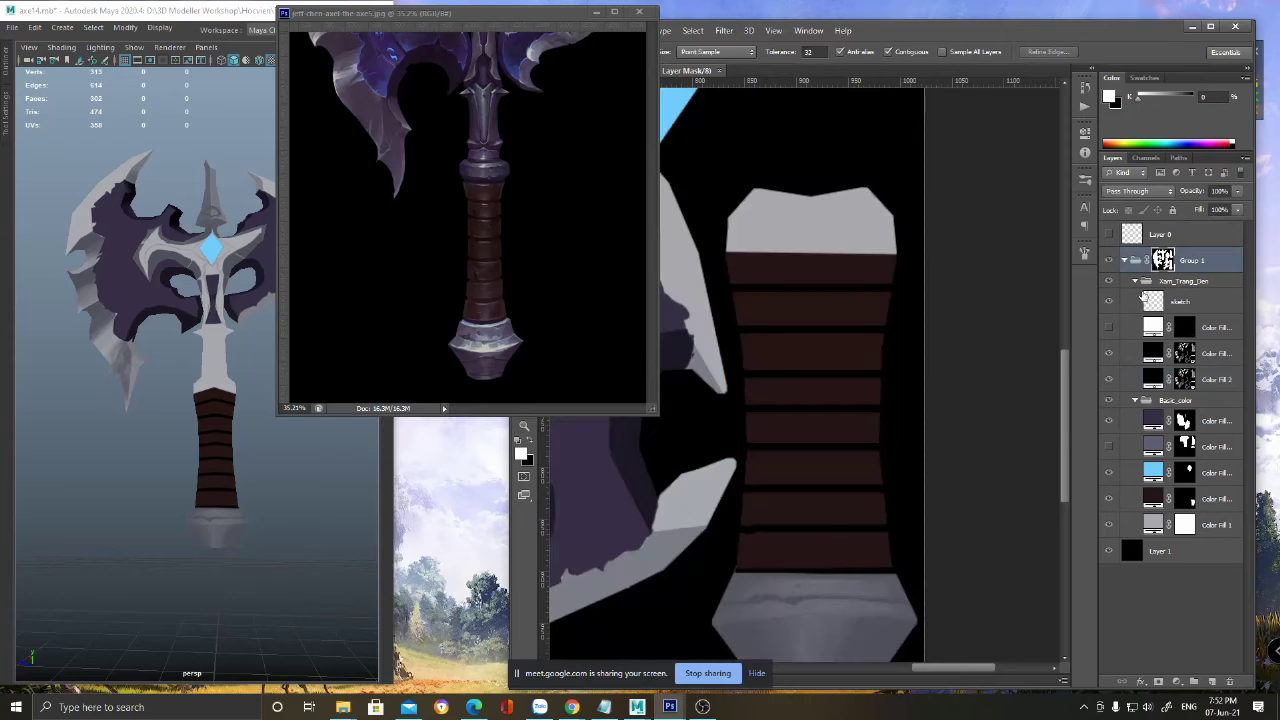
pyautogui.keyDown('alt'); pyautogui.click(1161, 263); pyautogui.keyUp('alt')
pyautogui.click(798, 390)
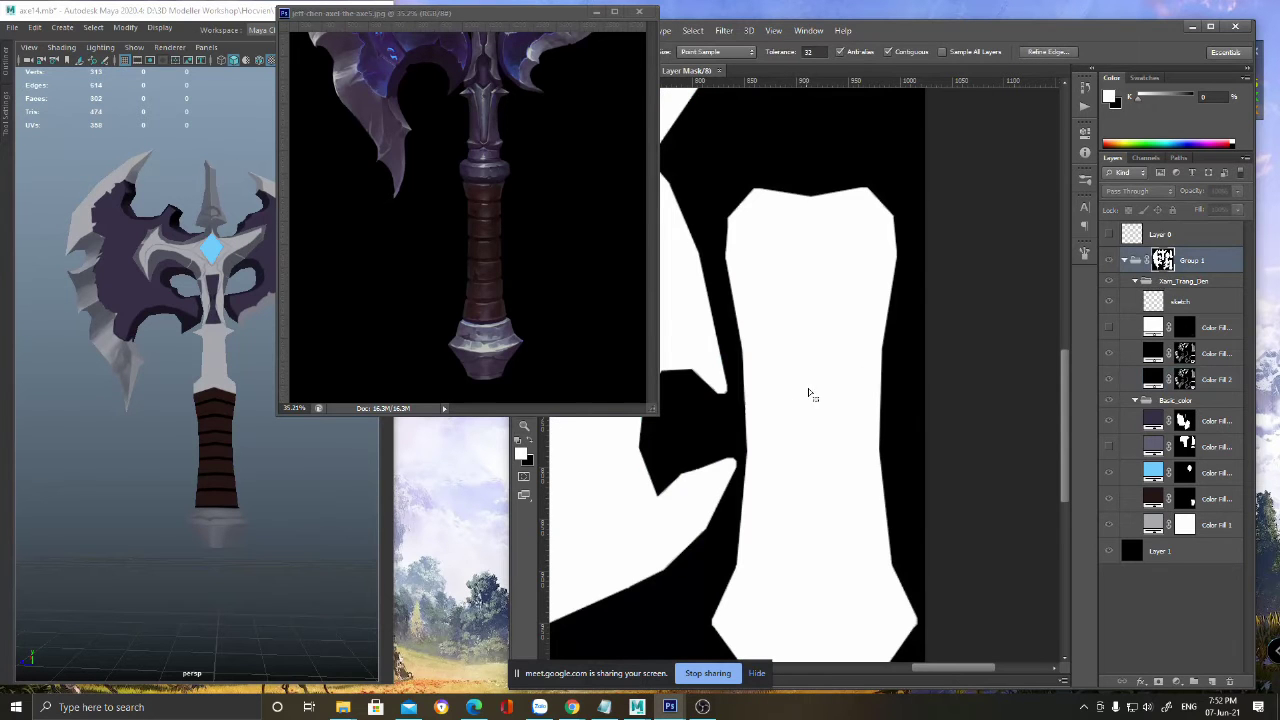
pyautogui.keyDown('alt'); pyautogui.click(1161, 262); pyautogui.keyUp('alt')
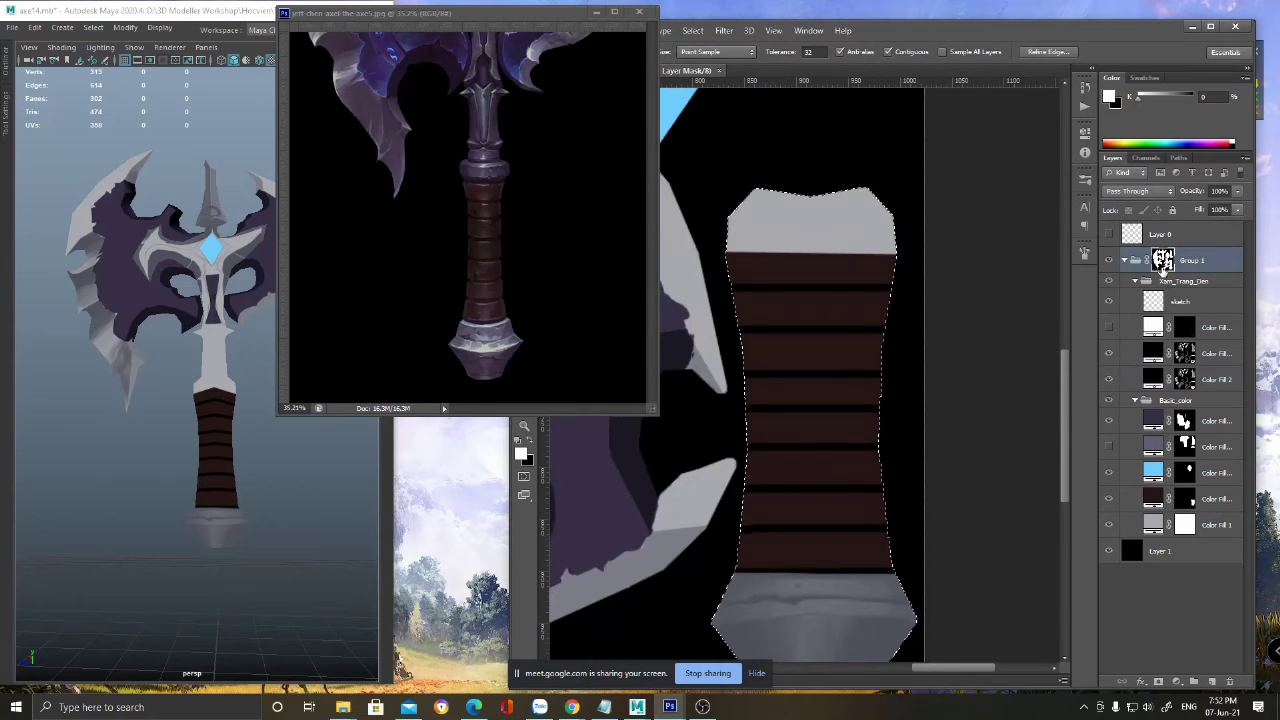
# - Subtract the pommel and the grey upper collar from the selection with the Rectangular Marquee, keeping only the grip
pyautogui.press('m')
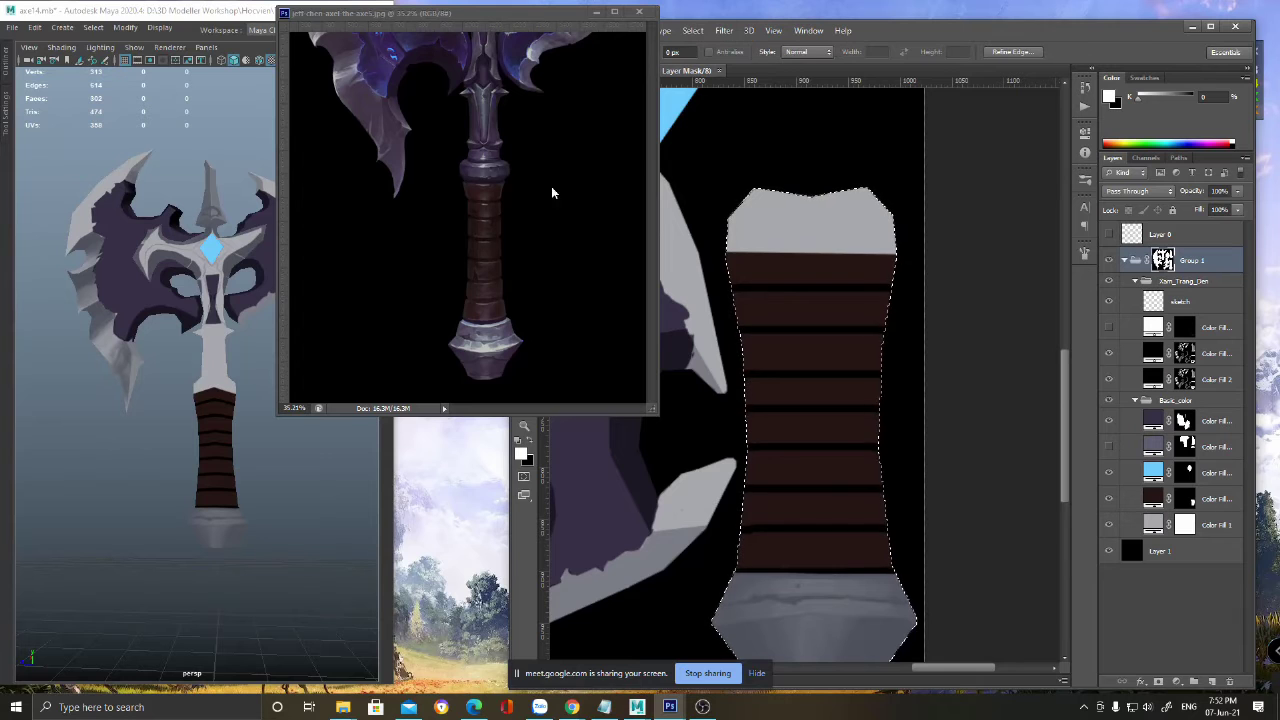
pyautogui.moveTo(847, 560); pyautogui.dragTo(840, 494)
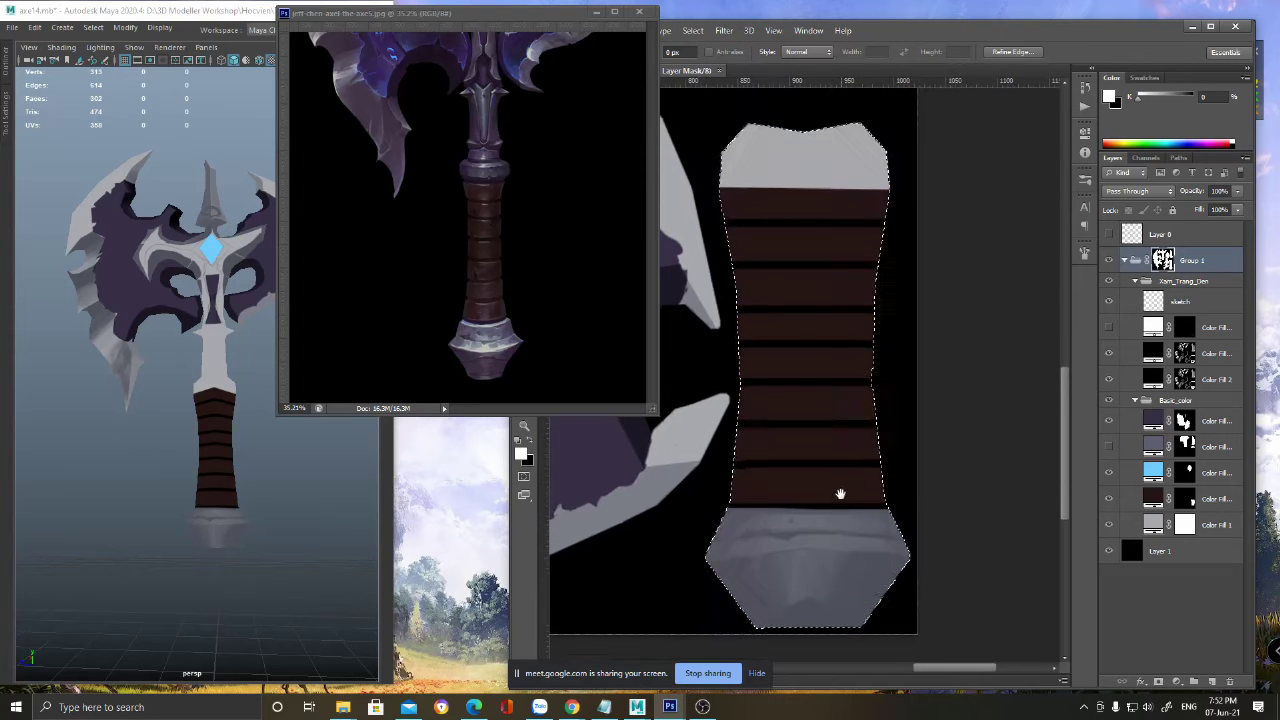
pyautogui.moveTo(673, 505); pyautogui.dragTo(952, 642)
pyautogui.moveTo(834, 315); pyautogui.dragTo(844, 398)
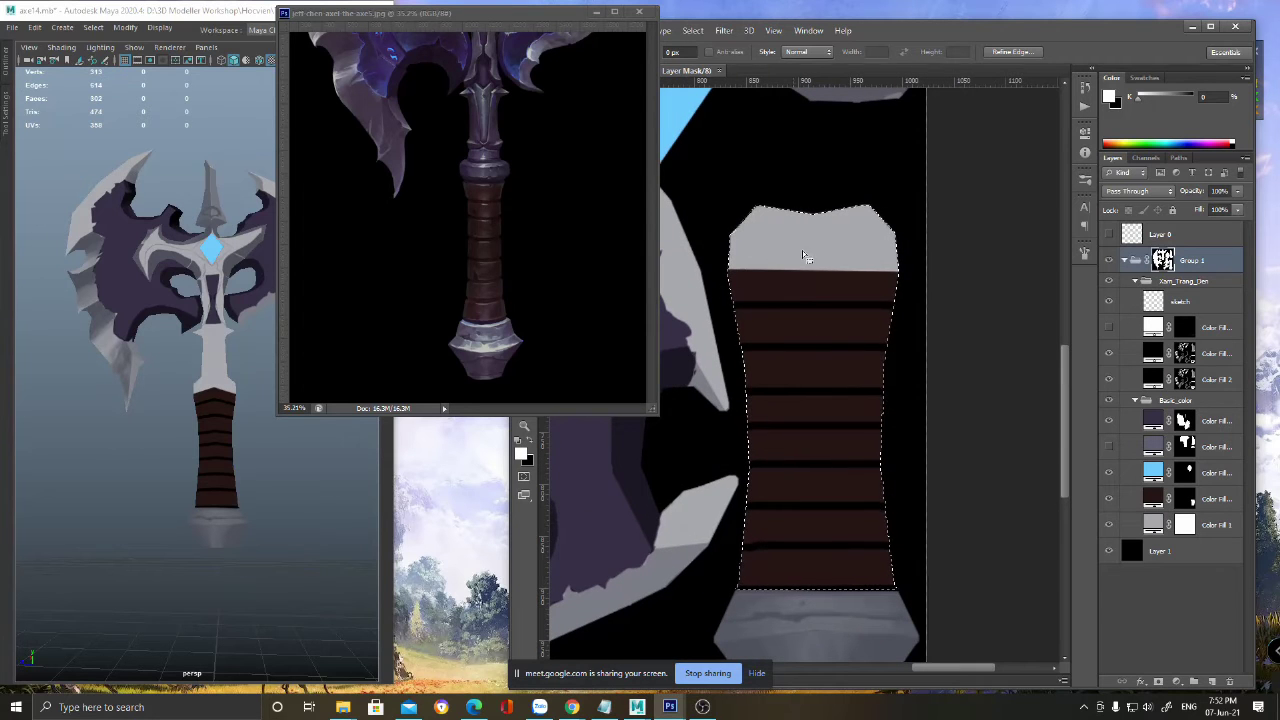
pyautogui.moveTo(703, 182); pyautogui.dragTo(910, 265)
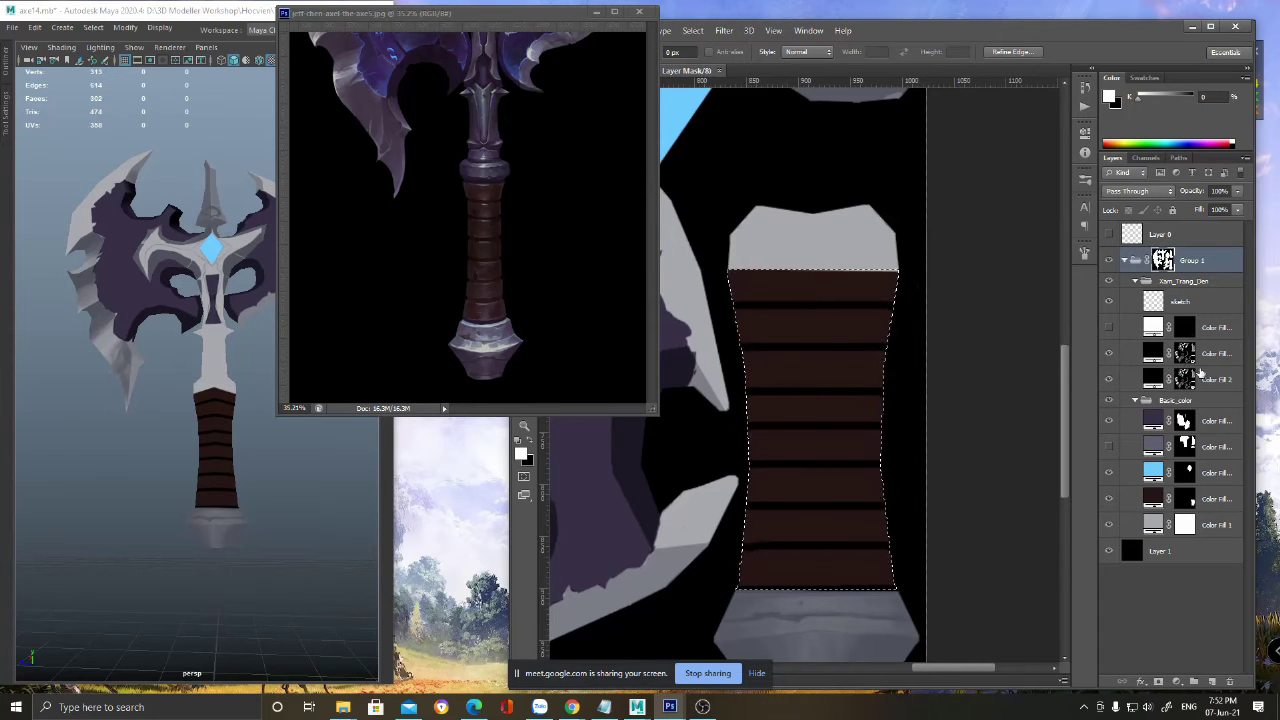
# - Paint white shading over the grip's sides on the upper black Color Fill layer's mask and check it on the Maya model
pyautogui.click(1168, 355)
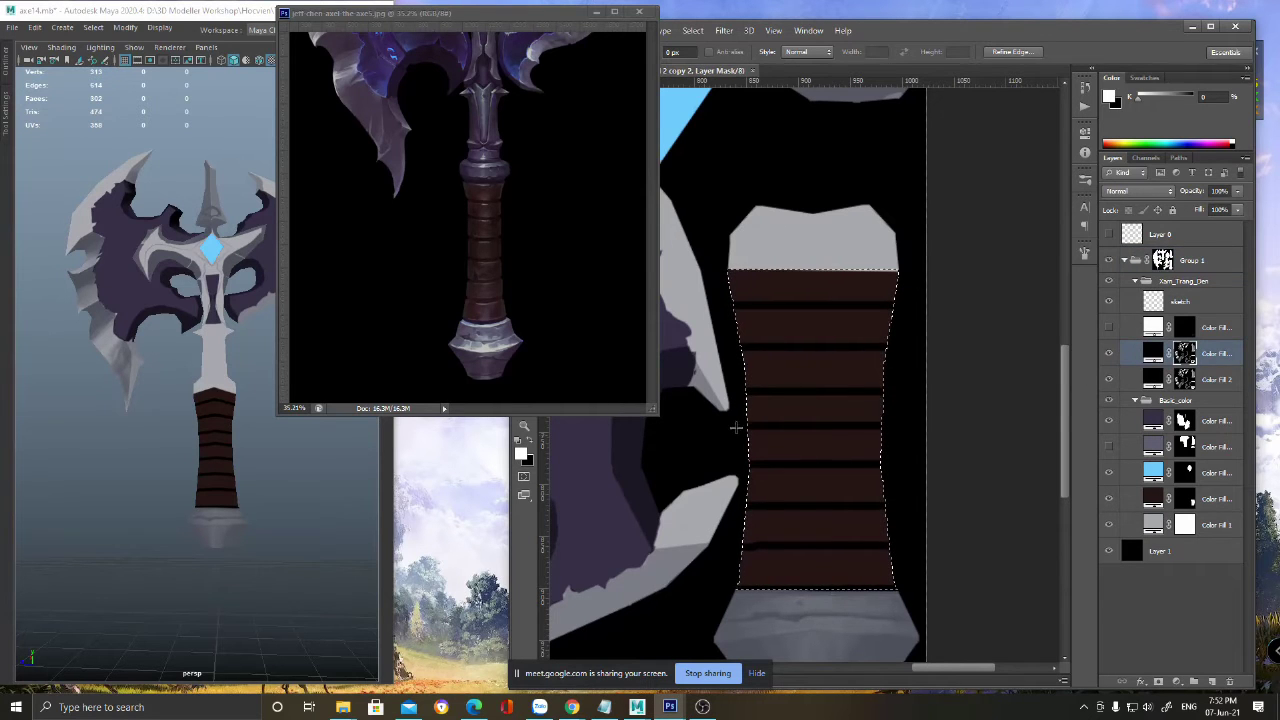
pyautogui.press('b')
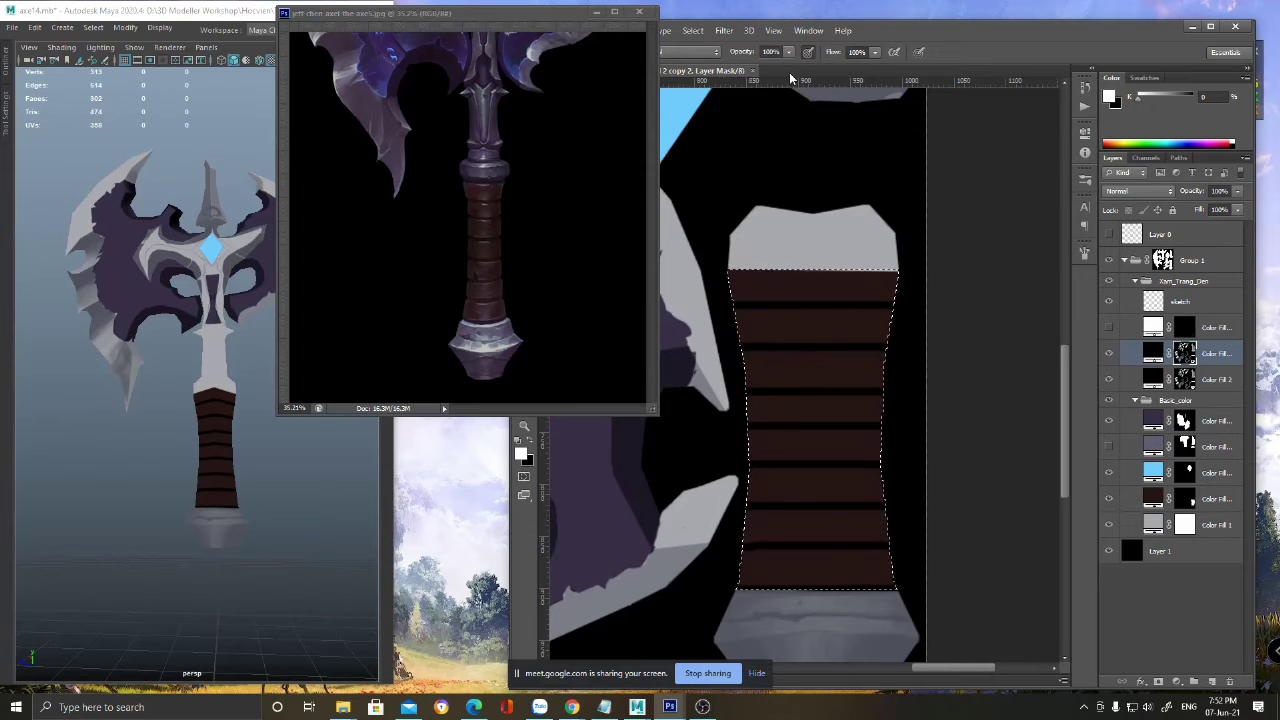
pyautogui.moveTo(740, 250); pyautogui.dragTo(755, 658)
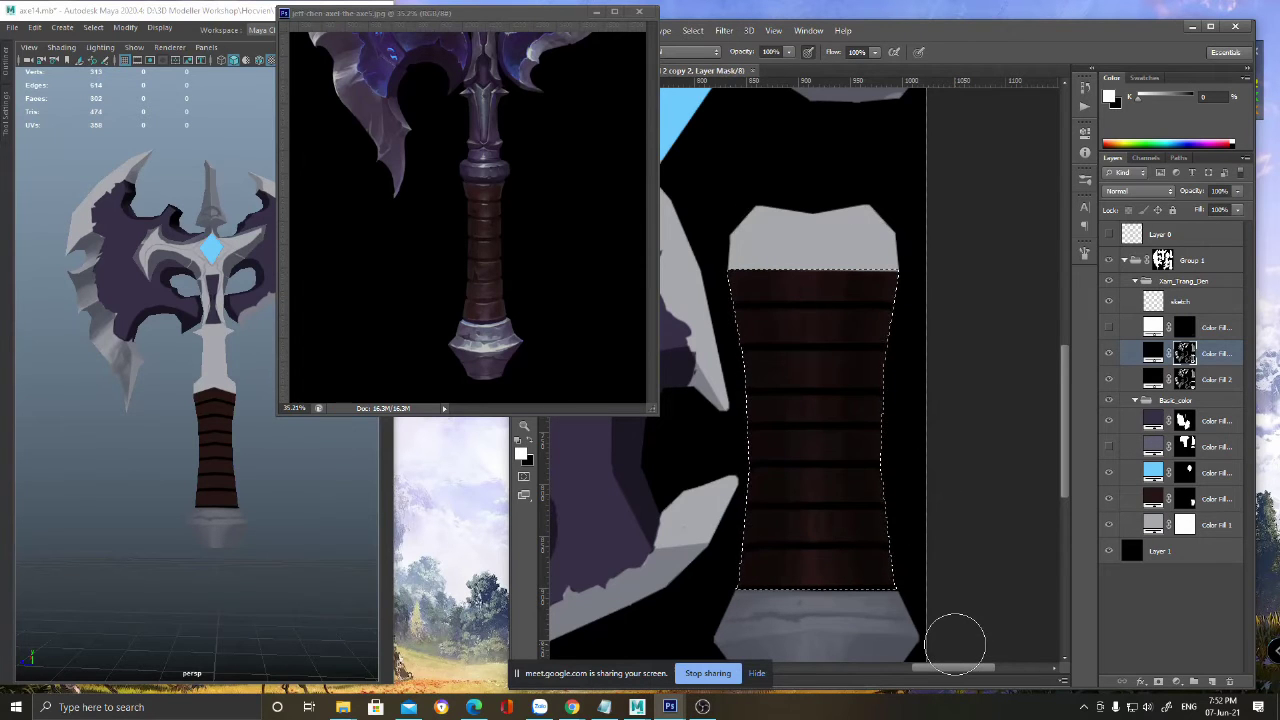
pyautogui.click(238, 515)
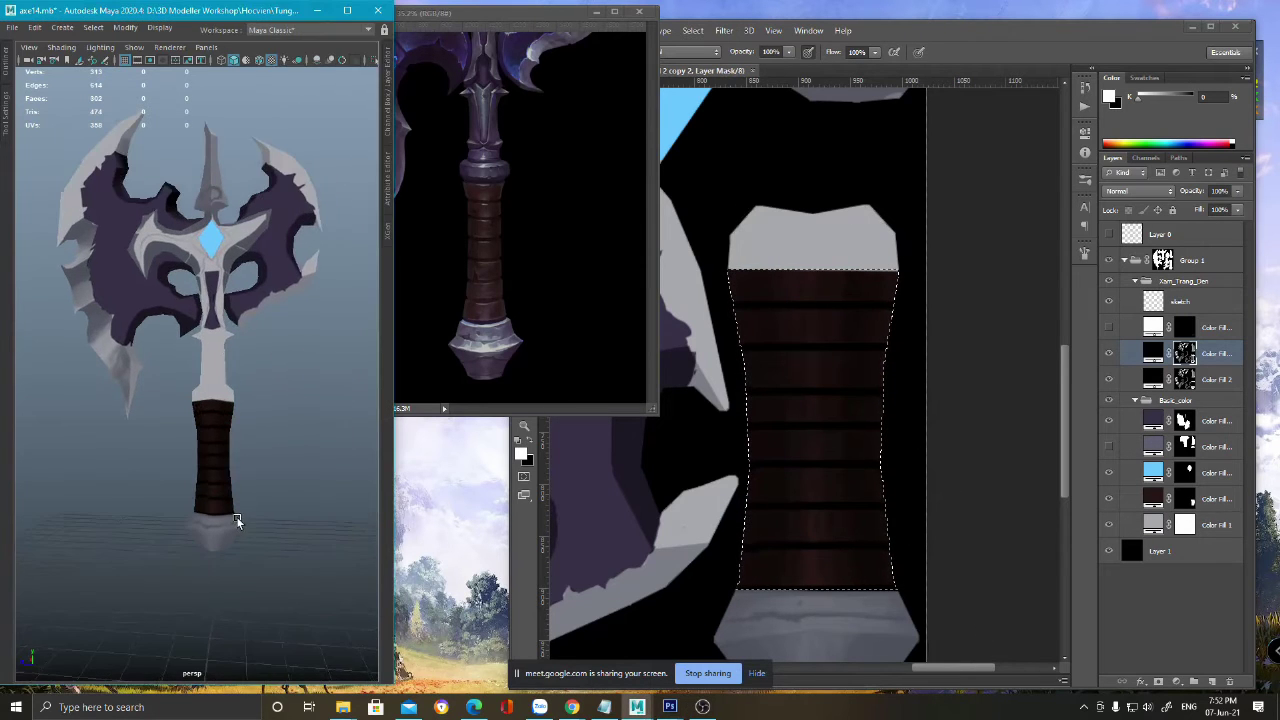
# - Refine the grip shading on the same mask with black and a sampled 75% grey, save, and check it on the Maya model
pyautogui.click(995, 51)
pyautogui.press('x')
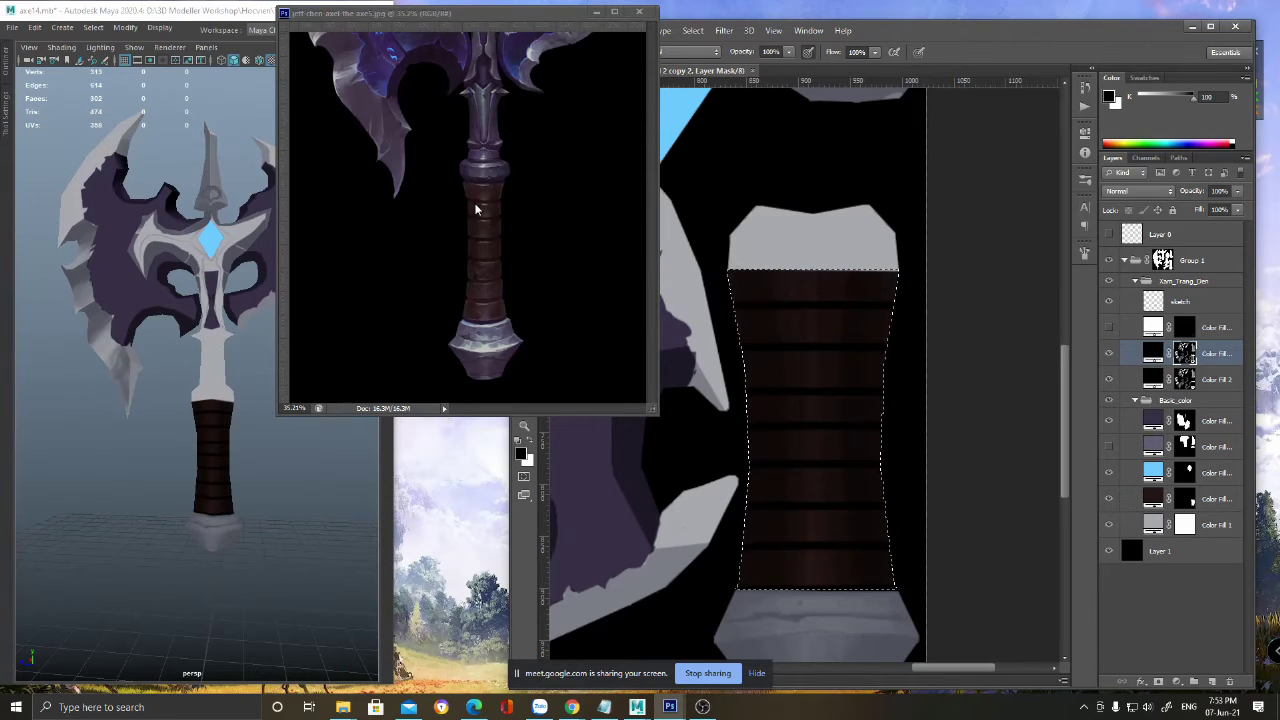
pyautogui.moveTo(734, 336); pyautogui.dragTo(726, 304)
pyautogui.press('x')
pyautogui.keyDown('alt'); pyautogui.click(773, 318); pyautogui.keyUp('alt')
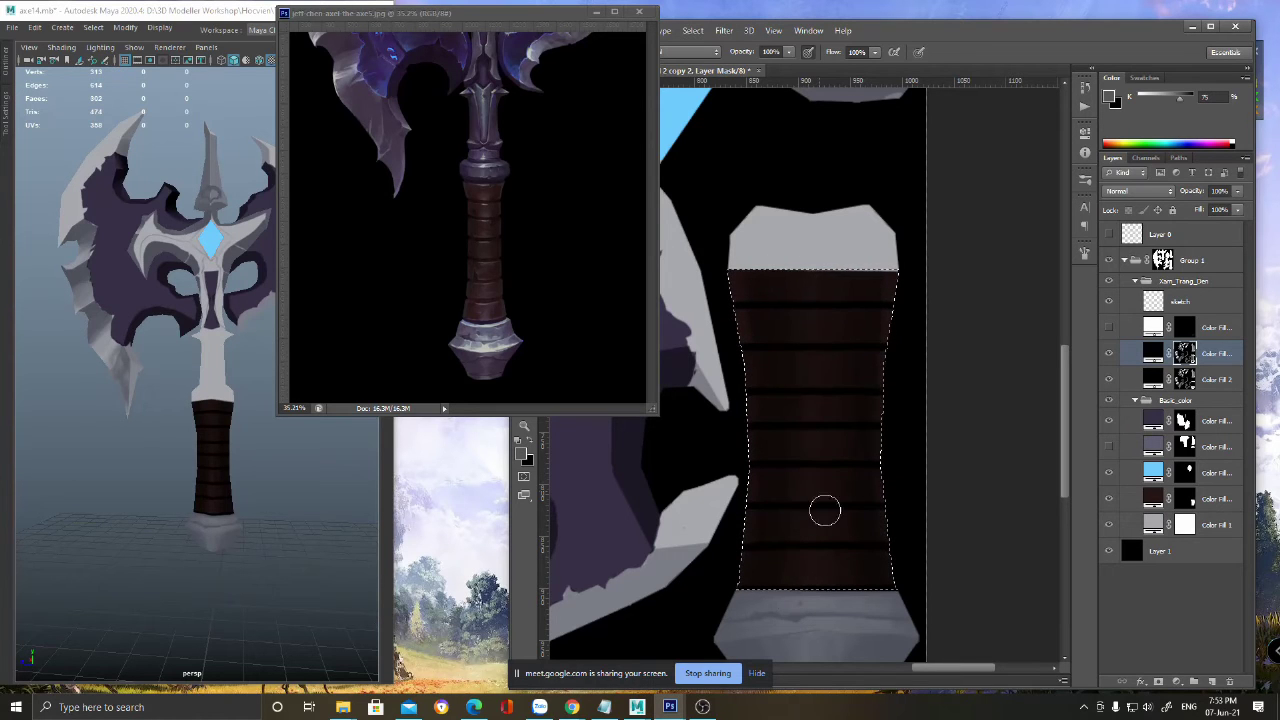
pyautogui.hotkey('ctrl', 's')
pyautogui.keyDown('alt'); pyautogui.moveTo(284, 560); pyautogui.dragTo(266, 513, button='middle'); pyautogui.keyUp('alt')
pyautogui.scroll(3, 255, 530)
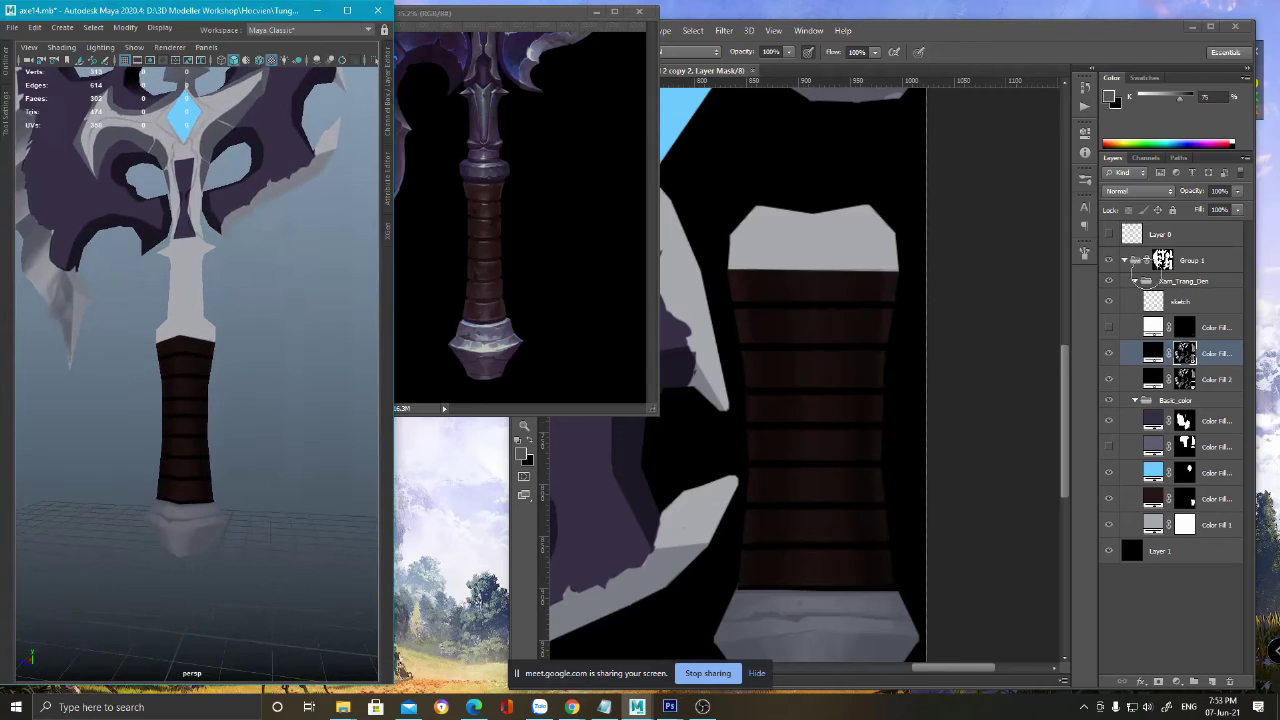
# - Paint faint highlights on the grip on the white Color Fill layer's mask, check them on the Maya model and hide that layer
pyautogui.click(1110, 329)
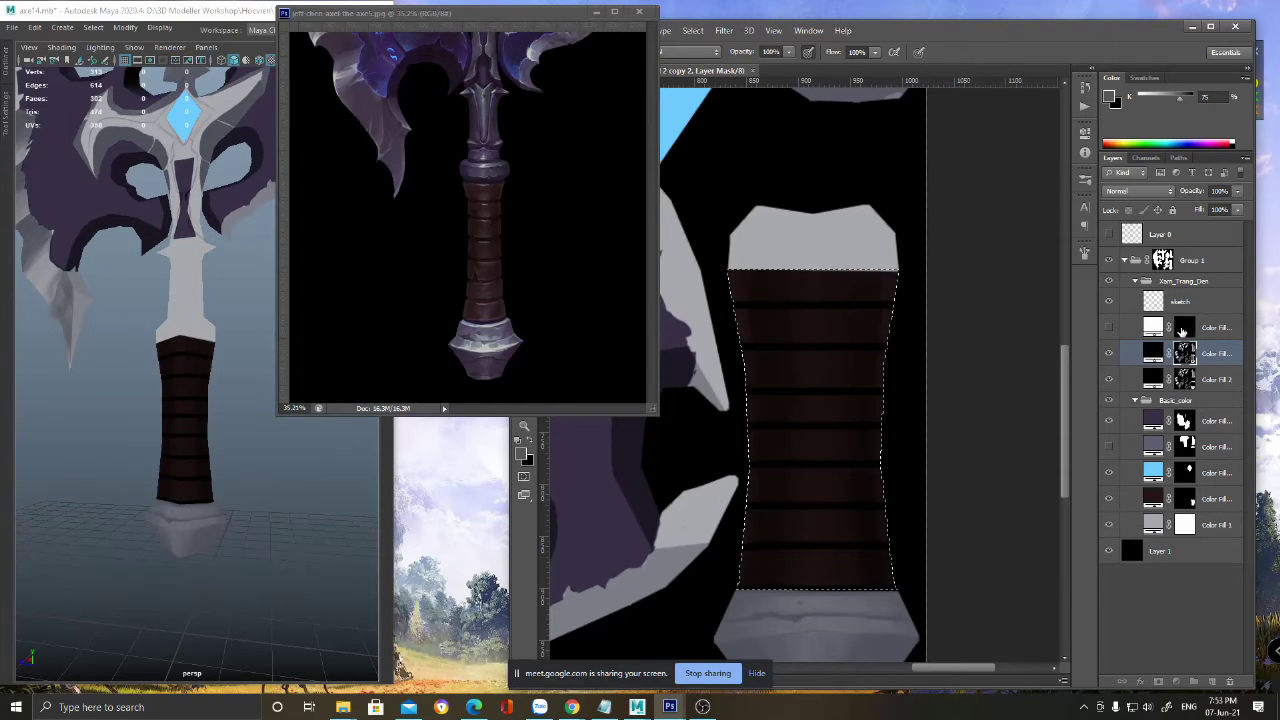
pyautogui.click(1186, 327)
pyautogui.click(1108, 327)
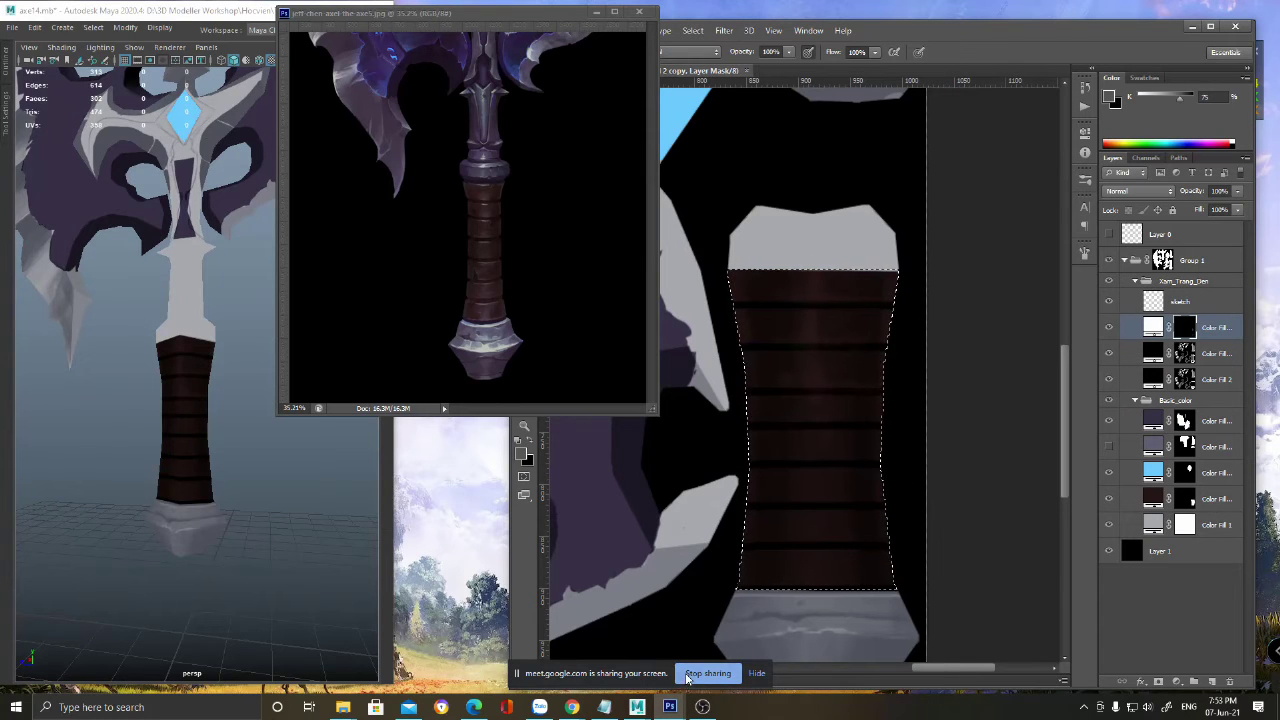
pyautogui.click(240, 515)
pyautogui.keyDown('alt'); pyautogui.moveTo(241, 515); pyautogui.dragTo(262, 522); pyautogui.keyUp('alt')
pyautogui.click(1108, 327)
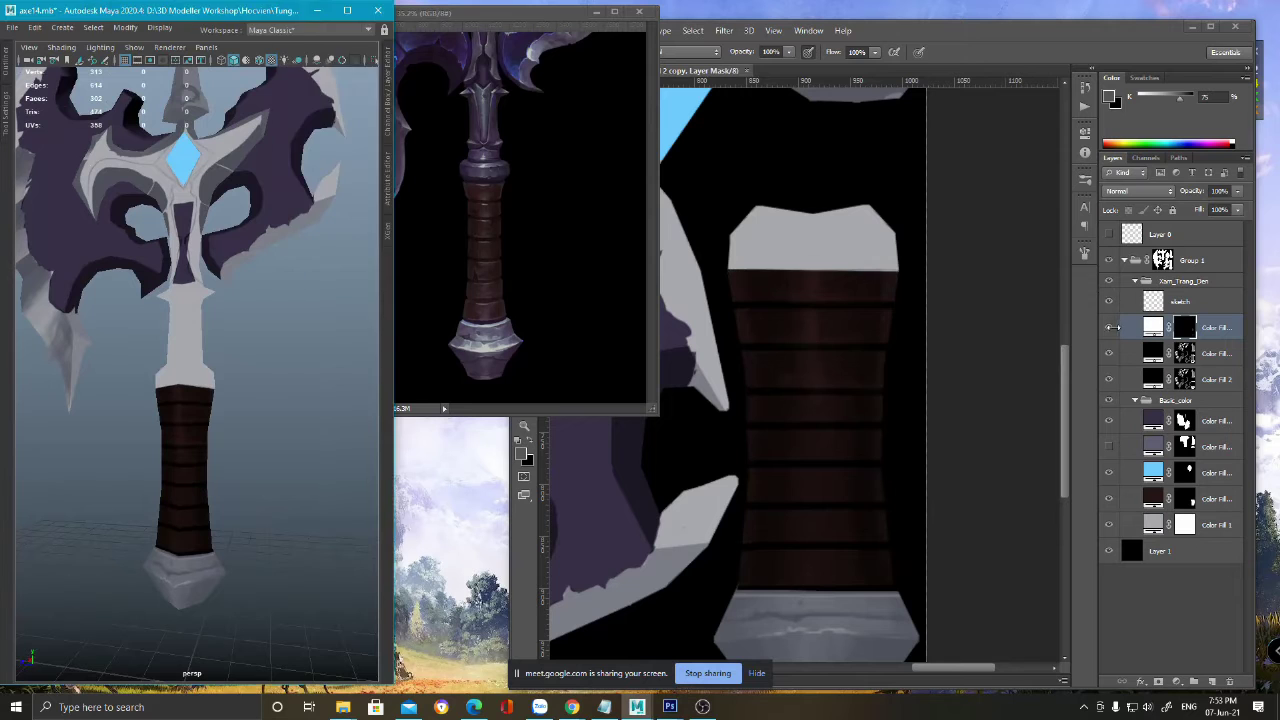
# - Show the Layer 0 UV wireframe and select the grey collar's upper facets with the Rectangular Marquee and Polygonal Lasso
pyautogui.moveTo(862, 401); pyautogui.dragTo(877, 463)
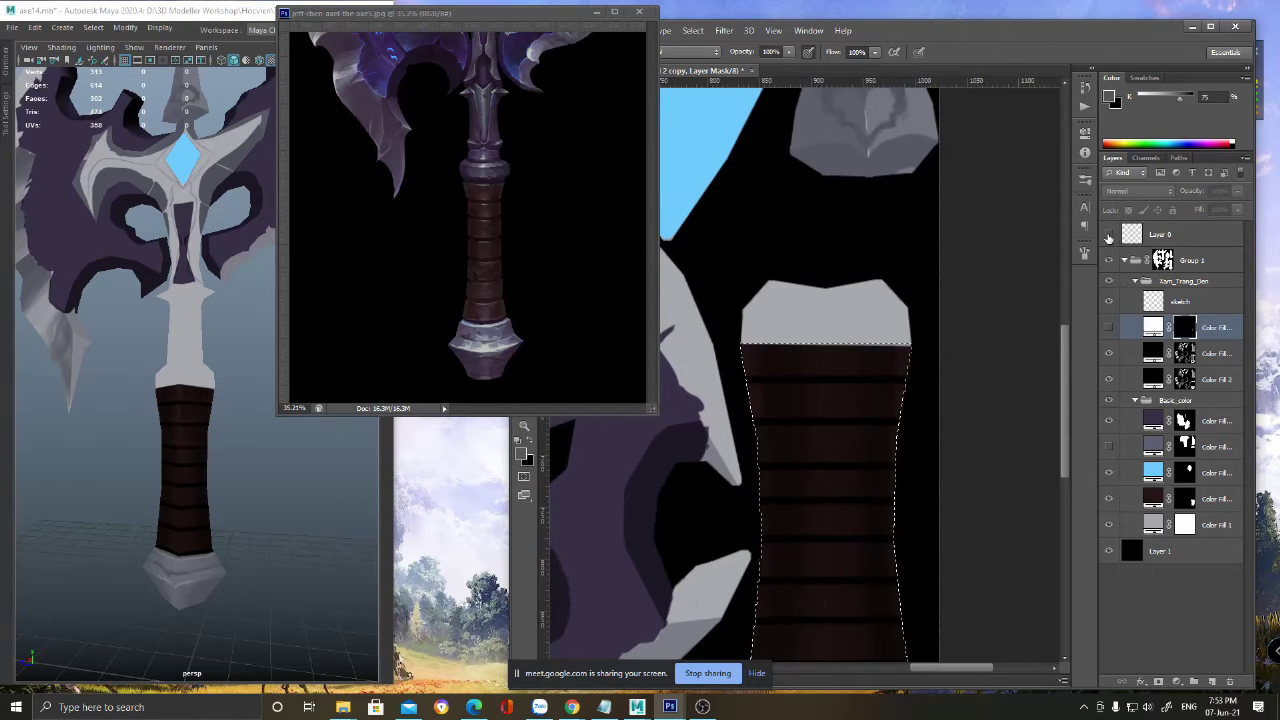
pyautogui.click(1109, 235)
pyautogui.click(822, 354)
pyautogui.click(884, 279)
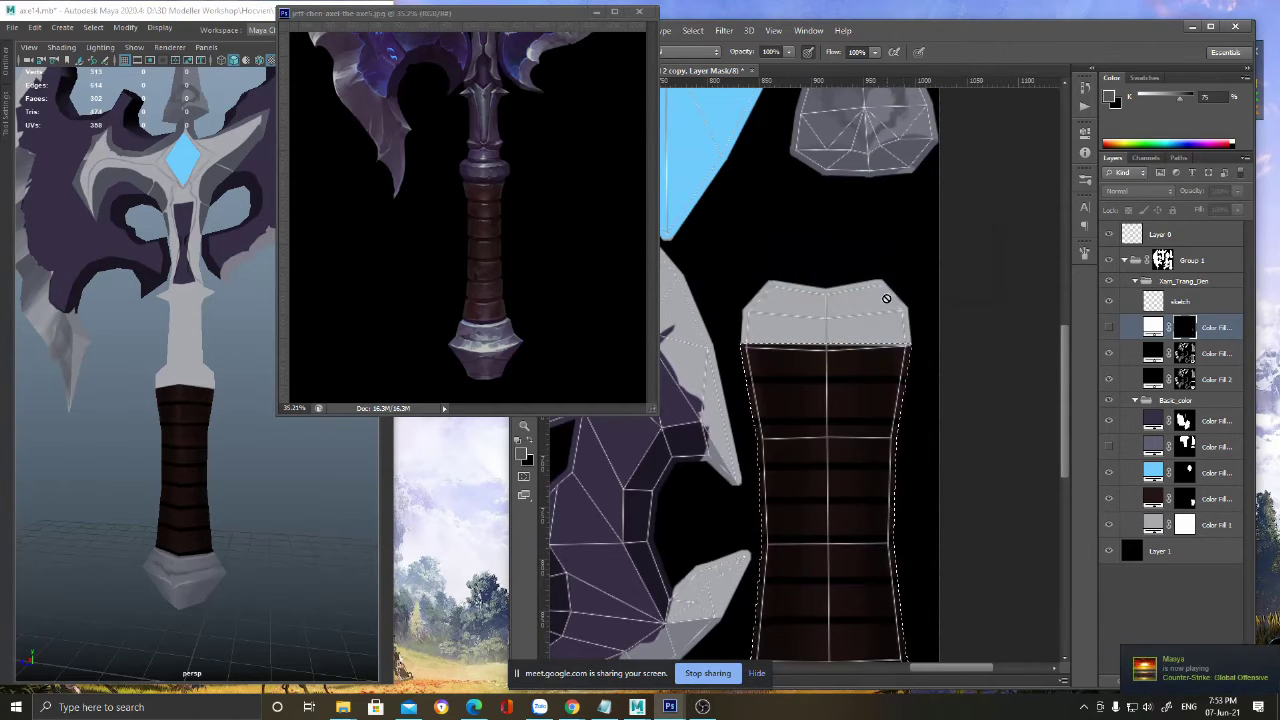
pyautogui.hotkey('ctrl', 'd')
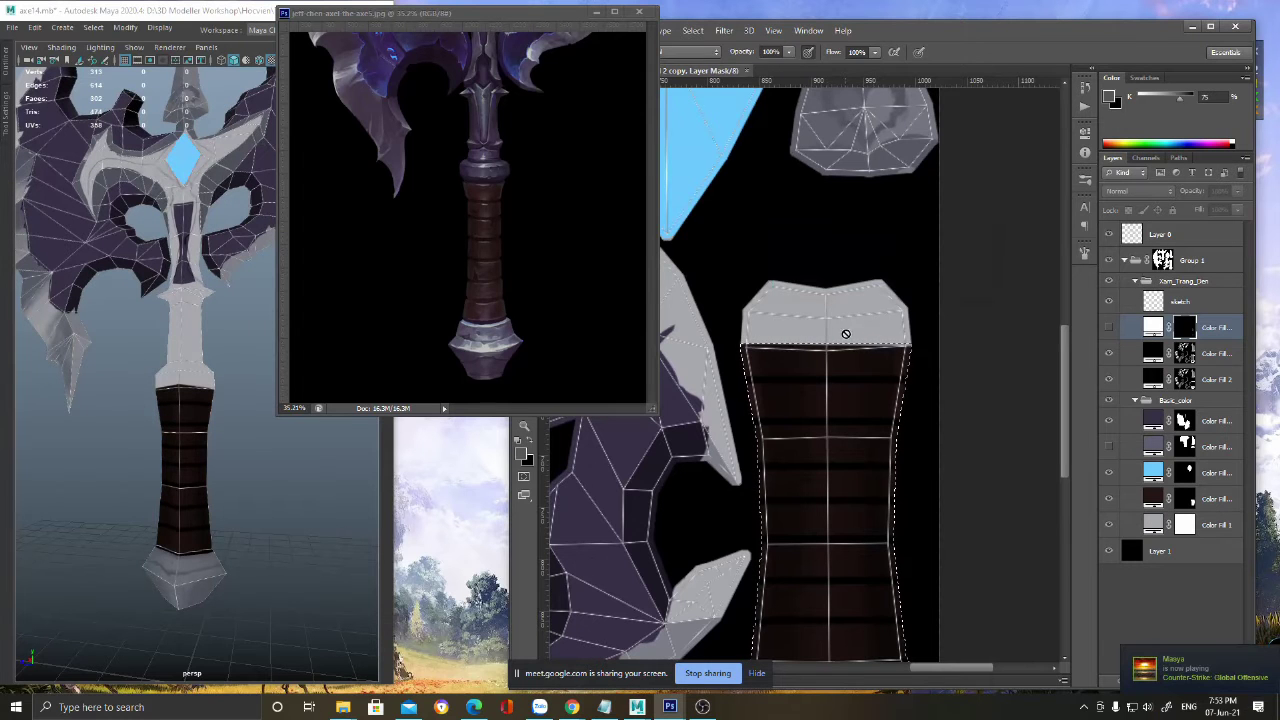
pyautogui.press('m')
pyautogui.moveTo(727, 255); pyautogui.dragTo(913, 312)
pyautogui.press('l')
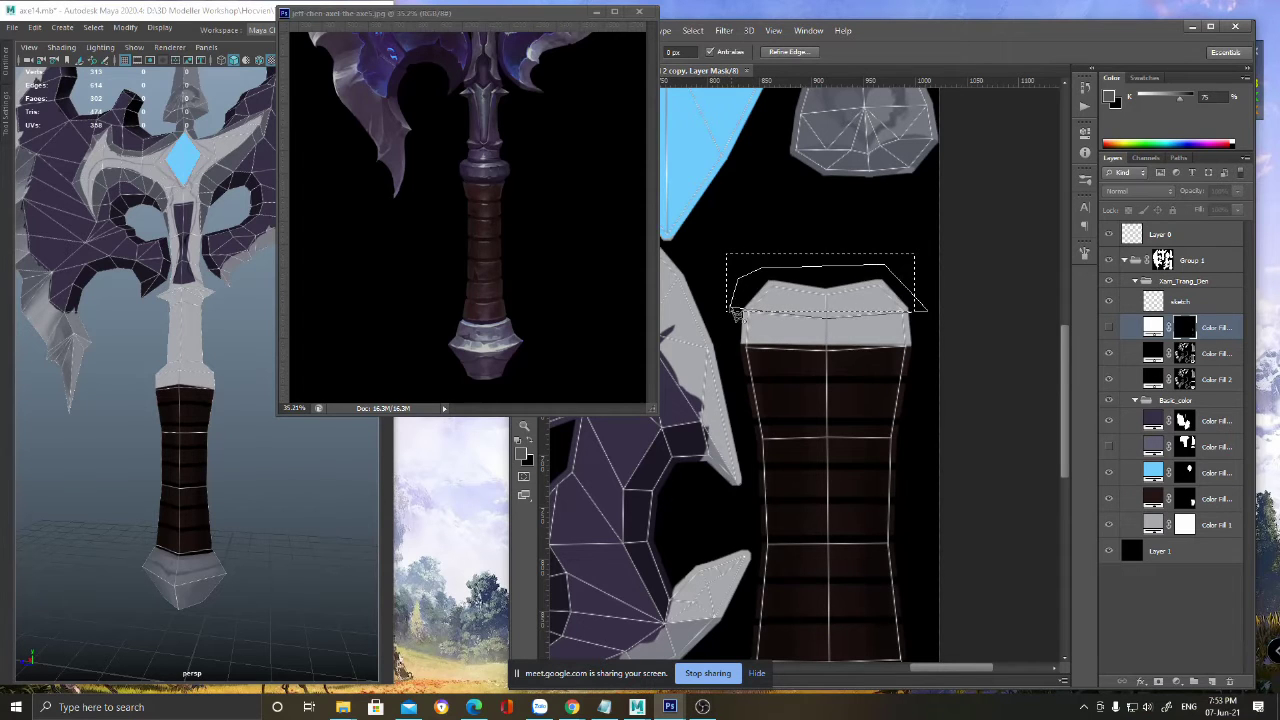
# - Darken the collar's selected upper facets with white on the Color Fill 2 mask and clear the selection
pyautogui.press('b')
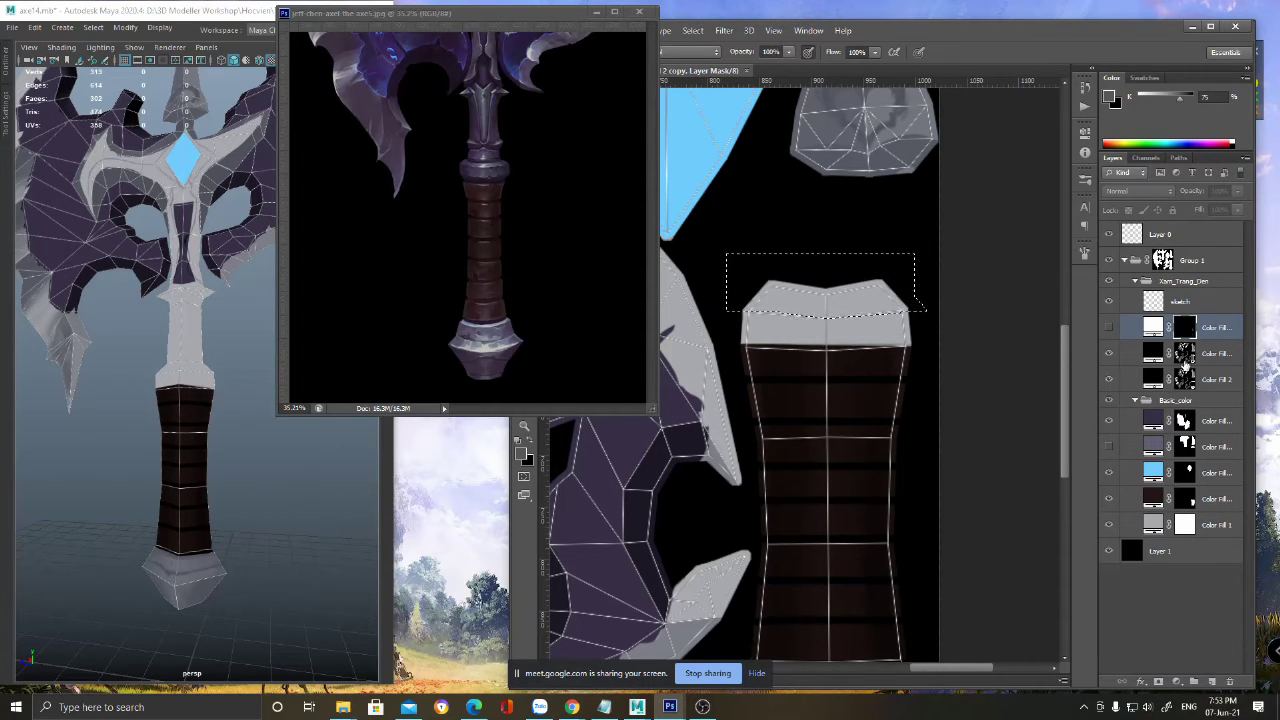
pyautogui.click(1184, 370)
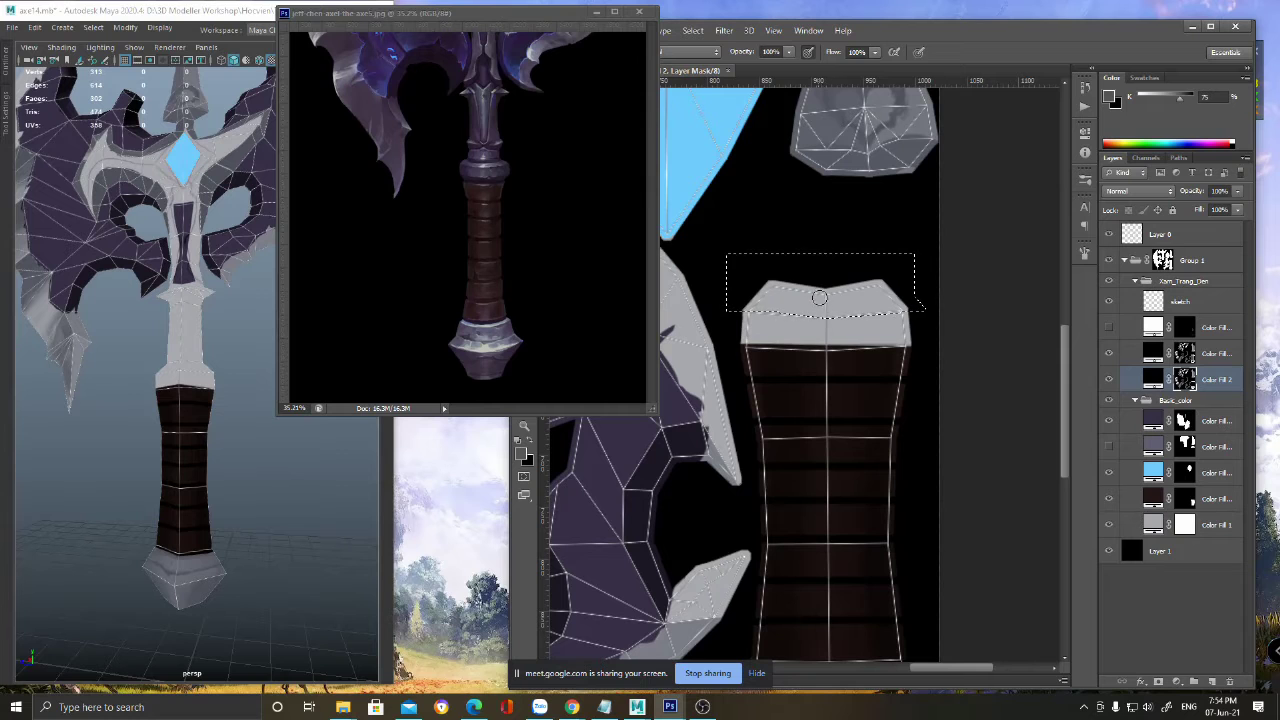
pyautogui.click(517, 441)
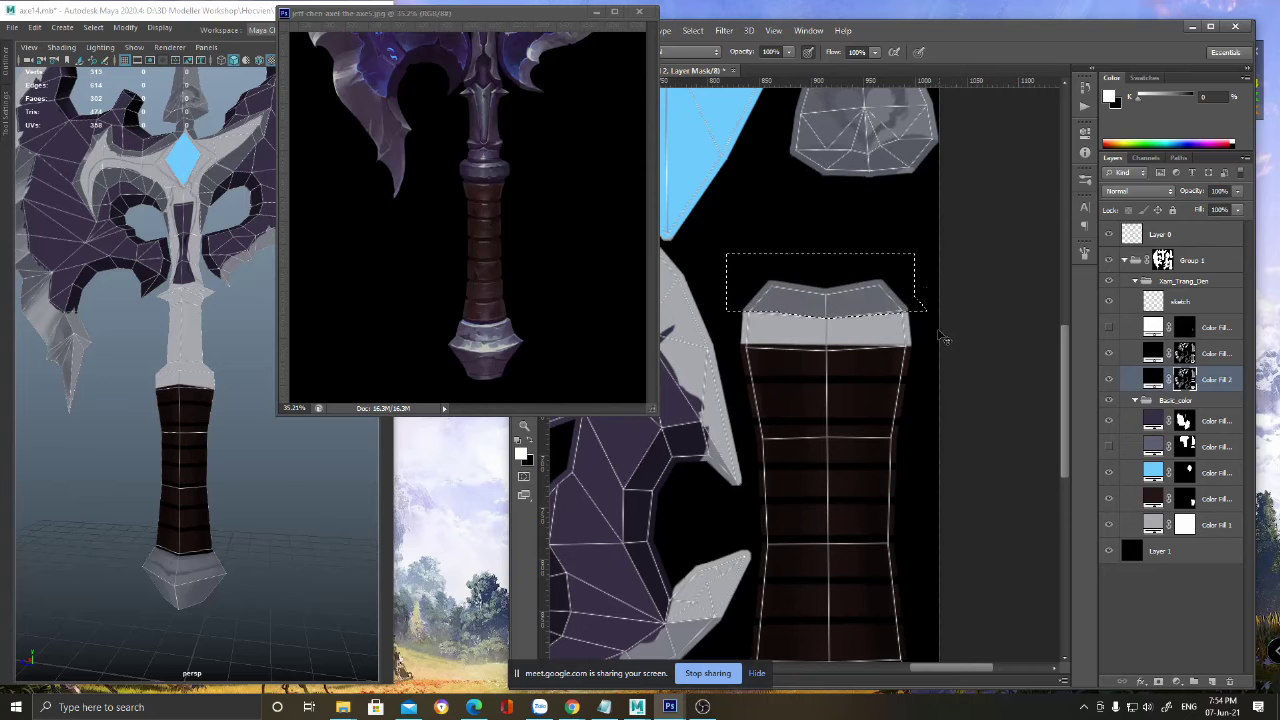
pyautogui.hotkey('ctrl', 'd')
# - Select a thin strip along the collar's lower edge, darken it on the Color Fill 2 mask and clear the selection
pyautogui.press('m')
pyautogui.moveTo(731, 336); pyautogui.dragTo(916, 348)
pyautogui.press('b')
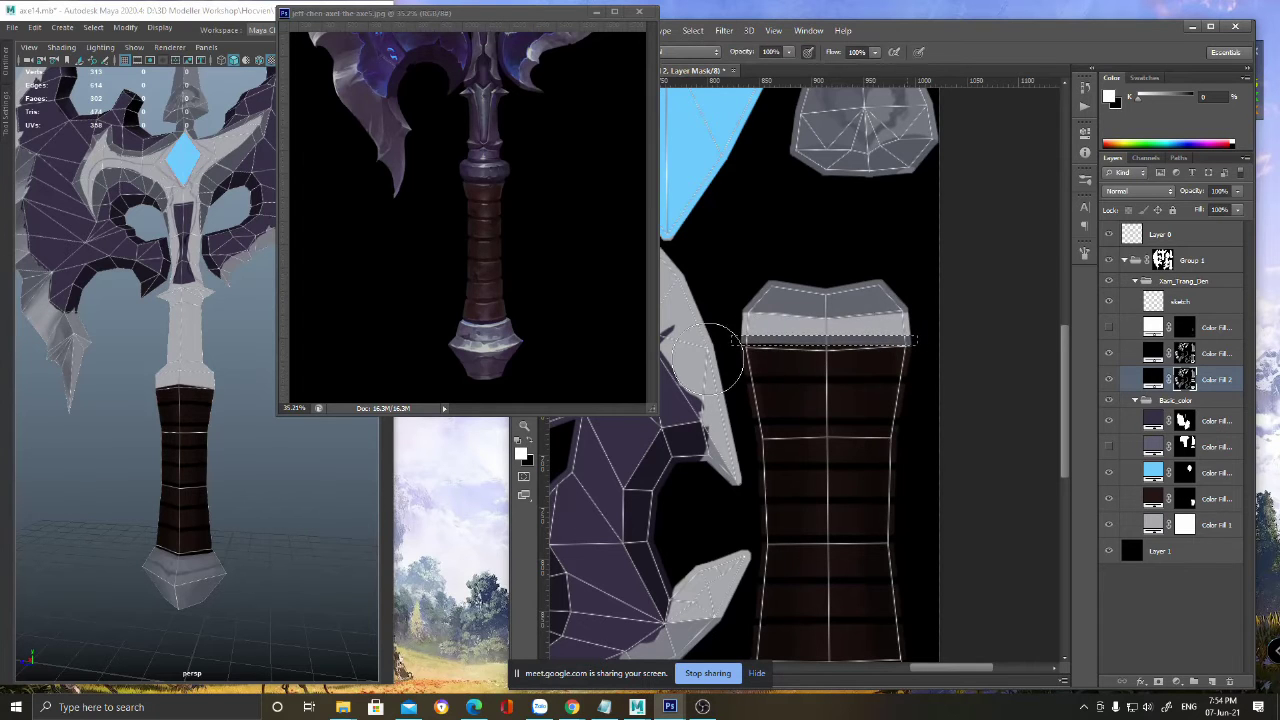
pyautogui.hotkey('ctrl', 'd')
# - Select the whole collar with the Polygonal Lasso and shade its sides with white on the upper black Color Fill layer's mask
pyautogui.click(1181, 352)
pyautogui.press('l')
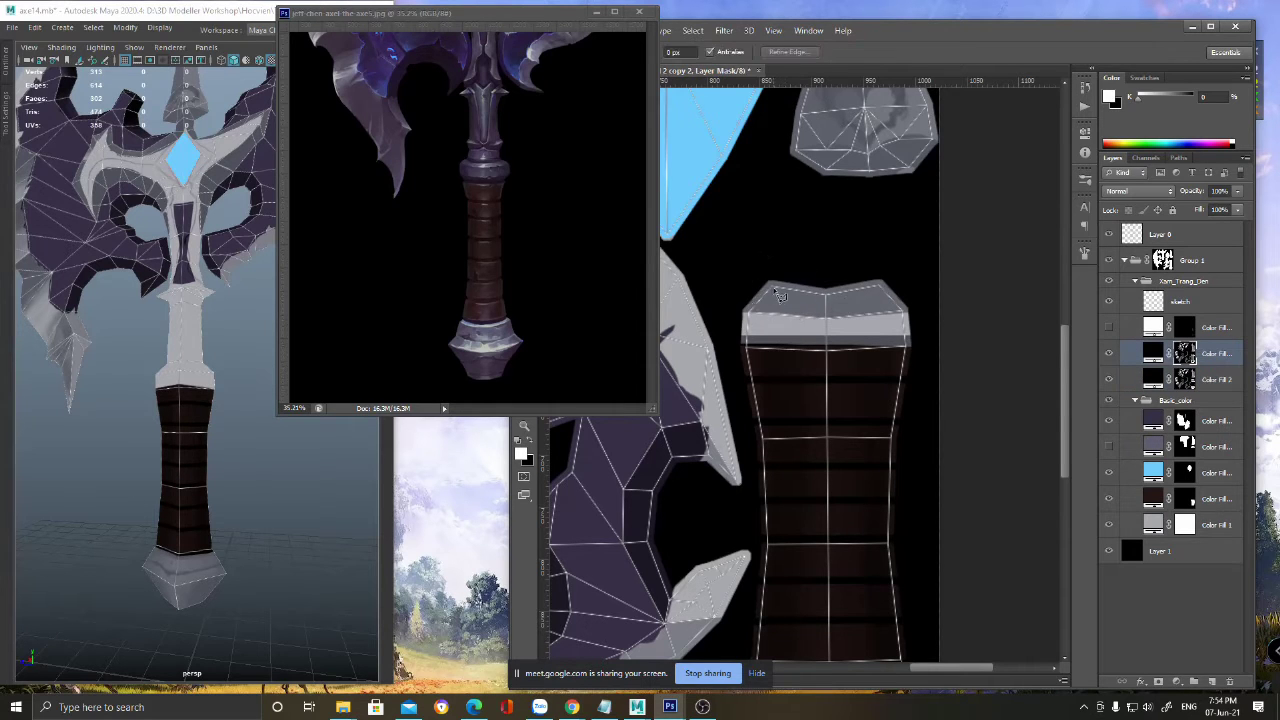
pyautogui.moveTo(762, 272); pyautogui.dragTo(735, 306)
pyautogui.moveTo(888, 264); pyautogui.dragTo(772, 277)
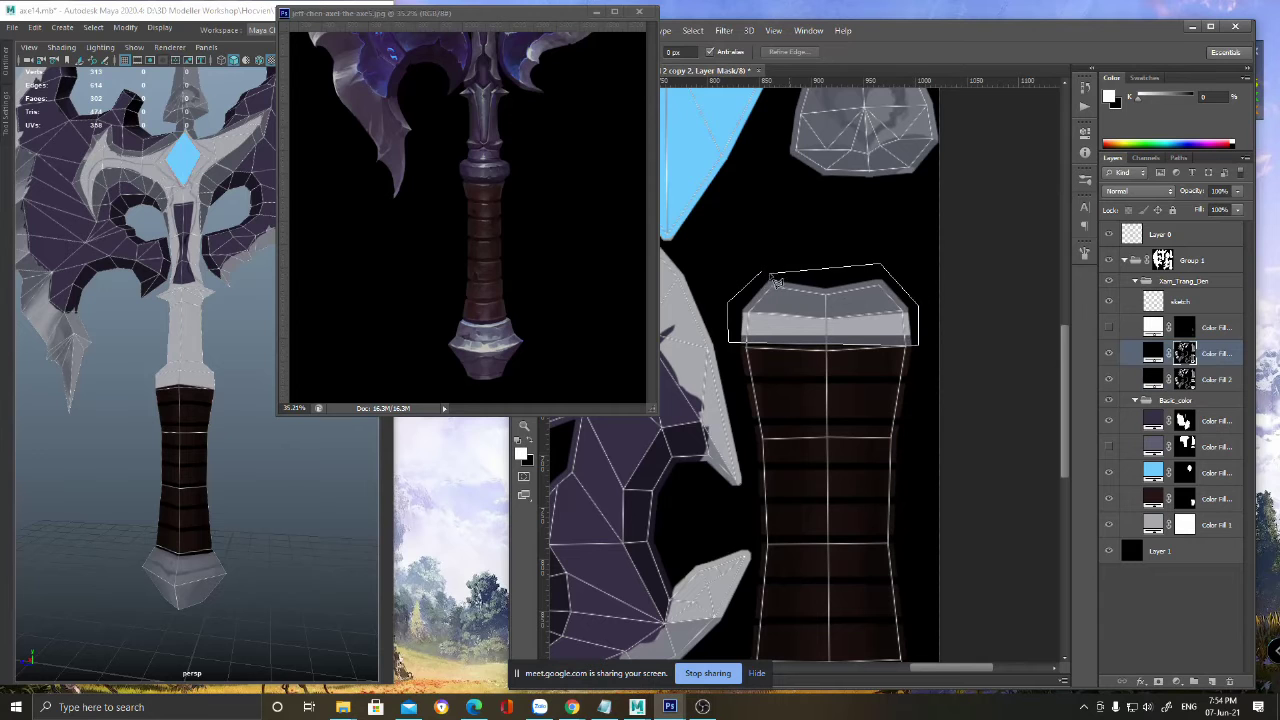
pyautogui.press('b')
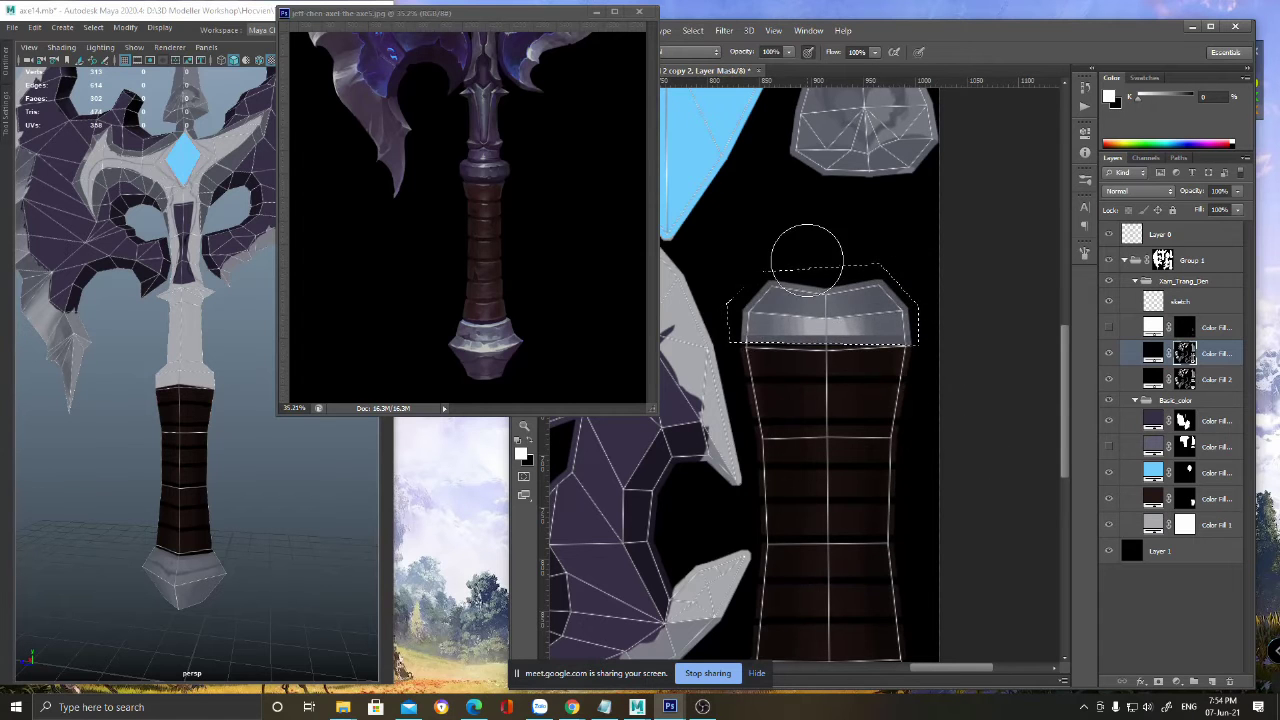
# - Paint bright highlights on the collar's upper facets with black on the Color Fill 2 mask, save, and check them on the Maya model
pyautogui.press('x')
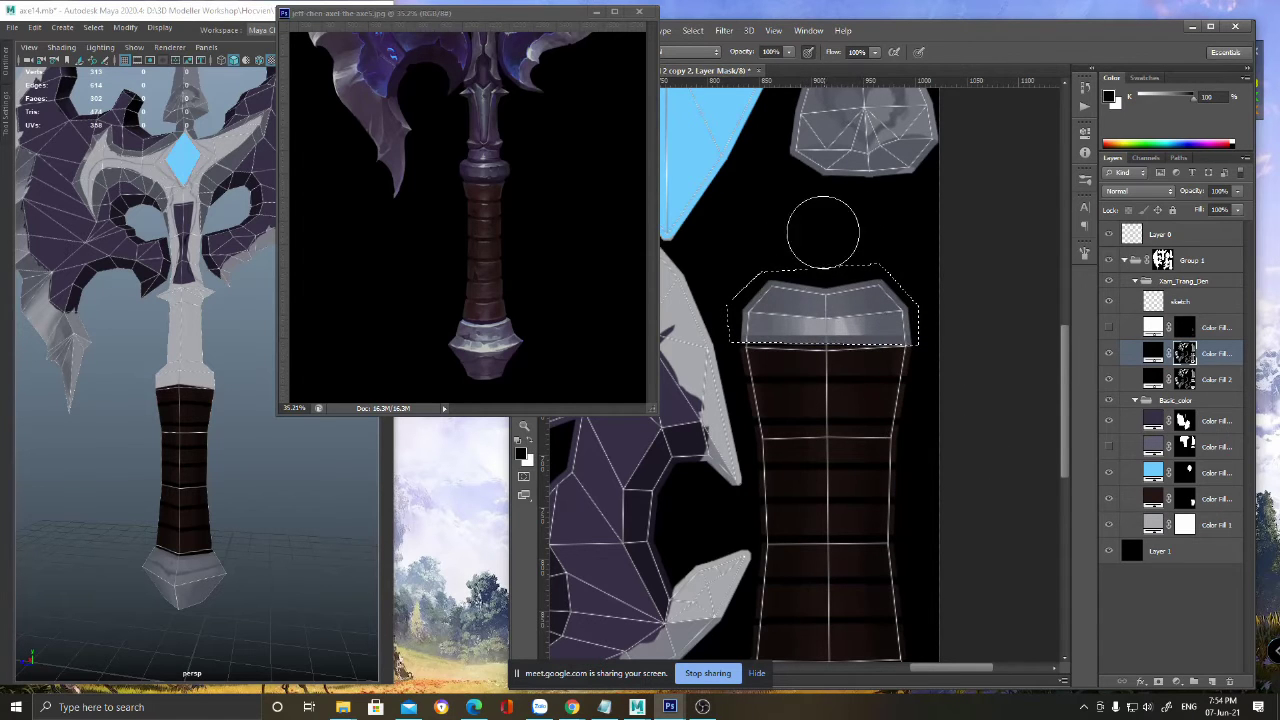
pyautogui.click(1185, 379)
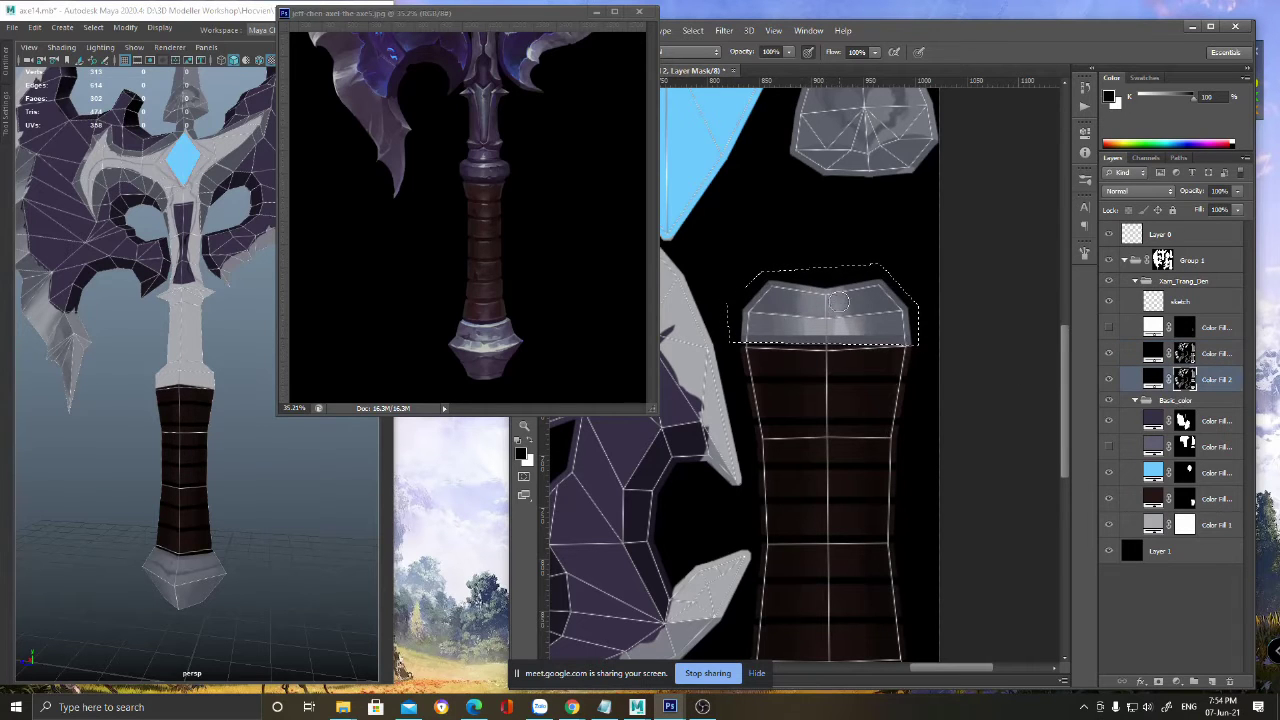
pyautogui.keyDown('alt'); pyautogui.moveTo(258, 536); pyautogui.dragTo(287, 522); pyautogui.keyUp('alt')
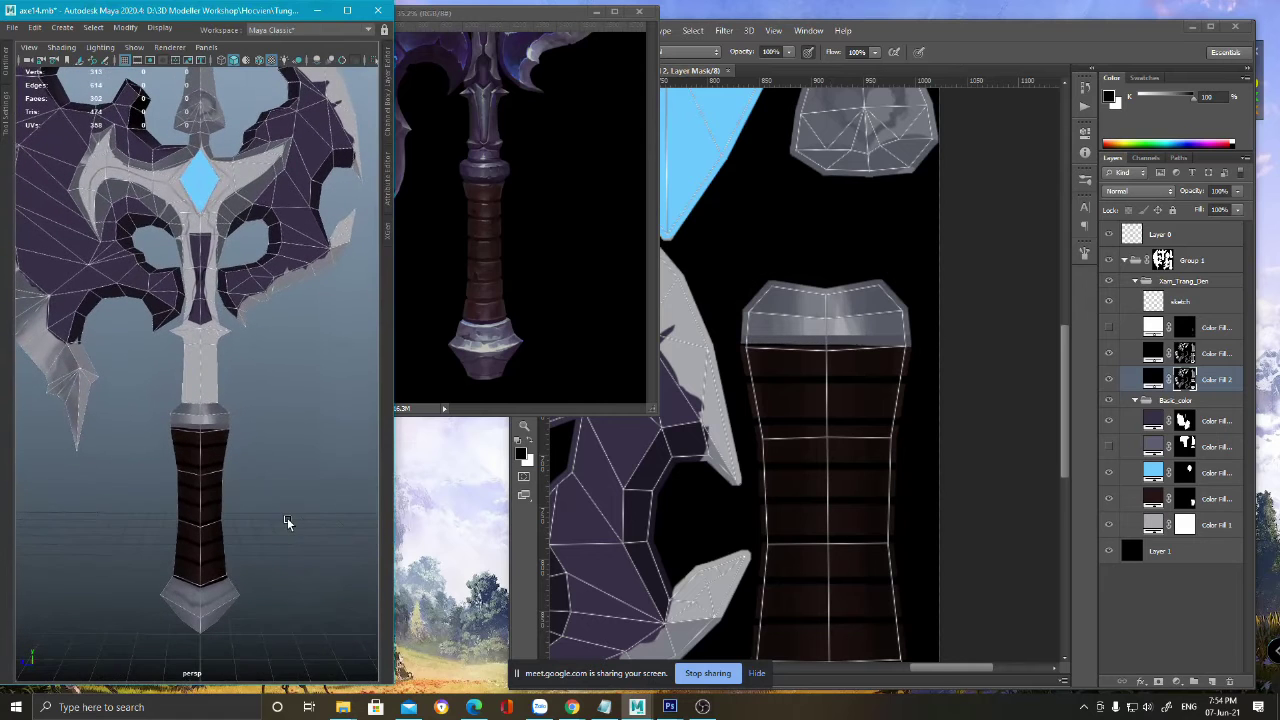
# - Clear the collar selection, hide the Layer 0 wireframe and compare the collar shading with Color Fill 2 off and on
pyautogui.click(963, 47)
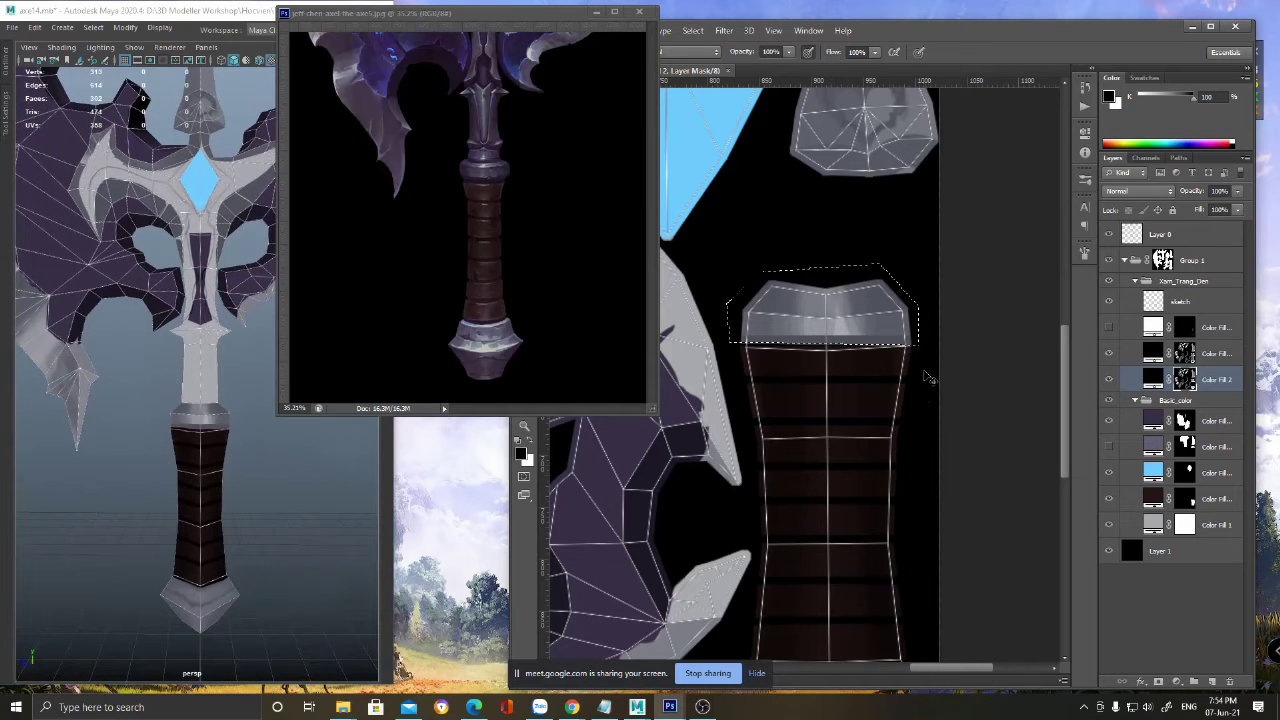
pyautogui.click(1109, 300)
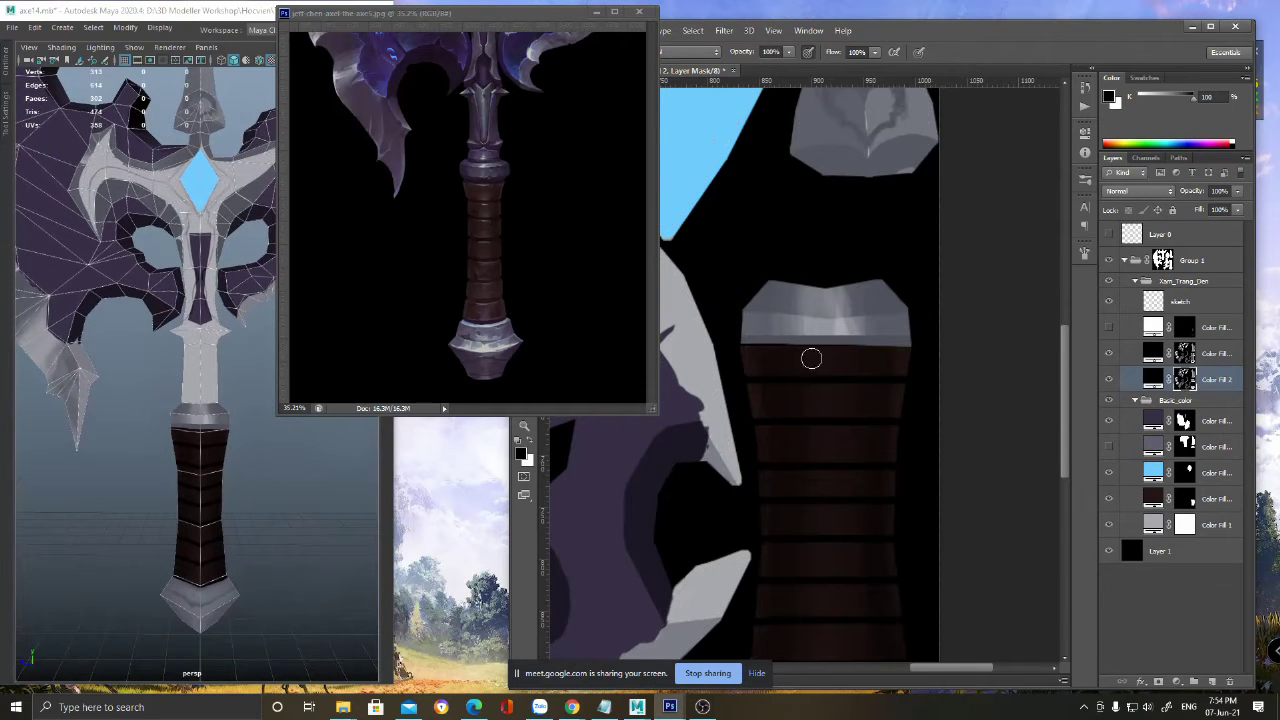
pyautogui.click(1109, 380)
pyautogui.click(1109, 380)
# - Blend the collar's central and side shading on the upper black Color Fill layer's mask, using sampled greys and black
pyautogui.click(1183, 353)
pyautogui.keyDown('alt'); pyautogui.click(1183, 353); pyautogui.keyUp('alt')
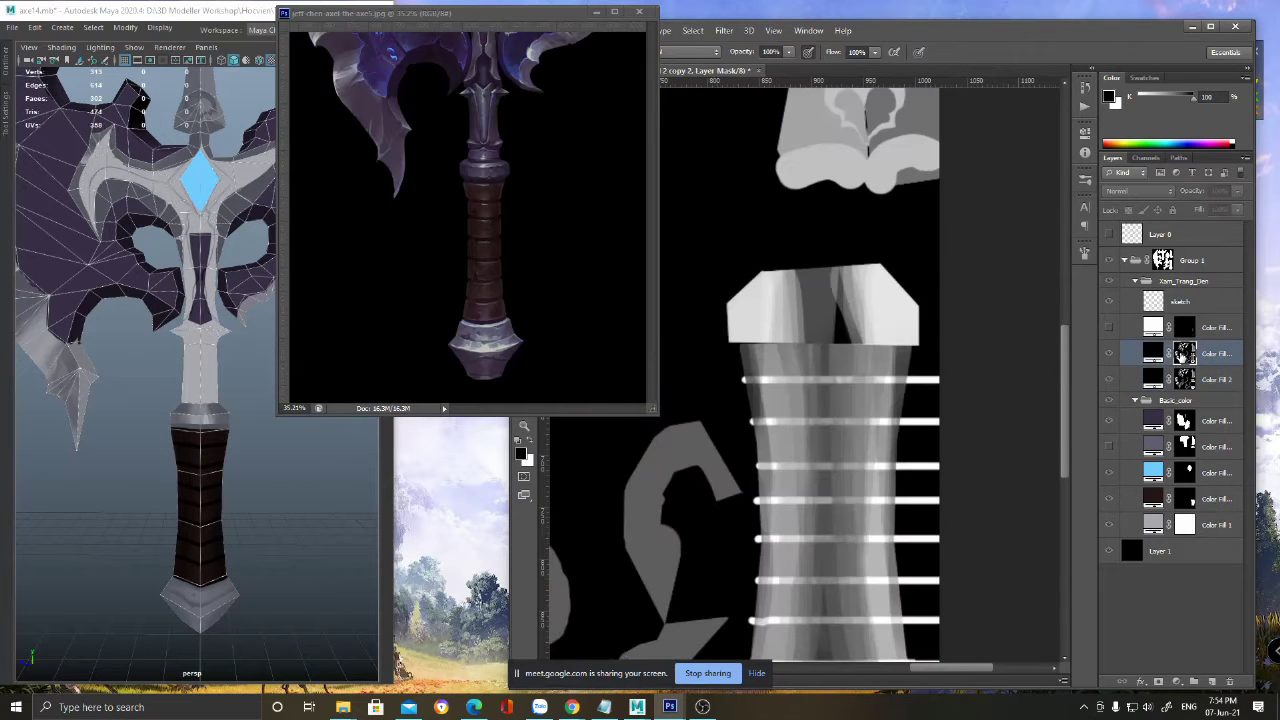
pyautogui.keyDown('alt'); pyautogui.click(1183, 353); pyautogui.keyUp('alt')
pyautogui.keyDown('alt'); pyautogui.click(835, 303); pyautogui.keyUp('alt')
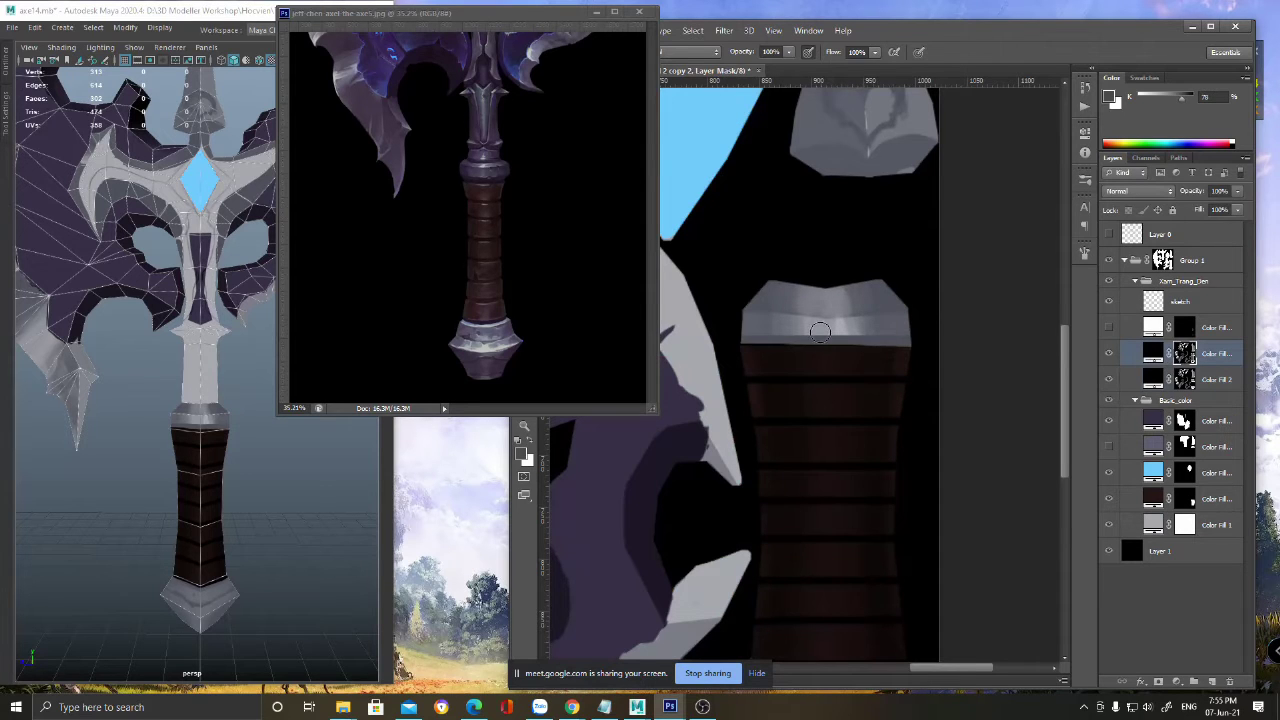
pyautogui.keyDown('alt'); pyautogui.click(758, 321); pyautogui.keyUp('alt')
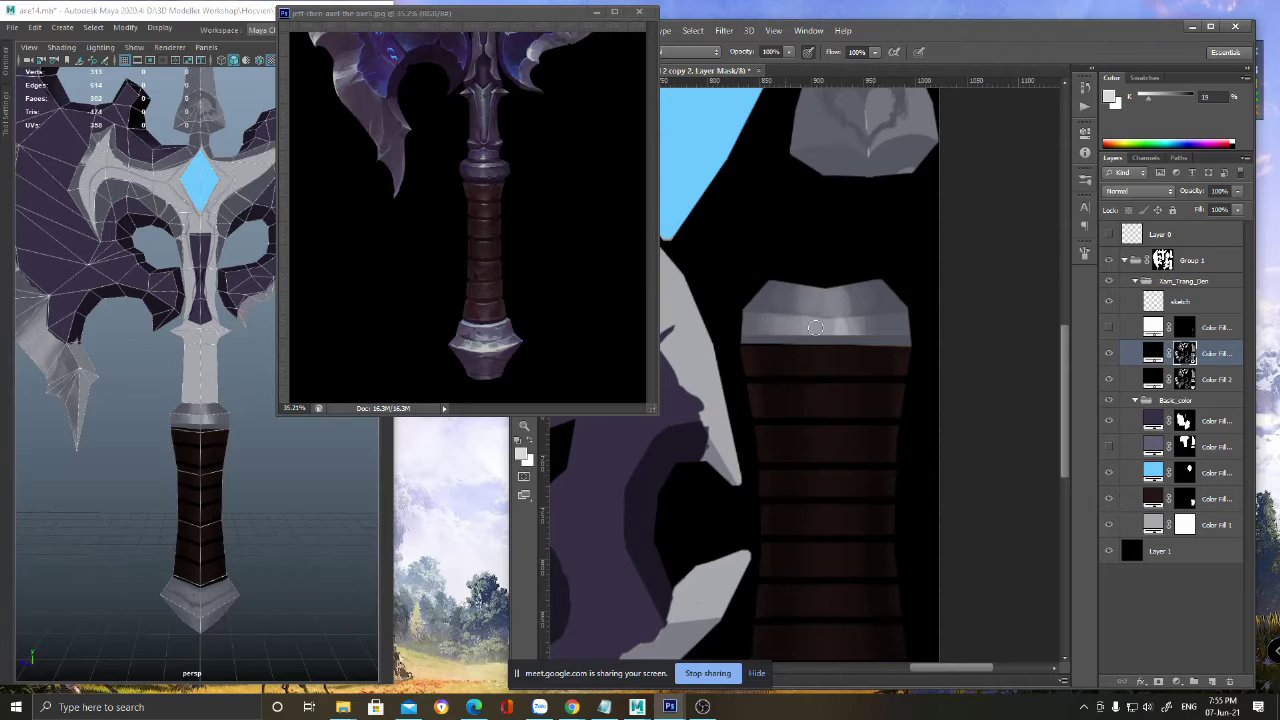
pyautogui.press('d')
pyautogui.moveTo(866, 327); pyautogui.dragTo(891, 330)
pyautogui.keyDown('alt'); pyautogui.click(902, 320); pyautogui.keyUp('alt')
pyautogui.press('d')
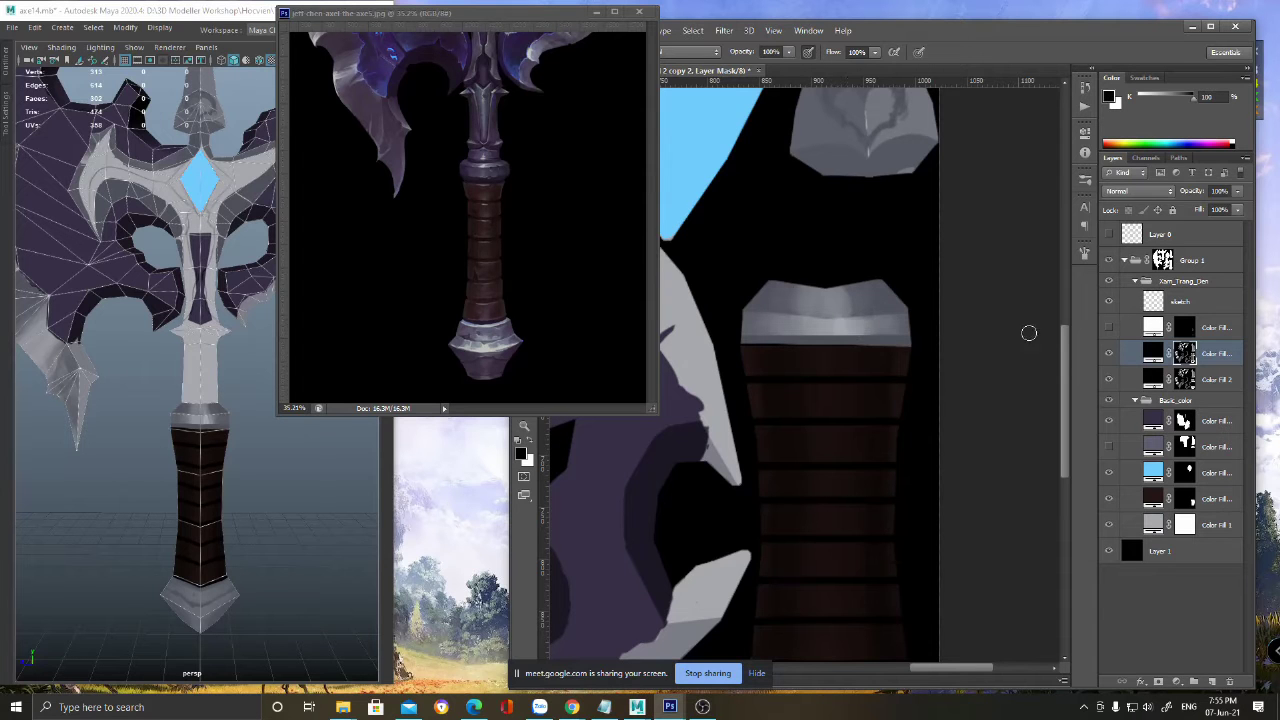
# - Blend the collar's upper facets on the Color Fill 2 mask with sampled greys, save, and check them on the Maya model
pyautogui.keyDown('alt'); pyautogui.click(1185, 380); pyautogui.keyUp('alt')
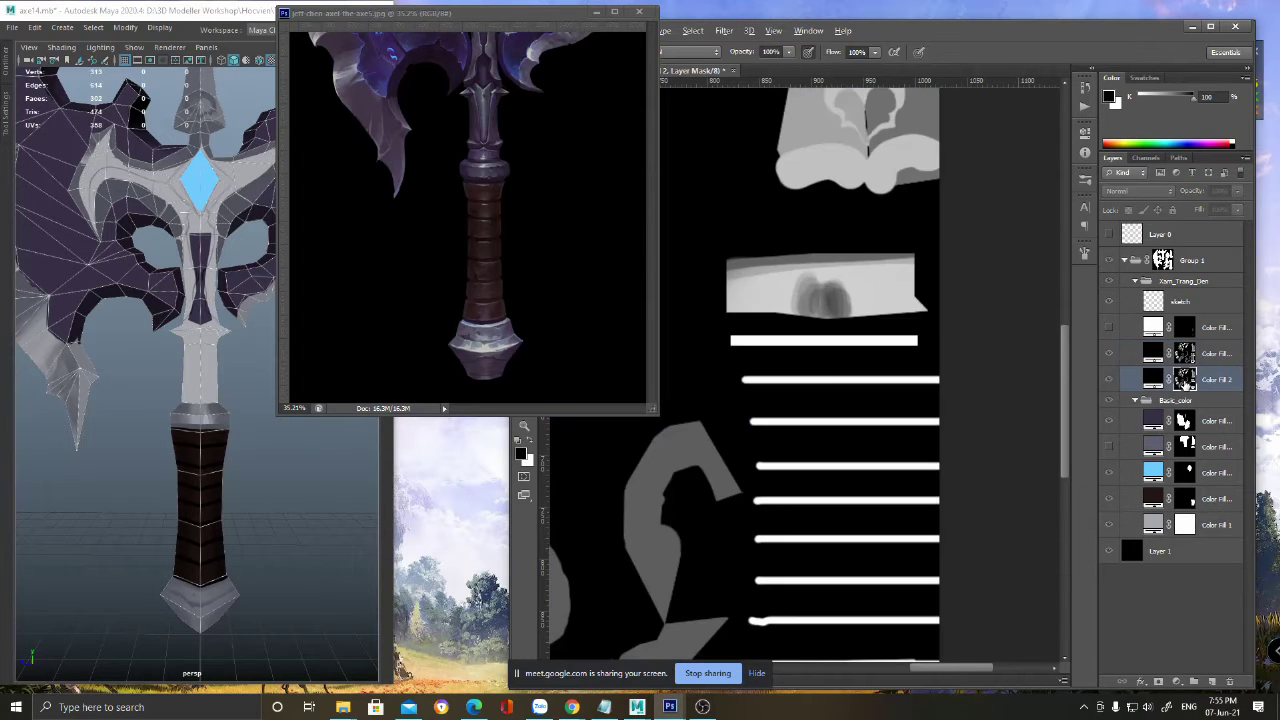
pyautogui.keyDown('alt'); pyautogui.click(1185, 382); pyautogui.keyUp('alt')
pyautogui.keyDown('alt'); pyautogui.click(860, 290); pyautogui.keyUp('alt')
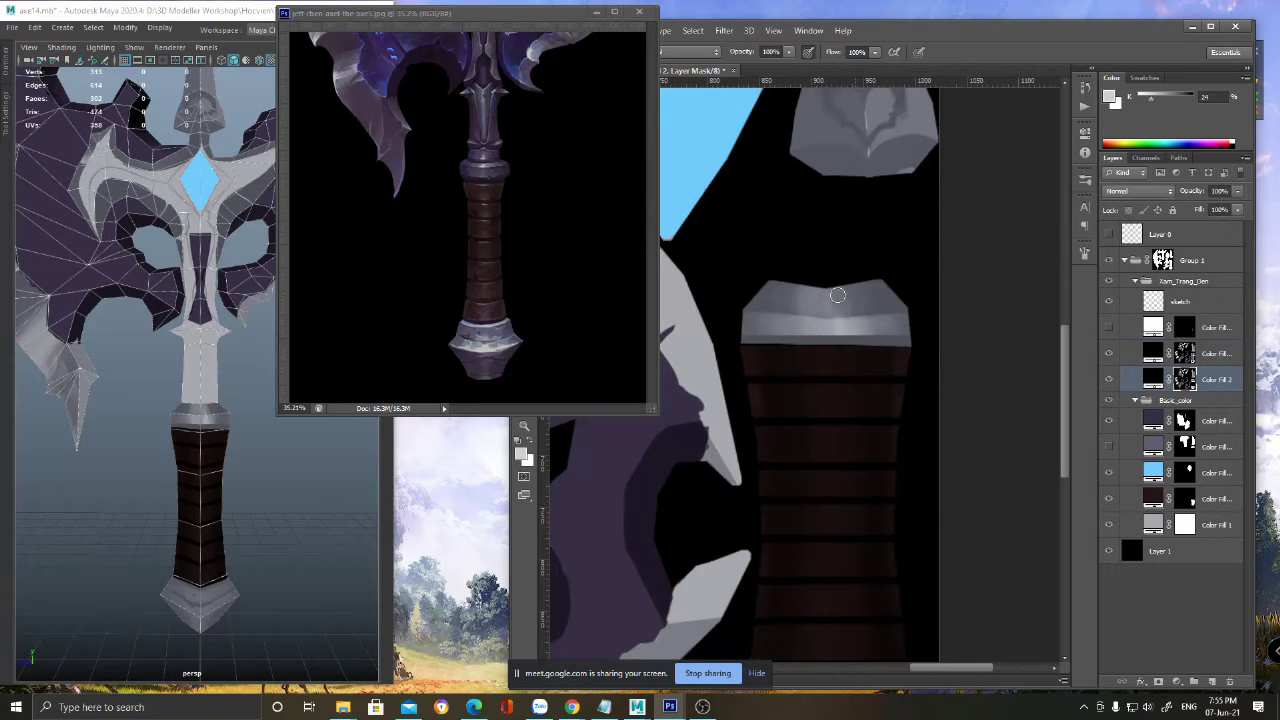
pyautogui.keyDown('alt'); pyautogui.click(797, 302); pyautogui.keyUp('alt')
pyautogui.click(229, 470)
pyautogui.scroll(-5, 268, 490)
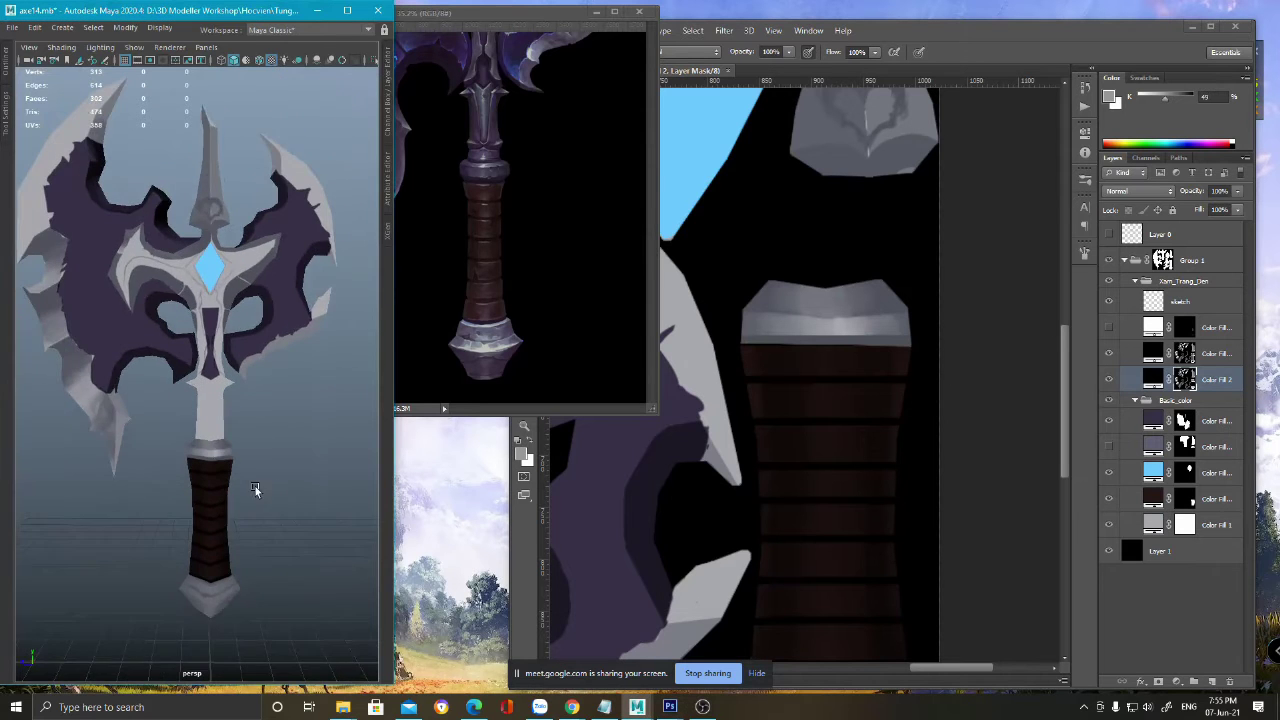
pyautogui.scroll(6, 263, 530)
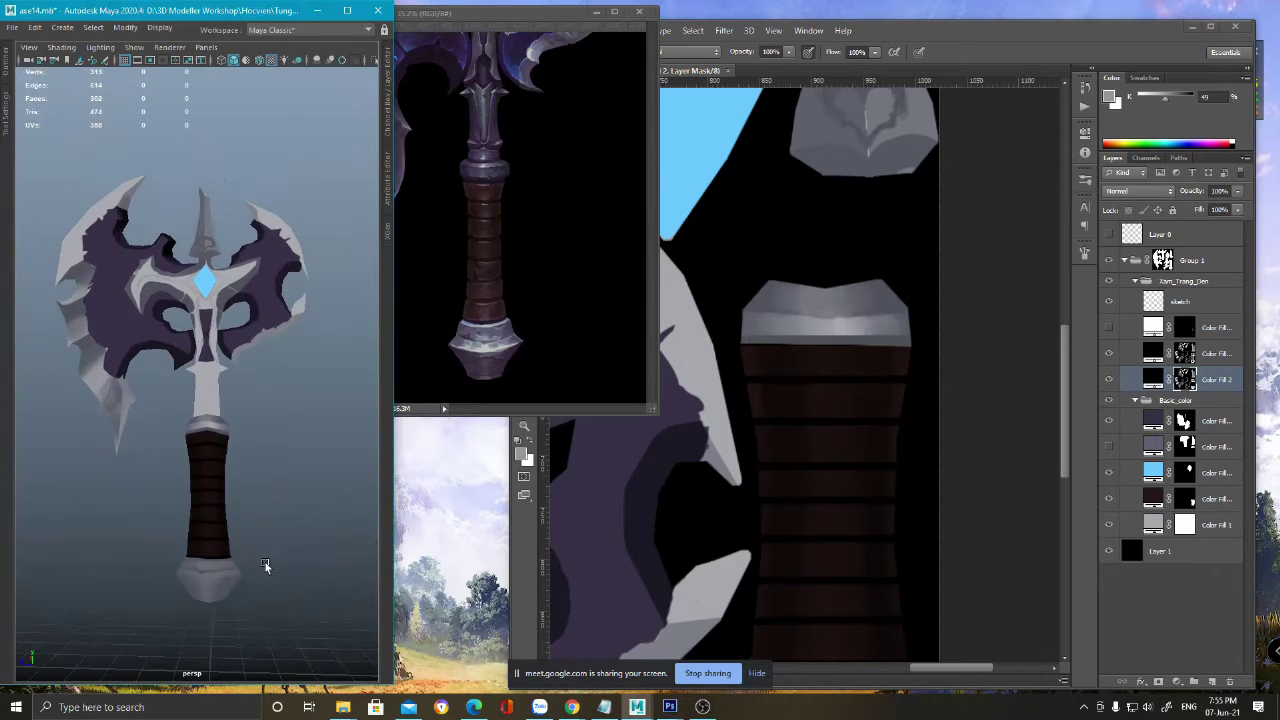
# - Inspect the upper black Color Fill layer's effect and mask, and soften the collar's shading there with sampled greys
pyautogui.click(1110, 353)
pyautogui.click(1112, 355)
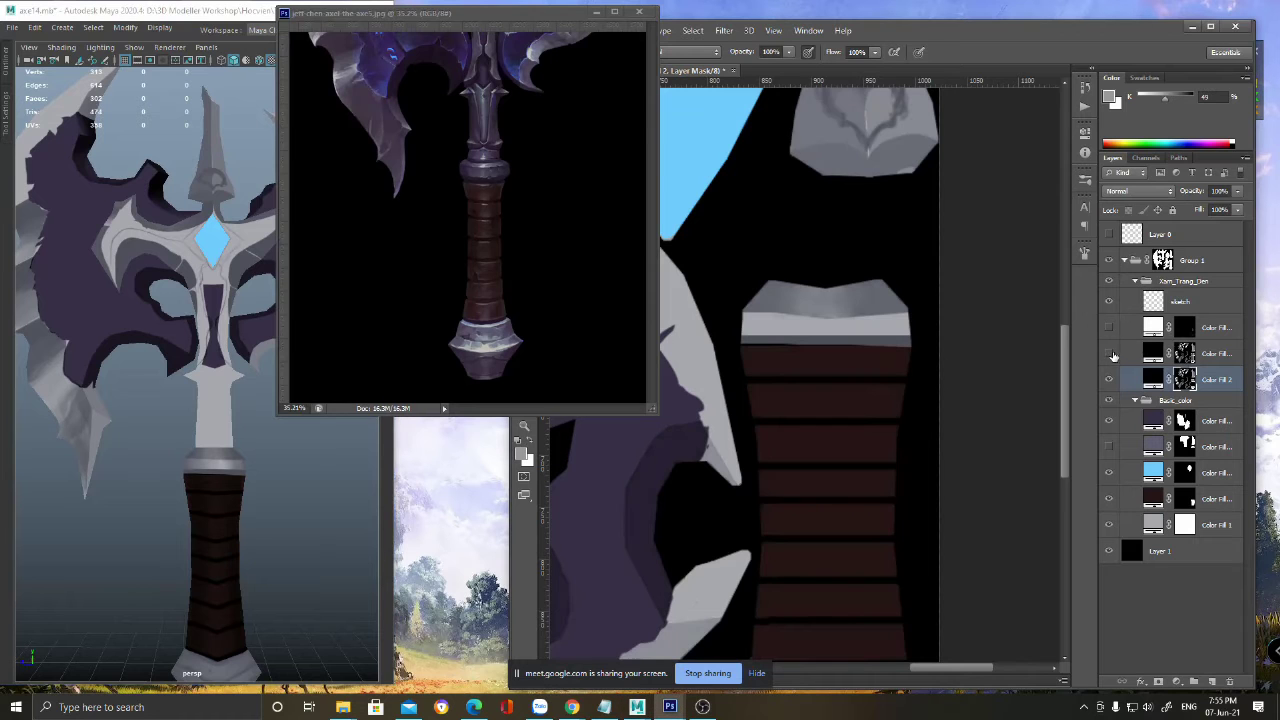
pyautogui.click(1110, 354)
pyautogui.keyDown('alt'); pyautogui.click(1184, 353); pyautogui.keyUp('alt')
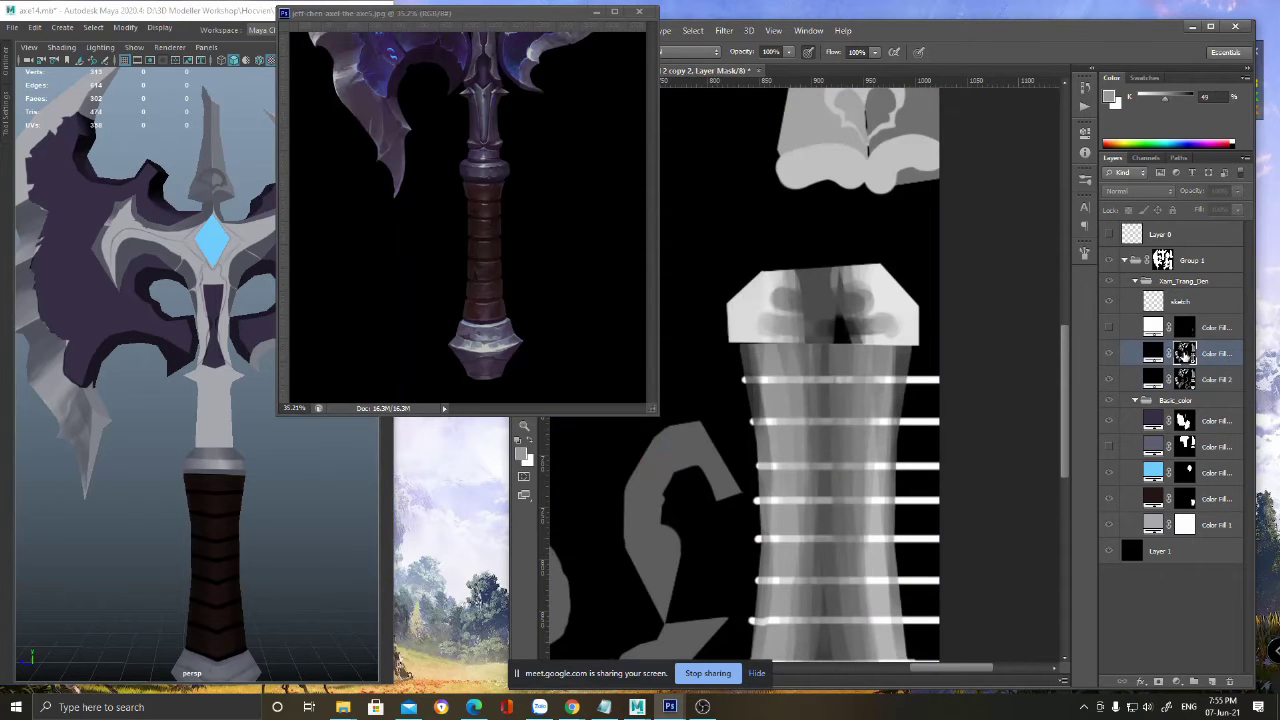
pyautogui.keyDown('alt'); pyautogui.click(1184, 353); pyautogui.keyUp('alt')
pyautogui.keyDown('alt'); pyautogui.click(889, 321); pyautogui.keyUp('alt')
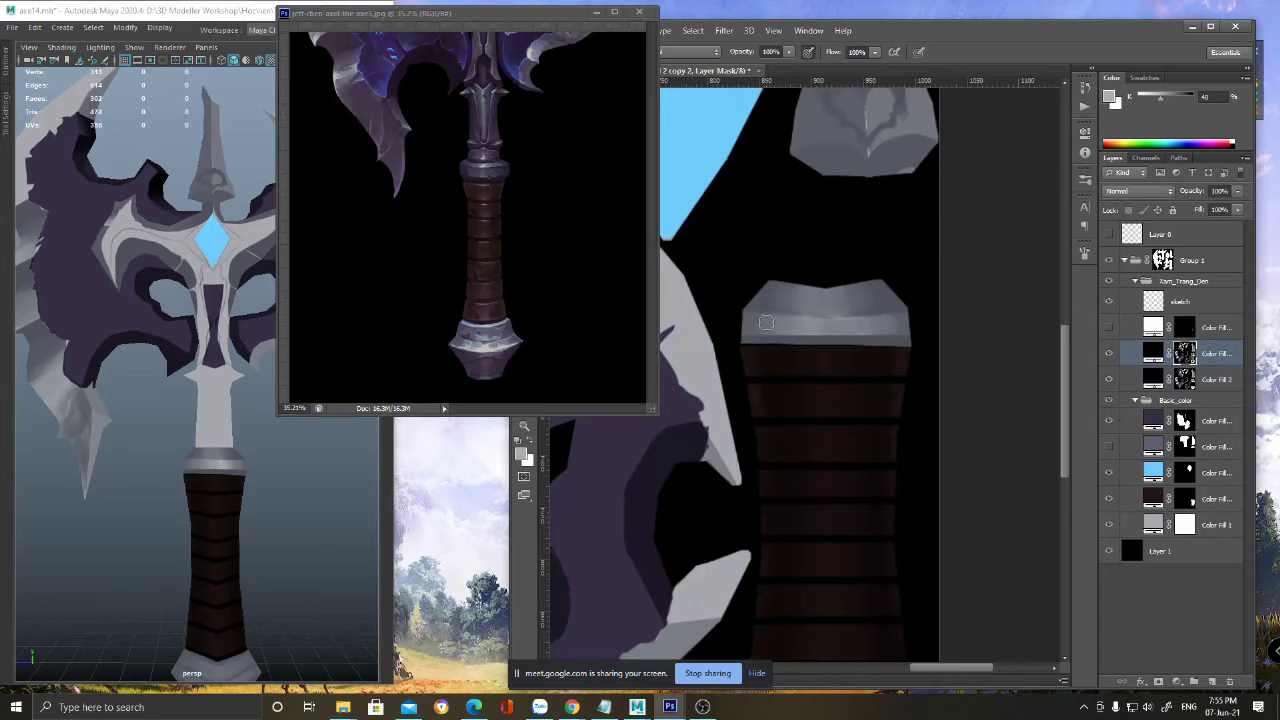
pyautogui.keyDown('alt'); pyautogui.click(852, 297); pyautogui.keyUp('alt')
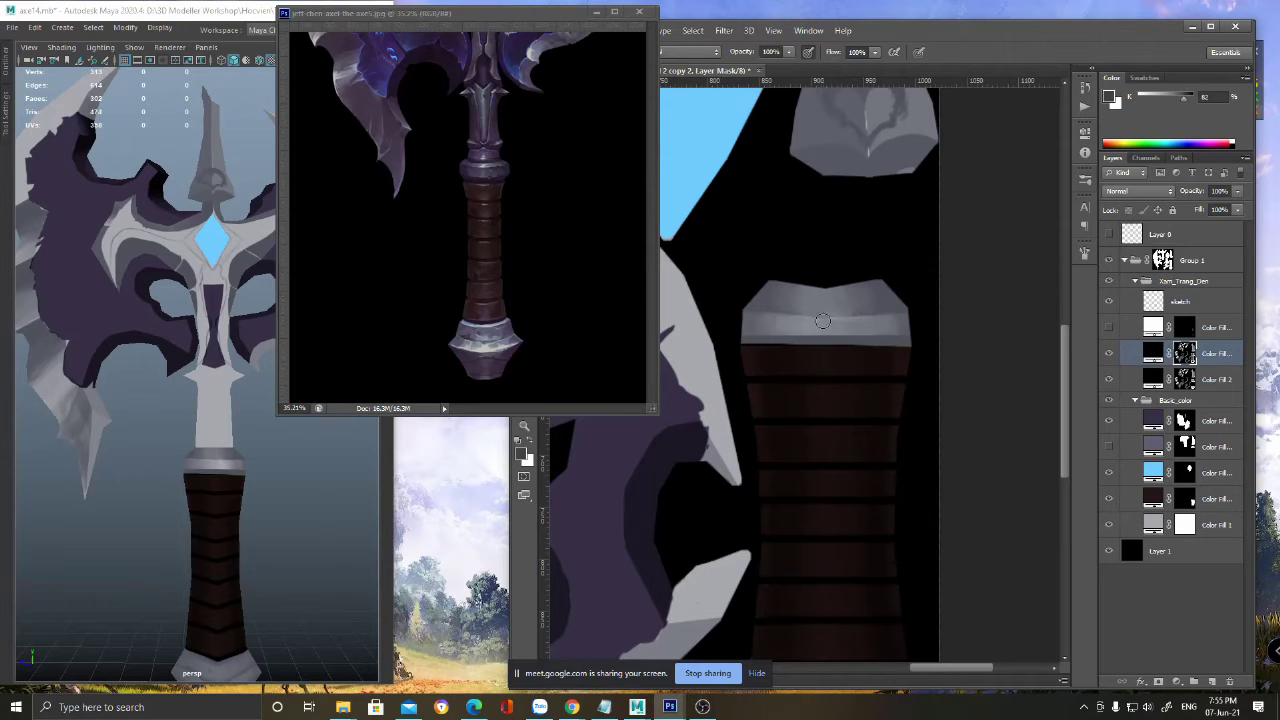
# - Examine the blended collar shading on the Maya axe model from far and near
pyautogui.click(251, 496)
pyautogui.scroll(-5, 165, 460)
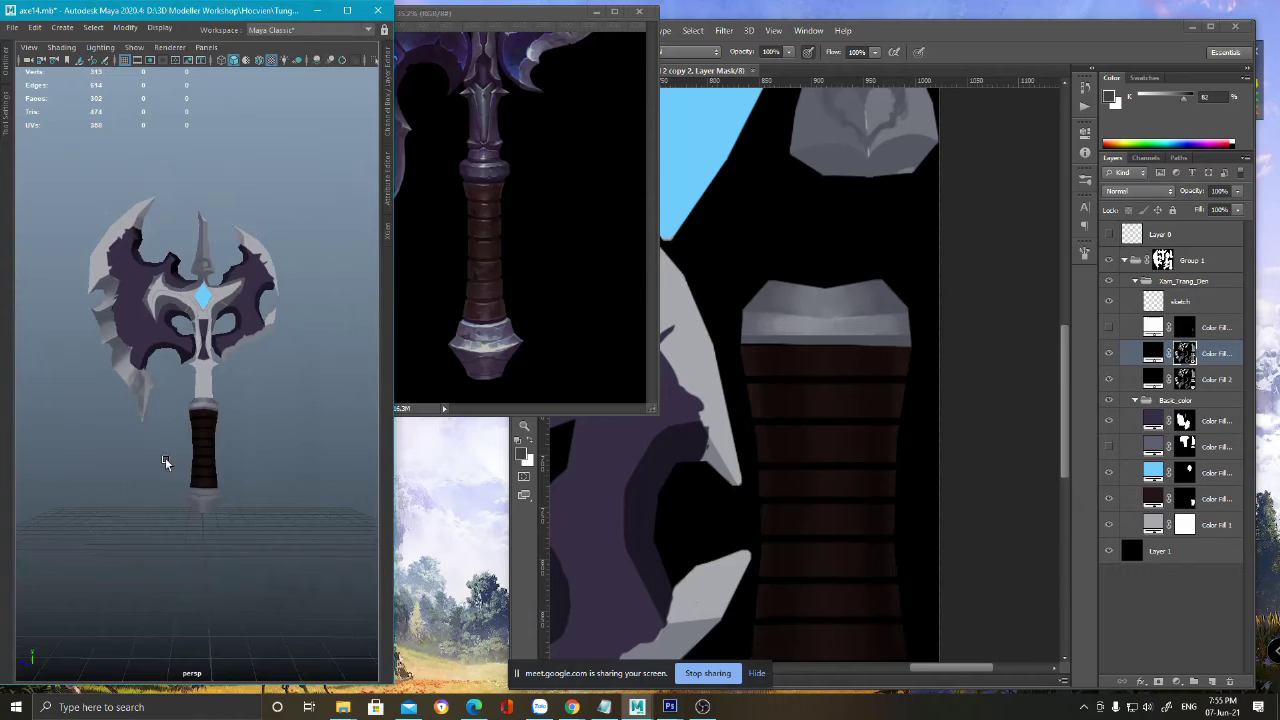
pyautogui.scroll(6, 190, 490)
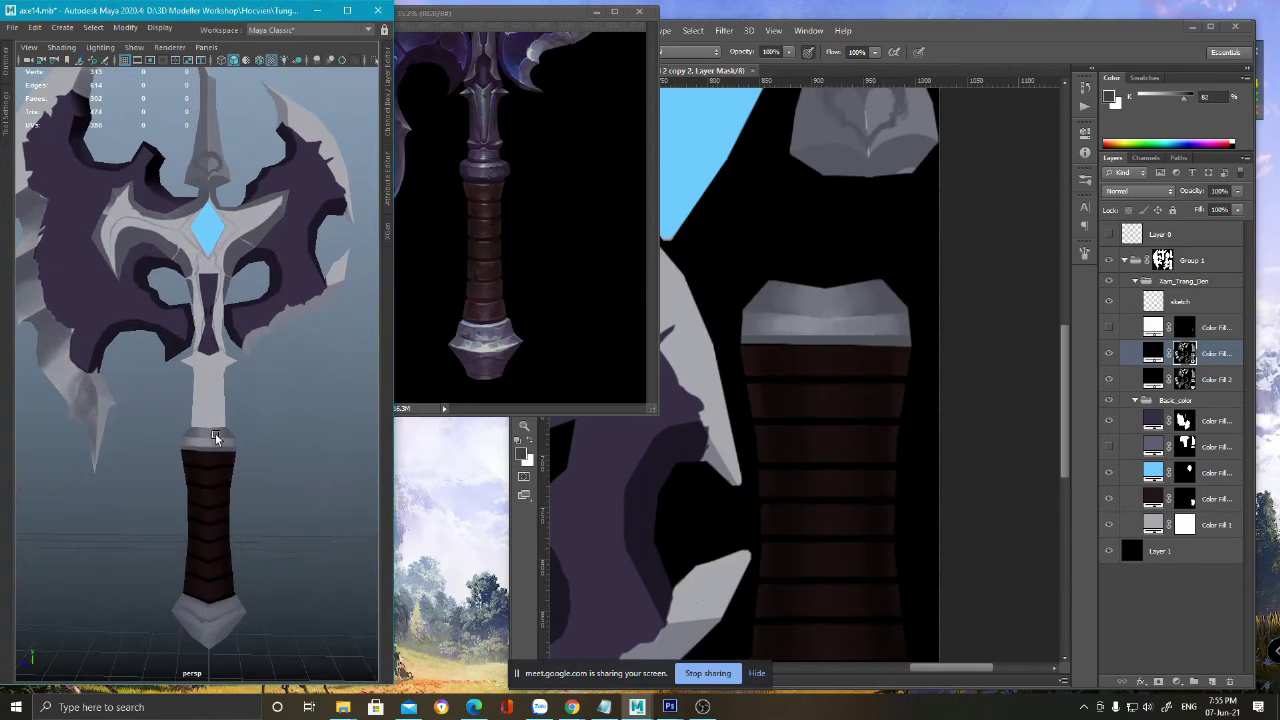
pyautogui.scroll(5, 215, 437)
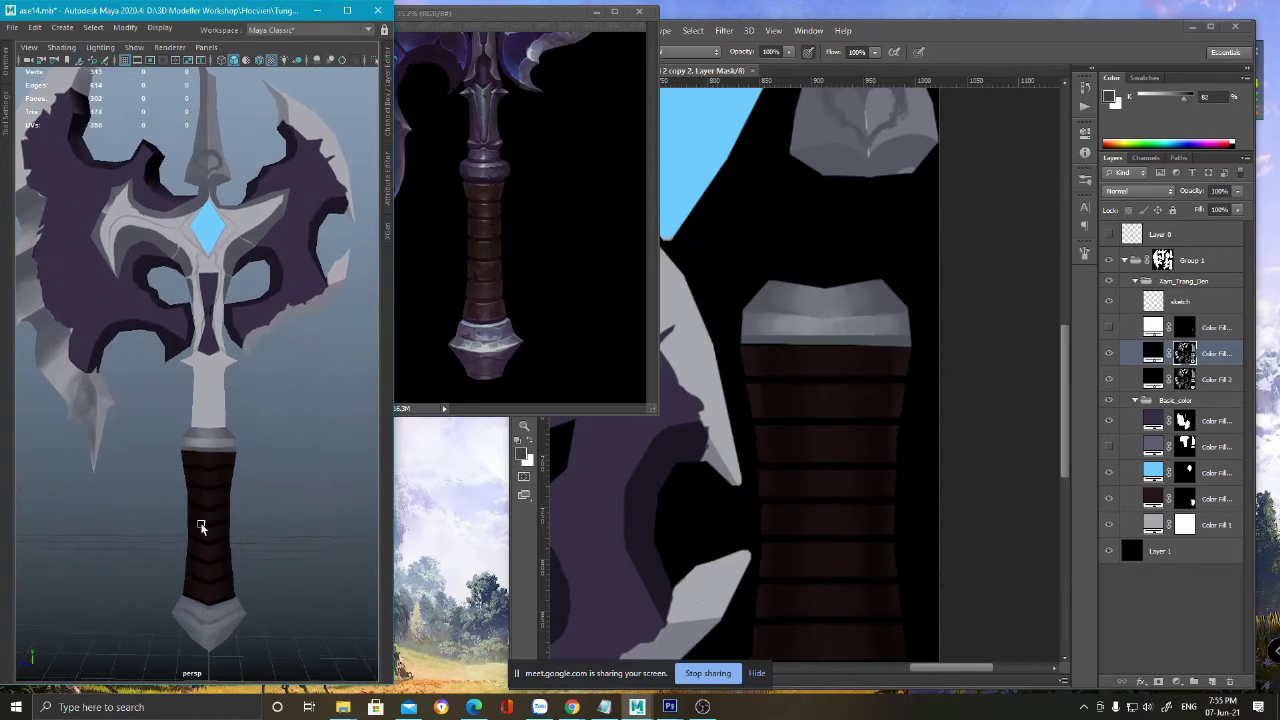
pyautogui.scroll(2, 229, 554)
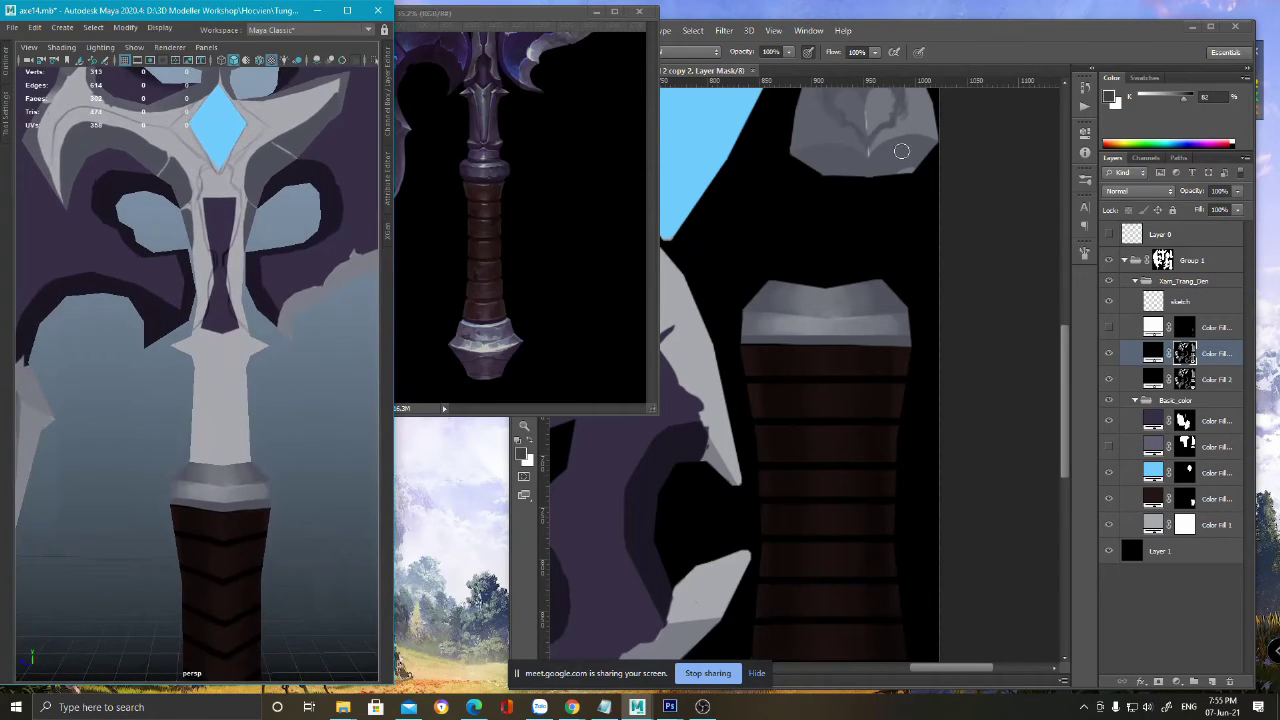
# - Show the Layer 0 wireframe and sketch dark panel and crease lines on the shaft below the guard, on the sketch layer
pyautogui.click(451, 277)
pyautogui.click(1108, 233)
pyautogui.moveTo(966, 277); pyautogui.dragTo(1058, 288)
pyautogui.moveTo(888, 224); pyautogui.dragTo(805, 501)
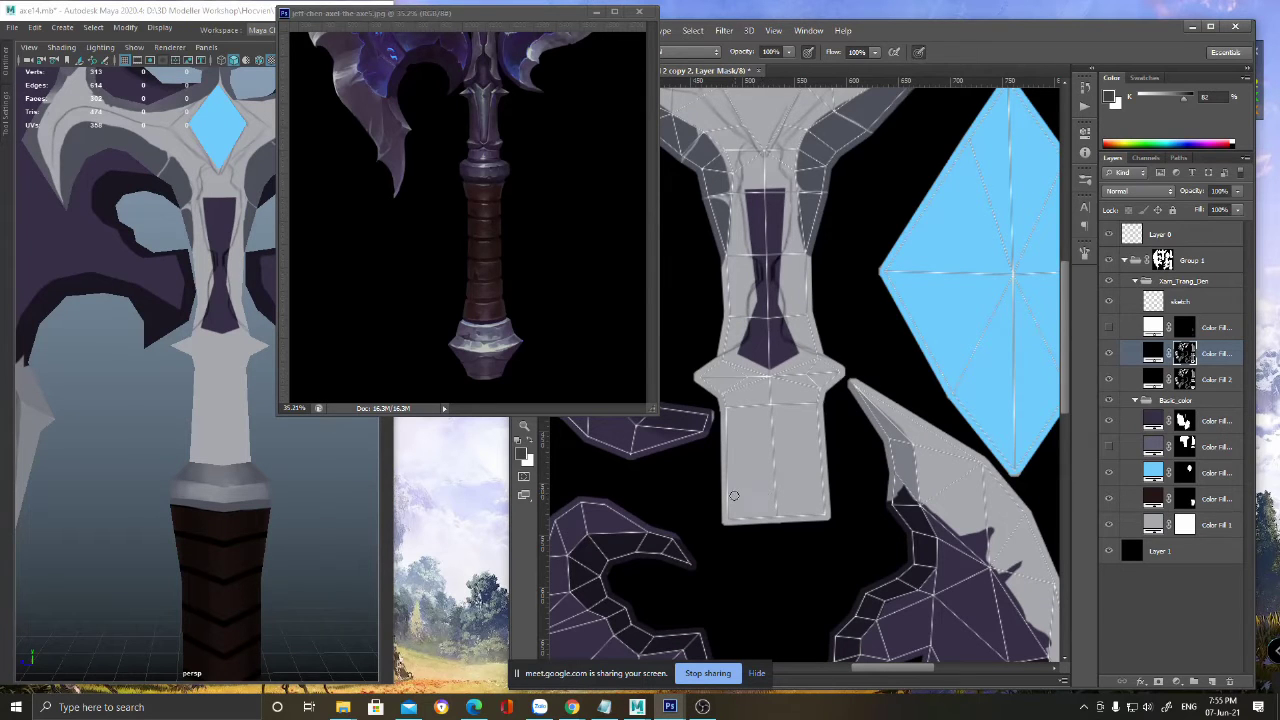
pyautogui.click(529, 443)
pyautogui.click(1166, 298)
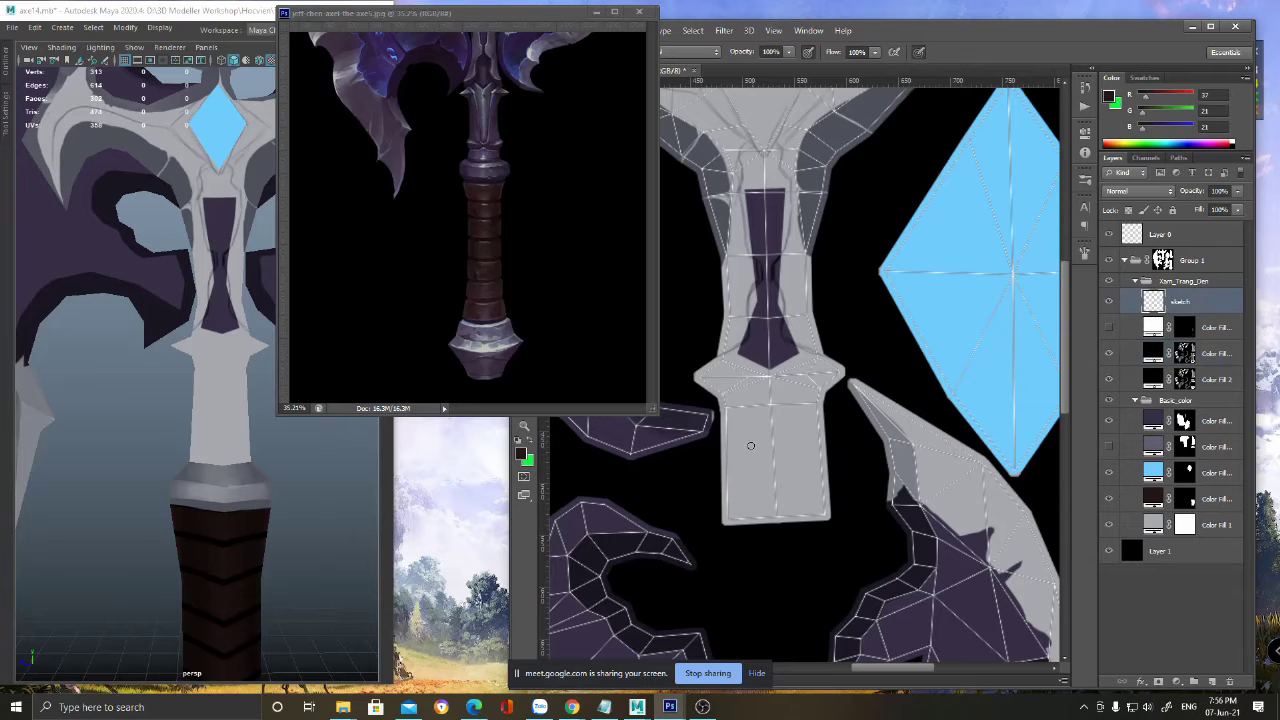
pyautogui.keyDown('alt'); pyautogui.click(704, 479); pyautogui.keyUp('alt')
pyautogui.moveTo(822, 360); pyautogui.dragTo(821, 391)
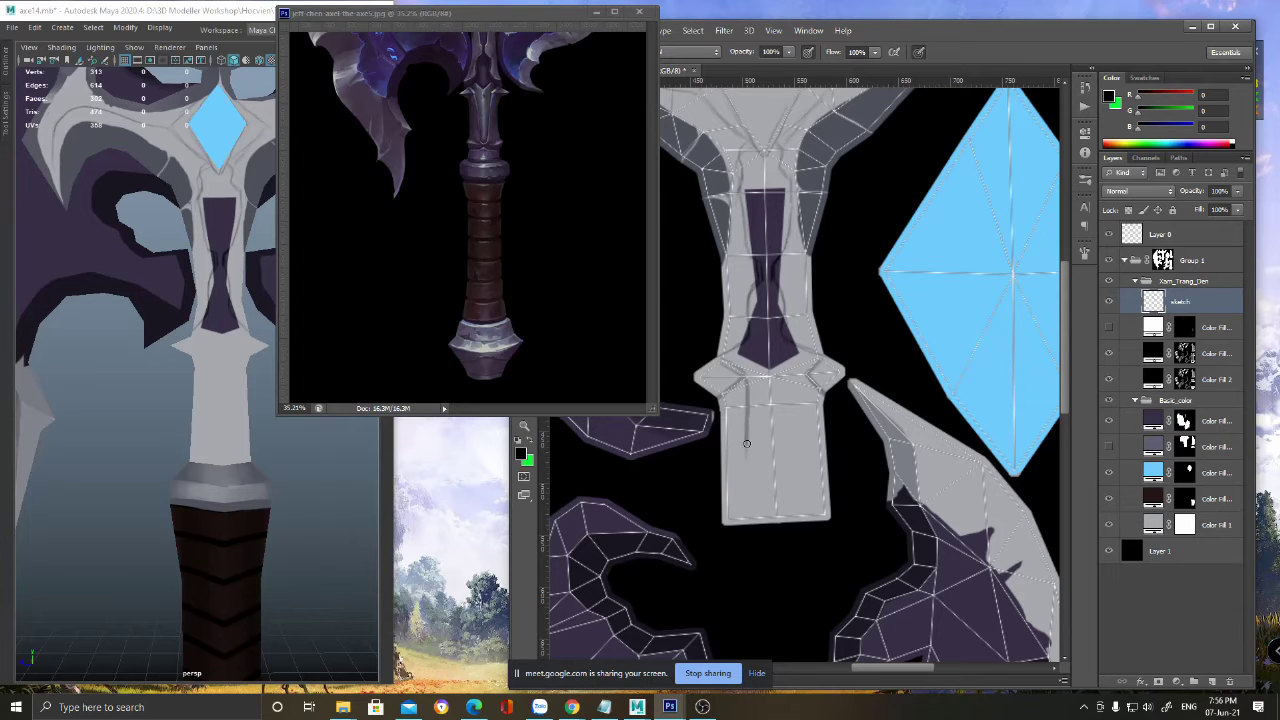
pyautogui.moveTo(745, 443); pyautogui.dragTo(782, 475)
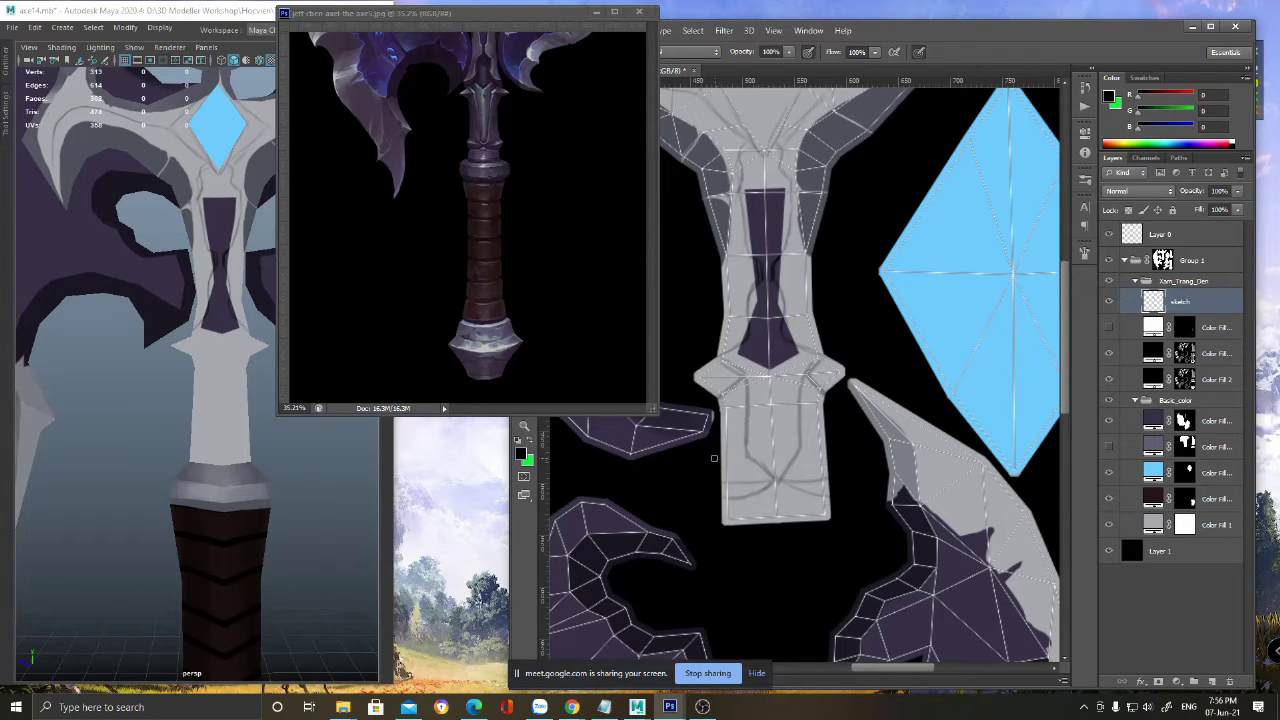
# - Save the texture and check the sketched shaft lines on the Maya model
pyautogui.hotkey('ctrl', 's')
pyautogui.keyDown('alt'); pyautogui.moveTo(257, 506); pyautogui.dragTo(261, 556, button='middle'); pyautogui.keyUp('alt')
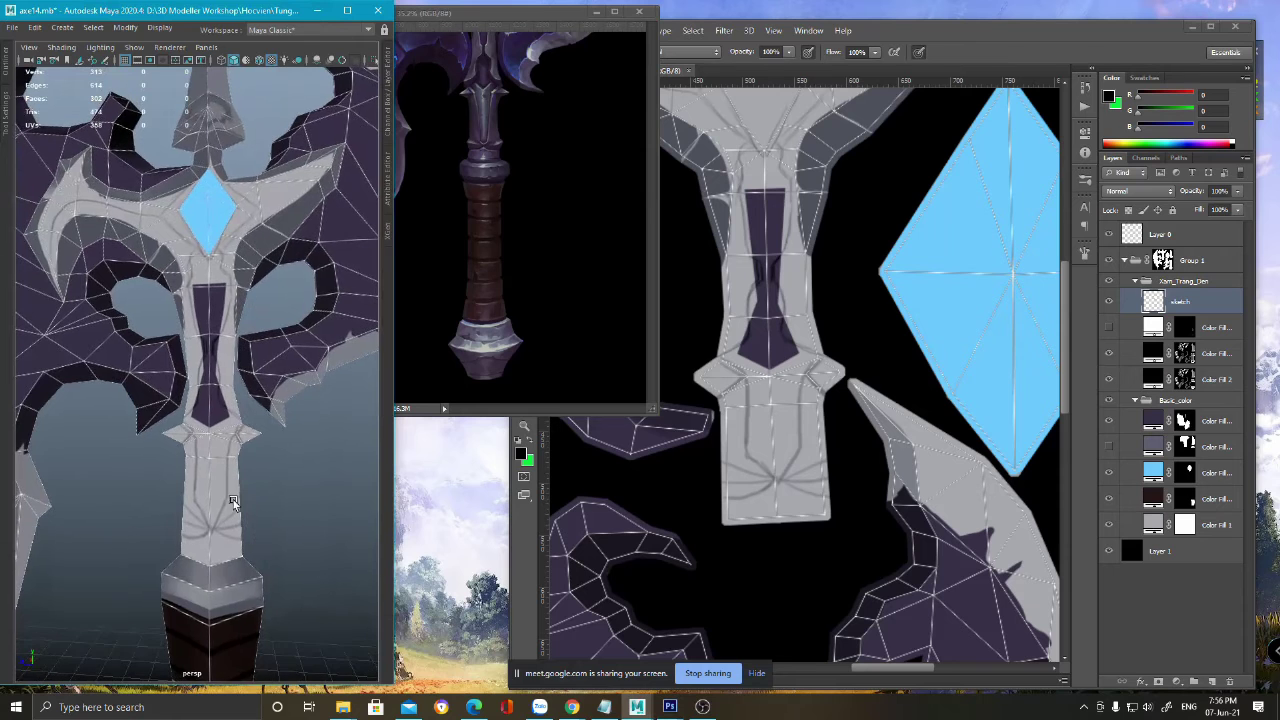
pyautogui.scroll(2, 232, 502)
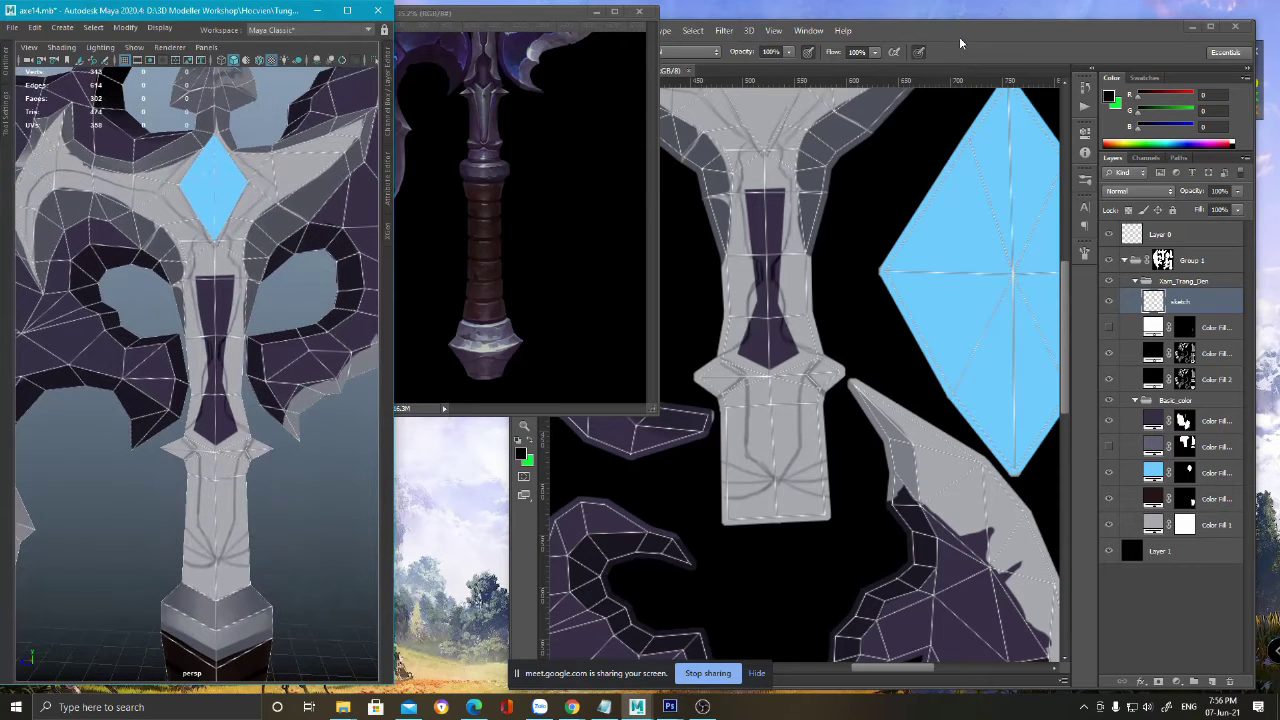
# - Sketch dark outlines around the purple inlay and along the guard's spikes, hide the wireframe and save the texture
pyautogui.click(959, 43)
pyautogui.scroll(1, 802, 400)
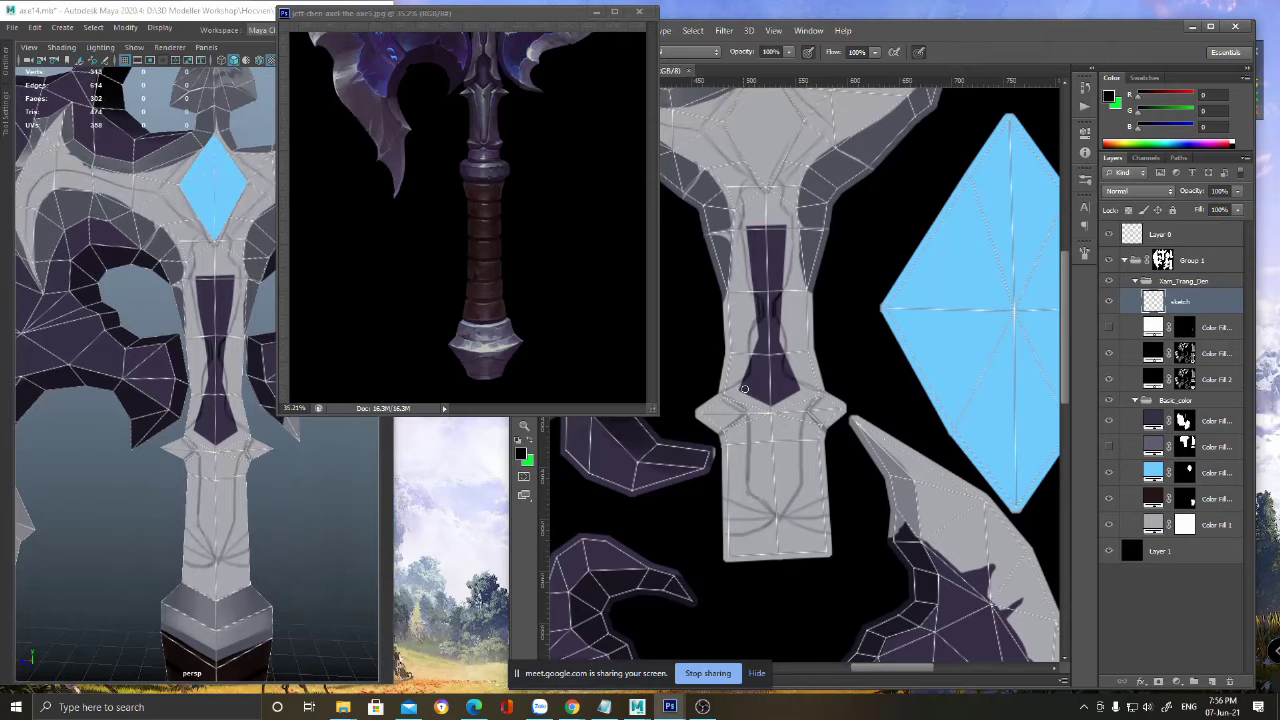
pyautogui.moveTo(732, 389); pyautogui.dragTo(759, 403)
pyautogui.moveTo(775, 304); pyautogui.dragTo(804, 394)
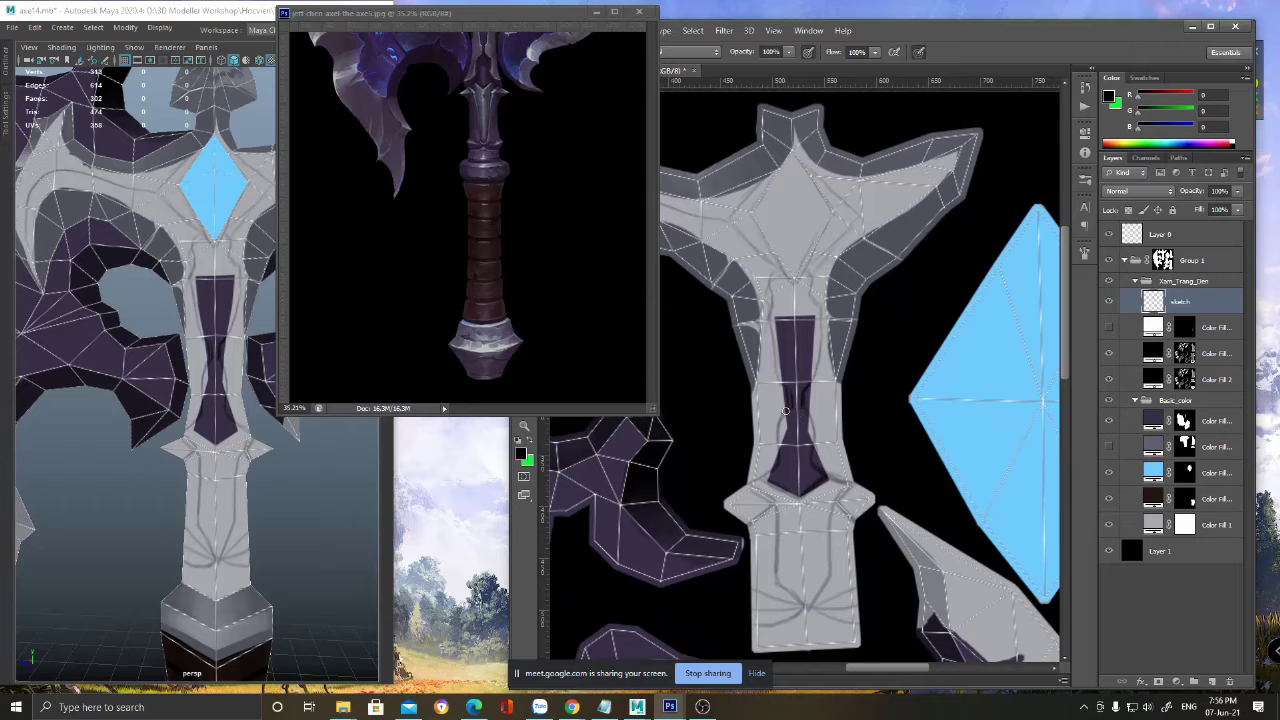
pyautogui.moveTo(778, 436)
pyautogui.mouseDown()
pyautogui.moveTo(757, 480)
pyautogui.moveTo(864, 485)
pyautogui.mouseUp()
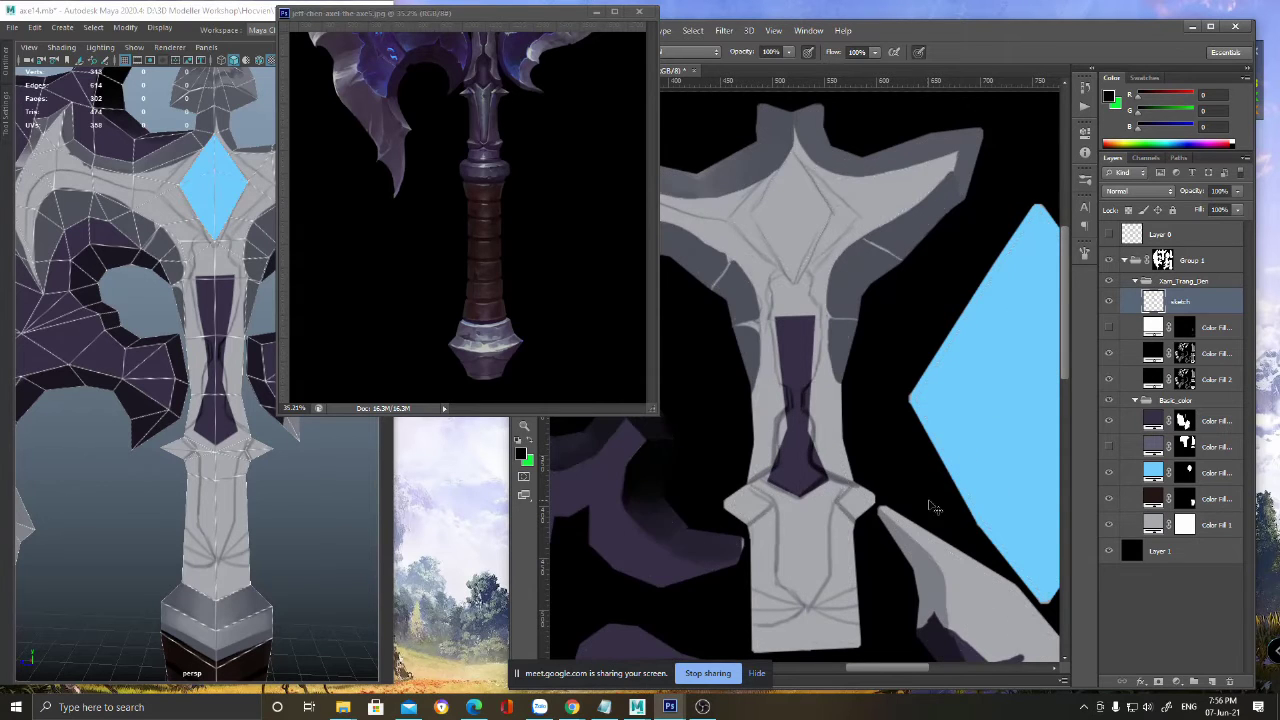
pyautogui.hotkey('ctrl', 's')
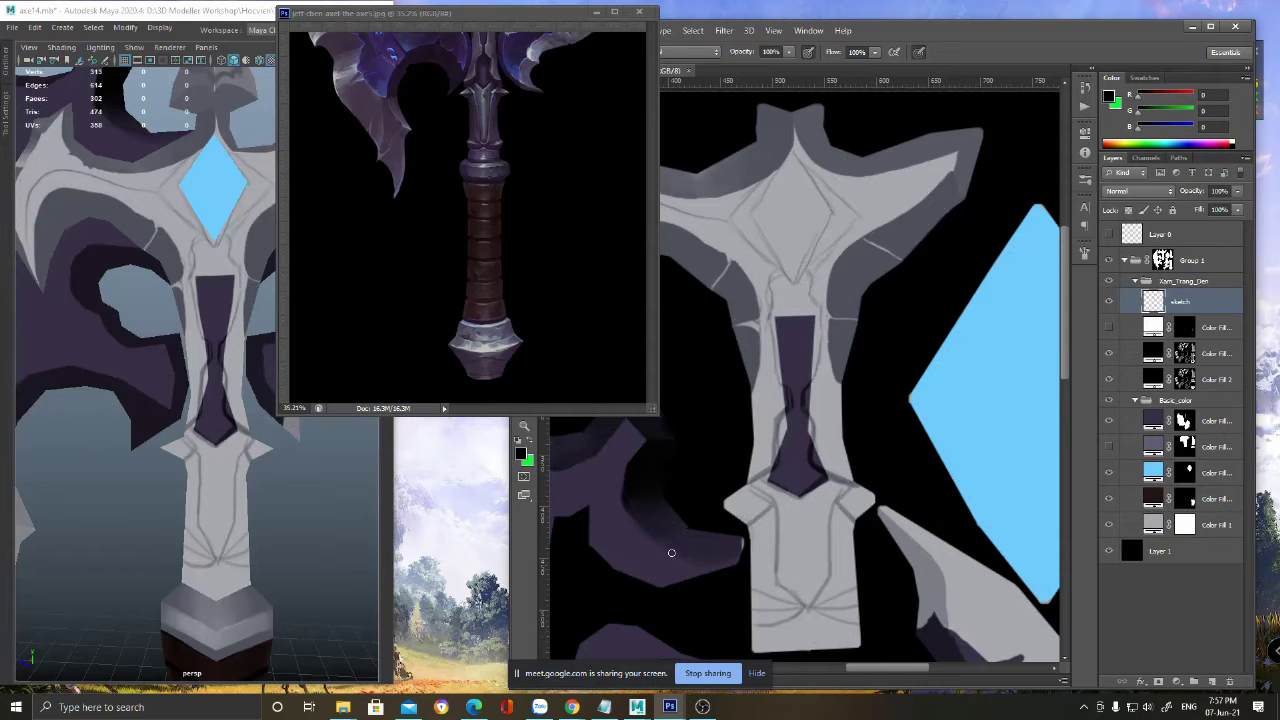
# - Switch to the Google Meet call to look at it, and return to the axe texture in Photoshop
pyautogui.moveTo(571, 704)
pyautogui.click(495, 640)
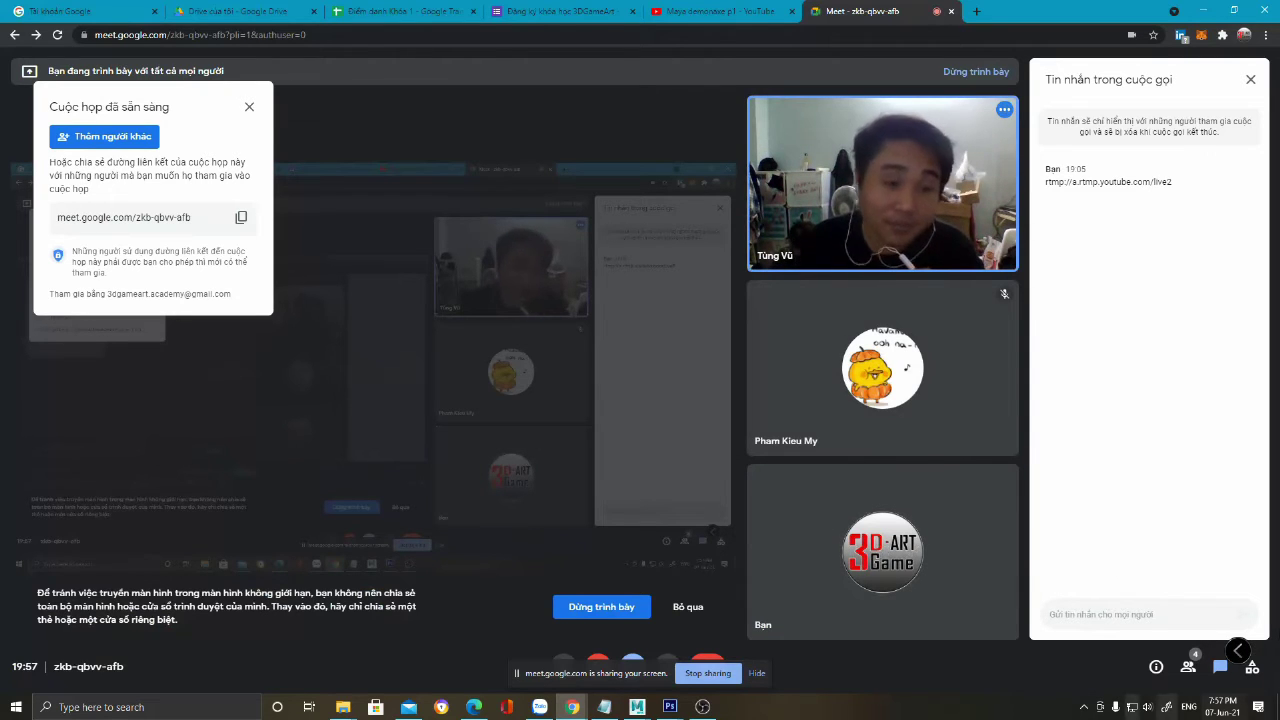
pyautogui.moveTo(670, 707)
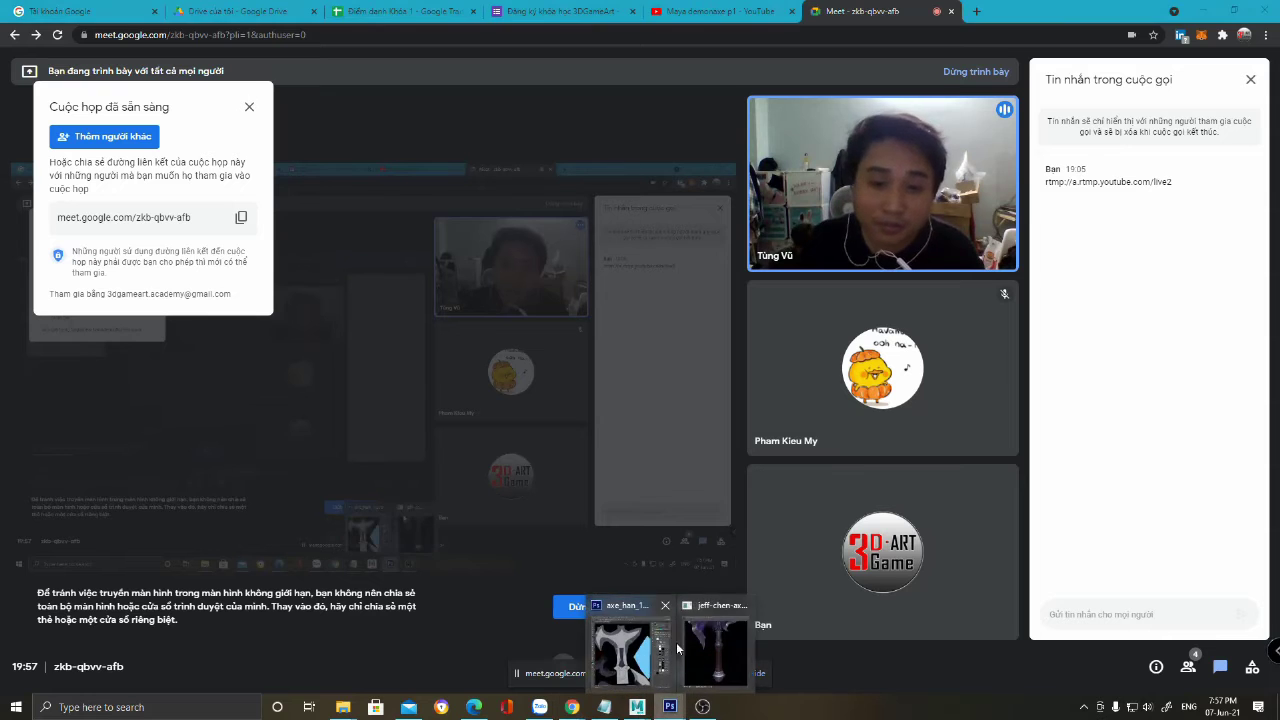
pyautogui.click(655, 667)
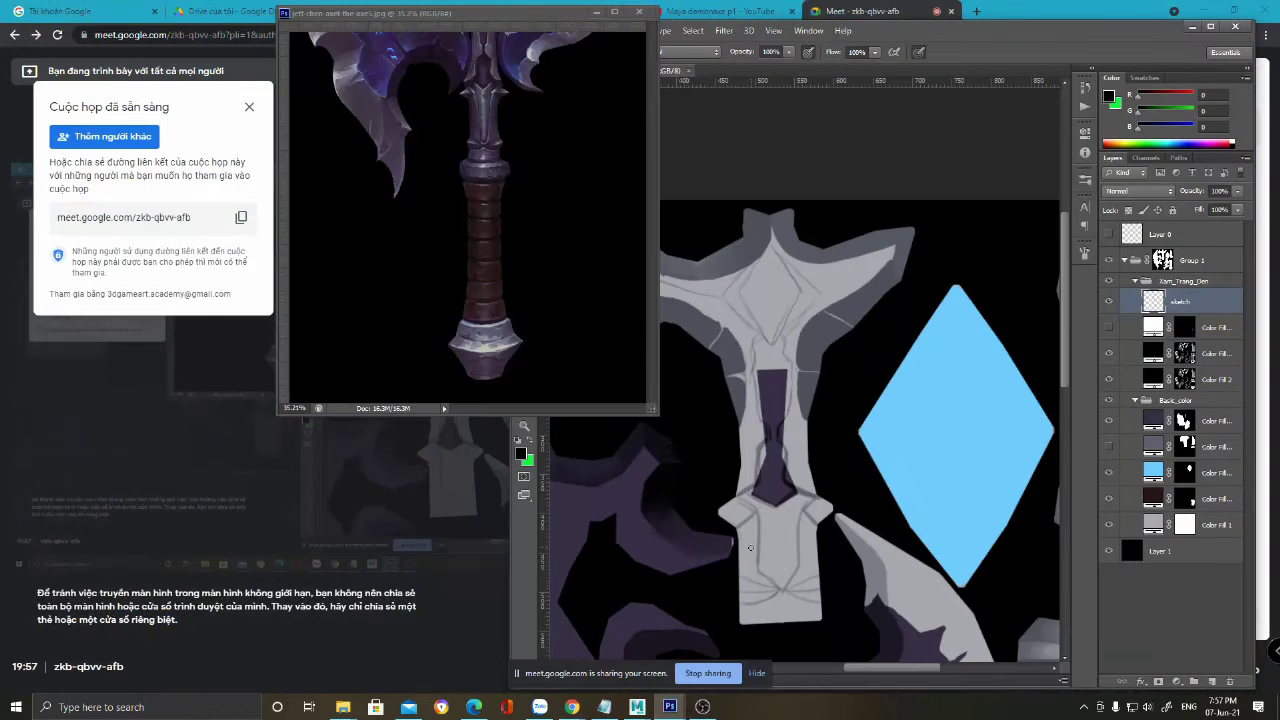
pyautogui.keyDown('alt'); pyautogui.scroll(-3, 760, 546); pyautogui.keyUp('alt')
pyautogui.keyDown('alt'); pyautogui.scroll(7, 868, 538); pyautogui.keyUp('alt')
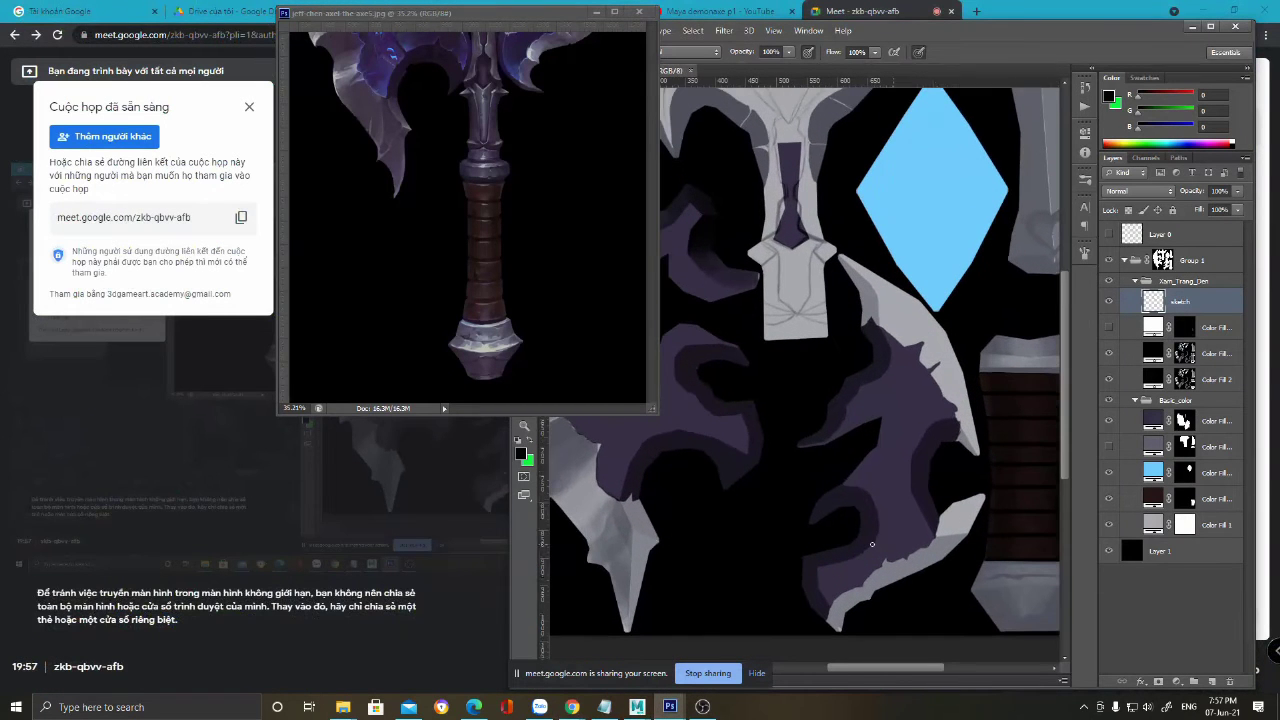
pyautogui.moveTo(884, 534); pyautogui.dragTo(722, 563)
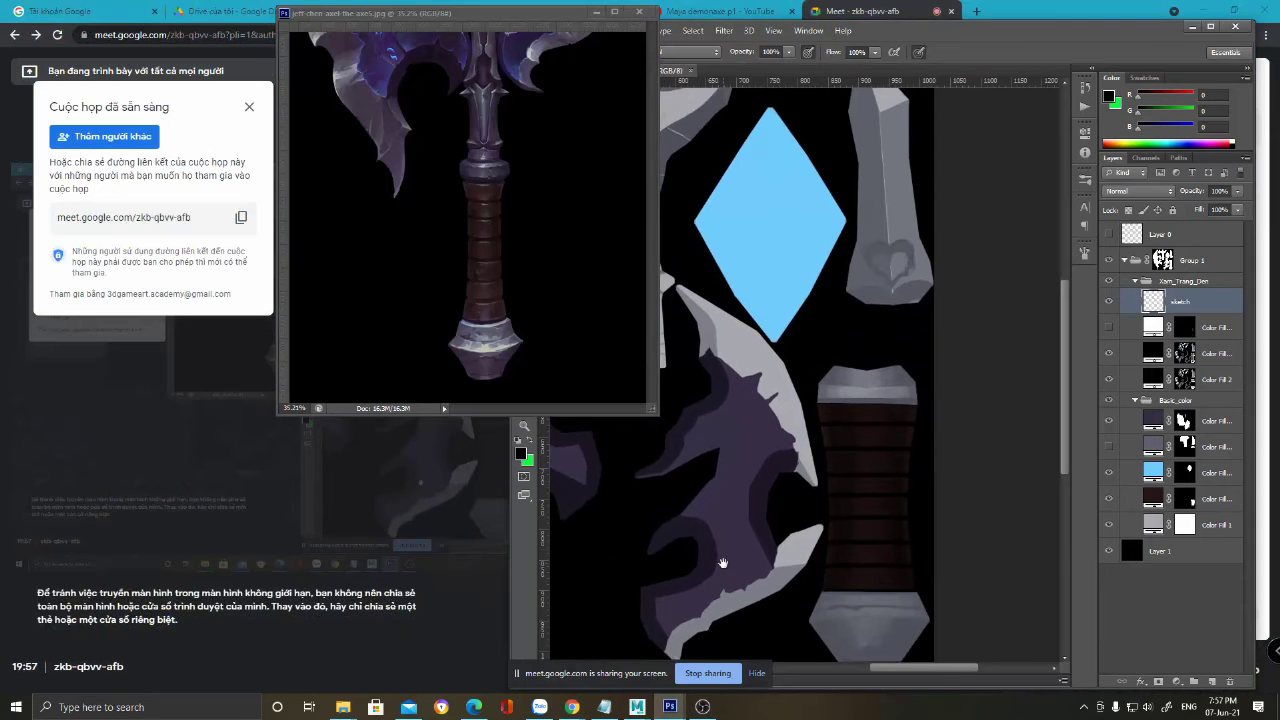
pyautogui.keyDown('alt'); pyautogui.scroll(-3, 866, 407); pyautogui.keyUp('alt')
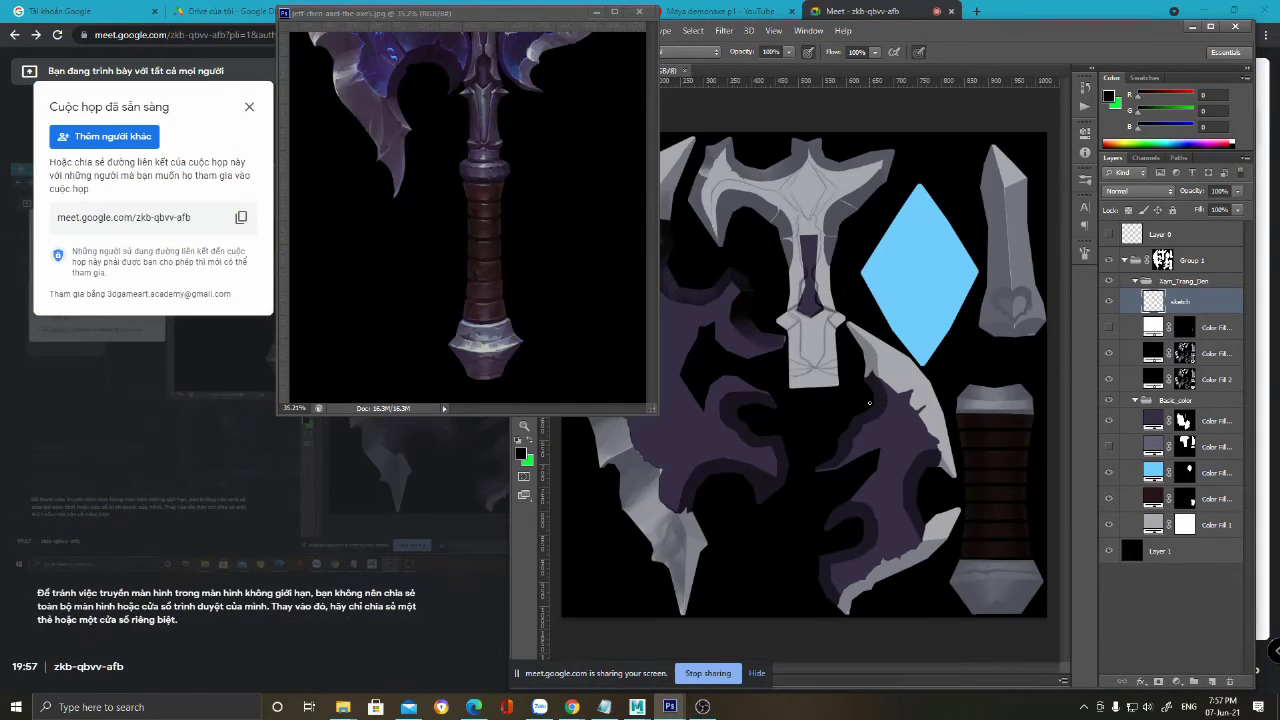
pyautogui.keyDown('alt'); pyautogui.scroll(3, 868, 400); pyautogui.keyUp('alt')
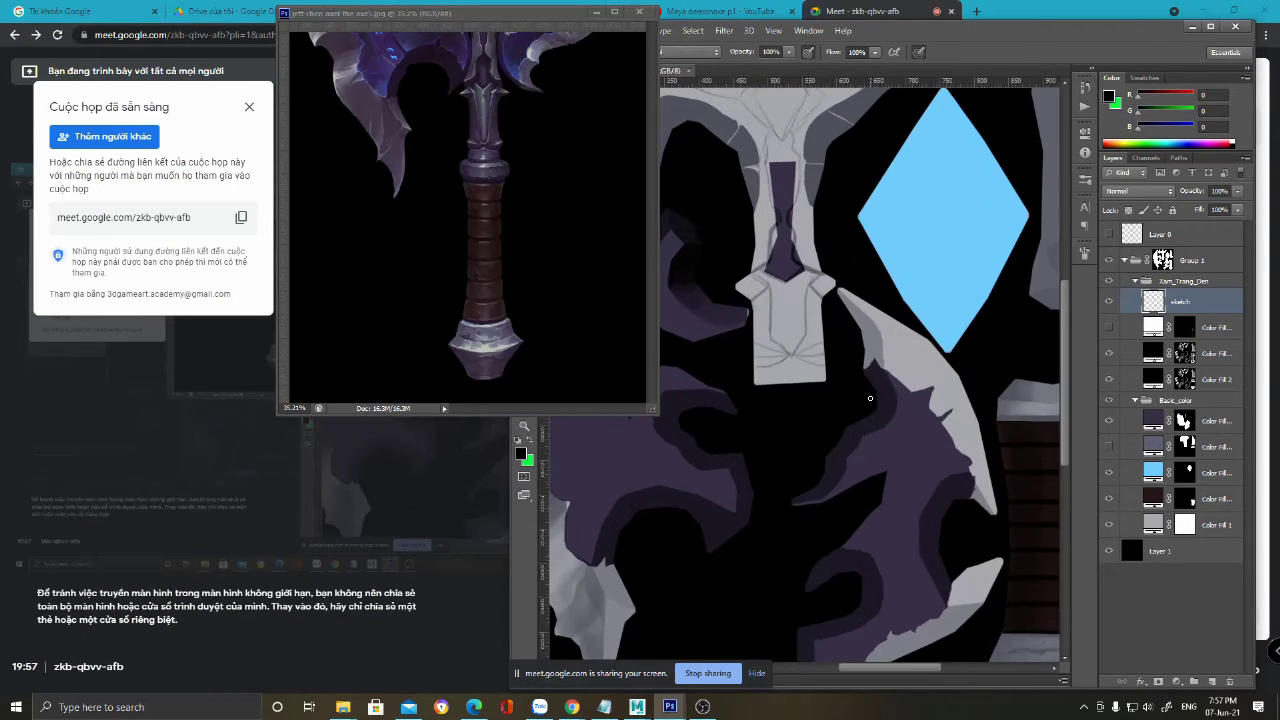
# - Switch to Zalo, start saving the received FILE_20210607_191025_cay riu.mb and browse to the Hocvien folder under D:\3D Modeller Workshop
pyautogui.keyDown('alt'); pyautogui.scroll(-2, 747, 279); pyautogui.keyUp('alt')
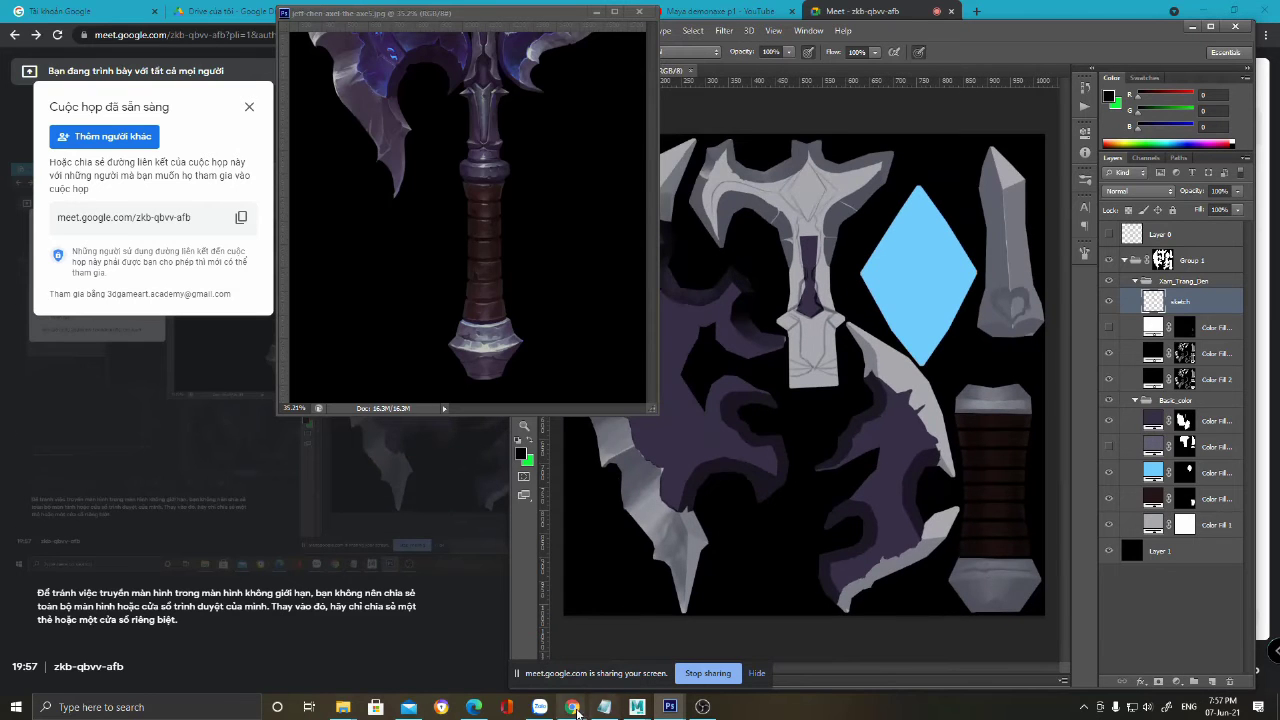
pyautogui.click(539, 707)
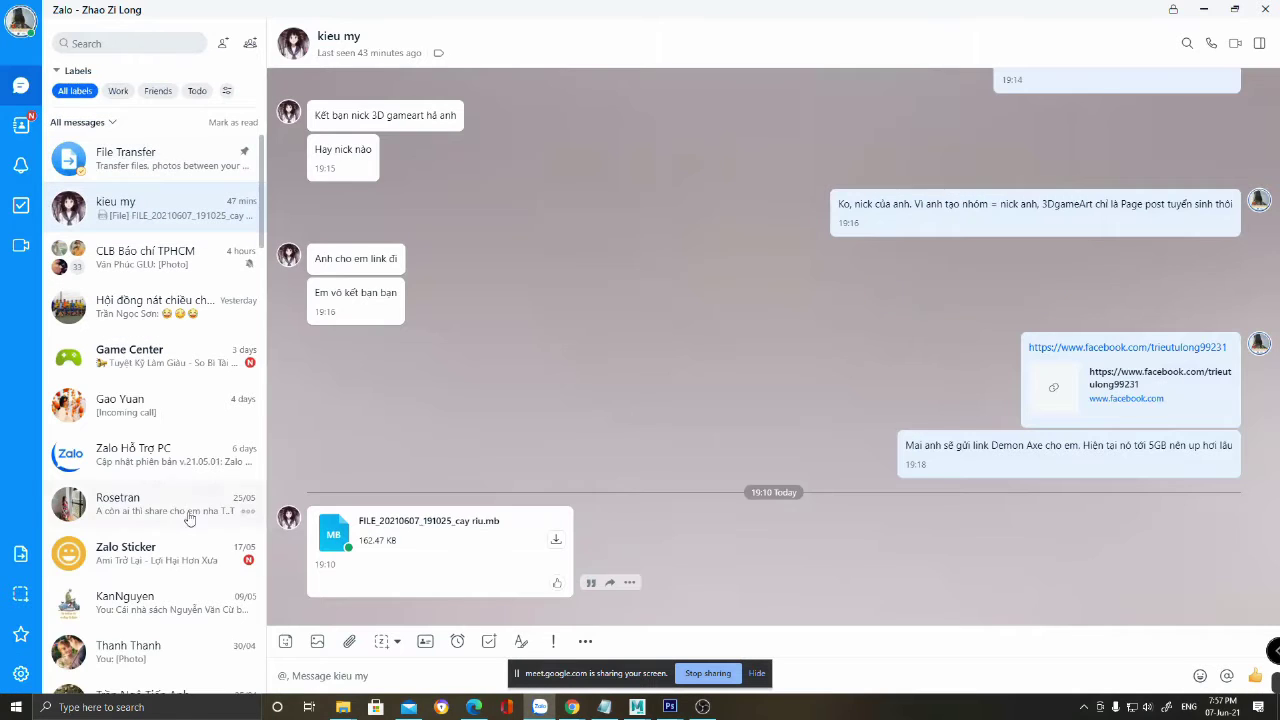
pyautogui.click(556, 539)
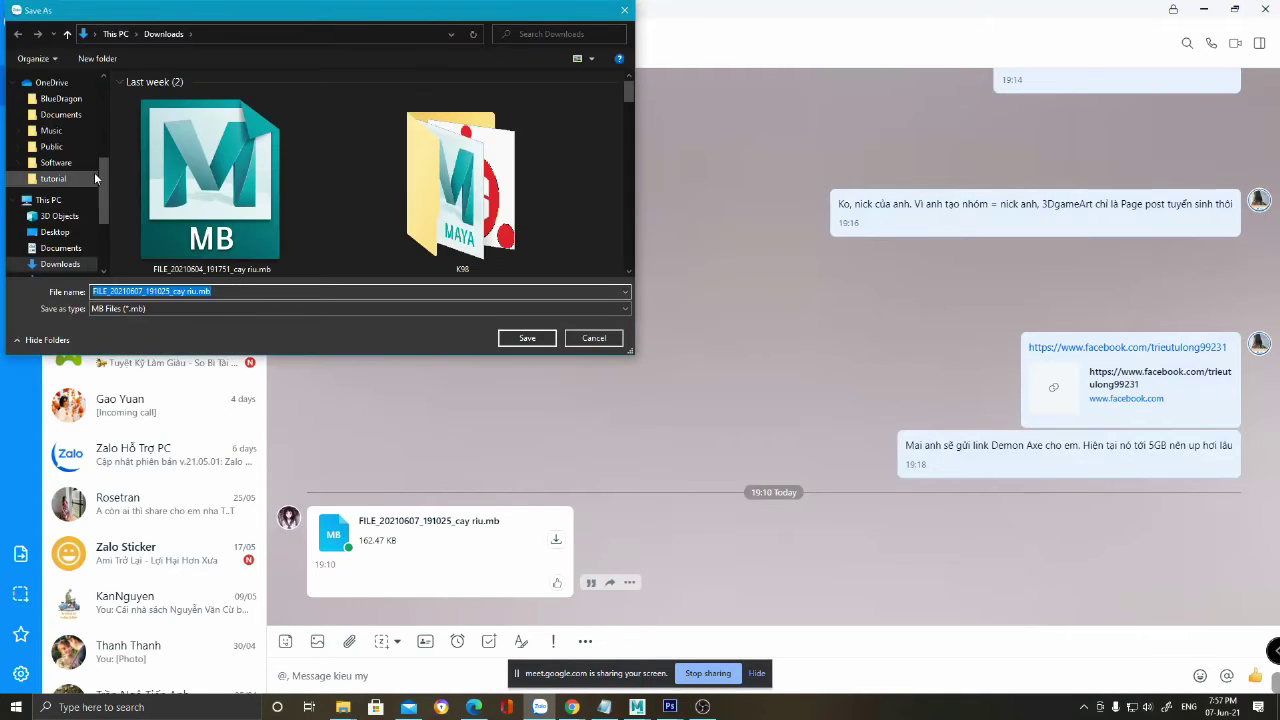
pyautogui.scroll(-3, 60, 180)
pyautogui.click(60, 205)
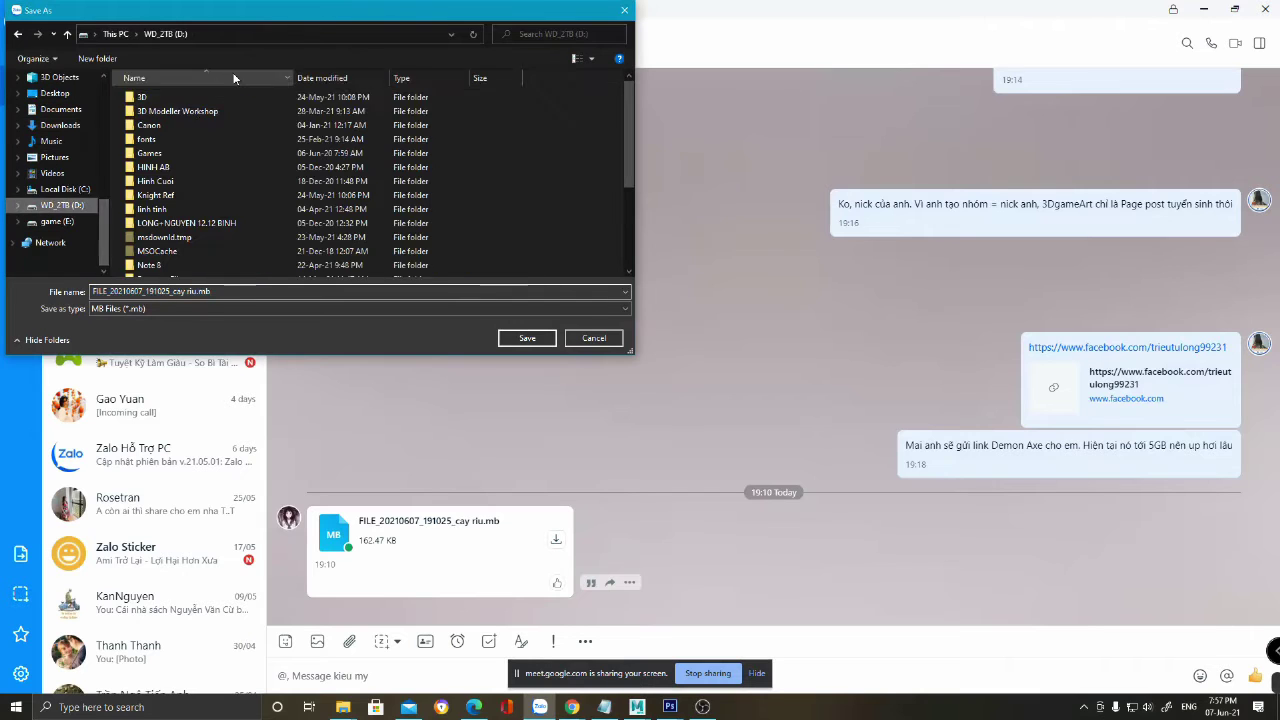
pyautogui.doubleClick(177, 111)
pyautogui.click(176, 124)
pyautogui.doubleClick(175, 124)
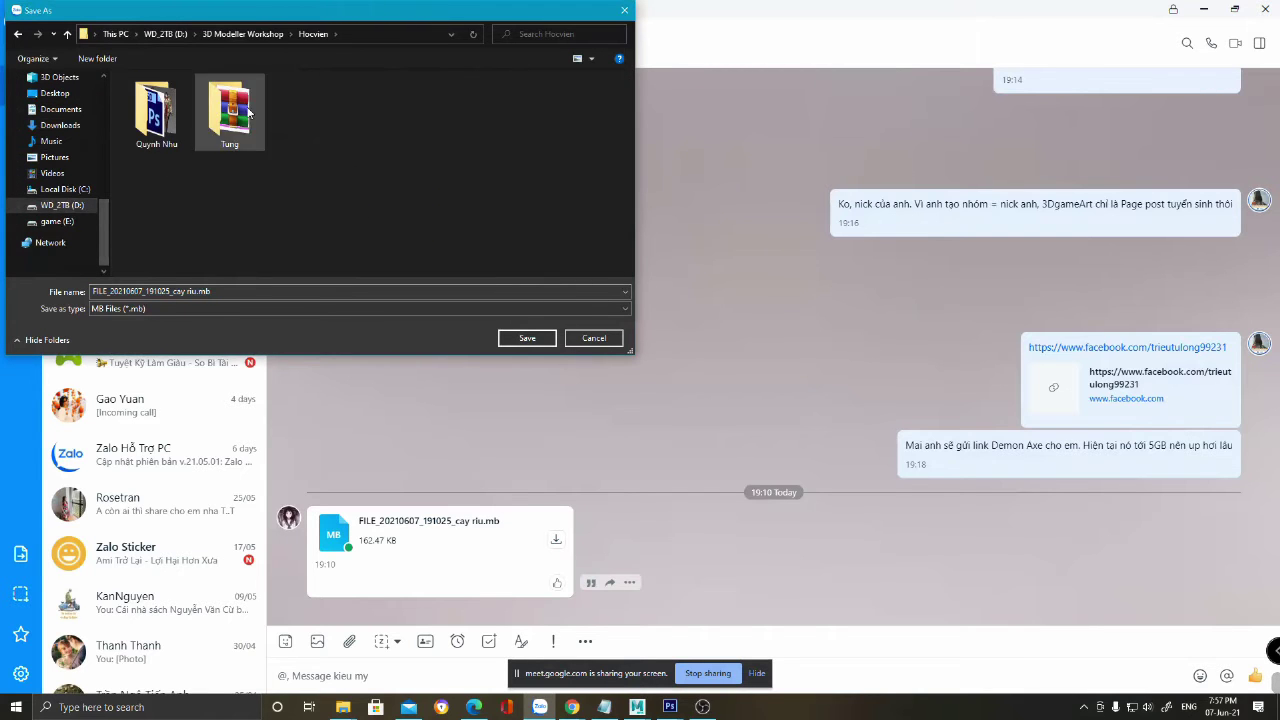
# - Create a new folder named after the student in Hocvien and save the Maya file into it
pyautogui.rightClick(296, 123)
pyautogui.moveTo(240, 280)
pyautogui.click(363, 280)
pyautogui.write('My')
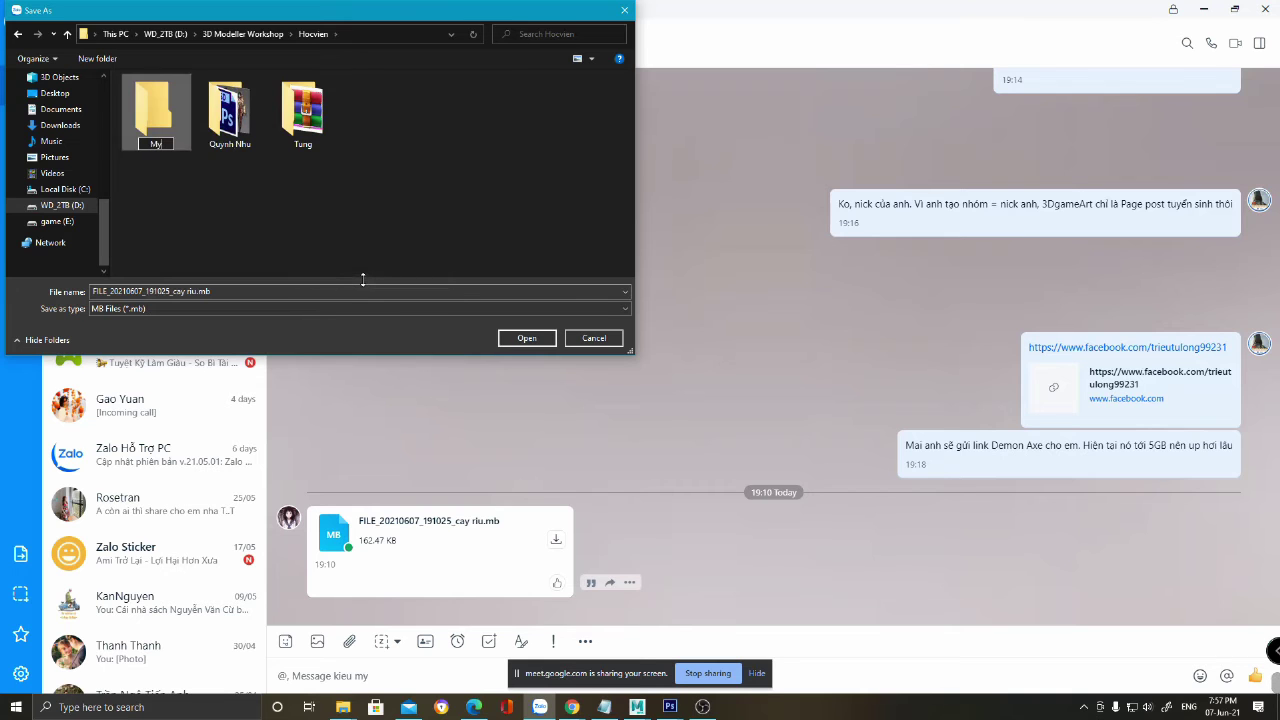
pyautogui.press('Return')
pyautogui.press('Return')
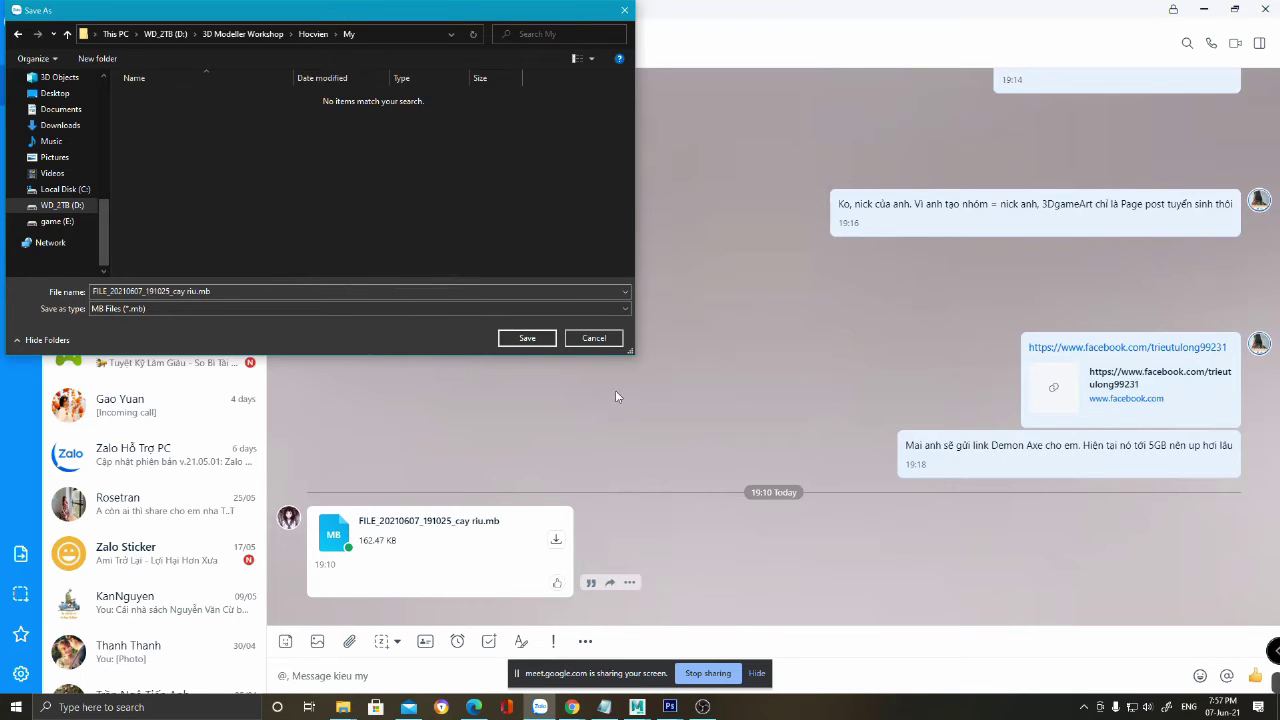
pyautogui.click(524, 338)
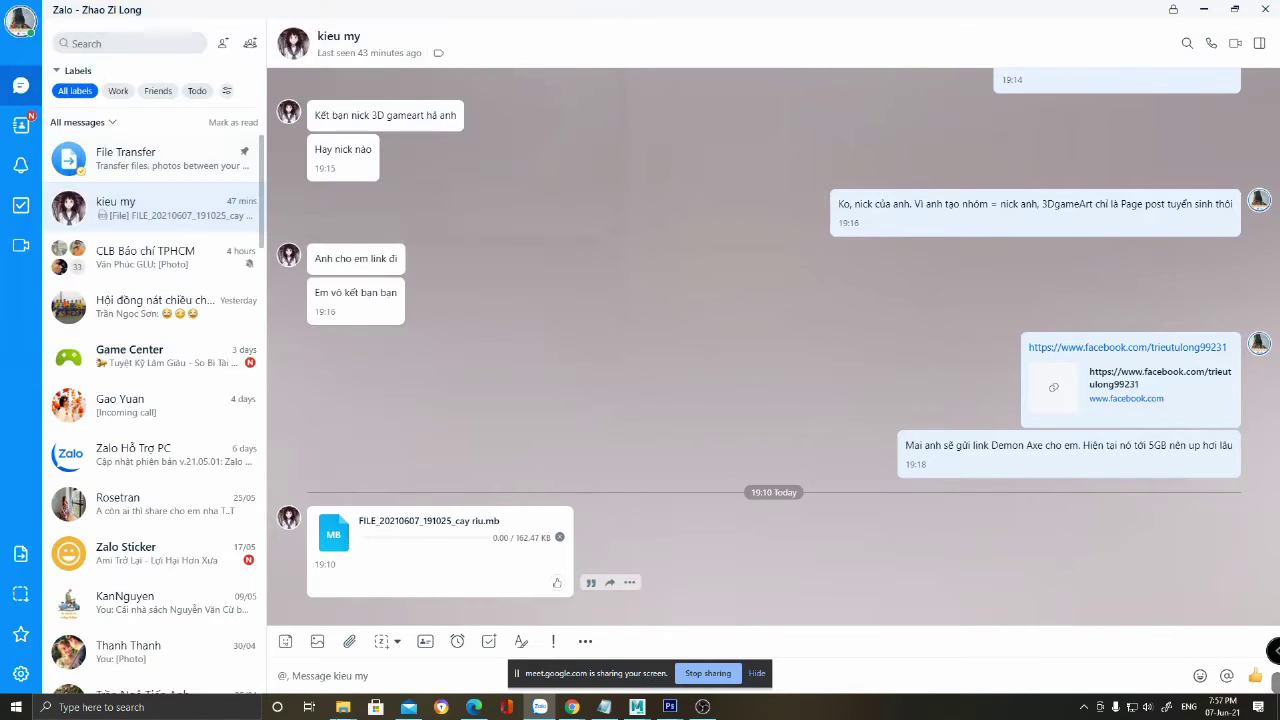
# - Browse to the student's new folder in File Explorer and open the saved axe file in Maya
pyautogui.moveTo(343, 707)
pyautogui.click(412, 649)
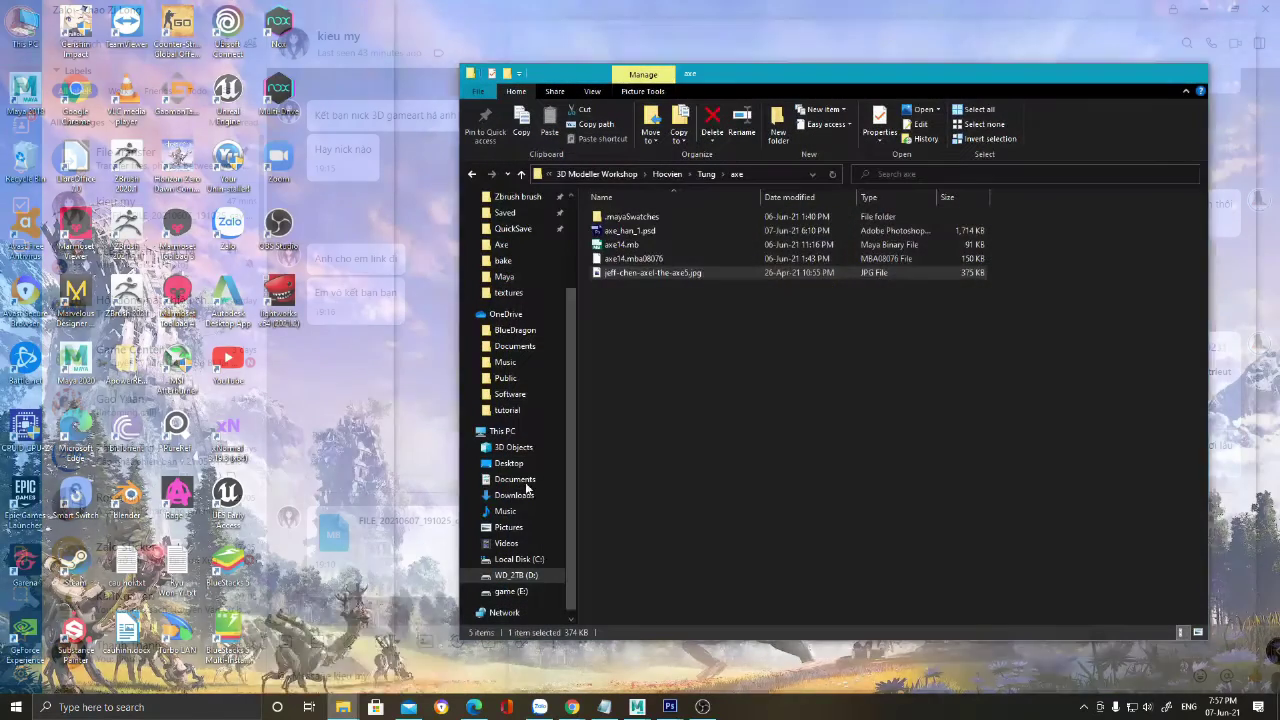
pyautogui.click(706, 176)
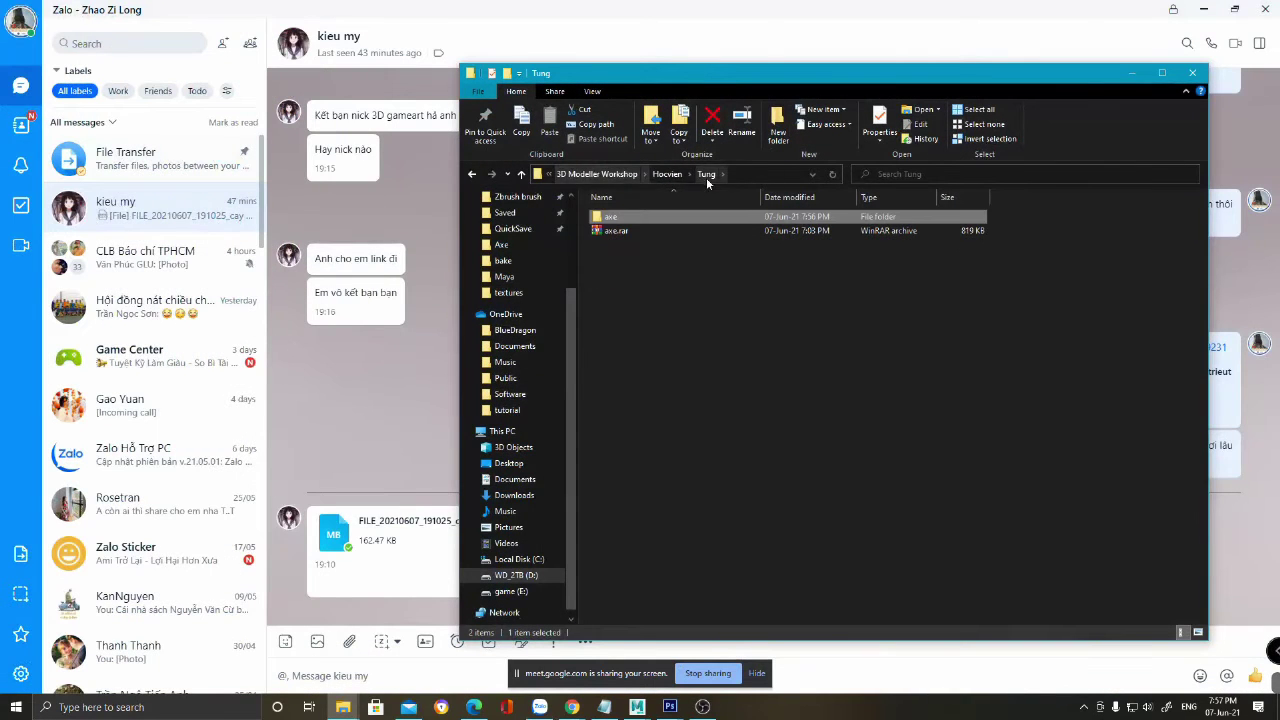
pyautogui.click(667, 175)
pyautogui.doubleClick(623, 225)
pyautogui.click(629, 218)
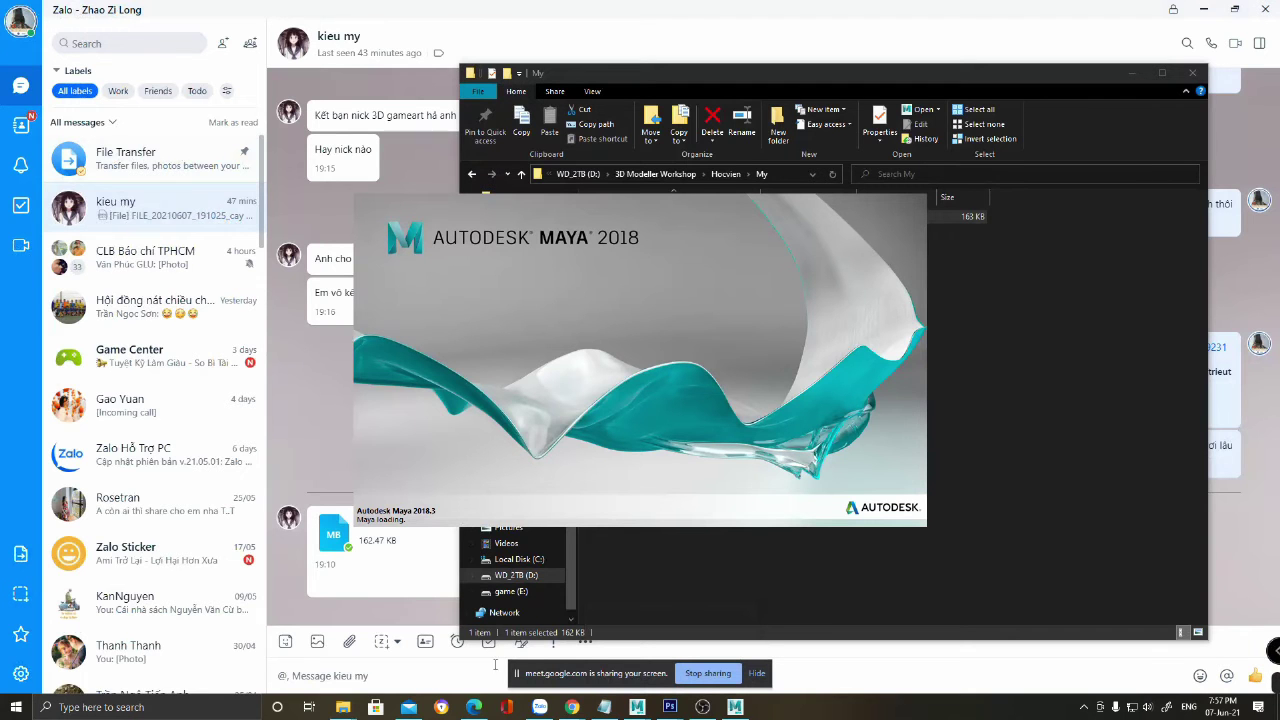
# - Switch to Facebook in Edge, look at the Modelling-M001 group chat, and minimize the browser
pyautogui.click(474, 707)
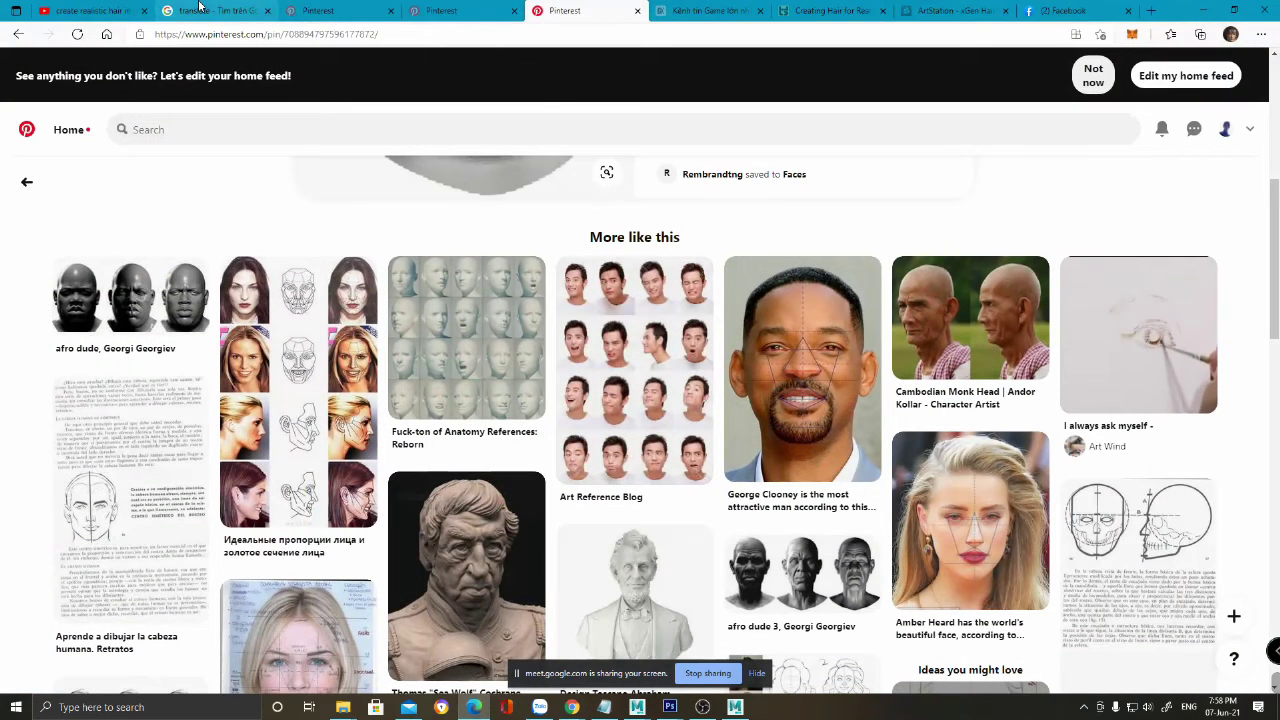
pyautogui.click(1068, 10)
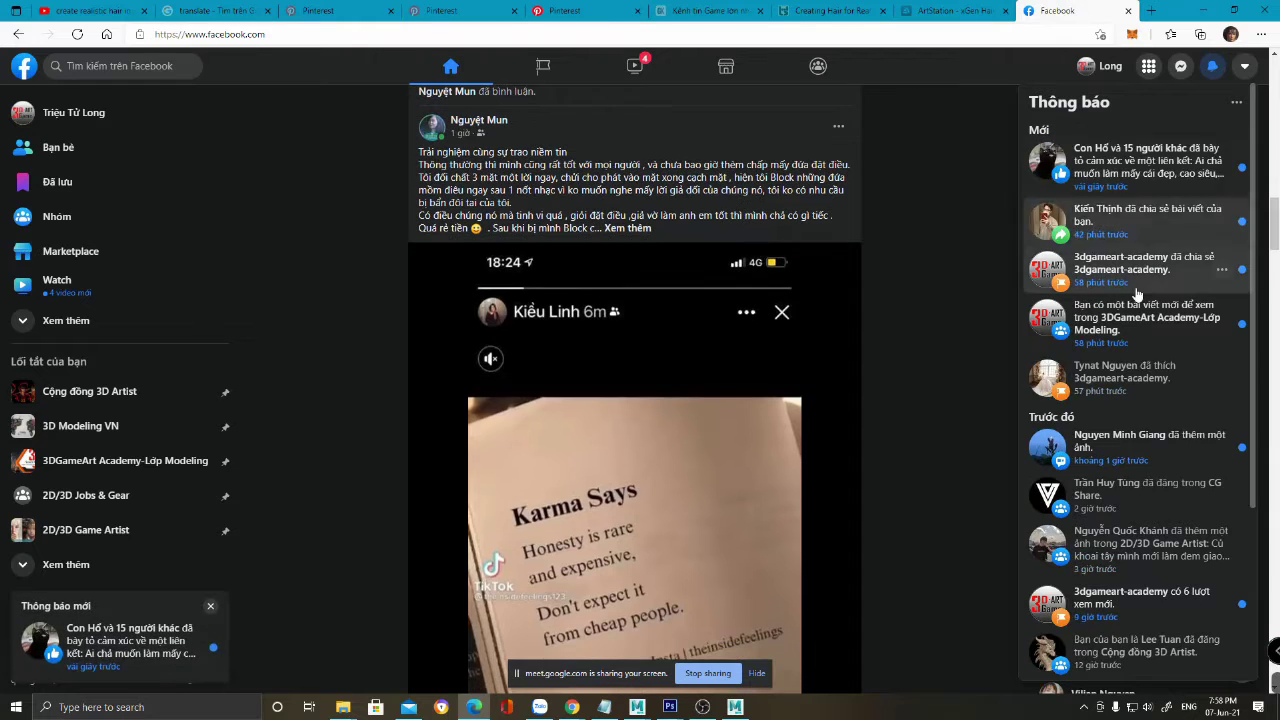
pyautogui.click(1180, 65)
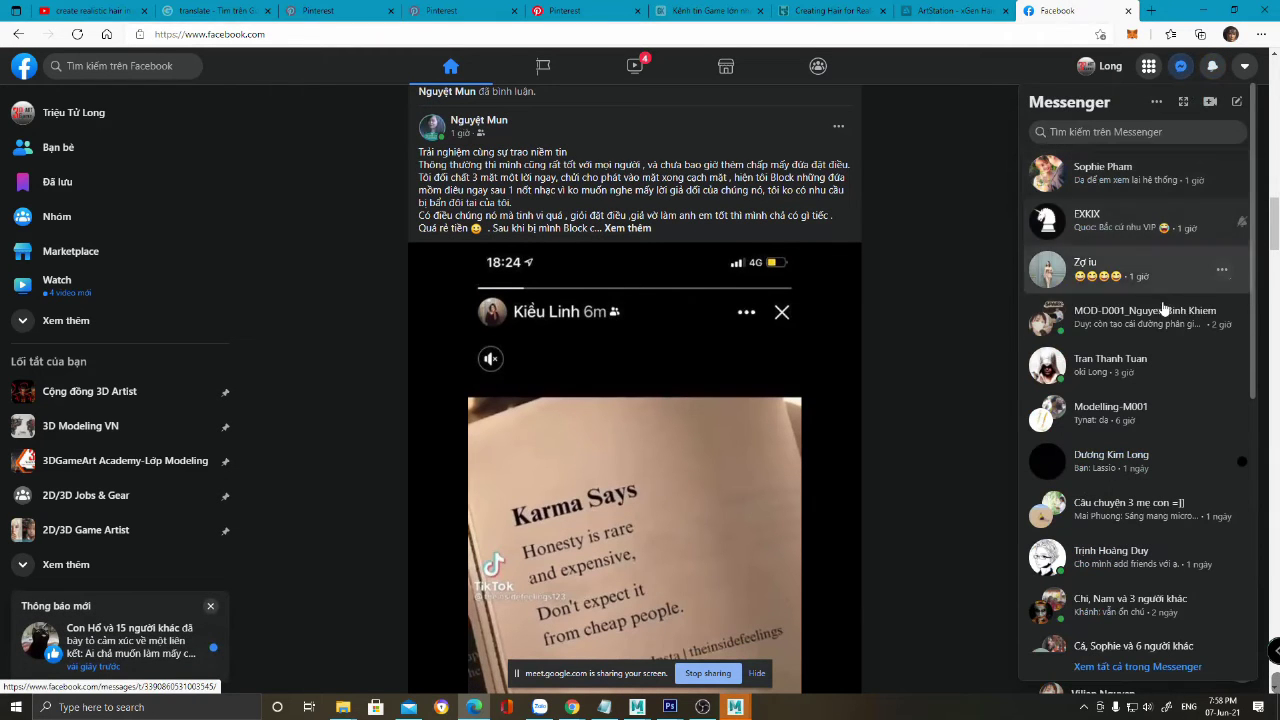
pyautogui.click(1151, 410)
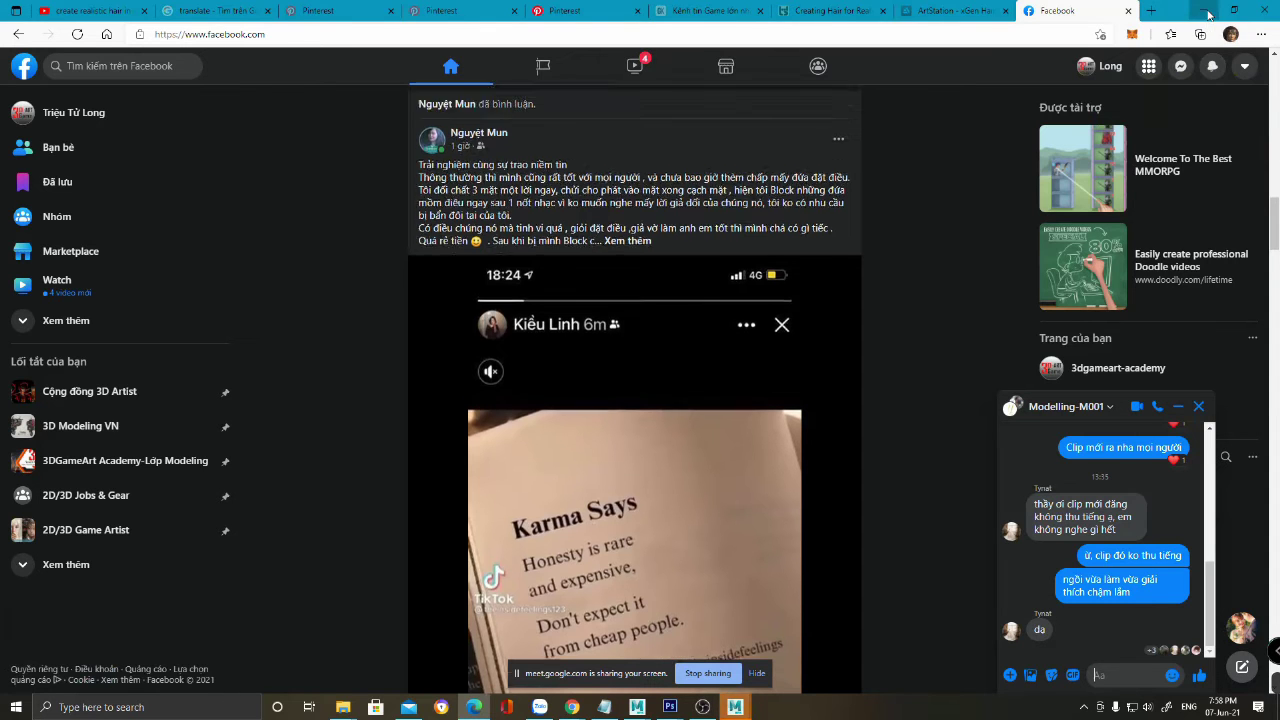
pyautogui.click(1208, 14)
# - Examine the student's axe head, guard and shaft in Maya from several angles
pyautogui.keyDown('alt'); pyautogui.moveTo(788, 315); pyautogui.dragTo(843, 313); pyautogui.keyUp('alt')
pyautogui.keyDown('alt'); pyautogui.moveTo(920, 296); pyautogui.dragTo(885, 364); pyautogui.keyUp('alt')
pyautogui.click(896, 362)
pyautogui.keyDown('alt'); pyautogui.moveTo(848, 322); pyautogui.dragTo(864, 389); pyautogui.keyUp('alt')
pyautogui.scroll(3, 860, 410)
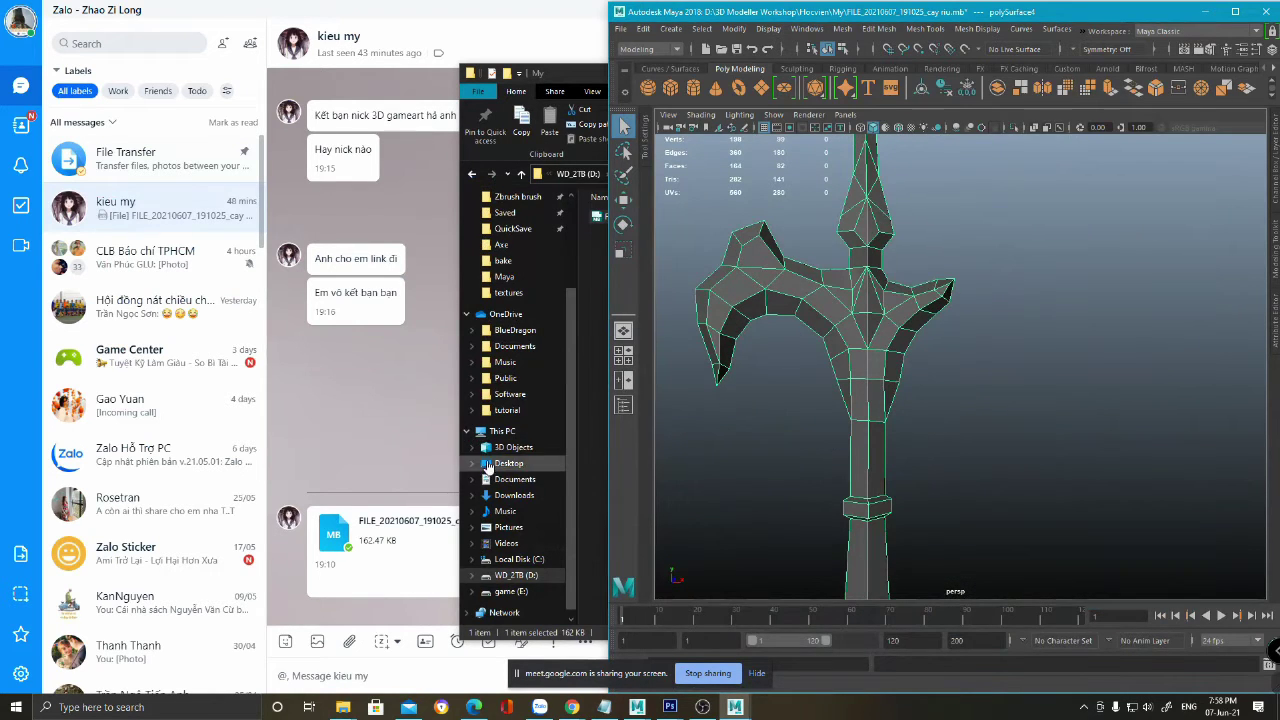
# - Arrange the student's Maya window and the jeff-chen-axel-the-axe5.jpg reference side by side, enlarging the reference window to show the whole axe
pyautogui.moveTo(564, 78); pyautogui.dragTo(285, 78)
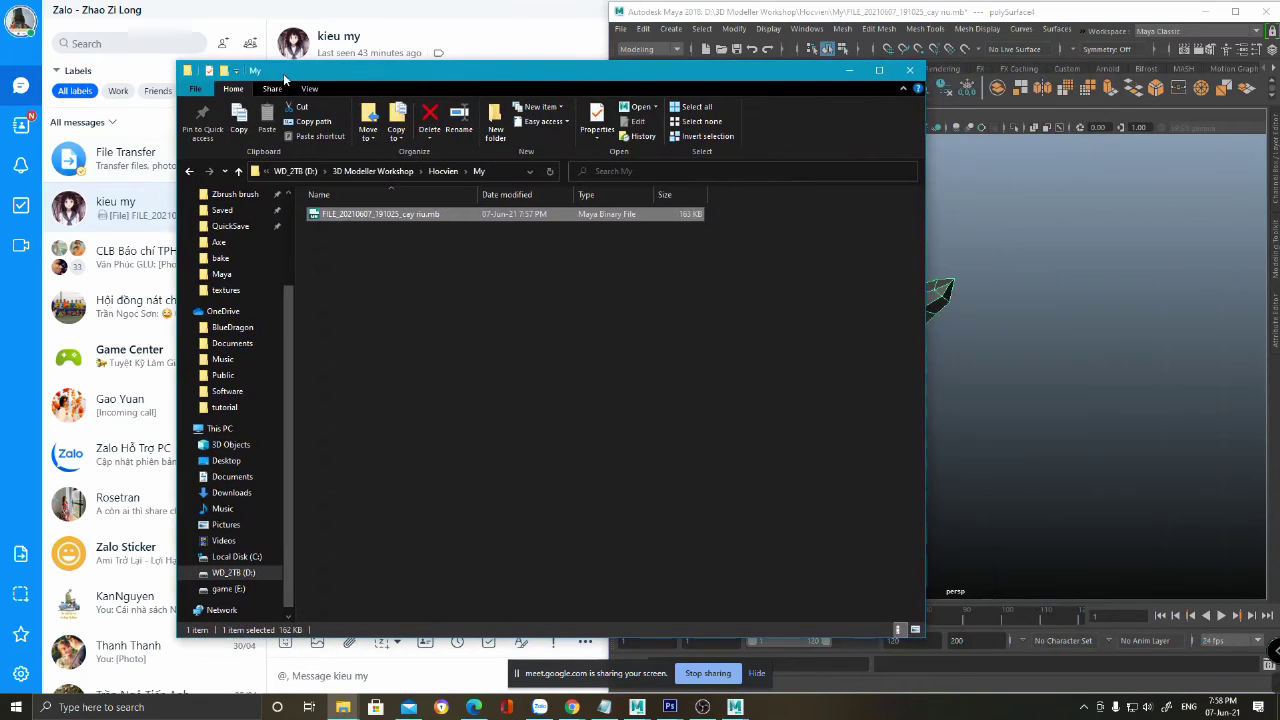
pyautogui.click(953, 484)
pyautogui.moveTo(986, 8); pyautogui.dragTo(377, 14)
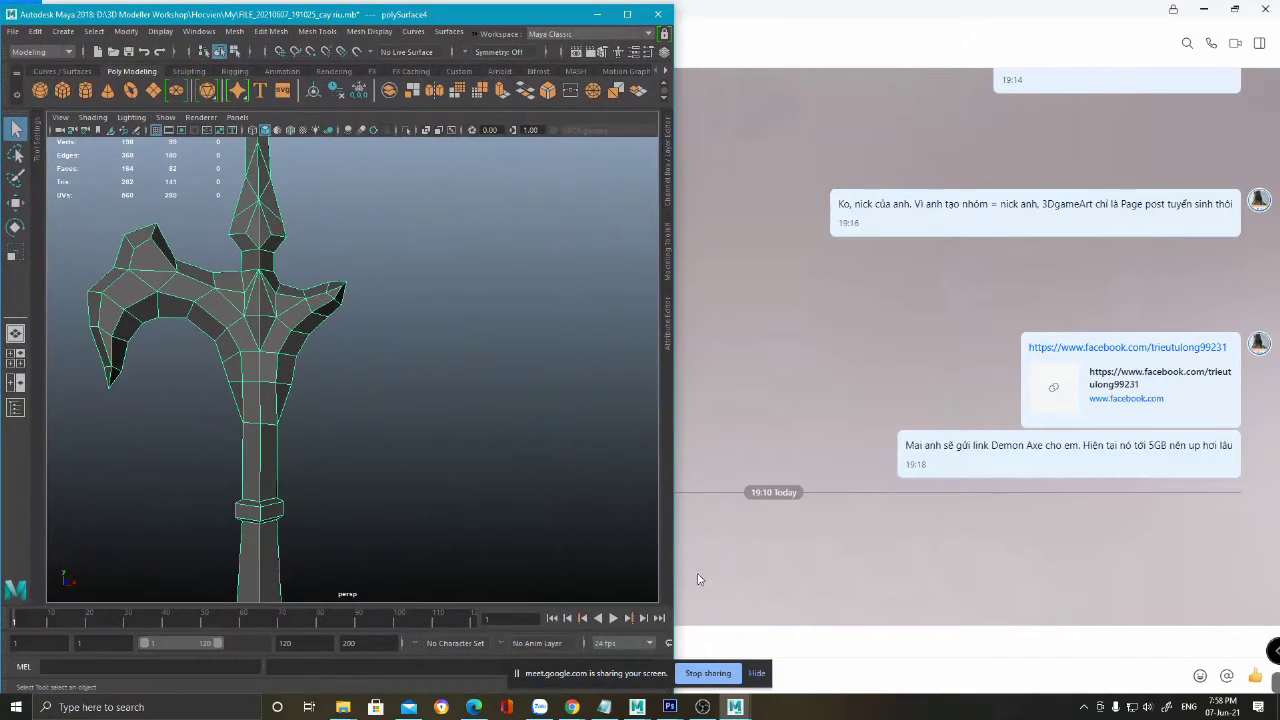
pyautogui.click(670, 707)
pyautogui.moveTo(655, 665)
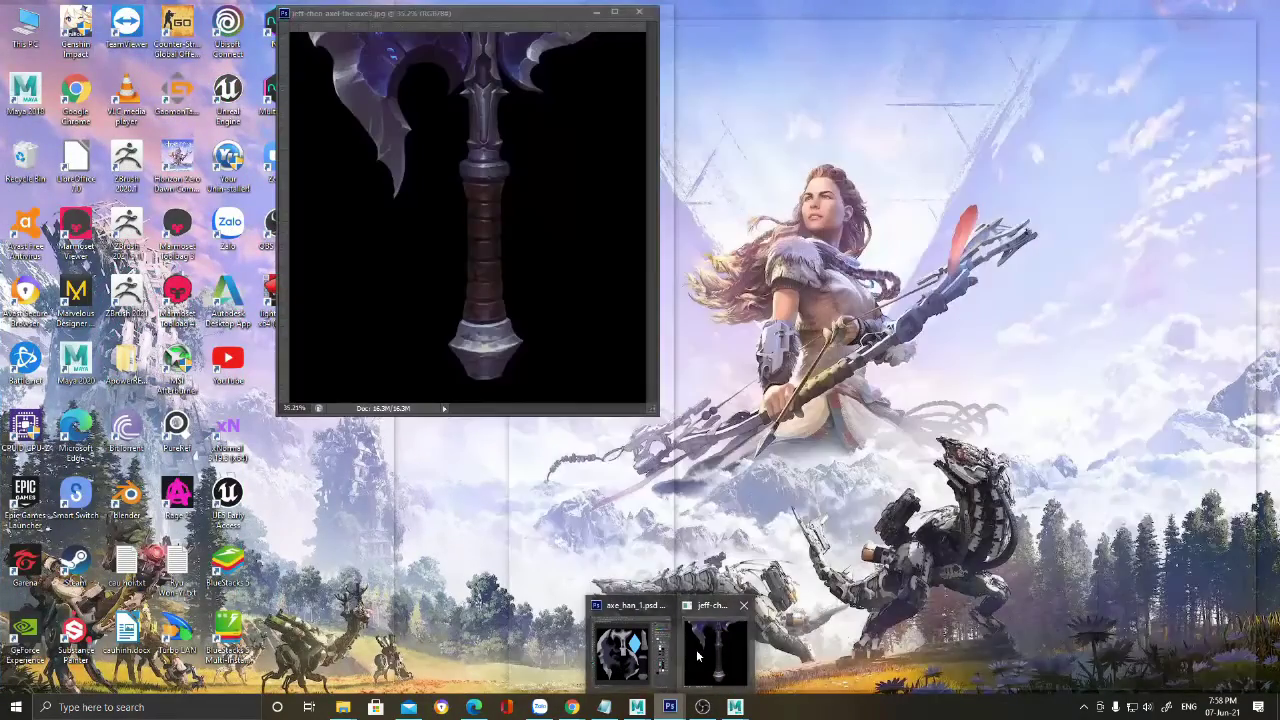
pyautogui.click(700, 650)
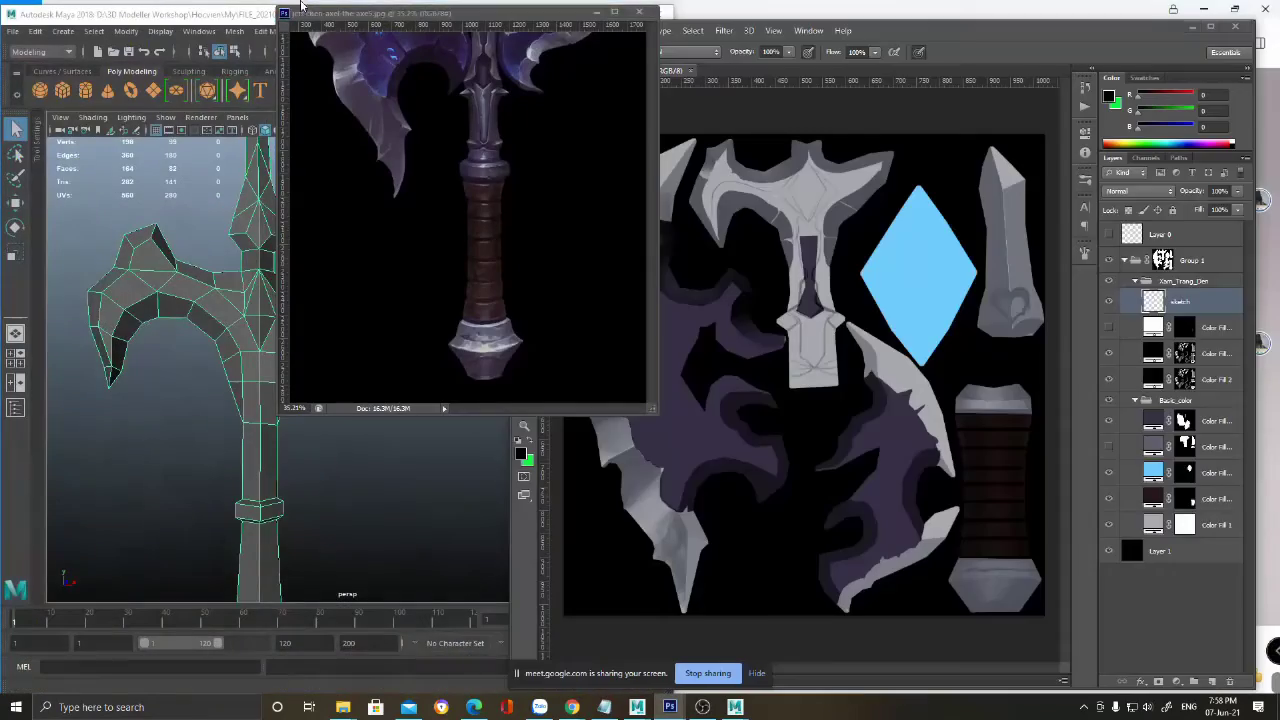
pyautogui.moveTo(362, 14); pyautogui.dragTo(725, 125)
pyautogui.moveTo(1017, 497); pyautogui.dragTo(1210, 660)
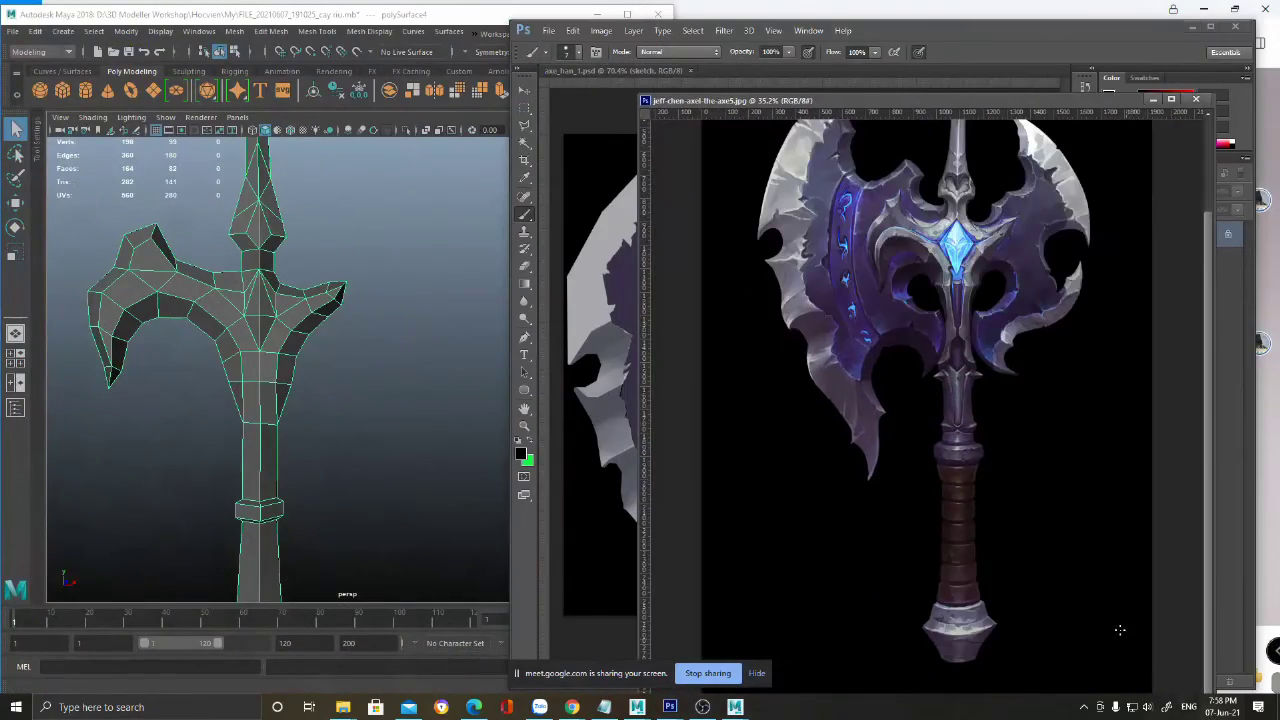
# - Compare the axe model's proportions with the reference image, viewing the model from the front and from below
pyautogui.click(343, 449)
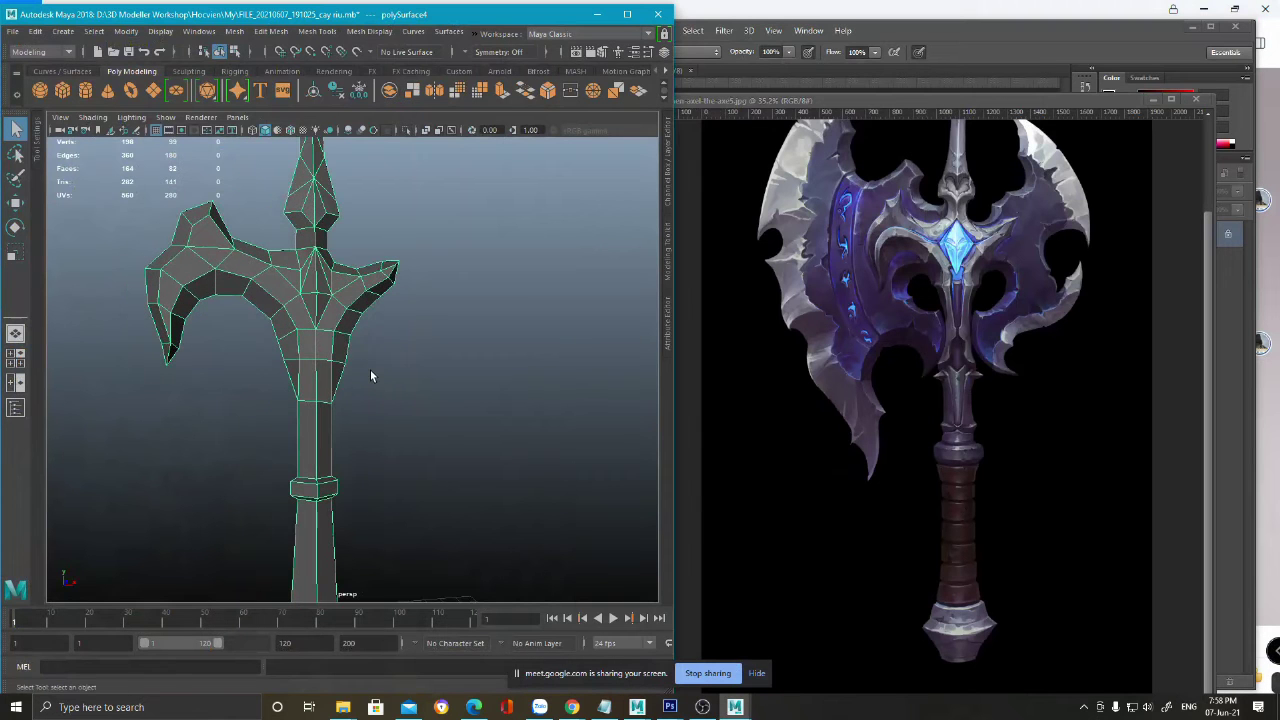
pyautogui.moveTo(369, 367)
pyautogui.keyDown('alt'); pyautogui.mouseDown()
pyautogui.moveTo(363, 344)
pyautogui.moveTo(370, 369)
pyautogui.mouseUp(); pyautogui.keyUp('alt')
pyautogui.keyDown('alt'); pyautogui.moveTo(370, 371); pyautogui.dragTo(392, 355, button='middle'); pyautogui.keyUp('alt')
pyautogui.scroll(-2, 400, 377)
pyautogui.keyDown('alt'); pyautogui.moveTo(400, 377); pyautogui.dragTo(408, 392); pyautogui.keyUp('alt')
pyautogui.scroll(1, 408, 392)
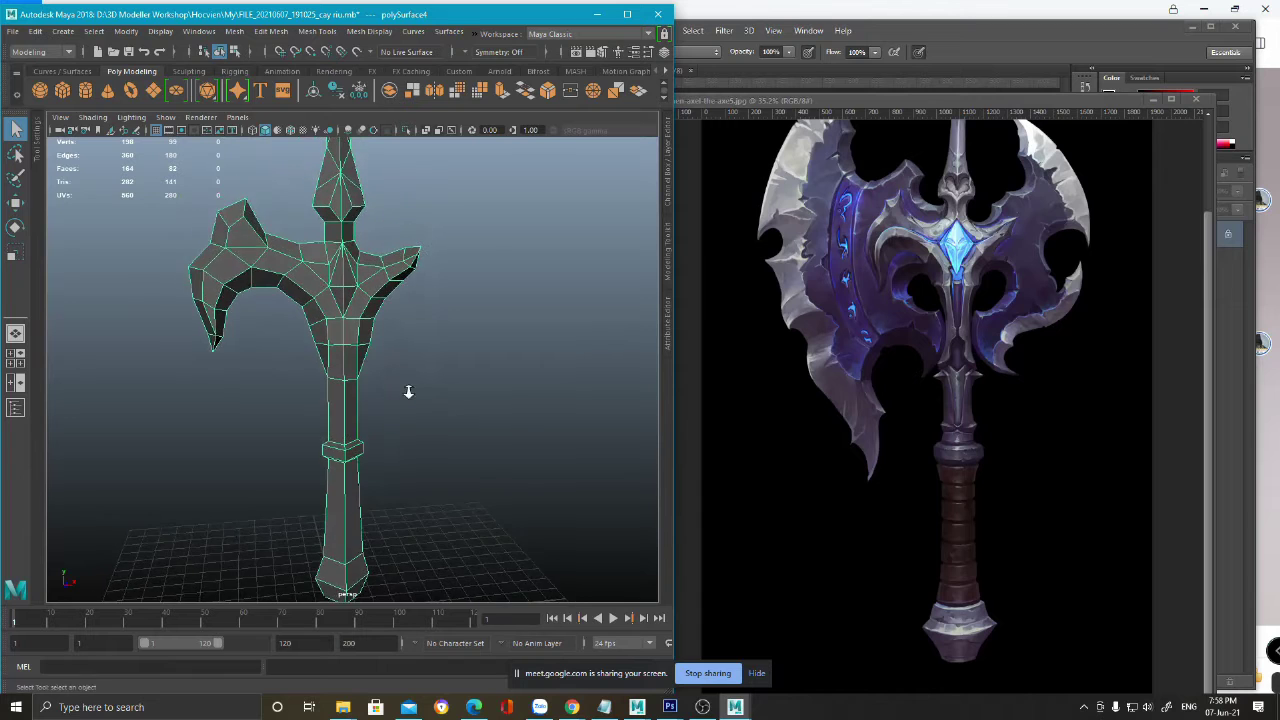
pyautogui.keyDown('alt'); pyautogui.moveTo(408, 391); pyautogui.dragTo(371, 363, button='right'); pyautogui.keyUp('alt')
pyautogui.keyDown('alt'); pyautogui.moveTo(346, 298); pyautogui.dragTo(320, 326); pyautogui.keyUp('alt')
pyautogui.click(325, 383)
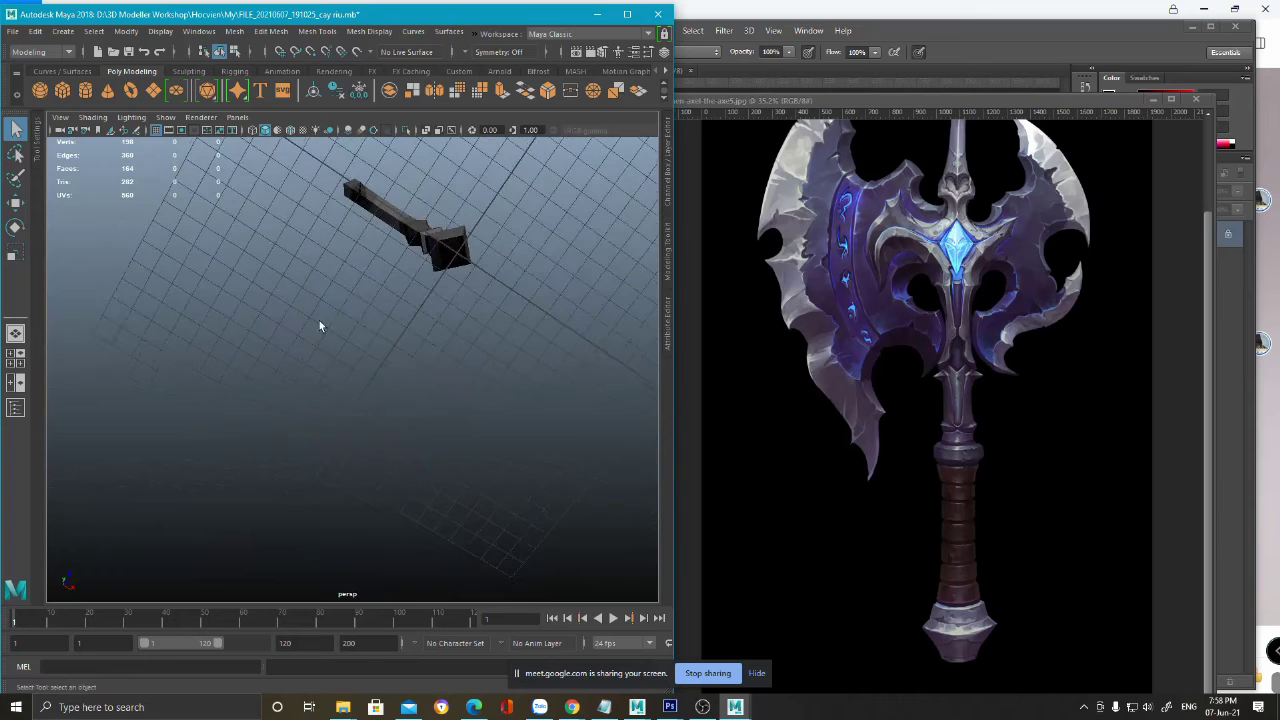
pyautogui.click(465, 255)
pyautogui.keyDown('alt'); pyautogui.moveTo(465, 255); pyautogui.dragTo(413, 350); pyautogui.keyUp('alt')
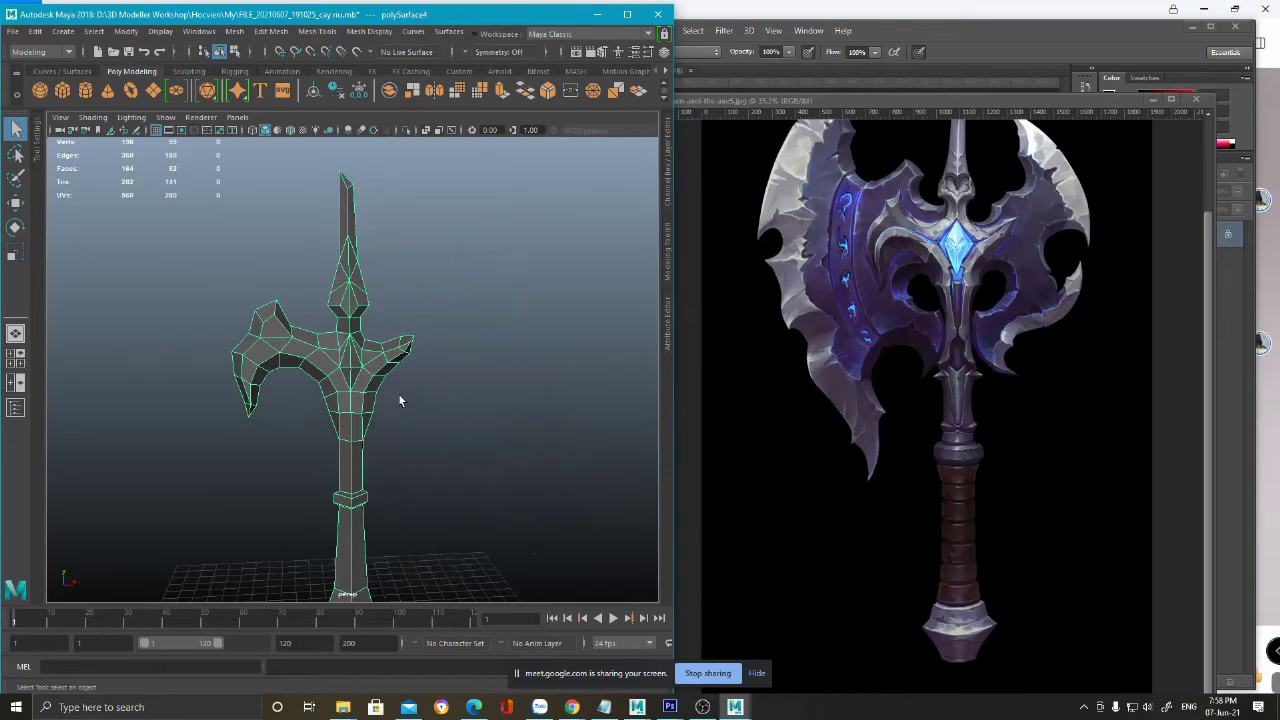
# - Enter vertex mode and move the guard's short spike tip outward and slightly up to lengthen the spike
pyautogui.scroll(2, 399, 401)
pyautogui.press('F9')
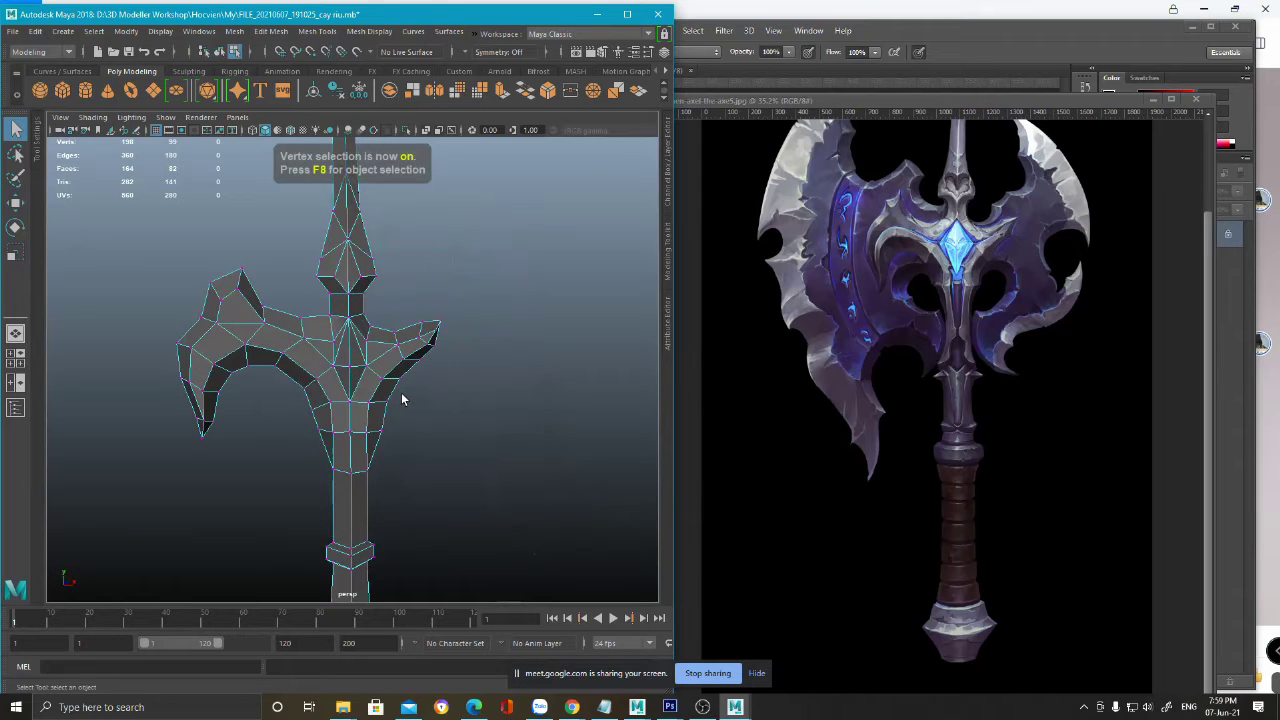
pyautogui.click(438, 322)
pyautogui.press('w')
pyautogui.keyDown('alt'); pyautogui.moveTo(476, 318); pyautogui.dragTo(462, 318, button='middle'); pyautogui.keyUp('alt')
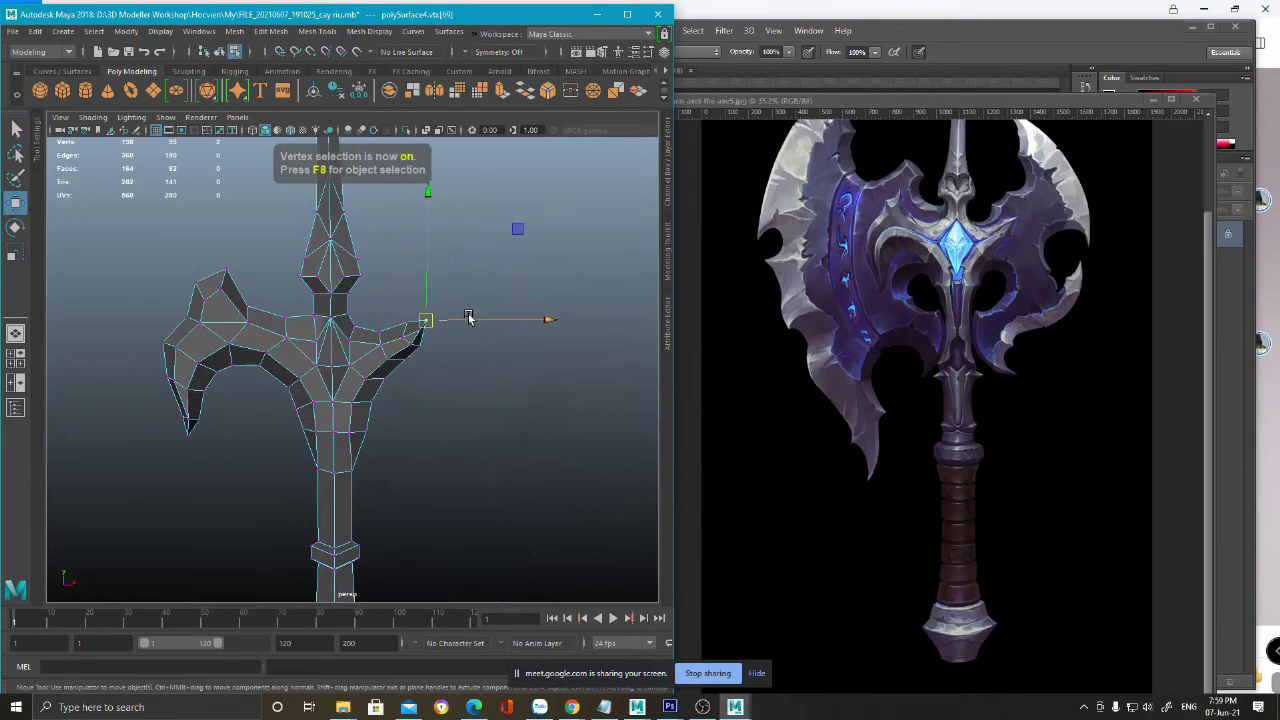
pyautogui.moveTo(523, 229); pyautogui.dragTo(549, 217)
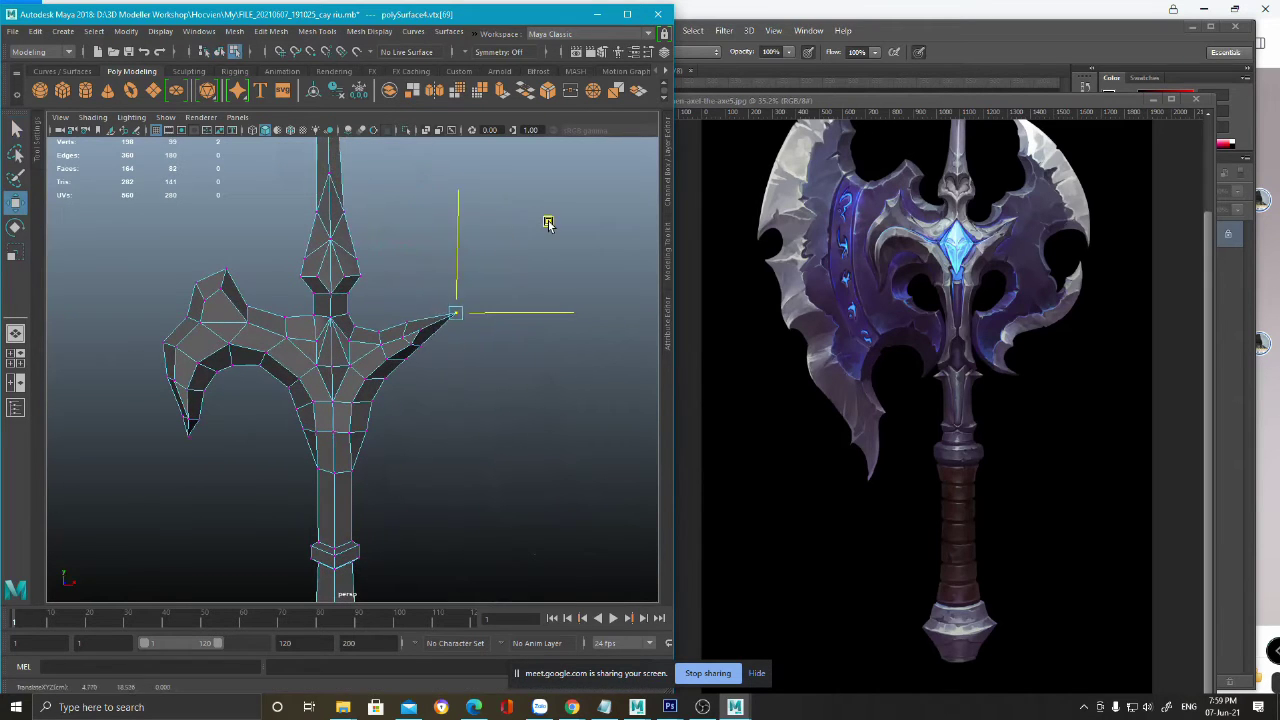
# - Examine the lengthened spike and the guard's vertices against the reference image from several angles
pyautogui.moveTo(408, 320)
pyautogui.keyDown('alt'); pyautogui.mouseDown(button='right')
pyautogui.moveTo(352, 328)
pyautogui.moveTo(409, 329)
pyautogui.mouseUp(button='right'); pyautogui.keyUp('alt')
pyautogui.keyDown('alt'); pyautogui.moveTo(406, 312); pyautogui.dragTo(397, 308, button='middle'); pyautogui.keyUp('alt')
pyautogui.keyDown('alt'); pyautogui.moveTo(397, 308); pyautogui.dragTo(417, 311, button='right'); pyautogui.keyUp('alt')
pyautogui.click(404, 316)
pyautogui.keyDown('alt'); pyautogui.moveTo(470, 300); pyautogui.dragTo(482, 328); pyautogui.keyUp('alt')
pyautogui.keyDown('alt'); pyautogui.moveTo(474, 332); pyautogui.dragTo(481, 308, button='middle'); pyautogui.keyUp('alt')
pyautogui.keyDown('alt'); pyautogui.moveTo(480, 294); pyautogui.dragTo(414, 294); pyautogui.keyUp('alt')
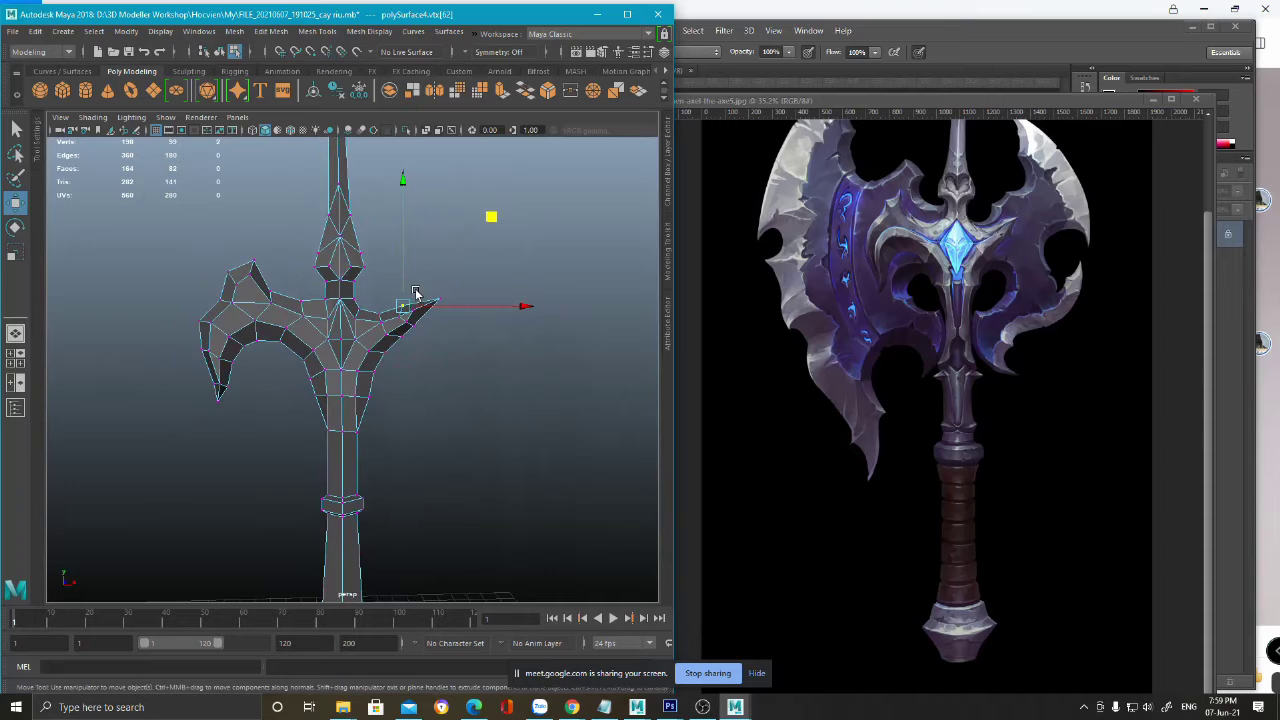
pyautogui.click(313, 350)
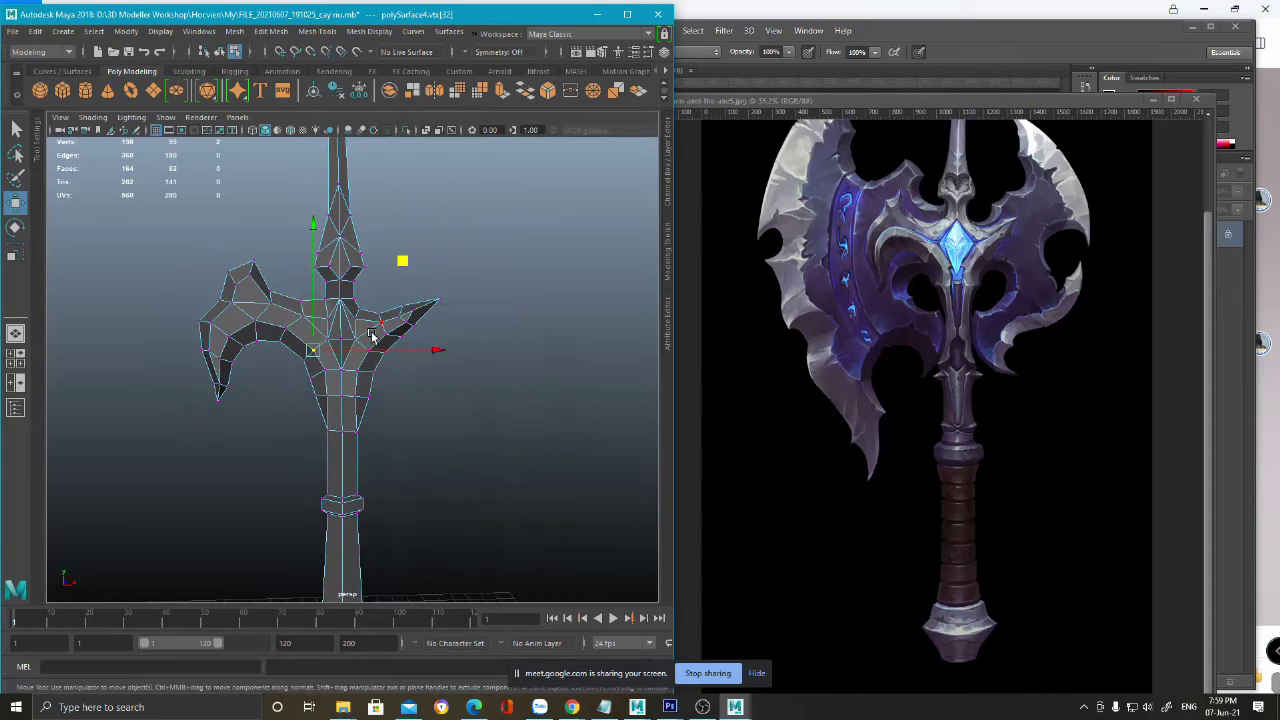
pyautogui.keyDown('alt'); pyautogui.moveTo(322, 370); pyautogui.dragTo(435, 394); pyautogui.keyUp('alt')
pyautogui.scroll(-2, 435, 394)
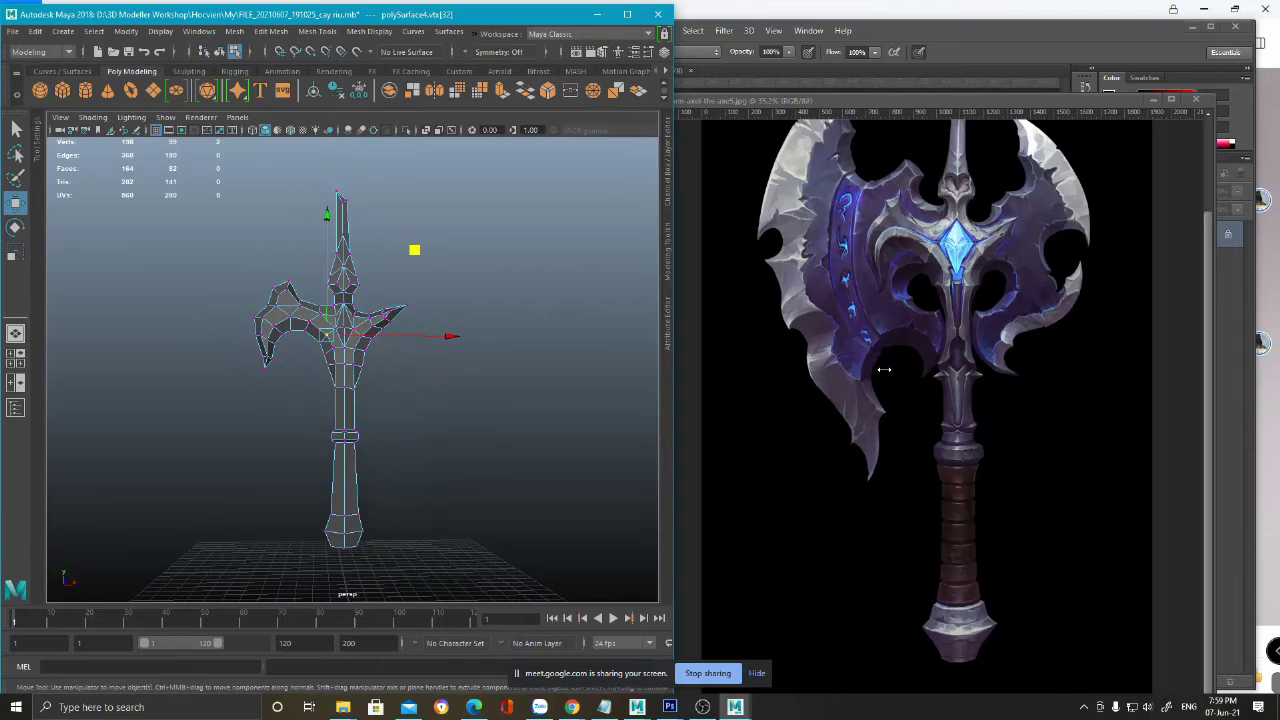
pyautogui.keyDown('alt'); pyautogui.moveTo(418, 347); pyautogui.dragTo(412, 361); pyautogui.keyUp('alt')
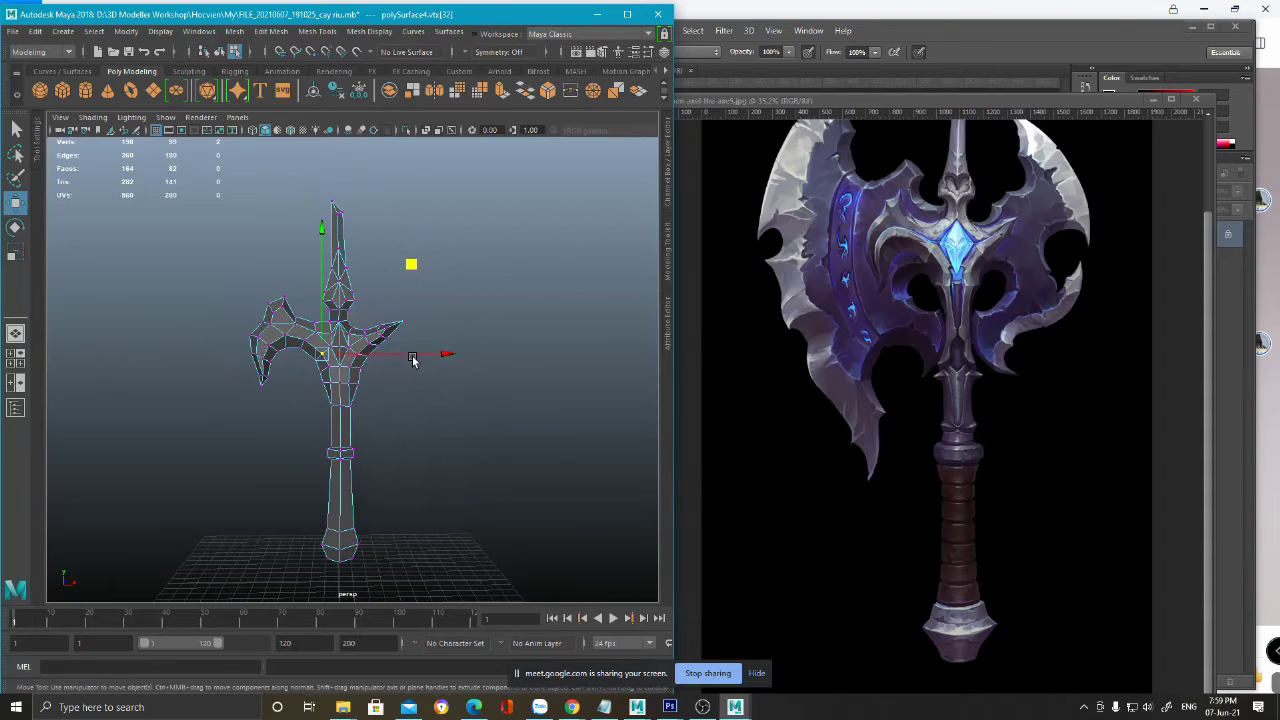
# - Zoom the reference image out to 18.1% and show the axe model in the front view at a similar size for comparison
pyautogui.click(1108, 40)
pyautogui.keyDown('alt'); pyautogui.scroll(-2, 969, 258); pyautogui.keyUp('alt')
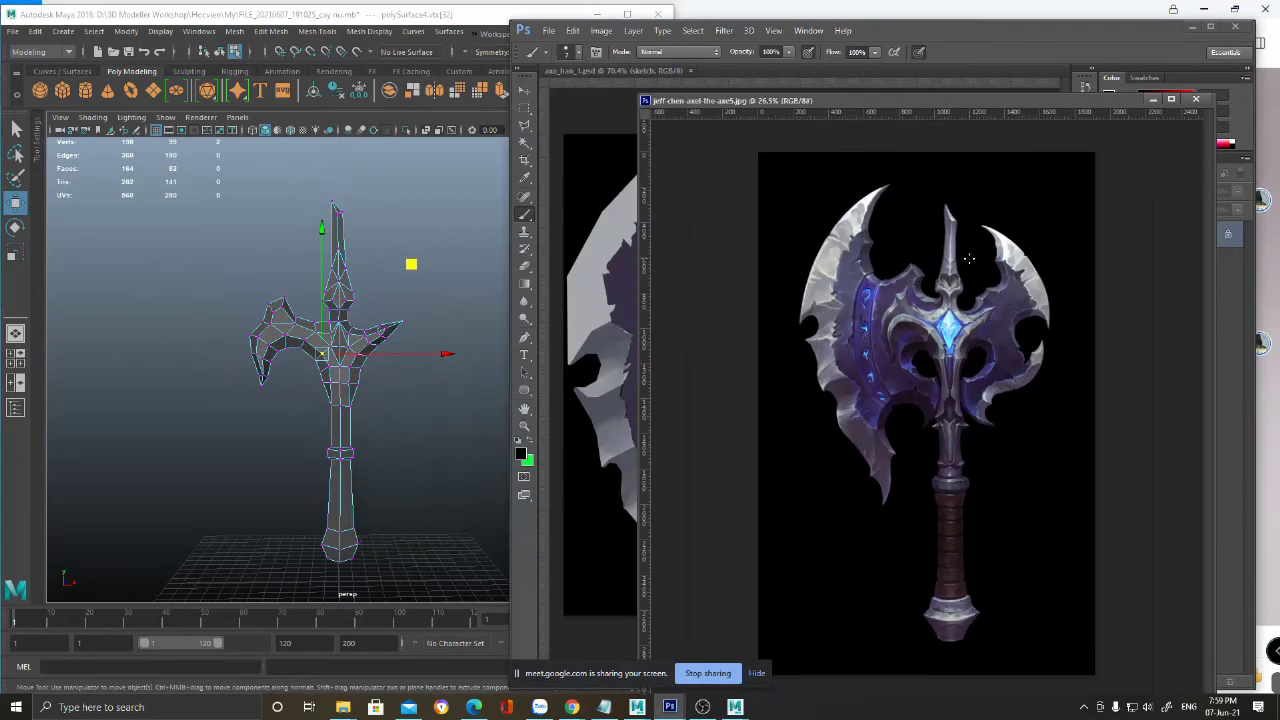
pyautogui.keyDown('alt'); pyautogui.scroll(-2, 927, 413); pyautogui.keyUp('alt')
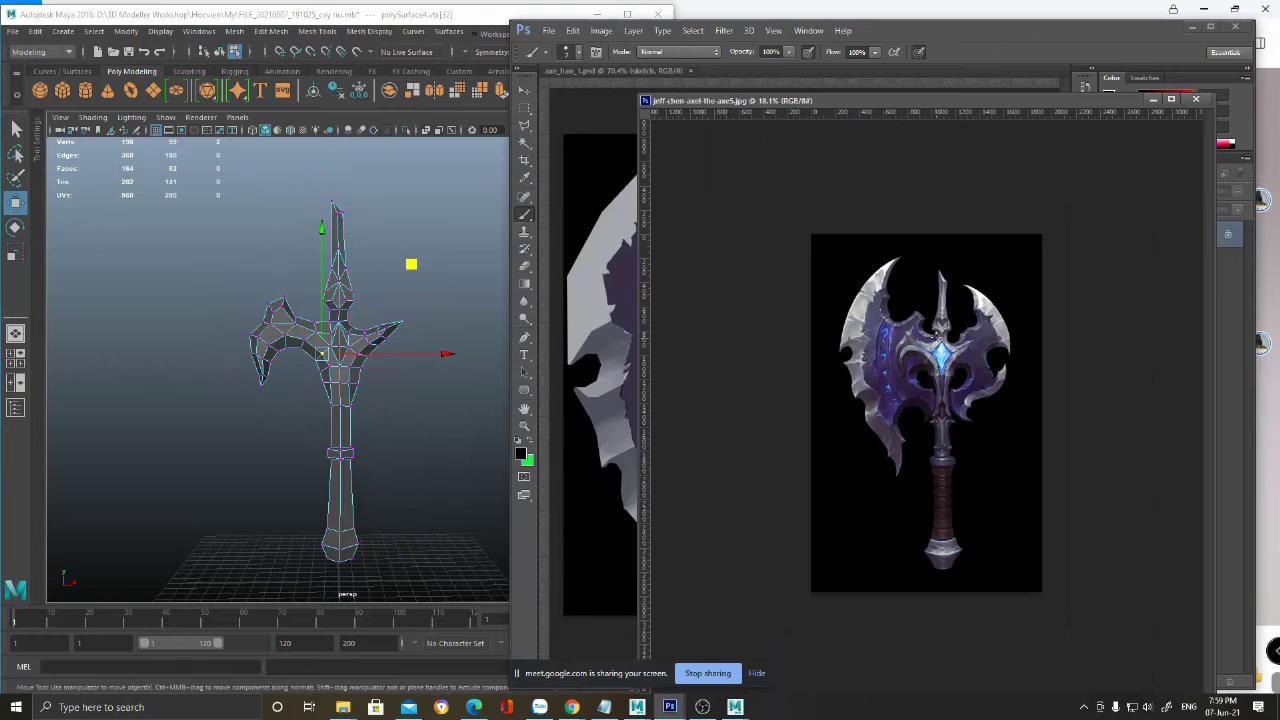
pyautogui.click(387, 341)
pyautogui.press('space')
pyautogui.press('space')
pyautogui.scroll(-4, 389, 400)
pyautogui.keyDown('alt'); pyautogui.moveTo(277, 280); pyautogui.dragTo(520, 371, button='middle'); pyautogui.keyUp('alt')
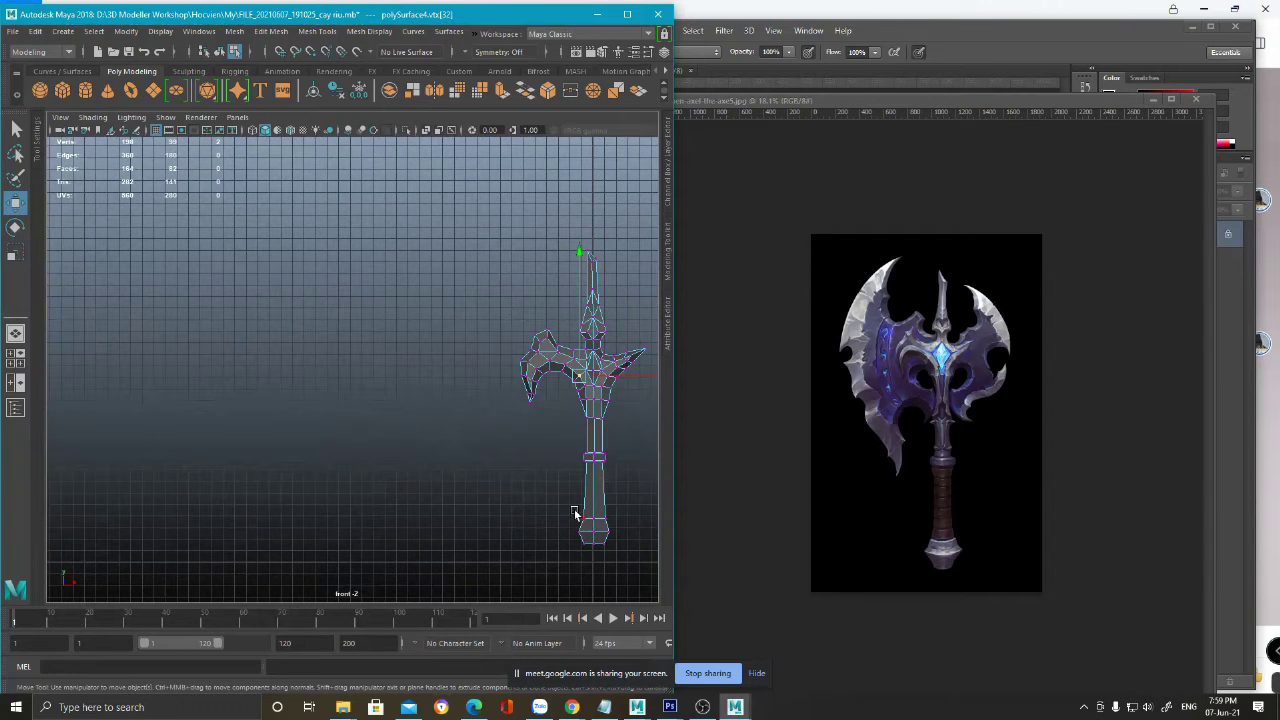
# - Select the pommel's vertices and compare the axe model's handle proportions with the reference image in the front view
pyautogui.moveTo(548, 490); pyautogui.dragTo(612, 556)
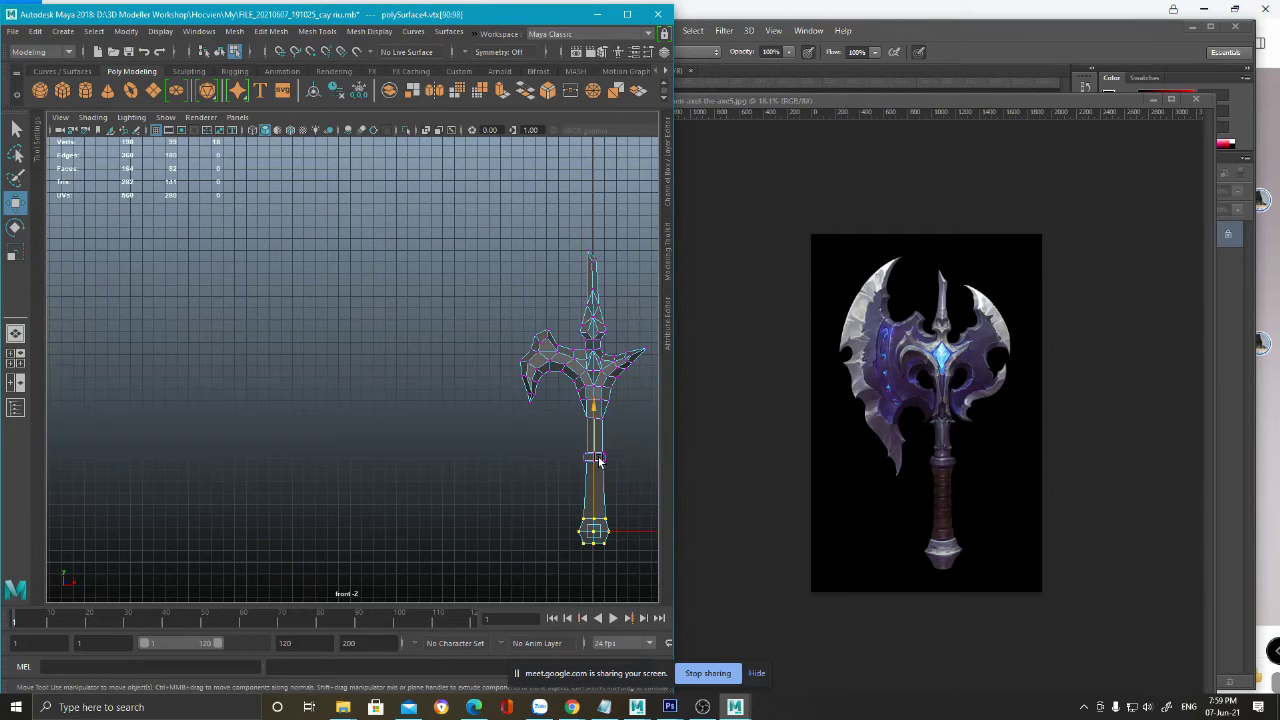
pyautogui.keyDown('alt'); pyautogui.moveTo(598, 463); pyautogui.dragTo(603, 467, button='middle'); pyautogui.keyUp('alt')
pyautogui.keyDown('alt'); pyautogui.moveTo(603, 467); pyautogui.dragTo(546, 446, button='right'); pyautogui.keyUp('alt')
pyautogui.keyDown('alt'); pyautogui.moveTo(546, 446); pyautogui.dragTo(574, 429, button='middle'); pyautogui.keyUp('alt')
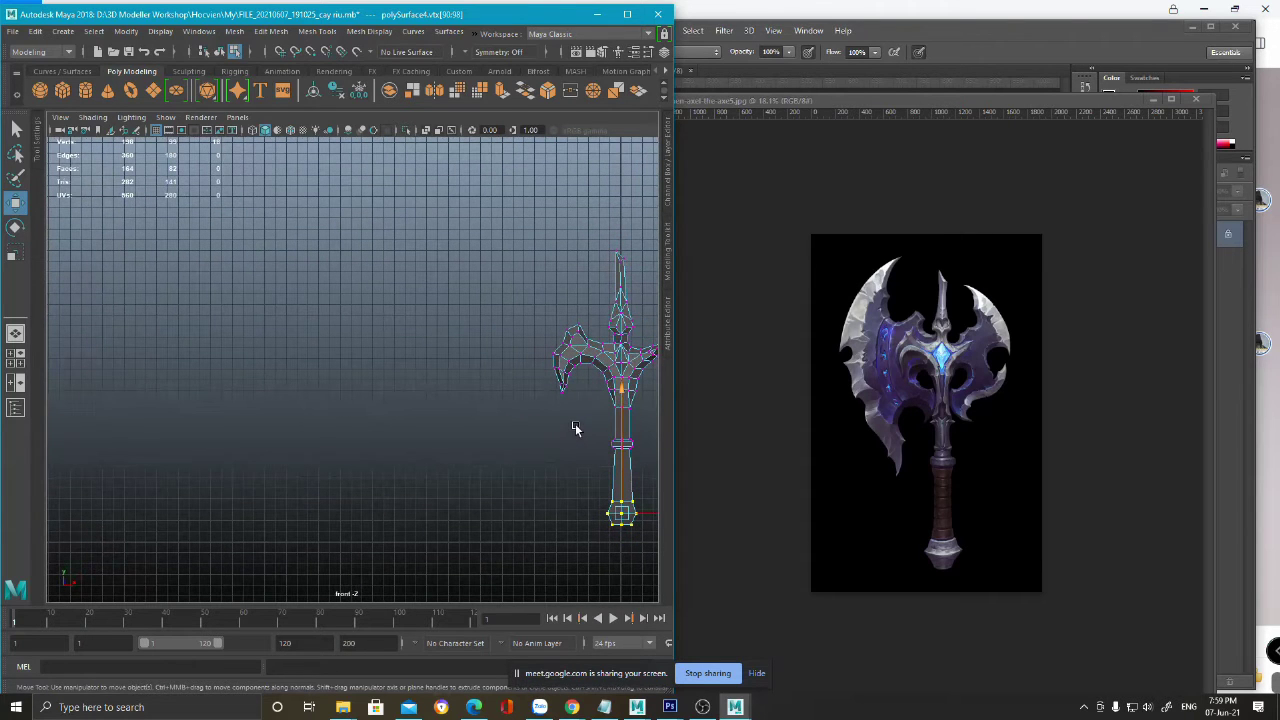
pyautogui.keyDown('alt'); pyautogui.moveTo(582, 409); pyautogui.dragTo(568, 410, button='right'); pyautogui.keyUp('alt')
pyautogui.keyDown('alt'); pyautogui.moveTo(568, 410); pyautogui.dragTo(577, 418, button='middle'); pyautogui.keyUp('alt')
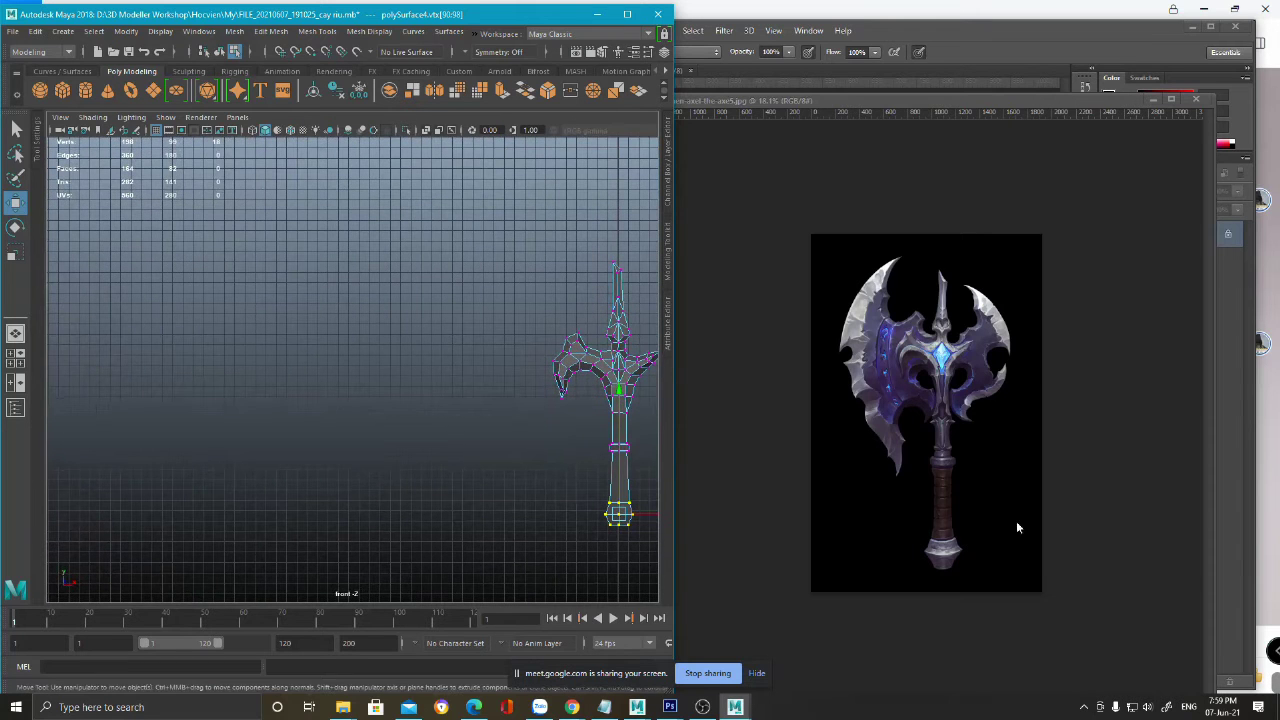
pyautogui.keyDown('alt'); pyautogui.moveTo(564, 318); pyautogui.dragTo(568, 307, button='right'); pyautogui.keyUp('alt')
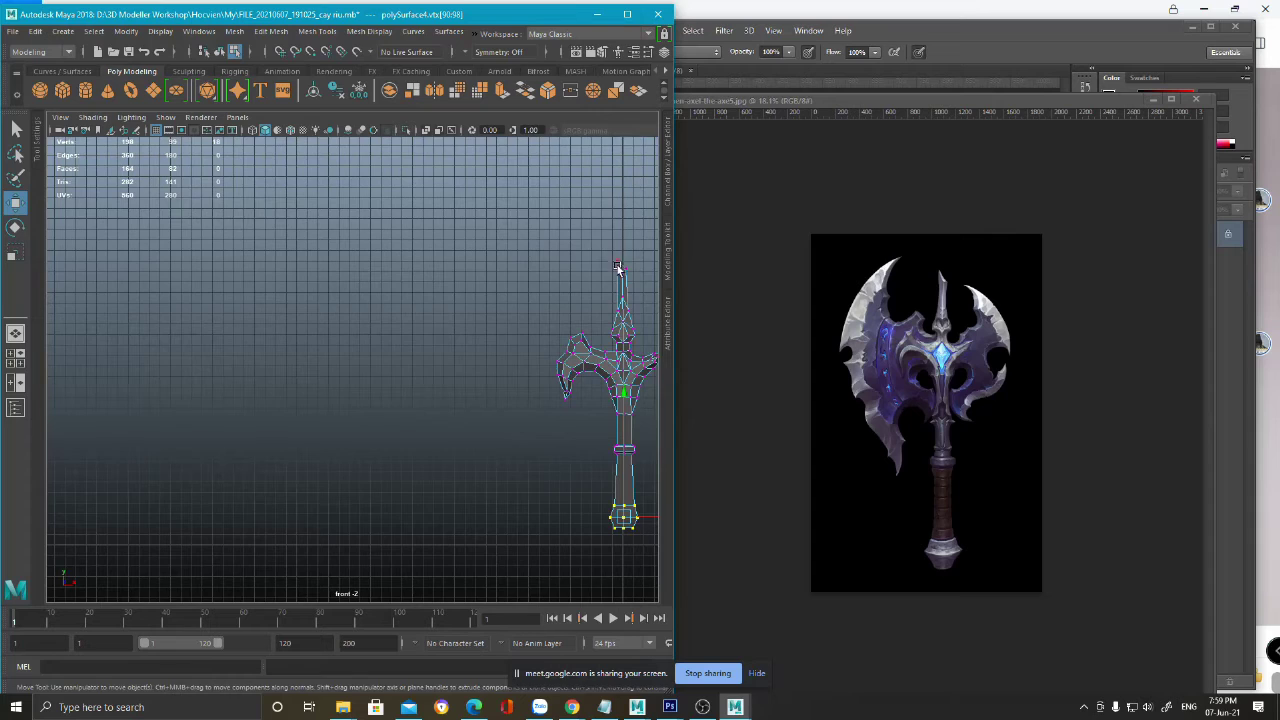
pyautogui.scroll(2, 621, 300)
pyautogui.scroll(-2, 615, 305)
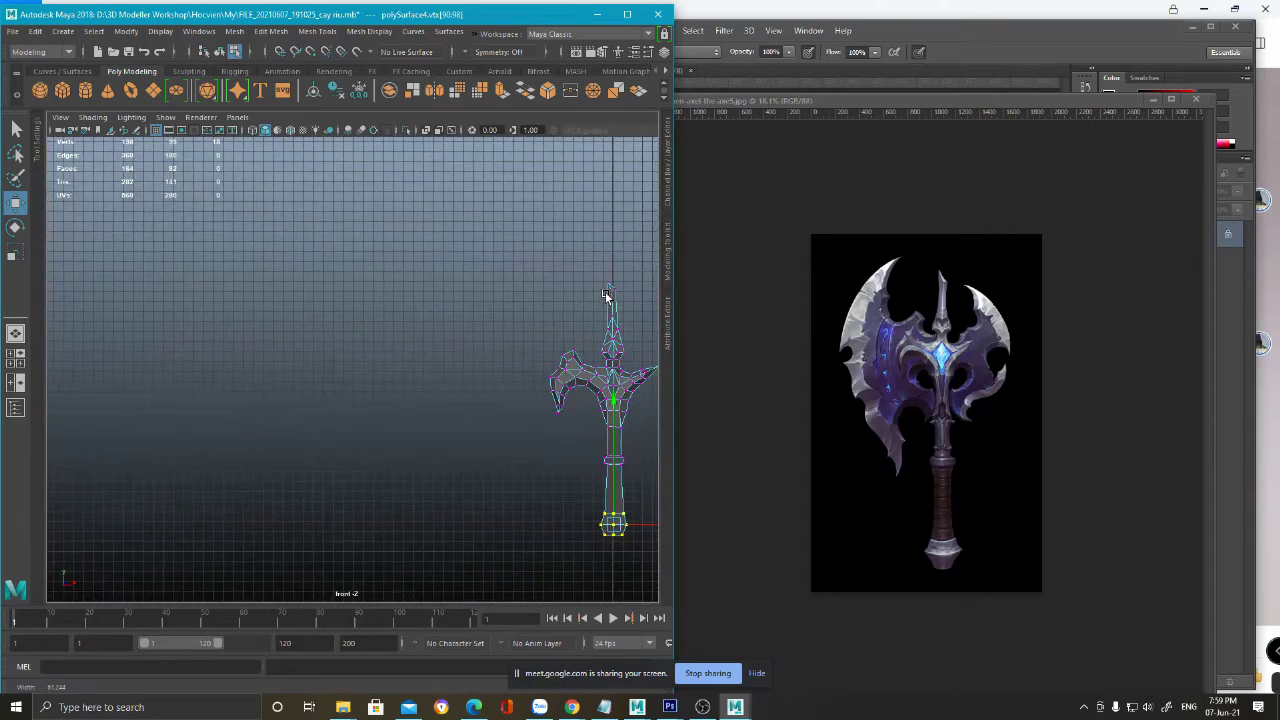
pyautogui.scroll(-3, 601, 320)
pyautogui.keyDown('alt'); pyautogui.moveTo(601, 321); pyautogui.dragTo(602, 323, button='middle'); pyautogui.keyUp('alt')
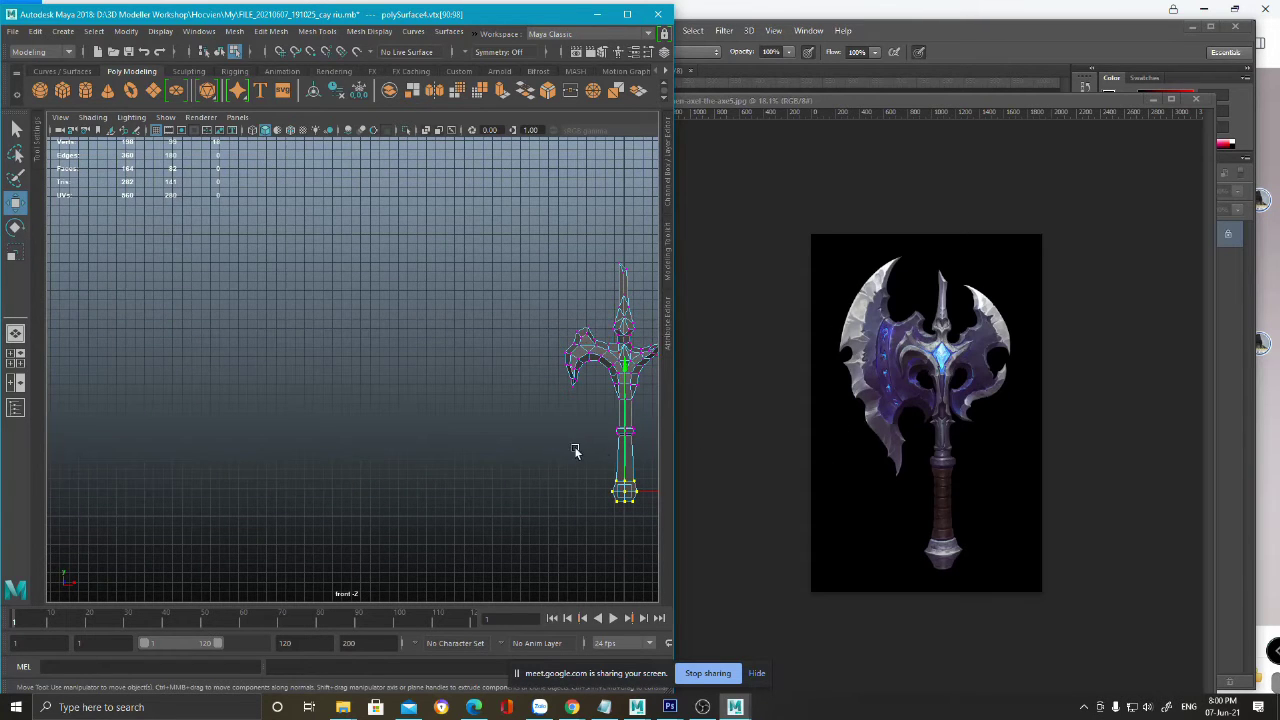
# - Lengthen the handle by moving the middle ring and pommel down together, and the pommel's vertices farther down on their own
pyautogui.moveTo(571, 422); pyautogui.dragTo(640, 506)
pyautogui.moveTo(622, 400); pyautogui.dragTo(622, 429)
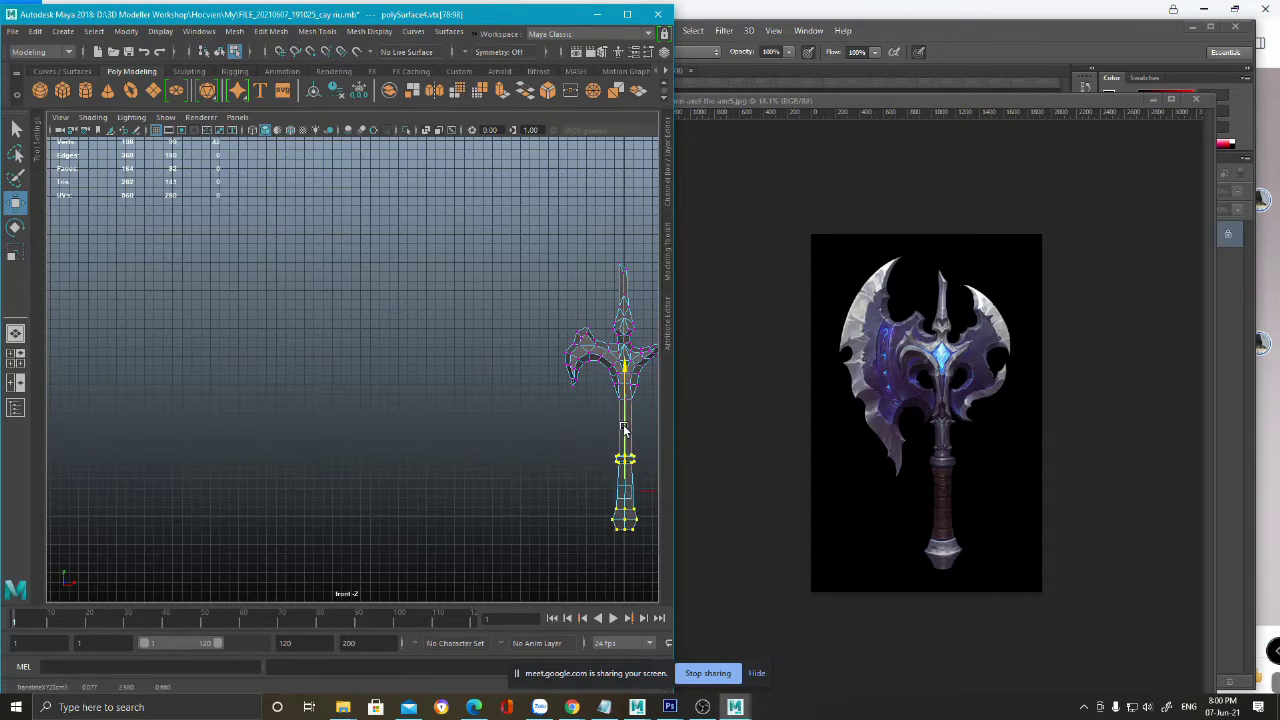
pyautogui.moveTo(564, 490); pyautogui.dragTo(737, 623)
pyautogui.moveTo(624, 466); pyautogui.dragTo(627, 499)
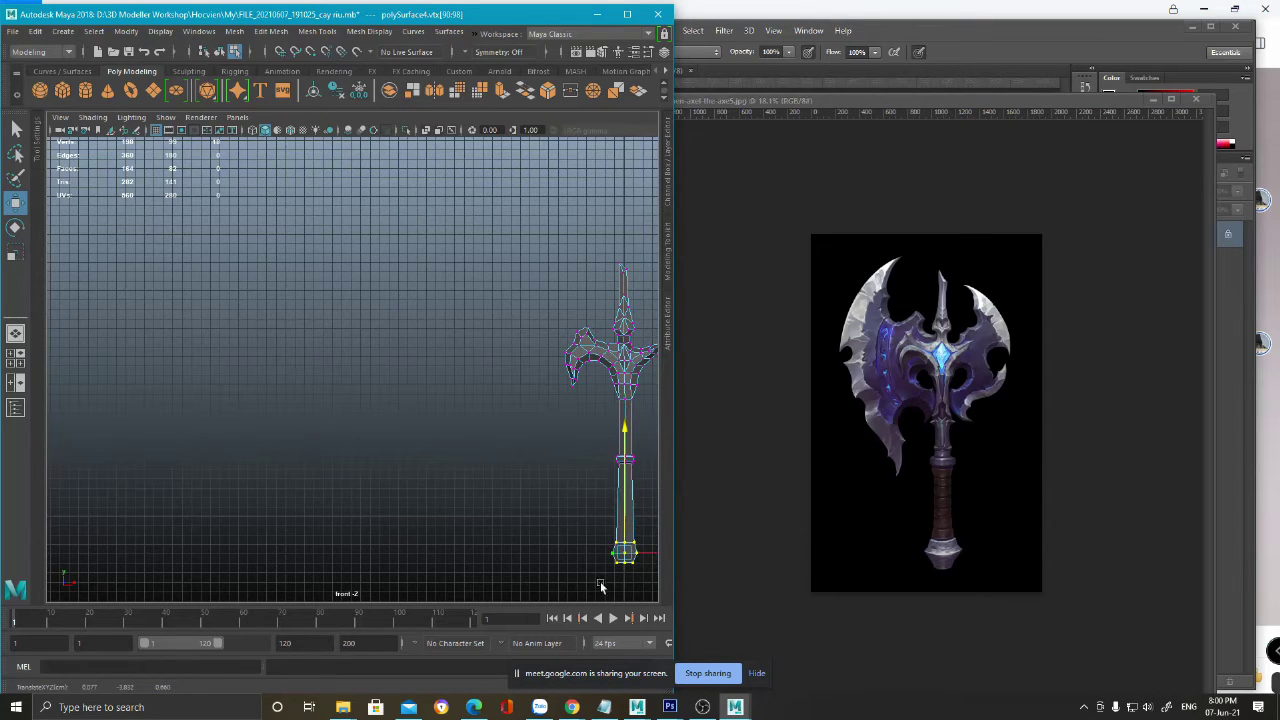
# - Scale up the pommel's vertices and slightly widen the ring in the middle of the handle
pyautogui.moveTo(596, 558); pyautogui.dragTo(668, 597)
pyautogui.moveTo(625, 517); pyautogui.dragTo(693, 558)
pyautogui.press('r')
pyautogui.moveTo(583, 441); pyautogui.dragTo(660, 456)
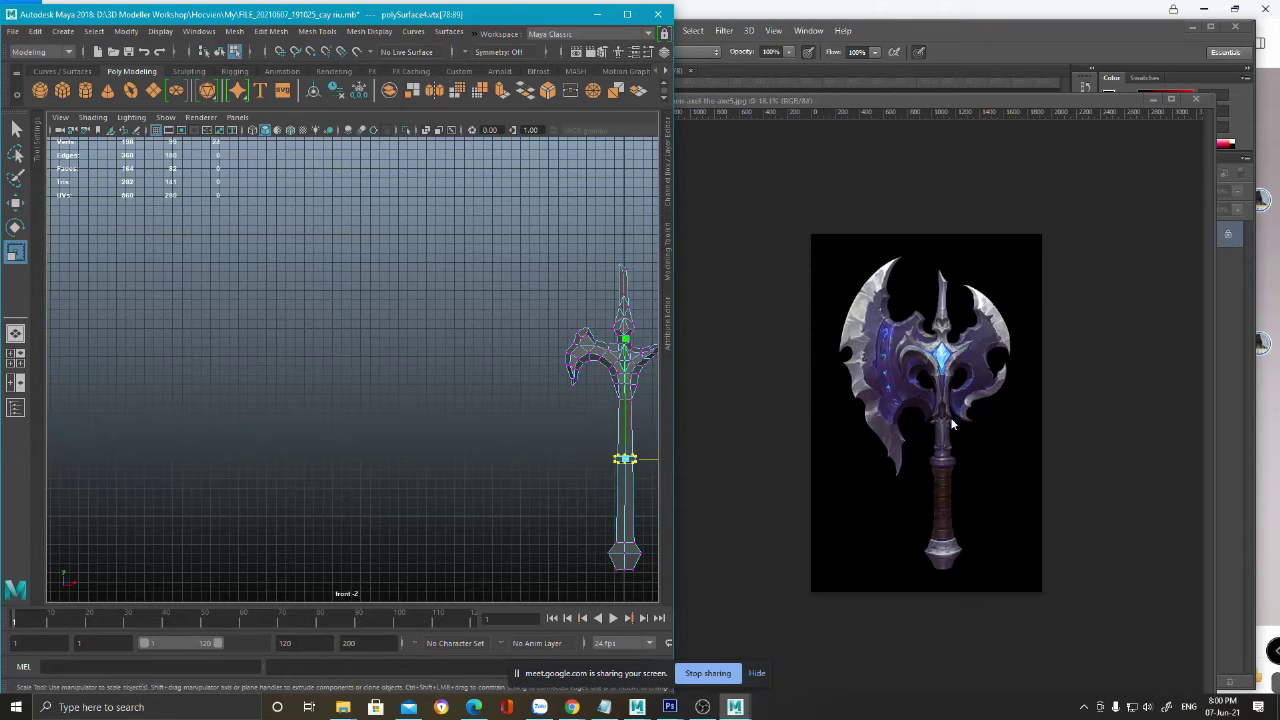
# - Undo the trial edit below the guard and move the handle's vertex row there slightly down
pyautogui.moveTo(602, 395); pyautogui.dragTo(649, 411)
pyautogui.moveTo(608, 398); pyautogui.dragTo(643, 417, button='middle')
pyautogui.hotkey('ctrl', 'z')
pyautogui.click(597, 408)
pyautogui.moveTo(597, 408); pyautogui.dragTo(631, 420)
pyautogui.press('w')
pyautogui.moveTo(622, 375); pyautogui.dragTo(624, 380)
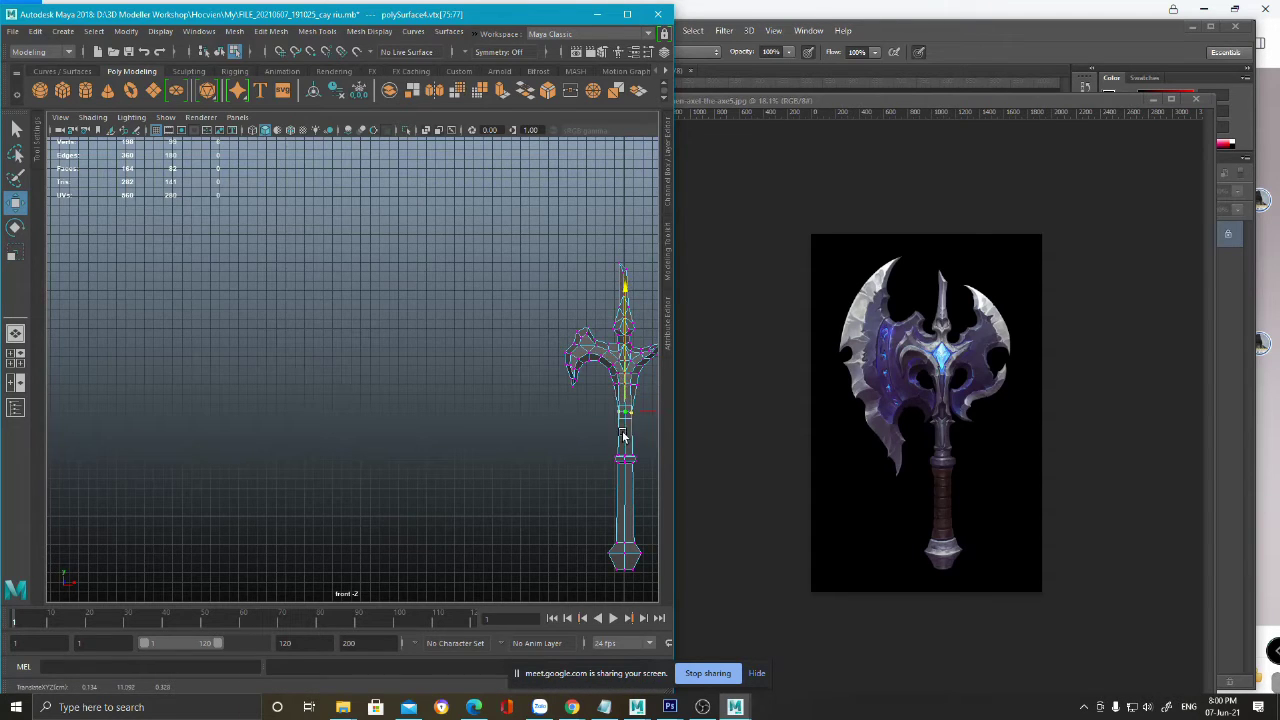
# - Adjust the selected vertex row below the guard and move it back up toward the guard
pyautogui.press('q')
pyautogui.keyDown('alt'); pyautogui.moveTo(622, 428); pyautogui.dragTo(598, 424, button='middle'); pyautogui.keyUp('alt')
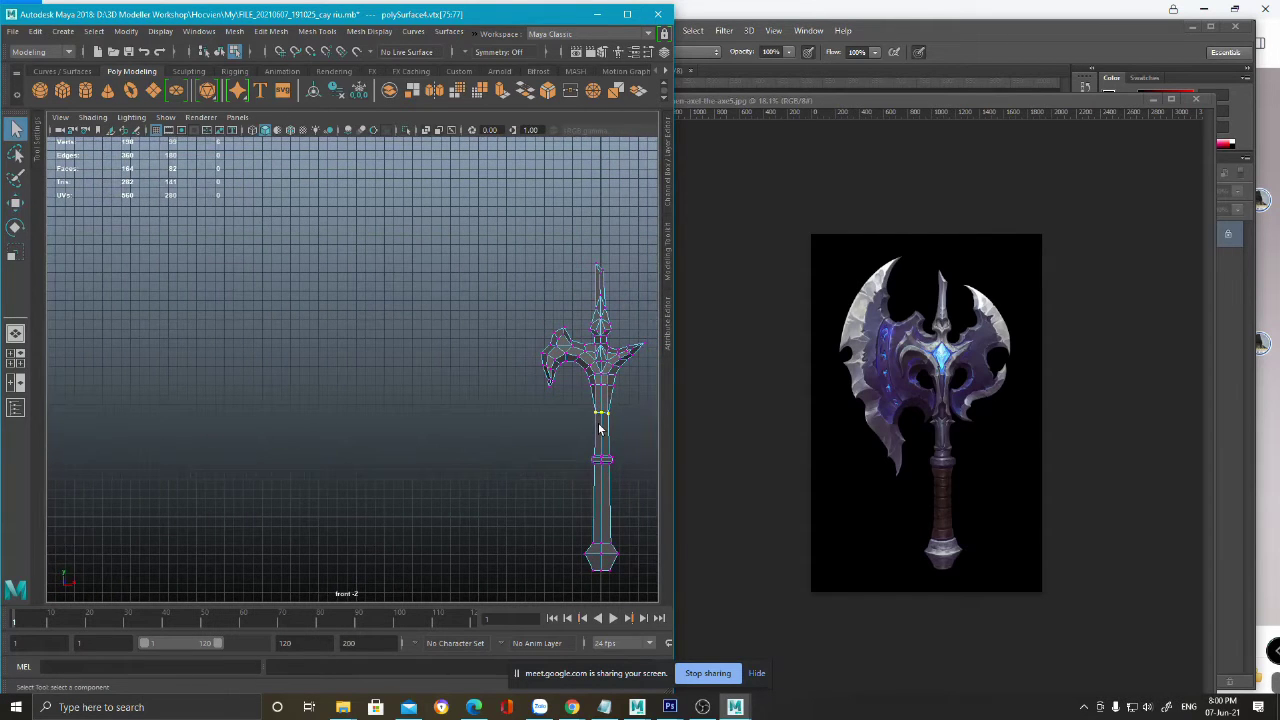
pyautogui.moveTo(610, 420)
pyautogui.keyDown('shift'); pyautogui.mouseDown(button='right')
pyautogui.moveTo(588, 421)
pyautogui.moveTo(611, 422)
pyautogui.mouseUp(button='right'); pyautogui.keyUp('shift')
pyautogui.press('r')
pyautogui.moveTo(600, 300); pyautogui.dragTo(589, 518)
pyautogui.press('q')
pyautogui.press('w')
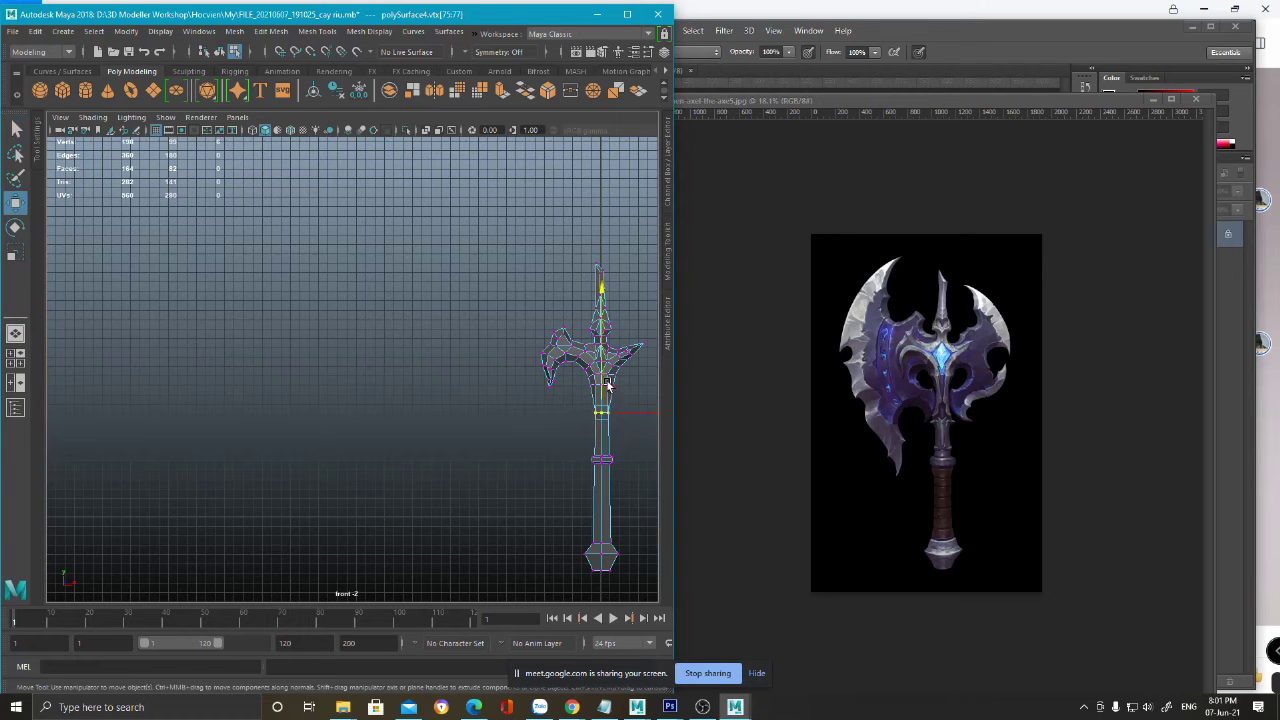
pyautogui.moveTo(607, 385); pyautogui.dragTo(612, 357)
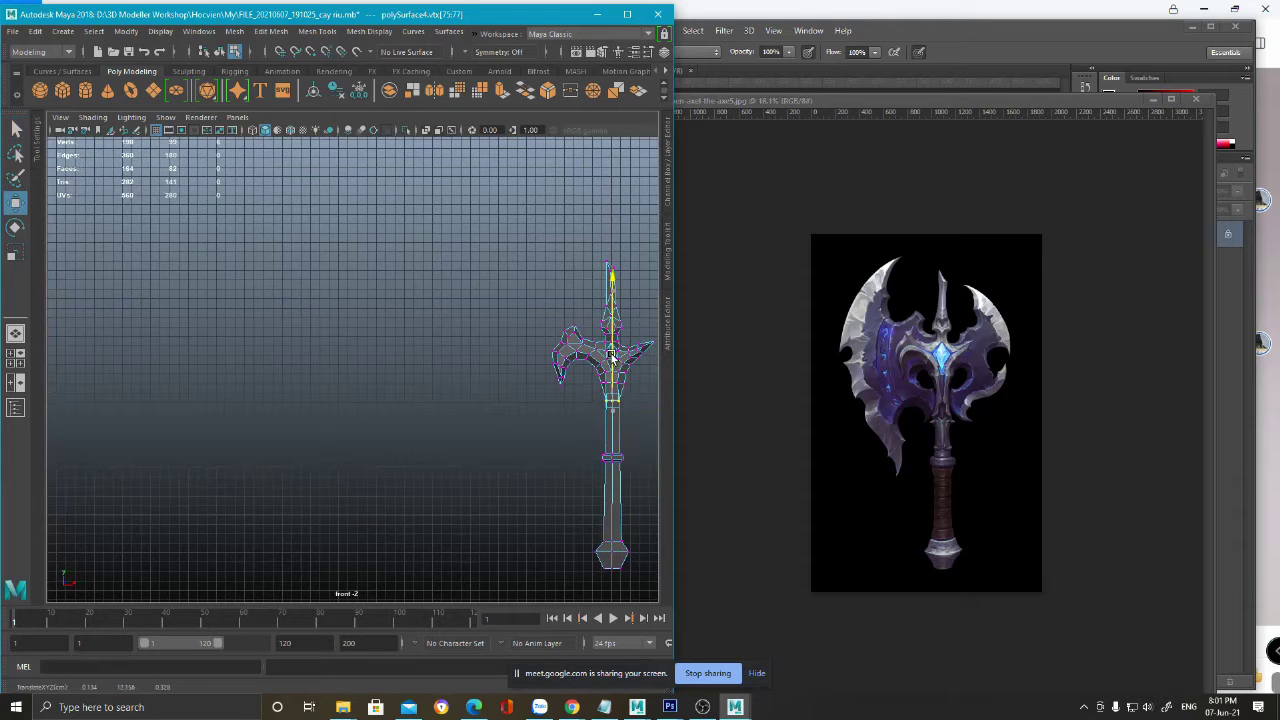
# - Insert an edge loop between the guard and the middle ring with Multi-Cut, try widening it, and undo that scaling
pyautogui.press('F10')
pyautogui.click(606, 438)
pyautogui.keyDown('shift'); pyautogui.moveTo(605, 420); pyautogui.dragTo(526, 423, button='right'); pyautogui.keyUp('shift')
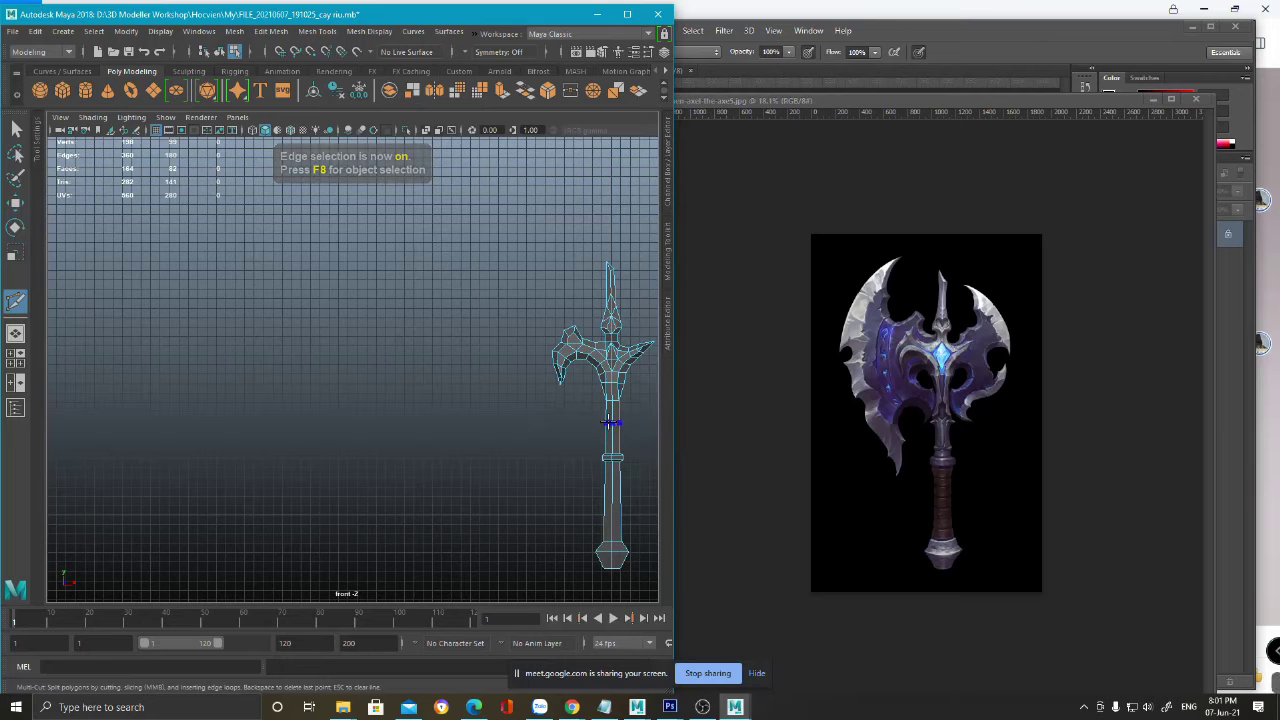
pyautogui.keyDown('ctrl'); pyautogui.click(608, 422); pyautogui.keyUp('ctrl')
pyautogui.press('q')
pyautogui.press('F9')
pyautogui.moveTo(590, 414); pyautogui.dragTo(670, 432)
pyautogui.press('r')
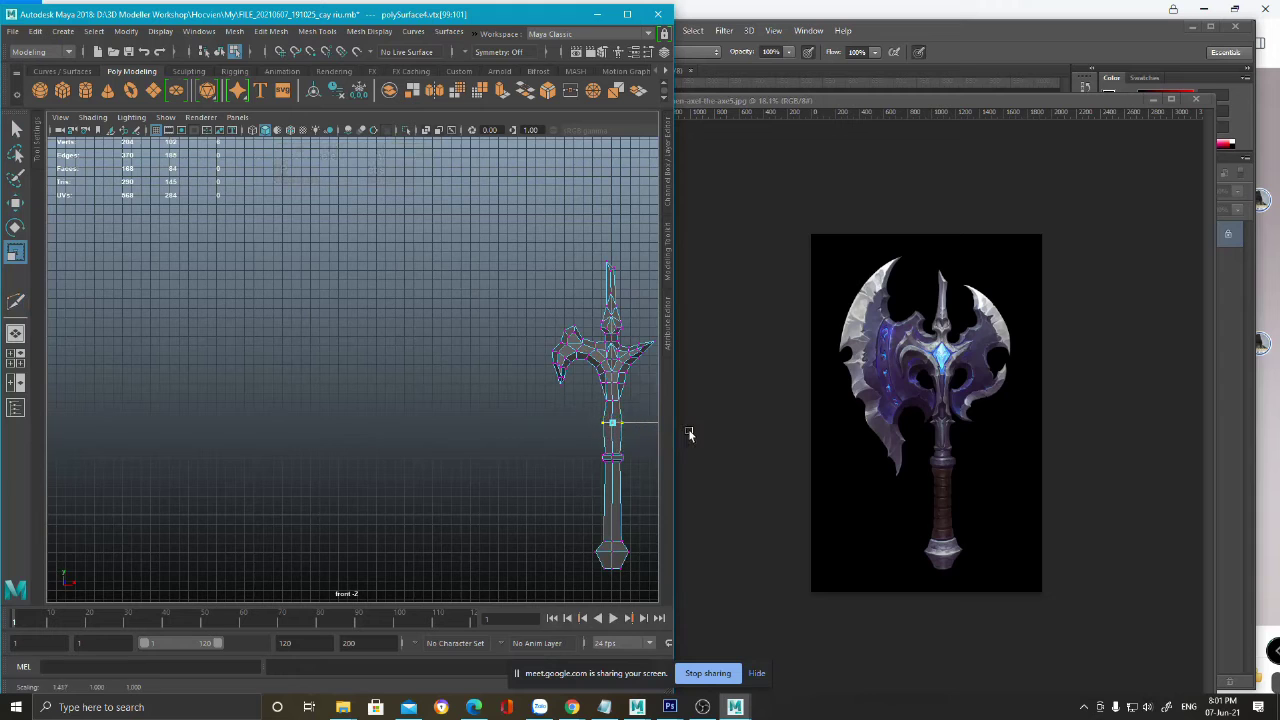
pyautogui.hotkey('ctrl', 'z')
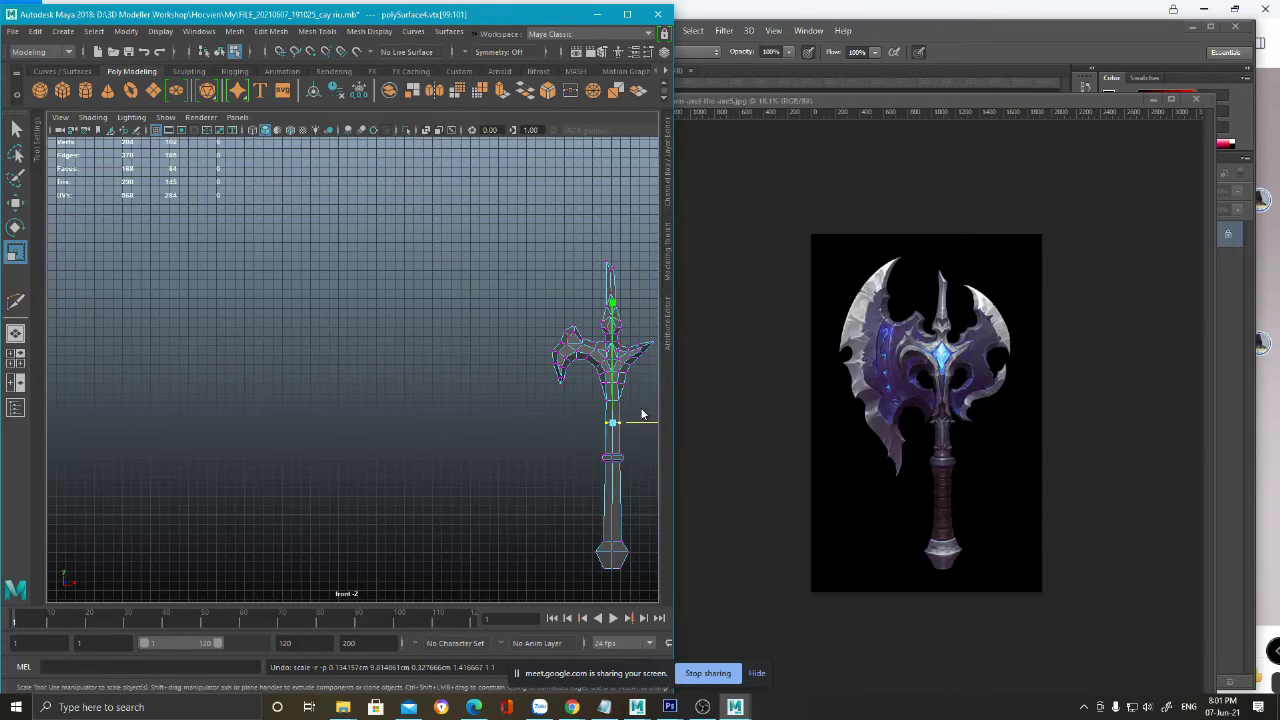
# - Insert a second edge loop just above the new one with Multi-Cut and scale it wider to form a collar
pyautogui.keyDown('shift'); pyautogui.moveTo(640, 416); pyautogui.dragTo(606, 414, button='right'); pyautogui.keyUp('shift')
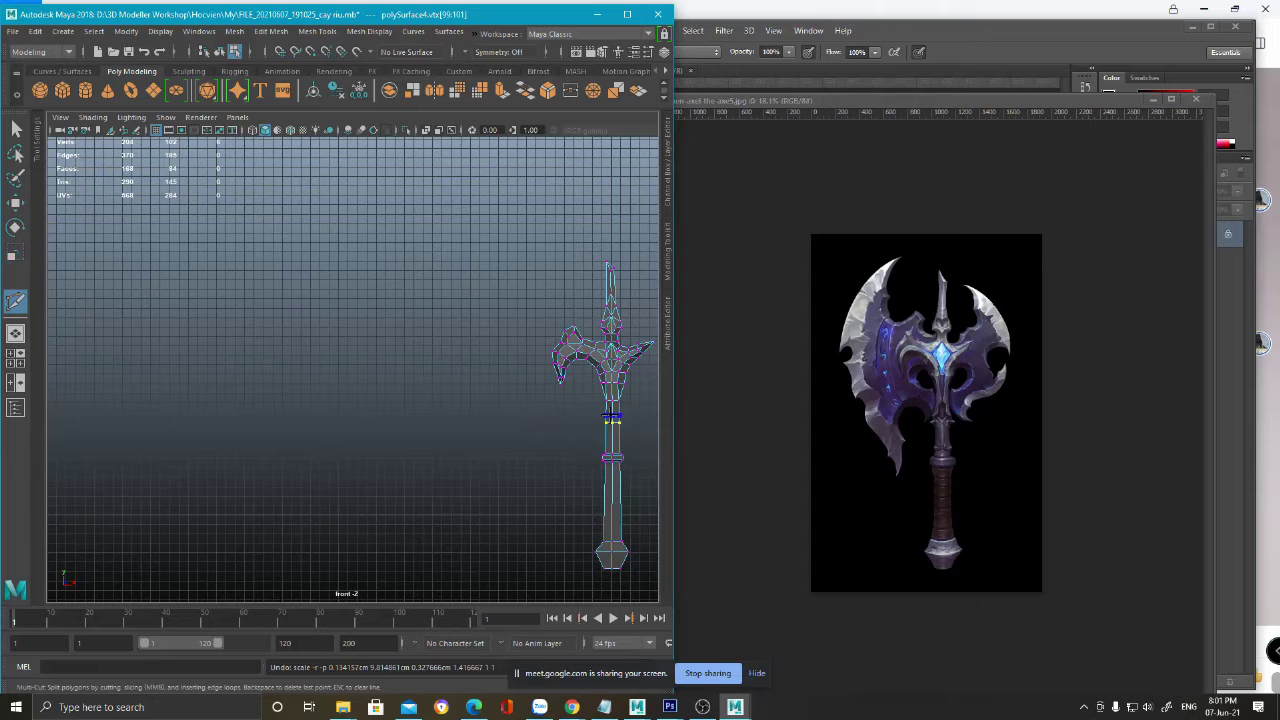
pyautogui.keyDown('ctrl'); pyautogui.click(612, 421); pyautogui.keyUp('ctrl')
pyautogui.press('q')
pyautogui.moveTo(624, 422); pyautogui.dragTo(712, 422)
pyautogui.press('r')
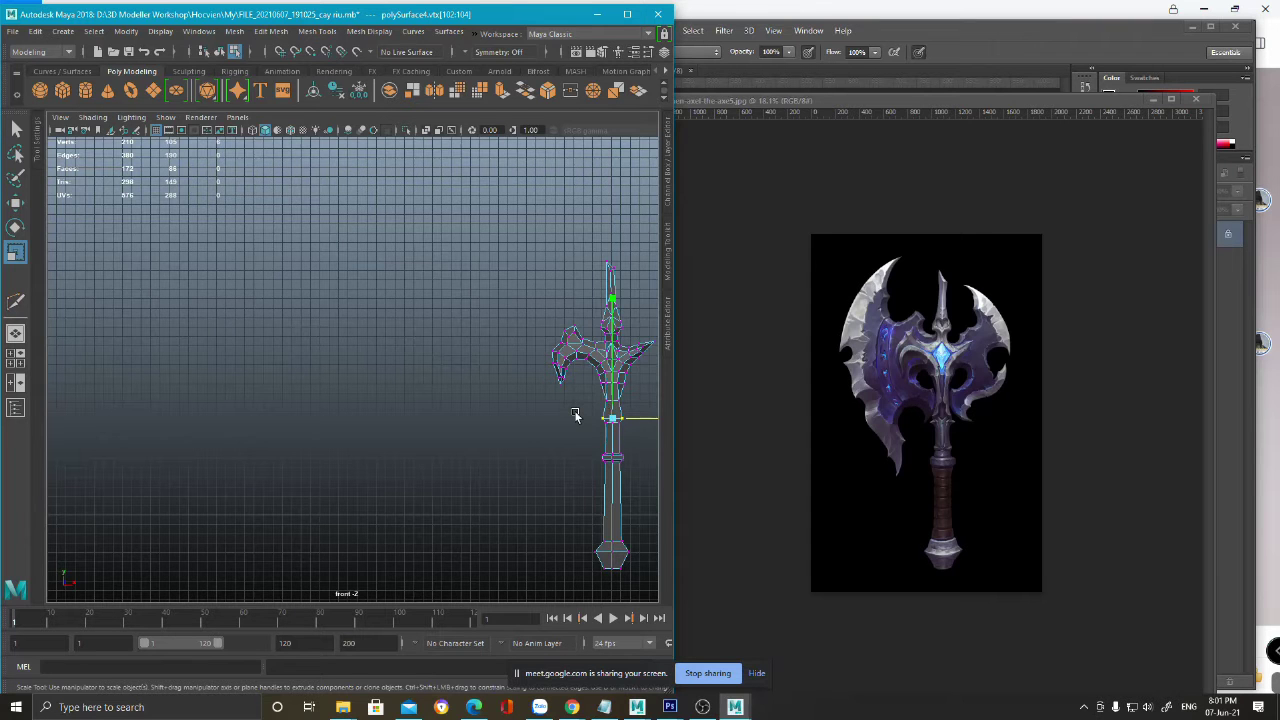
# - Examine the widened collar and handle in the front and perspective views against the reference image
pyautogui.keyDown('alt'); pyautogui.moveTo(580, 423); pyautogui.dragTo(523, 428, button='middle'); pyautogui.keyUp('alt')
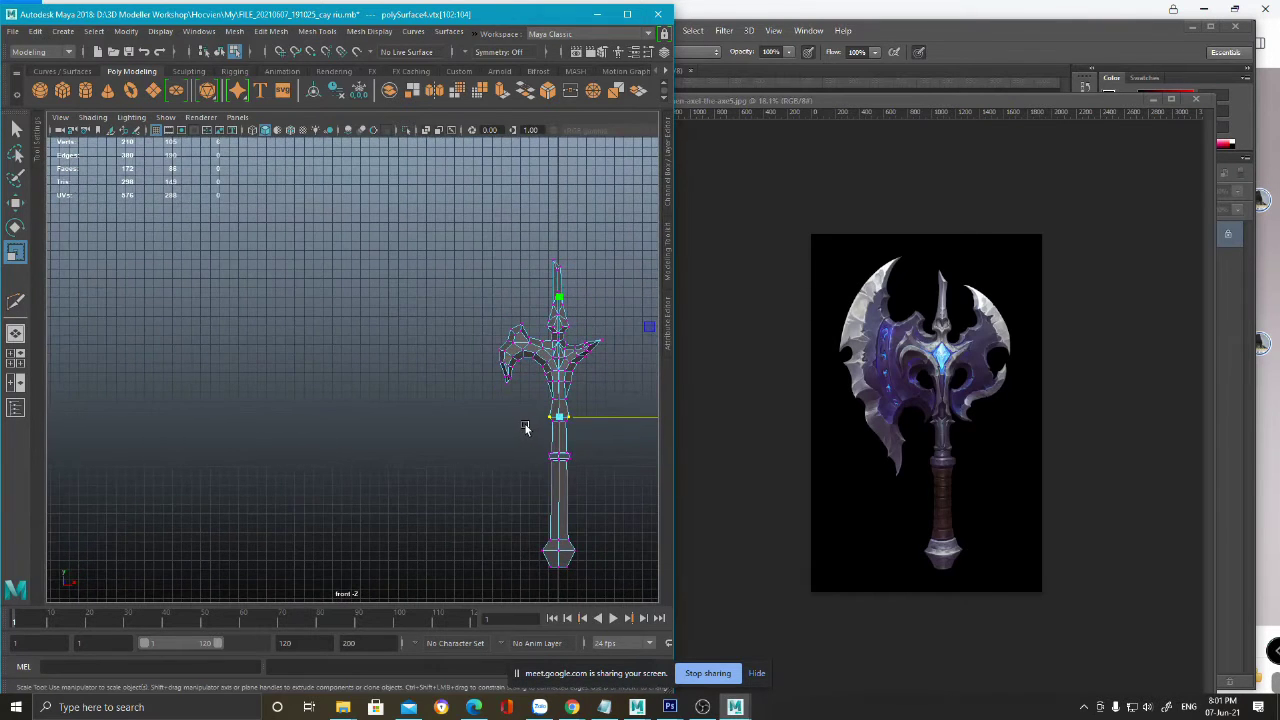
pyautogui.press('q')
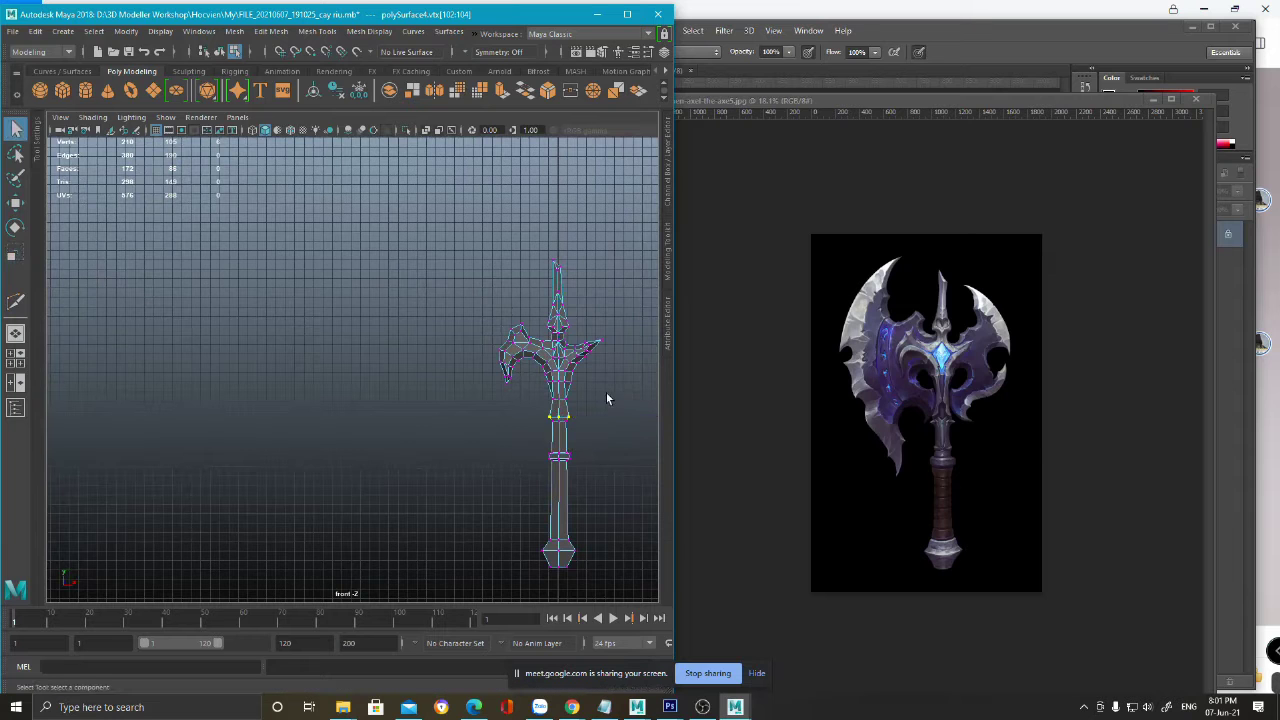
pyautogui.moveTo(604, 393)
pyautogui.keyDown('alt'); pyautogui.mouseDown(button='middle')
pyautogui.moveTo(683, 396)
pyautogui.moveTo(623, 398)
pyautogui.mouseUp(button='middle'); pyautogui.keyUp('alt')
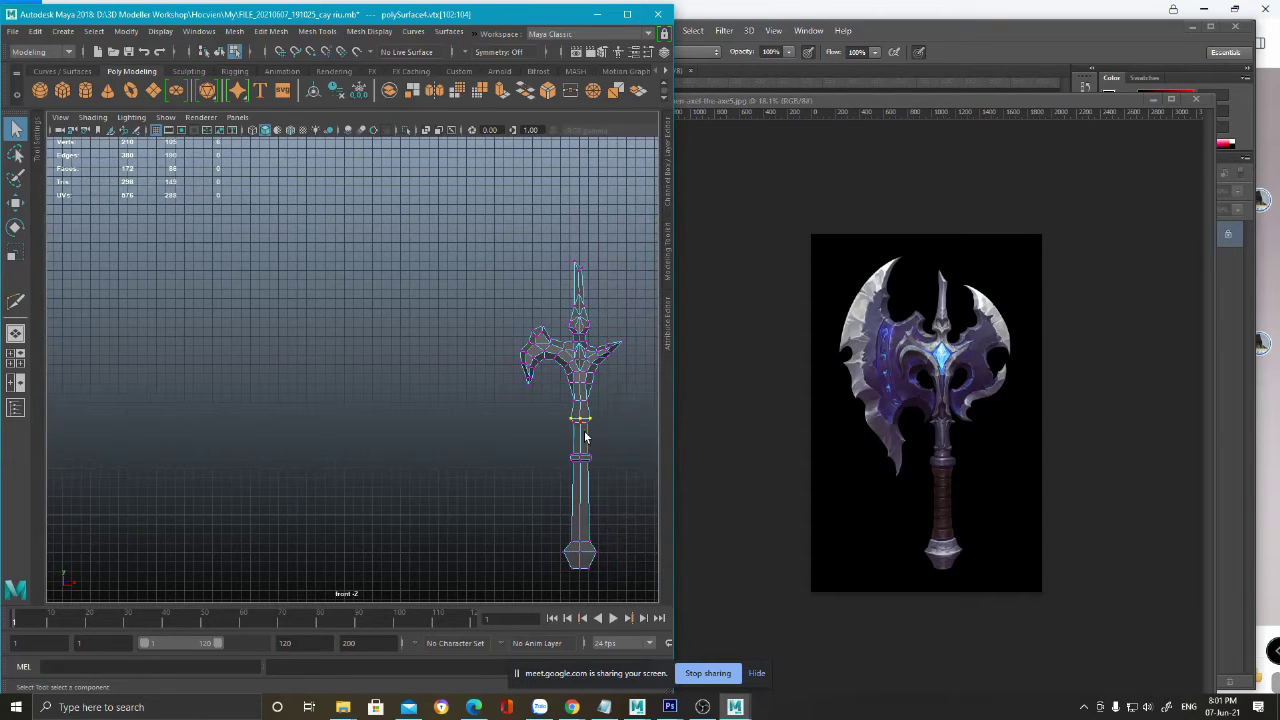
pyautogui.scroll(2, 585, 437)
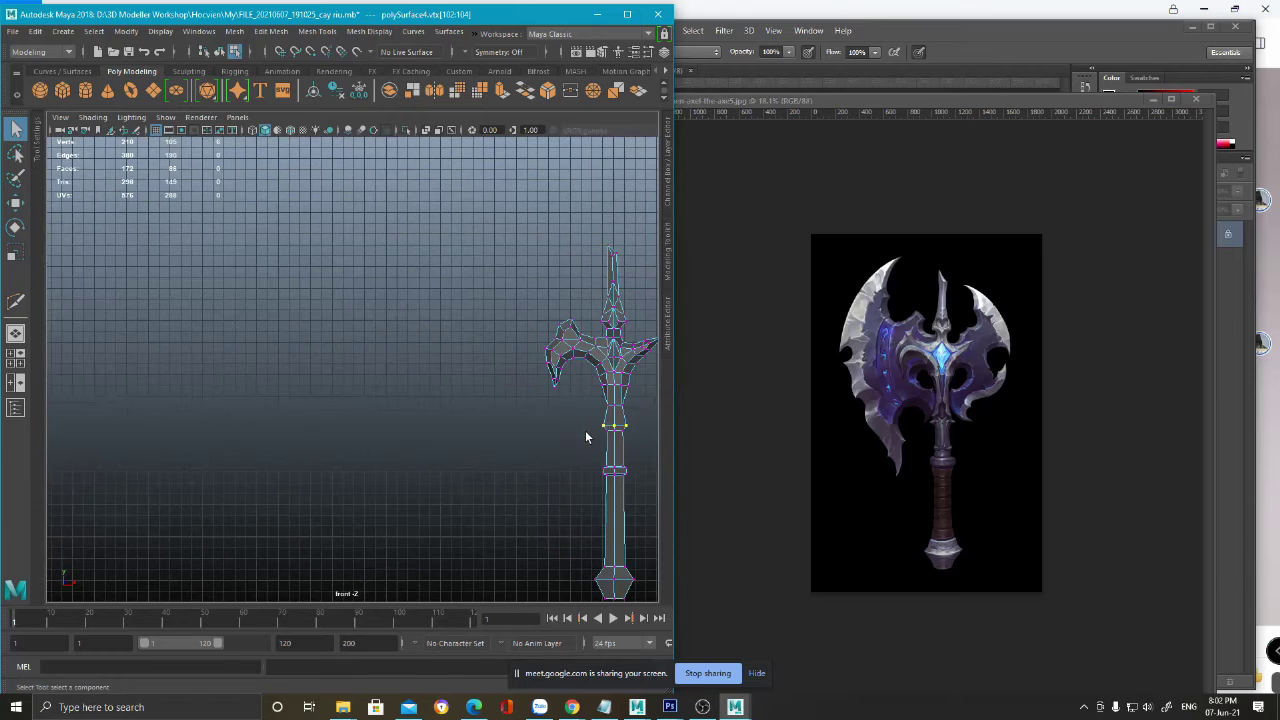
pyautogui.keyDown('alt'); pyautogui.moveTo(560, 440); pyautogui.dragTo(392, 480, button='middle'); pyautogui.keyUp('alt')
pyautogui.scroll(6, 275, 382)
pyautogui.press('space')
pyautogui.press('space')
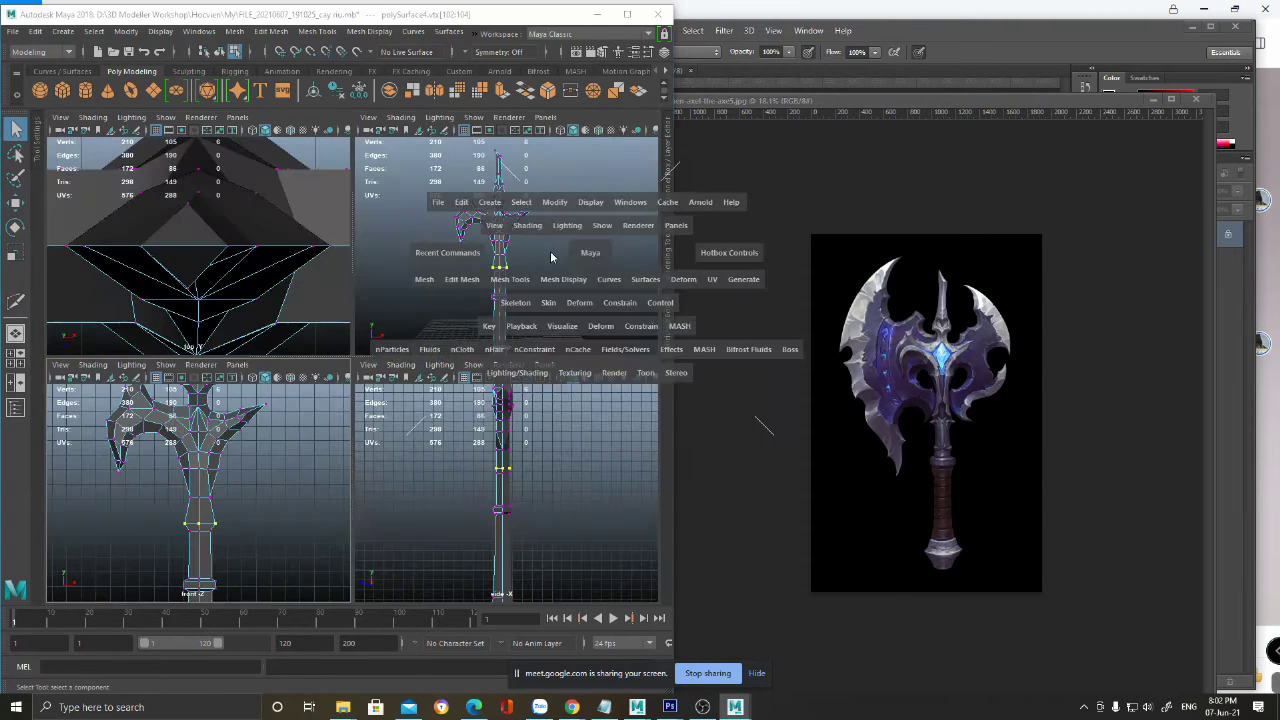
pyautogui.keyDown('alt'); pyautogui.moveTo(534, 280); pyautogui.dragTo(342, 173); pyautogui.keyUp('alt')
pyautogui.keyDown('alt'); pyautogui.moveTo(342, 567); pyautogui.dragTo(392, 381); pyautogui.keyUp('alt')
# - Zoom the reference image in to 32% and compare it with a close front-facing perspective view of the model's guard
pyautogui.click(943, 405)
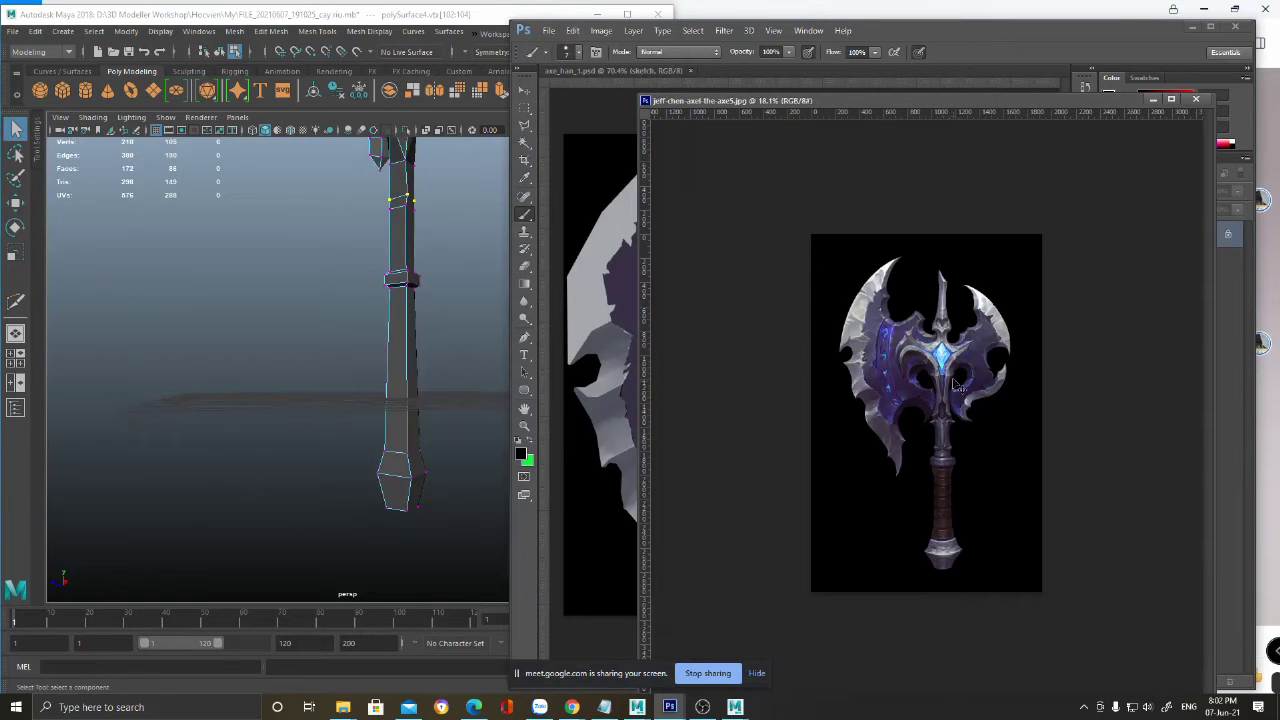
pyautogui.keyDown('alt'); pyautogui.scroll(3, 950, 380); pyautogui.keyUp('alt')
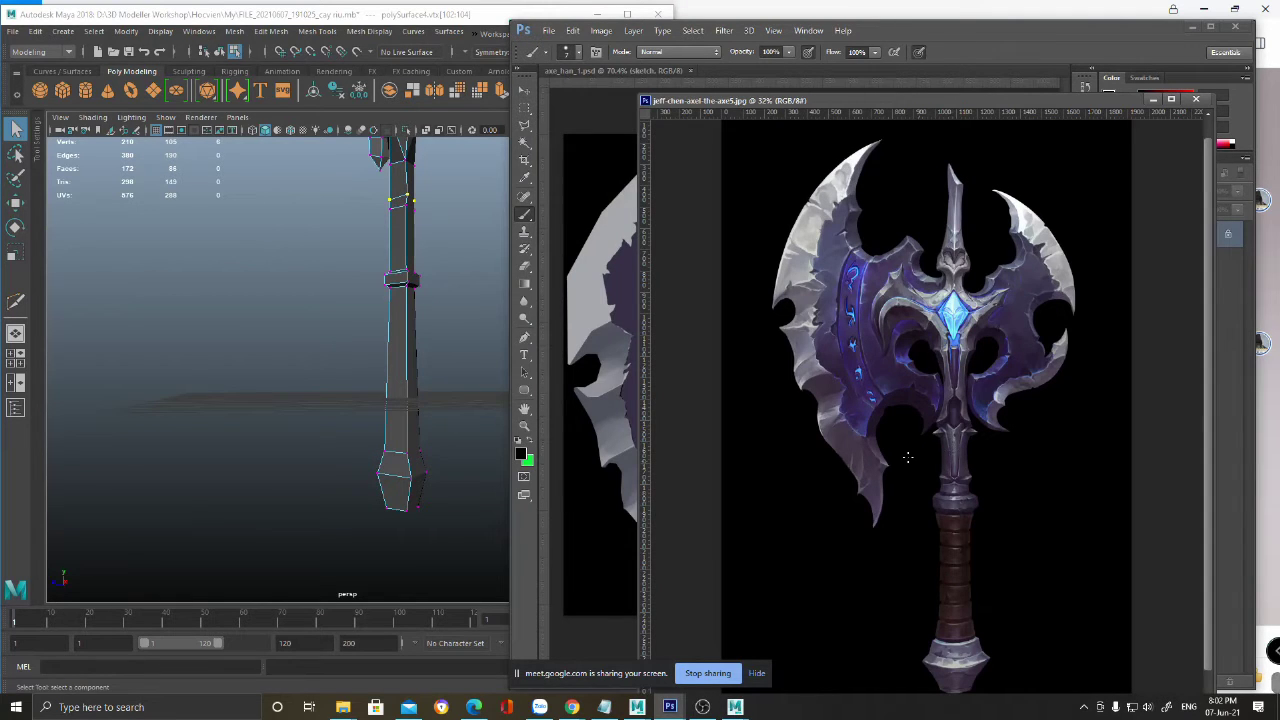
pyautogui.keyDown('alt'); pyautogui.moveTo(385, 403); pyautogui.dragTo(517, 391); pyautogui.keyUp('alt')
pyautogui.scroll(3, 446, 397)
pyautogui.scroll(2, 446, 397)
pyautogui.keyDown('alt'); pyautogui.moveTo(479, 392); pyautogui.dragTo(399, 389, button='middle'); pyautogui.keyUp('alt')
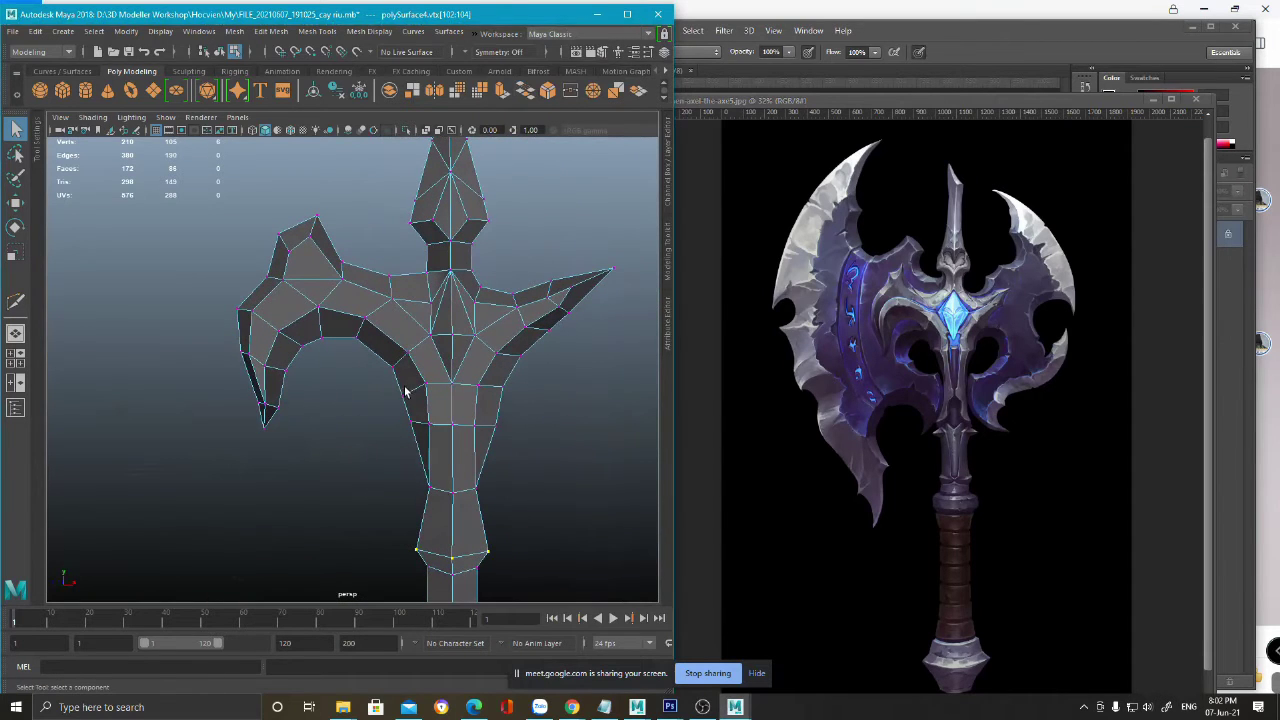
# - Dock the reference image as a tab in Photoshop, add a new layer, and zoom to 69.6% on the guard's gem
pyautogui.click(1073, 31)
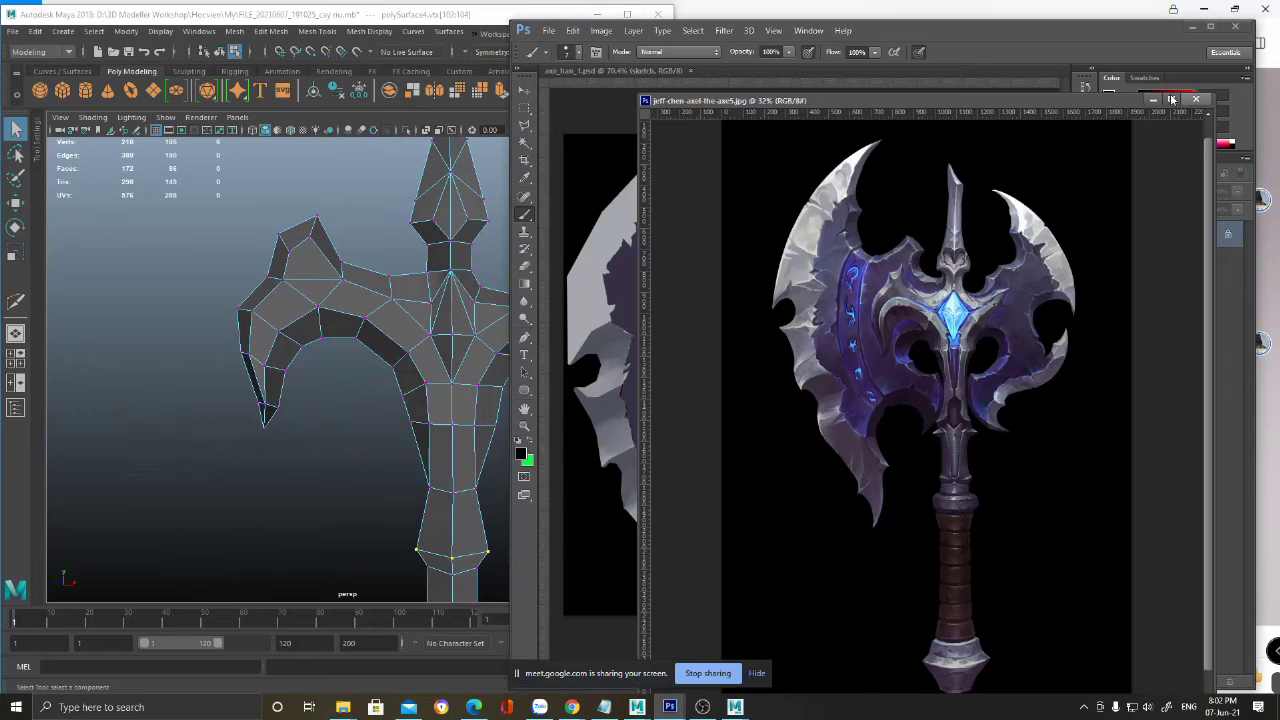
pyautogui.moveTo(1078, 100); pyautogui.dragTo(1003, 68)
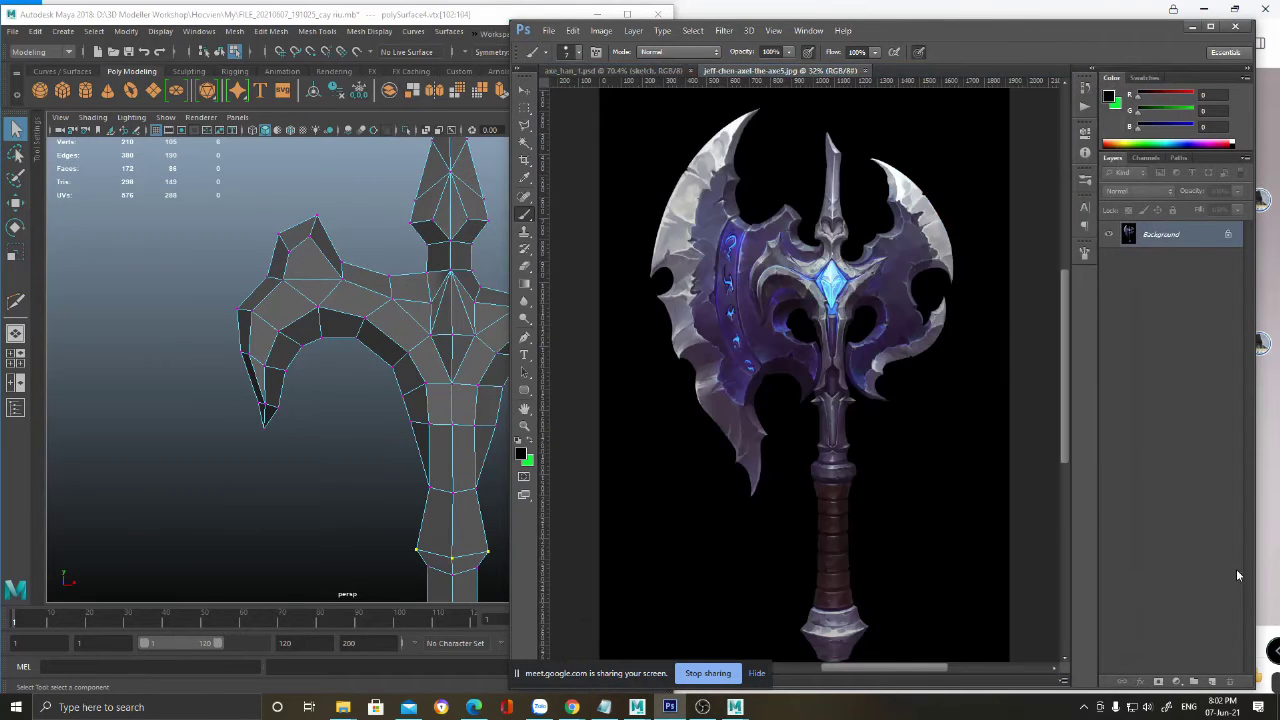
pyautogui.click(1210, 684)
pyautogui.press('z')
pyautogui.moveTo(814, 280); pyautogui.dragTo(858, 269)
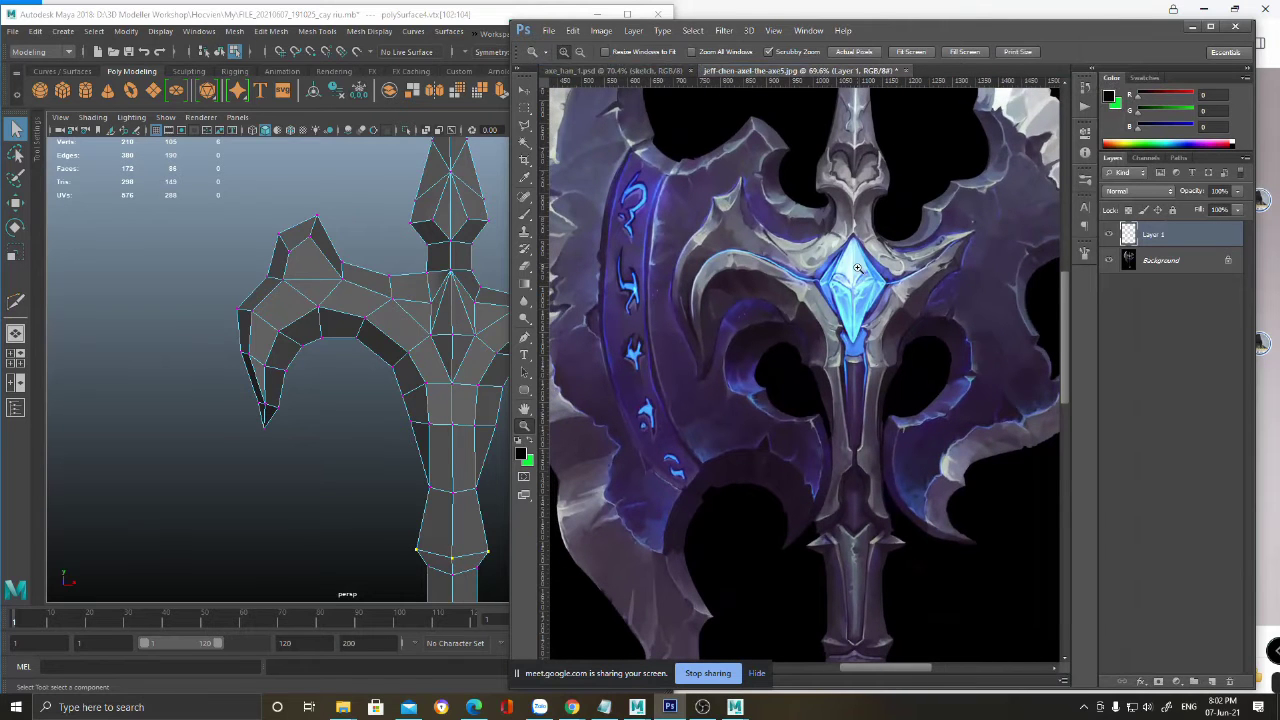
# - Mark the blue gem's corners with green brush dots and connect them with straight pure red lines into a diamond outline
pyautogui.press('b')
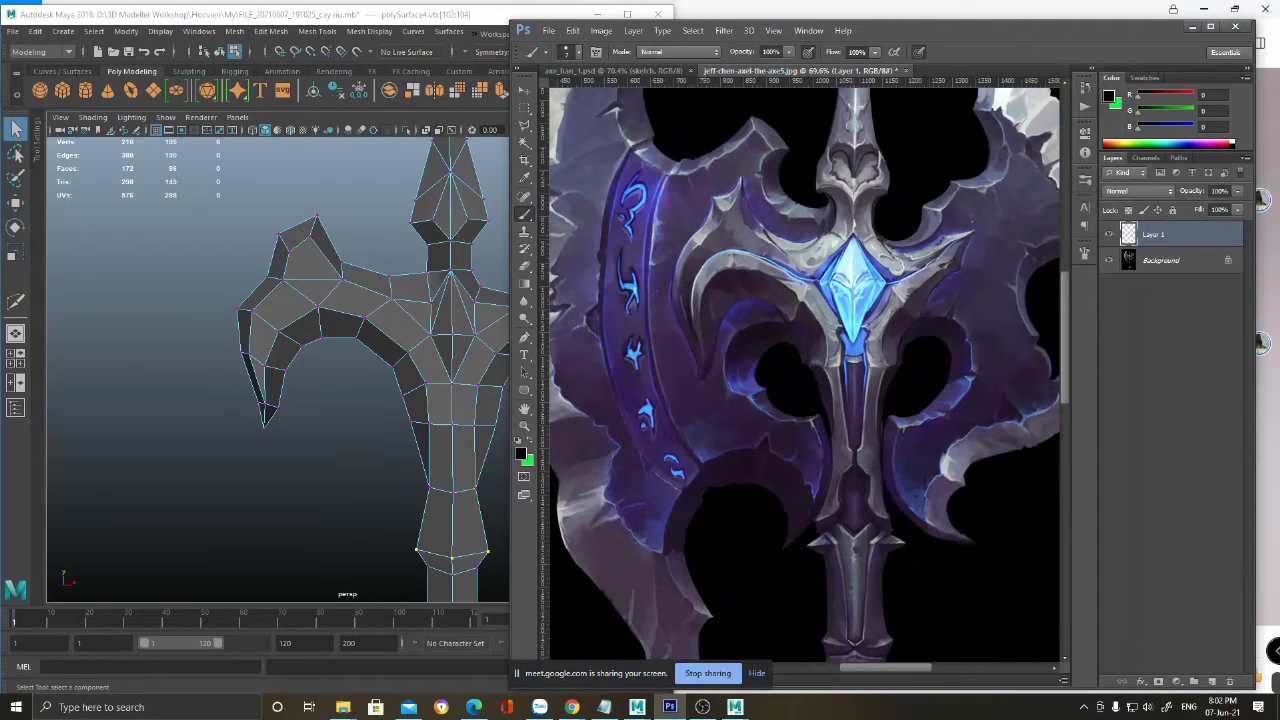
pyautogui.press('x')
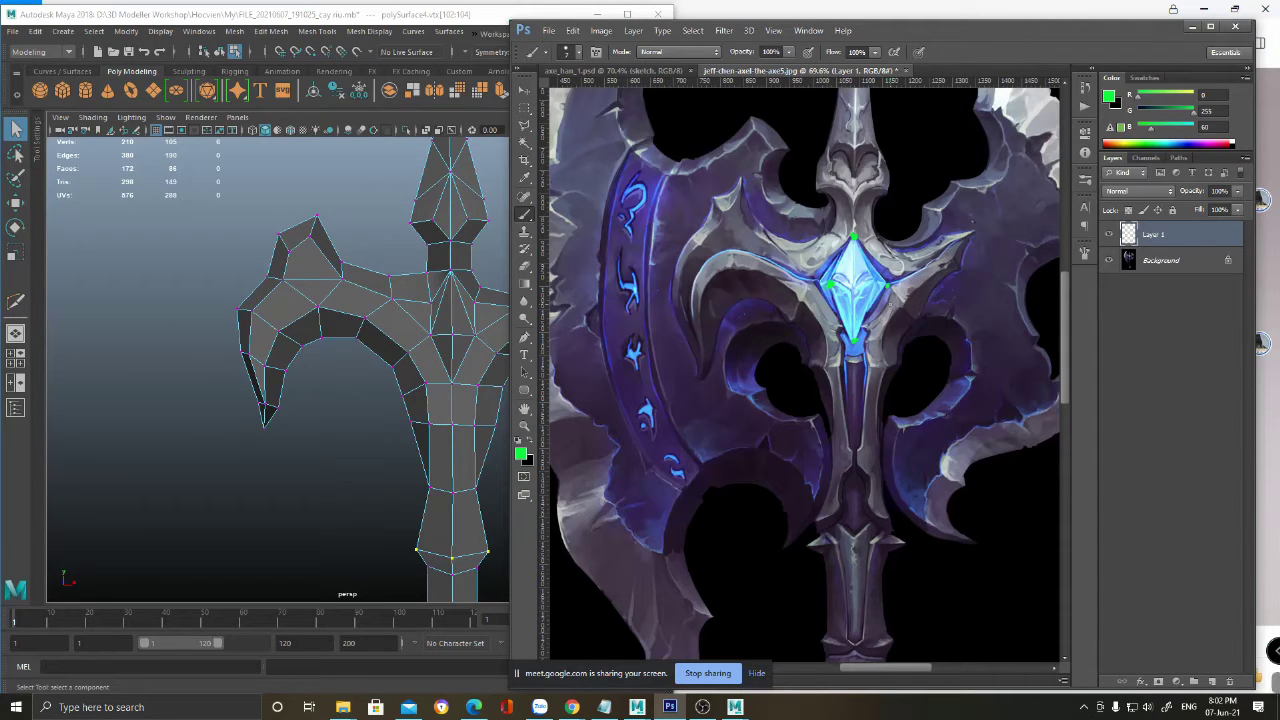
pyautogui.click(520, 453)
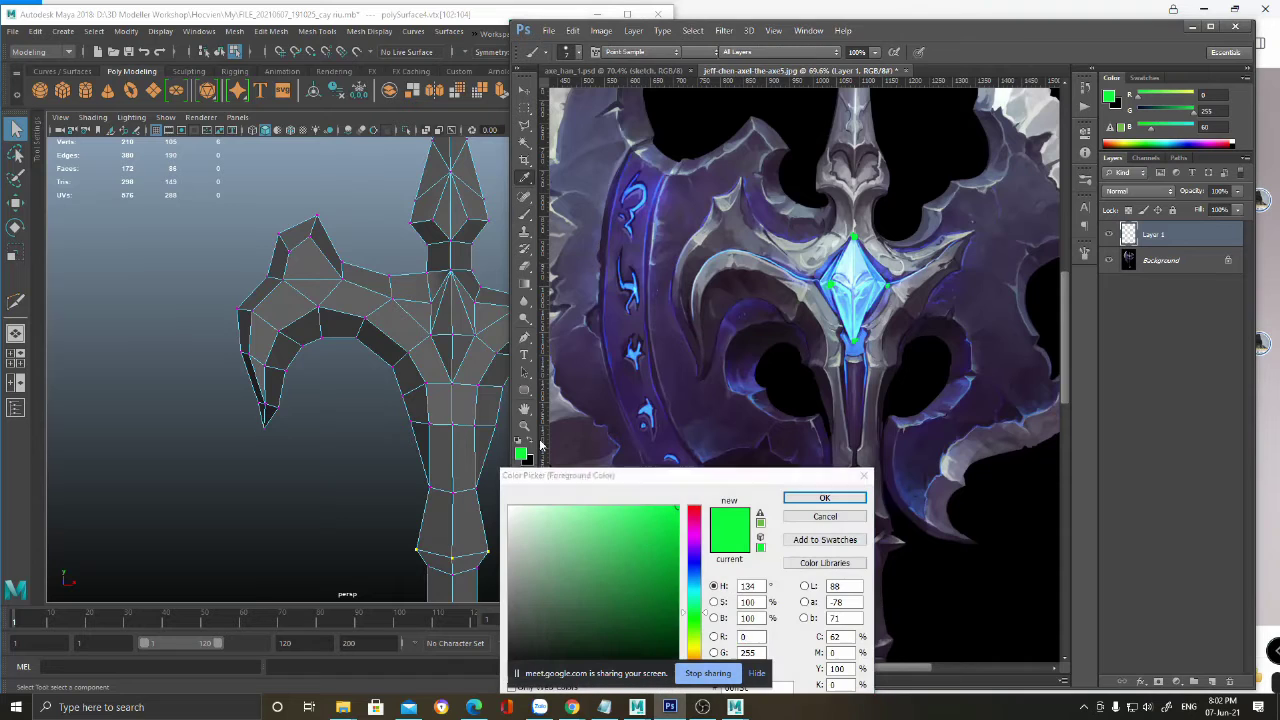
pyautogui.click(697, 509)
pyautogui.click(824, 497)
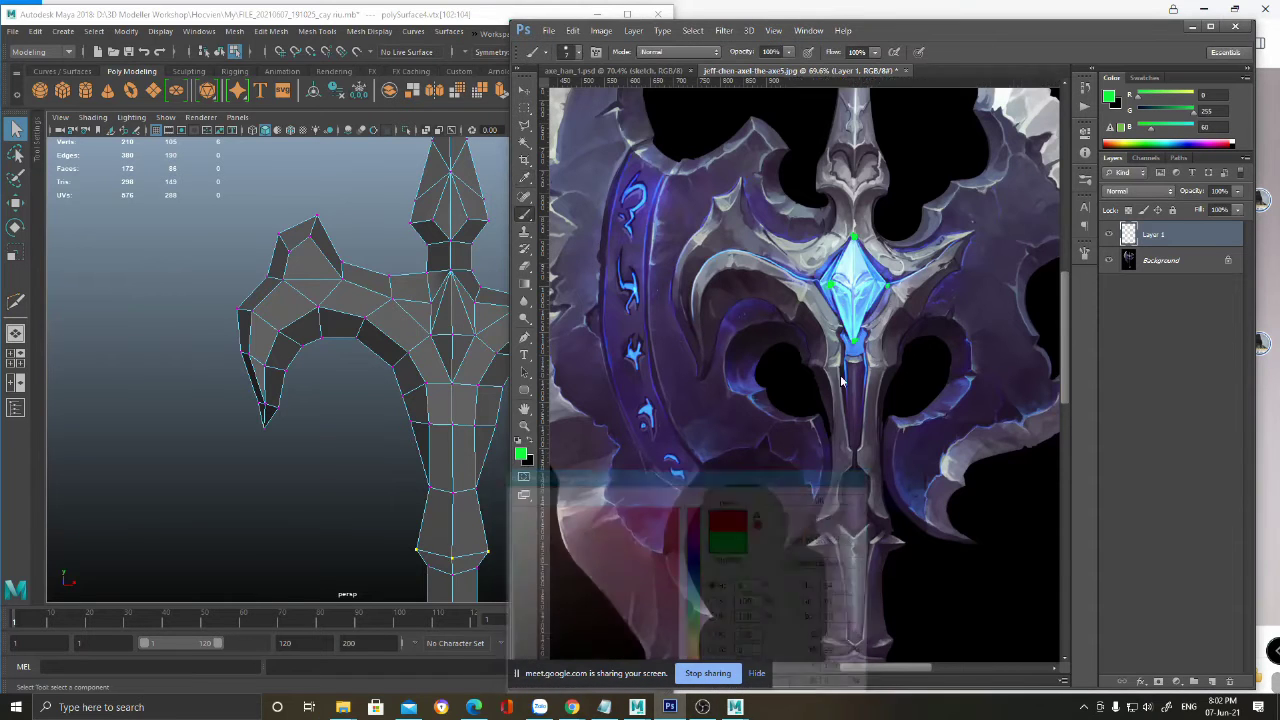
pyautogui.keyDown('shift'); pyautogui.click(854, 340); pyautogui.keyUp('shift')
pyautogui.keyDown('shift'); pyautogui.click(878, 284); pyautogui.keyUp('shift')
pyautogui.keyDown('shift'); pyautogui.click(852, 238); pyautogui.keyUp('shift')
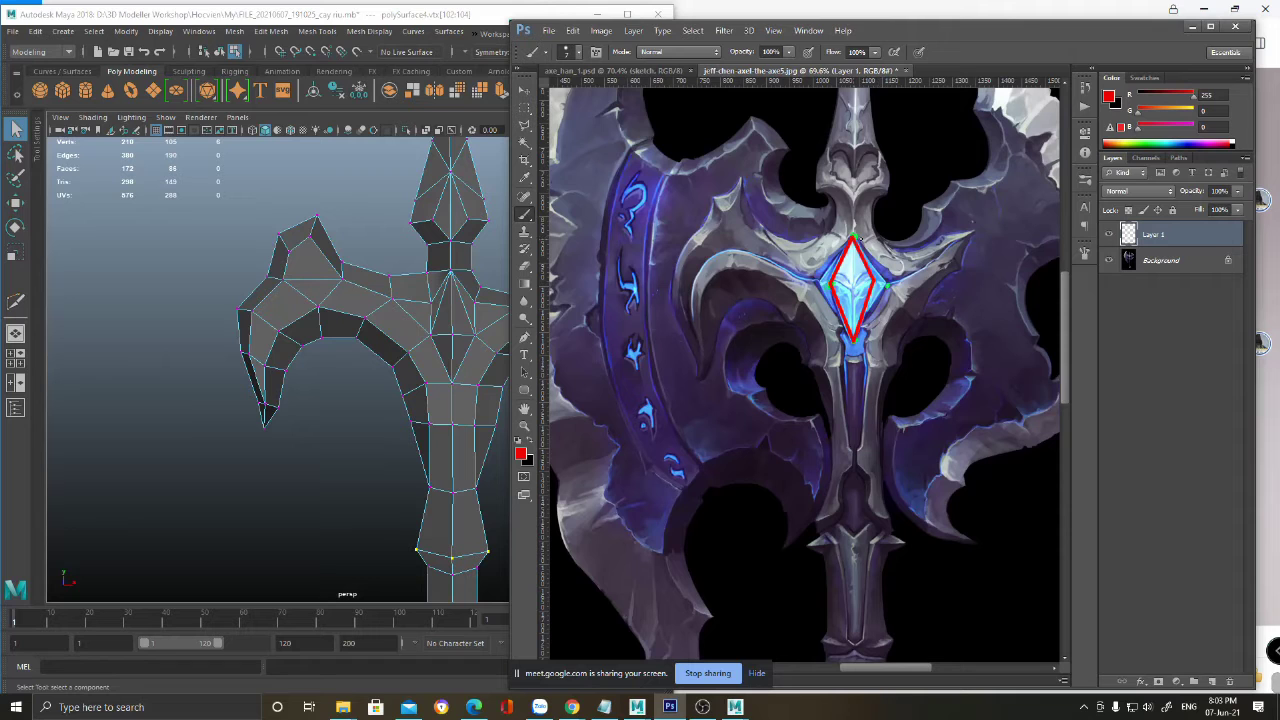
pyautogui.press('e')
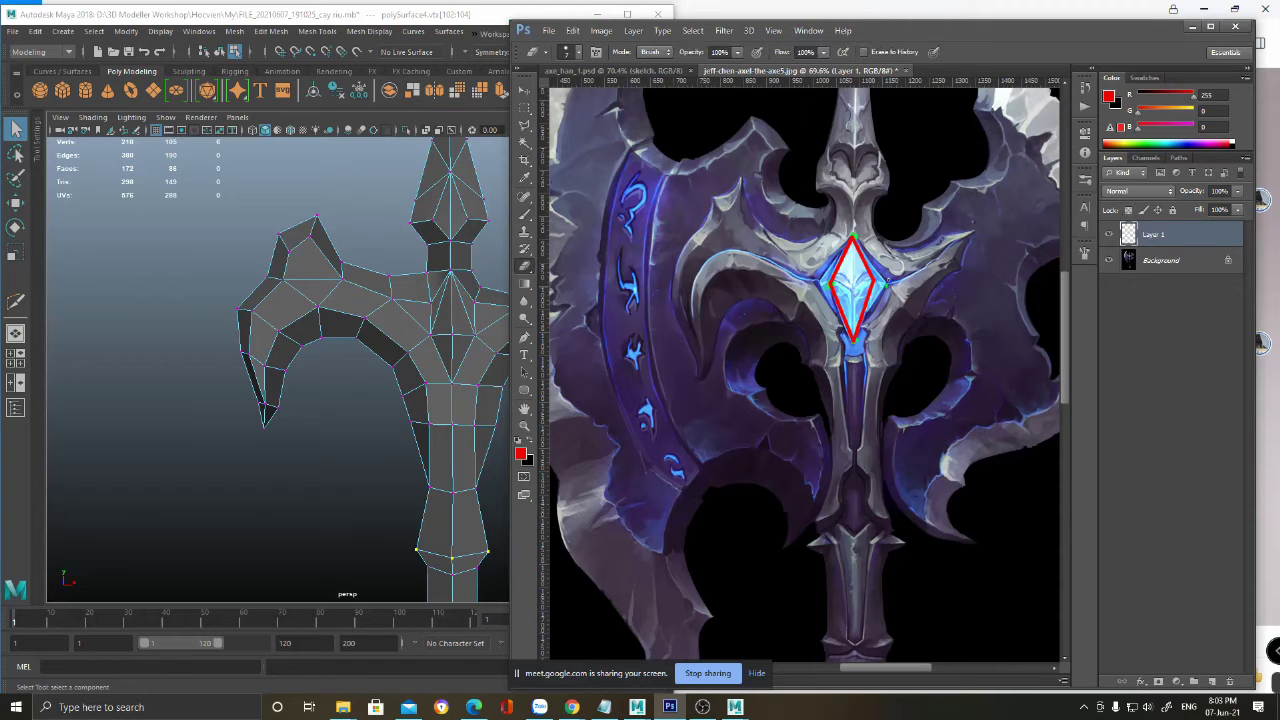
# - Draw red vertical and horizontal centre lines across the gem, and mark the guard's lower contour with brush dots
pyautogui.press('b')
pyautogui.keyDown('shift'); pyautogui.click(854, 338); pyautogui.keyUp('shift')
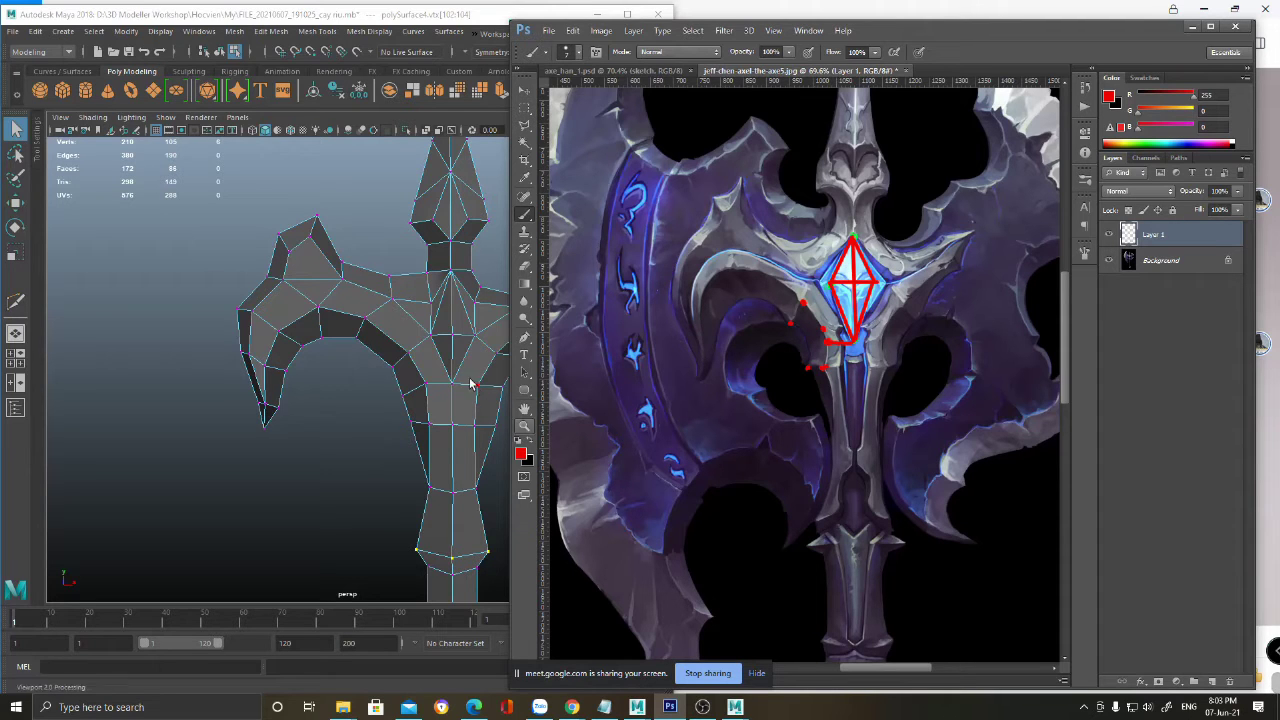
# - Move the vertices where the hook's underside meets the handle in Maya, raising the joint and shifting the handle's outer edge outward
pyautogui.keyDown('alt'); pyautogui.moveTo(342, 365); pyautogui.dragTo(412, 412); pyautogui.keyUp('alt')
pyautogui.press('w')
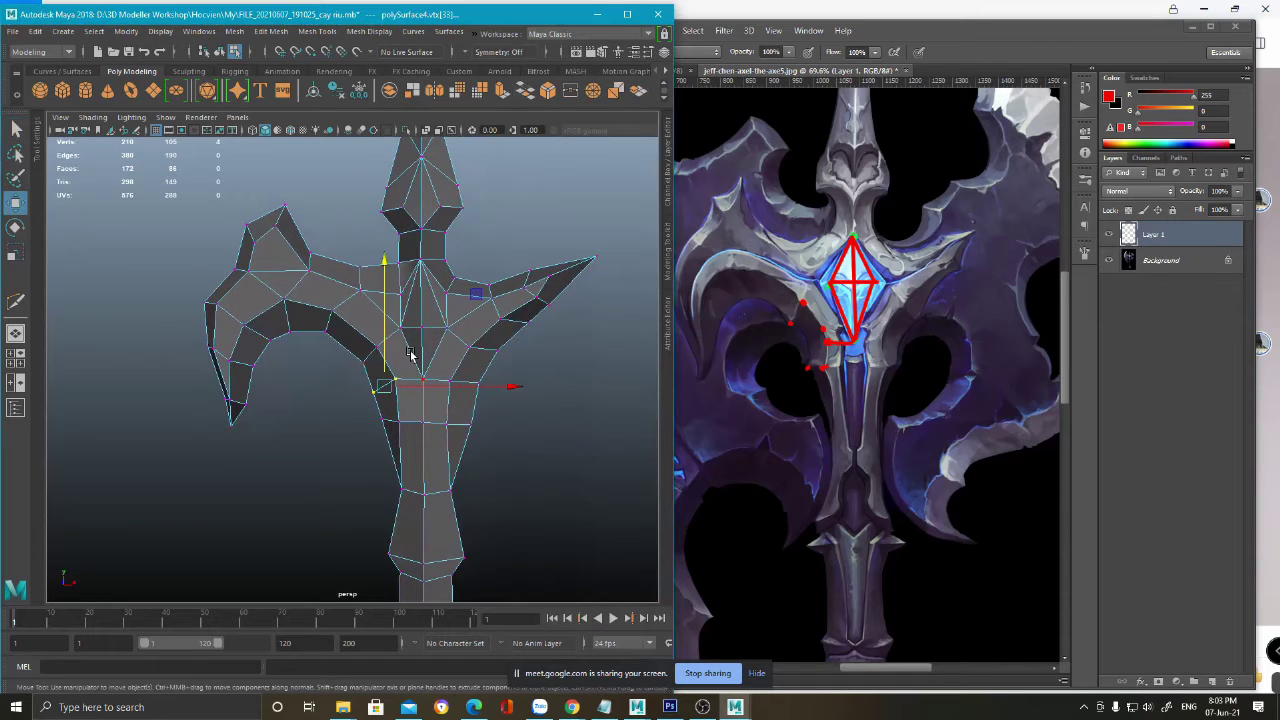
pyautogui.moveTo(386, 354); pyautogui.dragTo(388, 341)
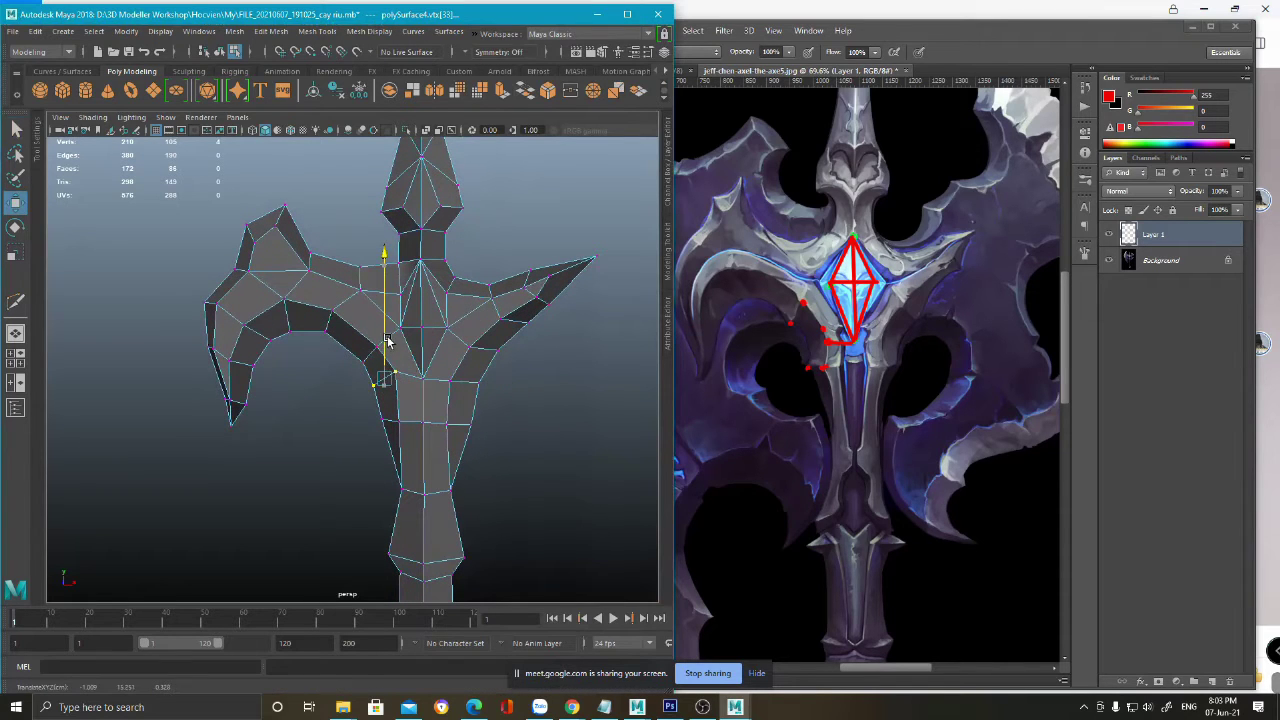
pyautogui.click(375, 385)
pyautogui.moveTo(467, 297); pyautogui.dragTo(476, 297)
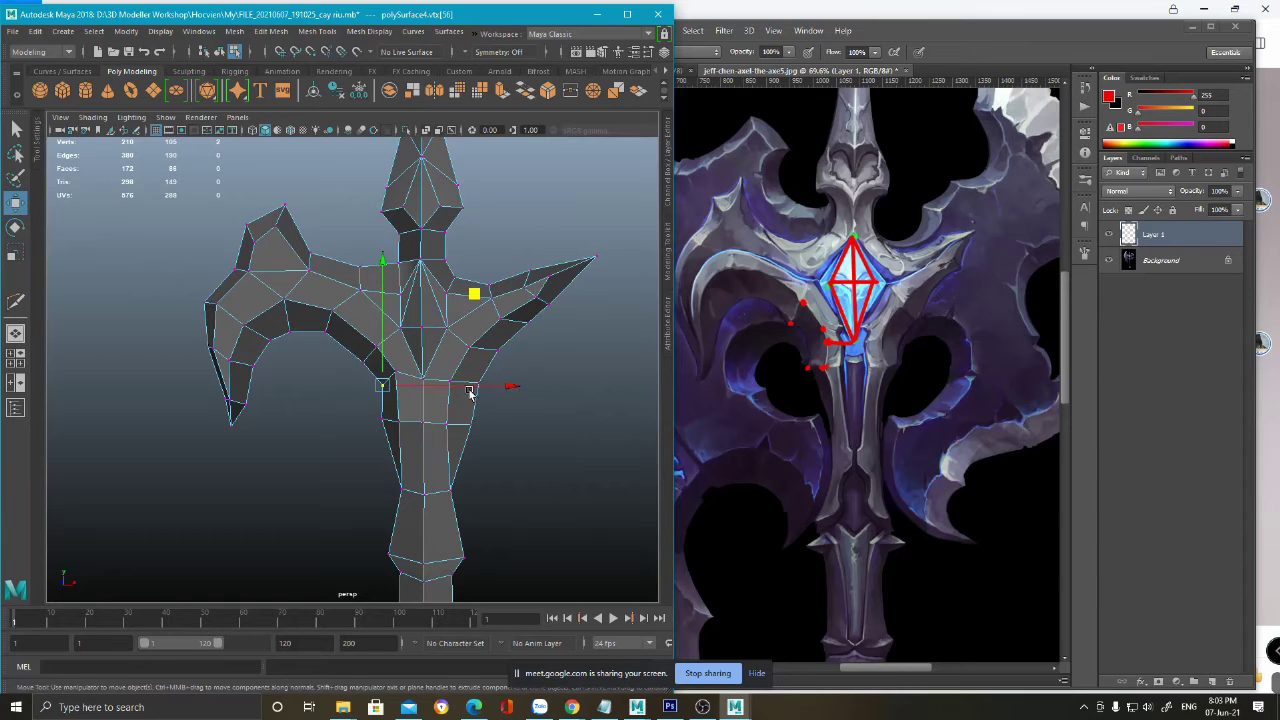
pyautogui.moveTo(366, 413); pyautogui.dragTo(449, 423)
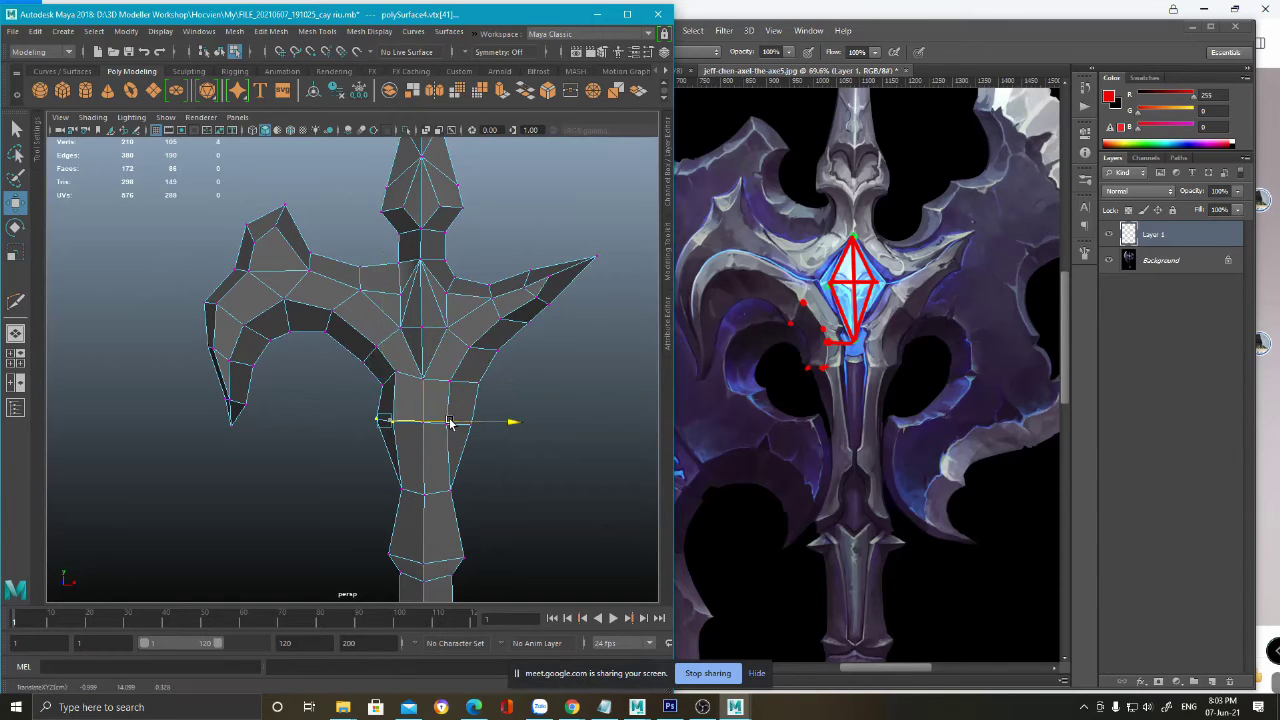
# - Select the horizontal vertex row just below the guard and raise it closer to the joint
pyautogui.click(383, 378)
pyautogui.moveTo(383, 378); pyautogui.dragTo(572, 458)
pyautogui.hotkey('ctrl', 'z')
pyautogui.moveTo(426, 362)
pyautogui.mouseDown()
pyautogui.moveTo(460, 370)
pyautogui.moveTo(417, 347)
pyautogui.mouseUp()
pyautogui.scroll(-1, 456, 361)
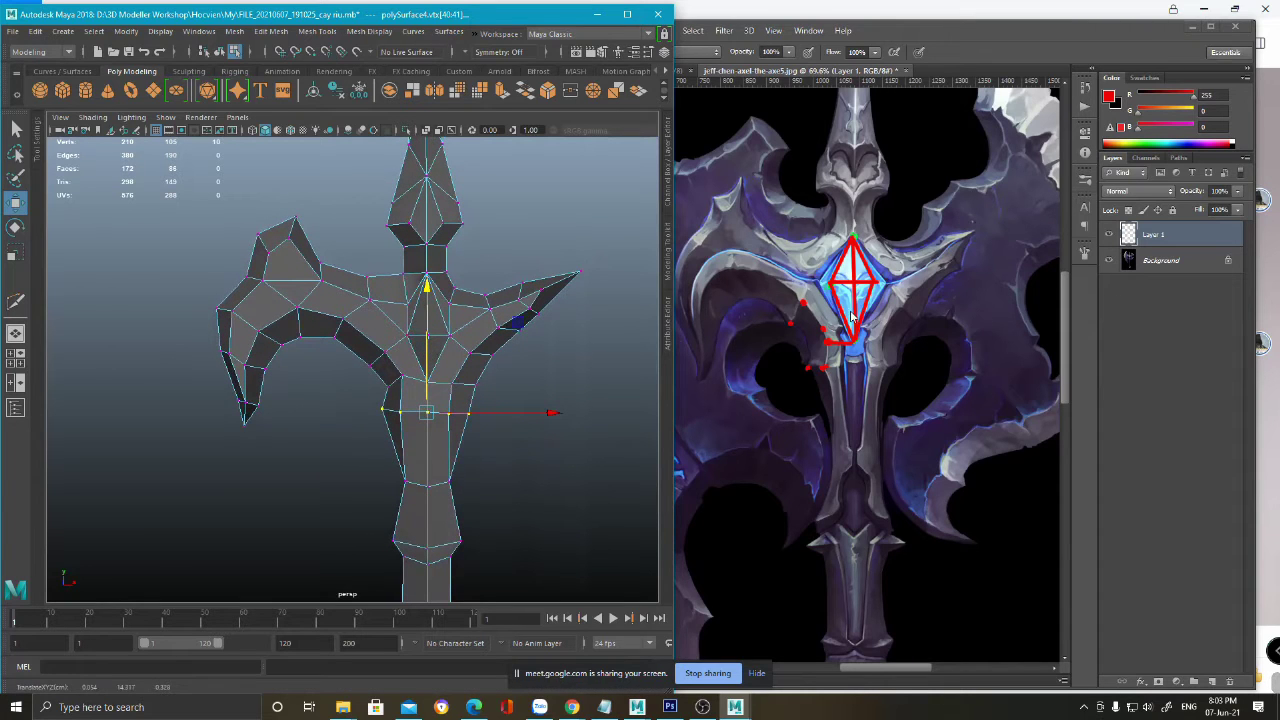
# - Shift the vertex pair on the hook's inner curve toward the handle and slightly downward
pyautogui.scroll(2, 250, 312)
pyautogui.moveTo(310, 281); pyautogui.dragTo(366, 338)
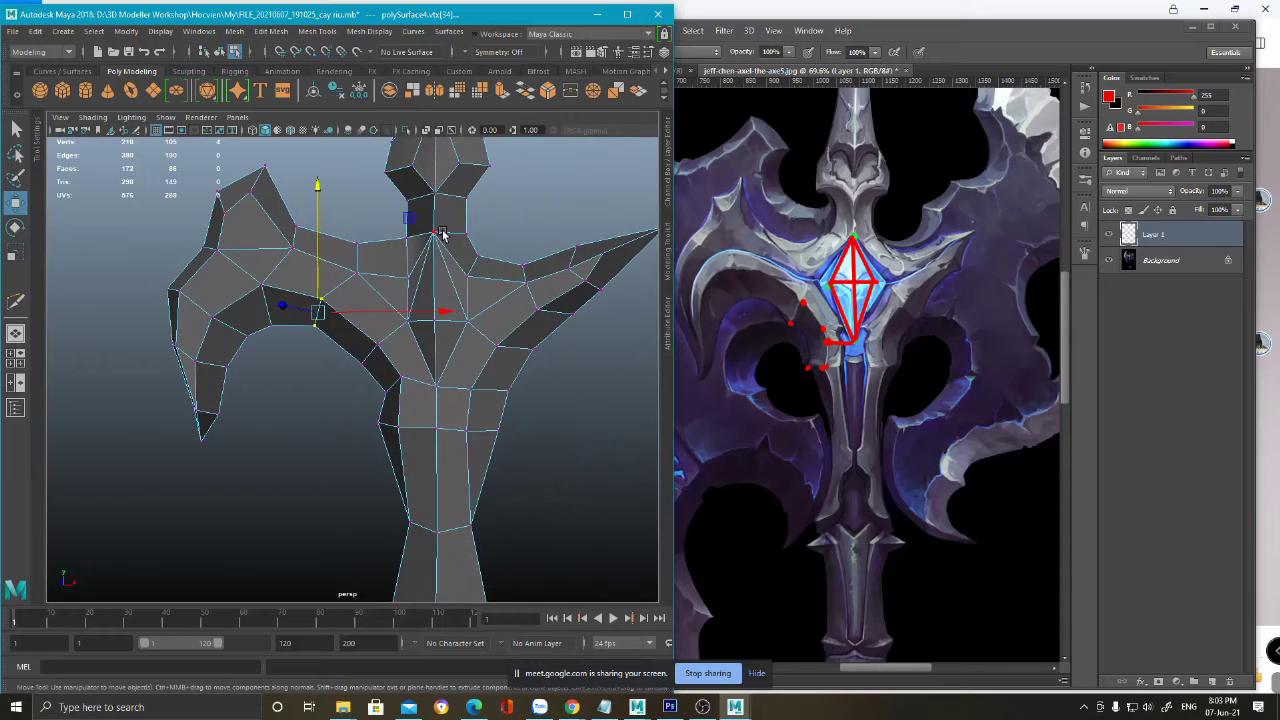
pyautogui.moveTo(443, 234)
pyautogui.mouseDown(button='middle')
pyautogui.moveTo(453, 240)
pyautogui.moveTo(423, 214)
pyautogui.moveTo(426, 230)
pyautogui.mouseUp(button='middle')
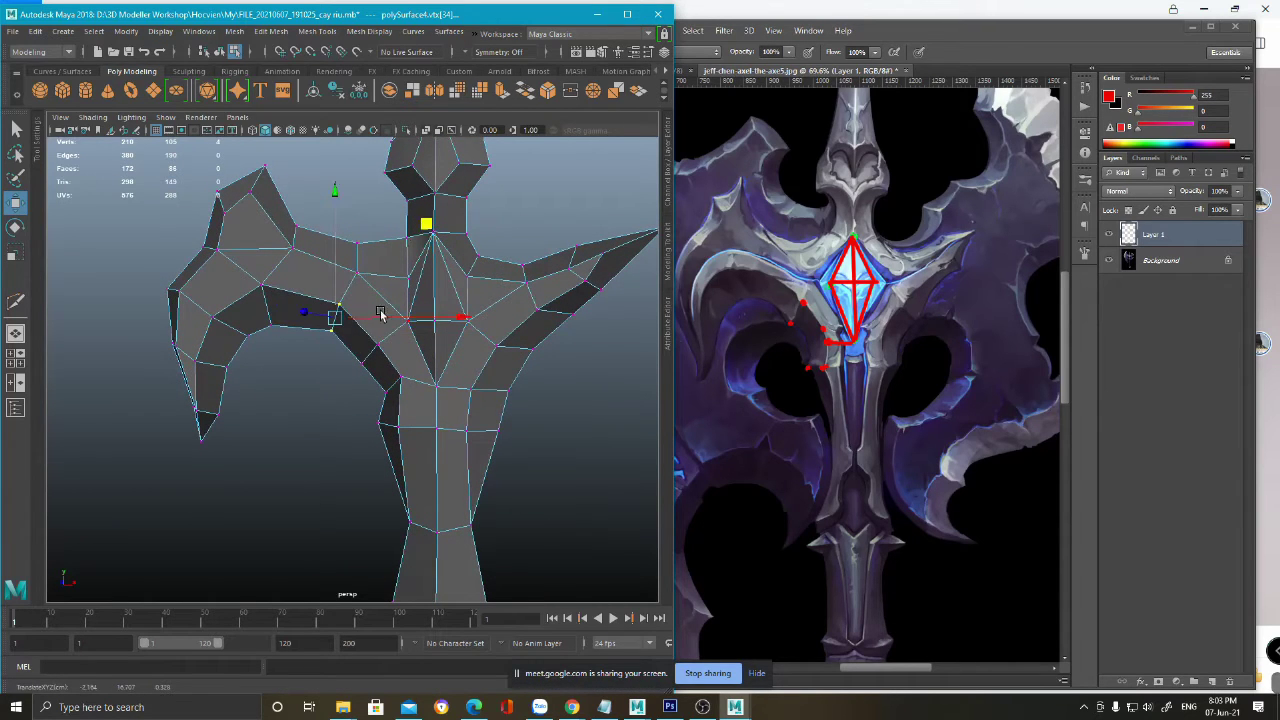
# - Cut a new edge across the hook's underside between the inner curve and the handle joint
pyautogui.press('q')
pyautogui.keyDown('shift'); pyautogui.moveTo(377, 321); pyautogui.dragTo(325, 315, button='right'); pyautogui.keyUp('shift')
pyautogui.click(360, 327)
pyautogui.click(346, 345)
pyautogui.rightClick(361, 332)
pyautogui.press('q')
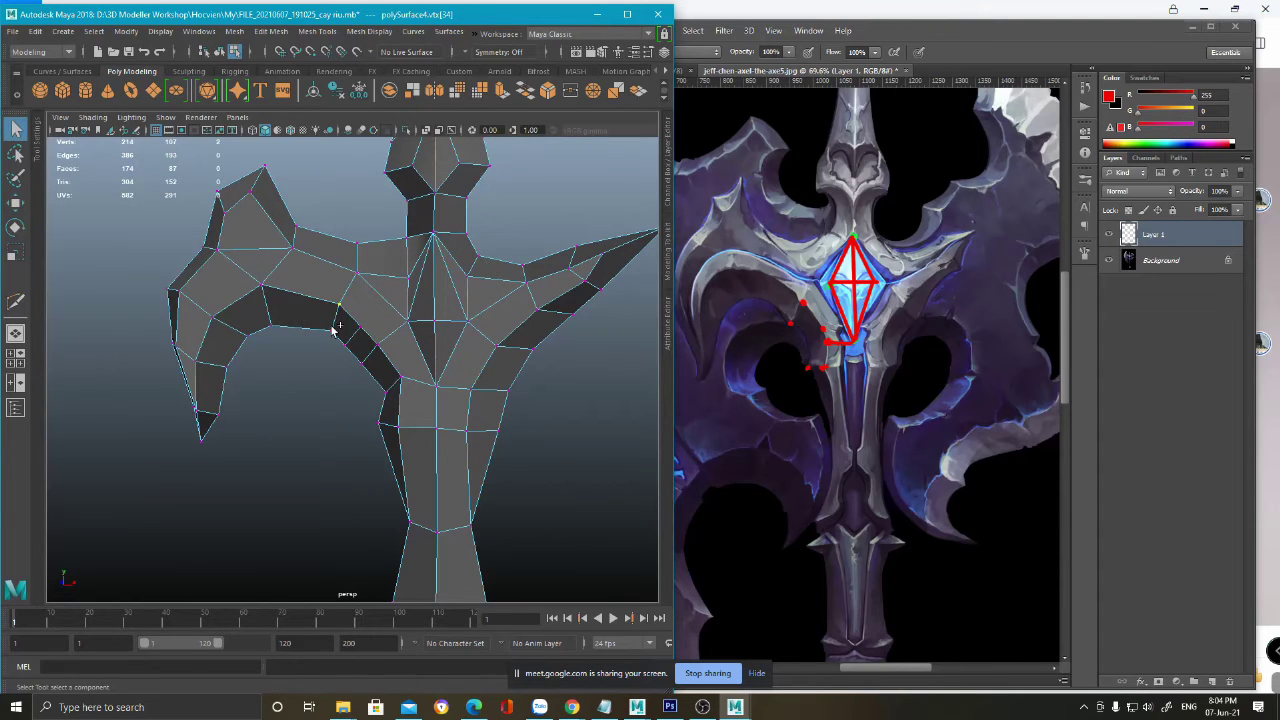
# - Move the newly cut vertices up and outward to round the hook's inner curve, and connect them into the guard's front face
pyautogui.click(335, 310)
pyautogui.press('w')
pyautogui.click(360, 327)
pyautogui.keyDown('shift'); pyautogui.click(345, 346); pyautogui.keyUp('shift')
pyautogui.moveTo(446, 244); pyautogui.dragTo(421, 222)
pyautogui.click(327, 302)
pyautogui.press('q')
pyautogui.keyDown('shift'); pyautogui.moveTo(398, 320); pyautogui.dragTo(389, 400, button='right'); pyautogui.keyUp('shift')
# - Adjust the vertices at the corner between the hook's underside and the handle to smooth the curve into the joint
pyautogui.keyDown('alt'); pyautogui.moveTo(376, 350); pyautogui.dragTo(349, 346); pyautogui.keyUp('alt')
pyautogui.scroll(2, 354, 372)
pyautogui.scroll(3, 360, 360)
pyautogui.click(366, 369)
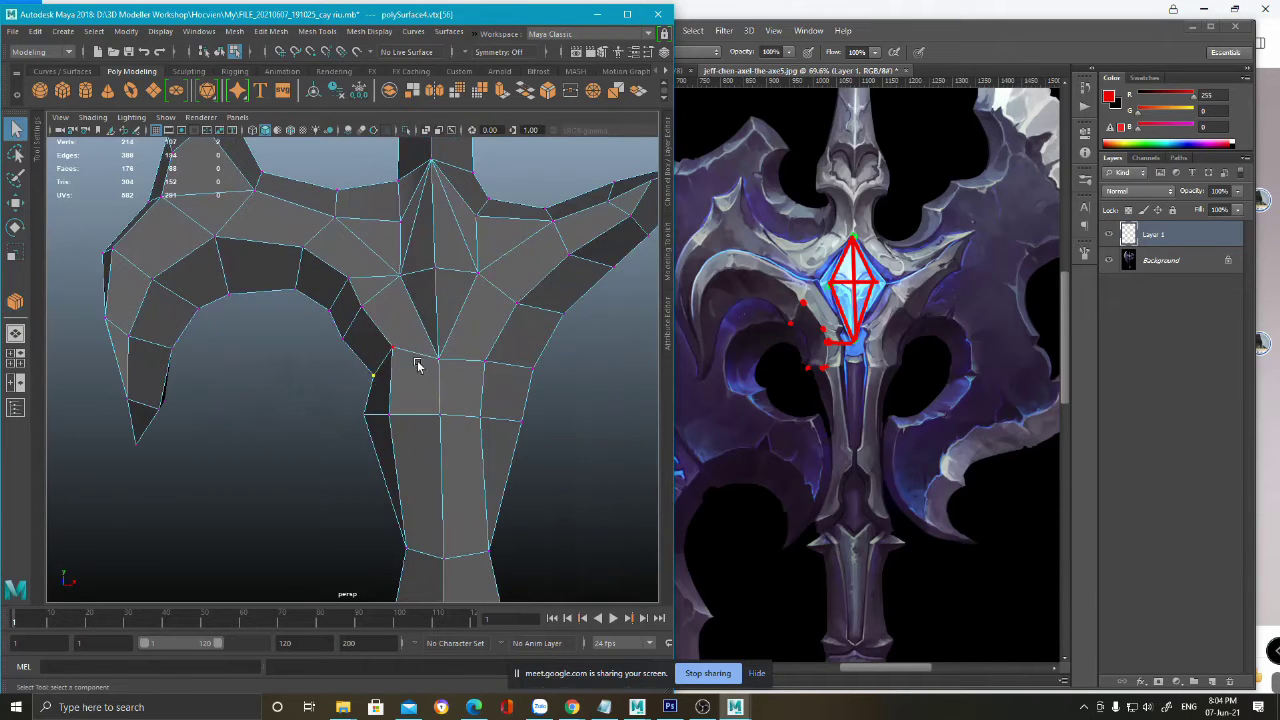
pyautogui.press('w')
pyautogui.click(410, 341)
pyautogui.click(364, 367)
pyautogui.click(347, 340)
pyautogui.moveTo(440, 252); pyautogui.dragTo(462, 274)
pyautogui.click(367, 369)
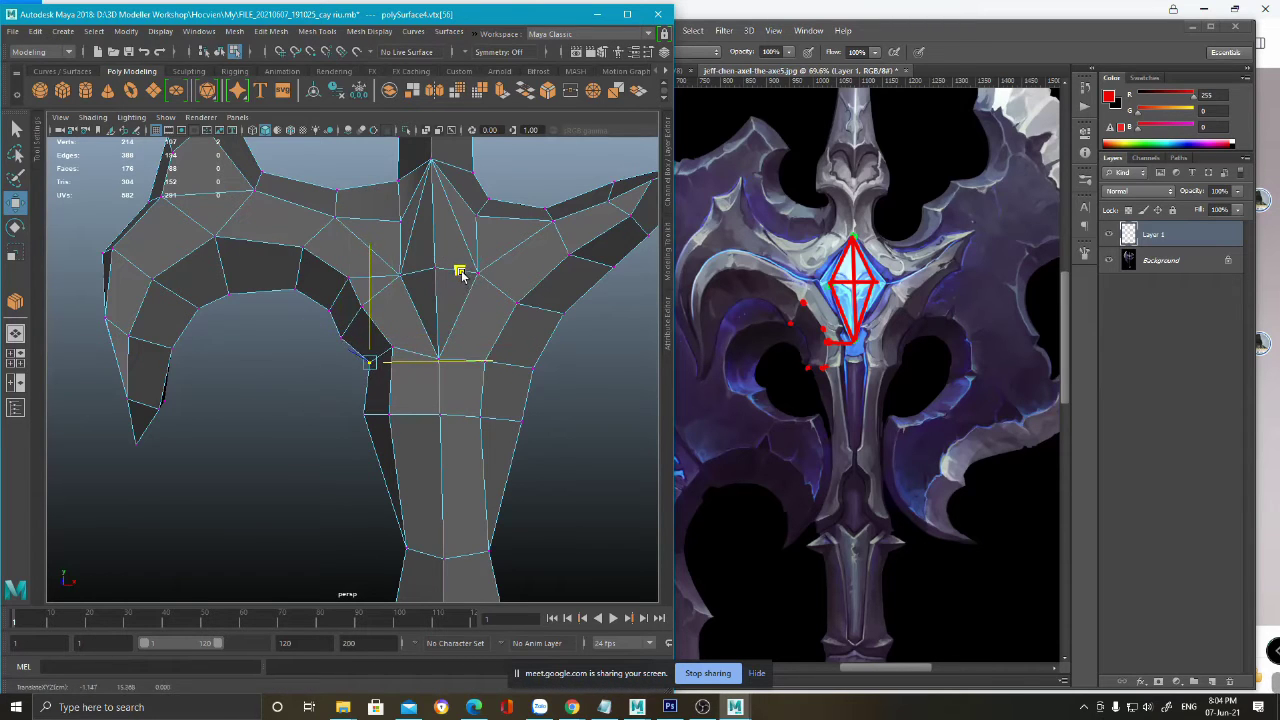
# - Examine the whole axe's silhouette and the handle proportions below the guard against the reference image
pyautogui.scroll(-4, 457, 275)
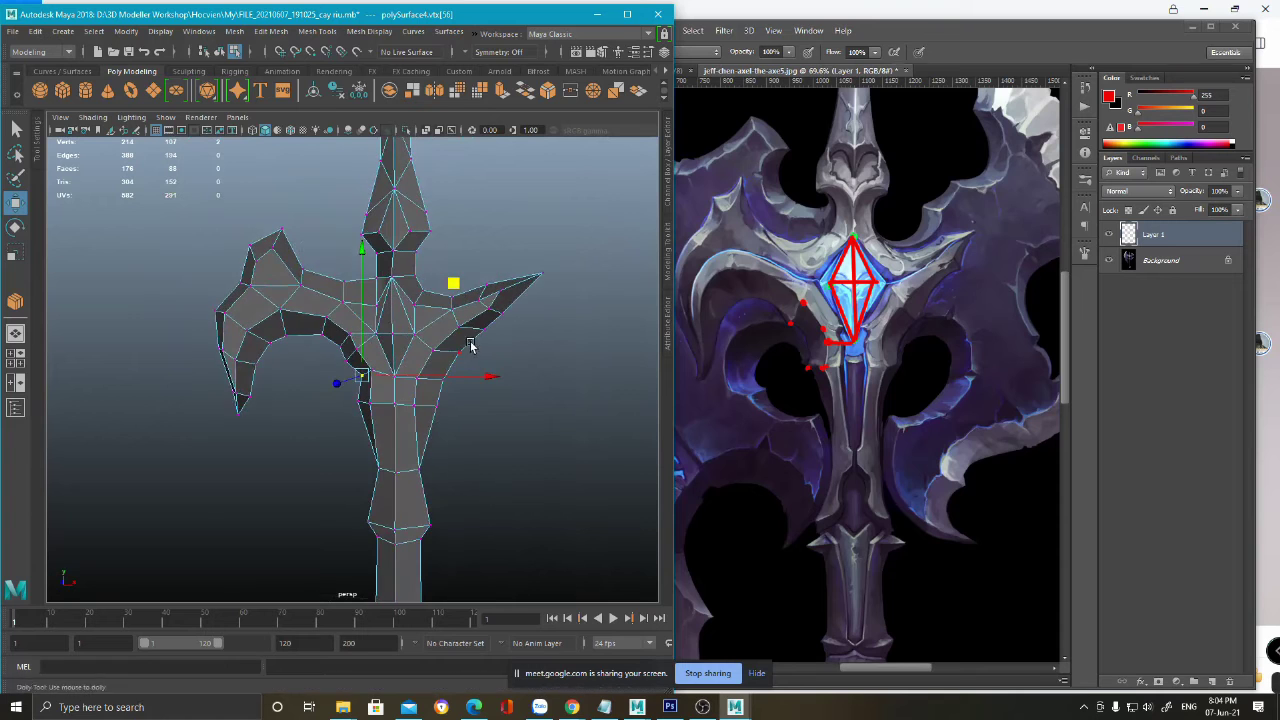
pyautogui.scroll(-5, 352, 315)
pyautogui.moveTo(251, 245); pyautogui.dragTo(460, 560)
pyautogui.scroll(4, 410, 515)
pyautogui.keyDown('alt'); pyautogui.moveTo(411, 515); pyautogui.dragTo(357, 463, button='middle'); pyautogui.keyUp('alt')
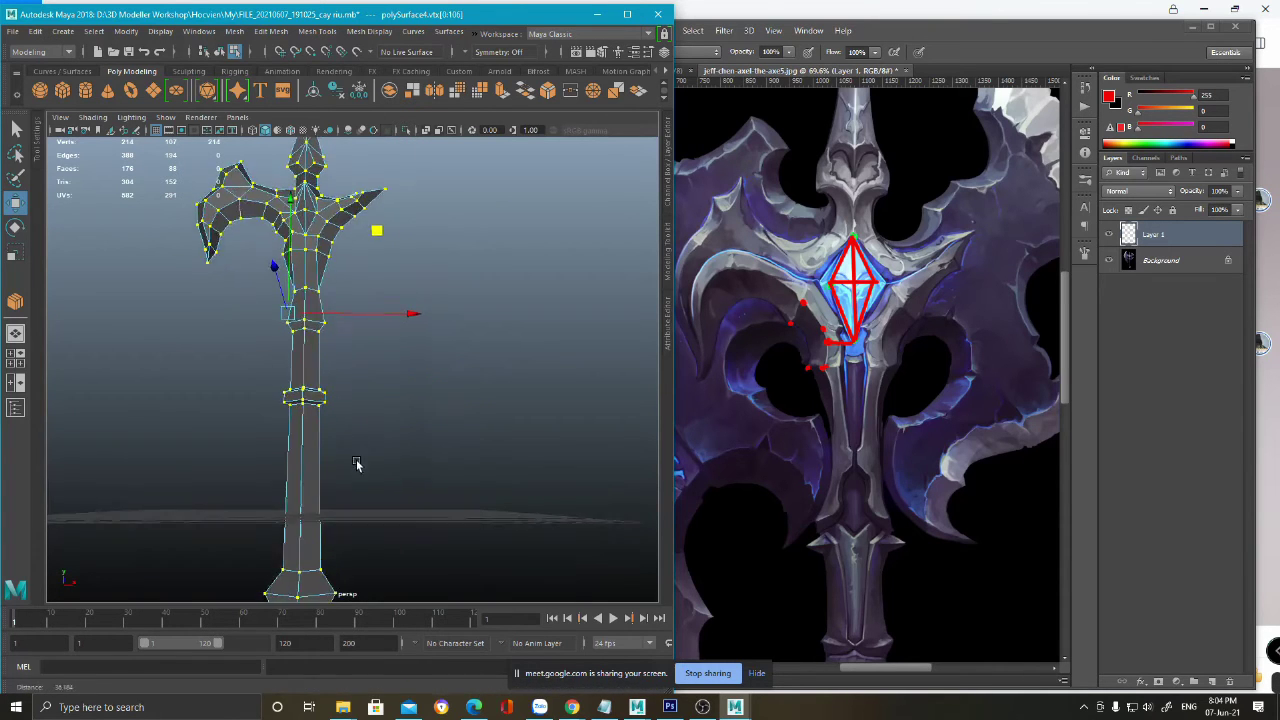
pyautogui.keyDown('alt'); pyautogui.moveTo(357, 463); pyautogui.dragTo(369, 406); pyautogui.keyUp('alt')
pyautogui.scroll(2, 369, 406)
pyautogui.keyDown('alt'); pyautogui.moveTo(369, 406); pyautogui.dragTo(351, 434, button='middle'); pyautogui.keyUp('alt')
pyautogui.keyDown('alt'); pyautogui.moveTo(351, 434); pyautogui.dragTo(321, 385); pyautogui.keyUp('alt')
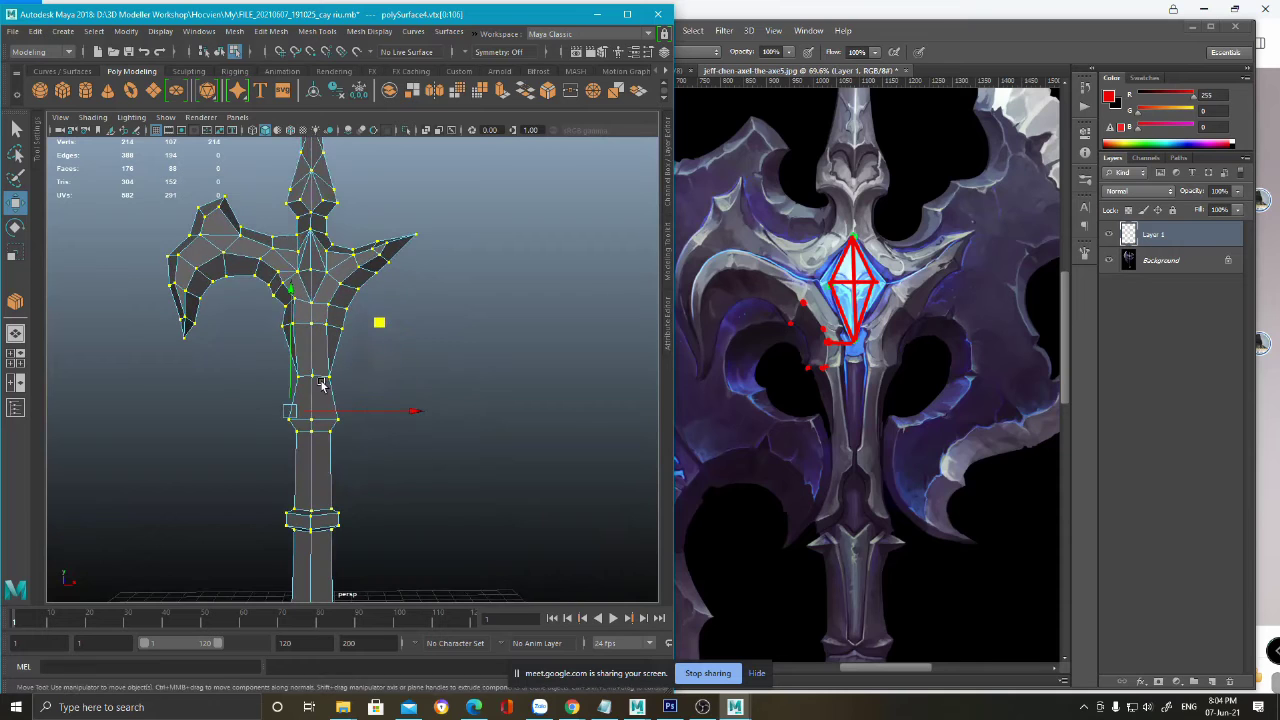
pyautogui.scroll(4, 303, 446)
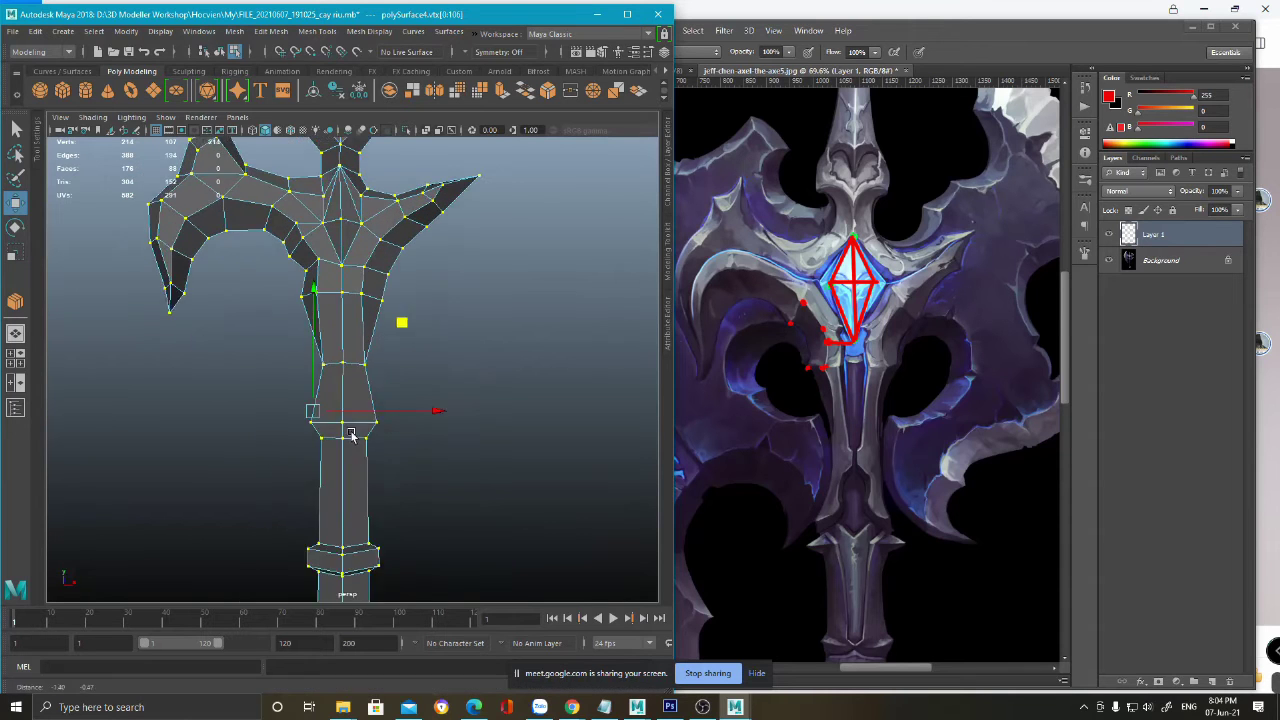
# - Move the vertex ring directly beneath the handle's upper bulge farther down toward the collar
pyautogui.keyDown('alt'); pyautogui.moveTo(363, 425); pyautogui.dragTo(551, 470); pyautogui.keyUp('alt')
pyautogui.moveTo(351, 355); pyautogui.dragTo(343, 418)
pyautogui.moveTo(343, 418)
pyautogui.mouseDown(button='middle')
pyautogui.moveTo(348, 370)
pyautogui.moveTo(338, 413)
pyautogui.mouseUp(button='middle')
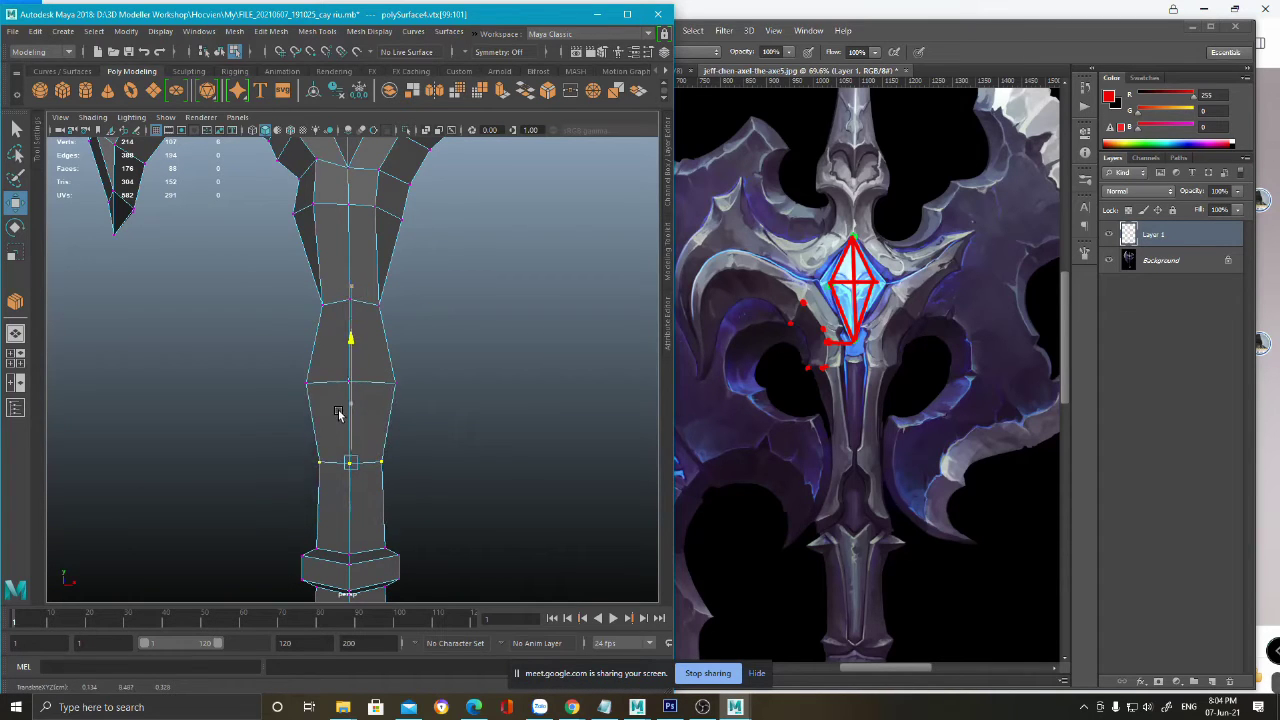
# - Draw a red centre line down the handle on the Photoshop reference, with short crosswise marks at its narrow and wide sections
pyautogui.keyDown('alt'); pyautogui.scroll(-2, 923, 581); pyautogui.keyUp('alt')
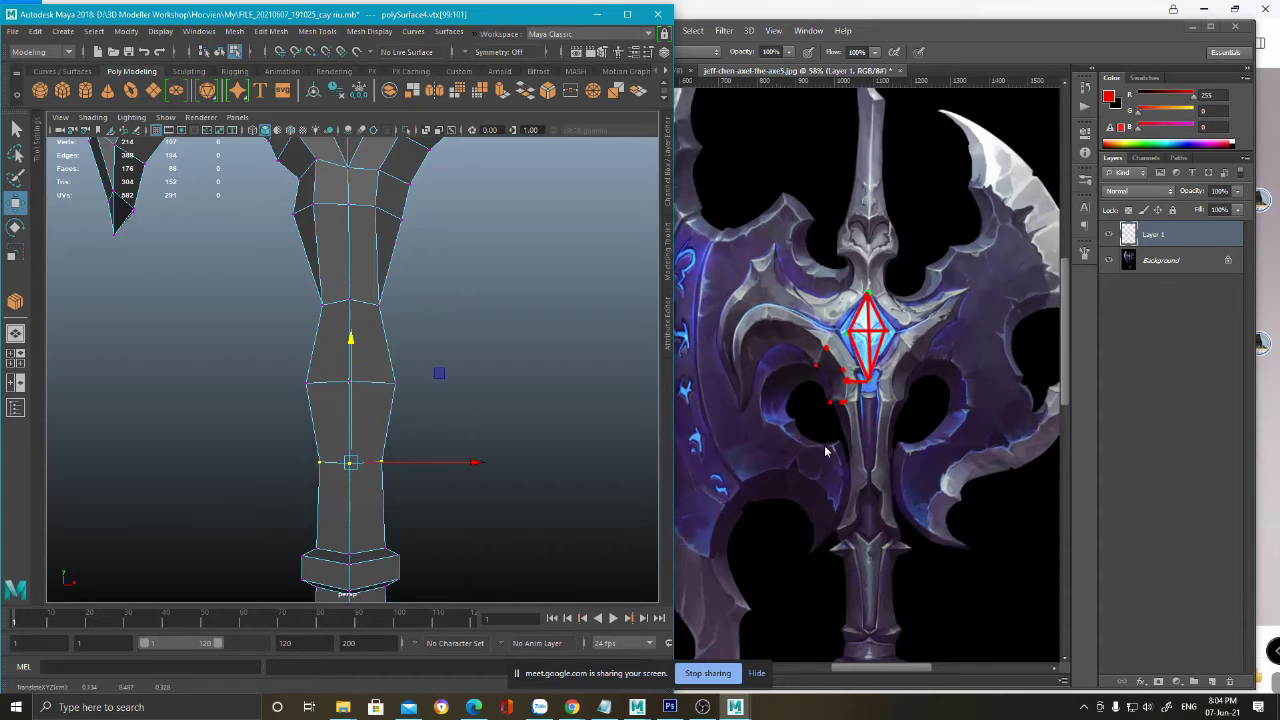
pyautogui.keyDown('alt'); pyautogui.scroll(1, 859, 458); pyautogui.keyUp('alt')
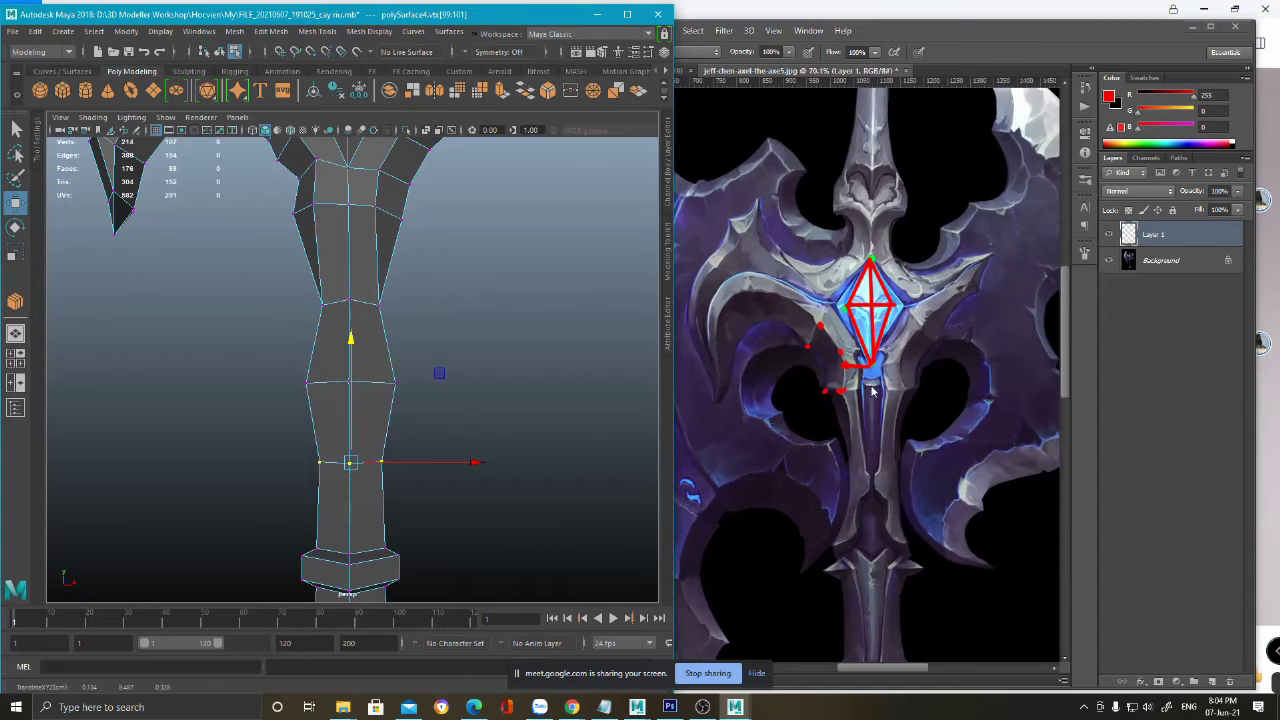
pyautogui.click(868, 400)
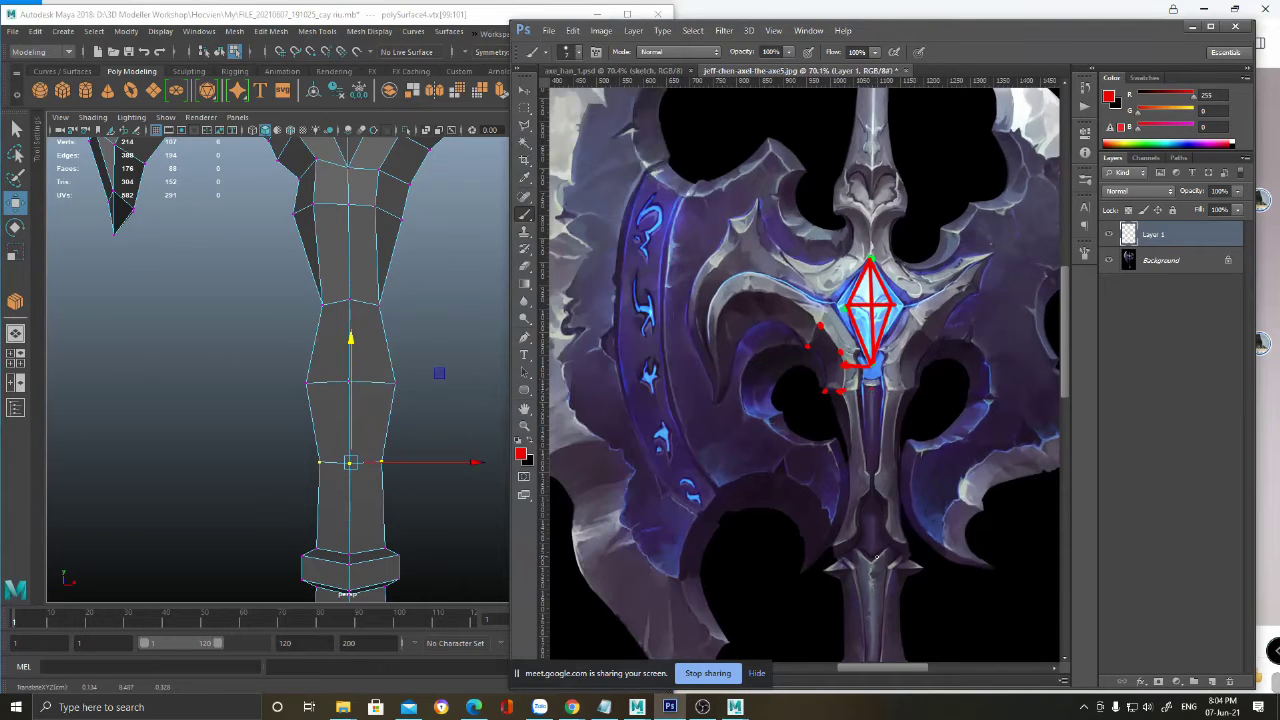
pyautogui.keyDown('shift'); pyautogui.click(869, 559); pyautogui.keyUp('shift')
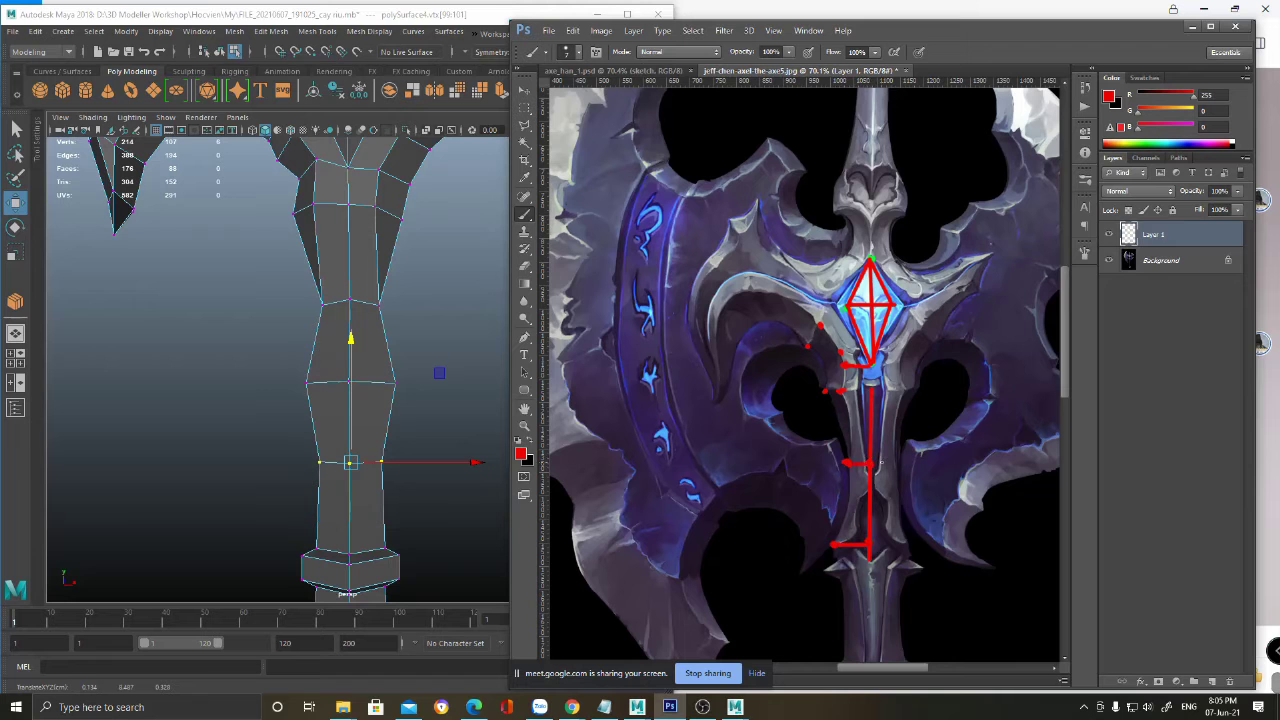
# - Select all handle vertices from the bulge downward in Maya and lower them to lengthen the section beneath the guard
pyautogui.keyDown('alt'); pyautogui.moveTo(391, 351); pyautogui.dragTo(351, 334); pyautogui.keyUp('alt')
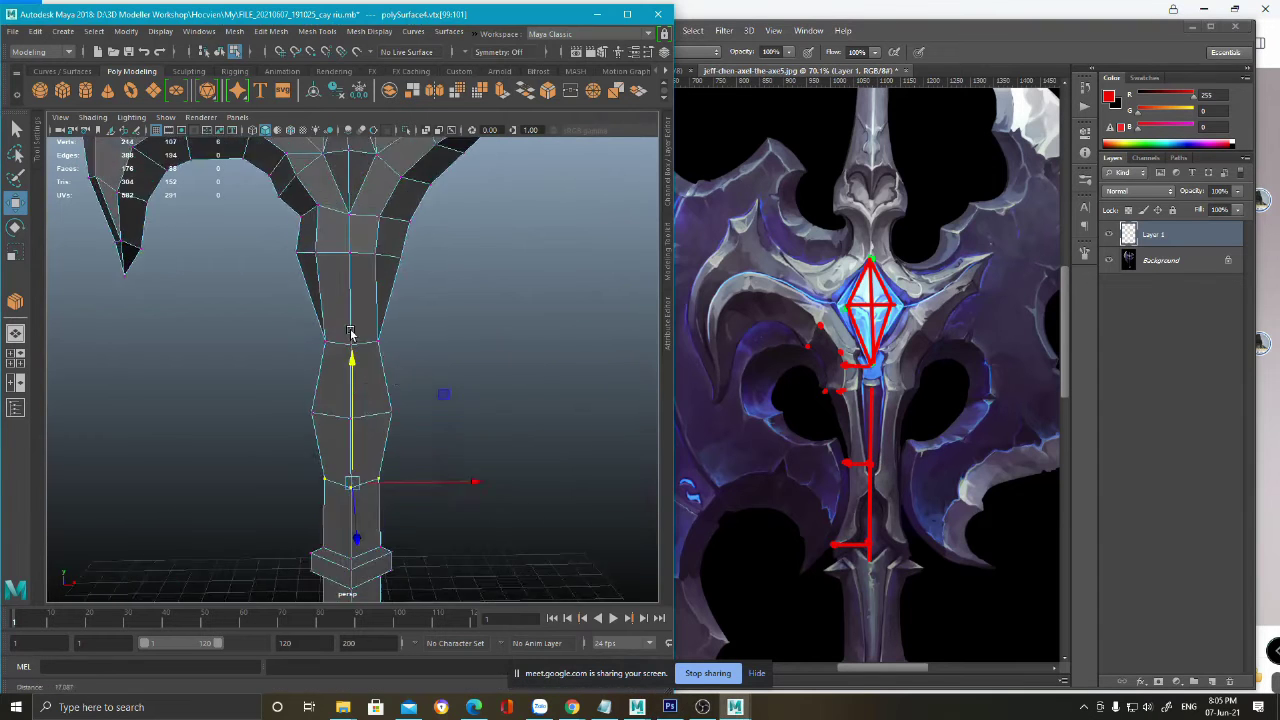
pyautogui.keyDown('alt'); pyautogui.moveTo(351, 334); pyautogui.dragTo(277, 346, button='right'); pyautogui.keyUp('alt')
pyautogui.keyDown('alt'); pyautogui.moveTo(277, 346); pyautogui.dragTo(572, 602); pyautogui.keyUp('alt')
pyautogui.scroll(5, 349, 343)
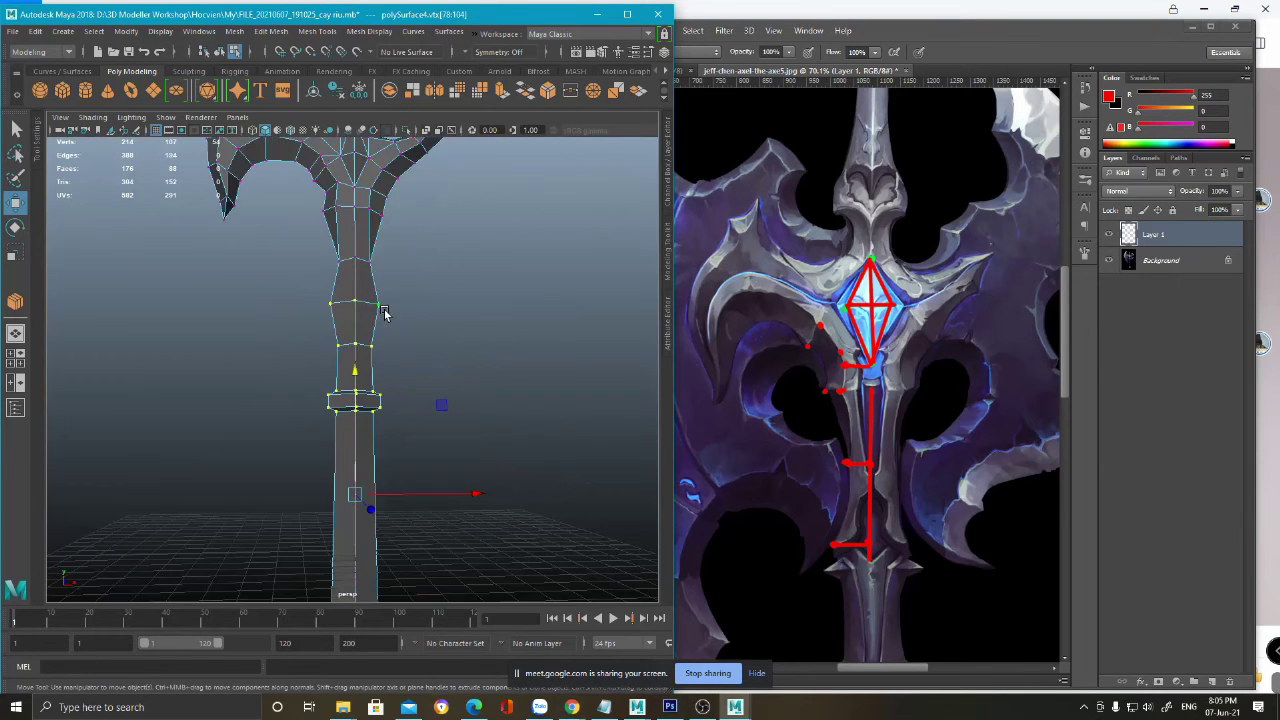
pyautogui.keyDown('alt'); pyautogui.moveTo(349, 343); pyautogui.dragTo(349, 378); pyautogui.keyUp('alt')
pyautogui.keyDown('alt'); pyautogui.moveTo(349, 378); pyautogui.dragTo(368, 310, button='middle'); pyautogui.keyUp('alt')
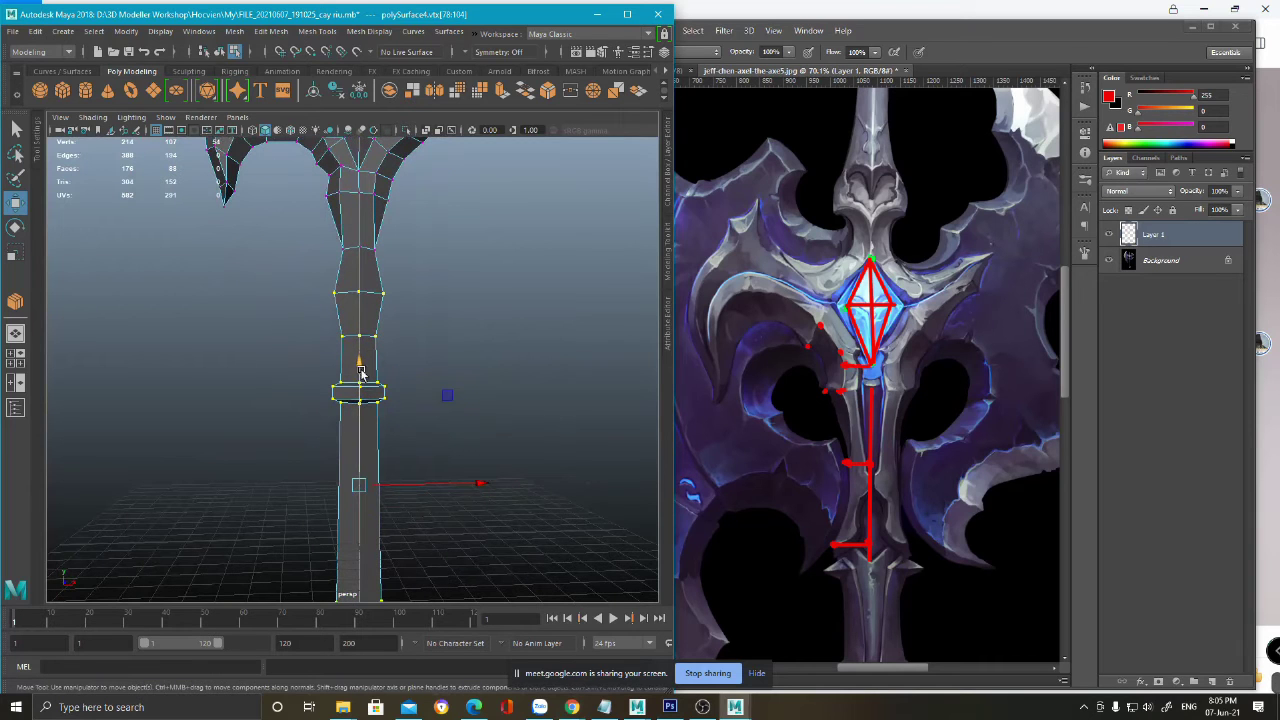
pyautogui.moveTo(358, 361); pyautogui.dragTo(358, 388)
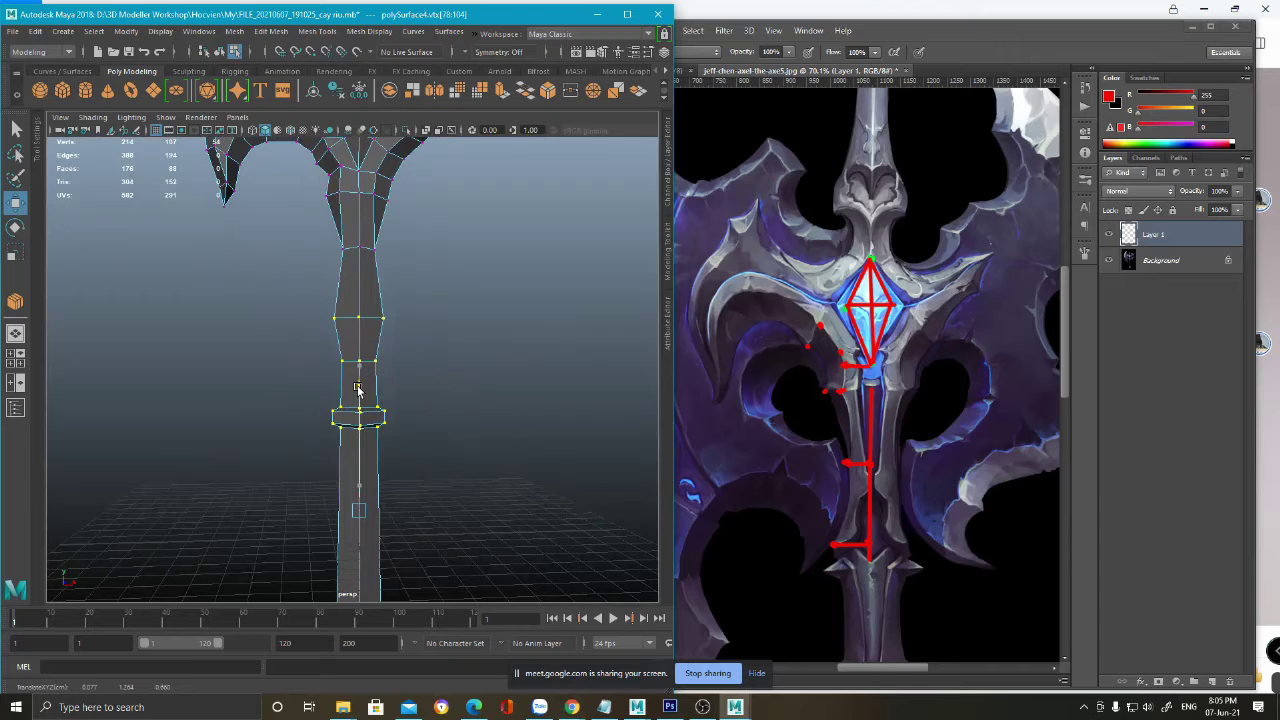
# - Adjust the handle's side vertex below the guard, and scale that horizontal vertex row vertically to level it
pyautogui.scroll(-4, 356, 330)
pyautogui.keyDown('alt'); pyautogui.moveTo(344, 334); pyautogui.dragTo(366, 334, button='right'); pyautogui.keyUp('alt')
pyautogui.keyDown('alt'); pyautogui.moveTo(309, 222); pyautogui.dragTo(311, 309, button='middle'); pyautogui.keyUp('alt')
pyautogui.keyDown('alt'); pyautogui.moveTo(311, 309); pyautogui.dragTo(351, 391, button='right'); pyautogui.keyUp('alt')
pyautogui.keyDown('alt'); pyautogui.moveTo(351, 391); pyautogui.dragTo(351, 371); pyautogui.keyUp('alt')
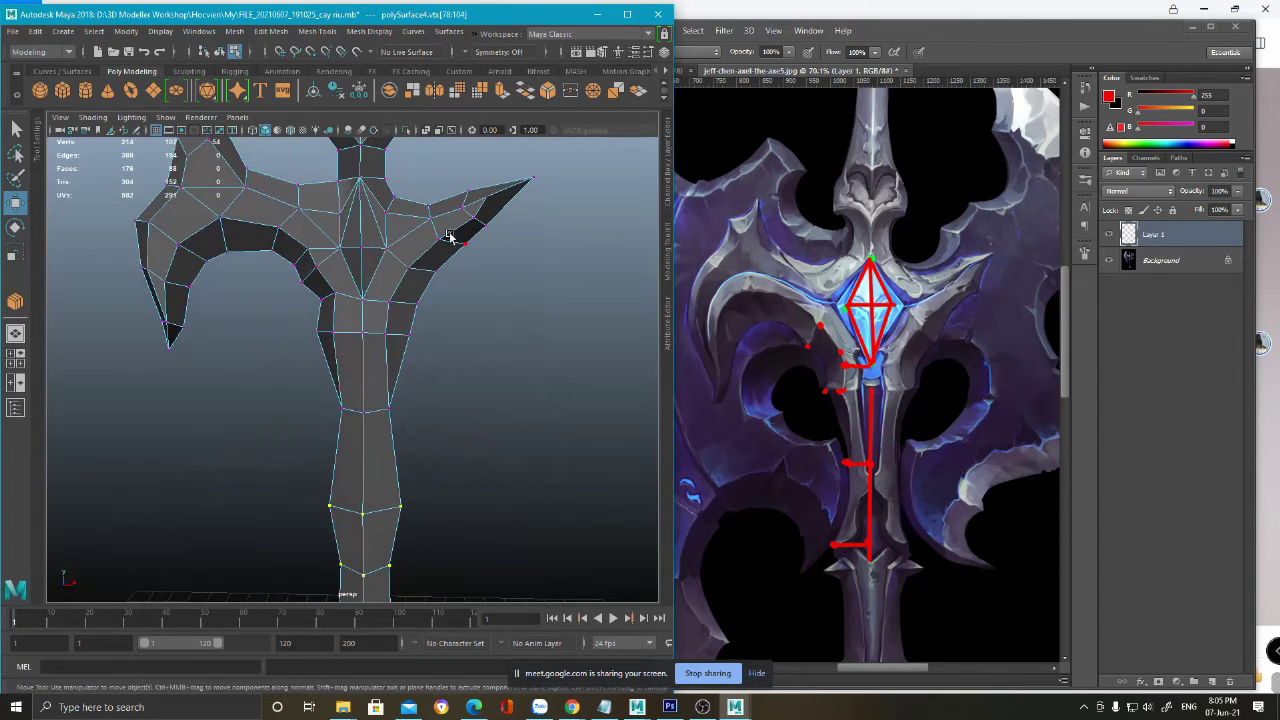
pyautogui.click(335, 330)
pyautogui.keyDown('alt'); pyautogui.moveTo(366, 314); pyautogui.dragTo(370, 332, button='middle'); pyautogui.keyUp('alt')
pyautogui.moveTo(430, 260); pyautogui.dragTo(433, 220)
pyautogui.click(343, 311)
pyautogui.moveTo(310, 341); pyautogui.dragTo(449, 359)
pyautogui.press('r')
pyautogui.moveTo(367, 230); pyautogui.dragTo(369, 398)
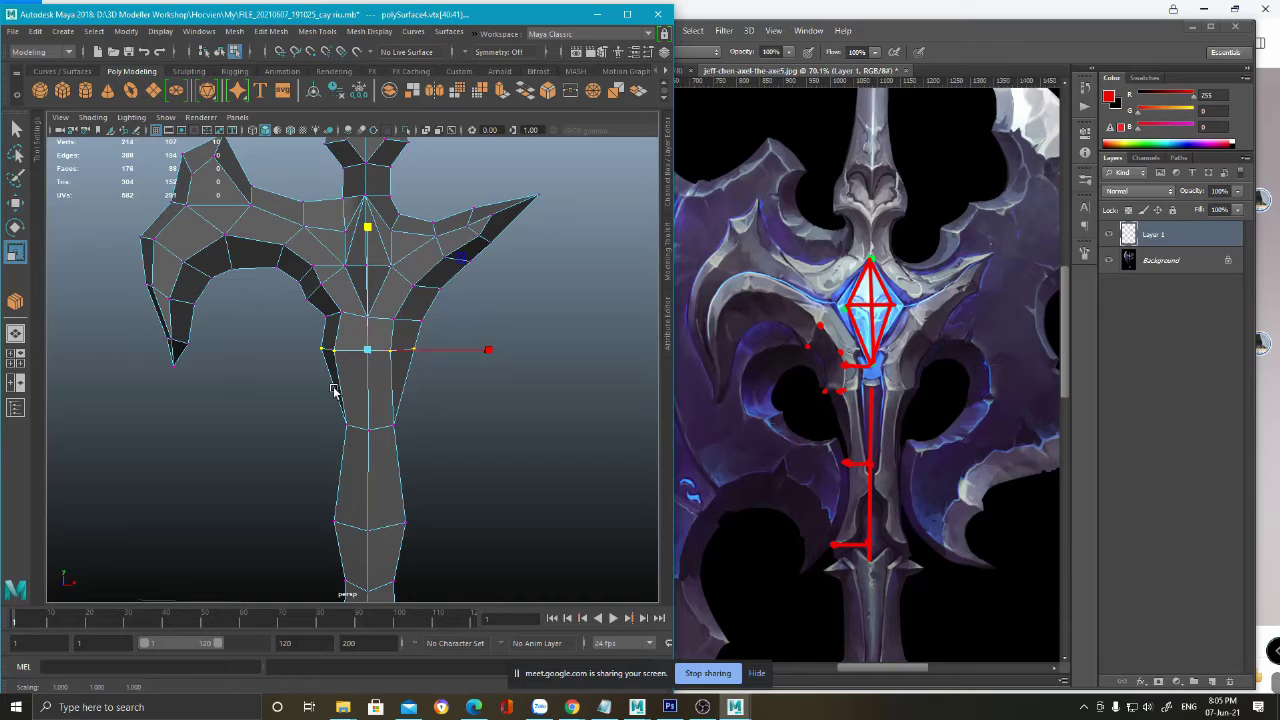
pyautogui.press('q')
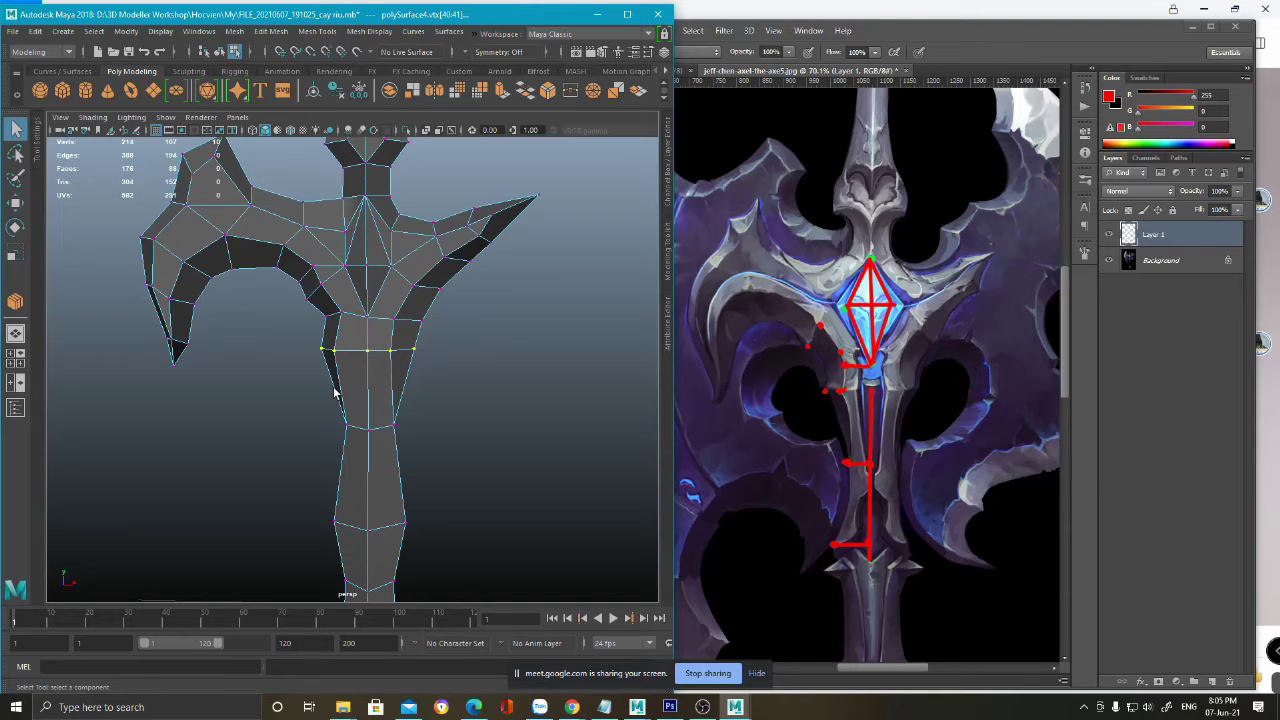
# - Compare the model's lower handle with the reference, and zoom the Photoshop image to 115% on the section around the spiked collar
pyautogui.keyDown('alt'); pyautogui.scroll(-2, 1026, 477); pyautogui.keyUp('alt')
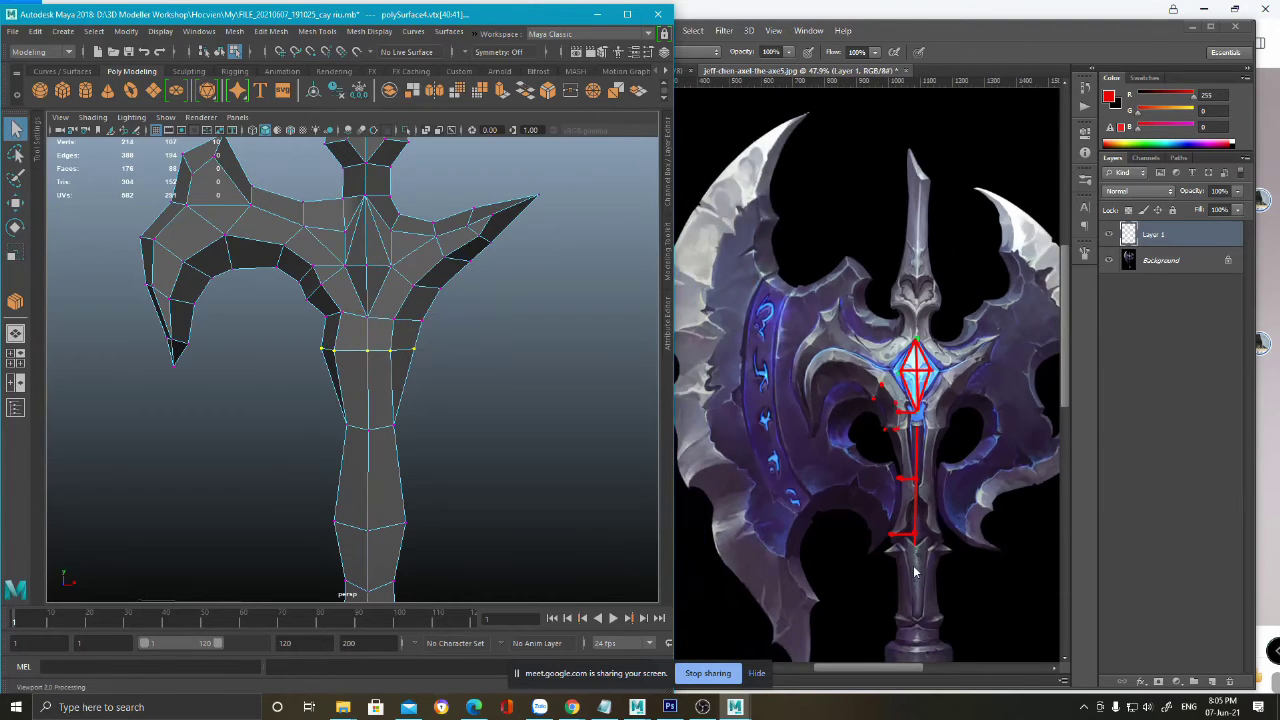
pyautogui.keyDown('alt'); pyautogui.scroll(-2, 925, 578); pyautogui.keyUp('alt')
pyautogui.keyDown('alt'); pyautogui.scroll(2, 933, 585); pyautogui.keyUp('alt')
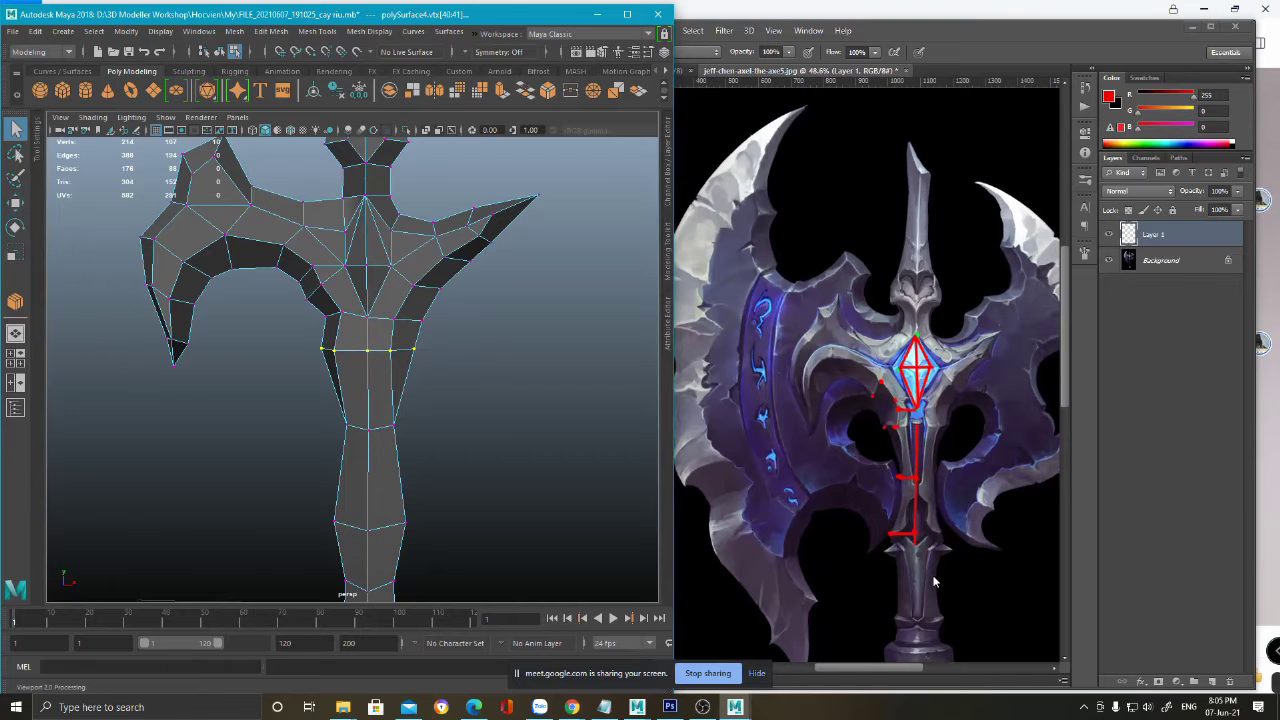
pyautogui.keyDown('alt'); pyautogui.moveTo(399, 500); pyautogui.dragTo(400, 338, button='middle'); pyautogui.keyUp('alt')
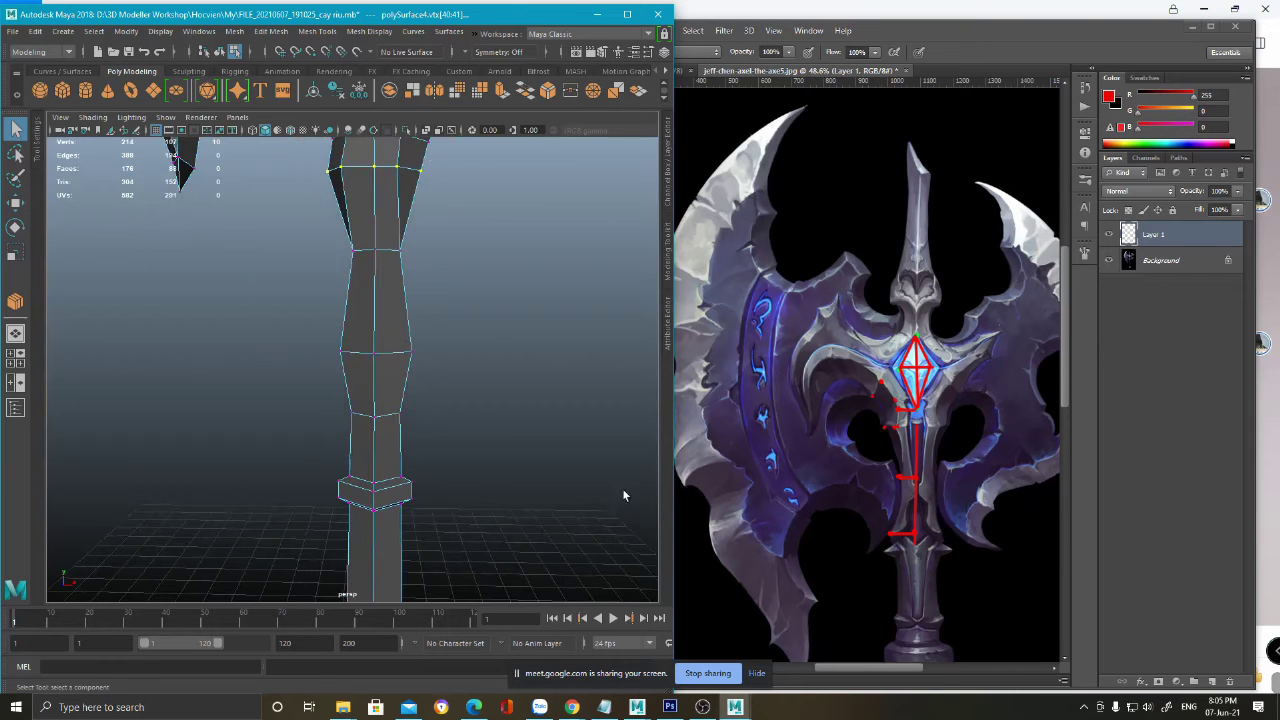
pyautogui.click(927, 566)
pyautogui.keyDown('alt'); pyautogui.scroll(2, 840, 450); pyautogui.keyUp('alt')
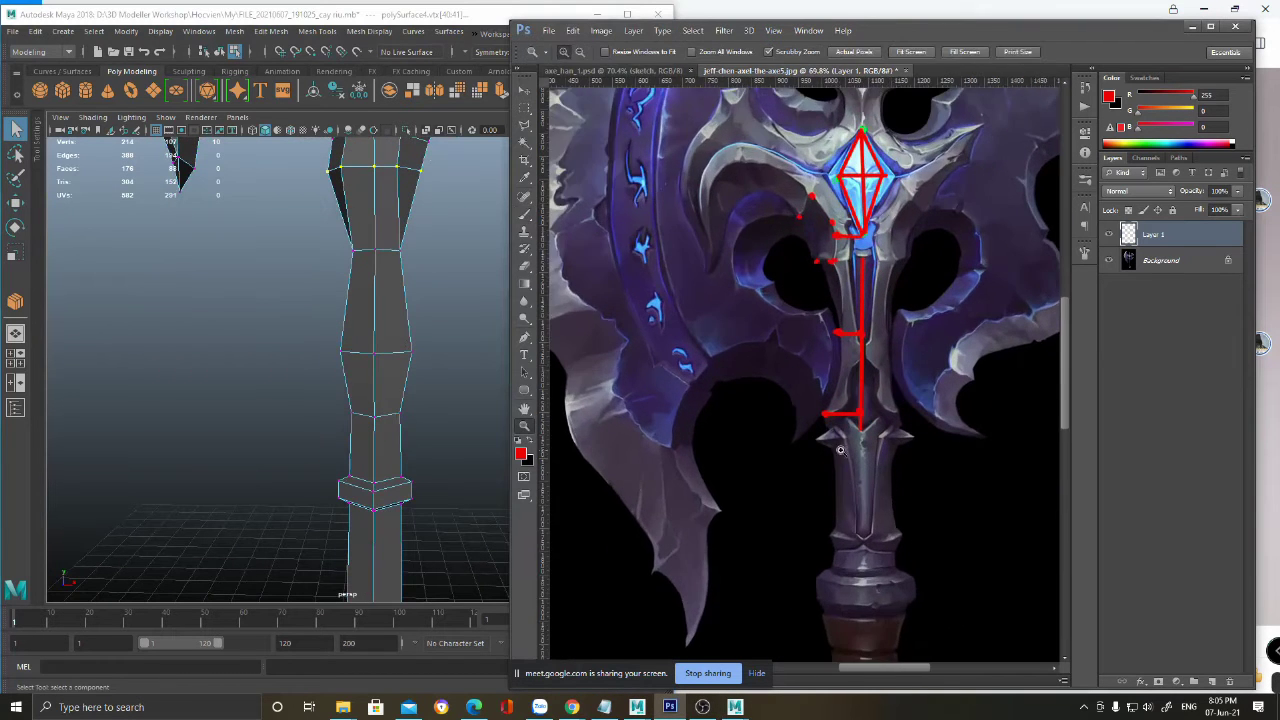
pyautogui.keyDown('alt'); pyautogui.scroll(3, 840, 450); pyautogui.keyUp('alt')
# - Try outlining the handle section below the spiked collar with straight red side lines and a line out to the spike
pyautogui.press('b')
pyautogui.keyDown('shift'); pyautogui.click(833, 641); pyautogui.keyUp('shift')
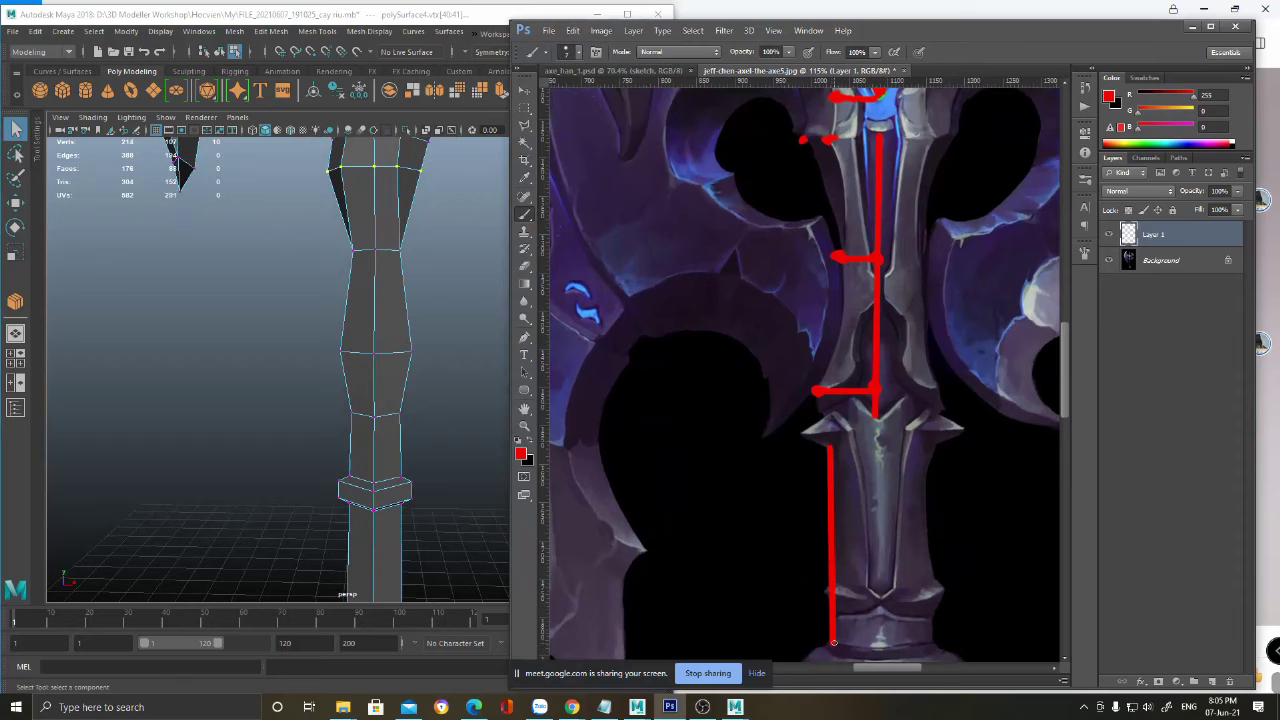
pyautogui.keyDown('shift'); pyautogui.click(937, 641); pyautogui.keyUp('shift')
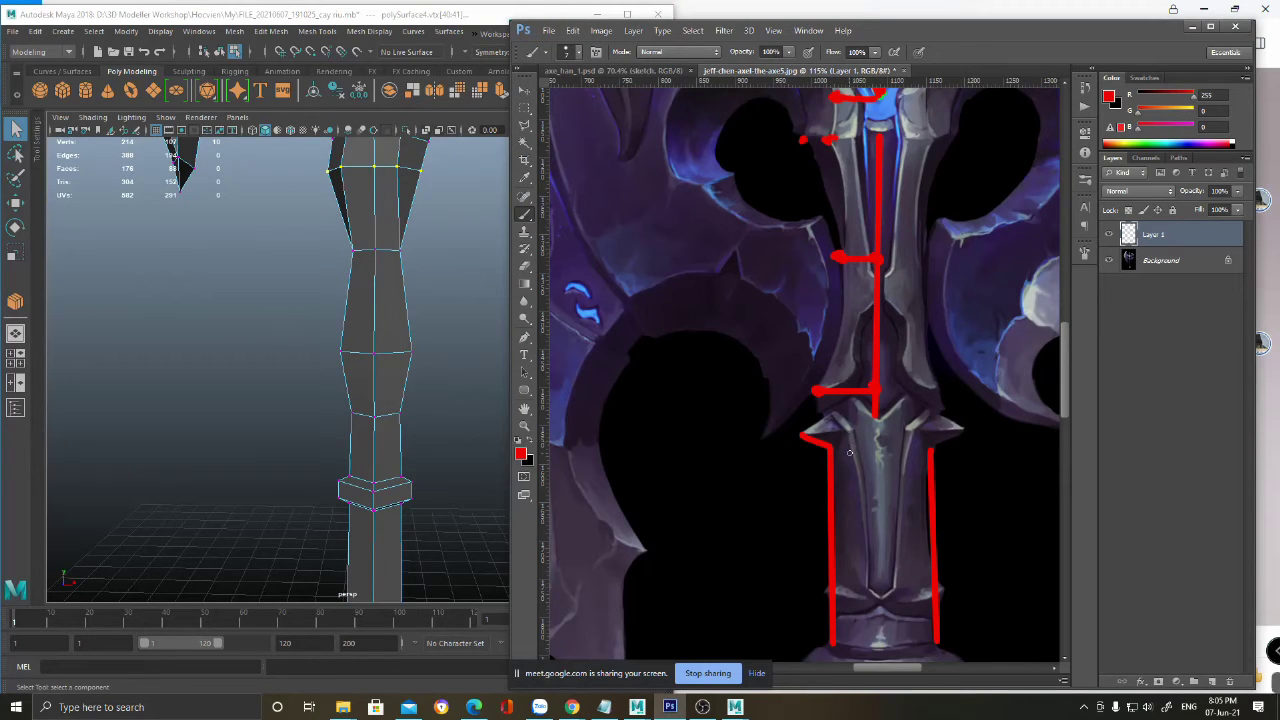
pyautogui.hotkey('ctrl', 'z')
# - Redraw both red side lines from the handle's wide crosswise mark down to its lower ring, and erase the earlier inner lines
pyautogui.keyDown('shift'); pyautogui.click(836, 613); pyautogui.keyUp('shift')
pyautogui.click(937, 638)
pyautogui.keyDown('shift'); pyautogui.click(940, 392); pyautogui.keyUp('shift')
pyautogui.press('e')
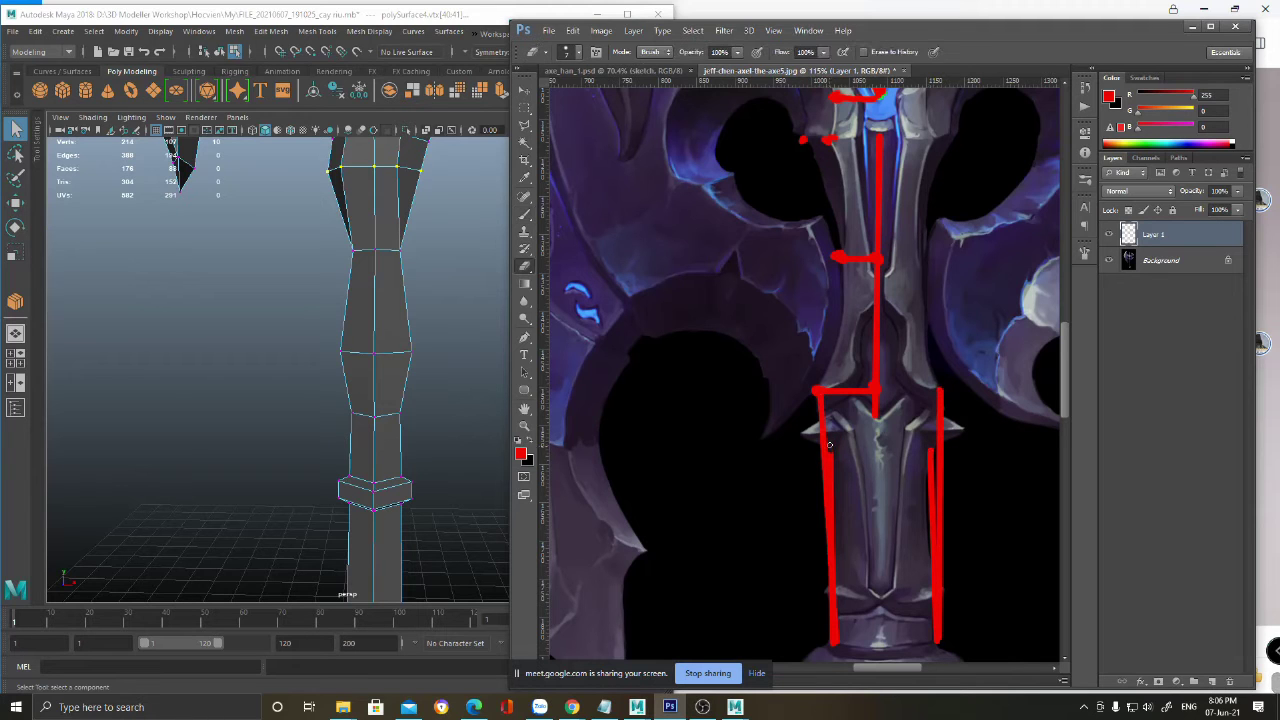
pyautogui.keyDown('shift'); pyautogui.click(846, 645); pyautogui.keyUp('shift')
pyautogui.moveTo(934, 644); pyautogui.dragTo(935, 642)
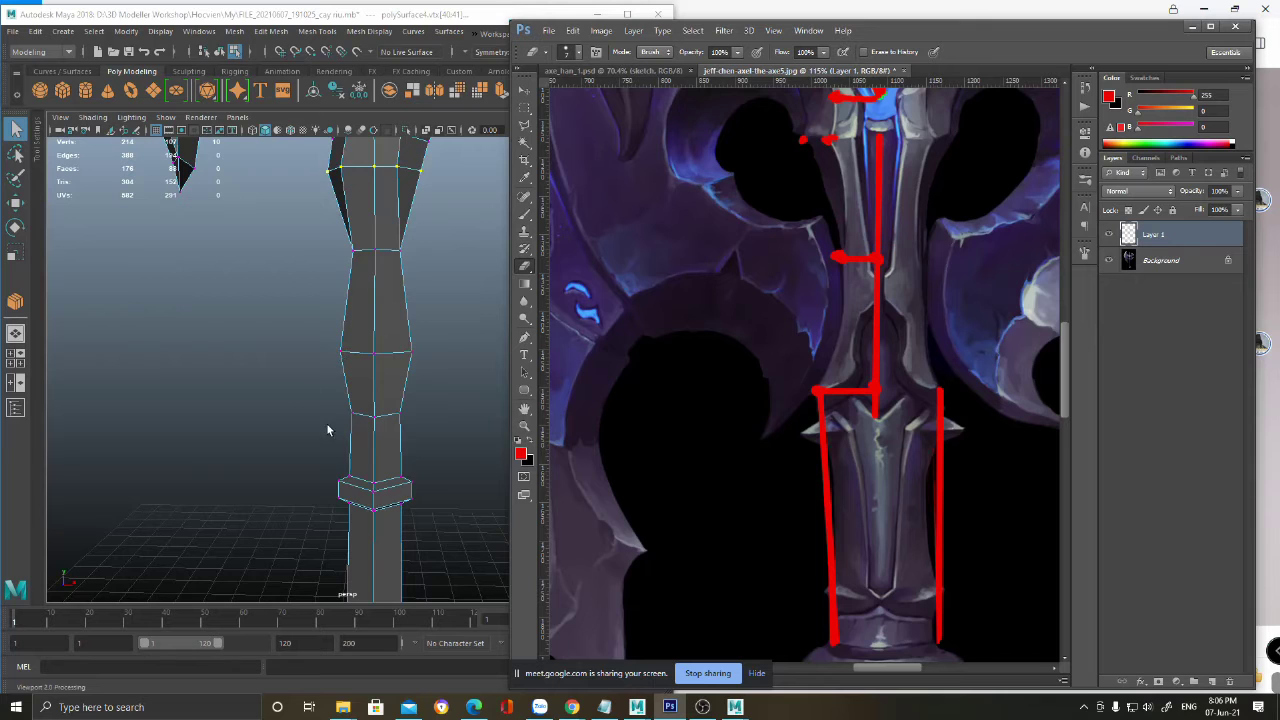
# - Delete the horizontal edge loop on the handle between its widest row and the raised ring below it
pyautogui.scroll(-5, 327, 430)
pyautogui.scroll(4, 386, 402)
pyautogui.moveTo(381, 395); pyautogui.dragTo(380, 300, button='right')
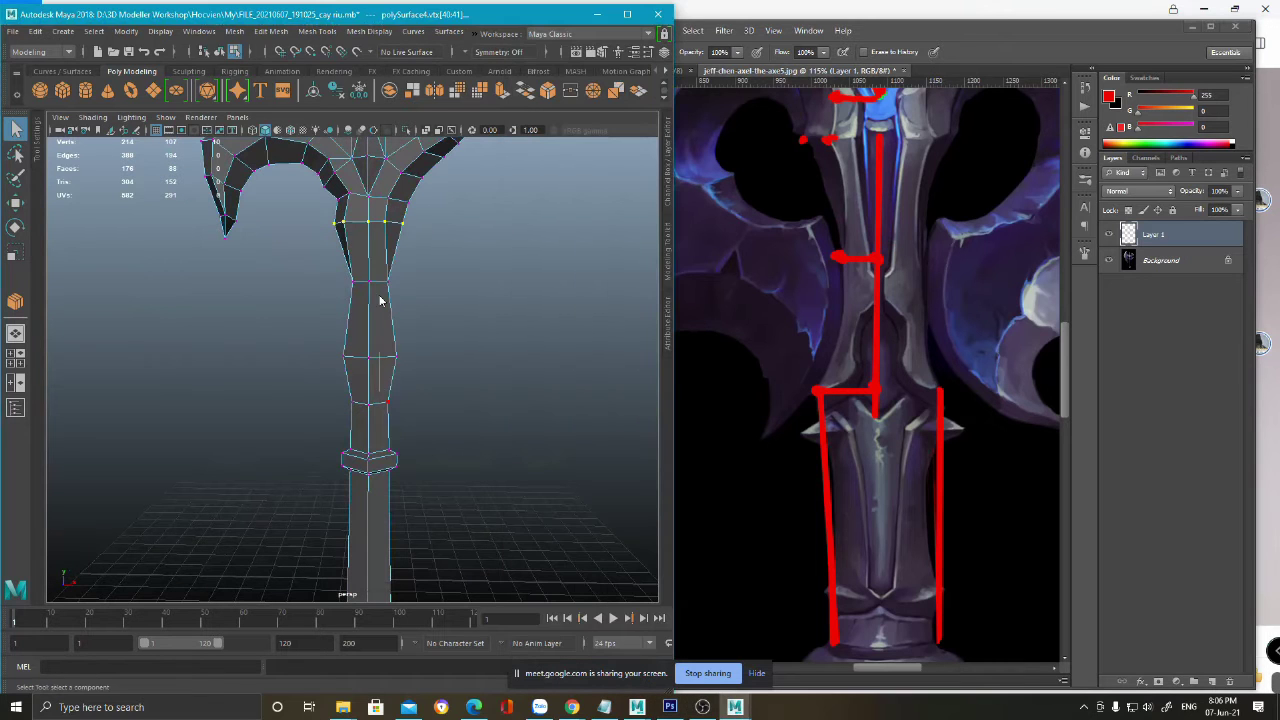
pyautogui.click(380, 403)
pyautogui.hotkey('ctrl', 'Delete')
# - Compare the whole axe handle's proportions with the concept reference, zooming the Photoshop image out to 71.9% to include the lower ring
pyautogui.scroll(-5, 447, 427)
pyautogui.keyDown('alt'); pyautogui.moveTo(444, 427); pyautogui.dragTo(443, 380); pyautogui.keyUp('alt')
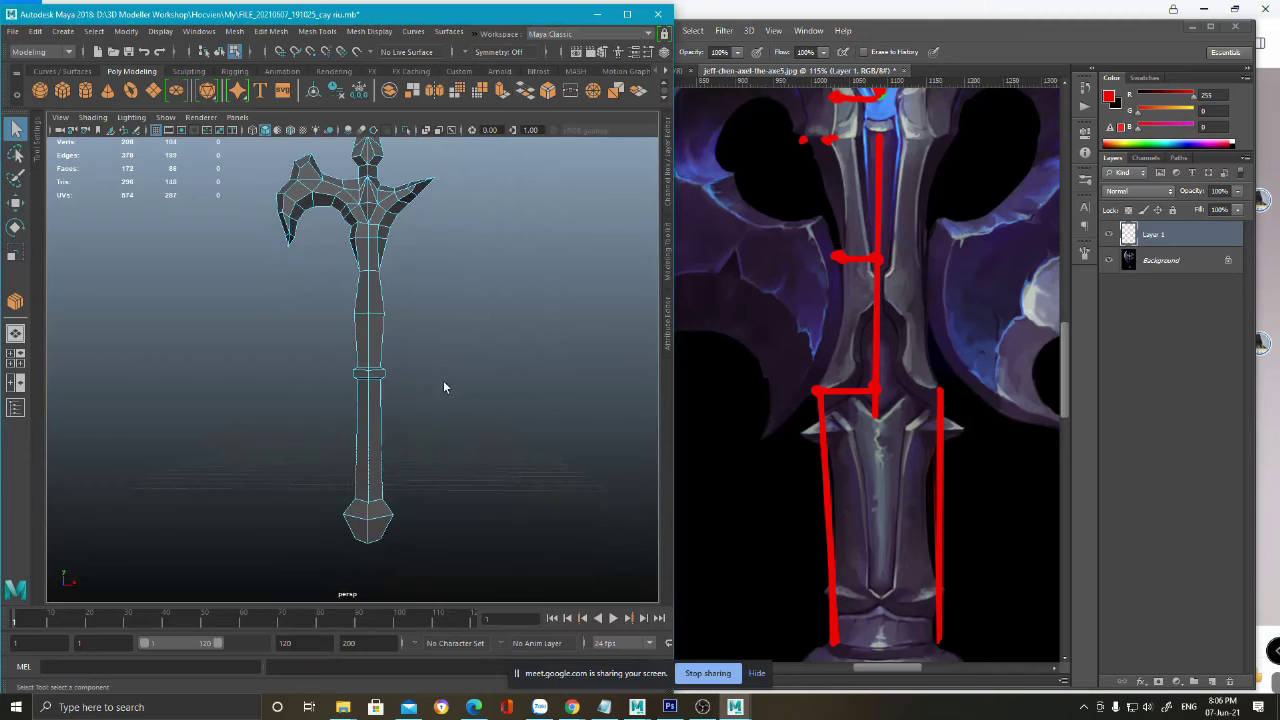
pyautogui.scroll(4, 424, 383)
pyautogui.scroll(-2, 425, 355)
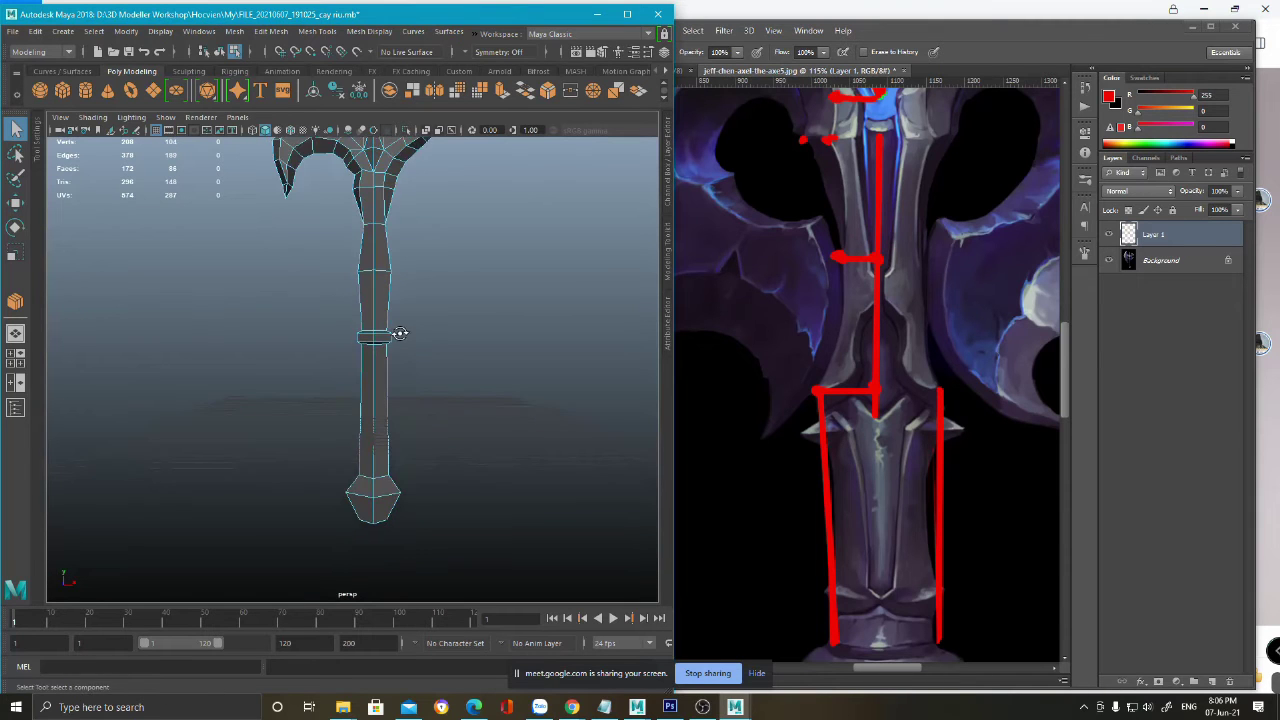
pyautogui.keyDown('alt'); pyautogui.scroll(-3, 948, 365); pyautogui.keyUp('alt')
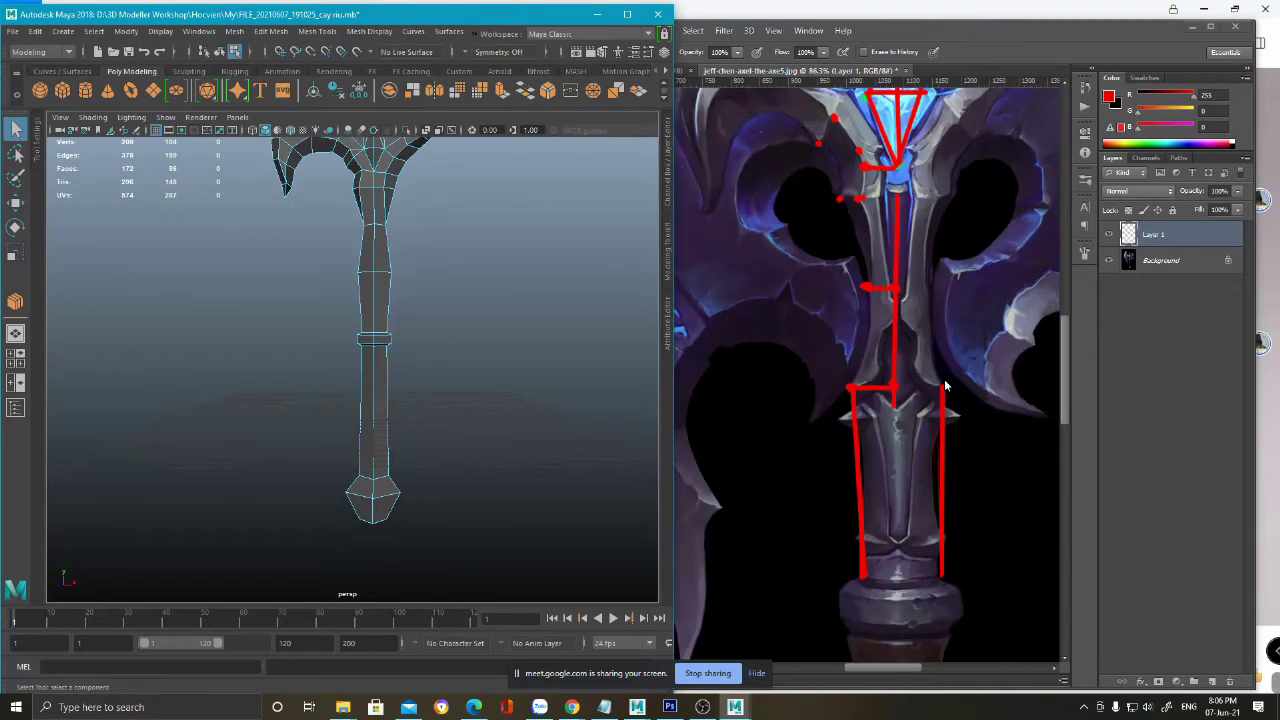
pyautogui.click(929, 295)
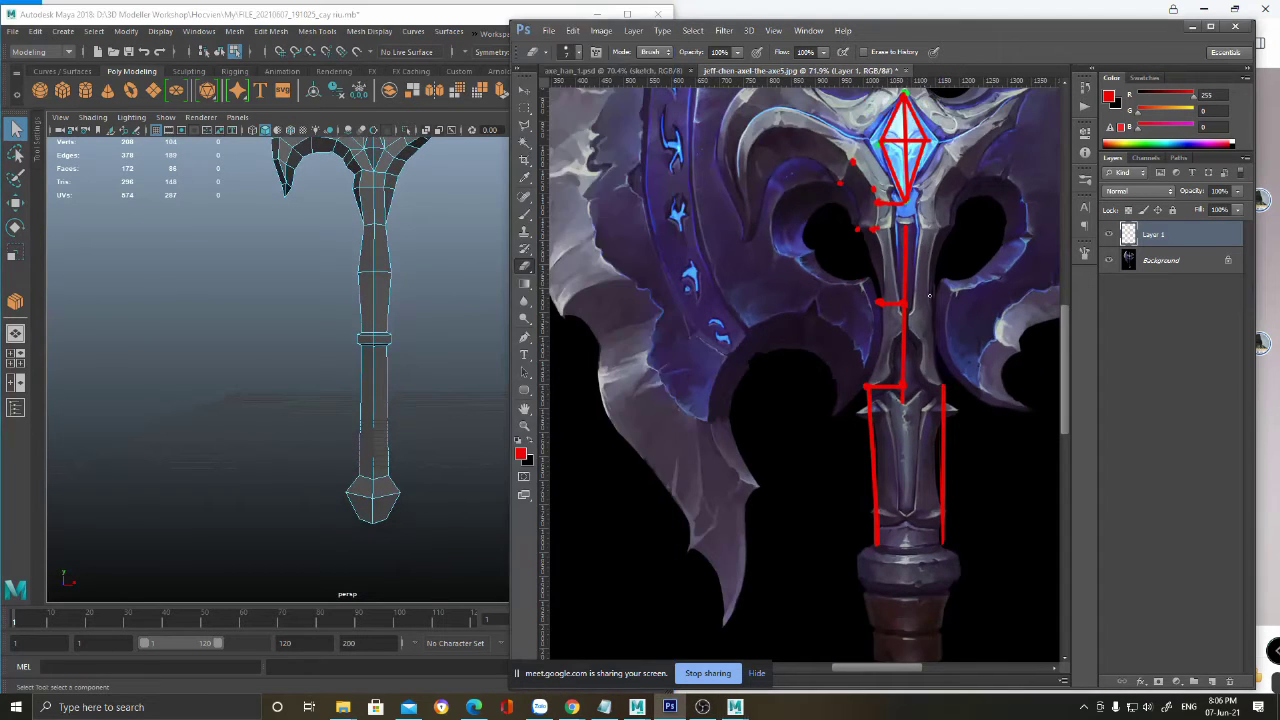
pyautogui.keyDown('alt'); pyautogui.moveTo(399, 350); pyautogui.dragTo(387, 390, button='middle'); pyautogui.keyUp('alt')
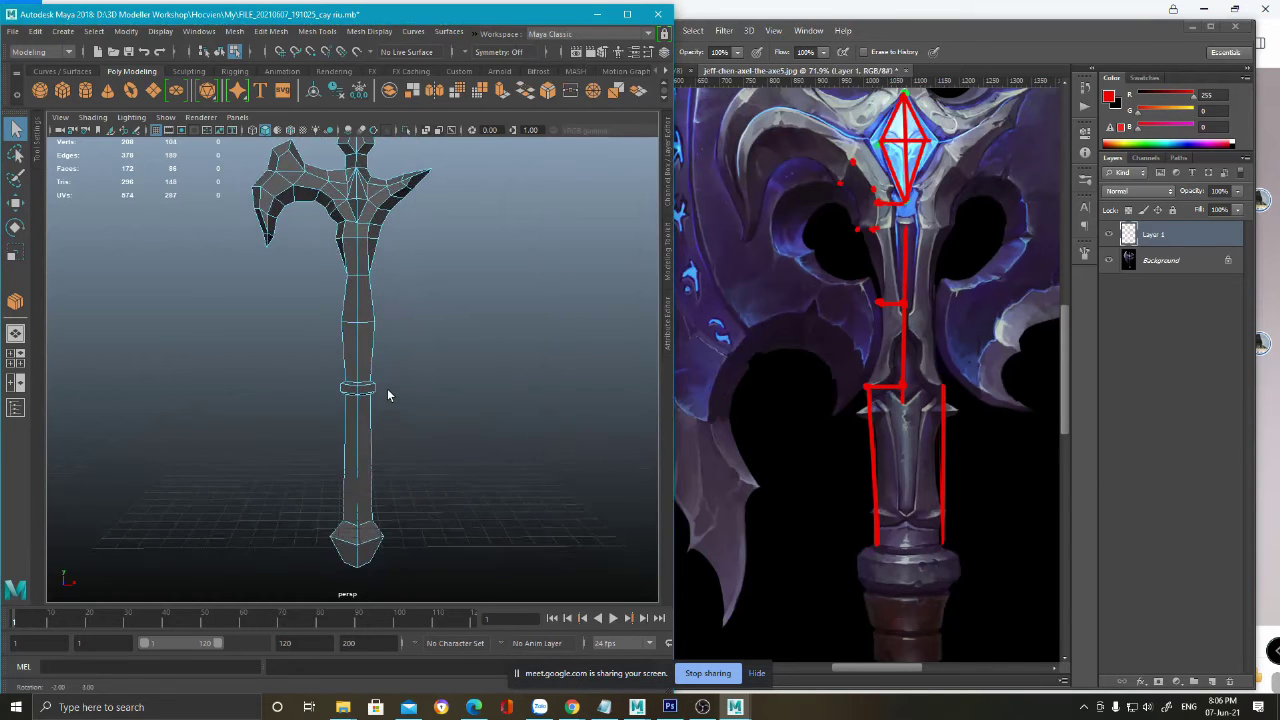
pyautogui.click(953, 227)
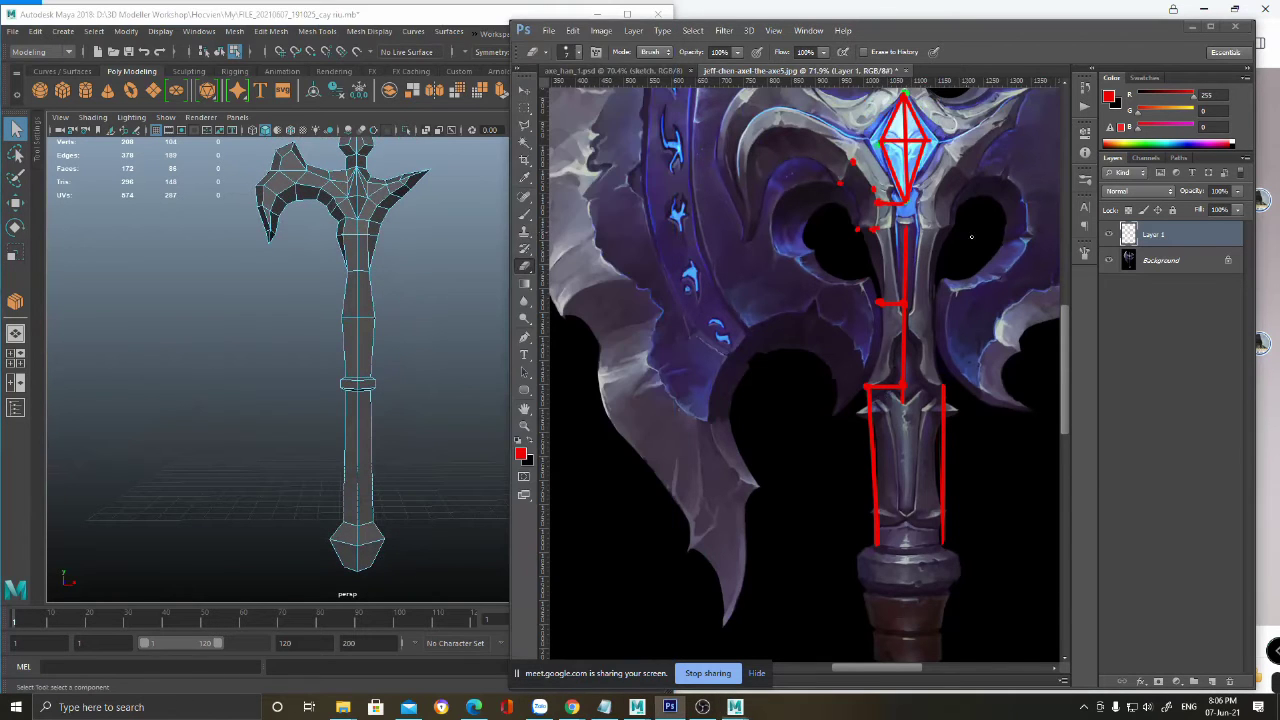
# - Mark the upper neck and lower grip sections of the axe reference with two red curly braces beside the shaft
pyautogui.moveTo(957, 231); pyautogui.dragTo(975, 317)
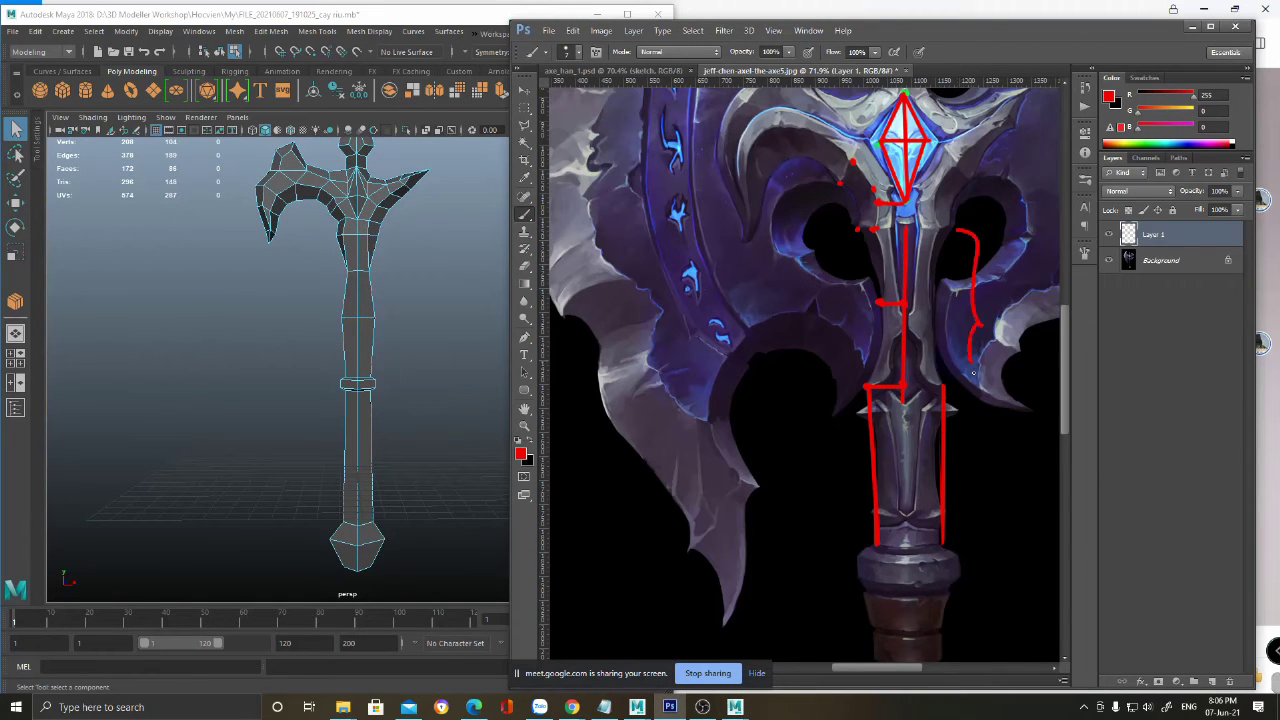
pyautogui.moveTo(965, 403)
pyautogui.mouseDown()
pyautogui.moveTo(976, 476)
pyautogui.moveTo(953, 550)
pyautogui.mouseUp()
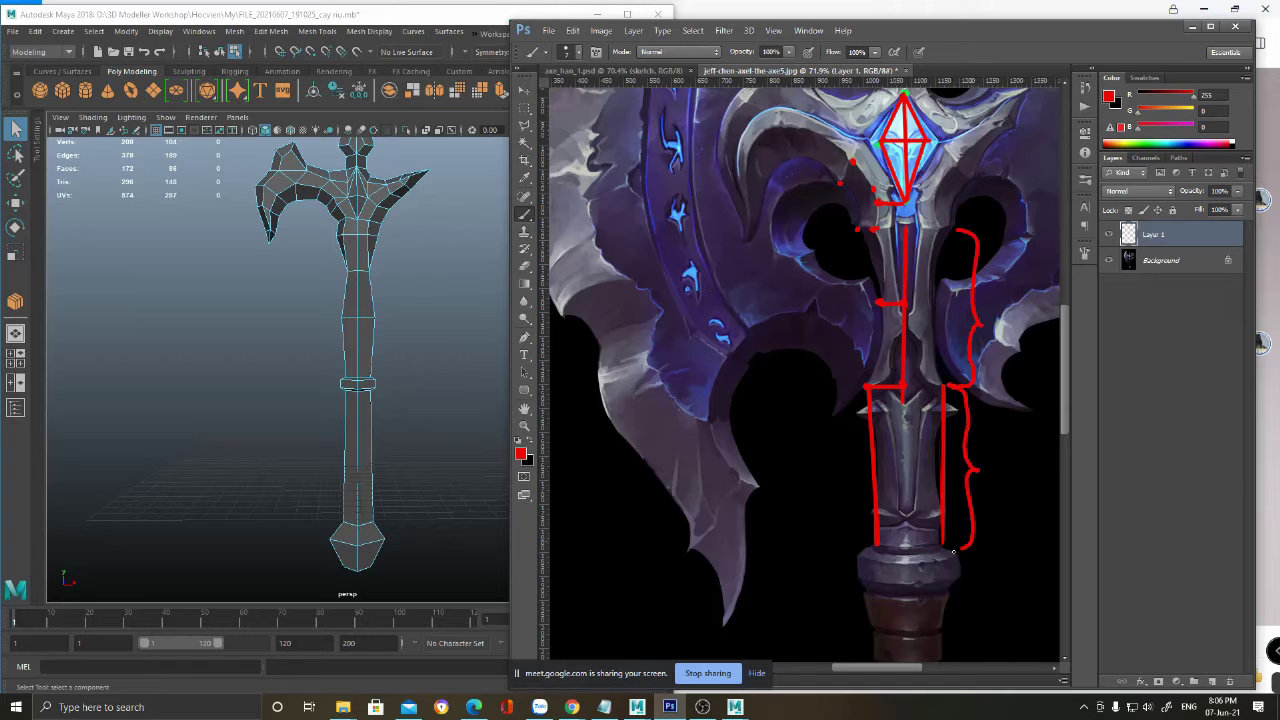
# - Switch to Maya and move the vertices of the handle's collar ring and pommel slightly down to match the reference proportions
pyautogui.click(352, 428)
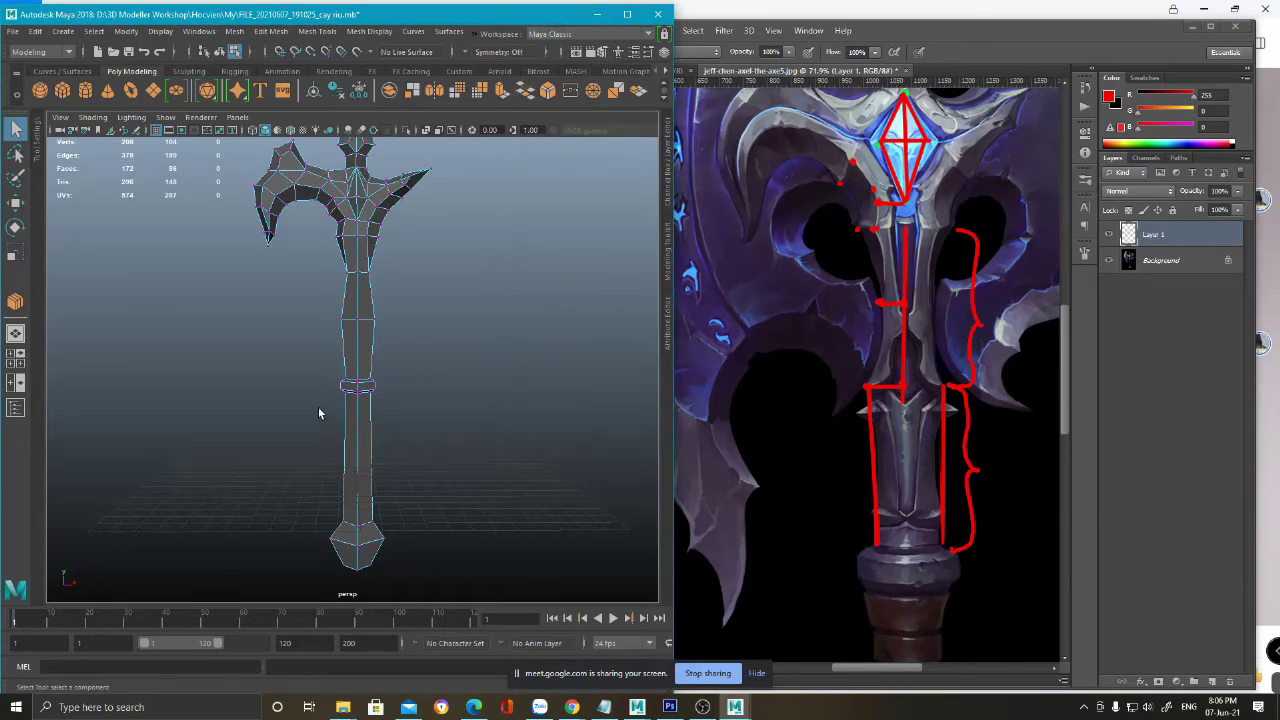
pyautogui.press('F8')
pyautogui.moveTo(286, 360); pyautogui.dragTo(466, 585)
pyautogui.scroll(-3, 350, 467)
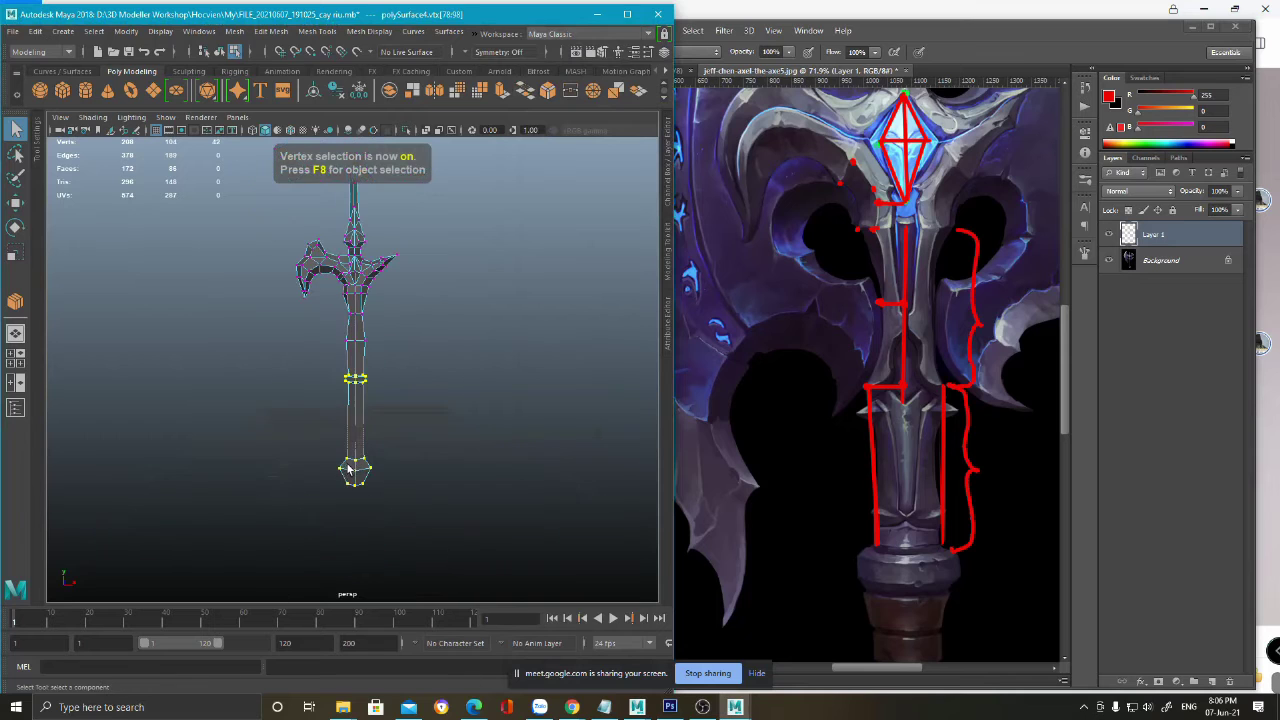
pyautogui.press('w')
pyautogui.moveTo(355, 368); pyautogui.dragTo(355, 383)
pyautogui.scroll(3, 355, 385)
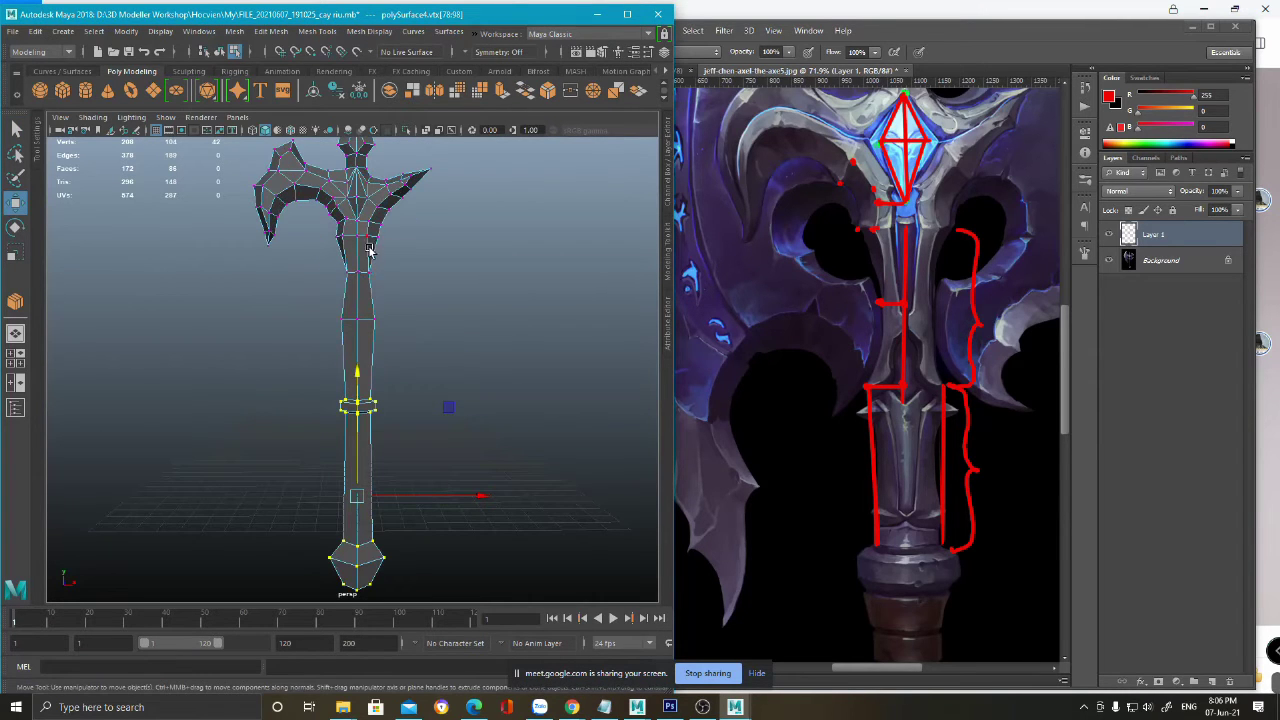
pyautogui.moveTo(357, 362); pyautogui.dragTo(368, 343)
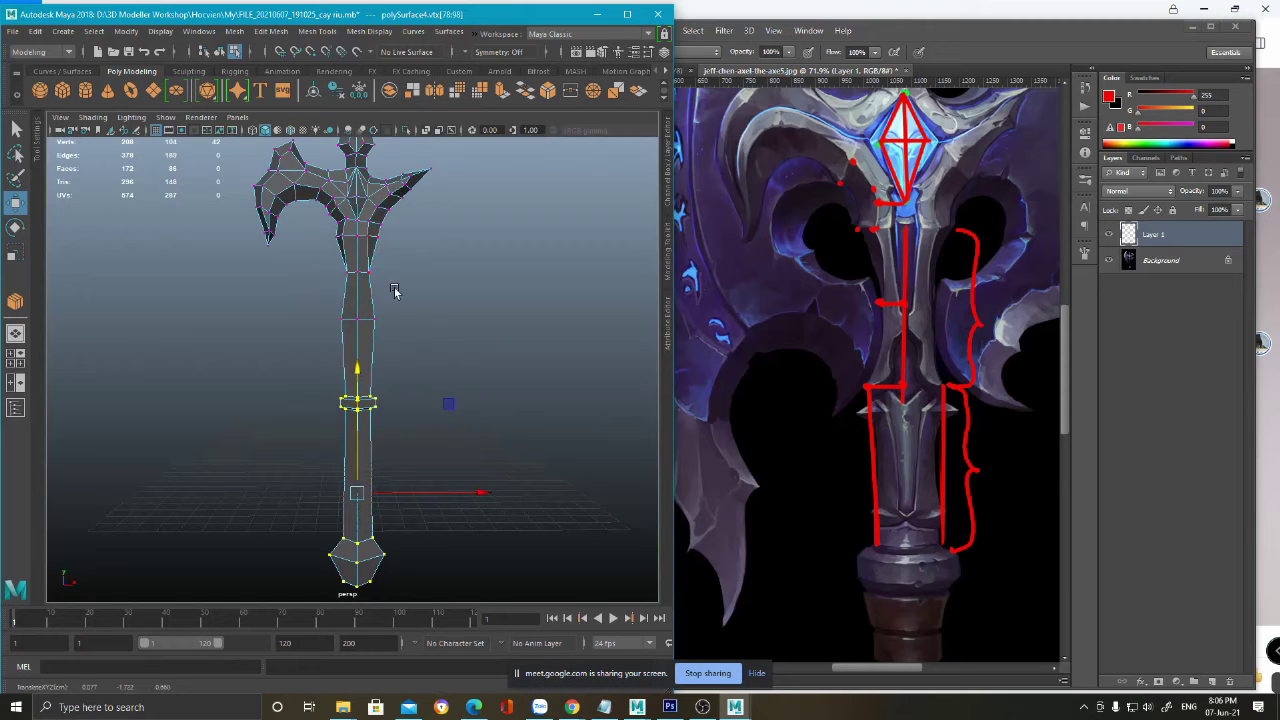
pyautogui.keyDown('alt'); pyautogui.scroll(-5, 762, 426); pyautogui.keyUp('alt')
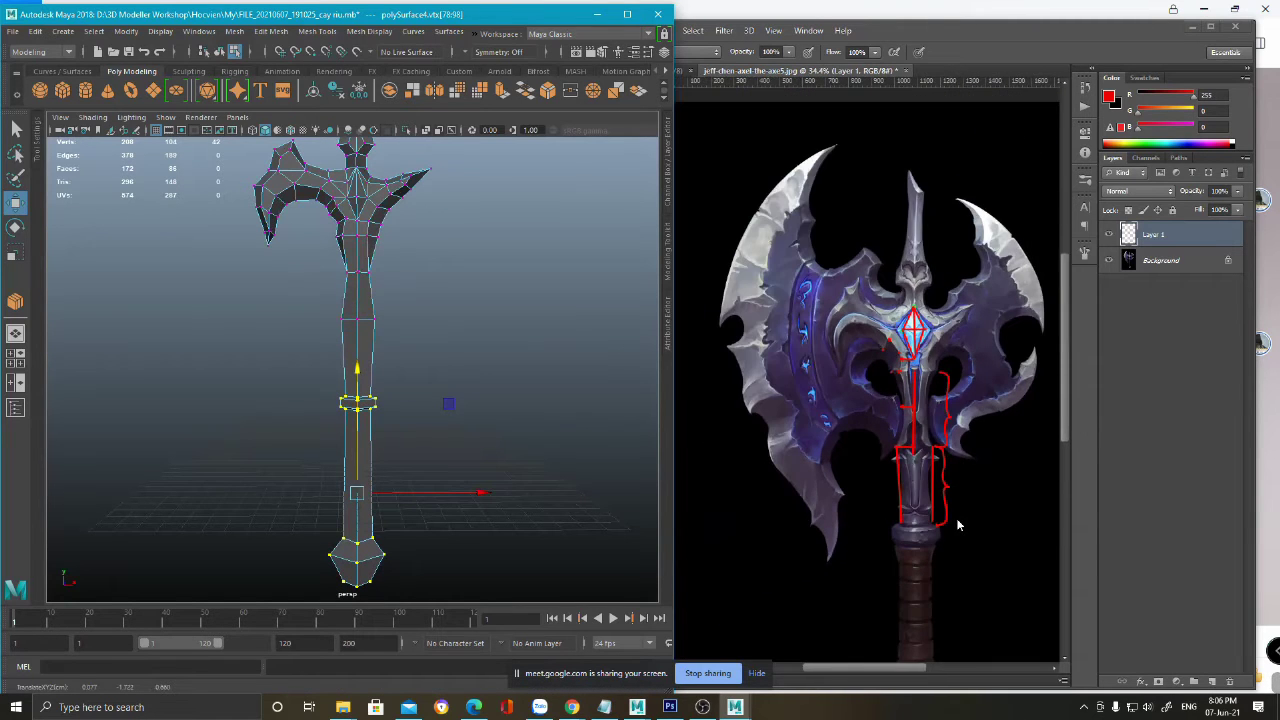
# - Select the collar ring's vertices on the handle and scale them slightly wider sideways
pyautogui.scroll(2, 420, 420)
pyautogui.moveTo(309, 343); pyautogui.dragTo(505, 490)
pyautogui.press('r')
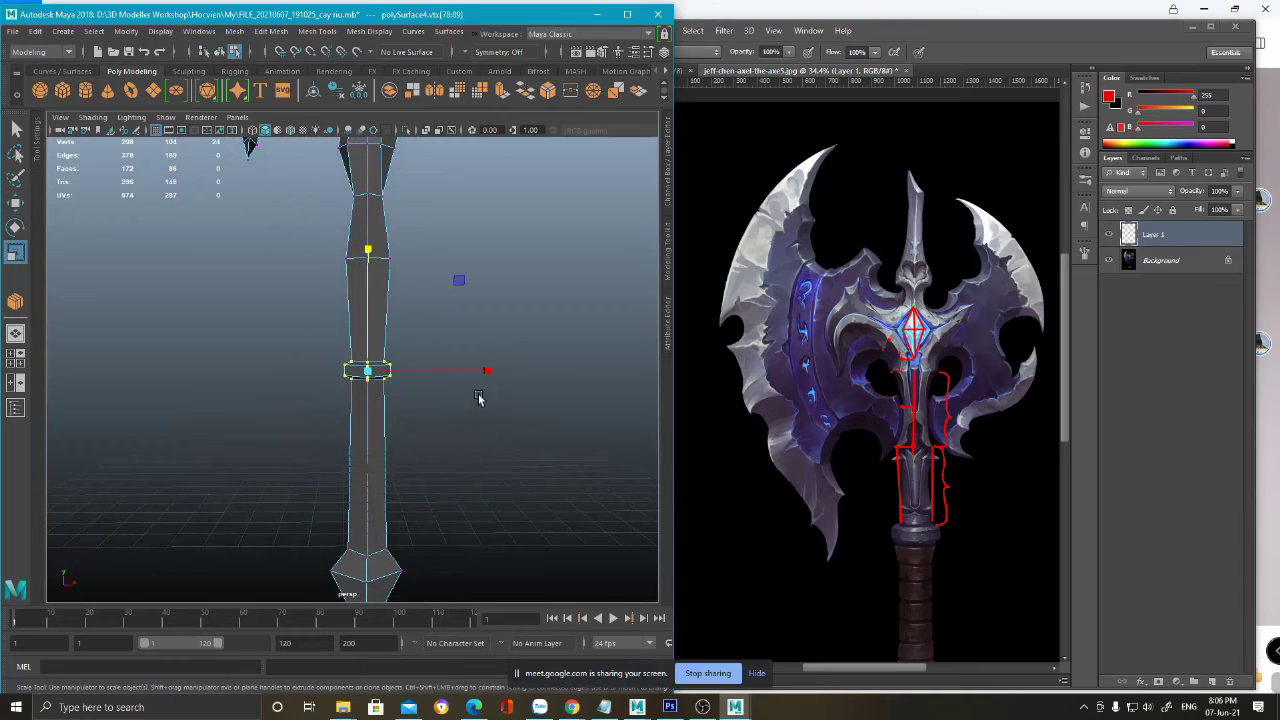
pyautogui.moveTo(491, 371); pyautogui.dragTo(509, 372)
# - Inspect the handle's collar and lower end in wireframe from several angles, and return to shaded display
pyautogui.keyDown('alt'); pyautogui.moveTo(390, 561); pyautogui.dragTo(413, 468, button='middle'); pyautogui.keyUp('alt')
pyautogui.moveTo(307, 415); pyautogui.dragTo(514, 575)
pyautogui.keyDown('alt'); pyautogui.moveTo(451, 503); pyautogui.dragTo(455, 364); pyautogui.keyUp('alt')
pyautogui.press('4')
pyautogui.press('f')
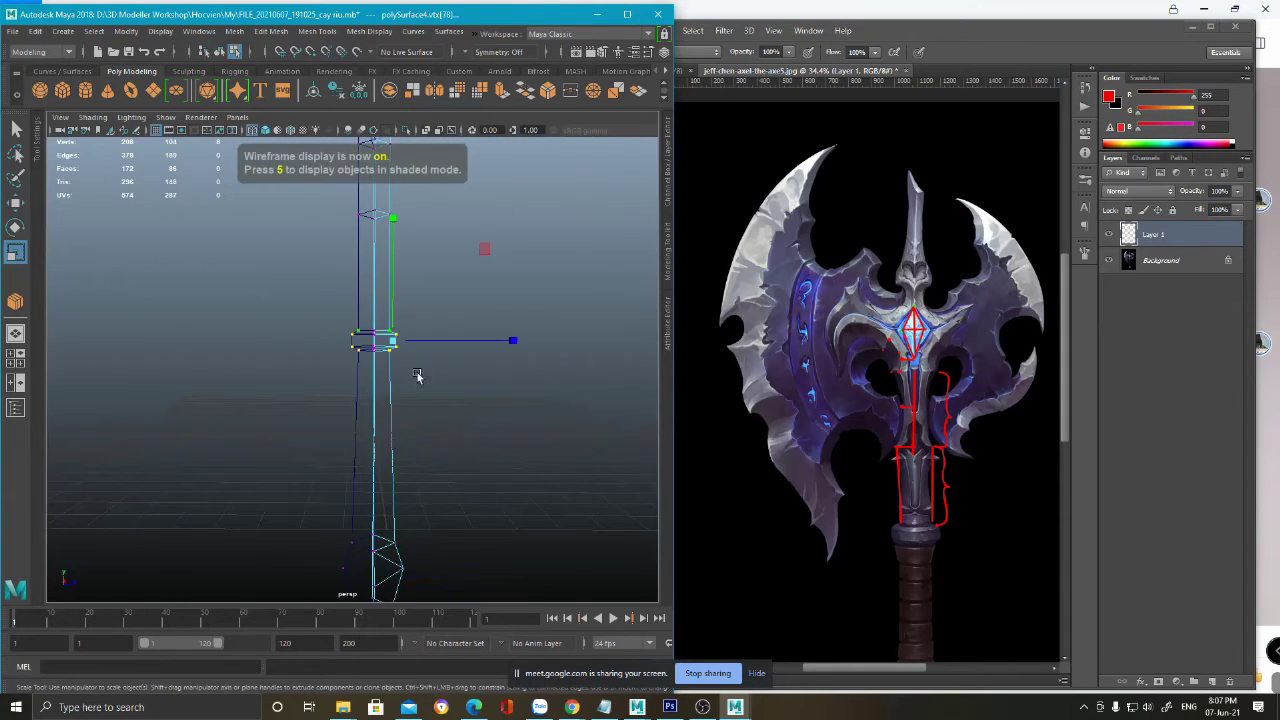
pyautogui.keyDown('alt'); pyautogui.moveTo(436, 409); pyautogui.dragTo(333, 372); pyautogui.keyUp('alt')
pyautogui.press('w')
pyautogui.keyDown('alt'); pyautogui.moveTo(333, 371); pyautogui.dragTo(409, 440, button='middle'); pyautogui.keyUp('alt')
pyautogui.keyDown('alt'); pyautogui.moveTo(409, 440); pyautogui.dragTo(233, 328, button='right'); pyautogui.keyUp('alt')
pyautogui.keyDown('alt'); pyautogui.moveTo(263, 446); pyautogui.dragTo(352, 389); pyautogui.keyUp('alt')
pyautogui.moveTo(352, 389)
pyautogui.keyDown('alt'); pyautogui.mouseDown()
pyautogui.moveTo(378, 358)
pyautogui.moveTo(411, 356)
pyautogui.moveTo(286, 280)
pyautogui.moveTo(303, 338)
pyautogui.moveTo(257, 343)
pyautogui.moveTo(277, 349)
pyautogui.moveTo(295, 427)
pyautogui.moveTo(340, 394)
pyautogui.mouseUp(); pyautogui.keyUp('alt')
pyautogui.press('5')
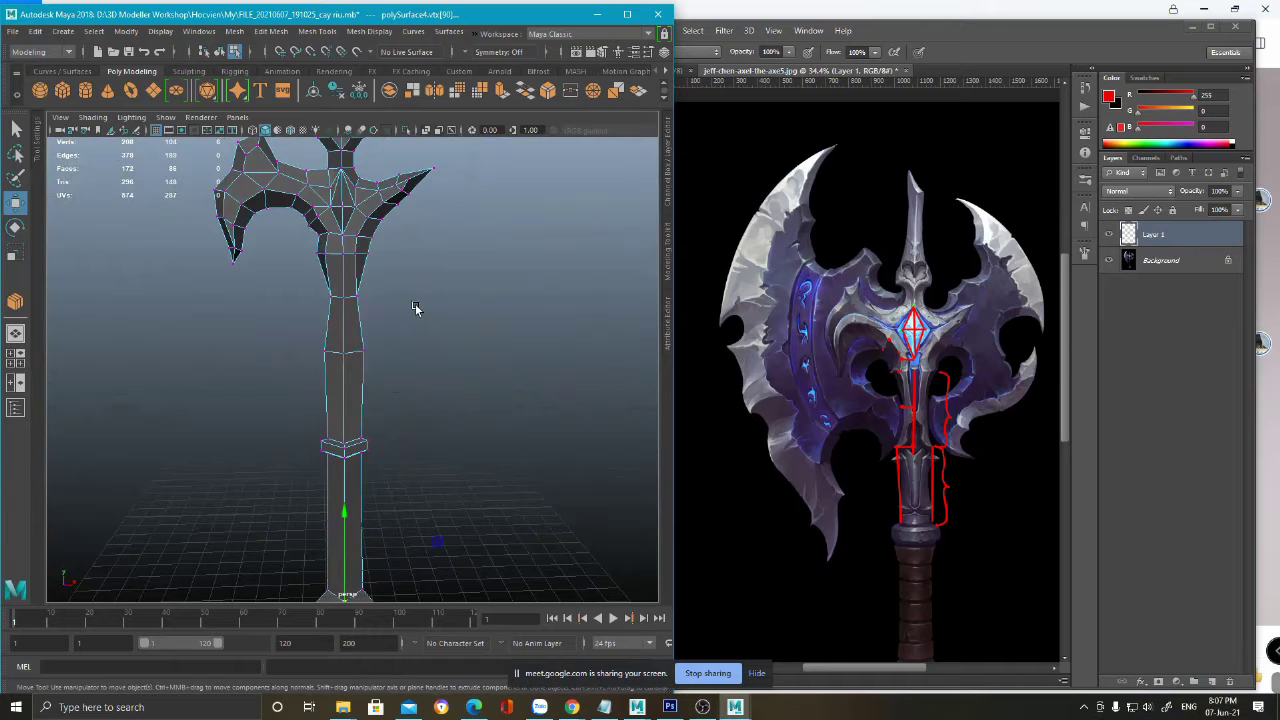
# - Select the vertex just right of the front centre edge on the shaft's neck below the crossguard
pyautogui.keyDown('alt'); pyautogui.moveTo(364, 266); pyautogui.dragTo(419, 343, button='middle'); pyautogui.keyUp('alt')
pyautogui.scroll(2, 418, 345)
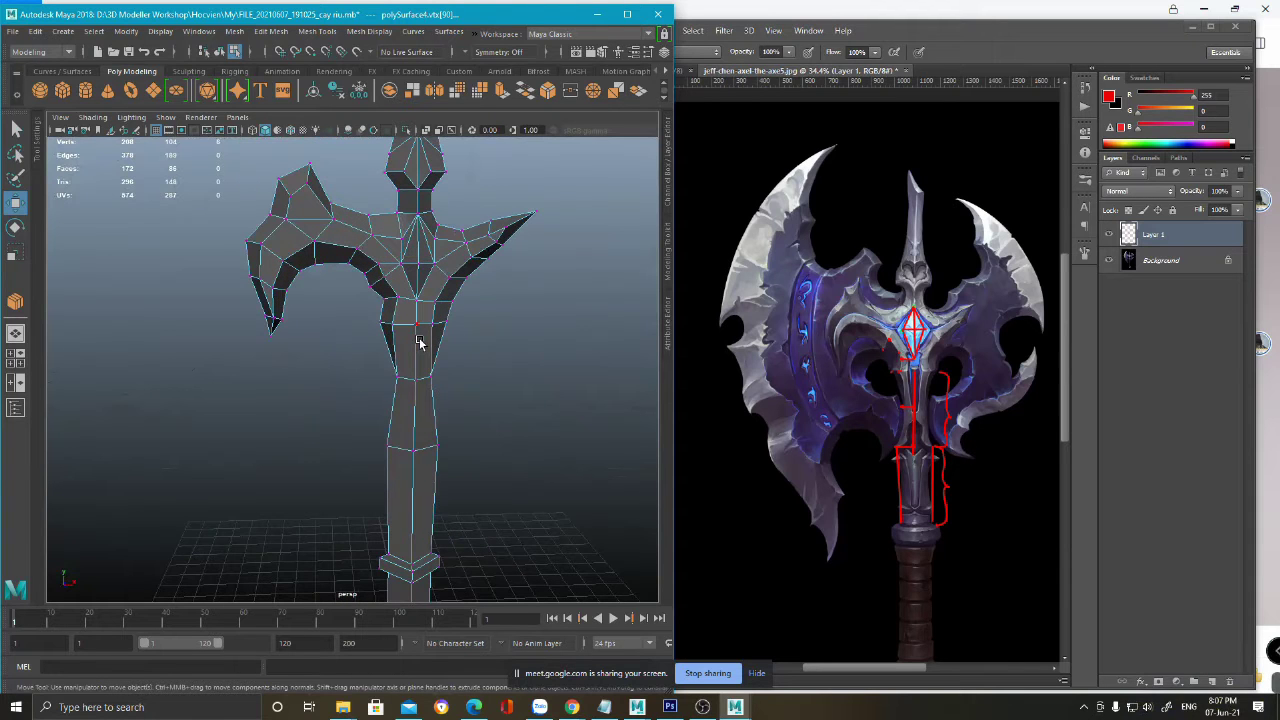
pyautogui.scroll(2, 554, 283)
pyautogui.keyDown('alt'); pyautogui.moveTo(526, 277); pyautogui.dragTo(373, 306); pyautogui.keyUp('alt')
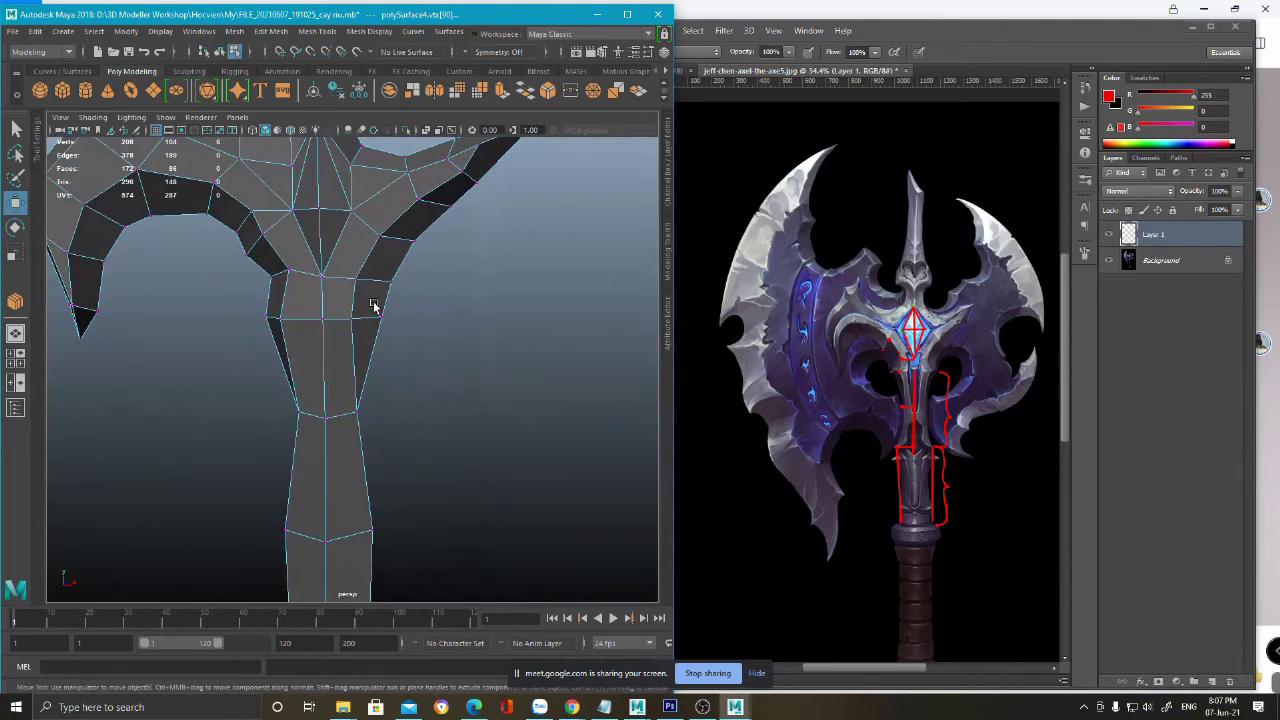
pyautogui.click(353, 274)
pyautogui.click(350, 320)
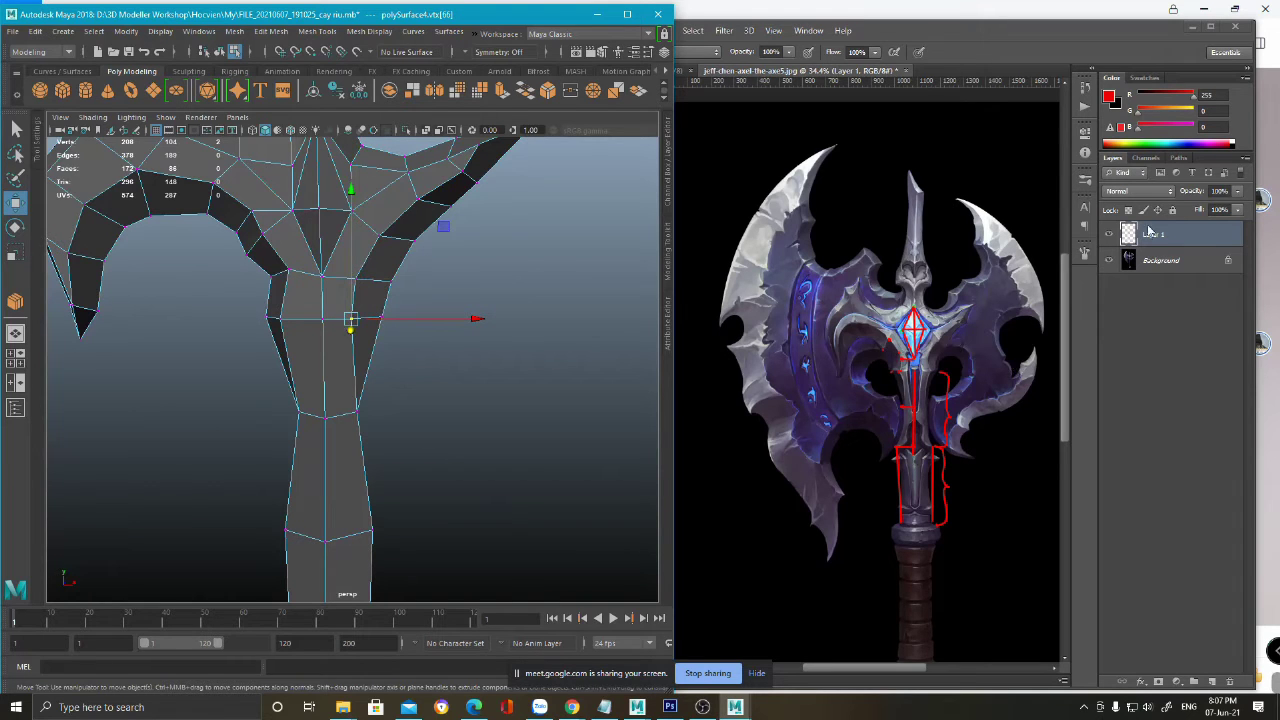
# - Switch to Photoshop and delete all red markings from Layer 1 of the axe reference
pyautogui.click(976, 292)
pyautogui.press('Delete')
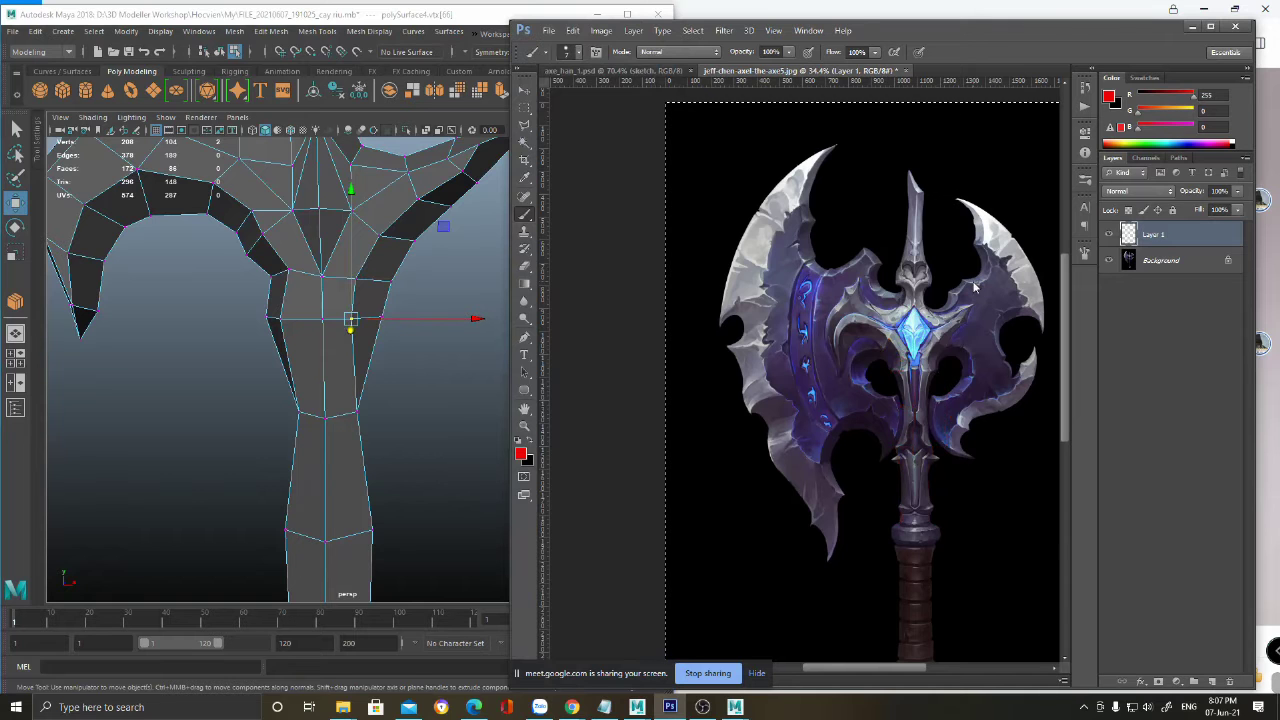
pyautogui.keyDown('alt'); pyautogui.scroll(8, 970, 320); pyautogui.keyUp('alt')
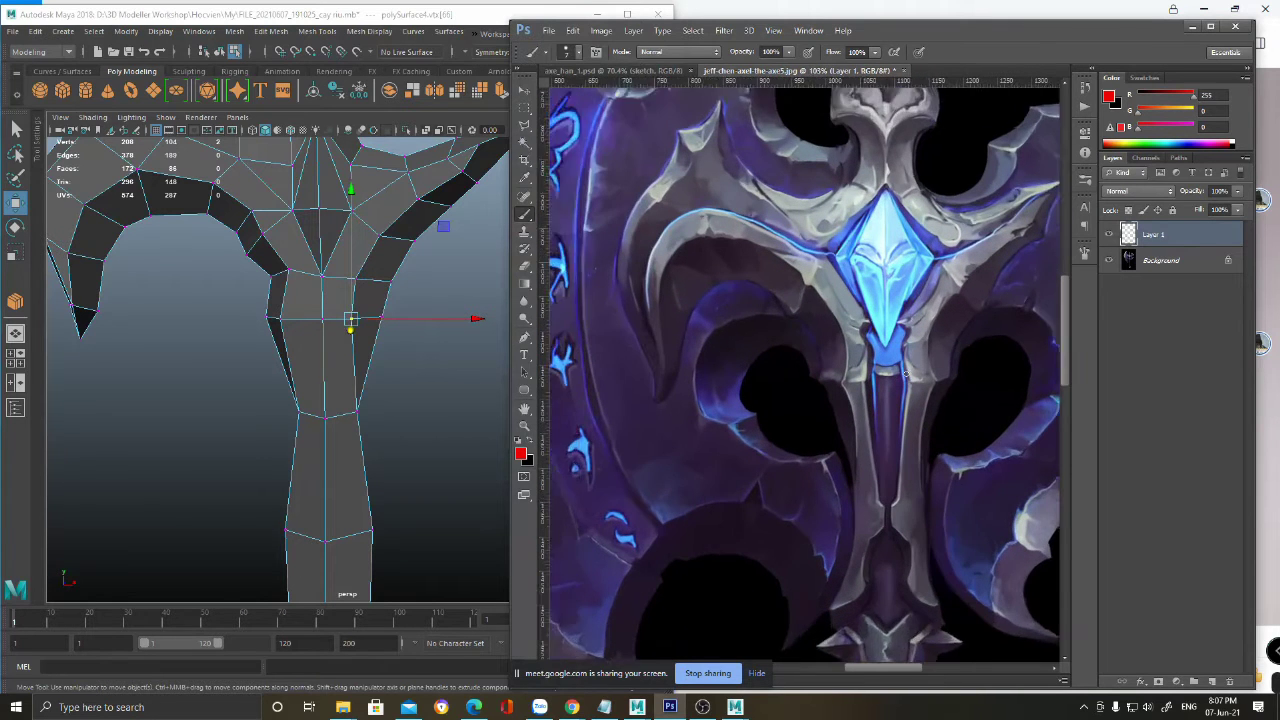
# - Switch back to Maya, move the selected neck vertex outward and reposition the vertex directly above it
pyautogui.keyDown('alt'); pyautogui.moveTo(398, 327); pyautogui.dragTo(357, 373, button='middle'); pyautogui.keyUp('alt')
pyautogui.moveTo(391, 365); pyautogui.dragTo(409, 371)
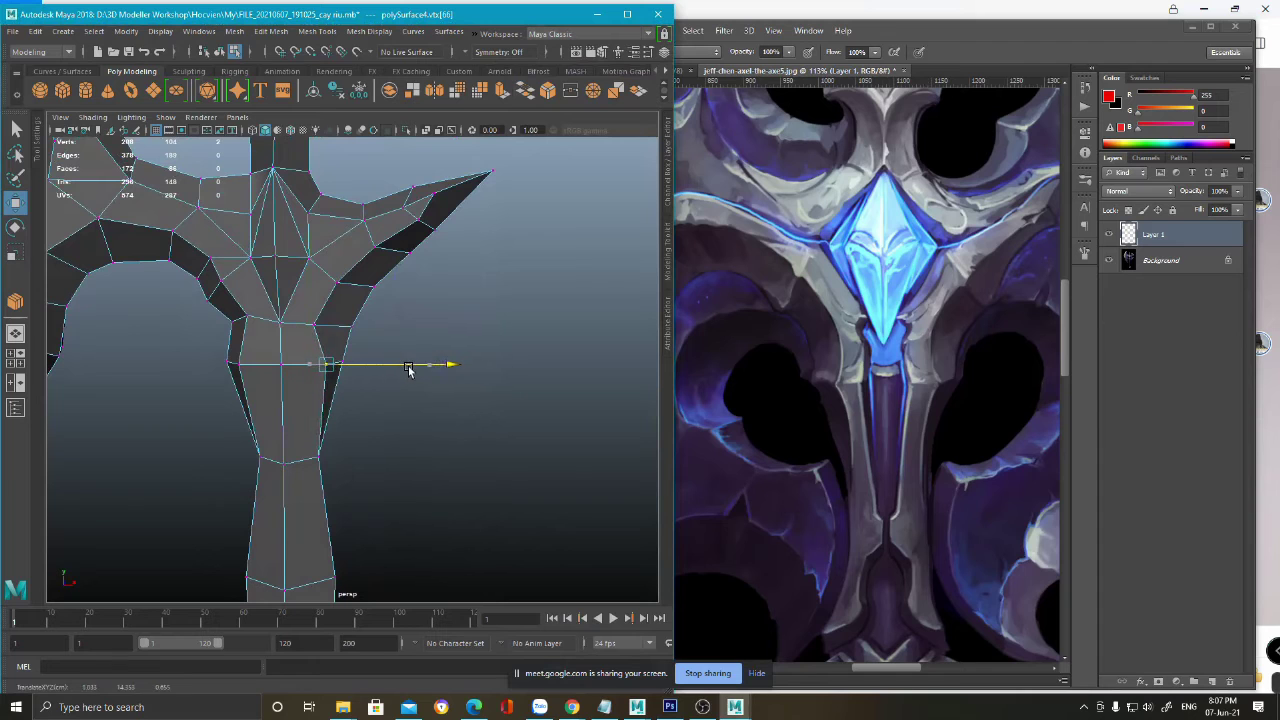
pyautogui.click(313, 326)
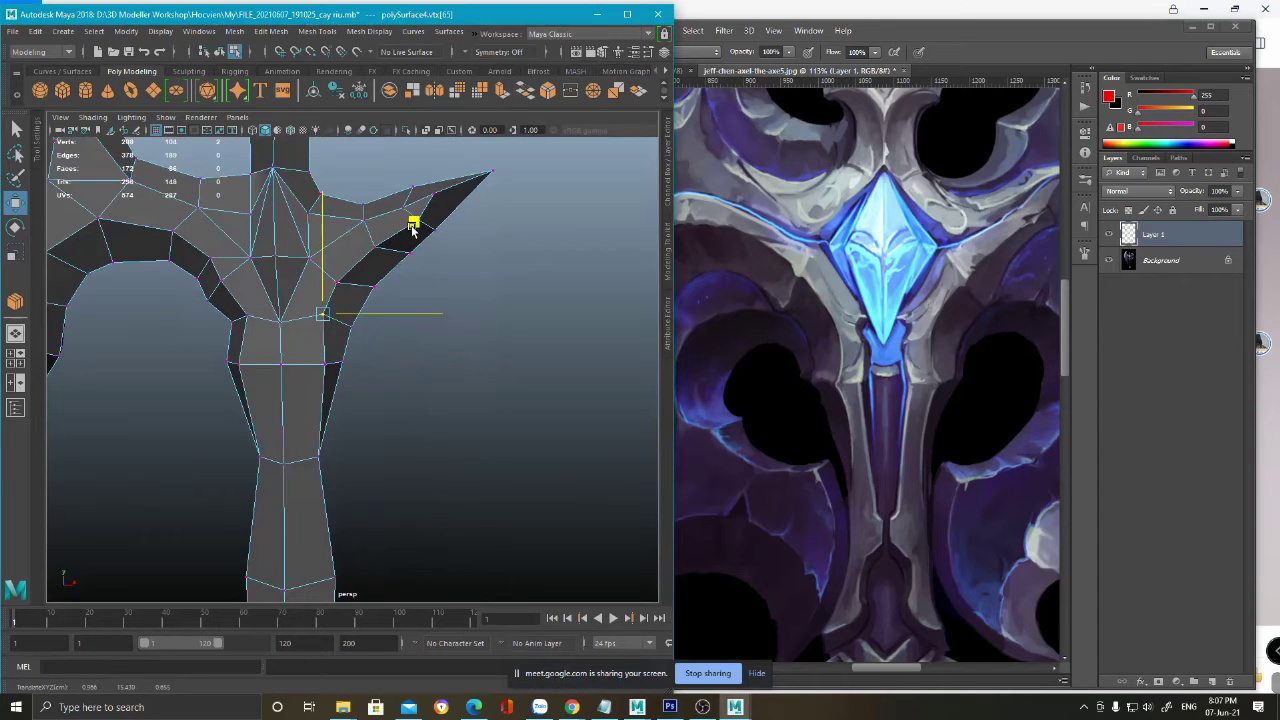
pyautogui.moveTo(408, 229); pyautogui.dragTo(407, 231)
pyautogui.keyDown('alt'); pyautogui.moveTo(362, 344); pyautogui.dragTo(366, 346, button='right'); pyautogui.keyUp('alt')
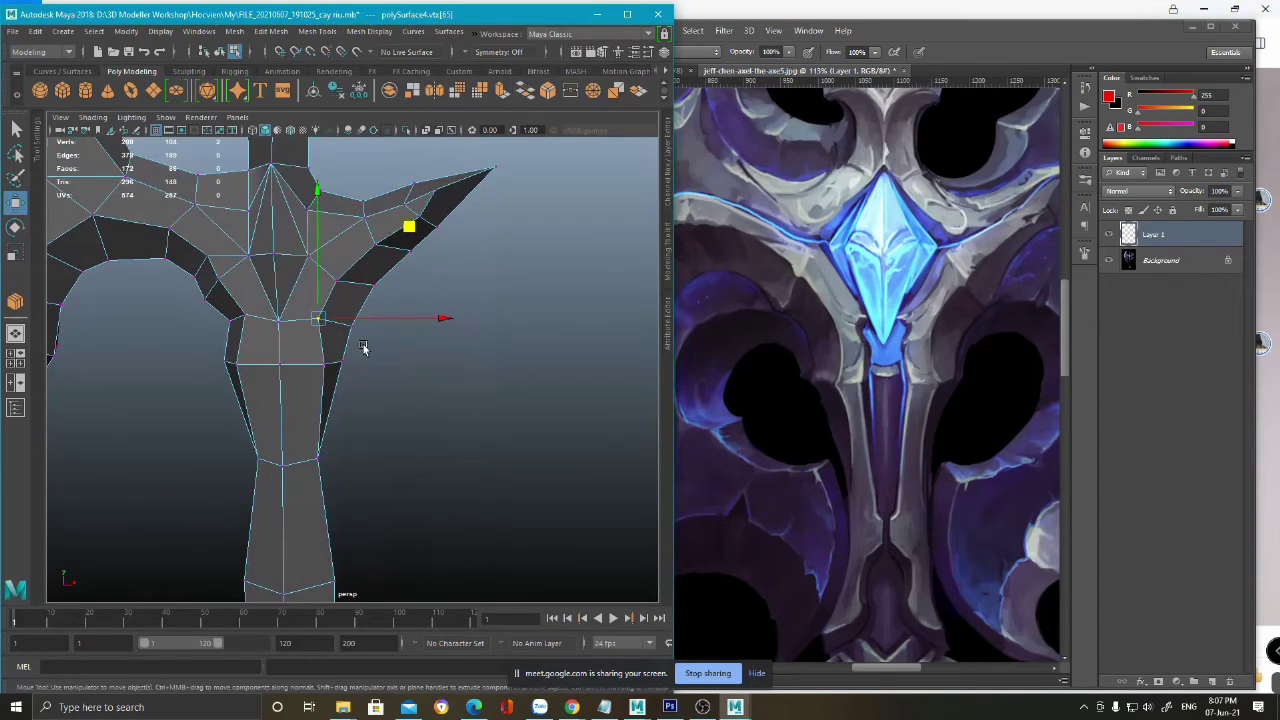
pyautogui.moveTo(410, 223); pyautogui.dragTo(408, 223)
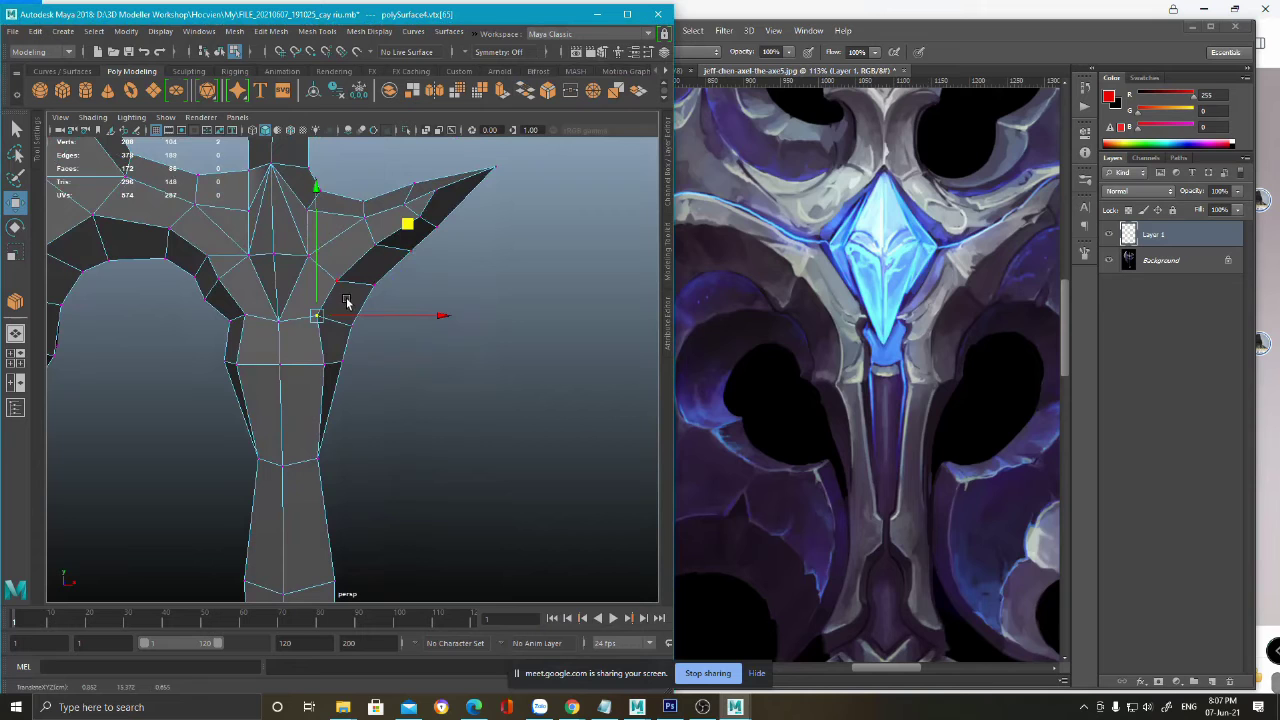
# - Reposition the outer and front vertices where the crossguard's short right spike meets the neck
pyautogui.keyDown('alt'); pyautogui.moveTo(372, 364); pyautogui.dragTo(391, 328); pyautogui.keyUp('alt')
pyautogui.click(352, 334)
pyautogui.moveTo(446, 239); pyautogui.dragTo(440, 234)
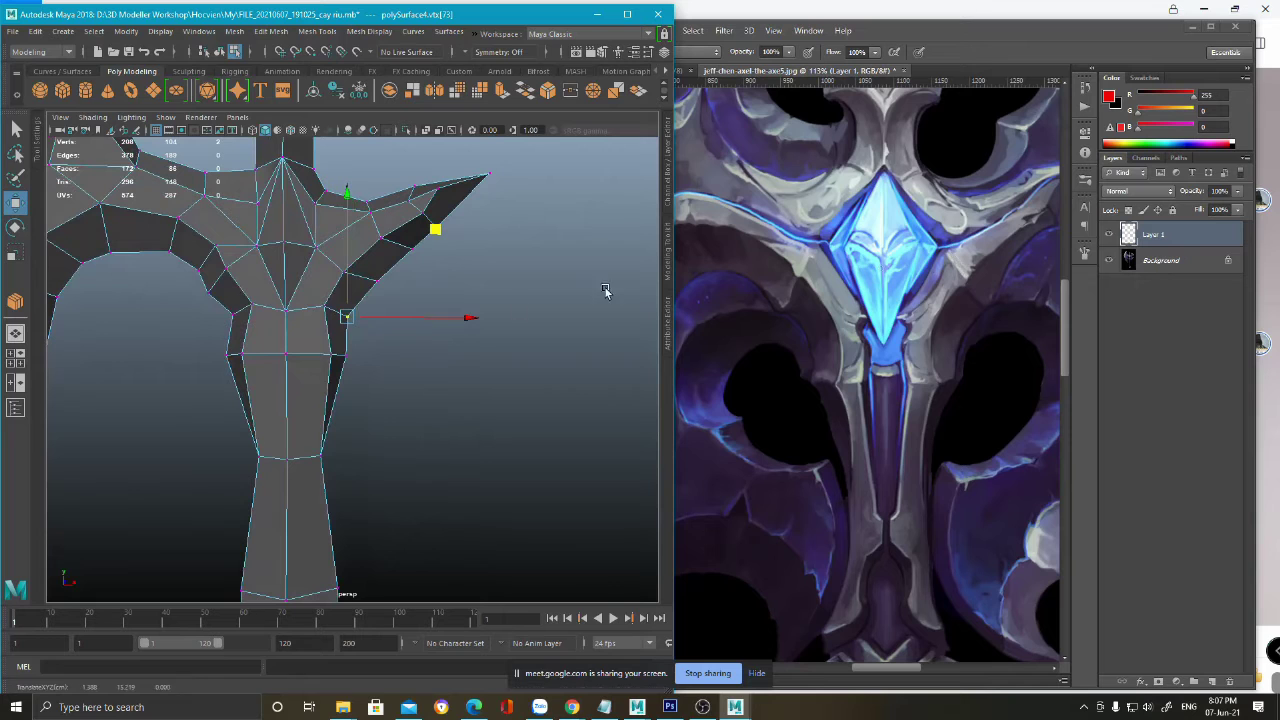
pyautogui.click(346, 268)
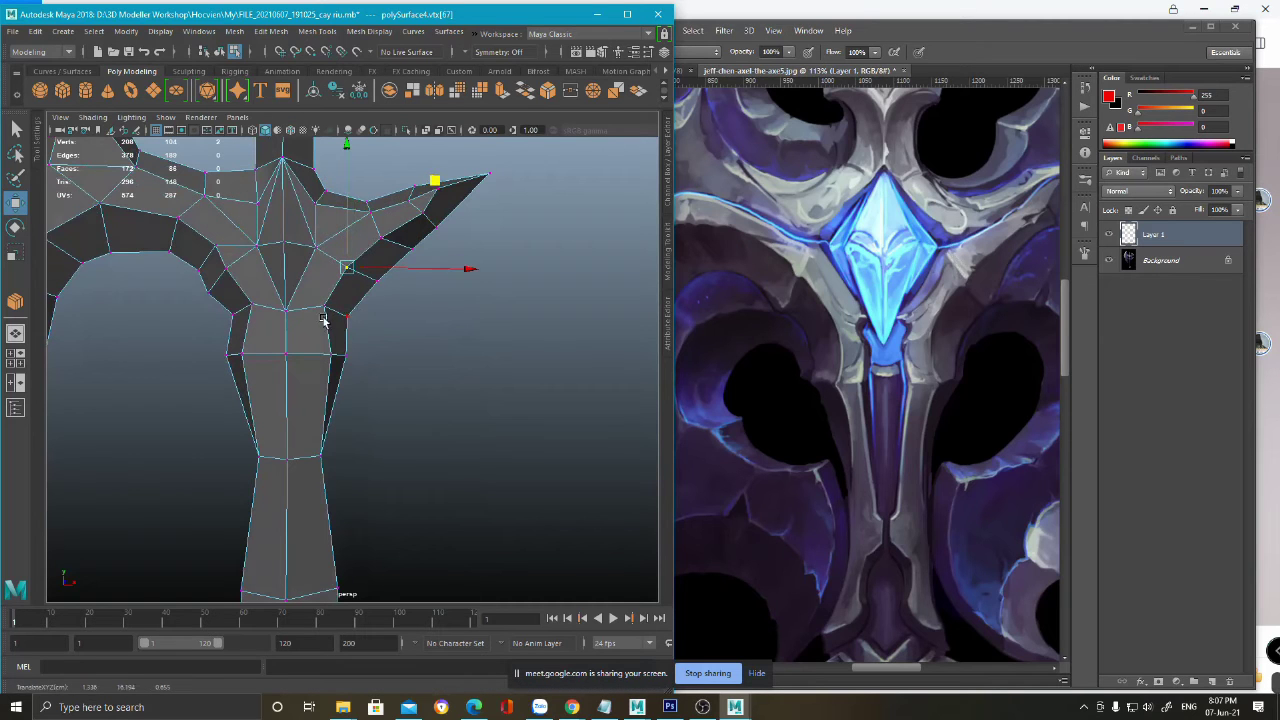
pyautogui.click(380, 285)
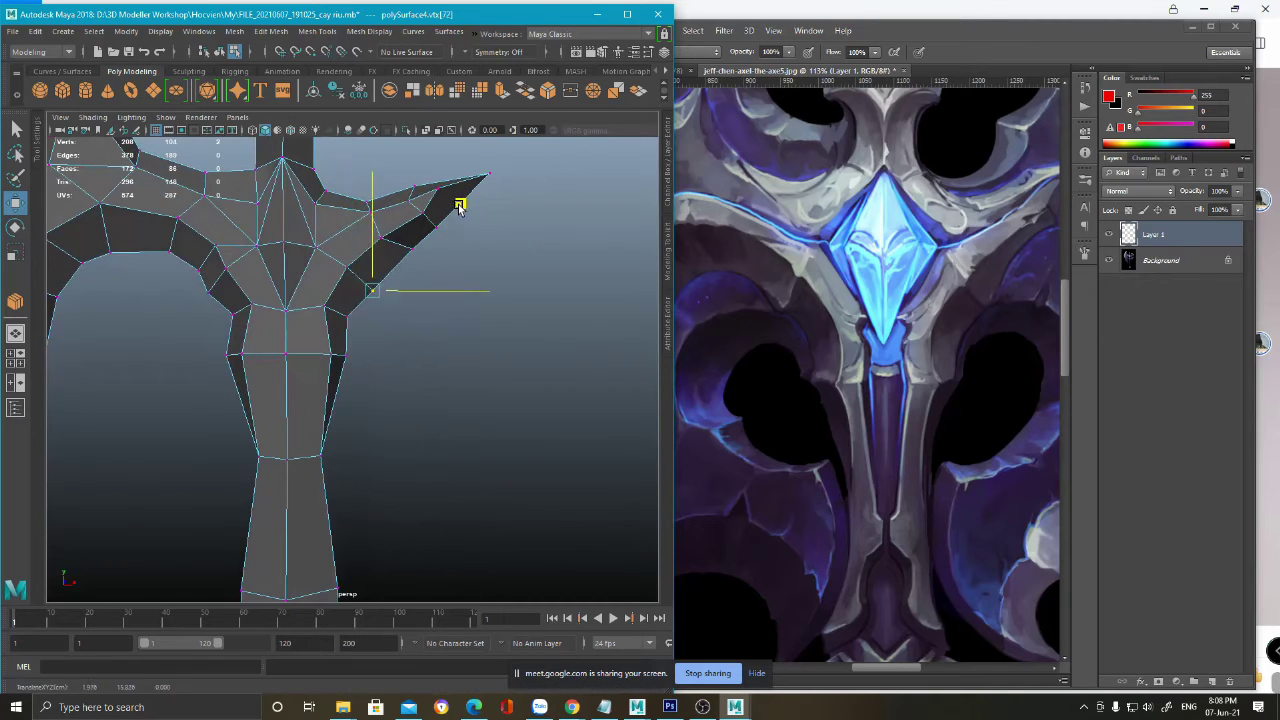
pyautogui.hotkey('ctrl', 'z')
pyautogui.moveTo(442, 185); pyautogui.dragTo(442, 182)
# - Adjust the vertices along the lower edge of the crossguard's right spike to smooth its underside curve
pyautogui.keyDown('alt'); pyautogui.moveTo(382, 308); pyautogui.dragTo(354, 386, button='middle'); pyautogui.keyUp('alt')
pyautogui.click(358, 312)
pyautogui.moveTo(443, 228); pyautogui.dragTo(462, 235)
pyautogui.click(386, 323)
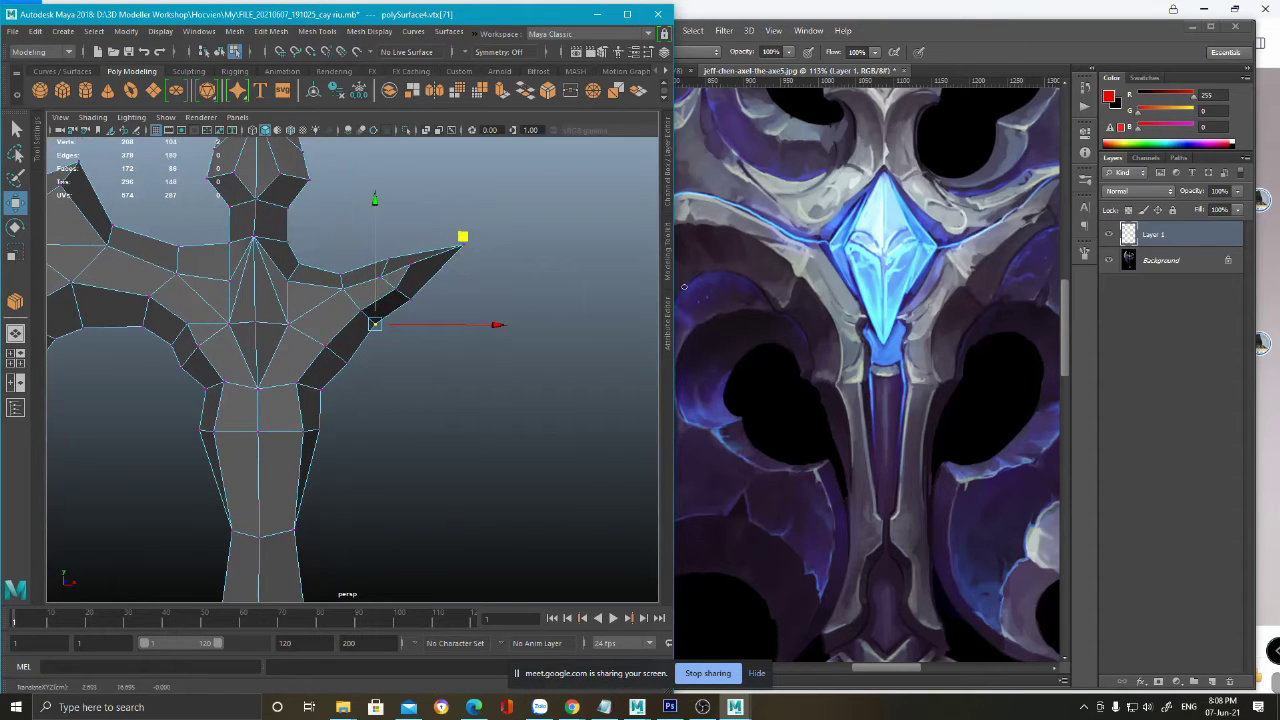
# - Check the right spike in the Photoshop reference and move the spike's outer lower-edge vertices in Maya toward its tip
pyautogui.click(979, 260)
pyautogui.moveTo(858, 251); pyautogui.dragTo(828, 308)
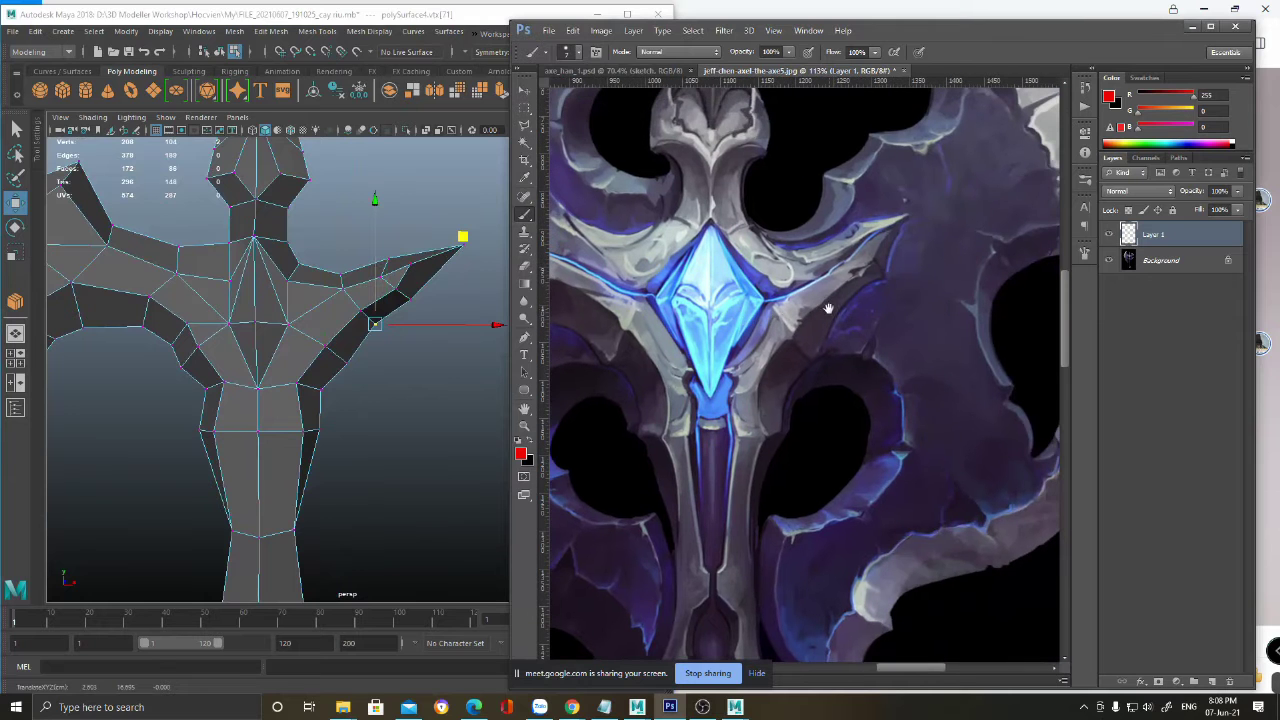
pyautogui.click(348, 368)
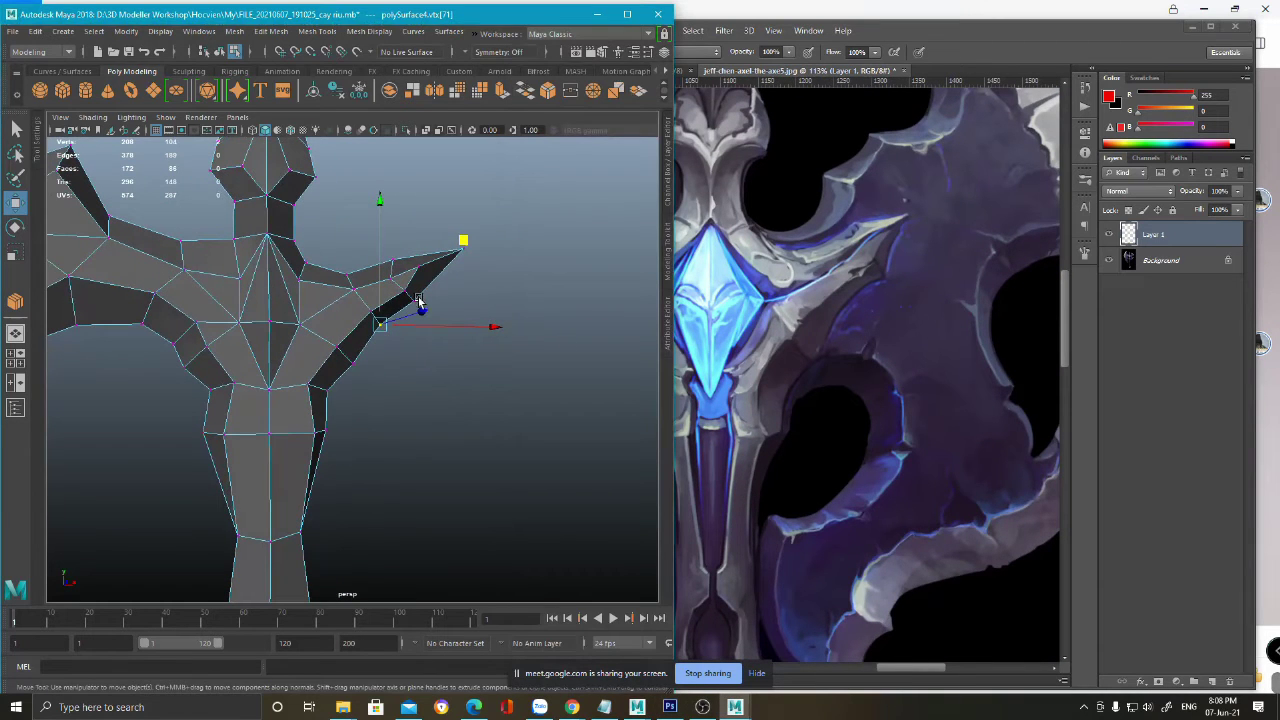
pyautogui.moveTo(491, 214); pyautogui.dragTo(494, 216, button='middle')
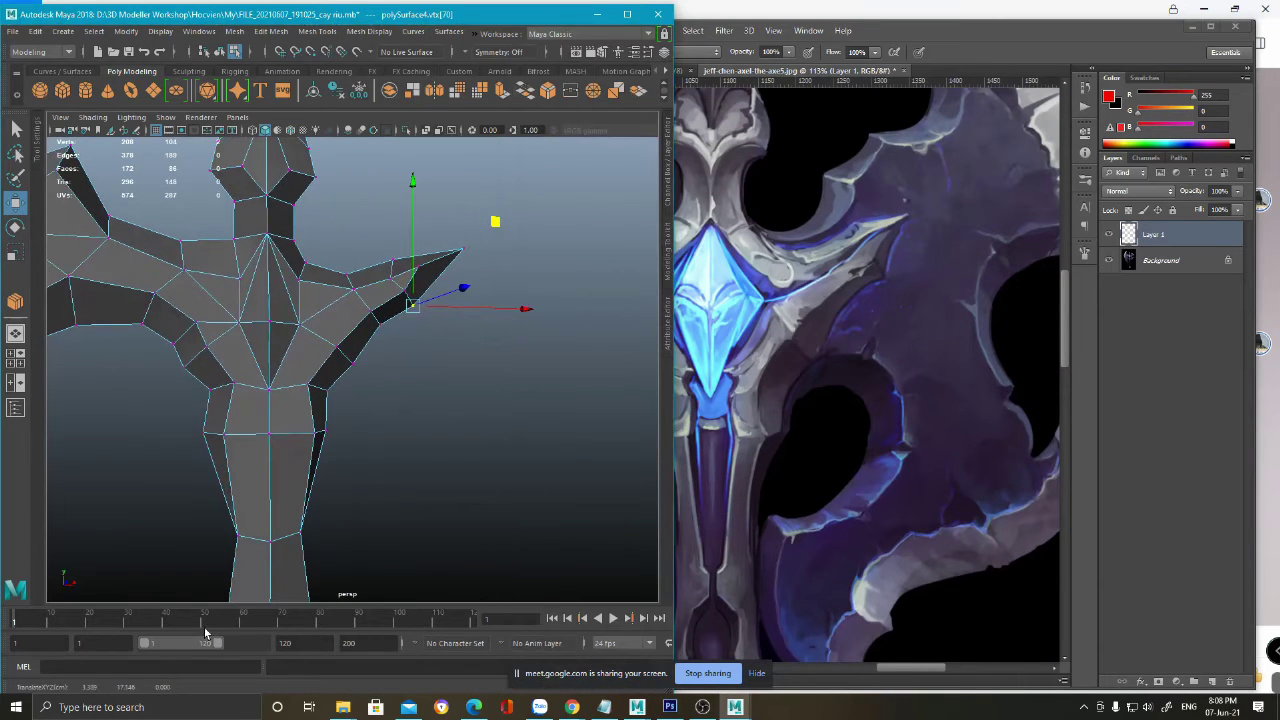
pyautogui.click(427, 266)
pyautogui.moveTo(502, 184); pyautogui.dragTo(517, 177)
pyautogui.keyDown('alt'); pyautogui.moveTo(342, 436); pyautogui.dragTo(368, 473, button='middle'); pyautogui.keyUp('alt')
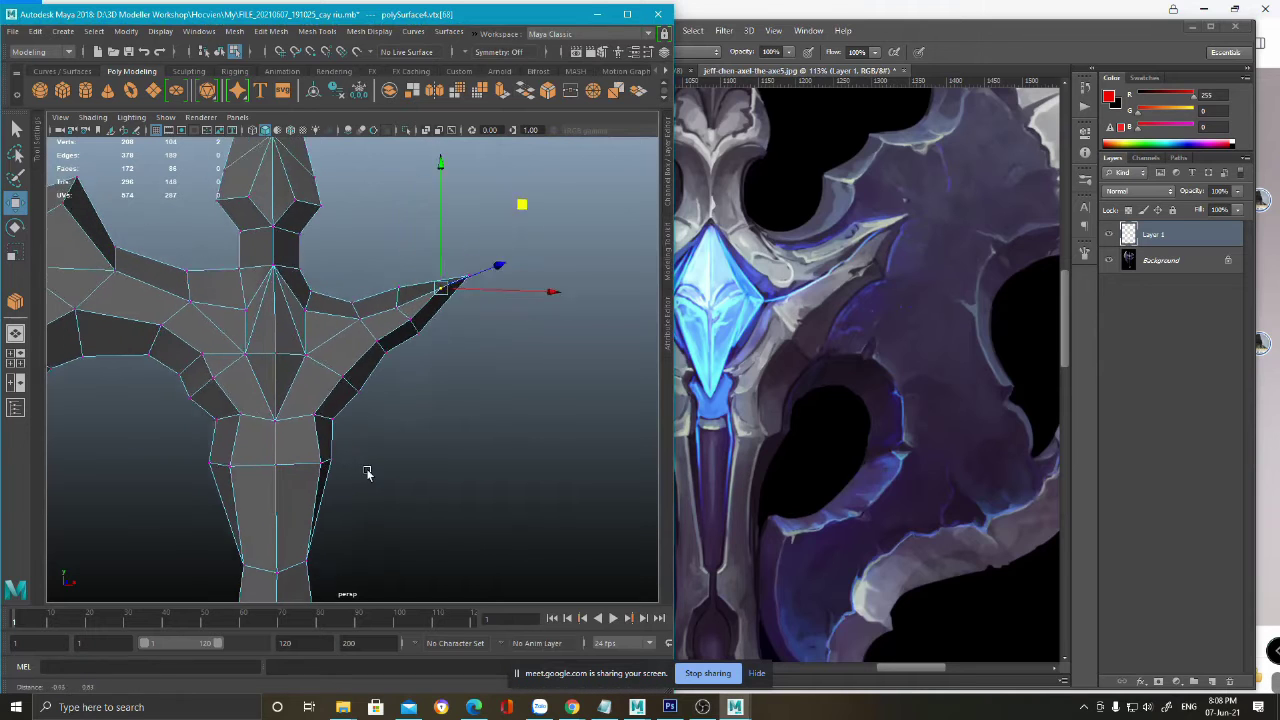
# - Move the right spike's tip vertices inward and slightly down to shorten the spike
pyautogui.click(417, 297)
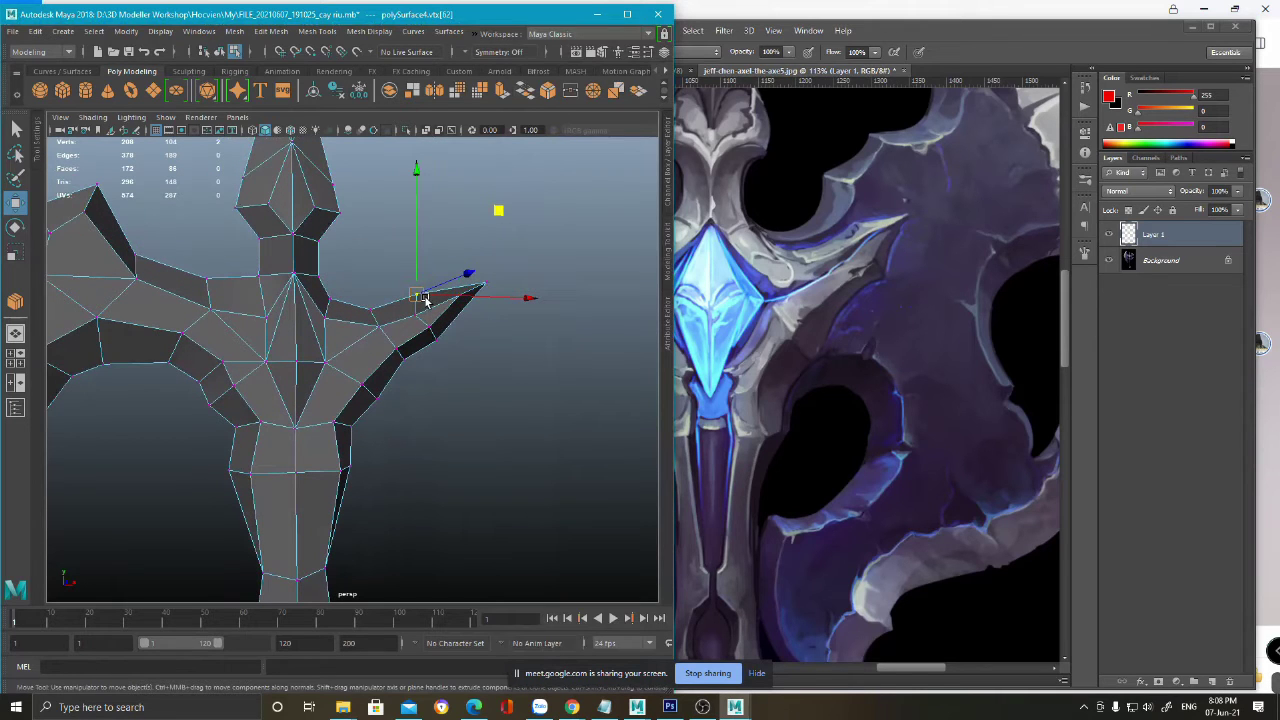
pyautogui.click(432, 334)
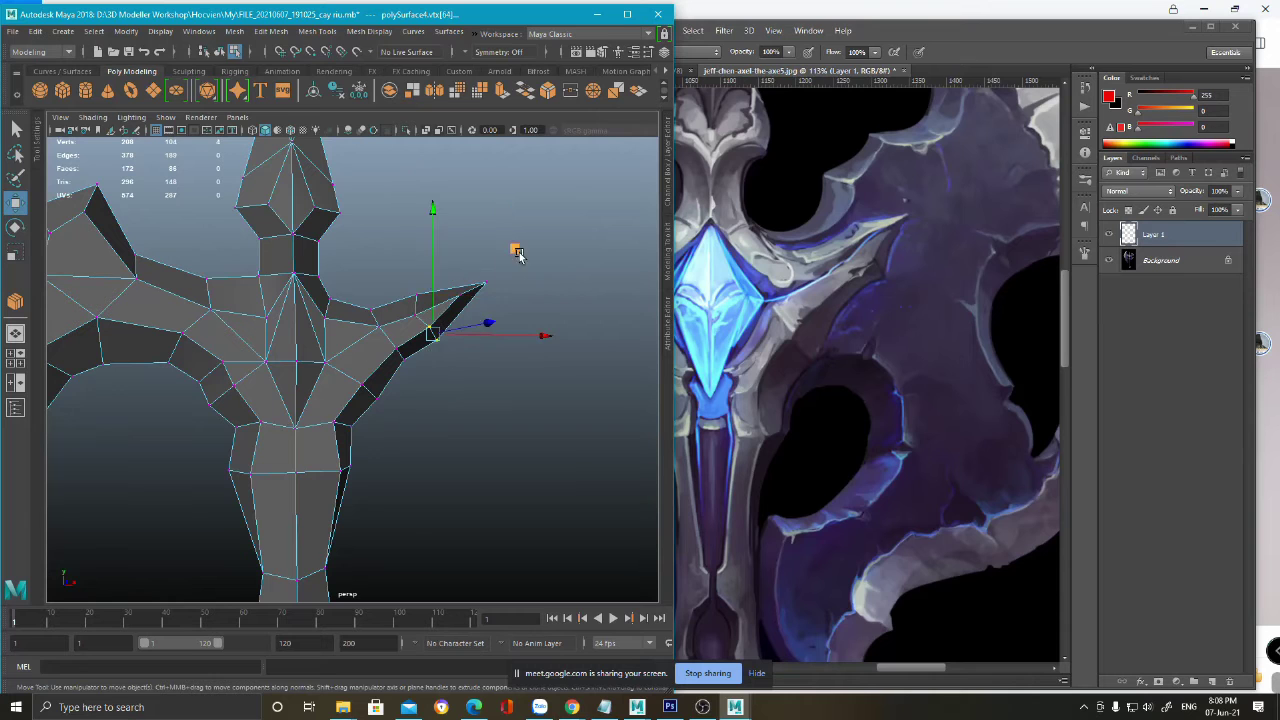
pyautogui.click(484, 283)
pyautogui.moveTo(554, 203); pyautogui.dragTo(537, 212)
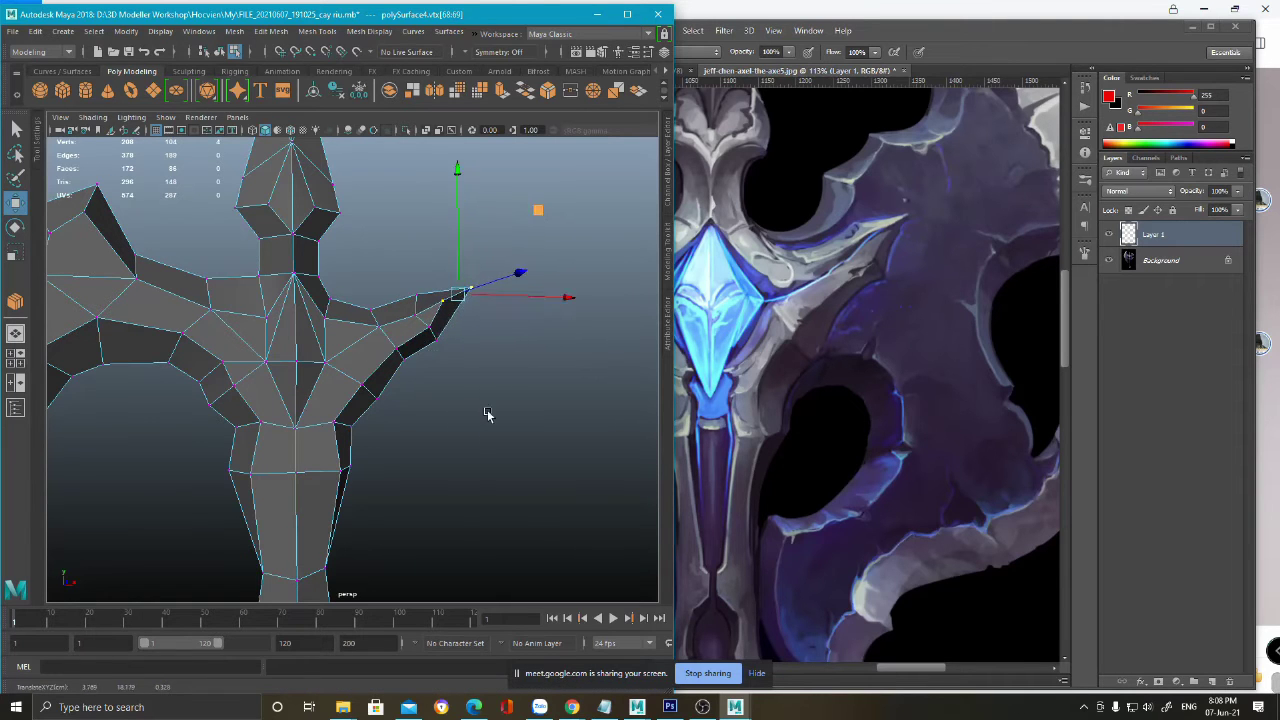
pyautogui.keyDown('alt'); pyautogui.moveTo(486, 414); pyautogui.dragTo(420, 446, button='right'); pyautogui.keyUp('alt')
pyautogui.keyDown('alt'); pyautogui.moveTo(420, 446); pyautogui.dragTo(413, 444); pyautogui.keyUp('alt')
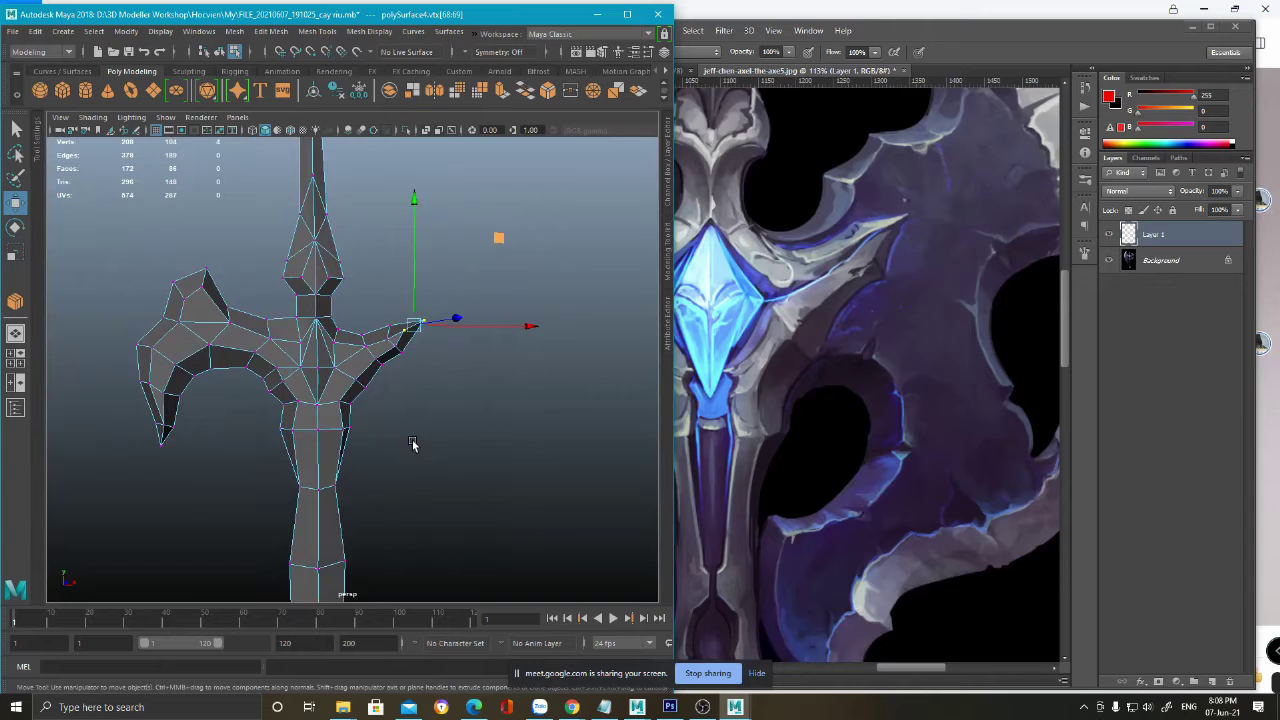
# - Trace the curve from the neck to the right spike in red on the Photoshop reference, and lower the matching upper-edge vertices in Maya
pyautogui.click(760, 152)
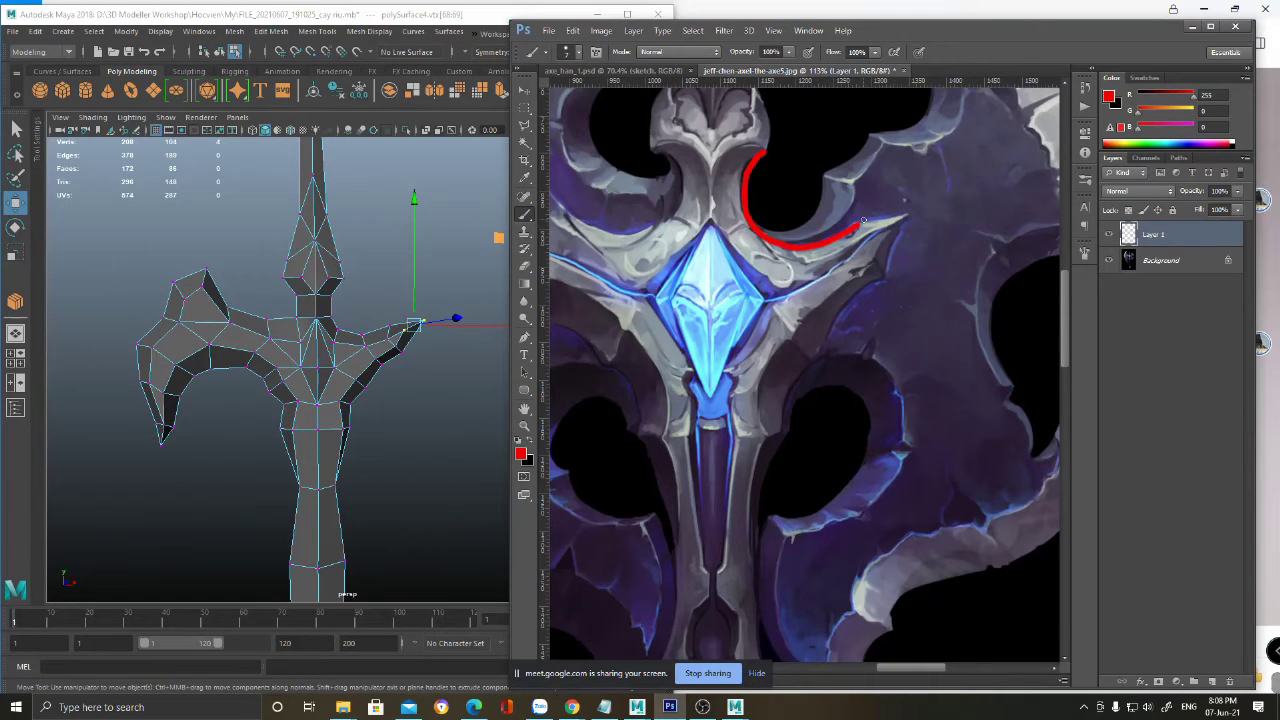
pyautogui.click(305, 326)
pyautogui.scroll(6, 305, 327)
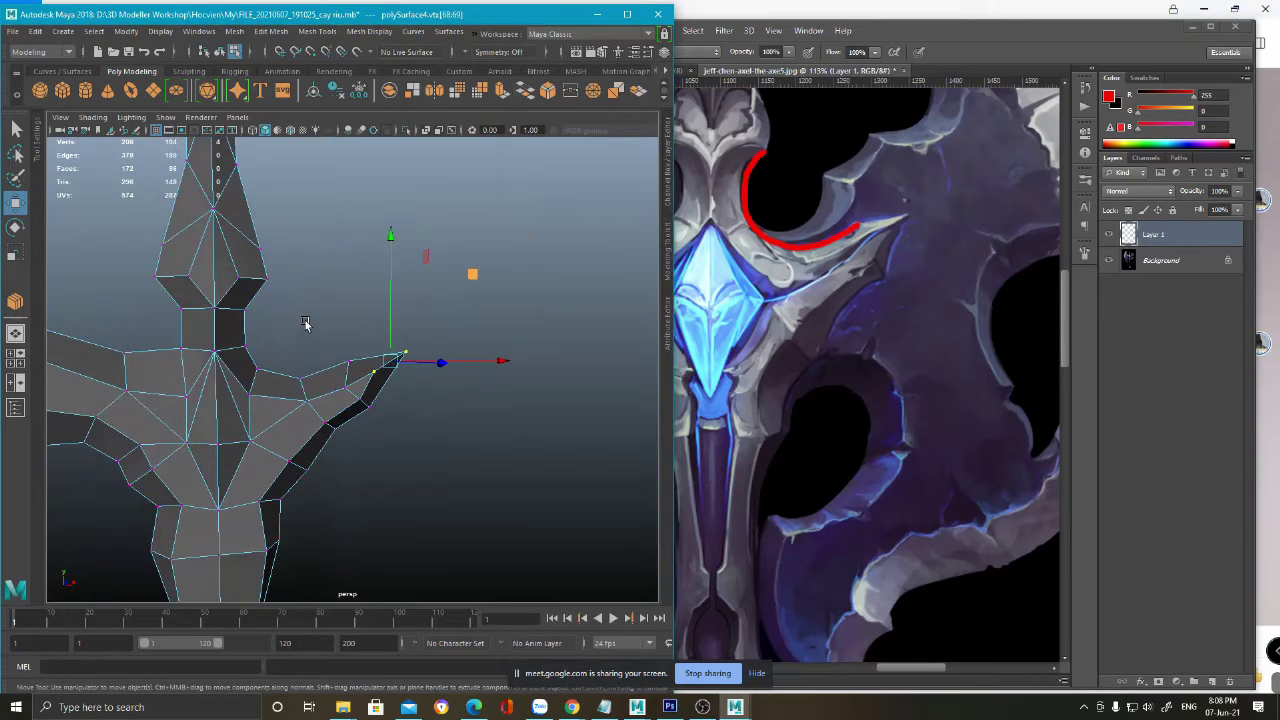
pyautogui.moveTo(251, 356); pyautogui.dragTo(310, 382)
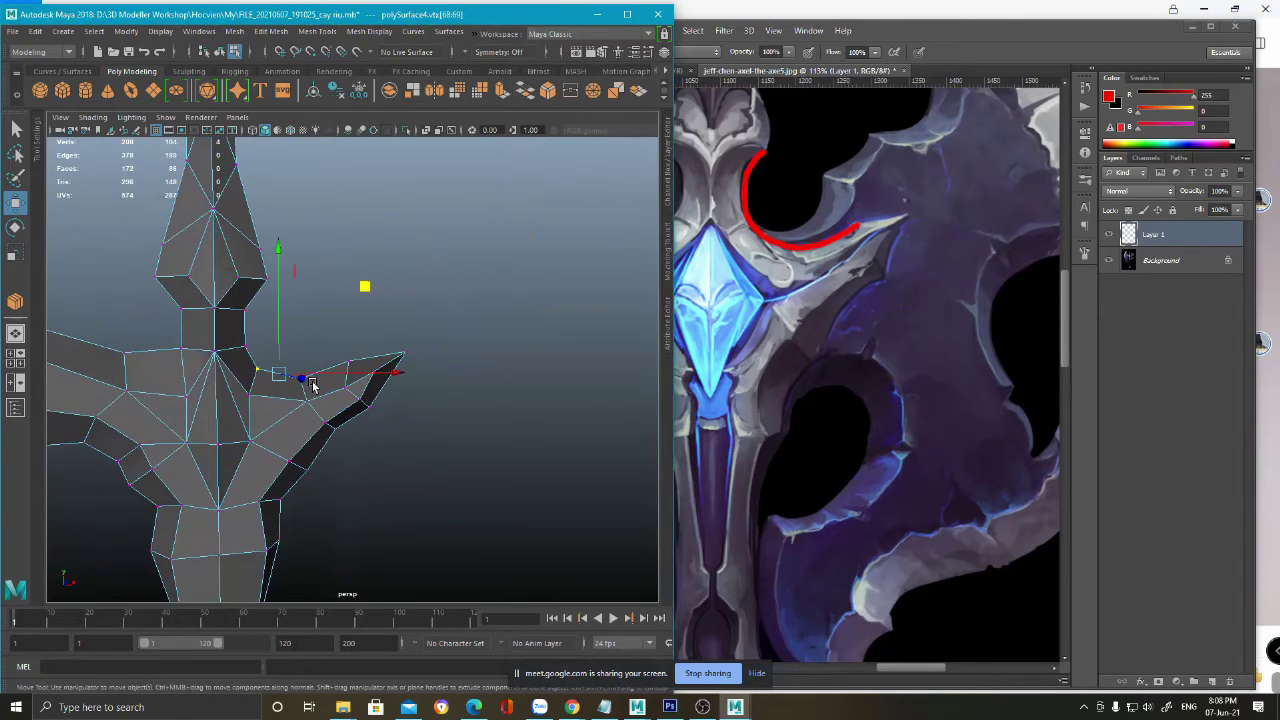
pyautogui.keyDown('alt'); pyautogui.moveTo(314, 319); pyautogui.dragTo(328, 281, button='middle'); pyautogui.keyUp('alt')
pyautogui.moveTo(376, 250); pyautogui.dragTo(379, 258)
# - Adjust the upper-edge and front vertices midway along the crossguard's right spike
pyautogui.click(361, 325)
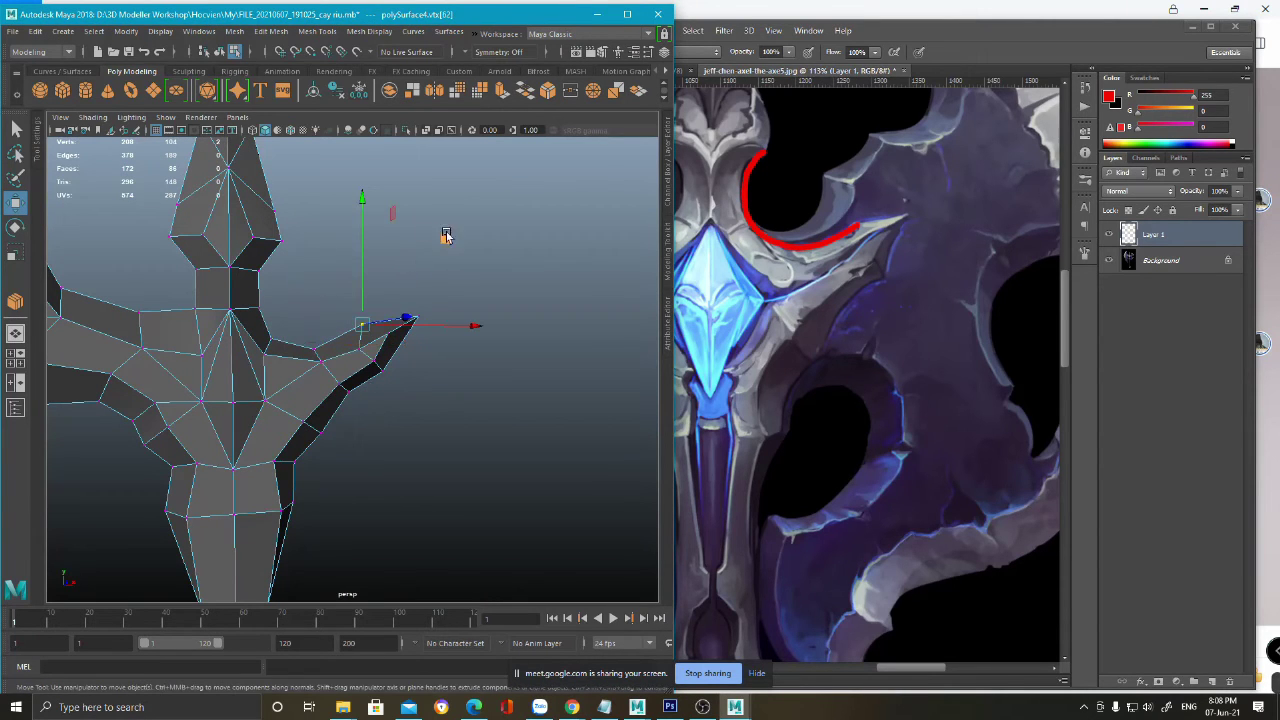
pyautogui.click(357, 349)
pyautogui.moveTo(443, 263); pyautogui.dragTo(447, 252)
# - Compare the axe model's crossguard and overall proportions in Maya with the painted reference in Photoshop
pyautogui.keyDown('alt'); pyautogui.moveTo(358, 542); pyautogui.dragTo(296, 428, button='right'); pyautogui.keyUp('alt')
pyautogui.keyDown('alt'); pyautogui.moveTo(355, 482); pyautogui.dragTo(326, 472); pyautogui.keyUp('alt')
pyautogui.keyDown('alt'); pyautogui.moveTo(328, 473); pyautogui.dragTo(356, 400, button='middle'); pyautogui.keyUp('alt')
pyautogui.keyDown('alt'); pyautogui.moveTo(354, 409); pyautogui.dragTo(331, 369, button='right'); pyautogui.keyUp('alt')
pyautogui.keyDown('alt'); pyautogui.moveTo(351, 471); pyautogui.dragTo(335, 402, button='middle'); pyautogui.keyUp('alt')
pyautogui.keyDown('alt'); pyautogui.moveTo(352, 432); pyautogui.dragTo(341, 419, button='right'); pyautogui.keyUp('alt')
pyautogui.keyDown('alt'); pyautogui.moveTo(340, 420); pyautogui.dragTo(322, 462); pyautogui.keyUp('alt')
pyautogui.scroll(-5, 847, 316)
pyautogui.scroll(4, 768, 256)
pyautogui.keyDown('alt'); pyautogui.scroll(2, 767, 255); pyautogui.keyUp('alt')
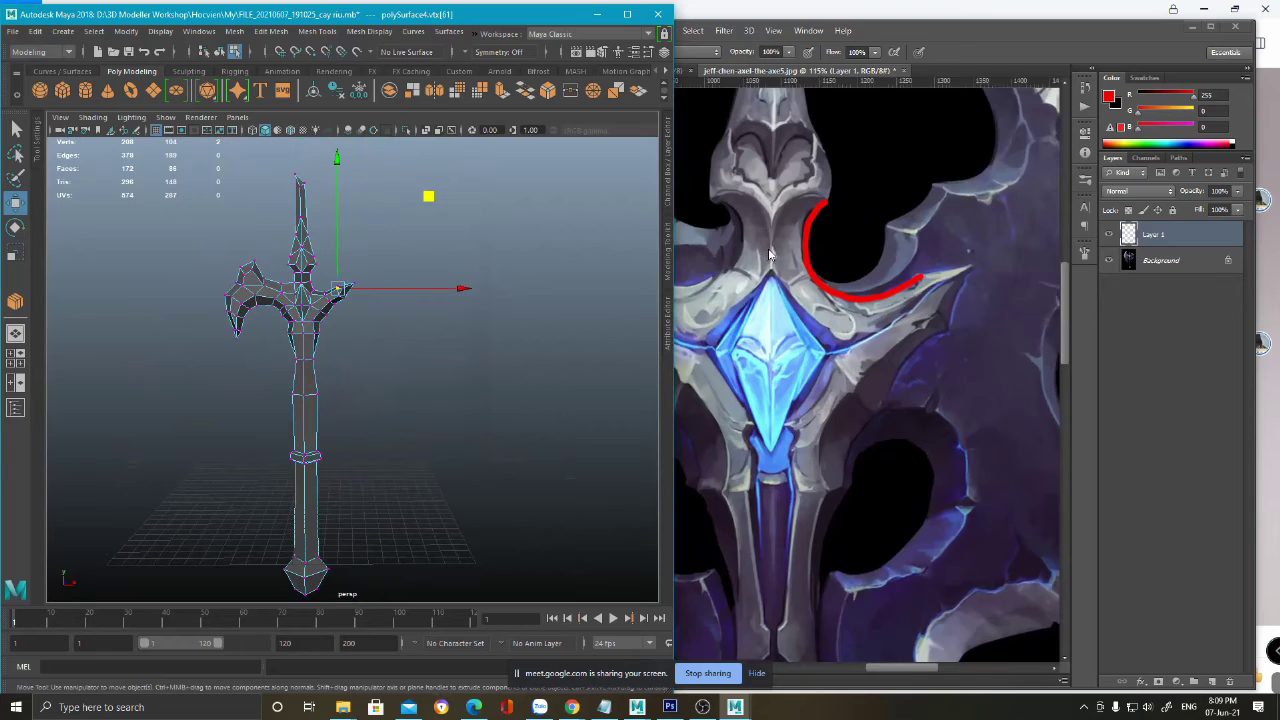
pyautogui.keyDown('alt'); pyautogui.scroll(-3, 770, 255); pyautogui.keyUp('alt')
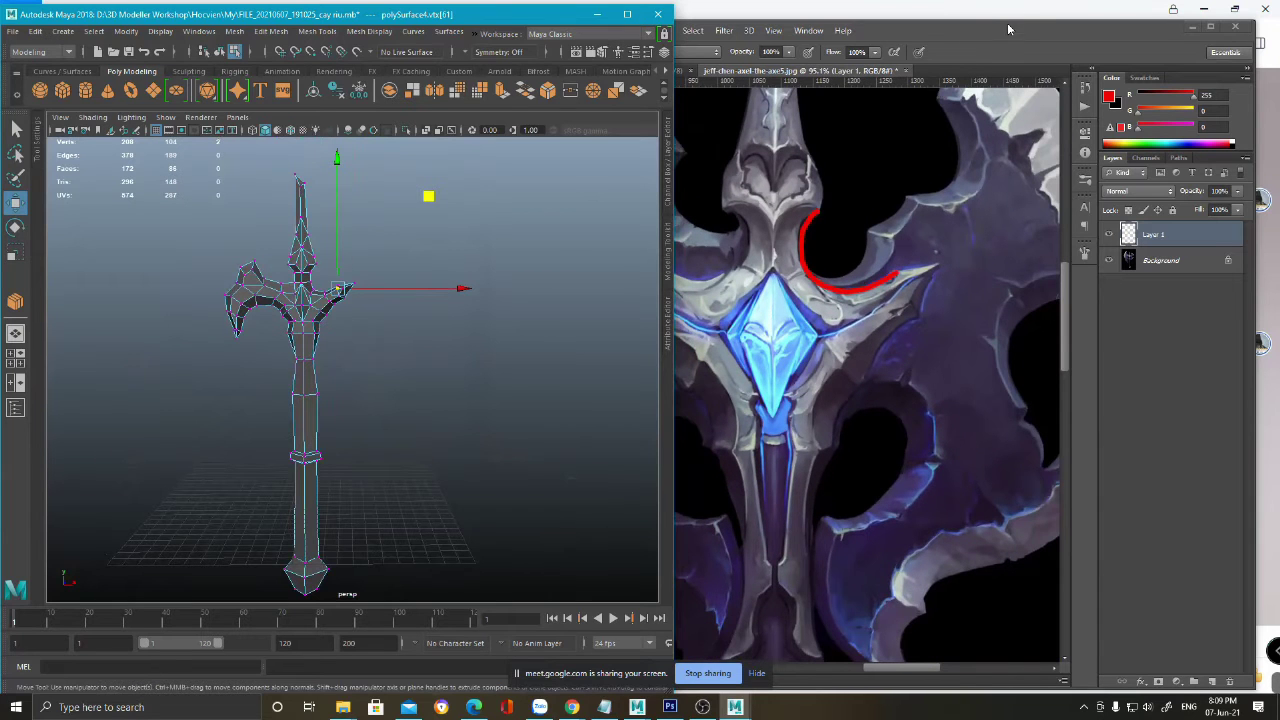
pyautogui.click(1008, 29)
pyautogui.moveTo(758, 244); pyautogui.dragTo(858, 284)
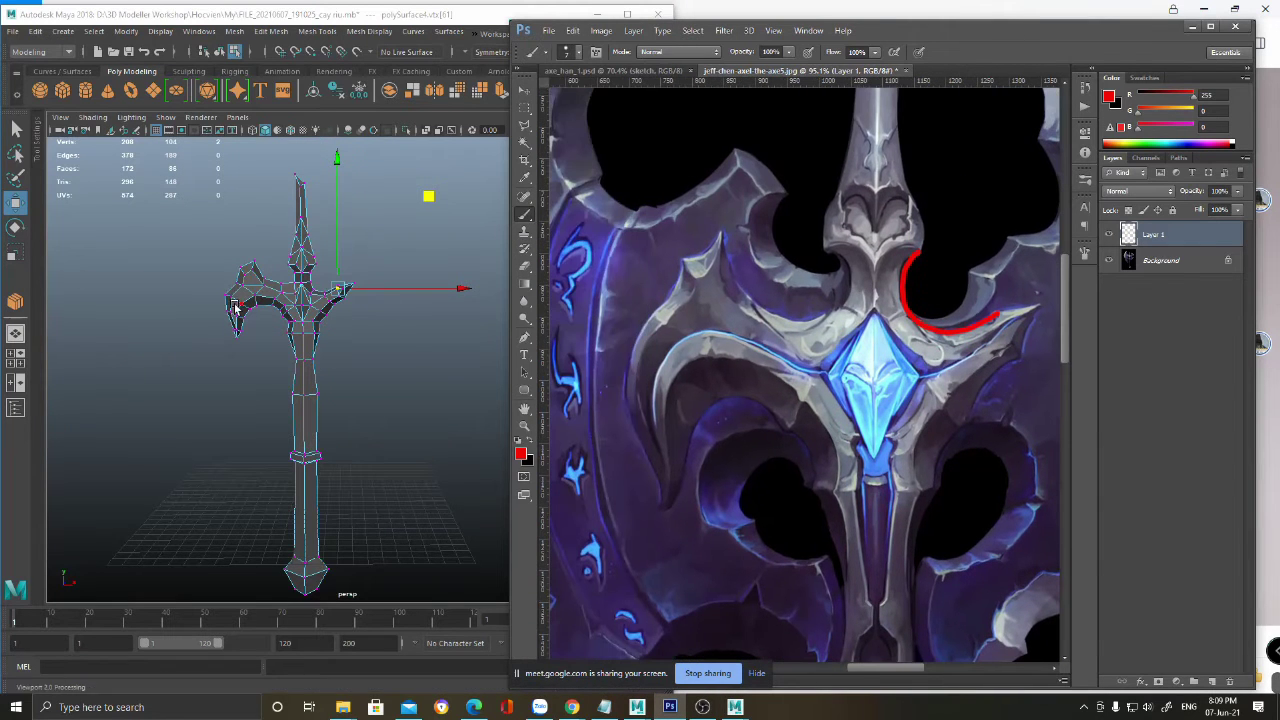
pyautogui.scroll(5, 300, 273)
pyautogui.click(262, 252)
pyautogui.scroll(-5, 306, 237)
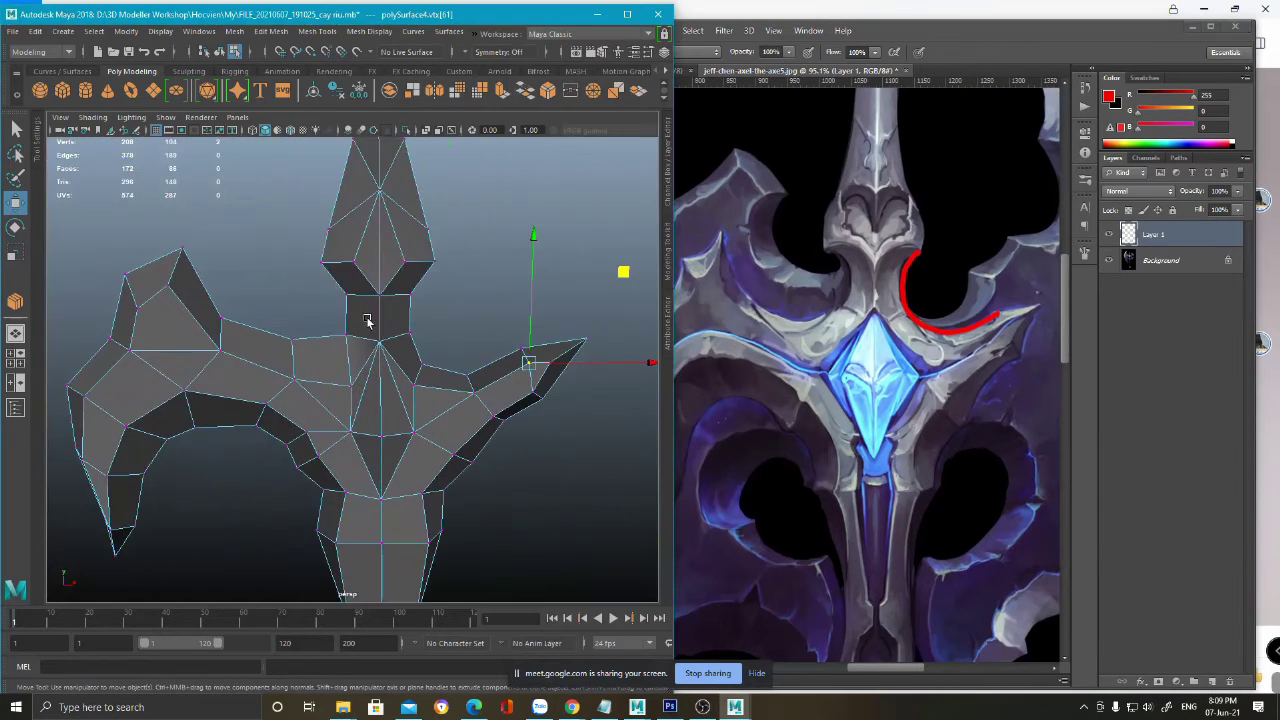
# - Trace the curve from the neck to the left horn in red on the Photoshop reference, and undo the strokes
pyautogui.click(832, 258)
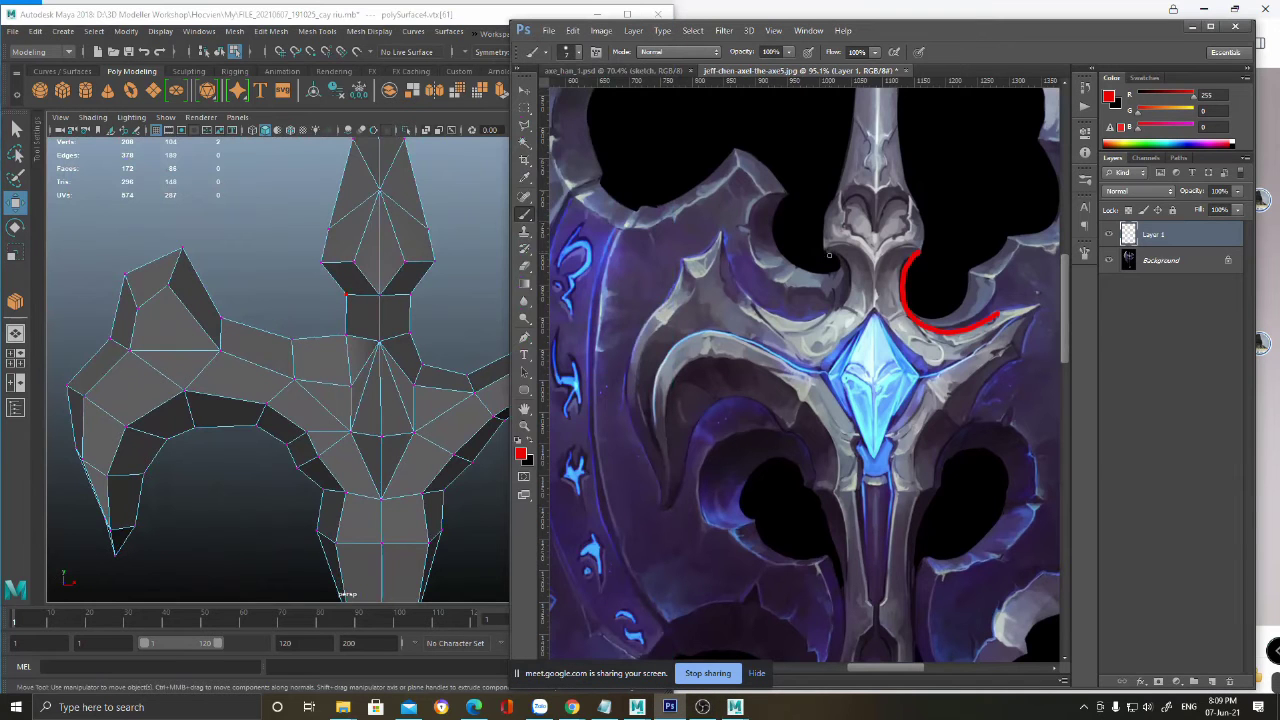
pyautogui.moveTo(838, 306); pyautogui.dragTo(726, 284)
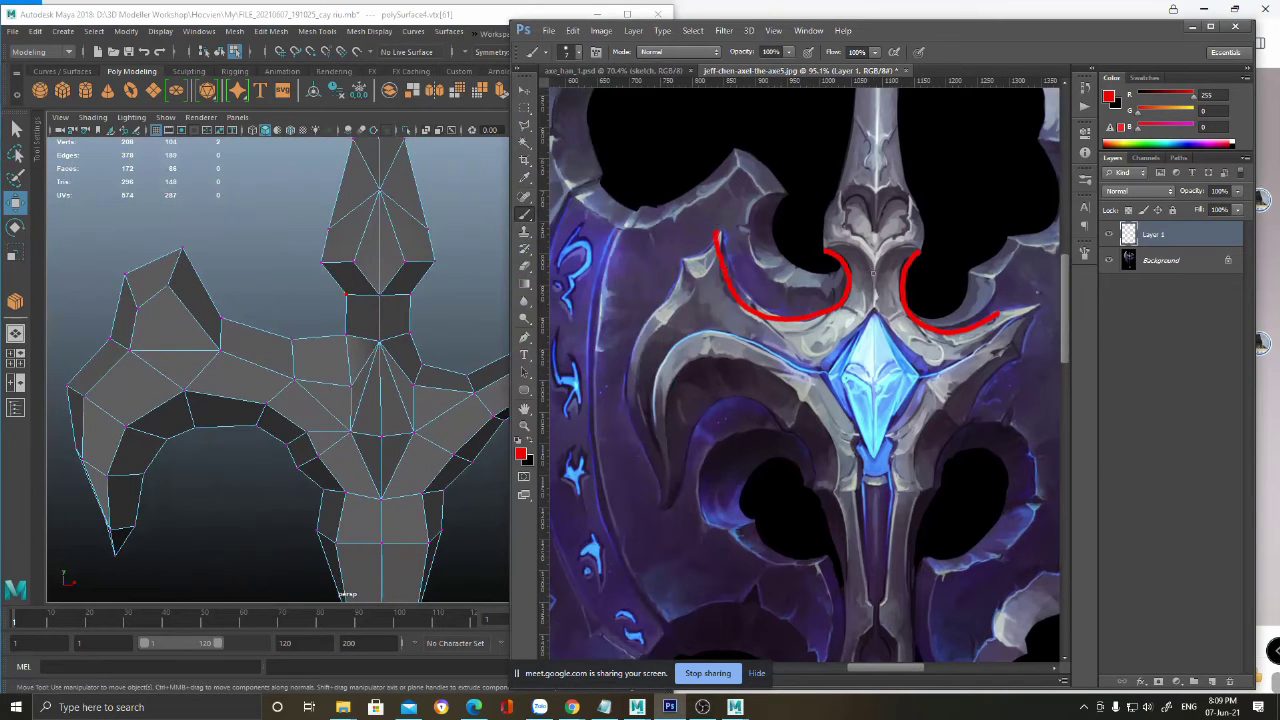
pyautogui.hotkey('ctrl', 'z')
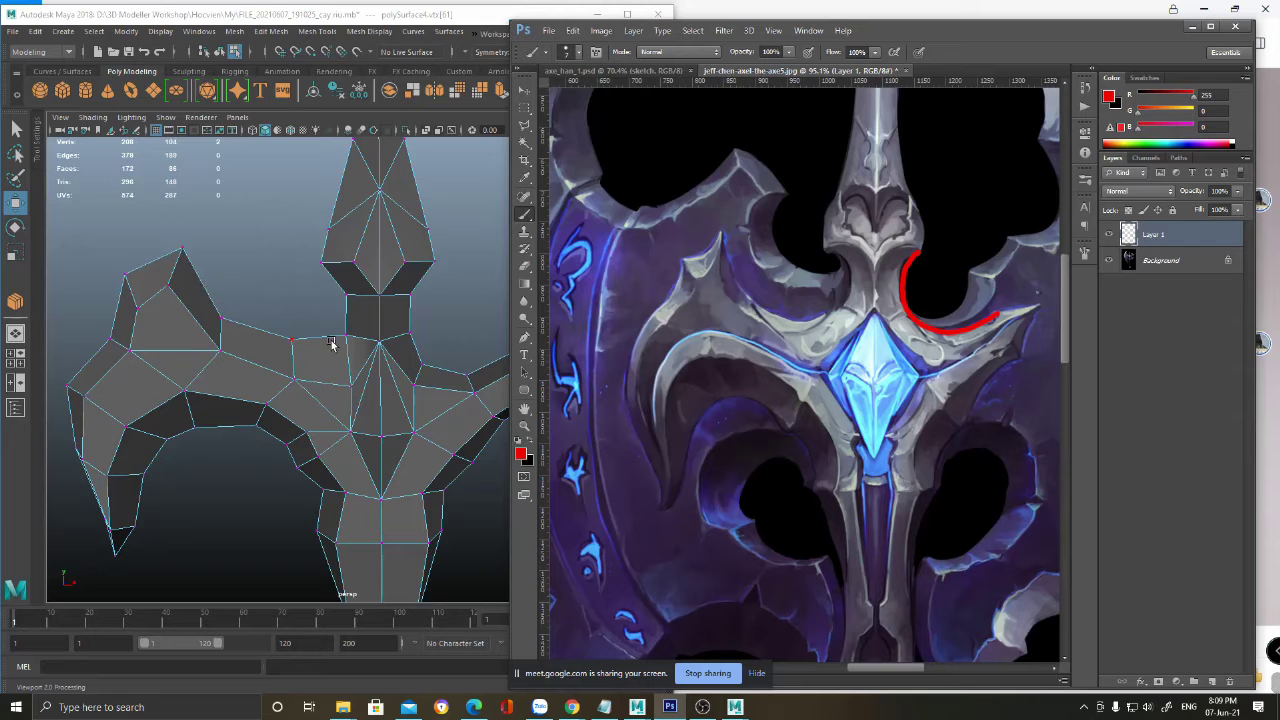
# - Cut a diagonal edge across the left arm beside the neck in Maya and delete the neighbouring vertical edge
pyautogui.keyDown('alt'); pyautogui.moveTo(328, 366); pyautogui.dragTo(308, 418, button='middle'); pyautogui.keyUp('alt')
pyautogui.scroll(2, 308, 418)
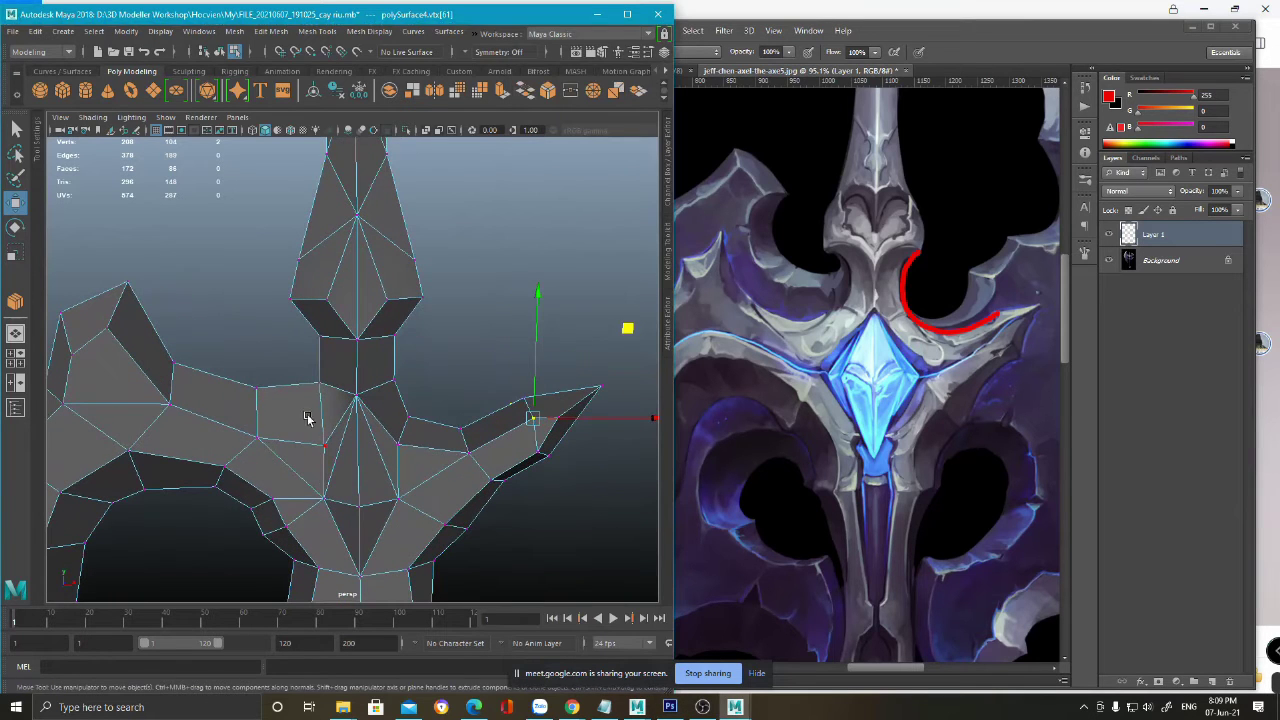
pyautogui.keyDown('shift'); pyautogui.moveTo(303, 408); pyautogui.dragTo(231, 400, button='right'); pyautogui.keyUp('shift')
pyautogui.click(323, 439)
pyautogui.press('Return')
pyautogui.press('q')
pyautogui.rightClick(320, 408)
pyautogui.click(320, 286)
pyautogui.click(328, 410)
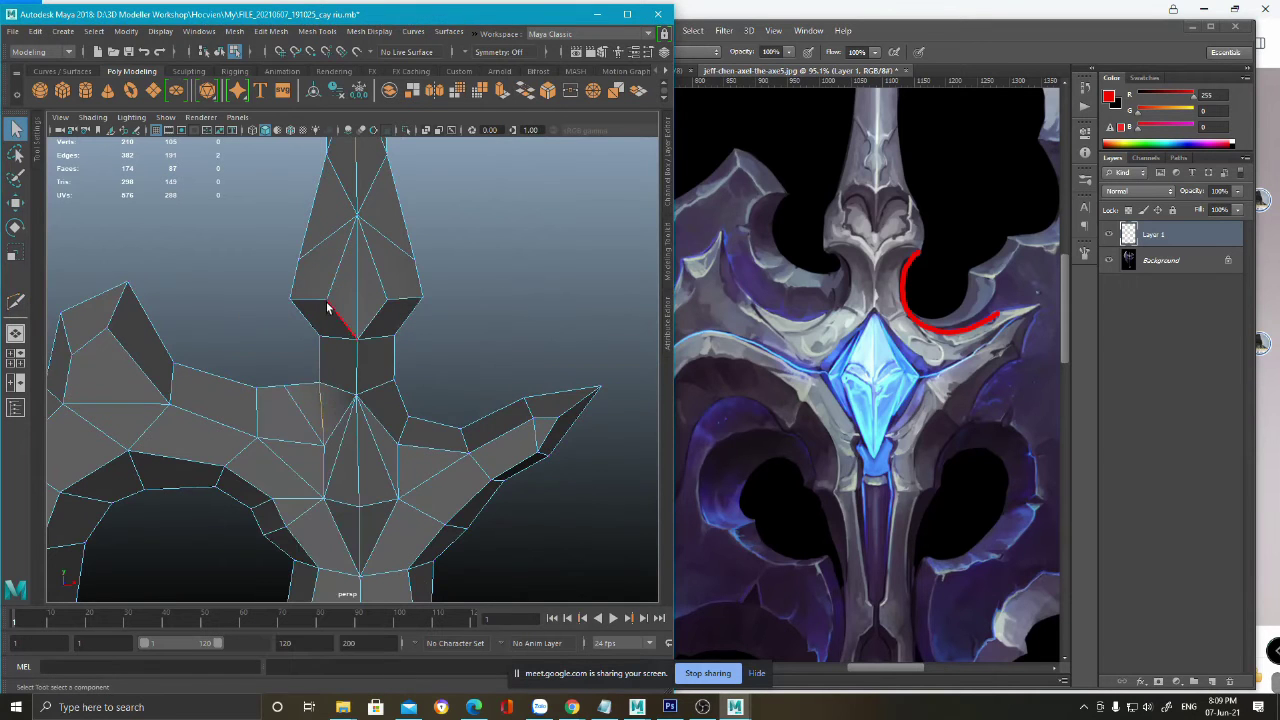
pyautogui.press('Delete')
# - Move the two upper-edge vertices of the left arm beside the neck toward the neck to form a concave transition
pyautogui.press('F9')
pyautogui.click(256, 388)
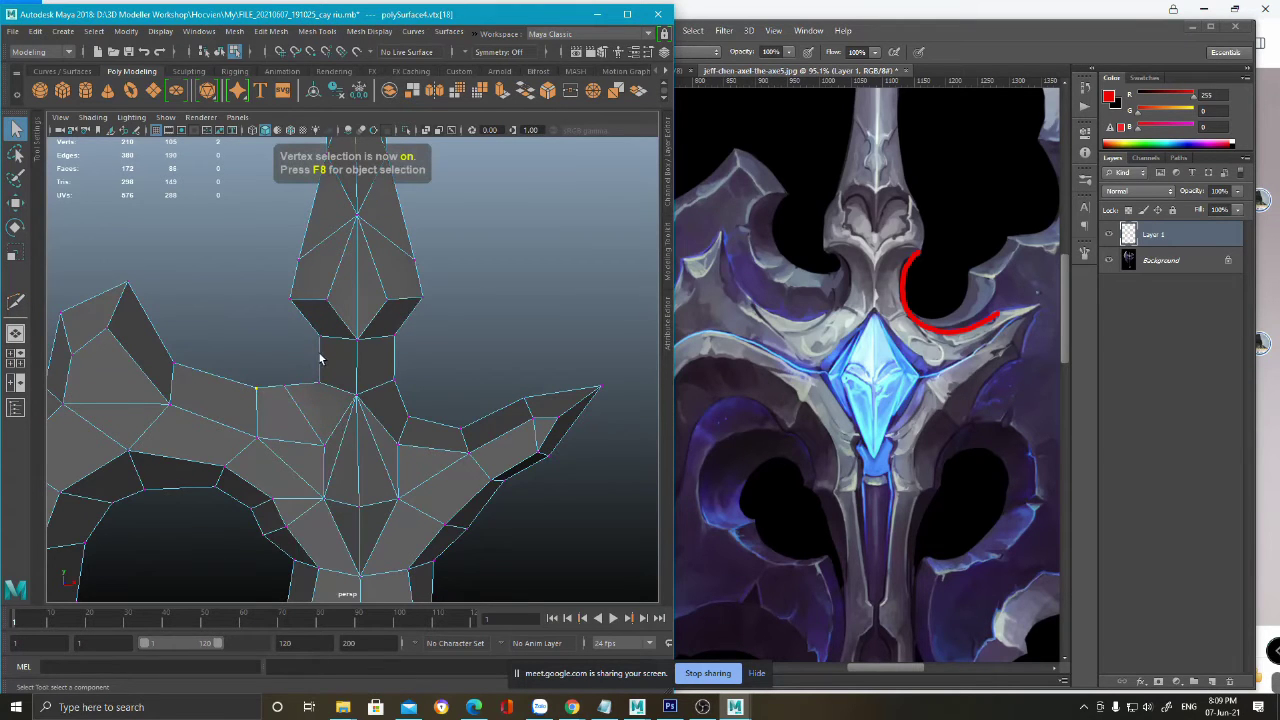
pyautogui.press('w')
pyautogui.moveTo(343, 300); pyautogui.dragTo(385, 321, button='middle')
pyautogui.click(286, 387)
pyautogui.scroll(-3, 215, 573)
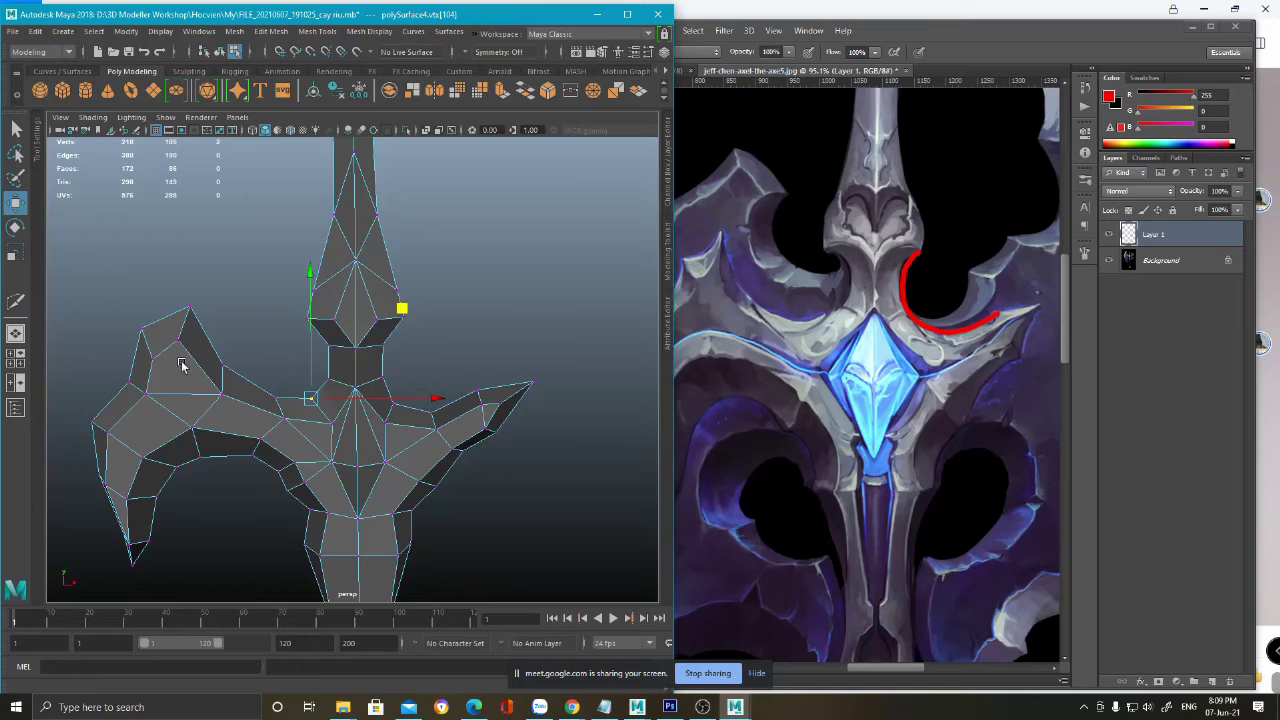
# - Raise the left horn's tip, outer shoulder and front-face vertices to make the horn taller and sharper
pyautogui.click(191, 307)
pyautogui.keyDown('alt'); pyautogui.moveTo(265, 280); pyautogui.dragTo(275, 203); pyautogui.keyUp('alt')
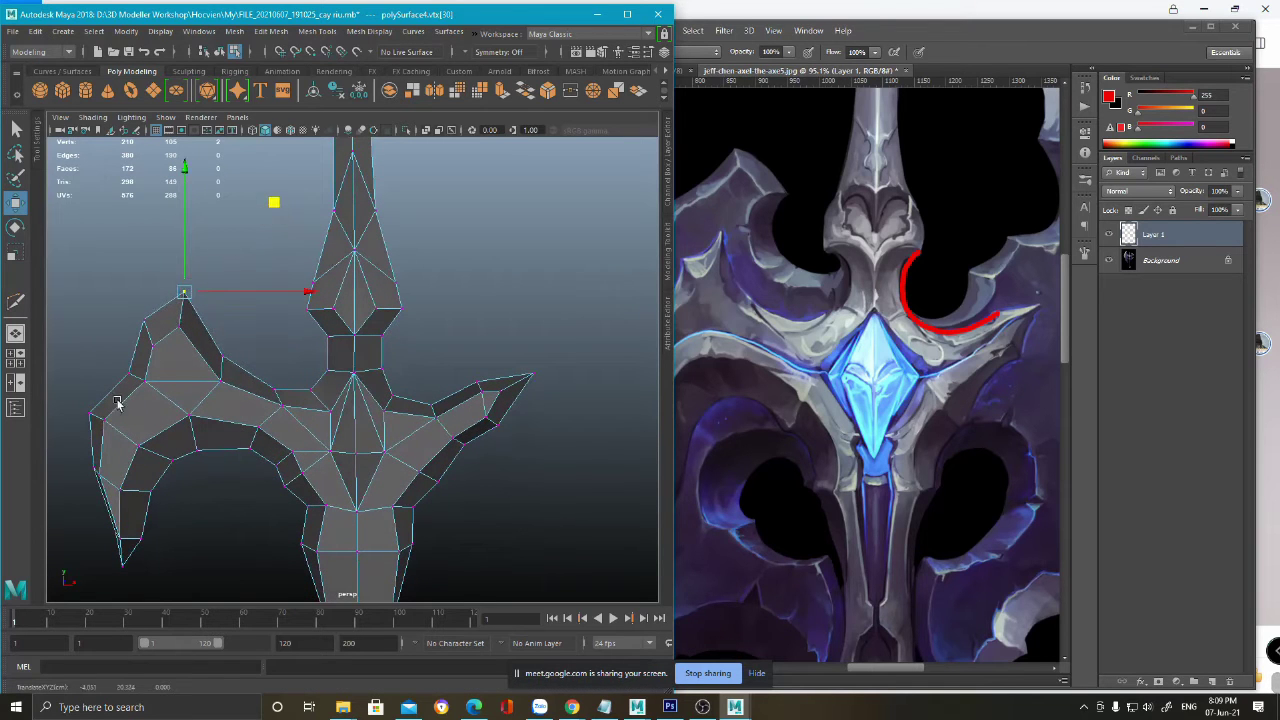
pyautogui.keyDown('alt'); pyautogui.moveTo(117, 402); pyautogui.dragTo(204, 361, button='middle'); pyautogui.keyUp('alt')
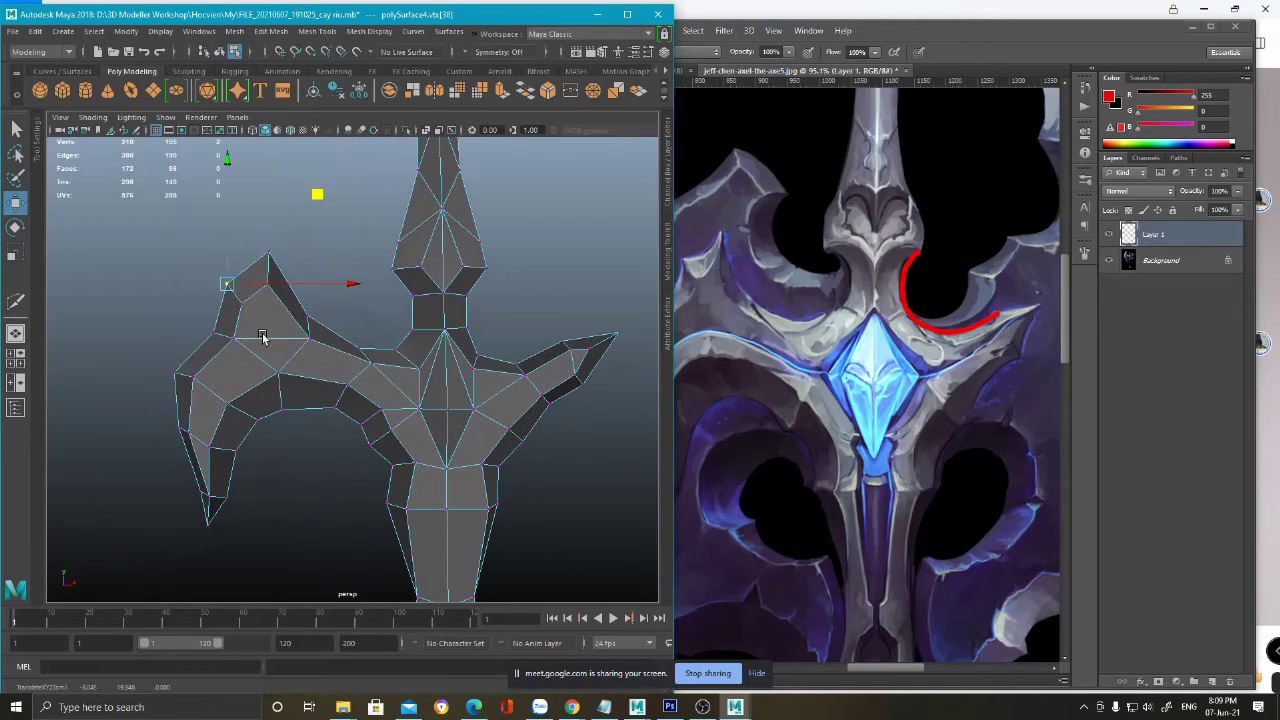
pyautogui.keyDown('alt'); pyautogui.moveTo(263, 333); pyautogui.dragTo(262, 412, button='middle'); pyautogui.keyUp('alt')
pyautogui.scroll(3, 267, 396)
pyautogui.click(225, 378)
pyautogui.moveTo(313, 288); pyautogui.dragTo(317, 261)
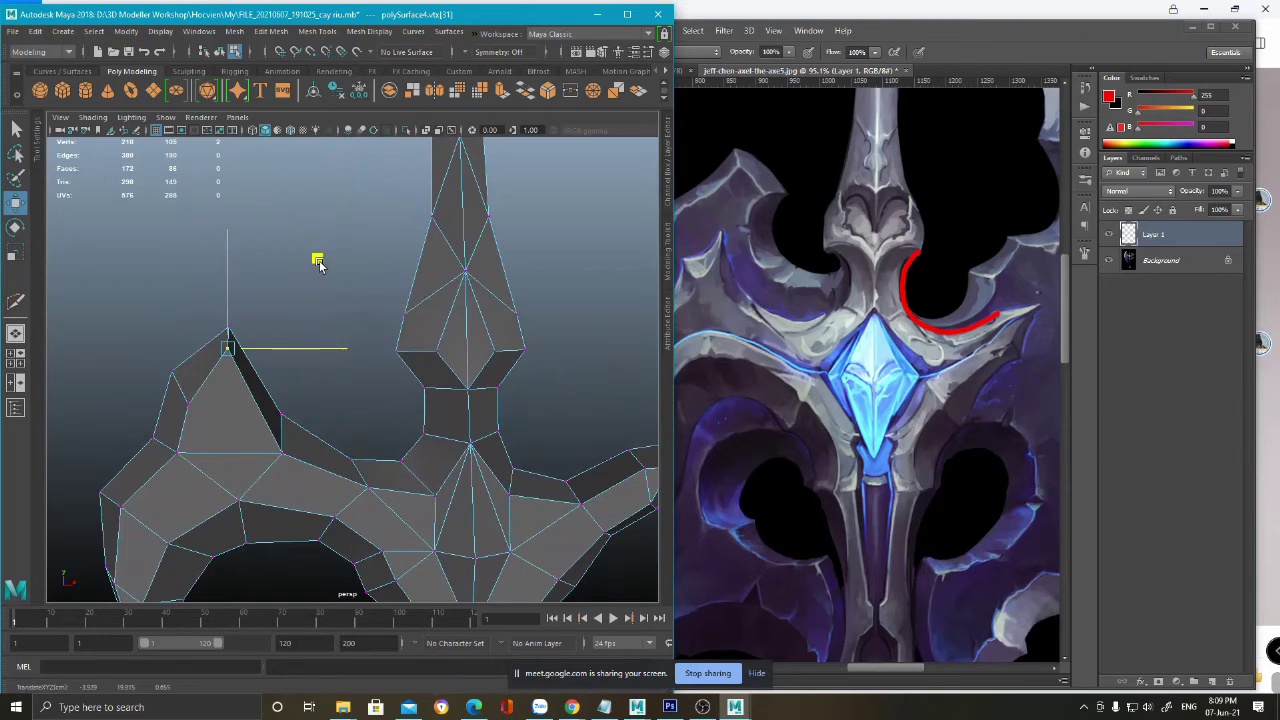
# - Move the front vertices along the left horn's inner slope up and outward to follow the slope's curve
pyautogui.keyDown('alt'); pyautogui.moveTo(320, 262); pyautogui.dragTo(329, 190, button='middle'); pyautogui.keyUp('alt')
pyautogui.click(290, 378)
pyautogui.moveTo(380, 289); pyautogui.dragTo(370, 273)
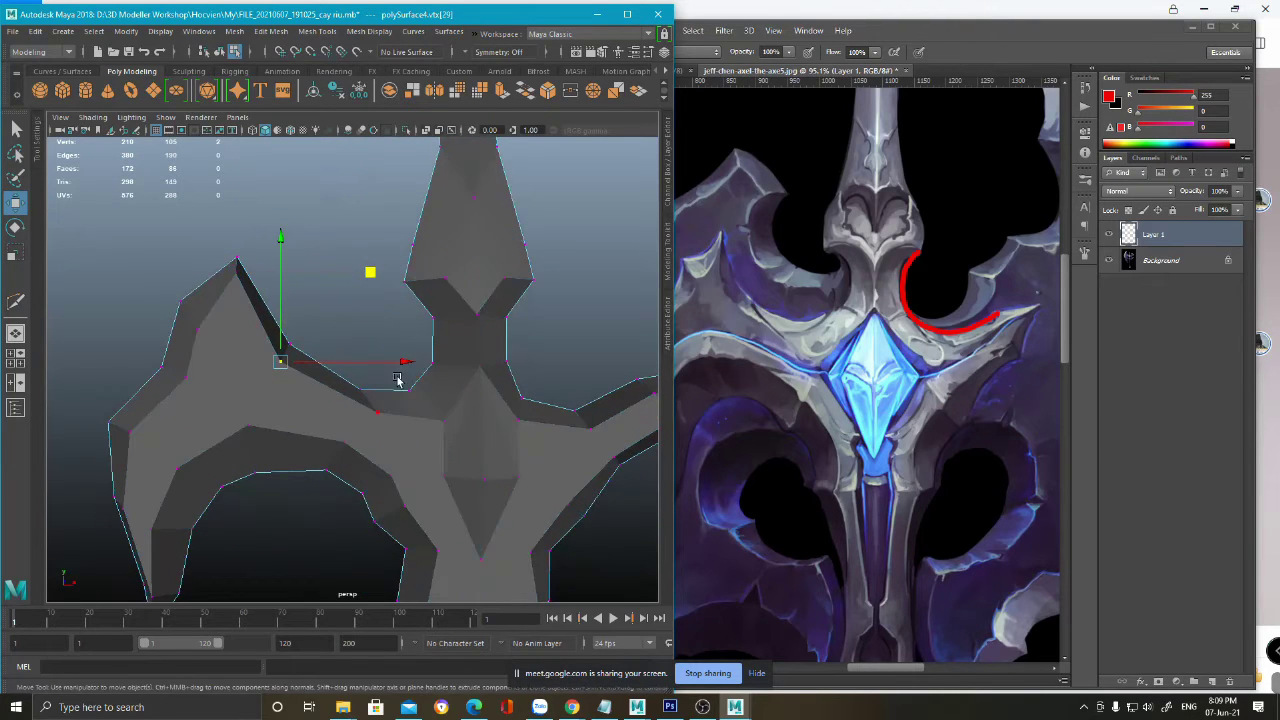
pyautogui.click(376, 414)
pyautogui.moveTo(467, 323); pyautogui.dragTo(449, 312)
pyautogui.keyDown('alt'); pyautogui.moveTo(413, 453); pyautogui.dragTo(286, 456, button='right'); pyautogui.keyUp('alt')
pyautogui.keyDown('alt'); pyautogui.moveTo(334, 543); pyautogui.dragTo(316, 543); pyautogui.keyUp('alt')
pyautogui.scroll(4, 361, 448)
# - Reposition the vertices where the left arm meets the neck and along its upper edge to smooth the curve toward the horn
pyautogui.click(426, 421)
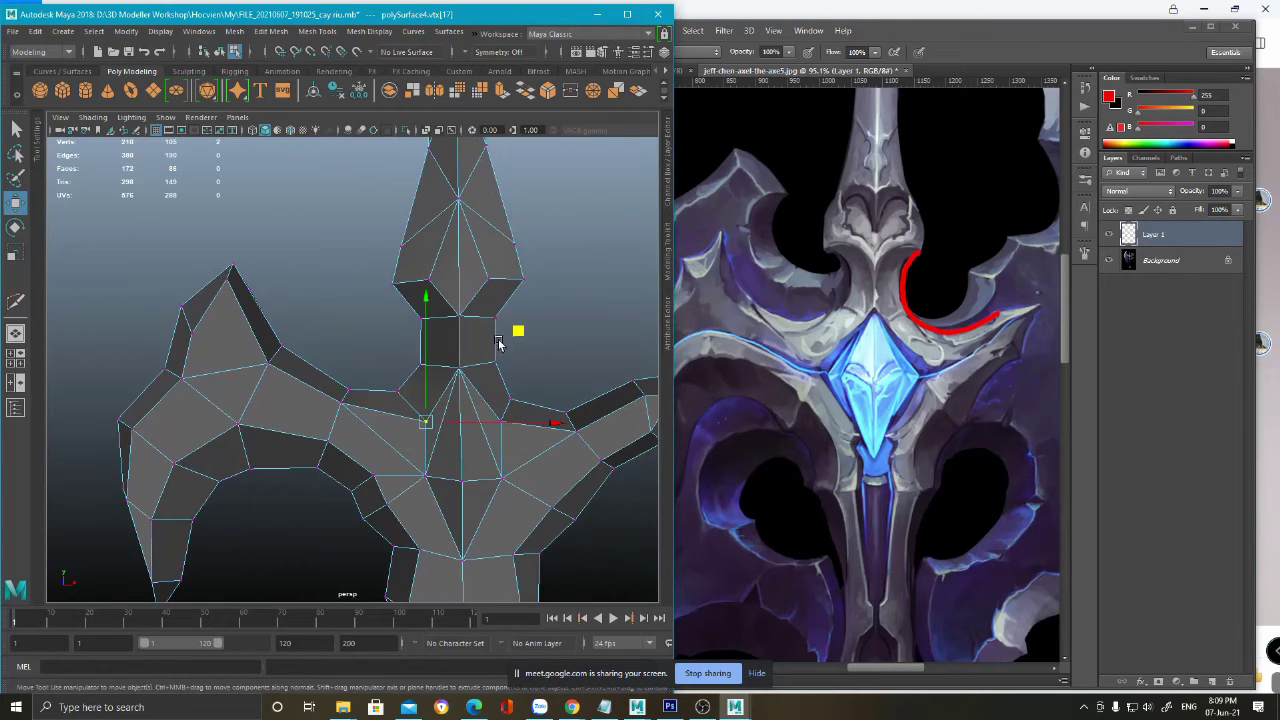
pyautogui.moveTo(517, 333); pyautogui.dragTo(502, 316, button='middle')
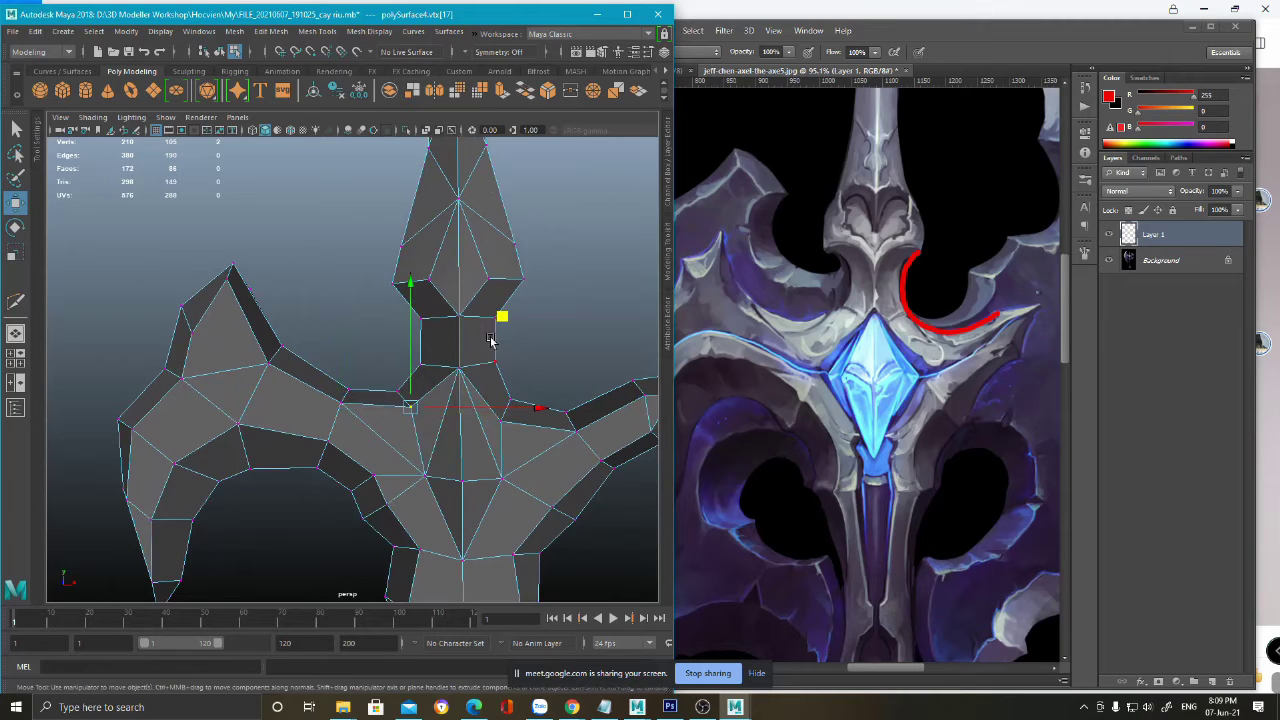
pyautogui.moveTo(502, 316)
pyautogui.mouseDown(button='middle')
pyautogui.moveTo(431, 312)
pyautogui.moveTo(431, 323)
pyautogui.moveTo(490, 303)
pyautogui.mouseUp(button='middle')
pyautogui.click(397, 391)
pyautogui.moveTo(491, 304); pyautogui.dragTo(440, 310)
pyautogui.click(350, 389)
pyautogui.moveTo(440, 310); pyautogui.dragTo(434, 306, button='middle')
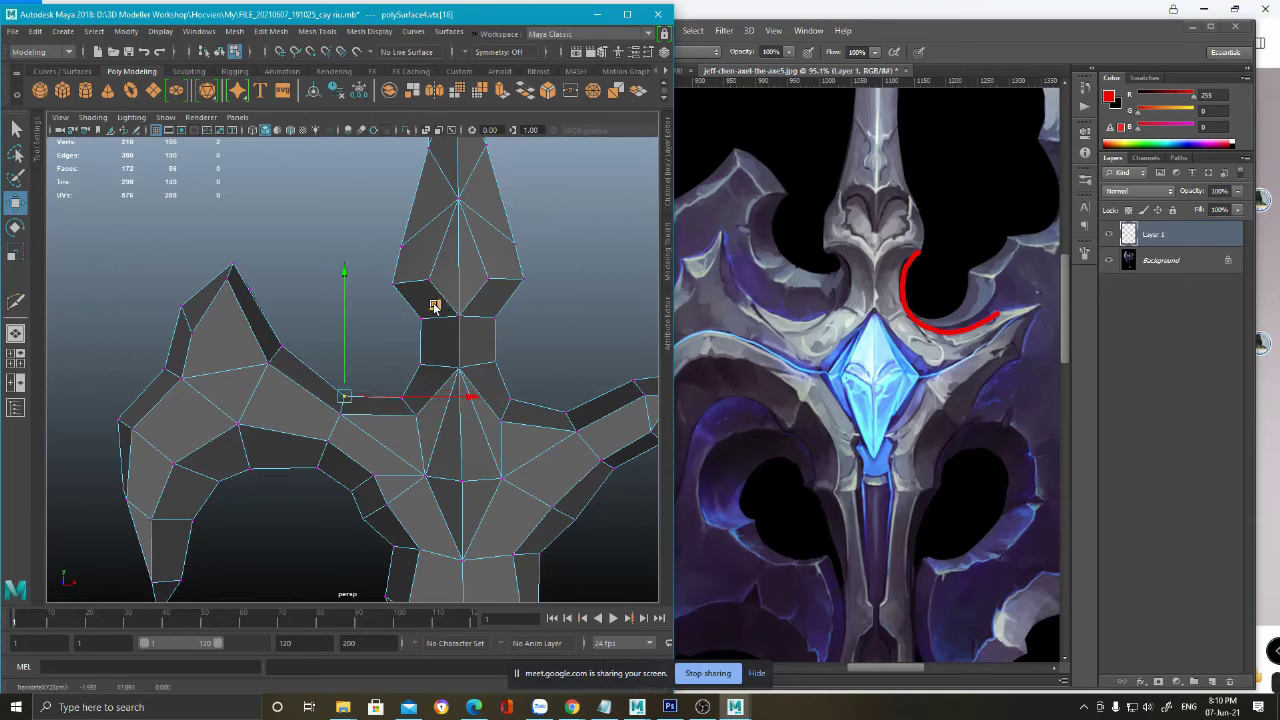
pyautogui.click(281, 347)
pyautogui.moveTo(375, 257); pyautogui.dragTo(374, 260)
# - Move the vertices on both sides of the neck inward to narrow it below the spearhead
pyautogui.click(424, 361)
pyautogui.moveTo(514, 274); pyautogui.dragTo(522, 272)
pyautogui.click(423, 319)
pyautogui.moveTo(513, 228); pyautogui.dragTo(520, 228)
pyautogui.click(498, 320)
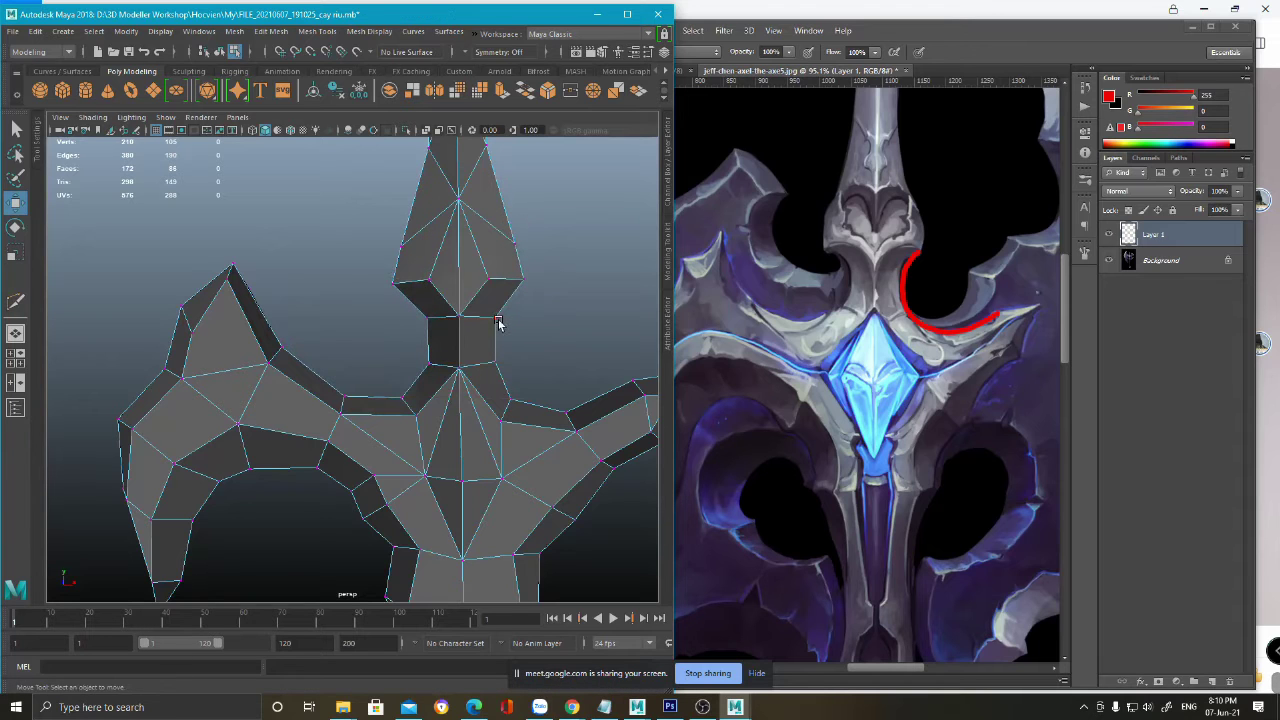
pyautogui.keyDown('shift'); pyautogui.click(500, 366); pyautogui.keyUp('shift')
pyautogui.moveTo(590, 248); pyautogui.dragTo(583, 249)
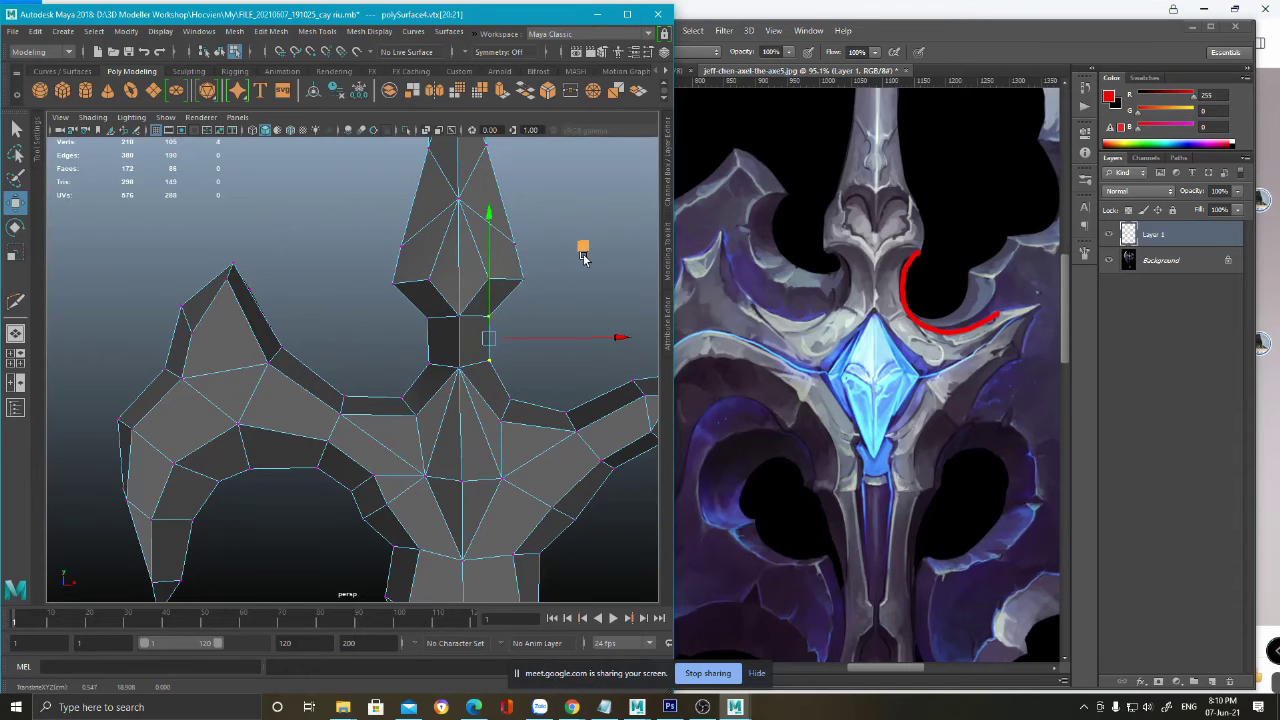
# - Review the whole axe model in Maya and examine the handle proportions in the Photoshop reference
pyautogui.scroll(-4, 487, 511)
pyautogui.keyDown('alt'); pyautogui.moveTo(485, 512); pyautogui.dragTo(344, 398, button='right'); pyautogui.keyUp('alt')
pyautogui.click(316, 334)
pyautogui.keyDown('alt'); pyautogui.moveTo(191, 452); pyautogui.dragTo(249, 494, button='right'); pyautogui.keyUp('alt')
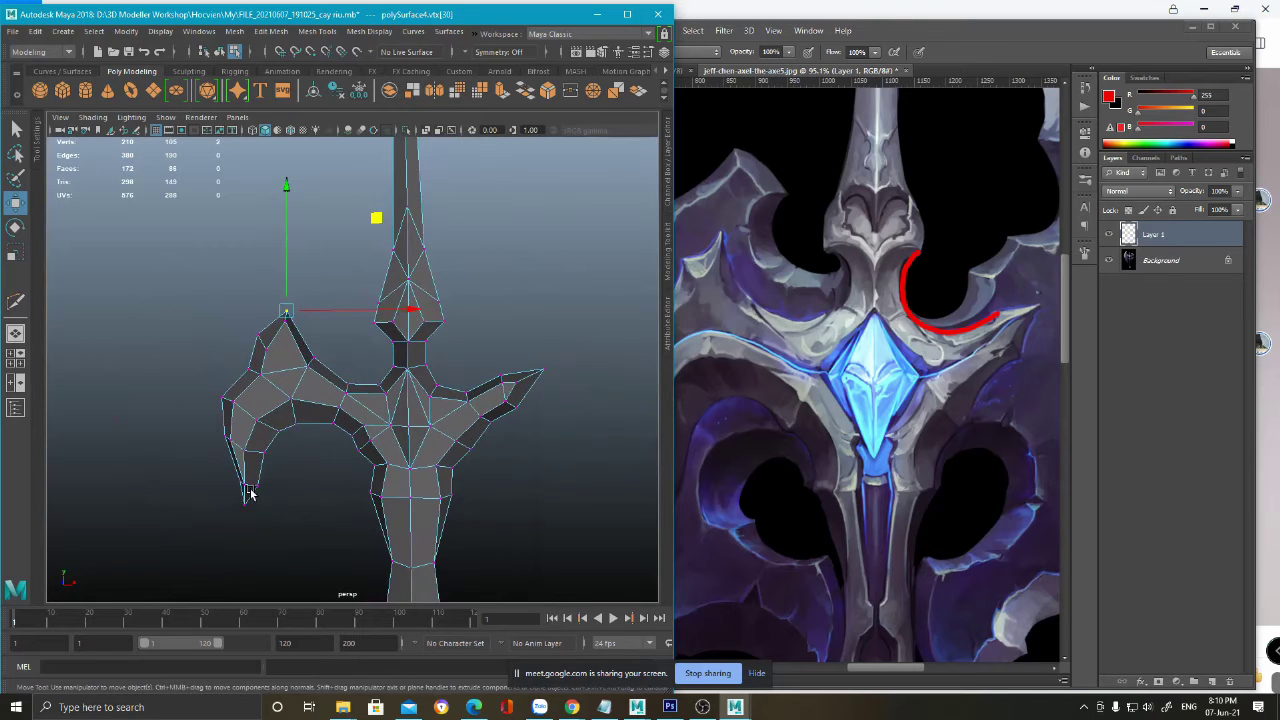
pyautogui.keyDown('alt'); pyautogui.moveTo(289, 450); pyautogui.dragTo(354, 421, button='middle'); pyautogui.keyUp('alt')
pyautogui.keyDown('alt'); pyautogui.moveTo(352, 420); pyautogui.dragTo(374, 398, button='right'); pyautogui.keyUp('alt')
pyautogui.keyDown('alt'); pyautogui.moveTo(374, 398); pyautogui.dragTo(312, 487); pyautogui.keyUp('alt')
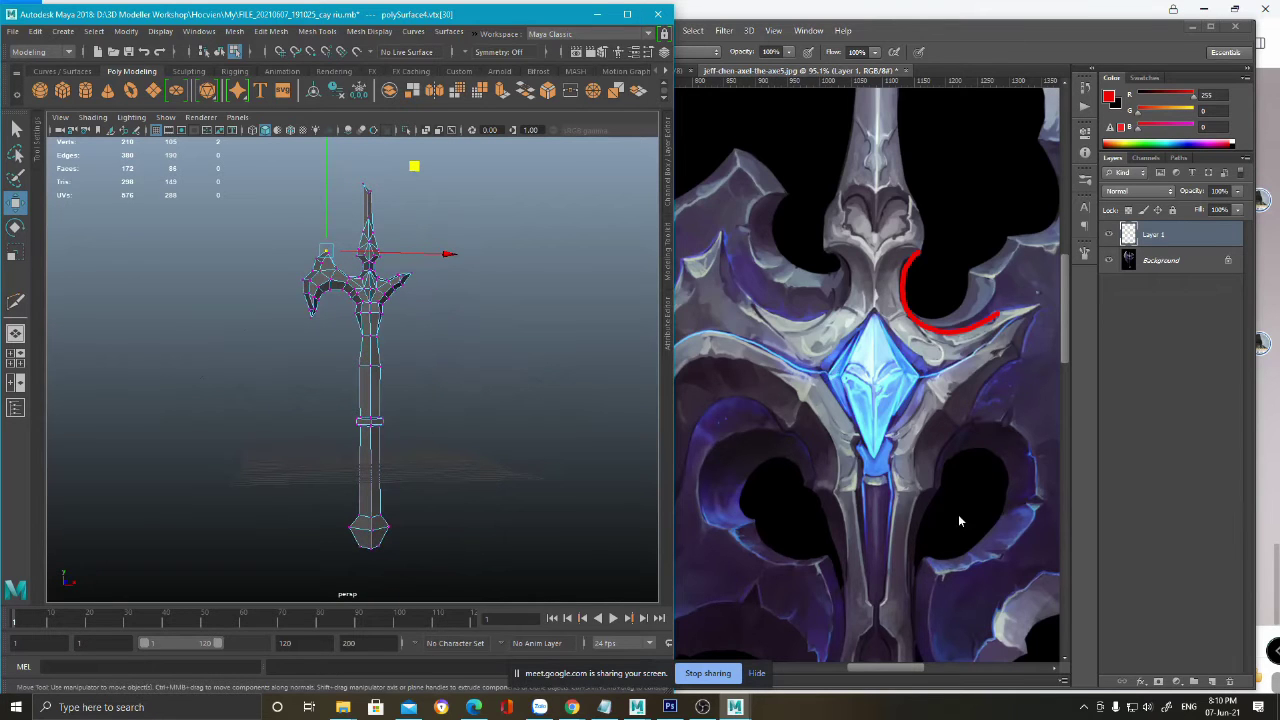
pyautogui.keyDown('alt'); pyautogui.scroll(-5, 958, 520); pyautogui.keyUp('alt')
pyautogui.keyDown('alt'); pyautogui.scroll(3, 955, 541); pyautogui.keyUp('alt')
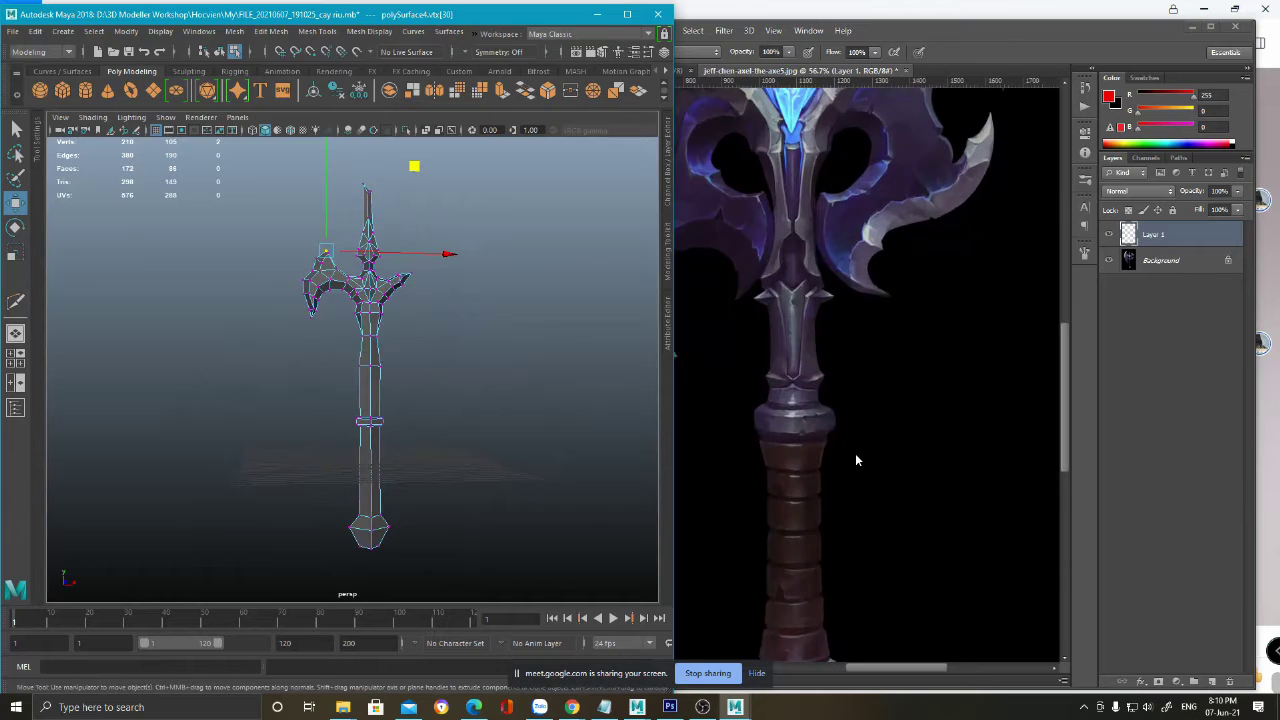
# - Move the vertices from the collar's lower edge through the pommel slightly down to thicken the collar, and save the scene
pyautogui.scroll(3, 360, 400)
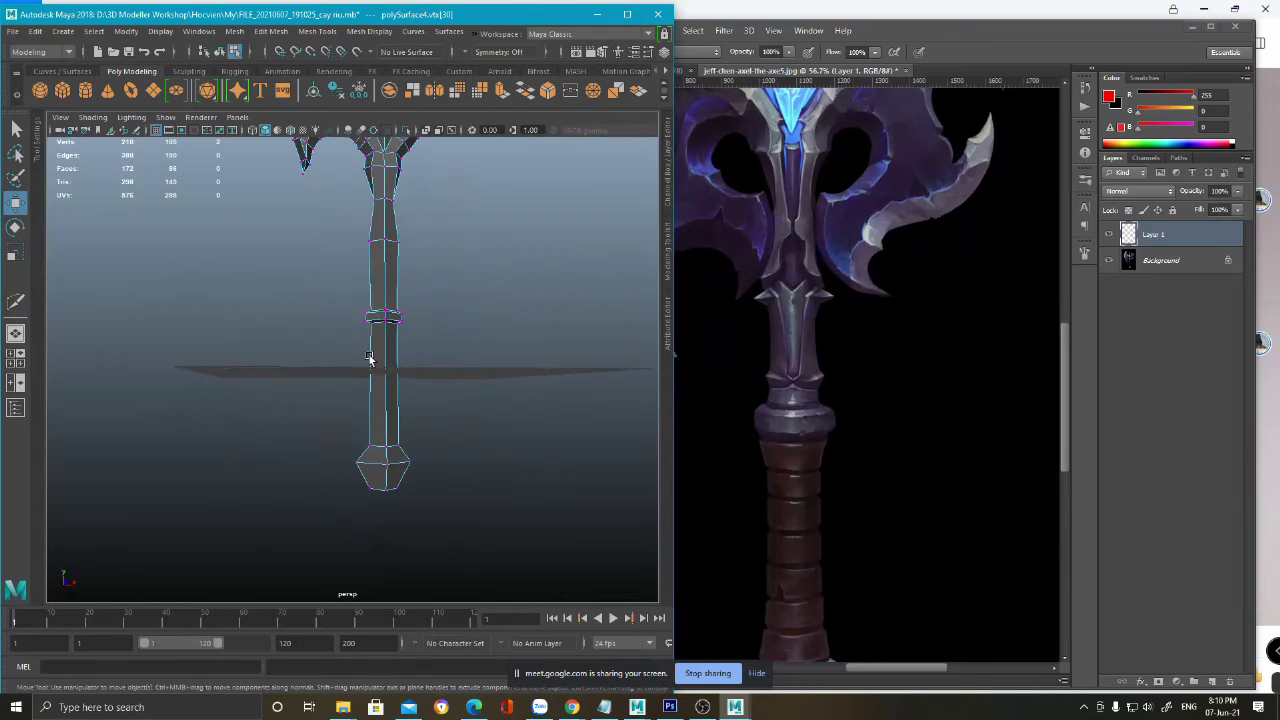
pyautogui.moveTo(354, 326); pyautogui.dragTo(504, 547)
pyautogui.keyDown('alt'); pyautogui.moveTo(431, 336); pyautogui.dragTo(371, 303); pyautogui.keyUp('alt')
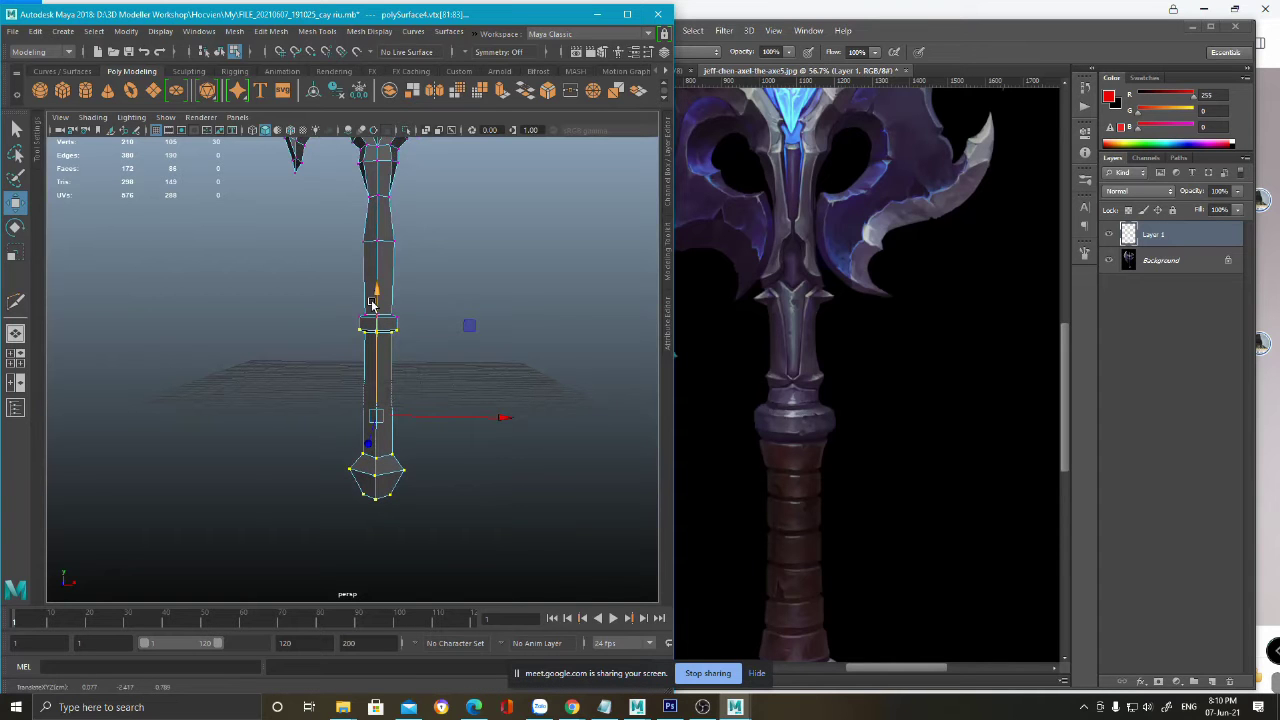
pyautogui.keyDown('alt'); pyautogui.moveTo(426, 333); pyautogui.dragTo(449, 437, button='middle'); pyautogui.keyUp('alt')
pyautogui.keyDown('alt'); pyautogui.moveTo(412, 278); pyautogui.dragTo(494, 372); pyautogui.keyUp('alt')
pyautogui.click(490, 373)
pyautogui.hotkey('ctrl', 's')
# - Examine the painted axe's handle, blades and crossguard in Photoshop against the model seen from an angle in Maya
pyautogui.keyDown('alt'); pyautogui.scroll(-3, 839, 333); pyautogui.keyUp('alt')
pyautogui.click(889, 460)
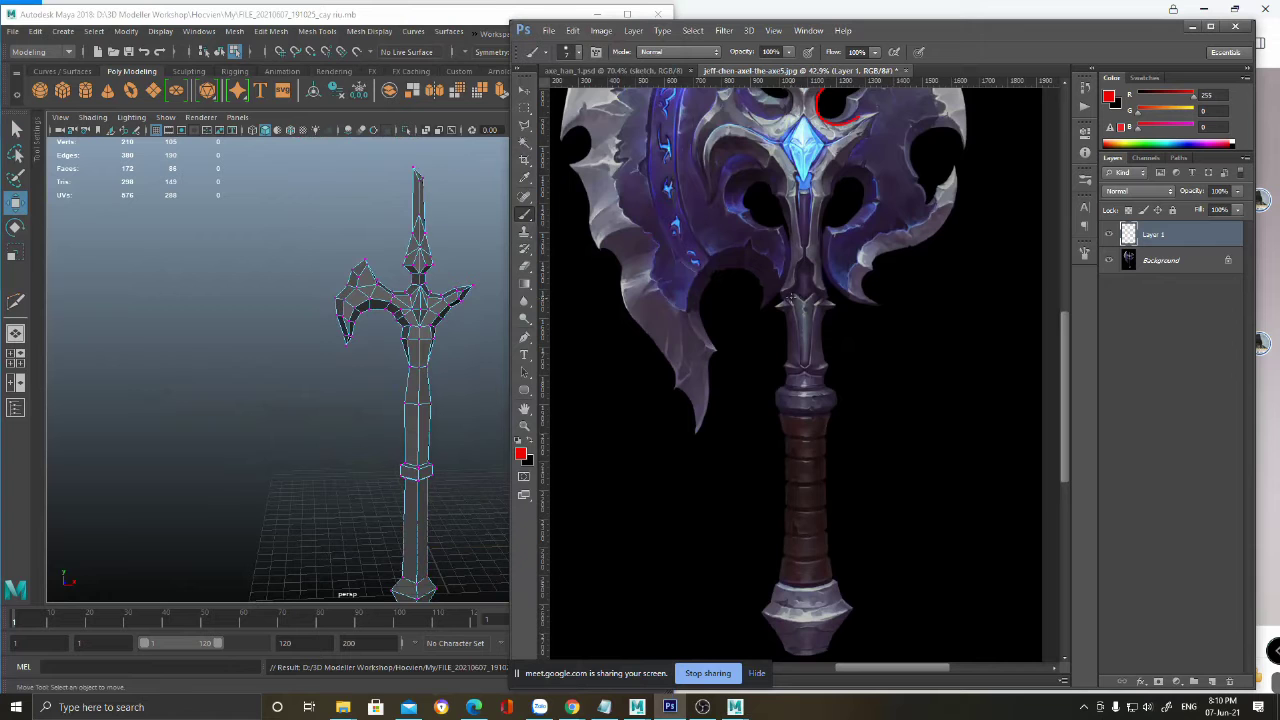
pyautogui.click(431, 352)
pyautogui.keyDown('alt'); pyautogui.moveTo(371, 334); pyautogui.dragTo(448, 378); pyautogui.keyUp('alt')
pyautogui.press('f')
pyautogui.scroll(2, 366, 373)
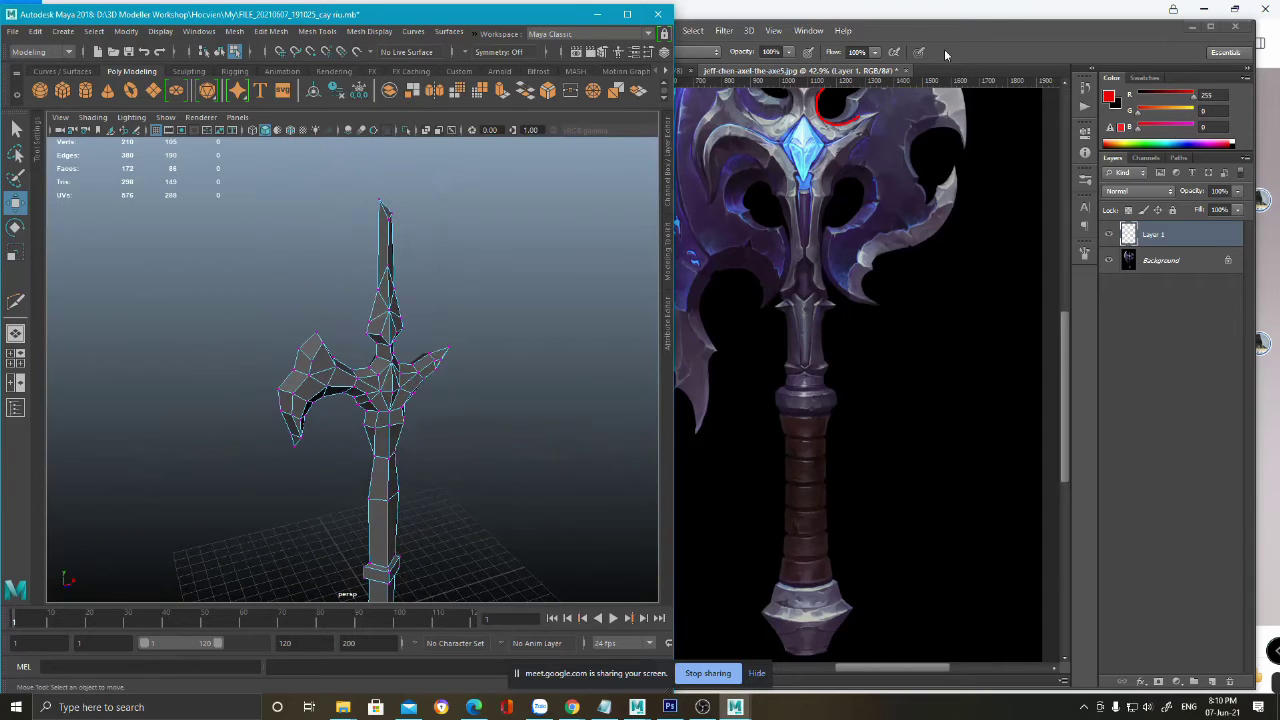
pyautogui.click(961, 41)
pyautogui.moveTo(790, 148); pyautogui.dragTo(825, 296)
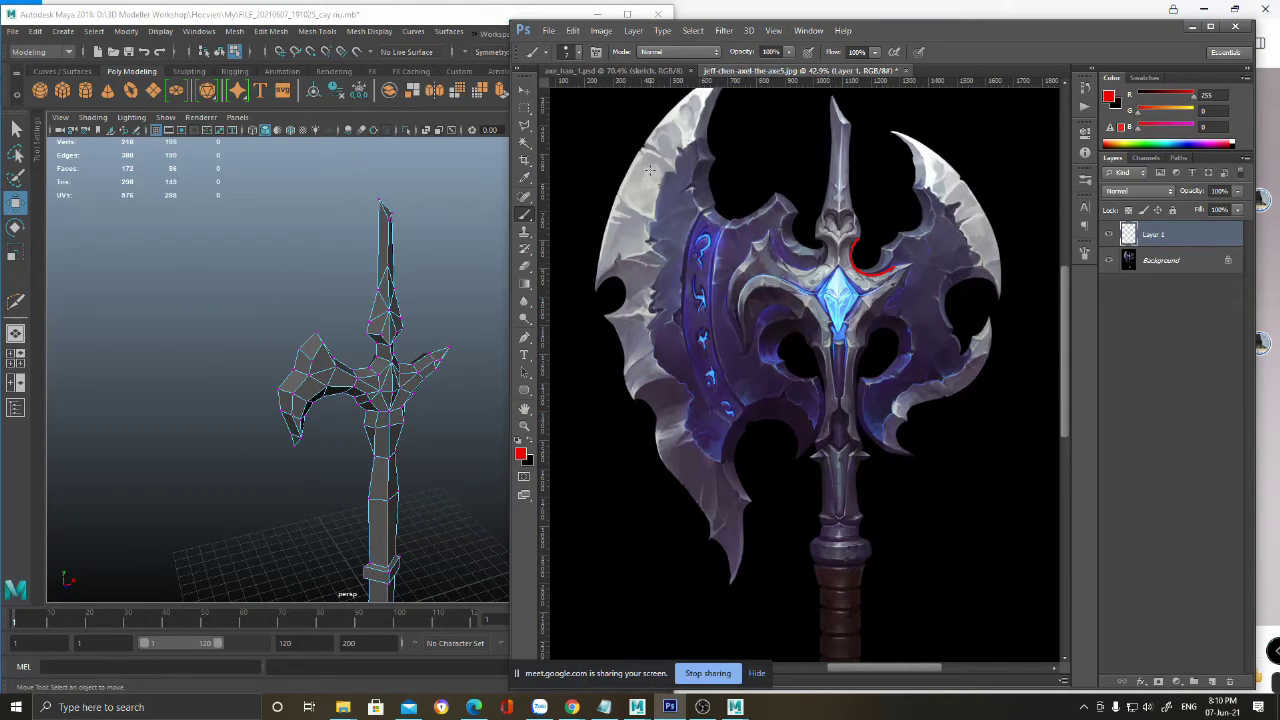
pyautogui.moveTo(716, 176); pyautogui.dragTo(708, 261)
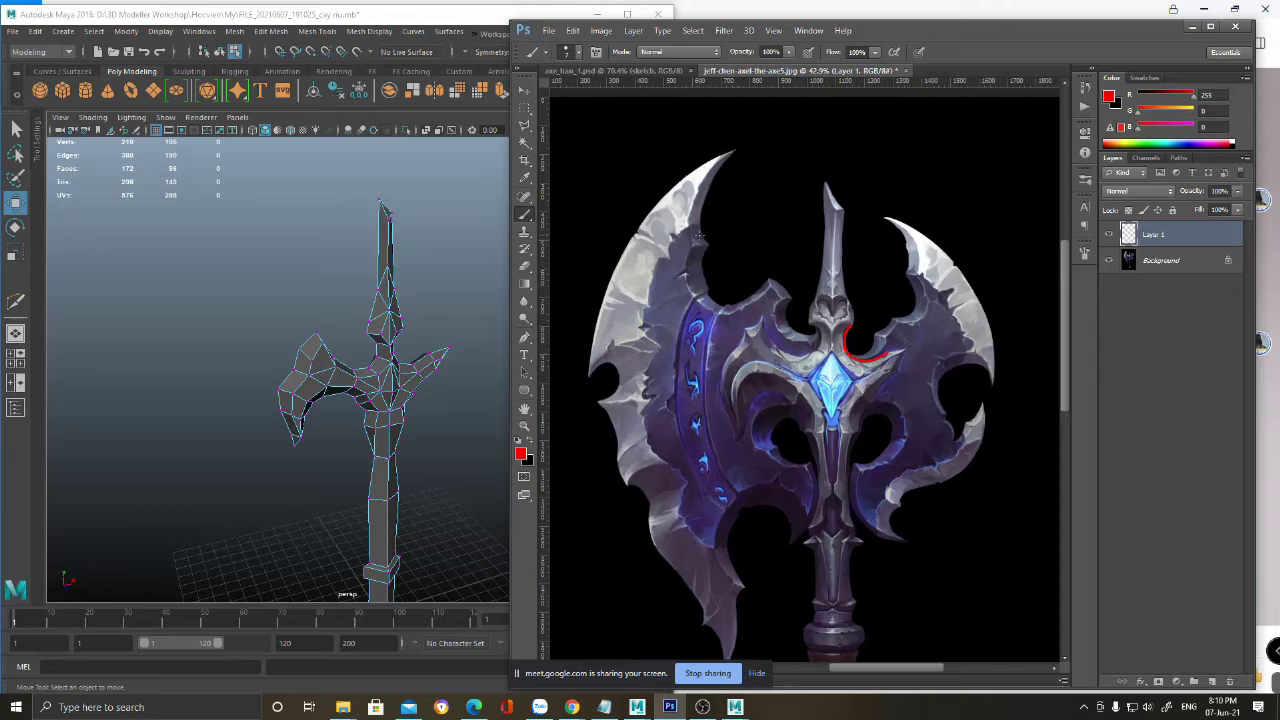
# - Mark the curve left of the neck and the edge around the left hole in red on the Photoshop reference
pyautogui.keyDown('alt'); pyautogui.moveTo(284, 267); pyautogui.dragTo(248, 257); pyautogui.keyUp('alt')
pyautogui.keyDown('alt'); pyautogui.moveTo(250, 241); pyautogui.dragTo(254, 286, button='right'); pyautogui.keyUp('alt')
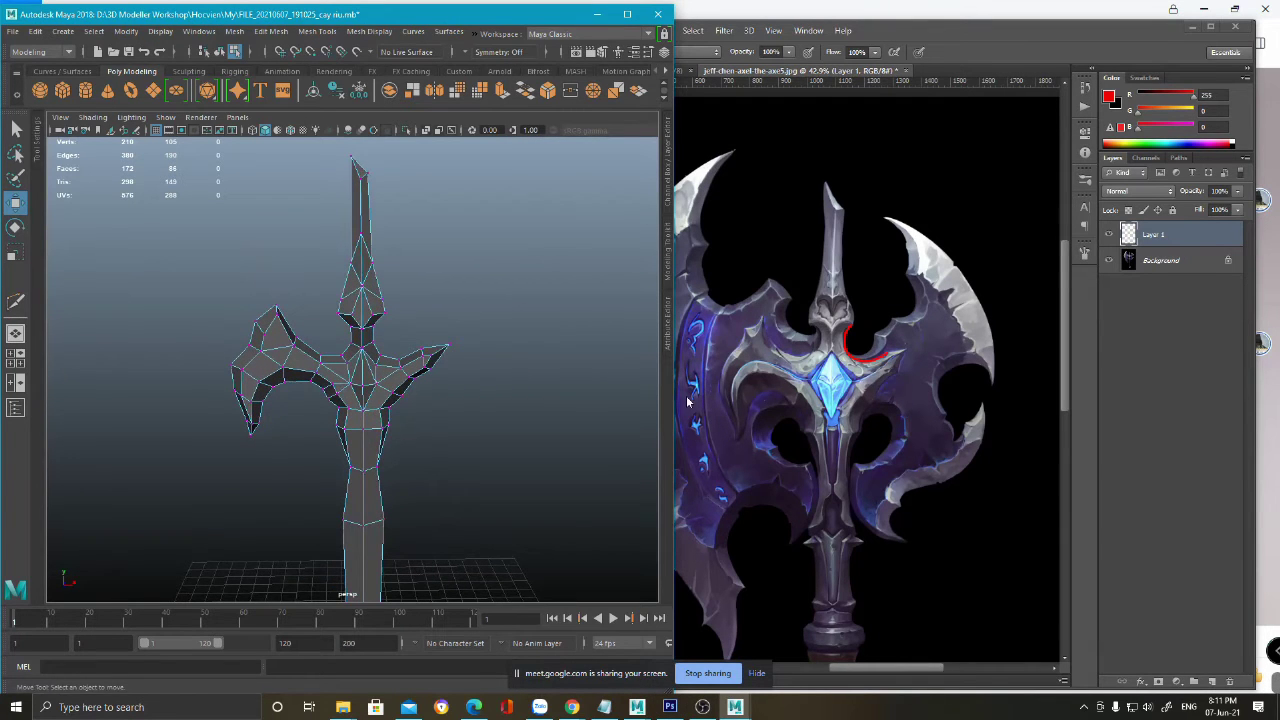
pyautogui.scroll(3, 588, 393)
pyautogui.click(816, 328)
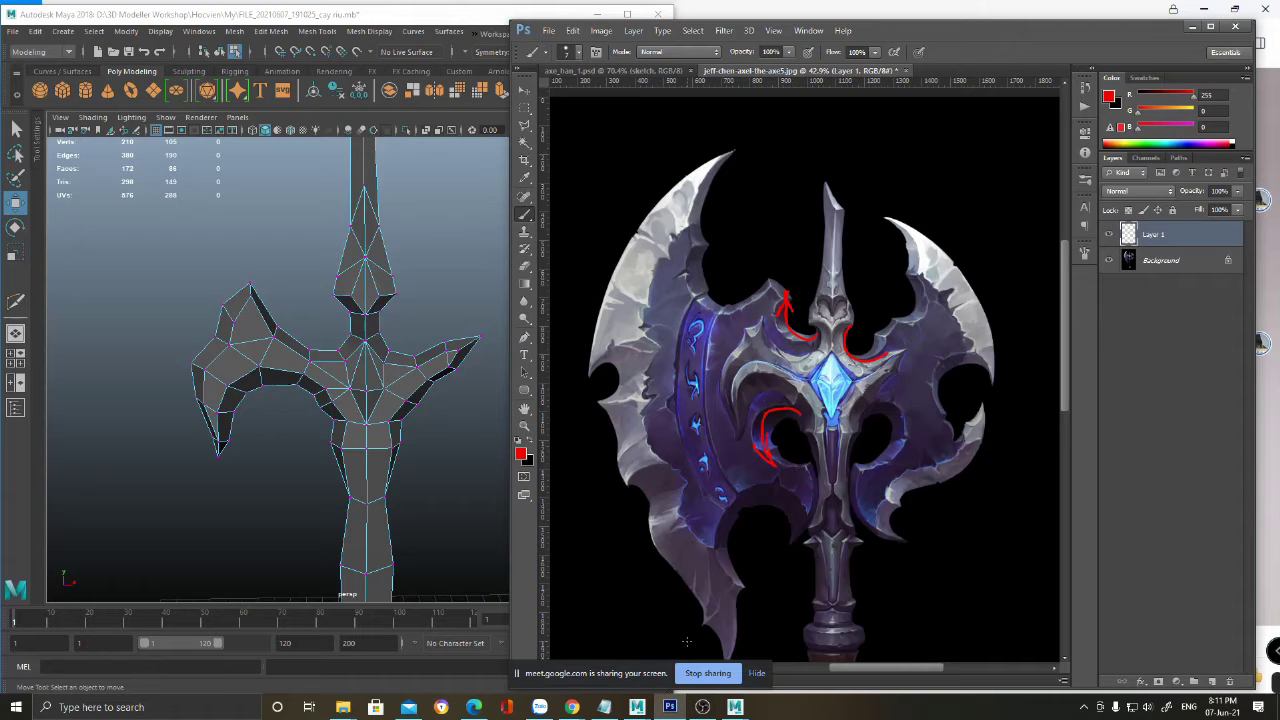
# - Undo the red strokes left of the neck and around the left hole on the Photoshop reference
pyautogui.hotkey('ctrl', 'alt', 'z')
pyautogui.hotkey('ctrl', 'alt', 'z')
pyautogui.hotkey('ctrl', 'alt', 'z')
pyautogui.hotkey('ctrl', 'alt', 'z')
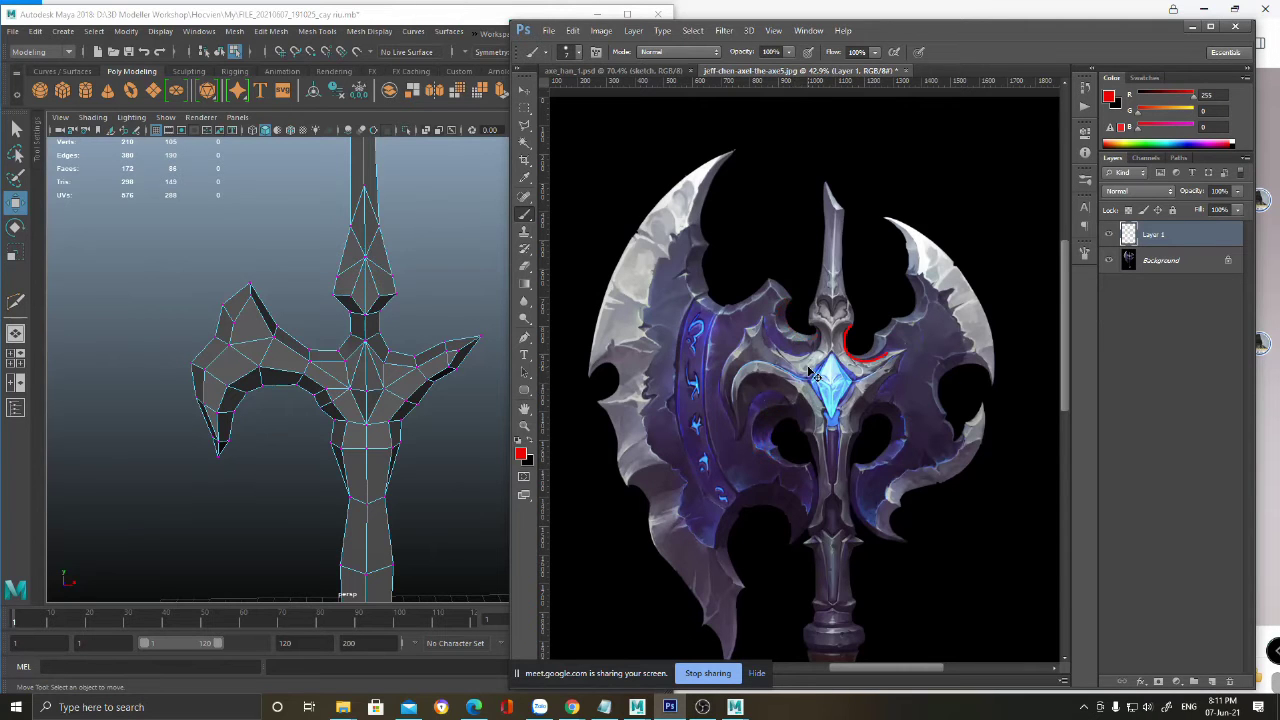
pyautogui.keyDown('alt'); pyautogui.scroll(2, 808, 329); pyautogui.keyUp('alt')
pyautogui.keyDown('alt'); pyautogui.scroll(4, 808, 328); pyautogui.keyUp('alt')
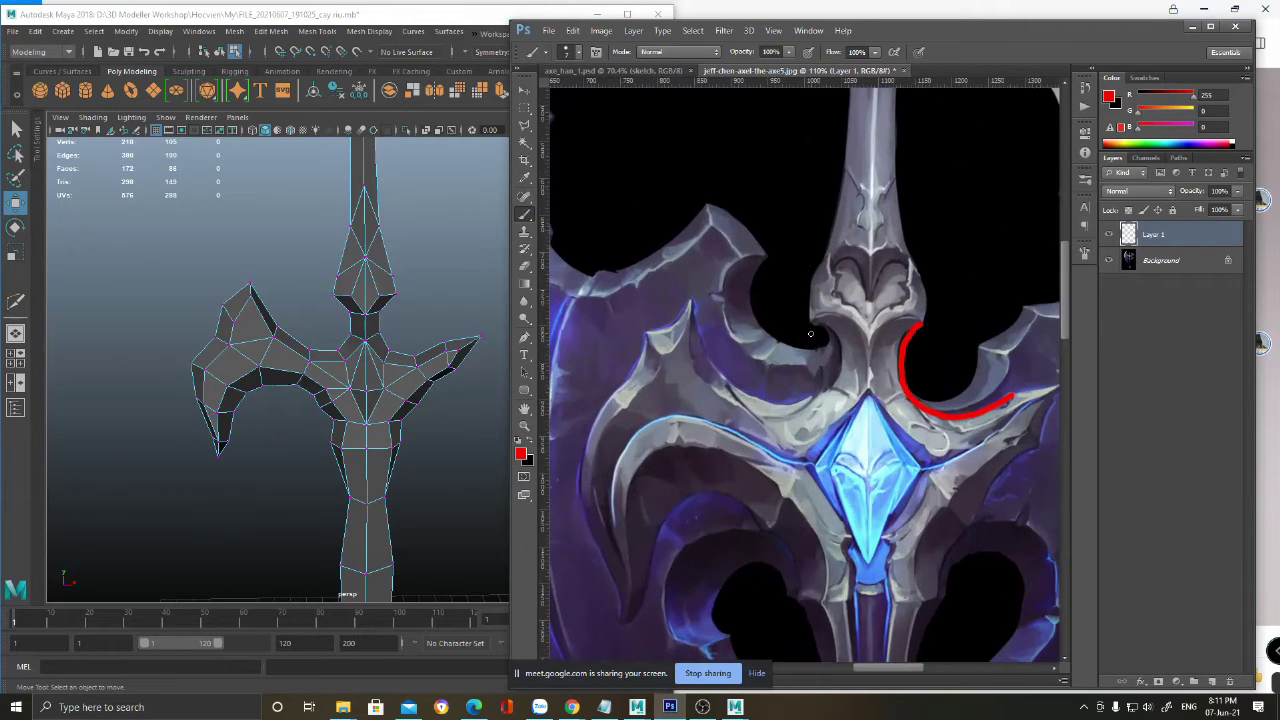
# - In Maya, move the vertices at the notch on the left hook's inner side slightly down and outward, and save the scene
pyautogui.click(291, 401)
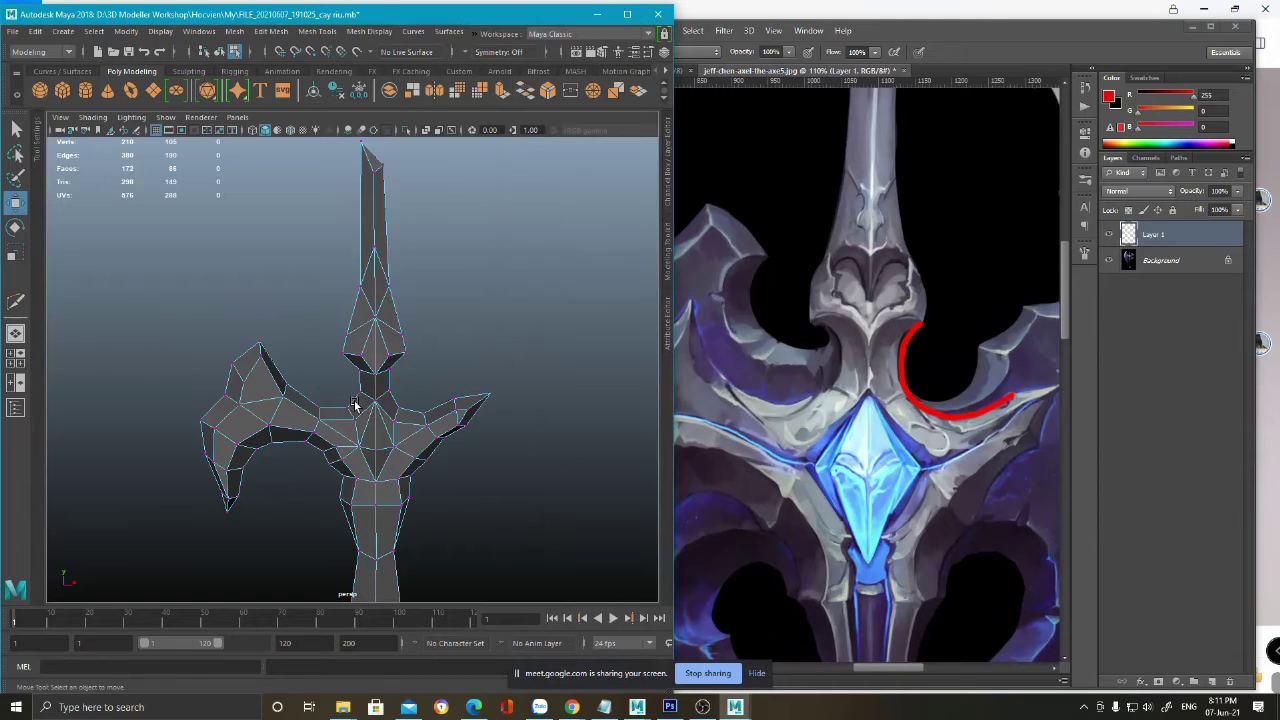
pyautogui.keyDown('alt'); pyautogui.moveTo(335, 363); pyautogui.dragTo(353, 497, button='right'); pyautogui.keyUp('alt')
pyautogui.scroll(2, 380, 432)
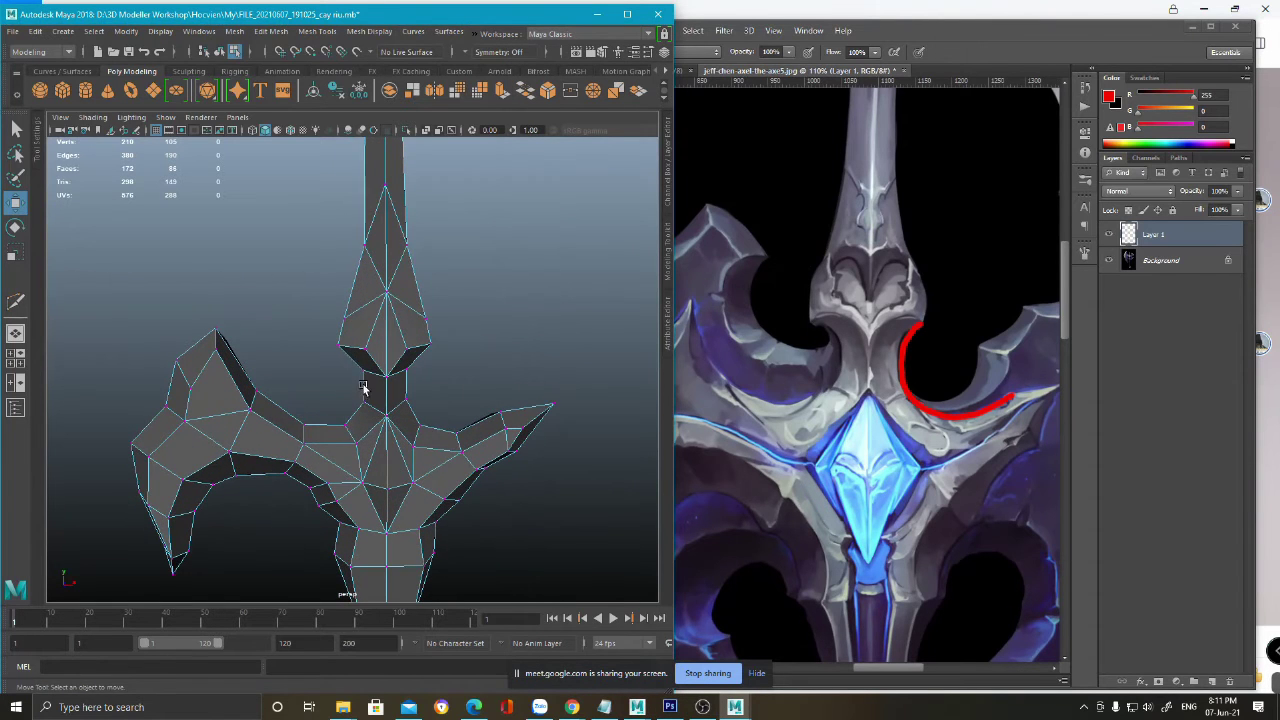
pyautogui.scroll(4, 362, 388)
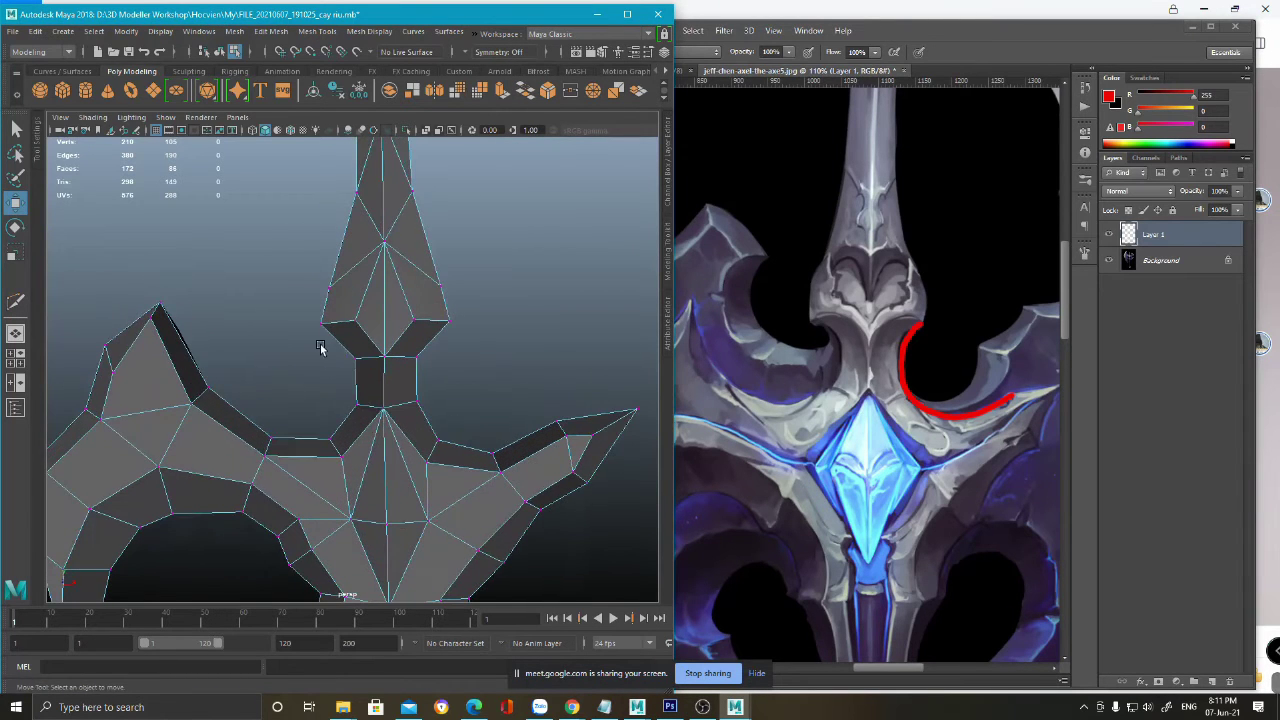
pyautogui.press('F8')
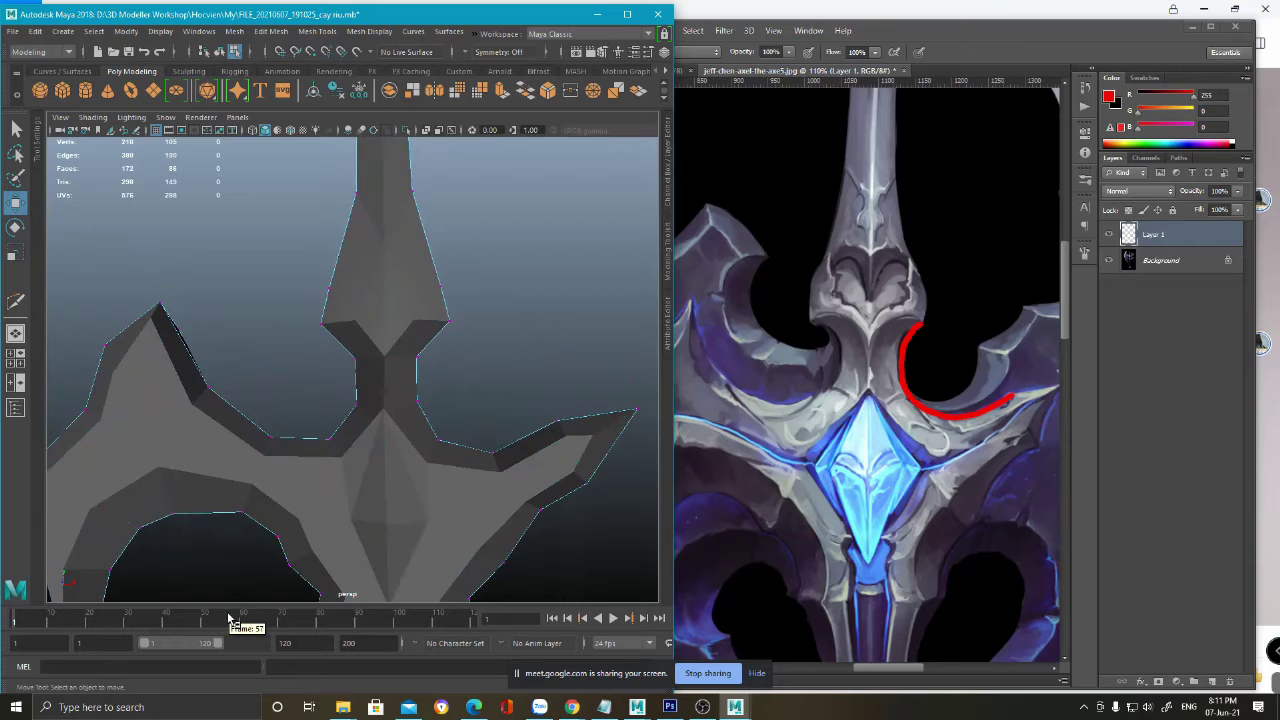
pyautogui.keyDown('alt'); pyautogui.moveTo(231, 584); pyautogui.dragTo(325, 336, button='middle'); pyautogui.keyUp('alt')
pyautogui.click(274, 244)
pyautogui.moveTo(374, 183); pyautogui.dragTo(423, 249, button='middle')
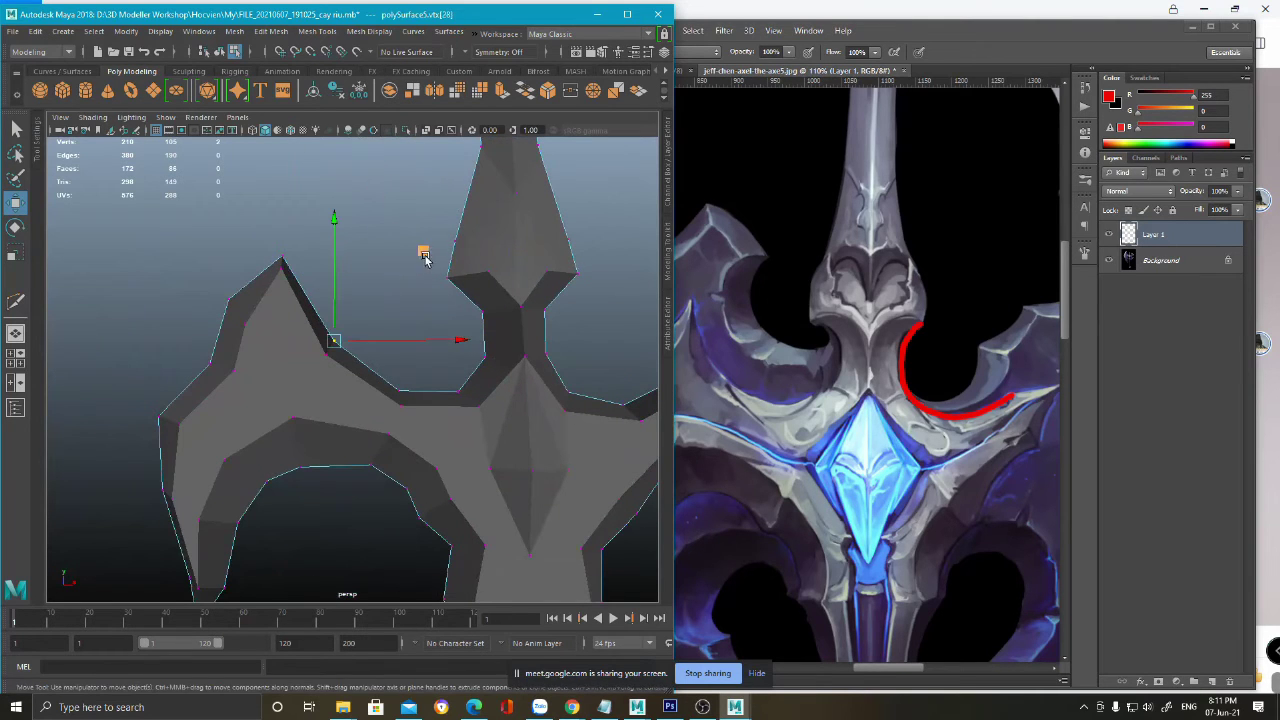
pyautogui.moveTo(361, 313); pyautogui.dragTo(316, 380)
pyautogui.moveTo(422, 261); pyautogui.dragTo(409, 275)
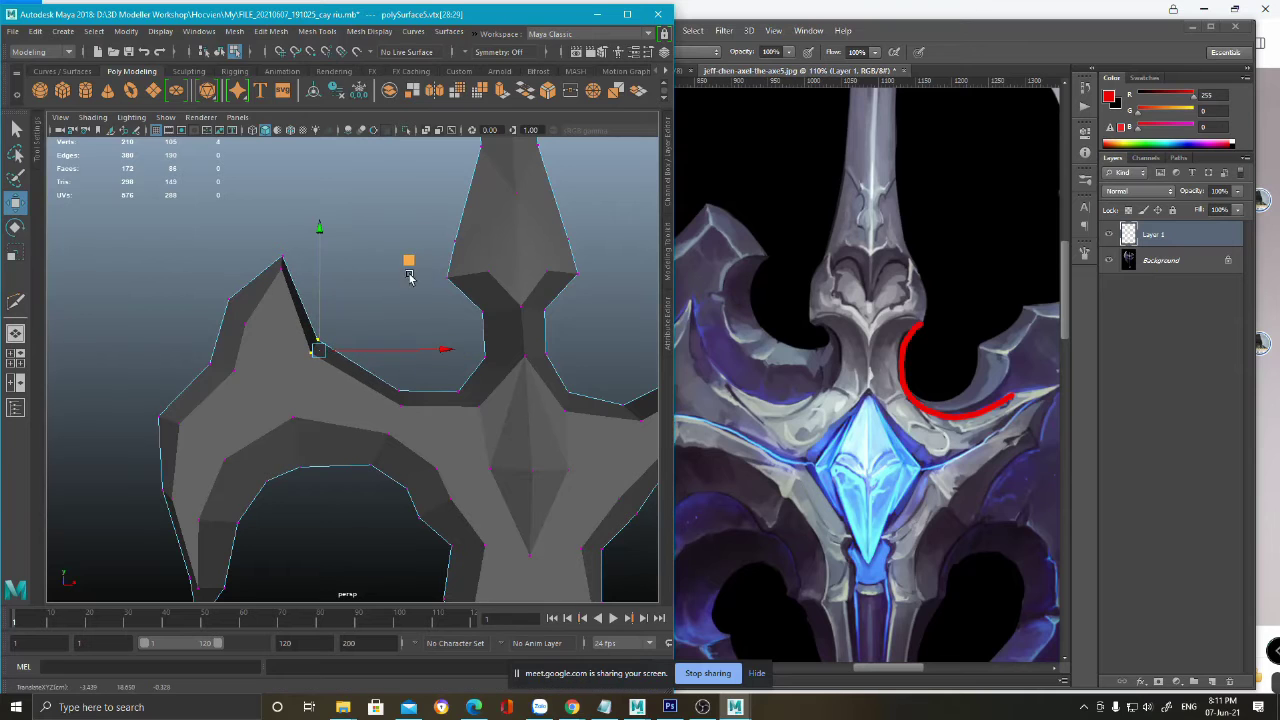
pyautogui.keyDown('alt'); pyautogui.moveTo(301, 442); pyautogui.dragTo(210, 490); pyautogui.keyUp('alt')
pyautogui.keyDown('alt'); pyautogui.moveTo(207, 510); pyautogui.dragTo(275, 483, button='middle'); pyautogui.keyUp('alt')
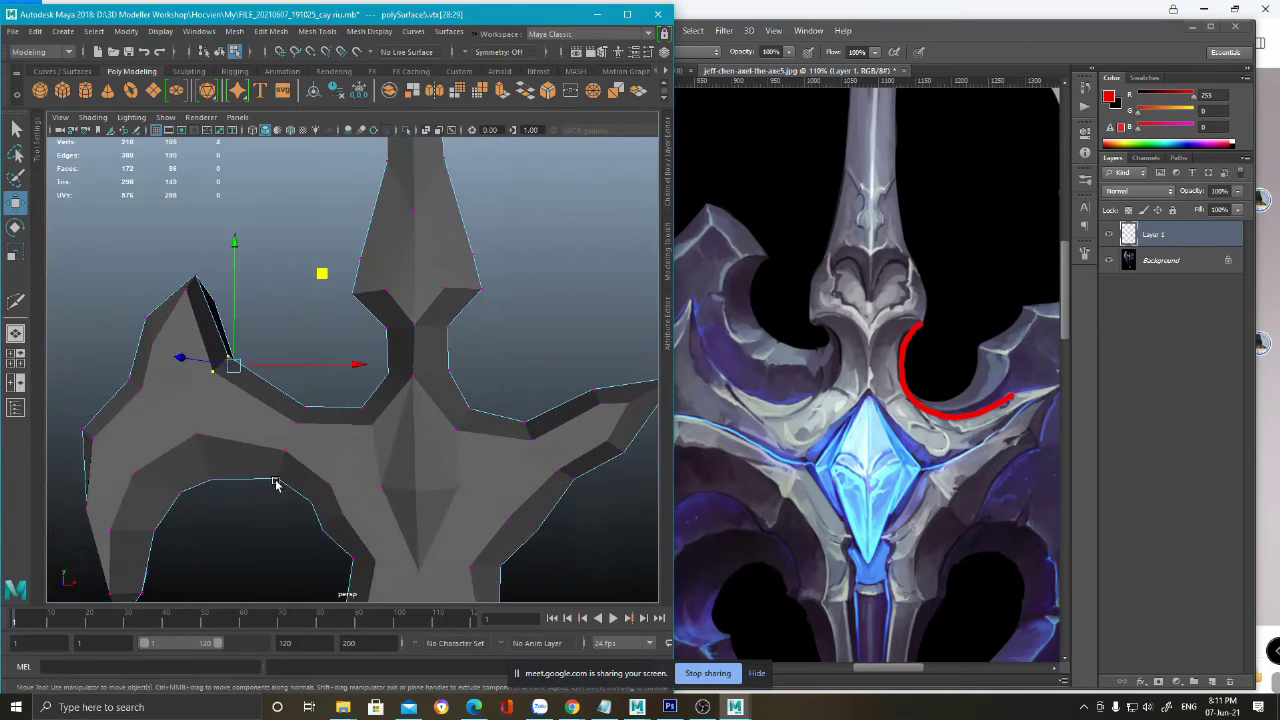
pyautogui.hotkey('ctrl', 's')
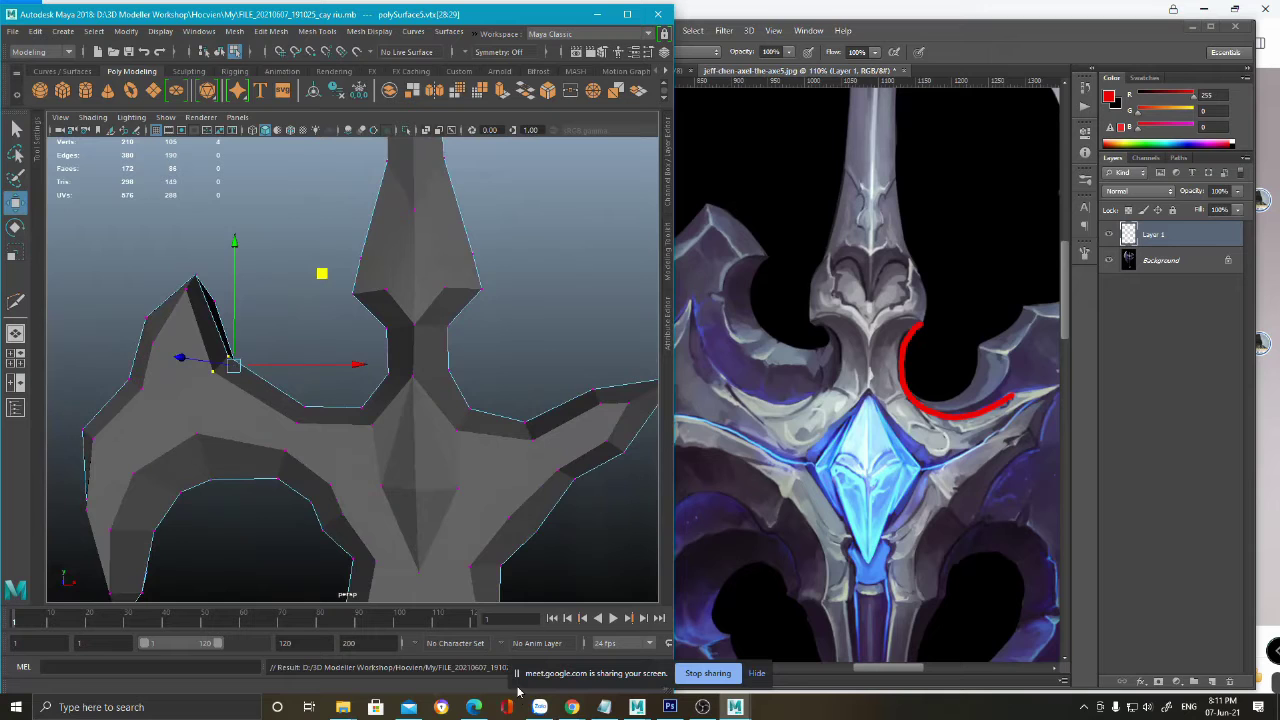
# - Try to shift the vertex on the crossguard's upper edge between the left hook and the neck toward the neck
pyautogui.click(299, 422)
pyautogui.moveTo(402, 329); pyautogui.dragTo(401, 326)
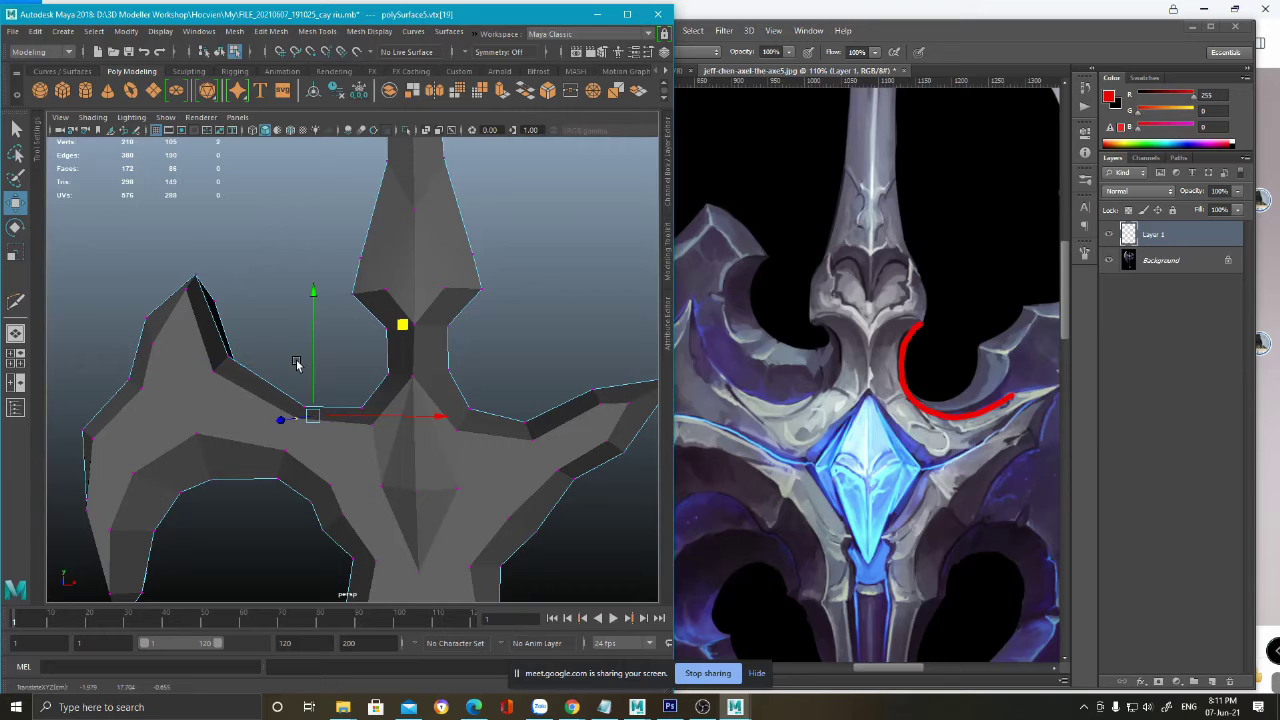
pyautogui.keyDown('alt'); pyautogui.moveTo(430, 273); pyautogui.dragTo(438, 345, button='middle'); pyautogui.keyUp('alt')
pyautogui.scroll(4, 430, 376)
pyautogui.hotkey('ctrl', 'z')
pyautogui.scroll(-4, 500, 342)
pyautogui.keyDown('alt'); pyautogui.moveTo(490, 350); pyautogui.dragTo(390, 470); pyautogui.keyUp('alt')
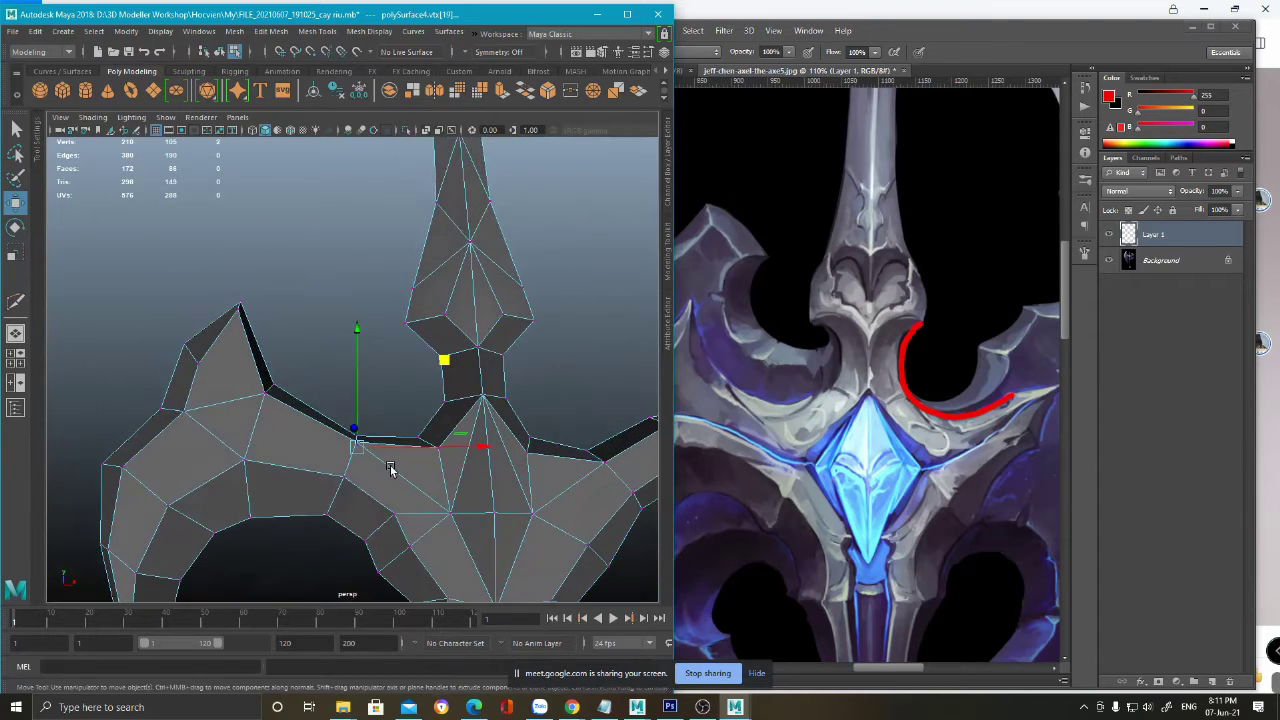
# - Try to outline the curve left of the neck in red on the Photoshop reference
pyautogui.click(815, 322)
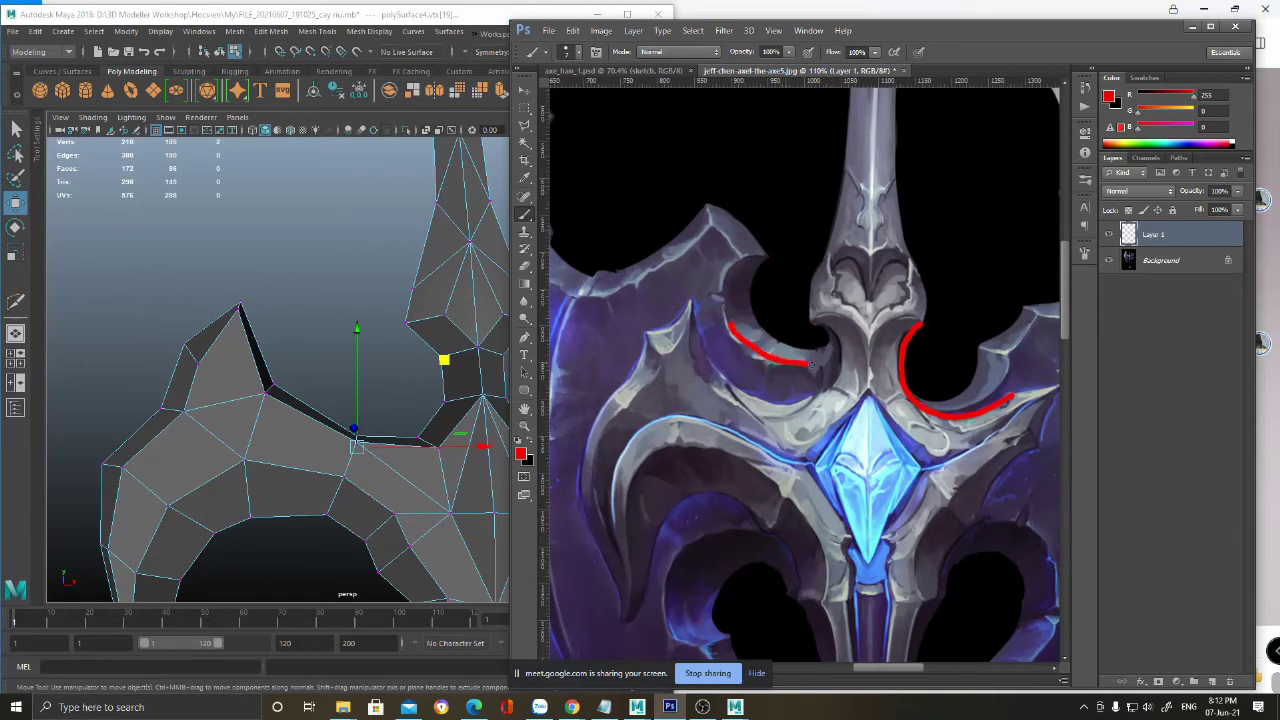
pyautogui.hotkey('ctrl', 'z')
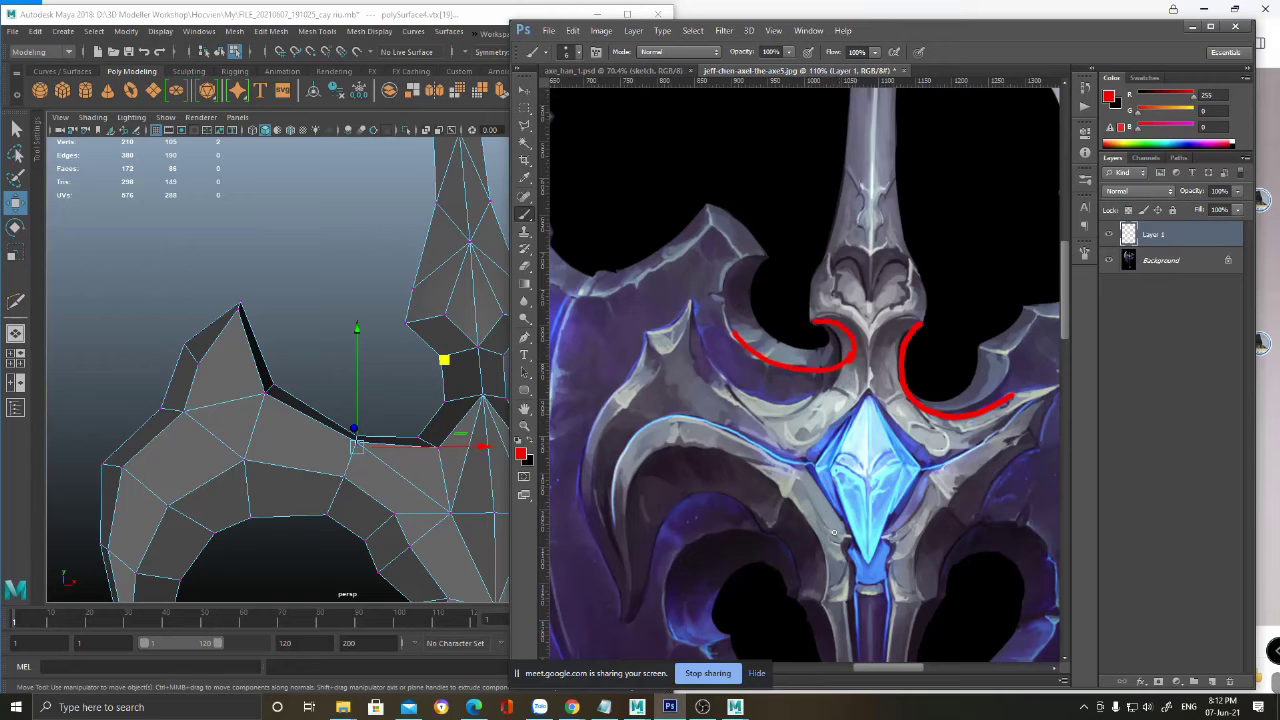
pyautogui.hotkey('ctrl', 'z')
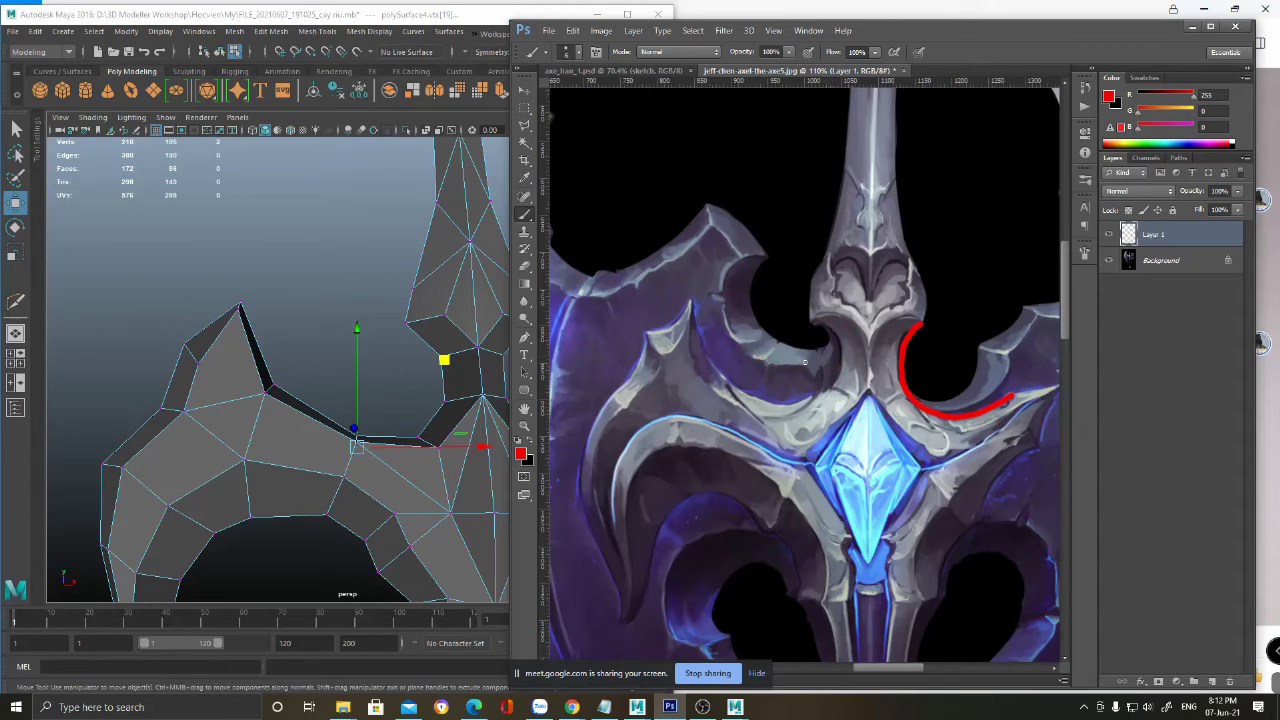
# - Paint the blade tip beside the neck's left side in sampled grey-blue and clean its edge with sampled black on the reference
pyautogui.keyDown('alt'); pyautogui.click(790, 357); pyautogui.keyUp('alt')
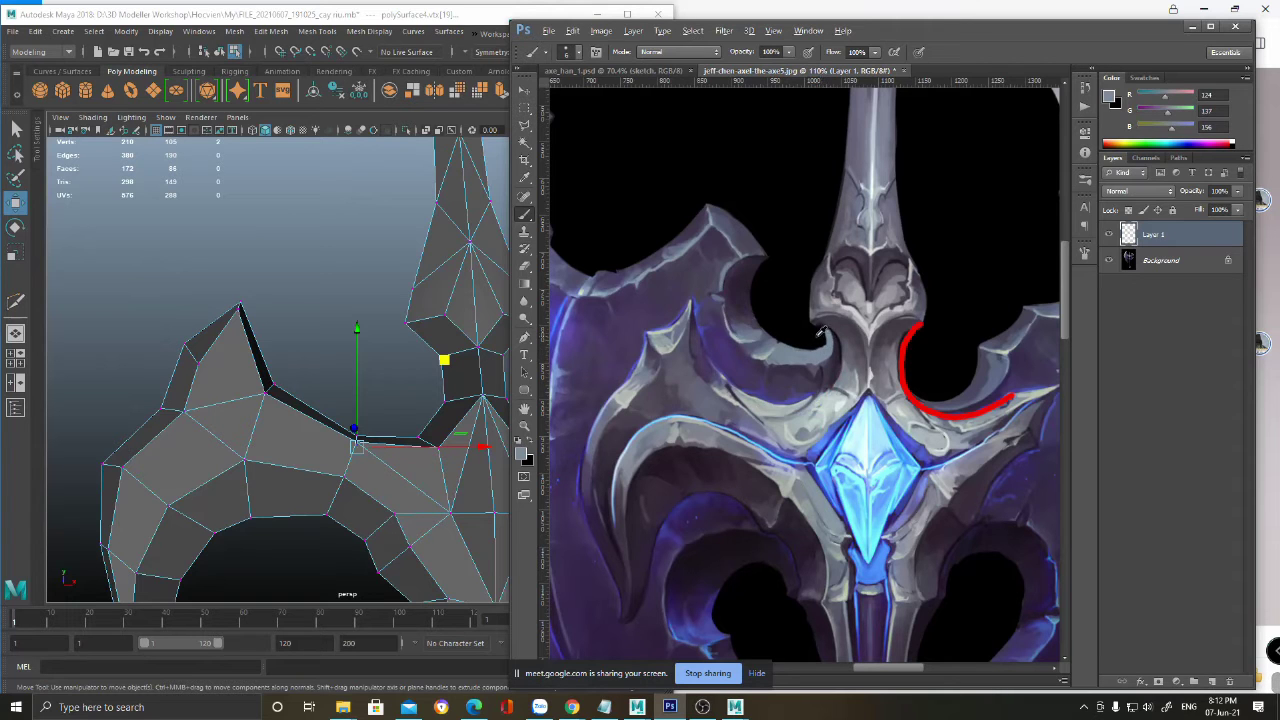
pyautogui.keyDown('alt'); pyautogui.click(819, 334); pyautogui.keyUp('alt')
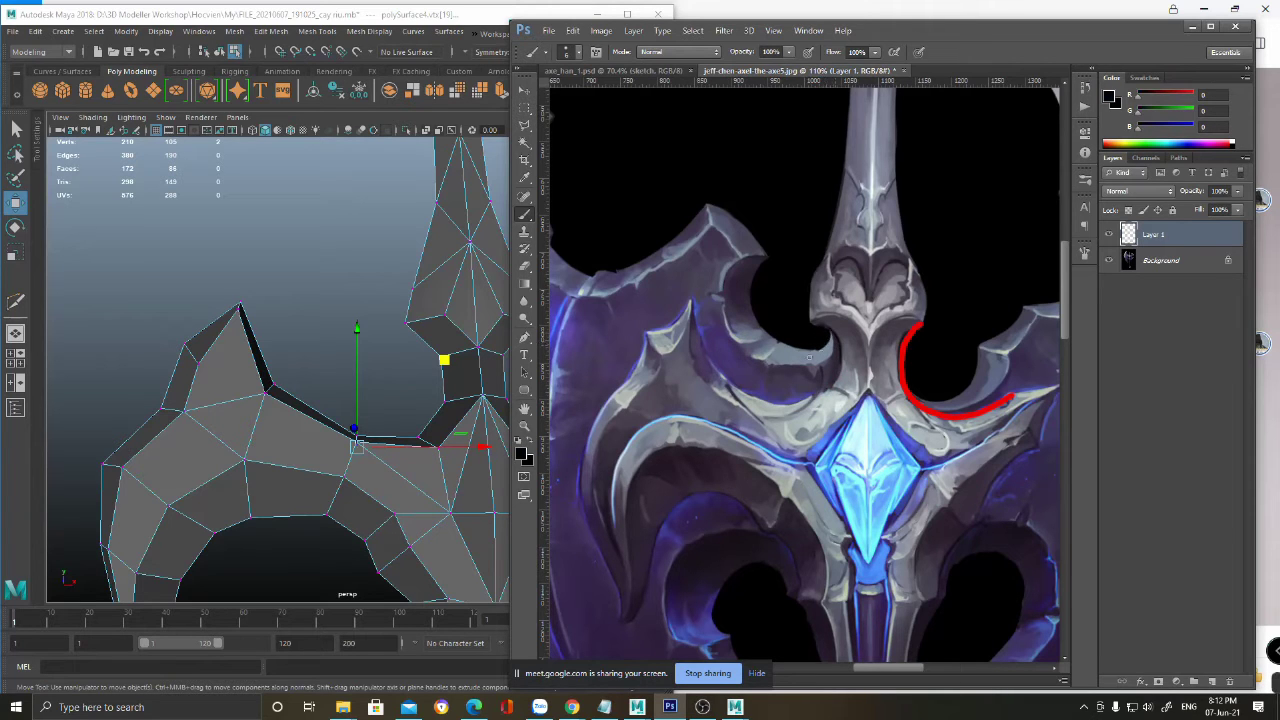
pyautogui.press('z')
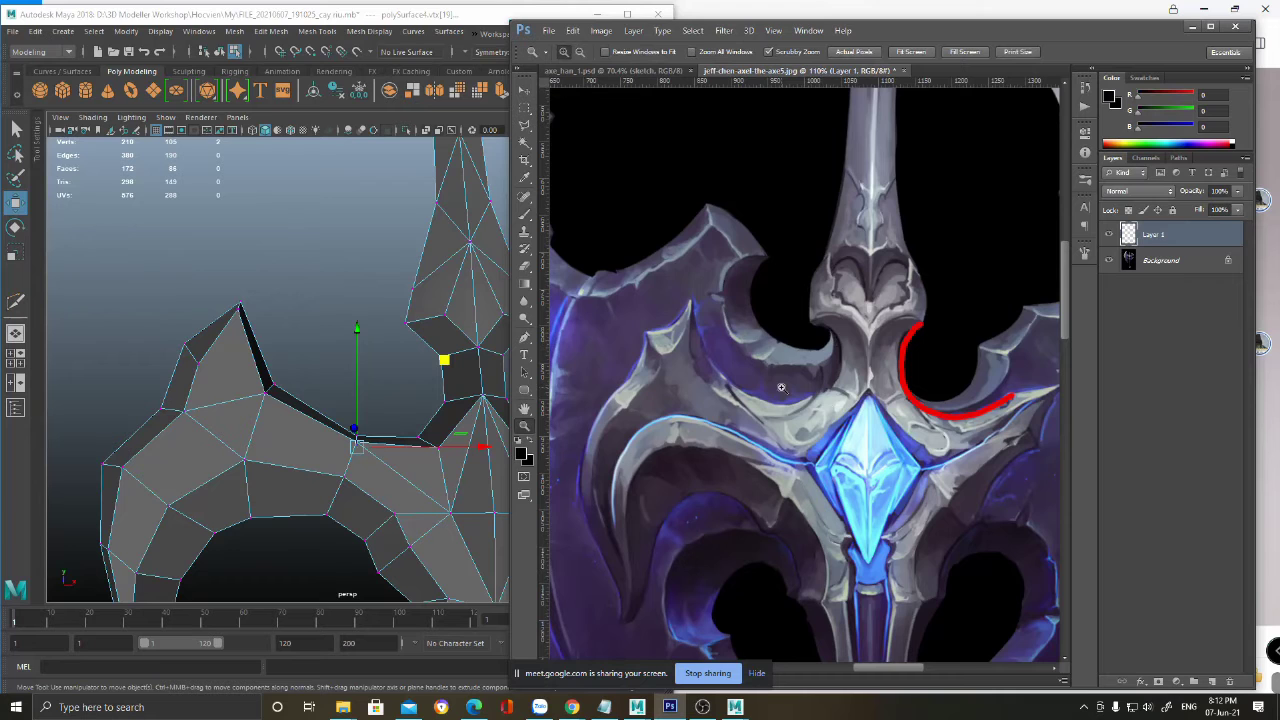
pyautogui.moveTo(822, 386); pyautogui.dragTo(844, 430)
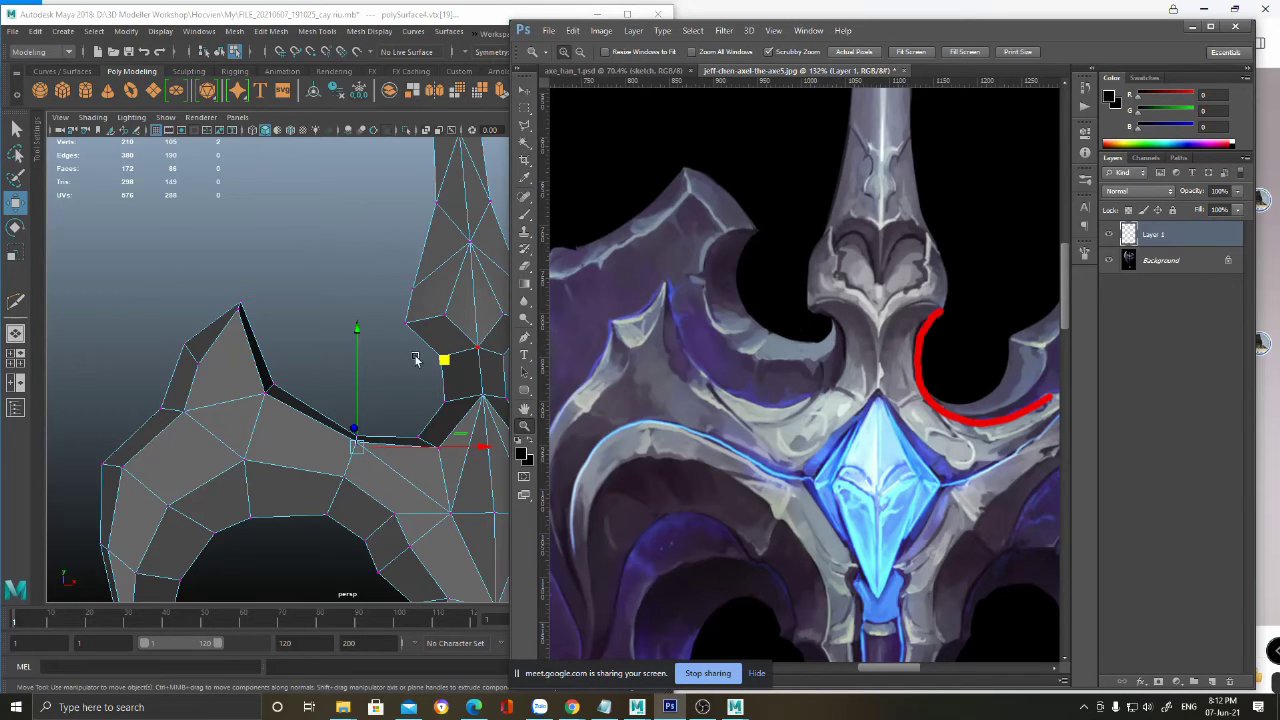
# - In Maya, try to cut an edge from the spike base's left corner to the neck's upper edge with Multi-Cut
pyautogui.keyDown('alt'); pyautogui.moveTo(416, 360); pyautogui.dragTo(314, 326, button='middle'); pyautogui.keyUp('alt')
pyautogui.keyDown('alt'); pyautogui.moveTo(314, 326); pyautogui.dragTo(439, 362); pyautogui.keyUp('alt')
pyautogui.click(453, 430)
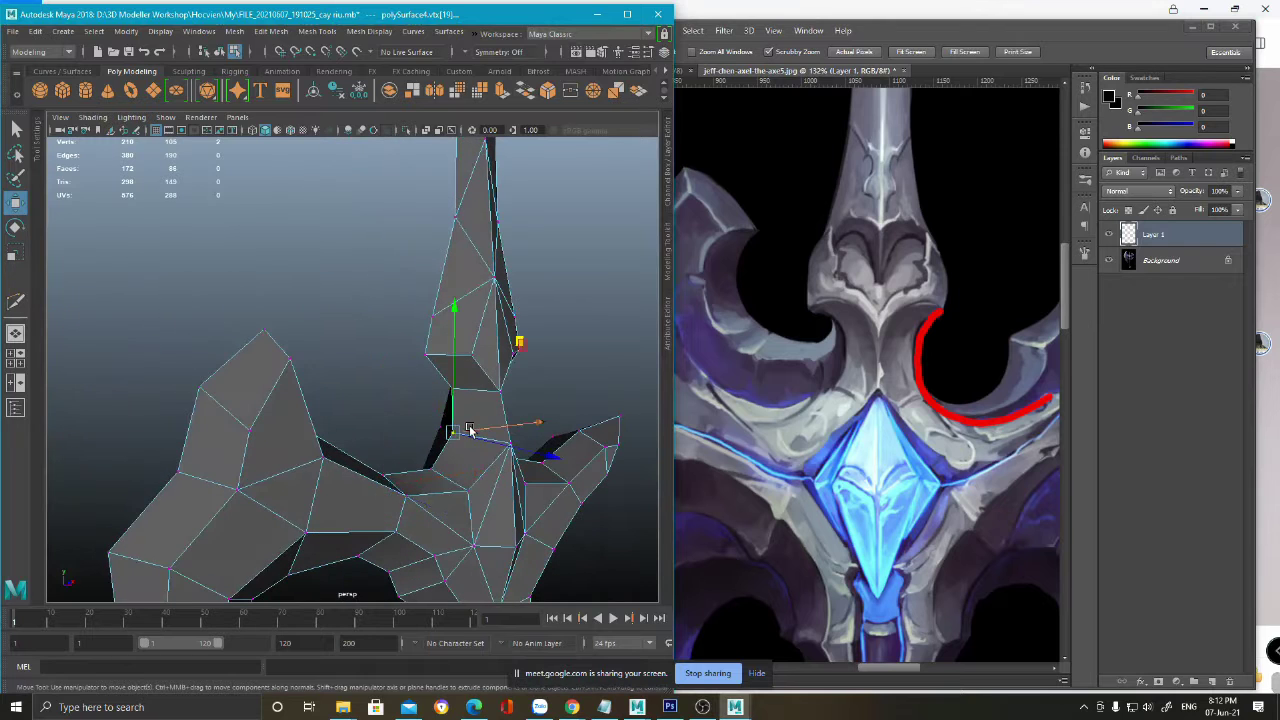
pyautogui.keyDown('alt'); pyautogui.moveTo(472, 345); pyautogui.dragTo(417, 374, button='middle'); pyautogui.keyUp('alt')
pyautogui.keyDown('alt'); pyautogui.moveTo(417, 374); pyautogui.dragTo(474, 443, button='right'); pyautogui.keyUp('alt')
pyautogui.keyDown('alt'); pyautogui.moveTo(474, 455); pyautogui.dragTo(466, 386, button='middle'); pyautogui.keyUp('alt')
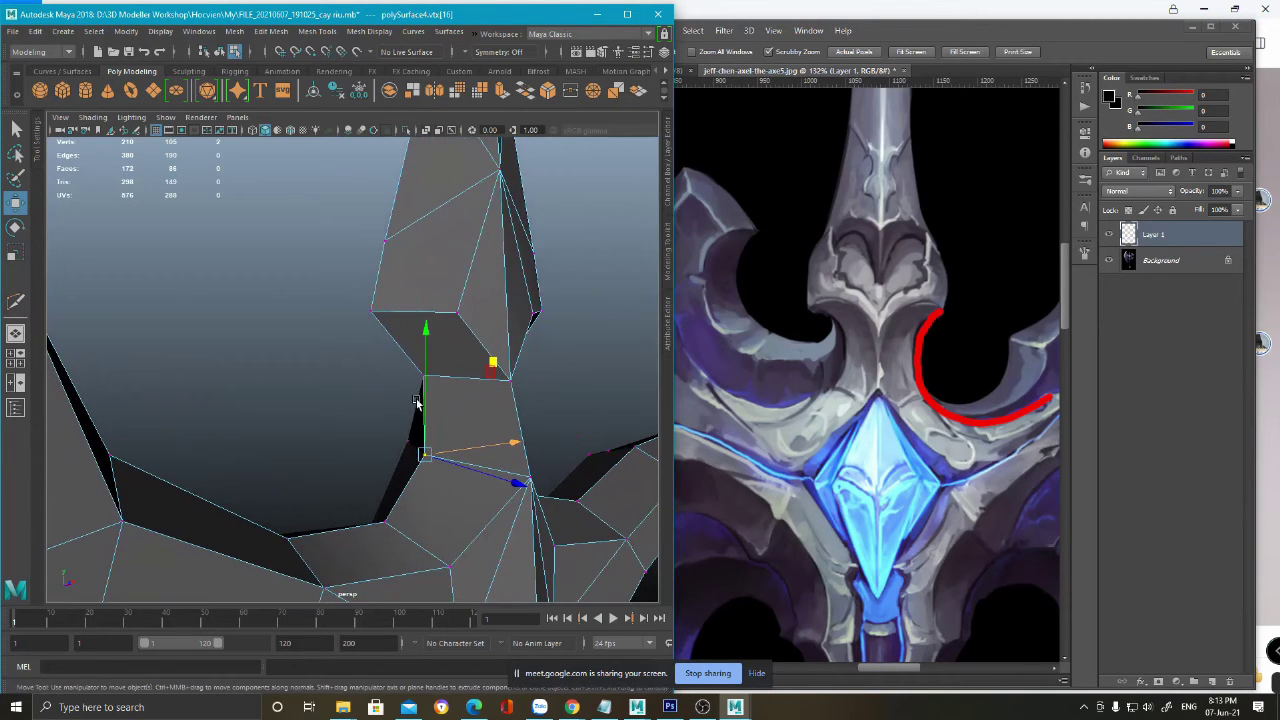
pyautogui.keyDown('alt'); pyautogui.moveTo(436, 391); pyautogui.dragTo(431, 391); pyautogui.keyUp('alt')
pyautogui.keyDown('alt'); pyautogui.moveTo(446, 440); pyautogui.dragTo(430, 425); pyautogui.keyUp('alt')
pyautogui.keyDown('alt'); pyautogui.moveTo(359, 324); pyautogui.dragTo(355, 330); pyautogui.keyUp('alt')
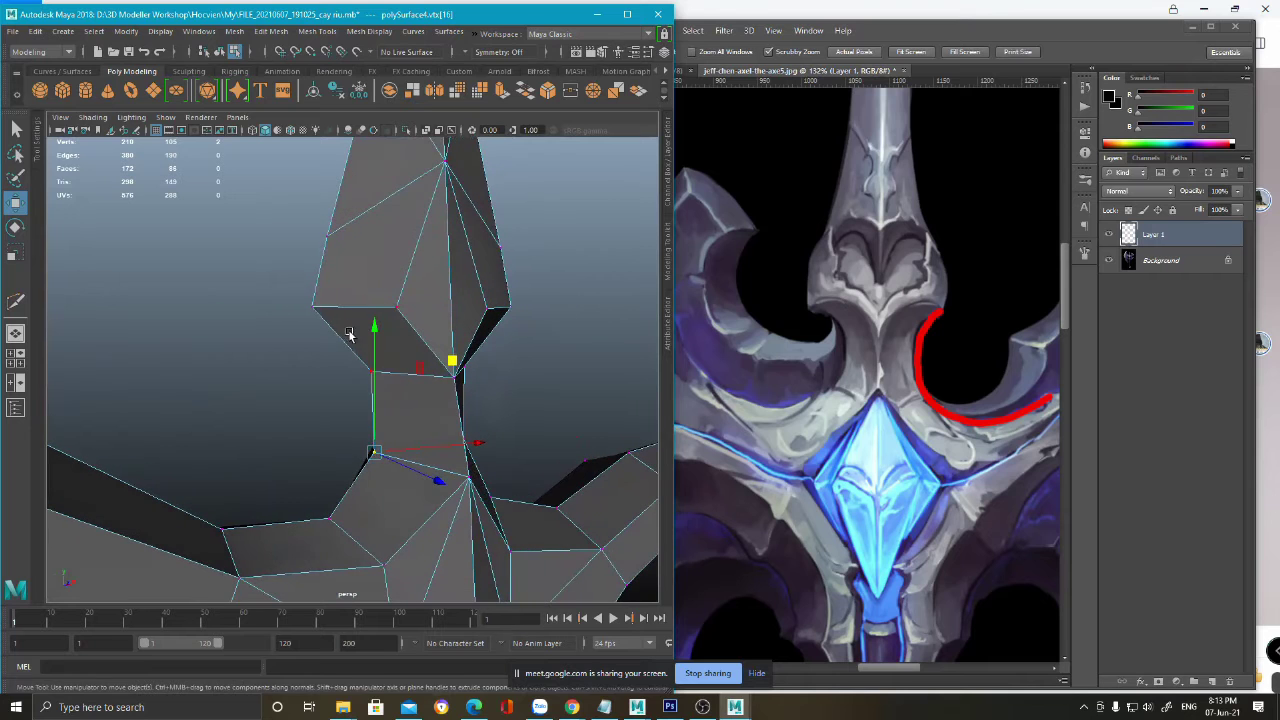
pyautogui.keyDown('shift'); pyautogui.moveTo(367, 346); pyautogui.dragTo(340, 322, button='right'); pyautogui.keyUp('shift')
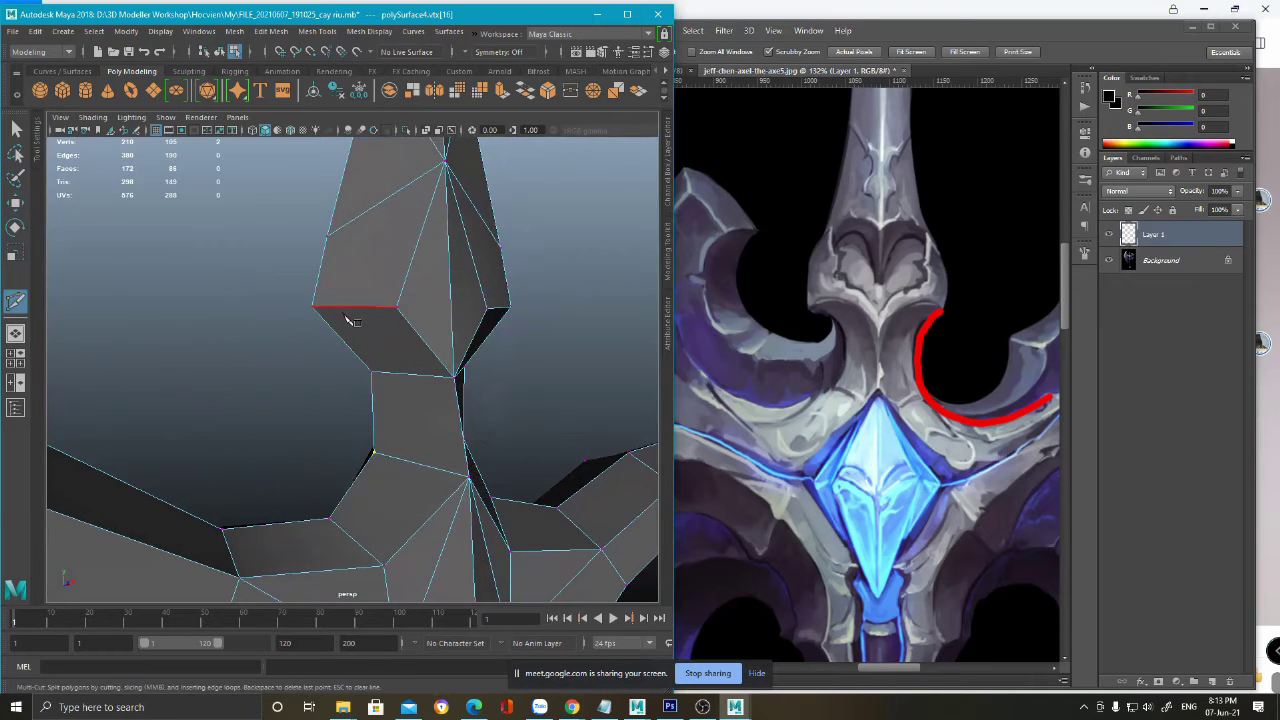
pyautogui.keyDown('alt'); pyautogui.moveTo(350, 331); pyautogui.dragTo(408, 266); pyautogui.keyUp('alt')
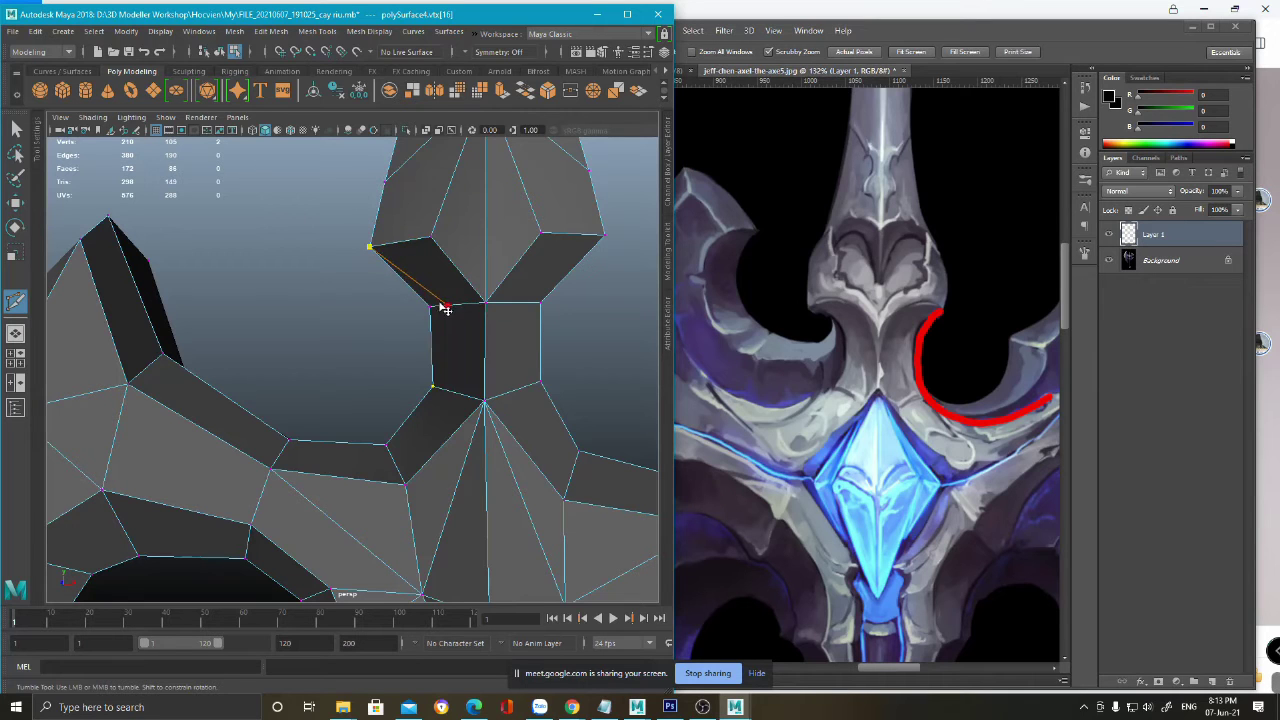
pyautogui.hotkey('ctrl', 'z')
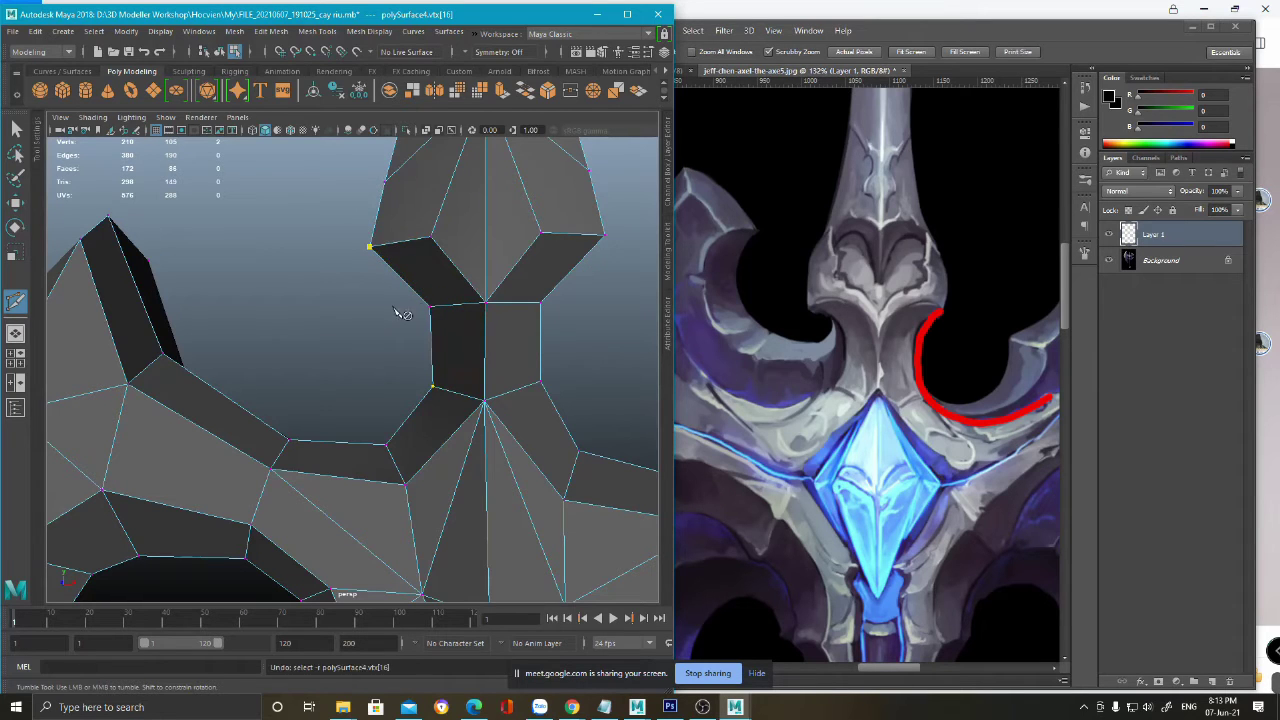
# - Move the vertex at the neck's upper left corner slightly down and outward
pyautogui.press('q')
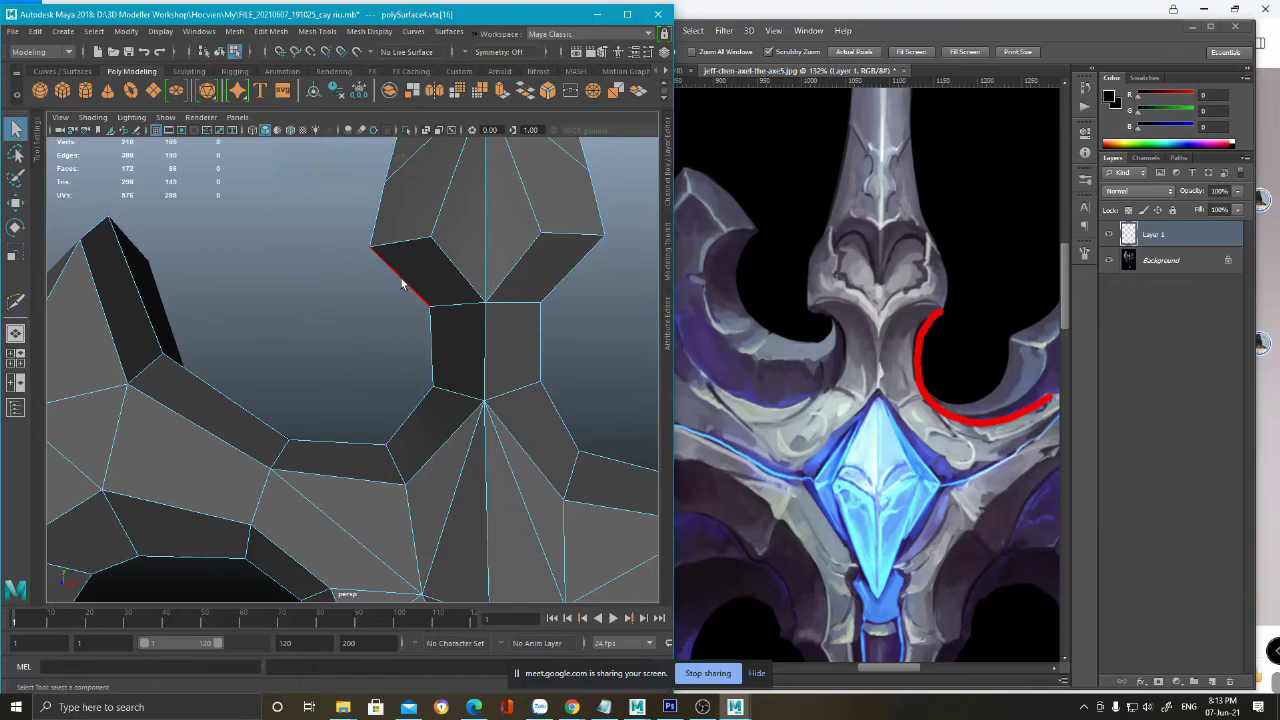
pyautogui.click(401, 285)
pyautogui.keyDown('alt'); pyautogui.moveTo(417, 295); pyautogui.dragTo(388, 283); pyautogui.keyUp('alt')
pyautogui.keyDown('shift'); pyautogui.rightClick(397, 257); pyautogui.keyUp('shift')
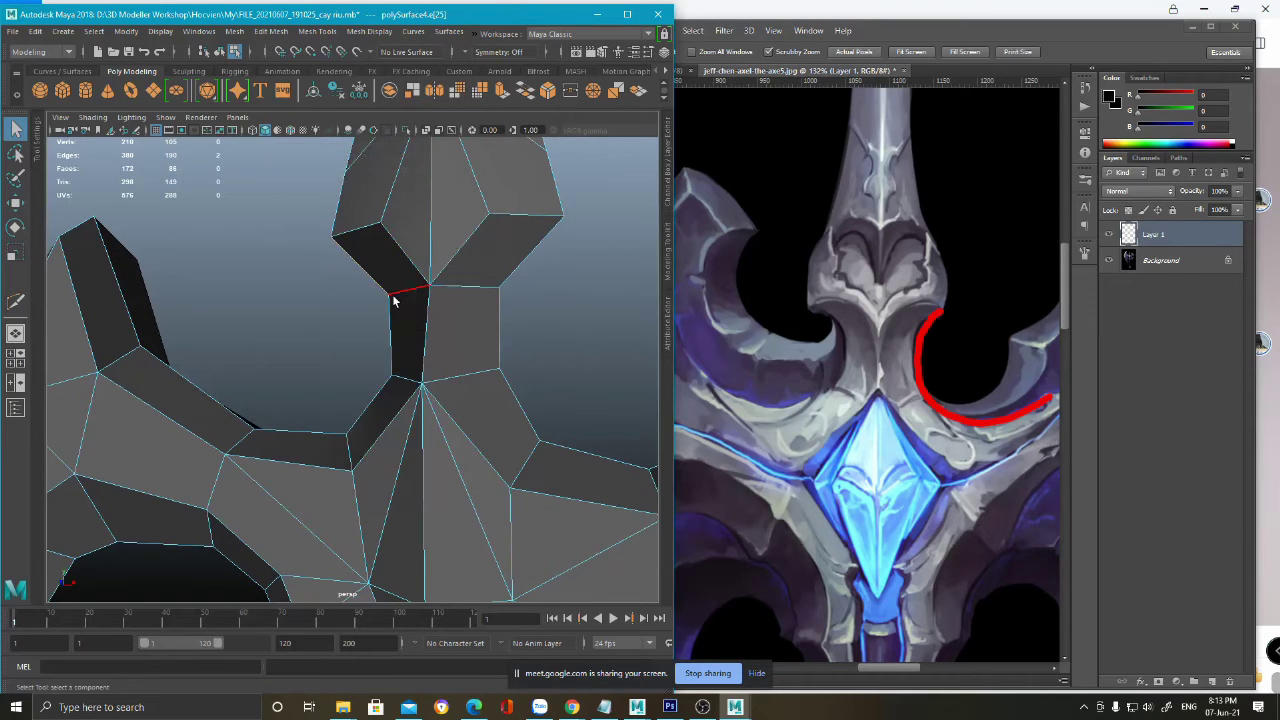
pyautogui.press('F9')
pyautogui.click(390, 296)
pyautogui.press('w')
pyautogui.moveTo(480, 200)
pyautogui.mouseDown(button='middle')
pyautogui.moveTo(472, 192)
pyautogui.moveTo(464, 210)
pyautogui.mouseUp(button='middle')
# - Extrude the neck's left side edge outward twice to form a two-segment strip for the blade tip
pyautogui.press('F10')
pyautogui.click(384, 322)
pyautogui.keyDown('shift'); pyautogui.moveTo(482, 238); pyautogui.dragTo(580, 440); pyautogui.keyUp('shift')
pyautogui.keyDown('alt'); pyautogui.moveTo(578, 440); pyautogui.dragTo(460, 394); pyautogui.keyUp('alt')
pyautogui.scroll(-3, 460, 383)
pyautogui.keyDown('shift'); pyautogui.moveTo(514, 297); pyautogui.dragTo(388, 298); pyautogui.keyUp('shift')
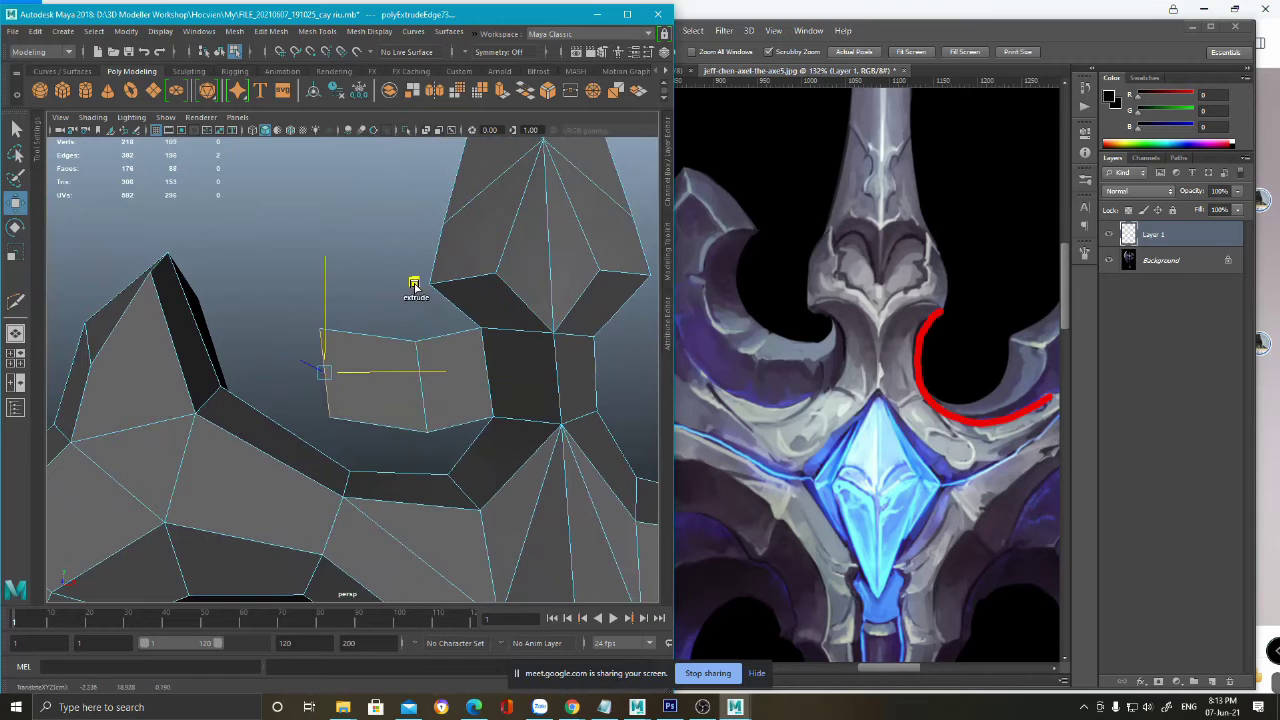
# - Connect the strip's lower middle vertex to the neck's upper corner and delete the triangular face below the new edge
pyautogui.press('F9')
pyautogui.click(428, 433)
pyautogui.keyDown('alt'); pyautogui.moveTo(470, 402); pyautogui.dragTo(457, 397); pyautogui.keyUp('alt')
pyautogui.moveTo(494, 341); pyautogui.dragTo(492, 314)
pyautogui.keyDown('shift'); pyautogui.click(463, 337); pyautogui.keyUp('shift')
pyautogui.keyDown('shift'); pyautogui.moveTo(465, 344); pyautogui.dragTo(447, 463, button='right'); pyautogui.keyUp('shift')
pyautogui.press('q')
pyautogui.press('F11')
pyautogui.click(448, 393)
pyautogui.press('Delete')
# - In the front view, move the vertices at the strip's outer end up and outward to start the blade's curve
pyautogui.press('F9')
pyautogui.moveTo(284, 399); pyautogui.dragTo(358, 452)
pyautogui.keyDown('alt'); pyautogui.moveTo(400, 389); pyautogui.dragTo(371, 392); pyautogui.keyUp('alt')
pyautogui.press('space')
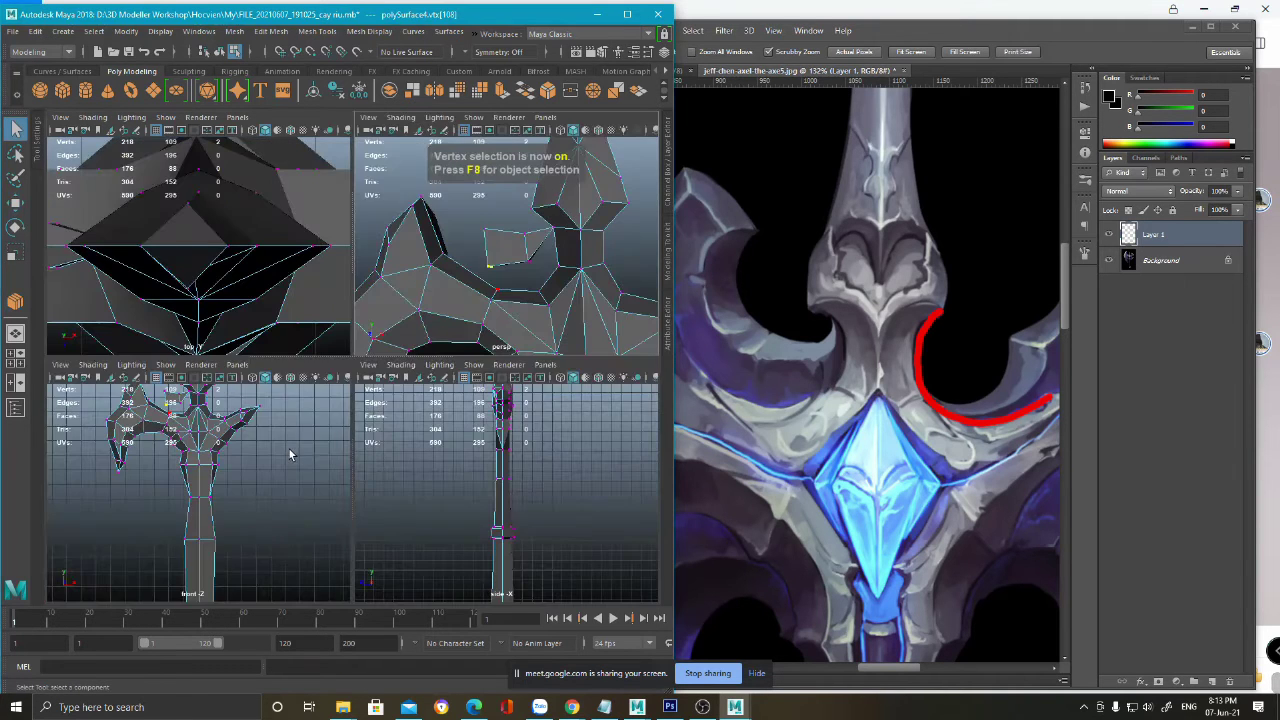
pyautogui.press('space')
pyautogui.press('f')
pyautogui.keyDown('alt'); pyautogui.moveTo(349, 311); pyautogui.dragTo(240, 277, button='right'); pyautogui.keyUp('alt')
pyautogui.keyDown('alt'); pyautogui.moveTo(272, 334); pyautogui.dragTo(244, 422, button='middle'); pyautogui.keyUp('alt')
pyautogui.keyDown('alt'); pyautogui.moveTo(244, 422); pyautogui.dragTo(359, 477, button='right'); pyautogui.keyUp('alt')
pyautogui.keyDown('alt'); pyautogui.moveTo(359, 477); pyautogui.dragTo(344, 434, button='middle'); pyautogui.keyUp('alt')
pyautogui.scroll(5, 343, 433)
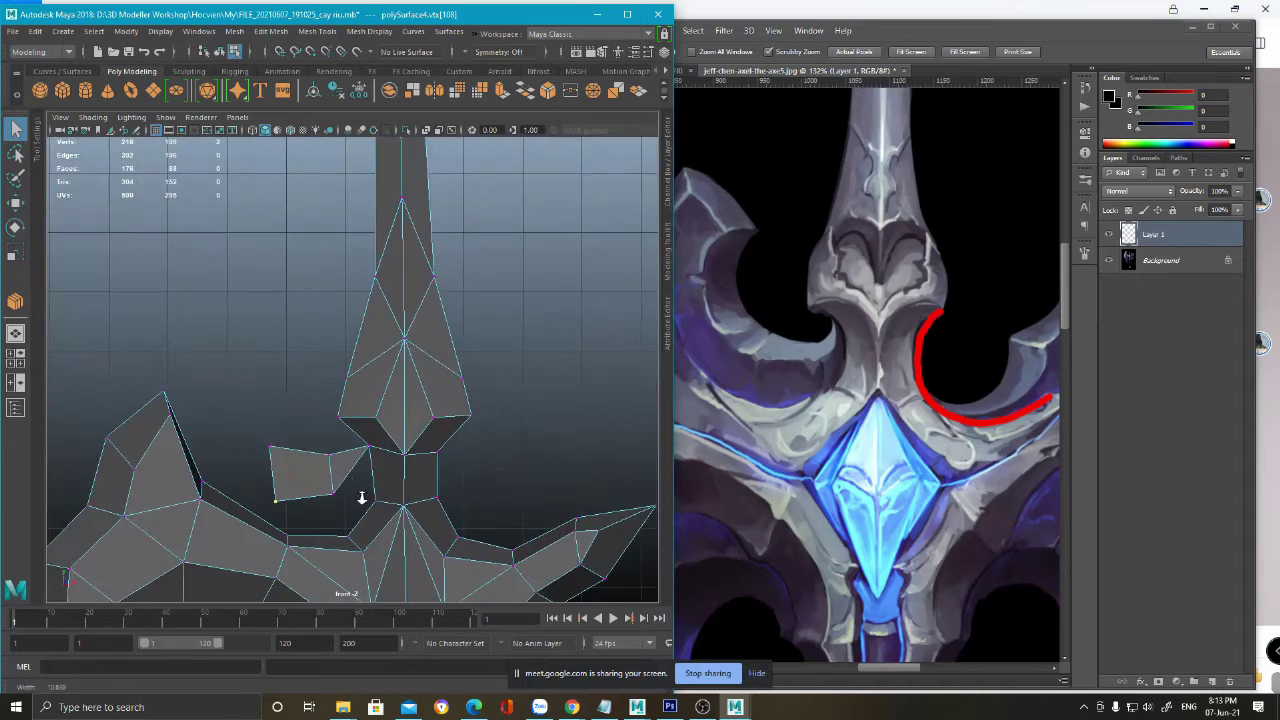
pyautogui.press('w')
pyautogui.moveTo(383, 404); pyautogui.dragTo(371, 370)
pyautogui.moveTo(247, 400); pyautogui.dragTo(309, 439)
pyautogui.moveTo(372, 326); pyautogui.dragTo(320, 284, button='middle')
# - Extrude the strip's outer end edge up and to the left to continue the blade's curve
pyautogui.press('F10')
pyautogui.click(286, 445)
pyautogui.press('space')
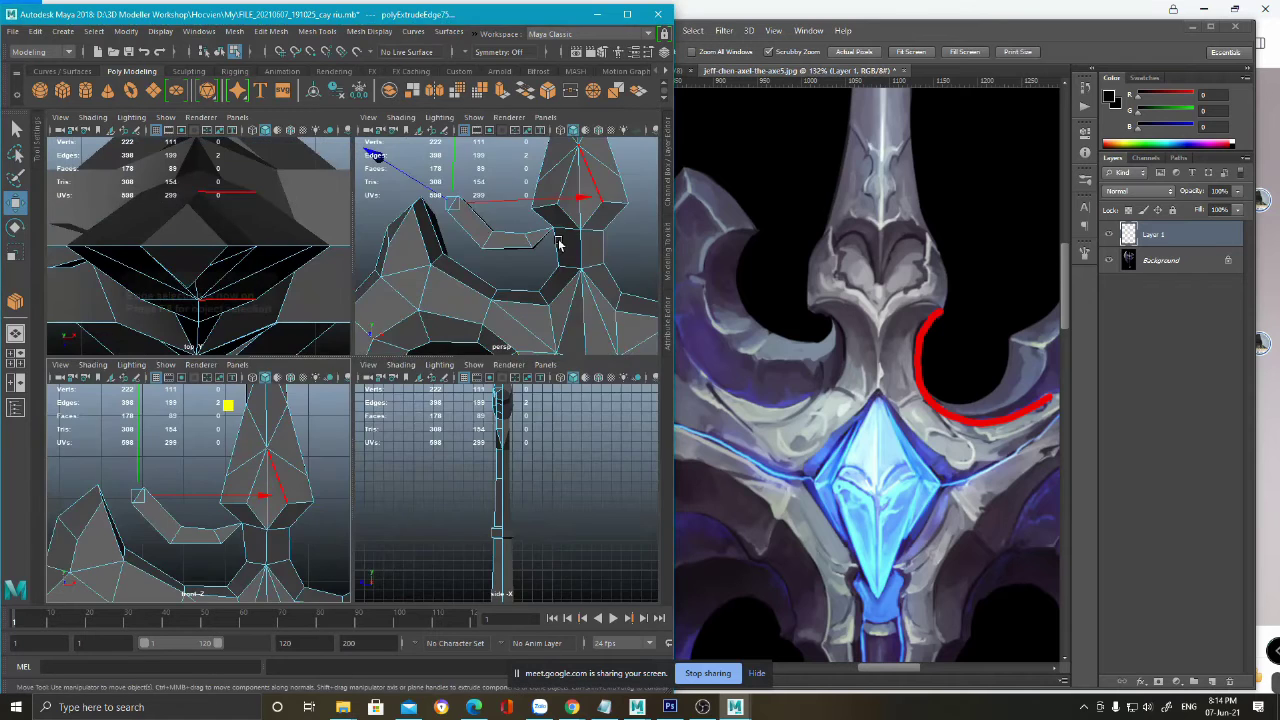
pyautogui.press('space')
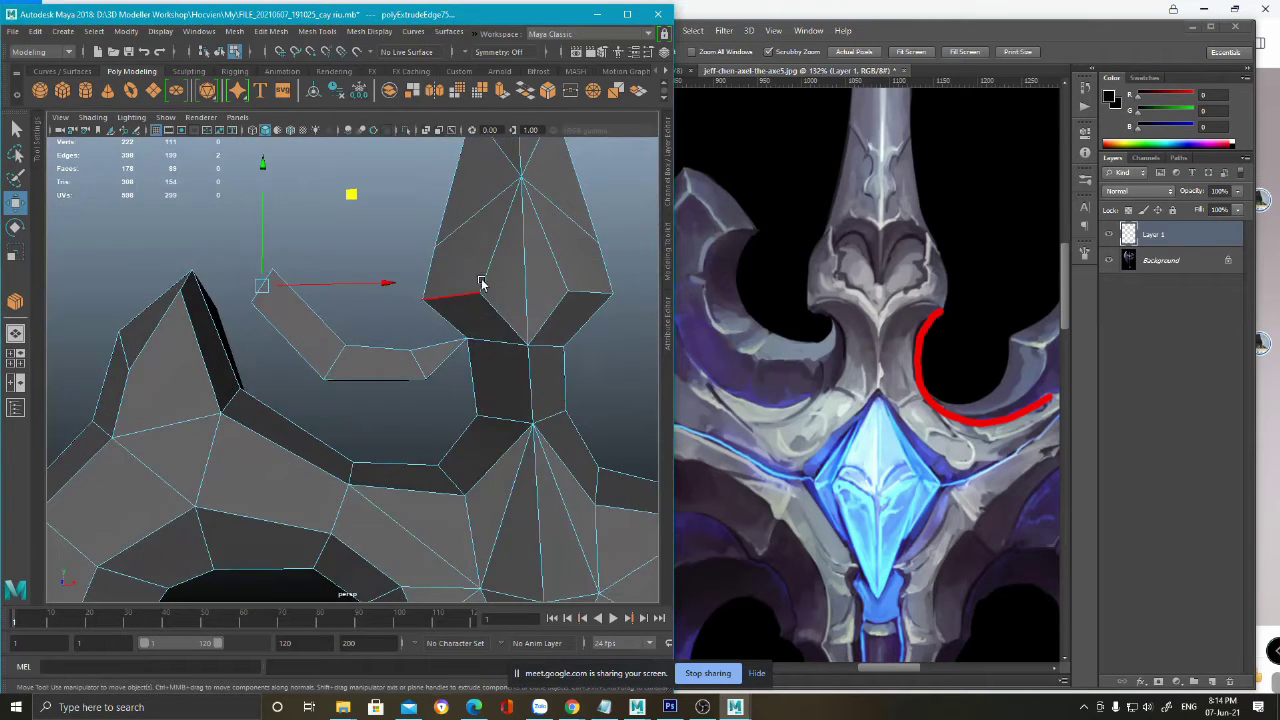
pyautogui.press('space')
pyautogui.press('space')
# - Move the two outer edges along the strip's upper side in depth with grid snapping
pyautogui.keyDown('alt'); pyautogui.moveTo(557, 343); pyautogui.dragTo(400, 388); pyautogui.keyUp('alt')
pyautogui.click(493, 404)
pyautogui.keyDown('shift'); pyautogui.click(470, 409); pyautogui.keyUp('shift')
pyautogui.press('r')
pyautogui.press('w')
pyautogui.press('x')
pyautogui.moveTo(566, 445); pyautogui.dragTo(351, 360)
pyautogui.keyDown('alt'); pyautogui.moveTo(351, 360); pyautogui.dragTo(400, 382, button='middle'); pyautogui.keyUp('alt')
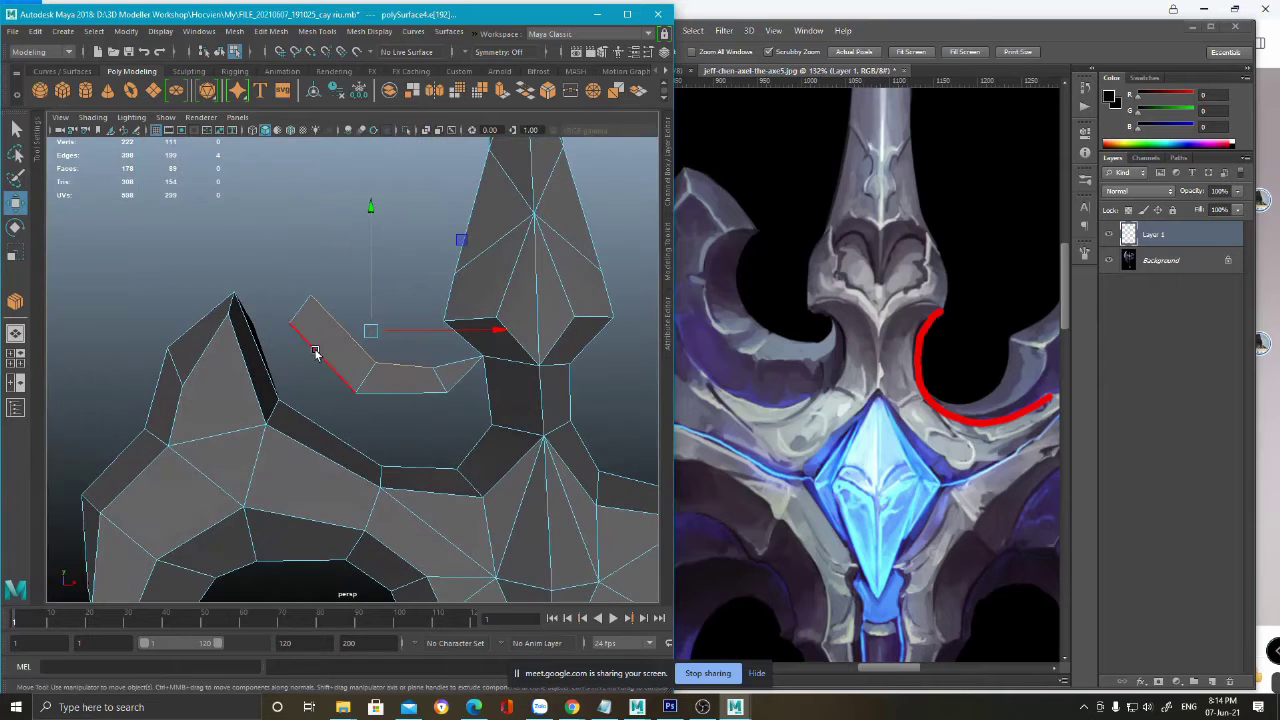
# - Move the two vertices at the strip's outer end inward and slightly down to steepen its last segment
pyautogui.click(427, 403)
pyautogui.press('q')
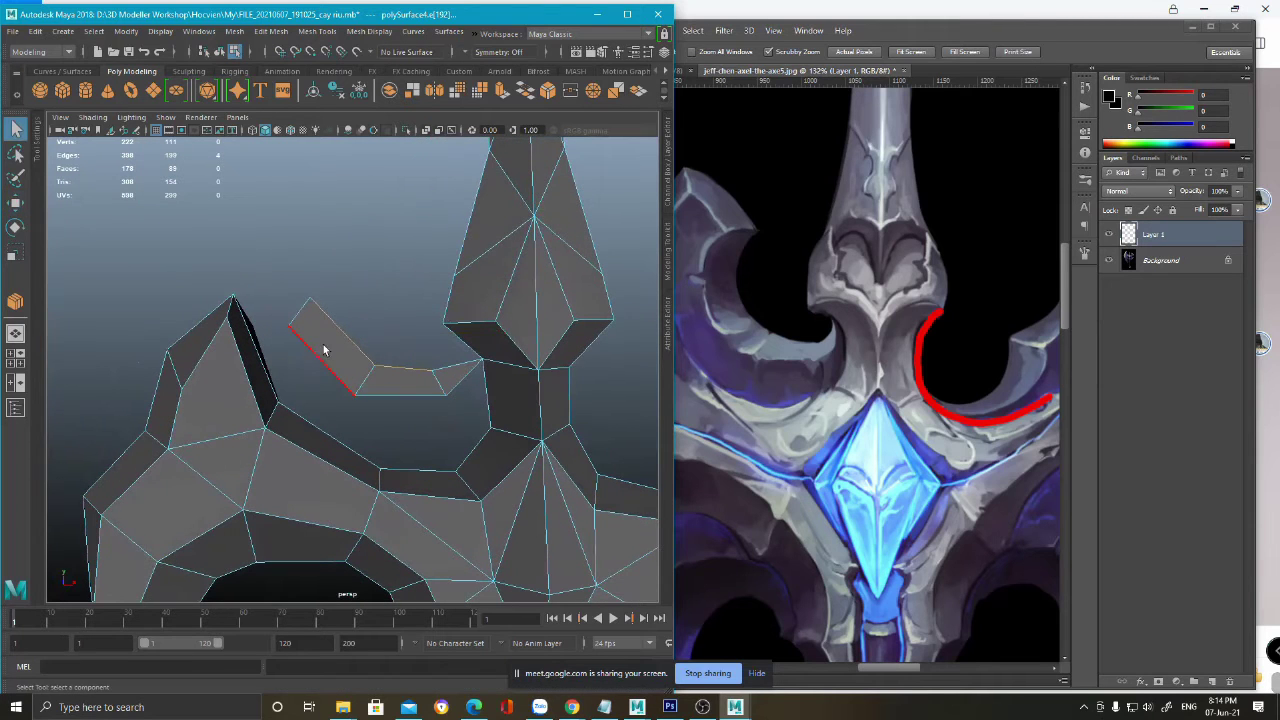
pyautogui.press('F9')
pyautogui.click(310, 297)
pyautogui.press('w')
pyautogui.moveTo(400, 206); pyautogui.dragTo(425, 217)
pyautogui.moveTo(280, 293); pyautogui.dragTo(308, 337)
pyautogui.moveTo(379, 235); pyautogui.dragTo(397, 237)
pyautogui.press('F10')
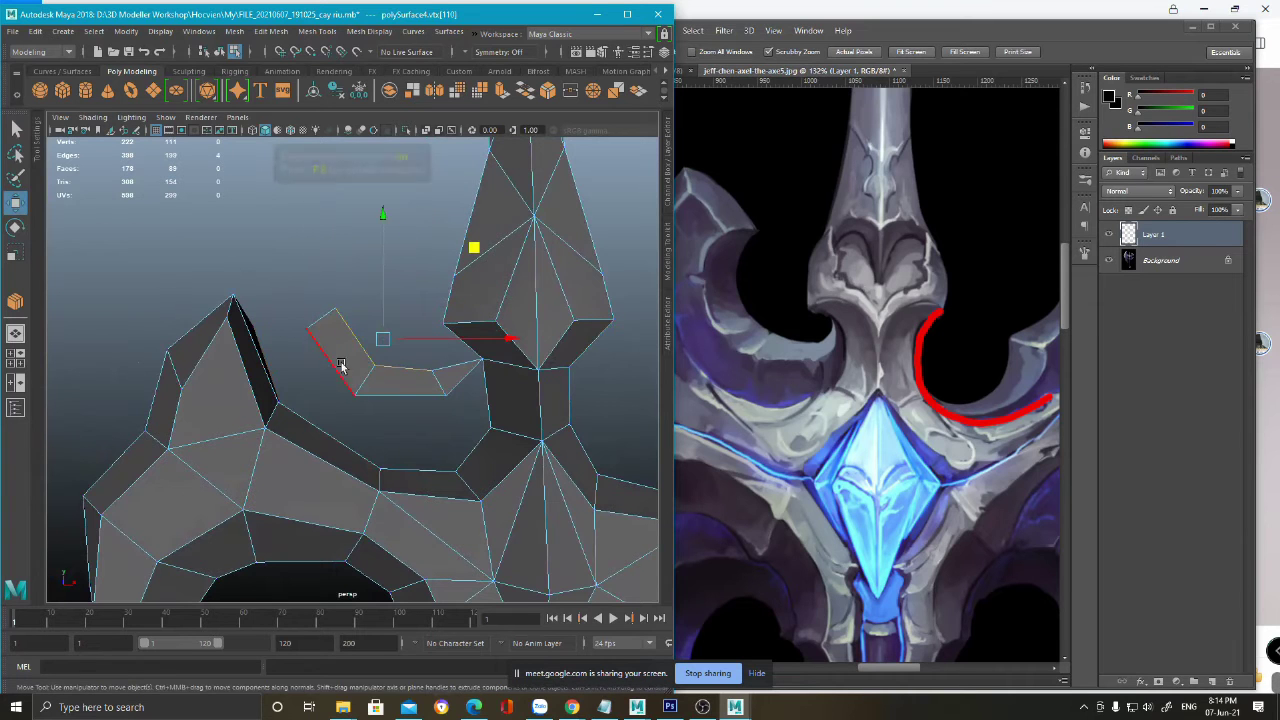
# - Move the lower vertex at the strip's outer bend slightly inward toward the neck
pyautogui.press('F10')
pyautogui.press('F9')
pyautogui.click(356, 397)
pyautogui.moveTo(443, 306); pyautogui.dragTo(461, 311)
# - Bridge the lower edges of the strip's outer and middle segments to the axe head edges below
pyautogui.press('F10')
pyautogui.click(345, 373)
pyautogui.keyDown('shift'); pyautogui.click(332, 444); pyautogui.keyUp('shift')
pyautogui.keyDown('shift'); pyautogui.rightClick(366, 335); pyautogui.keyUp('shift')
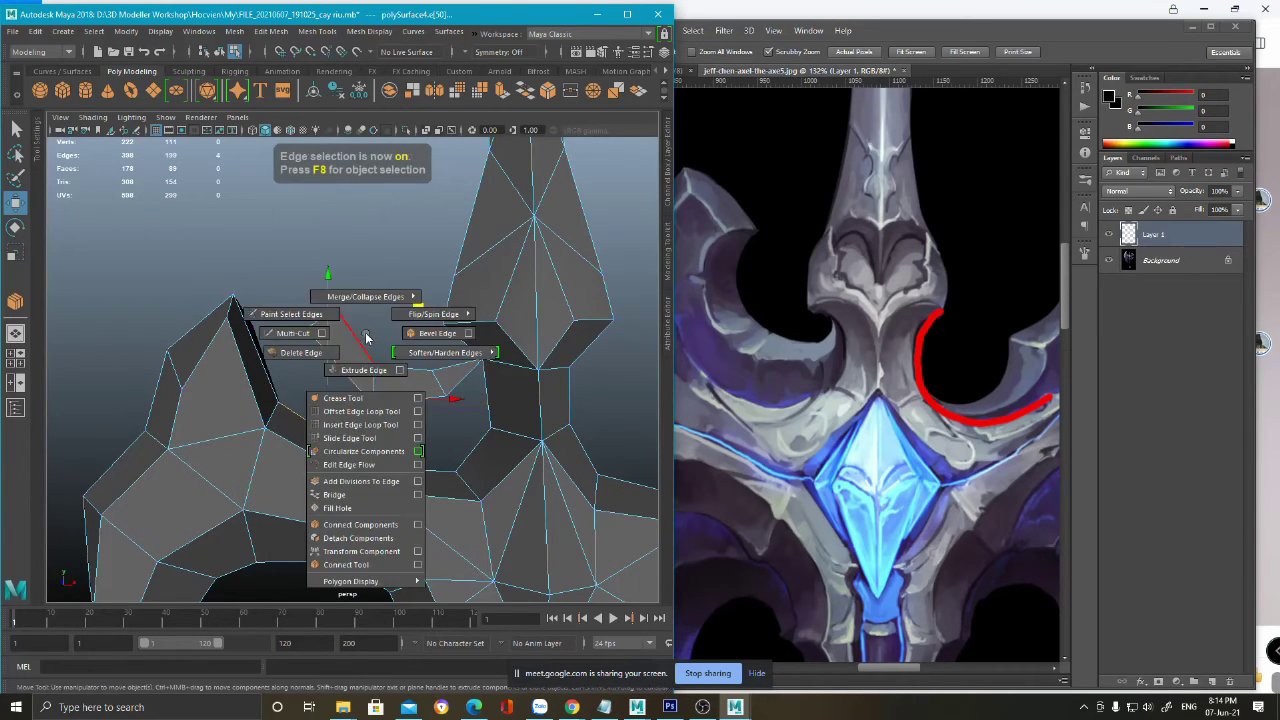
pyautogui.click(347, 494)
pyautogui.click(421, 399)
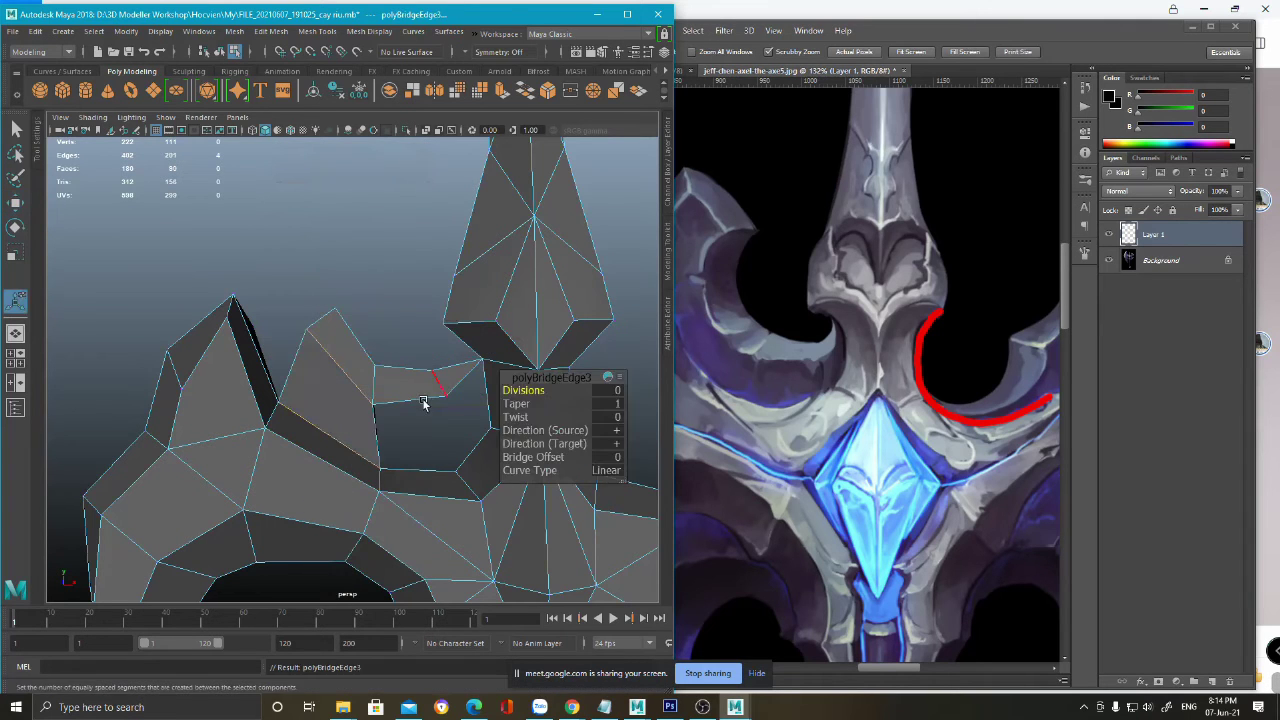
pyautogui.keyDown('shift'); pyautogui.click(418, 474); pyautogui.keyUp('shift')
pyautogui.press('g')
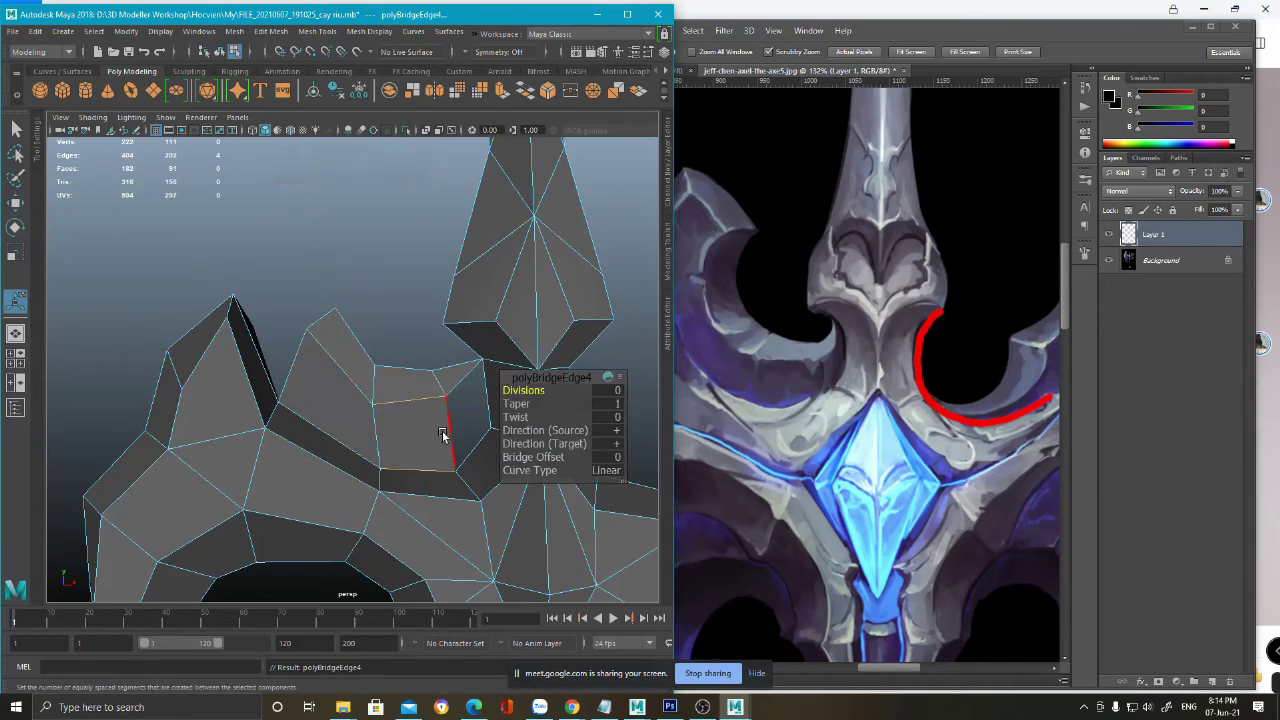
# - Bridge the remaining gap beside the neck to close the area below the strip
pyautogui.press('f')
pyautogui.keyDown('alt'); pyautogui.moveTo(398, 375); pyautogui.dragTo(263, 323); pyautogui.keyUp('alt')
pyautogui.click(398, 376)
pyautogui.click(427, 318)
pyautogui.keyDown('shift'); pyautogui.click(432, 404); pyautogui.keyUp('shift')
pyautogui.press('g')
pyautogui.press('q')
pyautogui.keyDown('shift'); pyautogui.moveTo(265, 322); pyautogui.dragTo(325, 299, button='right'); pyautogui.keyUp('shift')
pyautogui.press('F8')
pyautogui.click(299, 207)
# - Examine from several angles how the strip and the bridged faces meet the neck
pyautogui.keyDown('alt'); pyautogui.moveTo(331, 298); pyautogui.dragTo(271, 378, button='middle'); pyautogui.keyUp('alt')
pyautogui.keyDown('alt'); pyautogui.moveTo(271, 378); pyautogui.dragTo(338, 388, button='right'); pyautogui.keyUp('alt')
pyautogui.keyDown('alt'); pyautogui.moveTo(338, 388); pyautogui.dragTo(249, 377); pyautogui.keyUp('alt')
pyautogui.keyDown('alt'); pyautogui.moveTo(340, 460); pyautogui.dragTo(274, 459); pyautogui.keyUp('alt')
pyautogui.click(272, 458)
pyautogui.press('F10')
pyautogui.click(260, 441)
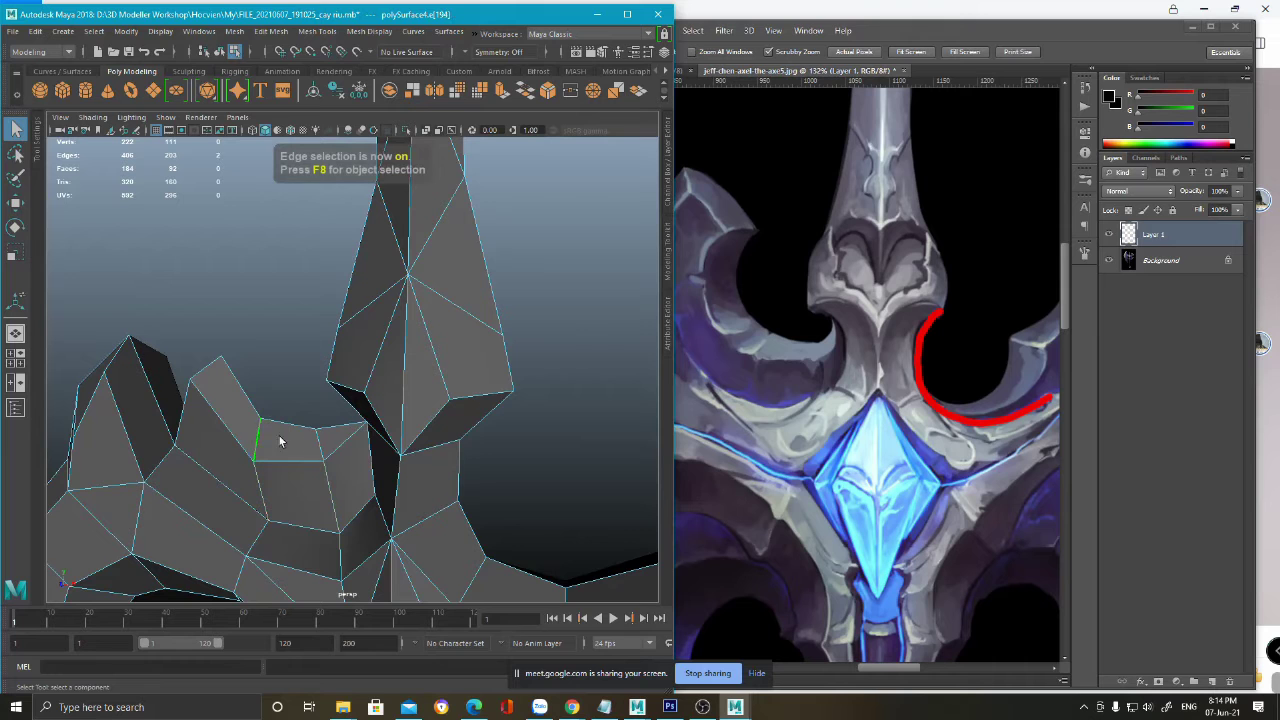
pyautogui.keyDown('shift'); pyautogui.moveTo(276, 422); pyautogui.dragTo(388, 452, button='right'); pyautogui.keyUp('shift')
pyautogui.press('F8')
pyautogui.click(210, 328)
pyautogui.keyDown('alt'); pyautogui.moveTo(210, 328); pyautogui.dragTo(494, 450); pyautogui.keyUp('alt')
pyautogui.keyDown('alt'); pyautogui.moveTo(412, 480); pyautogui.dragTo(440, 414, button='middle'); pyautogui.keyUp('alt')
pyautogui.keyDown('alt'); pyautogui.moveTo(346, 414); pyautogui.dragTo(424, 454); pyautogui.keyUp('alt')
pyautogui.click(397, 453)
pyautogui.moveTo(399, 443); pyautogui.dragTo(405, 250, button='right')
pyautogui.click(400, 428)
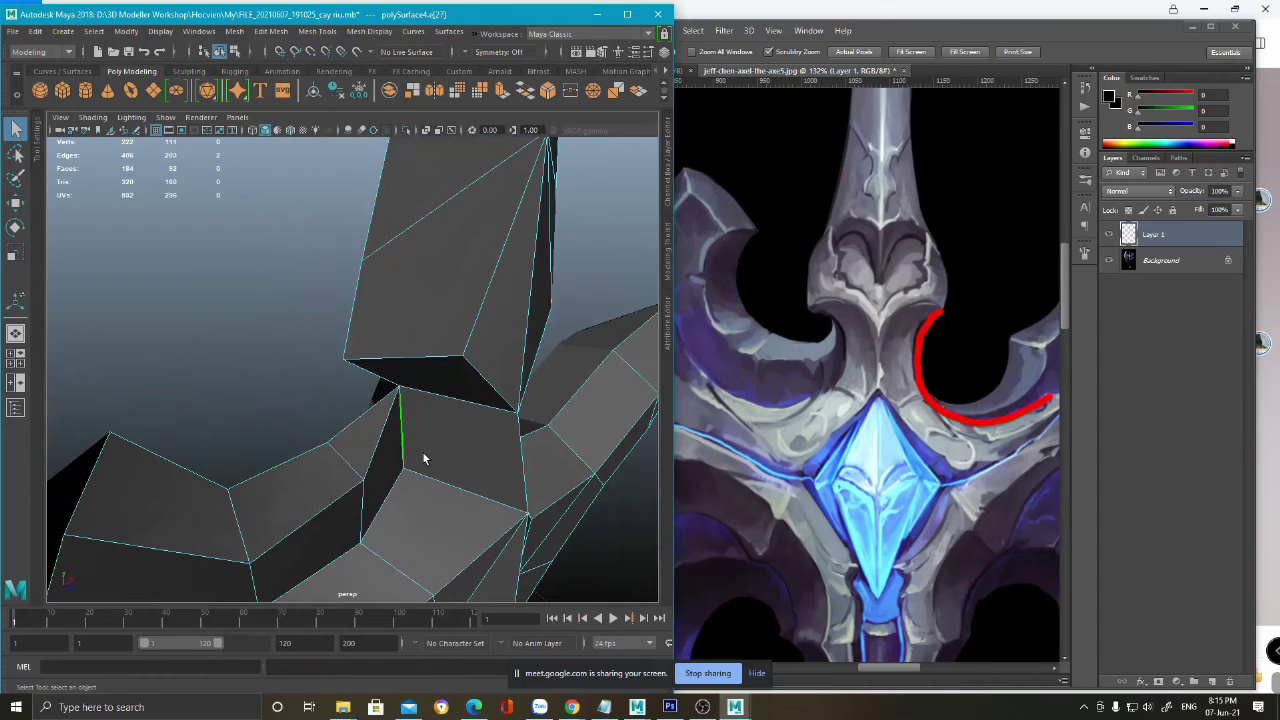
pyautogui.press('4')
pyautogui.moveTo(379, 465)
pyautogui.keyDown('alt'); pyautogui.mouseDown()
pyautogui.moveTo(491, 431)
pyautogui.moveTo(449, 449)
pyautogui.moveTo(486, 374)
pyautogui.moveTo(325, 445)
pyautogui.moveTo(357, 400)
pyautogui.moveTo(385, 430)
pyautogui.moveTo(457, 437)
pyautogui.moveTo(540, 469)
pyautogui.moveTo(391, 406)
pyautogui.moveTo(376, 418)
pyautogui.mouseUp(); pyautogui.keyUp('alt')
pyautogui.press('5')
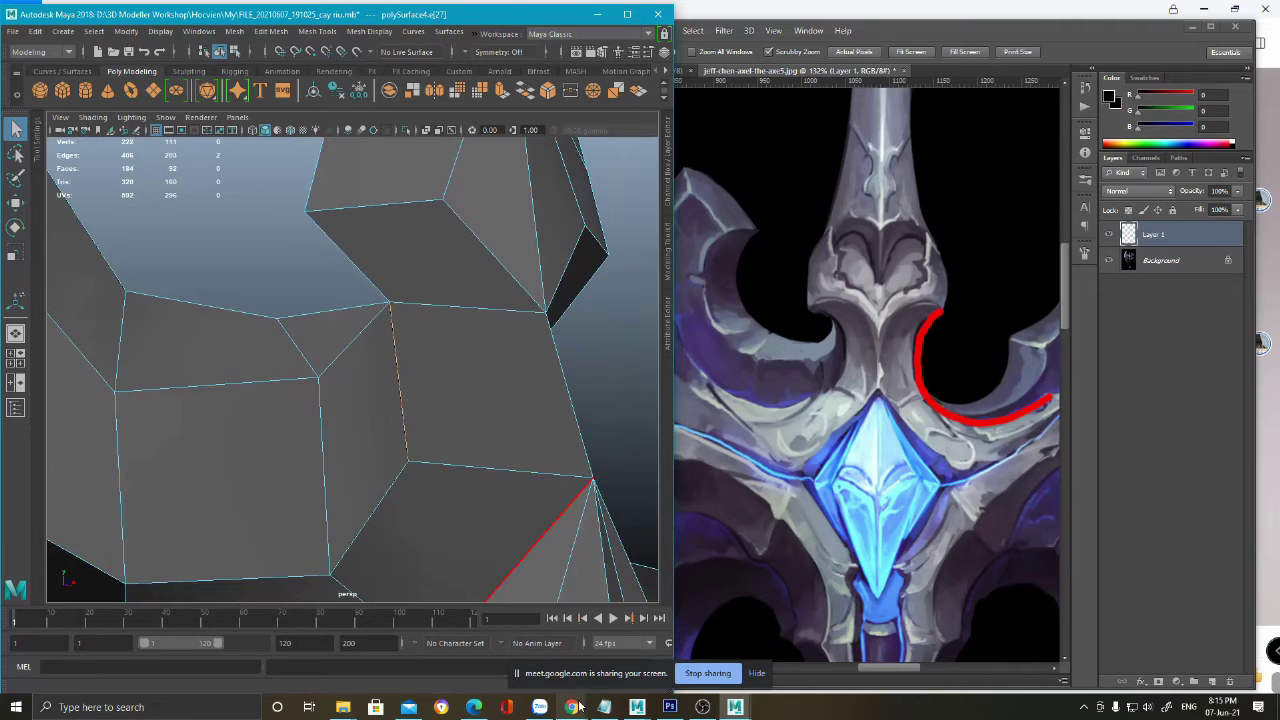
# - Switch to the Google Meet call to check on the participants, then minimize the browser
pyautogui.moveTo(578, 707)
pyautogui.click(488, 653)
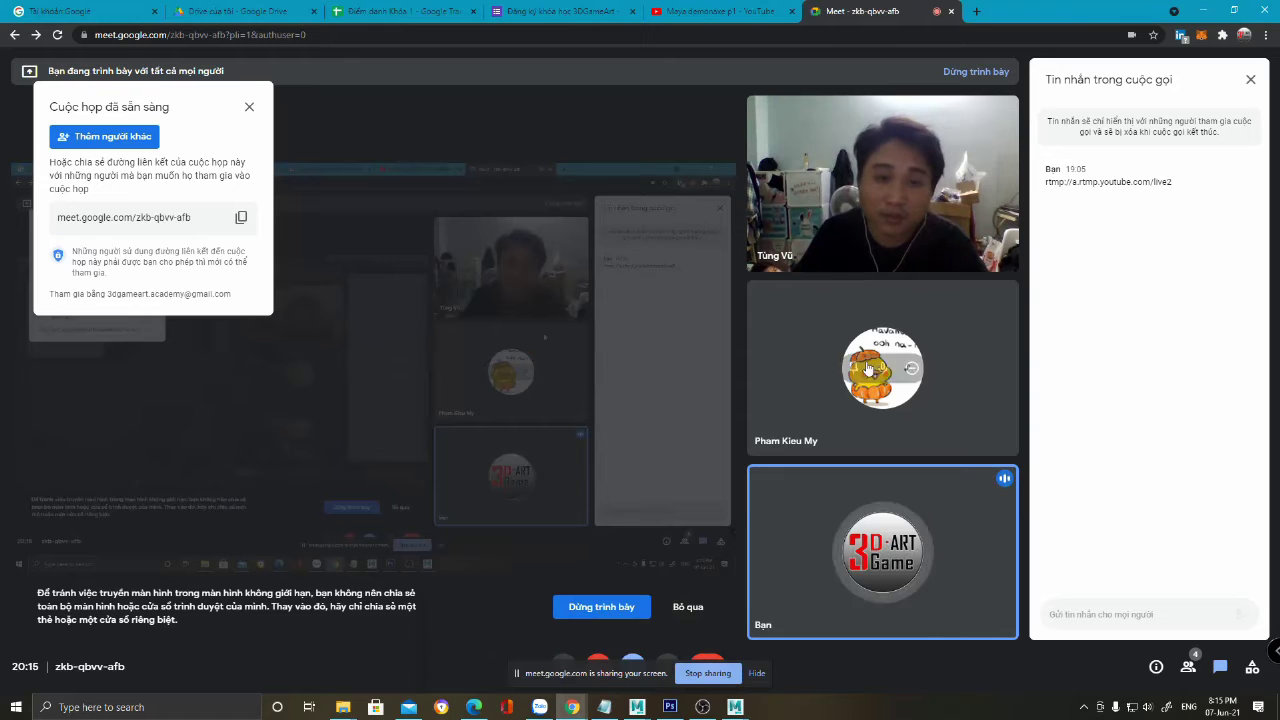
pyautogui.moveTo(925, 372)
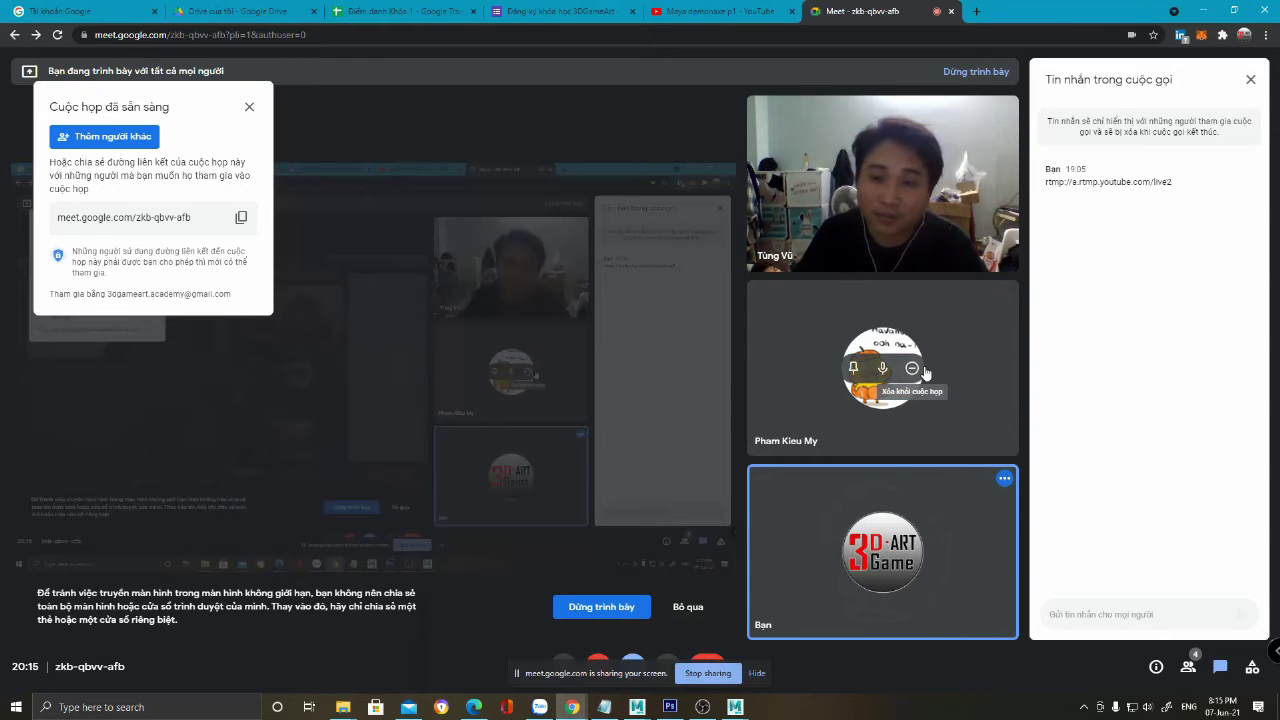
pyautogui.click(1203, 8)
# - Isolate the strip and the bridged faces, examine their shape from the side, and restore the full model
pyautogui.keyDown('alt'); pyautogui.moveTo(451, 320); pyautogui.dragTo(254, 264); pyautogui.keyUp('alt')
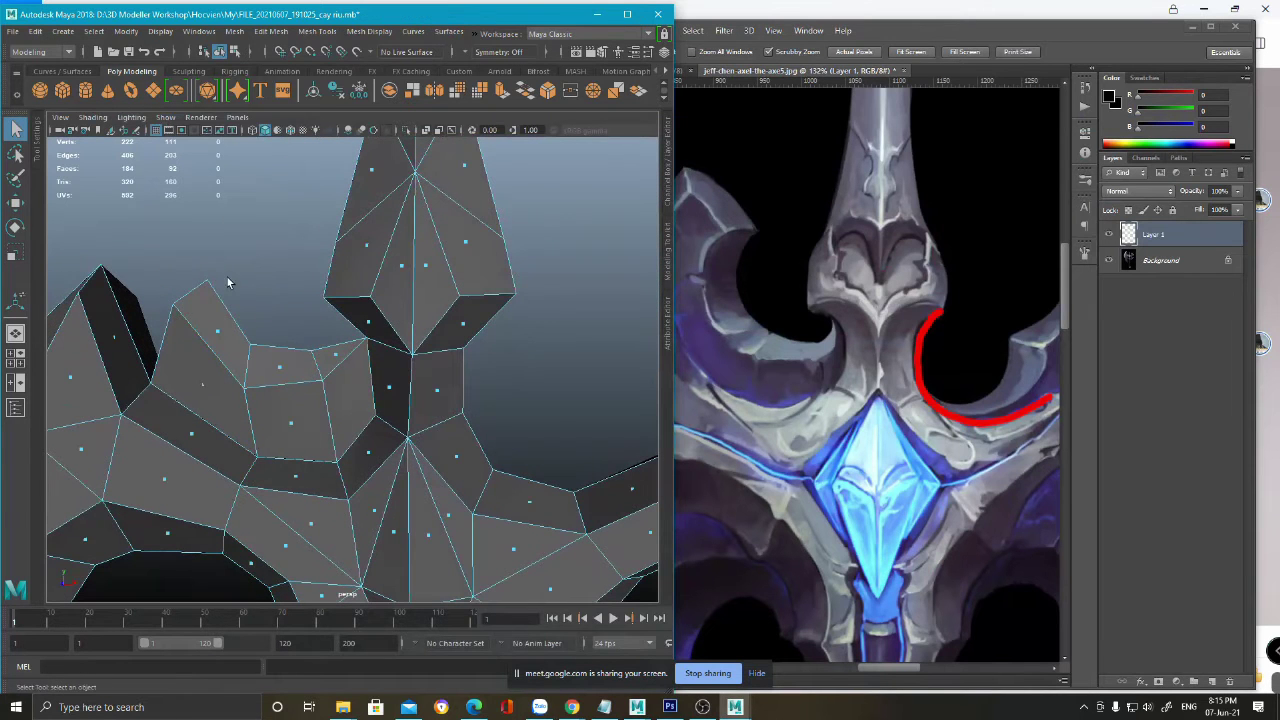
pyautogui.keyDown('alt'); pyautogui.moveTo(169, 278); pyautogui.dragTo(200, 298); pyautogui.keyUp('alt')
pyautogui.moveTo(252, 377); pyautogui.dragTo(262, 380)
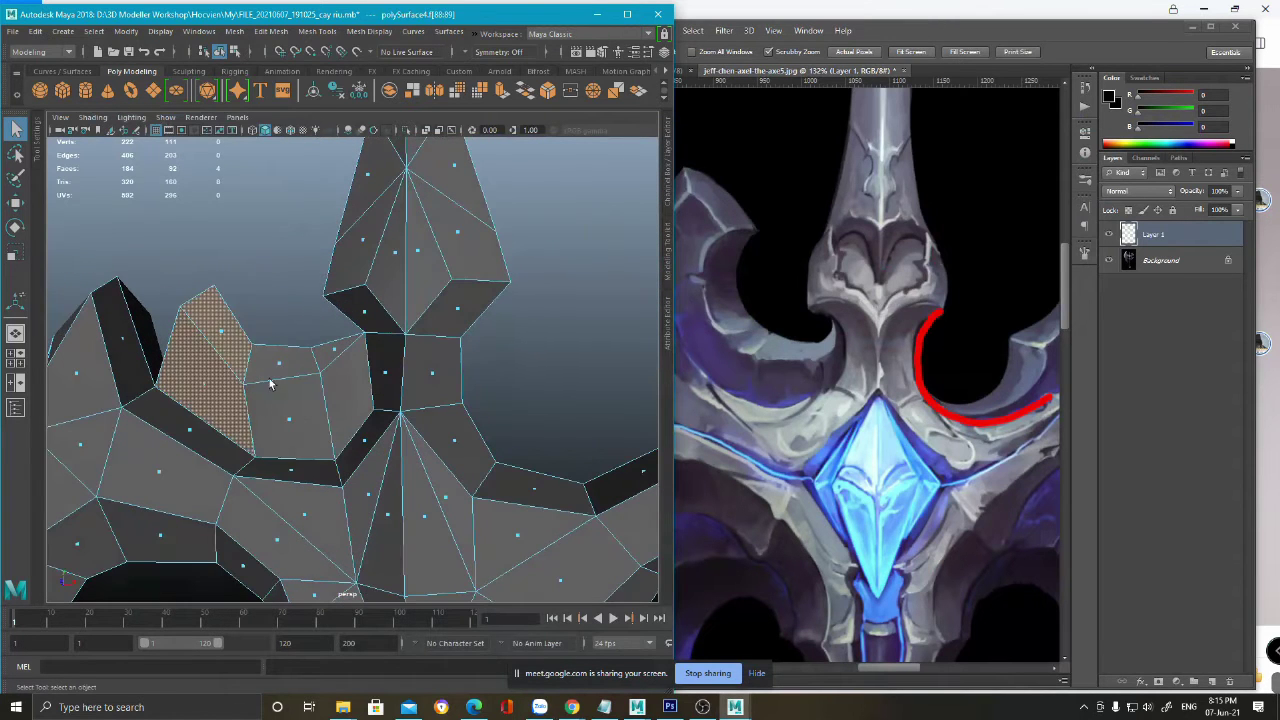
pyautogui.keyDown('shift'); pyautogui.moveTo(345, 422); pyautogui.dragTo(275, 401); pyautogui.keyUp('shift')
pyautogui.keyDown('alt'); pyautogui.moveTo(386, 370); pyautogui.dragTo(290, 335); pyautogui.keyUp('alt')
pyautogui.keyDown('alt'); pyautogui.moveTo(269, 296); pyautogui.dragTo(332, 298, button='middle'); pyautogui.keyUp('alt')
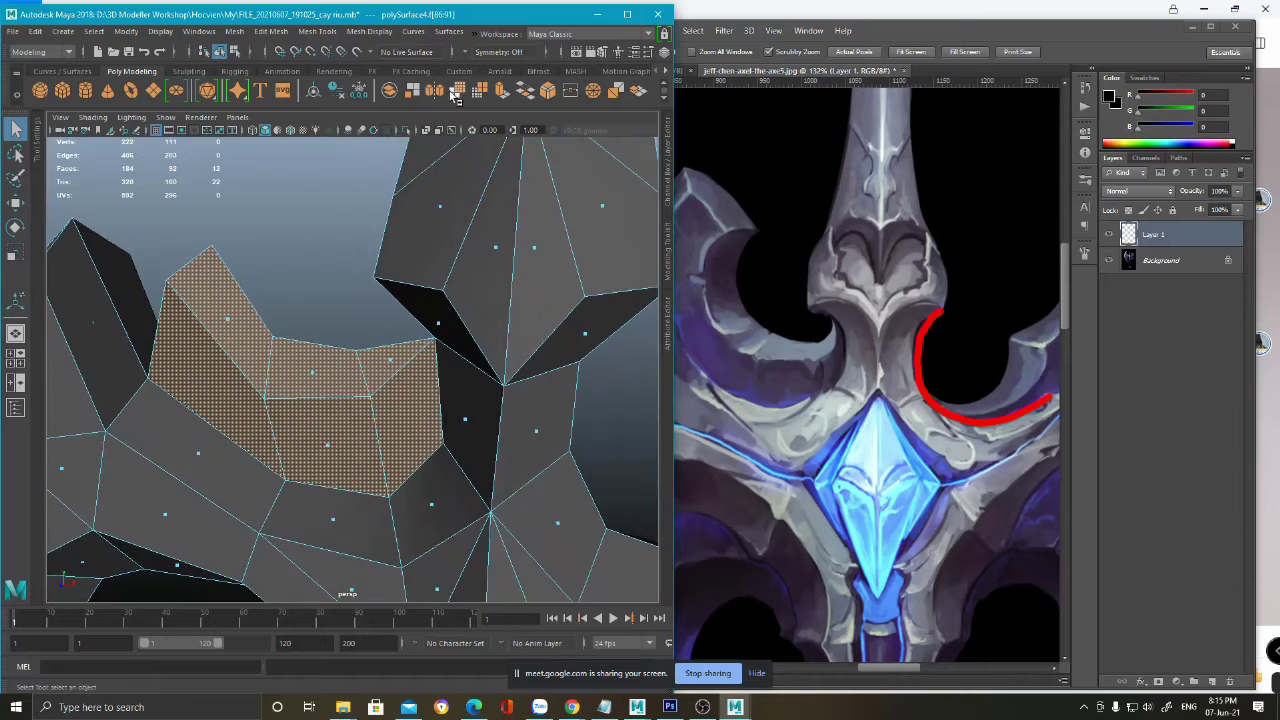
pyautogui.click(405, 129)
pyautogui.keyDown('alt'); pyautogui.moveTo(453, 294); pyautogui.dragTo(363, 318); pyautogui.keyUp('alt')
pyautogui.press('F8')
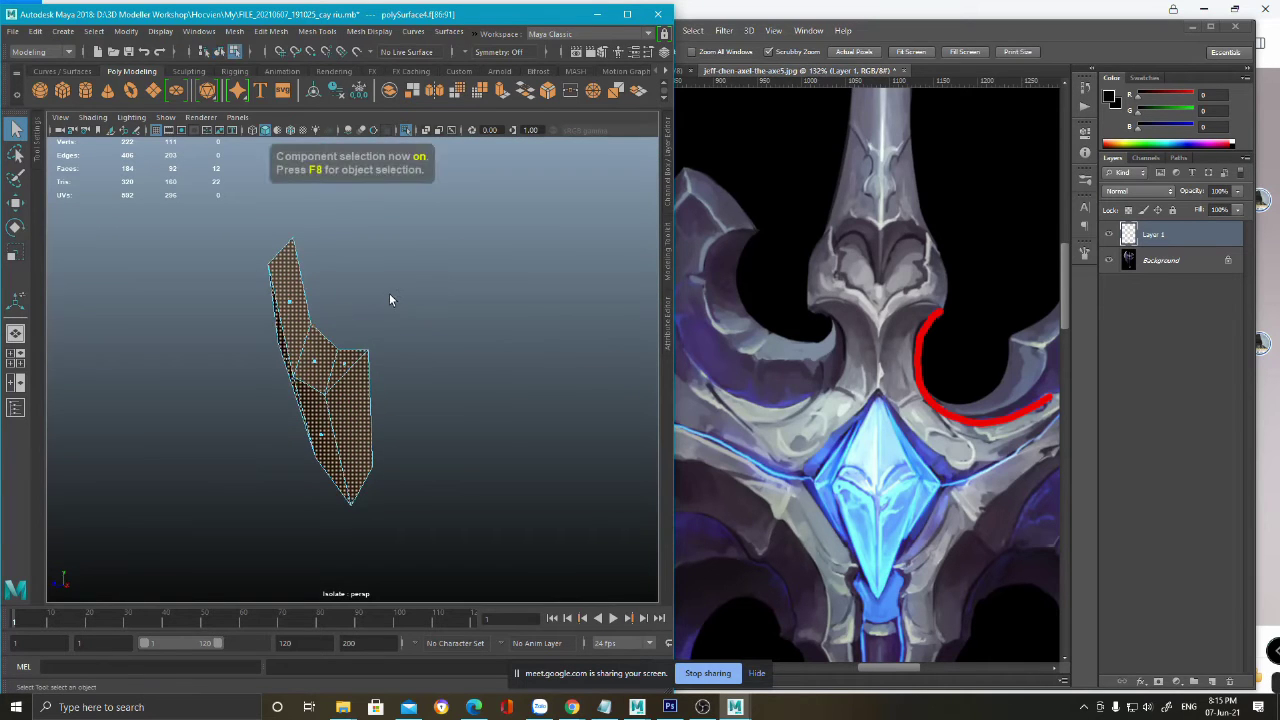
pyautogui.press('F8')
pyautogui.click(405, 130)
# - Isolate the strip and bridged faces again, examine the open edges beside the neck, and exit isolation
pyautogui.keyDown('alt'); pyautogui.moveTo(398, 318); pyautogui.dragTo(465, 342); pyautogui.keyUp('alt')
pyautogui.moveTo(271, 255); pyautogui.dragTo(333, 432)
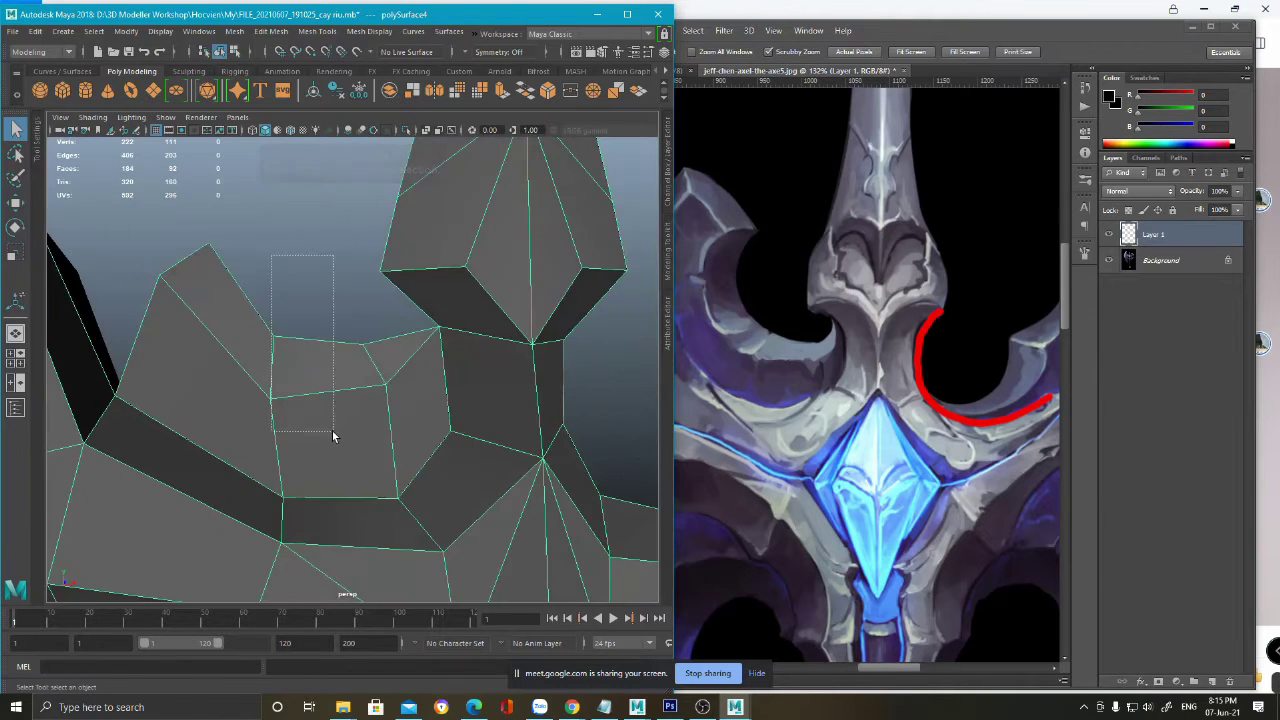
pyautogui.press('F11')
pyautogui.moveTo(181, 298); pyautogui.dragTo(290, 404)
pyautogui.keyDown('alt'); pyautogui.moveTo(336, 392); pyautogui.dragTo(424, 460); pyautogui.keyUp('alt')
pyautogui.keyDown('alt'); pyautogui.moveTo(424, 460); pyautogui.dragTo(436, 415); pyautogui.keyUp('alt')
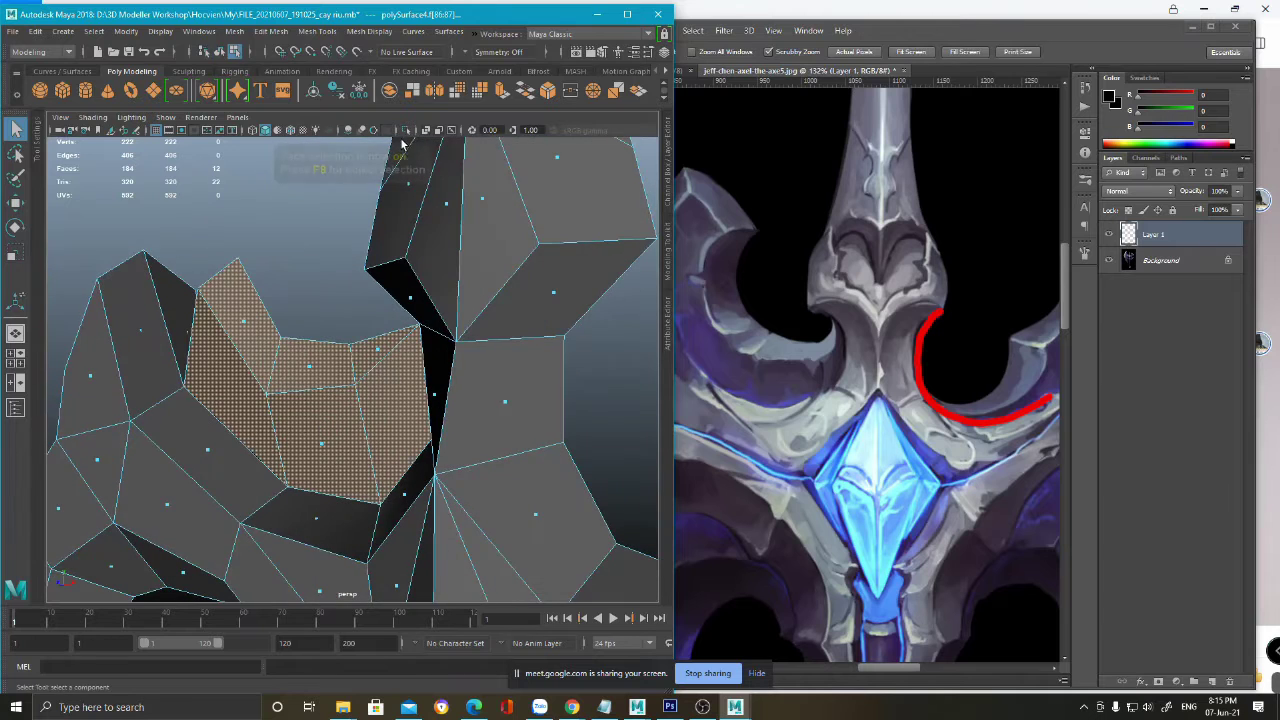
pyautogui.click(405, 130)
pyautogui.keyDown('alt'); pyautogui.moveTo(409, 297); pyautogui.dragTo(360, 310); pyautogui.keyUp('alt')
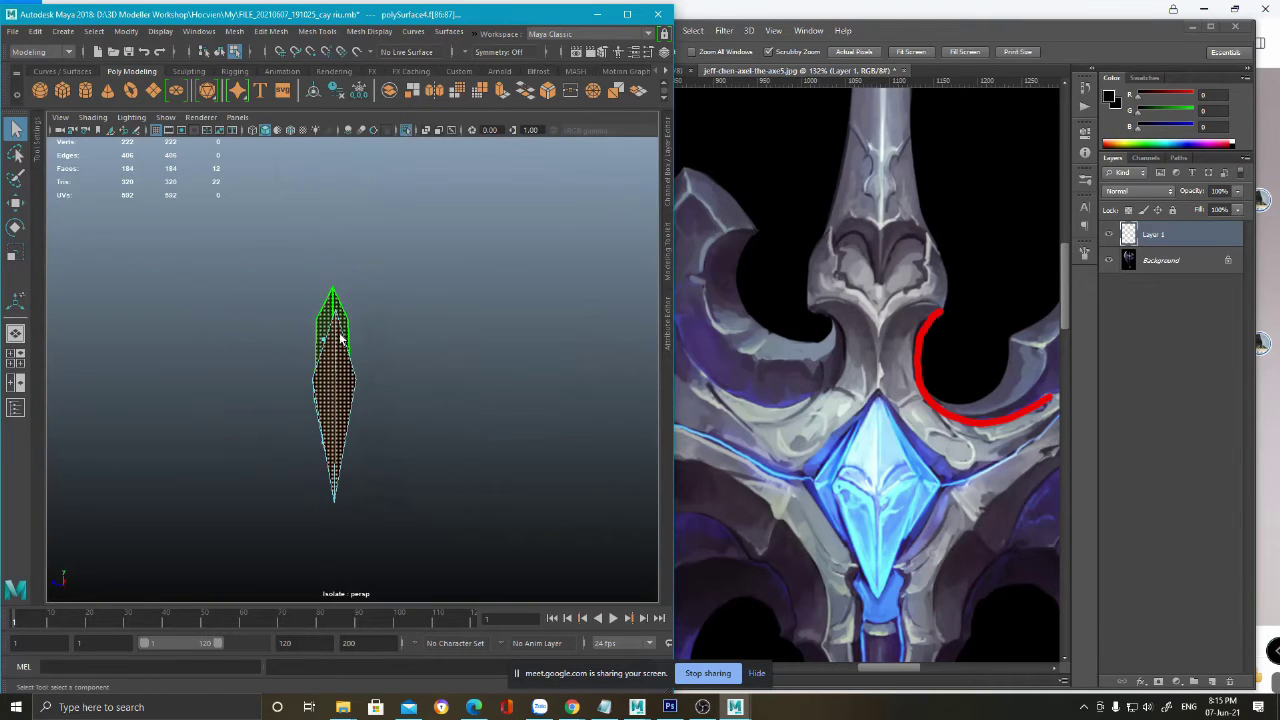
pyautogui.press('F10')
pyautogui.keyDown('alt'); pyautogui.moveTo(340, 364); pyautogui.dragTo(432, 440); pyautogui.keyUp('alt')
pyautogui.keyDown('alt'); pyautogui.moveTo(459, 388); pyautogui.dragTo(478, 373); pyautogui.keyUp('alt')
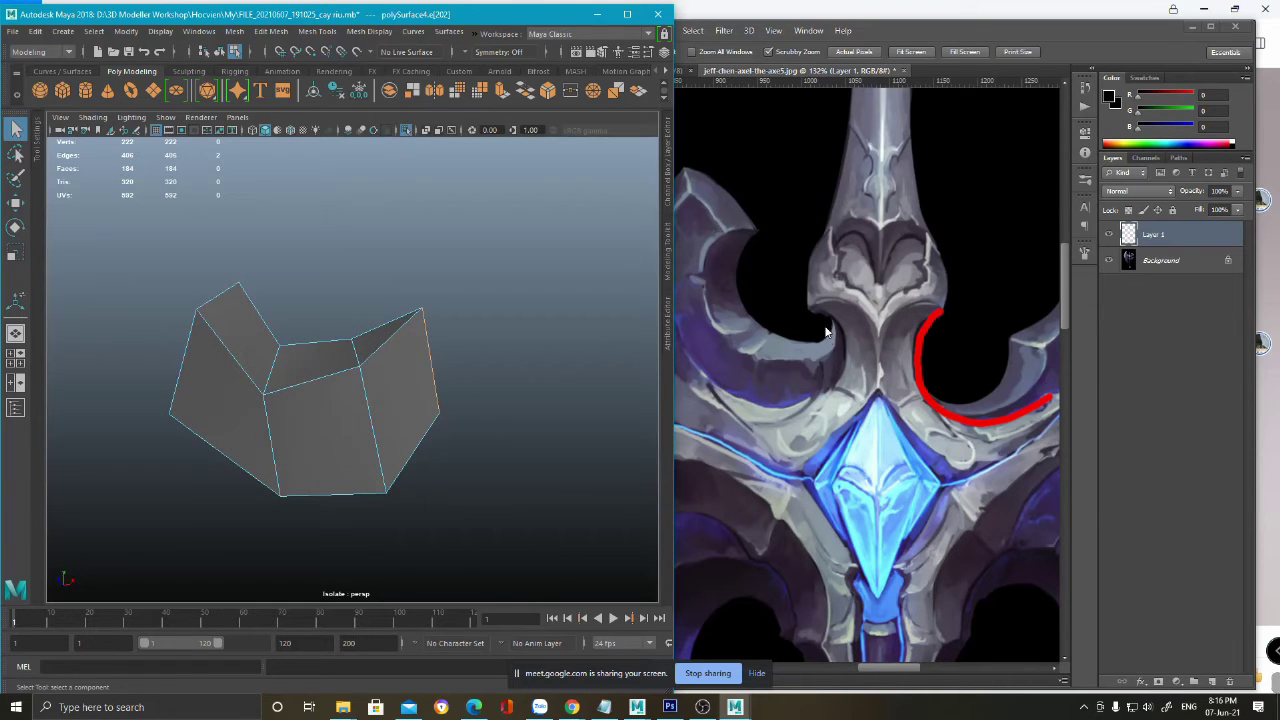
pyautogui.keyDown('alt'); pyautogui.moveTo(449, 388); pyautogui.dragTo(303, 361); pyautogui.keyUp('alt')
pyautogui.click(405, 130)
# - Examine the whole axe head and the bridged area to compare the blade's shape with the painted reference
pyautogui.scroll(3, 325, 386)
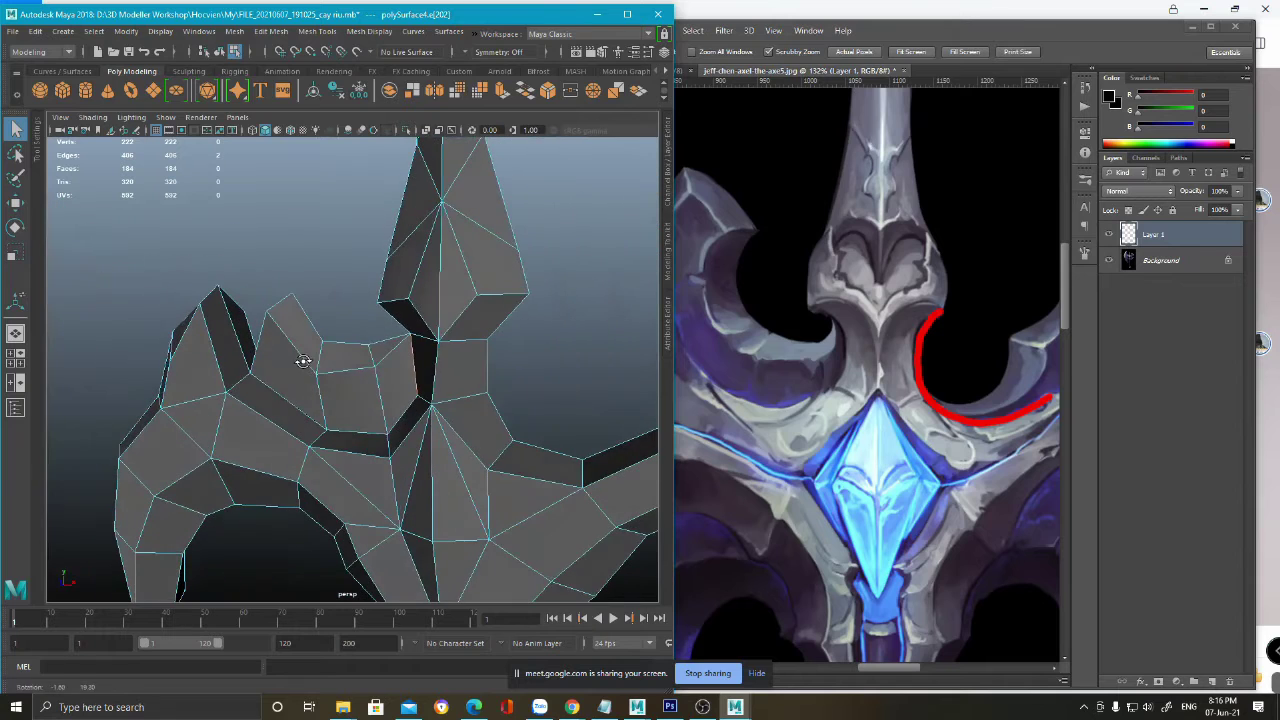
pyautogui.keyDown('alt'); pyautogui.moveTo(436, 336); pyautogui.dragTo(302, 363); pyautogui.keyUp('alt')
pyautogui.scroll(-5, 375, 362)
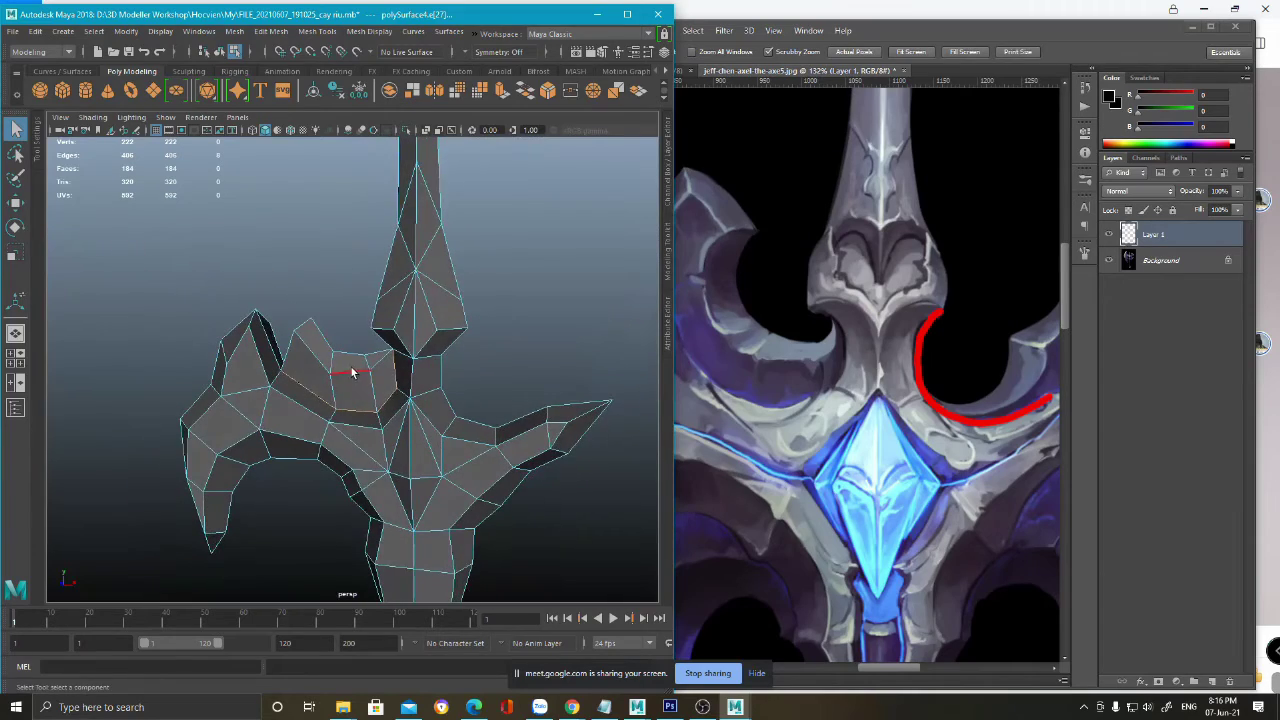
pyautogui.scroll(2, 369, 414)
pyautogui.keyDown('alt'); pyautogui.moveTo(369, 414); pyautogui.dragTo(348, 384); pyautogui.keyUp('alt')
pyautogui.scroll(5, 390, 399)
pyautogui.keyDown('alt'); pyautogui.moveTo(423, 388); pyautogui.dragTo(222, 398, button='right'); pyautogui.keyUp('alt')
pyautogui.keyDown('alt'); pyautogui.moveTo(222, 398); pyautogui.dragTo(269, 397); pyautogui.keyUp('alt')
pyautogui.keyDown('alt'); pyautogui.moveTo(269, 397); pyautogui.dragTo(405, 422, button='right'); pyautogui.keyUp('alt')
pyautogui.keyDown('alt'); pyautogui.moveTo(405, 422); pyautogui.dragTo(345, 428); pyautogui.keyUp('alt')
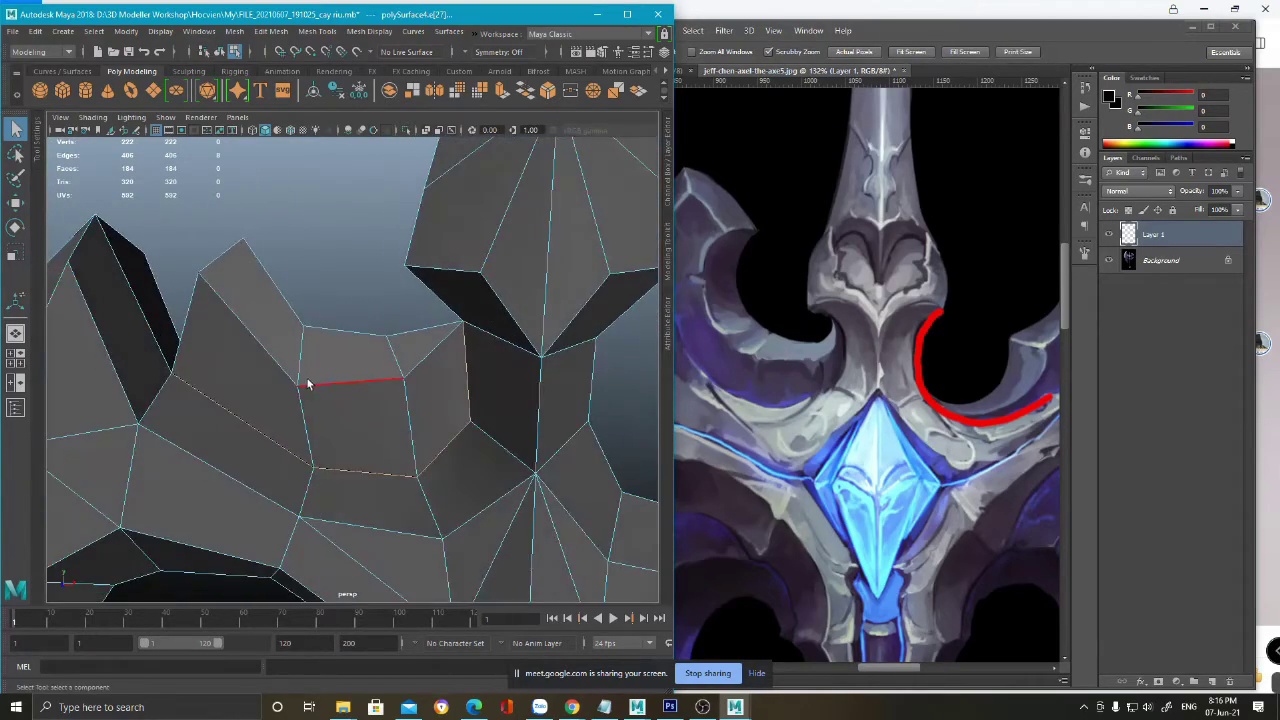
# - Delete the three bridged faces between the curved strip and the axe head
pyautogui.press('F11')
pyautogui.click(239, 371)
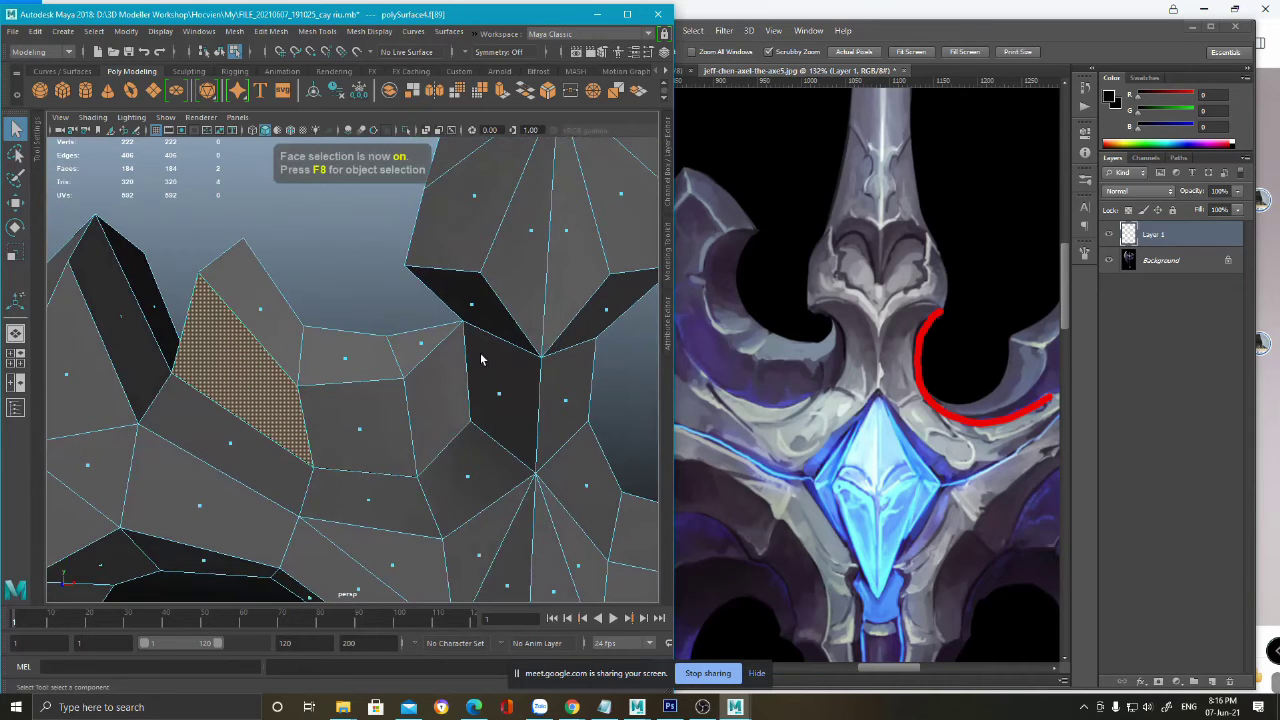
pyautogui.keyDown('shift'); pyautogui.click(354, 423); pyautogui.keyUp('shift')
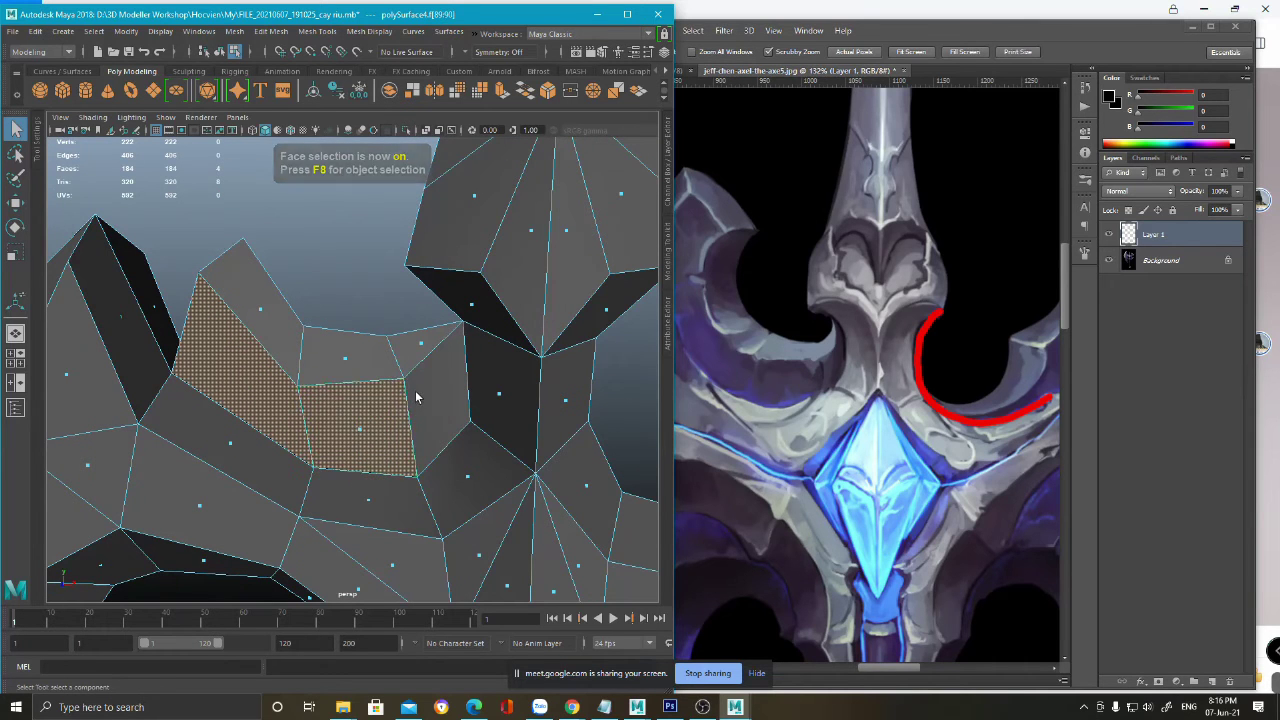
pyautogui.keyDown('shift'); pyautogui.click(456, 410); pyautogui.keyUp('shift')
pyautogui.press('Delete')
pyautogui.keyDown('alt'); pyautogui.moveTo(452, 403); pyautogui.dragTo(434, 377); pyautogui.keyUp('alt')
pyautogui.click(436, 379)
pyautogui.press('Delete')
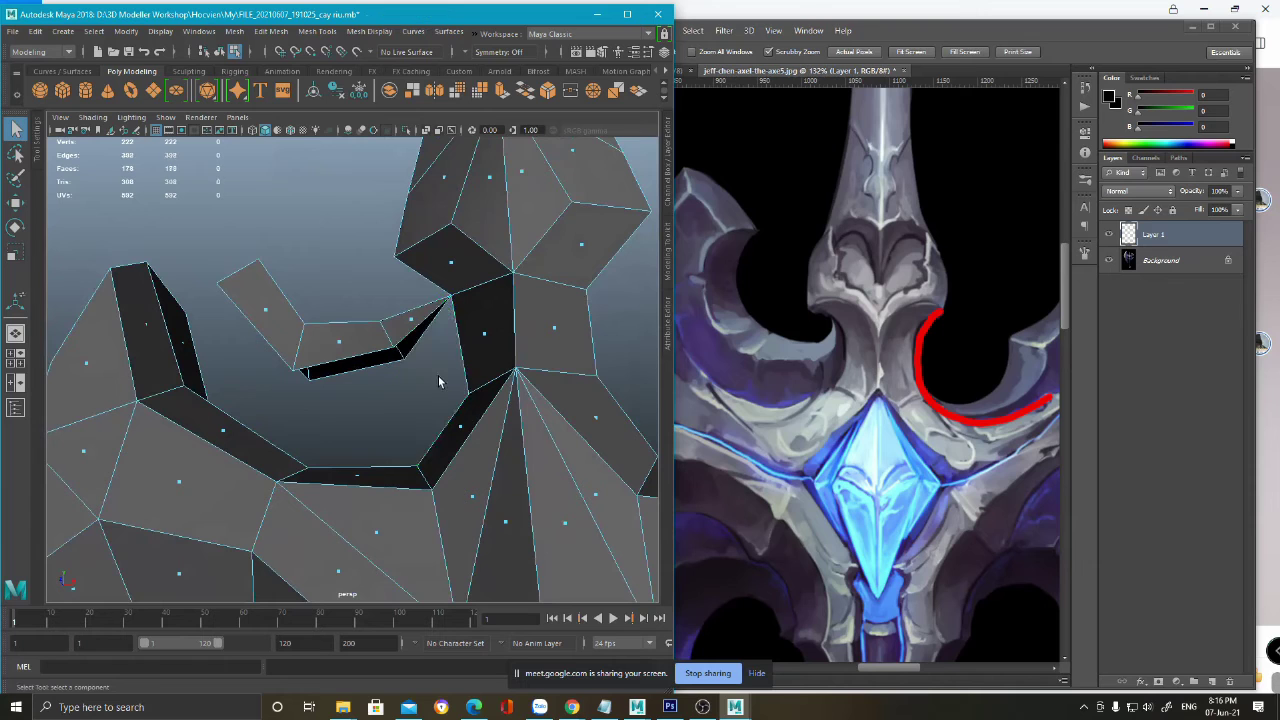
# - In Photoshop, add a layer above Background and paint the blade's rim up to the neck with its sampled blue-grey
pyautogui.click(1152, 245)
pyautogui.click(1163, 260)
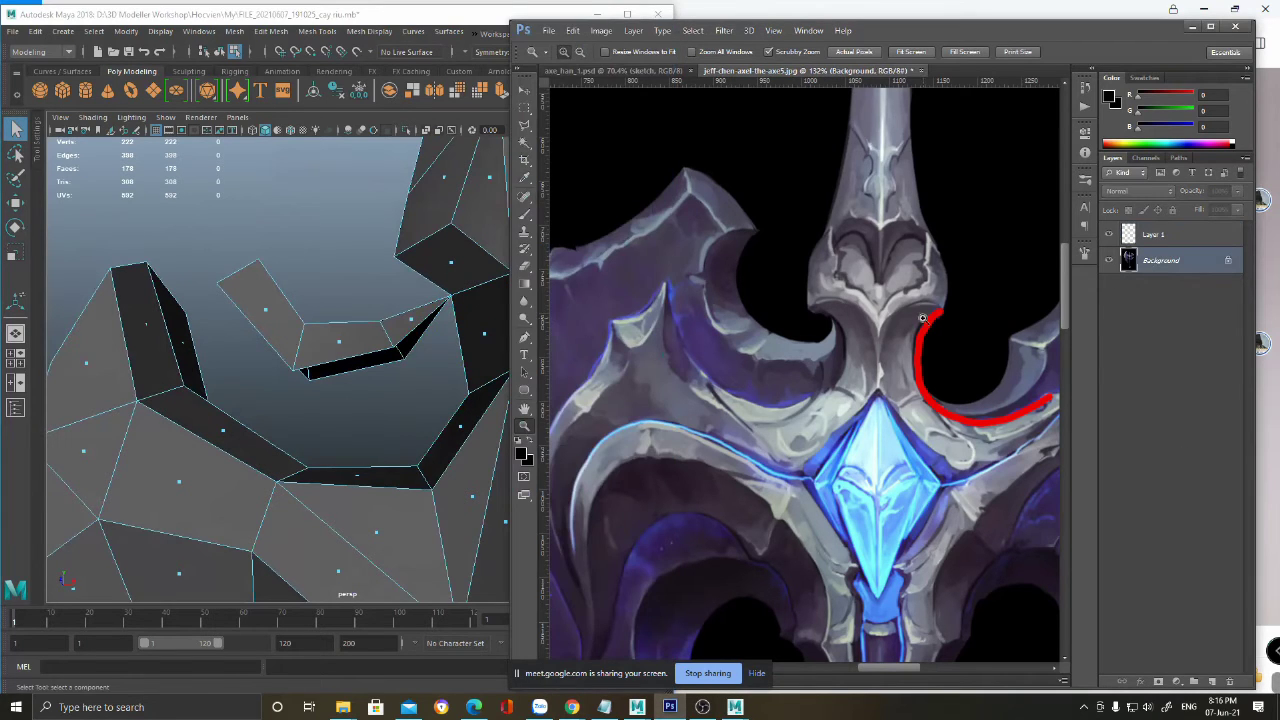
pyautogui.click(1213, 681)
pyautogui.moveTo(816, 342); pyautogui.dragTo(879, 342)
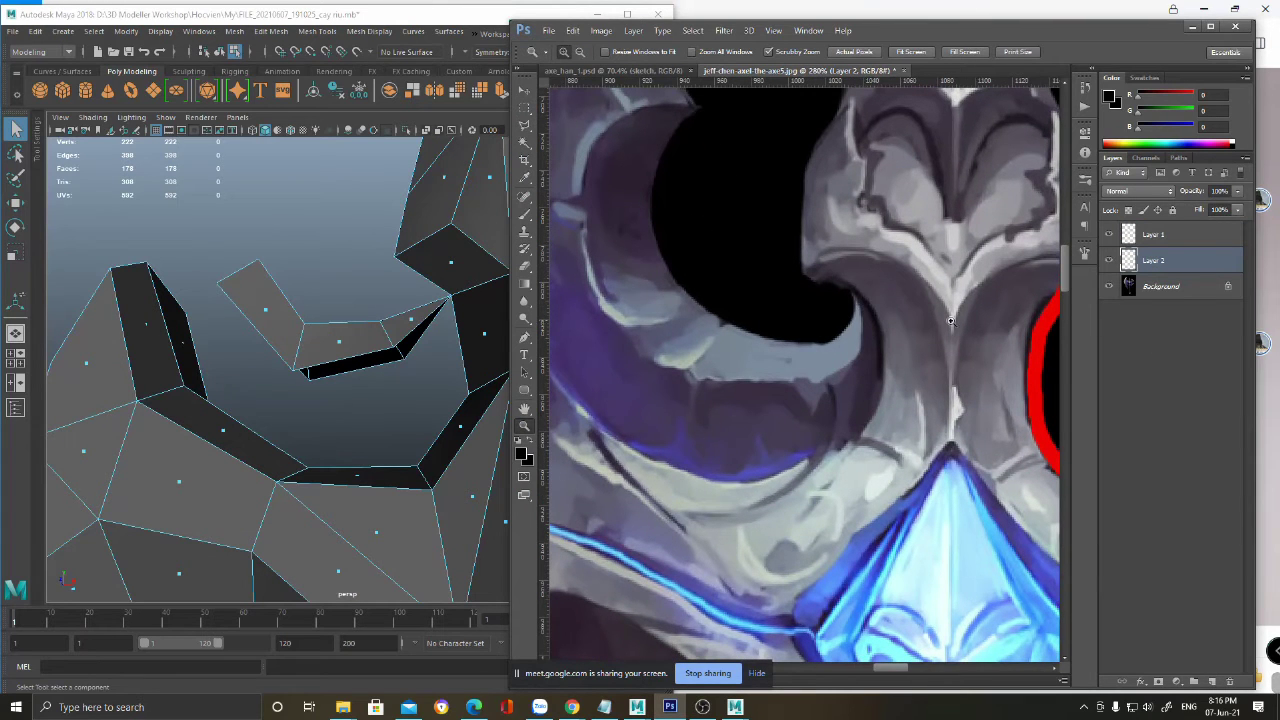
pyautogui.press('b')
pyautogui.keyDown('alt'); pyautogui.click(846, 338); pyautogui.keyUp('alt')
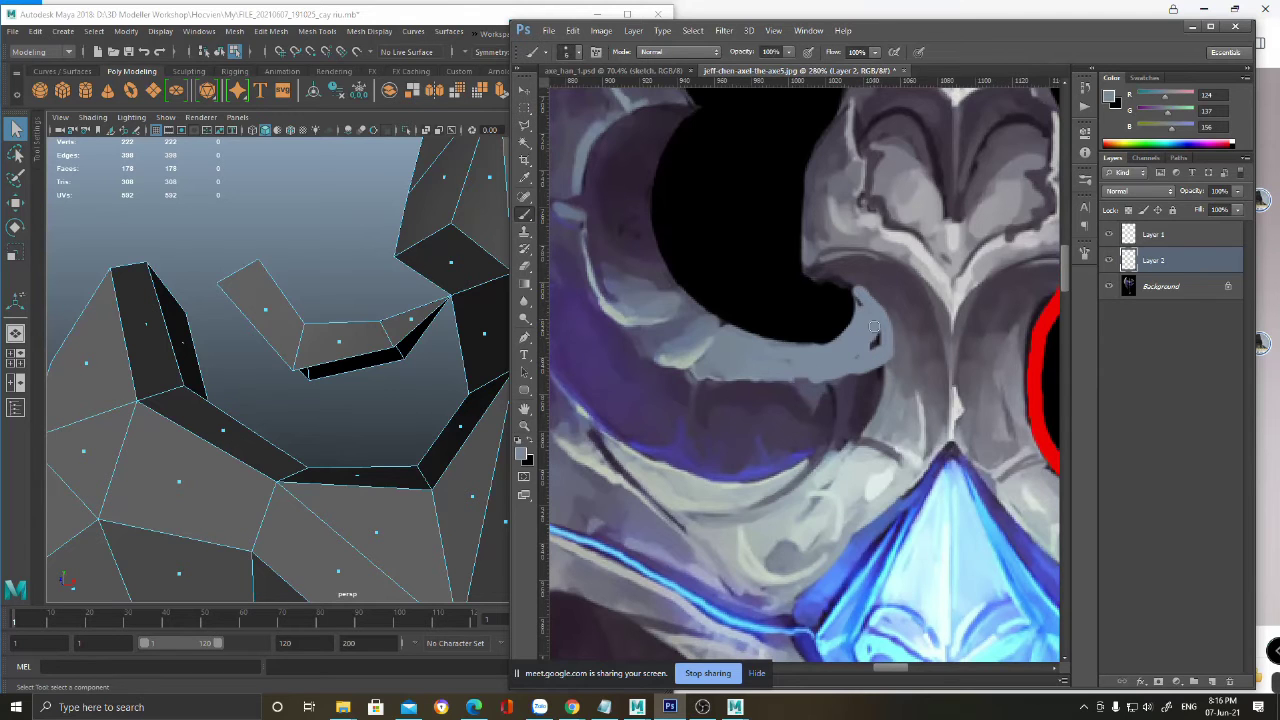
# - Clean up the painted rim's border and the shadow below it with dark and grey tones sampled nearby
pyautogui.keyDown('alt'); pyautogui.click(884, 370); pyautogui.keyUp('alt')
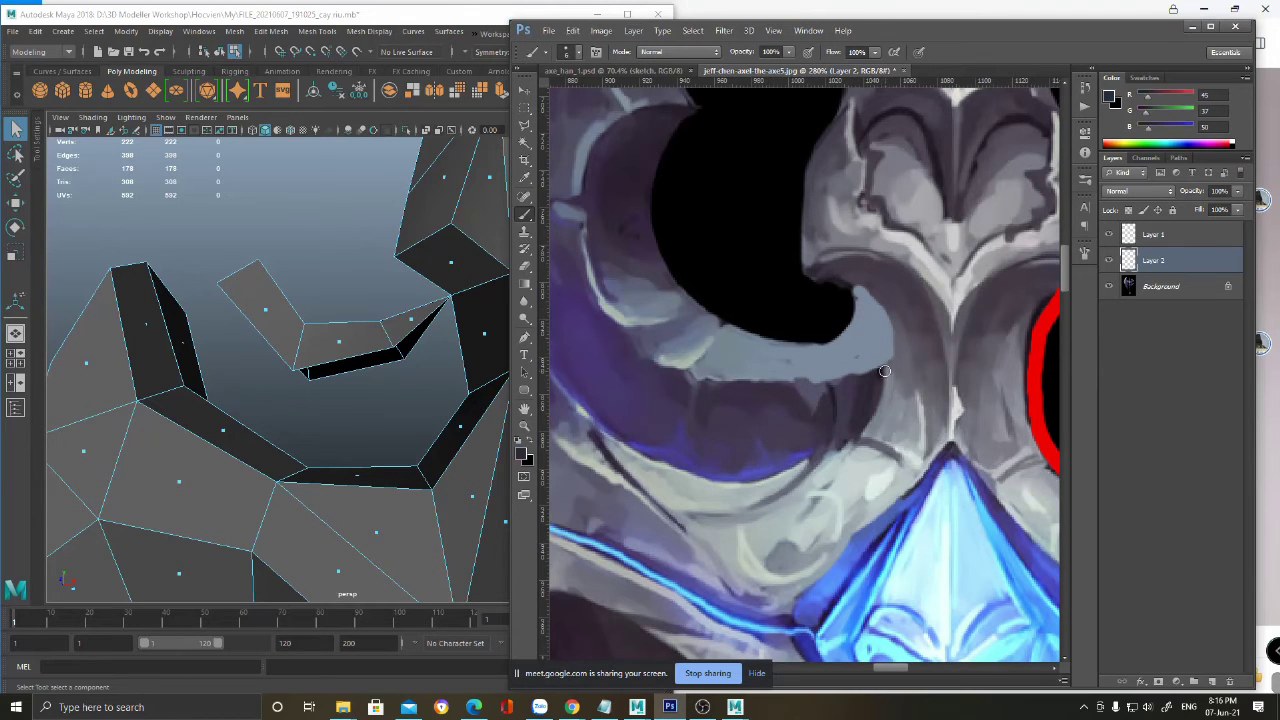
pyautogui.keyDown('alt'); pyautogui.click(899, 355); pyautogui.keyUp('alt')
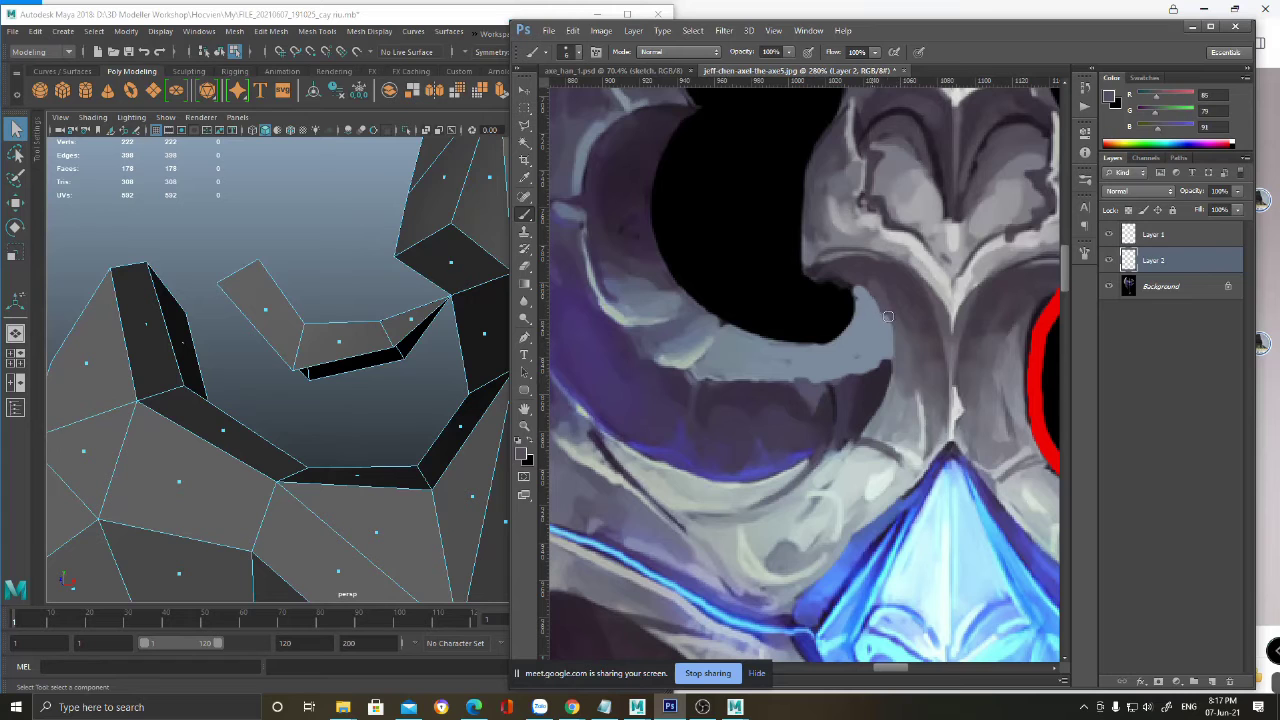
pyautogui.keyDown('alt'); pyautogui.click(862, 283); pyautogui.keyUp('alt')
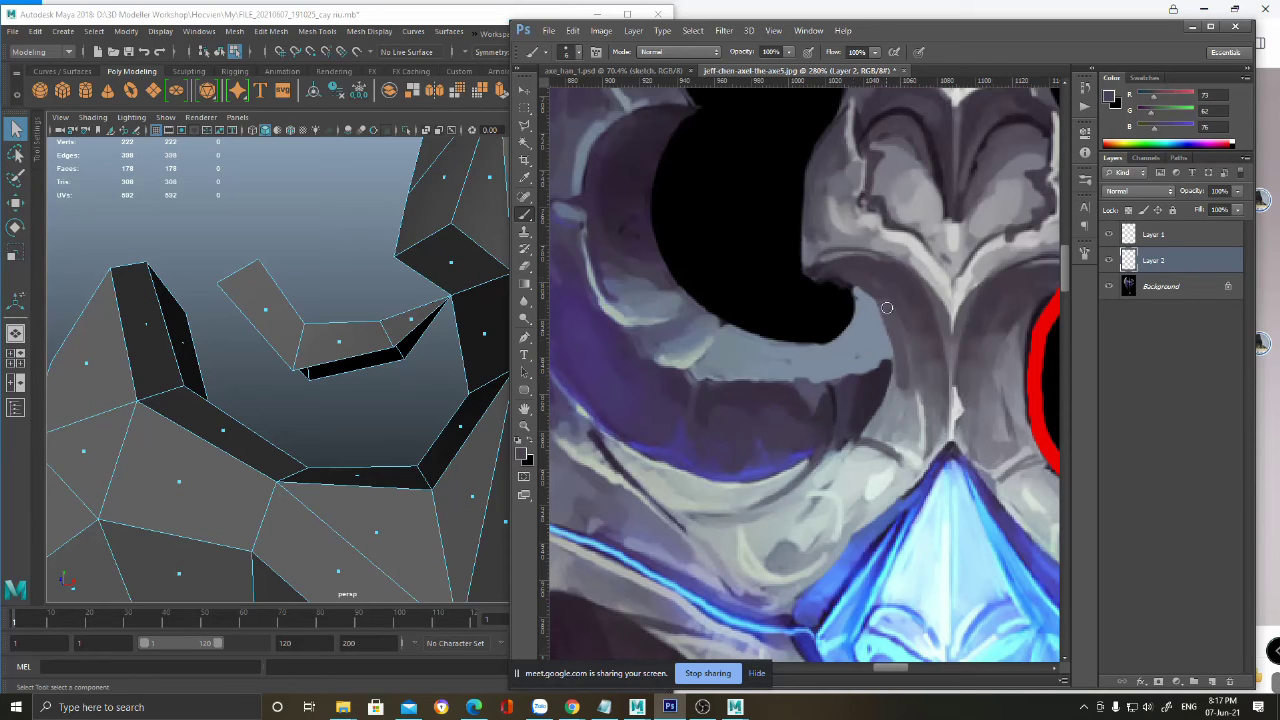
pyautogui.keyDown('alt'); pyautogui.click(902, 400); pyautogui.keyUp('alt')
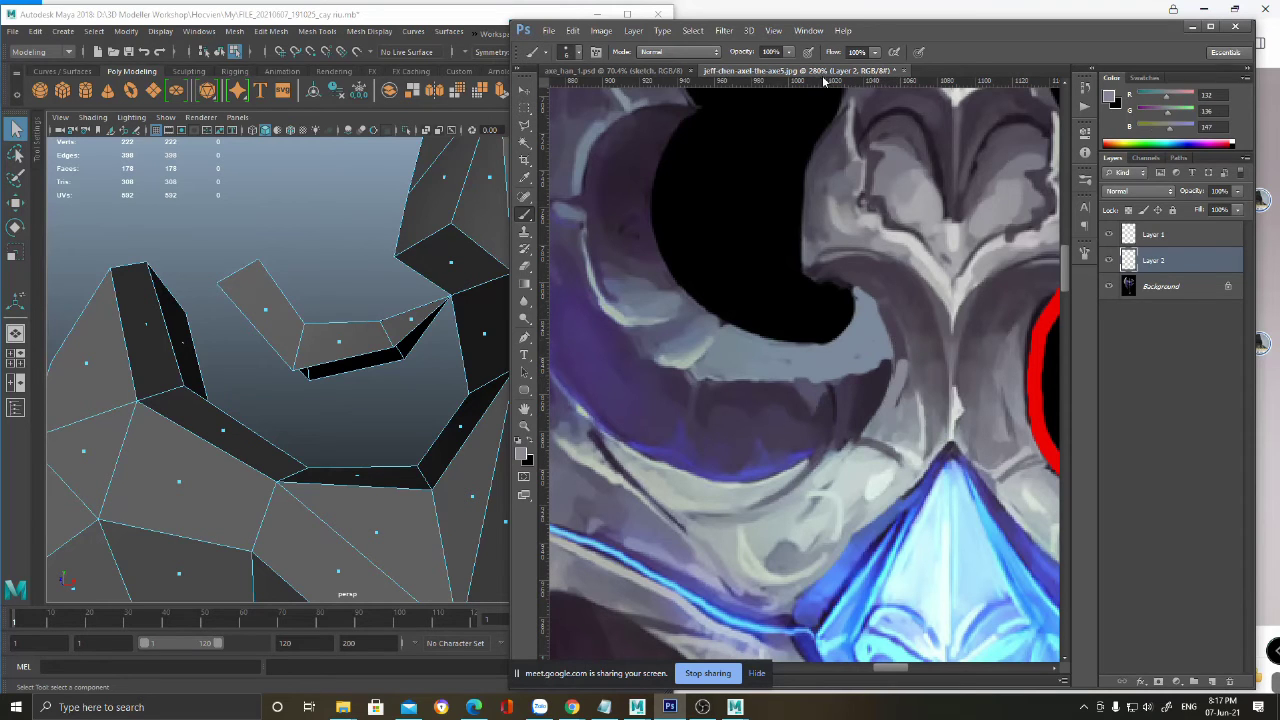
pyautogui.keyDown('alt'); pyautogui.click(898, 404); pyautogui.keyUp('alt')
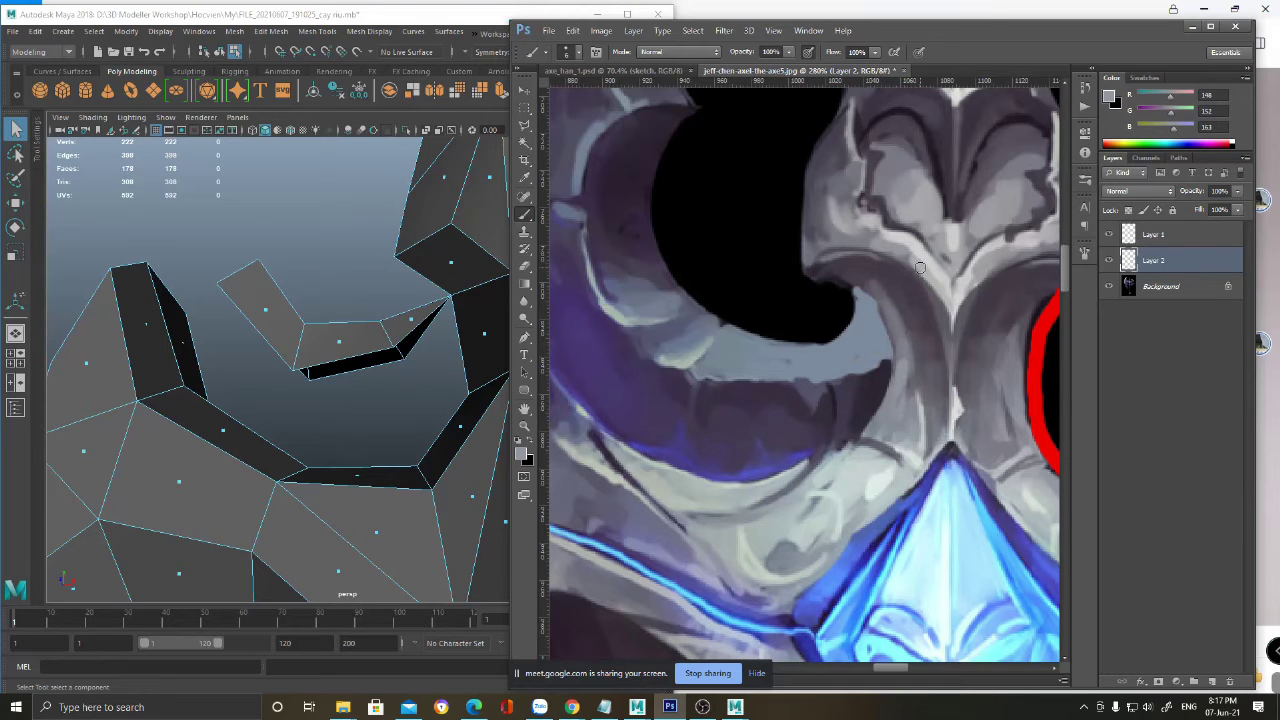
# - Shade the neck beside the painted rim with a larger brush and sampled grey tones
pyautogui.press(']')
pyautogui.moveTo(866, 280); pyautogui.dragTo(920, 385)
pyautogui.moveTo(897, 295); pyautogui.dragTo(914, 411)
pyautogui.keyDown('alt'); pyautogui.click(864, 263); pyautogui.keyUp('alt')
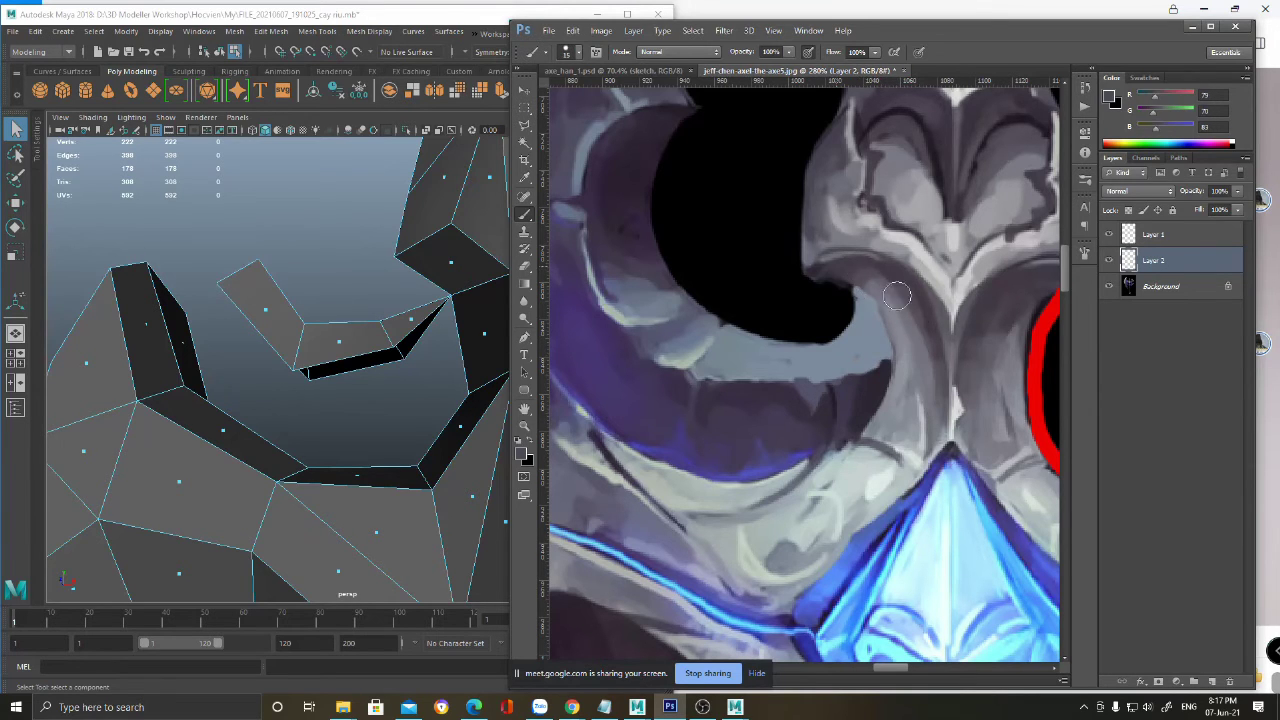
pyautogui.moveTo(897, 296); pyautogui.dragTo(929, 371)
pyautogui.moveTo(879, 284); pyautogui.dragTo(922, 386)
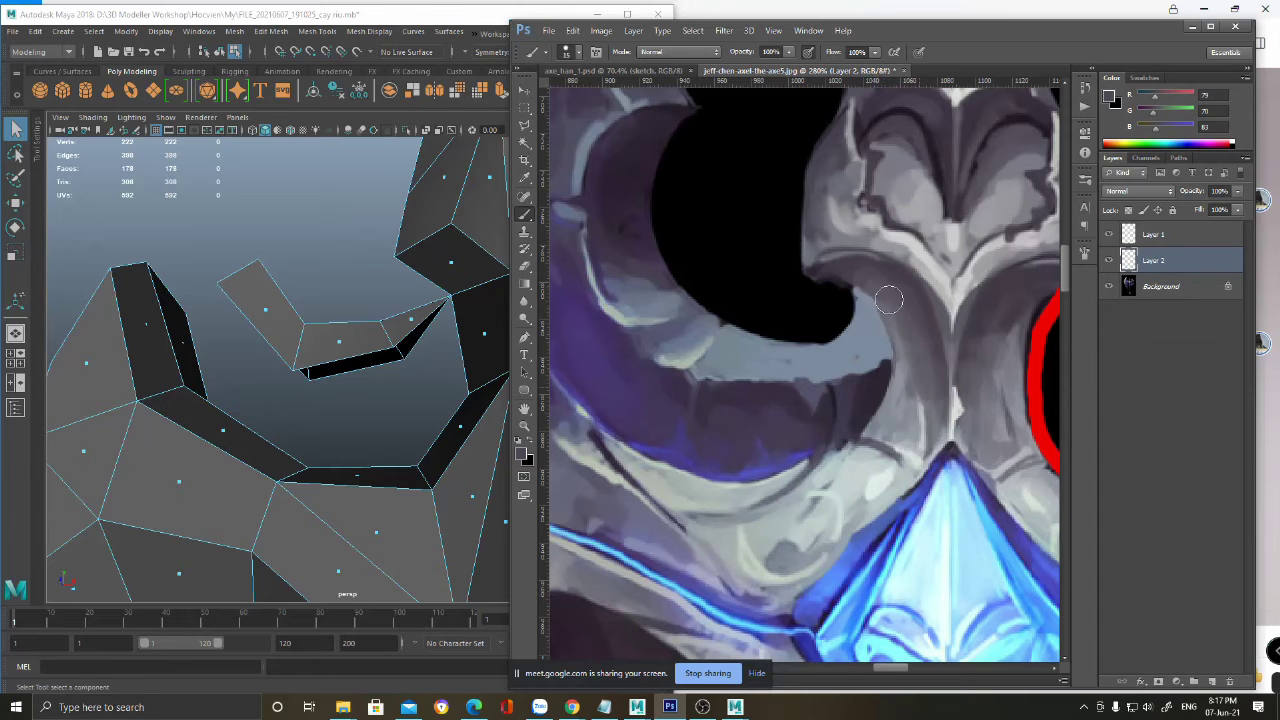
# - Extend the painted blue-grey rim into the neck and refine its border there with a small brush and a sampled dark purple-grey
pyautogui.press('z')
pyautogui.moveTo(911, 442)
pyautogui.mouseDown()
pyautogui.moveTo(862, 504)
pyautogui.moveTo(931, 416)
pyautogui.mouseUp()
pyautogui.moveTo(924, 332); pyautogui.dragTo(820, 429)
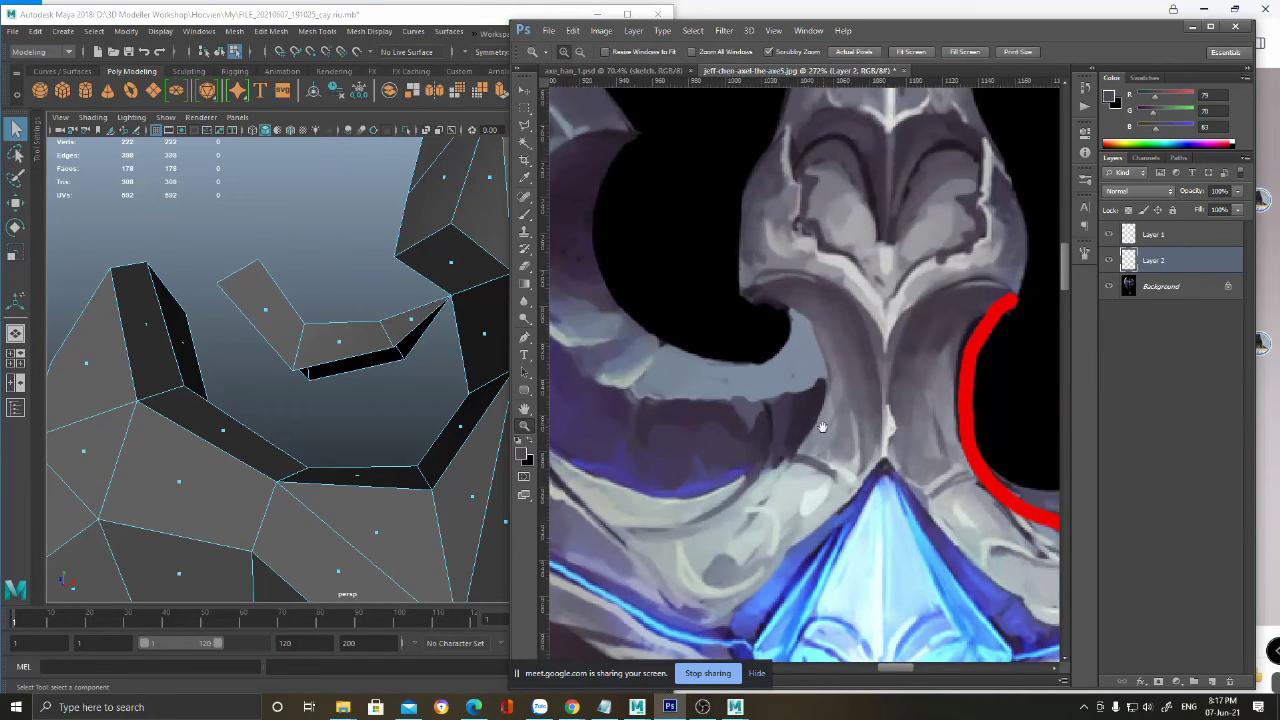
pyautogui.press('b')
pyautogui.keyDown('alt'); pyautogui.click(810, 346); pyautogui.keyUp('alt')
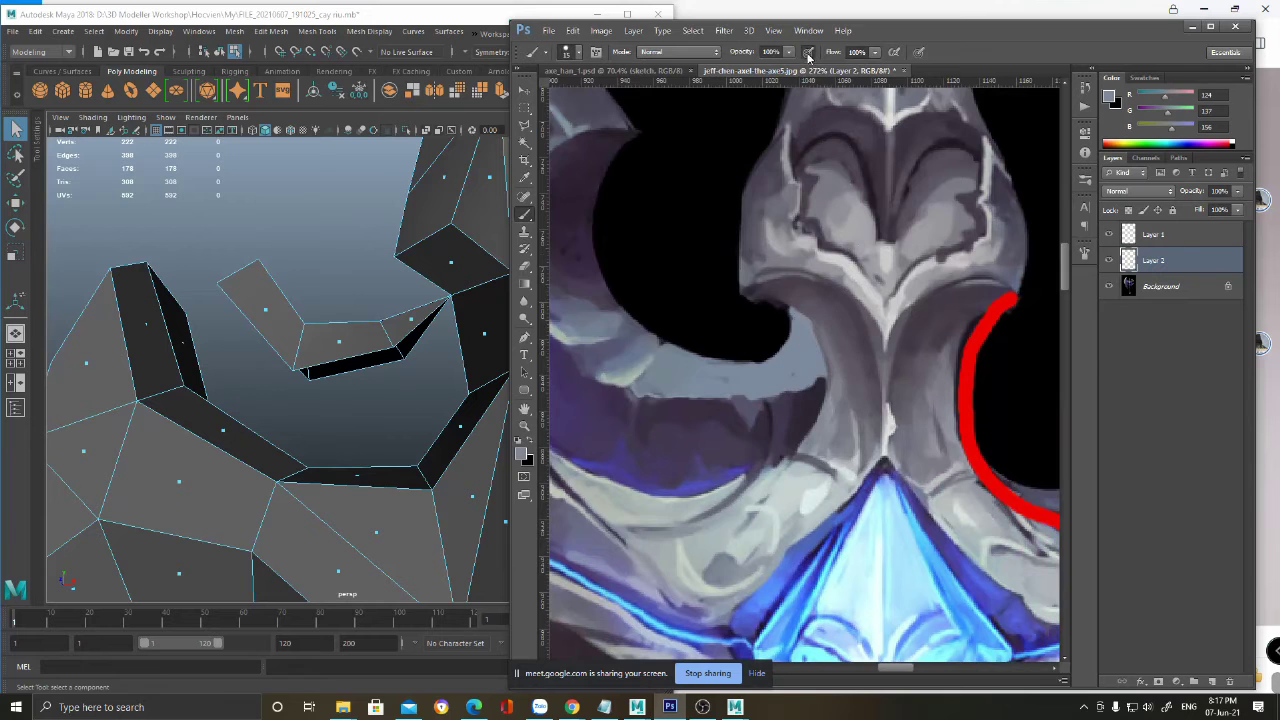
pyautogui.keyDown('alt'); pyautogui.click(802, 326); pyautogui.keyUp('alt')
pyautogui.moveTo(792, 308); pyautogui.dragTo(820, 338)
pyautogui.keyDown('alt'); pyautogui.click(808, 305); pyautogui.keyUp('alt')
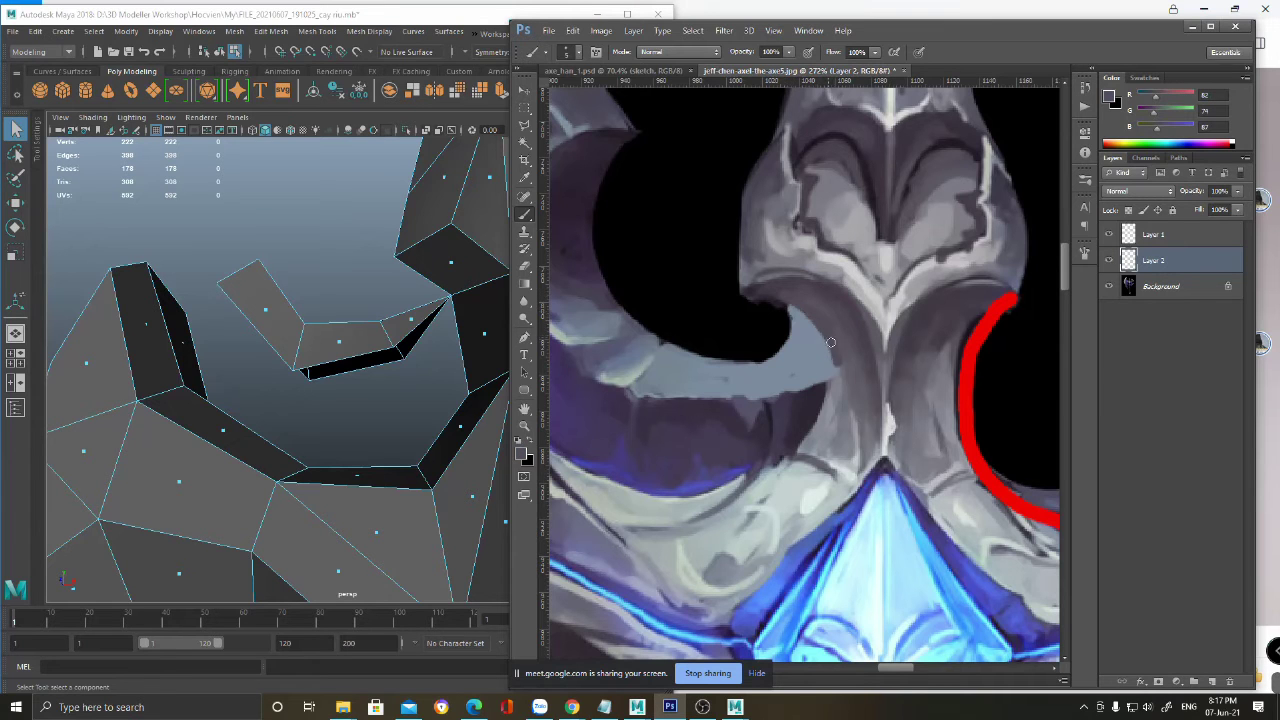
pyautogui.press('z')
pyautogui.moveTo(833, 384)
pyautogui.mouseDown()
pyautogui.moveTo(827, 429)
pyautogui.moveTo(848, 414)
pyautogui.mouseUp()
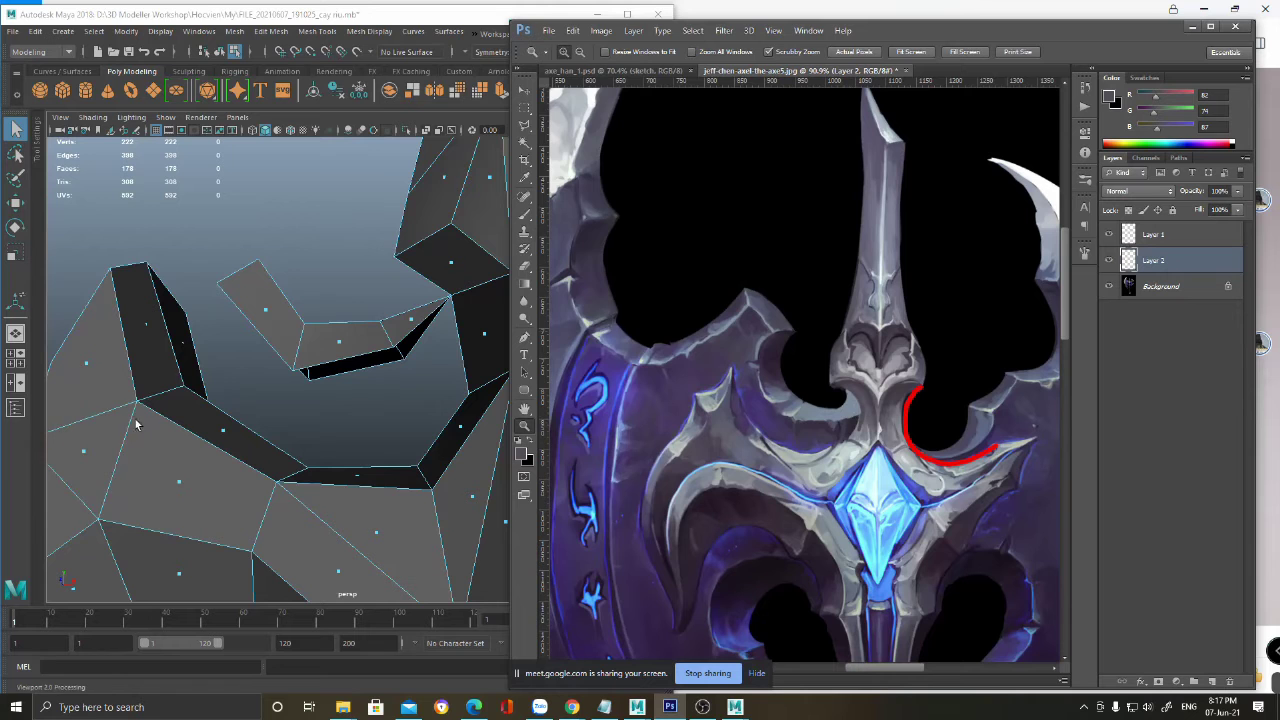
# - Switch to Maya and extrude the lower edge of the curved strip's last face downward beside the neck
pyautogui.keyDown('alt'); pyautogui.moveTo(237, 403); pyautogui.dragTo(346, 391); pyautogui.keyUp('alt')
pyautogui.moveTo(344, 323); pyautogui.dragTo(348, 294, button='right')
pyautogui.keyDown('alt'); pyautogui.moveTo(359, 350); pyautogui.dragTo(430, 407); pyautogui.keyUp('alt')
pyautogui.keyDown('alt'); pyautogui.moveTo(430, 407); pyautogui.dragTo(449, 422, button='right'); pyautogui.keyUp('alt')
pyautogui.keyDown('alt'); pyautogui.moveTo(449, 422); pyautogui.dragTo(367, 370); pyautogui.keyUp('alt')
pyautogui.click(385, 370)
pyautogui.press('w')
pyautogui.keyDown('shift'); pyautogui.moveTo(456, 263); pyautogui.dragTo(397, 298); pyautogui.keyUp('shift')
# - Align the extruded face's end vertices and merge its outer corner with the strip's lower corner
pyautogui.press('F9')
pyautogui.click(395, 322)
pyautogui.press('d')
pyautogui.click(332, 312)
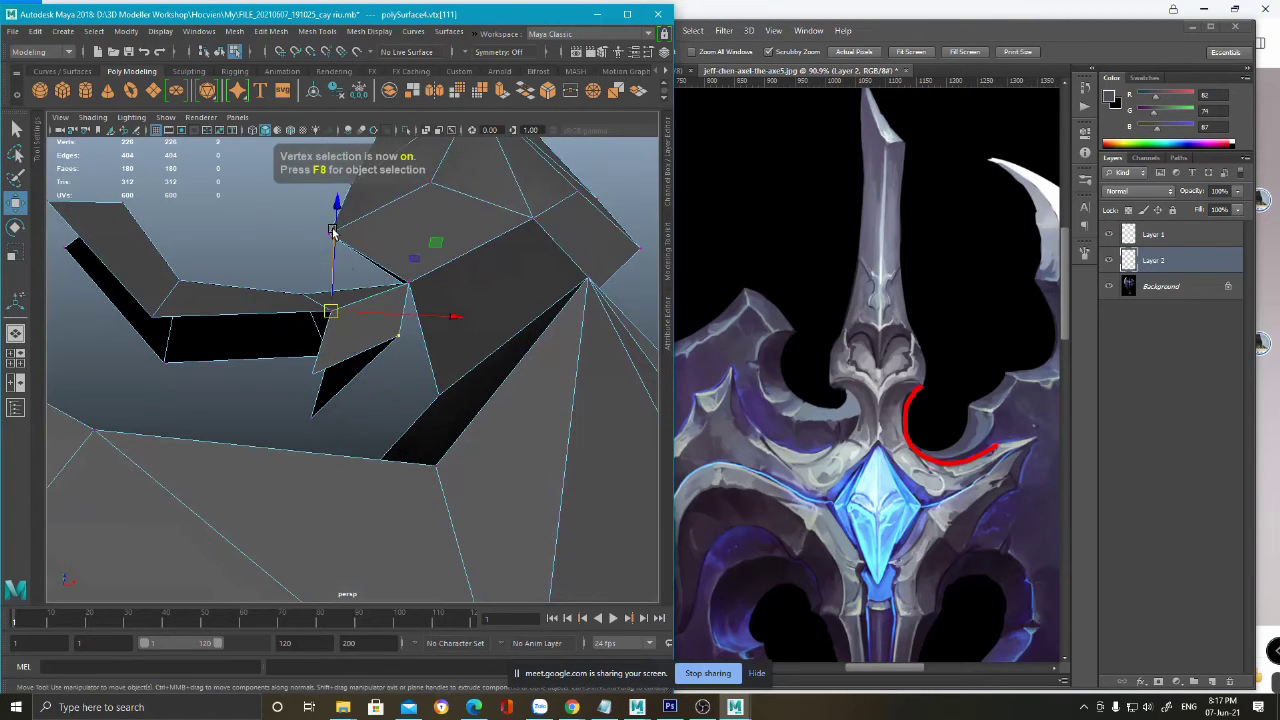
pyautogui.press('r')
pyautogui.keyDown('alt'); pyautogui.moveTo(340, 204); pyautogui.dragTo(281, 380); pyautogui.keyUp('alt')
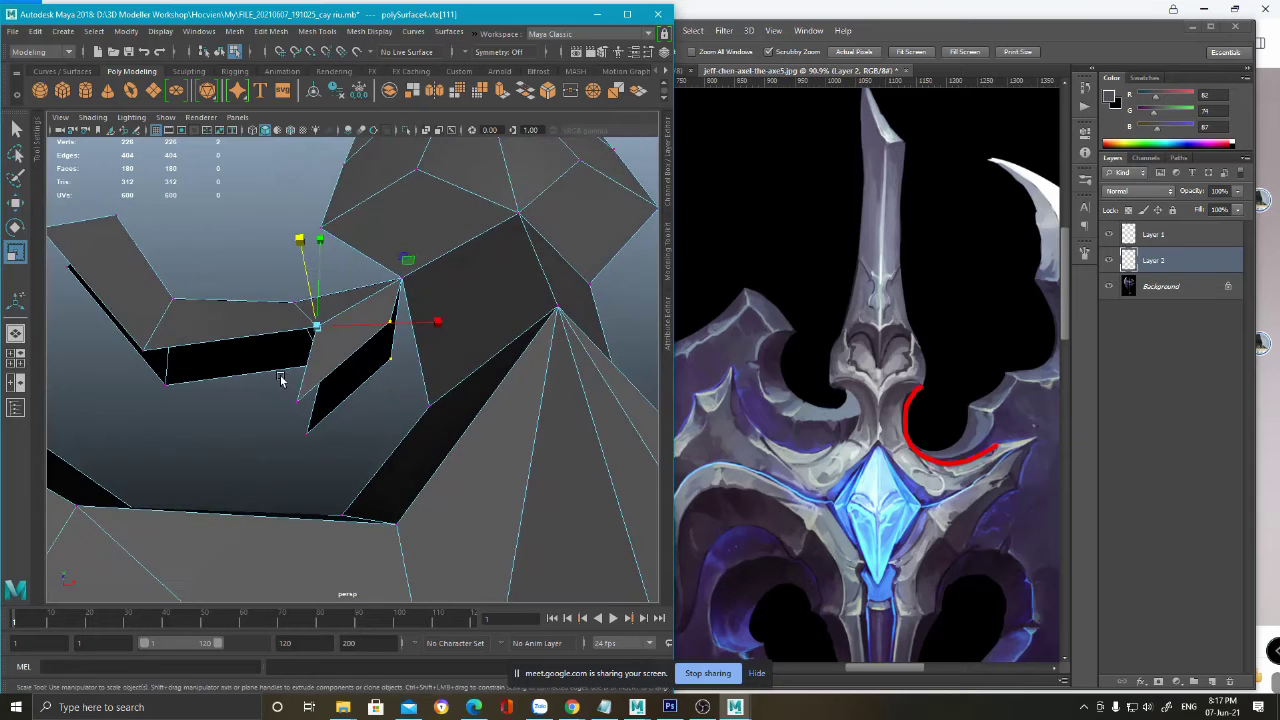
pyautogui.keyDown('alt'); pyautogui.moveTo(363, 367); pyautogui.dragTo(432, 339); pyautogui.keyUp('alt')
pyautogui.press('w')
pyautogui.keyDown('alt'); pyautogui.moveTo(372, 376); pyautogui.dragTo(385, 372); pyautogui.keyUp('alt')
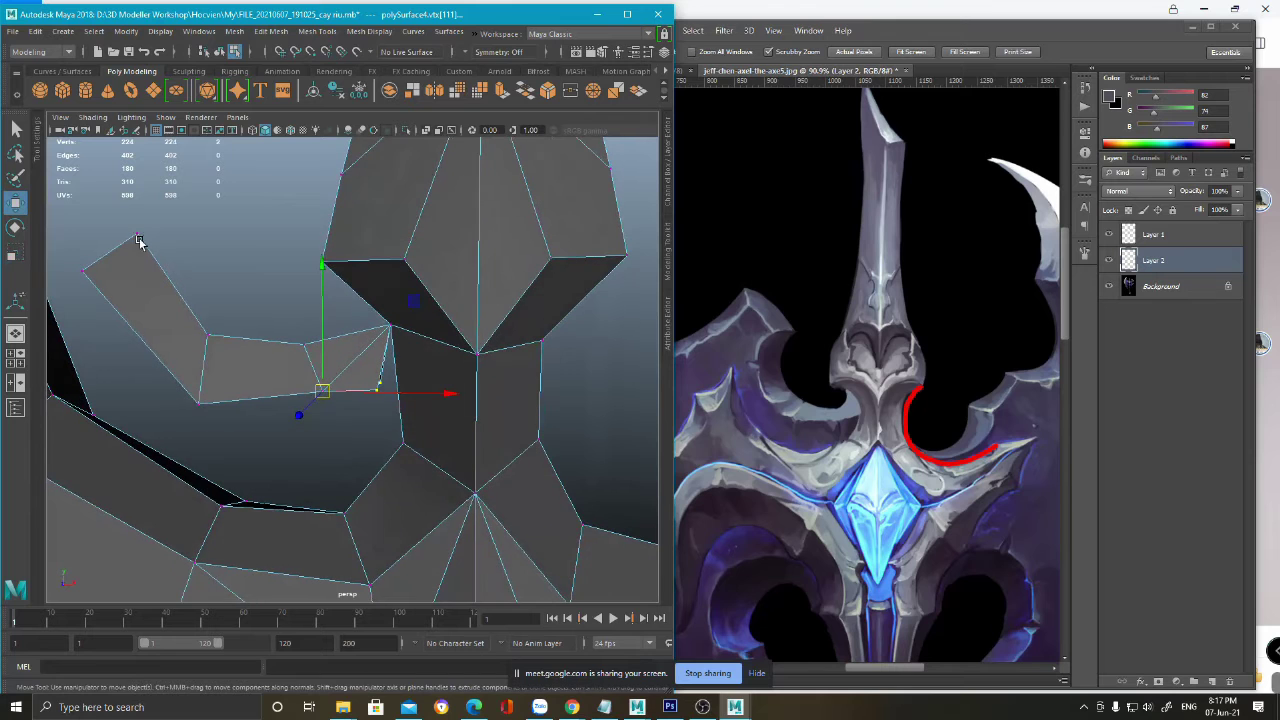
# - Move the strip's lower end vertices sideways onto the neck
pyautogui.doubleClick(15, 203)
pyautogui.click(143, 247)
pyautogui.click(70, 119)
pyautogui.keyDown('alt'); pyautogui.moveTo(405, 376); pyautogui.dragTo(519, 297); pyautogui.keyUp('alt')
pyautogui.moveTo(516, 296); pyautogui.dragTo(484, 286, button='middle')
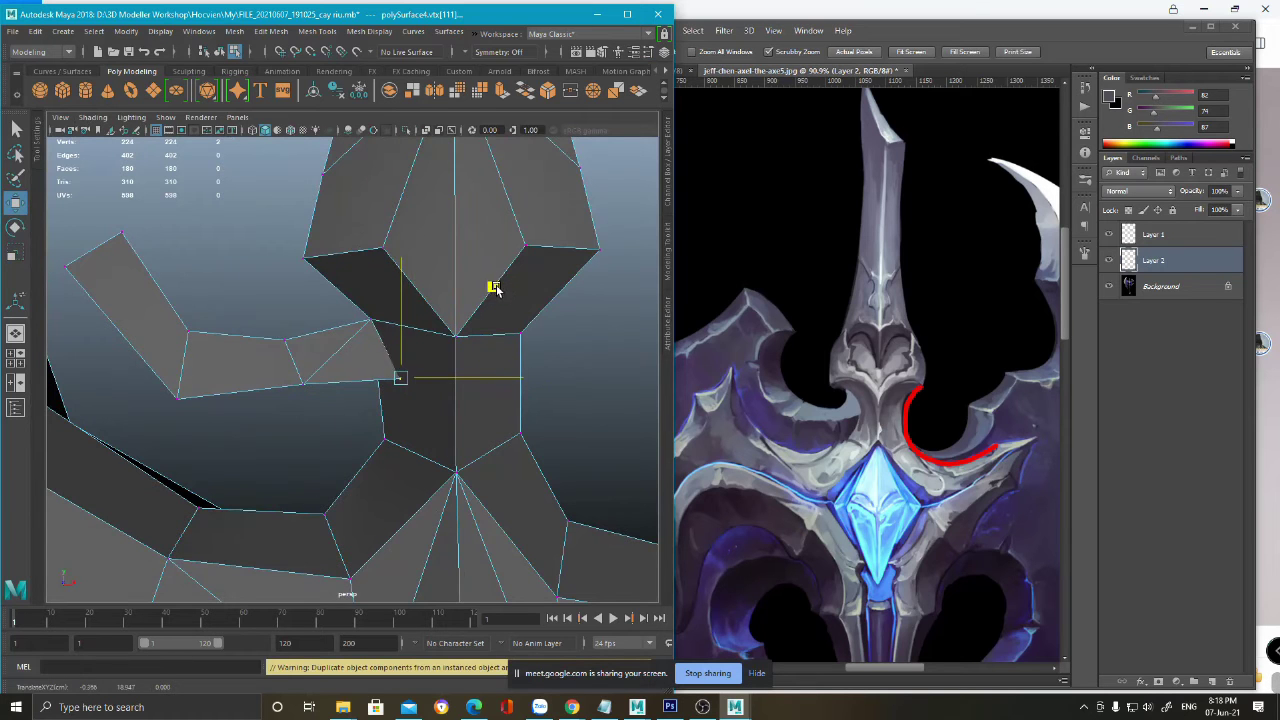
# - Reposition the strip's lower-edge vertex near the neck and remove the diagonal edge from the strip's last face
pyautogui.moveTo(417, 324)
pyautogui.keyDown('alt'); pyautogui.mouseDown()
pyautogui.moveTo(406, 290)
pyautogui.moveTo(402, 314)
pyautogui.mouseUp(); pyautogui.keyUp('alt')
pyautogui.moveTo(280, 346); pyautogui.dragTo(335, 404)
pyautogui.moveTo(396, 287); pyautogui.dragTo(389, 312)
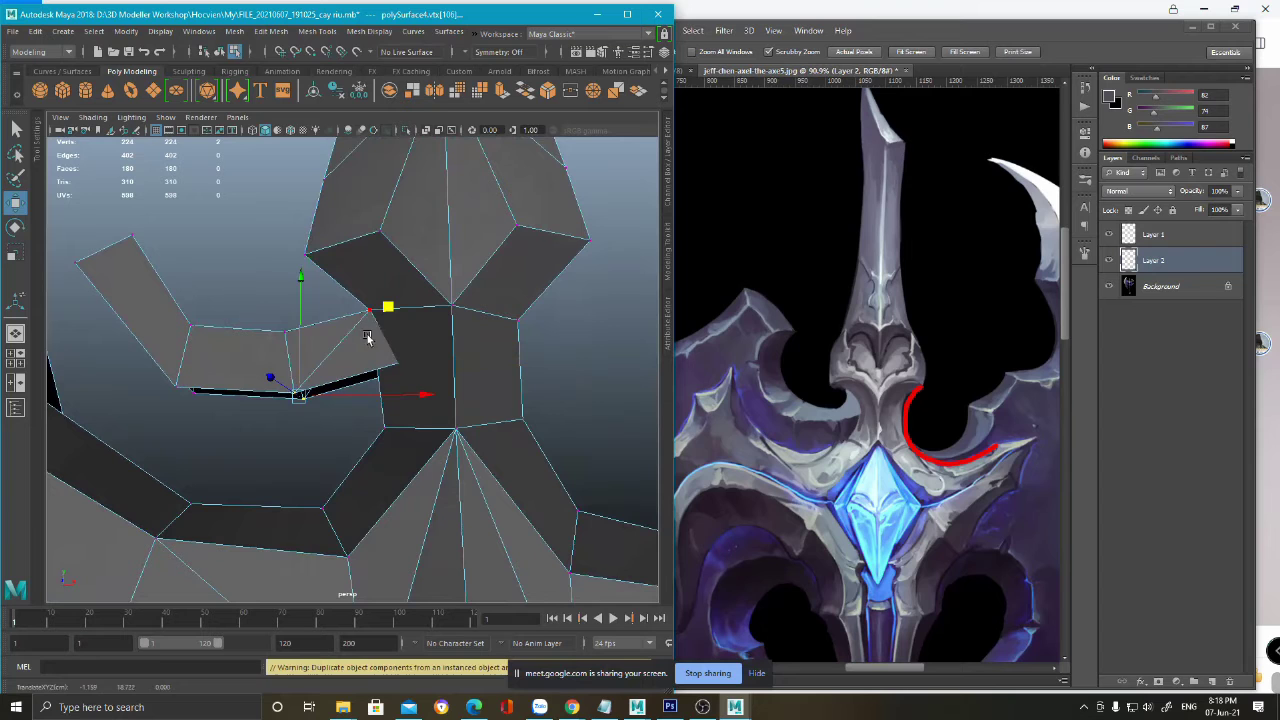
pyautogui.press('F10')
pyautogui.keyDown('alt'); pyautogui.moveTo(417, 366); pyautogui.dragTo(554, 441); pyautogui.keyUp('alt')
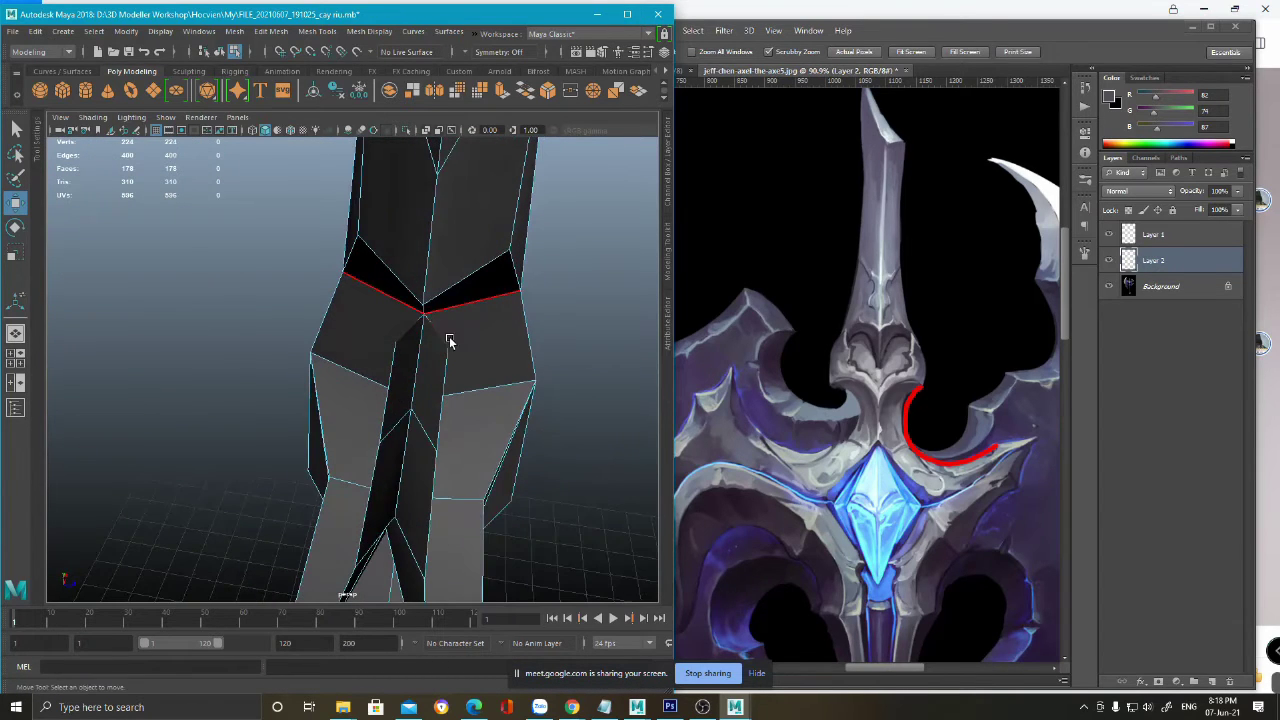
# - Multi-Cut an edge line from the neck's centre vertex through the strip's end corner, down the neck and along the inner rim to the left spike
pyautogui.scroll(5, 448, 342)
pyautogui.keyDown('shift'); pyautogui.moveTo(494, 368); pyautogui.dragTo(430, 370, button='right'); pyautogui.keyUp('shift')
pyautogui.press('4')
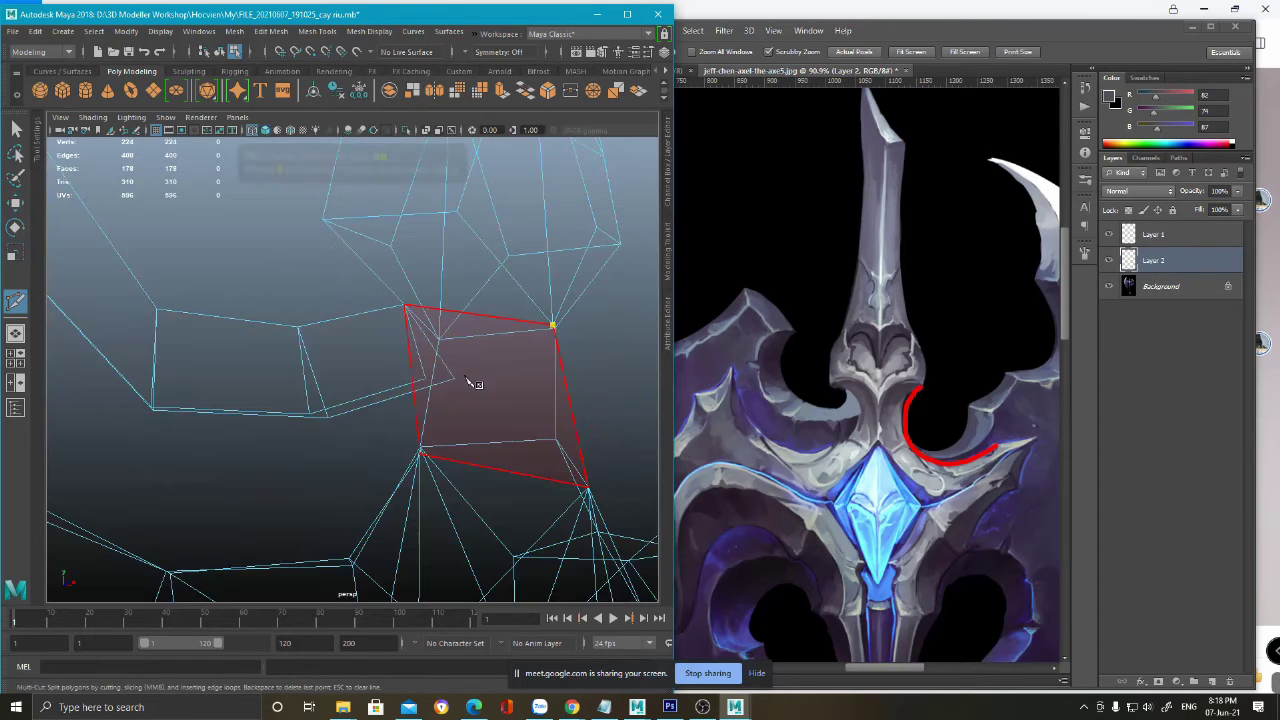
pyautogui.press('5')
pyautogui.moveTo(443, 374)
pyautogui.keyDown('alt'); pyautogui.mouseDown()
pyautogui.moveTo(443, 323)
pyautogui.moveTo(380, 363)
pyautogui.moveTo(418, 381)
pyautogui.mouseUp(); pyautogui.keyUp('alt')
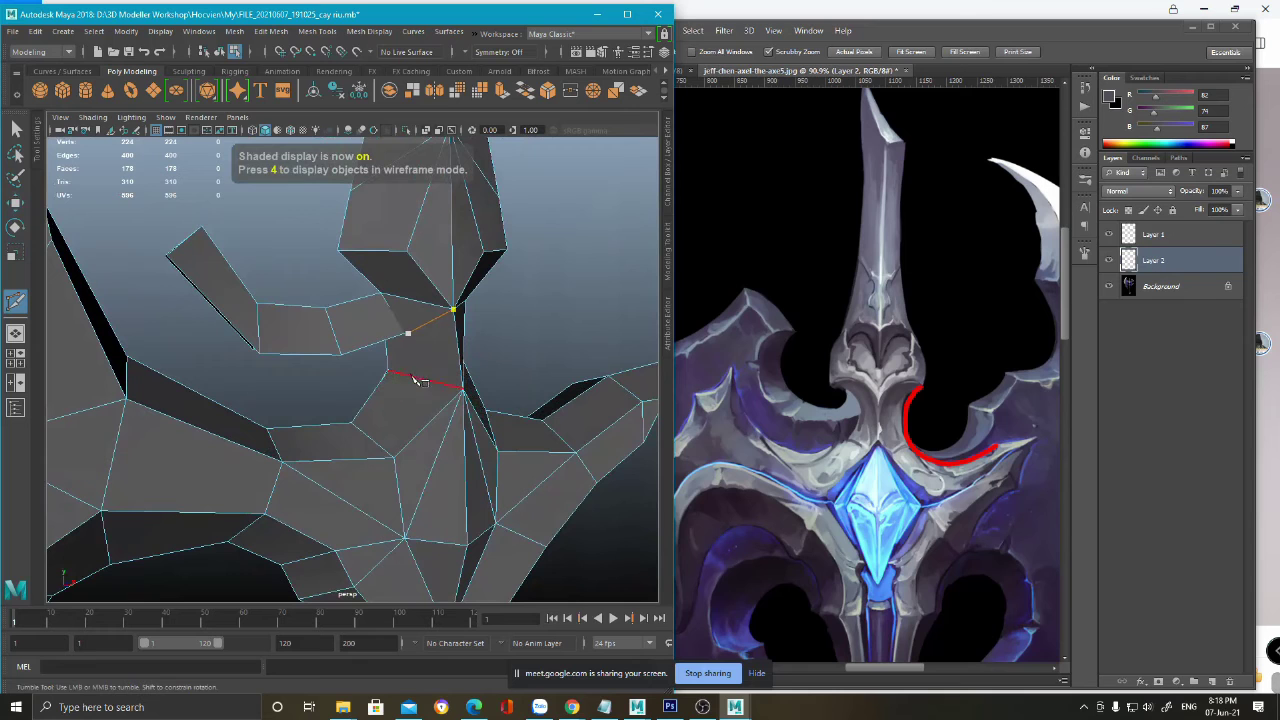
pyautogui.click(372, 439)
pyautogui.keyDown('alt'); pyautogui.moveTo(372, 440); pyautogui.dragTo(305, 434); pyautogui.keyUp('alt')
pyautogui.click(243, 428)
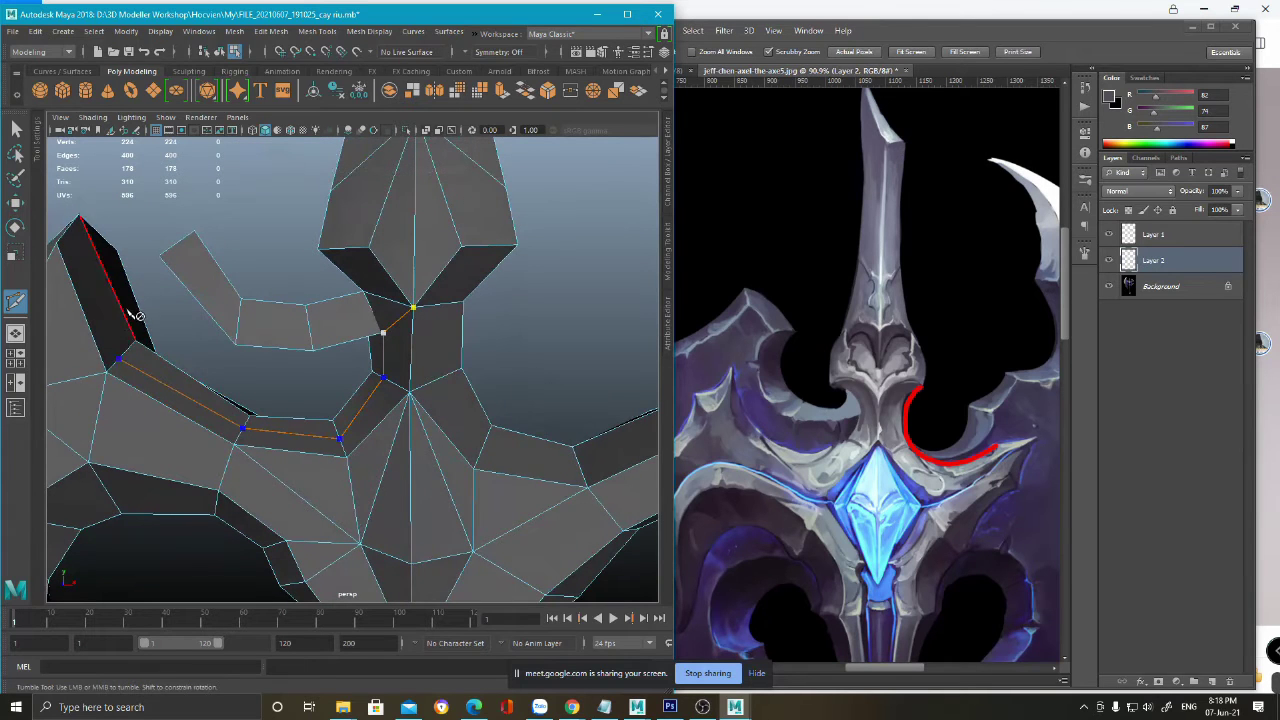
pyautogui.keyDown('alt'); pyautogui.moveTo(133, 315); pyautogui.dragTo(170, 320, button='middle'); pyautogui.keyUp('alt')
pyautogui.rightClick(131, 254)
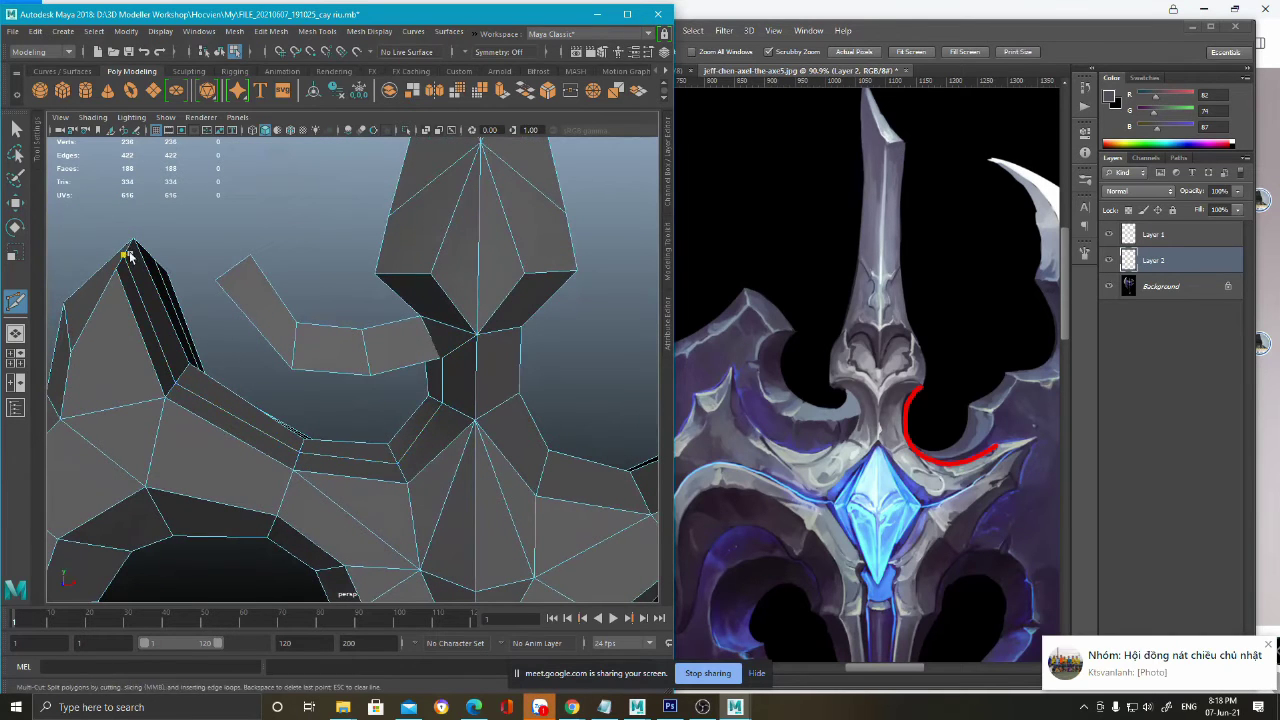
# - Delete the four inner rim faces between the new cut and the axe's mid-thickness, from the left spike to the neck
pyautogui.press('q')
pyautogui.press('F11')
pyautogui.click(156, 307)
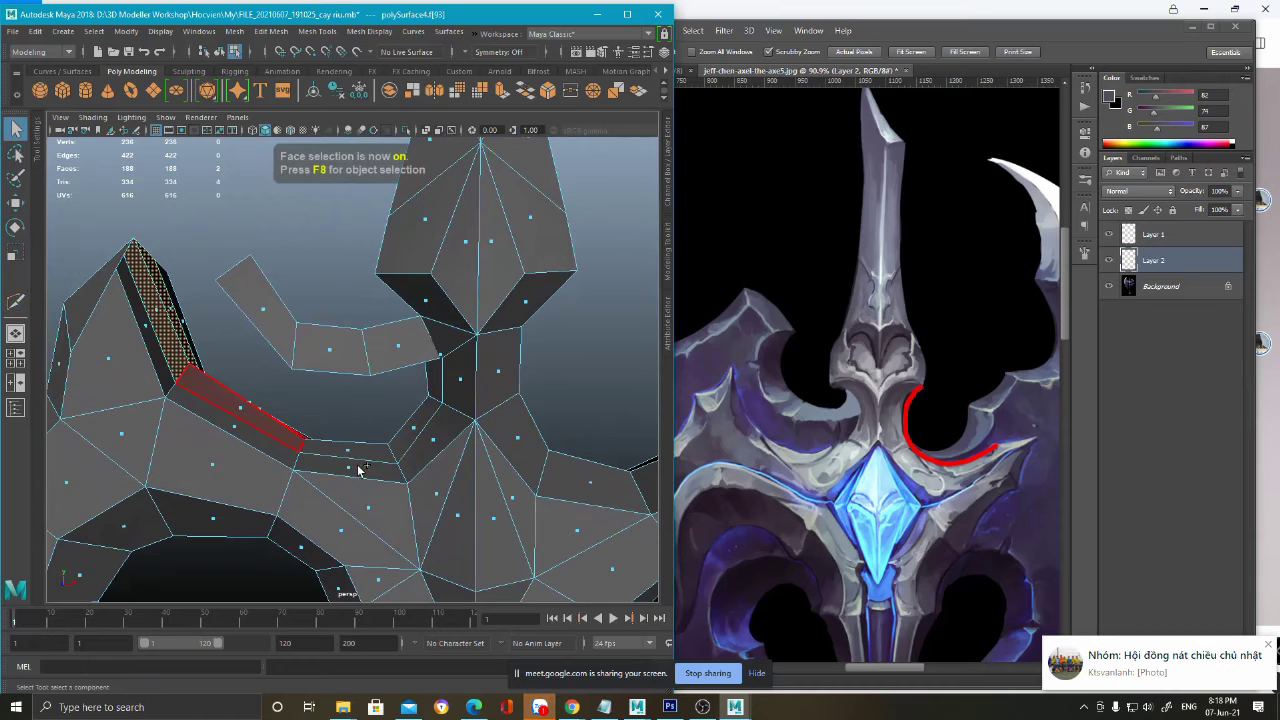
pyautogui.keyDown('shift'); pyautogui.click(243, 409); pyautogui.keyUp('shift')
pyautogui.keyDown('shift'); pyautogui.click(346, 452); pyautogui.keyUp('shift')
pyautogui.keyDown('shift'); pyautogui.click(420, 430); pyautogui.keyUp('shift')
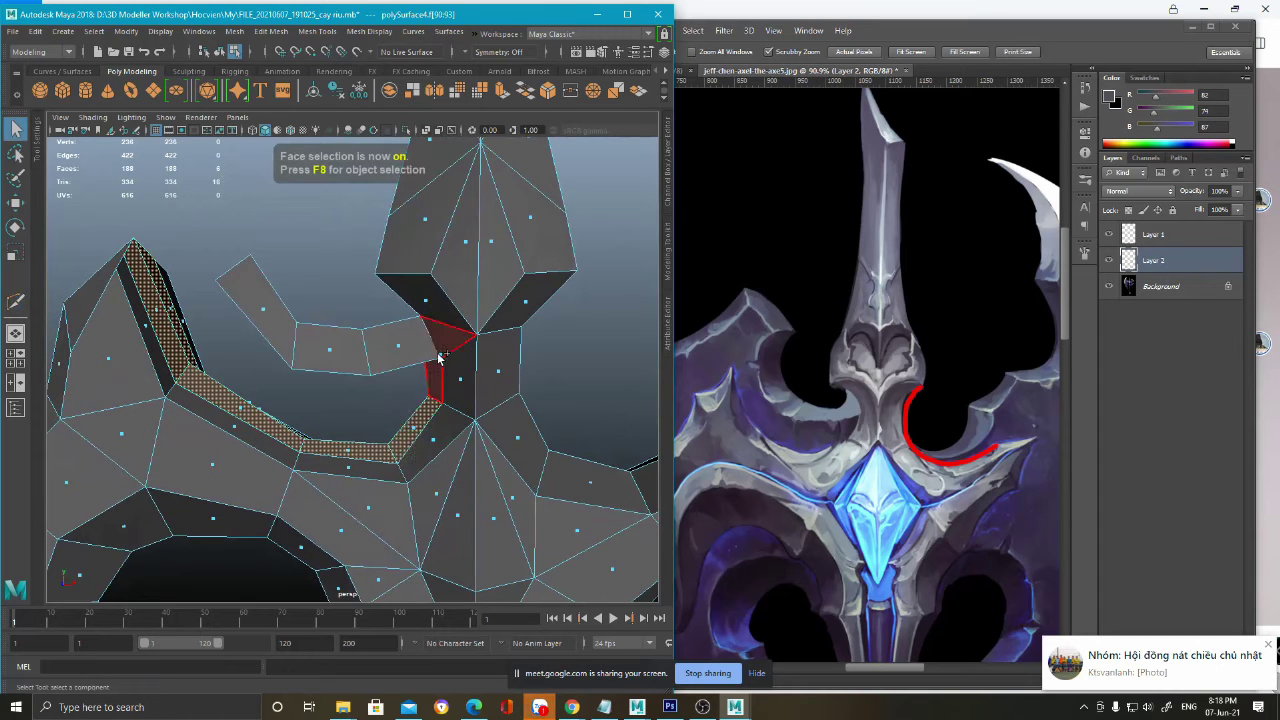
pyautogui.keyDown('alt'); pyautogui.moveTo(440, 357); pyautogui.dragTo(442, 452, button='right'); pyautogui.keyUp('alt')
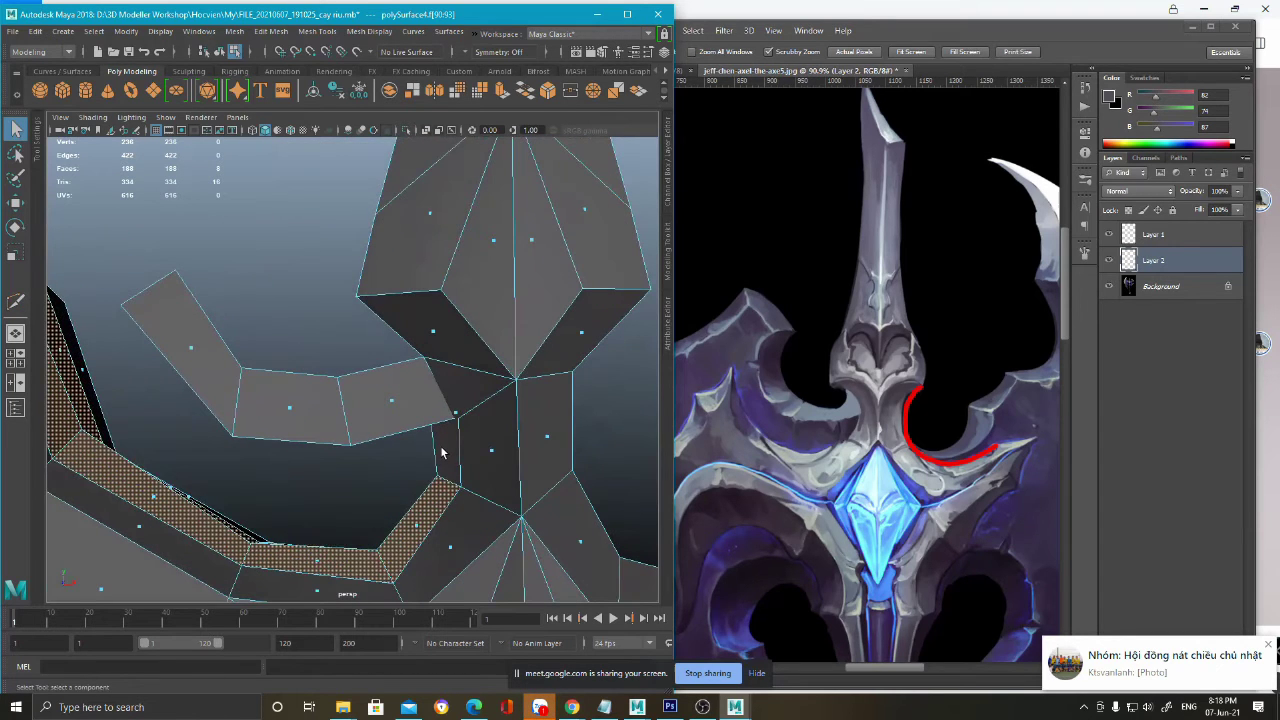
pyautogui.press('Delete')
# - Try to connect the neck face's two vertices at the strip's end and delete the narrow face below the connection
pyautogui.press('F9')
pyautogui.click(424, 358)
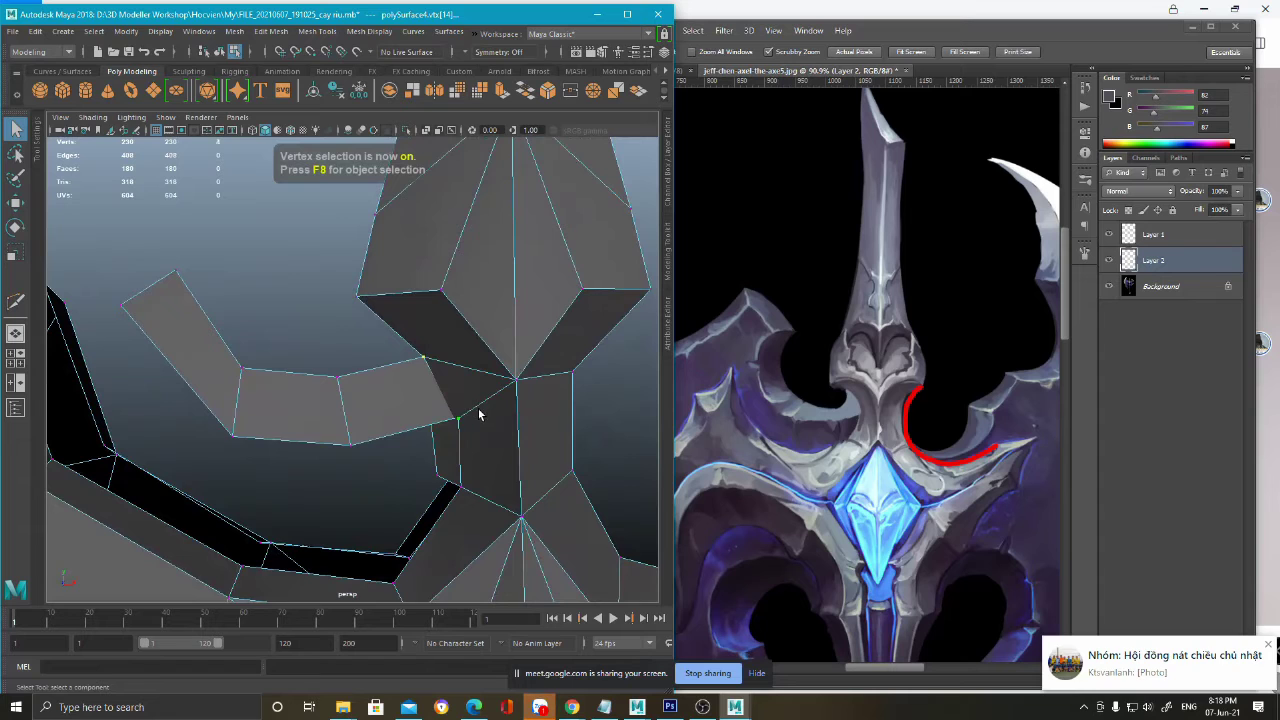
pyautogui.keyDown('alt'); pyautogui.moveTo(479, 414); pyautogui.dragTo(480, 371); pyautogui.keyUp('alt')
pyautogui.keyDown('shift'); pyautogui.moveTo(480, 371); pyautogui.dragTo(473, 478, button='right'); pyautogui.keyUp('shift')
pyautogui.press('q')
pyautogui.press('F11')
pyautogui.click(445, 412)
pyautogui.press('Delete')
# - Try to slide the strip's lower end vertices along their edge away from the neck, and undo the move
pyautogui.press('F9')
pyautogui.scroll(3, 490, 424)
pyautogui.keyDown('alt'); pyautogui.moveTo(498, 410); pyautogui.dragTo(552, 416); pyautogui.keyUp('alt')
pyautogui.press('w')
pyautogui.click(538, 372)
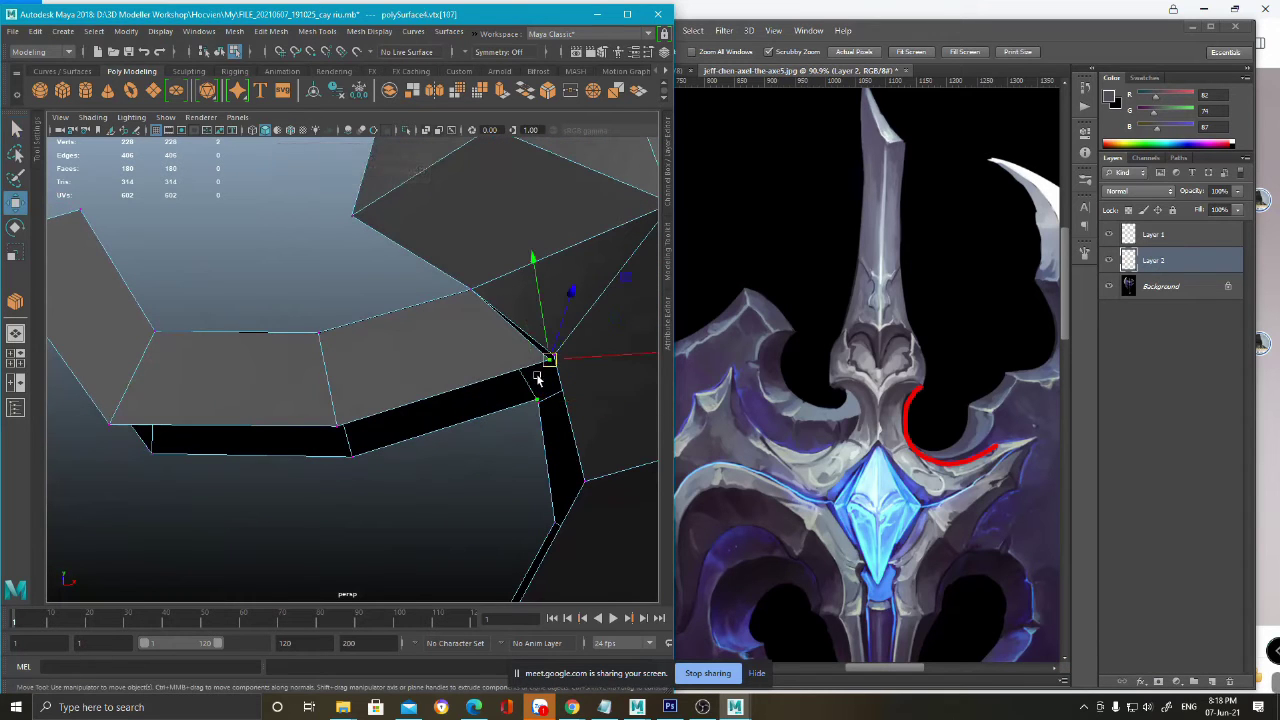
pyautogui.press('c')
pyautogui.moveTo(550, 361); pyautogui.dragTo(427, 323)
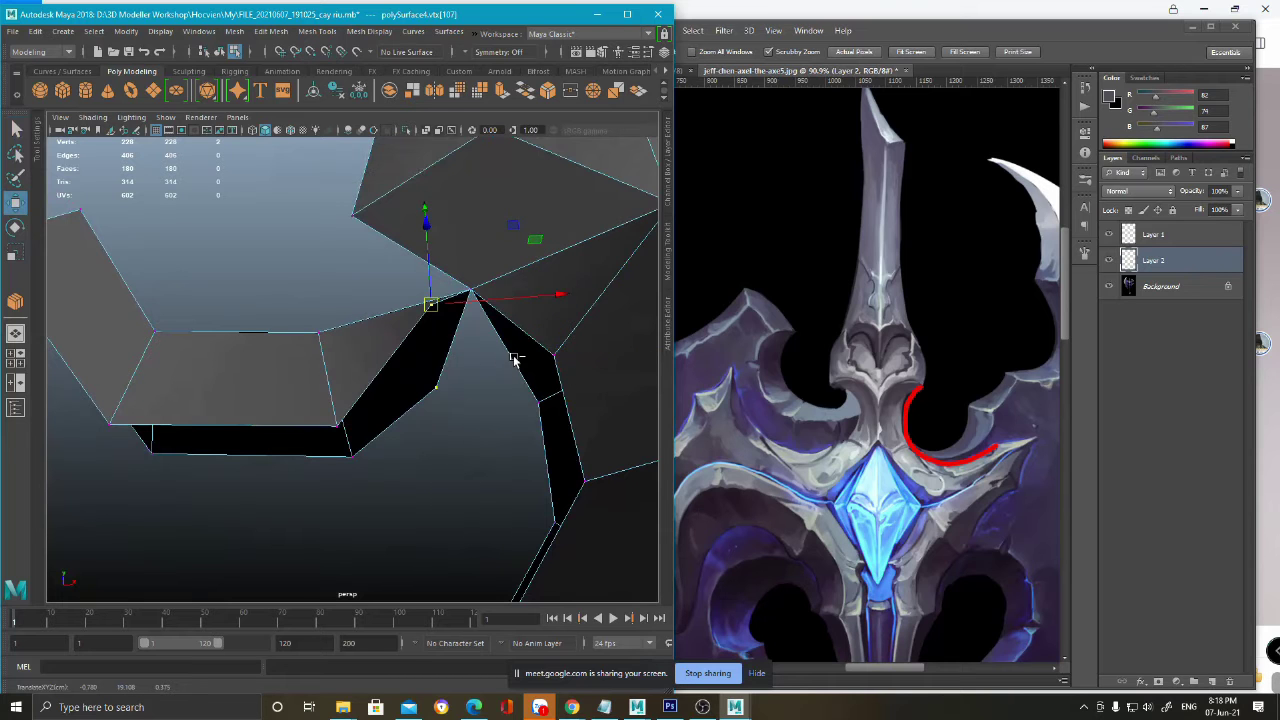
pyautogui.hotkey('ctrl', 'z')
pyautogui.keyDown('alt'); pyautogui.moveTo(514, 360); pyautogui.dragTo(534, 413); pyautogui.keyUp('alt')
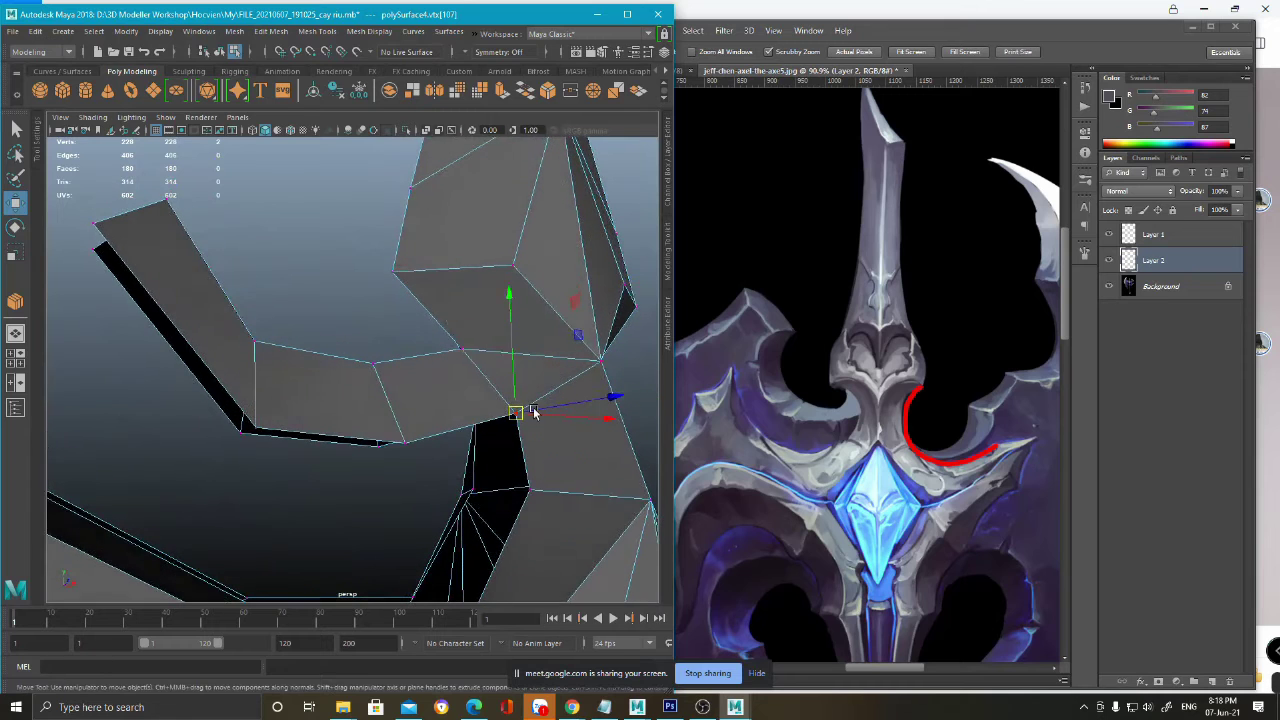
# - Try to merge the overlapping vertices where the strip's end meets the neck
pyautogui.press('4')
pyautogui.keyDown('shift'); pyautogui.moveTo(534, 391); pyautogui.dragTo(530, 330, button='right'); pyautogui.keyUp('shift')
pyautogui.press('5')
pyautogui.moveTo(530, 330)
pyautogui.keyDown('alt'); pyautogui.mouseDown()
pyautogui.moveTo(337, 376)
pyautogui.moveTo(388, 384)
pyautogui.mouseUp(); pyautogui.keyUp('alt')
pyautogui.keyDown('alt'); pyautogui.moveTo(388, 384); pyautogui.dragTo(480, 526, button='right'); pyautogui.keyUp('alt')
pyautogui.keyDown('alt'); pyautogui.moveTo(457, 446); pyautogui.dragTo(322, 440, button='middle'); pyautogui.keyUp('alt')
pyautogui.keyDown('alt'); pyautogui.moveTo(322, 440); pyautogui.dragTo(363, 449, button='right'); pyautogui.keyUp('alt')
pyautogui.keyDown('alt'); pyautogui.moveTo(363, 449); pyautogui.dragTo(422, 416); pyautogui.keyUp('alt')
# - Undo the neck-corner edits back to before the two corner vertices were connected
pyautogui.hotkey('ctrl', 'z')
pyautogui.hotkey('ctrl', 'z')
pyautogui.hotkey('ctrl', 'z')
pyautogui.hotkey('ctrl', 'z')
pyautogui.hotkey('ctrl', 'z')
pyautogui.hotkey('ctrl', 'z')
pyautogui.hotkey('ctrl', 'z')
pyautogui.keyDown('alt'); pyautogui.moveTo(479, 416); pyautogui.dragTo(440, 443); pyautogui.keyUp('alt')
pyautogui.hotkey('ctrl', 'z')
pyautogui.hotkey('ctrl', 'z')
# - Isolate the bent neck face at the strip's end for vertex editing
pyautogui.press('F11')
pyautogui.click(383, 422)
pyautogui.keyDown('alt'); pyautogui.moveTo(383, 422); pyautogui.dragTo(431, 420); pyautogui.keyUp('alt')
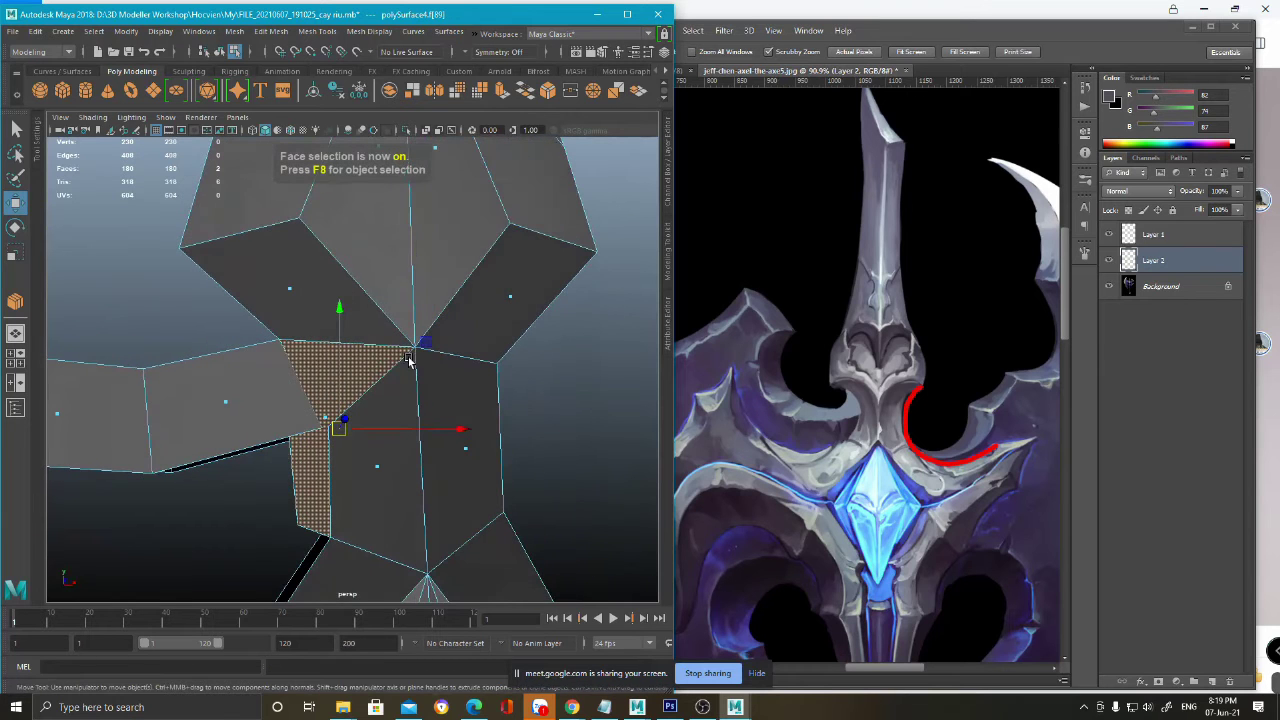
pyautogui.click(405, 130)
pyautogui.keyDown('alt'); pyautogui.moveTo(405, 350); pyautogui.dragTo(378, 336); pyautogui.keyUp('alt')
pyautogui.press('F9')
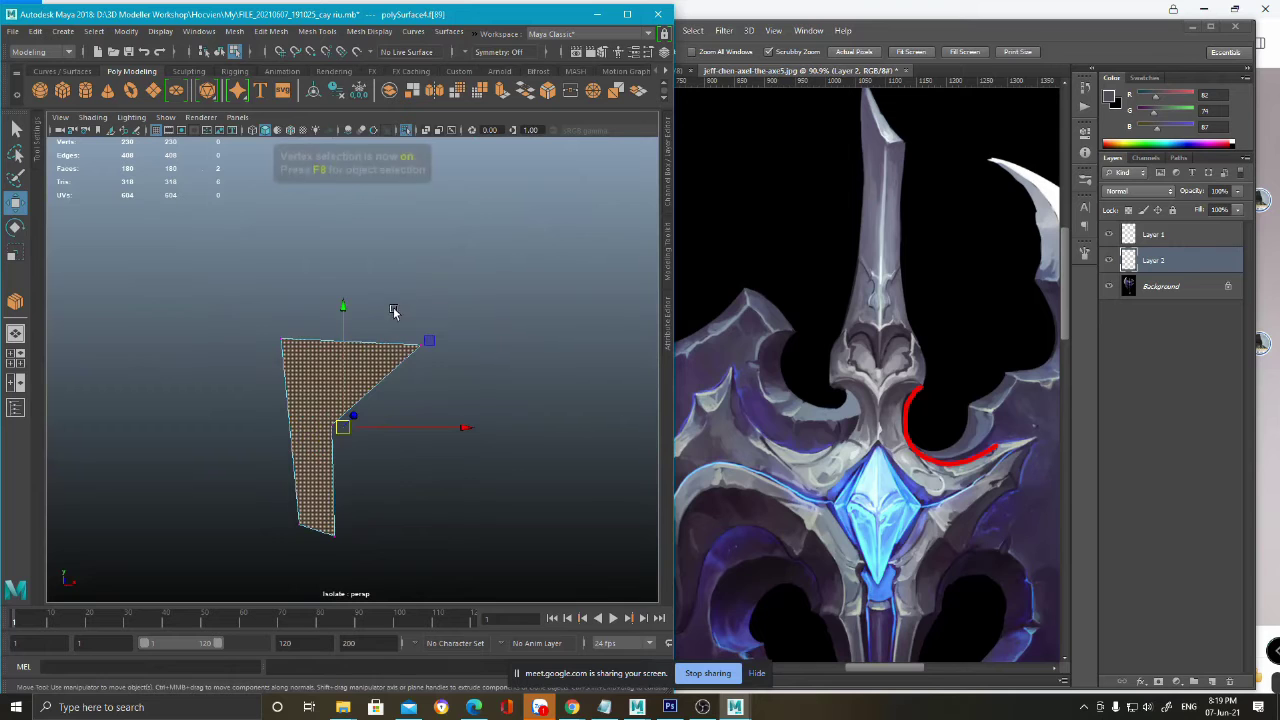
# - Connect the isolated face's upper outer and inner corner vertices, show the whole axe again, and undo back to the isolated view
pyautogui.moveTo(247, 311); pyautogui.dragTo(344, 454)
pyautogui.keyDown('shift'); pyautogui.moveTo(323, 350); pyautogui.dragTo(325, 470, button='right'); pyautogui.keyUp('shift')
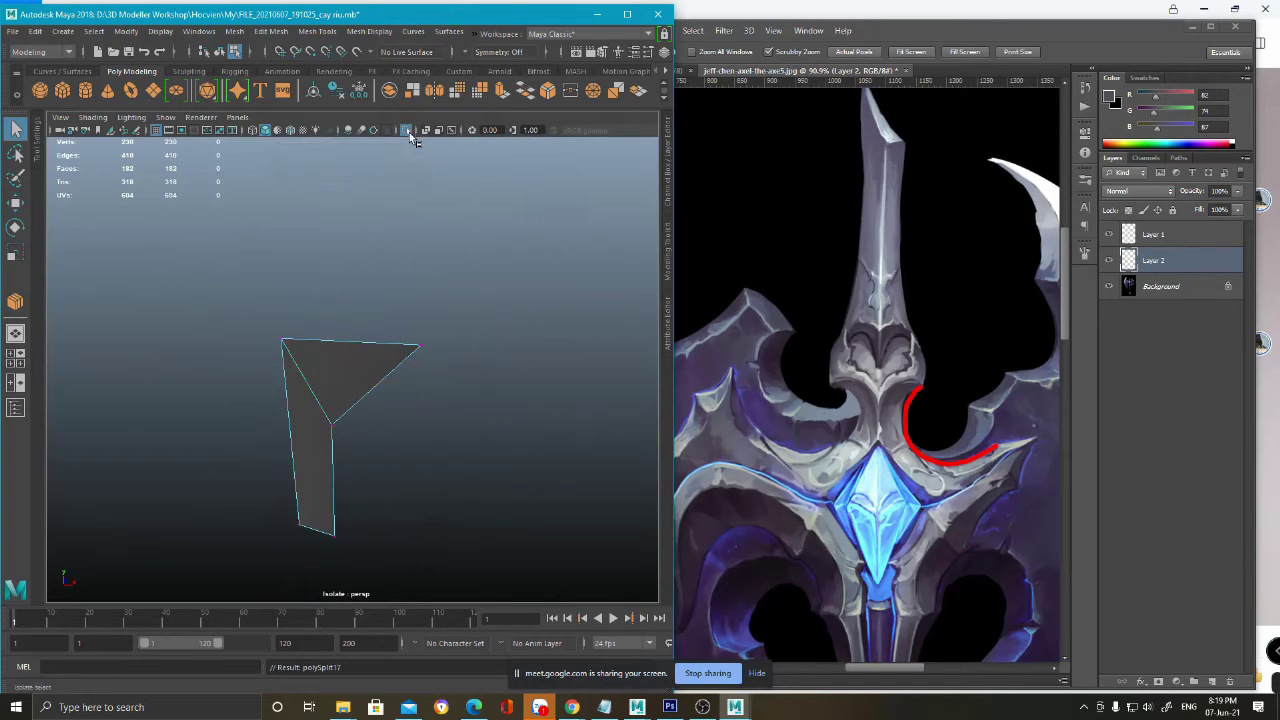
pyautogui.click(407, 131)
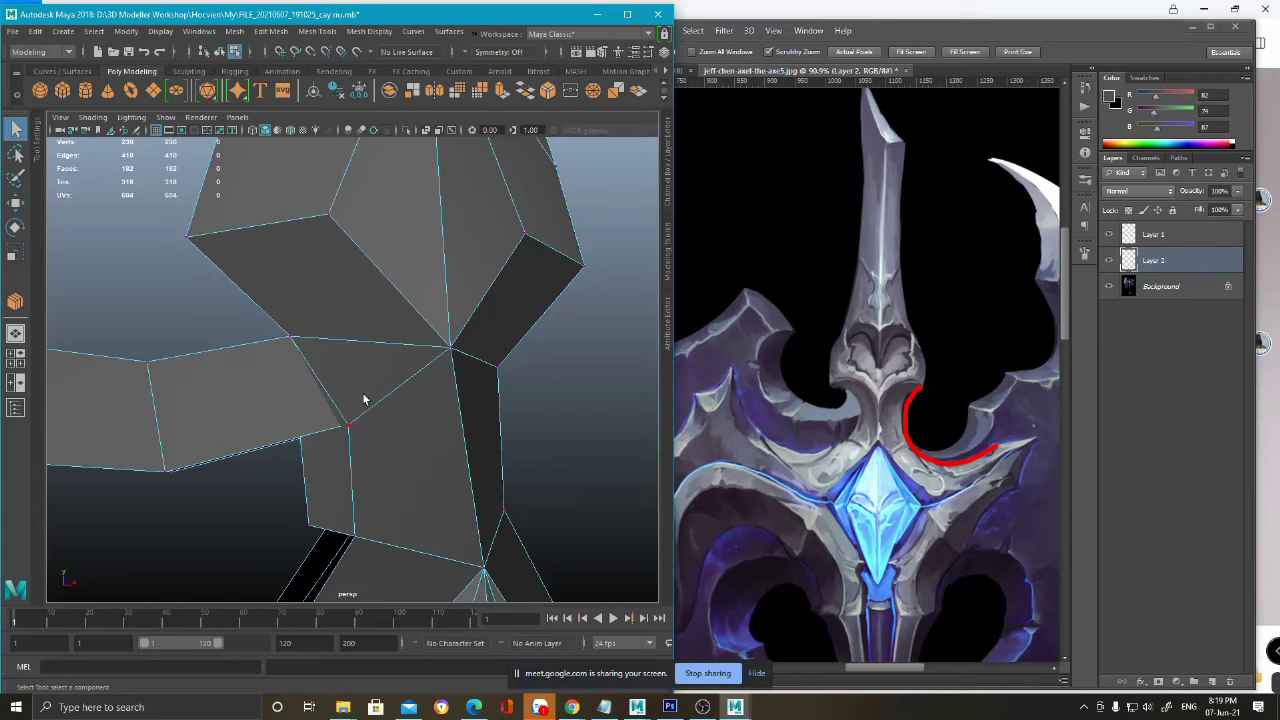
pyautogui.keyDown('alt'); pyautogui.moveTo(363, 399); pyautogui.dragTo(417, 467); pyautogui.keyUp('alt')
pyautogui.hotkey('ctrl', 'z')
pyautogui.hotkey('ctrl', 'z')
pyautogui.hotkey('ctrl', 'z')
# - Connect the isolated face's two corner vertices and add an edge between the resulting diagonal and the triangle's top edge
pyautogui.keyDown('shift'); pyautogui.moveTo(357, 367); pyautogui.dragTo(347, 490, button='right'); pyautogui.keyUp('shift')
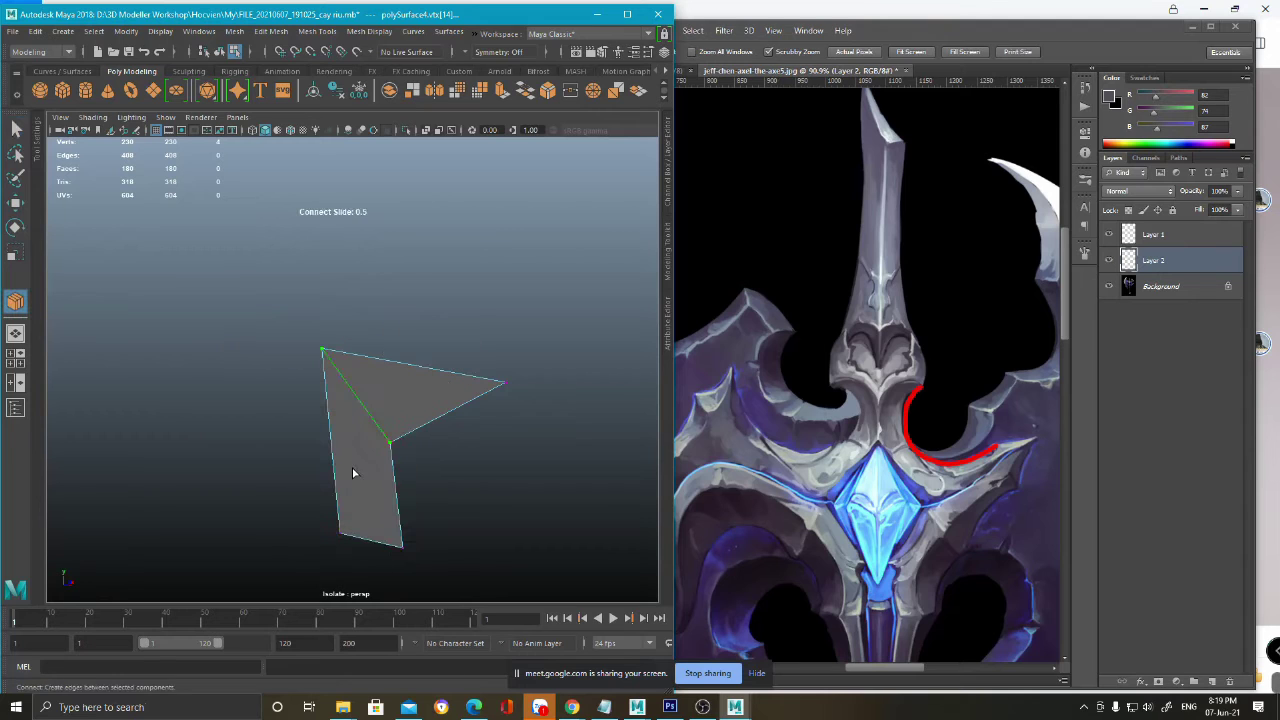
pyautogui.moveTo(354, 388); pyautogui.dragTo(371, 283, button='right')
pyautogui.click(369, 414)
pyautogui.keyDown('shift'); pyautogui.moveTo(422, 337); pyautogui.dragTo(414, 582, button='right'); pyautogui.keyUp('shift')
pyautogui.press('Return')
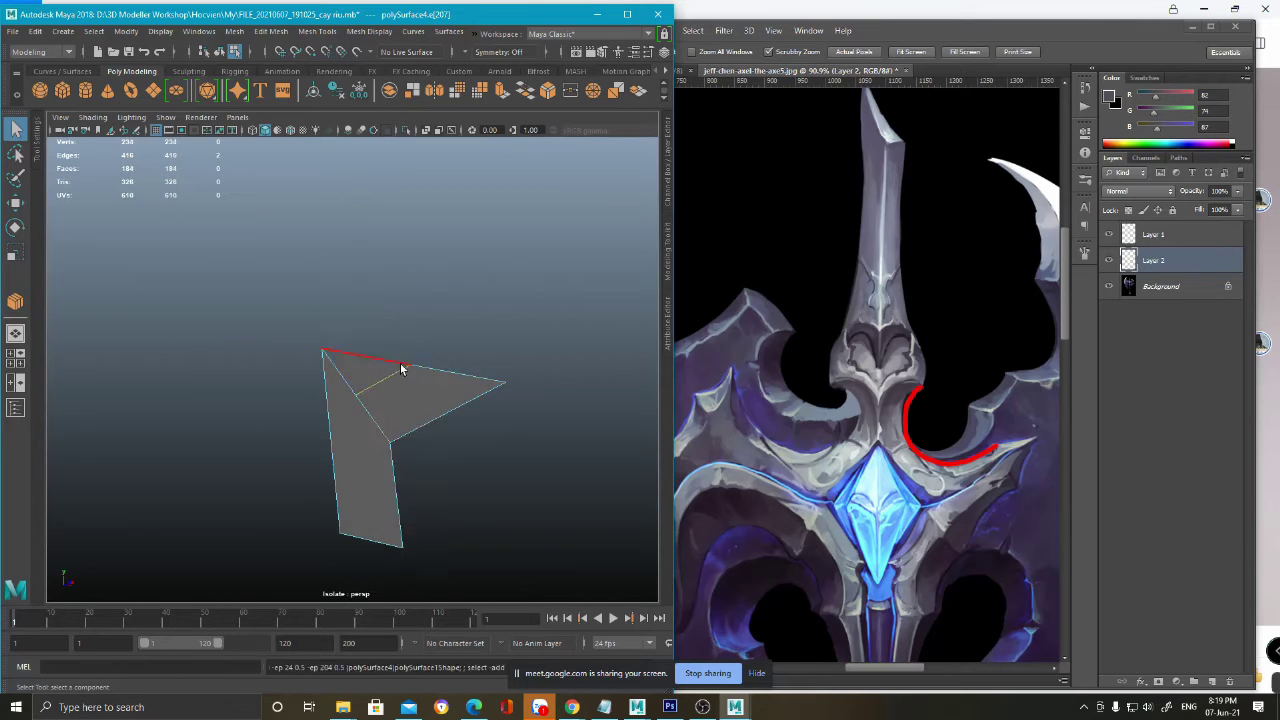
pyautogui.scroll(1, 410, 375)
pyautogui.press('q')
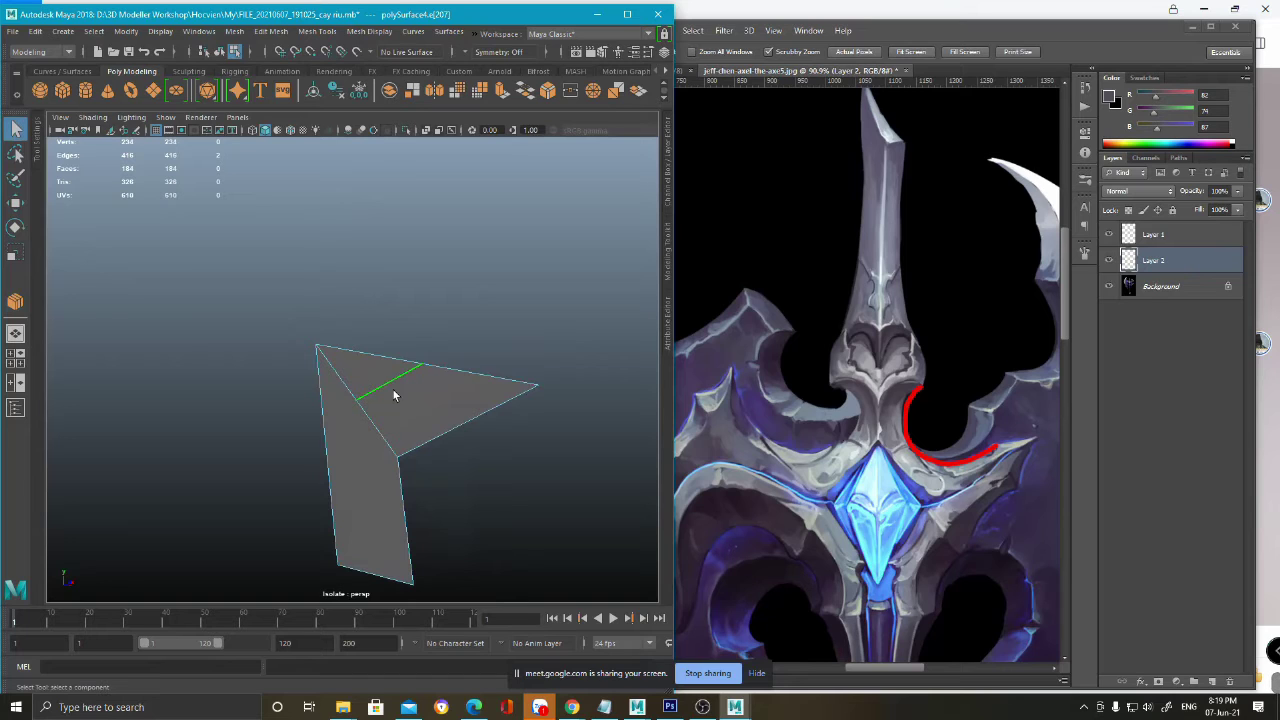
# - Undo the edge added across the triangle
pyautogui.hotkey('ctrl', 'z')
pyautogui.hotkey('ctrl', 'z')
pyautogui.hotkey('ctrl', 'z')
pyautogui.hotkey('ctrl', 'z')
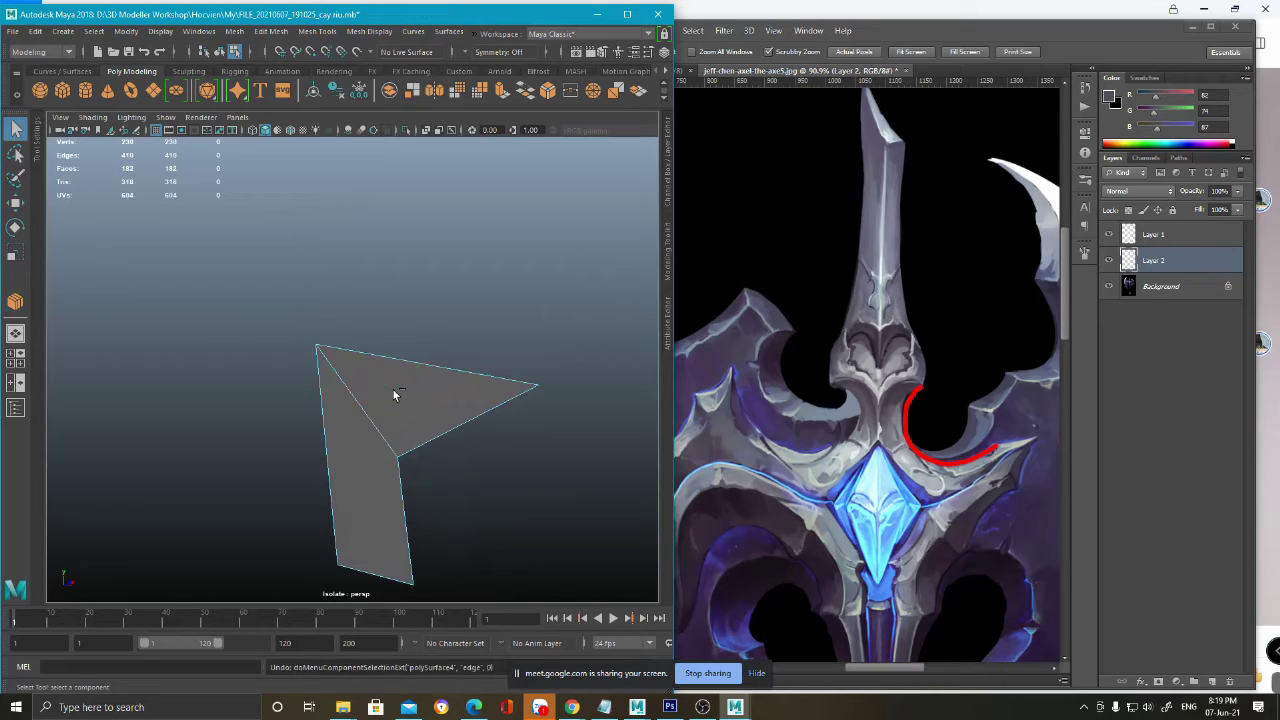
# - Connect the isolated face's upper outer and inner corner vertices to split it into a triangle and a quad
pyautogui.press('F9')
pyautogui.moveTo(268, 321); pyautogui.dragTo(413, 480)
pyautogui.moveTo(306, 350); pyautogui.dragTo(414, 491)
pyautogui.keyDown('shift'); pyautogui.moveTo(371, 376); pyautogui.dragTo(358, 489, button='right'); pyautogui.keyUp('shift')
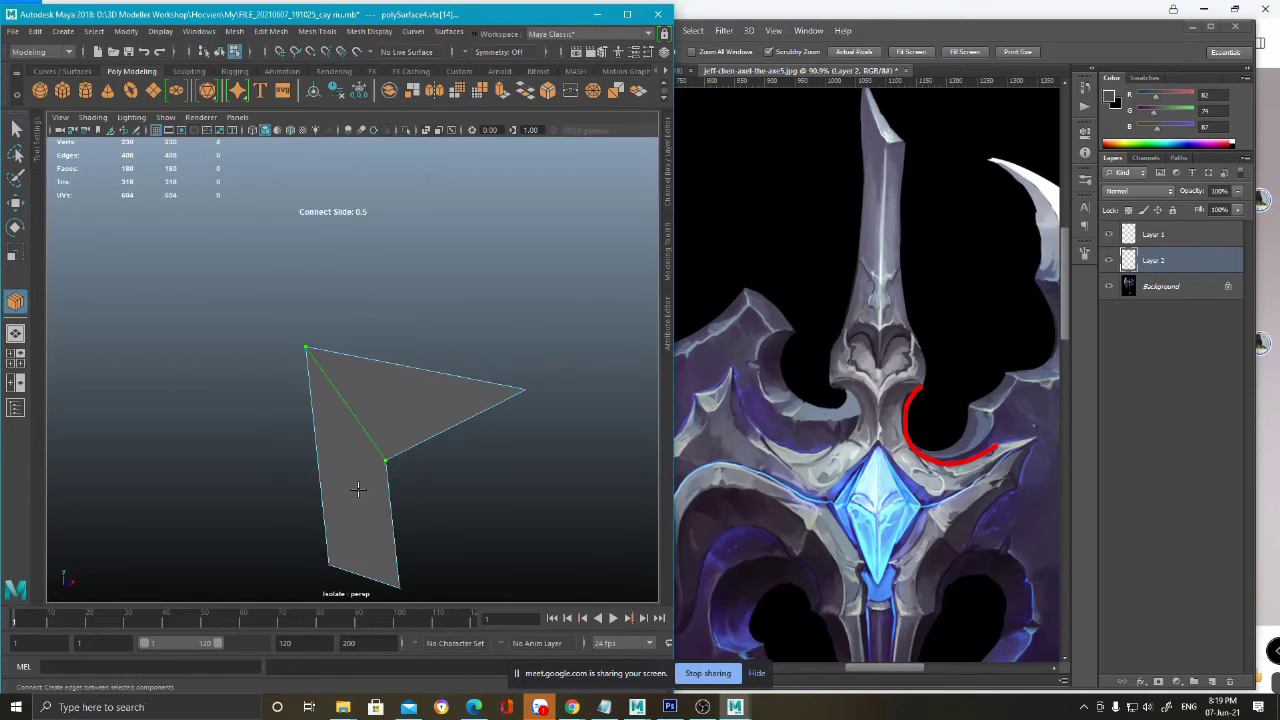
pyautogui.press('q')
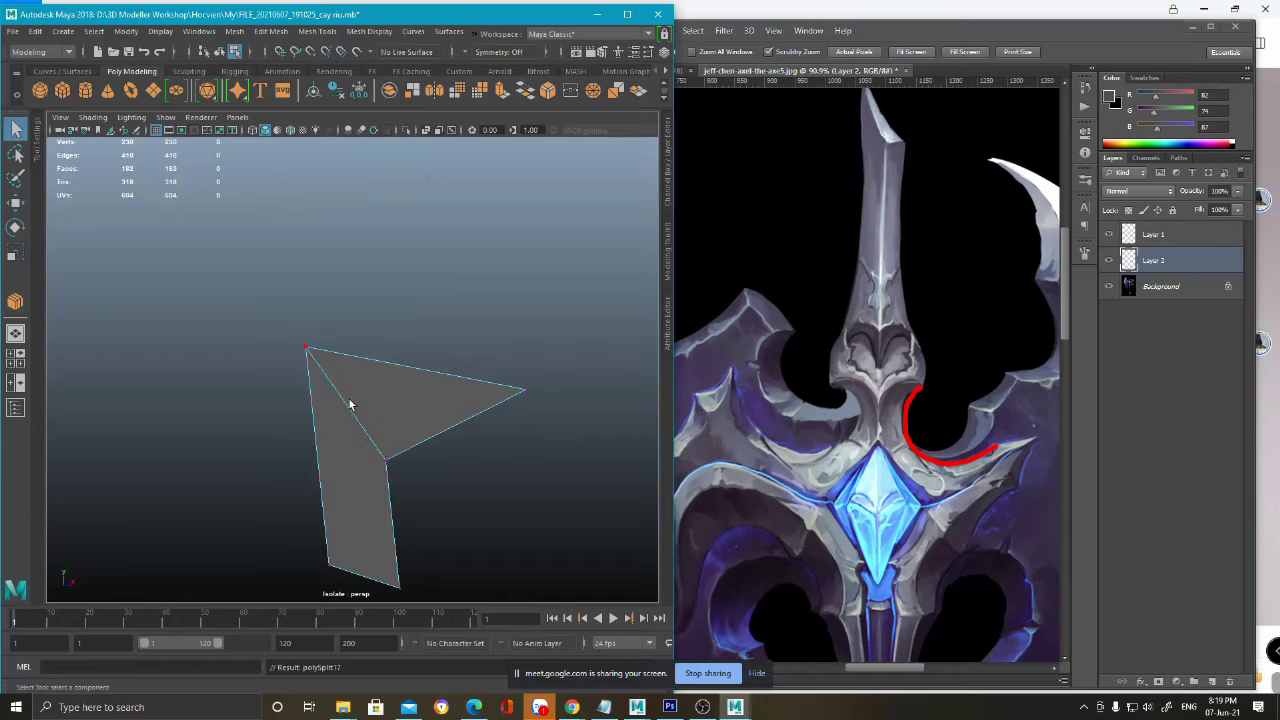
# - Select the triangle's top edge and its diagonal edge and connect them at their midpoints
pyautogui.keyDown('alt'); pyautogui.moveTo(412, 457); pyautogui.dragTo(423, 451, button='middle'); pyautogui.keyUp('alt')
pyautogui.moveTo(414, 350); pyautogui.dragTo(423, 280, button='right')
pyautogui.click(427, 383)
pyautogui.click(427, 383)
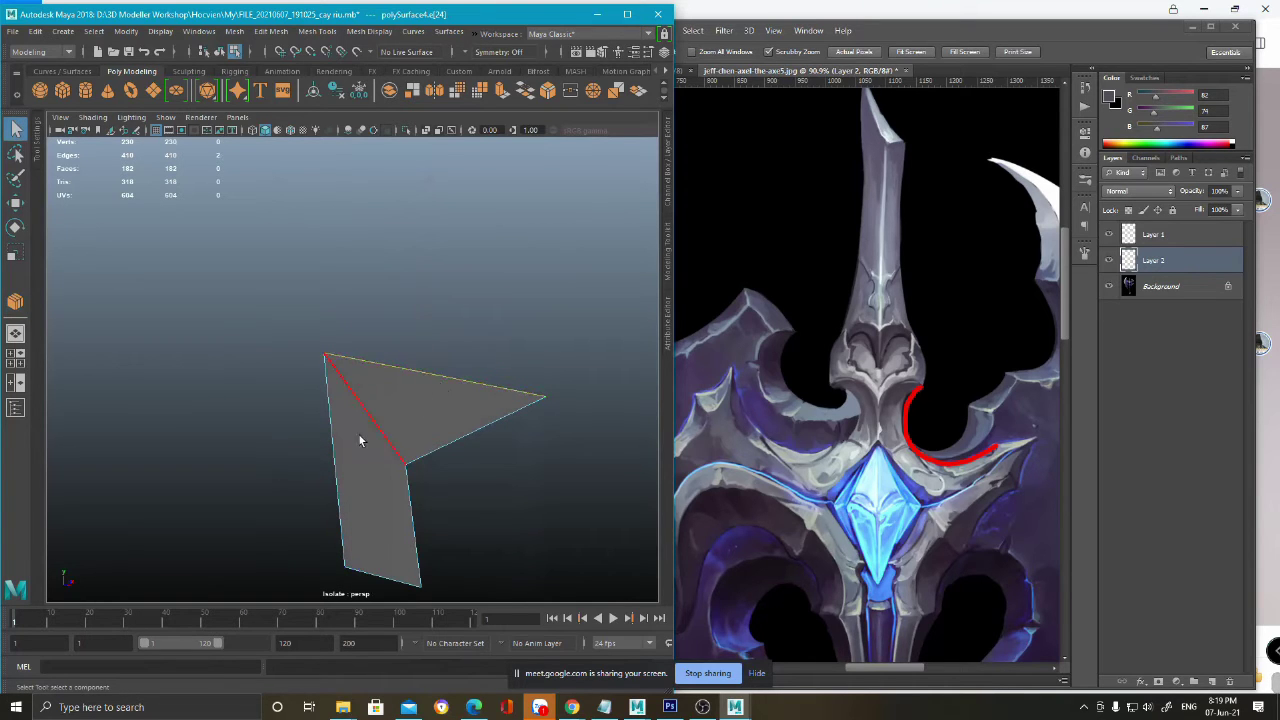
pyautogui.keyDown('shift'); pyautogui.click(368, 427); pyautogui.keyUp('shift')
pyautogui.keyDown('shift'); pyautogui.moveTo(421, 352); pyautogui.dragTo(405, 583, button='right'); pyautogui.keyUp('shift')
pyautogui.press('q')
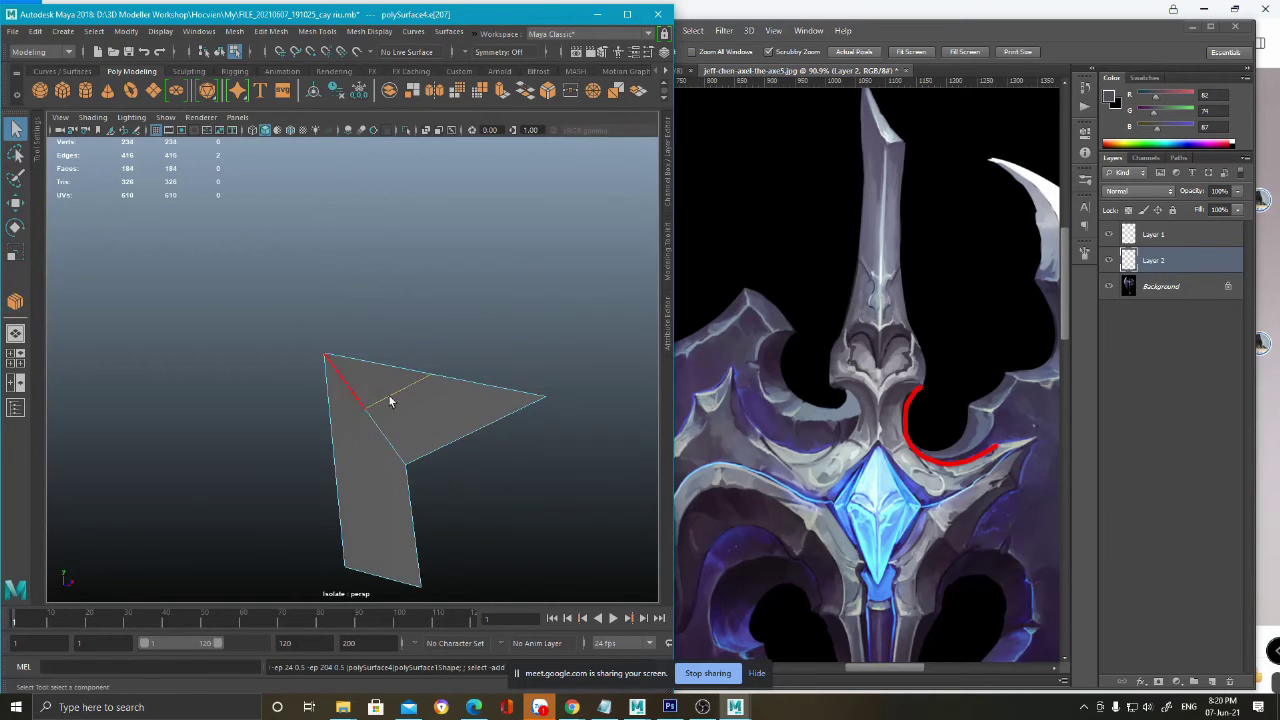
# - Delete the connecting edge across the isolated triangle
pyautogui.scroll(2, 443, 368)
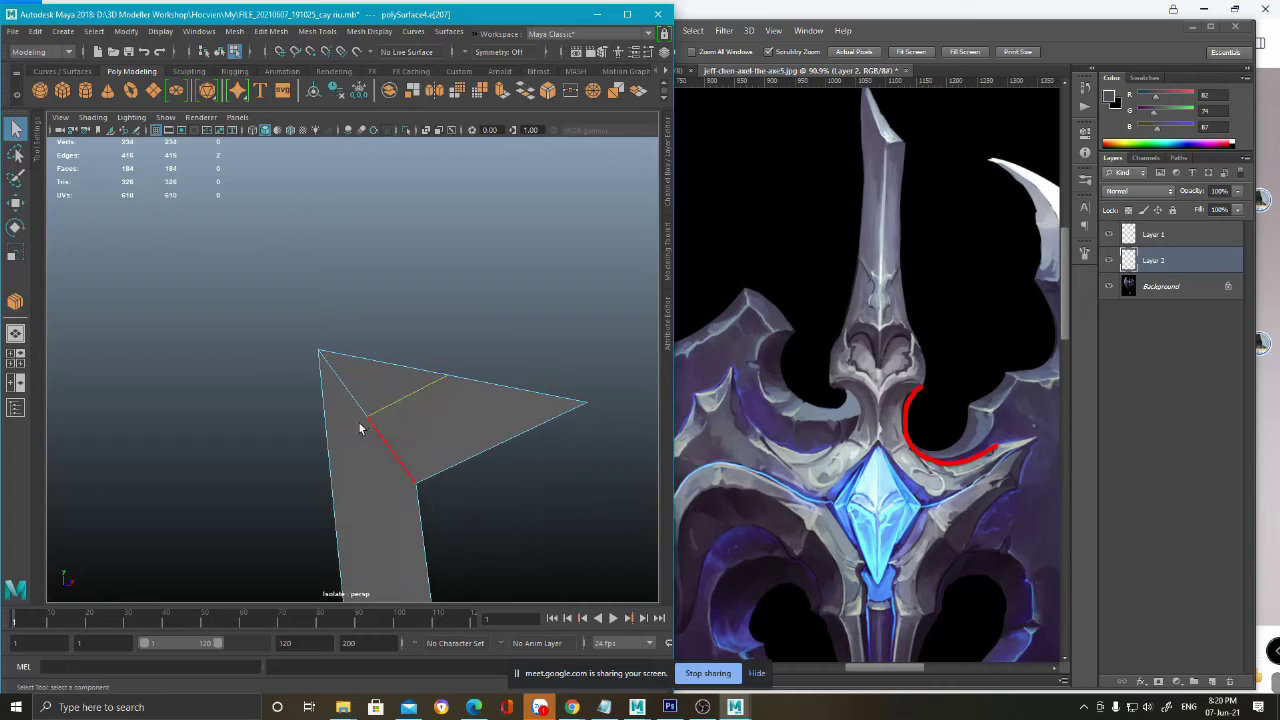
pyautogui.moveTo(411, 416)
pyautogui.keyDown('alt'); pyautogui.mouseDown()
pyautogui.moveTo(380, 417)
pyautogui.moveTo(403, 414)
pyautogui.mouseUp(); pyautogui.keyUp('alt')
pyautogui.press('Delete')
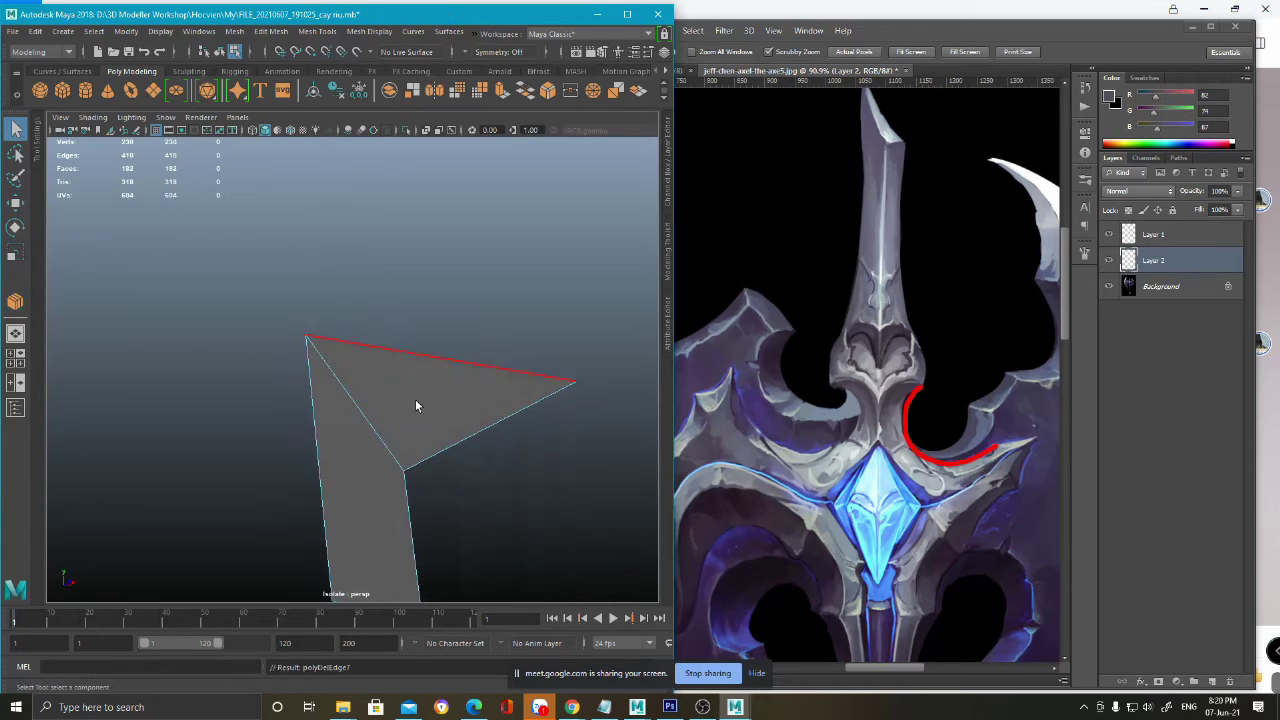
# - Insert two vertices with Multi-Cut on the diagonal edge shared by the isolated triangle and quad, and select both of them
pyautogui.scroll(-3, 412, 397)
pyautogui.scroll(1, 411, 402)
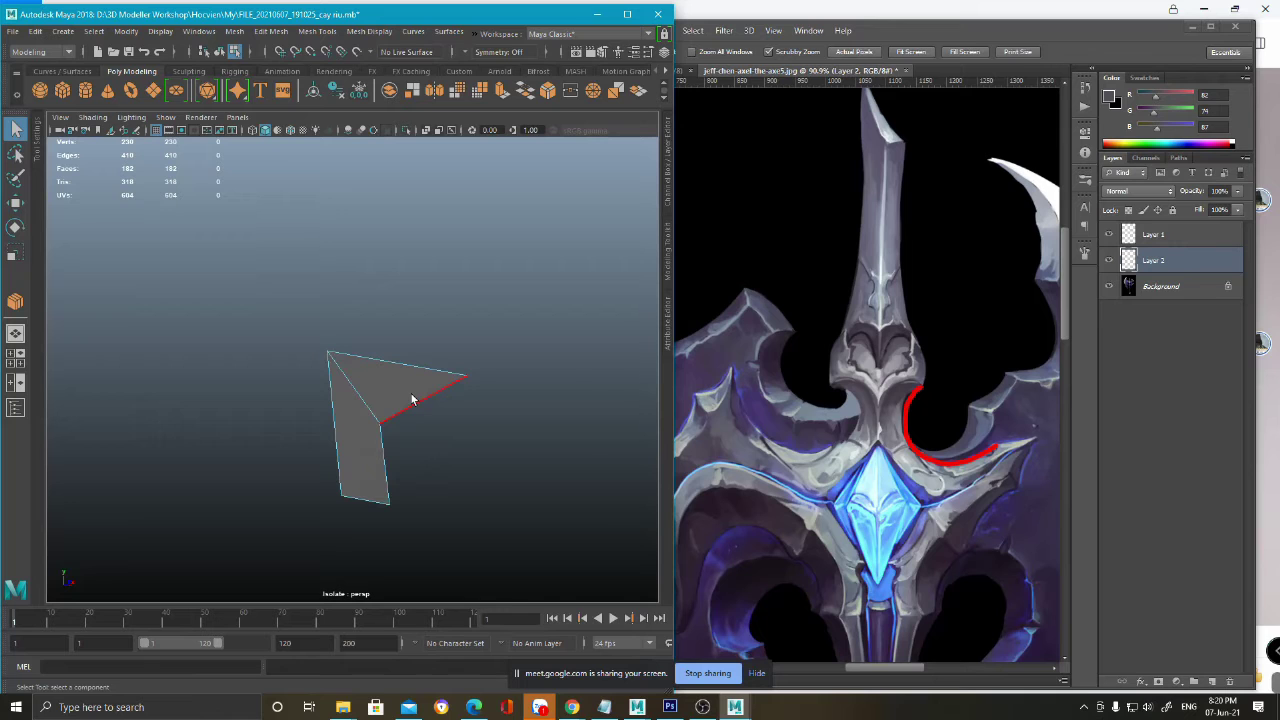
pyautogui.press('F9')
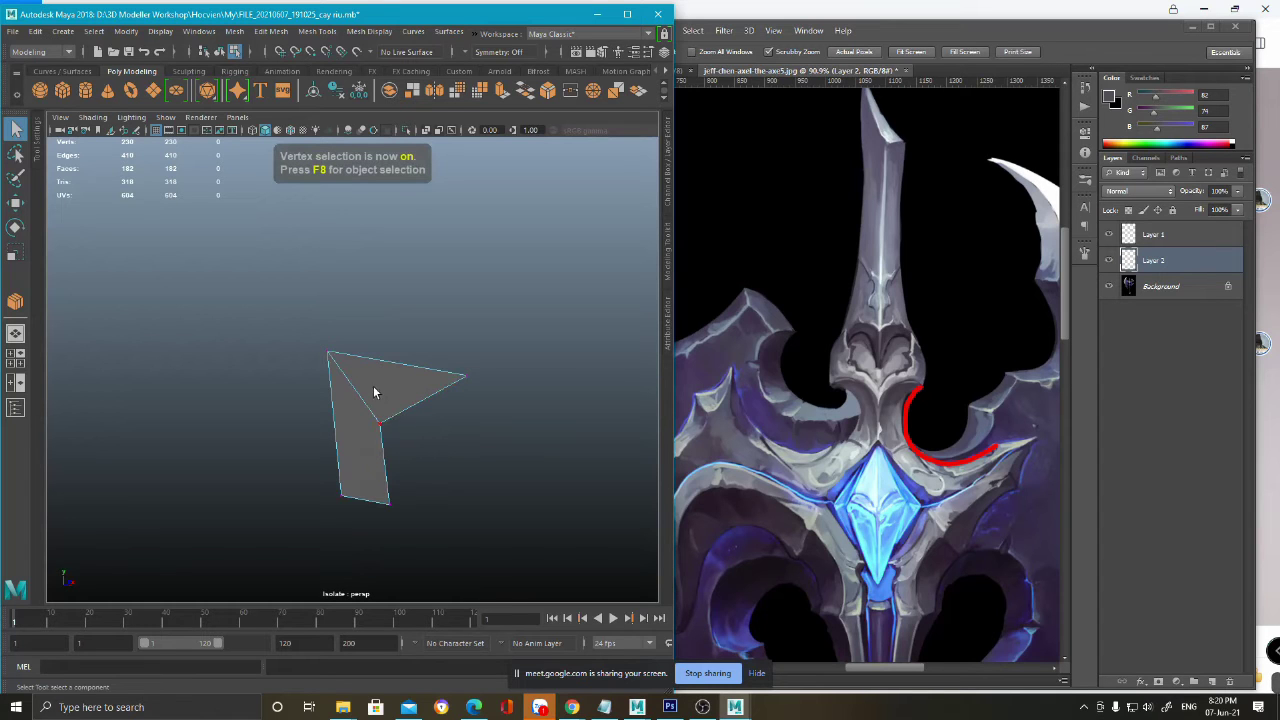
pyautogui.keyDown('alt'); pyautogui.moveTo(382, 452); pyautogui.dragTo(365, 436); pyautogui.keyUp('alt')
pyautogui.scroll(1, 375, 360)
pyautogui.keyDown('shift'); pyautogui.moveTo(405, 335); pyautogui.dragTo(403, 366, button='right'); pyautogui.keyUp('shift')
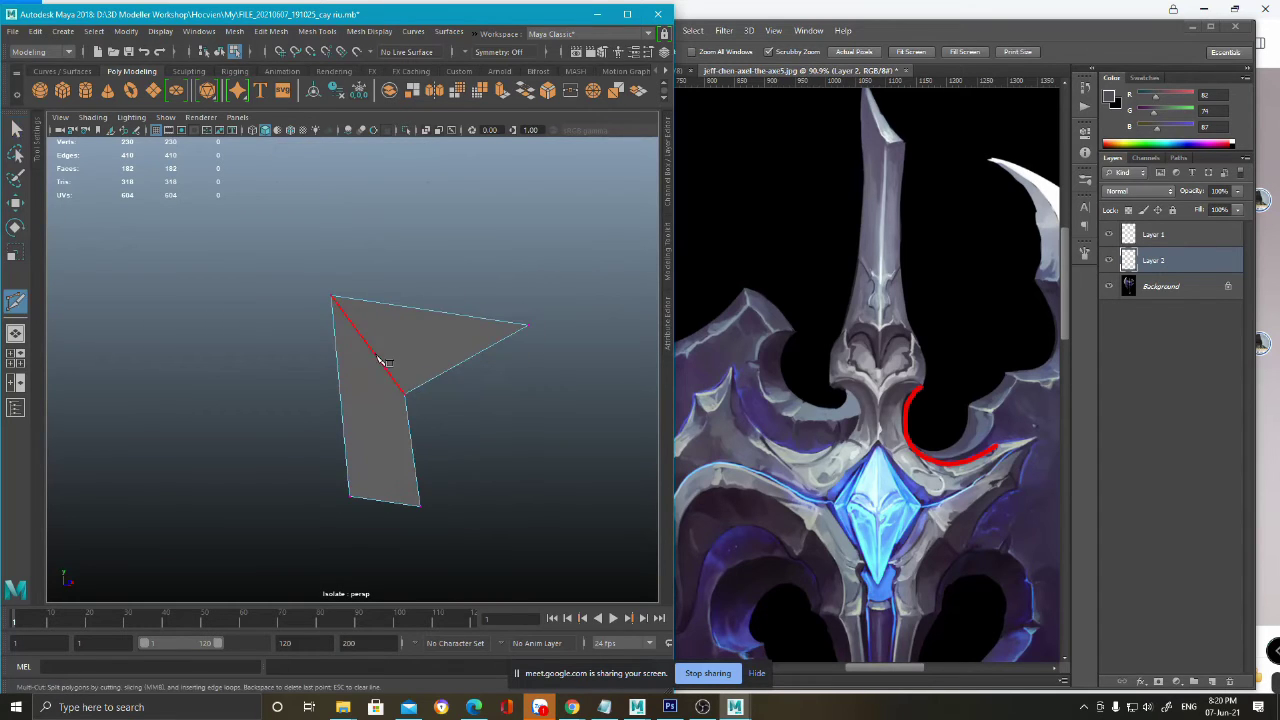
pyautogui.click(389, 374)
pyautogui.scroll(3, 418, 348)
pyautogui.press('q')
pyautogui.click(428, 380)
pyautogui.keyDown('shift'); pyautogui.click(390, 338); pyautogui.keyUp('shift')
pyautogui.press('f')
pyautogui.scroll(-8, 373, 341)
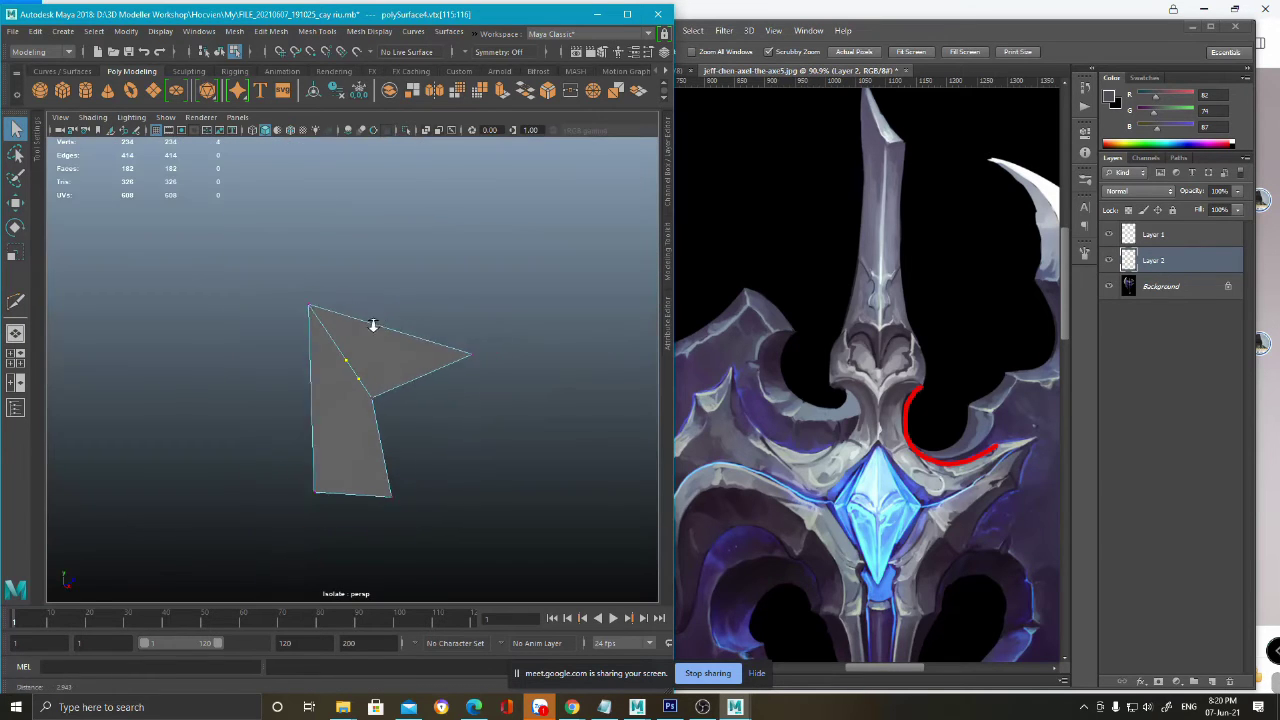
# - Merge the two inserted vertices on the diagonal edge with Target Weld
pyautogui.scroll(4, 360, 375)
pyautogui.click(367, 390)
pyautogui.scroll(3, 370, 400)
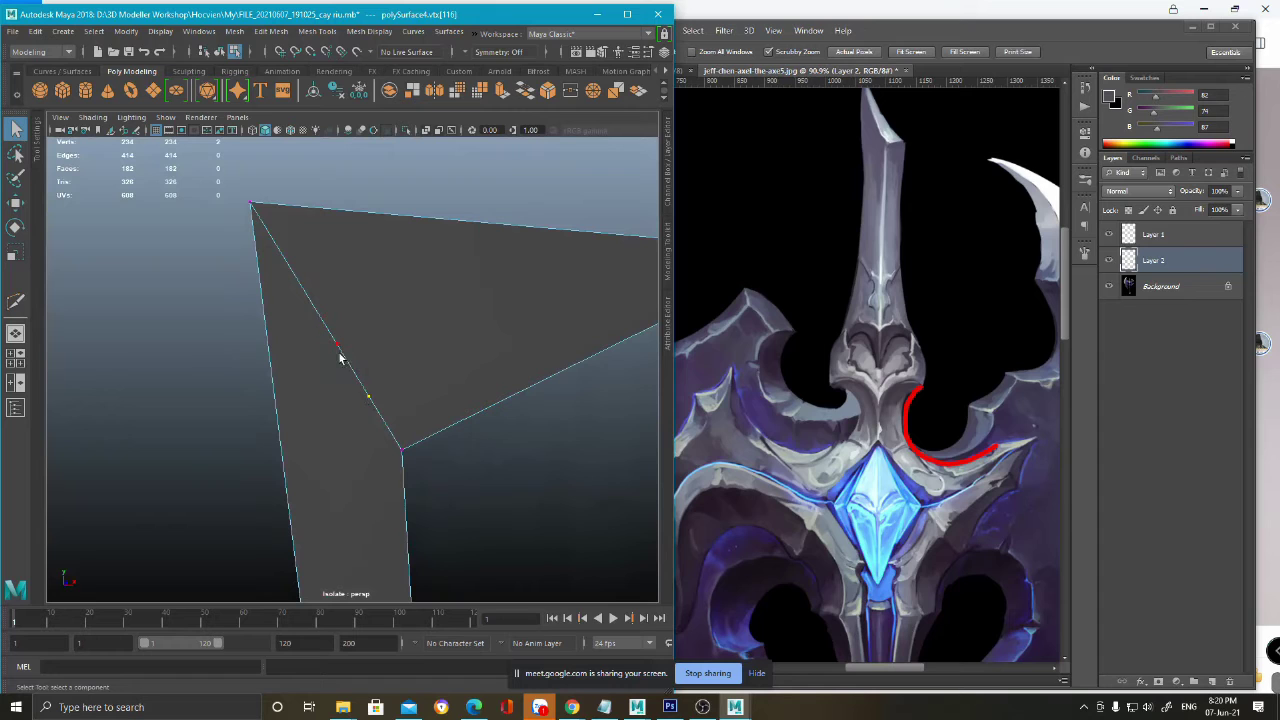
pyautogui.keyDown('shift'); pyautogui.moveTo(365, 395); pyautogui.dragTo(380, 339, button='right'); pyautogui.keyUp('shift')
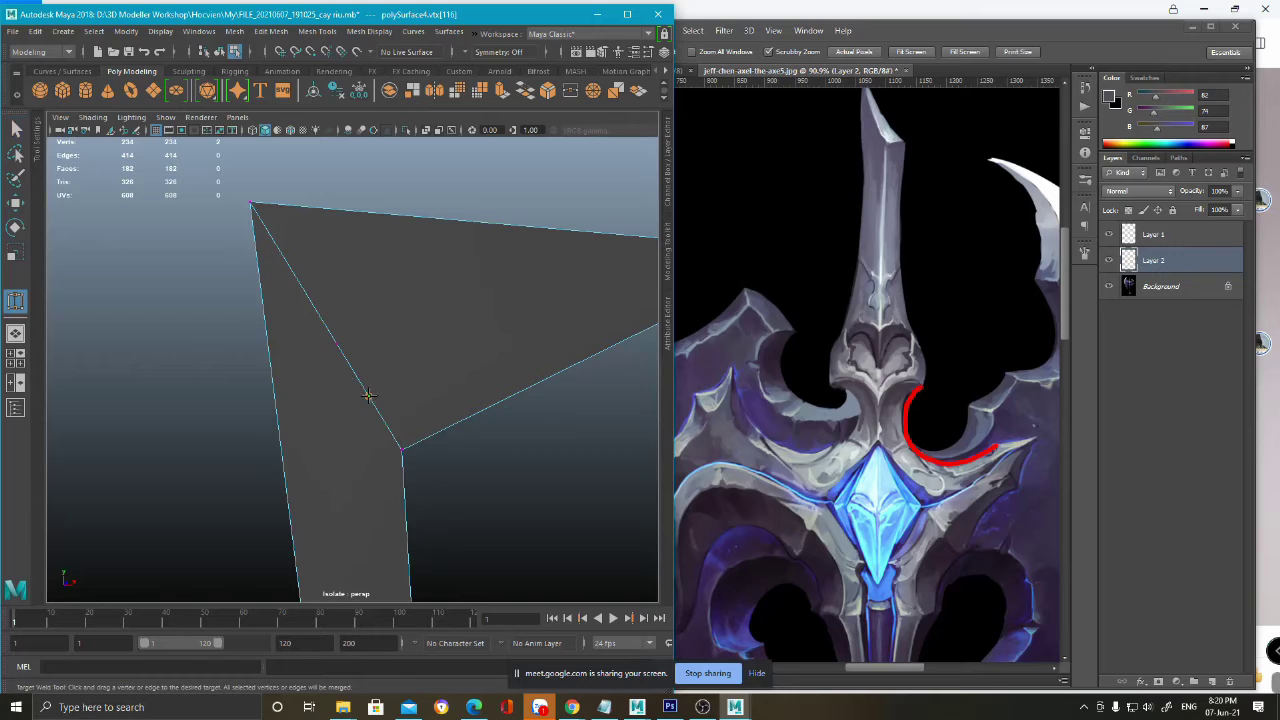
pyautogui.moveTo(346, 361); pyautogui.dragTo(423, 366)
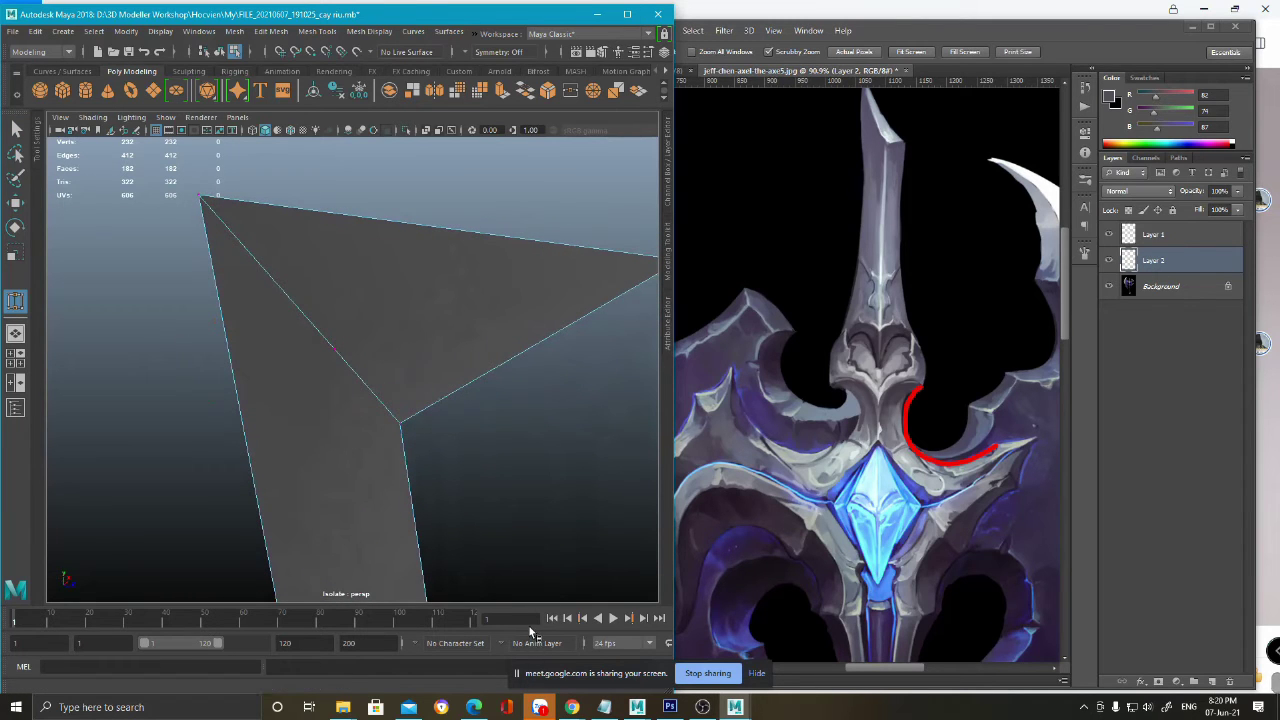
# - Try welding the diagonal edge's middle and lower vertices into the triangle's upper corner, and undo the welds
pyautogui.keyDown('alt'); pyautogui.moveTo(368, 380); pyautogui.dragTo(346, 380); pyautogui.keyUp('alt')
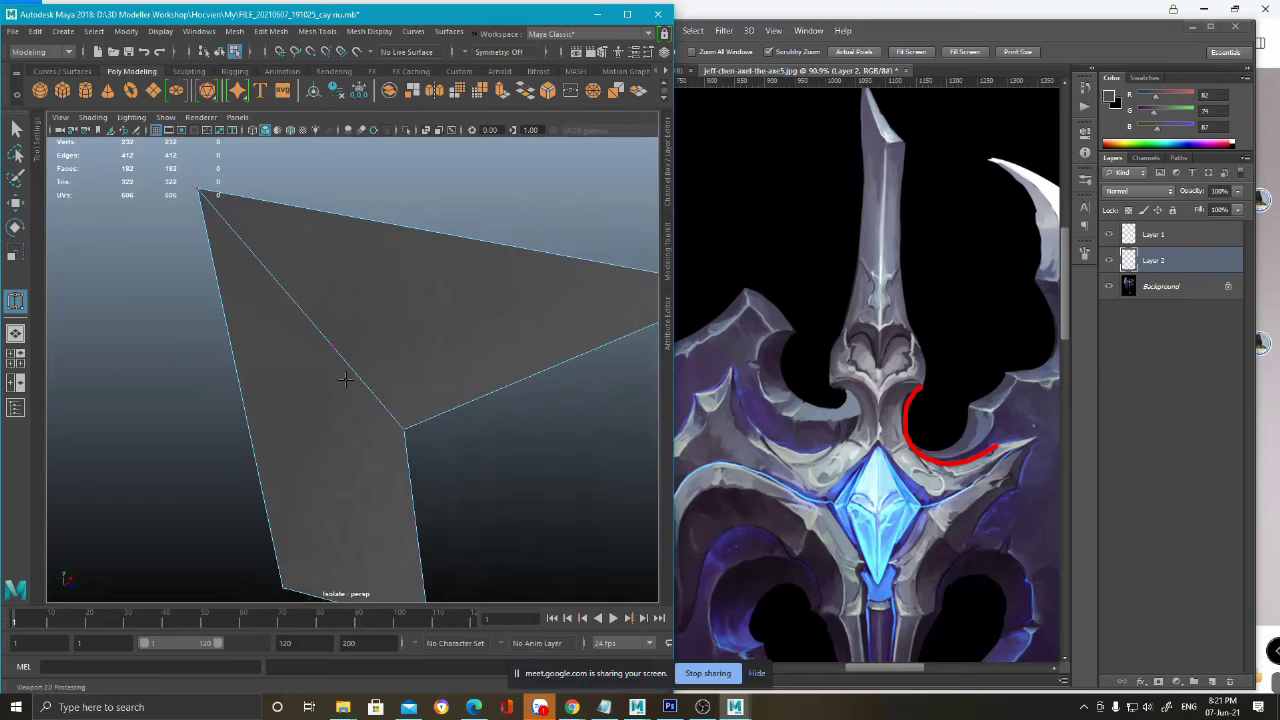
pyautogui.scroll(-2, 345, 378)
pyautogui.moveTo(343, 350); pyautogui.dragTo(268, 257)
pyautogui.moveTo(385, 413); pyautogui.dragTo(251, 225)
pyautogui.keyDown('alt'); pyautogui.moveTo(421, 461); pyautogui.dragTo(360, 441); pyautogui.keyUp('alt')
pyautogui.hotkey('ctrl', 'z')
pyautogui.hotkey('ctrl', 'z')
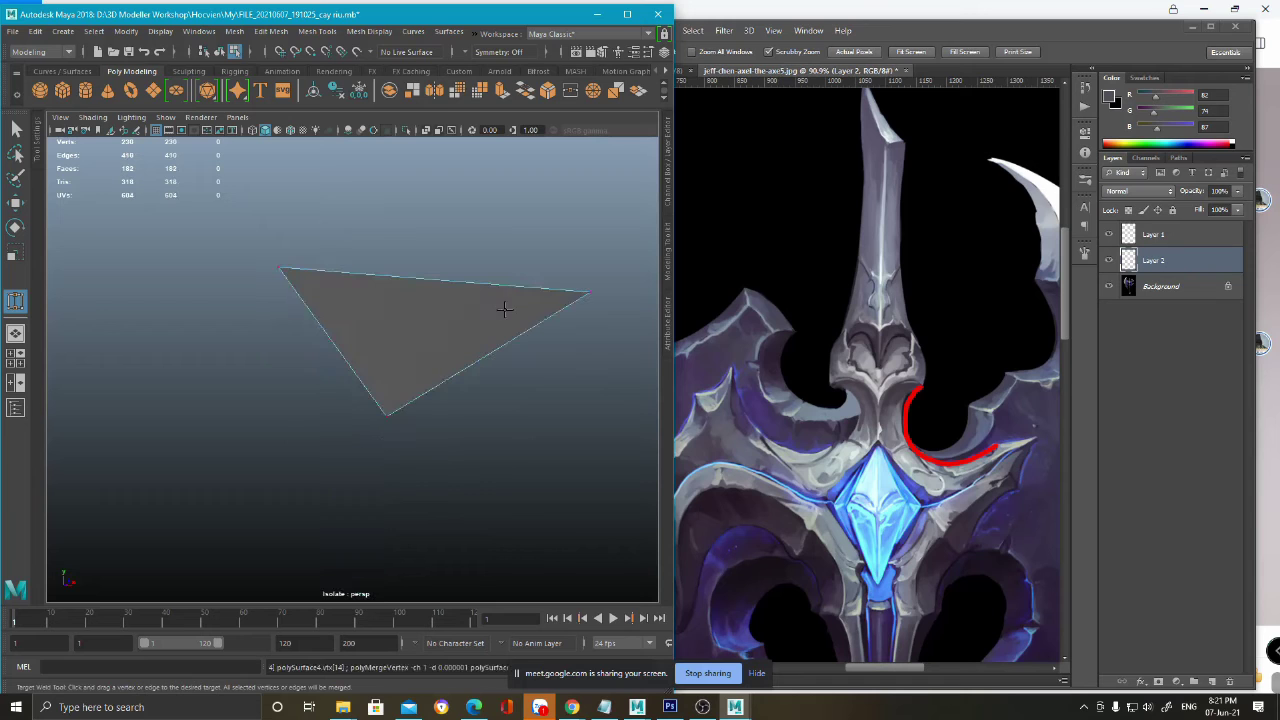
# - Turn off the face isolation and examine how the left rim strip joins the neck
pyautogui.click(405, 131)
pyautogui.keyDown('alt'); pyautogui.moveTo(406, 271); pyautogui.dragTo(334, 374); pyautogui.keyUp('alt')
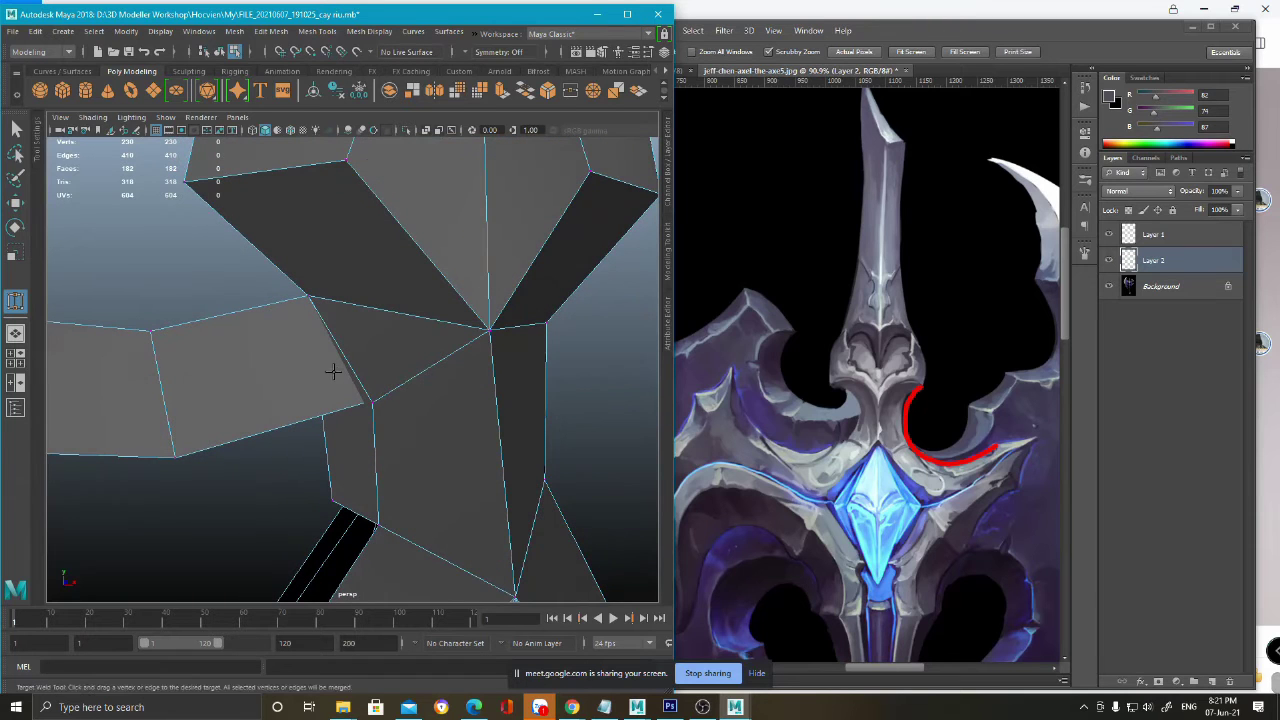
pyautogui.press('alt')
pyautogui.scroll(-4, 366, 320)
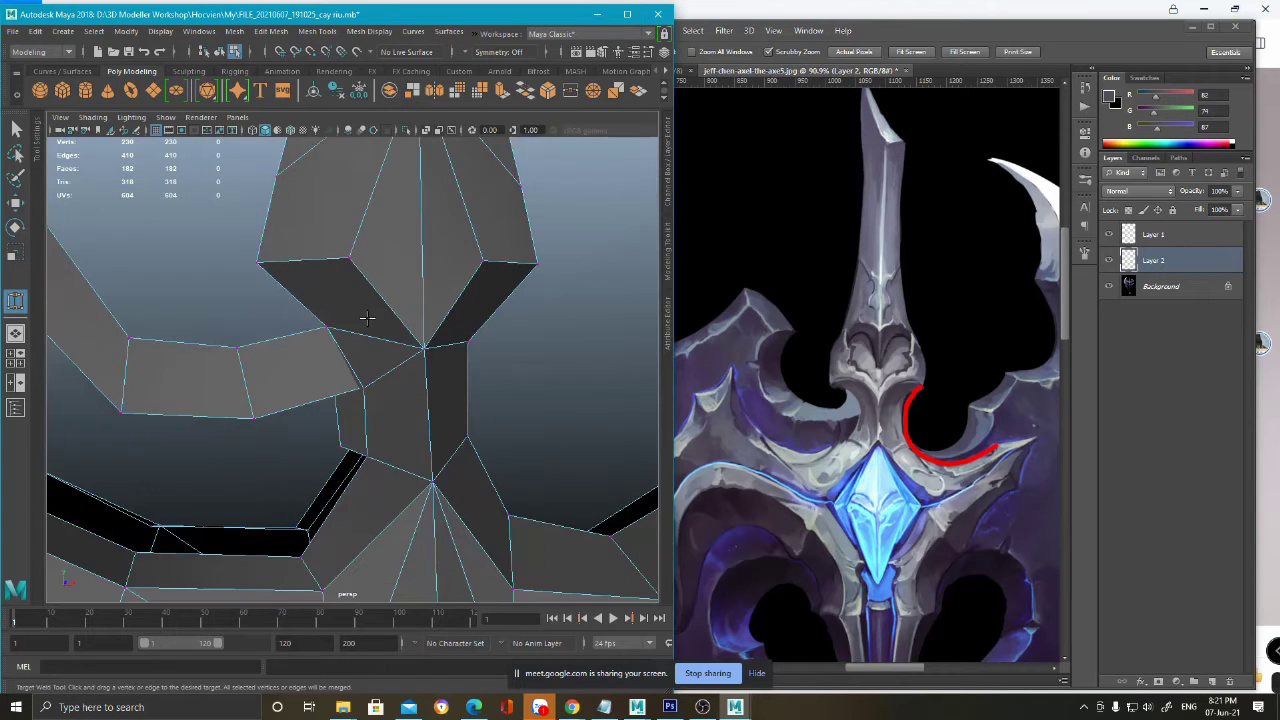
pyautogui.keyDown('alt'); pyautogui.moveTo(368, 317); pyautogui.dragTo(363, 283); pyautogui.keyUp('alt')
pyautogui.keyDown('alt'); pyautogui.moveTo(363, 284); pyautogui.dragTo(362, 330, button='middle'); pyautogui.keyUp('alt')
pyautogui.keyDown('alt'); pyautogui.moveTo(362, 330); pyautogui.dragTo(384, 376); pyautogui.keyUp('alt')
pyautogui.keyDown('alt'); pyautogui.moveTo(374, 354); pyautogui.dragTo(377, 381, button='middle'); pyautogui.keyUp('alt')
pyautogui.moveTo(376, 381)
pyautogui.keyDown('alt'); pyautogui.mouseDown()
pyautogui.moveTo(360, 374)
pyautogui.moveTo(357, 317)
pyautogui.moveTo(395, 367)
pyautogui.mouseUp(); pyautogui.keyUp('alt')
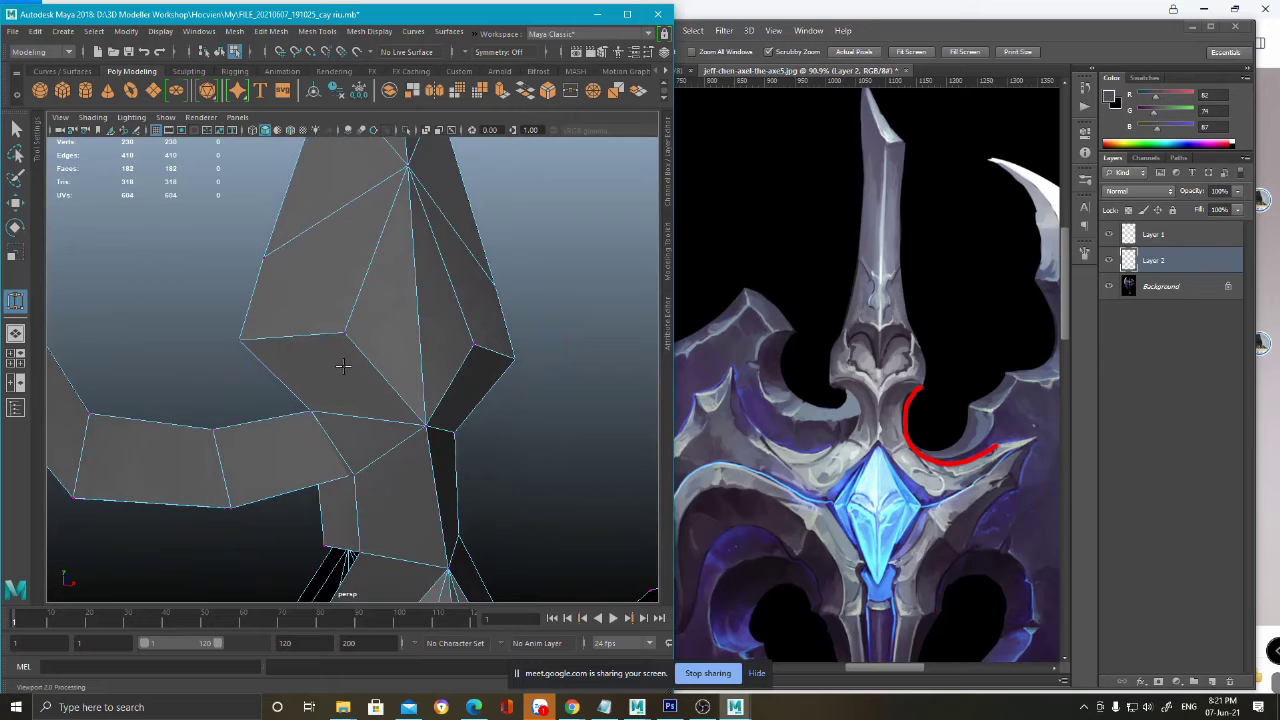
pyautogui.keyDown('alt'); pyautogui.moveTo(345, 414); pyautogui.dragTo(390, 397); pyautogui.keyUp('alt')
# - Select the narrow side face beneath the rim strip's end at the neck and examine the junction from several angles
pyautogui.press('q')
pyautogui.press('F11')
pyautogui.click(353, 434)
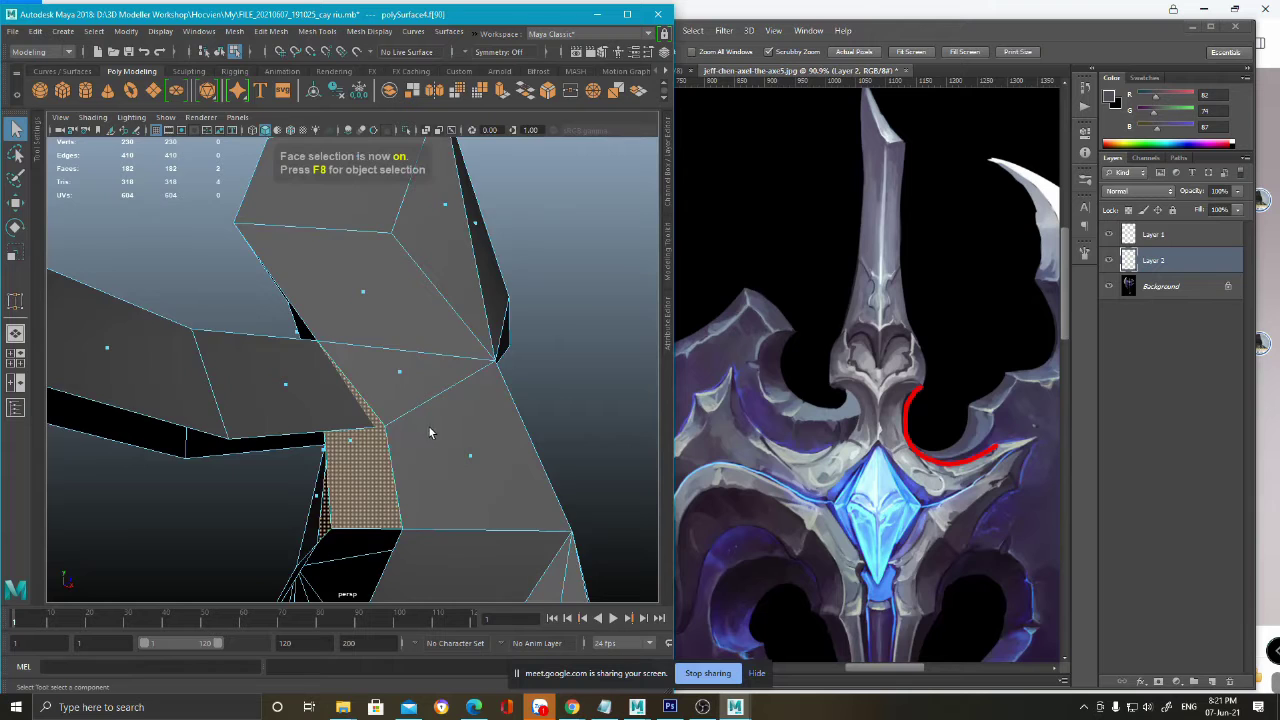
pyautogui.keyDown('alt'); pyautogui.moveTo(429, 432); pyautogui.dragTo(330, 393); pyautogui.keyUp('alt')
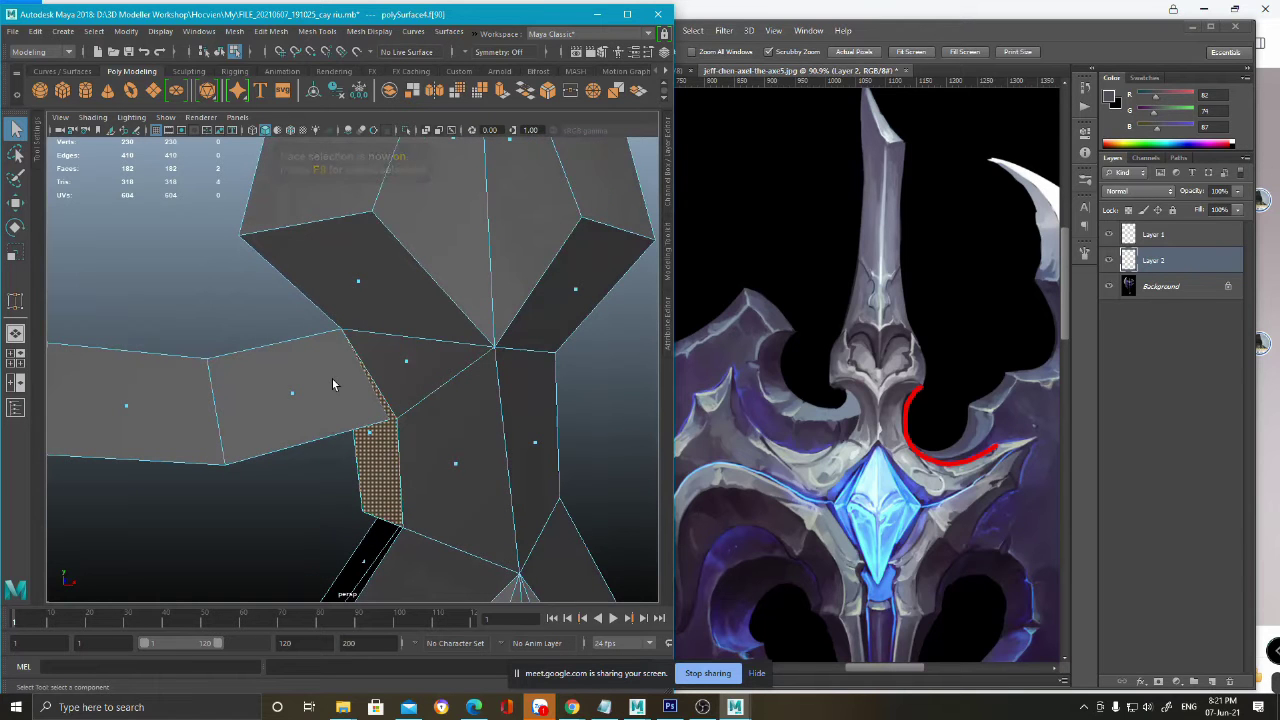
pyautogui.keyDown('alt'); pyautogui.moveTo(390, 402); pyautogui.dragTo(488, 421); pyautogui.keyUp('alt')
pyautogui.keyDown('alt'); pyautogui.moveTo(429, 407); pyautogui.dragTo(284, 381); pyautogui.keyUp('alt')
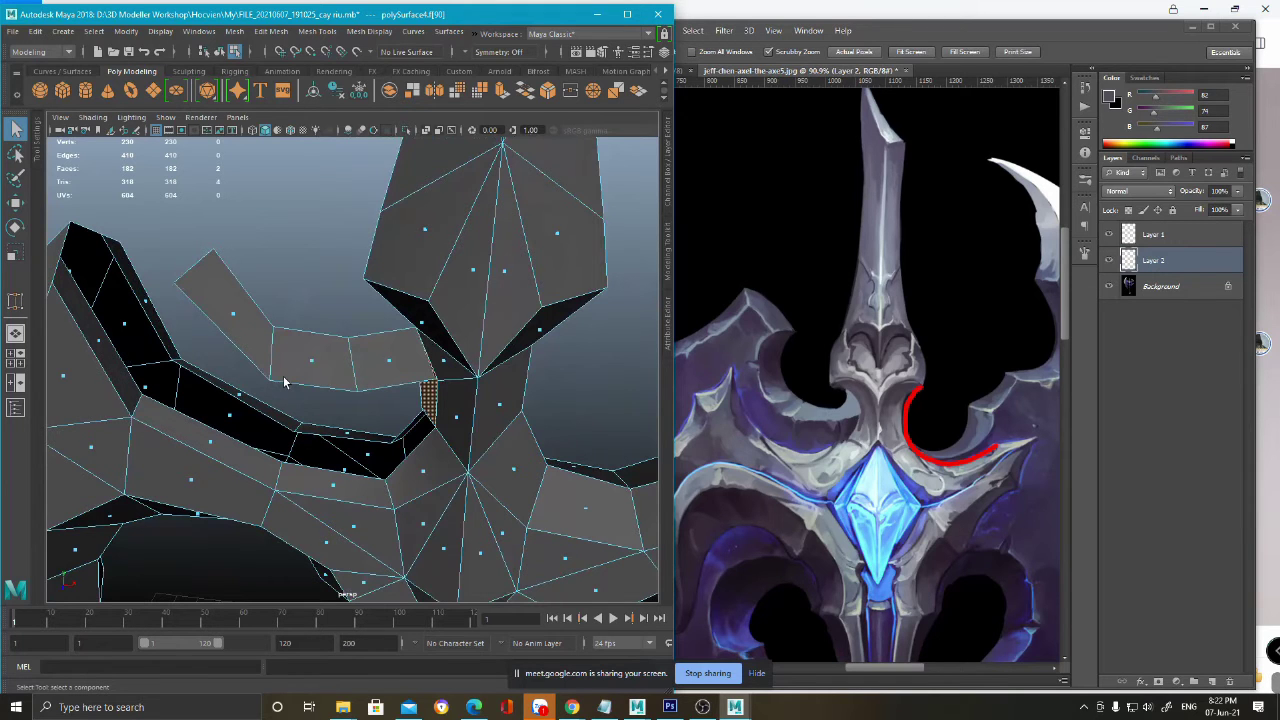
pyautogui.keyDown('alt'); pyautogui.moveTo(284, 382); pyautogui.dragTo(346, 324); pyautogui.keyUp('alt')
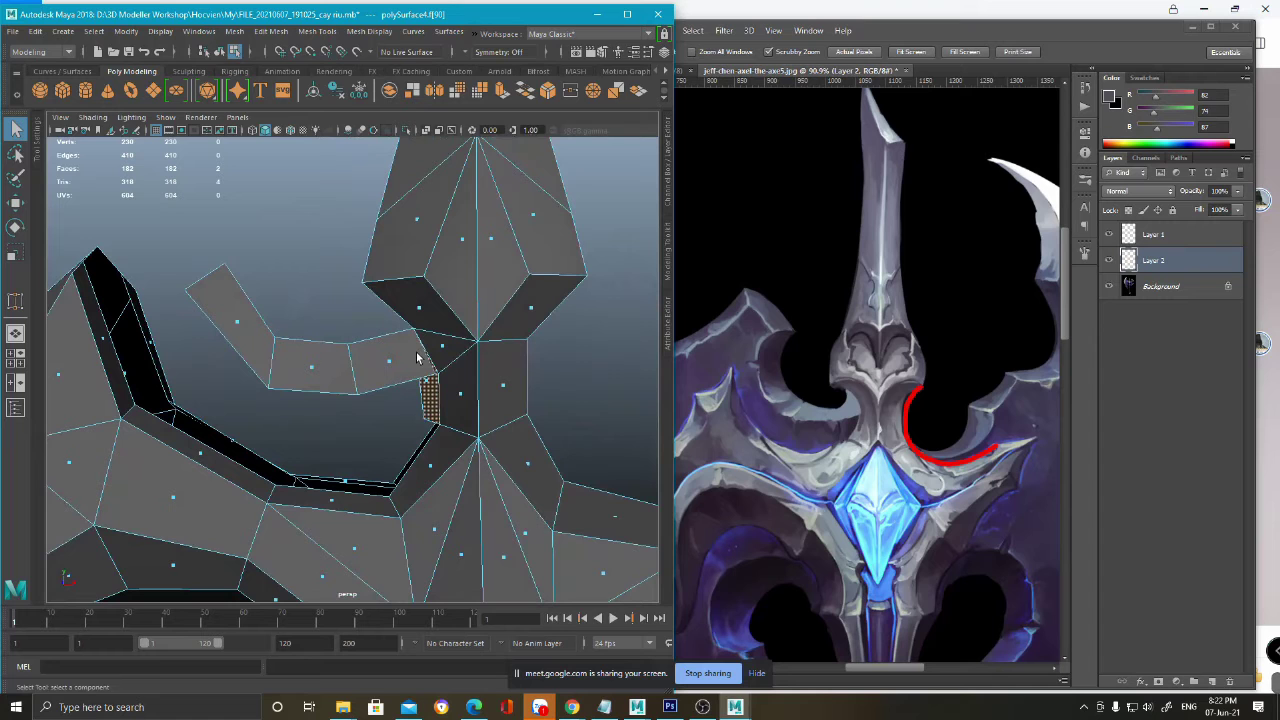
# - Switch to Photoshop and hide Layer 2 to compare the left rim and neck area of the reference
pyautogui.click(874, 399)
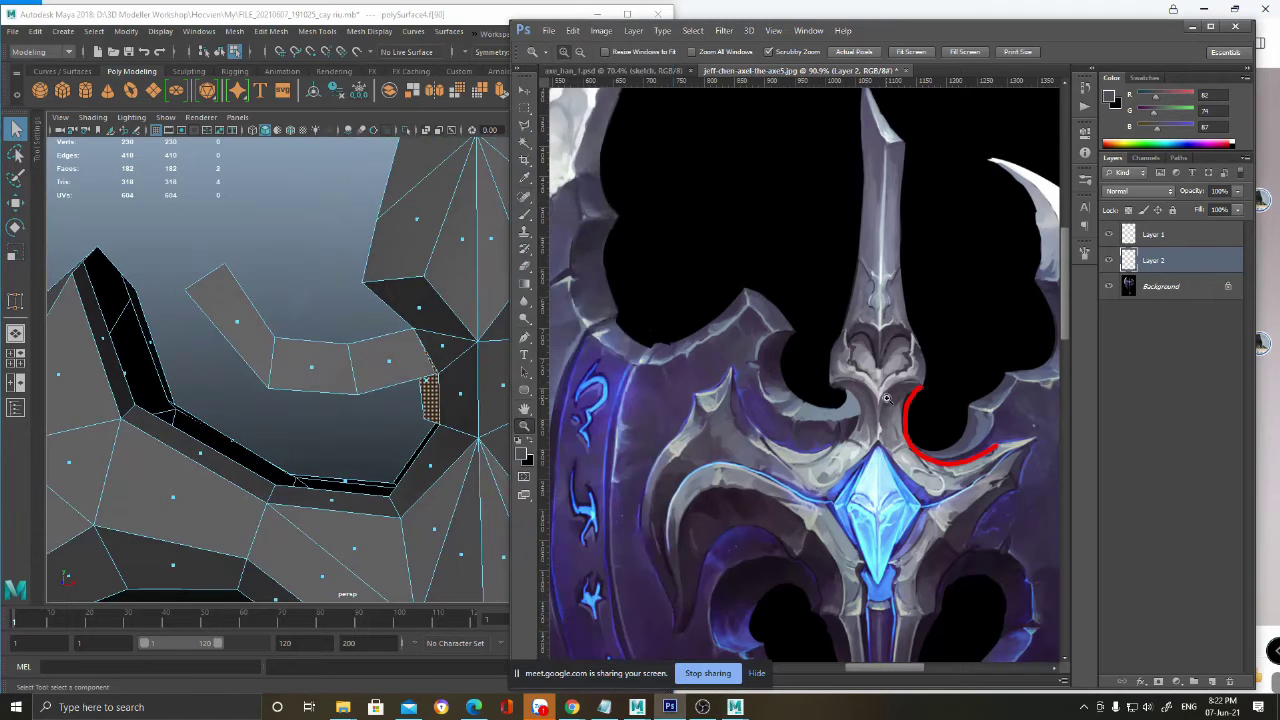
pyautogui.moveTo(886, 399); pyautogui.dragTo(899, 395)
pyautogui.keyDown('alt'); pyautogui.scroll(1, 898, 395); pyautogui.keyUp('alt')
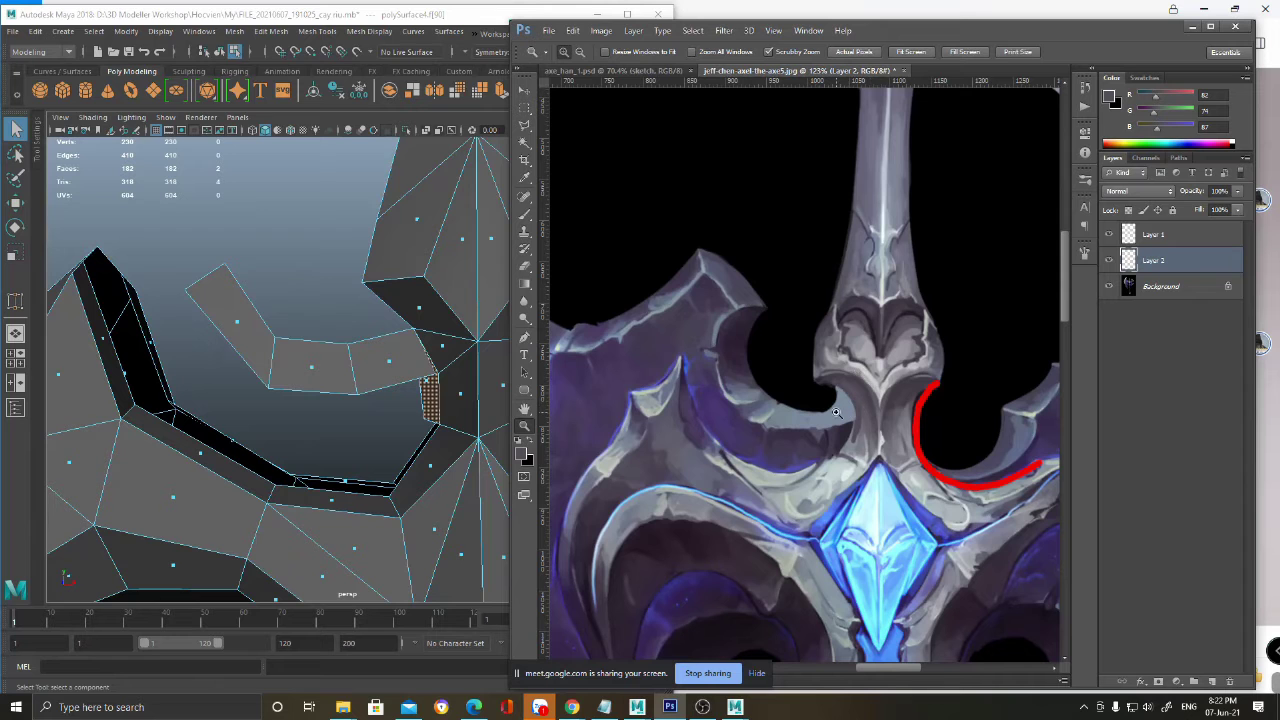
pyautogui.keyDown('alt'); pyautogui.scroll(-2, 828, 416); pyautogui.keyUp('alt')
pyautogui.moveTo(626, 242)
pyautogui.mouseDown()
pyautogui.moveTo(712, 333)
pyautogui.moveTo(610, 245)
pyautogui.mouseUp()
pyautogui.keyDown('alt'); pyautogui.scroll(2, 852, 433); pyautogui.keyUp('alt')
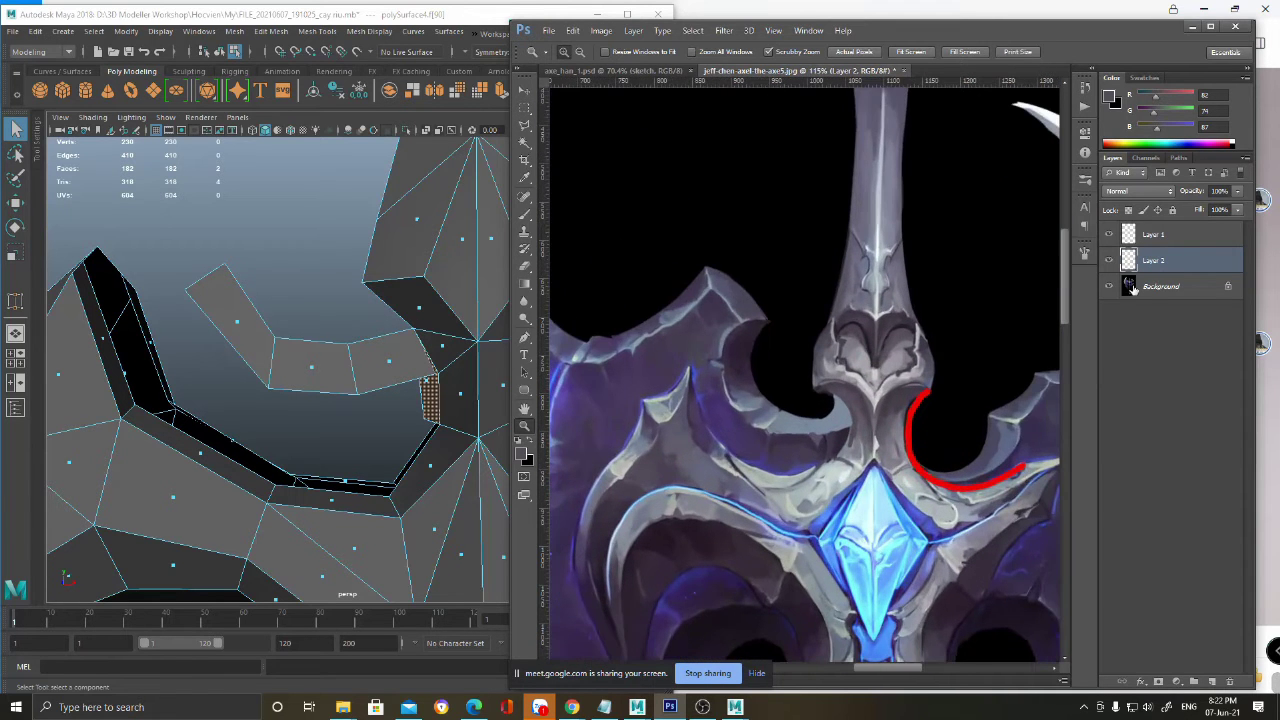
pyautogui.click(1110, 260)
pyautogui.keyDown('alt'); pyautogui.scroll(3, 807, 412); pyautogui.keyUp('alt')
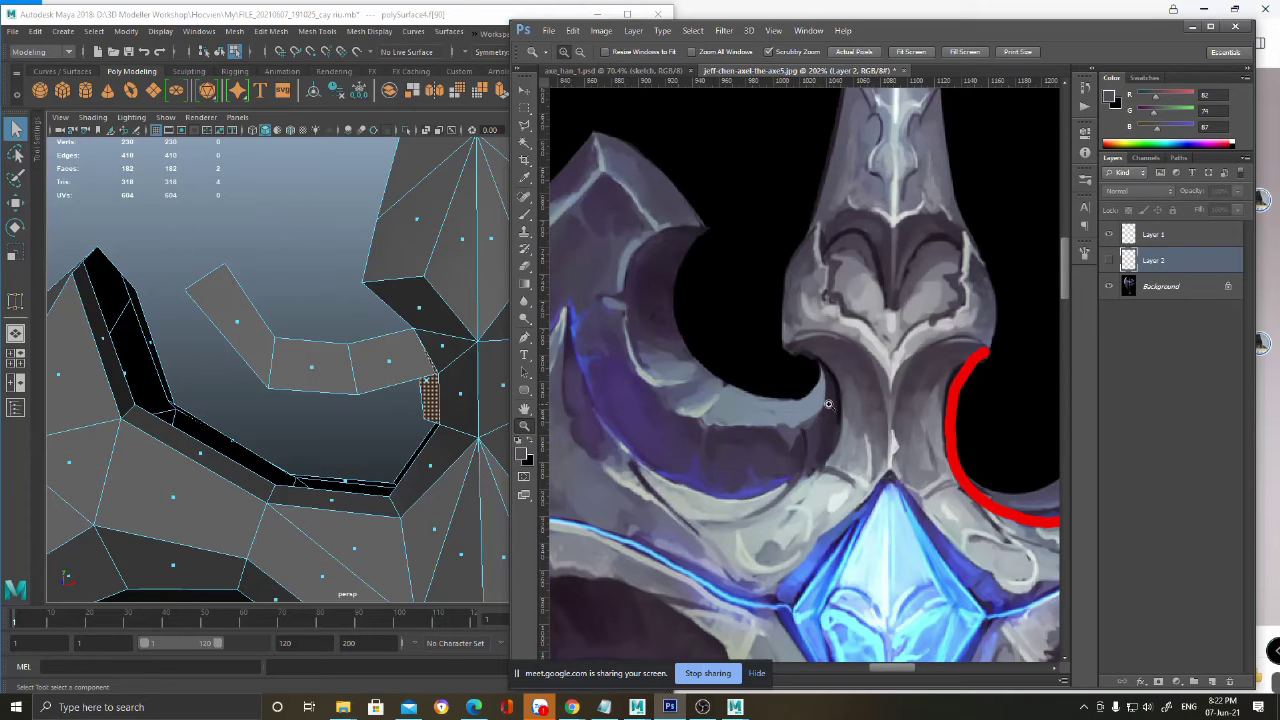
# - Activate Layer 1, sample the red of the existing stroke with the Brush, and mark the left rim's tip beside the neck
pyautogui.moveTo(827, 366); pyautogui.dragTo(888, 358)
pyautogui.click(1130, 236)
pyautogui.press('b')
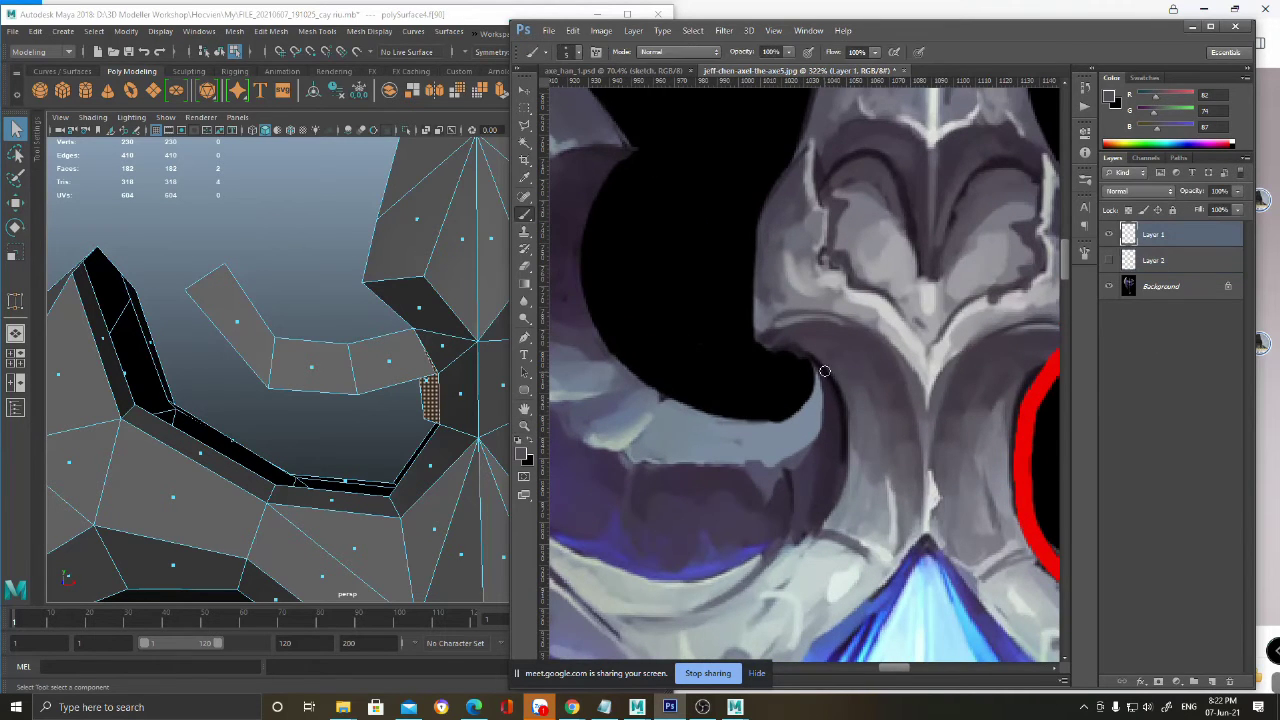
pyautogui.keyDown('alt'); pyautogui.click(1030, 420); pyautogui.keyUp('alt')
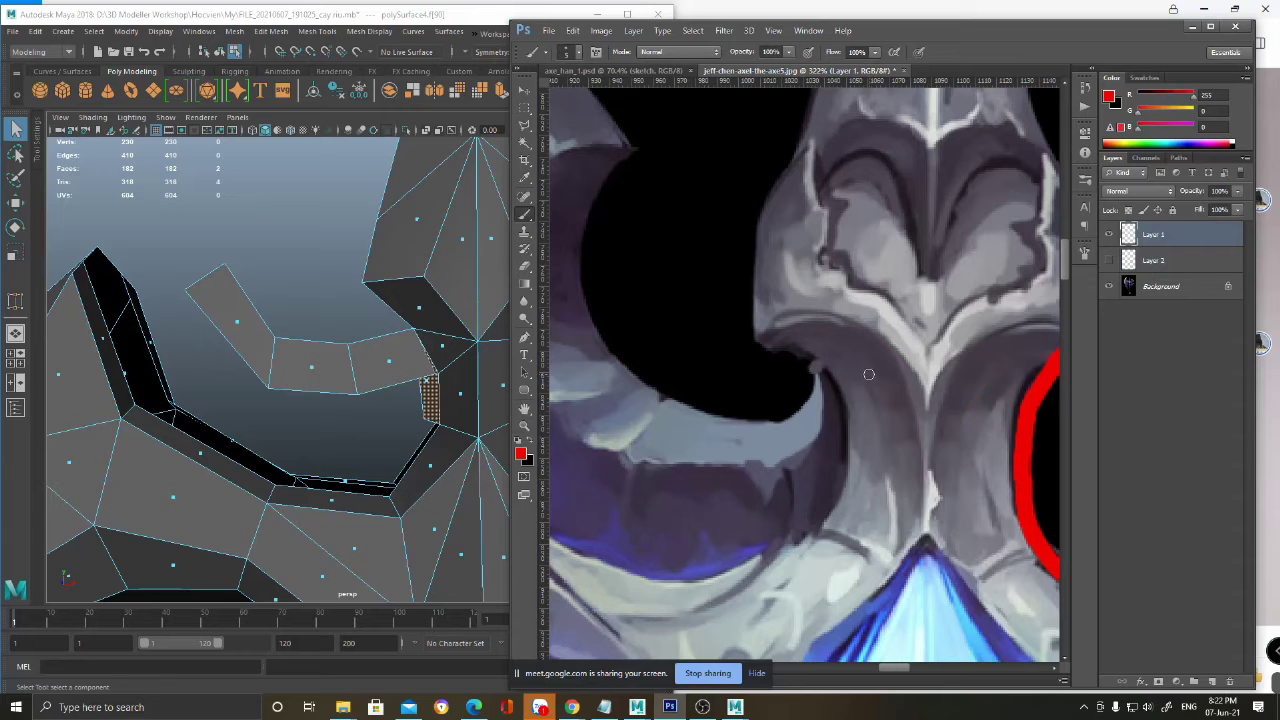
pyautogui.moveTo(821, 364); pyautogui.dragTo(814, 370)
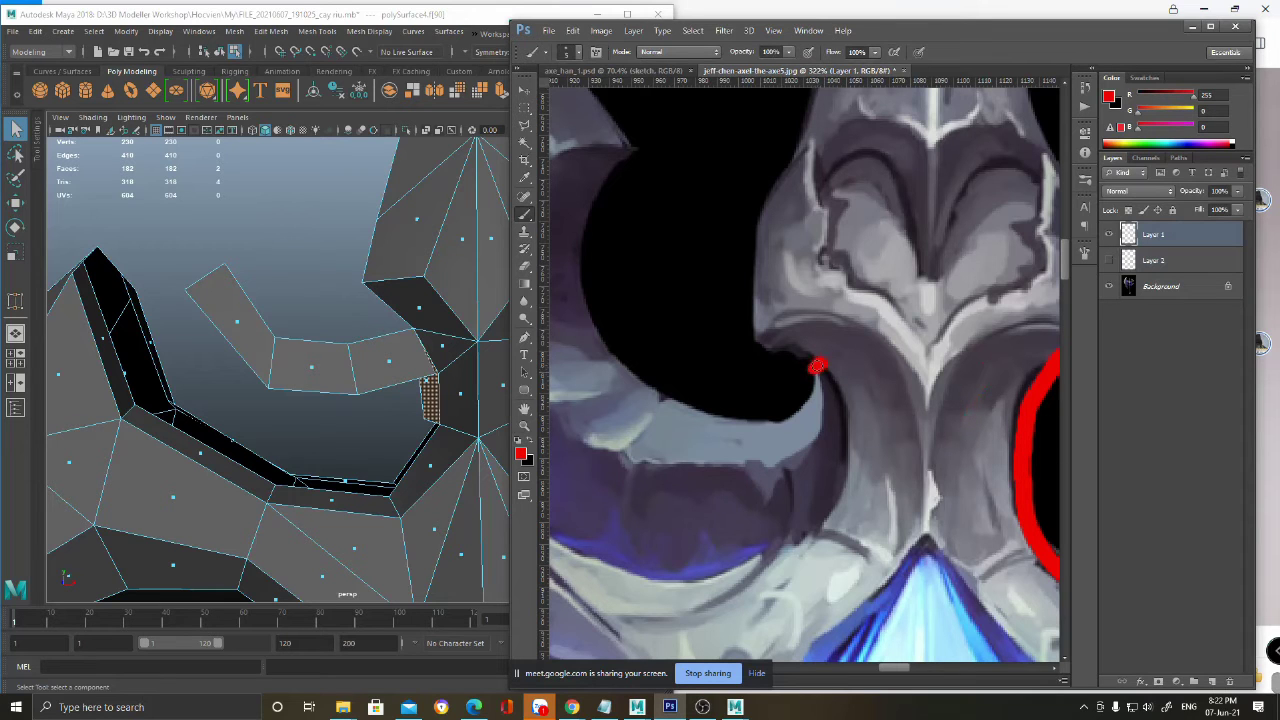
# - Draw straight red lines forming a triangle at the rim's tip and a quad adjoining it along the light rim
pyautogui.keyDown('shift'); pyautogui.click(816, 438); pyautogui.keyUp('shift')
pyautogui.keyDown('shift'); pyautogui.click(795, 416); pyautogui.keyUp('shift')
pyautogui.keyDown('shift'); pyautogui.click(817, 366); pyautogui.keyUp('shift')
pyautogui.keyDown('shift'); pyautogui.click(822, 434); pyautogui.keyUp('shift')
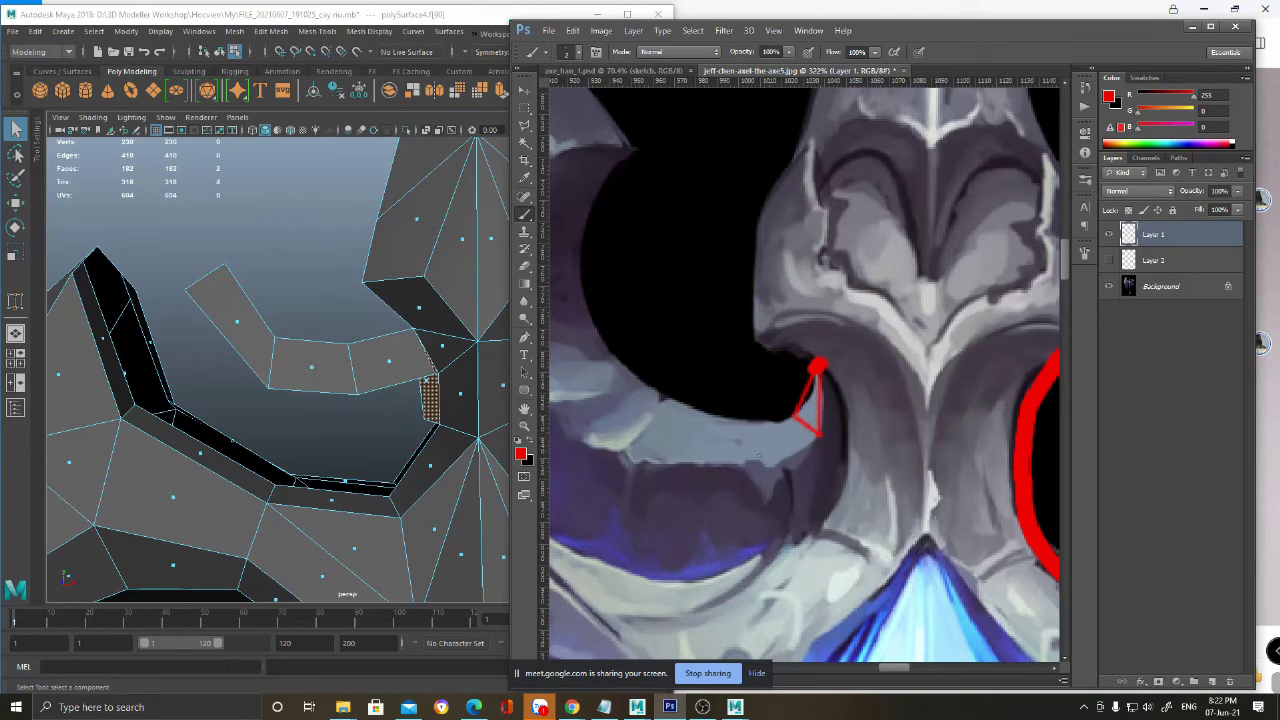
pyautogui.keyDown('shift'); pyautogui.click(730, 466); pyautogui.keyUp('shift')
pyautogui.keyDown('shift'); pyautogui.click(722, 414); pyautogui.keyUp('shift')
pyautogui.keyDown('shift'); pyautogui.click(792, 418); pyautogui.keyUp('shift')
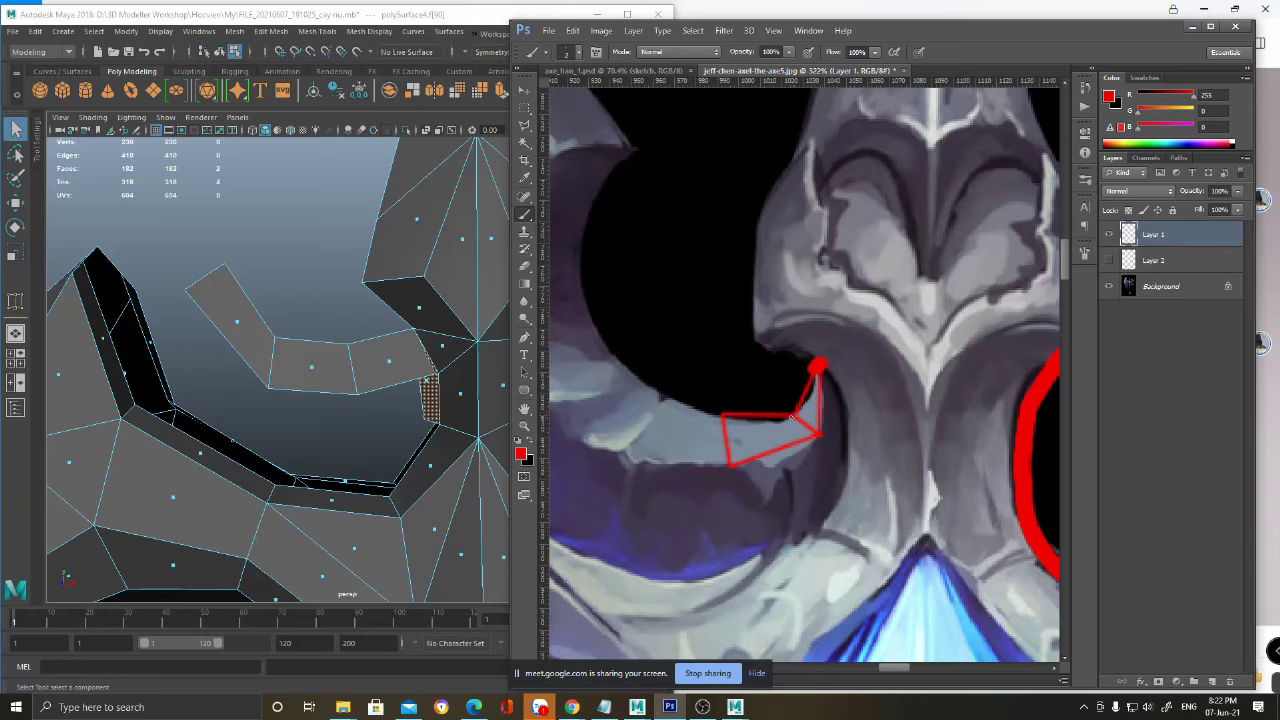
# - Extend the red wireframe with two more quads following the rim's curve away from the neck
pyautogui.keyDown('shift'); pyautogui.click(615, 358); pyautogui.keyUp('shift')
pyautogui.keyDown('shift'); pyautogui.click(565, 411); pyautogui.keyUp('shift')
pyautogui.keyDown('shift'); pyautogui.click(730, 466); pyautogui.keyUp('shift')
pyautogui.moveTo(650, 350); pyautogui.dragTo(834, 403)
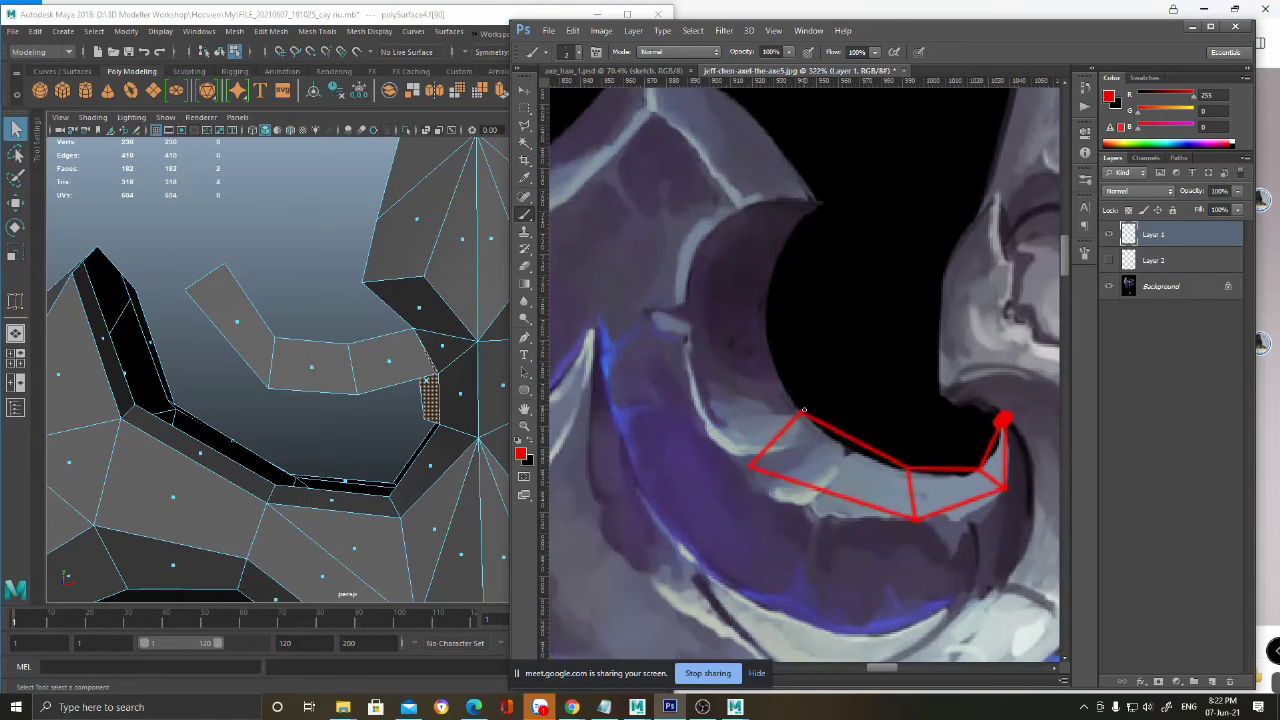
pyautogui.keyDown('shift'); pyautogui.click(762, 313); pyautogui.keyUp('shift')
pyautogui.keyDown('shift'); pyautogui.click(688, 327); pyautogui.keyUp('shift')
pyautogui.keyDown('shift'); pyautogui.click(750, 465); pyautogui.keyUp('shift')
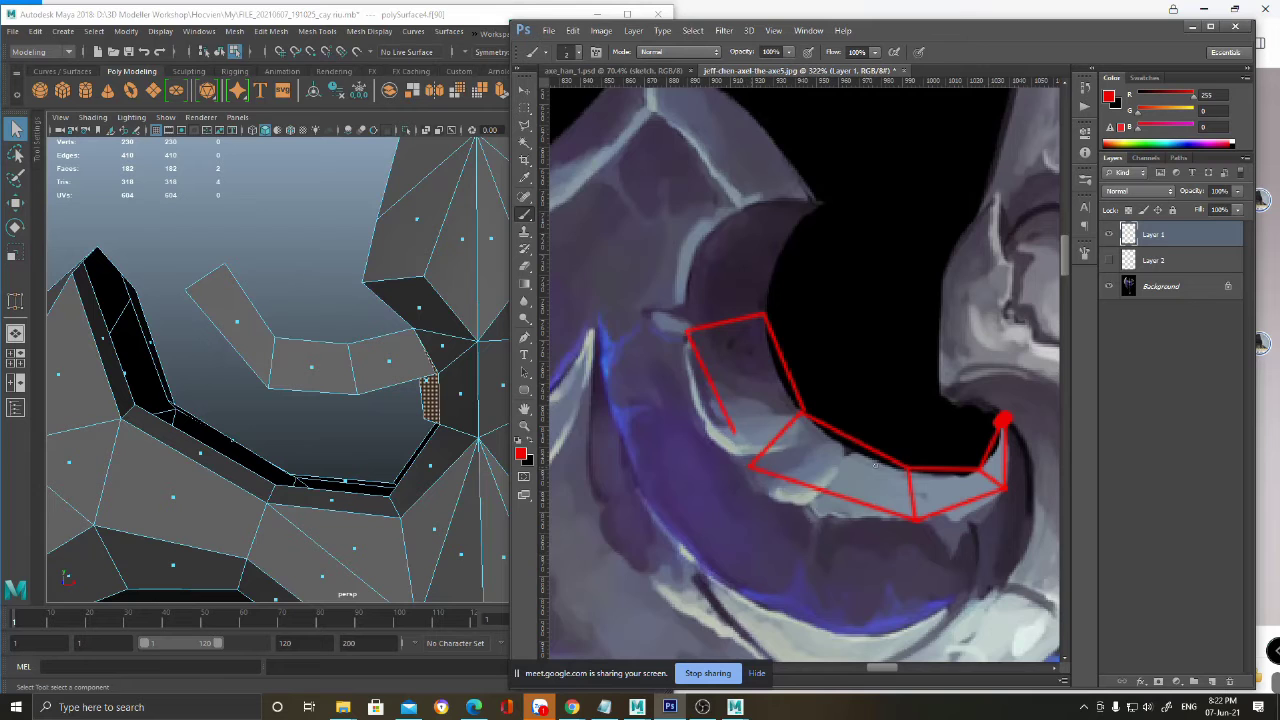
# - Outline the neck's left side in red from the rim's tip down and along the dark area's lower edge
pyautogui.moveTo(903, 466); pyautogui.dragTo(809, 438)
pyautogui.keyDown('shift'); pyautogui.click(938, 439); pyautogui.keyUp('shift')
pyautogui.keyDown('shift'); pyautogui.click(935, 503); pyautogui.keyUp('shift')
pyautogui.moveTo(935, 506); pyautogui.dragTo(902, 548)
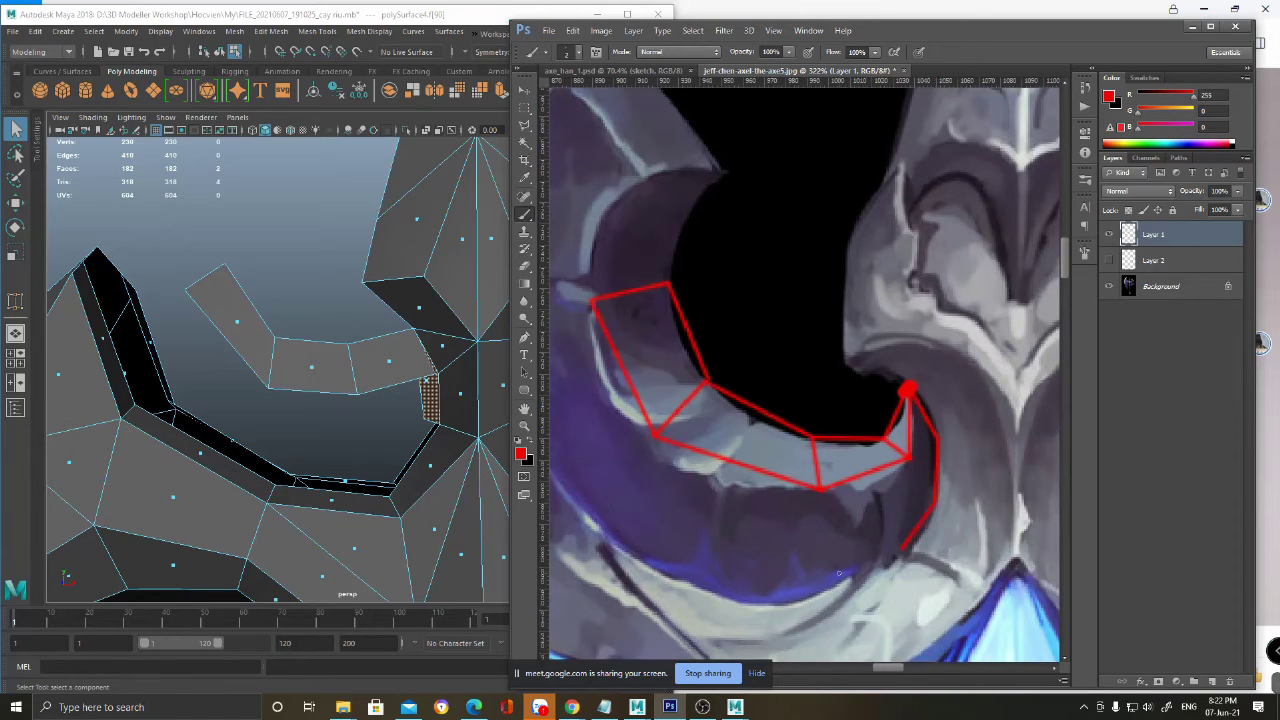
pyautogui.keyDown('shift'); pyautogui.click(815, 597); pyautogui.keyUp('shift')
pyautogui.moveTo(915, 394); pyautogui.dragTo(715, 365)
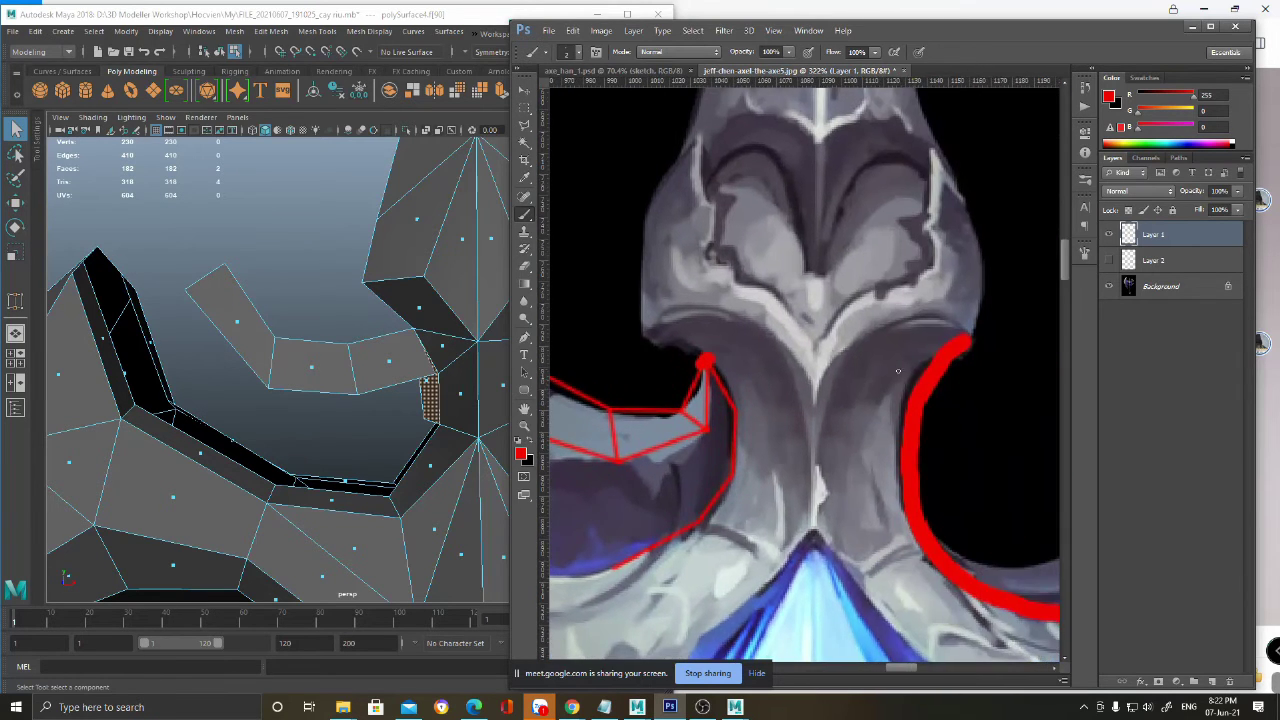
# - Undo the red neck outline and try short strokes linking the underside of the neck's flare to the rim's tip
pyautogui.hotkey('ctrl', 'alt', 'z')
pyautogui.hotkey('ctrl', 'alt', 'z')
pyautogui.hotkey('ctrl', 'alt', 'z')
pyautogui.hotkey('ctrl', 'alt', 'z')
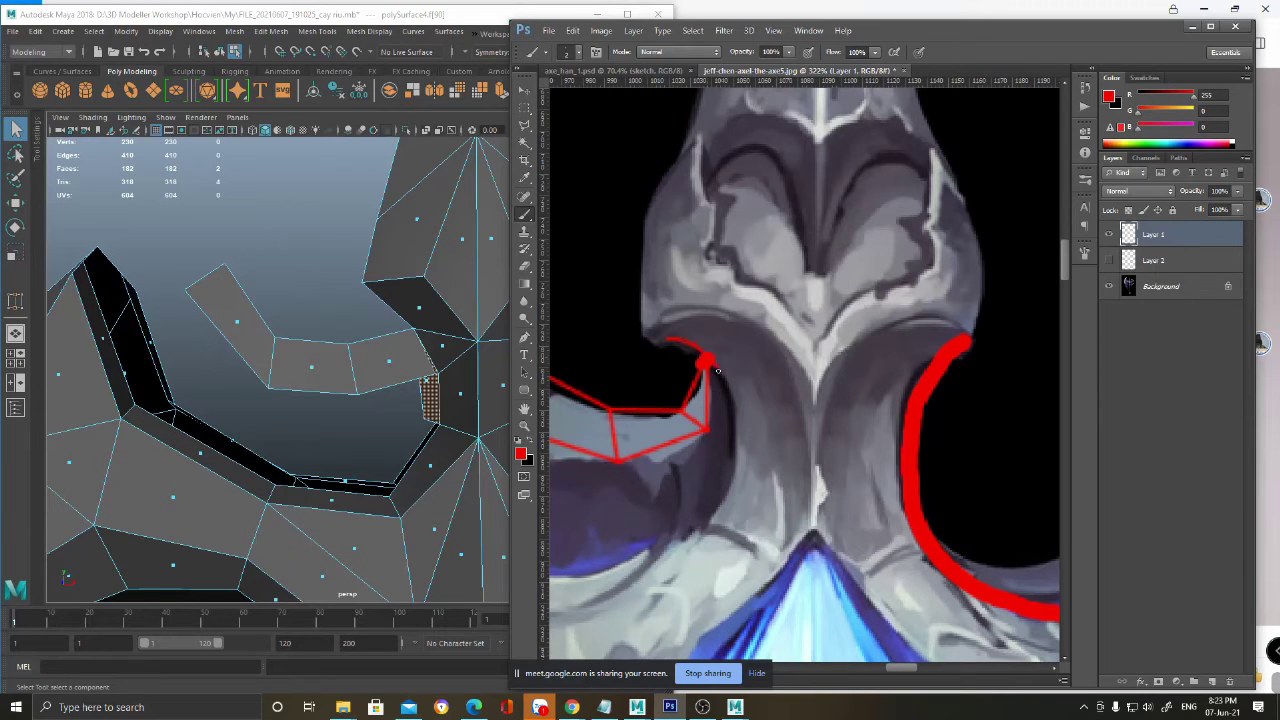
pyautogui.hotkey('ctrl', 'alt', 'z')
pyautogui.hotkey('ctrl', 'alt', 'z')
pyautogui.moveTo(649, 338); pyautogui.dragTo(712, 357)
pyautogui.hotkey('ctrl', 'alt', 'z')
pyautogui.hotkey('ctrl', 'alt', 'z')
pyautogui.hotkey('ctrl', 'alt', 'z')
pyautogui.hotkey('ctrl', 'alt', 'z')
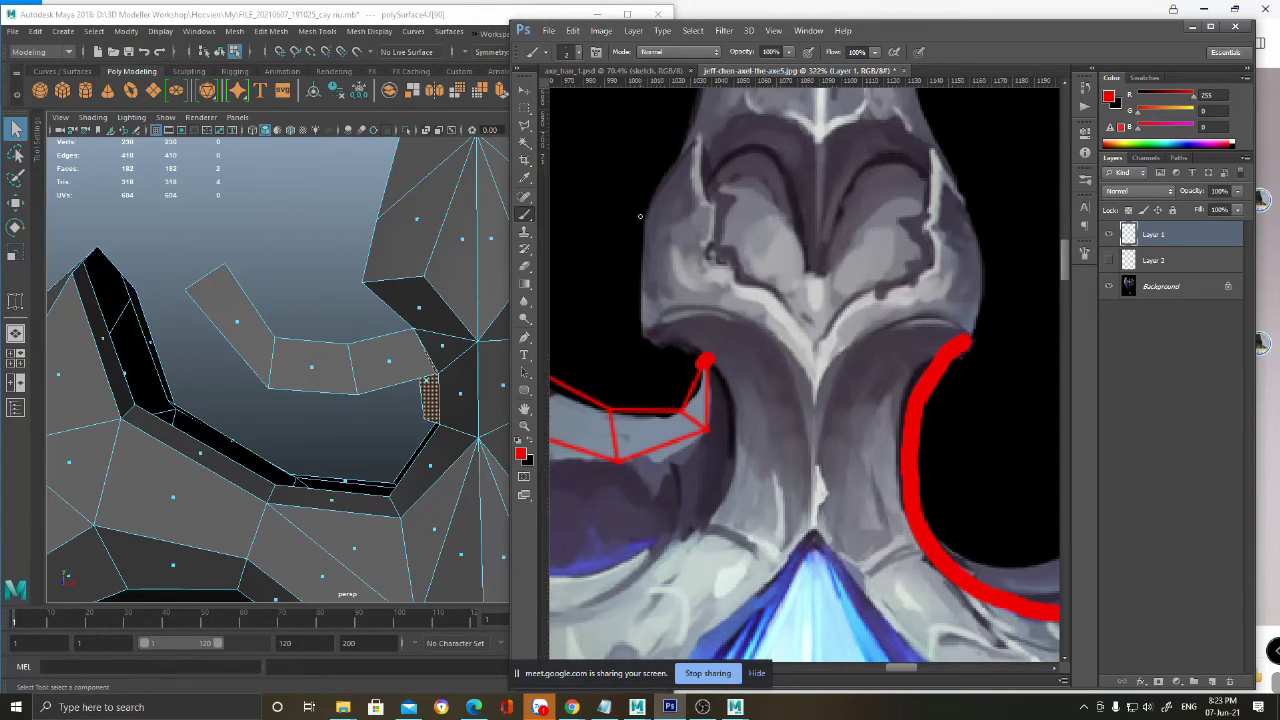
pyautogui.moveTo(669, 340)
pyautogui.mouseDown()
pyautogui.moveTo(749, 287)
pyautogui.moveTo(768, 292)
pyautogui.moveTo(820, 407)
pyautogui.moveTo(686, 504)
pyautogui.mouseUp()
pyautogui.hotkey('ctrl', 'alt', 'z')
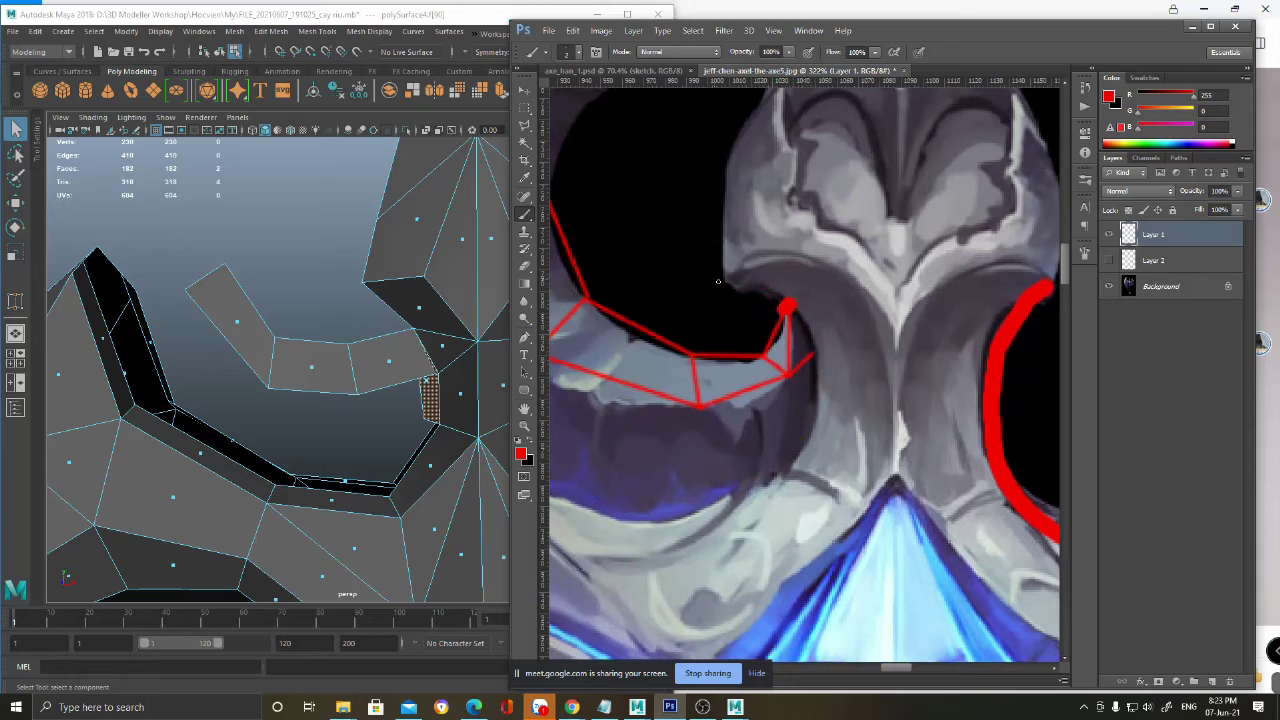
# - Draw red lines linking the flare's lower corner and rim tip to the neck side and down to the dark area's lower edge
pyautogui.moveTo(792, 306); pyautogui.dragTo(813, 354)
pyautogui.keyDown('shift'); pyautogui.click(809, 446); pyautogui.keyUp('shift')
pyautogui.hotkey('ctrl', 'alt', 'z')
pyautogui.keyDown('shift'); pyautogui.click(791, 377); pyautogui.keyUp('shift')
pyautogui.hotkey('ctrl', 'alt', 'z')
pyautogui.keyDown('shift'); pyautogui.click(818, 379); pyautogui.keyUp('shift')
pyautogui.keyDown('shift'); pyautogui.click(733, 284); pyautogui.keyUp('shift')
pyautogui.keyDown('shift'); pyautogui.click(749, 492); pyautogui.keyUp('shift')
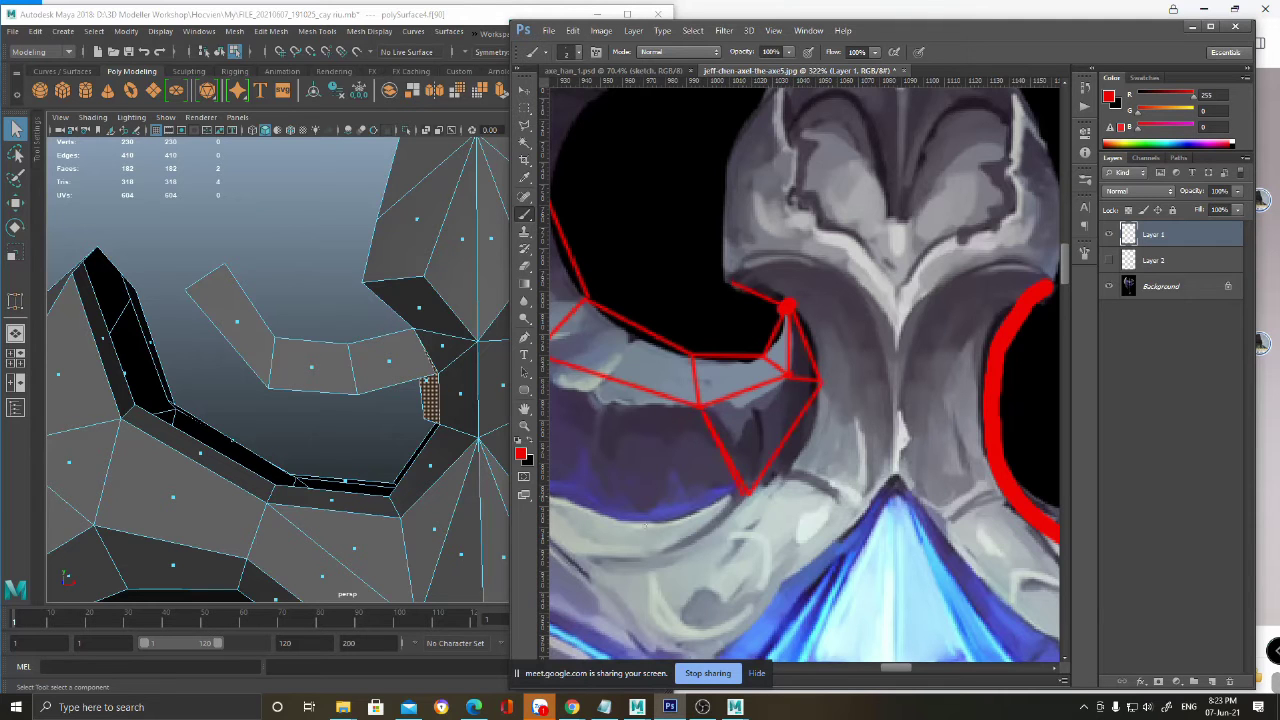
# - Outline a large quad below the rim strip in red and undo the extra mark on the edge beside the neck
pyautogui.moveTo(593, 461); pyautogui.dragTo(729, 444)
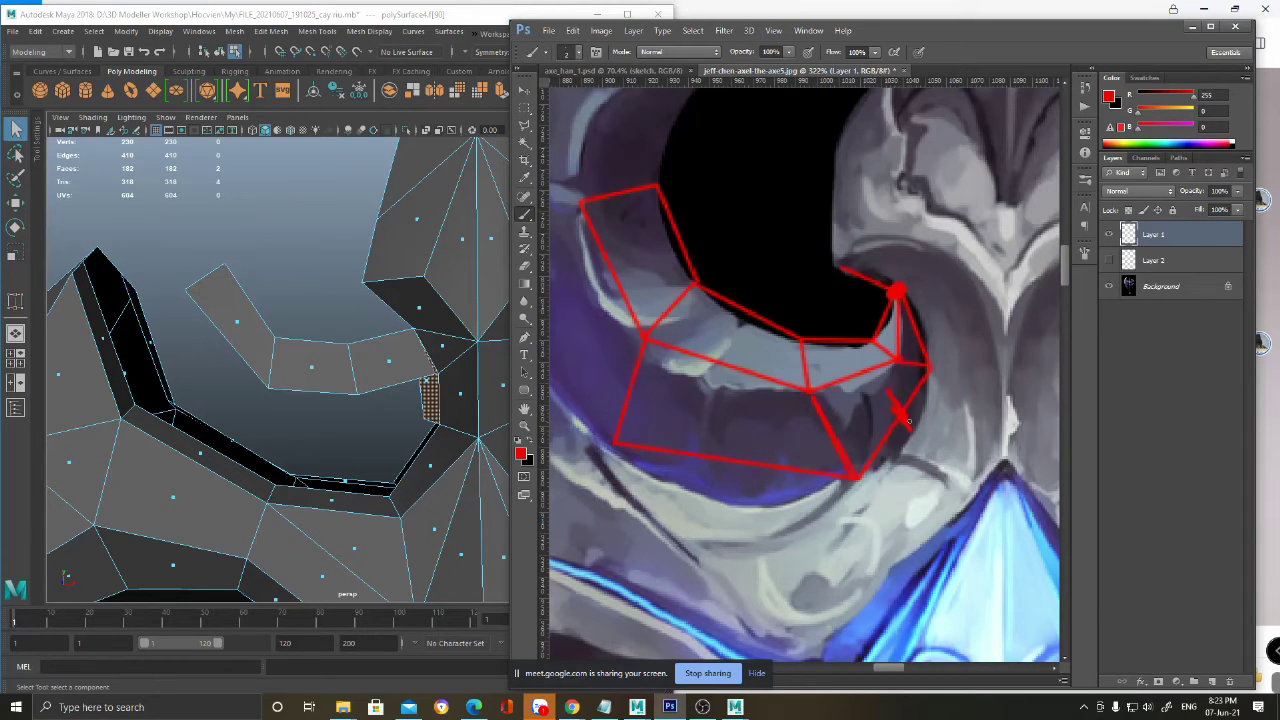
pyautogui.hotkey('ctrl', 'z')
pyautogui.hotkey('ctrl', 'z')
# - Delete the thin face on the neck's left side below the rim strip's tip
pyautogui.moveTo(413, 303)
pyautogui.keyDown('alt'); pyautogui.mouseDown(button='right')
pyautogui.moveTo(403, 323)
pyautogui.moveTo(384, 318)
pyautogui.mouseUp(button='right'); pyautogui.keyUp('alt')
pyautogui.keyDown('alt'); pyautogui.moveTo(383, 318); pyautogui.dragTo(308, 370); pyautogui.keyUp('alt')
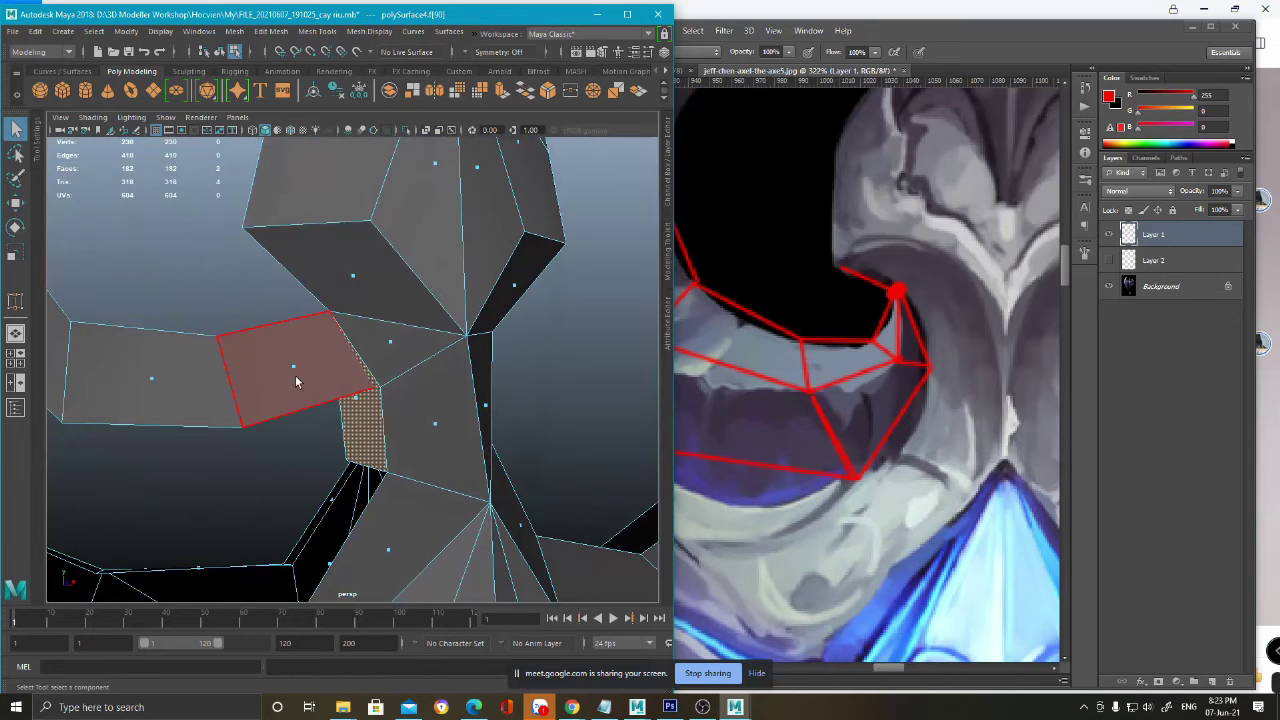
pyautogui.keyDown('alt'); pyautogui.moveTo(330, 377); pyautogui.dragTo(414, 438); pyautogui.keyUp('alt')
pyautogui.press('Delete')
# - Merge the overlapping vertices where the rim strip's lower inner corner meets the neck side
pyautogui.press('F9')
pyautogui.press('w')
pyautogui.click(358, 419)
pyautogui.press('4')
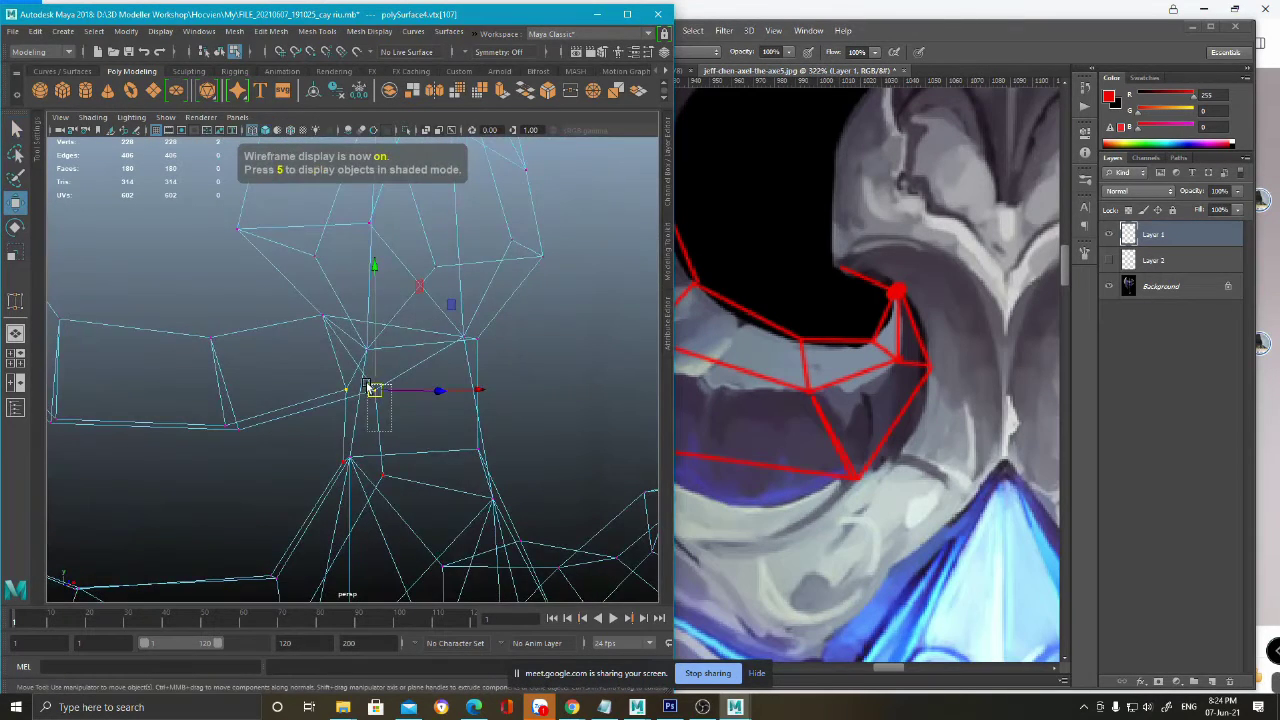
pyautogui.press('5')
pyautogui.keyDown('shift'); pyautogui.moveTo(397, 372); pyautogui.dragTo(401, 172, button='right'); pyautogui.keyUp('shift')
pyautogui.moveTo(440, 372)
pyautogui.keyDown('alt'); pyautogui.mouseDown()
pyautogui.moveTo(366, 423)
pyautogui.moveTo(529, 463)
pyautogui.moveTo(457, 471)
pyautogui.moveTo(484, 410)
pyautogui.moveTo(477, 392)
pyautogui.mouseUp(); pyautogui.keyUp('alt')
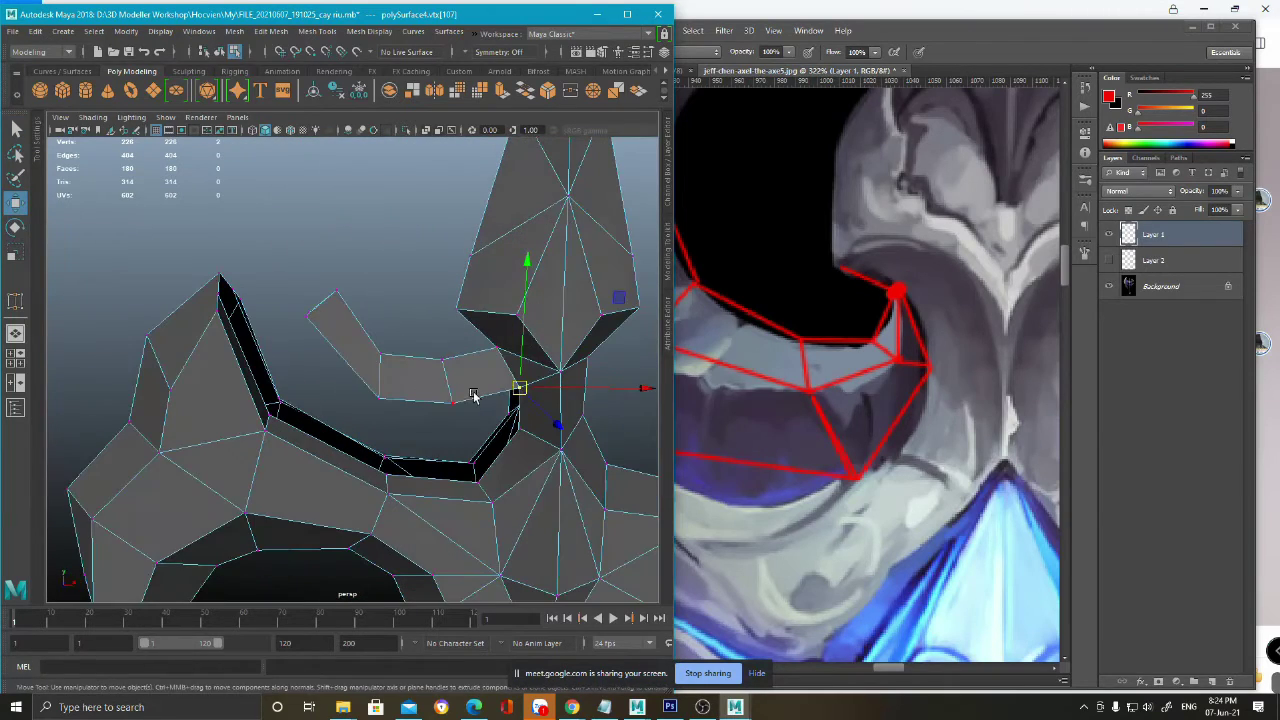
# - Bridge the rim strip's lower edges to the blade edges beneath them, filling the gap with three faces
pyautogui.press('F10')
pyautogui.click(481, 451)
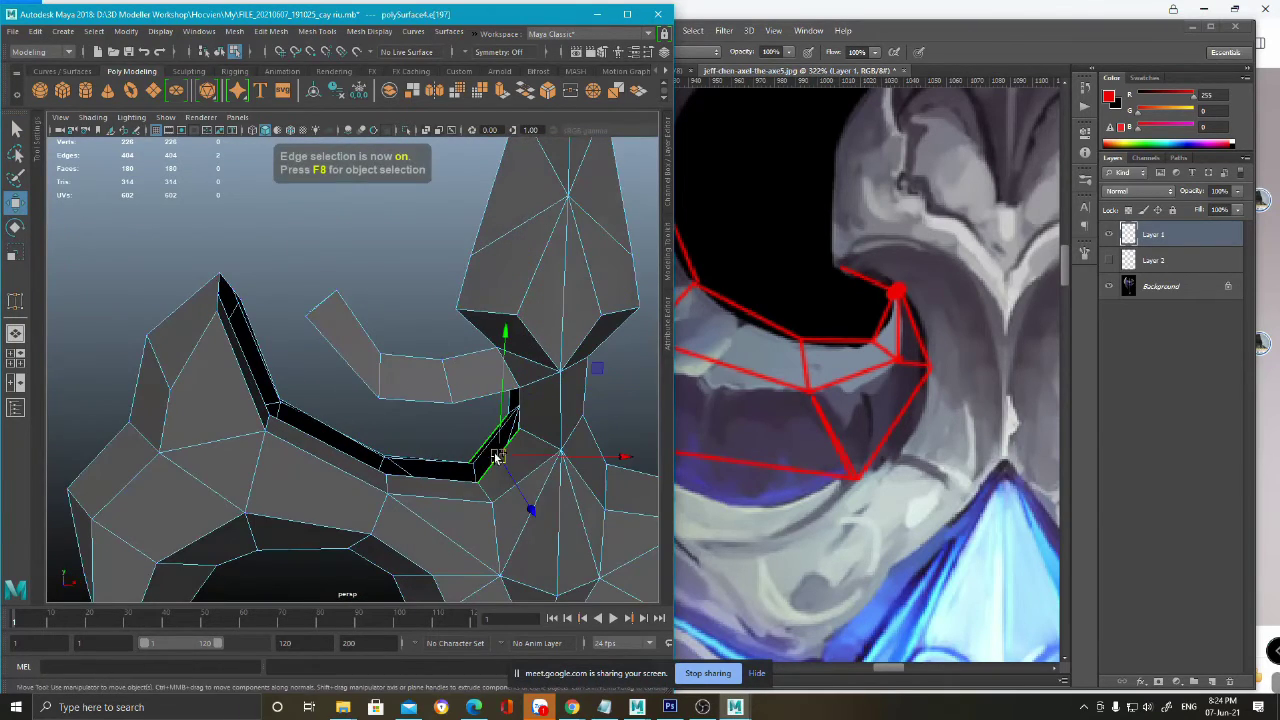
pyautogui.keyDown('shift'); pyautogui.moveTo(435, 405); pyautogui.dragTo(404, 567, button='right'); pyautogui.keyUp('shift')
pyautogui.keyDown('shift'); pyautogui.click(424, 476); pyautogui.keyUp('shift')
pyautogui.press('g')
pyautogui.click(369, 385)
pyautogui.keyDown('shift'); pyautogui.click(347, 451); pyautogui.keyUp('shift')
pyautogui.press('g')
pyautogui.press('q')
pyautogui.keyDown('alt'); pyautogui.moveTo(430, 394); pyautogui.dragTo(321, 395); pyautogui.keyUp('alt')
pyautogui.press('F8')
pyautogui.click(331, 259)
pyautogui.keyDown('alt'); pyautogui.moveTo(331, 259); pyautogui.dragTo(366, 424); pyautogui.keyUp('alt')
# - Switch to Photoshop, hide the red planning lines on Layer 1 and examine the painted joint between rim and neck
pyautogui.click(1110, 234)
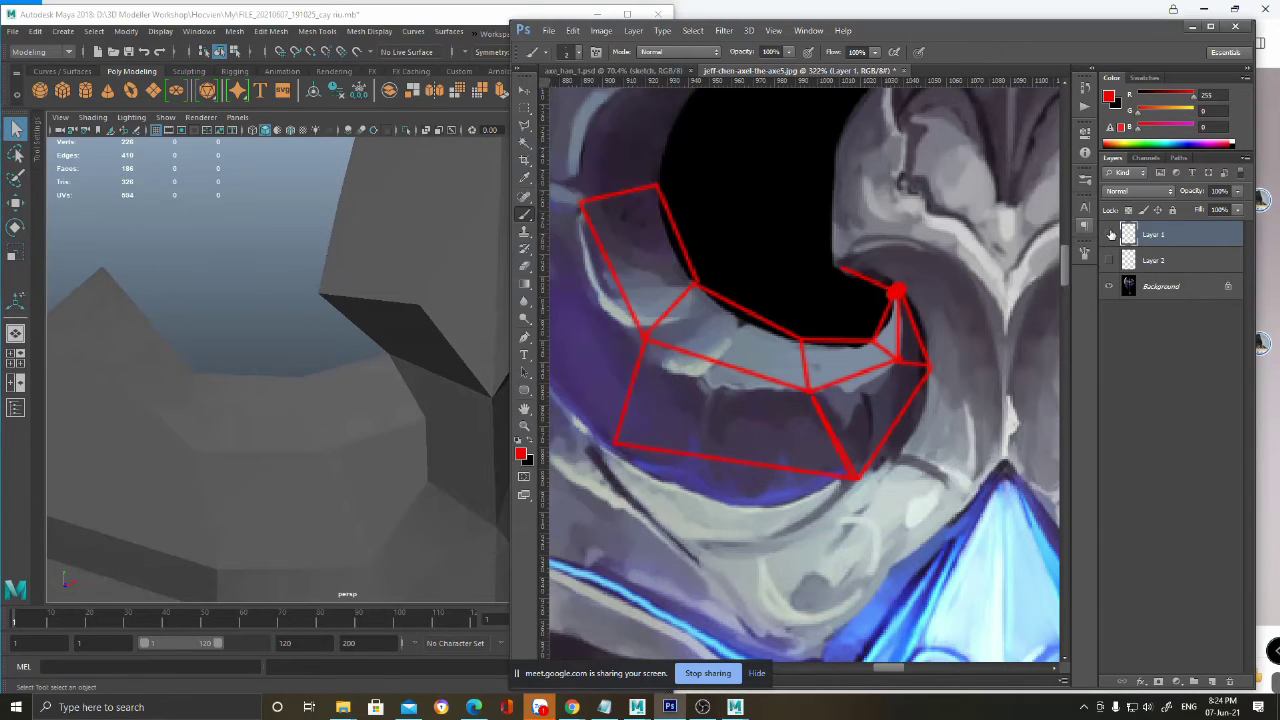
pyautogui.click(1109, 234)
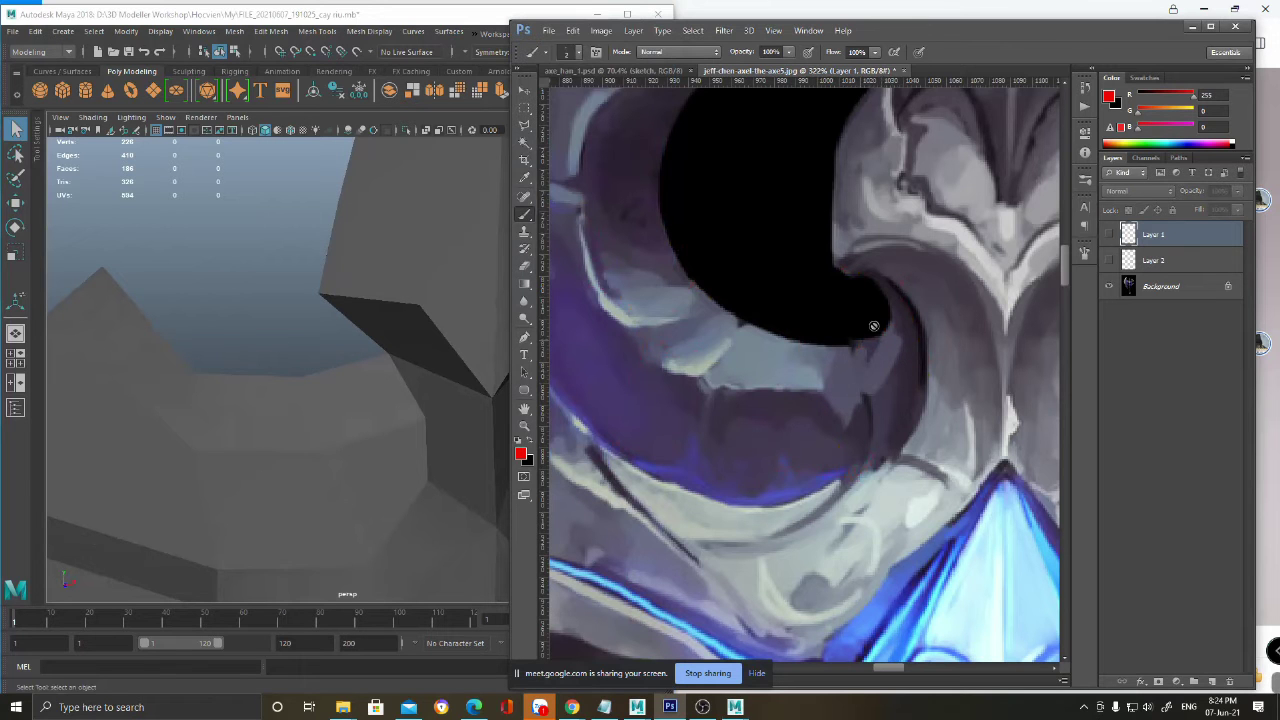
pyautogui.keyDown('alt'); pyautogui.scroll(-3, 904, 336); pyautogui.keyUp('alt')
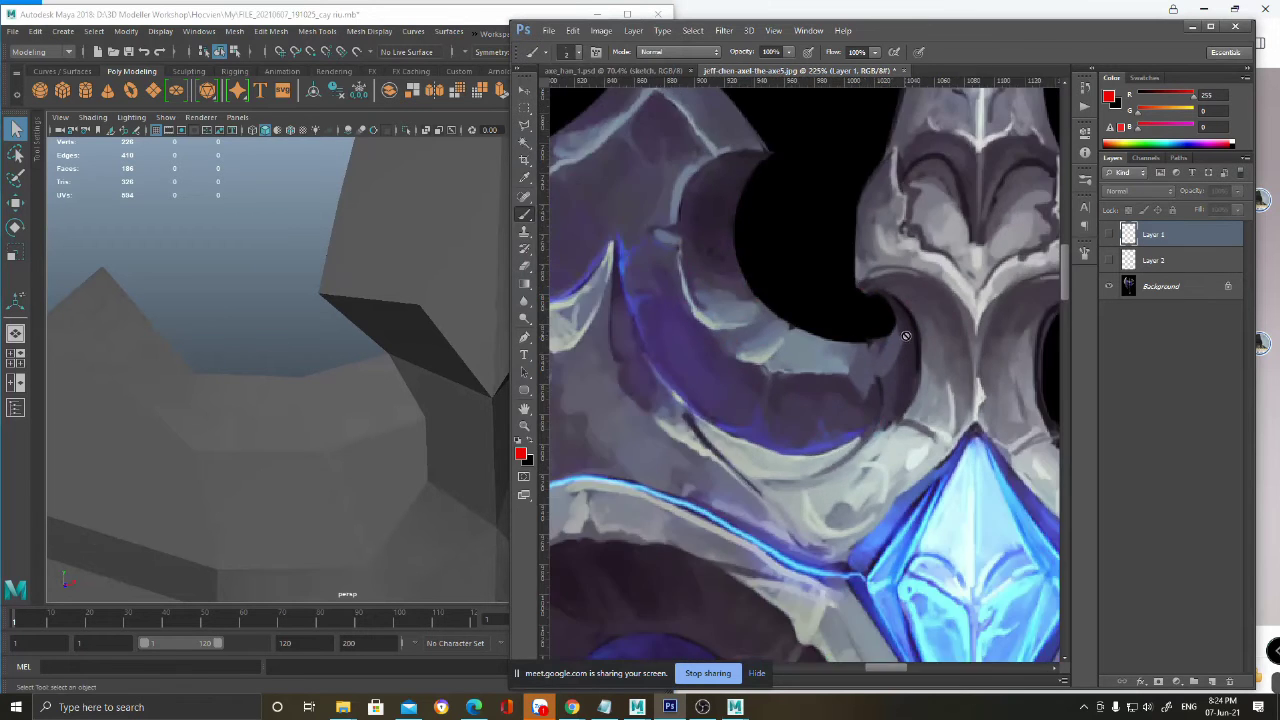
pyautogui.keyDown('alt'); pyautogui.scroll(1, 904, 341); pyautogui.keyUp('alt')
pyautogui.keyDown('alt'); pyautogui.scroll(1, 904, 341); pyautogui.keyUp('alt')
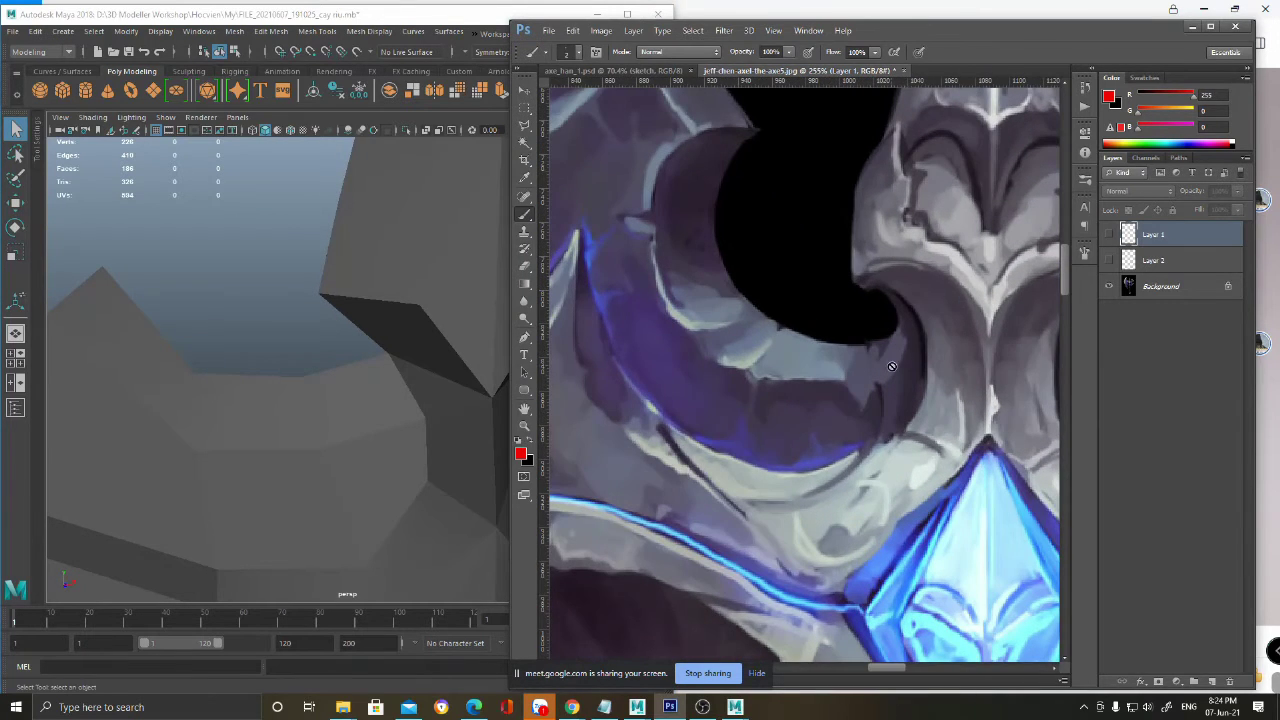
pyautogui.keyDown('alt'); pyautogui.scroll(-3, 894, 325); pyautogui.keyUp('alt')
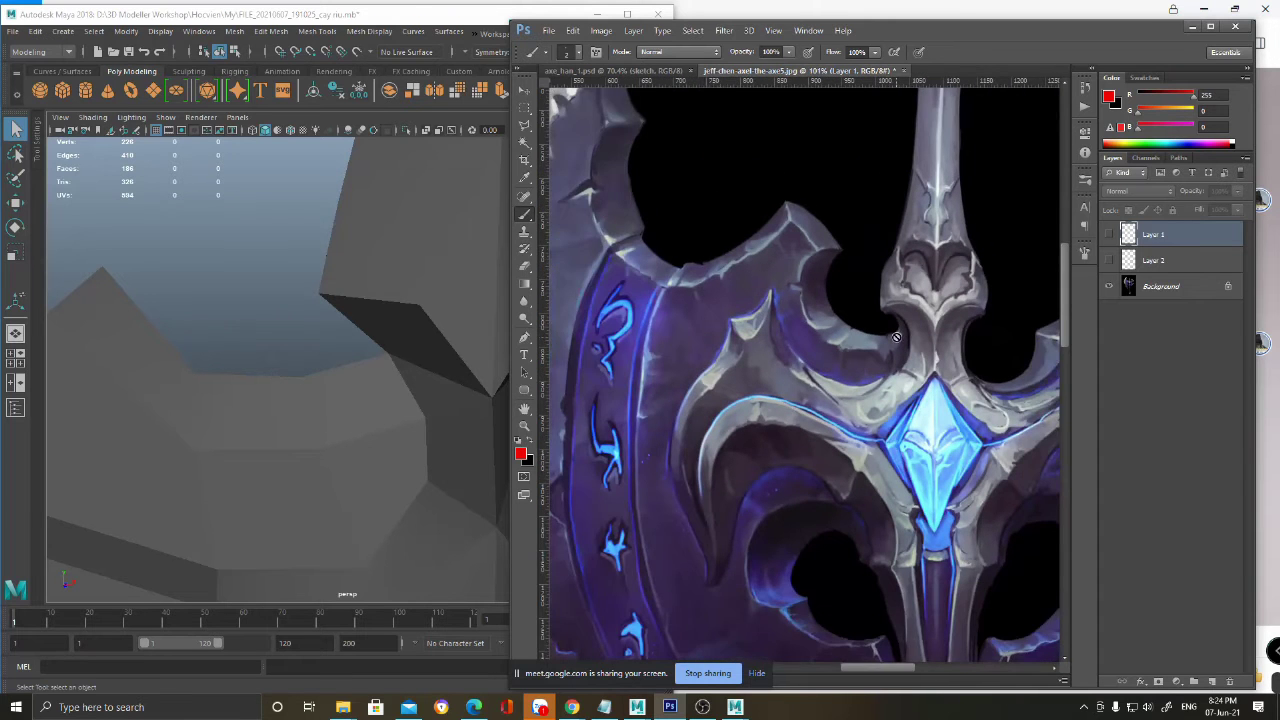
pyautogui.keyDown('alt'); pyautogui.scroll(1, 896, 342); pyautogui.keyUp('alt')
pyautogui.scroll(-5, 905, 336)
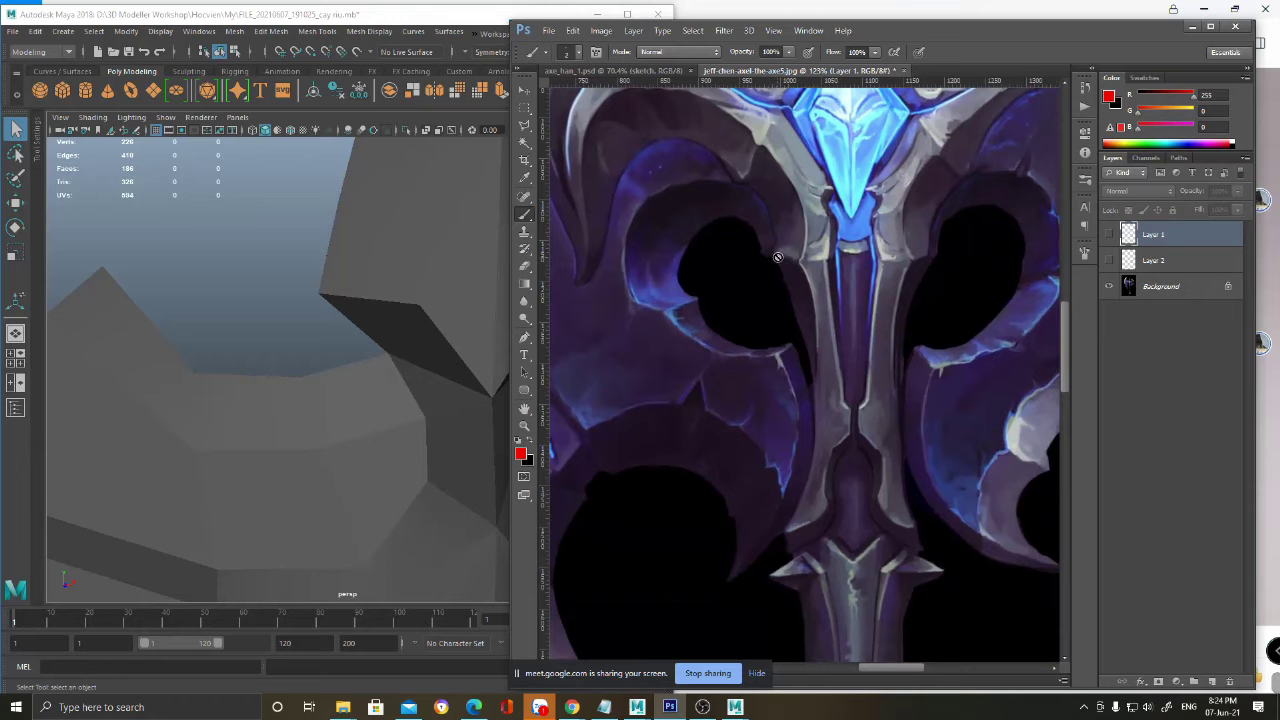
# - Examine the painted right blade, the central crystal and the left rim on the axe reference
pyautogui.press('z')
pyautogui.moveTo(871, 355); pyautogui.dragTo(816, 414)
pyautogui.moveTo(698, 296); pyautogui.dragTo(729, 354)
pyautogui.moveTo(1034, 224); pyautogui.dragTo(946, 312)
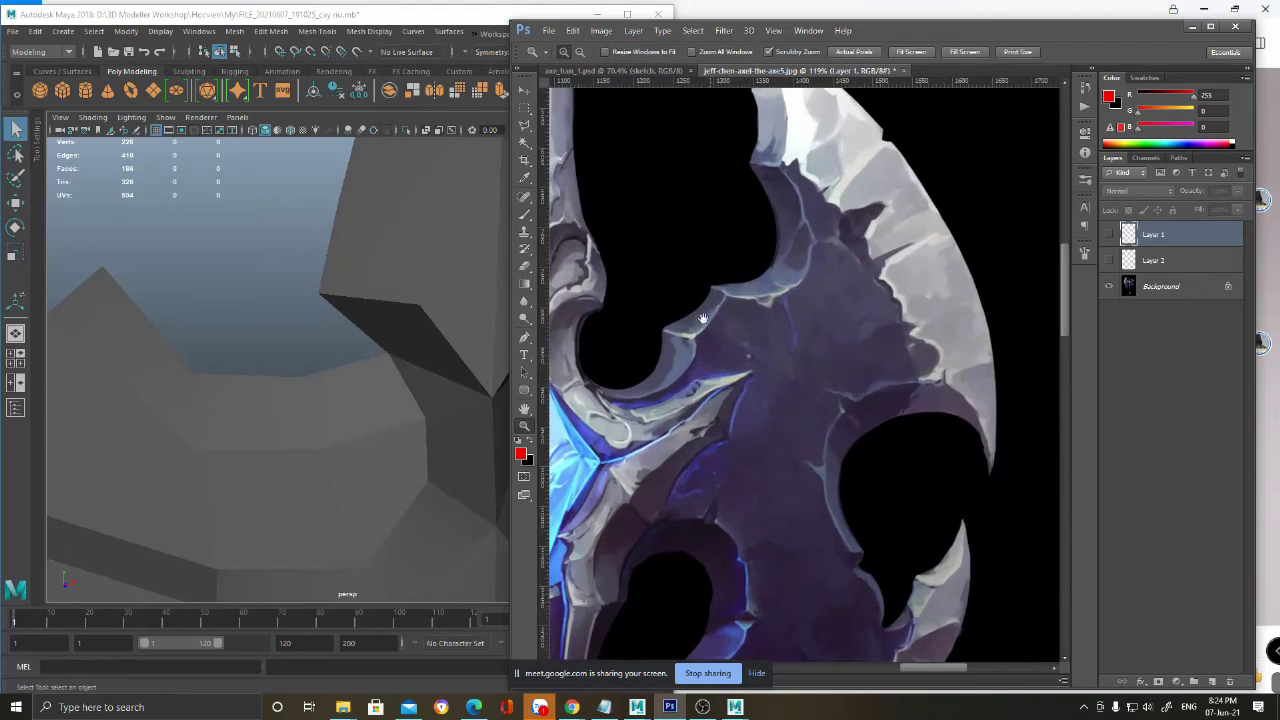
pyautogui.moveTo(778, 304); pyautogui.dragTo(778, 363)
pyautogui.moveTo(932, 272); pyautogui.dragTo(884, 324)
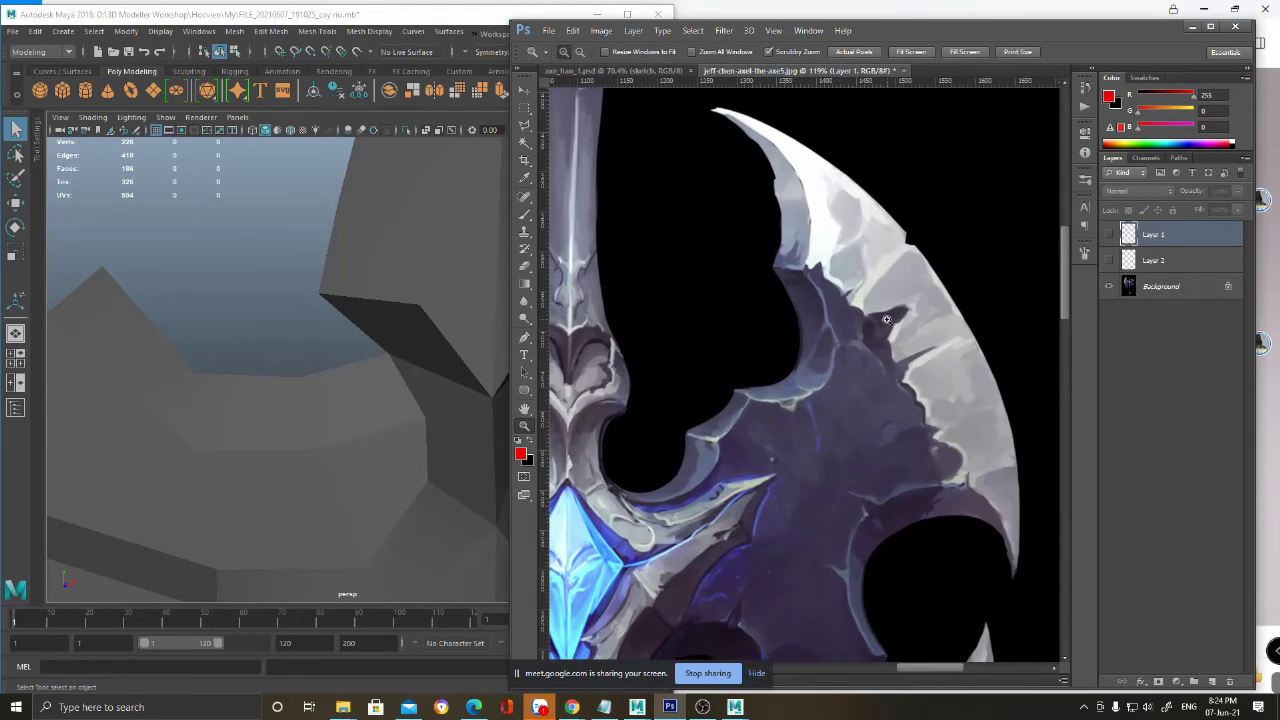
pyautogui.moveTo(654, 544); pyautogui.dragTo(850, 320)
pyautogui.moveTo(742, 321); pyautogui.dragTo(865, 323)
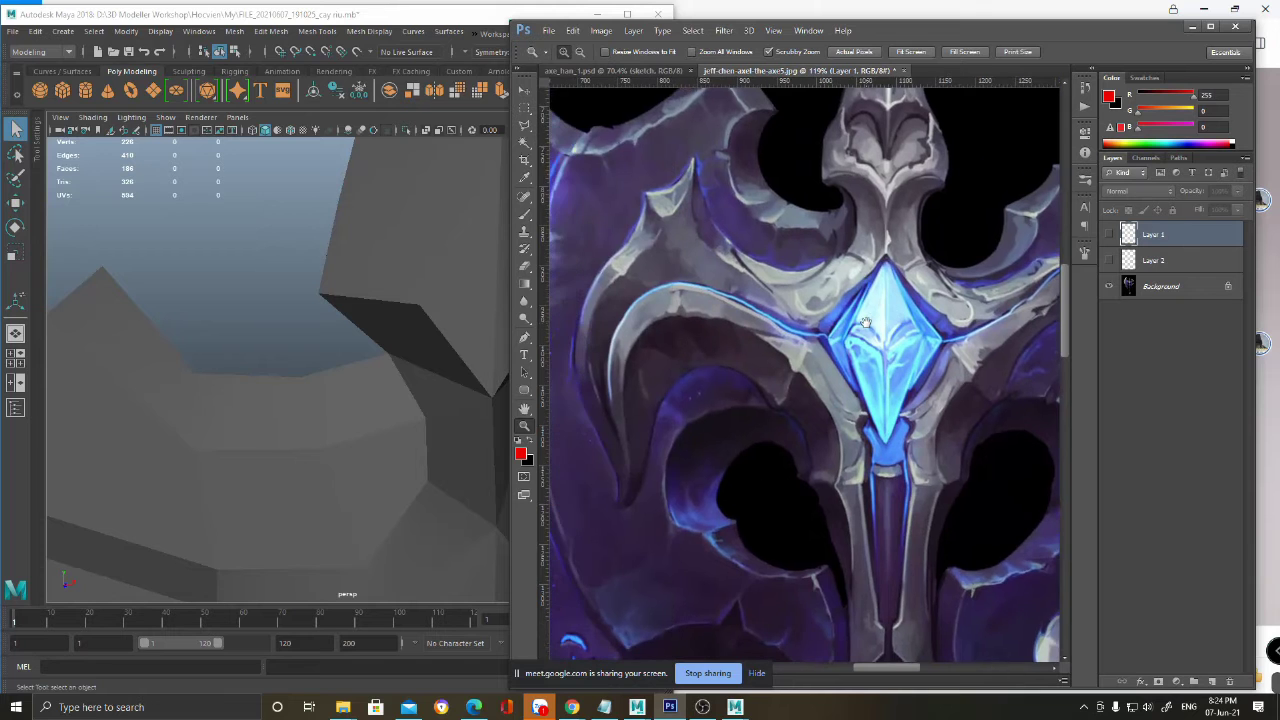
pyautogui.moveTo(768, 326); pyautogui.dragTo(782, 342)
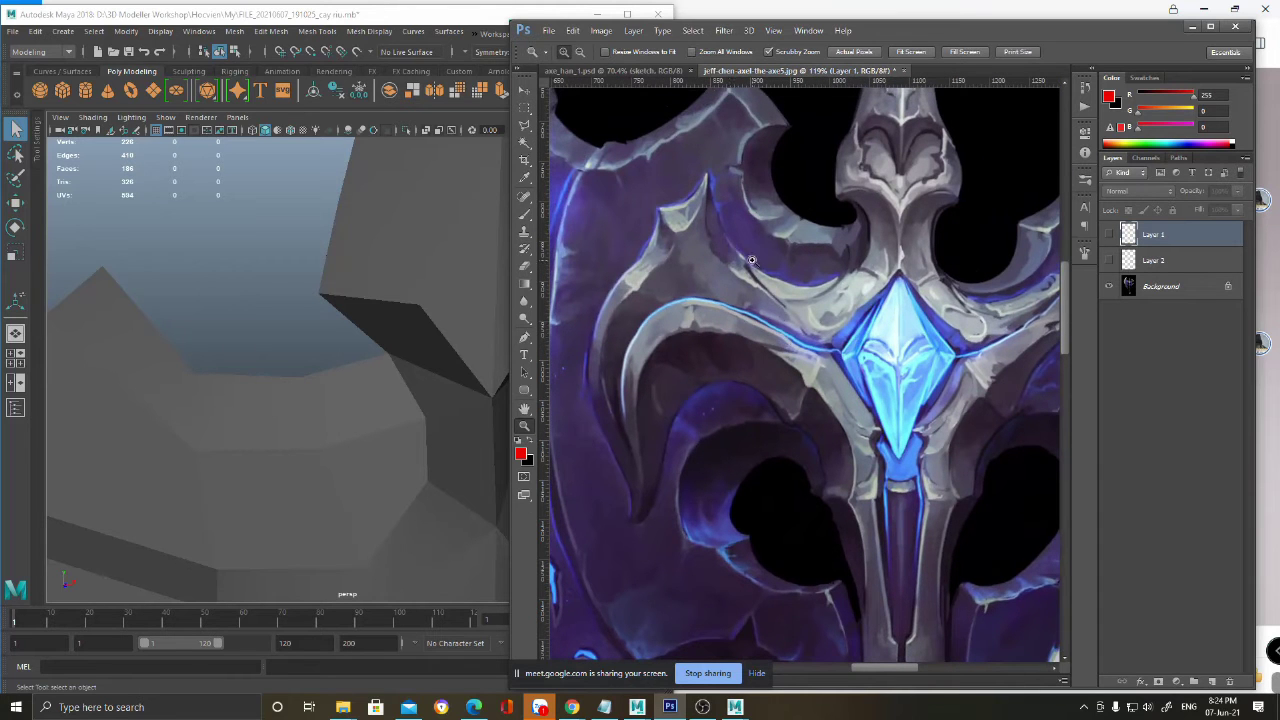
pyautogui.moveTo(781, 216); pyautogui.dragTo(793, 263)
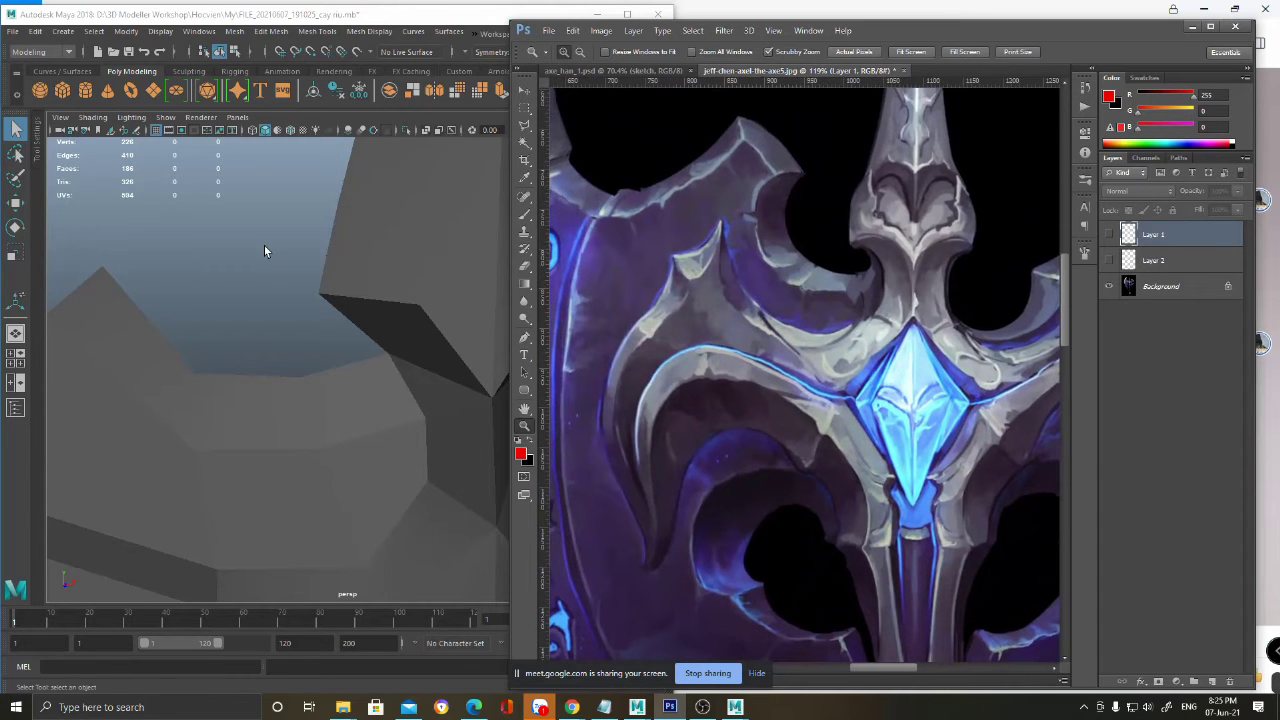
# - Return to Maya and try Target Weld on the neck-side vertex at the rim strip's inner end
pyautogui.scroll(-6, 273, 150)
pyautogui.keyDown('alt'); pyautogui.moveTo(287, 187); pyautogui.dragTo(320, 321); pyautogui.keyUp('alt')
pyautogui.scroll(4, 320, 321)
pyautogui.moveTo(362, 428)
pyautogui.keyDown('alt'); pyautogui.mouseDown()
pyautogui.moveTo(429, 437)
pyautogui.moveTo(374, 437)
pyautogui.mouseUp(); pyautogui.keyUp('alt')
pyautogui.scroll(5, 390, 422)
pyautogui.click(396, 417)
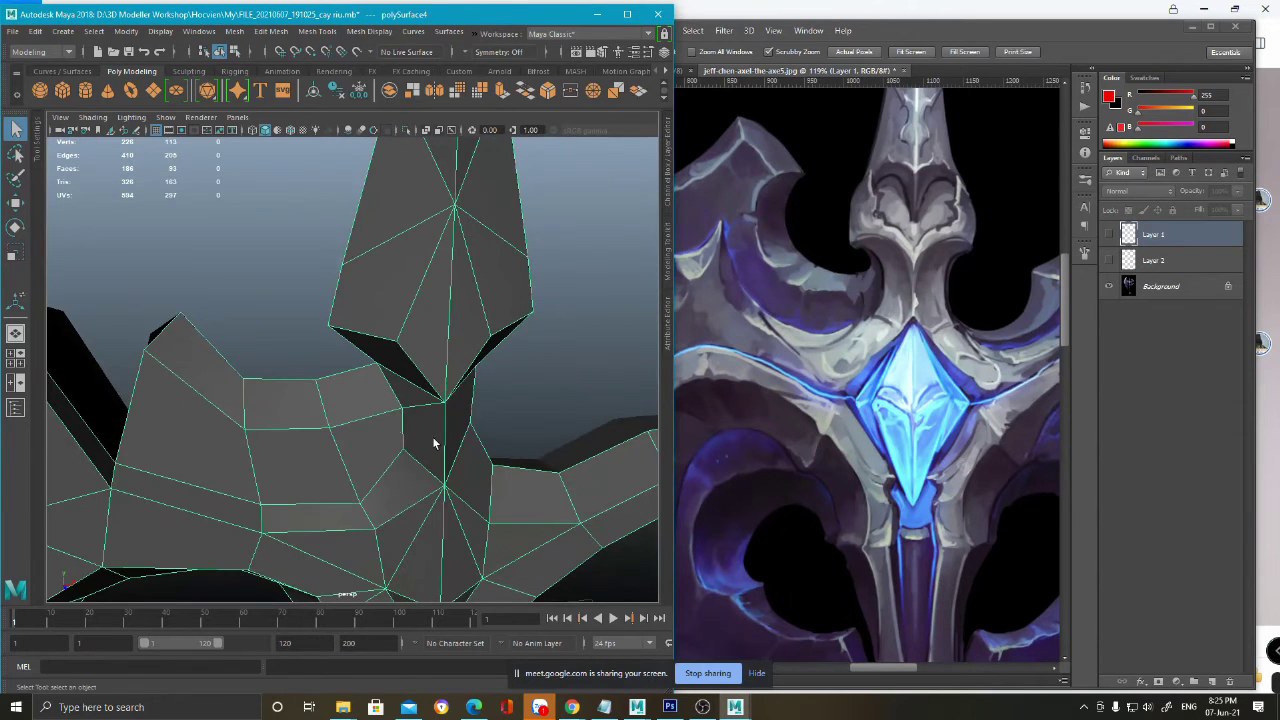
pyautogui.press('F9')
pyautogui.click(402, 405)
pyautogui.scroll(2, 410, 402)
pyautogui.press('w')
pyautogui.keyDown('shift'); pyautogui.moveTo(430, 417); pyautogui.dragTo(392, 357, button='right'); pyautogui.keyUp('shift')
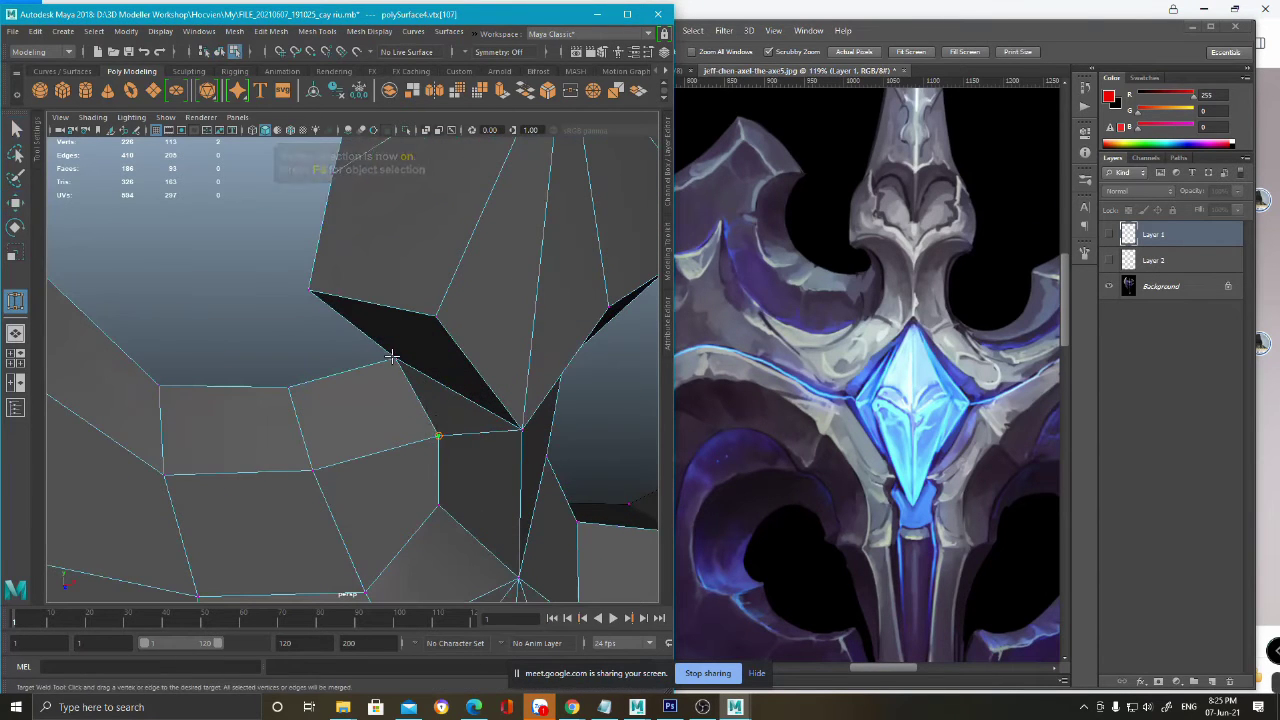
pyautogui.scroll(2, 419, 412)
# - Snap the neck-side vertex onto the rim strip's upper inner corner and merge the two vertices
pyautogui.press('q')
pyautogui.click(468, 452)
pyautogui.press('w')
pyautogui.keyDown('alt'); pyautogui.moveTo(463, 453); pyautogui.dragTo(419, 336); pyautogui.keyUp('alt')
pyautogui.press('v')
pyautogui.keyDown('alt'); pyautogui.moveTo(454, 421); pyautogui.dragTo(411, 395); pyautogui.keyUp('alt')
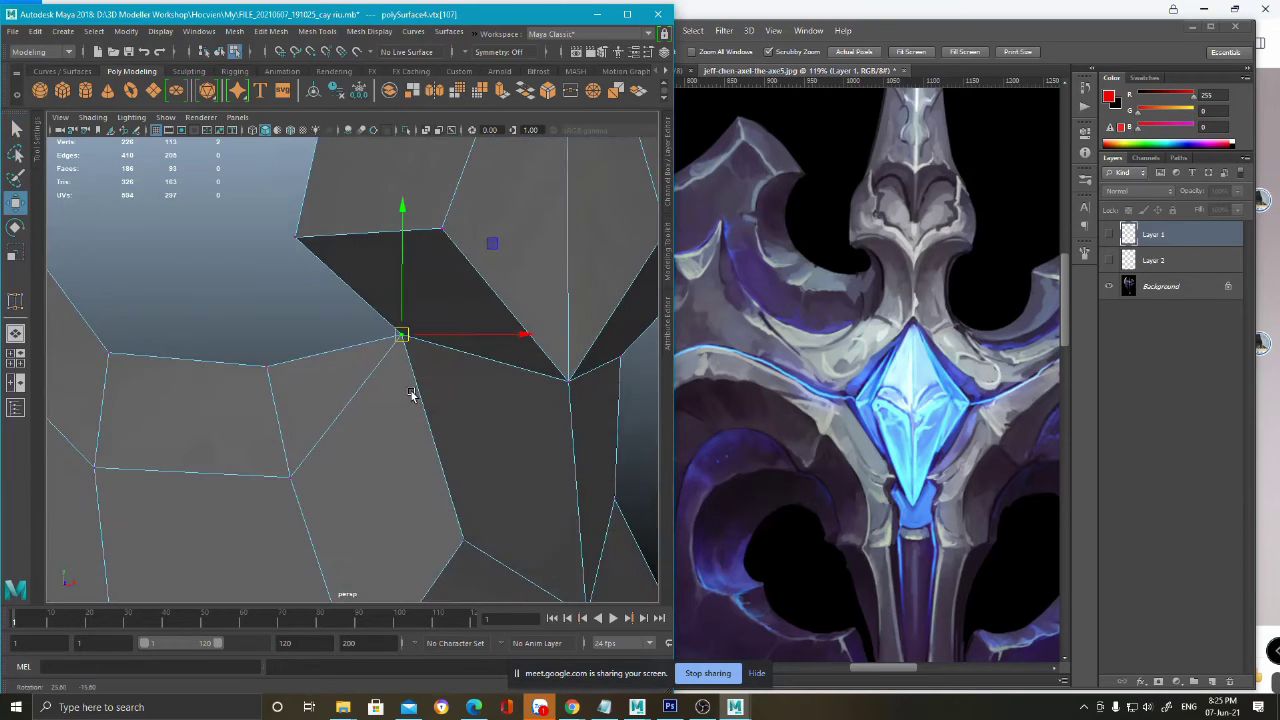
pyautogui.moveTo(376, 325); pyautogui.dragTo(418, 349)
pyautogui.keyDown('shift'); pyautogui.moveTo(418, 349); pyautogui.dragTo(415, 178, button='right'); pyautogui.keyUp('shift')
pyautogui.keyDown('alt'); pyautogui.moveTo(400, 330); pyautogui.dragTo(387, 359); pyautogui.keyUp('alt')
pyautogui.press('F8')
pyautogui.click(282, 323)
# - Try moving the neck side's lower corner vertex outward toward the blade rim
pyautogui.keyDown('alt'); pyautogui.moveTo(441, 364); pyautogui.dragTo(318, 312); pyautogui.keyUp('alt')
pyautogui.keyDown('alt'); pyautogui.moveTo(318, 312); pyautogui.dragTo(464, 449, button='right'); pyautogui.keyUp('alt')
pyautogui.keyDown('alt'); pyautogui.moveTo(464, 449); pyautogui.dragTo(443, 502); pyautogui.keyUp('alt')
pyautogui.click(445, 506)
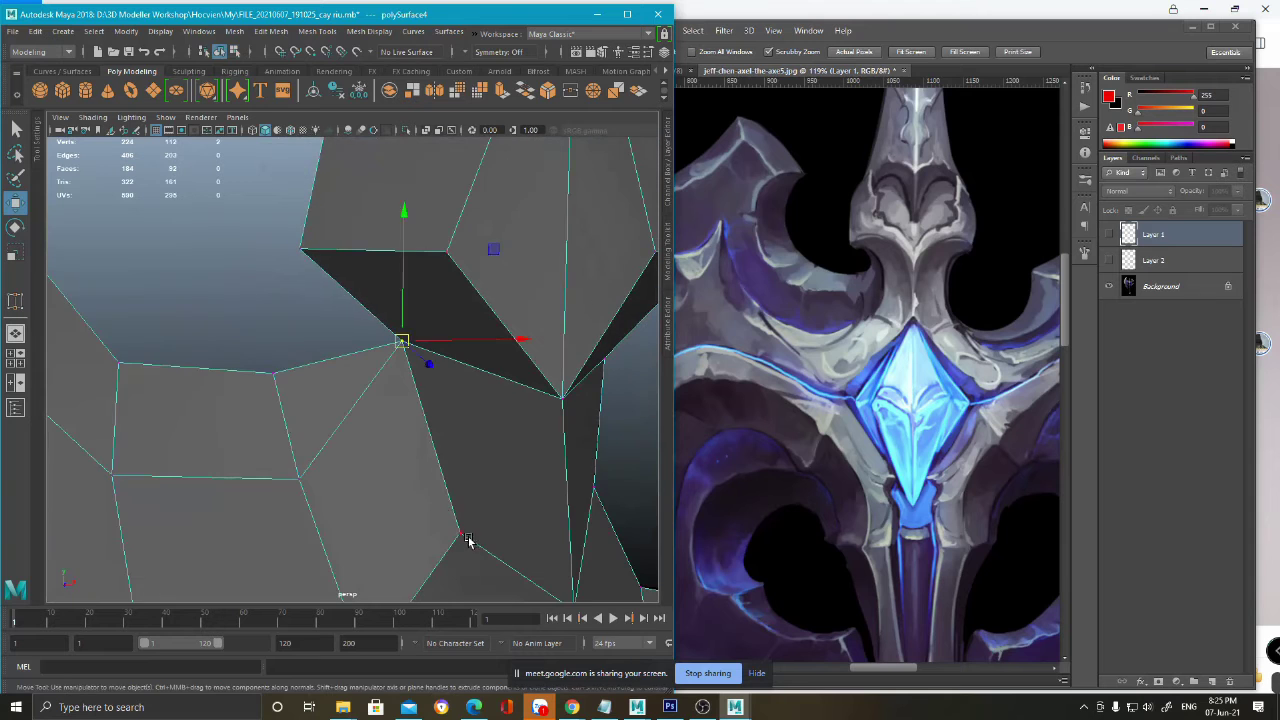
pyautogui.press('F9')
pyautogui.moveTo(471, 545); pyautogui.dragTo(450, 519)
pyautogui.keyDown('alt'); pyautogui.moveTo(500, 486); pyautogui.dragTo(489, 384); pyautogui.keyUp('alt')
pyautogui.keyDown('alt'); pyautogui.moveTo(476, 390); pyautogui.dragTo(410, 402); pyautogui.keyUp('alt')
pyautogui.keyDown('alt'); pyautogui.moveTo(430, 410); pyautogui.dragTo(391, 400, button='right'); pyautogui.keyUp('alt')
pyautogui.keyDown('alt'); pyautogui.moveTo(391, 400); pyautogui.dragTo(398, 412); pyautogui.keyUp('alt')
pyautogui.keyDown('alt'); pyautogui.moveTo(465, 370); pyautogui.dragTo(351, 380); pyautogui.keyUp('alt')
pyautogui.press('F8')
pyautogui.press('F9')
pyautogui.click(421, 453)
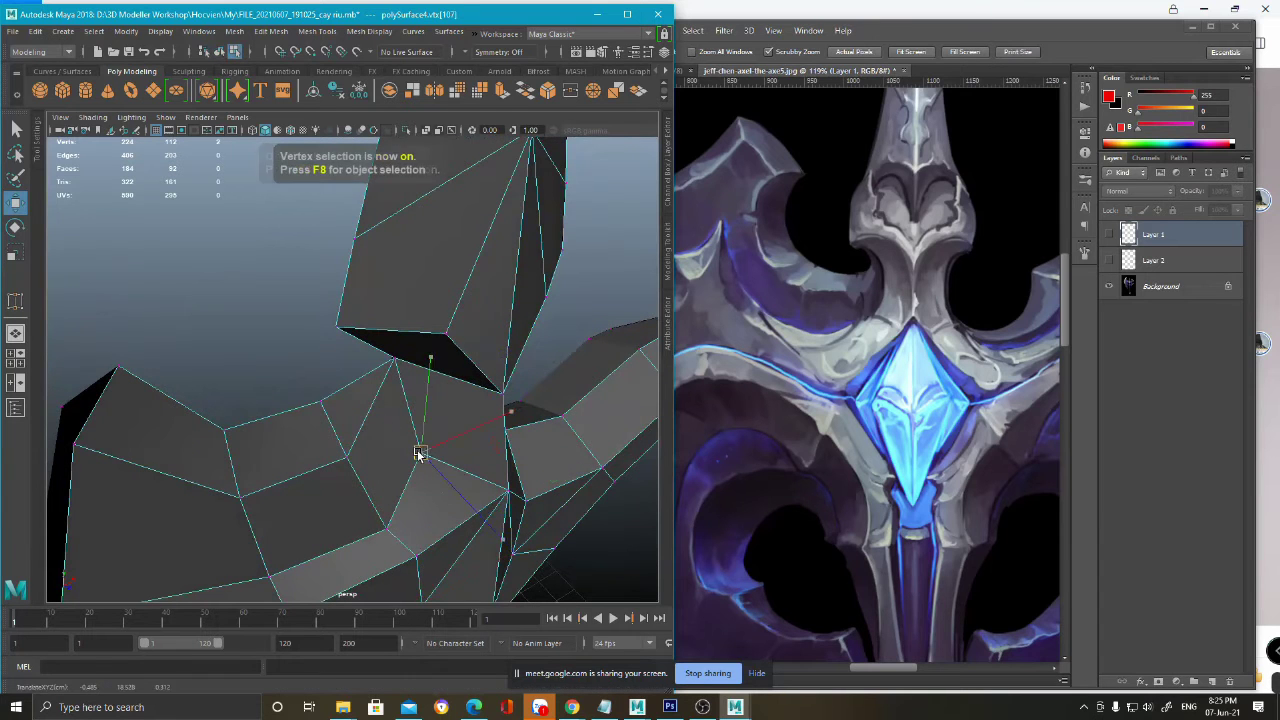
pyautogui.press('4')
pyautogui.moveTo(457, 489)
pyautogui.mouseDown()
pyautogui.moveTo(388, 451)
pyautogui.moveTo(415, 440)
pyautogui.moveTo(332, 396)
pyautogui.mouseUp()
pyautogui.hotkey('ctrl', 'z')
pyautogui.press('5')
pyautogui.scroll(-3, 358, 398)
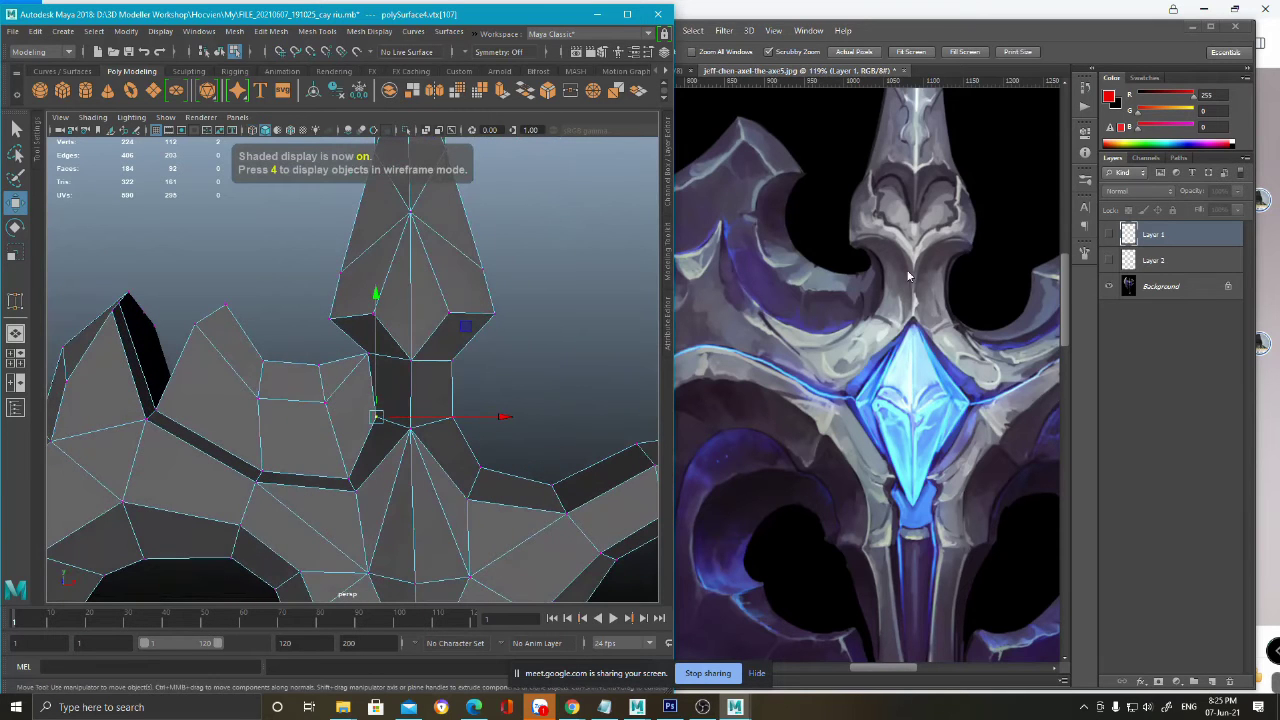
# - Inspect the reshaped neck and rim joint from the other side of the axe and from the front
pyautogui.keyDown('alt'); pyautogui.moveTo(349, 357); pyautogui.dragTo(720, 415); pyautogui.keyUp('alt')
pyautogui.press('F8')
pyautogui.click(509, 362)
pyautogui.scroll(-5, 509, 362)
pyautogui.scroll(8, 311, 378)
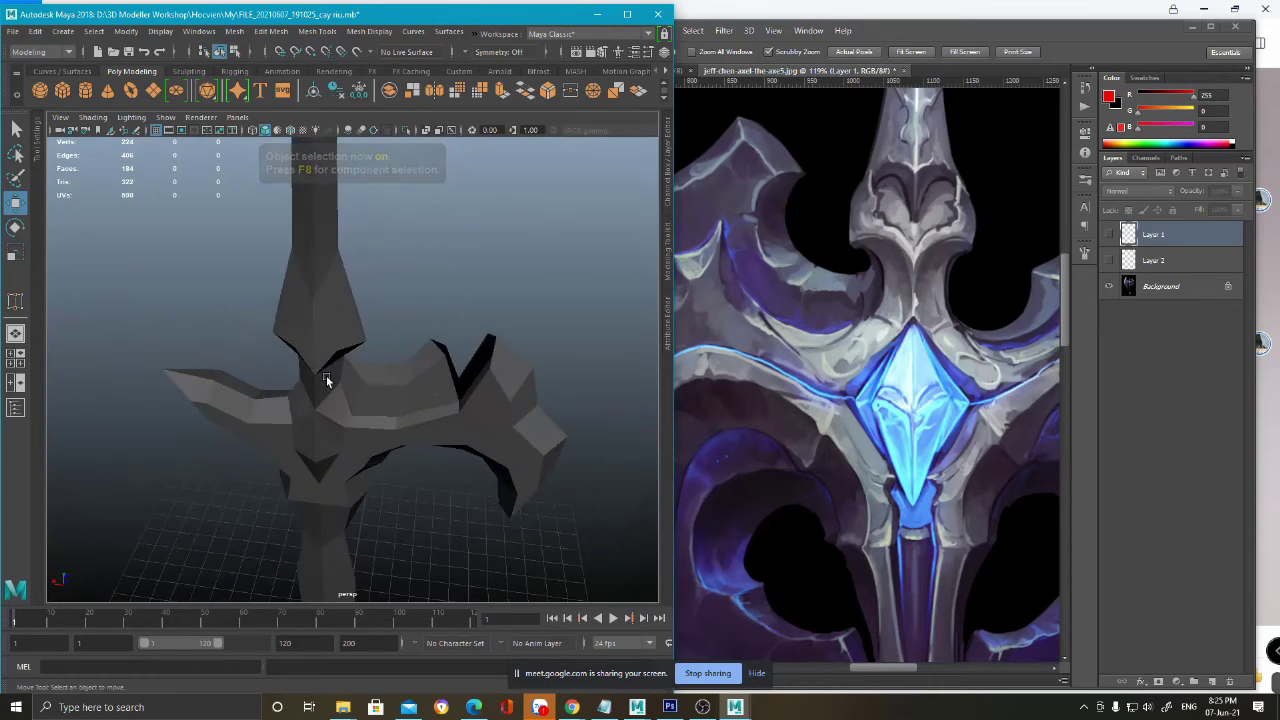
pyautogui.keyDown('alt'); pyautogui.moveTo(366, 398); pyautogui.dragTo(367, 368); pyautogui.keyUp('alt')
pyautogui.press('F8')
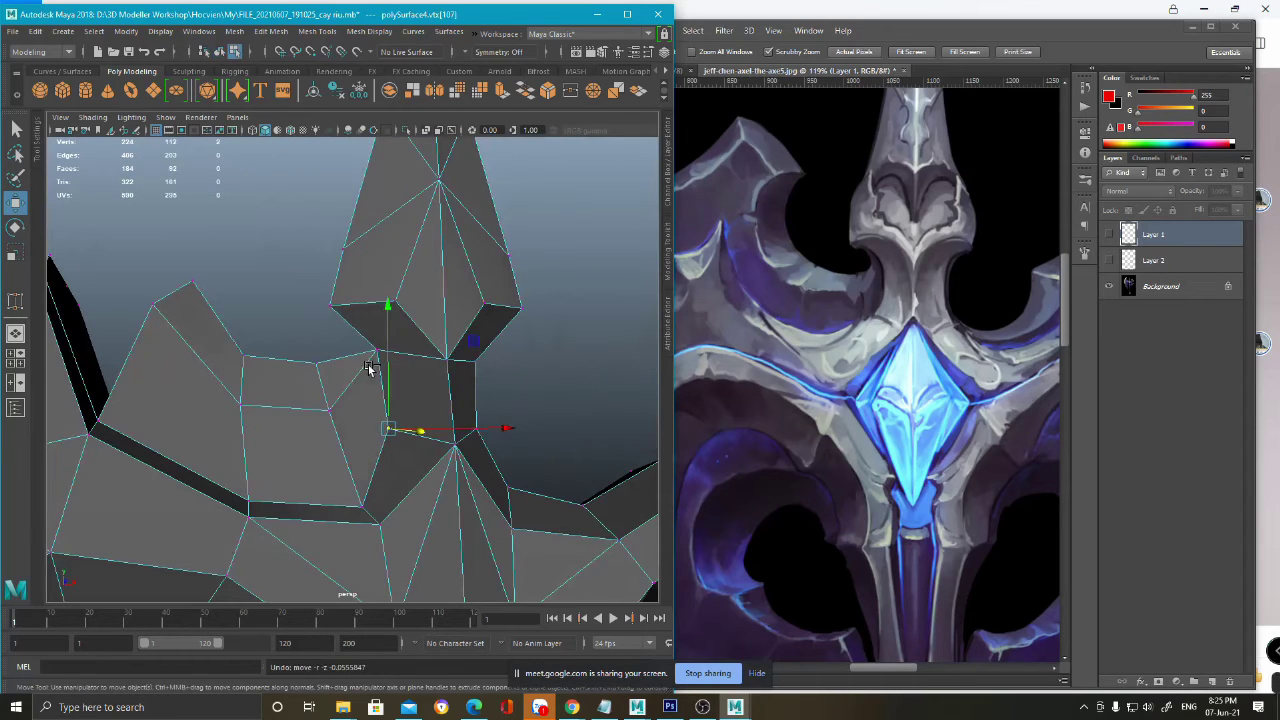
# - Undo the neck-side vertex moves and the vertex merge at the rim strip's inner corner
pyautogui.hotkey('ctrl', 'z')
pyautogui.hotkey('ctrl', 'z')
pyautogui.hotkey('ctrl', 'z')
pyautogui.hotkey('ctrl', 'z')
pyautogui.hotkey('ctrl', 'z')
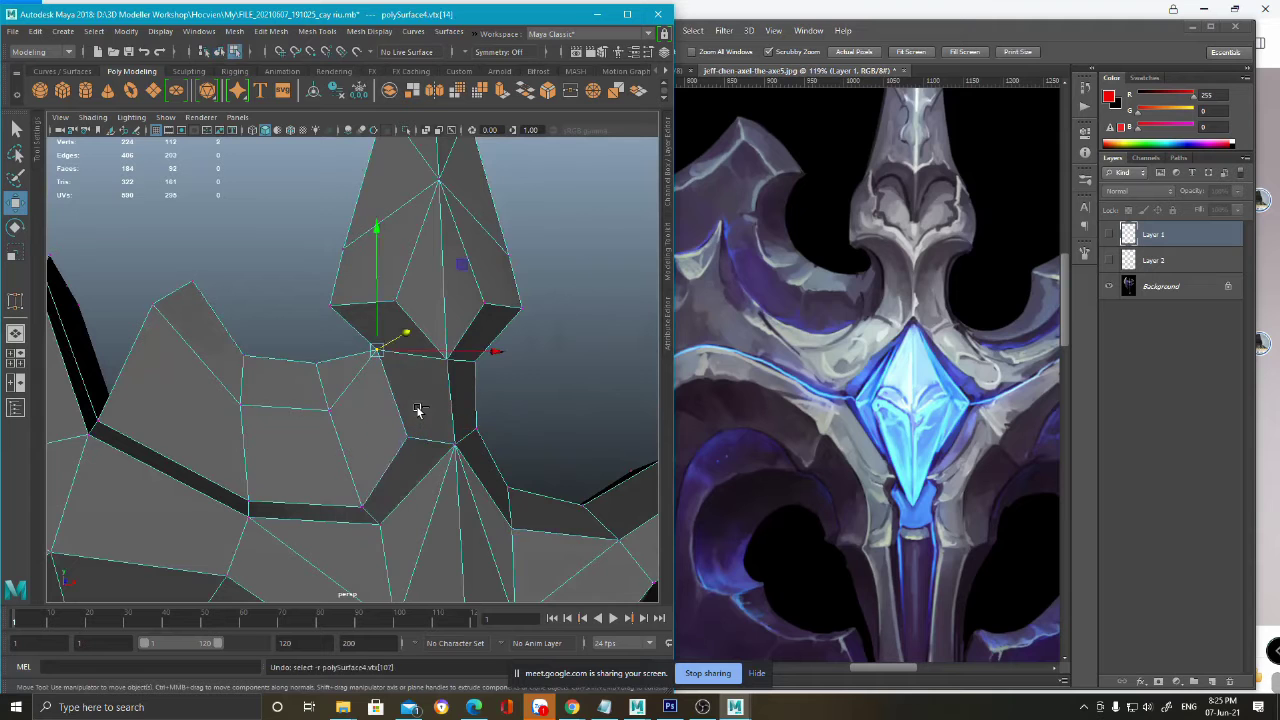
pyautogui.hotkey('ctrl', 'z')
pyautogui.hotkey('ctrl', 'z')
pyautogui.hotkey('ctrl', 'z')
pyautogui.keyDown('alt'); pyautogui.moveTo(416, 409); pyautogui.dragTo(402, 441); pyautogui.keyUp('alt')
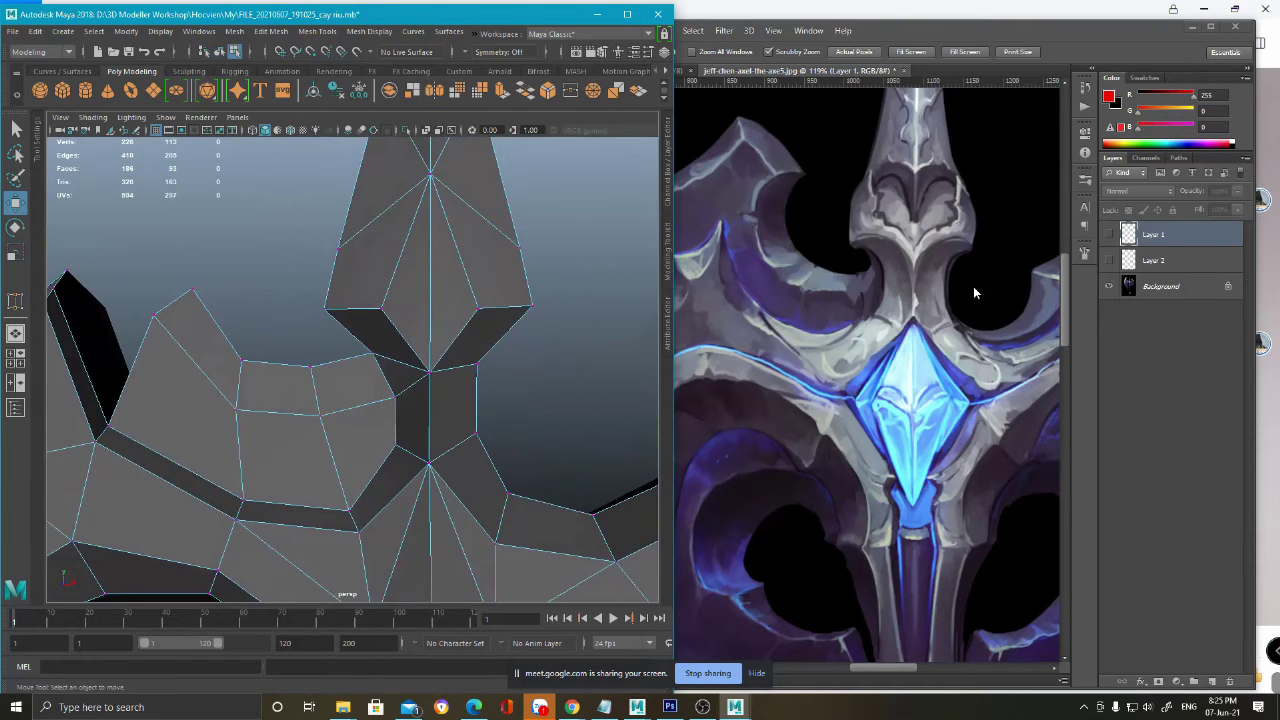
pyautogui.click(396, 403)
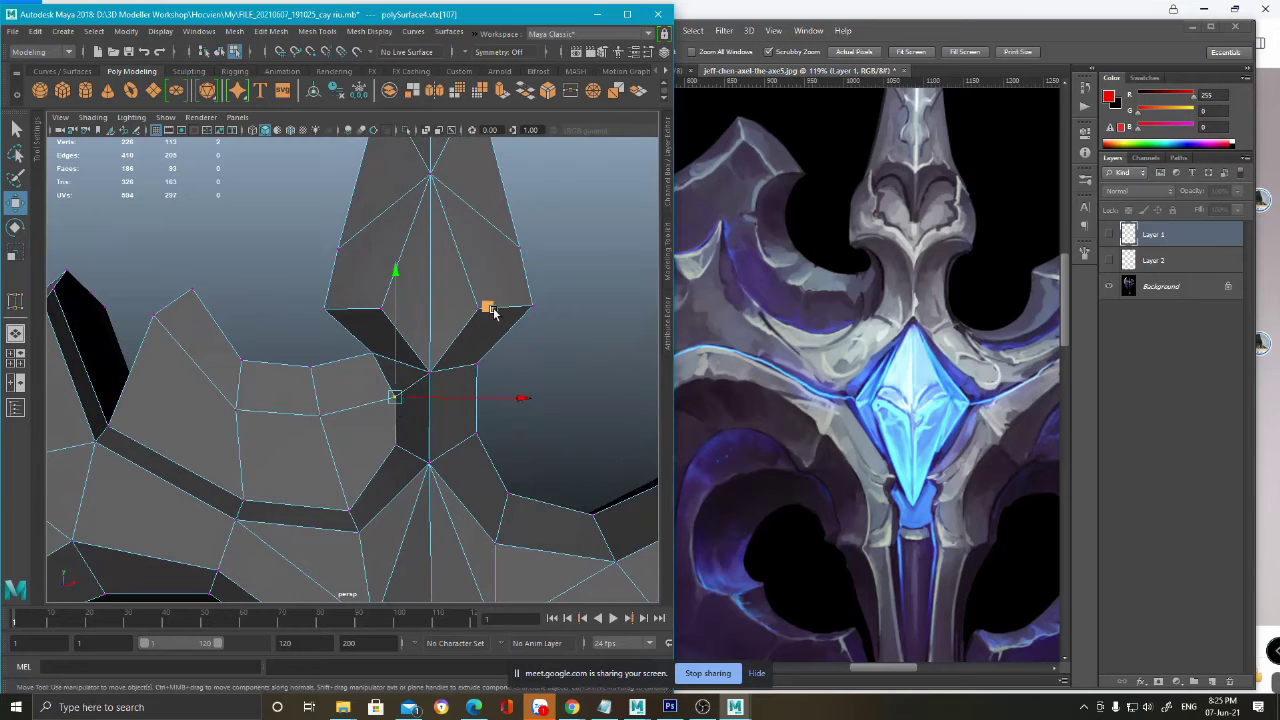
pyautogui.keyDown('alt'); pyautogui.moveTo(516, 334); pyautogui.dragTo(297, 366); pyautogui.keyUp('alt')
pyautogui.press('F10')
pyautogui.click(318, 340)
pyautogui.keyDown('alt'); pyautogui.moveTo(391, 185); pyautogui.dragTo(446, 320); pyautogui.keyUp('alt')
# - Select the three bridged faces beneath the rim strip and scale them
pyautogui.keyDown('alt'); pyautogui.moveTo(437, 429); pyautogui.dragTo(547, 477); pyautogui.keyUp('alt')
pyautogui.press('F11')
pyautogui.click(375, 437)
pyautogui.press('q')
pyautogui.keyDown('shift'); pyautogui.click(446, 490); pyautogui.keyUp('shift')
pyautogui.keyDown('shift'); pyautogui.click(487, 489); pyautogui.keyUp('shift')
pyautogui.keyDown('alt'); pyautogui.moveTo(484, 390); pyautogui.dragTo(410, 426, button='middle'); pyautogui.keyUp('alt')
pyautogui.moveTo(410, 428)
pyautogui.keyDown('alt'); pyautogui.mouseDown()
pyautogui.moveTo(434, 423)
pyautogui.moveTo(411, 422)
pyautogui.mouseUp(); pyautogui.keyUp('alt')
pyautogui.press('r')
pyautogui.moveTo(476, 470); pyautogui.dragTo(345, 437)
# - Select the short edge at the rim strip's upper outer end and ready it for moving
pyautogui.keyDown('alt'); pyautogui.moveTo(462, 270); pyautogui.dragTo(338, 309); pyautogui.keyUp('alt')
pyautogui.press('F10')
pyautogui.click(303, 323)
pyautogui.keyDown('alt'); pyautogui.moveTo(360, 238); pyautogui.dragTo(433, 271, button='middle'); pyautogui.keyUp('alt')
pyautogui.press('w')
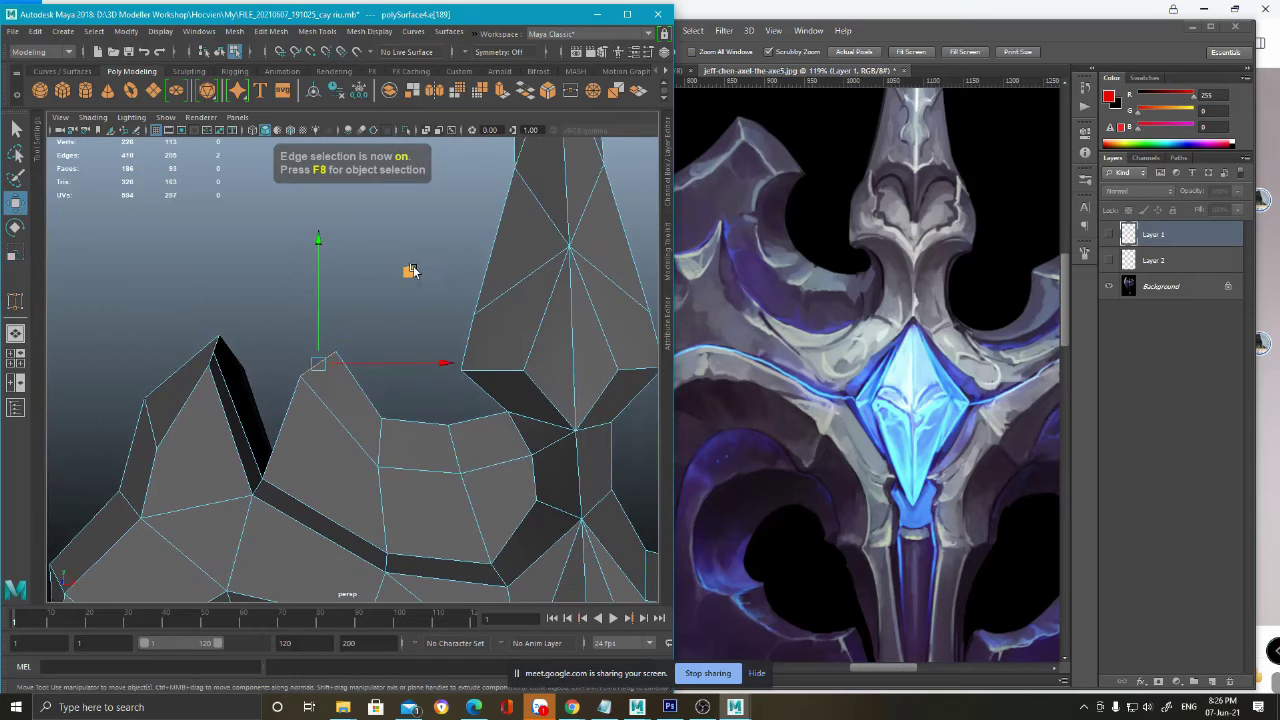
# - Try moving the rim strip's outer end edge sideways toward the neck and upward, undoing each attempt
pyautogui.keyDown('alt'); pyautogui.moveTo(412, 271); pyautogui.dragTo(147, 375); pyautogui.keyUp('alt')
pyautogui.keyDown('alt'); pyautogui.moveTo(314, 470); pyautogui.dragTo(405, 380); pyautogui.keyUp('alt')
pyautogui.hotkey('ctrl', 'z')
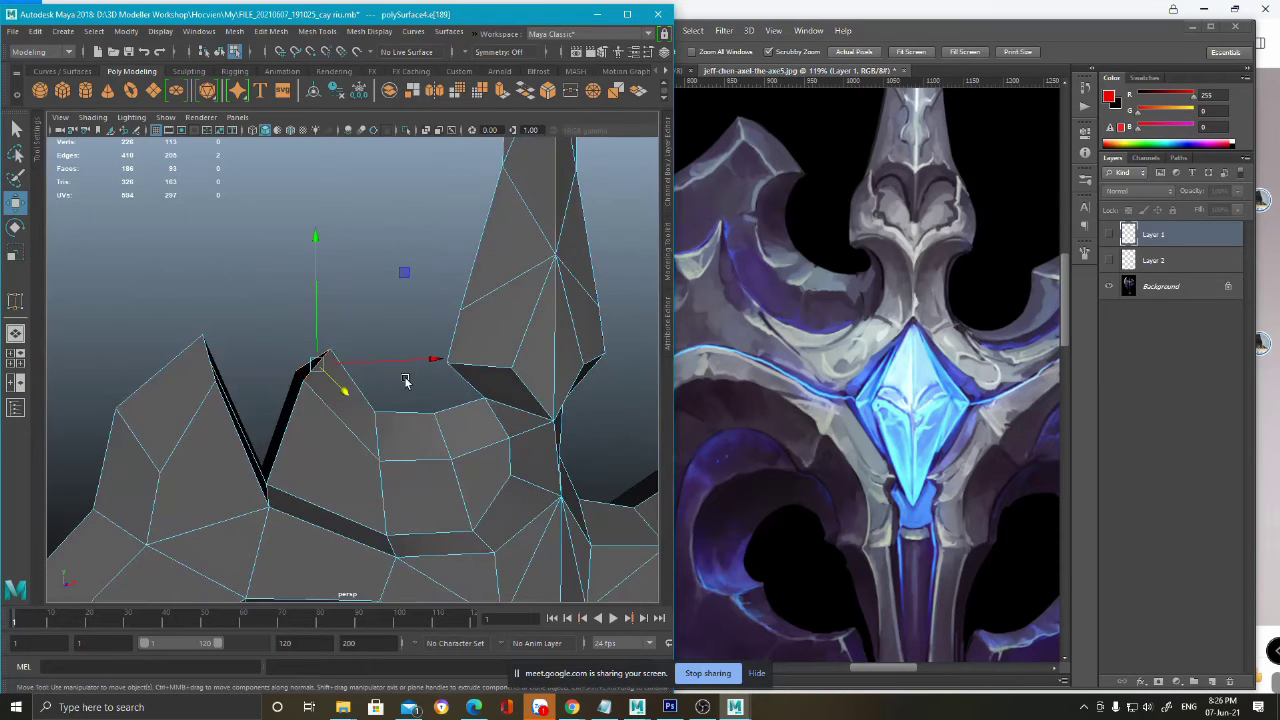
pyautogui.moveTo(312, 267); pyautogui.dragTo(335, 198)
pyautogui.hotkey('ctrl', 'z')
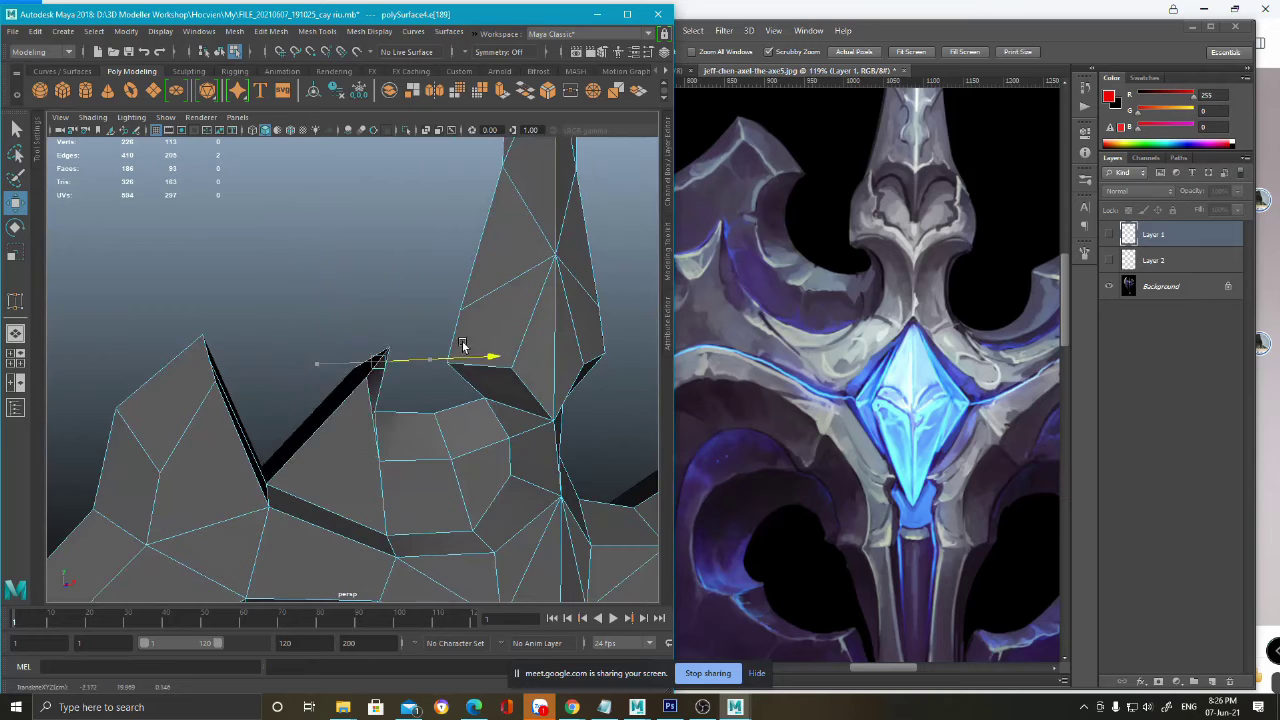
pyautogui.keyDown('alt'); pyautogui.moveTo(437, 341); pyautogui.dragTo(227, 379); pyautogui.keyUp('alt')
pyautogui.hotkey('ctrl', 'z')
pyautogui.keyDown('alt'); pyautogui.moveTo(274, 281); pyautogui.dragTo(384, 550); pyautogui.keyUp('alt')
pyautogui.keyDown('alt'); pyautogui.moveTo(298, 486); pyautogui.dragTo(123, 435); pyautogui.keyUp('alt')
pyautogui.hotkey('ctrl', 'z')
pyautogui.hotkey('ctrl', 'z')
# - Extrude the rim strip's outer end edge upward into a new segment and adjust its end vertices
pyautogui.keyDown('alt'); pyautogui.moveTo(263, 452); pyautogui.dragTo(422, 278); pyautogui.keyUp('alt')
pyautogui.keyDown('shift'); pyautogui.moveTo(422, 278); pyautogui.dragTo(393, 168, button='middle'); pyautogui.keyUp('shift')
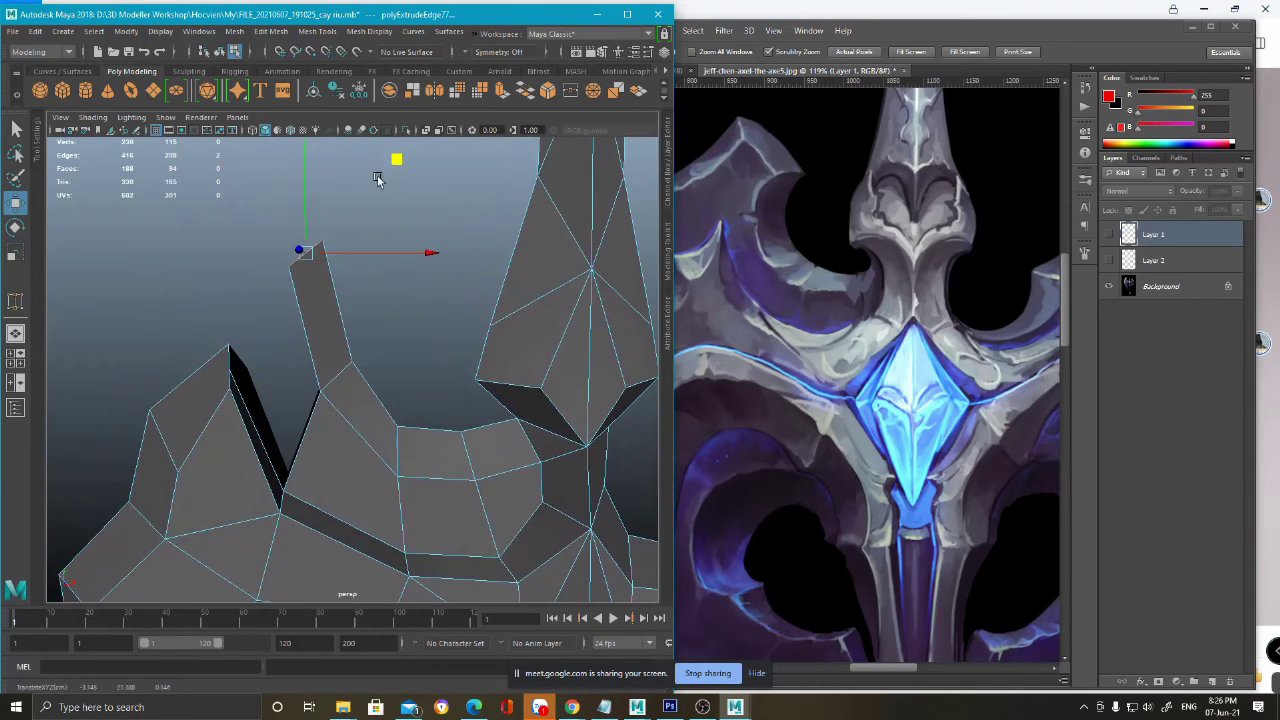
pyautogui.press('F9')
pyautogui.keyDown('alt'); pyautogui.moveTo(376, 179); pyautogui.dragTo(344, 279); pyautogui.keyUp('alt')
pyautogui.moveTo(425, 210)
pyautogui.mouseDown()
pyautogui.moveTo(440, 229)
pyautogui.moveTo(432, 212)
pyautogui.mouseUp()
pyautogui.keyDown('alt'); pyautogui.moveTo(400, 249); pyautogui.dragTo(425, 257, button='middle'); pyautogui.keyUp('alt')
# - Extrude the new end edge outward away from the neck as a second segment and reposition its tip vertices
pyautogui.press('F10')
pyautogui.keyDown('alt'); pyautogui.moveTo(401, 289); pyautogui.dragTo(445, 323); pyautogui.keyUp('alt')
pyautogui.keyDown('shift'); pyautogui.moveTo(539, 233); pyautogui.dragTo(464, 206, button='middle'); pyautogui.keyUp('shift')
pyautogui.press('F9')
pyautogui.moveTo(343, 295); pyautogui.dragTo(362, 314)
pyautogui.moveTo(449, 215); pyautogui.dragTo(477, 229)
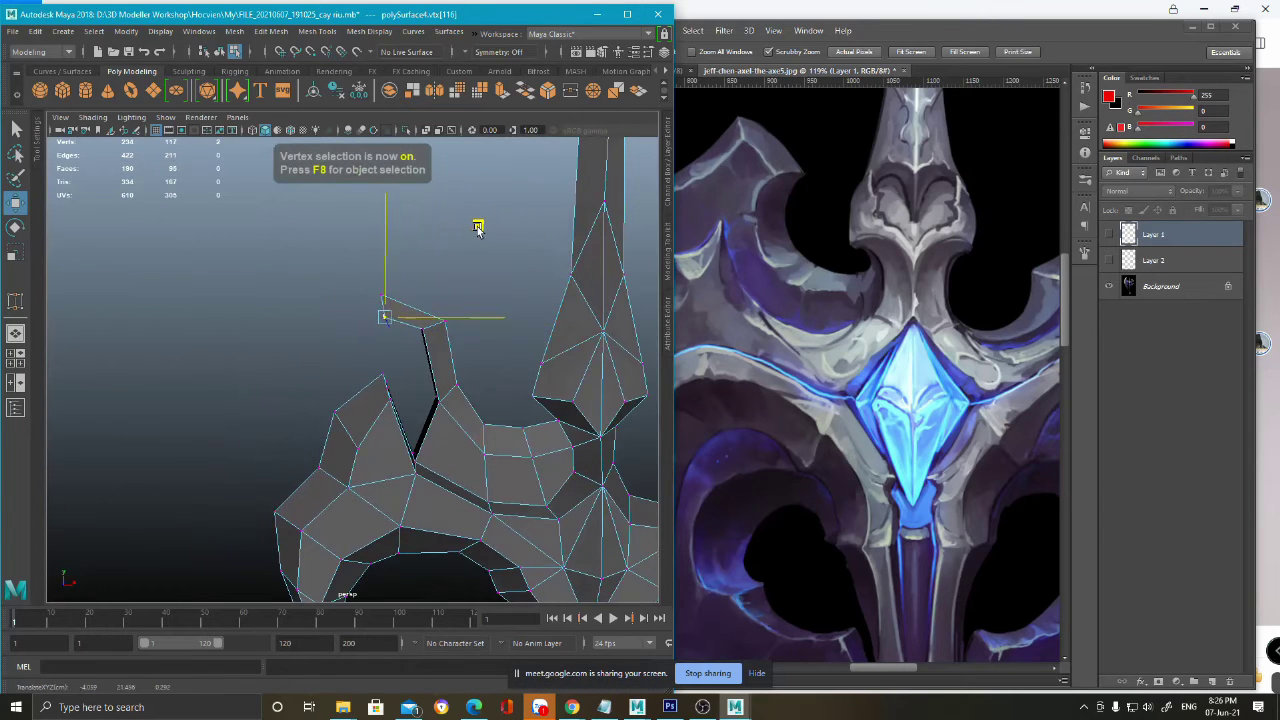
# - Extrude the upper rim strip's tip edge outward and downward into another segment, following the reference
pyautogui.keyDown('alt'); pyautogui.moveTo(372, 308); pyautogui.dragTo(389, 306); pyautogui.keyUp('alt')
pyautogui.moveTo(389, 306); pyautogui.dragTo(394, 229, button='right')
pyautogui.click(390, 309)
pyautogui.keyDown('alt'); pyautogui.moveTo(390, 332); pyautogui.dragTo(411, 297, button='right'); pyautogui.keyUp('alt')
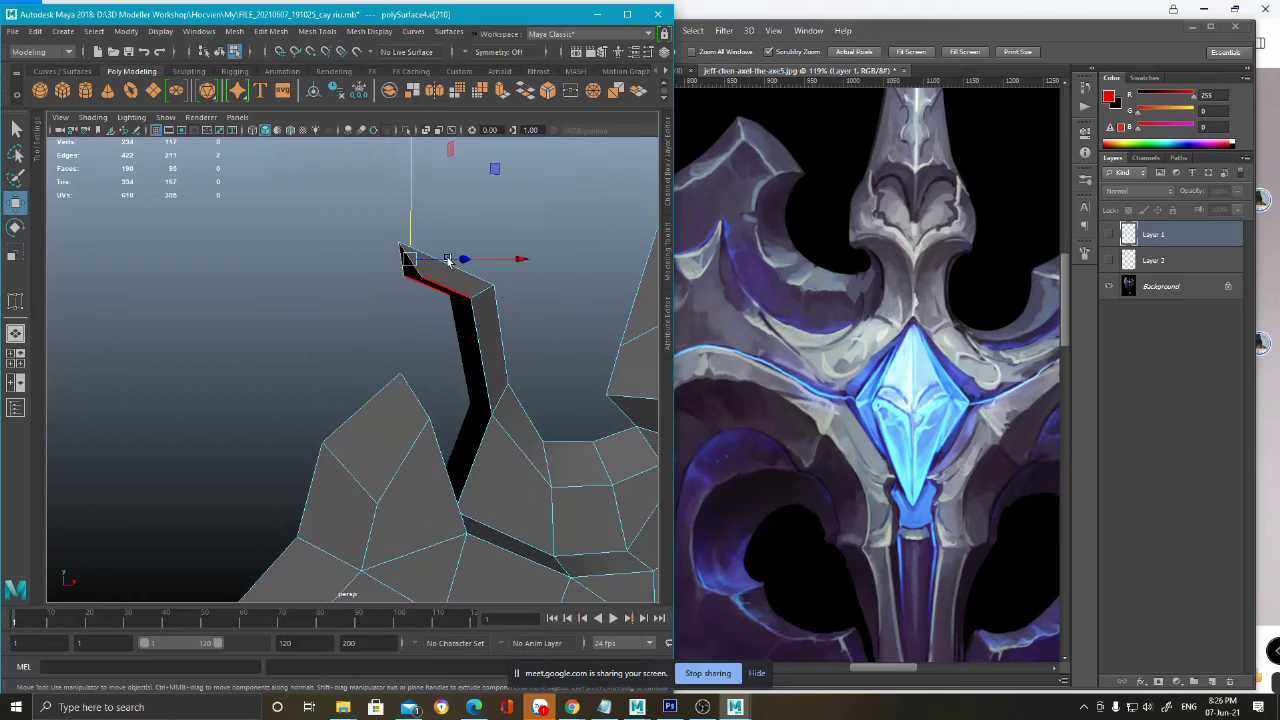
pyautogui.keyDown('alt'); pyautogui.moveTo(411, 297); pyautogui.dragTo(396, 292); pyautogui.keyUp('alt')
pyautogui.keyDown('alt'); pyautogui.moveTo(396, 292); pyautogui.dragTo(455, 278, button='right'); pyautogui.keyUp('alt')
pyautogui.keyDown('alt'); pyautogui.moveTo(455, 277); pyautogui.dragTo(463, 303, button='middle'); pyautogui.keyUp('alt')
pyautogui.keyDown('alt'); pyautogui.moveTo(463, 303); pyautogui.dragTo(446, 295, button='right'); pyautogui.keyUp('alt')
pyautogui.scroll(-5, 801, 306)
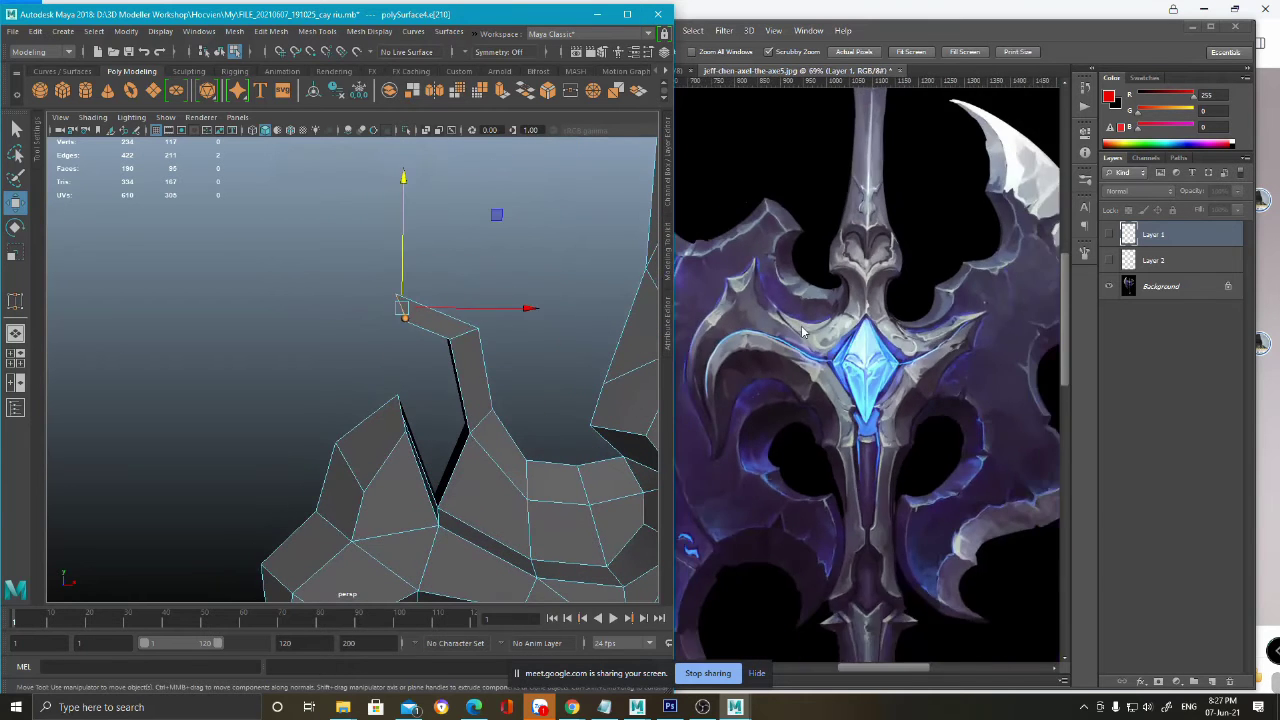
pyautogui.scroll(-2, 740, 335)
pyautogui.keyDown('alt'); pyautogui.moveTo(271, 273); pyautogui.dragTo(262, 267); pyautogui.keyUp('alt')
pyautogui.keyDown('alt'); pyautogui.moveTo(345, 281); pyautogui.dragTo(368, 279, button='right'); pyautogui.keyUp('alt')
pyautogui.keyDown('shift'); pyautogui.moveTo(500, 207); pyautogui.dragTo(404, 280, button='middle'); pyautogui.keyUp('shift')
# - Start a Multi-Cut line lengthwise through the side faces of the left hook, running around its tip and up the inner curve
pyautogui.keyDown('alt'); pyautogui.moveTo(466, 396); pyautogui.dragTo(423, 429); pyautogui.keyUp('alt')
pyautogui.keyDown('alt'); pyautogui.moveTo(423, 429); pyautogui.dragTo(431, 477, button='right'); pyautogui.keyUp('alt')
pyautogui.keyDown('alt'); pyautogui.moveTo(431, 477); pyautogui.dragTo(390, 388); pyautogui.keyUp('alt')
pyautogui.keyDown('shift'); pyautogui.moveTo(378, 378); pyautogui.dragTo(383, 400, button='right'); pyautogui.keyUp('shift')
pyautogui.keyDown('alt'); pyautogui.moveTo(323, 392); pyautogui.dragTo(348, 264); pyautogui.keyUp('alt')
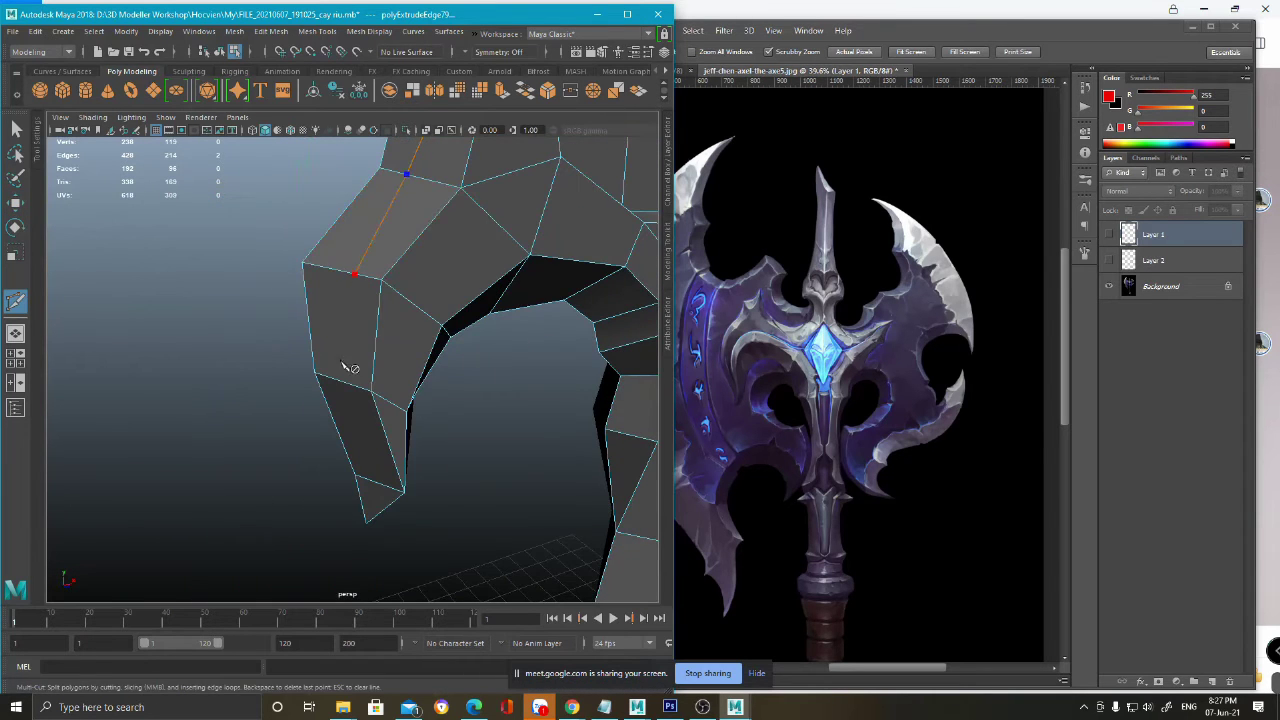
pyautogui.keyDown('alt'); pyautogui.moveTo(397, 400); pyautogui.dragTo(245, 308); pyautogui.keyUp('alt')
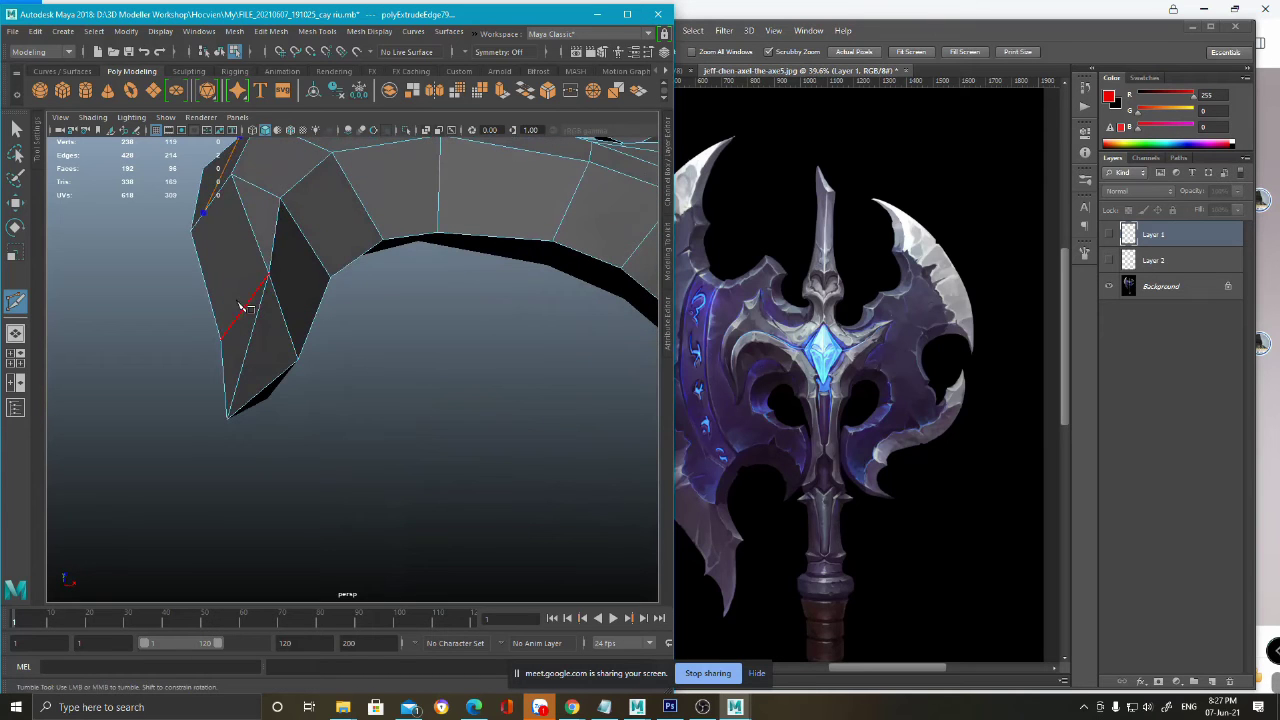
pyautogui.keyDown('alt'); pyautogui.moveTo(310, 259); pyautogui.dragTo(254, 280); pyautogui.keyUp('alt')
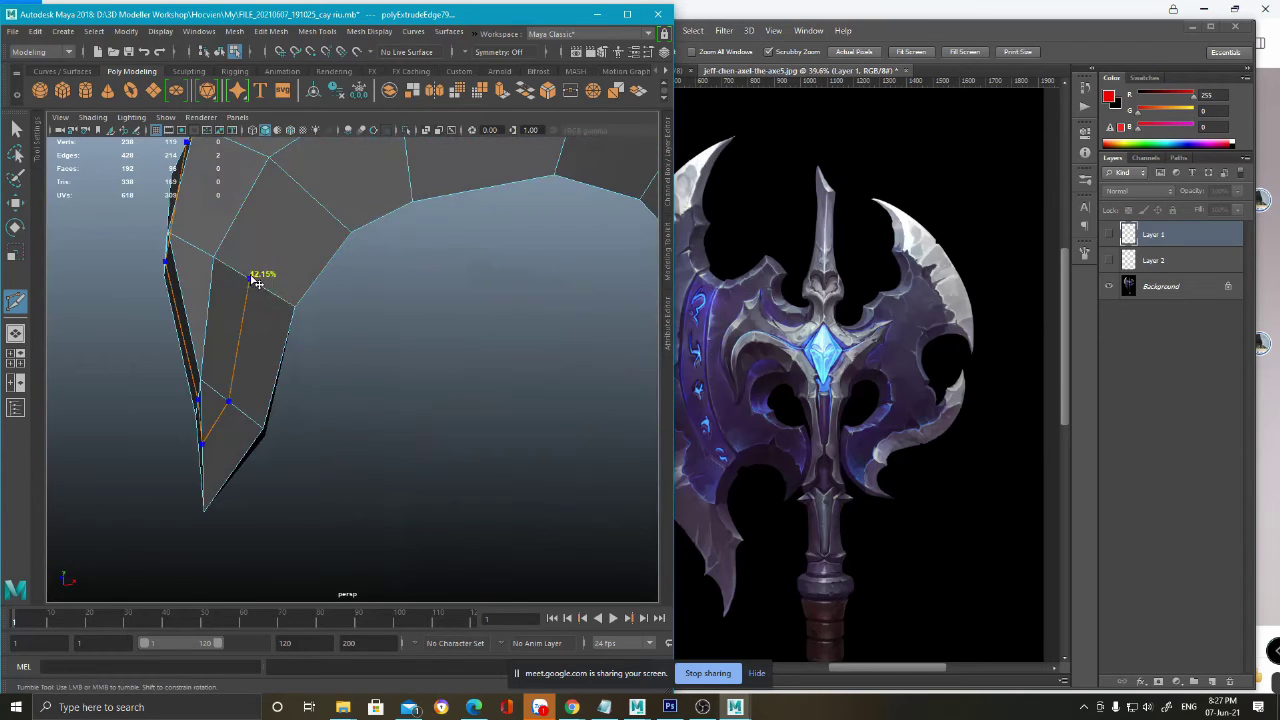
pyautogui.click(253, 279)
pyautogui.keyDown('alt'); pyautogui.moveTo(334, 180); pyautogui.dragTo(259, 252, button='middle'); pyautogui.keyUp('alt')
pyautogui.click(246, 248)
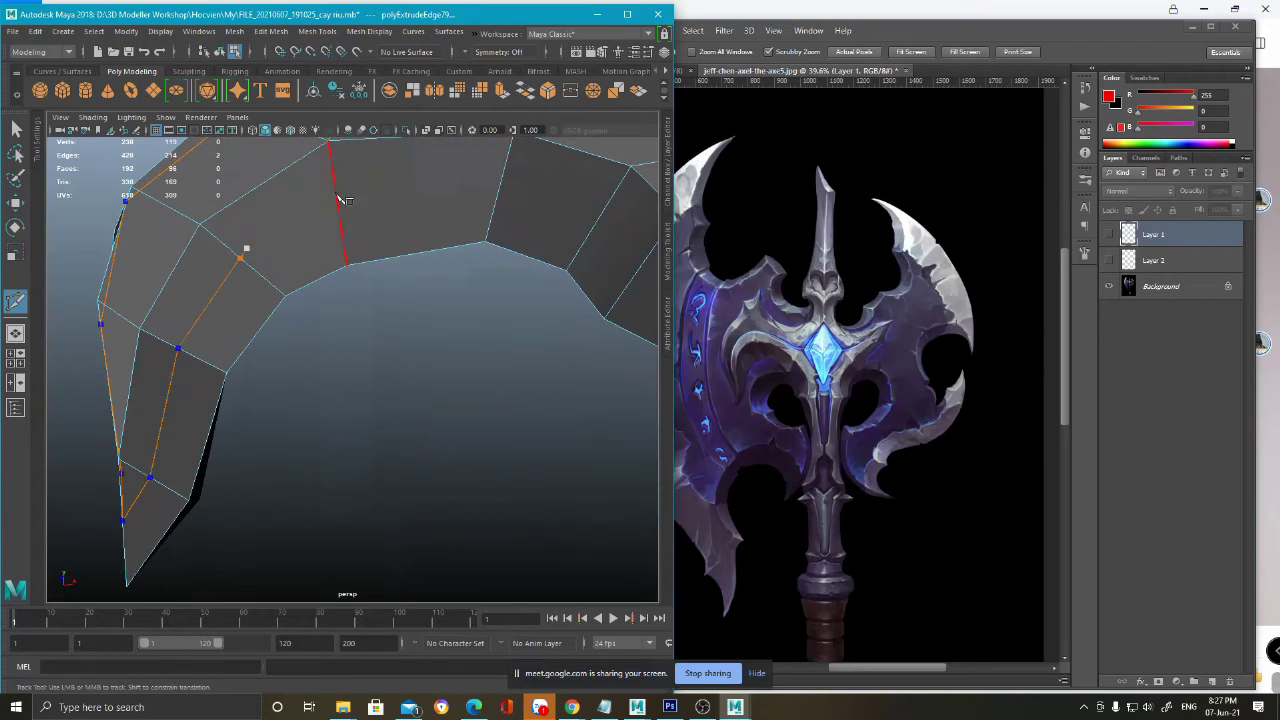
# - Continue the cut along the hook's inner curve to the edge beside the neck and complete it
pyautogui.keyDown('alt'); pyautogui.moveTo(365, 205); pyautogui.dragTo(385, 290); pyautogui.keyUp('alt')
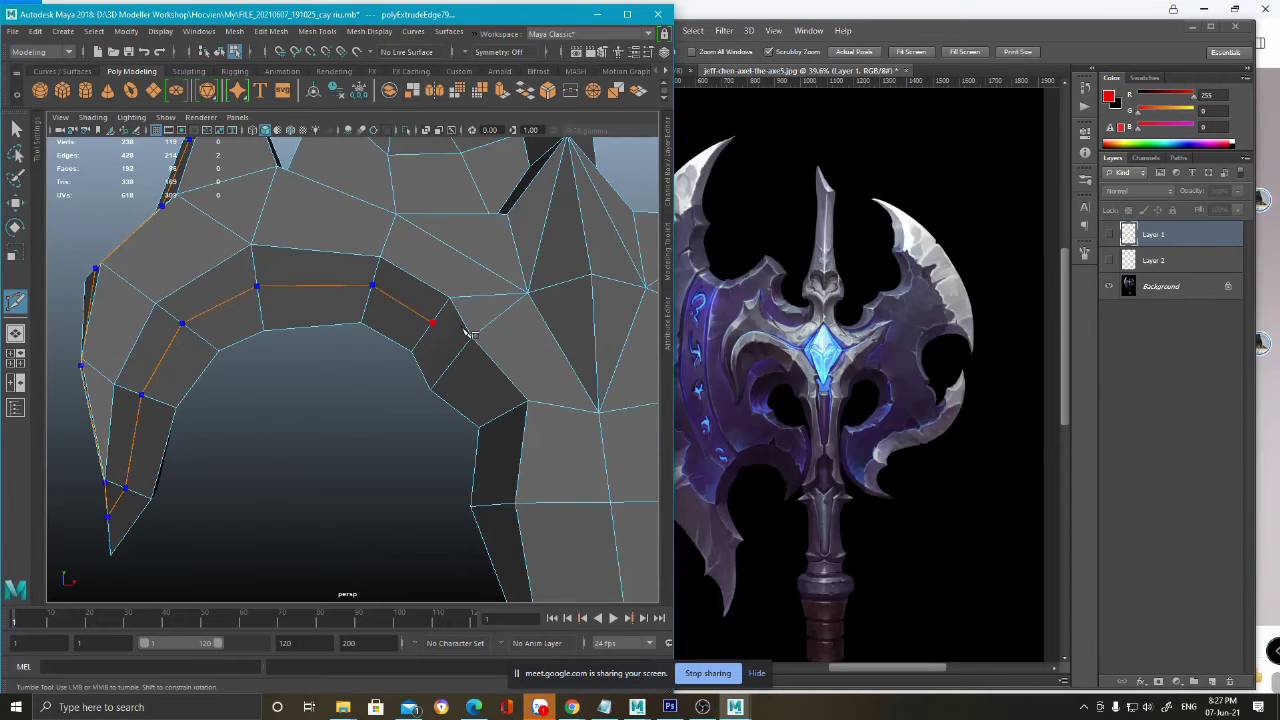
pyautogui.keyDown('alt'); pyautogui.scroll(7, 800, 385); pyautogui.keyUp('alt')
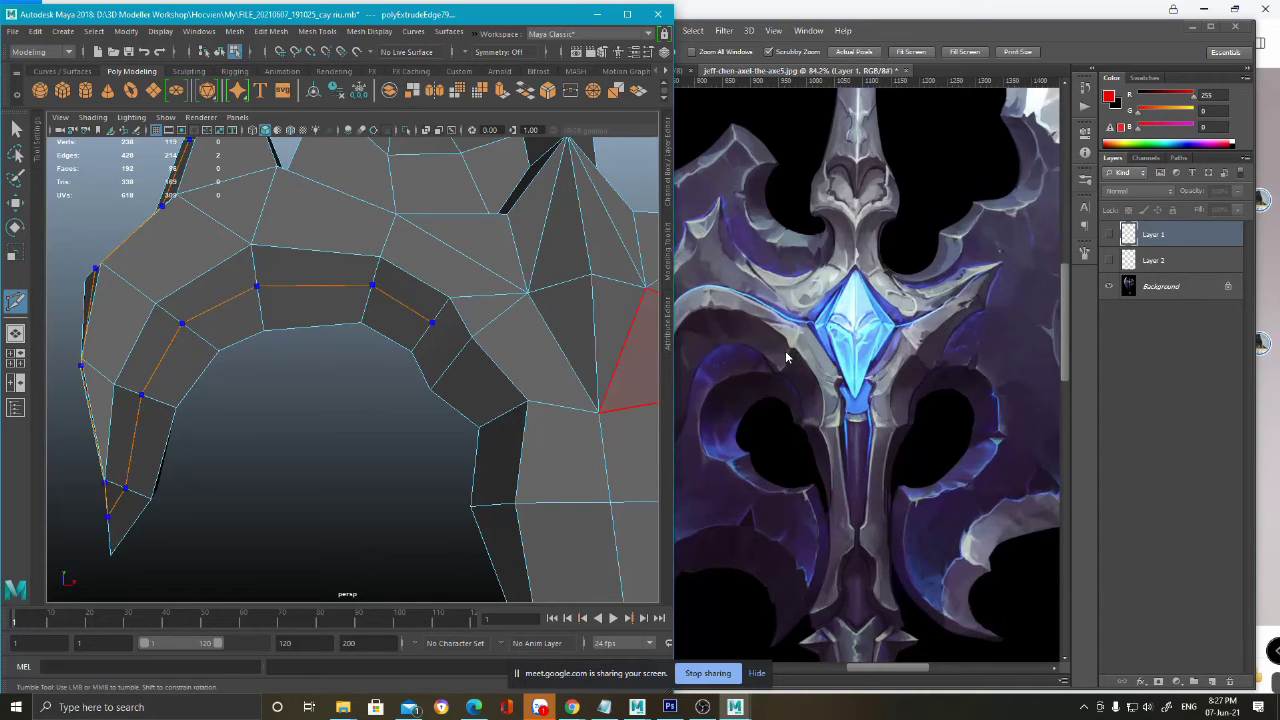
pyautogui.keyDown('alt'); pyautogui.moveTo(428, 333); pyautogui.dragTo(438, 392); pyautogui.keyUp('alt')
pyautogui.moveTo(438, 392)
pyautogui.keyDown('alt'); pyautogui.mouseDown(button='right')
pyautogui.moveTo(370, 401)
pyautogui.moveTo(426, 388)
pyautogui.mouseUp(button='right'); pyautogui.keyUp('alt')
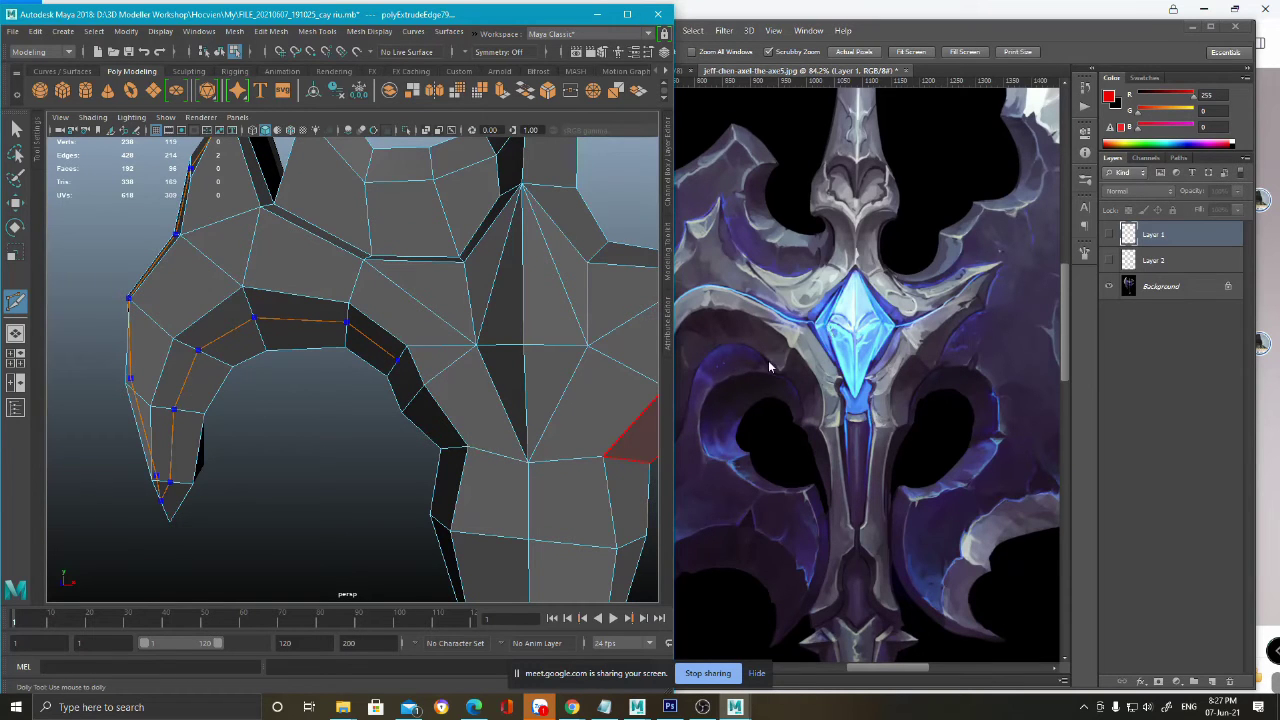
pyautogui.keyDown('alt'); pyautogui.moveTo(414, 400); pyautogui.dragTo(452, 387, button='right'); pyautogui.keyUp('alt')
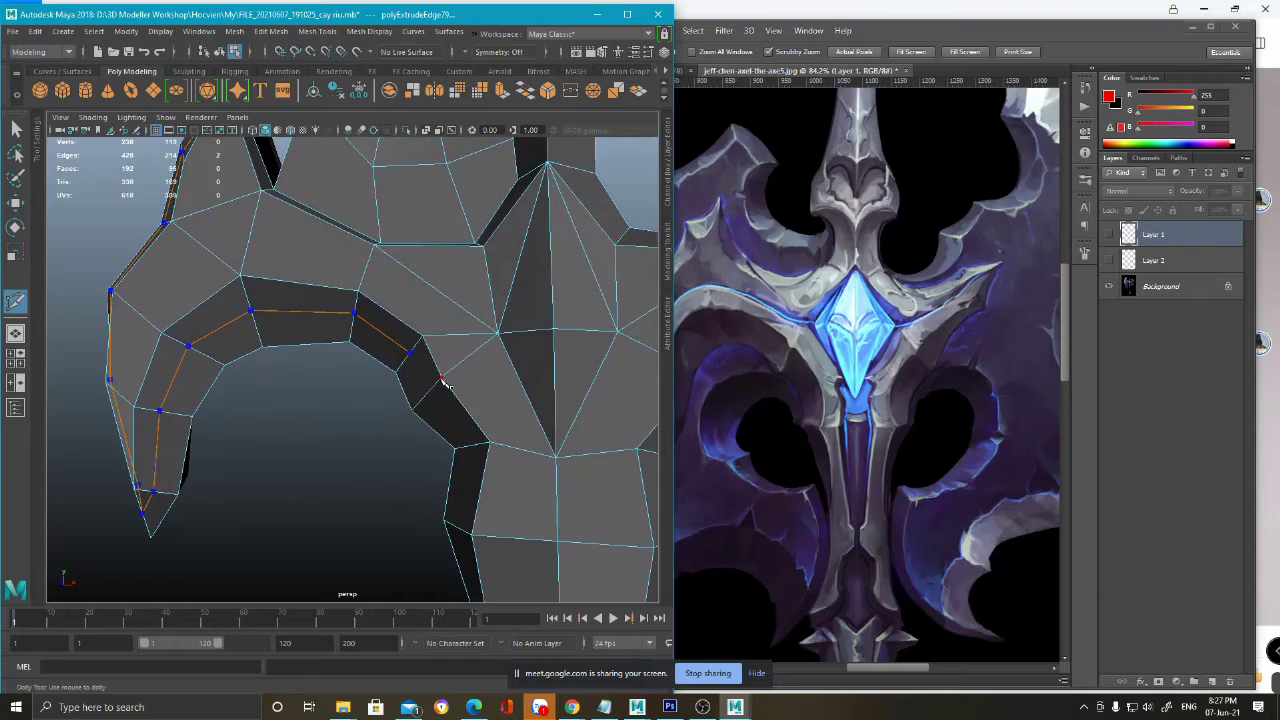
pyautogui.keyDown('alt'); pyautogui.moveTo(452, 387); pyautogui.dragTo(346, 355); pyautogui.keyUp('alt')
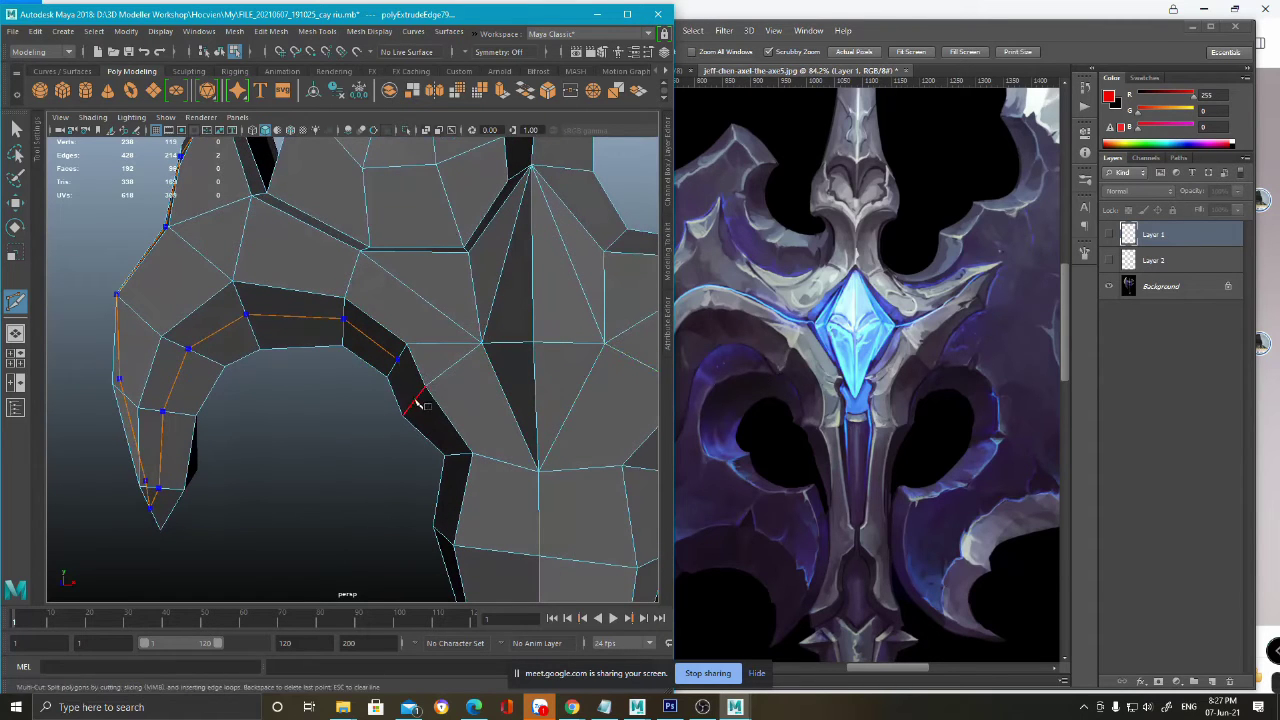
pyautogui.press('Return')
pyautogui.press('q')
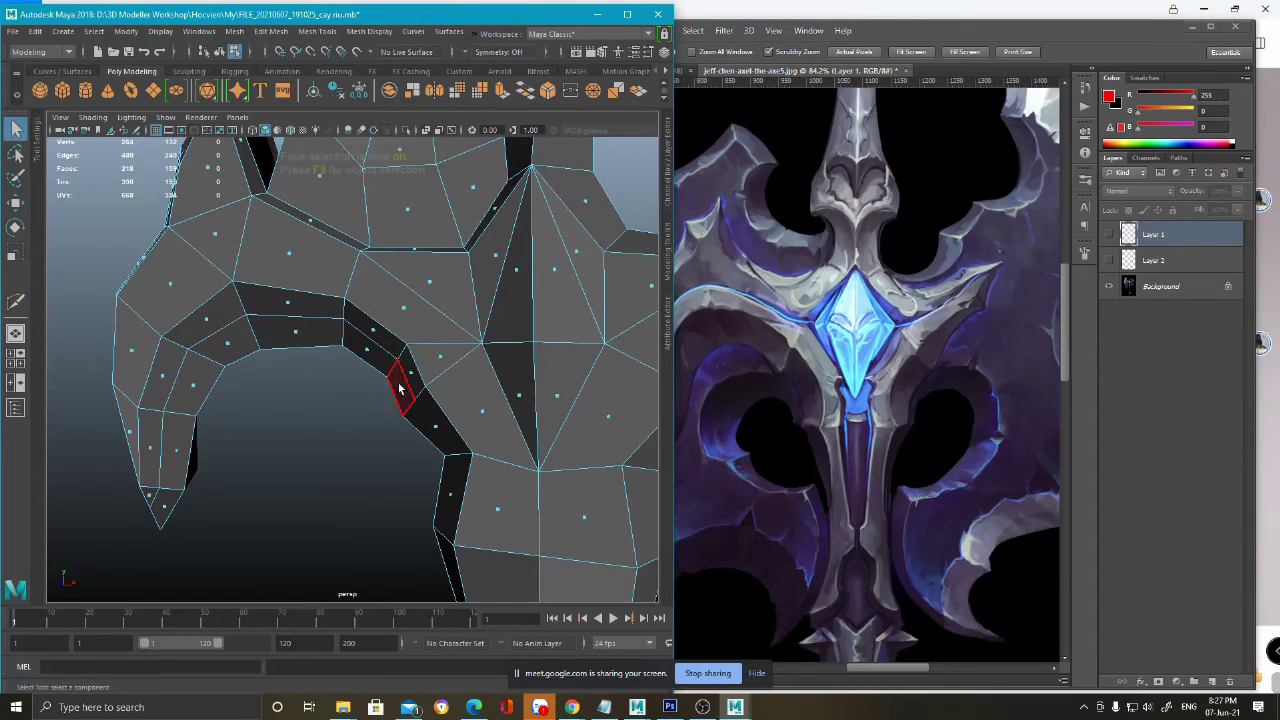
# - Select the rear strip of side faces around the left hook, exclude any stray face, and delete the strip
pyautogui.click(399, 388)
pyautogui.keyDown('shift'); pyautogui.doubleClick(365, 351); pyautogui.keyUp('shift')
pyautogui.keyDown('alt'); pyautogui.moveTo(304, 339); pyautogui.dragTo(297, 300); pyautogui.keyUp('alt')
pyautogui.keyDown('alt'); pyautogui.moveTo(422, 369); pyautogui.dragTo(443, 398, button='right'); pyautogui.keyUp('alt')
pyautogui.keyDown('ctrl'); pyautogui.click(448, 398); pyautogui.keyUp('ctrl')
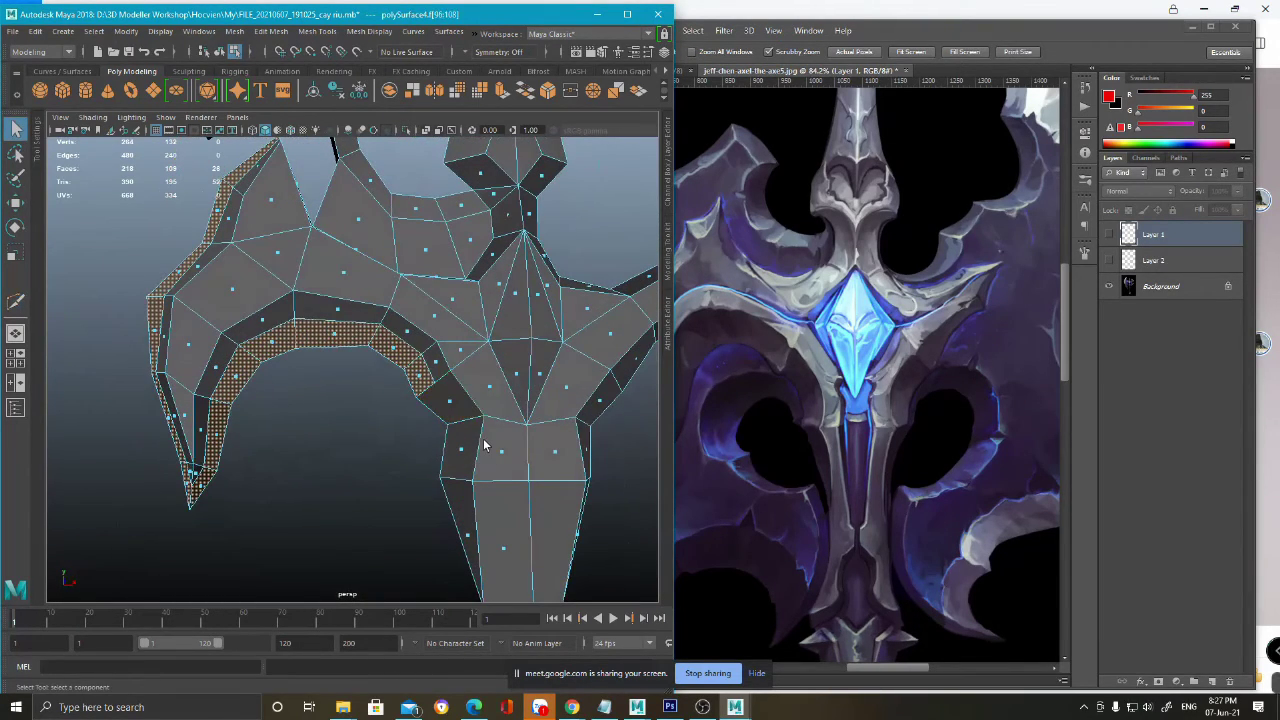
pyautogui.press('Delete')
# - Switch to Photoshop, show Layer 1 and sketch a bent red guide line from beneath the hook down beside the neck
pyautogui.scroll(2, 801, 370)
pyautogui.click(773, 375)
pyautogui.scroll(1, 768, 375)
pyautogui.keyDown('alt'); pyautogui.scroll(2, 768, 374); pyautogui.keyUp('alt')
pyautogui.press('b')
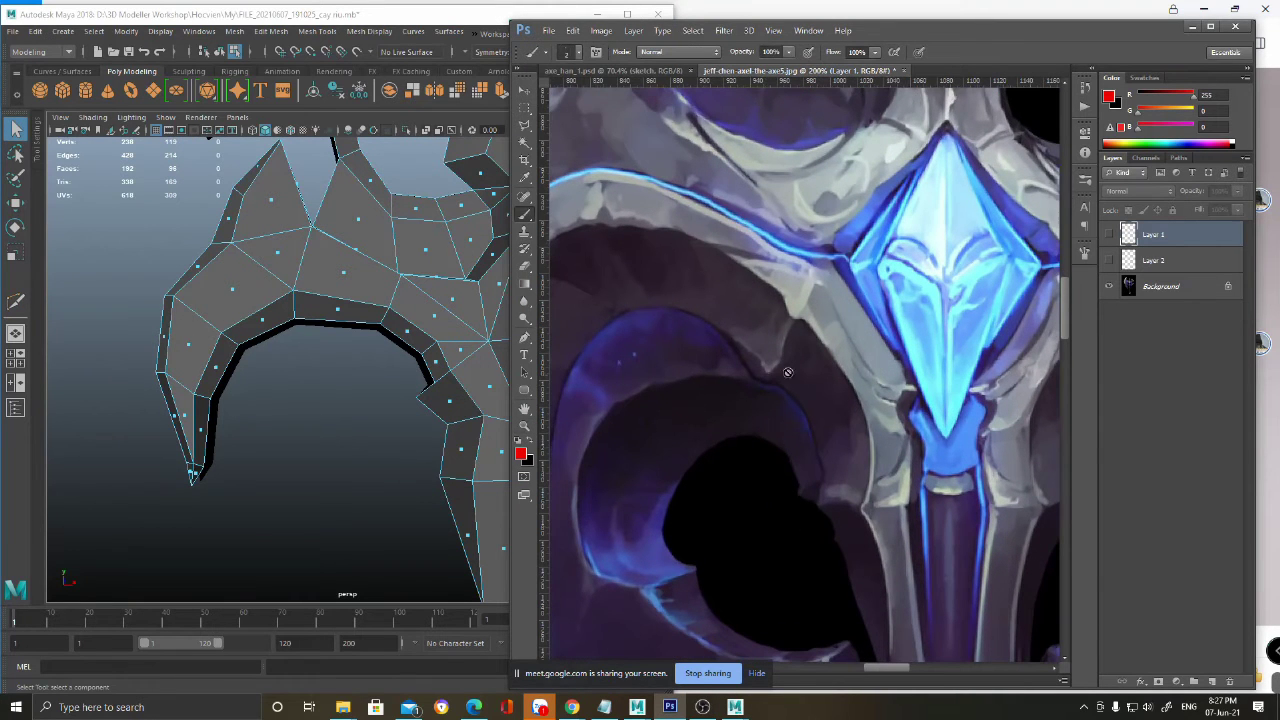
pyautogui.click(1109, 234)
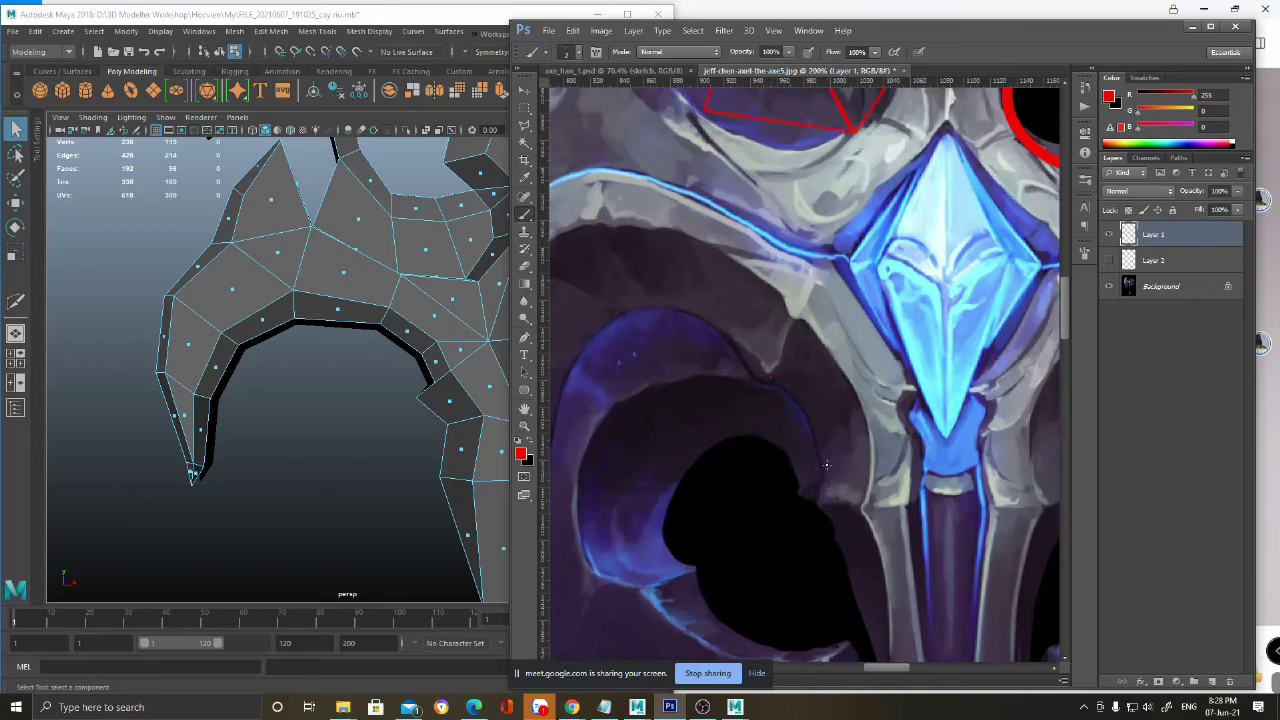
pyautogui.keyDown('alt'); pyautogui.scroll(-3, 863, 418); pyautogui.keyUp('alt')
pyautogui.keyDown('alt'); pyautogui.scroll(3, 821, 428); pyautogui.keyUp('alt')
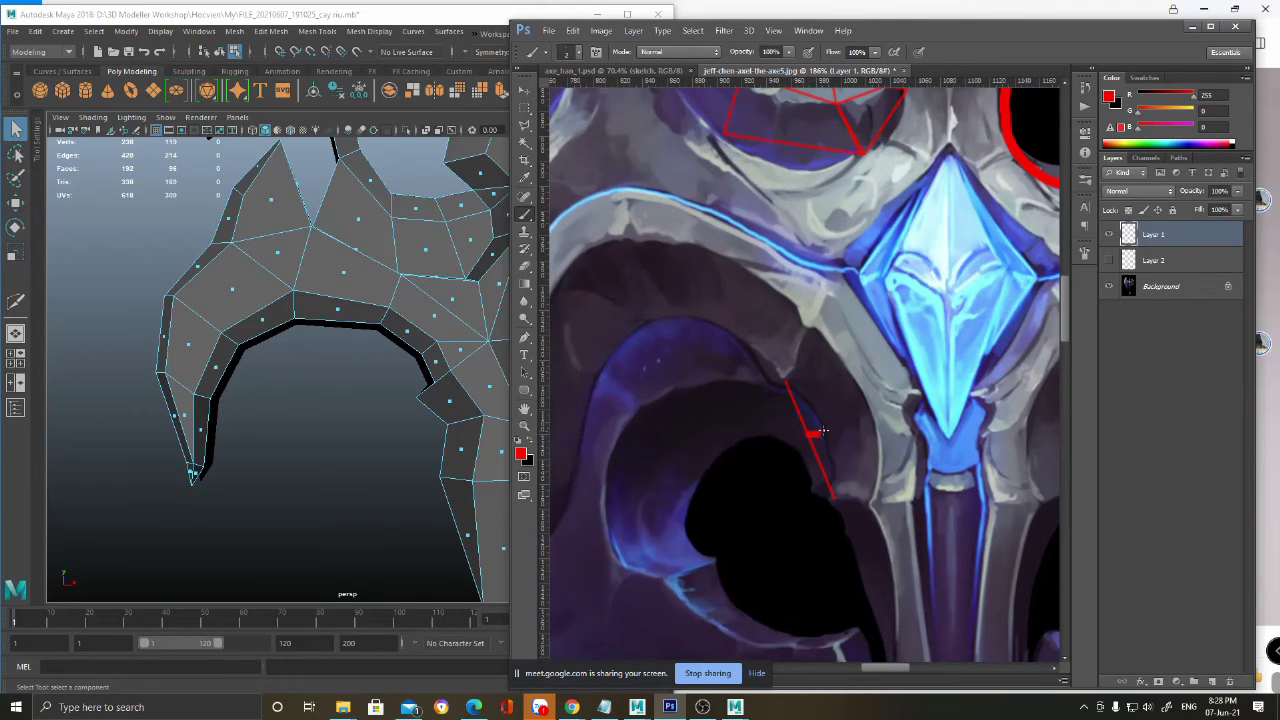
pyautogui.hotkey('ctrl', 'z')
# - Switch to Maya and remove the protruding rear vertex where the hook's underside meets the neck
pyautogui.keyDown('alt'); pyautogui.moveTo(454, 414); pyautogui.dragTo(402, 381, button='middle'); pyautogui.keyUp('alt')
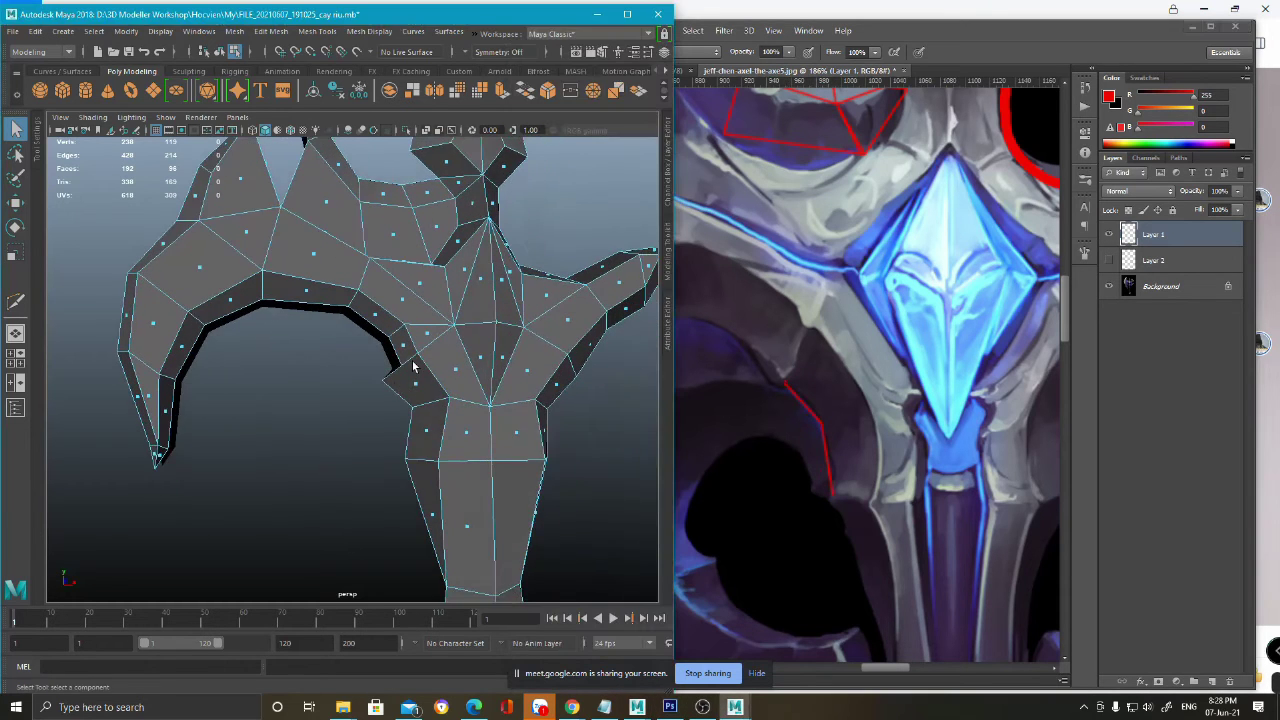
pyautogui.keyDown('alt'); pyautogui.moveTo(402, 381); pyautogui.dragTo(417, 381, button='right'); pyautogui.keyUp('alt')
pyautogui.moveTo(448, 432)
pyautogui.keyDown('alt'); pyautogui.mouseDown()
pyautogui.moveTo(468, 422)
pyautogui.moveTo(432, 413)
pyautogui.mouseUp(); pyautogui.keyUp('alt')
pyautogui.press('F8')
pyautogui.keyDown('alt'); pyautogui.moveTo(423, 380); pyautogui.dragTo(448, 388, button='right'); pyautogui.keyUp('alt')
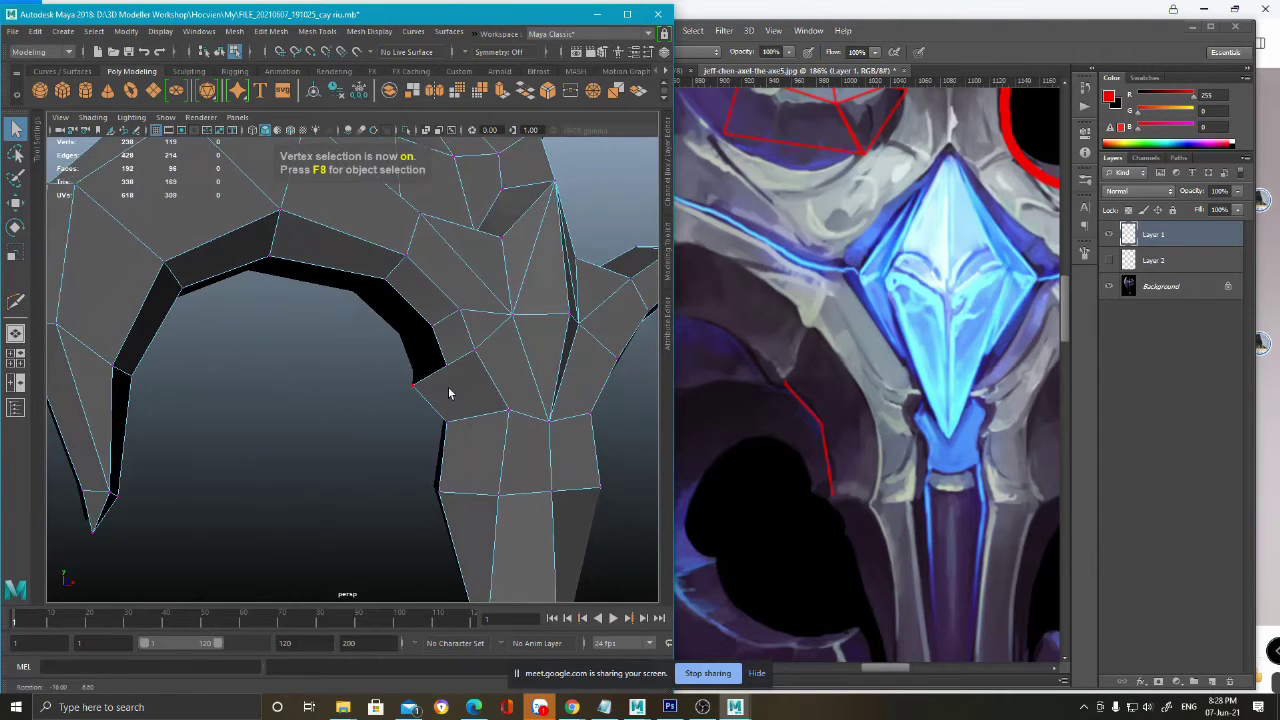
pyautogui.moveTo(476, 403)
pyautogui.keyDown('alt'); pyautogui.mouseDown()
pyautogui.moveTo(451, 380)
pyautogui.moveTo(468, 386)
pyautogui.mouseUp(); pyautogui.keyUp('alt')
pyautogui.keyDown('alt'); pyautogui.moveTo(468, 386); pyautogui.dragTo(374, 366, button='right'); pyautogui.keyUp('alt')
pyautogui.keyDown('alt'); pyautogui.moveTo(374, 366); pyautogui.dragTo(294, 337); pyautogui.keyUp('alt')
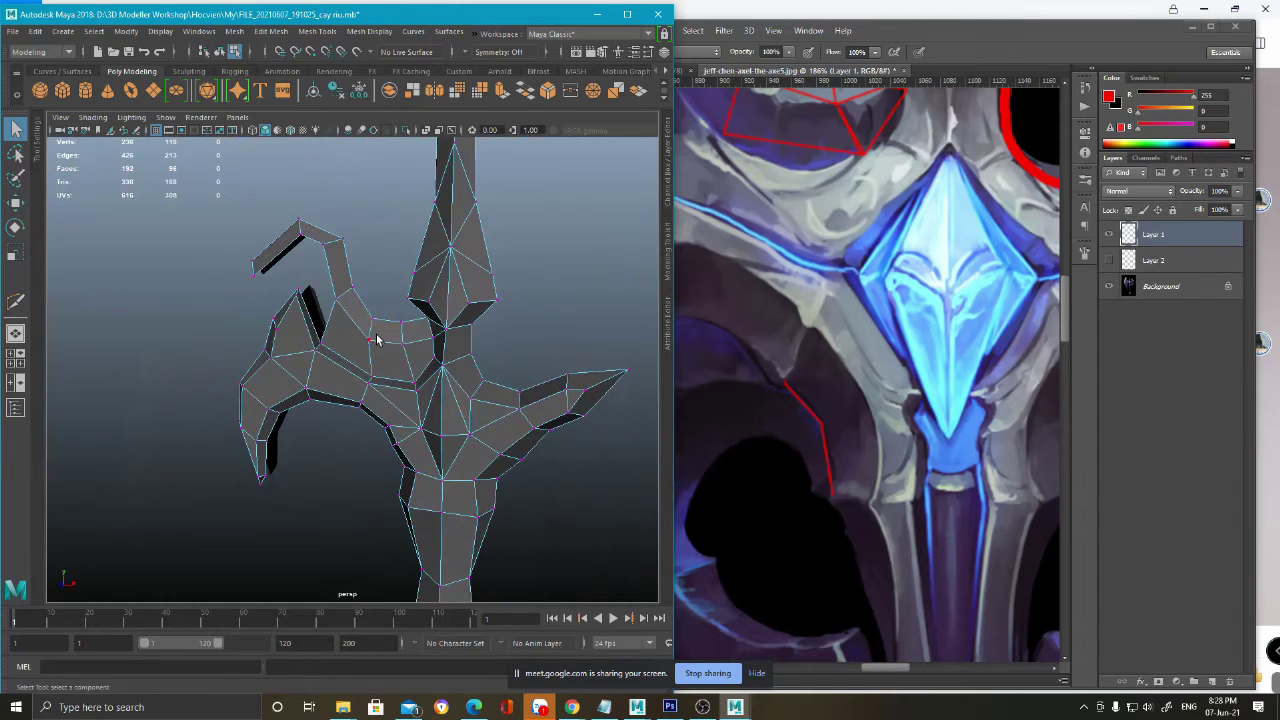
# - Select the open border edge loop around the hook, adjust its pivot and ready it for scaling
pyautogui.press('F10')
pyautogui.keyDown('alt'); pyautogui.moveTo(380, 342); pyautogui.dragTo(346, 443); pyautogui.keyUp('alt')
pyautogui.doubleClick(328, 363)
pyautogui.keyDown('alt'); pyautogui.moveTo(329, 363); pyautogui.dragTo(328, 296); pyautogui.keyUp('alt')
pyautogui.press('w')
pyautogui.scroll(3, 366, 303)
pyautogui.press('d')
pyautogui.press('r')
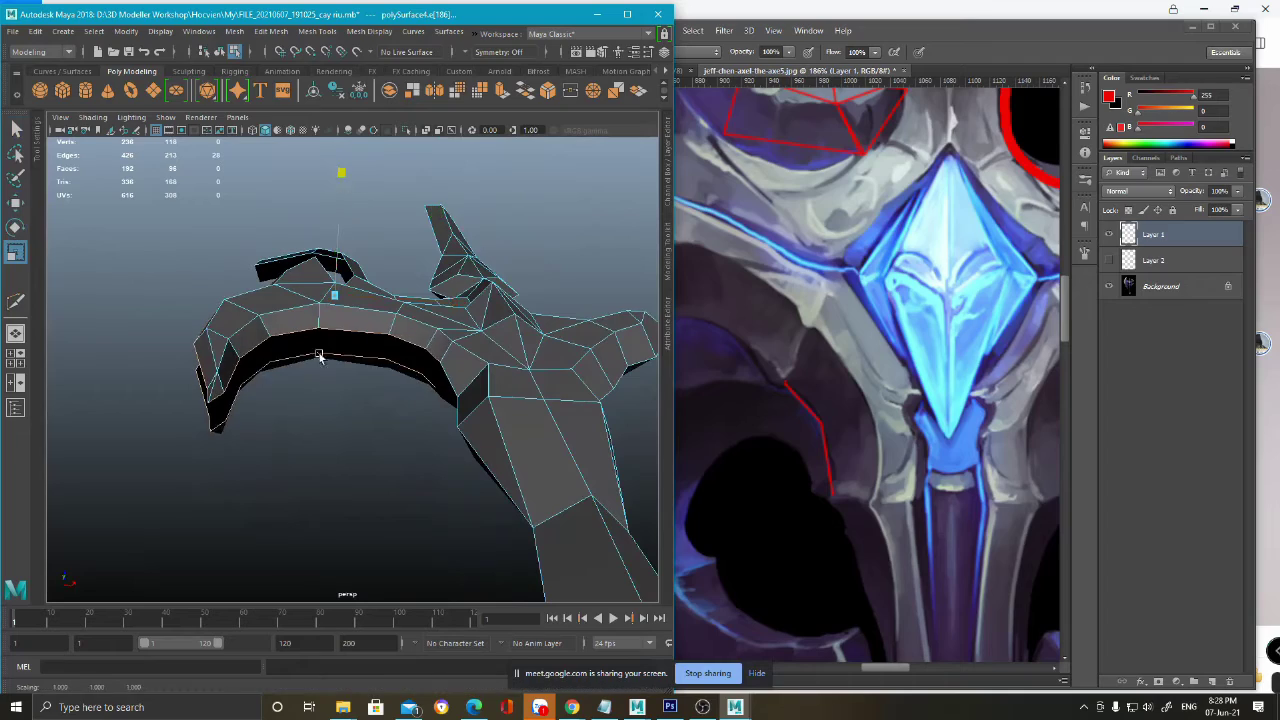
# - Cut a line with Multi-Cut from the hook's end vertex down across the neck's outer side faces to the lower corner
pyautogui.keyDown('alt'); pyautogui.moveTo(363, 395); pyautogui.dragTo(374, 438); pyautogui.keyUp('alt')
pyautogui.scroll(3, 430, 444)
pyautogui.keyDown('alt'); pyautogui.moveTo(446, 455); pyautogui.dragTo(394, 397, button='middle'); pyautogui.keyUp('alt')
pyautogui.scroll(4, 394, 397)
pyautogui.keyDown('alt'); pyautogui.moveTo(454, 391); pyautogui.dragTo(480, 399); pyautogui.keyUp('alt')
pyautogui.keyDown('shift'); pyautogui.moveTo(435, 359); pyautogui.dragTo(366, 360, button='right'); pyautogui.keyUp('shift')
pyautogui.click(410, 327)
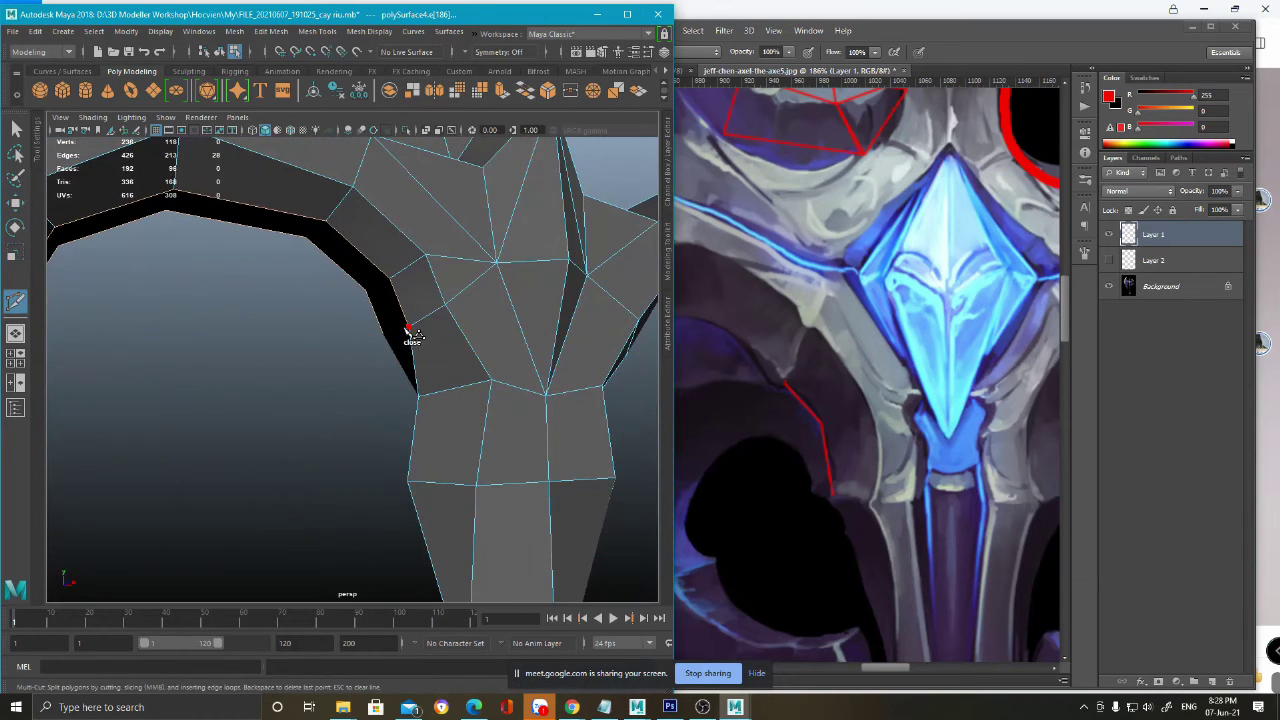
pyautogui.press('Return')
pyautogui.press('q')
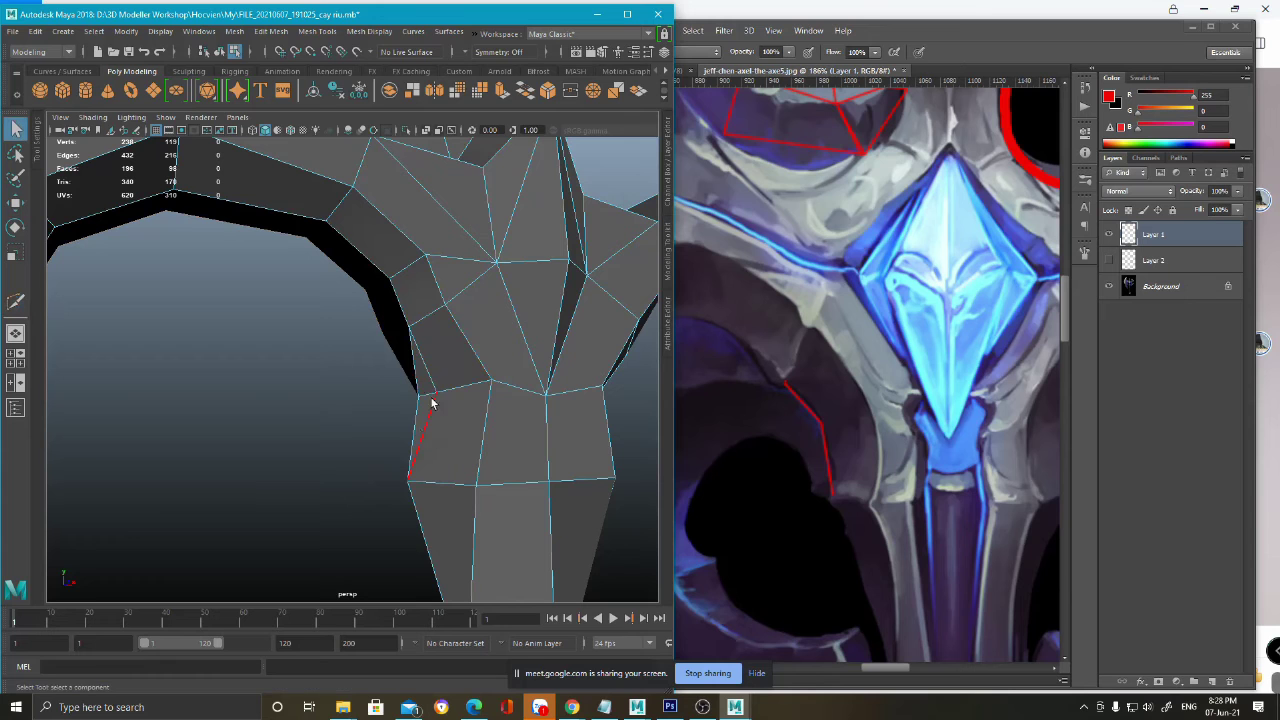
# - Delete the two narrow outer faces beside the new cut on the neck
pyautogui.press('F11')
pyautogui.click(422, 370)
pyautogui.click(423, 369)
pyautogui.keyDown('shift'); pyautogui.click(420, 435); pyautogui.keyUp('shift')
pyautogui.press('Delete')
pyautogui.keyDown('alt'); pyautogui.moveTo(500, 413); pyautogui.dragTo(476, 401, button='right'); pyautogui.keyUp('alt')
pyautogui.keyDown('alt'); pyautogui.moveTo(476, 401); pyautogui.dragTo(364, 352); pyautogui.keyUp('alt')
# - Pan the reference to the left blade and extrude the upper rim strip's tip edge outward into a new segment
pyautogui.press('F9')
pyautogui.keyDown('alt'); pyautogui.scroll(-2, 865, 253); pyautogui.keyUp('alt')
pyautogui.keyDown('alt'); pyautogui.scroll(-4, 865, 253); pyautogui.keyUp('alt')
pyautogui.press('F10')
pyautogui.click(311, 322)
pyautogui.click(317, 392)
pyautogui.press('w')
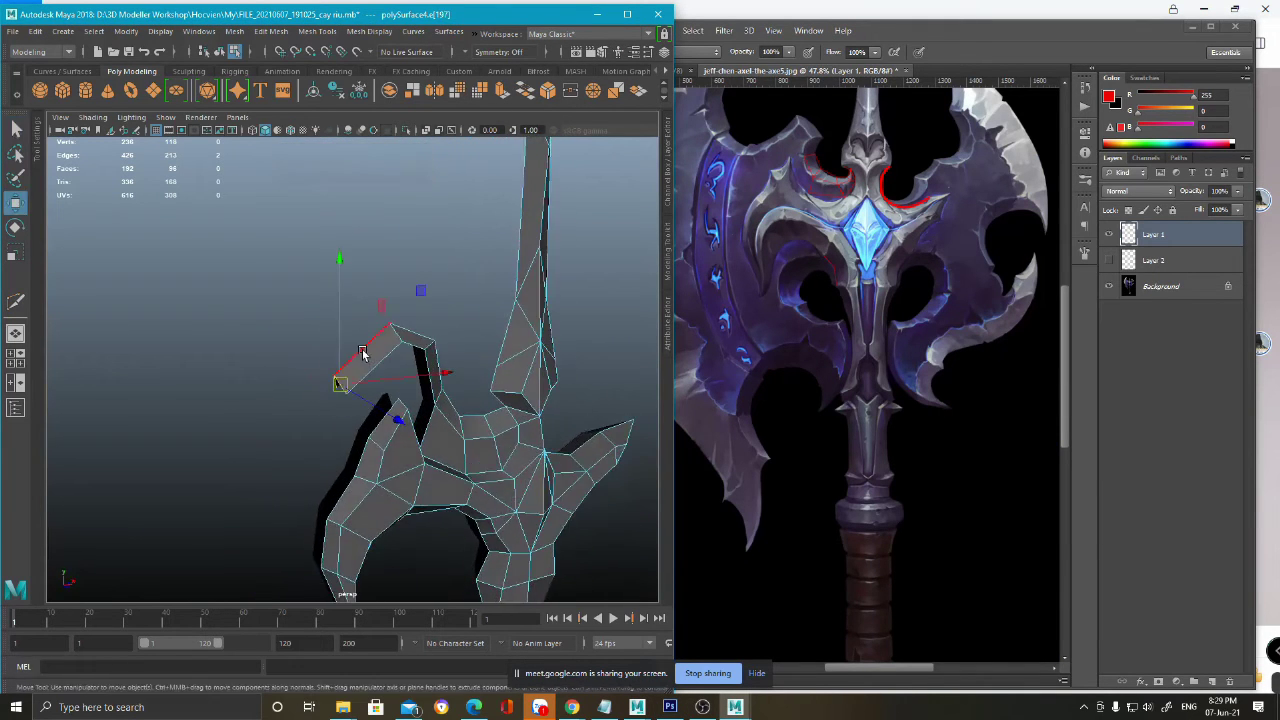
pyautogui.click(1018, 47)
pyautogui.moveTo(782, 184); pyautogui.dragTo(878, 324)
pyautogui.keyDown('alt'); pyautogui.moveTo(308, 388); pyautogui.dragTo(270, 380); pyautogui.keyUp('alt')
pyautogui.keyDown('shift'); pyautogui.moveTo(408, 287); pyautogui.dragTo(360, 292); pyautogui.keyUp('shift')
# - Reposition the tip vertices of the rim strip's new outer segment
pyautogui.press('F9')
pyautogui.click(214, 352)
pyautogui.moveTo(297, 254); pyautogui.dragTo(336, 260, button='middle')
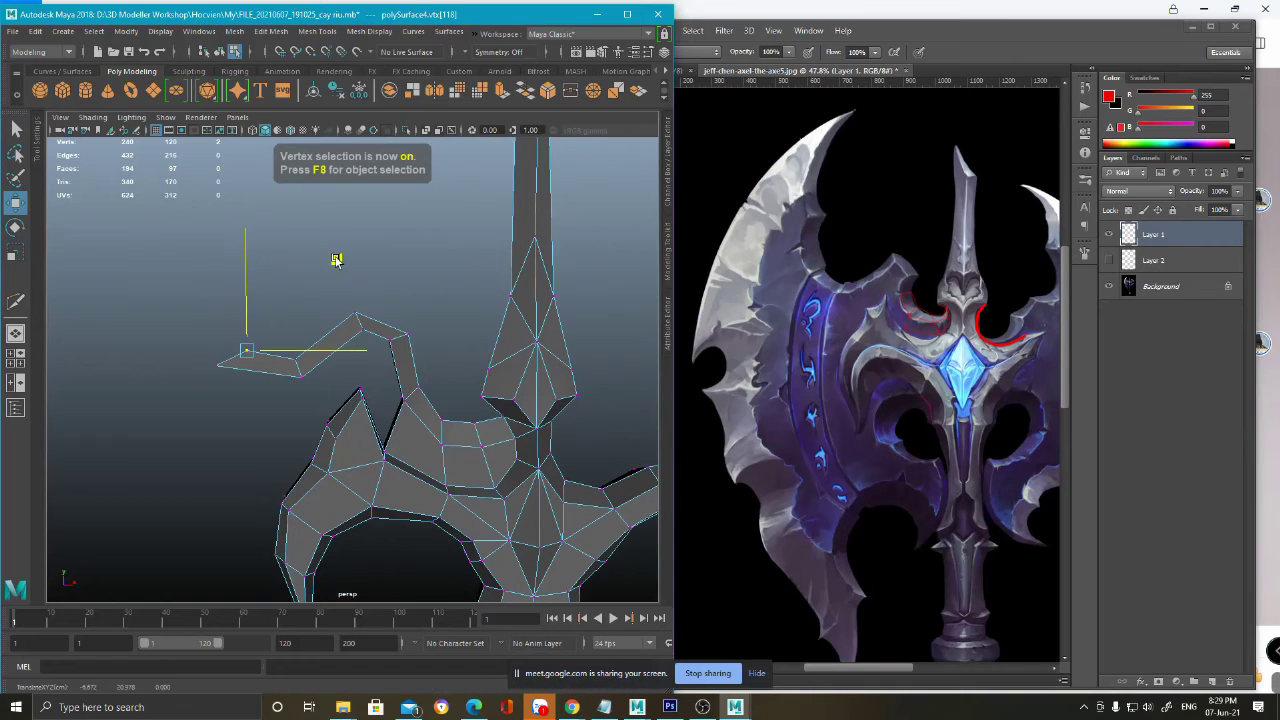
pyautogui.keyDown('alt'); pyautogui.moveTo(336, 260); pyautogui.dragTo(397, 294); pyautogui.keyUp('alt')
pyautogui.keyDown('alt'); pyautogui.moveTo(320, 308); pyautogui.dragTo(248, 286); pyautogui.keyUp('alt')
pyautogui.moveTo(340, 222); pyautogui.dragTo(338, 220, button='middle')
# - Select the border edges where the hook's underside meets the neck
pyautogui.keyDown('alt'); pyautogui.moveTo(383, 368); pyautogui.dragTo(456, 372); pyautogui.keyUp('alt')
pyautogui.moveTo(454, 446); pyautogui.dragTo(452, 278, button='right')
pyautogui.keyDown('alt'); pyautogui.moveTo(490, 386); pyautogui.dragTo(440, 393); pyautogui.keyUp('alt')
pyautogui.hotkey('ctrl', 'z')
pyautogui.click(444, 427)
pyautogui.keyDown('shift'); pyautogui.click(450, 460); pyautogui.keyUp('shift')
pyautogui.keyDown('alt'); pyautogui.moveTo(450, 460); pyautogui.dragTo(455, 489); pyautogui.keyUp('alt')
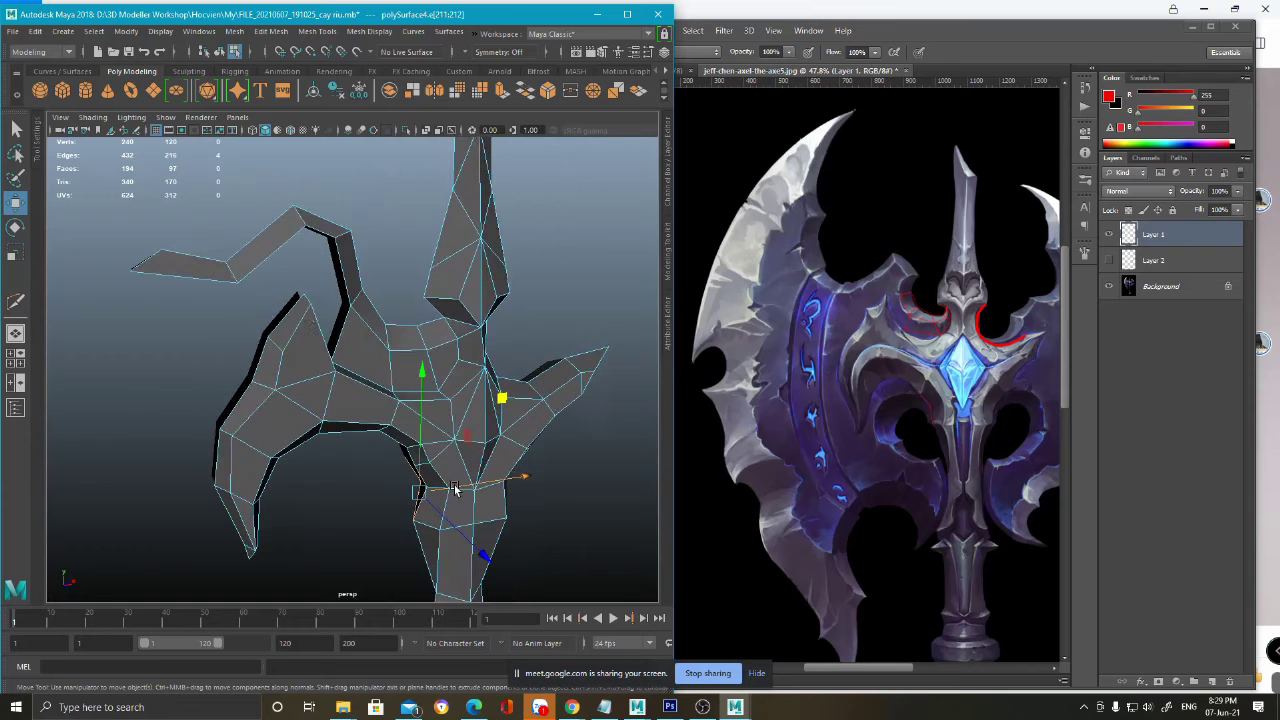
# - Examine the junction between the hook's inner curve and the neck from several angles
pyautogui.click(323, 231)
pyautogui.keyDown('alt'); pyautogui.moveTo(323, 231); pyautogui.dragTo(311, 300); pyautogui.keyUp('alt')
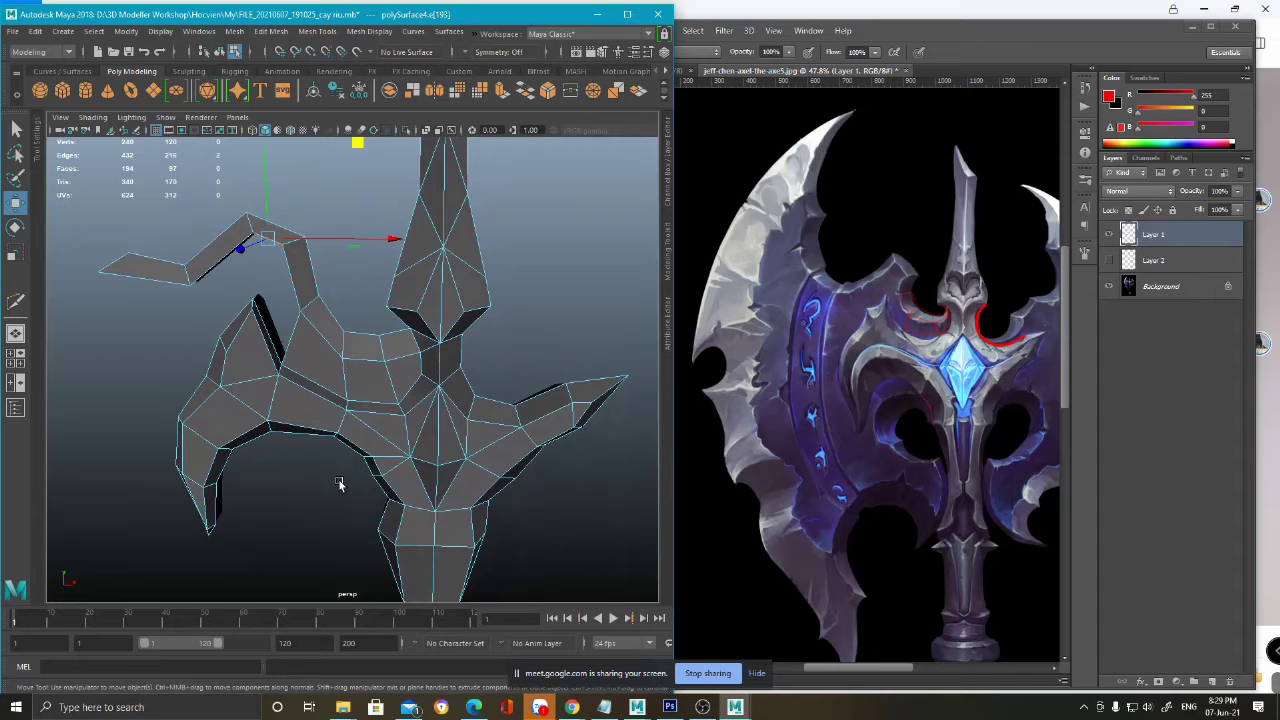
pyautogui.keyDown('alt'); pyautogui.moveTo(298, 505); pyautogui.dragTo(289, 343, button='middle'); pyautogui.keyUp('alt')
pyautogui.keyDown('alt'); pyautogui.moveTo(389, 325); pyautogui.dragTo(389, 354, button='right'); pyautogui.keyUp('alt')
pyautogui.keyDown('alt'); pyautogui.moveTo(389, 354); pyautogui.dragTo(394, 331); pyautogui.keyUp('alt')
pyautogui.keyDown('alt'); pyautogui.moveTo(394, 331); pyautogui.dragTo(404, 370, button='middle'); pyautogui.keyUp('alt')
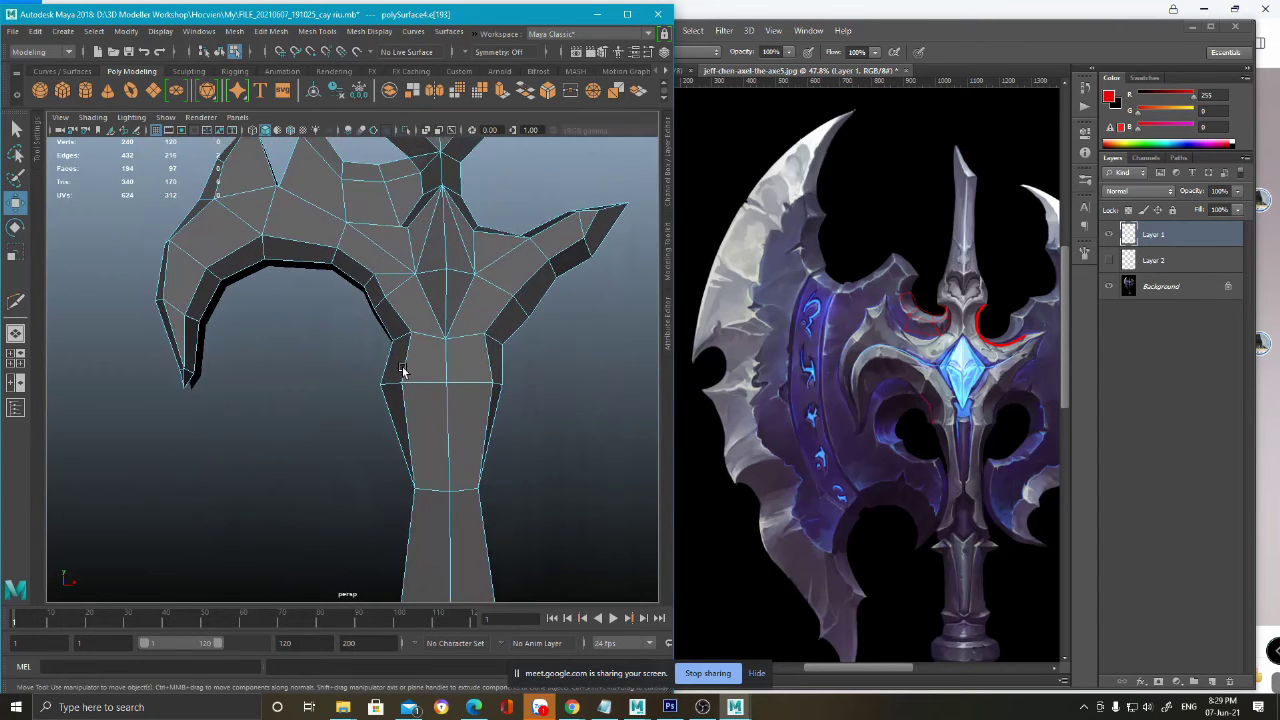
pyautogui.keyDown('alt'); pyautogui.moveTo(404, 370); pyautogui.dragTo(406, 351, button='right'); pyautogui.keyUp('alt')
pyautogui.keyDown('alt'); pyautogui.moveTo(406, 351); pyautogui.dragTo(430, 366); pyautogui.keyUp('alt')
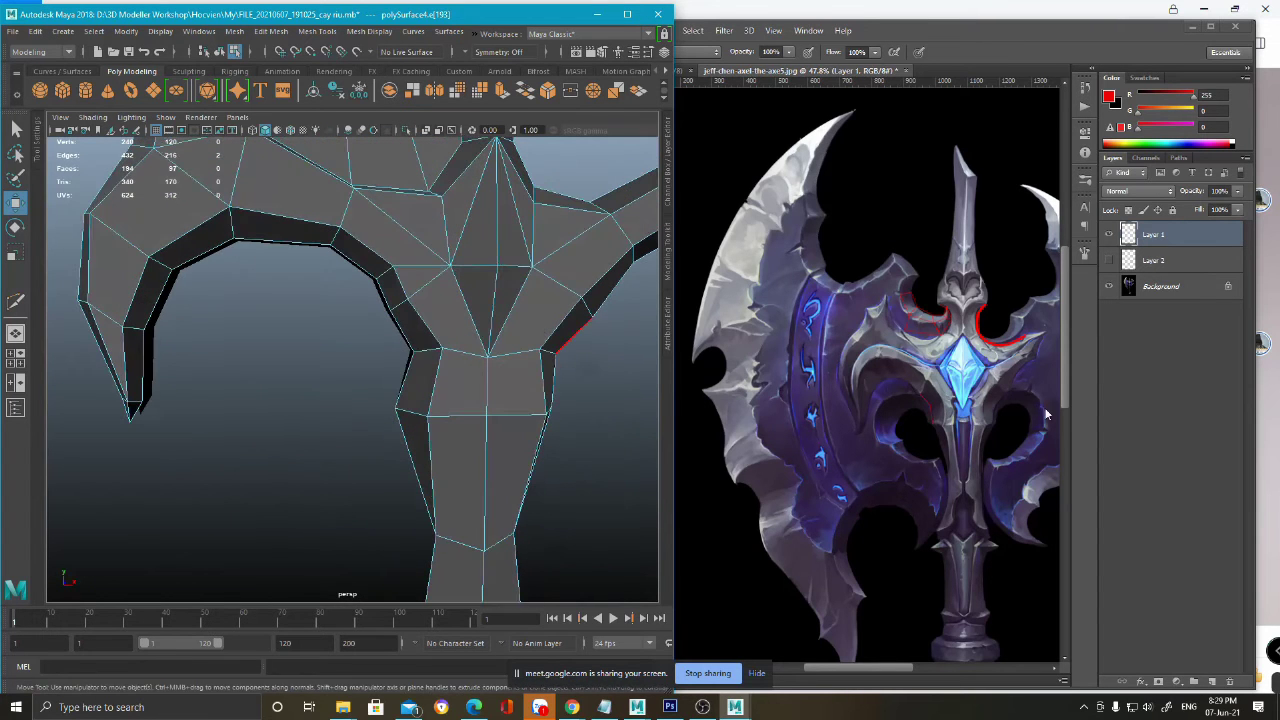
# - Mark the hook-neck junction in red on the Photoshop reference and extrude the matching border edge in Maya into the hollow
pyautogui.click(919, 390)
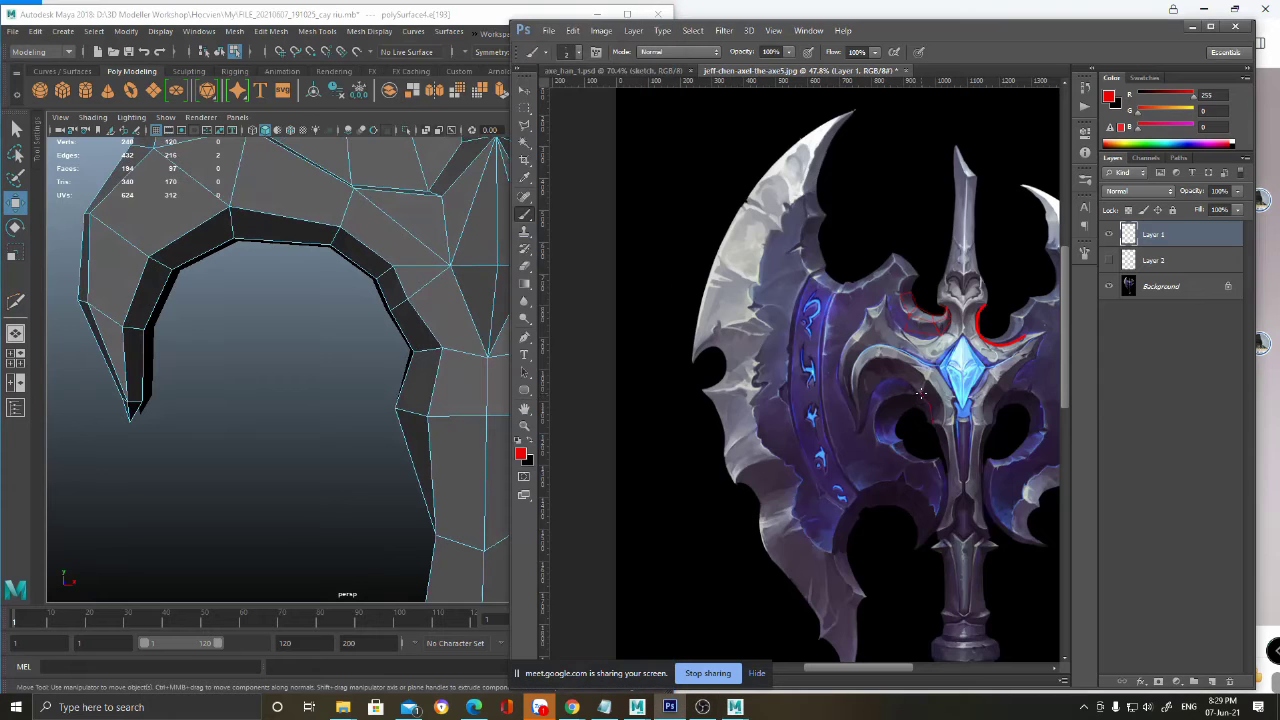
pyautogui.keyDown('alt'); pyautogui.scroll(2, 922, 394); pyautogui.keyUp('alt')
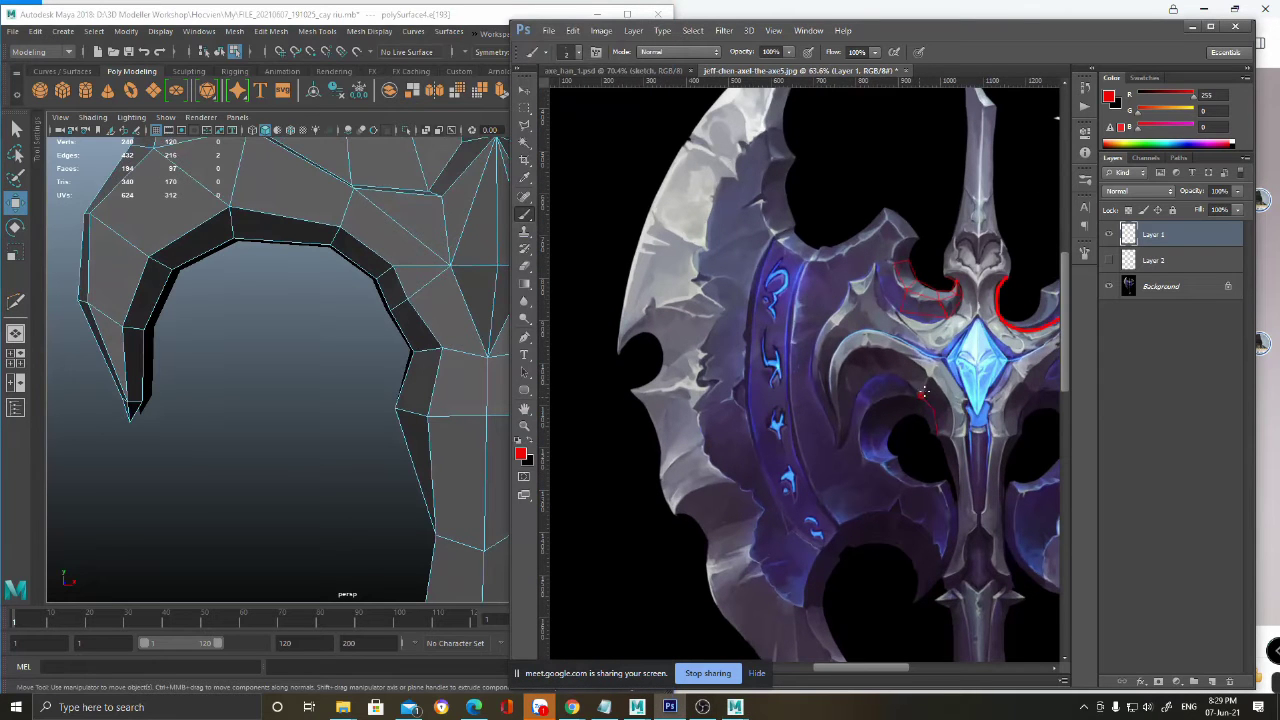
pyautogui.click(346, 276)
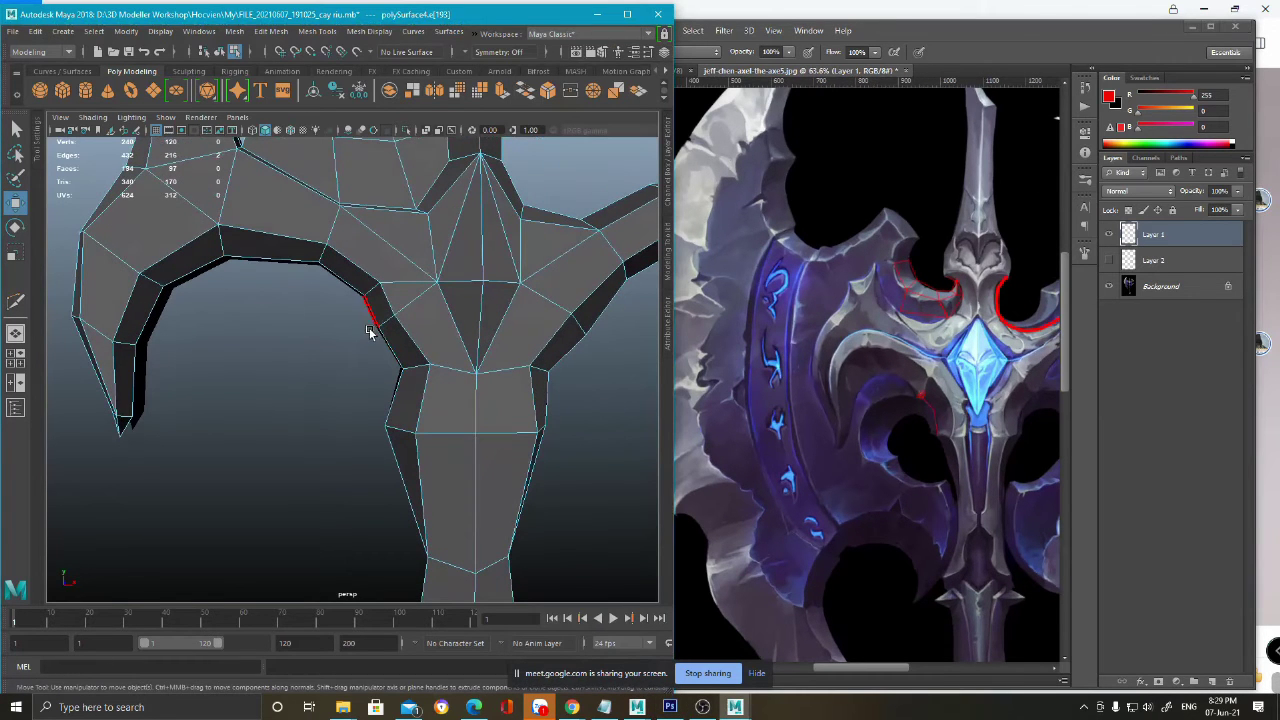
pyautogui.click(370, 318)
pyautogui.keyDown('alt'); pyautogui.moveTo(370, 318); pyautogui.dragTo(480, 290); pyautogui.keyUp('alt')
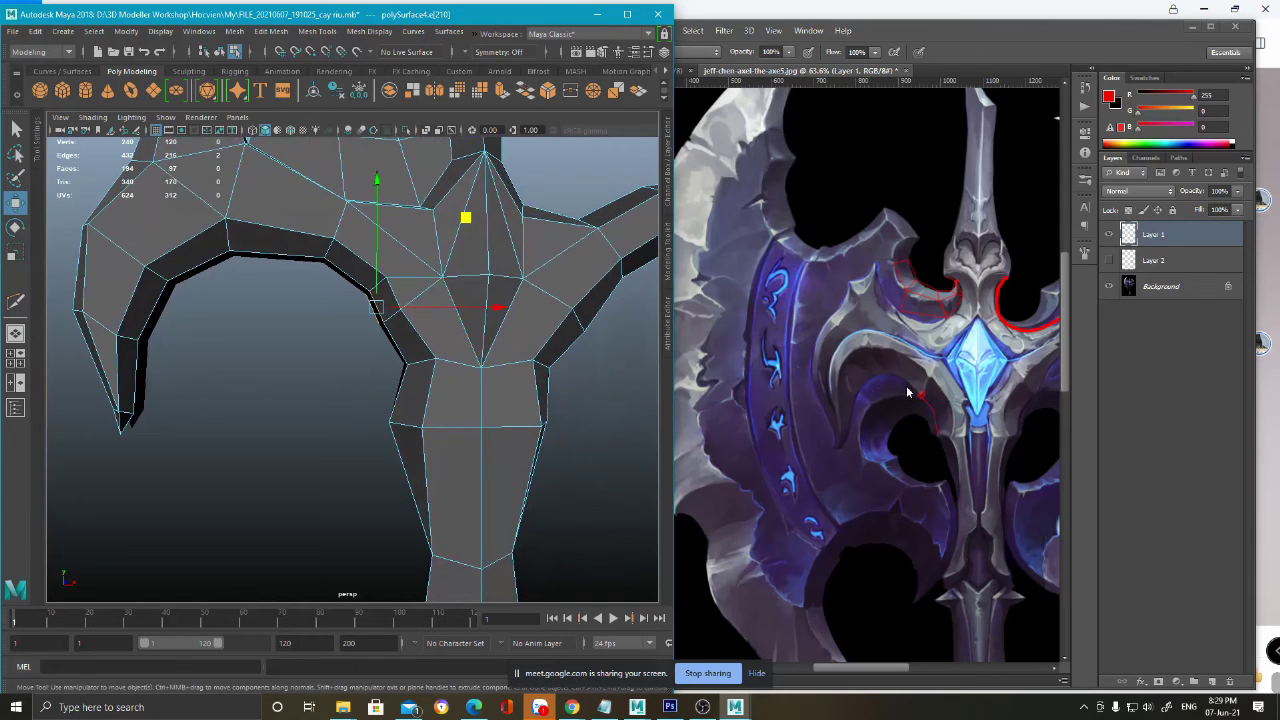
pyautogui.keyDown('shift'); pyautogui.moveTo(463, 216); pyautogui.dragTo(401, 209); pyautogui.keyUp('shift')
# - Snap the extruded face's upper corner vertex to the hook's adjacent border vertex and merge them
pyautogui.press('F9')
pyautogui.click(306, 284)
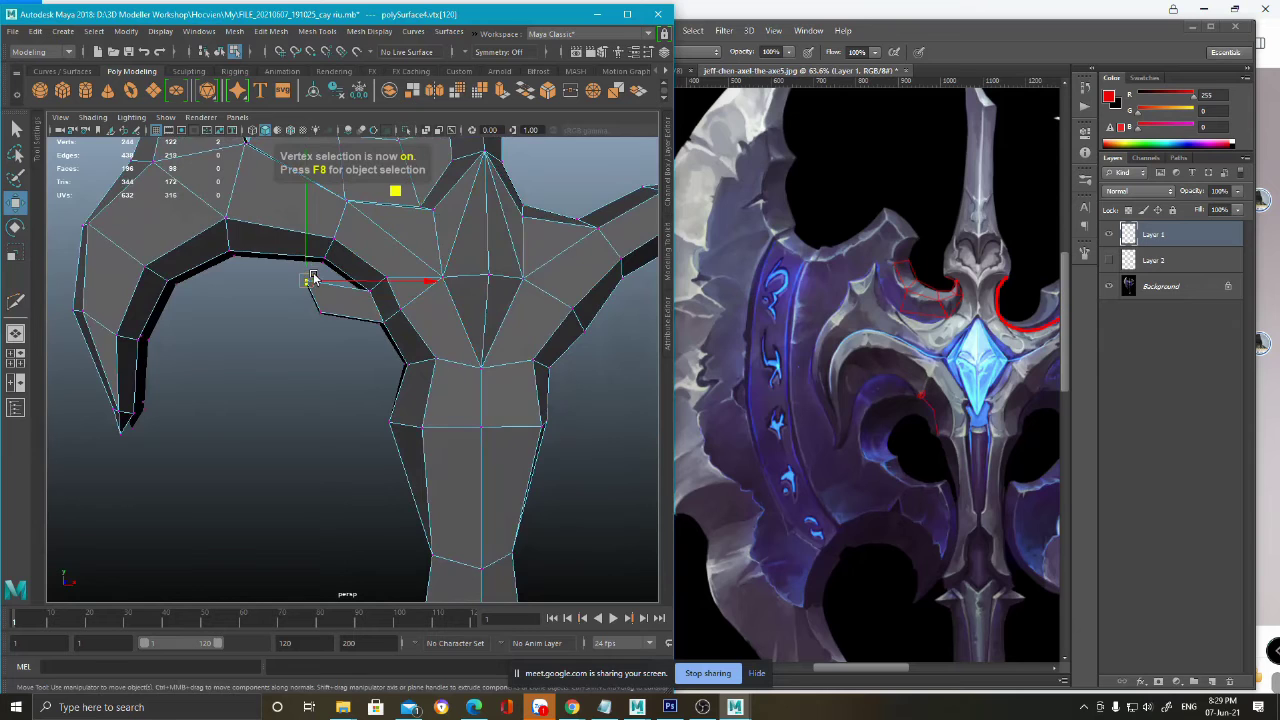
pyautogui.keyDown('alt'); pyautogui.moveTo(309, 273); pyautogui.dragTo(359, 321, button='middle'); pyautogui.keyUp('alt')
pyautogui.scroll(4, 359, 321)
pyautogui.press('v')
pyautogui.moveTo(367, 287); pyautogui.dragTo(430, 244)
pyautogui.press('4')
pyautogui.hotkey('ctrl', 'z')
pyautogui.keyDown('shift'); pyautogui.moveTo(474, 261); pyautogui.dragTo(462, 153, button='right'); pyautogui.keyUp('shift')
# - Sketch the lower curved rim's face layout in red on the Photoshop reference
pyautogui.keyDown('alt'); pyautogui.scroll(4, 932, 400); pyautogui.keyUp('alt')
pyautogui.keyDown('alt'); pyautogui.scroll(2, 912, 408); pyautogui.keyUp('alt')
pyautogui.click(906, 384)
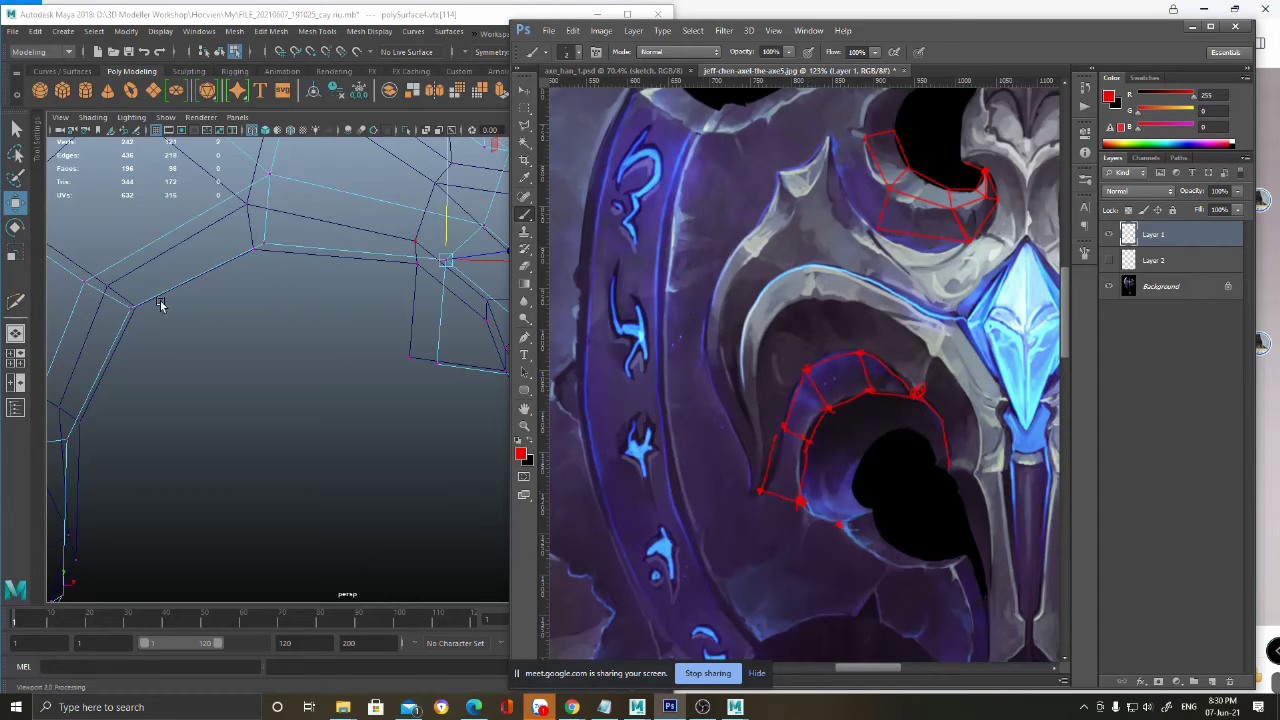
# - Select the hook's inner border edges down to its tip and extrude them into the hollow as a new face strip
pyautogui.keyDown('alt'); pyautogui.moveTo(246, 312); pyautogui.dragTo(246, 329); pyautogui.keyUp('alt')
pyautogui.keyDown('alt'); pyautogui.moveTo(246, 329); pyautogui.dragTo(197, 351, button='right'); pyautogui.keyUp('alt')
pyautogui.keyDown('alt'); pyautogui.moveTo(197, 351); pyautogui.dragTo(192, 349); pyautogui.keyUp('alt')
pyautogui.keyDown('alt'); pyautogui.moveTo(310, 382); pyautogui.dragTo(312, 356, button='middle'); pyautogui.keyUp('alt')
pyautogui.scroll(3, 312, 356)
pyautogui.press('5')
pyautogui.scroll(-5, 314, 354)
pyautogui.press('F10')
pyautogui.click(291, 313)
pyautogui.keyDown('alt'); pyautogui.moveTo(286, 366); pyautogui.dragTo(269, 393); pyautogui.keyUp('alt')
pyautogui.keyDown('shift'); pyautogui.click(230, 391); pyautogui.keyUp('shift')
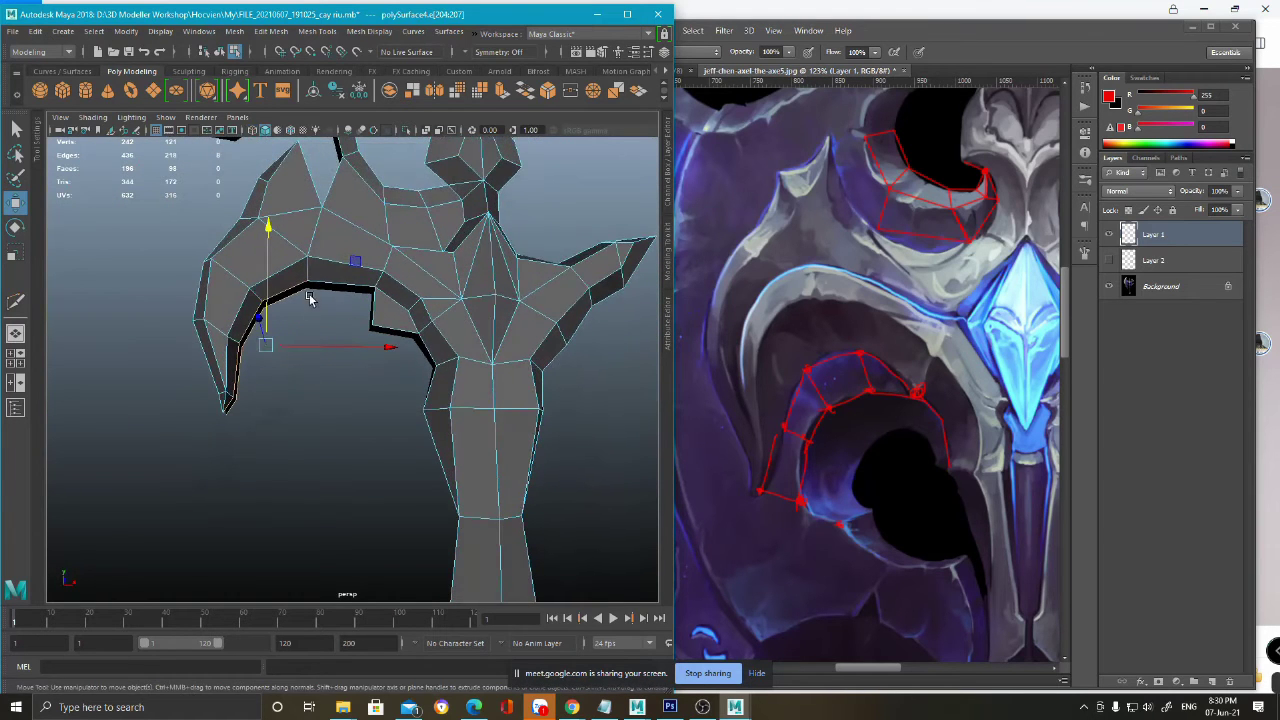
pyautogui.keyDown('shift'); pyautogui.moveTo(357, 263); pyautogui.dragTo(338, 359); pyautogui.keyUp('shift')
# - Merge the extruded strip's end vertex with the adjacent border vertex at the hook's lower tip
pyautogui.press('F9')
pyautogui.keyDown('alt'); pyautogui.moveTo(283, 363); pyautogui.dragTo(358, 322, button='right'); pyautogui.keyUp('alt')
pyautogui.keyDown('alt'); pyautogui.moveTo(358, 322); pyautogui.dragTo(354, 285); pyautogui.keyUp('alt')
pyautogui.keyDown('alt'); pyautogui.moveTo(209, 414); pyautogui.dragTo(356, 359, button='middle'); pyautogui.keyUp('alt')
pyautogui.moveTo(264, 431); pyautogui.dragTo(120, 466)
pyautogui.press('b')
pyautogui.moveTo(335, 439); pyautogui.dragTo(351, 404)
pyautogui.moveTo(372, 460); pyautogui.dragTo(333, 389)
pyautogui.keyDown('shift'); pyautogui.moveTo(367, 397); pyautogui.dragTo(372, 266, button='right'); pyautogui.keyUp('shift')
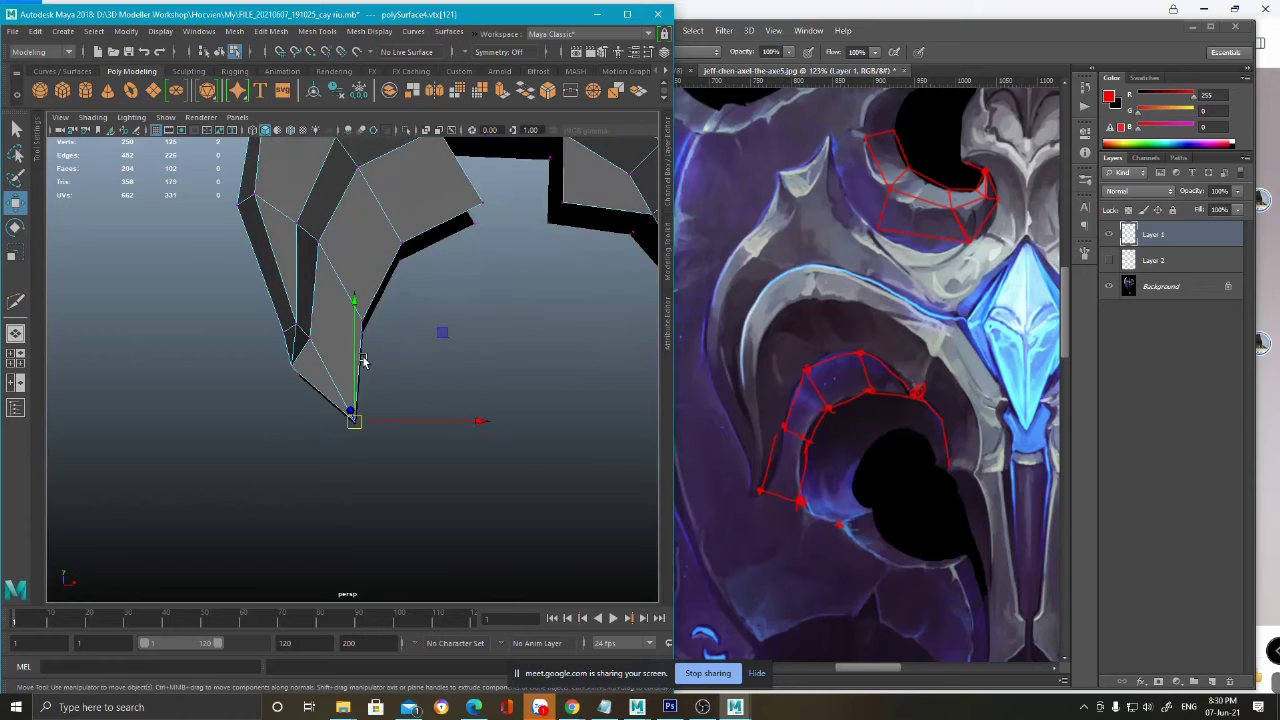
# - Reposition the new strip's border vertices into an even arc that follows the red rim layout on the reference
pyautogui.keyDown('alt'); pyautogui.moveTo(364, 358); pyautogui.dragTo(324, 436, button='middle'); pyautogui.keyUp('alt')
pyautogui.click(325, 394)
pyautogui.keyDown('alt'); pyautogui.moveTo(387, 336); pyautogui.dragTo(390, 386, button='middle'); pyautogui.keyUp('alt')
pyautogui.moveTo(397, 375); pyautogui.dragTo(414, 349)
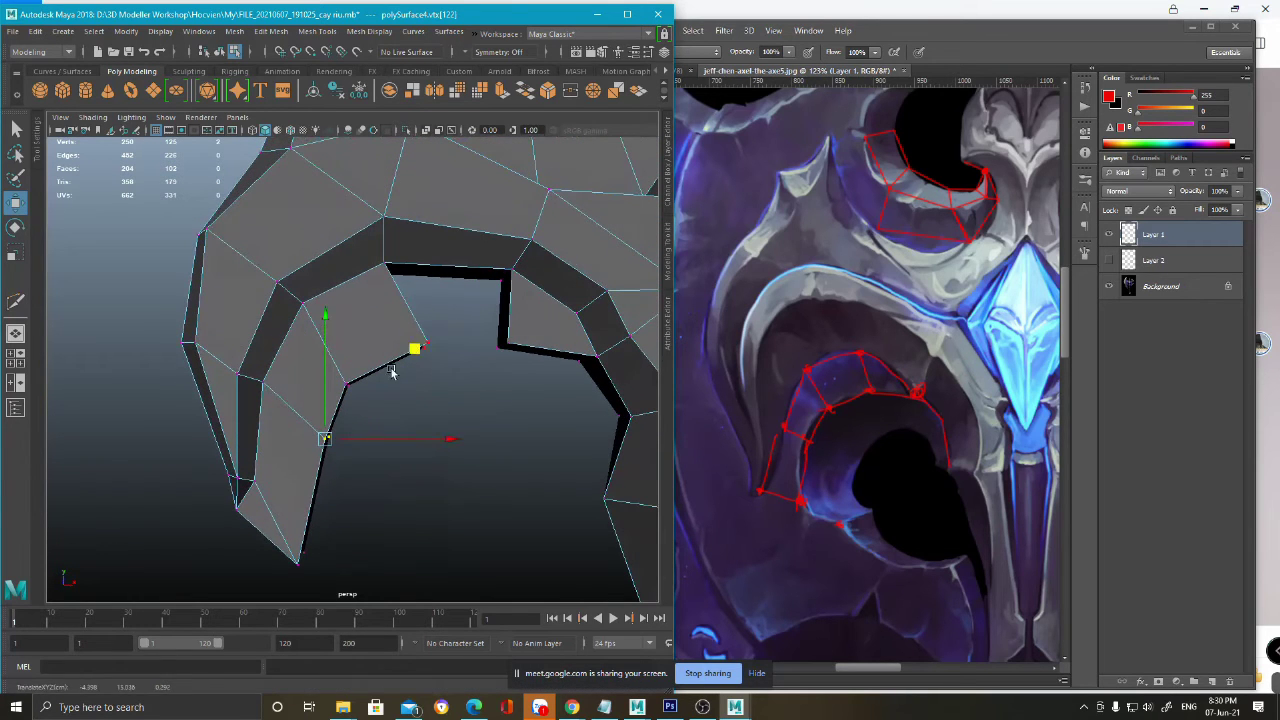
pyautogui.keyDown('alt'); pyautogui.moveTo(374, 425); pyautogui.dragTo(393, 428, button='middle'); pyautogui.keyUp('alt')
pyautogui.moveTo(432, 353); pyautogui.dragTo(420, 332)
pyautogui.keyDown('alt'); pyautogui.moveTo(327, 510); pyautogui.dragTo(357, 463, button='middle'); pyautogui.keyUp('alt')
pyautogui.moveTo(273, 469); pyautogui.dragTo(361, 547)
pyautogui.moveTo(438, 430); pyautogui.dragTo(446, 416)
pyautogui.keyDown('alt'); pyautogui.moveTo(396, 338); pyautogui.dragTo(488, 313); pyautogui.keyUp('alt')
pyautogui.click(396, 343)
pyautogui.keyDown('alt'); pyautogui.moveTo(367, 289); pyautogui.dragTo(371, 286); pyautogui.keyUp('alt')
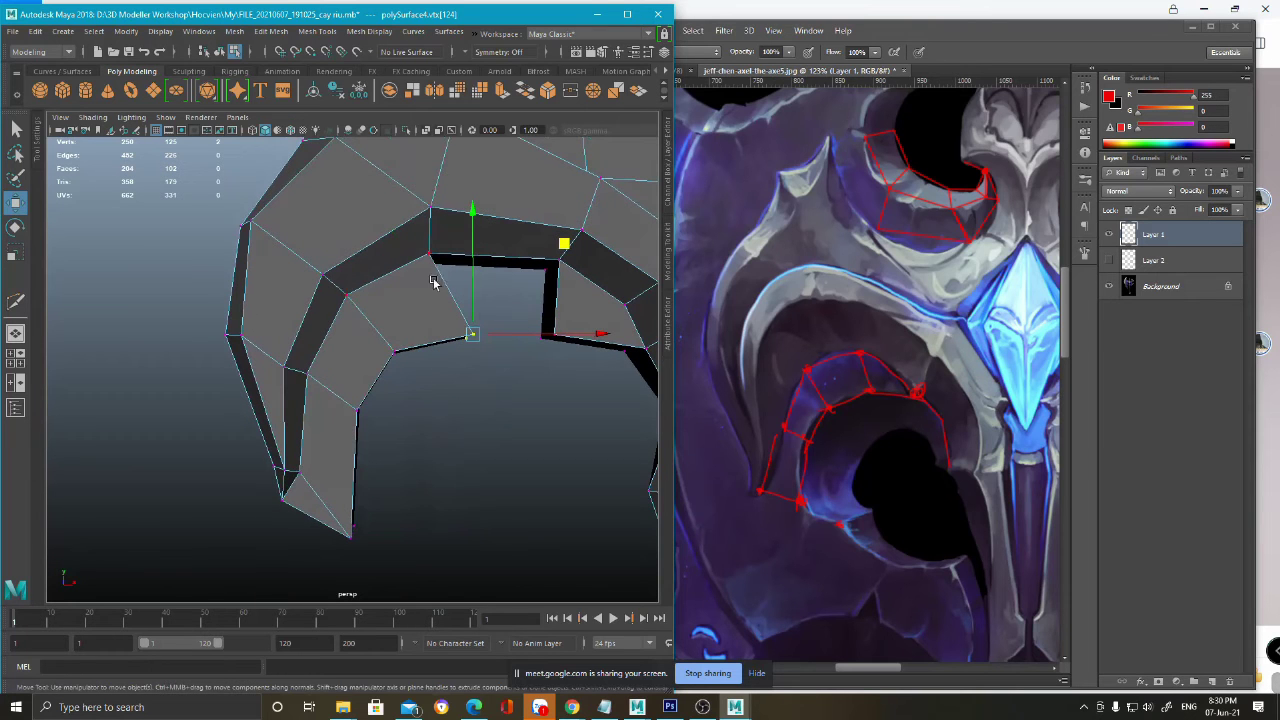
# - Bridge the facing open edges of the new strip and the neck-side face to close the gap in the rim
pyautogui.keyDown('alt'); pyautogui.moveTo(499, 299); pyautogui.dragTo(537, 286); pyautogui.keyUp('alt')
pyautogui.moveTo(537, 286)
pyautogui.mouseDown(button='middle')
pyautogui.moveTo(503, 277)
pyautogui.moveTo(517, 286)
pyautogui.mouseUp(button='middle')
pyautogui.press('F10')
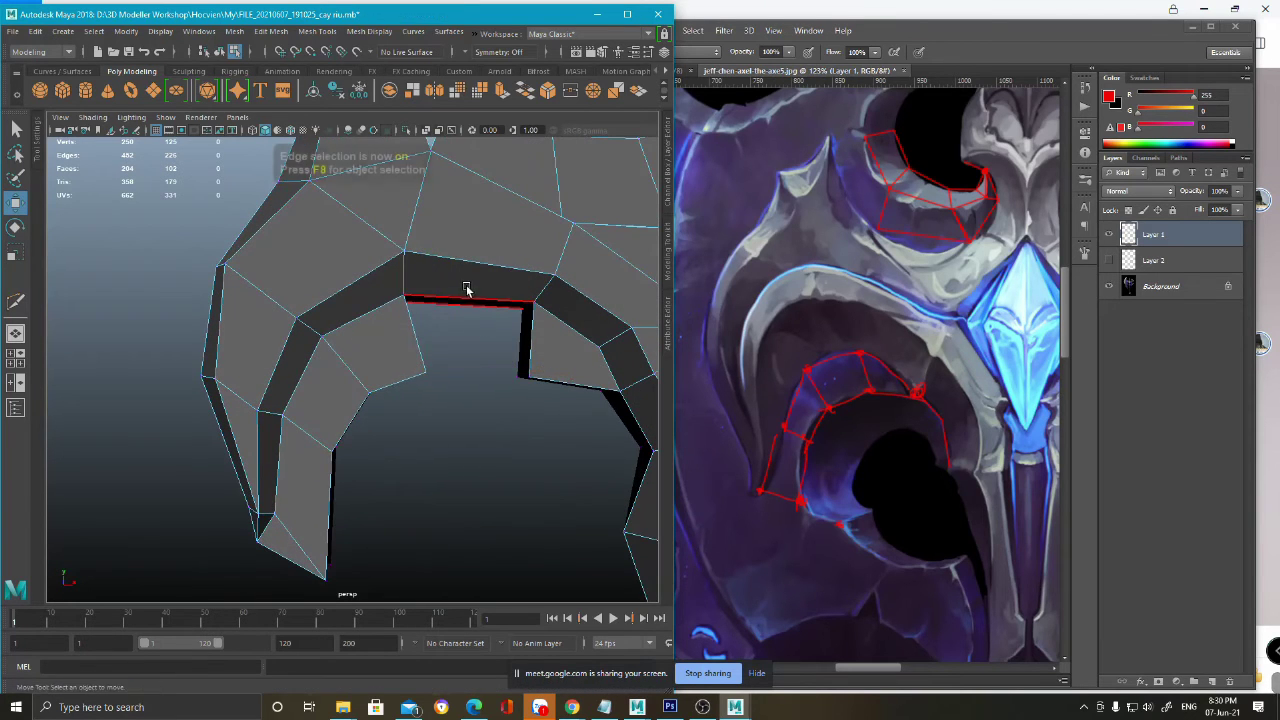
pyautogui.click(548, 348)
pyautogui.keyDown('shift'); pyautogui.click(541, 350); pyautogui.keyUp('shift')
pyautogui.keyDown('shift'); pyautogui.moveTo(556, 302); pyautogui.dragTo(528, 471, button='right'); pyautogui.keyUp('shift')
# - Select the lower rim's continuous inner border edges and extrude them downward as a second row of faces
pyautogui.keyDown('alt'); pyautogui.moveTo(528, 471); pyautogui.dragTo(368, 378); pyautogui.keyUp('alt')
pyautogui.keyDown('alt'); pyautogui.moveTo(388, 328); pyautogui.dragTo(331, 391, button='middle'); pyautogui.keyUp('alt')
pyautogui.keyDown('alt'); pyautogui.moveTo(331, 391); pyautogui.dragTo(328, 388); pyautogui.keyUp('alt')
pyautogui.scroll(2, 341, 440)
pyautogui.keyDown('alt'); pyautogui.moveTo(343, 443); pyautogui.dragTo(357, 386, button='middle'); pyautogui.keyUp('alt')
pyautogui.keyDown('alt'); pyautogui.moveTo(349, 371); pyautogui.dragTo(292, 385); pyautogui.keyUp('alt')
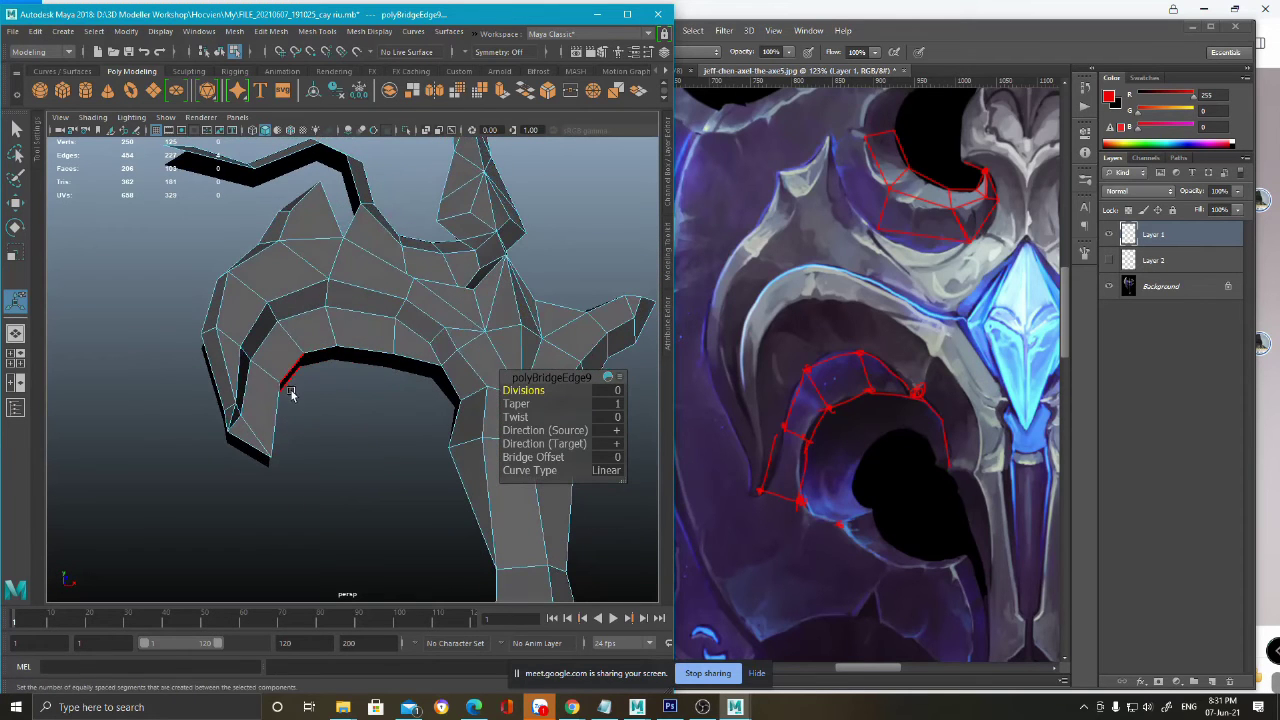
pyautogui.click(290, 369)
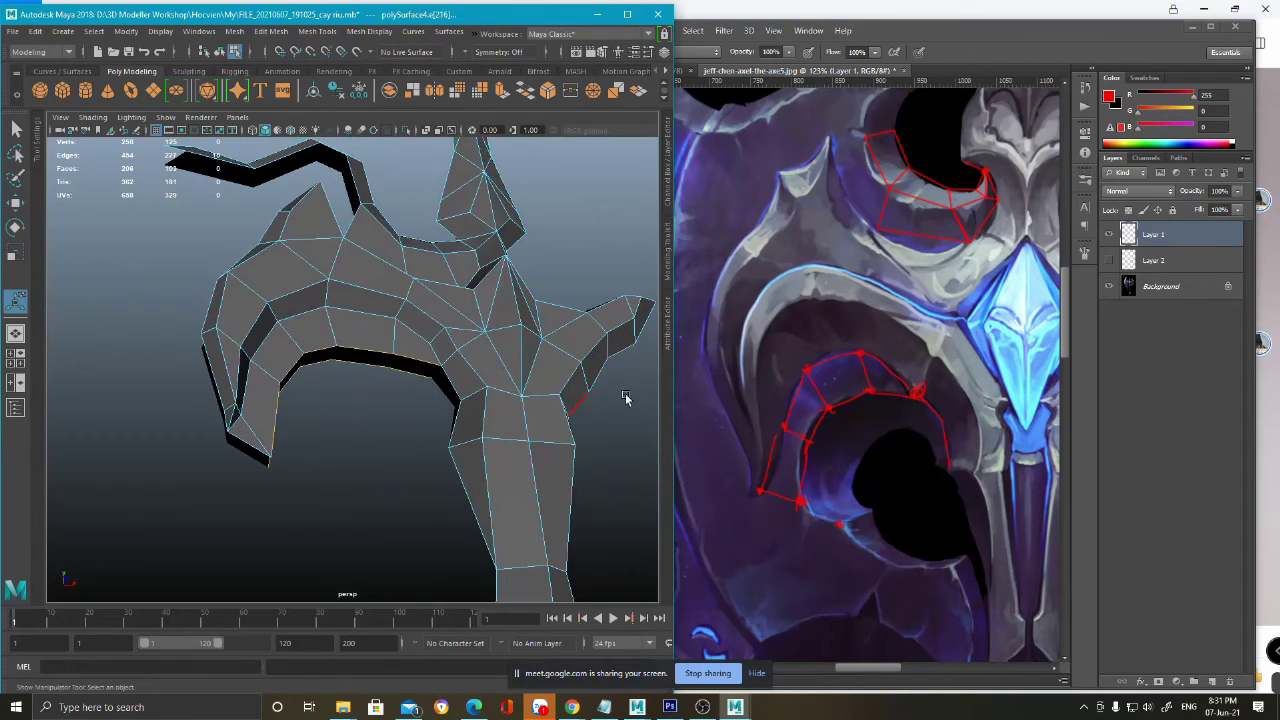
pyautogui.keyDown('alt'); pyautogui.moveTo(495, 442); pyautogui.dragTo(424, 344); pyautogui.keyUp('alt')
pyautogui.press('w')
pyautogui.press('x')
pyautogui.moveTo(424, 344); pyautogui.dragTo(430, 378, button='middle')
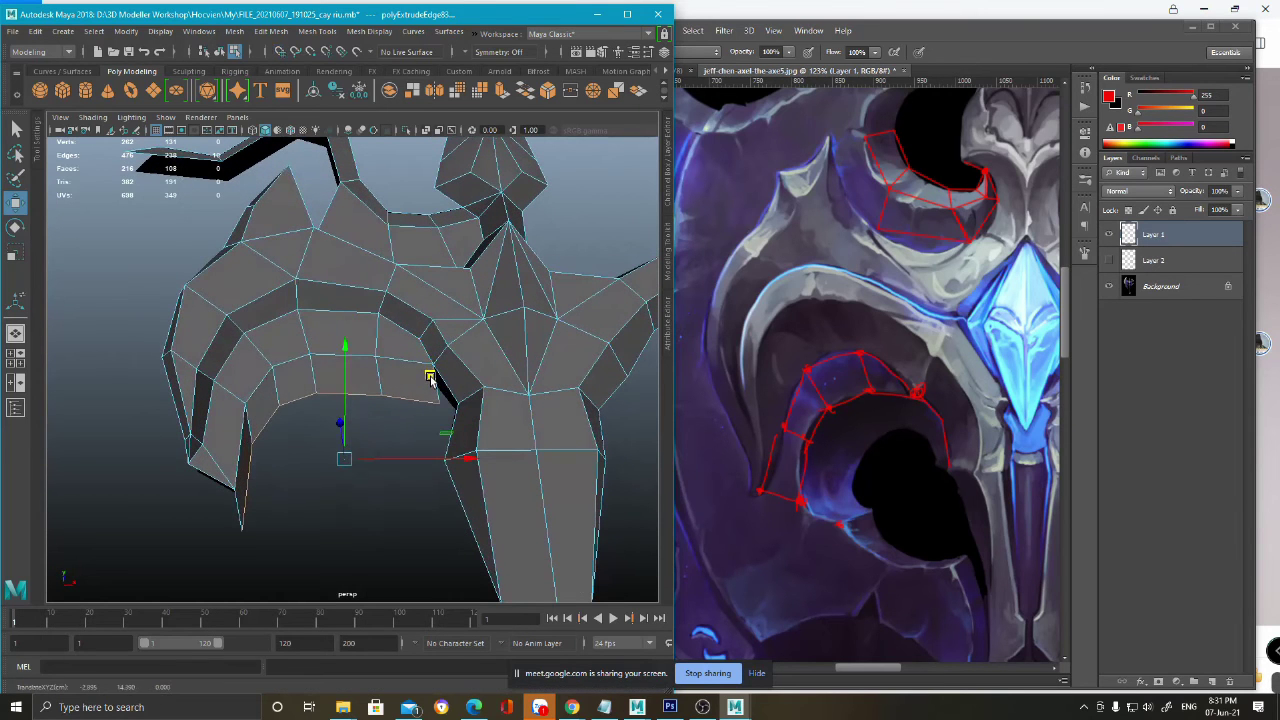
# - Sketch the second face row in red on the Photoshop reference and move the Maya row's end vertex inward to match
pyautogui.press('F9')
pyautogui.click(242, 527)
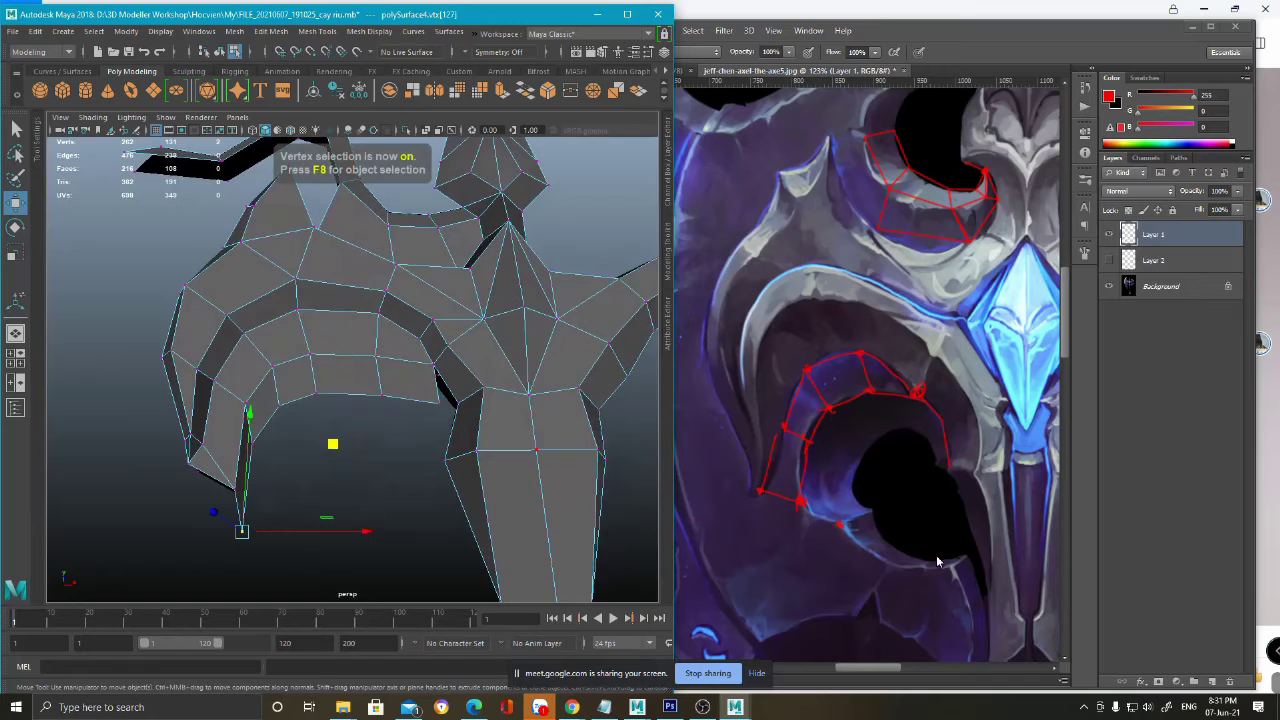
pyautogui.click(864, 549)
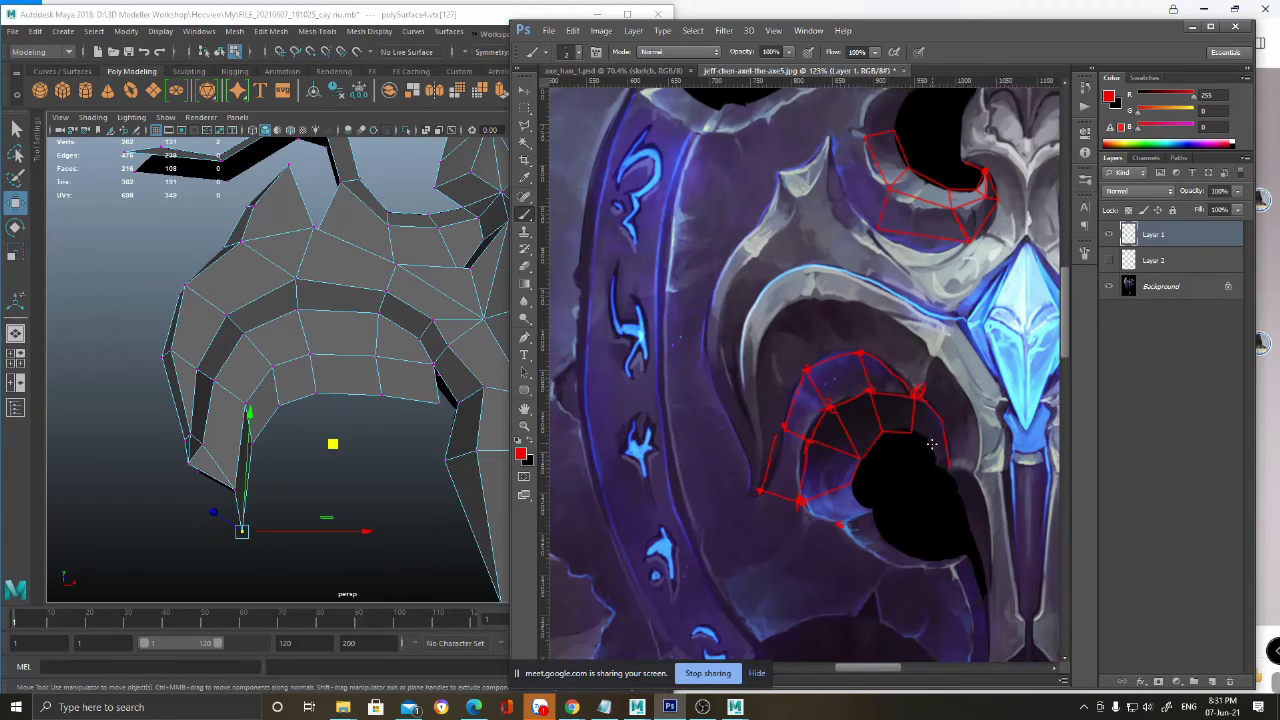
pyautogui.click(355, 452)
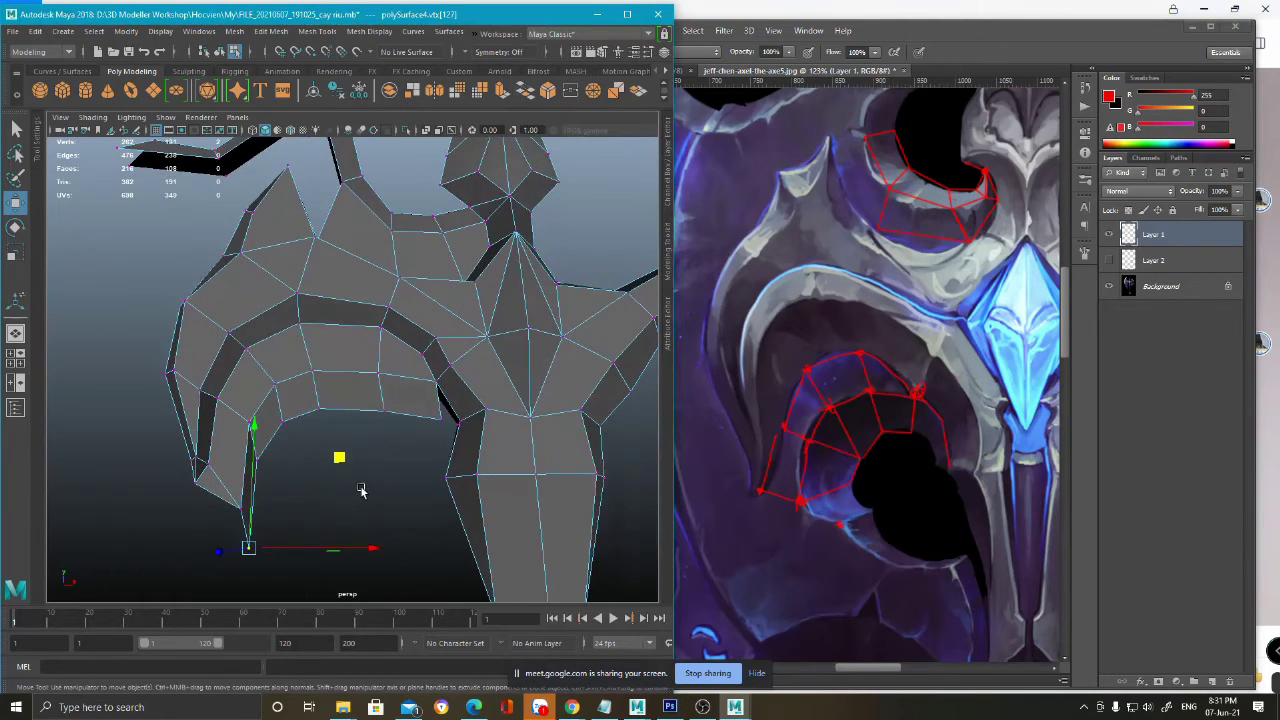
pyautogui.moveTo(340, 455); pyautogui.dragTo(380, 413, button='middle')
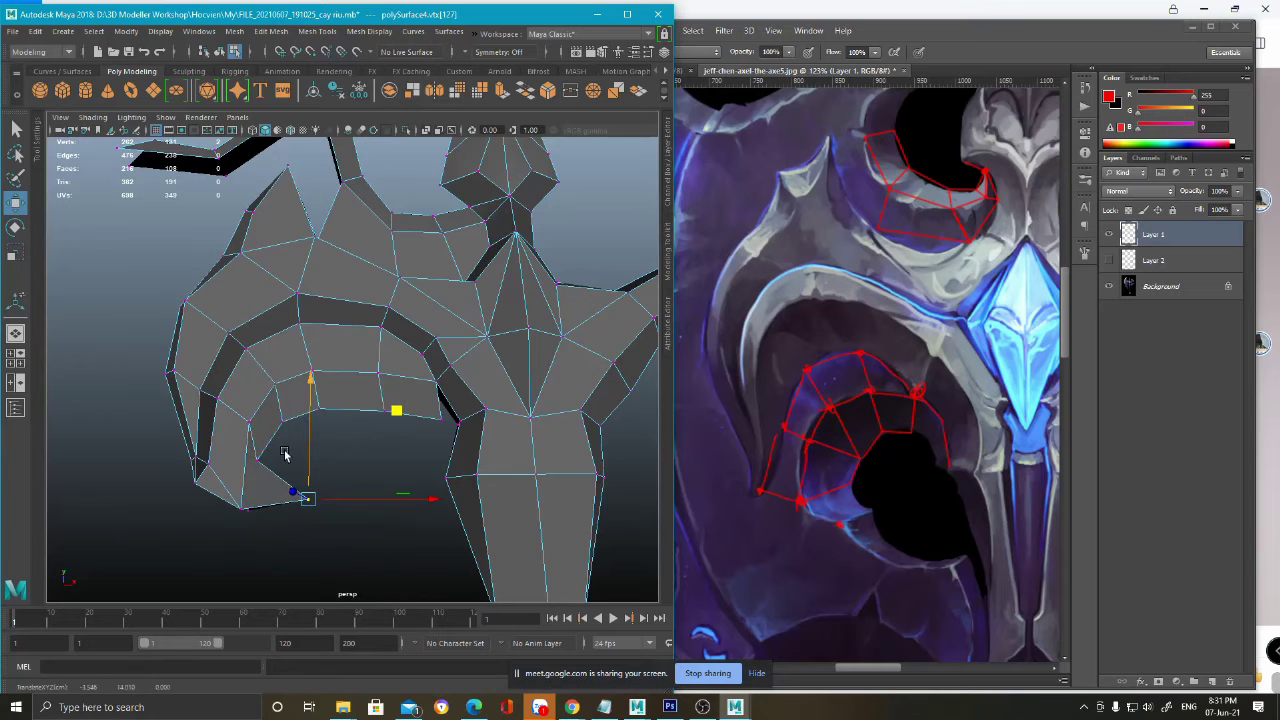
# - Merge the two closely spaced border vertices at the bend of the second row
pyautogui.click(261, 458)
pyautogui.keyDown('shift'); pyautogui.click(288, 429); pyautogui.keyUp('shift')
pyautogui.keyDown('shift'); pyautogui.moveTo(323, 428); pyautogui.dragTo(325, 308, button='right'); pyautogui.keyUp('shift')
# - Move the second row's remaining border vertices to round out the inner arc like the reference
pyautogui.moveTo(366, 357); pyautogui.dragTo(403, 369)
pyautogui.click(340, 405)
pyautogui.moveTo(408, 324); pyautogui.dragTo(433, 328)
pyautogui.keyDown('alt'); pyautogui.moveTo(390, 436); pyautogui.dragTo(450, 411); pyautogui.keyUp('alt')
pyautogui.click(425, 433)
pyautogui.click(432, 433)
pyautogui.moveTo(518, 356); pyautogui.dragTo(489, 356)
pyautogui.click(360, 434)
pyautogui.moveTo(455, 345); pyautogui.dragTo(436, 349, button='middle')
# - Bridge the second row's open end edge to the border edge beside the neck
pyautogui.press('F10')
pyautogui.click(400, 445)
pyautogui.keyDown('alt'); pyautogui.moveTo(400, 445); pyautogui.dragTo(500, 452); pyautogui.keyUp('alt')
pyautogui.keyDown('shift'); pyautogui.moveTo(500, 452); pyautogui.dragTo(490, 520, button='right'); pyautogui.keyUp('shift')
# - Adjust the two inner border vertices nearest the neck to smooth the arc above the hollow
pyautogui.keyDown('alt'); pyautogui.moveTo(503, 485); pyautogui.dragTo(393, 427); pyautogui.keyUp('alt')
pyautogui.click(389, 423)
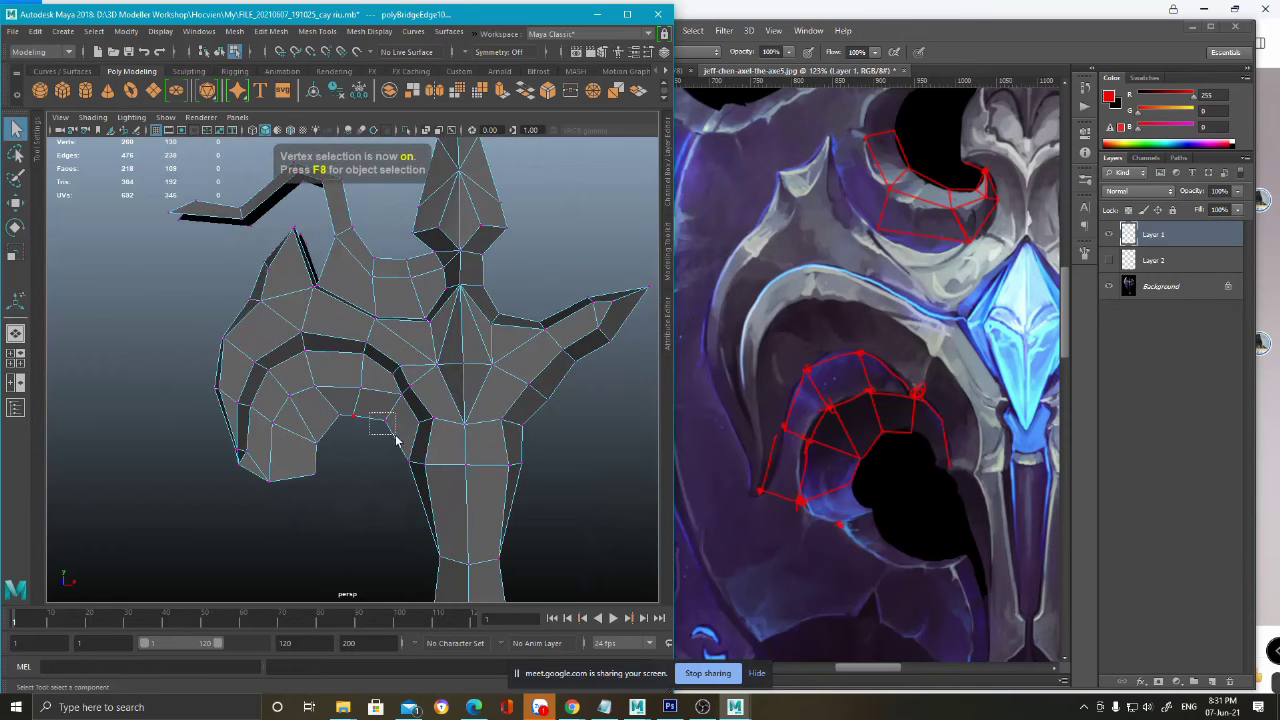
pyautogui.press('w')
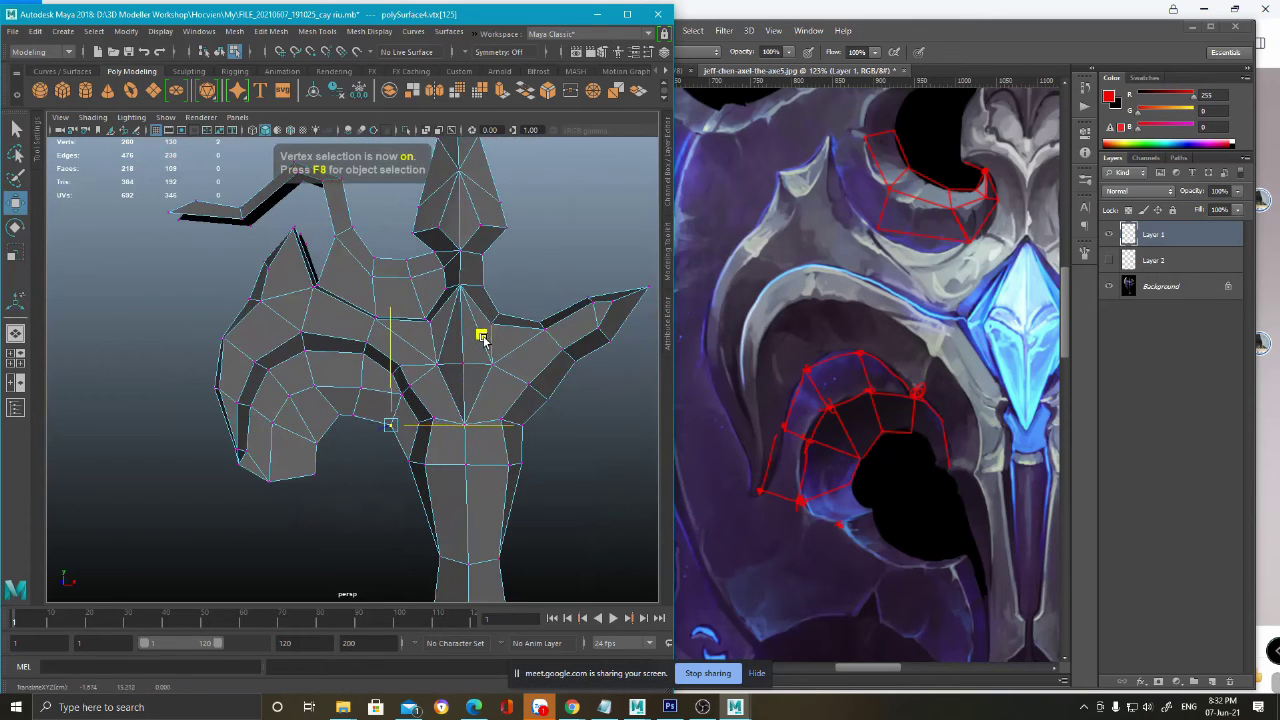
pyautogui.click(353, 415)
pyautogui.moveTo(443, 330); pyautogui.dragTo(455, 322, button='middle')
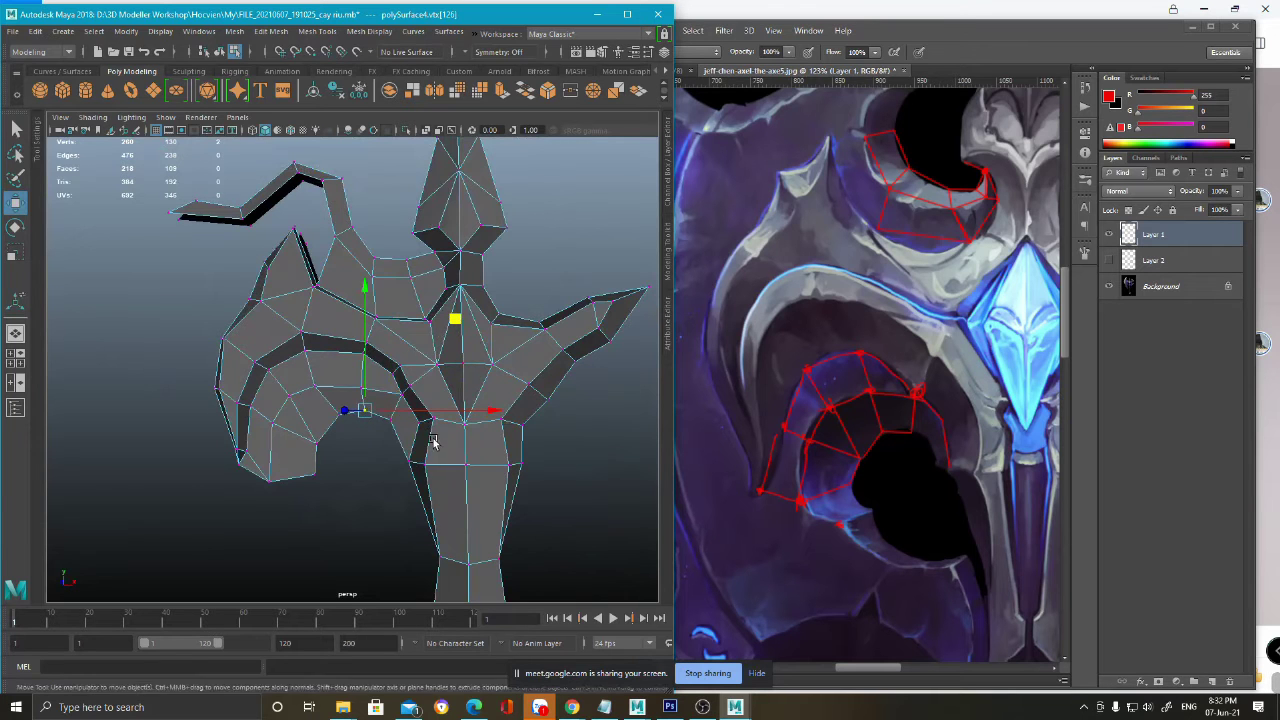
# - Select the cross edges within the lower rim's inner face rows and soften them
pyautogui.keyDown('alt'); pyautogui.moveTo(434, 443); pyautogui.dragTo(466, 444); pyautogui.keyUp('alt')
pyautogui.keyDown('alt'); pyautogui.moveTo(466, 444); pyautogui.dragTo(334, 430, button='right'); pyautogui.keyUp('alt')
pyautogui.moveTo(347, 446)
pyautogui.keyDown('alt'); pyautogui.mouseDown()
pyautogui.moveTo(346, 422)
pyautogui.moveTo(343, 457)
pyautogui.mouseUp(); pyautogui.keyUp('alt')
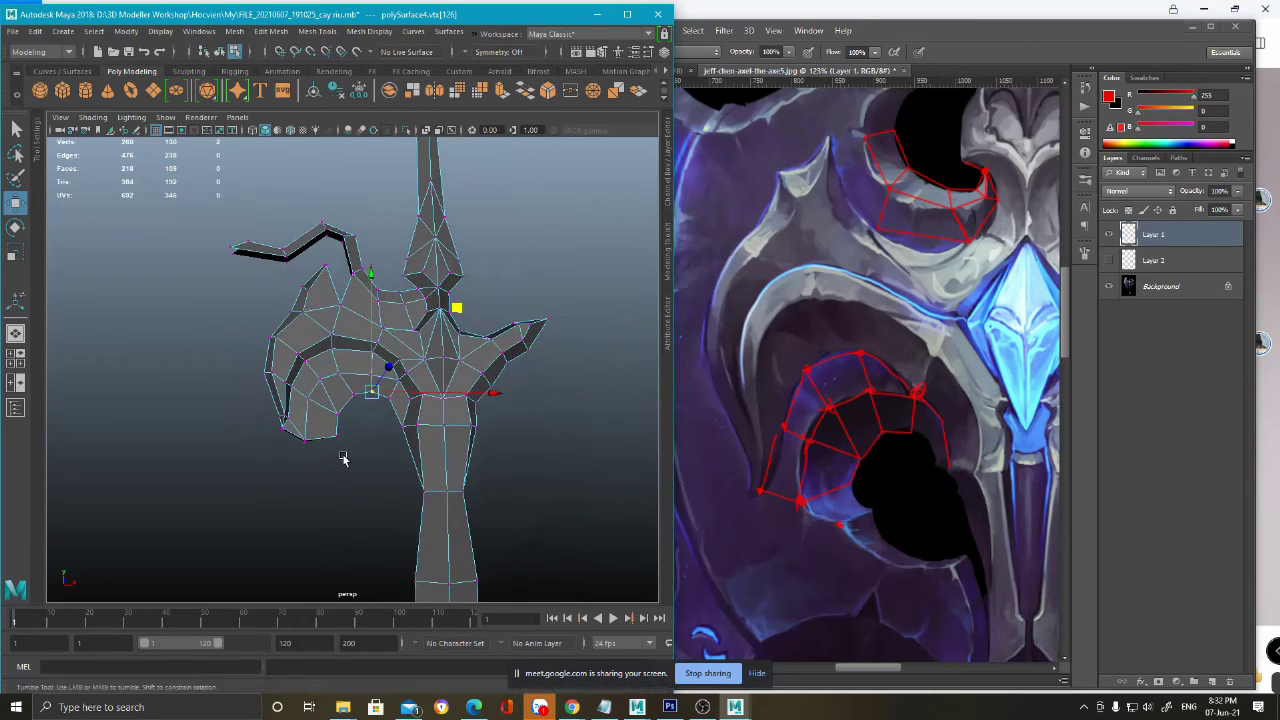
pyautogui.keyDown('alt'); pyautogui.moveTo(337, 466); pyautogui.dragTo(357, 454, button='middle'); pyautogui.keyUp('alt')
pyautogui.scroll(3, 358, 450)
pyautogui.keyDown('alt'); pyautogui.moveTo(358, 447); pyautogui.dragTo(360, 406); pyautogui.keyUp('alt')
pyautogui.press('F8')
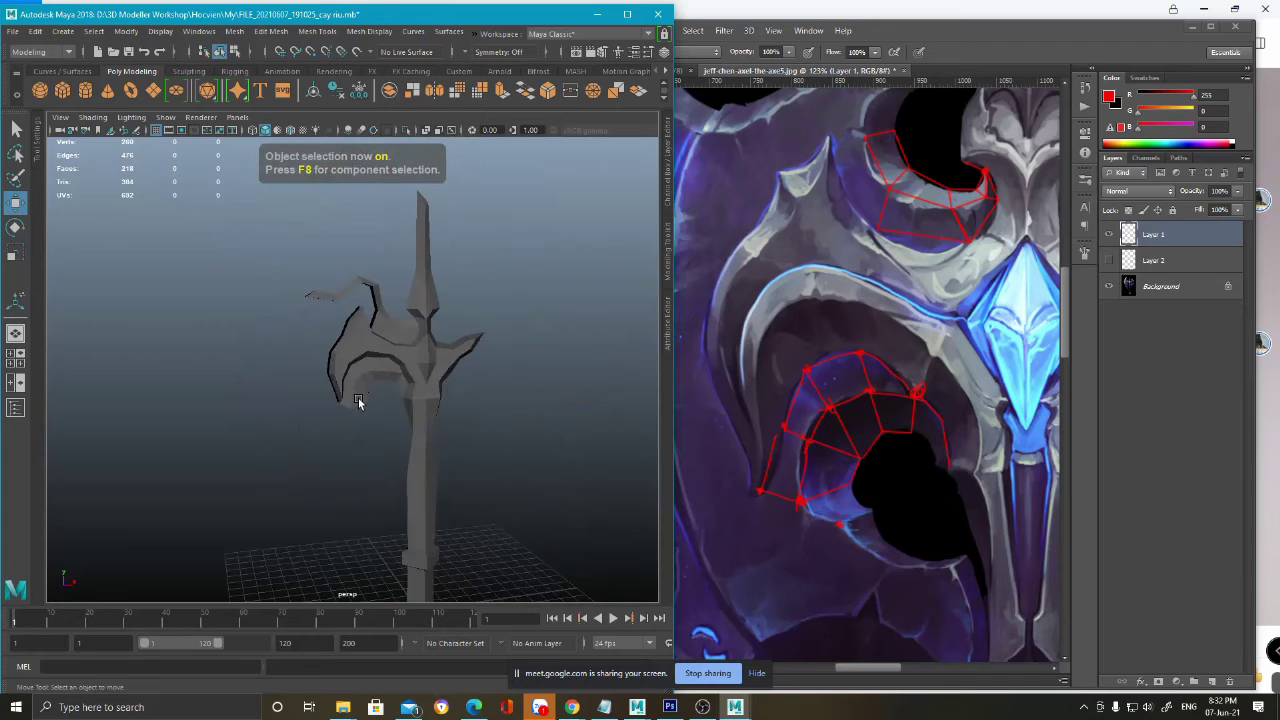
pyautogui.keyDown('alt'); pyautogui.moveTo(360, 406); pyautogui.dragTo(397, 467, button='right'); pyautogui.keyUp('alt')
pyautogui.press('F10')
pyautogui.click(384, 453)
pyautogui.press('q')
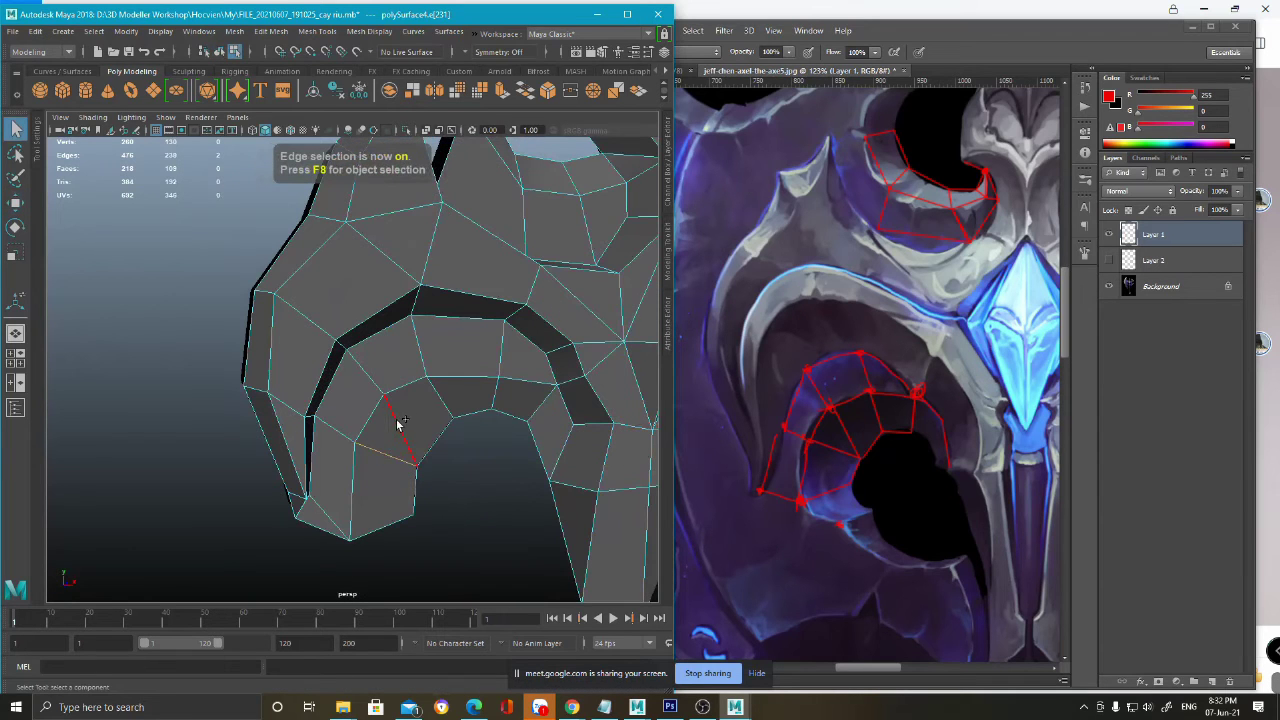
pyautogui.keyDown('shift'); pyautogui.click(496, 392); pyautogui.keyUp('shift')
pyautogui.keyDown('shift'); pyautogui.click(534, 404); pyautogui.keyUp('shift')
pyautogui.keyDown('shift'); pyautogui.moveTo(494, 390); pyautogui.dragTo(616, 345, button='right'); pyautogui.keyUp('shift')
# - Nudge a vertex on the lower rim's inner arc slightly outward and return to object selection
pyautogui.press('F9')
pyautogui.click(520, 365)
pyautogui.press('w')
pyautogui.click(412, 368)
pyautogui.moveTo(509, 289); pyautogui.dragTo(520, 280)
pyautogui.press('F8')
pyautogui.click(479, 521)
# - Examine the shaded lower rim up close and highlight the three upper faces of its outer row
pyautogui.scroll(-5, 469, 502)
pyautogui.keyDown('alt'); pyautogui.moveTo(469, 503); pyautogui.dragTo(411, 552); pyautogui.keyUp('alt')
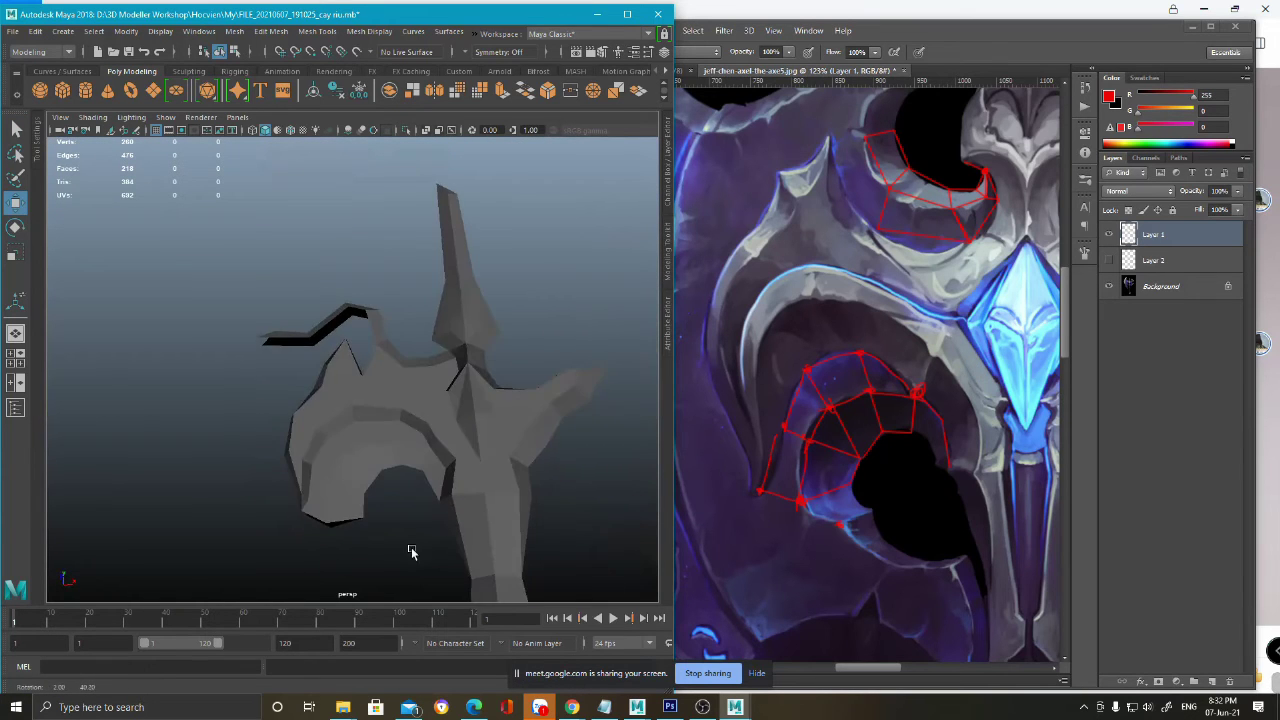
pyautogui.scroll(4, 380, 478)
pyautogui.keyDown('alt'); pyautogui.moveTo(394, 523); pyautogui.dragTo(397, 457, button='middle'); pyautogui.keyUp('alt')
pyautogui.scroll(3, 397, 466)
pyautogui.click(435, 508)
pyautogui.click(441, 519)
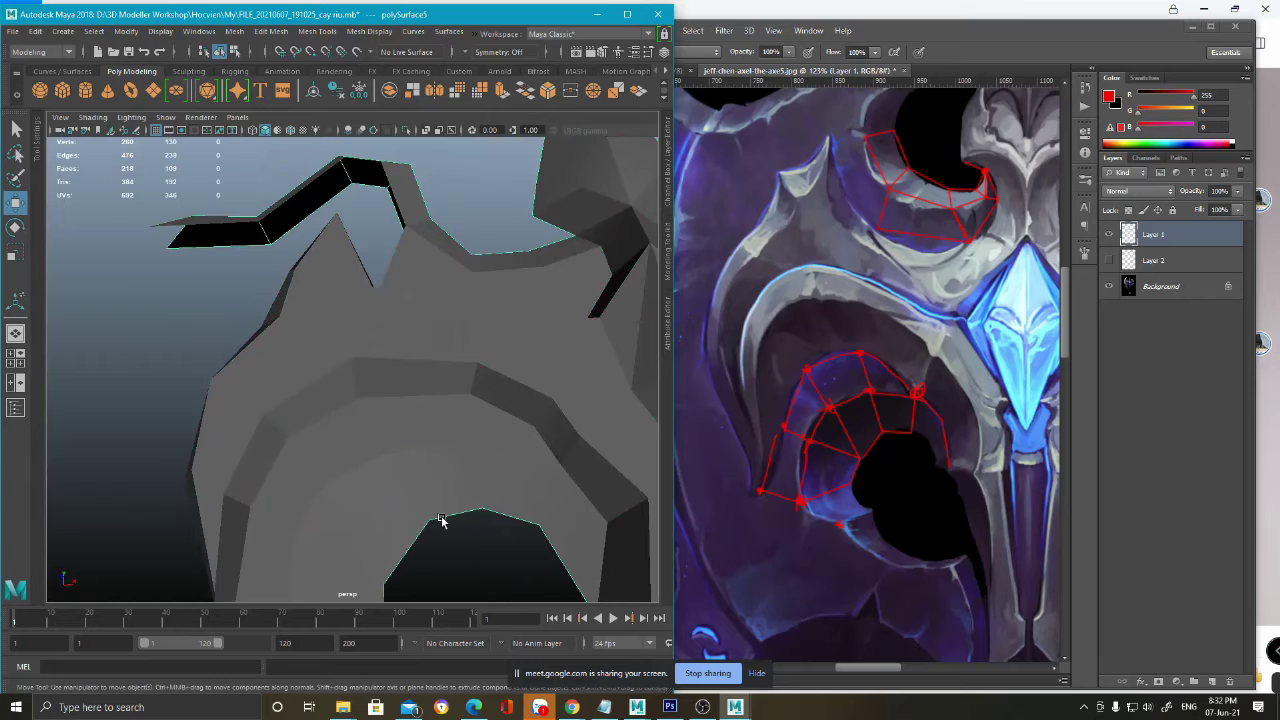
pyautogui.keyDown('alt'); pyautogui.moveTo(381, 440); pyautogui.dragTo(380, 432); pyautogui.keyUp('alt')
pyautogui.moveTo(361, 478); pyautogui.dragTo(371, 355, button='right')
pyautogui.keyDown('alt'); pyautogui.moveTo(352, 420); pyautogui.dragTo(349, 398, button='middle'); pyautogui.keyUp('alt')
pyautogui.click(347, 430)
pyautogui.keyDown('shift'); pyautogui.click(292, 478); pyautogui.keyUp('shift')
pyautogui.keyDown('alt'); pyautogui.moveTo(292, 478); pyautogui.dragTo(426, 366); pyautogui.keyUp('alt')
pyautogui.keyDown('shift'); pyautogui.click(422, 384); pyautogui.keyUp('shift')
pyautogui.keyDown('shift'); pyautogui.click(511, 389); pyautogui.keyUp('shift')
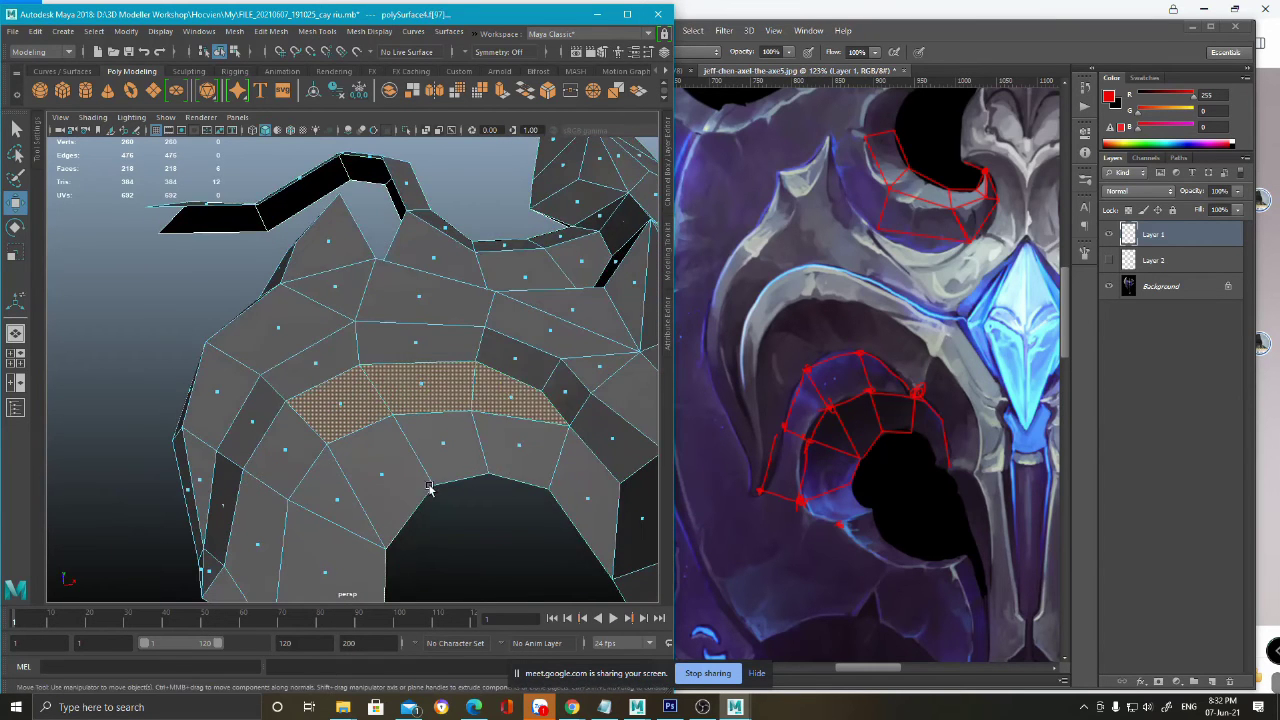
pyautogui.scroll(-4, 437, 478)
# - Check the Google Meet call in the browser and switch back to the axe scene in Maya
pyautogui.click(473, 707)
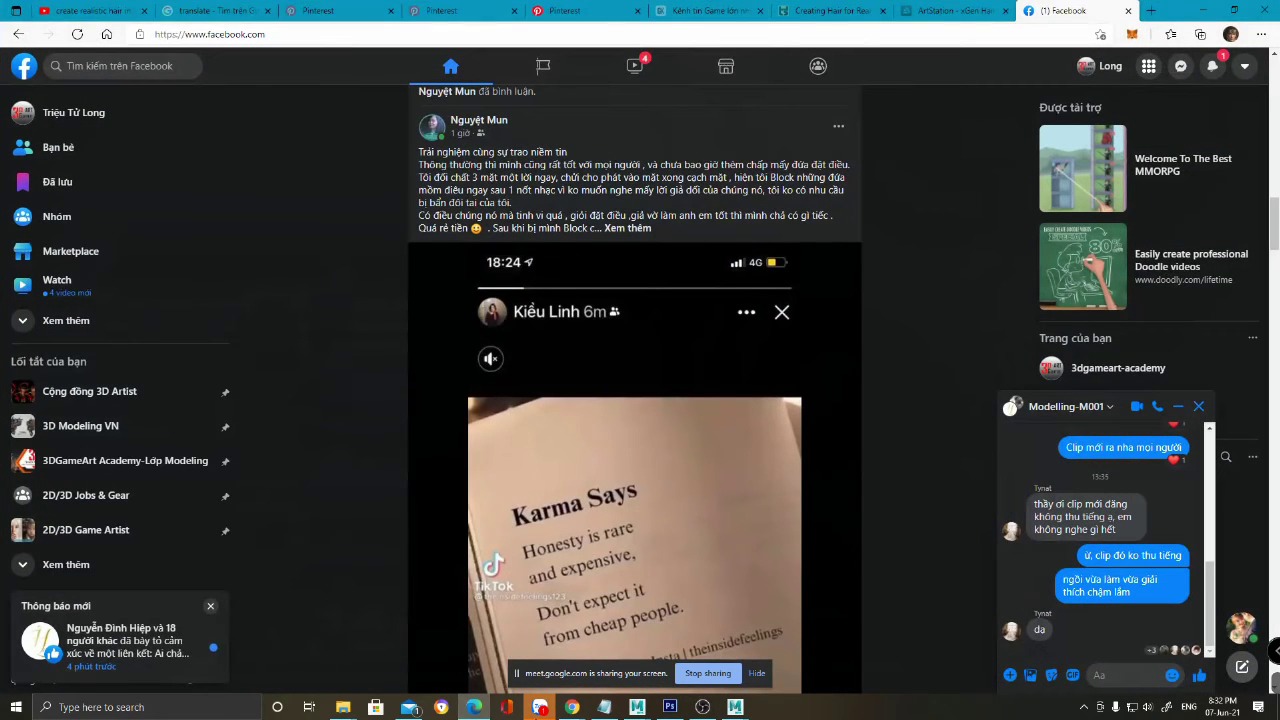
pyautogui.moveTo(571, 707)
pyautogui.click(490, 650)
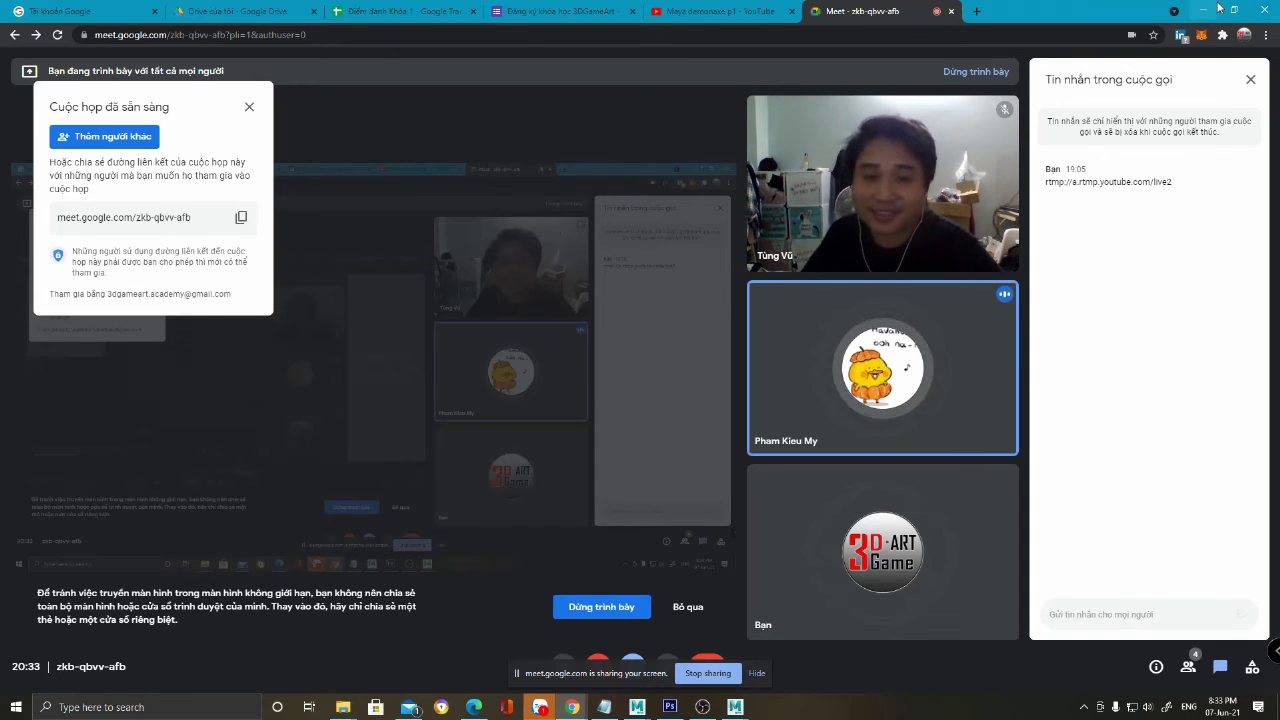
pyautogui.hotkey('alt', 'Tab')
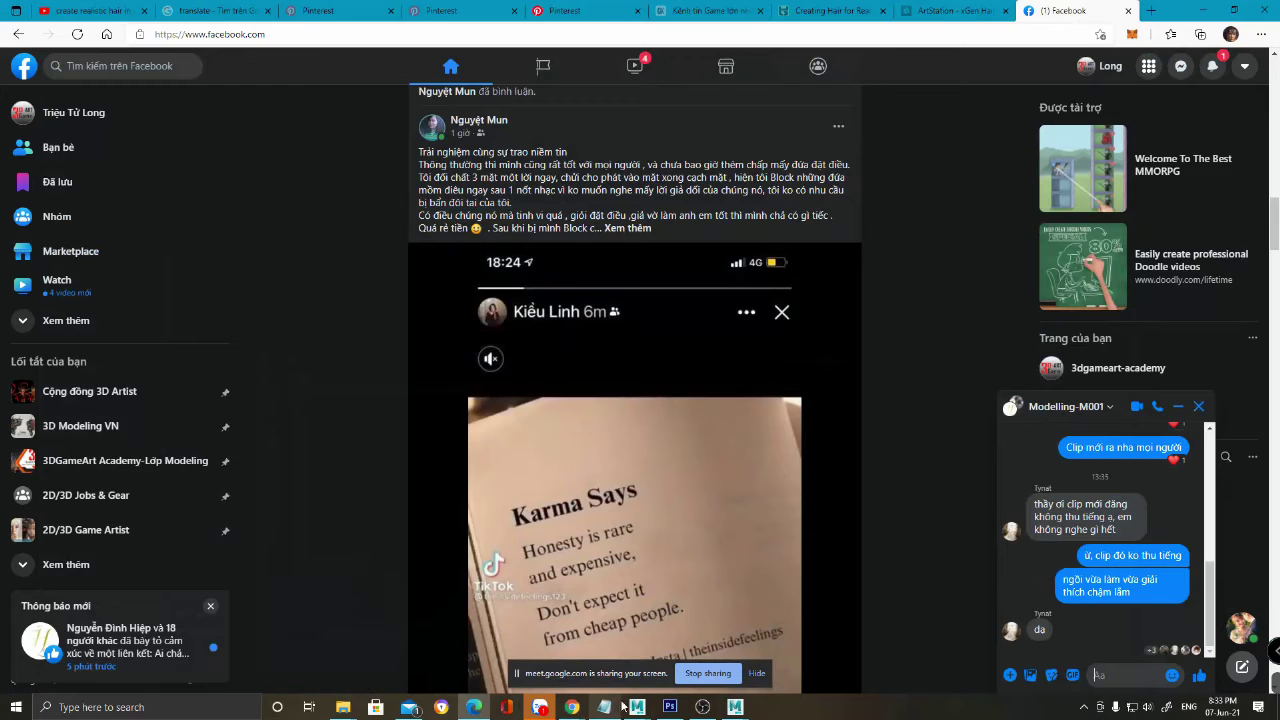
pyautogui.moveTo(748, 707)
pyautogui.click(810, 655)
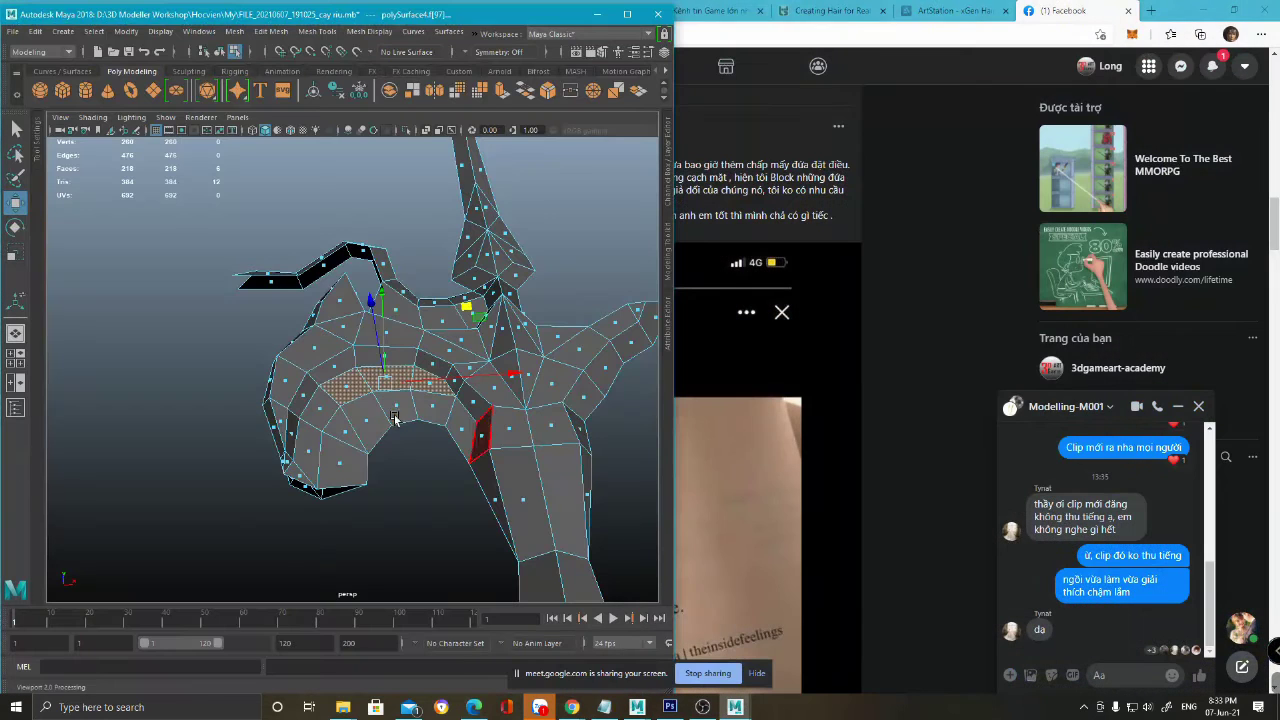
# - Move the inner border vertex near the neck slightly up and inward along the rim's arc
pyautogui.scroll(2, 400, 440)
pyautogui.scroll(3, 490, 424)
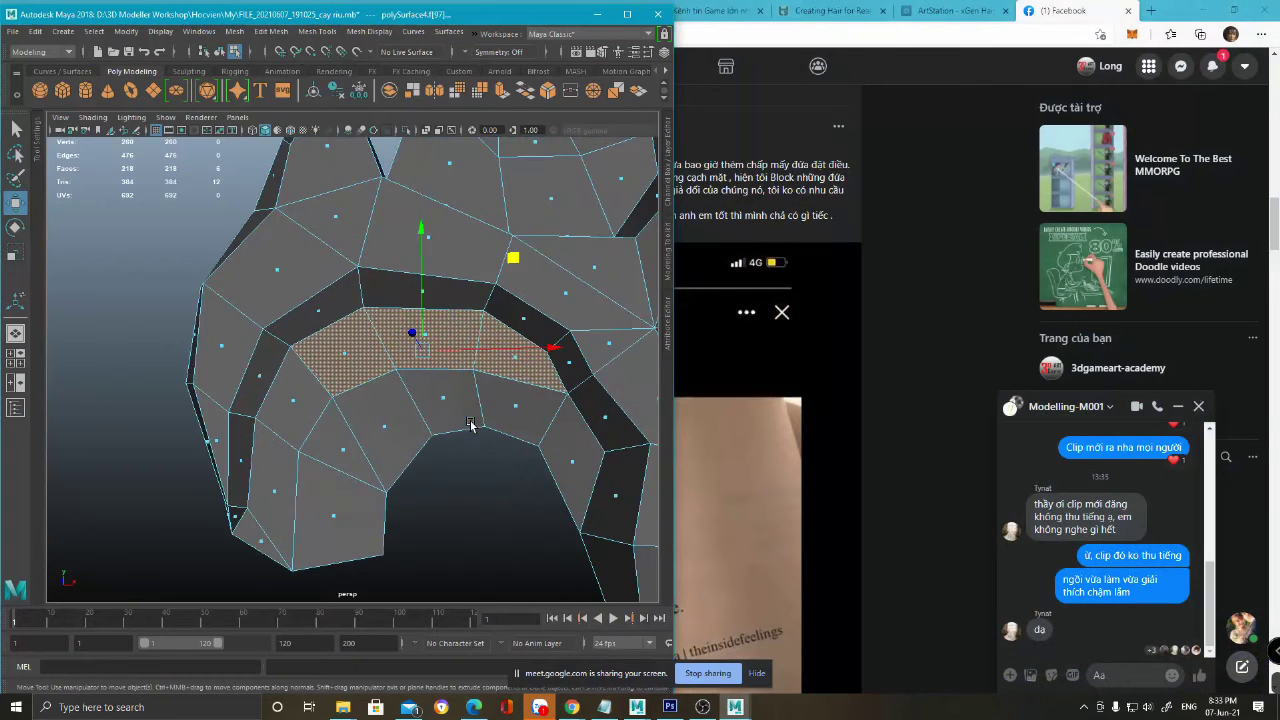
pyautogui.press('F9')
pyautogui.moveTo(631, 362); pyautogui.dragTo(621, 356)
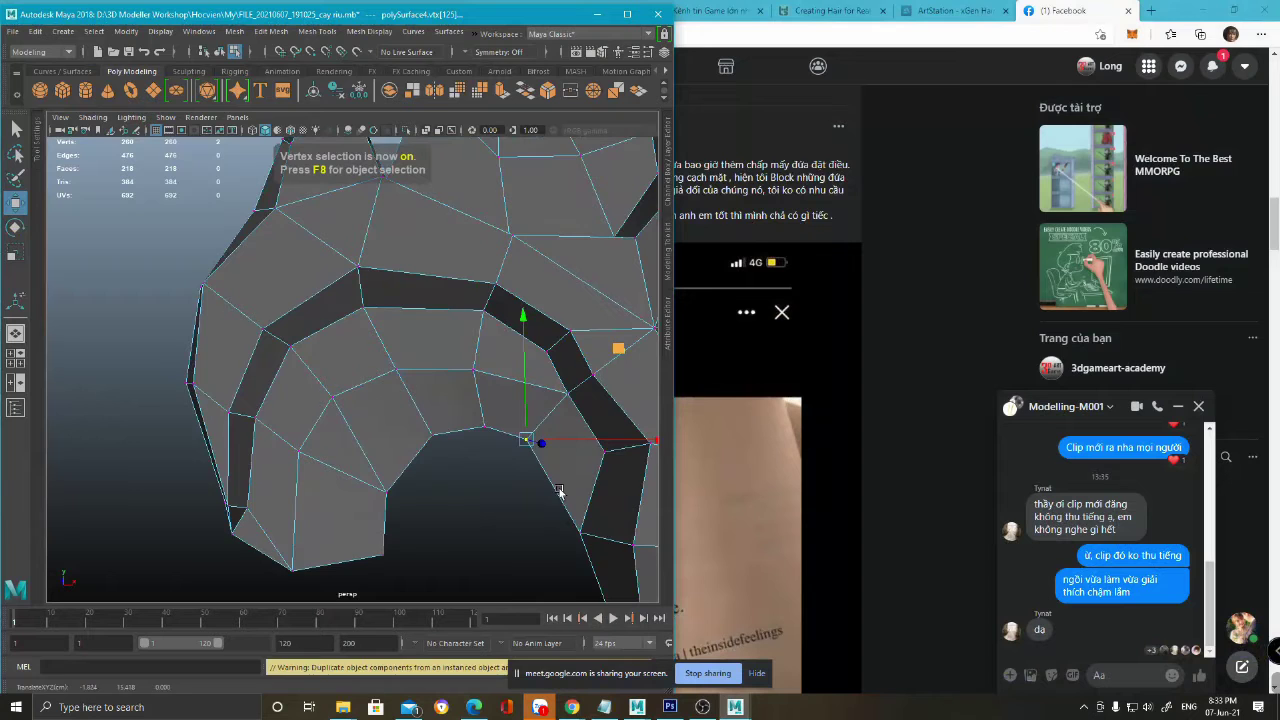
# - Cut a new edge across the rim face beside the neck with Multi-Cut and move its border vertex outward
pyautogui.keyDown('alt'); pyautogui.moveTo(560, 491); pyautogui.dragTo(482, 438, button='middle'); pyautogui.keyUp('alt')
pyautogui.keyDown('shift'); pyautogui.moveTo(489, 389); pyautogui.dragTo(372, 410, button='right'); pyautogui.keyUp('shift')
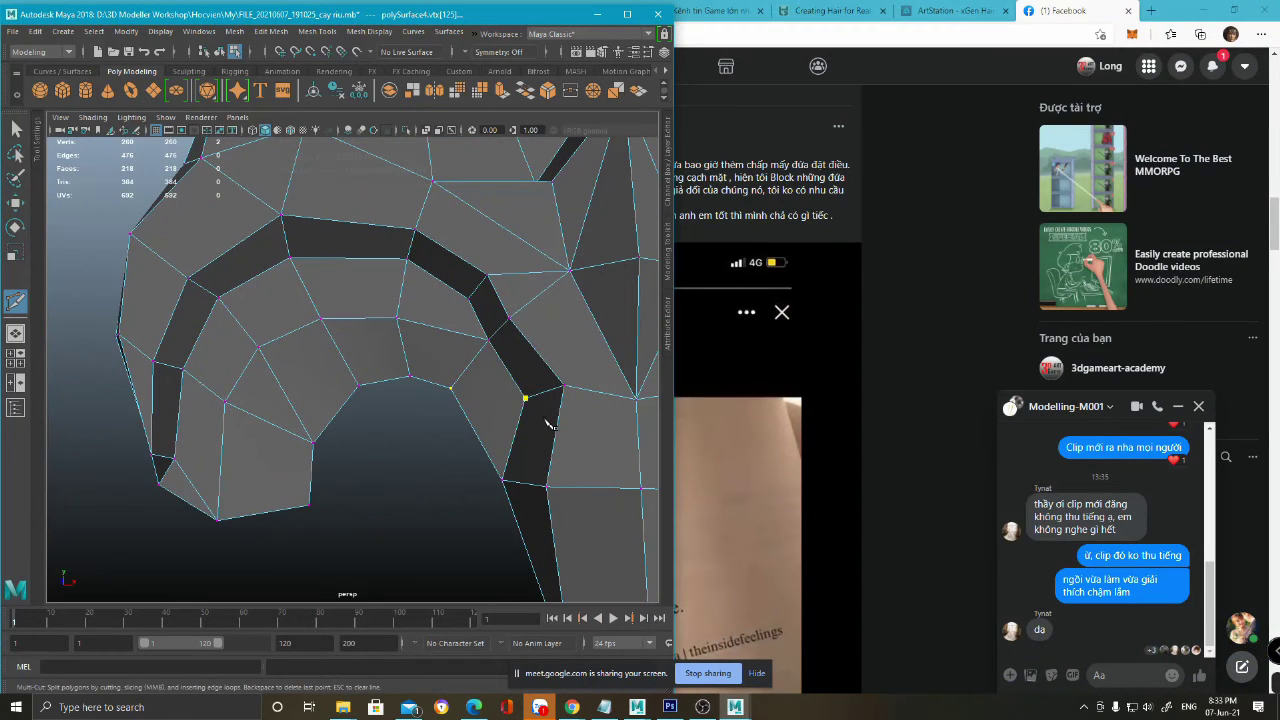
pyautogui.press('q')
pyautogui.press('w')
pyautogui.click(474, 430)
pyautogui.moveTo(565, 339); pyautogui.dragTo(587, 325)
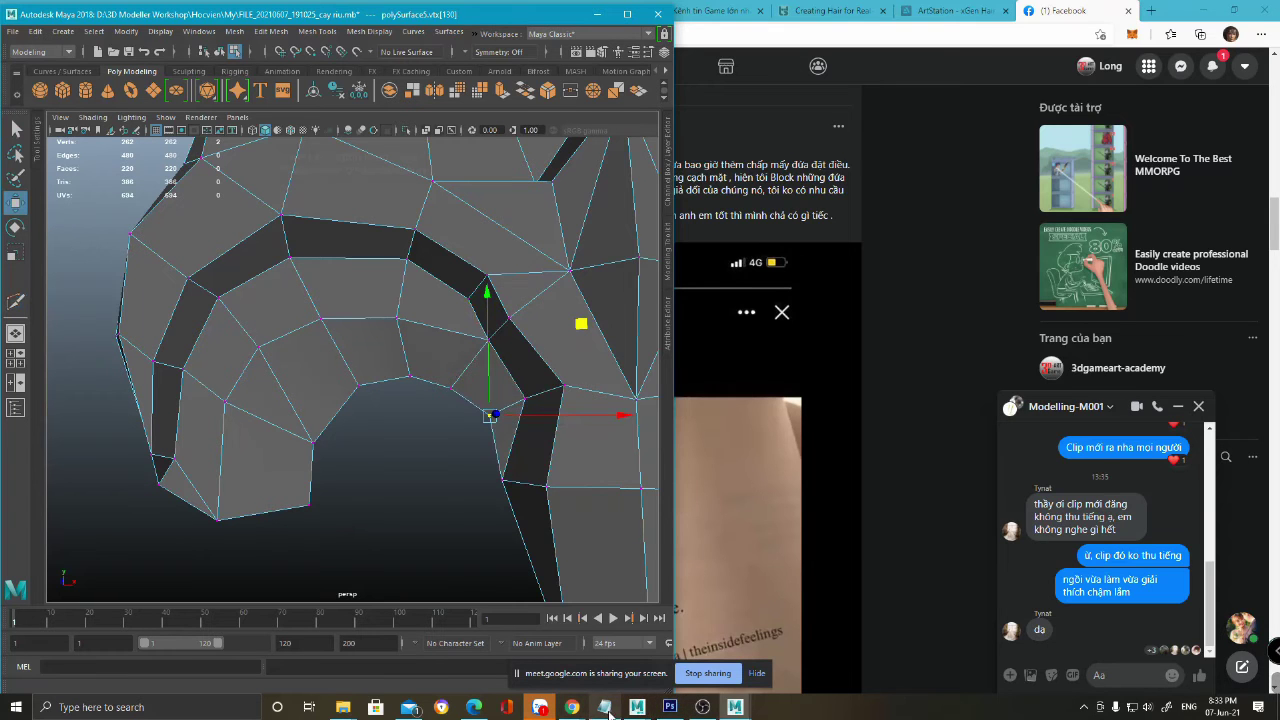
# - Compare the whole shaded axe model with the full axe in the Photoshop reference
pyautogui.click(670, 707)
pyautogui.keyDown('alt'); pyautogui.scroll(-1, 791, 449); pyautogui.keyUp('alt')
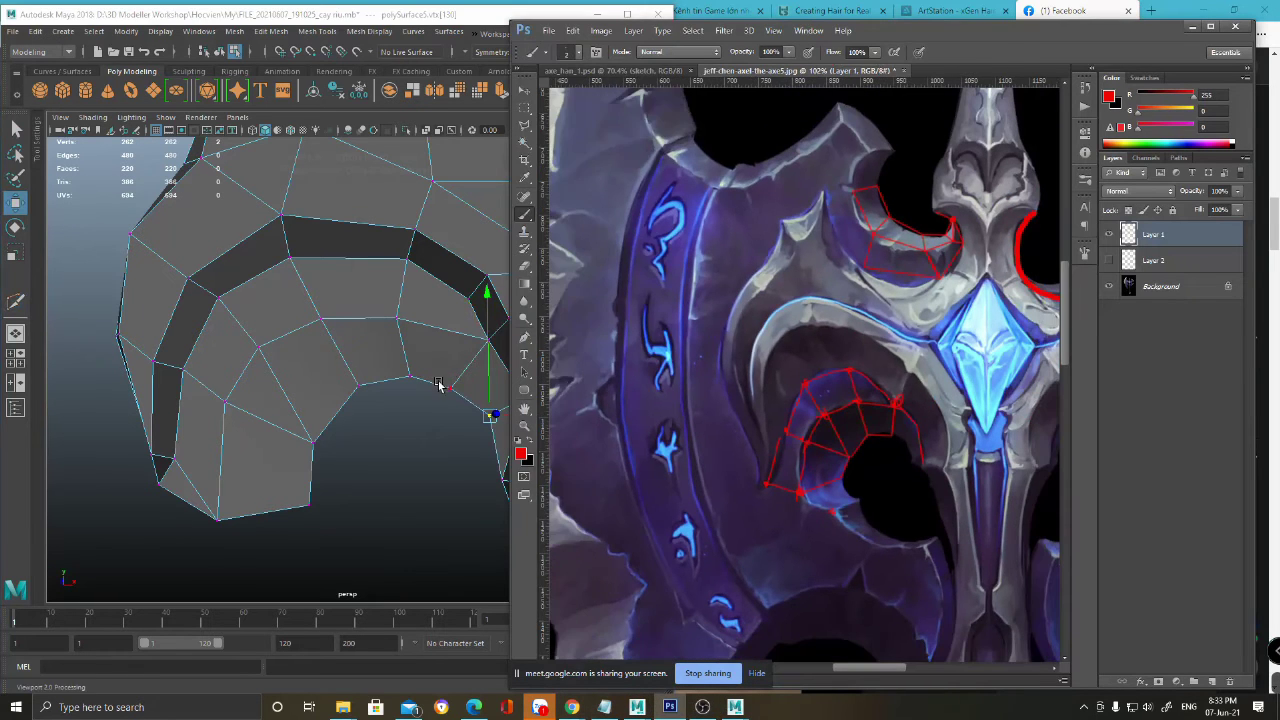
pyautogui.keyDown('alt'); pyautogui.moveTo(440, 383); pyautogui.dragTo(389, 371, button='middle'); pyautogui.keyUp('alt')
pyautogui.scroll(-4, 380, 380)
pyautogui.keyDown('alt'); pyautogui.moveTo(374, 391); pyautogui.dragTo(390, 369); pyautogui.keyUp('alt')
pyautogui.scroll(-5, 388, 402)
pyautogui.press('F8')
pyautogui.scroll(-4, 327, 407)
pyautogui.scroll(4, 337, 420)
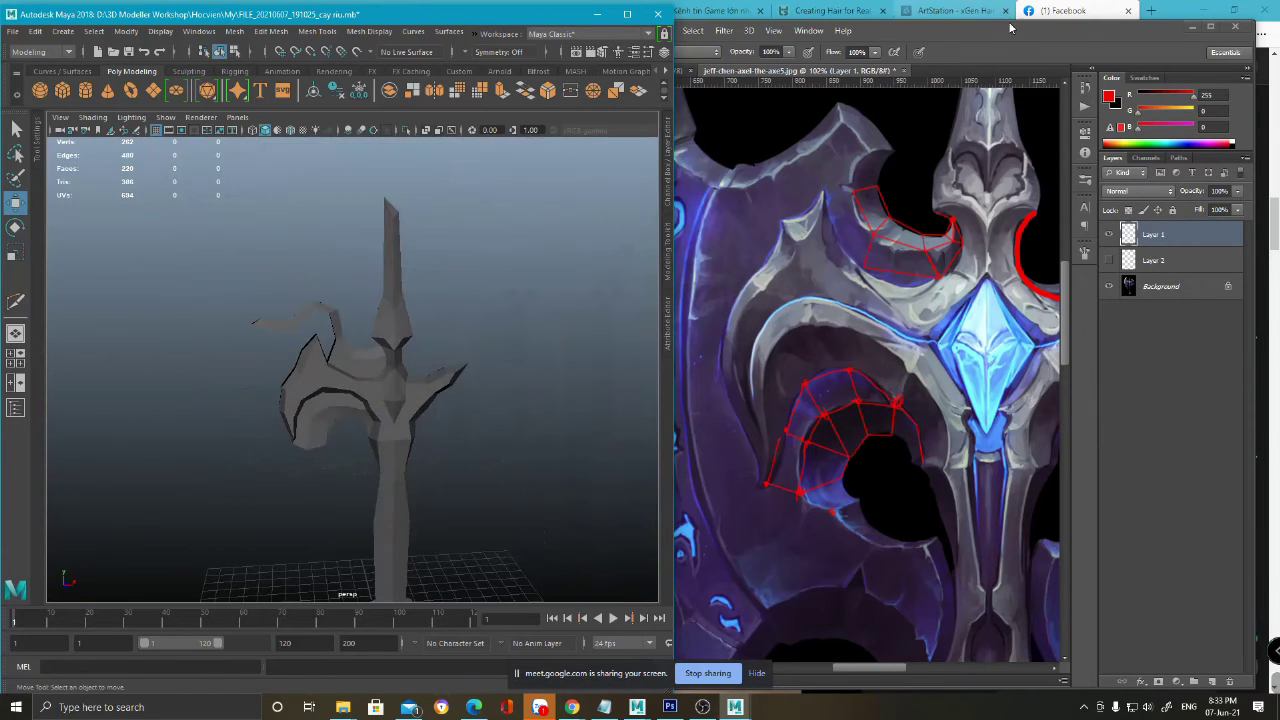
pyautogui.click(1010, 26)
pyautogui.press('z')
pyautogui.moveTo(869, 342); pyautogui.dragTo(658, 438)
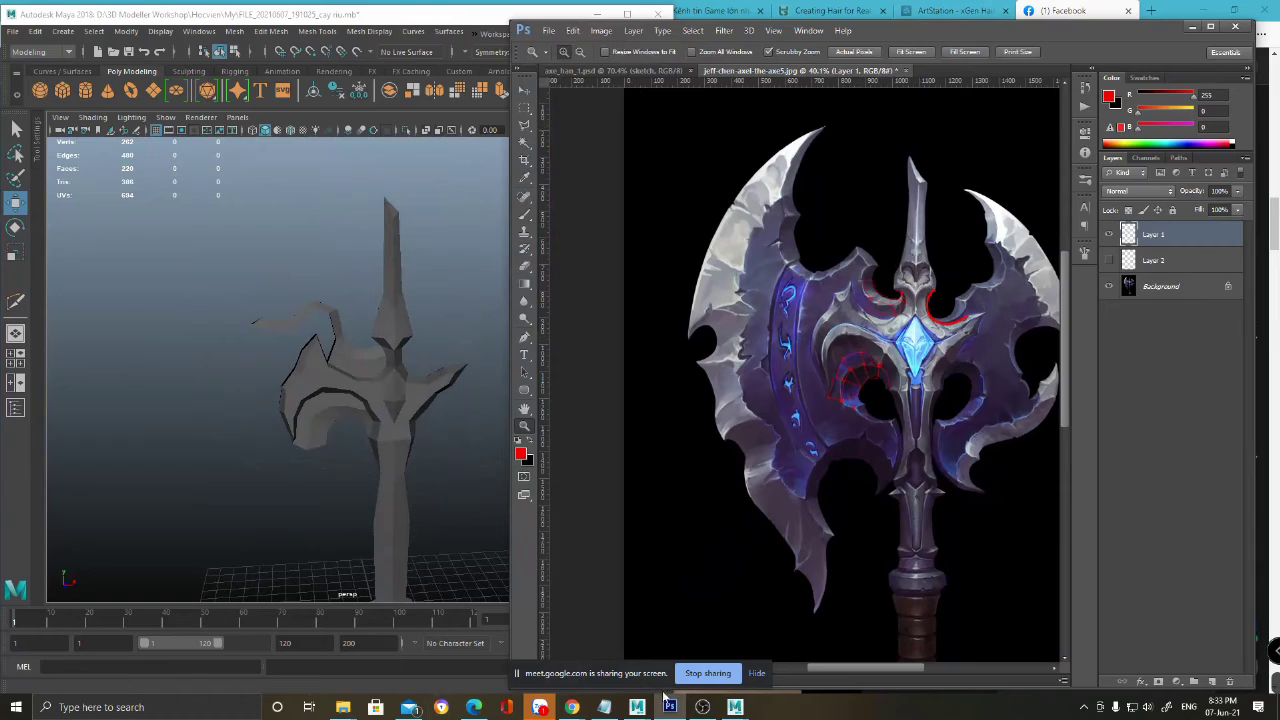
# - Switch to File Explorer and browse on drive D: to the folder 3D > Giáo trình Modeling > Handpaint
pyautogui.moveTo(343, 707)
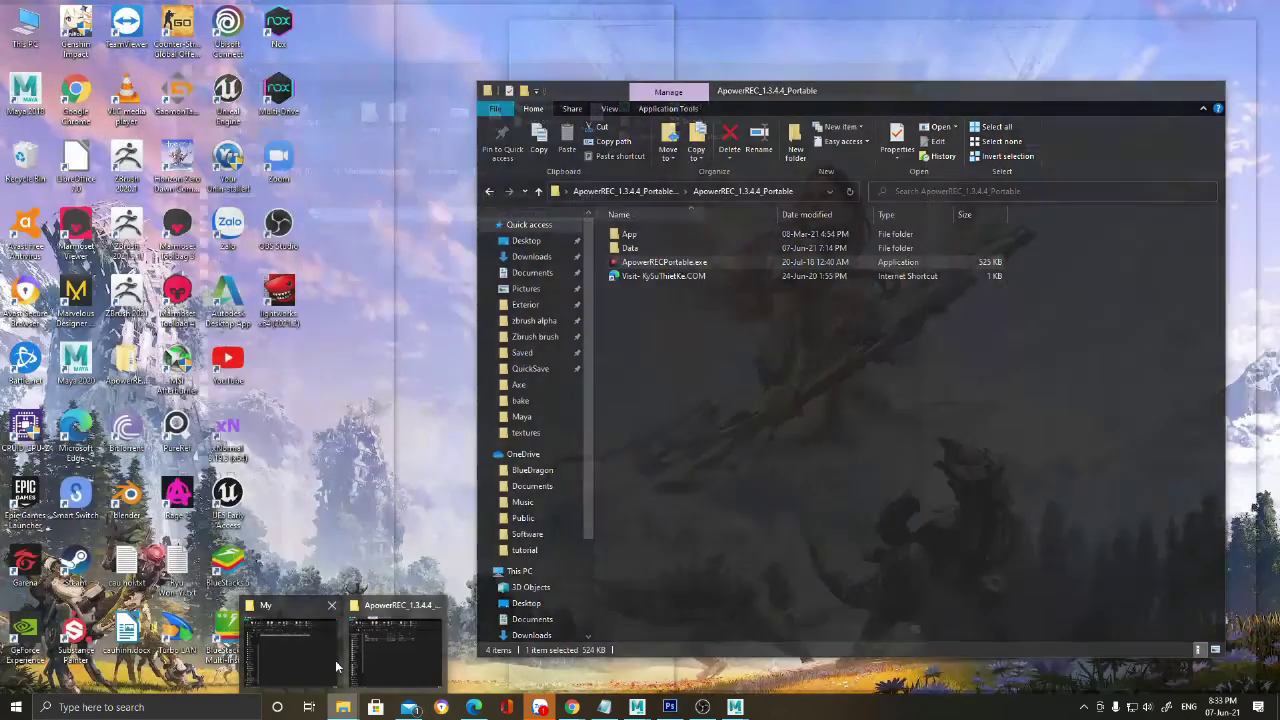
pyautogui.click(327, 660)
pyautogui.click(296, 171)
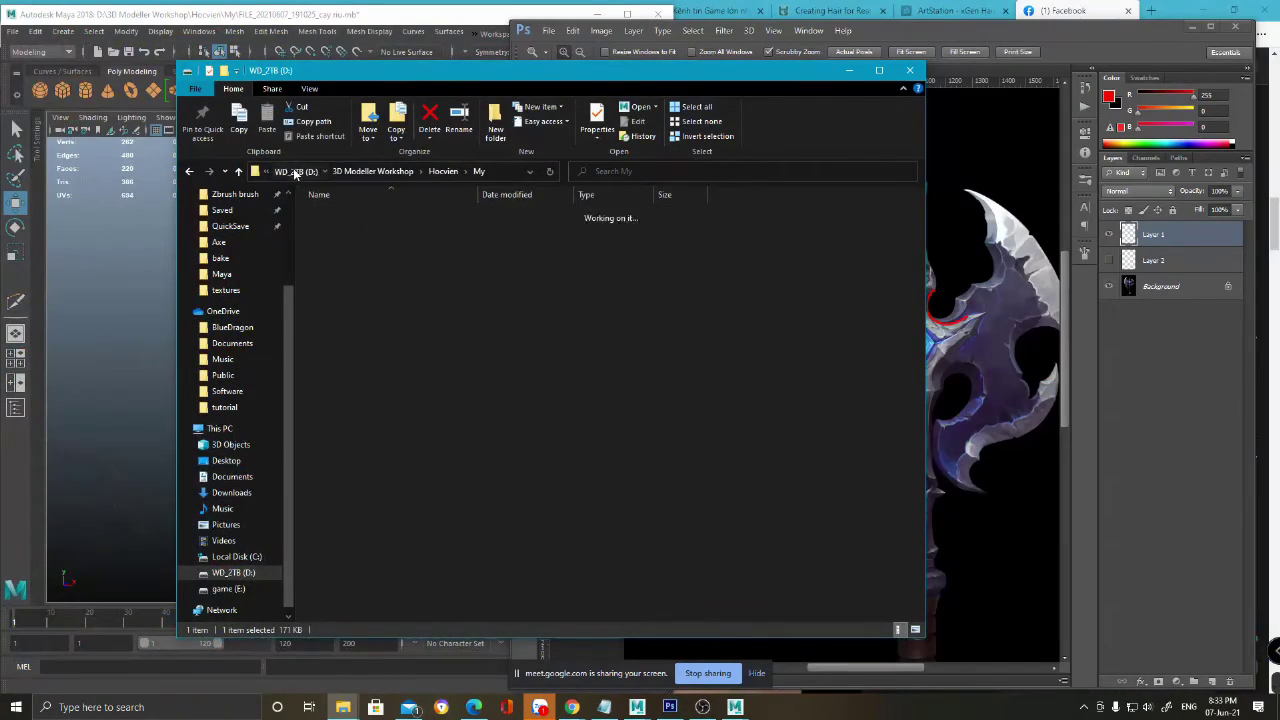
pyautogui.doubleClick(362, 216)
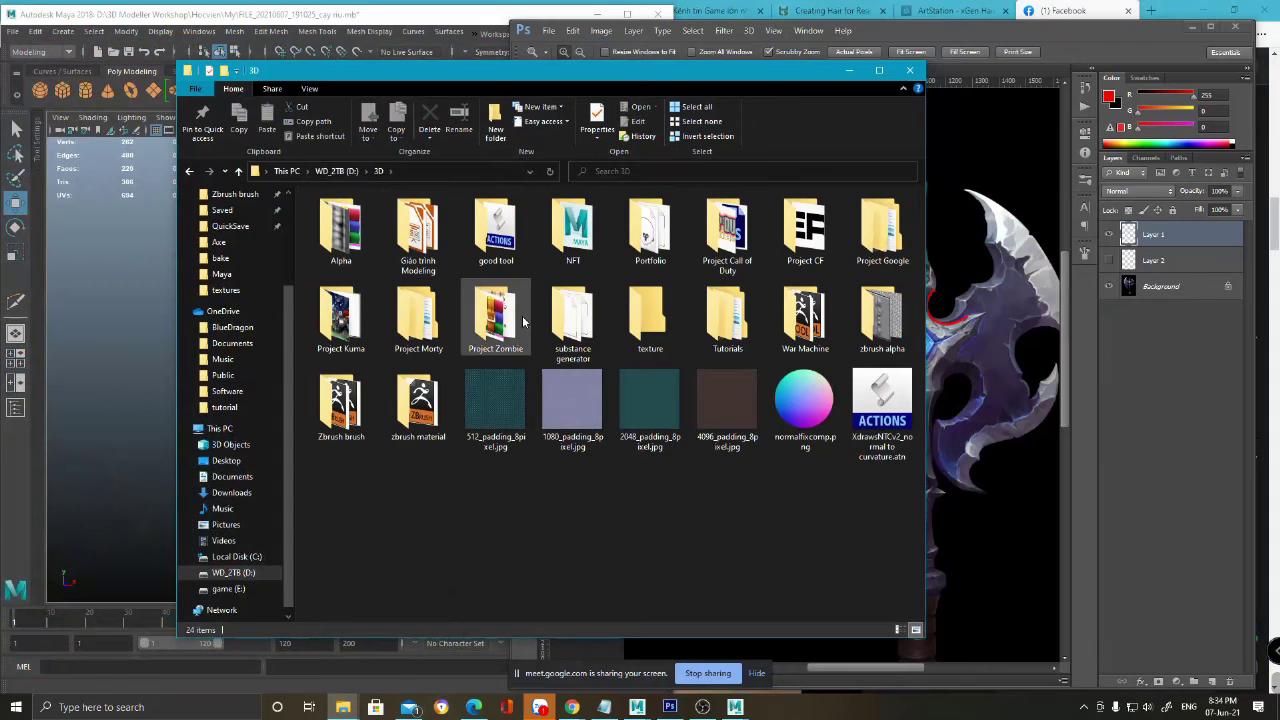
pyautogui.doubleClick(415, 235)
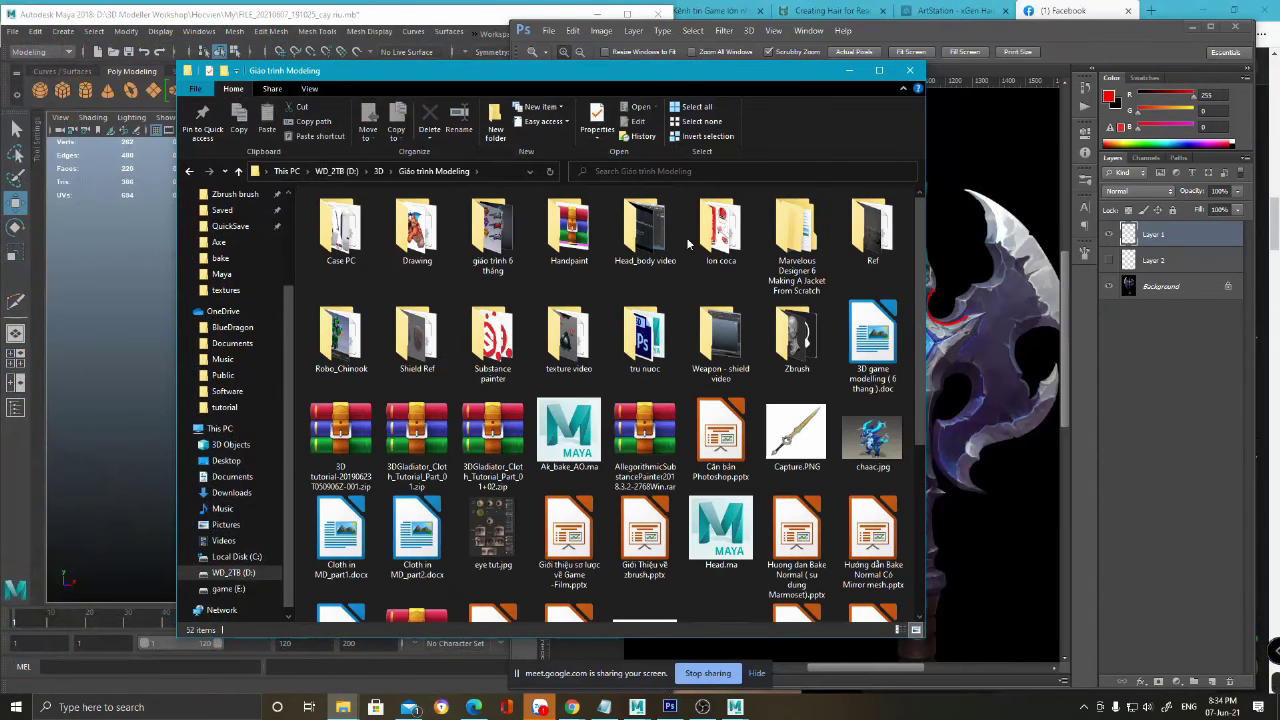
pyautogui.doubleClick(548, 236)
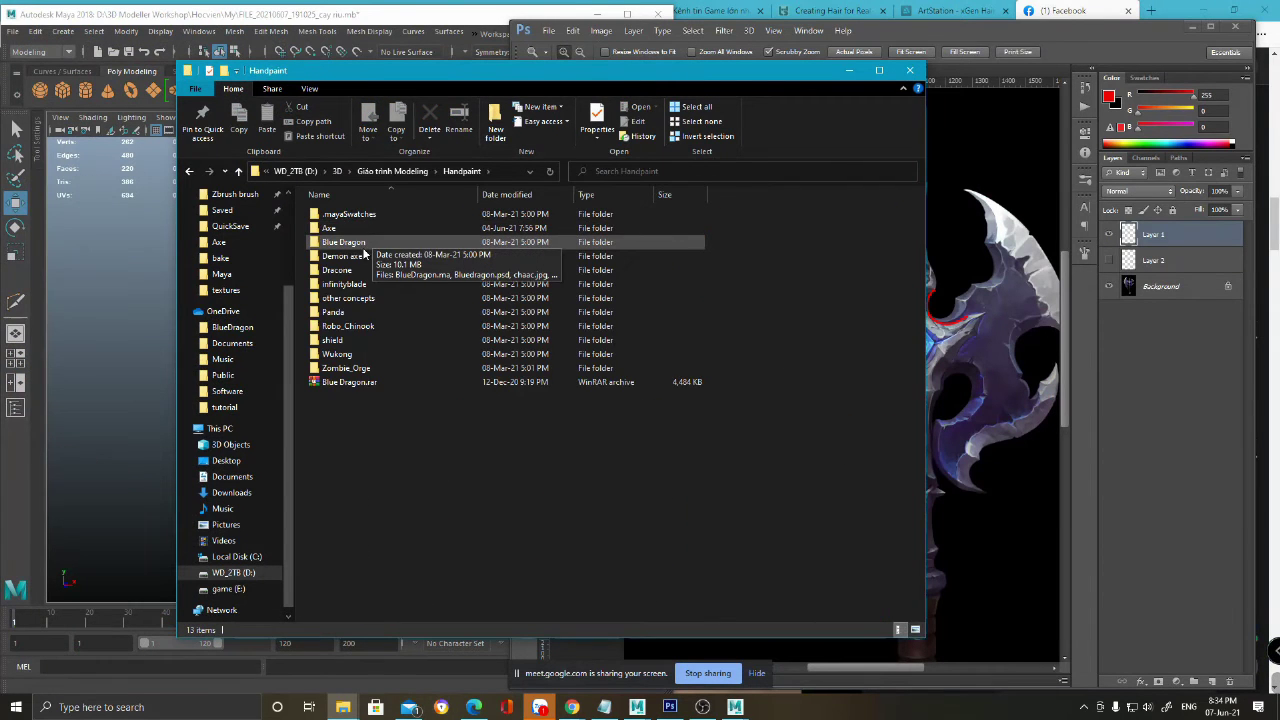
# - Open betty-jiang-axe.jpg from the Demon axe folder and examine the axe's inner blades and central spike up close
pyautogui.doubleClick(360, 256)
pyautogui.click(352, 234)
pyautogui.doubleClick(352, 234)
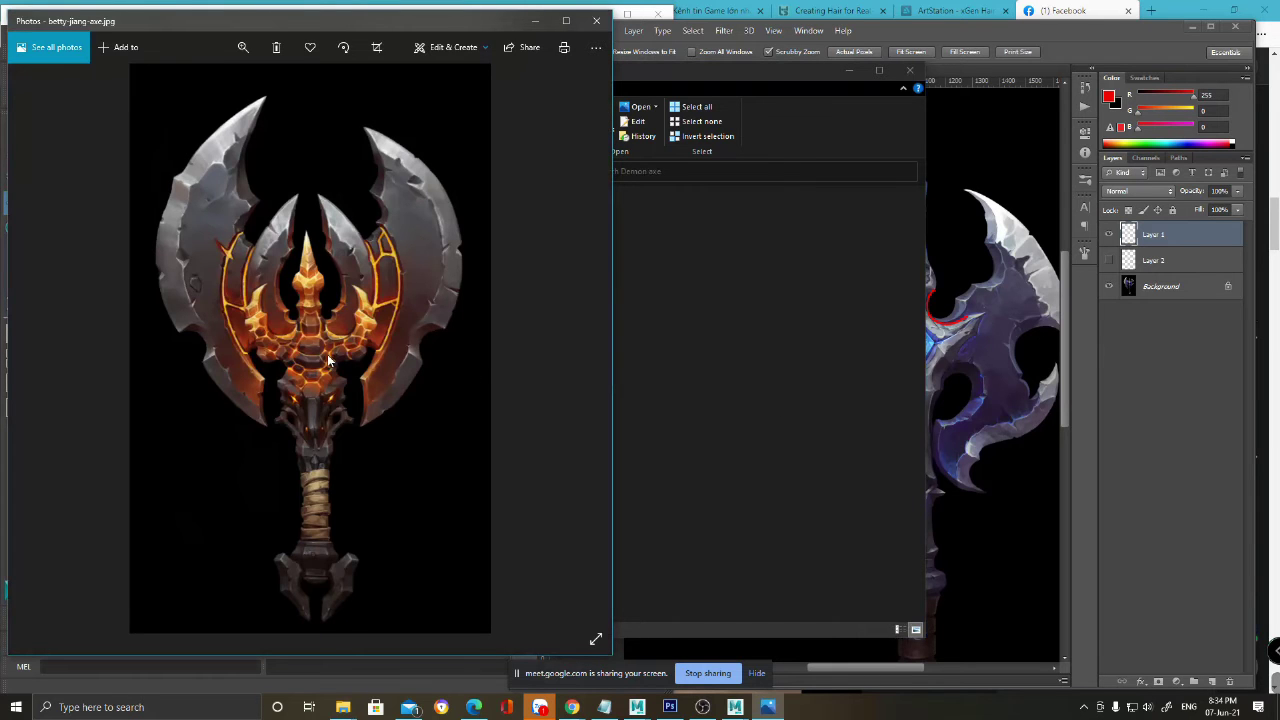
pyautogui.scroll(2, 352, 346)
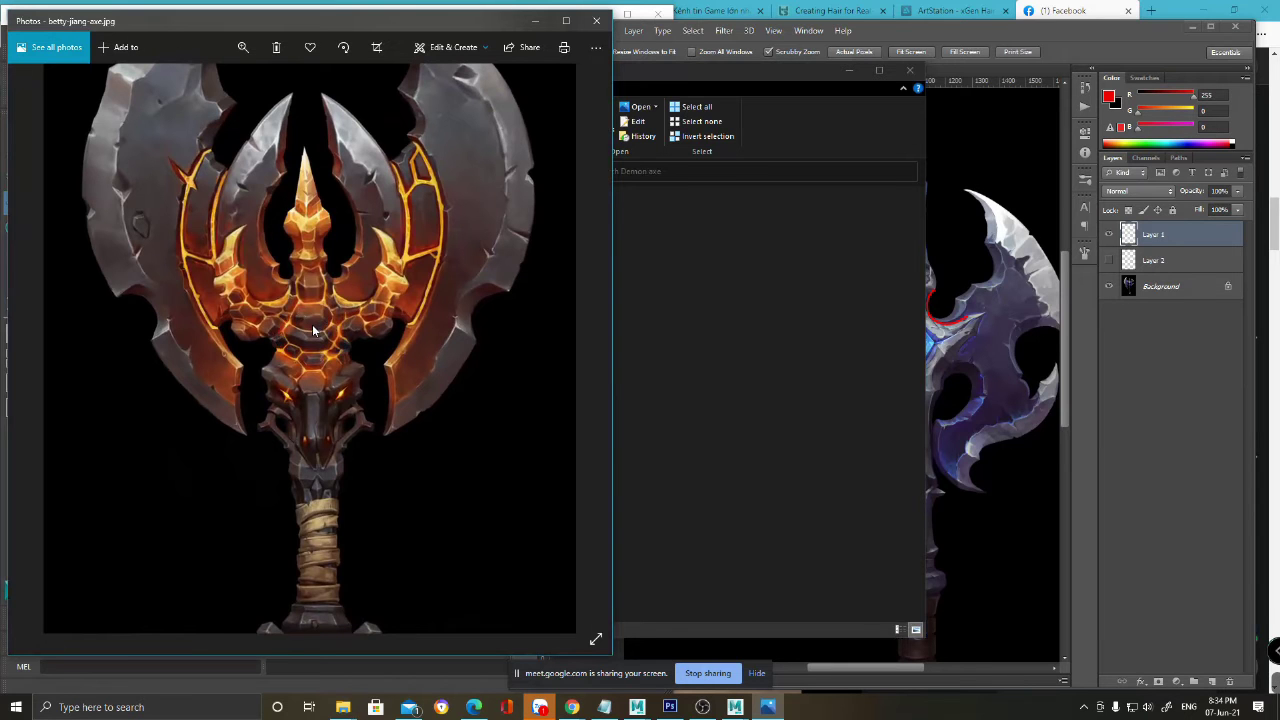
pyautogui.scroll(2, 281, 284)
pyautogui.moveTo(282, 244); pyautogui.dragTo(363, 369)
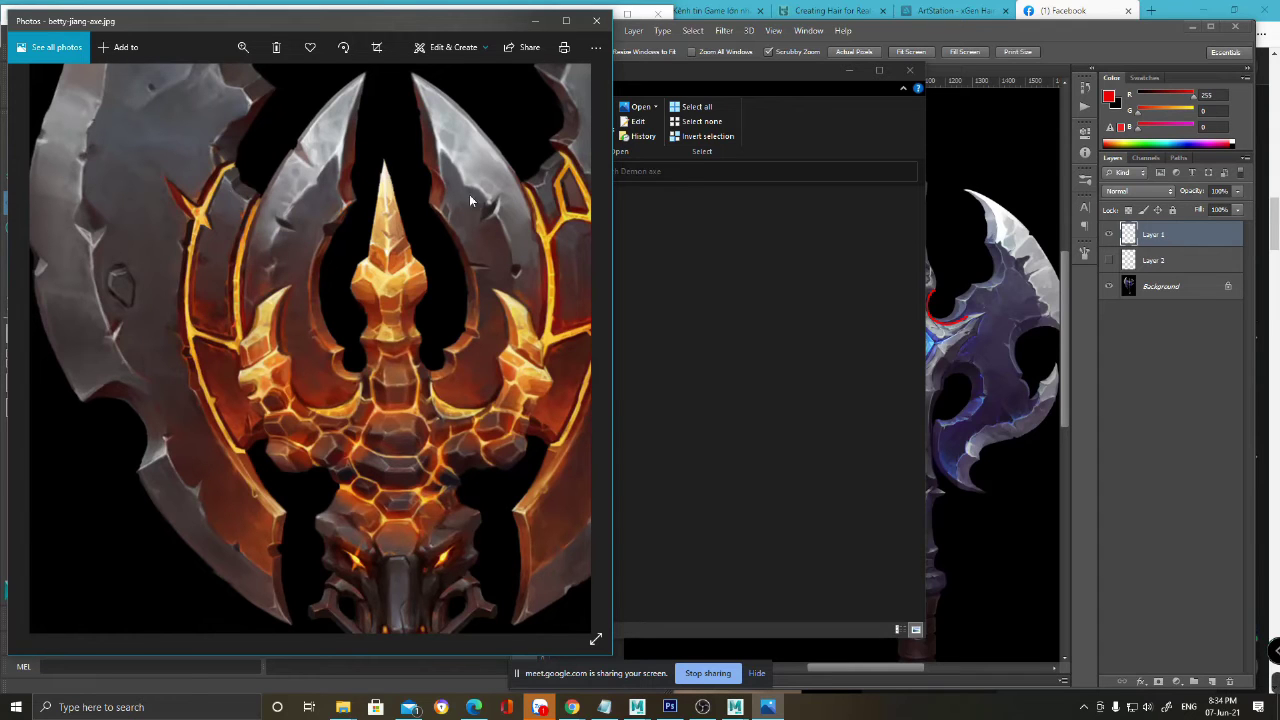
# - Open demon_axe.ma from the Demon axe folder in Maya, keeping the reference image on view
pyautogui.click(678, 245)
pyautogui.doubleClick(418, 228)
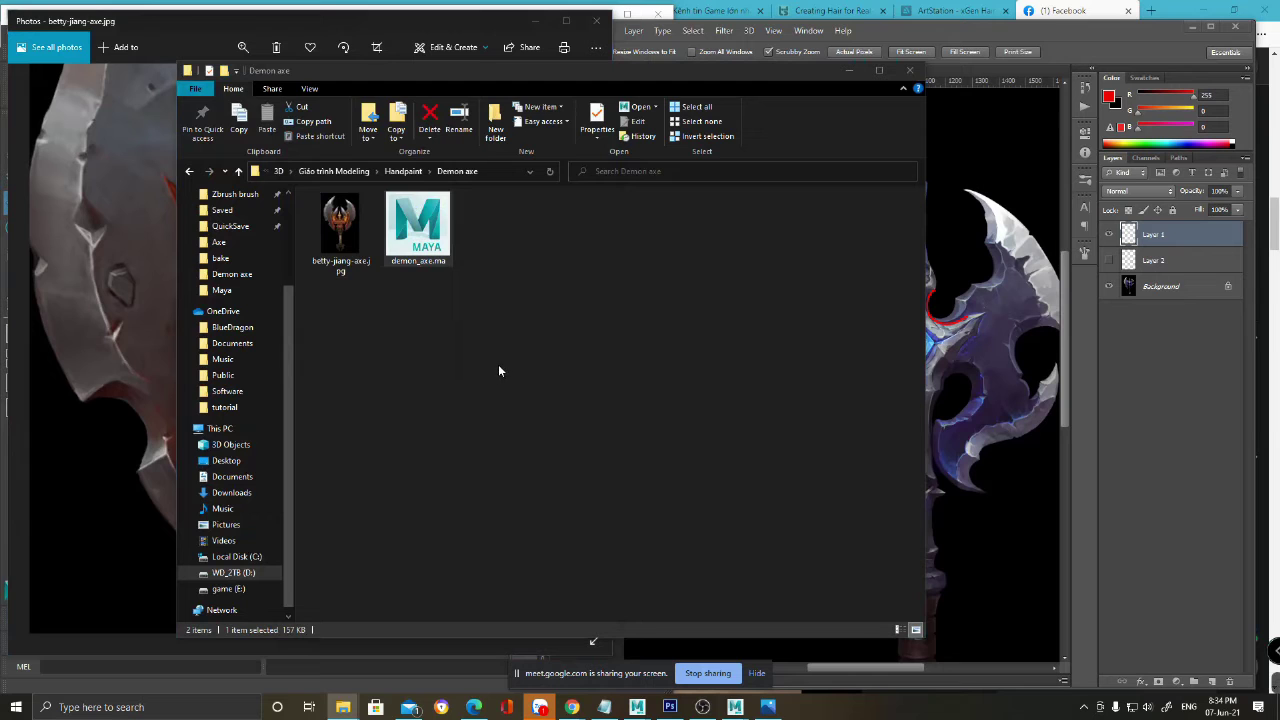
pyautogui.click(545, 44)
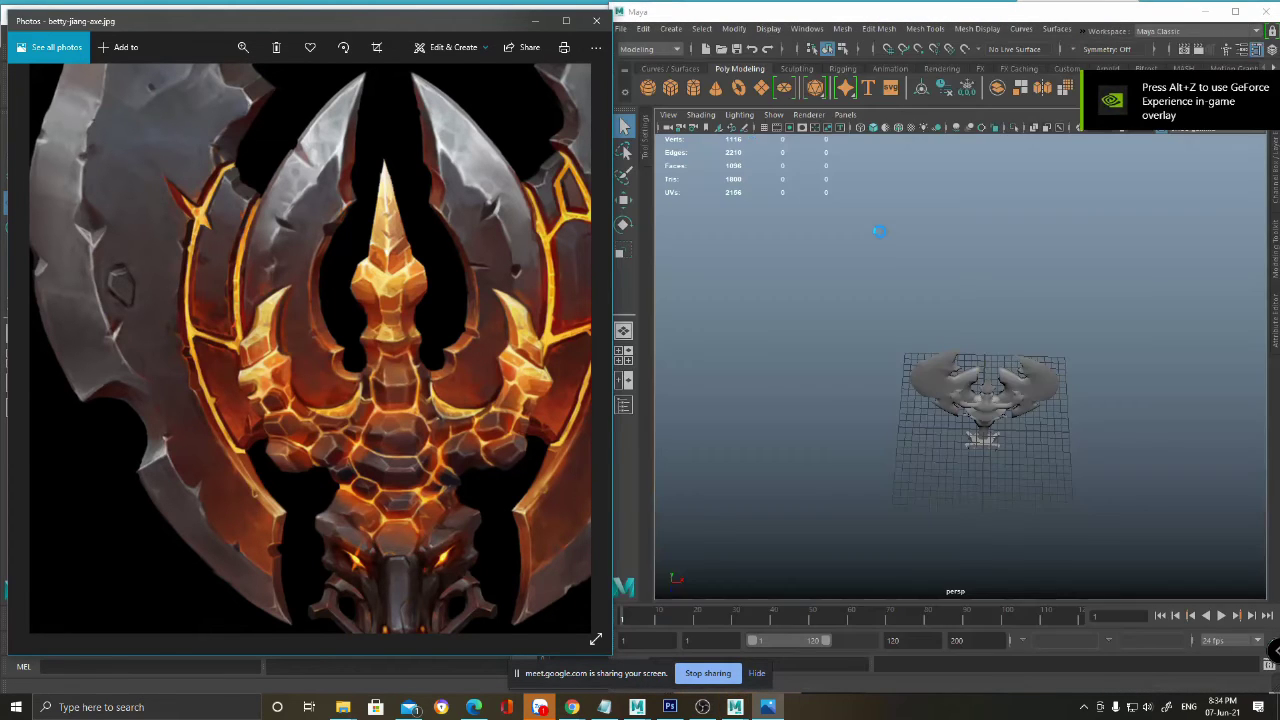
# - Examine the demon axe model's blade shapes and thickness from the front and the side
pyautogui.scroll(8, 996, 382)
pyautogui.scroll(-4, 1005, 391)
pyautogui.keyDown('alt'); pyautogui.moveTo(1005, 391); pyautogui.dragTo(845, 401); pyautogui.keyUp('alt')
pyautogui.click(841, 387)
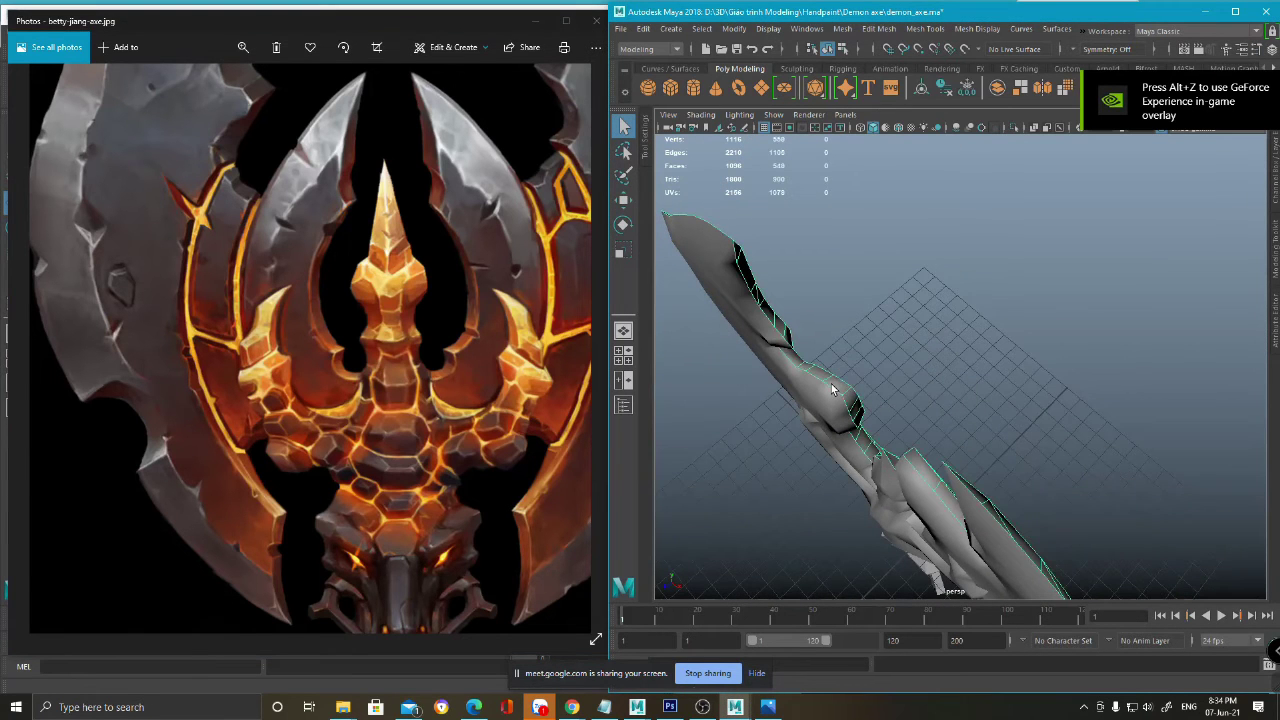
pyautogui.keyDown('alt'); pyautogui.moveTo(871, 358); pyautogui.dragTo(799, 529); pyautogui.keyUp('alt')
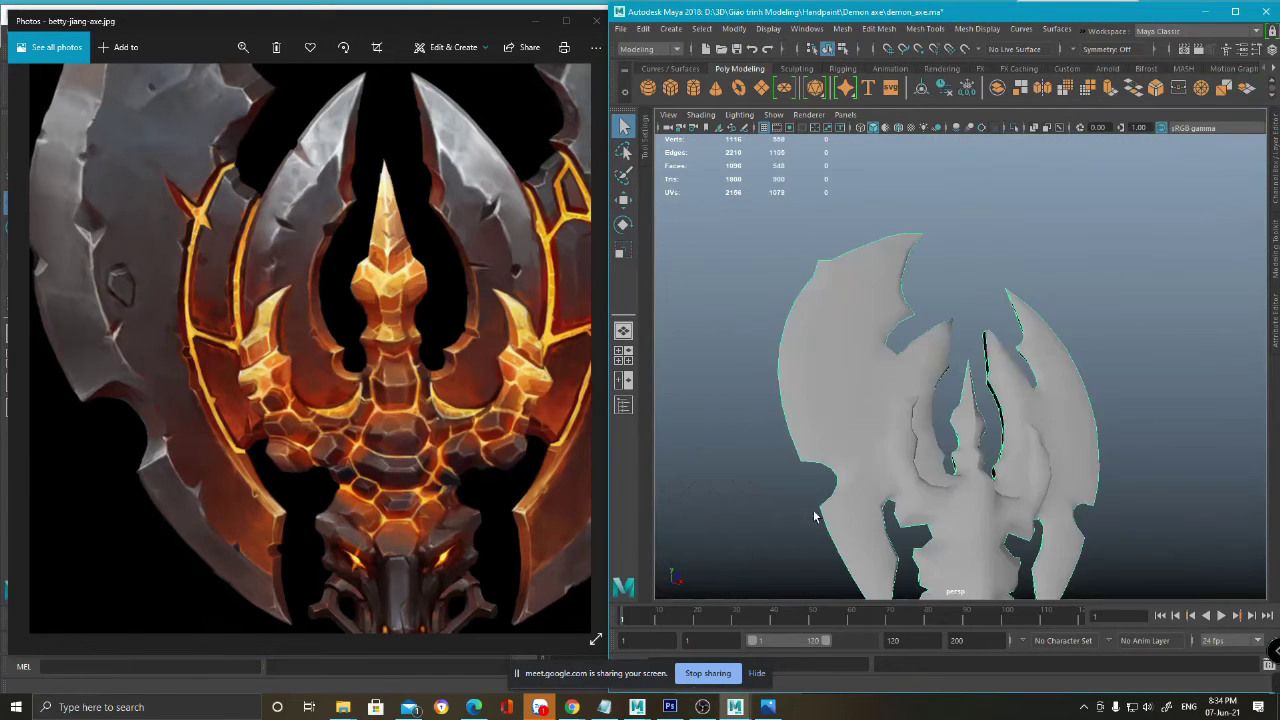
pyautogui.scroll(-5, 905, 430)
pyautogui.keyDown('alt'); pyautogui.moveTo(934, 403); pyautogui.dragTo(880, 420); pyautogui.keyUp('alt')
pyautogui.keyDown('alt'); pyautogui.moveTo(880, 250); pyautogui.dragTo(837, 401, button='middle'); pyautogui.keyUp('alt')
pyautogui.scroll(10, 838, 407)
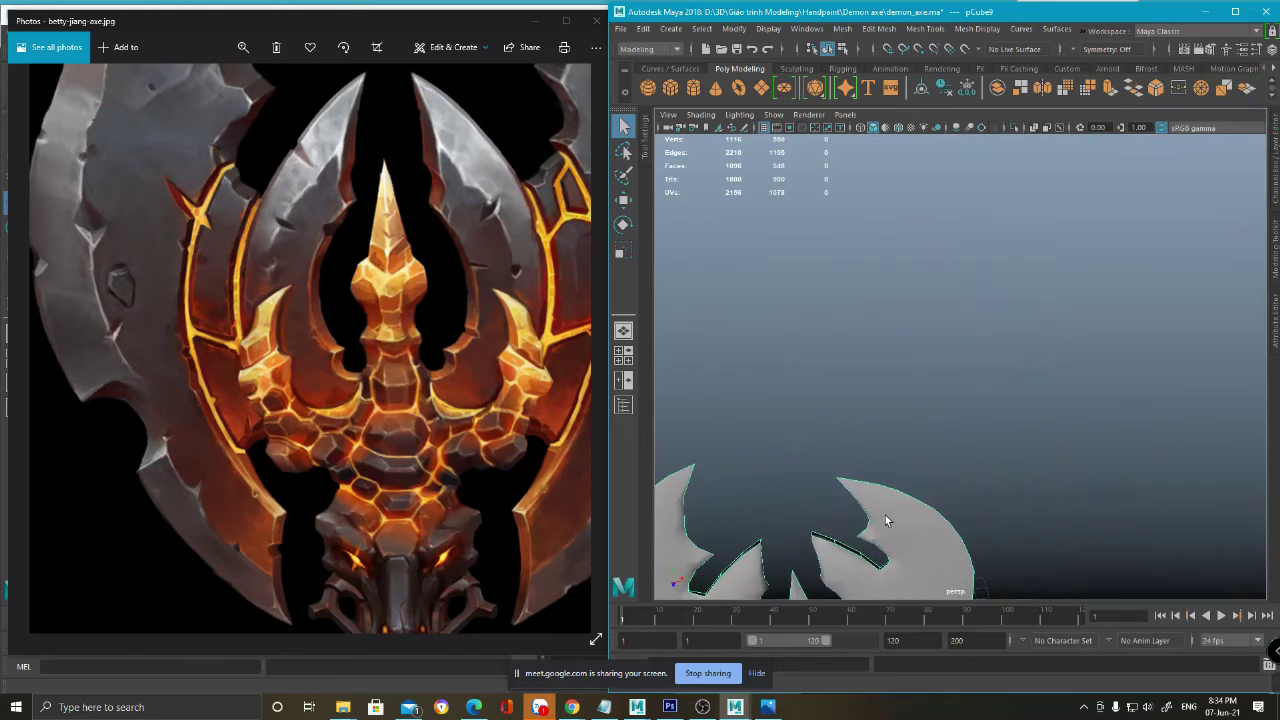
pyautogui.keyDown('alt'); pyautogui.moveTo(950, 494); pyautogui.dragTo(933, 428, button='middle'); pyautogui.keyUp('alt')
pyautogui.keyDown('shift'); pyautogui.click(933, 428); pyautogui.keyUp('shift')
# - Display wireframe on the shaded demon axe in the perspective view and examine the topology of its blades and spike
pyautogui.click(899, 128)
pyautogui.moveTo(962, 338)
pyautogui.keyDown('alt'); pyautogui.mouseDown()
pyautogui.moveTo(868, 316)
pyautogui.moveTo(789, 346)
pyautogui.moveTo(738, 334)
pyautogui.moveTo(771, 329)
pyautogui.moveTo(945, 385)
pyautogui.mouseUp(); pyautogui.keyUp('alt')
pyautogui.click(866, 316)
pyautogui.keyDown('alt'); pyautogui.moveTo(985, 412); pyautogui.dragTo(917, 351, button='middle'); pyautogui.keyUp('alt')
pyautogui.scroll(5, 993, 450)
pyautogui.keyDown('alt'); pyautogui.moveTo(993, 450); pyautogui.dragTo(988, 356); pyautogui.keyUp('alt')
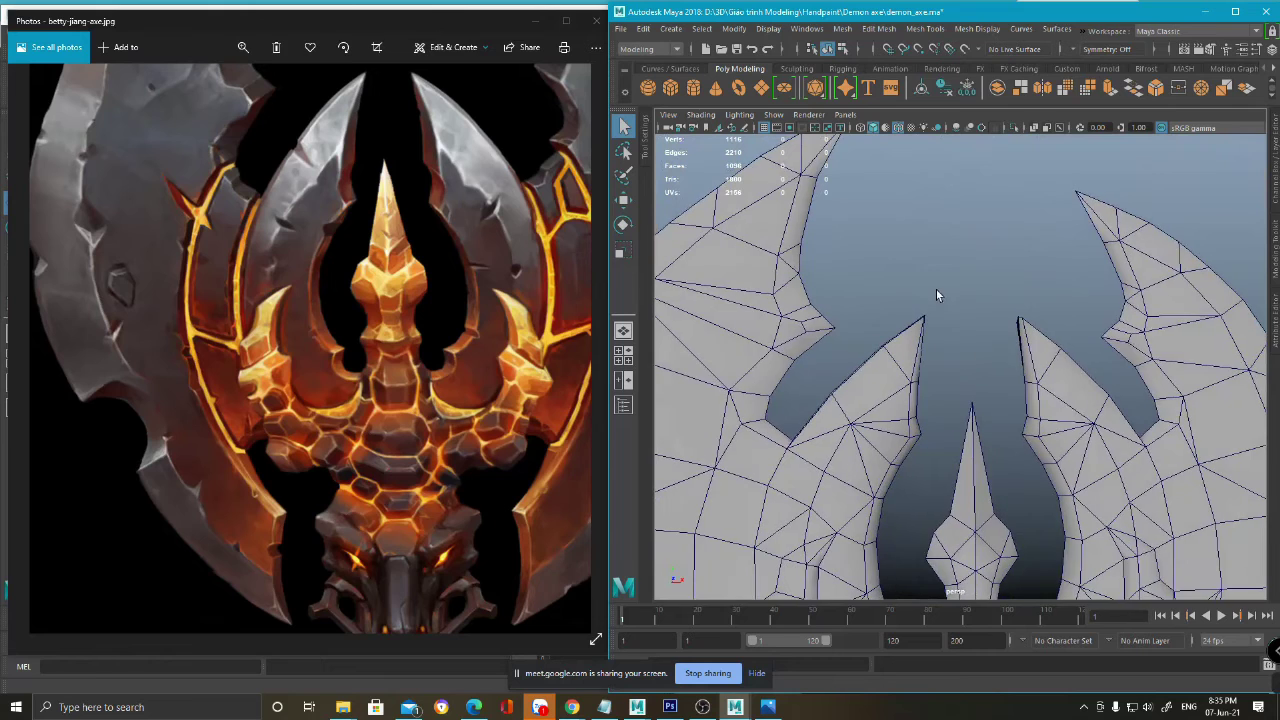
pyautogui.scroll(-5, 936, 289)
# - Switch to the front view, frame the inner blades and spike closely, and display wireframe on shaded there
pyautogui.press('space')
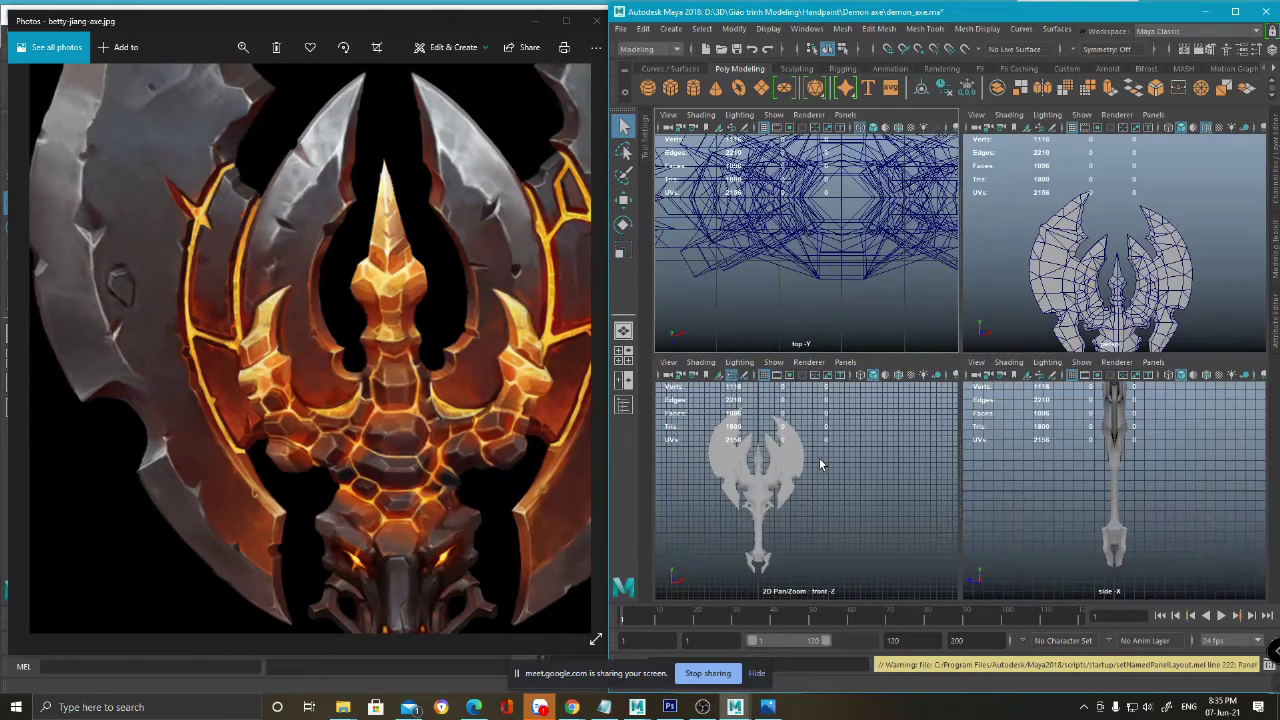
pyautogui.press('space')
pyautogui.scroll(4, 841, 281)
pyautogui.scroll(1, 841, 281)
pyautogui.keyDown('alt'); pyautogui.moveTo(841, 281); pyautogui.dragTo(1036, 488, button='middle'); pyautogui.keyUp('alt')
pyautogui.scroll(2, 927, 386)
pyautogui.keyDown('alt'); pyautogui.moveTo(862, 308); pyautogui.dragTo(888, 275, button='middle'); pyautogui.keyUp('alt')
pyautogui.scroll(2, 884, 358)
pyautogui.click(899, 128)
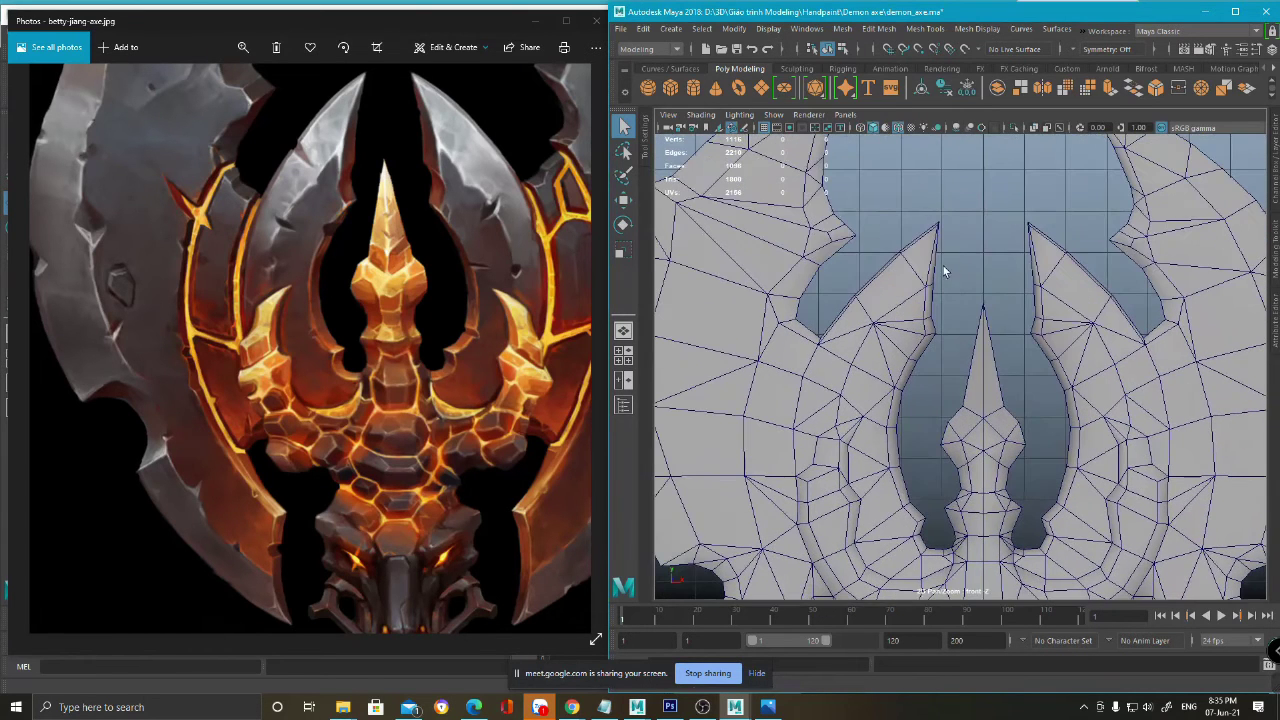
# - Examine the demon axe mesh in the perspective view against the reference painting, including its central spike and rocky core
pyautogui.press('space')
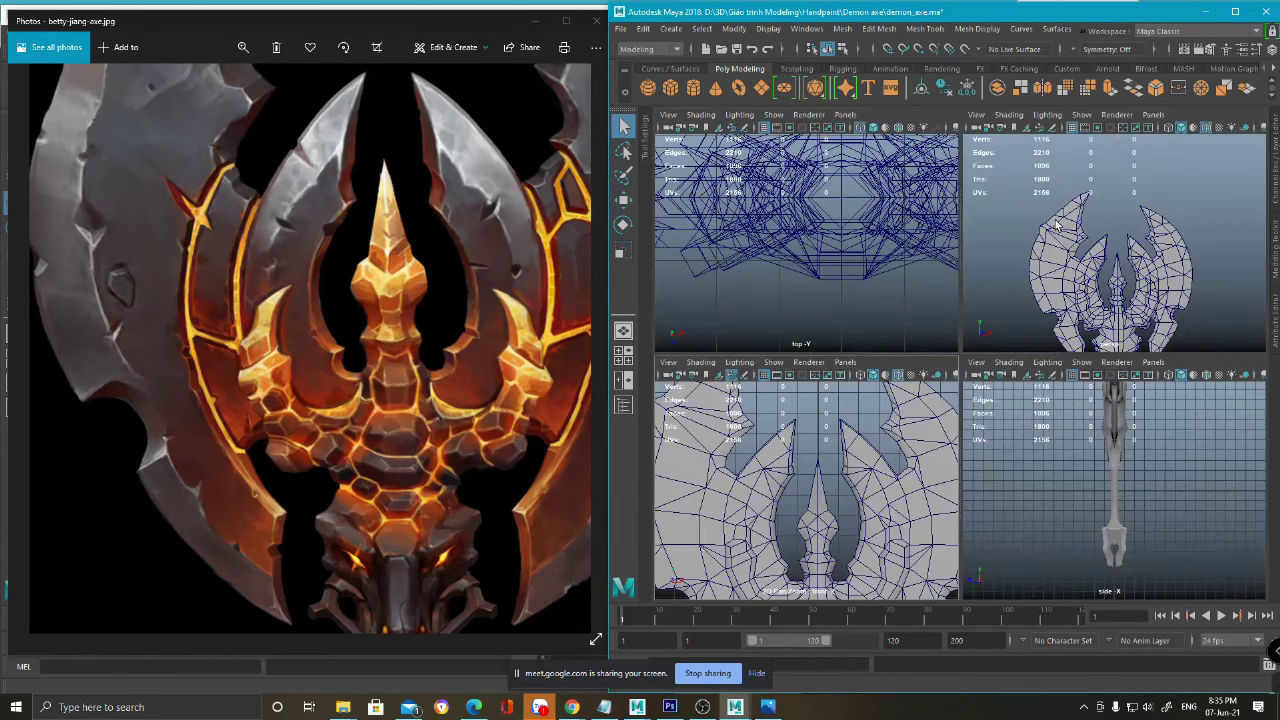
pyautogui.press('space')
pyautogui.keyDown('alt'); pyautogui.moveTo(1003, 333); pyautogui.dragTo(995, 425); pyautogui.keyUp('alt')
pyautogui.keyDown('alt'); pyautogui.moveTo(912, 336); pyautogui.dragTo(918, 370); pyautogui.keyUp('alt')
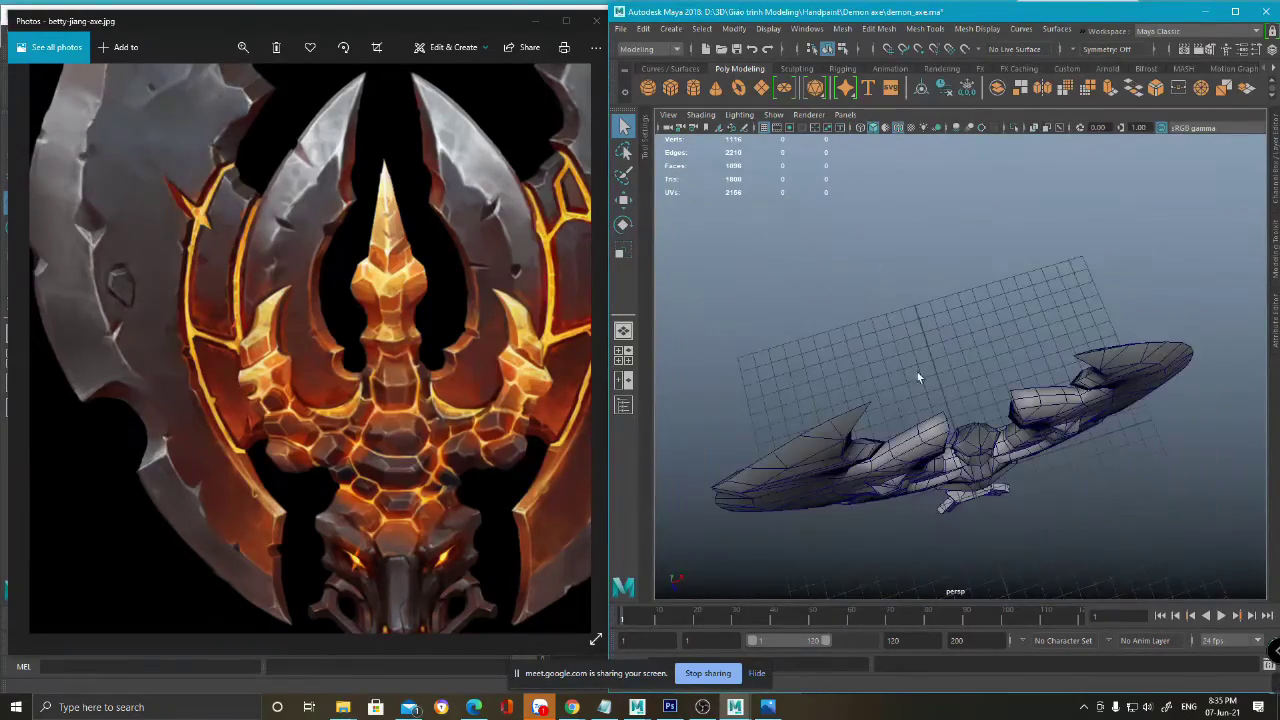
pyautogui.click(930, 438)
pyautogui.keyDown('alt'); pyautogui.moveTo(938, 431); pyautogui.dragTo(868, 304); pyautogui.keyUp('alt')
pyautogui.scroll(2, 889, 321)
pyautogui.click(932, 230)
pyautogui.scroll(-6, 932, 230)
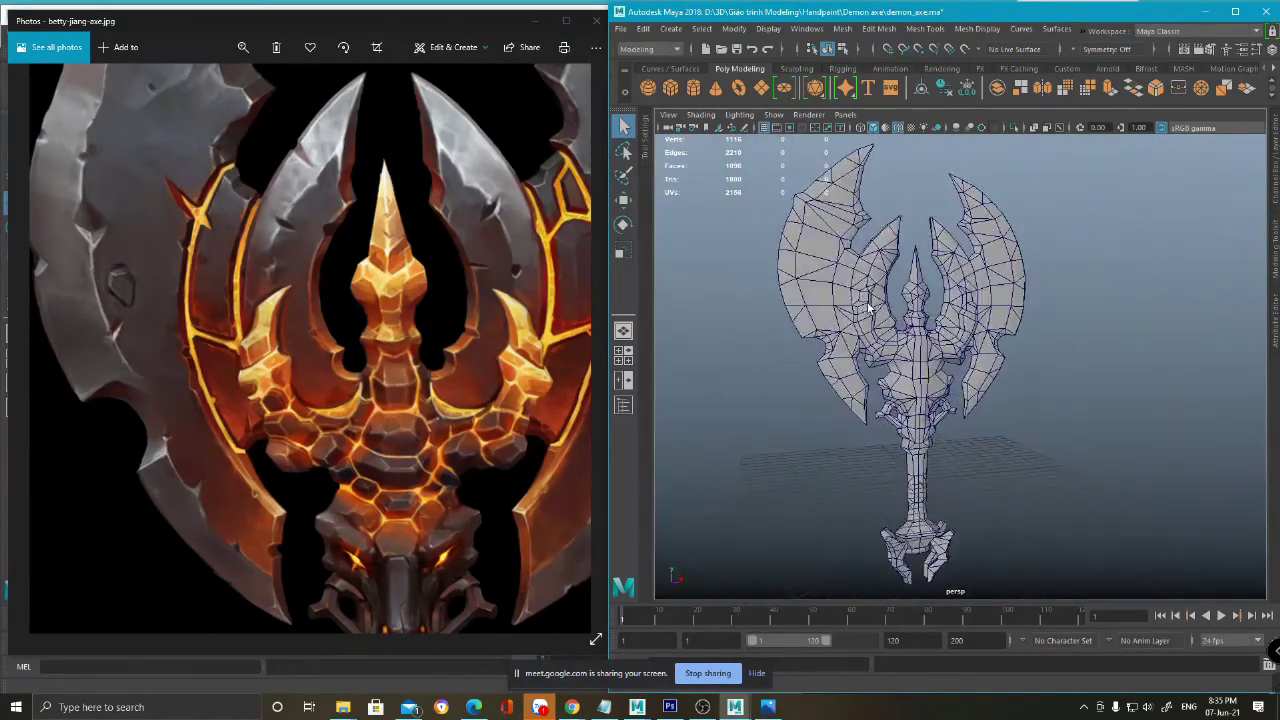
pyautogui.click(421, 23)
pyautogui.scroll(-3, 328, 350)
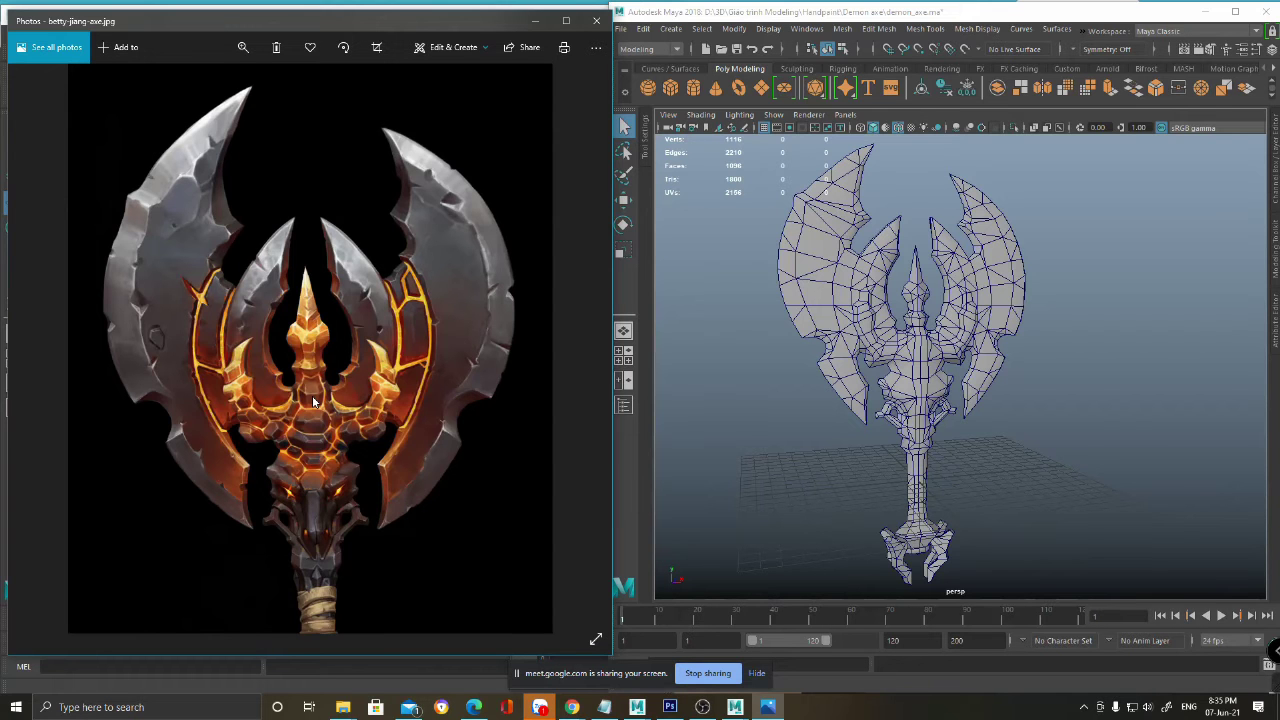
pyautogui.scroll(3, 300, 385)
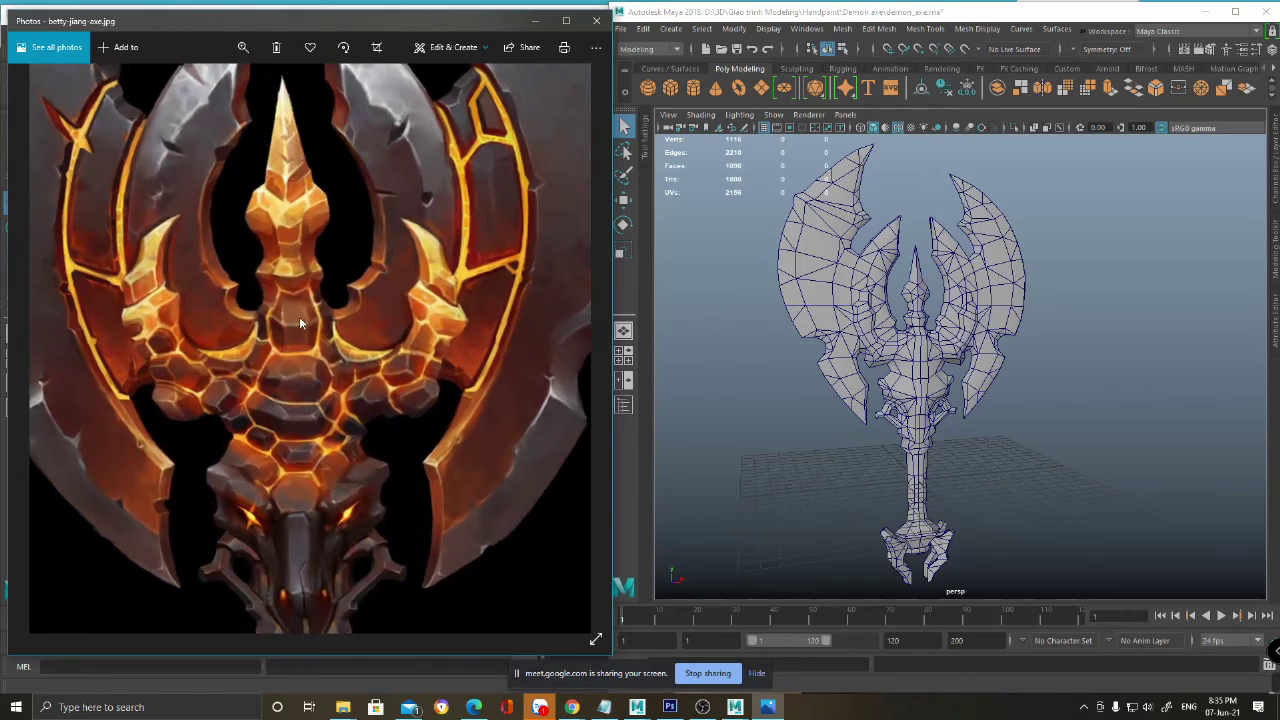
pyautogui.scroll(5, 943, 400)
pyautogui.keyDown('alt'); pyautogui.moveTo(889, 396); pyautogui.dragTo(1085, 457, button='middle'); pyautogui.keyUp('alt')
pyautogui.keyDown('alt'); pyautogui.moveTo(1085, 457); pyautogui.dragTo(765, 448); pyautogui.keyUp('alt')
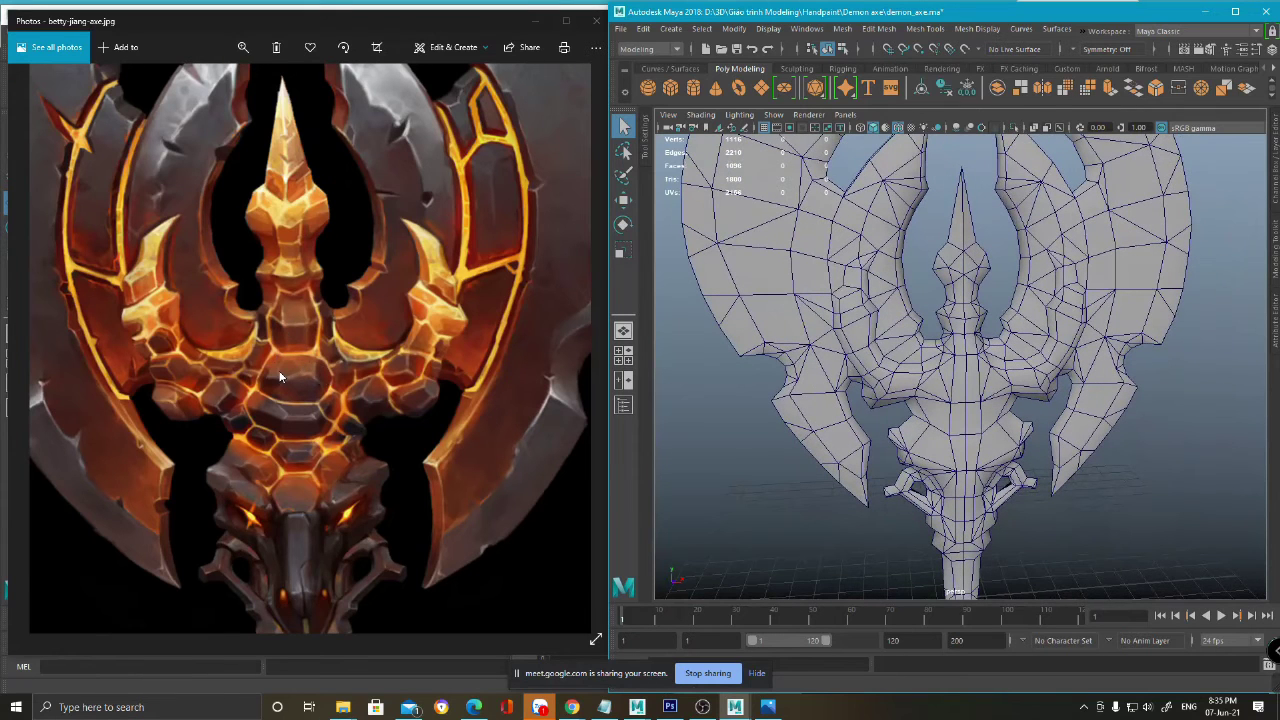
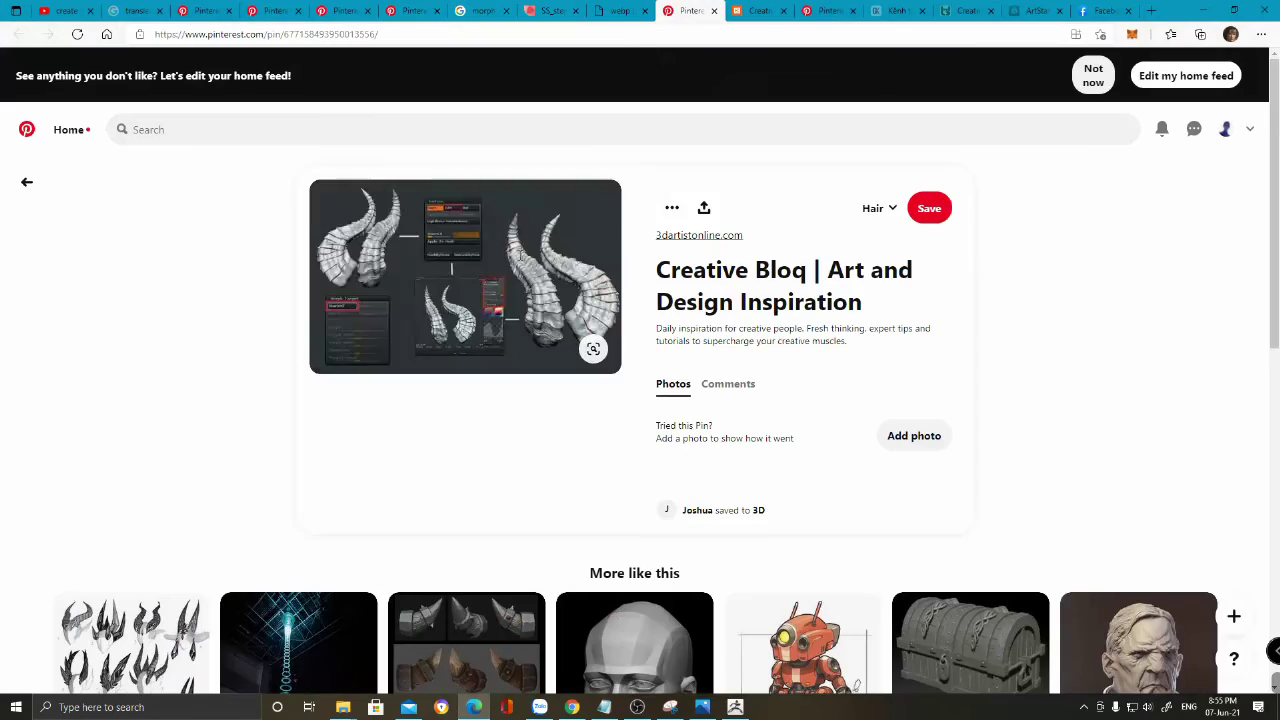
# - Switch to the browser and look through the open reference pages for horn sculpting breakdowns and similar horn designs
pyautogui.click(612, 10)
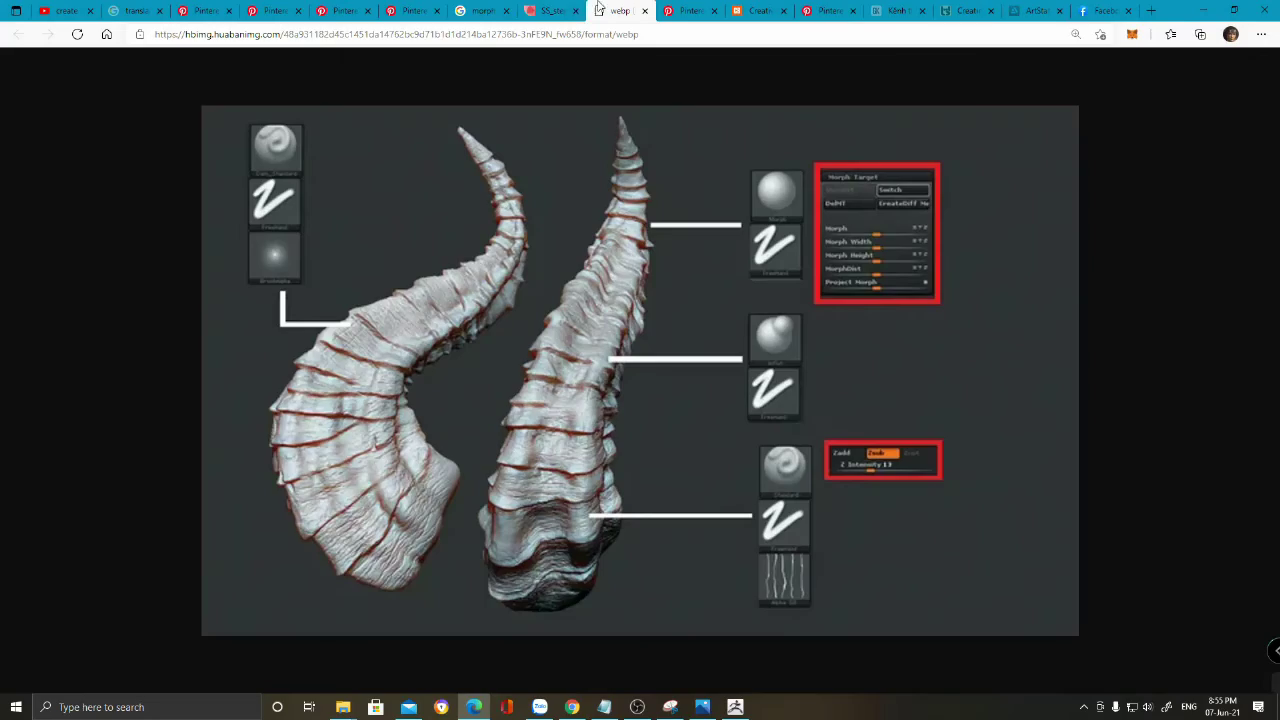
pyautogui.click(563, 9)
pyautogui.click(482, 9)
pyautogui.click(423, 6)
pyautogui.click(341, 10)
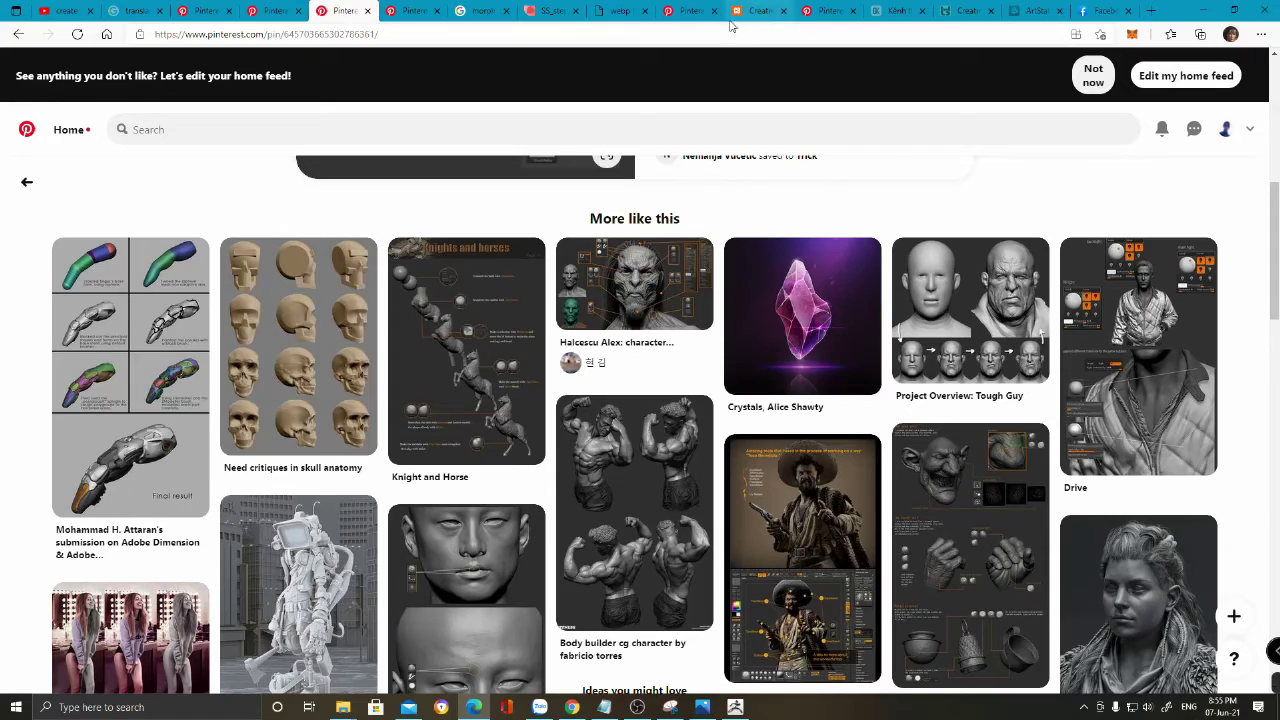
pyautogui.click(700, 12)
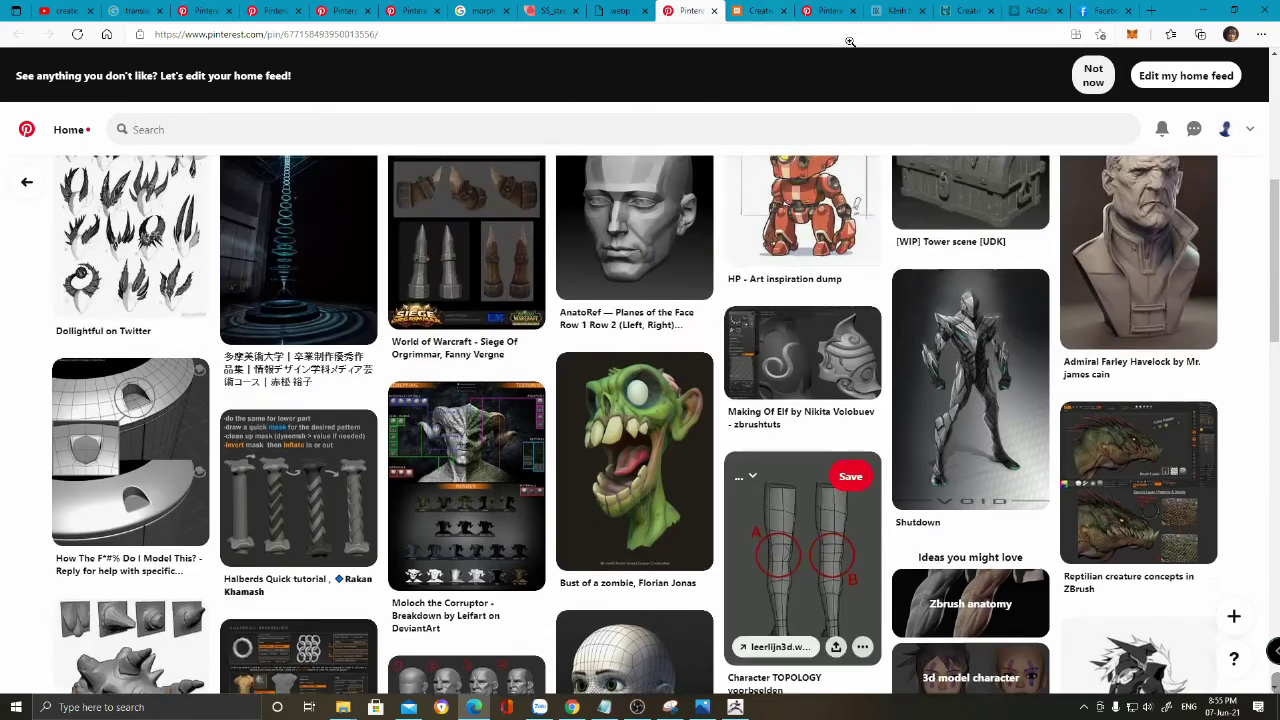
pyautogui.click(829, 10)
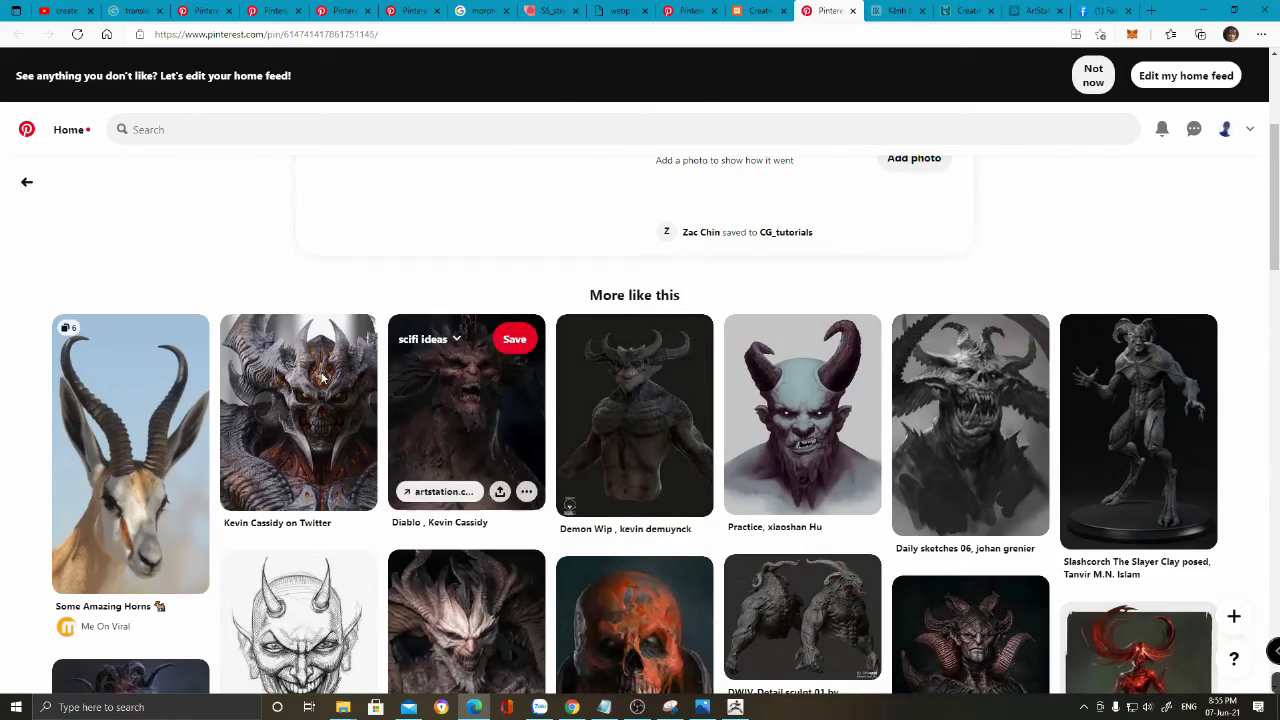
pyautogui.scroll(-3, 491, 331)
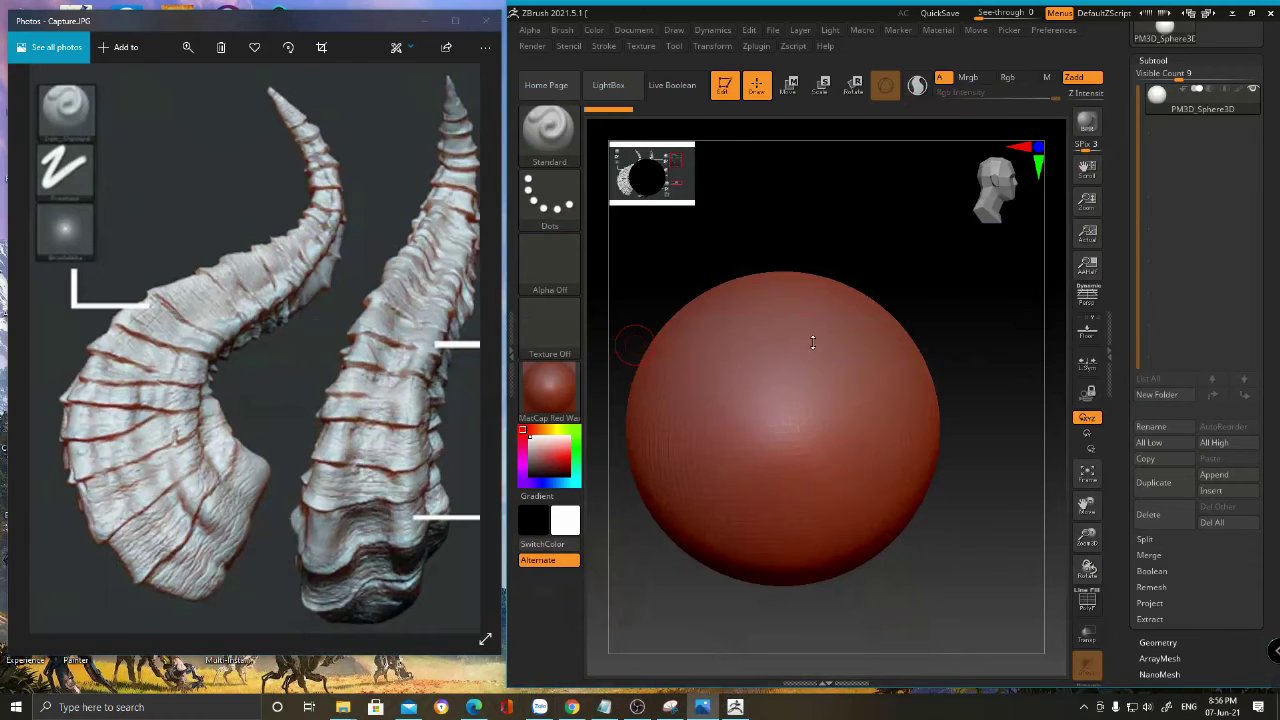
pyautogui.keyDown('alt'); pyautogui.moveTo(820, 342); pyautogui.dragTo(834, 346, button='right'); pyautogui.keyUp('alt')
pyautogui.keyDown('alt'); pyautogui.moveTo(805, 257); pyautogui.dragTo(868, 332, button='right'); pyautogui.keyUp('alt')
pyautogui.keyDown('alt'); pyautogui.moveTo(868, 332); pyautogui.dragTo(680, 268, button='right'); pyautogui.keyUp('alt')
pyautogui.keyDown('ctrl'); pyautogui.moveTo(780, 304); pyautogui.dragTo(777, 399, button='right'); pyautogui.keyUp('ctrl')
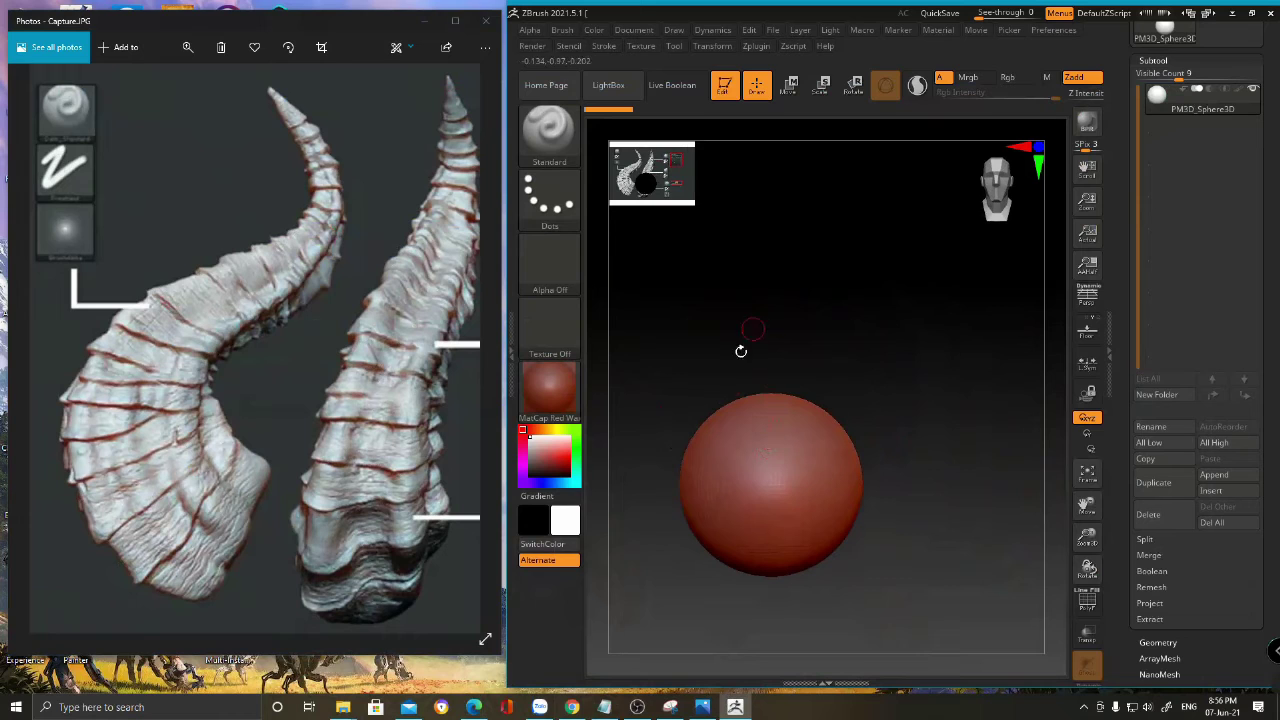
pyautogui.keyDown('alt'); pyautogui.moveTo(812, 450); pyautogui.dragTo(764, 488, button='right'); pyautogui.keyUp('alt')
pyautogui.moveTo(764, 488); pyautogui.dragTo(741, 473, button='right')
pyautogui.moveTo(723, 443); pyautogui.dragTo(812, 468)
pyautogui.click(1088, 333)
pyautogui.moveTo(812, 468); pyautogui.dragTo(834, 520, button='right')
pyautogui.click(1088, 335)
pyautogui.moveTo(885, 430); pyautogui.dragTo(863, 451, button='right')
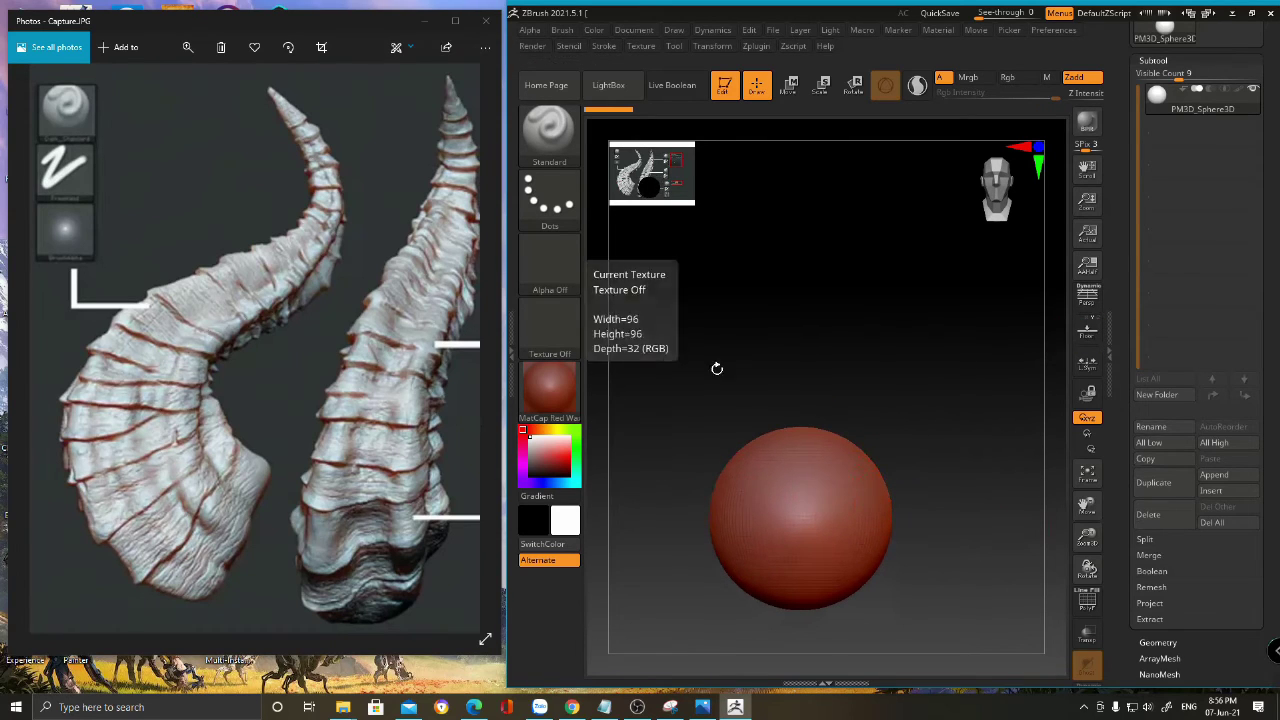
pyautogui.moveTo(816, 482)
pyautogui.mouseDown(button='right')
pyautogui.moveTo(837, 463)
pyautogui.moveTo(790, 458)
pyautogui.mouseUp(button='right')
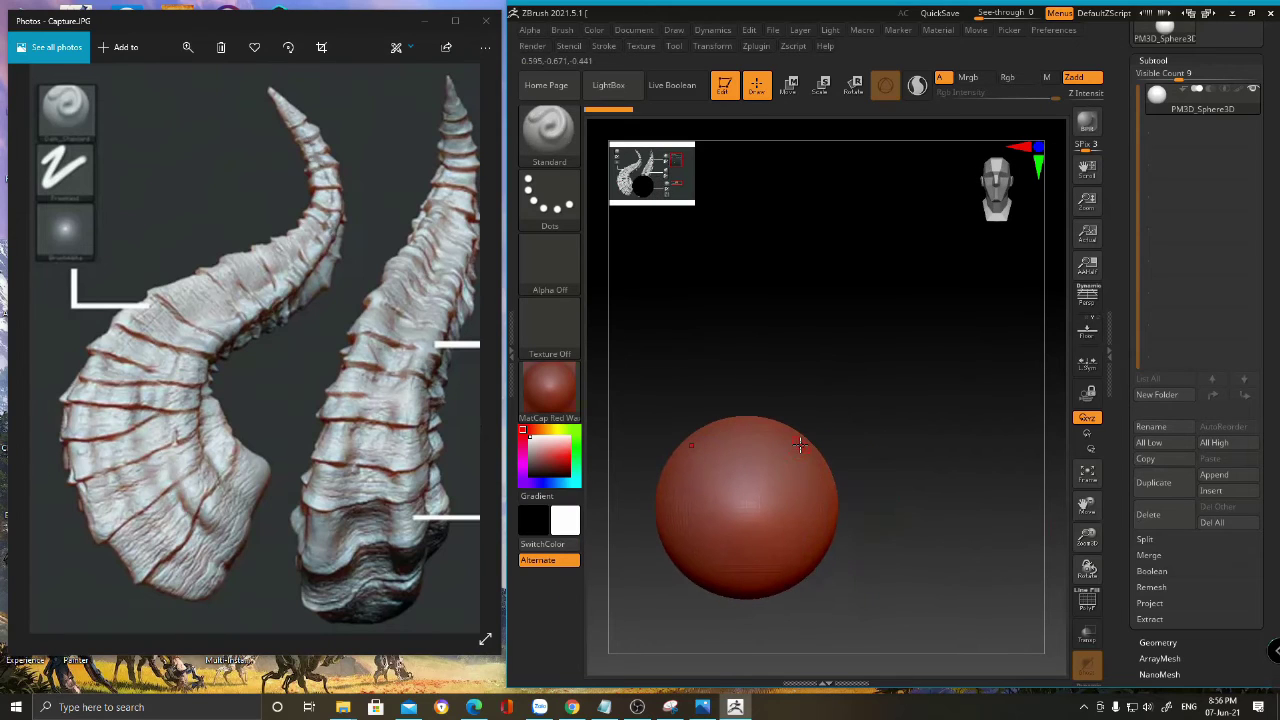
pyautogui.moveTo(778, 432); pyautogui.dragTo(776, 457, button='right')
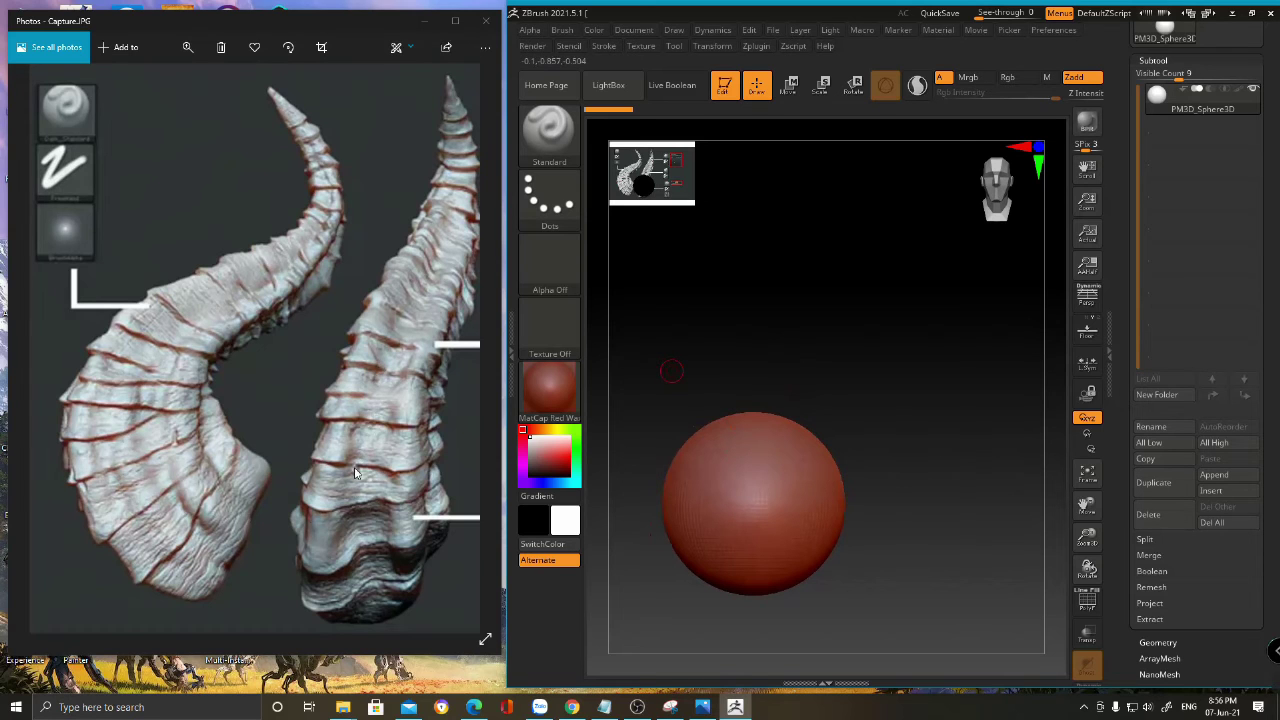
pyautogui.moveTo(766, 482); pyautogui.dragTo(762, 413, button='right')
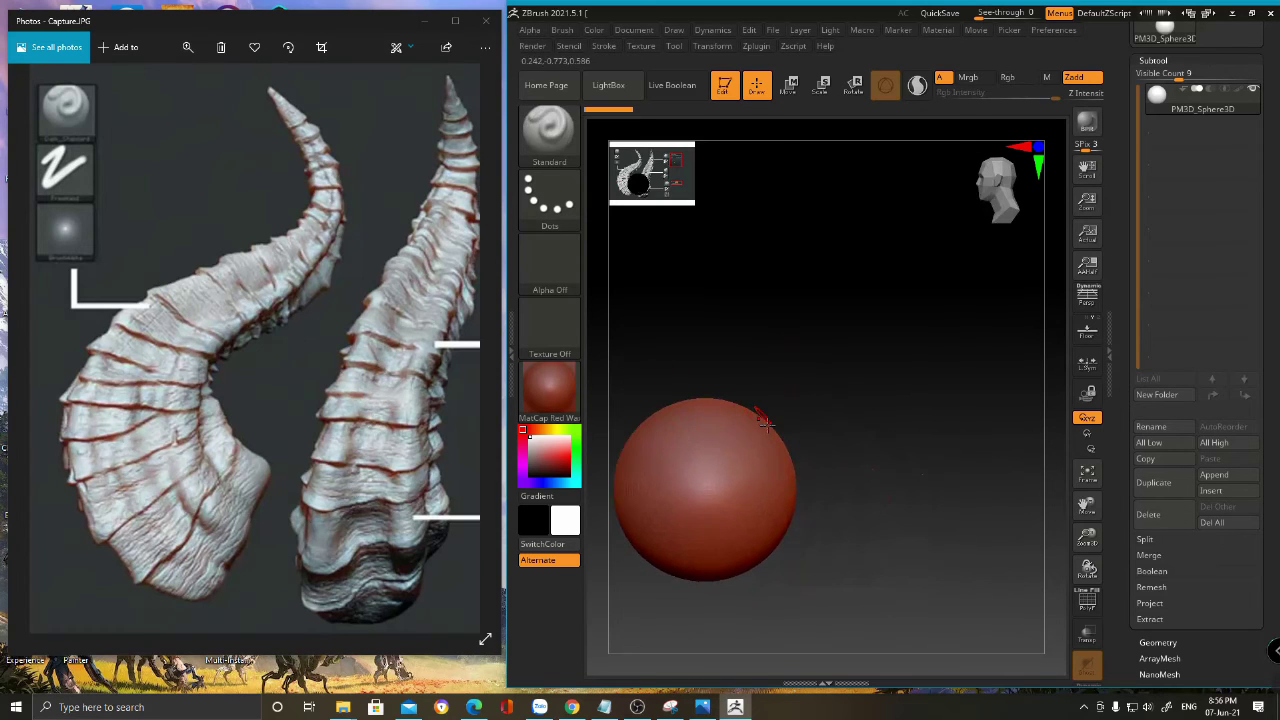
# - Choose the Move brush, adjust its size and start pulling the sphere into an elongated shape
pyautogui.press('b')
pyautogui.press('m')
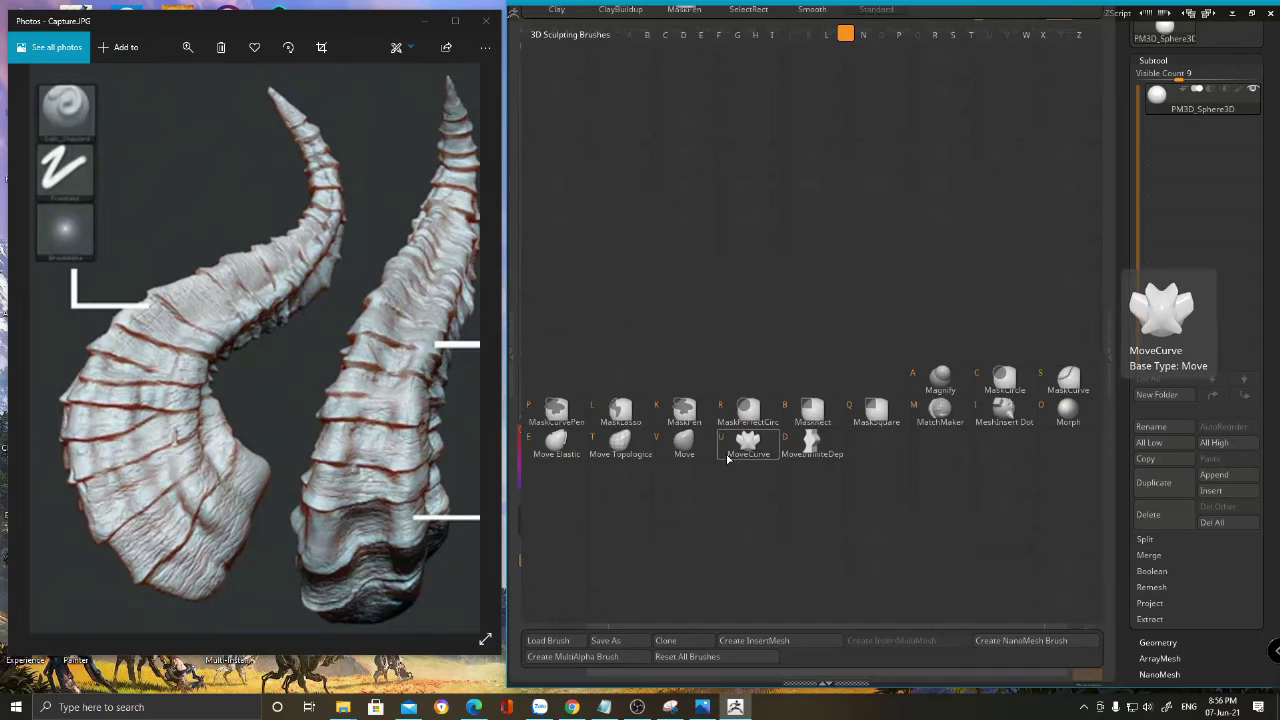
pyautogui.press('v')
pyautogui.press('space')
pyautogui.moveTo(812, 454)
pyautogui.mouseDown()
pyautogui.moveTo(868, 453)
pyautogui.moveTo(837, 453)
pyautogui.moveTo(831, 439)
pyautogui.mouseUp()
pyautogui.press('space')
pyautogui.press('space')
pyautogui.moveTo(735, 428)
pyautogui.mouseDown()
pyautogui.moveTo(771, 354)
pyautogui.moveTo(894, 274)
pyautogui.moveTo(820, 437)
pyautogui.mouseUp()
# - Stretch the sphere upward with the Move brush into a tapered teardrop with a rounded base
pyautogui.keyDown('alt'); pyautogui.moveTo(872, 350); pyautogui.dragTo(848, 343, button='right'); pyautogui.keyUp('alt')
pyautogui.press('space')
pyautogui.moveTo(846, 355); pyautogui.dragTo(920, 337)
pyautogui.moveTo(794, 460)
pyautogui.mouseDown()
pyautogui.moveTo(785, 441)
pyautogui.moveTo(770, 451)
pyautogui.mouseUp()
pyautogui.press('space')
pyautogui.press('space')
pyautogui.moveTo(689, 550)
pyautogui.mouseDown()
pyautogui.moveTo(765, 555)
pyautogui.moveTo(730, 579)
pyautogui.mouseUp()
pyautogui.moveTo(718, 540)
pyautogui.mouseDown(button='right')
pyautogui.moveTo(770, 526)
pyautogui.moveTo(842, 460)
pyautogui.mouseUp(button='right')
pyautogui.moveTo(804, 512); pyautogui.dragTo(813, 510)
pyautogui.moveTo(854, 481); pyautogui.dragTo(881, 476, button='right')
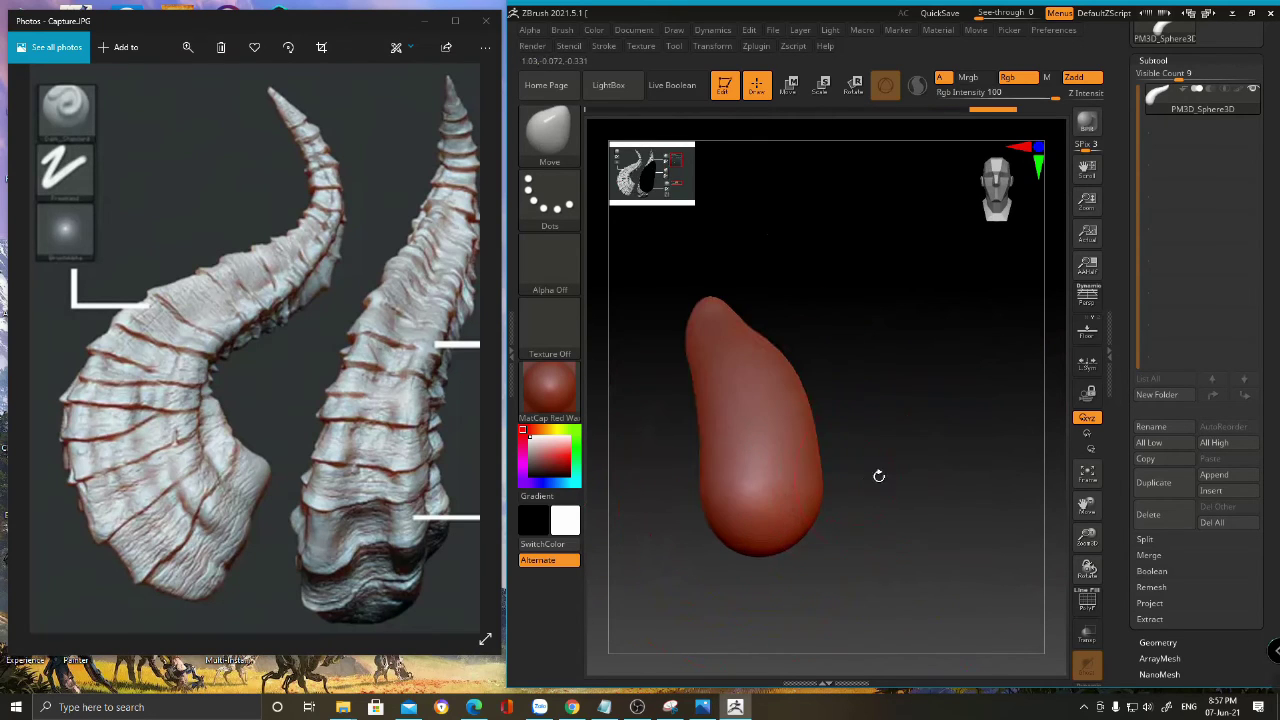
pyautogui.moveTo(881, 475); pyautogui.dragTo(847, 460)
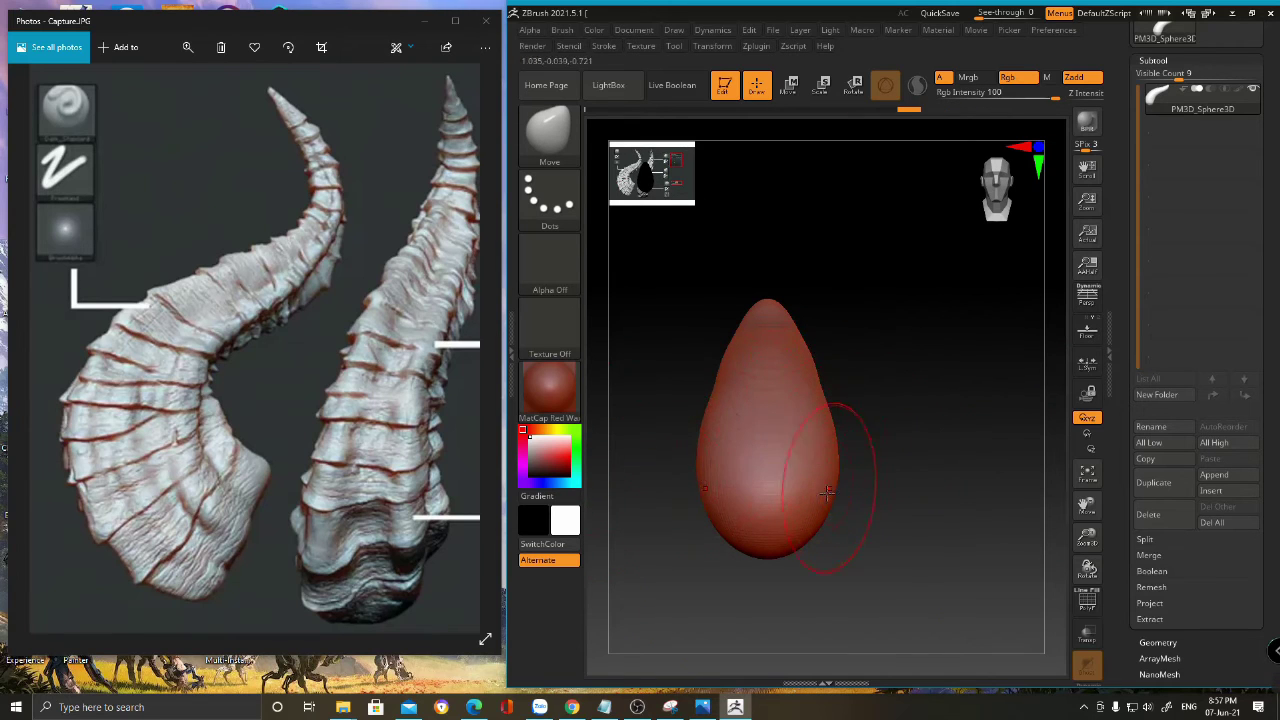
# - Reshape the base and pull the upper end out sideways to bend the form into a curved horn
pyautogui.moveTo(738, 538); pyautogui.dragTo(716, 538)
pyautogui.moveTo(817, 548)
pyautogui.mouseDown()
pyautogui.moveTo(823, 359)
pyautogui.moveTo(941, 315)
pyautogui.mouseUp()
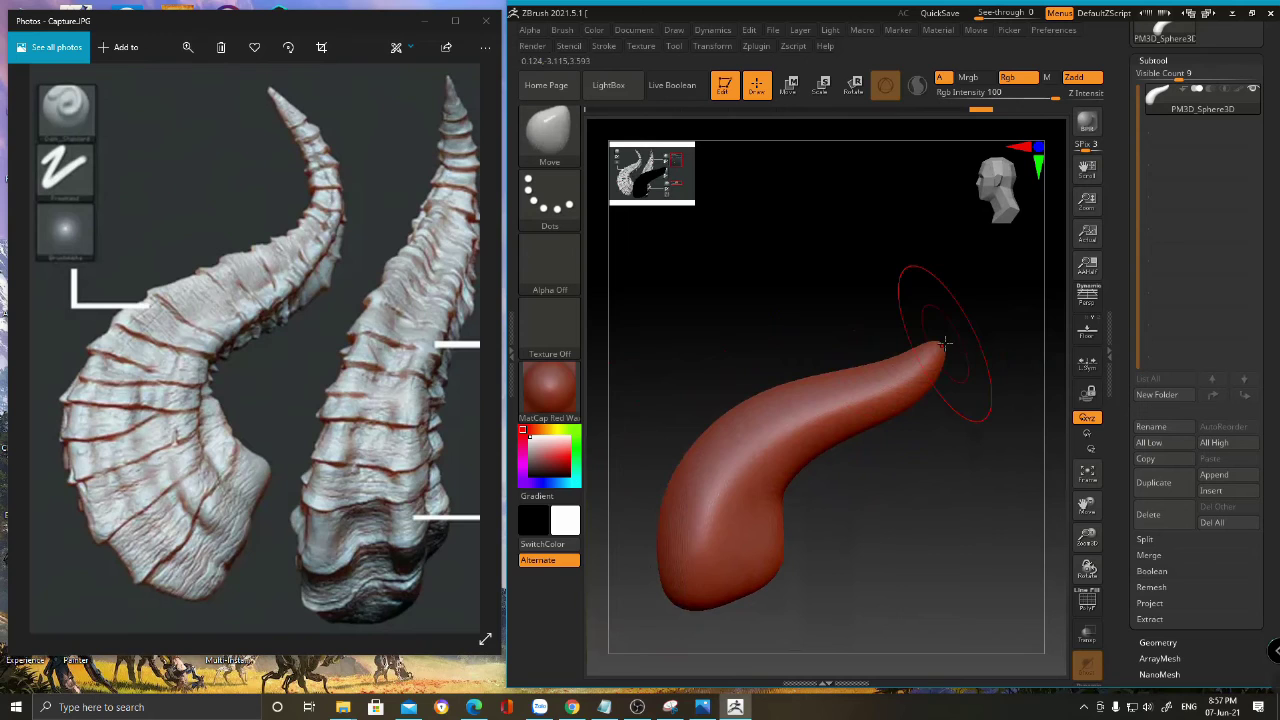
pyautogui.moveTo(720, 430); pyautogui.dragTo(731, 409)
pyautogui.keyDown('alt'); pyautogui.moveTo(837, 386); pyautogui.dragTo(814, 392, button='right'); pyautogui.keyUp('alt')
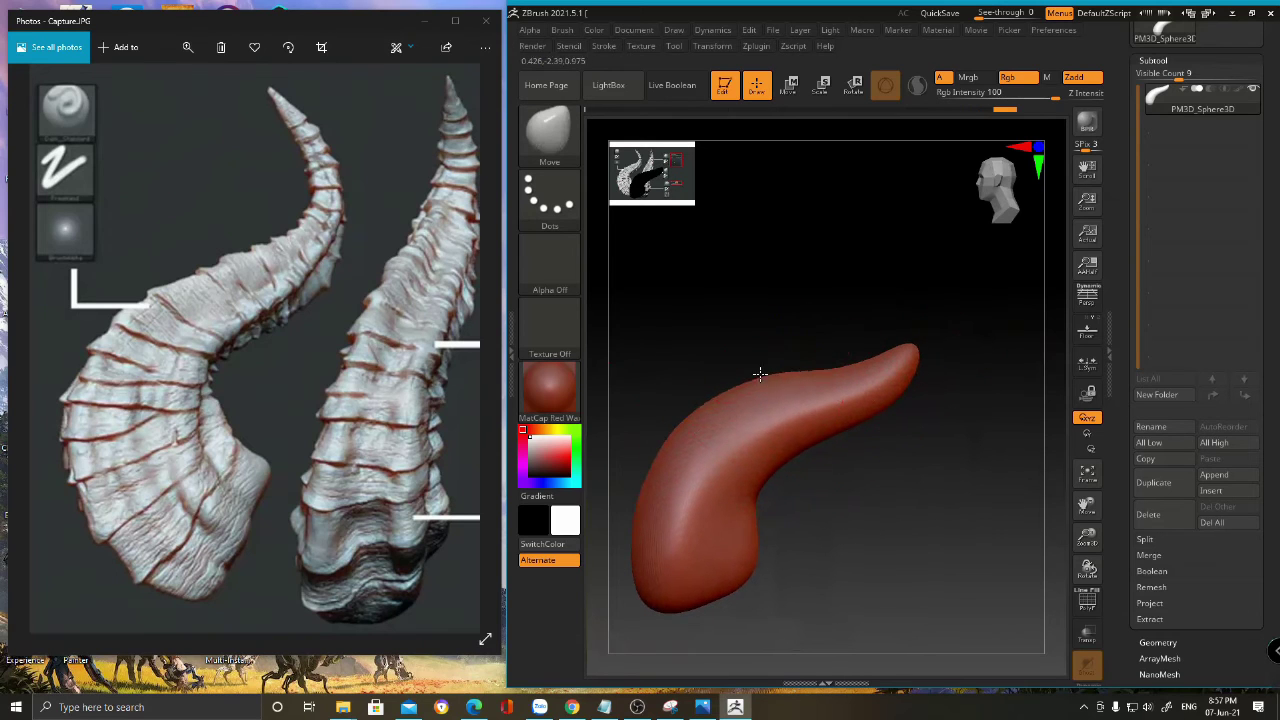
# - Draw the horn's tip upward into an S-curve and refine the contours along the outer and inner bends
pyautogui.moveTo(912, 342)
pyautogui.mouseDown()
pyautogui.moveTo(950, 320)
pyautogui.moveTo(955, 260)
pyautogui.mouseUp()
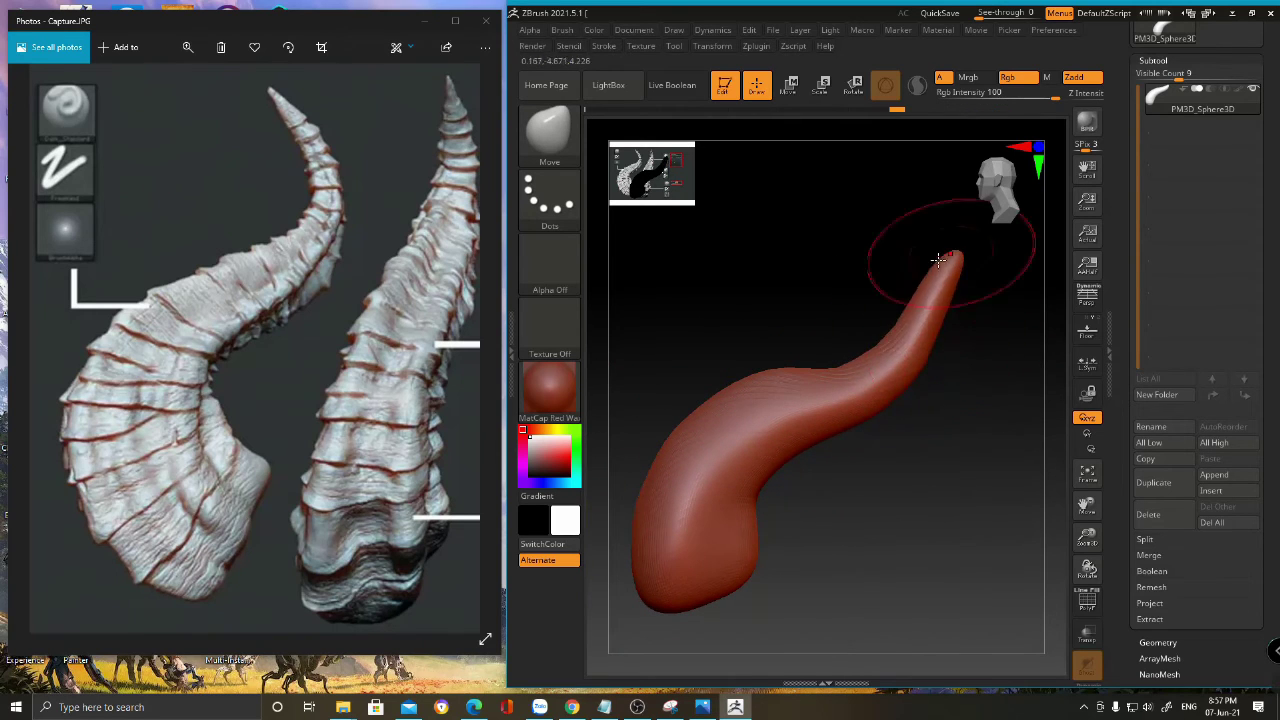
pyautogui.moveTo(912, 385); pyautogui.dragTo(928, 380)
pyautogui.moveTo(755, 374); pyautogui.dragTo(766, 396)
pyautogui.moveTo(787, 467); pyautogui.dragTo(787, 472)
pyautogui.moveTo(662, 454)
pyautogui.mouseDown()
pyautogui.moveTo(674, 452)
pyautogui.moveTo(658, 449)
pyautogui.mouseUp()
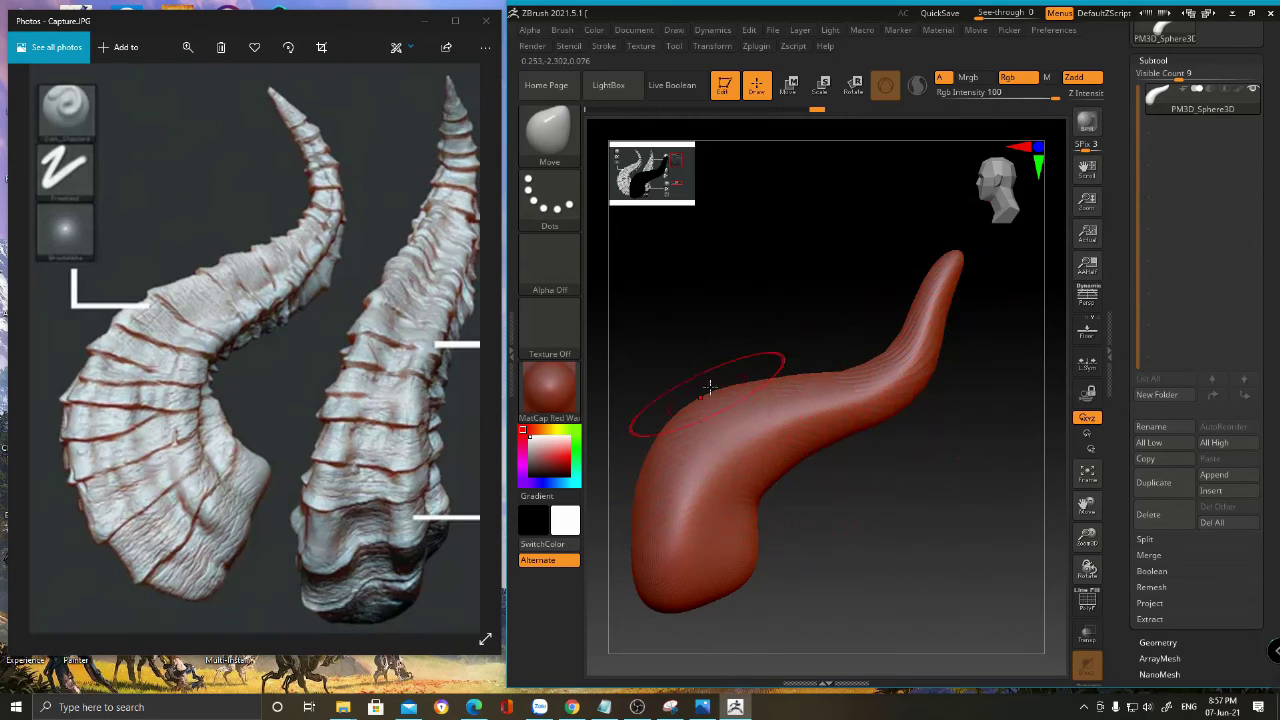
# - Adjust the horn's tapered shape from the front and smooth the stepped surface along its length
pyautogui.press('space')
pyautogui.moveTo(958, 269)
pyautogui.mouseDown()
pyautogui.moveTo(961, 313)
pyautogui.moveTo(945, 343)
pyautogui.moveTo(863, 366)
pyautogui.mouseUp()
pyautogui.moveTo(916, 290); pyautogui.dragTo(901, 209)
pyautogui.moveTo(906, 394); pyautogui.dragTo(908, 397)
pyautogui.moveTo(871, 474)
pyautogui.mouseDown()
pyautogui.moveTo(962, 474)
pyautogui.moveTo(968, 502)
pyautogui.mouseUp()
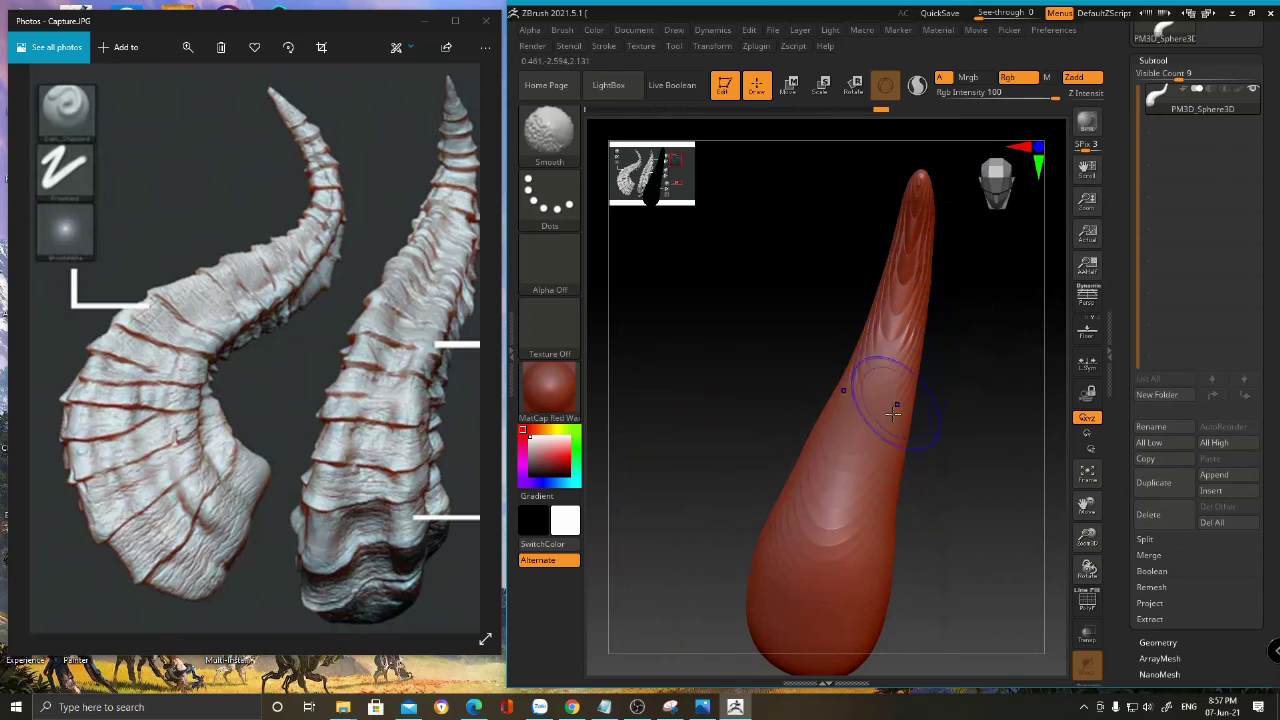
# - Check the horn's wireframe and rebuild its topology with ZRemesher
pyautogui.hotkey('shift', 'f')
pyautogui.moveTo(887, 382)
pyautogui.keyDown('ctrl'); pyautogui.mouseDown(button='right')
pyautogui.moveTo(886, 447)
pyautogui.moveTo(850, 385)
pyautogui.moveTo(869, 349)
pyautogui.moveTo(803, 380)
pyautogui.moveTo(820, 416)
pyautogui.moveTo(909, 387)
pyautogui.moveTo(954, 391)
pyautogui.moveTo(822, 370)
pyautogui.mouseUp(button='right'); pyautogui.keyUp('ctrl')
pyautogui.hotkey('shift', 'f')
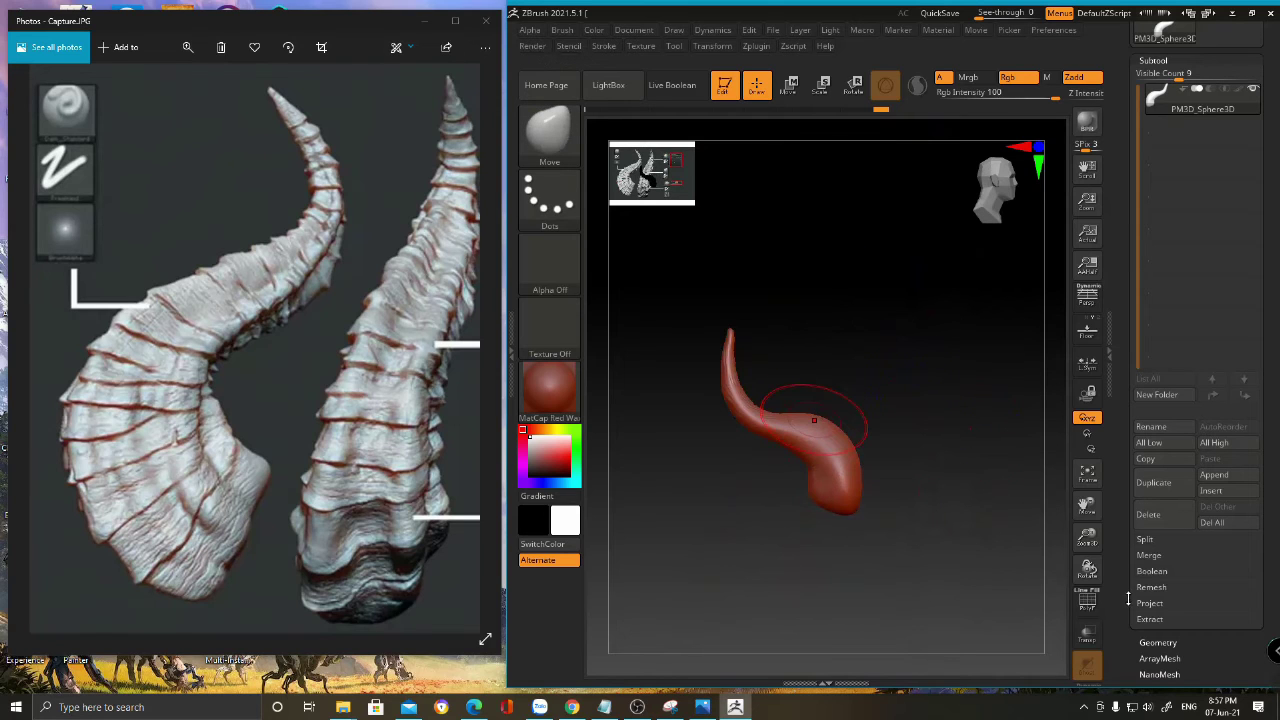
pyautogui.scroll(-3, 1135, 520)
pyautogui.click(1158, 353)
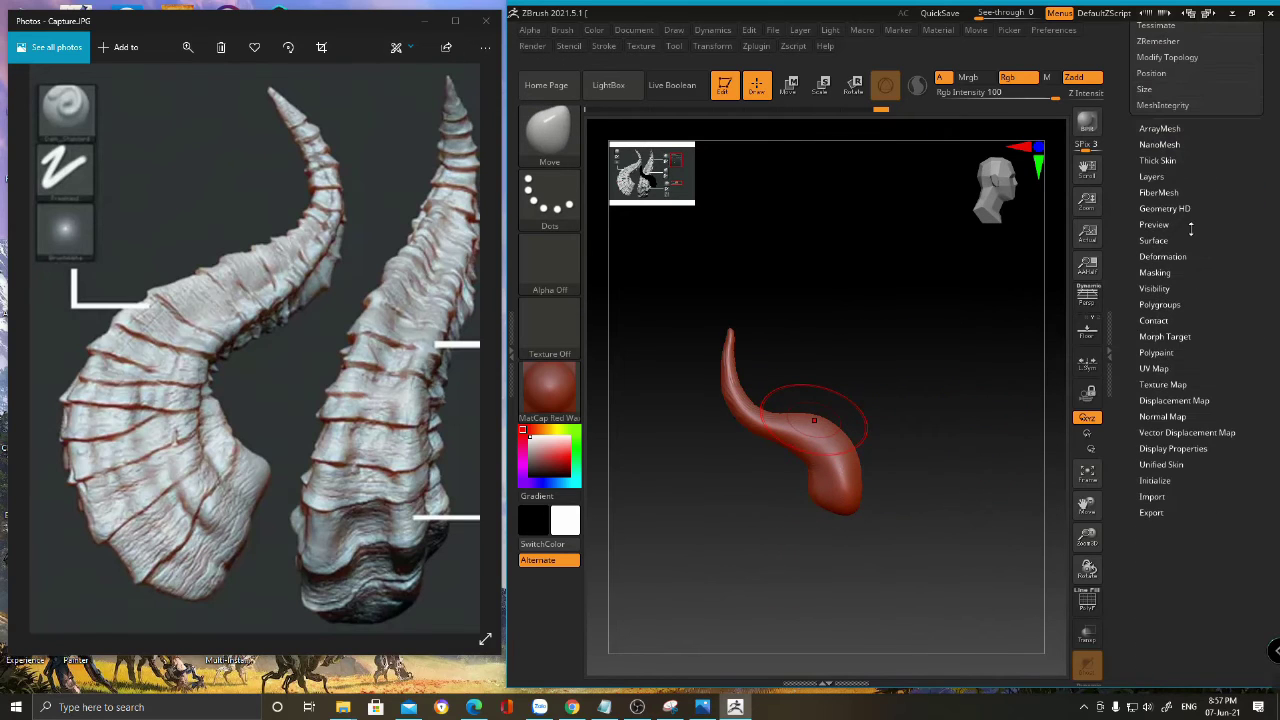
pyautogui.scroll(4, 1171, 130)
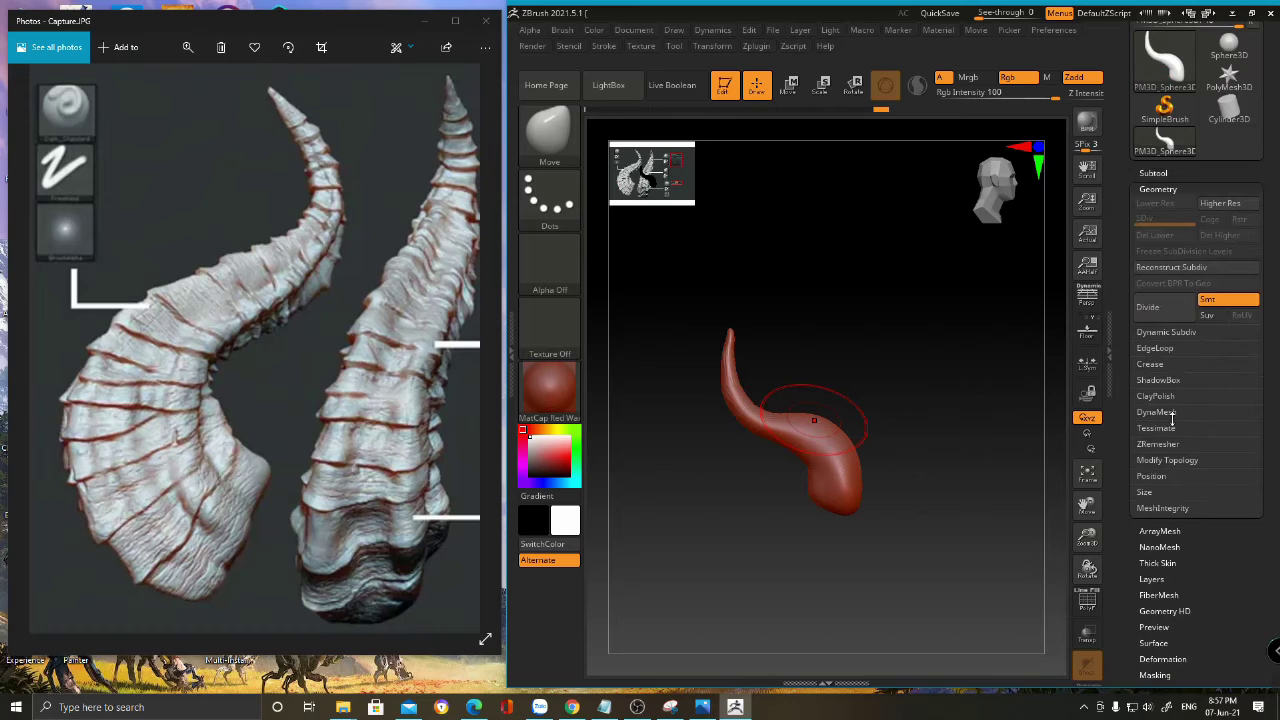
pyautogui.click(1158, 443)
pyautogui.click(1166, 472)
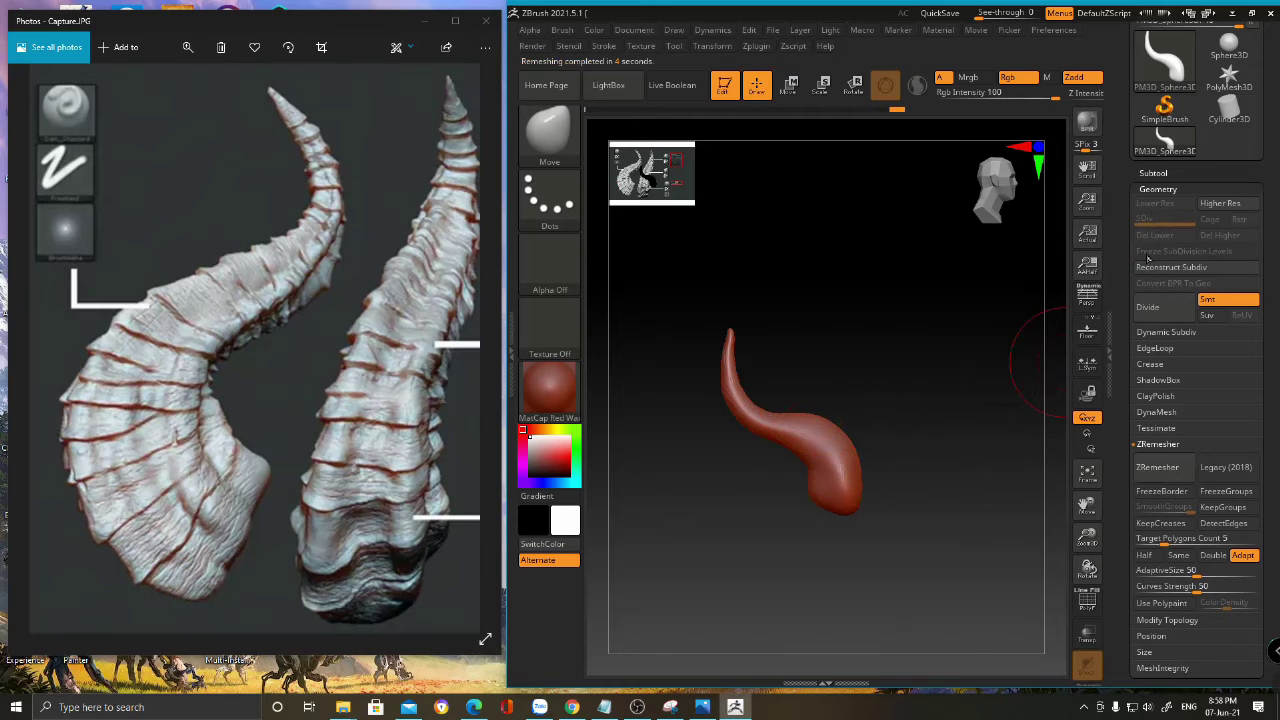
# - Smooth the remeshed horn's lower inner side and reshape its base and bend to match the reference curve
pyautogui.keyDown('alt'); pyautogui.moveTo(839, 467); pyautogui.dragTo(809, 417, button='right'); pyautogui.keyUp('alt')
pyautogui.moveTo(722, 353); pyautogui.dragTo(877, 356, button='right')
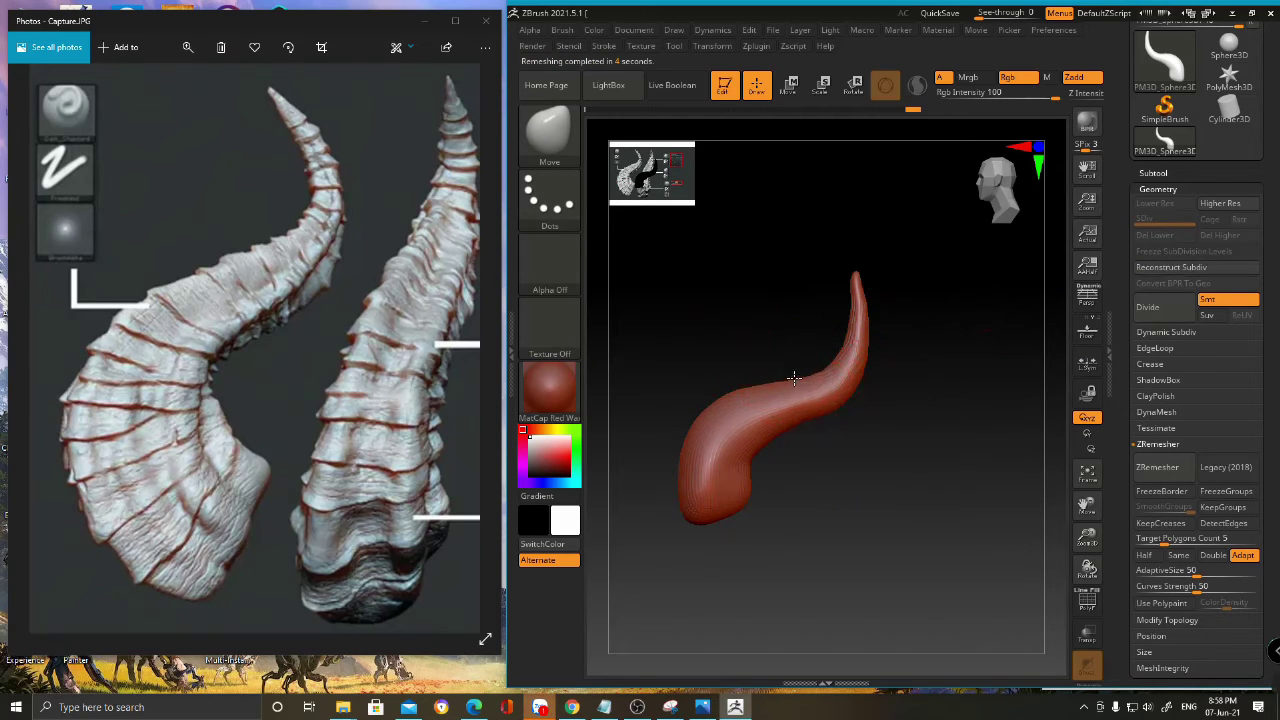
pyautogui.press('shift')
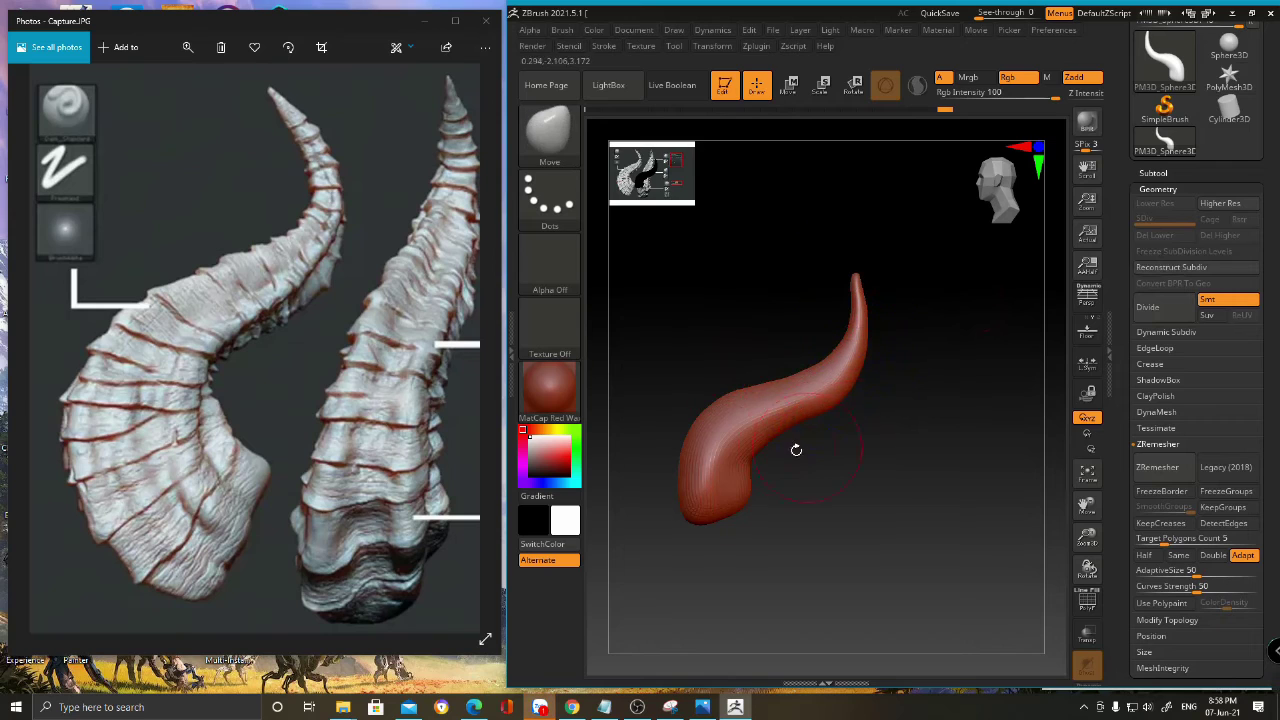
pyautogui.keyDown('shift'); pyautogui.moveTo(757, 452); pyautogui.dragTo(746, 500); pyautogui.keyUp('shift')
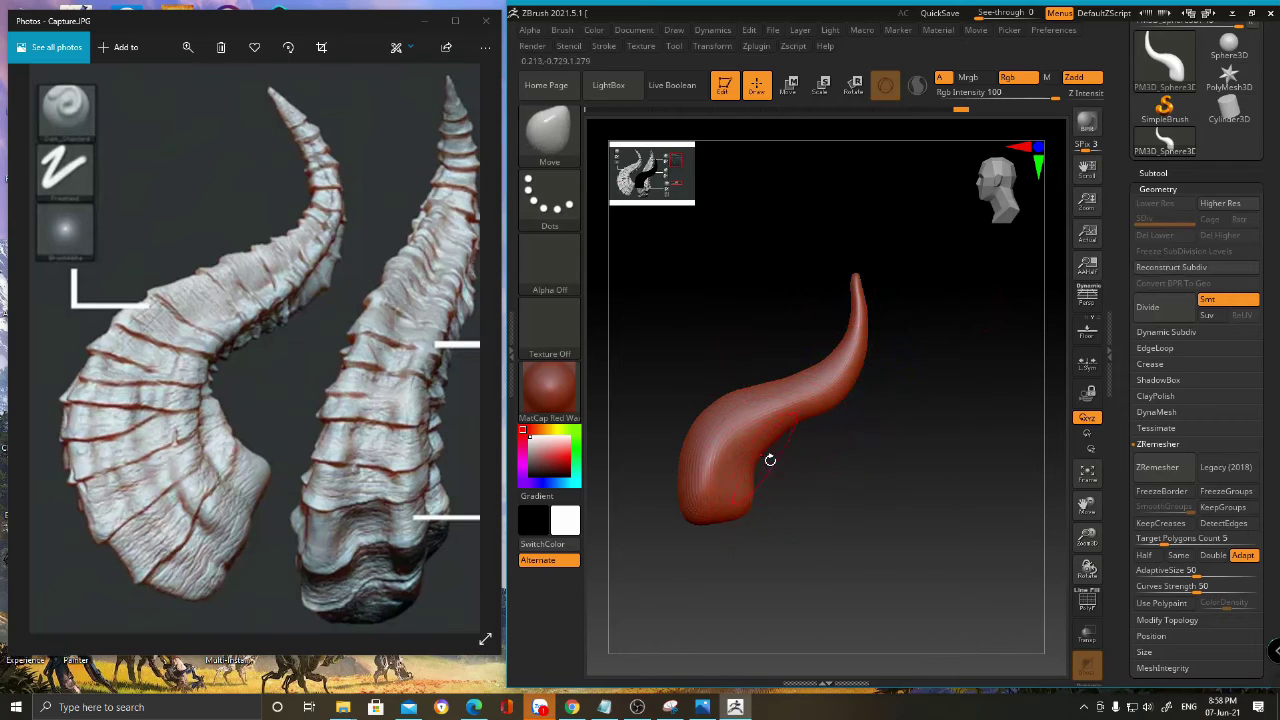
pyautogui.moveTo(794, 446); pyautogui.dragTo(820, 420)
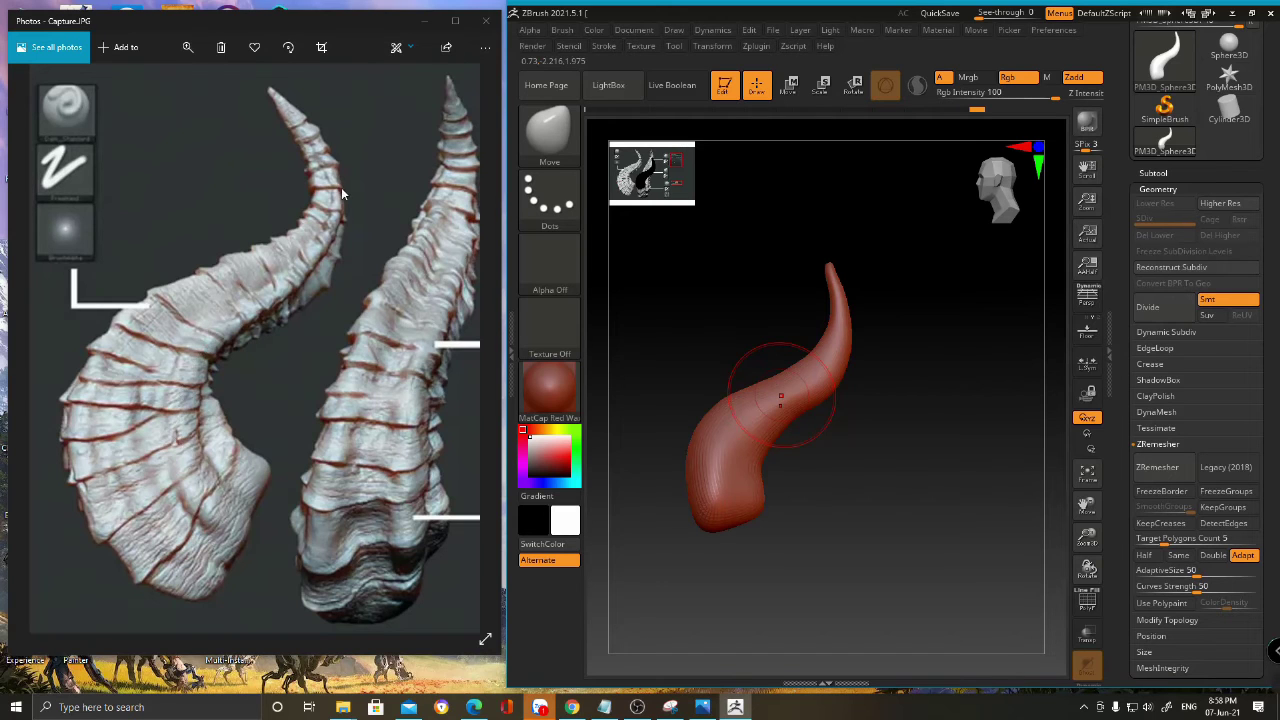
# - Smooth the horn's surface around the thick base, working from the front and the opposite side
pyautogui.moveTo(844, 468); pyautogui.dragTo(855, 409)
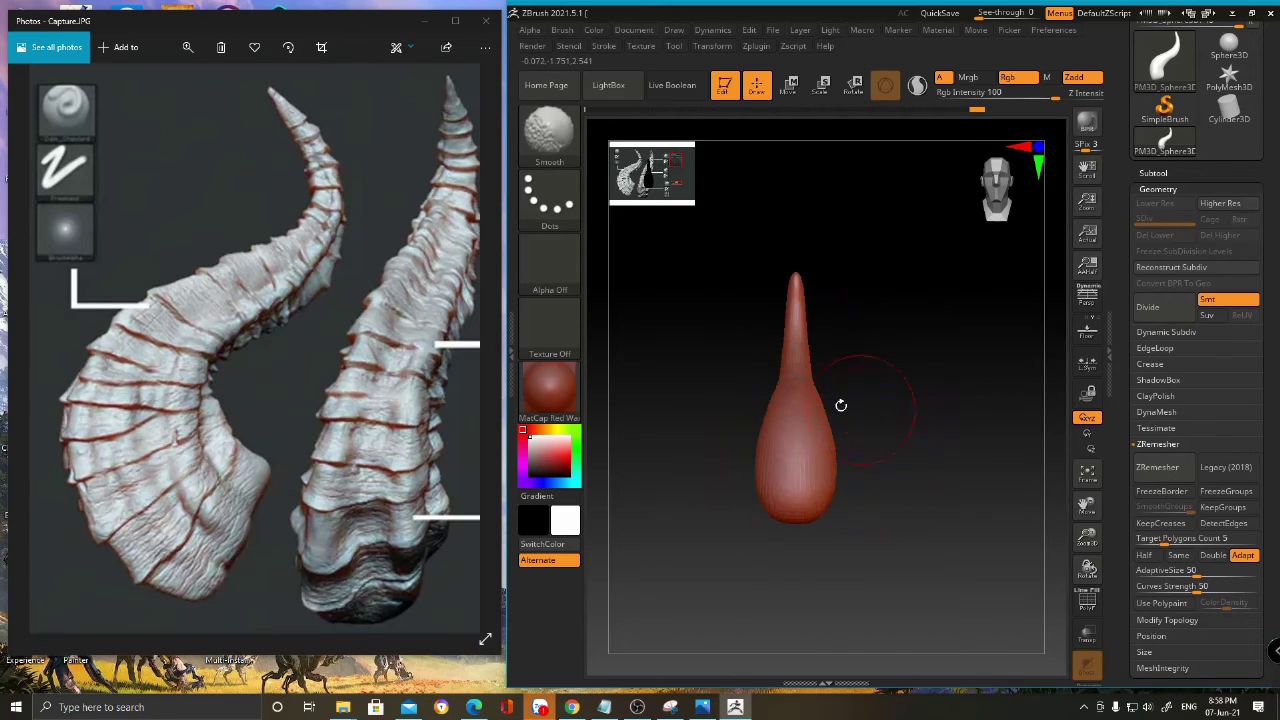
pyautogui.moveTo(725, 545); pyautogui.dragTo(700, 475)
pyautogui.keyDown('alt'); pyautogui.moveTo(708, 345); pyautogui.dragTo(817, 374); pyautogui.keyUp('alt')
pyautogui.moveTo(788, 325)
pyautogui.mouseDown()
pyautogui.moveTo(757, 320)
pyautogui.moveTo(728, 263)
pyautogui.moveTo(798, 317)
pyautogui.moveTo(806, 289)
pyautogui.moveTo(897, 393)
pyautogui.mouseUp()
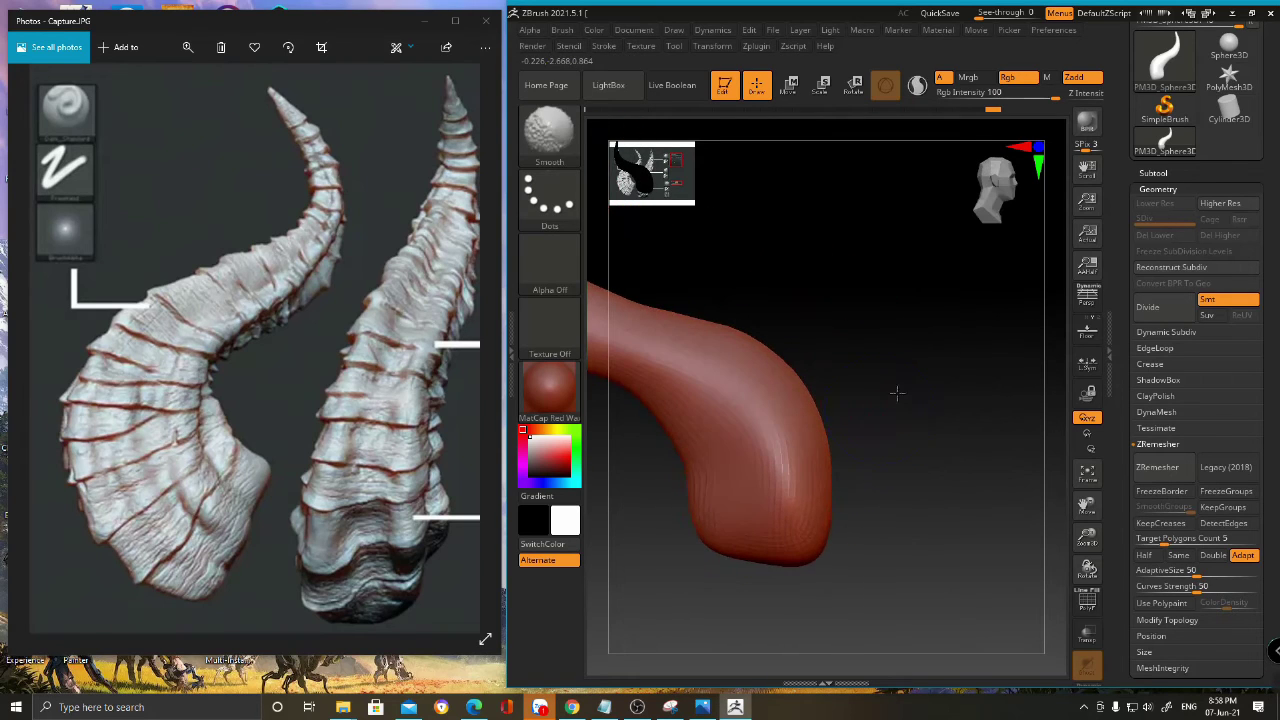
# - Reshape the horn's thick base end with the Move brush from the opposite side, pulling its lower edge outward into a slanted tip
pyautogui.rightClick(832, 463)
pyautogui.moveTo(840, 452)
pyautogui.mouseDown()
pyautogui.moveTo(867, 452)
pyautogui.moveTo(832, 427)
pyautogui.mouseUp()
pyautogui.moveTo(815, 559); pyautogui.dragTo(829, 552)
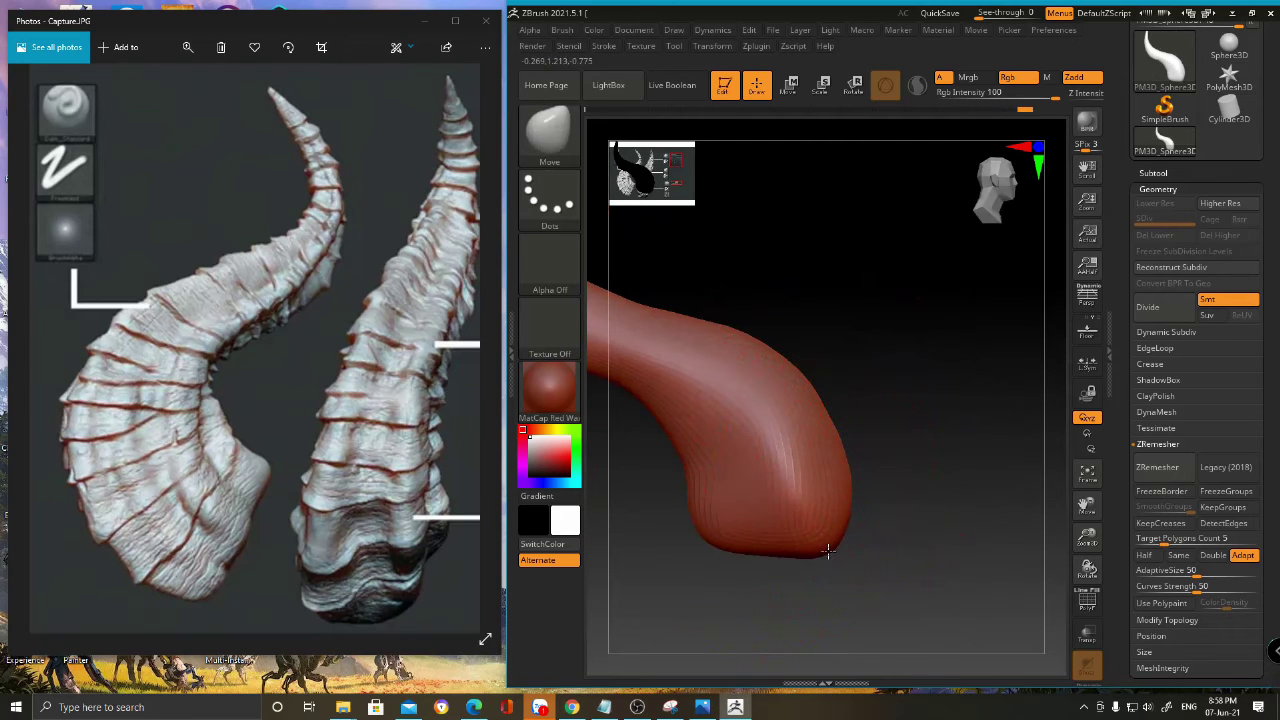
pyautogui.moveTo(722, 539); pyautogui.dragTo(699, 528)
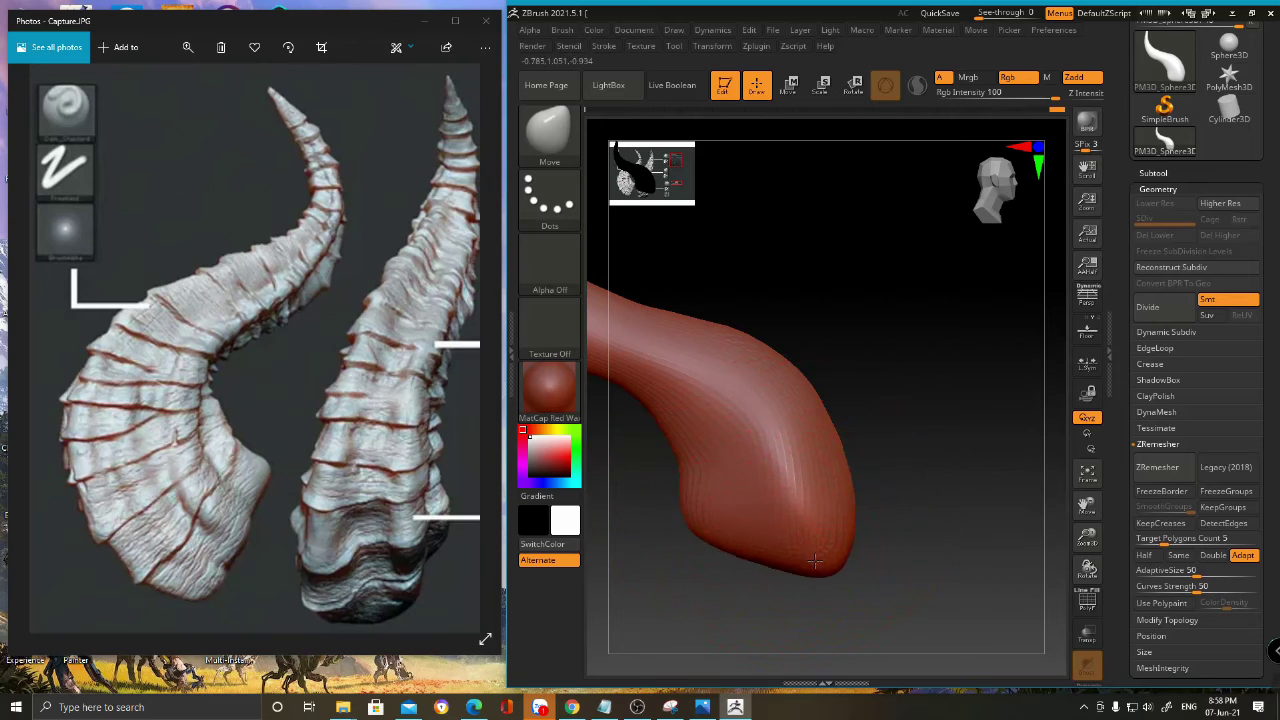
pyautogui.moveTo(823, 556); pyautogui.dragTo(761, 427)
pyautogui.moveTo(803, 374)
pyautogui.keyDown('shift'); pyautogui.mouseDown()
pyautogui.moveTo(818, 371)
pyautogui.moveTo(809, 411)
pyautogui.moveTo(854, 392)
pyautogui.moveTo(843, 374)
pyautogui.moveTo(766, 437)
pyautogui.moveTo(826, 448)
pyautogui.mouseUp(); pyautogui.keyUp('shift')
# - Resize the Move brush and refine the outline of the horn's thick base and middle bend to follow the reference curve
pyautogui.press('space')
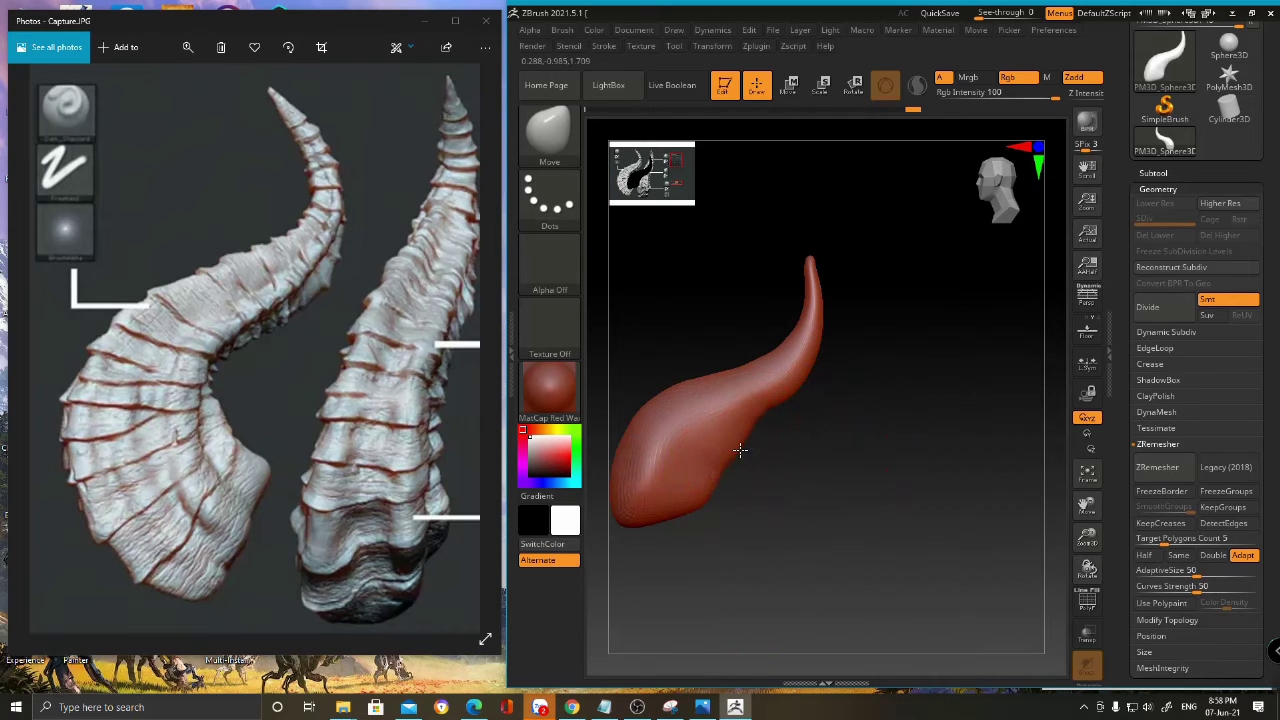
pyautogui.moveTo(739, 449); pyautogui.dragTo(727, 441)
pyautogui.press('space')
pyautogui.moveTo(825, 451); pyautogui.dragTo(850, 449)
pyautogui.moveTo(753, 401)
pyautogui.mouseDown()
pyautogui.moveTo(758, 416)
pyautogui.moveTo(765, 396)
pyautogui.mouseUp()
pyautogui.hotkey('ctrl', 'z')
pyautogui.keyDown('alt'); pyautogui.moveTo(738, 408); pyautogui.dragTo(832, 381, button='right'); pyautogui.keyUp('alt')
pyautogui.press('space')
pyautogui.moveTo(838, 393); pyautogui.dragTo(795, 395)
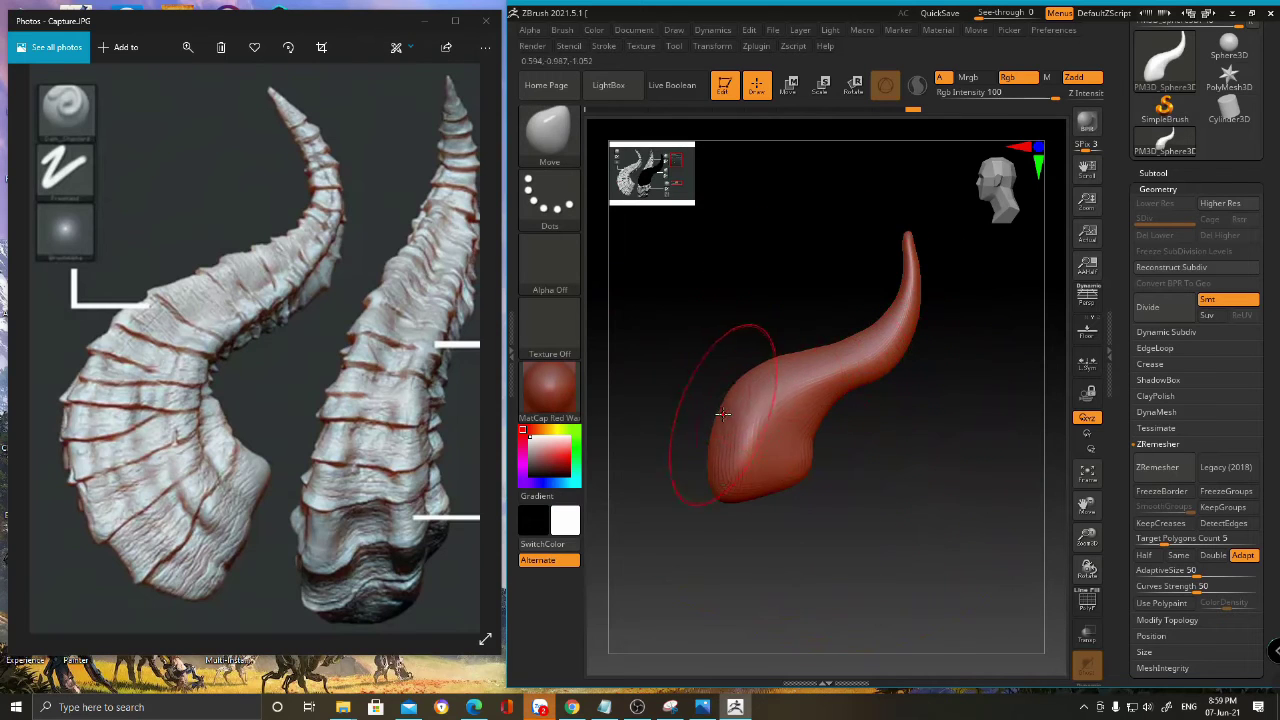
pyautogui.moveTo(834, 303); pyautogui.dragTo(797, 328)
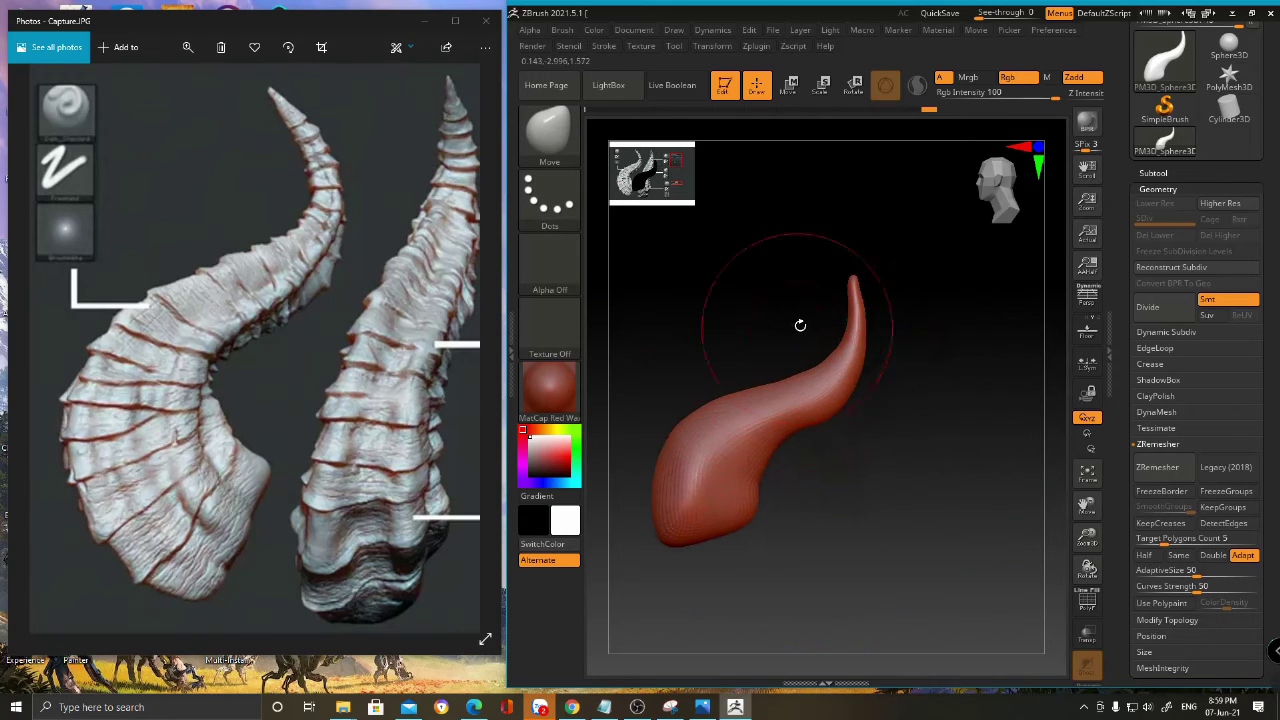
# - Reduce the Move brush's draw size and adjust the curve of the horn's narrow upper end
pyautogui.press('space')
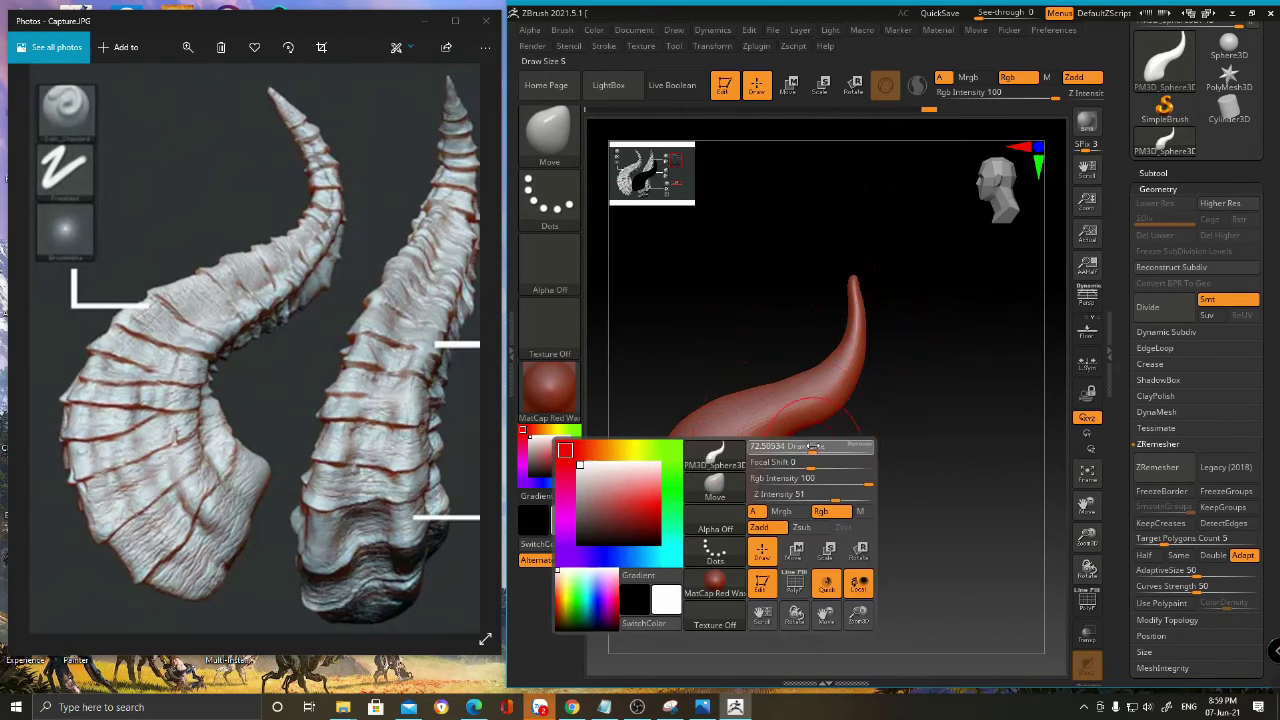
pyautogui.moveTo(816, 447); pyautogui.dragTo(778, 450)
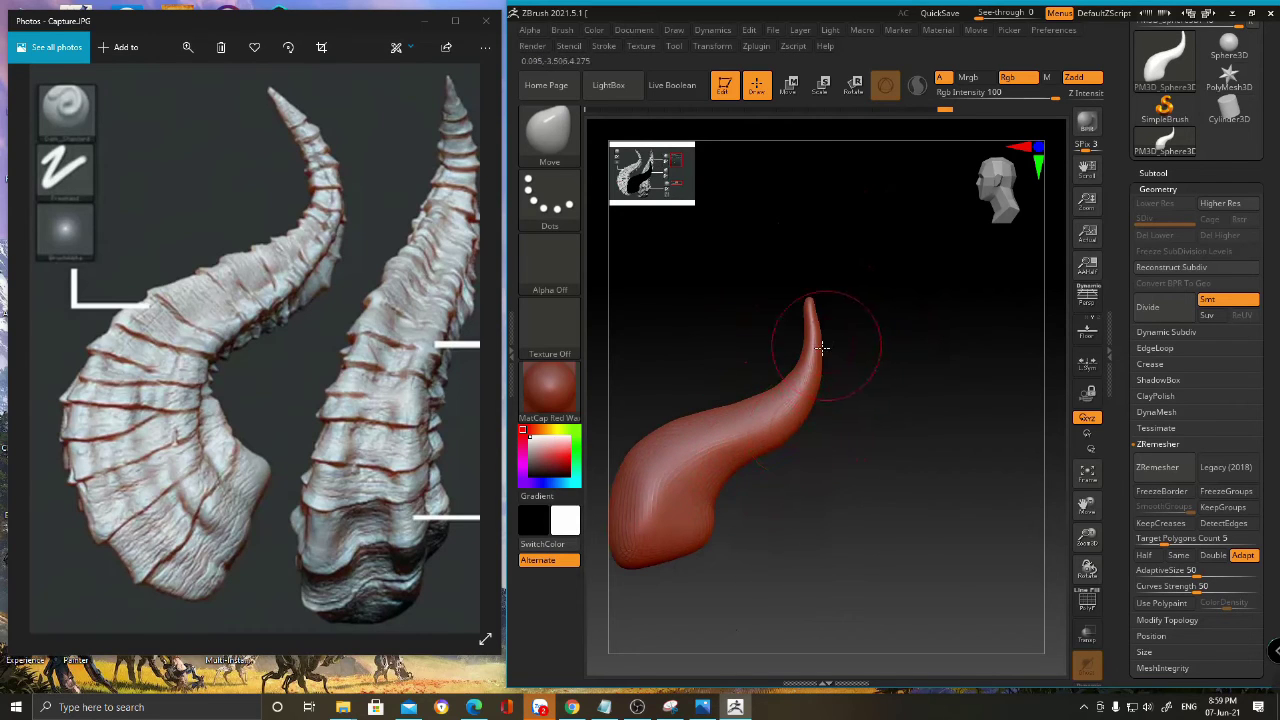
pyautogui.keyDown('alt'); pyautogui.moveTo(820, 371); pyautogui.dragTo(832, 384, button='right'); pyautogui.keyUp('alt')
pyautogui.press('space')
pyautogui.moveTo(826, 363); pyautogui.dragTo(842, 364)
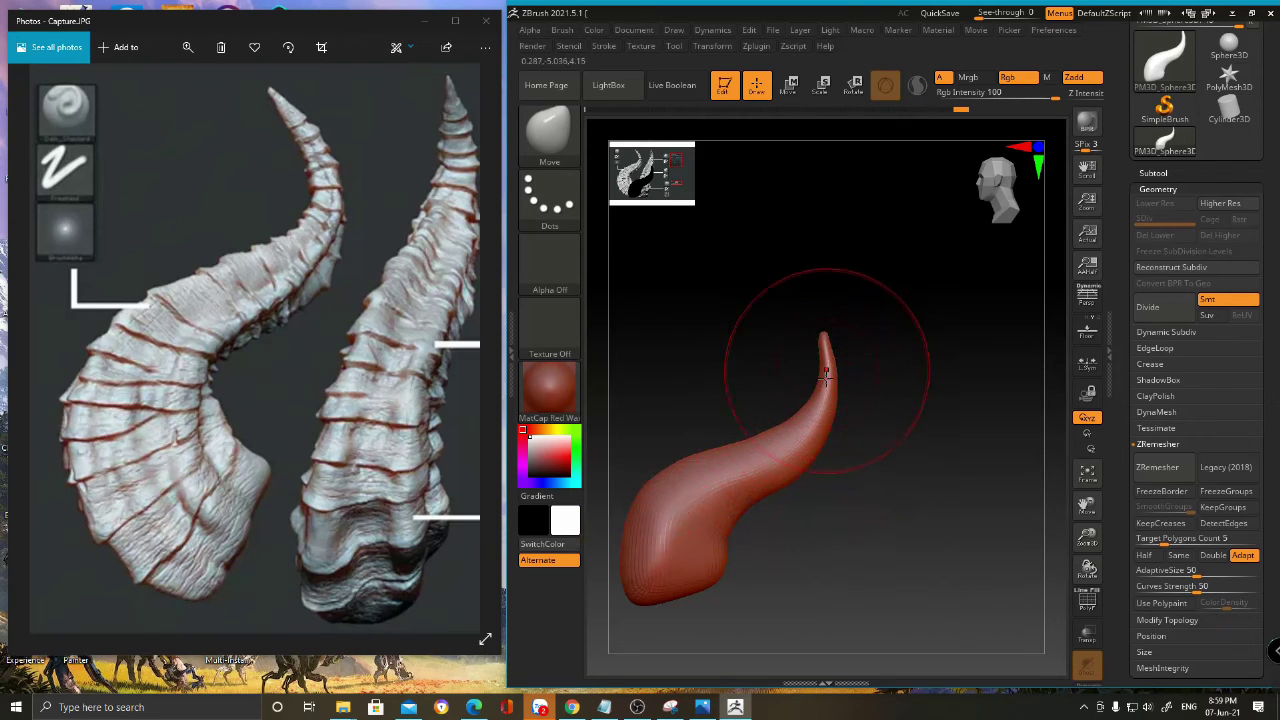
# - Thicken the horn's narrow upper end and tip with the Inflate brush, then select the Clay brush
pyautogui.press('b')
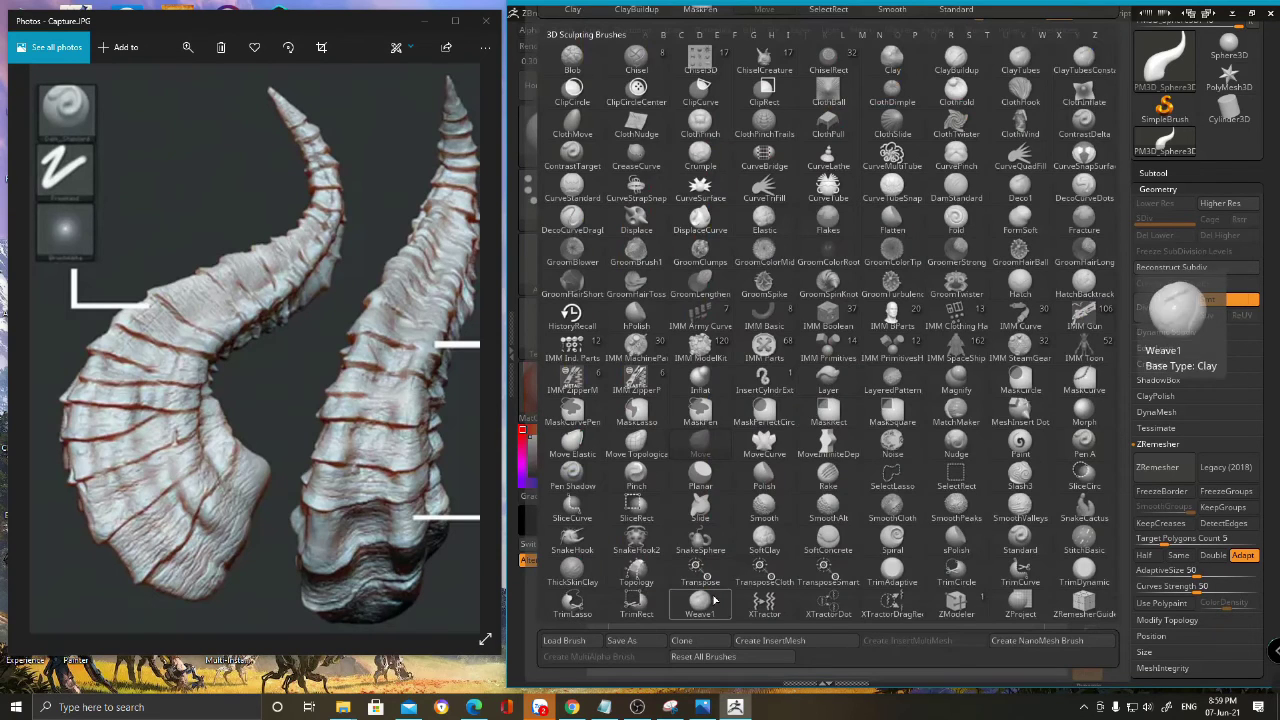
pyautogui.press('i')
pyautogui.press('n')
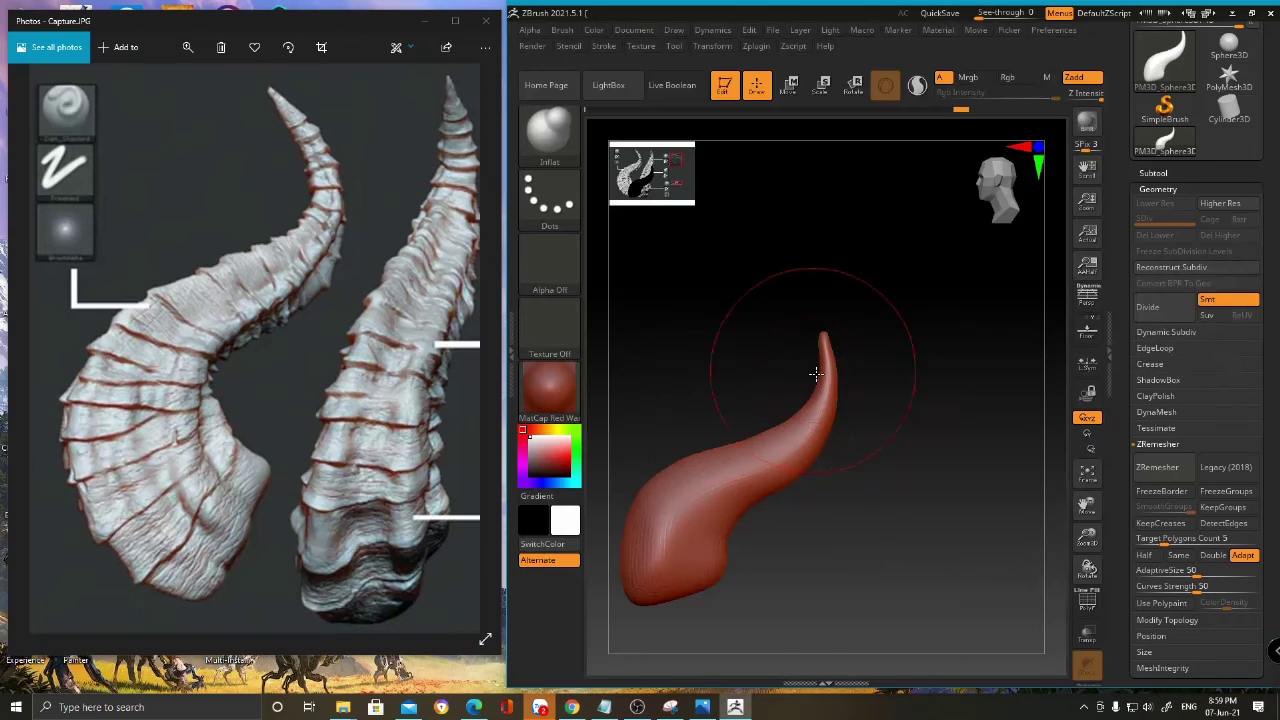
pyautogui.press('space')
pyautogui.moveTo(838, 380); pyautogui.dragTo(816, 384)
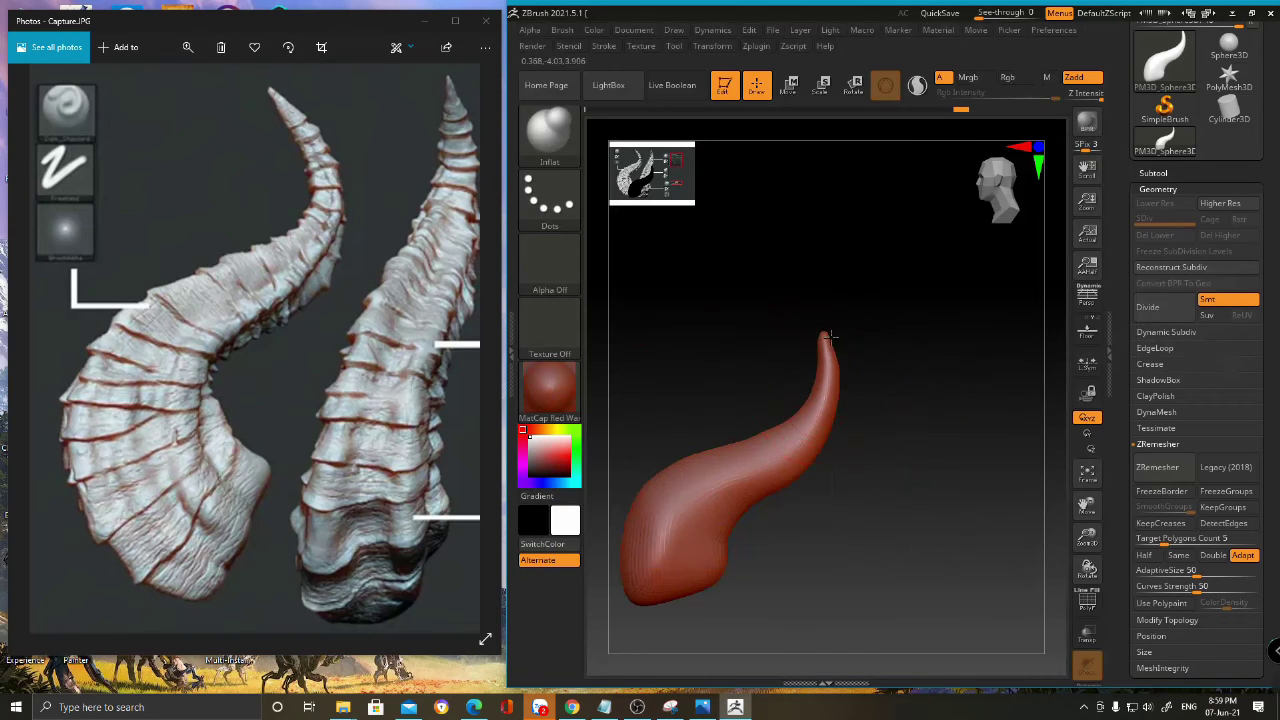
pyautogui.moveTo(820, 303)
pyautogui.mouseDown()
pyautogui.moveTo(866, 374)
pyautogui.moveTo(880, 366)
pyautogui.moveTo(843, 357)
pyautogui.moveTo(813, 315)
pyautogui.mouseUp()
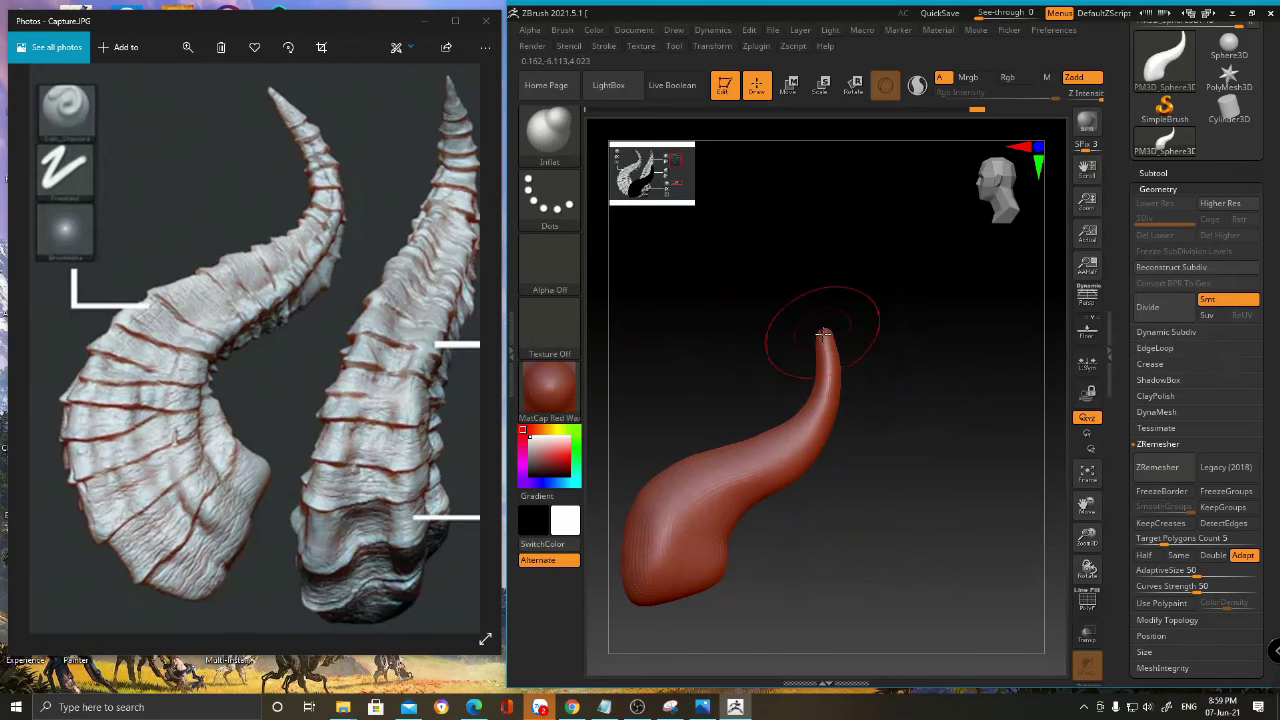
pyautogui.press('b')
pyautogui.press('c')
pyautogui.press('l')
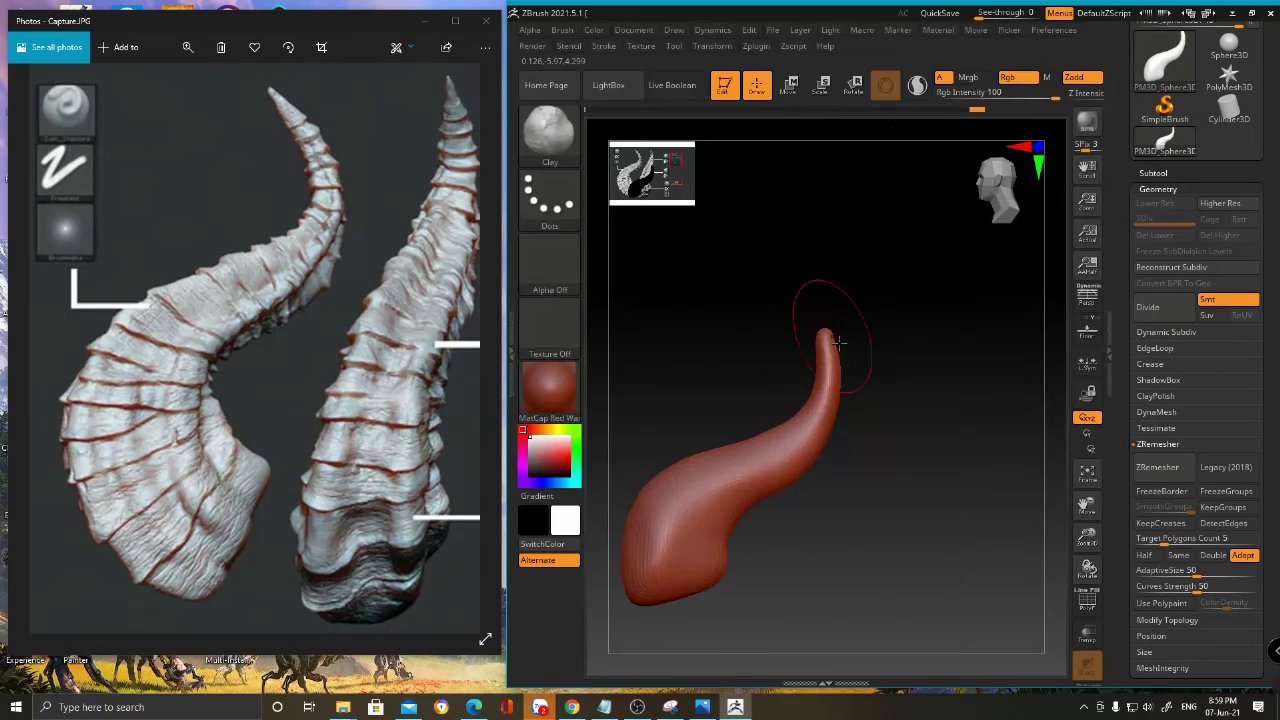
# - Push the horn's upper bend outward with the Move brush to round its curve below the tip
pyautogui.press('b')
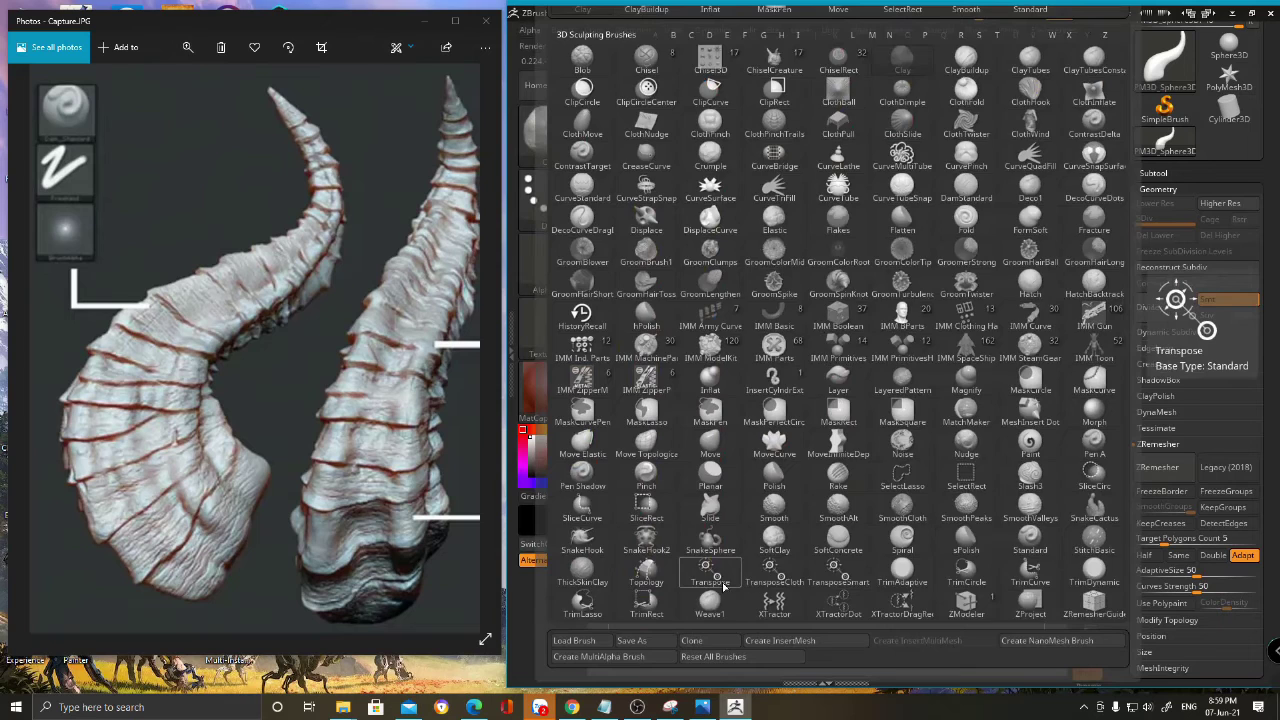
pyautogui.press('m')
pyautogui.press('v')
pyautogui.press('space')
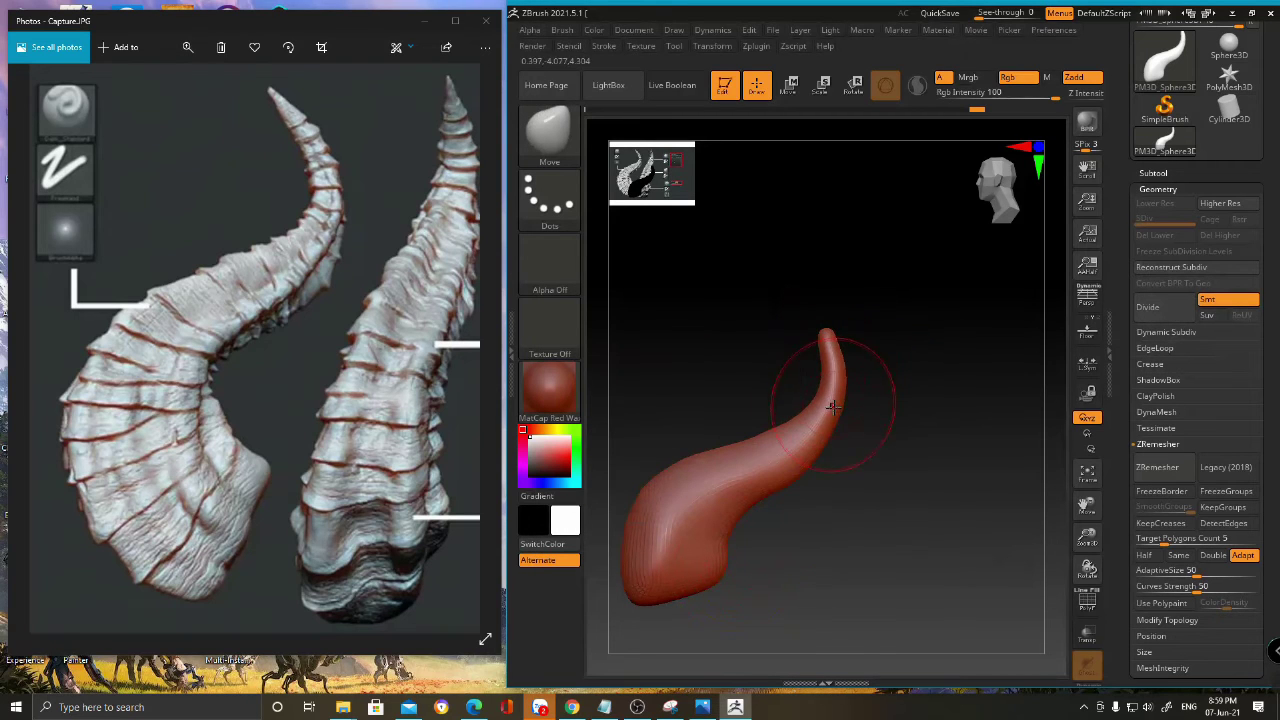
pyautogui.moveTo(816, 448); pyautogui.dragTo(816, 443)
pyautogui.press('b')
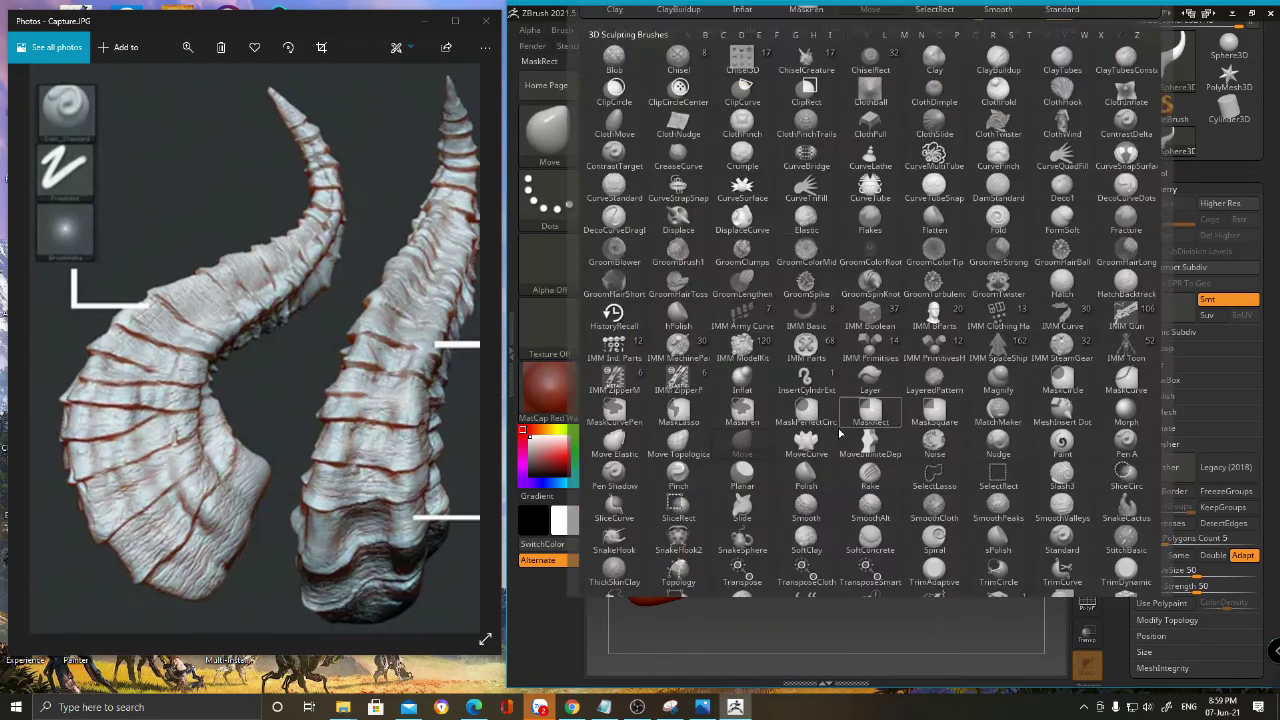
pyautogui.press('s')
pyautogui.press('l')
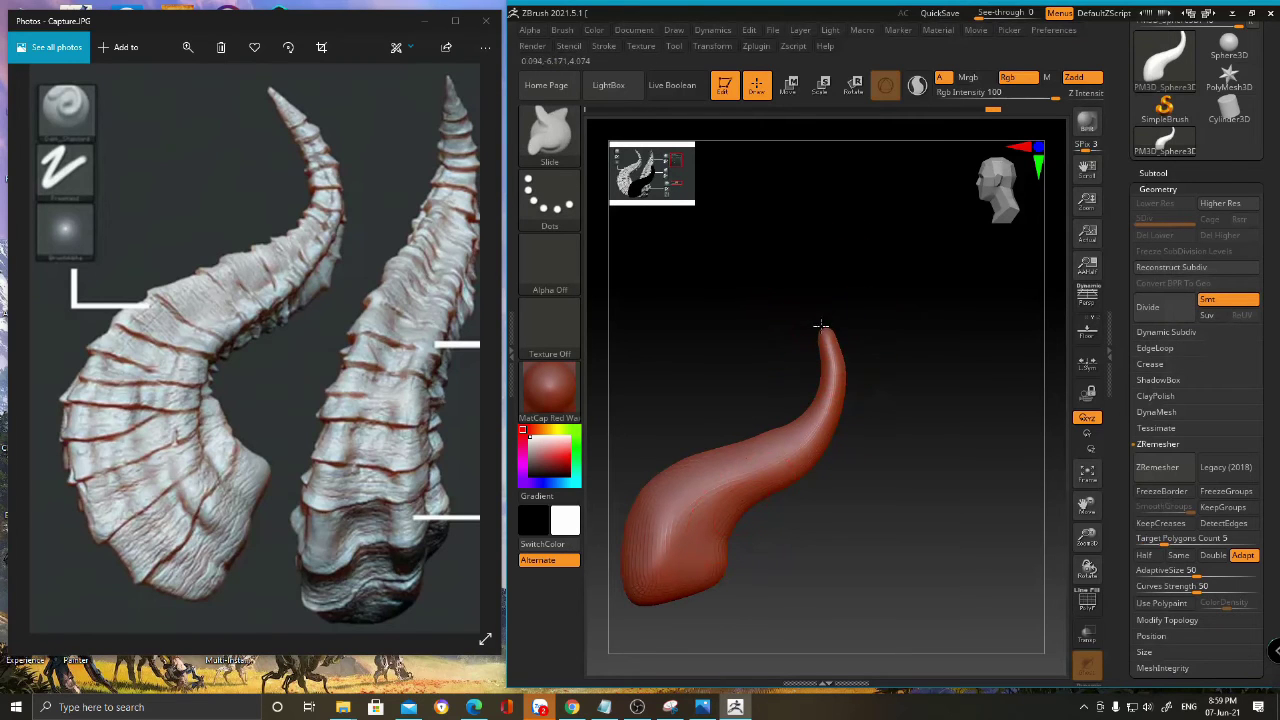
pyautogui.rightClick(820, 310)
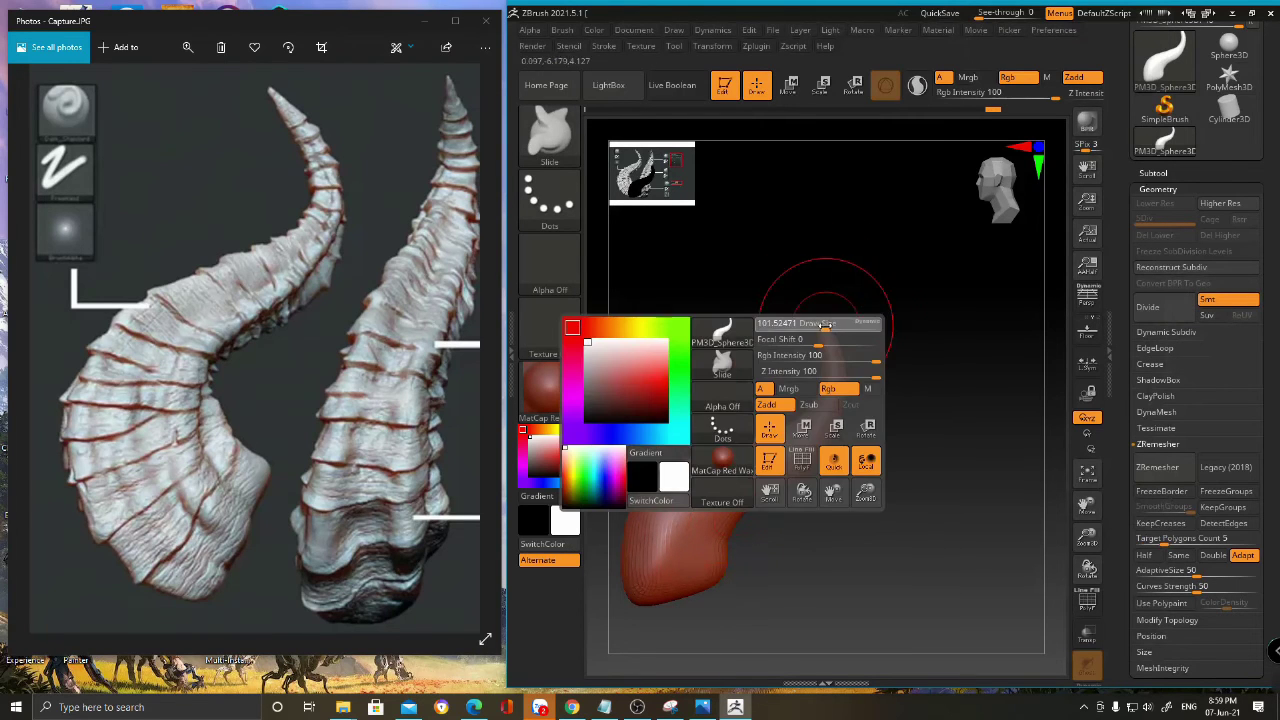
pyautogui.moveTo(825, 325); pyautogui.dragTo(824, 330)
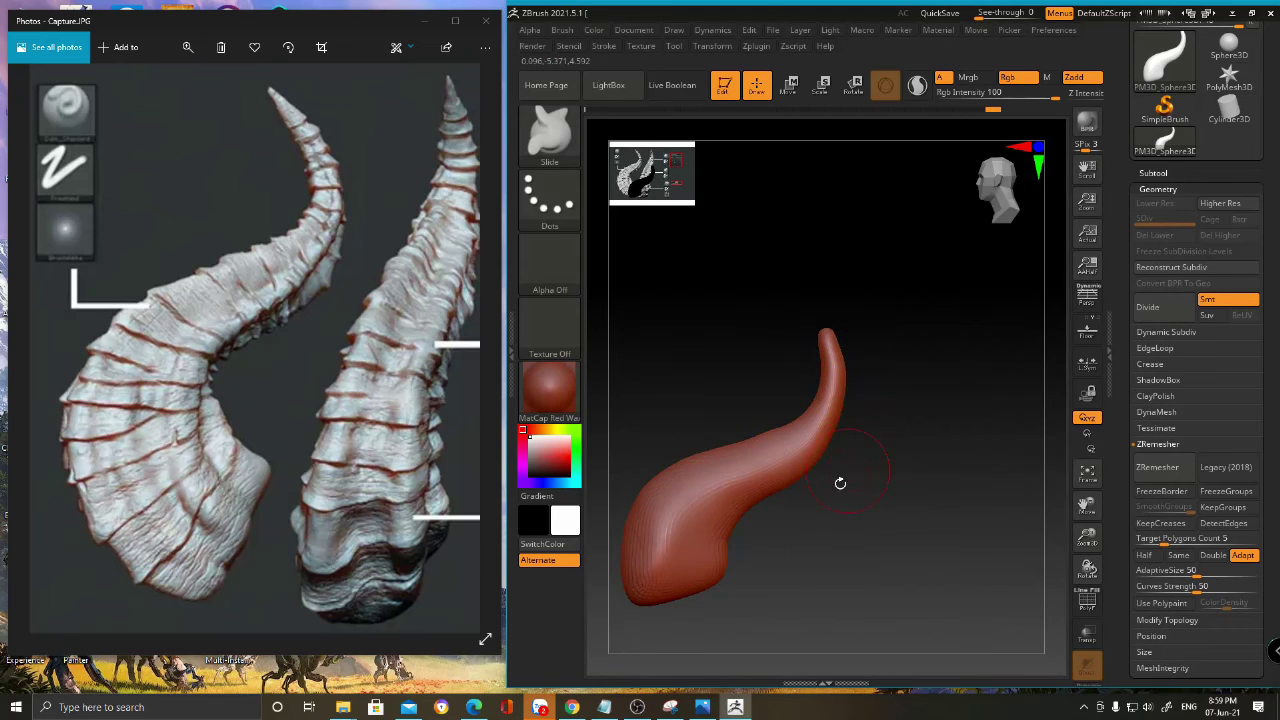
# - Select the SnakeHook brush and try to pull the horn's tip, undoing the trial strokes
pyautogui.press('b')
pyautogui.click(565, 542)
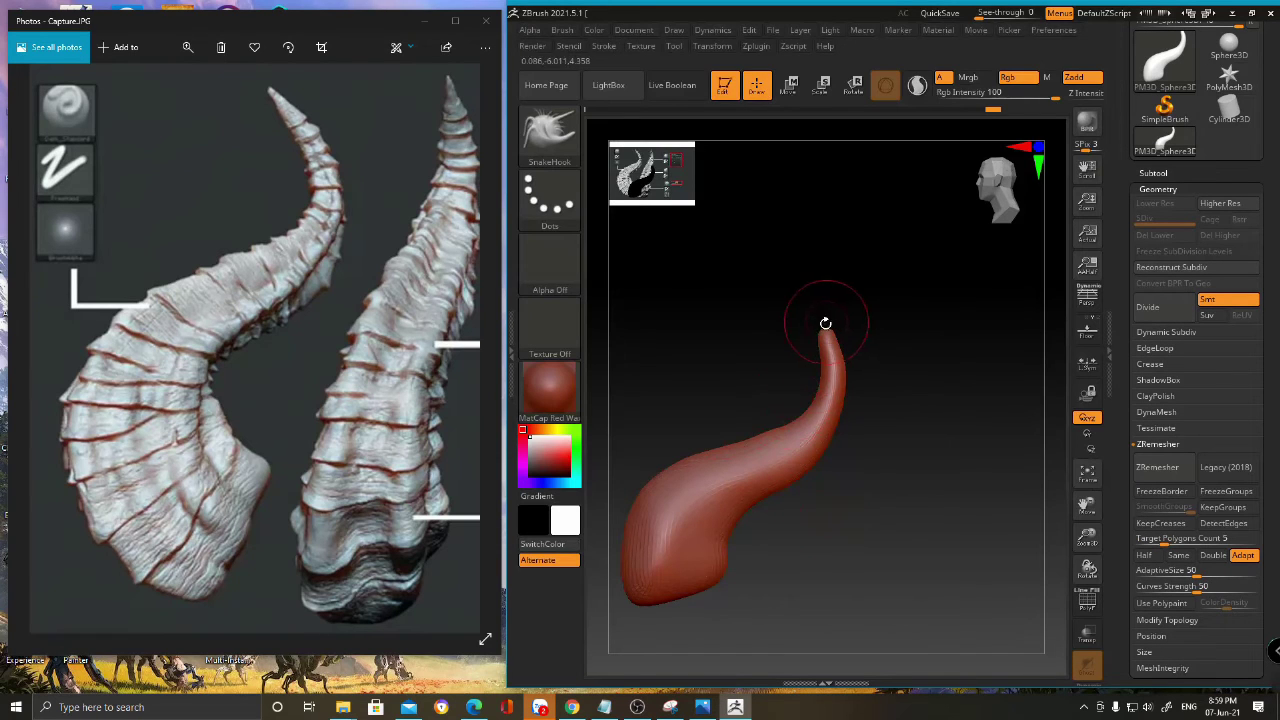
pyautogui.hotkey('ctrl', 'z')
pyautogui.moveTo(829, 323)
pyautogui.mouseDown()
pyautogui.moveTo(850, 344)
pyautogui.moveTo(828, 333)
pyautogui.mouseUp()
pyautogui.press('space')
pyautogui.keyDown('ctrl'); pyautogui.moveTo(829, 306); pyautogui.dragTo(837, 320, button='right'); pyautogui.keyUp('ctrl')
pyautogui.hotkey('ctrl', 'z')
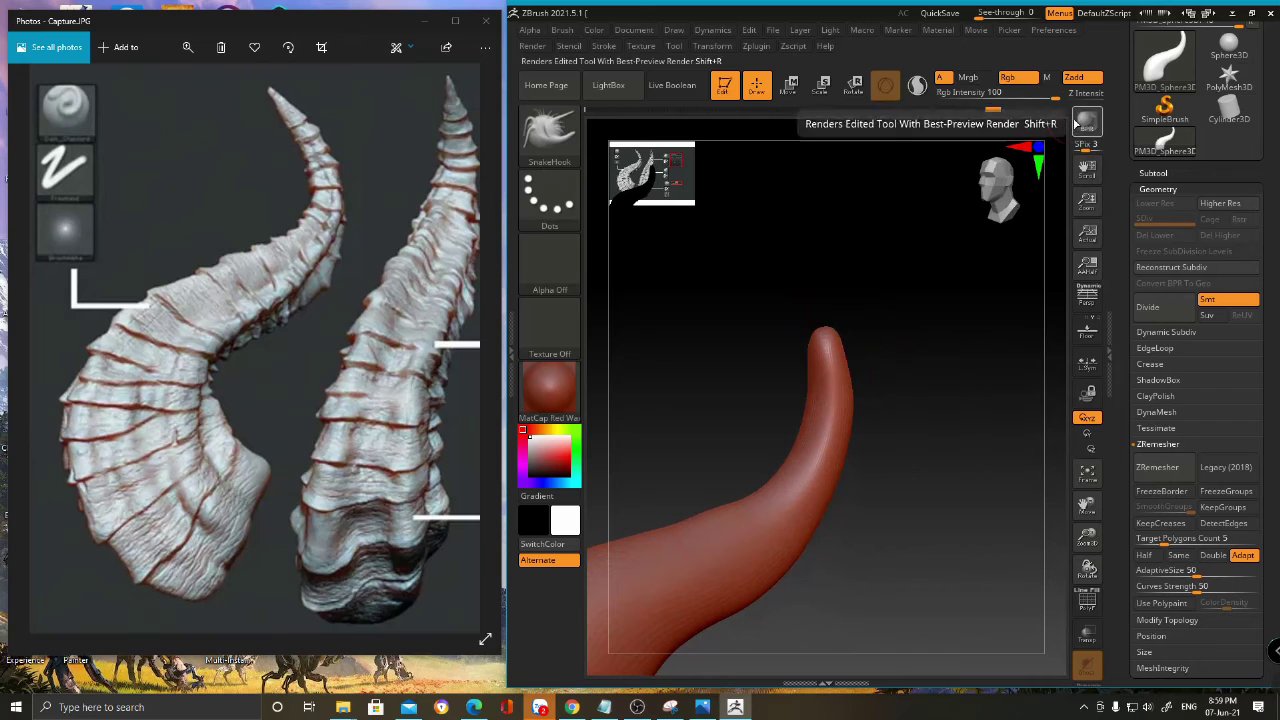
# - Lower the SnakeHook brush's Z Intensity, adjust its draw size, and draw the horn's tip up into a longer, sharper point
pyautogui.press('space')
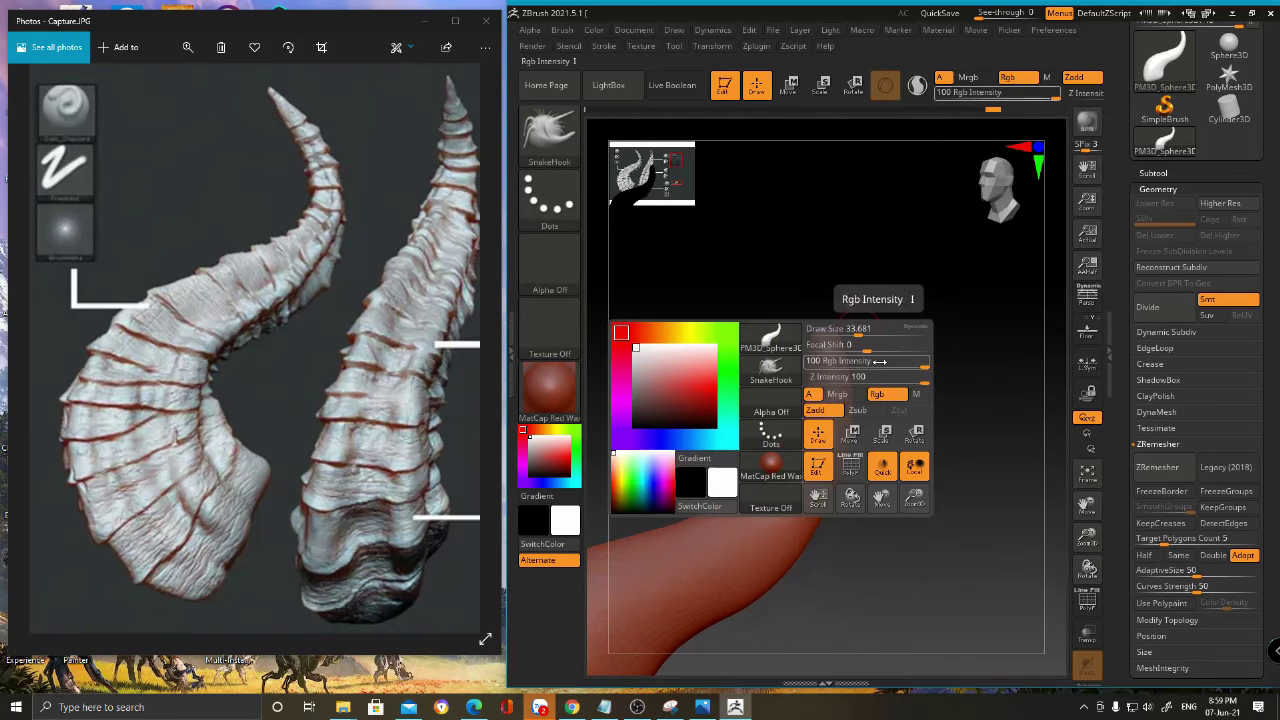
pyautogui.moveTo(905, 378); pyautogui.dragTo(867, 380)
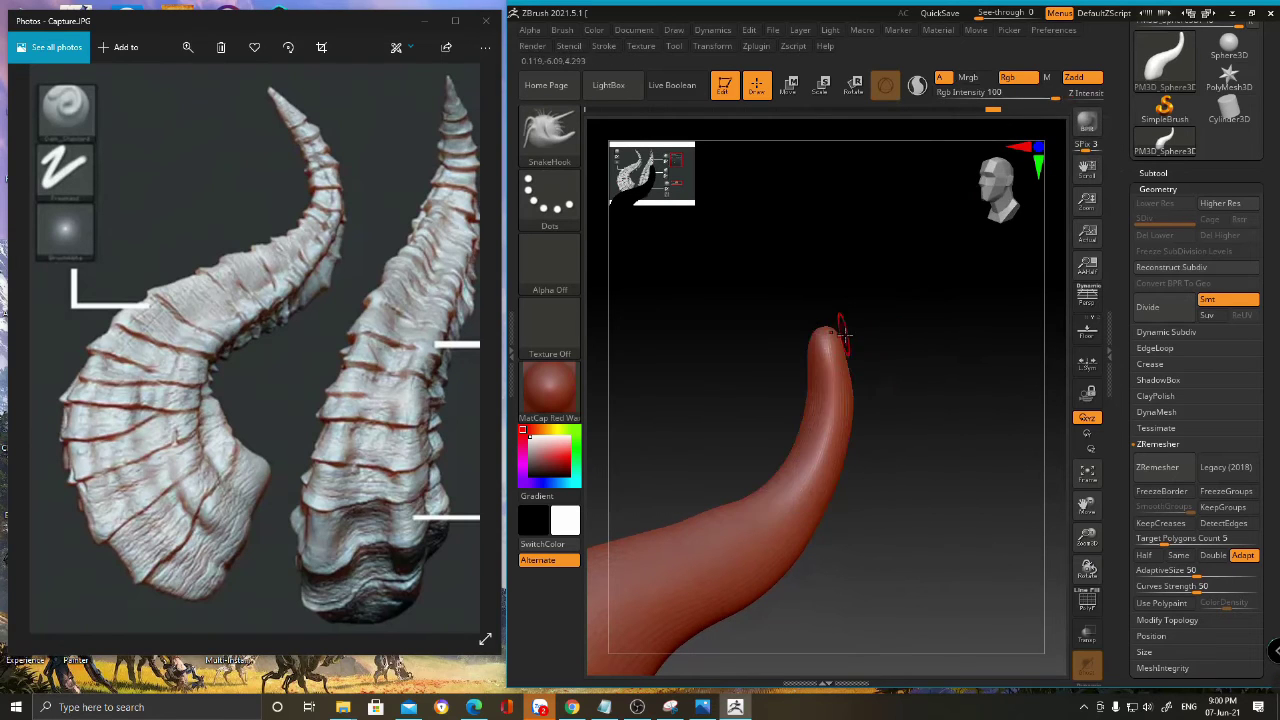
pyautogui.press('space')
pyautogui.moveTo(848, 337); pyautogui.dragTo(861, 337)
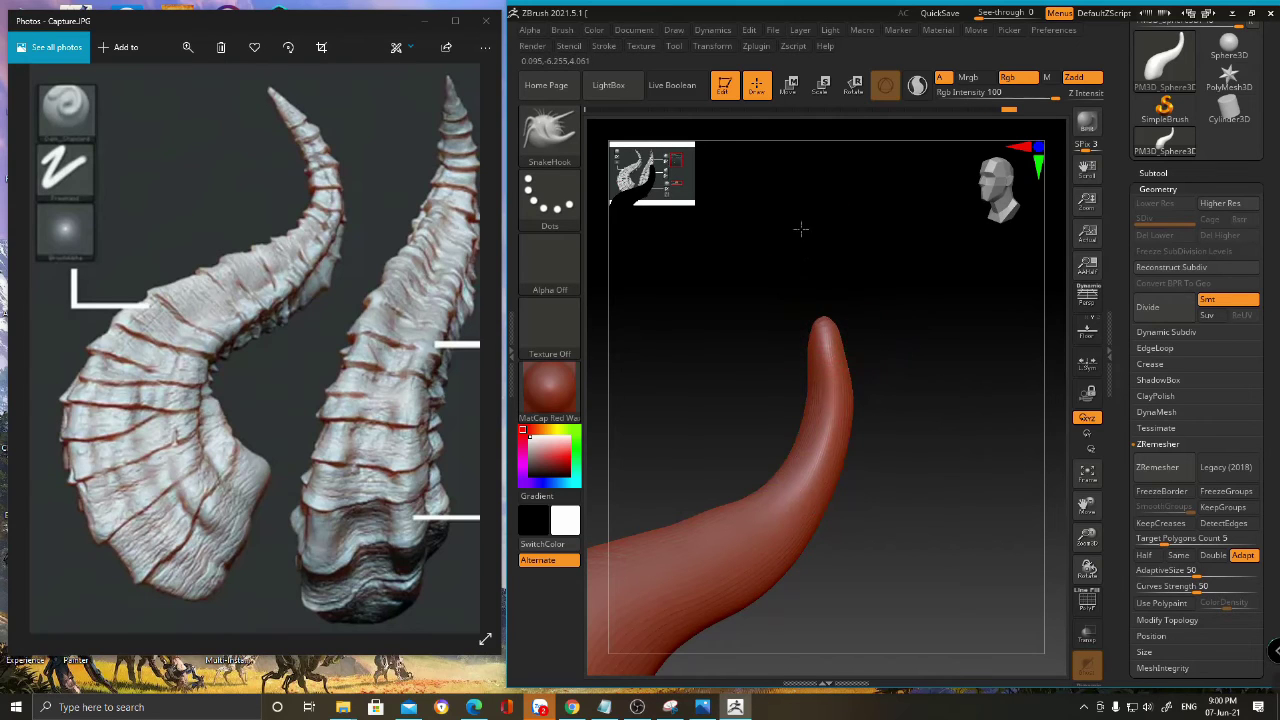
pyautogui.moveTo(827, 320); pyautogui.dragTo(821, 308)
pyautogui.moveTo(797, 218)
pyautogui.mouseDown()
pyautogui.moveTo(774, 240)
pyautogui.moveTo(794, 269)
pyautogui.mouseUp()
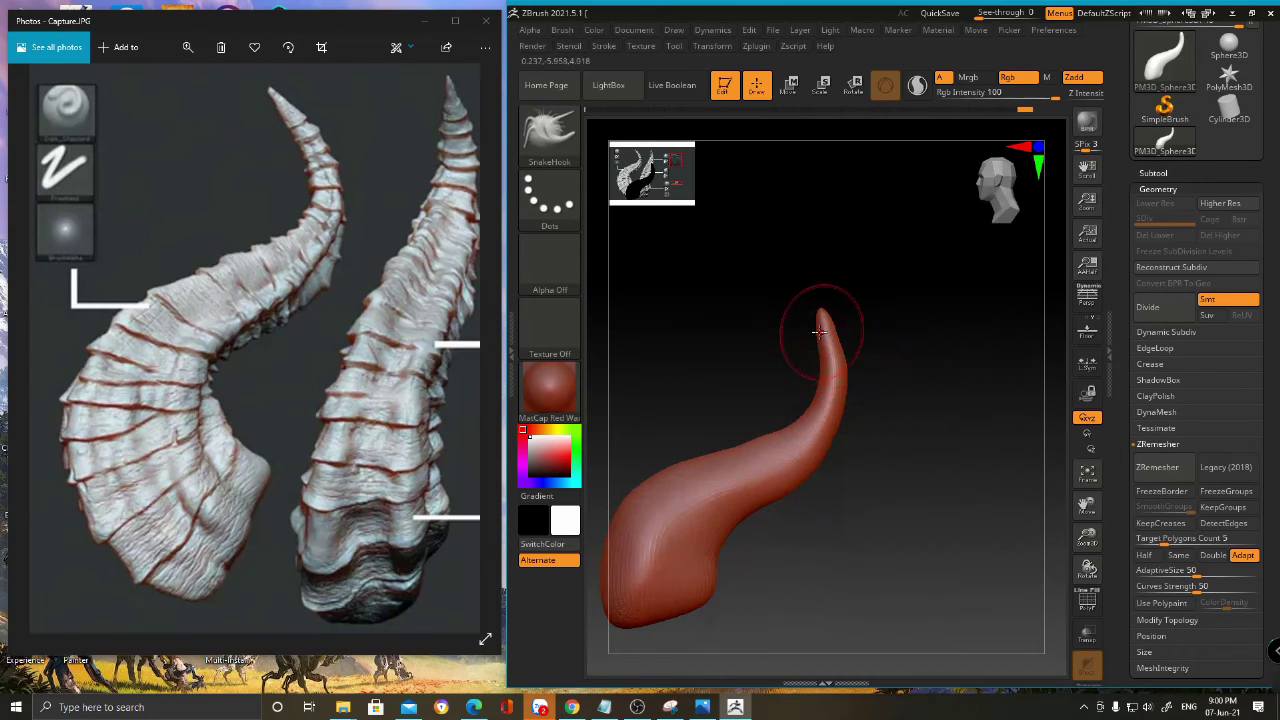
# - Return to the Move brush and rebuild the horn's topology with ZRemesher
pyautogui.press('b')
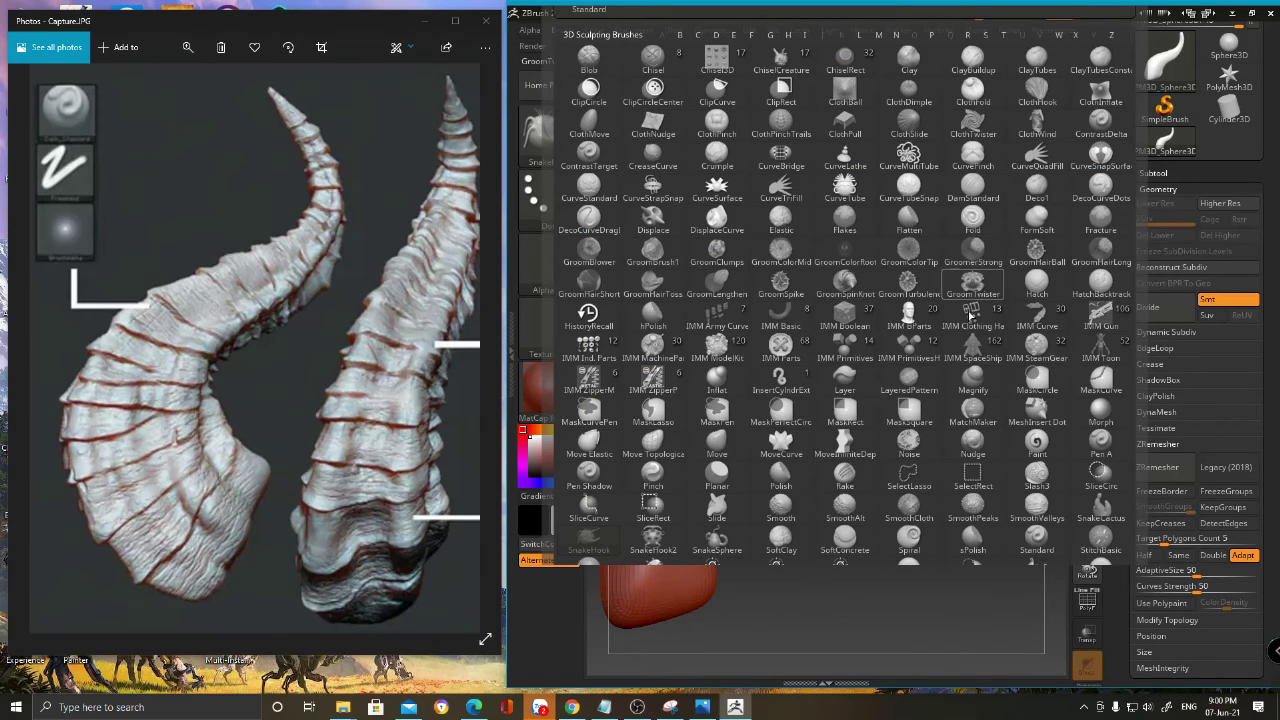
pyautogui.press('m')
pyautogui.press('v')
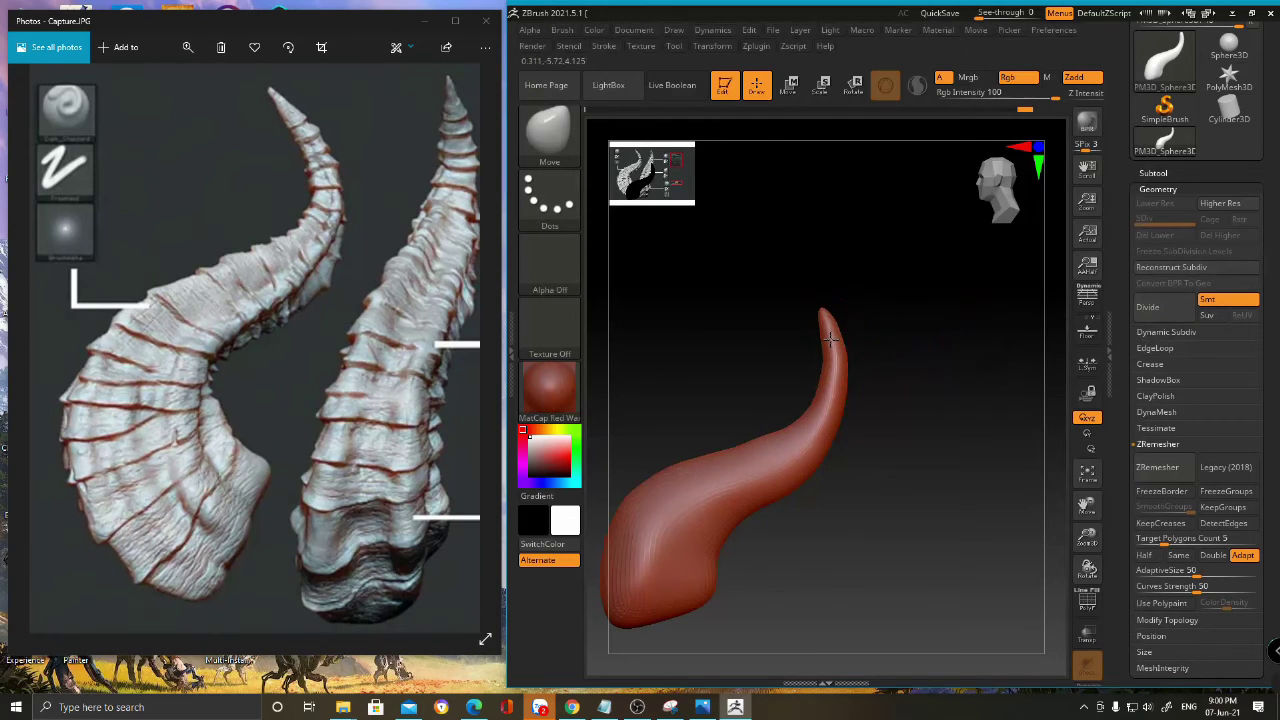
pyautogui.click(1160, 469)
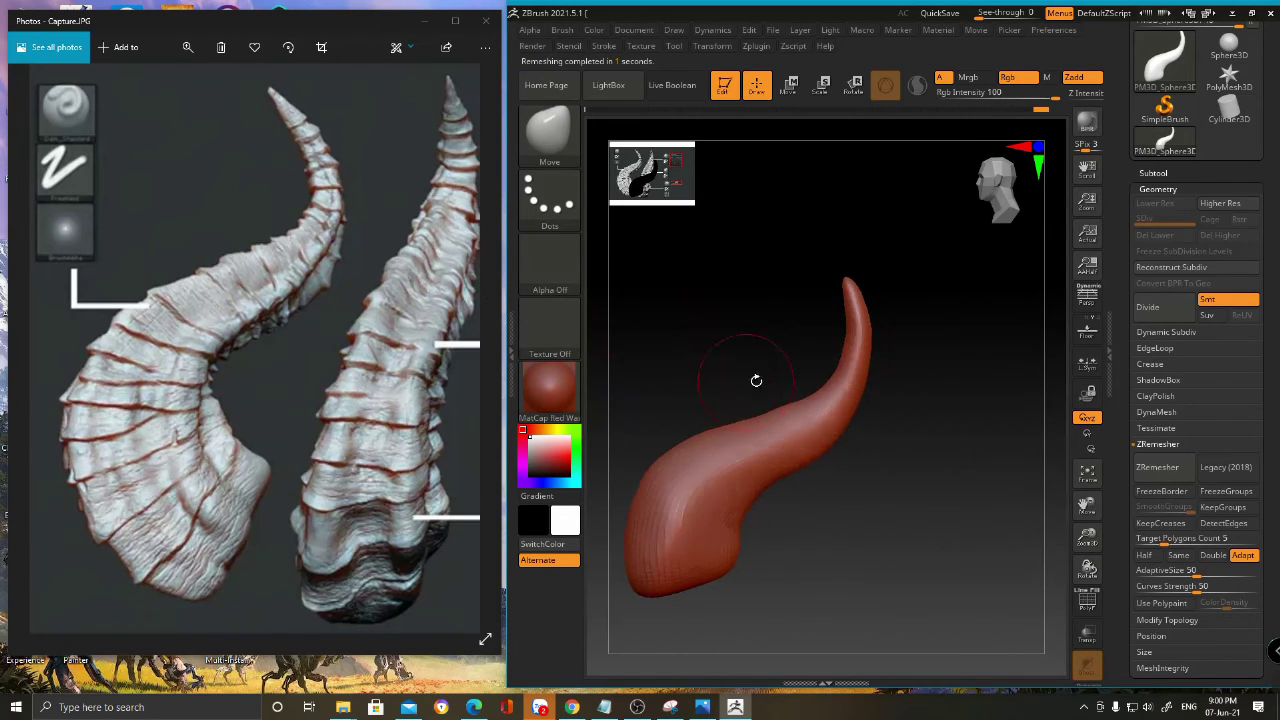
# - Build up volume lengthwise along the horn's outer side with a resized Standard brush, from the narrow end down to the base
pyautogui.press('b')
pyautogui.press('s')
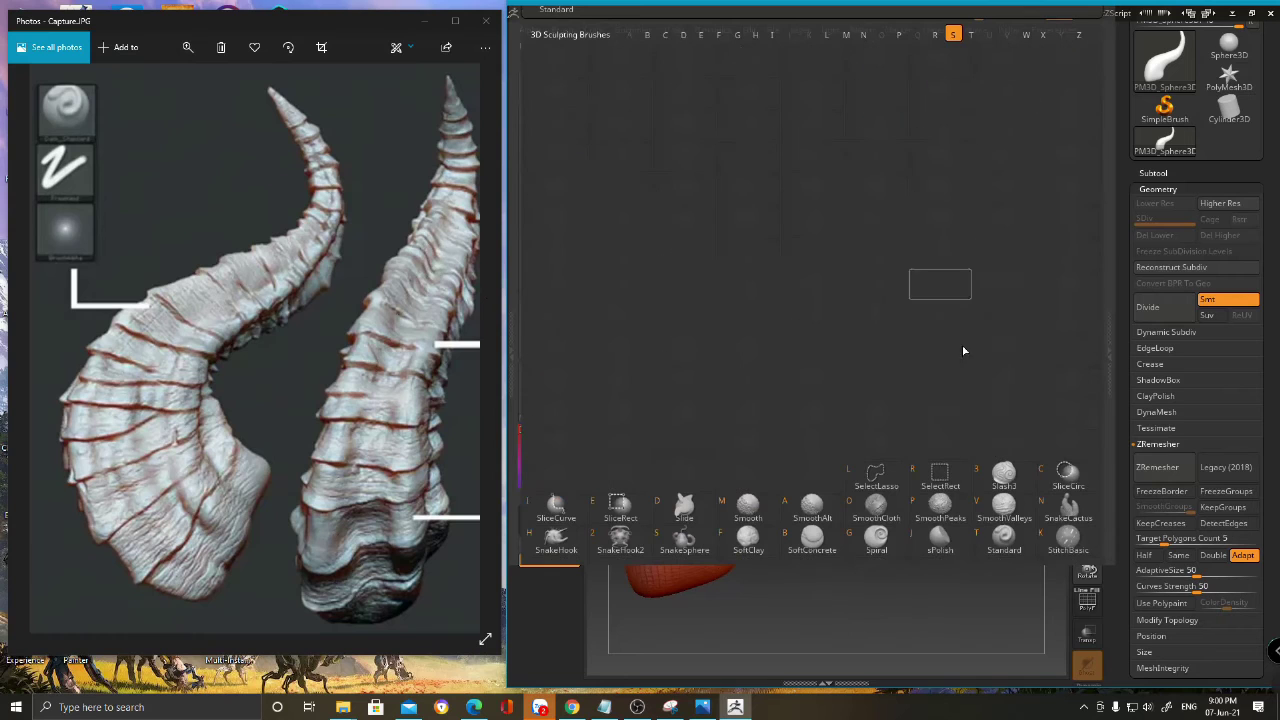
pyautogui.click(992, 540)
pyautogui.moveTo(992, 540); pyautogui.dragTo(679, 528)
pyautogui.press('space')
pyautogui.moveTo(762, 449); pyautogui.dragTo(804, 450)
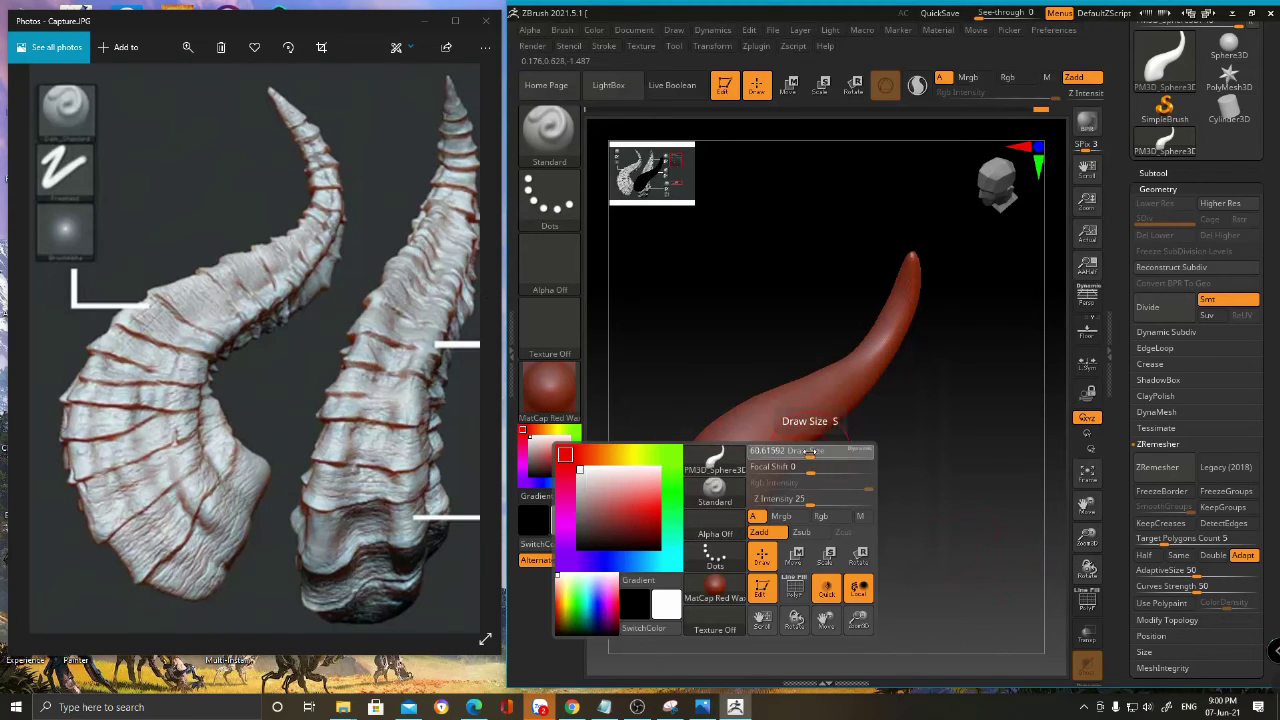
pyautogui.press('space')
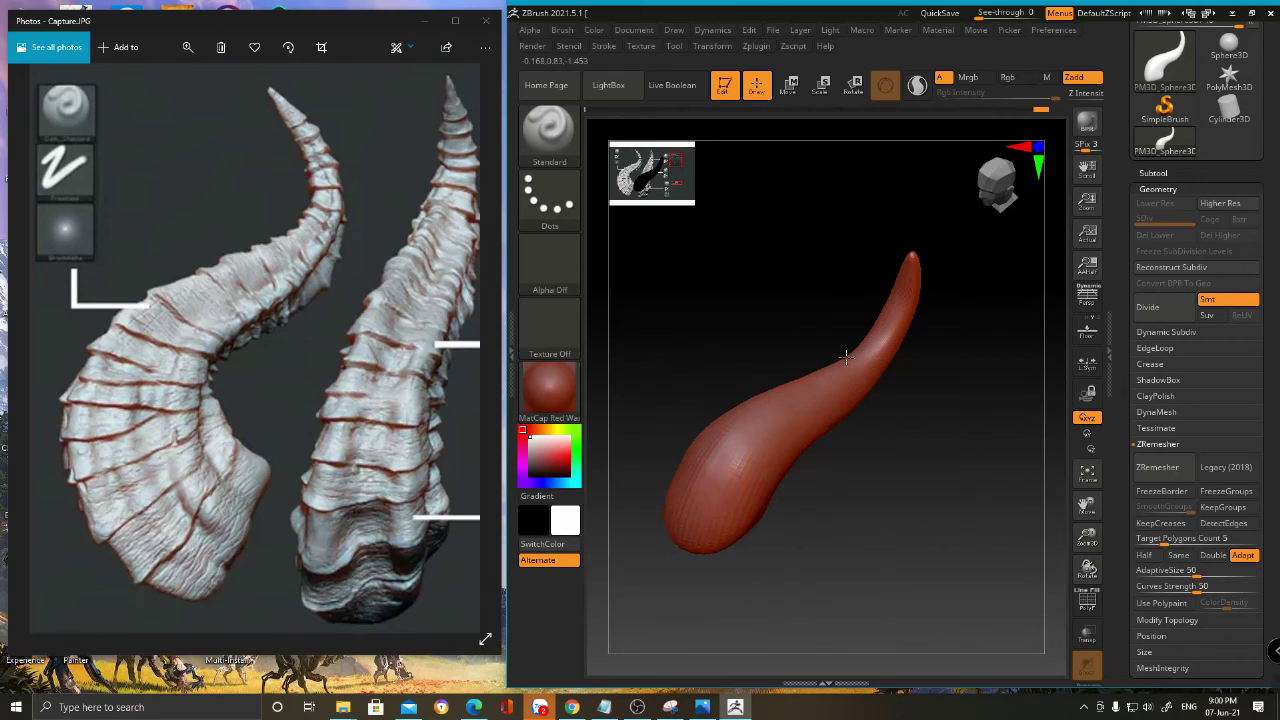
pyautogui.moveTo(850, 340); pyautogui.dragTo(851, 385)
pyautogui.moveTo(714, 456); pyautogui.dragTo(693, 486)
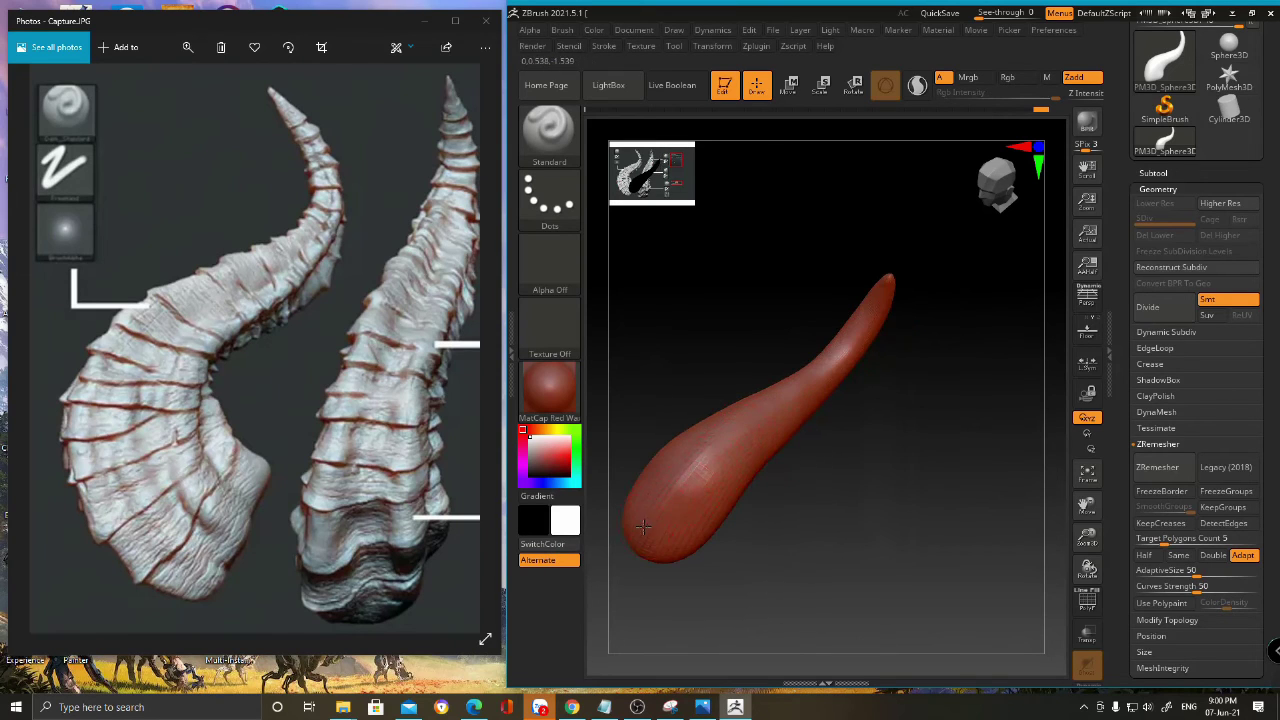
pyautogui.moveTo(766, 384)
pyautogui.mouseDown()
pyautogui.moveTo(754, 380)
pyautogui.moveTo(780, 389)
pyautogui.mouseUp()
pyautogui.moveTo(858, 322)
pyautogui.mouseDown()
pyautogui.moveTo(743, 371)
pyautogui.moveTo(661, 476)
pyautogui.mouseUp()
# - Add more volume in long Standard brush strokes along the horn's side, from the tip toward the base
pyautogui.moveTo(668, 468)
pyautogui.mouseDown(button='right')
pyautogui.moveTo(754, 357)
pyautogui.moveTo(713, 342)
pyautogui.mouseUp(button='right')
pyautogui.keyDown('shift'); pyautogui.moveTo(720, 426); pyautogui.dragTo(725, 431, button='right'); pyautogui.keyUp('shift')
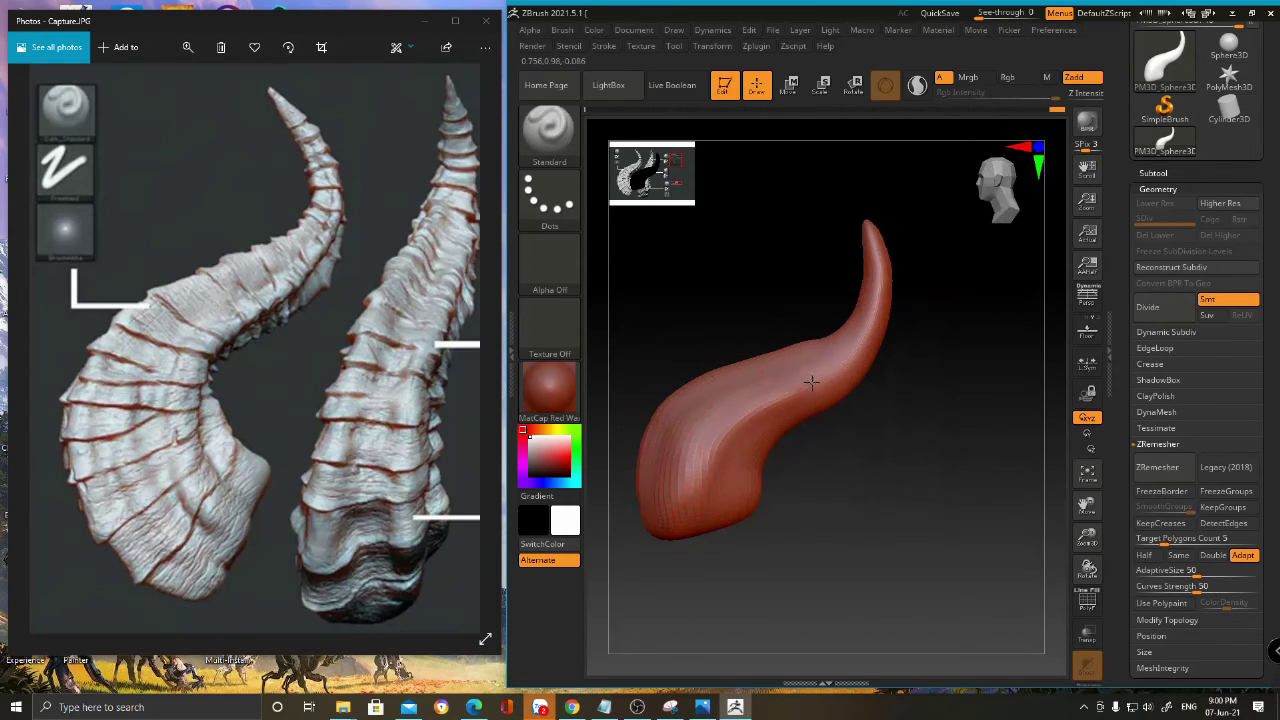
pyautogui.moveTo(855, 352); pyautogui.dragTo(831, 443)
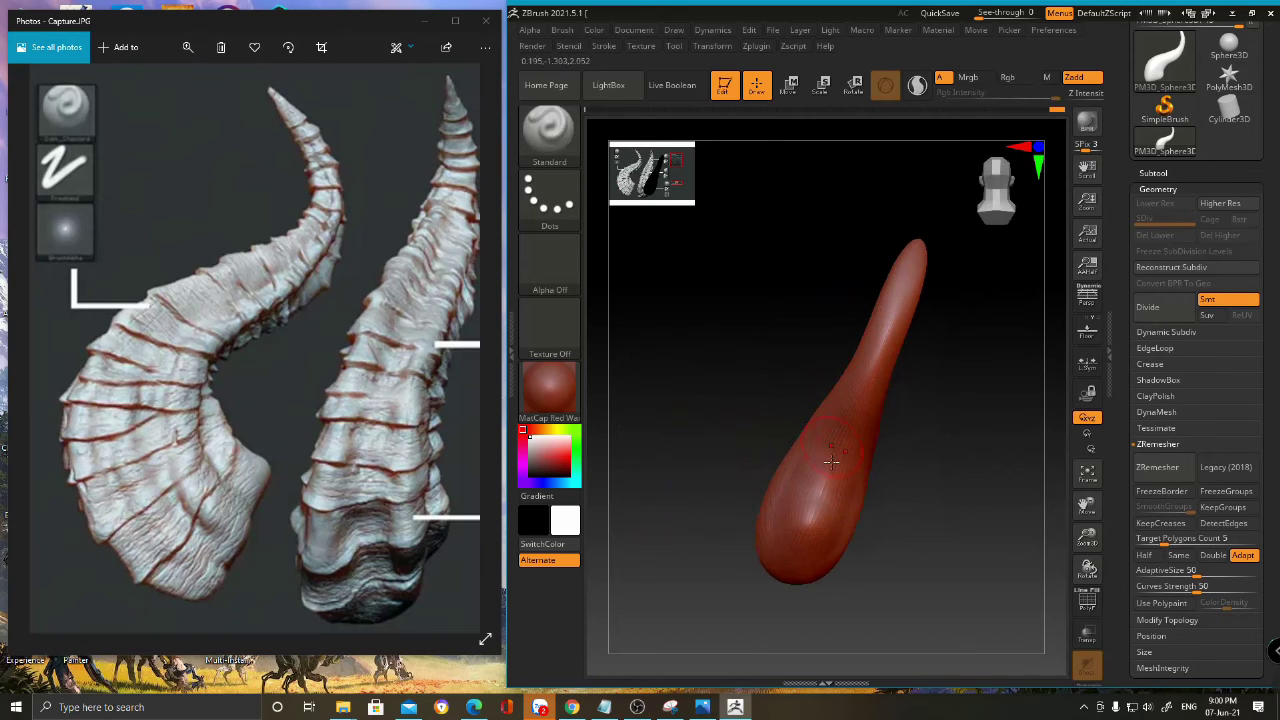
pyautogui.moveTo(920, 229); pyautogui.dragTo(900, 443)
pyautogui.moveTo(900, 444); pyautogui.dragTo(880, 420, button='right')
pyautogui.moveTo(880, 420)
pyautogui.keyDown('ctrl'); pyautogui.mouseDown(button='right')
pyautogui.moveTo(879, 391)
pyautogui.moveTo(879, 431)
pyautogui.moveTo(874, 401)
pyautogui.mouseUp(button='right'); pyautogui.keyUp('ctrl')
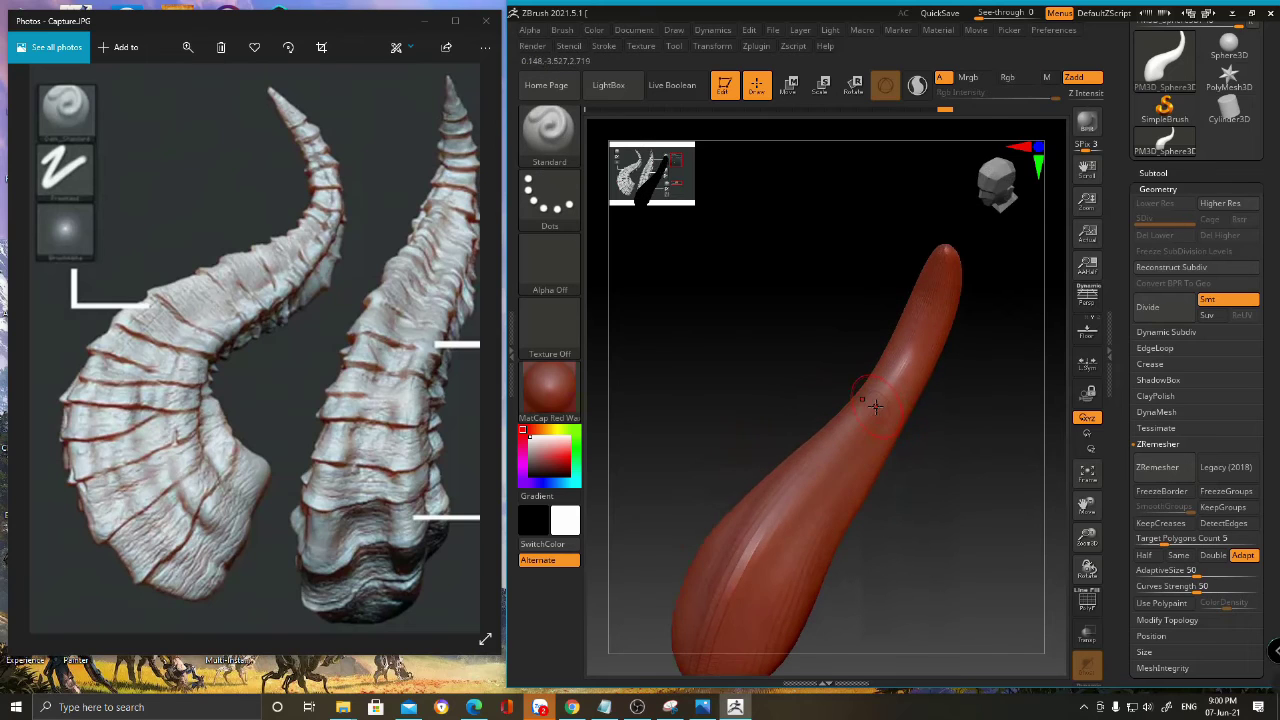
pyautogui.rightClick(876, 404)
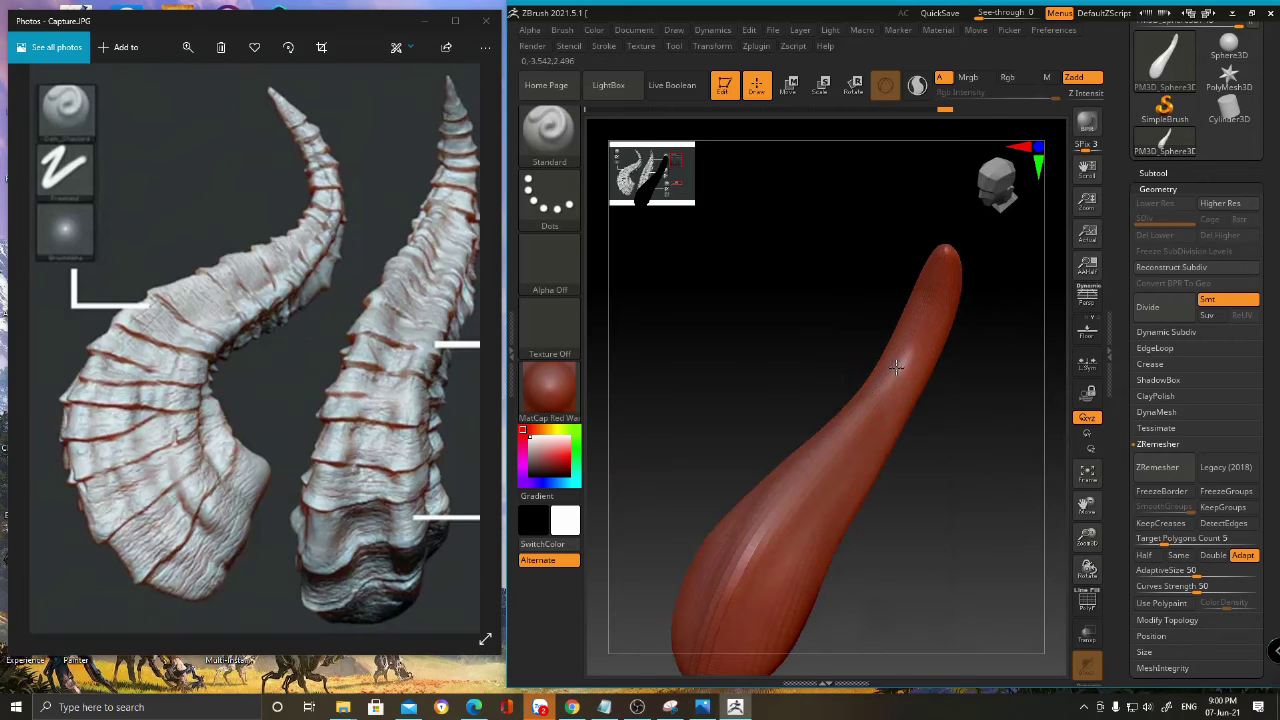
# - Resize the Standard brush and build up lengthwise ridges on the horn's thick lower half
pyautogui.press('space')
pyautogui.moveTo(741, 563); pyautogui.dragTo(863, 386, button='right')
pyautogui.moveTo(824, 442); pyautogui.dragTo(737, 595)
pyautogui.moveTo(805, 444); pyautogui.dragTo(748, 580)
pyautogui.moveTo(748, 580)
pyautogui.mouseDown(button='right')
pyautogui.moveTo(808, 473)
pyautogui.moveTo(786, 365)
pyautogui.mouseUp(button='right')
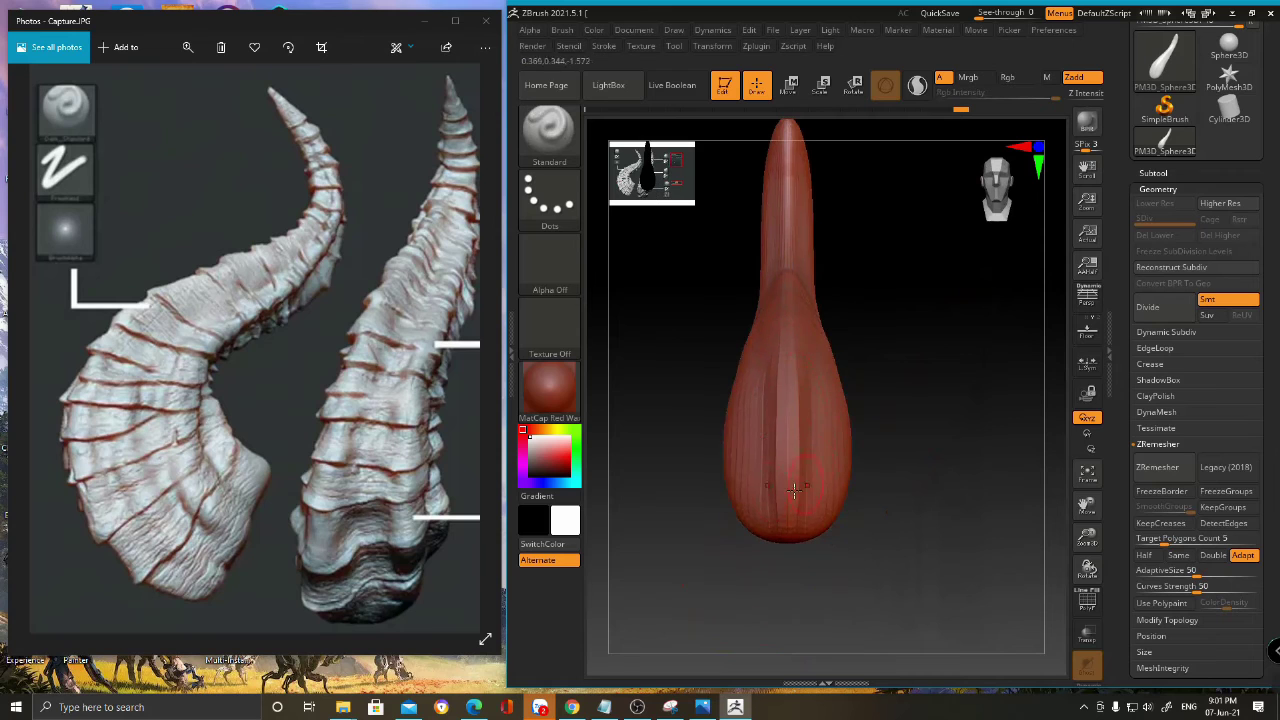
# - Switch to the Move brush, resize it, and pull the horn's rounded base end into a broader, flatter shape
pyautogui.press('b')
pyautogui.press('m')
pyautogui.press('v')
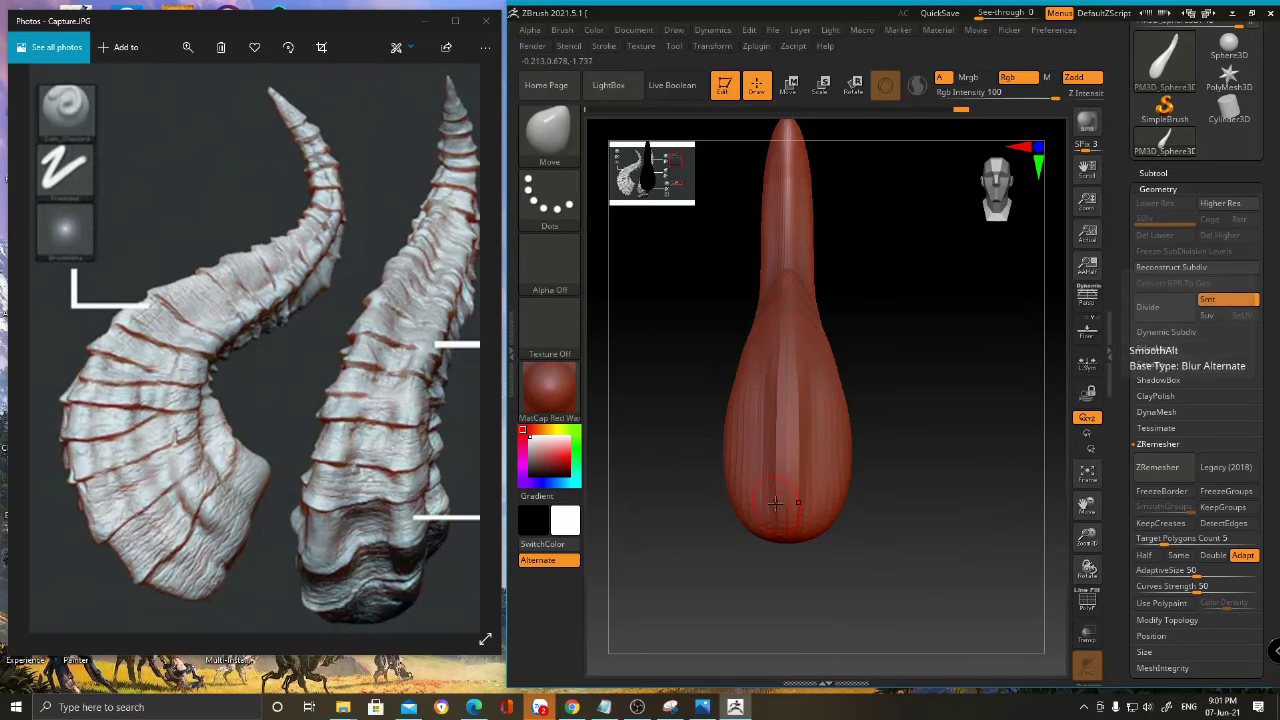
pyautogui.press('space')
pyautogui.press('o')
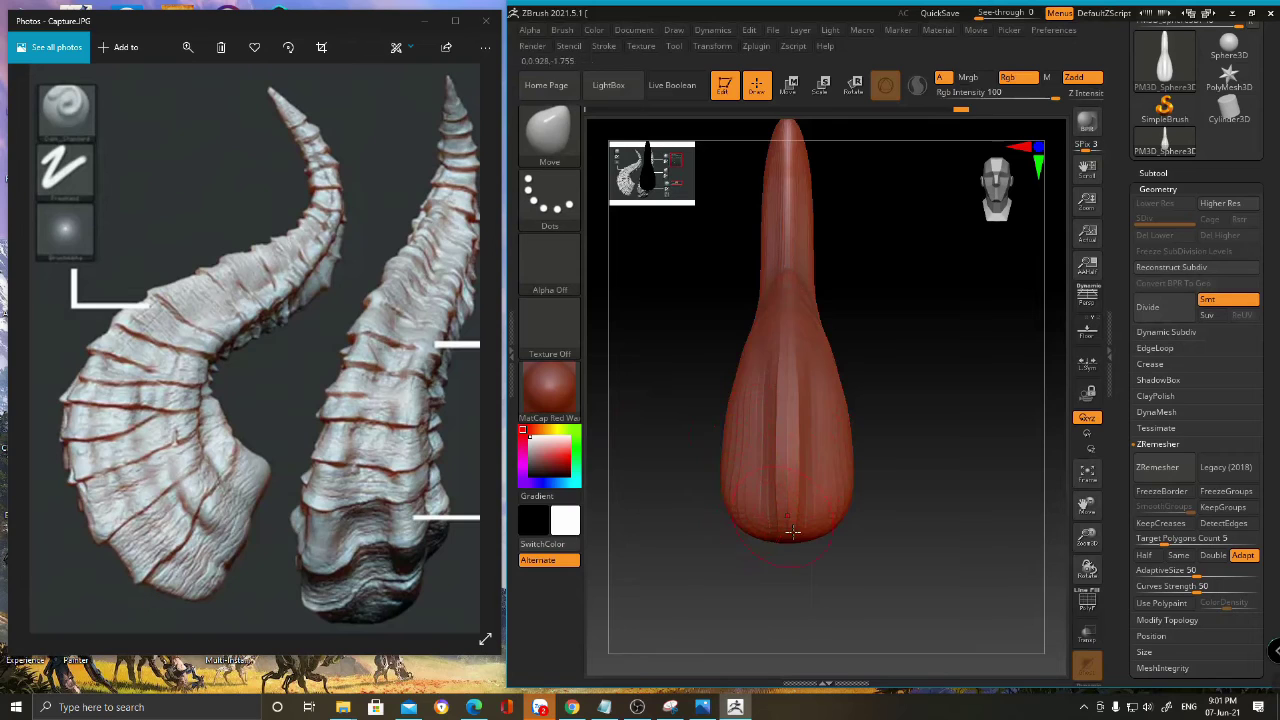
pyautogui.keyDown('shift'); pyautogui.moveTo(823, 543); pyautogui.dragTo(863, 523, button='right'); pyautogui.keyUp('shift')
pyautogui.press('space')
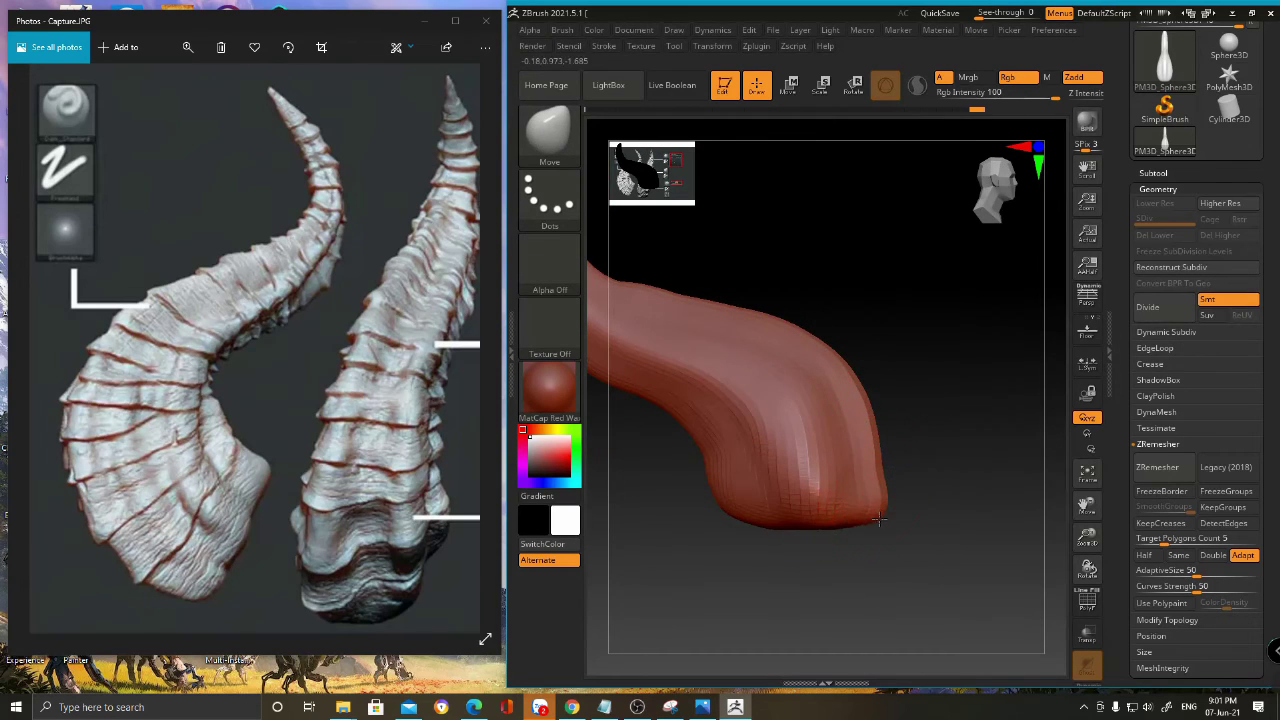
pyautogui.moveTo(851, 497)
pyautogui.mouseDown(button='right')
pyautogui.moveTo(857, 466)
pyautogui.moveTo(894, 449)
pyautogui.moveTo(847, 469)
pyautogui.moveTo(890, 430)
pyautogui.moveTo(885, 410)
pyautogui.moveTo(914, 366)
pyautogui.moveTo(860, 441)
pyautogui.moveTo(883, 403)
pyautogui.mouseUp(button='right')
pyautogui.press('space')
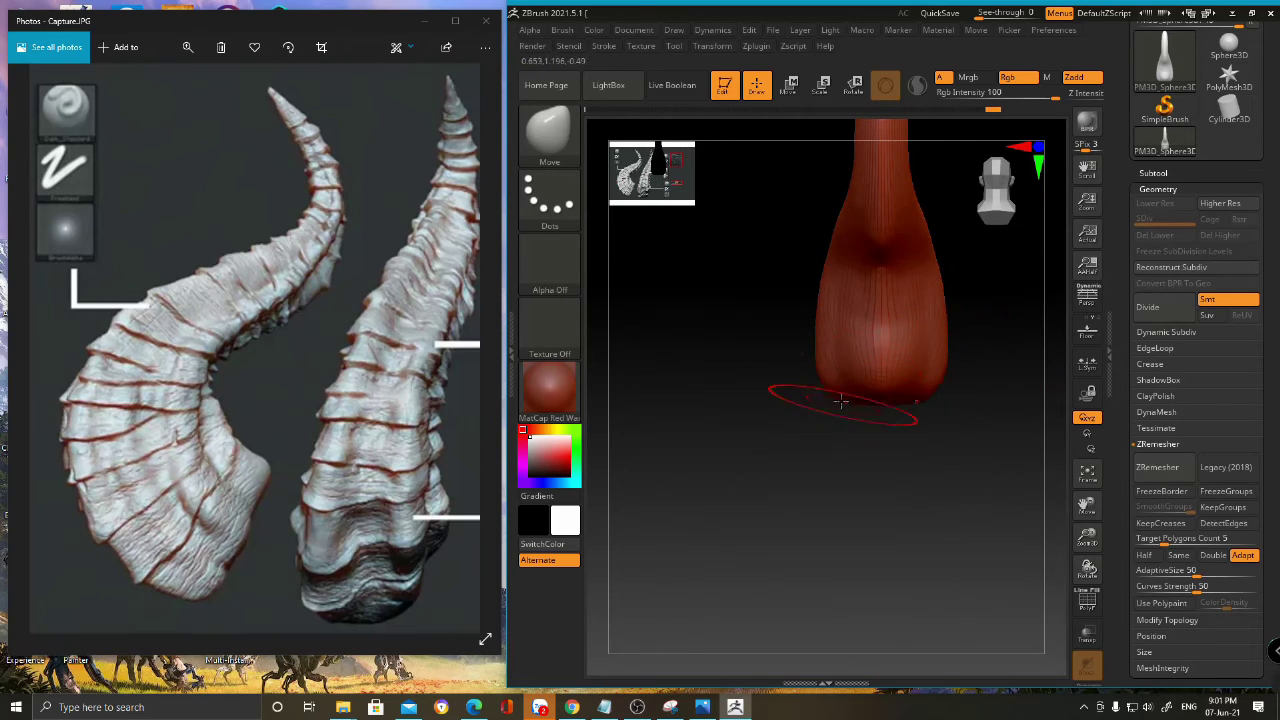
# - Widen the base's sides and reshape the horn's outer curve above it with the Move brush
pyautogui.moveTo(820, 394)
pyautogui.mouseDown(button='right')
pyautogui.moveTo(858, 352)
pyautogui.moveTo(812, 300)
pyautogui.moveTo(830, 279)
pyautogui.moveTo(845, 360)
pyautogui.mouseUp(button='right')
pyautogui.moveTo(824, 330); pyautogui.dragTo(829, 306)
pyautogui.moveTo(850, 222); pyautogui.dragTo(825, 297, button='right')
pyautogui.moveTo(818, 224); pyautogui.dragTo(827, 201)
pyautogui.moveTo(826, 334); pyautogui.dragTo(831, 370)
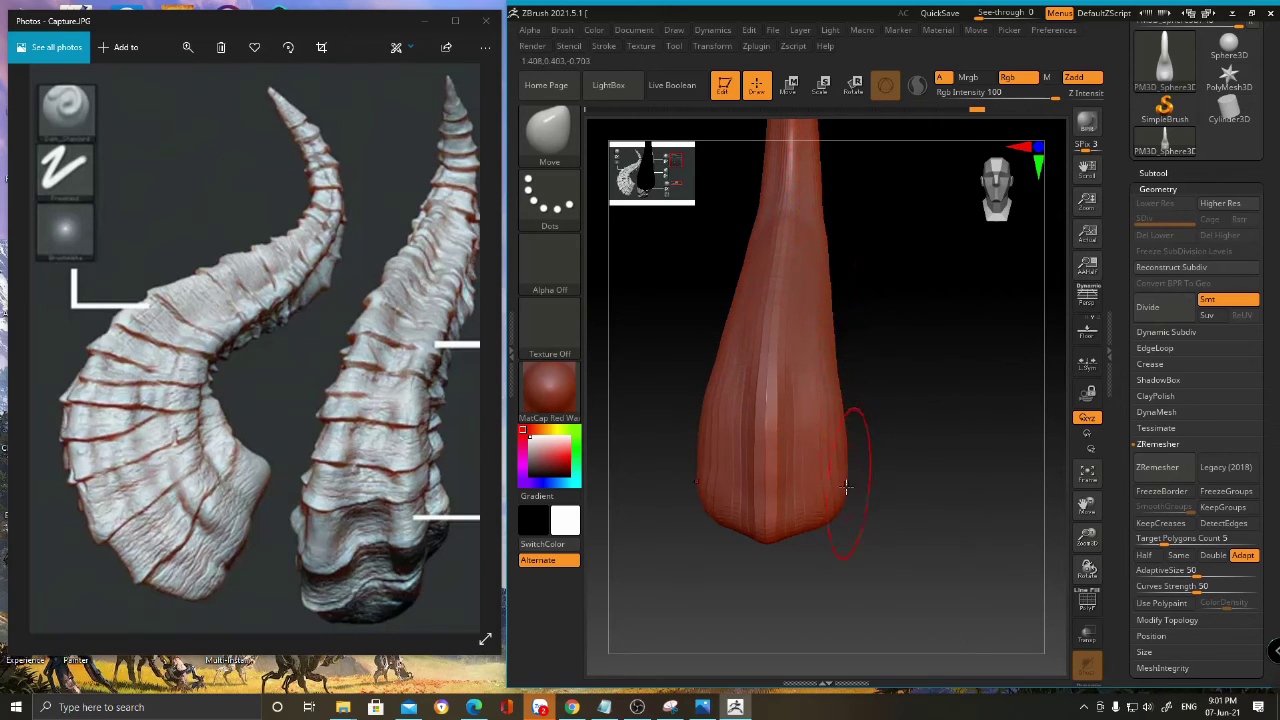
pyautogui.moveTo(846, 505); pyautogui.dragTo(909, 457)
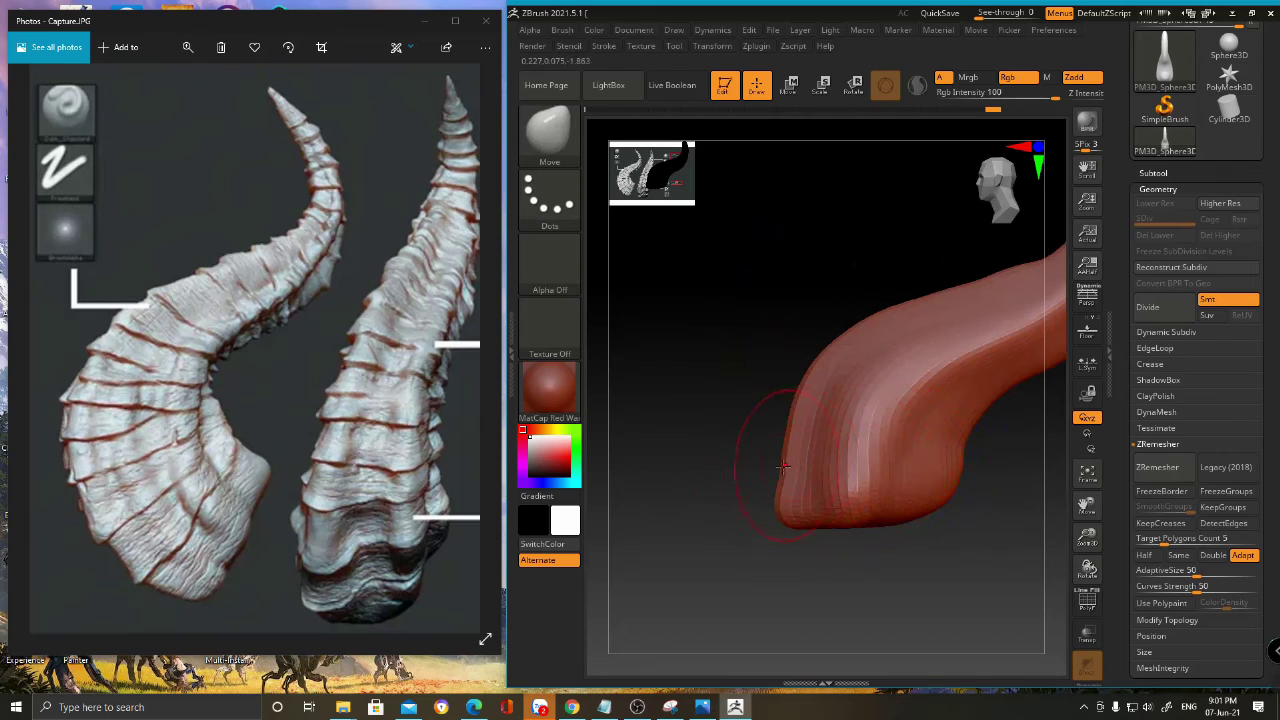
pyautogui.moveTo(829, 370)
pyautogui.mouseDown()
pyautogui.moveTo(766, 286)
pyautogui.moveTo(892, 275)
pyautogui.mouseUp()
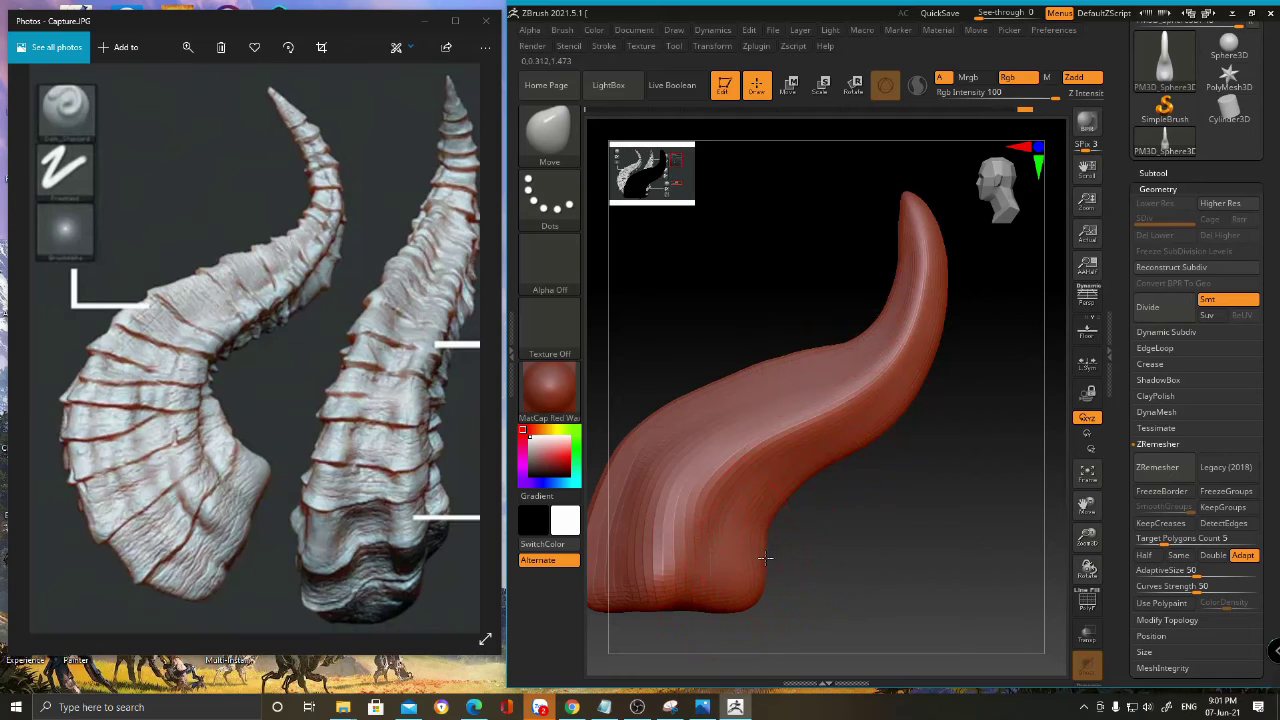
# - Refine the horn's upper bend and tip with the Move brush, and rebuild its topology with ZRemesher
pyautogui.keyDown('alt'); pyautogui.moveTo(938, 311); pyautogui.dragTo(932, 296, button='right'); pyautogui.keyUp('alt')
pyautogui.keyDown('alt'); pyautogui.moveTo(897, 236); pyautogui.dragTo(885, 277, button='right'); pyautogui.keyUp('alt')
pyautogui.moveTo(890, 237); pyautogui.dragTo(882, 200)
pyautogui.moveTo(935, 330)
pyautogui.mouseDown()
pyautogui.moveTo(820, 433)
pyautogui.moveTo(1015, 471)
pyautogui.mouseUp()
pyautogui.click(1157, 467)
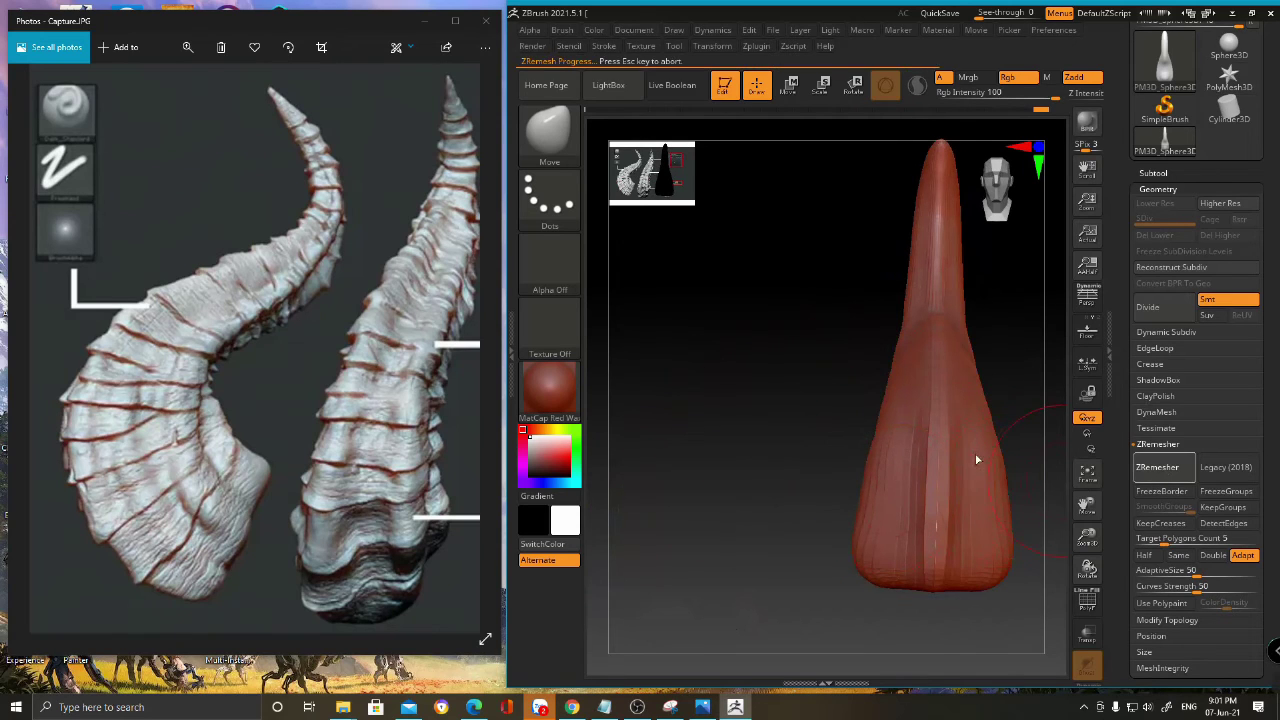
# - Select the Standard brush, adjust its size, and raise a ridge along the middle of the horn's back, undoing the unwanted strokes
pyautogui.keyDown('alt'); pyautogui.moveTo(926, 430); pyautogui.dragTo(804, 384, button='right'); pyautogui.keyUp('alt')
pyautogui.moveTo(1040, 305); pyautogui.dragTo(808, 388)
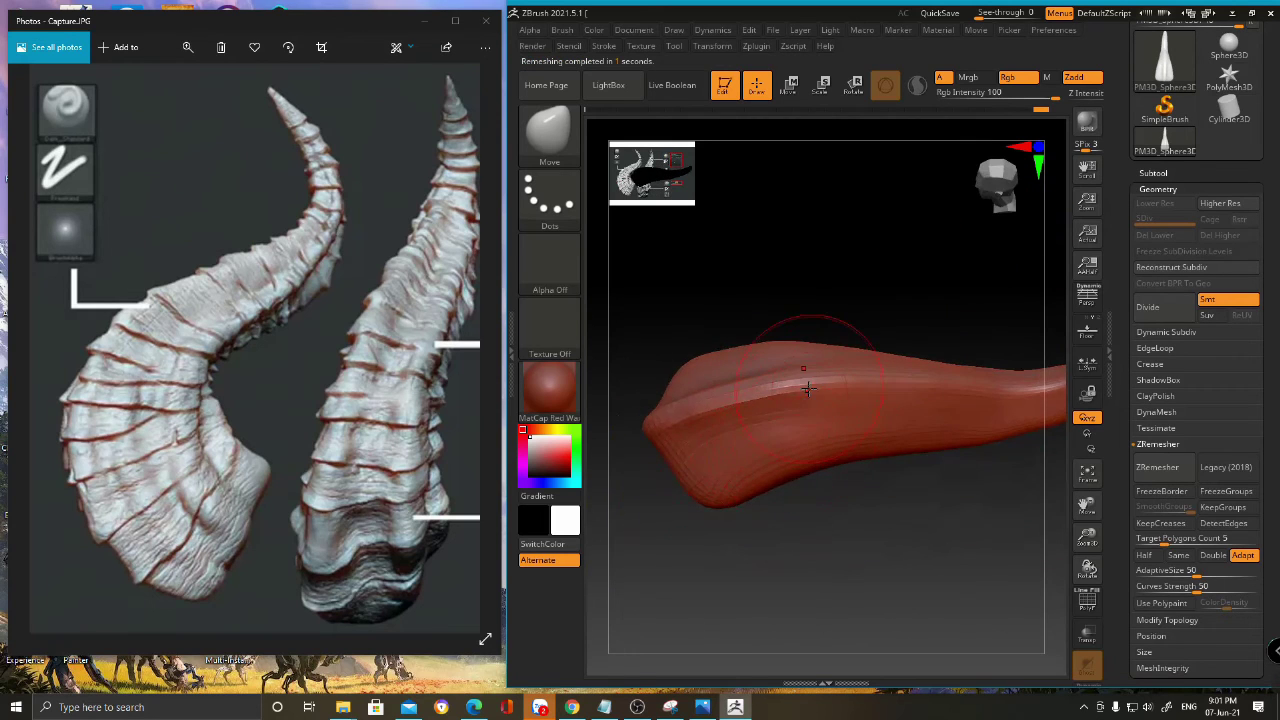
pyautogui.press('b')
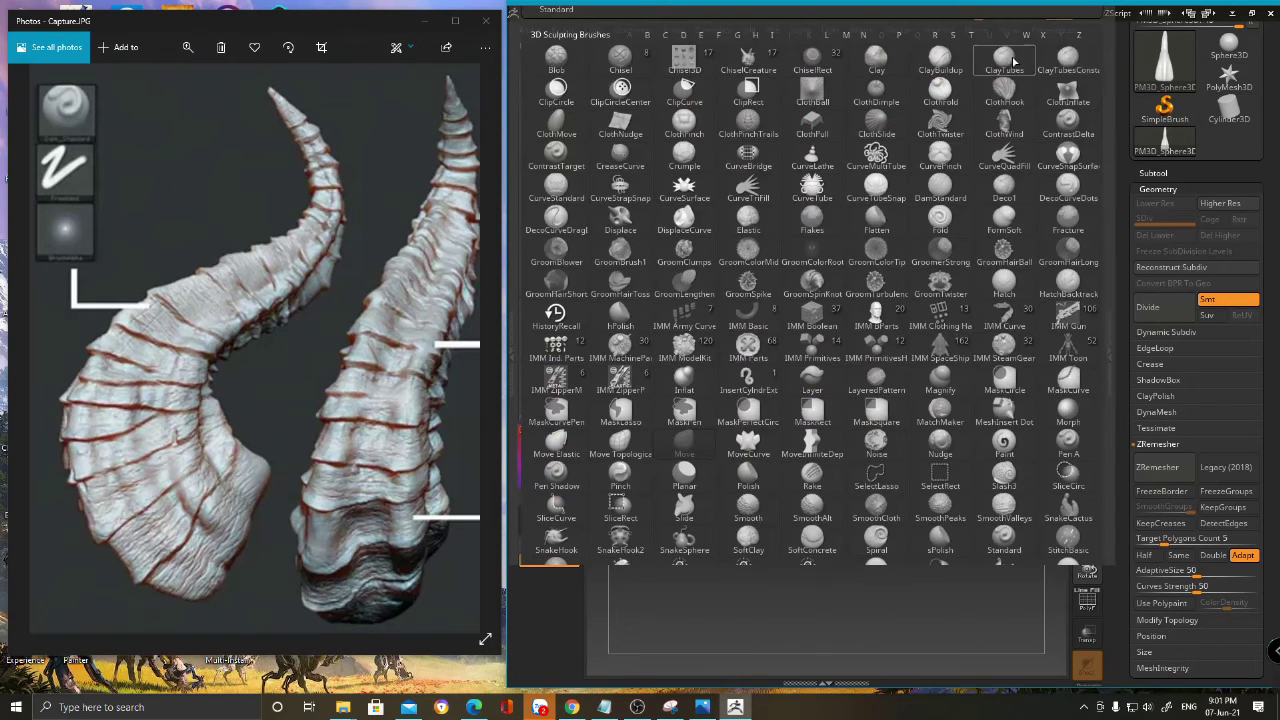
pyautogui.click(1004, 538)
pyautogui.moveTo(788, 476); pyautogui.dragTo(738, 449)
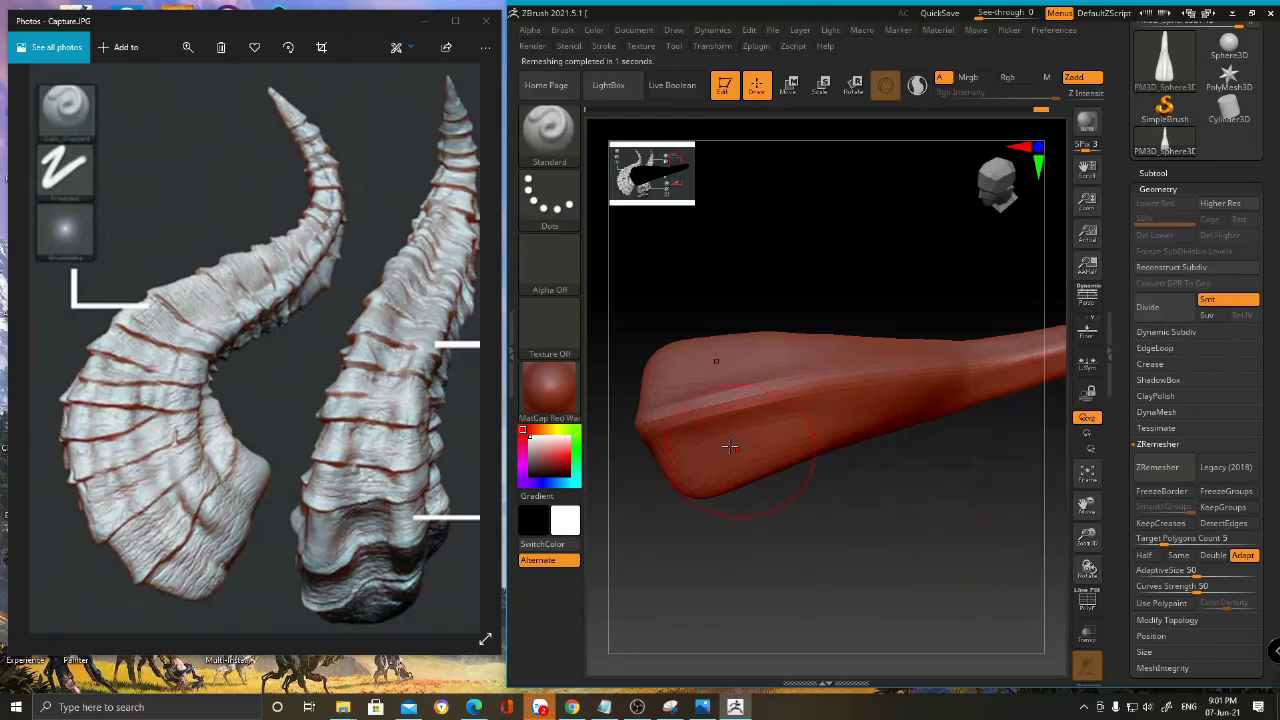
pyautogui.press('space')
pyautogui.moveTo(771, 405); pyautogui.dragTo(845, 400)
pyautogui.hotkey('ctrl', 'z')
pyautogui.moveTo(679, 428); pyautogui.dragTo(806, 400)
pyautogui.keyDown('alt'); pyautogui.moveTo(853, 384); pyautogui.dragTo(647, 436, button='right'); pyautogui.keyUp('alt')
pyautogui.moveTo(699, 414)
pyautogui.mouseDown()
pyautogui.moveTo(852, 384)
pyautogui.moveTo(715, 405)
pyautogui.mouseUp()
pyautogui.hotkey('ctrl', 'z')
pyautogui.press('space')
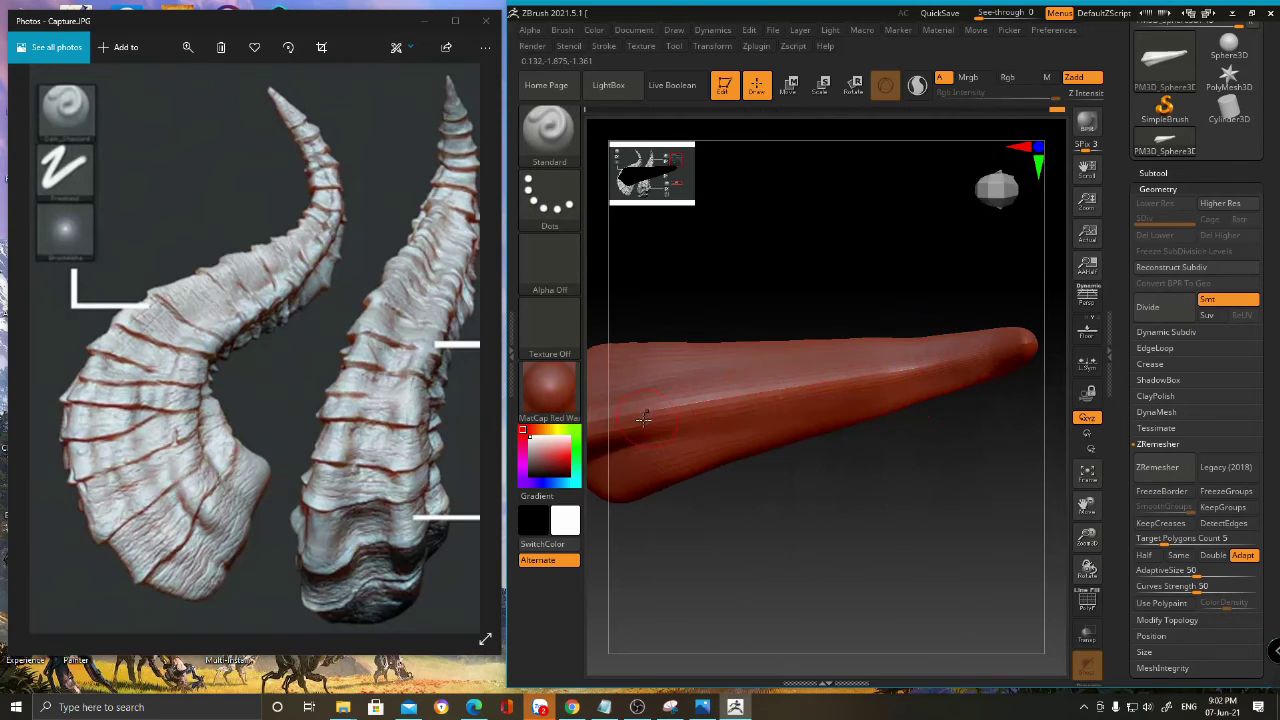
# - Build up a lengthwise ridge along the horn's flank from the upper bend to the base, and smooth its lower part
pyautogui.moveTo(869, 393)
pyautogui.mouseDown(button='right')
pyautogui.moveTo(851, 366)
pyautogui.moveTo(720, 372)
pyautogui.mouseUp(button='right')
pyautogui.keyDown('alt'); pyautogui.moveTo(720, 372); pyautogui.dragTo(850, 361, button='right'); pyautogui.keyUp('alt')
pyautogui.moveTo(789, 392)
pyautogui.mouseDown(button='right')
pyautogui.moveTo(774, 341)
pyautogui.moveTo(800, 335)
pyautogui.moveTo(744, 433)
pyautogui.mouseUp(button='right')
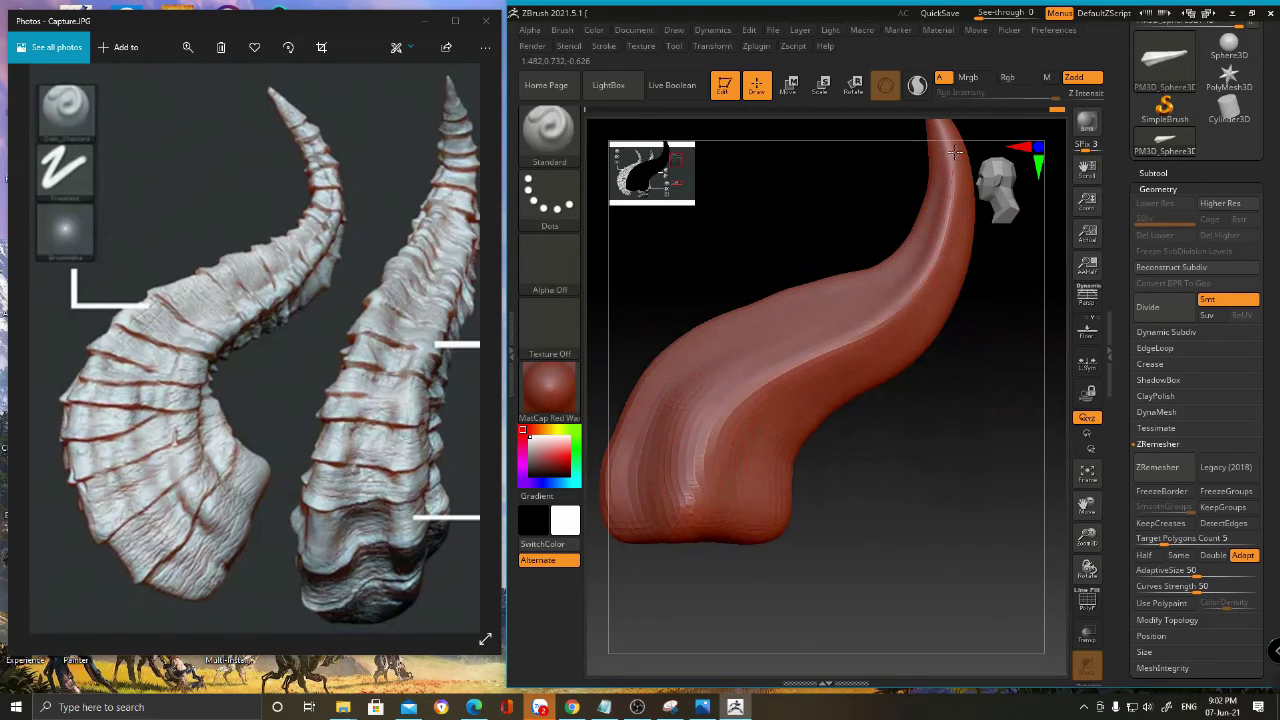
pyautogui.moveTo(902, 289)
pyautogui.mouseDown()
pyautogui.moveTo(777, 357)
pyautogui.moveTo(696, 481)
pyautogui.mouseUp()
pyautogui.moveTo(796, 373); pyautogui.dragTo(722, 474)
pyautogui.keyDown('alt'); pyautogui.moveTo(720, 547); pyautogui.dragTo(684, 543, button='right'); pyautogui.keyUp('alt')
pyautogui.keyDown('shift'); pyautogui.moveTo(688, 470); pyautogui.dragTo(766, 386); pyautogui.keyUp('shift')
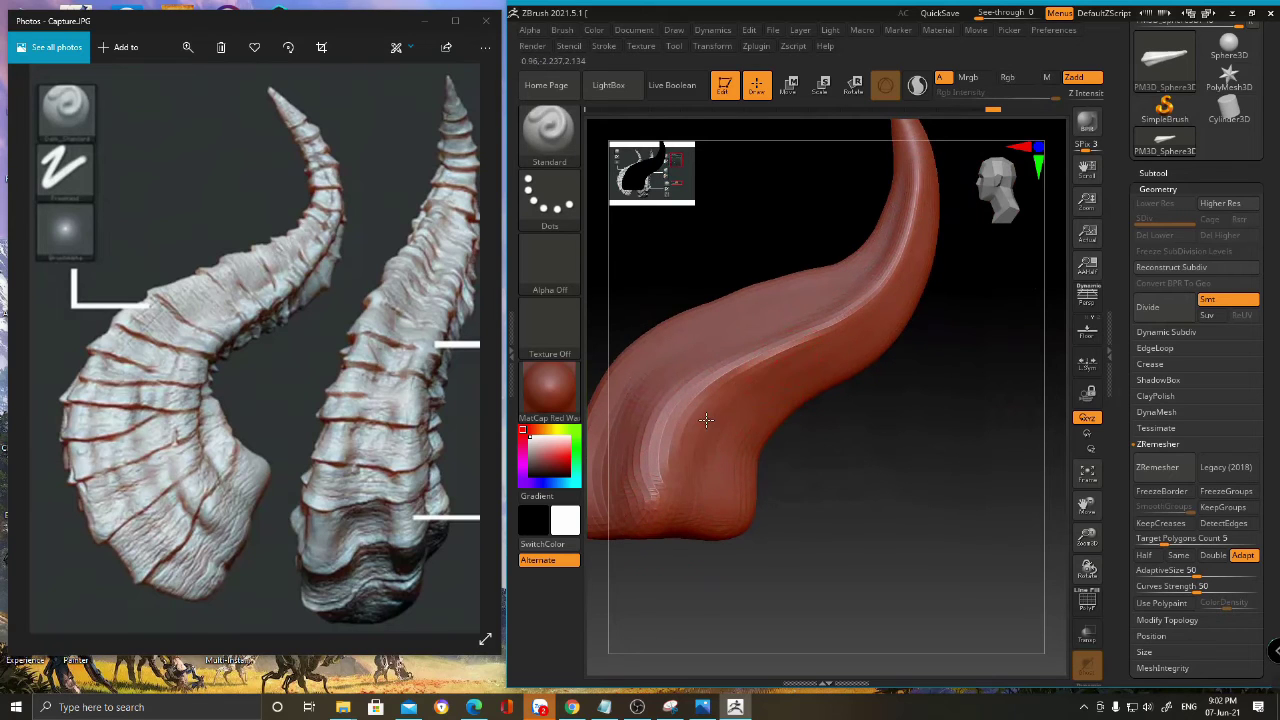
# - Add long volume strokes along the horn's inner side, from near the tip down to the base
pyautogui.moveTo(695, 560); pyautogui.dragTo(948, 226, button='right')
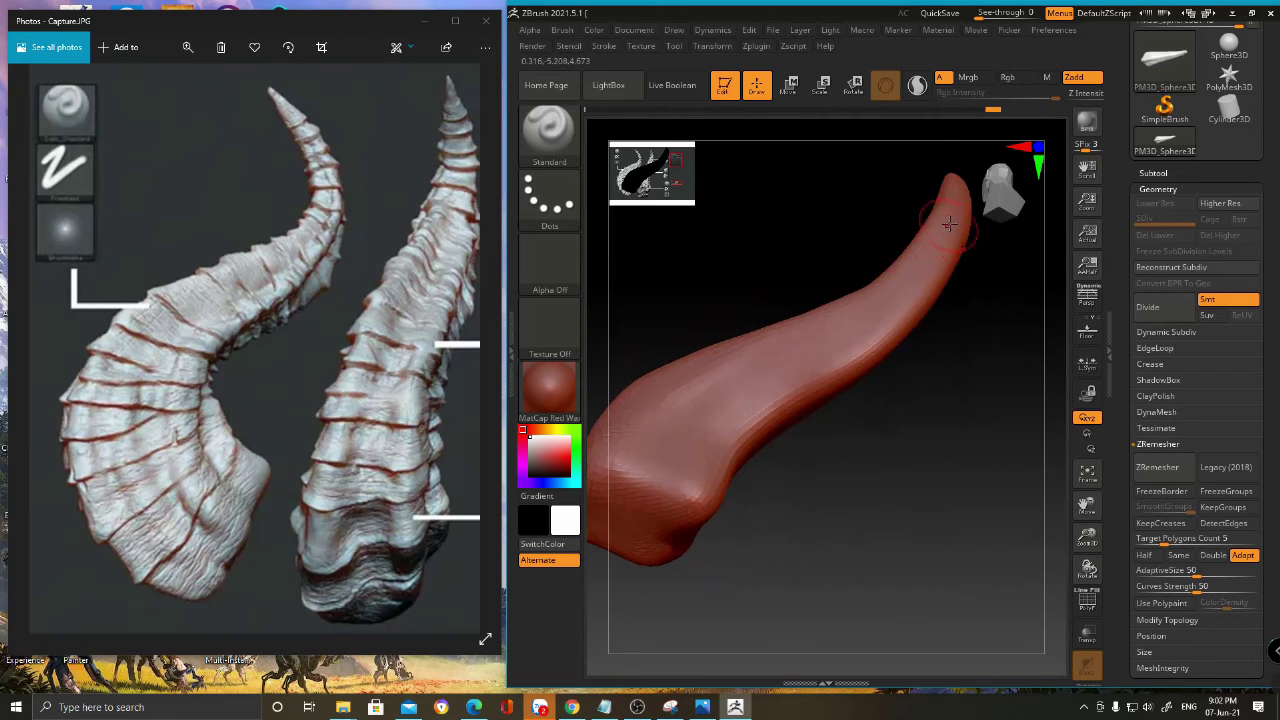
pyautogui.moveTo(934, 275); pyautogui.dragTo(705, 491)
pyautogui.moveTo(762, 466); pyautogui.dragTo(777, 446, button='right')
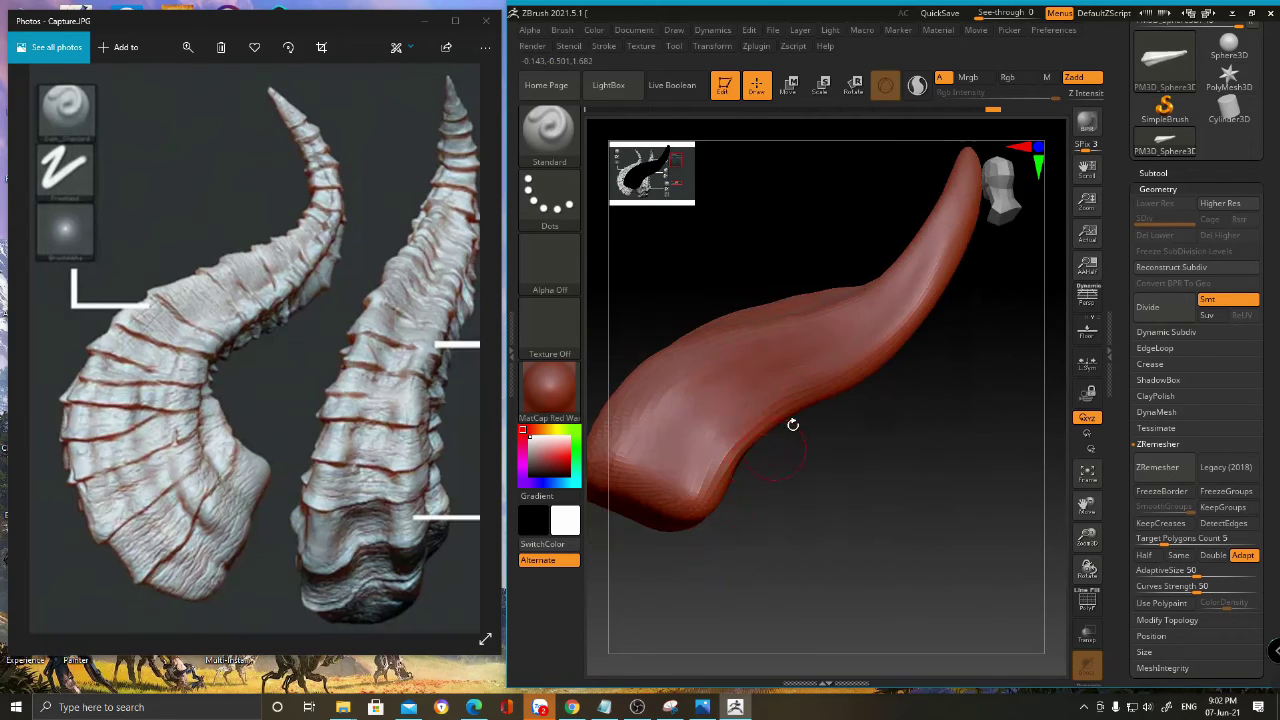
pyautogui.moveTo(844, 363)
pyautogui.mouseDown()
pyautogui.moveTo(723, 453)
pyautogui.moveTo(695, 500)
pyautogui.mouseUp()
pyautogui.moveTo(725, 495); pyautogui.dragTo(791, 406, button='right')
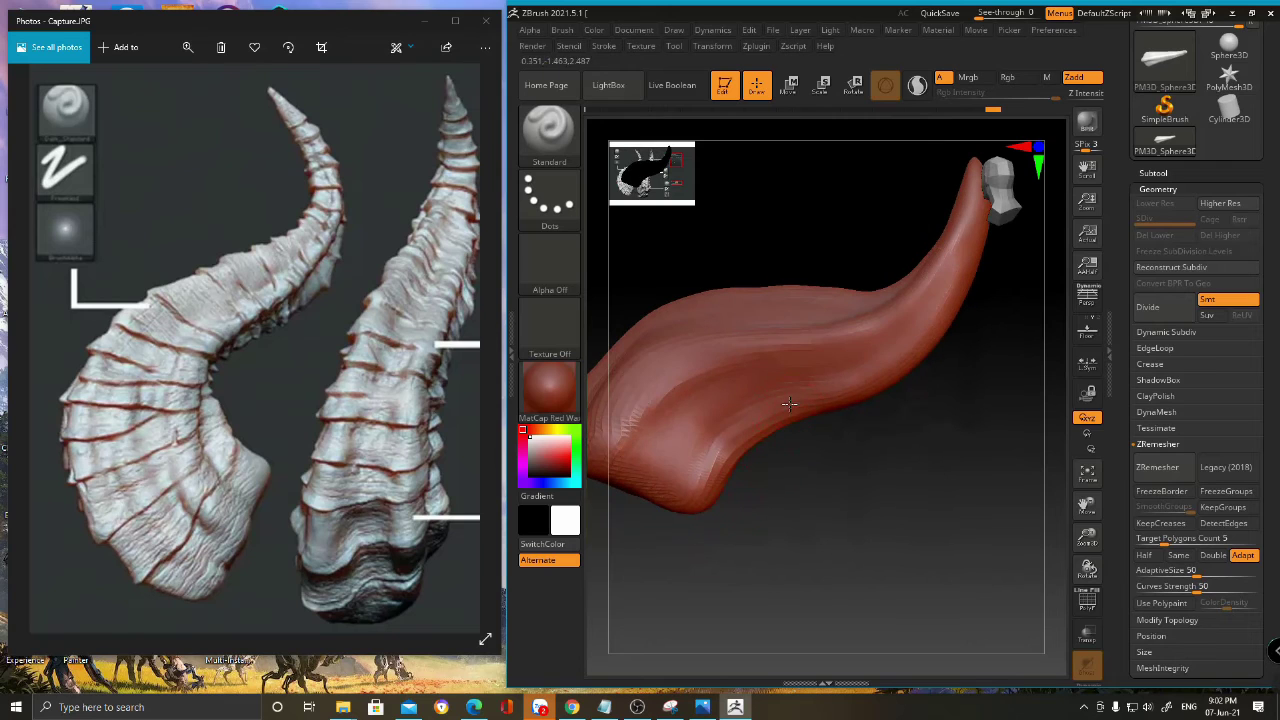
pyautogui.moveTo(745, 450); pyautogui.dragTo(863, 285, button='right')
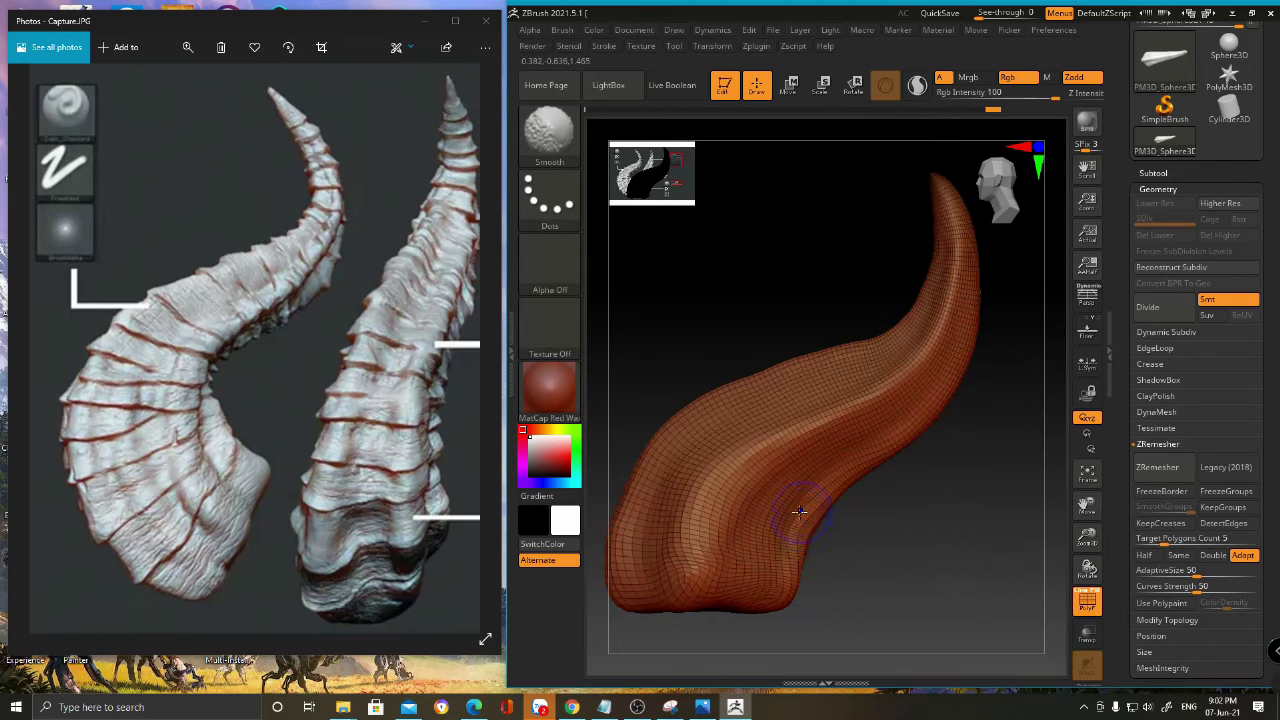
# - Check the horn's topology with the polygon wireframe from several angles, and divide the mesh to subdivision level 2
pyautogui.hotkey('shift', 'f')
pyautogui.moveTo(806, 500); pyautogui.dragTo(814, 486, button='right')
pyautogui.hotkey('shift', 'f')
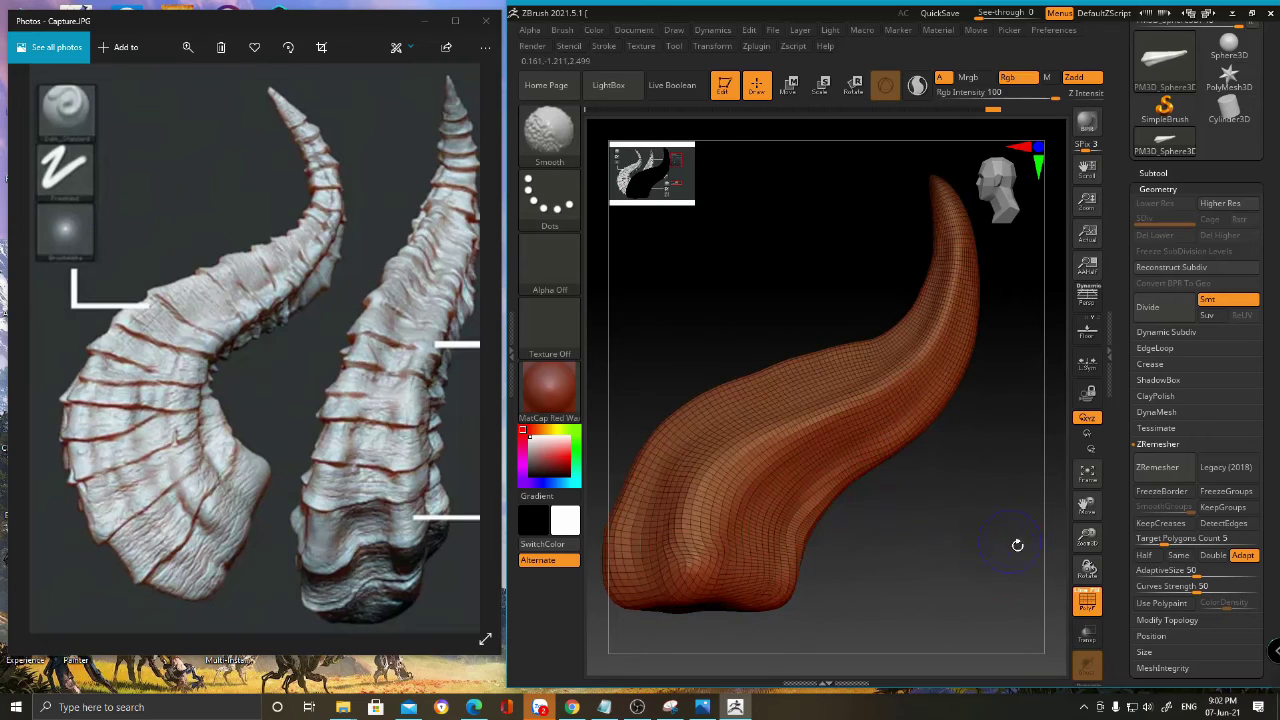
pyautogui.keyDown('alt'); pyautogui.moveTo(791, 532); pyautogui.dragTo(826, 494, button='right'); pyautogui.keyUp('alt')
pyautogui.moveTo(826, 494)
pyautogui.mouseDown(button='right')
pyautogui.moveTo(860, 486)
pyautogui.moveTo(822, 461)
pyautogui.mouseUp(button='right')
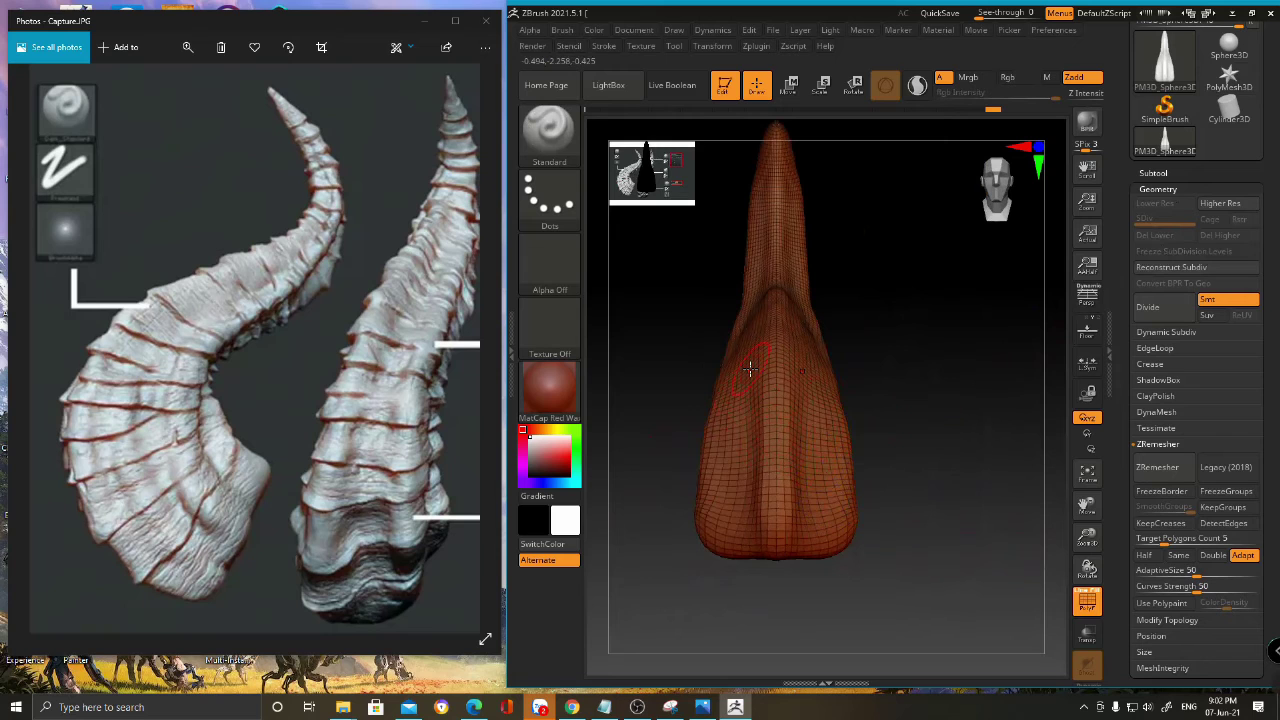
pyautogui.keyDown('alt'); pyautogui.moveTo(810, 430); pyautogui.dragTo(793, 407, button='right'); pyautogui.keyUp('alt')
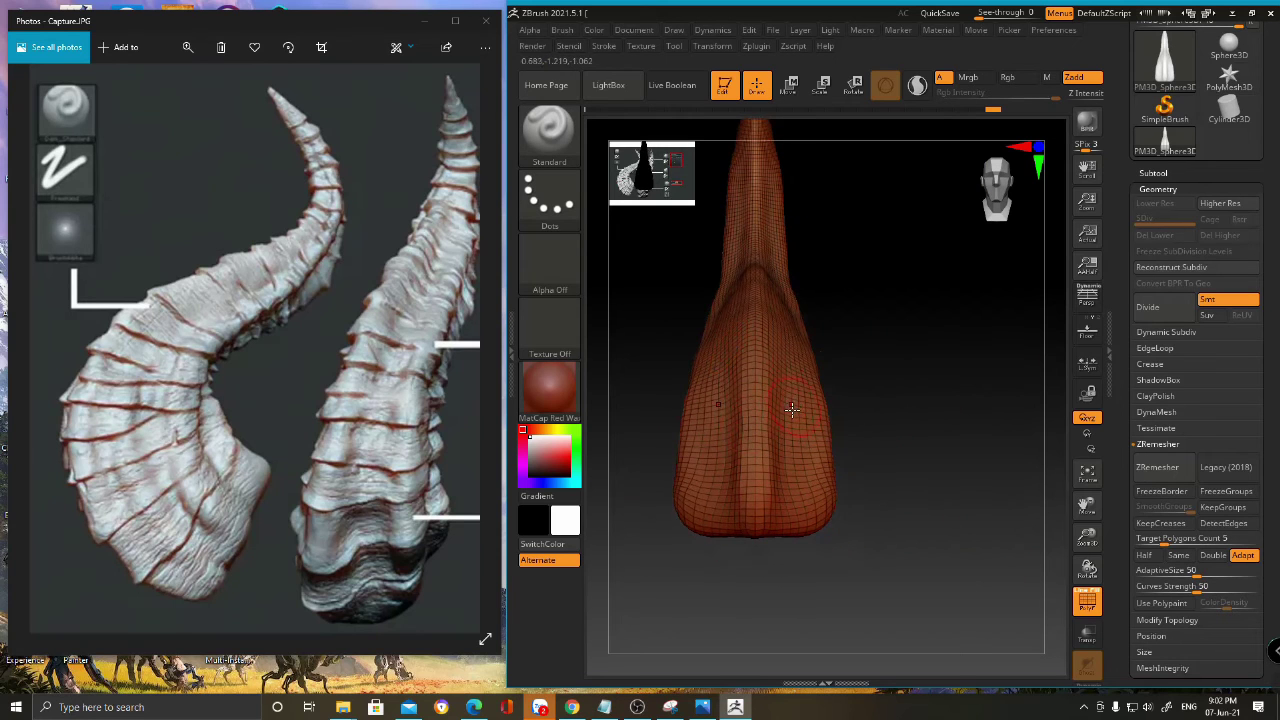
pyautogui.moveTo(707, 393); pyautogui.dragTo(743, 380, button='right')
pyautogui.moveTo(765, 430); pyautogui.dragTo(787, 389, button='right')
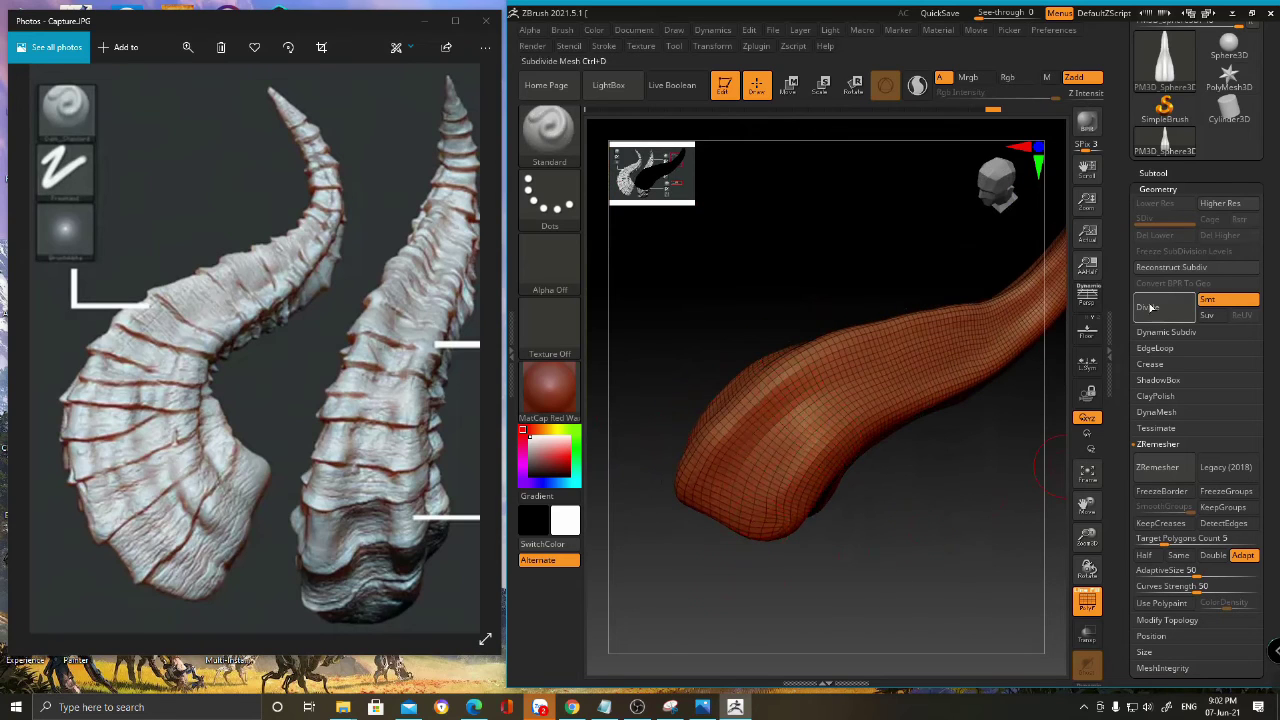
pyautogui.click(1148, 308)
pyautogui.moveTo(1040, 345); pyautogui.dragTo(928, 352, button='right')
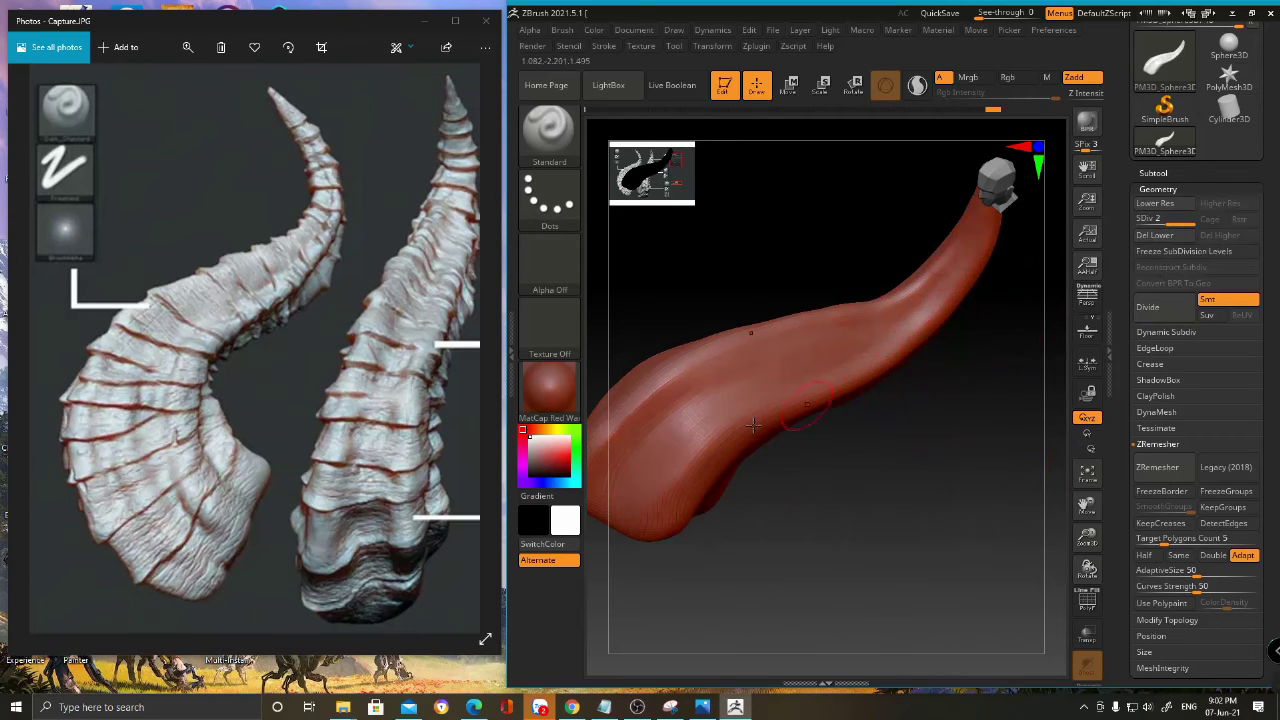
# - Sharpen the lengthwise ridge on the subdivided horn's flank with Standard brush strokes from mid-length to the base
pyautogui.moveTo(720, 484); pyautogui.dragTo(954, 365, button='right')
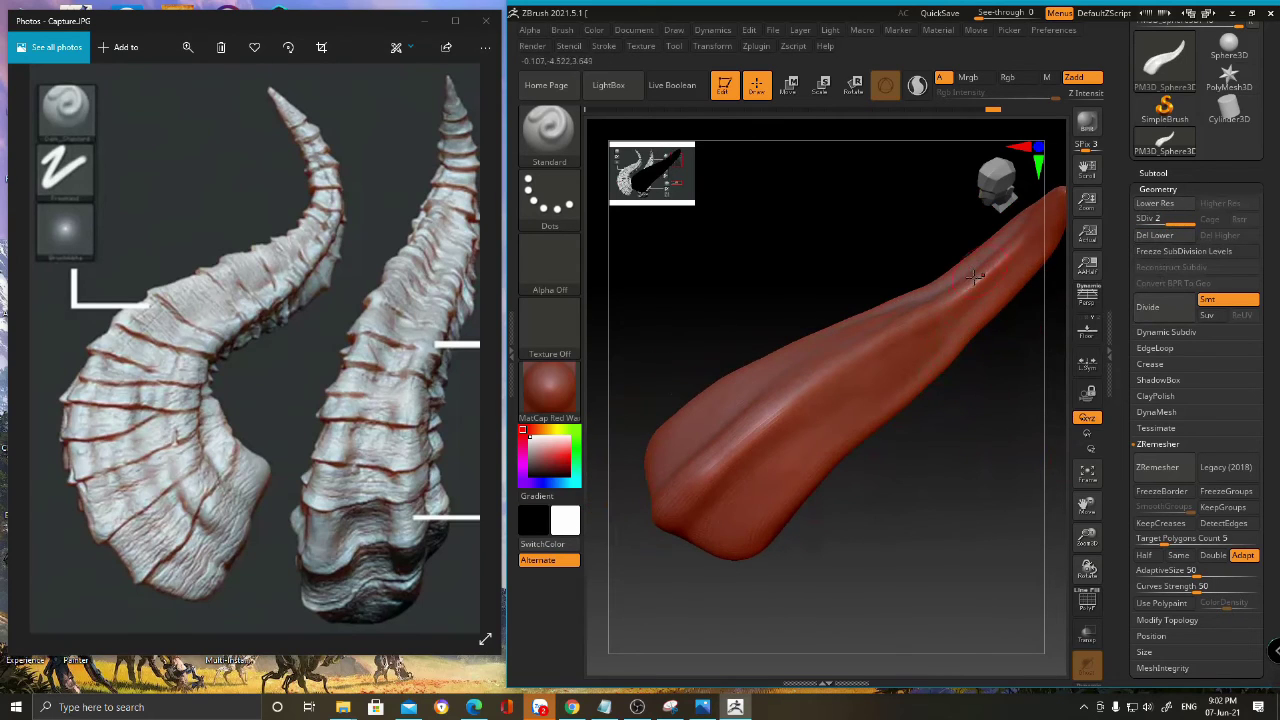
pyautogui.moveTo(756, 418); pyautogui.dragTo(724, 466)
pyautogui.keyDown('alt'); pyautogui.moveTo(891, 368); pyautogui.dragTo(838, 394, button='right'); pyautogui.keyUp('alt')
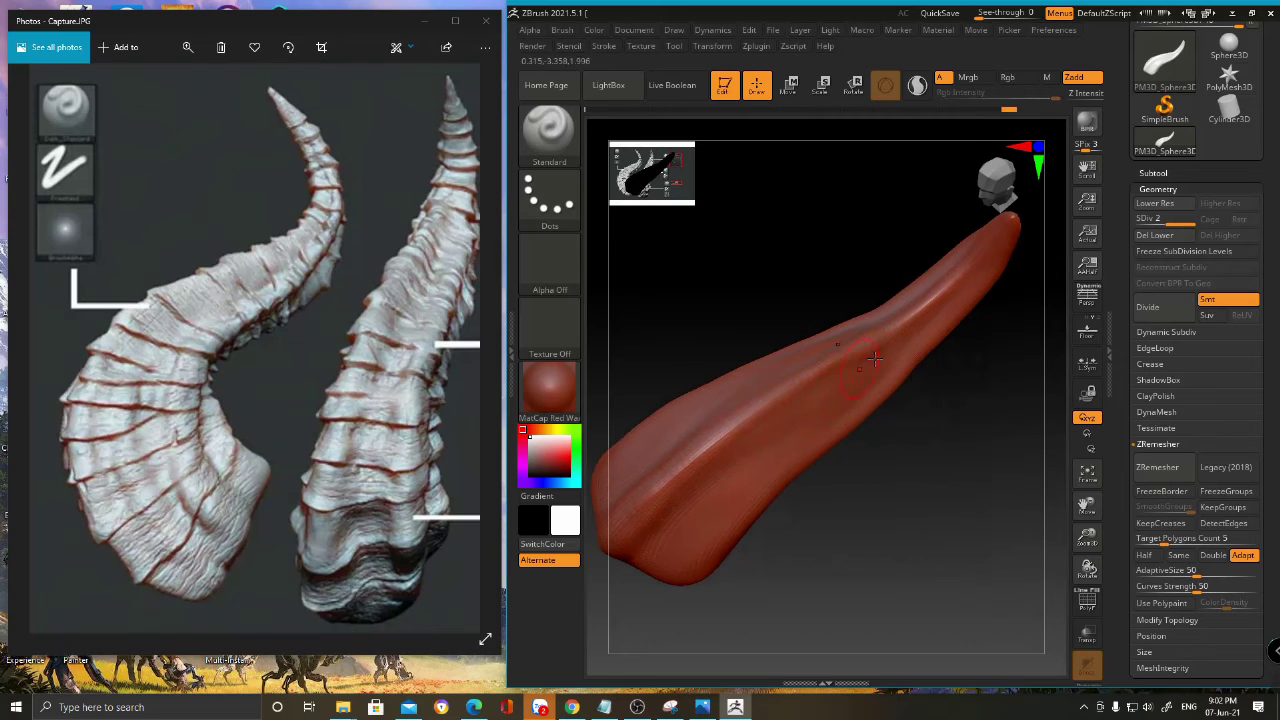
pyautogui.moveTo(870, 348); pyautogui.dragTo(668, 501)
pyautogui.moveTo(665, 515); pyautogui.dragTo(945, 385, button='right')
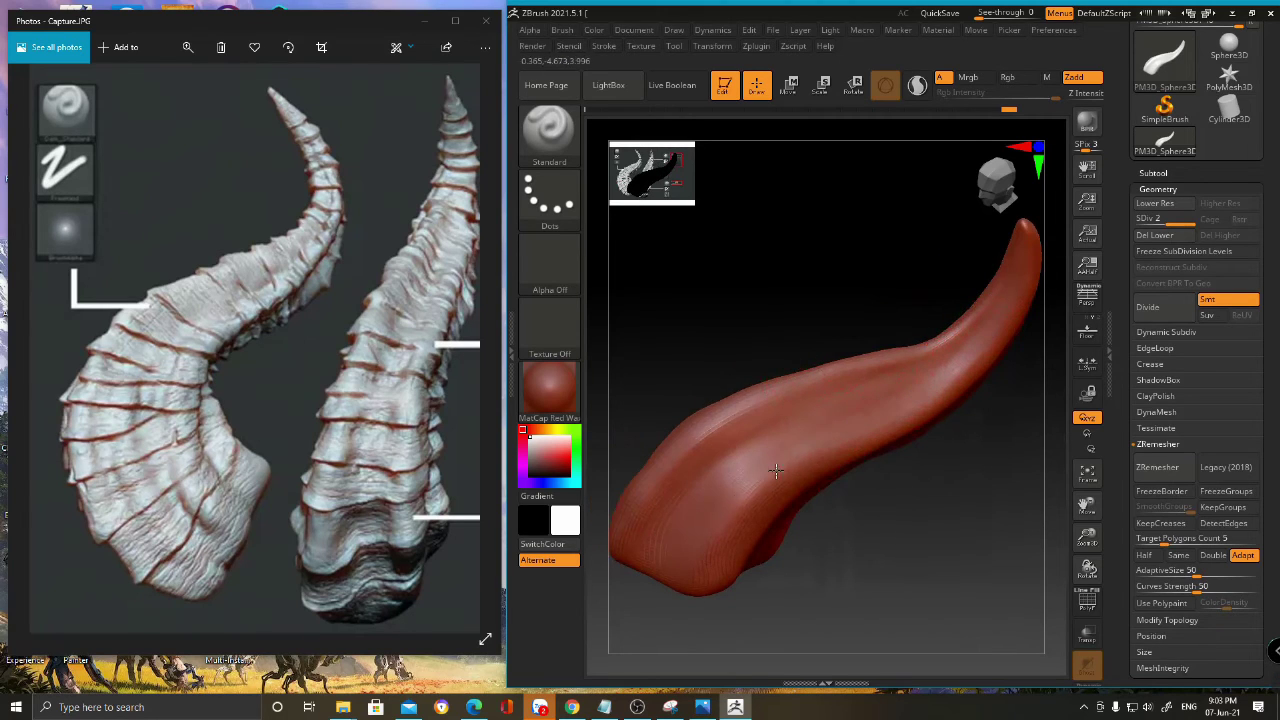
# - Build up additional lengthwise ridges with Standard brush strokes from the horn's mid-length down to its base, working around the sides
pyautogui.moveTo(810, 490); pyautogui.dragTo(924, 346, button='right')
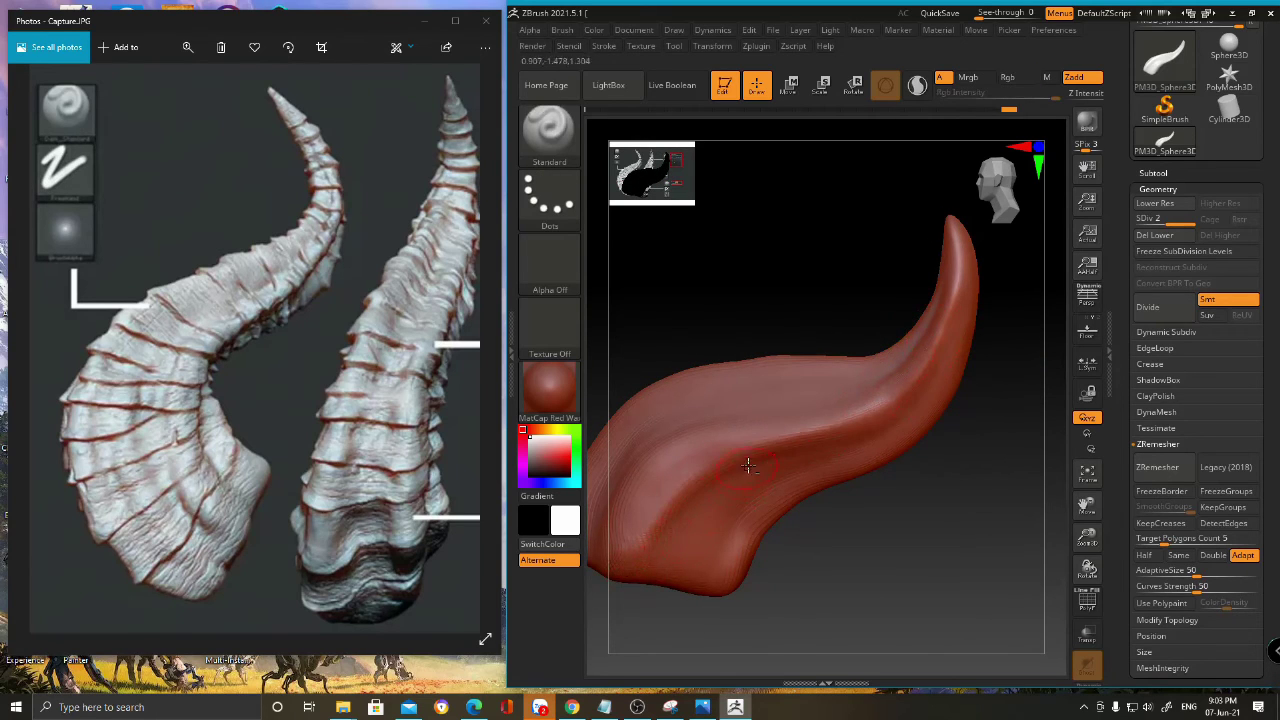
pyautogui.moveTo(746, 466); pyautogui.dragTo(931, 374, button='right')
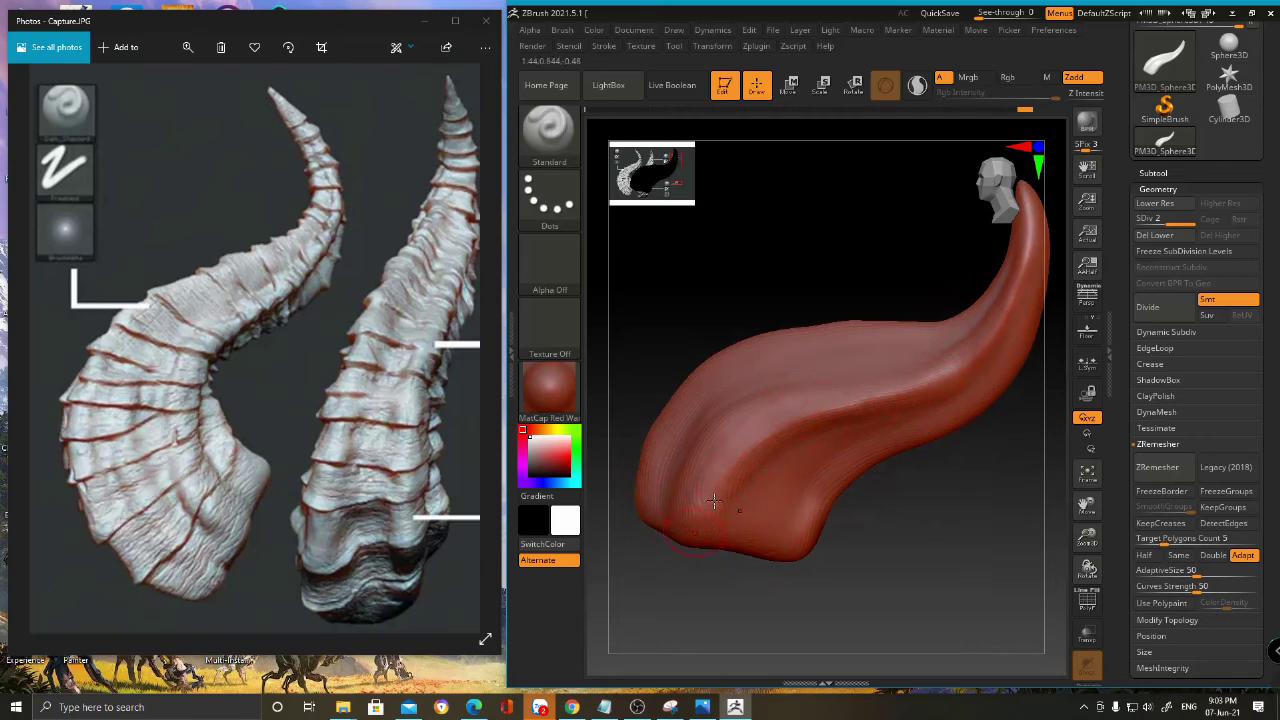
pyautogui.moveTo(826, 457); pyautogui.dragTo(780, 437, button='right')
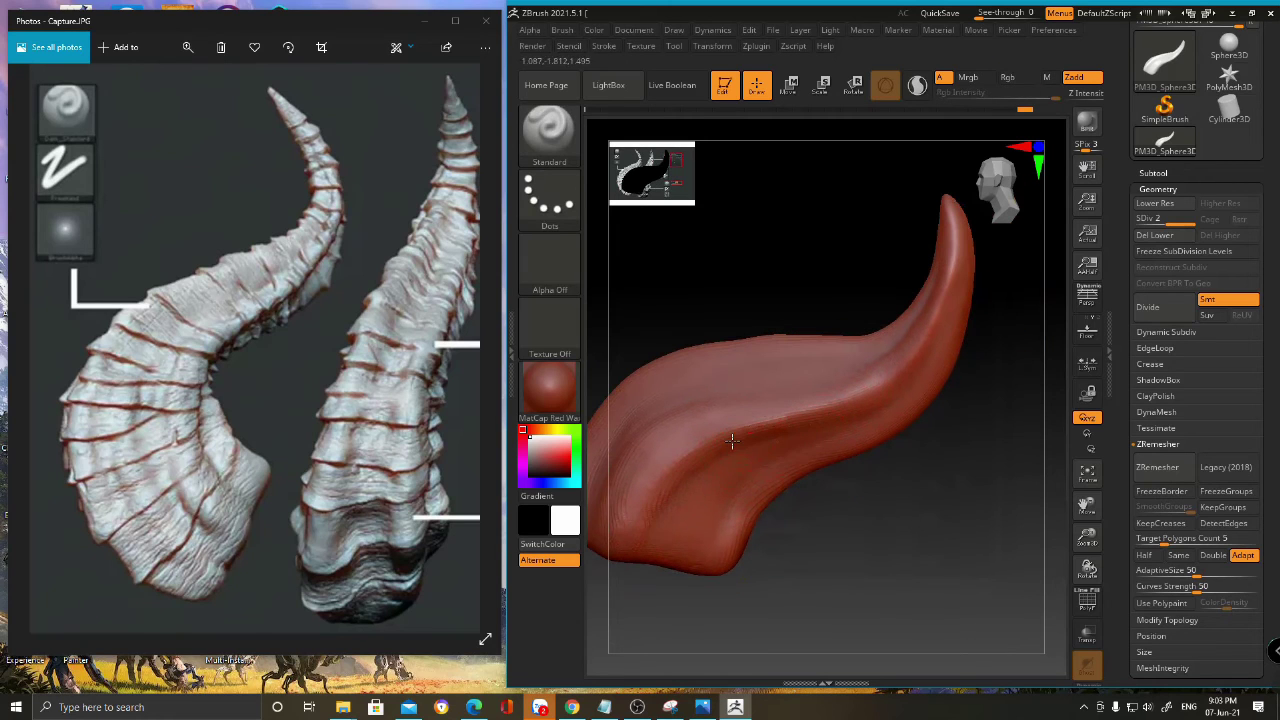
pyautogui.moveTo(904, 349); pyautogui.dragTo(966, 290, button='right')
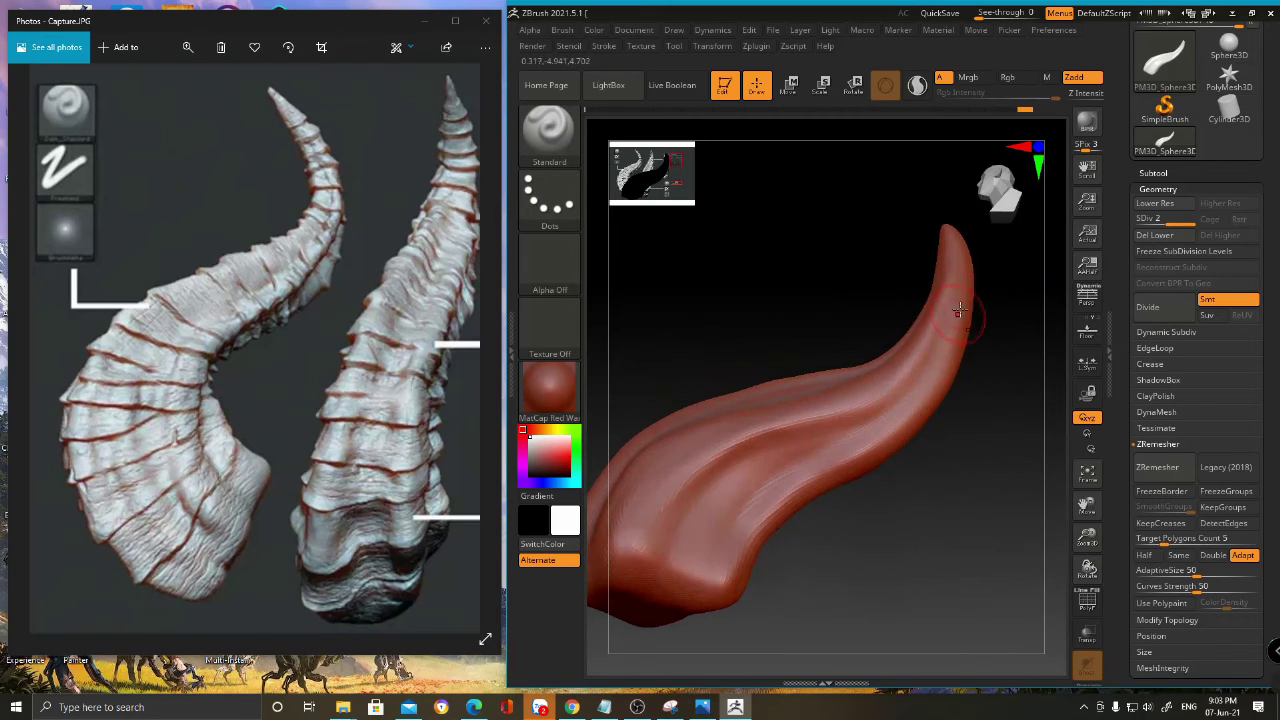
pyautogui.moveTo(768, 506); pyautogui.dragTo(815, 400, button='right')
pyautogui.rightClick(803, 402)
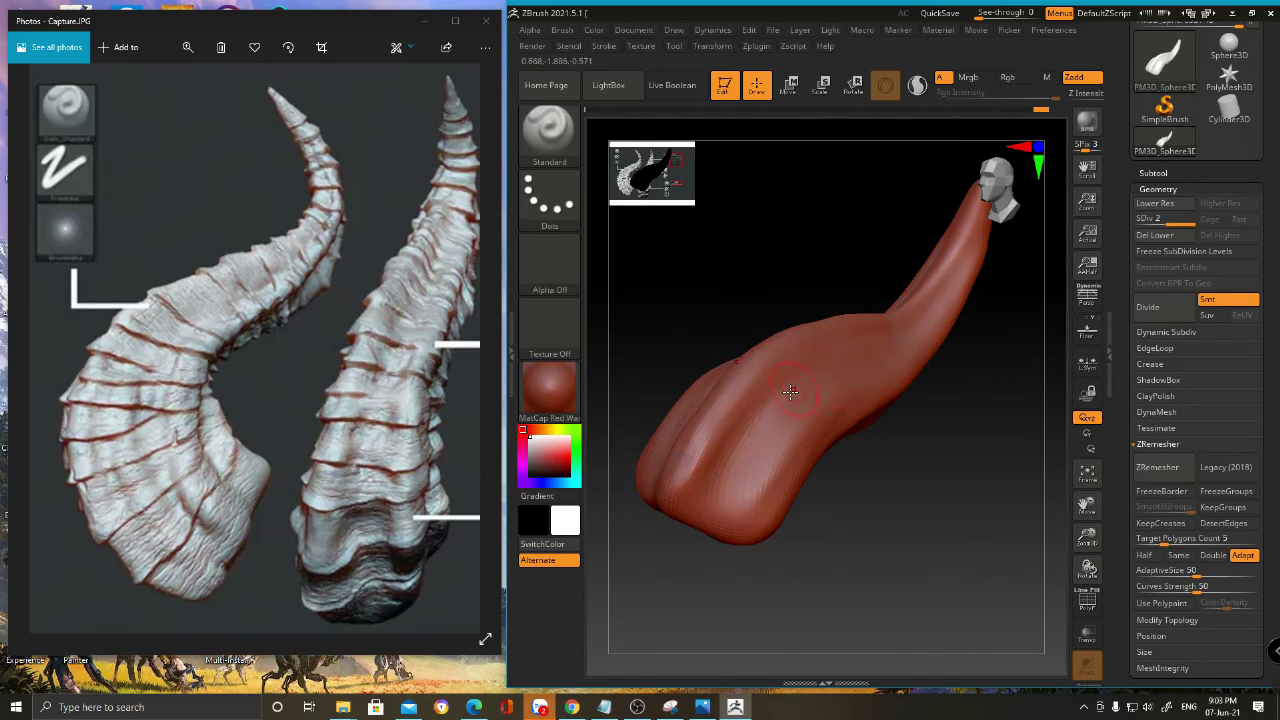
pyautogui.moveTo(732, 456)
pyautogui.mouseDown()
pyautogui.moveTo(813, 368)
pyautogui.moveTo(807, 395)
pyautogui.mouseUp()
pyautogui.keyDown('alt'); pyautogui.moveTo(813, 396); pyautogui.dragTo(677, 473, button='right'); pyautogui.keyUp('alt')
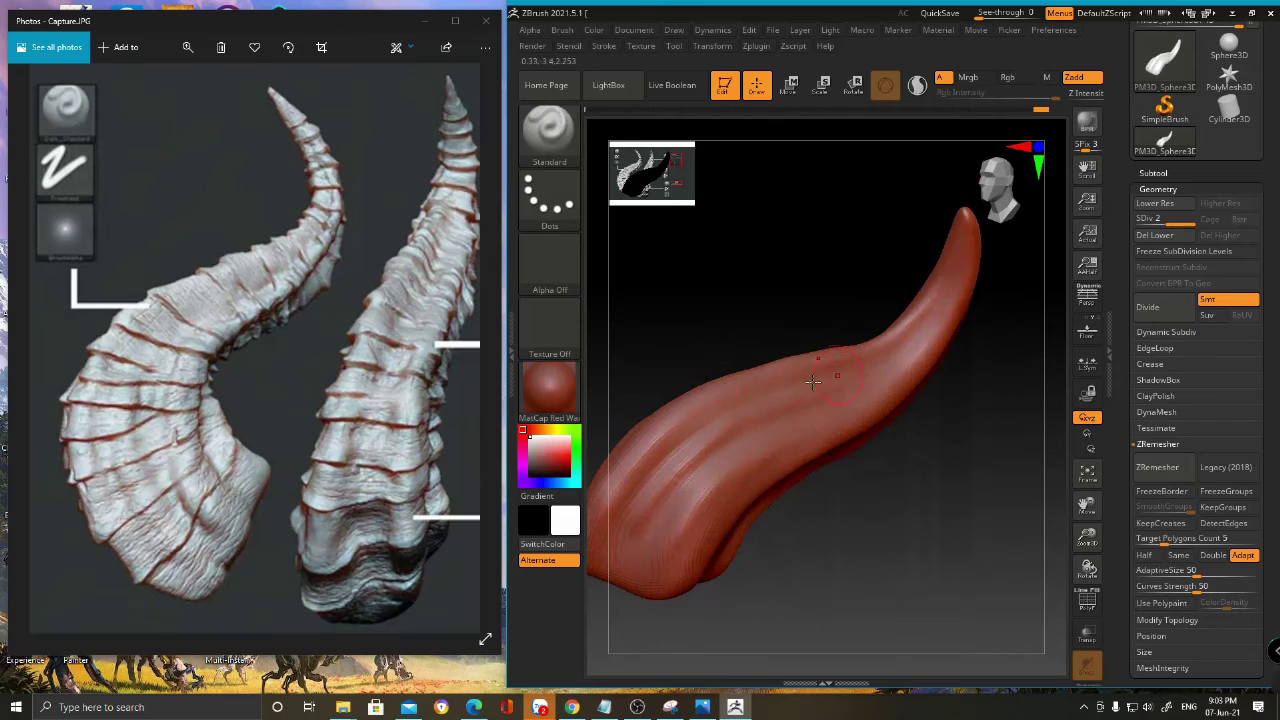
pyautogui.moveTo(770, 432); pyautogui.dragTo(740, 398, button='right')
pyautogui.moveTo(690, 474)
pyautogui.mouseDown(button='right')
pyautogui.moveTo(740, 400)
pyautogui.moveTo(752, 466)
pyautogui.moveTo(698, 448)
pyautogui.moveTo(729, 447)
pyautogui.mouseUp(button='right')
# - Carve a first crosswise groove around the horn just above its base with the DamStandard brush
pyautogui.press('b')
pyautogui.press('d')
pyautogui.click(962, 195)
pyautogui.moveTo(792, 458); pyautogui.dragTo(912, 457)
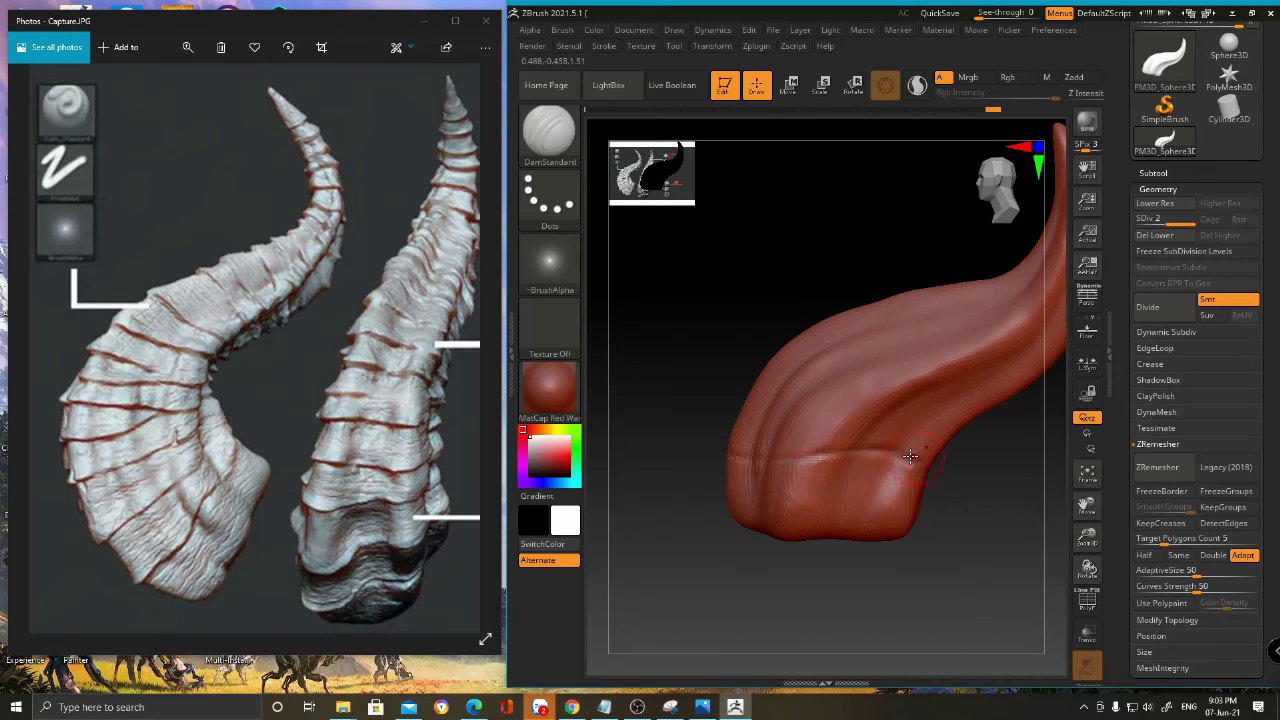
pyautogui.moveTo(908, 413); pyautogui.dragTo(872, 438, button='right')
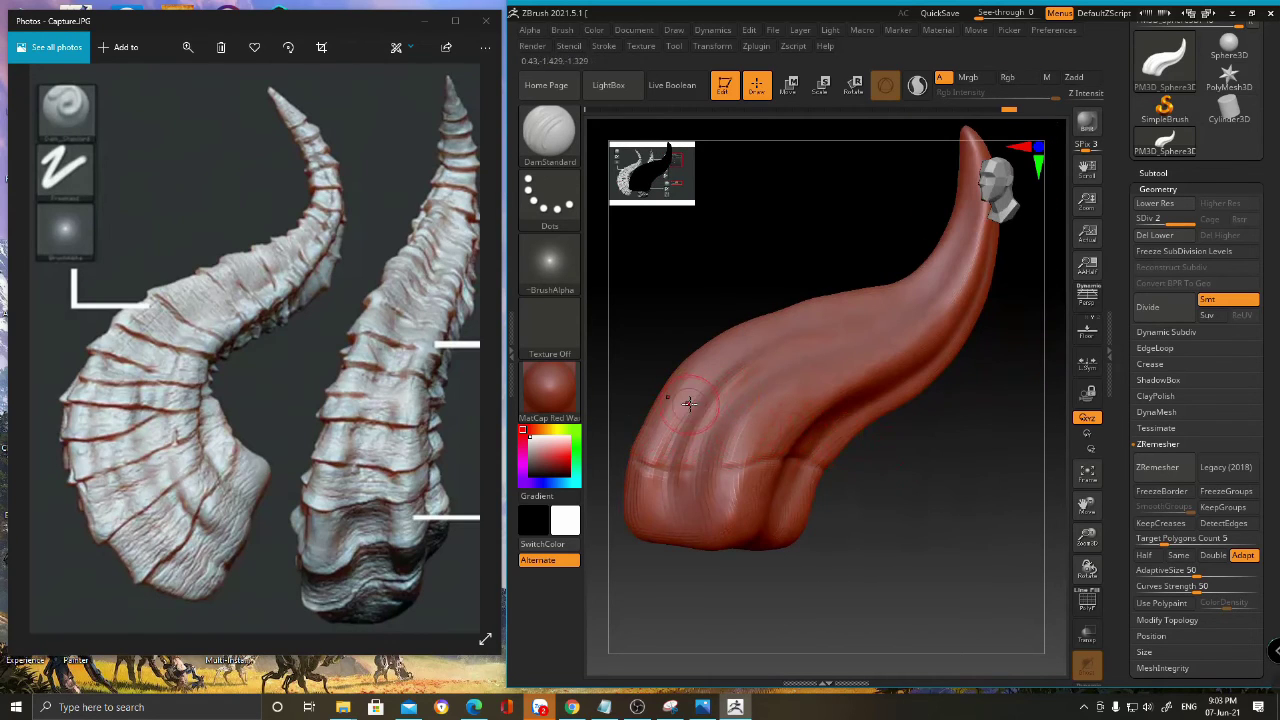
# - Carve further crosswise grooves around the lower part of the horn, above the one nearest the base
pyautogui.moveTo(778, 418); pyautogui.dragTo(682, 405, button='right')
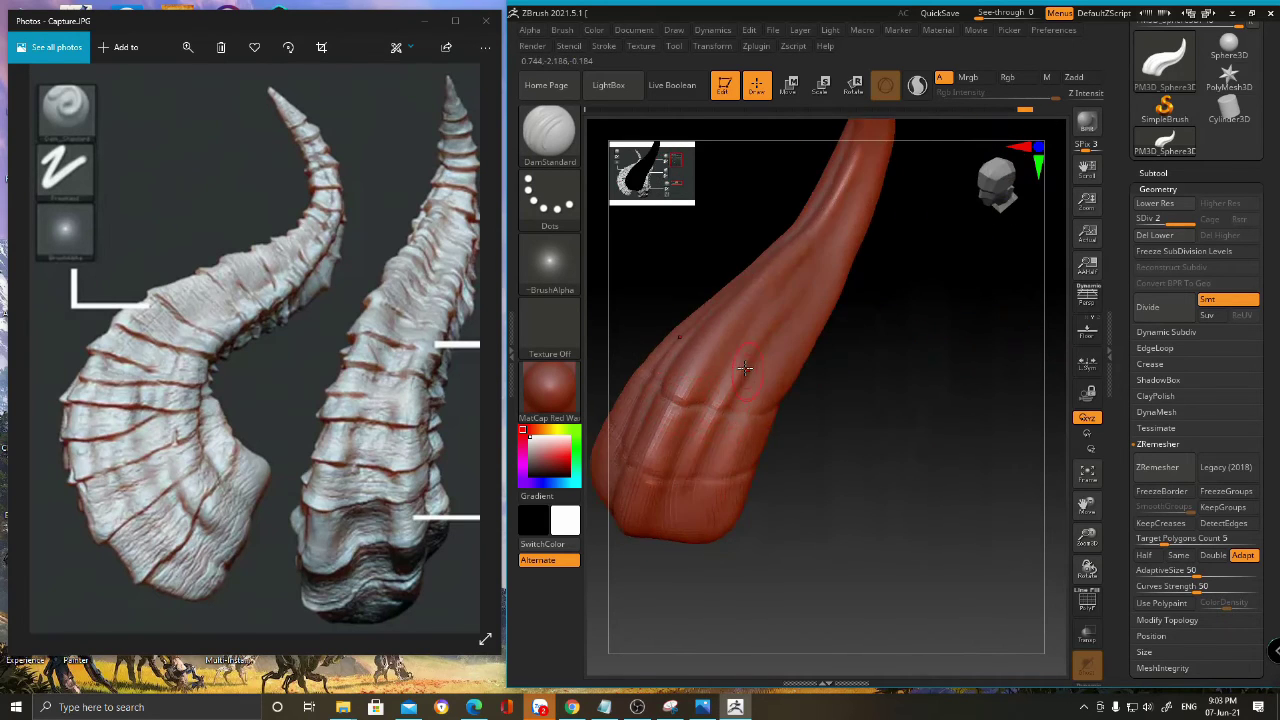
pyautogui.moveTo(745, 368); pyautogui.dragTo(714, 376, button='right')
pyautogui.moveTo(694, 350); pyautogui.dragTo(744, 373)
pyautogui.moveTo(790, 355); pyautogui.dragTo(752, 372, button='right')
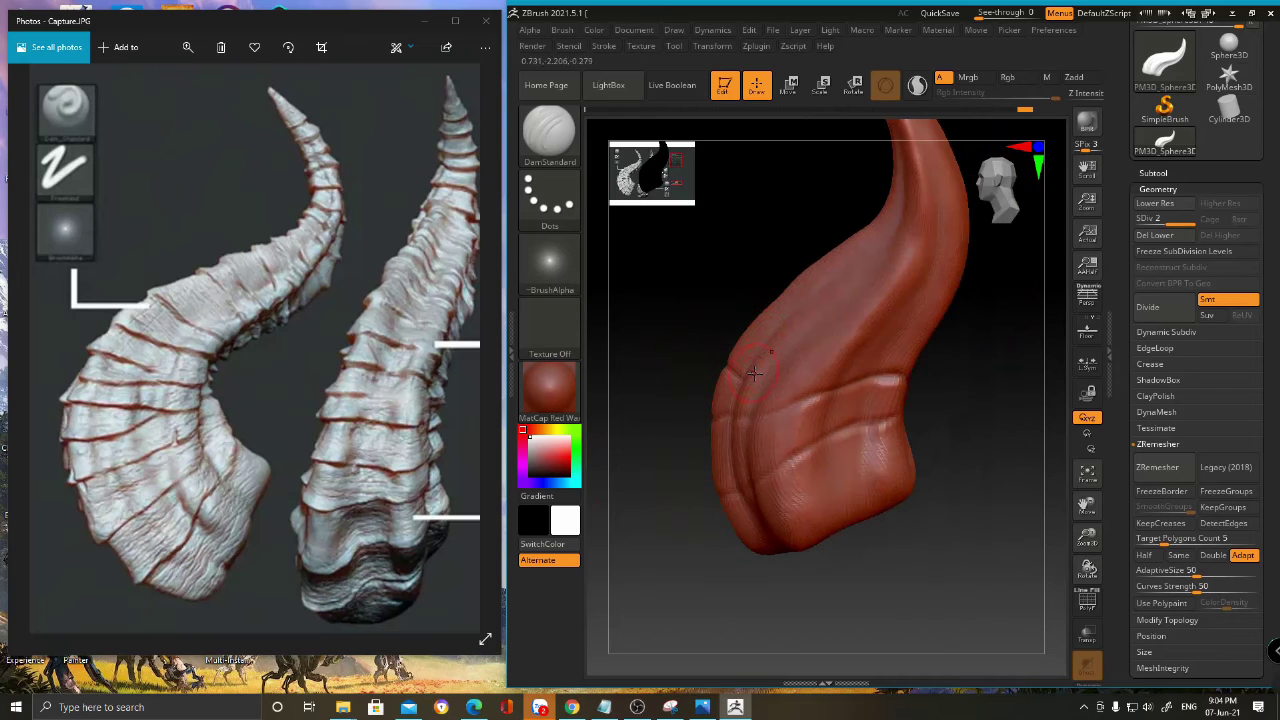
pyautogui.moveTo(802, 362); pyautogui.dragTo(911, 370)
pyautogui.keyDown('alt'); pyautogui.moveTo(867, 322); pyautogui.dragTo(802, 388, button='right'); pyautogui.keyUp('alt')
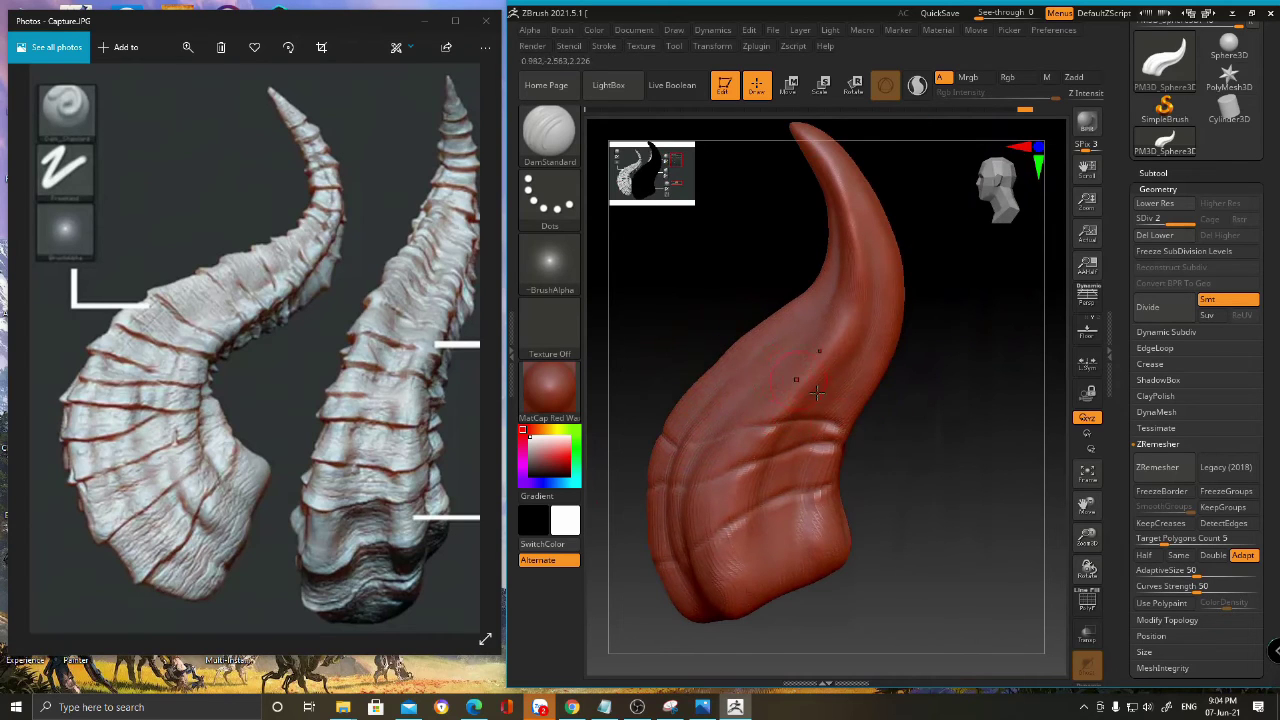
# - Continue the crosswise grooves up the horn's middle section toward the upper bend
pyautogui.moveTo(870, 416); pyautogui.dragTo(790, 406, button='right')
pyautogui.moveTo(667, 371); pyautogui.dragTo(724, 407)
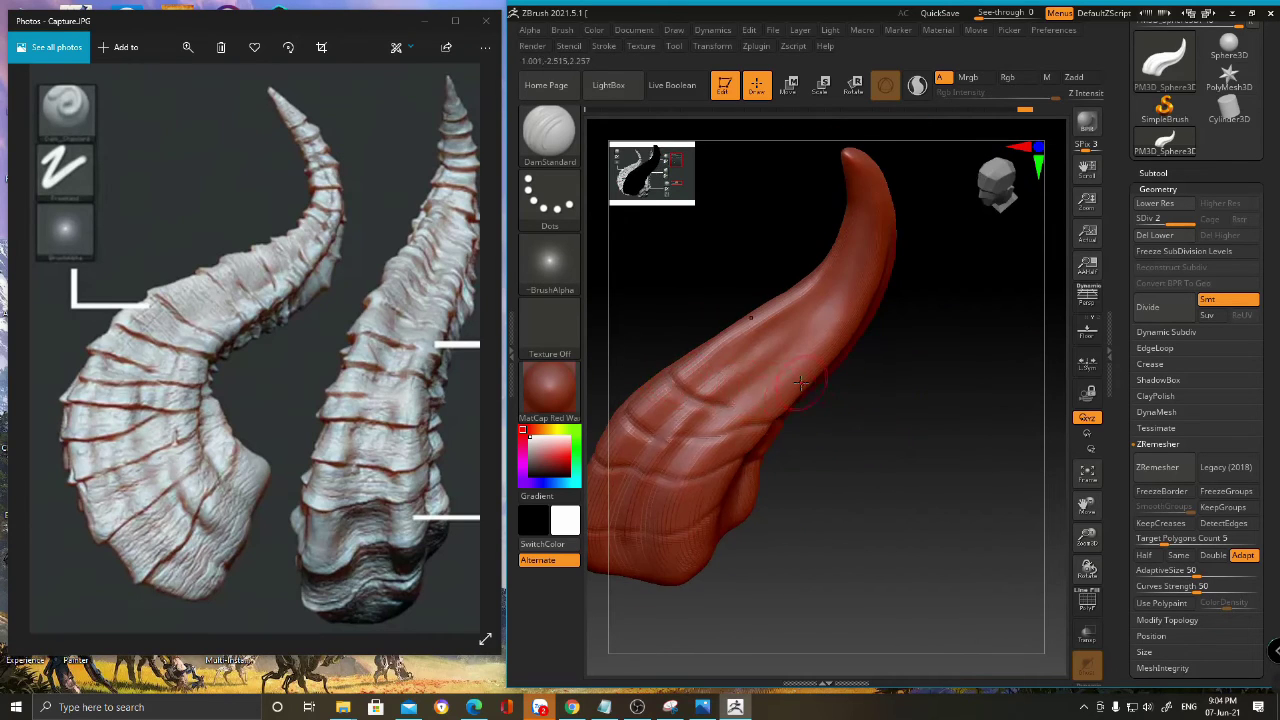
pyautogui.moveTo(724, 407); pyautogui.dragTo(749, 340, button='right')
pyautogui.moveTo(855, 395); pyautogui.dragTo(674, 374, button='right')
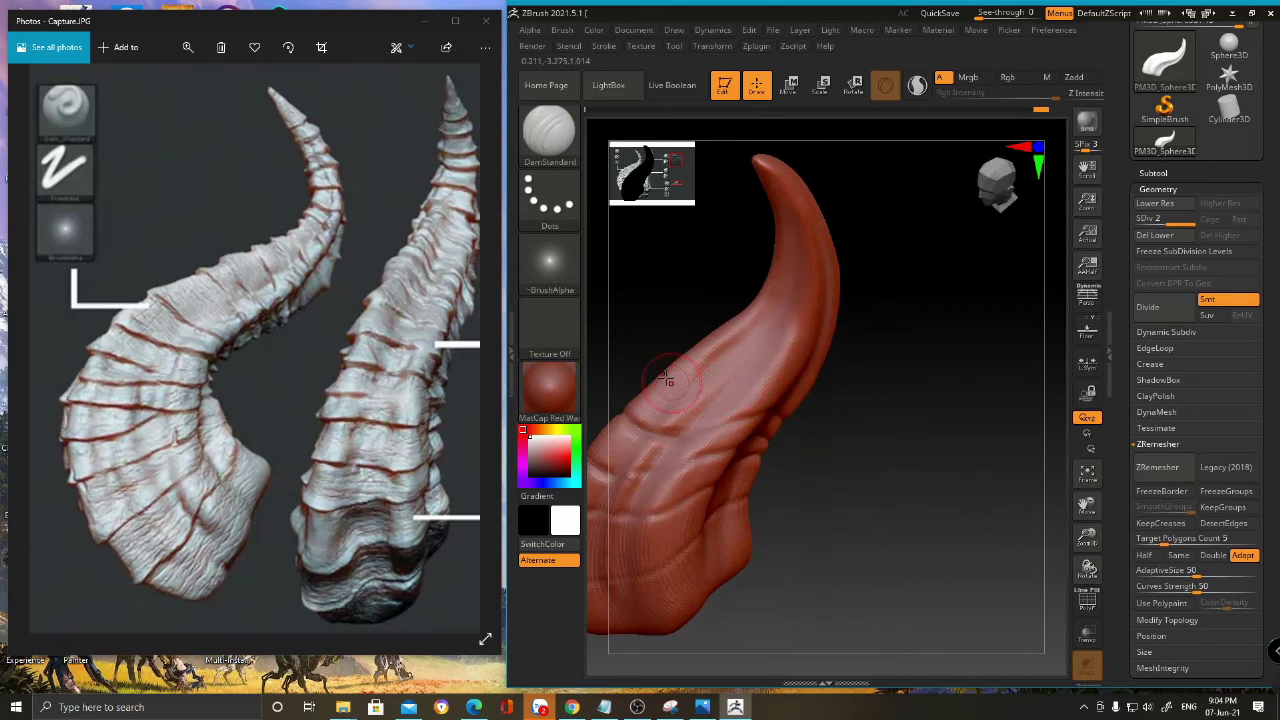
pyautogui.moveTo(806, 385); pyautogui.dragTo(698, 342, button='right')
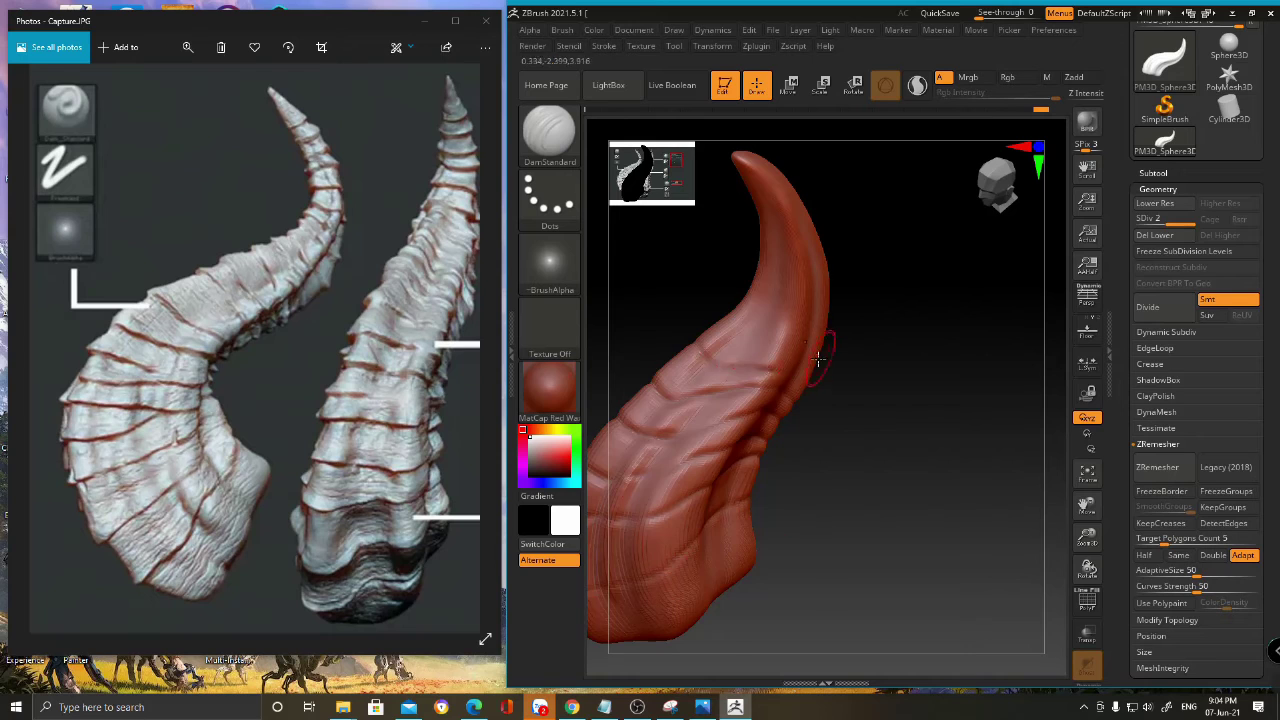
pyautogui.moveTo(819, 357); pyautogui.dragTo(815, 380, button='right')
# - Carve closely spaced crosswise grooves around the horn's upper bend, joining them across the inner and outer sides
pyautogui.keyDown('ctrl'); pyautogui.moveTo(812, 336); pyautogui.dragTo(741, 314, button='right'); pyautogui.keyUp('ctrl')
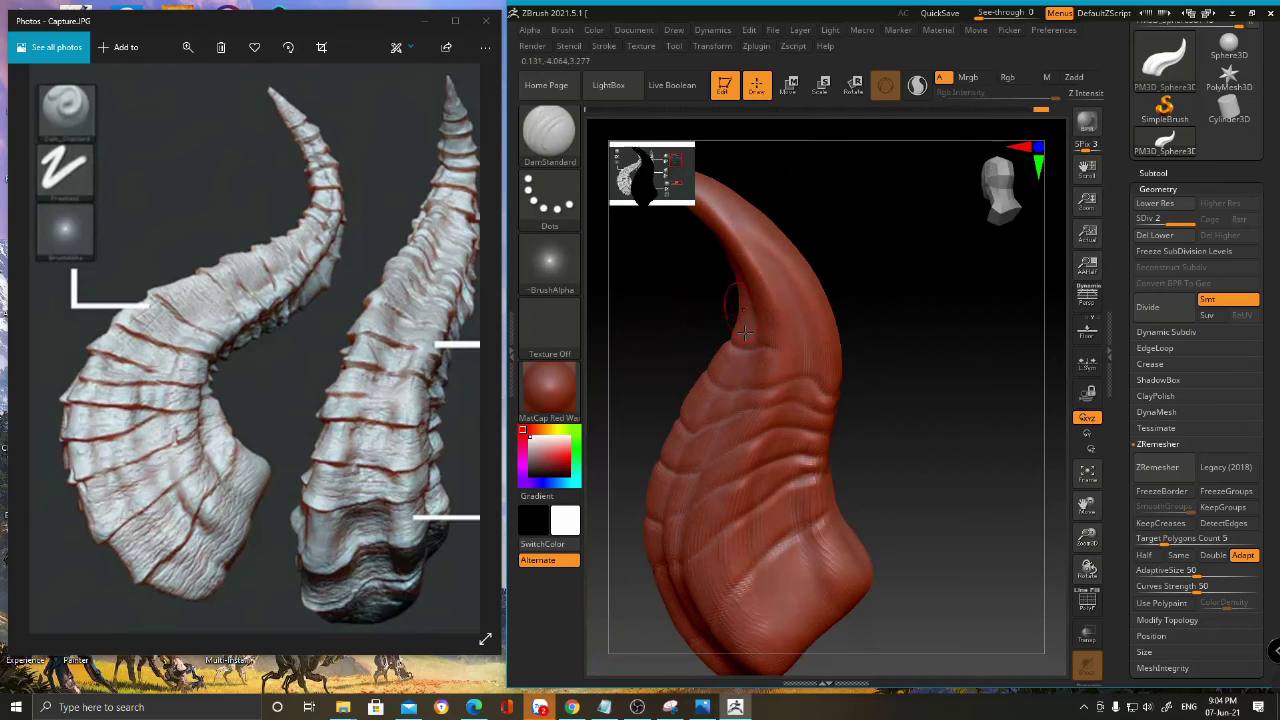
pyautogui.moveTo(795, 358); pyautogui.dragTo(722, 344, button='right')
pyautogui.press('space')
pyautogui.moveTo(766, 277); pyautogui.dragTo(758, 358, button='right')
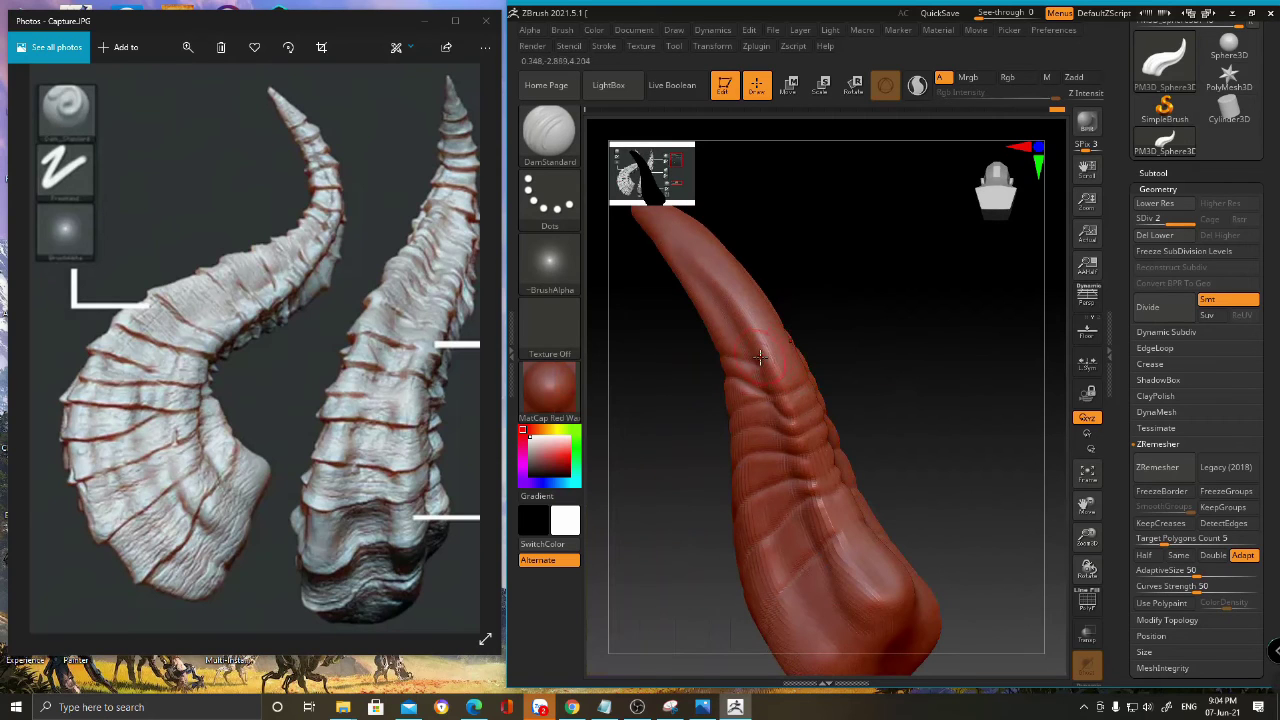
pyautogui.moveTo(779, 310); pyautogui.dragTo(742, 371, button='right')
pyautogui.press('space')
# - Extend the crosswise grooves along the horn's upper section up to the tip
pyautogui.moveTo(742, 372); pyautogui.dragTo(810, 362)
pyautogui.moveTo(802, 360); pyautogui.dragTo(683, 360, button='right')
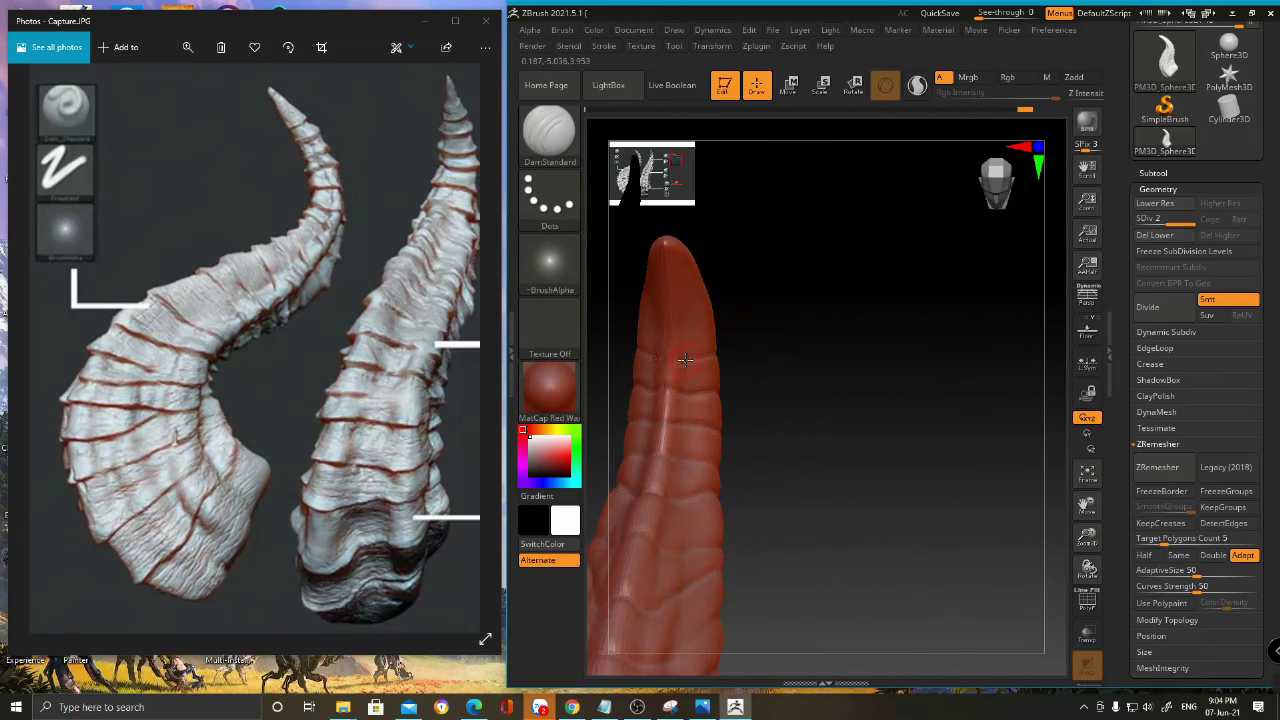
pyautogui.moveTo(660, 316); pyautogui.dragTo(760, 286, button='right')
pyautogui.moveTo(706, 318); pyautogui.dragTo(747, 310, button='right')
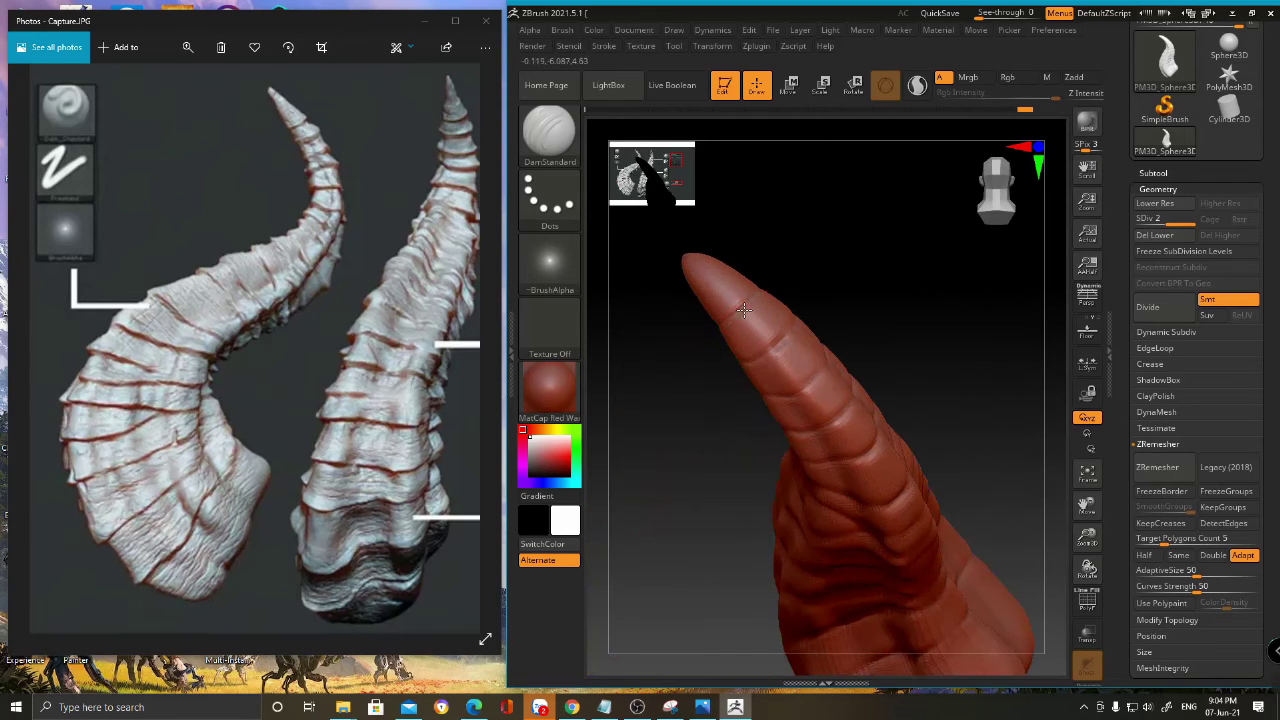
# - Deepen the crosswise groove nearest the base all around the horn with stronger DamStandard strokes
pyautogui.moveTo(750, 368); pyautogui.dragTo(832, 361, button='right')
pyautogui.keyDown('alt'); pyautogui.moveTo(728, 435); pyautogui.dragTo(664, 440, button='right'); pyautogui.keyUp('alt')
pyautogui.moveTo(664, 440)
pyautogui.keyDown('alt'); pyautogui.mouseDown(button='right')
pyautogui.moveTo(778, 366)
pyautogui.moveTo(735, 377)
pyautogui.moveTo(694, 343)
pyautogui.moveTo(707, 362)
pyautogui.mouseUp(button='right'); pyautogui.keyUp('alt')
pyautogui.press('space')
pyautogui.moveTo(799, 366); pyautogui.dragTo(796, 366)
pyautogui.moveTo(745, 370)
pyautogui.mouseDown(button='right')
pyautogui.moveTo(700, 374)
pyautogui.moveTo(737, 357)
pyautogui.moveTo(716, 383)
pyautogui.mouseUp(button='right')
pyautogui.press('space')
pyautogui.moveTo(868, 376); pyautogui.dragTo(770, 380, button='right')
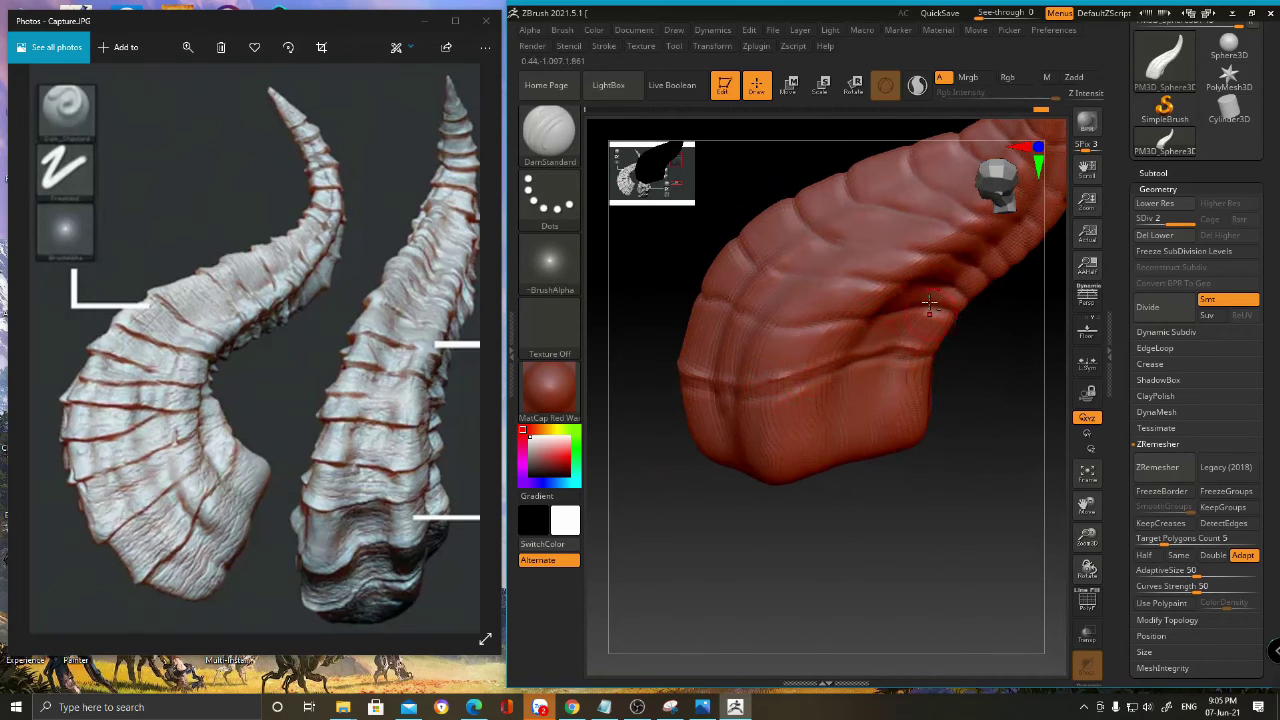
pyautogui.moveTo(944, 355); pyautogui.dragTo(751, 333, button='right')
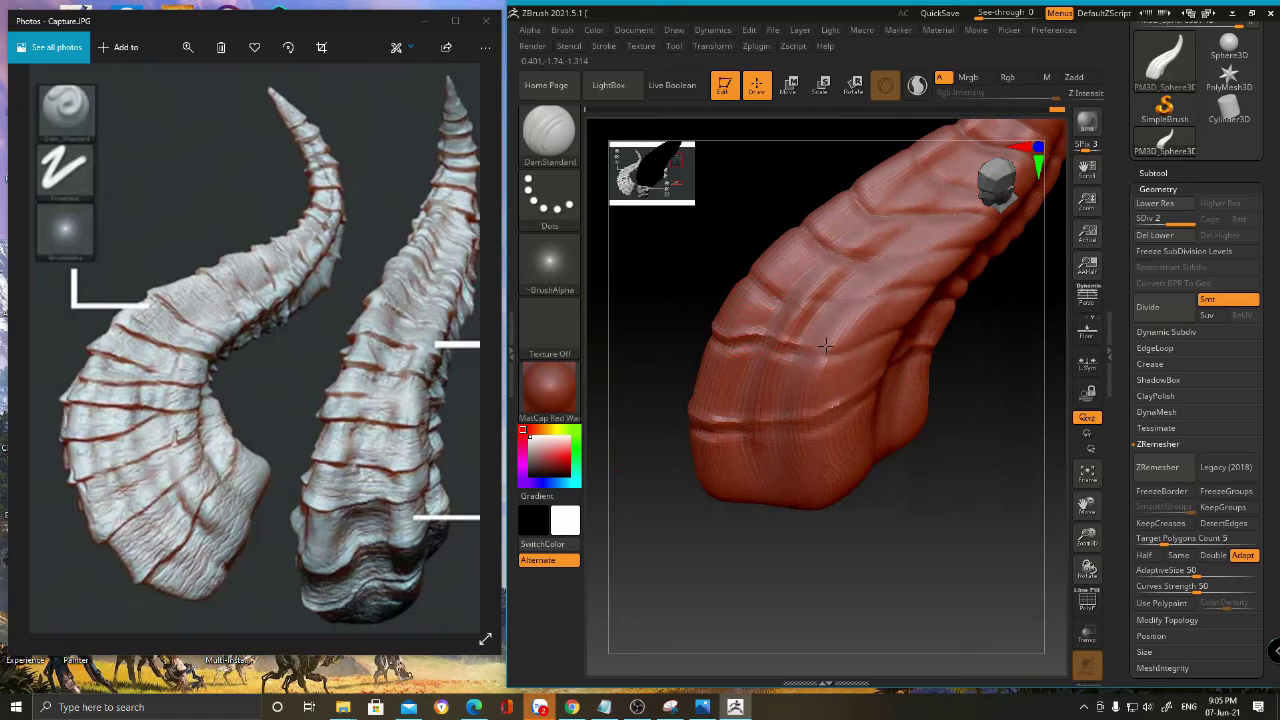
# - Deepen the second crosswise groove above the base, following it from the outer ridges to the inner side
pyautogui.press('space')
pyautogui.moveTo(830, 340); pyautogui.dragTo(866, 350, button='right')
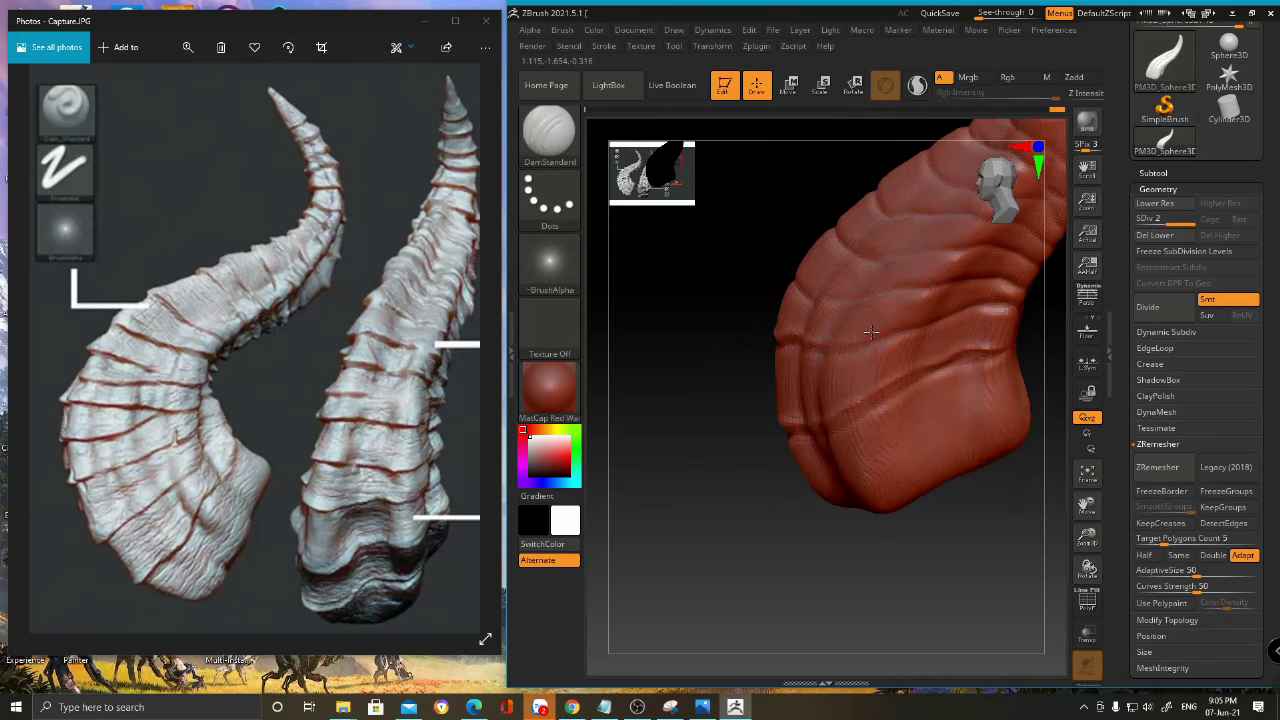
pyautogui.moveTo(986, 298); pyautogui.dragTo(970, 322, button='right')
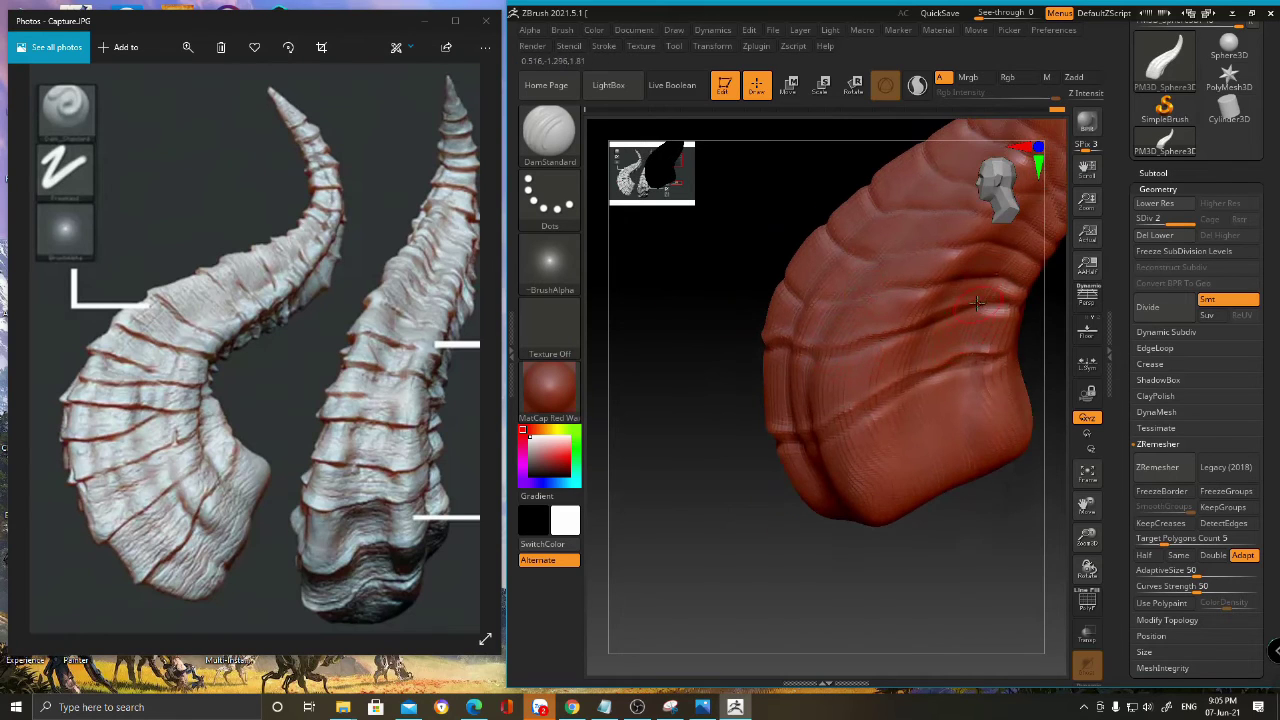
pyautogui.moveTo(953, 273); pyautogui.dragTo(717, 254, button='right')
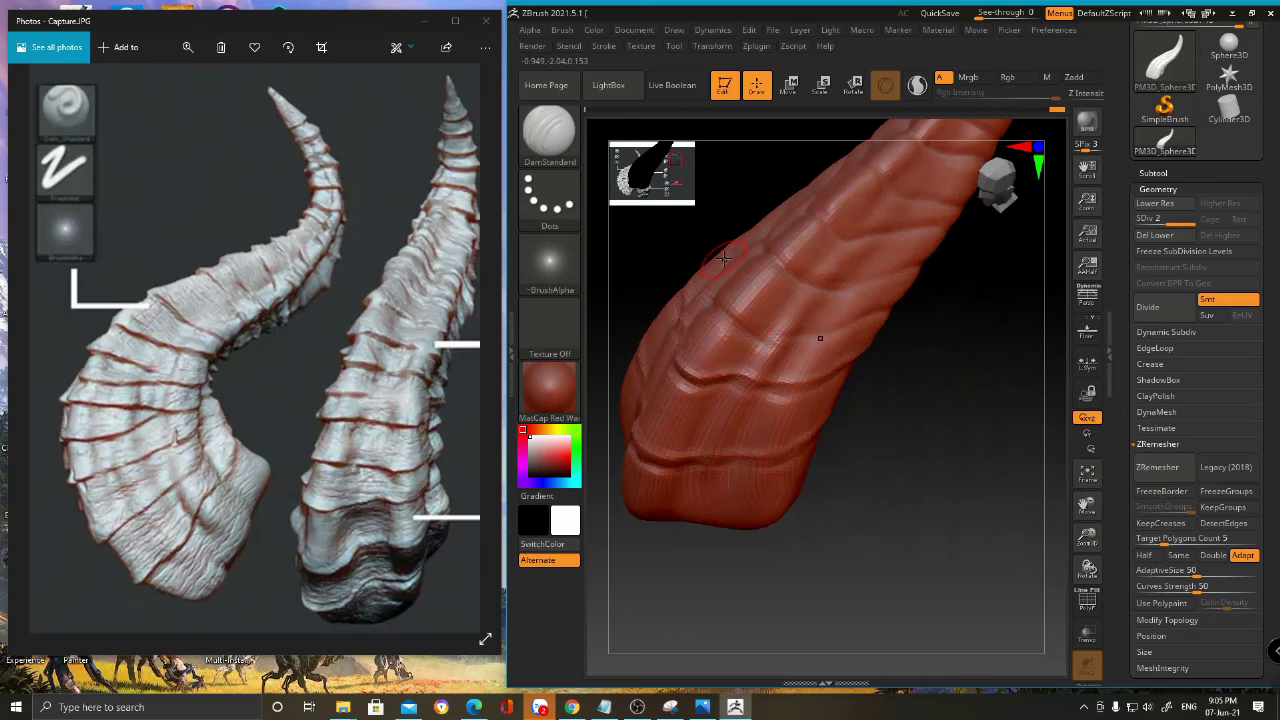
# - Retrace and deepen the next crosswise grooves on the horn's lower half, wrapping them over the lengthwise ridges
pyautogui.moveTo(723, 299); pyautogui.dragTo(750, 319)
pyautogui.moveTo(798, 291); pyautogui.dragTo(872, 298, button='right')
pyautogui.moveTo(757, 319); pyautogui.dragTo(820, 328)
pyautogui.moveTo(822, 328)
pyautogui.mouseDown(button='right')
pyautogui.moveTo(842, 318)
pyautogui.moveTo(804, 329)
pyautogui.mouseUp(button='right')
pyautogui.moveTo(897, 326); pyautogui.dragTo(777, 345, button='right')
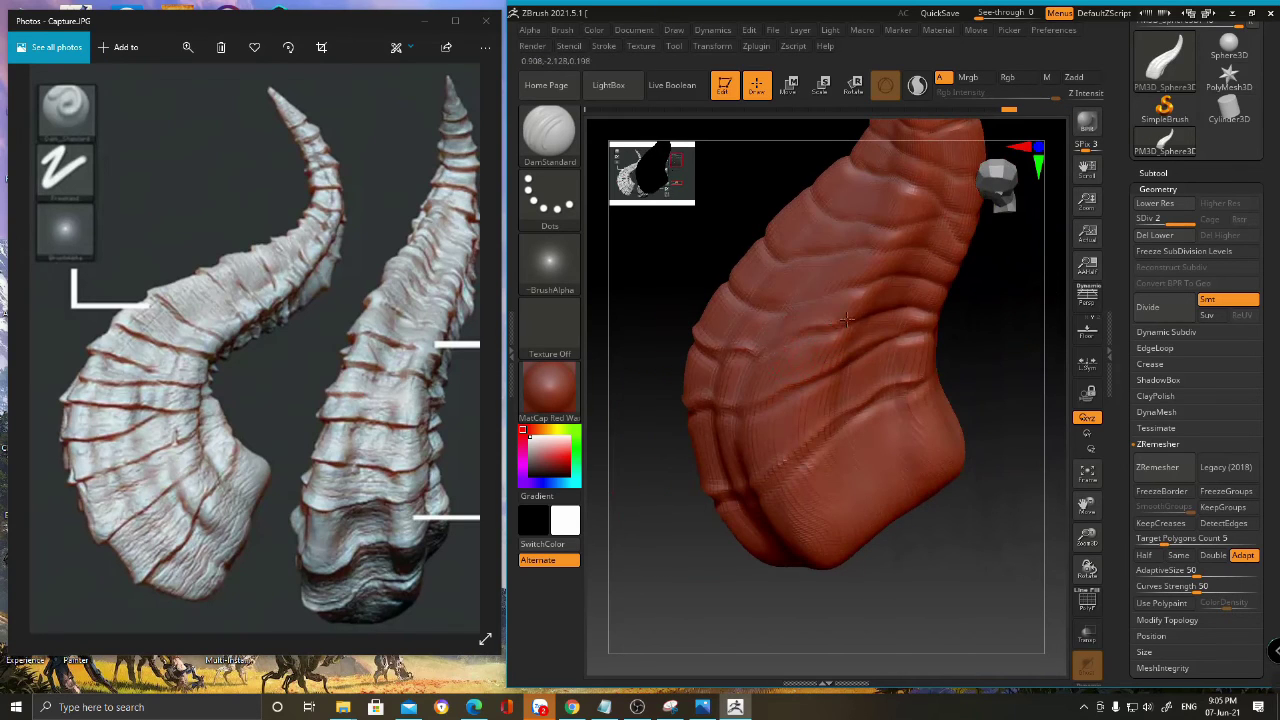
pyautogui.moveTo(948, 290); pyautogui.dragTo(788, 357, button='right')
pyautogui.moveTo(866, 332); pyautogui.dragTo(820, 340, button='right')
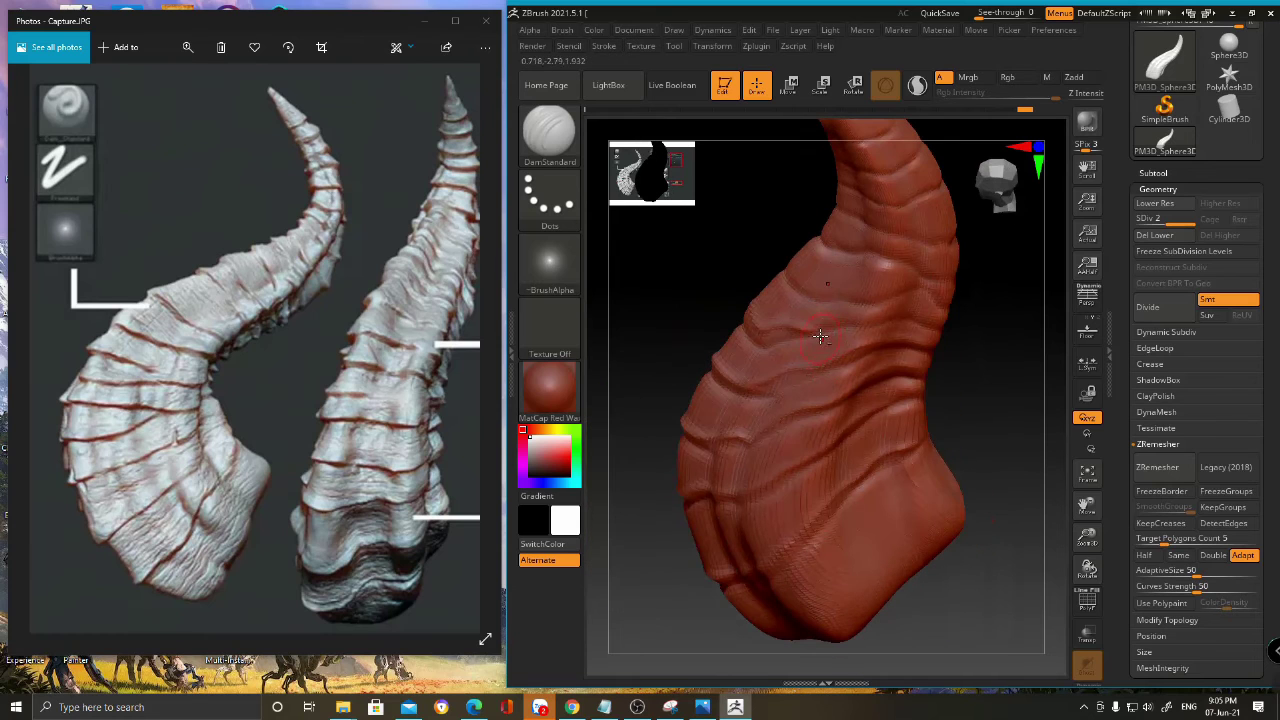
# - Deepen the crosswise grooves across the horn's mid-length, working around from the flank to the outer side
pyautogui.moveTo(848, 315); pyautogui.dragTo(916, 311)
pyautogui.moveTo(894, 281)
pyautogui.mouseDown(button='right')
pyautogui.moveTo(775, 288)
pyautogui.moveTo(755, 305)
pyautogui.mouseUp(button='right')
pyautogui.moveTo(732, 344); pyautogui.dragTo(798, 373)
pyautogui.moveTo(798, 373); pyautogui.dragTo(810, 363, button='right')
pyautogui.moveTo(836, 367); pyautogui.dragTo(892, 376)
pyautogui.moveTo(878, 318); pyautogui.dragTo(774, 337, button='right')
pyautogui.moveTo(741, 336); pyautogui.dragTo(816, 347)
pyautogui.moveTo(838, 343); pyautogui.dragTo(910, 346, button='right')
pyautogui.moveTo(834, 352); pyautogui.dragTo(880, 360)
# - Deepen the crosswise grooves around the upper bend and up to the horn's tip
pyautogui.moveTo(912, 346); pyautogui.dragTo(735, 308, button='right')
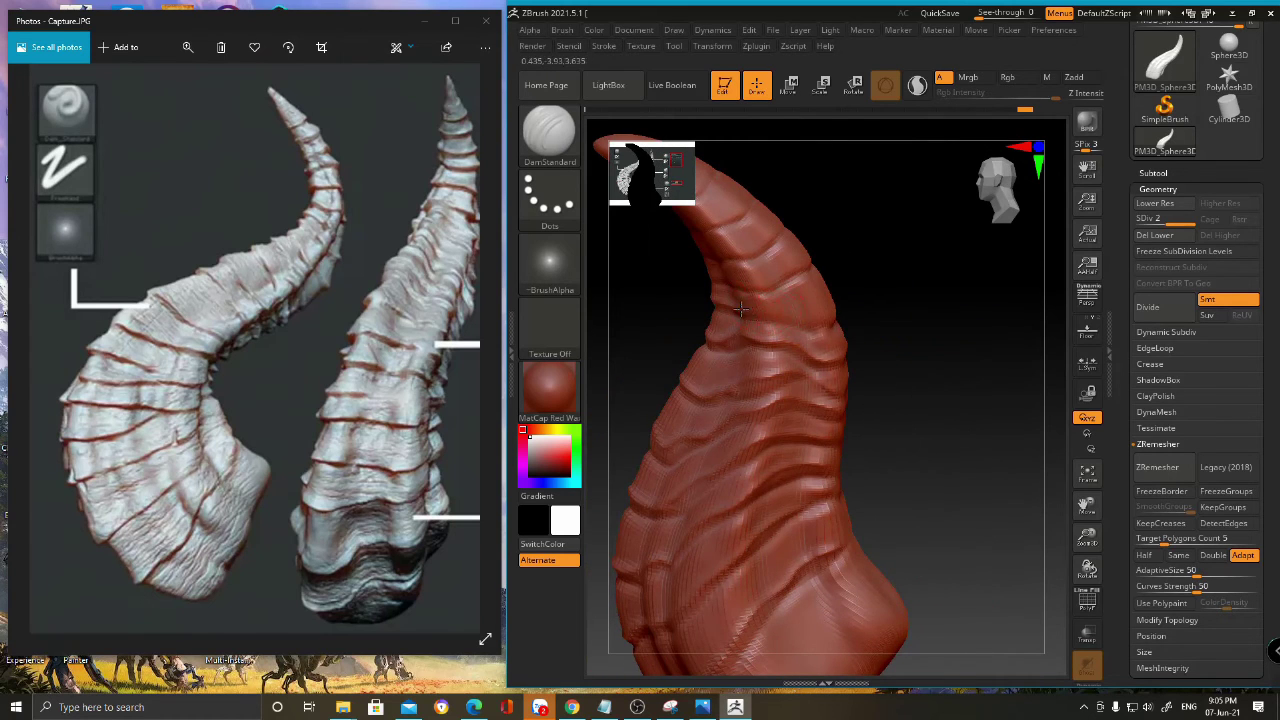
pyautogui.moveTo(837, 309); pyautogui.dragTo(836, 370, button='right')
pyautogui.moveTo(755, 344); pyautogui.dragTo(717, 339, button='right')
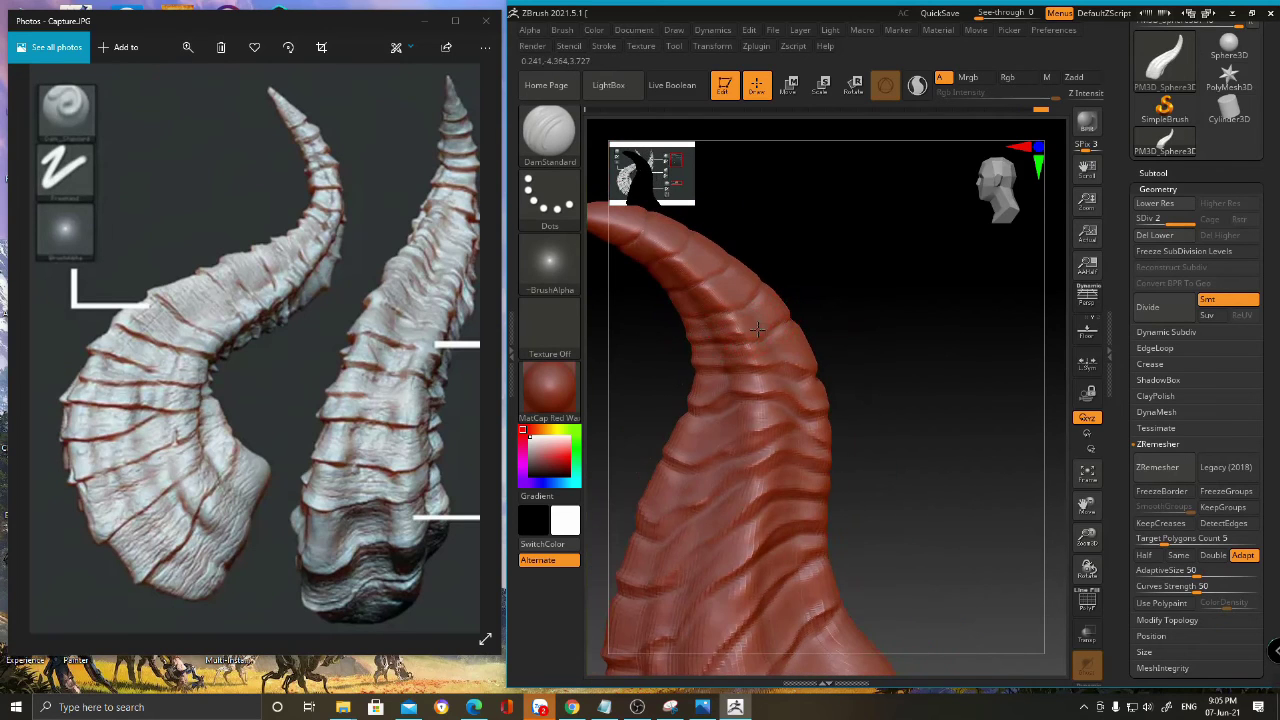
pyautogui.moveTo(744, 287); pyautogui.dragTo(686, 357, button='right')
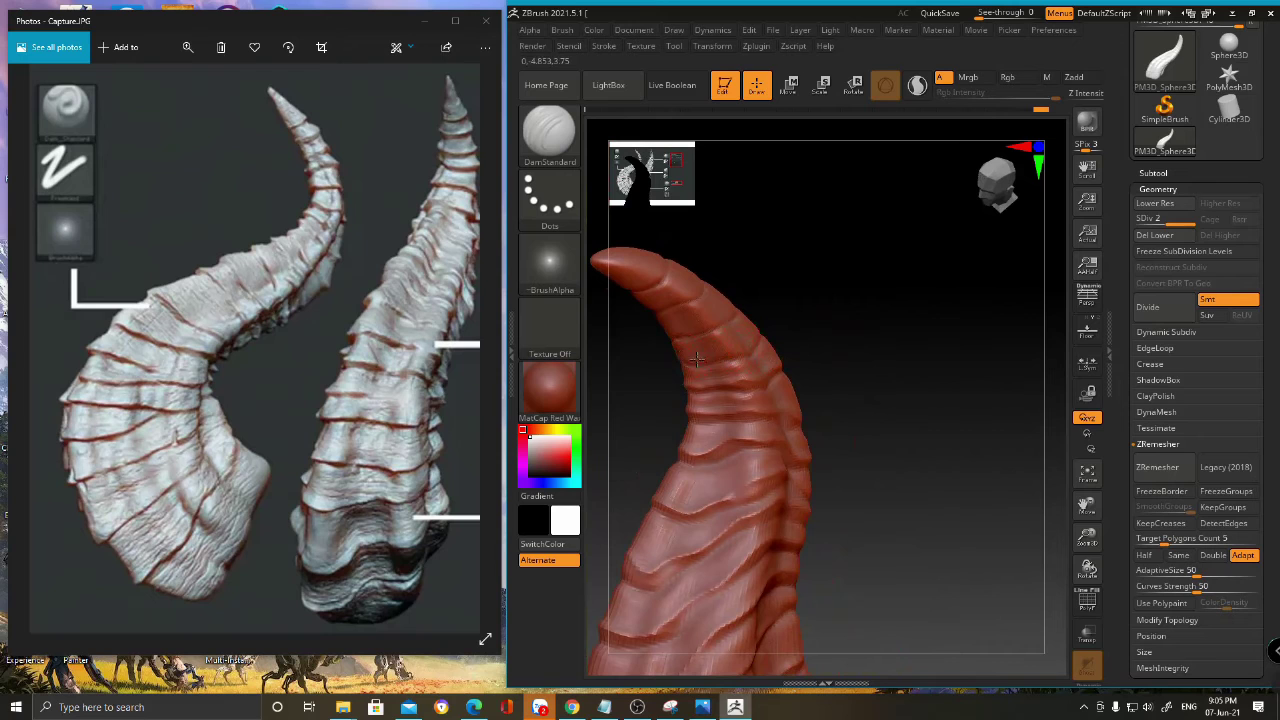
pyautogui.moveTo(738, 322); pyautogui.dragTo(717, 299, button='right')
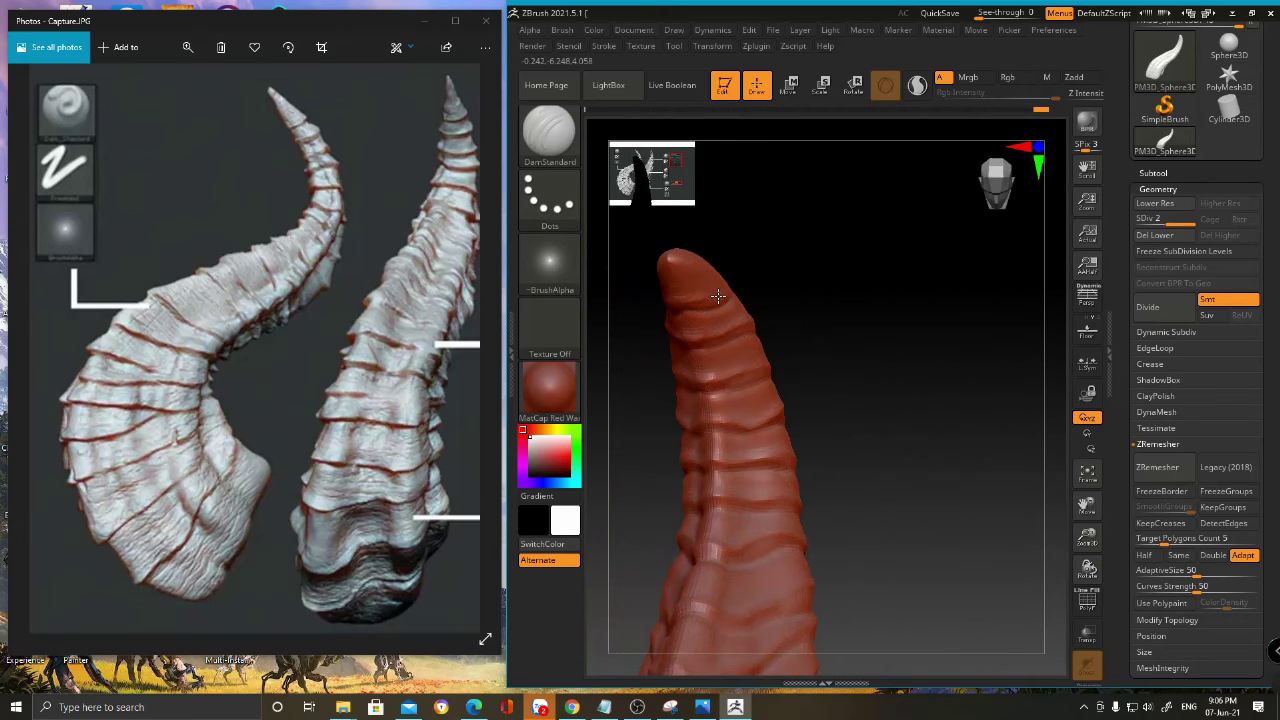
# - Switch the horn's material to BasicMaterial and inspect the carved grooves down to the base
pyautogui.click(550, 388)
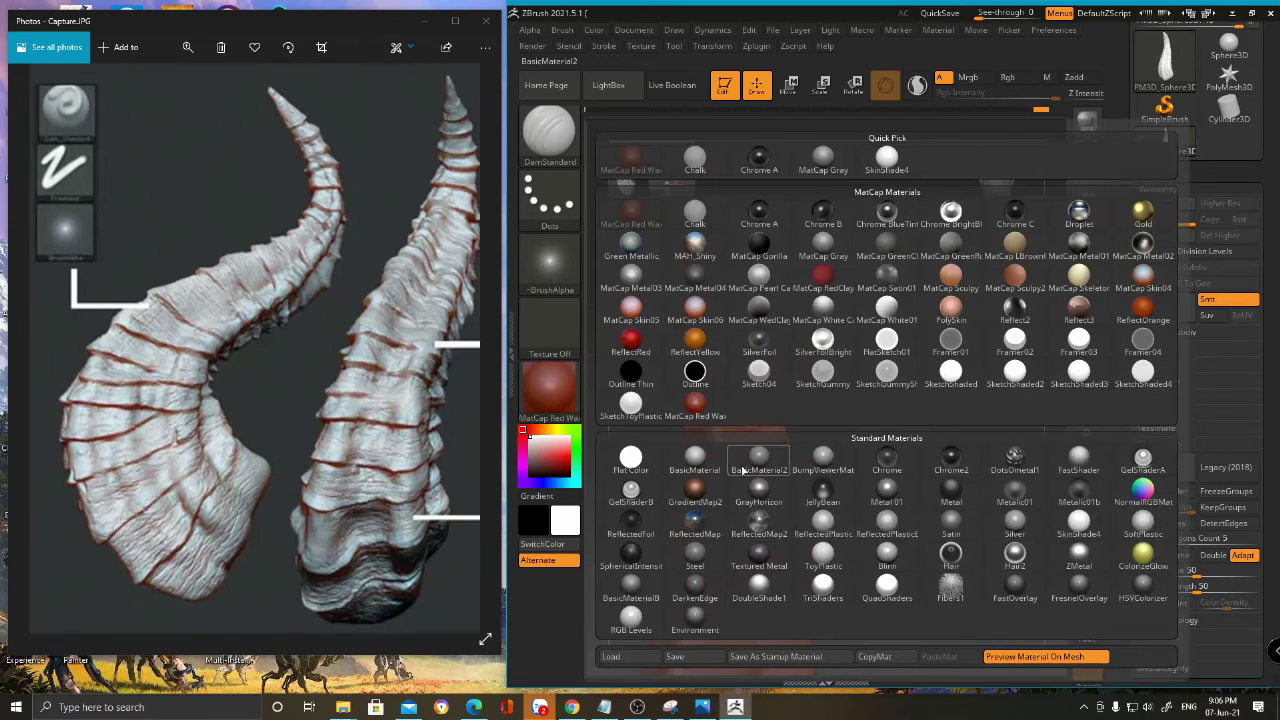
pyautogui.click(700, 460)
pyautogui.moveTo(814, 375)
pyautogui.keyDown('alt'); pyautogui.mouseDown(button='right')
pyautogui.moveTo(826, 323)
pyautogui.moveTo(760, 337)
pyautogui.moveTo(840, 455)
pyautogui.moveTo(822, 345)
pyautogui.moveTo(809, 371)
pyautogui.mouseUp(button='right'); pyautogui.keyUp('alt')
pyautogui.keyDown('alt'); pyautogui.moveTo(717, 424); pyautogui.dragTo(754, 406, button='right'); pyautogui.keyUp('alt')
pyautogui.keyDown('alt'); pyautogui.moveTo(705, 337); pyautogui.dragTo(785, 370, button='right'); pyautogui.keyUp('alt')
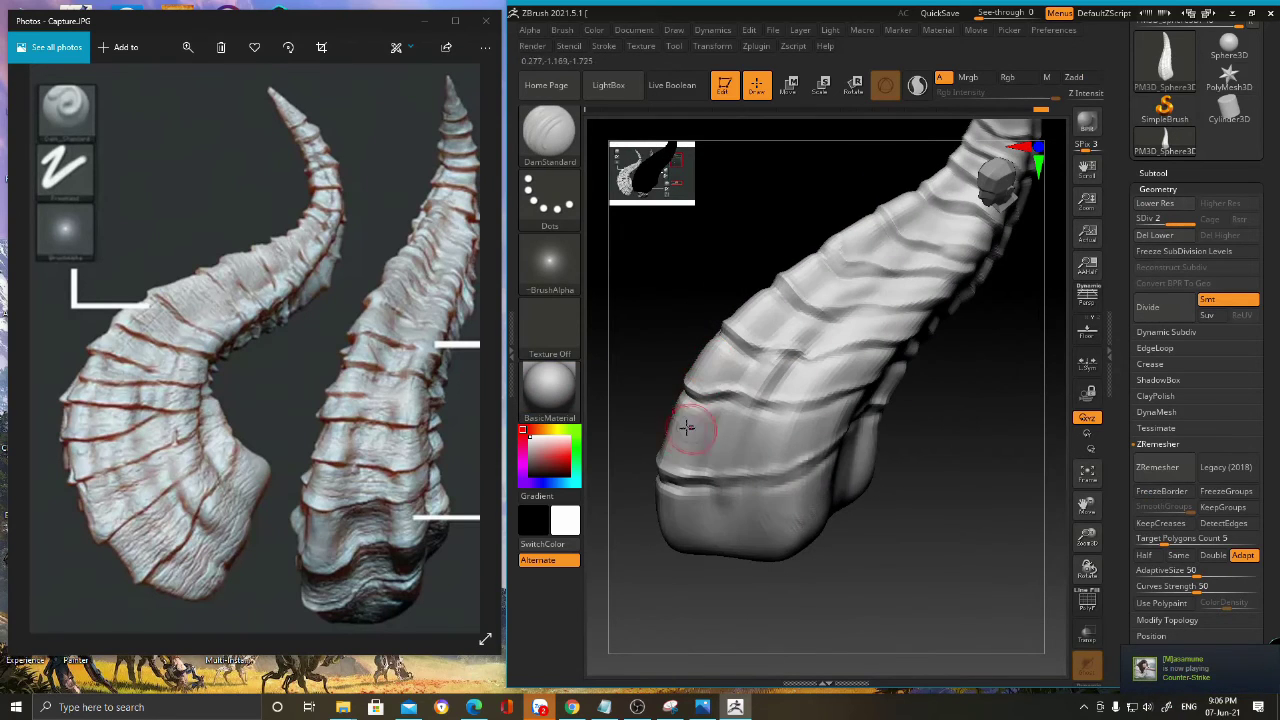
# - Carve the crosswise grooves on the horn's lower flank, adding a jagged kink where a groove meets the lengthwise ridge
pyautogui.moveTo(700, 425); pyautogui.dragTo(766, 390, button='right')
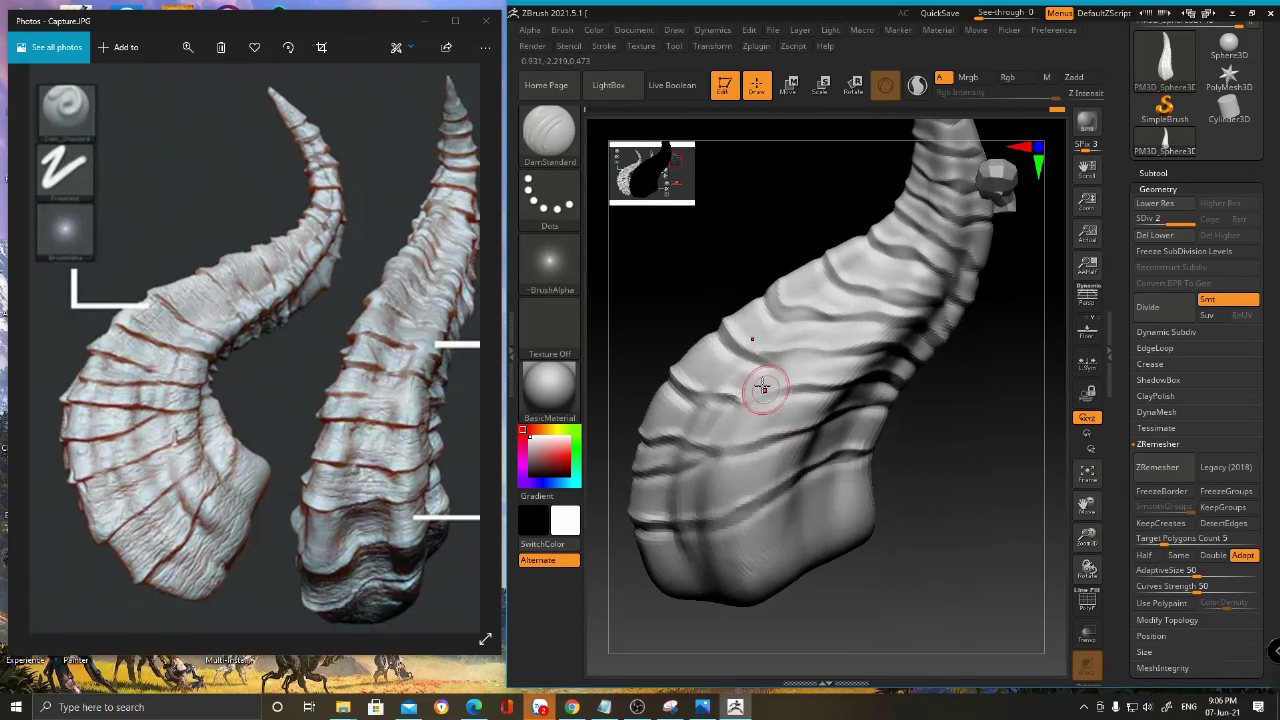
pyautogui.moveTo(741, 457); pyautogui.dragTo(758, 430, button='right')
pyautogui.press('space')
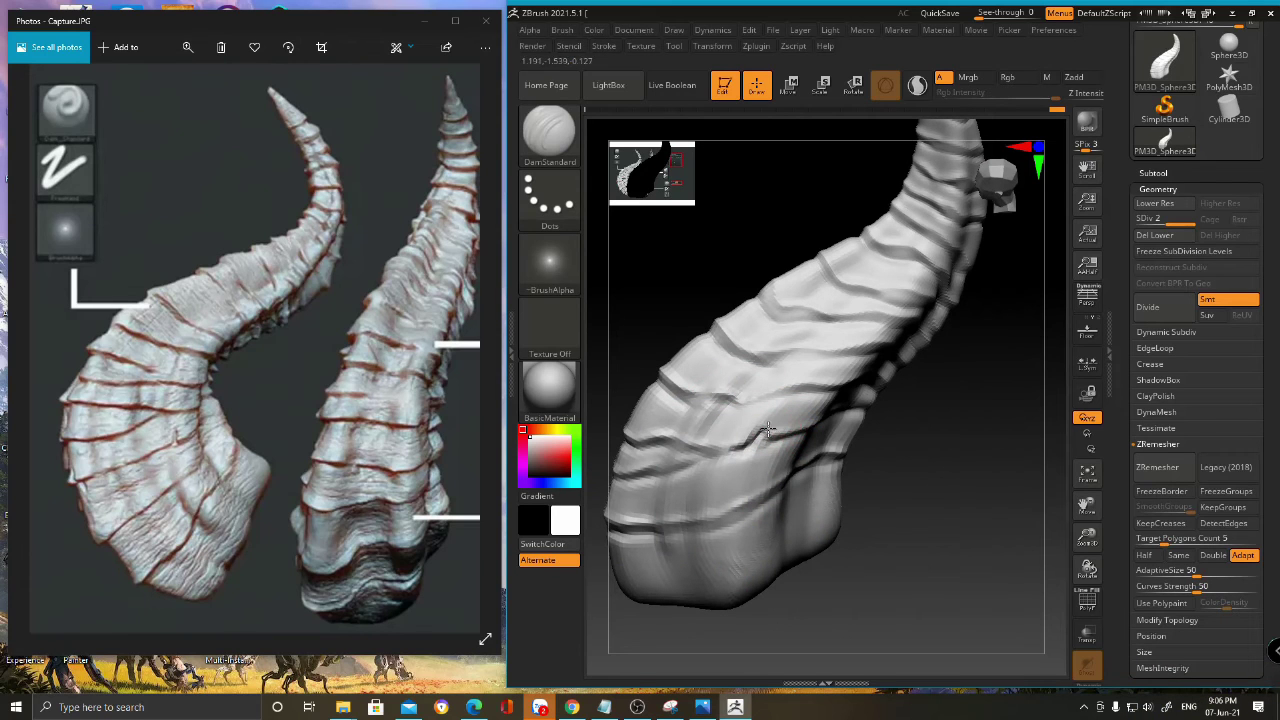
pyautogui.moveTo(781, 349); pyautogui.dragTo(883, 387, button='right')
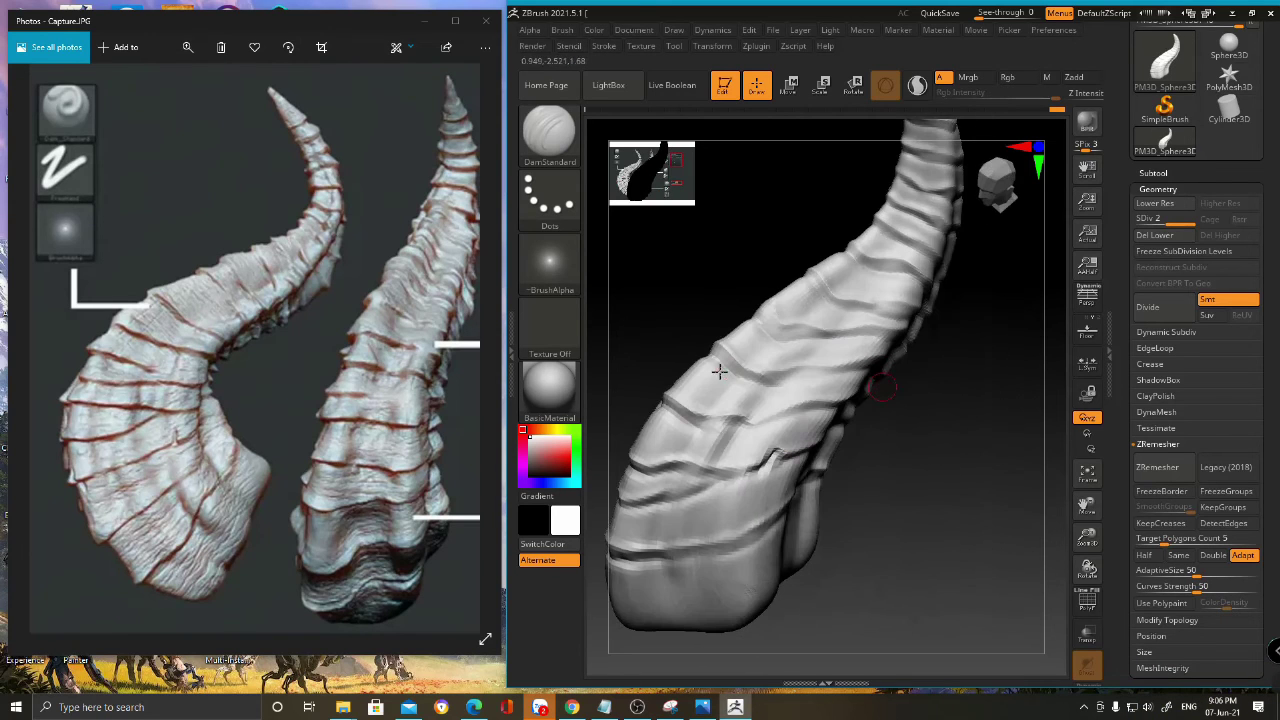
pyautogui.moveTo(718, 371); pyautogui.dragTo(694, 411, button='right')
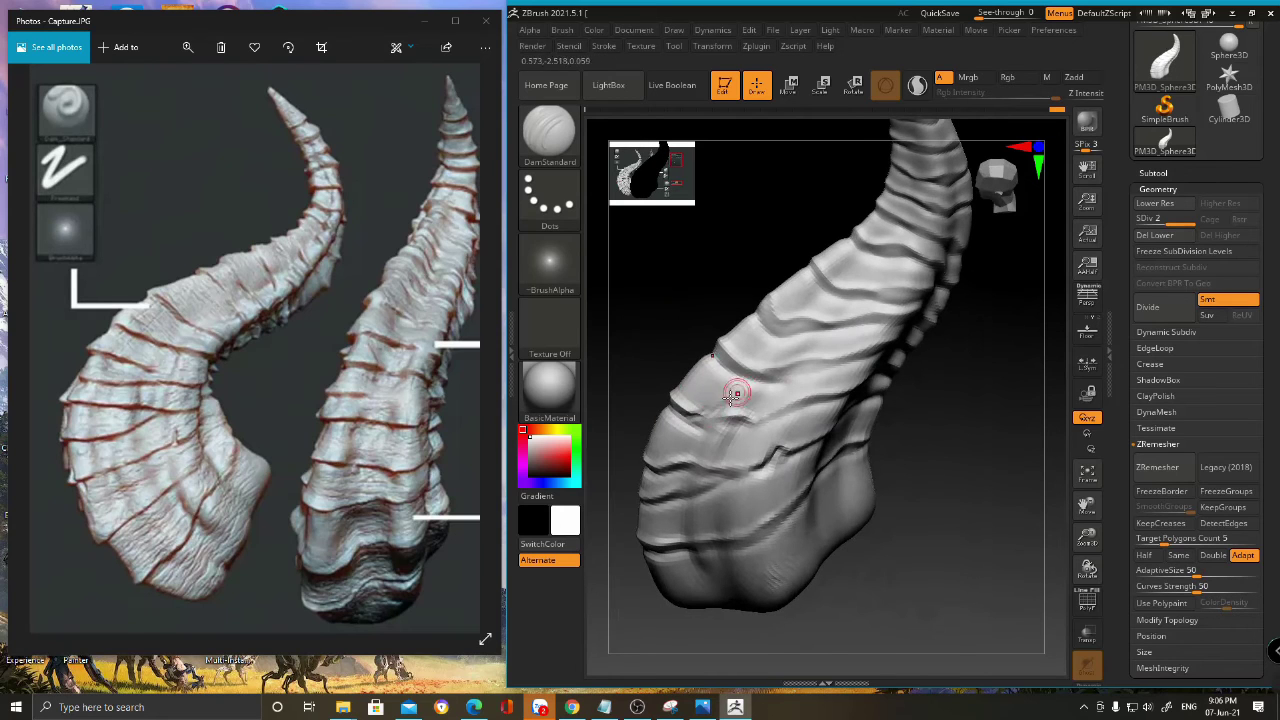
# - Enlarge the DamStandard brush and rework the crosswise grooves from the lower flank up to mid-length
pyautogui.rightClick(740, 388)
pyautogui.moveTo(797, 393); pyautogui.dragTo(812, 393)
pyautogui.rightClick(738, 398)
pyautogui.click(732, 402)
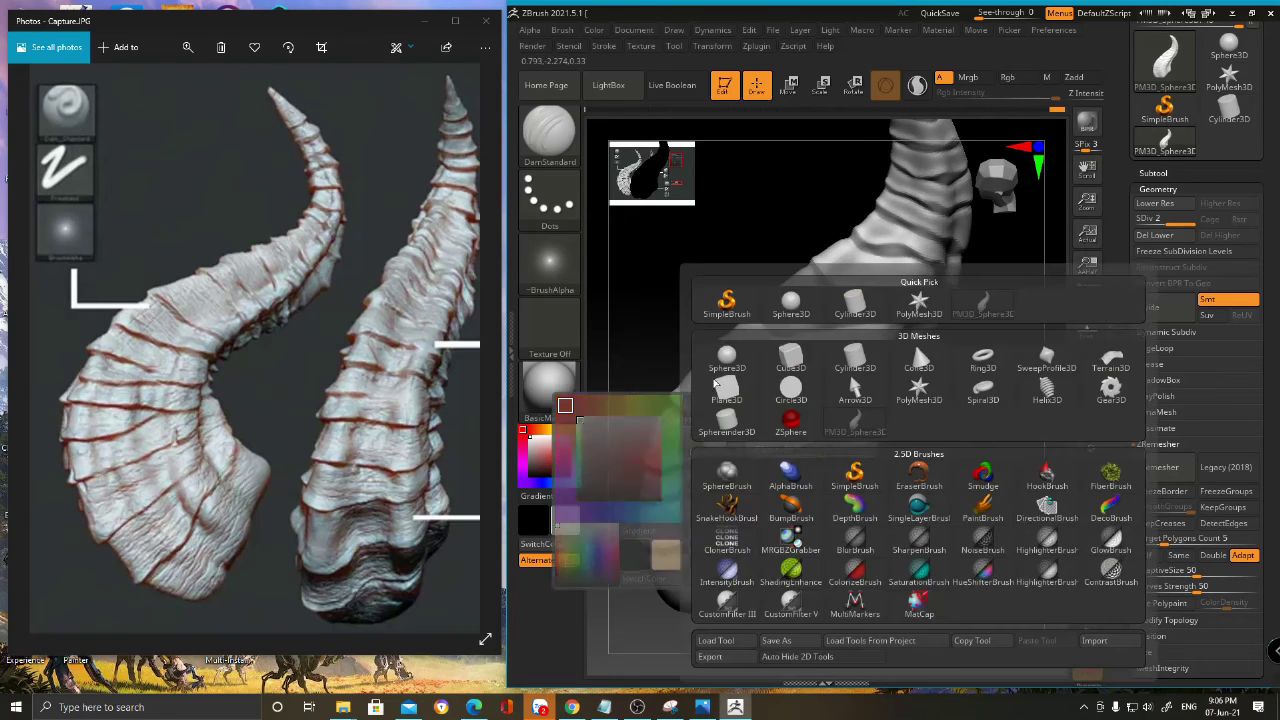
pyautogui.moveTo(751, 285); pyautogui.dragTo(697, 418, button='right')
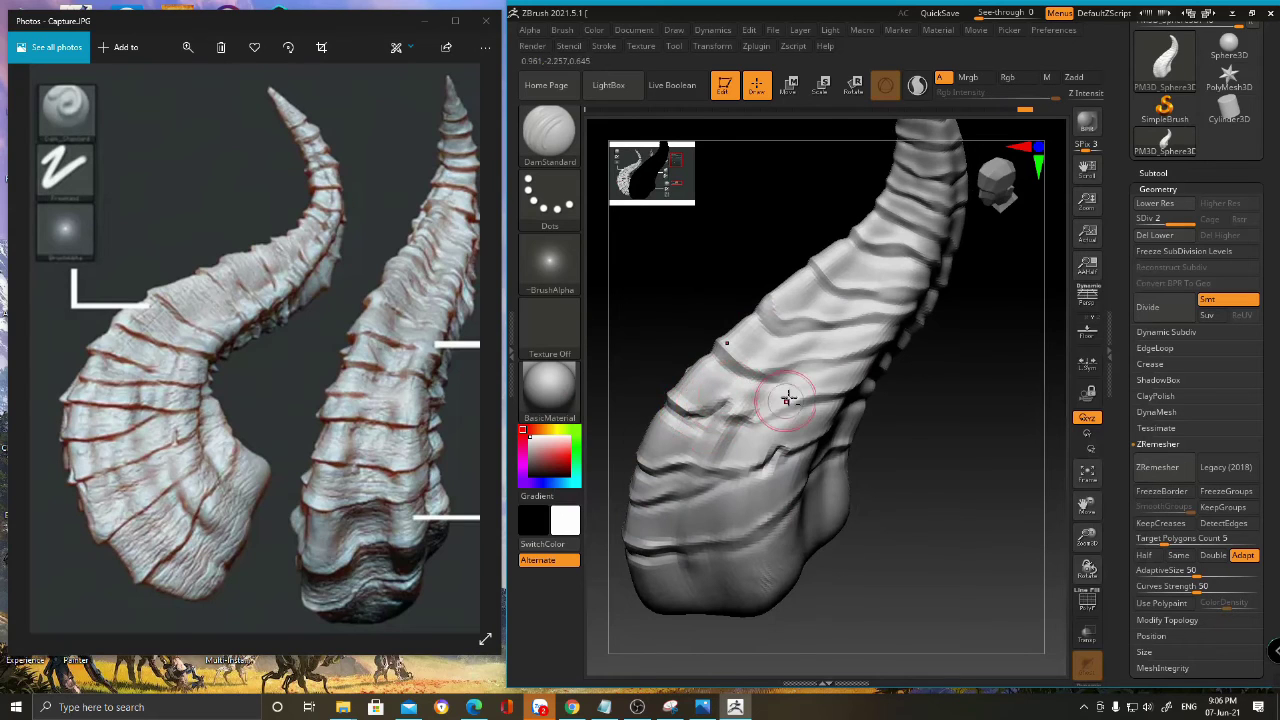
pyautogui.moveTo(838, 363); pyautogui.dragTo(726, 423, button='right')
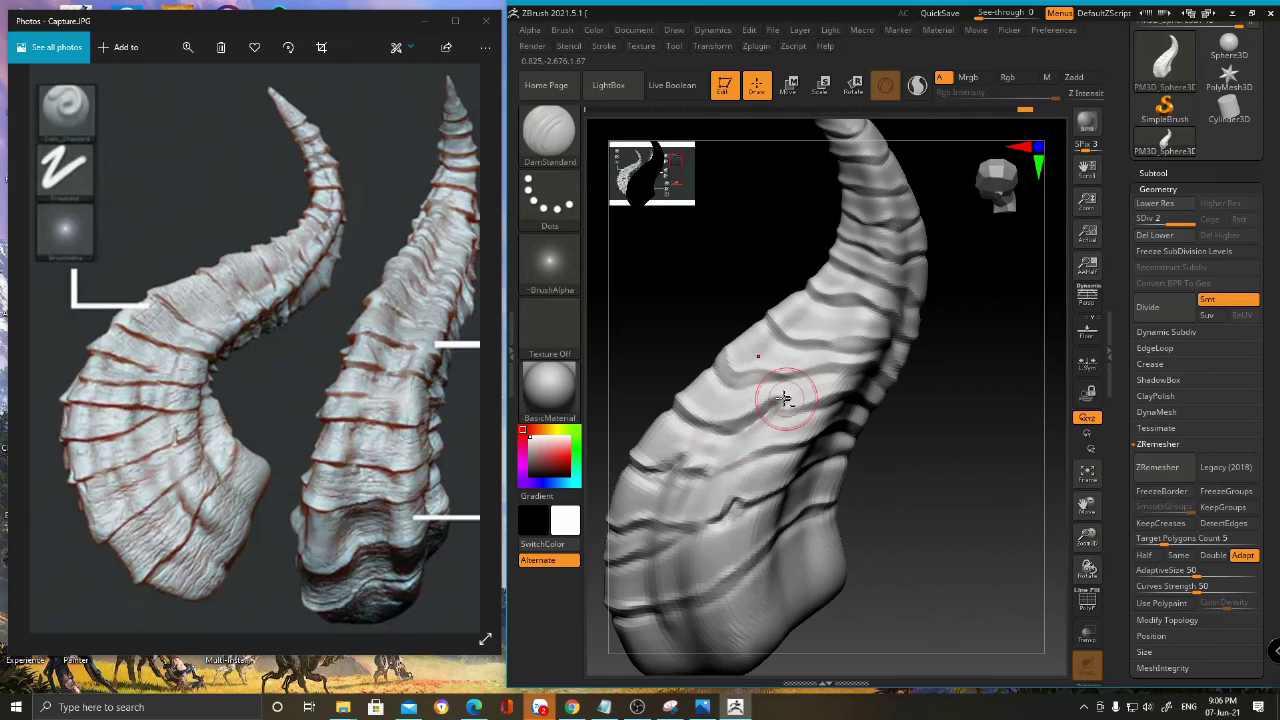
pyautogui.moveTo(790, 360); pyautogui.dragTo(790, 410, button='right')
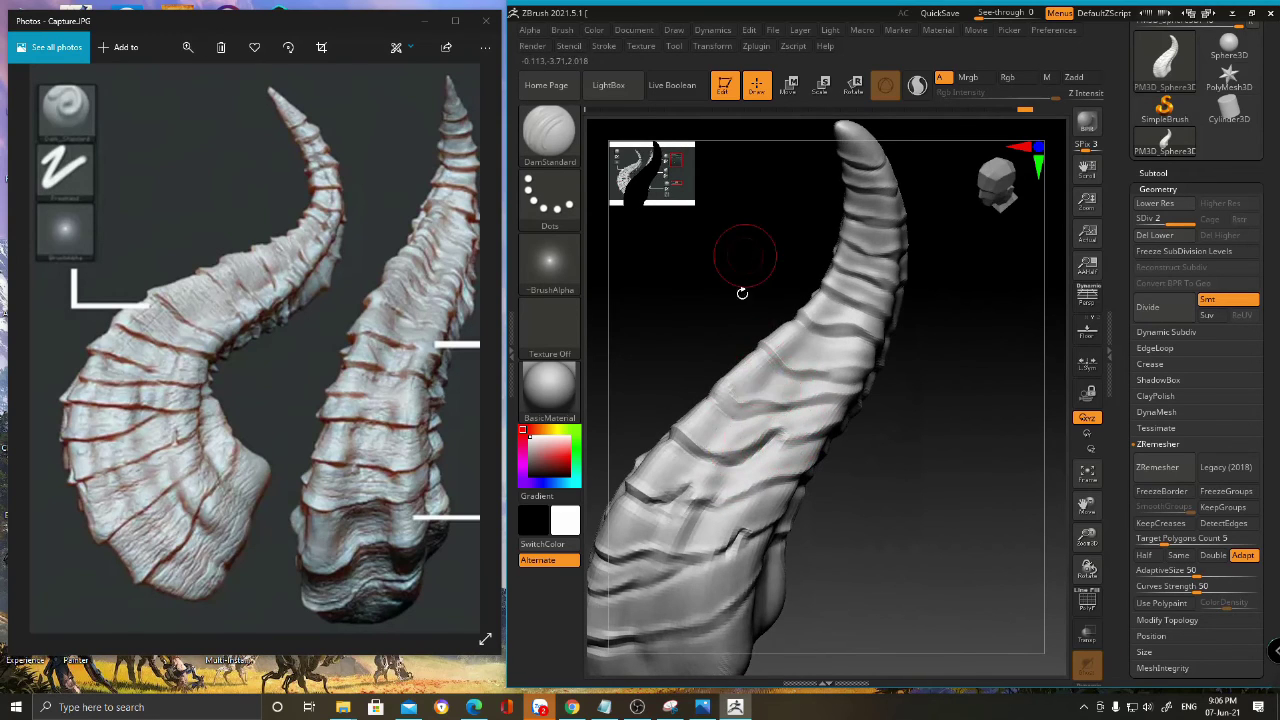
# - Reduce the brush size and refine the grooves crossing the lengthwise ridges at the horn's mid-length
pyautogui.moveTo(713, 397); pyautogui.dragTo(738, 392, button='right')
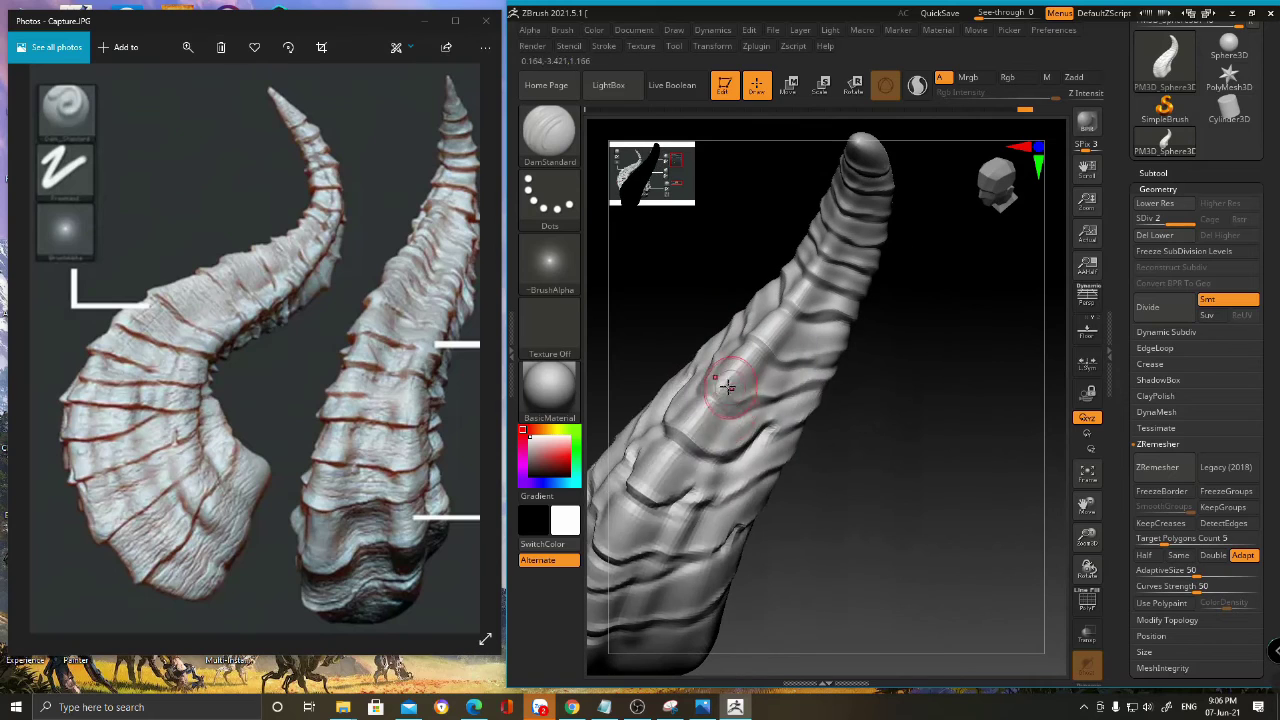
pyautogui.press('space')
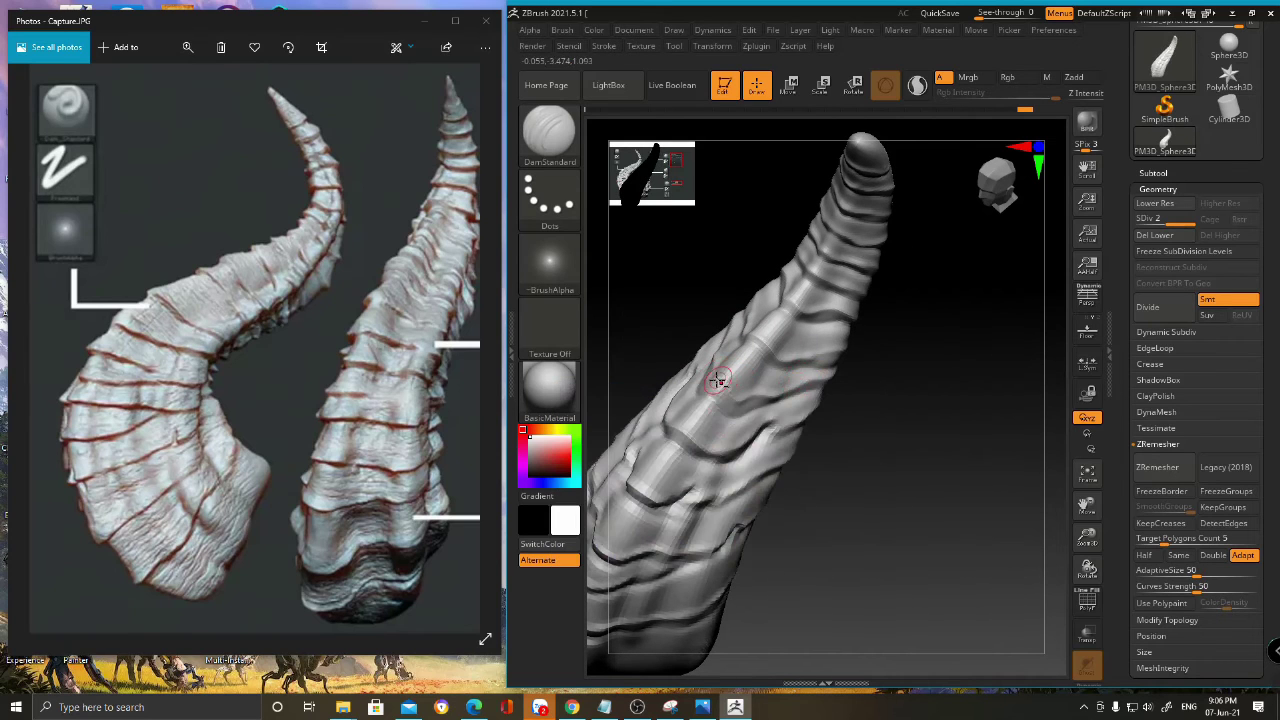
pyautogui.moveTo(716, 383); pyautogui.dragTo(744, 401, button='right')
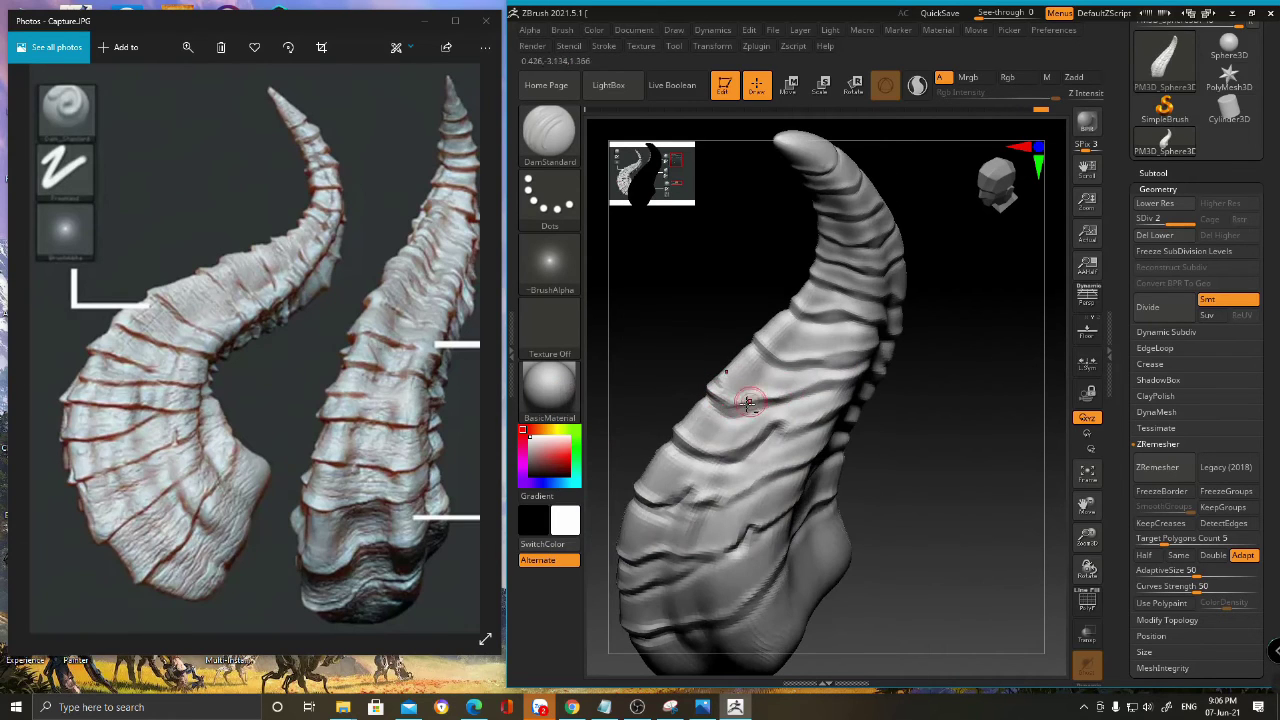
pyautogui.moveTo(819, 378); pyautogui.dragTo(750, 420, button='right')
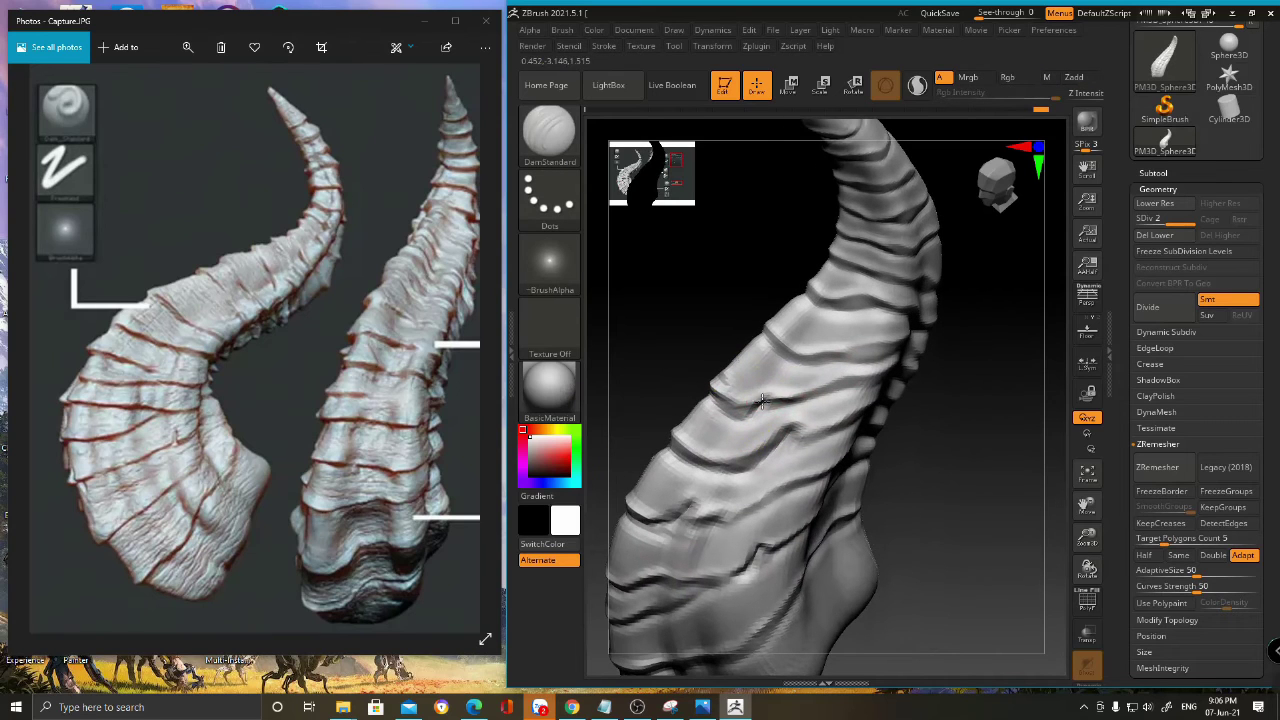
# - Deepen the crosswise grooves along the upper bend, working from the side toward the tip
pyautogui.moveTo(866, 370); pyautogui.dragTo(760, 306, button='right')
pyautogui.moveTo(757, 363); pyautogui.dragTo(752, 415, button='right')
pyautogui.moveTo(822, 380)
pyautogui.mouseDown(button='right')
pyautogui.moveTo(789, 345)
pyautogui.moveTo(780, 354)
pyautogui.moveTo(817, 363)
pyautogui.mouseUp(button='right')
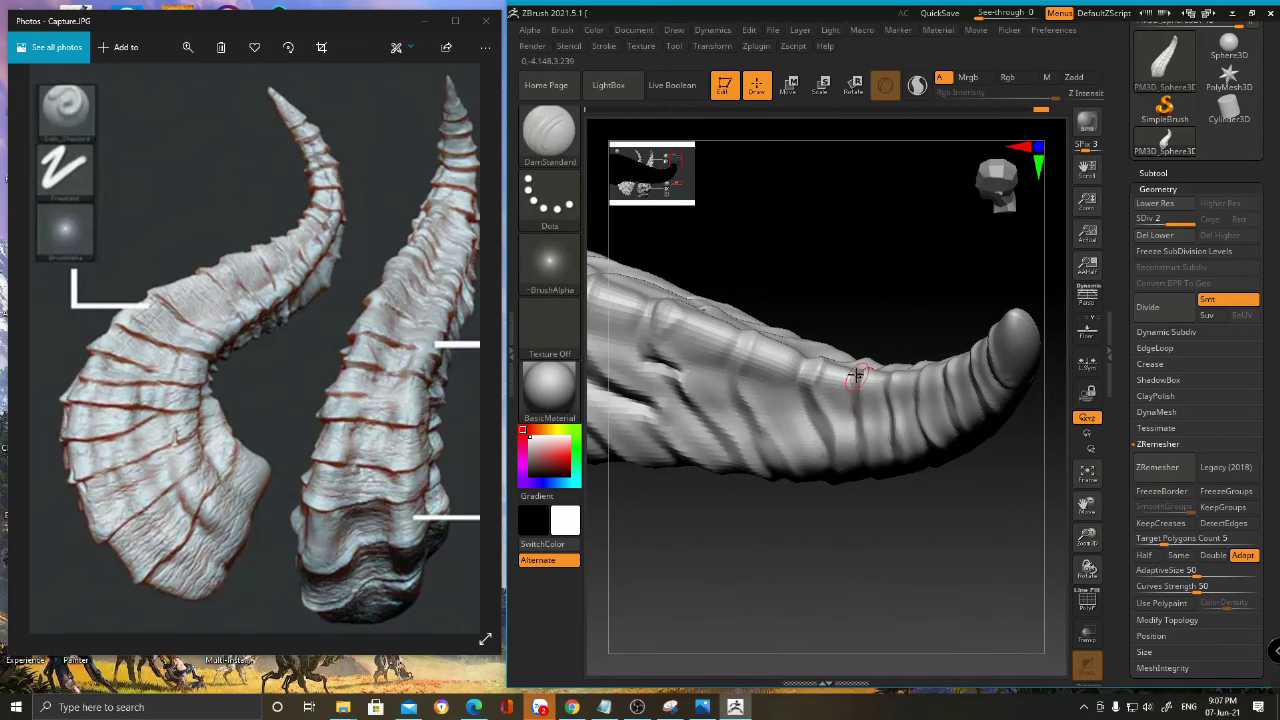
pyautogui.moveTo(860, 433); pyautogui.dragTo(887, 383, button='right')
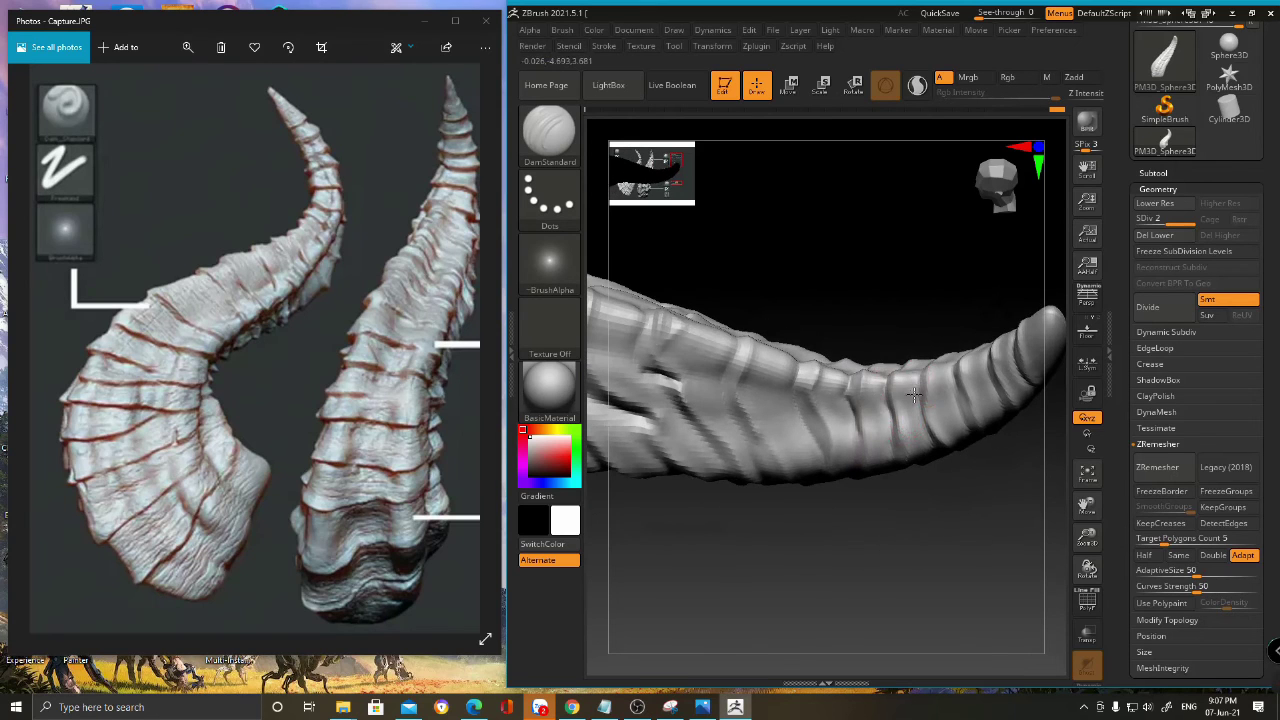
# - Carve deeper crosswise rings around the horn's tip section from several sides
pyautogui.moveTo(953, 390)
pyautogui.mouseDown(button='right')
pyautogui.moveTo(963, 403)
pyautogui.moveTo(946, 375)
pyautogui.moveTo(926, 374)
pyautogui.moveTo(931, 283)
pyautogui.moveTo(931, 340)
pyautogui.moveTo(909, 330)
pyautogui.moveTo(917, 315)
pyautogui.mouseUp(button='right')
pyautogui.moveTo(917, 322); pyautogui.dragTo(880, 318)
pyautogui.moveTo(870, 375); pyautogui.dragTo(912, 380)
pyautogui.moveTo(876, 360); pyautogui.dragTo(861, 364, button='right')
pyautogui.moveTo(850, 324); pyautogui.dragTo(886, 337)
pyautogui.moveTo(838, 288)
pyautogui.mouseDown()
pyautogui.moveTo(897, 331)
pyautogui.moveTo(865, 347)
pyautogui.moveTo(892, 349)
pyautogui.mouseUp()
pyautogui.moveTo(866, 366); pyautogui.dragTo(845, 340, button='right')
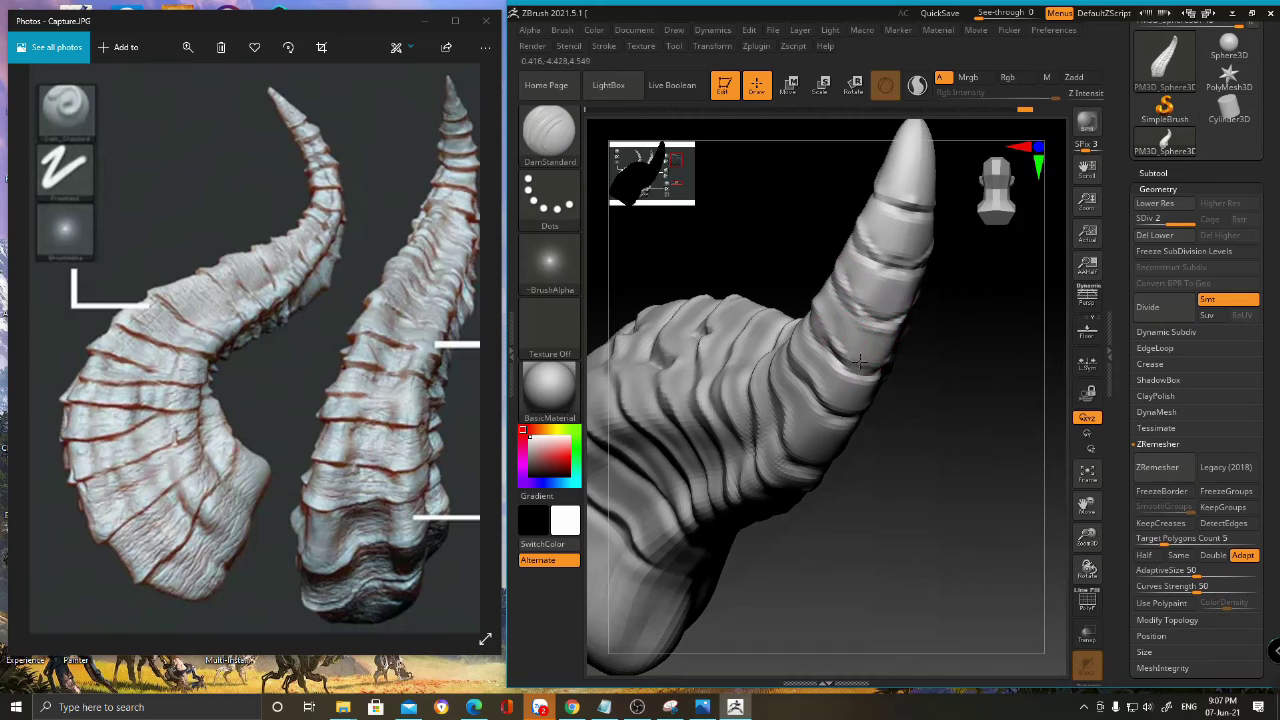
# - Deepen the crosswise grooves along the horn's inner curve, working down from the upper bend toward the base
pyautogui.moveTo(837, 417); pyautogui.dragTo(814, 261, button='right')
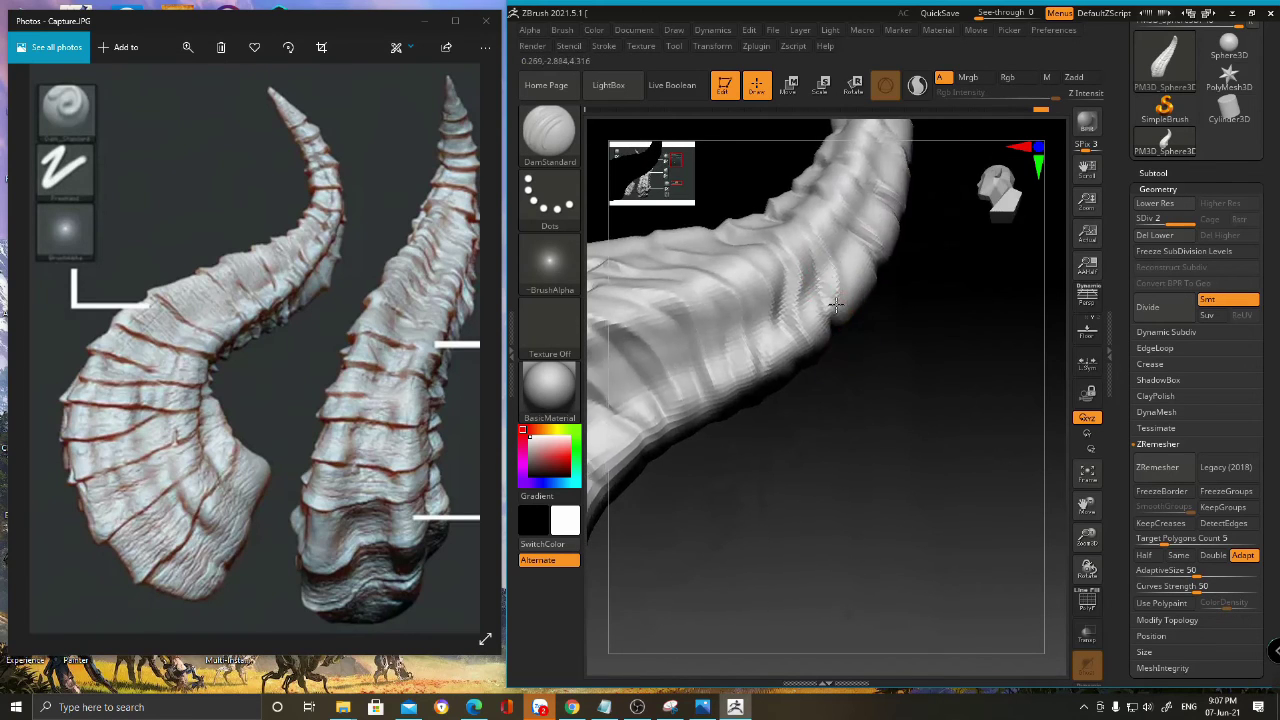
pyautogui.moveTo(844, 301); pyautogui.dragTo(828, 278, button='right')
pyautogui.moveTo(845, 333); pyautogui.dragTo(789, 261, button='right')
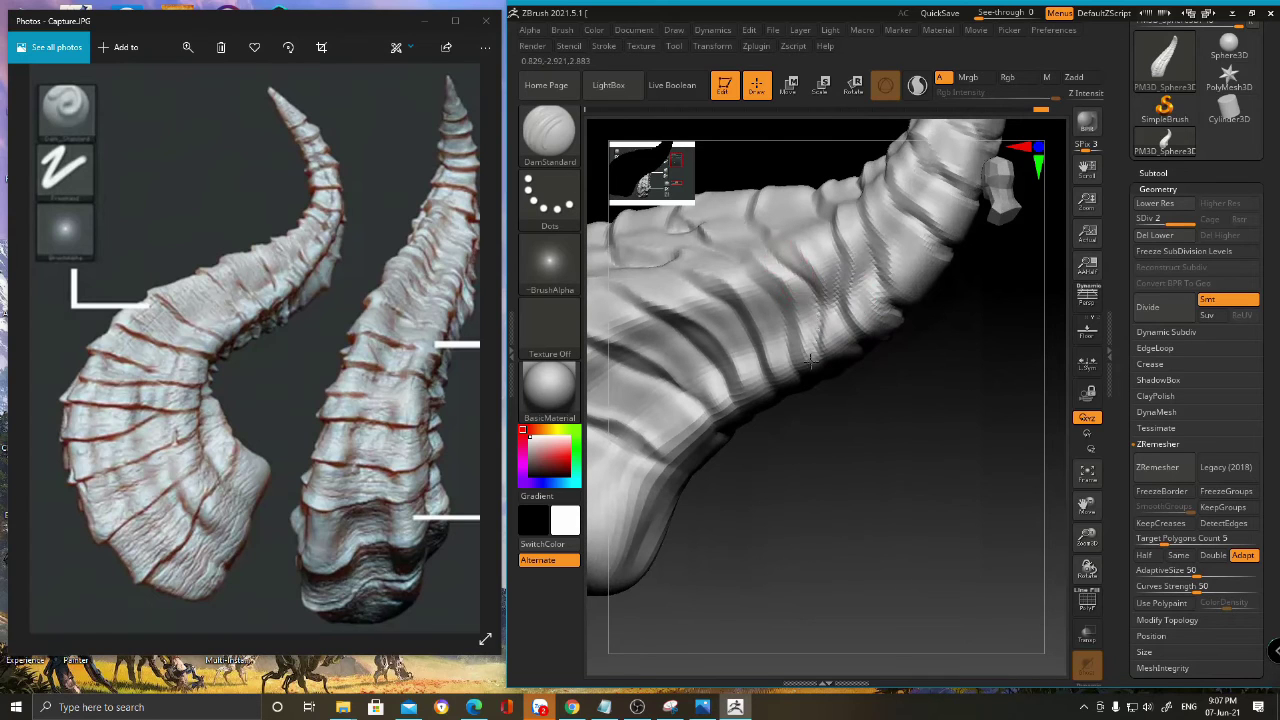
pyautogui.moveTo(818, 355); pyautogui.dragTo(800, 288, button='right')
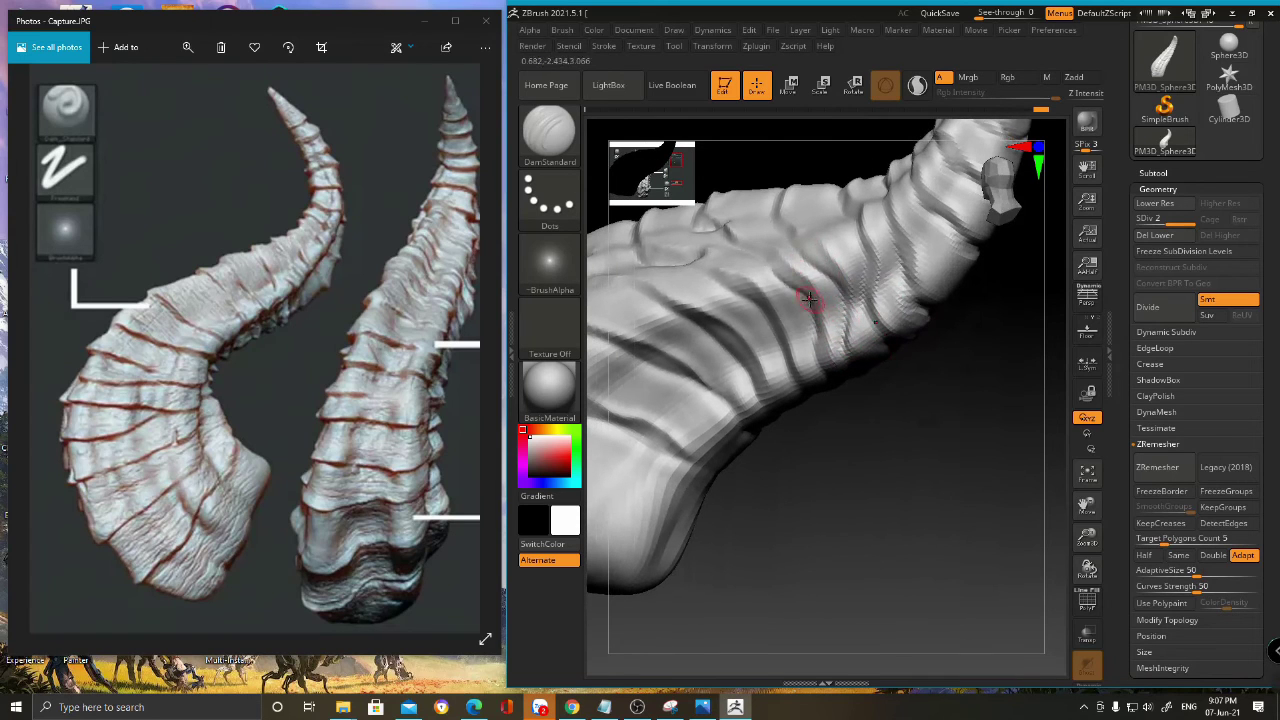
pyautogui.moveTo(815, 365); pyautogui.dragTo(740, 232, button='right')
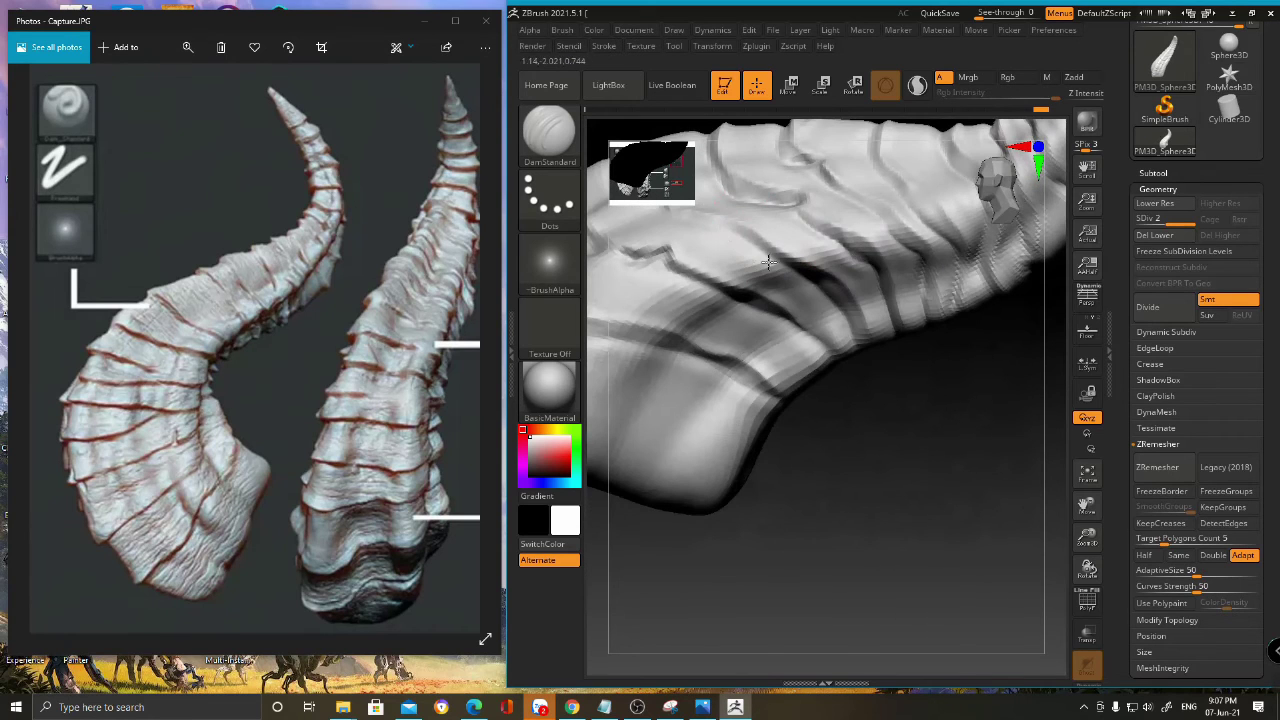
pyautogui.moveTo(856, 317); pyautogui.dragTo(822, 292, button='right')
pyautogui.moveTo(872, 352); pyautogui.dragTo(880, 280, button='right')
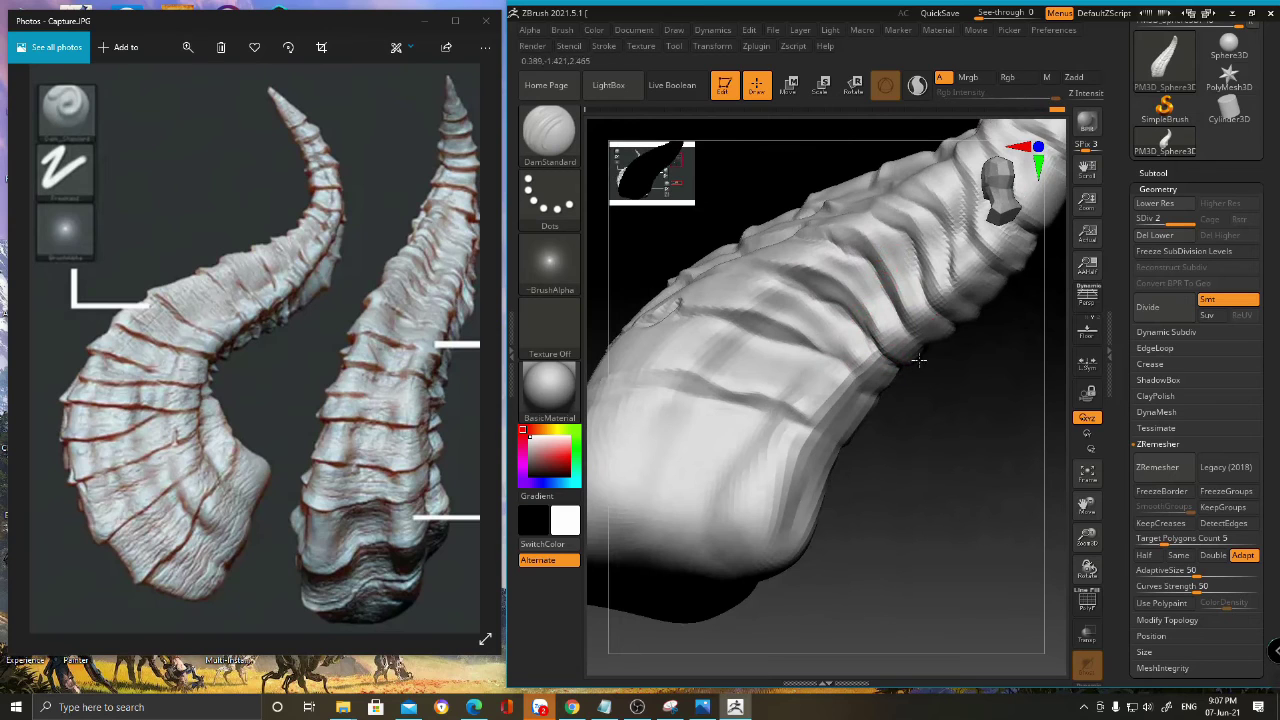
# - Extend the crosswise grooves over the inner side of the horn's lower half, just above the base
pyautogui.moveTo(825, 327); pyautogui.dragTo(813, 314, button='right')
pyautogui.moveTo(734, 298); pyautogui.dragTo(852, 340)
pyautogui.moveTo(845, 303); pyautogui.dragTo(800, 334, button='right')
pyautogui.moveTo(723, 320); pyautogui.dragTo(686, 329, button='right')
pyautogui.moveTo(690, 330); pyautogui.dragTo(773, 345)
pyautogui.moveTo(836, 367); pyautogui.dragTo(848, 338, button='right')
pyautogui.moveTo(680, 298); pyautogui.dragTo(860, 365, button='right')
# - Increase the draw size and blend the grooves on the horn's lower front and flank, smoothing rough spots
pyautogui.rightClick(780, 320)
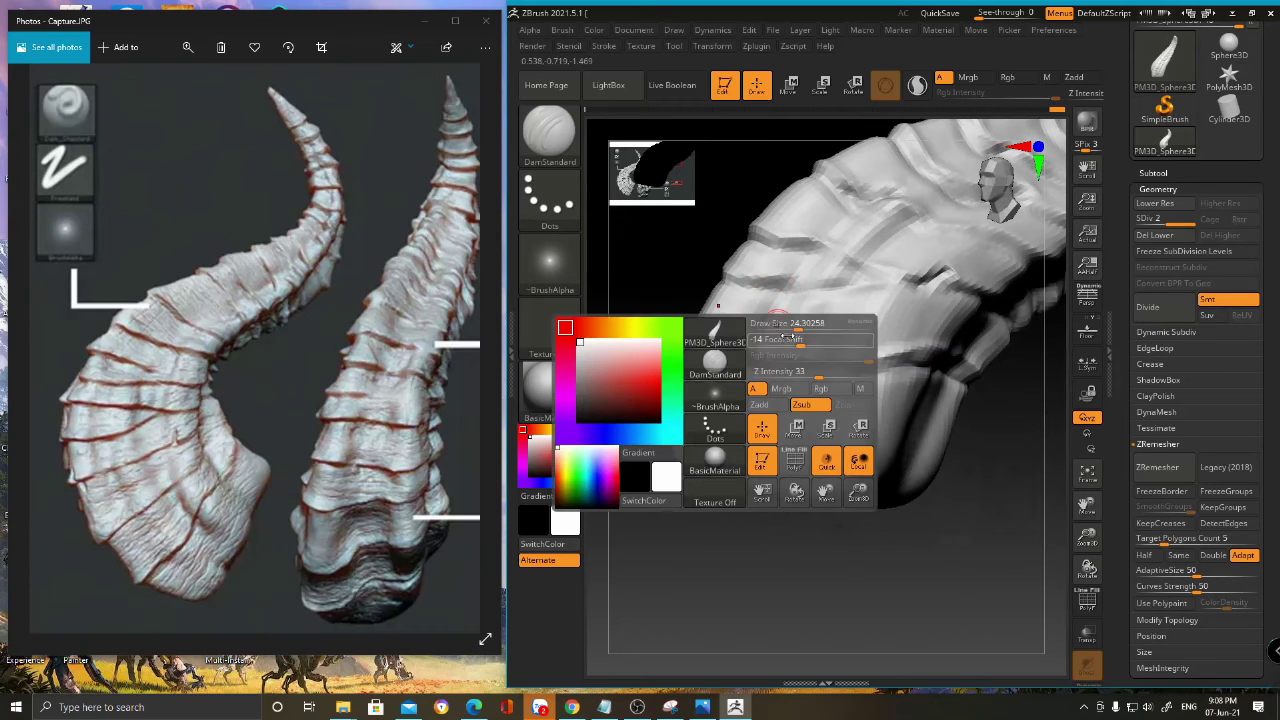
pyautogui.moveTo(799, 325); pyautogui.dragTo(808, 326)
pyautogui.moveTo(808, 326); pyautogui.dragTo(763, 271, button='right')
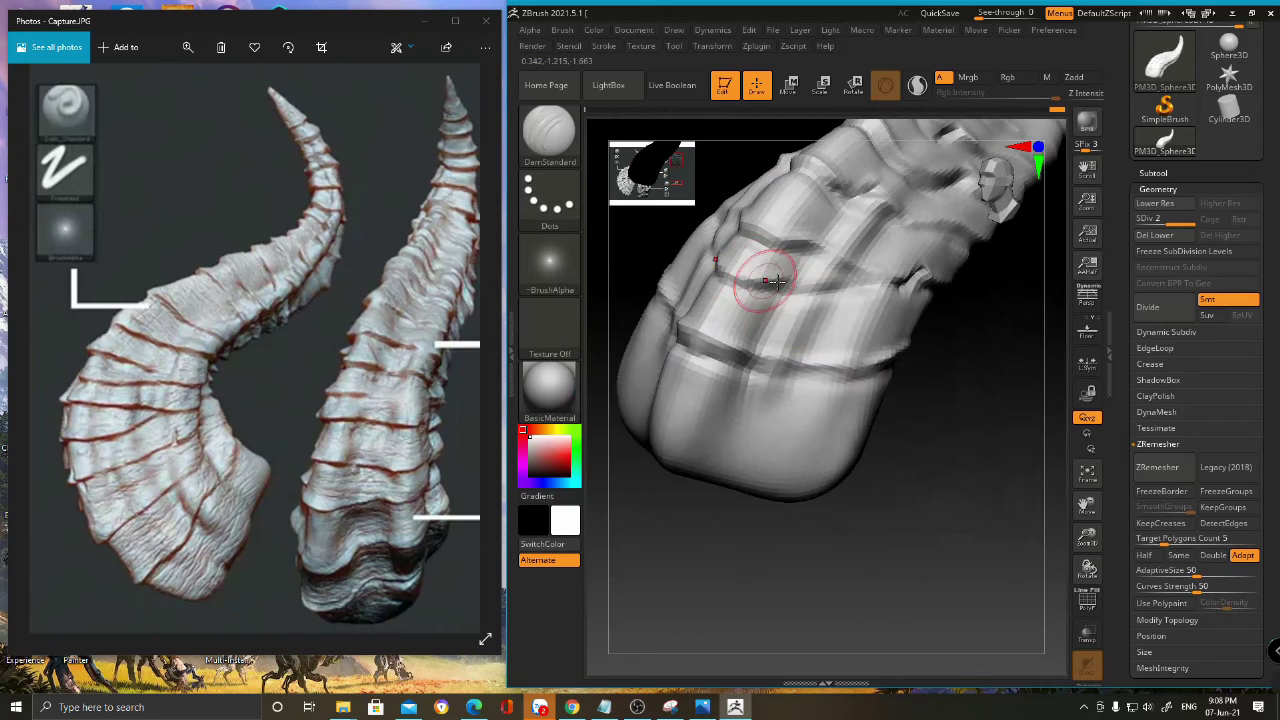
pyautogui.moveTo(873, 325)
pyautogui.mouseDown(button='right')
pyautogui.moveTo(843, 371)
pyautogui.moveTo(820, 371)
pyautogui.moveTo(786, 449)
pyautogui.moveTo(813, 370)
pyautogui.moveTo(743, 443)
pyautogui.moveTo(746, 373)
pyautogui.moveTo(909, 354)
pyautogui.moveTo(890, 375)
pyautogui.moveTo(877, 331)
pyautogui.moveTo(857, 334)
pyautogui.mouseUp(button='right')
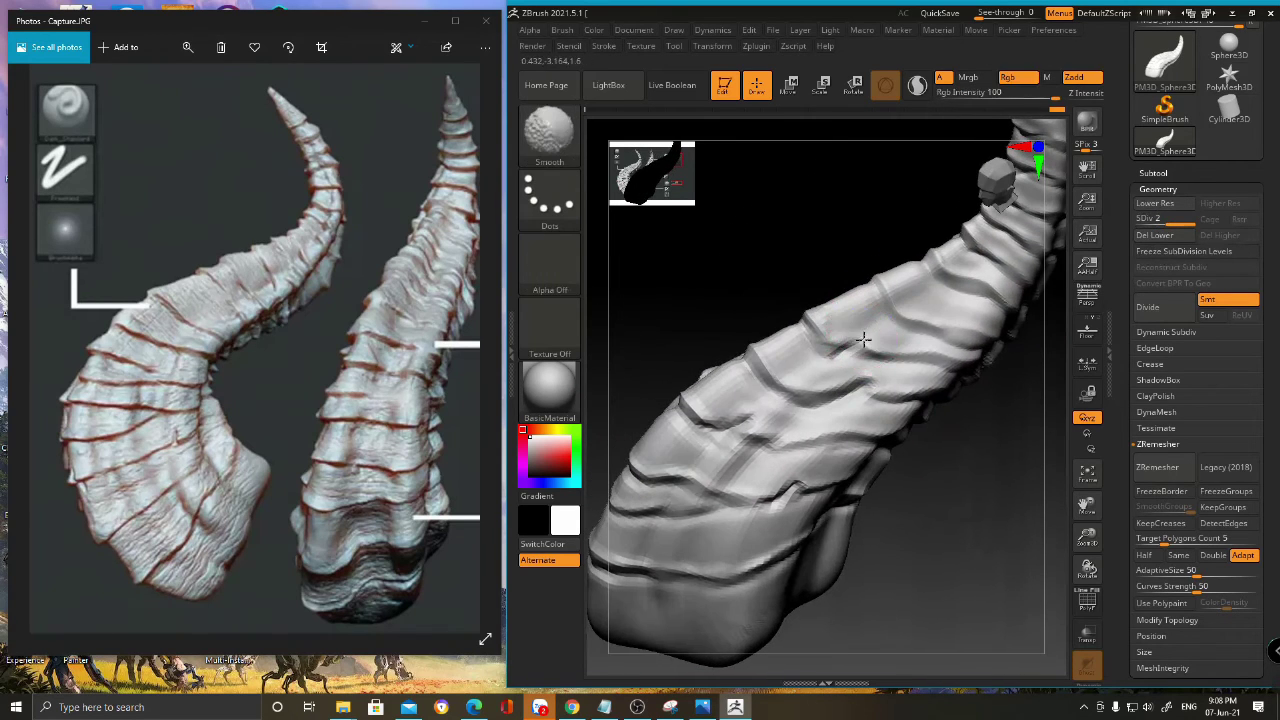
# - Divide the horn mesh once to reach subdivision level 3
pyautogui.moveTo(935, 363); pyautogui.dragTo(988, 263, button='right')
pyautogui.moveTo(921, 365); pyautogui.dragTo(943, 323, button='right')
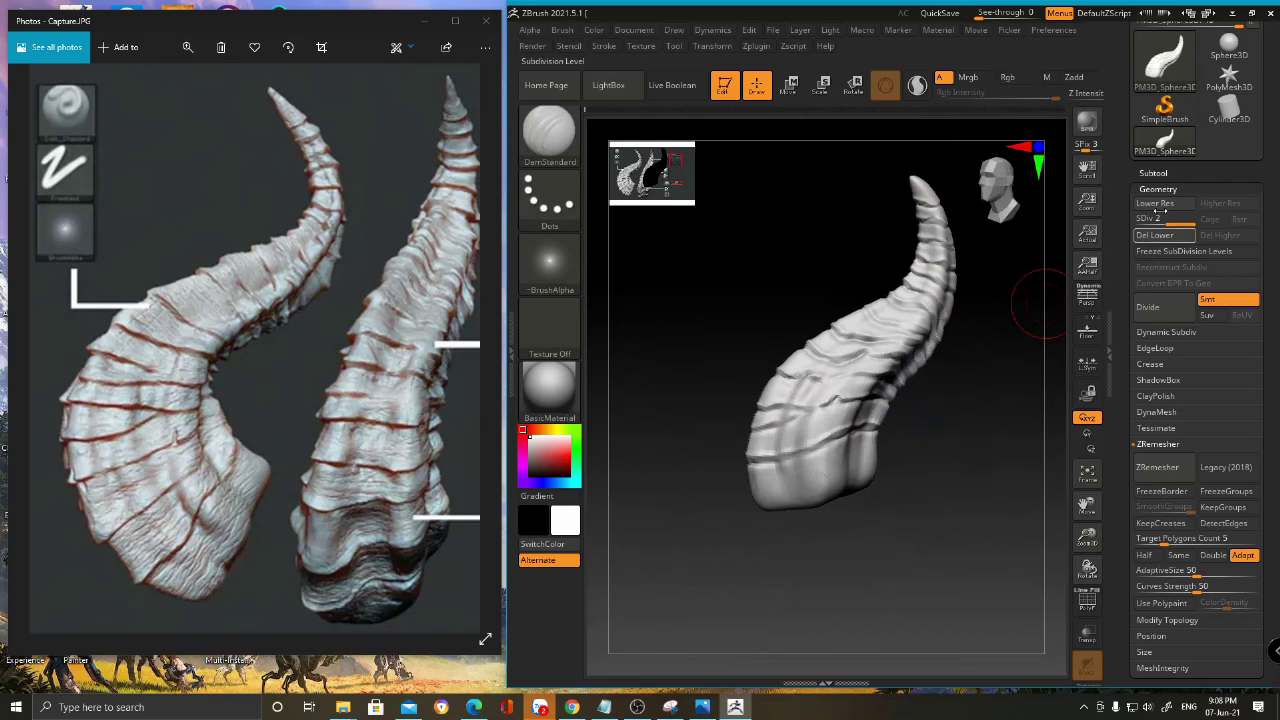
pyautogui.press('ctrl')
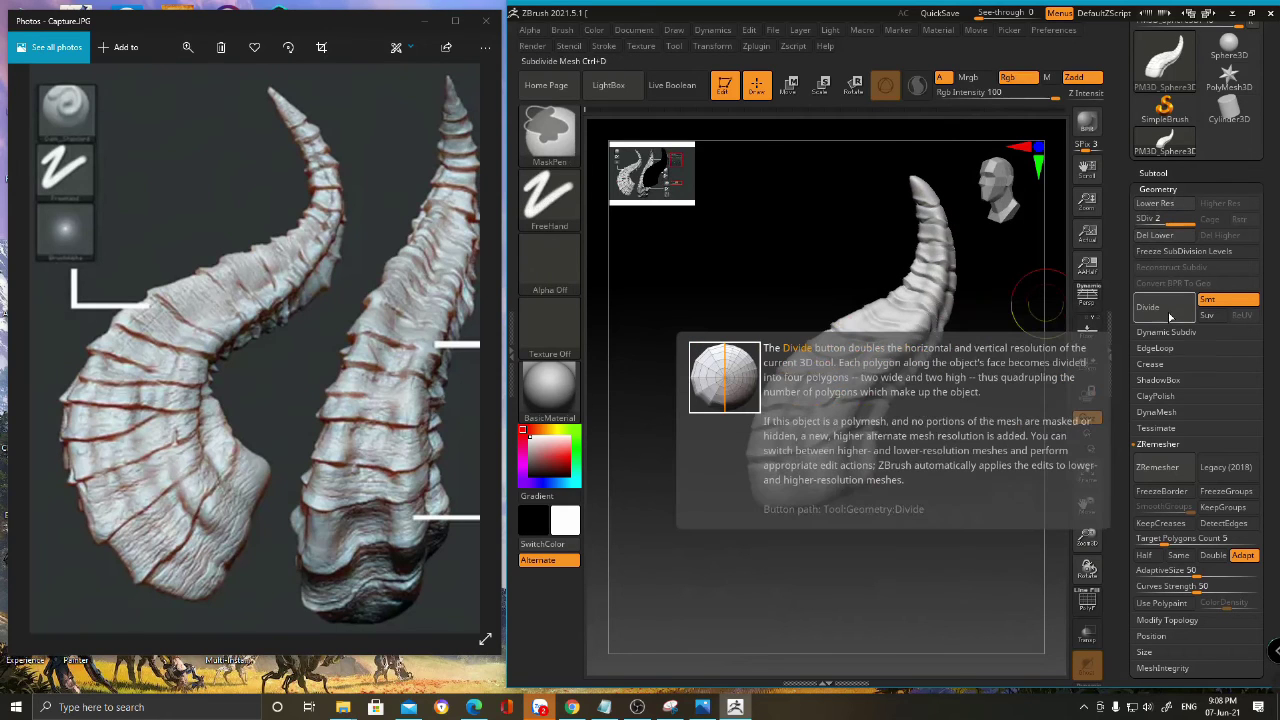
pyautogui.hotkey('ctrl', 'd')
# - Reduce the brush size and sharpen the lowest crosswise groove around the horn's base with DamStandard
pyautogui.keyDown('ctrl'); pyautogui.moveTo(840, 380); pyautogui.dragTo(771, 434, button='right'); pyautogui.keyUp('ctrl')
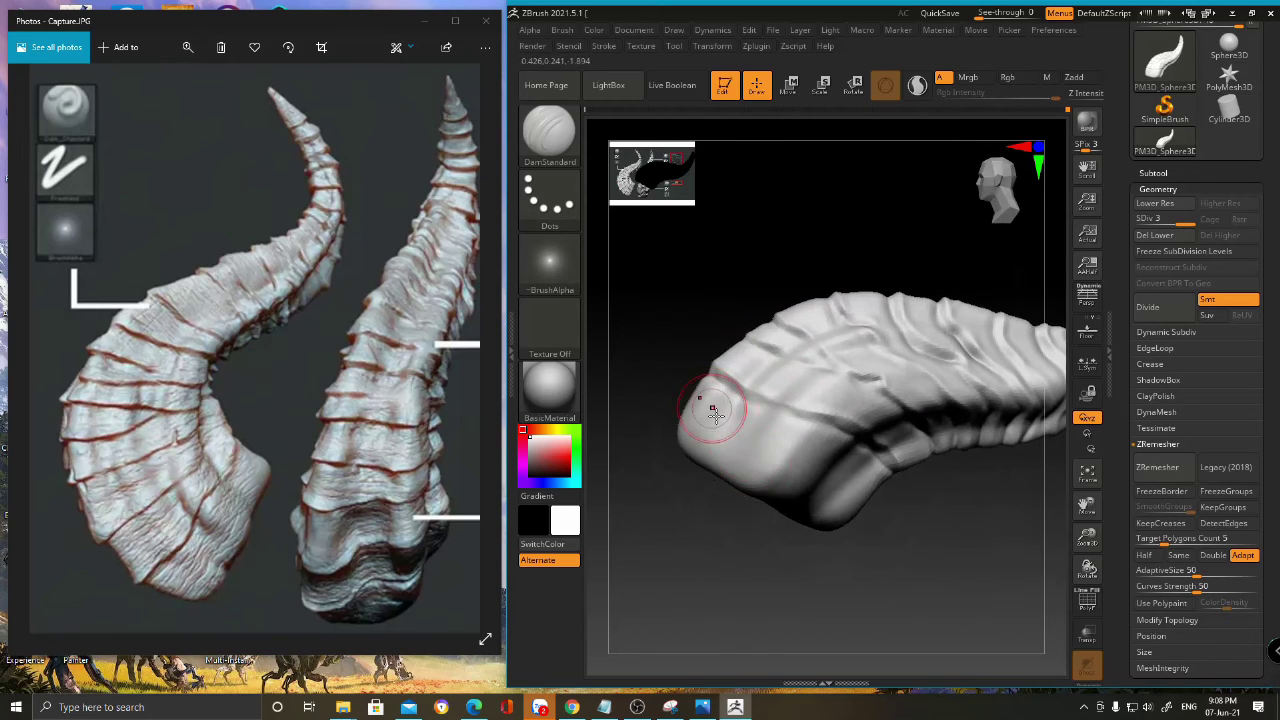
pyautogui.moveTo(829, 371); pyautogui.dragTo(892, 425, button='right')
pyautogui.moveTo(880, 337)
pyautogui.keyDown('ctrl'); pyautogui.mouseDown(button='right')
pyautogui.moveTo(823, 417)
pyautogui.moveTo(843, 414)
pyautogui.moveTo(770, 375)
pyautogui.moveTo(745, 388)
pyautogui.moveTo(722, 374)
pyautogui.mouseUp(button='right'); pyautogui.keyUp('ctrl')
pyautogui.press('space')
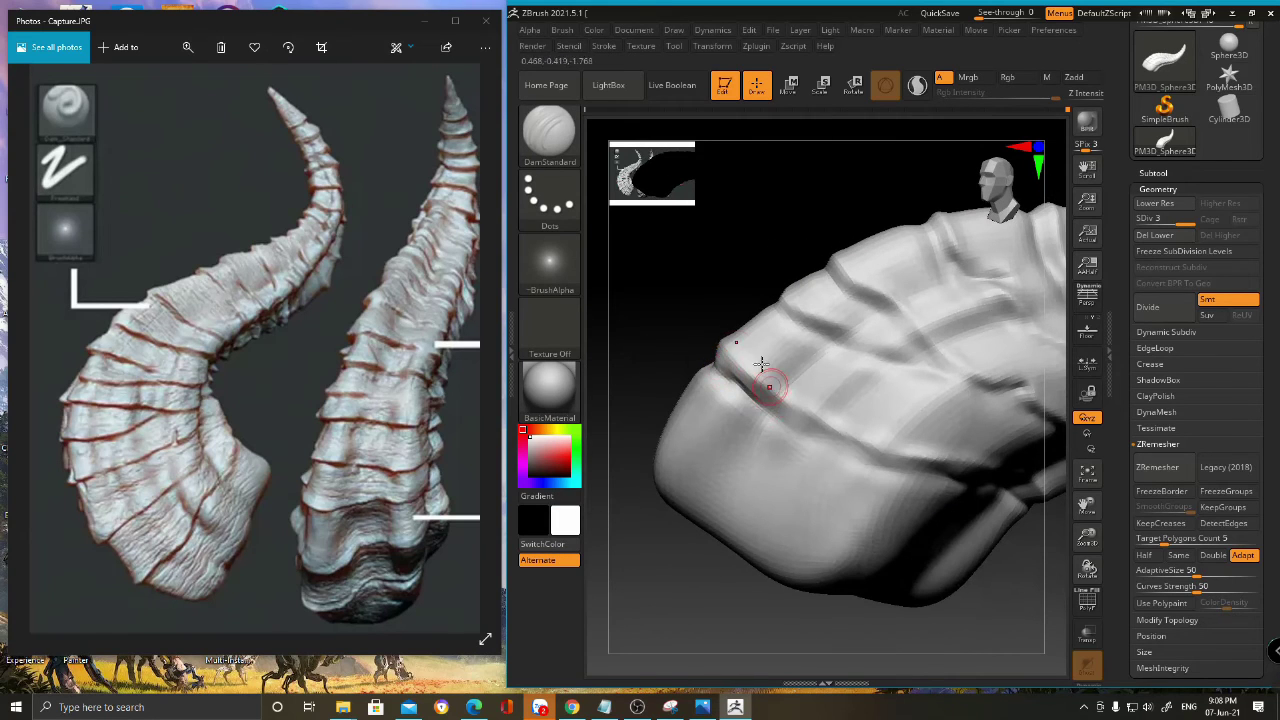
pyautogui.moveTo(823, 394); pyautogui.dragTo(675, 358, button='right')
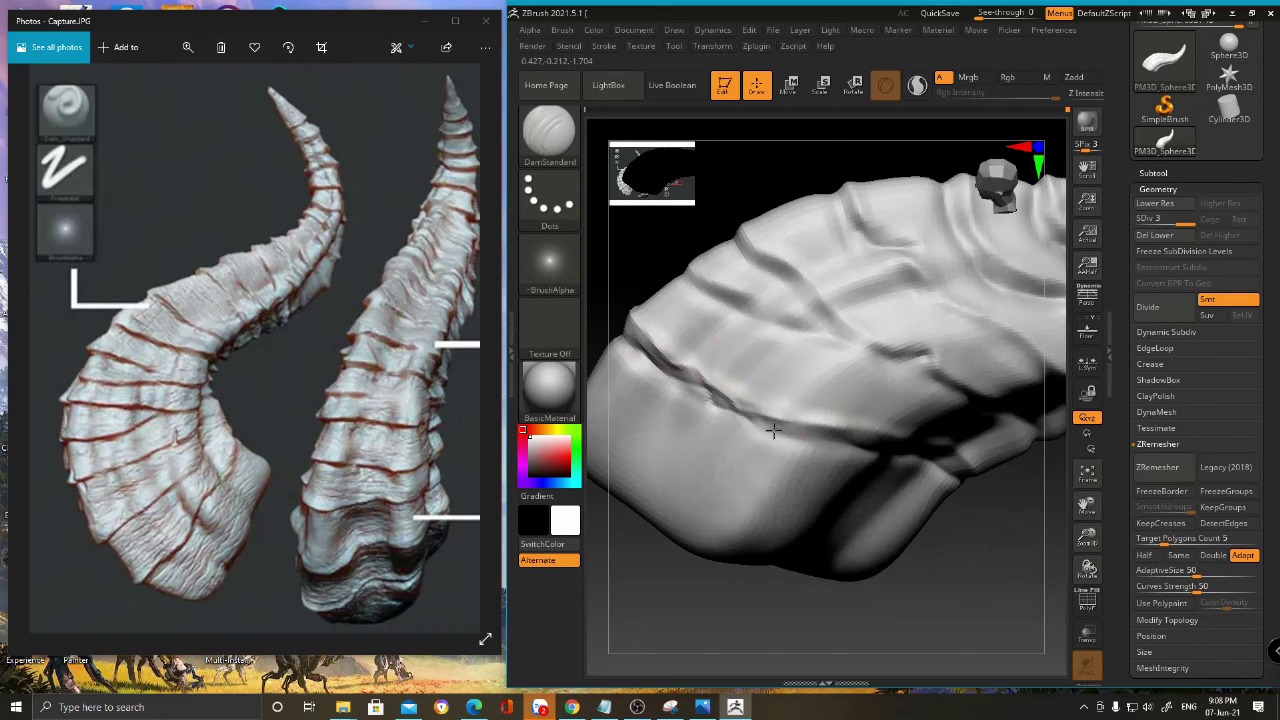
pyautogui.moveTo(764, 429); pyautogui.dragTo(762, 408, button='right')
pyautogui.moveTo(792, 433); pyautogui.dragTo(924, 466)
pyautogui.moveTo(798, 435)
pyautogui.mouseDown()
pyautogui.moveTo(849, 423)
pyautogui.moveTo(912, 440)
pyautogui.mouseUp()
pyautogui.moveTo(912, 440)
pyautogui.mouseDown(button='right')
pyautogui.moveTo(843, 409)
pyautogui.moveTo(760, 458)
pyautogui.mouseUp(button='right')
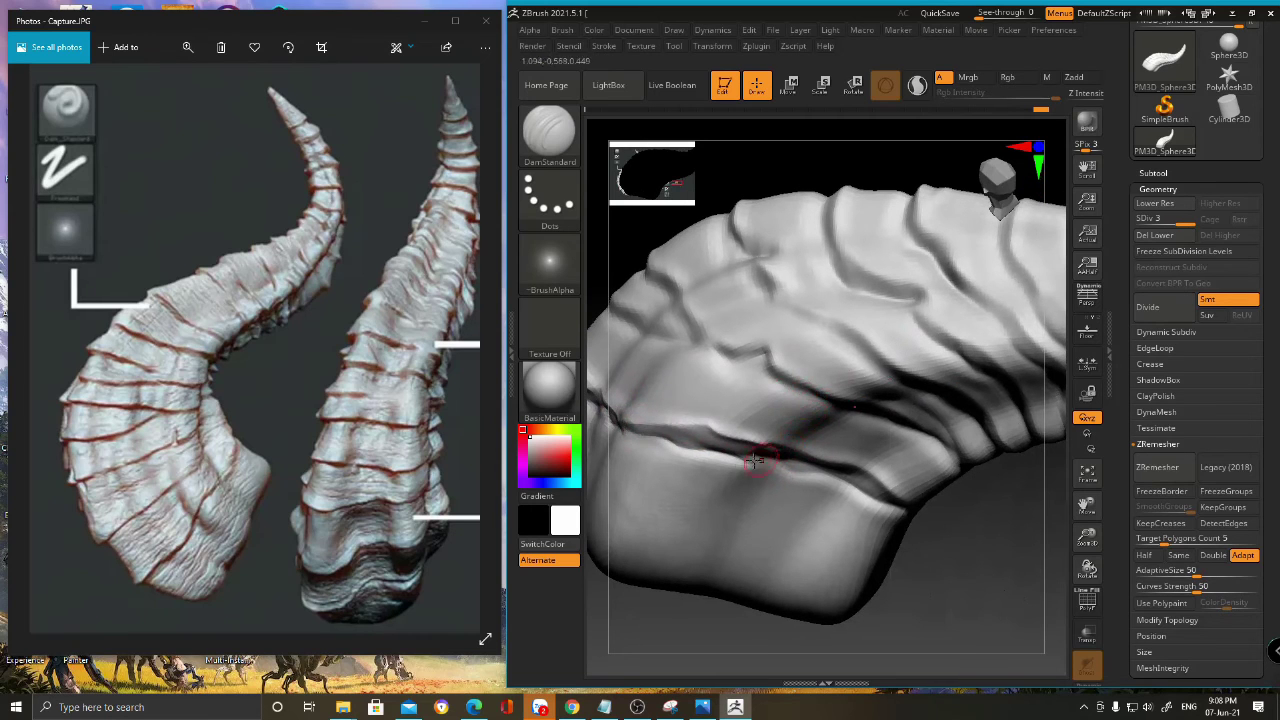
# - Sharpen the next two crosswise grooves above the base, carving thin dark creases across the front and flank
pyautogui.moveTo(778, 373)
pyautogui.mouseDown(button='right')
pyautogui.moveTo(740, 391)
pyautogui.moveTo(820, 374)
pyautogui.moveTo(757, 366)
pyautogui.moveTo(780, 370)
pyautogui.moveTo(752, 344)
pyautogui.moveTo(775, 360)
pyautogui.mouseUp(button='right')
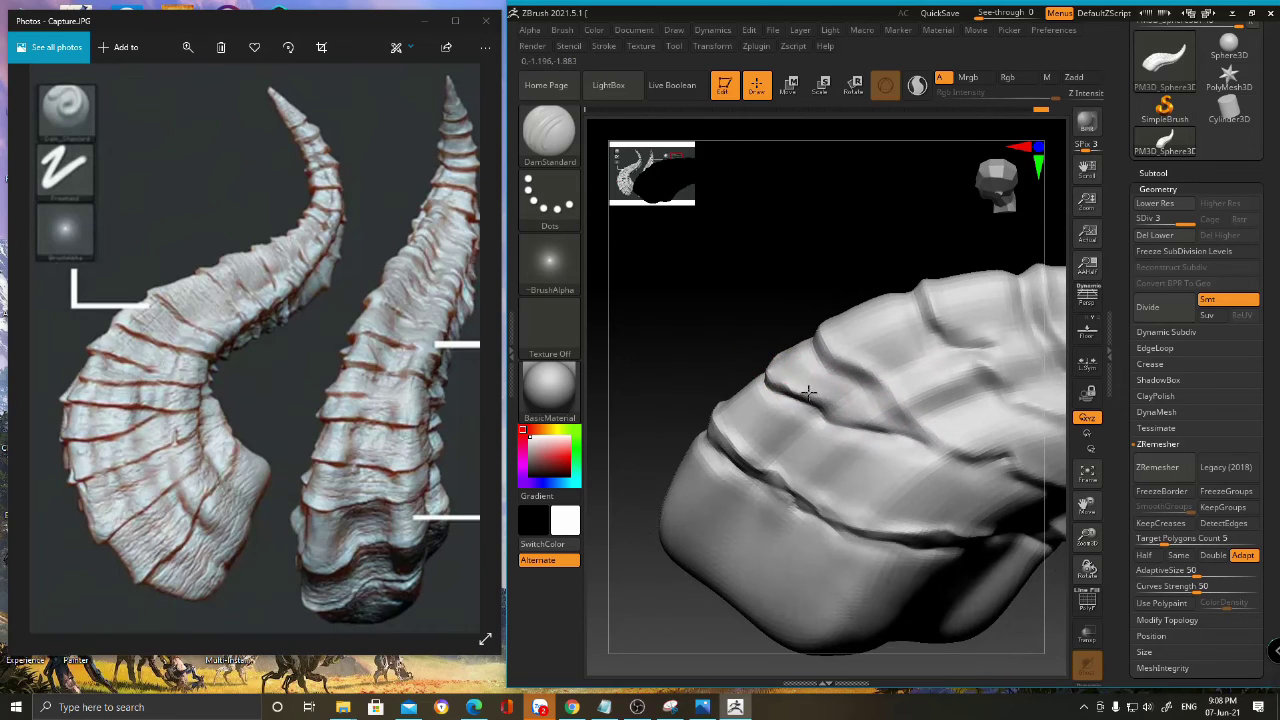
pyautogui.moveTo(830, 416); pyautogui.dragTo(908, 437)
pyautogui.moveTo(904, 392); pyautogui.dragTo(701, 309, button='right')
pyautogui.moveTo(731, 356); pyautogui.dragTo(743, 337, button='right')
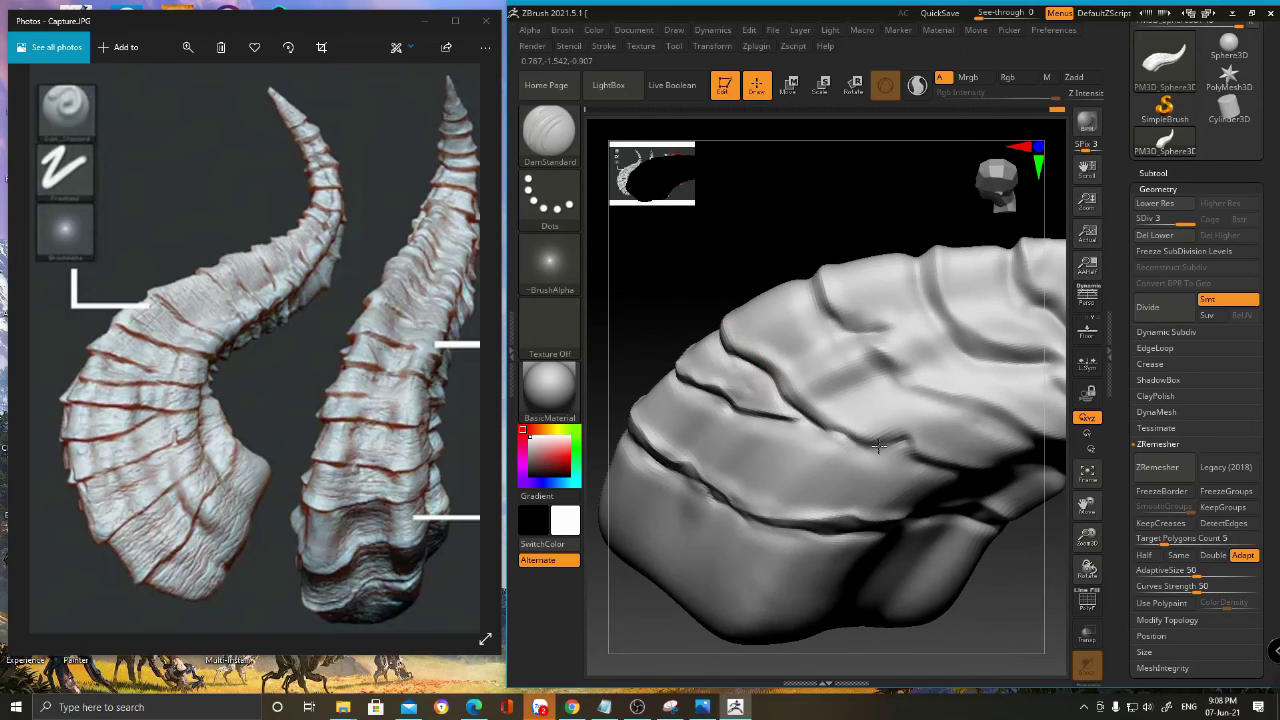
pyautogui.moveTo(872, 444); pyautogui.dragTo(777, 409, button='right')
pyautogui.moveTo(686, 335); pyautogui.dragTo(763, 402)
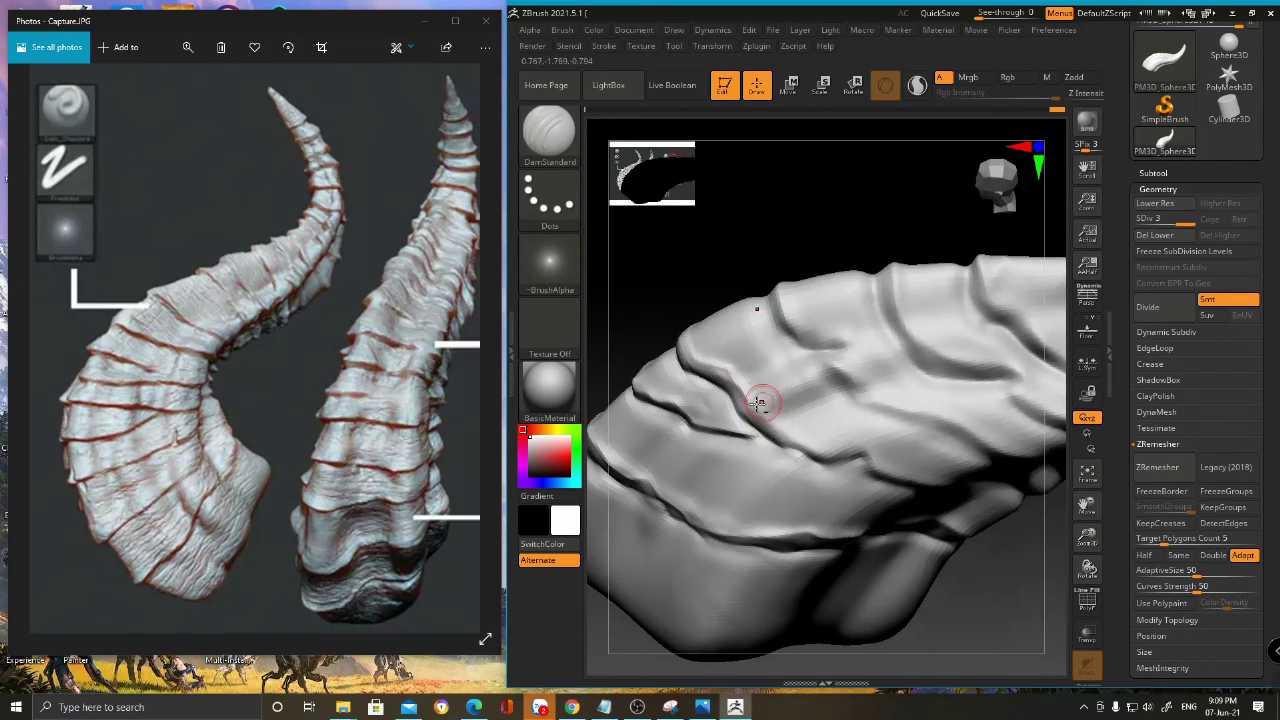
# - Sharpen the fourth crosswise groove above the horn's base with DamStandard, carrying the crease from the outer edge across the flank
pyautogui.moveTo(854, 434)
pyautogui.mouseDown(button='right')
pyautogui.moveTo(743, 423)
pyautogui.moveTo(814, 457)
pyautogui.moveTo(796, 444)
pyautogui.moveTo(735, 286)
pyautogui.moveTo(714, 320)
pyautogui.moveTo(814, 340)
pyautogui.moveTo(760, 380)
pyautogui.moveTo(763, 340)
pyautogui.moveTo(731, 360)
pyautogui.mouseUp(button='right')
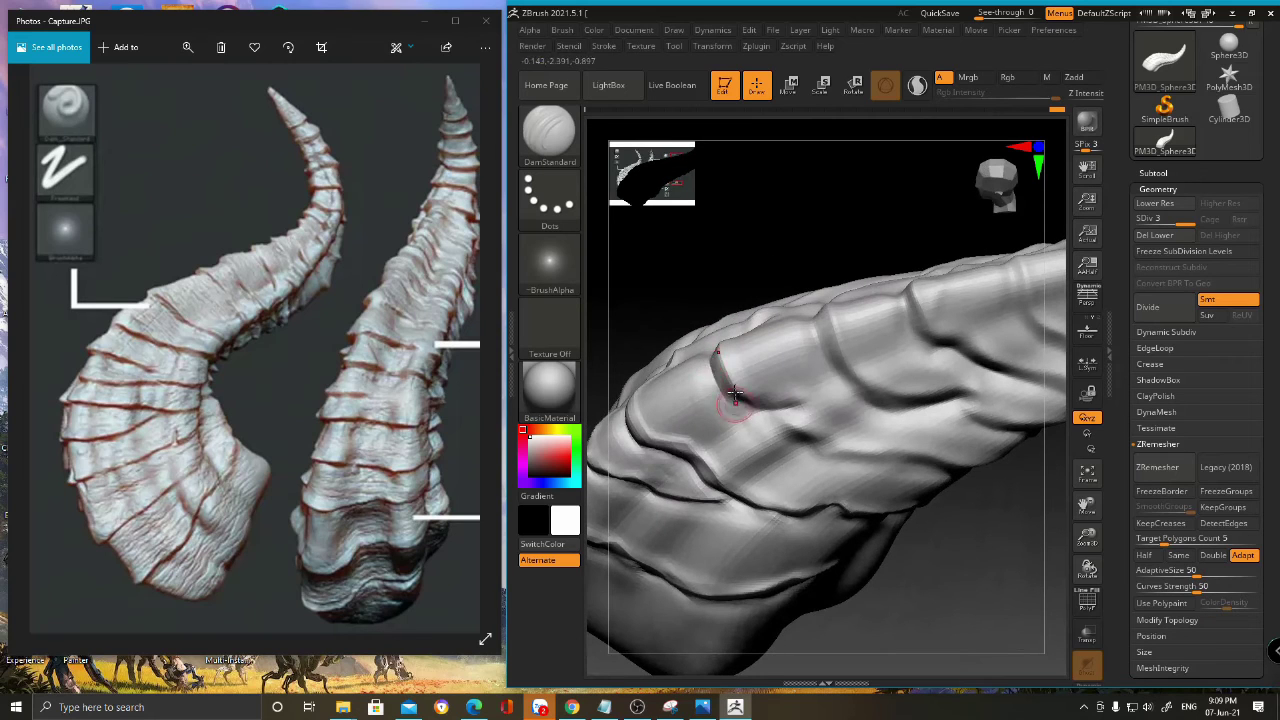
pyautogui.moveTo(760, 410); pyautogui.dragTo(736, 388, button='right')
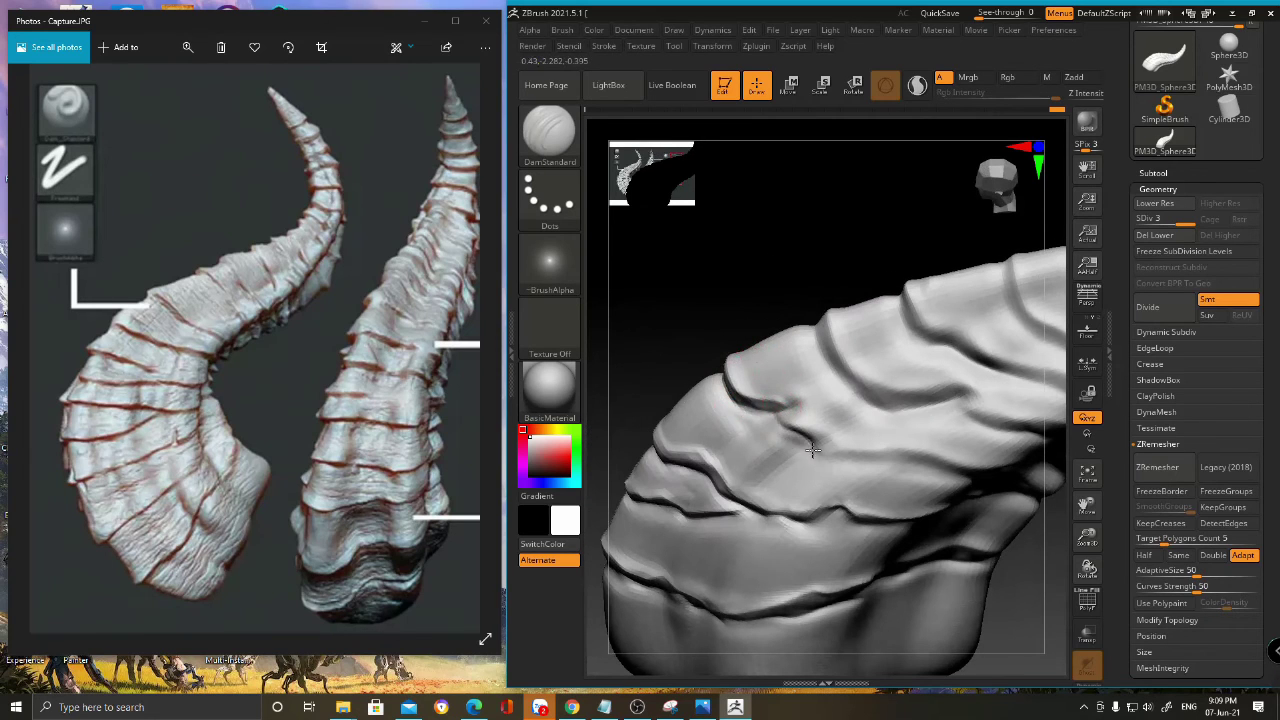
pyautogui.moveTo(903, 423); pyautogui.dragTo(733, 395, button='right')
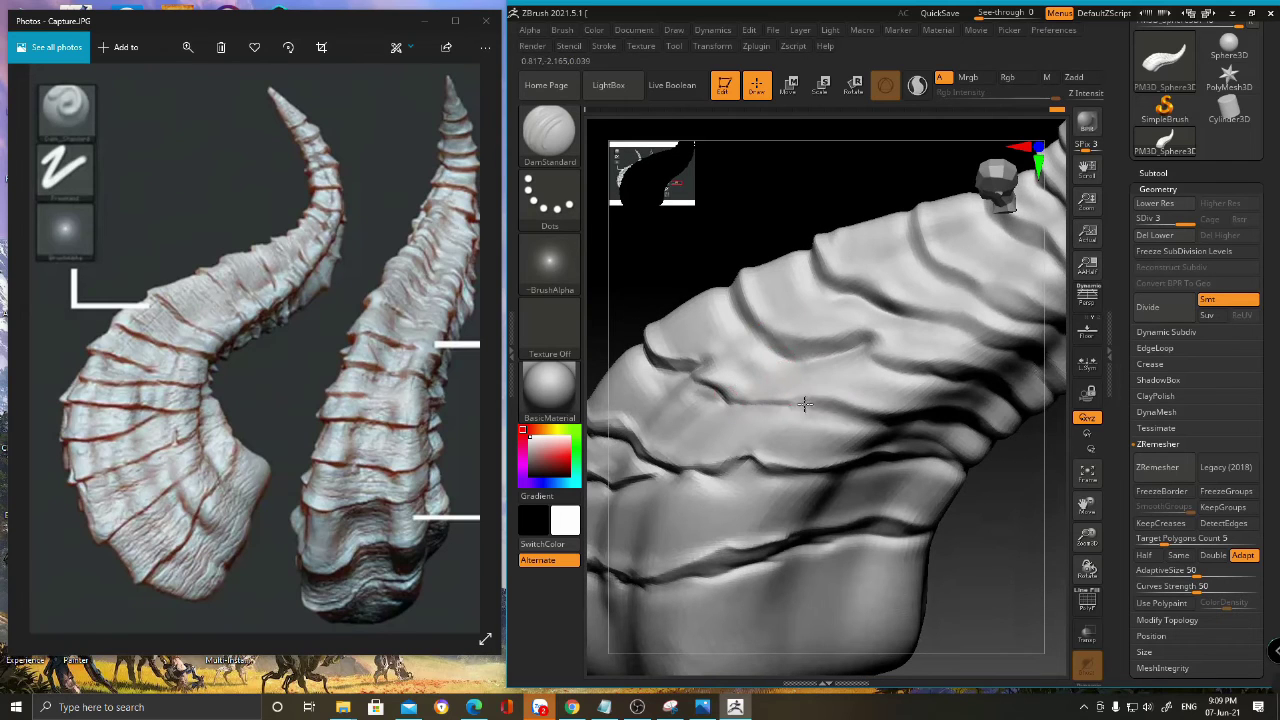
pyautogui.moveTo(849, 402); pyautogui.dragTo(737, 380, button='right')
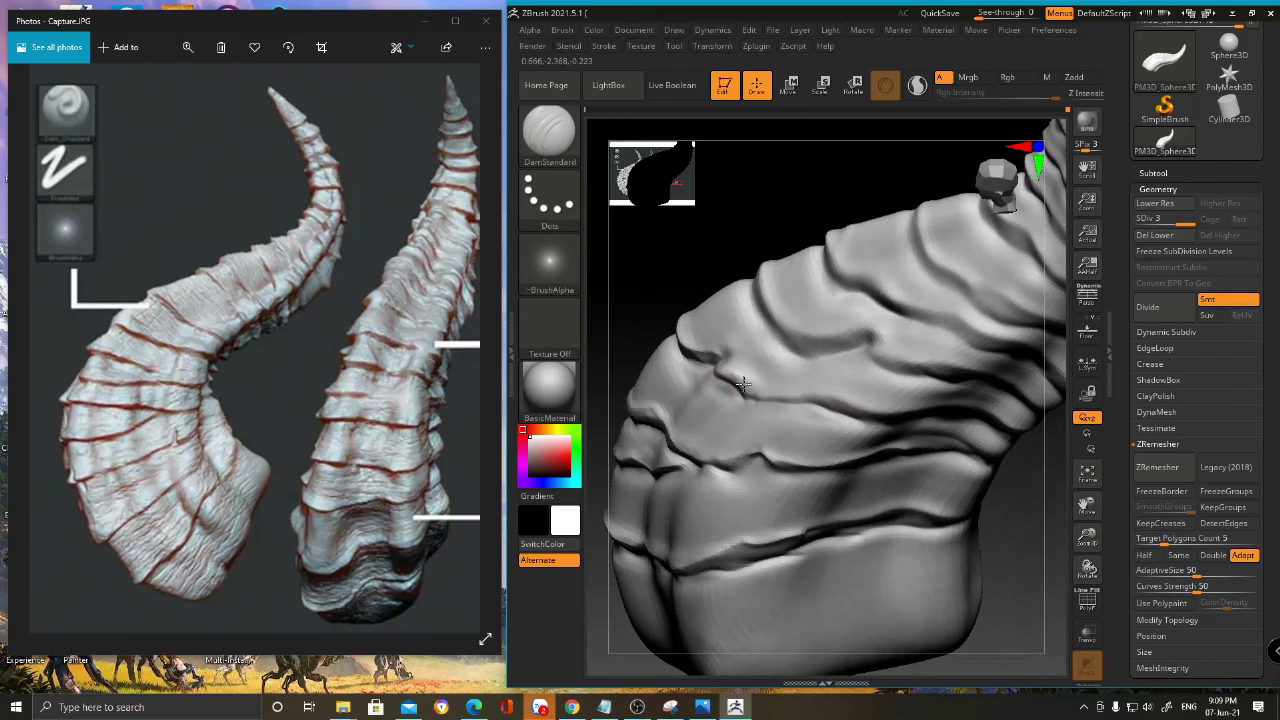
pyautogui.moveTo(851, 408)
pyautogui.mouseDown(button='right')
pyautogui.moveTo(737, 357)
pyautogui.moveTo(758, 318)
pyautogui.mouseUp(button='right')
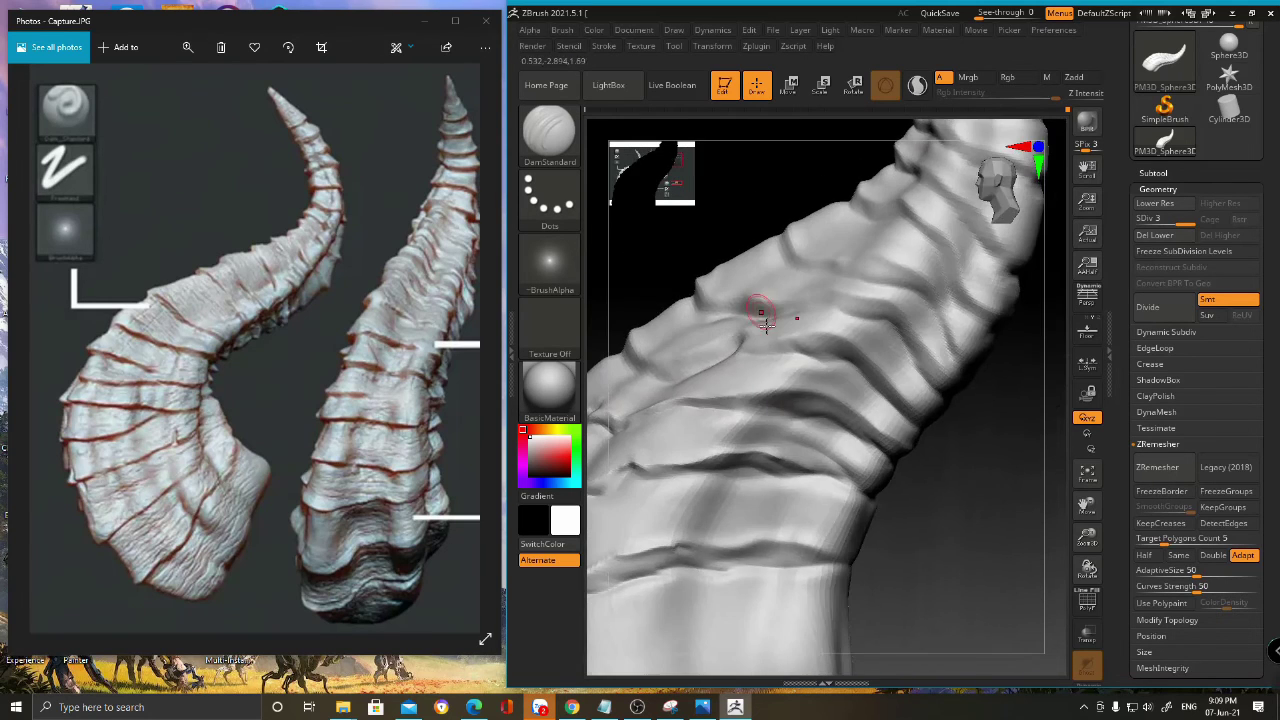
pyautogui.moveTo(828, 418); pyautogui.dragTo(840, 406, button='right')
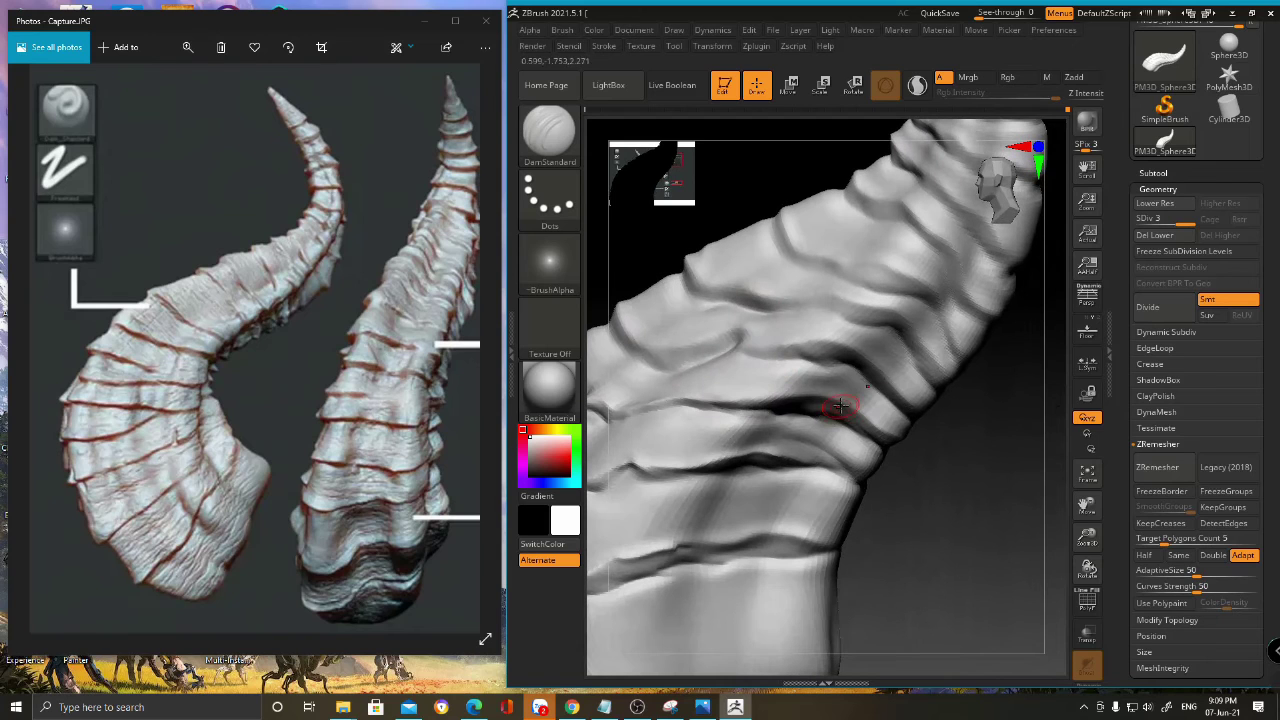
# - Carve the next crosswise groove at the horn's lower middle into a thin crease running across the front and flank
pyautogui.moveTo(746, 326); pyautogui.dragTo(737, 264, button='right')
pyautogui.moveTo(659, 276)
pyautogui.mouseDown(button='right')
pyautogui.moveTo(808, 340)
pyautogui.moveTo(728, 353)
pyautogui.mouseUp(button='right')
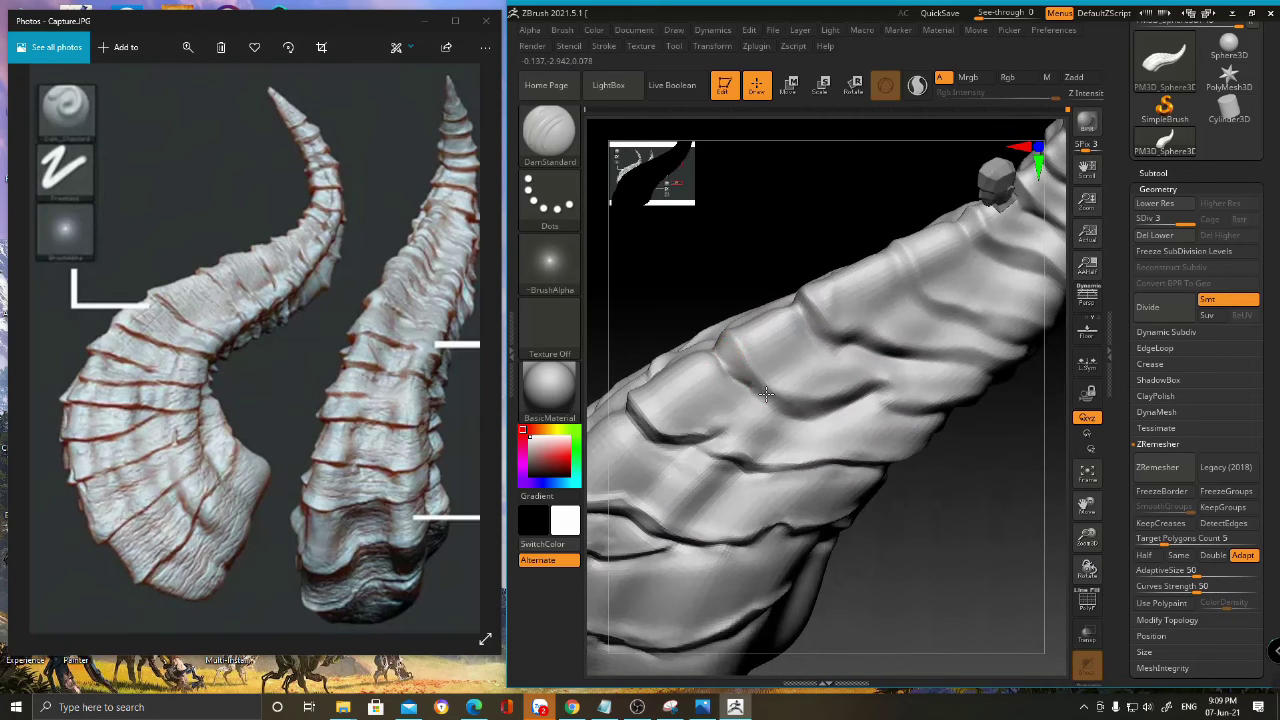
pyautogui.moveTo(759, 394); pyautogui.dragTo(749, 385, button='right')
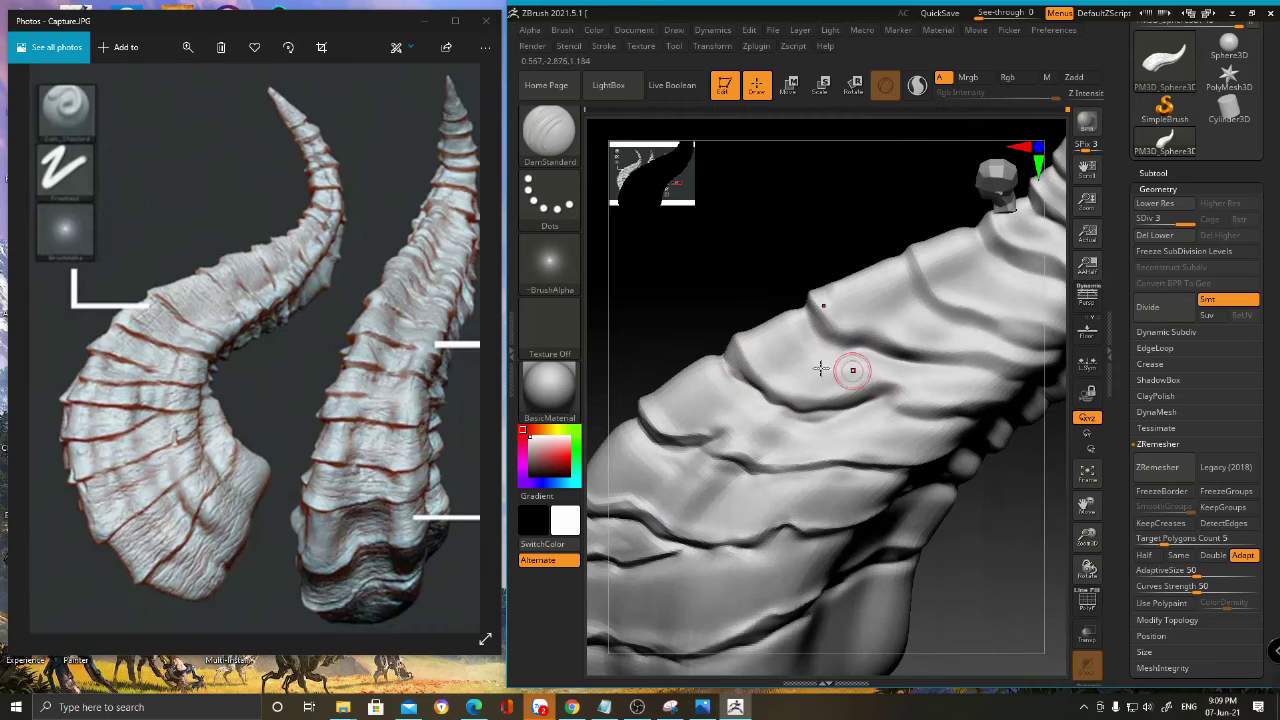
pyautogui.moveTo(856, 390); pyautogui.dragTo(786, 371, button='right')
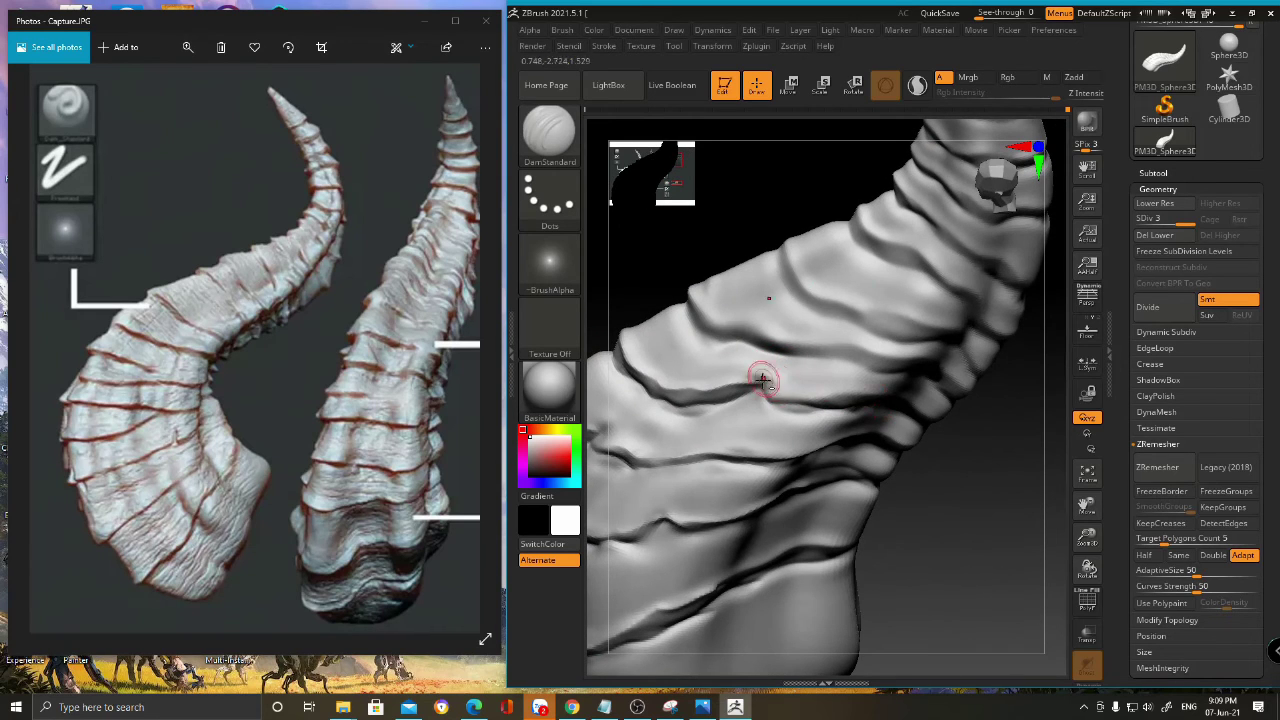
pyautogui.moveTo(837, 340); pyautogui.dragTo(690, 348, button='right')
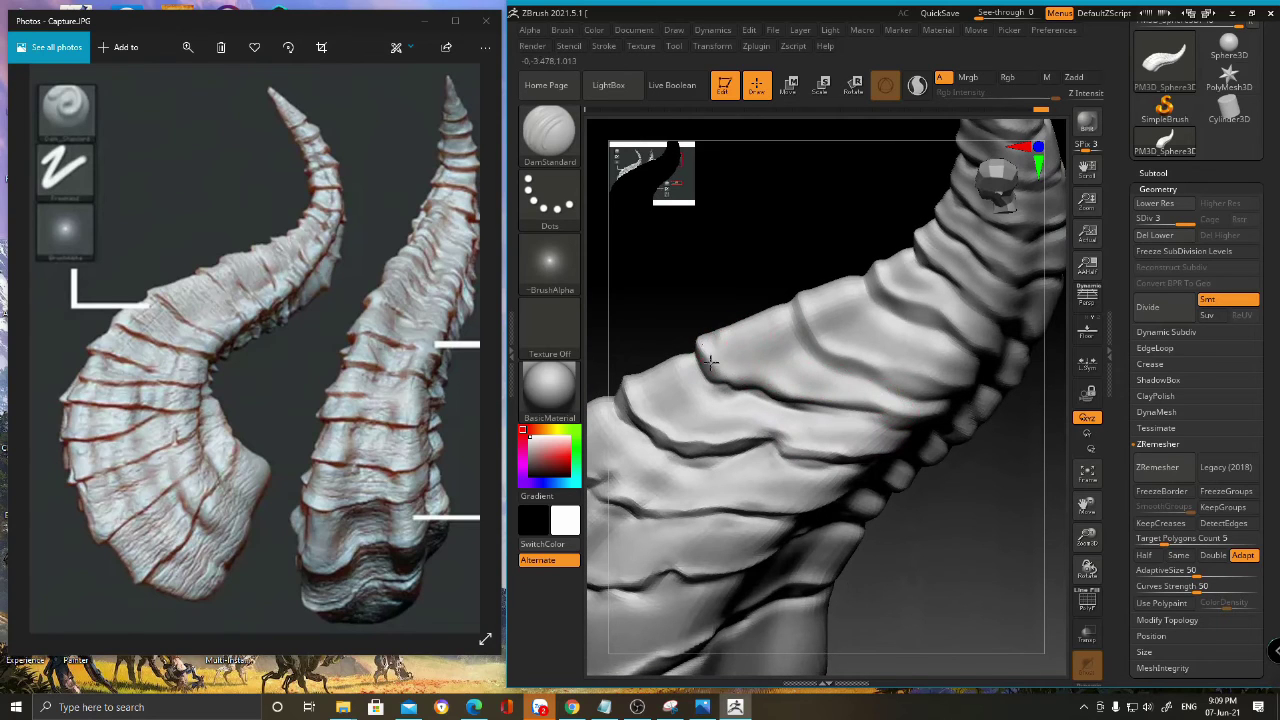
# - Sharpen the remaining crosswise grooves from the middle of the horn up through the bend toward the tip
pyautogui.moveTo(865, 409); pyautogui.dragTo(700, 348, button='right')
pyautogui.moveTo(736, 393); pyautogui.dragTo(718, 388, button='right')
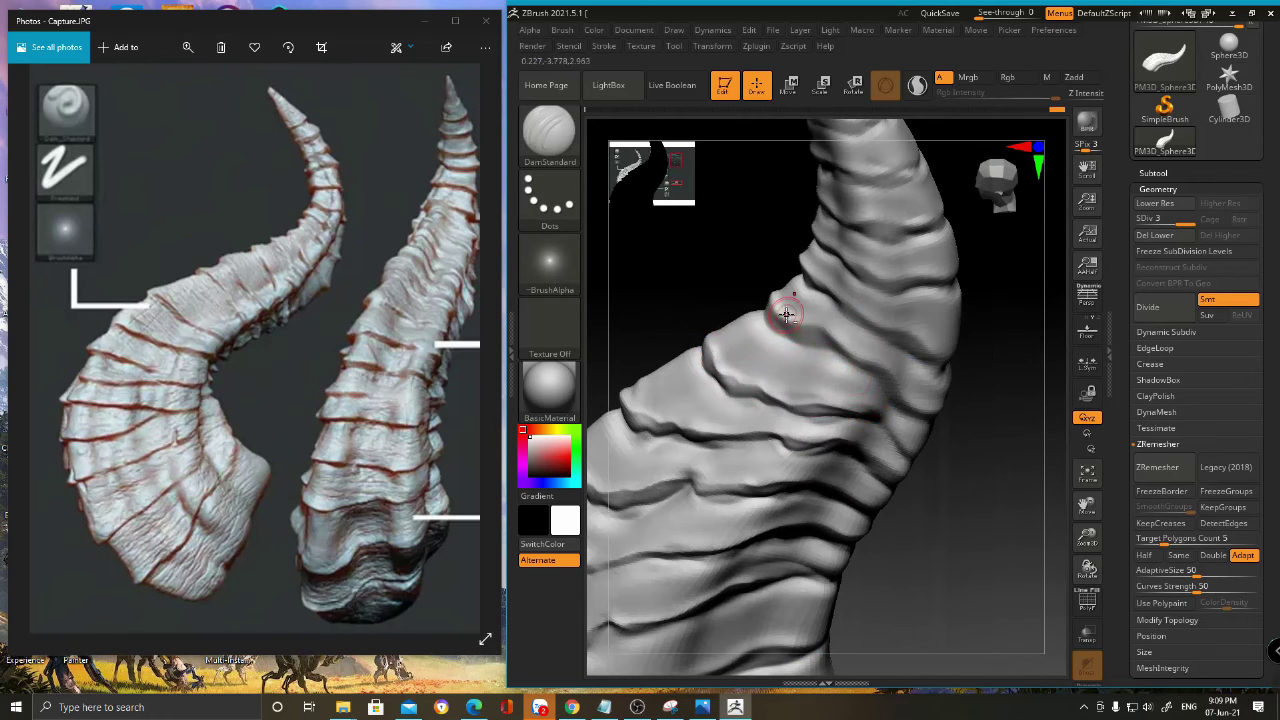
pyautogui.moveTo(776, 251)
pyautogui.mouseDown(button='right')
pyautogui.moveTo(773, 347)
pyautogui.moveTo(820, 277)
pyautogui.moveTo(705, 299)
pyautogui.moveTo(823, 300)
pyautogui.moveTo(829, 254)
pyautogui.moveTo(883, 280)
pyautogui.moveTo(770, 300)
pyautogui.mouseUp(button='right')
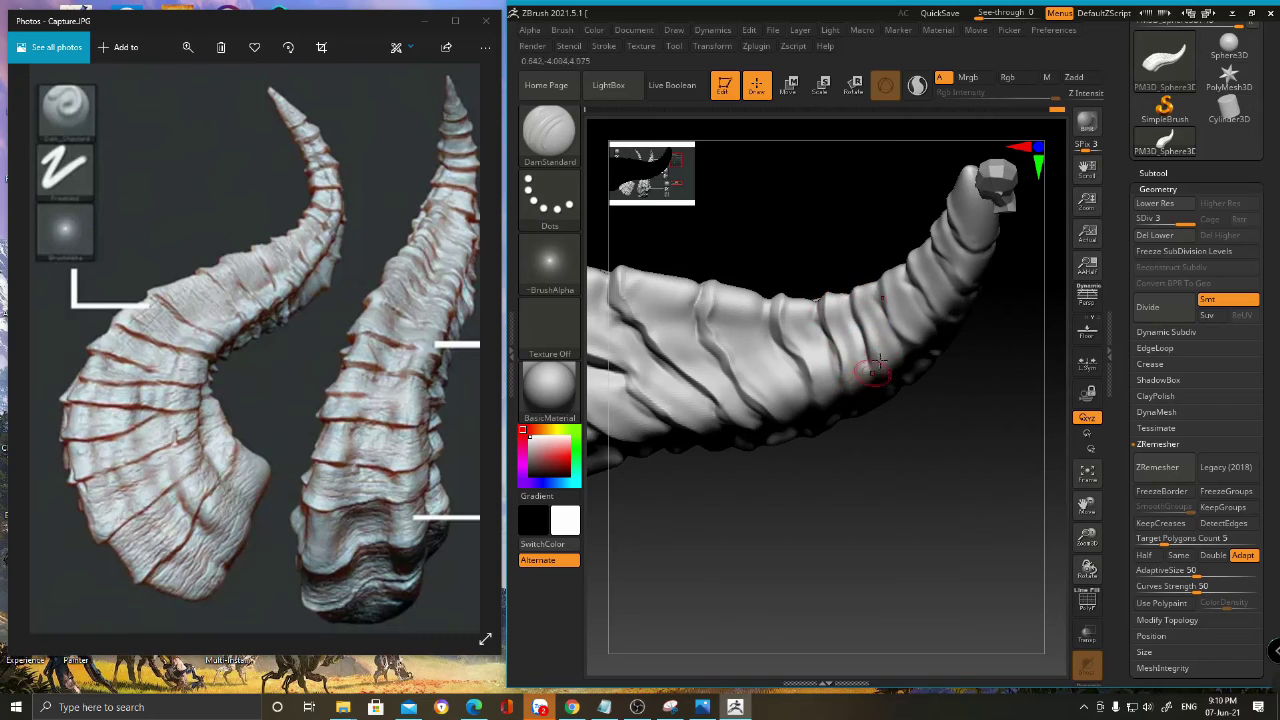
pyautogui.moveTo(904, 351)
pyautogui.mouseDown(button='right')
pyautogui.moveTo(757, 326)
pyautogui.moveTo(809, 297)
pyautogui.moveTo(861, 295)
pyautogui.moveTo(743, 363)
pyautogui.moveTo(777, 317)
pyautogui.moveTo(865, 318)
pyautogui.moveTo(792, 242)
pyautogui.moveTo(785, 285)
pyautogui.moveTo(742, 305)
pyautogui.moveTo(750, 280)
pyautogui.moveTo(750, 345)
pyautogui.mouseUp(button='right')
pyautogui.rightClick(740, 306)
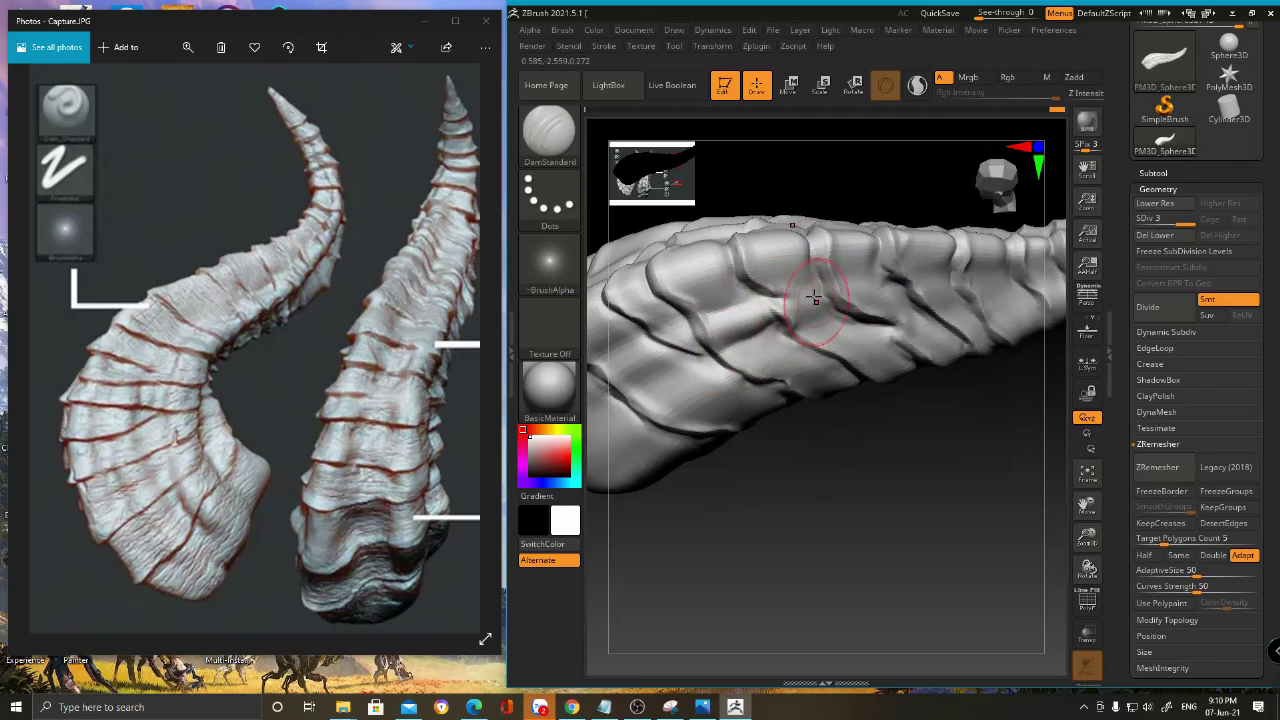
# - Deepen the crosswise grooves along the horn's side with a larger DamStandard brush, working back toward the base
pyautogui.moveTo(816, 307); pyautogui.dragTo(808, 298, button='right')
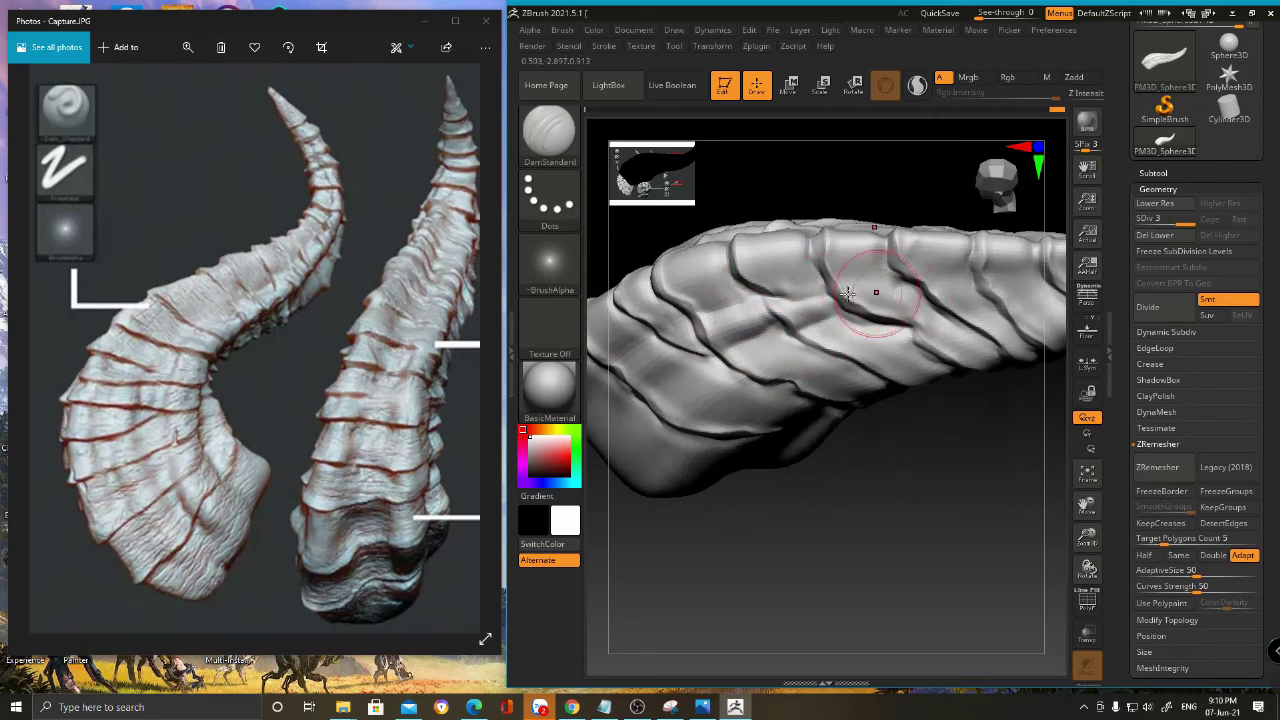
pyautogui.moveTo(963, 283); pyautogui.dragTo(841, 297, button='right')
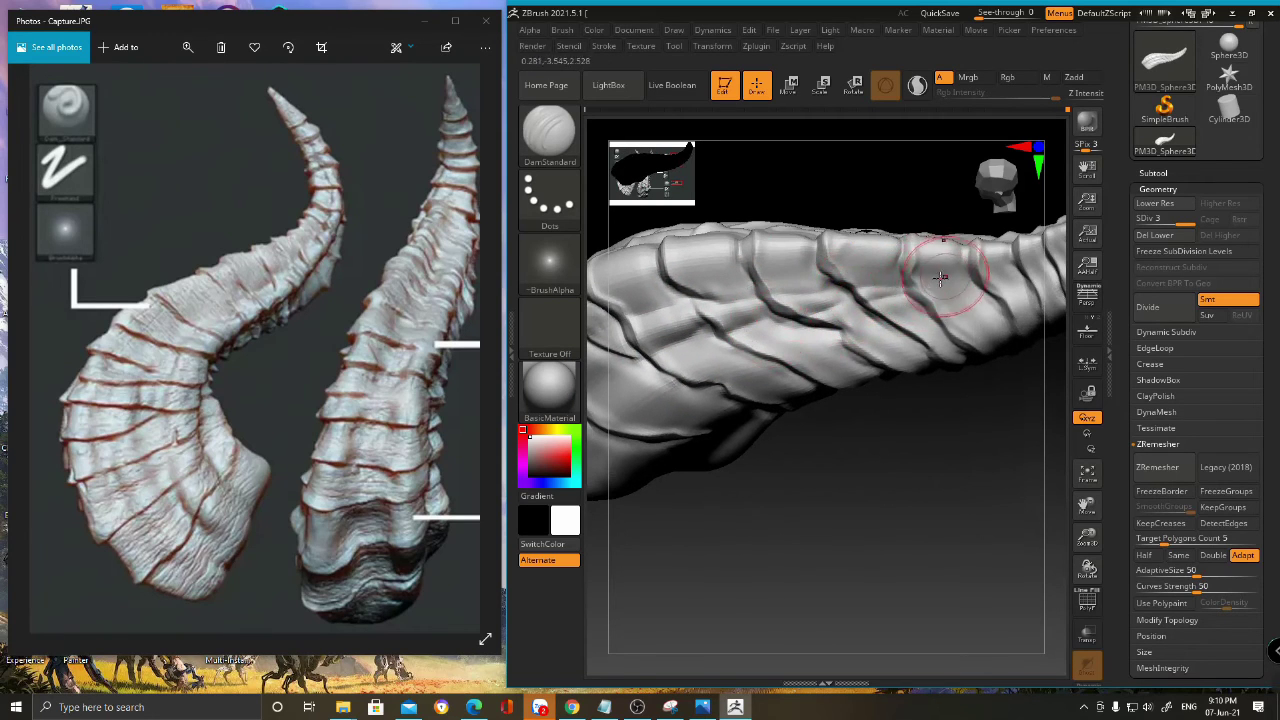
pyautogui.moveTo(777, 294)
pyautogui.mouseDown(button='right')
pyautogui.moveTo(766, 334)
pyautogui.moveTo(751, 290)
pyautogui.moveTo(766, 309)
pyautogui.mouseUp(button='right')
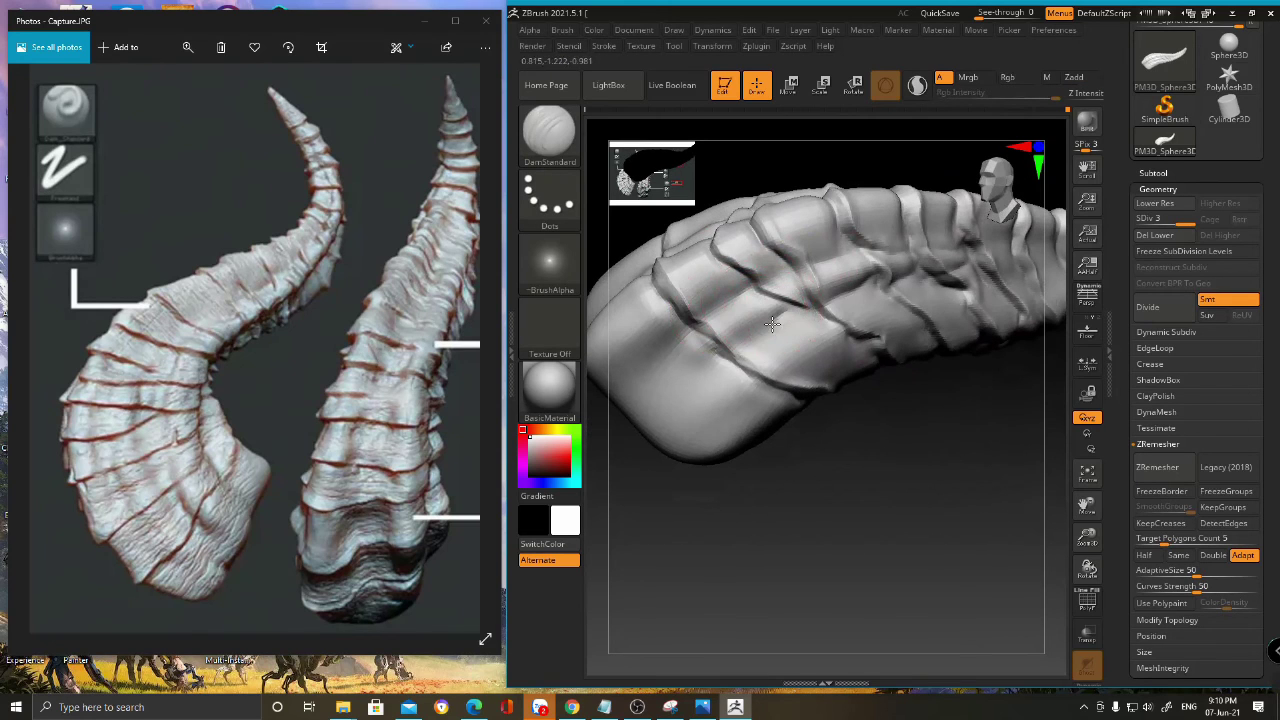
pyautogui.moveTo(720, 355); pyautogui.dragTo(716, 349, button='right')
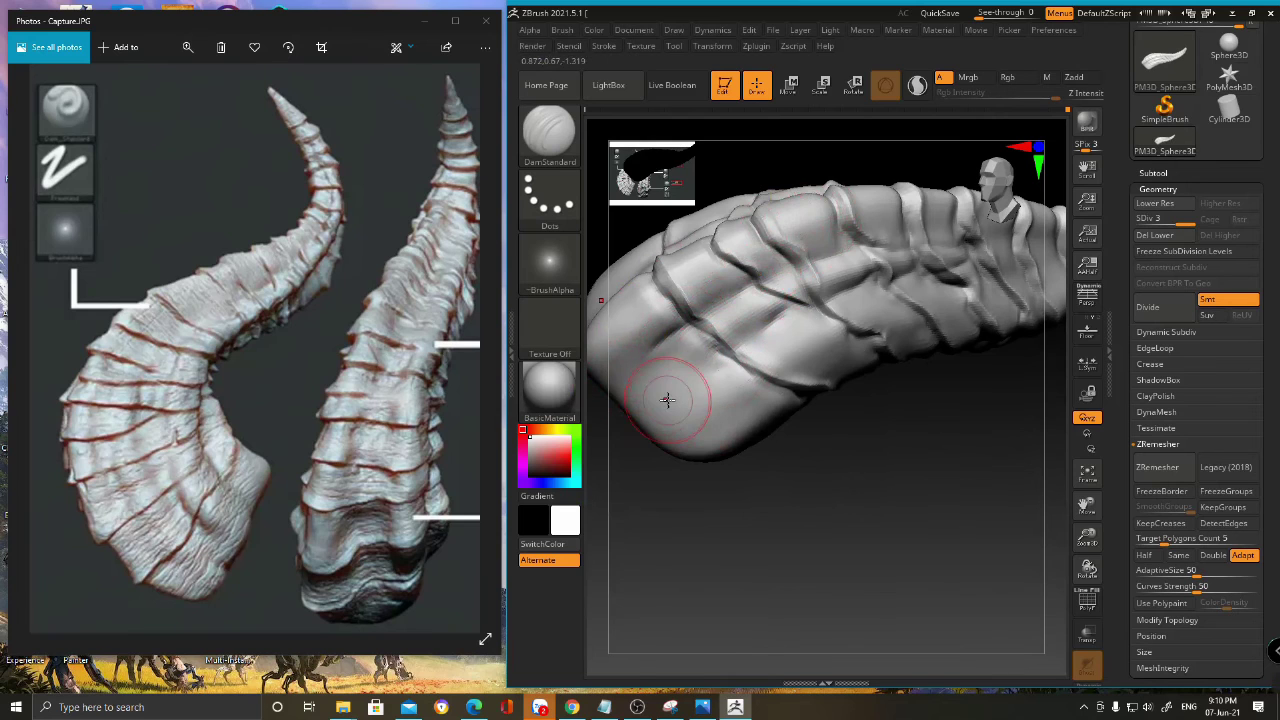
# - Switch to the Standard brush, adjust its draw size, and carve lengthwise hollows between the lower ridges on the horn's side
pyautogui.press('b')
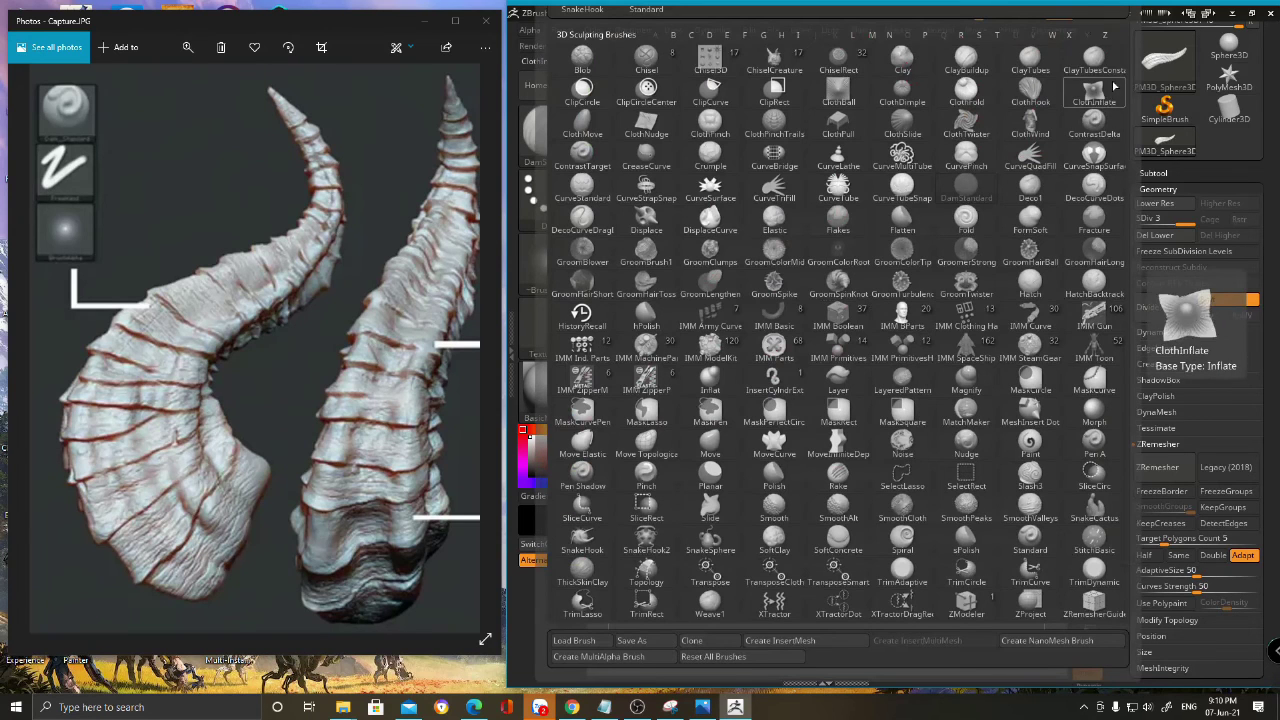
pyautogui.press('s')
pyautogui.click(1030, 540)
pyautogui.press('space')
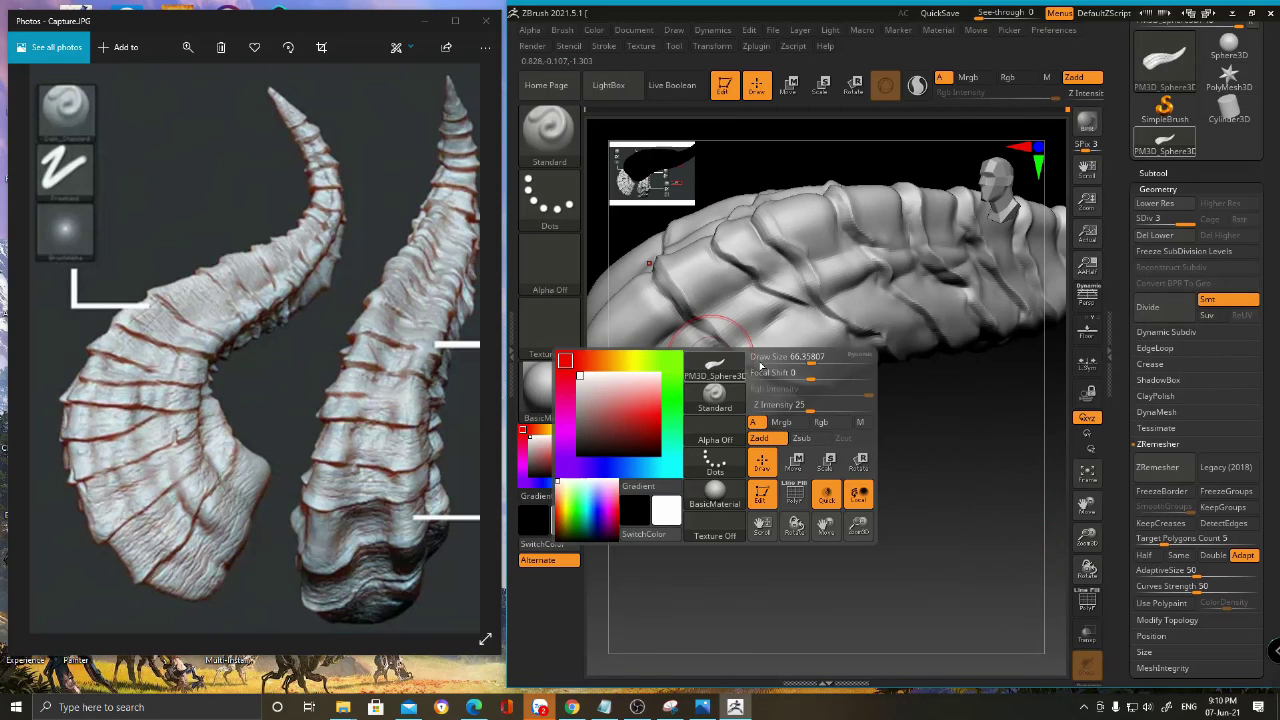
pyautogui.press('space')
pyautogui.keyDown('alt'); pyautogui.moveTo(752, 310); pyautogui.dragTo(724, 334); pyautogui.keyUp('alt')
pyautogui.keyDown('alt'); pyautogui.moveTo(846, 318); pyautogui.dragTo(762, 357); pyautogui.keyUp('alt')
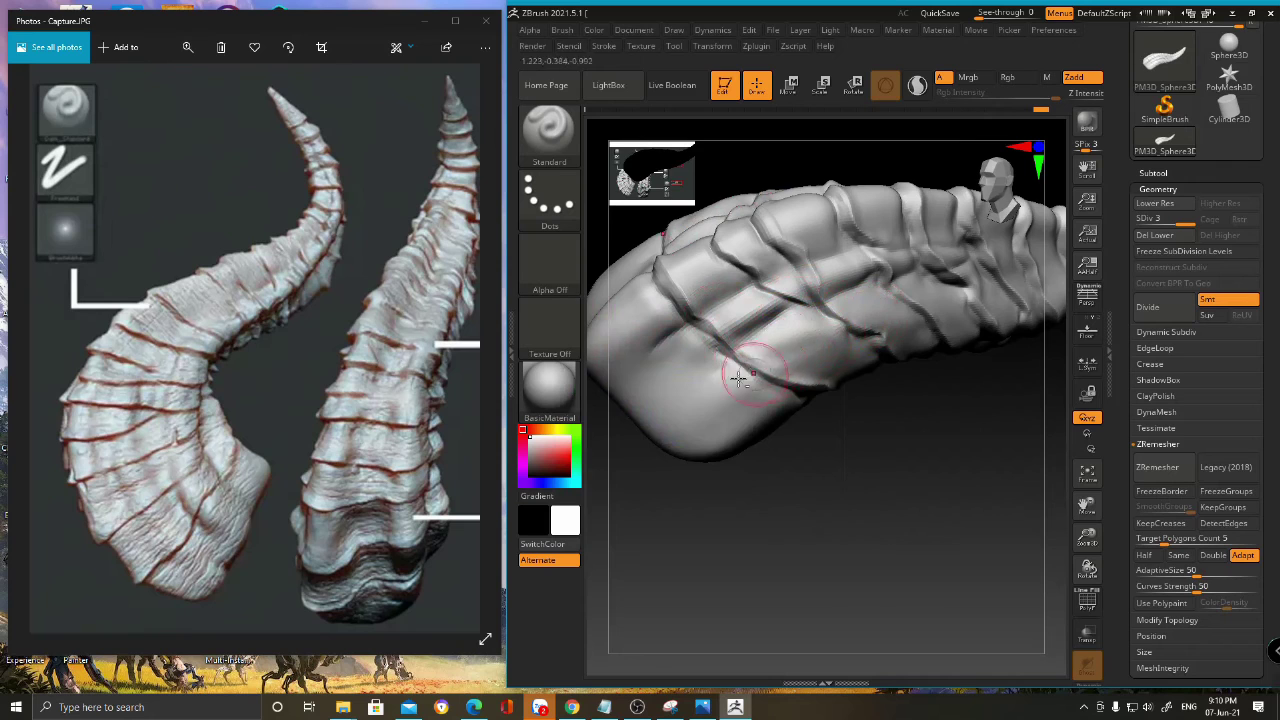
# - Carve lengthwise depressions across the lowest groove into the horn's base segment with the Standard brush
pyautogui.keyDown('alt'); pyautogui.moveTo(700, 354); pyautogui.dragTo(760, 376, button='right'); pyautogui.keyUp('alt')
pyautogui.keyDown('alt'); pyautogui.moveTo(738, 350); pyautogui.dragTo(694, 396); pyautogui.keyUp('alt')
pyautogui.keyDown('alt'); pyautogui.moveTo(766, 373); pyautogui.dragTo(708, 424); pyautogui.keyUp('alt')
pyautogui.moveTo(754, 407)
pyautogui.keyDown('alt'); pyautogui.mouseDown(button='right')
pyautogui.moveTo(657, 486)
pyautogui.moveTo(765, 443)
pyautogui.moveTo(808, 375)
pyautogui.moveTo(757, 423)
pyautogui.moveTo(800, 430)
pyautogui.moveTo(790, 390)
pyautogui.moveTo(872, 378)
pyautogui.mouseUp(button='right'); pyautogui.keyUp('alt')
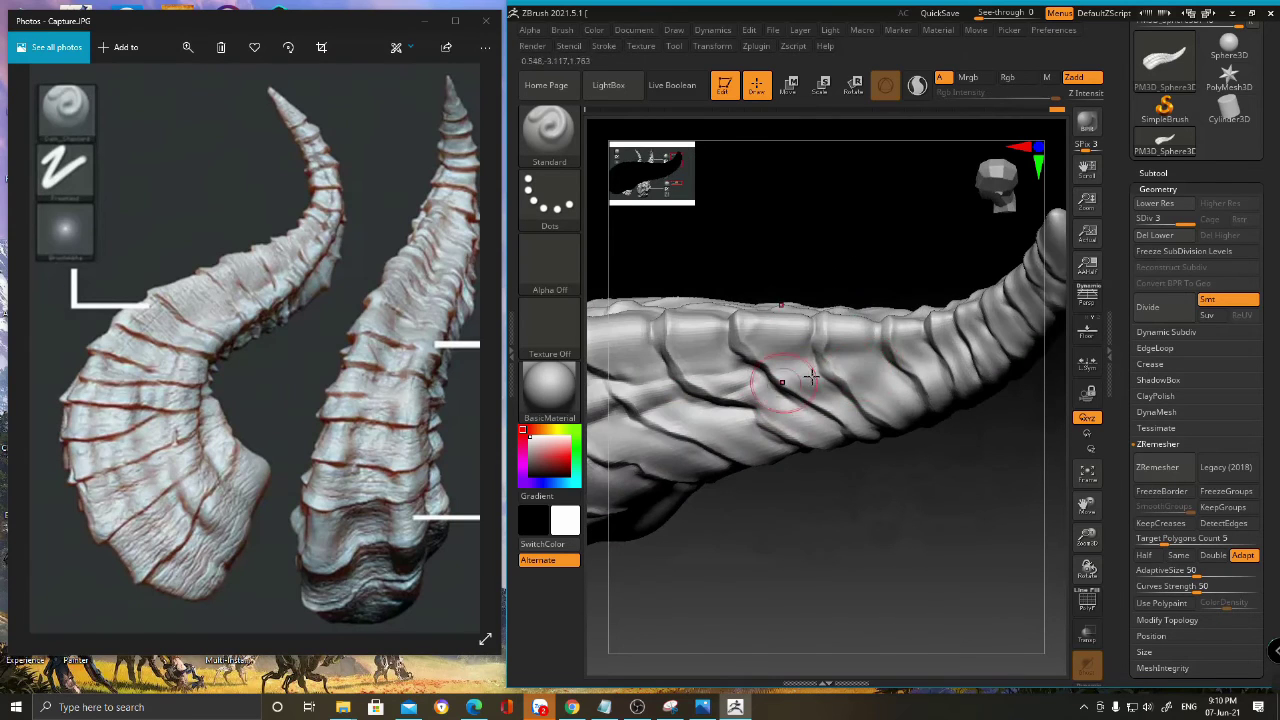
# - Shape the lengthwise hollows and raised folds between the ridges along the horn's middle and lower flank
pyautogui.moveTo(676, 441); pyautogui.dragTo(833, 445, button='right')
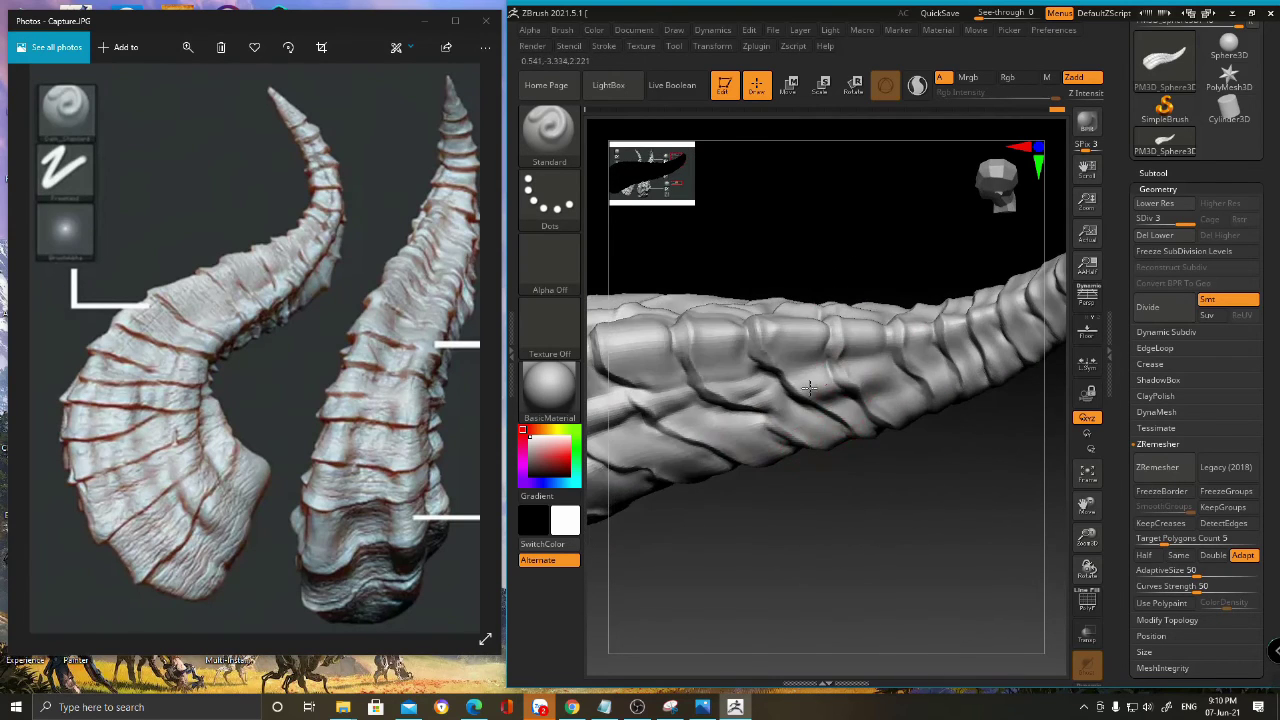
pyautogui.moveTo(735, 420); pyautogui.dragTo(843, 374, button='right')
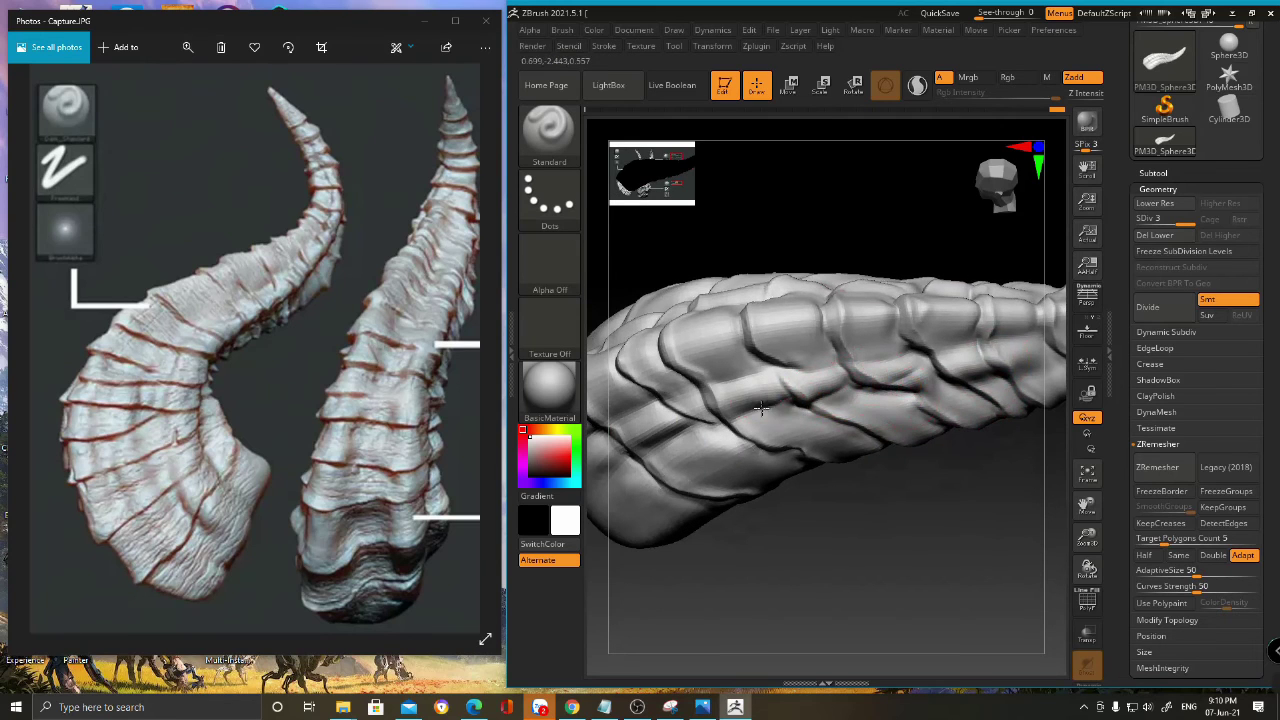
pyautogui.moveTo(664, 440); pyautogui.dragTo(775, 408, button='right')
pyautogui.moveTo(694, 429); pyautogui.dragTo(804, 389, button='right')
pyautogui.moveTo(742, 410); pyautogui.dragTo(698, 462)
pyautogui.moveTo(792, 430)
pyautogui.keyDown('ctrl'); pyautogui.mouseDown(button='right')
pyautogui.moveTo(743, 257)
pyautogui.moveTo(900, 286)
pyautogui.moveTo(807, 276)
pyautogui.moveTo(771, 289)
pyautogui.moveTo(774, 306)
pyautogui.moveTo(845, 307)
pyautogui.moveTo(810, 390)
pyautogui.moveTo(826, 509)
pyautogui.moveTo(861, 424)
pyautogui.moveTo(903, 430)
pyautogui.moveTo(857, 457)
pyautogui.moveTo(750, 430)
pyautogui.mouseUp(button='right'); pyautogui.keyUp('ctrl')
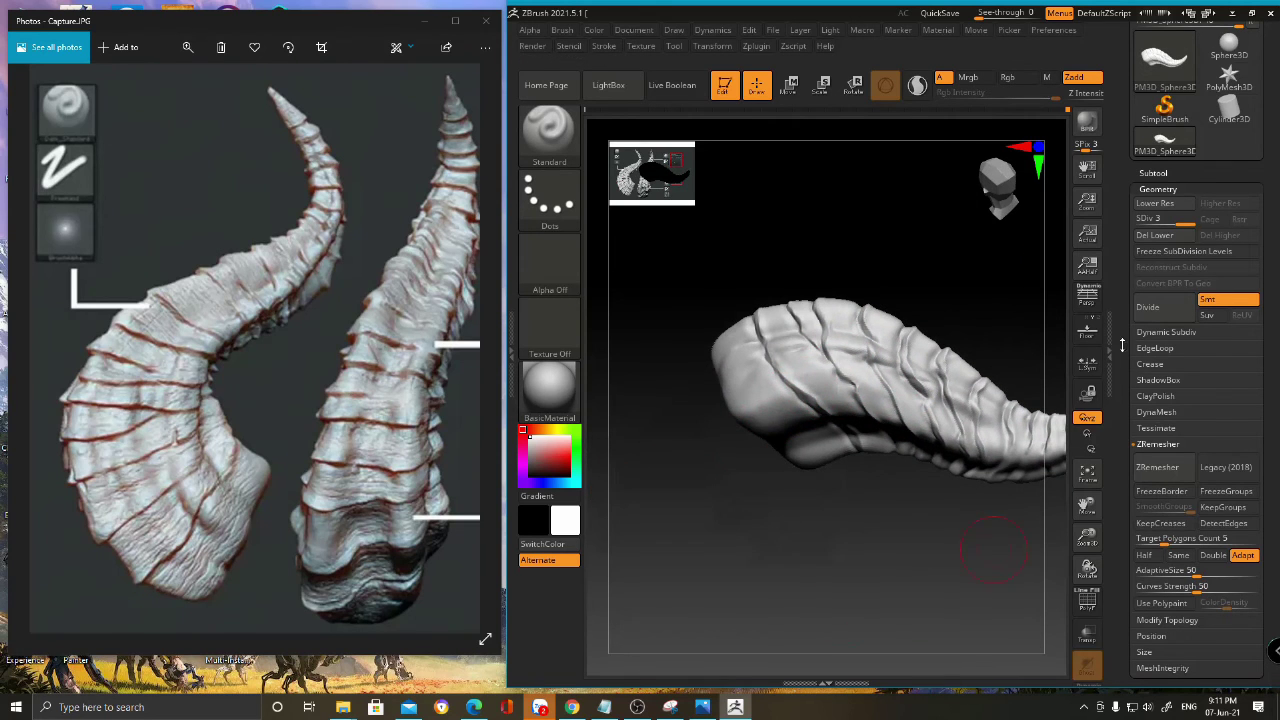
# - Zoom in on the reference photo's surface detail and switch to the ClayBuildup brush for texturing the horn
pyautogui.moveTo(830, 350); pyautogui.dragTo(883, 336, button='right')
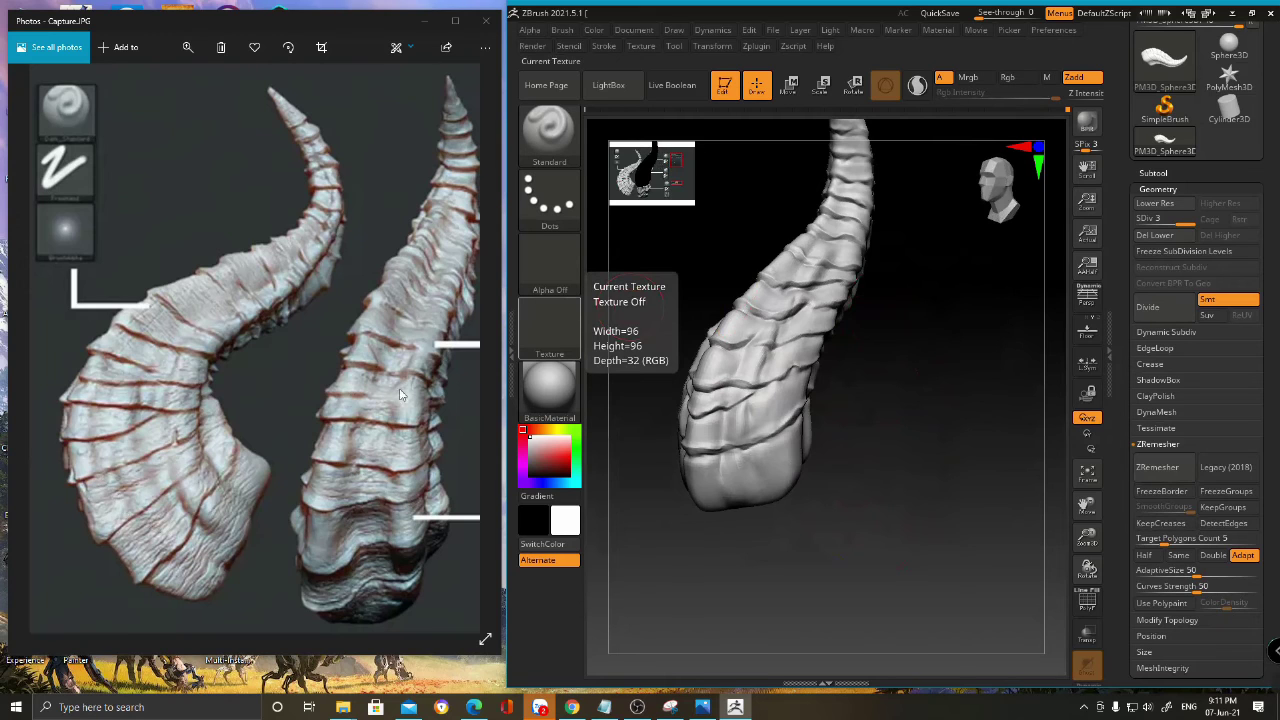
pyautogui.scroll(3, 402, 366)
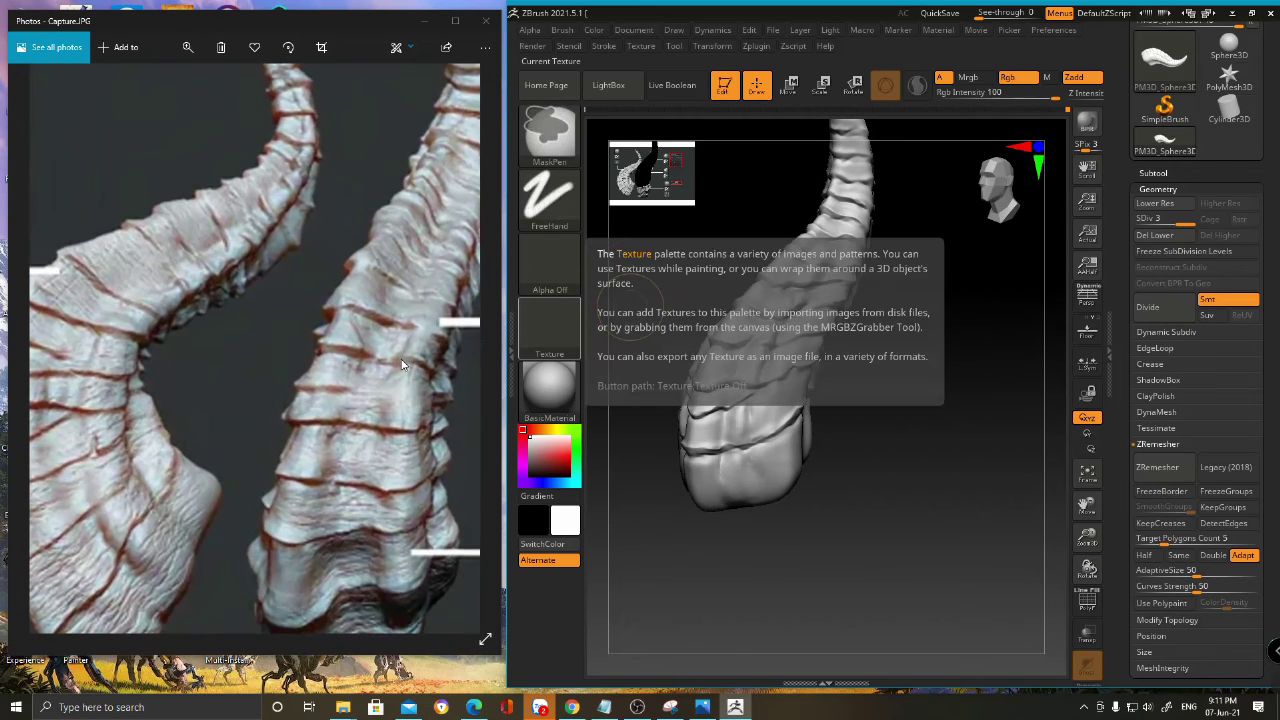
pyautogui.moveTo(862, 401)
pyautogui.mouseDown()
pyautogui.moveTo(934, 351)
pyautogui.moveTo(889, 368)
pyautogui.moveTo(900, 320)
pyautogui.mouseUp()
pyautogui.press('b')
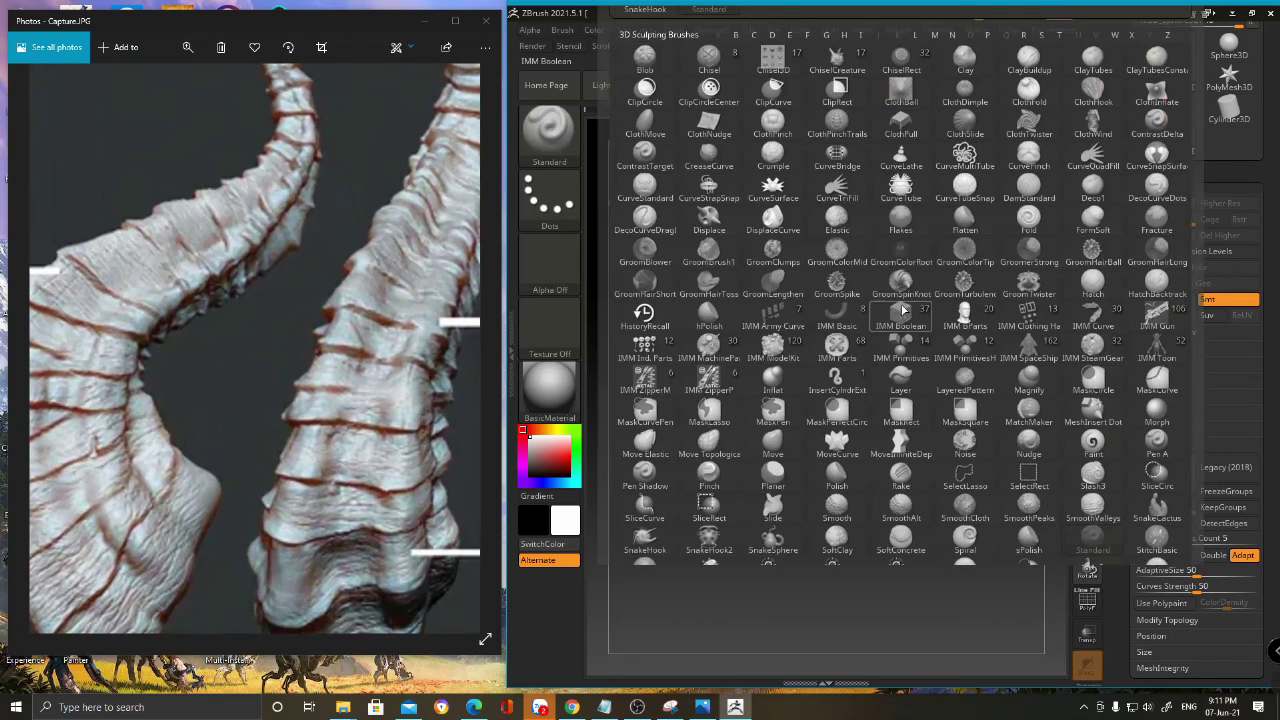
pyautogui.click(1030, 62)
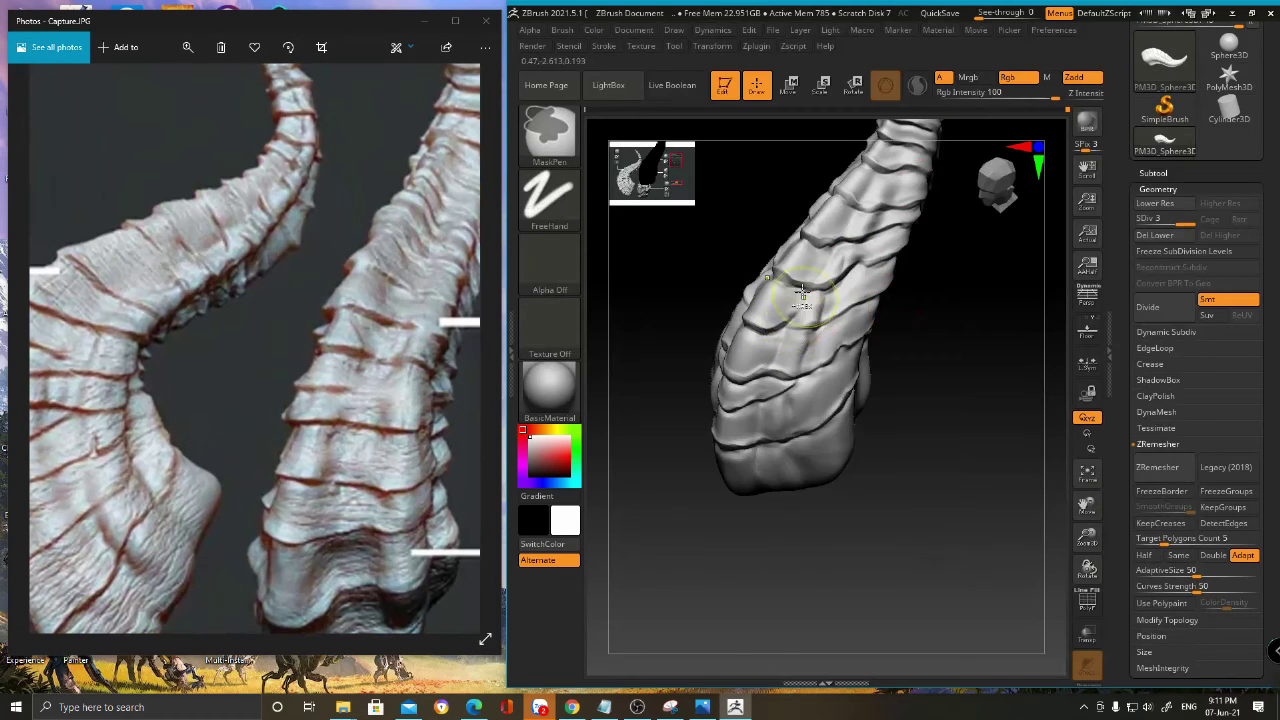
pyautogui.moveTo(805, 360); pyautogui.dragTo(786, 375)
pyautogui.press('space')
pyautogui.moveTo(807, 321); pyautogui.dragTo(800, 321)
# - Adjust the ClayBuildup brush's draw size and stroke rough texture into the segments just above the horn's base
pyautogui.moveTo(800, 294)
pyautogui.keyDown('ctrl'); pyautogui.mouseDown(button='right')
pyautogui.moveTo(734, 449)
pyautogui.moveTo(737, 474)
pyautogui.moveTo(778, 416)
pyautogui.moveTo(751, 436)
pyautogui.mouseUp(button='right'); pyautogui.keyUp('ctrl')
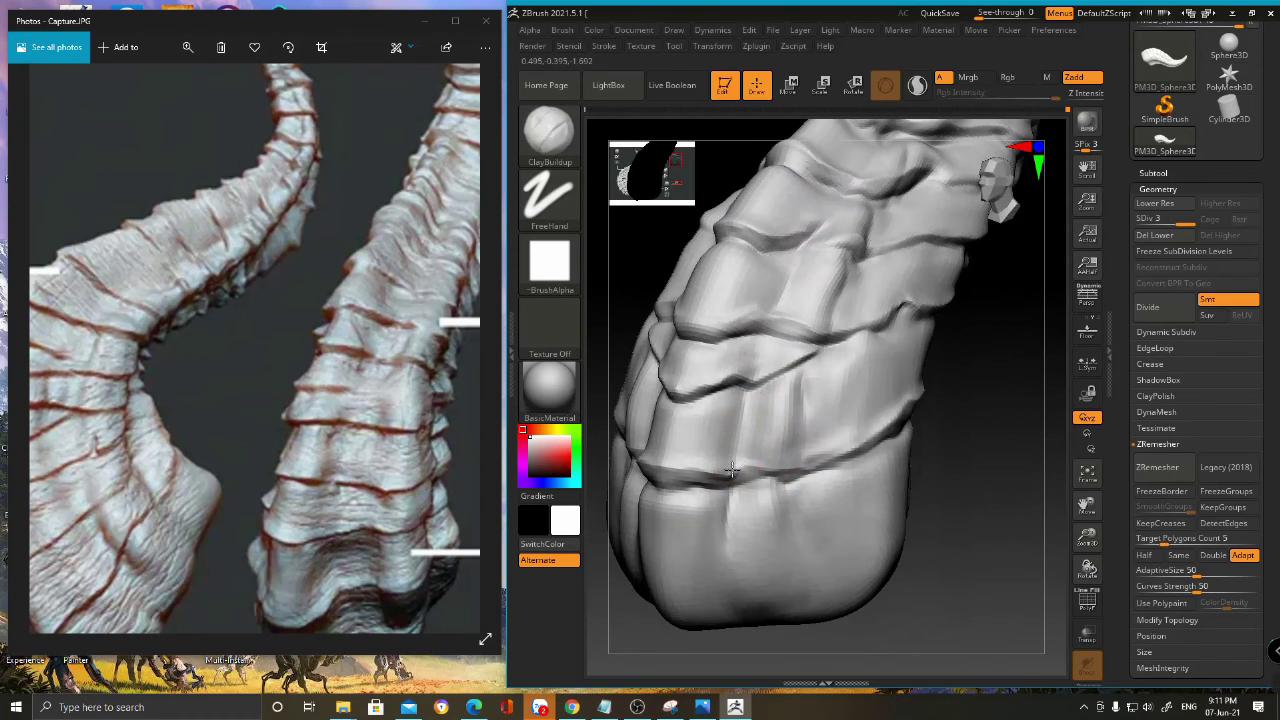
pyautogui.press('space')
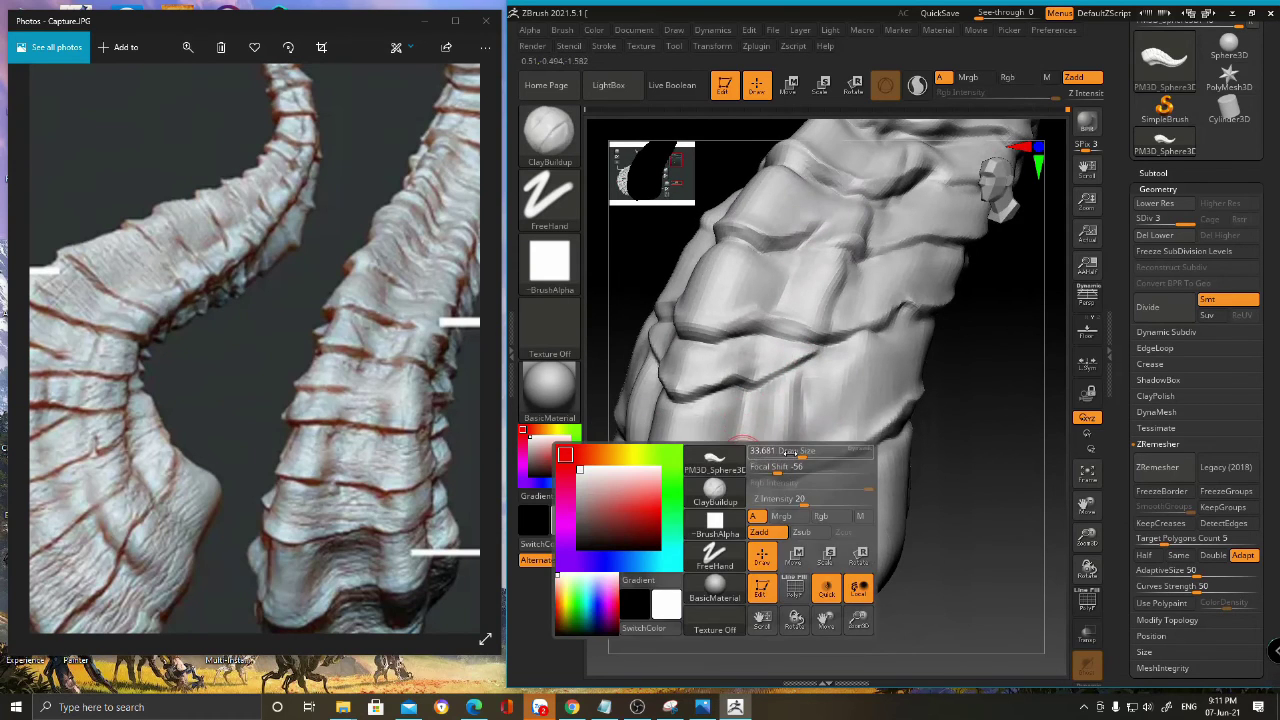
pyautogui.moveTo(795, 377)
pyautogui.mouseDown(button='right')
pyautogui.moveTo(737, 311)
pyautogui.moveTo(777, 306)
pyautogui.moveTo(787, 361)
pyautogui.moveTo(723, 280)
pyautogui.moveTo(743, 288)
pyautogui.moveTo(749, 320)
pyautogui.moveTo(734, 328)
pyautogui.moveTo(760, 335)
pyautogui.mouseUp(button='right')
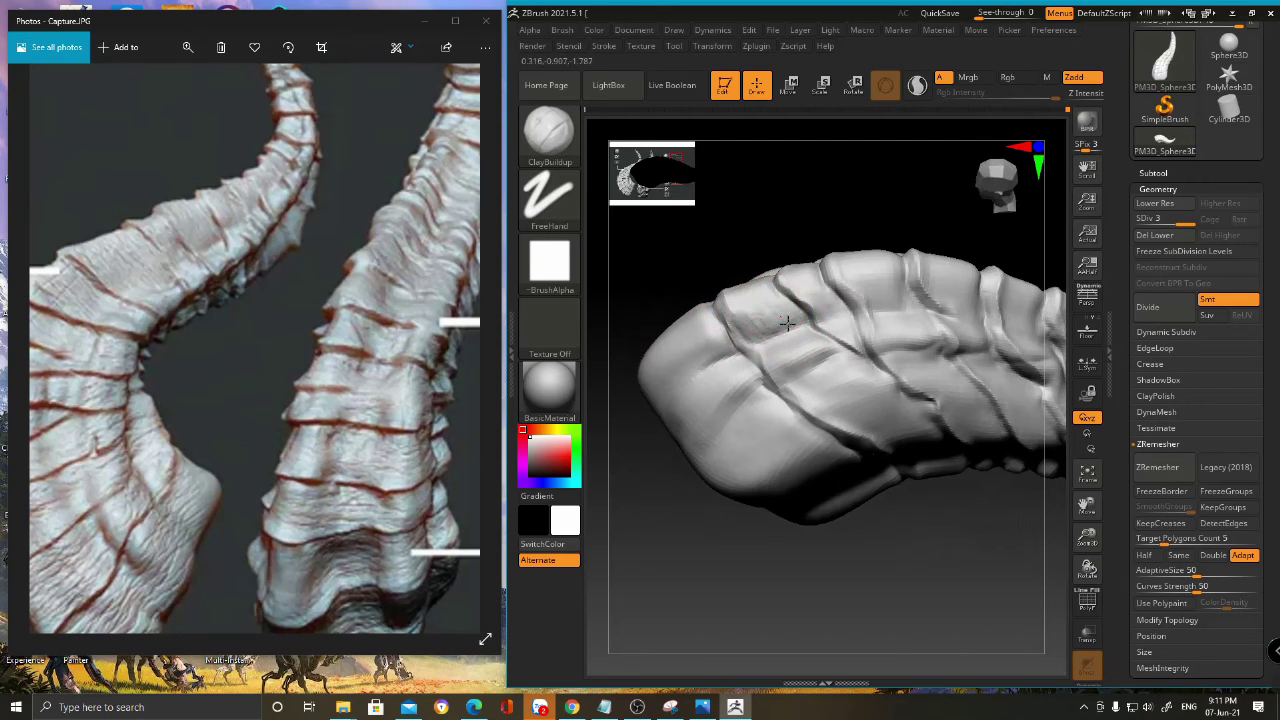
pyautogui.moveTo(796, 333); pyautogui.dragTo(791, 297, button='right')
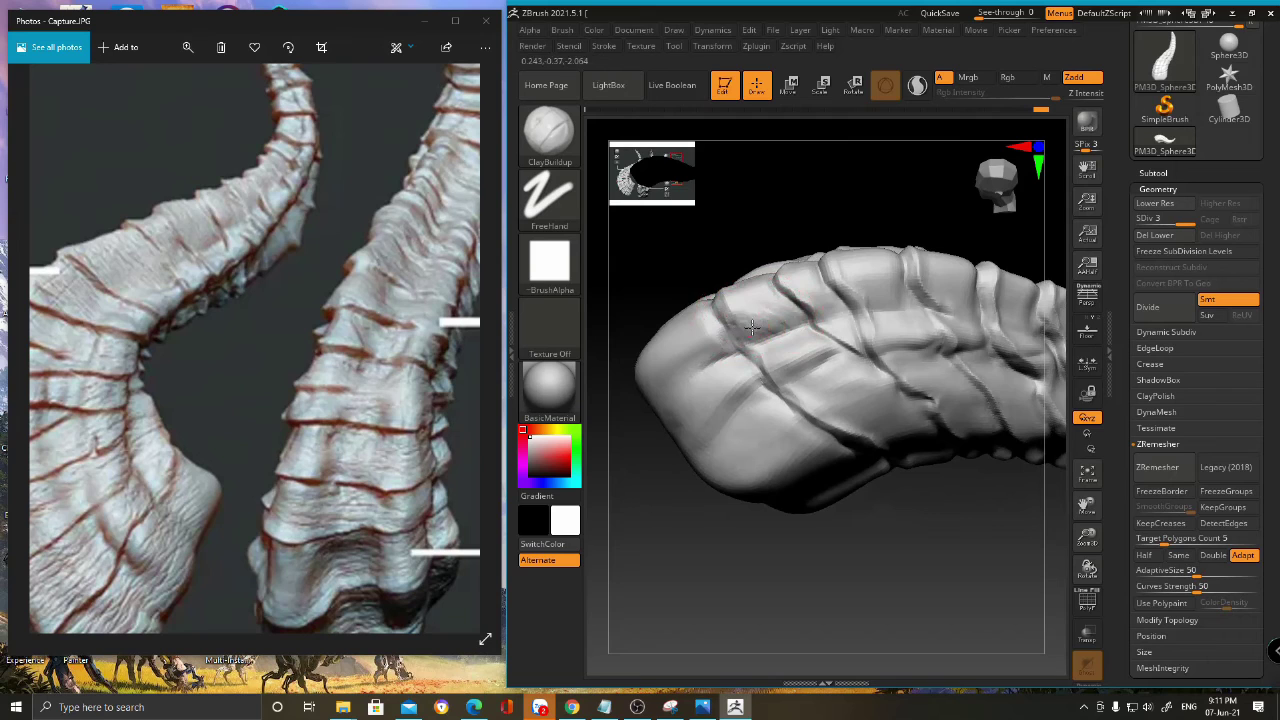
pyautogui.moveTo(848, 290); pyautogui.dragTo(818, 345, button='right')
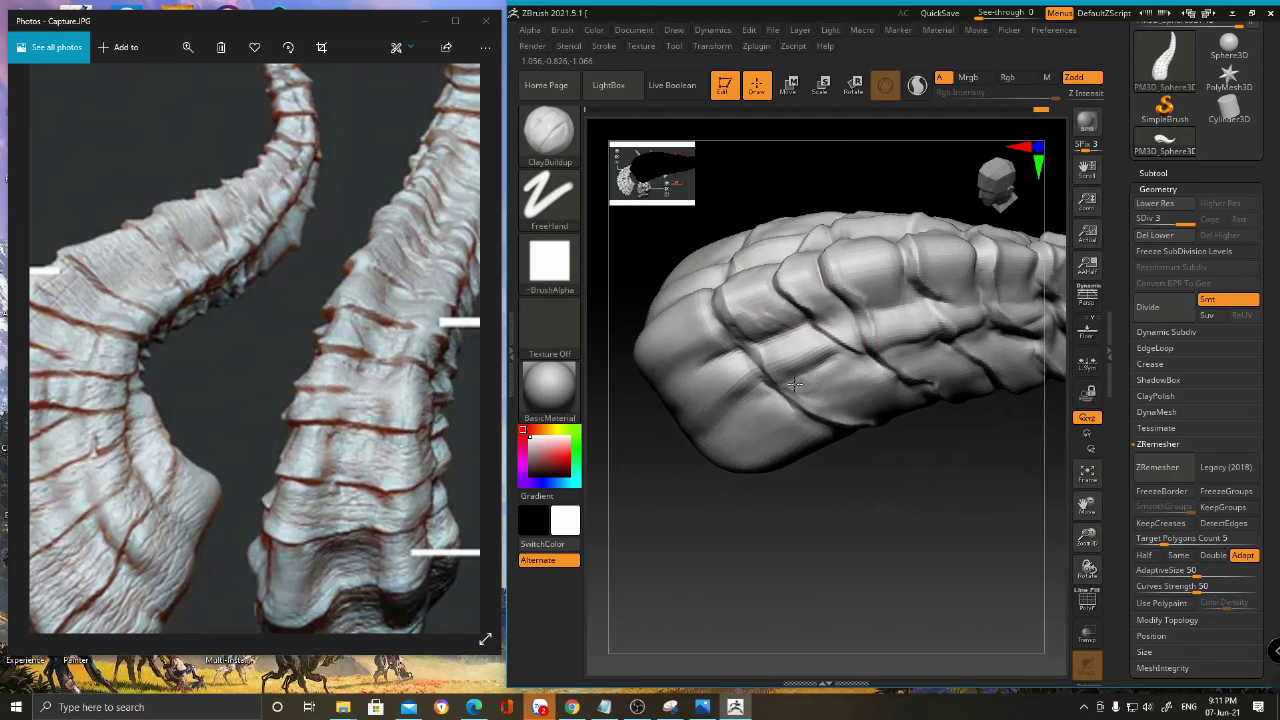
pyautogui.moveTo(829, 362); pyautogui.dragTo(808, 361)
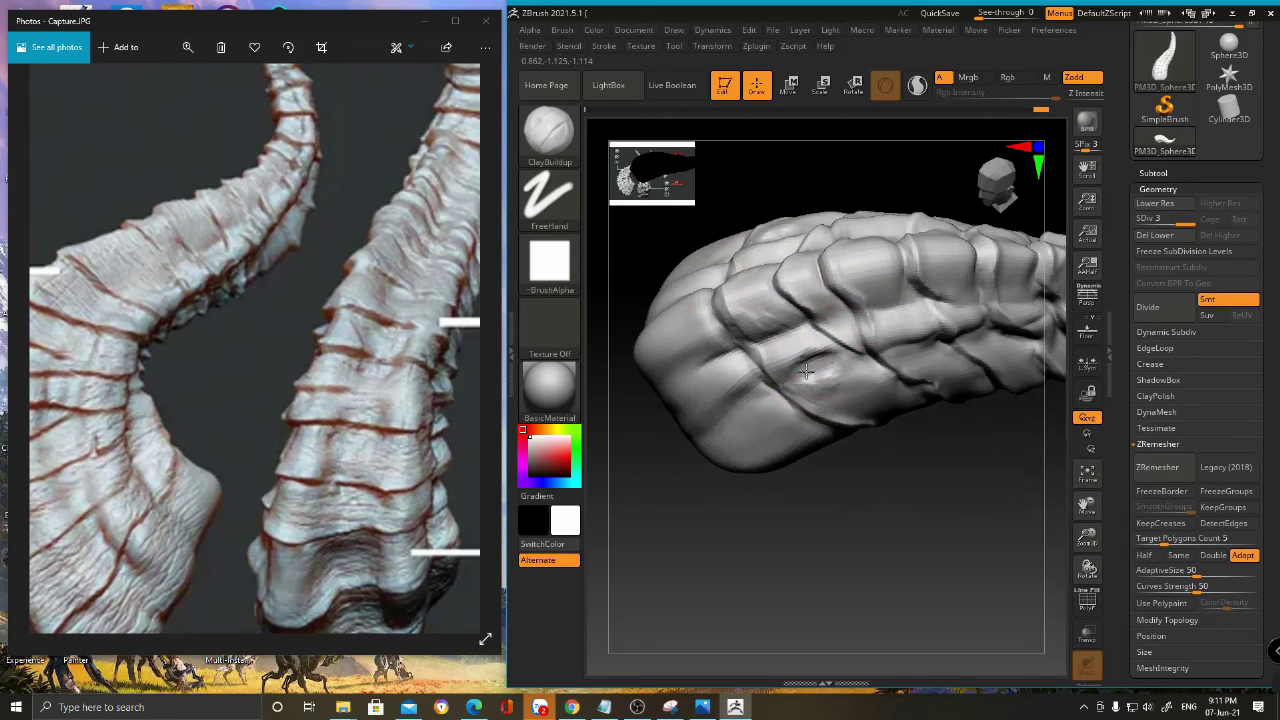
# - Texture the horn's base segment and its neighbouring fold with short ClayBuildup strokes
pyautogui.moveTo(807, 383); pyautogui.dragTo(746, 390, button='right')
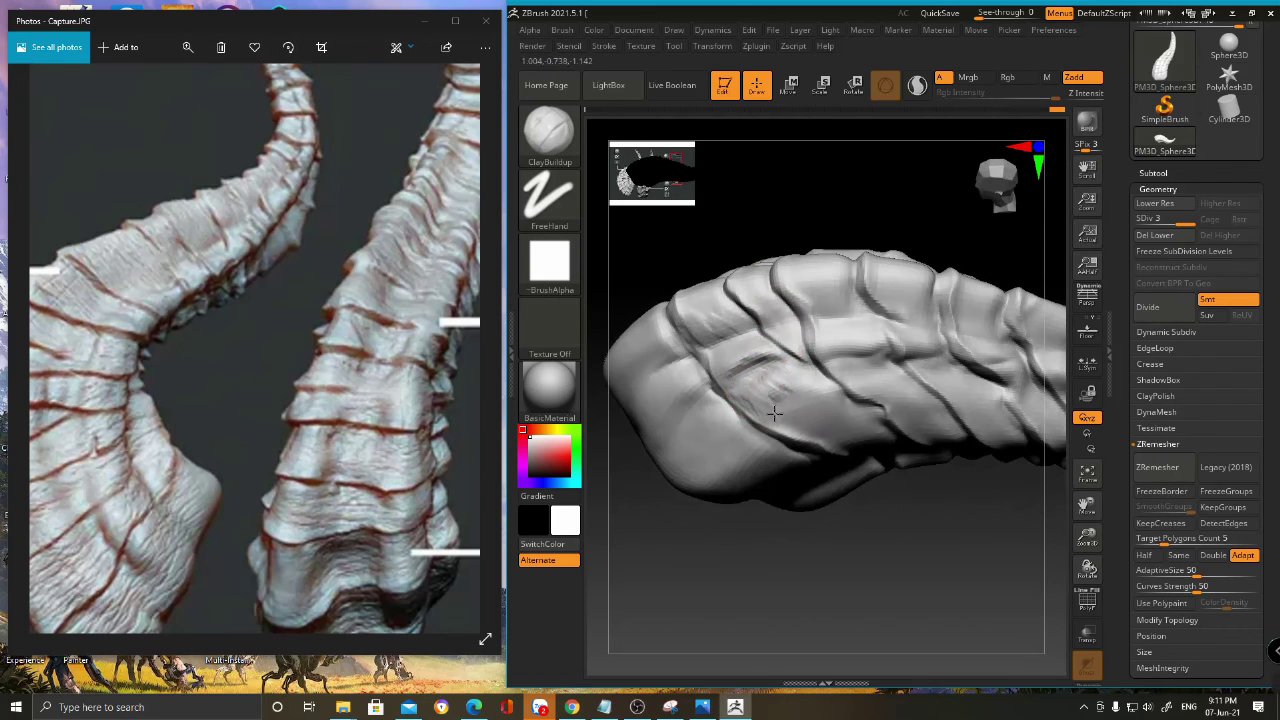
pyautogui.rightClick(777, 363)
pyautogui.moveTo(781, 346)
pyautogui.mouseDown(button='right')
pyautogui.moveTo(774, 363)
pyautogui.moveTo(754, 340)
pyautogui.moveTo(737, 343)
pyautogui.moveTo(786, 286)
pyautogui.moveTo(785, 333)
pyautogui.mouseUp(button='right')
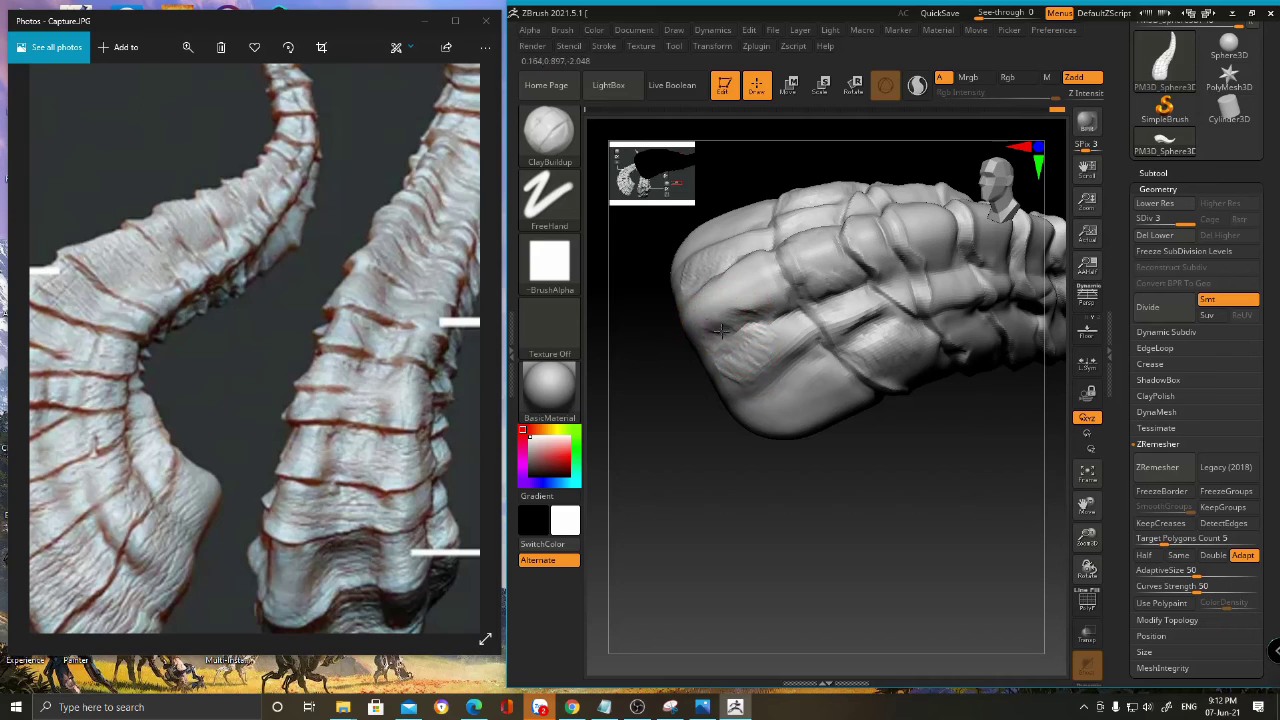
pyautogui.moveTo(790, 300)
pyautogui.mouseDown(button='right')
pyautogui.moveTo(740, 296)
pyautogui.moveTo(720, 373)
pyautogui.moveTo(762, 337)
pyautogui.mouseUp(button='right')
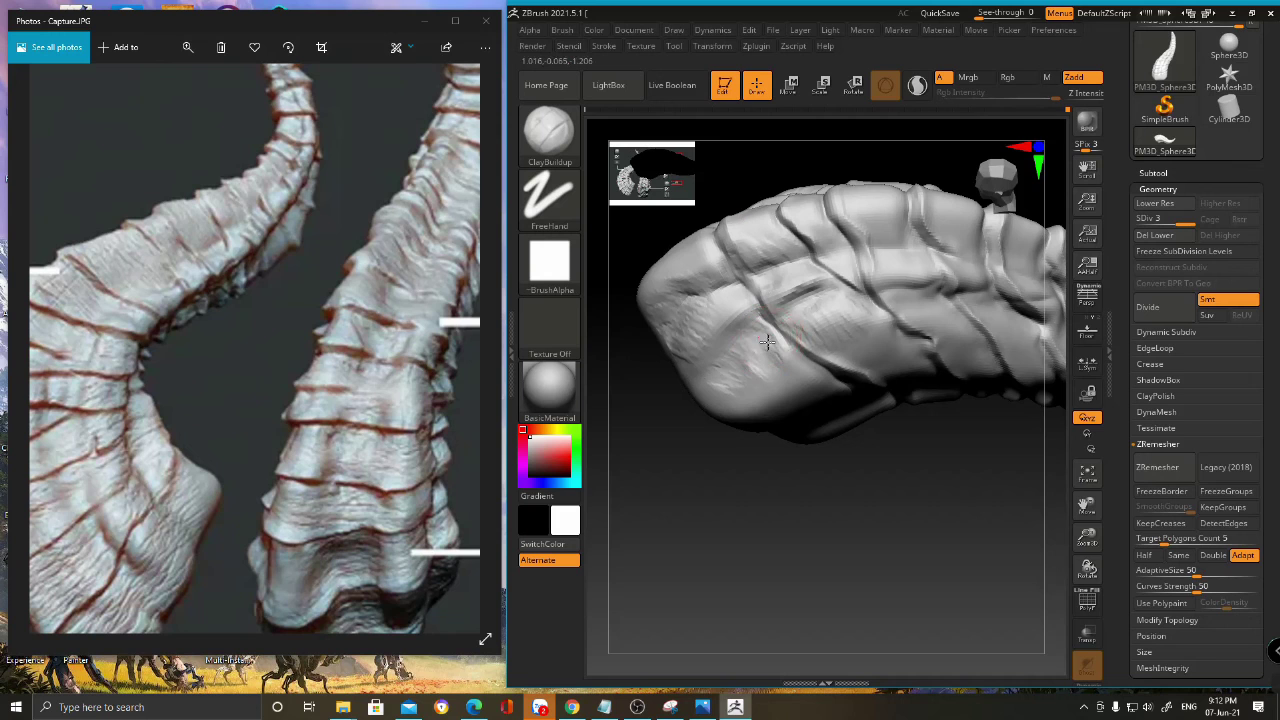
pyautogui.moveTo(741, 374); pyautogui.dragTo(729, 383)
# - Continue the ClayBuildup texture strokes along the ridged segments of the horn's lower flank
pyautogui.moveTo(874, 260); pyautogui.dragTo(752, 334, button='right')
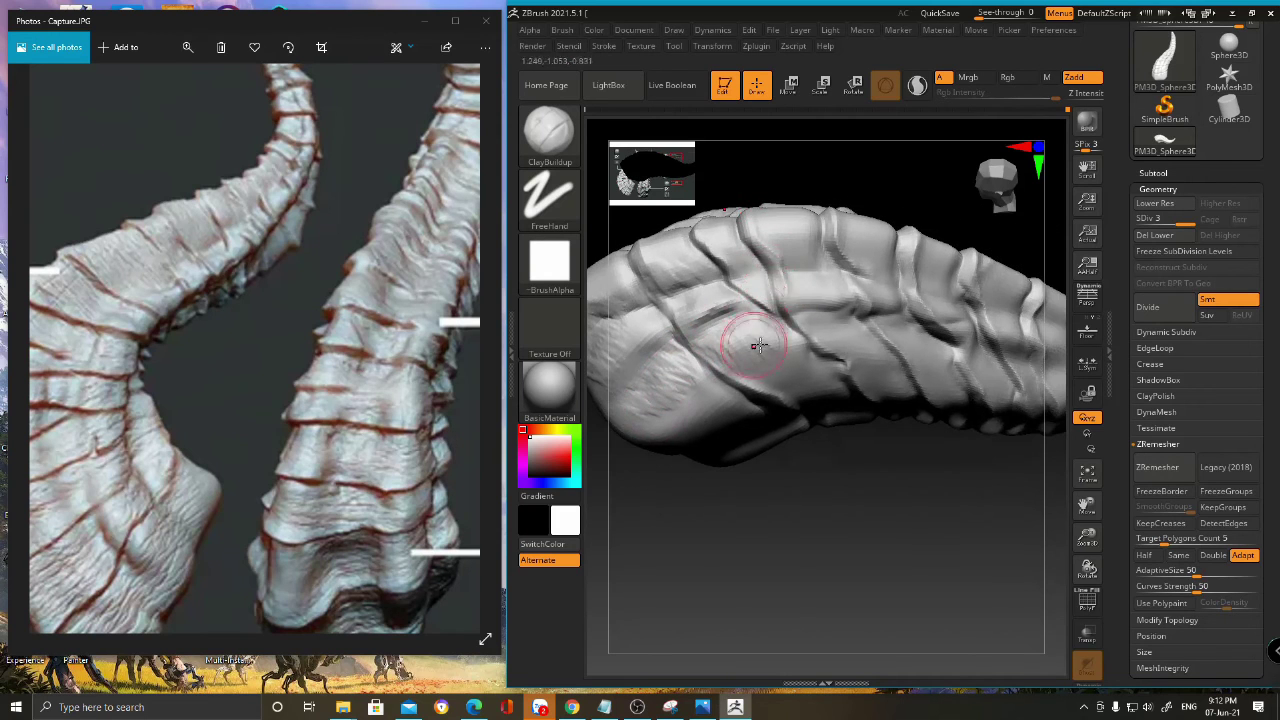
pyautogui.moveTo(863, 266); pyautogui.dragTo(789, 320, button='right')
pyautogui.moveTo(750, 358); pyautogui.dragTo(771, 340, button='right')
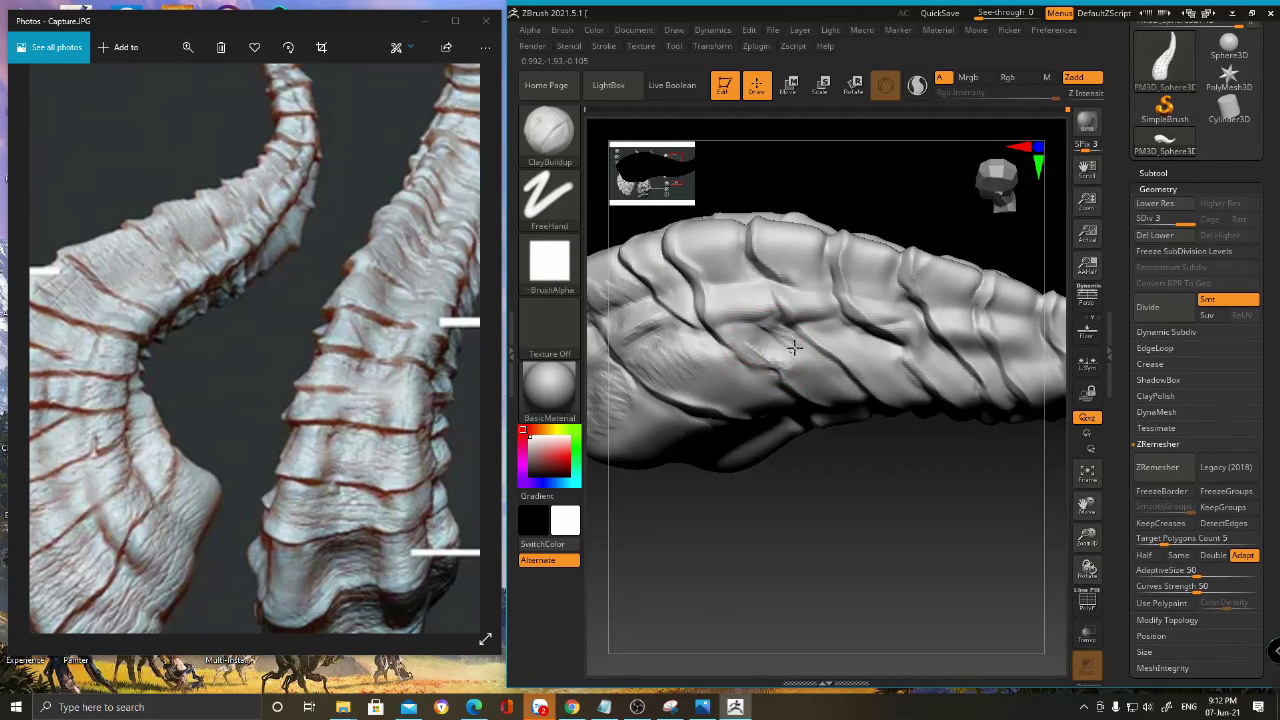
pyautogui.moveTo(791, 344); pyautogui.dragTo(794, 352)
pyautogui.moveTo(782, 262); pyautogui.dragTo(777, 337, button='right')
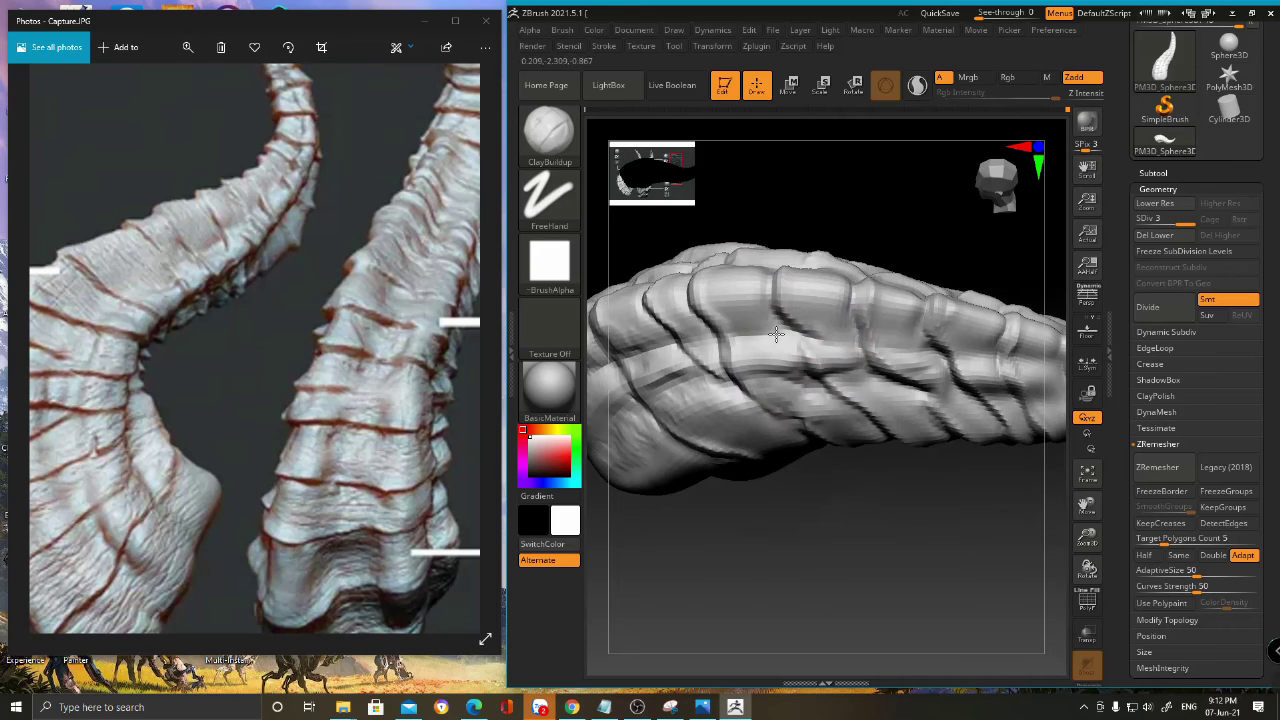
# - Roughen the upper faces of the segments along the horn's lower-middle section with ClayBuildup strokes
pyautogui.moveTo(737, 310)
pyautogui.mouseDown()
pyautogui.moveTo(726, 329)
pyautogui.moveTo(763, 294)
pyautogui.moveTo(752, 298)
pyautogui.mouseUp()
pyautogui.keyDown('alt'); pyautogui.moveTo(763, 303); pyautogui.dragTo(706, 325, button='right'); pyautogui.keyUp('alt')
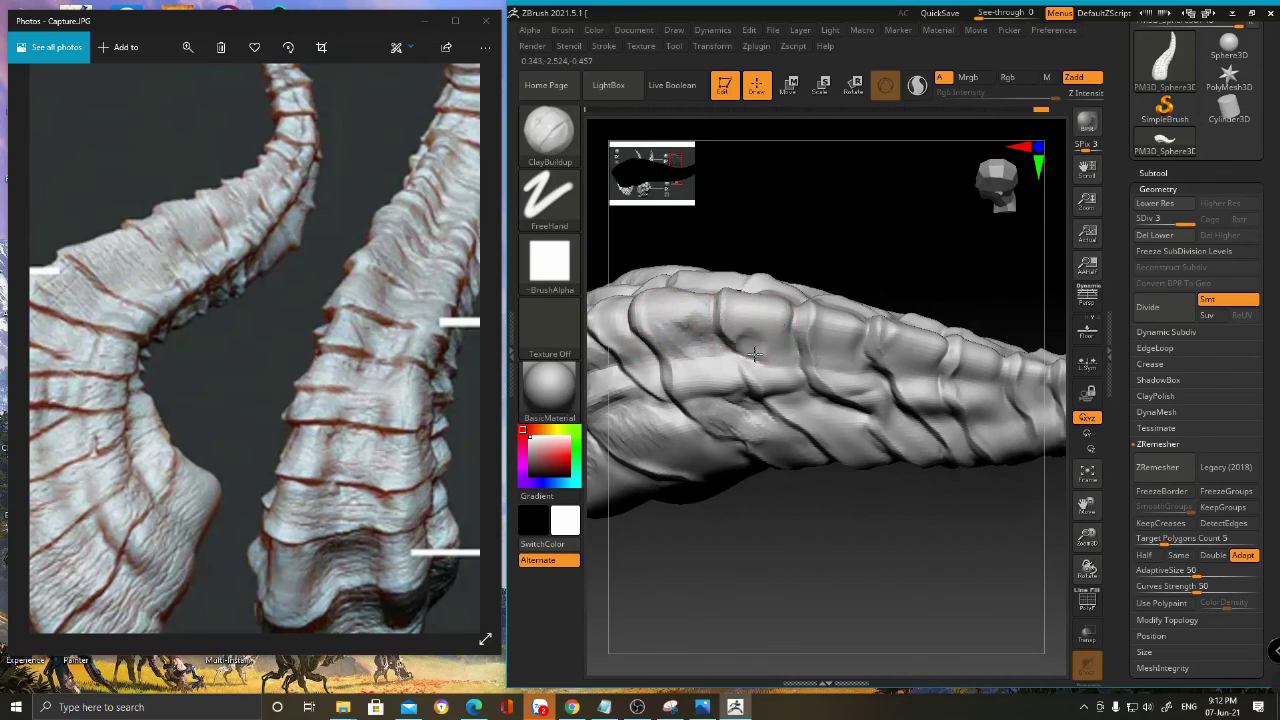
pyautogui.moveTo(768, 346); pyautogui.dragTo(779, 336)
pyautogui.moveTo(849, 323)
pyautogui.mouseDown(button='right')
pyautogui.moveTo(894, 286)
pyautogui.moveTo(863, 357)
pyautogui.moveTo(866, 248)
pyautogui.moveTo(829, 343)
pyautogui.moveTo(829, 300)
pyautogui.moveTo(849, 294)
pyautogui.moveTo(831, 306)
pyautogui.mouseUp(button='right')
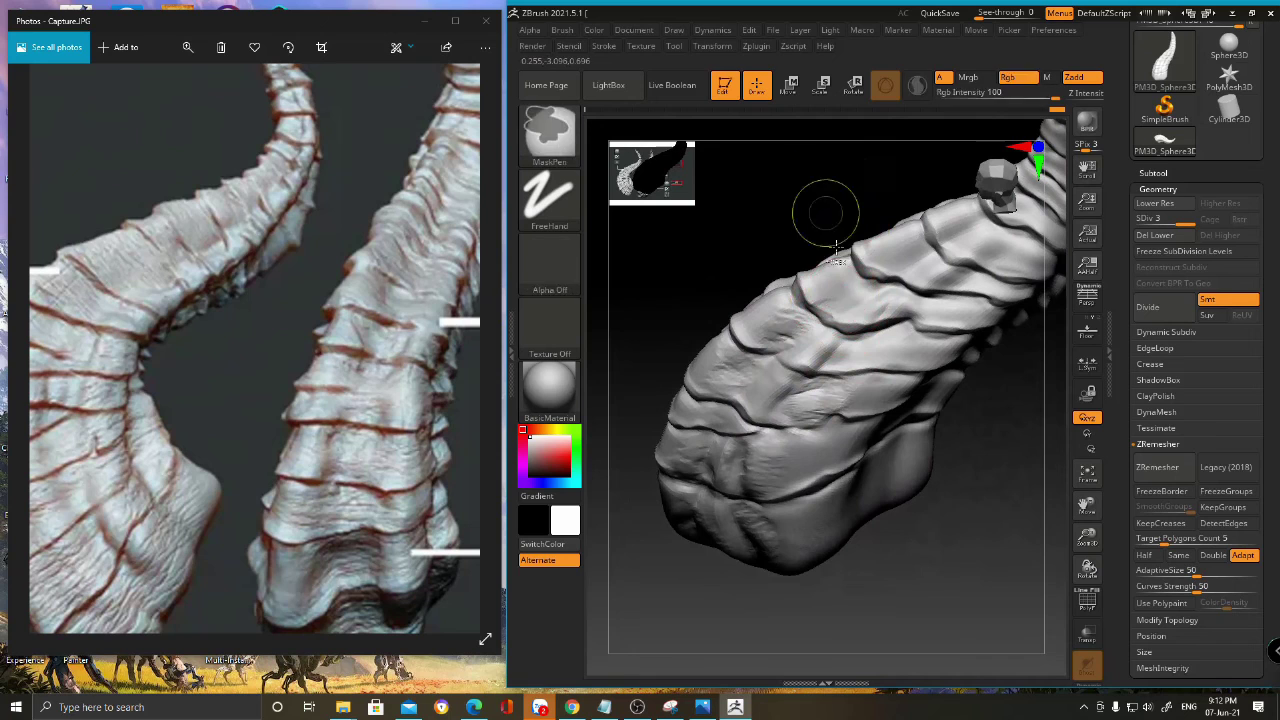
pyautogui.moveTo(833, 302)
pyautogui.mouseDown()
pyautogui.moveTo(846, 282)
pyautogui.moveTo(852, 300)
pyautogui.moveTo(885, 297)
pyautogui.mouseUp()
# - Carve small textured dents into the segments between the ridges where the horn narrows toward its bend
pyautogui.moveTo(907, 293)
pyautogui.mouseDown(button='right')
pyautogui.moveTo(852, 332)
pyautogui.moveTo(818, 324)
pyautogui.mouseUp(button='right')
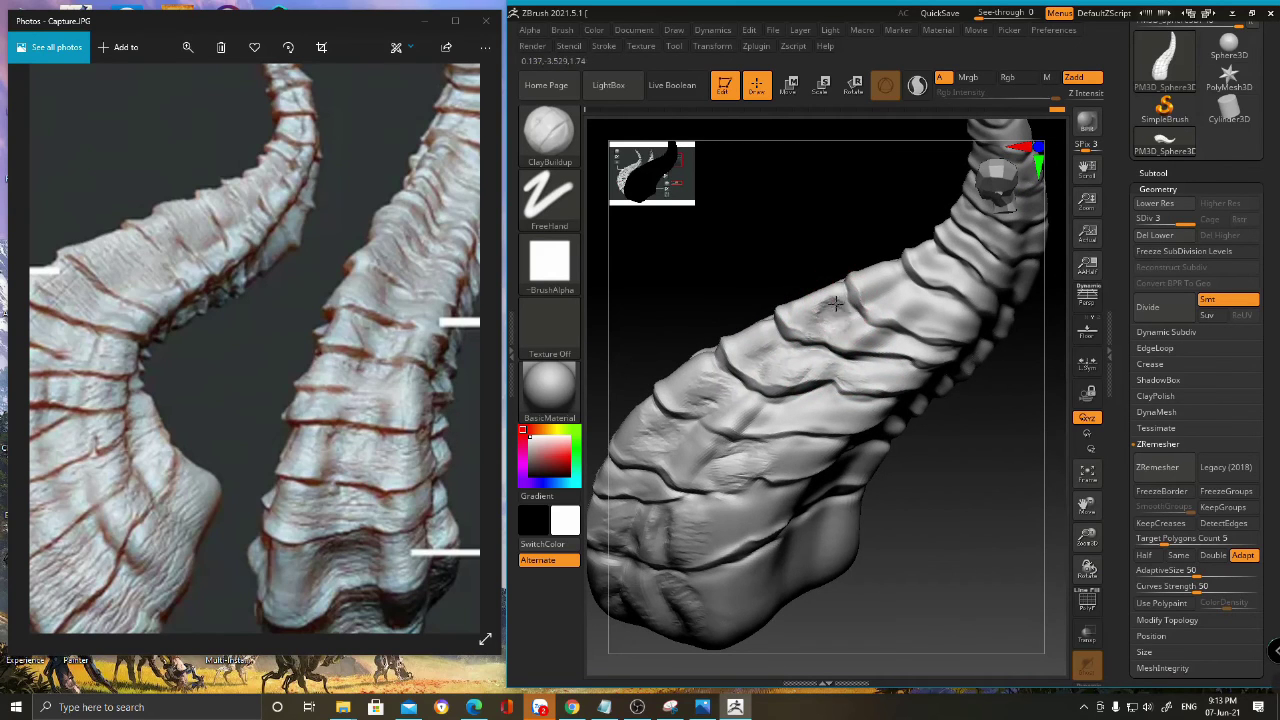
pyautogui.rightClick(846, 293)
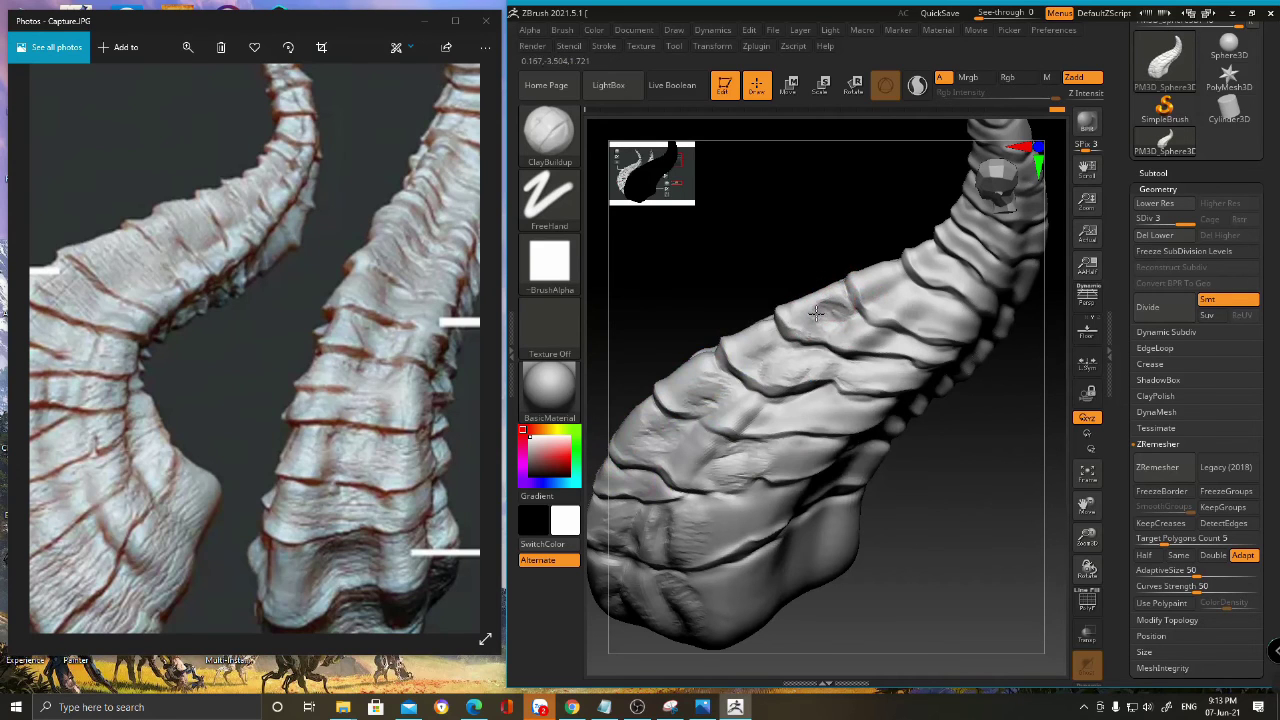
pyautogui.moveTo(821, 306); pyautogui.dragTo(836, 288, button='right')
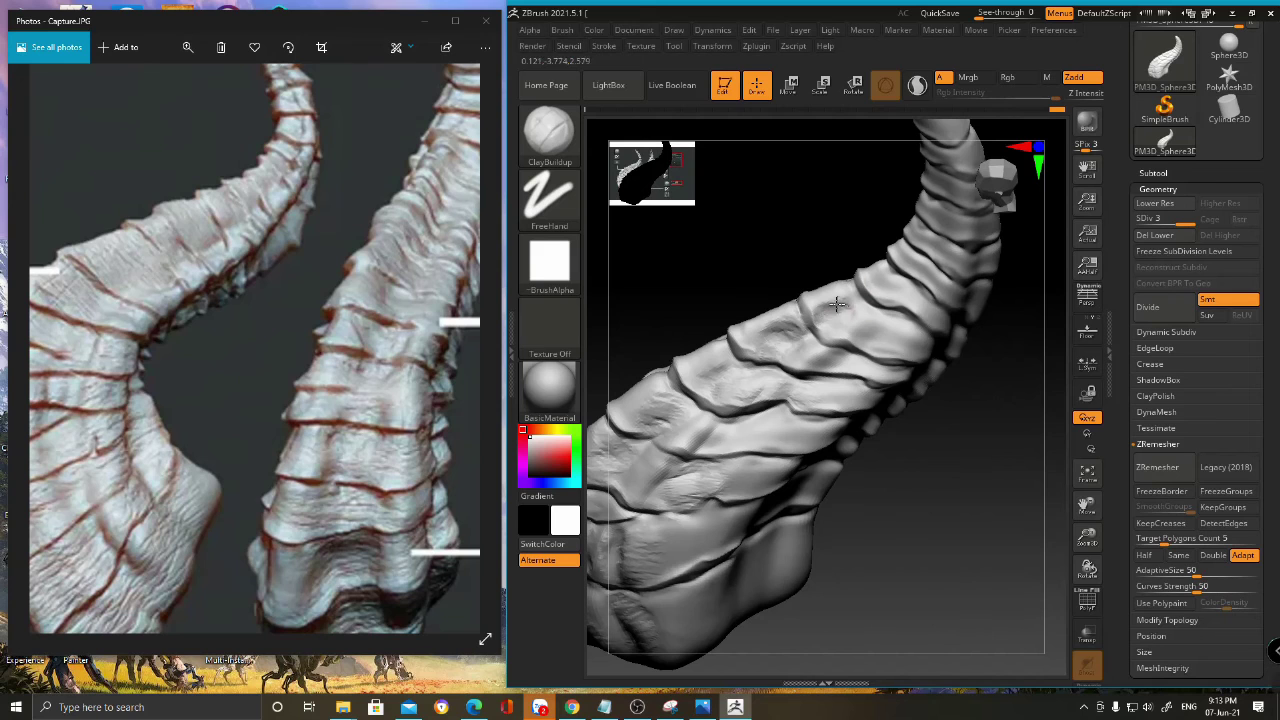
pyautogui.moveTo(932, 242); pyautogui.dragTo(912, 308, button='right')
pyautogui.moveTo(818, 436)
pyautogui.mouseDown(button='right')
pyautogui.moveTo(857, 291)
pyautogui.moveTo(862, 314)
pyautogui.mouseUp(button='right')
pyautogui.press('ctrl')
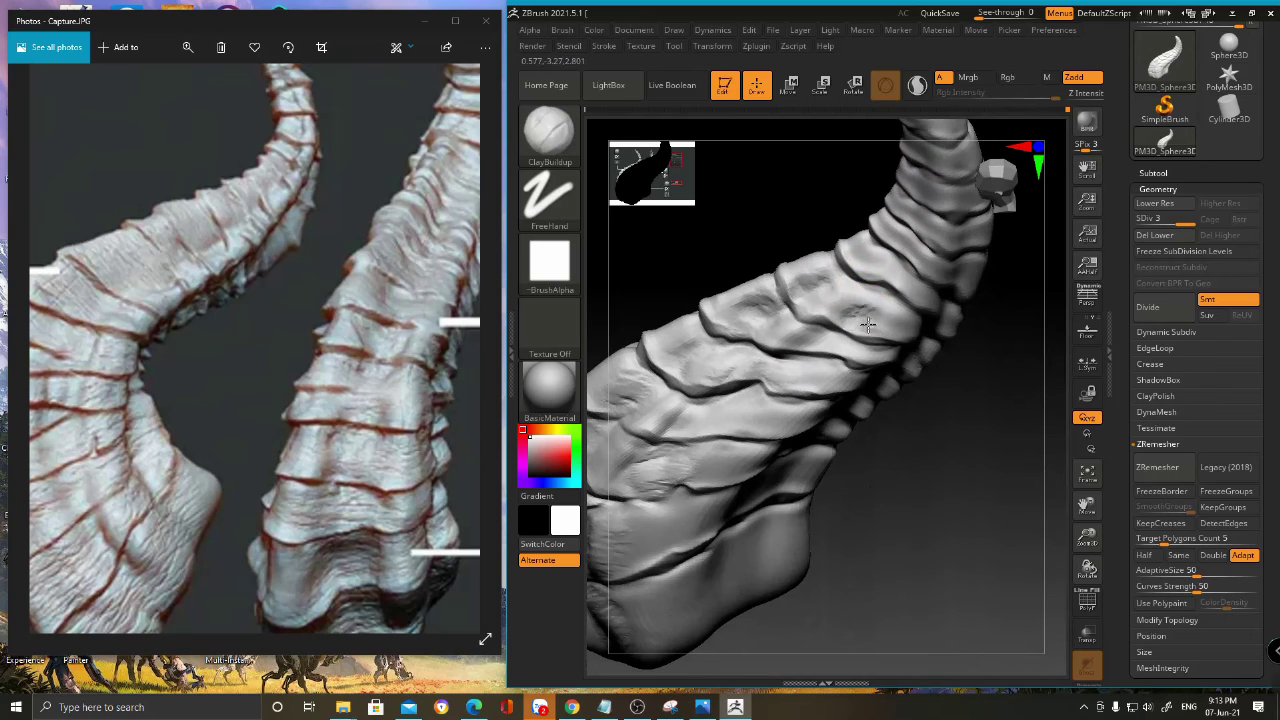
pyautogui.moveTo(866, 305); pyautogui.dragTo(806, 373, button='right')
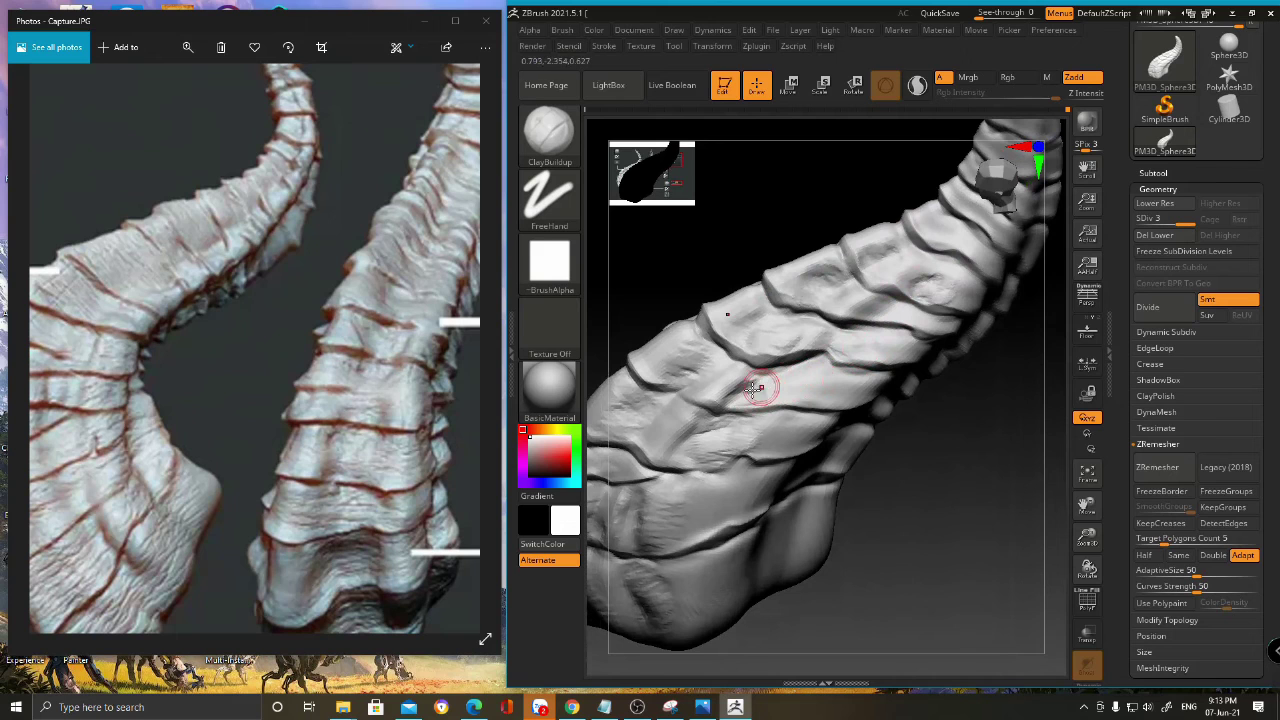
pyautogui.moveTo(790, 378); pyautogui.dragTo(850, 470, button='right')
pyautogui.moveTo(971, 371)
pyautogui.mouseDown(button='right')
pyautogui.moveTo(834, 394)
pyautogui.moveTo(801, 419)
pyautogui.moveTo(858, 410)
pyautogui.mouseUp(button='right')
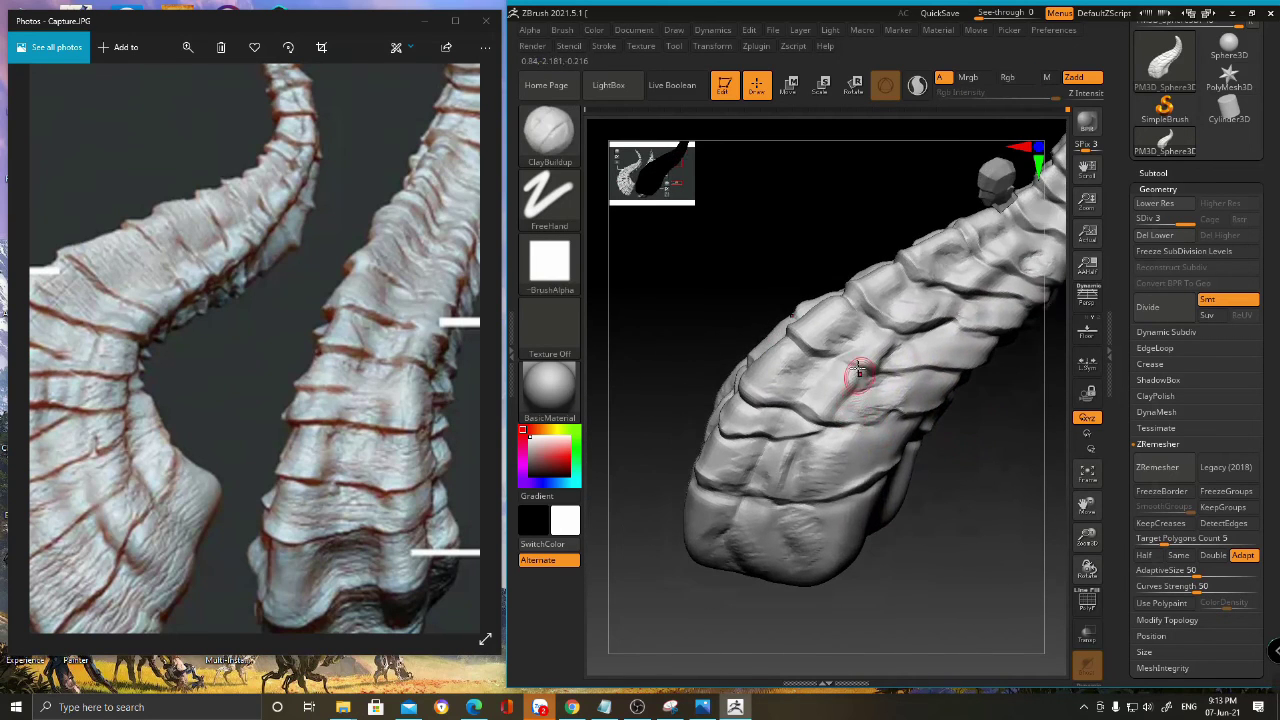
# - Switch to the Clay brush and soften the rough strokes on the segments of the horn's middle flank
pyautogui.press('b')
pyautogui.click(919, 62)
pyautogui.moveTo(851, 363)
pyautogui.keyDown('ctrl'); pyautogui.mouseDown(button='right')
pyautogui.moveTo(816, 375)
pyautogui.moveTo(781, 356)
pyautogui.mouseUp(button='right'); pyautogui.keyUp('ctrl')
pyautogui.rightClick(803, 363)
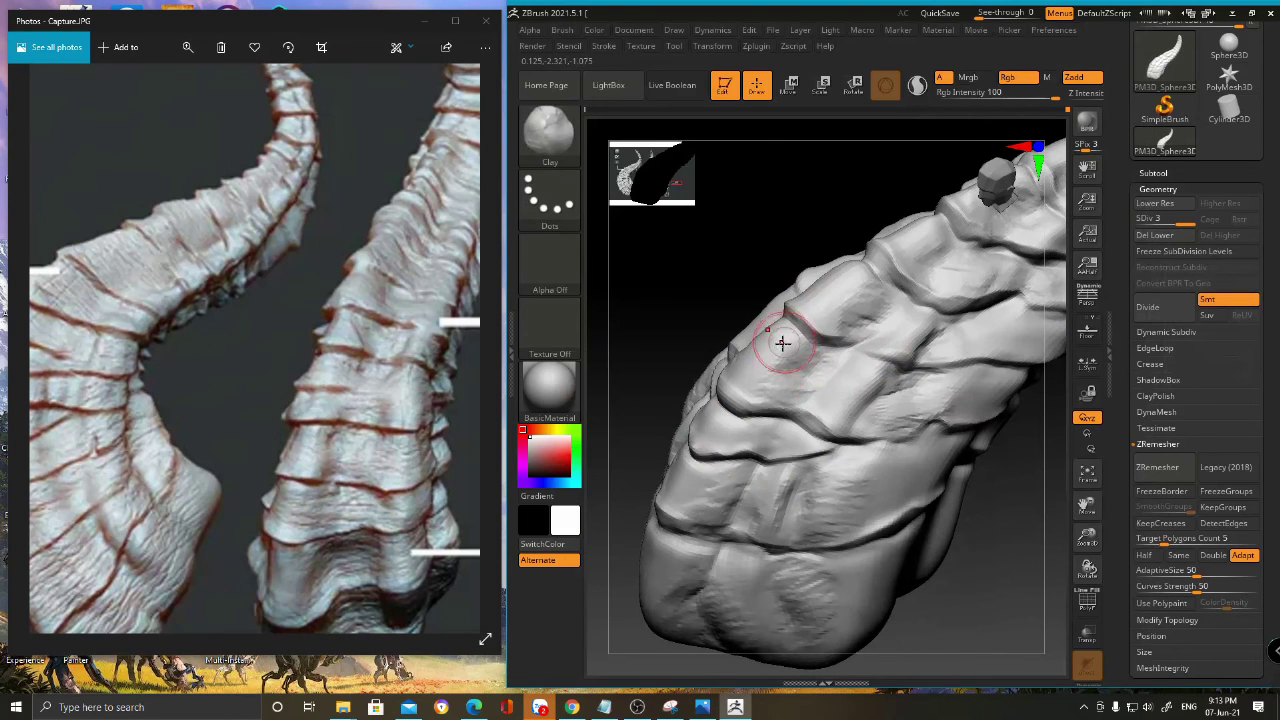
pyautogui.moveTo(796, 347); pyautogui.dragTo(726, 191, button='right')
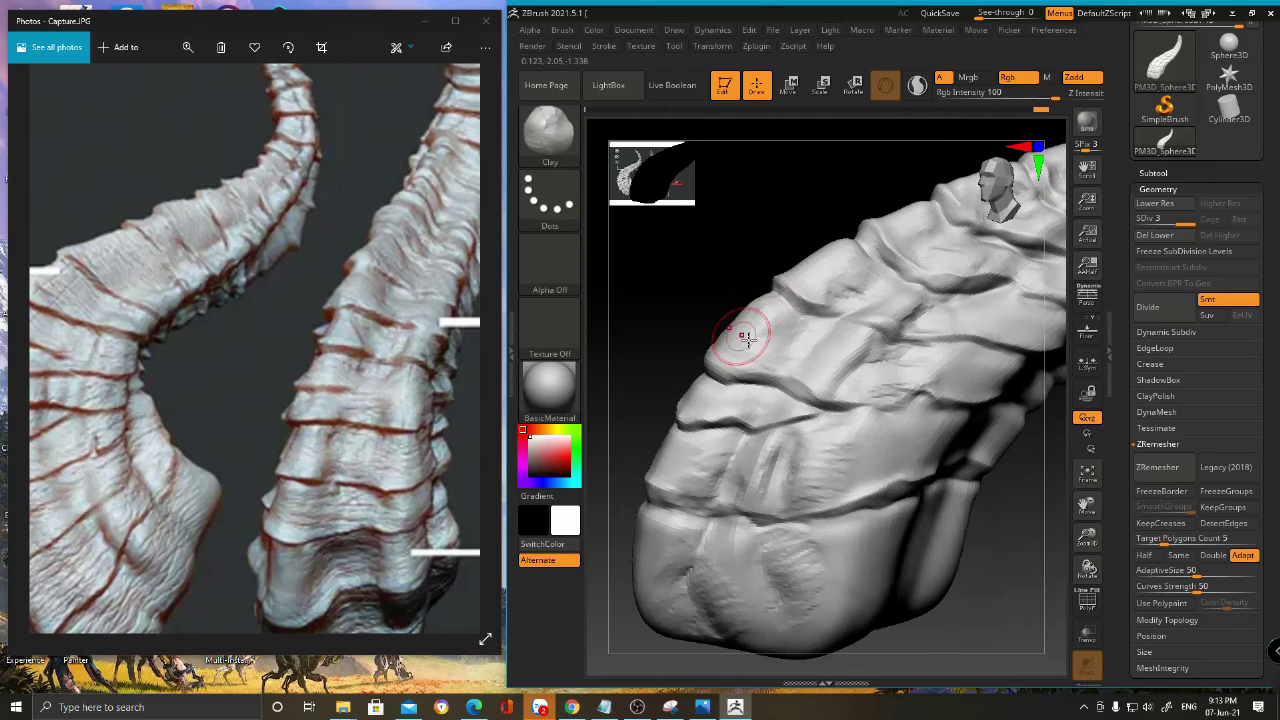
pyautogui.moveTo(716, 294); pyautogui.dragTo(780, 329, button='right')
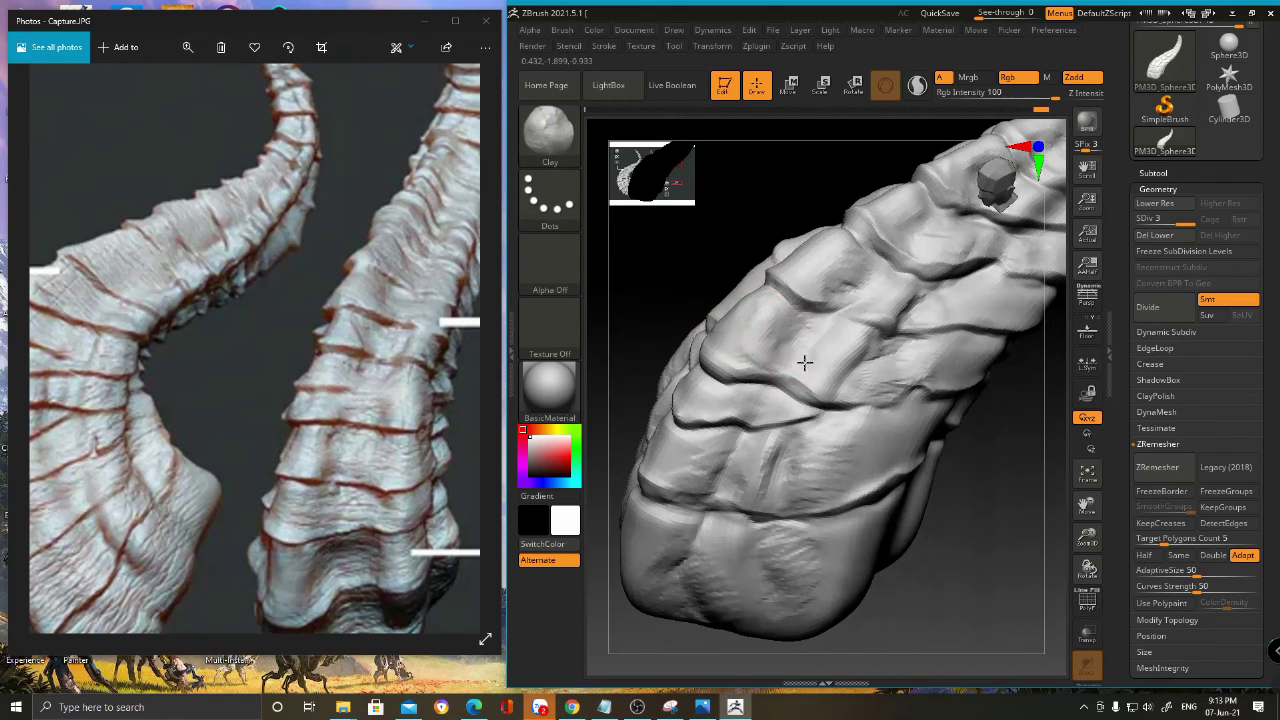
pyautogui.moveTo(850, 328); pyautogui.dragTo(798, 348, button='right')
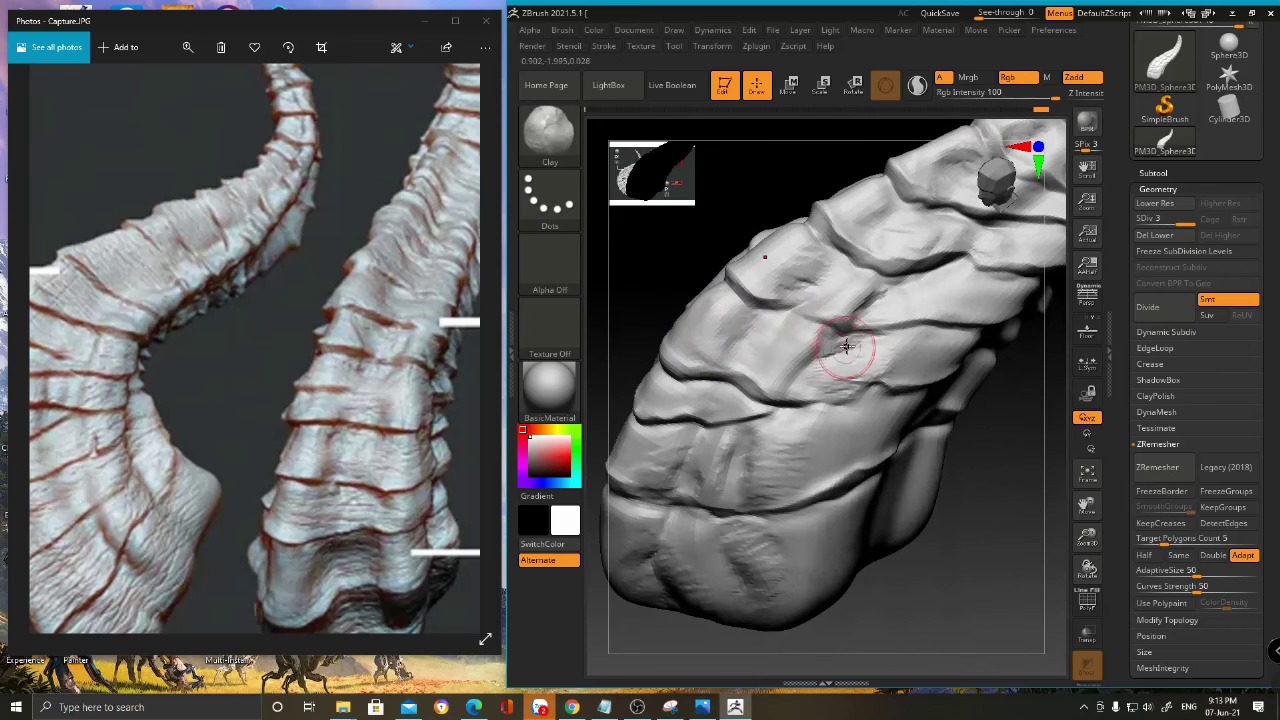
# - Build up and blend the folds between the ridges on the lower flank with the Clay brush
pyautogui.moveTo(829, 368); pyautogui.dragTo(850, 353)
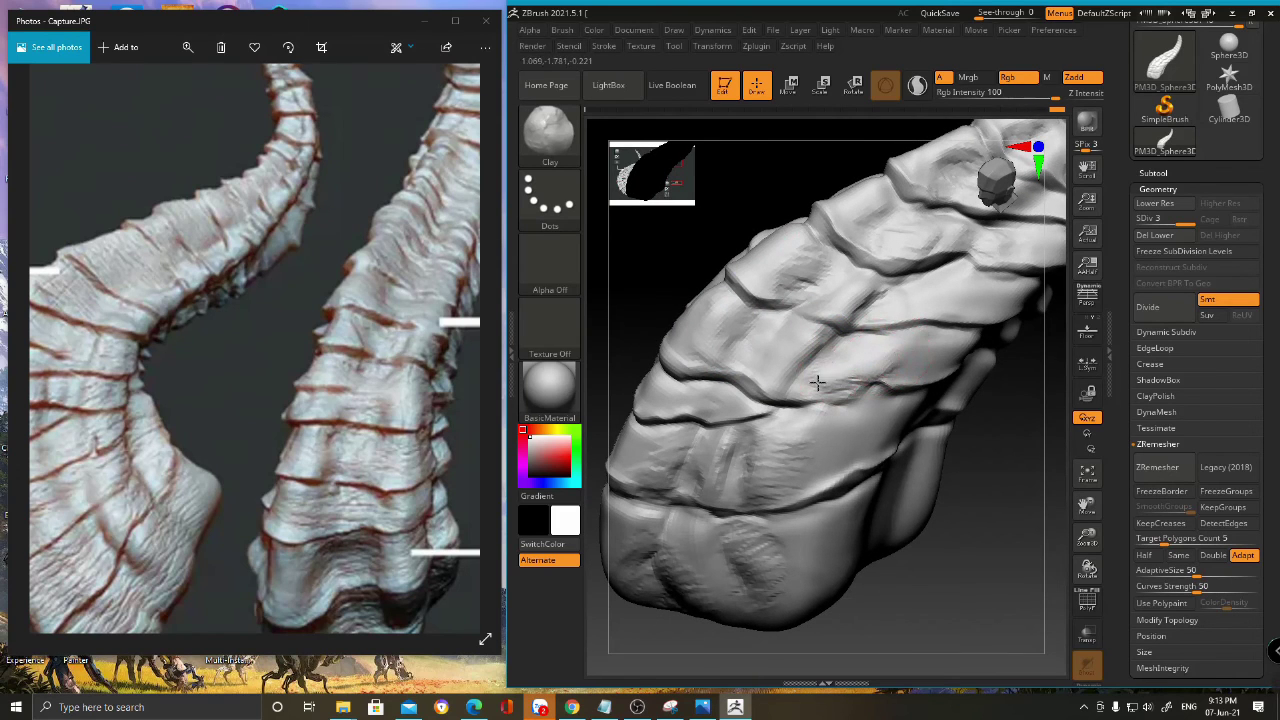
pyautogui.moveTo(844, 388)
pyautogui.mouseDown()
pyautogui.moveTo(842, 374)
pyautogui.moveTo(858, 383)
pyautogui.mouseUp()
pyautogui.keyDown('alt'); pyautogui.moveTo(900, 297); pyautogui.dragTo(870, 337, button='right'); pyautogui.keyUp('alt')
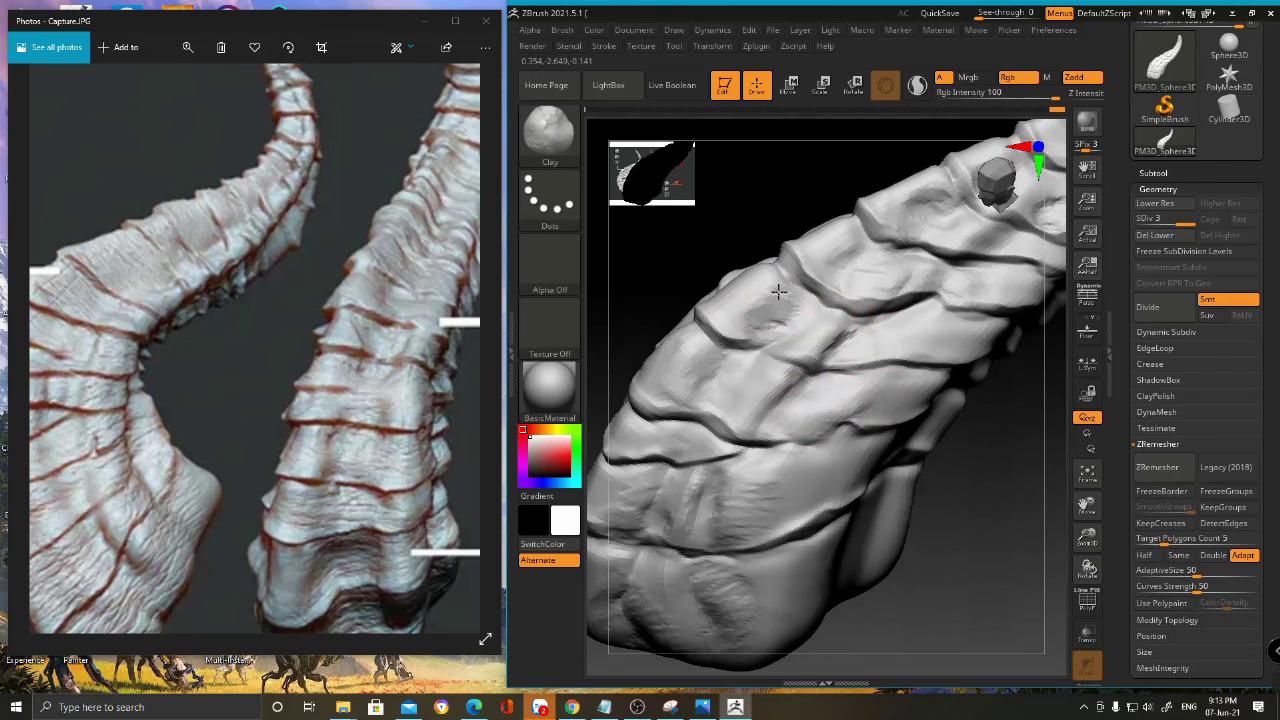
pyautogui.moveTo(702, 385)
pyautogui.mouseDown(button='right')
pyautogui.moveTo(703, 366)
pyautogui.moveTo(771, 323)
pyautogui.moveTo(713, 420)
pyautogui.moveTo(710, 388)
pyautogui.mouseUp(button='right')
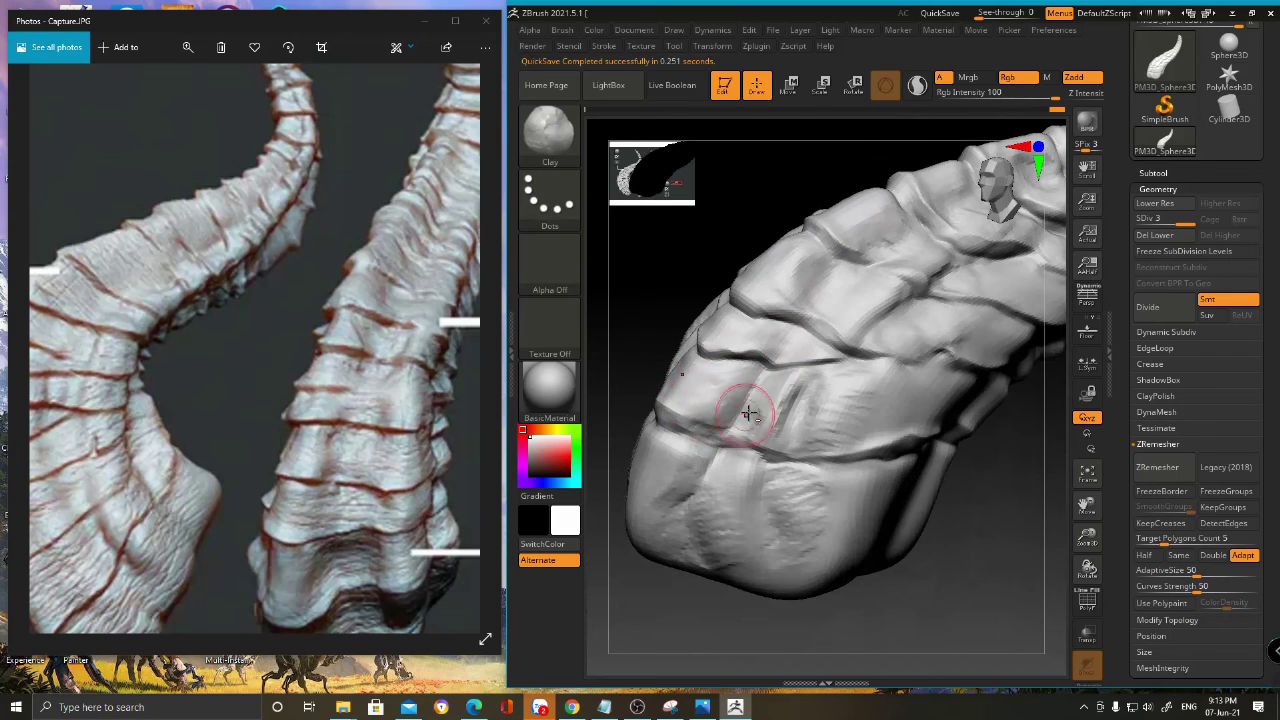
pyautogui.moveTo(757, 422)
pyautogui.mouseDown()
pyautogui.moveTo(786, 402)
pyautogui.moveTo(765, 404)
pyautogui.moveTo(826, 444)
pyautogui.moveTo(827, 401)
pyautogui.moveTo(853, 409)
pyautogui.moveTo(853, 425)
pyautogui.mouseUp()
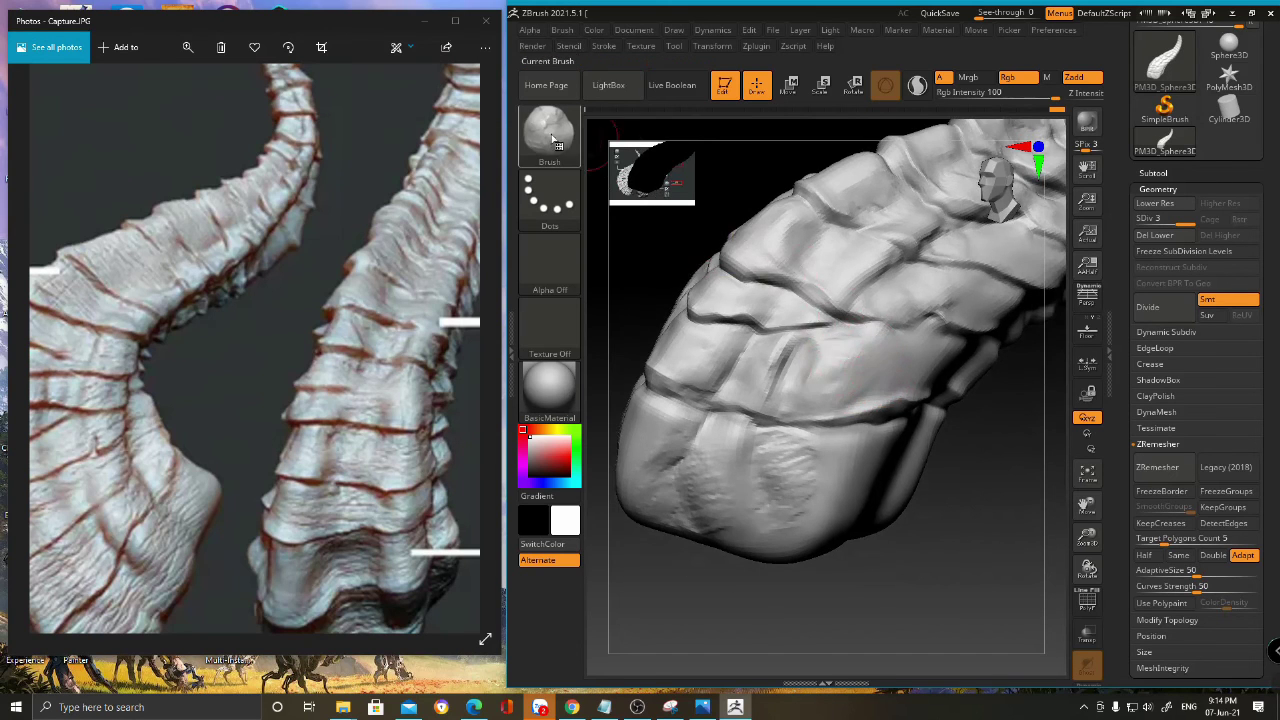
# - Switch back to the ClayBuildup brush and add a texture stroke across the horn's base segment
pyautogui.click(549, 130)
pyautogui.click(1014, 60)
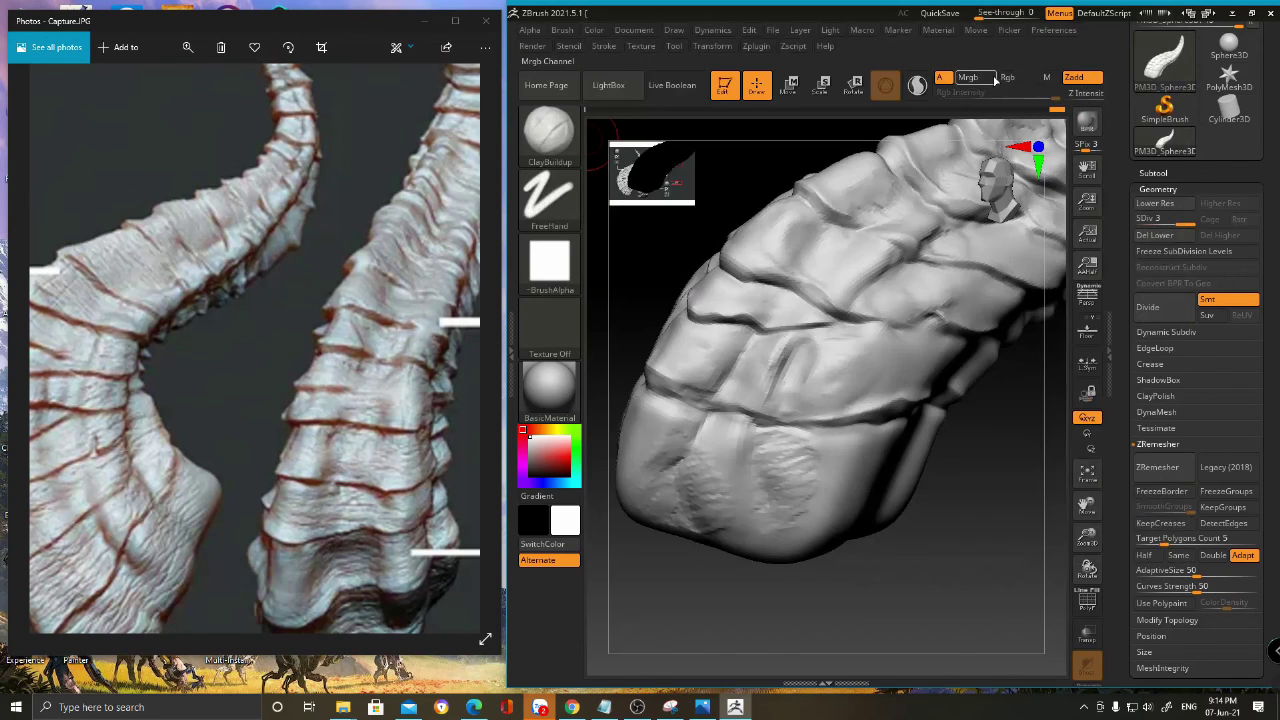
pyautogui.moveTo(763, 491)
pyautogui.mouseDown()
pyautogui.moveTo(817, 466)
pyautogui.moveTo(835, 520)
pyautogui.moveTo(829, 469)
pyautogui.mouseUp()
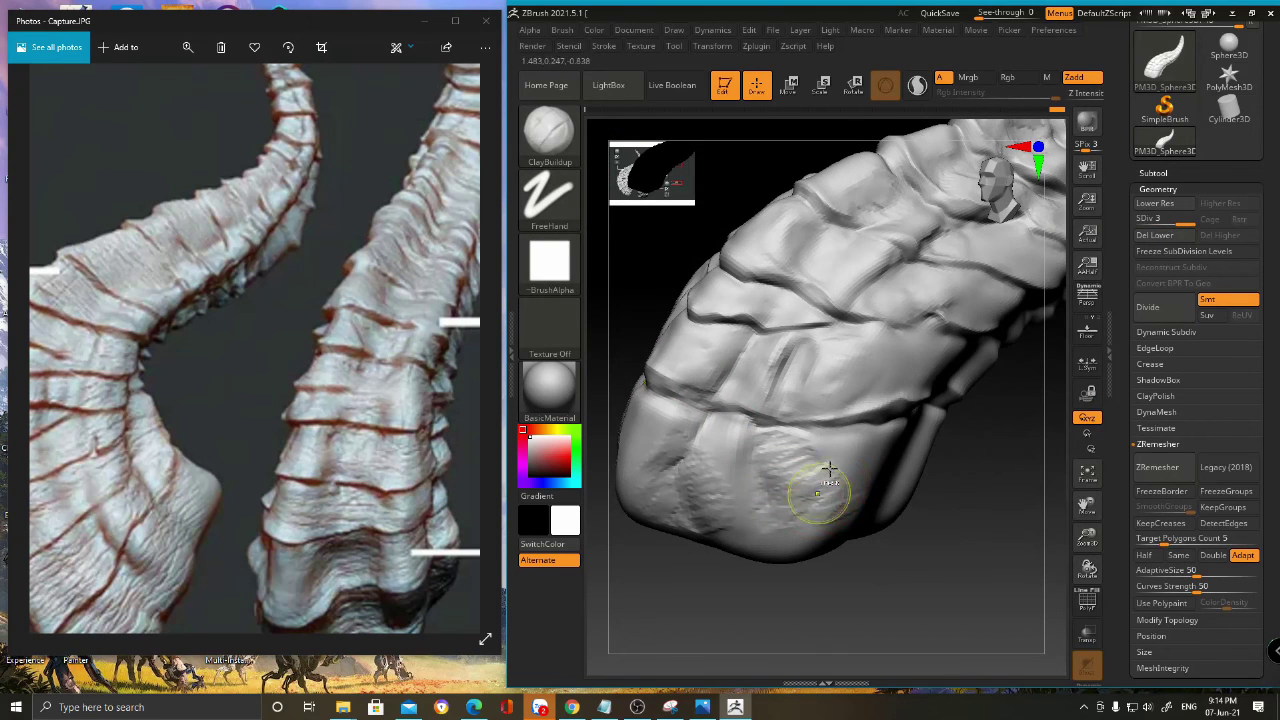
# - Select the Clay brush and blend the rough texture strokes and hollows on the horn's base segment
pyautogui.click(549, 130)
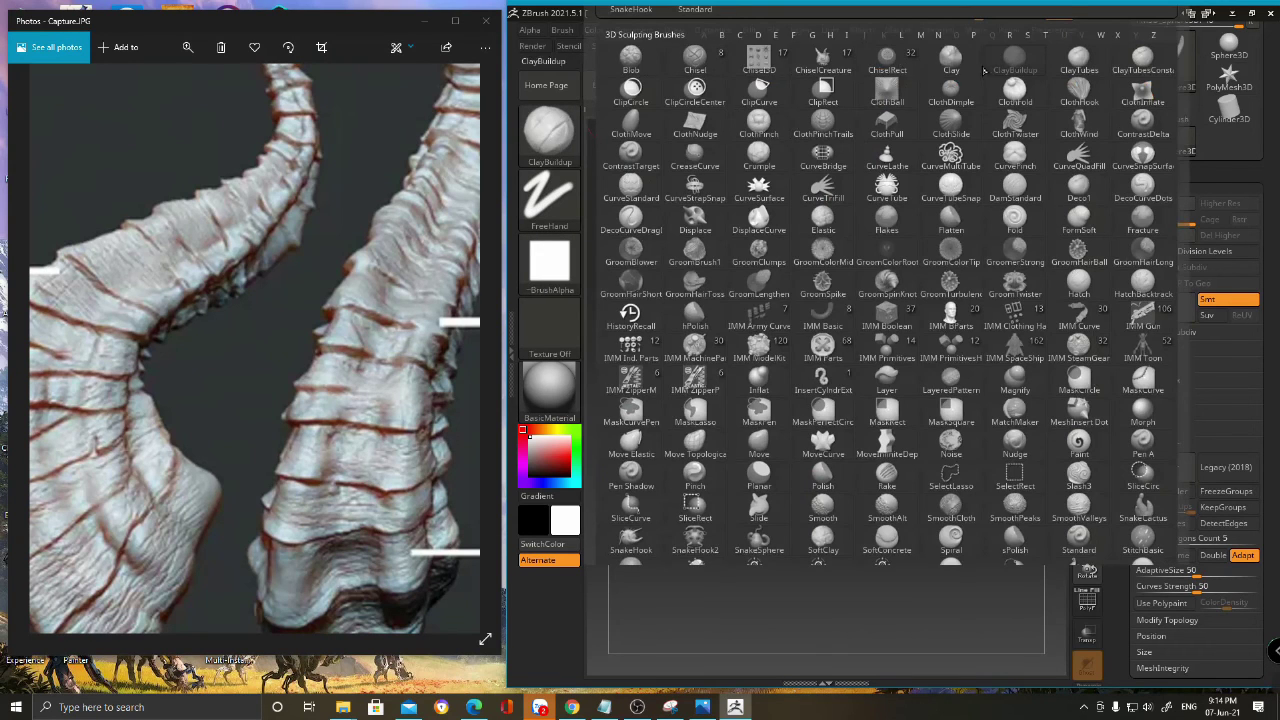
pyautogui.click(950, 58)
pyautogui.moveTo(792, 444); pyautogui.dragTo(781, 442)
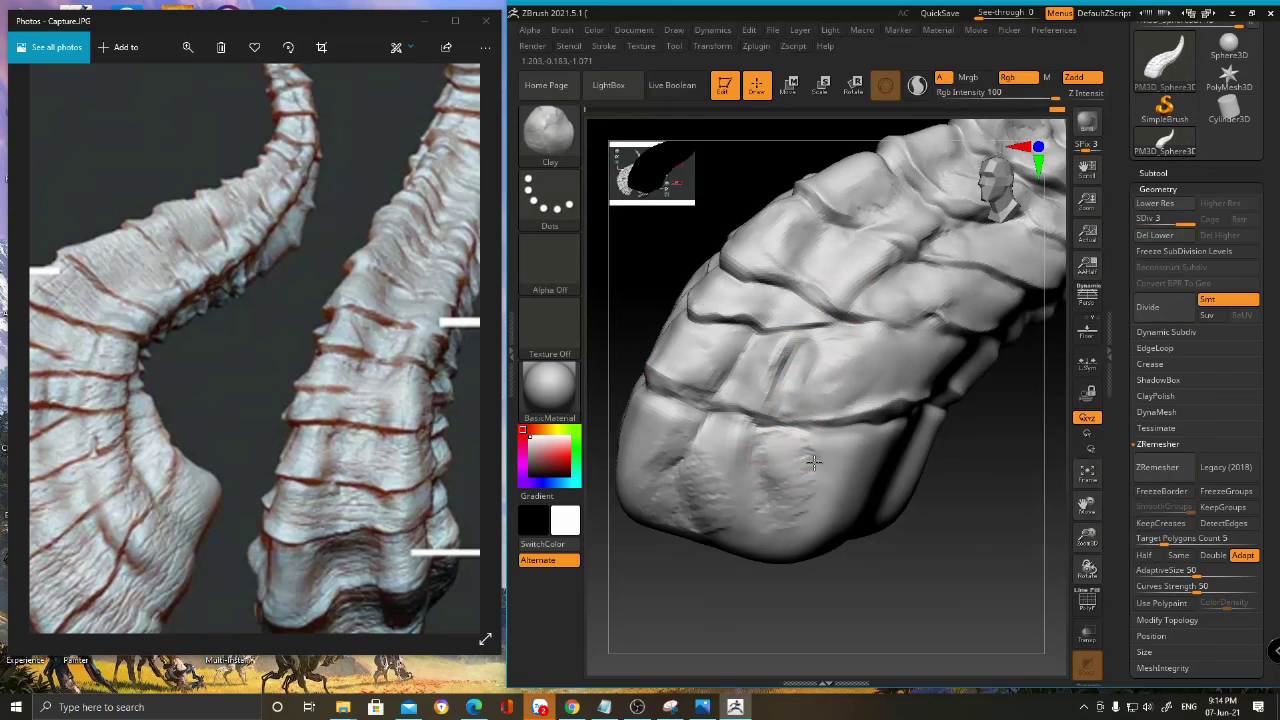
pyautogui.moveTo(806, 514)
pyautogui.mouseDown()
pyautogui.moveTo(817, 501)
pyautogui.moveTo(761, 508)
pyautogui.mouseUp()
pyautogui.moveTo(769, 446)
pyautogui.mouseDown()
pyautogui.moveTo(757, 456)
pyautogui.moveTo(768, 504)
pyautogui.moveTo(786, 520)
pyautogui.mouseUp()
pyautogui.moveTo(930, 560)
pyautogui.mouseDown()
pyautogui.moveTo(1030, 558)
pyautogui.moveTo(920, 552)
pyautogui.moveTo(975, 552)
pyautogui.mouseUp()
pyautogui.moveTo(720, 457); pyautogui.dragTo(700, 472)
# - Add a Clay stroke near the base segment's lower edge and smooth its central fold
pyautogui.moveTo(665, 517); pyautogui.dragTo(714, 500, button='right')
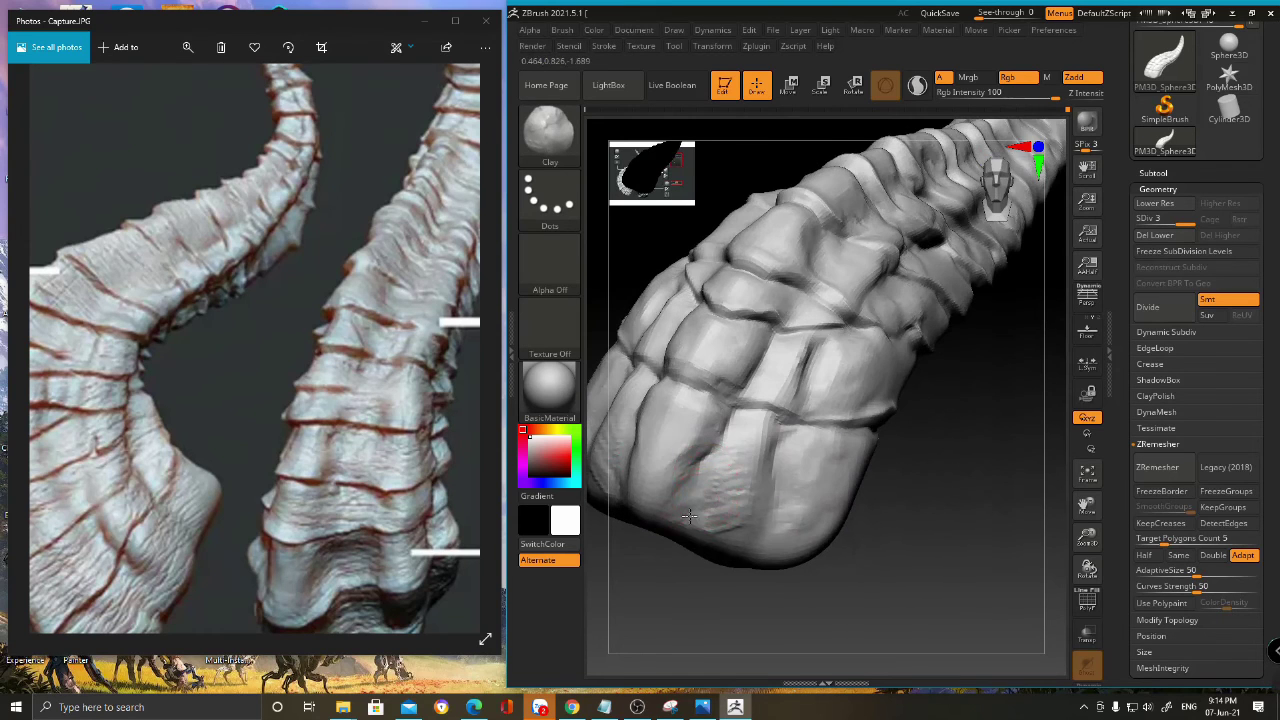
pyautogui.moveTo(714, 520); pyautogui.dragTo(717, 509)
pyautogui.keyDown('shift'); pyautogui.moveTo(738, 460); pyautogui.dragTo(692, 474); pyautogui.keyUp('shift')
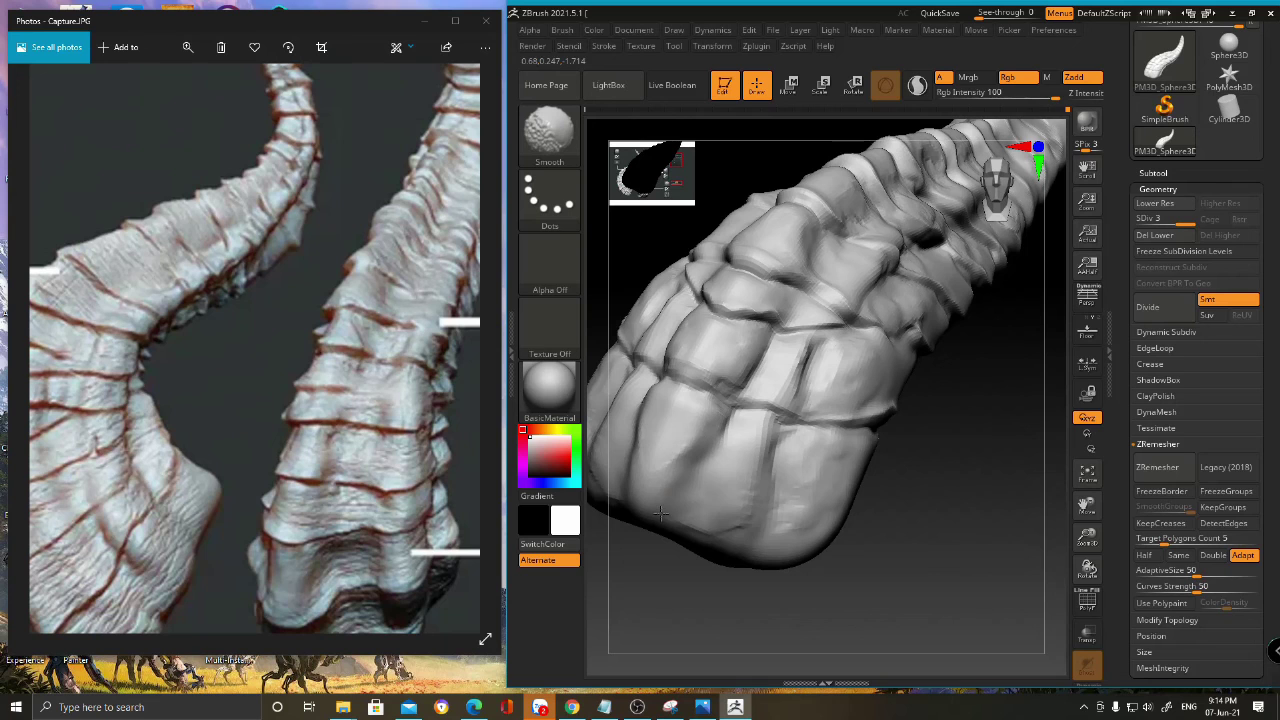
pyautogui.moveTo(773, 382)
pyautogui.mouseDown(button='right')
pyautogui.moveTo(766, 323)
pyautogui.moveTo(750, 442)
pyautogui.mouseUp(button='right')
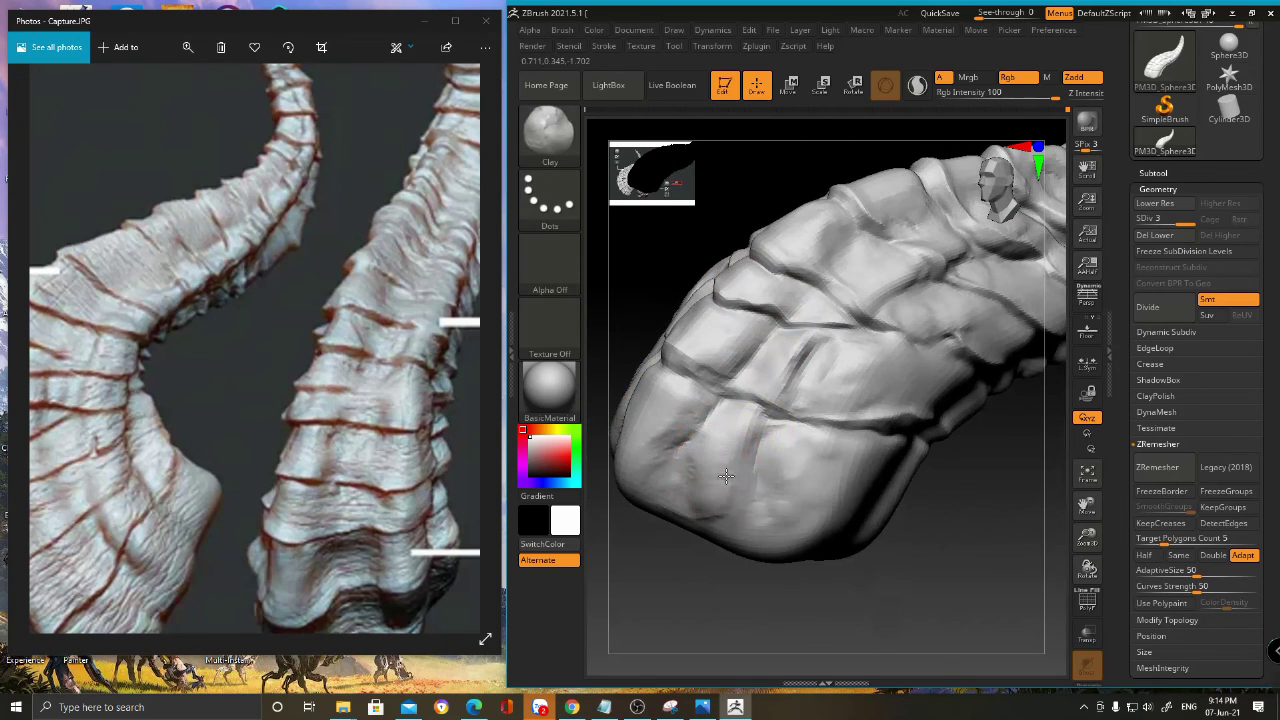
# - Fill and blend the hollows between the ridges on the horn's lower flank with the Clay brush
pyautogui.moveTo(682, 450); pyautogui.dragTo(748, 450, button='right')
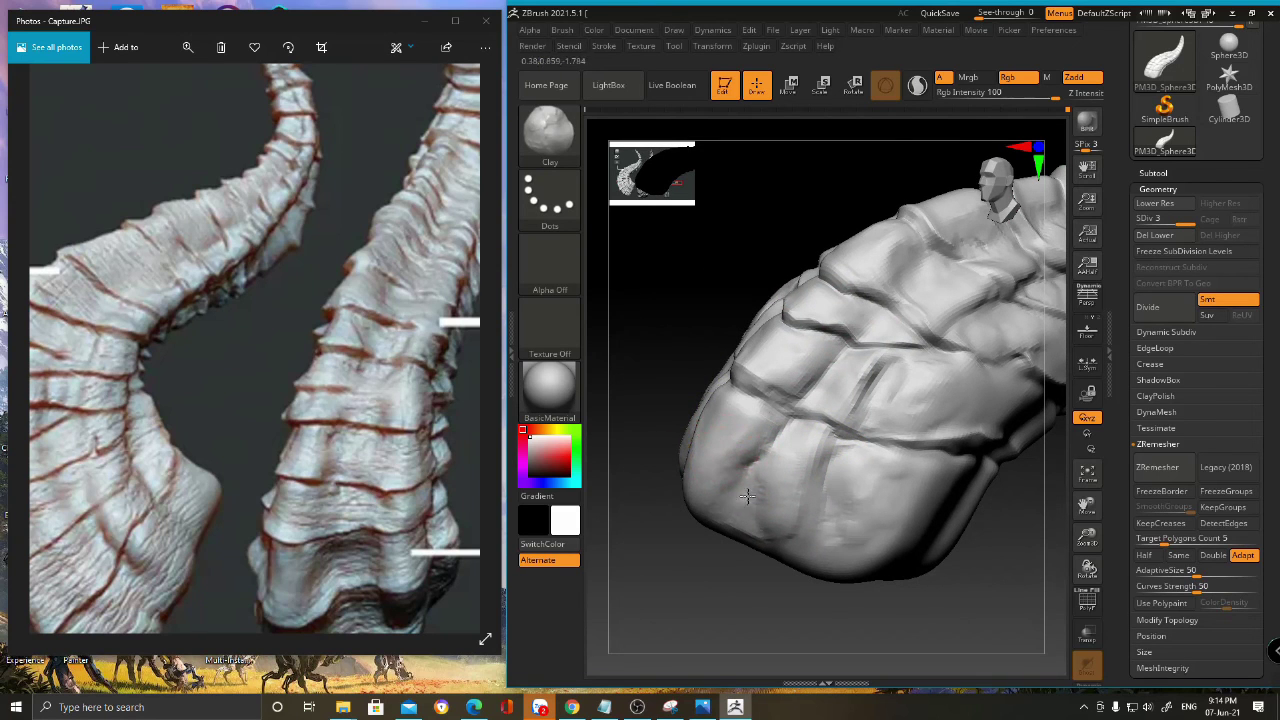
pyautogui.moveTo(762, 452)
pyautogui.mouseDown(button='right')
pyautogui.moveTo(786, 414)
pyautogui.moveTo(755, 465)
pyautogui.moveTo(785, 469)
pyautogui.moveTo(780, 482)
pyautogui.moveTo(820, 518)
pyautogui.mouseUp(button='right')
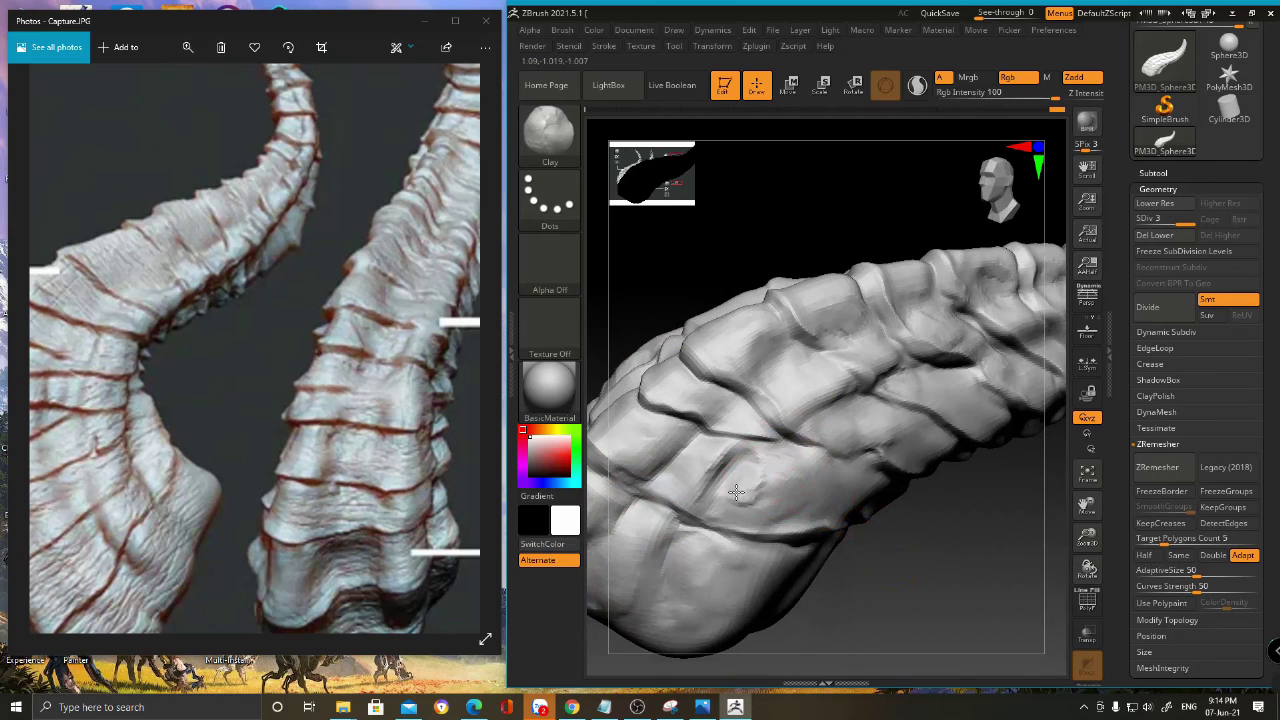
pyautogui.rightClick(785, 470)
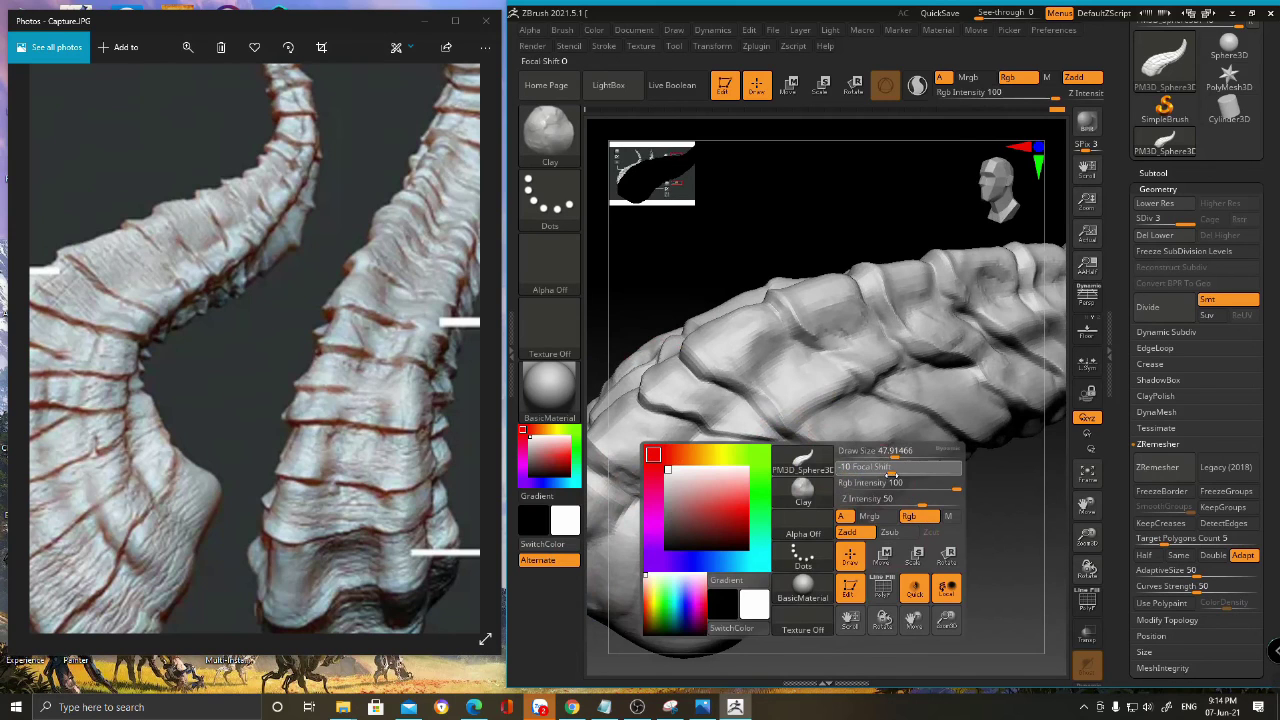
pyautogui.moveTo(786, 457); pyautogui.dragTo(756, 490)
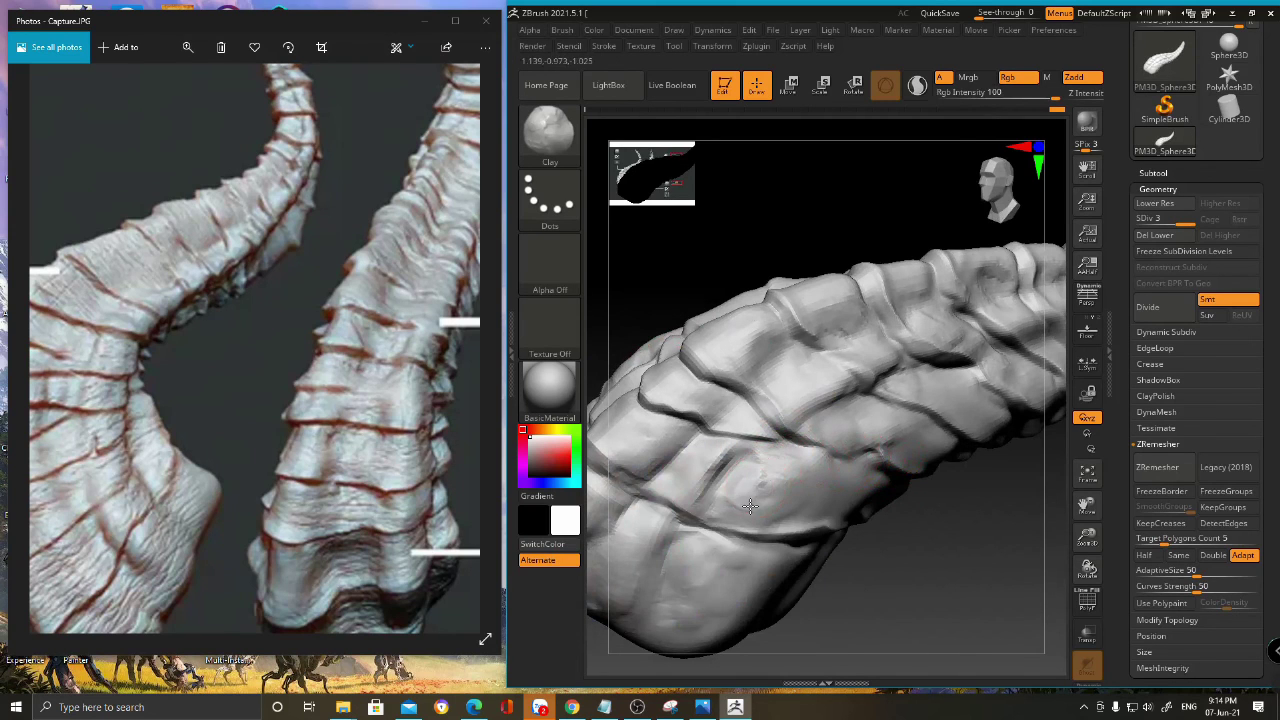
pyautogui.moveTo(891, 557); pyautogui.dragTo(740, 460)
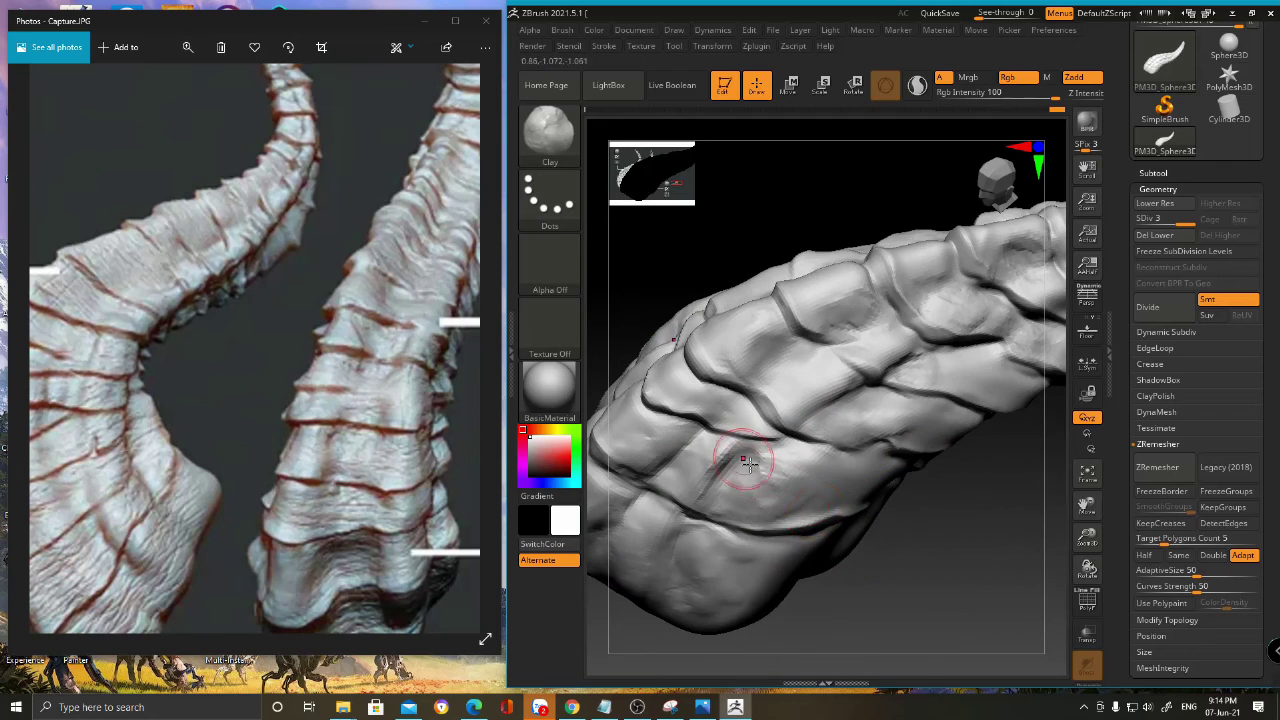
pyautogui.moveTo(914, 514); pyautogui.dragTo(742, 385)
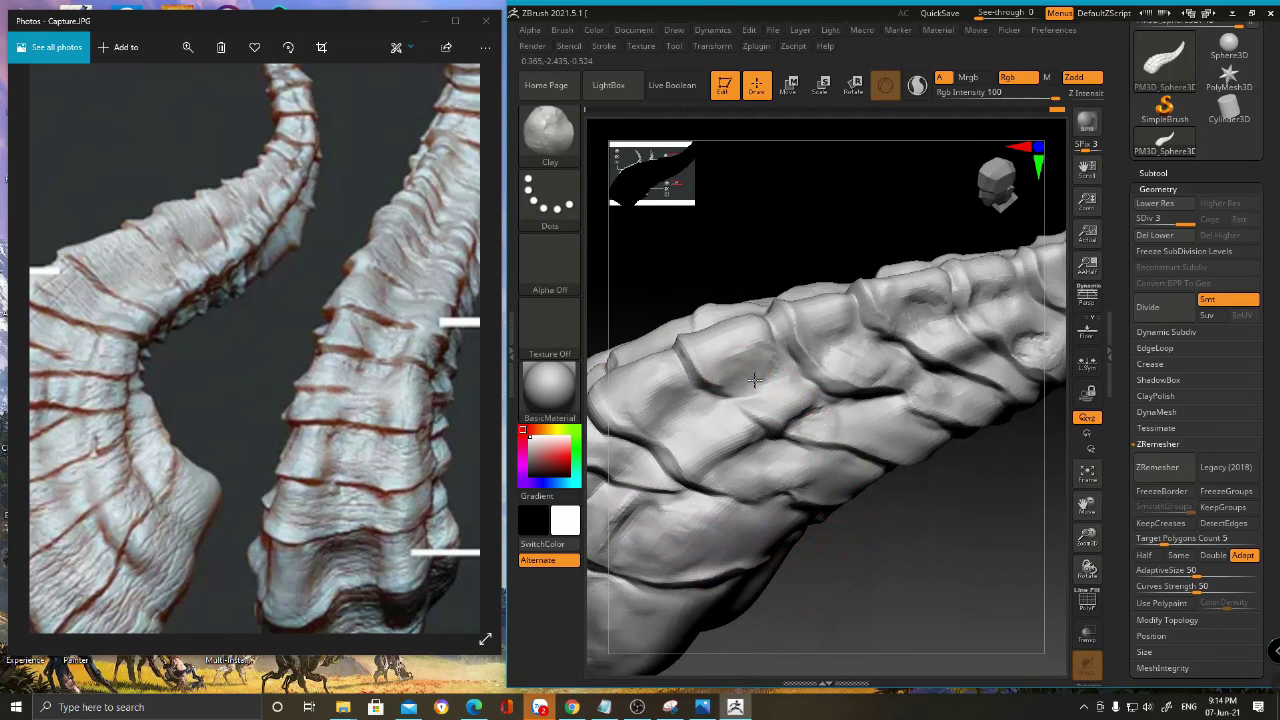
pyautogui.moveTo(927, 547); pyautogui.dragTo(851, 437)
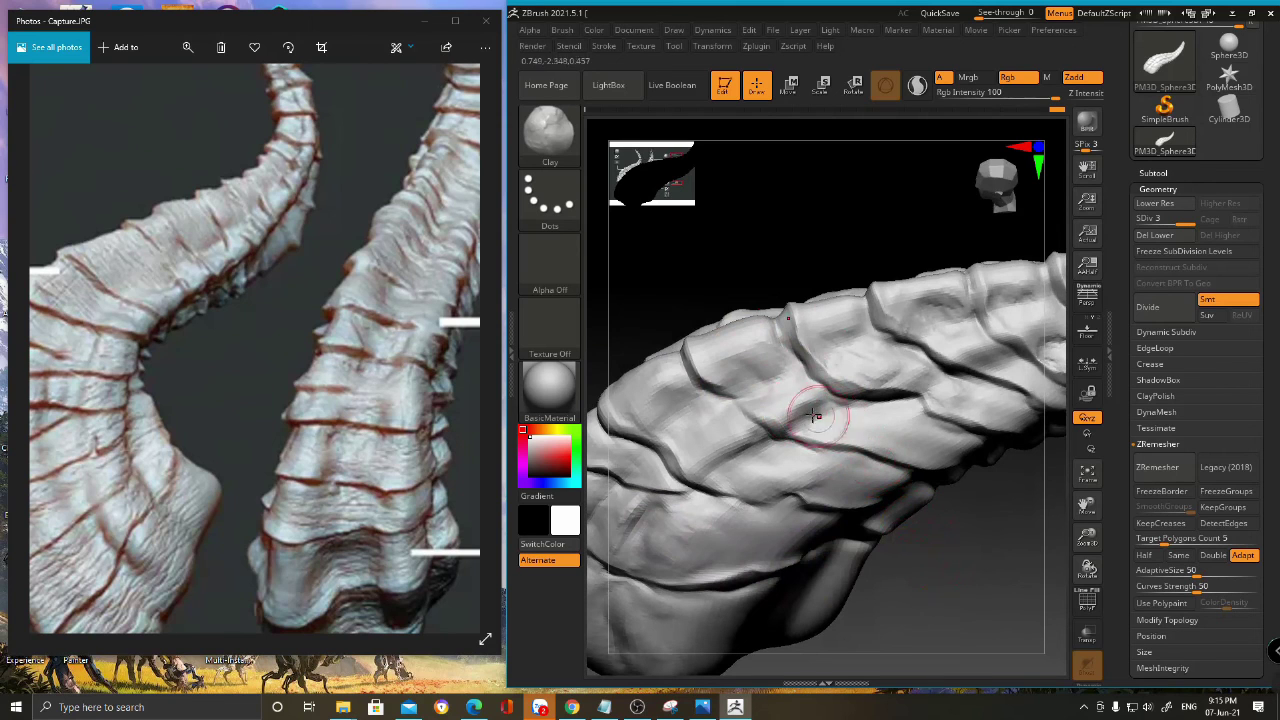
# - Fill the pits and hollows on the segments farther up the horn with Clay strokes
pyautogui.moveTo(954, 543); pyautogui.dragTo(900, 535)
pyautogui.moveTo(704, 333); pyautogui.dragTo(720, 362)
pyautogui.moveTo(912, 517); pyautogui.dragTo(800, 343, button='right')
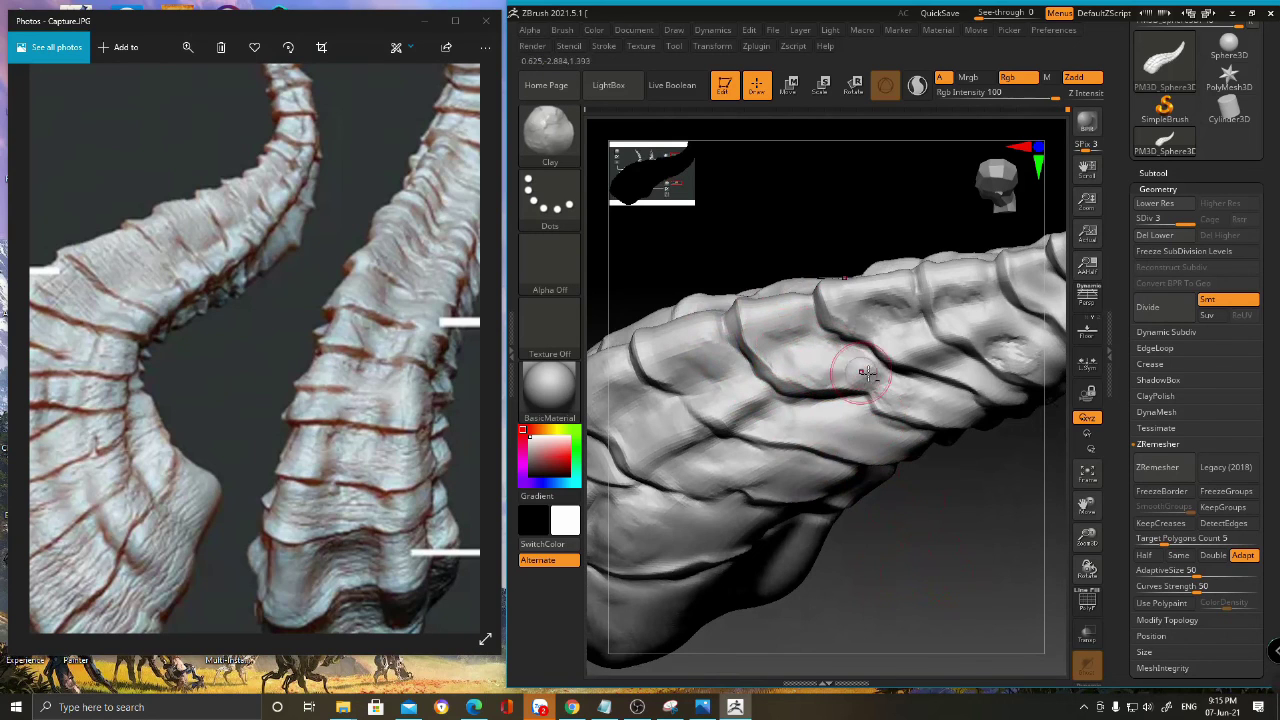
pyautogui.moveTo(930, 398); pyautogui.dragTo(914, 523, button='right')
pyautogui.moveTo(930, 521); pyautogui.dragTo(898, 505)
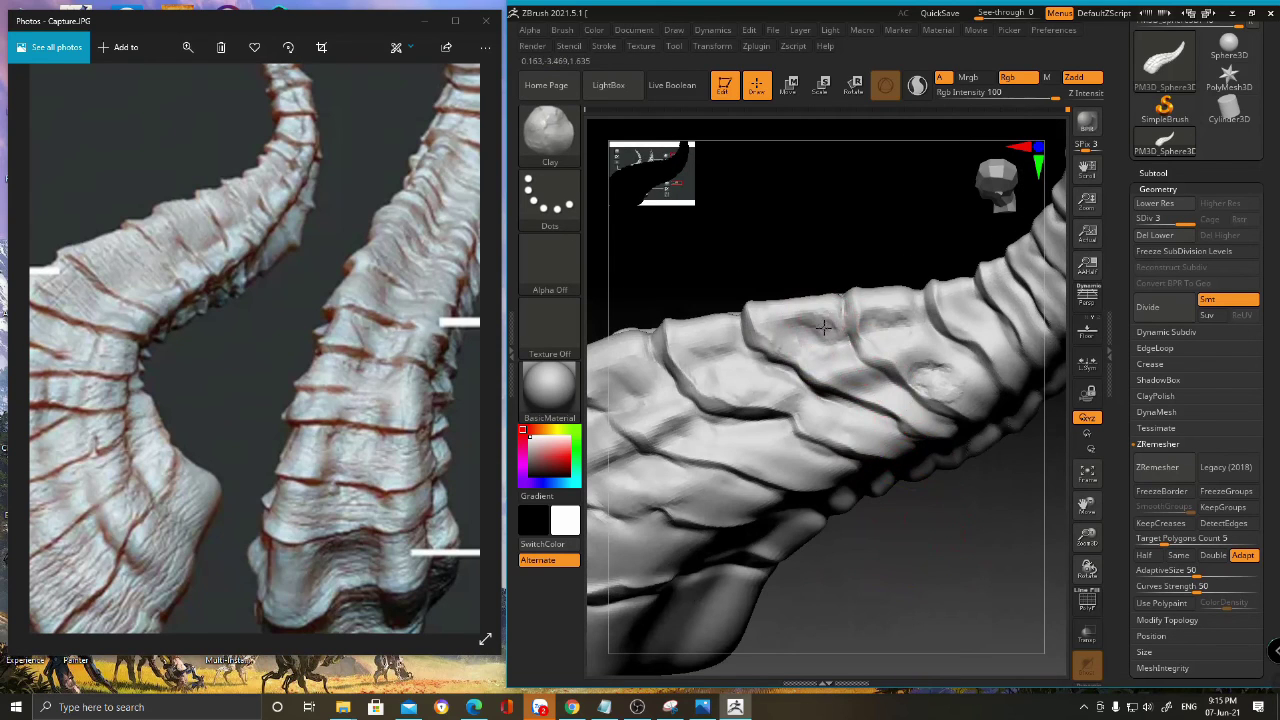
pyautogui.moveTo(912, 314)
pyautogui.mouseDown()
pyautogui.moveTo(869, 326)
pyautogui.moveTo(868, 312)
pyautogui.moveTo(894, 316)
pyautogui.mouseUp()
pyautogui.moveTo(926, 367)
pyautogui.mouseDown()
pyautogui.moveTo(914, 373)
pyautogui.moveTo(946, 374)
pyautogui.mouseUp()
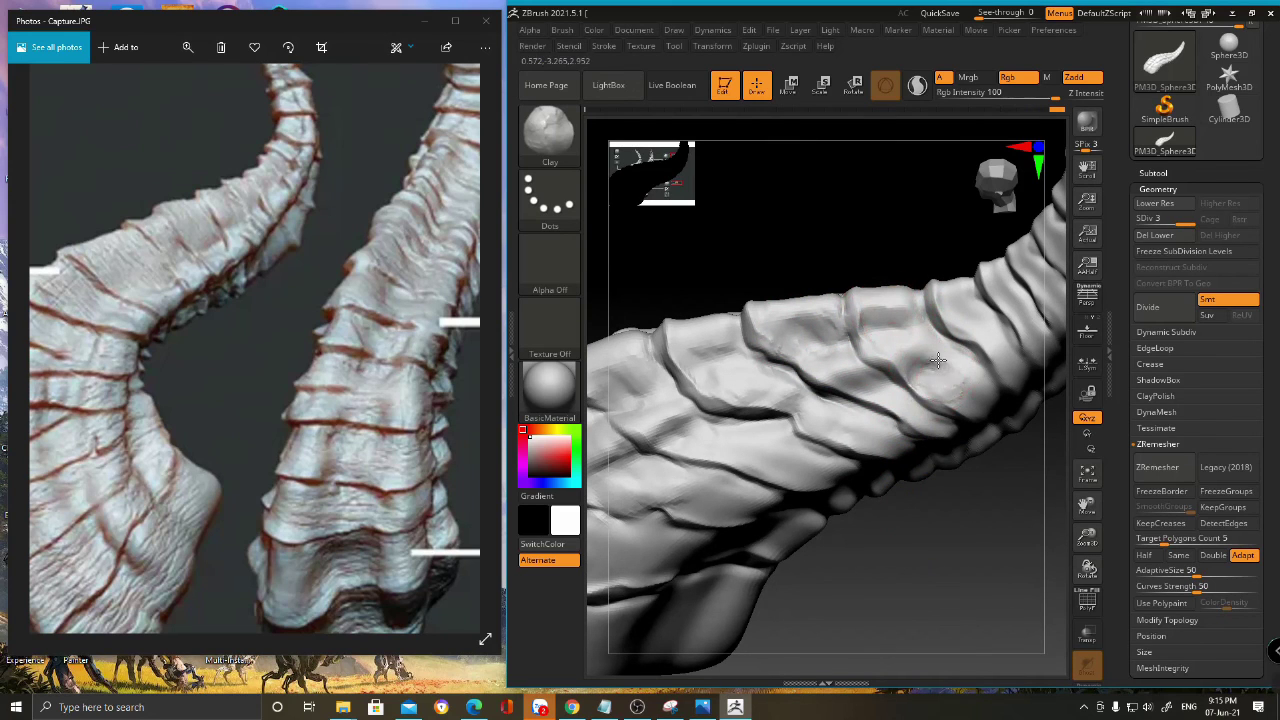
# - Subdivide the horn mesh to subdivision level 4
pyautogui.press('f')
pyautogui.moveTo(866, 523); pyautogui.dragTo(885, 483)
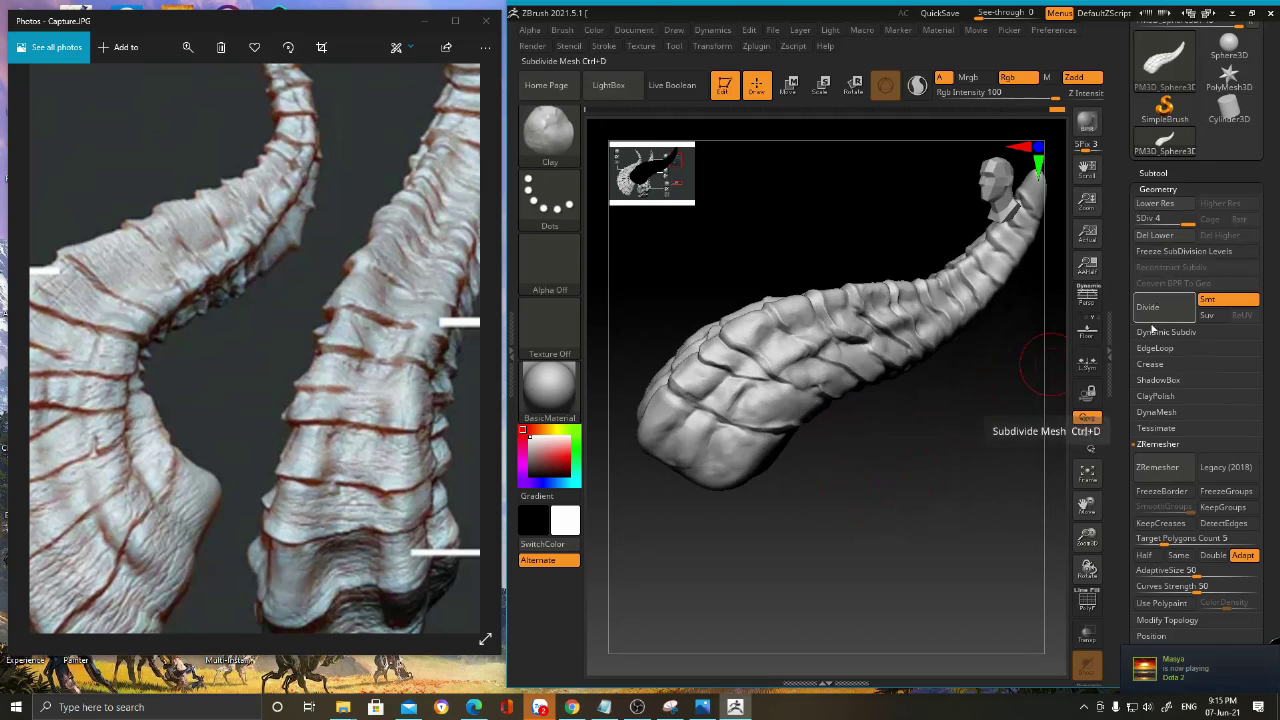
pyautogui.hotkey('ctrl', 'd')
# - Smooth the lumps and folds on the horn's base segment at the new subdivision level
pyautogui.keyDown('ctrl'); pyautogui.moveTo(760, 388); pyautogui.dragTo(790, 440, button='right'); pyautogui.keyUp('ctrl')
pyautogui.moveTo(1020, 300); pyautogui.dragTo(950, 420)
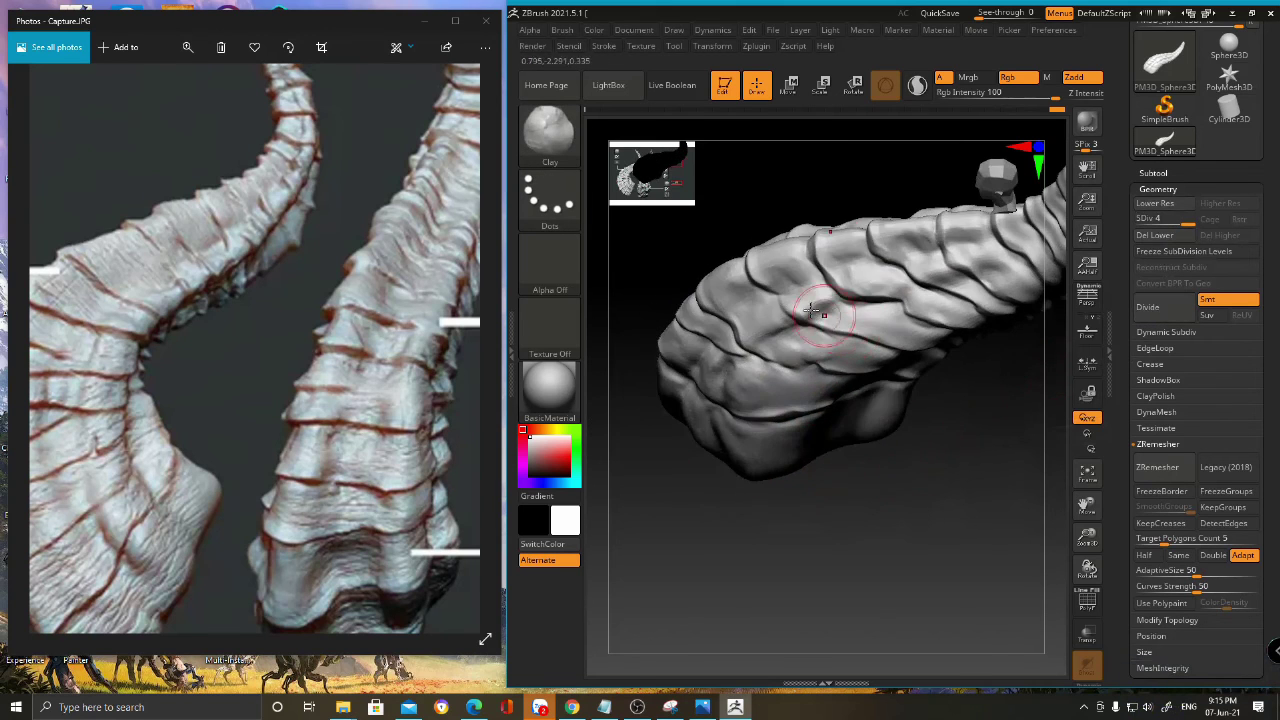
pyautogui.keyDown('ctrl'); pyautogui.moveTo(801, 290); pyautogui.dragTo(826, 303, button='right'); pyautogui.keyUp('ctrl')
pyautogui.moveTo(757, 276); pyautogui.dragTo(918, 296, button='right')
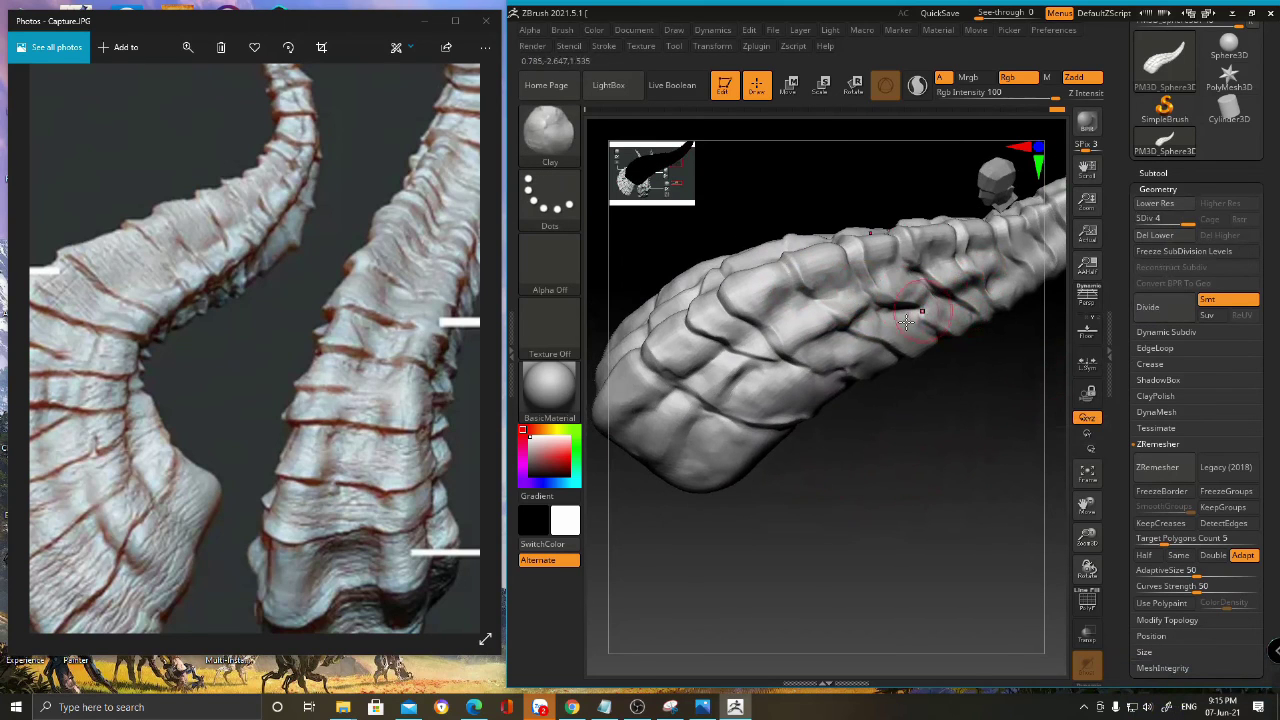
pyautogui.hotkey('shift', 'f')
pyautogui.hotkey('shift', 'f')
pyautogui.keyDown('ctrl'); pyautogui.moveTo(706, 428); pyautogui.dragTo(714, 452, button='right'); pyautogui.keyUp('ctrl')
pyautogui.moveTo(714, 452); pyautogui.dragTo(720, 423, button='right')
pyautogui.keyDown('shift'); pyautogui.moveTo(711, 473); pyautogui.dragTo(692, 493); pyautogui.keyUp('shift')
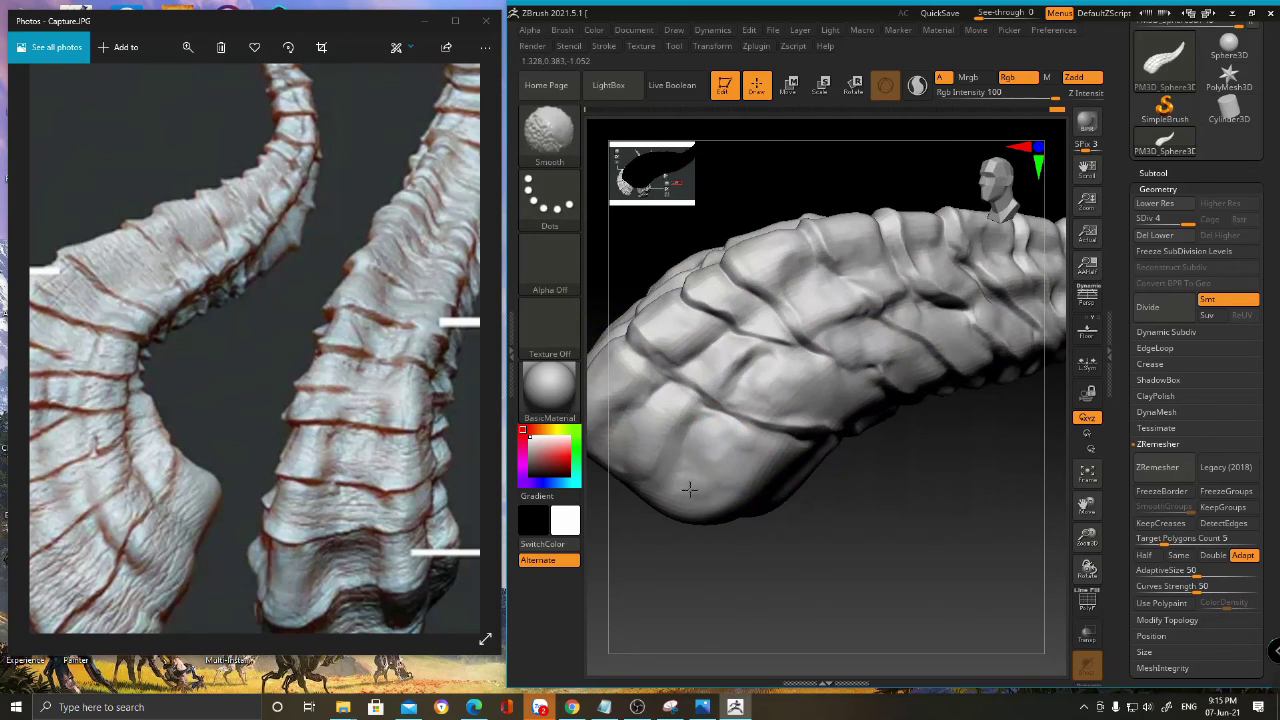
pyautogui.moveTo(743, 457)
pyautogui.mouseDown(button='right')
pyautogui.moveTo(760, 429)
pyautogui.moveTo(749, 394)
pyautogui.mouseUp(button='right')
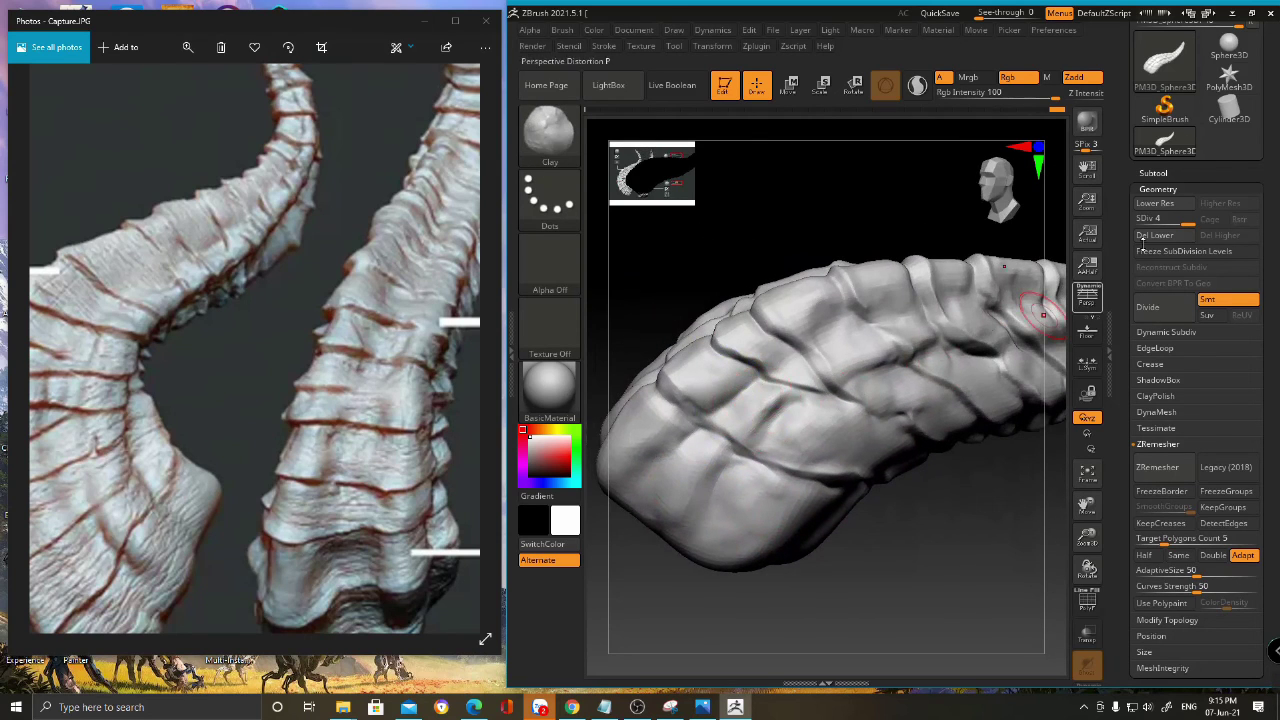
# - Smooth the ridges and hollows along the horn's flank from the base toward the narrow end
pyautogui.click(1157, 204)
pyautogui.moveTo(788, 431)
pyautogui.mouseDown(button='right')
pyautogui.moveTo(757, 457)
pyautogui.moveTo(777, 386)
pyautogui.moveTo(771, 432)
pyautogui.mouseUp(button='right')
pyautogui.moveTo(836, 407); pyautogui.dragTo(757, 363, button='right')
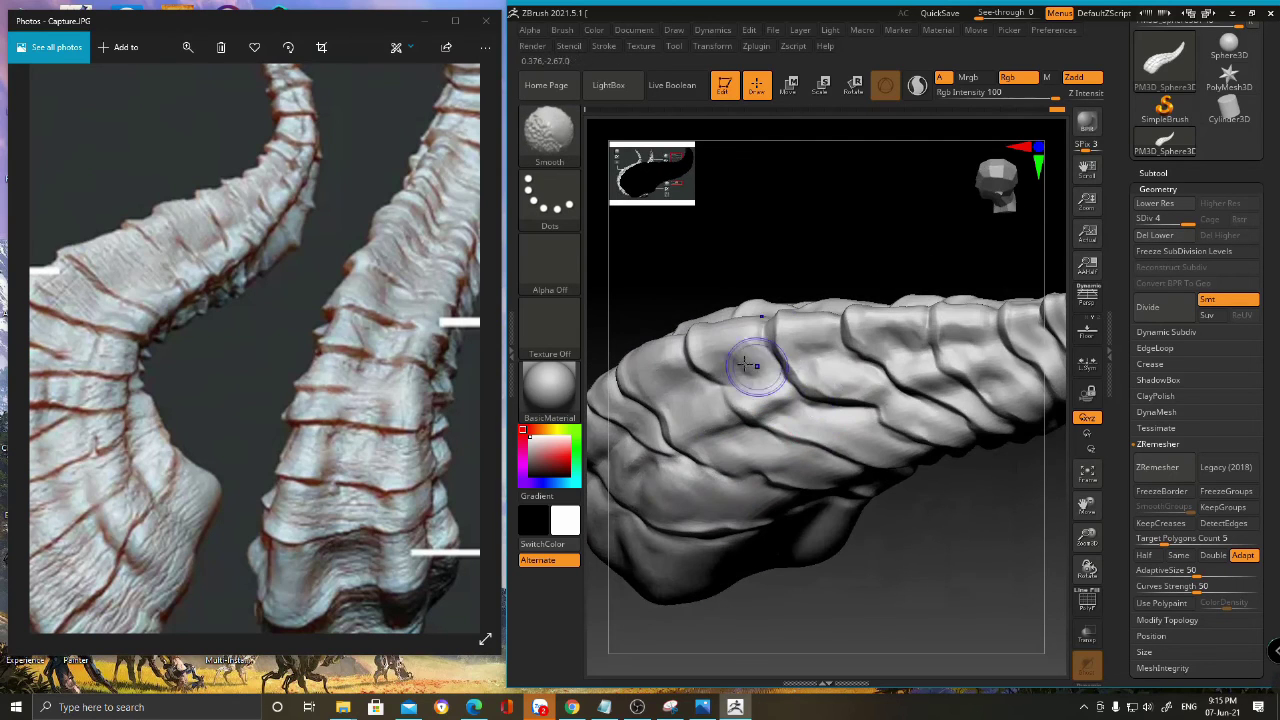
pyautogui.moveTo(830, 420); pyautogui.dragTo(761, 398, button='right')
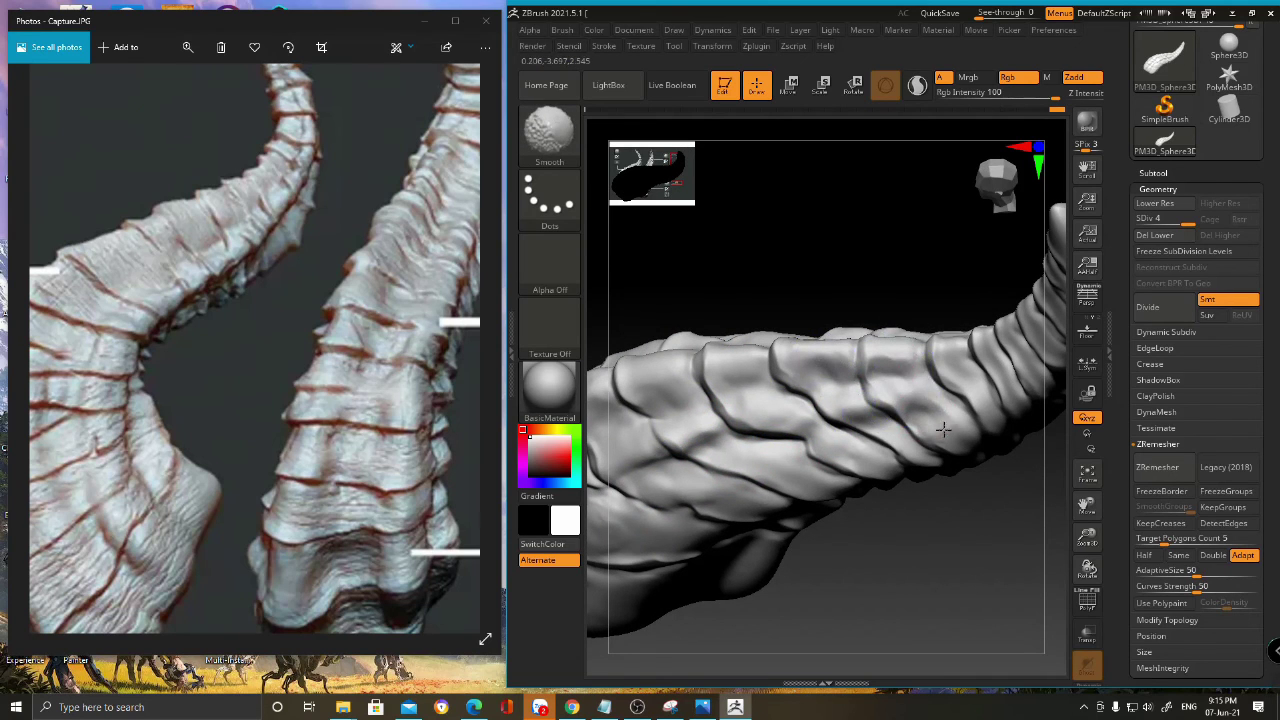
pyautogui.moveTo(751, 529)
pyautogui.mouseDown(button='right')
pyautogui.moveTo(923, 548)
pyautogui.moveTo(702, 471)
pyautogui.moveTo(749, 591)
pyautogui.moveTo(961, 504)
pyautogui.mouseUp(button='right')
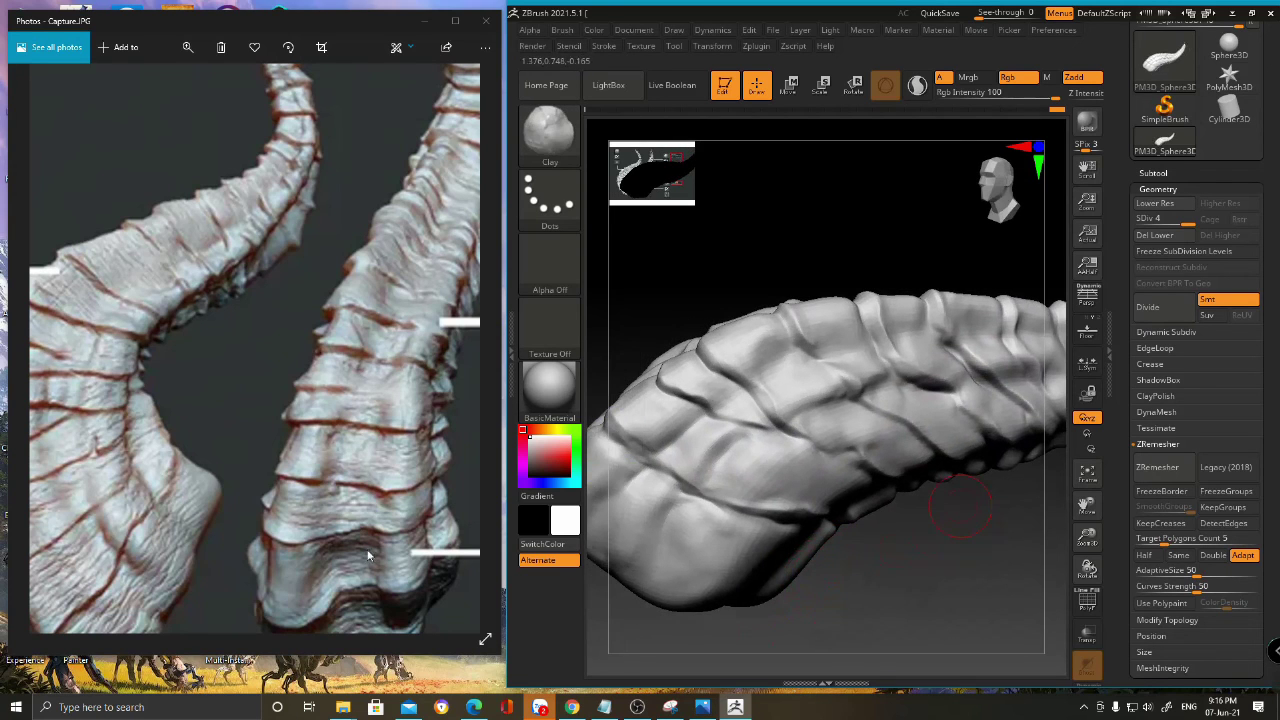
# - Bring up the brush notes beside the reference horn and select the Standard brush
pyautogui.moveTo(407, 449)
pyautogui.mouseDown()
pyautogui.moveTo(147, 410)
pyautogui.moveTo(216, 357)
pyautogui.moveTo(179, 358)
pyautogui.moveTo(188, 410)
pyautogui.mouseUp()
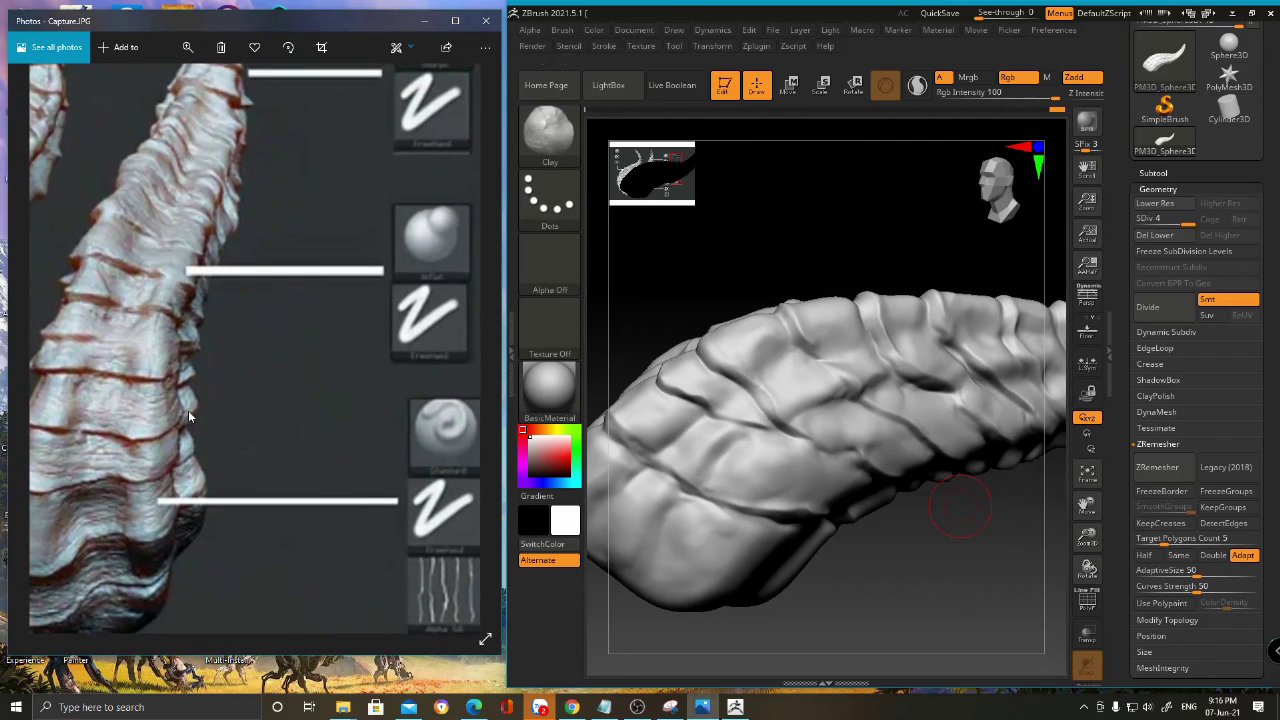
pyautogui.moveTo(800, 412)
pyautogui.mouseDown(button='right')
pyautogui.moveTo(863, 534)
pyautogui.moveTo(857, 502)
pyautogui.mouseUp(button='right')
pyautogui.press('b')
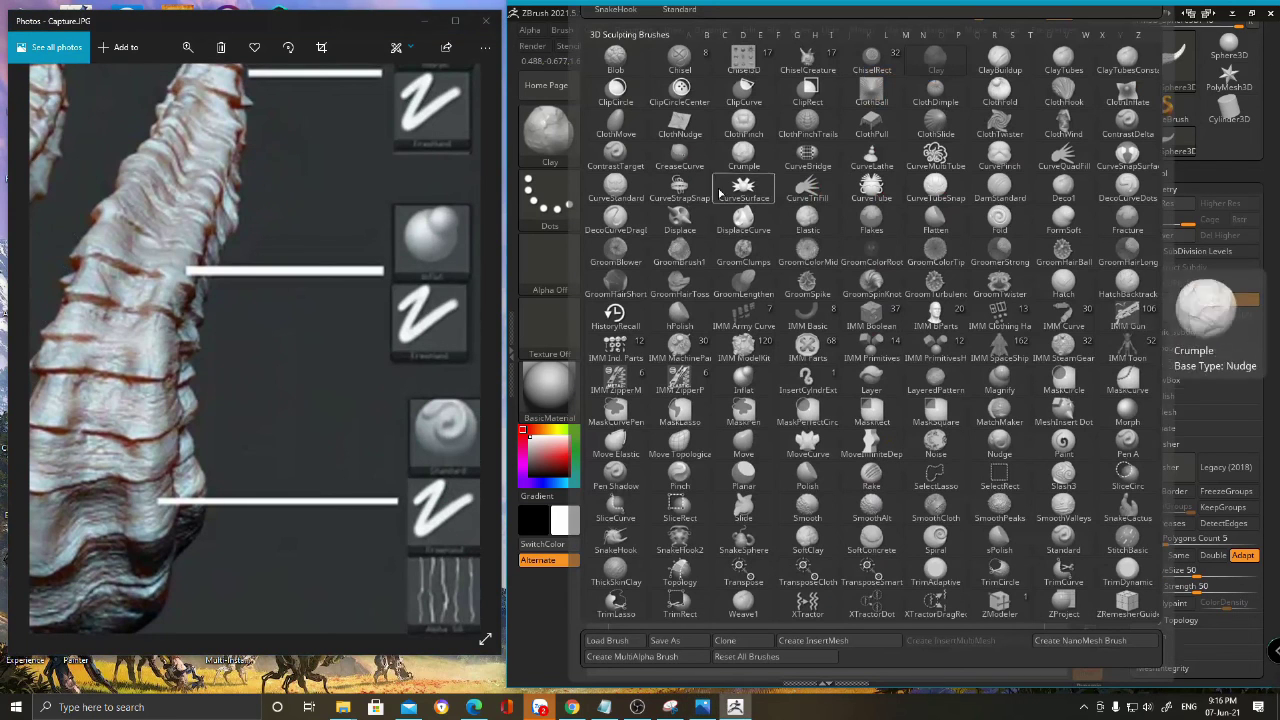
pyautogui.click(871, 284)
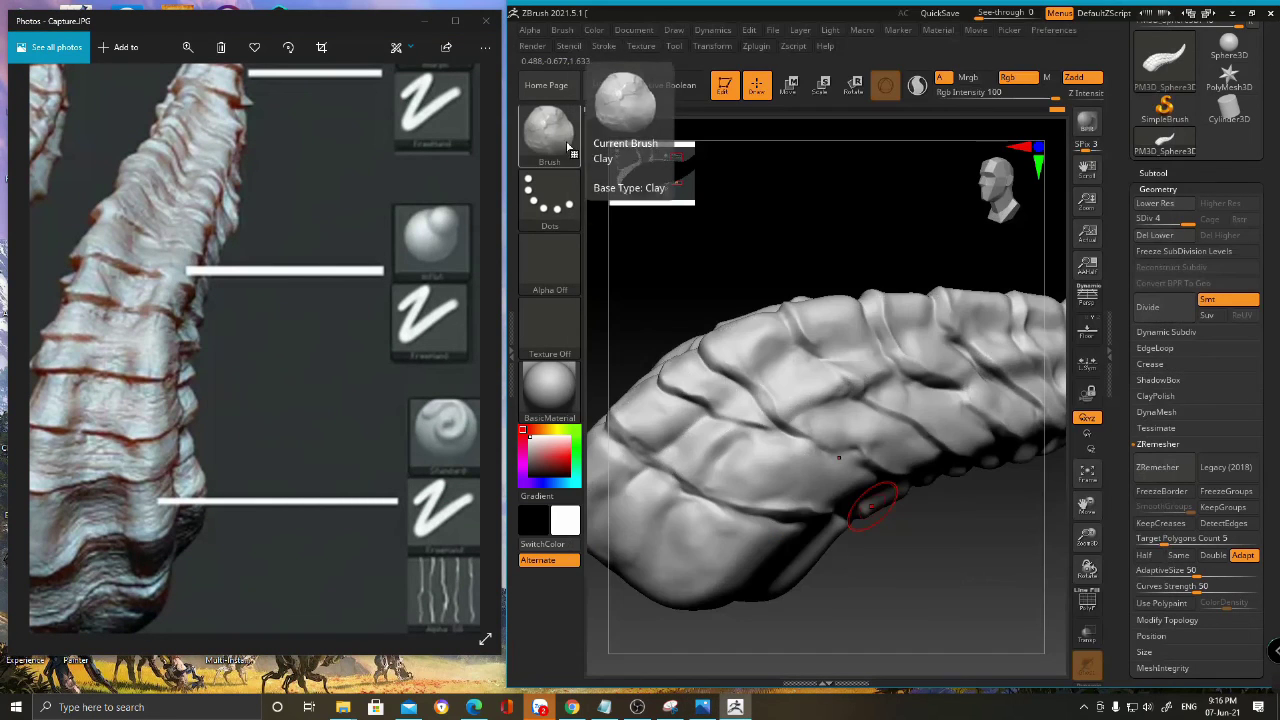
pyautogui.press('b')
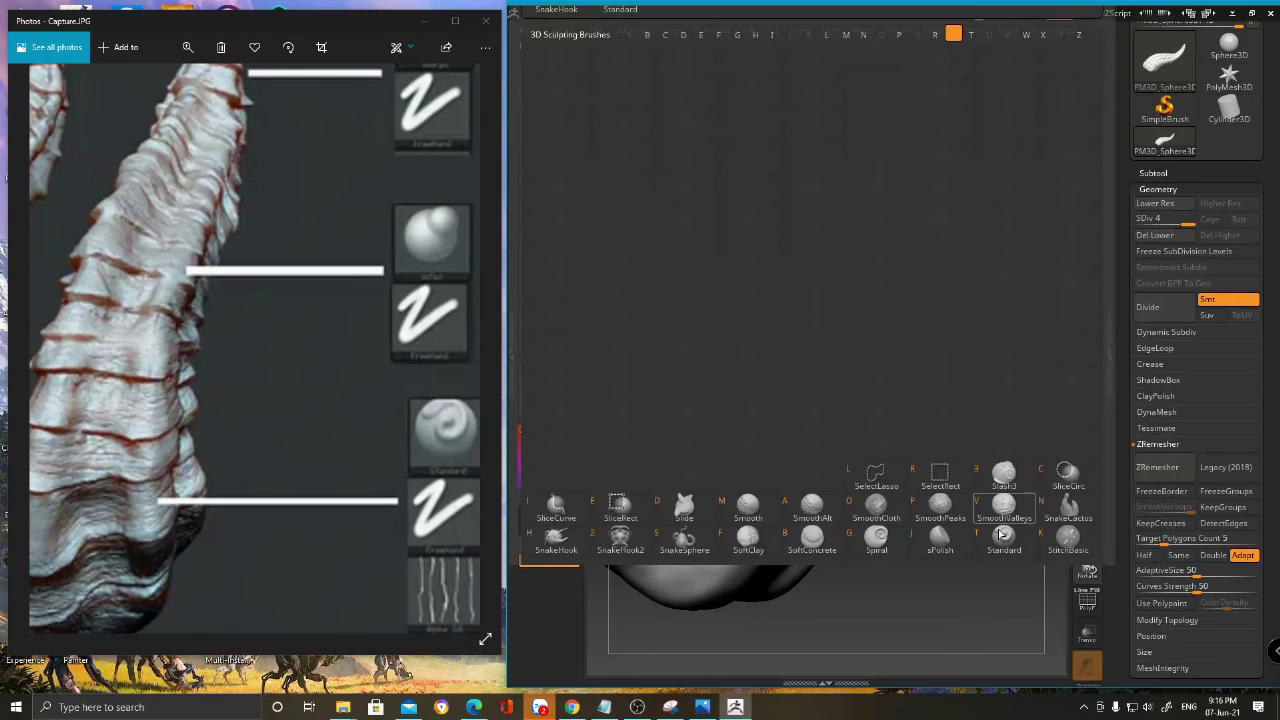
pyautogui.click(1008, 529)
# - Load Alpha 60 into the Standard brush for the fine line texture and check the stroke types
pyautogui.click(549, 198)
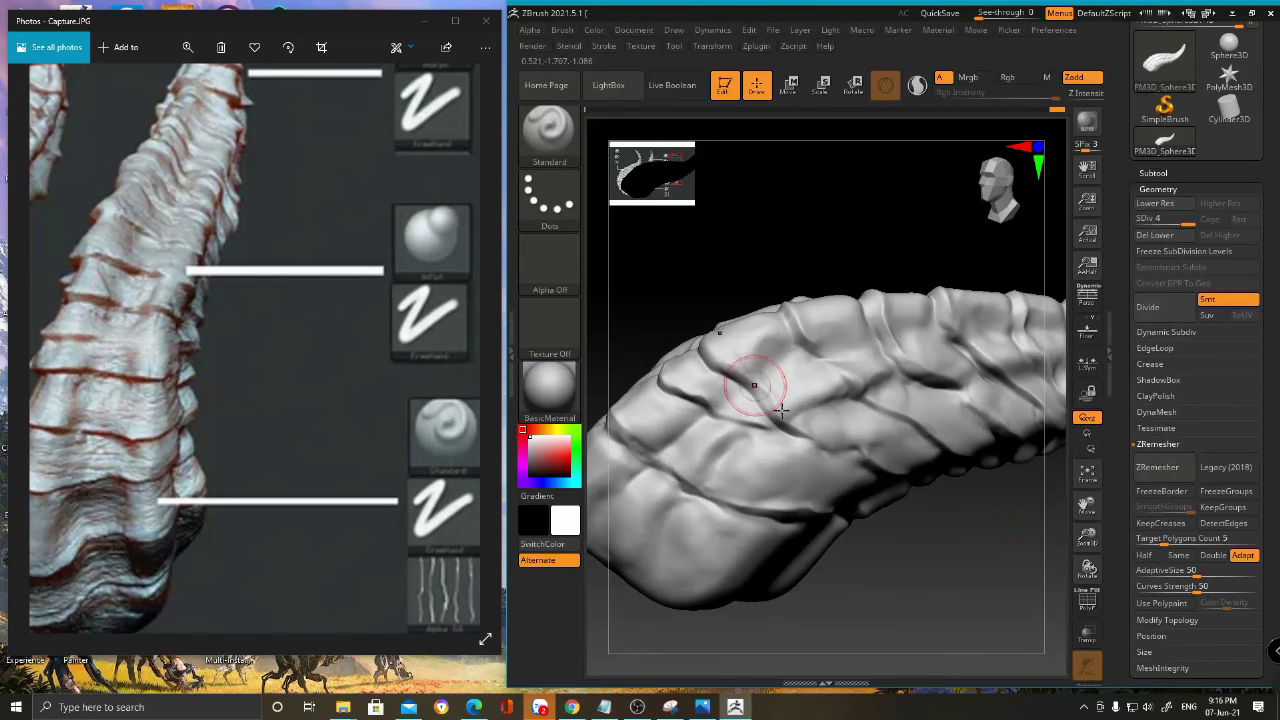
pyautogui.click(560, 200)
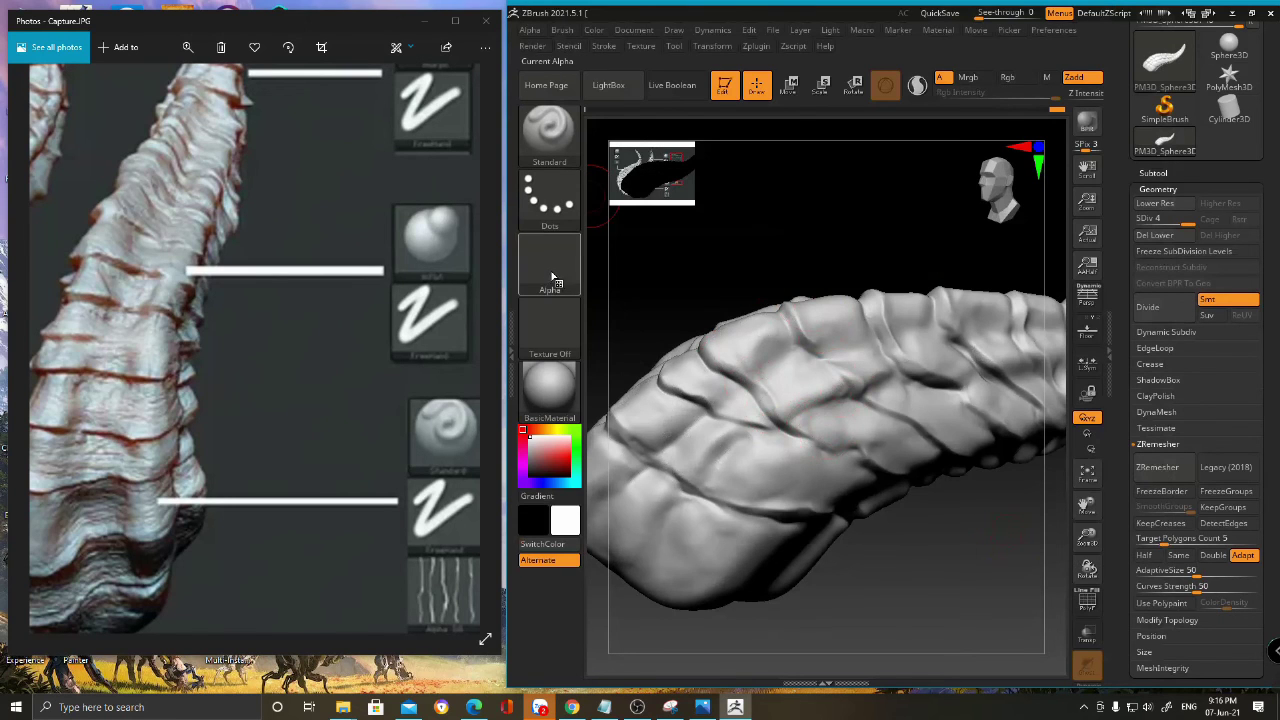
pyautogui.click(549, 262)
pyautogui.click(557, 392)
pyautogui.click(549, 262)
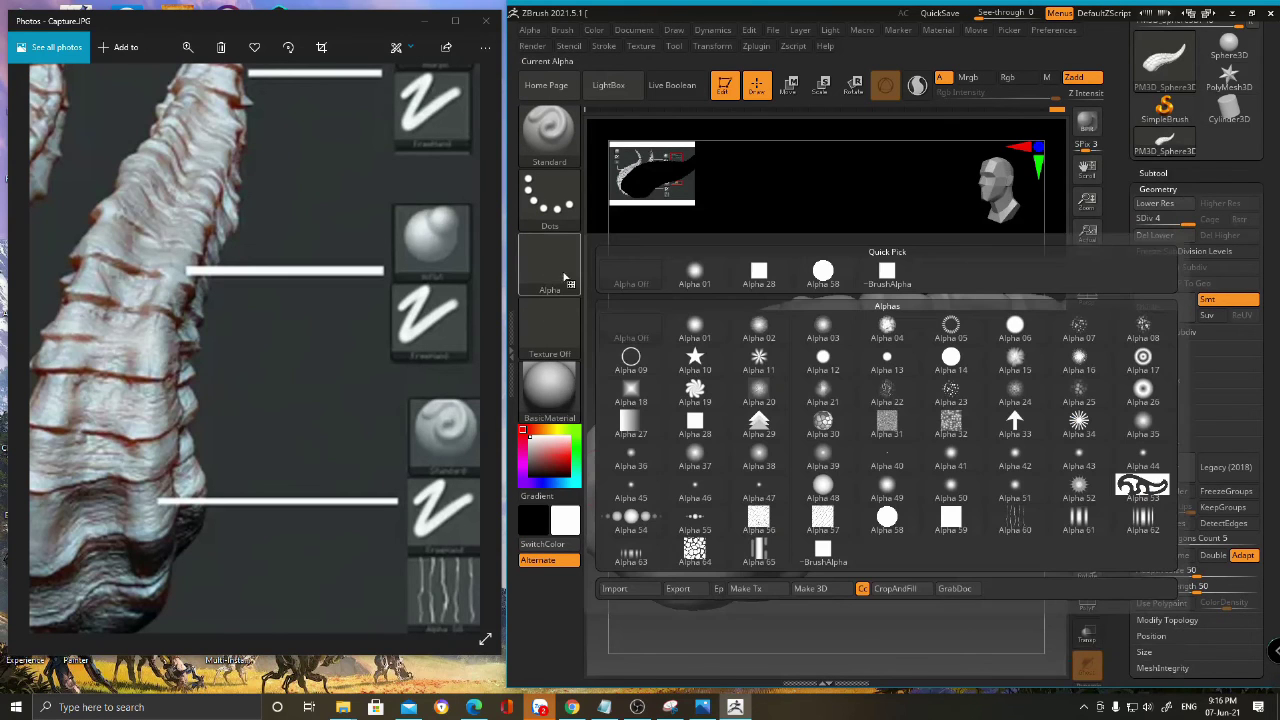
pyautogui.click(1015, 522)
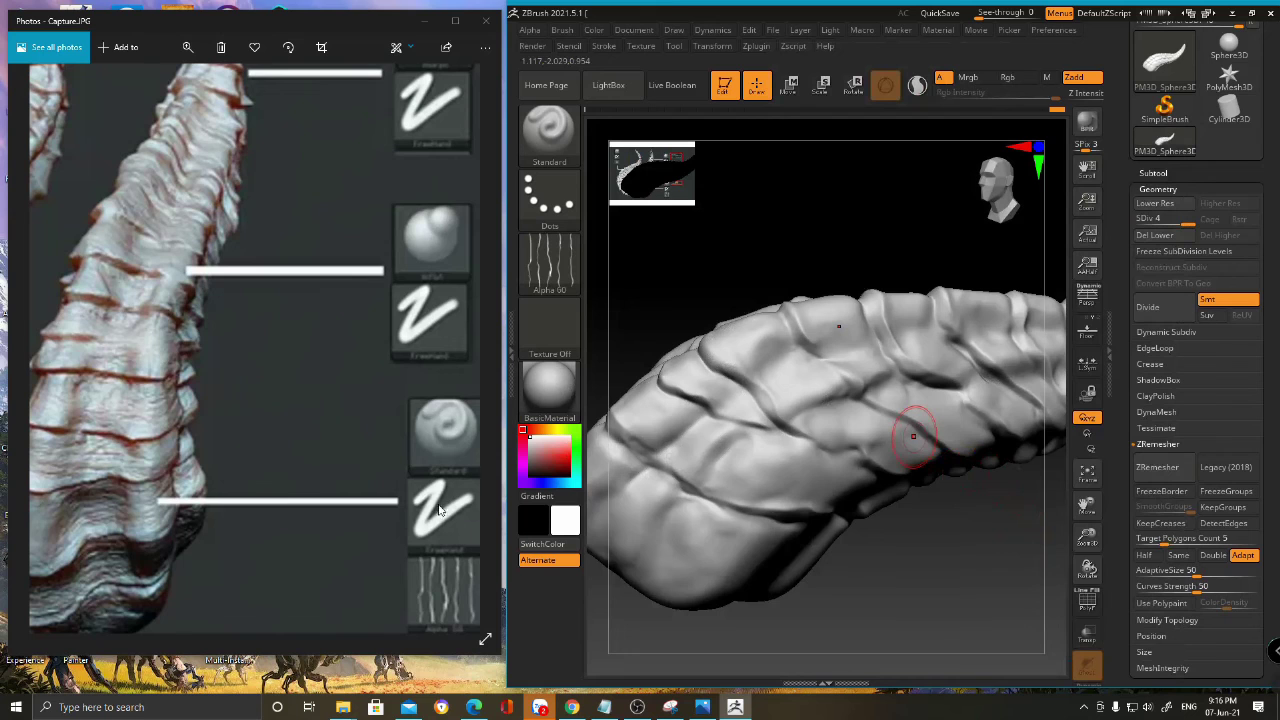
pyautogui.click(549, 197)
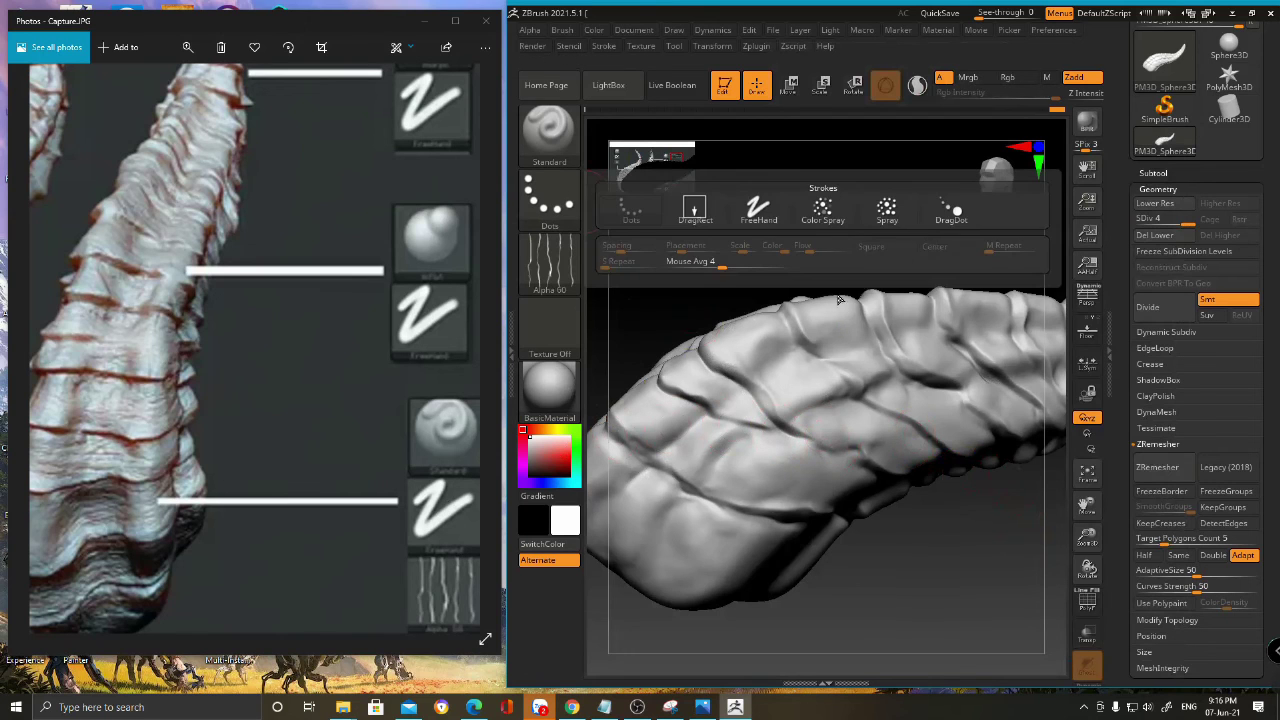
pyautogui.keyDown('alt'); pyautogui.moveTo(784, 494); pyautogui.dragTo(865, 402, button='right'); pyautogui.keyUp('alt')
pyautogui.moveTo(736, 402); pyautogui.dragTo(748, 397)
pyautogui.moveTo(748, 397)
pyautogui.mouseDown(button='right')
pyautogui.moveTo(709, 410)
pyautogui.moveTo(771, 357)
pyautogui.mouseUp(button='right')
pyautogui.hotkey('ctrl', 'z')
pyautogui.moveTo(682, 344)
pyautogui.mouseDown()
pyautogui.moveTo(713, 370)
pyautogui.moveTo(700, 374)
pyautogui.mouseUp()
pyautogui.moveTo(711, 366); pyautogui.dragTo(706, 280, button='right')
pyautogui.keyDown('alt'); pyautogui.moveTo(712, 340); pyautogui.dragTo(760, 330, button='right'); pyautogui.keyUp('alt')
pyautogui.hotkey('ctrl', 'z')
pyautogui.moveTo(740, 346); pyautogui.dragTo(830, 421)
pyautogui.hotkey('ctrl', 'z')
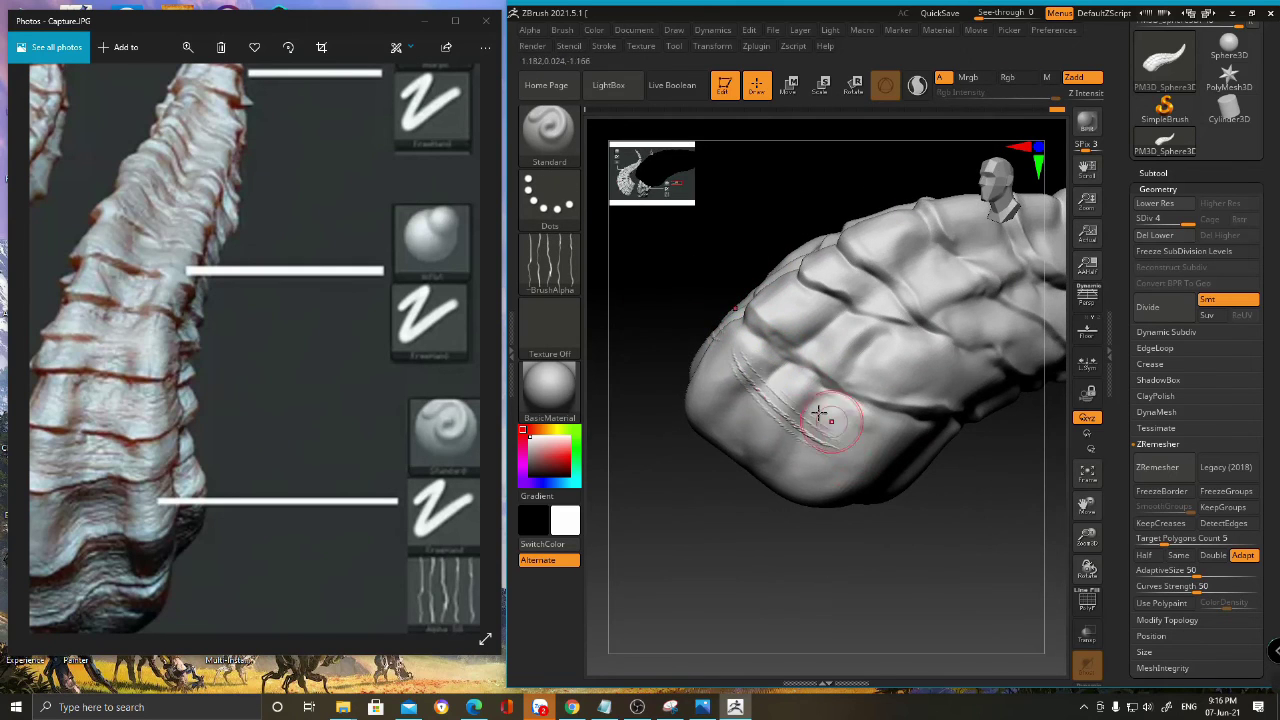
pyautogui.hotkey('ctrl', 'z')
# - Paint Alpha 60 line texture across the upper part of the base segment, following the direction of its ridge
pyautogui.keyDown('ctrl'); pyautogui.moveTo(752, 353); pyautogui.dragTo(766, 371, button='right'); pyautogui.keyUp('ctrl')
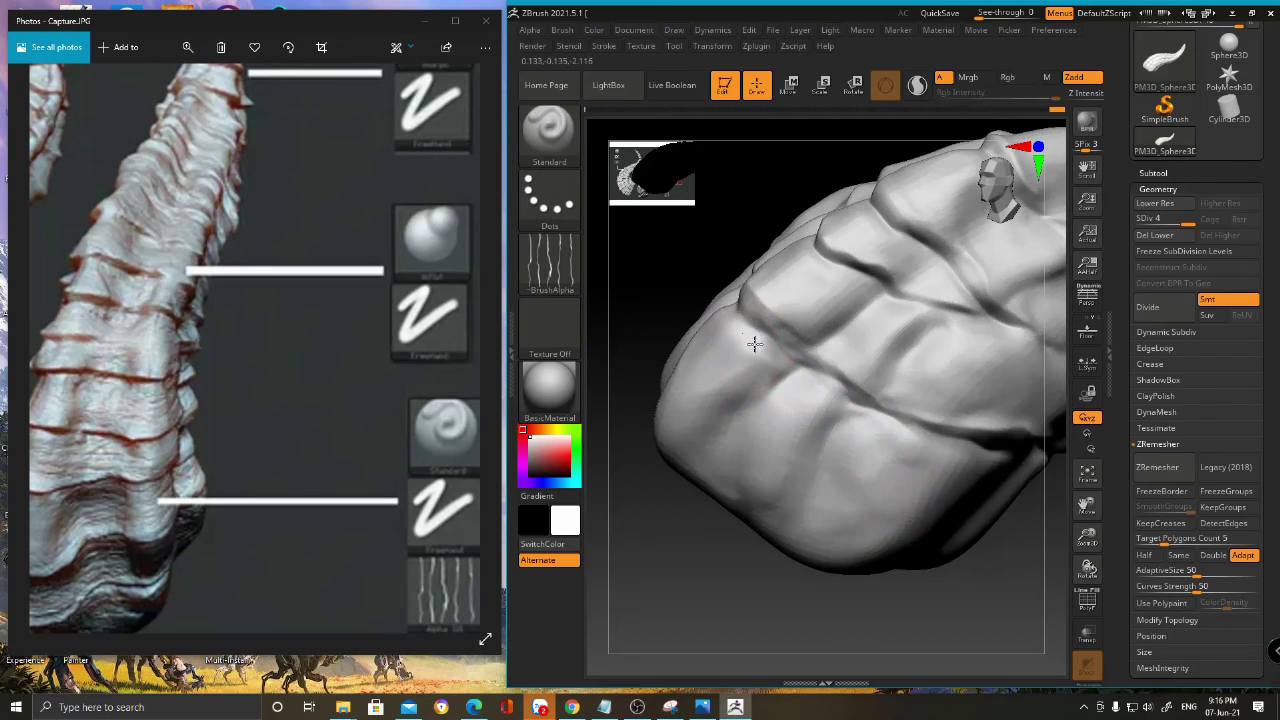
pyautogui.moveTo(783, 370); pyautogui.dragTo(851, 414)
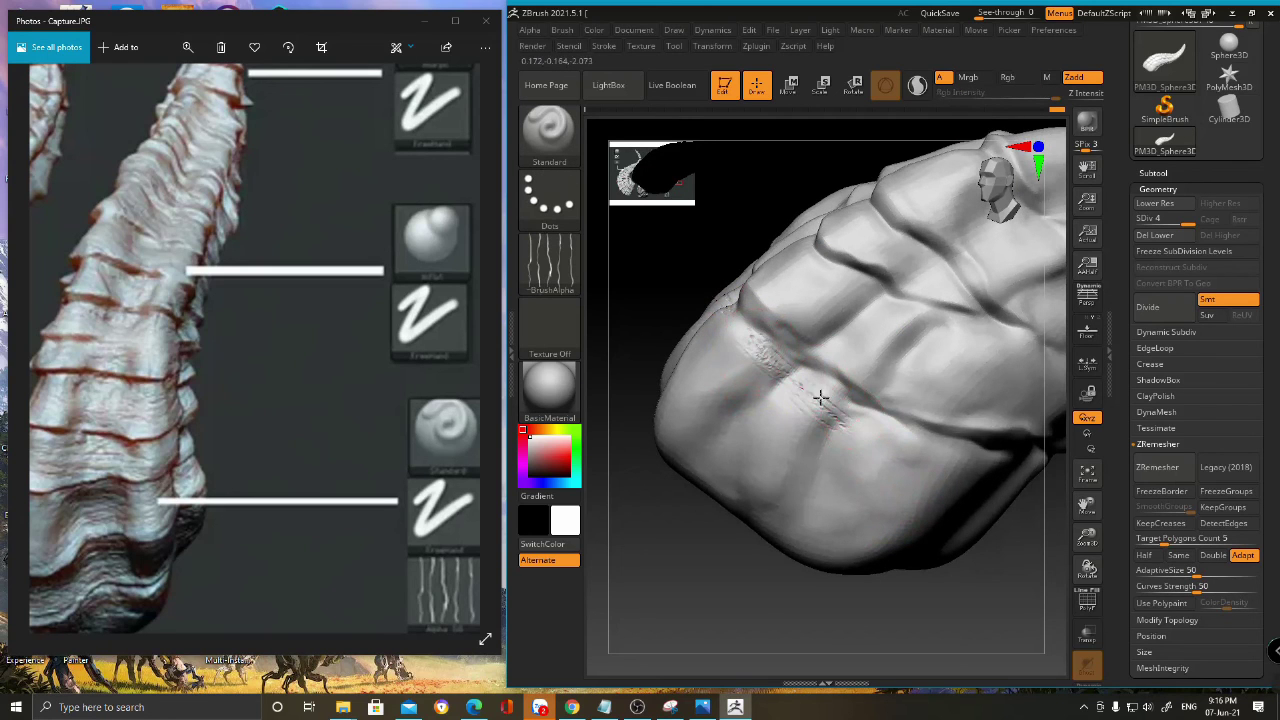
pyautogui.moveTo(761, 338); pyautogui.dragTo(936, 470)
pyautogui.moveTo(745, 368)
pyautogui.mouseDown()
pyautogui.moveTo(768, 414)
pyautogui.moveTo(900, 503)
pyautogui.mouseUp()
pyautogui.moveTo(803, 405); pyautogui.dragTo(940, 485)
pyautogui.moveTo(894, 486); pyautogui.dragTo(731, 320, button='right')
pyautogui.moveTo(776, 417); pyautogui.dragTo(720, 336, button='right')
pyautogui.moveTo(706, 332)
pyautogui.mouseDown()
pyautogui.moveTo(711, 360)
pyautogui.moveTo(767, 389)
pyautogui.mouseUp()
pyautogui.moveTo(727, 338)
pyautogui.mouseDown()
pyautogui.moveTo(748, 376)
pyautogui.moveTo(737, 420)
pyautogui.moveTo(718, 394)
pyautogui.moveTo(772, 431)
pyautogui.mouseUp()
# - Extend the Alpha 60 line texture over the middle, lower edge and sides of the base segment
pyautogui.moveTo(894, 583); pyautogui.dragTo(935, 565)
pyautogui.moveTo(766, 488); pyautogui.dragTo(922, 516)
pyautogui.moveTo(926, 576); pyautogui.dragTo(935, 556)
pyautogui.moveTo(822, 512)
pyautogui.mouseDown()
pyautogui.moveTo(930, 530)
pyautogui.moveTo(893, 505)
pyautogui.moveTo(774, 498)
pyautogui.mouseUp()
pyautogui.moveTo(652, 472)
pyautogui.mouseDown()
pyautogui.moveTo(817, 477)
pyautogui.moveTo(635, 478)
pyautogui.mouseUp()
pyautogui.moveTo(708, 401); pyautogui.dragTo(790, 432)
pyautogui.keyDown('alt'); pyautogui.moveTo(865, 592); pyautogui.dragTo(756, 597); pyautogui.keyUp('alt')
pyautogui.moveTo(778, 436)
pyautogui.mouseDown()
pyautogui.moveTo(908, 456)
pyautogui.moveTo(720, 392)
pyautogui.mouseUp()
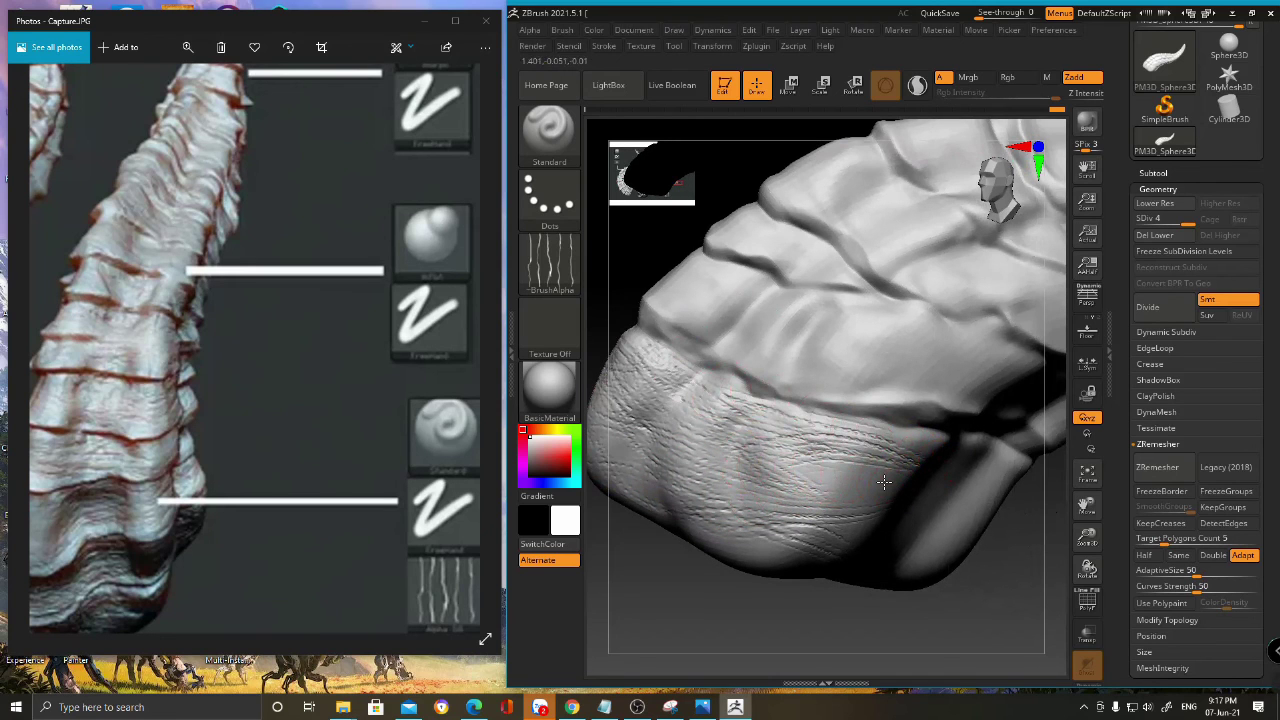
# - Switch the stroke type to FreeHand and texture the remaining smooth area near the base segment's lower edge
pyautogui.click(538, 198)
pyautogui.click(758, 210)
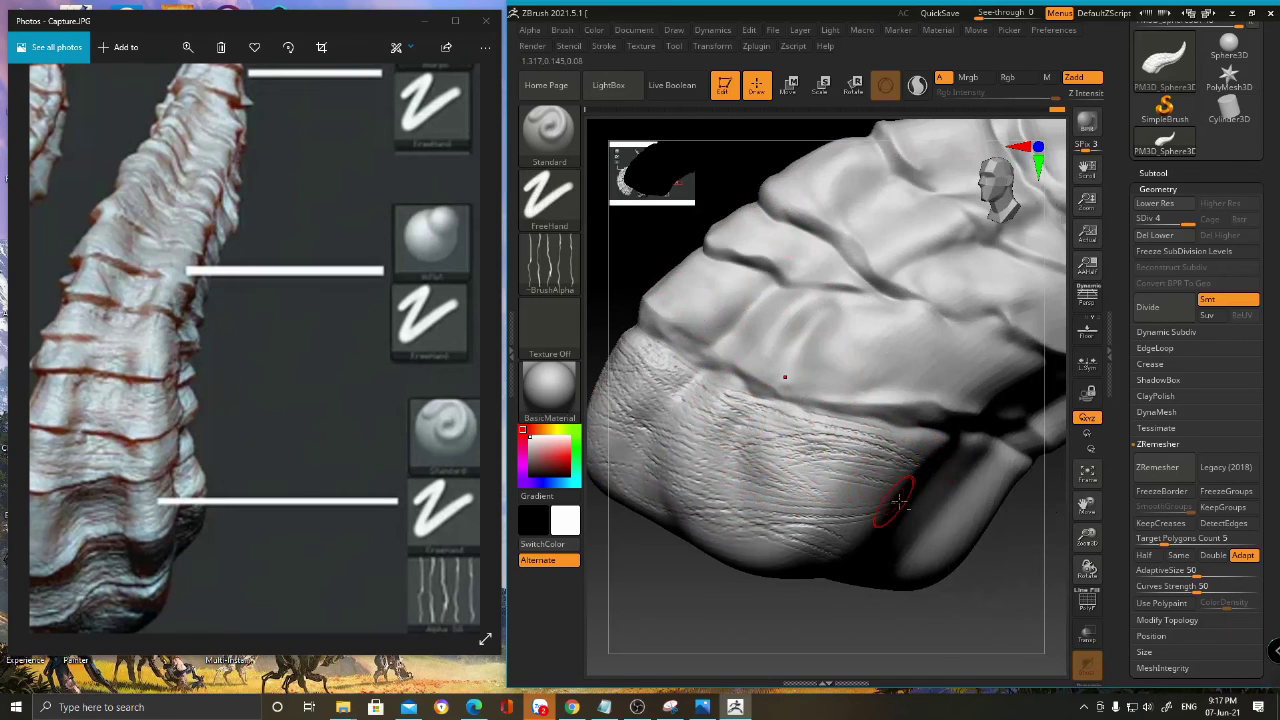
pyautogui.moveTo(850, 500); pyautogui.dragTo(775, 520)
pyautogui.moveTo(857, 532); pyautogui.dragTo(714, 510)
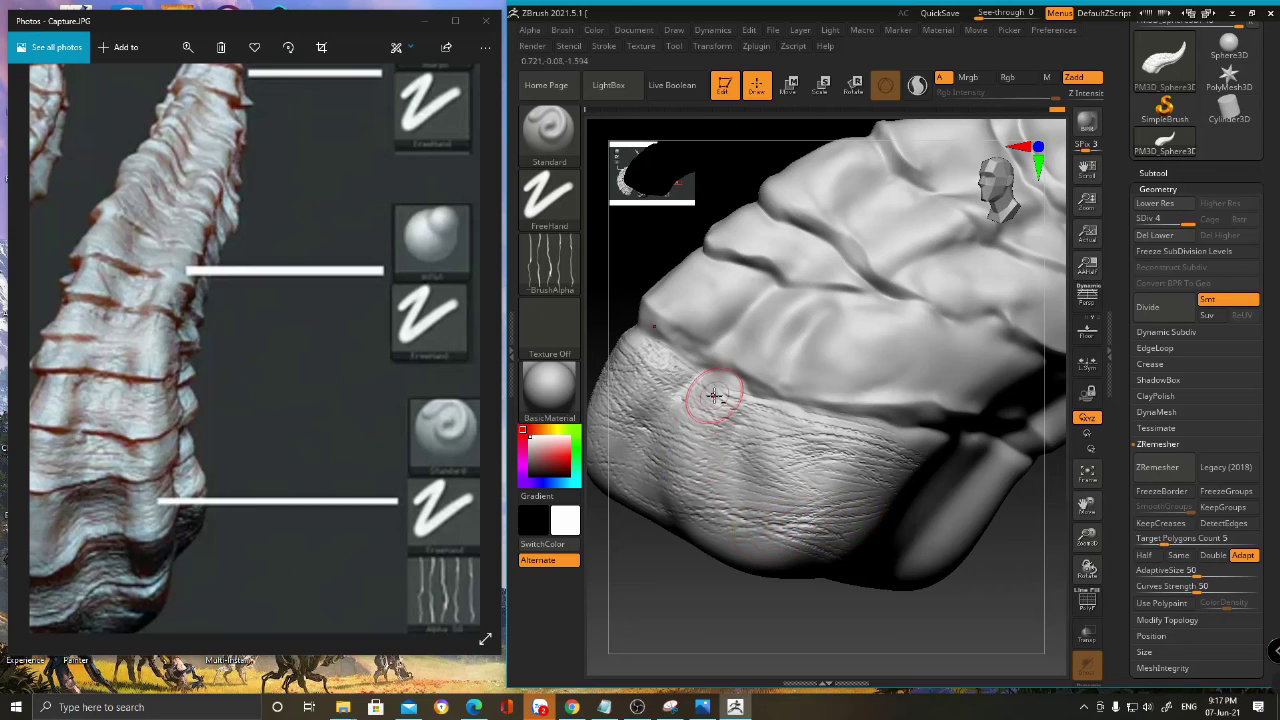
pyautogui.moveTo(838, 554); pyautogui.dragTo(703, 516)
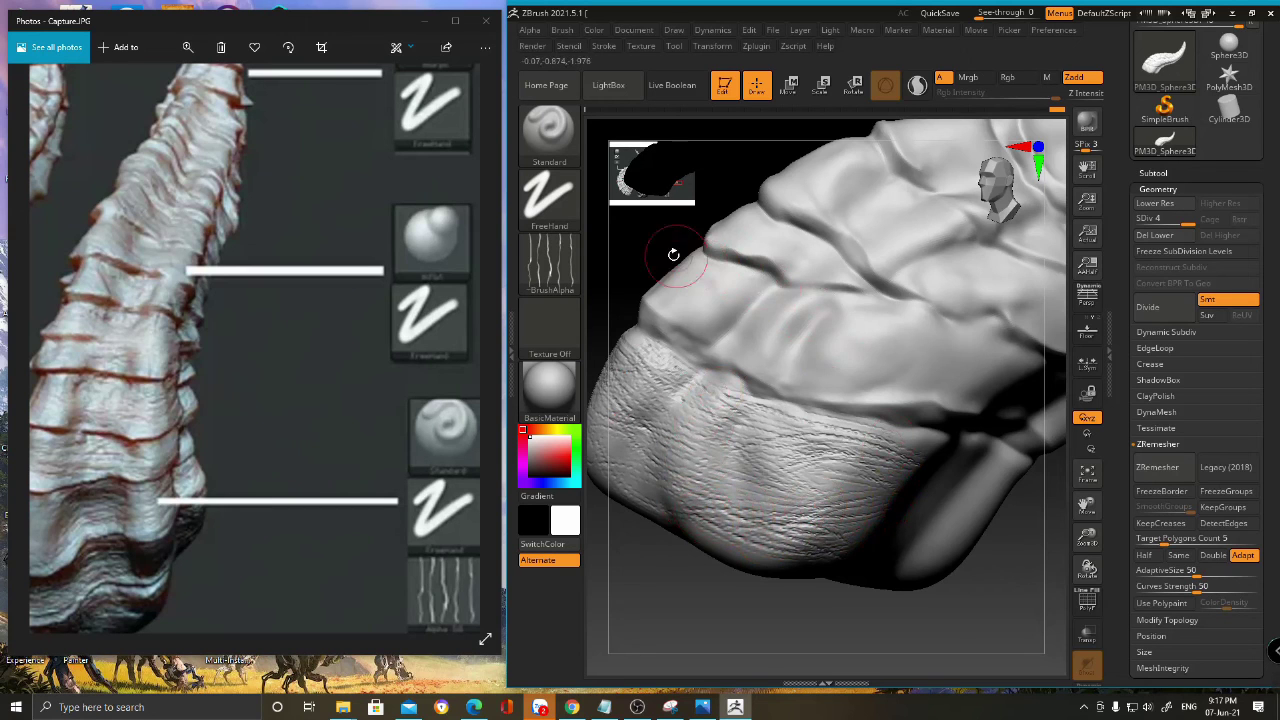
pyautogui.moveTo(671, 251); pyautogui.dragTo(651, 286)
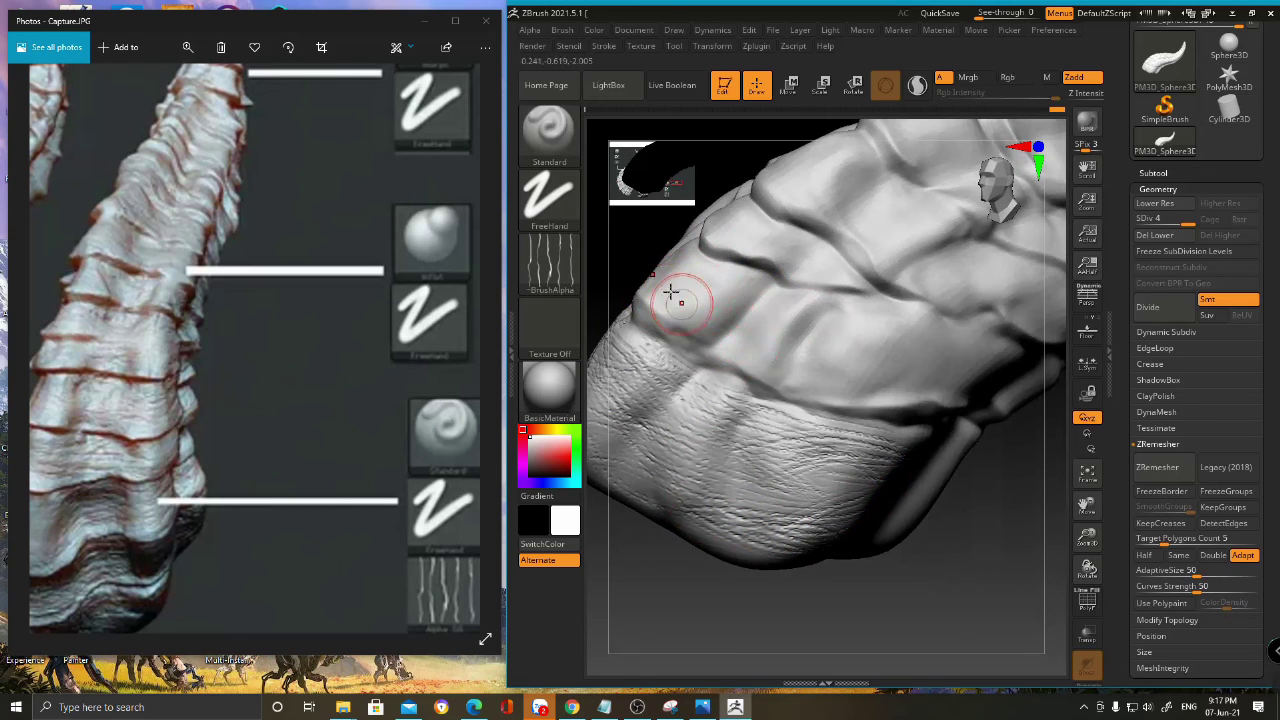
# - Paint Alpha 60 line texture across the front of the second segment, just above the base, following its curved ridge
pyautogui.moveTo(666, 268)
pyautogui.mouseDown()
pyautogui.moveTo(720, 335)
pyautogui.moveTo(758, 345)
pyautogui.mouseUp()
pyautogui.moveTo(684, 282); pyautogui.dragTo(838, 356)
pyautogui.moveTo(690, 320)
pyautogui.mouseDown()
pyautogui.moveTo(829, 349)
pyautogui.moveTo(794, 334)
pyautogui.moveTo(810, 375)
pyautogui.moveTo(932, 383)
pyautogui.mouseUp()
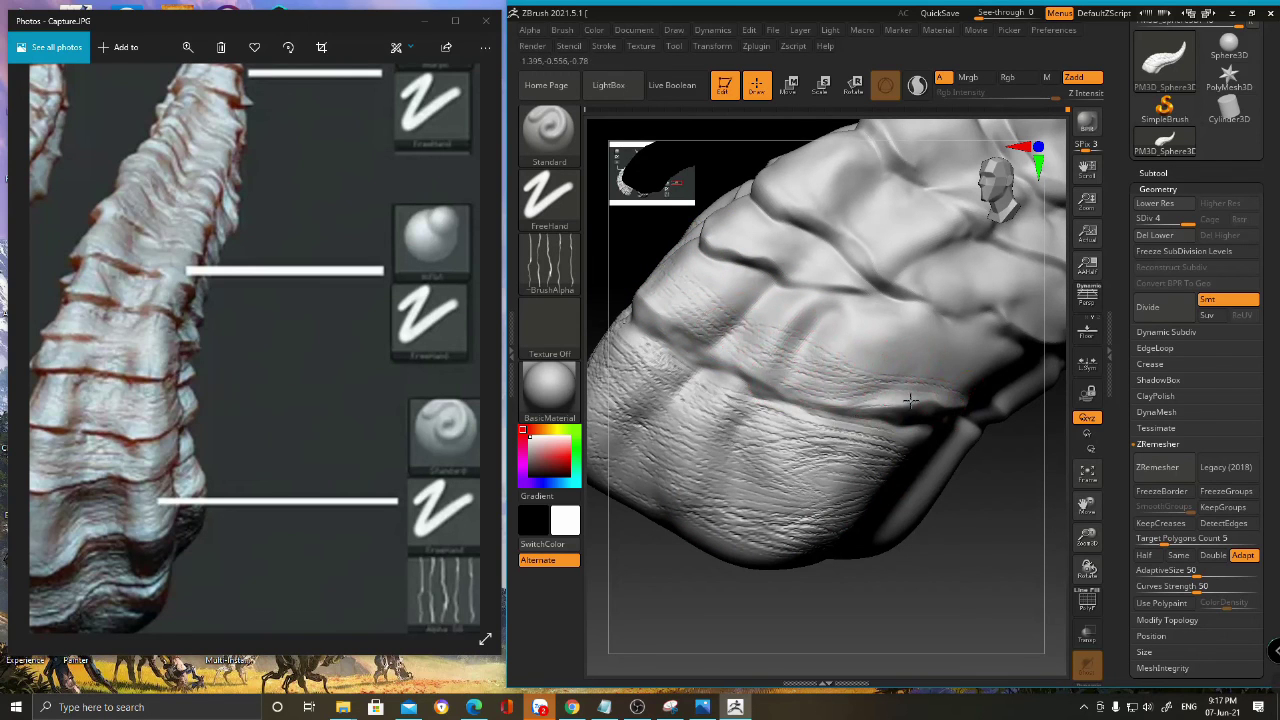
pyautogui.moveTo(983, 568); pyautogui.dragTo(947, 548)
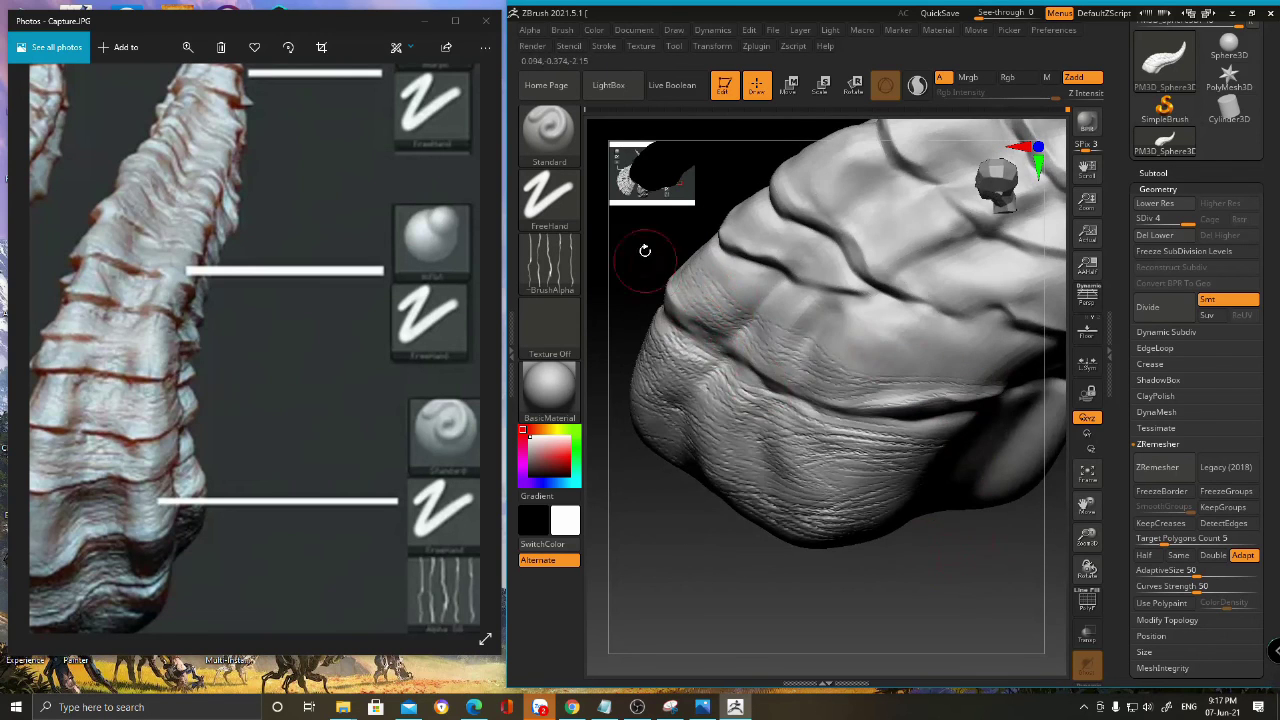
pyautogui.moveTo(643, 257); pyautogui.dragTo(700, 251)
pyautogui.moveTo(781, 288); pyautogui.dragTo(835, 318)
pyautogui.moveTo(752, 266); pyautogui.dragTo(909, 320)
pyautogui.moveTo(900, 565); pyautogui.dragTo(908, 451)
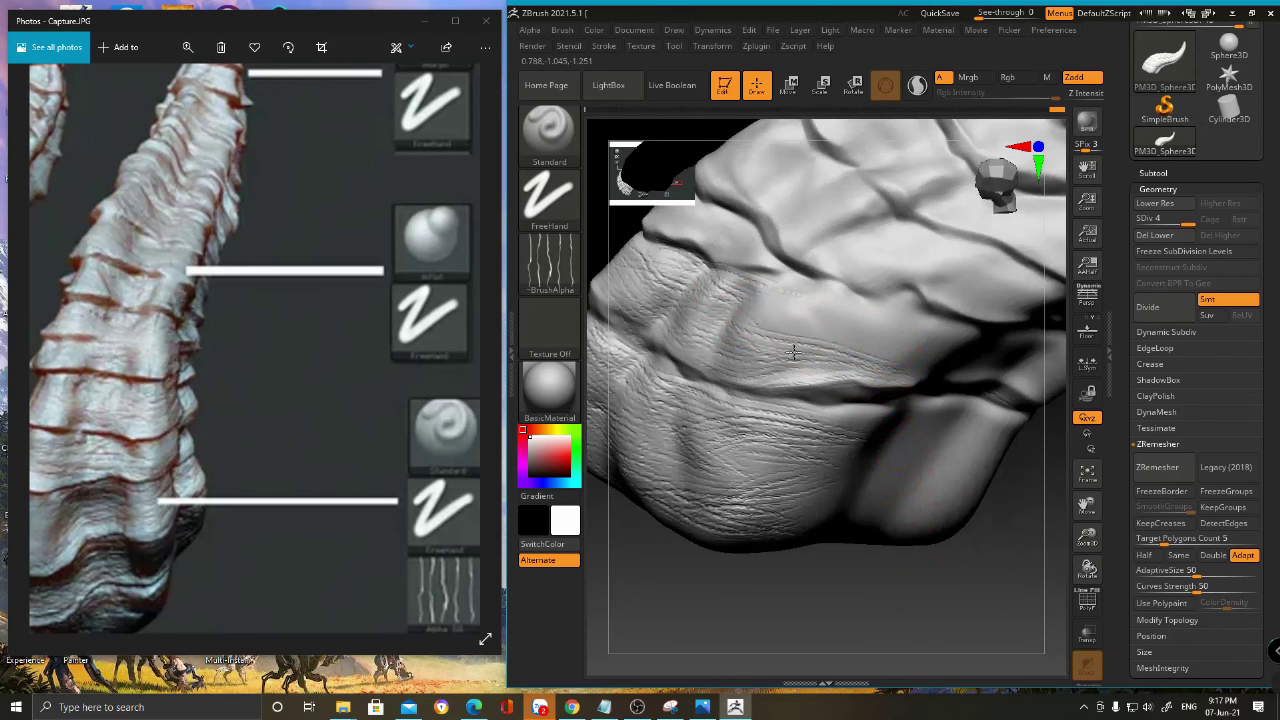
pyautogui.moveTo(818, 322)
pyautogui.mouseDown()
pyautogui.moveTo(935, 352)
pyautogui.moveTo(935, 336)
pyautogui.mouseUp()
pyautogui.moveTo(796, 277)
pyautogui.mouseDown()
pyautogui.moveTo(906, 314)
pyautogui.moveTo(889, 293)
pyautogui.moveTo(902, 340)
pyautogui.mouseUp()
pyautogui.moveTo(824, 306); pyautogui.dragTo(908, 326)
# - Cover the smooth rear side of the base segment with Alpha 60 lines, including the area just below the ridge
pyautogui.moveTo(888, 442); pyautogui.dragTo(782, 457, button='right')
pyautogui.moveTo(824, 403); pyautogui.dragTo(892, 428, button='right')
pyautogui.moveTo(680, 421); pyautogui.dragTo(894, 409)
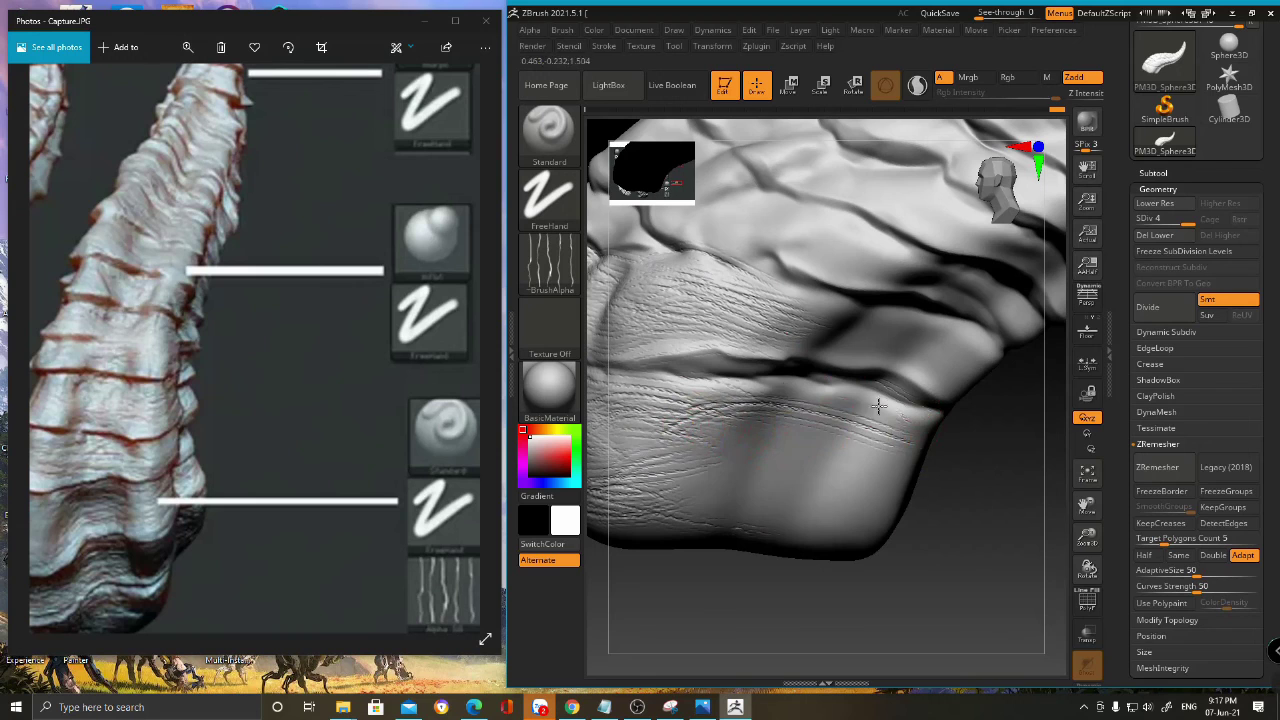
pyautogui.moveTo(680, 400); pyautogui.dragTo(898, 440)
pyautogui.moveTo(694, 449); pyautogui.dragTo(890, 468)
pyautogui.moveTo(783, 456); pyautogui.dragTo(894, 492)
pyautogui.moveTo(690, 495); pyautogui.dragTo(888, 515)
pyautogui.moveTo(774, 517); pyautogui.dragTo(870, 526)
pyautogui.moveTo(714, 503)
pyautogui.mouseDown()
pyautogui.moveTo(864, 506)
pyautogui.moveTo(720, 440)
pyautogui.moveTo(849, 420)
pyautogui.moveTo(630, 443)
pyautogui.moveTo(835, 428)
pyautogui.moveTo(675, 437)
pyautogui.moveTo(877, 401)
pyautogui.moveTo(737, 422)
pyautogui.moveTo(862, 395)
pyautogui.mouseUp()
pyautogui.moveTo(725, 350); pyautogui.dragTo(895, 380)
pyautogui.moveTo(895, 368); pyautogui.dragTo(695, 360)
pyautogui.moveTo(695, 360)
pyautogui.mouseDown()
pyautogui.moveTo(888, 384)
pyautogui.moveTo(702, 337)
pyautogui.mouseUp()
# - Extend the Alpha 60 line texture over the recessed rear side of the second segment up to its outer edge
pyautogui.moveTo(698, 339); pyautogui.dragTo(847, 340, button='right')
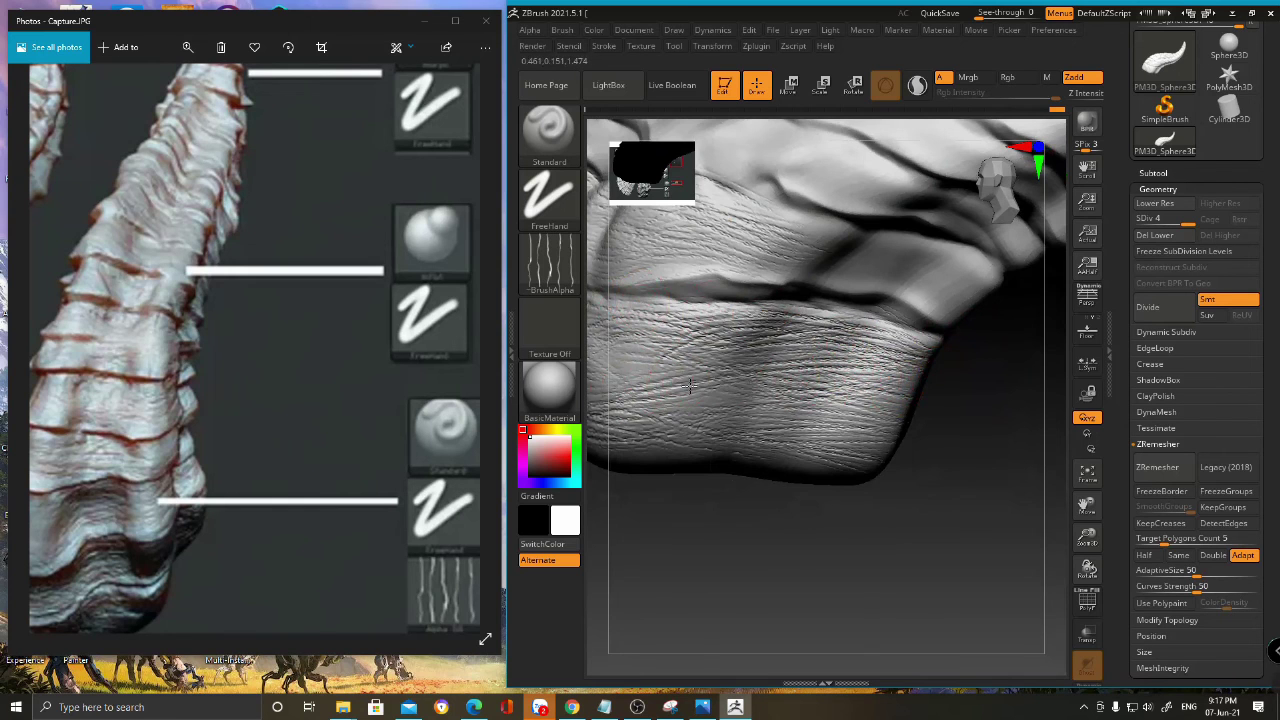
pyautogui.keyDown('ctrl'); pyautogui.moveTo(864, 371); pyautogui.dragTo(808, 270, button='right'); pyautogui.keyUp('ctrl')
pyautogui.moveTo(808, 316); pyautogui.dragTo(742, 281, button='right')
pyautogui.moveTo(740, 281); pyautogui.dragTo(860, 373)
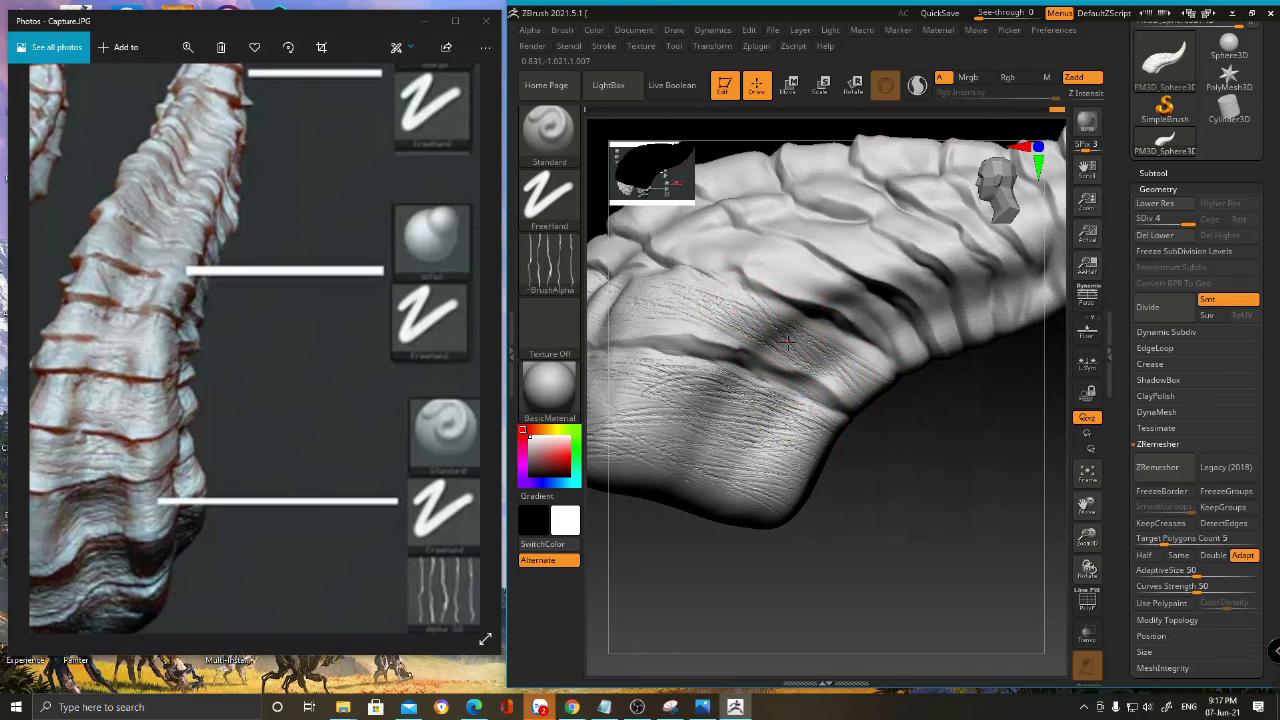
pyautogui.moveTo(740, 281); pyautogui.dragTo(863, 359)
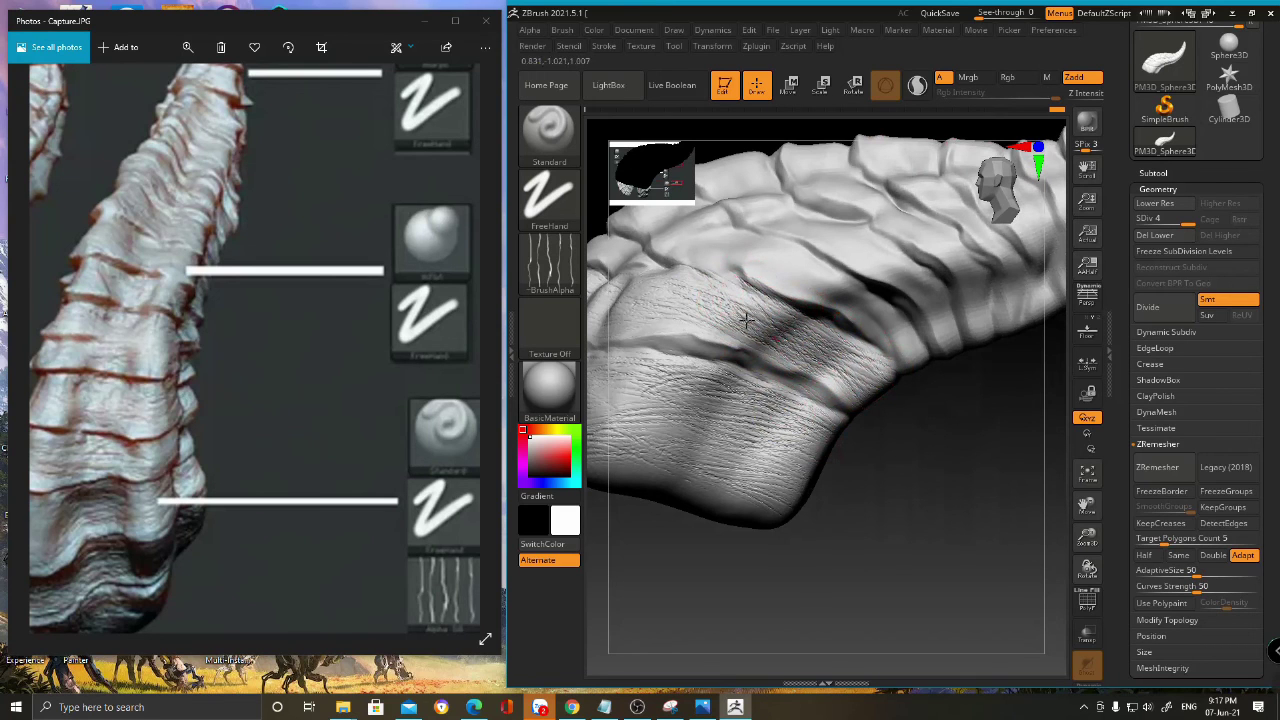
# - Texture the narrow folds directly above the second segment with Alpha 60 lines, working around the side of the horn
pyautogui.moveTo(914, 475); pyautogui.dragTo(740, 318, button='right')
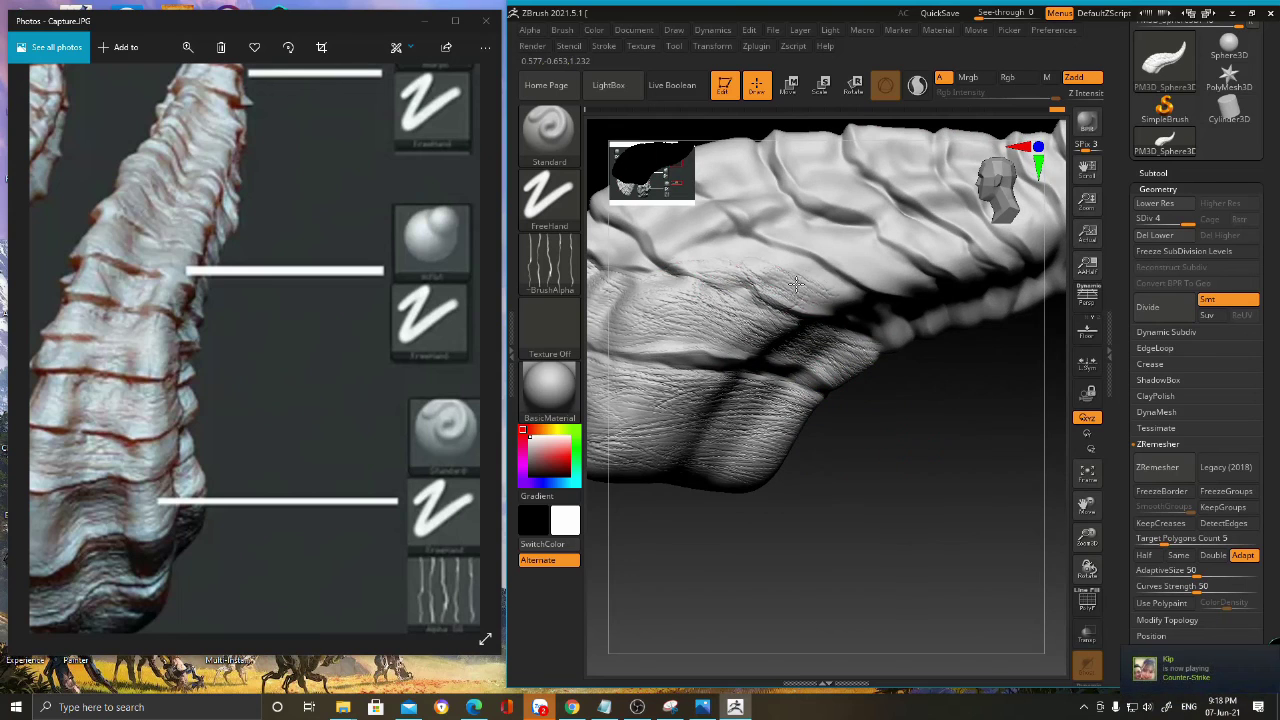
pyautogui.moveTo(912, 385); pyautogui.dragTo(797, 251)
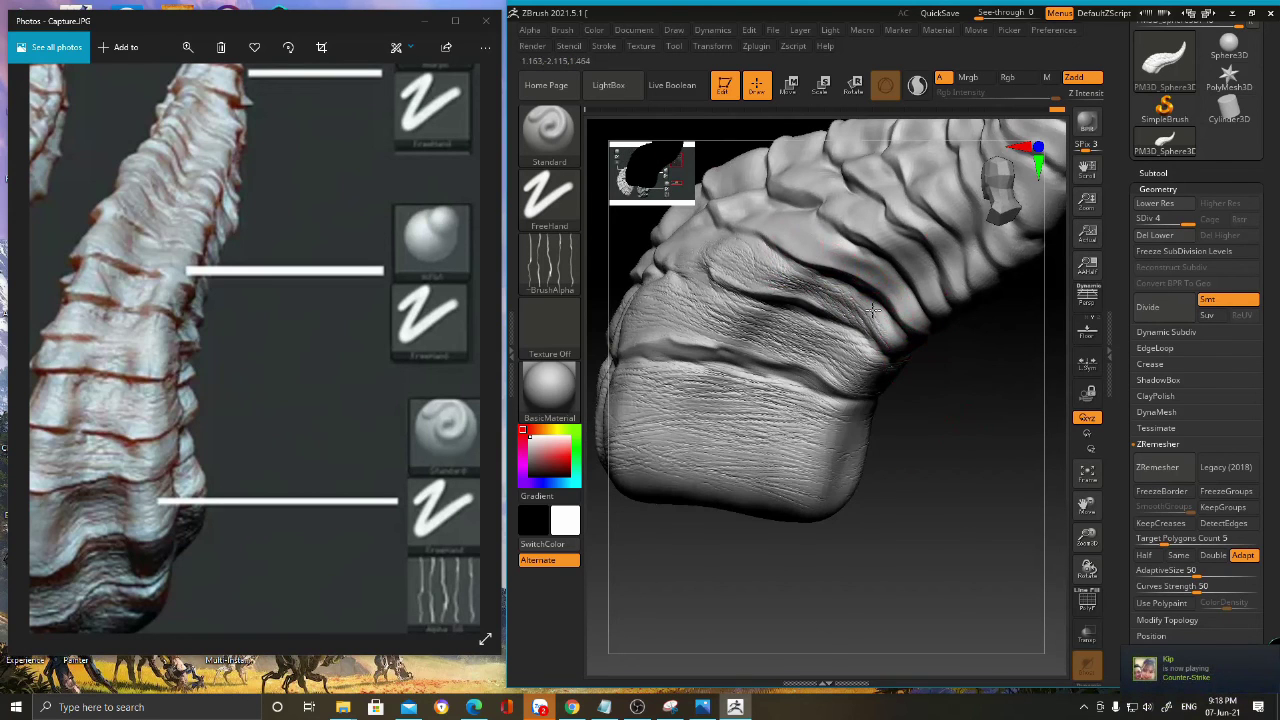
pyautogui.moveTo(787, 297)
pyautogui.mouseDown(button='right')
pyautogui.moveTo(940, 431)
pyautogui.moveTo(939, 519)
pyautogui.mouseUp(button='right')
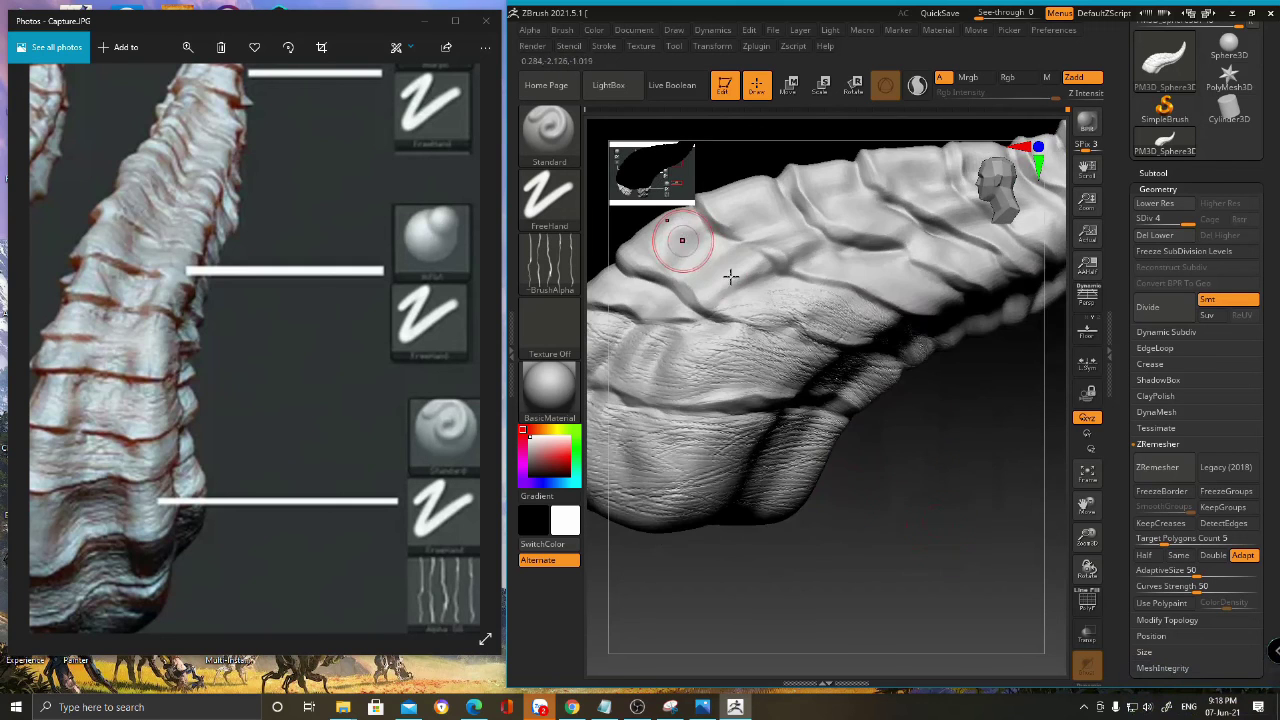
pyautogui.moveTo(686, 243); pyautogui.dragTo(757, 332, button='right')
# - Try dividing the horn mesh to subdivision level 5, and return to level 4
pyautogui.click(1148, 307)
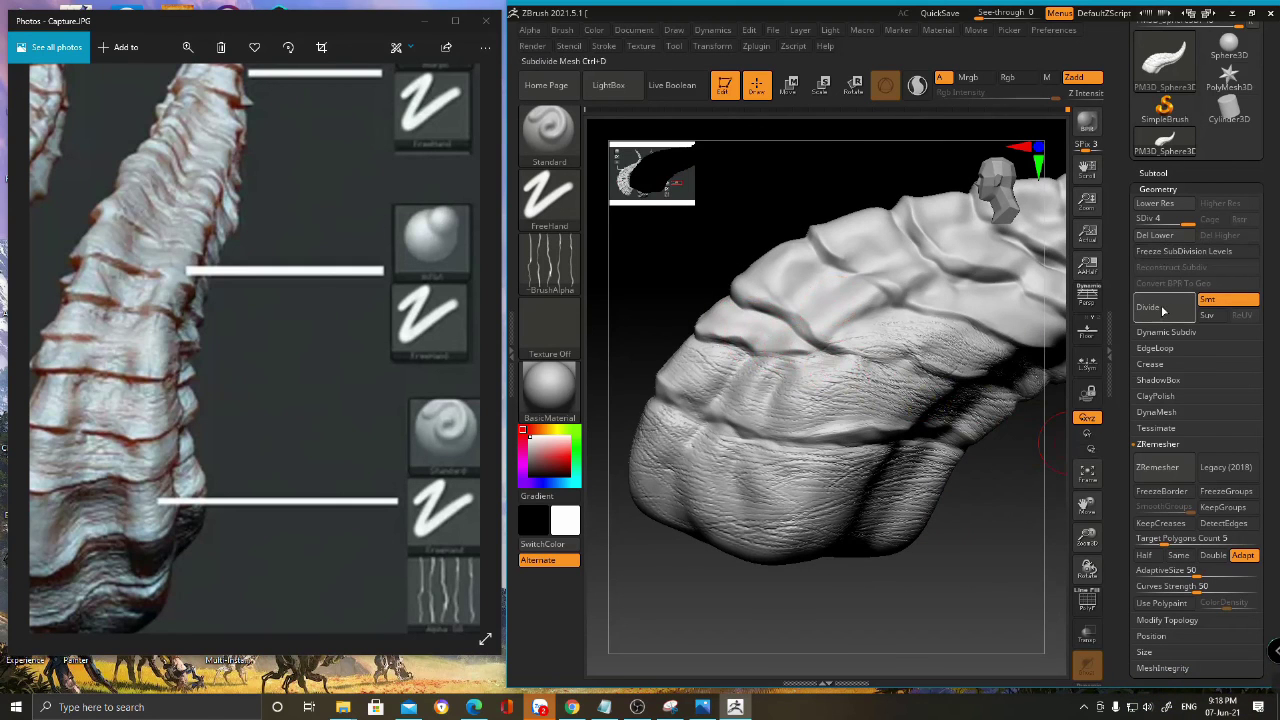
pyautogui.keyDown('ctrl'); pyautogui.moveTo(808, 491); pyautogui.dragTo(766, 451, button='right'); pyautogui.keyUp('ctrl')
pyautogui.moveTo(879, 487)
pyautogui.keyDown('ctrl'); pyautogui.mouseDown(button='right')
pyautogui.moveTo(884, 526)
pyautogui.moveTo(900, 536)
pyautogui.mouseUp(button='right'); pyautogui.keyUp('ctrl')
pyautogui.moveTo(910, 470)
pyautogui.mouseDown()
pyautogui.moveTo(828, 470)
pyautogui.moveTo(852, 502)
pyautogui.moveTo(748, 484)
pyautogui.mouseUp()
pyautogui.keyDown('alt'); pyautogui.moveTo(885, 279); pyautogui.dragTo(761, 293, button='right'); pyautogui.keyUp('alt')
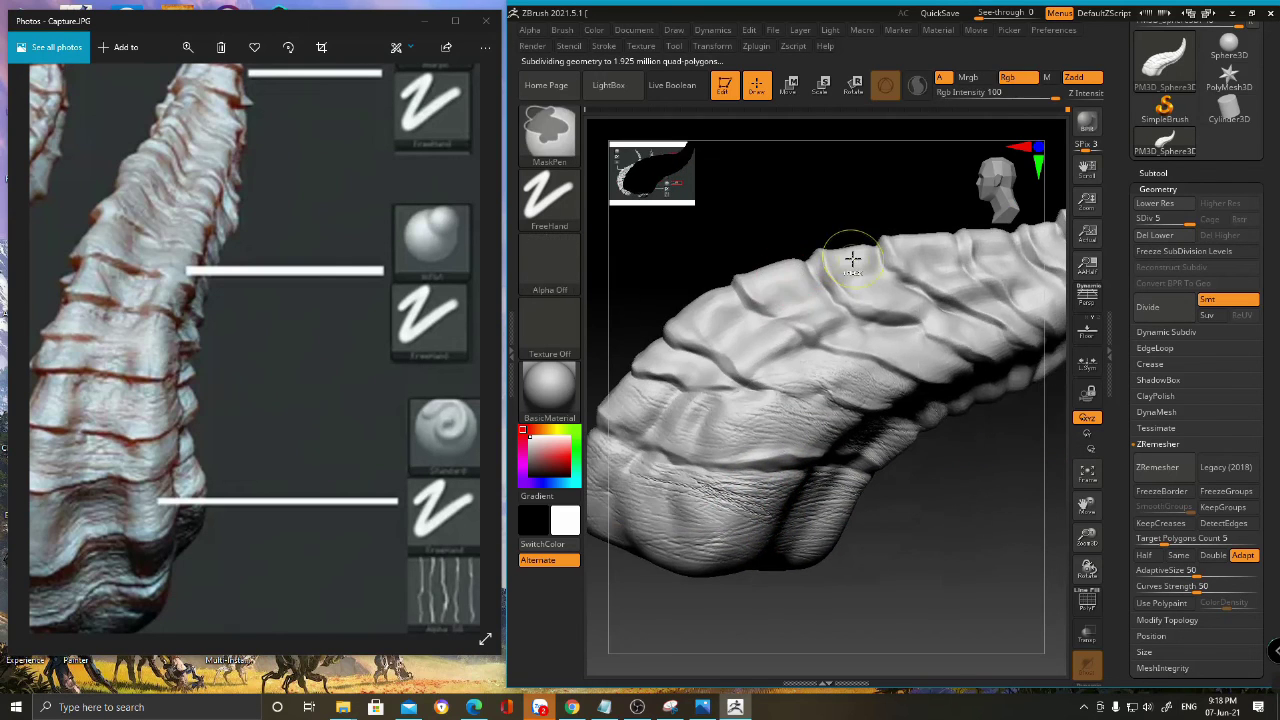
pyautogui.click(1172, 206)
# - Paint Alpha 60 line texture over the third and following segments along the middle of the horn
pyautogui.moveTo(719, 350); pyautogui.dragTo(690, 368, button='right')
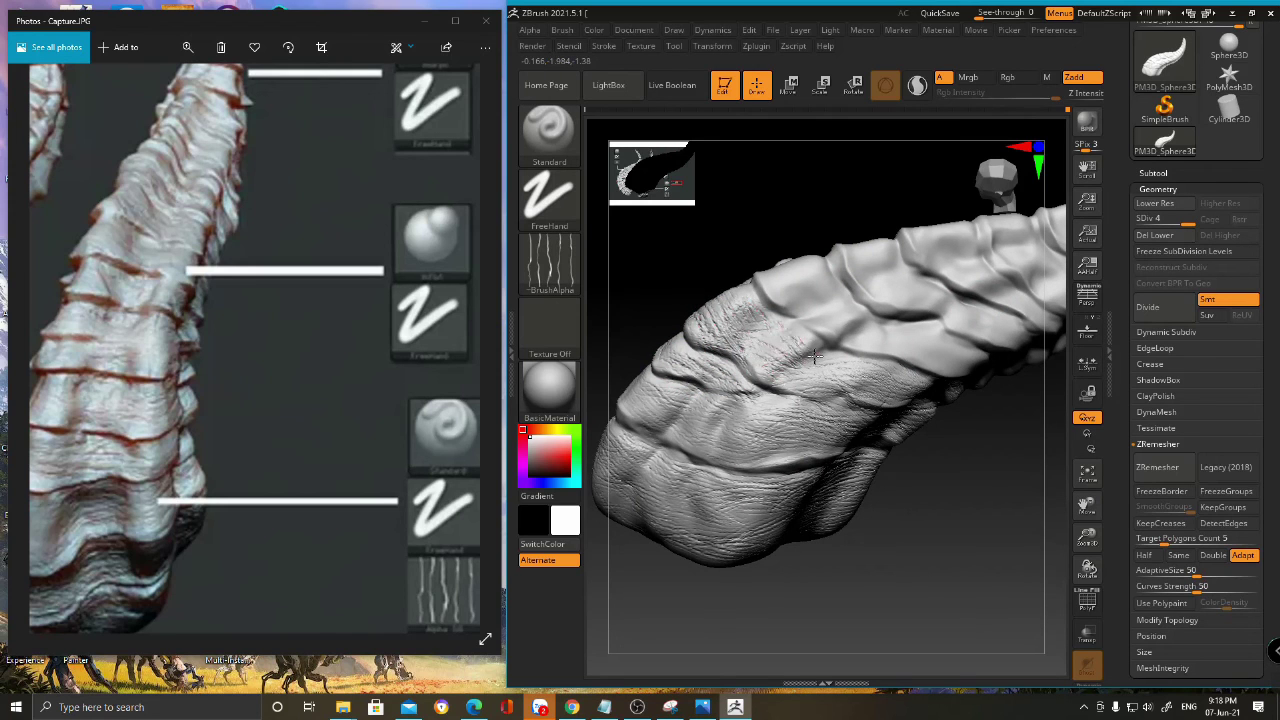
pyautogui.moveTo(748, 362); pyautogui.dragTo(700, 356)
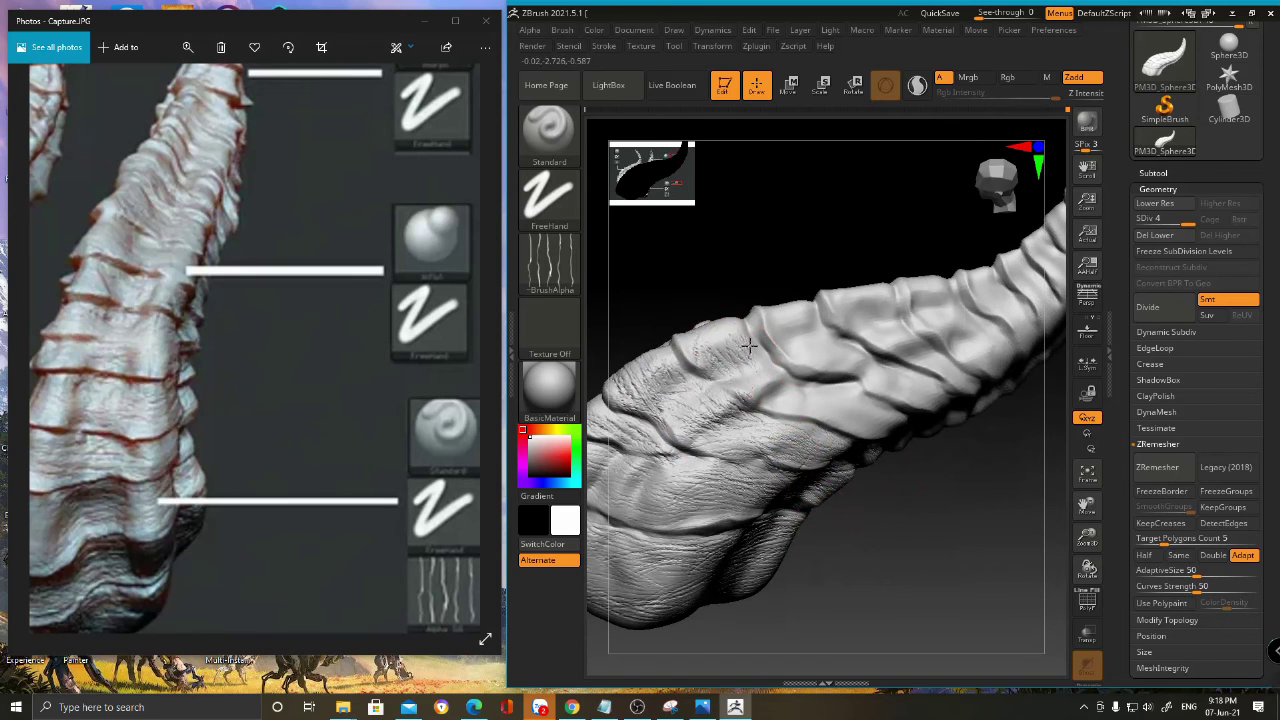
pyautogui.moveTo(810, 400); pyautogui.dragTo(794, 413)
pyautogui.moveTo(938, 508); pyautogui.dragTo(884, 501)
pyautogui.moveTo(818, 408); pyautogui.dragTo(770, 392)
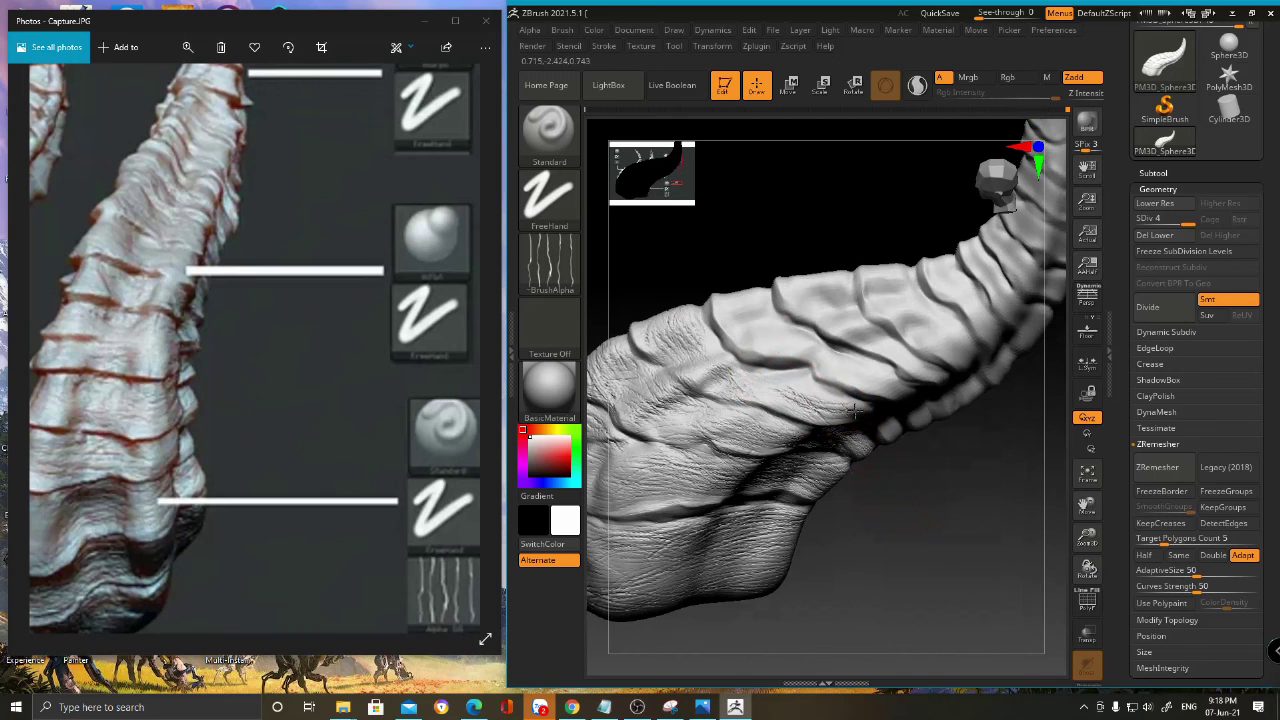
pyautogui.moveTo(764, 401); pyautogui.dragTo(827, 397, button='right')
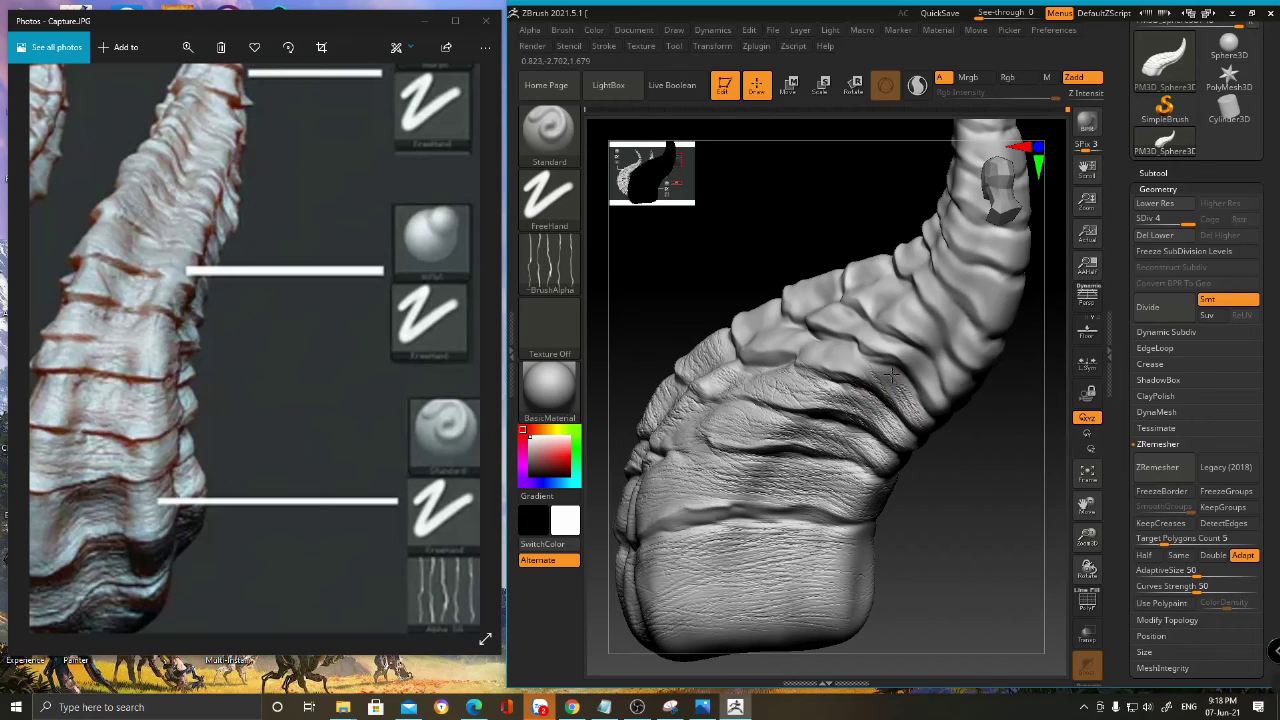
pyautogui.moveTo(878, 368); pyautogui.dragTo(880, 388, button='right')
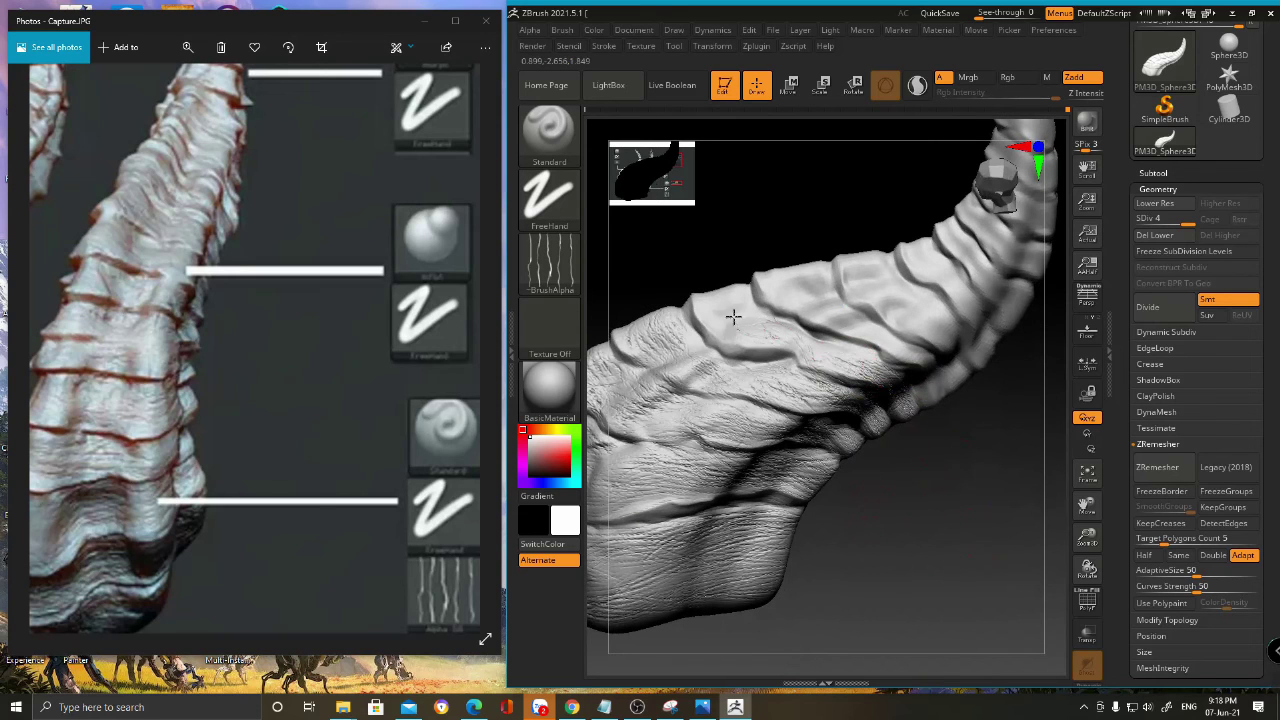
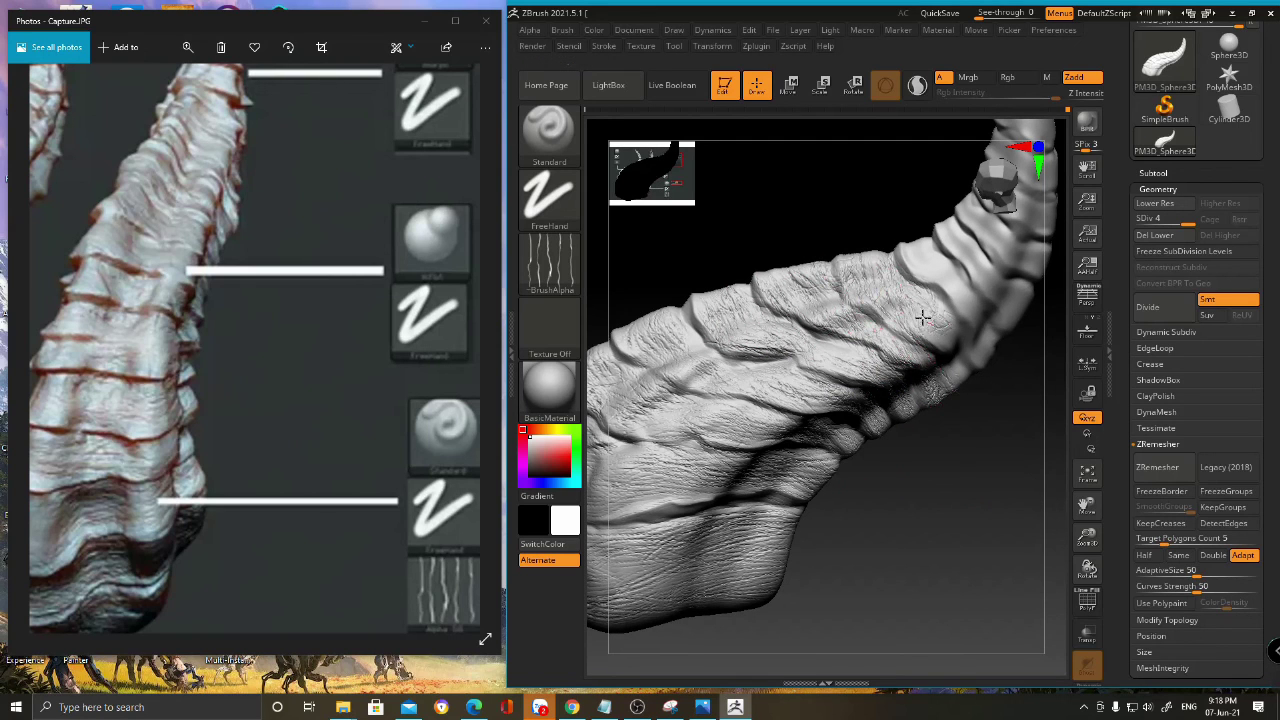
# - Texture the overlapping folds at the horn's bend and fill the remaining smooth rear corner of the base segment
pyautogui.moveTo(986, 408)
pyautogui.mouseDown()
pyautogui.moveTo(780, 334)
pyautogui.moveTo(777, 360)
pyautogui.mouseUp()
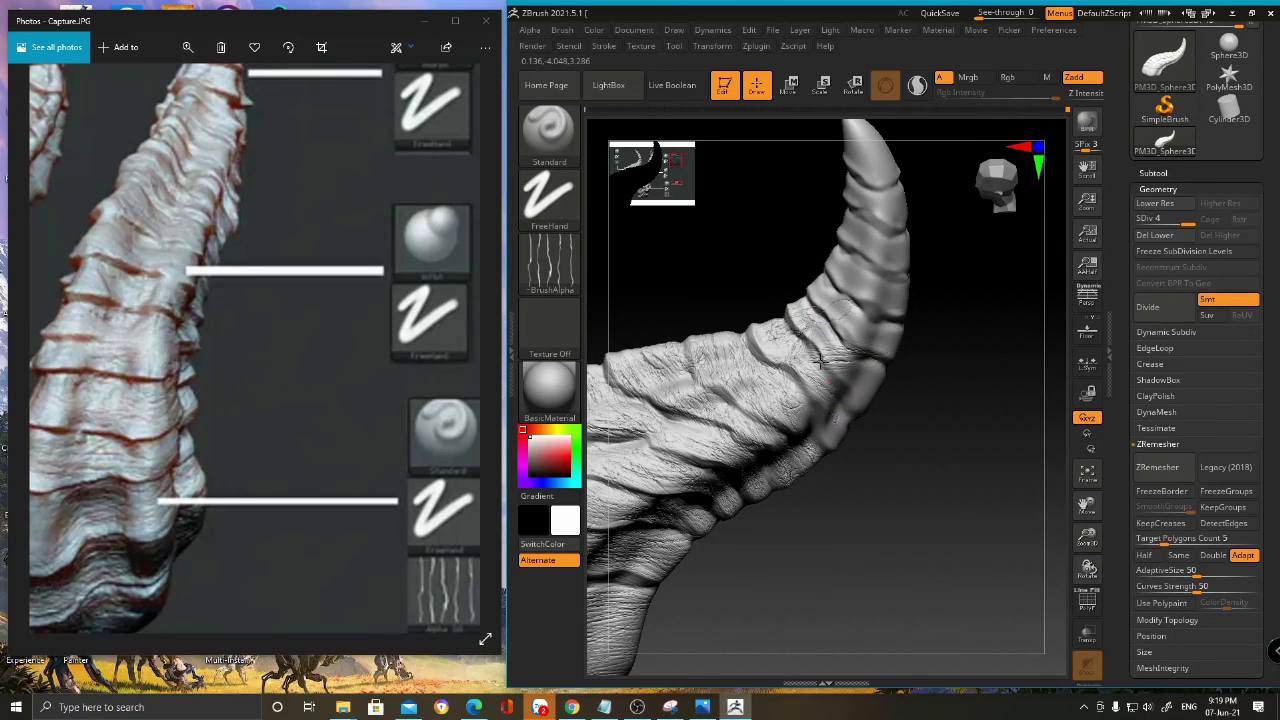
pyautogui.moveTo(908, 432); pyautogui.dragTo(876, 380)
pyautogui.moveTo(864, 438); pyautogui.dragTo(828, 433)
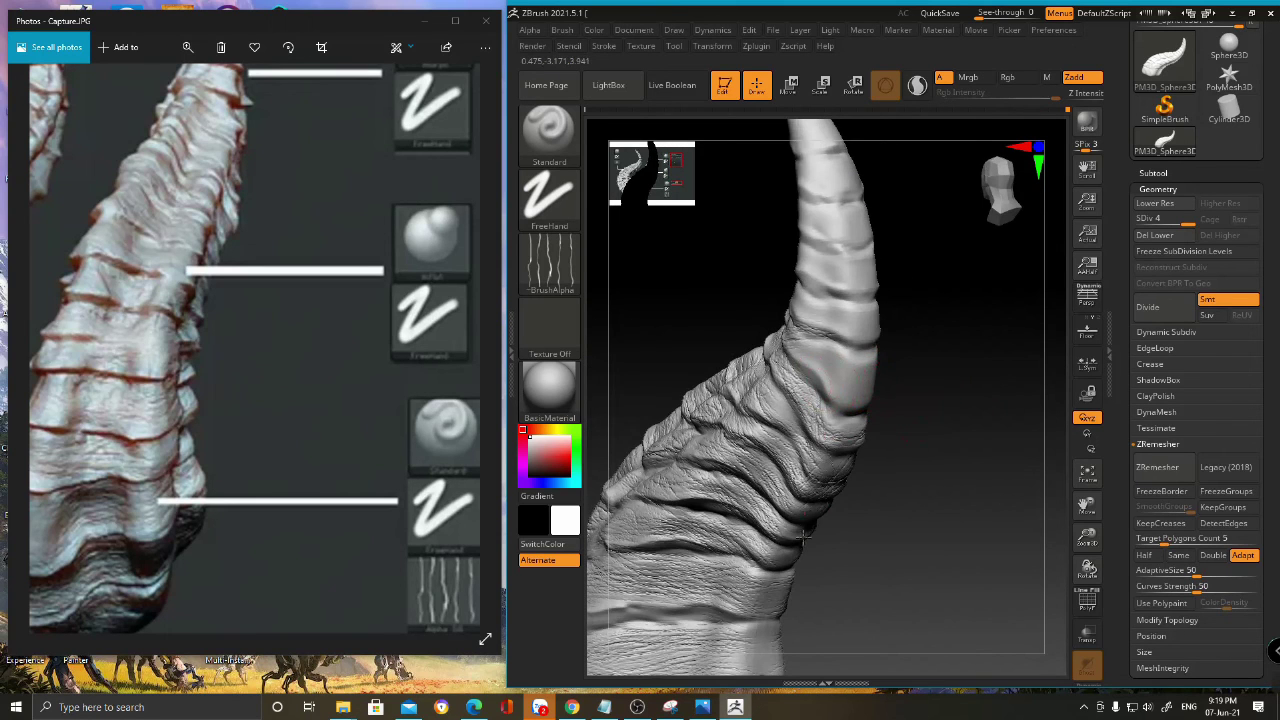
pyautogui.moveTo(795, 618); pyautogui.dragTo(785, 517)
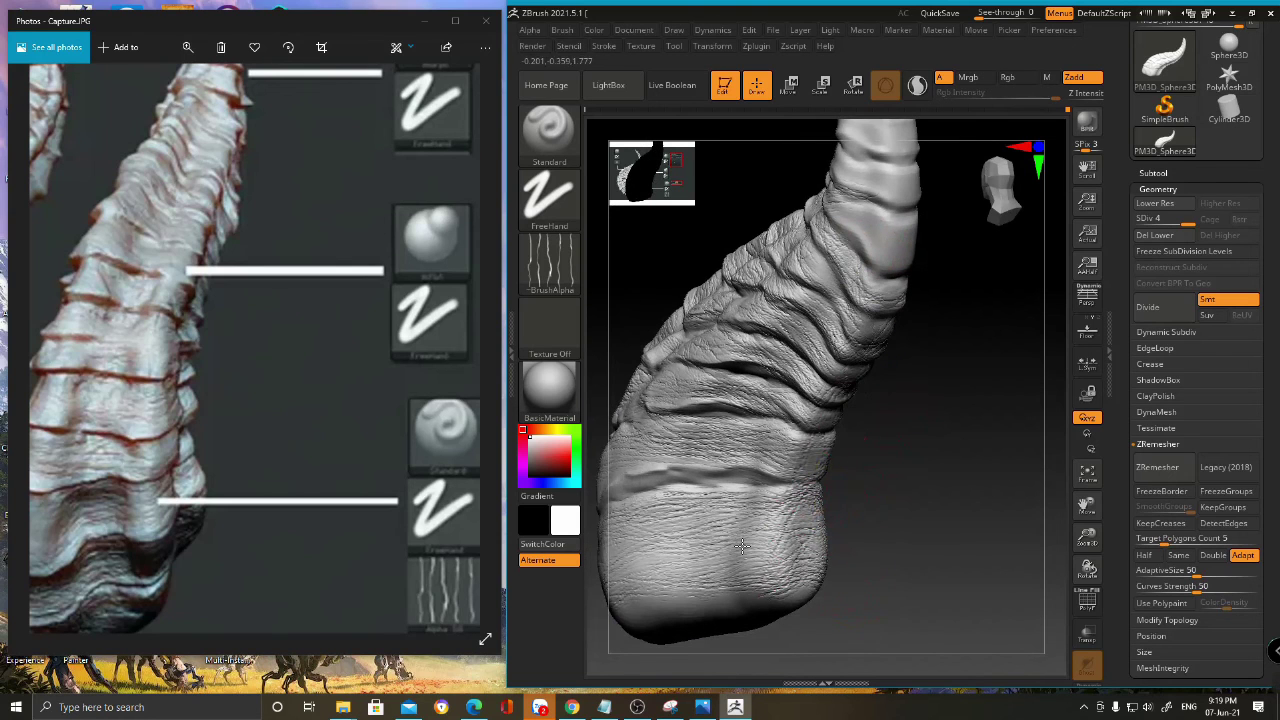
pyautogui.keyDown('alt'); pyautogui.moveTo(919, 367); pyautogui.dragTo(879, 525); pyautogui.keyUp('alt')
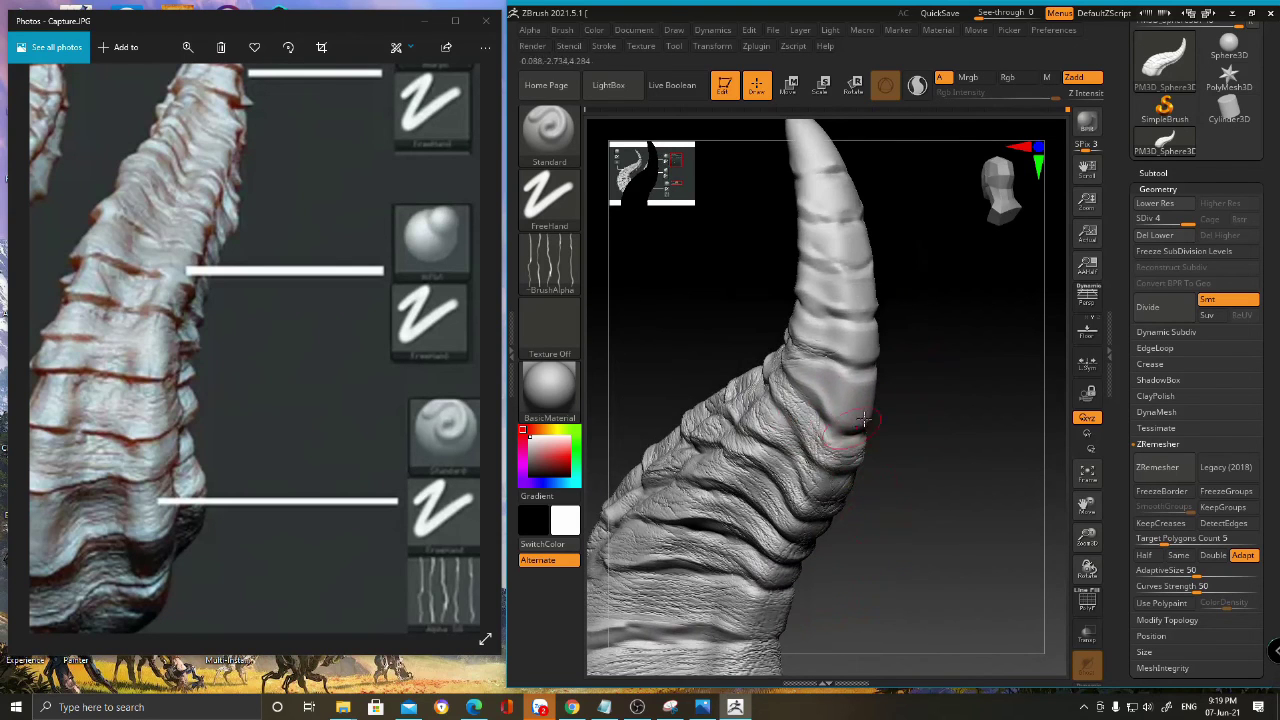
# - Continue the Alpha 60 line texture from the bend over the upper rings to the horn's tip
pyautogui.moveTo(847, 432); pyautogui.dragTo(785, 378, button='right')
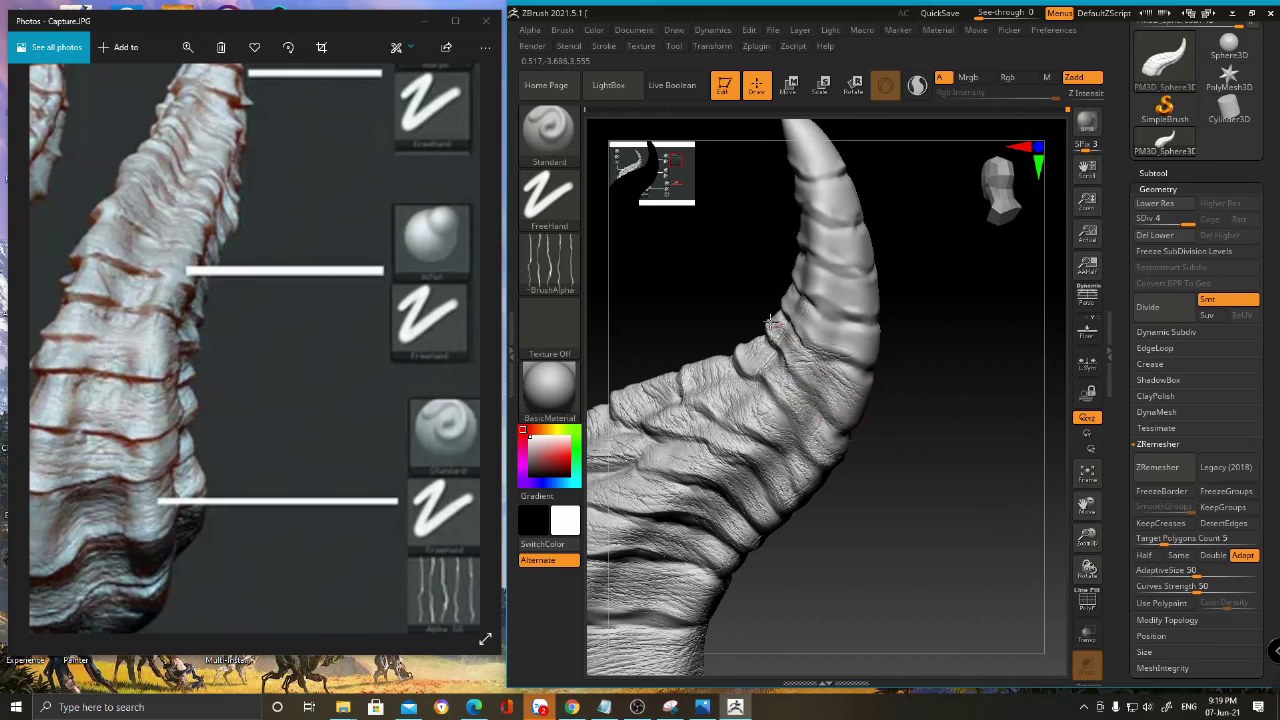
pyautogui.moveTo(860, 325); pyautogui.dragTo(837, 282)
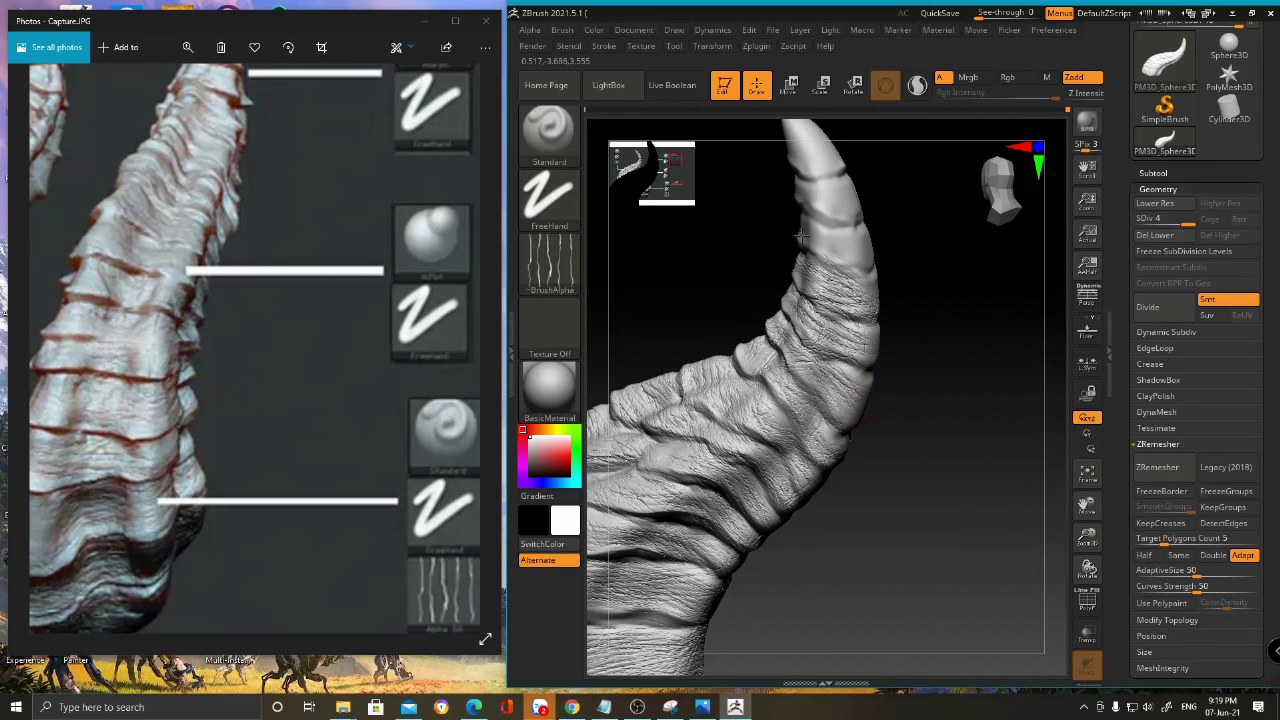
pyautogui.moveTo(828, 198)
pyautogui.mouseDown()
pyautogui.moveTo(806, 146)
pyautogui.moveTo(822, 158)
pyautogui.mouseUp()
pyautogui.moveTo(903, 354)
pyautogui.keyDown('ctrl'); pyautogui.mouseDown(button='right')
pyautogui.moveTo(810, 443)
pyautogui.moveTo(783, 494)
pyautogui.moveTo(874, 429)
pyautogui.moveTo(842, 460)
pyautogui.mouseUp(button='right'); pyautogui.keyUp('ctrl')
pyautogui.moveTo(786, 430); pyautogui.dragTo(829, 460, button='right')
pyautogui.moveTo(784, 379)
pyautogui.mouseDown(button='right')
pyautogui.moveTo(812, 370)
pyautogui.moveTo(803, 354)
pyautogui.mouseUp(button='right')
pyautogui.moveTo(733, 438)
pyautogui.mouseDown(button='right')
pyautogui.moveTo(745, 446)
pyautogui.moveTo(746, 428)
pyautogui.mouseUp(button='right')
pyautogui.moveTo(733, 437); pyautogui.dragTo(771, 400)
# - Switch to the Inflat brush with Draw Size about 24 and Z Intensity 41, and swell the centre of the ridge above the base
pyautogui.press('b')
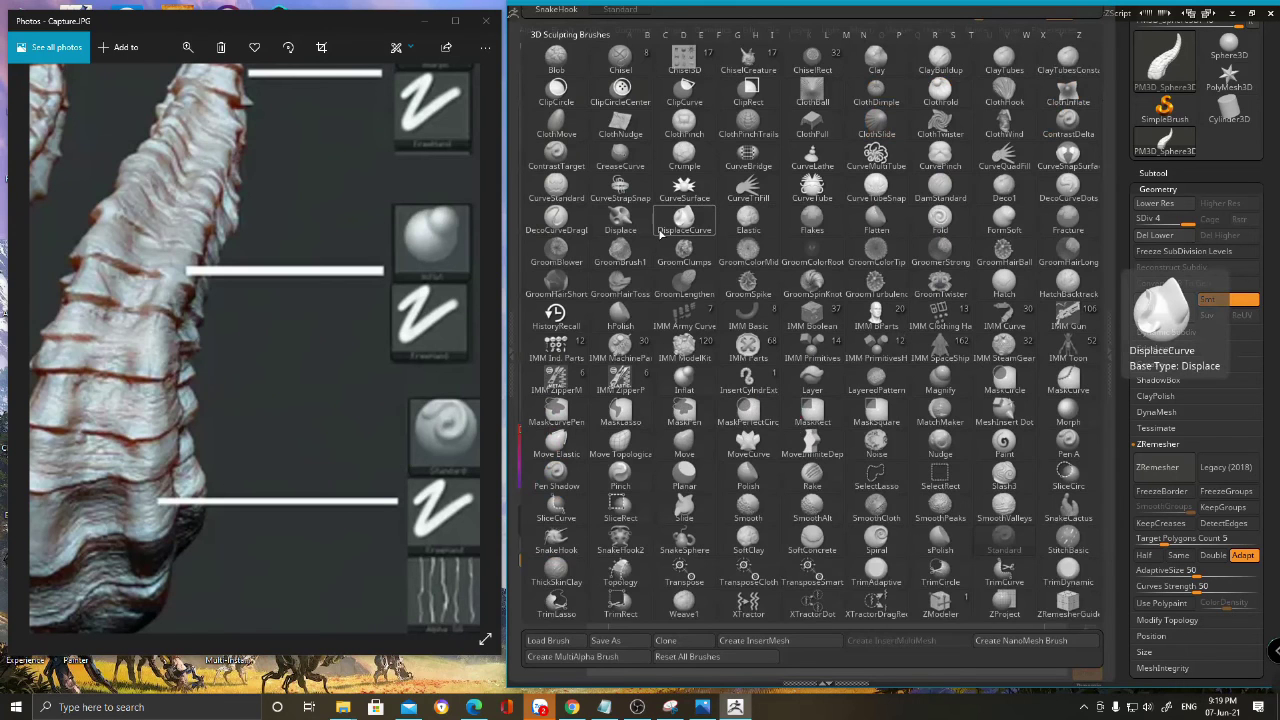
pyautogui.press('i')
pyautogui.press('n')
pyautogui.press('space')
pyautogui.moveTo(800, 454); pyautogui.dragTo(796, 455)
pyautogui.keyDown('ctrl'); pyautogui.moveTo(745, 440); pyautogui.dragTo(716, 441, button='right'); pyautogui.keyUp('ctrl')
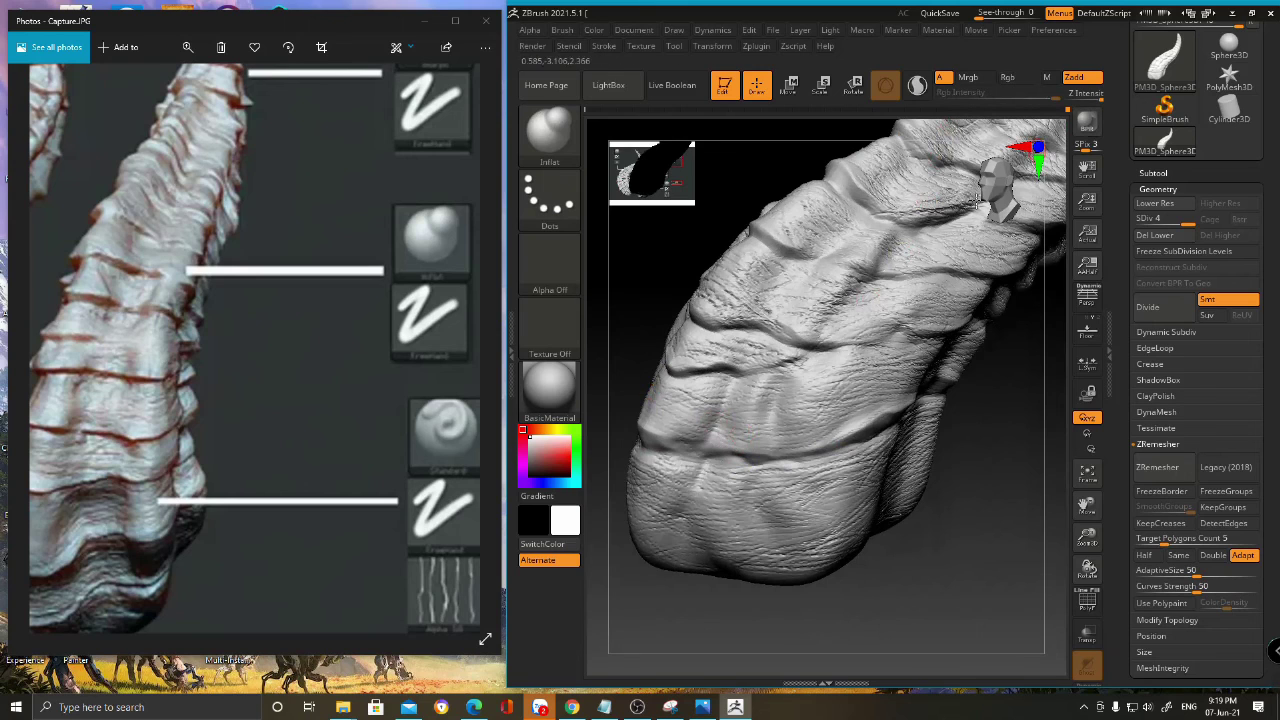
pyautogui.press('space')
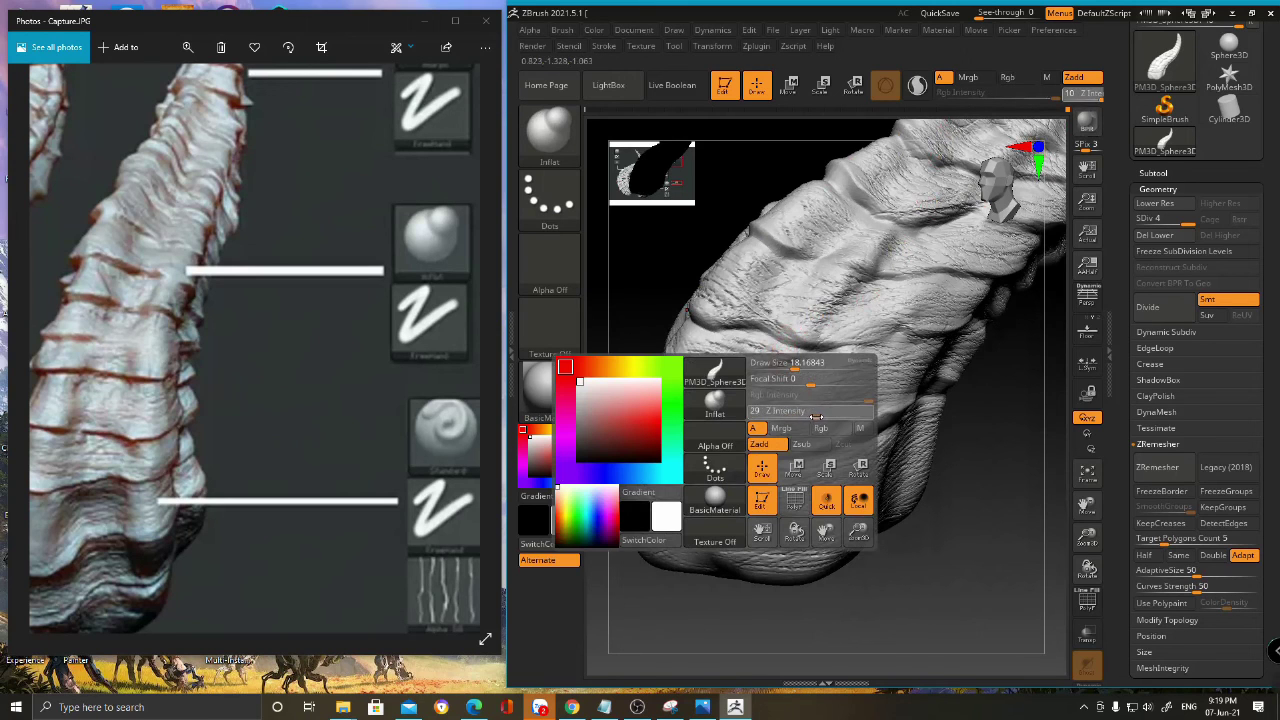
pyautogui.press('space')
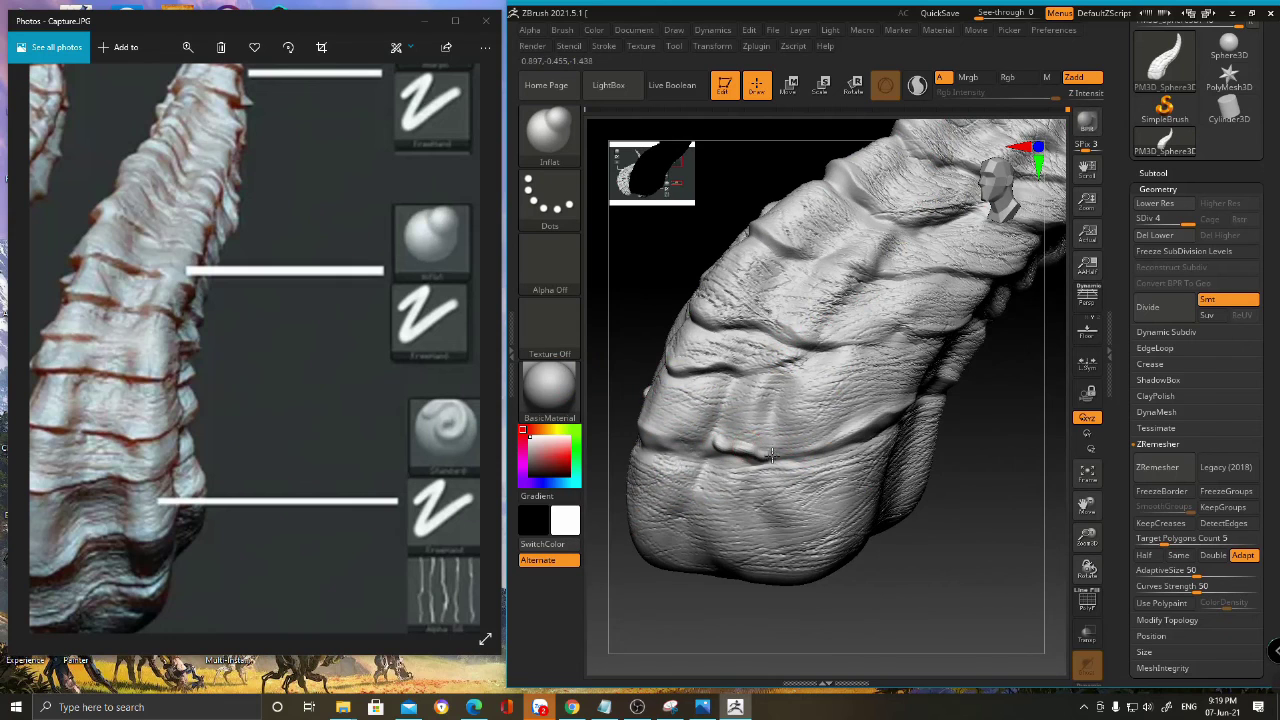
# - Adjust the Inflat brush intensity and inflate the ridge edge between the base and second segments toward both sides
pyautogui.moveTo(833, 478); pyautogui.dragTo(886, 491, button='right')
pyautogui.press('space')
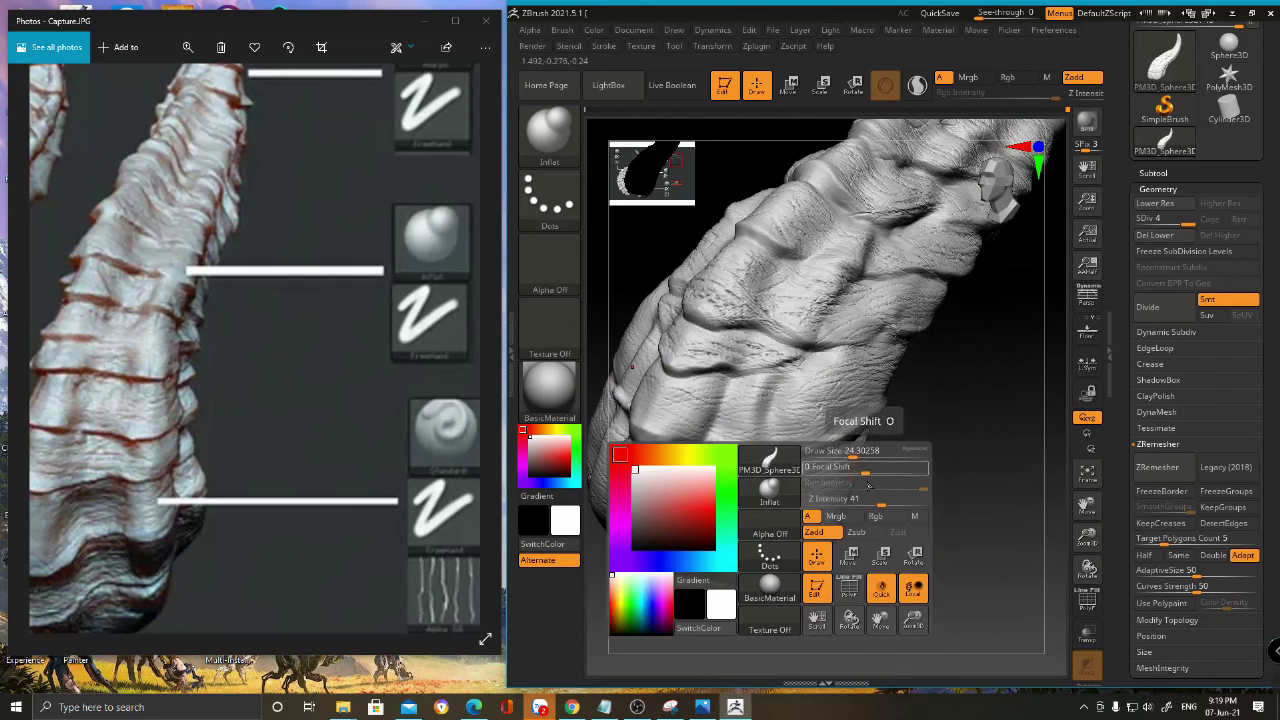
pyautogui.press('space')
pyautogui.click(899, 502)
pyautogui.moveTo(900, 502); pyautogui.dragTo(926, 480, button='right')
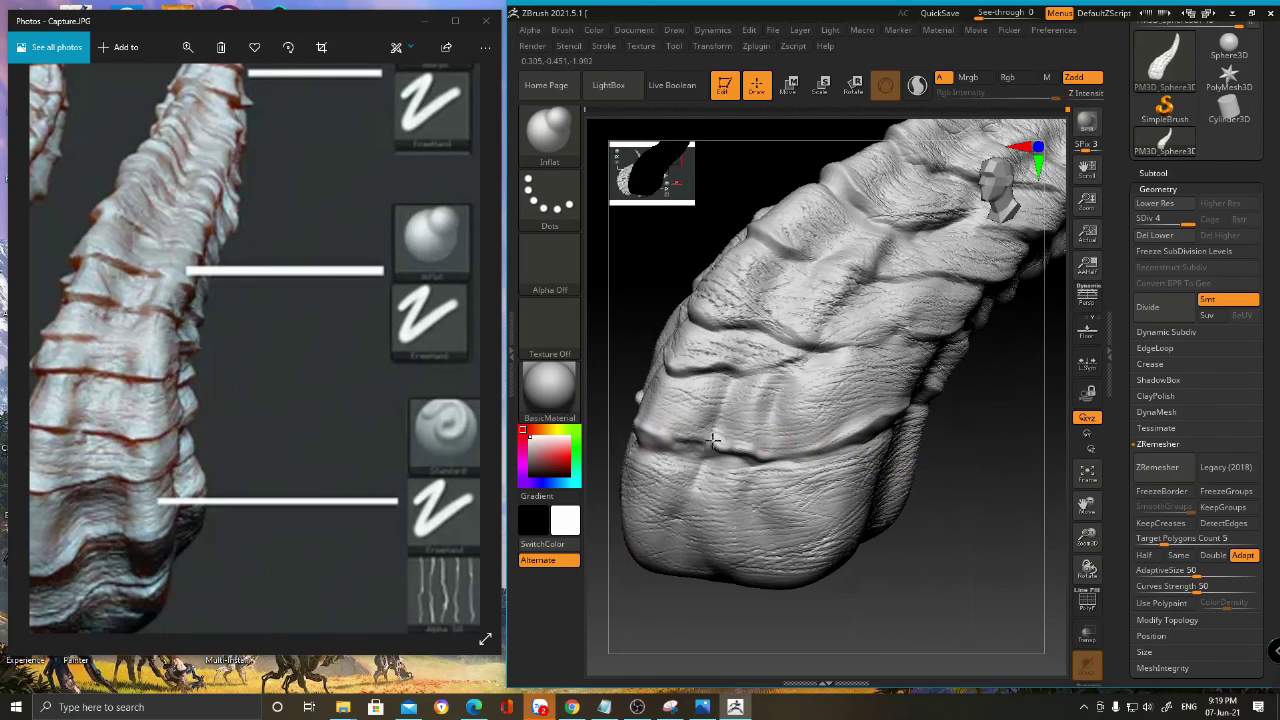
pyautogui.moveTo(940, 490)
pyautogui.mouseDown(button='right')
pyautogui.moveTo(787, 456)
pyautogui.moveTo(781, 422)
pyautogui.moveTo(734, 400)
pyautogui.mouseUp(button='right')
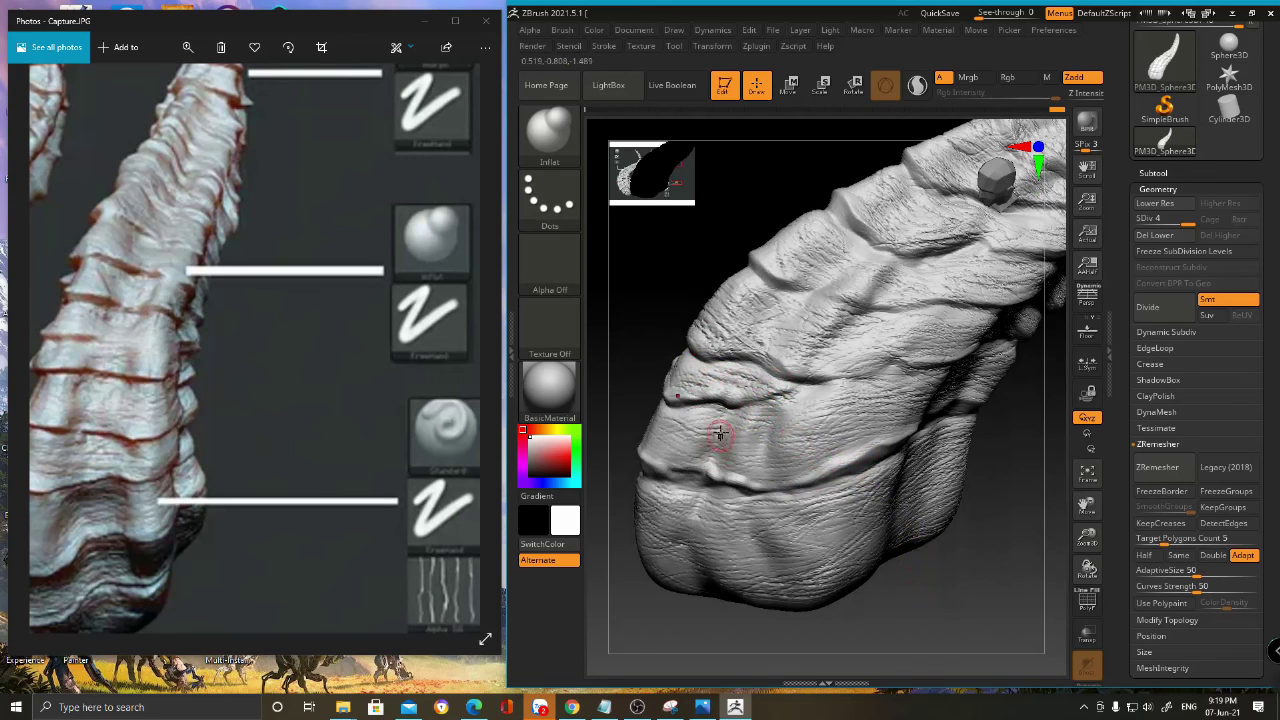
pyautogui.rightClick(747, 472)
pyautogui.moveTo(785, 451); pyautogui.dragTo(716, 472)
# - Enlarge the Inflat brush to a Draw Size of about 72 and bulge the vertical folds on the second and base segments
pyautogui.press('space')
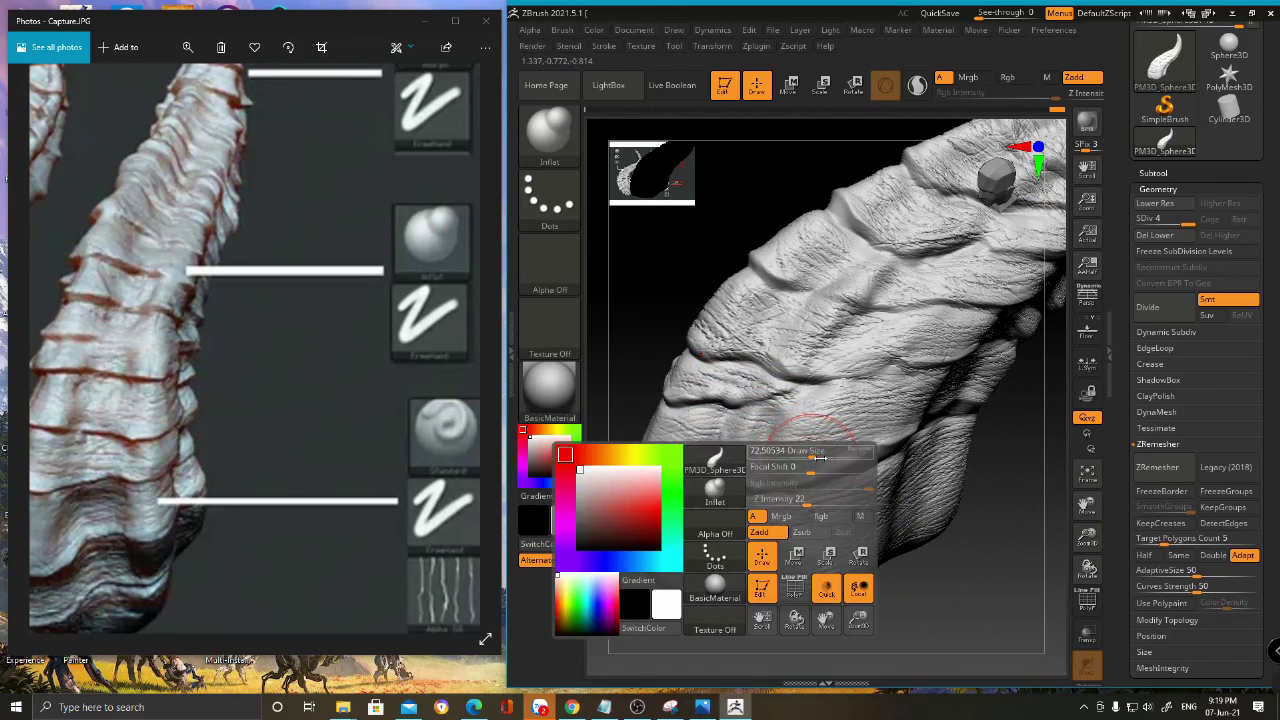
pyautogui.moveTo(944, 616)
pyautogui.mouseDown(button='right')
pyautogui.moveTo(760, 425)
pyautogui.moveTo(705, 480)
pyautogui.mouseUp(button='right')
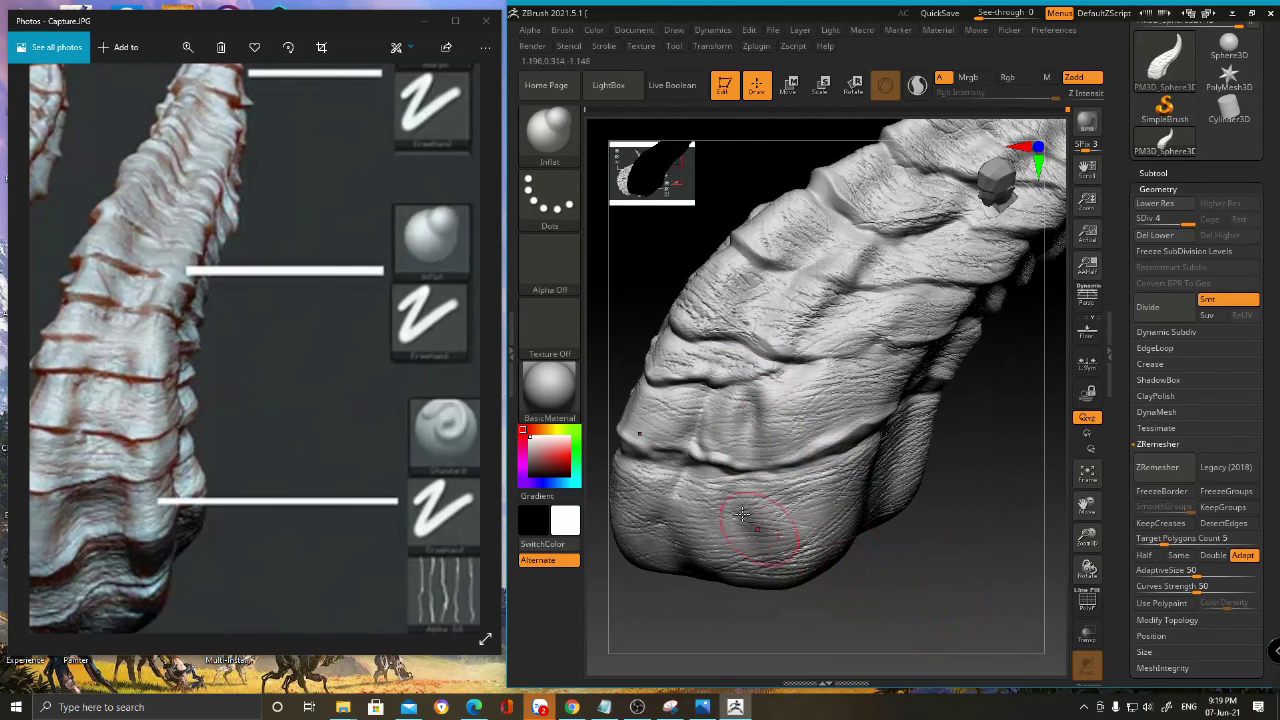
pyautogui.moveTo(734, 523)
pyautogui.mouseDown(button='right')
pyautogui.moveTo(730, 480)
pyautogui.moveTo(747, 481)
pyautogui.mouseUp(button='right')
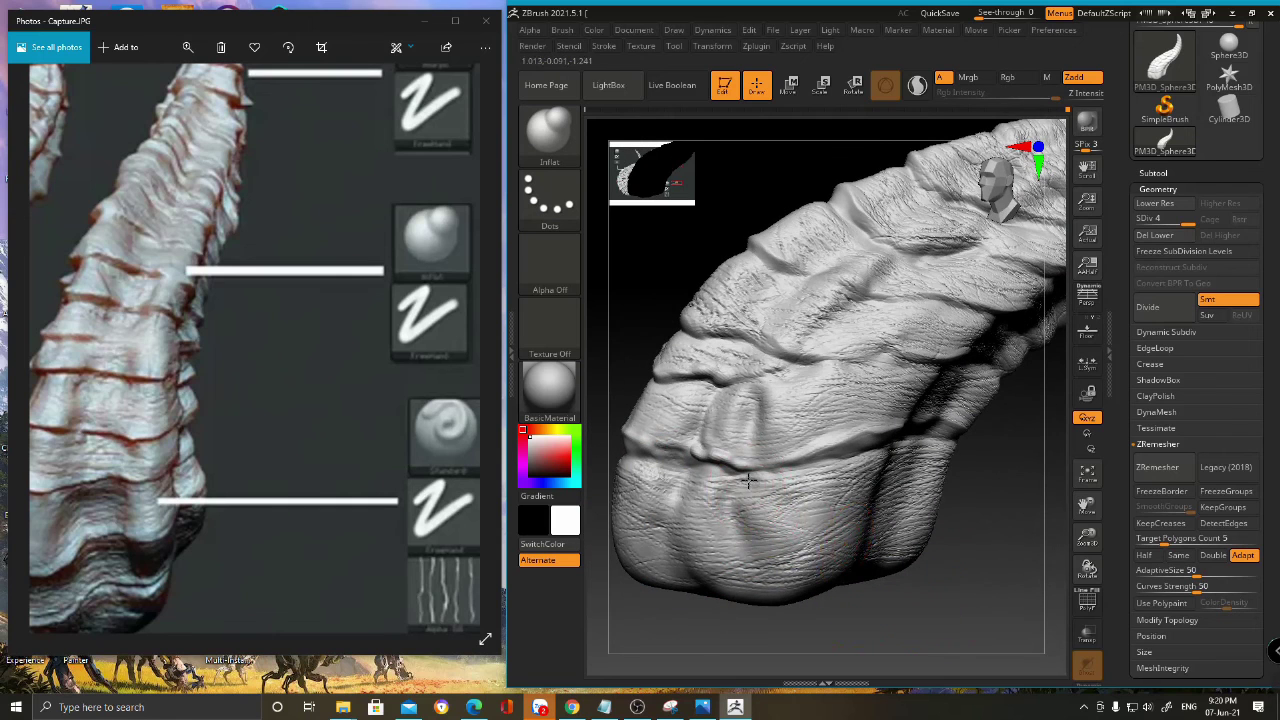
pyautogui.moveTo(944, 568); pyautogui.dragTo(740, 450, button='right')
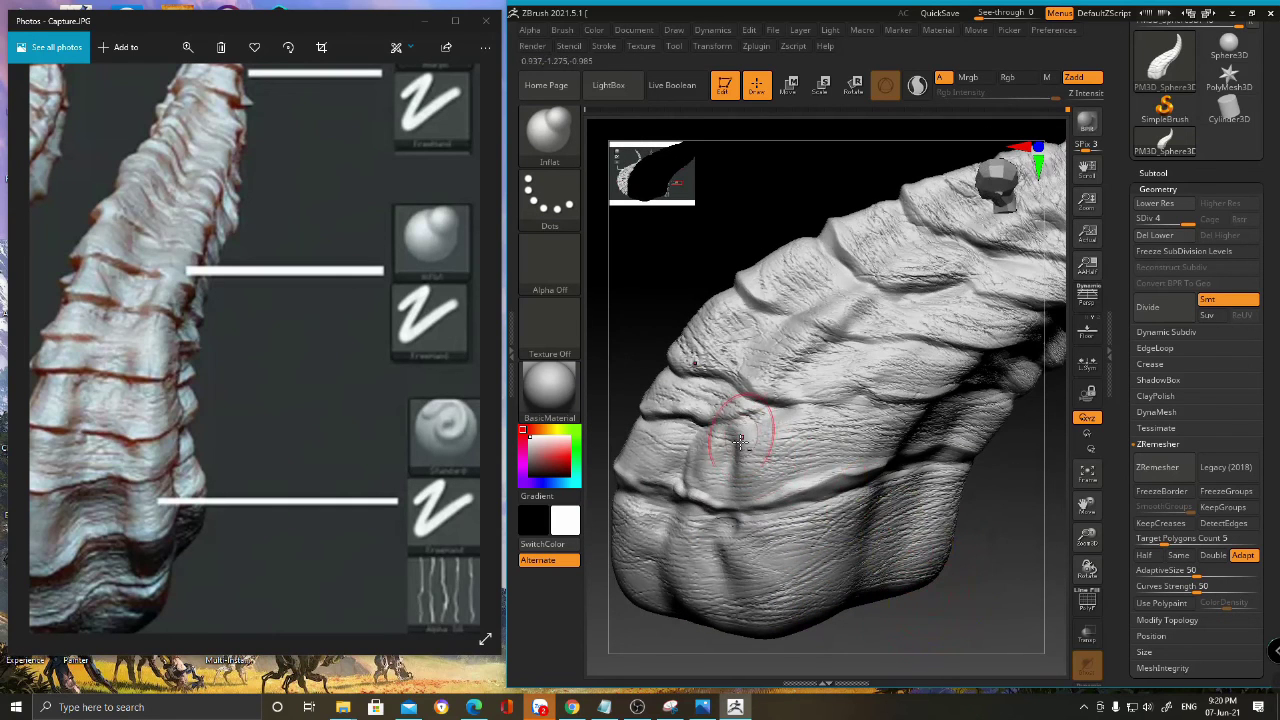
# - Swell the folds across the second and third segments above the base with the Inflat brush, smoothing them where needed
pyautogui.moveTo(987, 562); pyautogui.dragTo(771, 386, button='right')
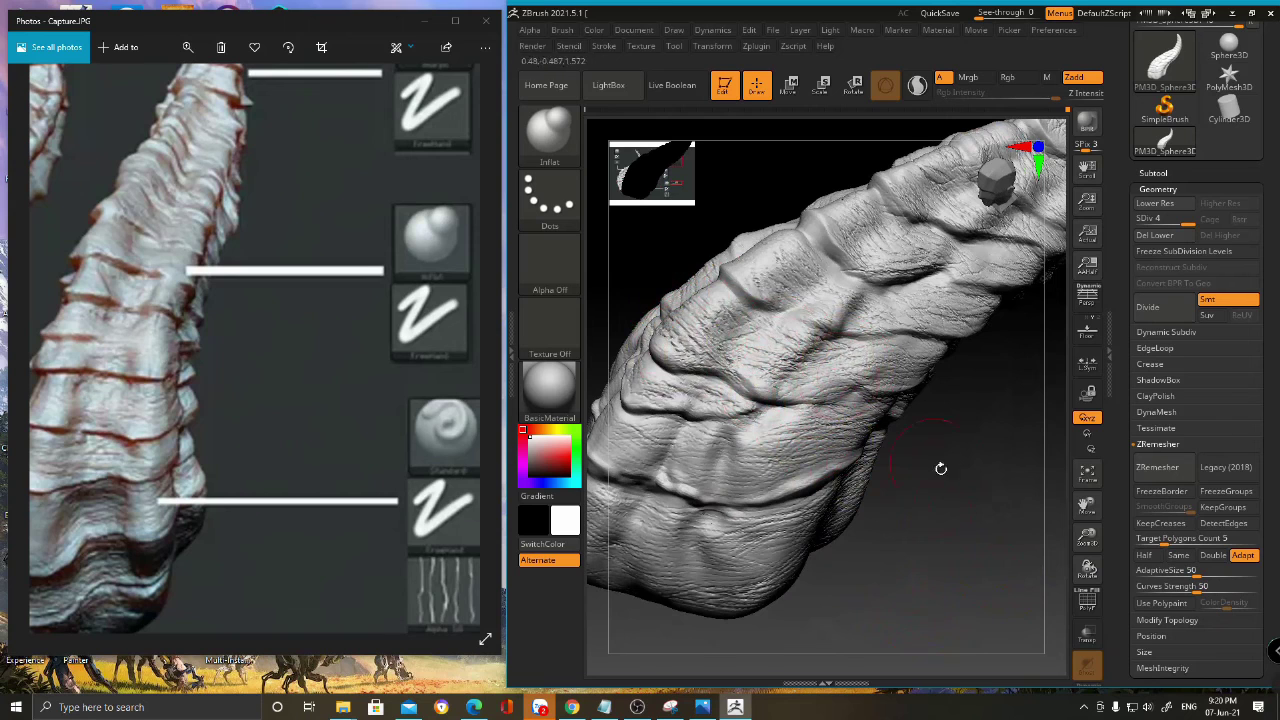
pyautogui.moveTo(700, 340); pyautogui.dragTo(712, 318, button='right')
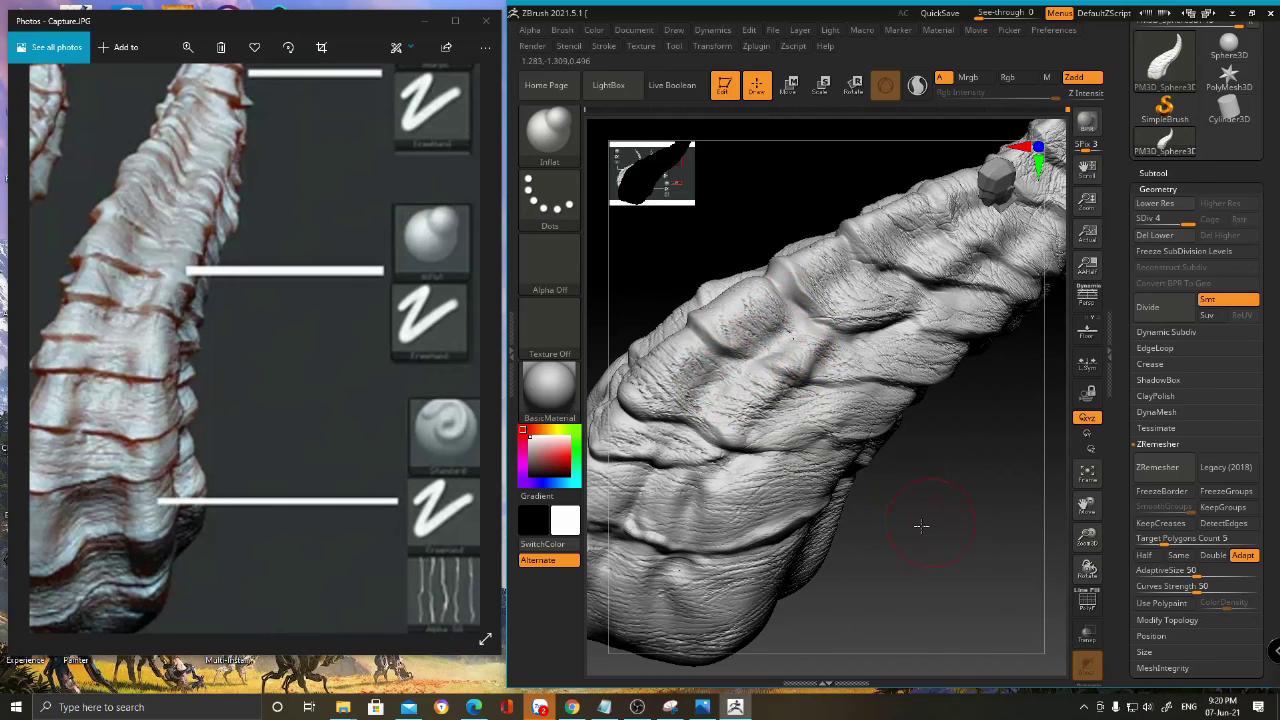
pyautogui.moveTo(745, 415); pyautogui.dragTo(805, 440, button='right')
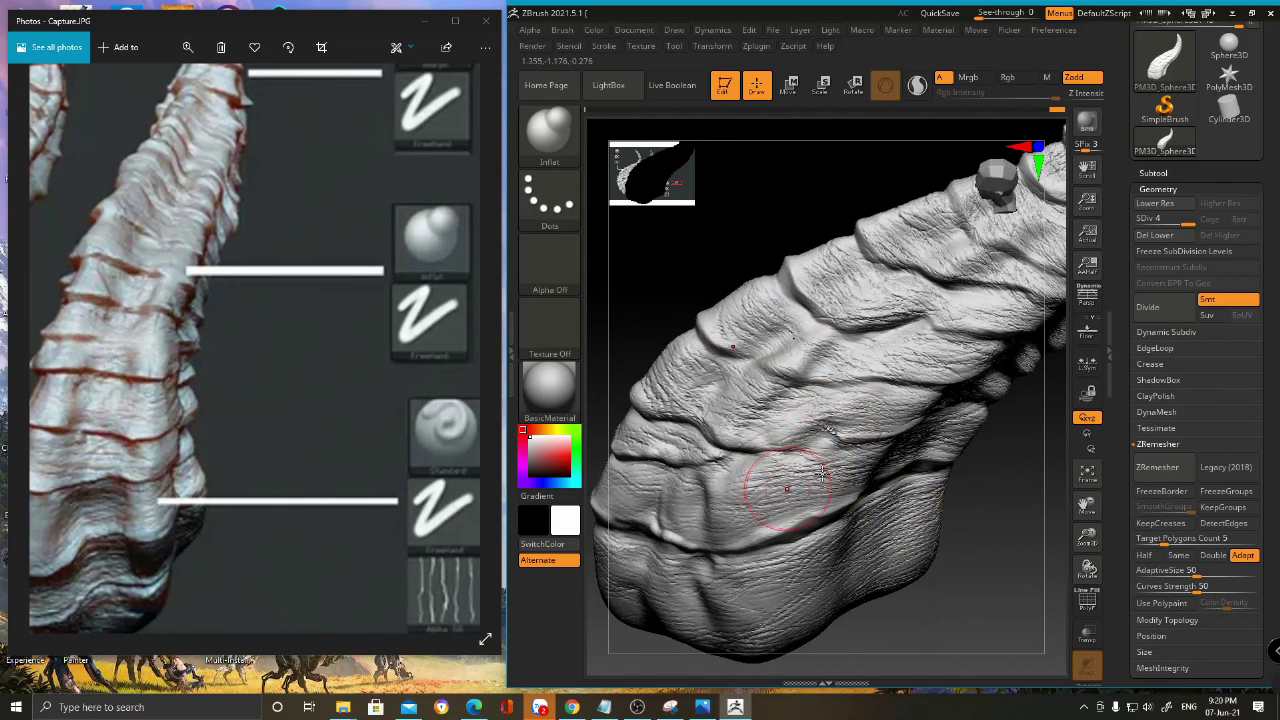
pyautogui.moveTo(1003, 517); pyautogui.dragTo(869, 374)
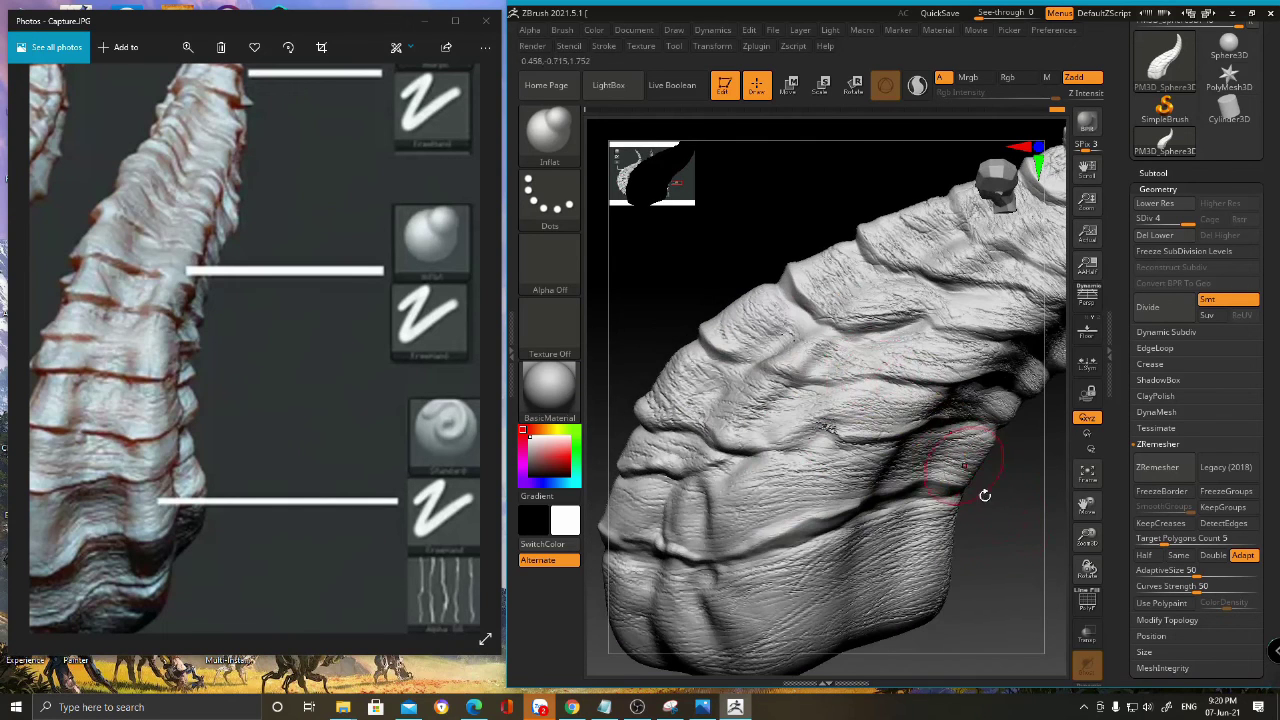
pyautogui.moveTo(972, 477); pyautogui.dragTo(857, 395, button='right')
pyautogui.press('shift')
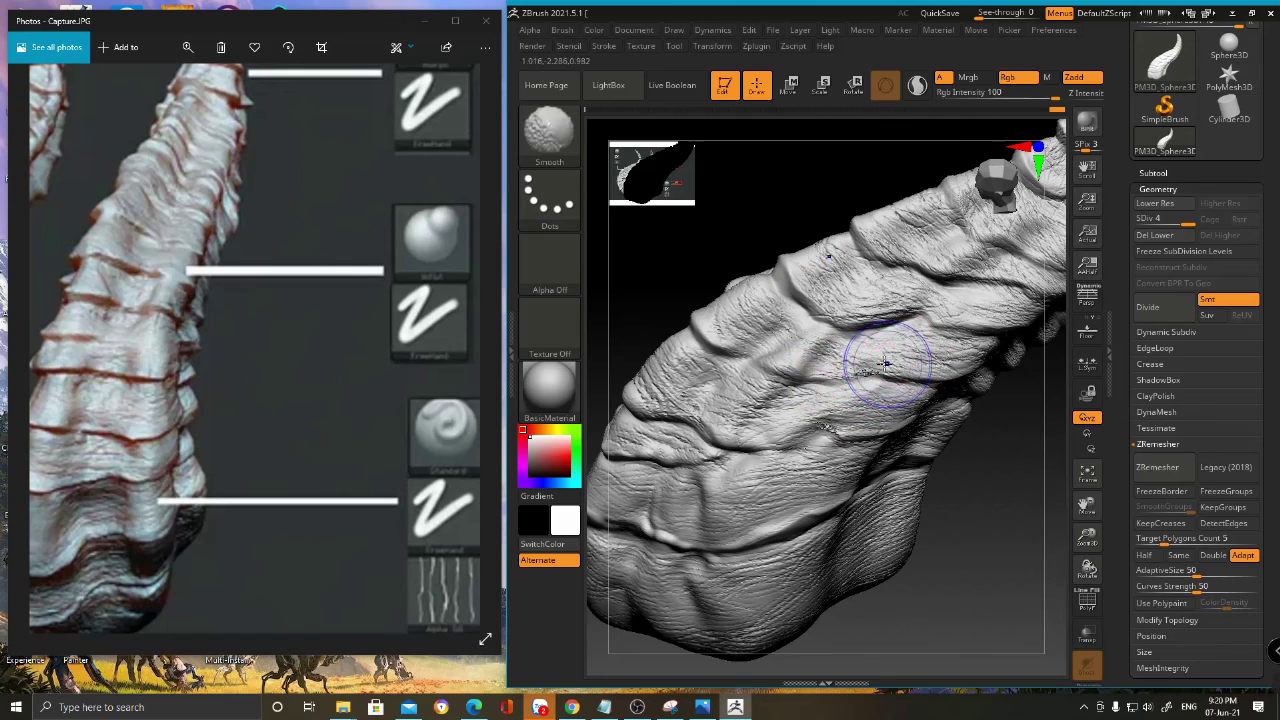
# - Set the Inflat brush to a Draw Size of about 66 with Z Intensity 22 and bulge the folds on the horn's middle segments
pyautogui.press('space')
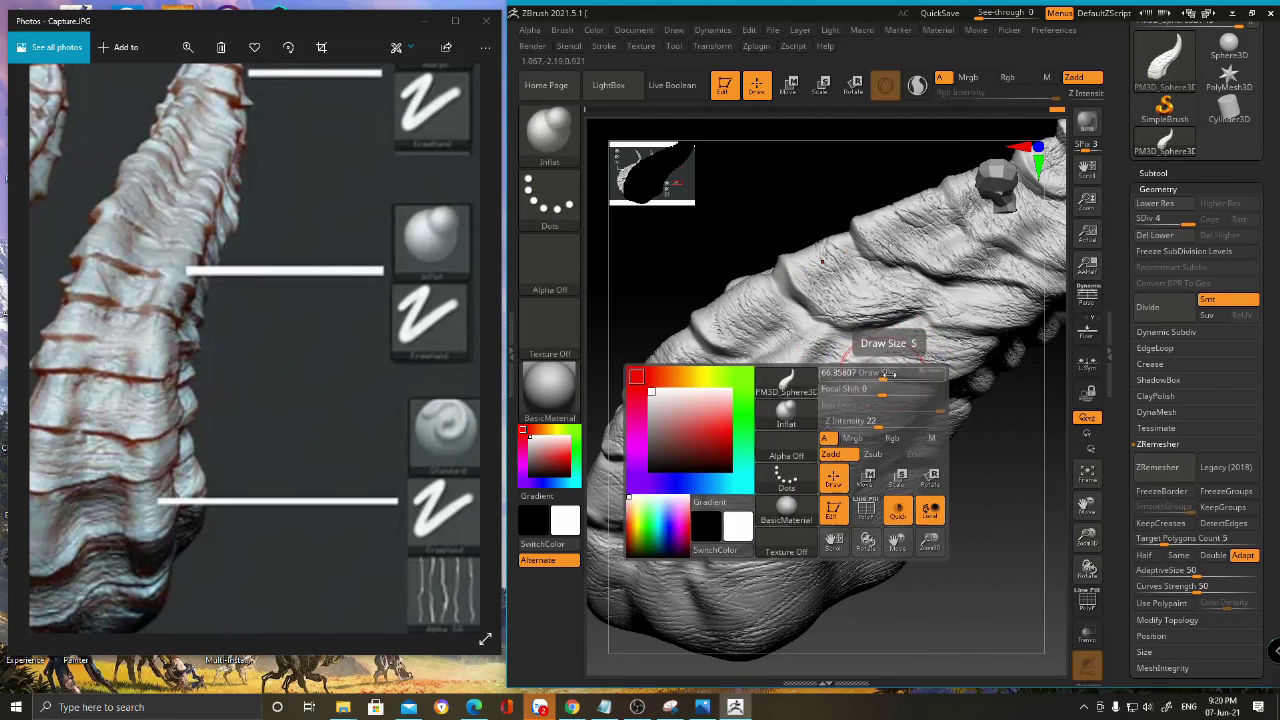
pyautogui.press('ctrl')
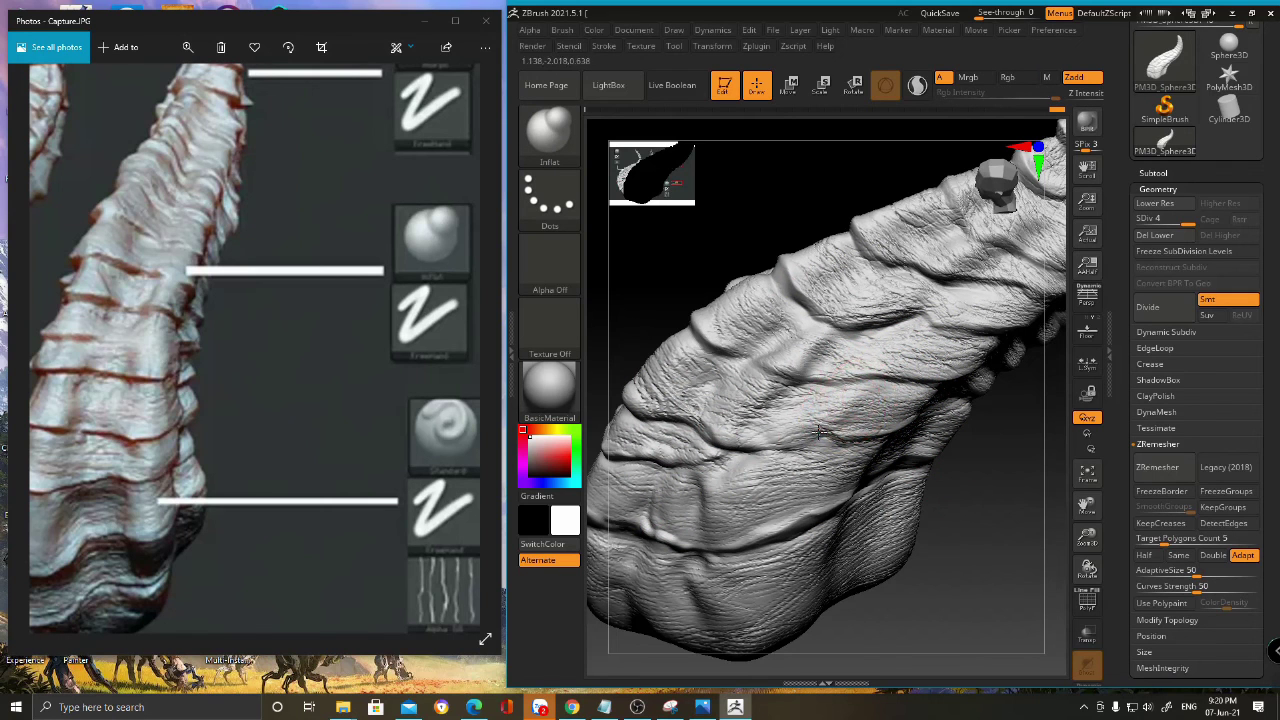
pyautogui.moveTo(993, 483); pyautogui.dragTo(909, 336)
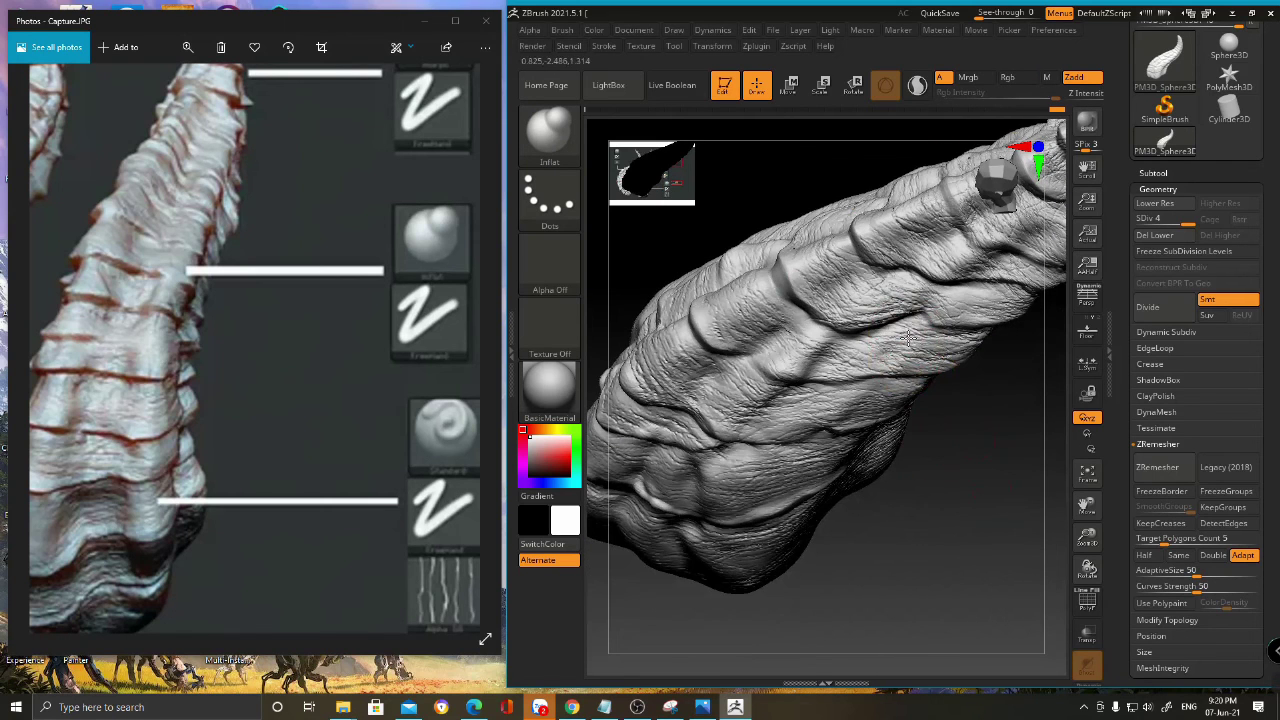
pyautogui.moveTo(994, 387); pyautogui.dragTo(976, 340)
pyautogui.moveTo(957, 473)
pyautogui.mouseDown()
pyautogui.moveTo(918, 362)
pyautogui.moveTo(900, 350)
pyautogui.mouseUp()
# - Lower the mesh to subdivision level 3 and inflate the ridges and folds along the horn's middle and upper segments
pyautogui.hotkey('shift', 'd')
pyautogui.press('space')
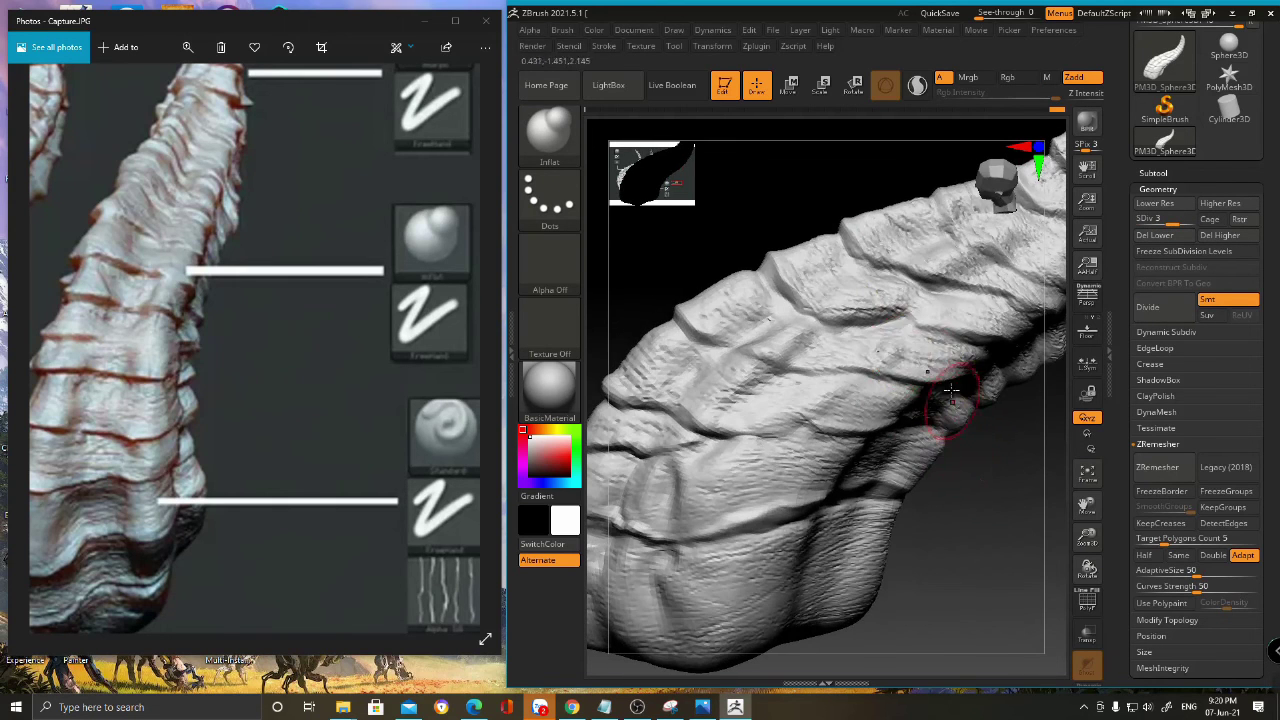
pyautogui.moveTo(925, 400)
pyautogui.mouseDown()
pyautogui.moveTo(958, 478)
pyautogui.moveTo(866, 313)
pyautogui.mouseUp()
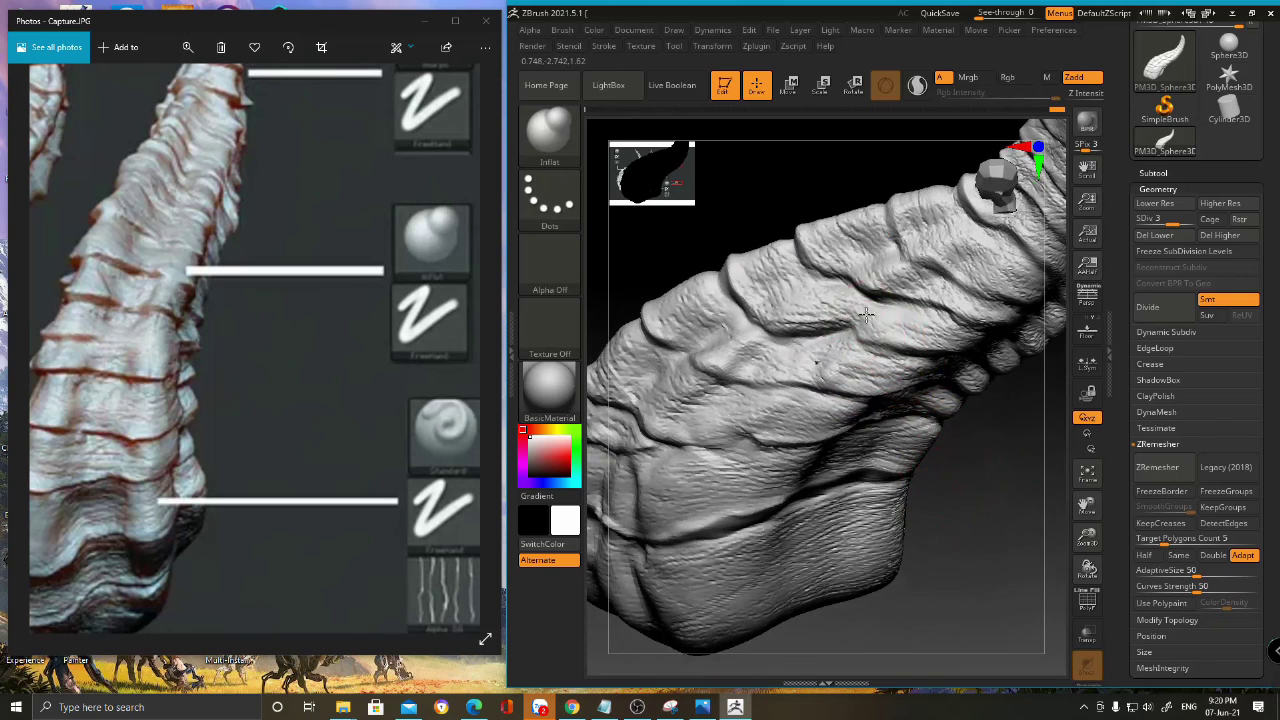
pyautogui.moveTo(976, 446)
pyautogui.mouseDown()
pyautogui.moveTo(966, 387)
pyautogui.moveTo(837, 337)
pyautogui.mouseUp()
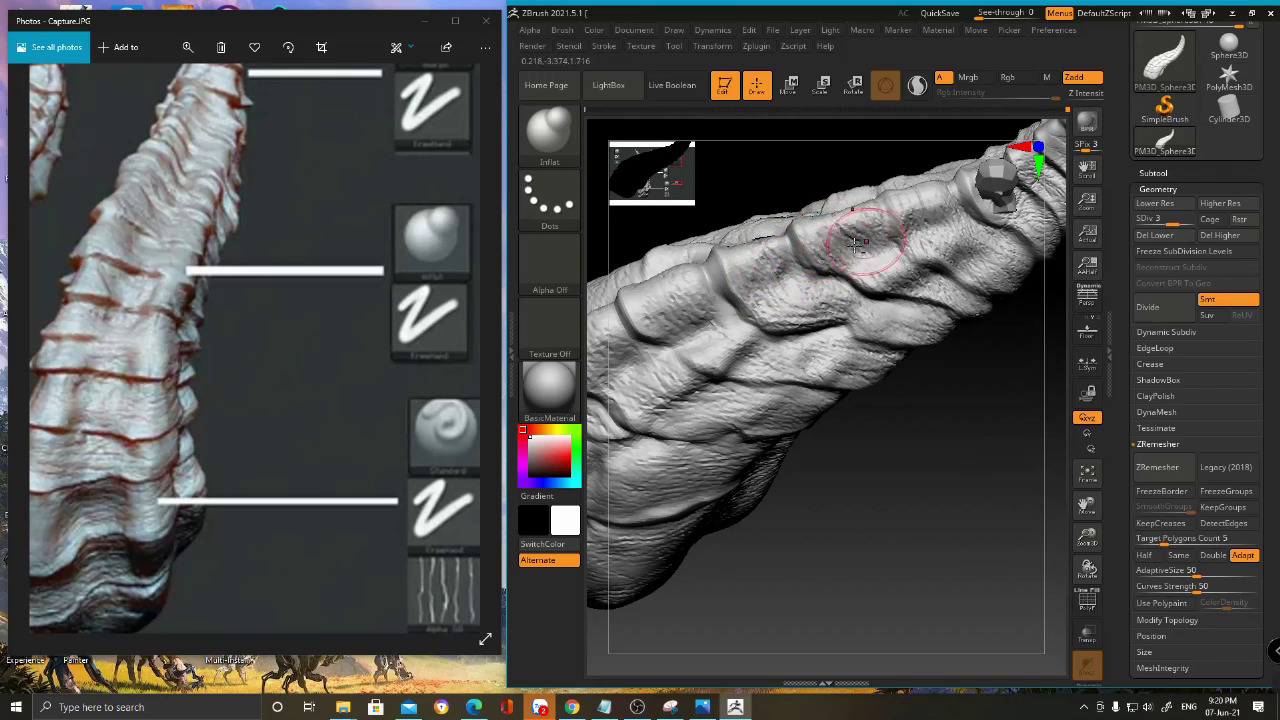
pyautogui.moveTo(882, 262); pyautogui.dragTo(932, 456)
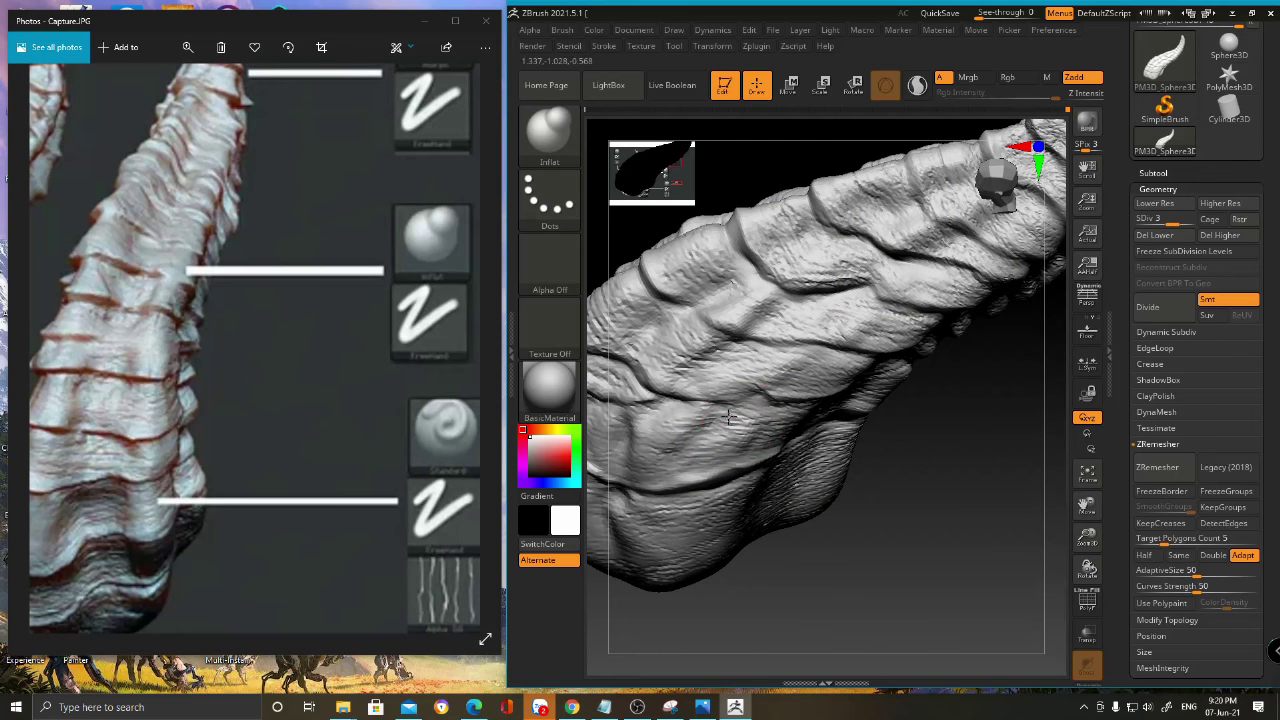
# - Inflate the vertical folds around the front and side of the base segment with the Inflat brush
pyautogui.moveTo(838, 570); pyautogui.dragTo(868, 491)
pyautogui.moveTo(797, 551); pyautogui.dragTo(752, 535)
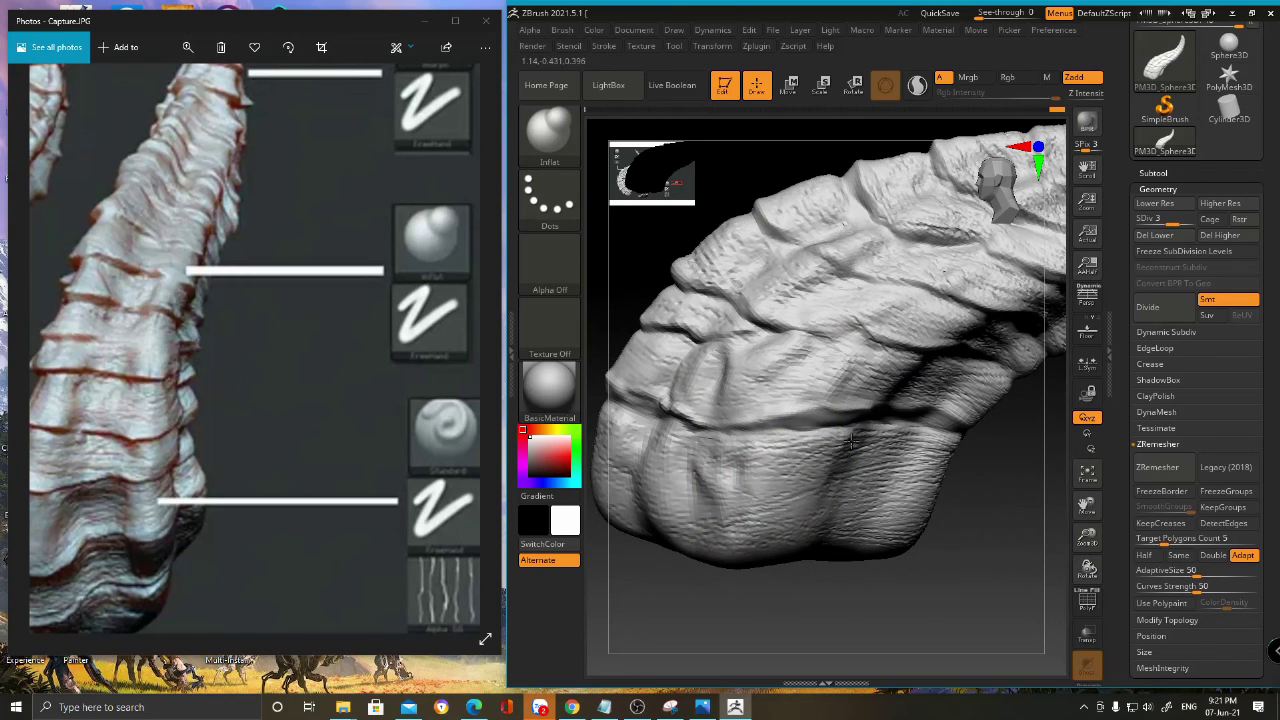
pyautogui.moveTo(899, 576); pyautogui.dragTo(943, 574)
pyautogui.moveTo(920, 438); pyautogui.dragTo(905, 518)
pyautogui.moveTo(926, 602); pyautogui.dragTo(896, 598)
pyautogui.moveTo(921, 446); pyautogui.dragTo(919, 481)
pyautogui.moveTo(960, 606); pyautogui.dragTo(930, 602)
pyautogui.moveTo(931, 456); pyautogui.dragTo(924, 484)
# - Preview the whole horn in the MatCap Sculpy and MatCap White01 materials, and switch back to BasicMaterial
pyautogui.moveTo(959, 638)
pyautogui.mouseDown()
pyautogui.moveTo(973, 613)
pyautogui.moveTo(868, 487)
pyautogui.mouseUp()
pyautogui.moveTo(966, 546)
pyautogui.mouseDown()
pyautogui.moveTo(926, 542)
pyautogui.moveTo(884, 473)
pyautogui.mouseUp()
pyautogui.moveTo(884, 474)
pyautogui.mouseDown(button='right')
pyautogui.moveTo(905, 490)
pyautogui.moveTo(899, 510)
pyautogui.moveTo(899, 469)
pyautogui.moveTo(884, 458)
pyautogui.moveTo(883, 549)
pyautogui.mouseUp(button='right')
pyautogui.click(544, 386)
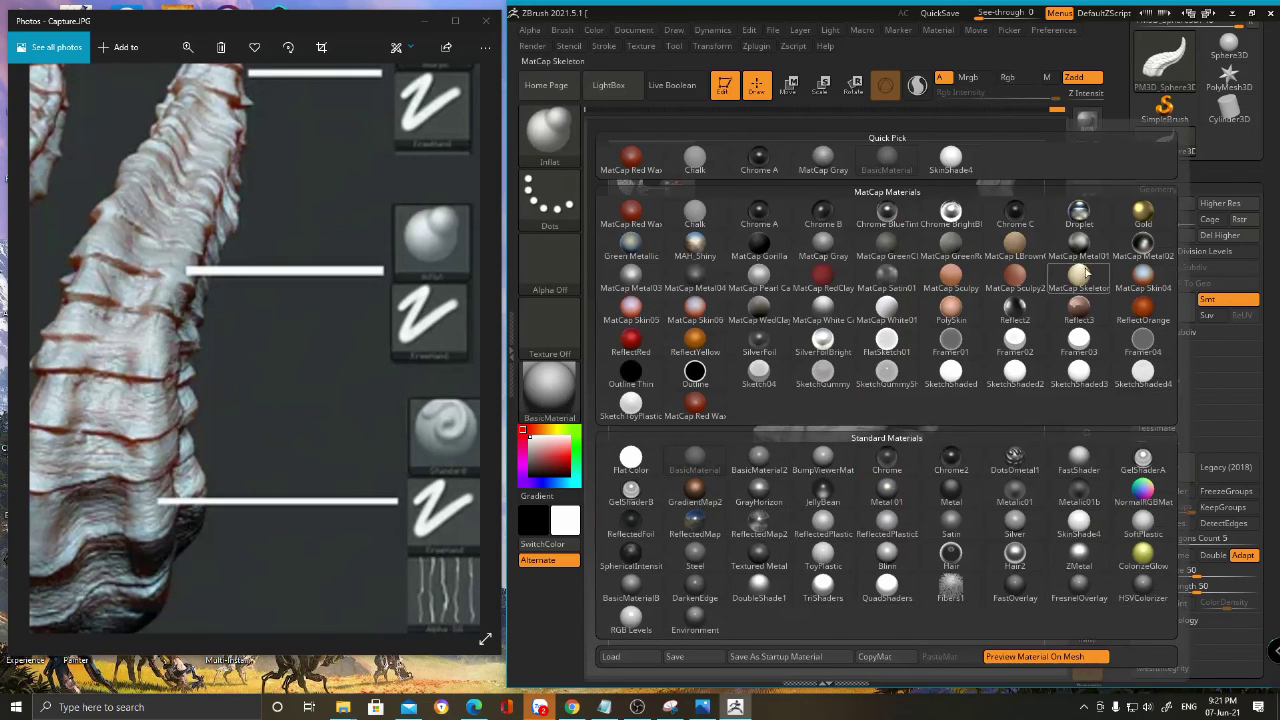
pyautogui.click(958, 279)
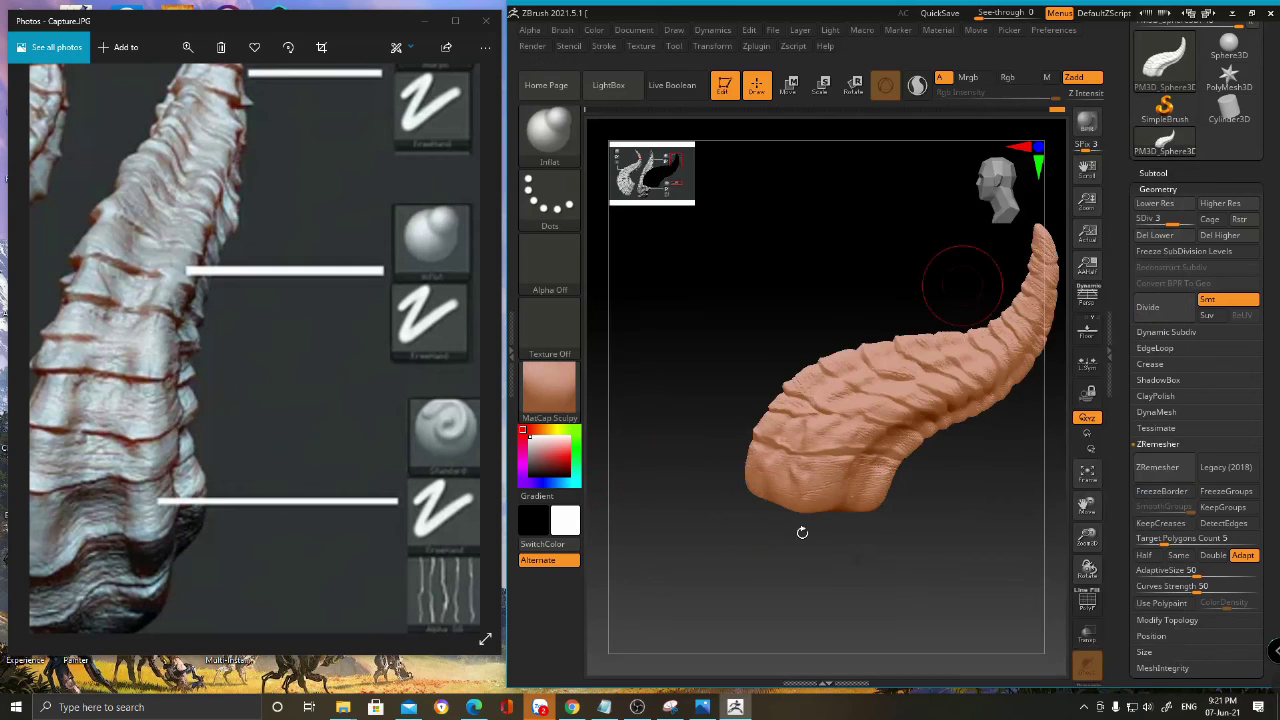
pyautogui.click(560, 398)
pyautogui.click(886, 306)
pyautogui.moveTo(894, 294); pyautogui.dragTo(894, 549, button='right')
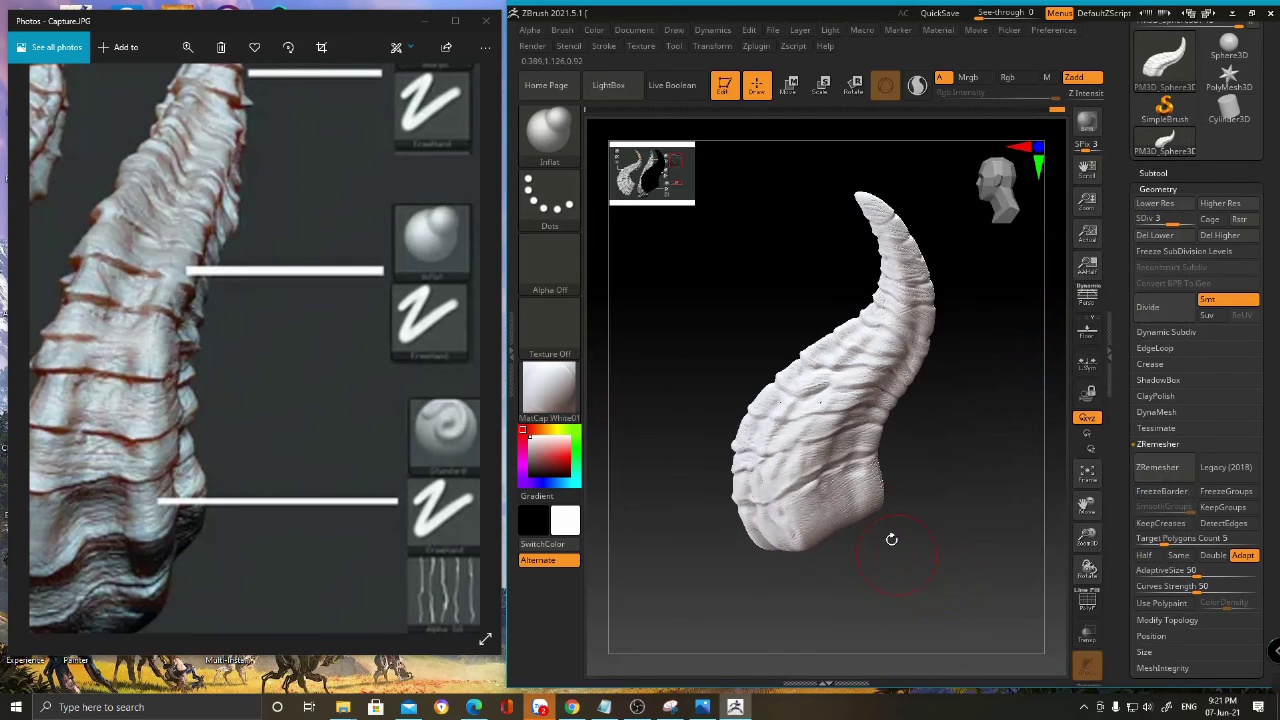
pyautogui.click(549, 390)
pyautogui.click(701, 448)
pyautogui.moveTo(701, 448); pyautogui.dragTo(666, 434, button='right')
pyautogui.click(549, 390)
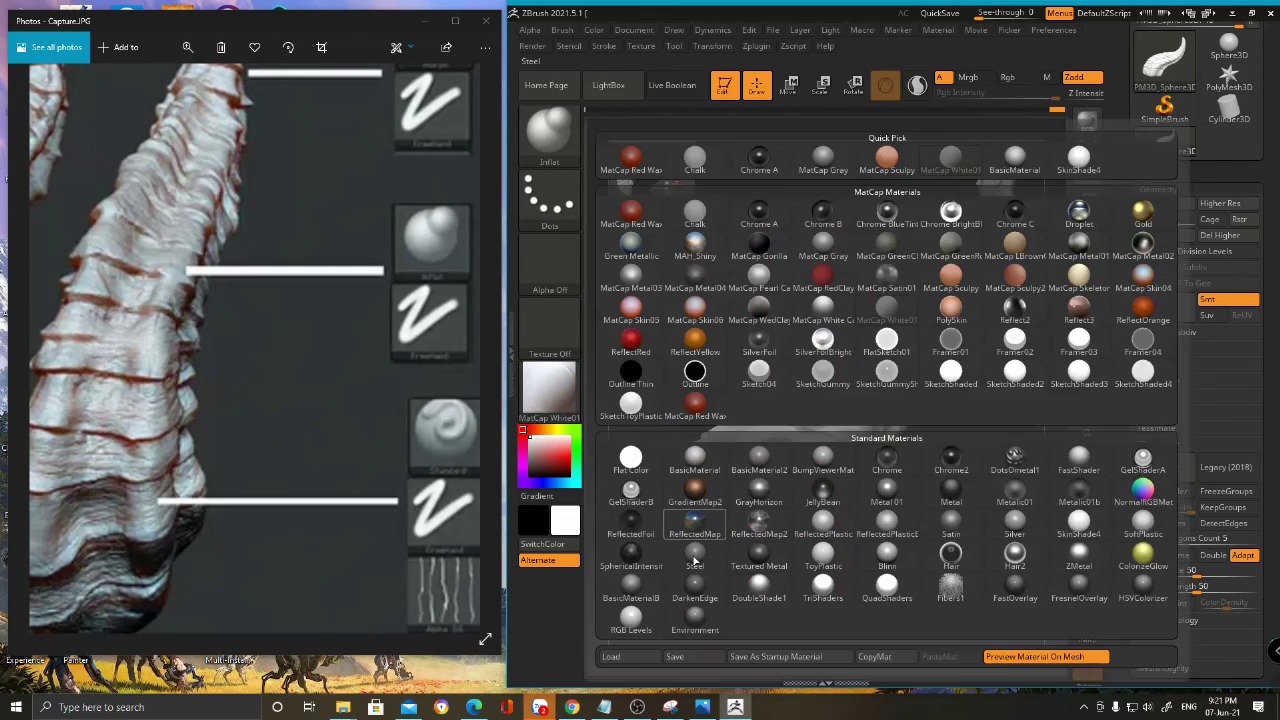
pyautogui.click(694, 460)
# - Save the project as horn in the Zbrush horn folder
pyautogui.moveTo(758, 427); pyautogui.dragTo(857, 520, button='right')
pyautogui.press('ctrl')
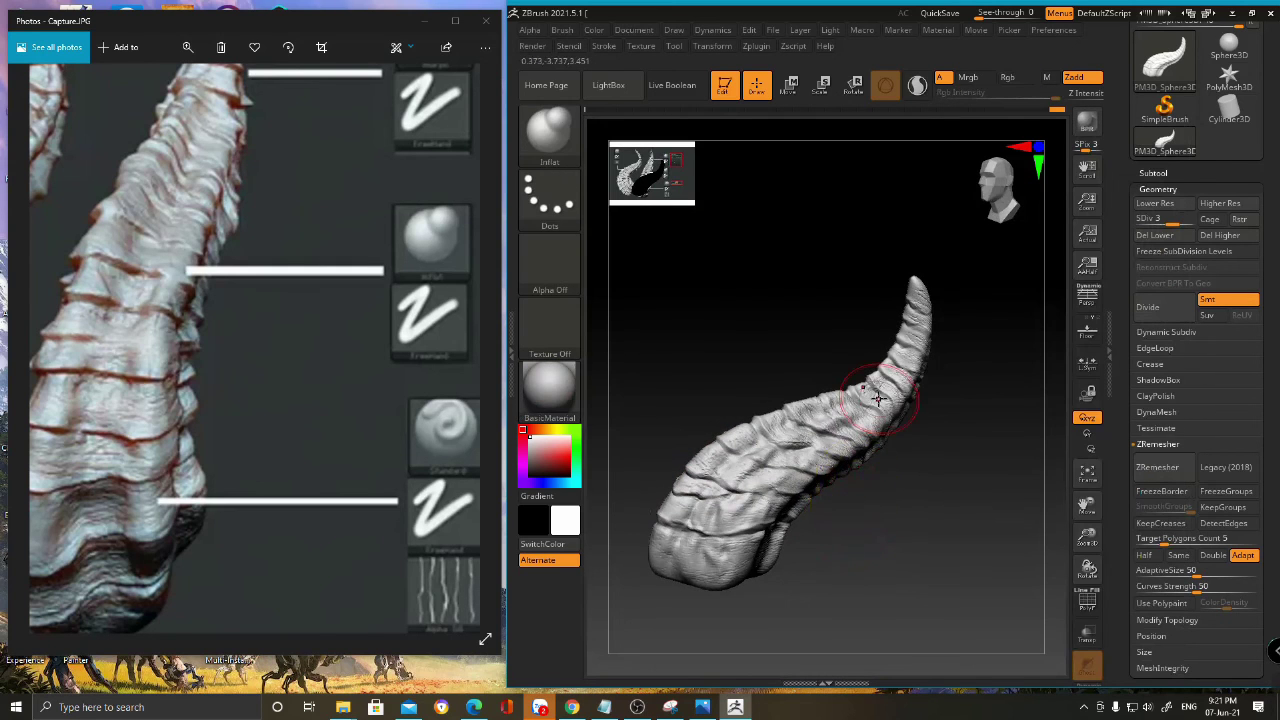
pyautogui.hotkey('ctrl', 's')
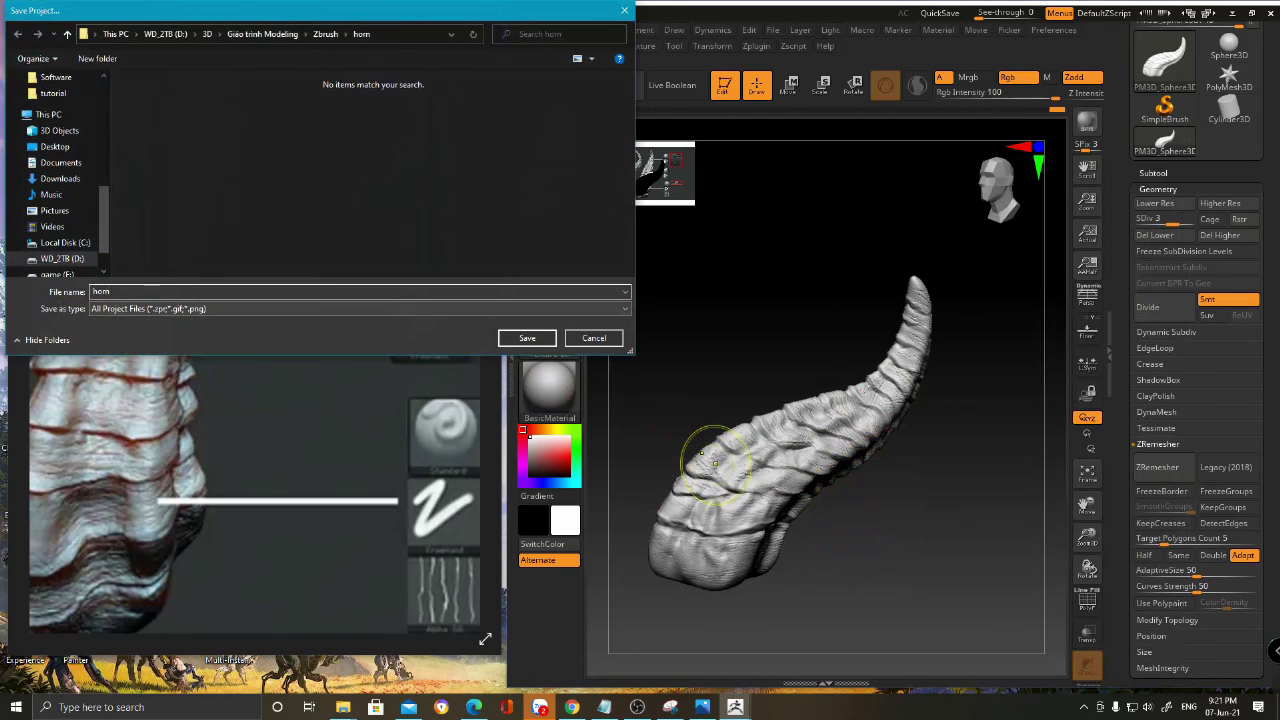
pyautogui.click(528, 341)
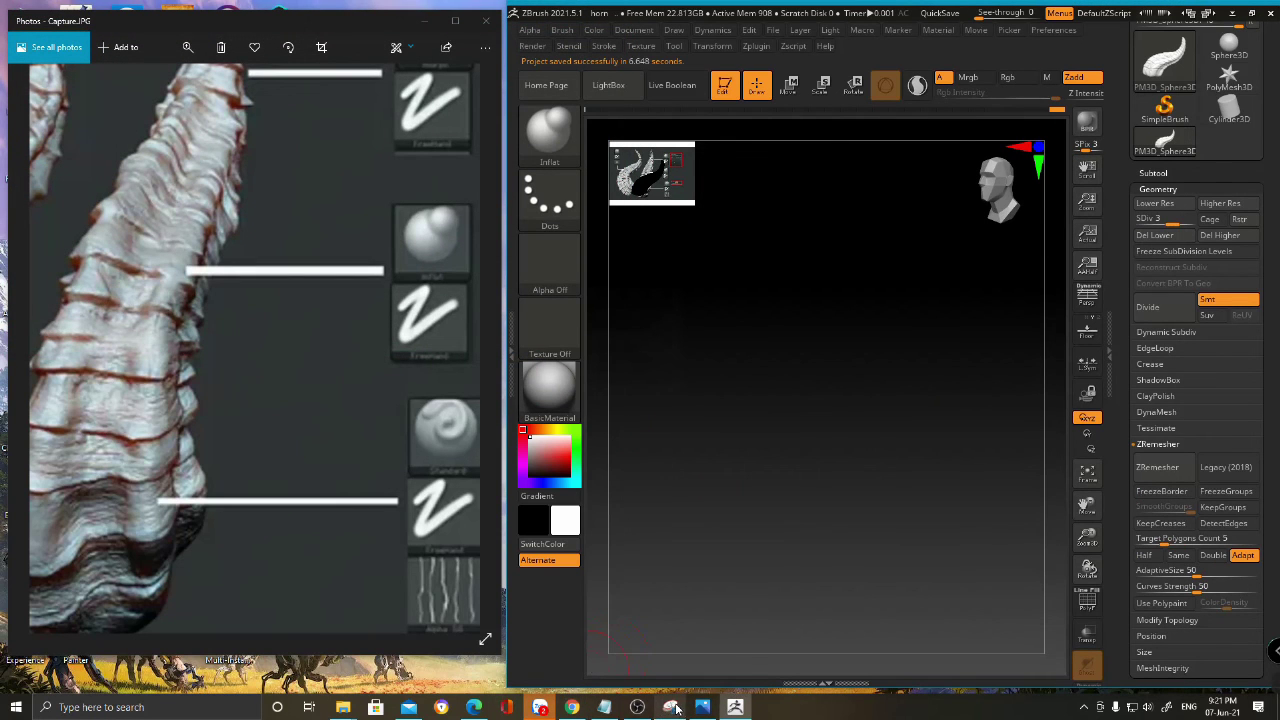
pyautogui.press('super')
pyautogui.click(1084, 707)
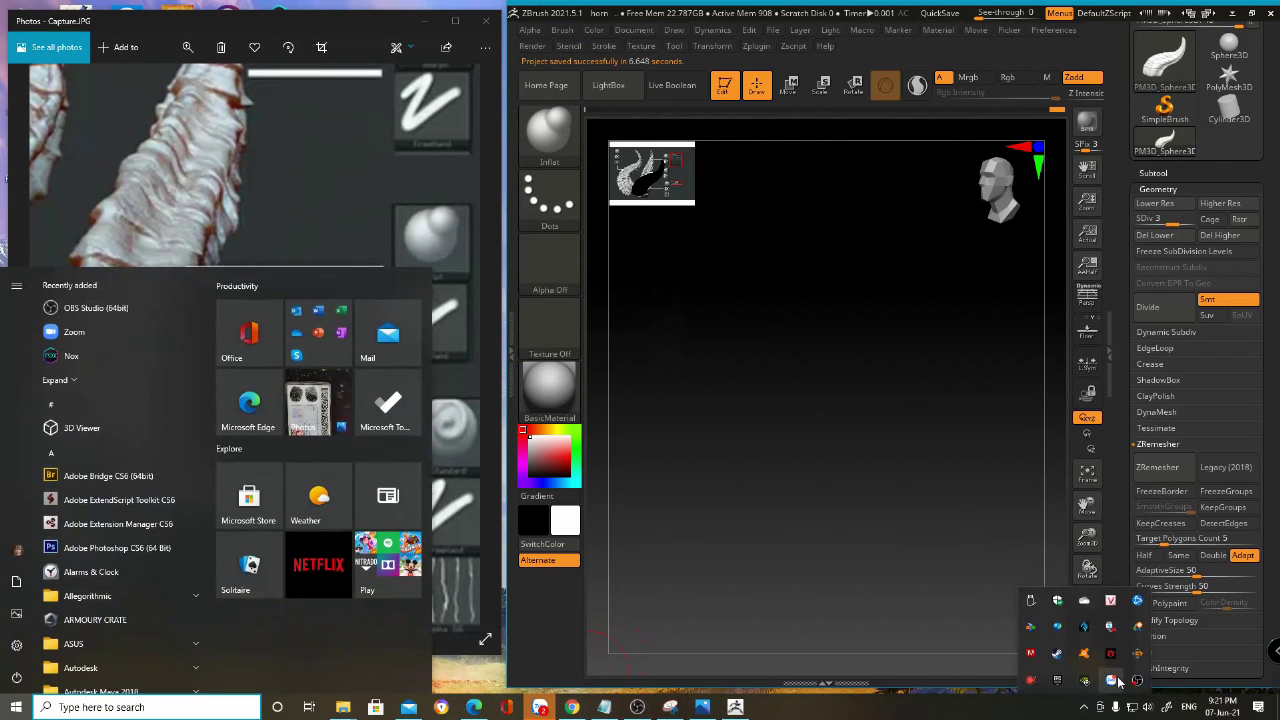
pyautogui.click(1031, 681)
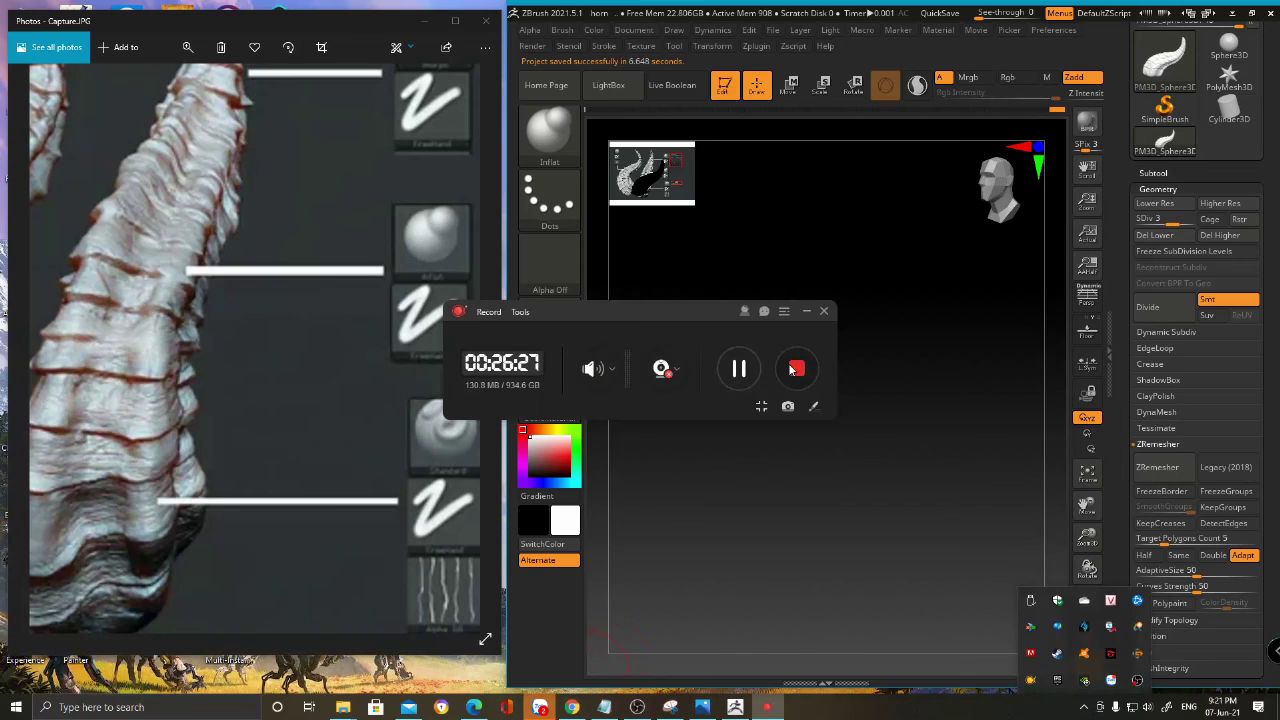